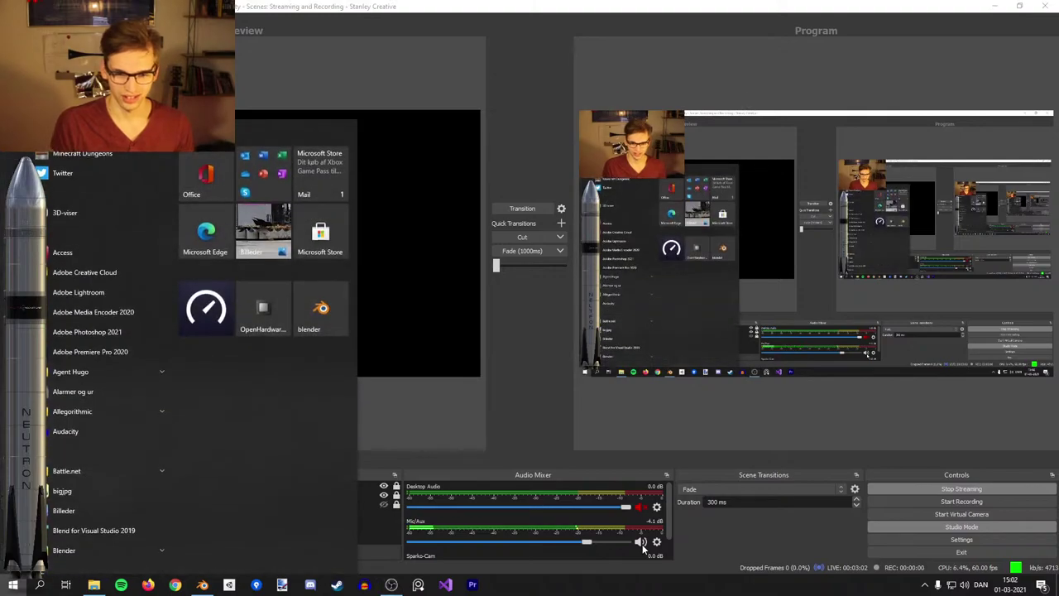
Launch SparkoCam, set the Canon camera's color temperature to 3700, and dismiss its window.
type("spark")
key("Return")
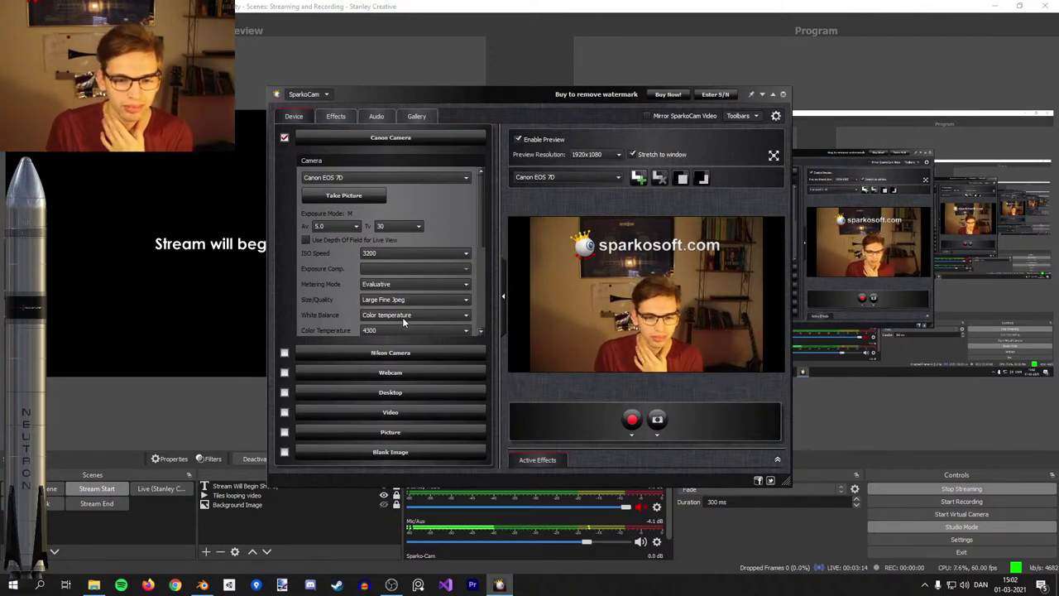
scroll(384, 331, "up", 1)
scroll(384, 330, "up", 2)
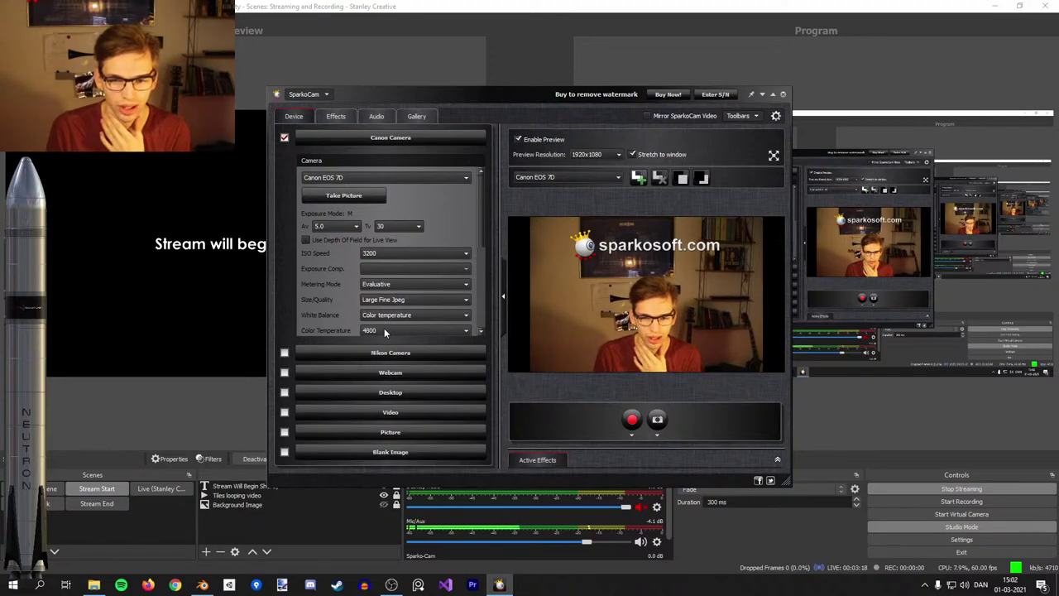
scroll(384, 330, "up", 9)
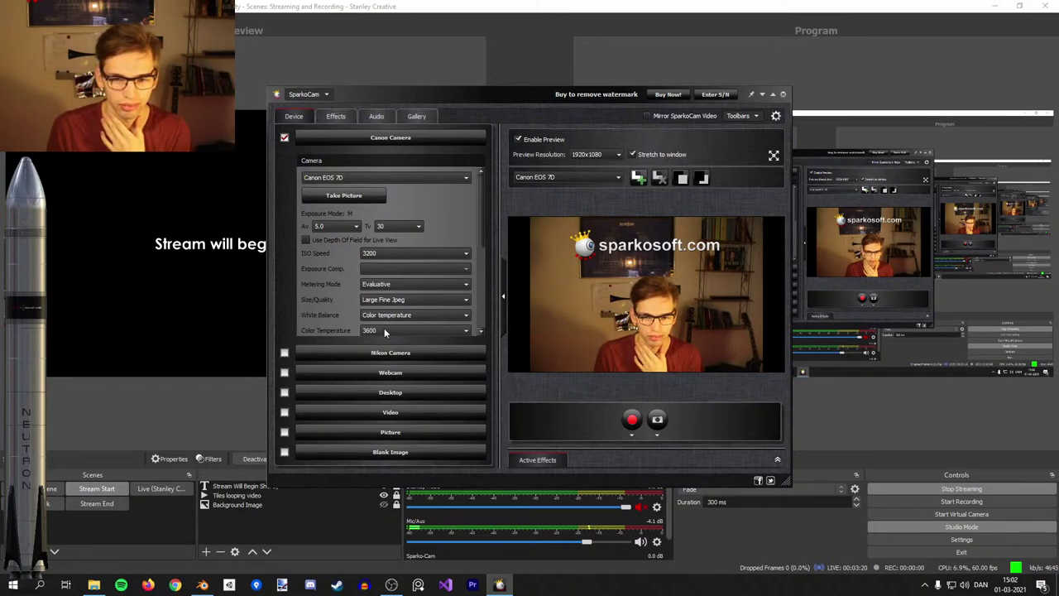
scroll(384, 330, "down", 5)
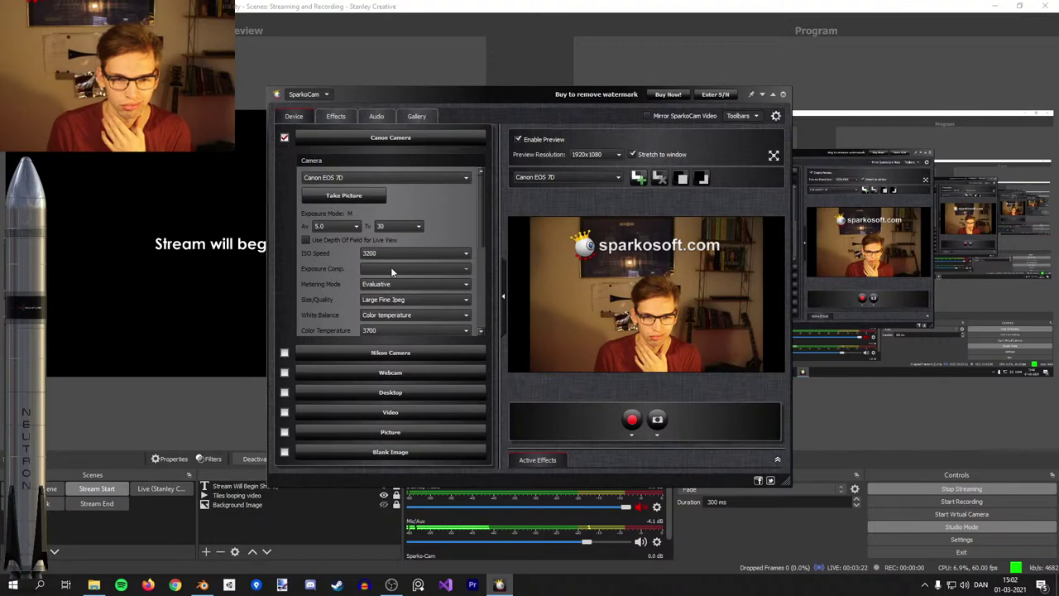
left_click(783, 93)
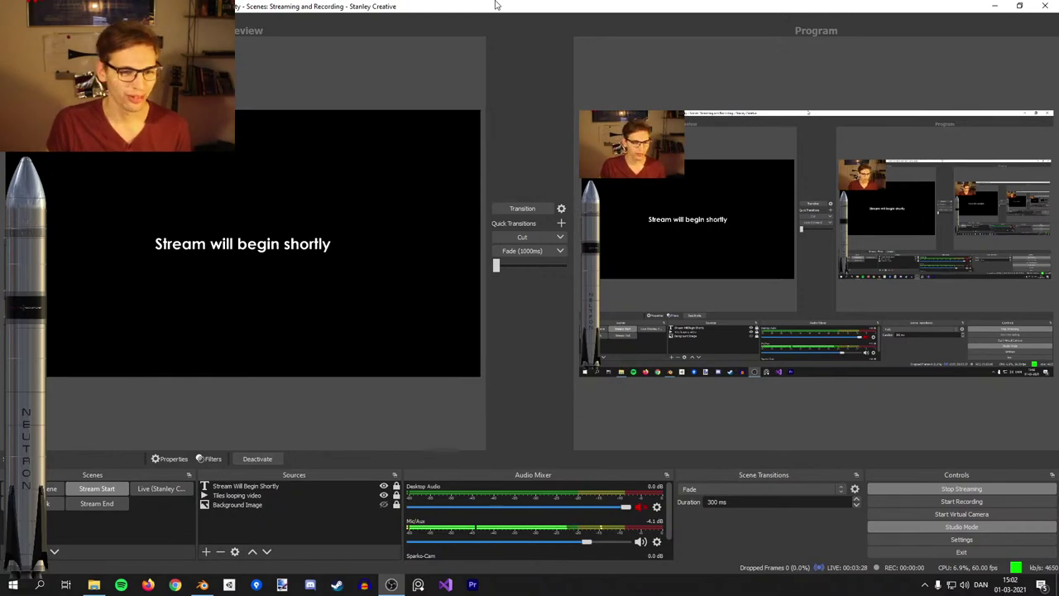
Switch to Blender and inspect the dimensions of the Height_Wrong and Height_Correct boxes in front view.
left_click_drag(455, 7, 0, 124)
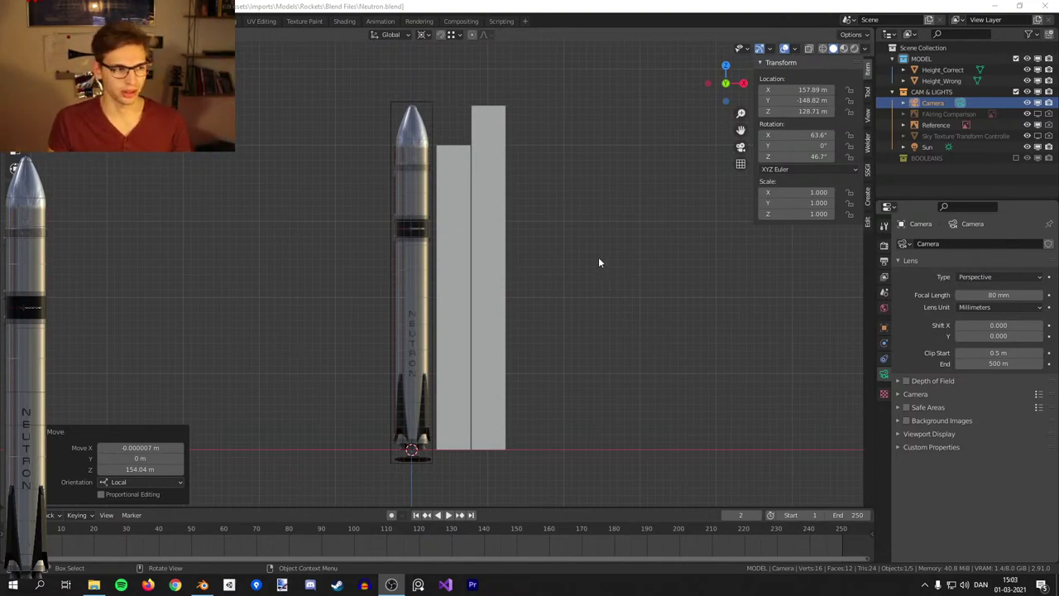
middle_click_drag(580, 287, 589, 317)
key("KP_1")
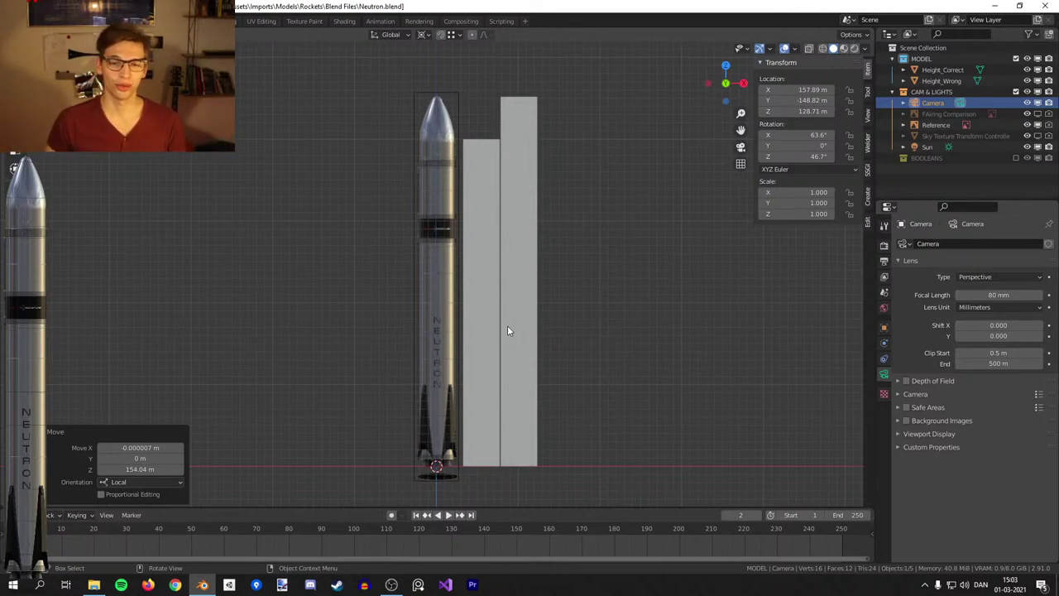
middle_click_drag(502, 340, 499, 312, "ctrl")
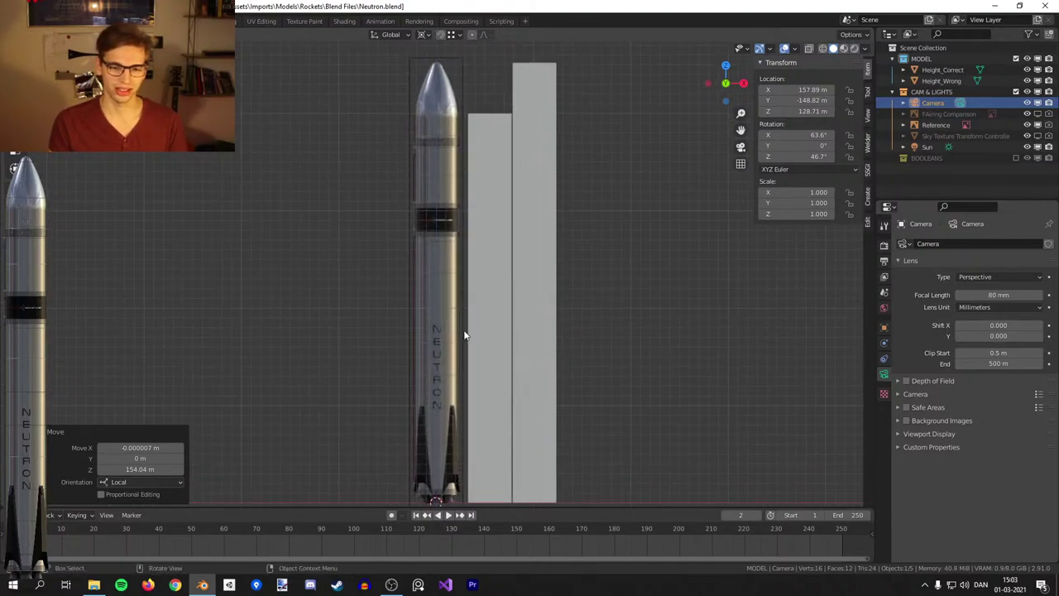
left_click(524, 93)
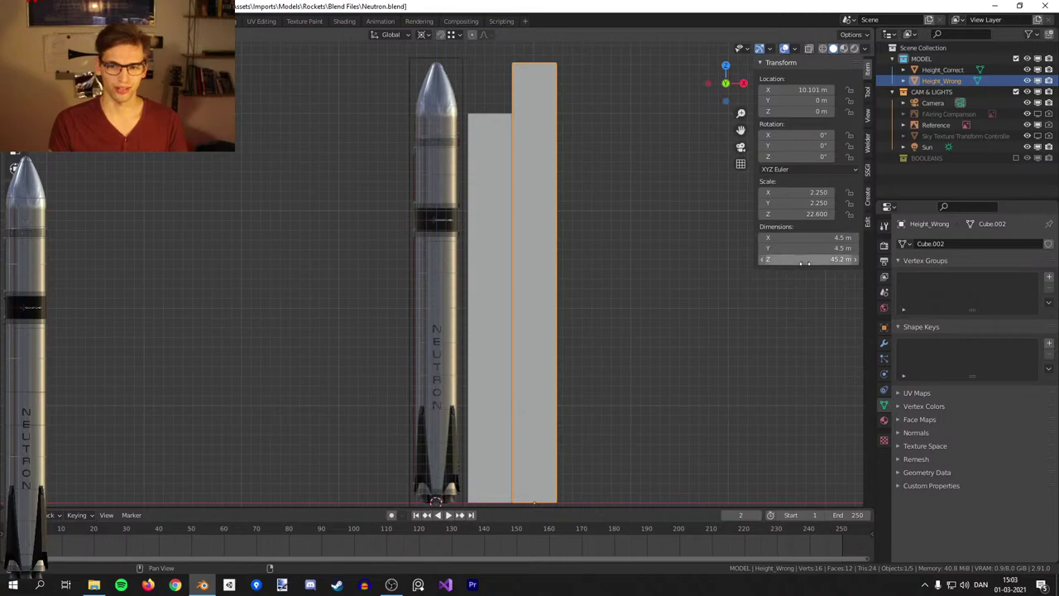
scroll(588, 309, "down", 1)
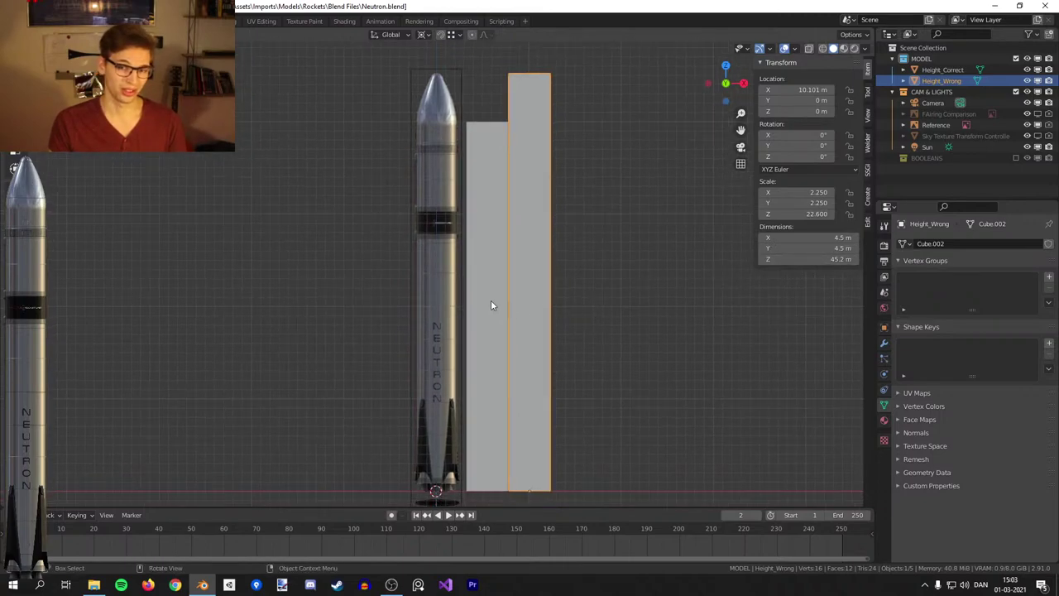
left_click(491, 304)
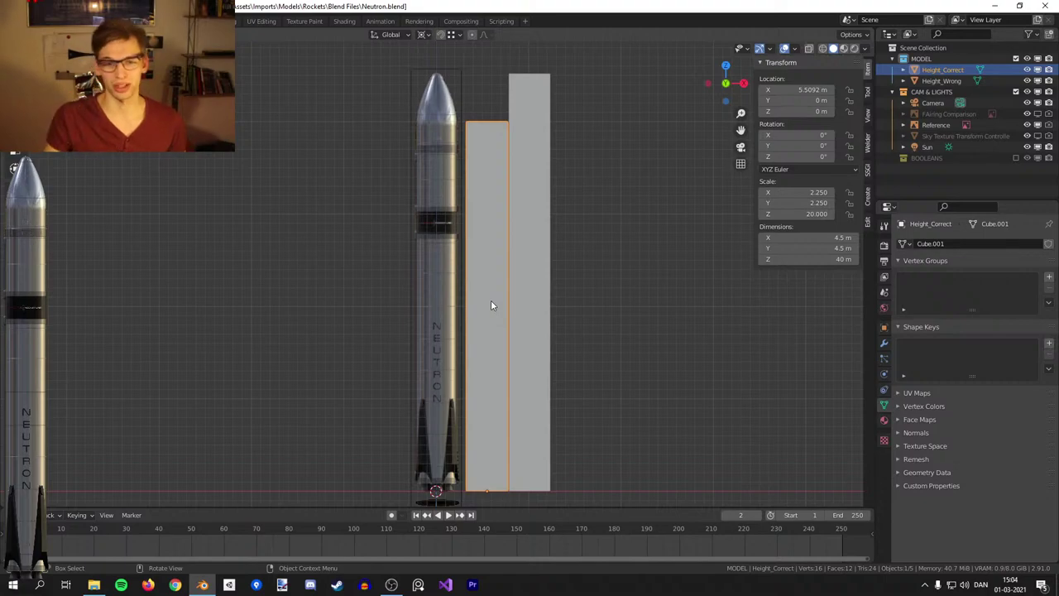
Append Collection 1 from Electron.blend into the Neutron scene.
left_click(31, 21)
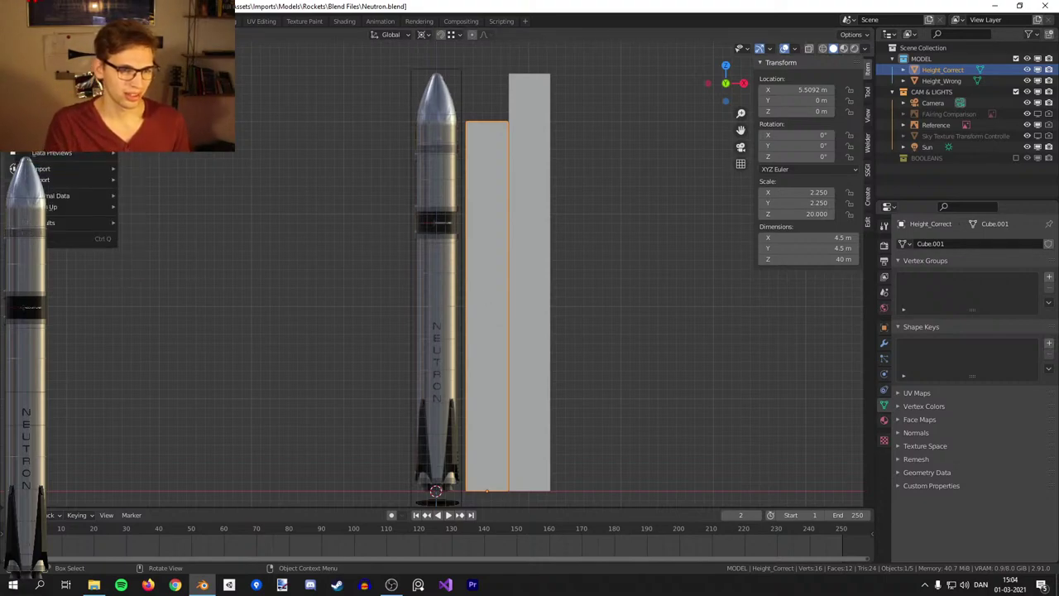
left_click(50, 138)
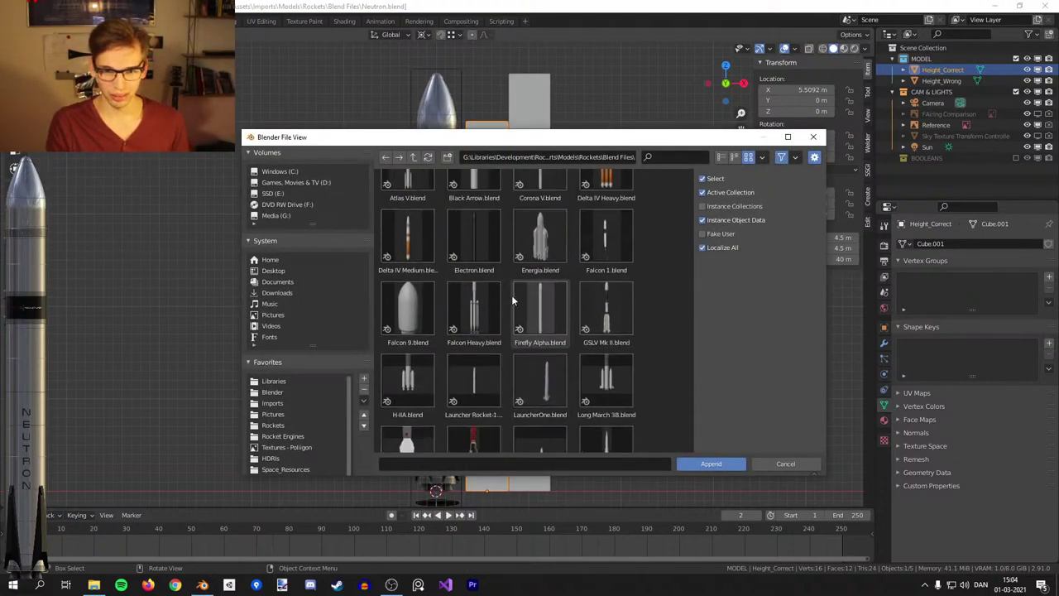
double_click(473, 215)
double_click(539, 207)
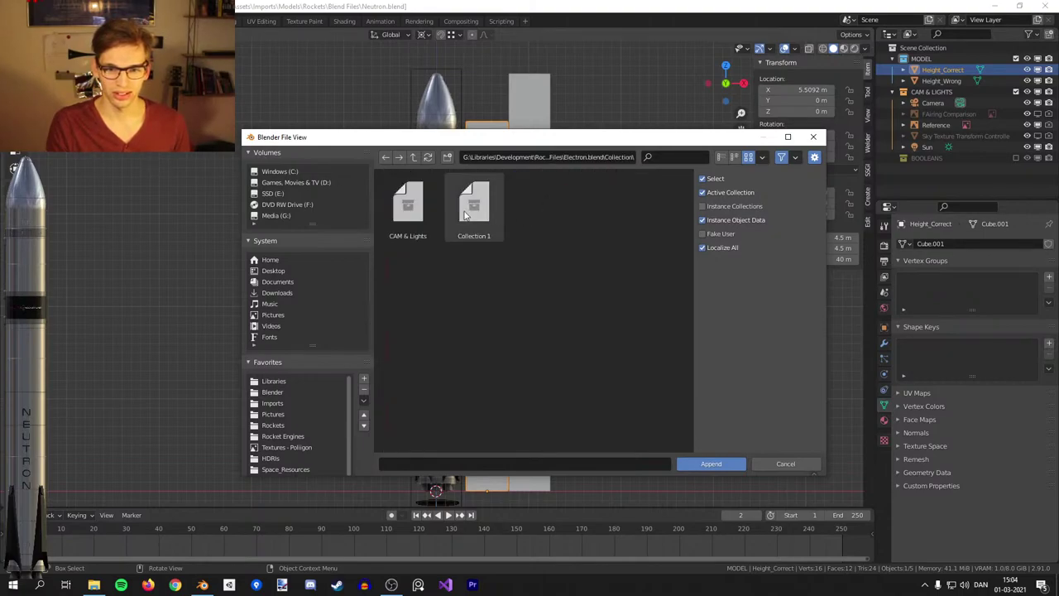
double_click(457, 218)
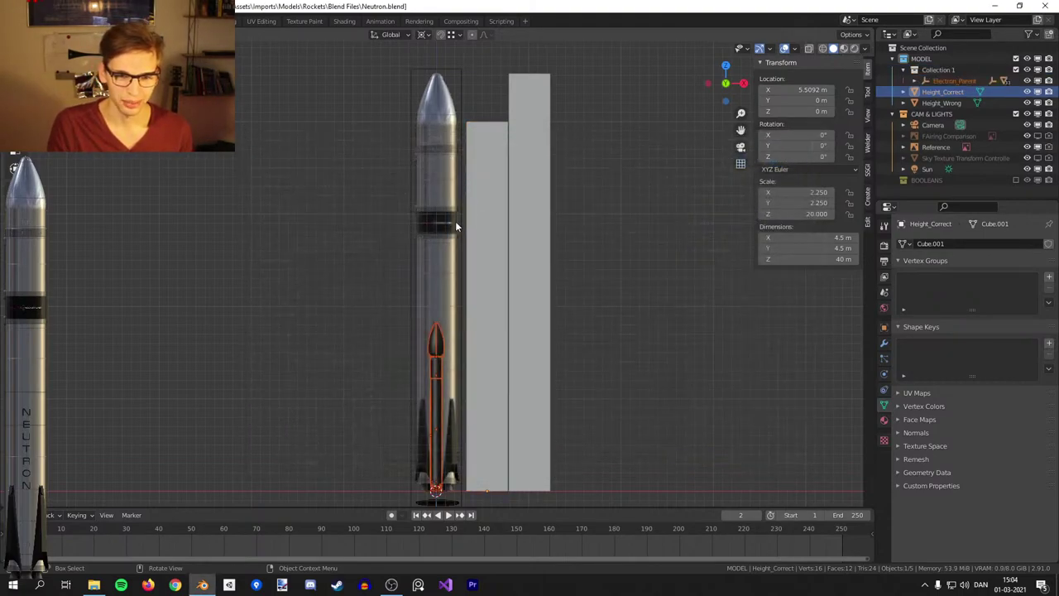
Scale Electron_Parent uniformly to about 2.665 so the Electron rocket matches the Neutron reference's height.
left_click(433, 348)
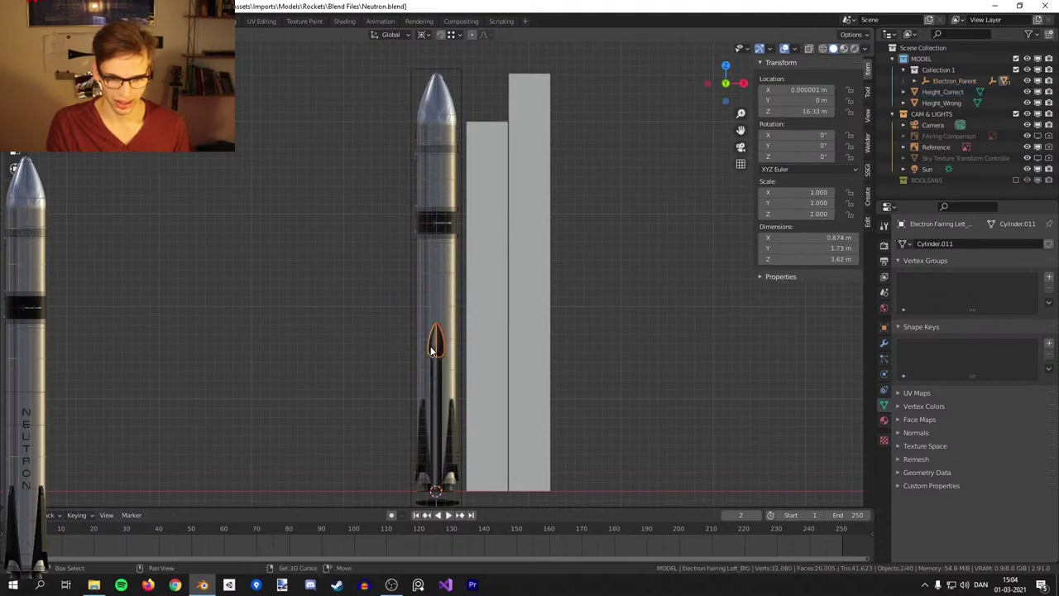
middle_click_drag(573, 333, 638, 253, "shift")
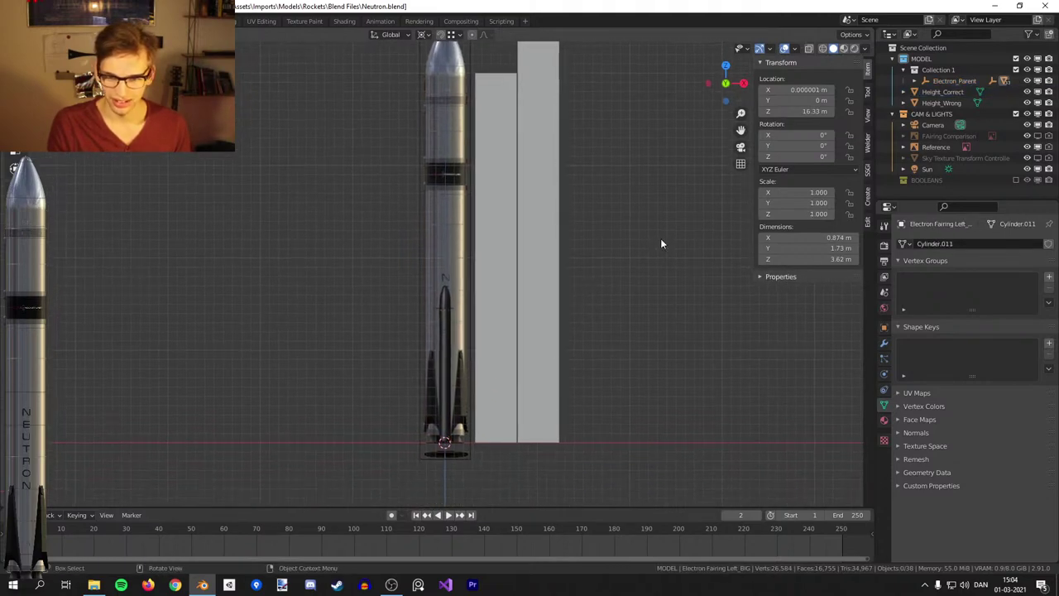
left_click(954, 80)
key("s")
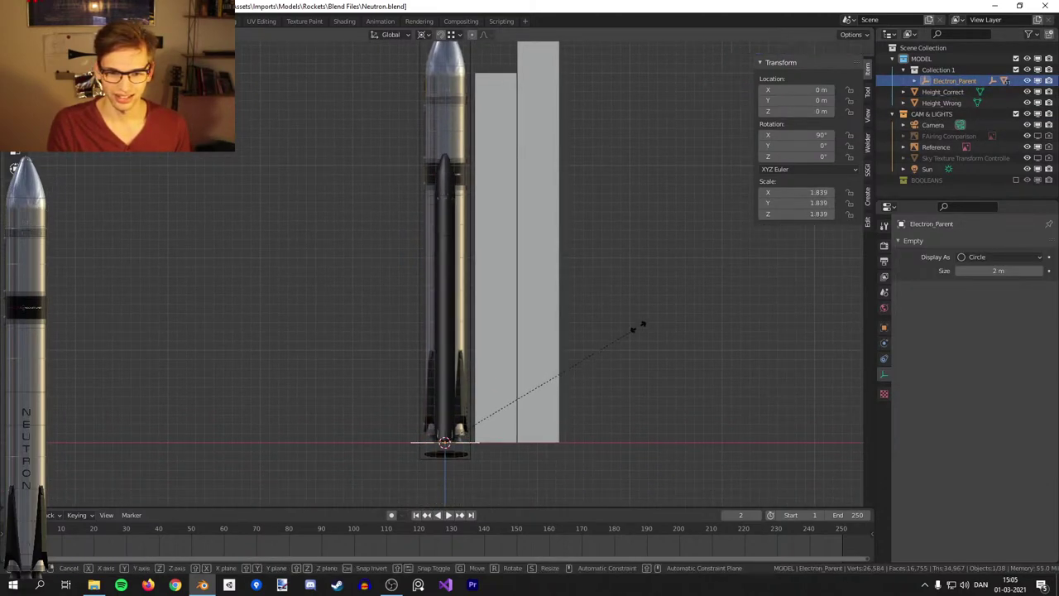
left_click(692, 265)
middle_click_drag(626, 297, 607, 359, "shift")
key("s")
left_click(614, 338)
Widen the Electron rocket to a scale of about 3.32 without changing its height, and move it to about -5.55 m on X.
key("g")
key("x")
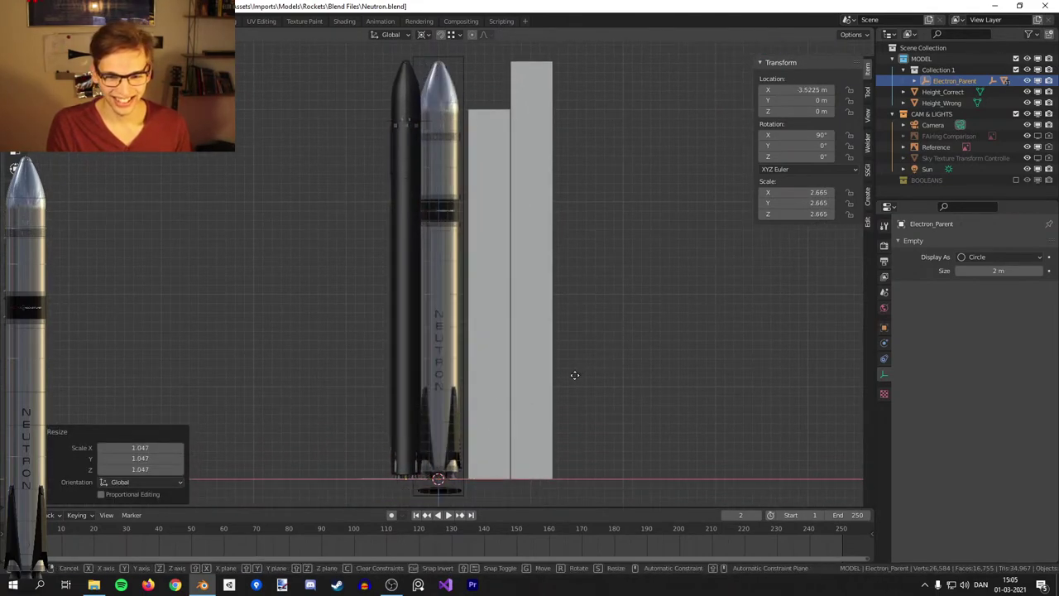
right_click(571, 379)
key("s")
key("shift+z")
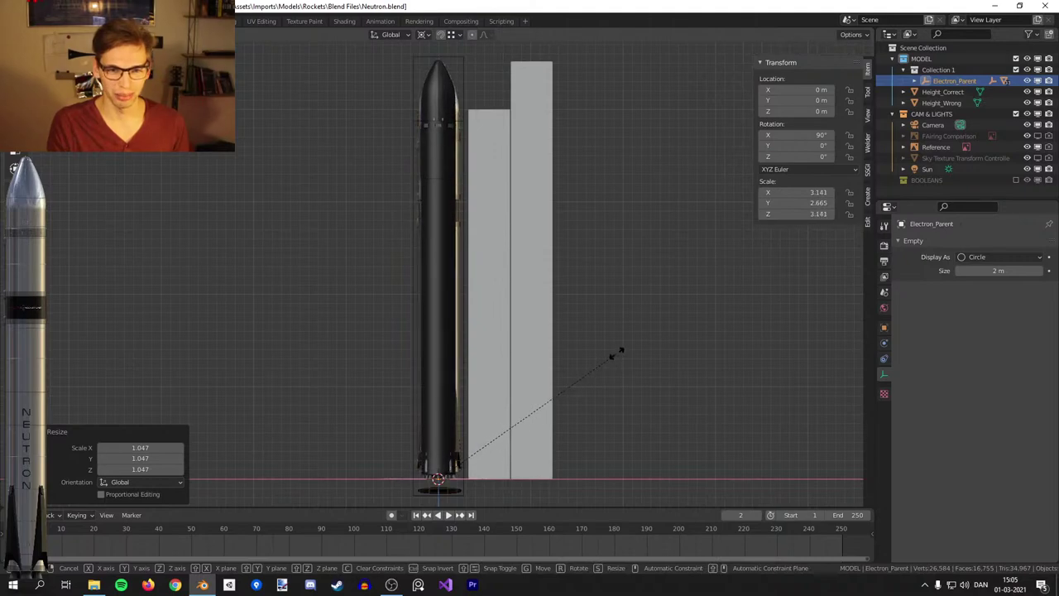
left_click(615, 352)
key("g")
key("x")
left_click(430, 436)
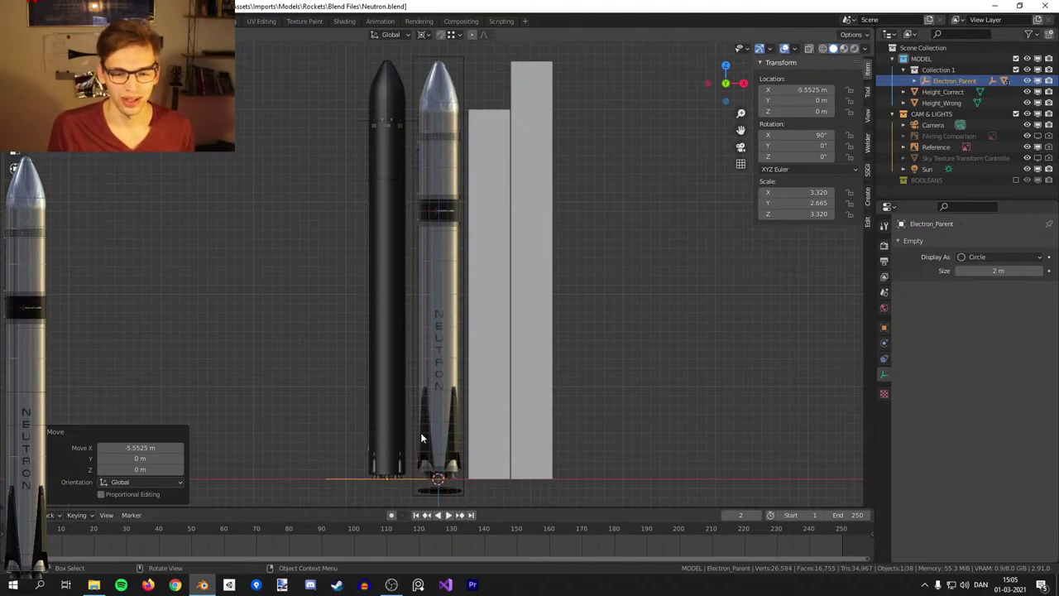
Delete the appended Electron collection together with its whole hierarchy.
right_click(961, 81)
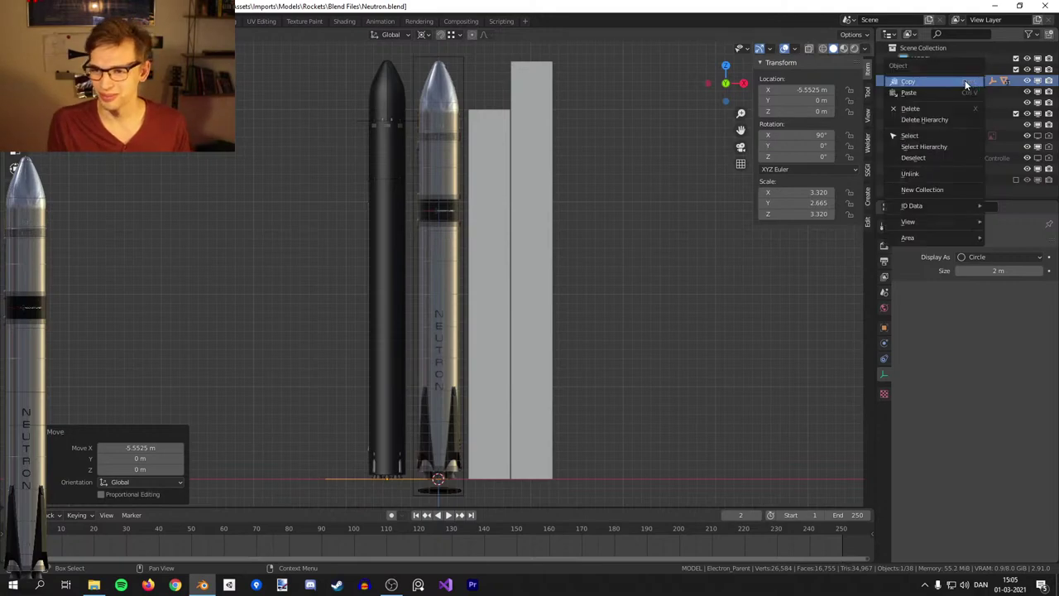
right_click(912, 71)
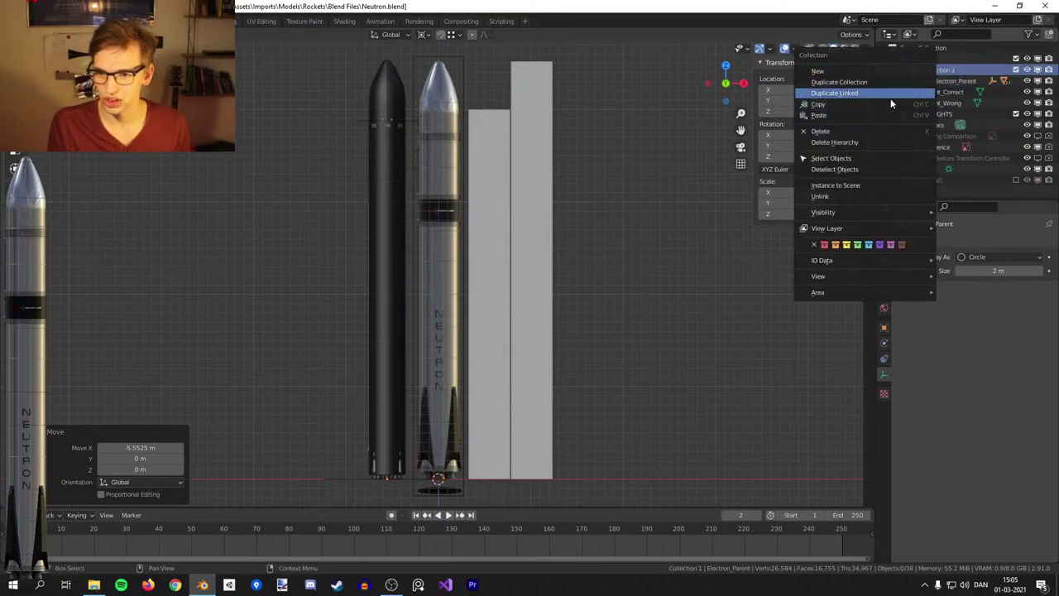
left_click(860, 141)
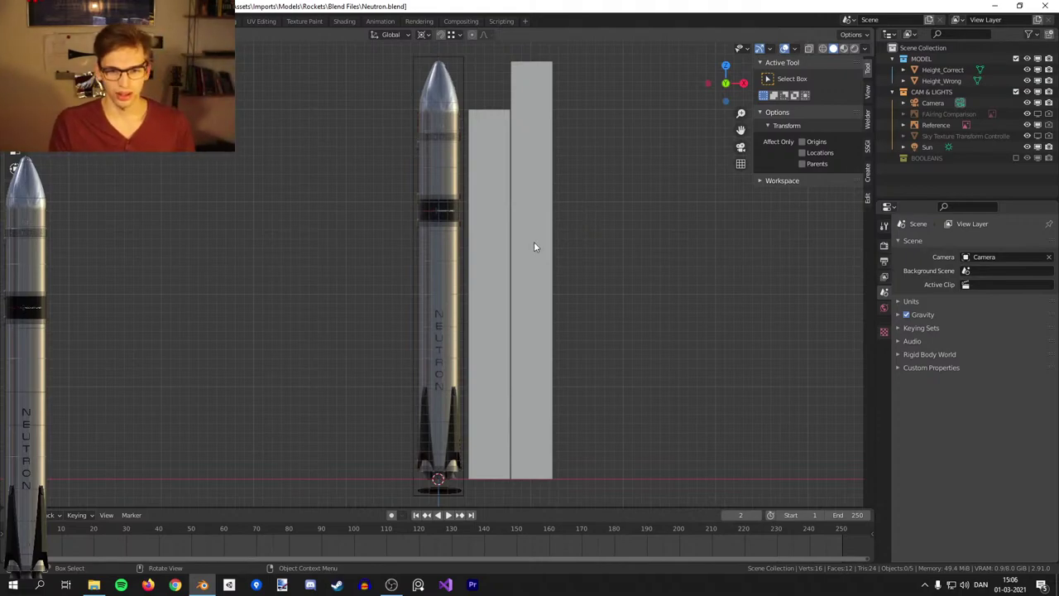
Add a cylinder mesh at the world origin and raise its geometry in Edit Mode so the base sits on the origin.
key("shift+a")
mouse_move(496, 123)
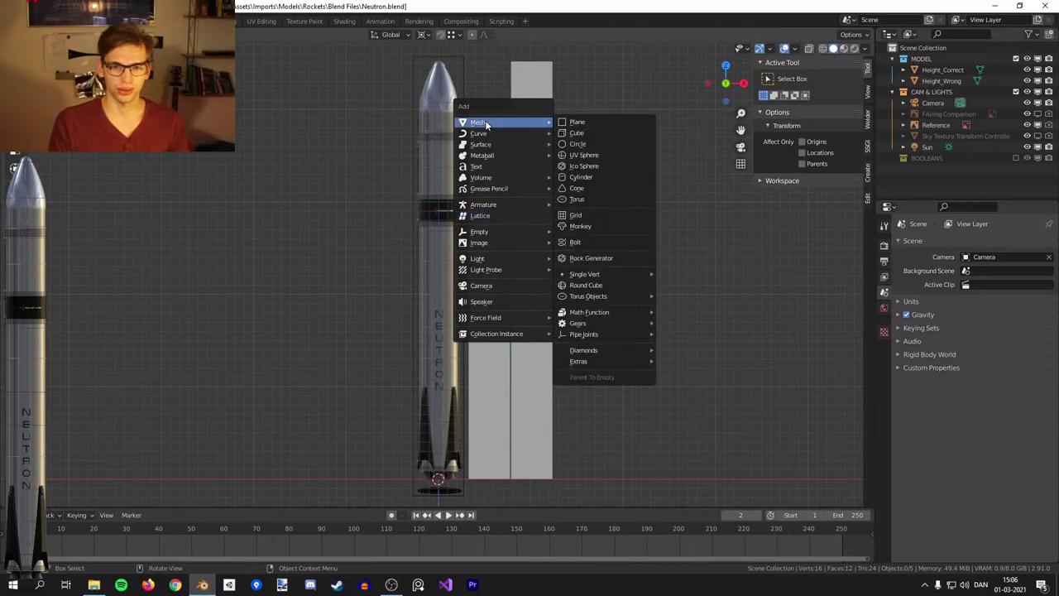
left_click(580, 176)
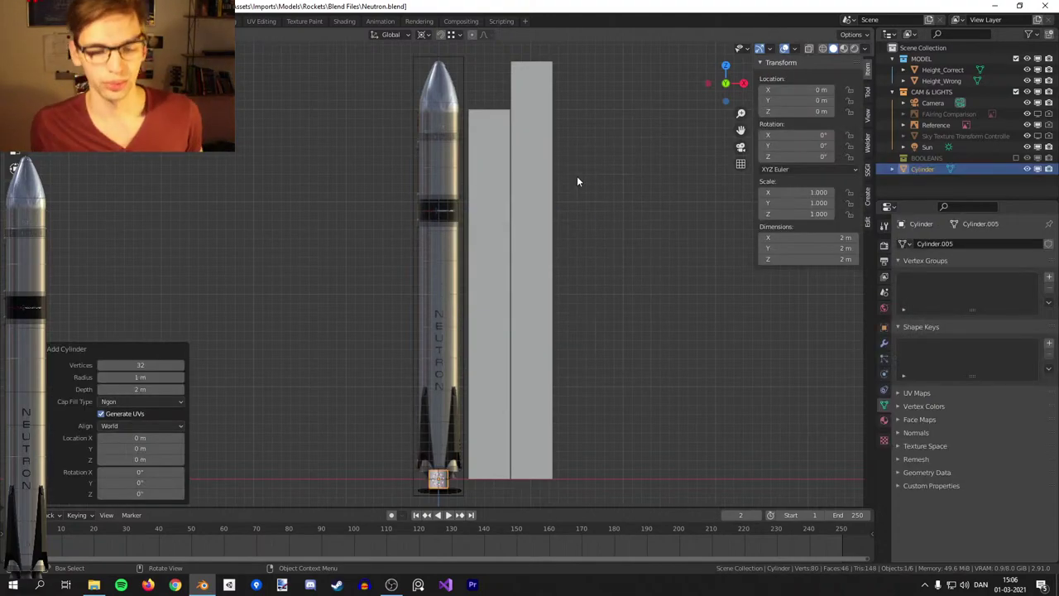
key("Tab")
key("Tab")
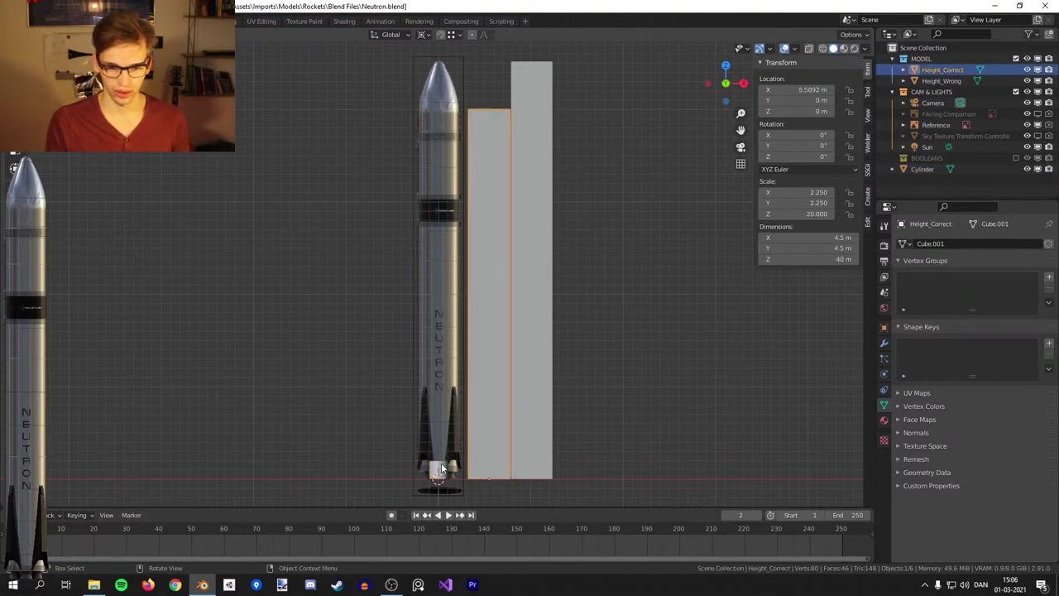
Set the cylinder's dimensions to 4.5 m on X and Y and 40 m on Z.
left_click(796, 258)
type("40")
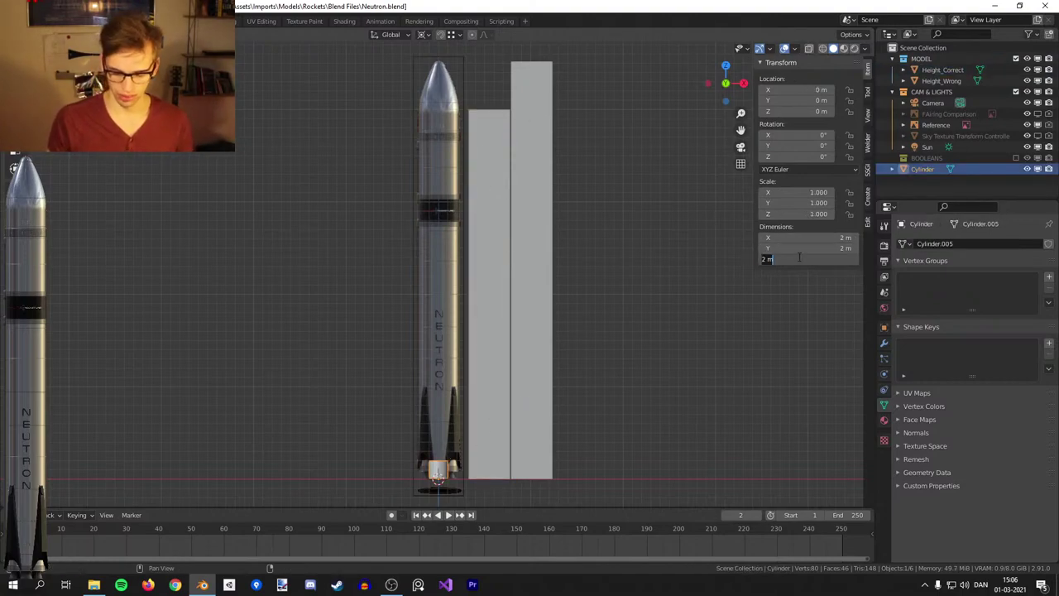
key("Return")
left_click_drag(811, 238, 810, 248)
type("4.5")
key("Return")
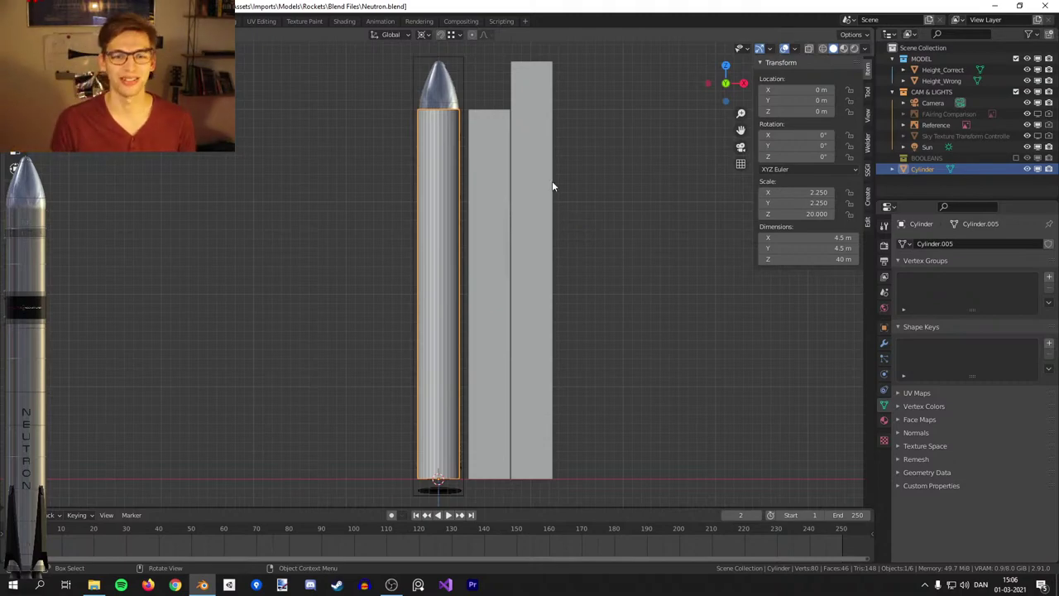
Switch the viewport to wireframe shading and compare the cylinder's base with the engine section of the reference image.
key("z")
left_click(462, 384)
middle_click_drag(520, 407, 542, 273, "shift")
scroll(559, 313, "up", 4)
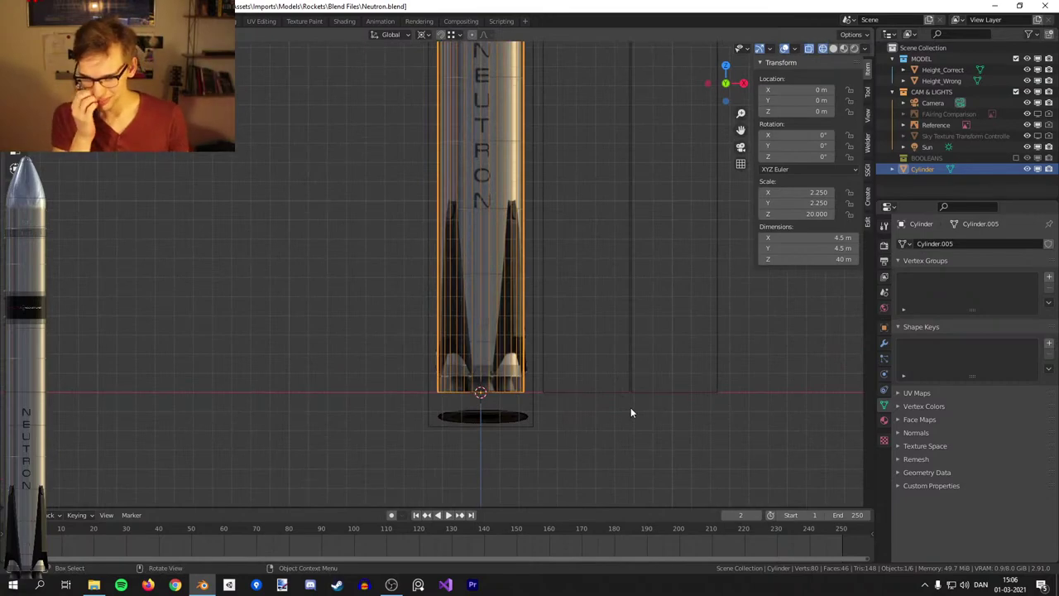
scroll(518, 331, "up", 5)
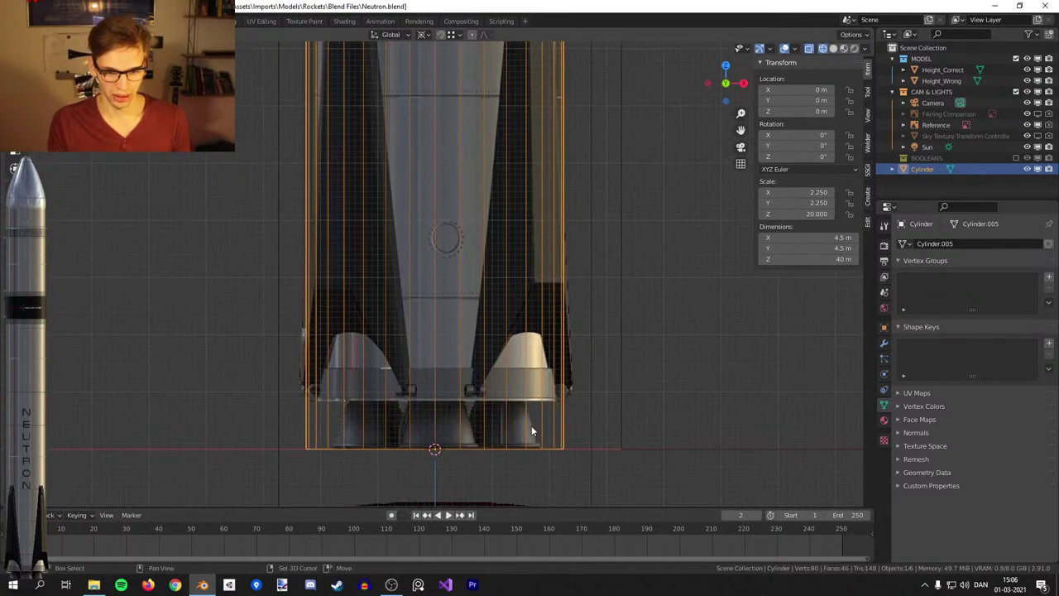
scroll(531, 425, "up", 3)
key("g")
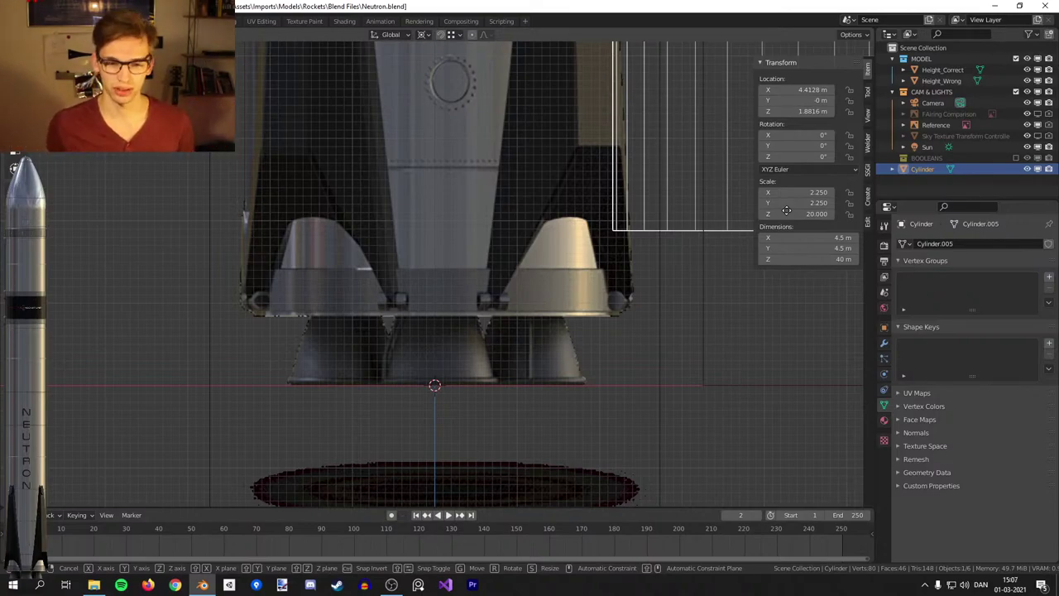
right_click(502, 273)
Compare the cylinder's upper end with the reference rocket's nose cone and select the Reference image.
middle_click_drag(518, 264, 508, 398, "shift")
scroll(508, 398, "down", 3)
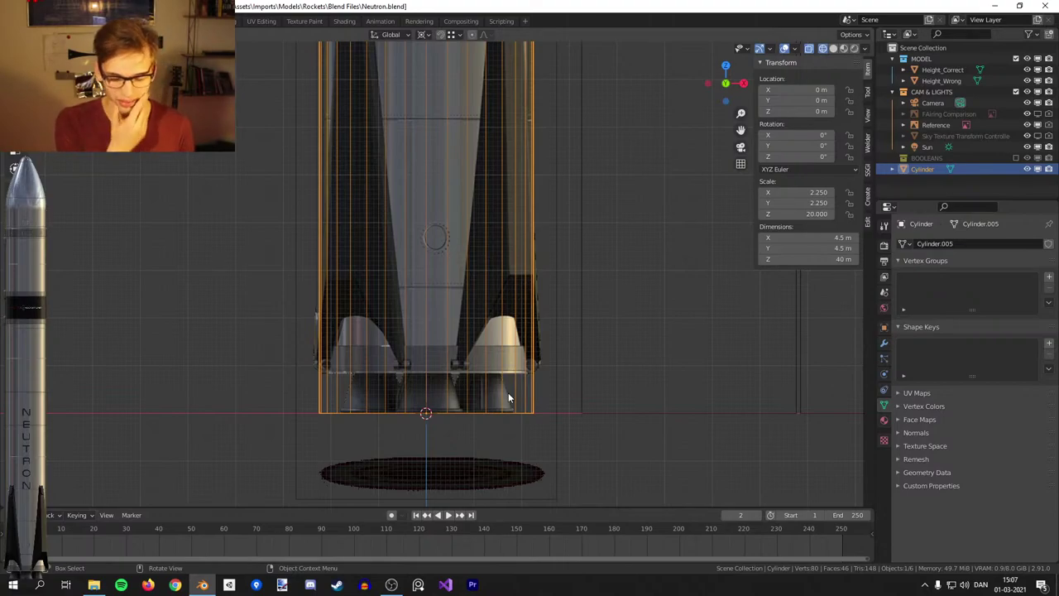
scroll(575, 165, "down", 5)
middle_click_drag(550, 256, 560, 304)
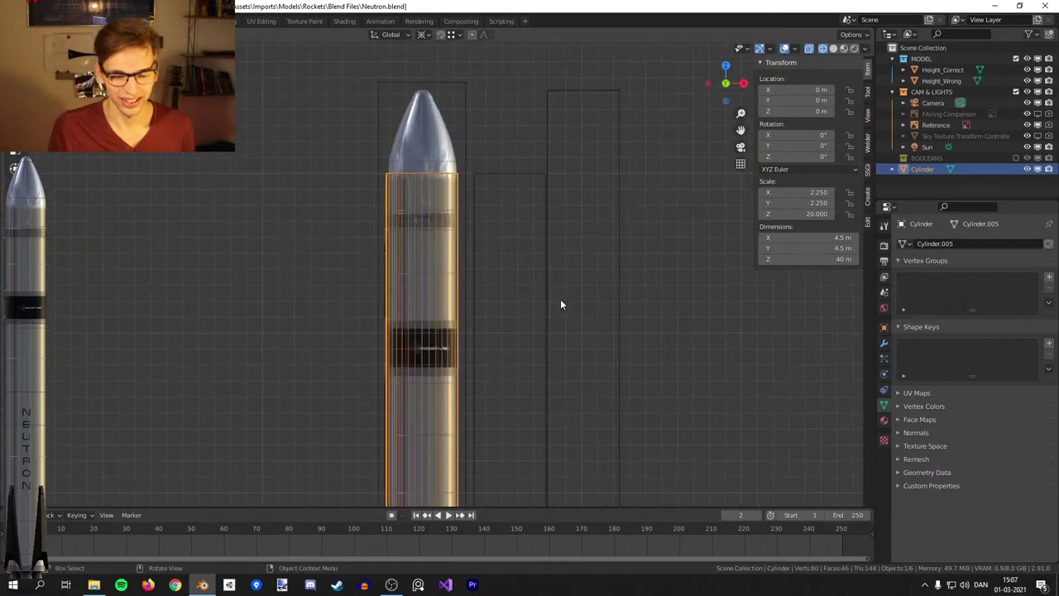
left_click(434, 141)
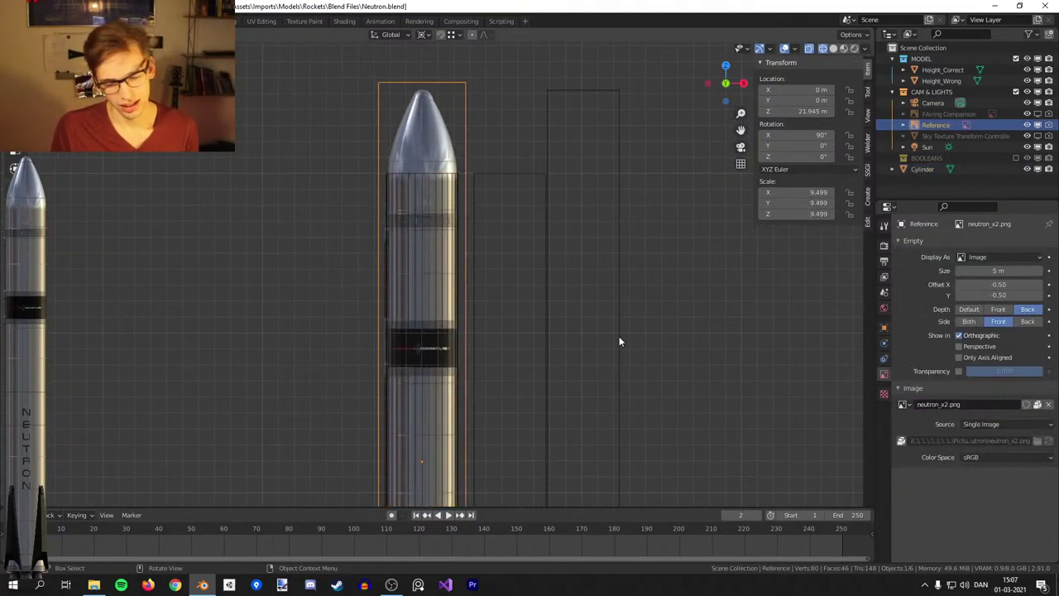
Scale the Reference image down to about 8.403 so its nose tip lines up with the cylinder's upper end.
key("s")
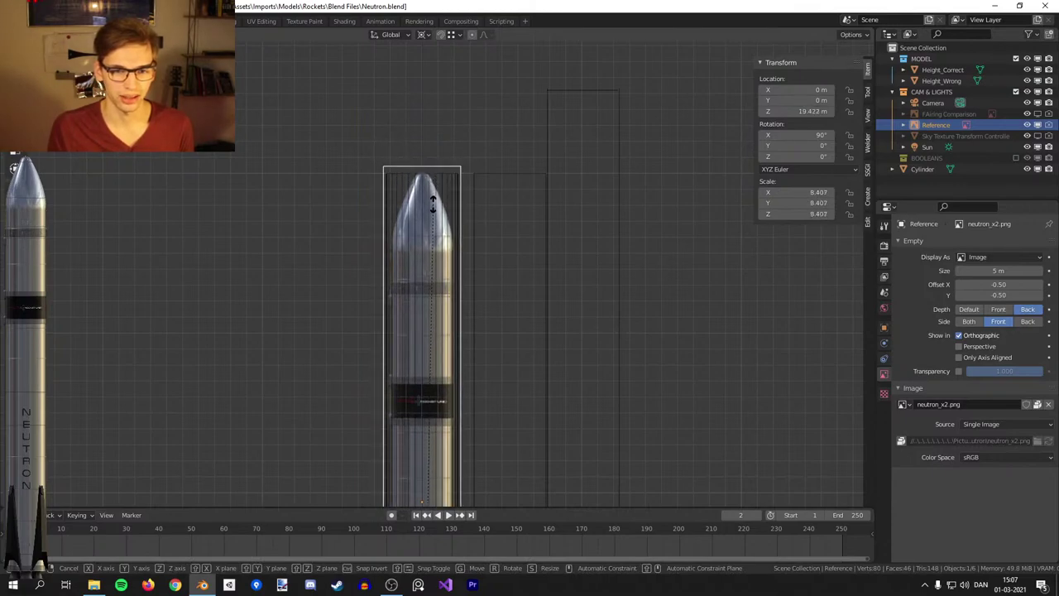
left_click(431, 170)
scroll(428, 153, "up", 5)
key("s")
left_click(463, 122)
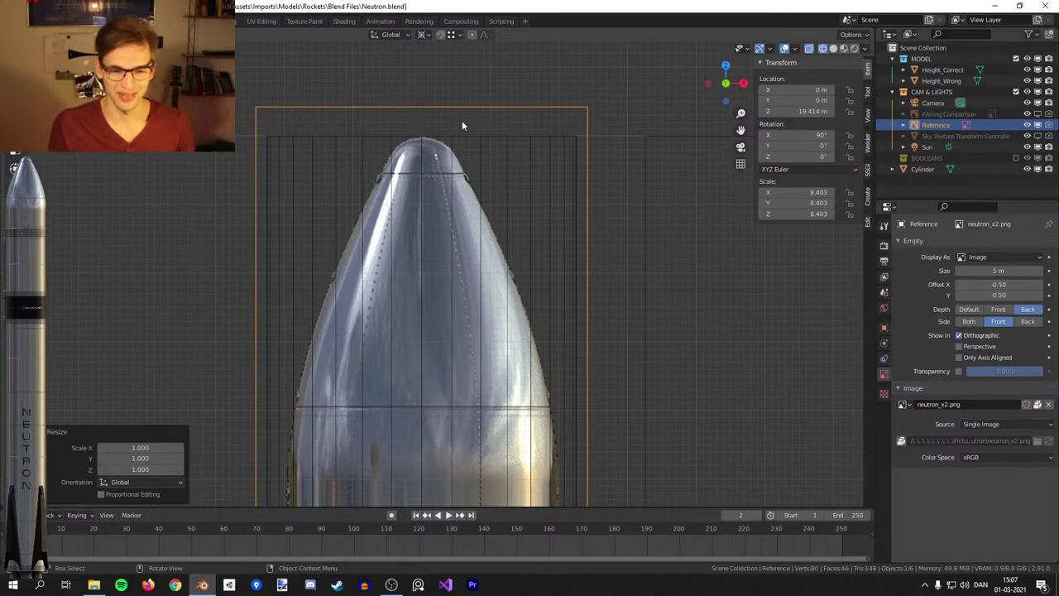
scroll(463, 157, "down", 4)
scroll(472, 248, "down", 1)
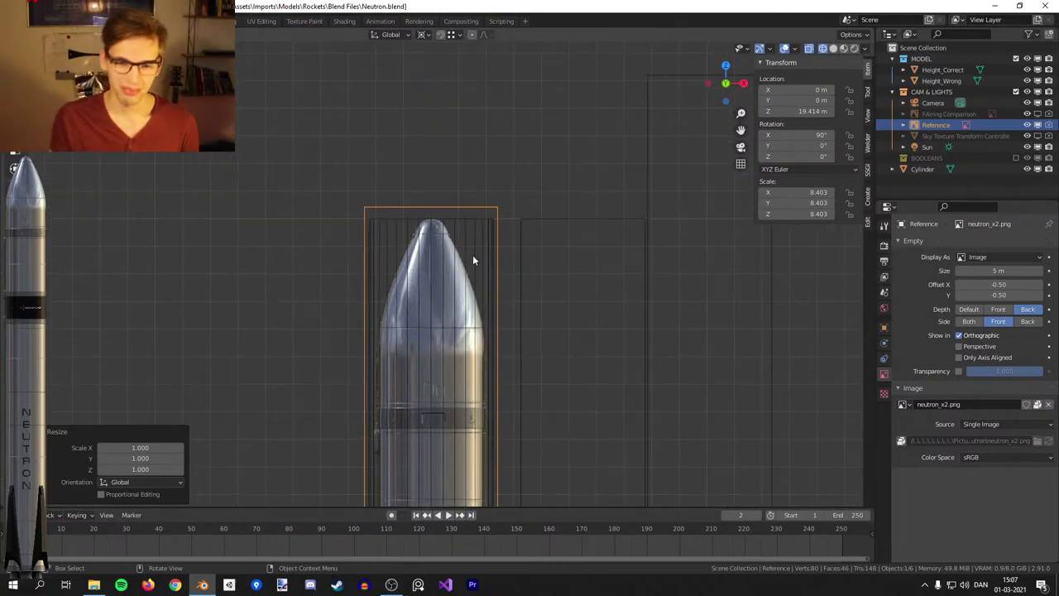
Select the cylinder and compare its width with the rocket body in the rescaled reference image.
left_click(486, 279)
scroll(497, 285, "up", 3)
middle_click_drag(501, 292, 501, 268, "shift")
scroll(501, 270, "up", 1)
key("Tab")
scroll(537, 364, "down", 4)
middle_click_drag(524, 452, 501, 279, "shift")
scroll(500, 284, "up", 3)
key("Tab")
key("g")
key("x")
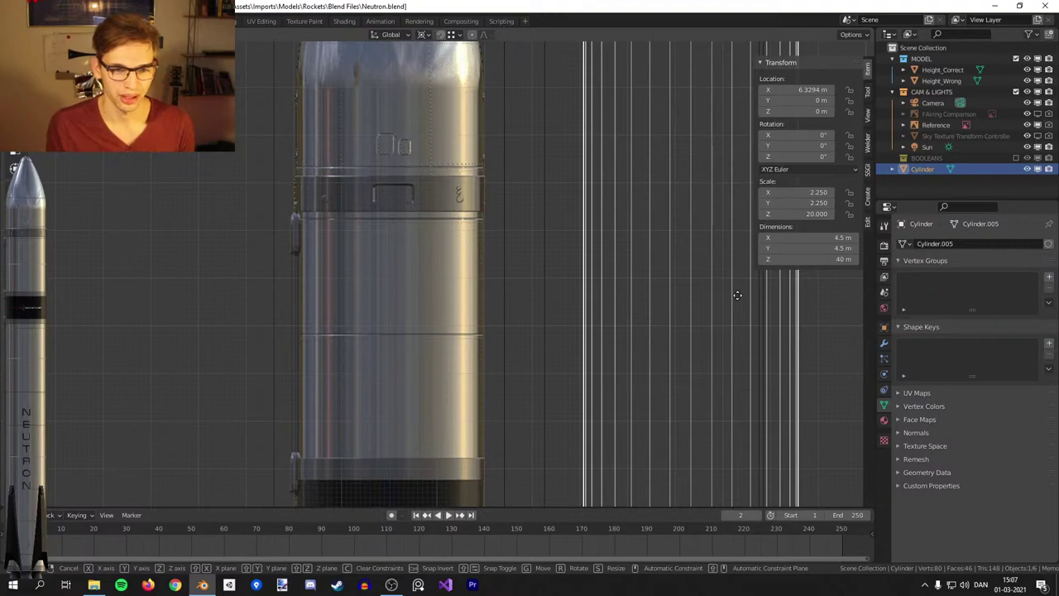
right_click(736, 295)
middle_click_drag(561, 298, 568, 392, "shift")
scroll(570, 397, "down", 2)
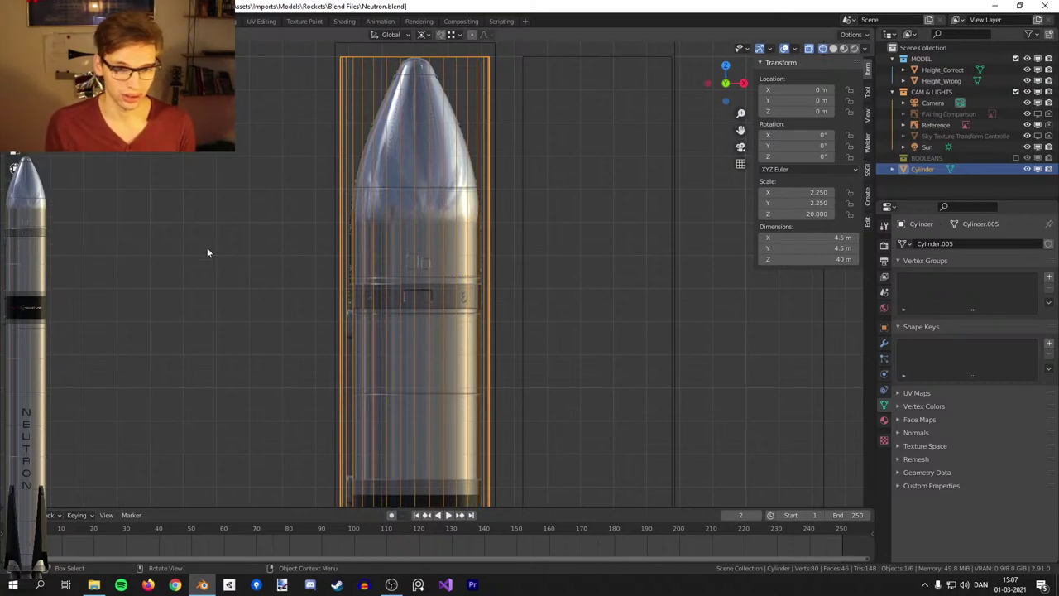
Add the image Neutron Fairing first look.png from the Neutron folder as a reference.
scroll(202, 251, "up", 1)
key("shift+a")
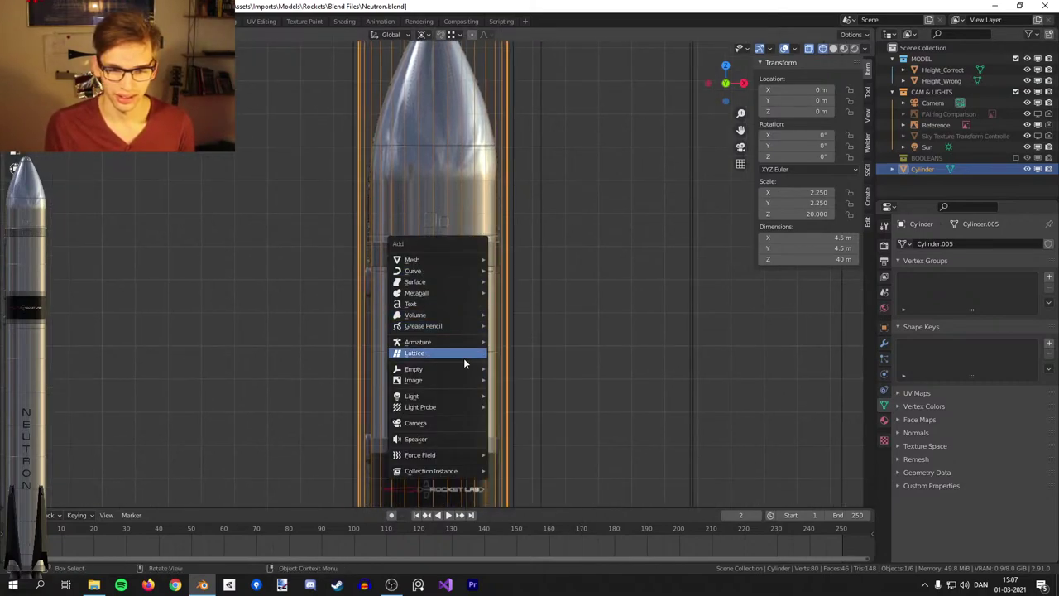
mouse_move(455, 379)
left_click(521, 389)
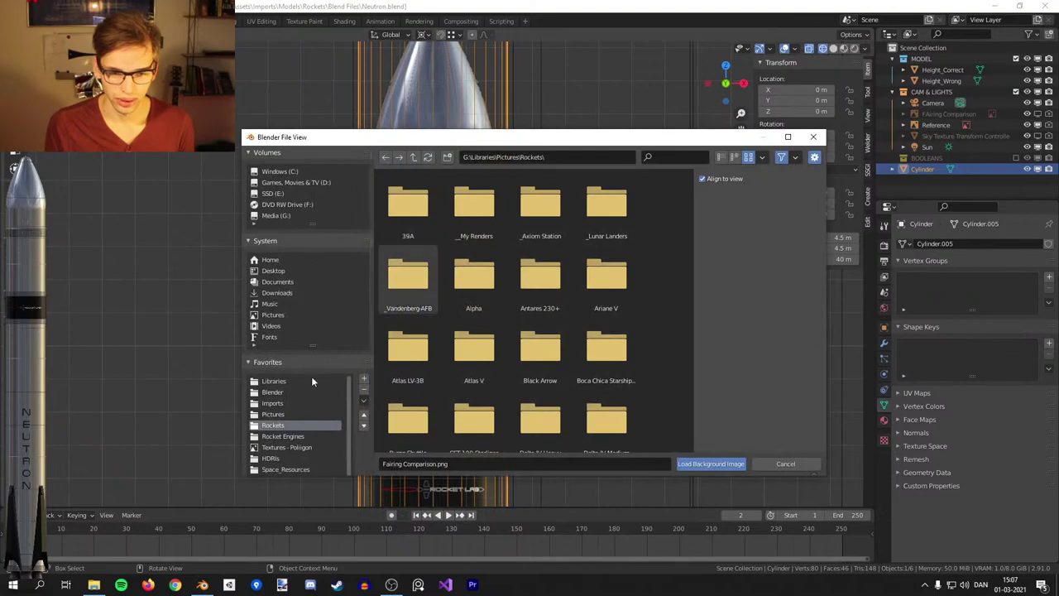
scroll(311, 362, "down", 3)
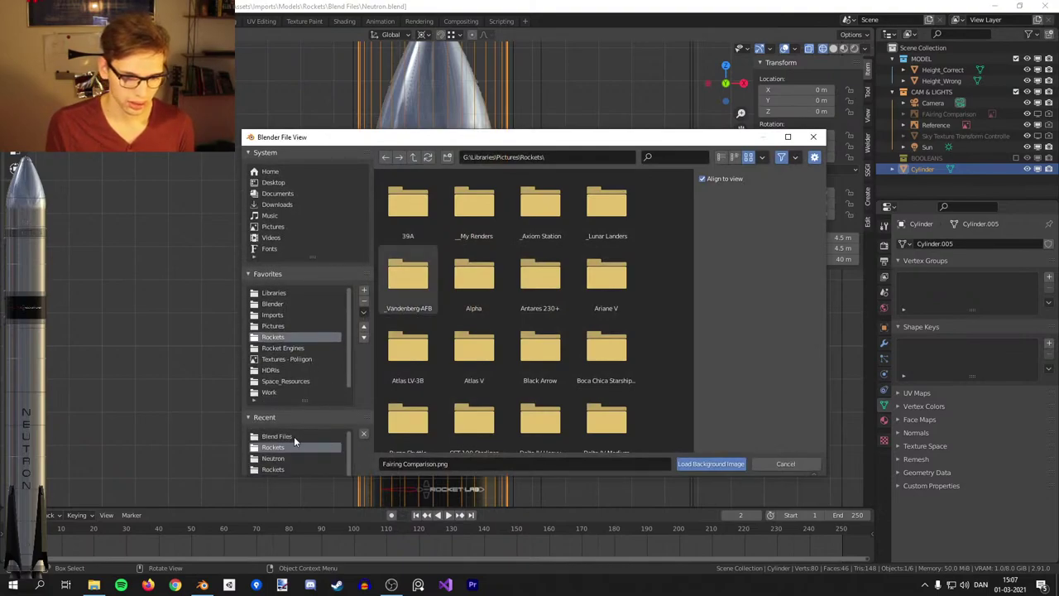
left_click(288, 458)
left_click(488, 205)
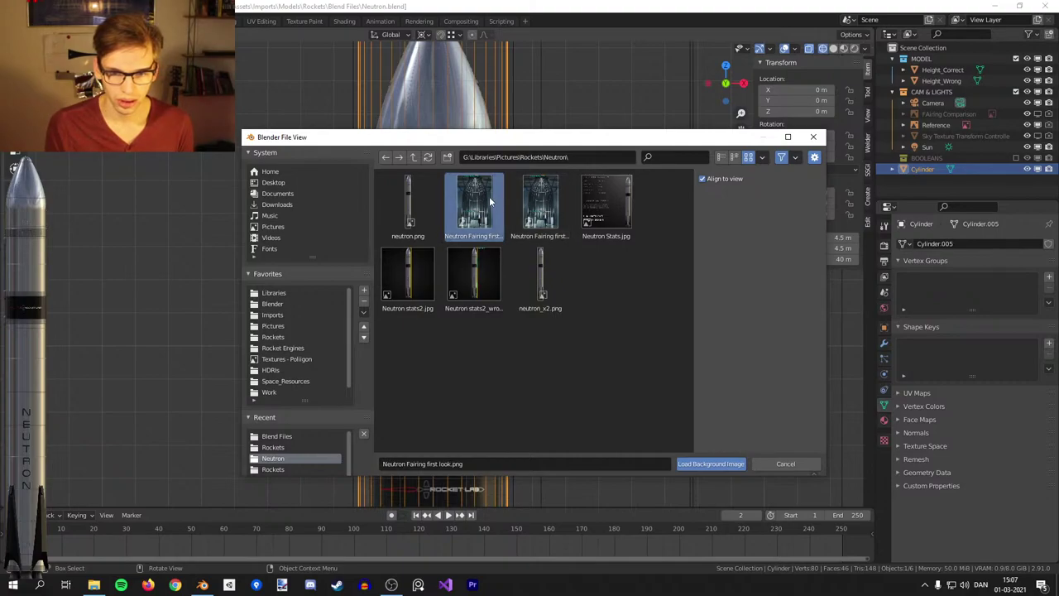
double_click(470, 201)
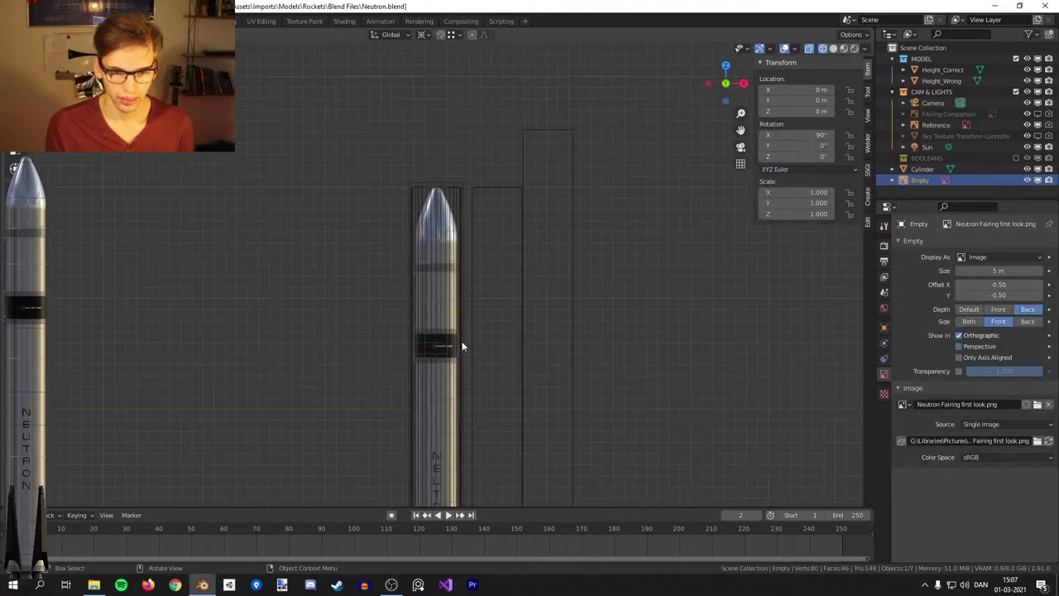
Change the transform pivot point, scale the fairing image to about 1.877 and move it up over the rocket's nose.
key("g")
key("Escape")
left_click(422, 34)
left_click(451, 86)
key("s")
left_click(490, 275)
key("g")
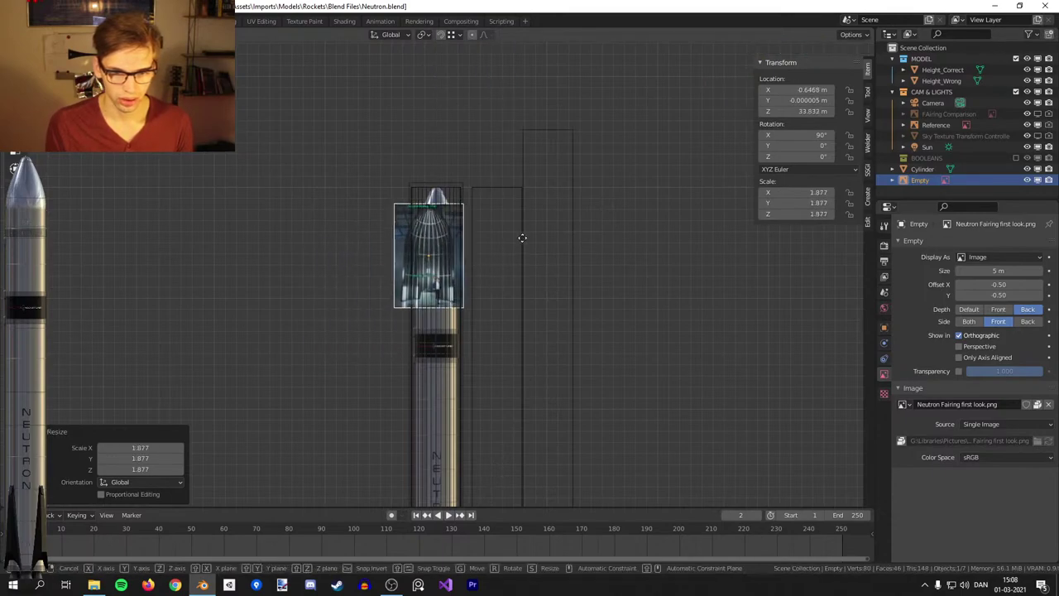
left_click(523, 228)
Reduce the fairing image's scale to about 1.756 and move it about 5.04 m along negative X, beside the rocket.
scroll(522, 230, "up", 5)
key("s")
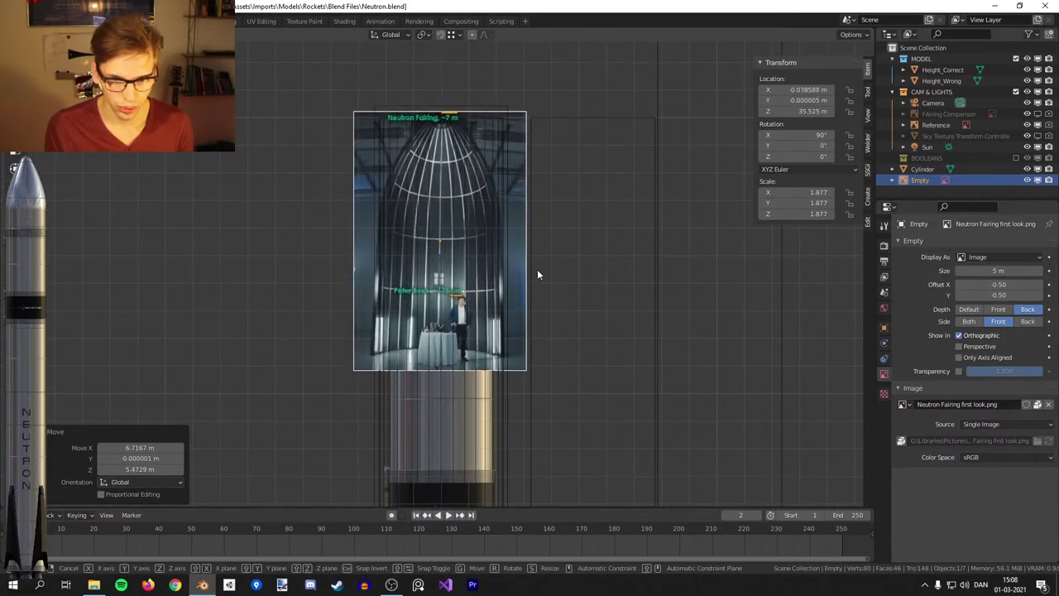
left_click(553, 288)
key("g")
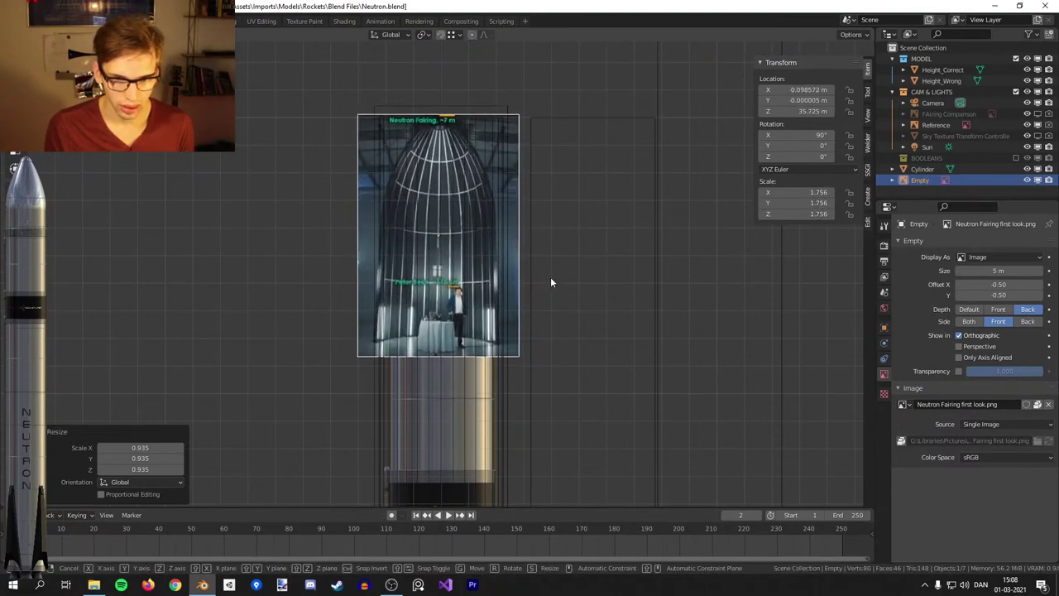
key("x")
left_click(414, 304)
Compare the photographed fairing's shape with the reference rocket's nose cone.
scroll(426, 331, "up", 3)
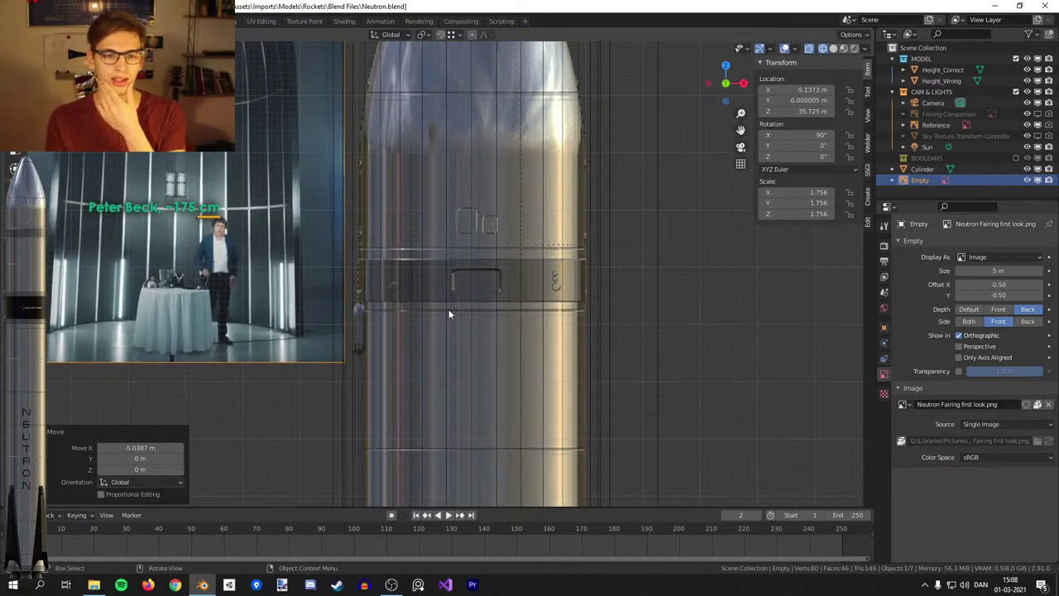
middle_click_drag(449, 312, 474, 316)
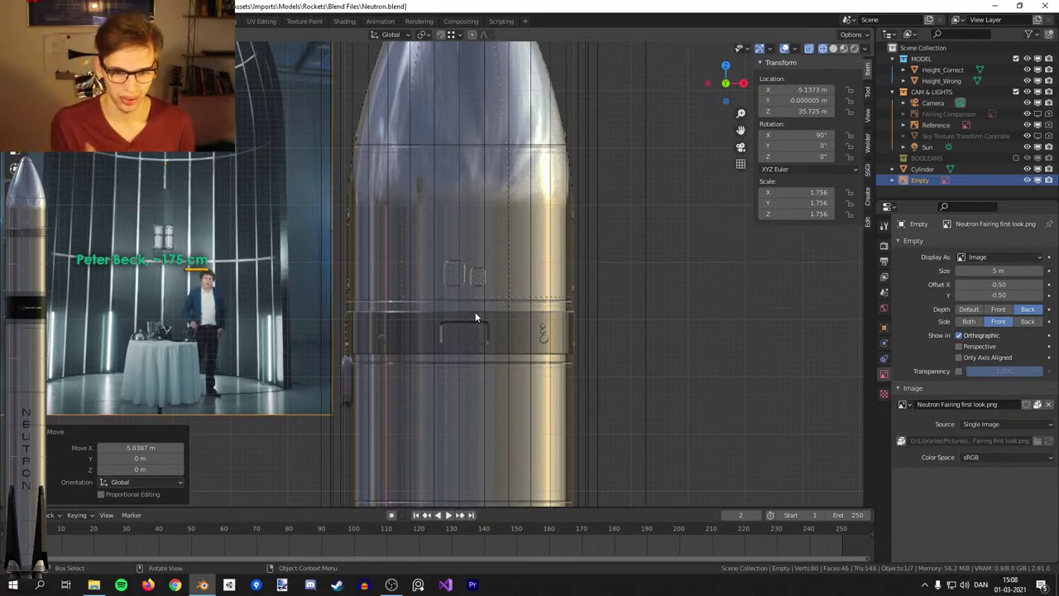
middle_click_drag(475, 317, 477, 345)
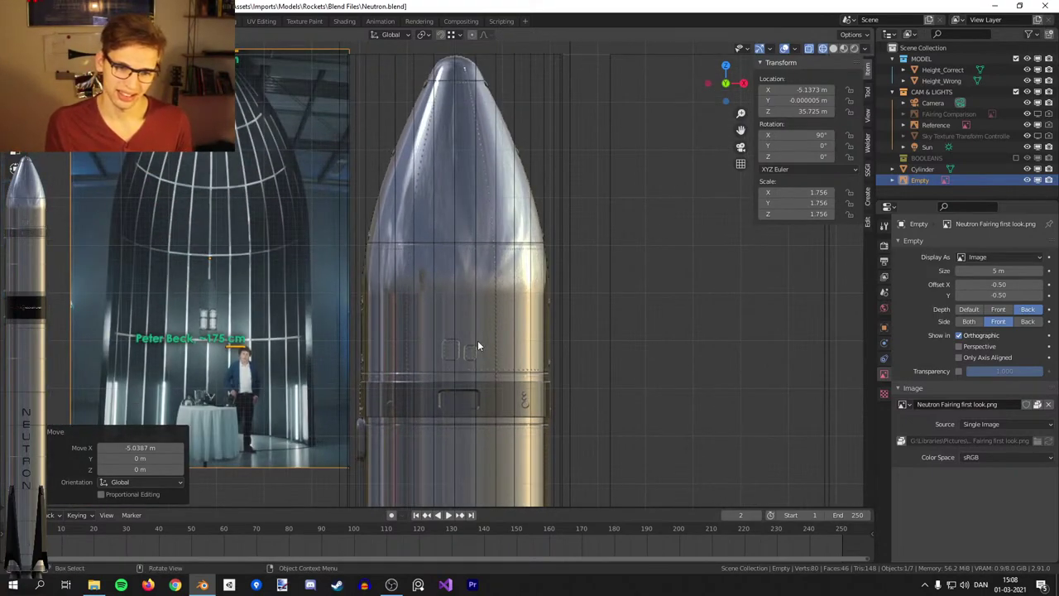
scroll(480, 336, "down", 4)
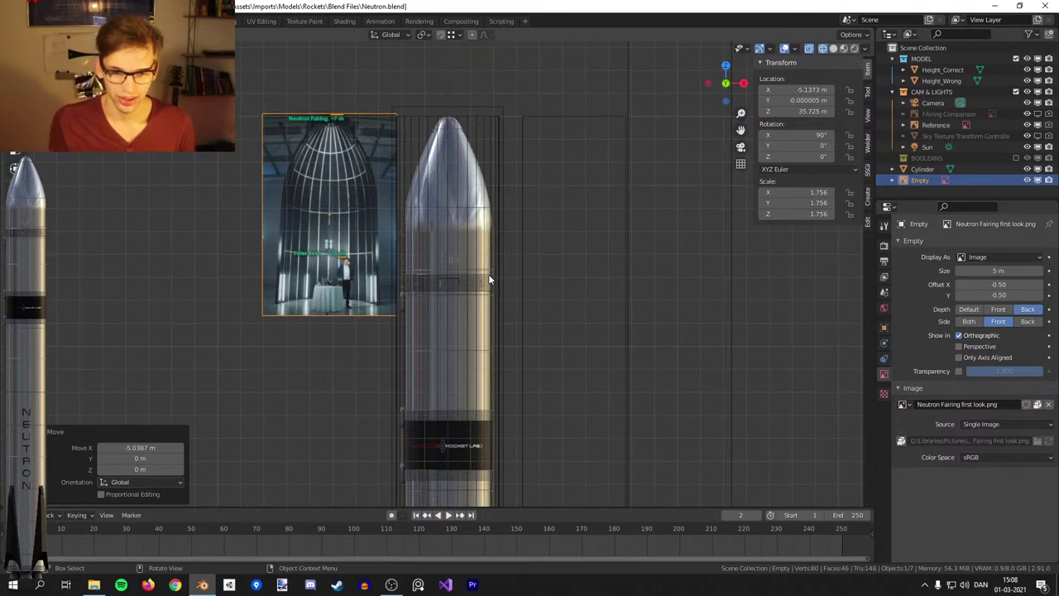
middle_click_drag(536, 318, 536, 303, "shift")
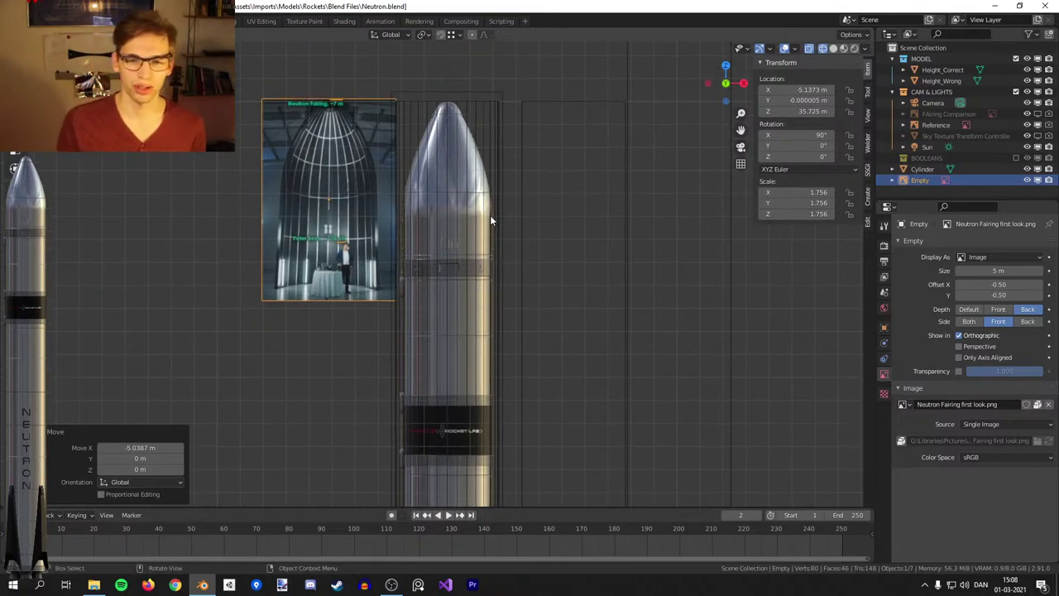
Switch to solid shading and select the cylinder's top face in Edit Mode, viewed from the front.
key("shift+z")
left_click(476, 184)
key("Tab")
middle_click_drag(502, 168, 490, 248, "shift")
scroll(489, 247, "up", 1)
middle_click_drag(453, 119, 450, 174)
left_click(449, 173)
key("KP_1")
Abandon the first bevel, apply the cylinder's scale in Object Mode and return to editing its top face.
key("ctrl+b")
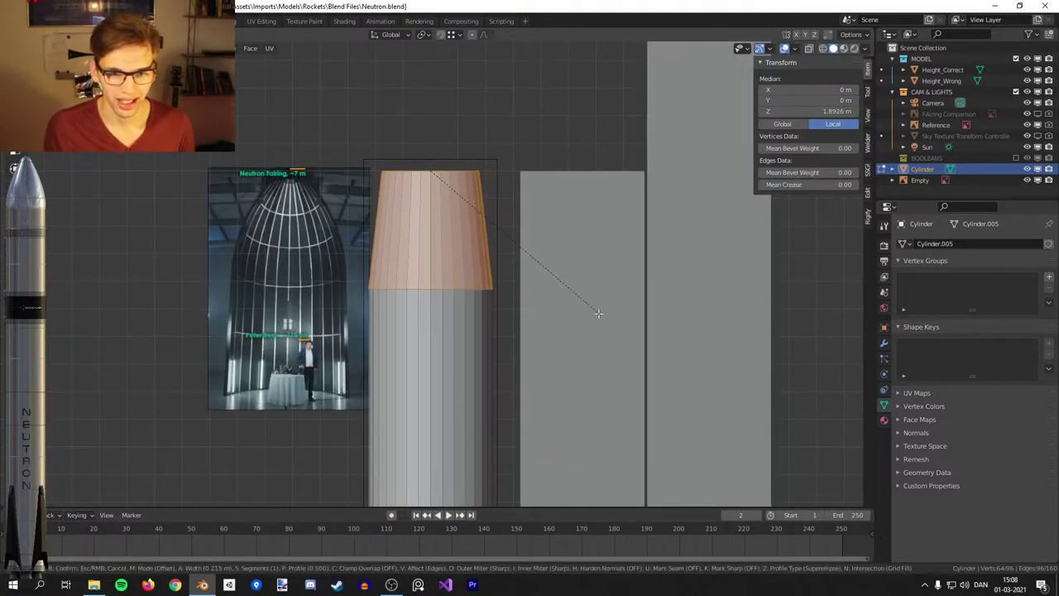
key("Escape")
key("Tab")
key("ctrl+a")
left_click(453, 315)
key("Tab")
middle_click_drag(512, 230, 489, 249)
key("KP_0")
key("KP_1")
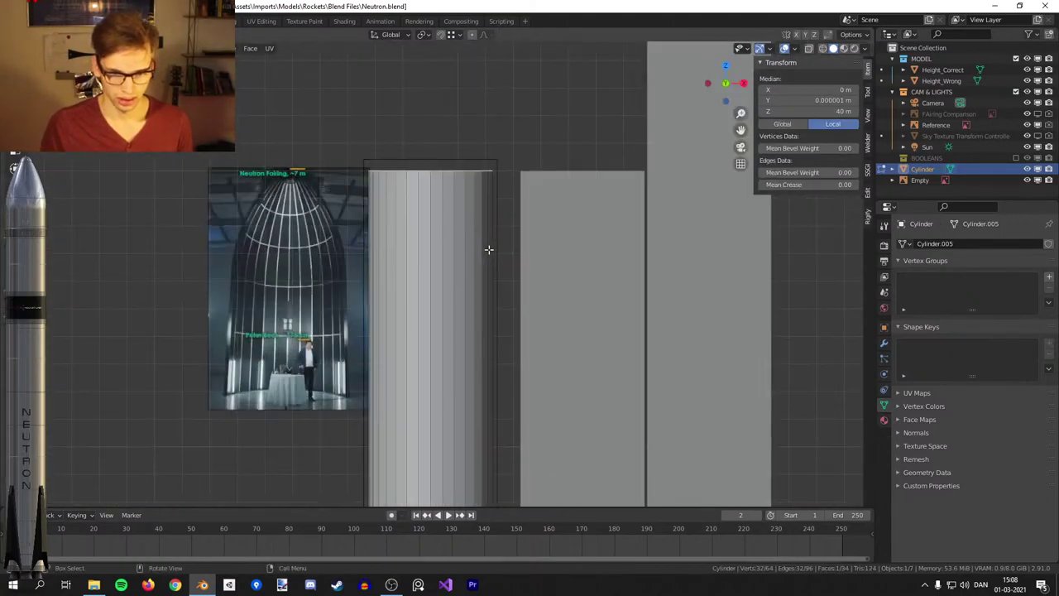
Bevel the cylinder's top face edges by about 2.13 m with one segment.
key("ctrl+b")
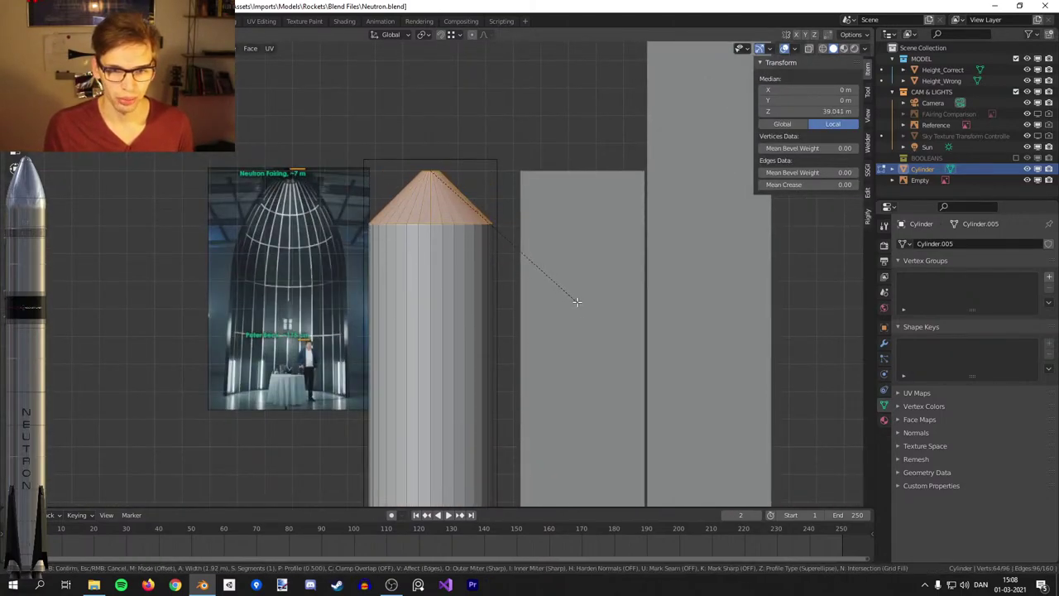
left_click(530, 286)
scroll(529, 286, "up", 2, "shift")
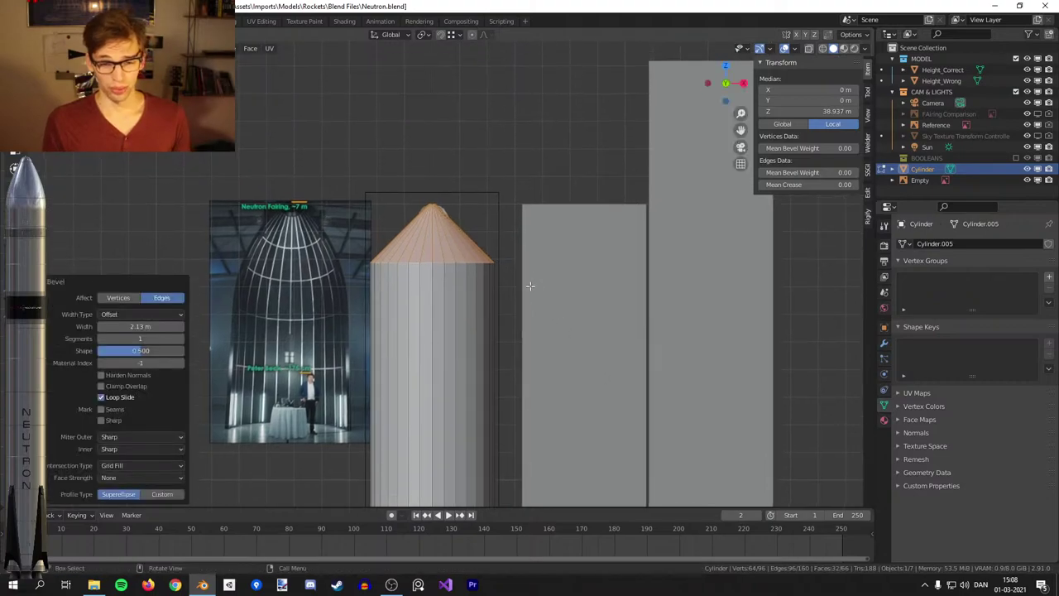
In wireframe shading, lower the bevel's bottom edge loop about 3.01 m to the base of the reference nose cone.
scroll(532, 277, "up", 2)
scroll(534, 273, "down", 4)
key("alt+z")
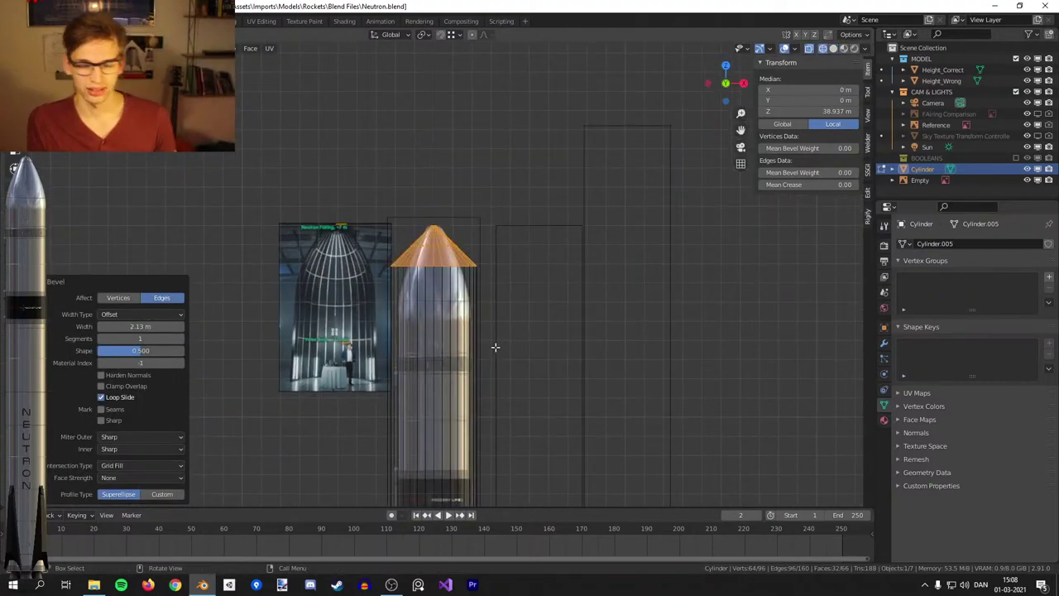
scroll(434, 260, "up", 3)
key("g")
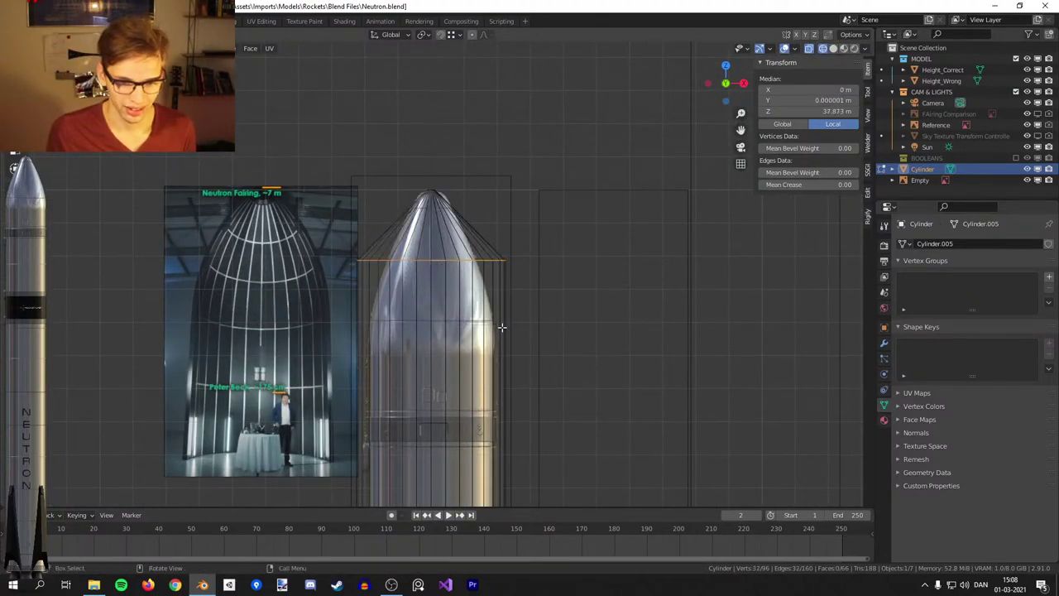
scroll(496, 297, "up", 2)
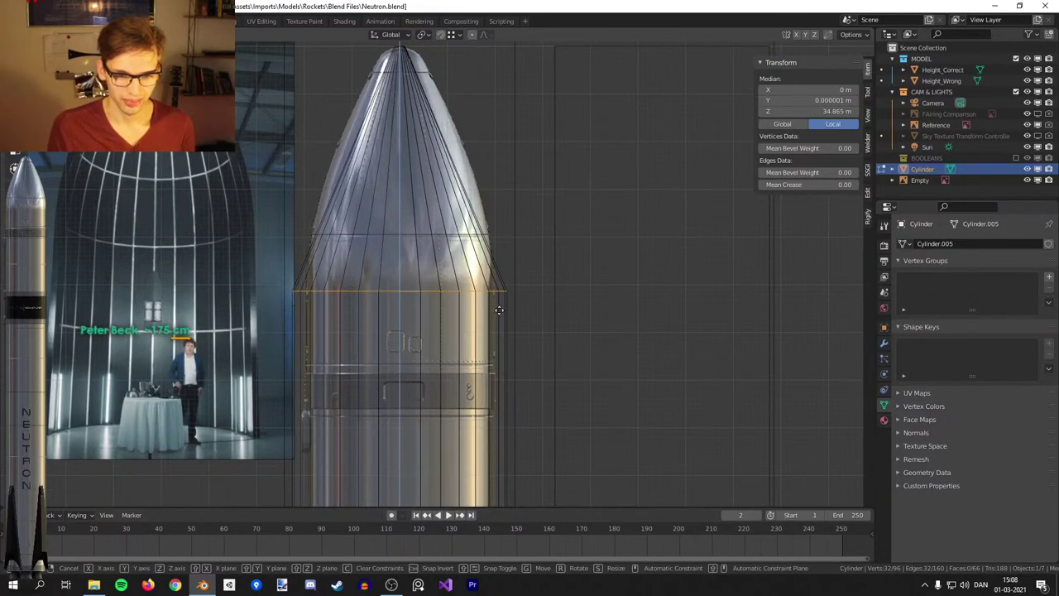
left_click(499, 310)
scroll(499, 331, "down", 3)
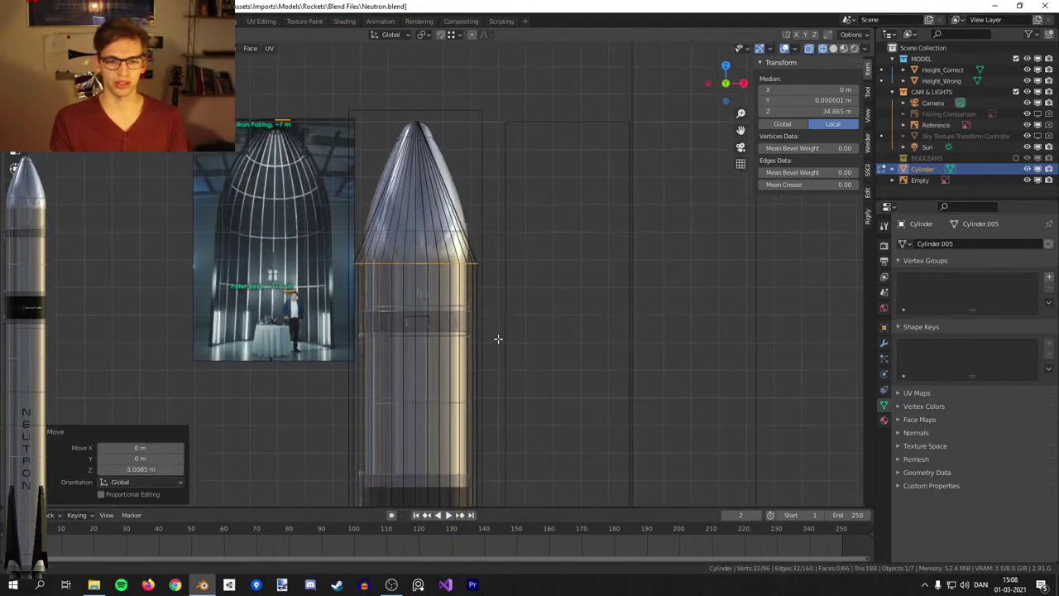
Add a single loop cut just below the reference's upper dark ring, with a slide factor of about -0.849.
scroll(499, 354, "up", 4)
middle_click_drag(499, 354, 490, 208, "shift")
key("ctrl+r")
left_click(483, 197)
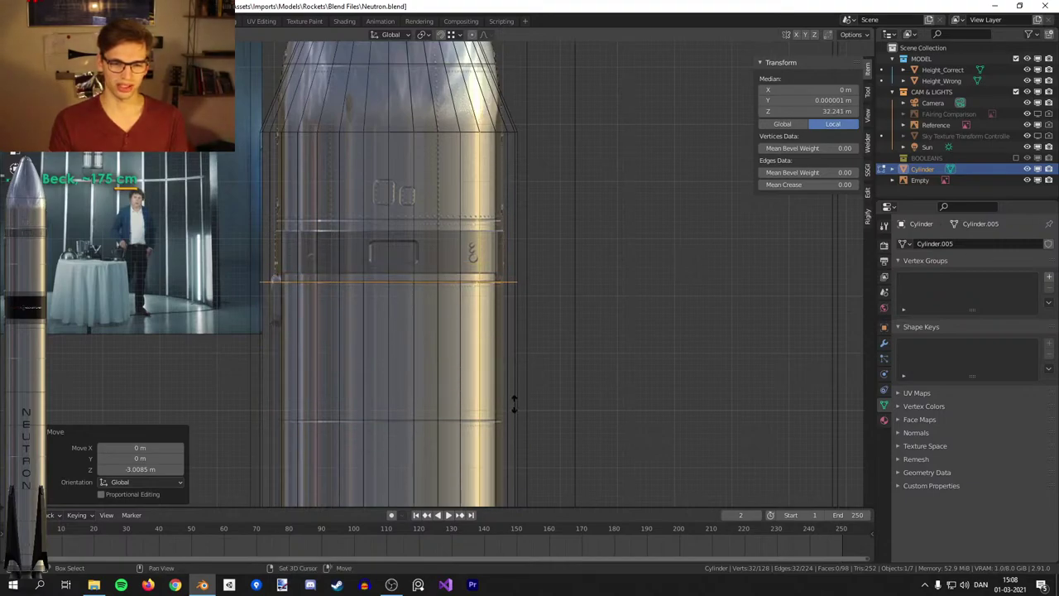
left_click(513, 403)
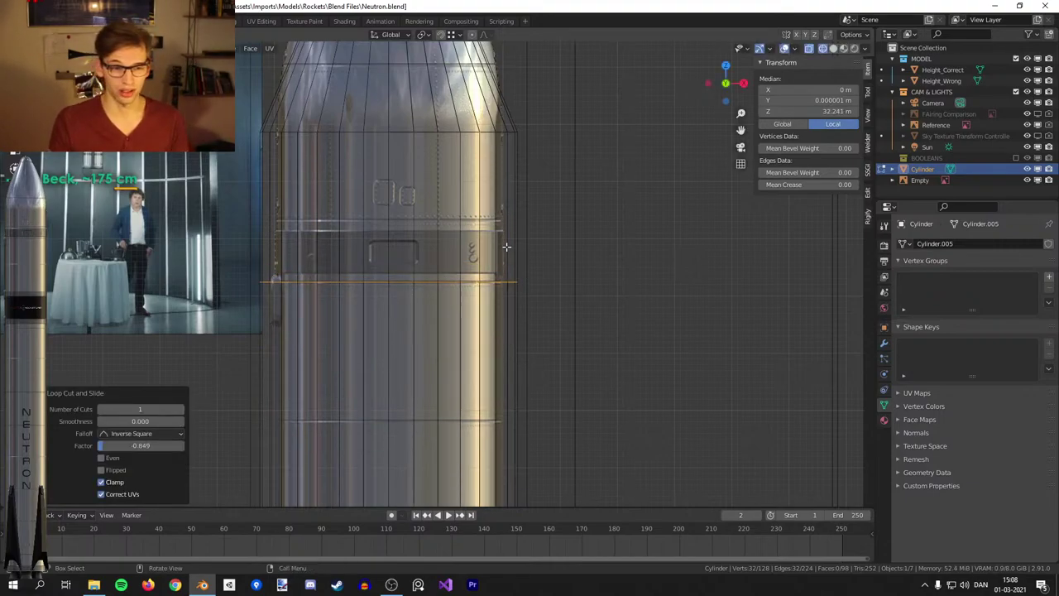
Examine the nose and upper body against the reference, down to the black Rocket Lab band.
scroll(527, 361, "down", 3)
middle_click_drag(532, 340, 532, 189, "shift")
scroll(530, 188, "down", 1)
scroll(370, 217, "down", 2)
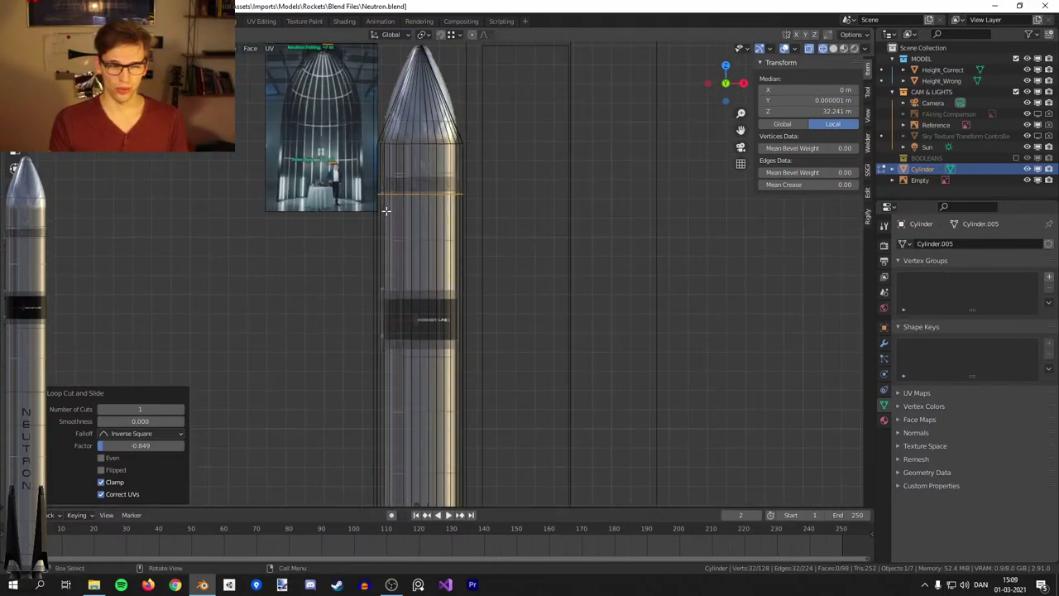
key("z")
left_click(516, 280)
key("z")
left_click(403, 291)
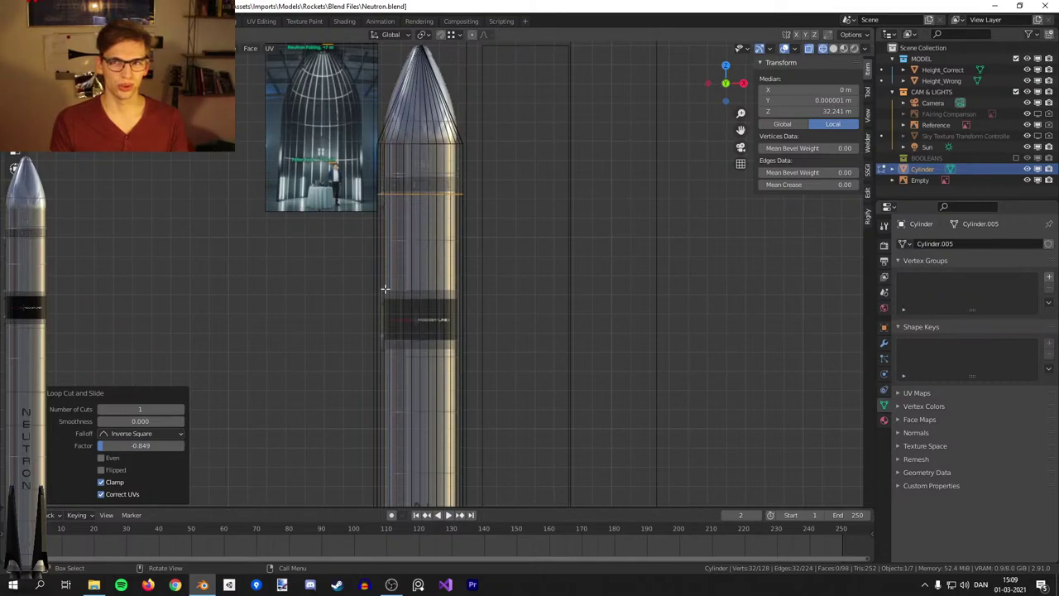
scroll(384, 288, "up", 3)
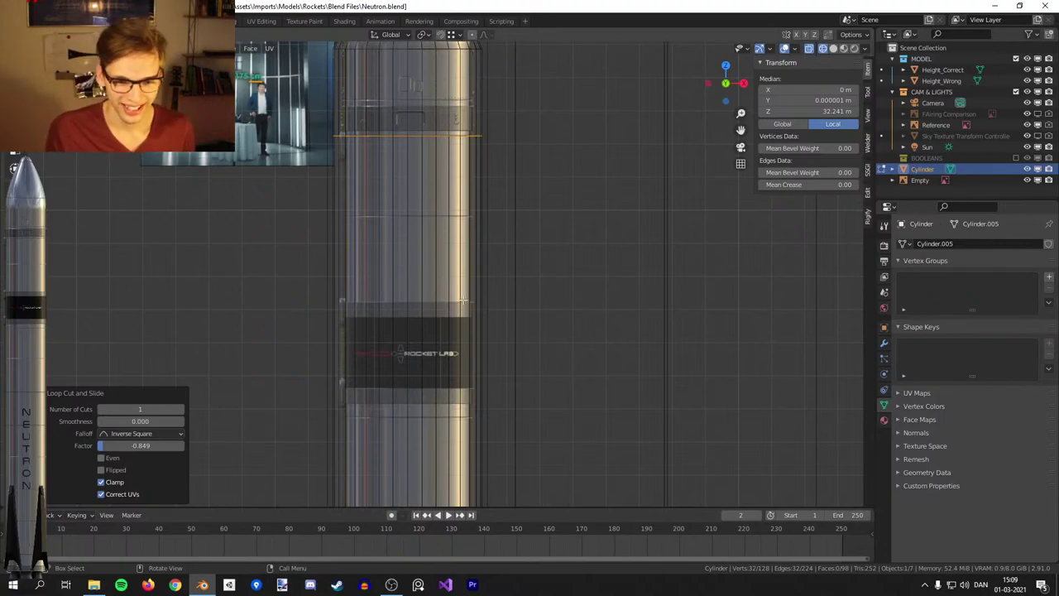
scroll(463, 285, "up", 2)
scroll(463, 285, "down", 4)
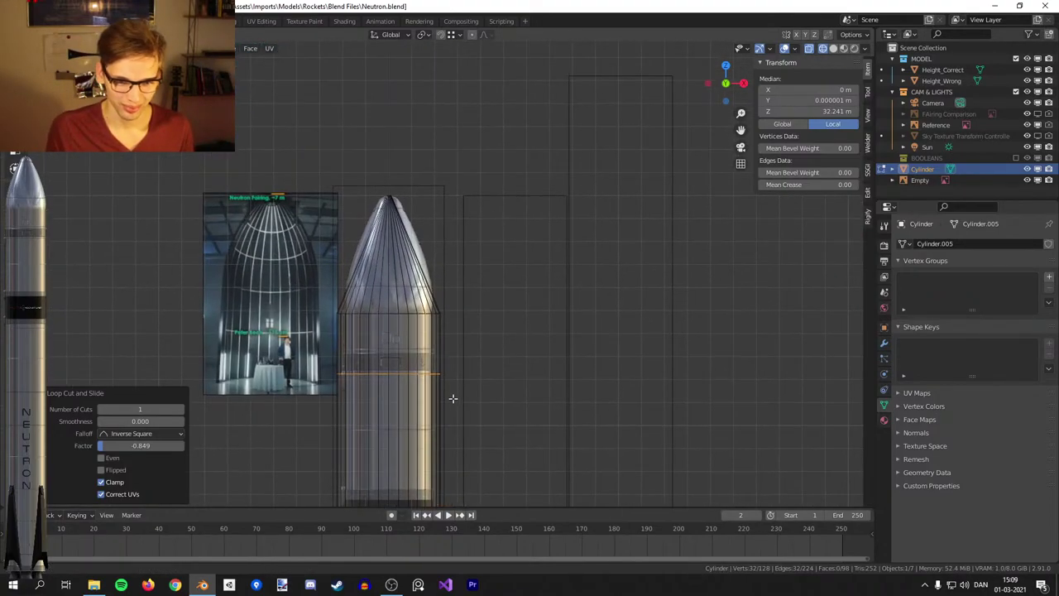
Add a loop cut at the upper edge of the black Rocket Lab section, with a slide factor of about -0.690.
scroll(453, 399, "up", 5)
key("ctrl+r")
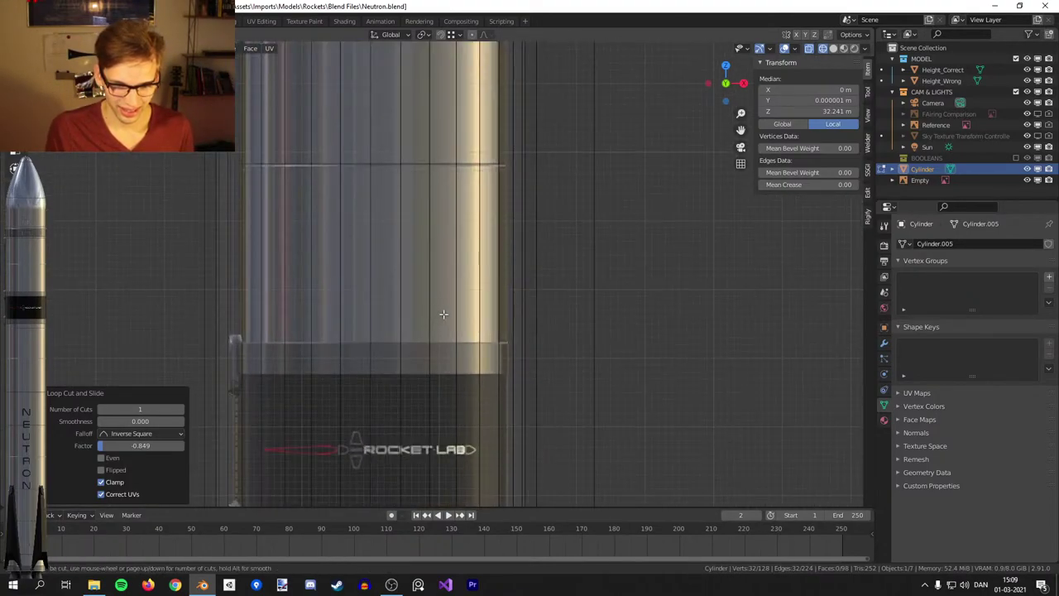
left_click(507, 313)
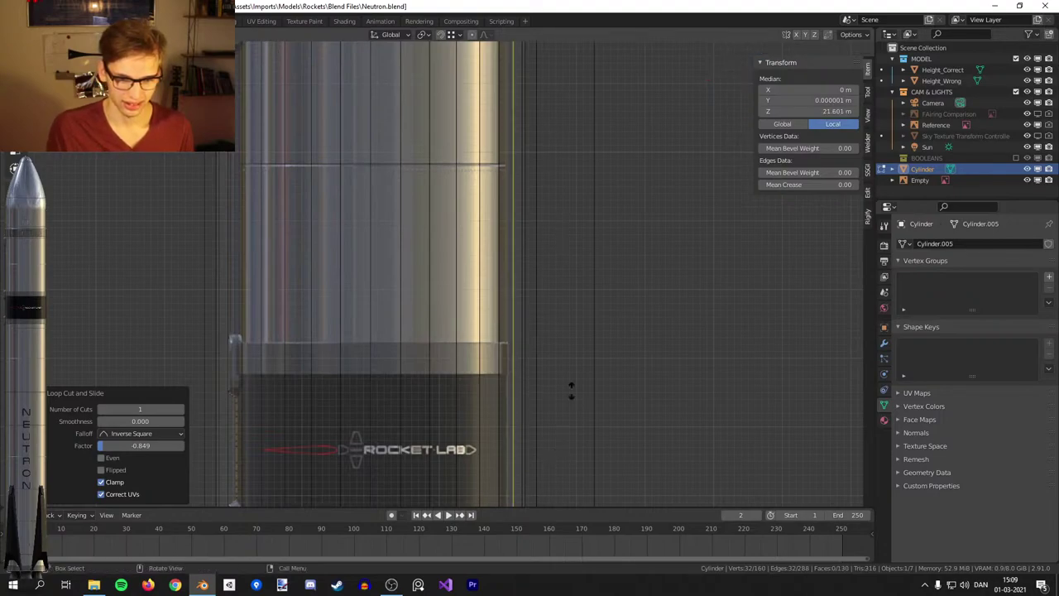
left_click(536, 477)
middle_click_drag(530, 459, 529, 373, "shift")
scroll(529, 373, "down", 1)
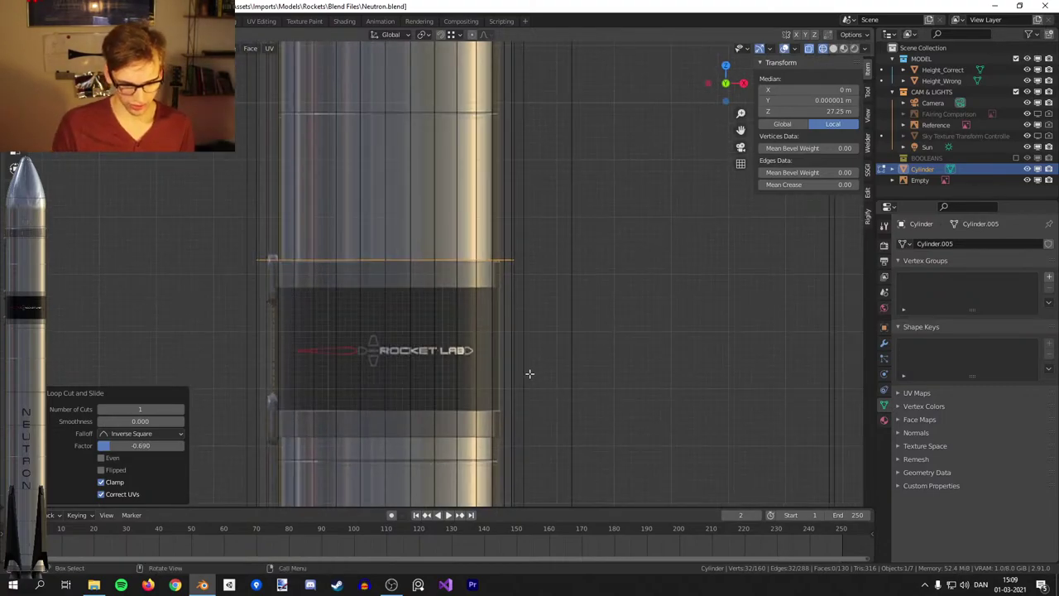
Leave mesh editing and move the reference image about -4.82 m along X to expose its engine section.
scroll(517, 355, "down", 9)
middle_click_drag(535, 435, 513, 245, "shift")
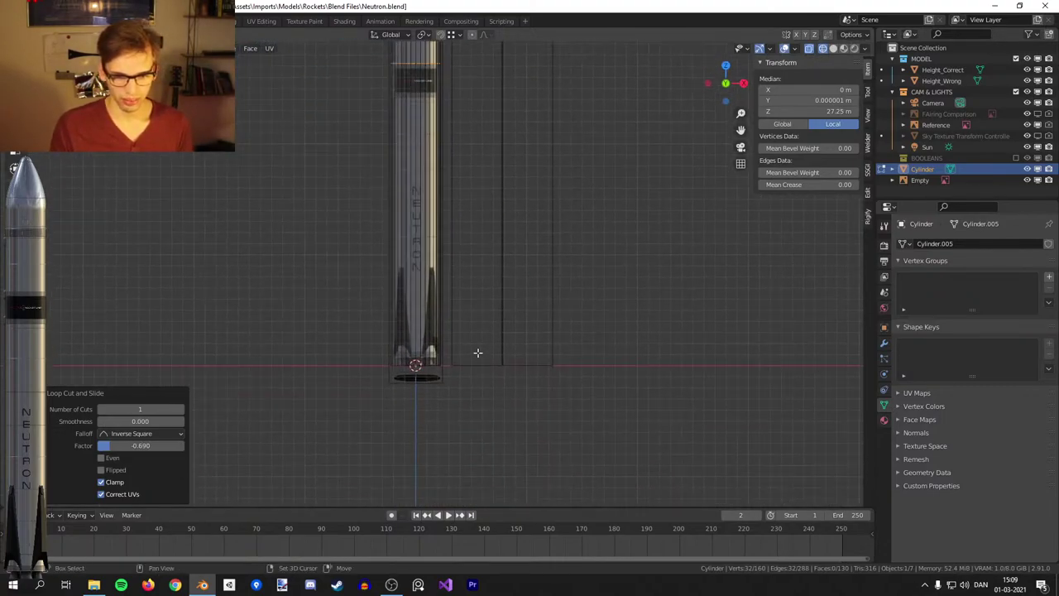
middle_click_drag(474, 371, 494, 305, "shift")
scroll(493, 306, "up", 5)
key("Tab")
left_click(480, 310)
key("g")
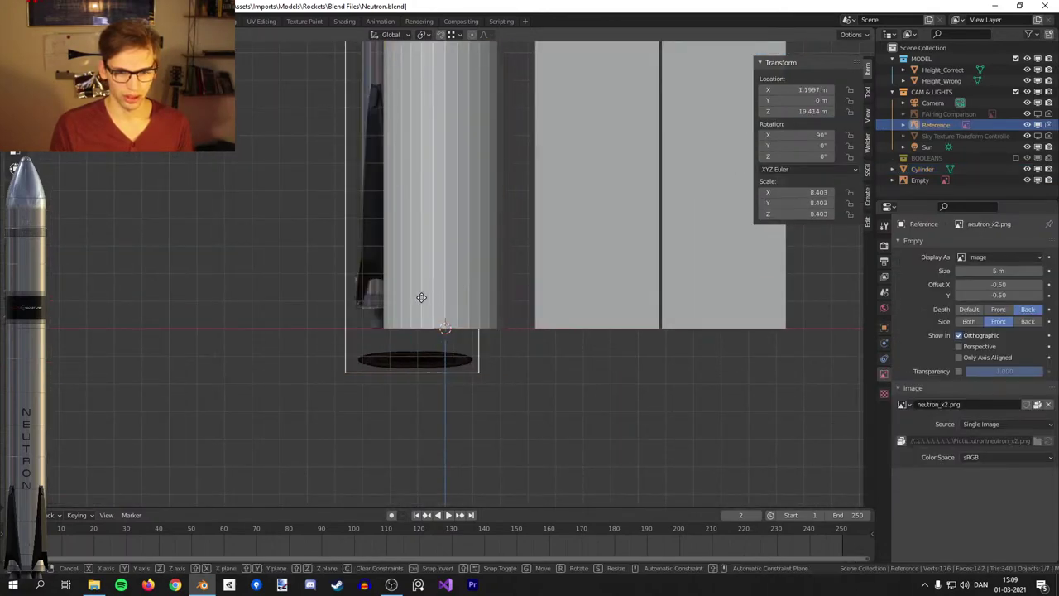
left_click(329, 307)
scroll(599, 297, "up", 8)
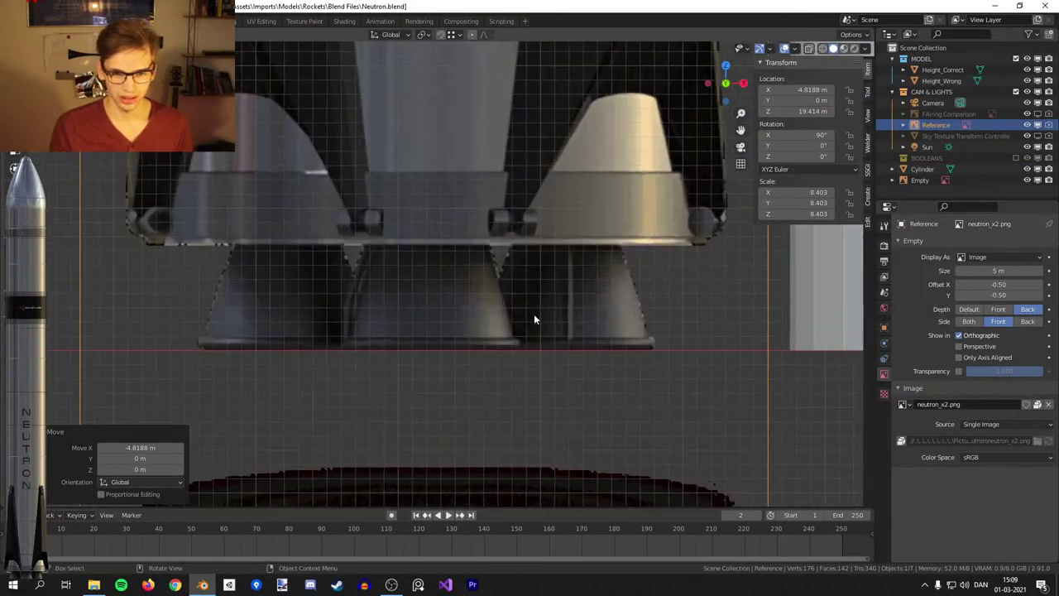
Hide the viewport grid for a clear look at the engine nozzles in the reference image.
left_click(784, 48)
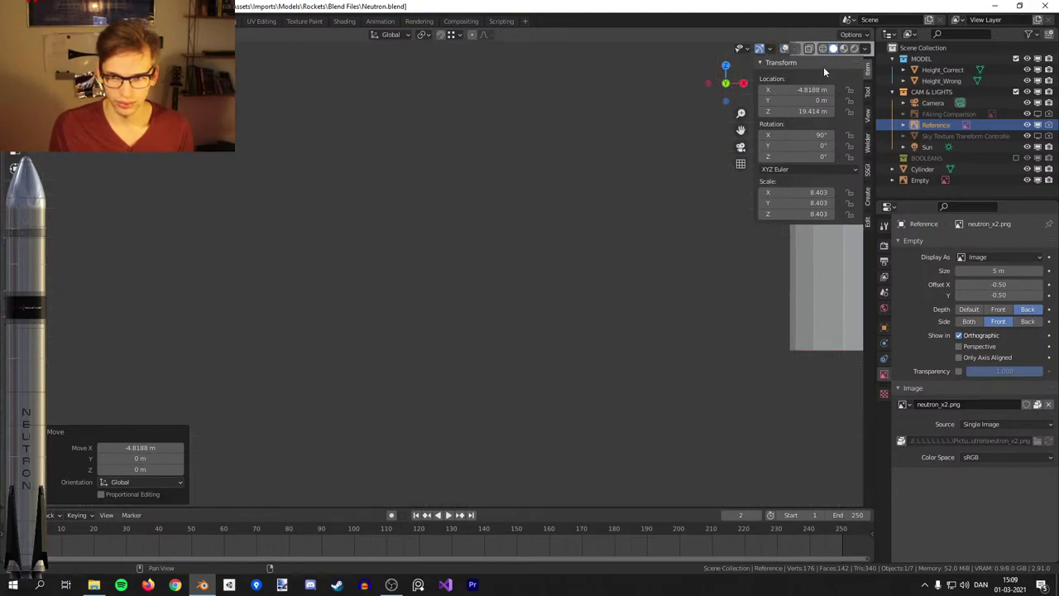
left_click(784, 48)
left_click(794, 48)
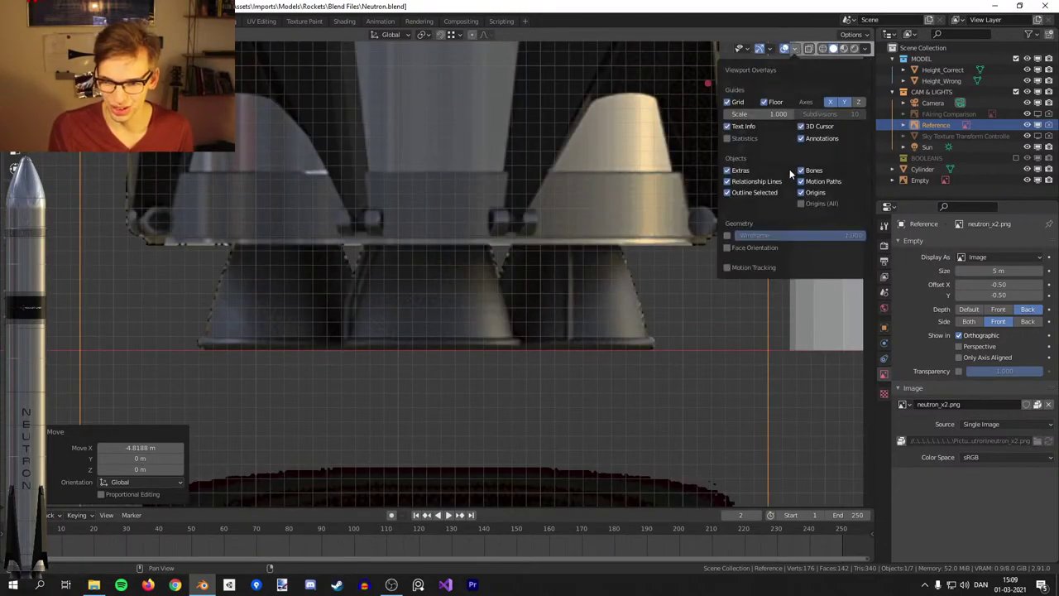
left_click(731, 103)
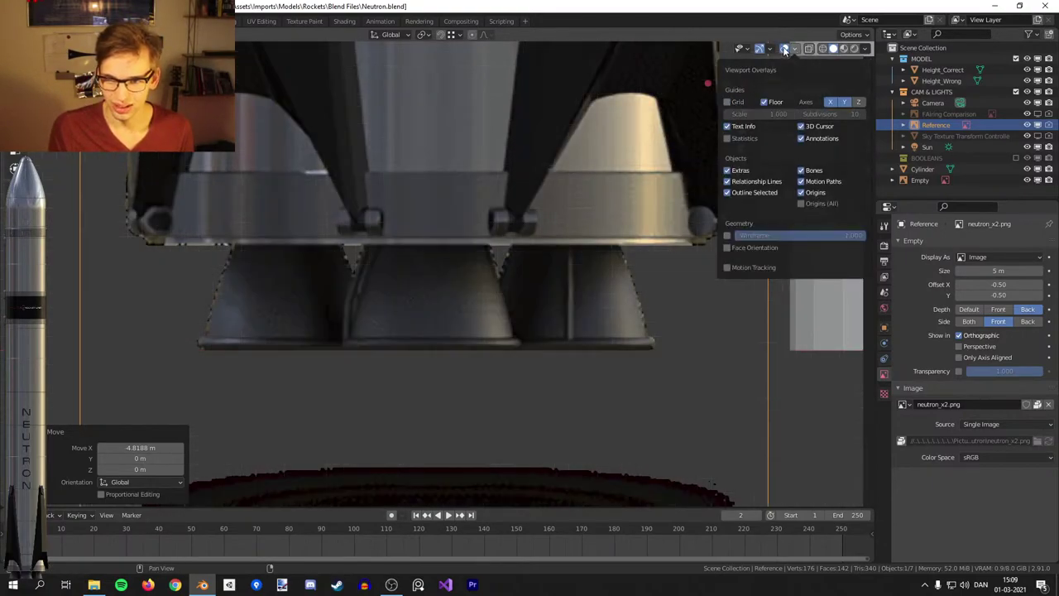
scroll(574, 278, "up", 1)
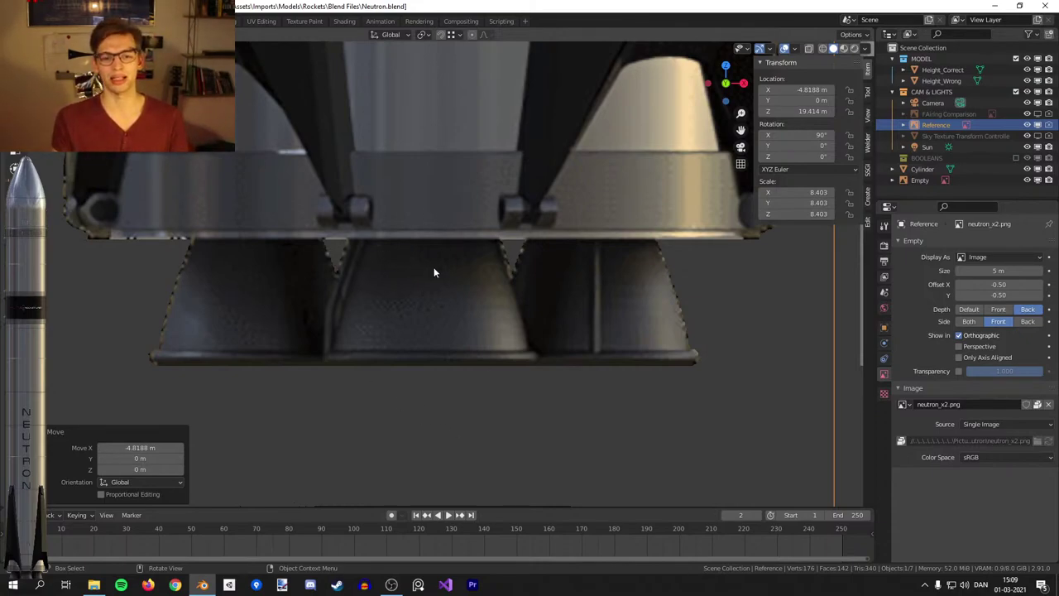
Undo the reference image's move and show the viewport grid again.
scroll(425, 272, "down", 7)
key("ctrl+z")
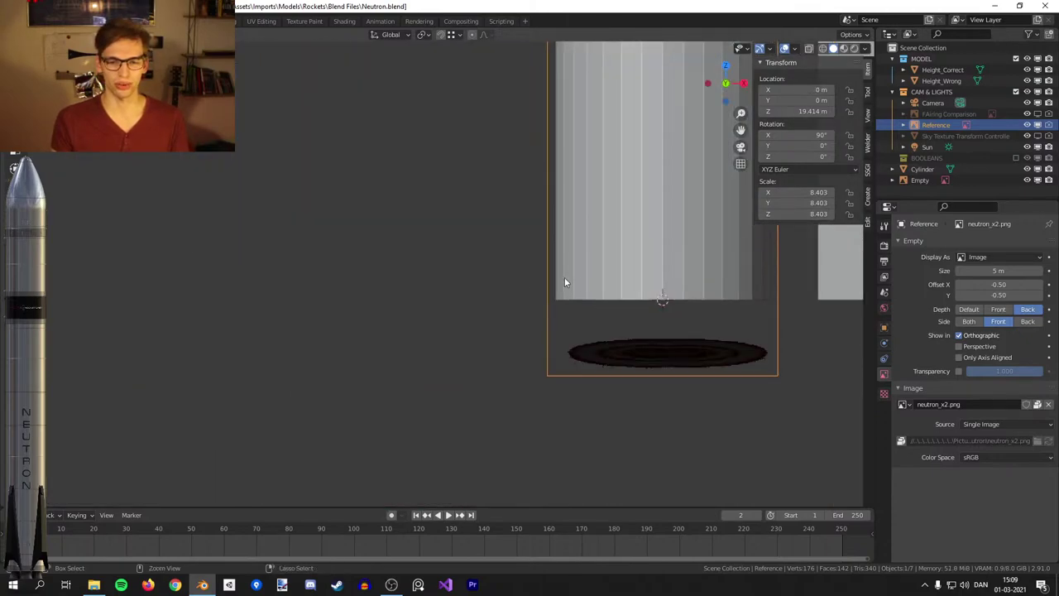
middle_click_drag(670, 157, 548, 233, "shift")
left_click(796, 49)
left_click(739, 101)
Select the cylinder, display it in wireframe shading over the reference and resume editing its mesh.
scroll(549, 151, "down", 7)
mouse_move(456, 125)
middle_mouse_down("shift")
mouse_move(405, 361)
mouse_move(404, 496)
middle_mouse_up("shift")
scroll(413, 372, "up", 3)
left_click(421, 371)
key("z")
left_click(422, 350)
middle_click_drag(398, 366, 442, 270, "shift")
scroll(441, 269, "up", 5)
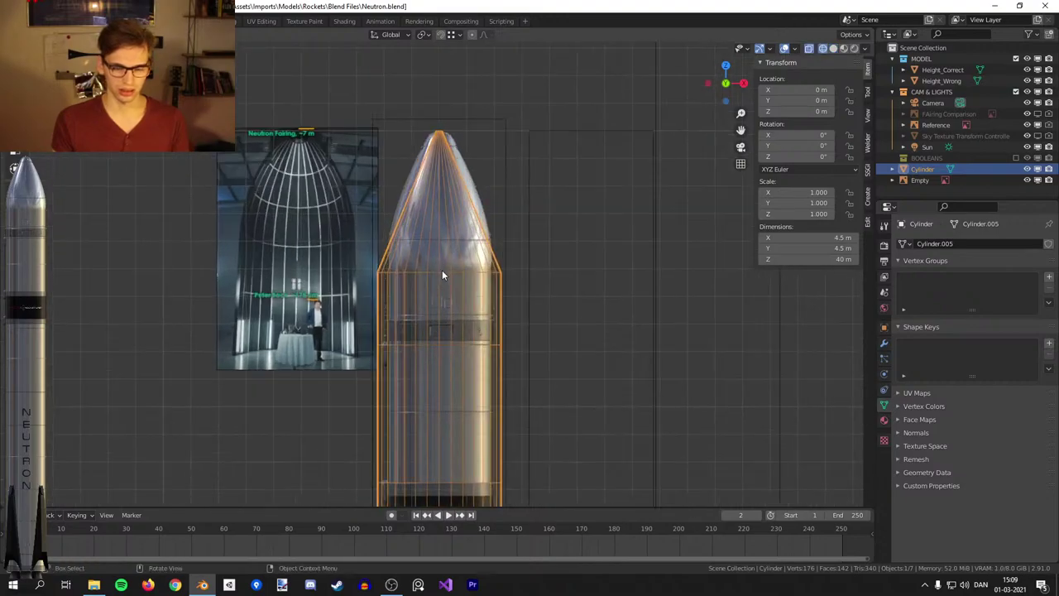
key("Tab")
scroll(446, 267, "up", 1)
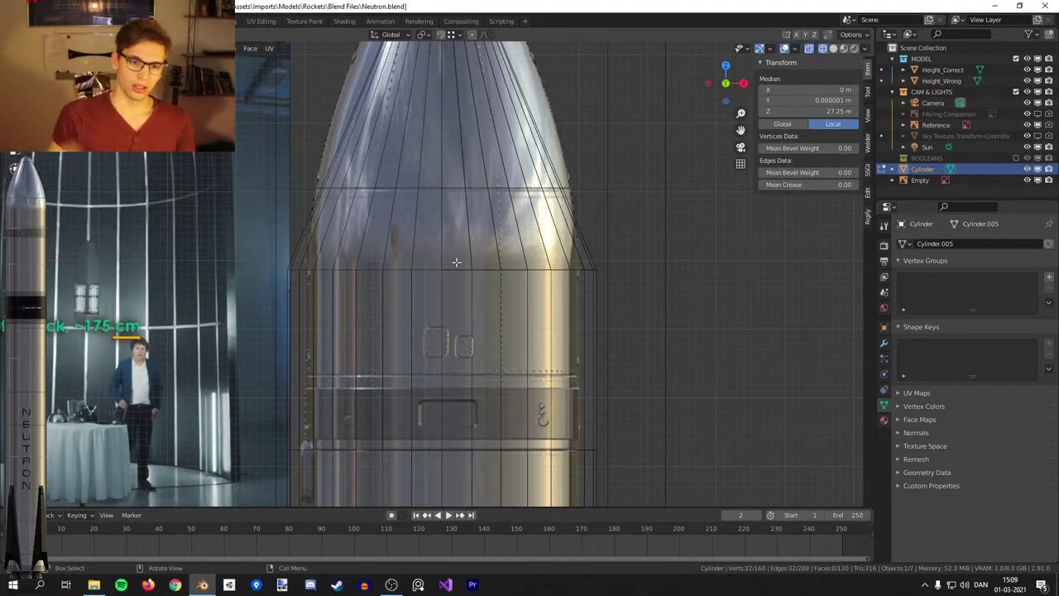
Add a loop cut at the lower edge of the Rocket Lab section, with a slide factor of about -0.772.
scroll(456, 261, "down", 3)
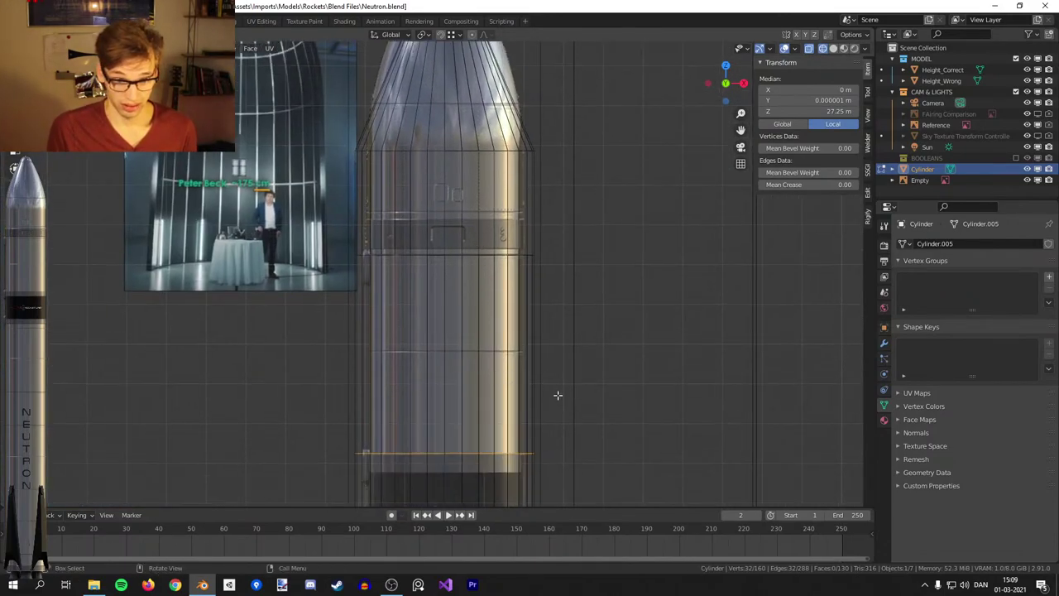
middle_click_drag(551, 390, 548, 191, "shift")
scroll(527, 357, "up", 3)
middle_click_drag(527, 356, 506, 198, "shift")
key("ctrl+r")
left_click(517, 245)
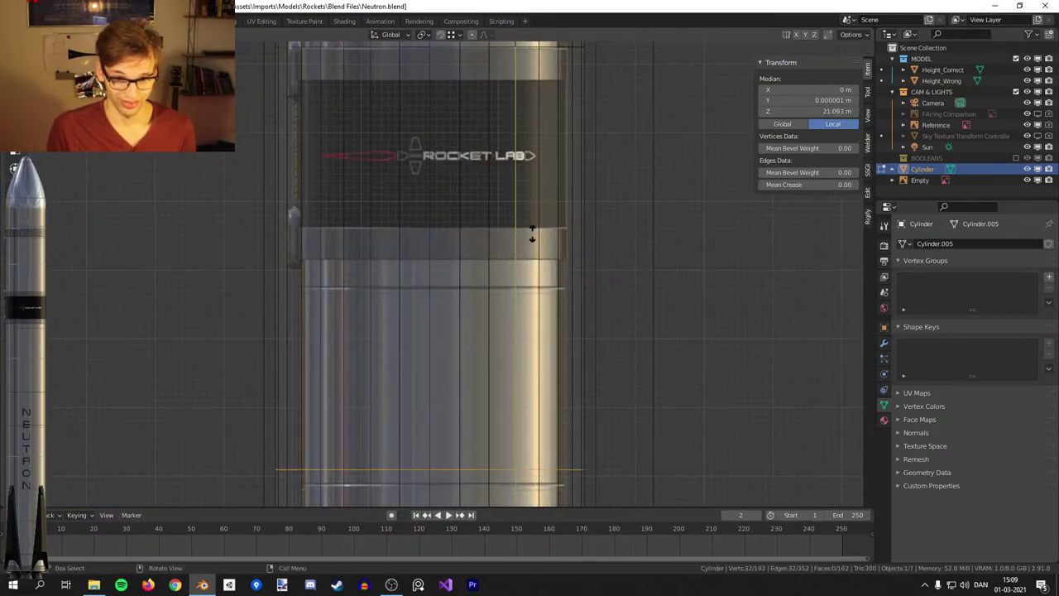
left_click(539, 111)
Add a loop cut near the rocket's base at the top of the engine skirt, with a slide factor of about 0.897.
scroll(532, 286, "down", 5)
middle_click_drag(530, 389, 515, 221, "shift")
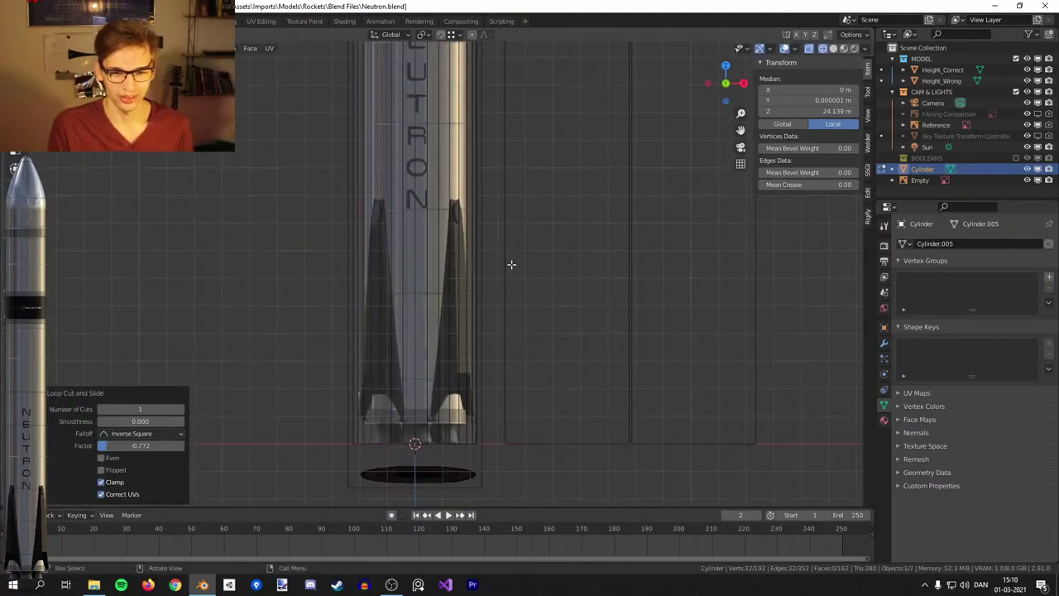
scroll(480, 362, "up", 3)
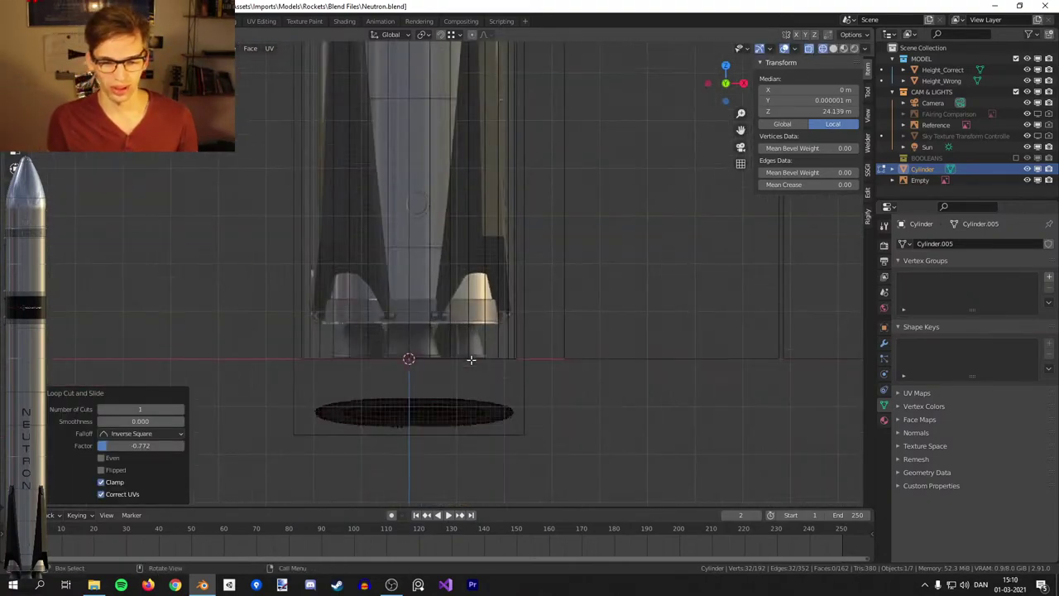
scroll(471, 359, "up", 2)
key("ctrl+r")
left_click(498, 325)
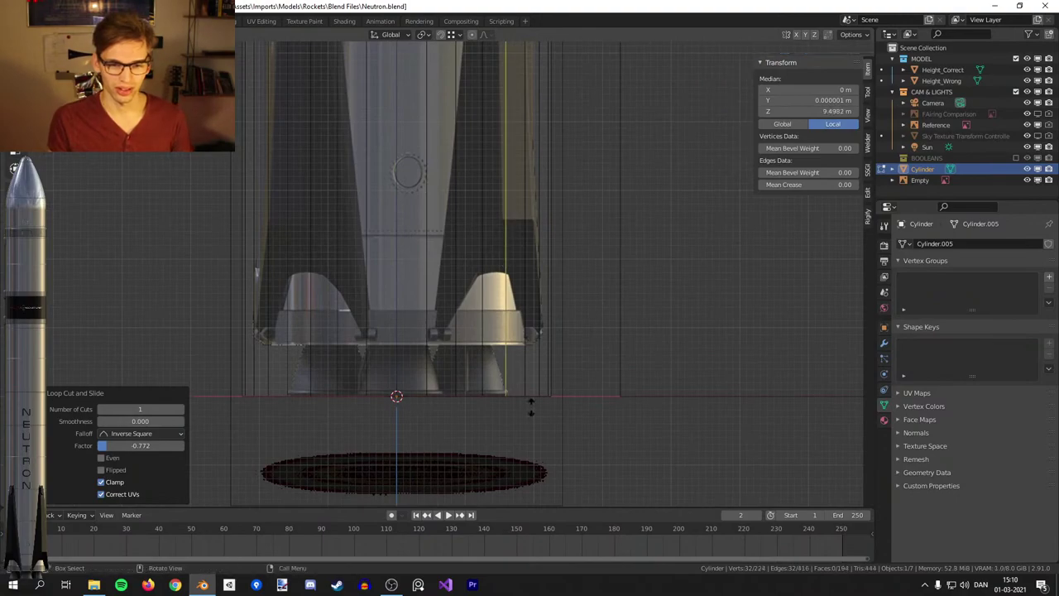
left_click(536, 495)
scroll(309, 418, "up", 2)
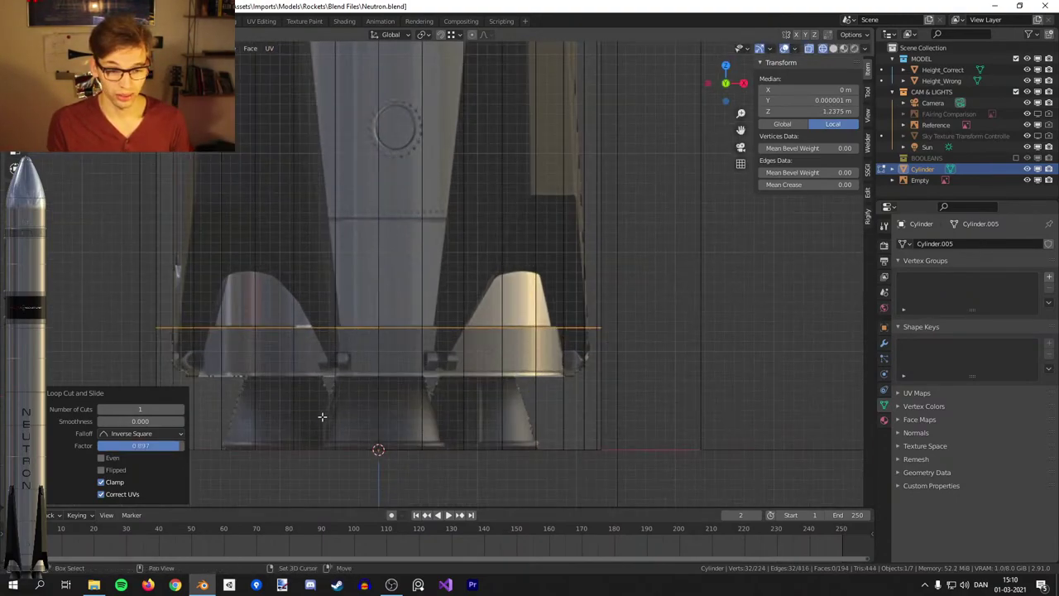
Raise the cylinder's bottom edge loop along Z to the skirt's lower edge, where the engine nozzles begin.
middle_click_drag(310, 418, 364, 337, "shift")
left_click_drag(168, 340, 754, 405)
scroll(754, 404, "up", 3)
key("g")
key("z")
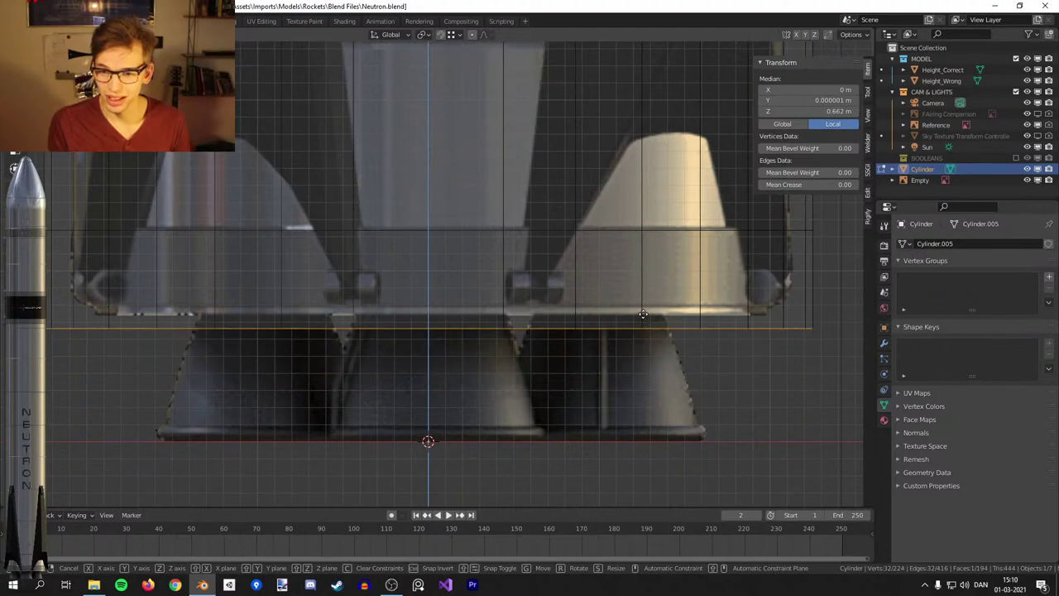
left_click(653, 308)
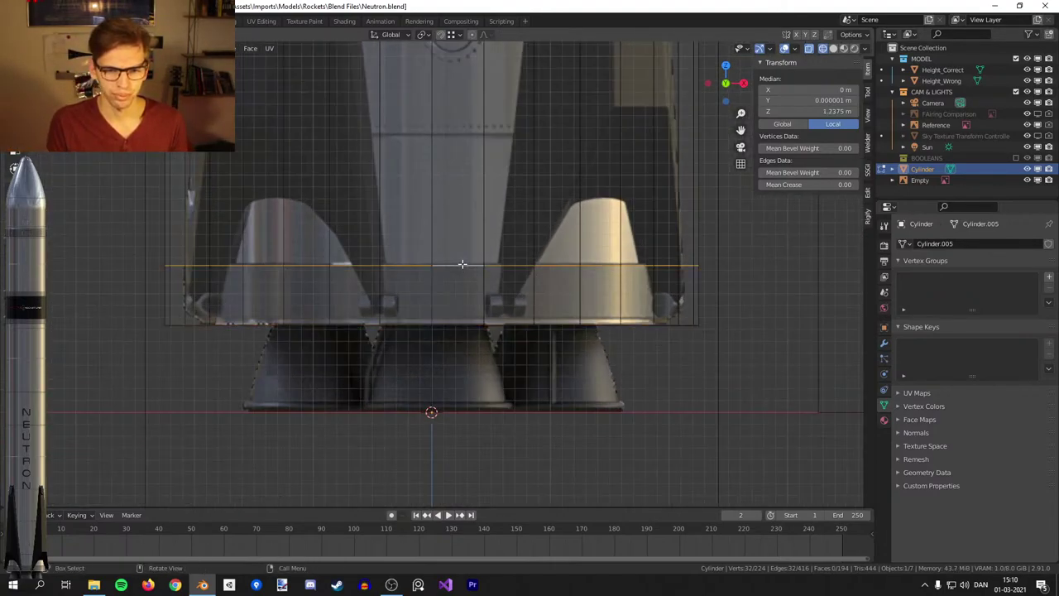
Move the loop at the top of the engine skirt up about 0.0145 m to match the reference.
scroll(462, 264, "up", 2)
key("g")
key("z")
left_click(466, 240)
scroll(466, 240, "down", 1)
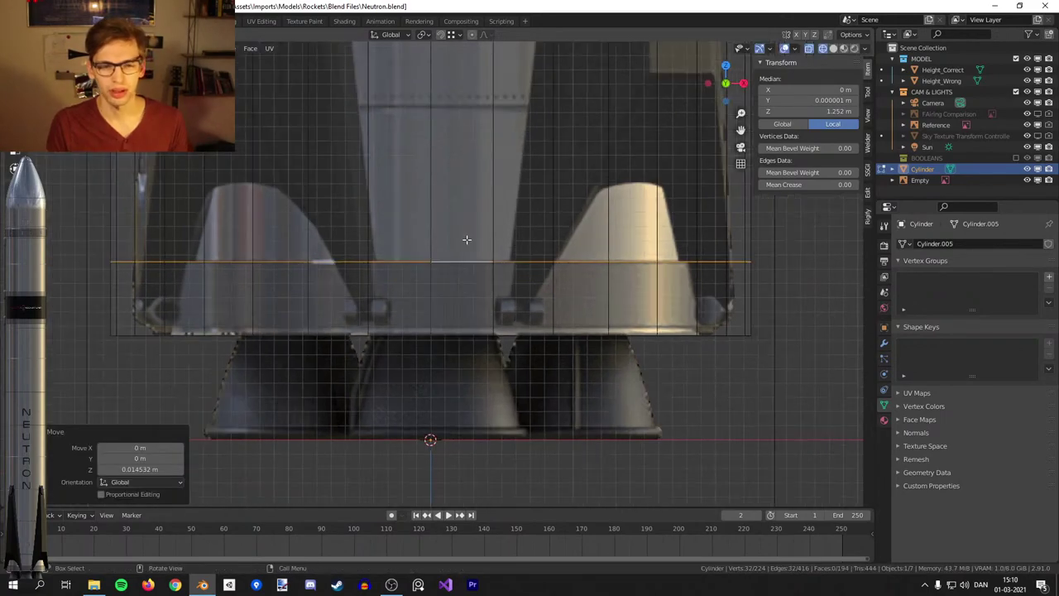
middle_click_drag(457, 189, 444, 220, "shift")
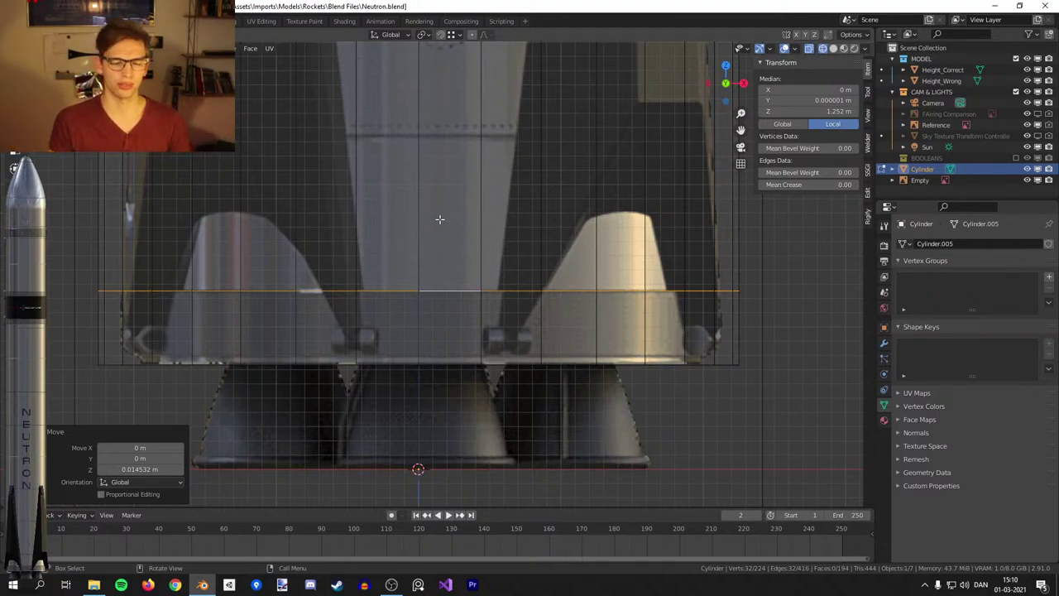
In solid shading, select the skirt's ring of faces and inspect the body above it.
scroll(447, 273, "down", 2)
key("z")
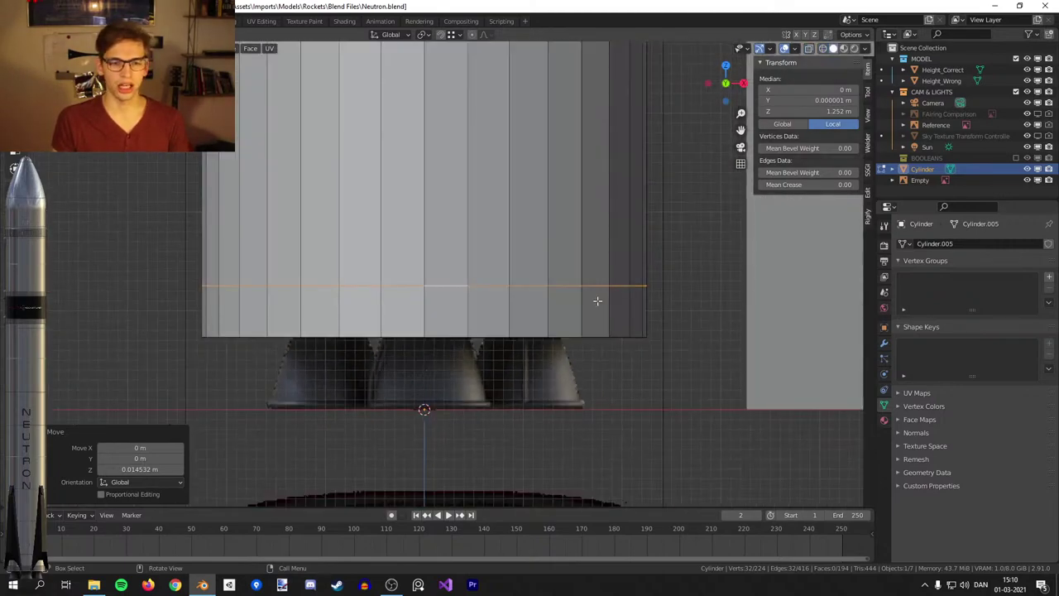
key("alt+a")
left_click(641, 300, "alt")
scroll(604, 240, "down", 4)
middle_click_drag(536, 113, 551, 285, "shift")
scroll(555, 293, "down", 2)
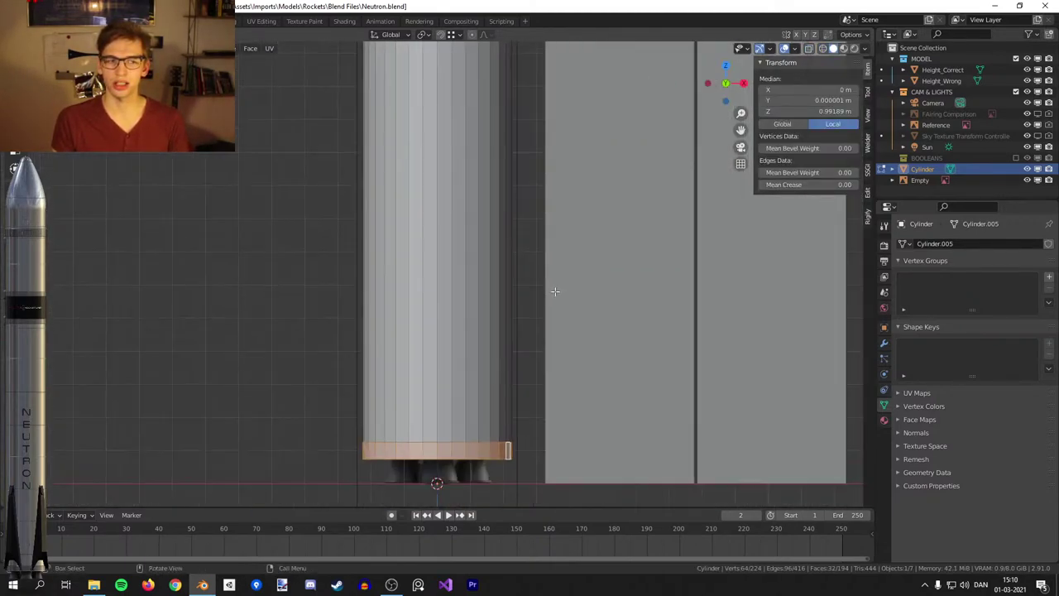
scroll(565, 158, "down", 2)
middle_click_drag(546, 158, 524, 376, "shift")
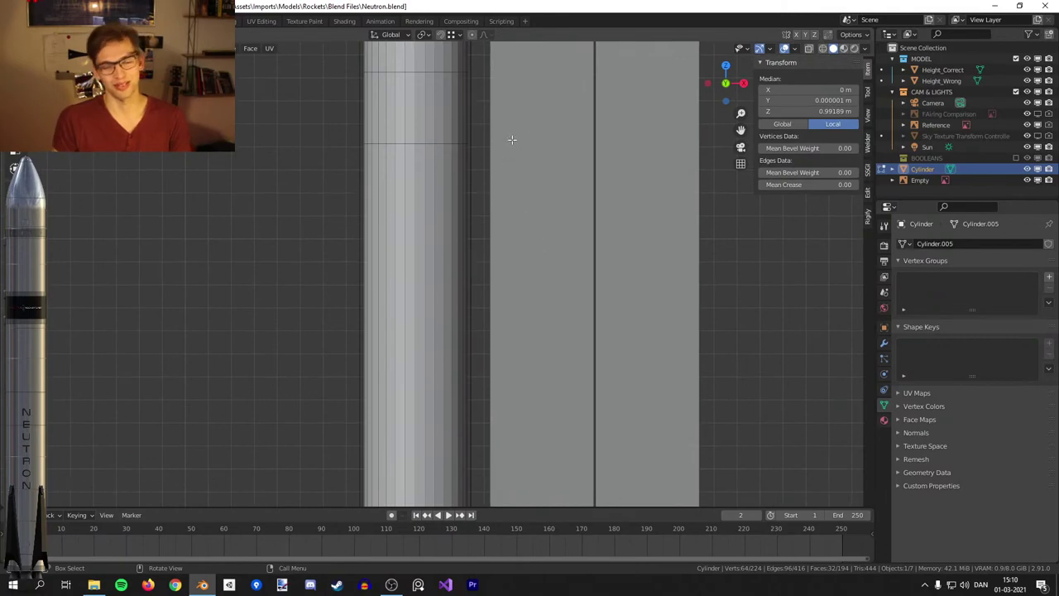
Add a centred loop cut across the Rocket Lab section and bevel it 1.07 m wide to match the black band.
key("alt+z")
scroll(465, 273, "up", 4)
key("ctrl+r")
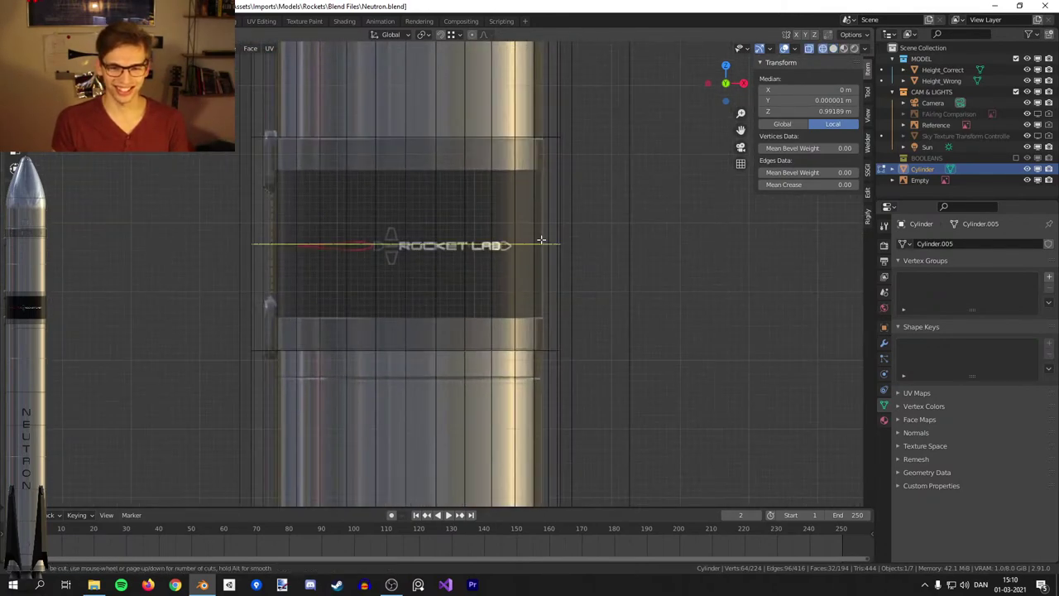
left_click(539, 239)
right_click(551, 234)
scroll(551, 234, "up", 2)
key("ctrl+b")
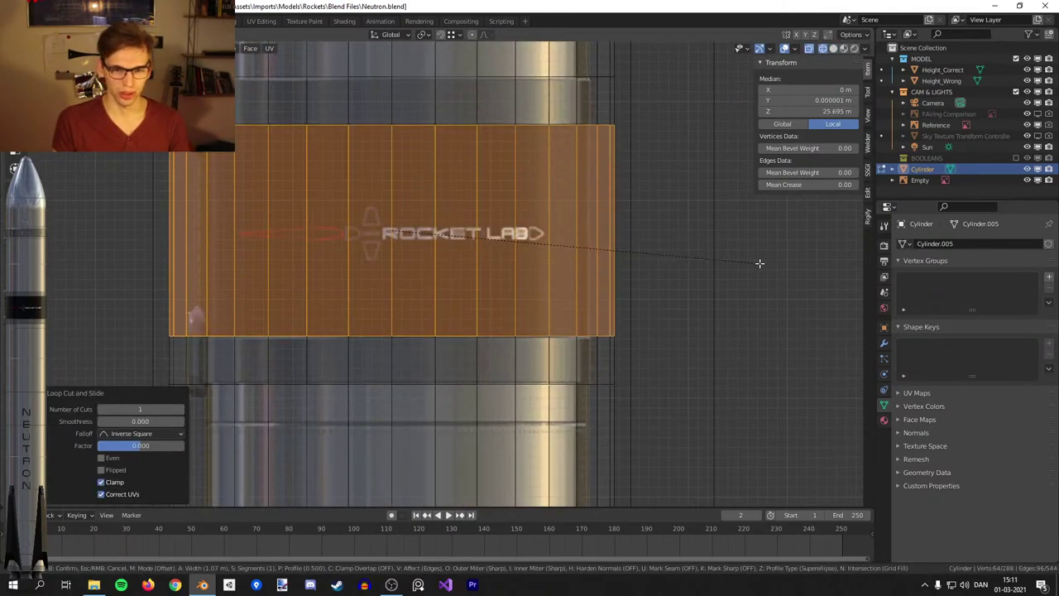
left_click(758, 262)
Add a loop cut on the seam just above the upper dark ring, with a slide factor of about 0.169.
scroll(588, 218, "down", 3)
middle_click_drag(571, 162, 530, 283, "shift")
scroll(592, 282, "up", 3)
key("ctrl+r")
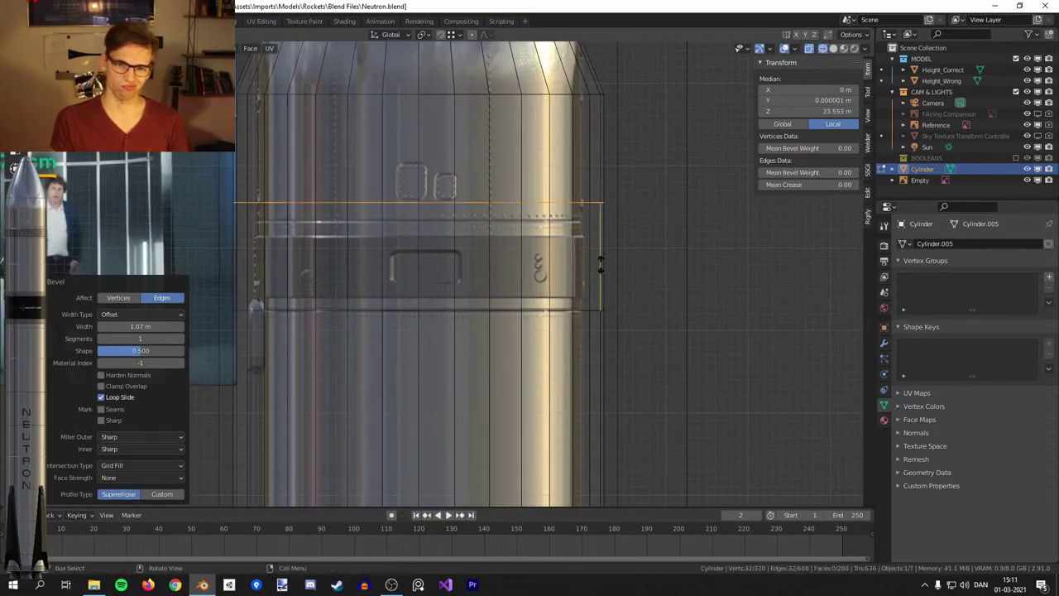
left_click(608, 281)
right_click(608, 281)
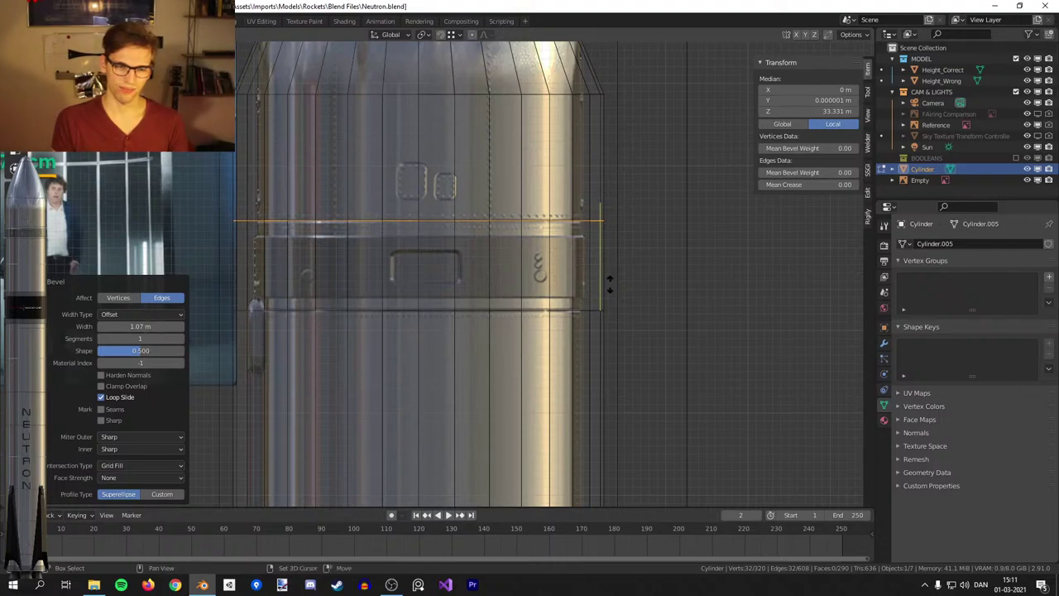
left_click(610, 282)
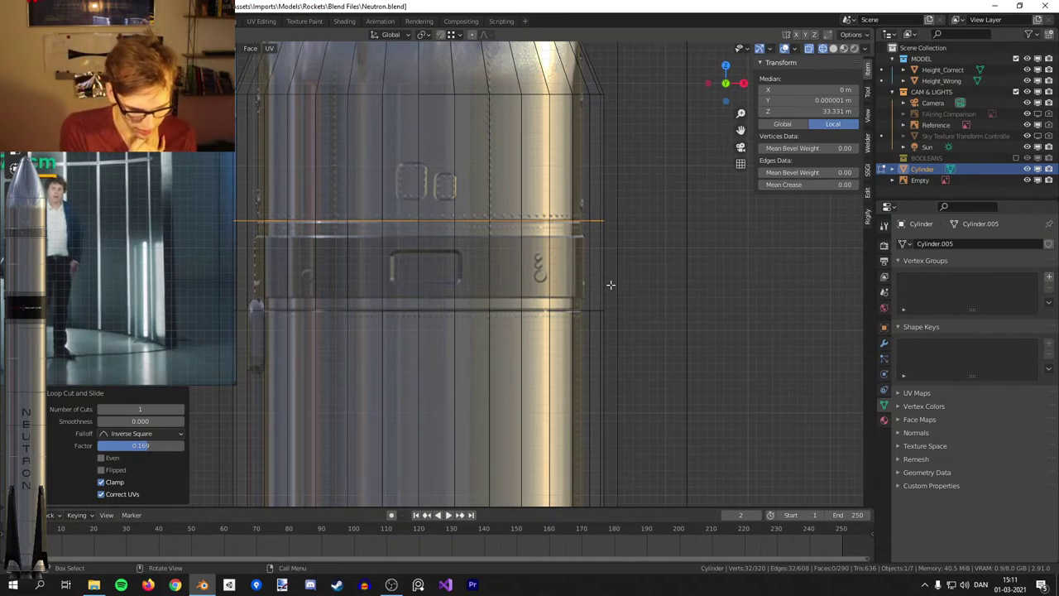
Add loop cuts at the dark ring's upper and lower edges, with slide factors of about -0.621 and 0.605.
scroll(610, 285, "up", 4)
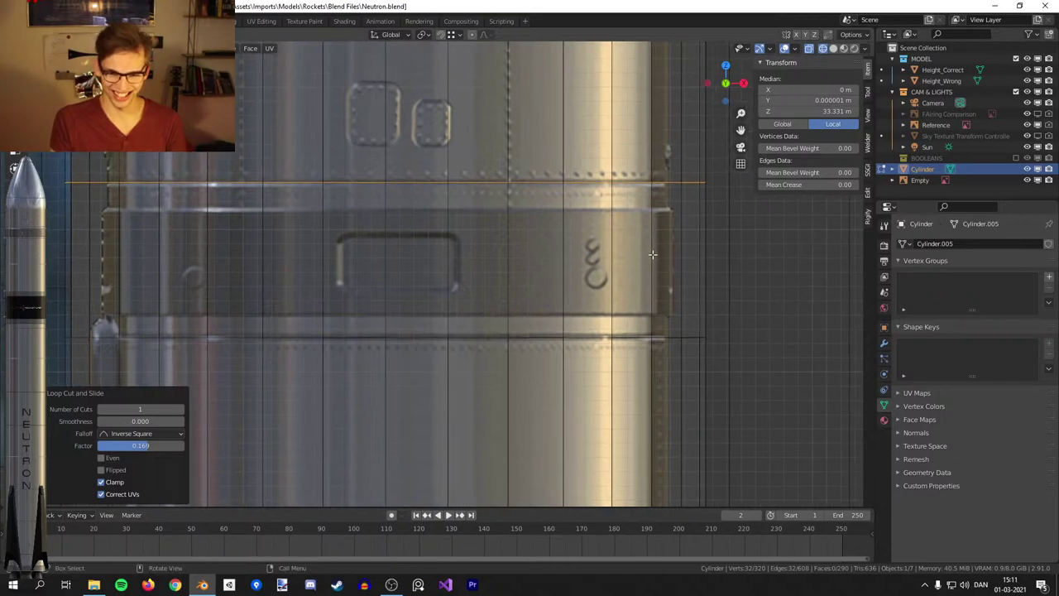
key("ctrl+r")
left_click(713, 240)
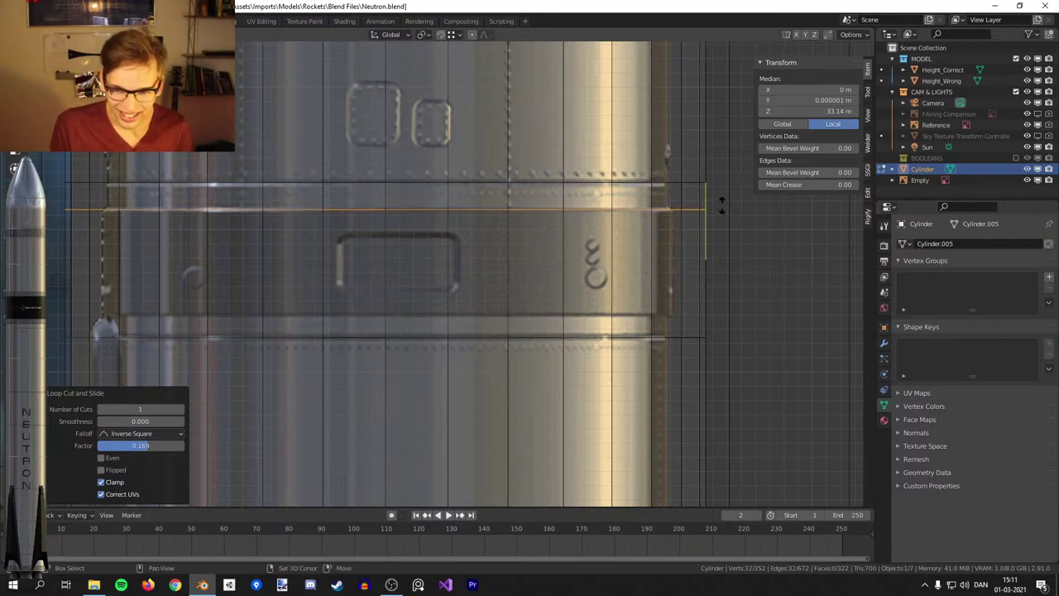
left_click(715, 213)
key("ctrl+r")
left_click(705, 298)
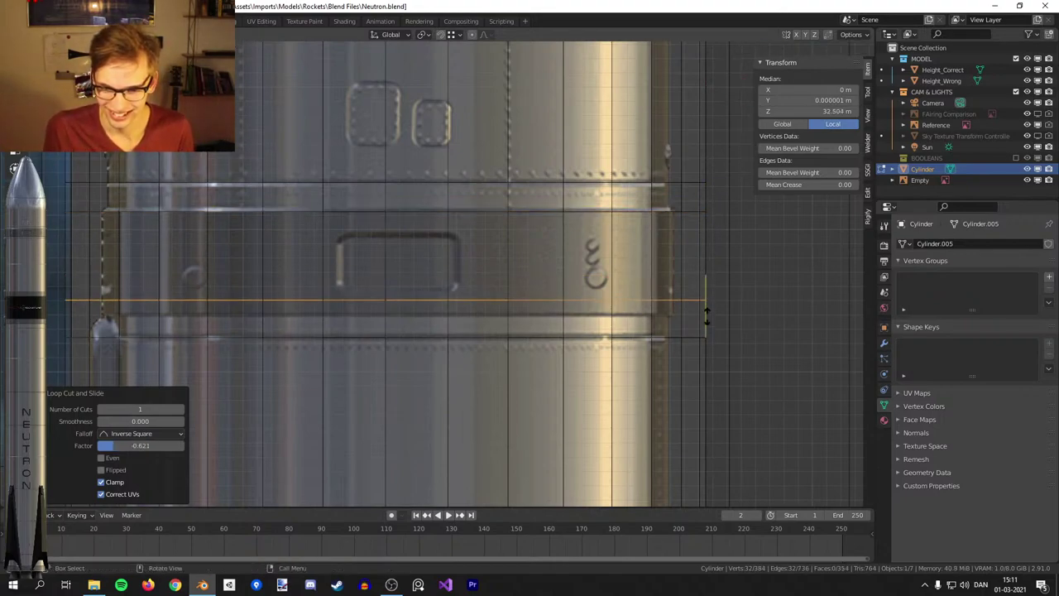
left_click(709, 331)
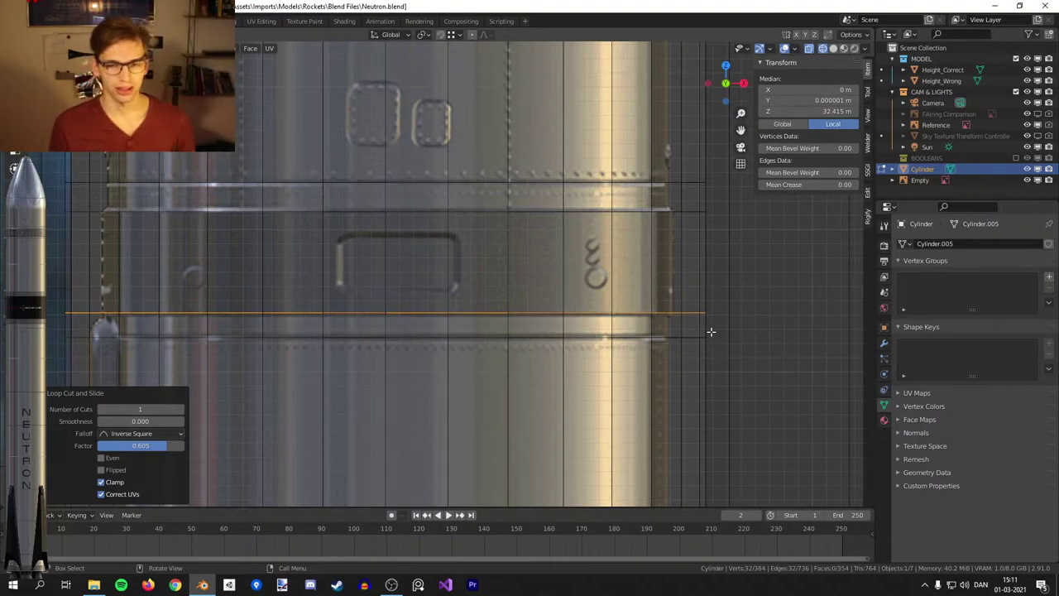
In solid shading, add a centred loop cut around the tapered nose cone.
scroll(744, 279, "down", 3)
scroll(611, 266, "down", 1)
middle_click_drag(600, 139, 616, 354, "shift")
key("shift+z")
middle_click_drag(545, 170, 564, 244, "shift")
scroll(564, 243, "up", 1)
key("ctrl+r")
left_click(564, 243)
right_click(564, 242)
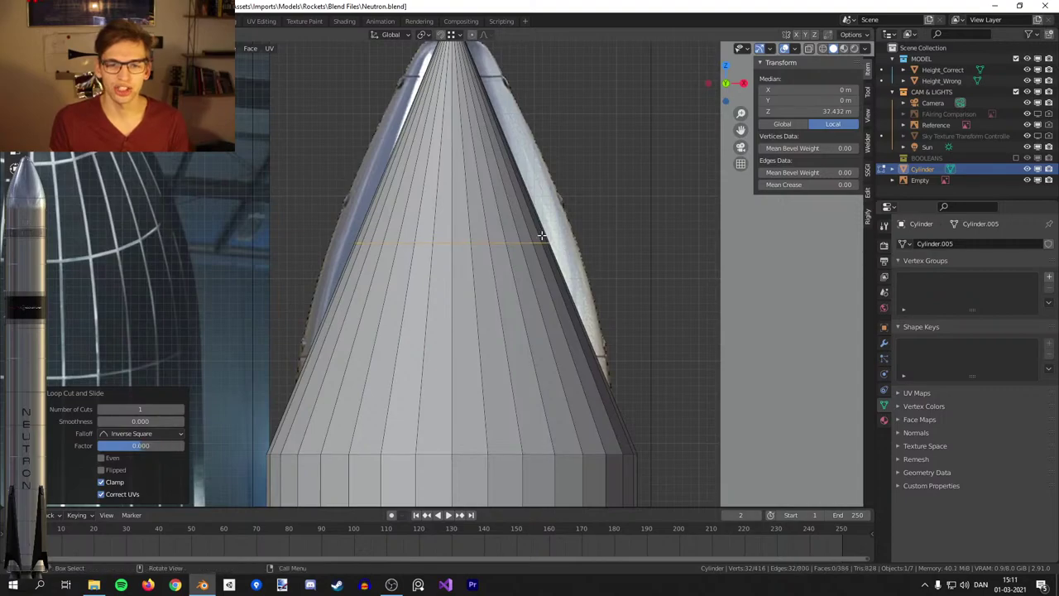
Scale the nose cone's middle loop outward by about 1.617 to widen the nose profile.
key("s")
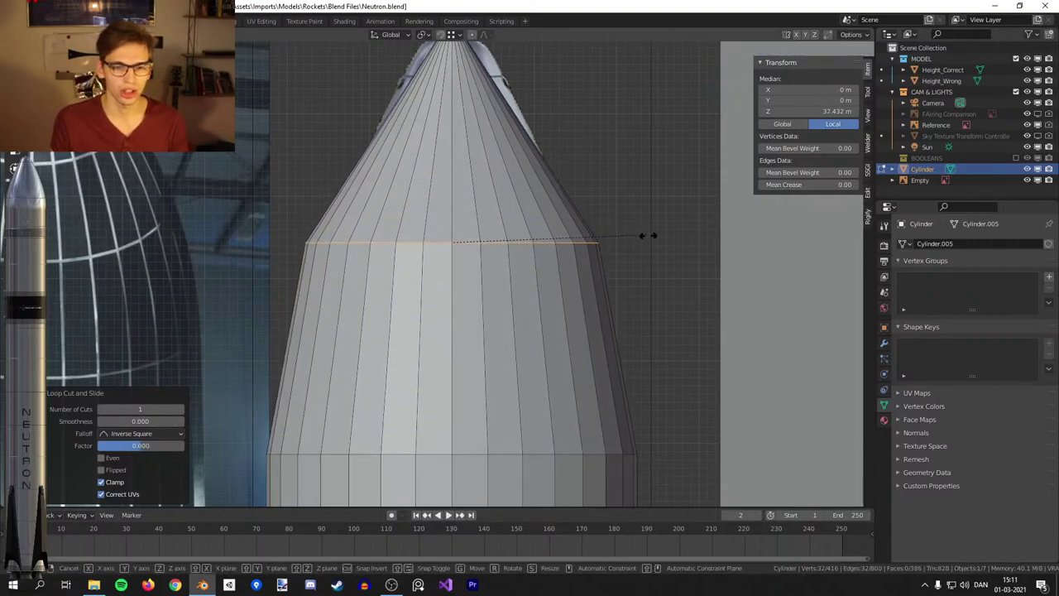
left_click(658, 236)
scroll(651, 259, "down", 1)
scroll(651, 259, "up", 1)
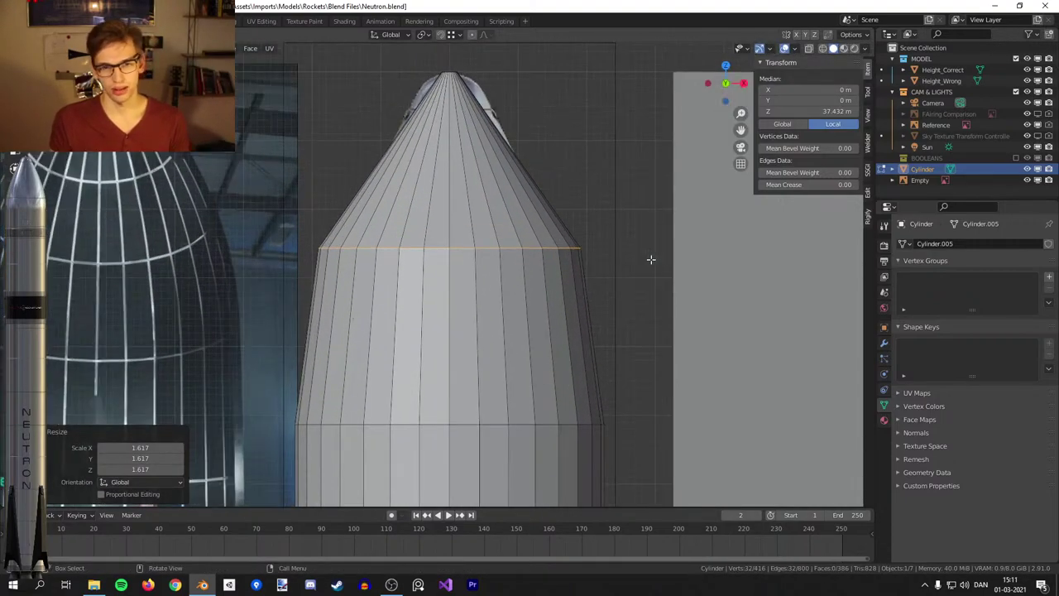
Add a loop cut near the nose tip with a slide factor of about -0.853 and scale it outward by about 1.717.
middle_click_drag(570, 137, 553, 265, "shift")
scroll(553, 265, "up", 3)
key("ctrl+r")
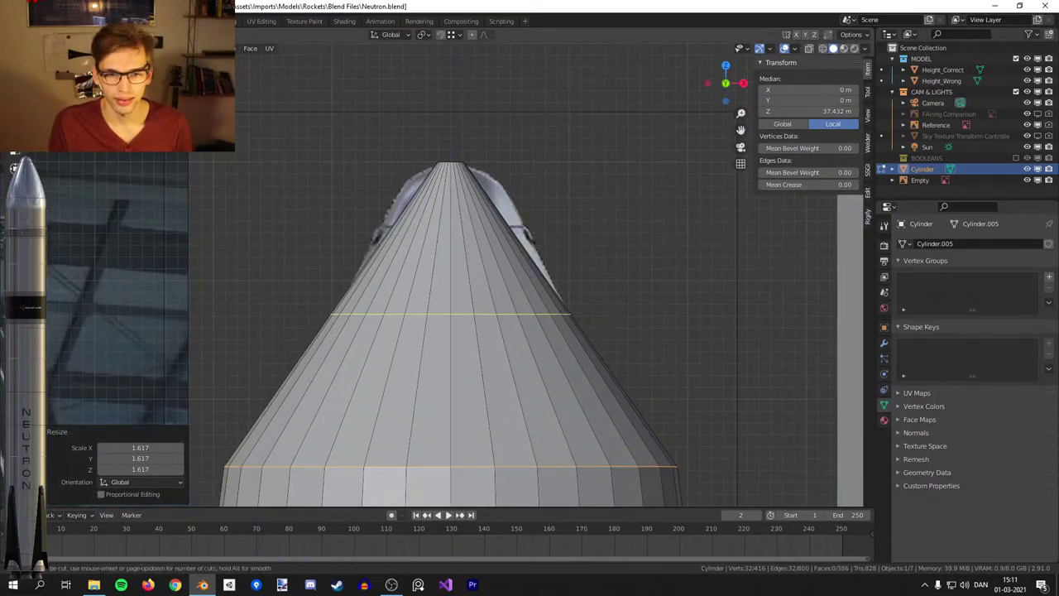
left_click(500, 195)
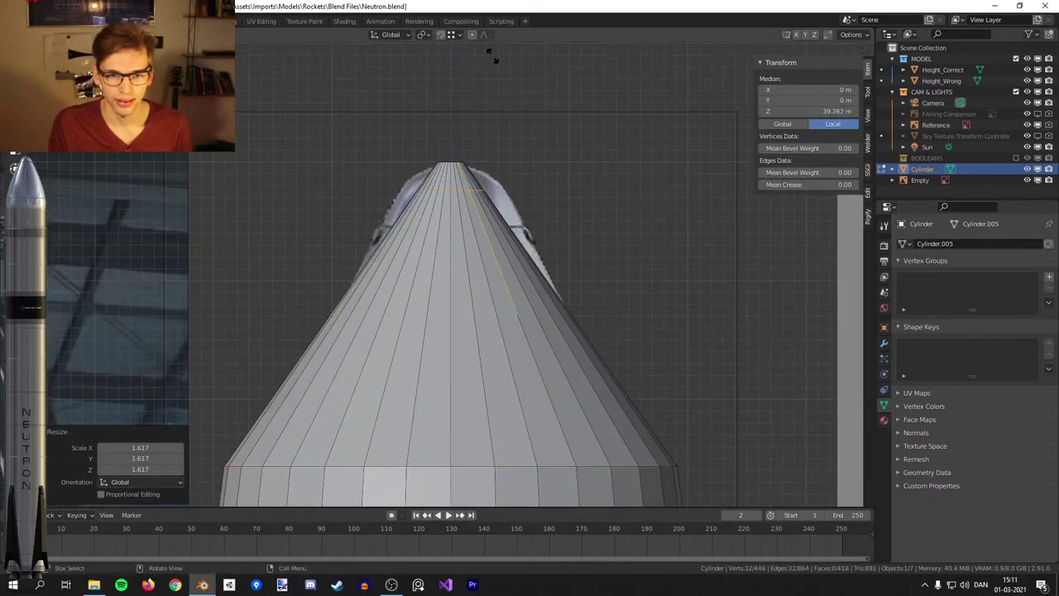
left_click(508, 498)
scroll(534, 283, "up", 6)
middle_click_drag(547, 209, 497, 308, "shift")
key("s")
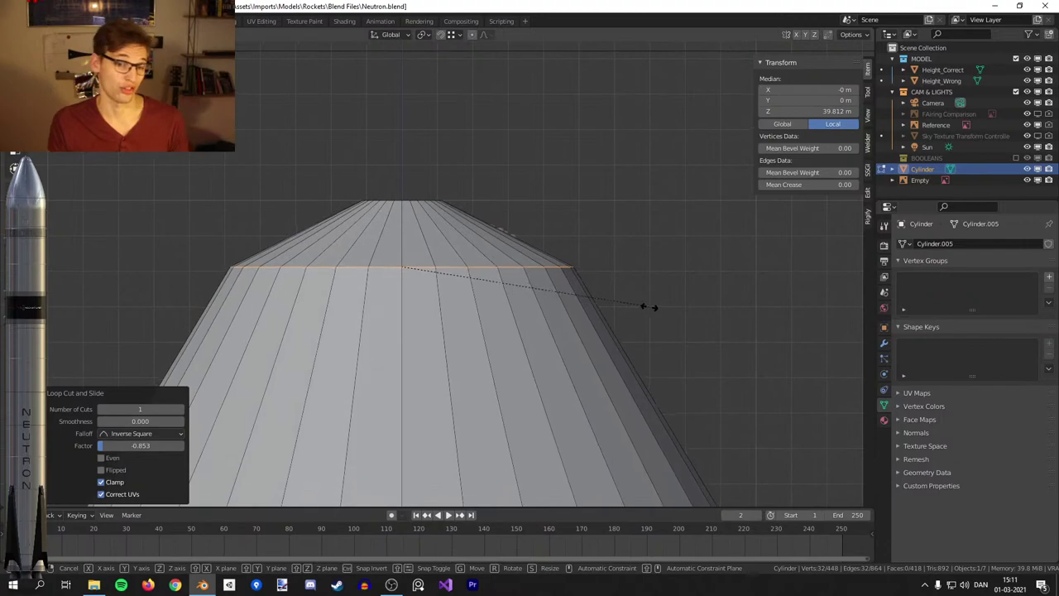
left_click(618, 303)
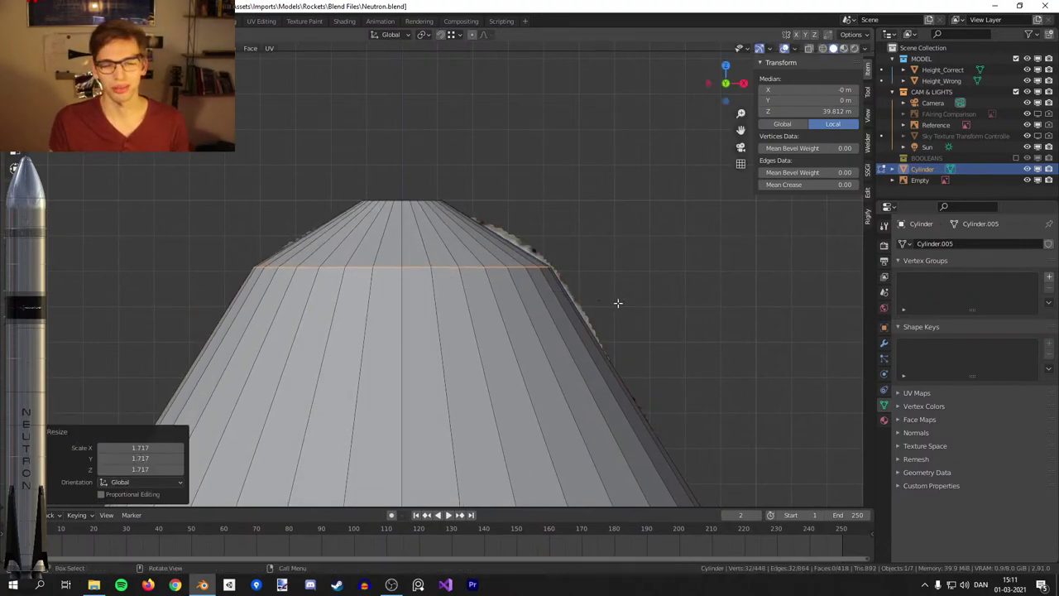
Add a loop cut just below the nose tip and scale it outward by about 1.178, plus a further 1.029.
key("ctrl+r")
left_click(516, 226)
left_click(509, 226)
key("s")
left_click(534, 227)
key("g")
key("z")
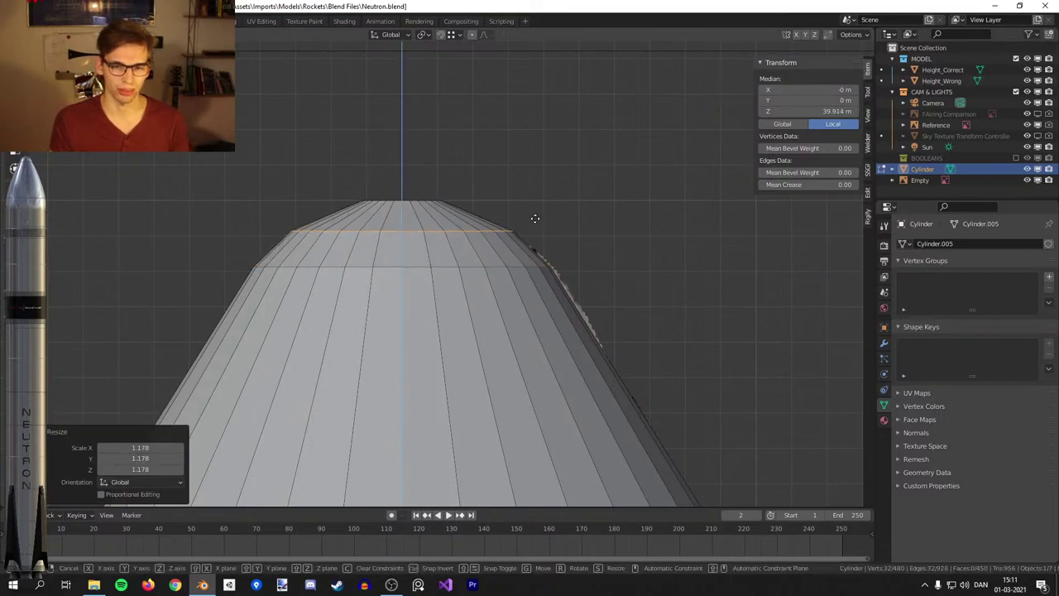
key("g")
left_click(530, 207)
key("s")
left_click(537, 206)
Compare the nose cone's mesh outline with the reference image in wireframe shading.
scroll(570, 374, "down", 5)
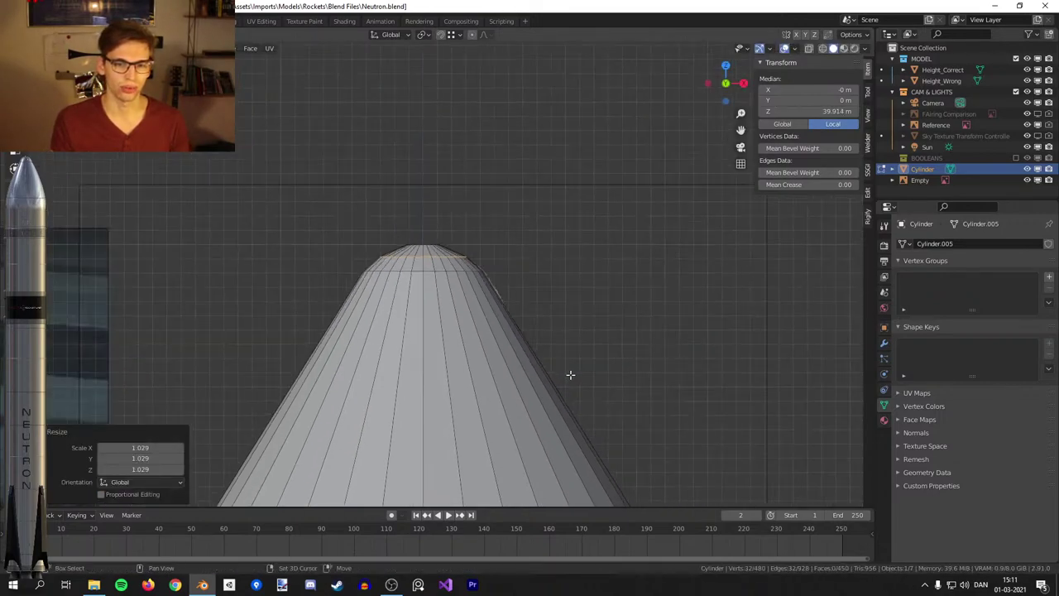
middle_click_drag(570, 374, 561, 253, "shift")
key("z")
left_click(483, 249)
scroll(476, 258, "down", 2)
middle_click_drag(548, 315, 551, 260, "shift")
scroll(551, 260, "up", 1)
key("ctrl+r")
right_click(560, 261)
middle_click_drag(628, 331, 617, 250, "shift")
middle_click_drag(594, 199, 609, 349, "shift")
scroll(595, 320, "down", 3)
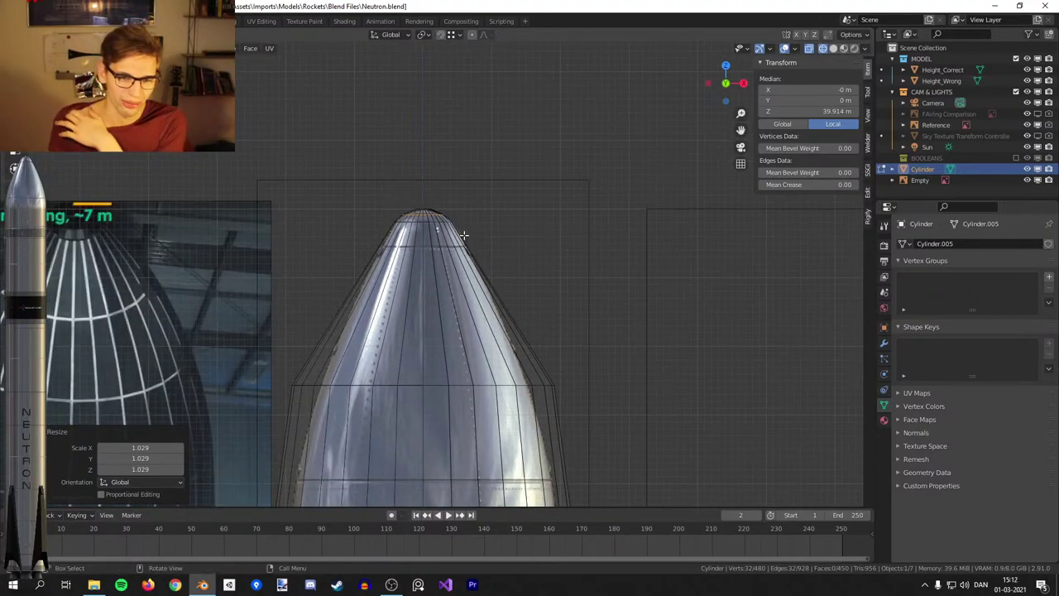
scroll(428, 408, "down", 2)
scroll(378, 373, "up", 7)
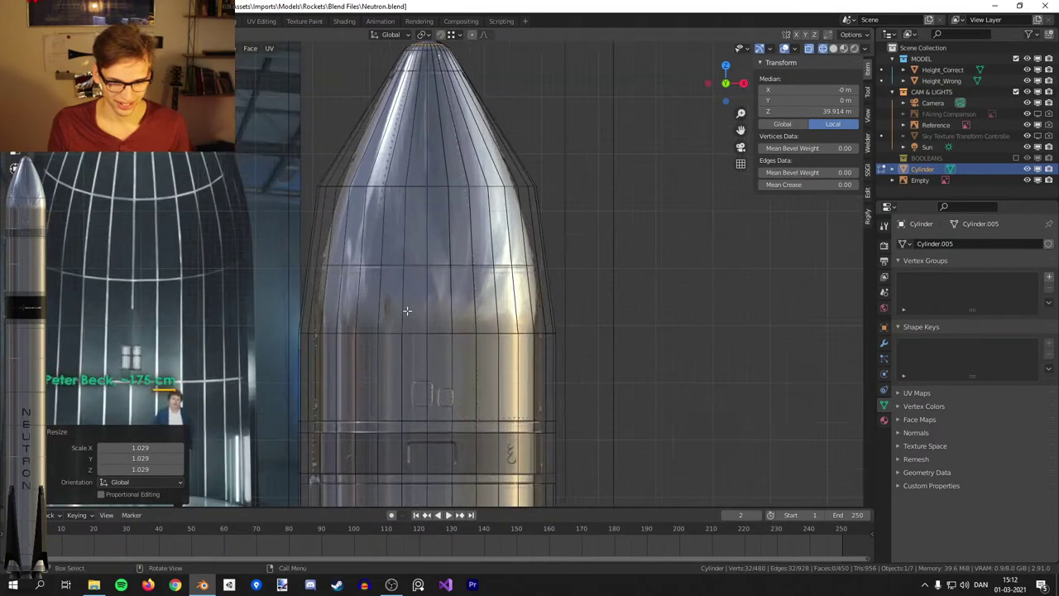
scroll(402, 280, "down", 5)
scroll(402, 280, "down", 2)
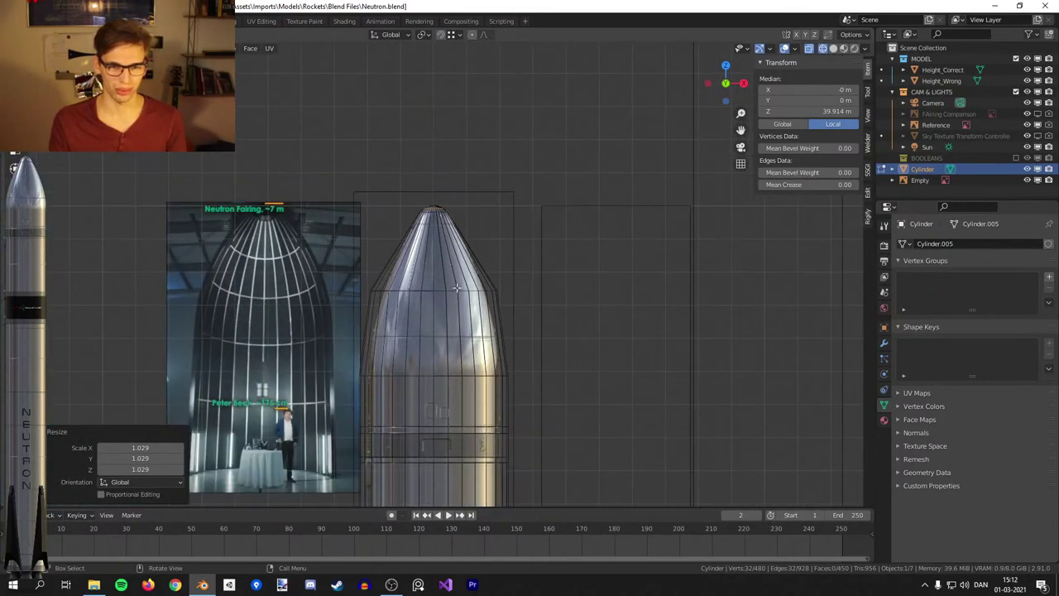
Leave Edit Mode and duplicate the rocket reference image in place.
key("Tab")
left_click(513, 230)
middle_click_drag(528, 265, 521, 191, "shift")
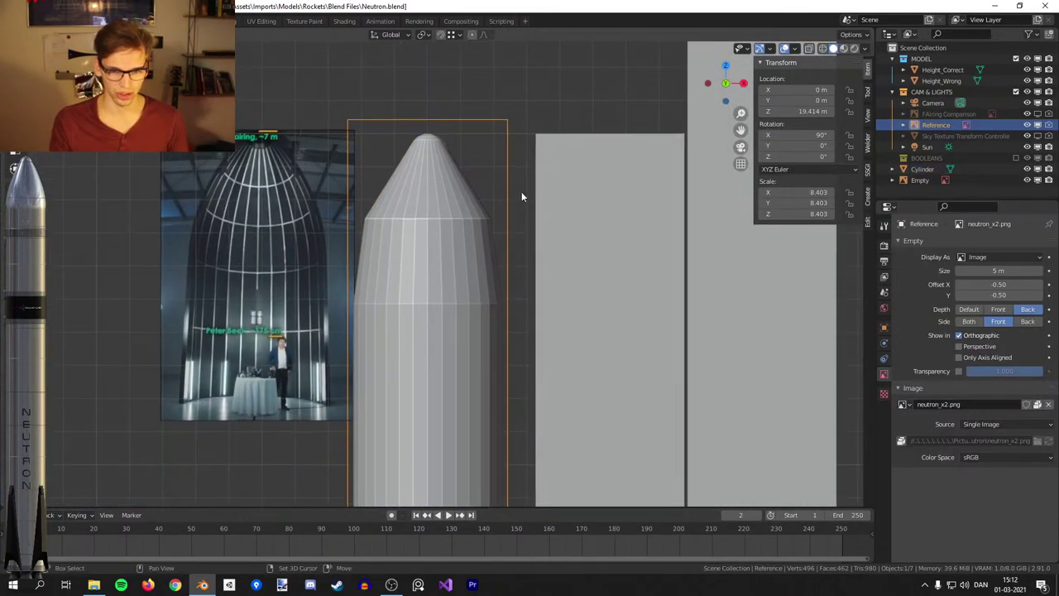
key("shift+d")
right_click(536, 172)
Move the duplicated reference image down about 2.88 m and scale it up by about 1.192.
key("g")
key("z")
left_click(551, 265)
key("s")
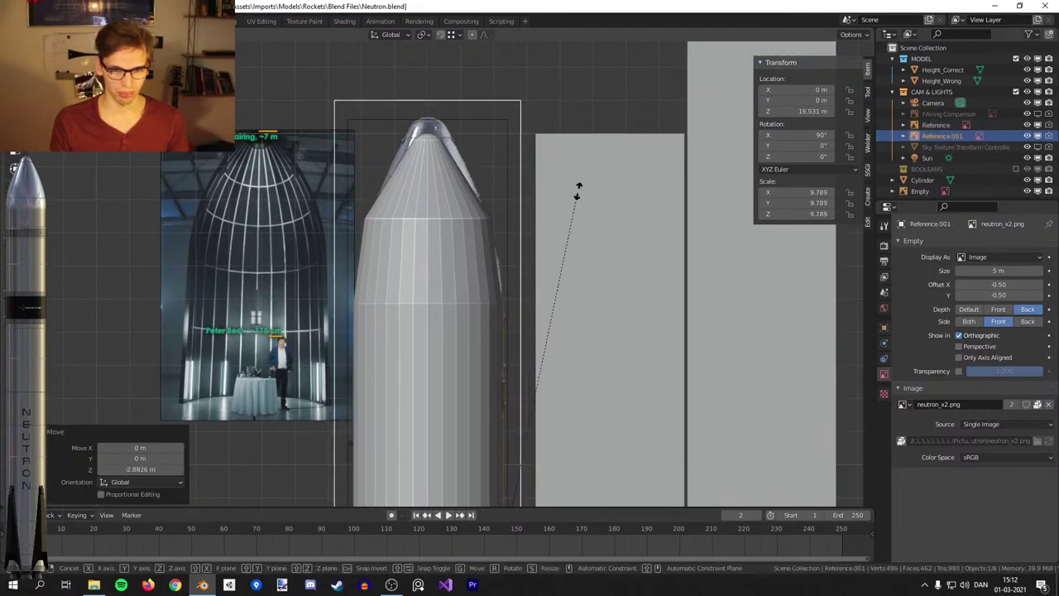
left_click(597, 179)
Check the duplicated reference against the body in wireframe and set its scale to about 10.020.
key("z")
left_click(474, 226)
scroll(487, 331, "up", 3)
middle_click_drag(487, 332, 539, 211, "shift")
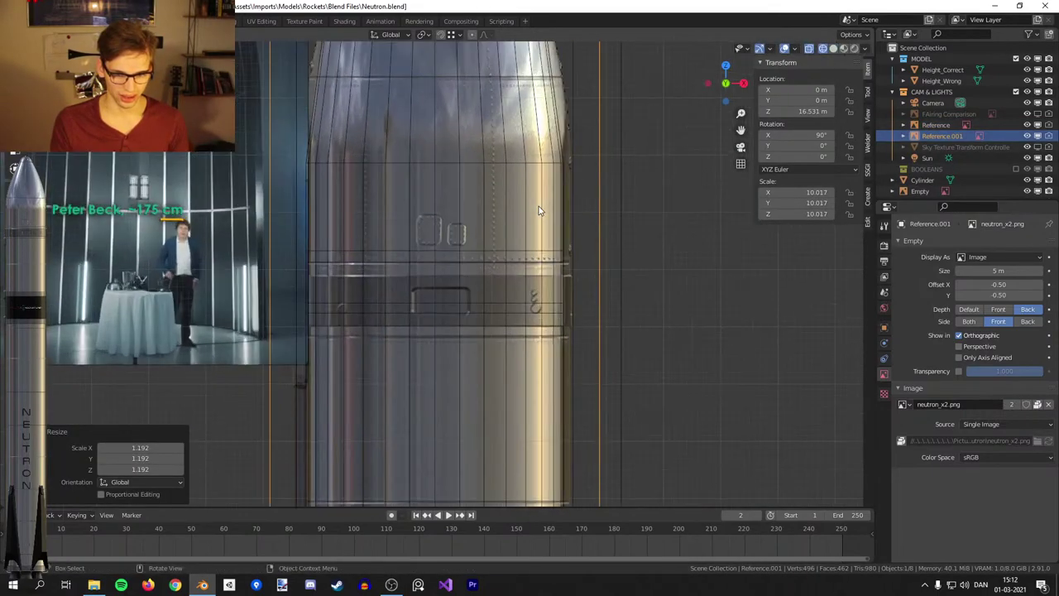
scroll(586, 259, "up", 3)
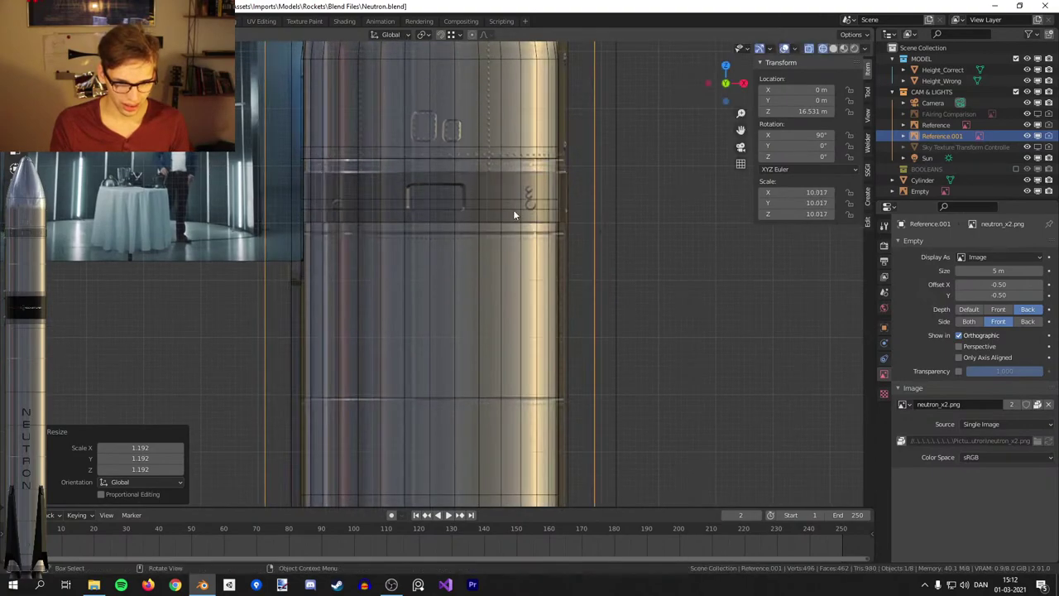
key("s")
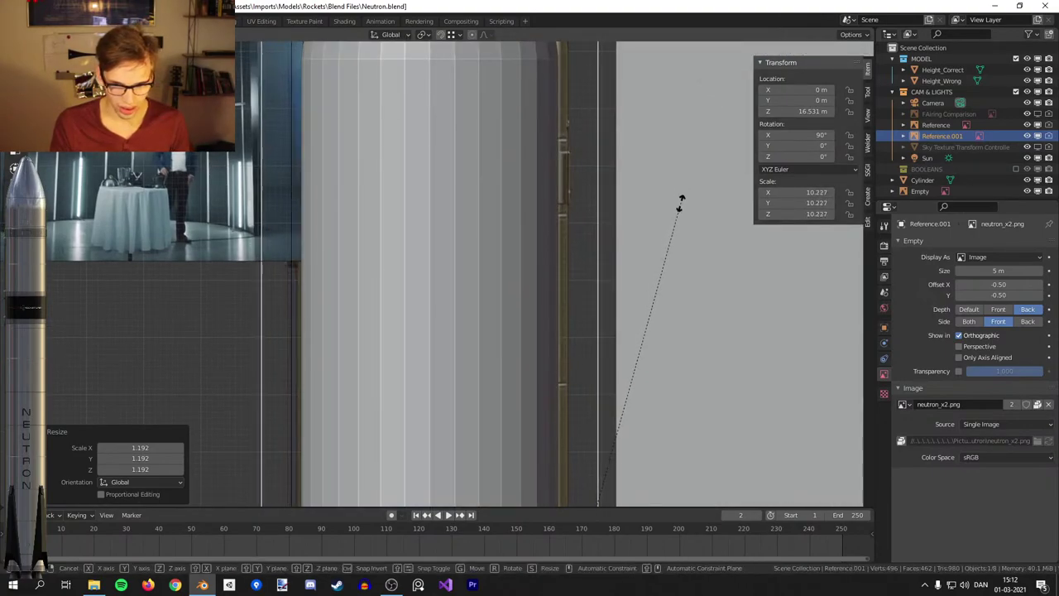
left_click(677, 221)
scroll(659, 223, "down", 1)
middle_click_drag(553, 321, 552, 183, "shift")
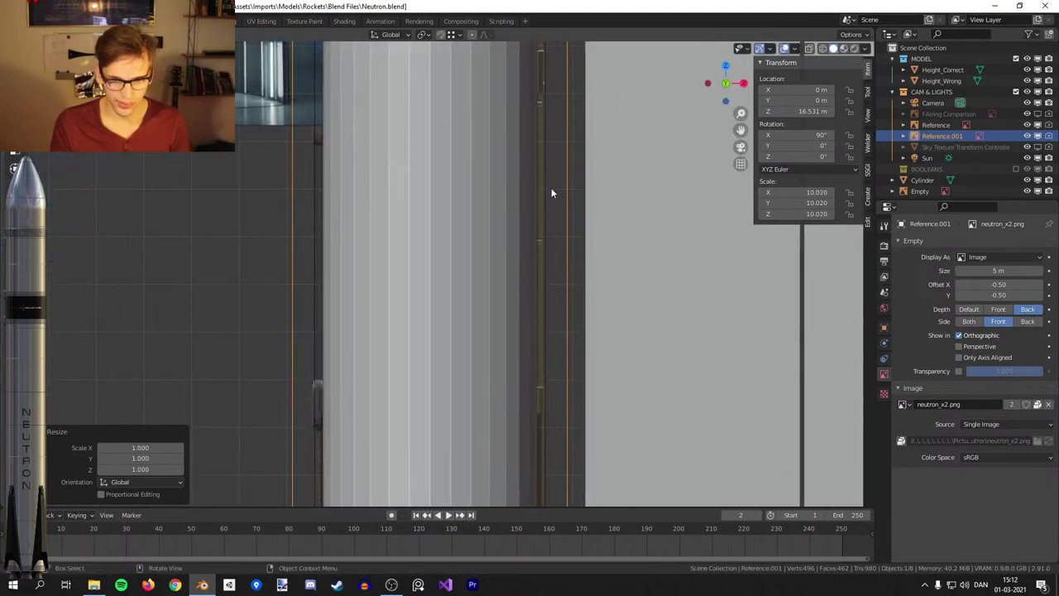
key("g")
right_click(527, 313)
middle_click_drag(526, 315, 547, 234, "shift")
key("g")
key("x")
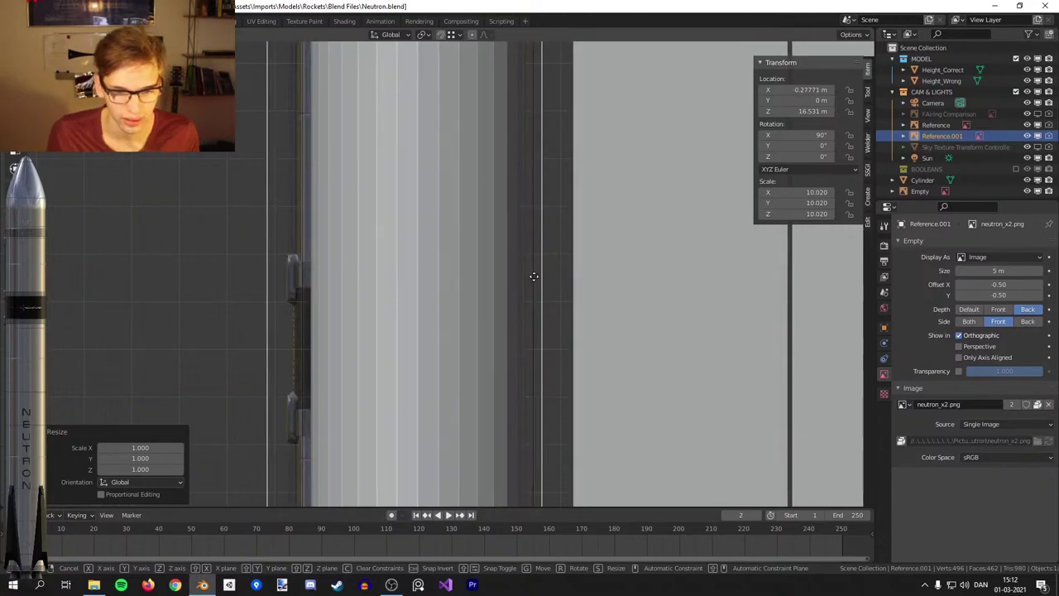
right_click(536, 282)
Rescale the duplicated reference against the rocket body and shift it along X to about -0.088 m.
key("z")
left_click(506, 318)
middle_click_drag(498, 361, 500, 87, "shift")
scroll(524, 391, "up", 2)
key("s")
left_click(664, 310)
key("g")
key("x")
left_click(641, 318)
Scale the duplicated reference to about 9.874 so its body width fits the cylinder.
key("z")
left_click(665, 337)
key("s")
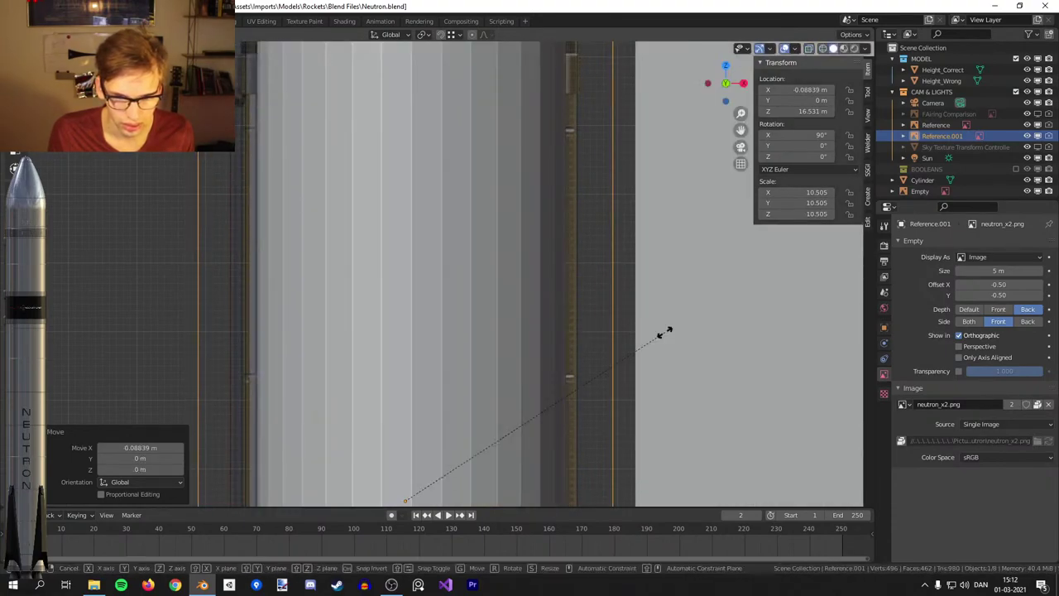
left_click(589, 370)
key("s")
left_click(583, 373)
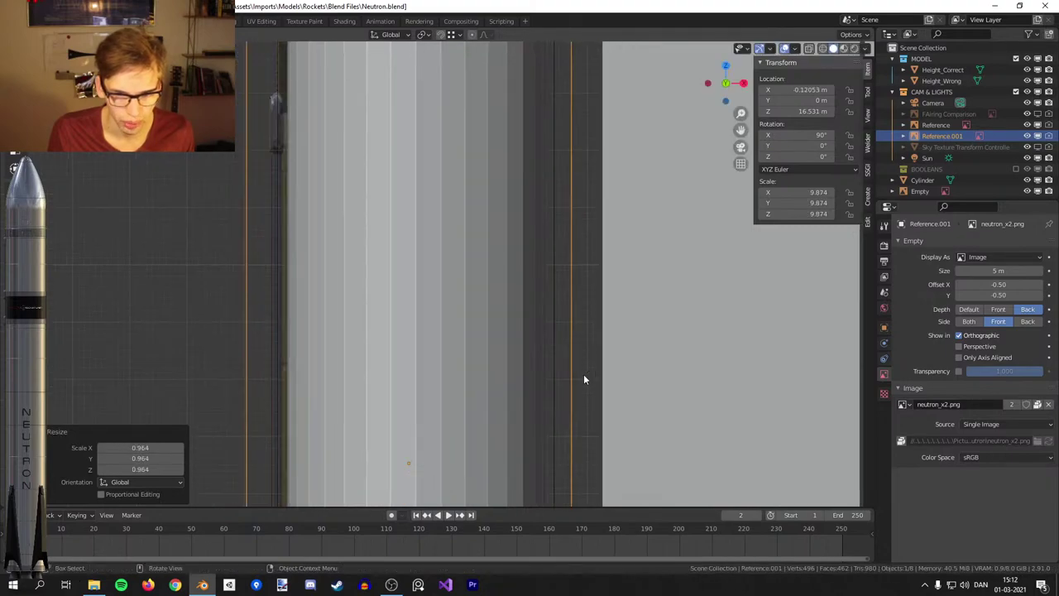
Clear the duplicated reference's location and scale it by about 0.977.
key("alt+g")
key("s")
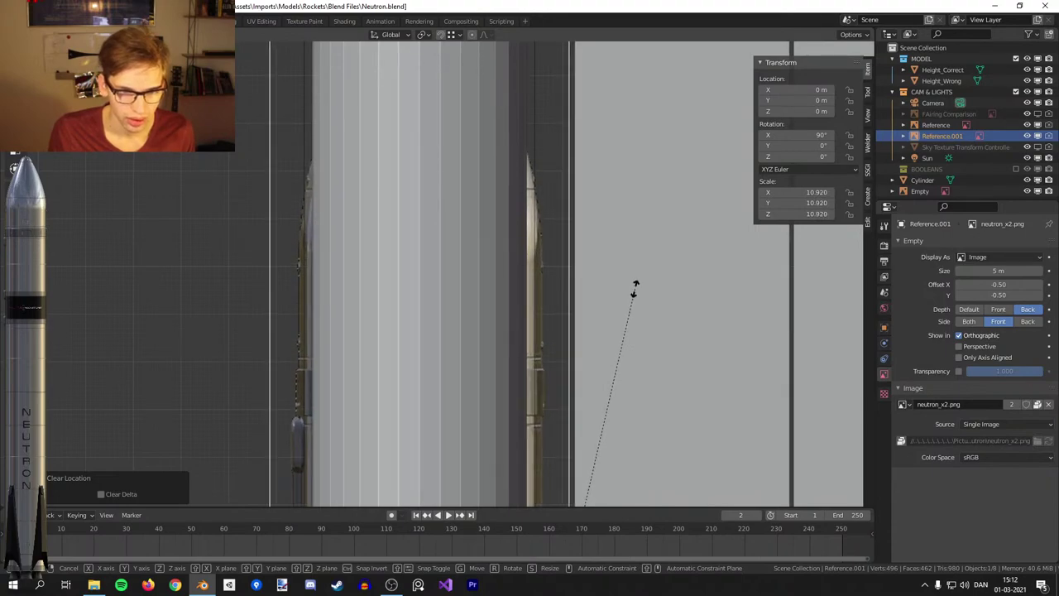
left_click(598, 393)
Move the duplicated reference along X to about -0.021 m and raise it to a Z location of about 16.146 m.
key("g")
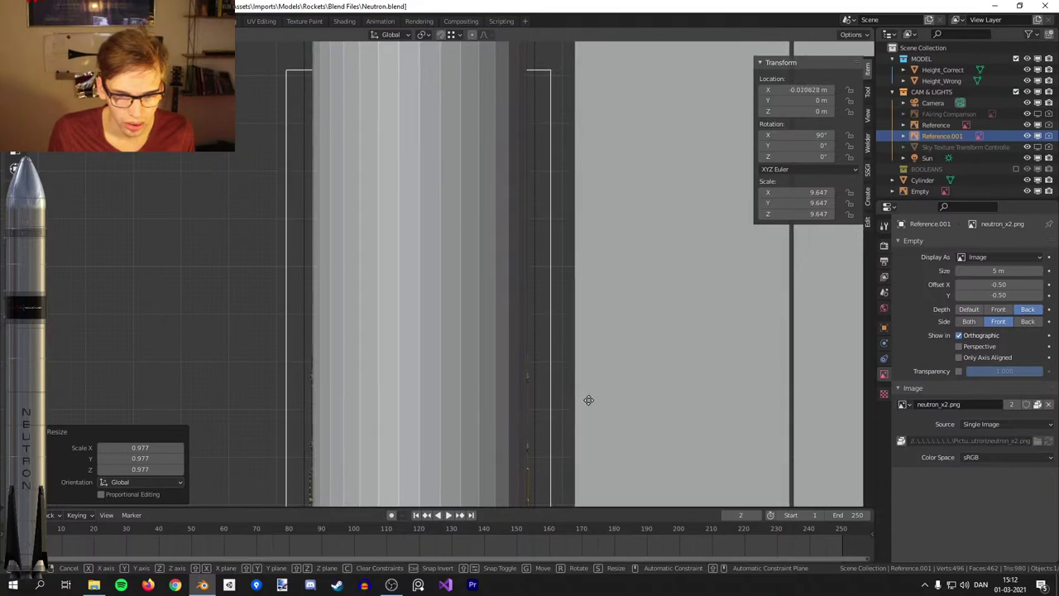
left_click(589, 401)
scroll(535, 421, "down", 5)
key("g")
key("z")
left_click(536, 231)
middle_click_drag(511, 124, 498, 408, "shift")
scroll(498, 406, "up", 4)
key("g")
key("z")
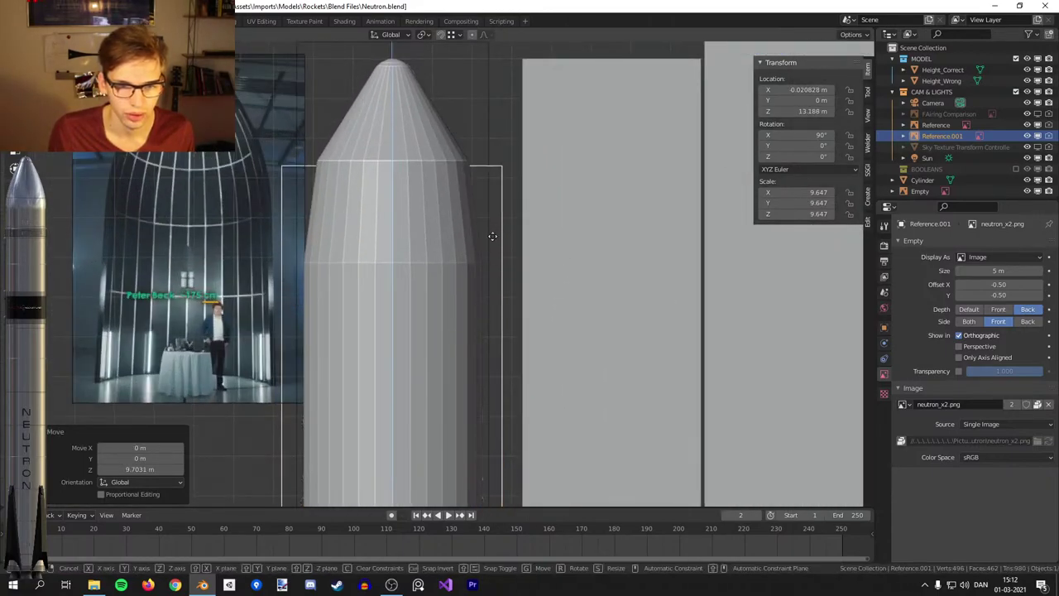
left_click(520, 124)
Raise the duplicated reference about 0.226 m along Z to line its nose up with the model, checking in wireframe.
middle_click_drag(520, 154, 517, 225, "shift")
key("z")
left_click(396, 217)
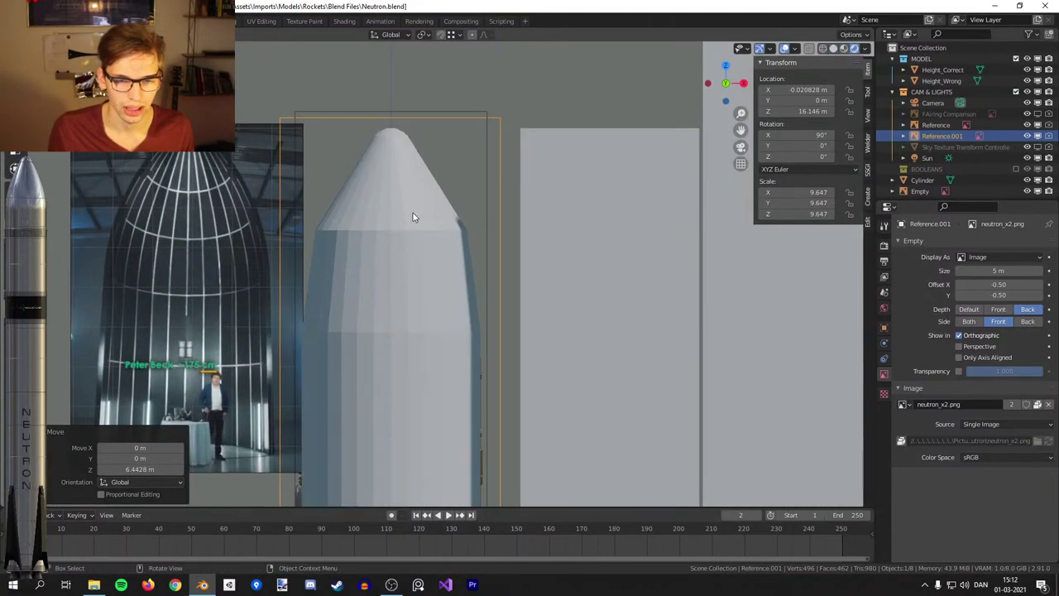
key("g")
key("z")
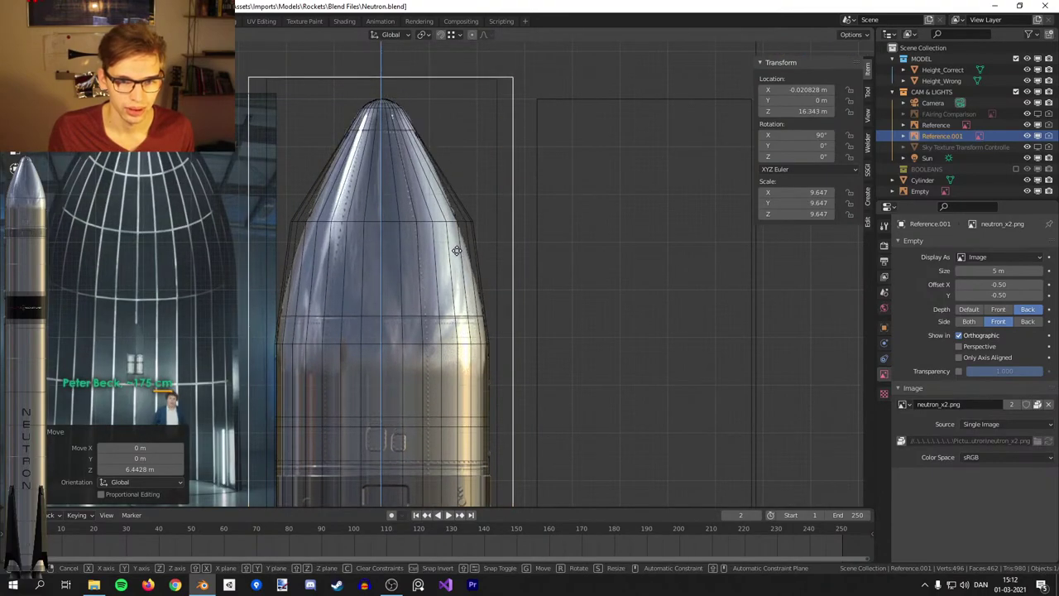
left_click(465, 240)
scroll(447, 292, "down", 1)
key("z")
left_click(458, 280)
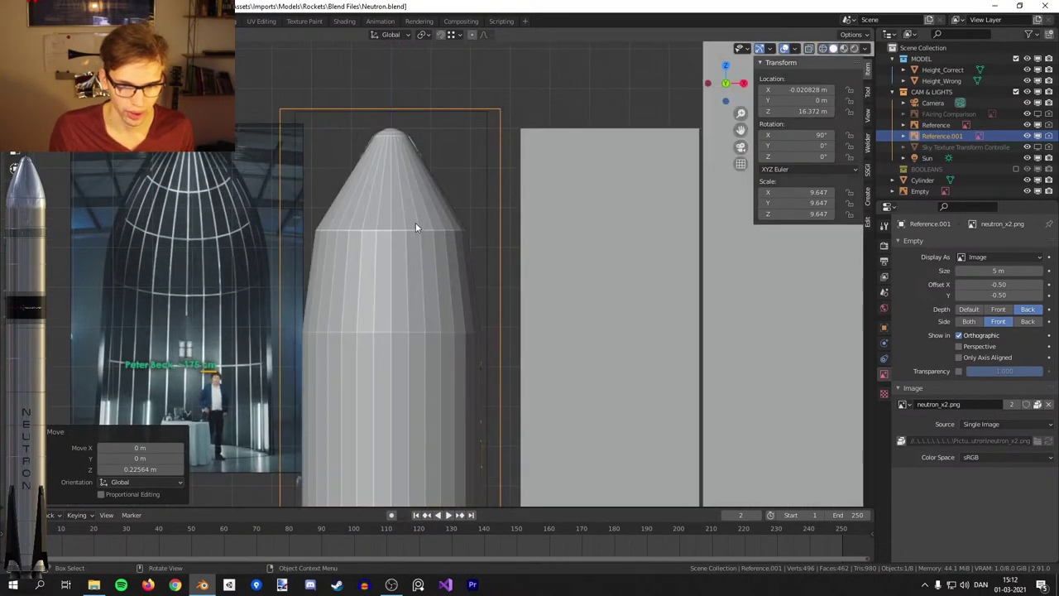
Select the cylinder and enter Edit Mode.
left_click(416, 225)
key("Tab")
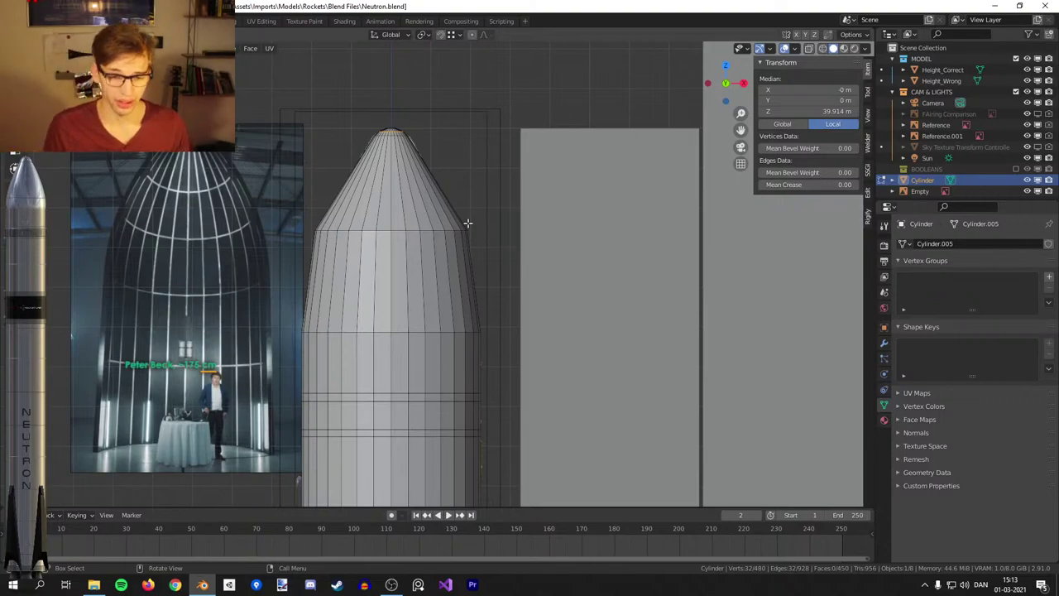
Examine the engine section and lower fins of the reference at the rocket's base.
scroll(468, 223, "down", 5)
scroll(462, 331, "down", 3)
middle_click_drag(461, 354, 442, 138, "shift")
middle_click_drag(433, 294, 449, 182, "shift")
scroll(449, 182, "up", 2)
scroll(449, 181, "up", 4)
middle_click_drag(466, 308, 479, 196, "shift")
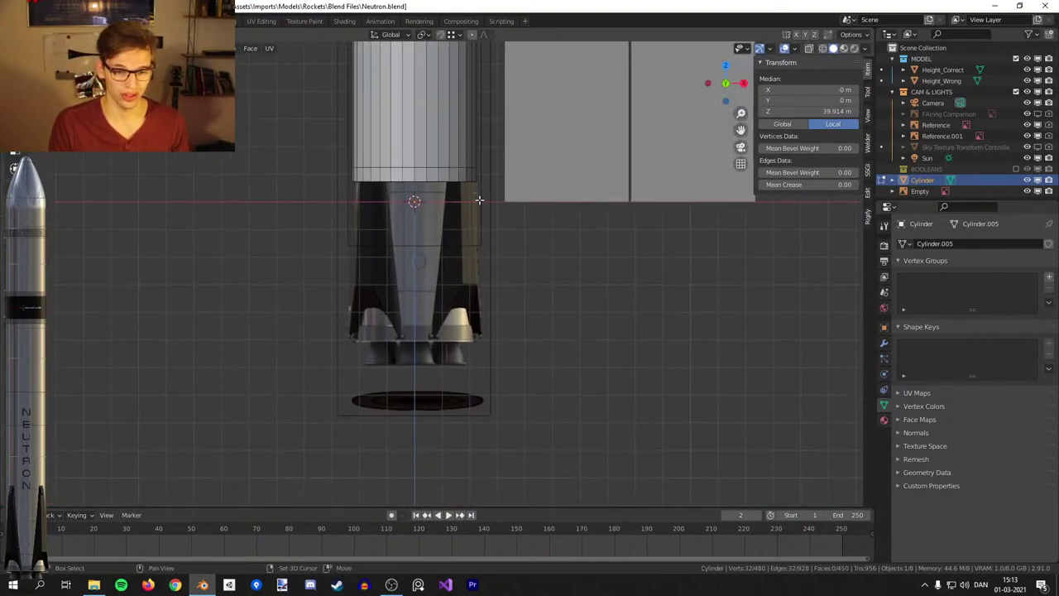
scroll(479, 196, "up", 2)
scroll(409, 380, "up", 1)
scroll(420, 331, "down", 2, "shift")
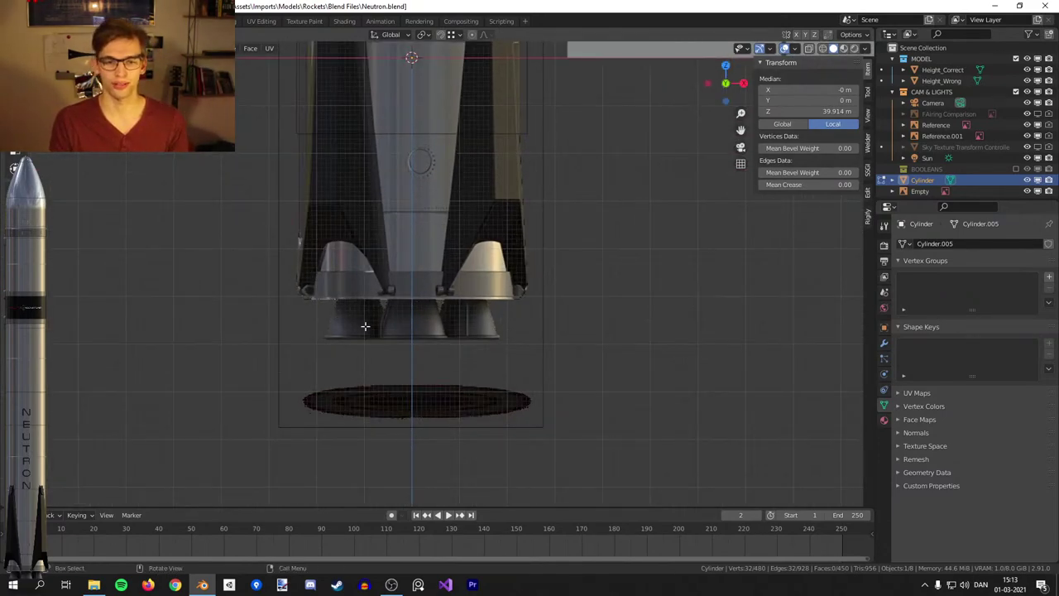
scroll(369, 290, "down", 2)
middle_click_drag(438, 156, 423, 366, "shift")
scroll(427, 372, "down", 5)
middle_click_drag(435, 261, 434, 451, "shift")
middle_click_drag(473, 227, 494, 423, "shift")
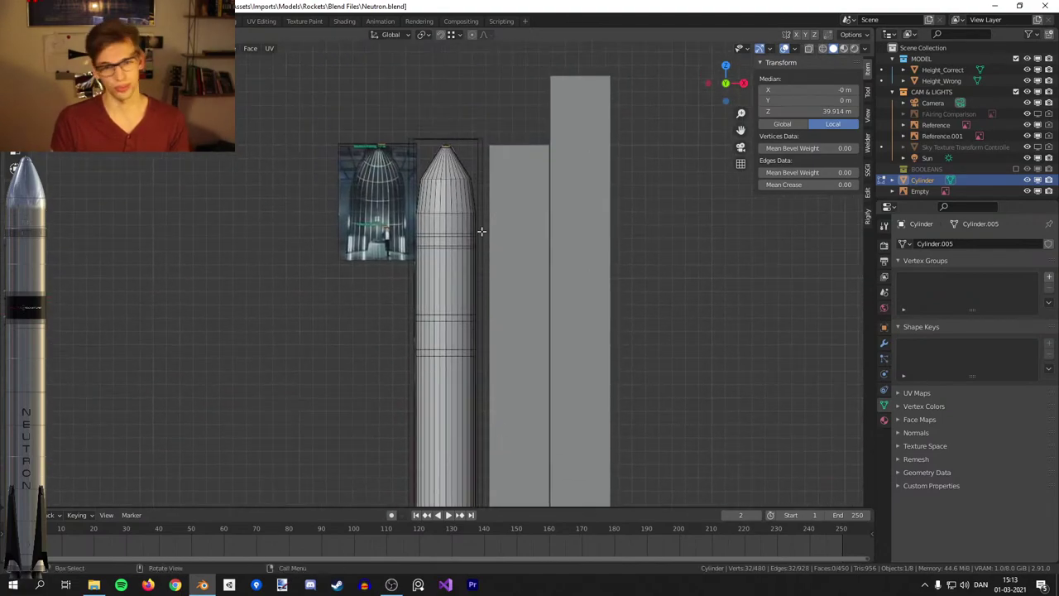
Bevel the nose cone's middle edge loop with three segments and a width of about 2.19 m.
scroll(494, 191, "up", 2)
scroll(497, 188, "up", 3)
middle_click_drag(508, 203, 554, 444, "shift")
scroll(563, 443, "up", 3)
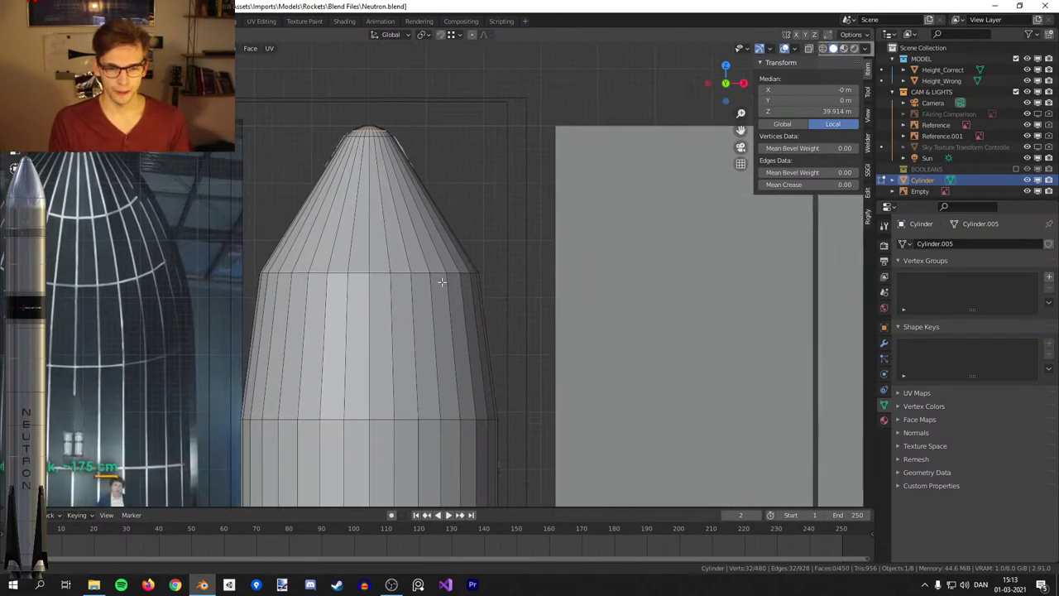
scroll(445, 283, "up", 1)
left_click(389, 274, "alt")
key("shift+z")
middle_click_drag(410, 305, 464, 311, "shift")
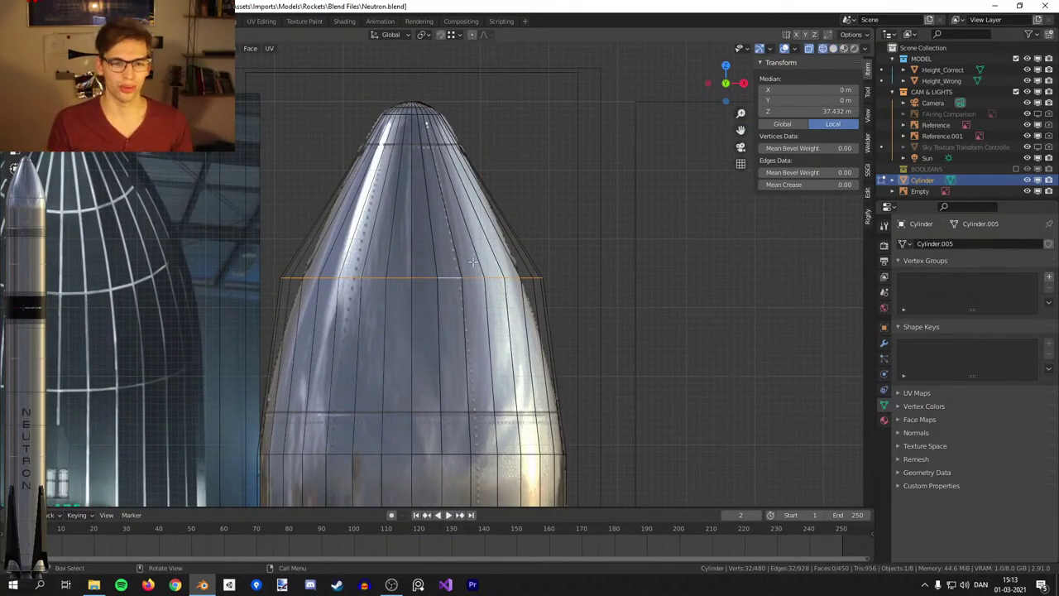
key("ctrl+b")
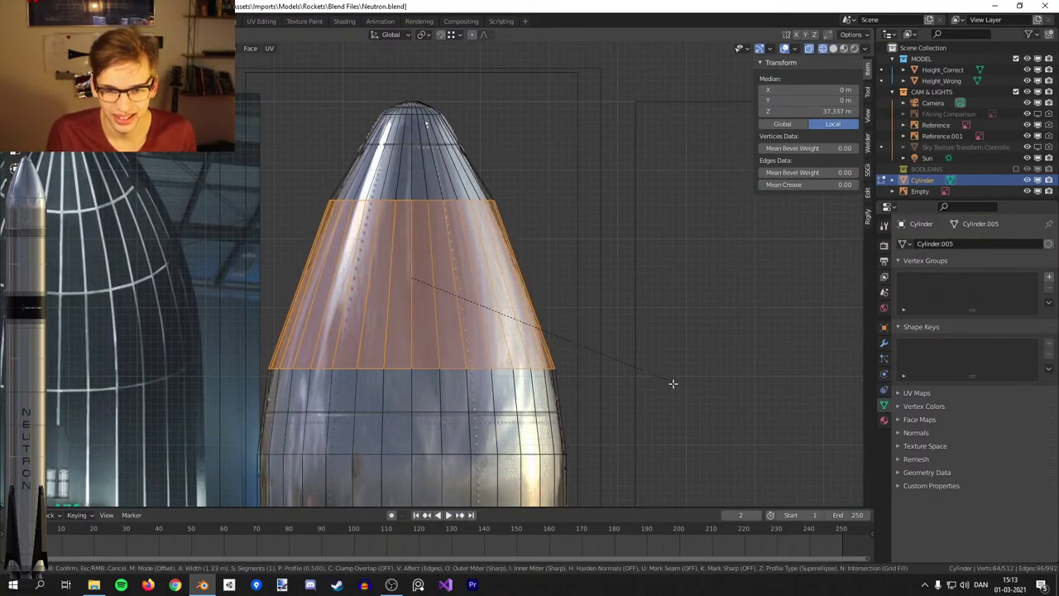
scroll(676, 394, "up", 2)
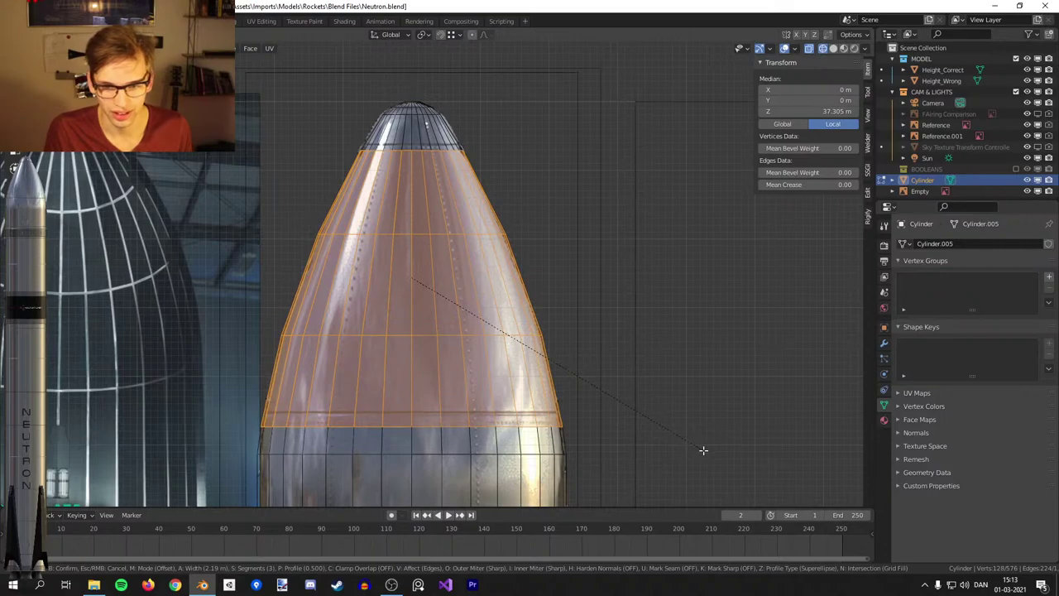
left_click(703, 449)
Bevel the edge loop at the base of the nose cone with three segments and a width of about 0.26 m.
scroll(579, 397, "down", 2, "shift")
left_click(530, 384, "alt")
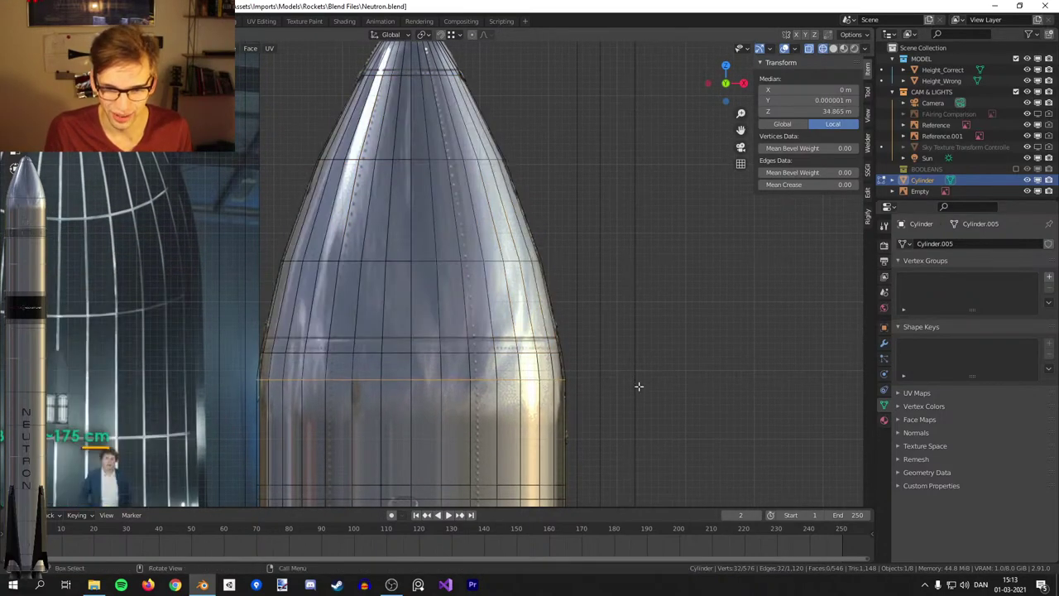
key("ctrl+b")
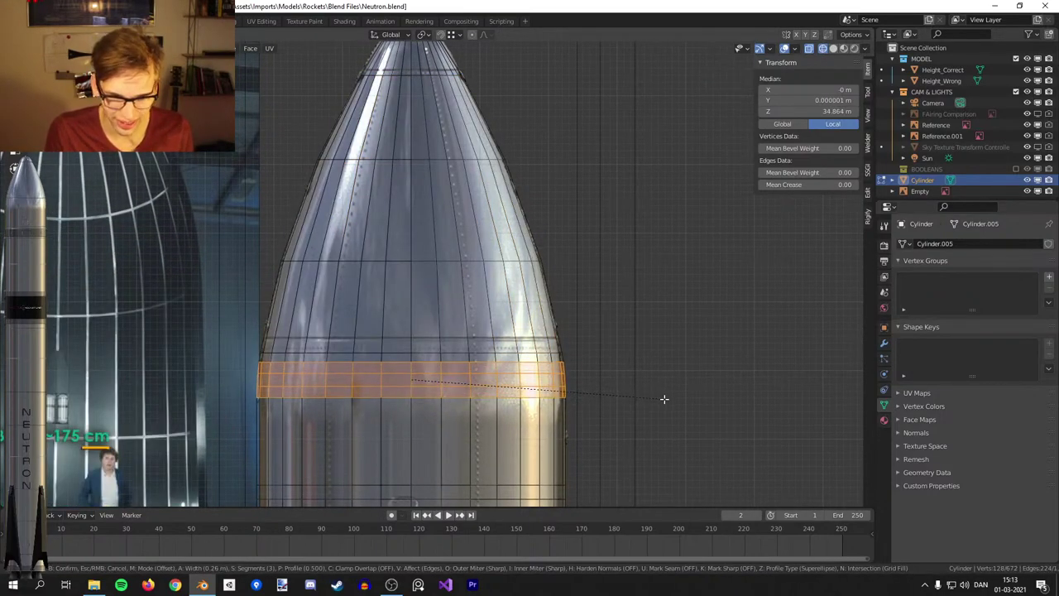
left_click(664, 398)
Slide the edge loop just above the nose cone's base upward and scale it to match the reference outline.
left_click(476, 353, "alt")
key("g")
key("g")
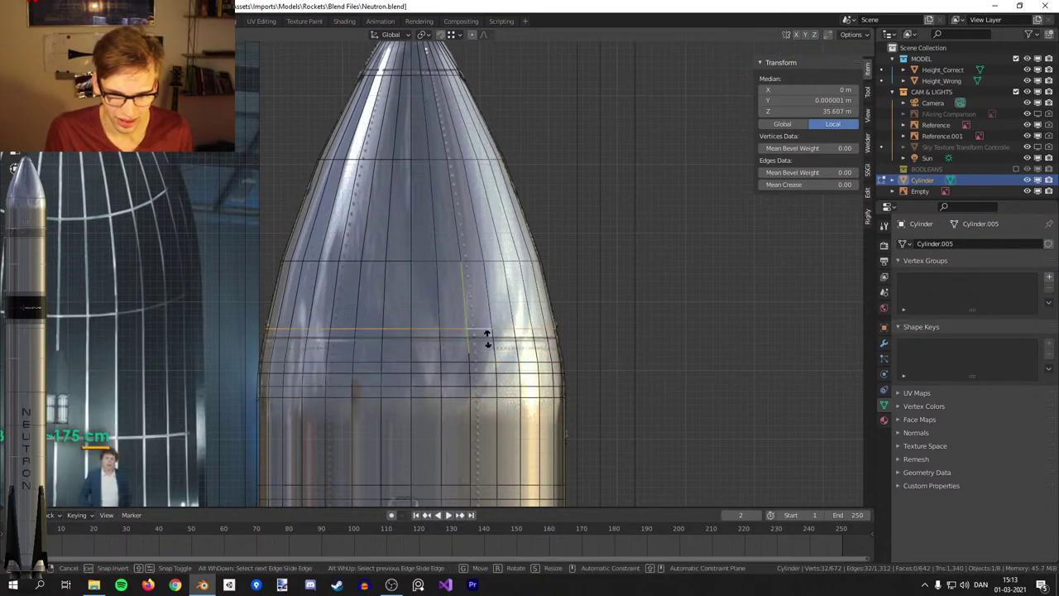
left_click(490, 337)
key("s")
left_click(579, 358)
left_click(522, 263, "alt")
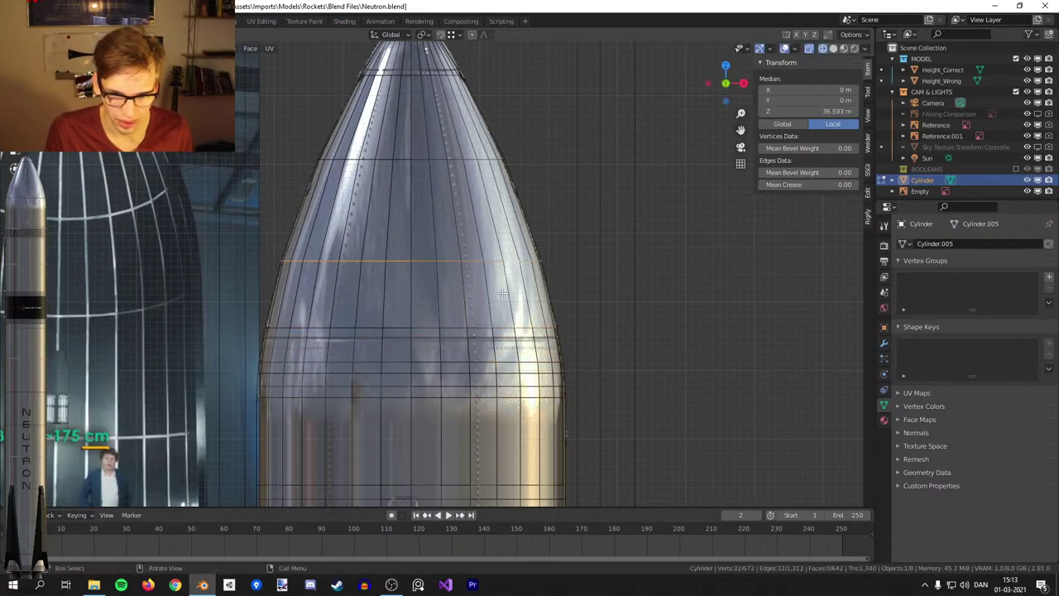
Leave Edit Mode, shade the cylinder smooth and check the nose cone's silhouette in solid shading.
key("Tab")
key("shift+z")
scroll(571, 277, "down", 3)
right_click(440, 246)
right_click(441, 246)
right_click(417, 240)
left_click(418, 241)
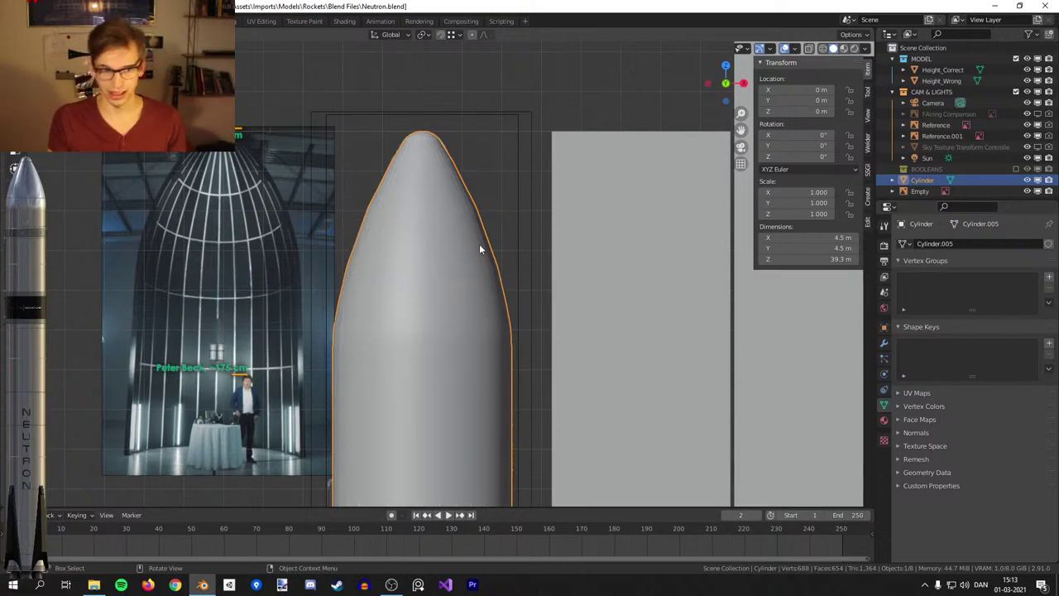
scroll(463, 232, "up", 4)
middle_click_drag(461, 266, 488, 272)
key("KP_1")
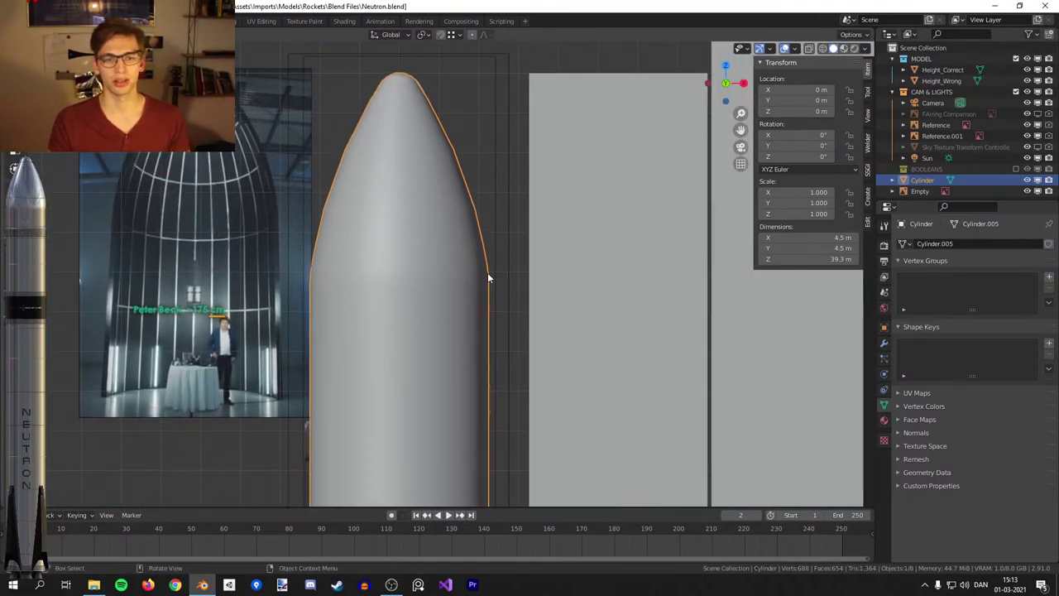
Try adding an edge loop across the upper nose cone and scaling it outward to the reference outline.
key("Tab")
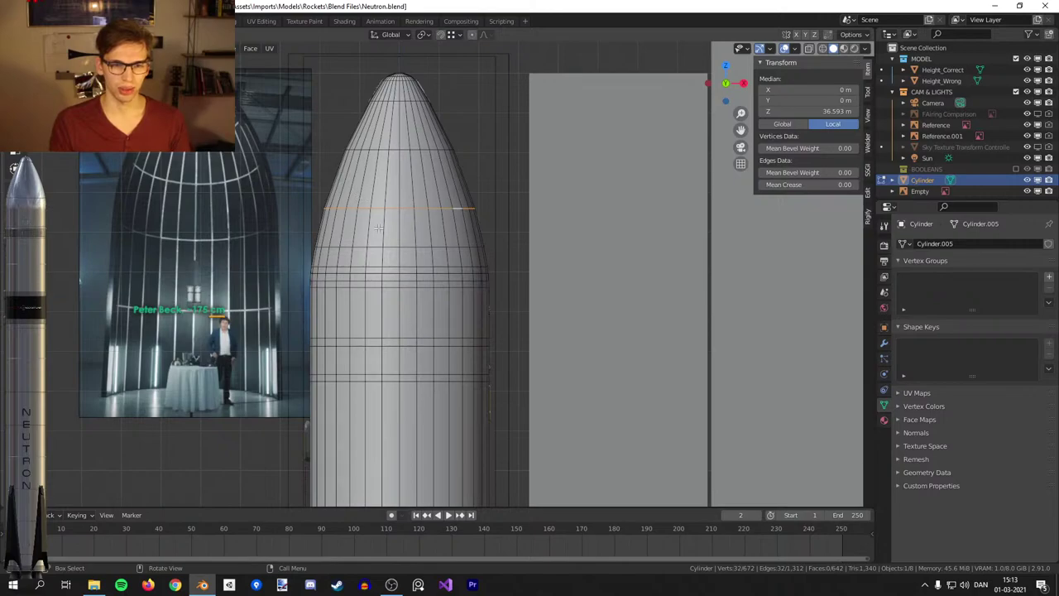
scroll(434, 194, "up", 2)
middle_click_drag(434, 193, 449, 266, "shift")
scroll(449, 266, "up", 2)
key("ctrl+r")
left_click(450, 258)
right_click(450, 259)
scroll(579, 237, "up", 3)
key("shift+z")
key("s")
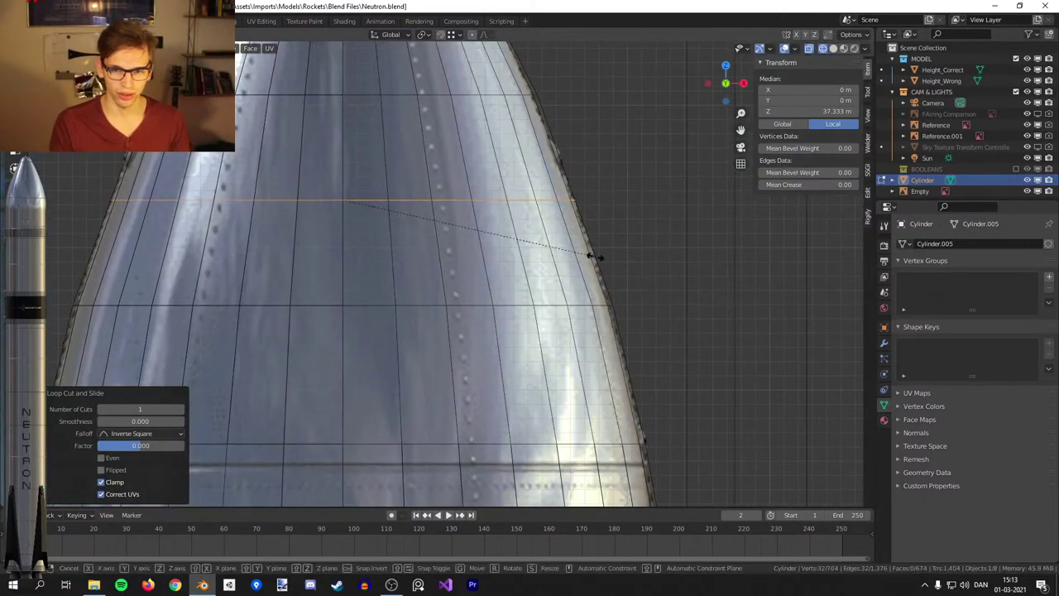
left_click(608, 257)
key("shift+z")
scroll(650, 255, "down", 1)
Undo the extra nose cone loop cut and its scaling, and leave Edit Mode.
key("ctrl+z")
key("ctrl+z")
key("Tab")
scroll(594, 279, "down", 8)
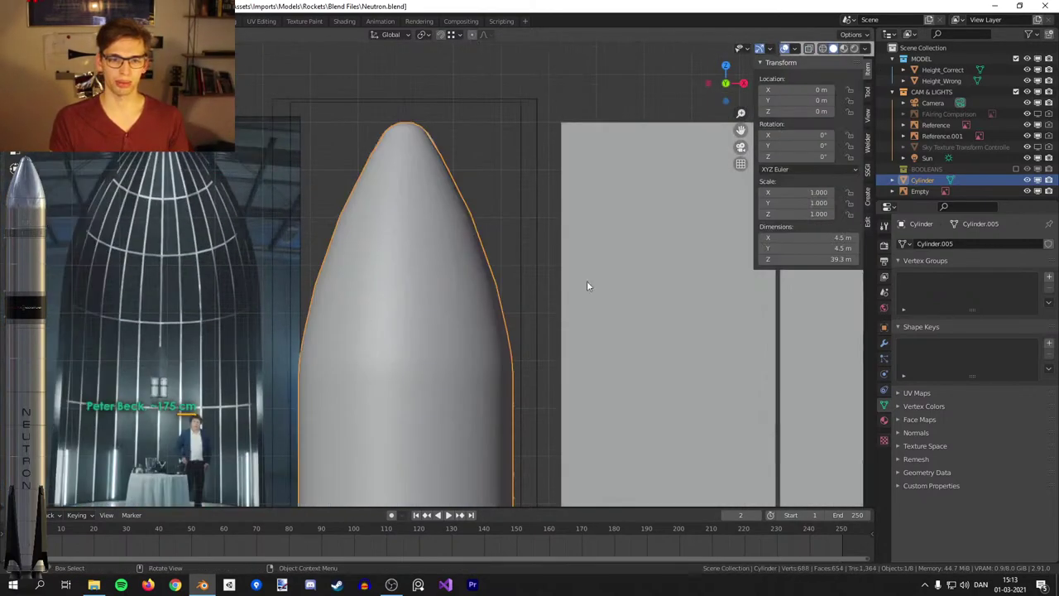
Slide the bevelled edge loops at the nose cone's base to spread them more evenly over the curve.
key("shift+z")
scroll(518, 303, "up", 3)
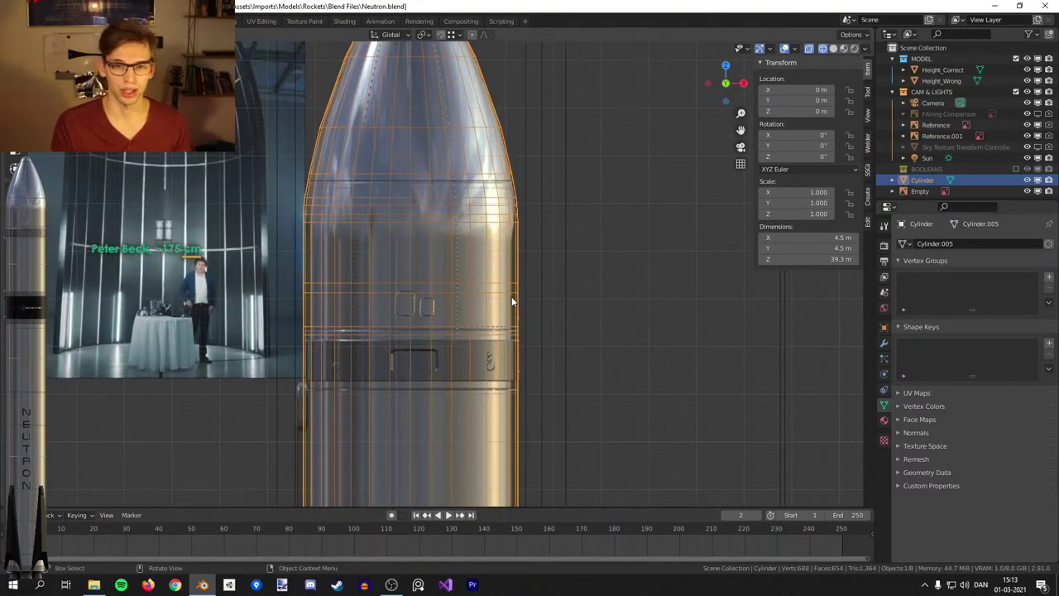
scroll(512, 301, "up", 3)
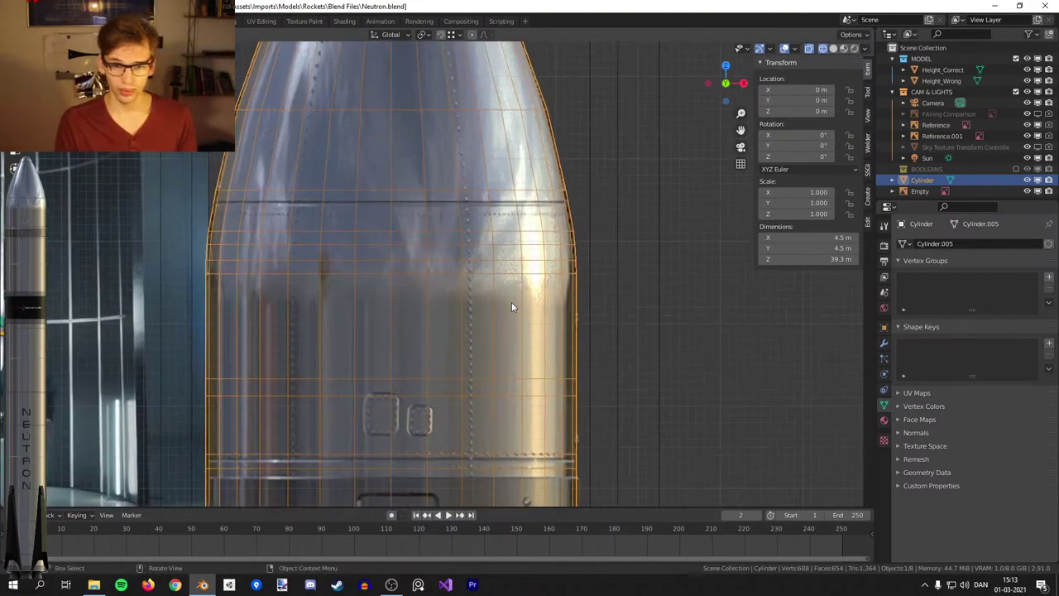
key("Tab")
scroll(512, 306, "up", 2)
key("g")
key("g")
left_click(540, 303)
key("g")
key("g")
left_click(543, 266)
key("g")
key("g")
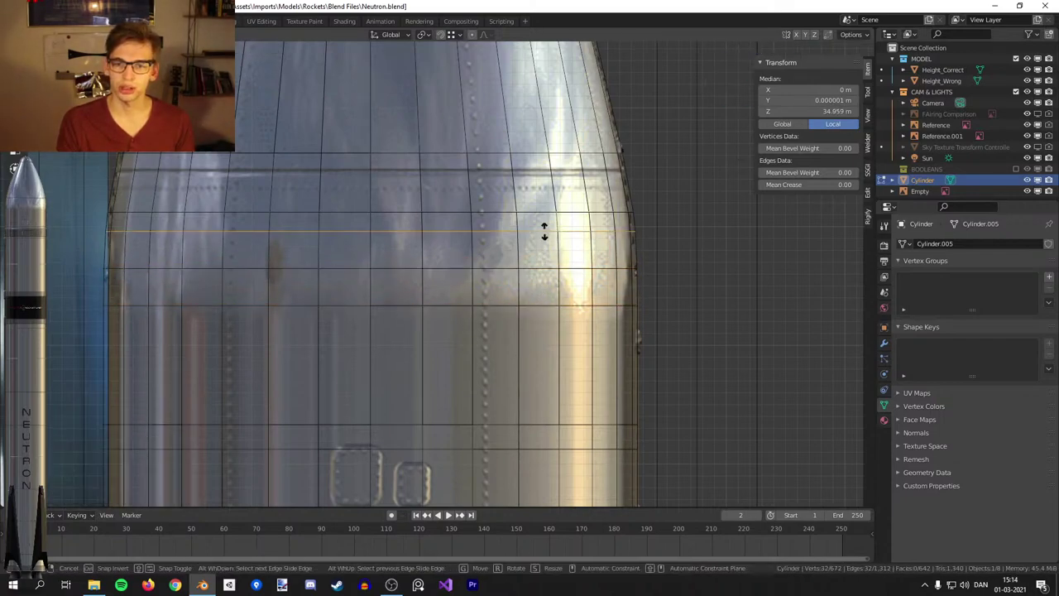
left_click(549, 279)
Slide the uppermost bevel loop at the nose cone's base upward with a factor of -0.238.
left_click(528, 214, "alt")
key("g")
key("g")
left_click(533, 199)
key("z")
middle_click_drag(661, 329, 620, 253, "shift")
scroll(620, 254, "down", 2)
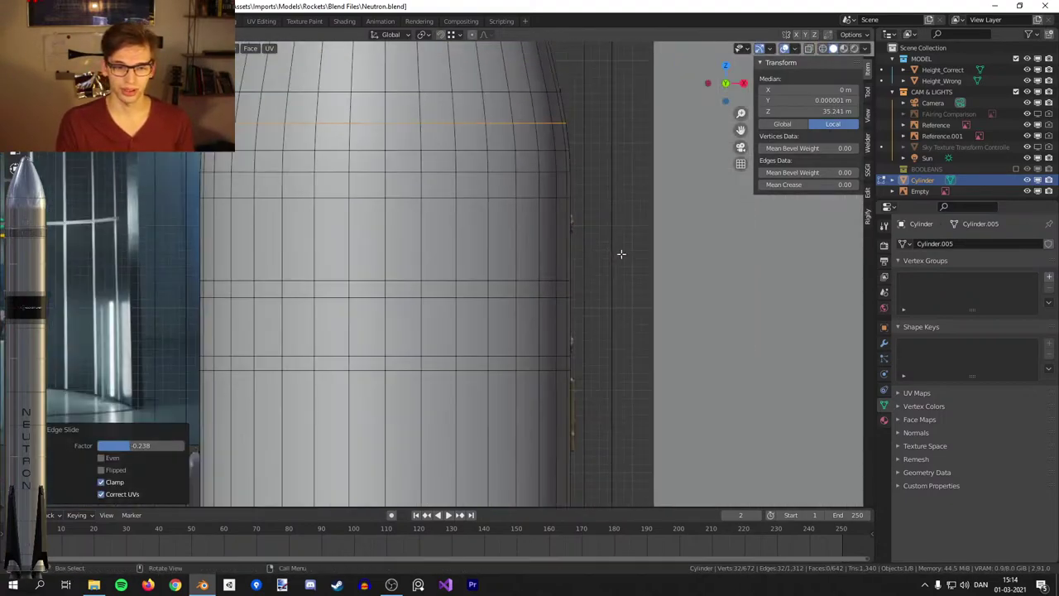
Leave Edit Mode and hide the Reference image.
key("z")
middle_click_drag(455, 394, 468, 311, "shift")
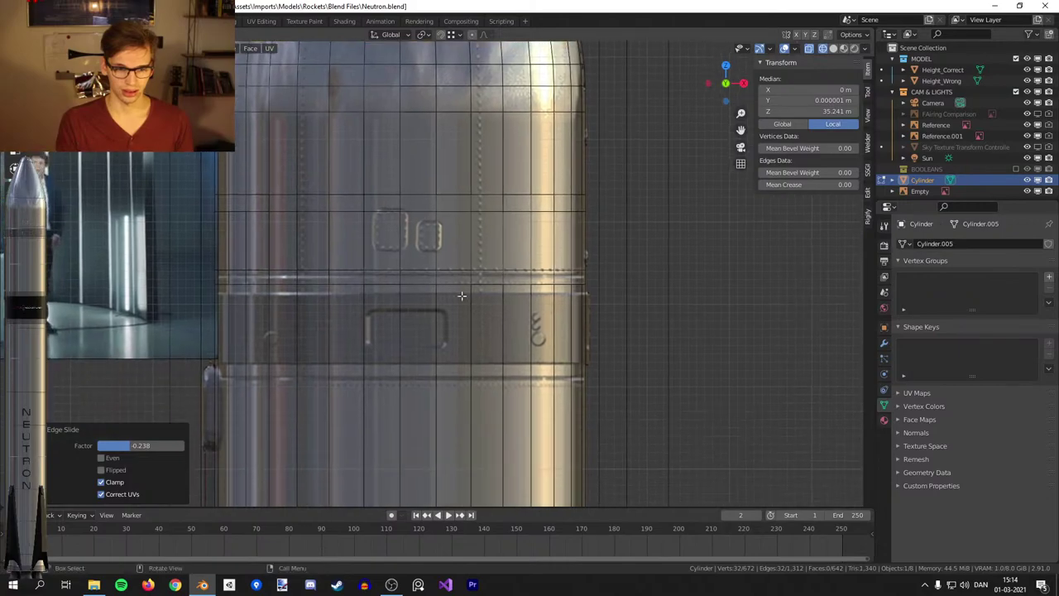
key("z")
scroll(509, 265, "down", 6)
middle_click_drag(521, 132, 516, 249, "shift")
key("Tab")
left_click(488, 211)
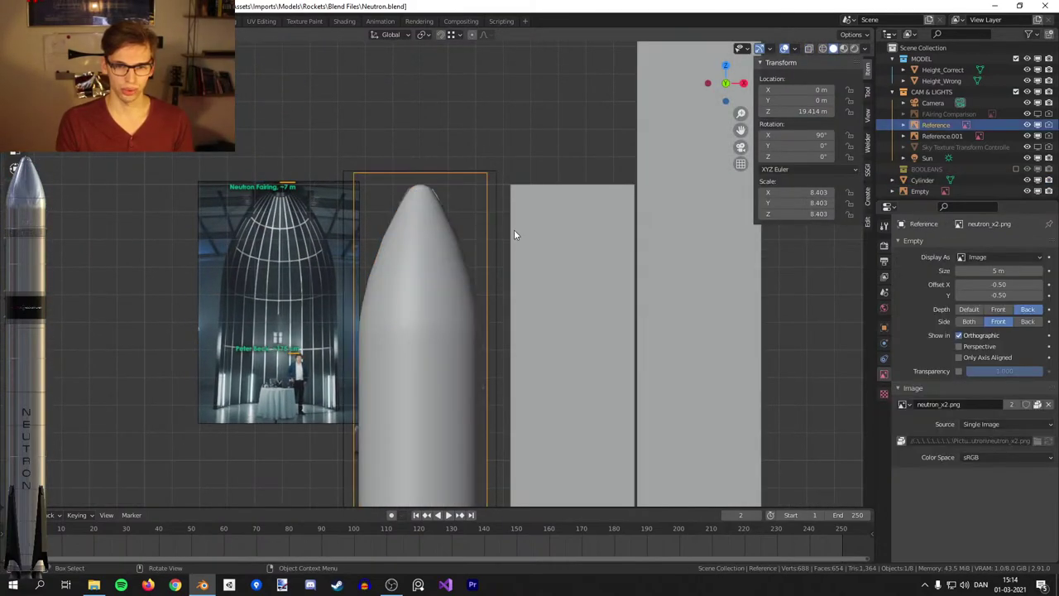
key("h")
key("z")
scroll(488, 314, "up", 3)
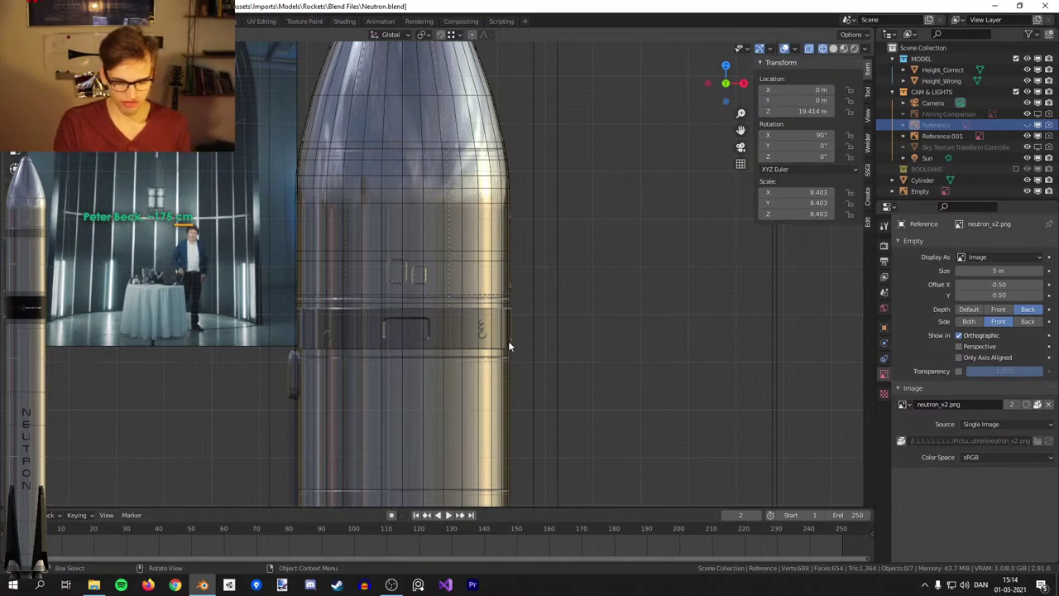
scroll(541, 284, "down", 4)
middle_click_drag(518, 272, 497, 343, "shift")
key("z")
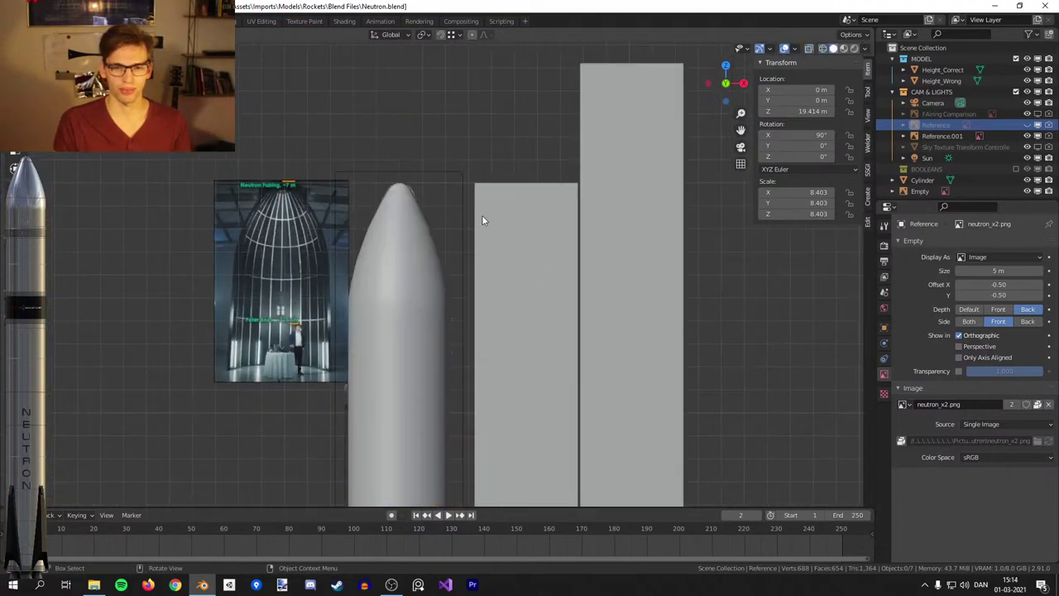
left_click(482, 217)
scroll(491, 220, "up", 2)
key("g")
key("x")
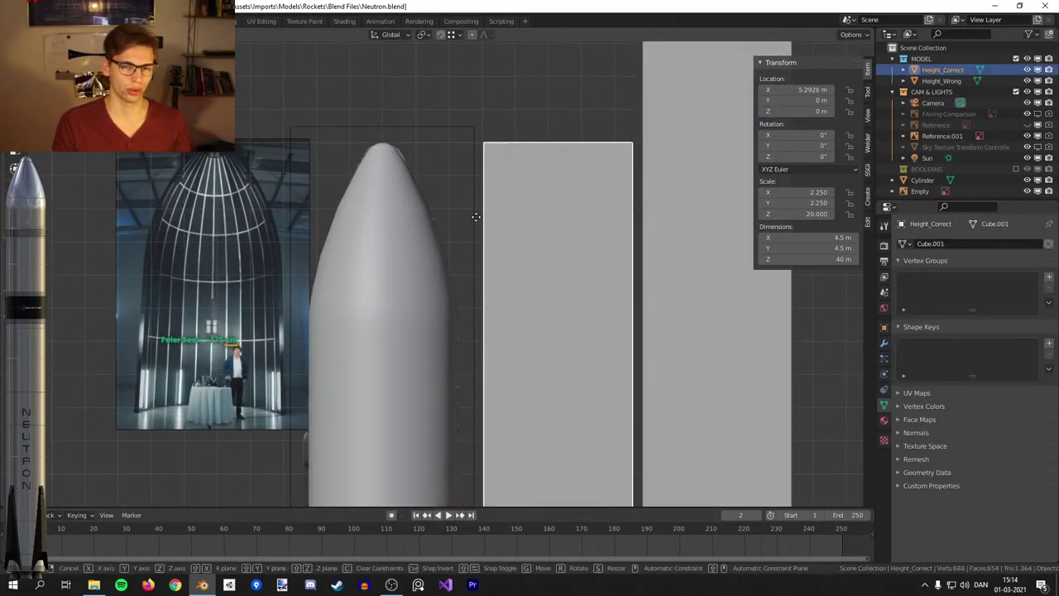
right_click(339, 247)
middle_click_drag(507, 207, 469, 324, "shift")
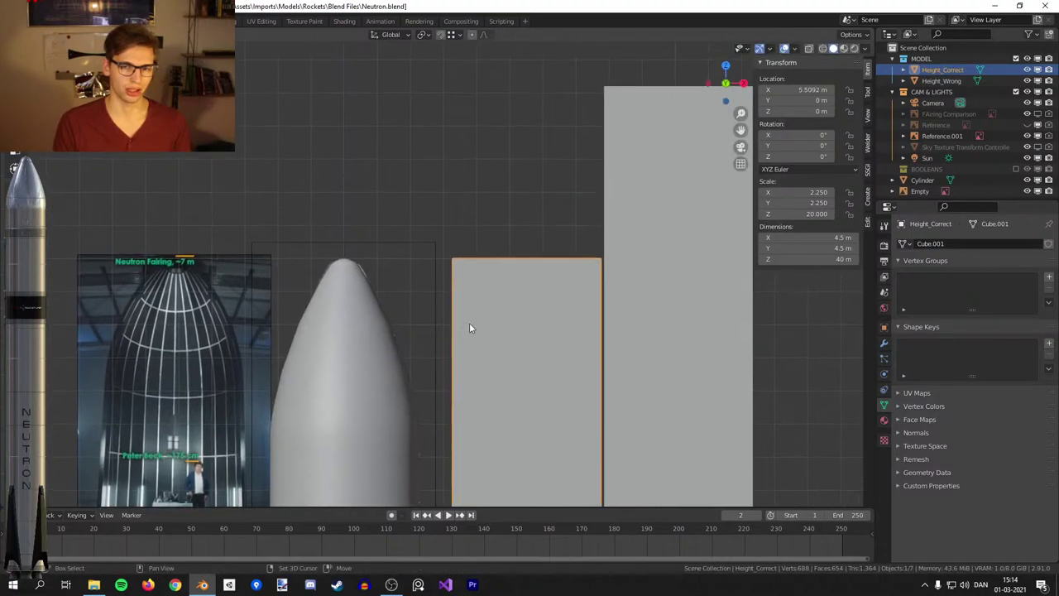
left_click(683, 185)
scroll(578, 242, "down", 2)
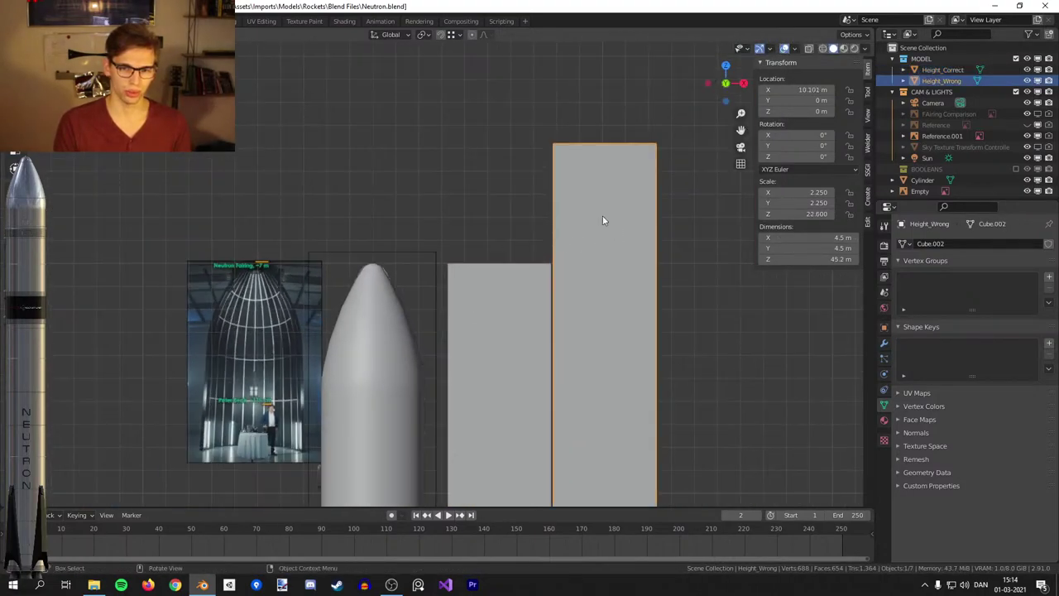
key("g")
key("x")
right_click(559, 273)
middle_click_drag(484, 336, 493, 270, "shift")
scroll(493, 270, "up", 1)
scroll(493, 272, "up", 1)
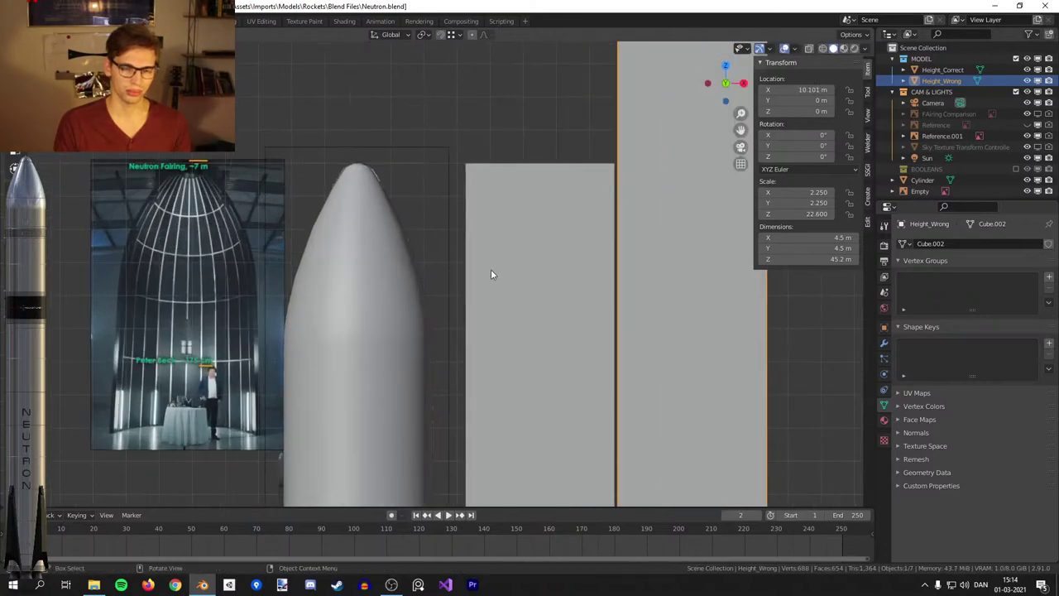
Open the cylinder in Edit Mode with face selection and wireframe display at the section below the nose cone.
key("z")
left_click(416, 325)
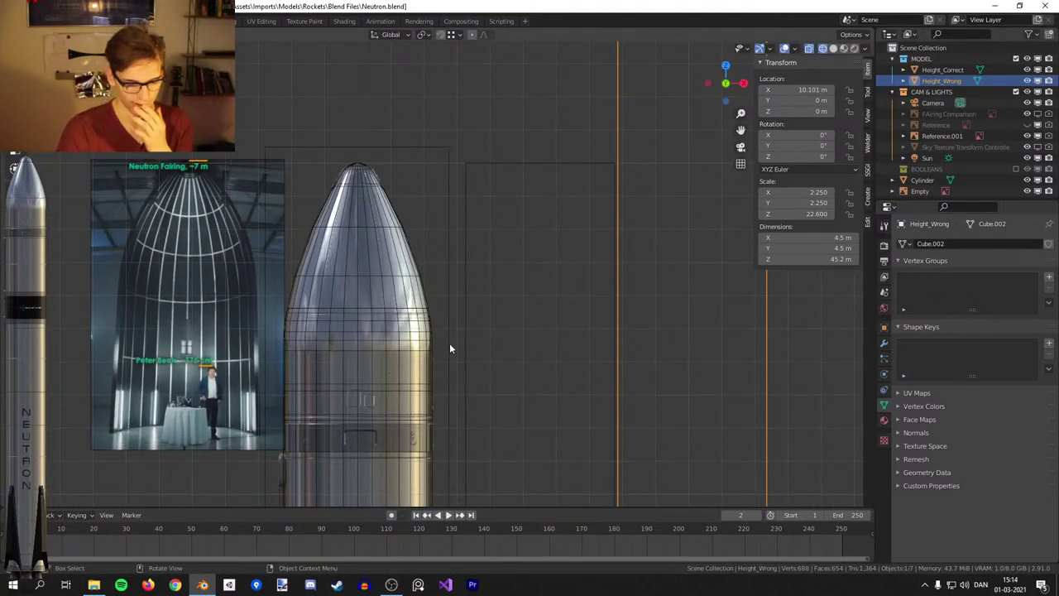
middle_click_drag(441, 359, 503, 342, "shift")
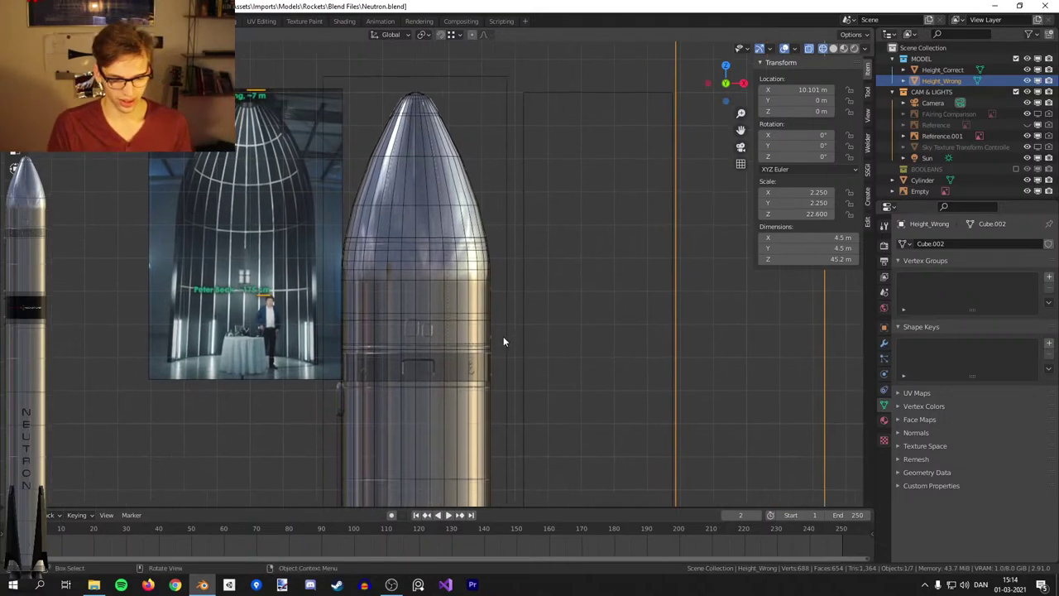
left_click(505, 292)
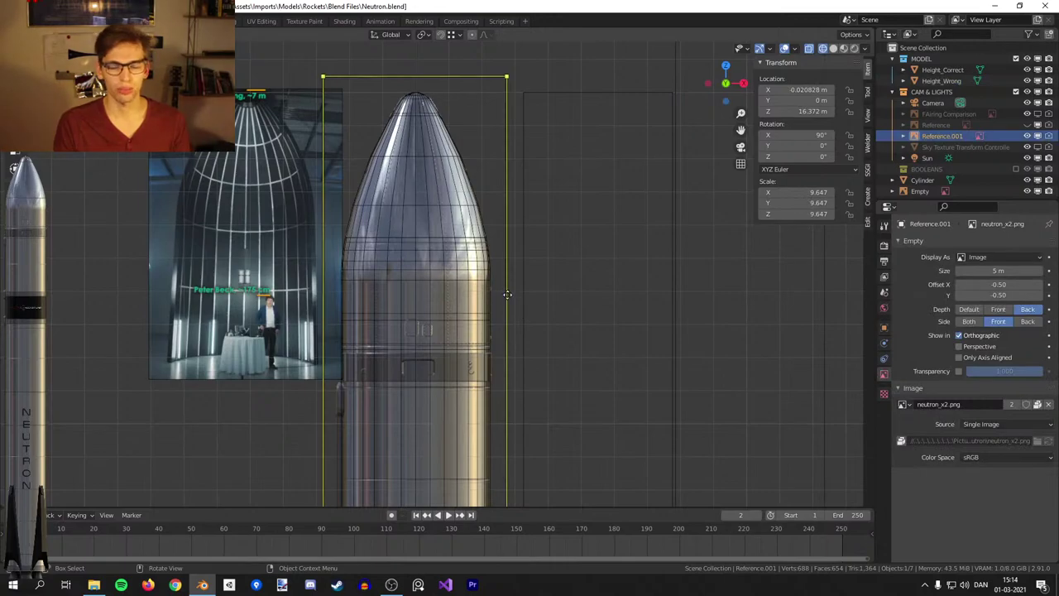
scroll(487, 287, "up", 6)
left_click(524, 315)
key("Tab")
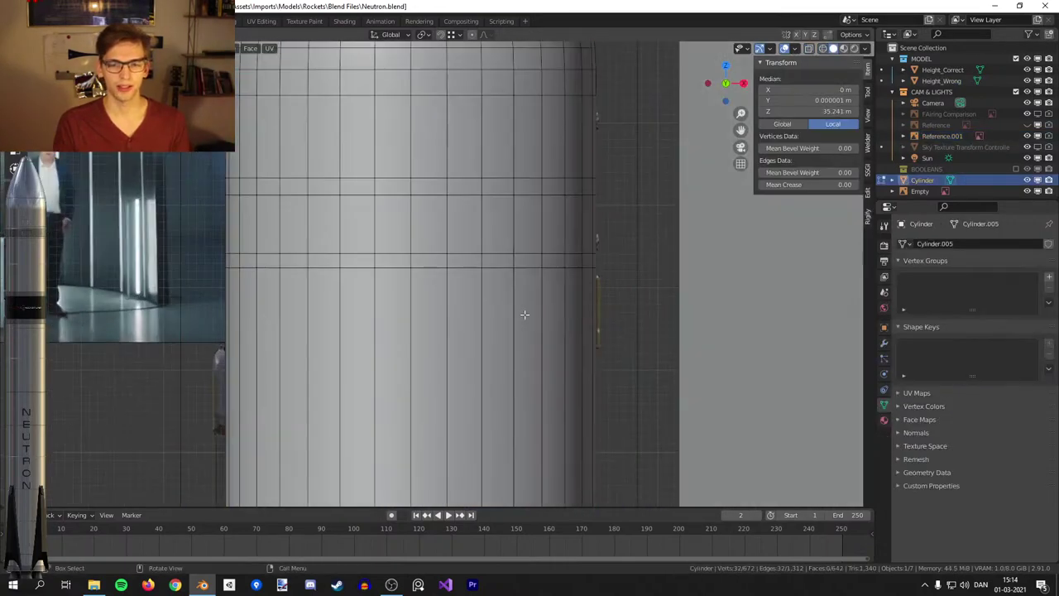
key("3")
key("z")
left_click(525, 283)
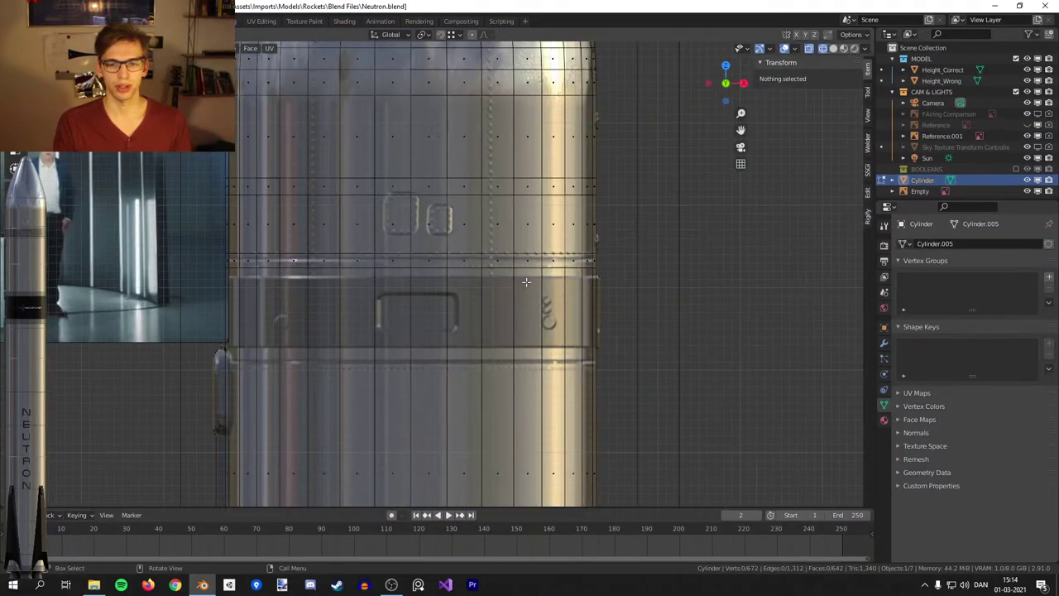
Try moving the three face rings around the small hatches down about 1.06 m along Z.
left_click(412, 226, "alt")
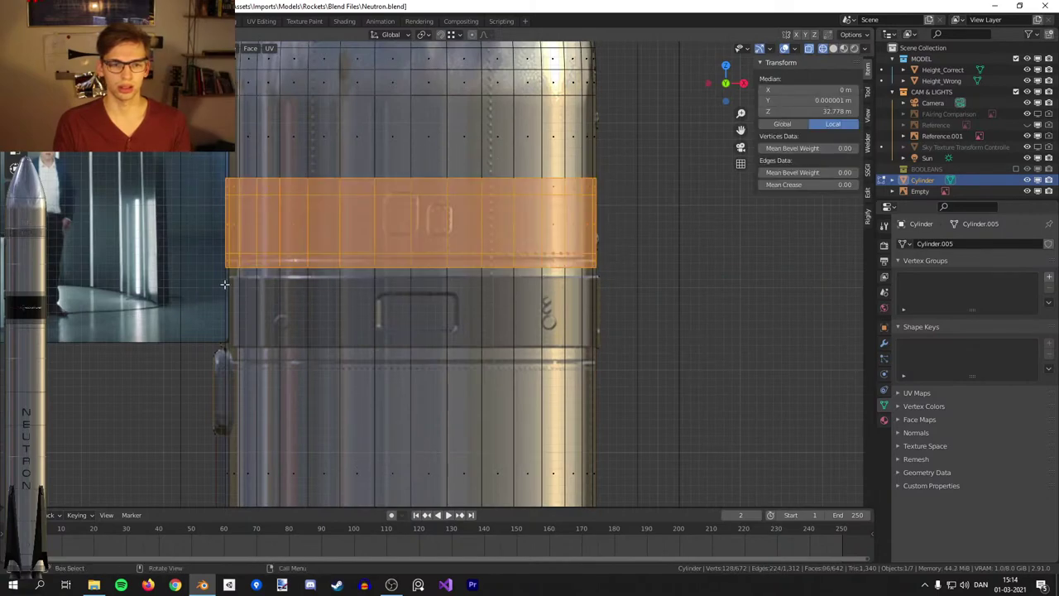
key("g")
key("z")
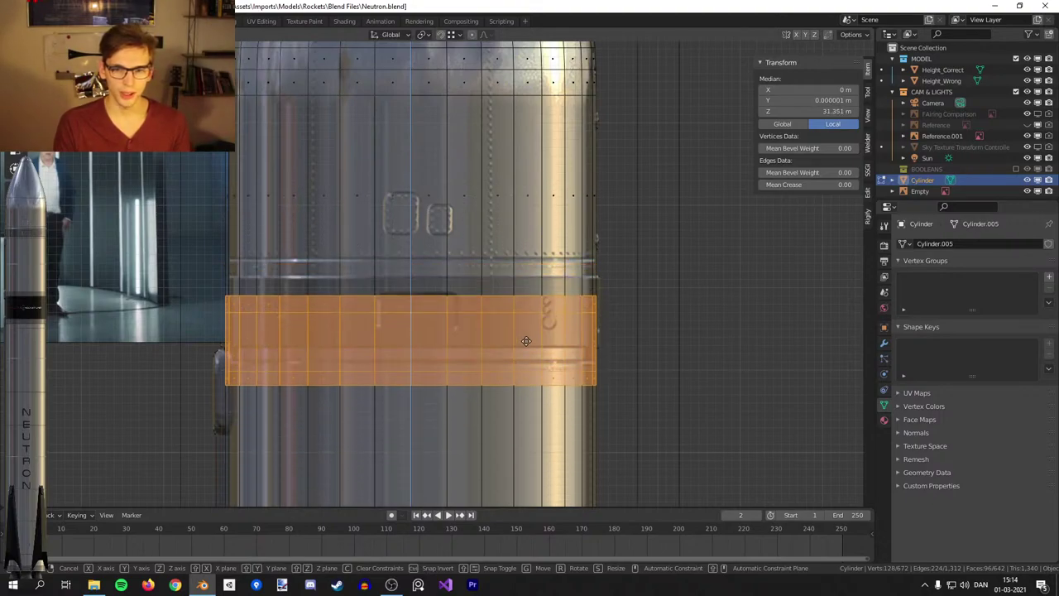
left_click(608, 315)
scroll(592, 321, "down", 5)
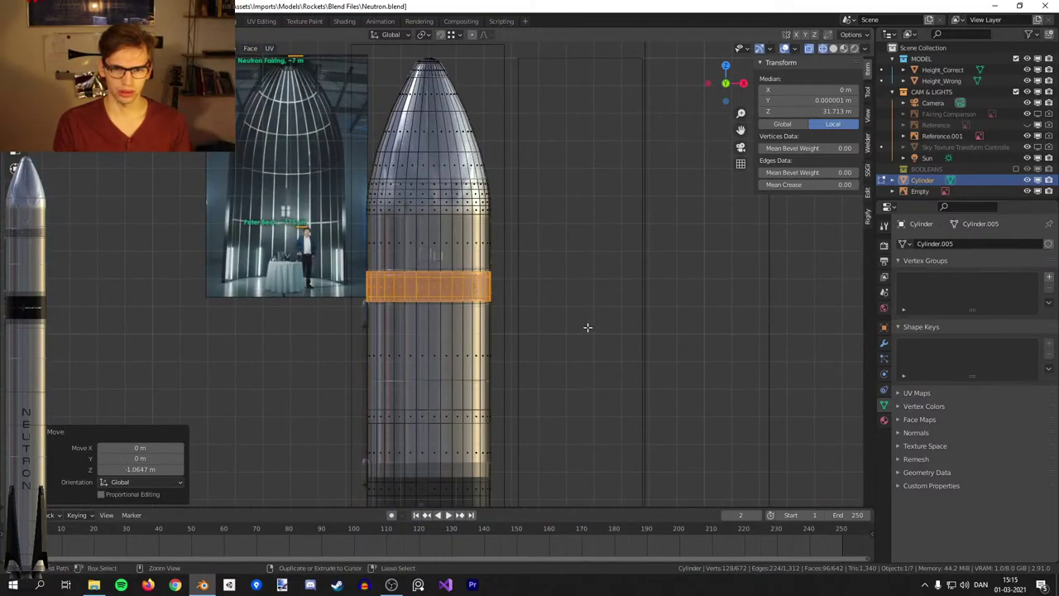
key("ctrl+z")
key("ctrl+z")
key("ctrl+z")
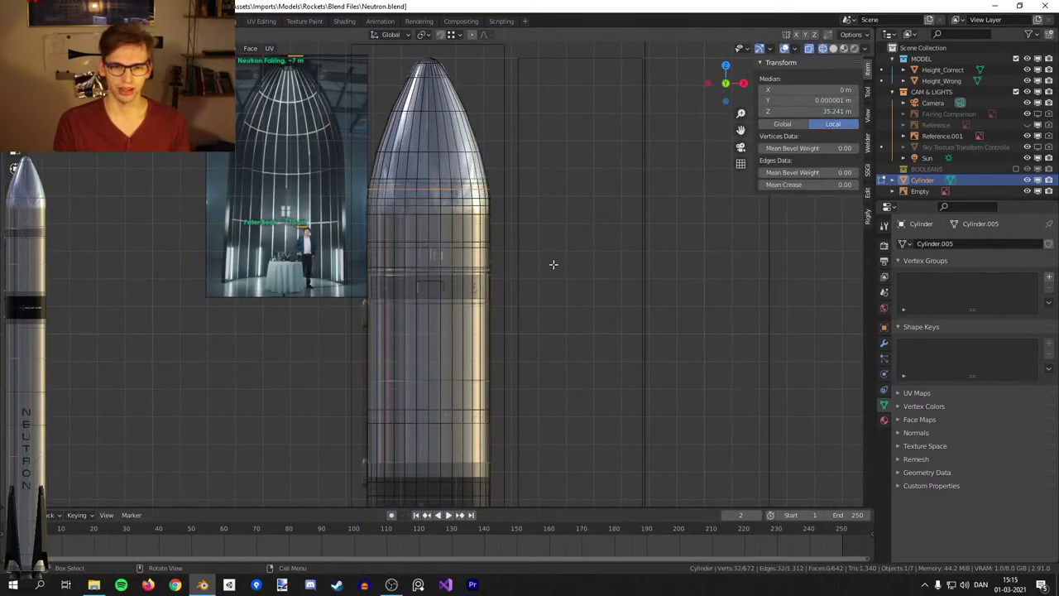
Leave Edit Mode, show the Reference image again and hide the Reference.001 image instead.
key("Tab")
middle_click_drag(532, 158, 511, 217, "shift")
left_click(485, 154)
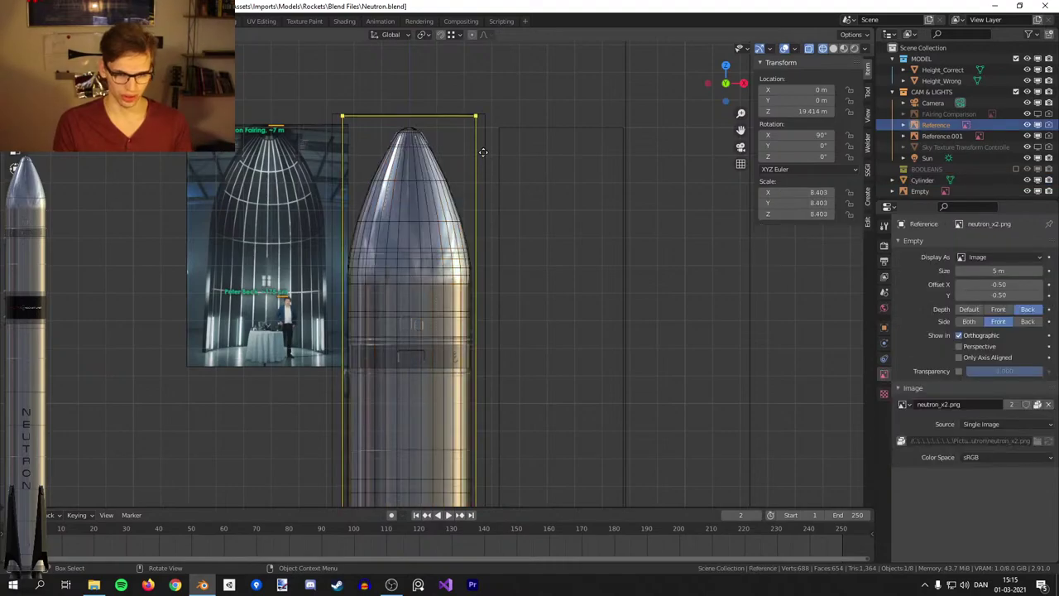
left_click(488, 152)
key("h")
Select the cylinder and open it in Edit Mode at the dark band below the nose section.
scroll(489, 249, "up", 2)
mouse_move(488, 321)
middle_mouse_down("shift")
mouse_move(491, 290)
mouse_move(442, 221)
middle_mouse_up("shift")
scroll(491, 289, "up", 2)
key("shift+z")
left_click(491, 315)
key("Tab")
key("shift+z")
scroll(505, 306, "down", 3)
key("Tab")
scroll(447, 240, "down", 2)
scroll(456, 271, "up", 2)
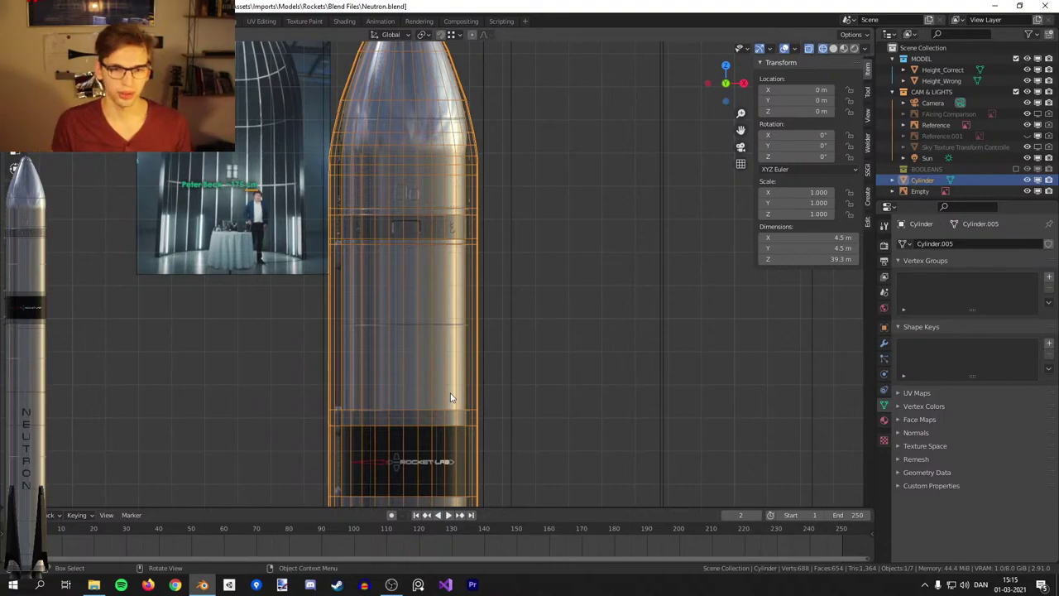
scroll(521, 220, "up", 8)
key("Tab")
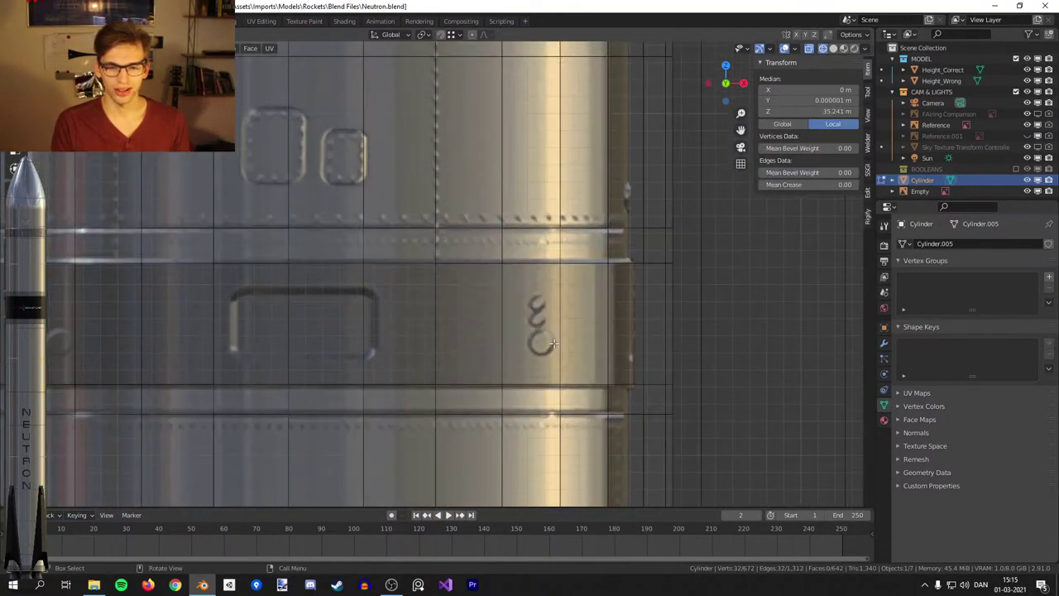
Add supporting edge loops just above and just below the dark band, the upper one with a slide factor of 0.677.
left_click(552, 310, "alt")
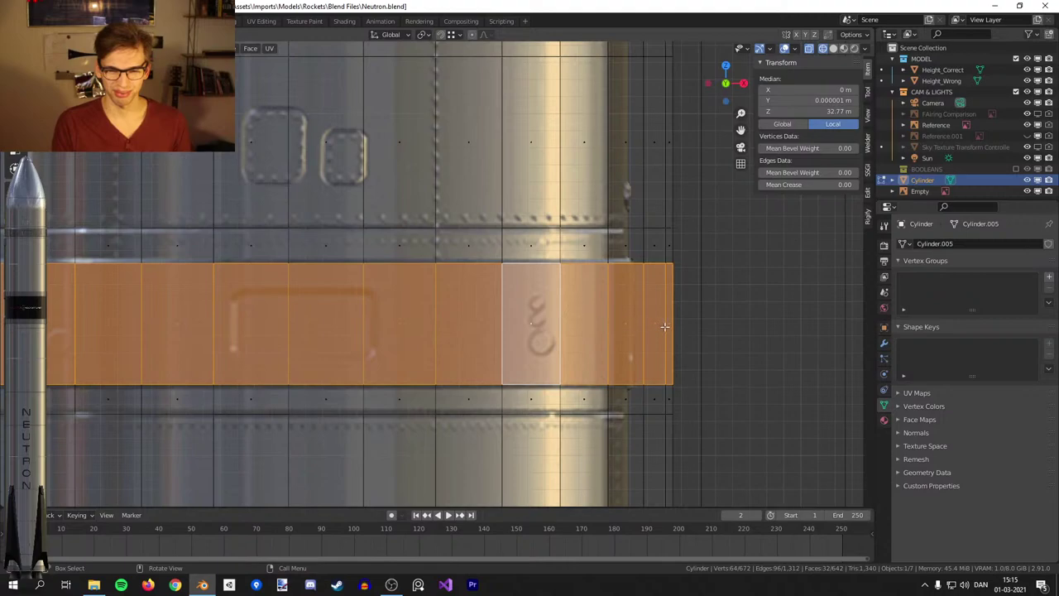
key("ctrl+r")
left_click(678, 256)
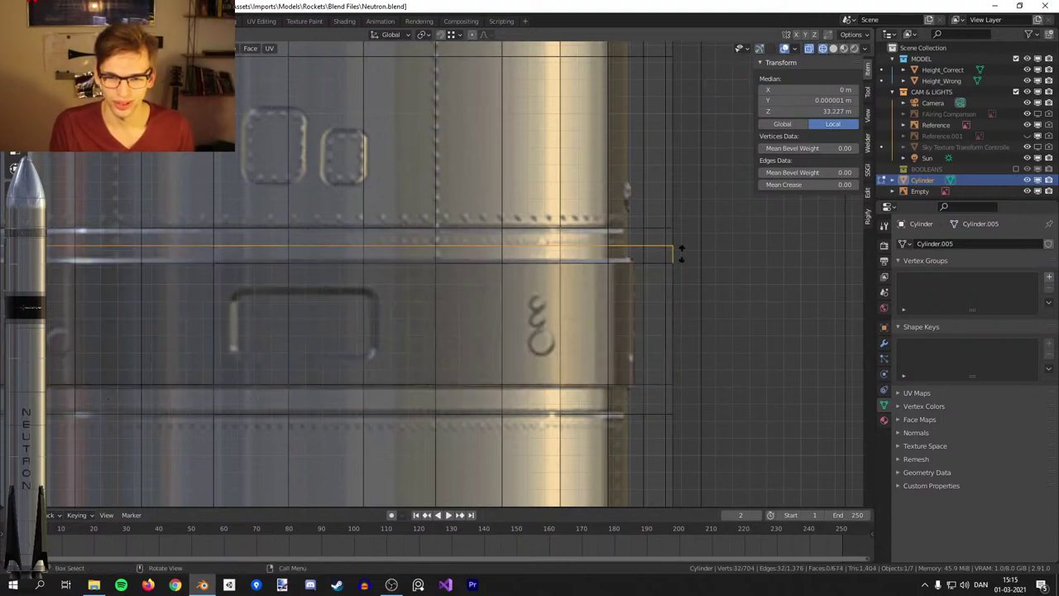
left_click(678, 259)
key("ctrl+r")
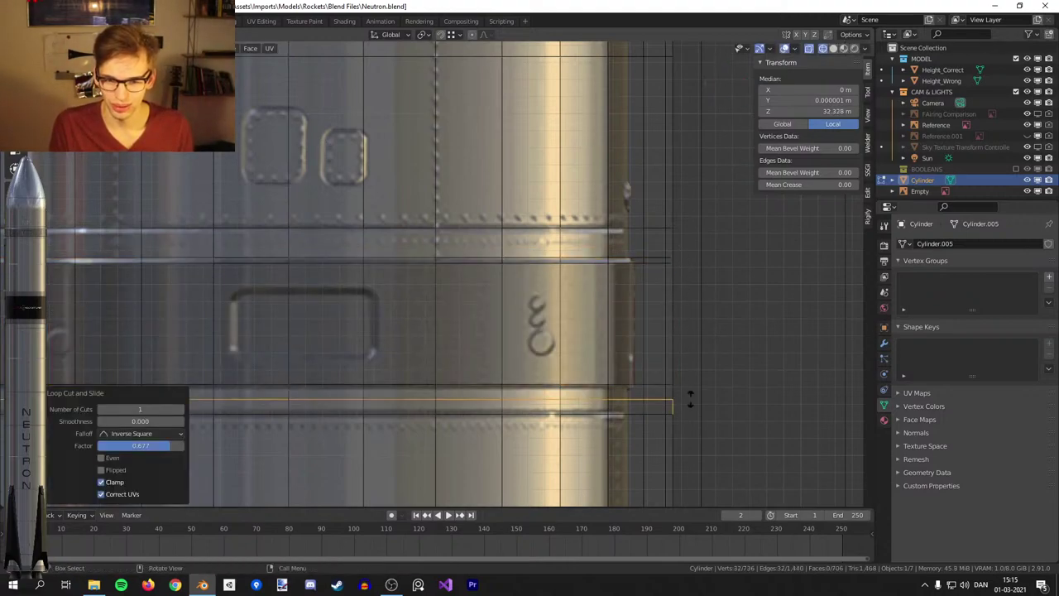
left_click(694, 397)
left_click(701, 381)
Scale the dark band's face ring below the nose slightly outward, leave Edit Mode and view the cylinder in solid shading.
left_click(669, 315, "alt")
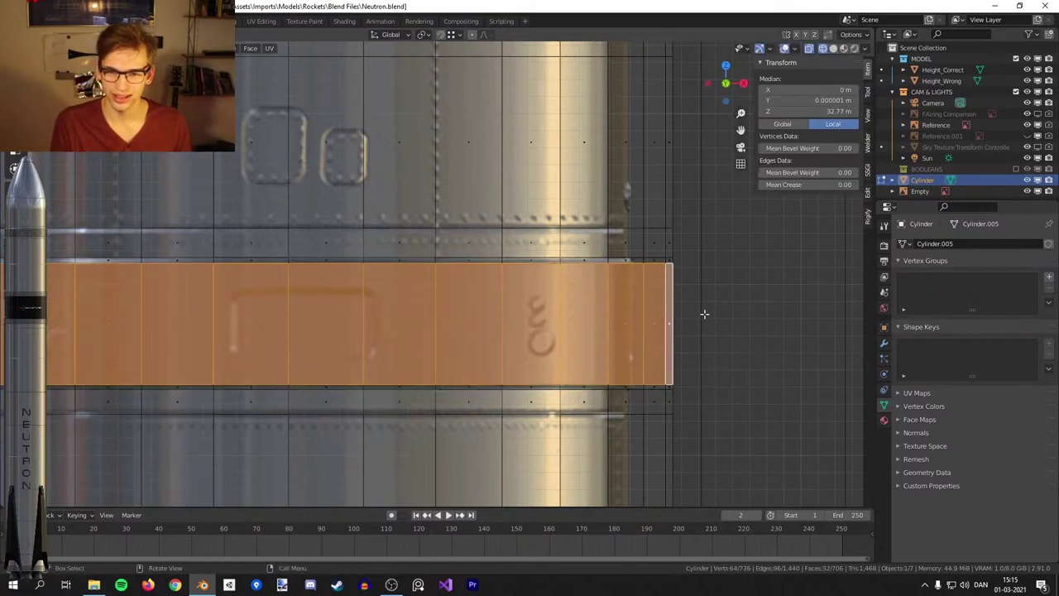
key("s")
left_click(733, 318)
key("Tab")
scroll(705, 271, "down", 2)
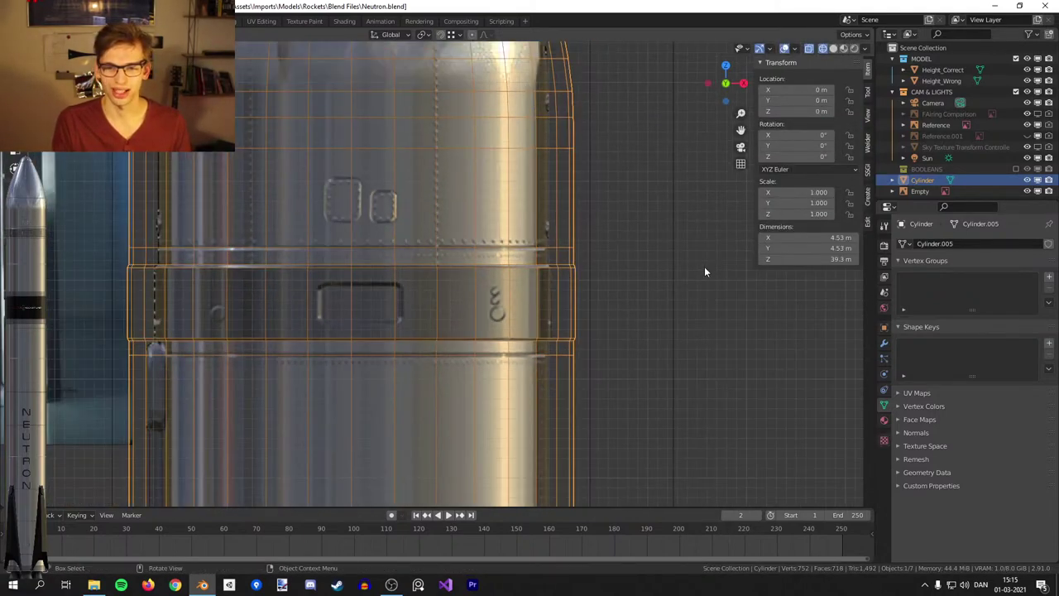
scroll(665, 271, "down", 2)
key("shift+z")
scroll(616, 356, "down", 3)
scroll(649, 407, "up", 3)
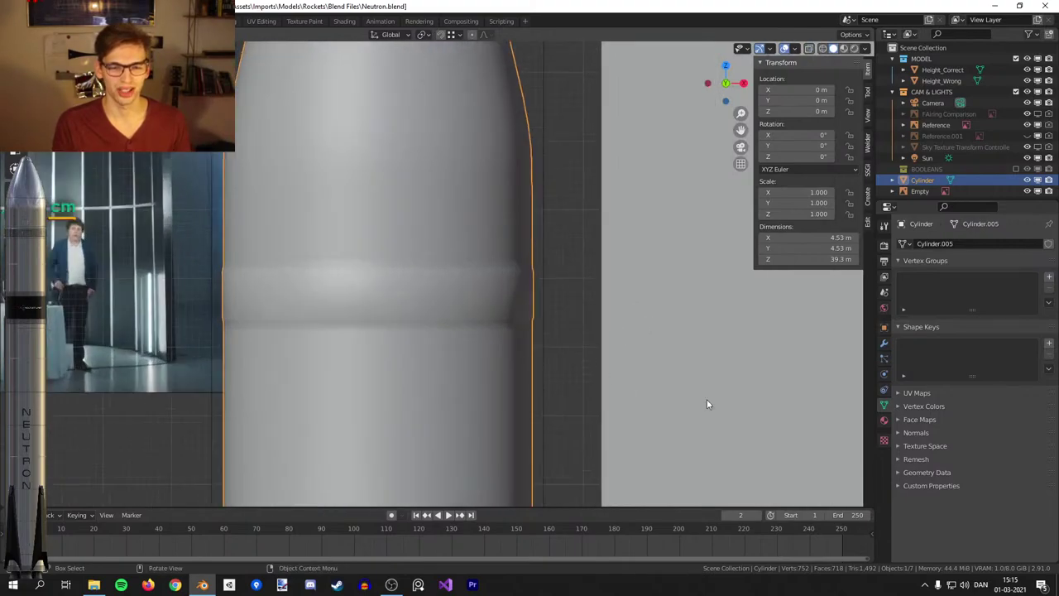
Enable Auto Smooth for the cylinder's normals with an angle of 60°.
left_click(903, 432)
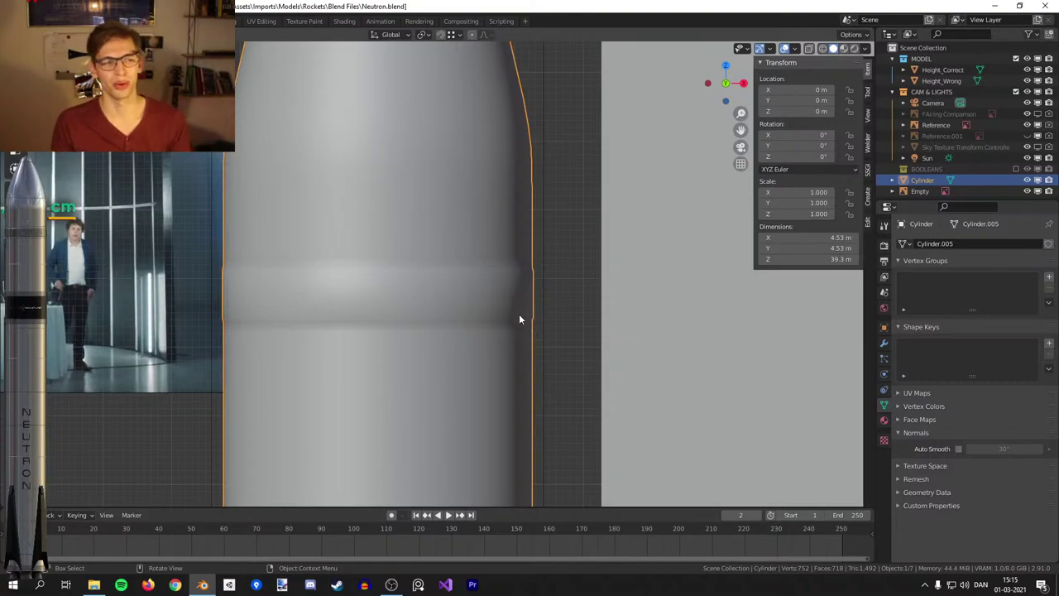
scroll(519, 313, "down", 2)
middle_click_drag(518, 332, 519, 239, "shift")
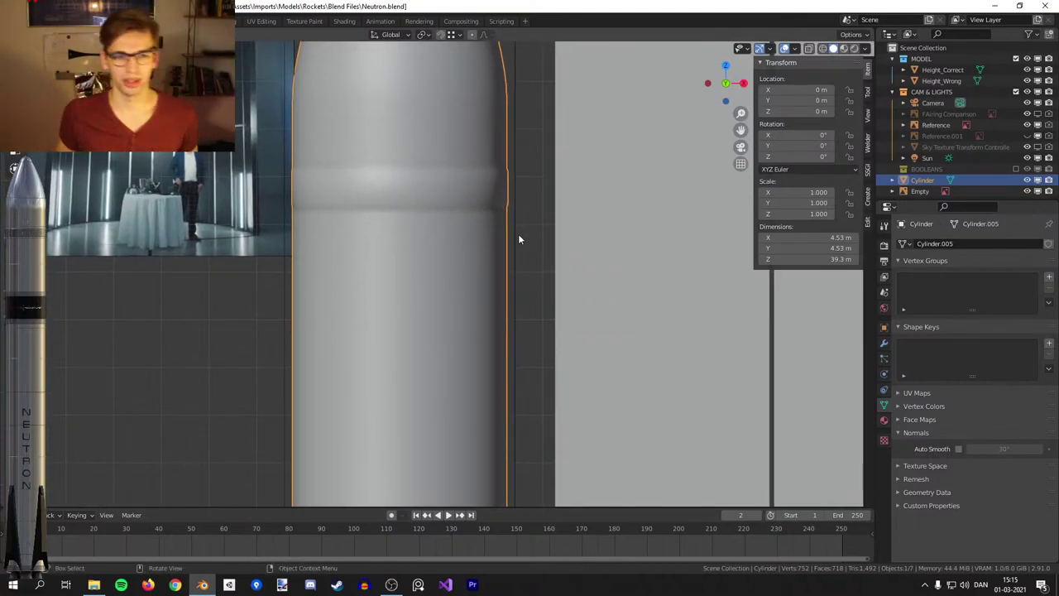
middle_click_drag(502, 157, 499, 241, "shift")
scroll(499, 241, "down", 2)
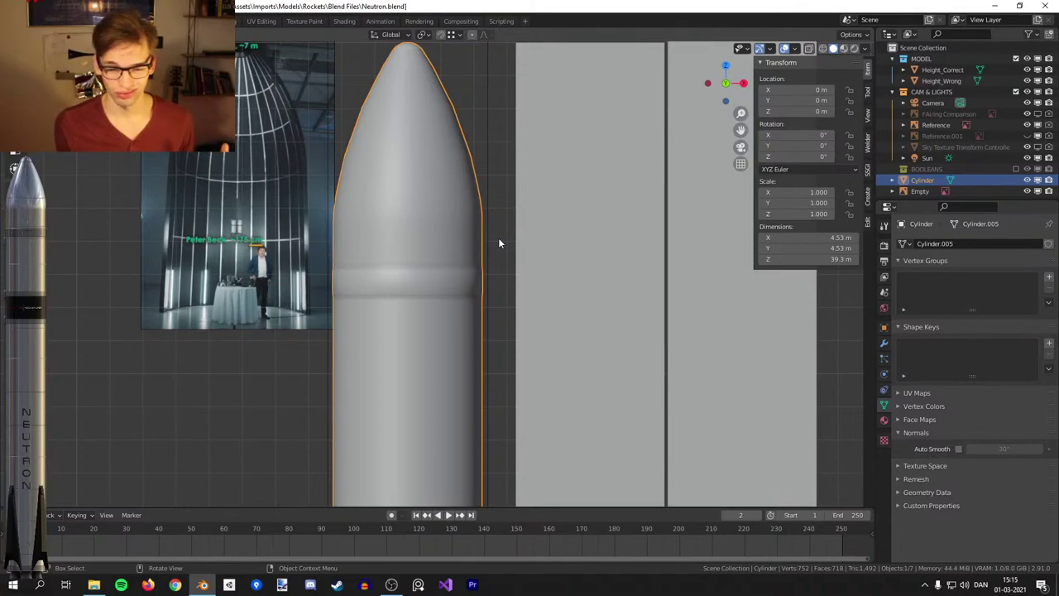
middle_click_drag(515, 343, 518, 372, "shift")
left_click(958, 449)
left_click(976, 449)
left_click(1003, 447)
type("60")
key("Return")
middle_click_drag(717, 375, 706, 325, "shift")
scroll(605, 260, "up", 2)
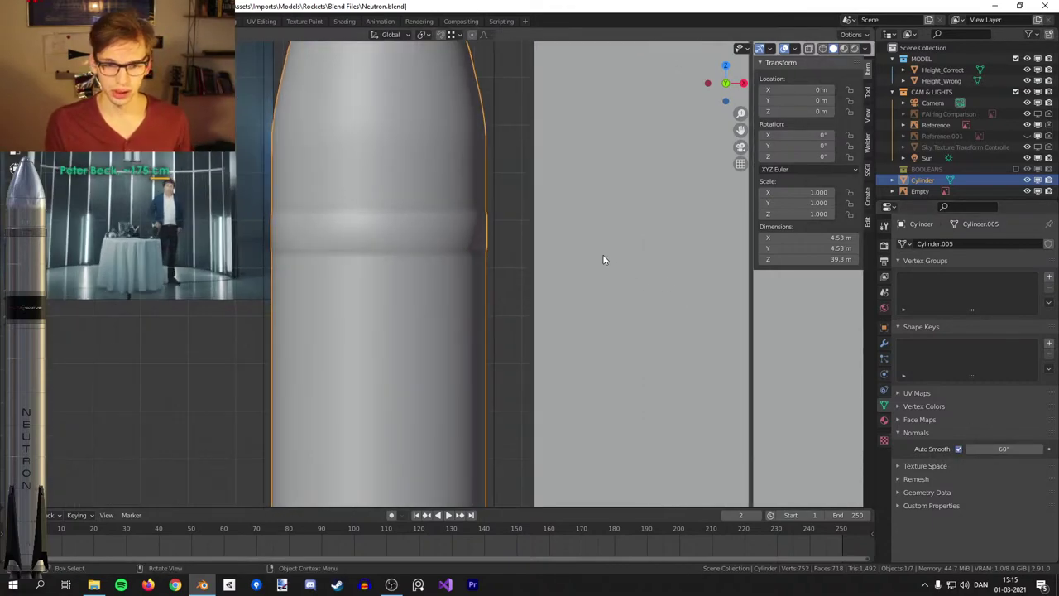
scroll(502, 266, "up", 3)
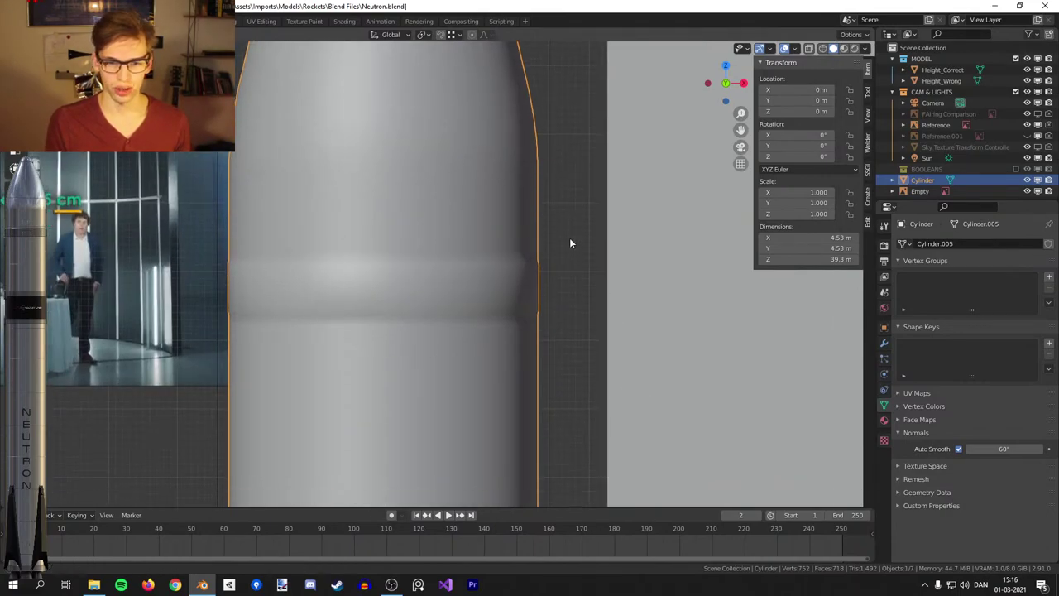
Mark the two edge loops directly outside the raised dark band, one above and one below, as sharp in Edit Mode.
middle_click_drag(565, 275, 559, 227, "shift")
scroll(559, 227, "up", 4)
key("Tab")
scroll(559, 226, "up", 1)
left_click(538, 291, "alt")
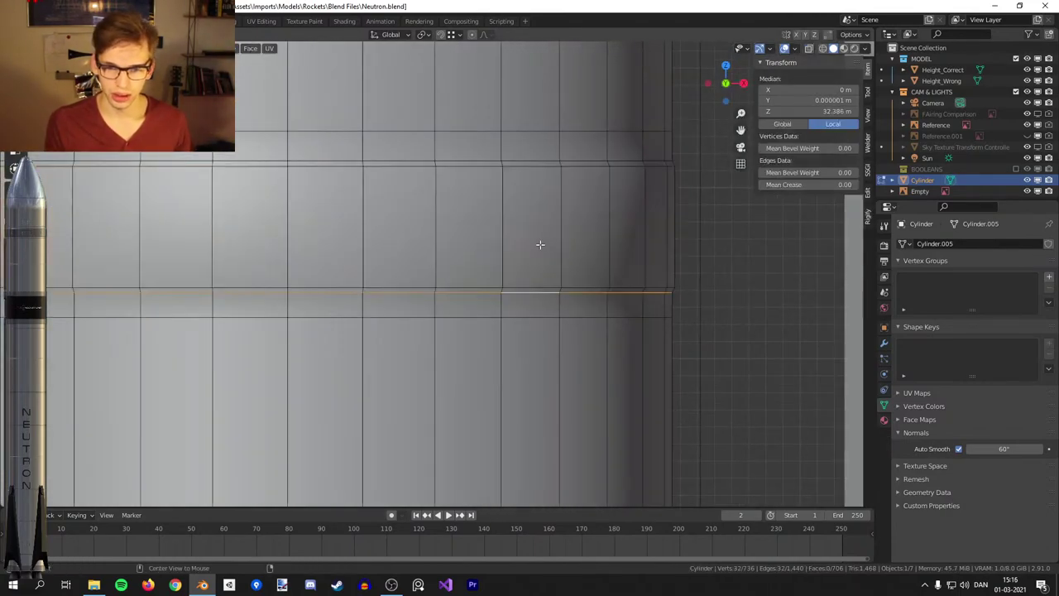
left_click(532, 161, "alt+shift")
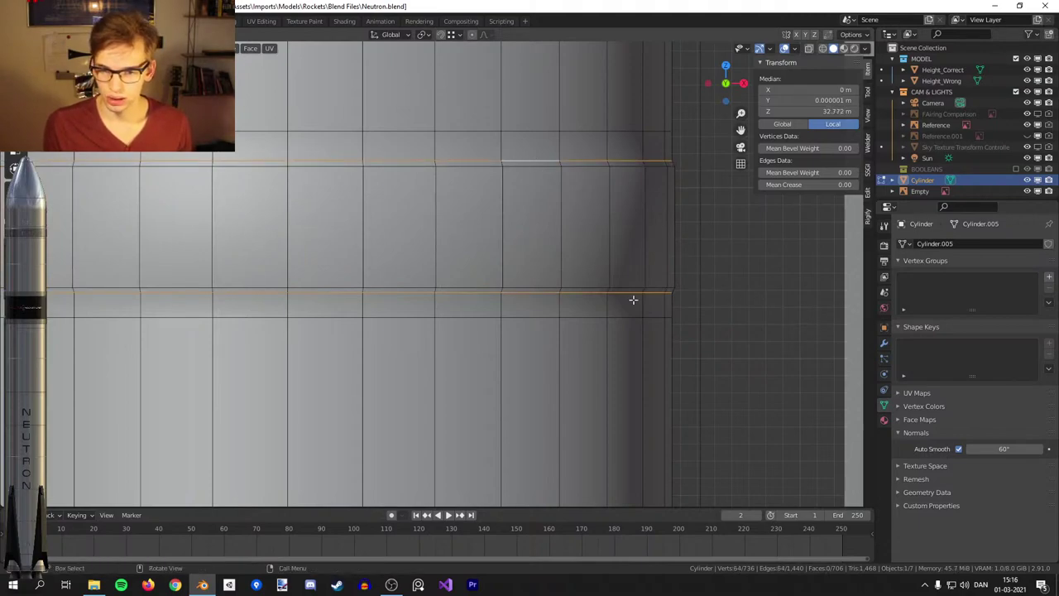
key("ctrl+e")
left_click(740, 499)
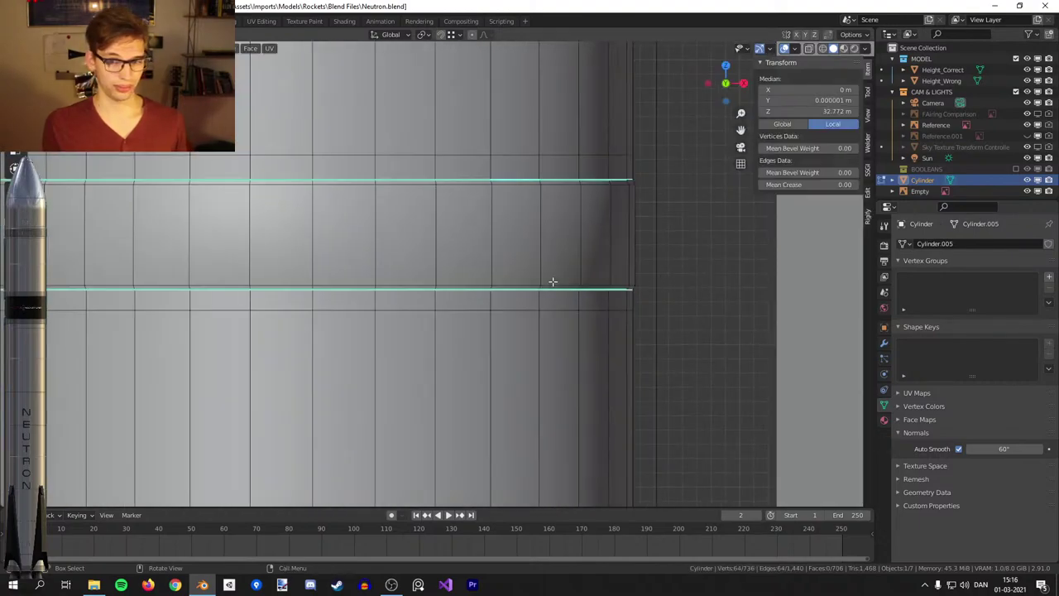
Mark the raised band's own upper and lower edge loops as sharp as well.
left_click(552, 284, "alt")
key("shift+z")
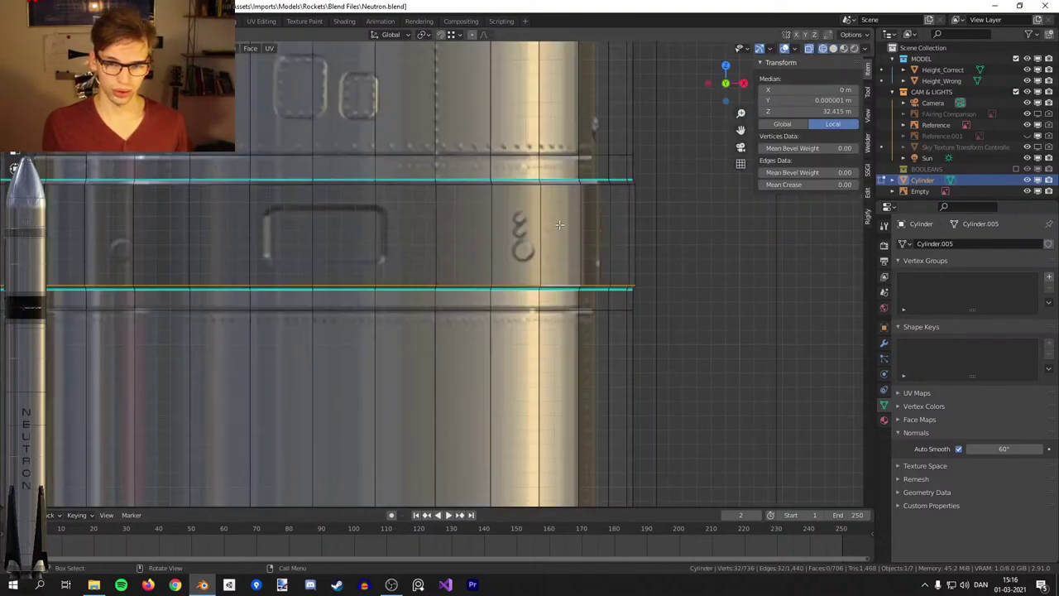
key("z")
left_click(584, 191, "alt+shift")
key("ctrl+e")
left_click(758, 277)
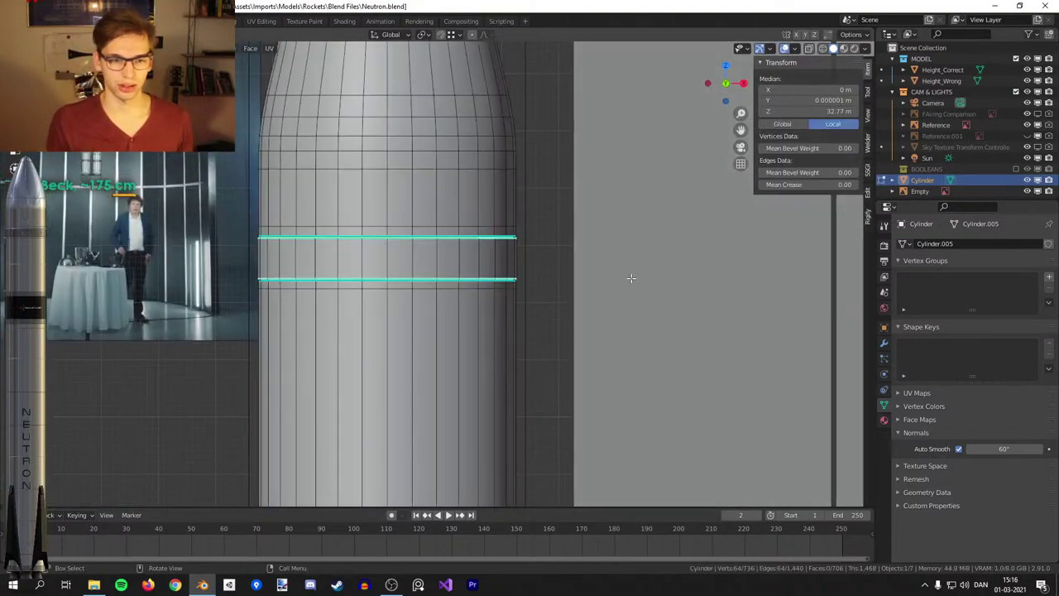
Extrude the two face rings above and below the black Rocket Lab section in place and scale them by 1.010 in X and Y.
scroll(631, 279, "up", 4)
key("z")
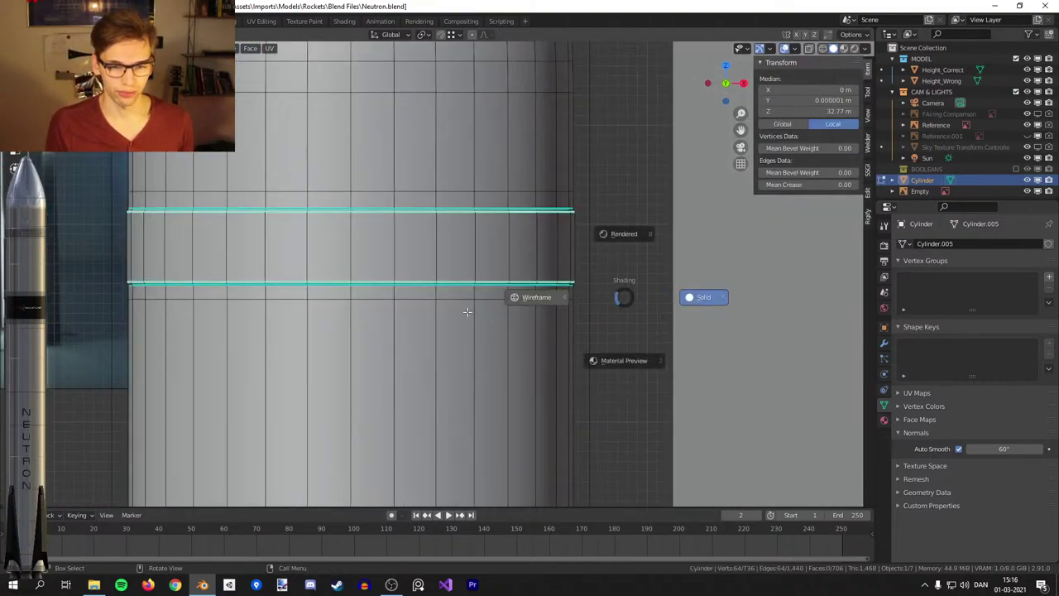
left_click(620, 360)
scroll(538, 322, "down", 6)
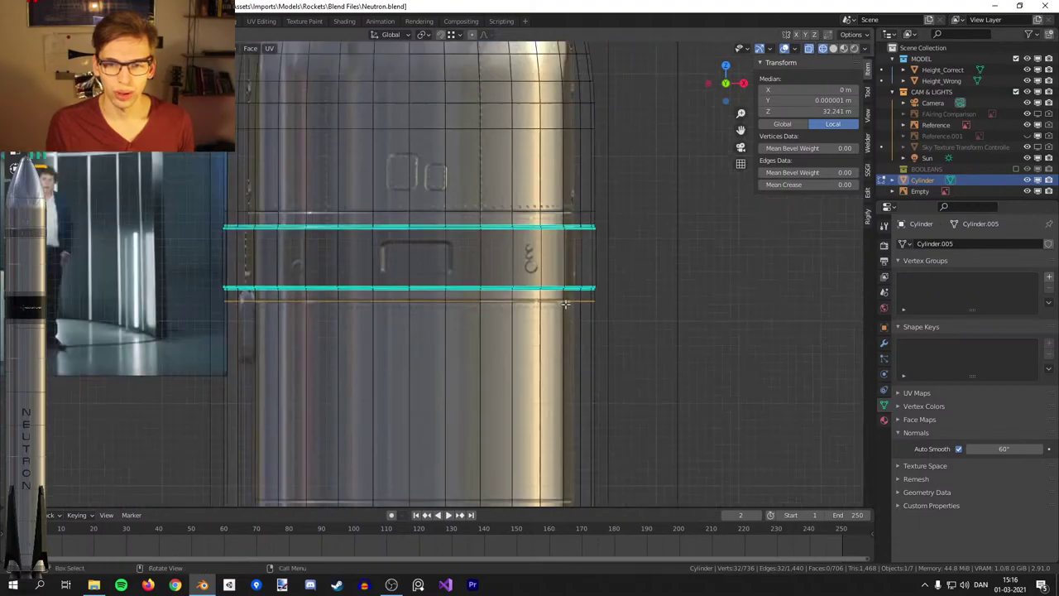
middle_click_drag(564, 284, 559, 329, "shift")
scroll(555, 290, "up", 5)
key("3")
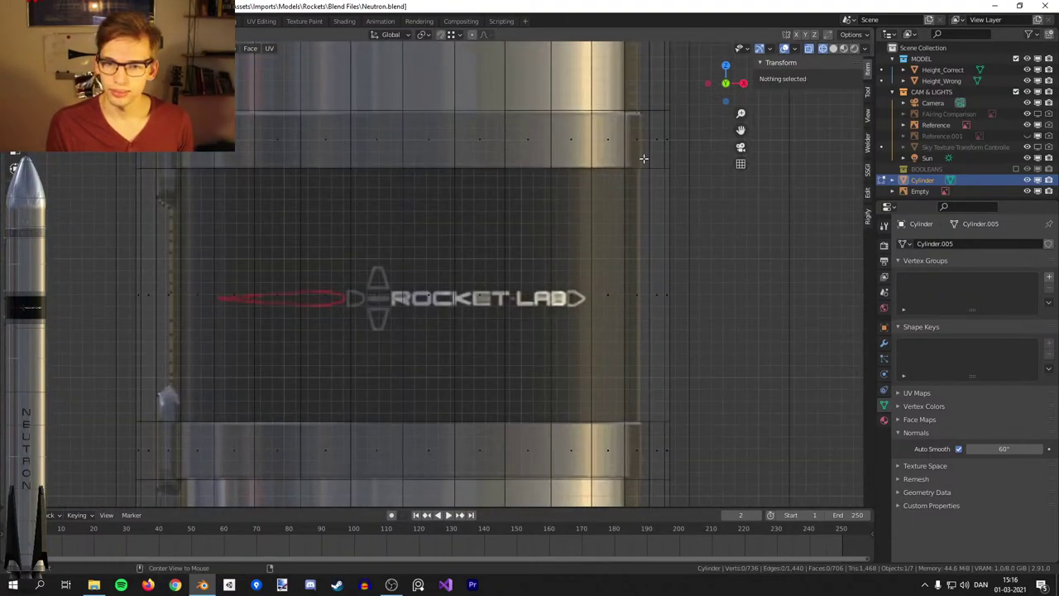
left_click(645, 157, "alt")
left_click(644, 456, "alt+shift")
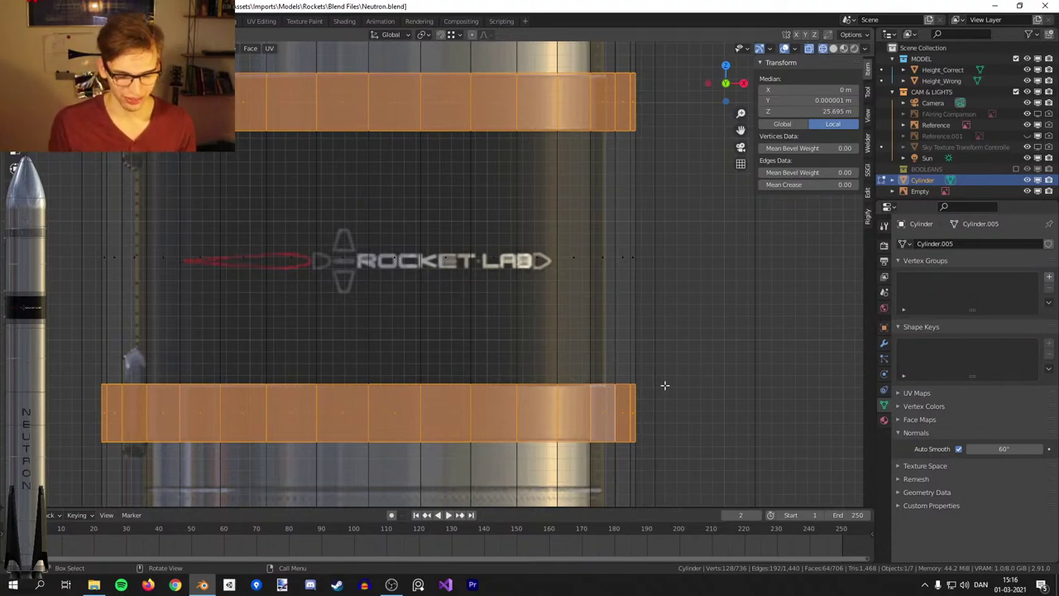
scroll(670, 372, "up", 3)
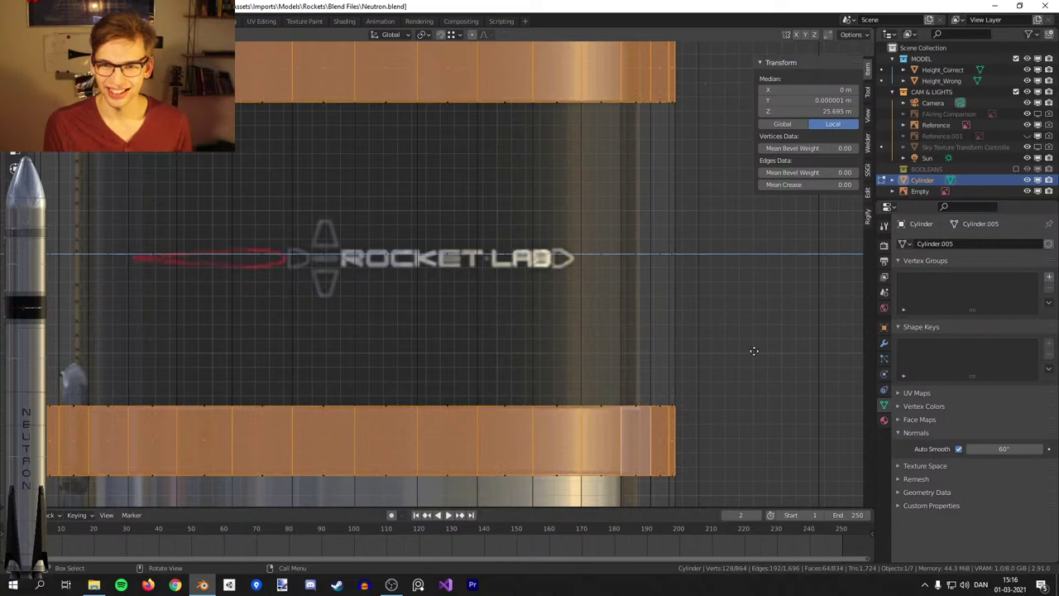
key("e")
right_click(751, 320)
scroll(755, 323, "down", 1)
key("s")
key("shift+z")
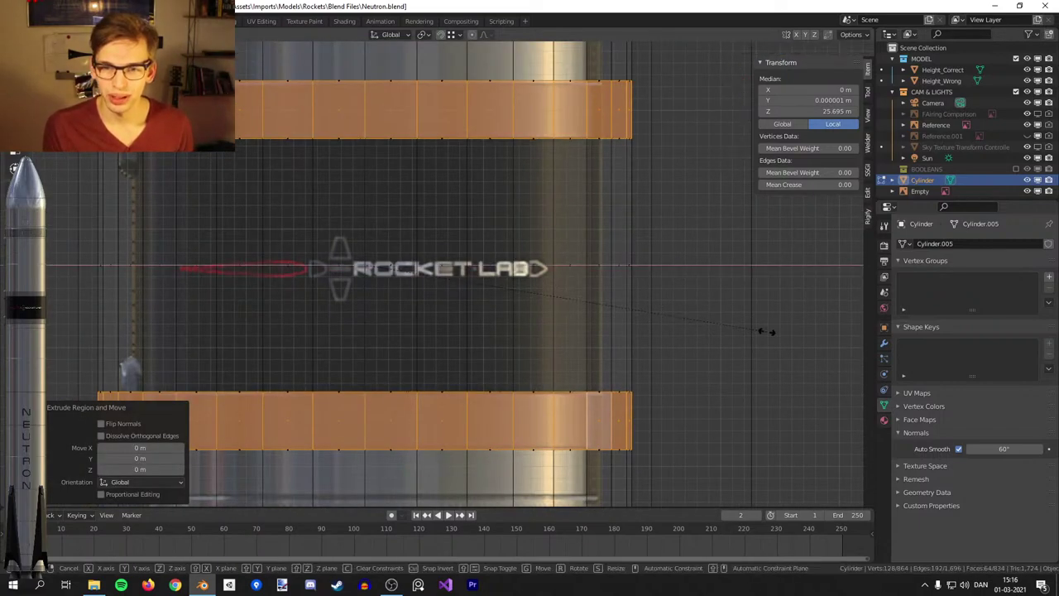
left_click(806, 331, "shift")
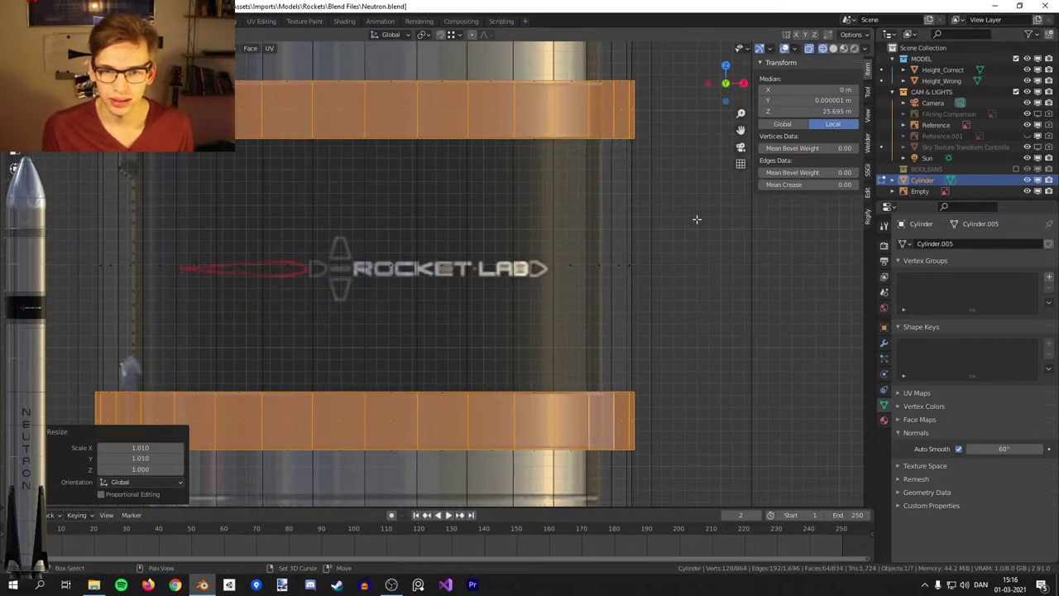
Set the pivot point to individual origins and scale the two raised rings slightly smaller along Z.
left_click(424, 35)
left_click(443, 76)
key("s")
key("z")
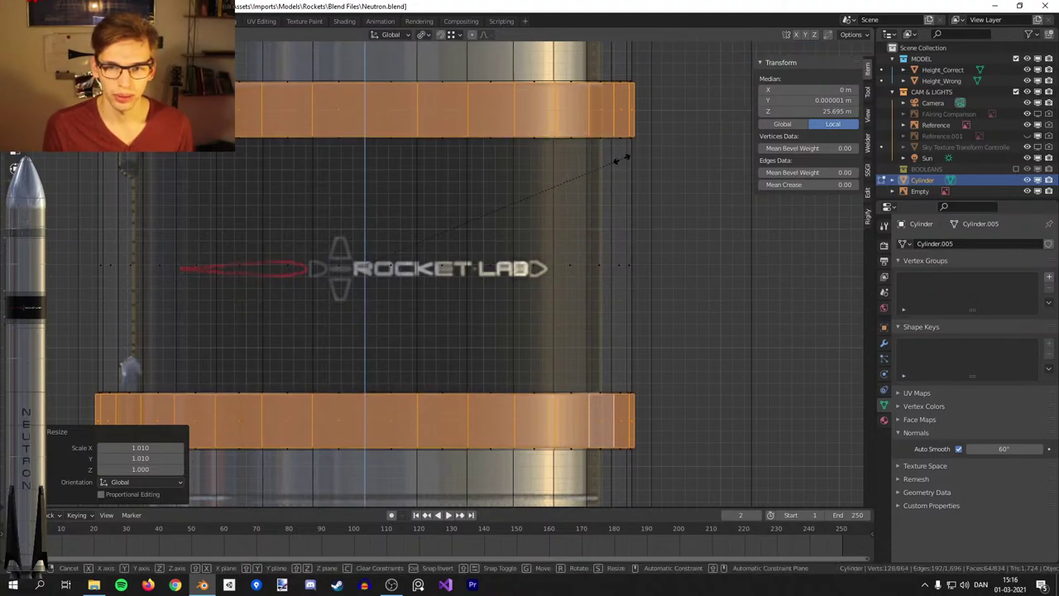
left_click(602, 168)
Mark the border edge loops of both raised rings around the Rocket Lab section as sharp.
key("2")
left_click(541, 452, "alt")
left_click(538, 441, "alt+shift")
left_click(535, 400, "alt+shift")
left_click(534, 388, "alt+shift")
left_click(530, 140, "alt+shift")
left_click(534, 84, "alt+shift")
key("ctrl+e")
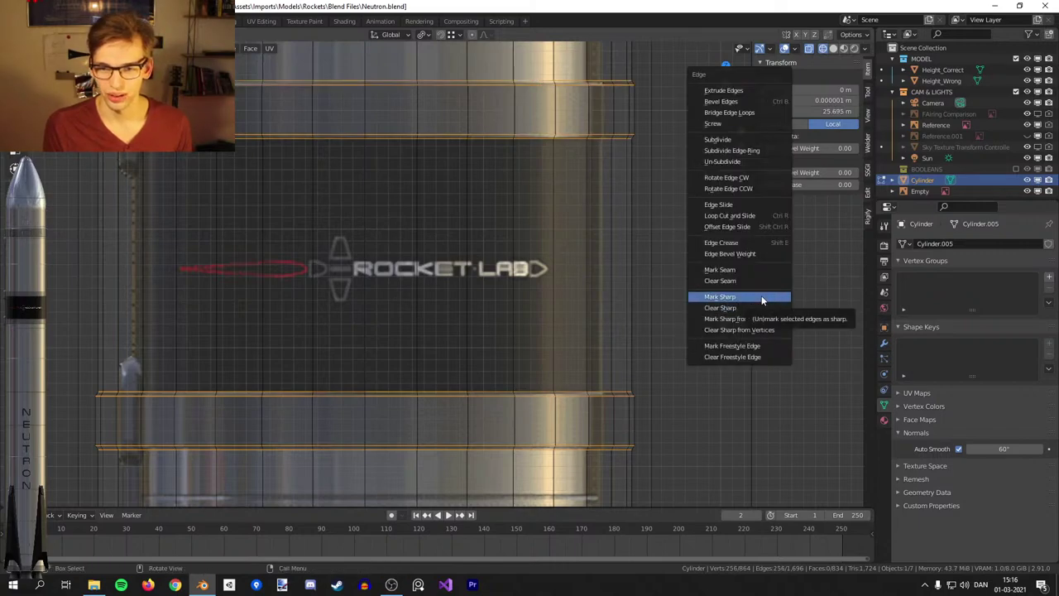
left_click(761, 297)
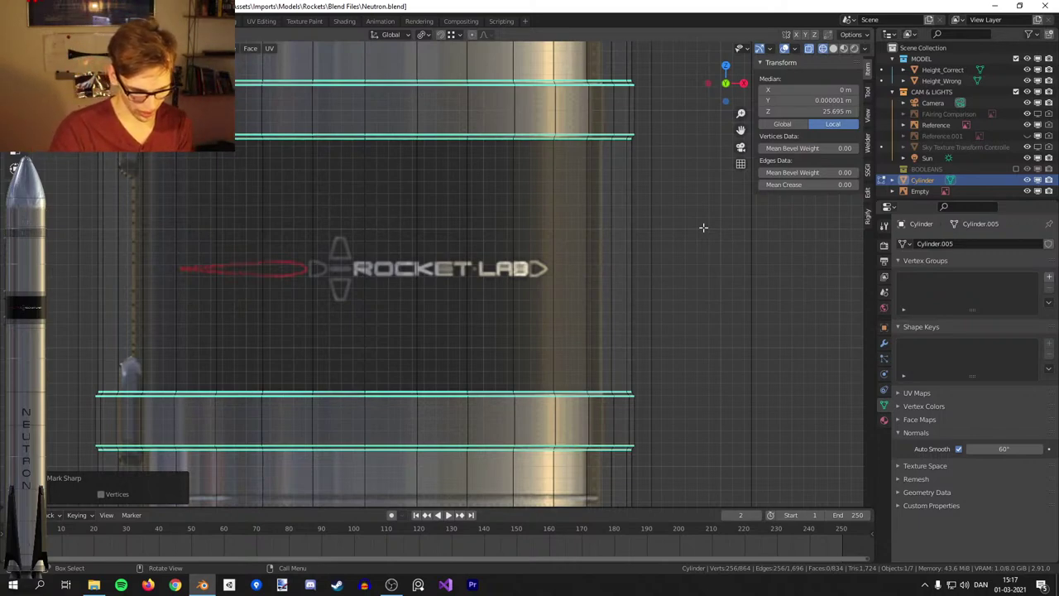
Examine the raised rings along the rocket body in wireframe over the reference and in solid shading outside Edit Mode.
scroll(662, 224, "down", 10)
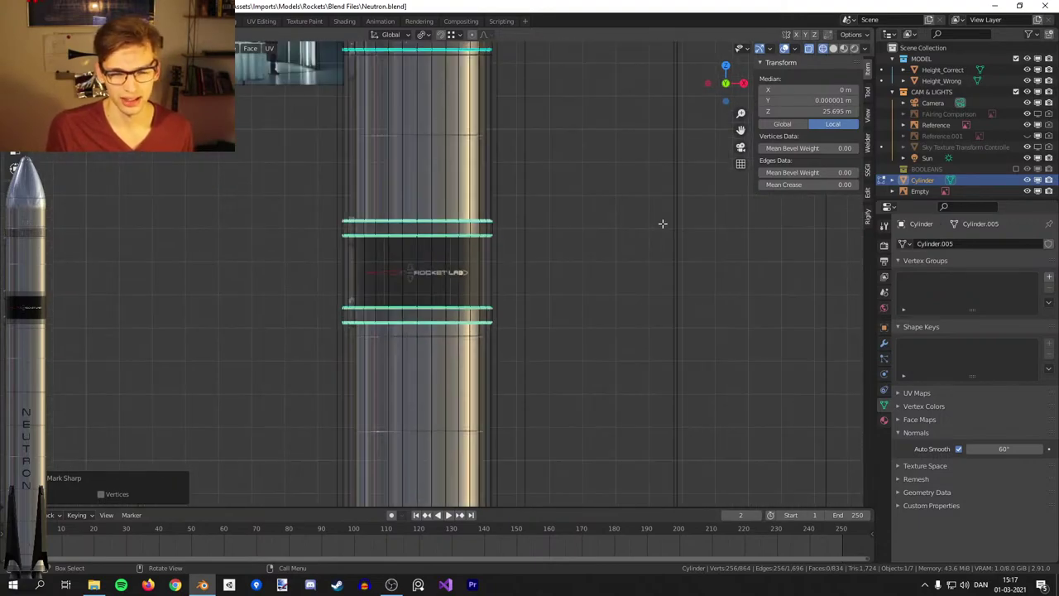
scroll(639, 218, "down", 3)
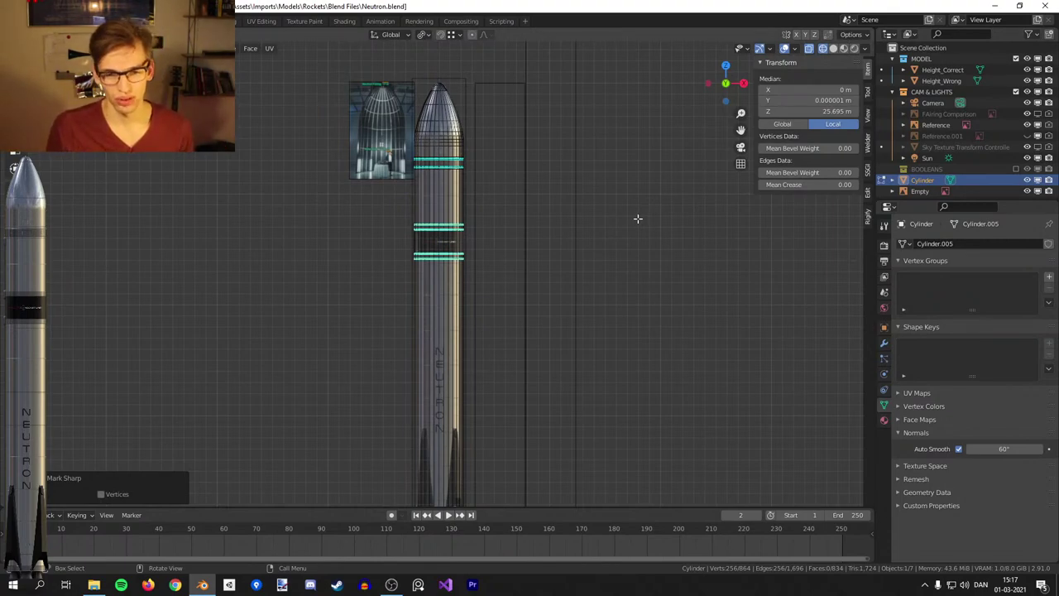
scroll(629, 218, "up", 5)
middle_click_drag(562, 221, 536, 333, "shift")
scroll(535, 334, "up", 4)
scroll(535, 334, "down", 7)
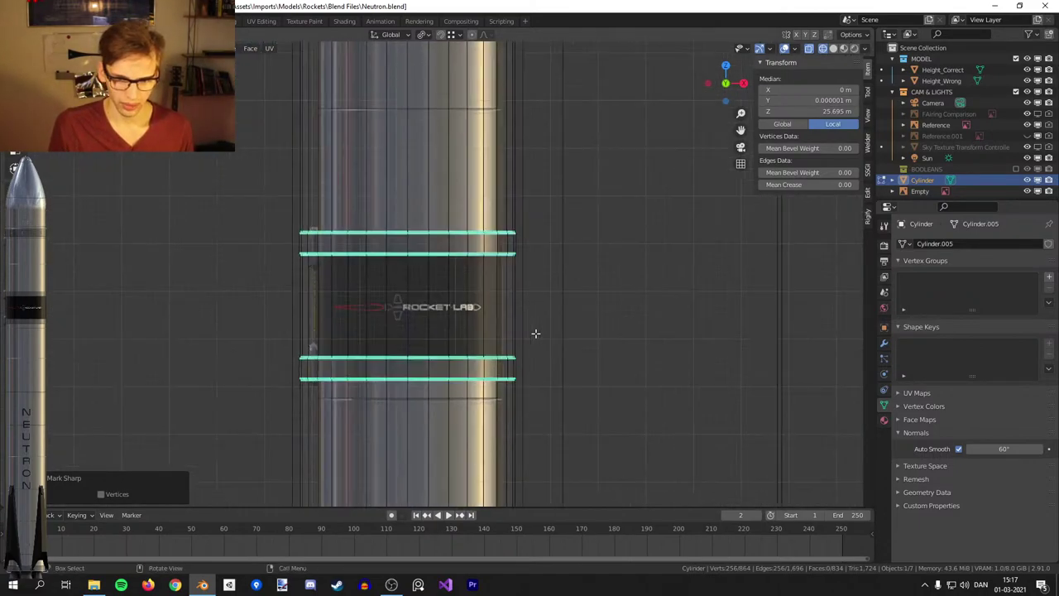
scroll(542, 305, "down", 1)
middle_click_drag(527, 282, 529, 249, "shift")
key("z")
left_click(567, 259)
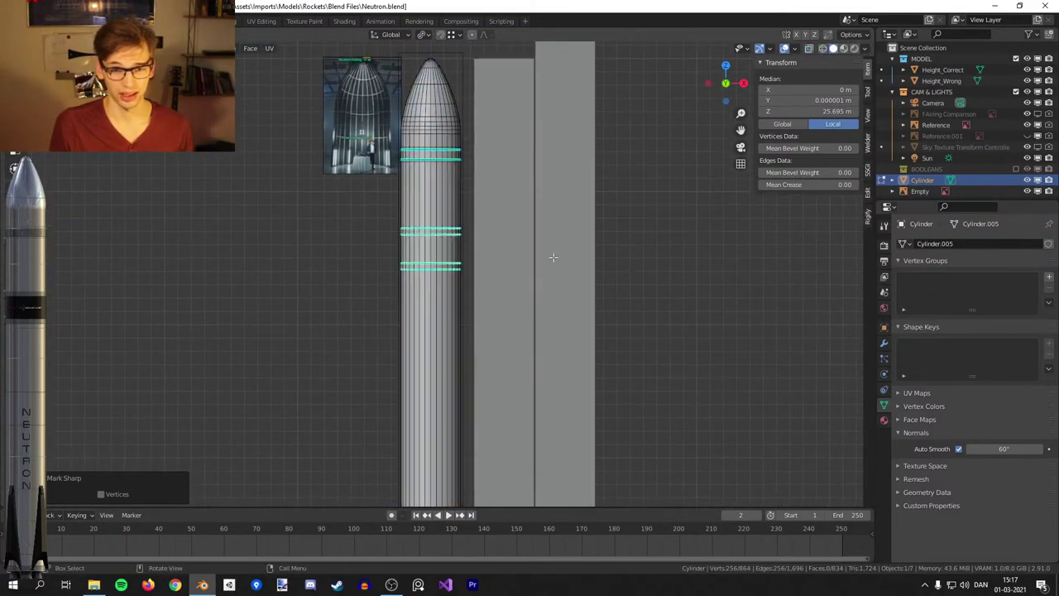
key("Tab")
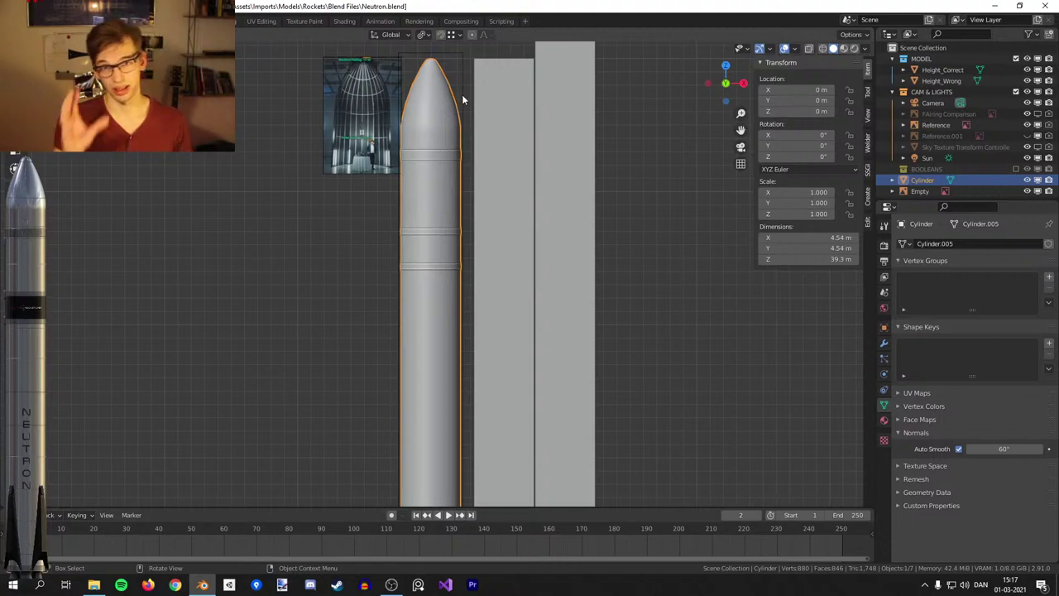
scroll(462, 94, "up", 5)
key("Tab")
scroll(462, 94, "up", 3)
scroll(608, 272, "down", 5)
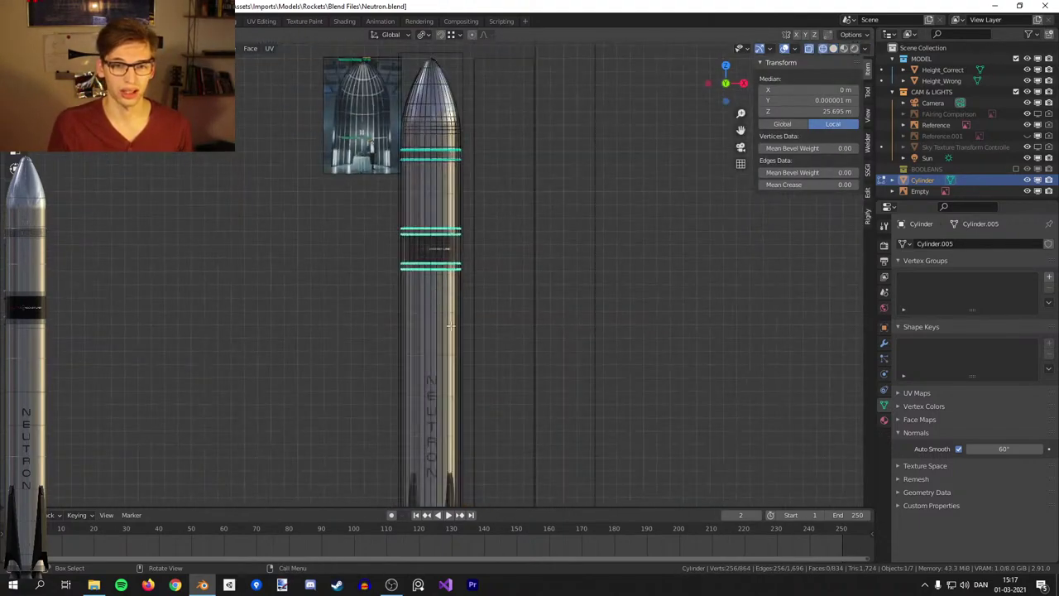
key("Tab")
scroll(427, 308, "up", 4)
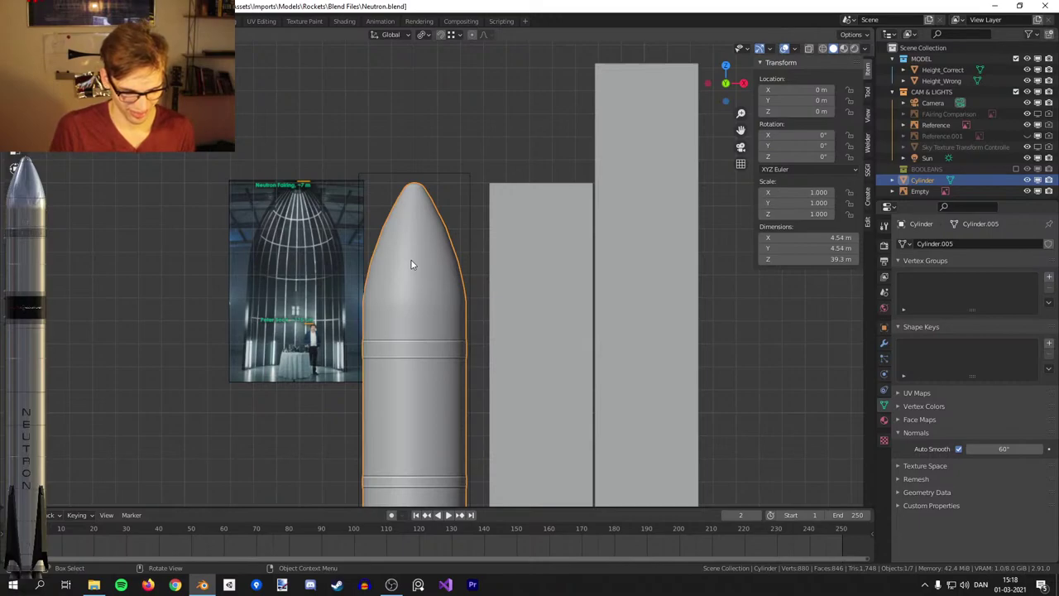
Bevel the edge loops just above and below the upper raised band with 2 segments, about 0.03 m wide.
key("Tab")
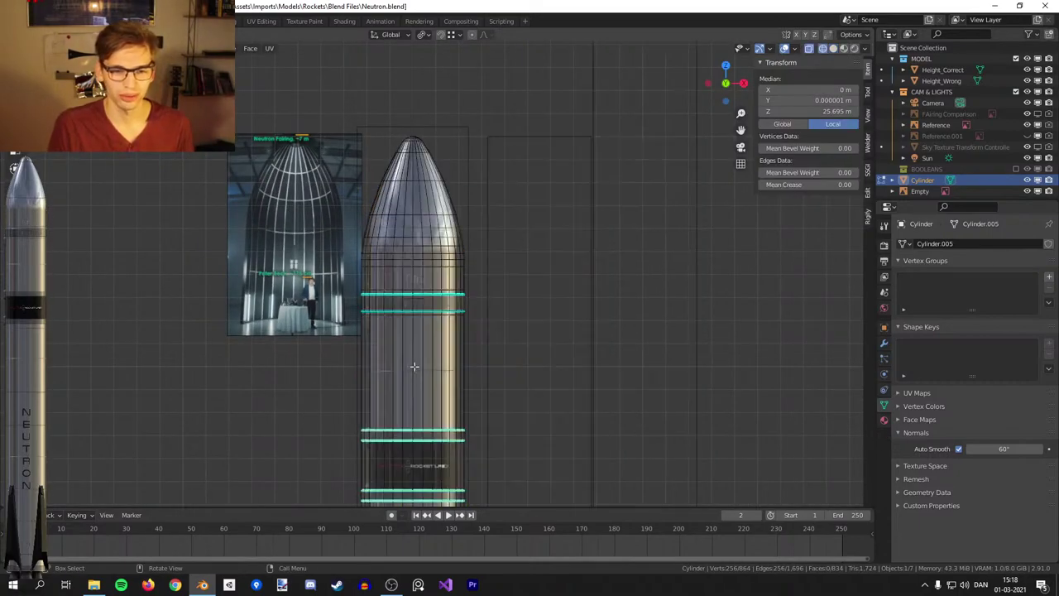
key("KP_Decimal")
middle_click_drag(407, 364, 442, 334, "shift")
scroll(442, 334, "up", 4)
key("shift+z")
left_click(425, 314, "alt")
left_click(425, 185, "alt+shift")
scroll(678, 256, "up", 1)
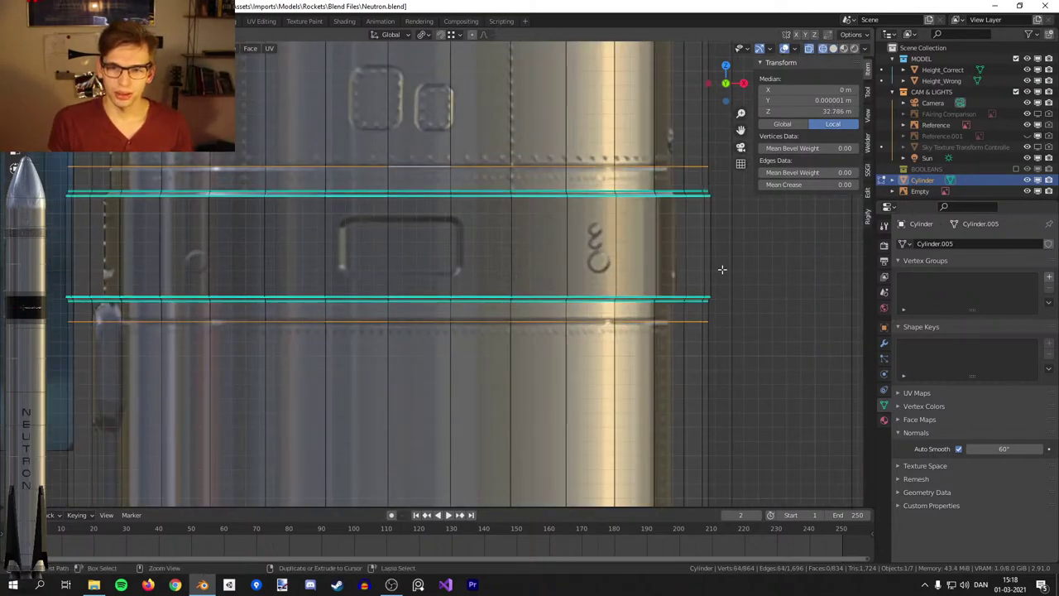
scroll(722, 269, "down", 5)
middle_click_drag(615, 238, 610, 294, "shift")
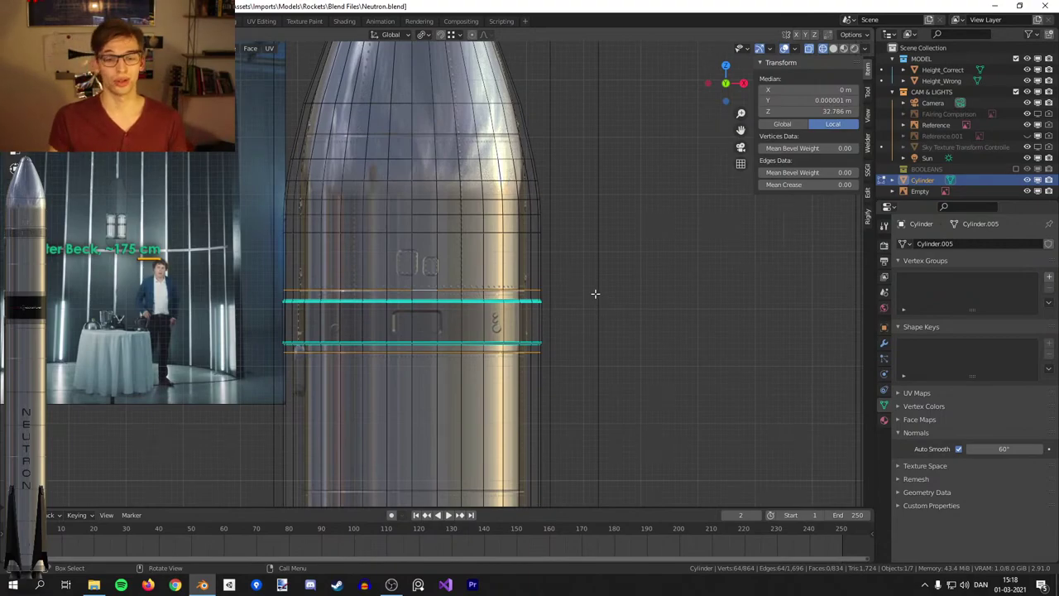
scroll(592, 298, "down", 5)
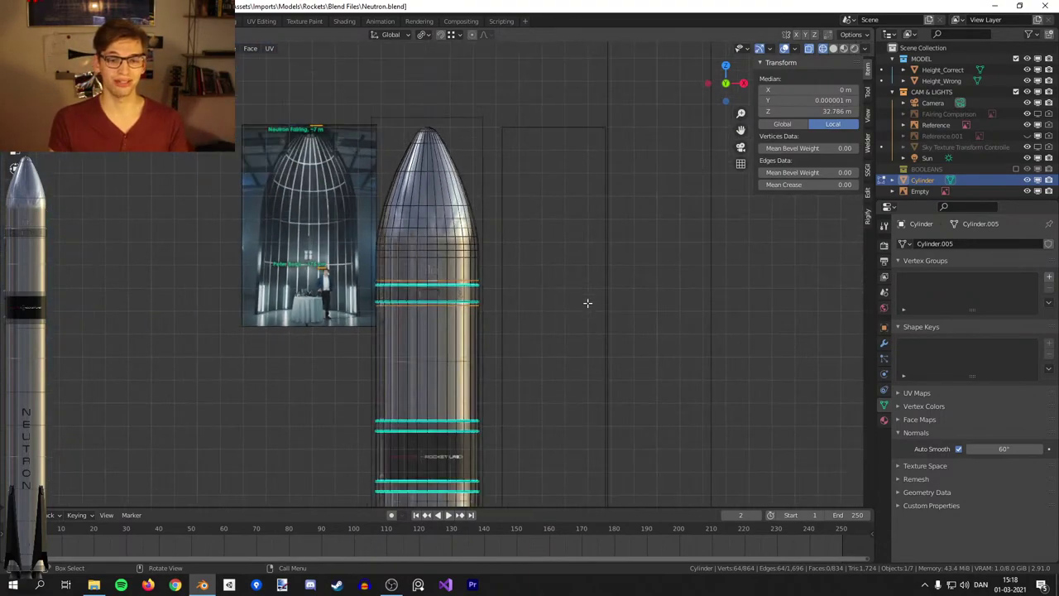
scroll(587, 303, "up", 6)
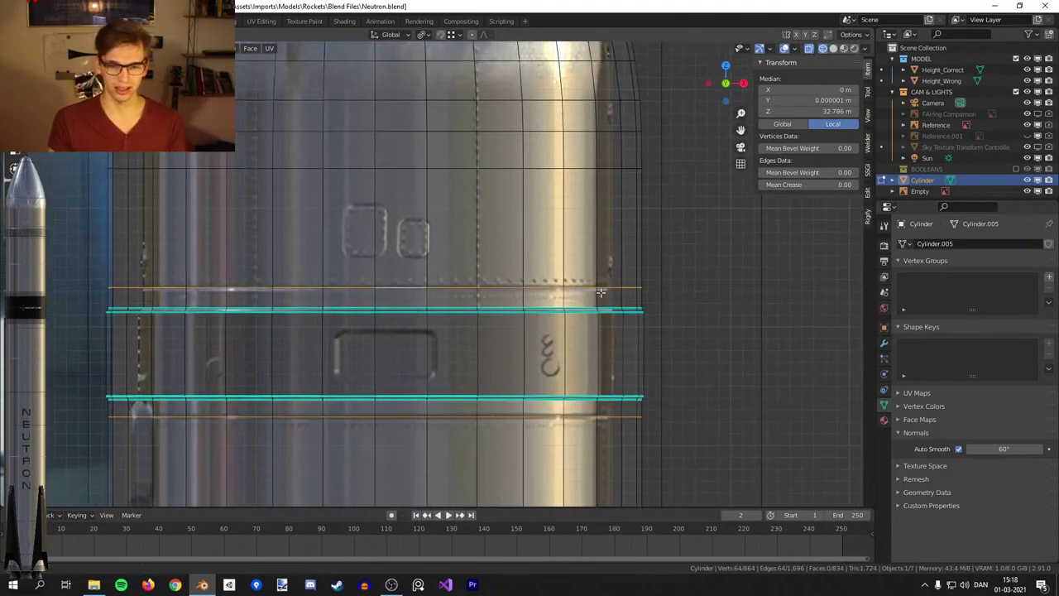
scroll(629, 289, "down", 2, "shift")
key("ctrl+b")
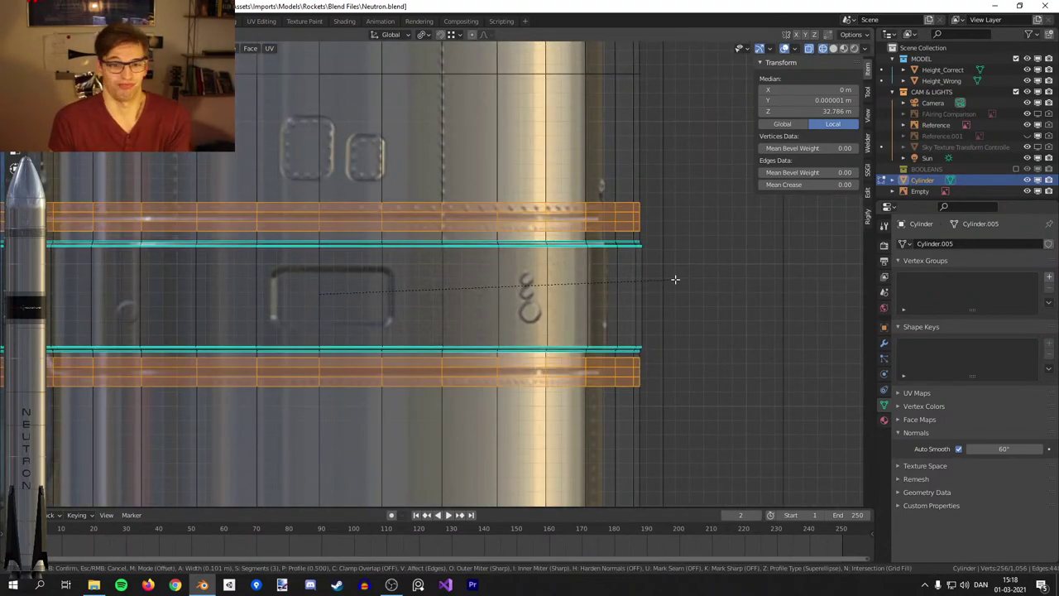
scroll(667, 283, "down", 1)
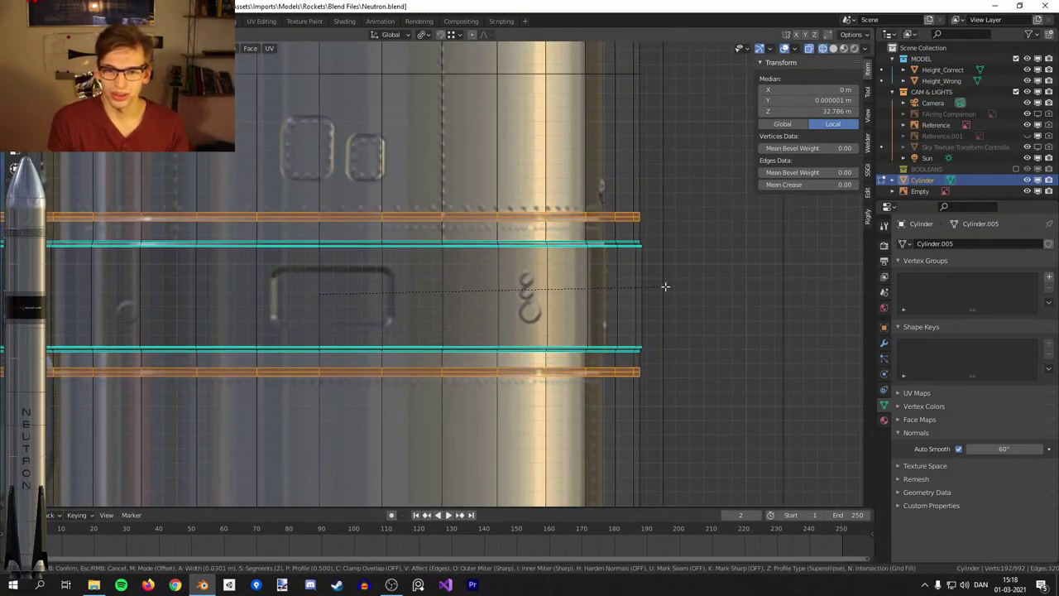
left_click(669, 290)
Scale the middle loops of both beveled strips slightly inward in X and Y to form shallow grooves.
key("ctrl+z")
left_click(471, 219, "alt+shift")
key("s")
key("shift+z")
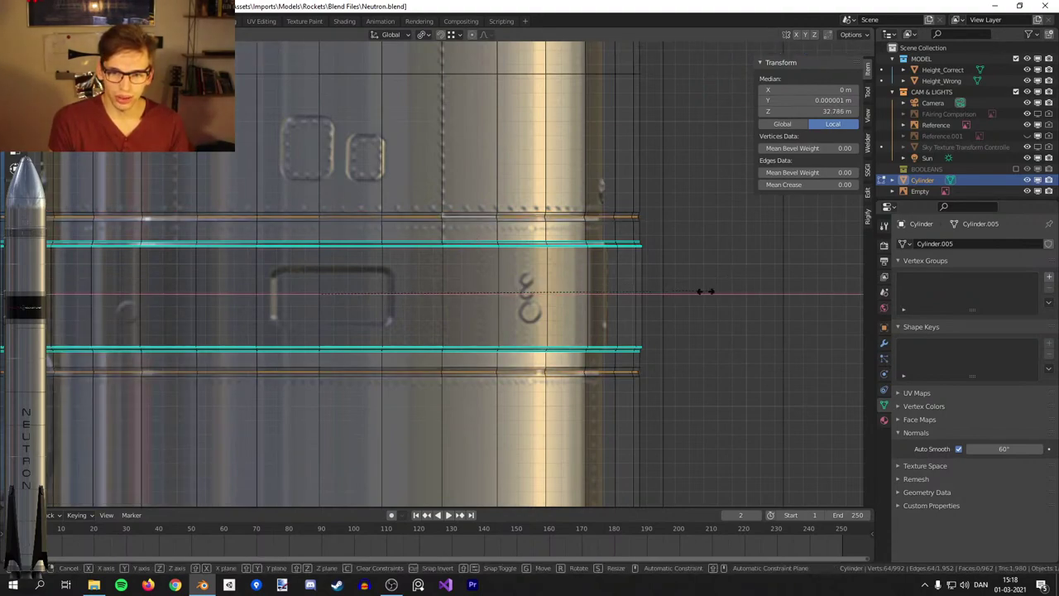
left_click(691, 298)
Mark the border edge loops of both grooves around the upper raised band as sharp.
left_click(525, 352, "alt+shift")
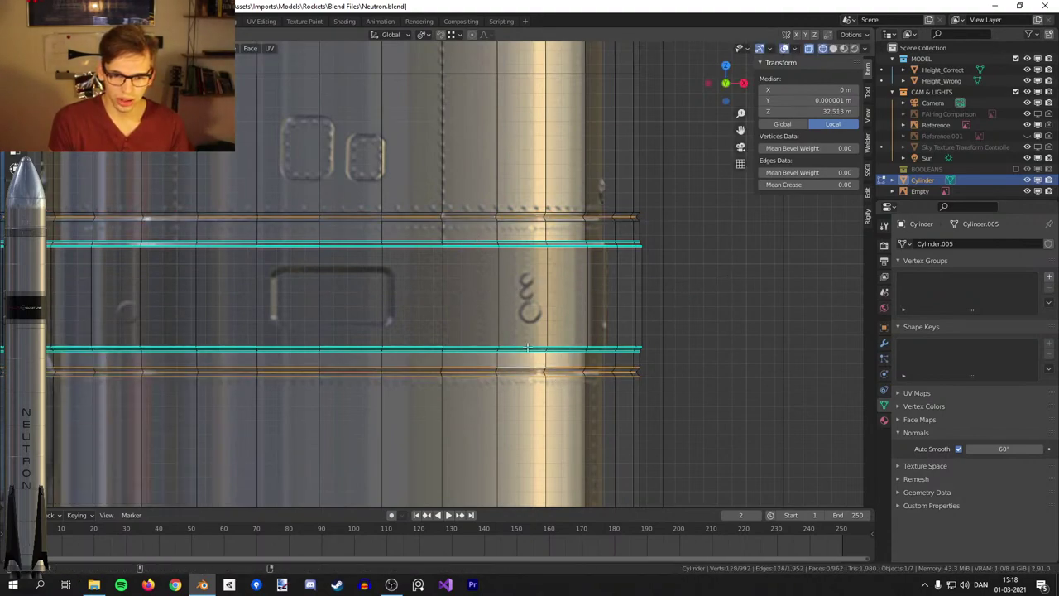
left_click(526, 378, "alt")
left_click(525, 368, "alt+shift")
left_click(518, 222, "alt+shift")
left_click(519, 213, "alt+shift")
key("ctrl+e")
left_click(709, 307)
Examine the new grooves in solid shading and compare the remaining seams along the body with the reference in wireframe.
key("z")
left_click(616, 334)
key("Tab")
scroll(596, 345, "down", 6)
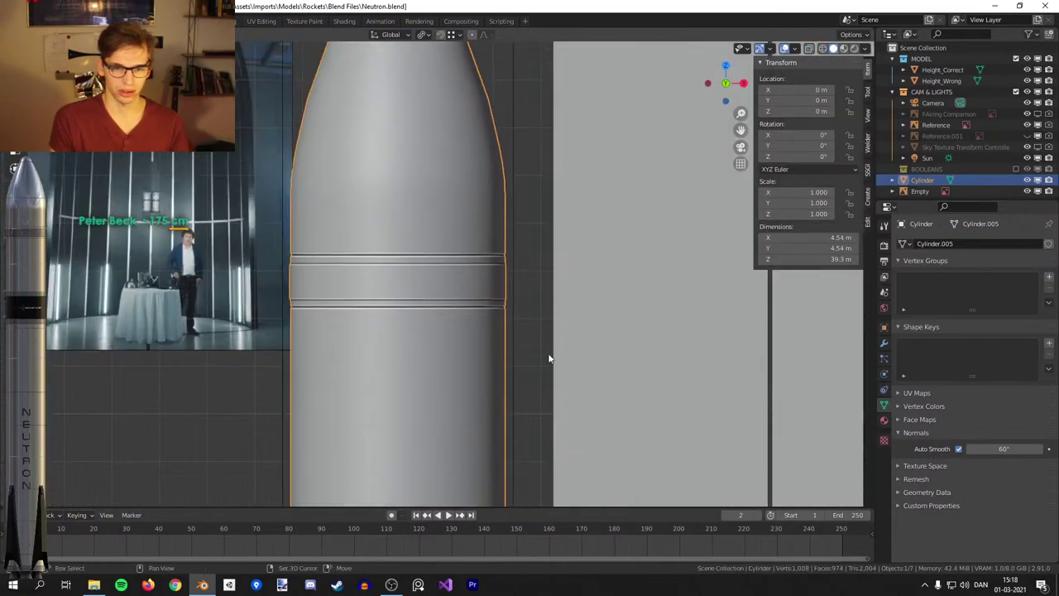
scroll(547, 359, "down", 3)
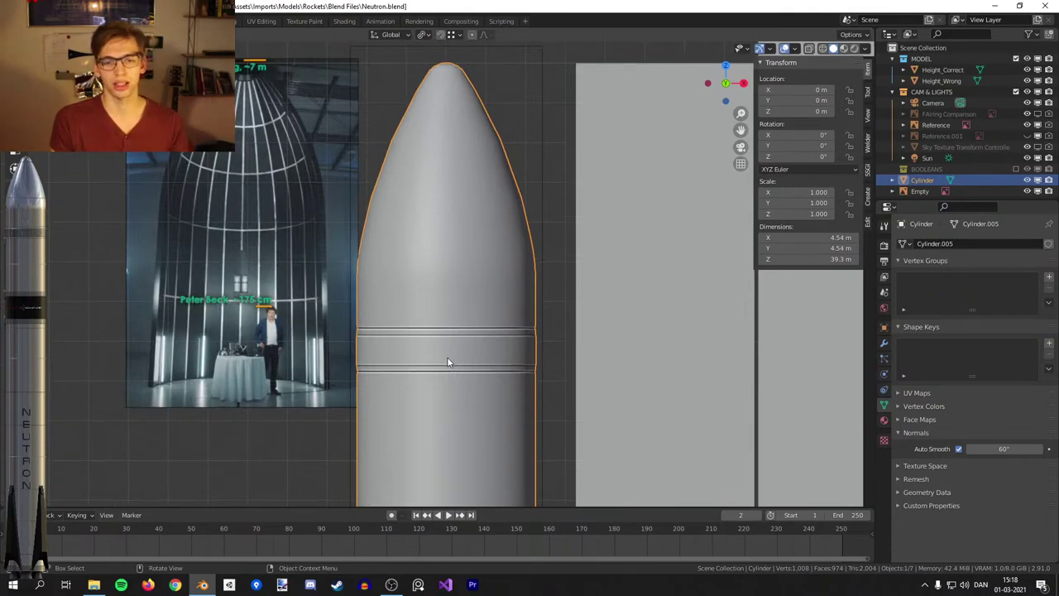
key("Tab")
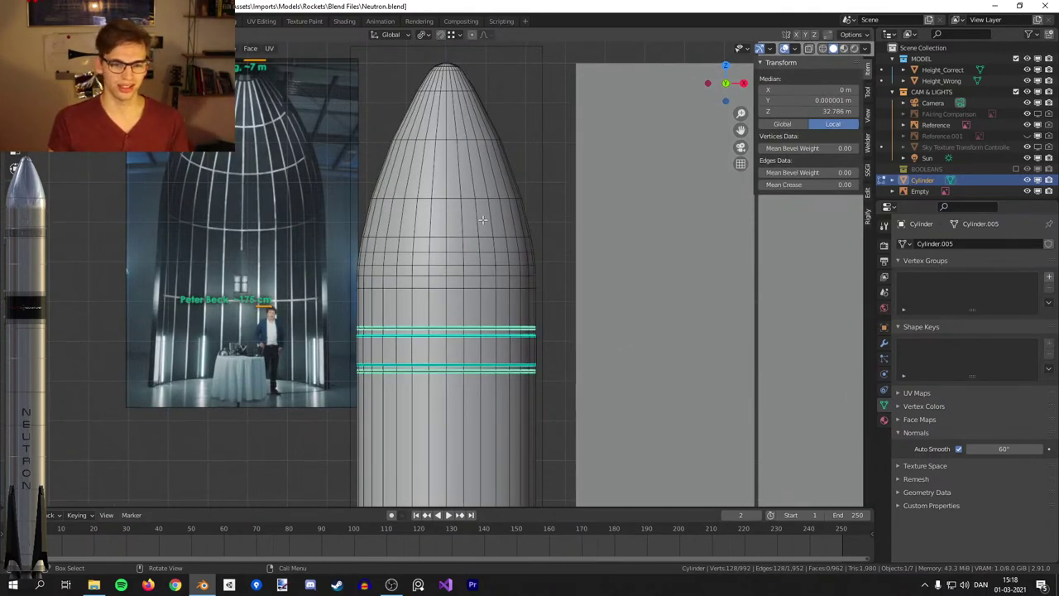
scroll(483, 221, "down", 3)
key("Tab")
middle_click_drag(513, 367, 511, 213, "shift")
key("Tab")
key("z")
left_click(345, 221)
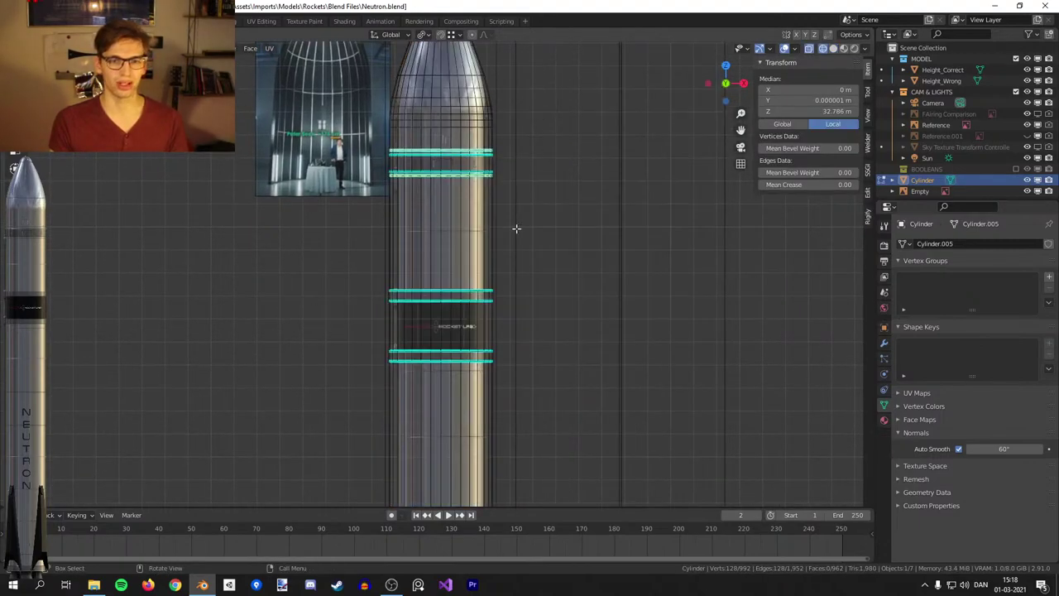
scroll(505, 341, "up", 5)
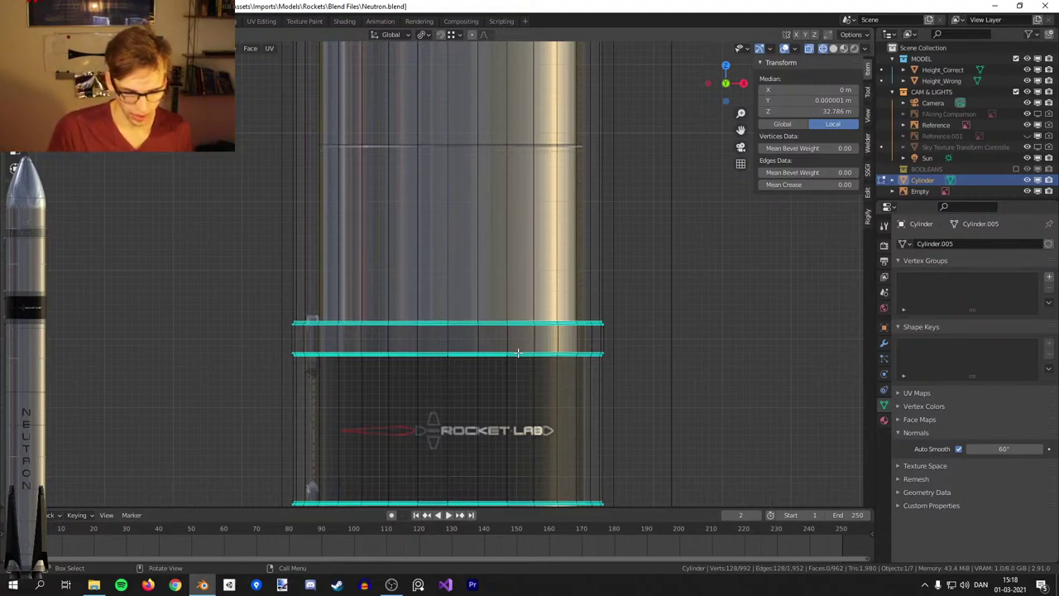
key("KP_Decimal")
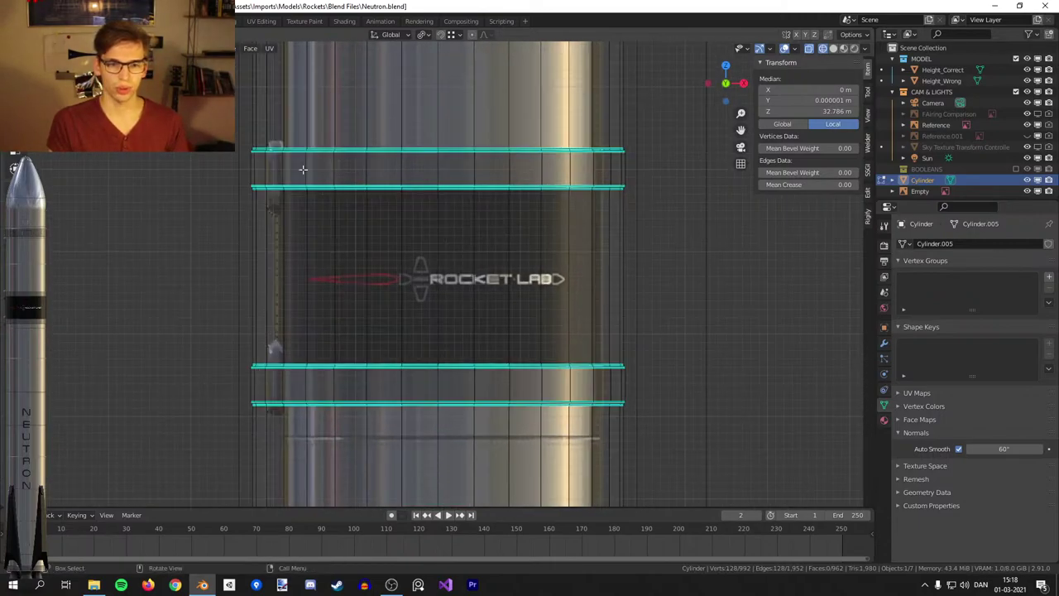
scroll(496, 232, "down", 4)
scroll(492, 227, "down", 6, "shift")
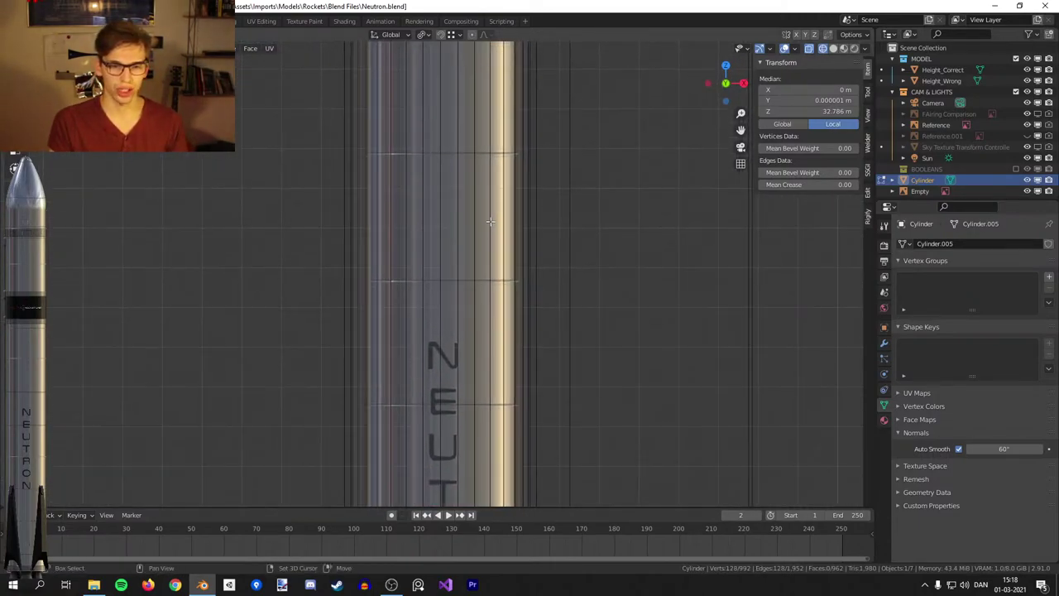
scroll(491, 207, "down", 4)
scroll(494, 248, "up", 5)
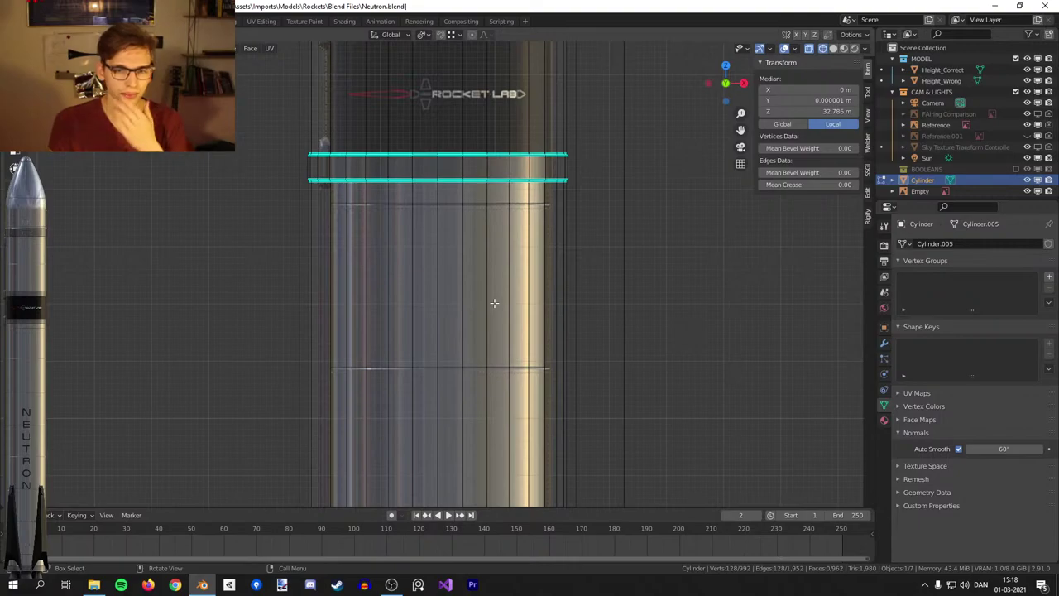
scroll(494, 306, "down", 5)
Move the rocket body -7.9899 m along X to inspect the seams on the reference, and undo the move.
key("Tab")
key("alt+z")
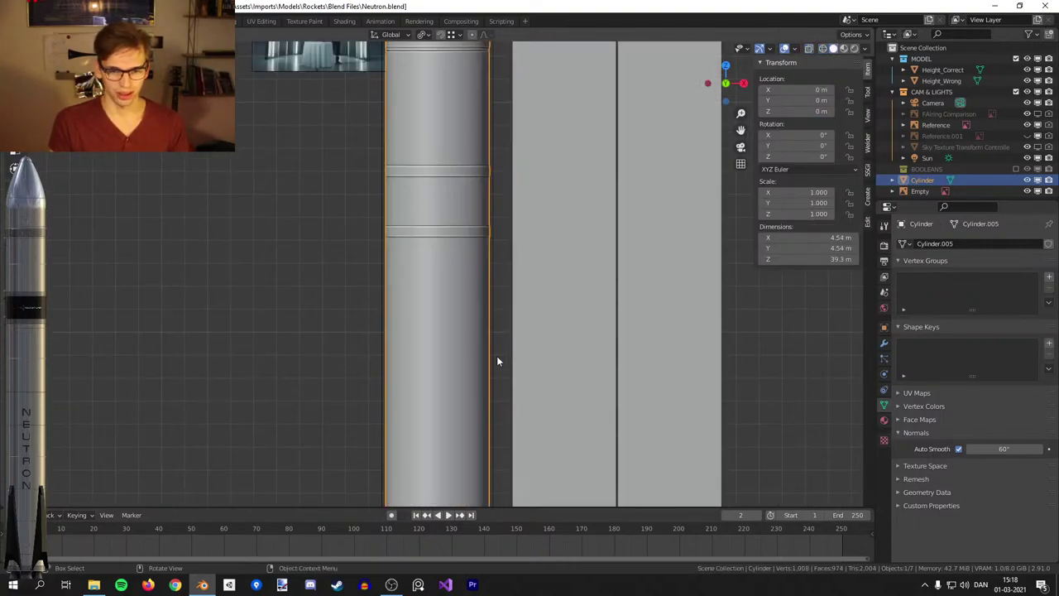
middle_click_drag(495, 361, 542, 280, "shift")
key("g")
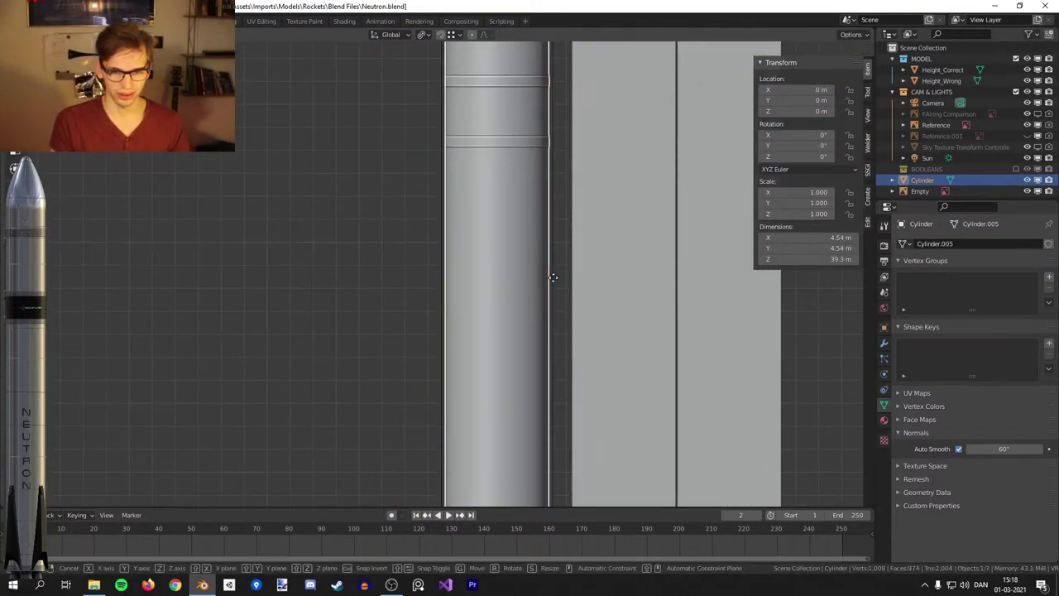
key("x")
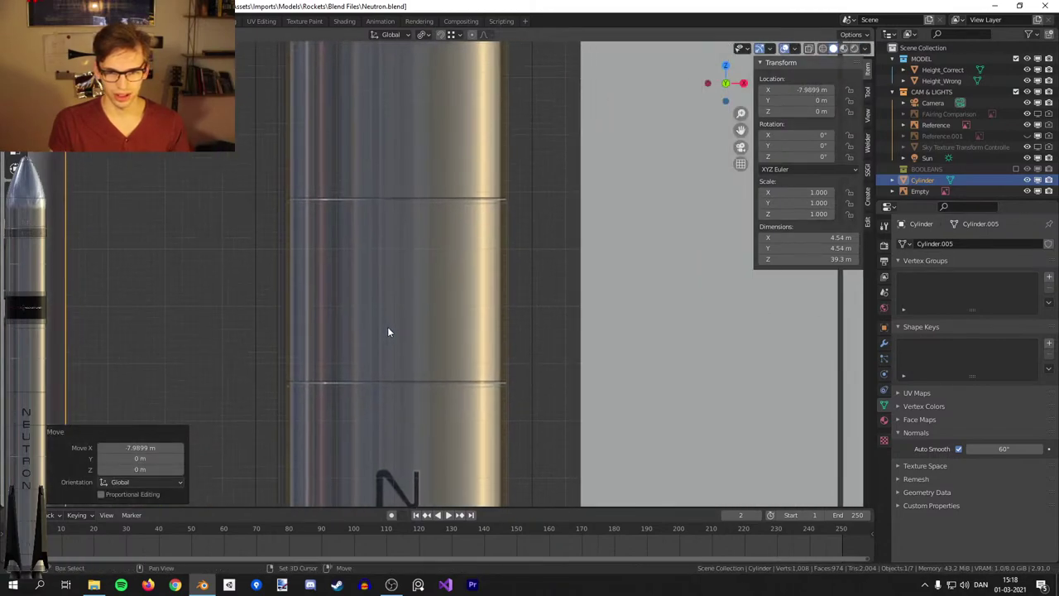
left_click(295, 235)
middle_click_drag(466, 328, 492, 264, "shift")
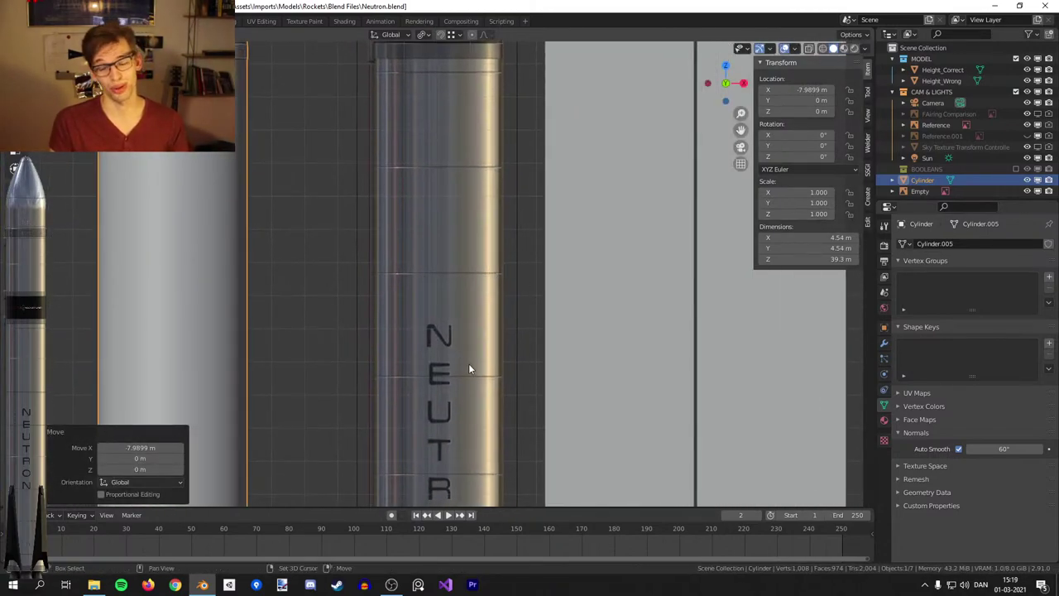
middle_click_drag(472, 371, 469, 279, "shift")
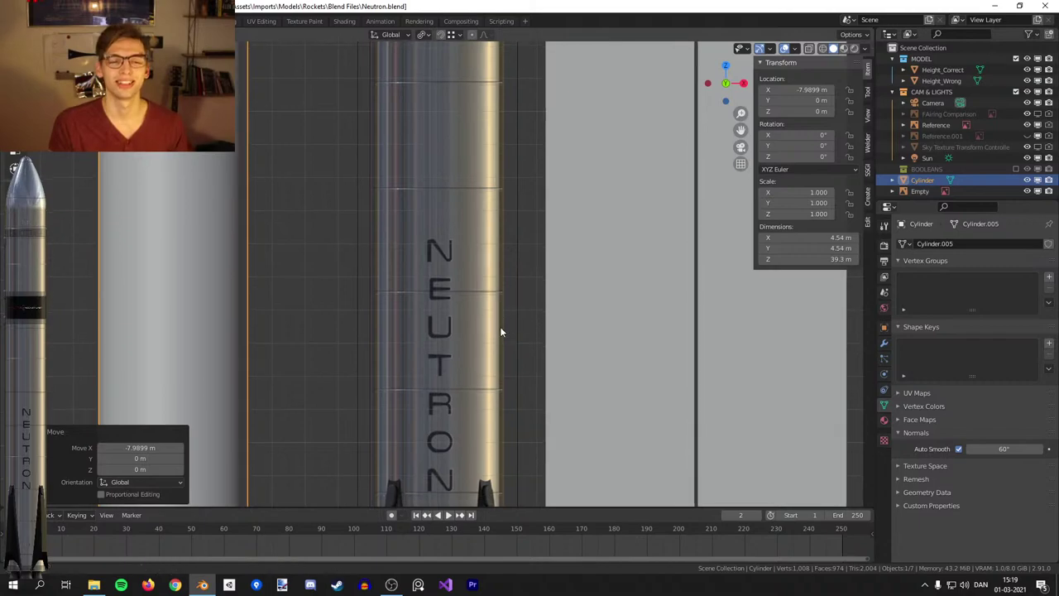
middle_click_drag(501, 323, 489, 430, "shift")
middle_click_drag(479, 160, 489, 496, "shift")
middle_click_drag(509, 315, 491, 251, "shift")
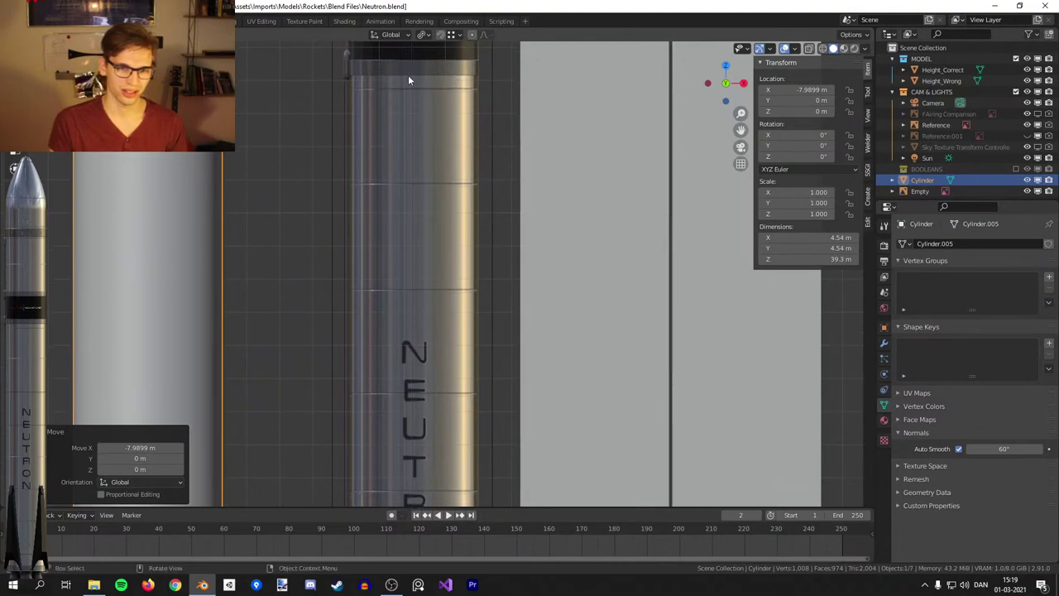
key("ctrl+z")
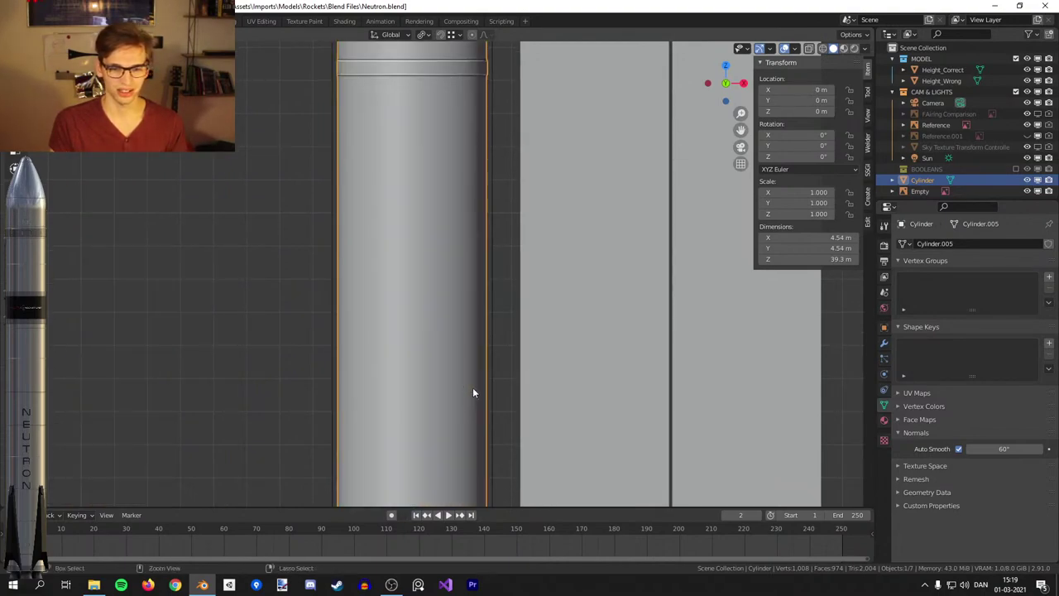
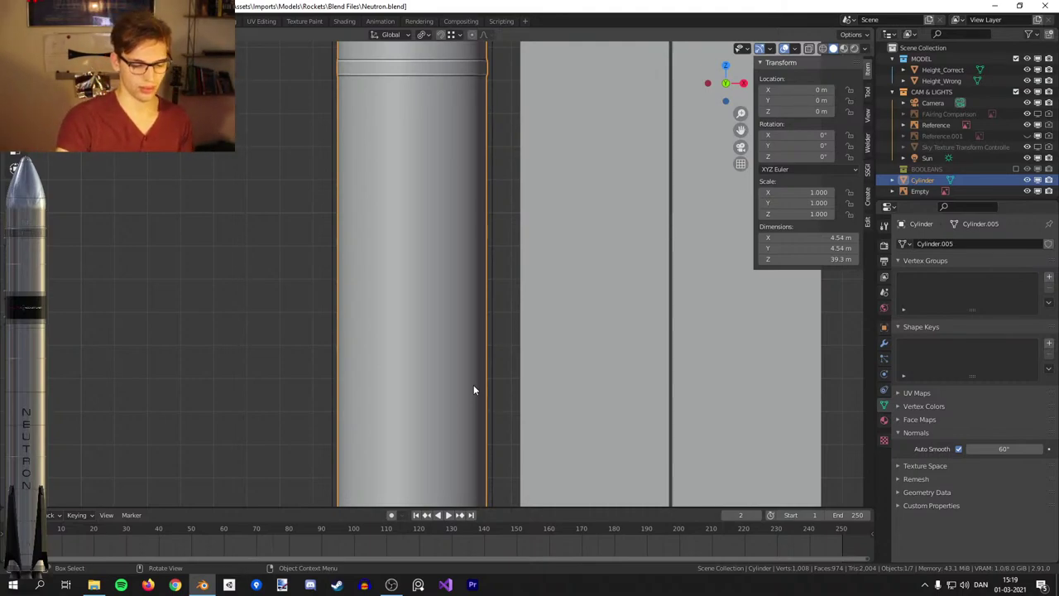
Try to add seven evenly spaced loop cuts along the lower body, slid upward toward the reference seams, and undo them.
scroll(449, 250, "down", 4)
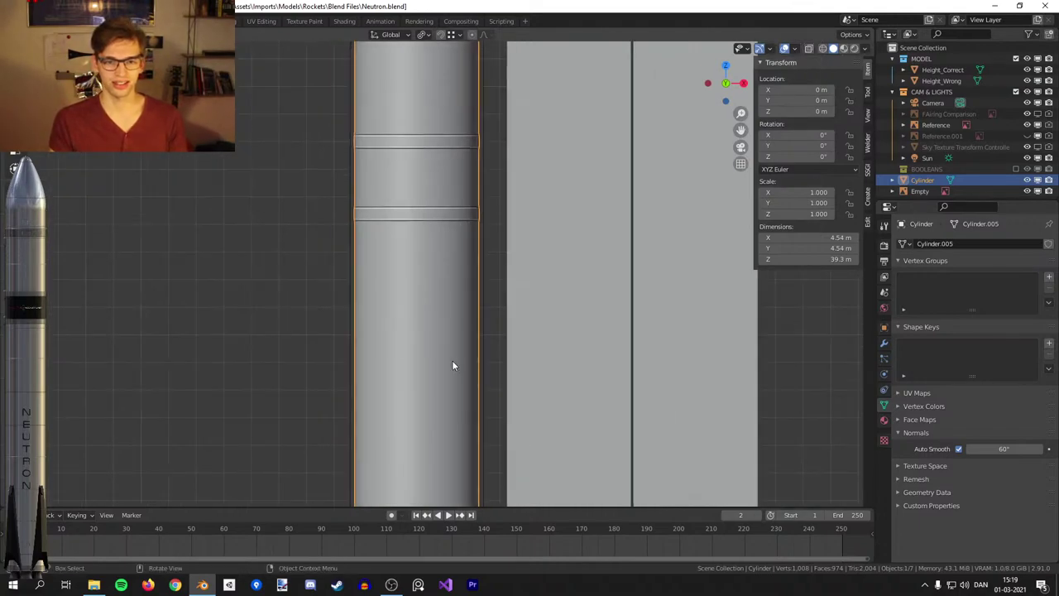
scroll(411, 296, "up", 5)
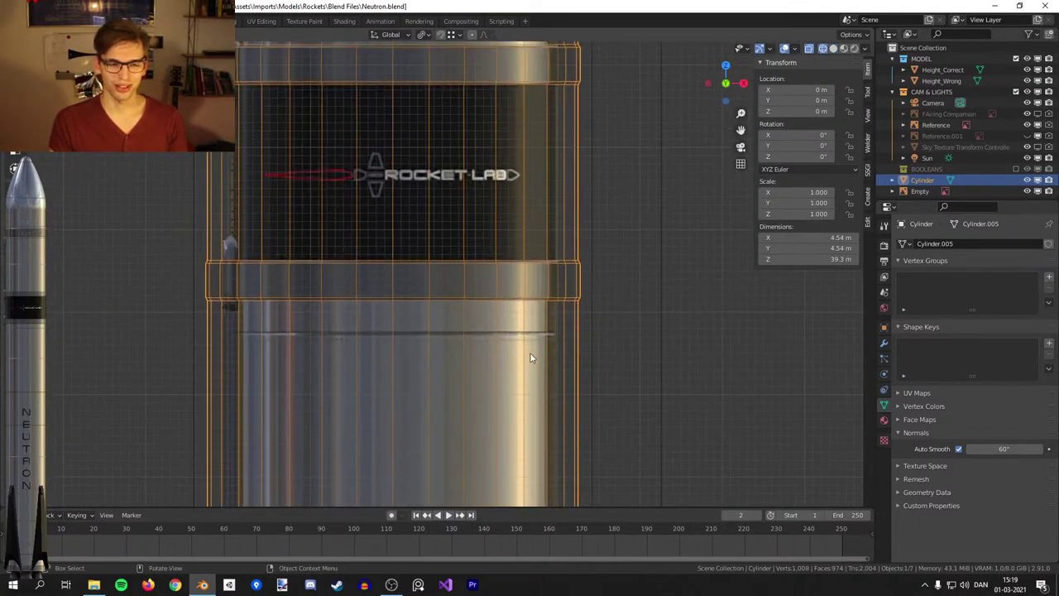
middle_click_drag(543, 258, 535, 286, "shift")
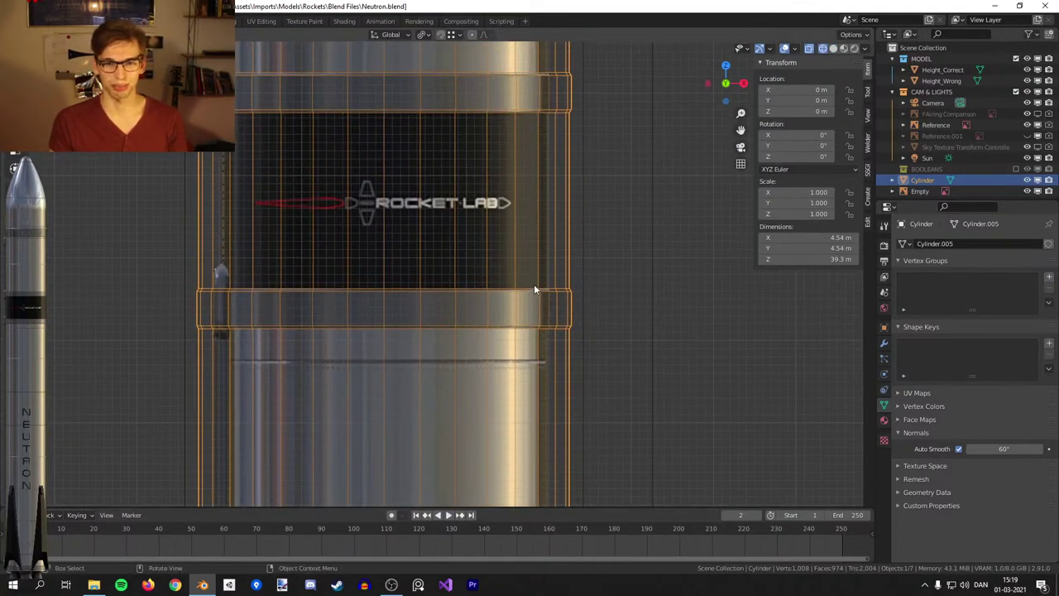
key("Tab")
scroll(546, 414, "down", 6)
middle_click_drag(548, 424, 544, 236, "shift")
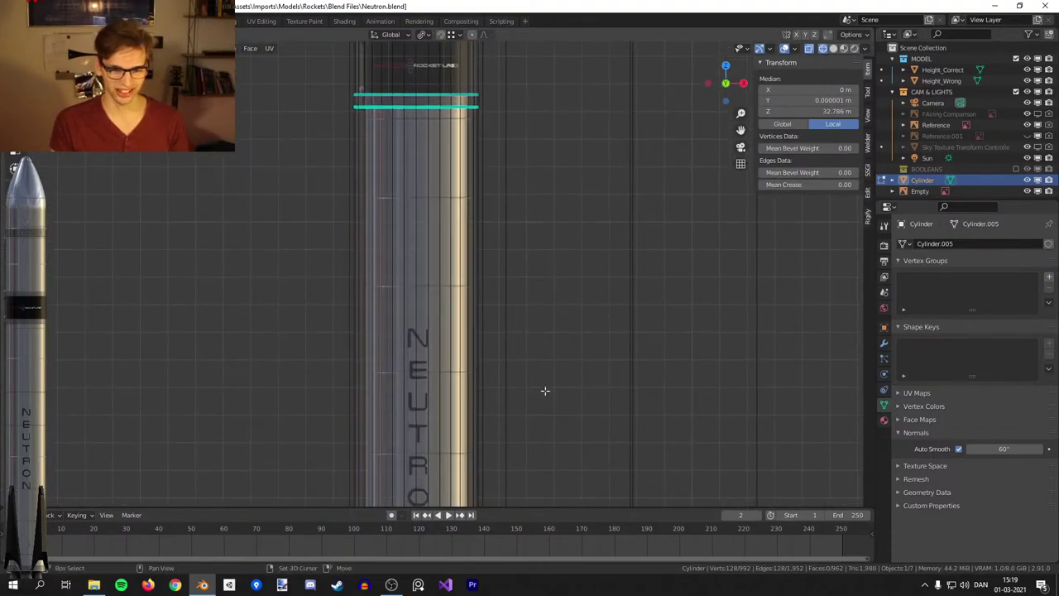
middle_click_drag(545, 394, 531, 252, "shift")
scroll(530, 255, "down", 3)
key("ctrl+r")
scroll(472, 263, "up", 5)
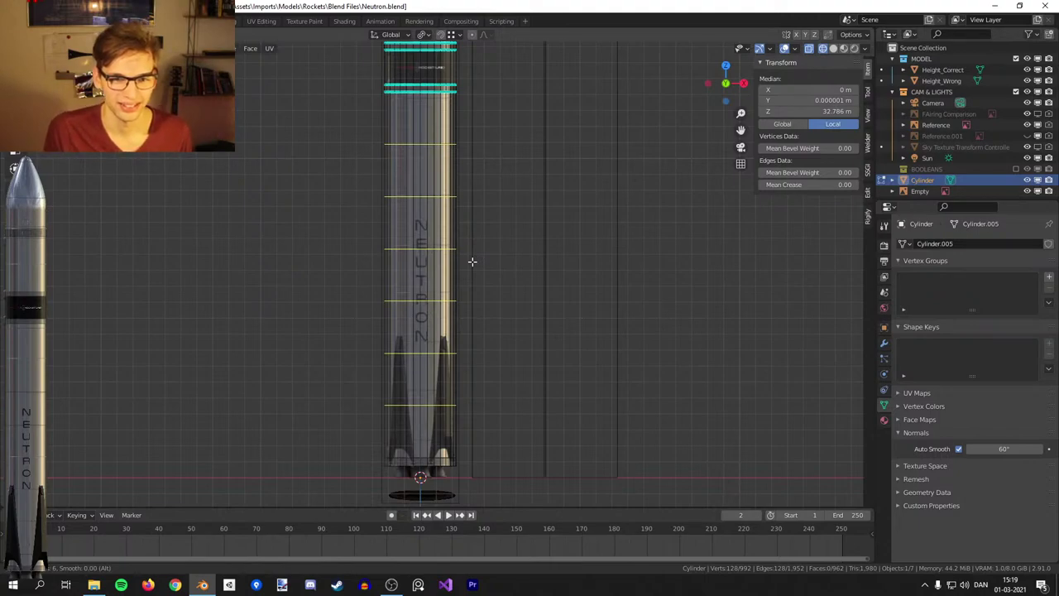
scroll(471, 261, "up", 1)
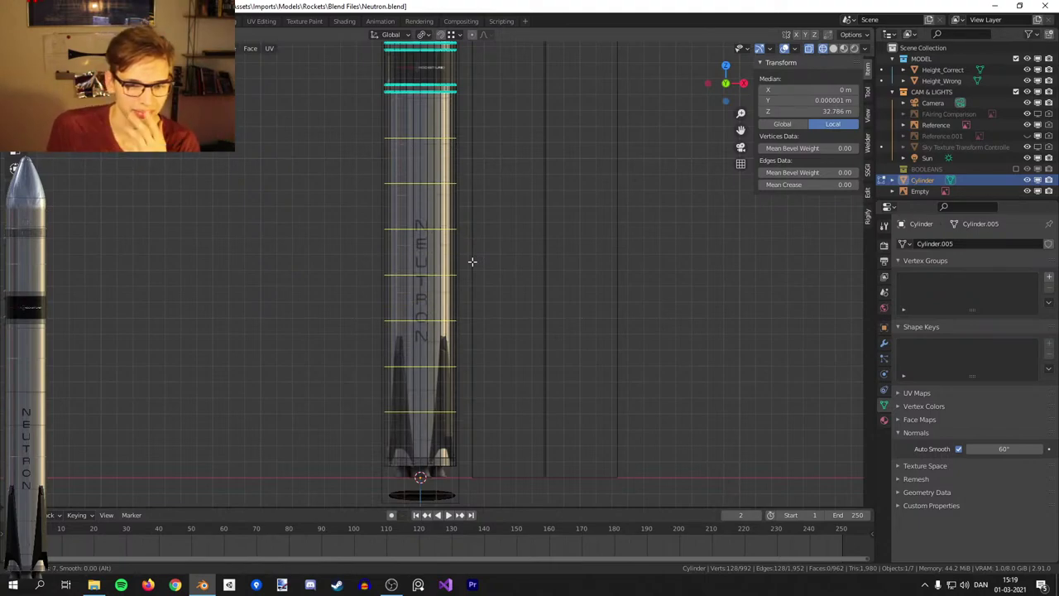
left_click_drag(472, 260, 499, 234)
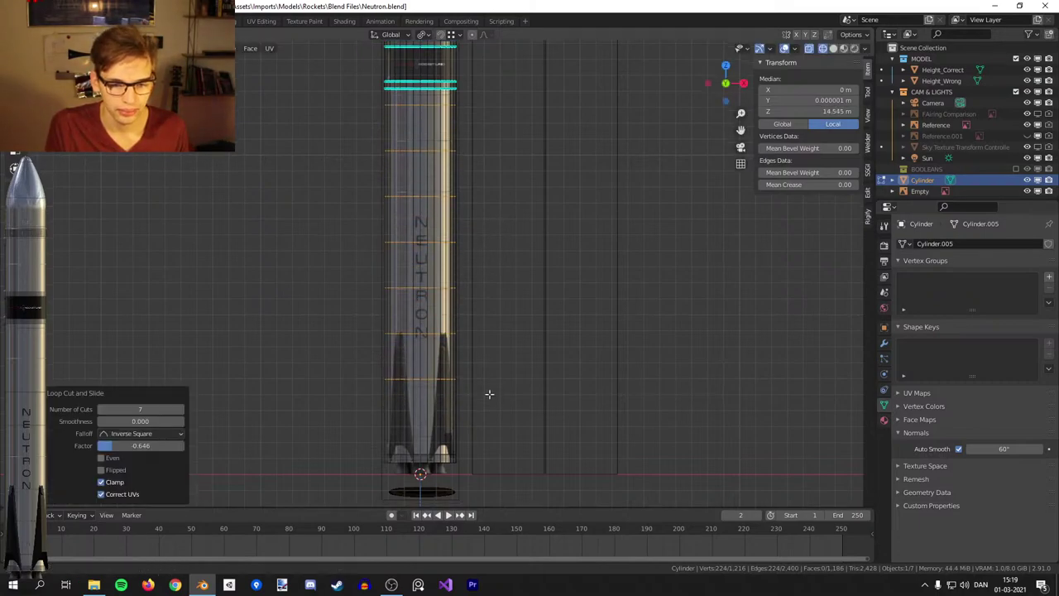
scroll(467, 364, "up", 5)
scroll(461, 354, "down", 3)
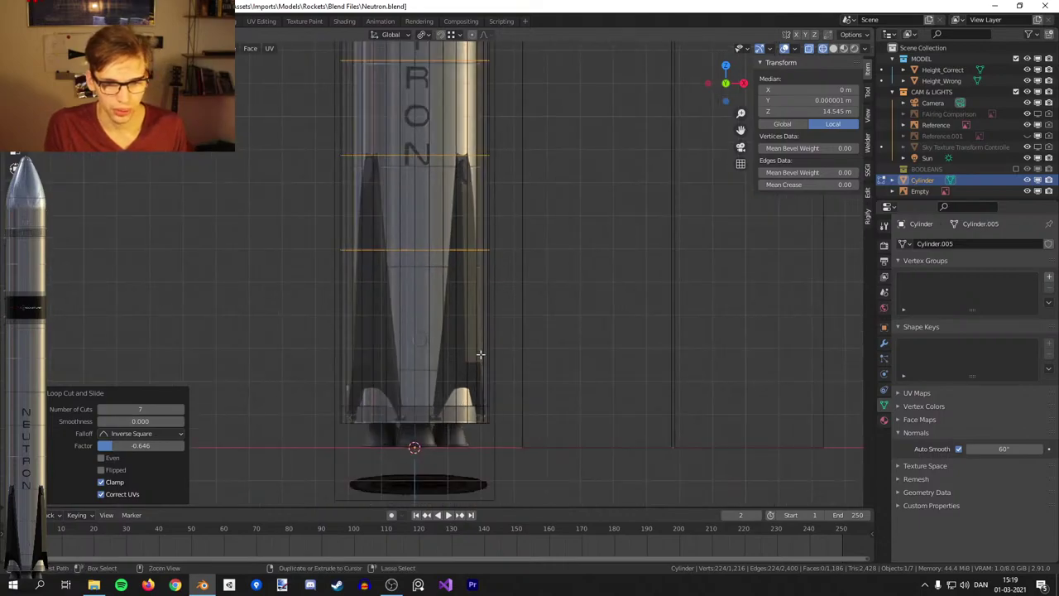
key("ctrl+z")
Add eight evenly spaced loop cuts along the lower body, slid upward by a factor of -0.836 toward the reference seams.
scroll(415, 439, "up", 1)
scroll(422, 373, "up", 4, "shift")
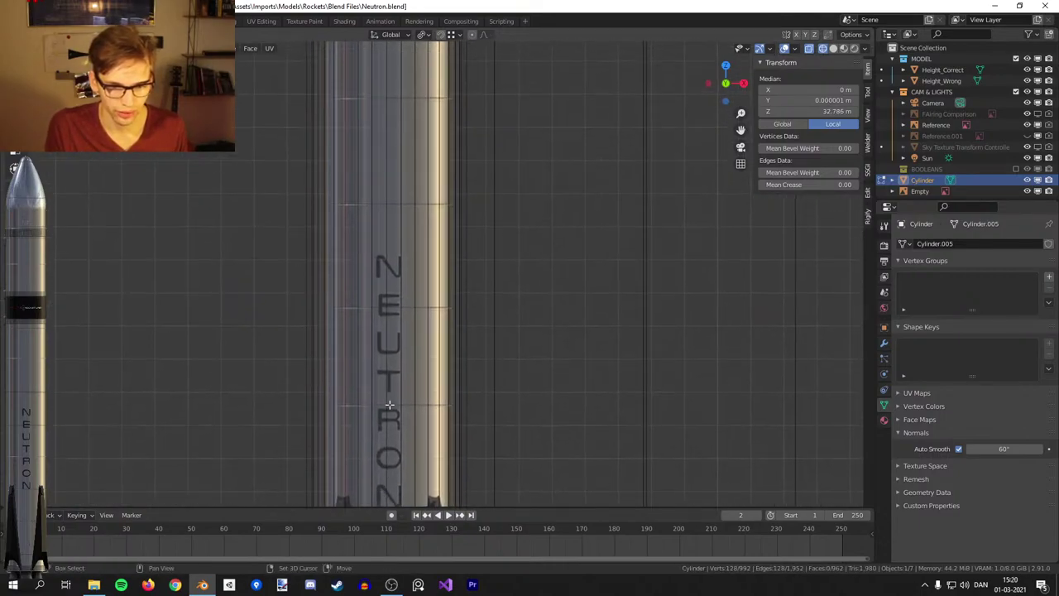
scroll(463, 182, "down", 5)
scroll(516, 317, "up", 1)
middle_click_drag(516, 317, 517, 263, "shift")
key("ctrl+r")
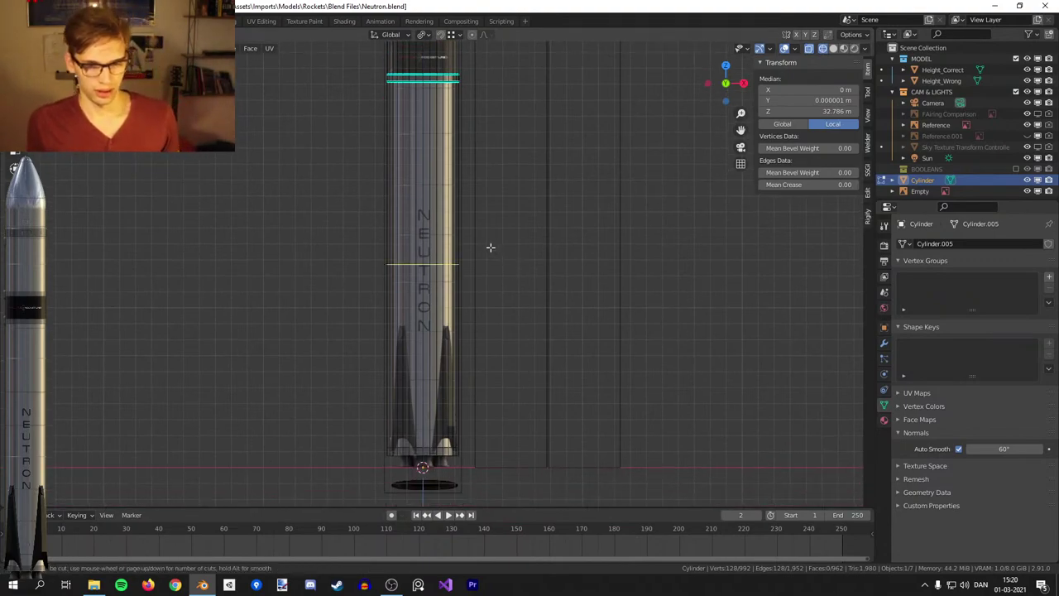
scroll(491, 248, "up", 2)
scroll(490, 248, "up", 5)
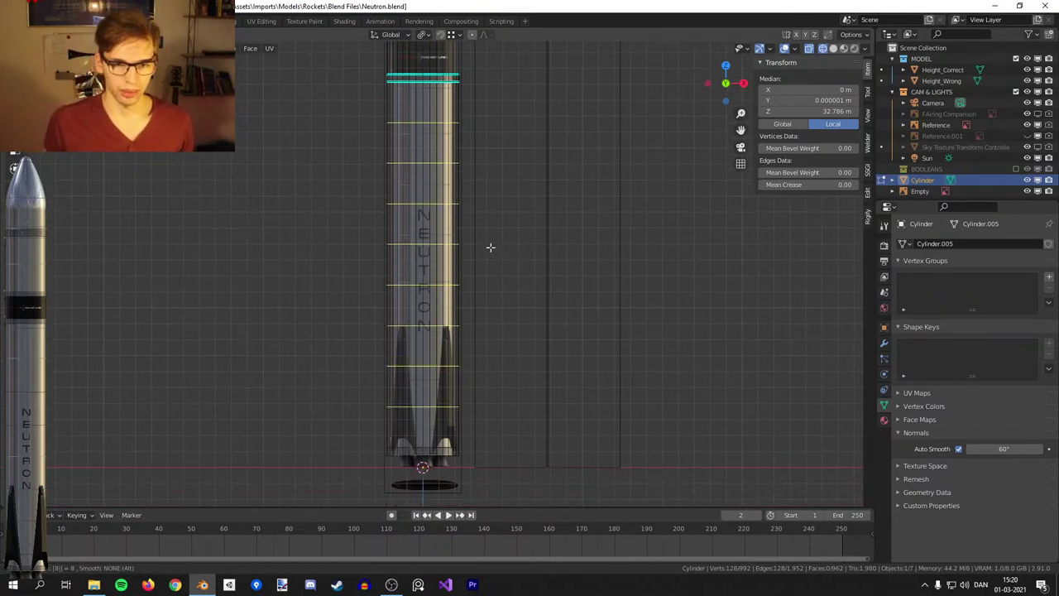
left_click(489, 245)
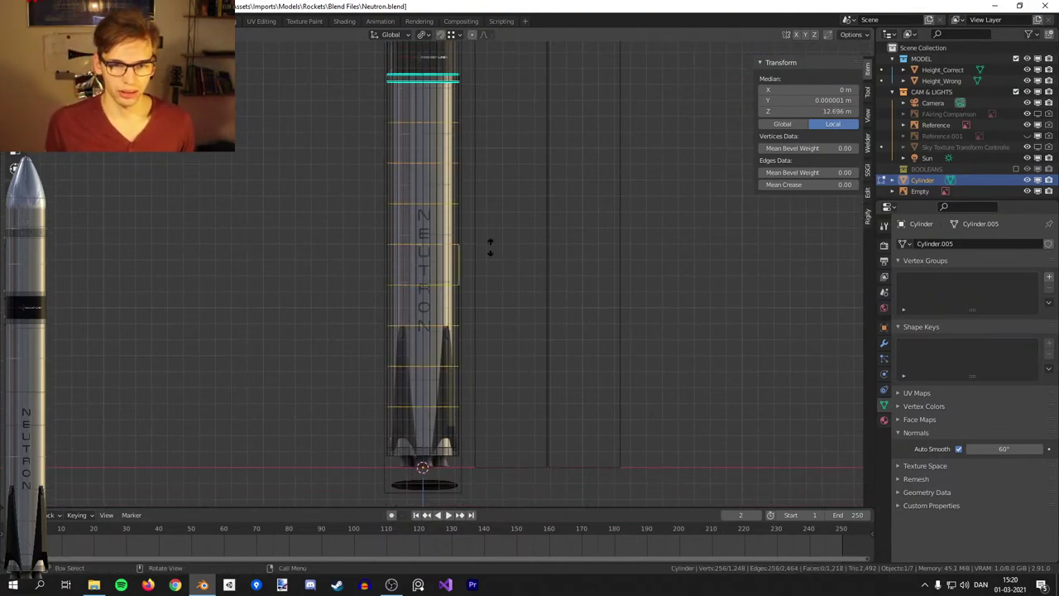
left_click(518, 204)
scroll(522, 372, "up", 6)
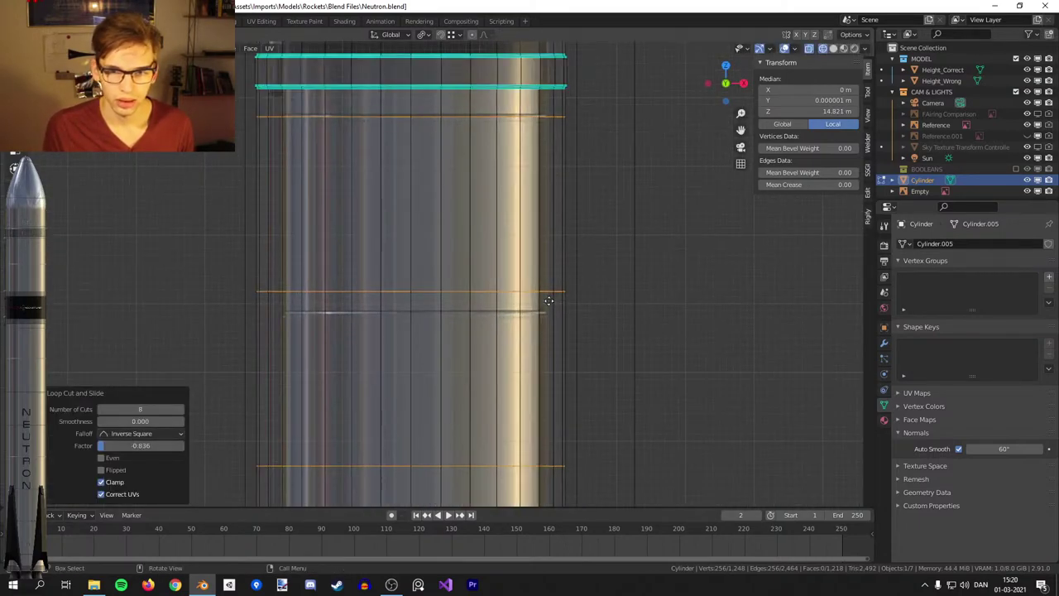
key("g")
key("g")
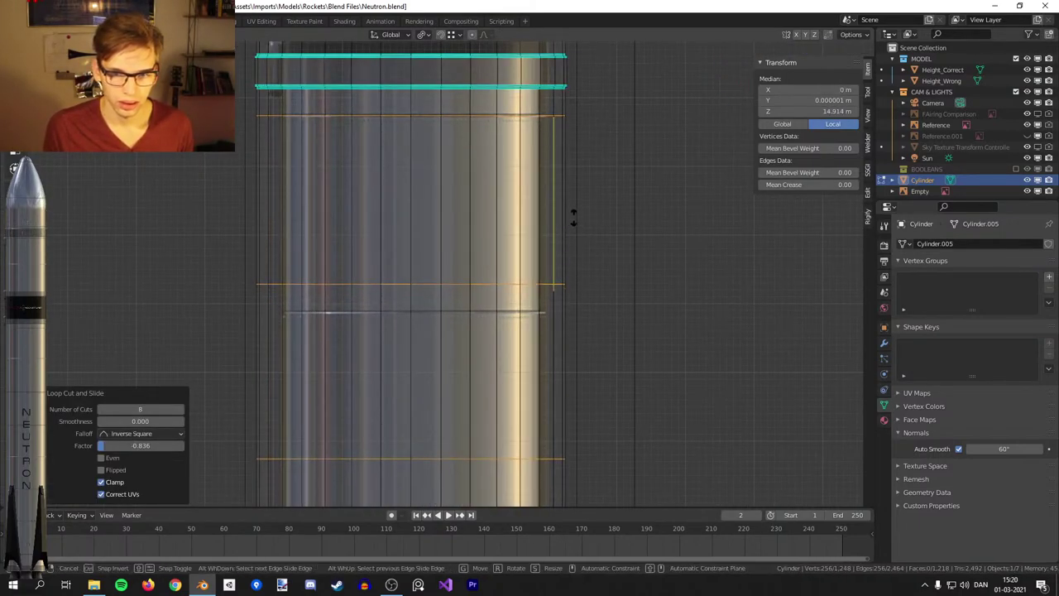
left_click(570, 266)
Slide the two uppermost new edge loops individually onto the matching reference seams below the black band.
key("g")
key("g")
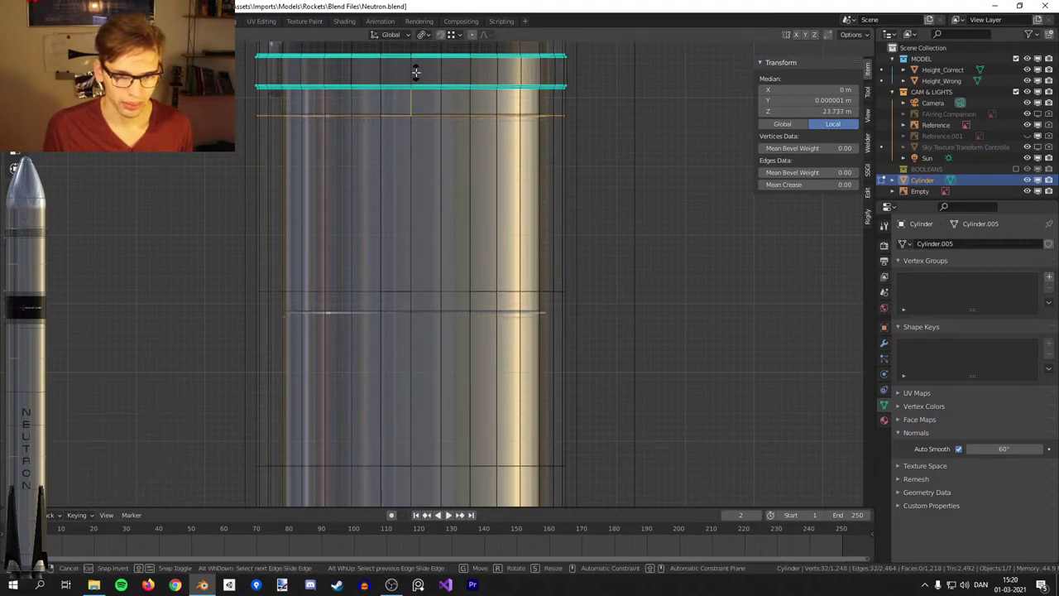
left_click(416, 77)
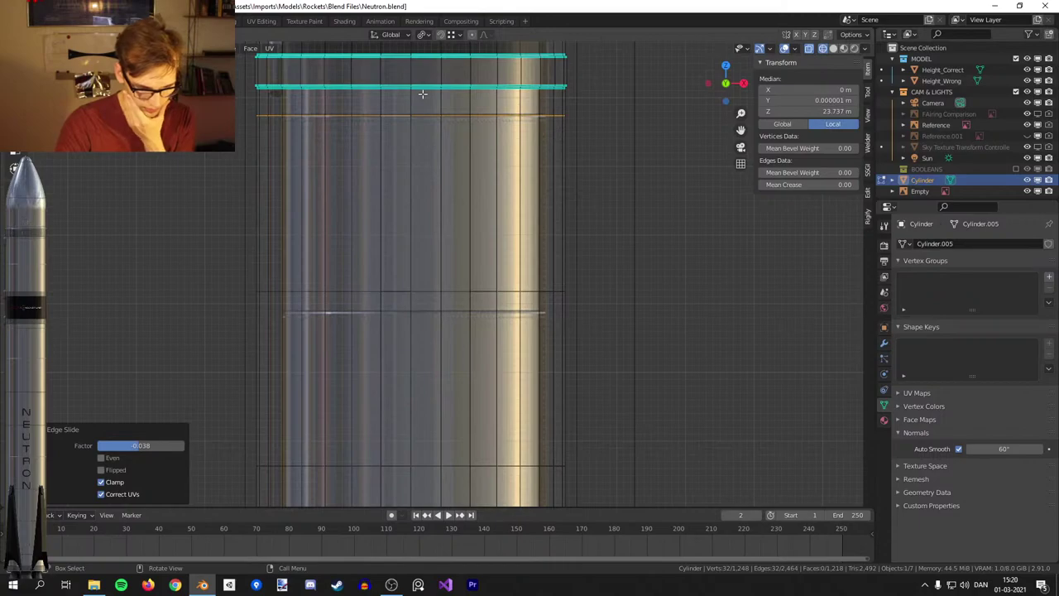
left_click(394, 295, "alt")
scroll(402, 232, "up", 3)
key("g")
key("g")
left_click(458, 246)
Slide the third new edge loop down onto the reference seam just above the NEUTRON lettering.
middle_click_drag(524, 349, 545, 102, "shift")
left_click(448, 241, "alt")
middle_click_drag(444, 264, 430, 108, "shift")
key("g")
key("g")
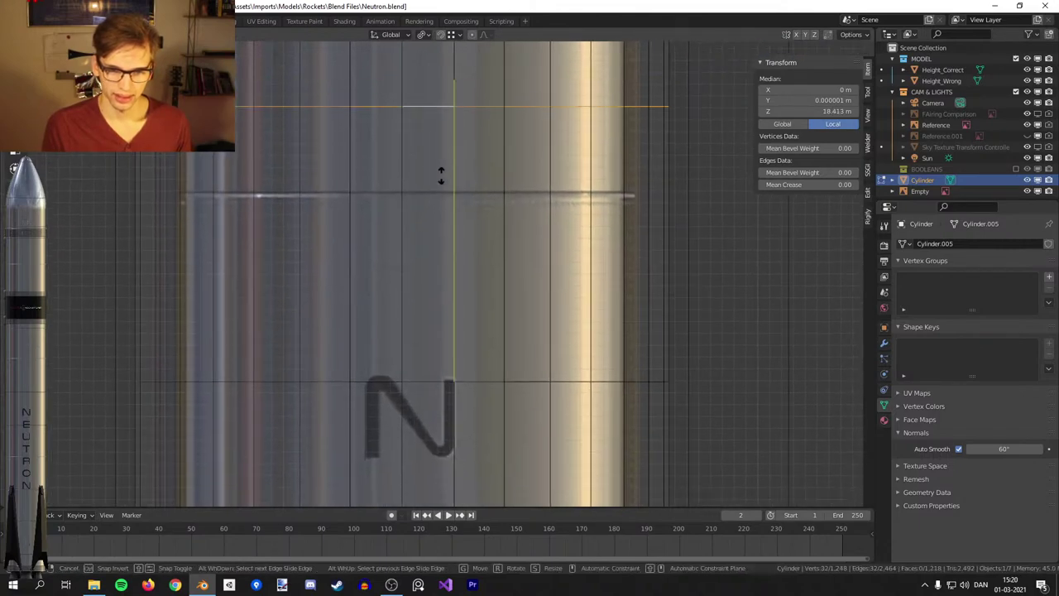
left_click(449, 250)
Slide the fourth new edge loop down onto the reference seam running through the letter E.
scroll(454, 286, "down", 4)
middle_click_drag(465, 346, 474, 223, "shift")
scroll(474, 182, "up", 3)
left_click(489, 157, "alt")
key("g")
key("g")
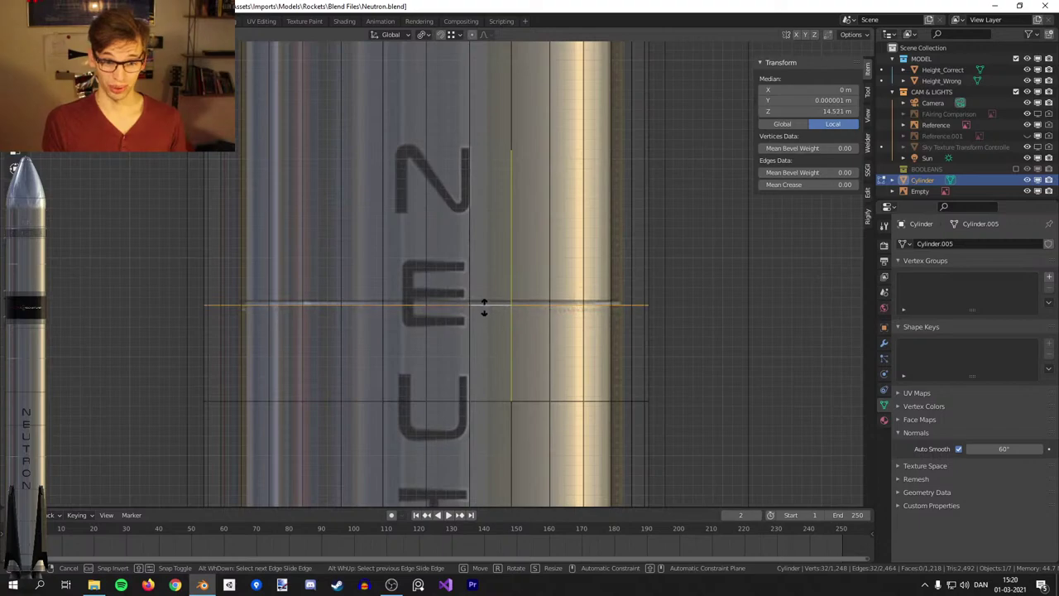
left_click(485, 303)
Slide the fifth new edge loop down onto the reference seam between the letters T and R.
middle_click_drag(485, 302, 576, 36, "shift")
left_click(509, 113, "alt")
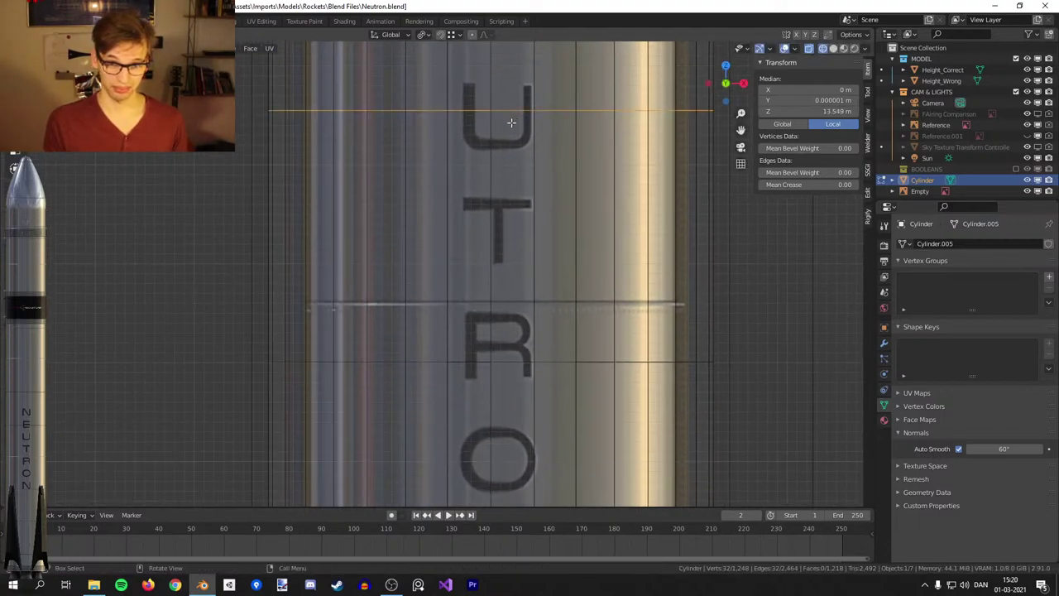
key("g")
key("g")
left_click(515, 282)
Dissolve the surplus edge loop crossing the body just below the letter R.
middle_click_drag(483, 381, 480, 139, "shift")
left_click(474, 130, "alt")
key("x")
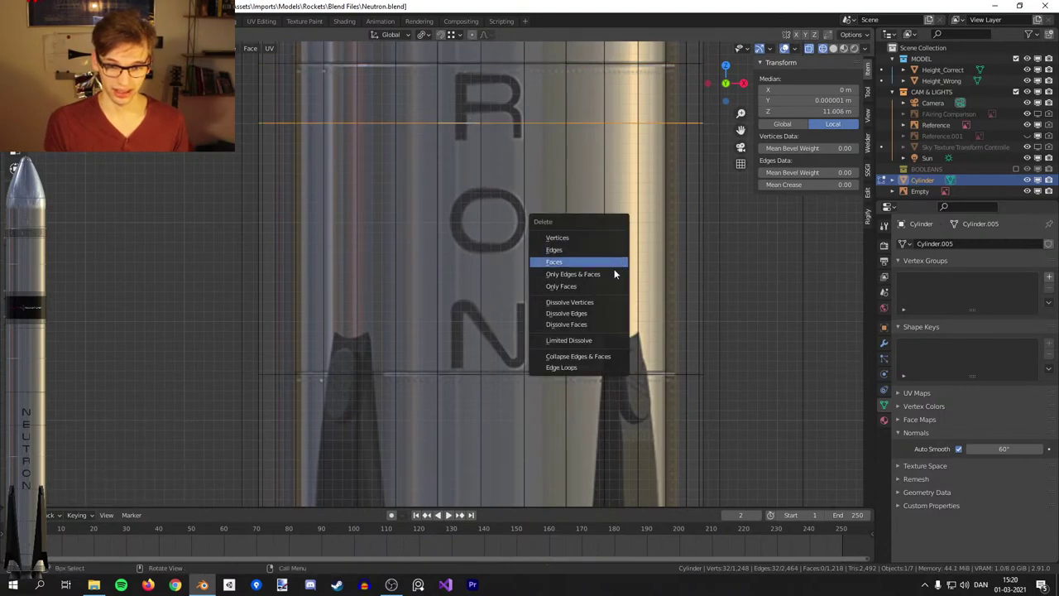
left_click(596, 312)
Slide the lowest new edge loop down onto the reference seam between the fins, above the round hatch.
middle_click_drag(509, 383, 502, 49, "shift")
left_click(467, 305, "alt")
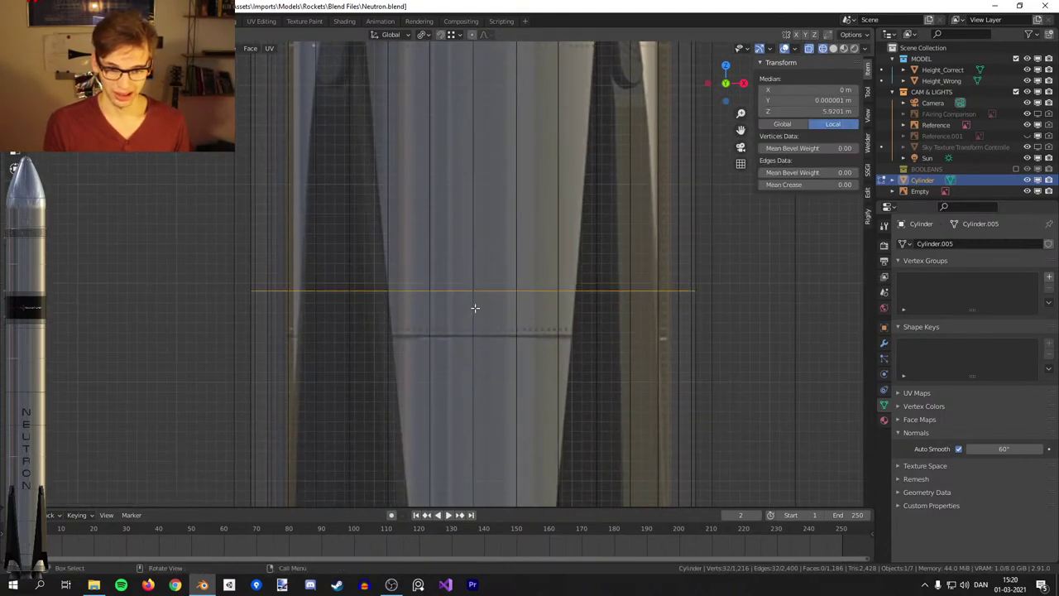
scroll(467, 306, "down", 4, "shift")
key("g")
key("g")
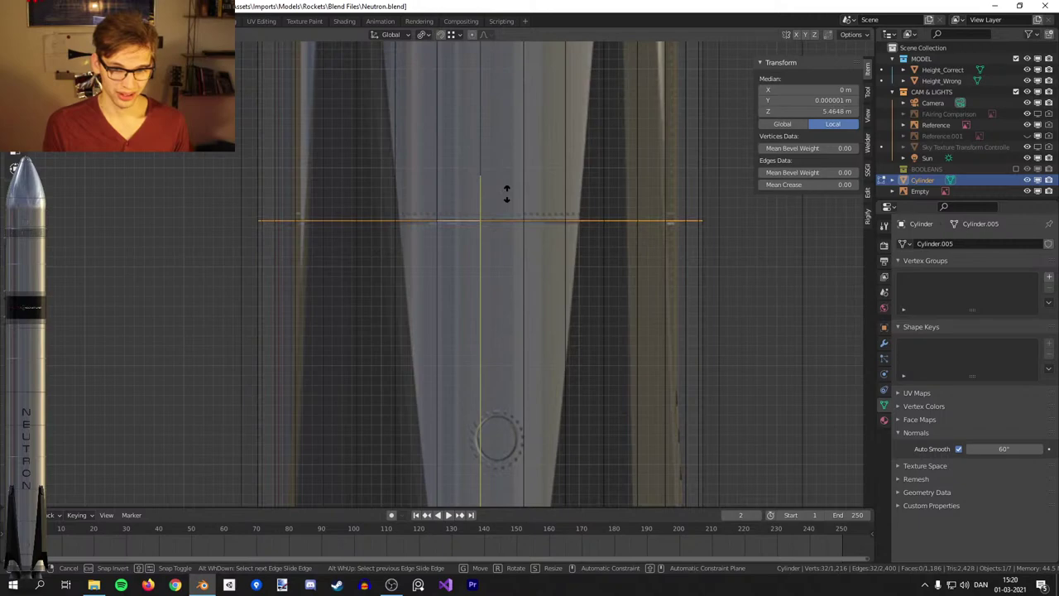
left_click(506, 192)
Add a single loop cut below the round hatch, slid by a factor of 0.483 onto the reference seam.
scroll(482, 239, "down", 8, "shift")
key("ctrl+r")
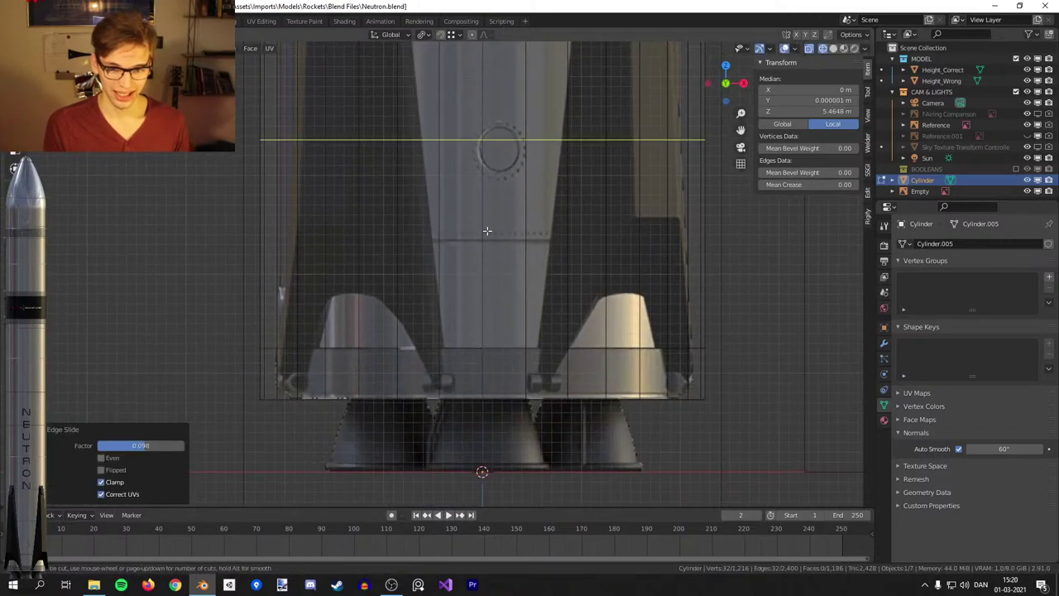
left_click(487, 232)
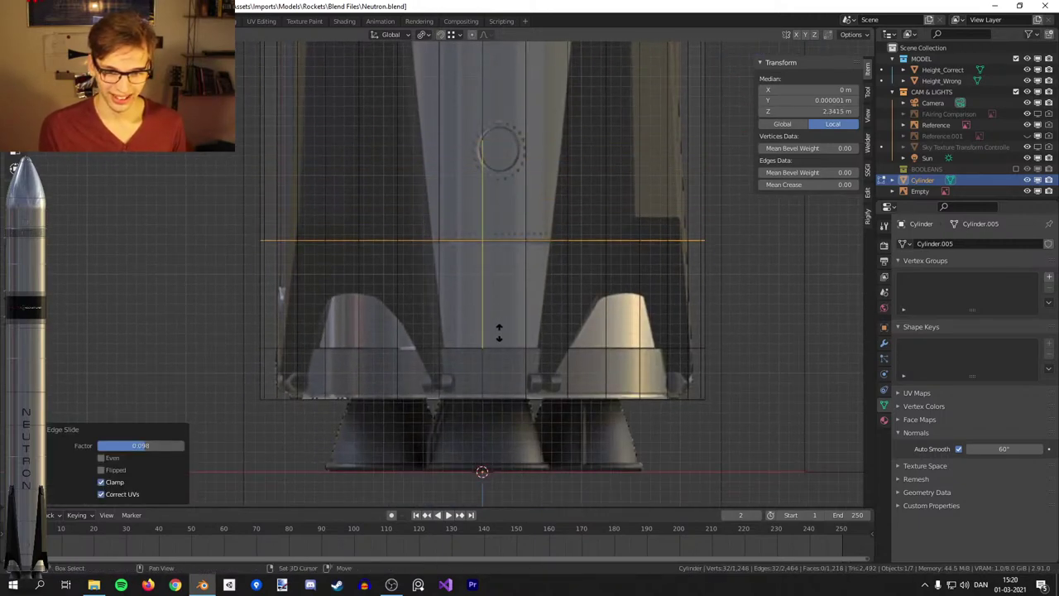
scroll(589, 307, "down", 1)
scroll(590, 308, "down", 6)
middle_click_drag(631, 125, 610, 333, "shift")
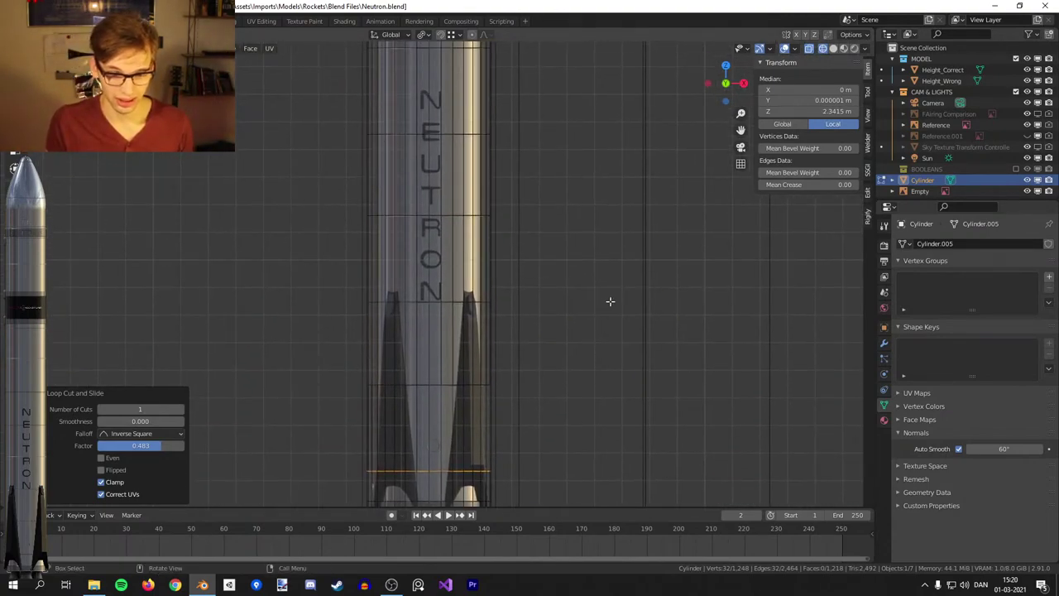
middle_click_drag(593, 267, 570, 102, "shift")
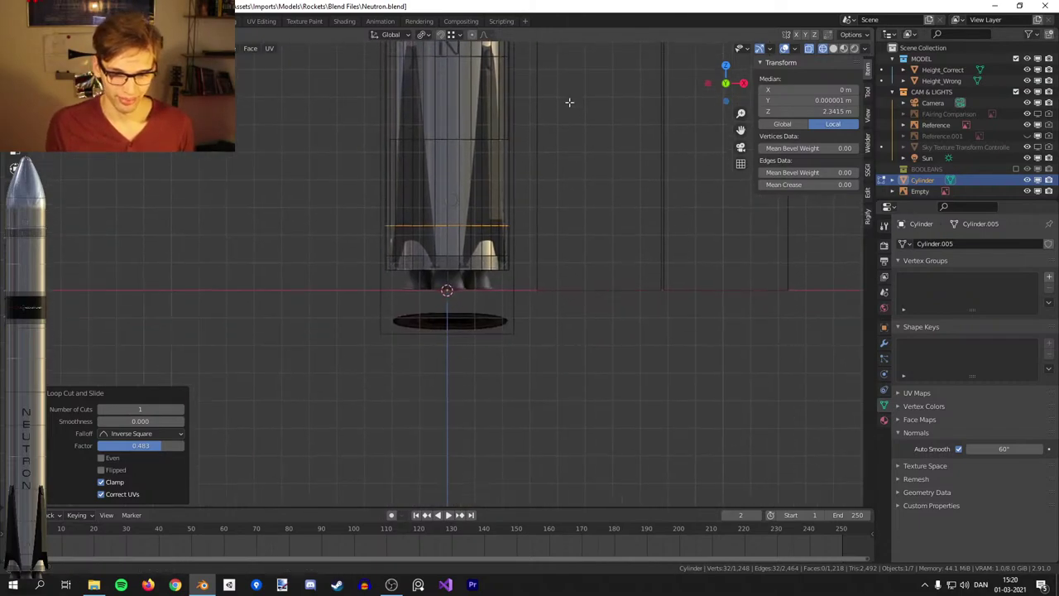
Select the ring of faces around the bottom end of the rocket body.
scroll(570, 292, "up", 7)
key("3")
left_click(648, 304, "alt")
middle_click_drag(667, 315, 722, 305, "shift")
scroll(444, 286, "down", 3)
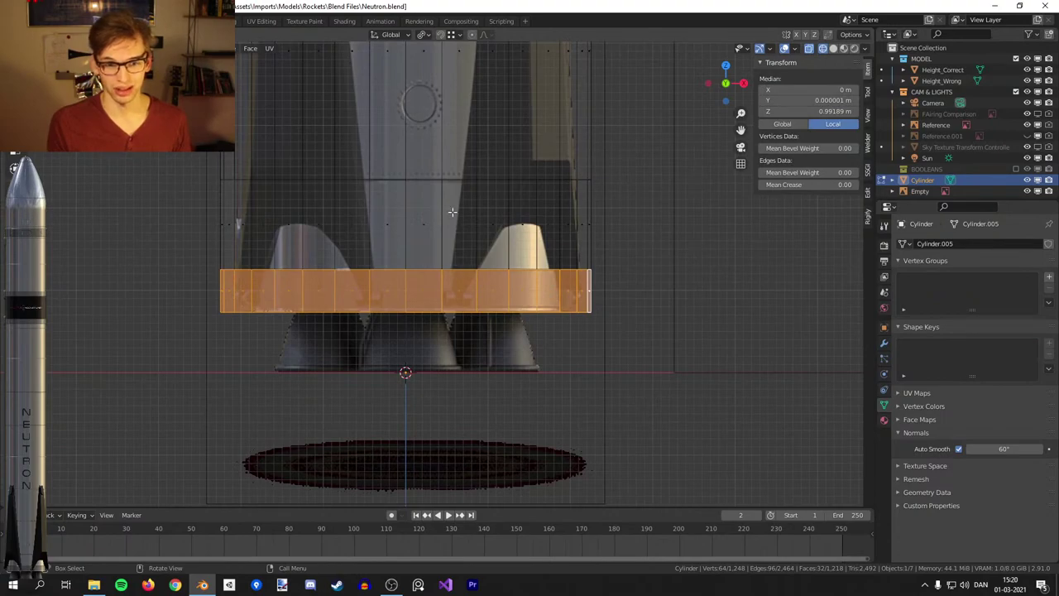
Shift the rocket body aside to inspect the reference around the base, and cancel the move.
key("Tab")
key("g")
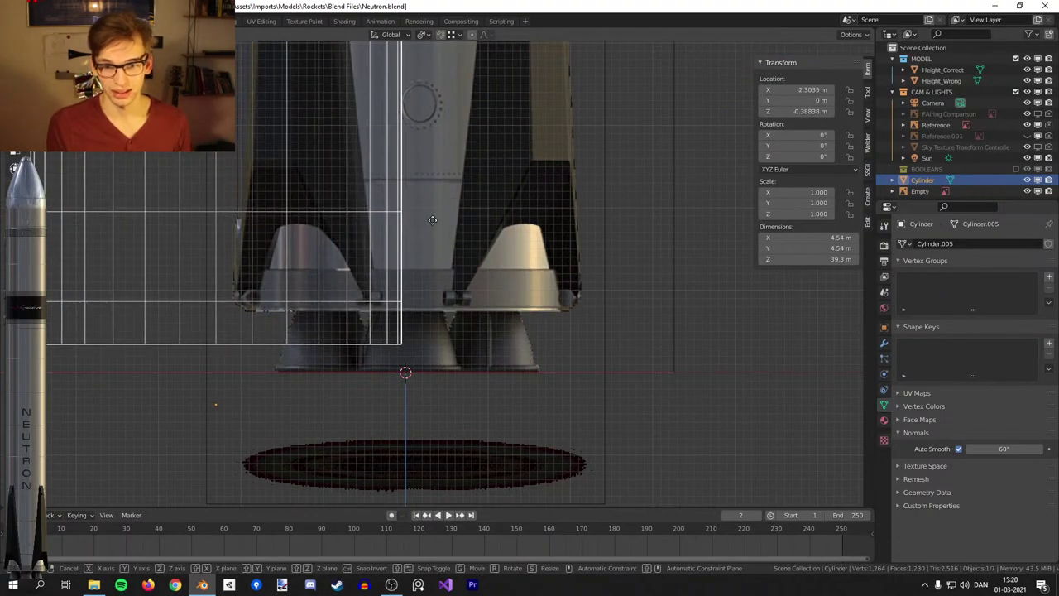
right_click(433, 222)
Extrude the bottom face ring outward along its normals and scale the raised faces down slightly along Z.
scroll(439, 274, "up", 4)
key("Tab")
middle_click_drag(728, 311, 623, 307, "shift")
scroll(635, 297, "up", 2)
key("alt+e")
left_click(732, 349)
left_click(749, 329)
key("s")
key("z")
left_click(716, 332)
Mark the upper and lower border edge loops of the raised bottom band as sharp.
key("2")
left_click(530, 252, "alt")
left_click(528, 247, "alt+shift")
left_click(540, 372, "alt+shift")
left_click(571, 376, "alt+shift")
key("ctrl+e")
left_click(713, 406)
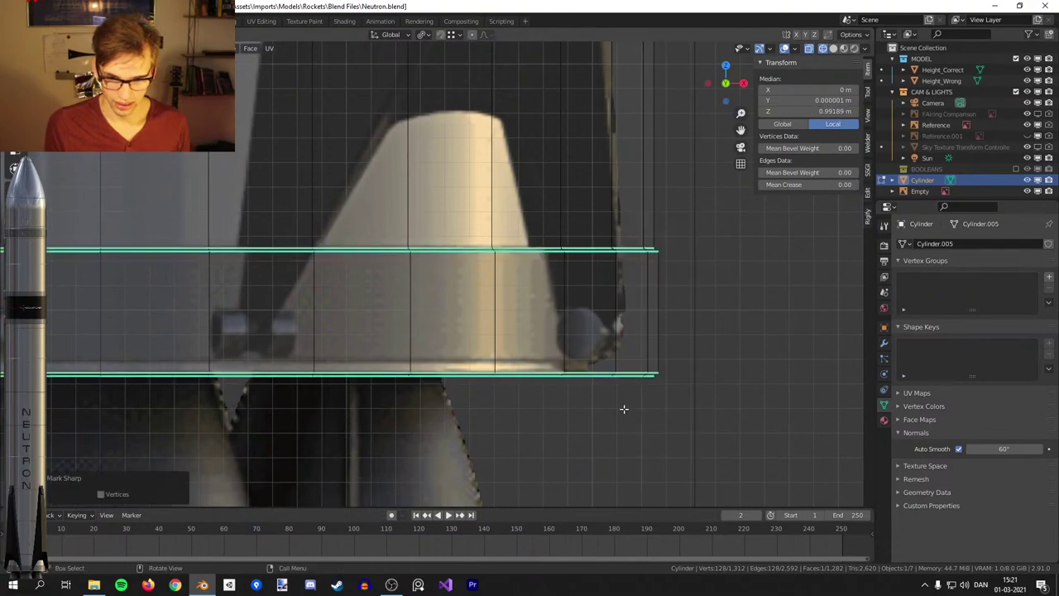
scroll(624, 409, "down", 1)
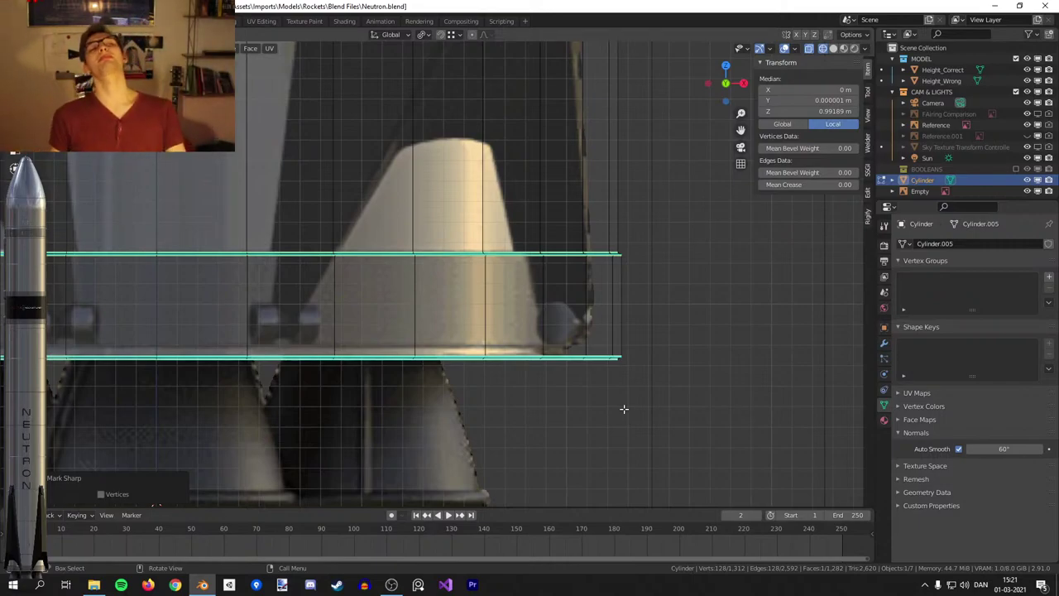
Select the four lowest seam edge loops above the bottom band in solid shading.
scroll(599, 343, "down", 6)
middle_click_drag(553, 263, 530, 374, "shift")
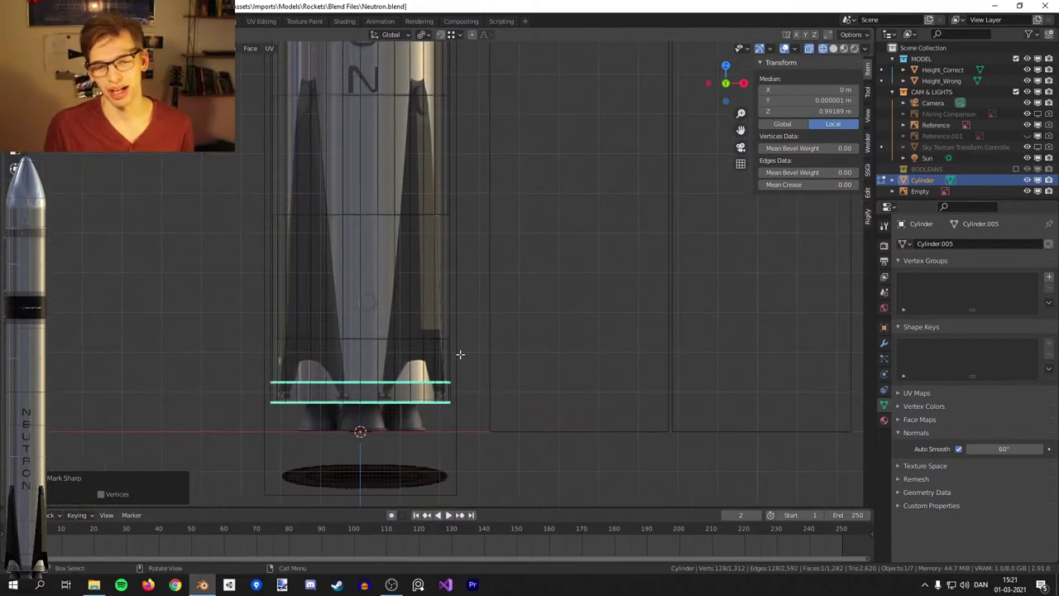
key("shift+z")
key("ctrl+r")
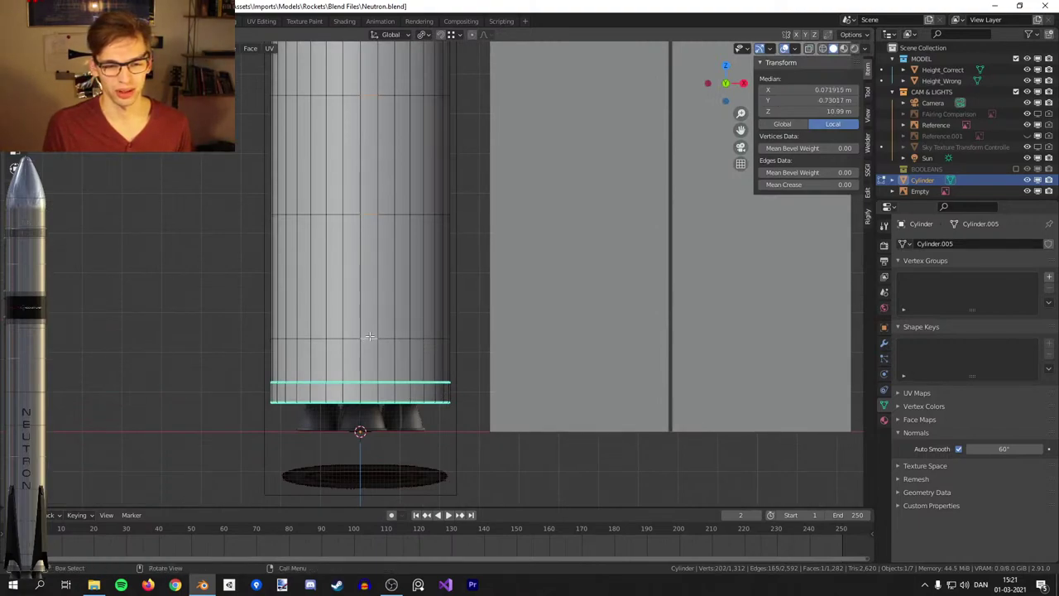
left_click(368, 212, "alt+shift")
middle_click_drag(367, 101, 380, 419, "shift")
left_click(382, 417, "alt+shift")
left_click(382, 286, "alt+shift")
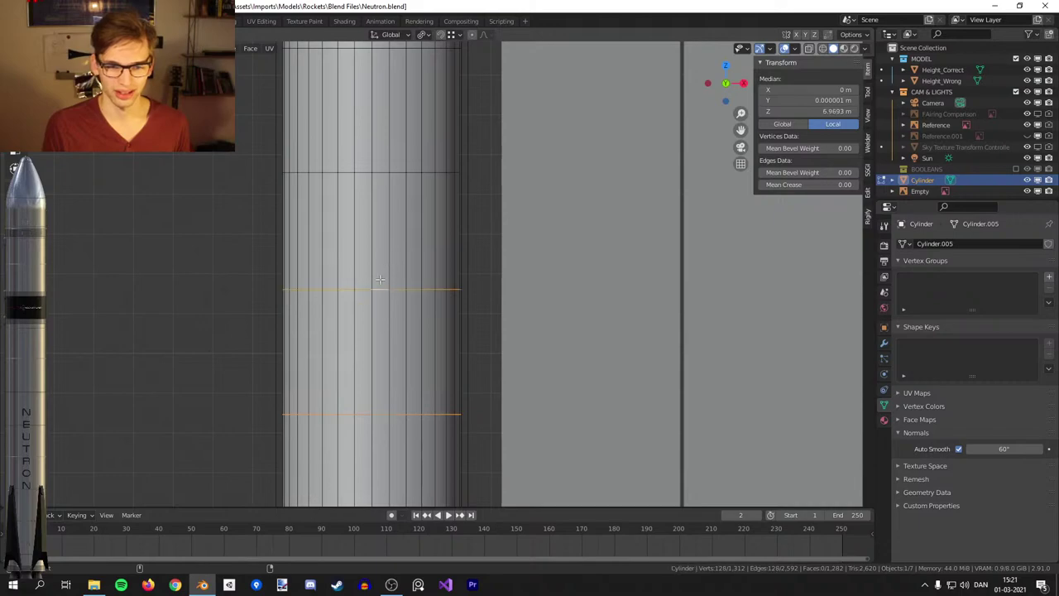
Extend the selection with the four upper seam edge loops, up to the one just below the raised bands.
middle_click_drag(375, 189, 374, 423, "shift")
left_click(380, 403, "alt+shift")
left_click(380, 280, "alt+shift")
middle_click_drag(380, 154, 392, 283, "shift")
left_click(393, 279, "alt+shift")
key("ctrl+z")
left_click(392, 283, "alt+shift")
scroll(397, 284, "down", 2)
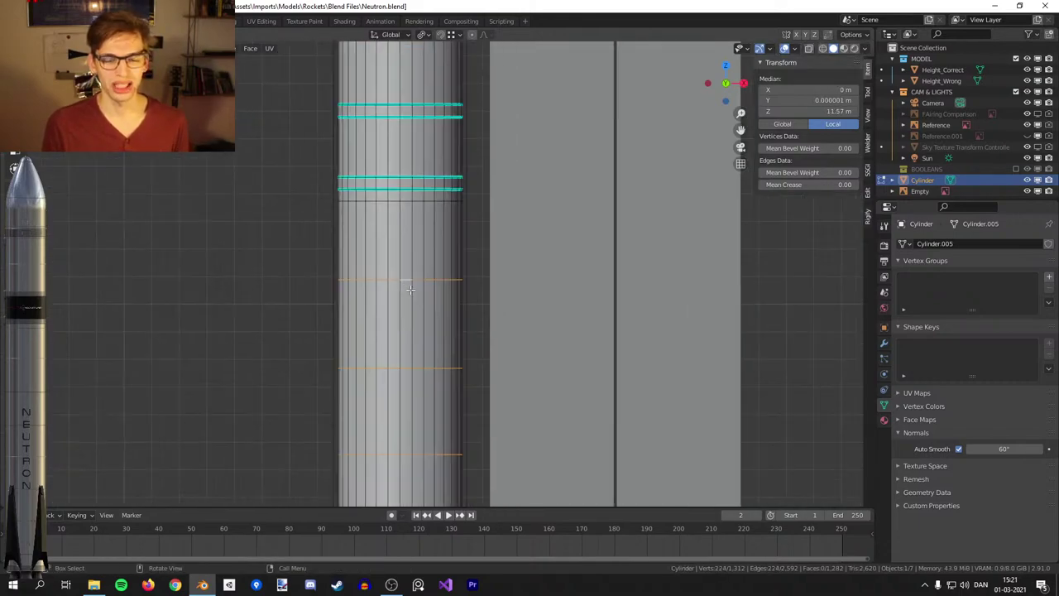
middle_click_drag(487, 234, 469, 364, "shift")
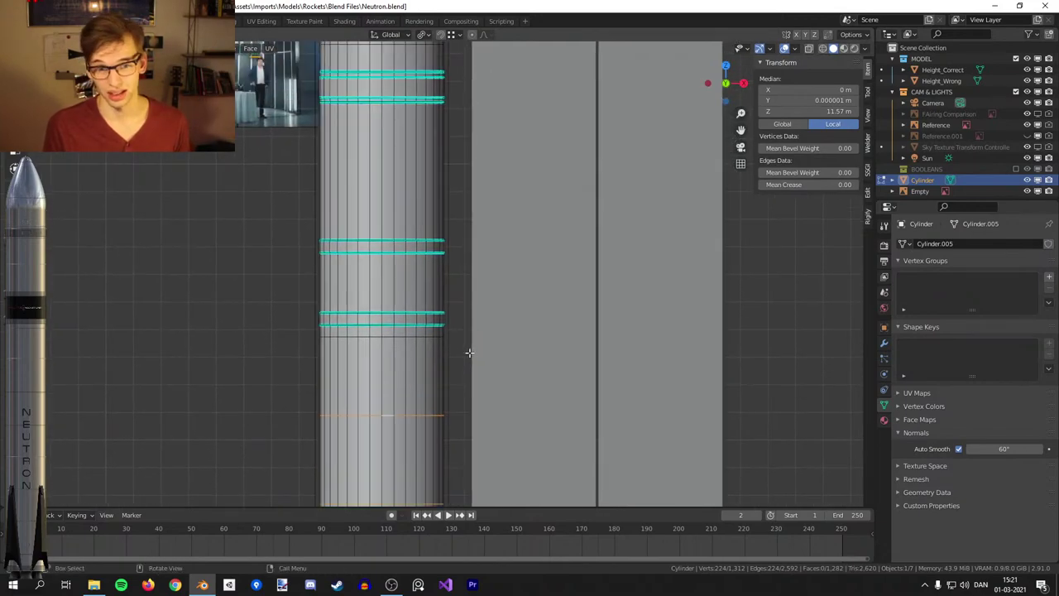
left_click(390, 336, "alt+shift")
Bevel the eight selected seam edge loops in wireframe with a width of 0.0325 m and 2 segments.
key("z")
left_click(519, 352)
mouse_move(519, 351)
middle_mouse_down("shift")
mouse_move(522, 258)
mouse_move(631, 305)
middle_mouse_up("shift")
scroll(522, 254, "up", 5)
scroll(522, 254, "up", 1)
scroll(632, 305, "up", 3)
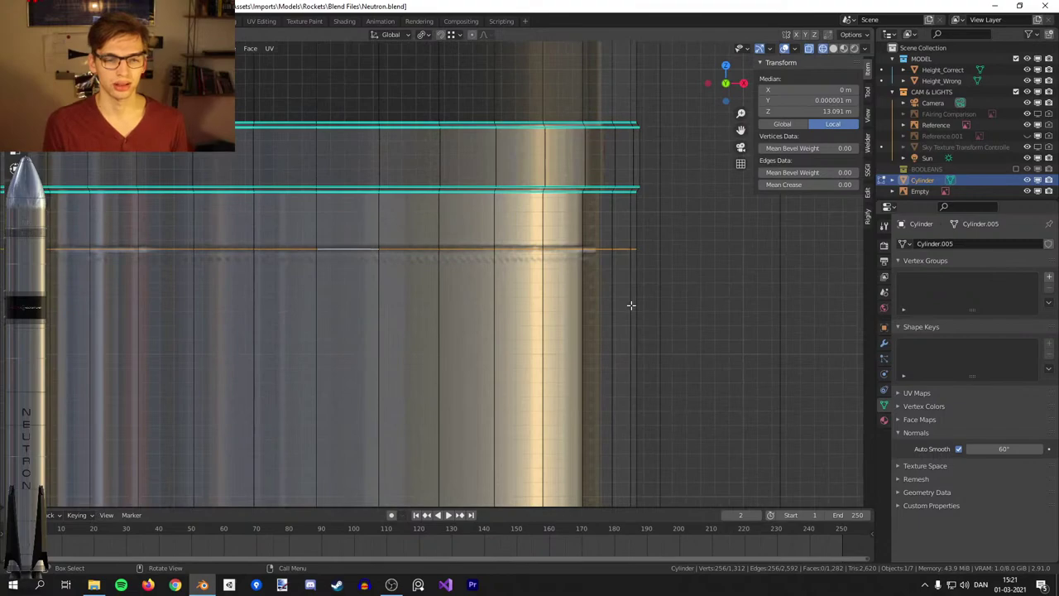
key("ctrl+b")
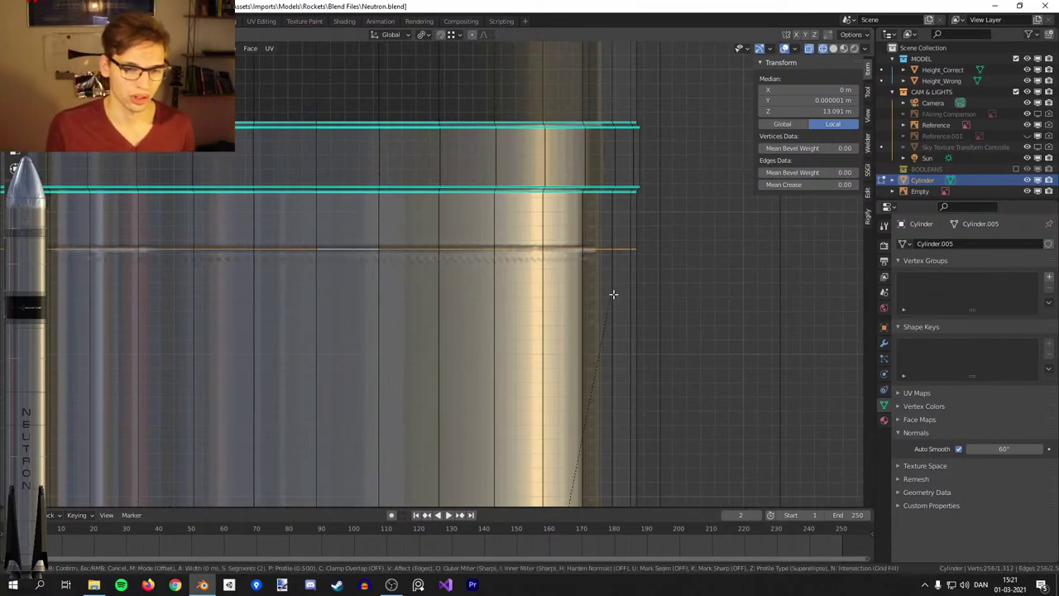
left_click(618, 289)
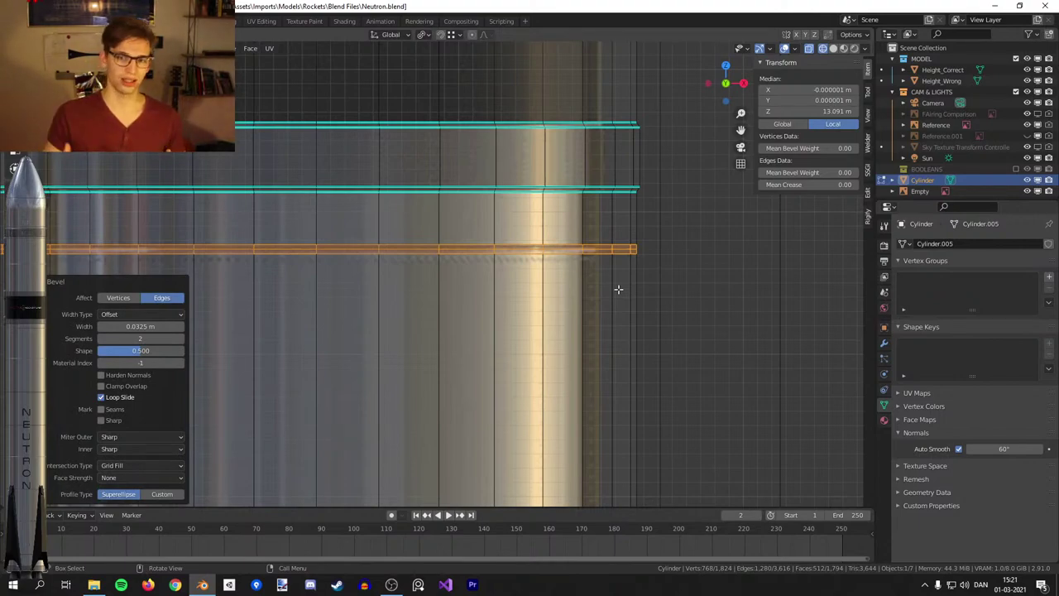
Select the centre edge loops of the three uppermost bevelled seams.
left_click(520, 248, "alt")
scroll(560, 296, "down", 5)
middle_click_drag(583, 419, 588, 290, "shift")
scroll(580, 306, "up", 2)
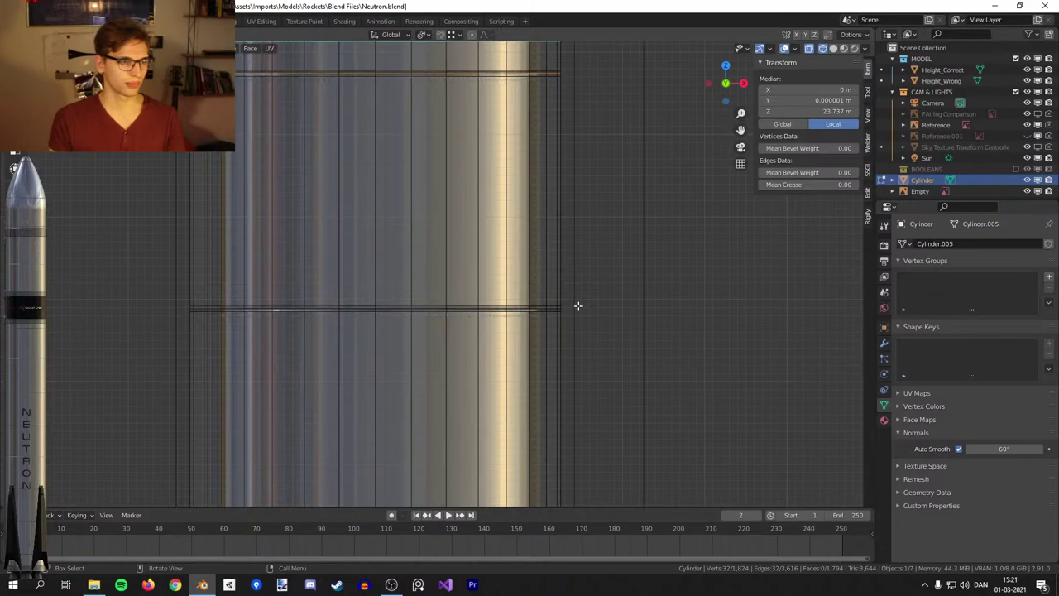
left_click(466, 310, "alt+shift")
scroll(524, 444, "down", 2)
scroll(529, 351, "up", 2)
scroll(486, 332, "down", 3)
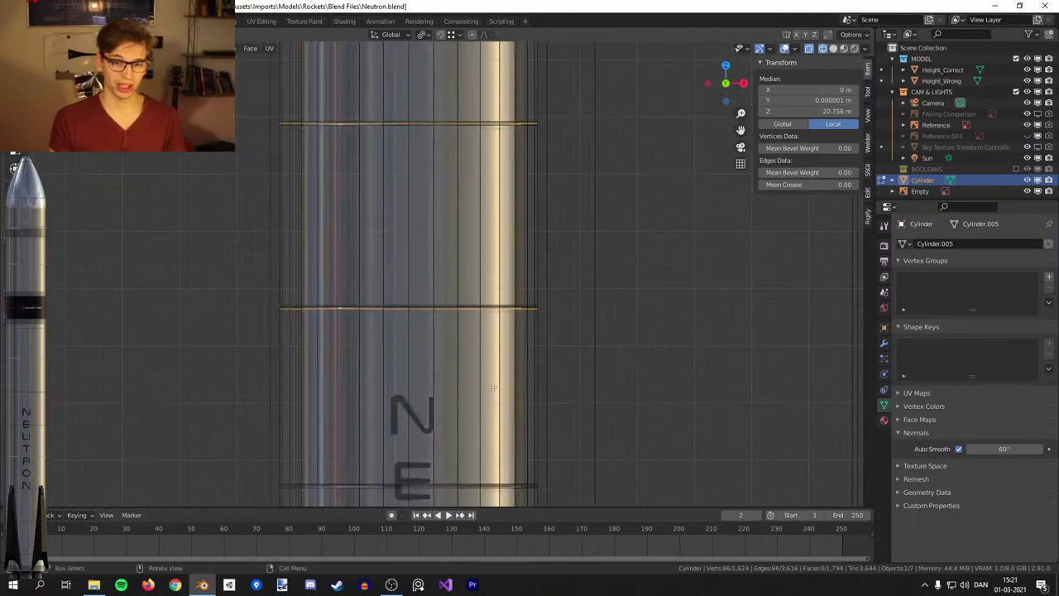
scroll(487, 290, "up", 4)
left_click(499, 275, "alt+shift")
scroll(518, 355, "down", 3)
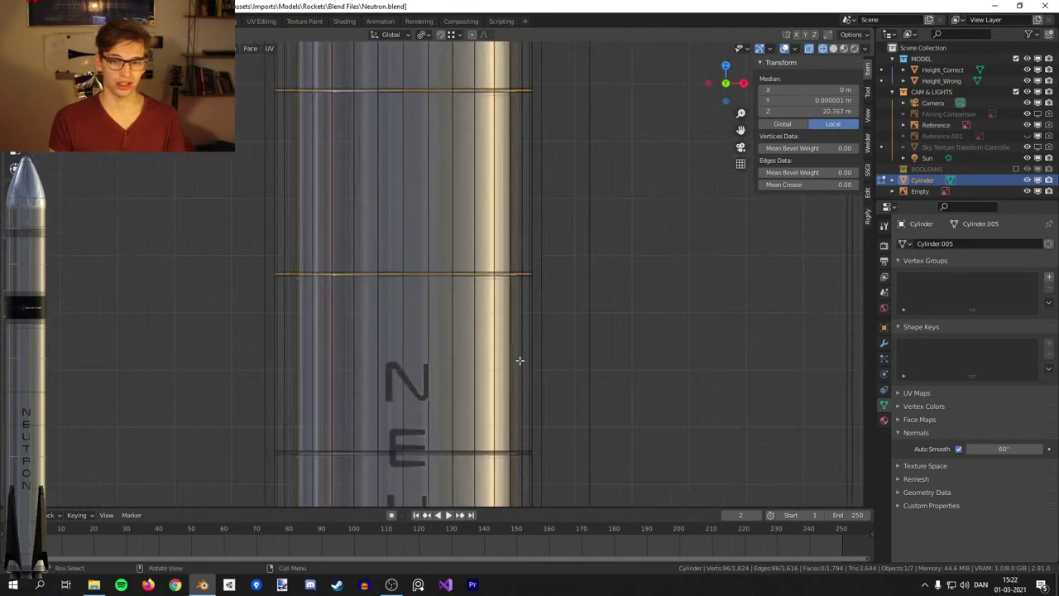
Add the centre edge loops of the next two bevelled seams, down to the one above the letter R, to the selection.
scroll(499, 253, "up", 4)
left_click(452, 381, "alt+shift")
scroll(452, 379, "down", 4)
middle_click_drag(451, 381, 466, 337, "shift")
scroll(465, 331, "up", 5)
key("Tab")
scroll(463, 289, "down", 7)
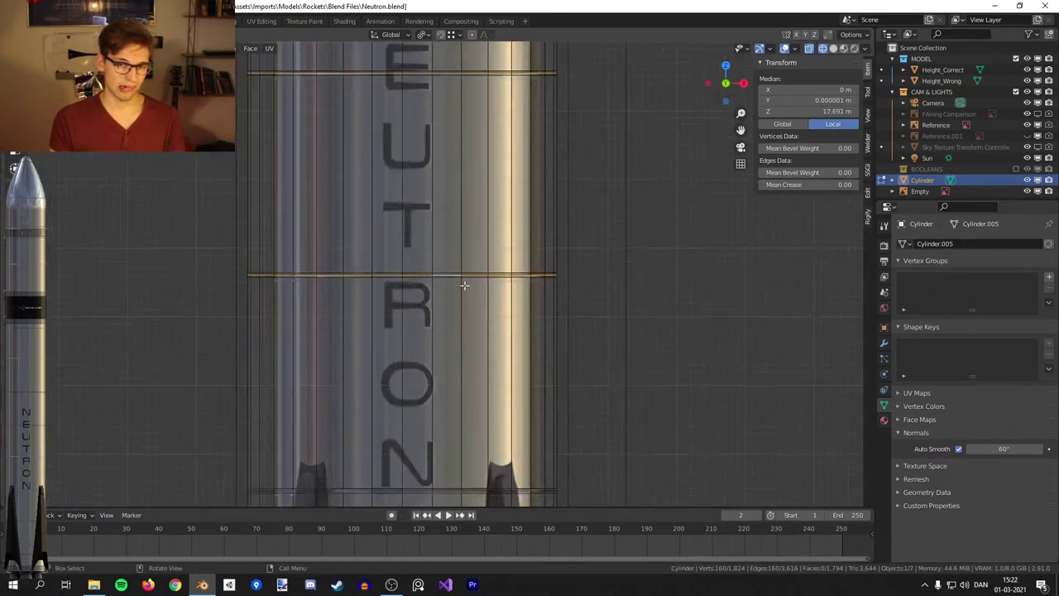
key("g")
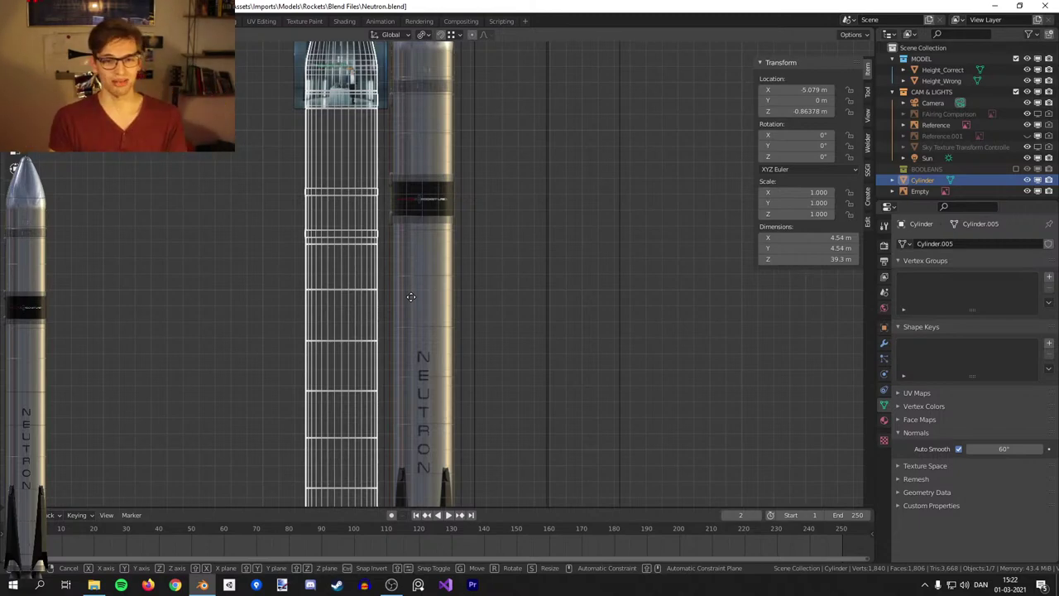
key("Escape")
key("Tab")
Add the centre edge loops of the two lowest seams to the selection and scale all selected loops to 0.988 in X and Y.
scroll(456, 361, "up", 3)
scroll(471, 257, "up", 6)
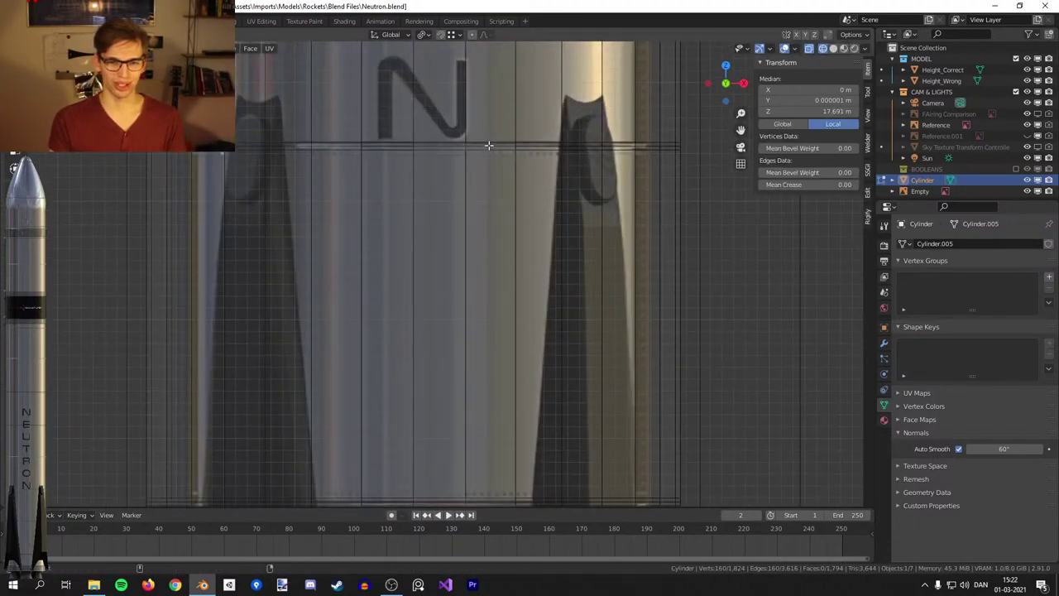
left_click(489, 146, "alt+shift")
scroll(493, 248, "down", 5)
middle_click_drag(477, 368, 478, 263, "shift")
scroll(478, 263, "up", 6)
left_click(490, 235, "alt+shift")
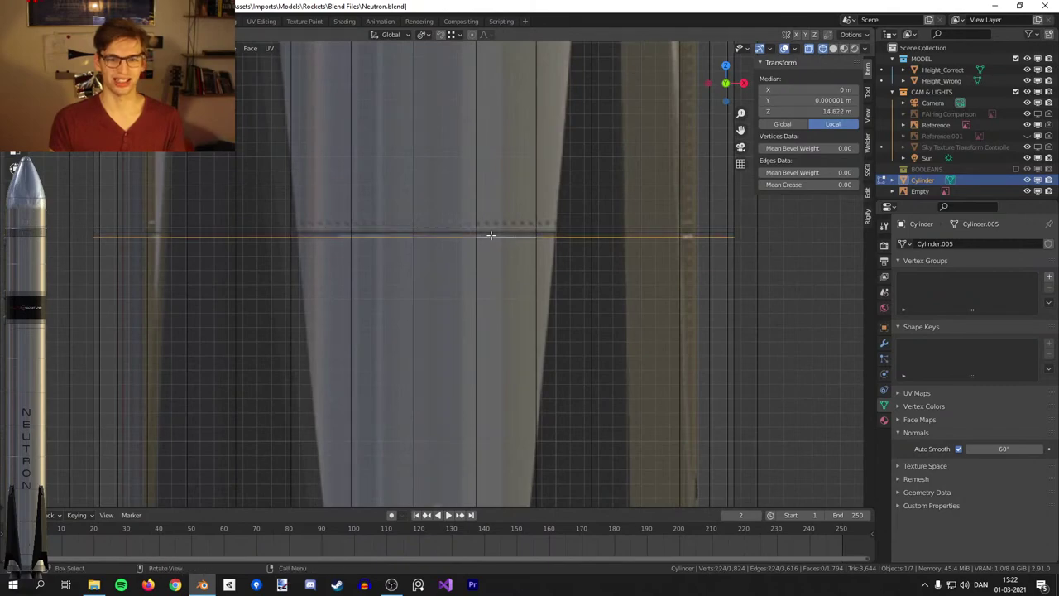
key("ctrl+z")
left_click(497, 233, "alt+shift")
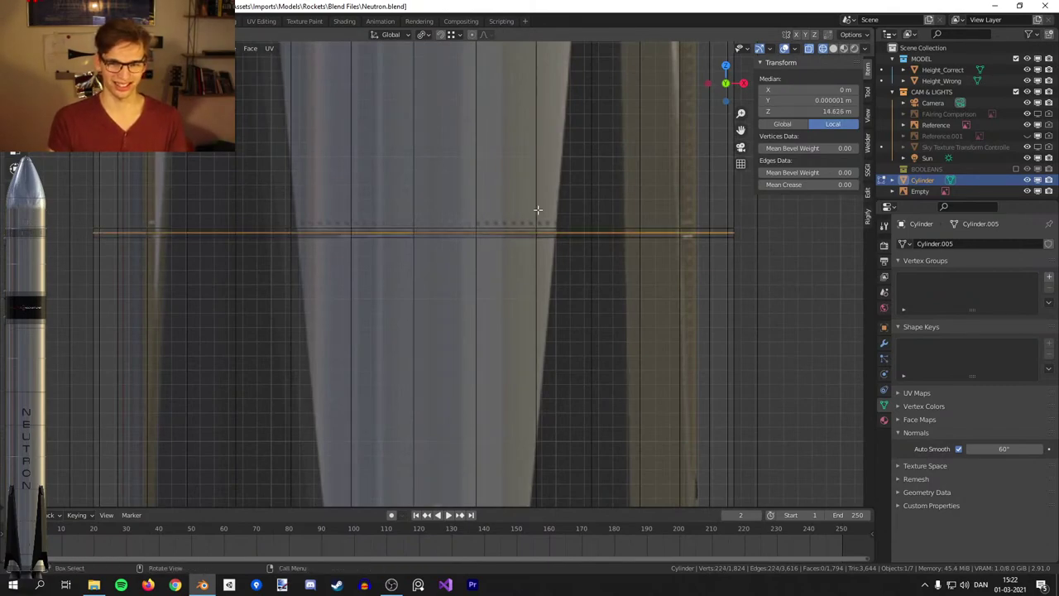
key("s")
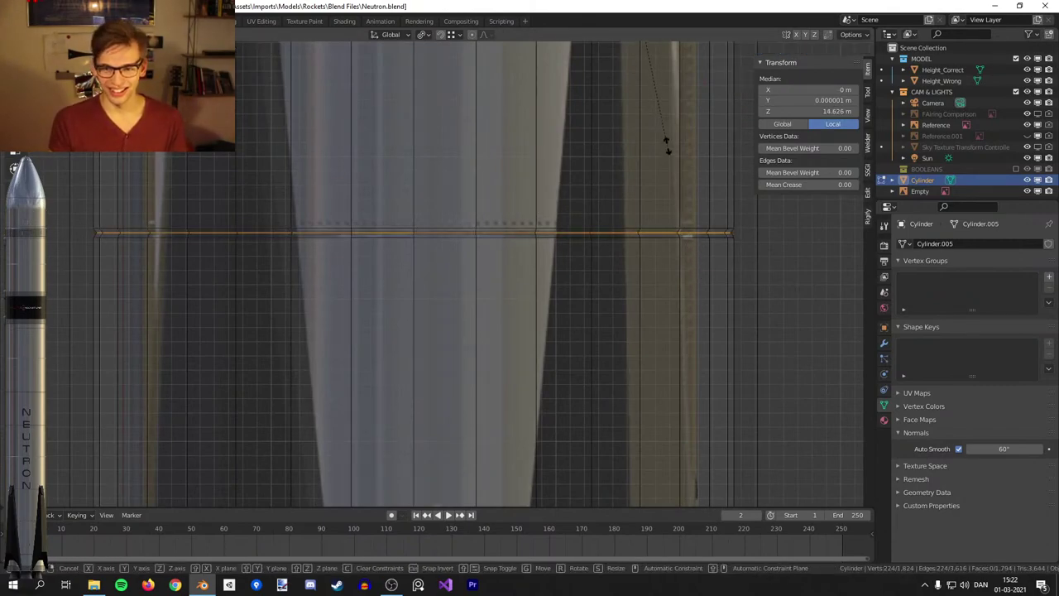
left_click(667, 148)
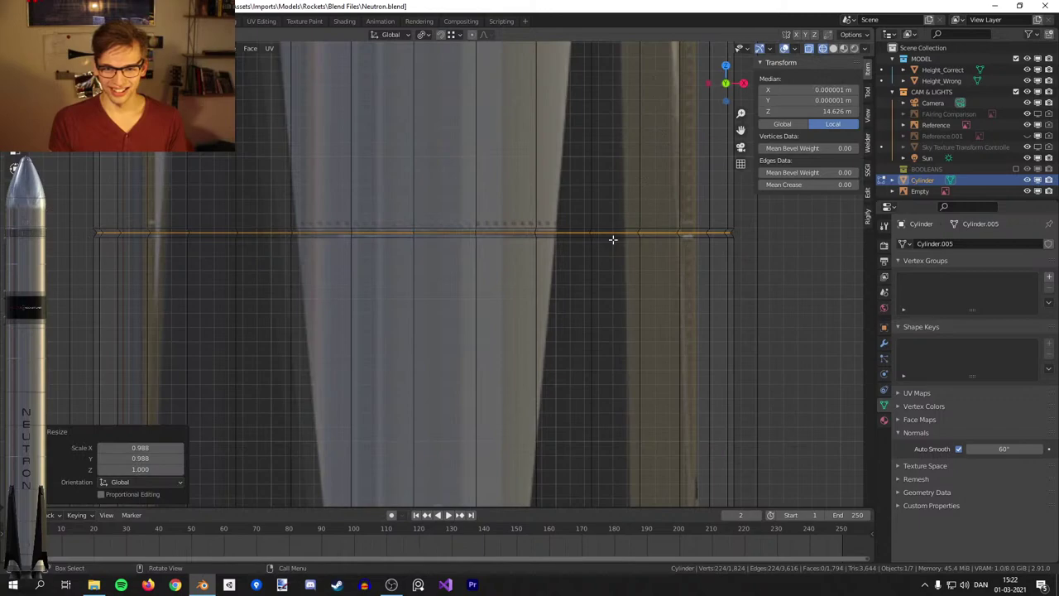
Select the upper and lower rim edge loops of the three lowest bevelled seams.
left_click(553, 236, "alt")
left_click(553, 232, "alt+shift")
middle_click_drag(559, 173, 542, 317, "shift")
key("ctrl+z")
left_click(540, 367, "alt+shift")
scroll(531, 282, "down", 5)
middle_click_drag(530, 222, 528, 351, "shift")
scroll(528, 349, "up", 2)
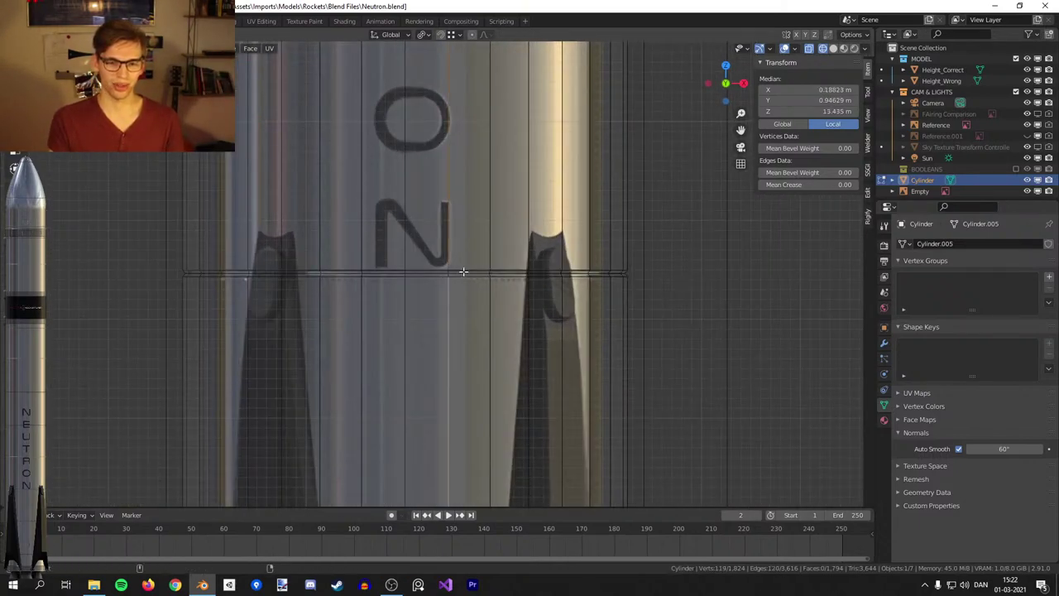
left_click(466, 267, "alt+shift")
middle_click_drag(466, 260, 466, 383, "shift")
left_click(465, 225, "alt+shift")
middle_click_drag(465, 220, 453, 77, "shift")
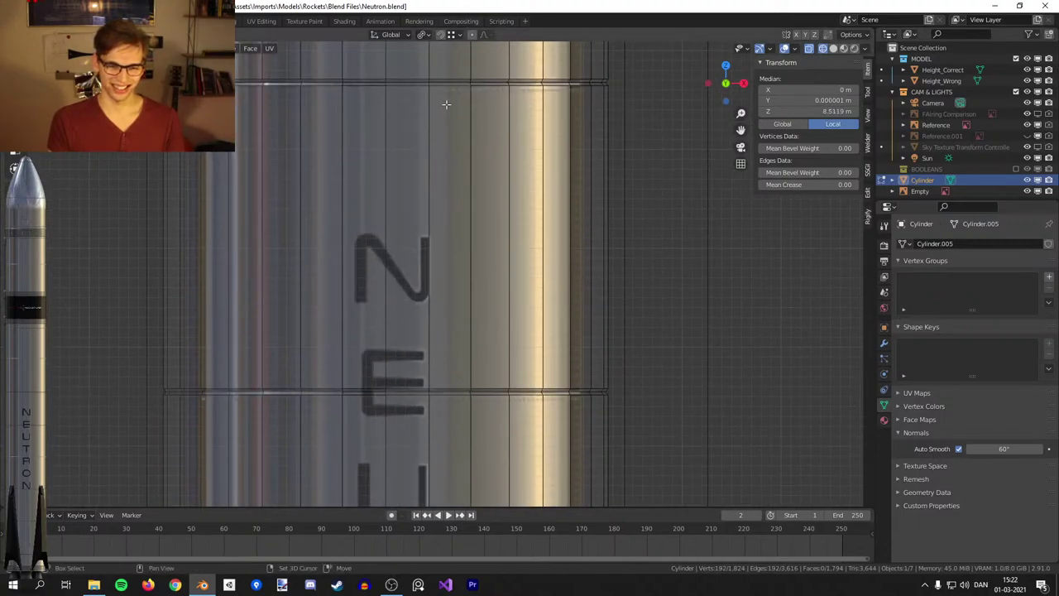
Add the upper and lower rim edge loops of the remaining four seams, up to the one below the raised bands.
left_click(449, 395, "alt+shift")
scroll(463, 381, "up", 5, "shift")
left_click(471, 317, "alt+shift")
scroll(463, 249, "down", 1, "shift")
left_click(457, 260, "alt+shift")
scroll(456, 385, "up", 6, "shift")
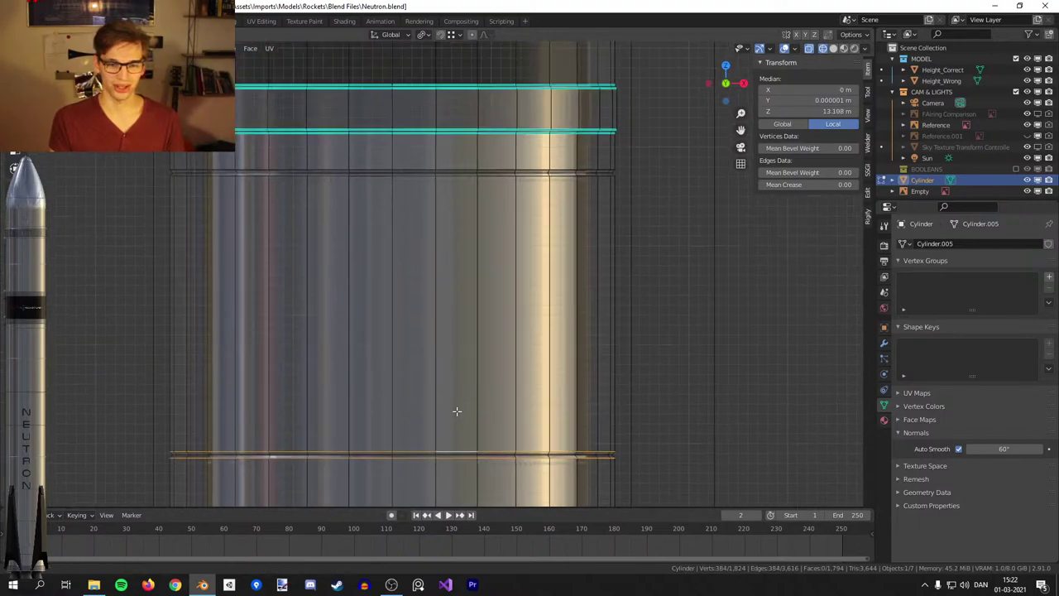
left_click(461, 252, "alt+shift")
Mark the selected seam rim loops as sharp and check the shading of the whole rocket in Object Mode.
key("ctrl+e")
left_click(686, 302)
key("Tab")
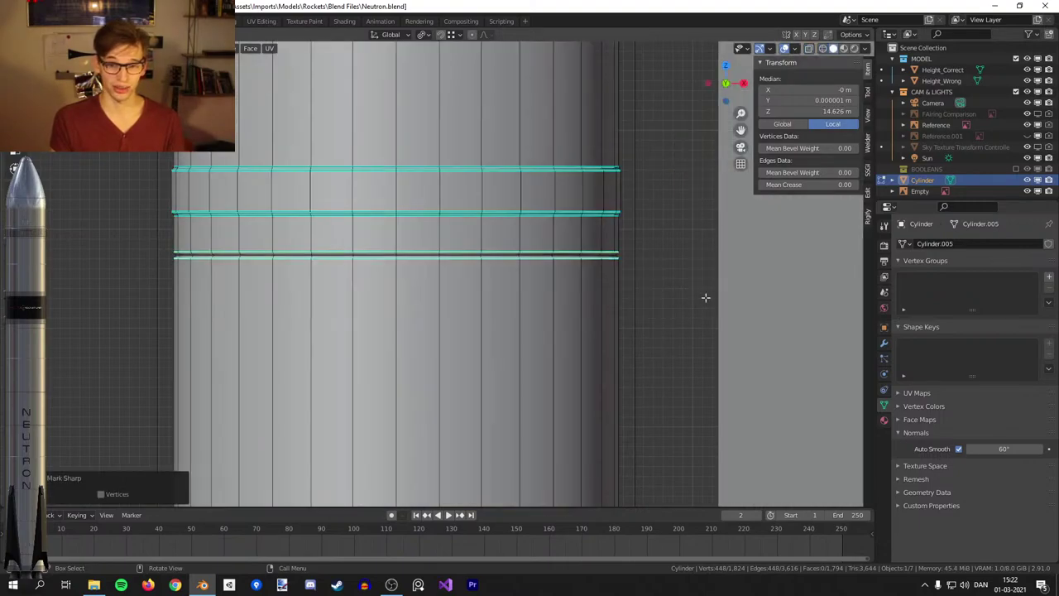
scroll(637, 287, "up", 4)
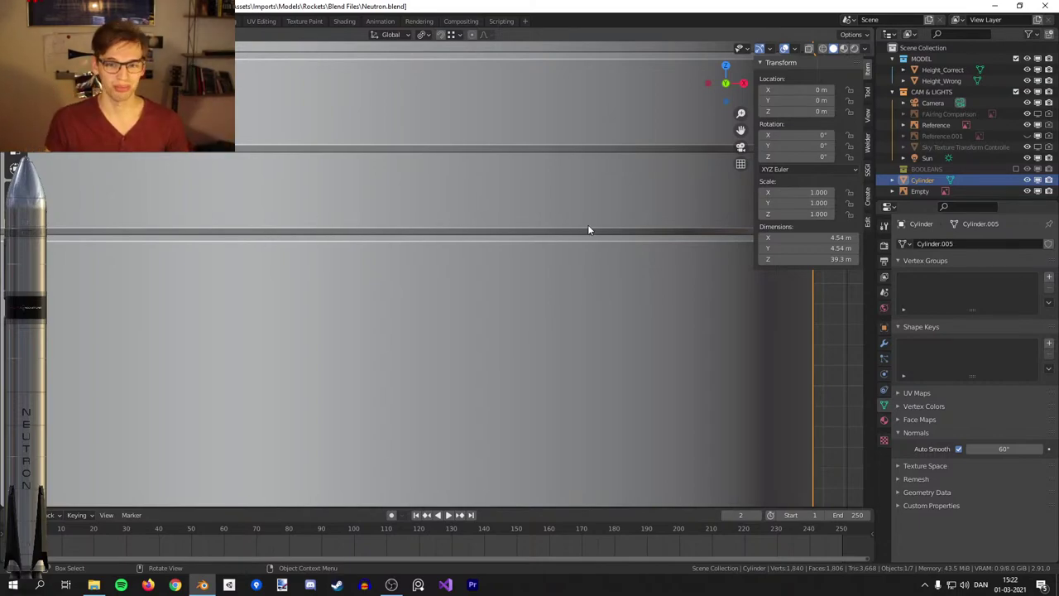
key("Tab")
key("Tab")
scroll(576, 276, "down", 7)
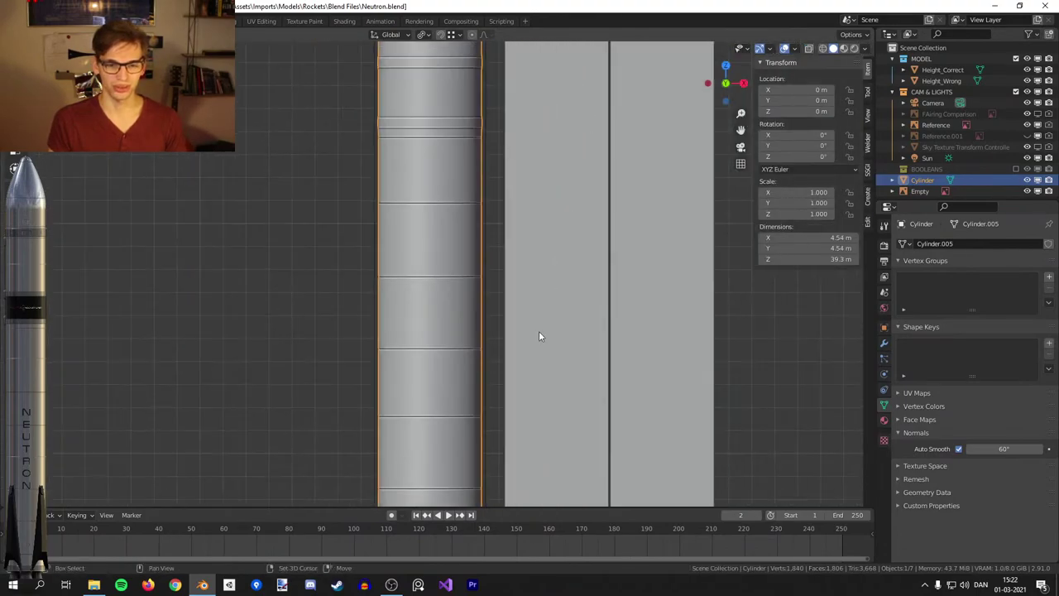
scroll(550, 195, "down", 4)
middle_click_drag(540, 211, 545, 274, "shift")
scroll(538, 282, "up", 2)
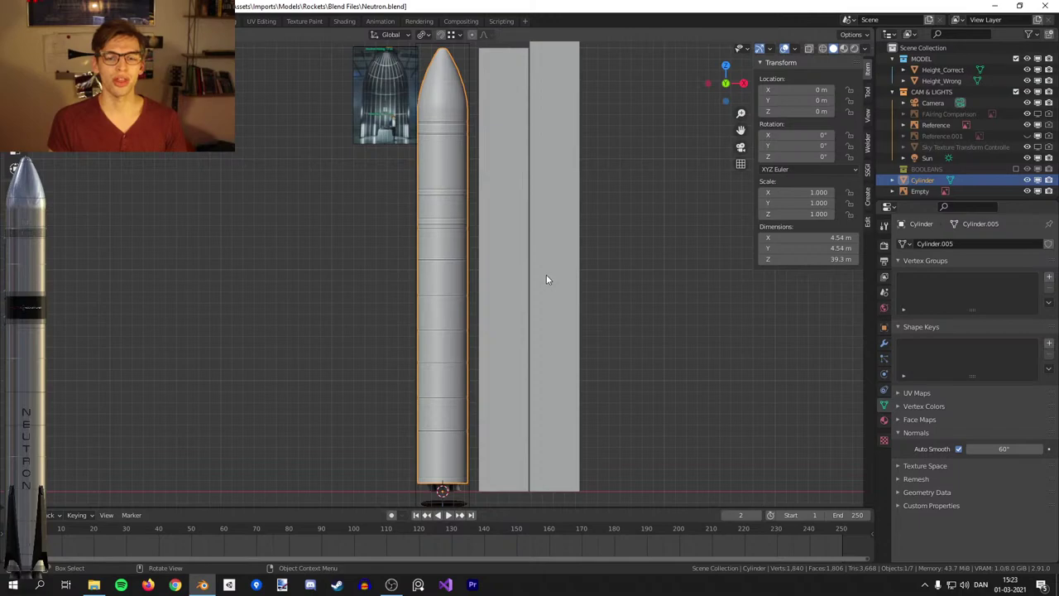
Move the Height_Correct and Height_Wrong blocks into a new collection named References.
middle_click_drag(578, 288, 537, 277)
left_click(529, 253)
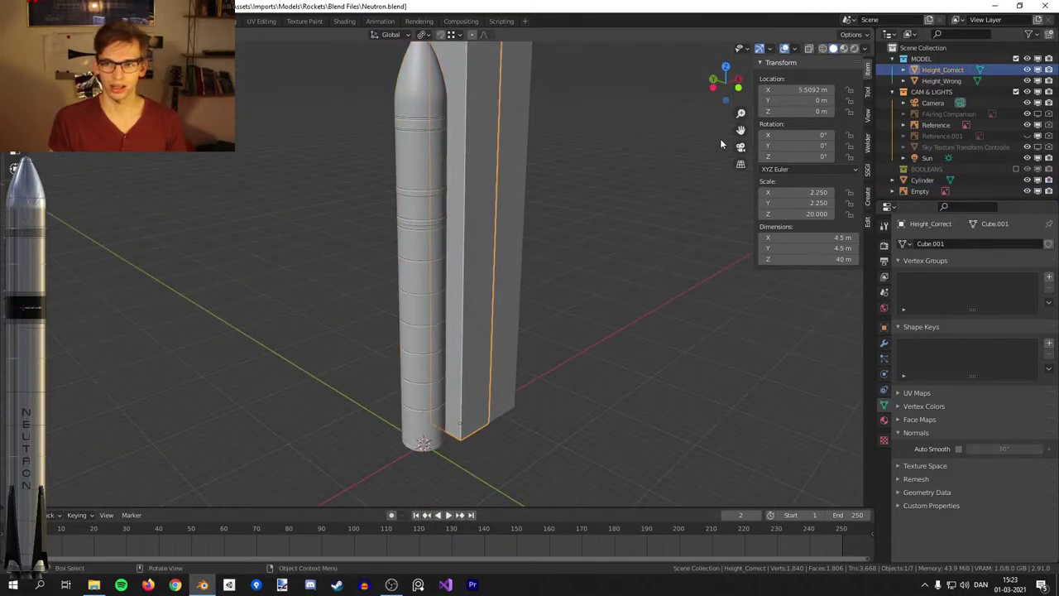
left_click(941, 79, "shift")
middle_click_drag(636, 158, 601, 244)
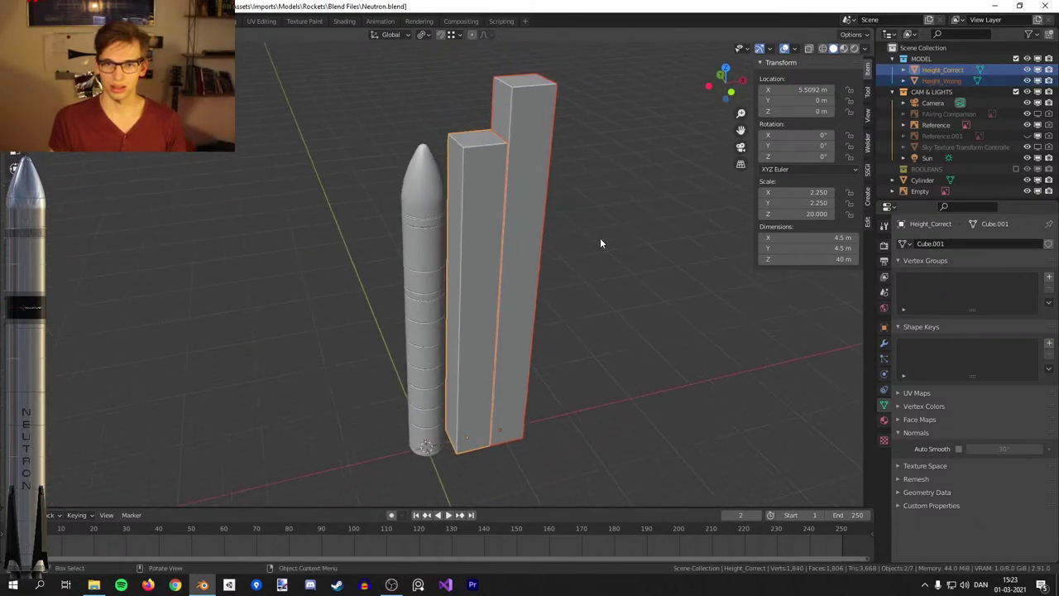
scroll(604, 240, "down", 1)
key("m")
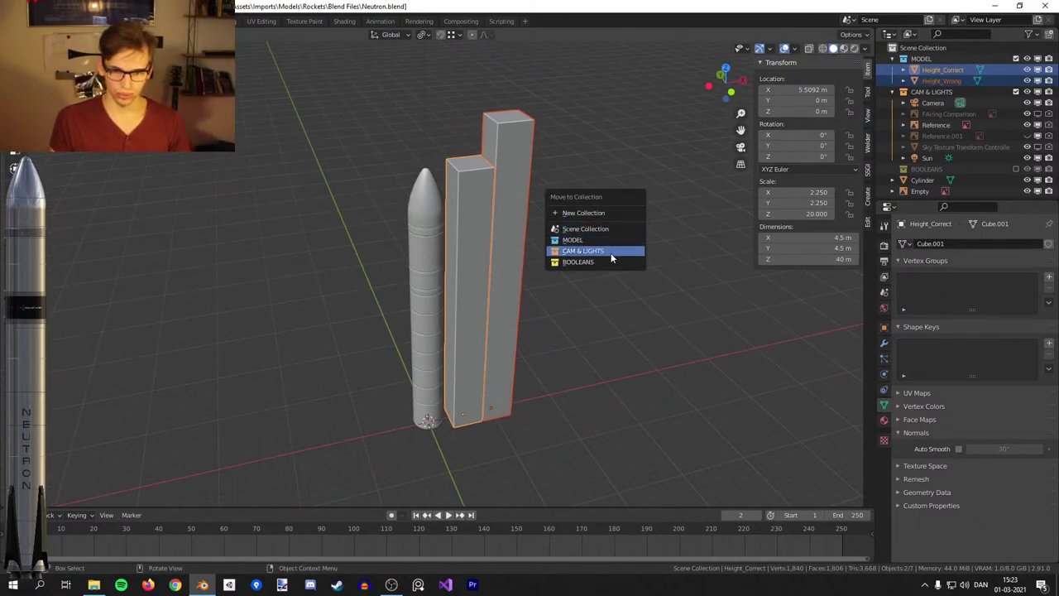
left_click(589, 213)
type("References")
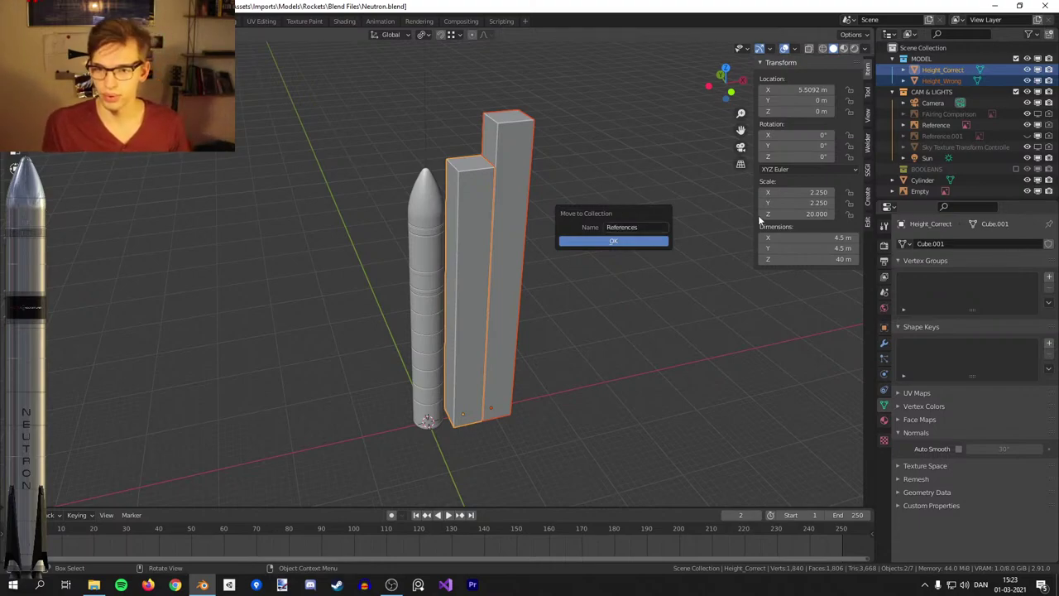
key("Return")
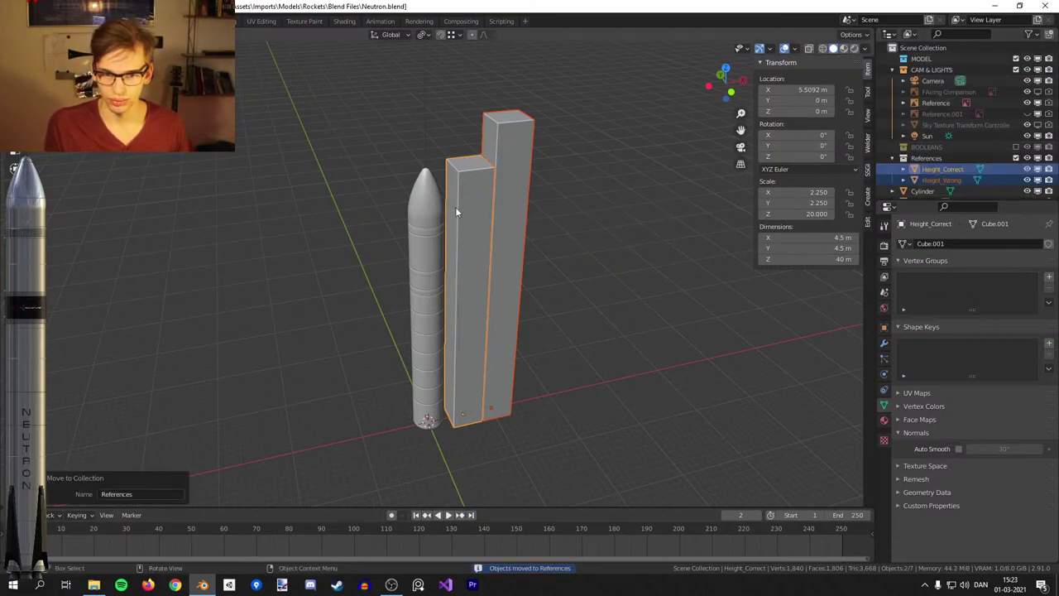
Move the rocket cylinder into the MODEL collection and the Empty image into the CAM & LIGHTS collection.
left_click(431, 210)
left_click_drag(923, 192, 930, 53)
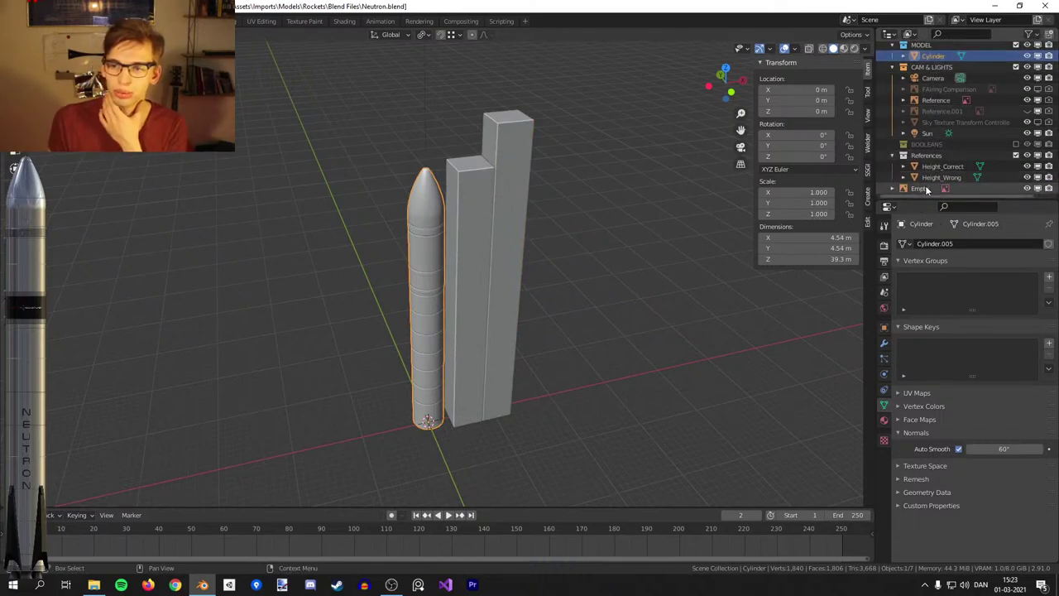
left_click_drag(914, 187, 936, 65)
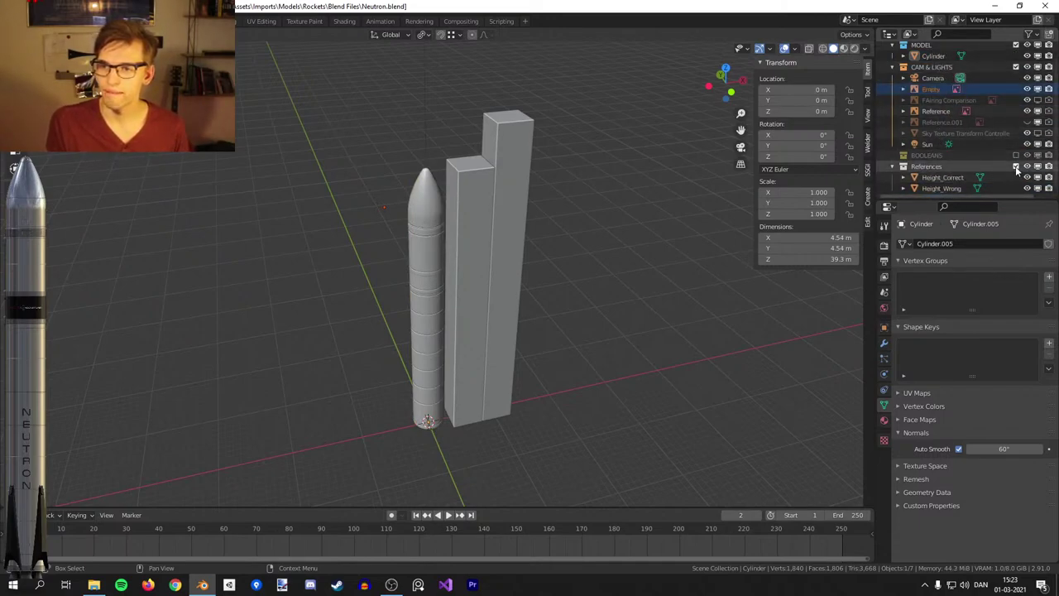
Exclude the References collection from the view layer.
left_click(1016, 166)
middle_click_drag(654, 189, 628, 176)
middle_click_drag(624, 140, 555, 224)
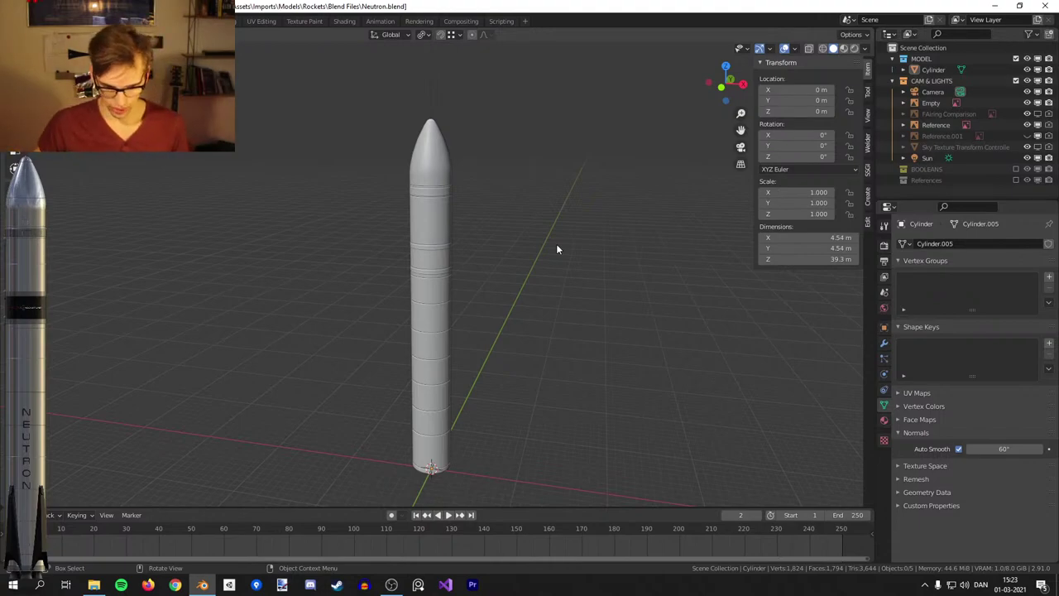
In front view, move the rocket cylinder about 6.6 m along X so it stands beside the reference image.
key("KP_1")
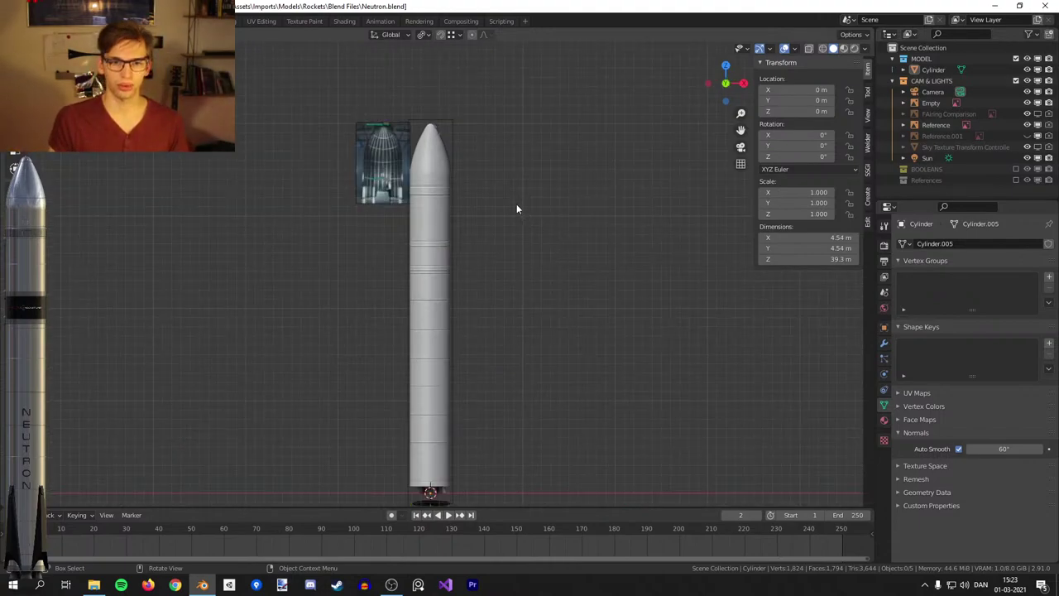
scroll(423, 256, "up", 6)
left_click(423, 255)
key("g")
left_click(614, 253)
scroll(470, 299, "up", 1)
middle_click_drag(469, 298, 550, 319, "shift")
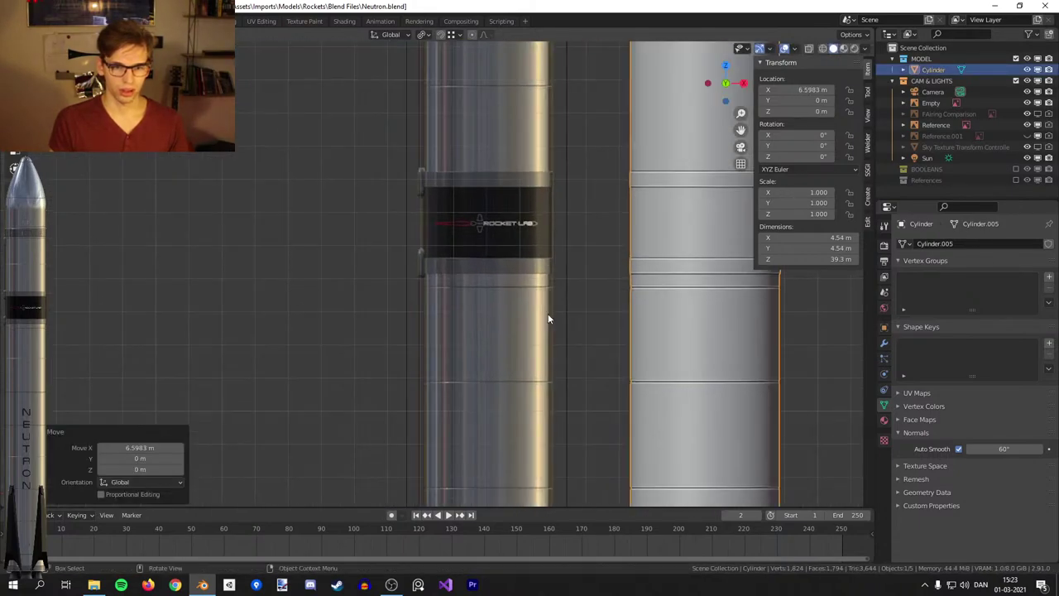
left_click(498, 257)
key("g")
key("x")
right_click(465, 261)
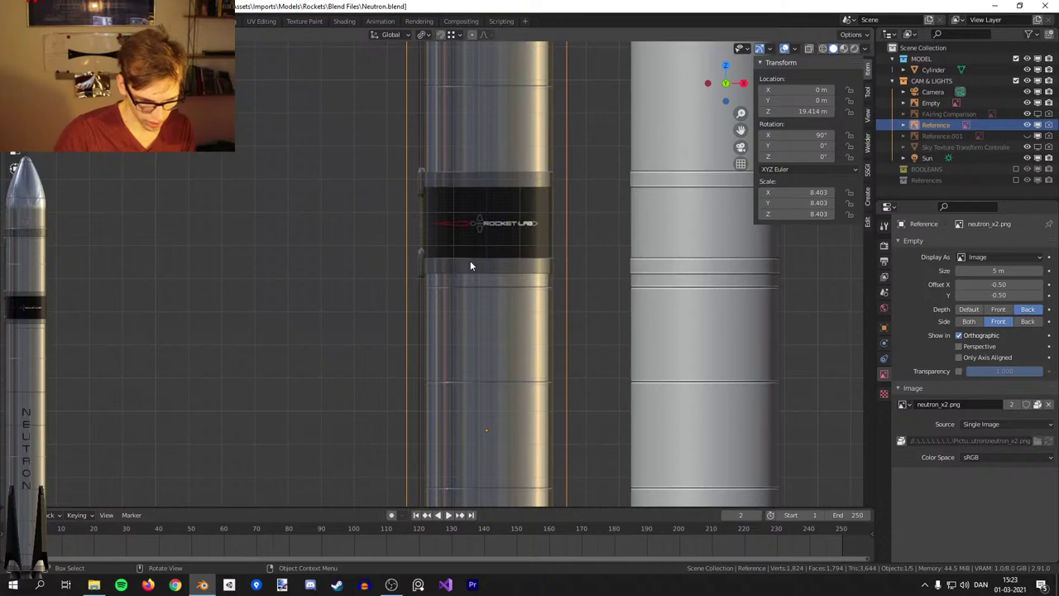
Hide the viewport grid overlay for a clearer view of the reference rocket's upper body.
middle_click_drag(500, 234, 492, 155, "shift")
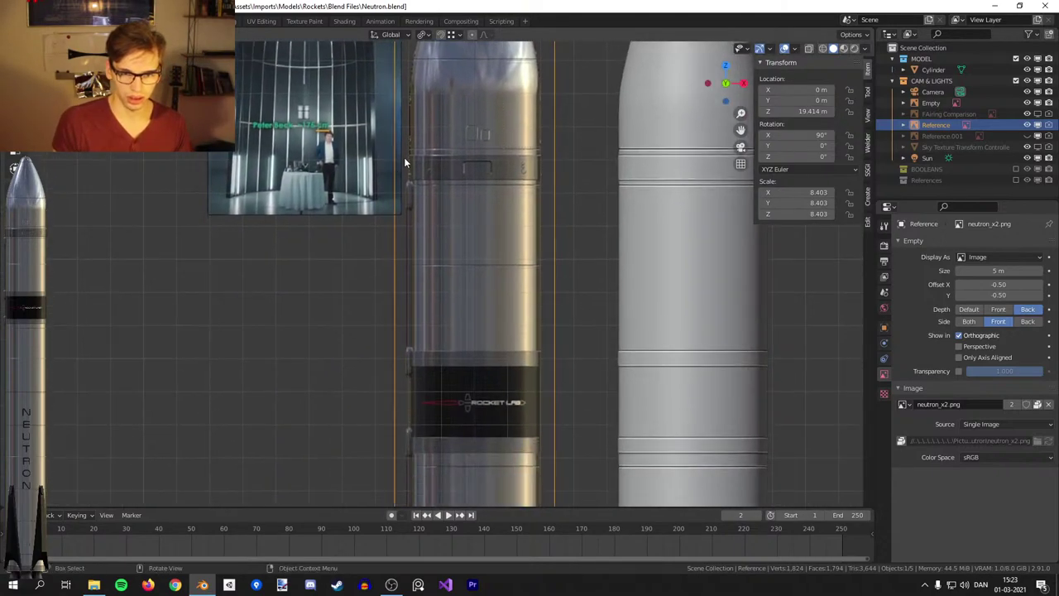
scroll(407, 157, "up", 2)
scroll(402, 169, "up", 1, "shift")
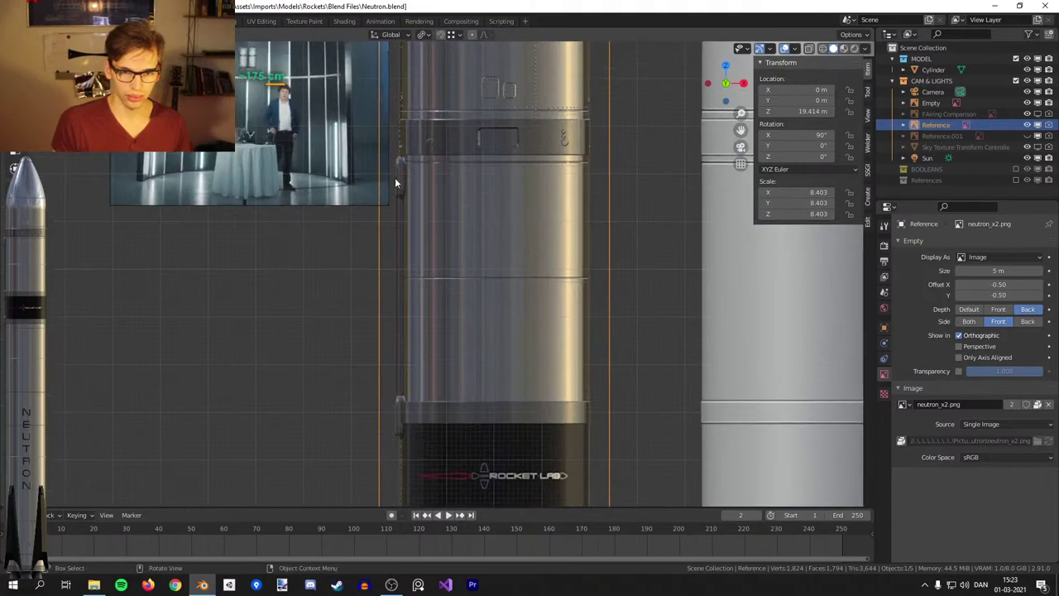
left_click(796, 50)
scroll(446, 207, "up", 2)
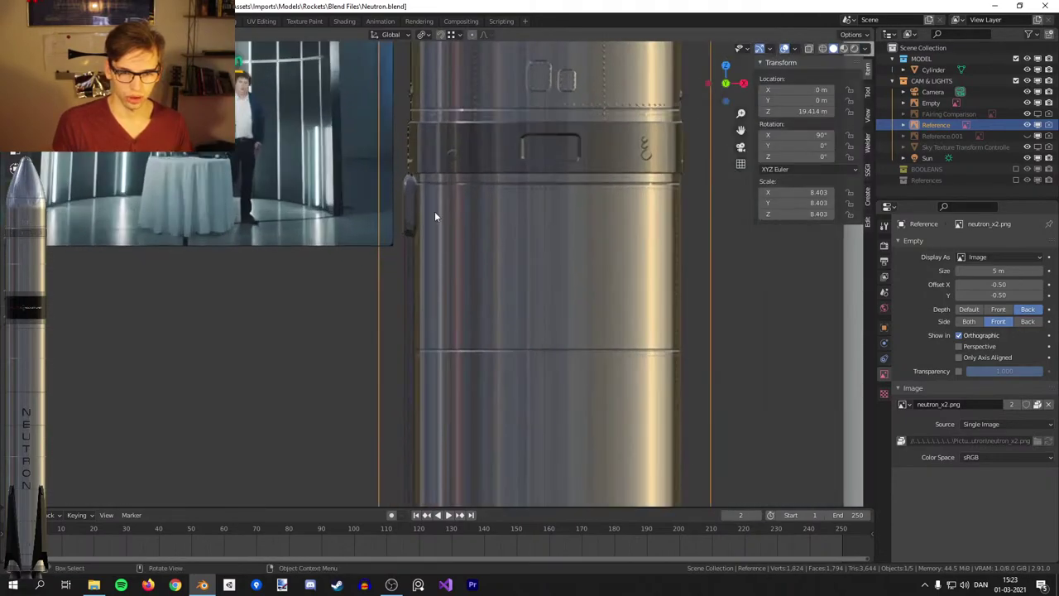
Examine the small fittings on the reference rocket's side edge between the upper band and the black Rocket Lab band.
scroll(407, 174, "down", 3)
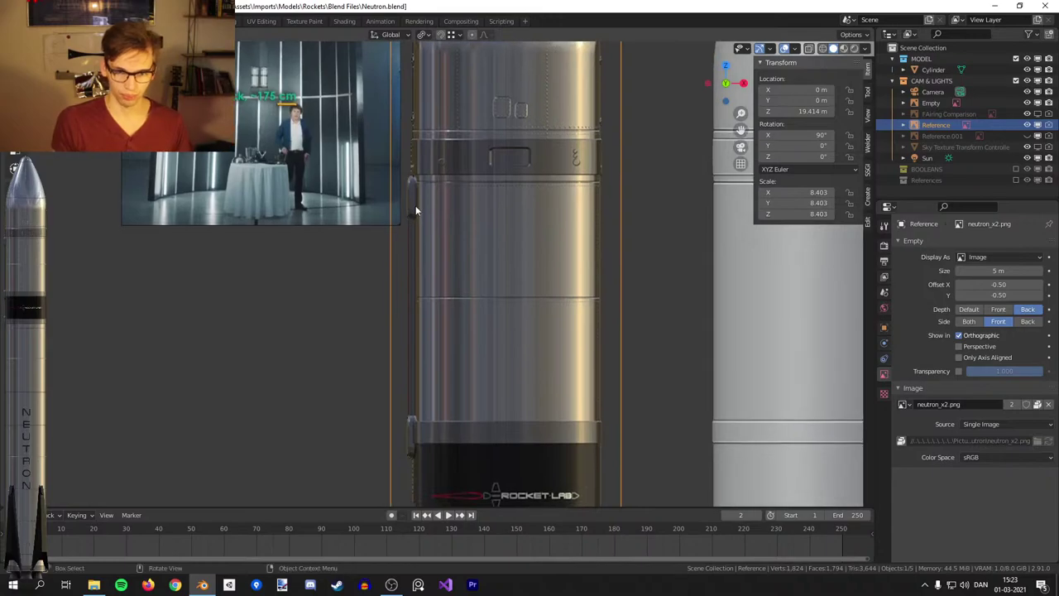
scroll(439, 386, "down", 1)
scroll(440, 384, "down", 8, "shift")
scroll(446, 211, "up", 1)
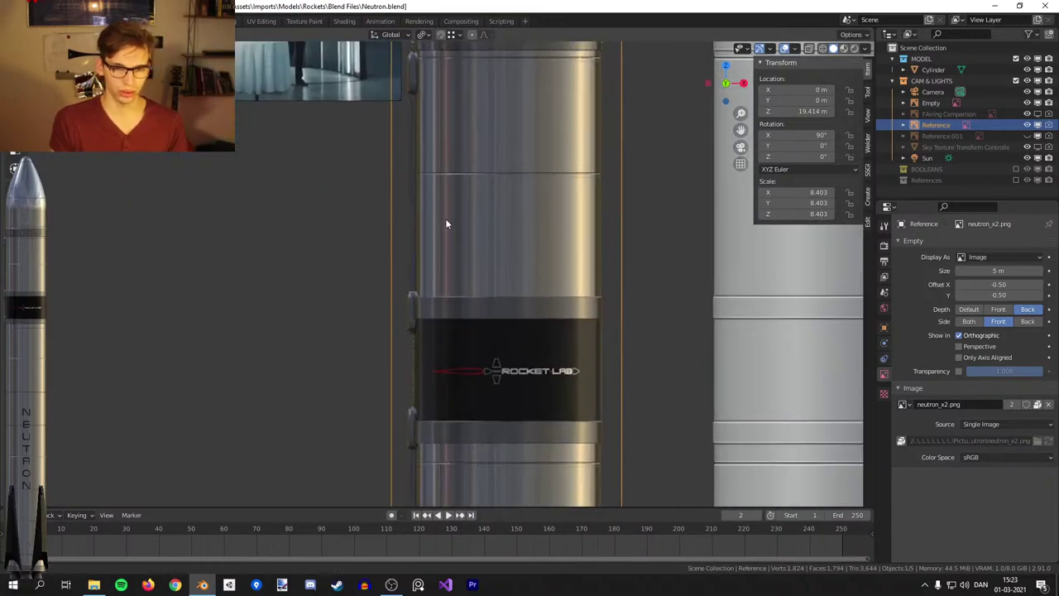
scroll(445, 207, "up", 3, "shift")
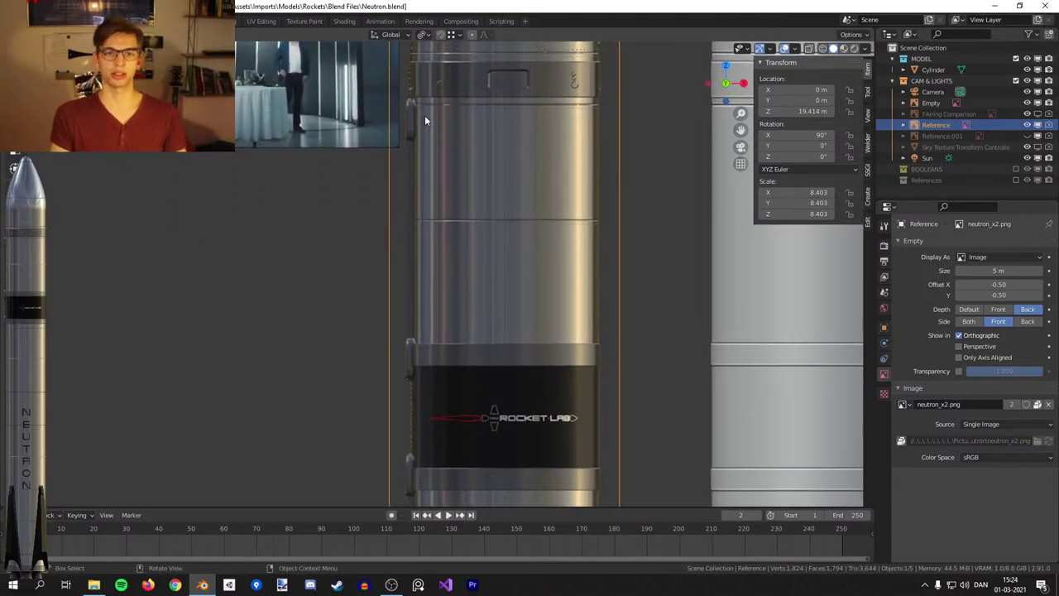
scroll(422, 111, "down", 1)
scroll(418, 116, "down", 1)
middle_click_drag(426, 320, 436, 237, "shift")
scroll(438, 236, "up", 1)
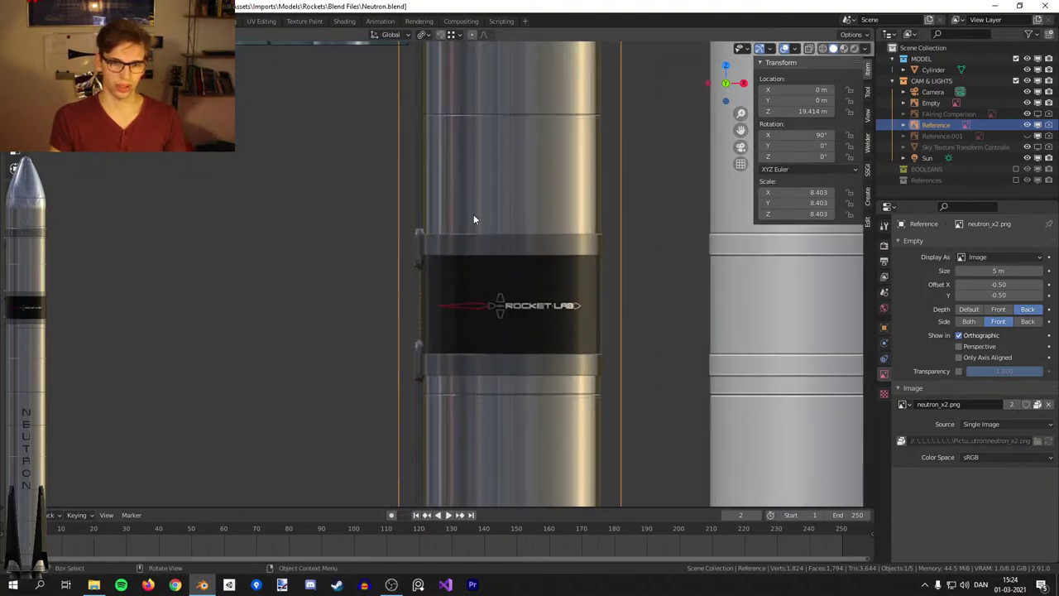
Examine the reference rocket's side edge from the black band down past the NEUTRON lettering to the lower body.
middle_click_drag(508, 279, 434, 123, "shift")
scroll(436, 177, "down", 1)
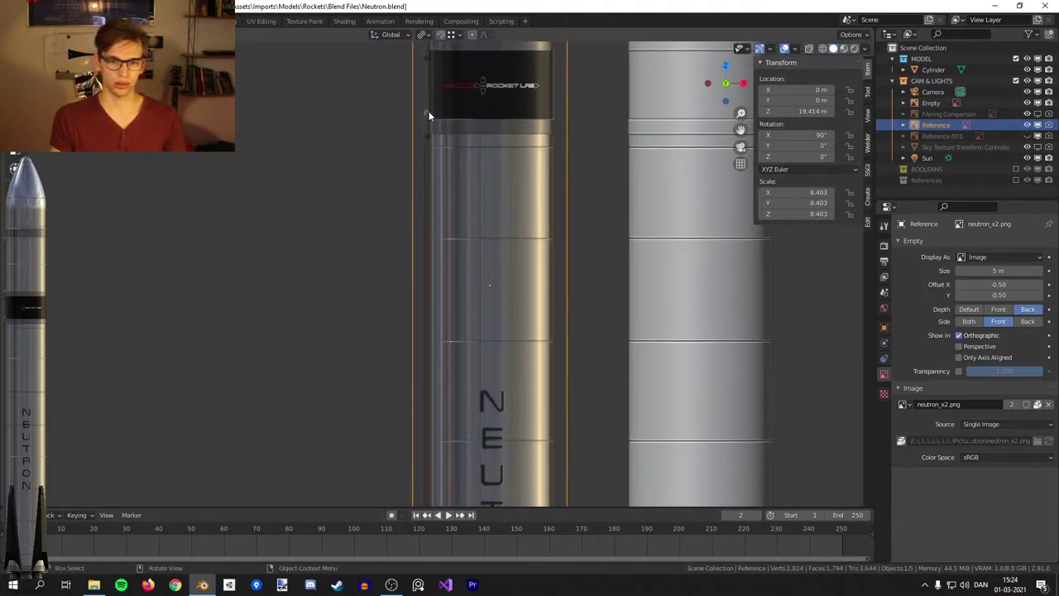
key("s")
right_click(421, 133)
scroll(439, 273, "down", 2)
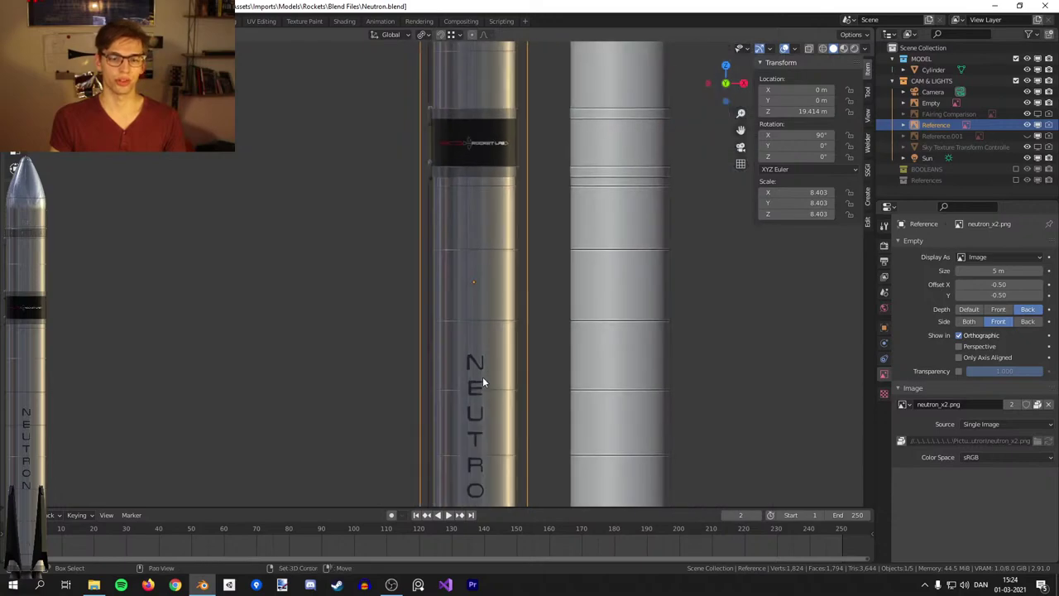
middle_click_drag(482, 375, 465, 169, "shift")
middle_click_drag(462, 382, 457, 295, "shift")
scroll(412, 375, "up", 5)
scroll(446, 392, "down", 5)
middle_click_drag(527, 236, 505, 396, "shift")
Turn the viewport's grid overlay back on.
scroll(506, 396, "down", 2)
middle_click_drag(517, 200, 490, 291, "shift")
scroll(489, 297, "down", 2)
left_click(795, 48)
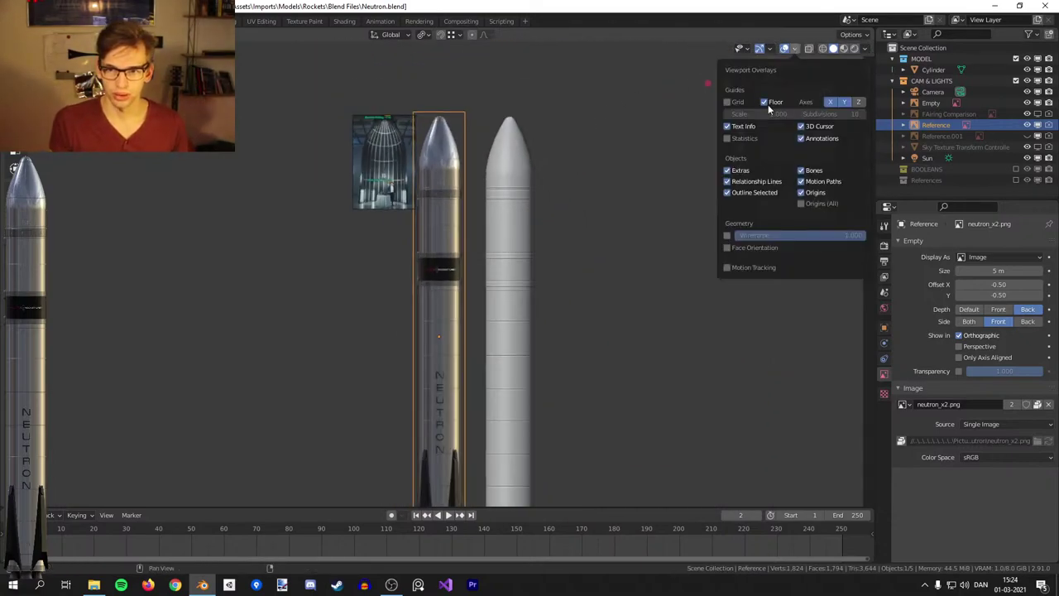
left_click(732, 104)
key("n")
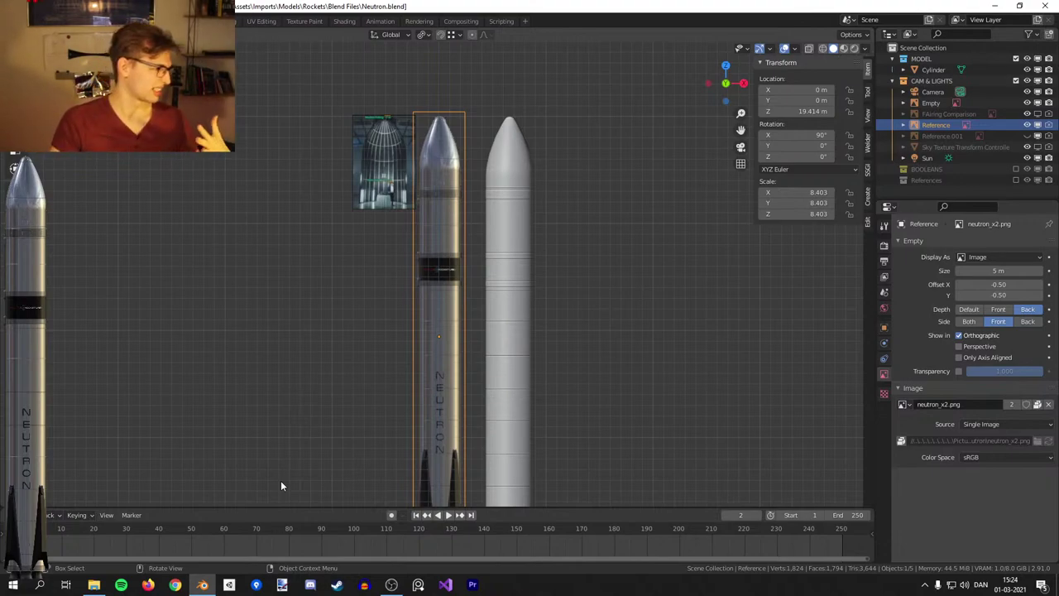
key("g")
key("Escape")
scroll(463, 306, "up", 5)
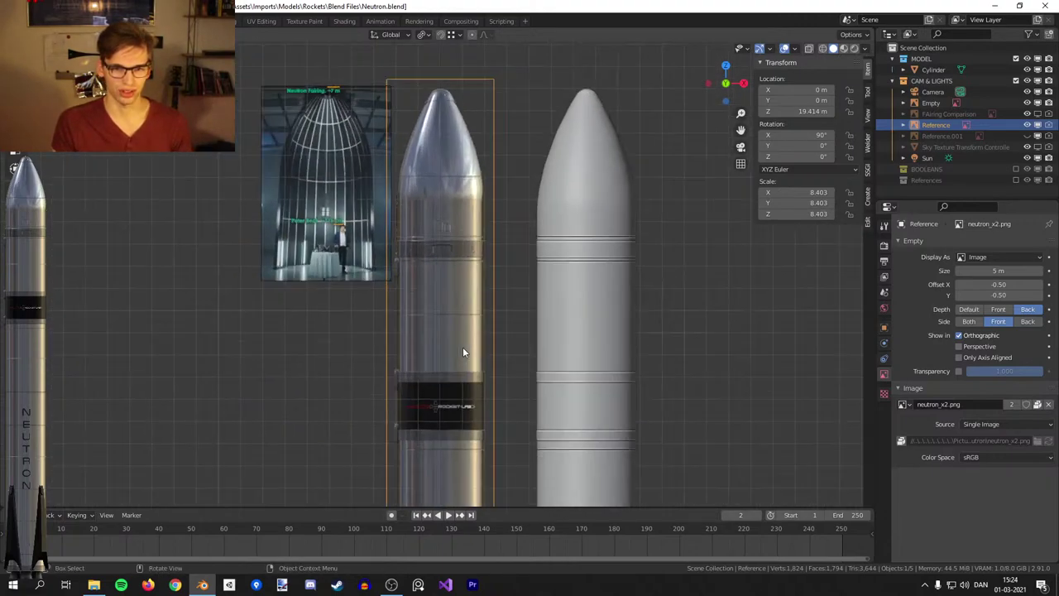
middle_click_drag(470, 332, 473, 327, "ctrl")
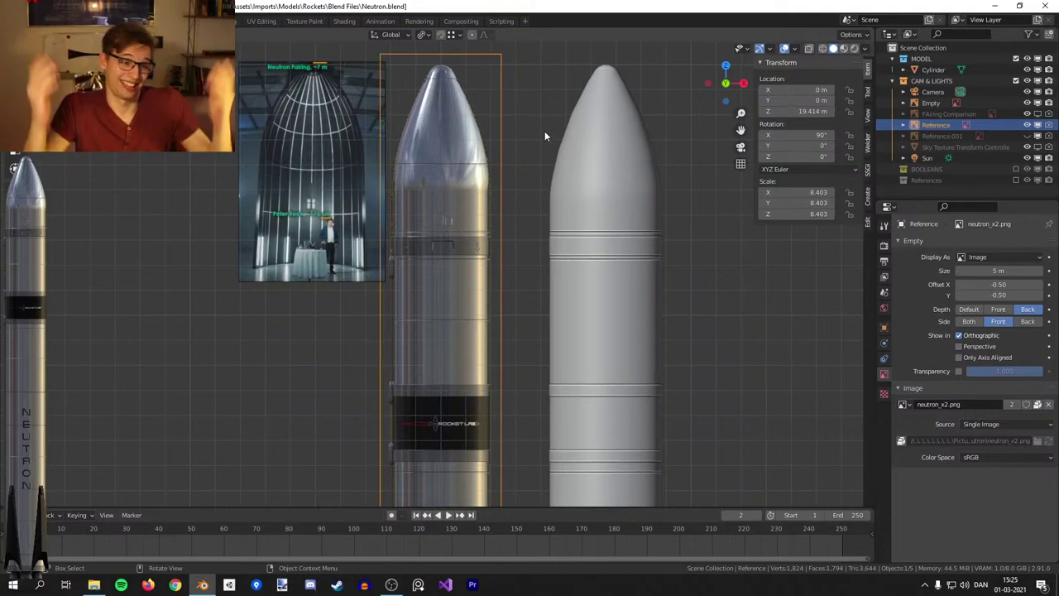
key("g")
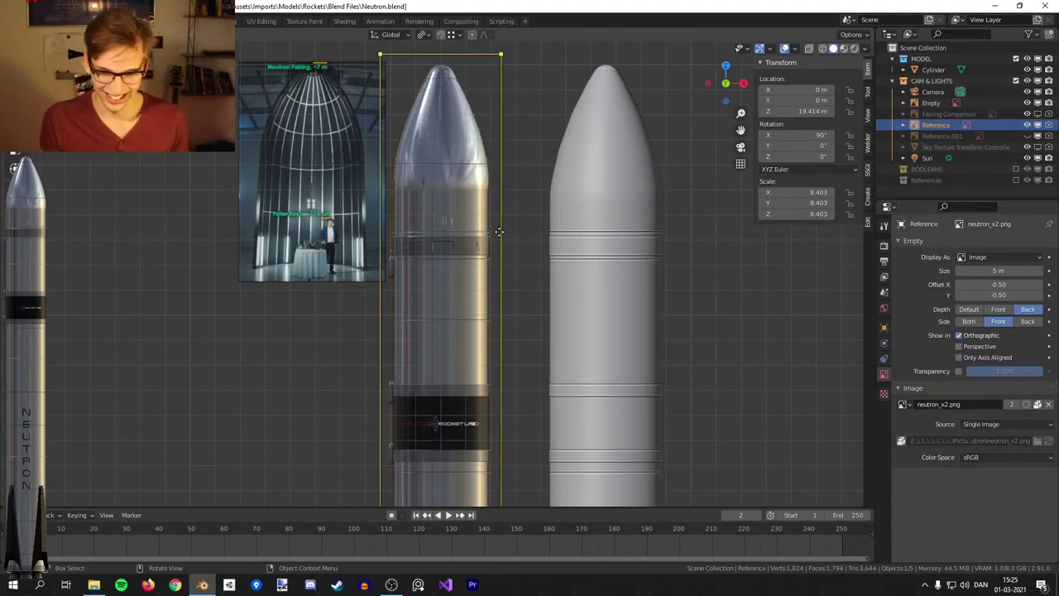
middle_click_drag(549, 305, 550, 322, "shift")
Clear the rocket cylinder's location so it sits at the origin, over the reference image.
left_click(591, 318)
scroll(641, 358, "down", 2)
middle_click_drag(650, 336, 651, 216, "shift")
scroll(649, 263, "down", 4)
key("alt+g")
scroll(499, 433, "up", 5)
middle_click_drag(499, 433, 474, 298, "shift")
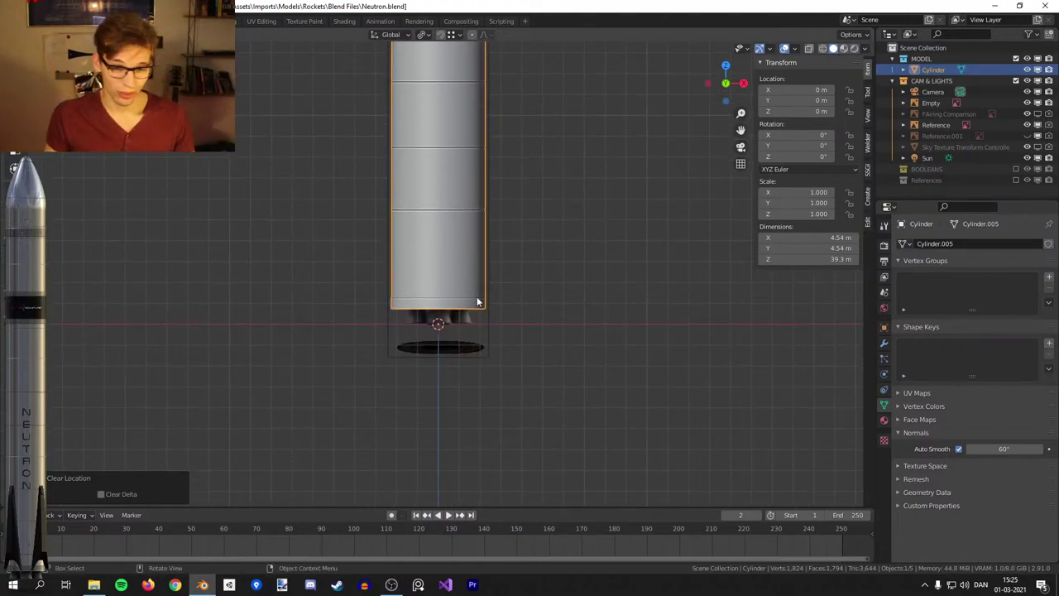
Compare the rocket body's lower end with the reference's engines and landing legs, using see-through and wireframe display.
scroll(477, 302, "up", 2)
scroll(489, 343, "up", 3)
key("alt+z")
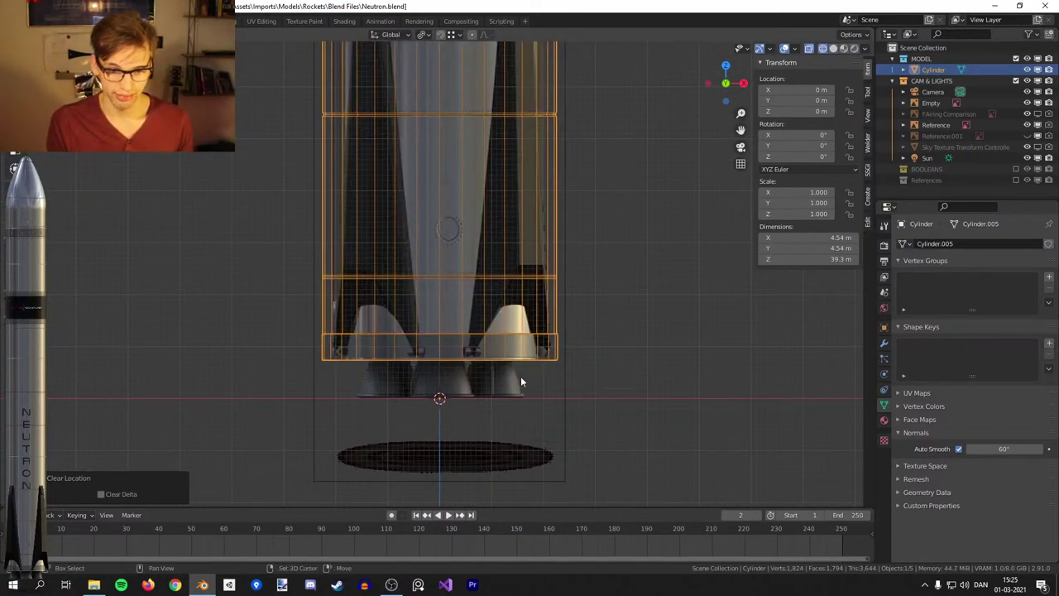
scroll(520, 381, "up", 3)
key("alt+z")
scroll(717, 313, "up", 3)
key("z")
left_click(677, 325)
middle_click_drag(676, 324, 463, 294, "shift")
scroll(466, 294, "down", 2)
key("shift+z")
scroll(530, 318, "down", 2)
Fill the open bottom ring of the rocket body with a single face.
middle_click_drag(538, 320, 617, 277)
scroll(559, 273, "up", 2)
key("Tab")
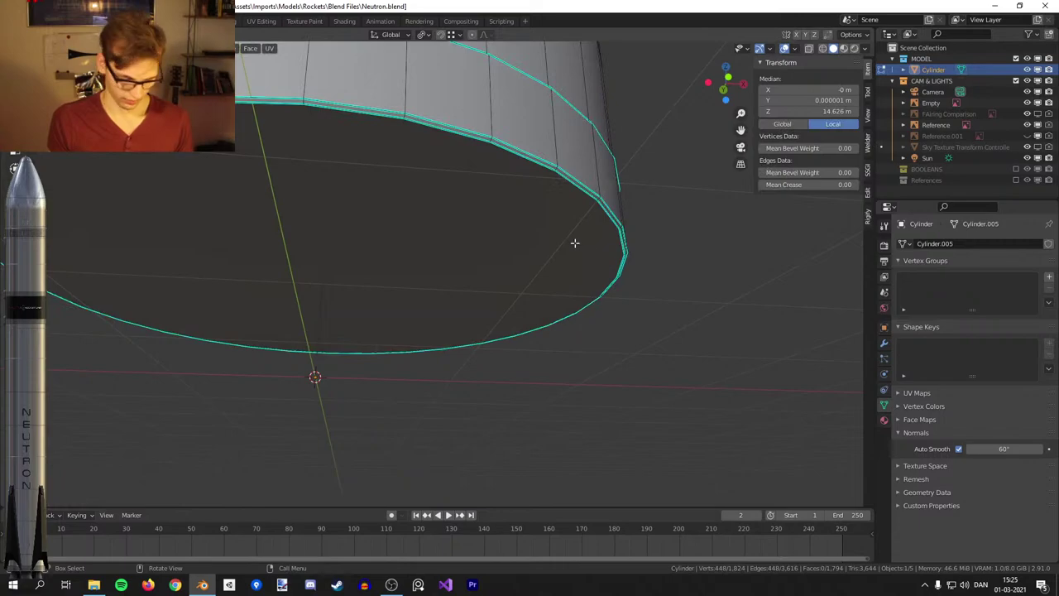
key("f")
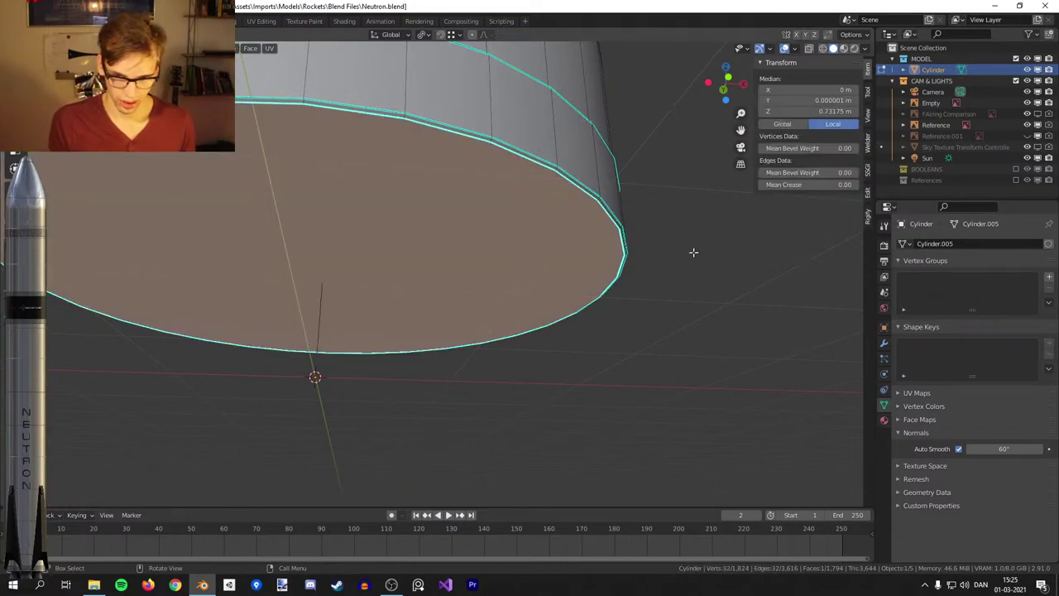
key("Tab")
middle_click_drag(693, 251, 664, 196)
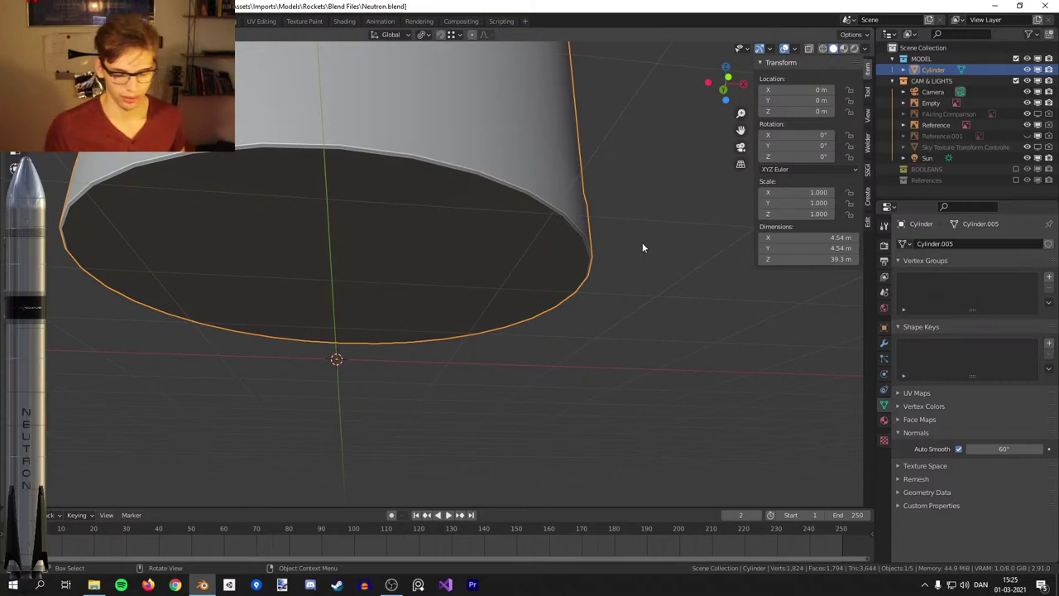
key("Tab")
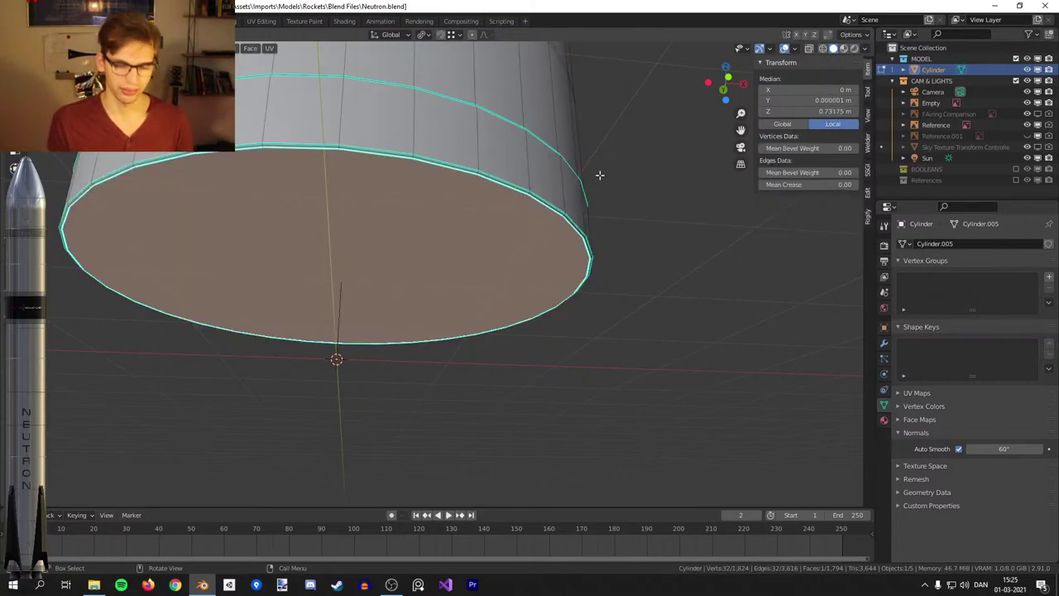
key("i")
key("Escape")
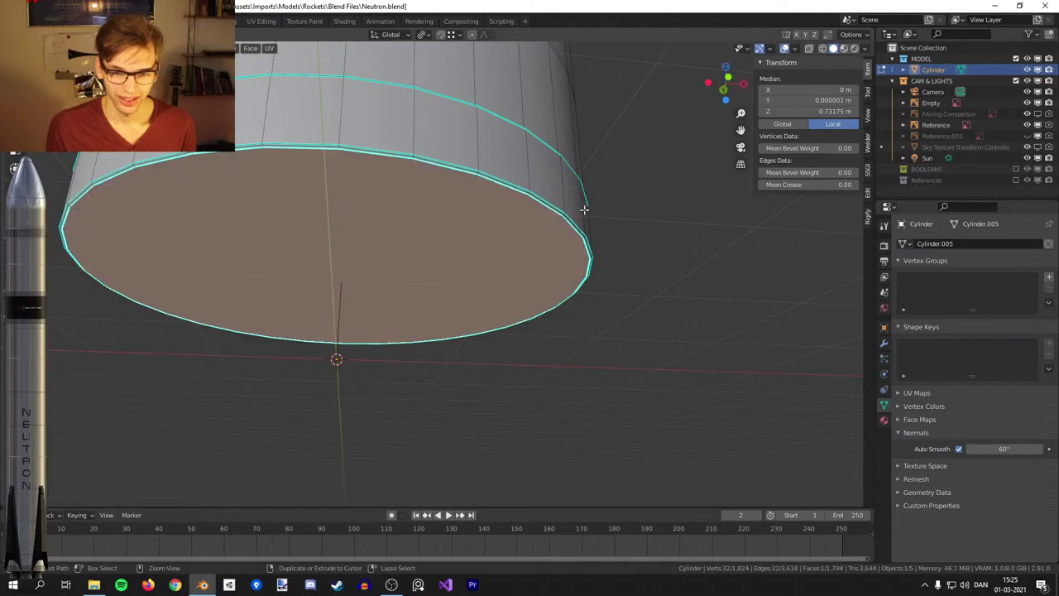
key("Tab")
scroll(397, 205, "up", 1)
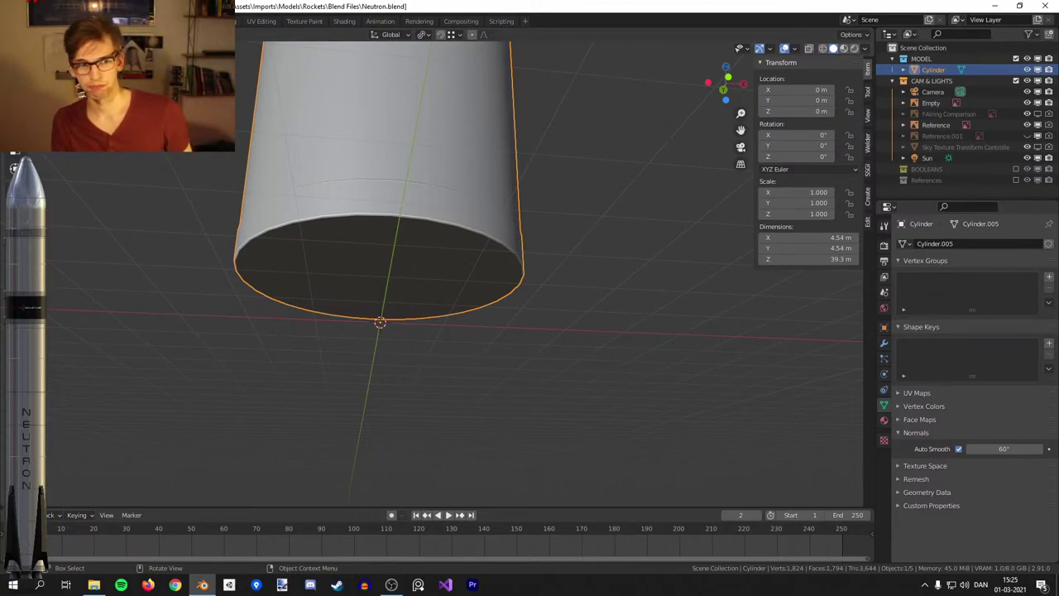
Append Collection 1 from Electron.blend and move the imported Electron rocket beside the Neutron body.
left_click(25, 21)
left_click(50, 141)
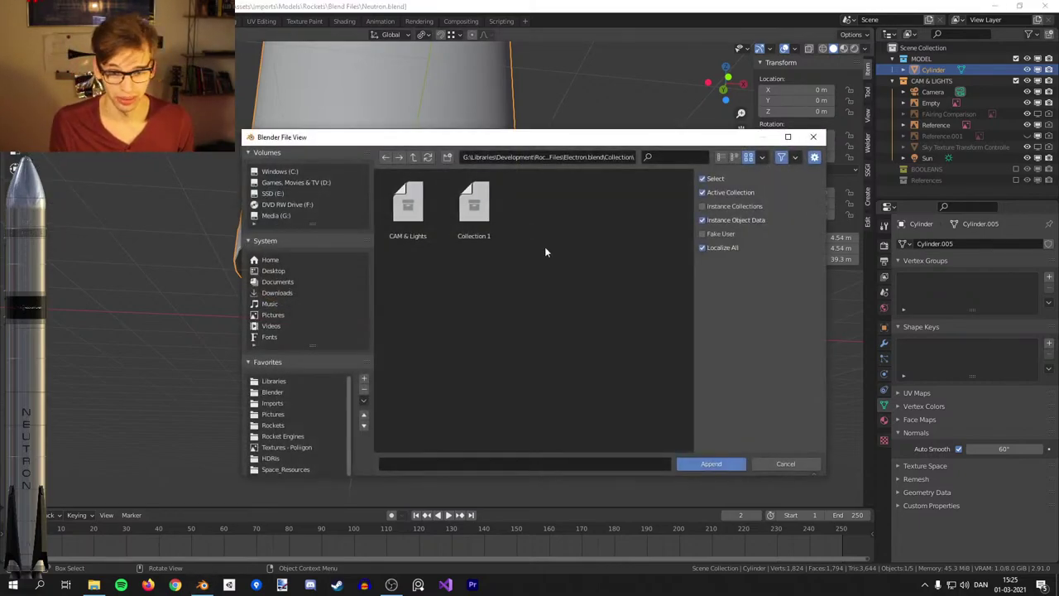
double_click(474, 207)
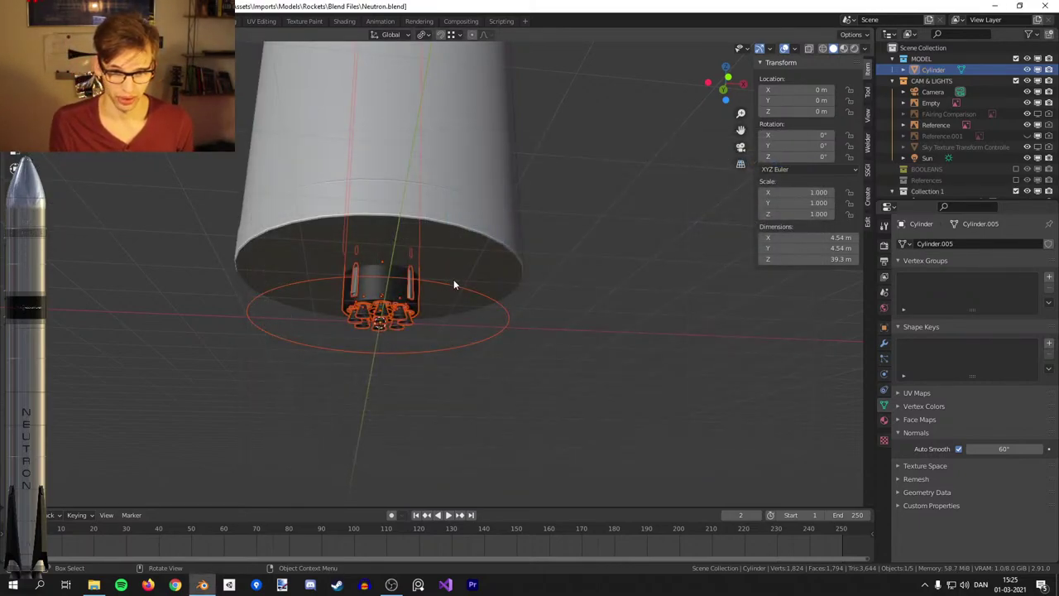
key("g")
left_click(191, 284)
Examine the Electron's engine bells and base plate from below for comparison with the Neutron reference's engines.
middle_click_drag(212, 283, 420, 296, "shift")
scroll(420, 295, "up", 3)
left_click(421, 296)
middle_click_drag(370, 324, 535, 242)
scroll(471, 265, "up", 3)
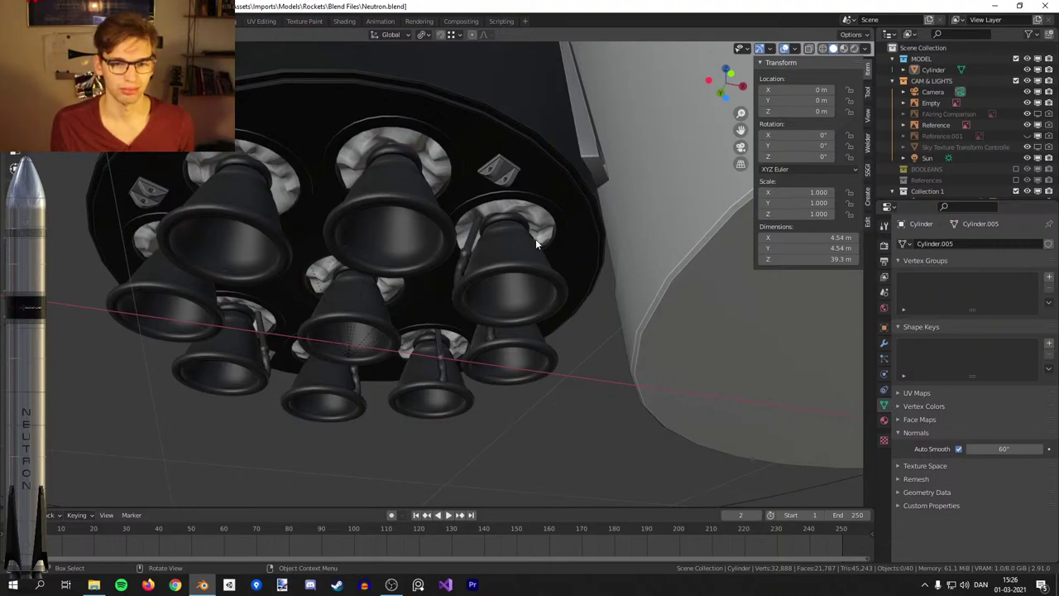
scroll(621, 280, "down", 6)
middle_click_drag(620, 281, 267, 222, "shift")
key("KP_1")
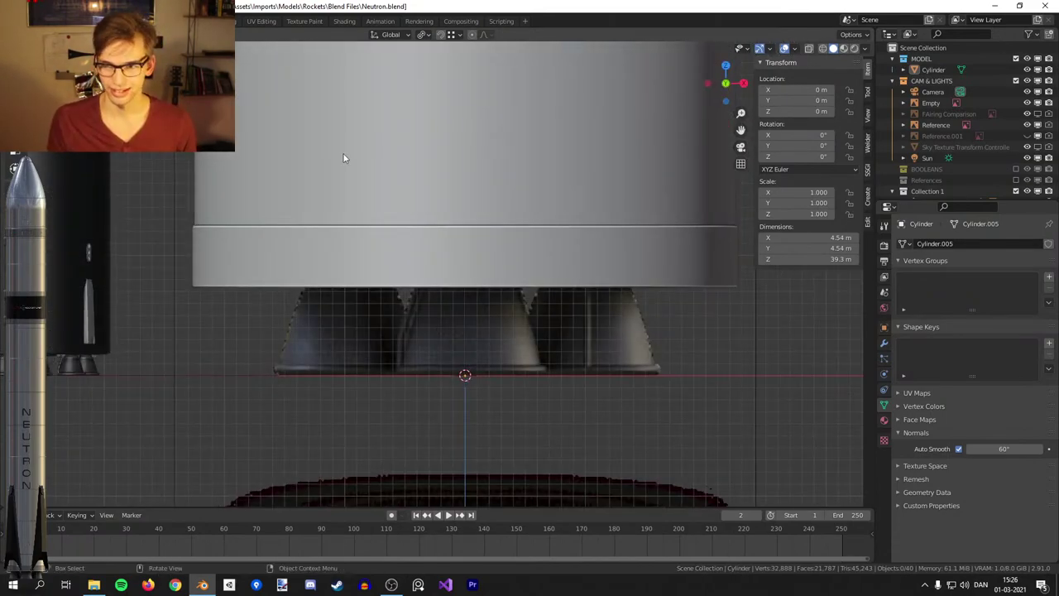
Remove the appended Electron collection from the scene.
left_click(456, 271)
left_click(456, 272)
middle_click_drag(592, 324, 530, 311, "shift")
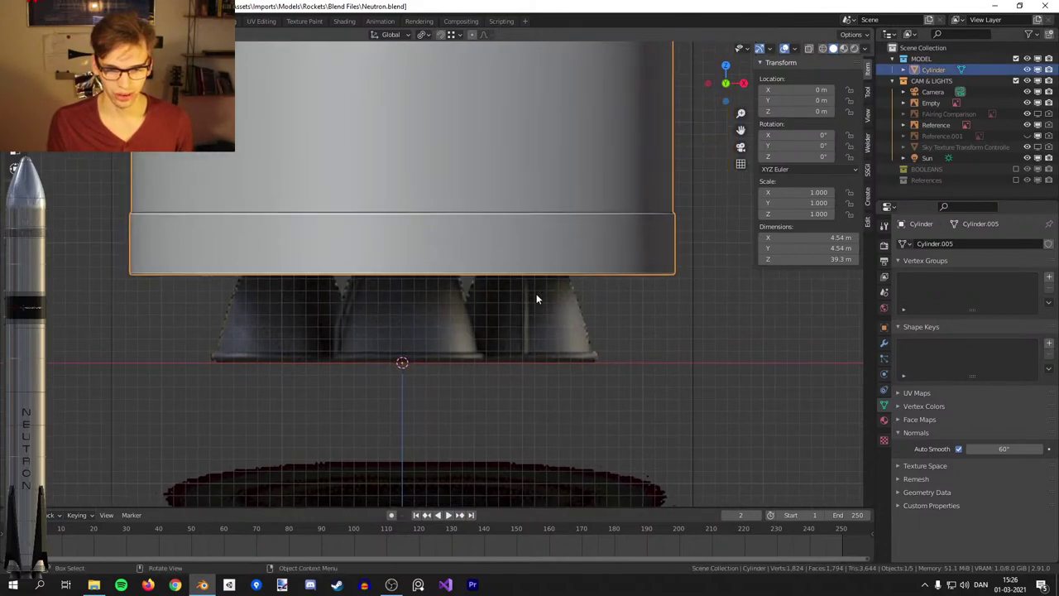
Add a 32-vertex mesh cylinder 2 m deep and scale its mesh horizontally to about 1.3 m diameter as an engine placeholder.
key("alt+a")
key("shift+a")
mouse_move(546, 123)
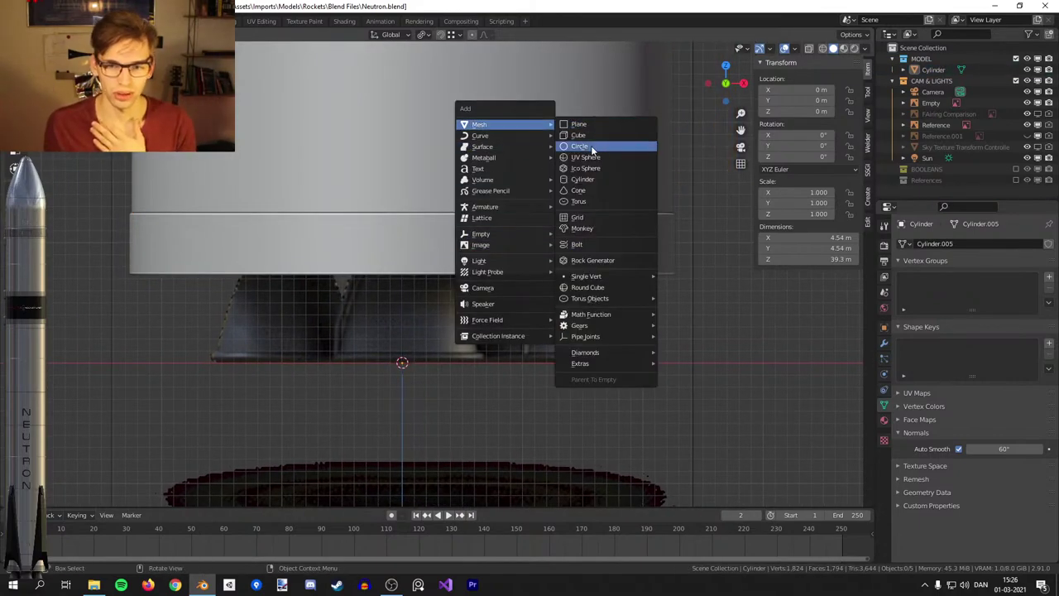
left_click(577, 181)
scroll(587, 283, "down", 1)
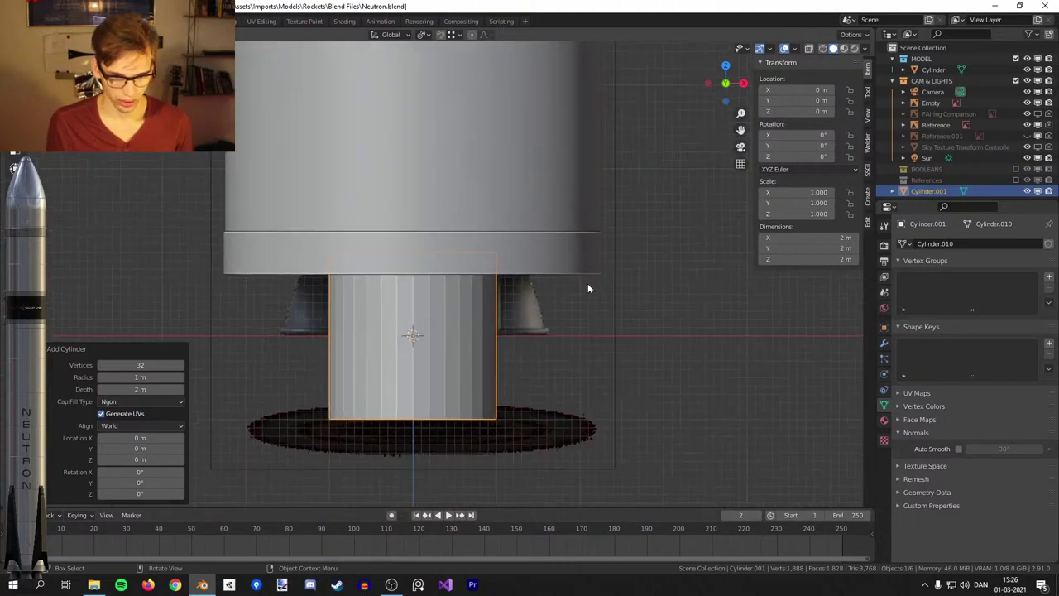
scroll(587, 283, "up", 2)
key("Tab")
key("s")
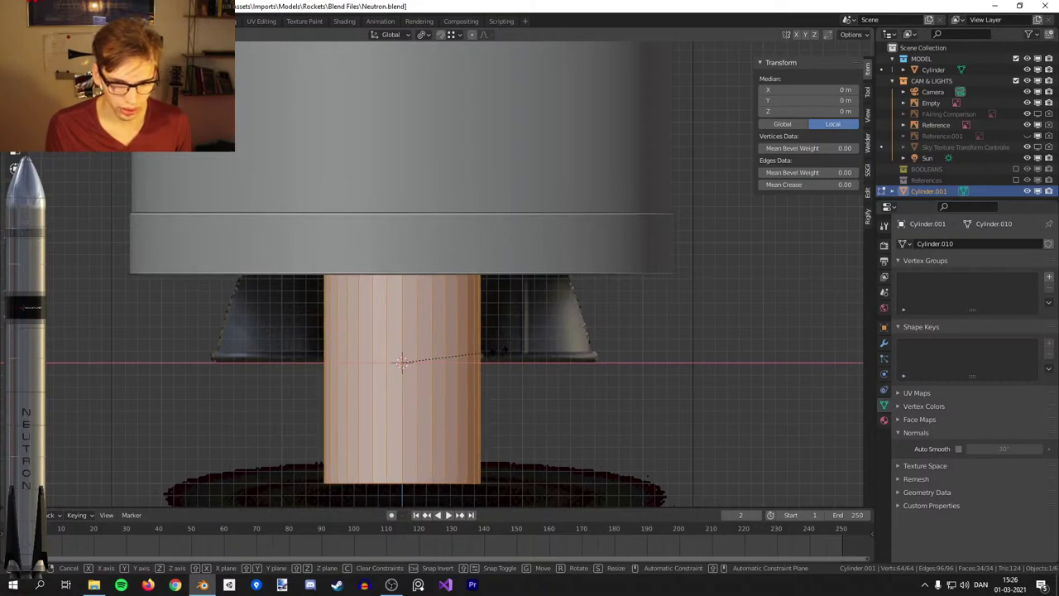
left_click(451, 356)
key("Tab")
Raise the engine placeholder about 1.07 m along Z so its lower end nears the reference engine's rim.
key("g")
key("z")
left_click(529, 242)
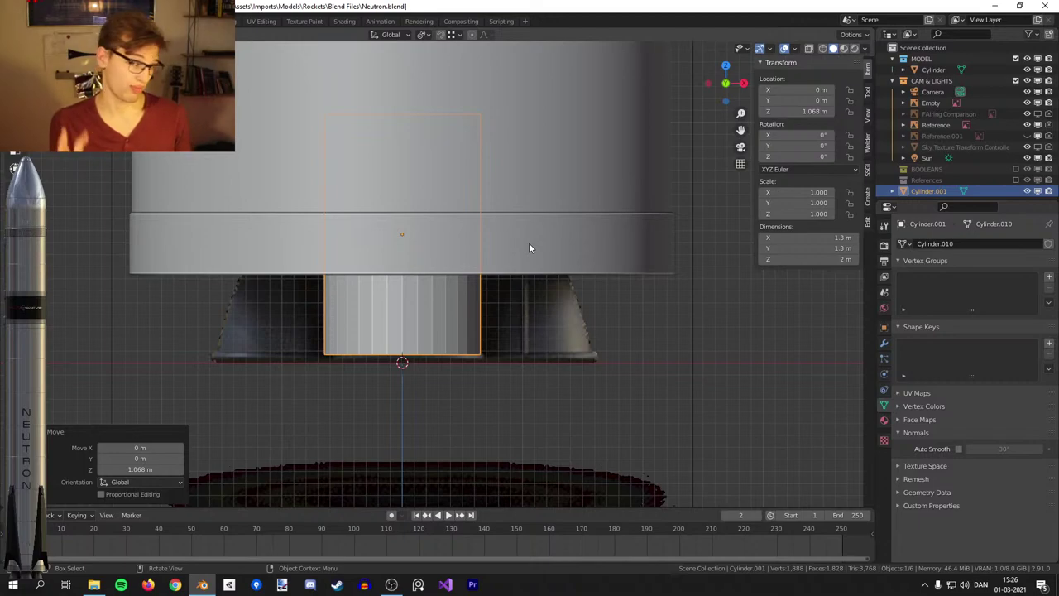
scroll(551, 264, "up", 1)
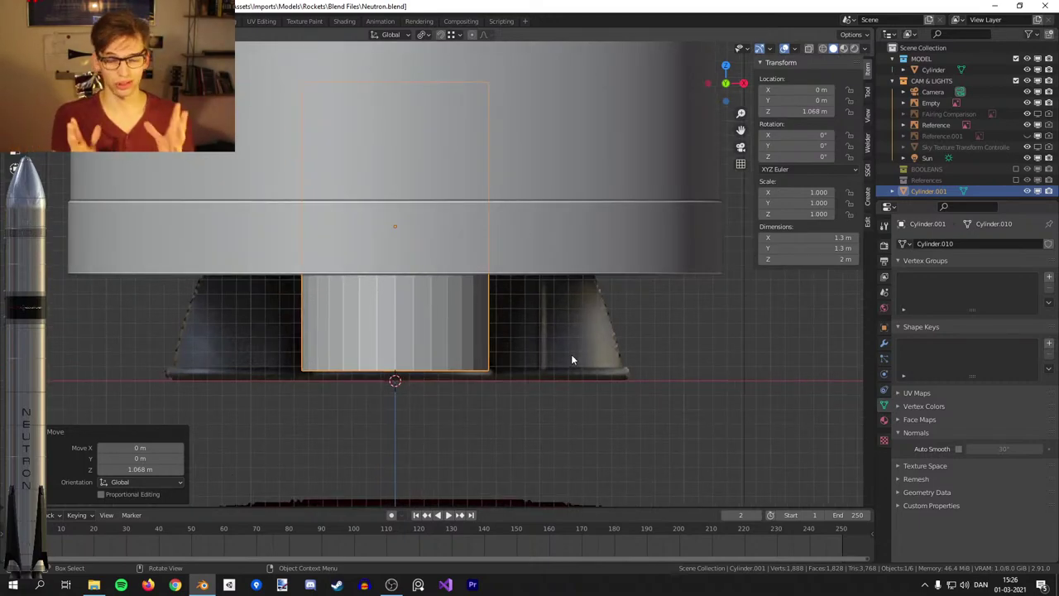
scroll(482, 298, "up", 3)
middle_click_drag(483, 298, 536, 221)
In front view, move the engine placeholder about 0.963 m along X to line up with the reference's outer engine.
key("KP_1")
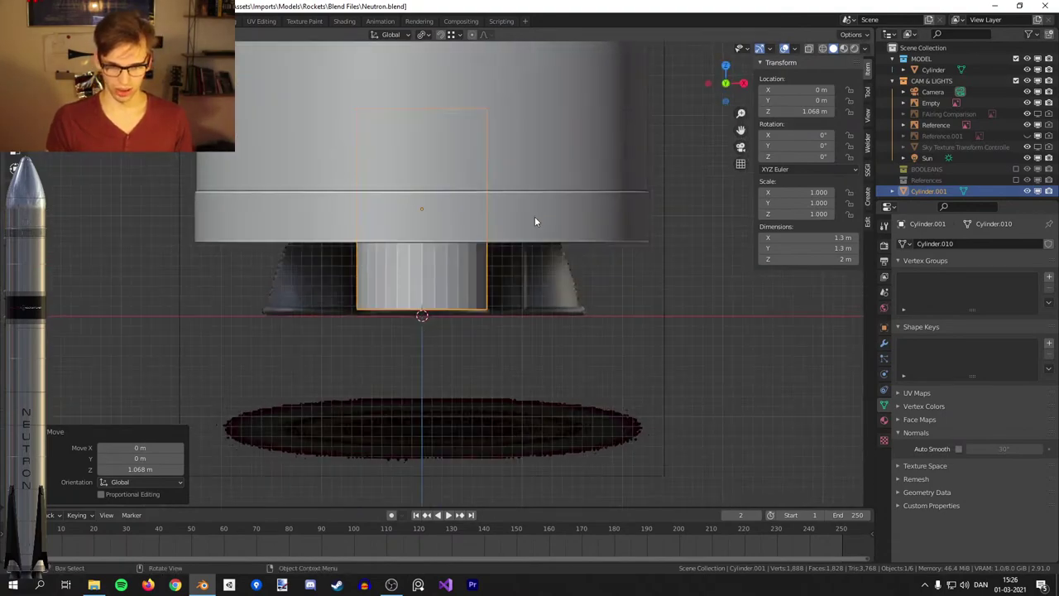
scroll(536, 221, "up", 4)
middle_click_drag(560, 290, 428, 277, "shift")
key("g")
key("x")
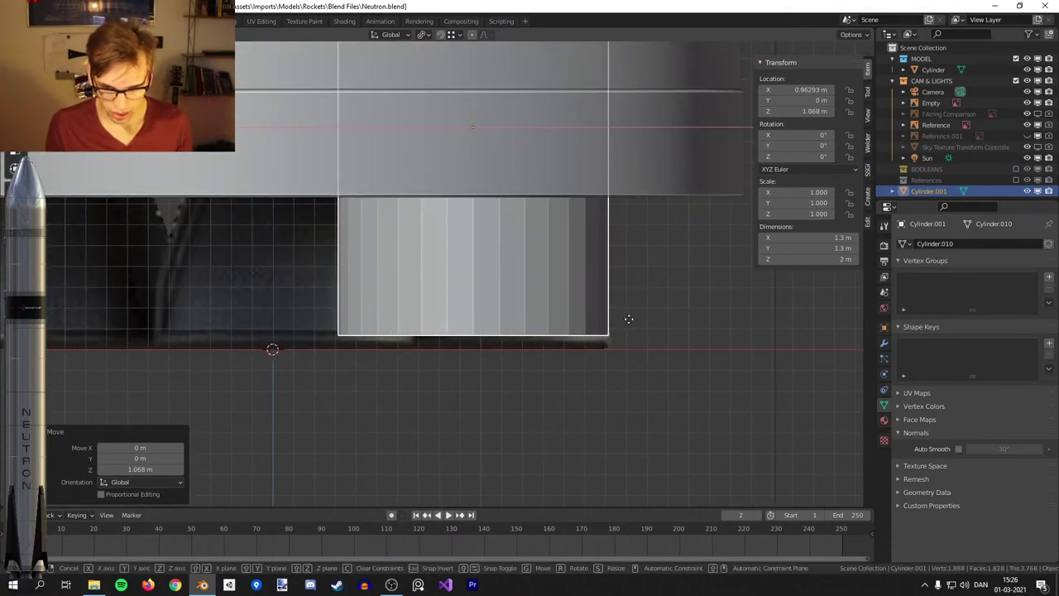
left_click(629, 319)
Set the pivot point to the 3D cursor and make a linked duplicate of the placeholder rotated 90° about Z.
middle_click_drag(629, 319, 458, 50)
left_click(425, 34)
left_click(460, 56)
key("shift+d")
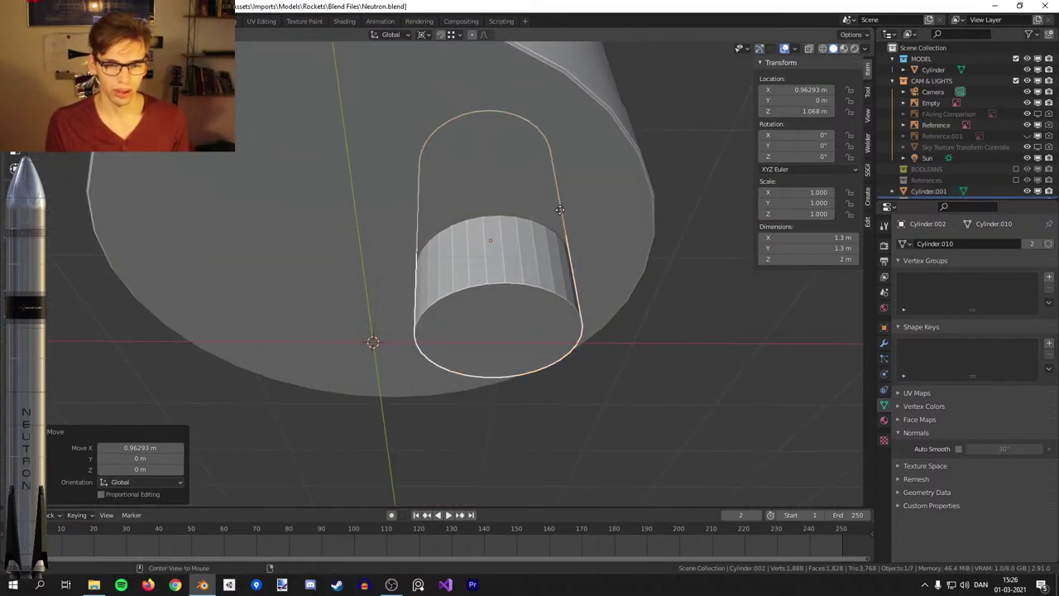
type("r")
type("90")
key("Return")
Repeat the 90° linked duplication twice to complete a ring of four engine placeholders under the body.
key("shift+r")
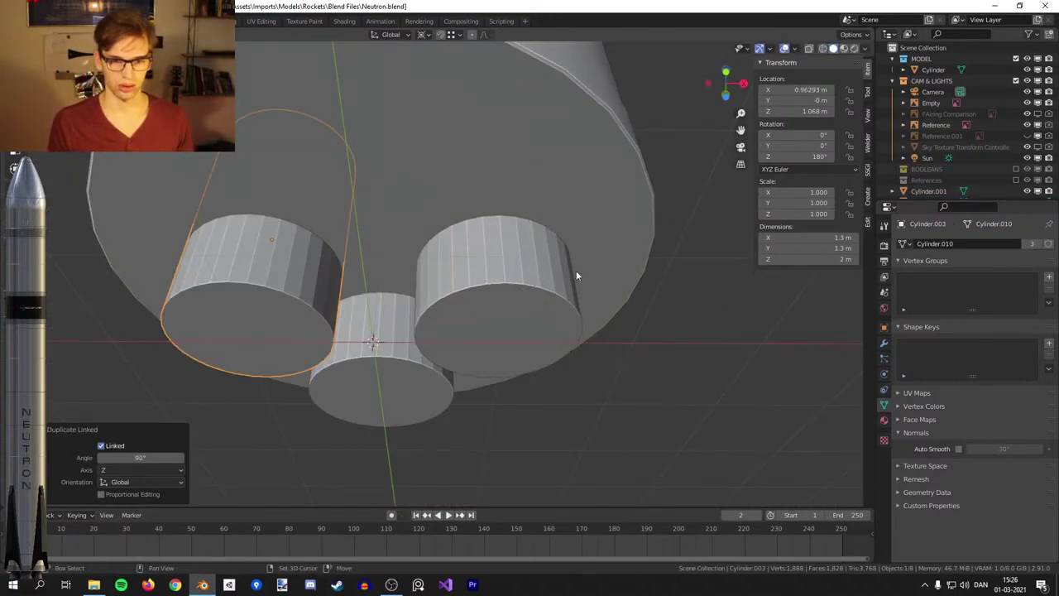
key("shift+r")
key("KP_7")
scroll(556, 251, "up", 2)
middle_click_drag(557, 252, 554, 314)
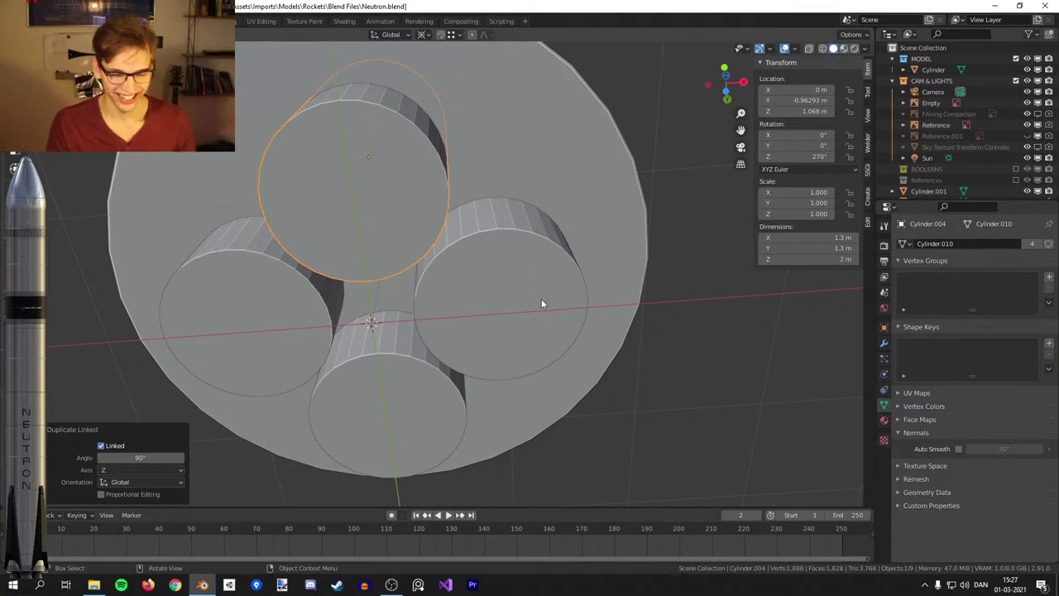
Shade the engine placeholders smooth and enable Auto Smooth at 30° on their shared mesh.
right_click(422, 227)
left_click(420, 226)
middle_click_drag(420, 227, 440, 296)
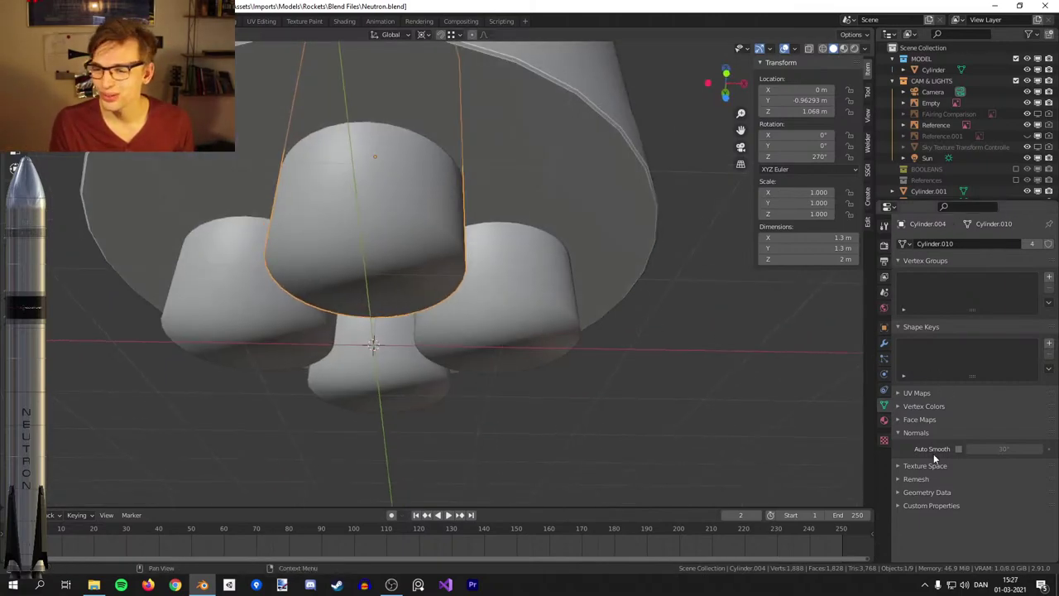
left_click(959, 449)
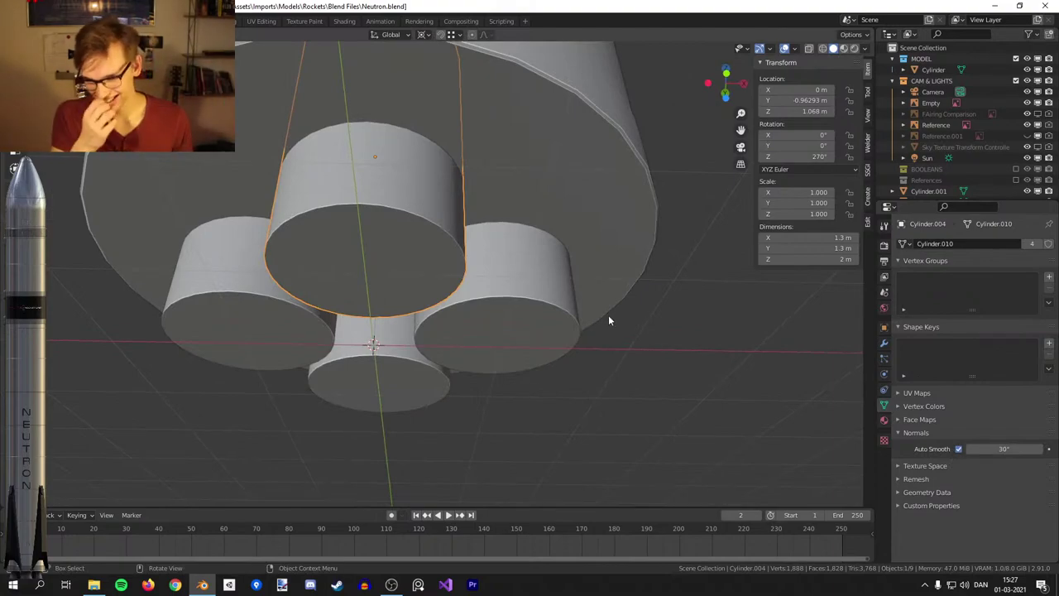
Add a Boolean Difference modifier to the rocket body, using the engine placeholder on the positive X side as the cutter.
key("KP_1")
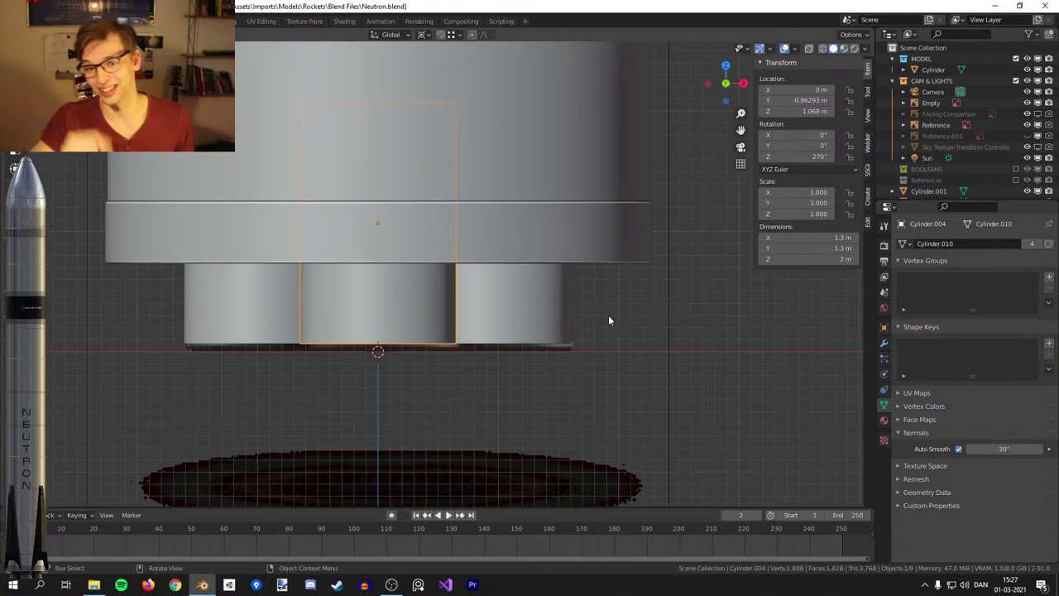
scroll(608, 315, "up", 3)
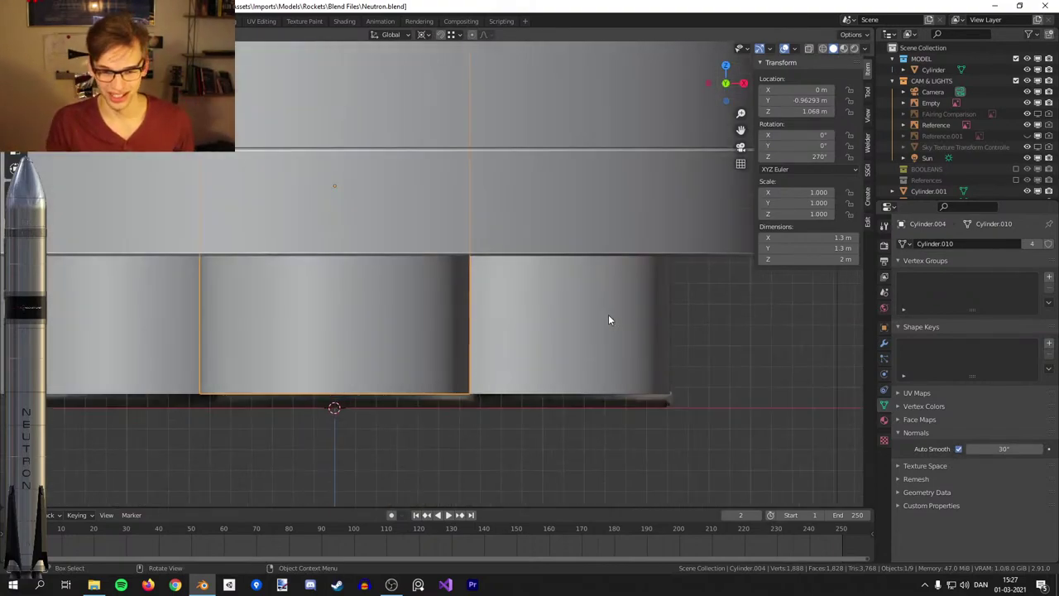
middle_click_drag(608, 315, 466, 345, "shift")
scroll(465, 347, "down", 2)
scroll(465, 352, "down", 2)
left_click(460, 229)
left_click(458, 316)
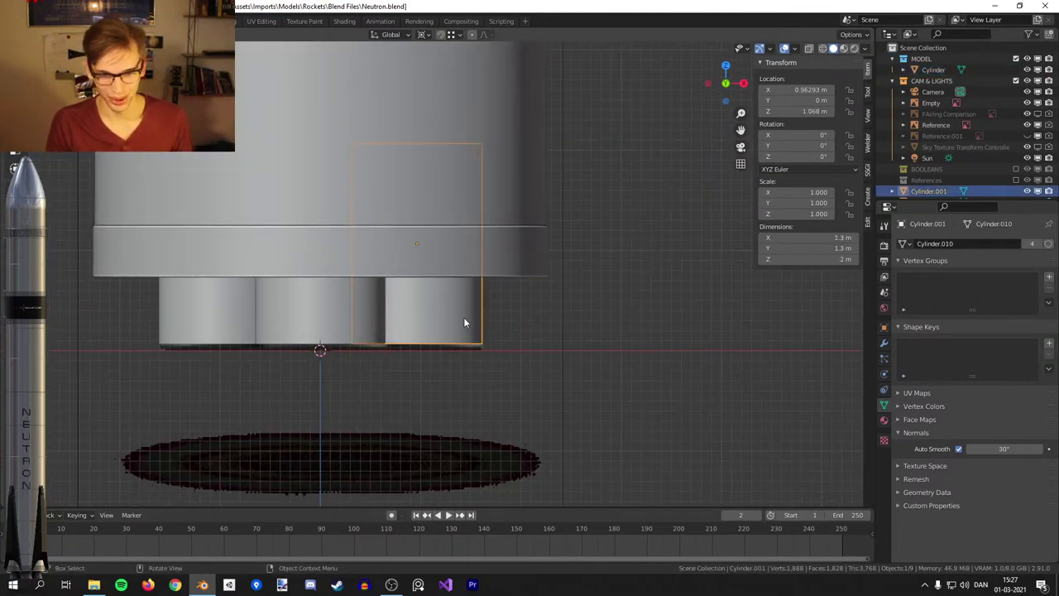
left_click(885, 345)
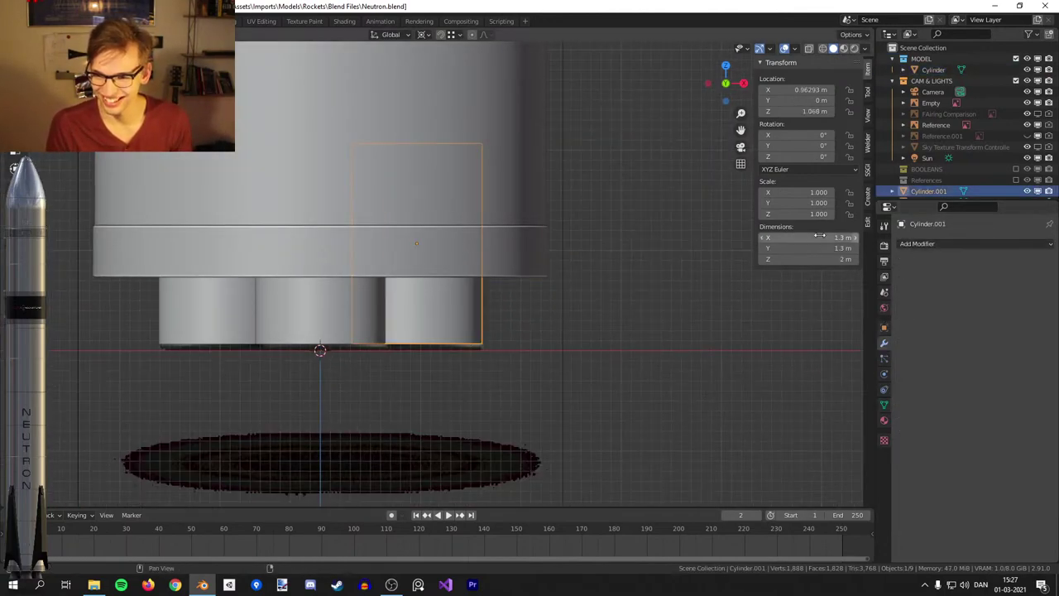
left_click(523, 247)
left_click(958, 242)
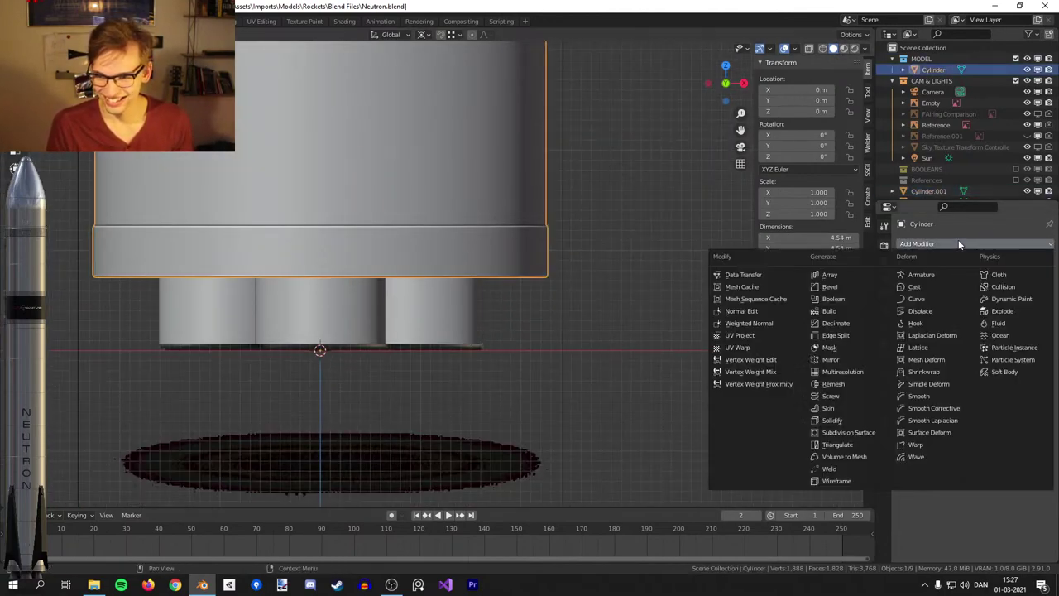
left_click(861, 299)
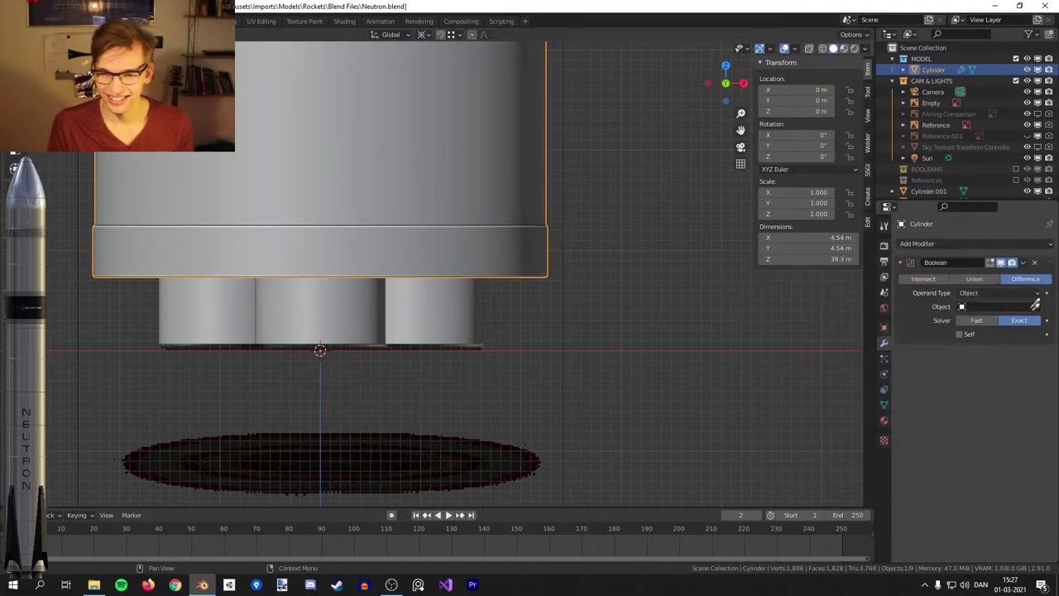
left_click(455, 322)
scroll(488, 344, "down", 3)
middle_click_drag(507, 363, 512, 310)
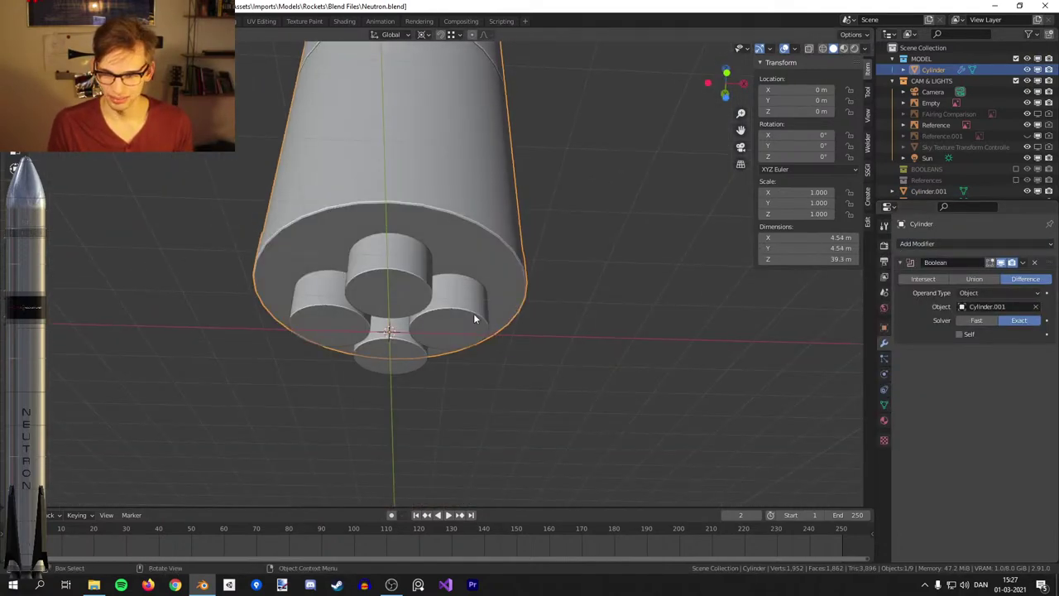
Join the four engine placeholders into one object and move it into the BOOLEANS collection.
left_click(474, 316)
scroll(474, 314, "up", 2)
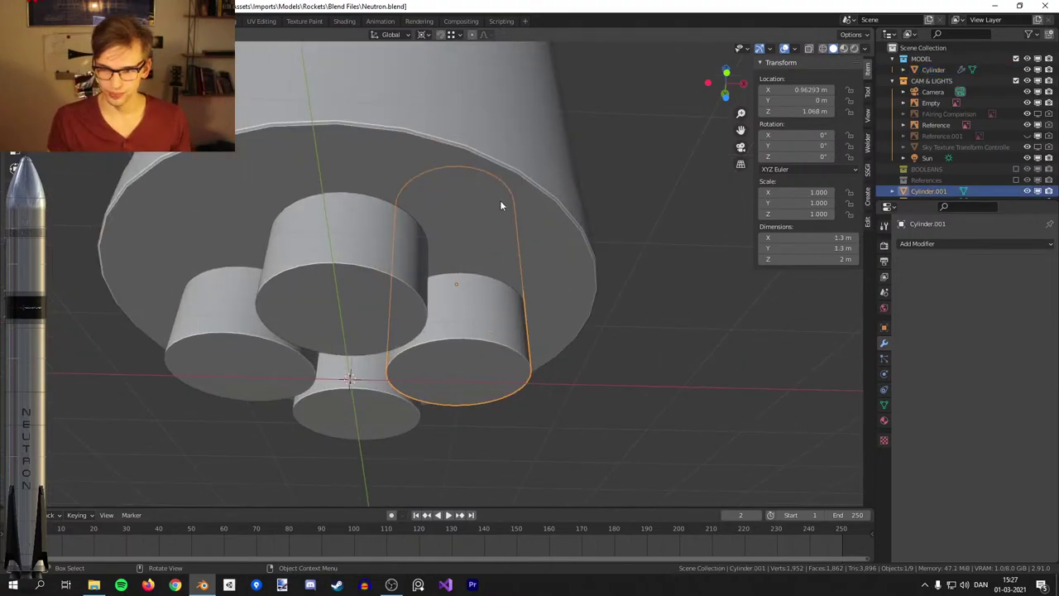
middle_click_drag(501, 203, 506, 264)
scroll(928, 182, "down", 2)
left_click(929, 185, "shift")
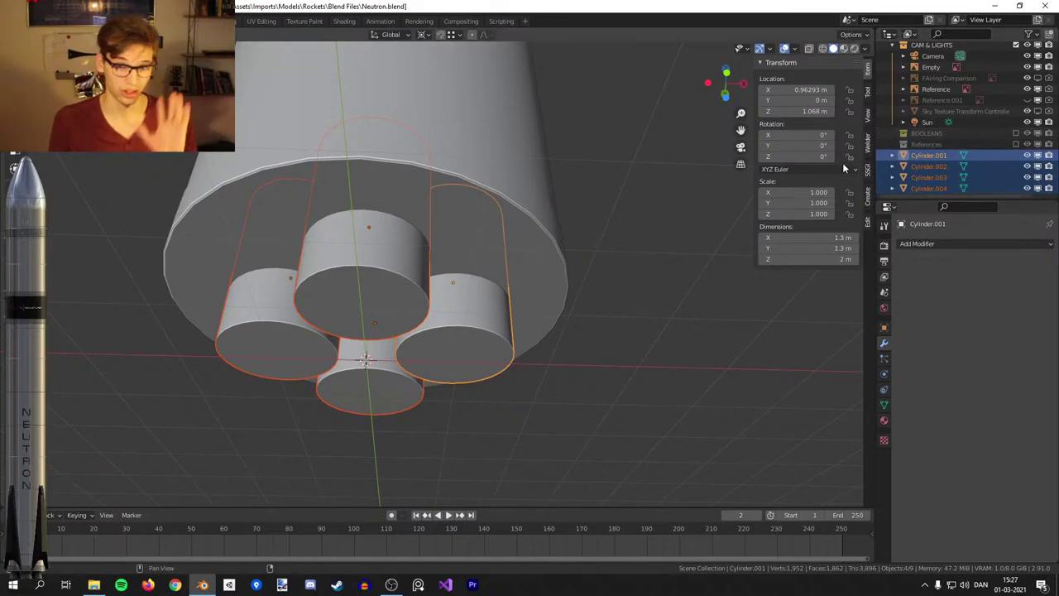
left_click(382, 294)
left_click(288, 340, "shift")
left_click(365, 391, "shift")
left_click_drag(462, 327, 461, 328, "shift")
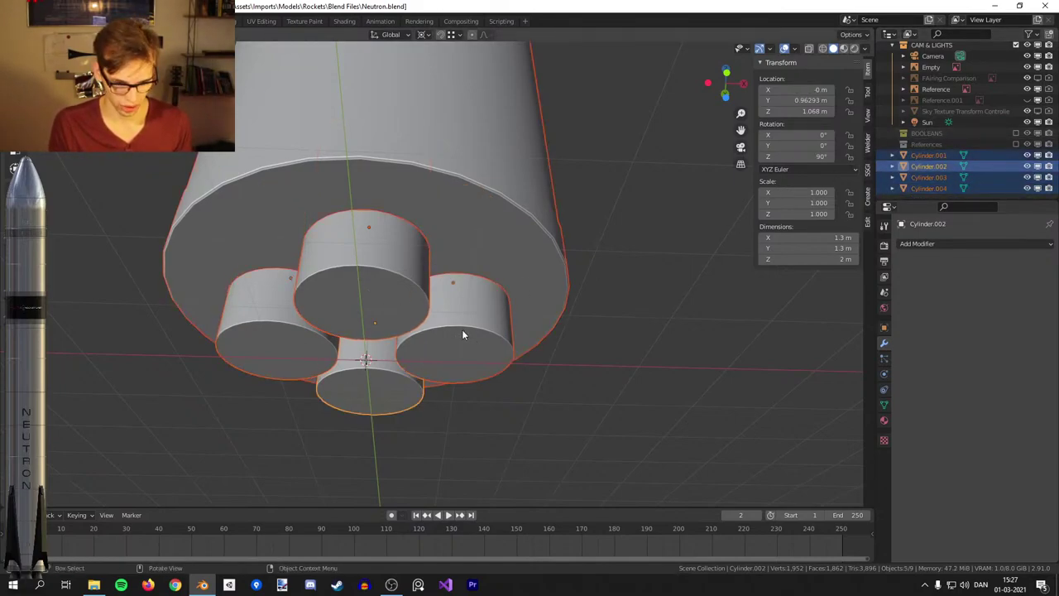
left_click(462, 328)
left_click(340, 309)
left_click(298, 348, "shift")
left_click(460, 337, "shift")
left_click(460, 336, "shift")
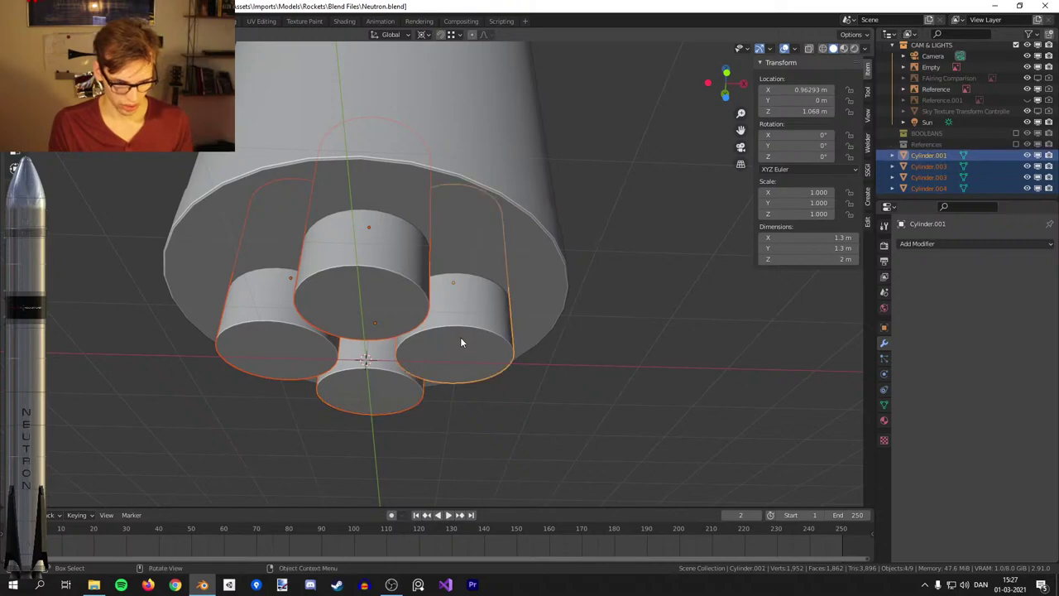
key("ctrl+j")
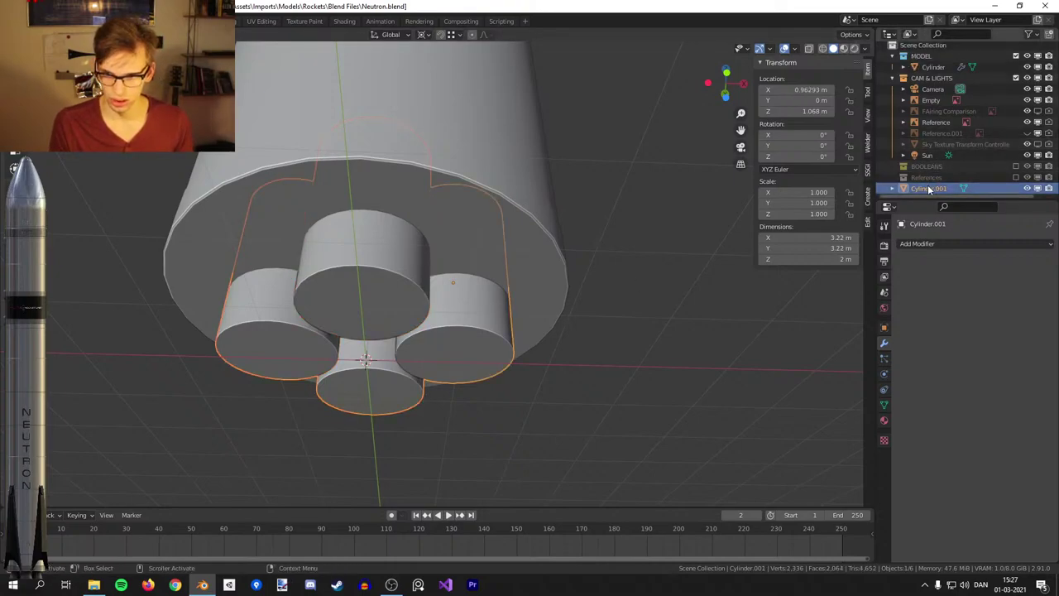
left_click_drag(927, 187, 935, 167)
Examine the four engine cutouts in the body's base from several angles.
middle_click_drag(499, 286, 540, 275)
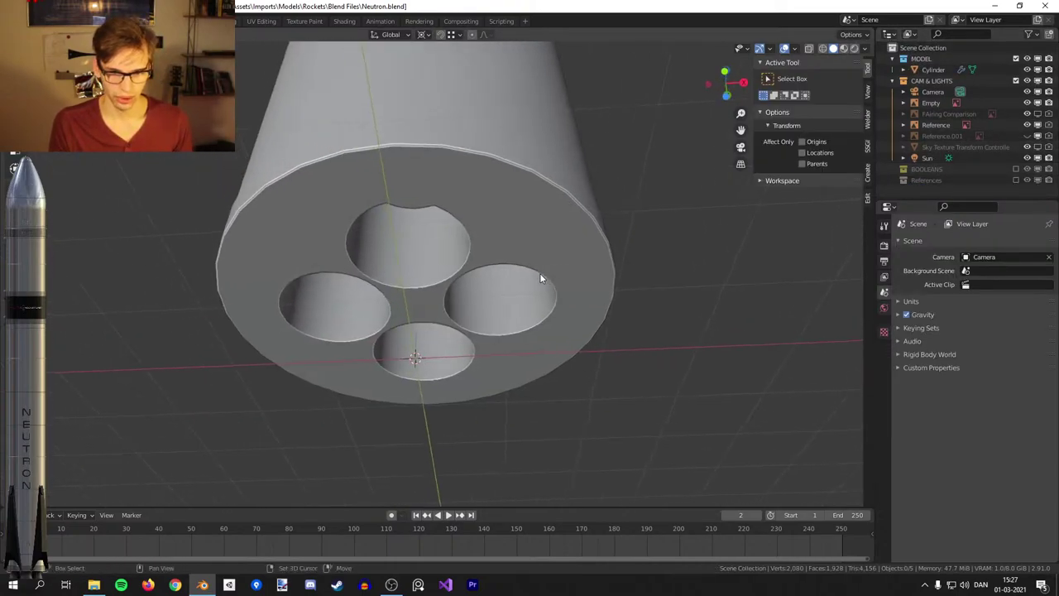
scroll(539, 275, "down", 3)
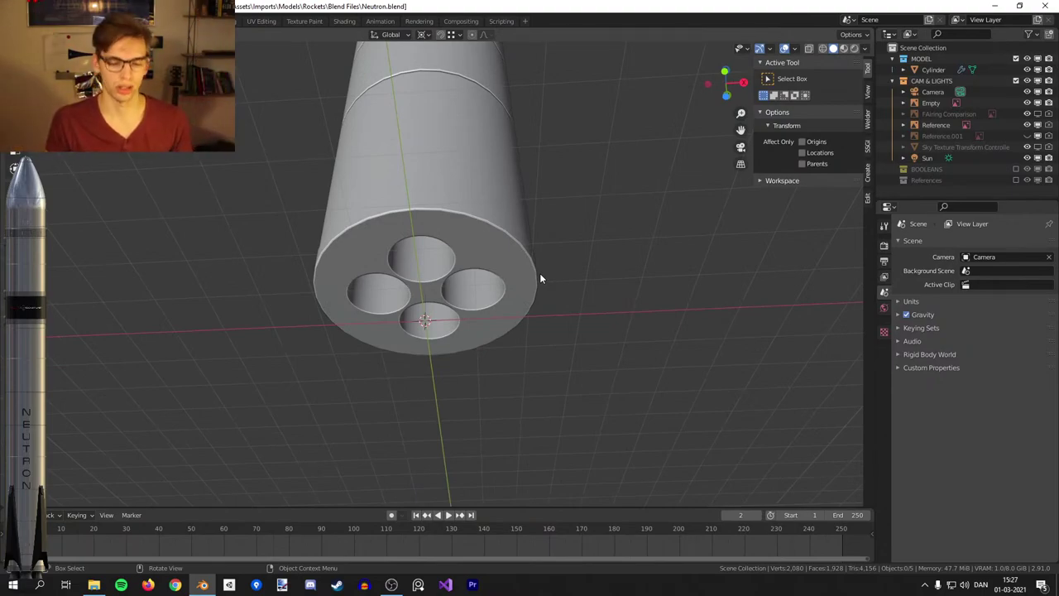
scroll(558, 267, "up", 2)
middle_click_drag(558, 267, 549, 318)
scroll(552, 307, "down", 2)
scroll(553, 307, "up", 1)
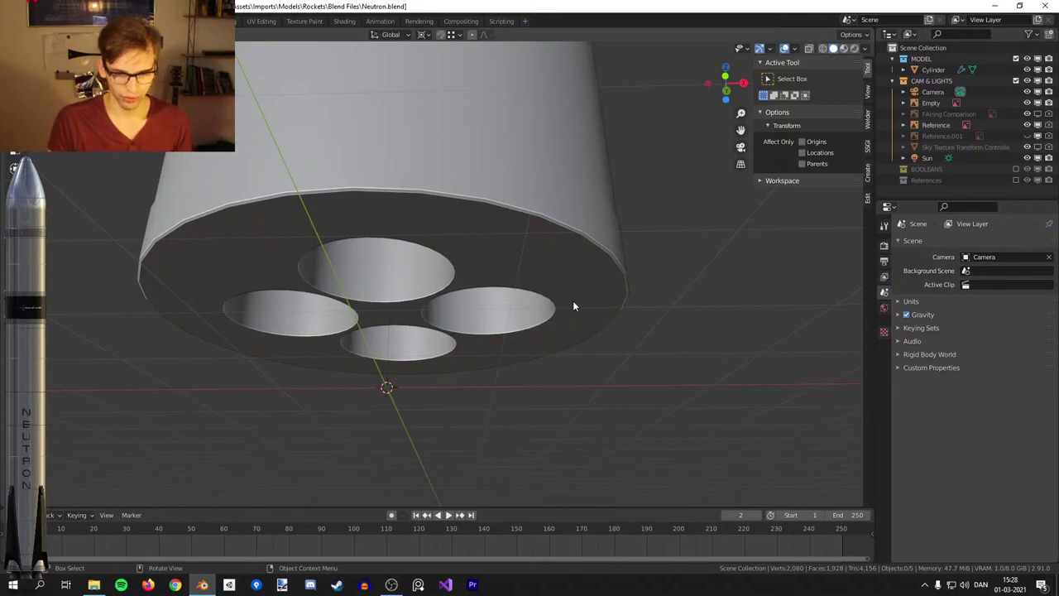
middle_click_drag(573, 306, 576, 265)
scroll(644, 305, "up", 2)
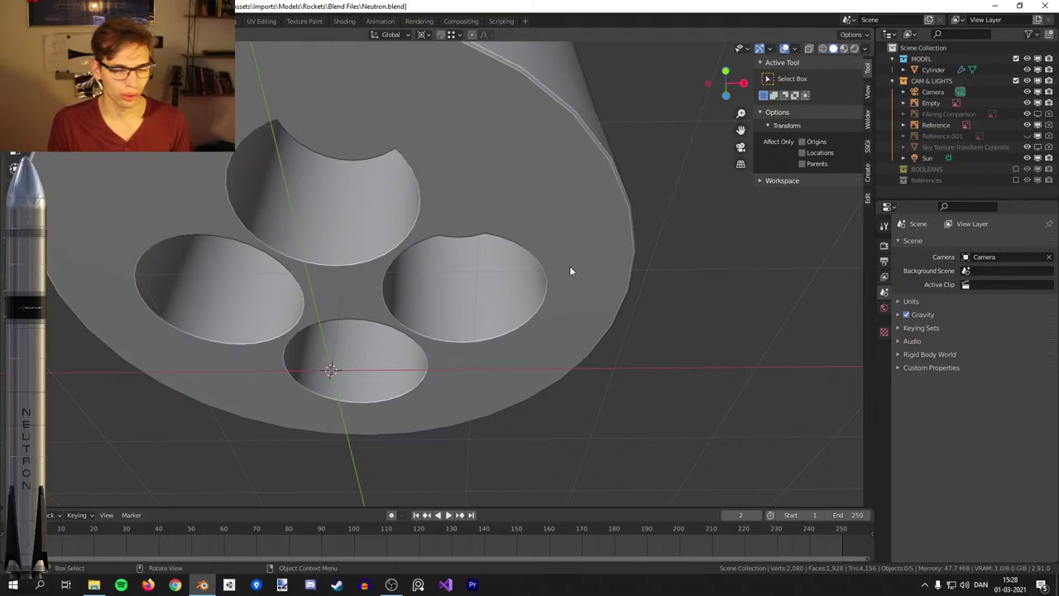
key("shift+a")
mouse_move(549, 246)
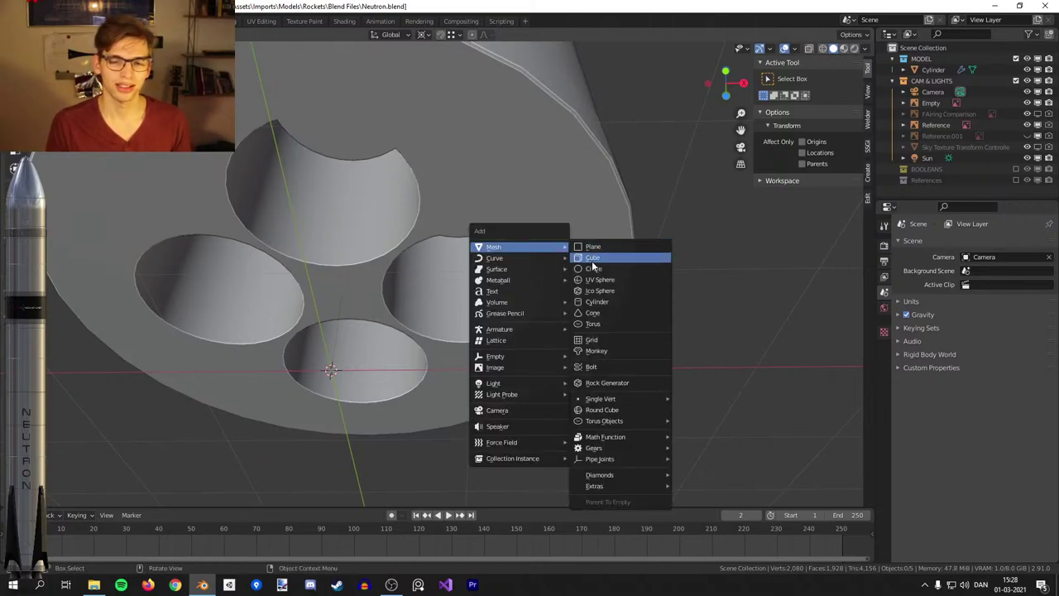
key("Escape")
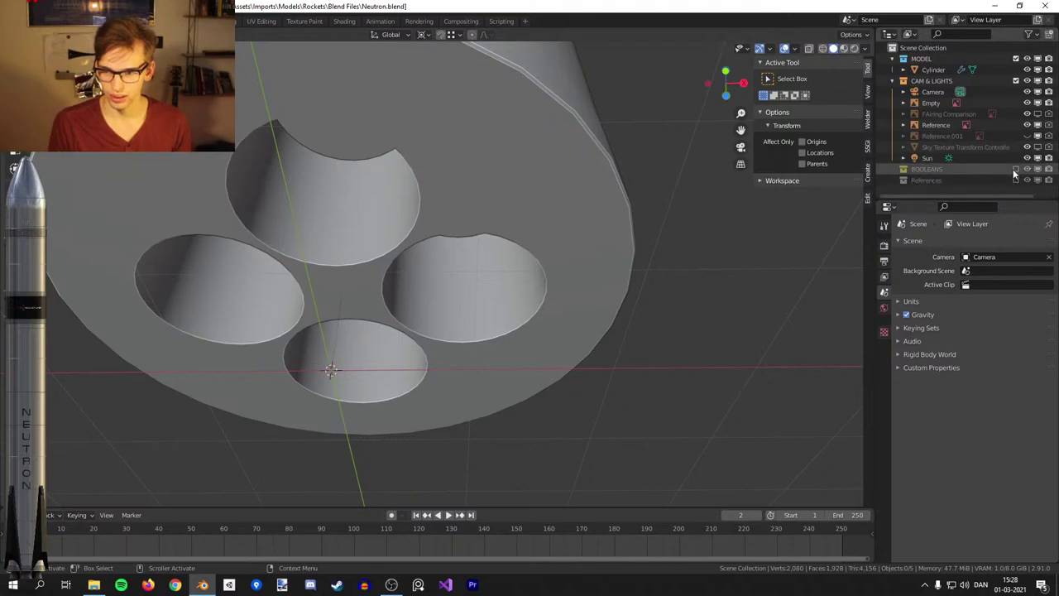
Enable the BOOLEANS collection, duplicate the joined cutter in place into the MODEL collection, and disable BOOLEANS again.
left_click(1016, 169)
left_click(491, 277)
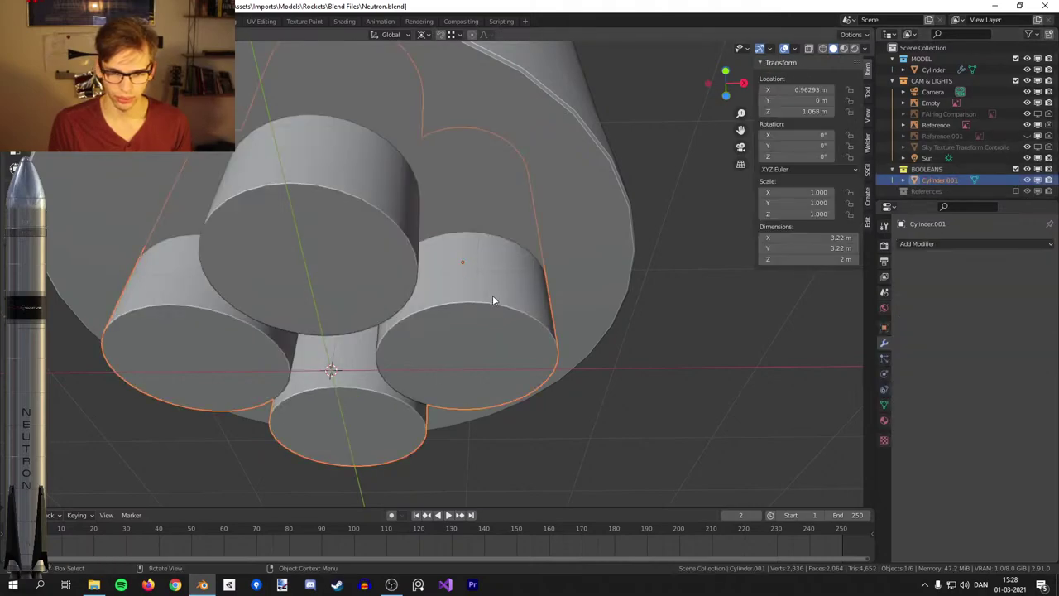
key("shift+d")
right_click(553, 320)
left_click_drag(922, 192, 921, 59)
left_click(1016, 181)
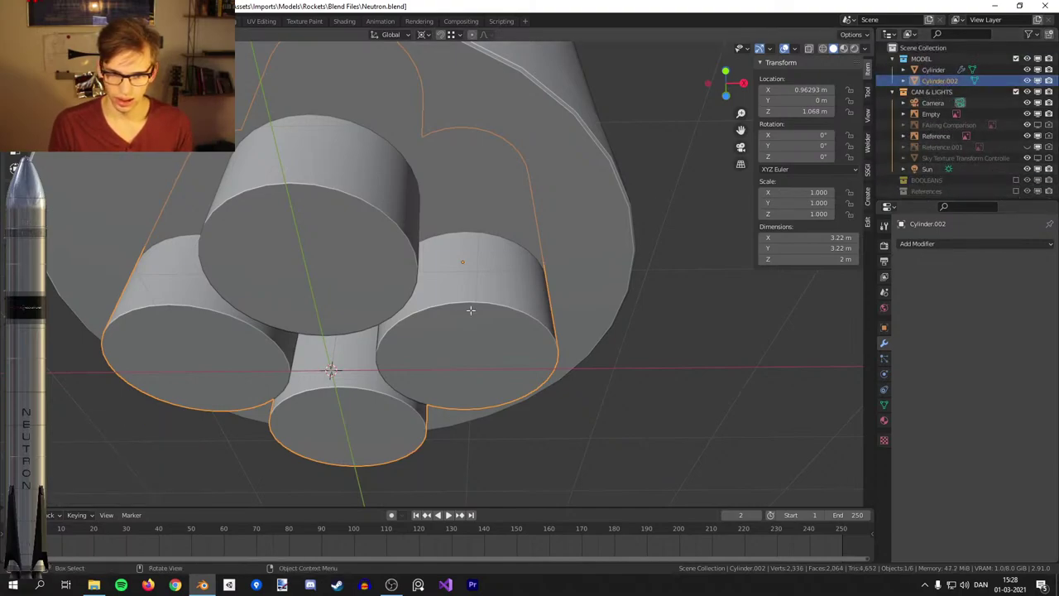
Delete three of the duplicate's four cylinders in Edit Mode, keeping only the one on the positive X side.
key("Tab")
key("l")
key("l")
key("l")
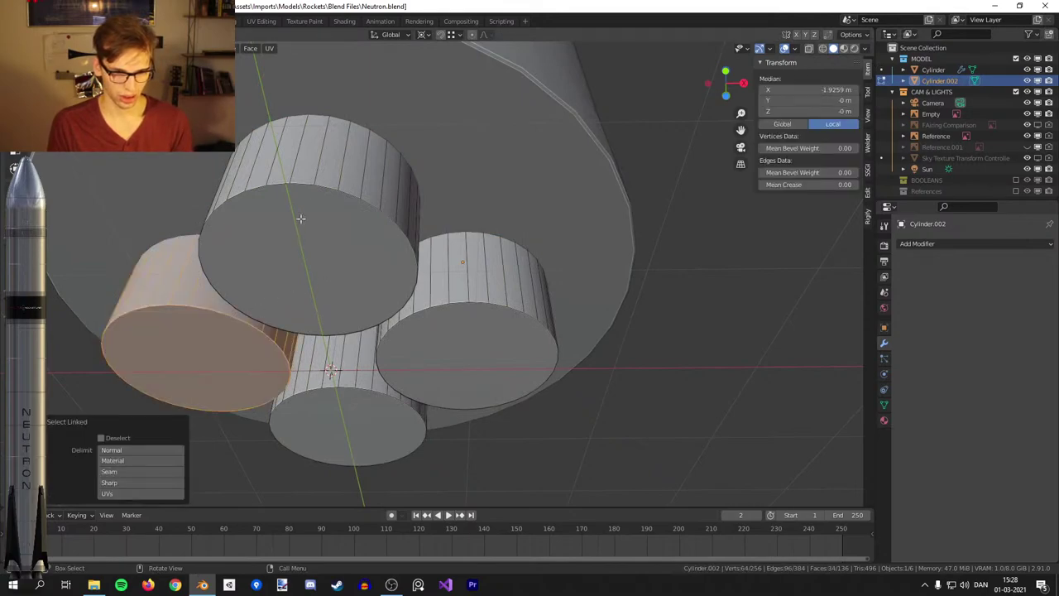
key("x")
left_click(491, 298)
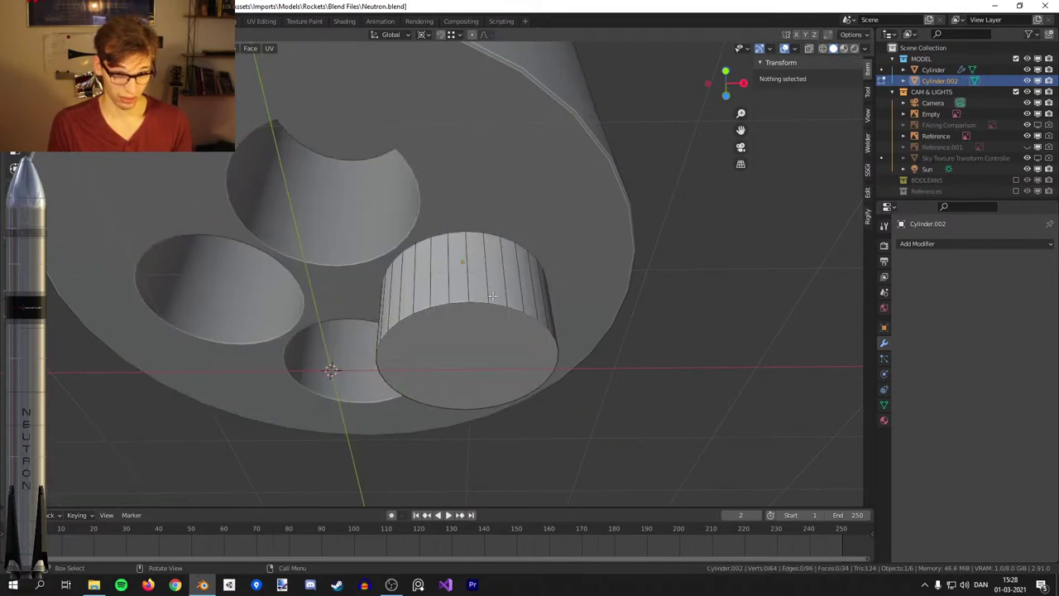
Change the pivot point and scale the remaining cylinder to 0.963 in X and Y so it fits inside its cutout.
key("l")
key("s")
key("Escape")
key("period")
left_click(677, 248)
key("s")
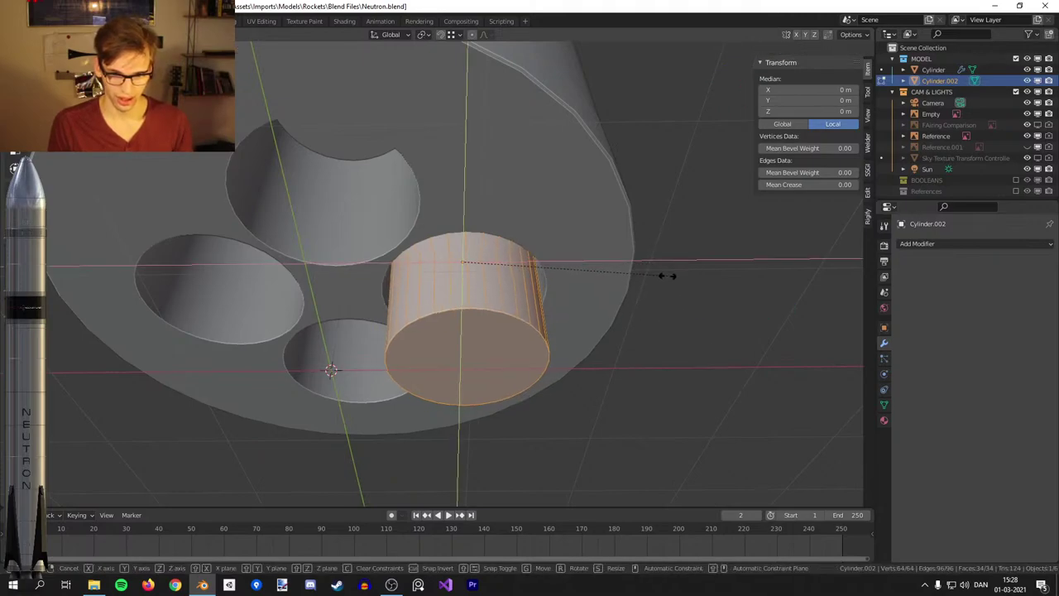
left_click(659, 276)
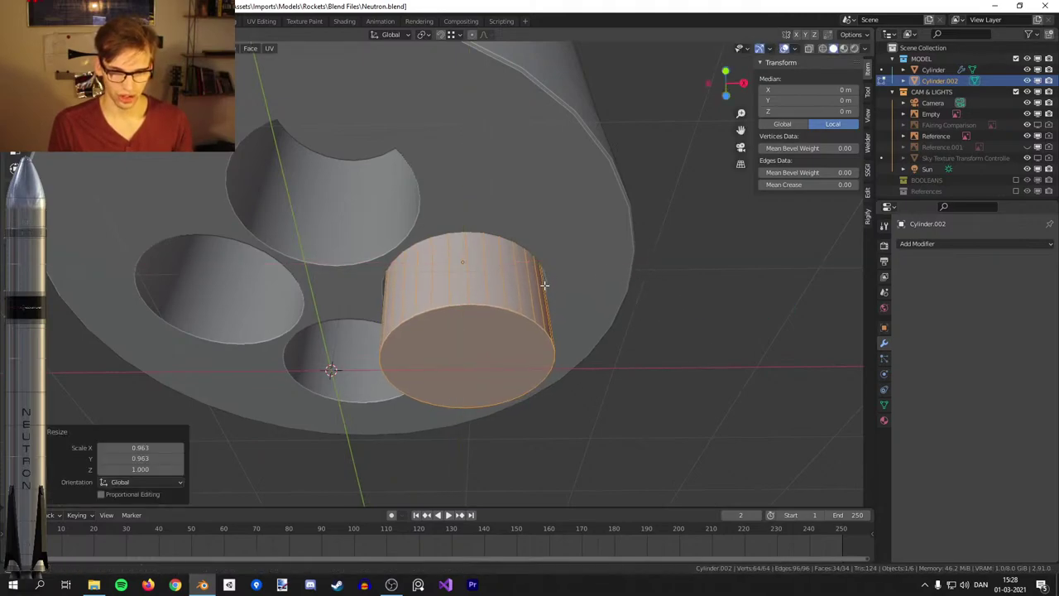
middle_click_drag(539, 283, 539, 276)
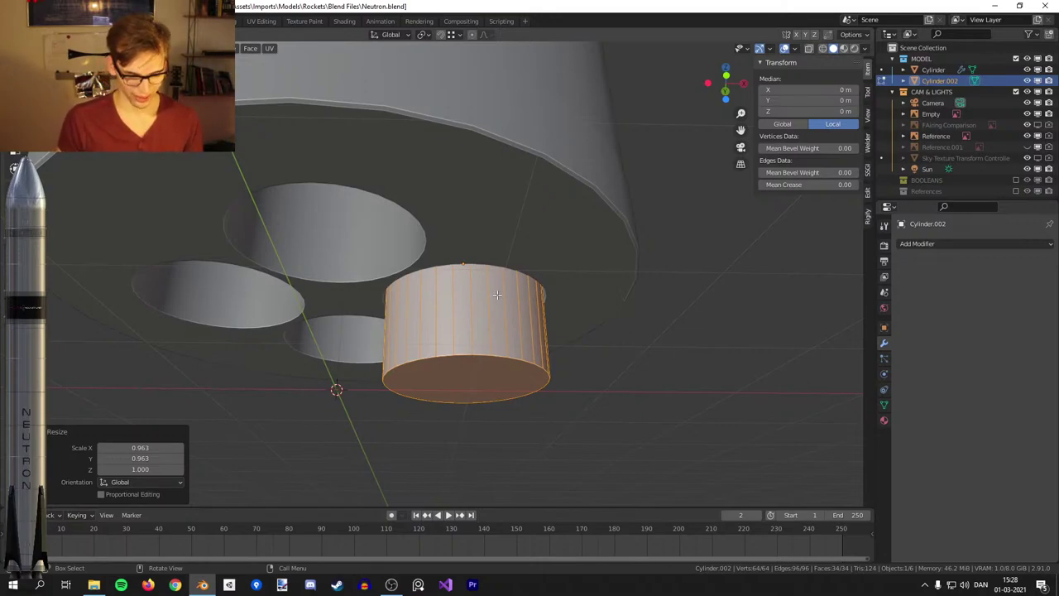
key("KP_1")
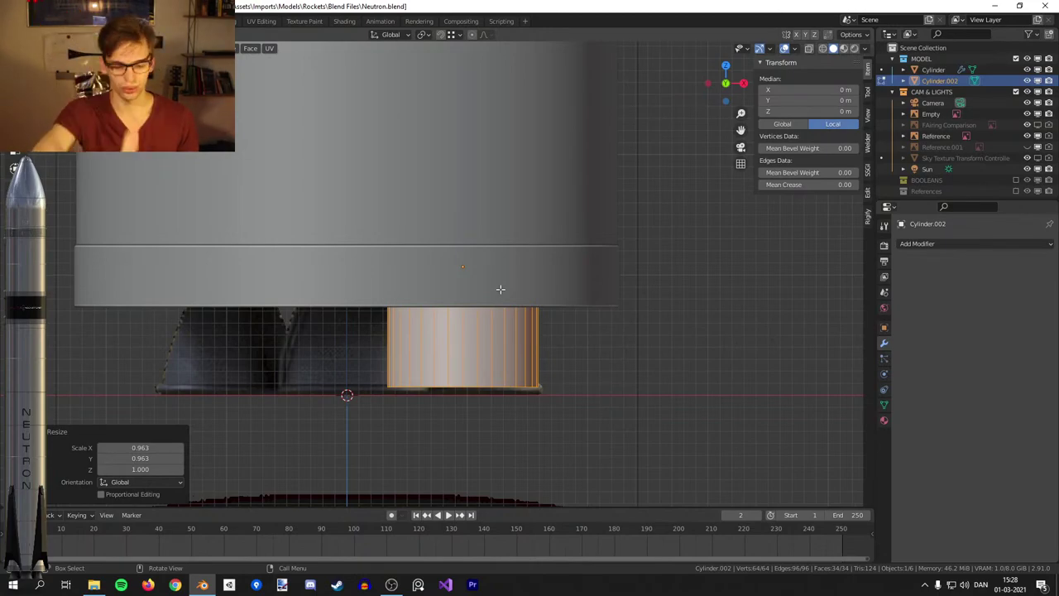
Select the cylinder's top face and scale it down to start tapering the engine nozzle.
middle_click_drag(500, 289, 637, 400)
key("3")
left_click(538, 277)
middle_click_drag(542, 286, 552, 308)
scroll(604, 243, "down", 2)
key("s")
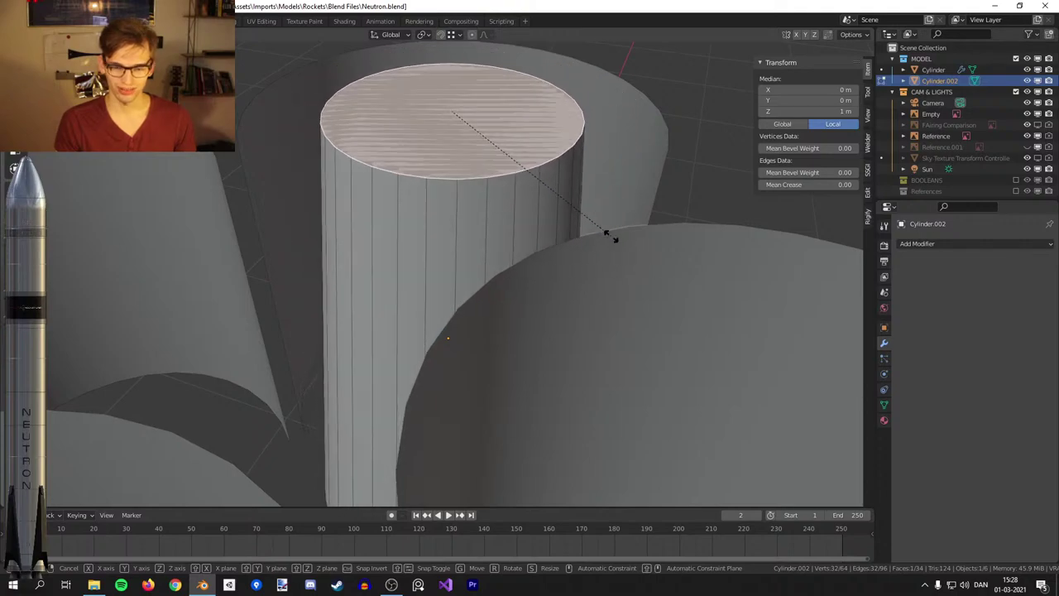
left_click(609, 235)
In front wireframe view, lower the top face to about 0.026 m local Z and scale it to 0.780.
key("KP_1")
key("z")
left_click(295, 296)
middle_click_drag(491, 321, 520, 201, "shift")
scroll(521, 194, "down", 2)
key("g")
key("z")
left_click(523, 313)
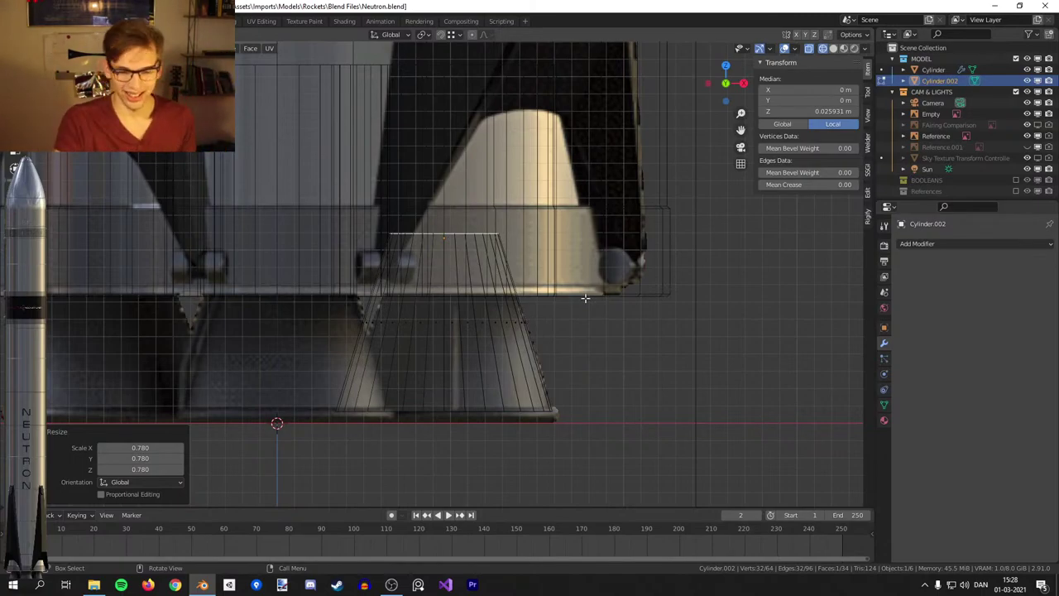
Narrow the nozzle's top face further against the reference, scaling it by 0.932 and again by 0.884.
scroll(585, 298, "up", 4)
scroll(585, 298, "down", 3)
key("s")
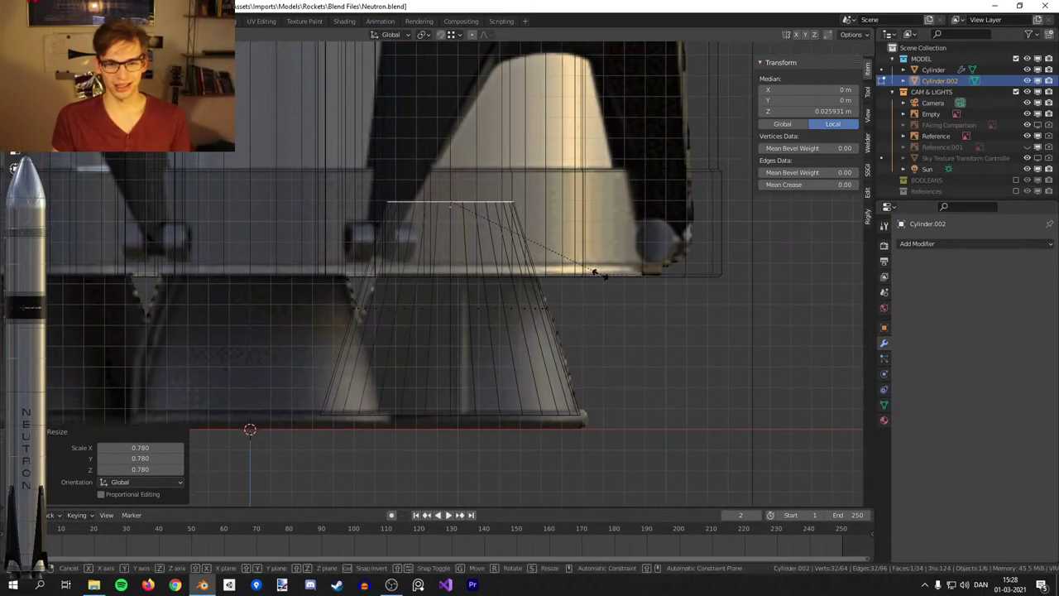
left_click(585, 263)
key("s")
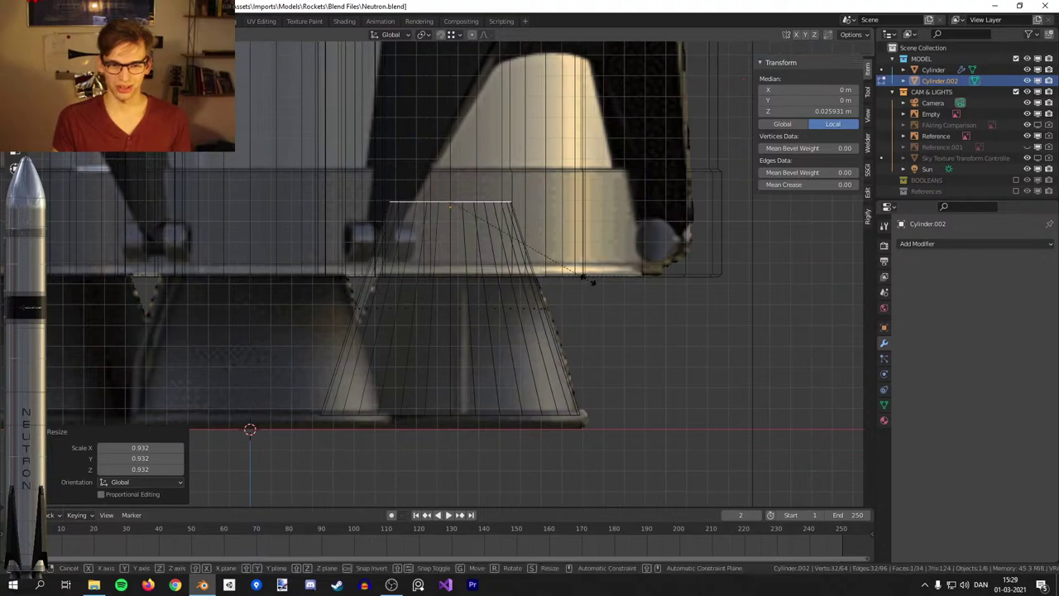
left_click(576, 267)
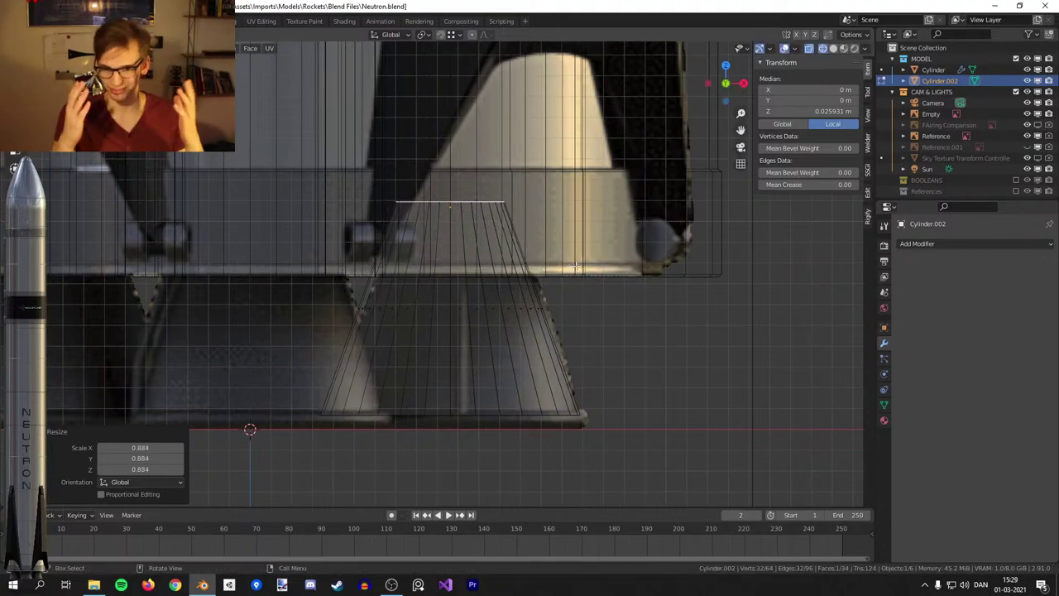
Select the nozzle's bottom face and move it down about 0.06 m along Z toward the ground line.
left_click(473, 414, "alt")
middle_click_drag(474, 392, 499, 334, "shift")
key("g")
key("z")
left_click(533, 355)
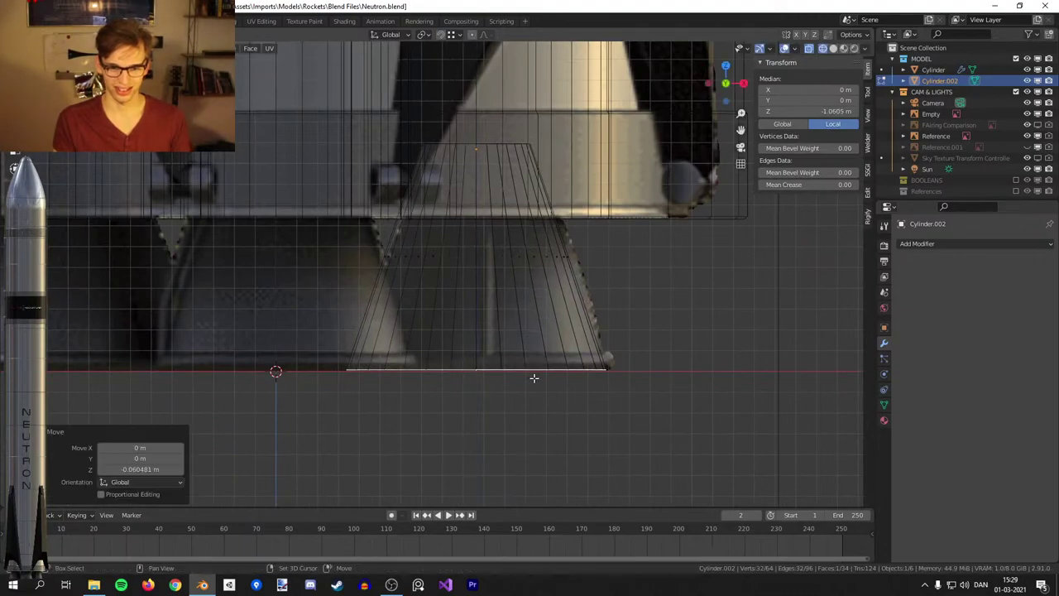
Fine-tune the nozzle's bottom face along Z to a local height of -1.068 m, meeting the red X axis line.
scroll(507, 279, "up", 6)
key("g")
key("z")
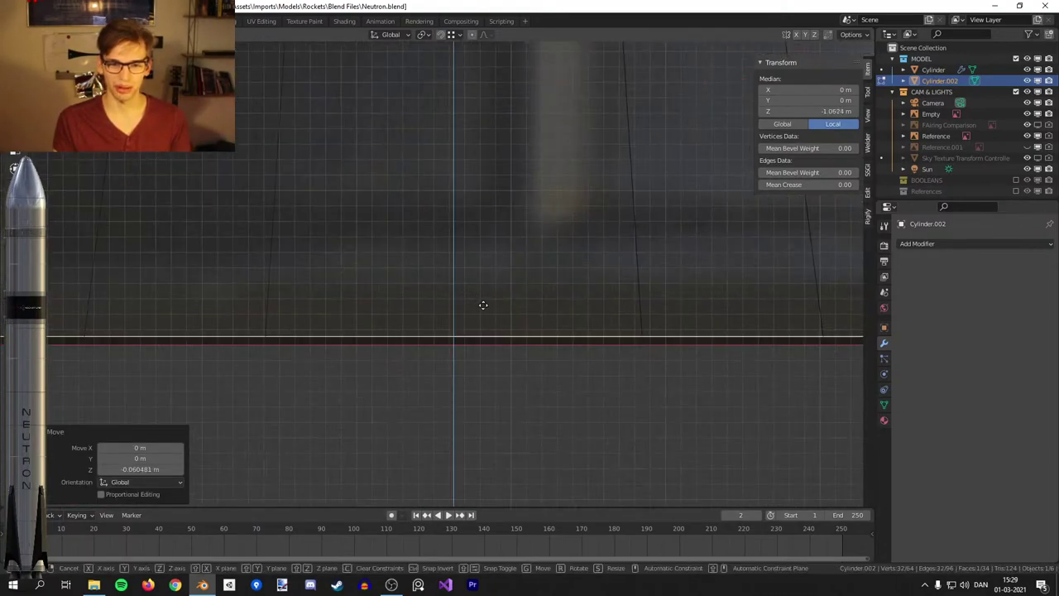
left_click(497, 373)
scroll(493, 327, "up", 2)
middle_click_drag(487, 335, 497, 309, "shift")
scroll(497, 309, "up", 3)
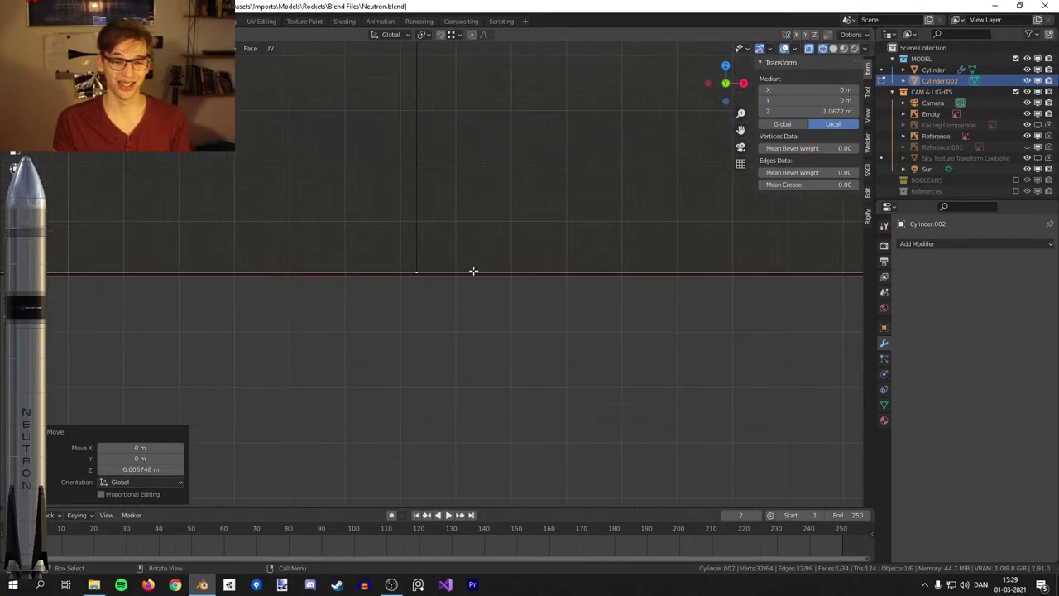
key("g")
key("z")
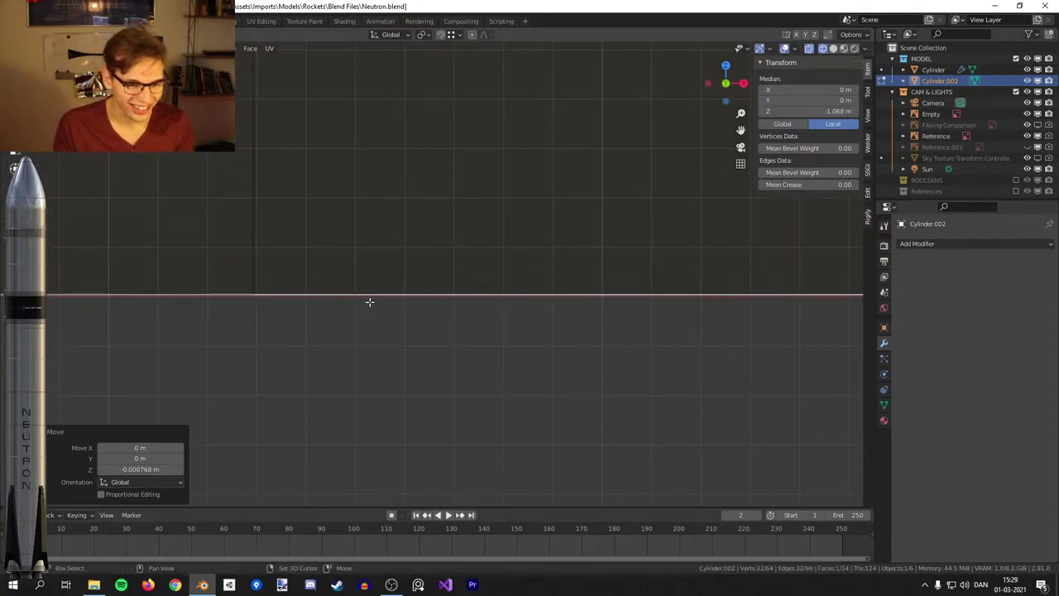
Add a centred edge loop around the nozzle wall and scale it by 1.129 toward the reference outline.
left_click(422, 255)
scroll(473, 184, "down", 4)
scroll(532, 286, "up", 1)
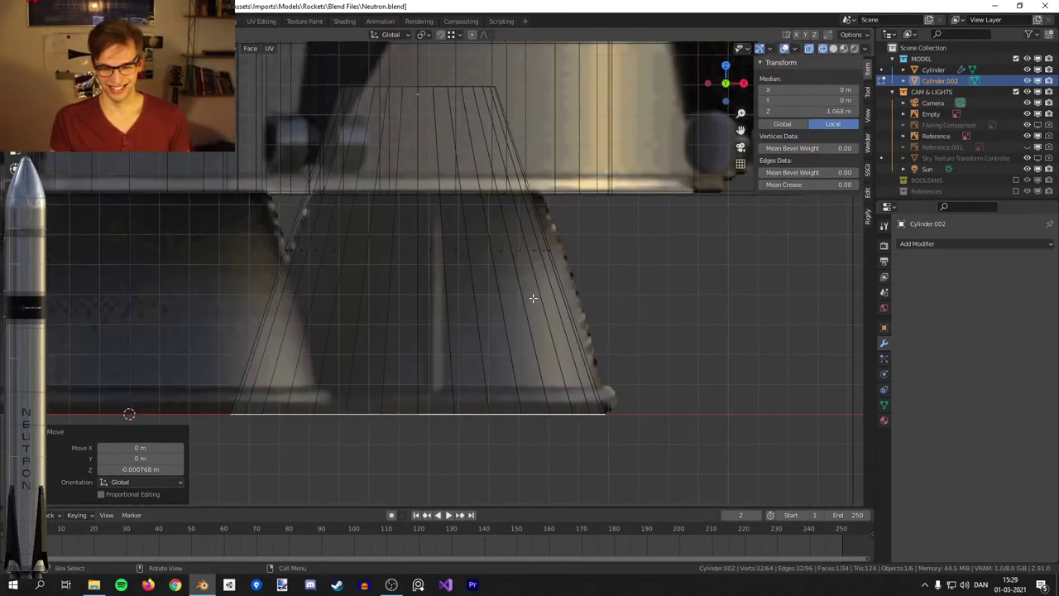
key("ctrl+r")
left_click(579, 273)
scroll(624, 286, "up", 3)
scroll(641, 289, "up", 1)
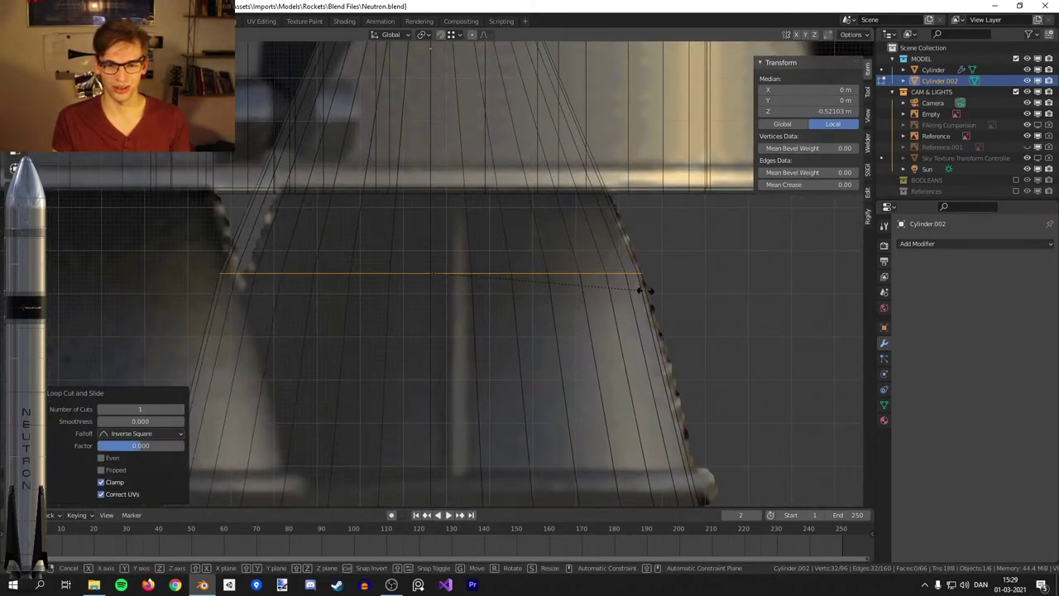
left_click(649, 291)
key("s")
left_click(650, 292)
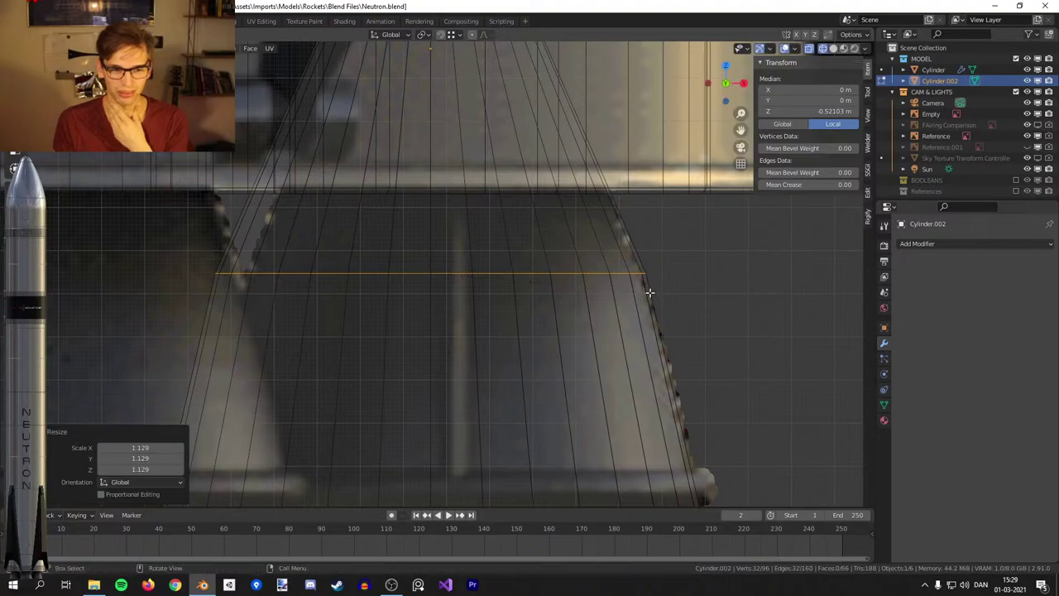
Scale the nozzle's middle edge loop by a further 1.042 to match the reference contour.
scroll(650, 293, "down", 2)
middle_click_drag(650, 293, 671, 269, "shift")
scroll(673, 267, "up", 2)
key("s")
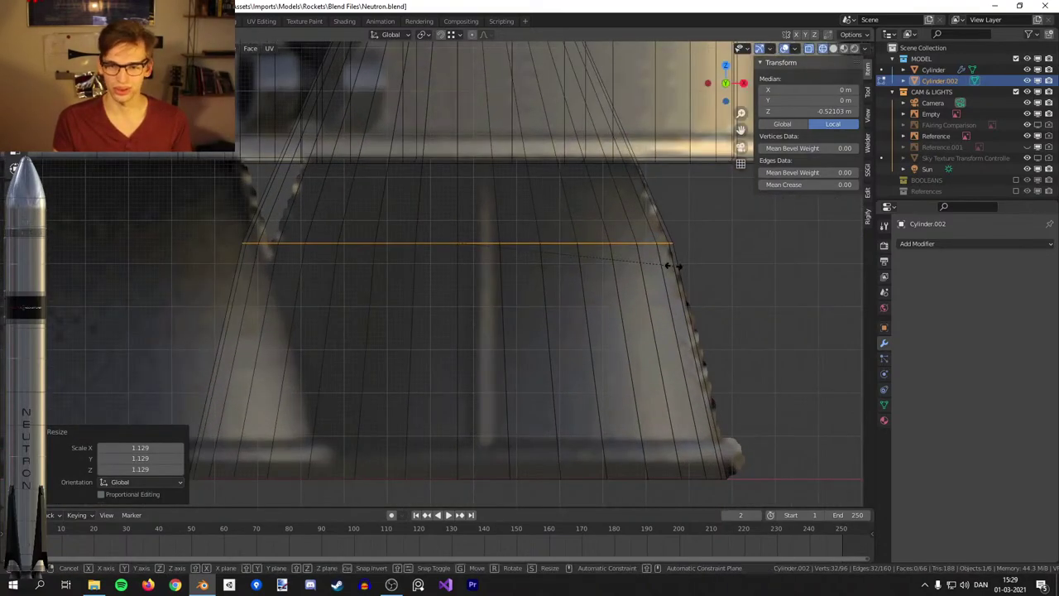
left_click(673, 265)
Bevel the nozzle's middle edge loop with 4 segments and a width of about 0.465 m.
scroll(690, 249, "down", 1)
key("ctrl+b")
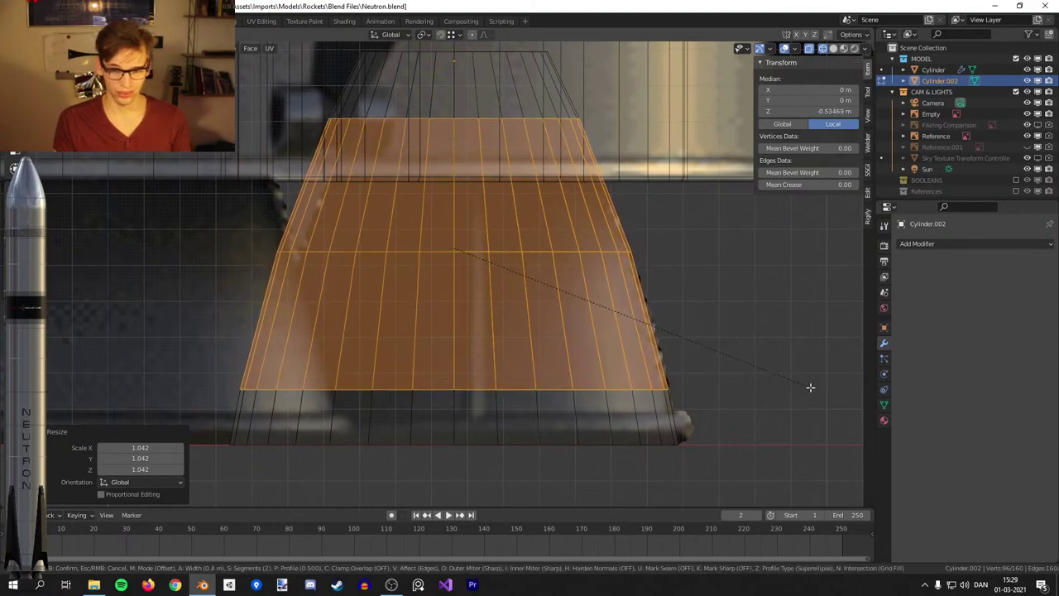
scroll(813, 394, "up", 1)
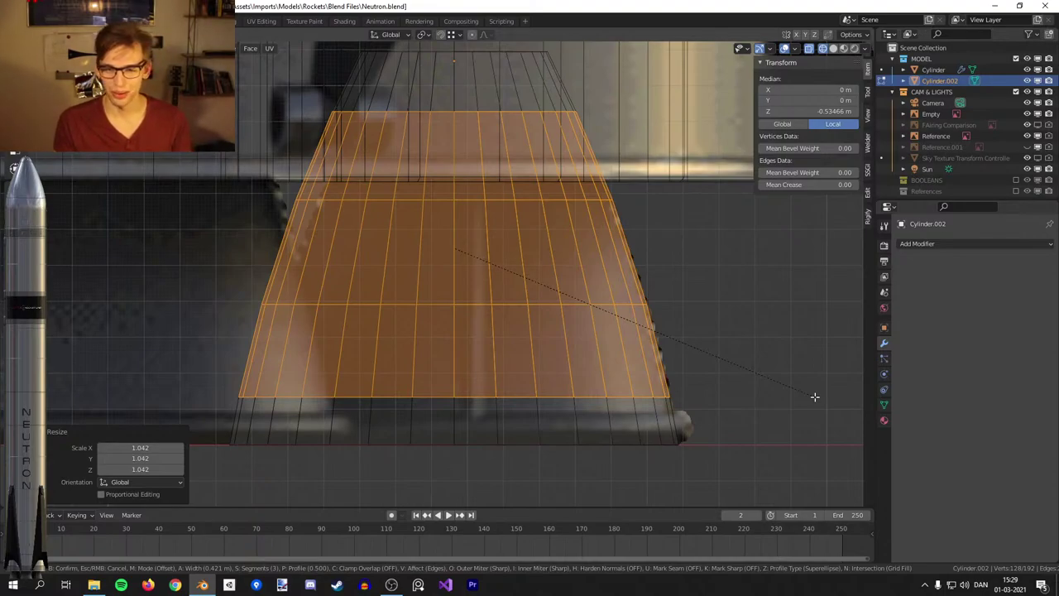
scroll(821, 402, "up", 1)
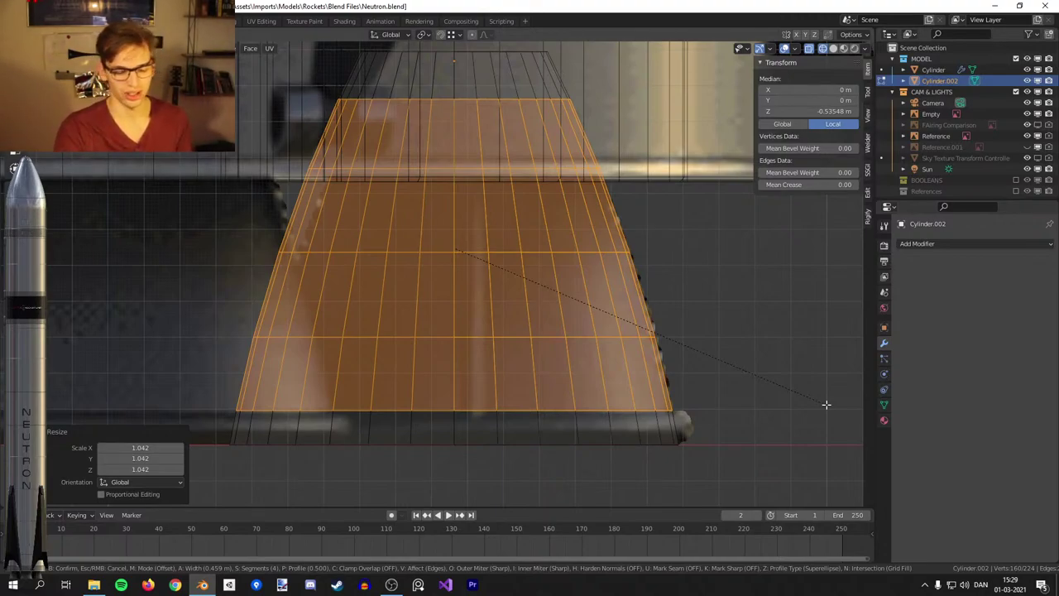
left_click(836, 403)
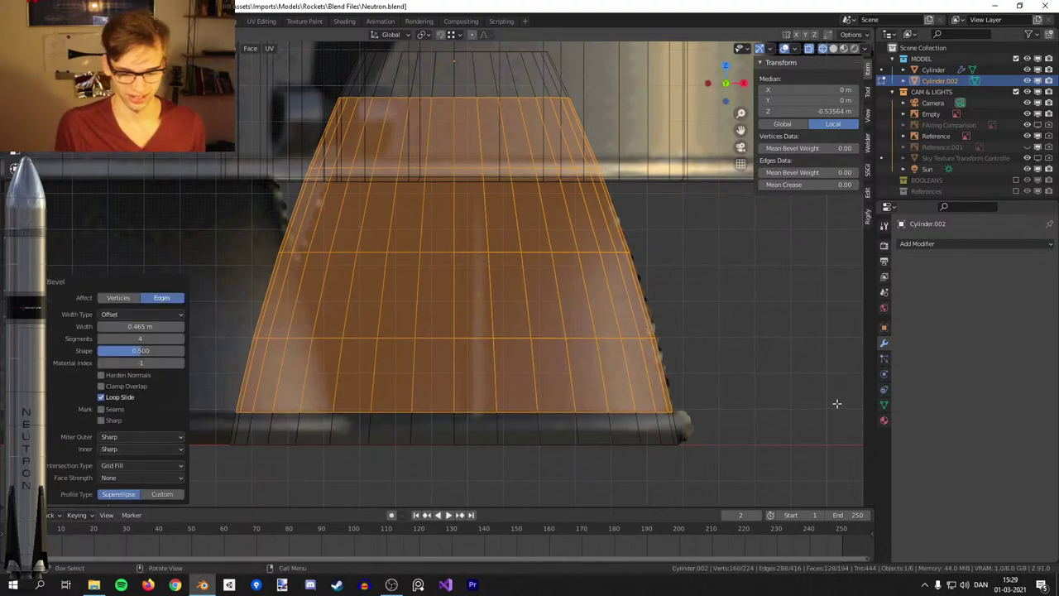
Add an edge loop just below the bevelled area at about -0.981 m local Z and scale it by 1.061.
scroll(617, 412, "up", 4)
middle_click_drag(617, 413, 567, 330, "shift")
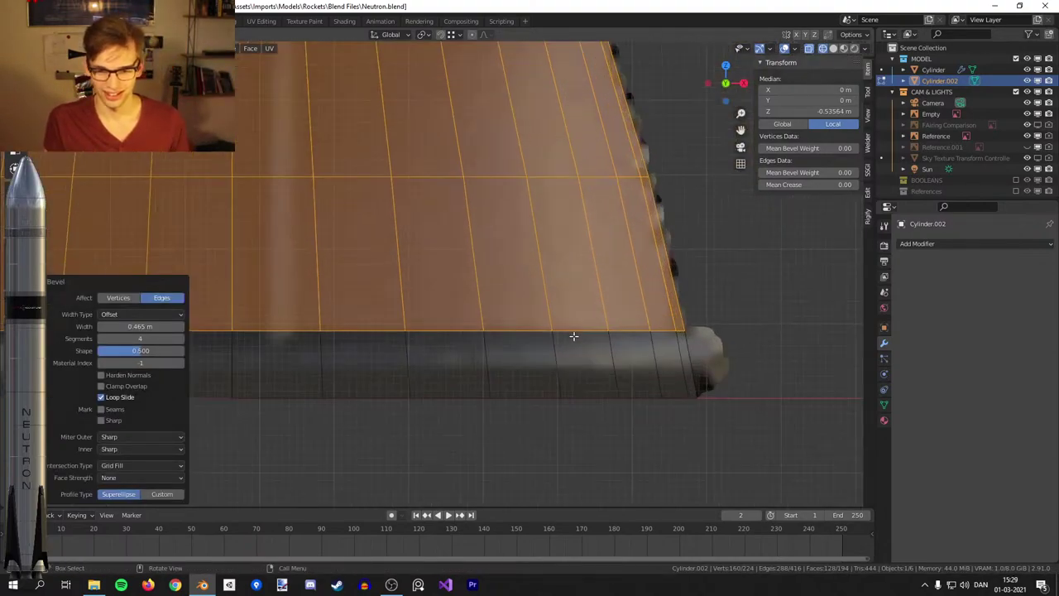
middle_click_drag(650, 389, 490, 300, "shift")
scroll(490, 300, "up", 1)
scroll(490, 300, "up", 2)
key("ctrl+r")
left_click(571, 256)
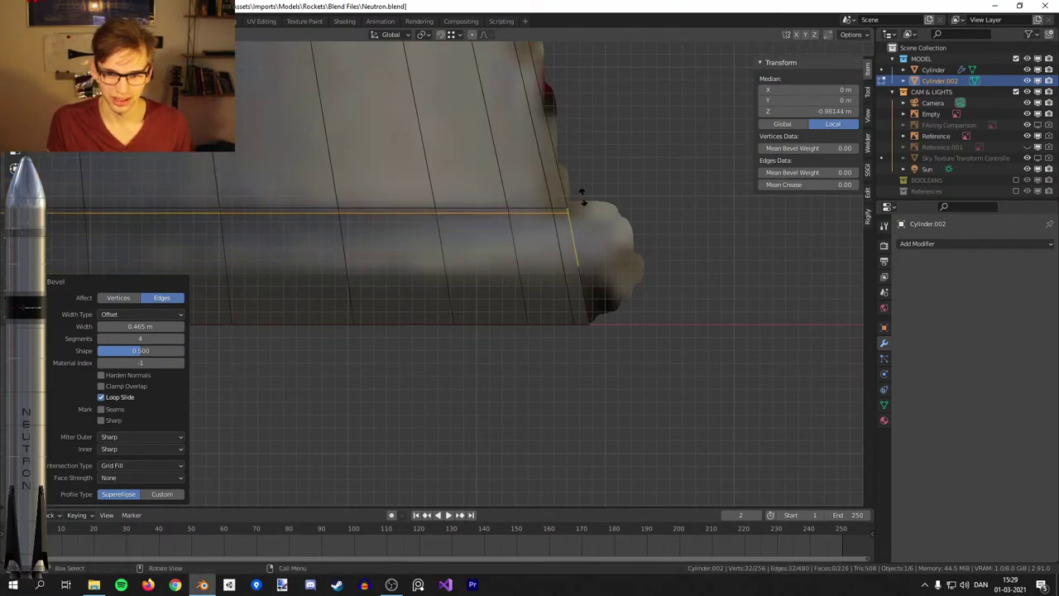
left_click(582, 201)
key("s")
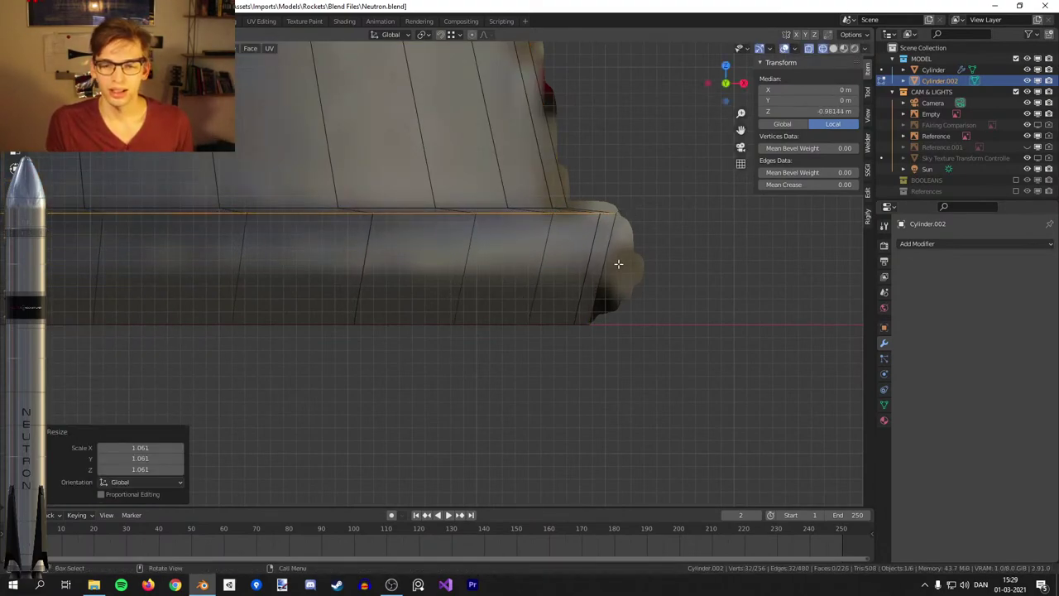
Add a second rim edge loop at about -1.055 m local Z and widen it to line up with the upper rim edge.
left_click(609, 333)
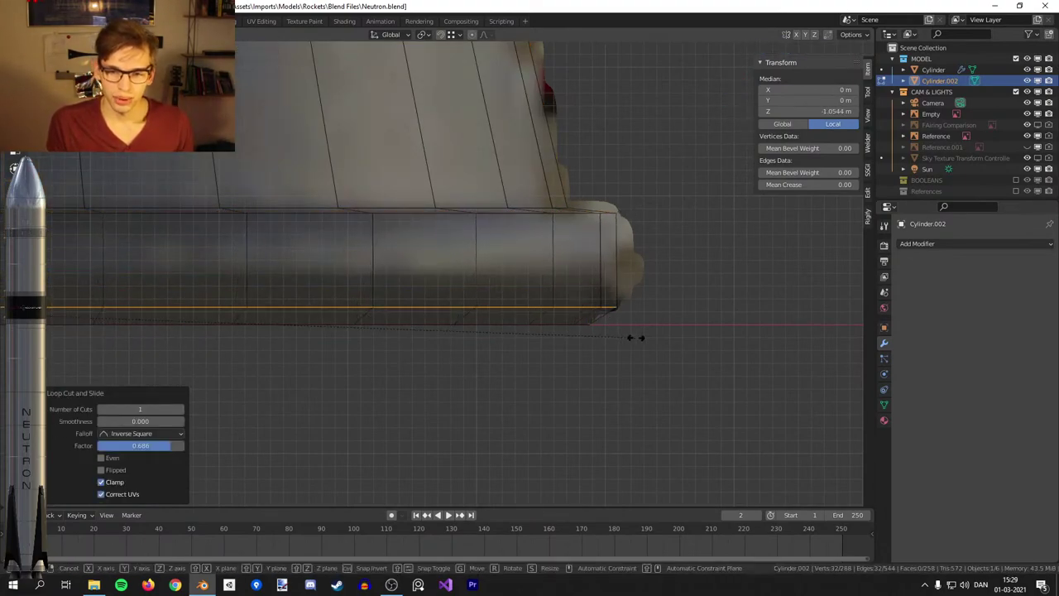
key("g")
key("g")
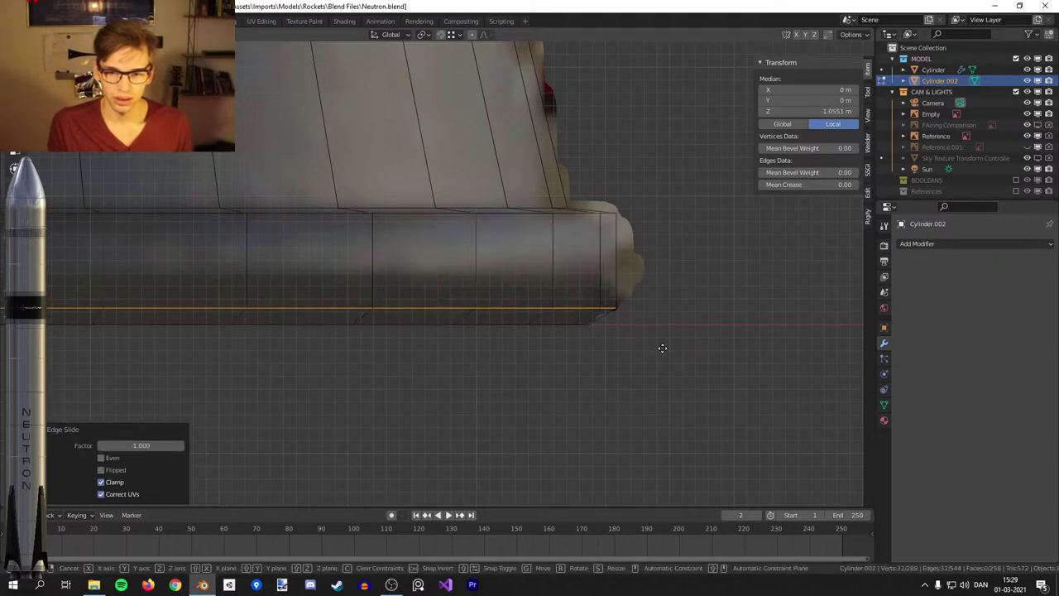
left_click(663, 349)
Add a centred edge loop between the two rim edges and scale it by 1.024 to bulge the rim outward.
key("ctrl+r")
left_click(643, 269)
right_click(642, 269)
key("s")
left_click(664, 270)
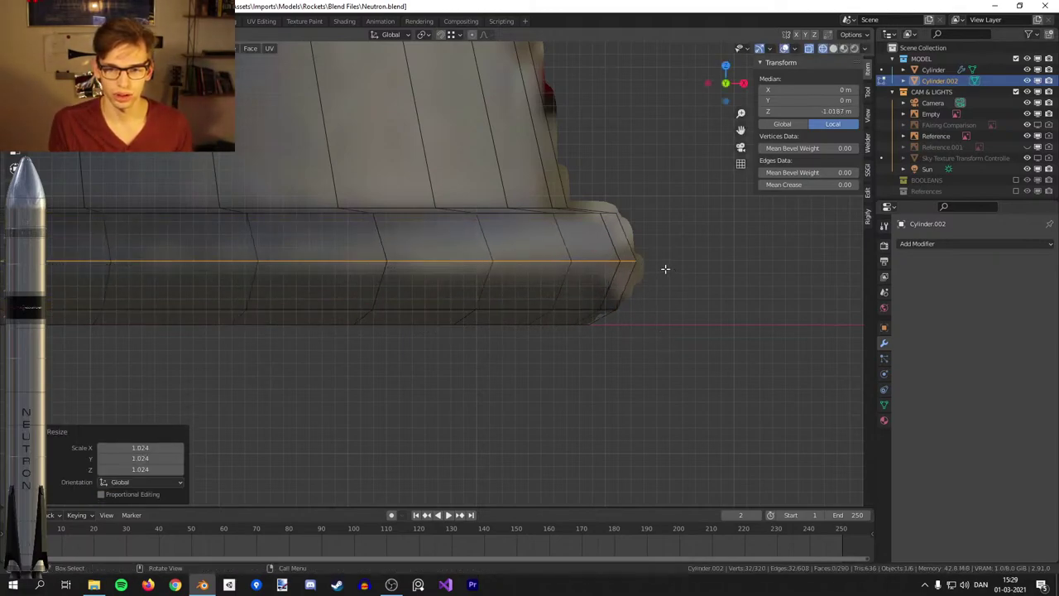
Switch to solid shading, leave mesh editing and shade the nozzle smooth.
scroll(664, 270, "down", 6)
key("z")
left_click(694, 273)
middle_click_drag(555, 269, 721, 298, "shift")
key("Tab")
right_click(550, 290)
left_click(550, 287)
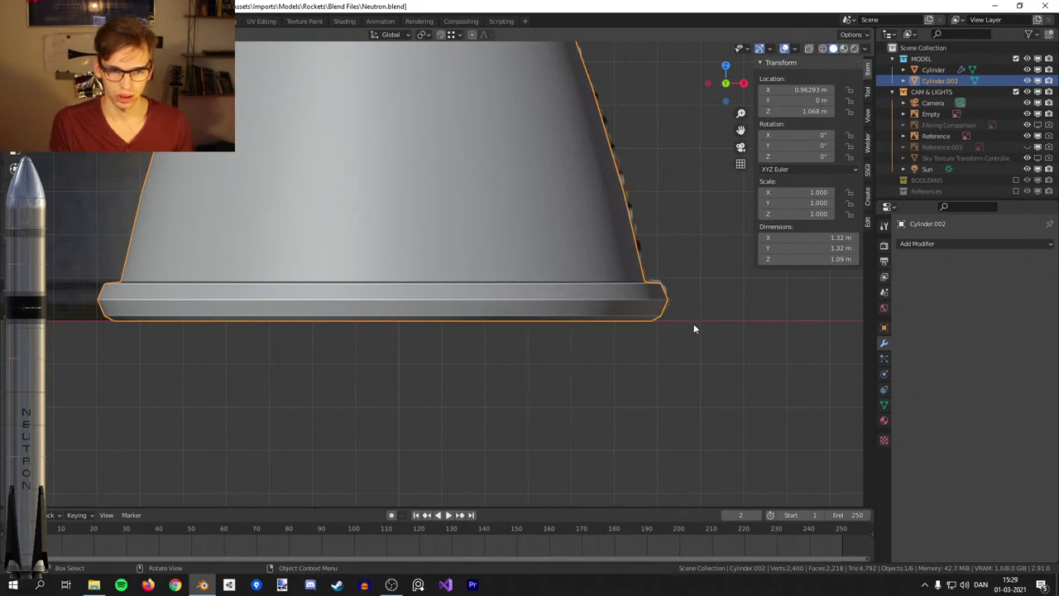
Enable Auto Smooth on the nozzle's normals with an angle of 60°.
left_click(884, 405)
left_click(980, 448)
type("60")
key("Return")
Bevel the upper outer edge of the nozzle's rim with 4 segments and a width of about 0.005 m, then return to Object Mode.
middle_click_drag(535, 238, 424, 253, "shift")
scroll(563, 283, "up", 2)
mouse_move(564, 283)
middle_mouse_down("shift")
mouse_move(534, 251)
mouse_move(524, 307)
middle_mouse_up("shift")
key("Tab")
key("ctrl+b")
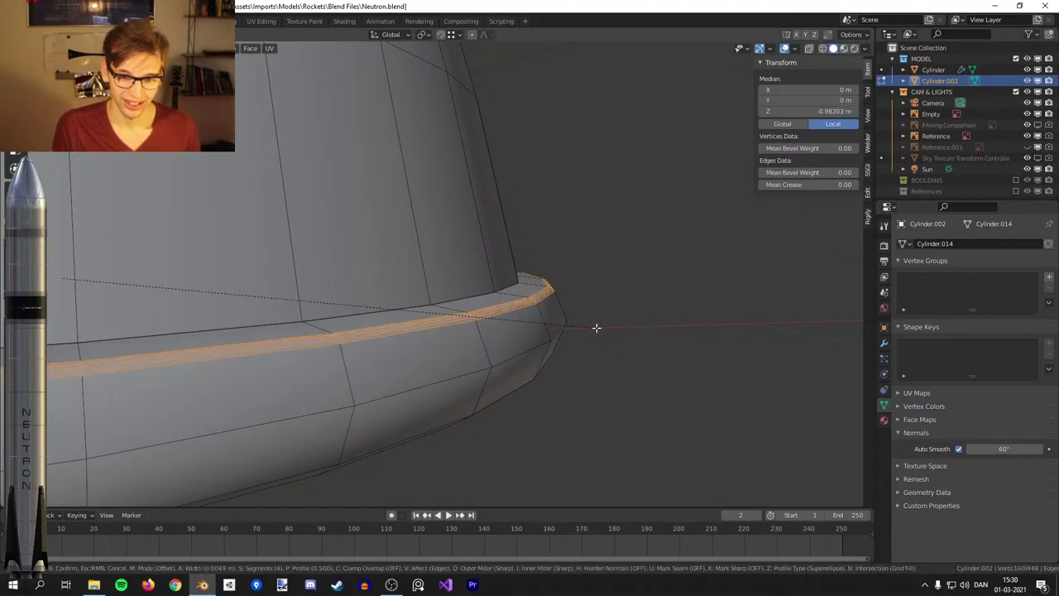
left_click(604, 331)
key("Tab")
scroll(571, 332, "down", 7)
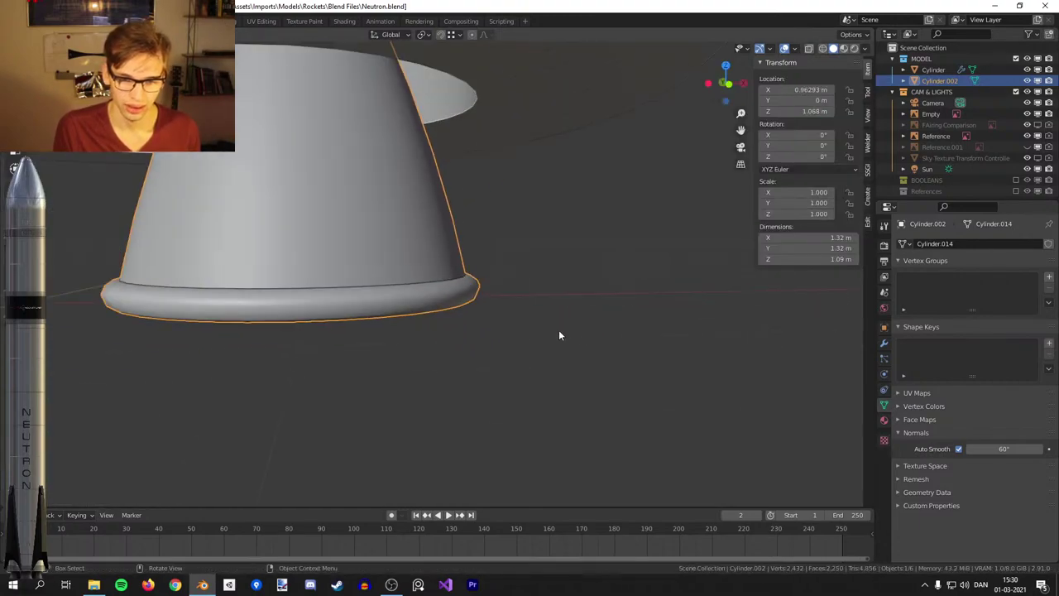
Inset the flat bottom face of the nozzle by about 0.018 m.
middle_click_drag(547, 308, 490, 286)
scroll(536, 342, "down", 2)
key("Tab")
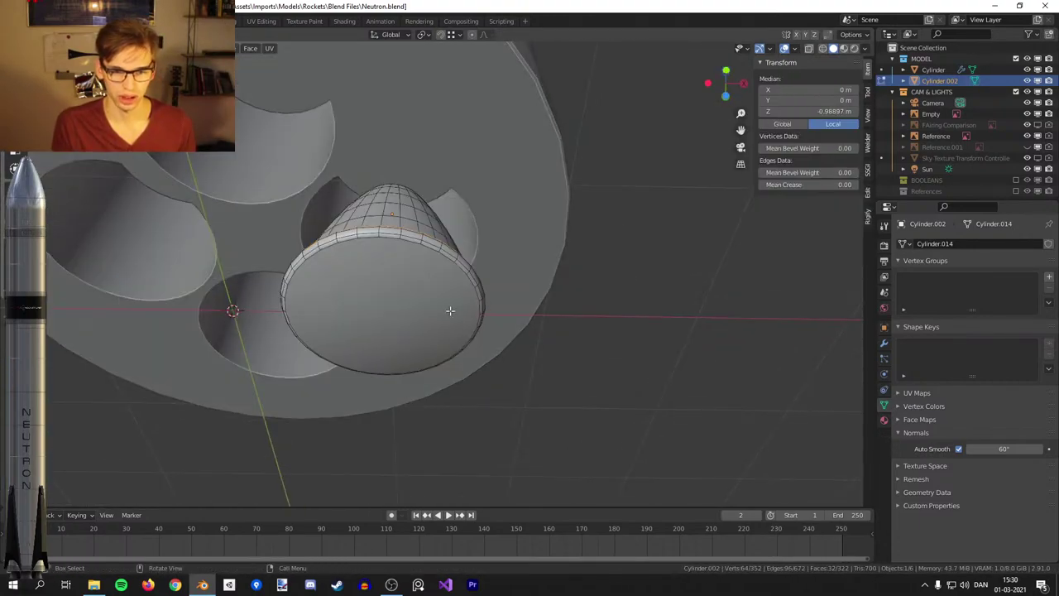
key("3")
left_click(452, 309)
scroll(497, 297, "up", 1)
scroll(498, 296, "up", 4)
key("i")
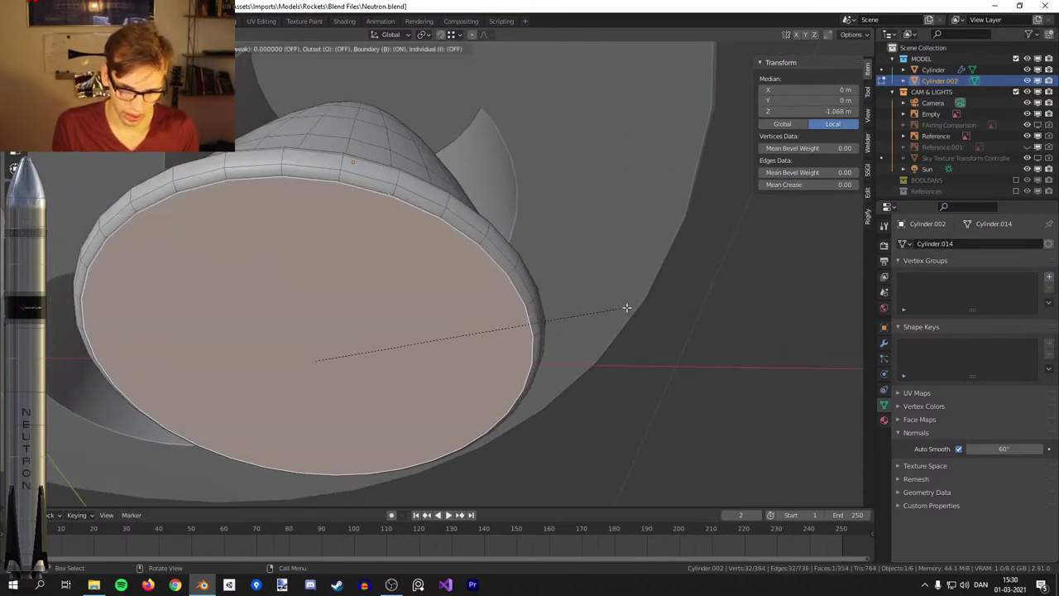
left_click(620, 314)
Extrude the inset face up through the nozzle to near its top, scaling it down to follow the outer taper, with a final scale of about 0.568.
key("KP_1")
key("alt+z")
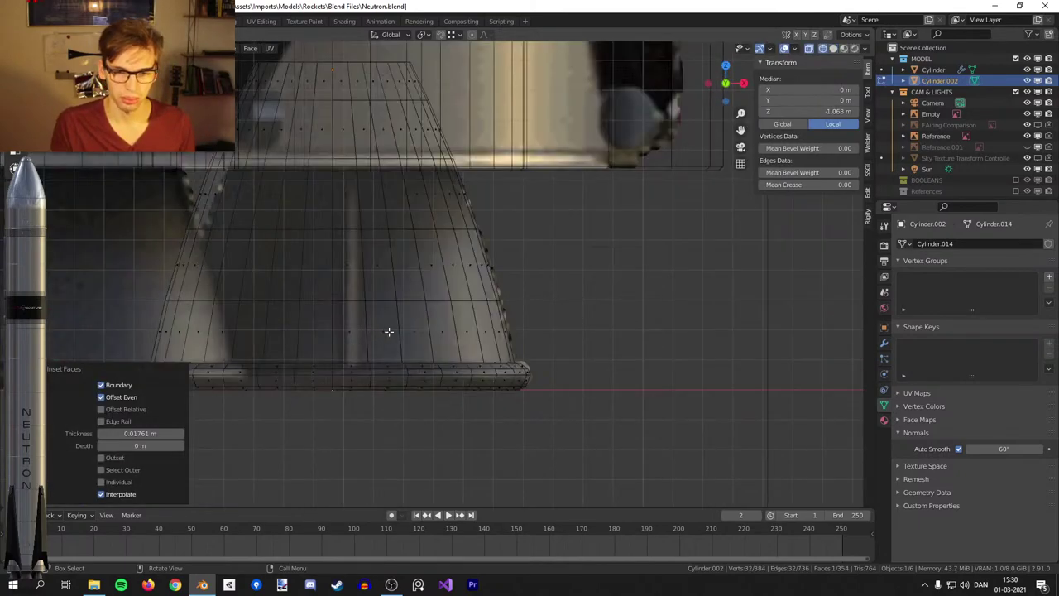
scroll(386, 331, "up", 2)
key("e")
left_click(579, 287)
key("e")
key("s")
left_click(477, 136)
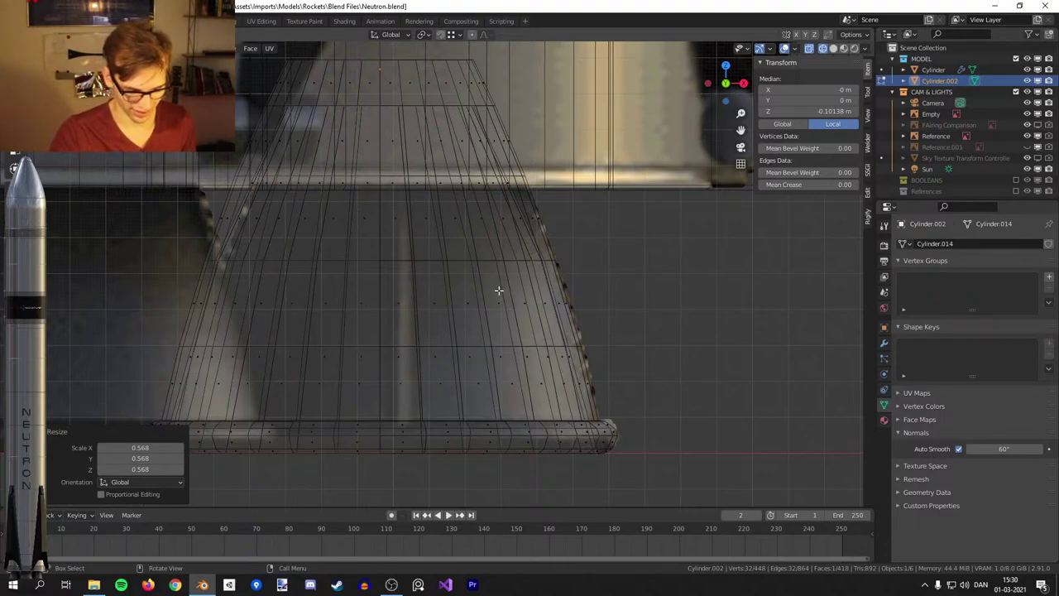
Examine the hollowed nozzle from below and inside the bell.
middle_click_drag(498, 290, 437, 308)
left_click(437, 309)
key("KP_1")
scroll(438, 308, "down", 4)
middle_click_drag(511, 310, 521, 284)
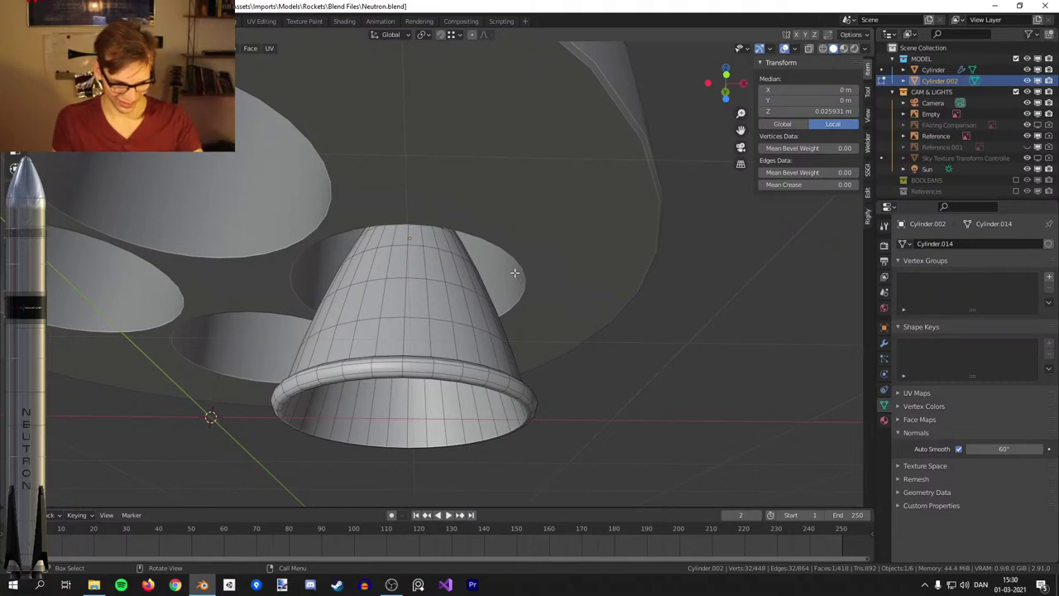
middle_click_drag(516, 273, 512, 259)
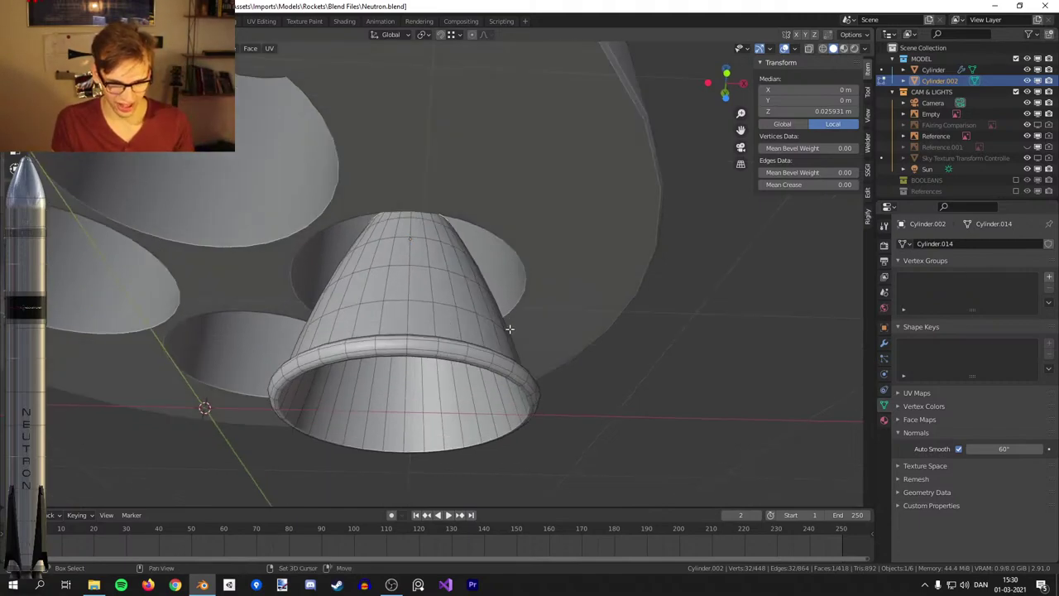
middle_click_drag(514, 361, 535, 325, "shift")
scroll(535, 325, "up", 1)
key("Tab")
scroll(550, 296, "up", 3)
middle_click_drag(598, 381, 527, 259, "shift")
key("Tab")
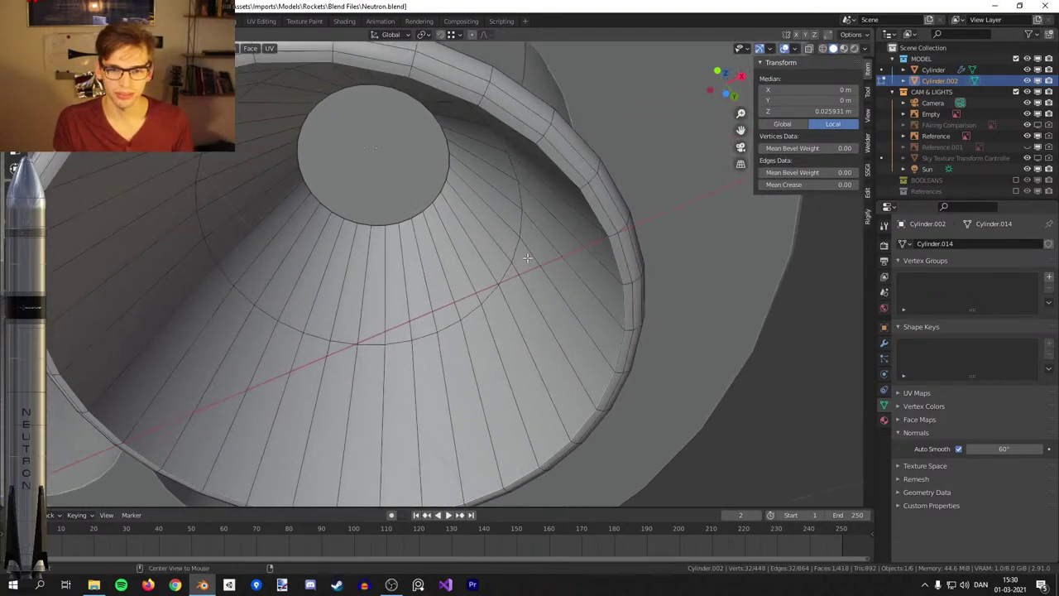
Select the end face inside the nozzle and scale it slightly to adjust the inner wall's taper.
key("KP_1")
key("z")
left_click(457, 251)
scroll(604, 264, "up", 1)
key("s")
left_click(675, 294)
key("ctrl+KP_7")
key("shift+z")
key("3")
left_click(432, 183)
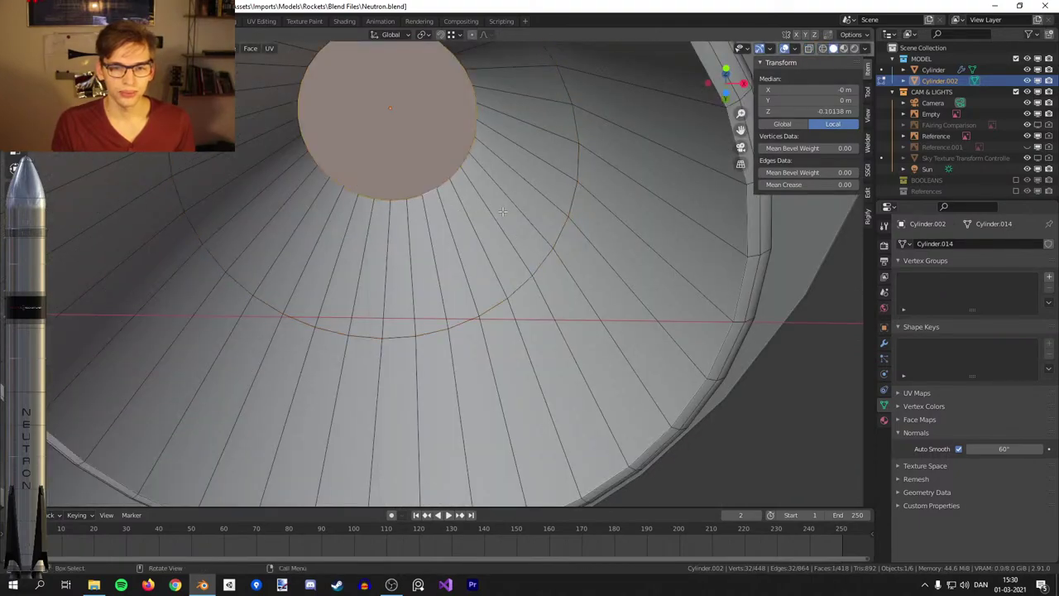
key("KP_1")
key("alt+z")
middle_click_drag(407, 211, 556, 323)
key("s")
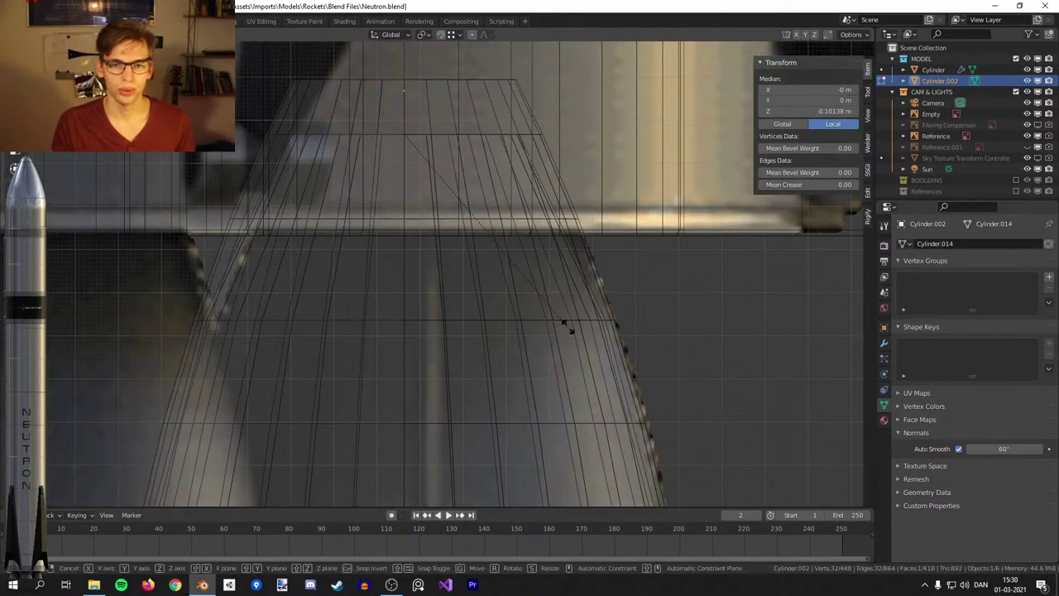
left_click(586, 331)
Extrude the nozzle's inner end face about 0.065 m further up and scale it down.
key("e")
left_click(580, 288)
key("s")
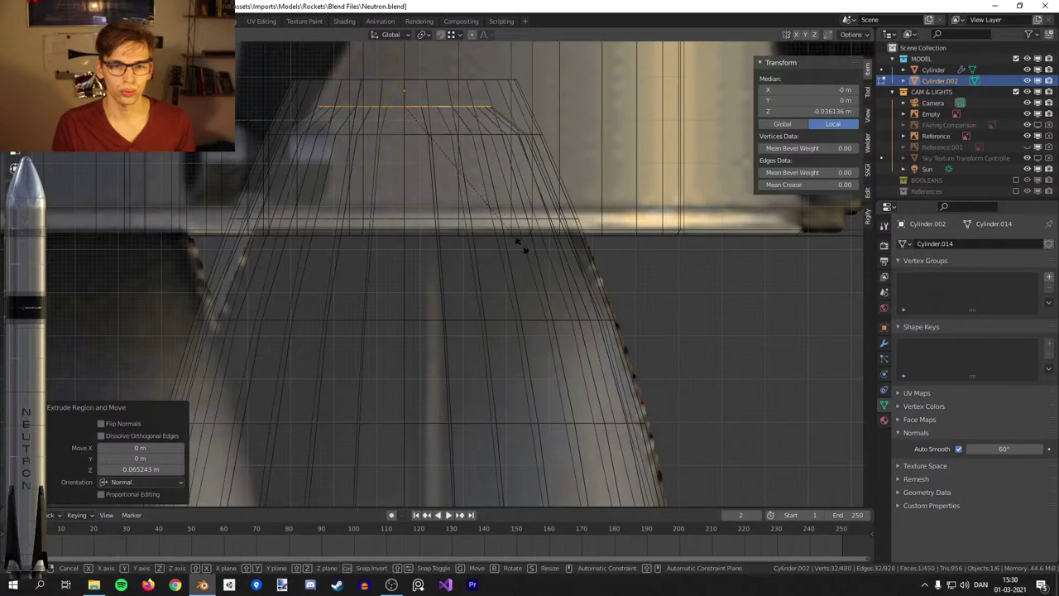
left_click(527, 249)
key("alt+z")
scroll(682, 256, "down", 3)
middle_click_drag(617, 319, 581, 237)
Create three linked duplicates of the nozzle around the 3D cursor, rotated in 90° increments about the Z axis.
key("Tab")
scroll(571, 246, "up", 1)
scroll(430, 259, "down", 2)
middle_click_drag(393, 215, 498, 251)
left_click(424, 36)
left_click(433, 59)
scroll(580, 157, "down", 2)
scroll(580, 153, "down", 1)
key("alt+d")
type("rz")
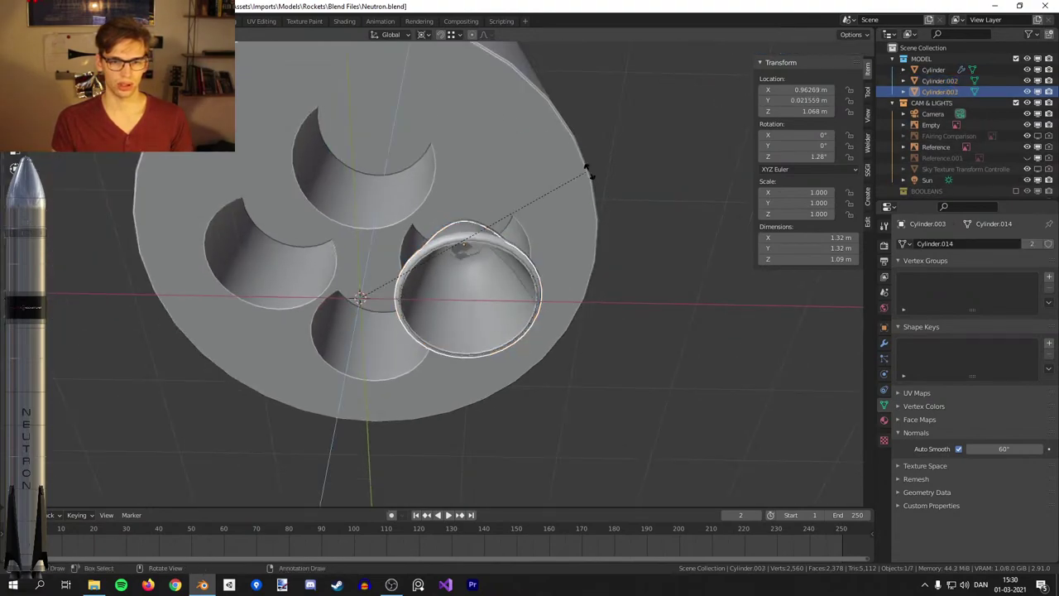
type("90")
key("Return")
key("shift+r")
key("shift+r")
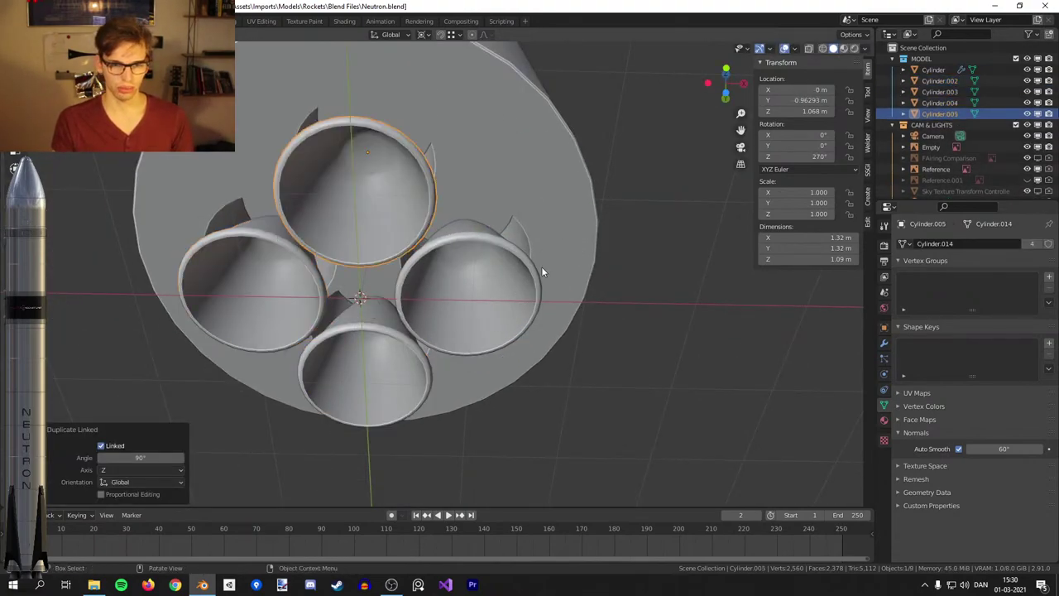
Parent all four nozzles to the rocket body.
left_click(497, 277, "shift")
left_click(266, 282, "shift")
left_click(364, 364, "shift")
middle_click_drag(494, 228, 511, 197)
left_click(512, 198, "shift")
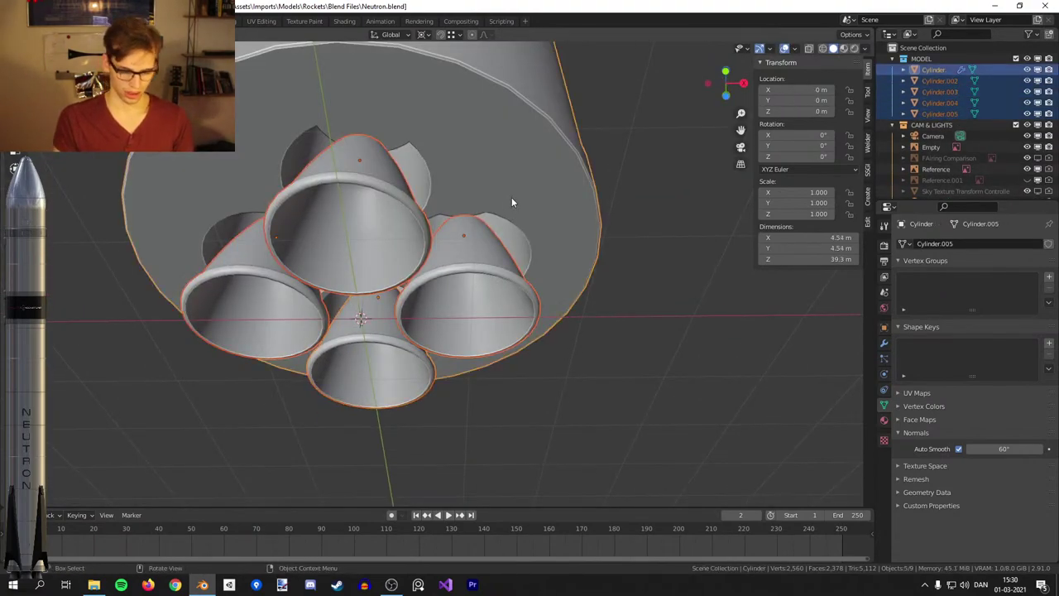
key("ctrl+p")
left_click(511, 204)
key("alt+a")
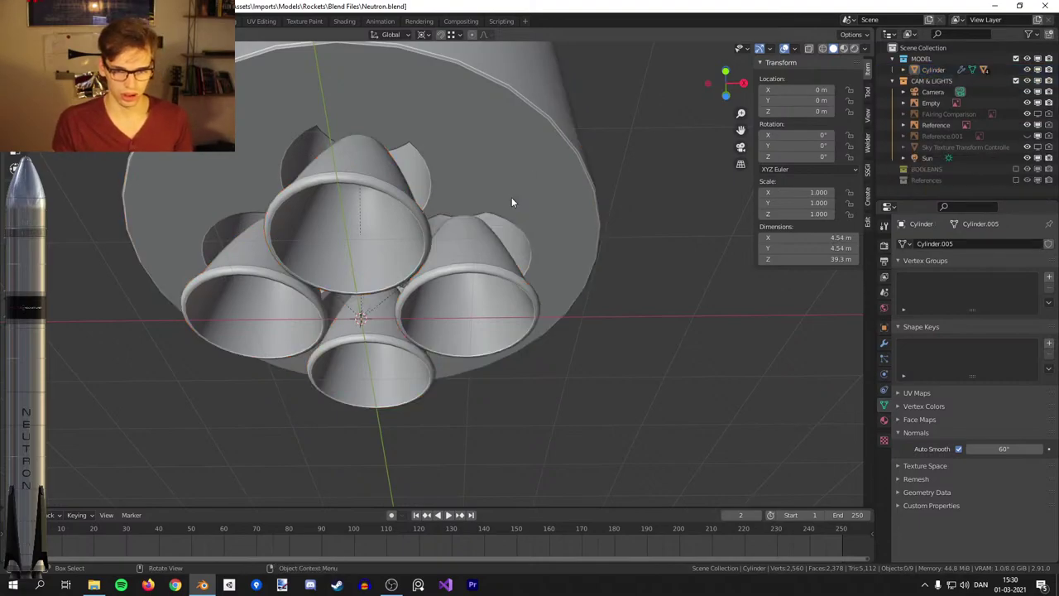
Test-move the rocket body to check that the parented nozzles follow it.
left_click(582, 204)
key("g")
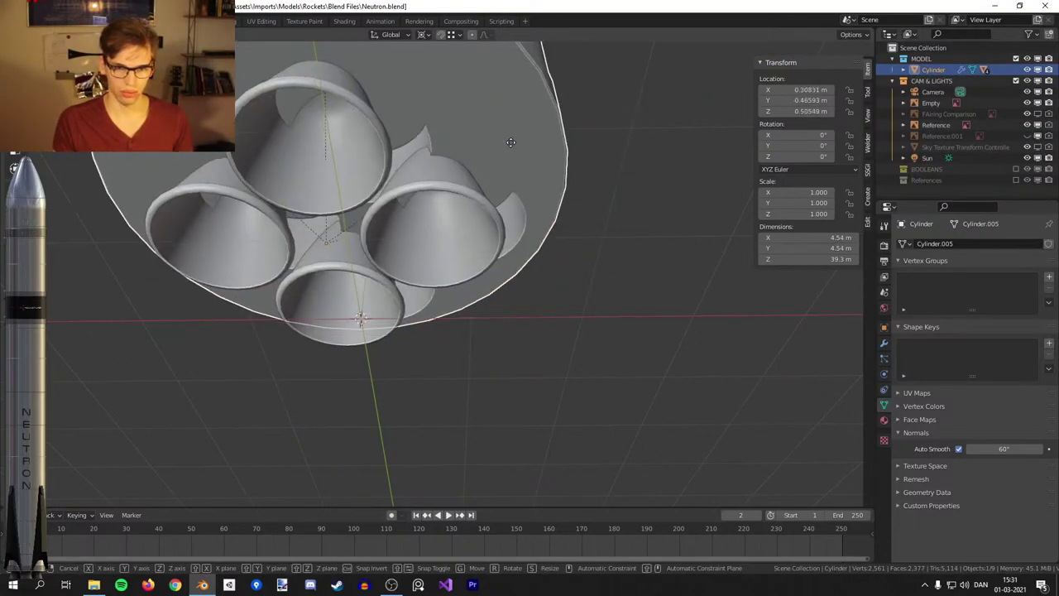
right_click(530, 170)
middle_click_drag(544, 188, 541, 206)
key("g")
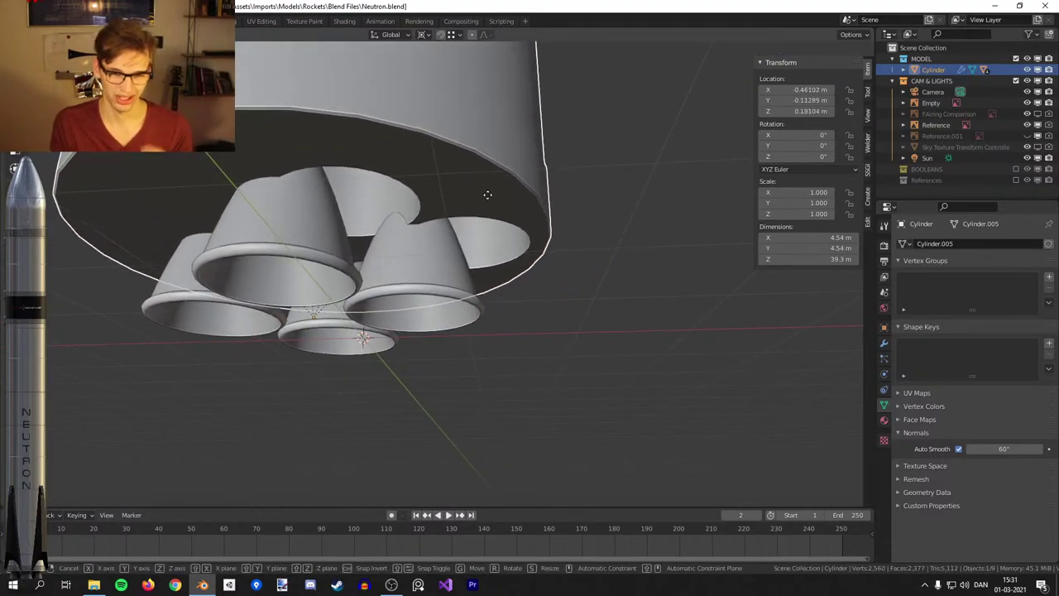
right_click(505, 197)
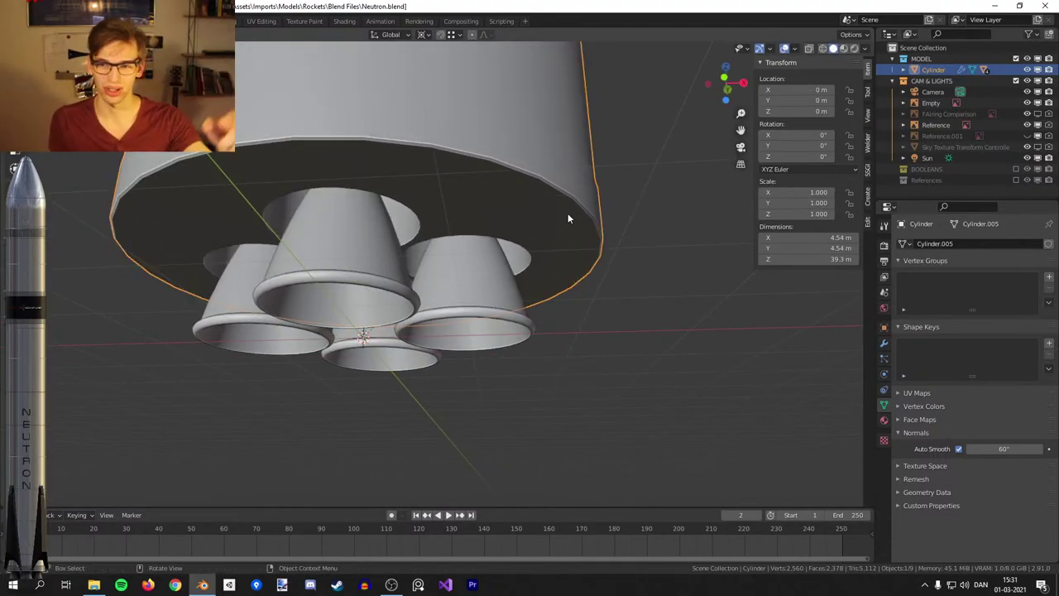
Apply the rocket body's Boolean modifier and delete the Cylinder.001 cutter object from the BOOLEANS collection.
left_click(1016, 168)
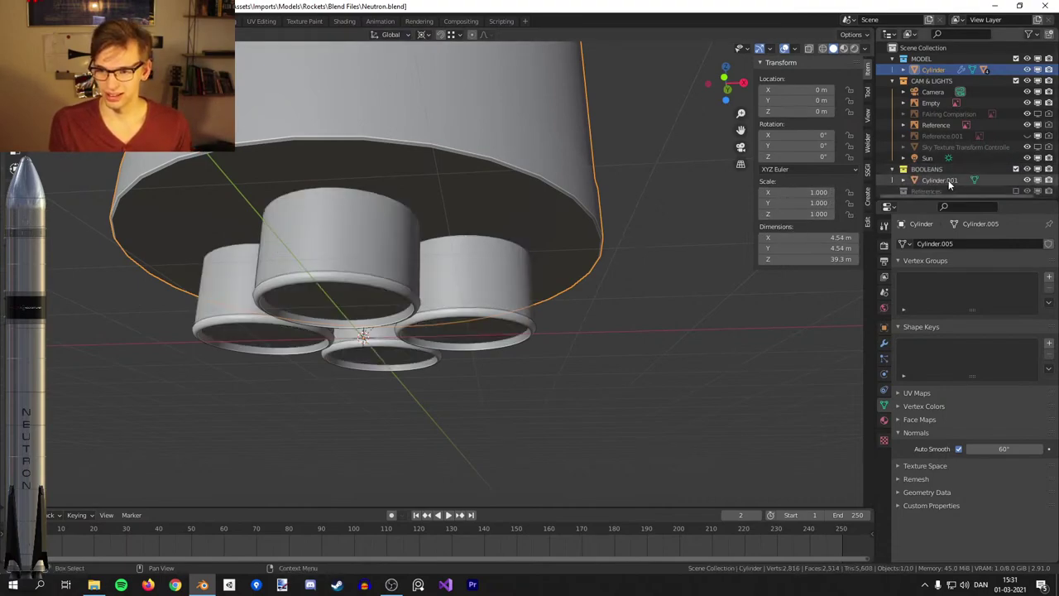
left_click(948, 180)
left_click(579, 190)
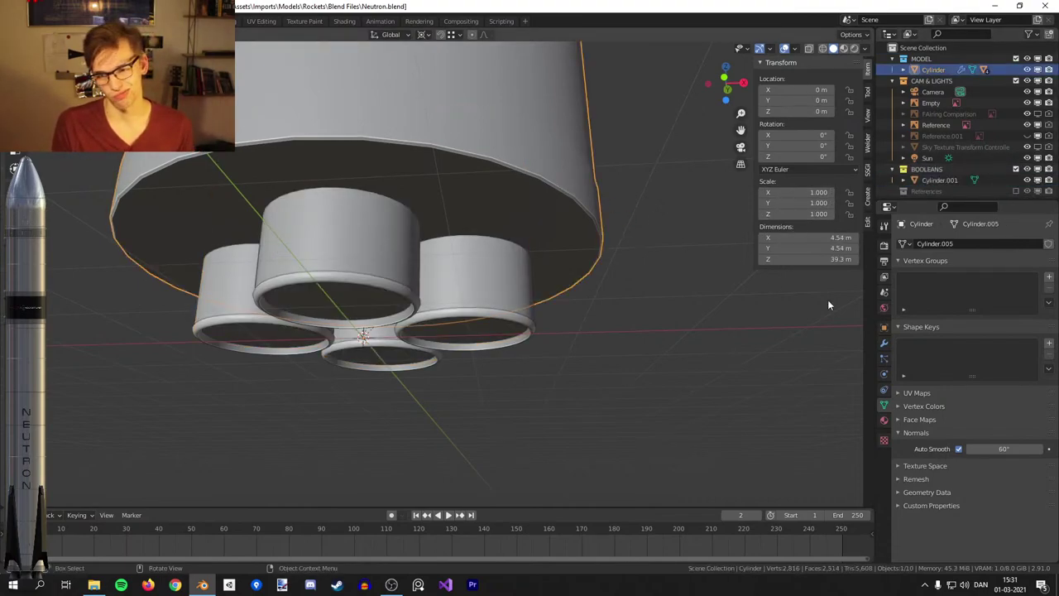
left_click(884, 342)
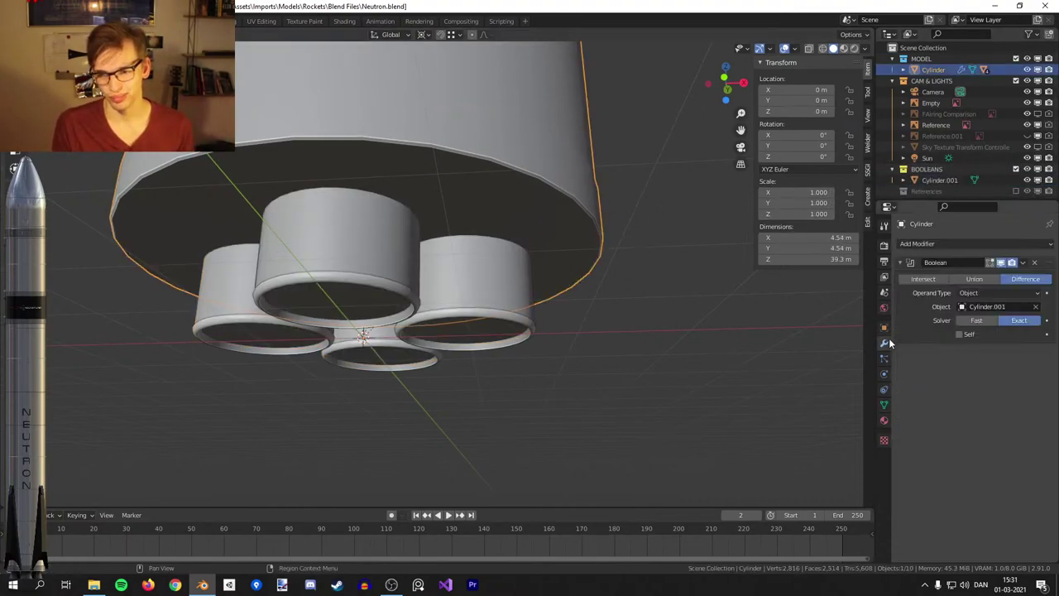
left_click(1023, 262)
left_click(996, 278)
left_click(939, 180)
key("Delete")
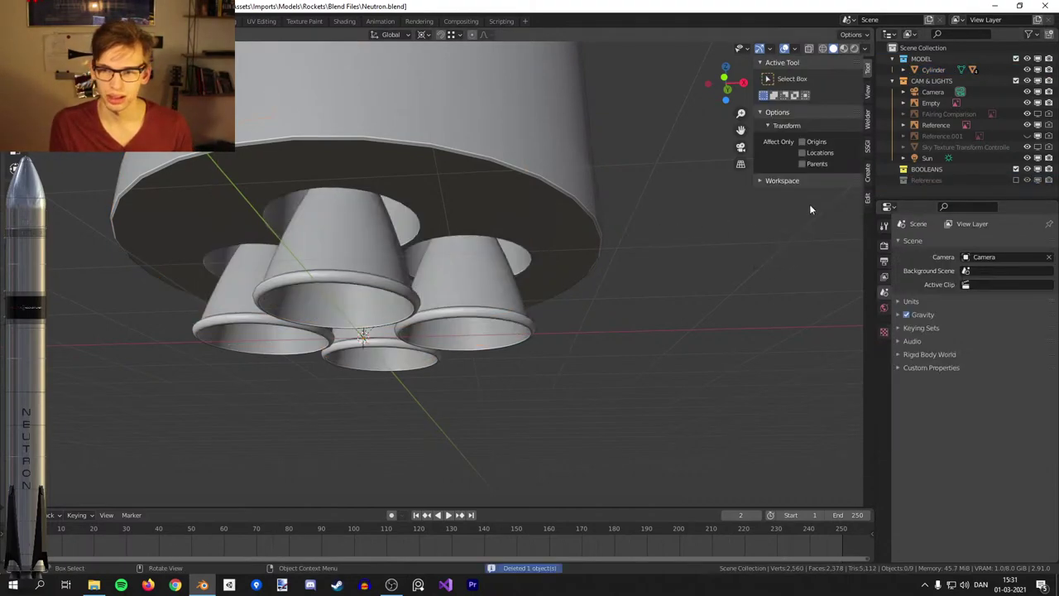
Examine the rocket body's mesh around the engine holes in Edit Mode.
left_click(933, 69)
key("Tab")
scroll(589, 195, "up", 6)
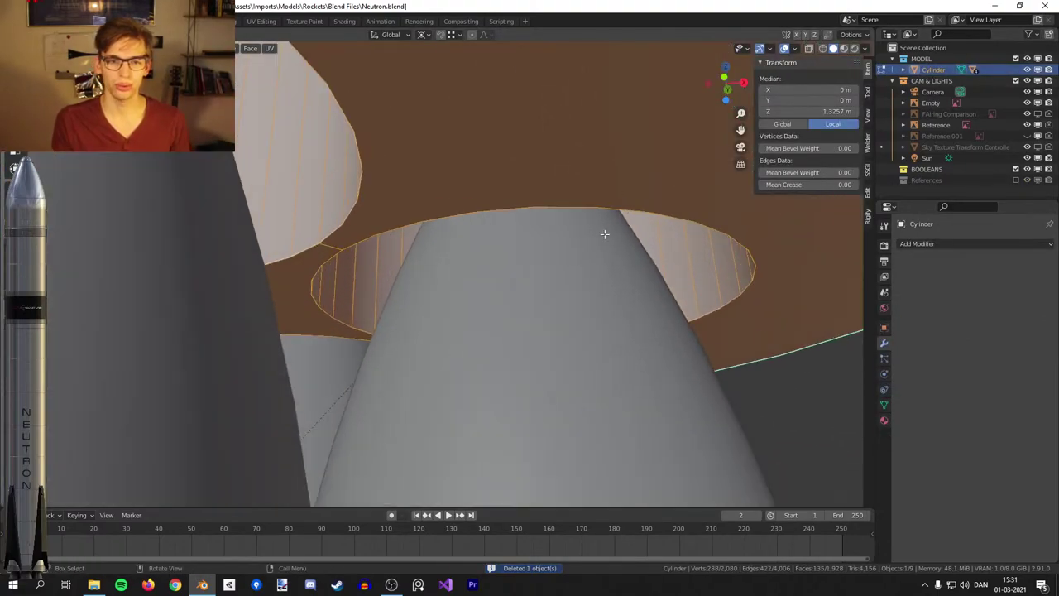
scroll(606, 231, "down", 6)
middle_click_drag(608, 229, 584, 189)
scroll(584, 189, "down", 3)
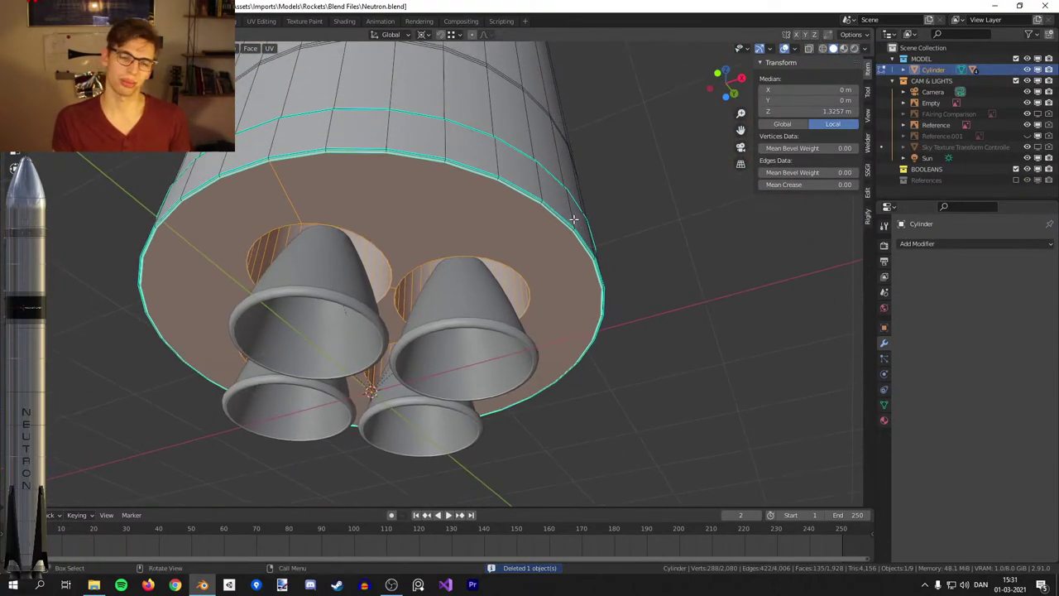
middle_click_drag(569, 230, 518, 234)
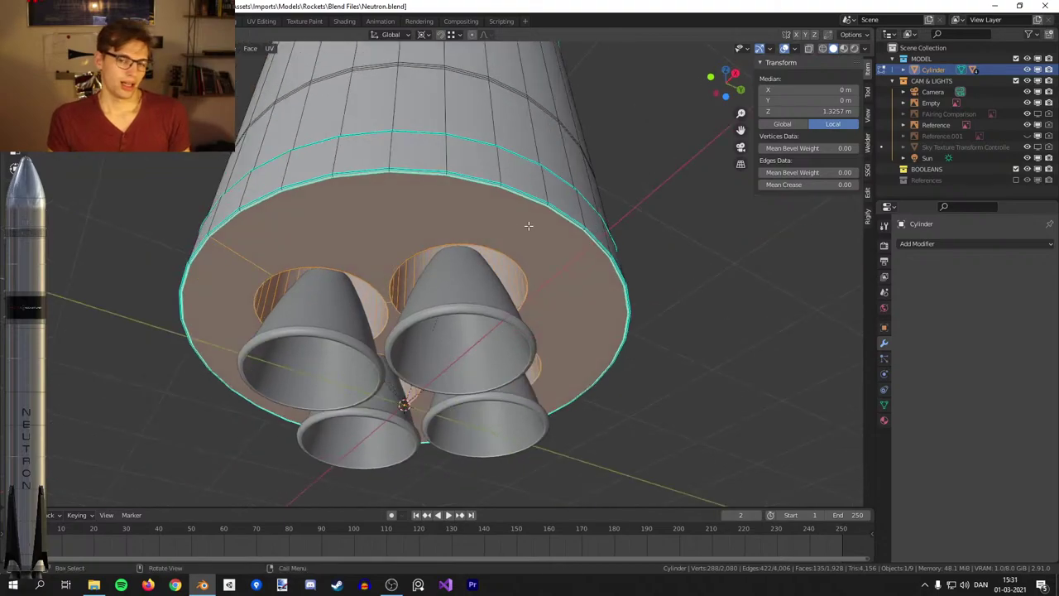
Try to join a vertex on an engine hole's edge to the outer rim with a new edge.
scroll(526, 221, "up", 5)
key("1")
left_click(548, 218)
scroll(547, 217, "down", 5)
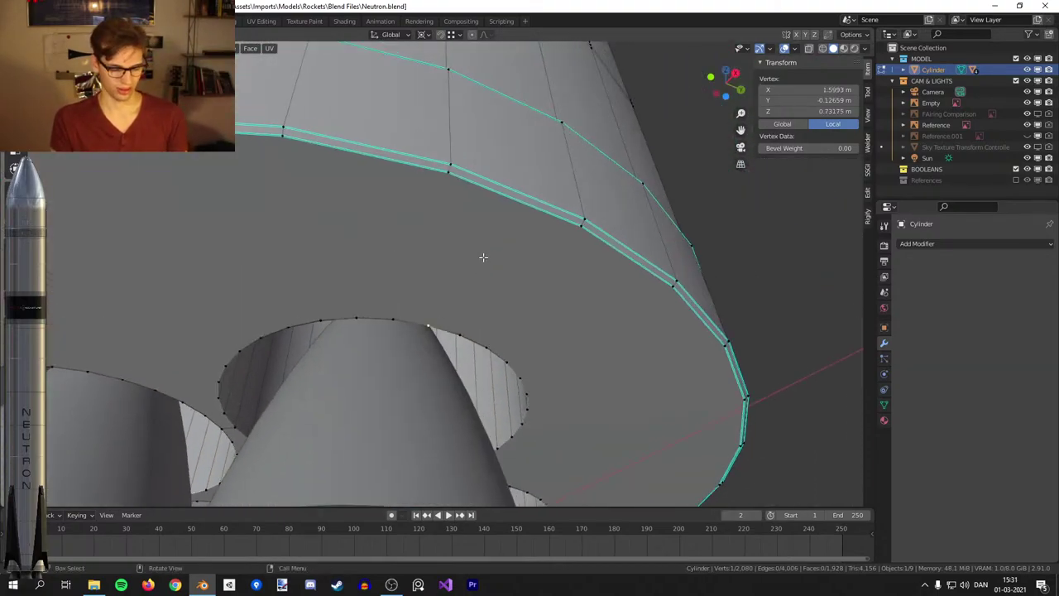
middle_click_drag(459, 243, 432, 242)
key("f")
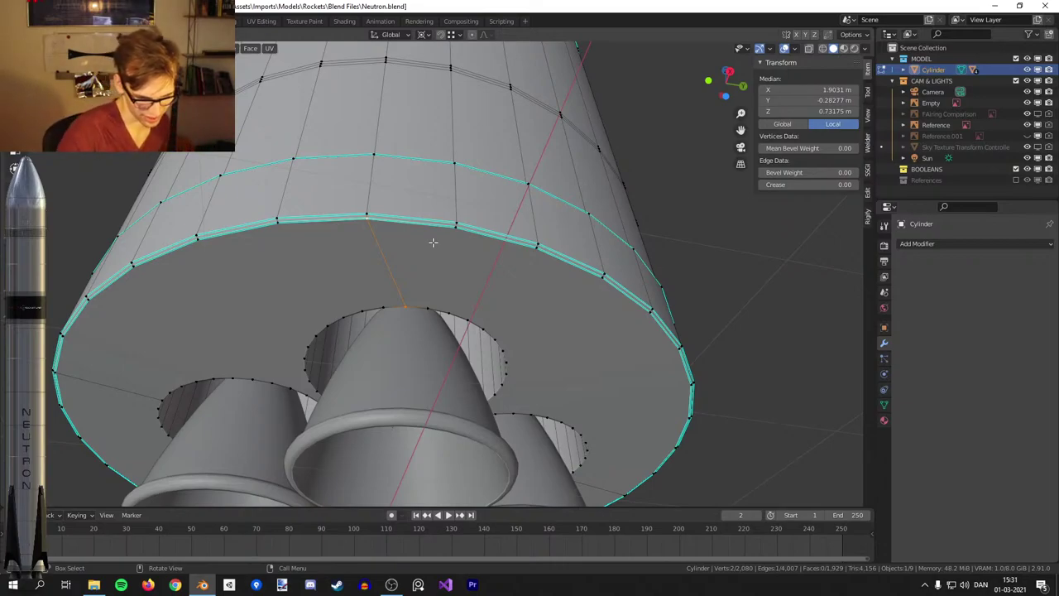
Connect the +X engine hole's edge to the nearby outer rim vertex, cutting across the bottom face.
scroll(439, 230, "down", 2)
mouse_move(454, 242)
middle_mouse_down("shift")
mouse_move(452, 166)
mouse_move(411, 160)
mouse_move(425, 199)
mouse_move(453, 225)
middle_mouse_up("shift")
scroll(425, 200, "up", 2)
scroll(418, 245, "up", 4)
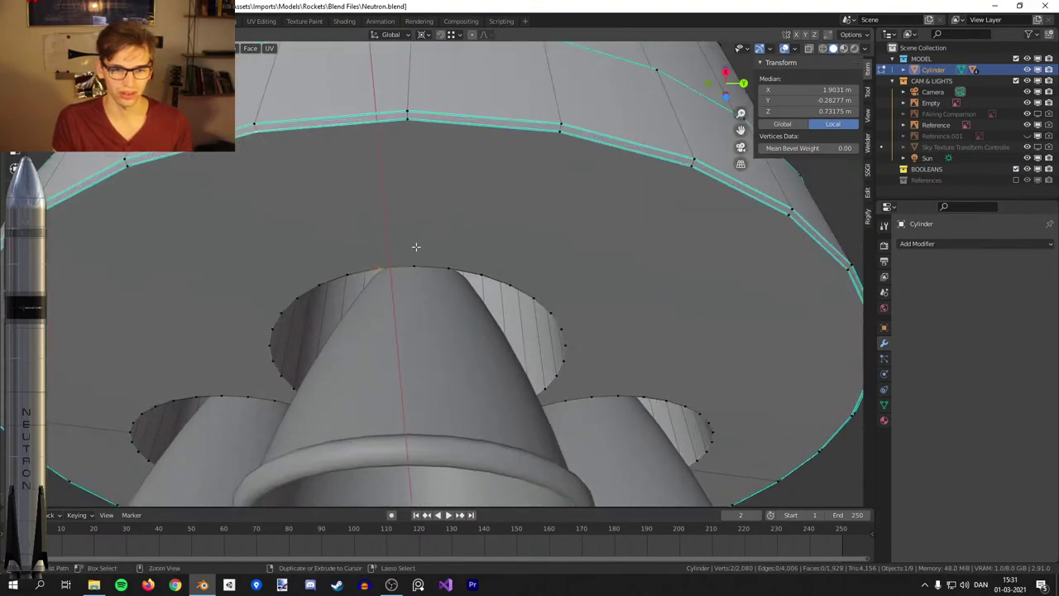
key("j")
Connect the outermost vertex of the +Y engine hole to the outer rim vertex across the bottom face.
scroll(546, 216, "down", 4)
middle_click_drag(637, 257, 377, 276)
scroll(477, 255, "up", 3)
left_click(381, 288)
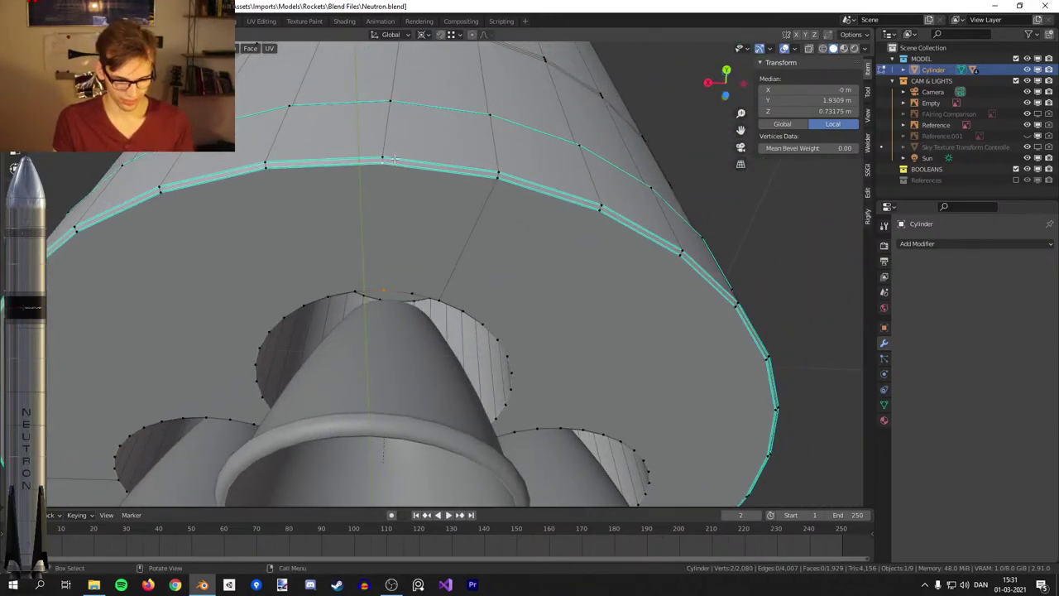
key("j")
Connect the outermost vertex of the -X engine hole to the outer rim across the bottom face.
middle_click_drag(394, 158, 445, 239)
left_click(489, 204)
middle_click_drag(489, 203, 408, 124)
scroll(406, 132, "down", 3)
key("j")
Connect the outermost vertex of the -Y engine hole to the outer rim vertex across the bottom face.
middle_click_drag(599, 232, 566, 248)
middle_click_drag(411, 212, 360, 172)
middle_click_drag(538, 241, 433, 215)
scroll(455, 251, "up", 2)
left_click(425, 228)
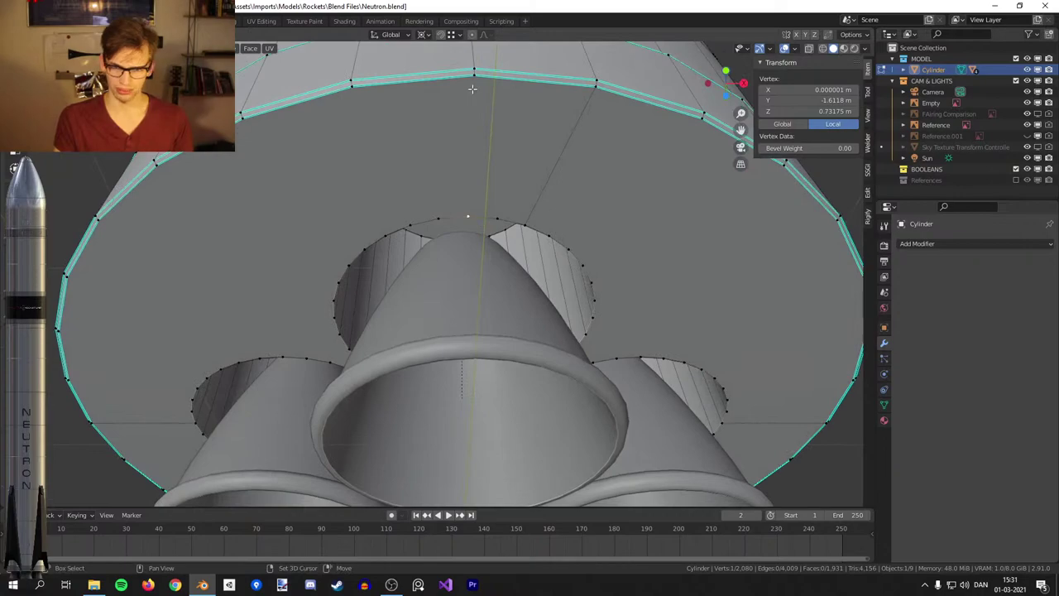
key("j")
Dissolve the leftover diagonal edge between the -Y engine hole and the outer rim, and return to Object Mode.
key("x")
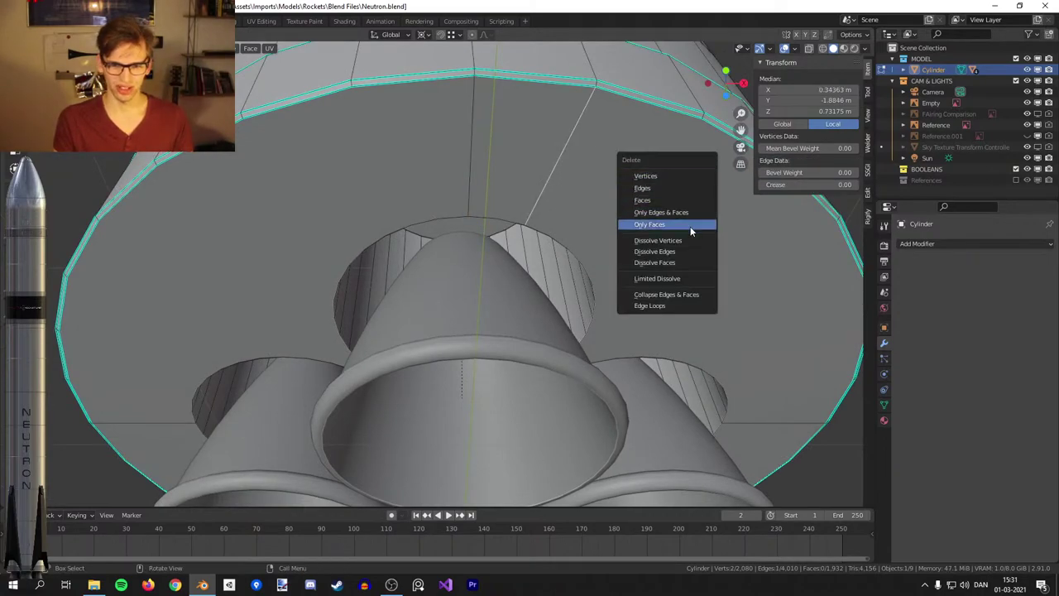
left_click(678, 252)
scroll(675, 253, "down", 4)
key("Tab")
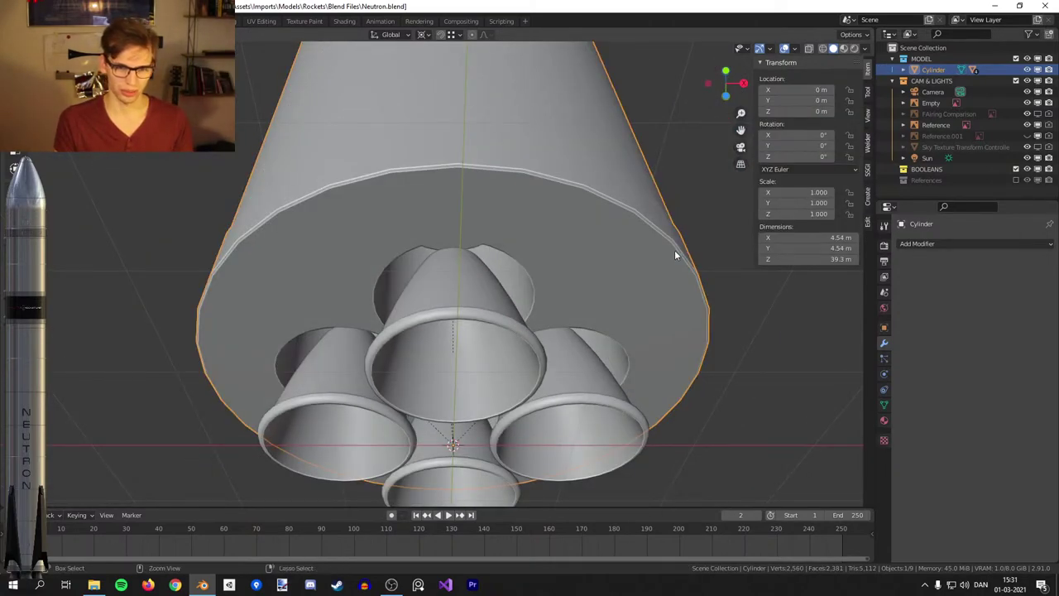
Try a level 2 Subdivision modifier on the rocket body.
key("ctrl+2")
middle_click_drag(593, 236, 678, 282)
scroll(670, 281, "up", 3)
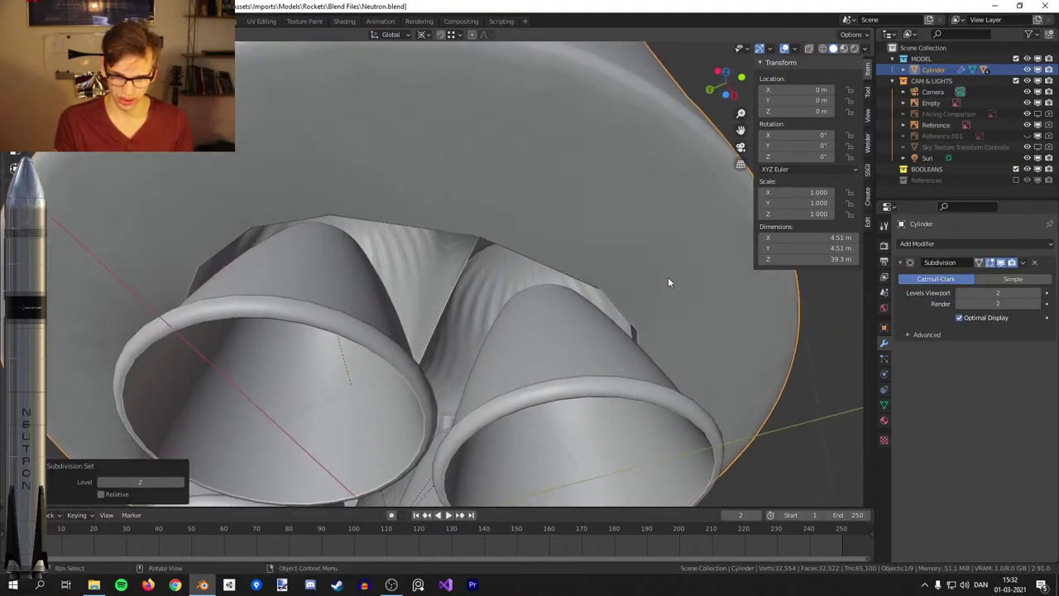
scroll(595, 288, "down", 4)
middle_click_drag(595, 289, 582, 291)
key("ctrl+z")
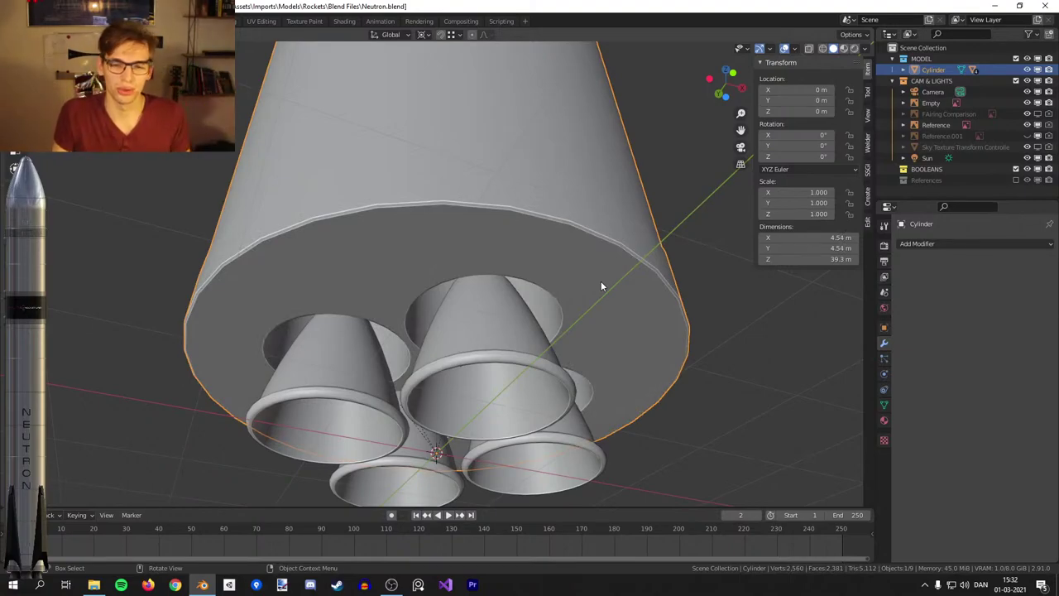
Dissolve the leftover diagonal edge between the +Y engine hole and the outer rim on the rocket's bottom face.
key("Tab")
middle_click_drag(551, 253, 567, 220)
scroll(567, 219, "up", 6)
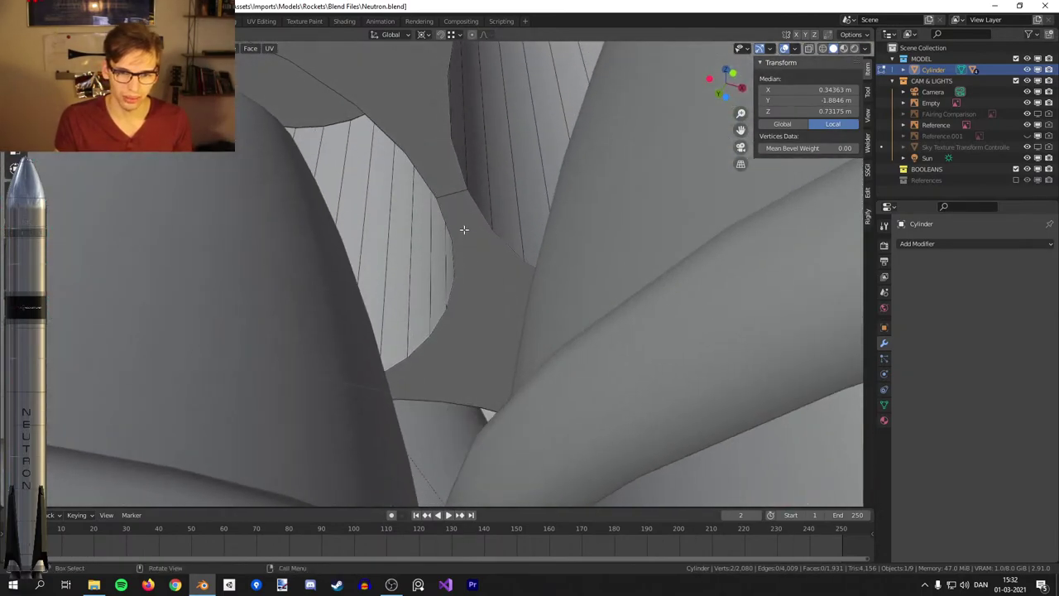
left_click(441, 193)
middle_click_drag(441, 194, 570, 199)
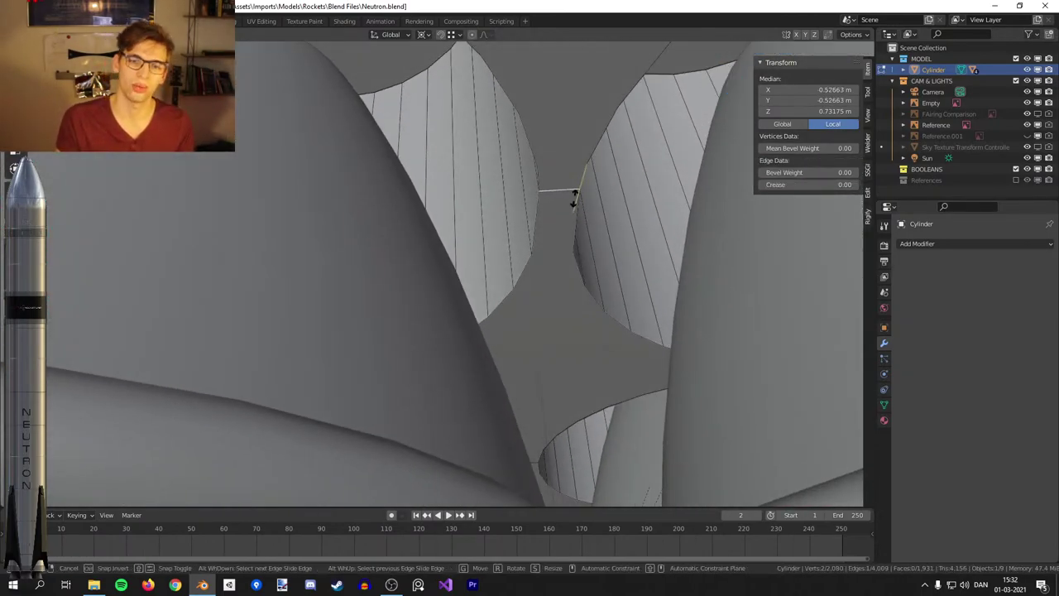
middle_click_drag(580, 235, 418, 301)
scroll(527, 205, "down", 5)
right_click(562, 349)
left_click(568, 349)
scroll(571, 345, "down", 5)
middle_click_drag(574, 343, 588, 267)
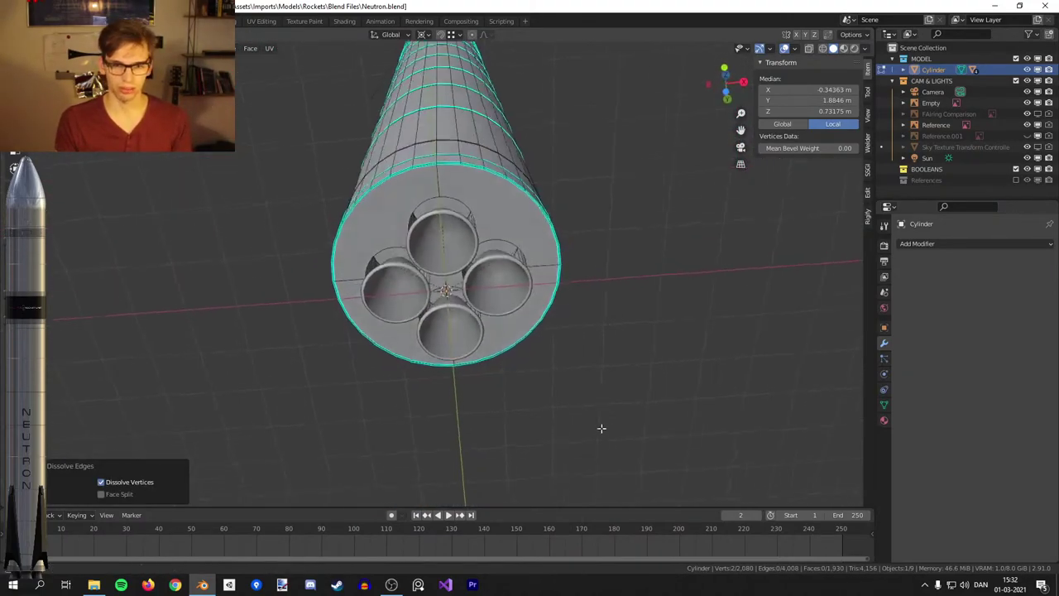
Return to Object Mode and save the file.
key("Tab")
key("Tab")
key("Tab")
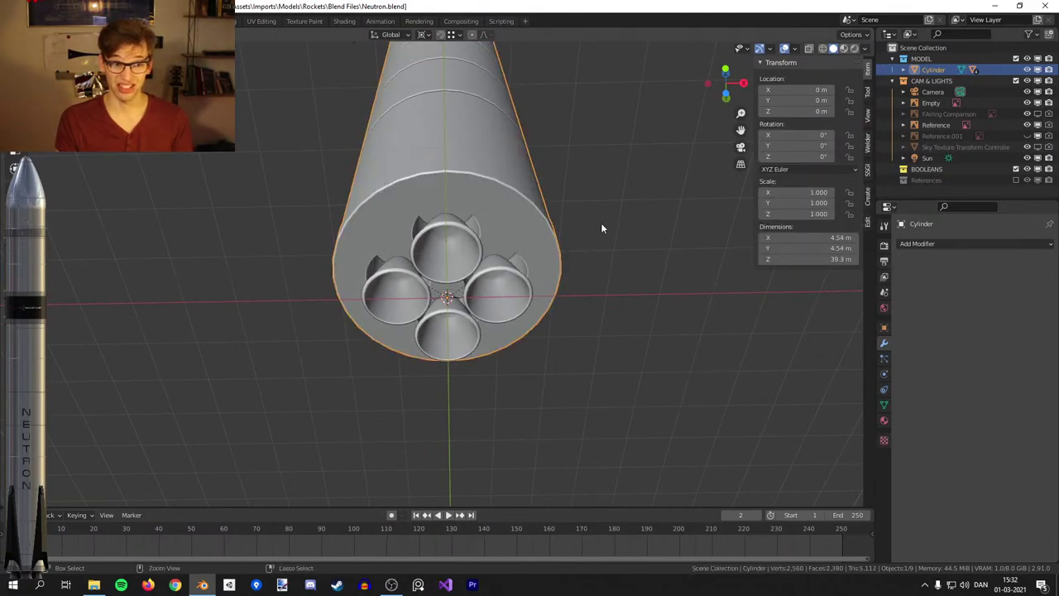
key("ctrl+s")
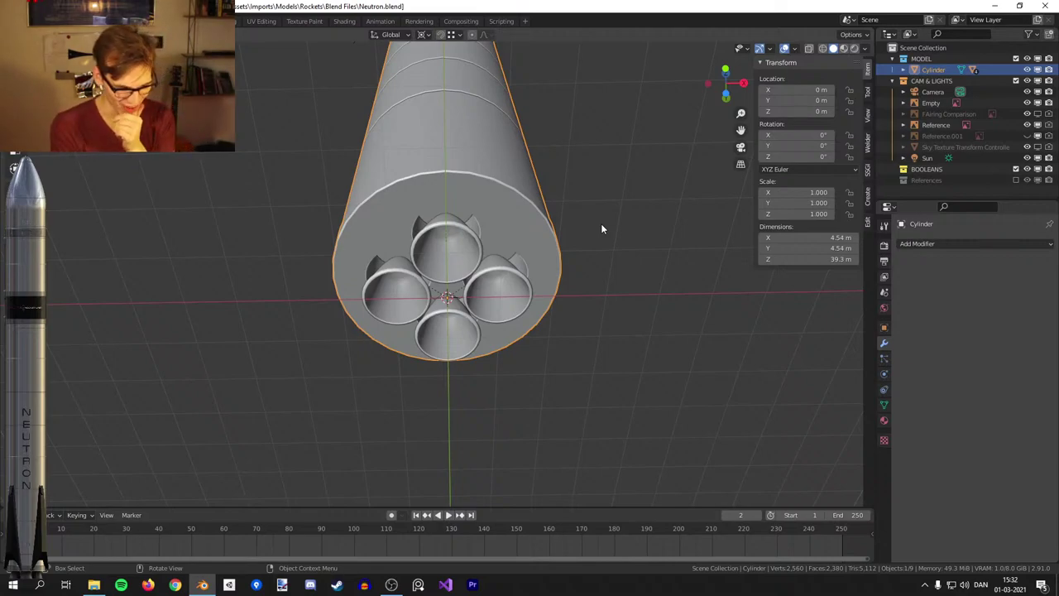
Select the +X engine nozzle and open its mesh for editing around the bottom rim.
key("KP_1")
scroll(671, 167, "up", 5)
middle_click_drag(627, 291, 564, 202, "shift")
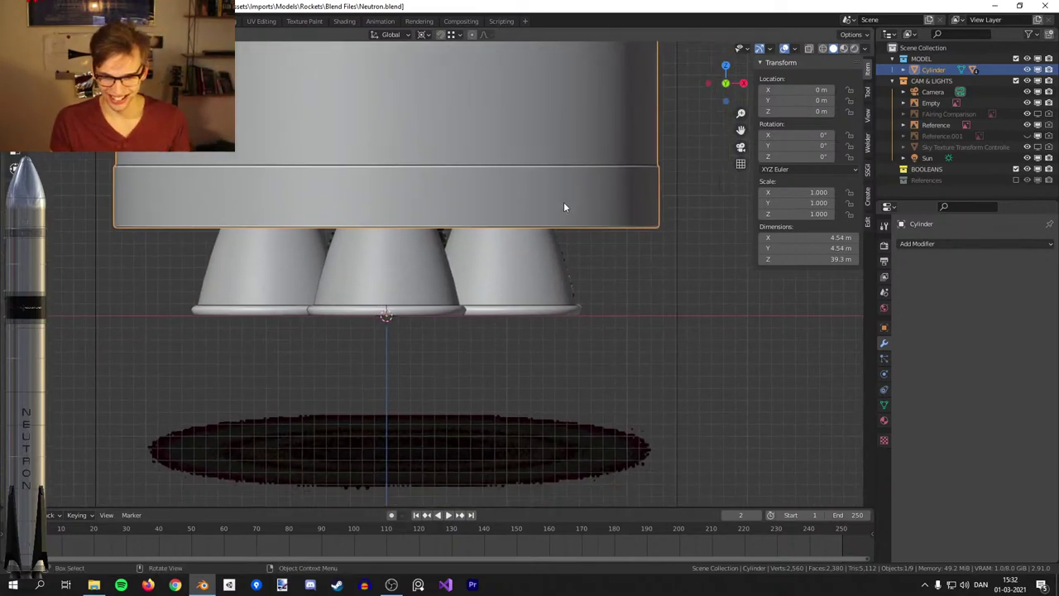
scroll(565, 203, "up", 2)
left_click(567, 278)
key("g")
key("Escape")
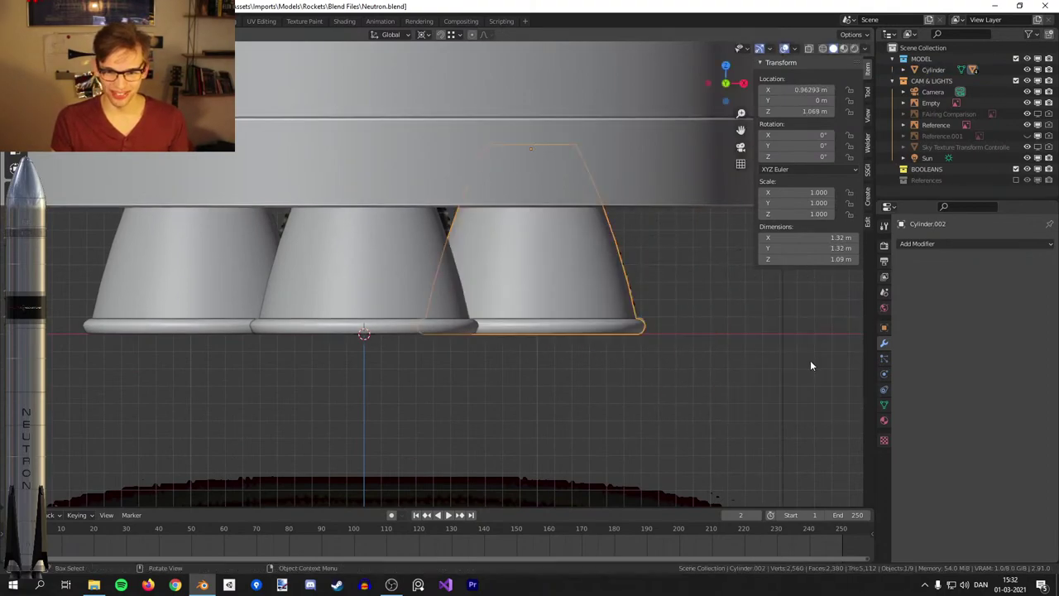
key("Tab")
key("alt+z")
scroll(540, 322, "up", 8)
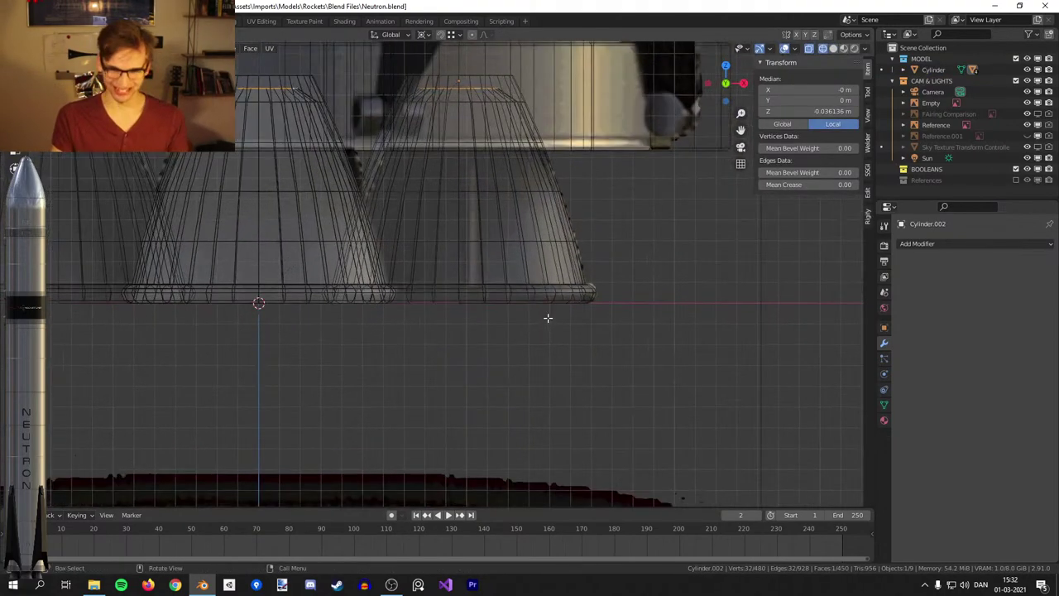
key("alt+z")
middle_click_drag(498, 312, 505, 343)
scroll(496, 331, "down", 5)
scroll(454, 254, "up", 3)
middle_click_drag(455, 254, 463, 285)
scroll(459, 287, "up", 2)
key("c")
left_click_drag(389, 296, 386, 318)
right_click(387, 318)
scroll(386, 318, "down", 5)
middle_click_drag(386, 318, 595, 369)
scroll(472, 362, "up", 3)
scroll(595, 369, "up", 4)
scroll(485, 359, "down", 5)
middle_click_drag(485, 359, 539, 331)
Slide the middle edge loop of the nozzle's bottom rim slightly downward, then clear the selection.
key("2")
left_click(483, 359, "alt")
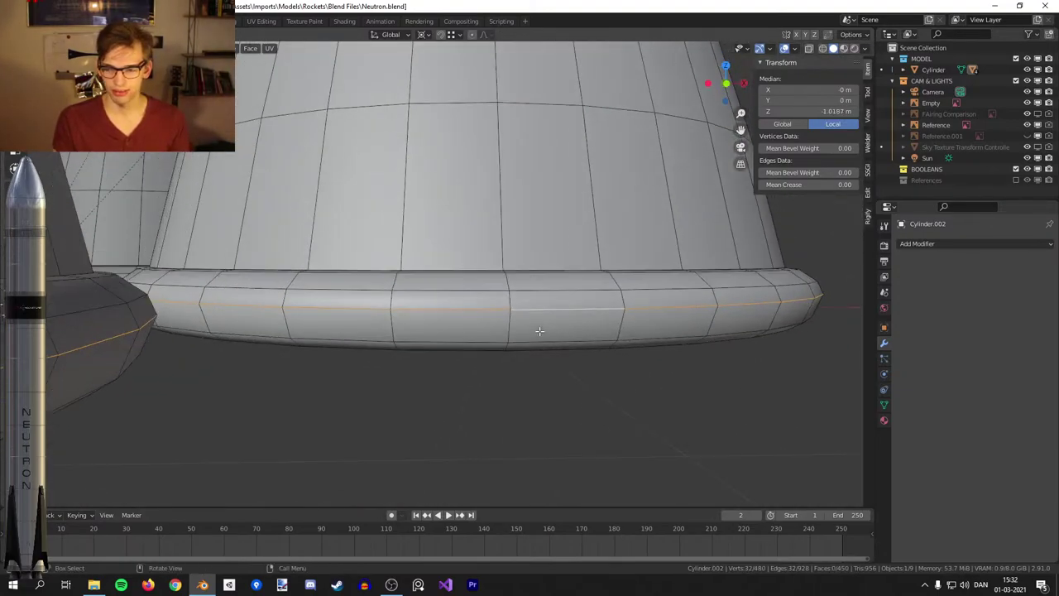
key("KP_1")
scroll(539, 331, "up", 3)
middle_click_drag(709, 300, 379, 310, "shift")
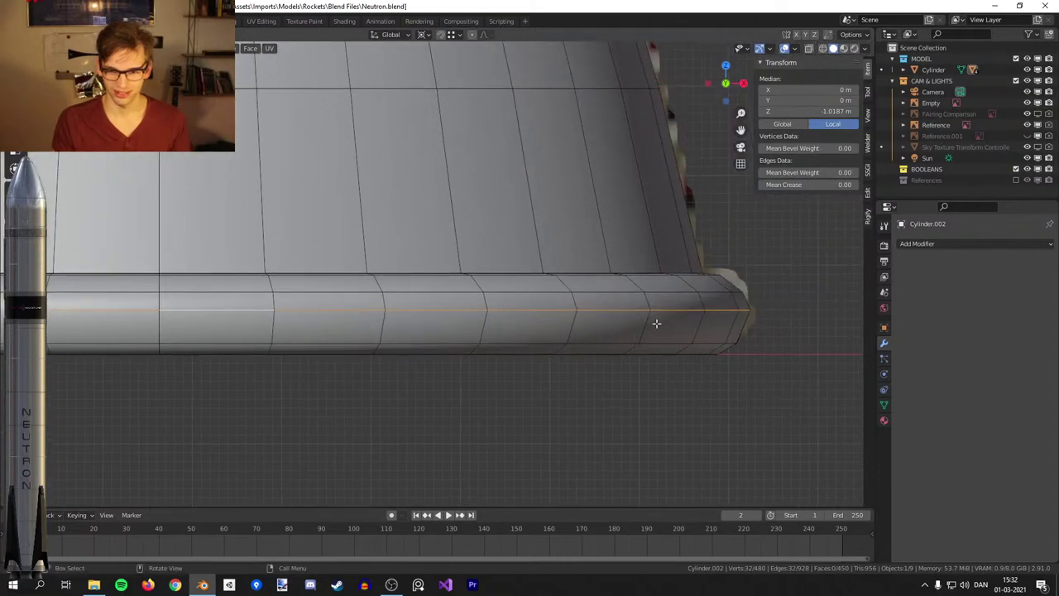
key("g")
key("g")
left_click(665, 331)
middle_click_drag(665, 331, 533, 359)
key("KP_Decimal")
key("KP_1")
key("alt+a")
scroll(582, 328, "up", 3)
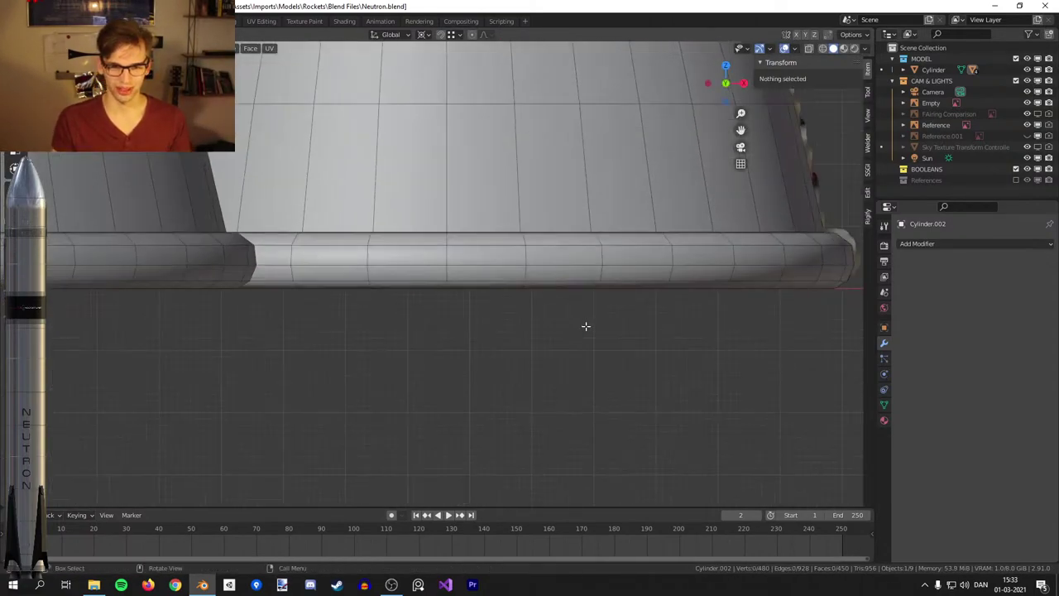
Extrude a two-column patch of eight faces on the -Y side of the nozzle rim outward by about 0.007 m.
key("z")
left_click(503, 296)
key("z")
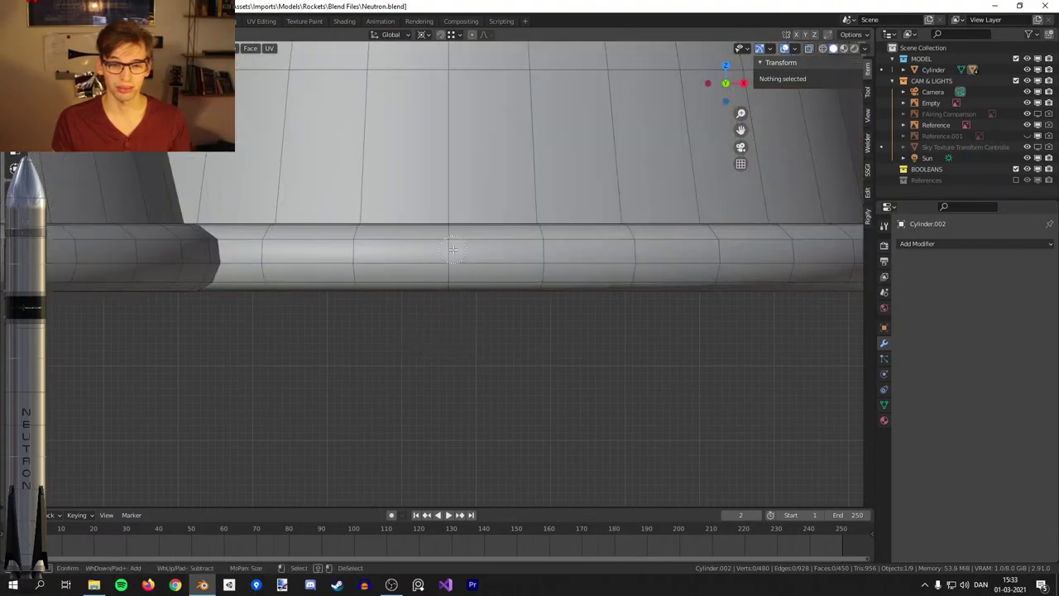
left_click(448, 255)
middle_click_drag(448, 256, 451, 286)
key("c")
left_click(497, 305)
right_click(497, 306)
scroll(510, 315, "down", 5)
middle_click_drag(511, 315, 538, 310)
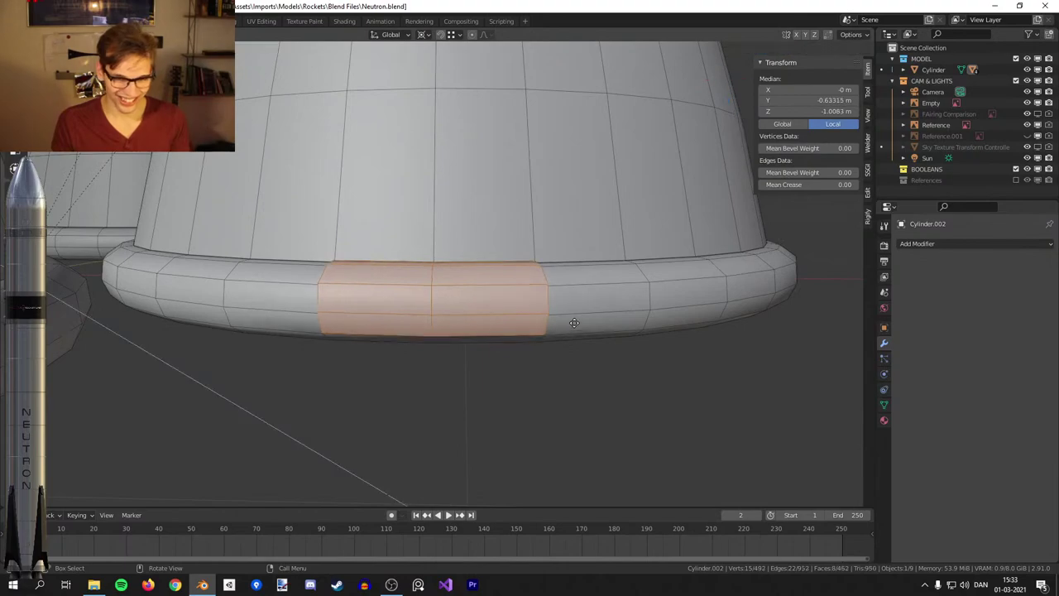
key("e")
right_click(563, 312)
Change the transform pivot point and scale the extruded rim patch down slightly.
key("period")
left_click(556, 256)
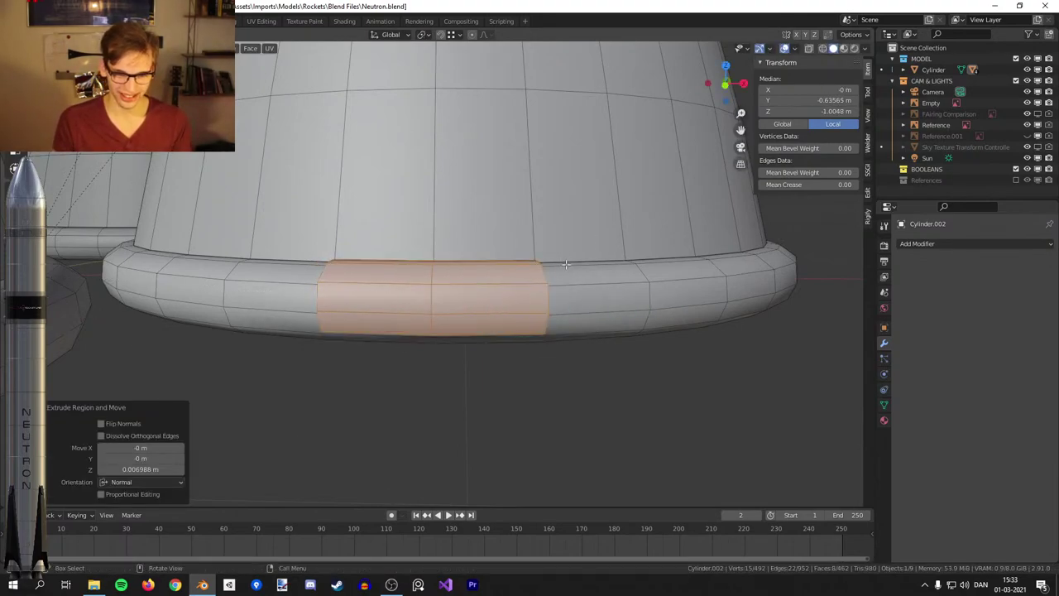
key("s")
left_click(599, 308)
middle_click_drag(599, 307, 570, 329)
key("Tab")
key("KP_1")
key("g")
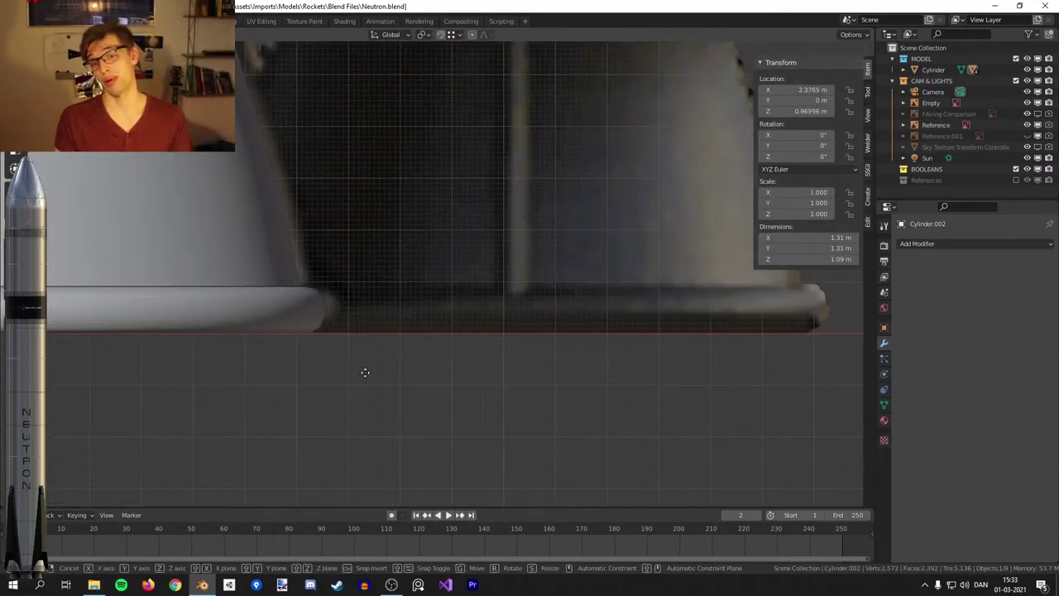
right_click(542, 174)
scroll(541, 176, "down", 4)
key("g")
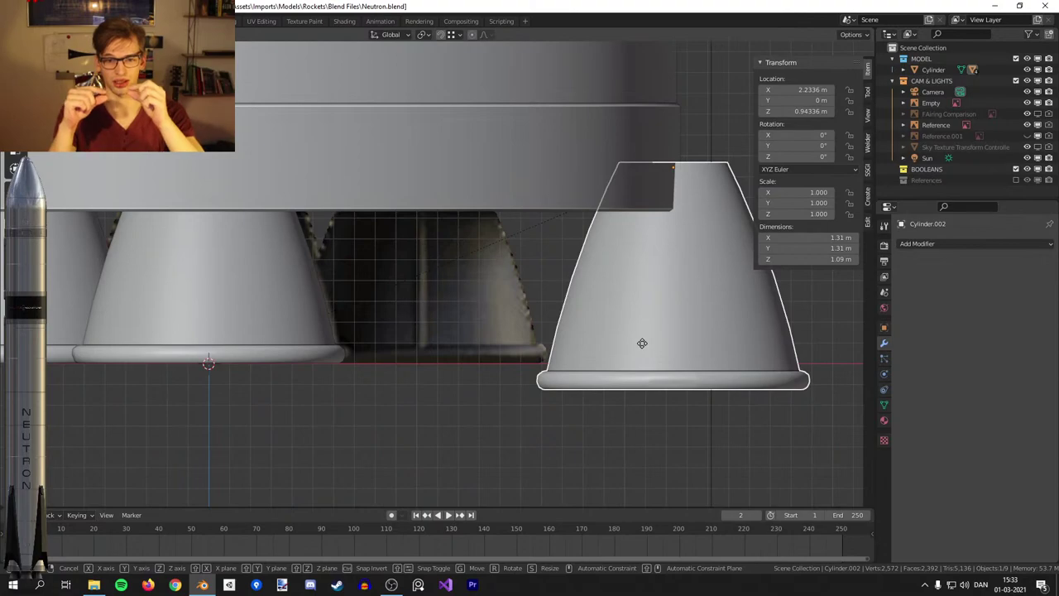
right_click(637, 321)
Scale the extruded rim patch along Z in the side view of the nozzle mesh.
key("Tab")
scroll(530, 389, "up", 4)
middle_click_drag(546, 402, 603, 316, "shift")
scroll(603, 315, "up", 3)
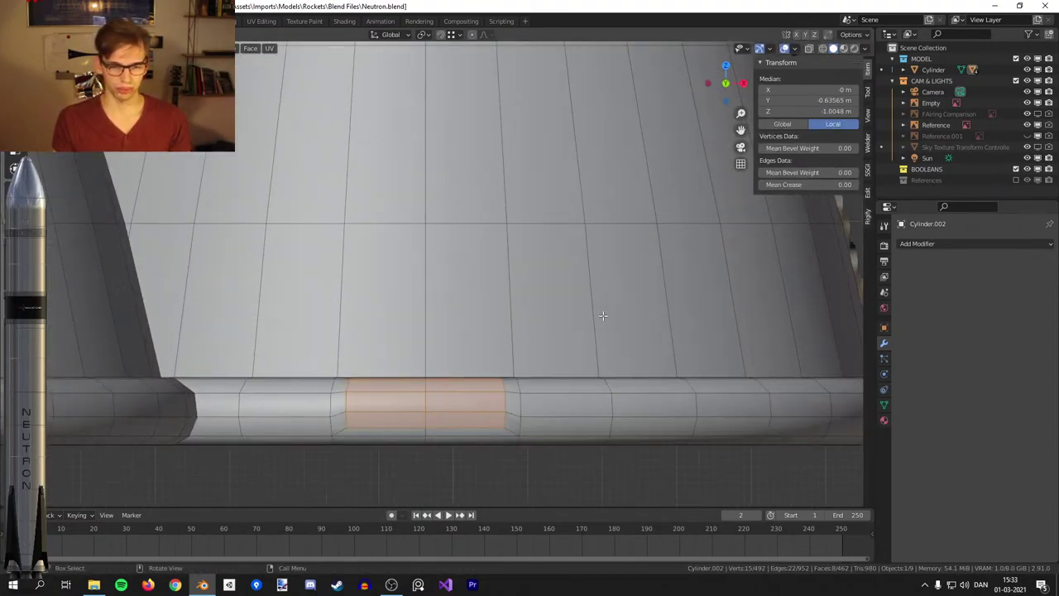
key("KP_3")
middle_click_drag(370, 396, 467, 302, "shift")
scroll(445, 364, "up", 1)
scroll(468, 302, "up", 2)
key("s")
key("z")
left_click(499, 307)
Tilt the rim patch and move it about -0.008 m in Y and 0.006 m in Z.
key("r")
left_click(497, 325)
key("g")
left_click(488, 315)
scroll(488, 310, "down", 5)
scroll(645, 252, "down", 4)
middle_click_drag(672, 239, 590, 276, "shift")
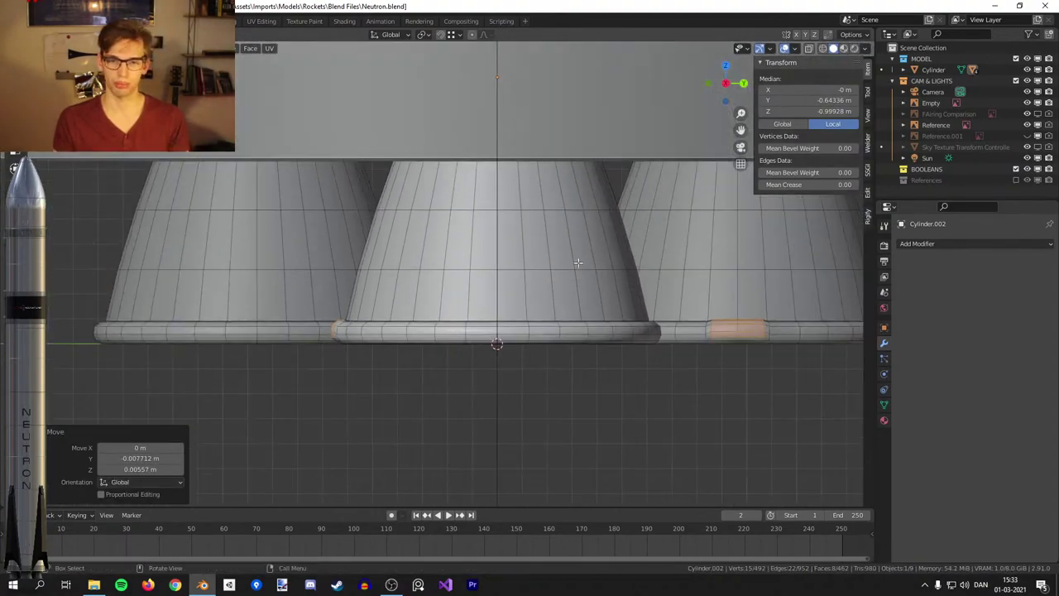
Narrow the rim patch along X.
scroll(429, 184, "up", 4)
middle_click_drag(430, 184, 486, 210)
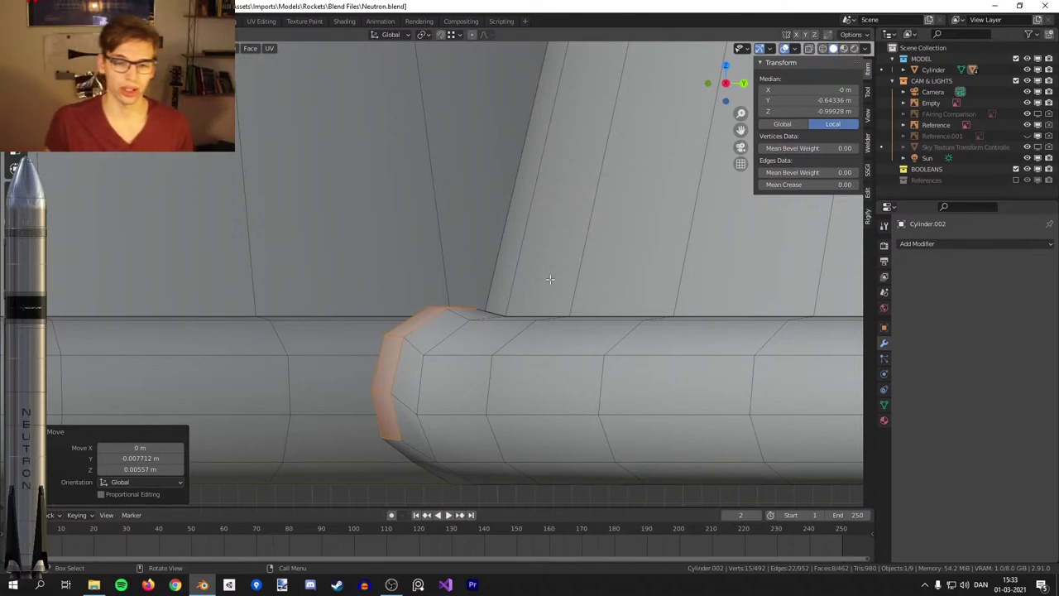
key("KP_1")
key("s")
key("x")
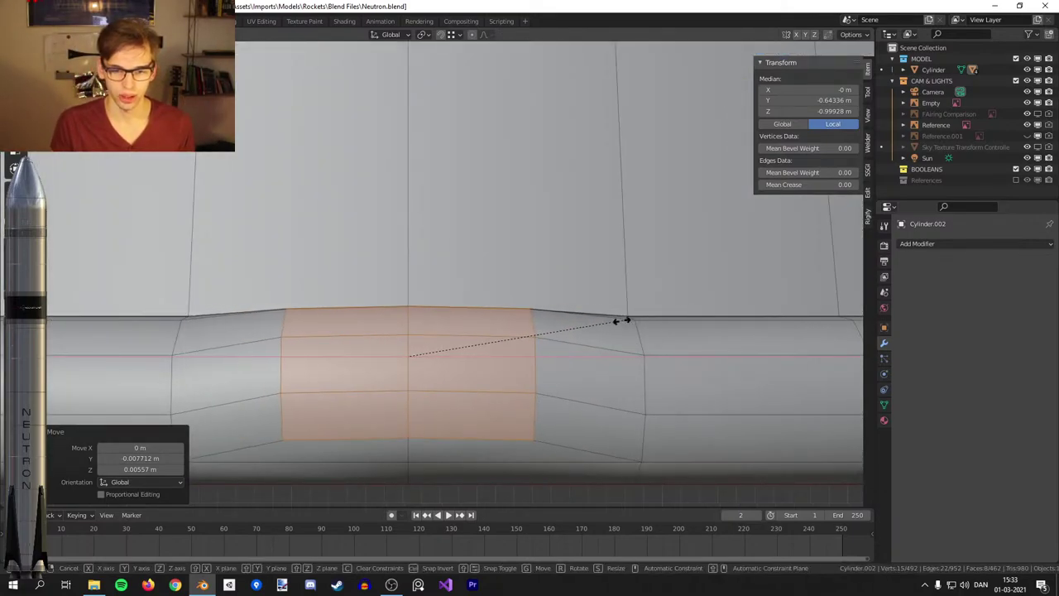
left_click(618, 322)
scroll(603, 334, "down", 4)
right_click(607, 295)
Extrude the rim patch by about 0.019 m and reshape its faces with the LoopTools Circle operation.
middle_click_drag(577, 306, 690, 386)
middle_click_drag(600, 340, 488, 315)
key("e")
left_click(545, 256)
right_click(545, 235)
mouse_move(557, 224)
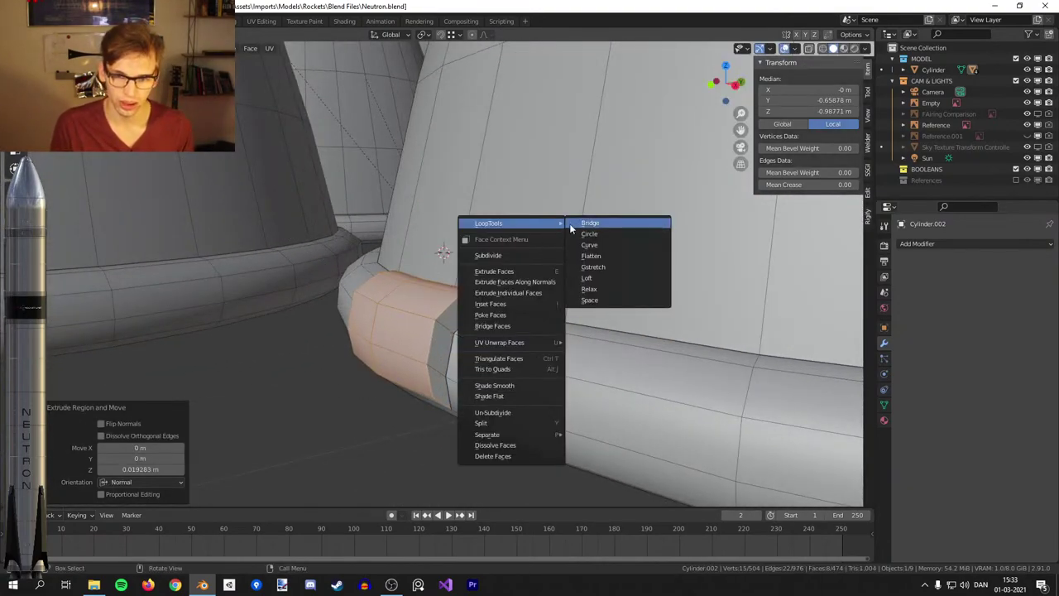
left_click(611, 234)
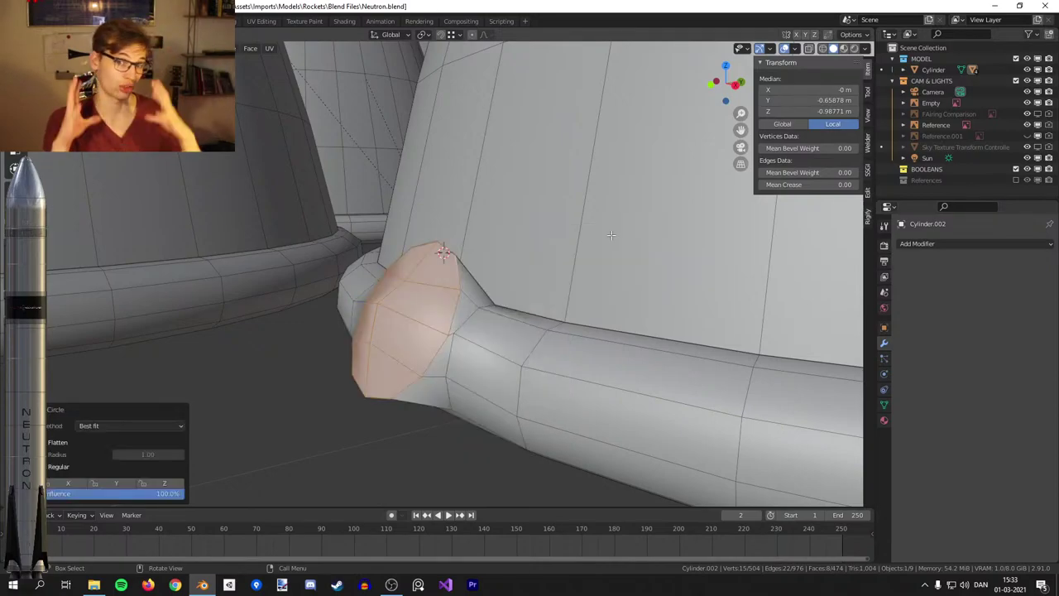
middle_click_drag(611, 236, 575, 162)
Shrink the circular end in side view, rotate it by about 19.7°, and reposition it beside the rim.
key("KP_3")
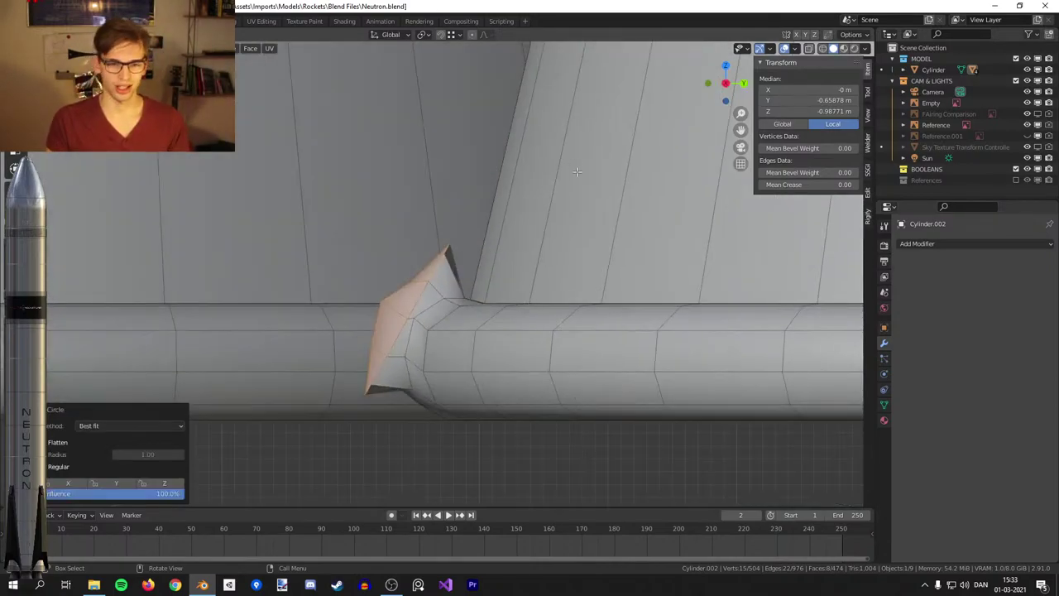
key("s")
left_click(532, 233)
key("r")
left_click(556, 280)
key("g")
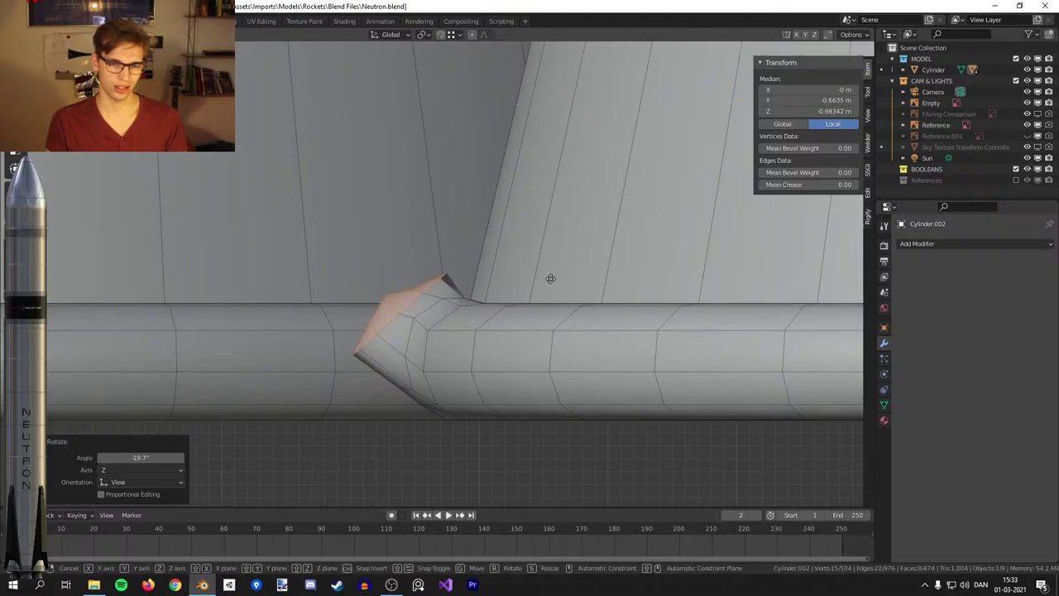
left_click(553, 278)
scroll(553, 278, "down", 2)
scroll(552, 278, "down", 1)
Extrude a pipe segment upward from the circular end, rotate its end, and move it about 0.025 m in Y.
key("e")
left_click(513, 210)
key("r")
left_click(553, 299)
key("g")
left_click(568, 302)
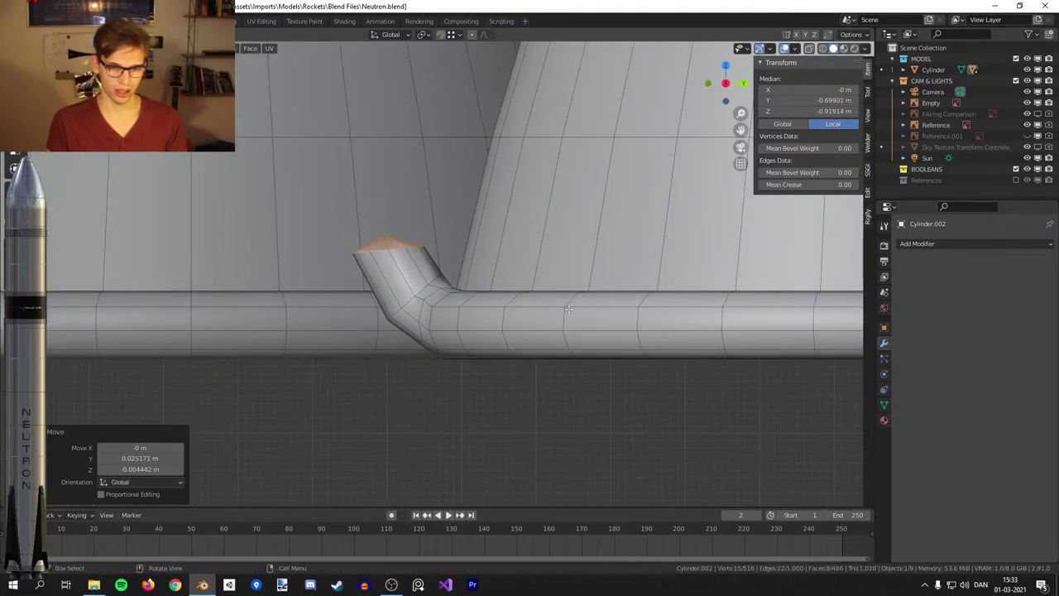
Extrude another pipe segment upward and flatten its end by scaling Z to 0.
key("e")
left_click(567, 259)
key("s")
key("z")
key("0")
key("Return")
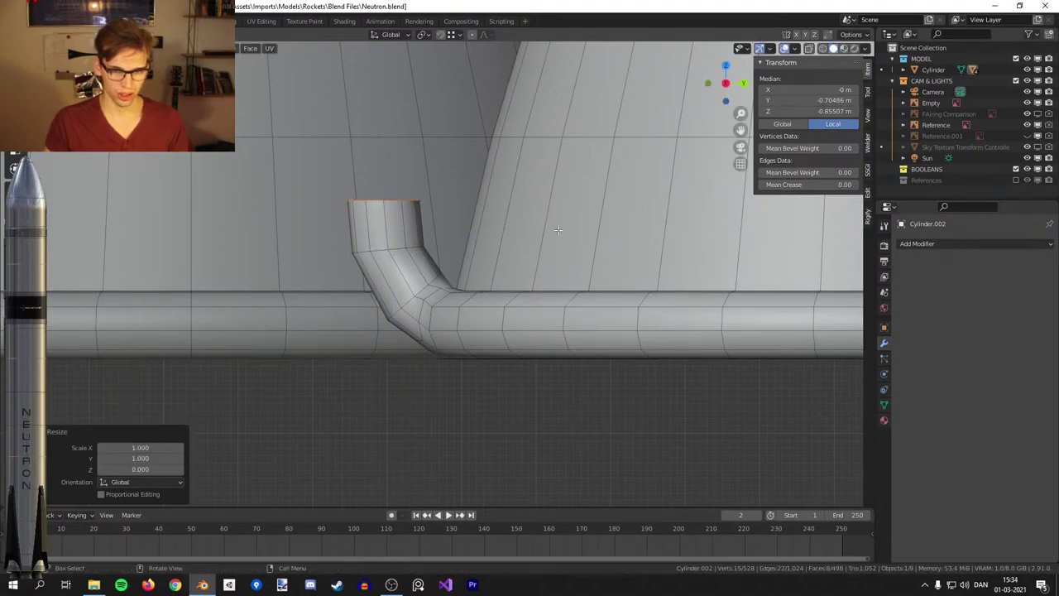
Tilt the flattened pipe end slightly towards the nozzle in side view.
scroll(552, 268, "up", 4)
scroll(553, 268, "down", 5)
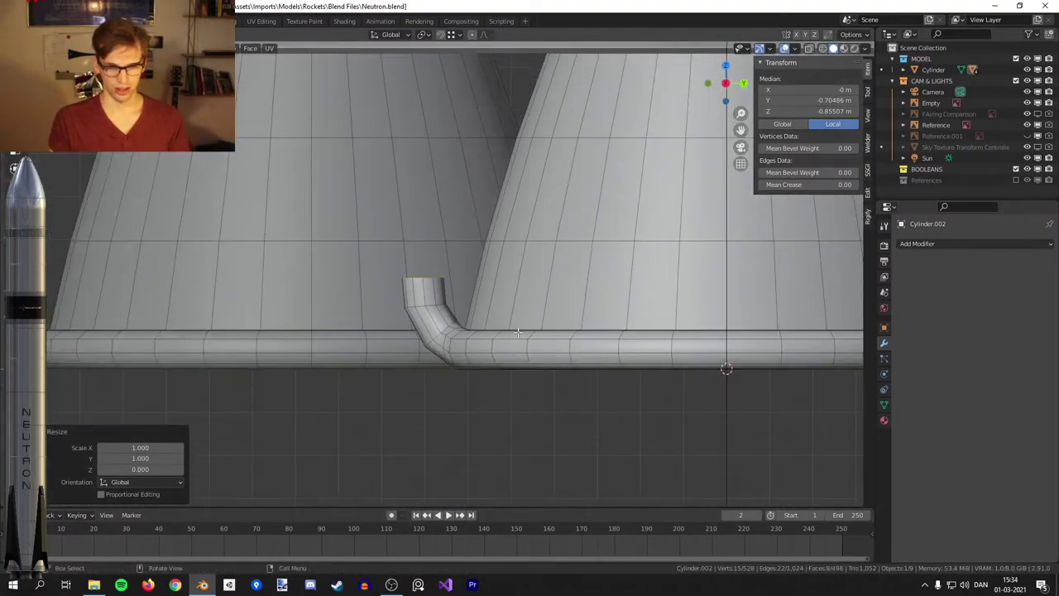
key("r")
left_click(534, 313)
key("r")
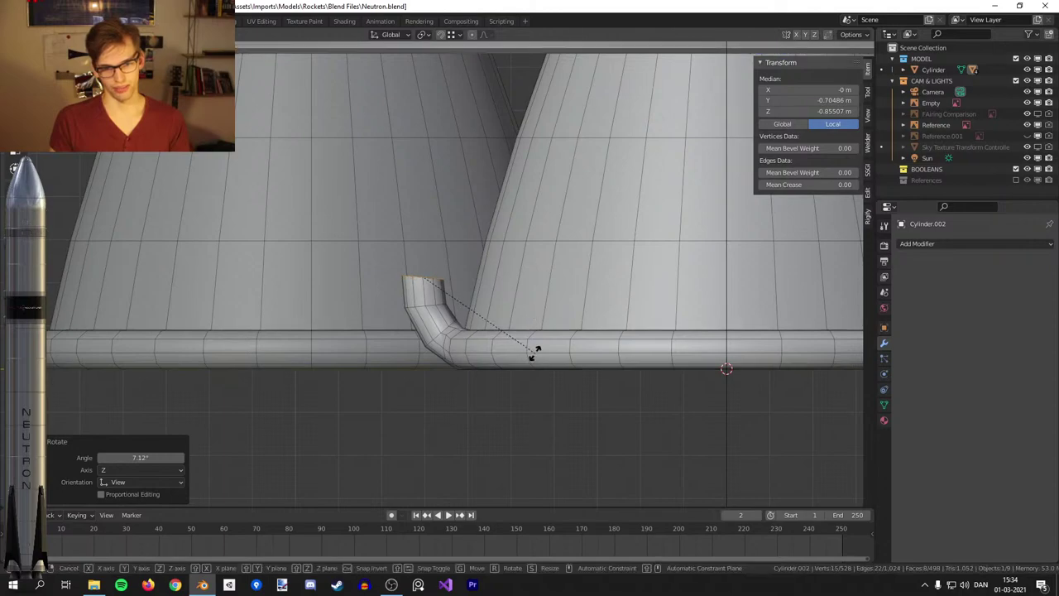
left_click(536, 356)
Extrude a further pipe segment leaning towards the nozzle, rotate its end about 17.8°, and adjust its position.
key("e")
left_click(571, 325)
key("r")
left_click(541, 368)
key("g")
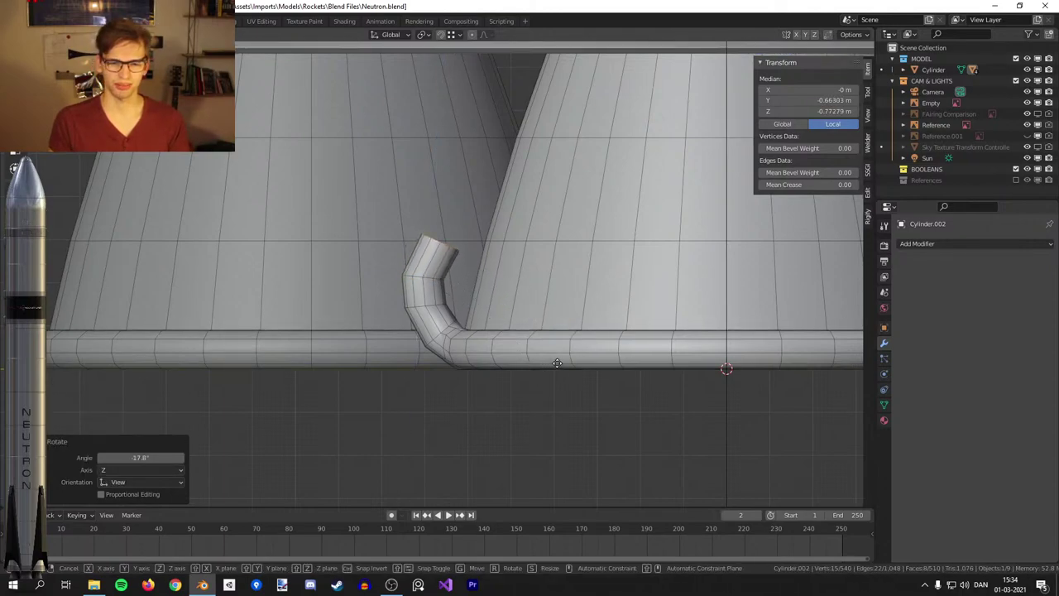
left_click(553, 334)
Extrude the pipe about 0.4 m up along the nozzle into the rocket body and adjust its end position.
middle_click_drag(553, 335, 492, 427, "shift")
key("e")
left_click(536, 250)
key("g")
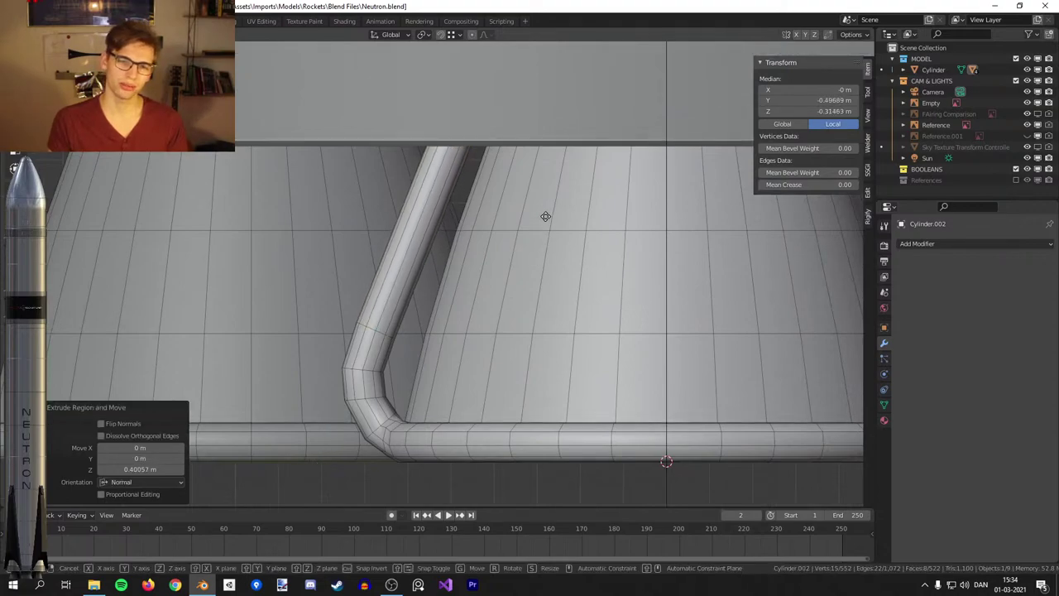
left_click(548, 190)
Slide the edge loop at the pipe's upper bend slightly along the pipe and check the shape from below.
key("2")
left_click(382, 332, "alt")
key("g")
key("g")
left_click(445, 344)
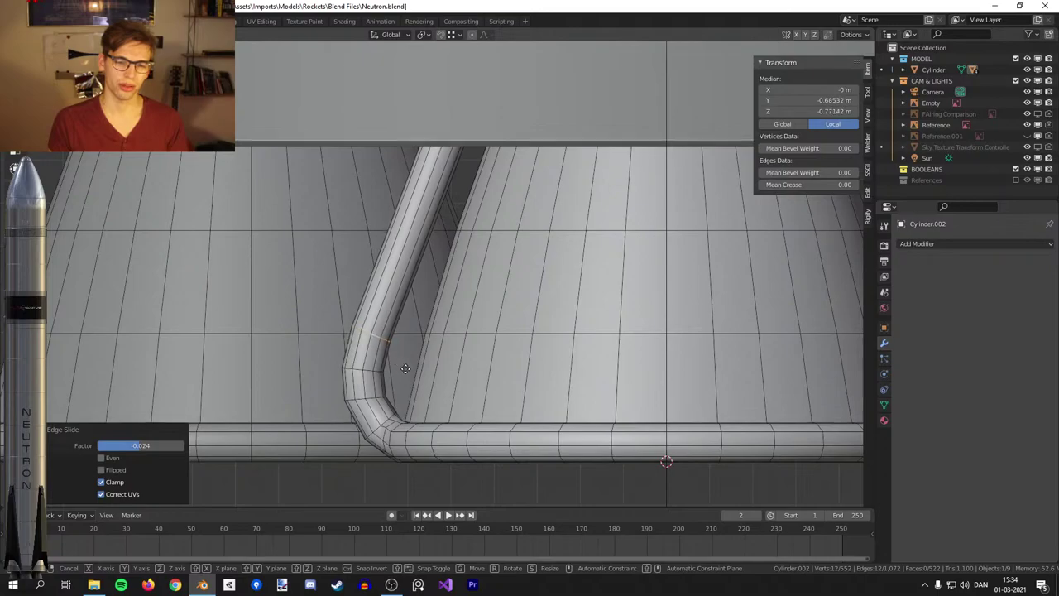
key("Tab")
scroll(406, 364, "down", 4)
middle_click_drag(405, 364, 522, 205)
key("Tab")
scroll(522, 205, "up", 3)
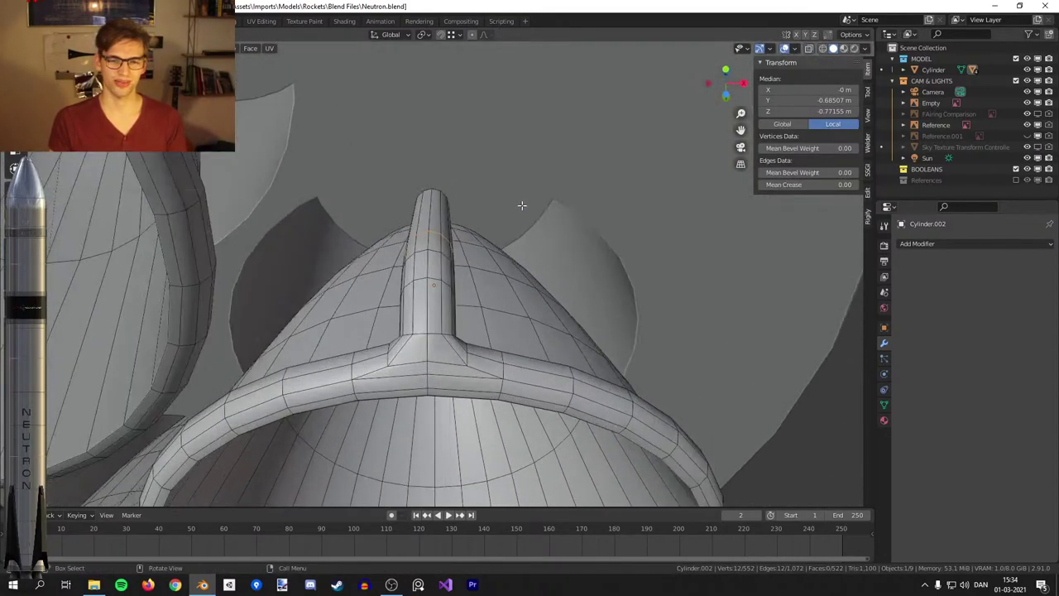
Slide the edge loop where the vertical pipe meets the nozzle rim slightly along the pipe.
middle_click_drag(546, 158, 550, 234)
key("Tab")
scroll(518, 345, "up", 2)
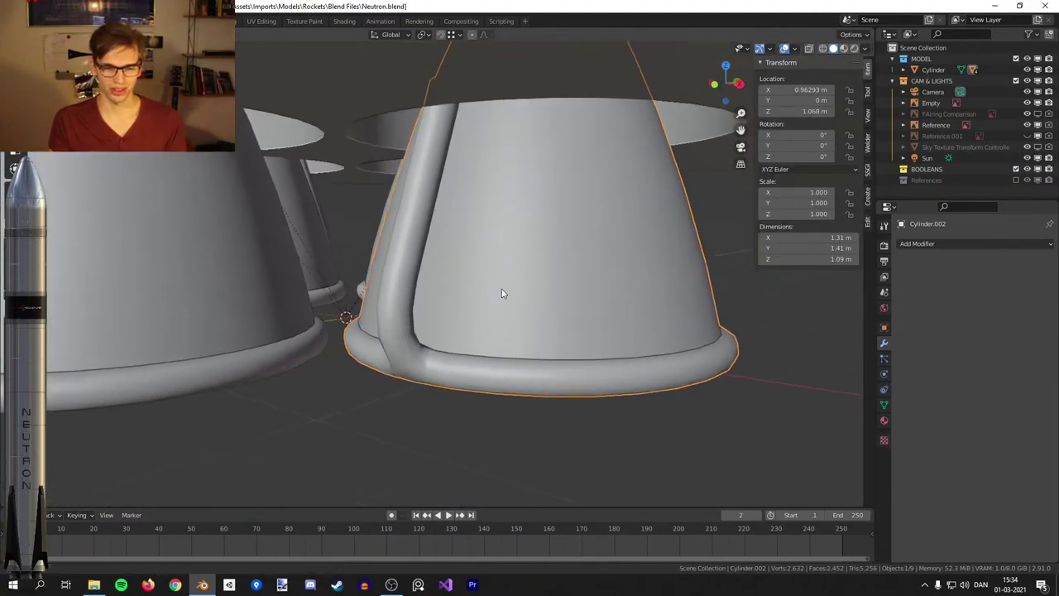
scroll(502, 300, "up", 2)
scroll(482, 305, "up", 3)
middle_click_drag(408, 325, 489, 303)
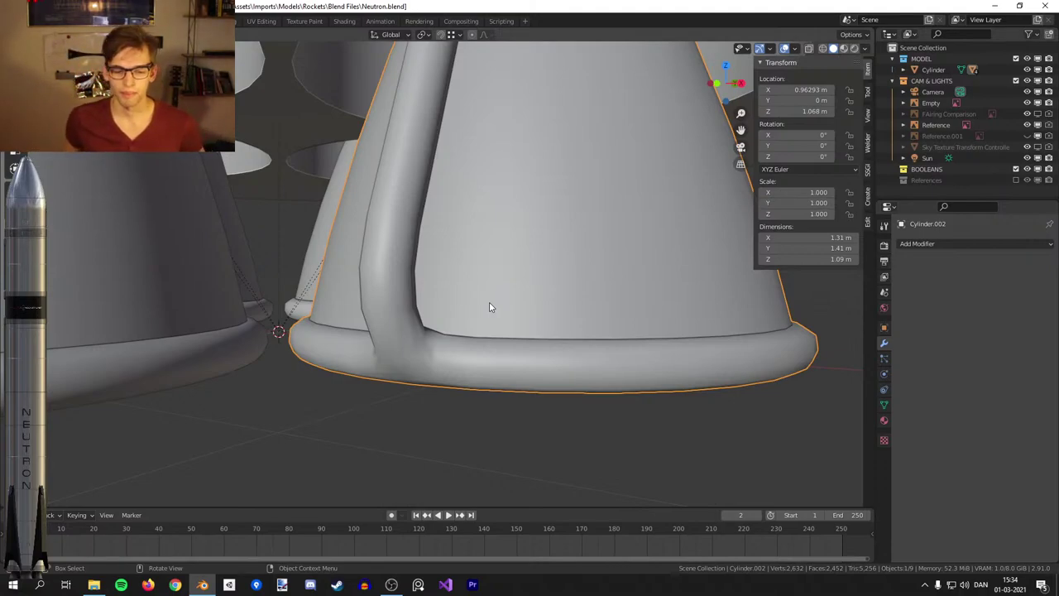
middle_click_drag(489, 307, 522, 342)
key("Tab")
scroll(522, 342, "up", 3)
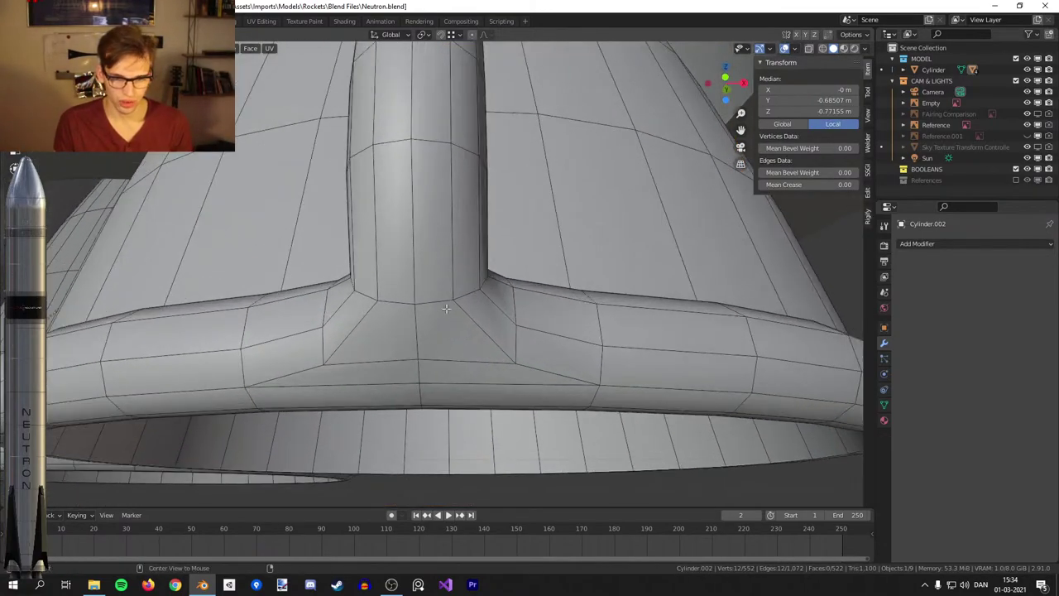
scroll(530, 281, "up", 2)
key("g")
key("g")
left_click(532, 286)
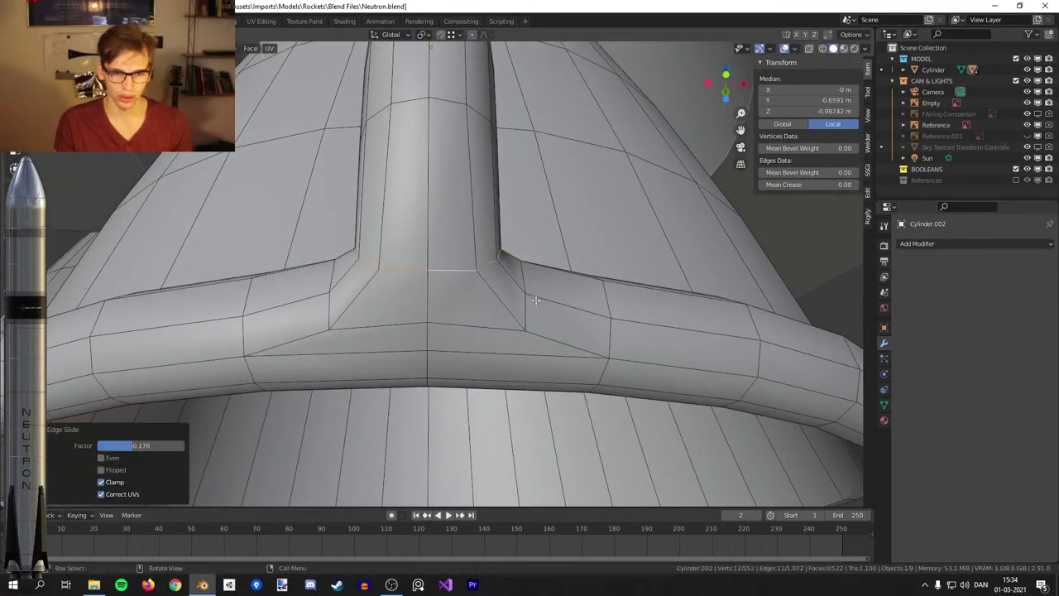
Clean up the geometry at the pipe's upper end, leaving its cap as one single face.
key("Tab")
scroll(529, 306, "down", 5)
middle_click_drag(530, 306, 470, 335)
scroll(459, 300, "up", 1)
key("Tab")
scroll(435, 278, "down", 2)
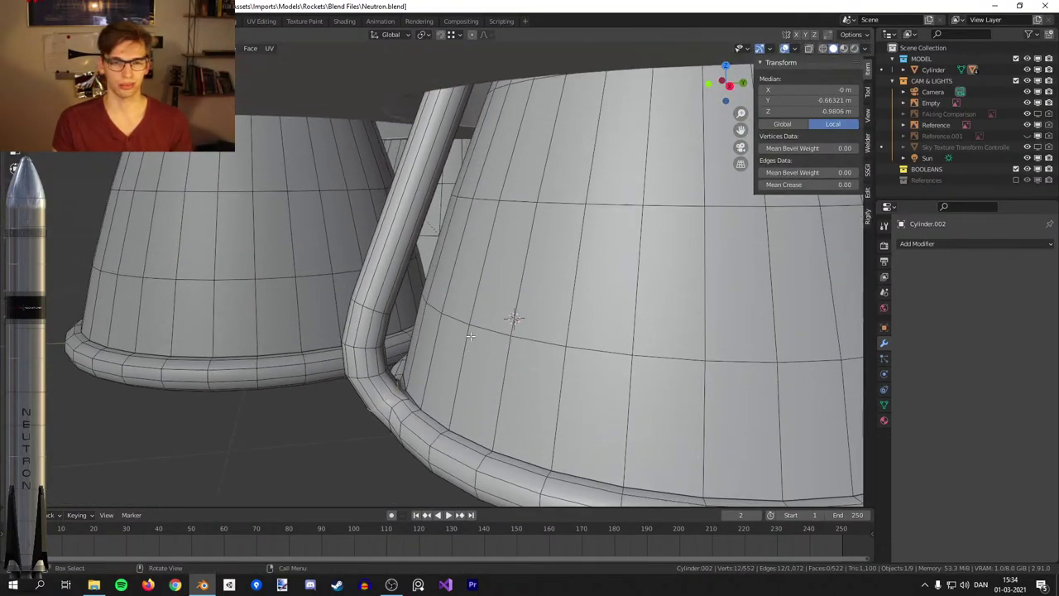
key("KP_1")
middle_click_drag(471, 375, 377, 365)
middle_click_drag(501, 327, 498, 307)
scroll(498, 307, "up", 3)
middle_click_drag(492, 240, 471, 299)
middle_click_drag(534, 229, 522, 265)
key("alt+a")
key("l")
key("x")
left_click(599, 289)
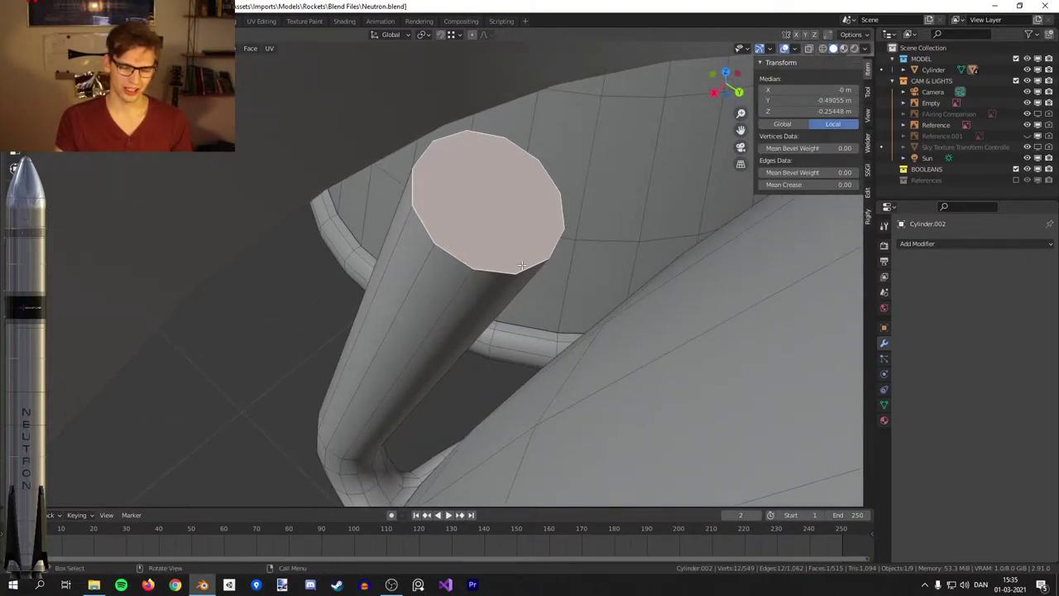
Extrude the pipe's end cap further up along the nozzle to about Y -0.338 m, Z 0.050 m, and adjust its tilt.
key("KP_3")
key("shift+z")
scroll(407, 256, "down", 5)
middle_click_drag(572, 179, 505, 260, "shift")
key("e")
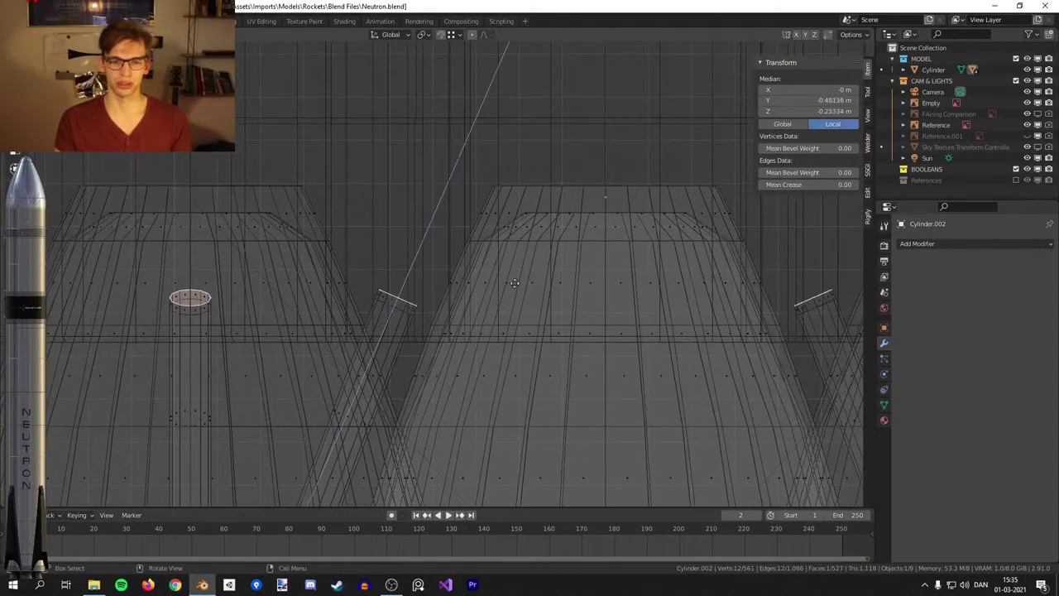
left_click(583, 207)
key("g")
left_click(591, 199)
key("r")
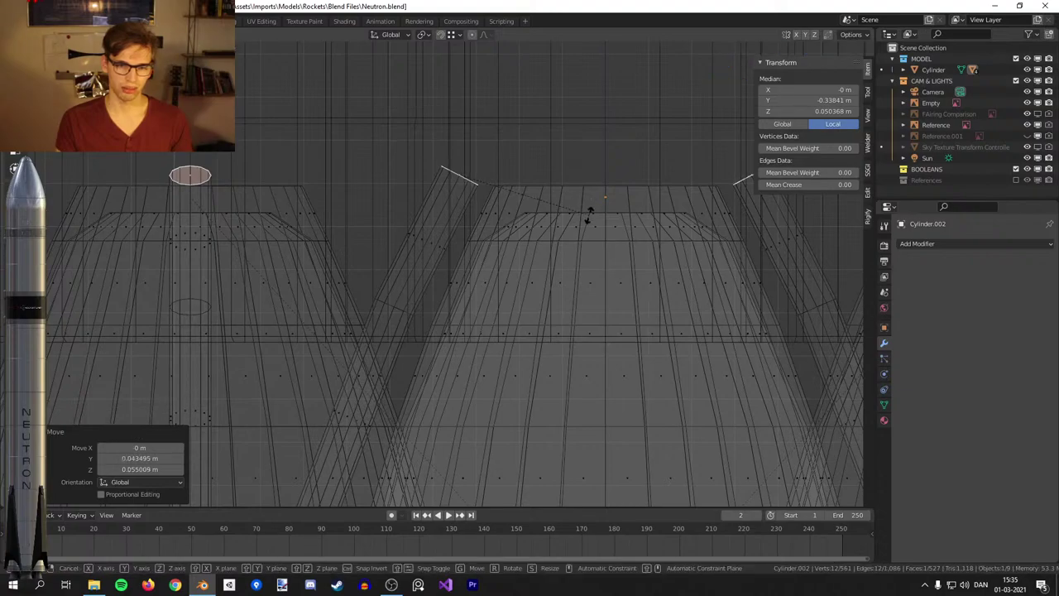
left_click(589, 214)
Return to solid shading and examine the extended pipe on the nozzle from below and from the side.
scroll(542, 250, "down", 1)
key("z")
left_click(624, 269)
mouse_move(534, 422)
middle_mouse_down("shift")
mouse_move(563, 254)
mouse_move(532, 201)
mouse_move(530, 215)
middle_mouse_up("shift")
scroll(515, 283, "down", 2)
key("Tab")
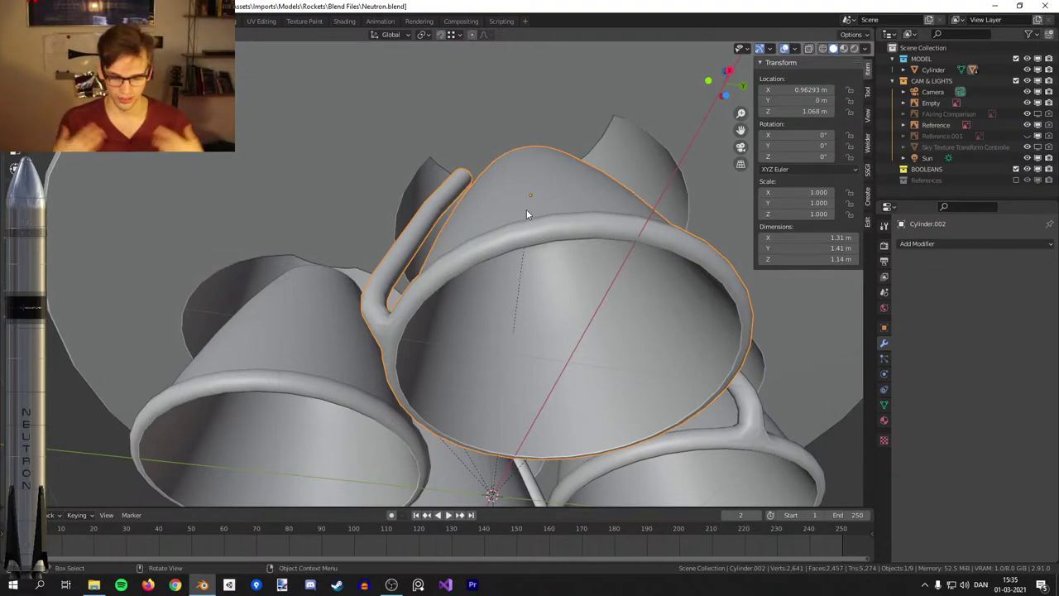
middle_click_drag(522, 158, 564, 269)
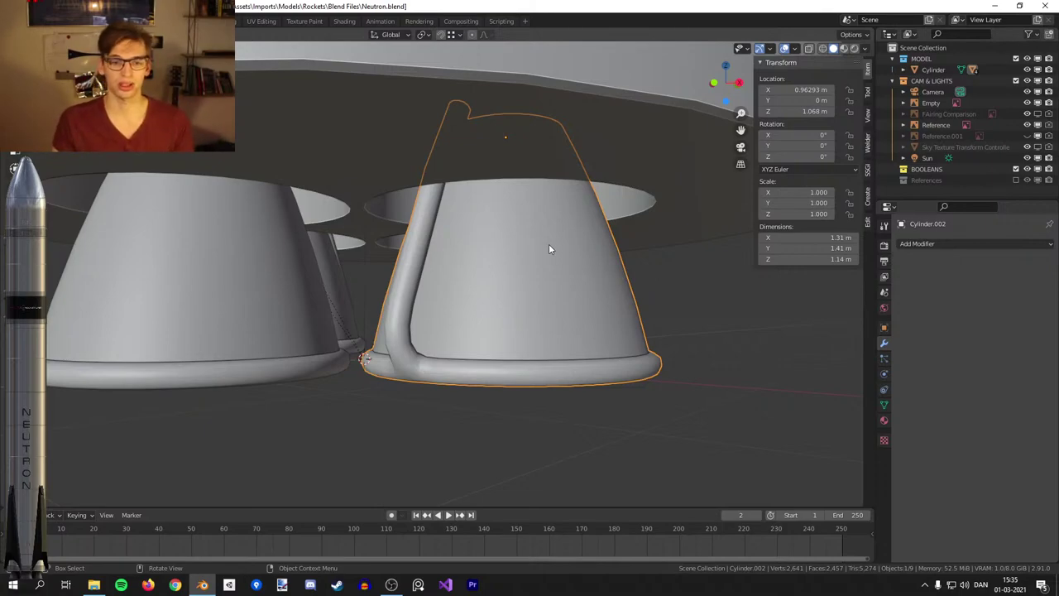
middle_click_drag(544, 258, 555, 325)
scroll(448, 329, "down", 3)
scroll(555, 325, "up", 2)
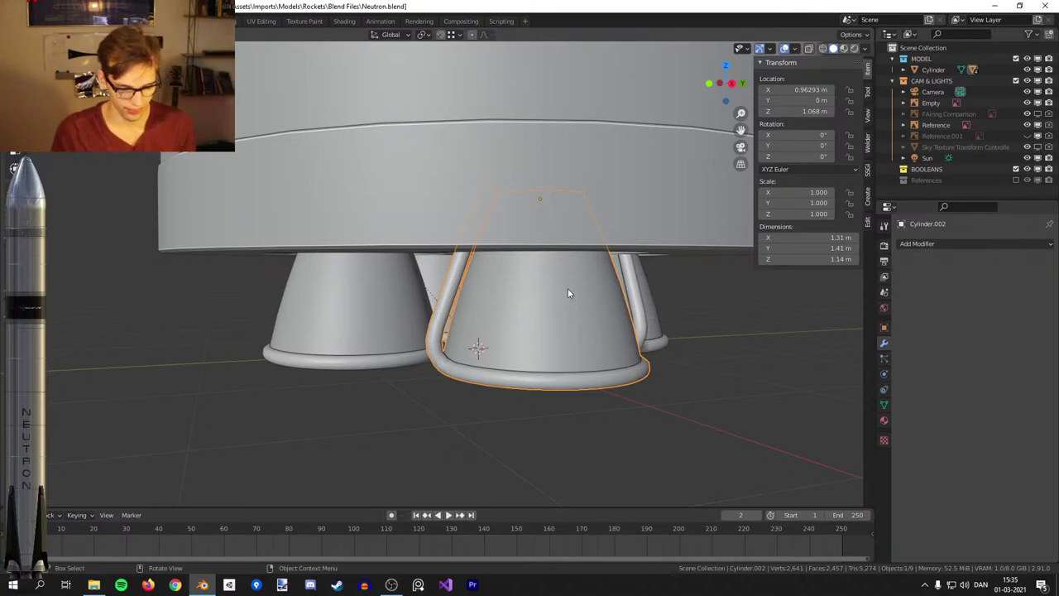
Slide the edge loop at the bend near the pipe's upper end along the pipe.
middle_click_drag(568, 293, 517, 299)
scroll(517, 300, "up", 1)
key("Tab")
middle_click_drag(402, 191, 419, 206)
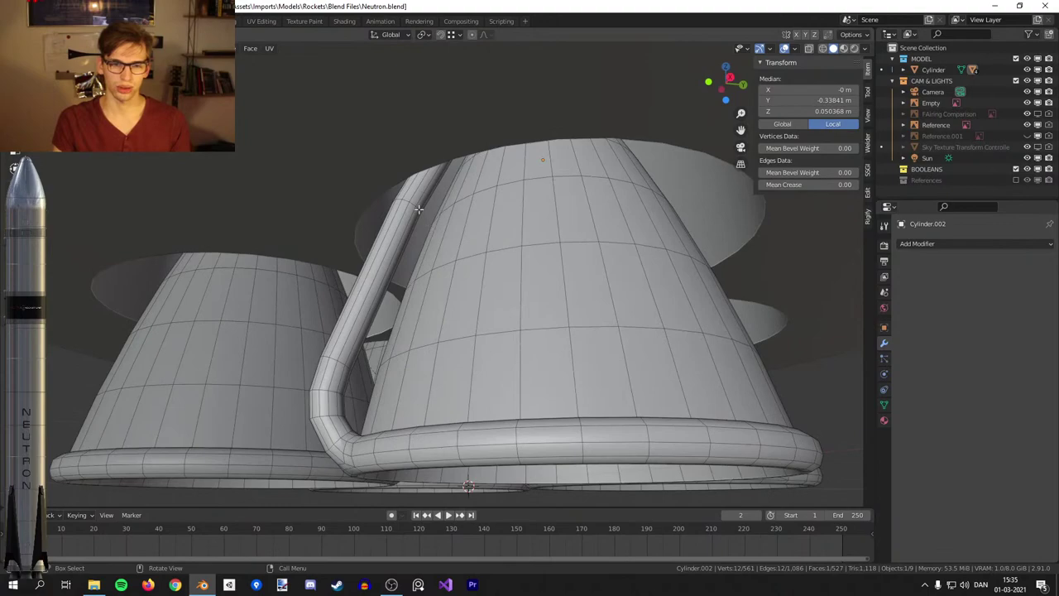
left_click(418, 204, "alt")
key("g")
key("g")
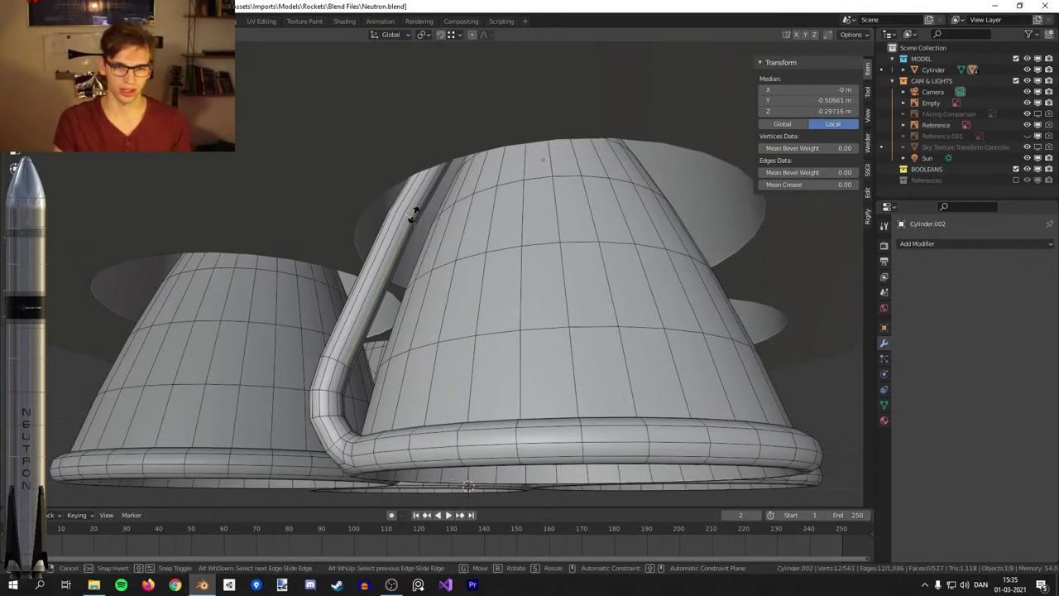
left_click(414, 215)
Examine the complete engine cluster and its pipes from below and in front view.
scroll(417, 219, "down", 3)
key("Tab")
scroll(452, 282, "down", 2)
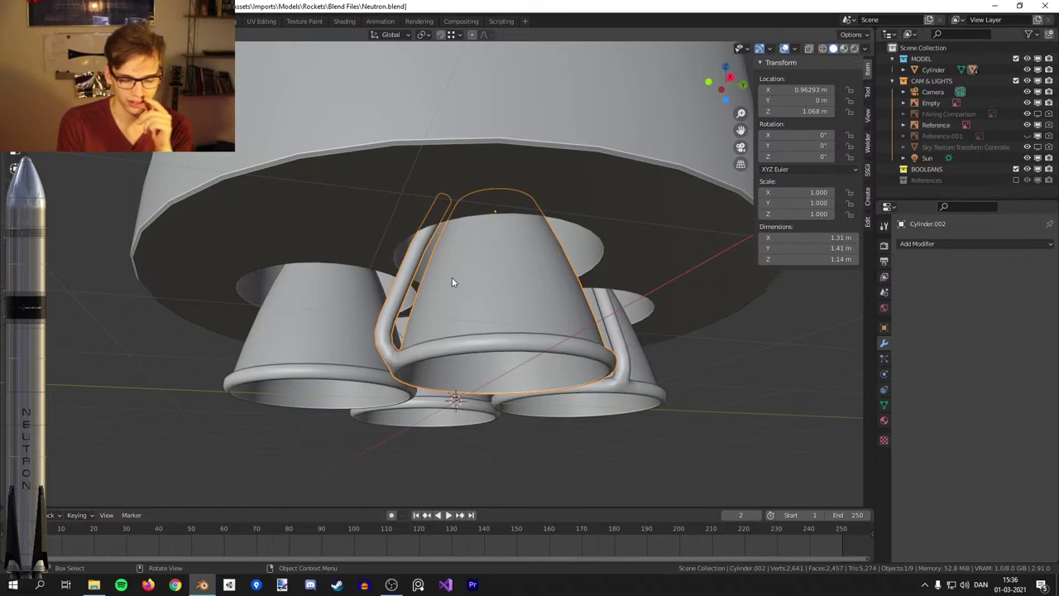
scroll(454, 276, "up", 2)
middle_click_drag(455, 273, 614, 311)
scroll(571, 332, "down", 4)
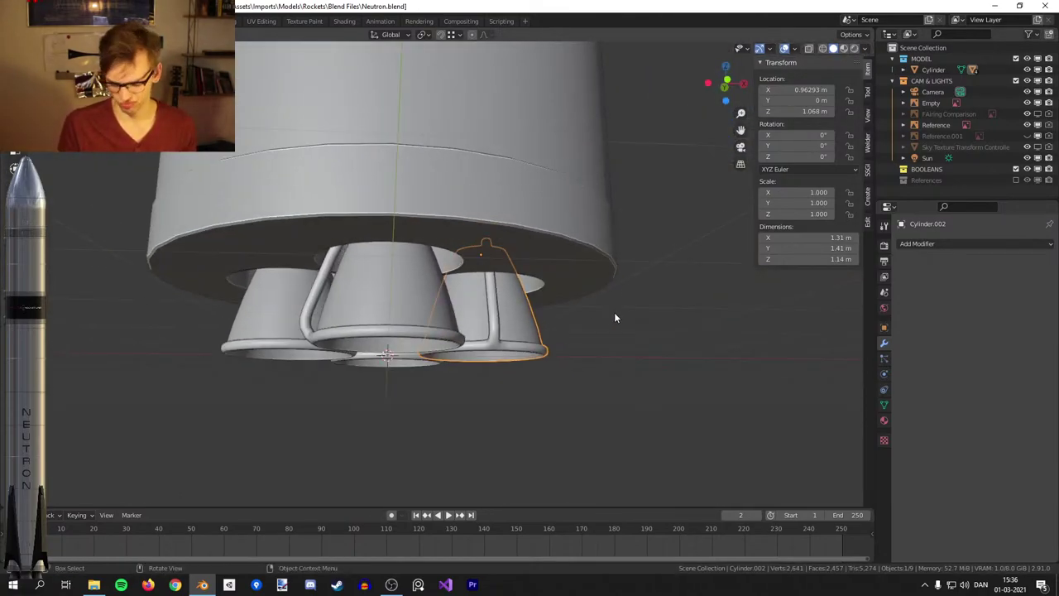
key("KP_1")
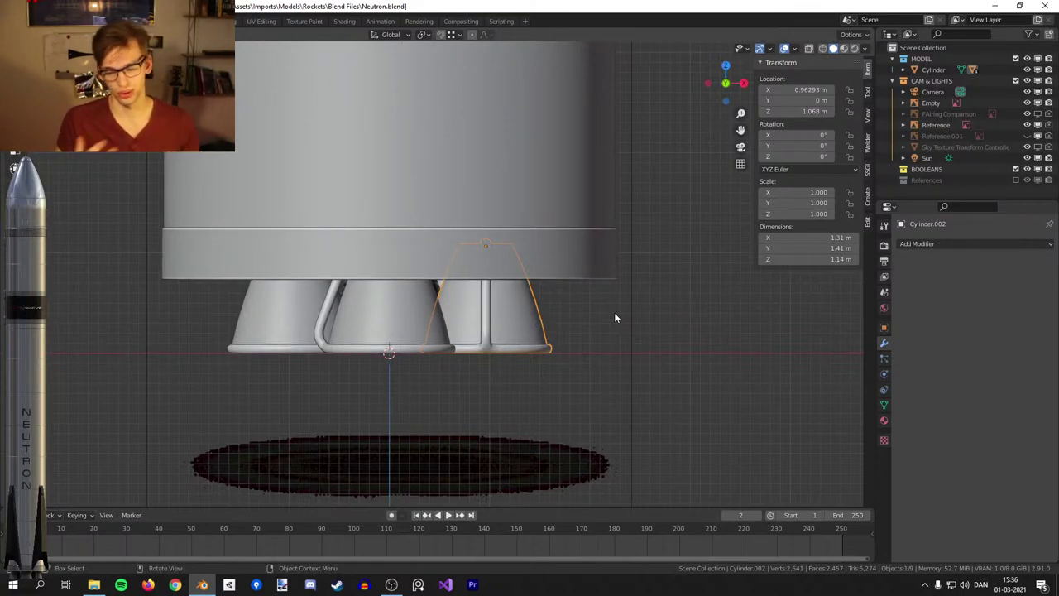
left_click_drag(591, 243, 597, 296, "shift")
scroll(596, 296, "down", 4)
middle_click_drag(596, 296, 592, 260)
left_click(477, 246)
key("g")
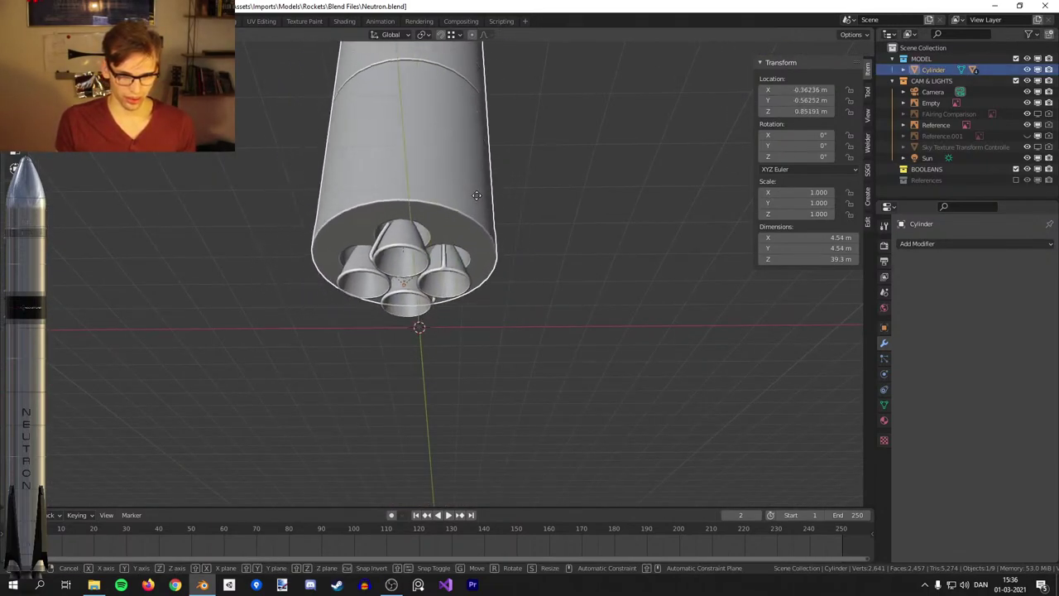
key("Escape")
key("r")
key("r")
right_click(475, 180)
Move the rocket reference image about 5.59 m along X beside the model for comparison, and undo the move.
scroll(488, 251, "down", 5)
middle_click_drag(475, 180, 487, 356)
scroll(530, 302, "down", 4)
key("KP_1")
scroll(540, 289, "up", 2)
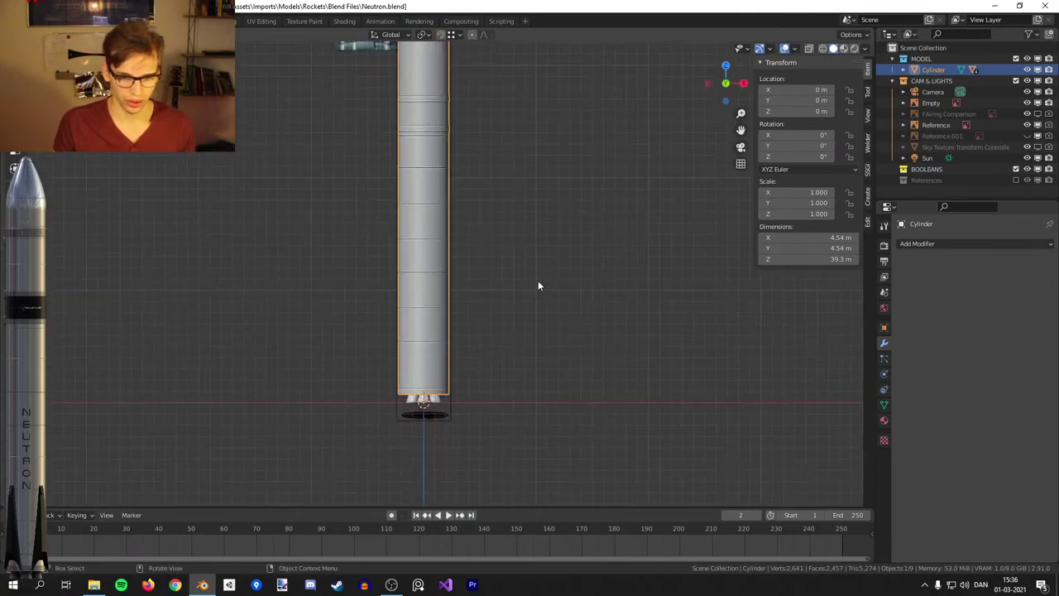
mouse_move(523, 175)
middle_mouse_down("shift")
mouse_move(523, 262)
mouse_move(532, 164)
middle_mouse_up("shift")
left_click(467, 245)
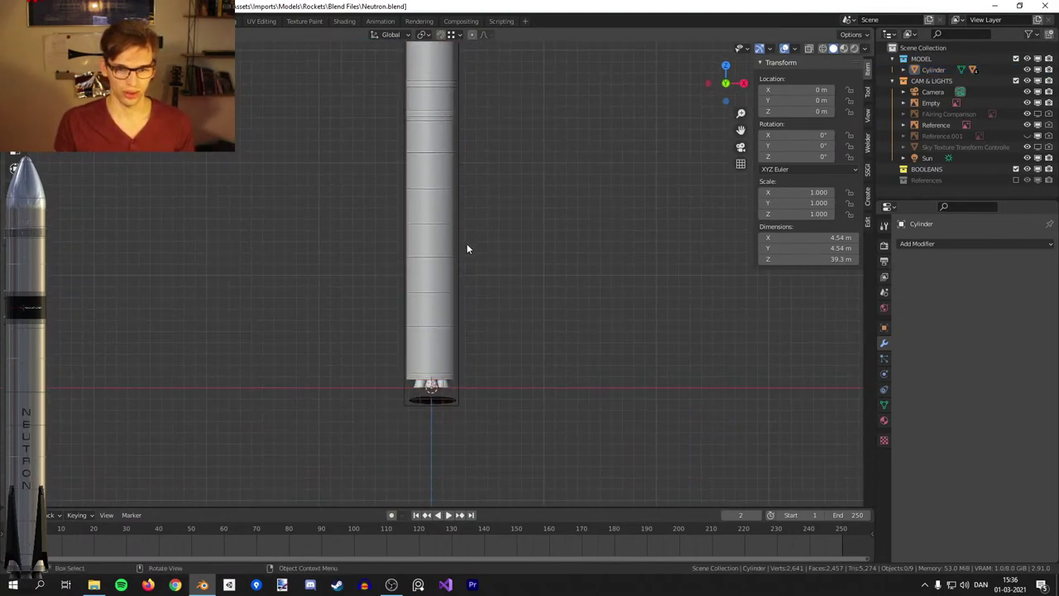
left_click(458, 250)
left_click(459, 254)
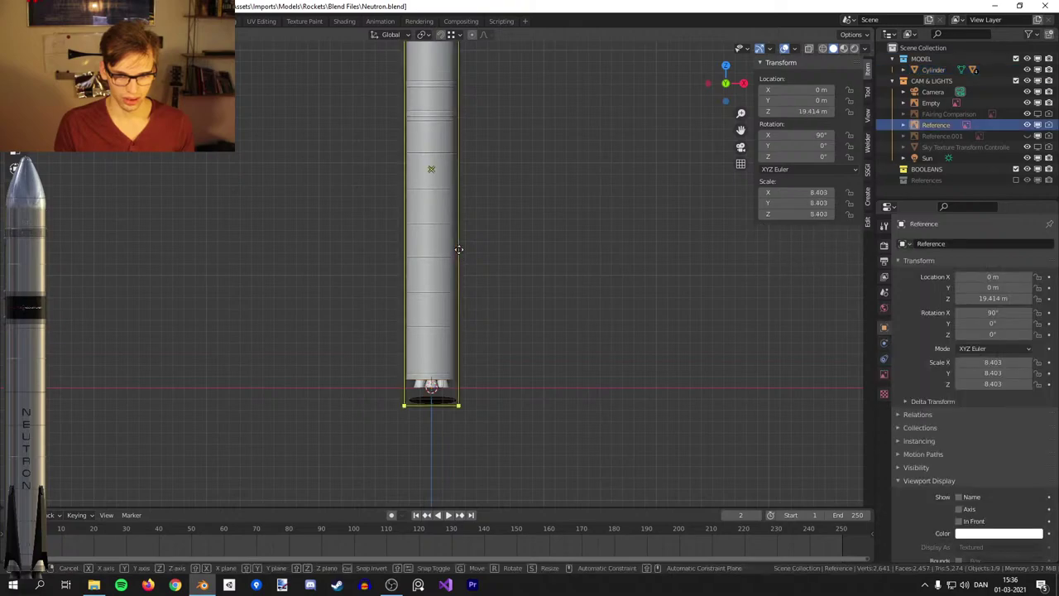
key("g")
key("x")
left_click(538, 264)
middle_click_drag(539, 264, 533, 359, "shift")
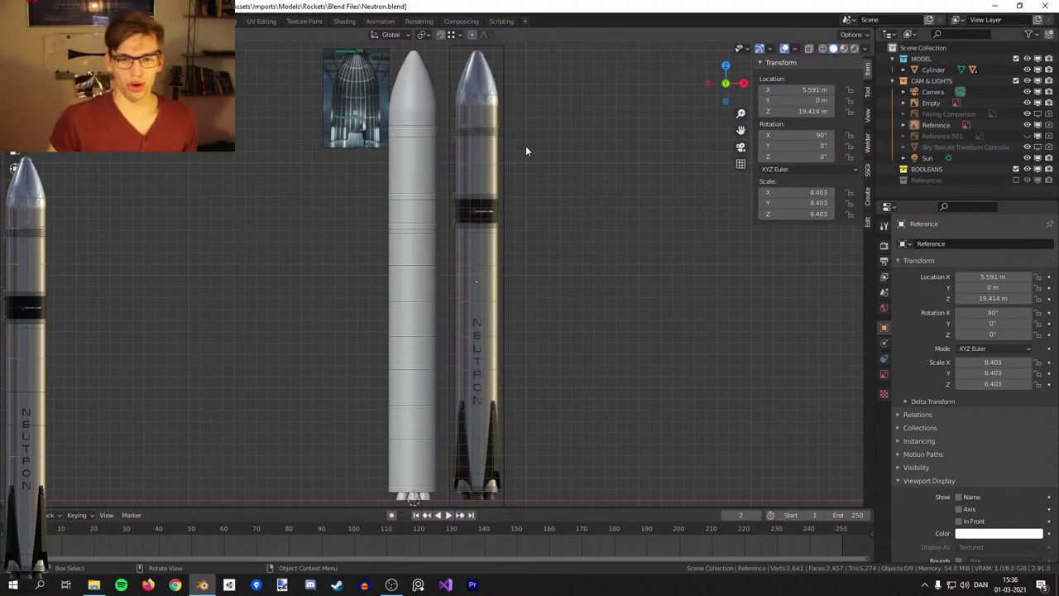
key("ctrl+z")
key("ctrl+z")
Examine the landing legs at the rocket's base in the reference image through the wireframe model.
middle_click_drag(513, 330, 550, 213, "shift")
scroll(531, 291, "up", 5)
middle_click_drag(601, 399, 600, 214, "shift")
key("shift+z")
scroll(541, 225, "up", 2)
middle_click_drag(536, 222, 422, 280, "shift")
key("z")
left_click(499, 273)
middle_click_drag(499, 274, 569, 247, "shift")
key("z")
left_click(406, 237)
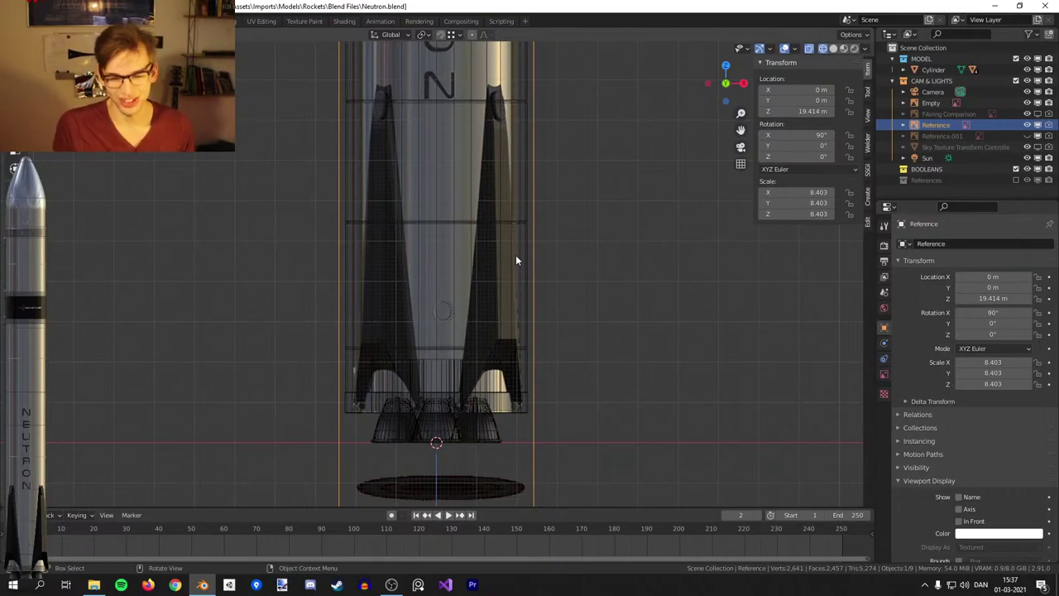
Add a 2 m cube at the rocket's base in solid view and raise its mesh so its origin lies at its bottom.
middle_click_drag(516, 257, 504, 279)
key("z")
left_click(615, 320)
key("KP_1")
key("shift+a")
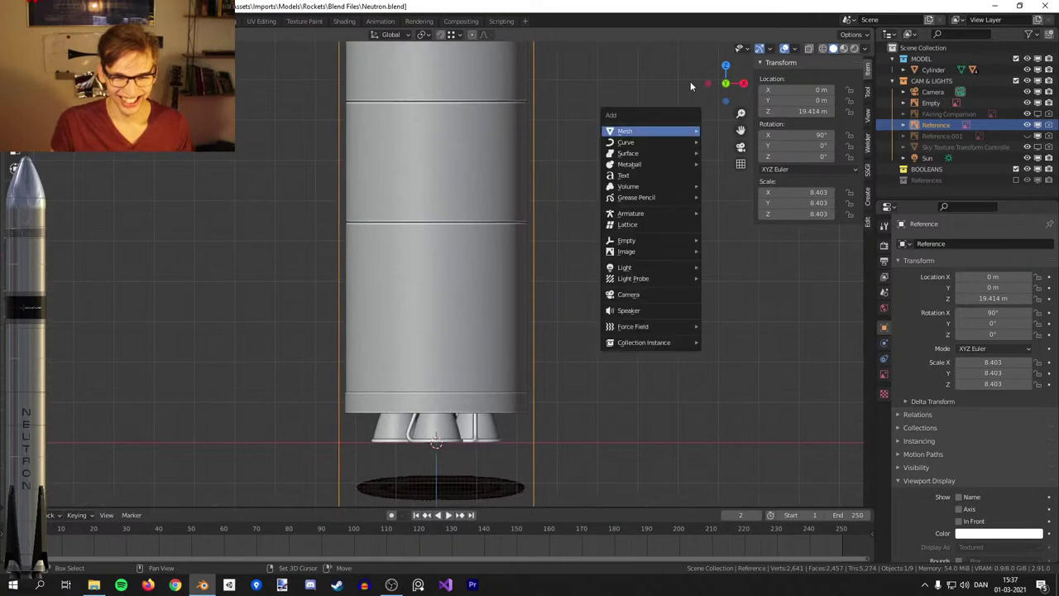
key("Escape")
key("shift+a")
mouse_move(595, 112)
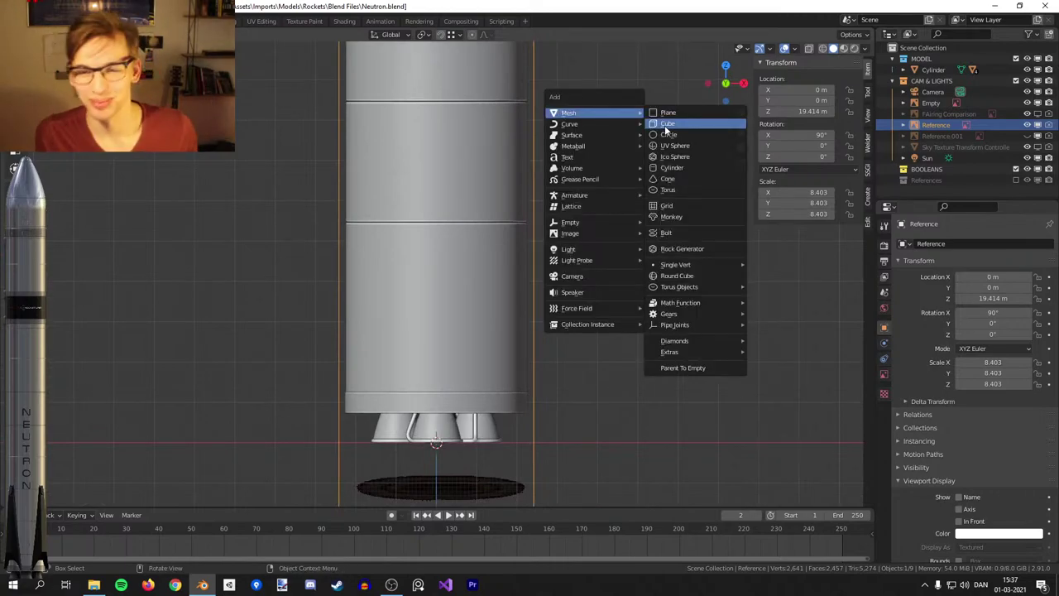
left_click(667, 125)
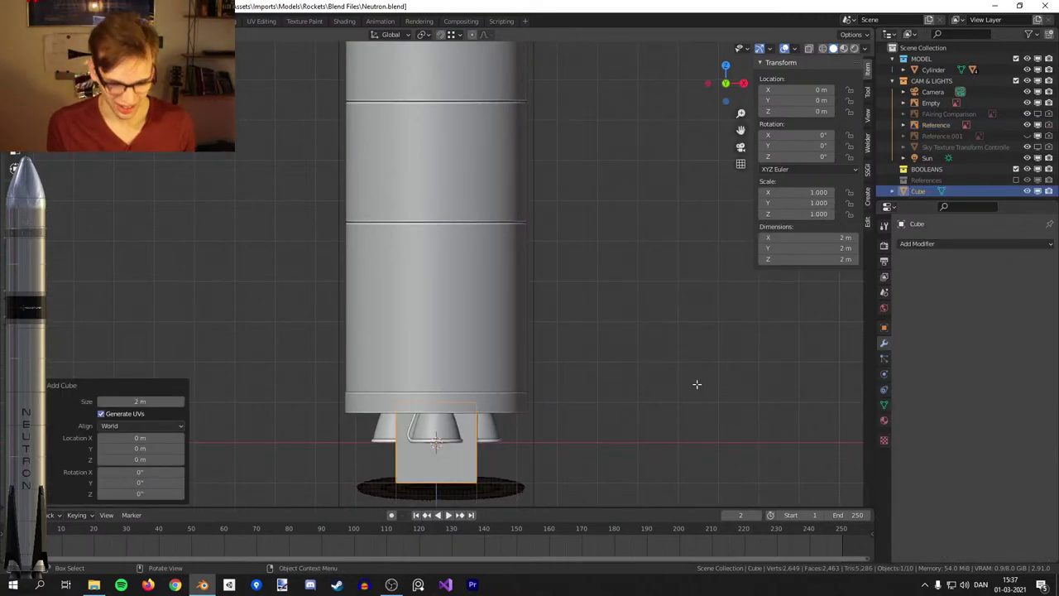
key("Tab")
key("Tab")
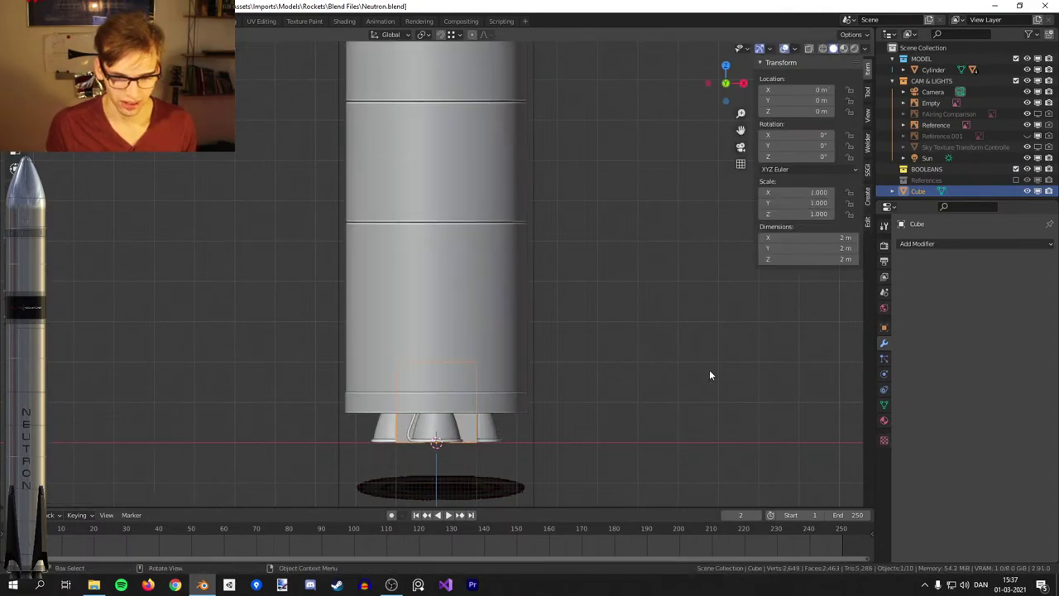
Move the cube about 0.745 m up and 2.495 m along X, over the landing leg's foot in the reference.
key("alt+z")
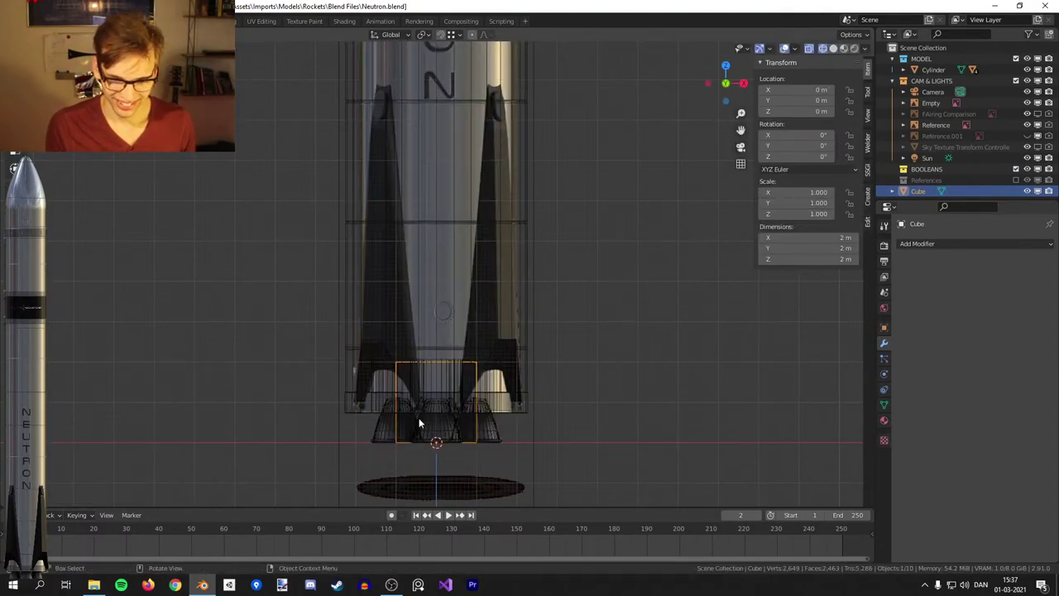
key("g")
key("z")
left_click(534, 418)
middle_click_drag(535, 418, 500, 298, "shift")
scroll(497, 282, "up", 3)
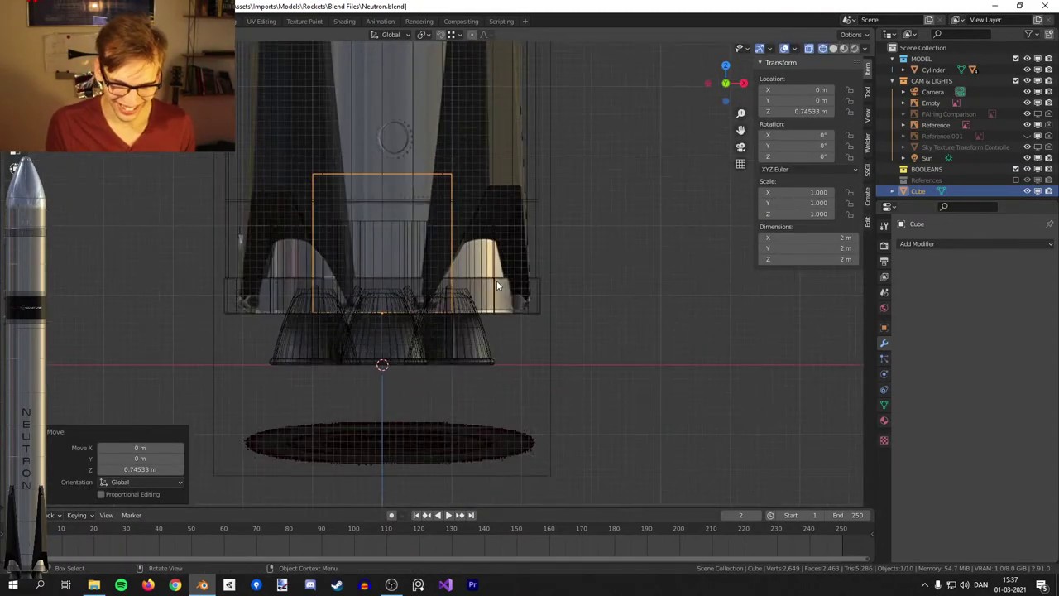
key("g")
key("x")
left_click(671, 315)
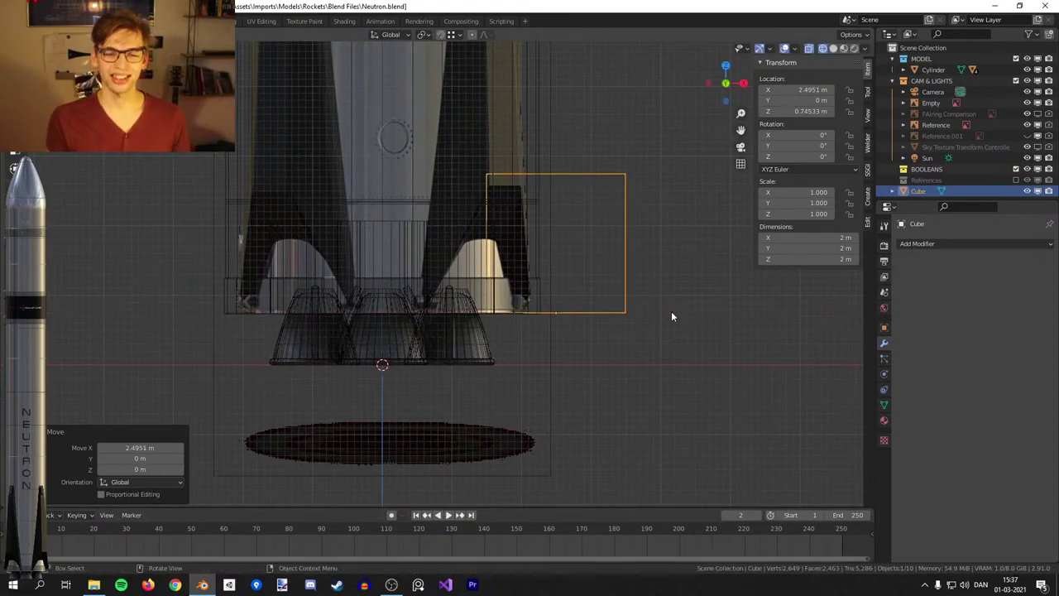
middle_click_drag(642, 272, 639, 395, "shift")
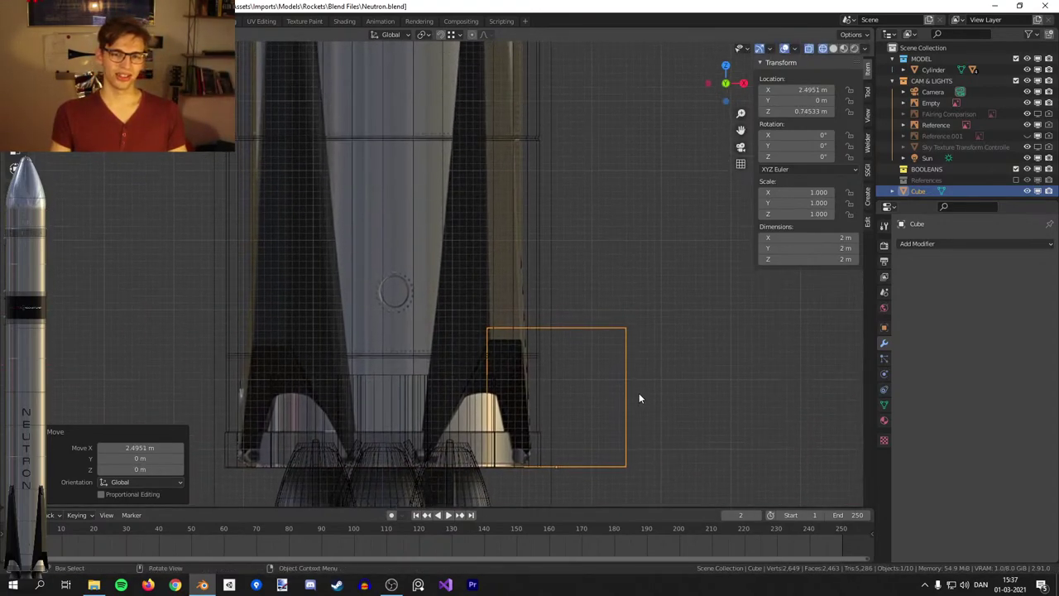
scroll(490, 279, "down", 2)
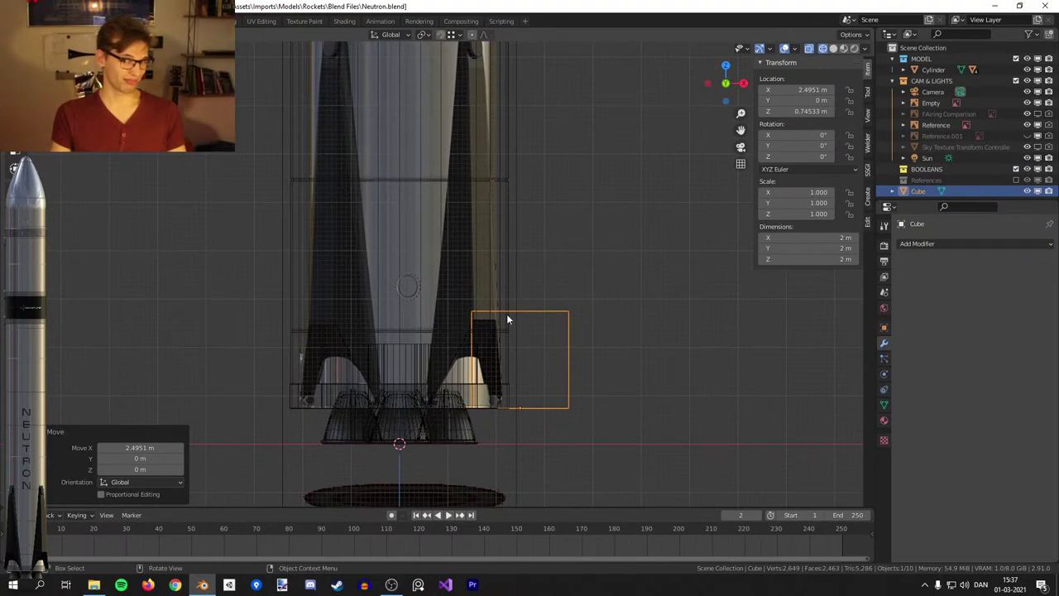
Rotate the cube -45° about Z around the 3D cursor, and restore the pivot point to Median Point.
key("z")
left_click(613, 314)
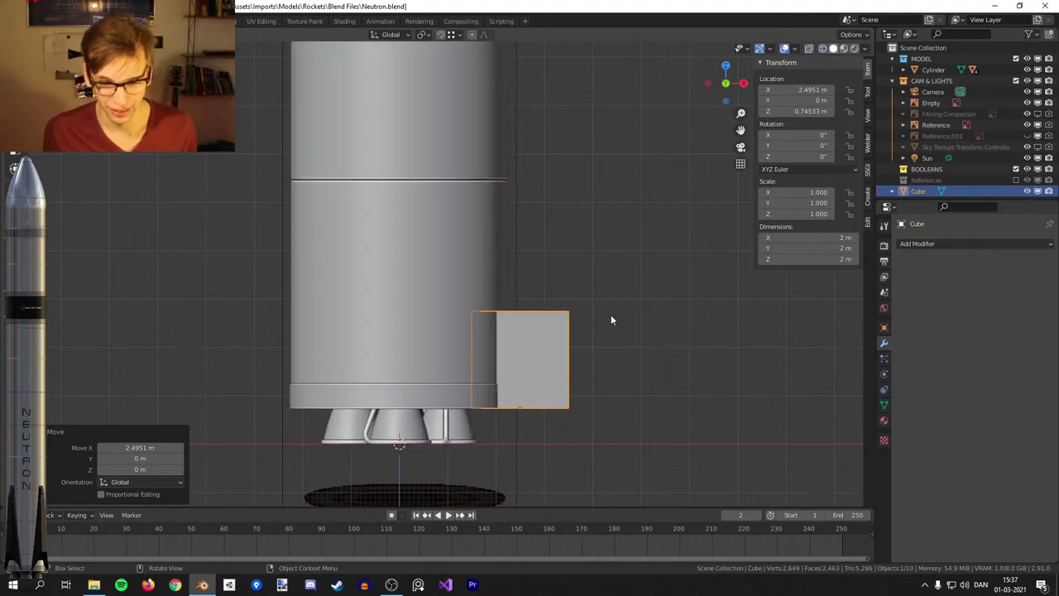
left_click(423, 35)
left_click(429, 56)
type("s")
type("45")
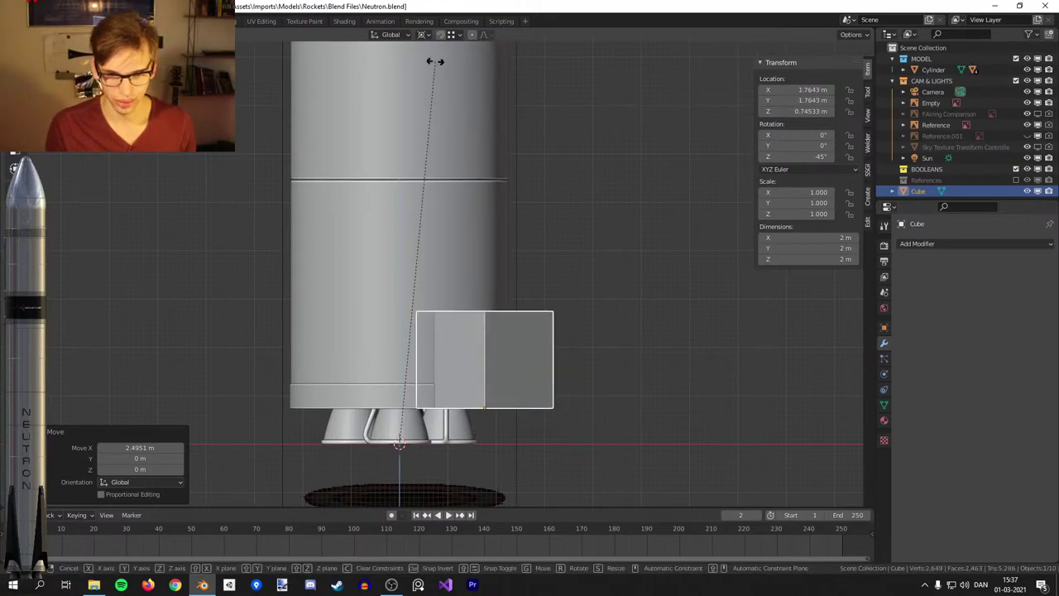
key("Return")
left_click(423, 34)
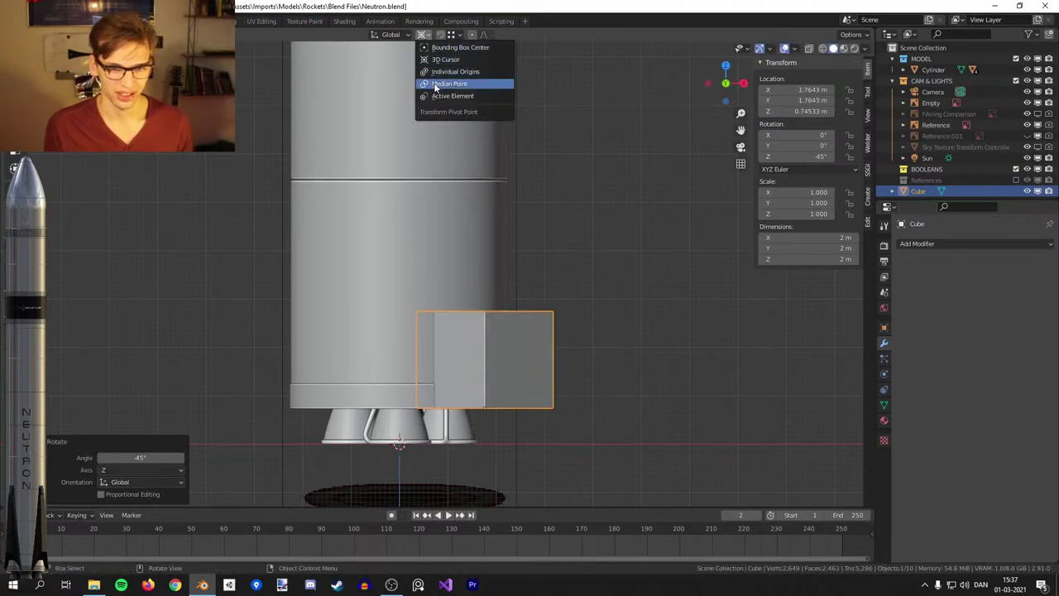
left_click(433, 83)
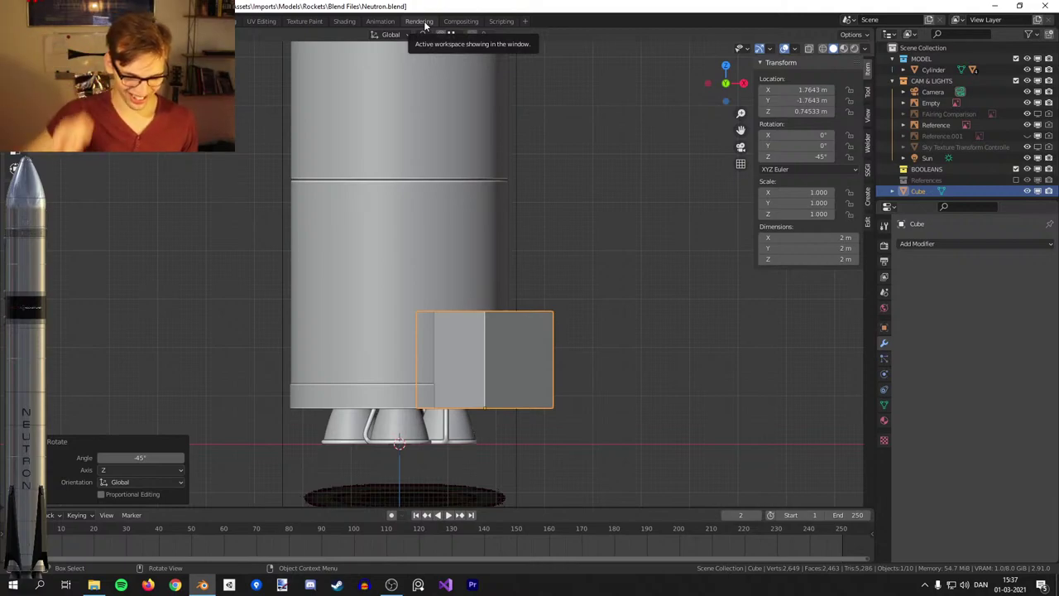
middle_click_drag(463, 331, 723, 317)
key("Tab")
key("g")
key("y")
key("x")
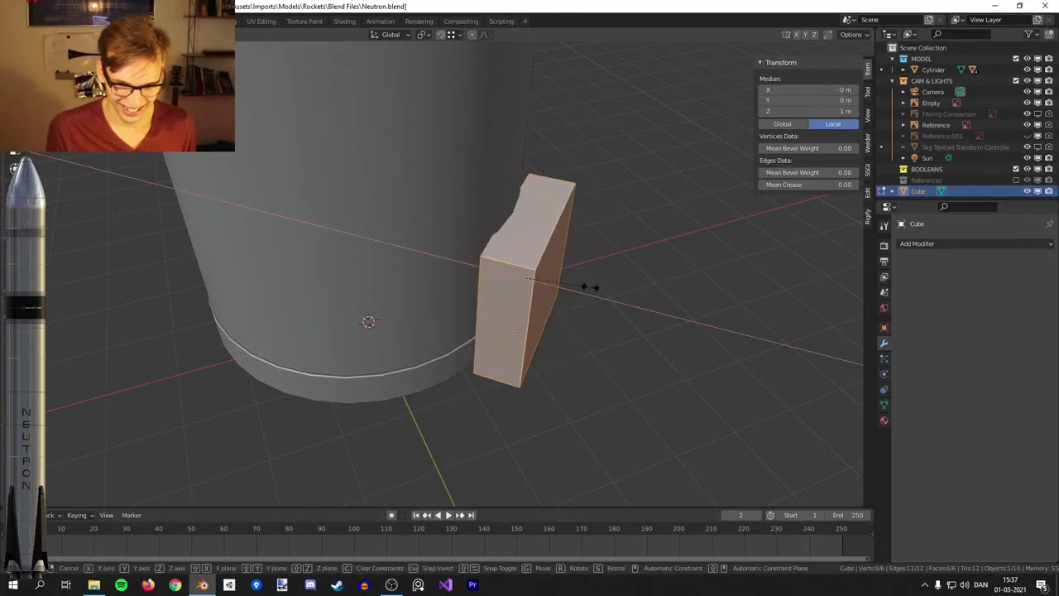
key("z")
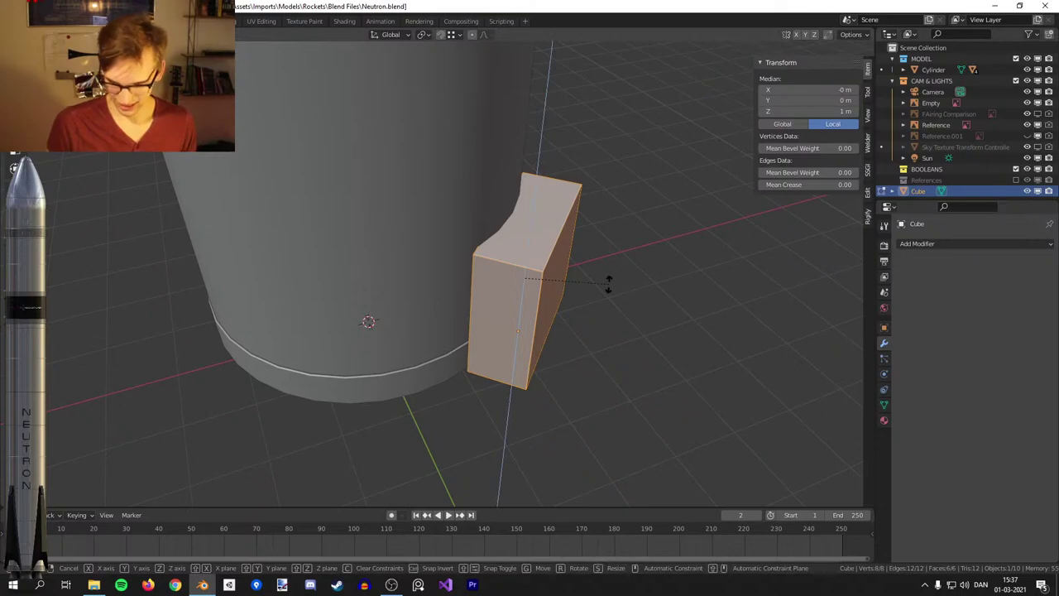
key("Escape")
Rotate the leg cube 90° about the Z axis in Object Mode.
key("Tab")
type("rz90")
key("Return")
Scale the cube's mesh along its local axes into a slab about 1.26 m along X and 0.405 m along Y.
key("Tab")
middle_click_drag(609, 284, 541, 347)
key("g")
key("x")
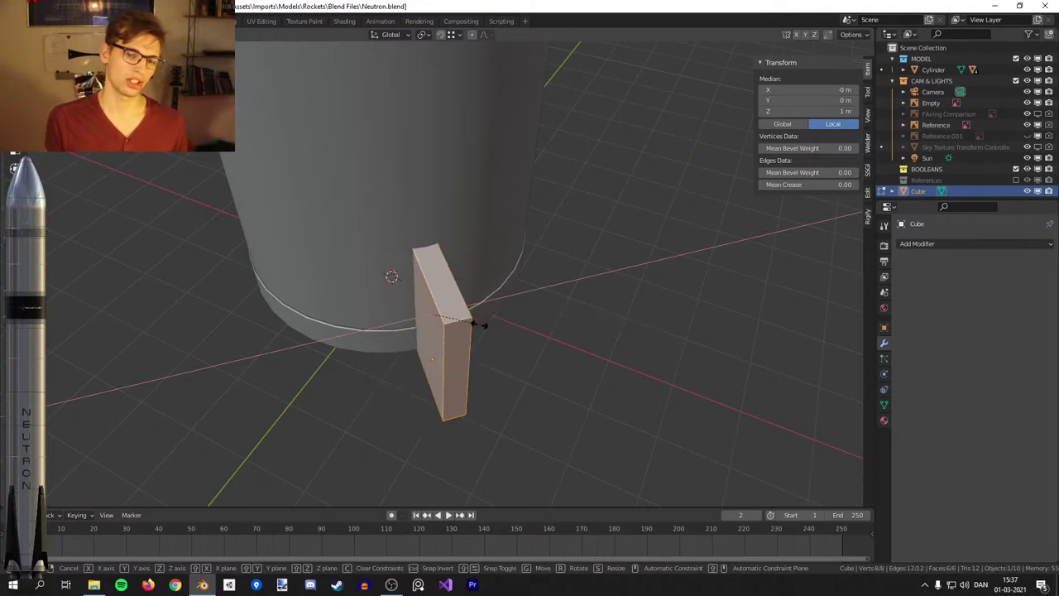
left_click(627, 320)
key("s")
key("y")
key("y")
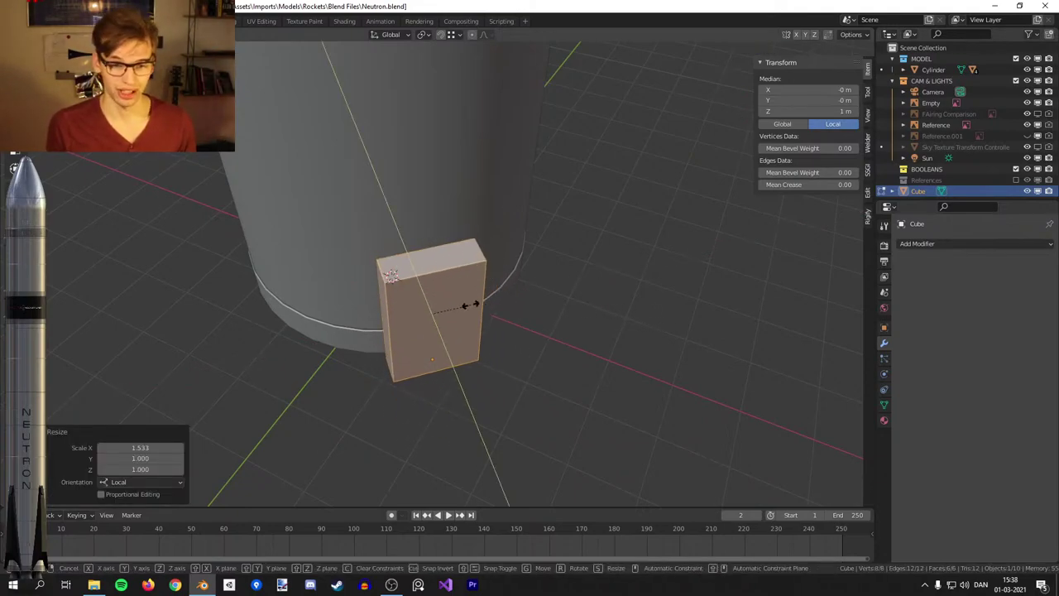
left_click(469, 306)
Raise the slab's top face along Z toward the leg's upper end in the front reference, making it about 7.05 m tall.
key("KP_1")
key("Tab")
key("alt+z")
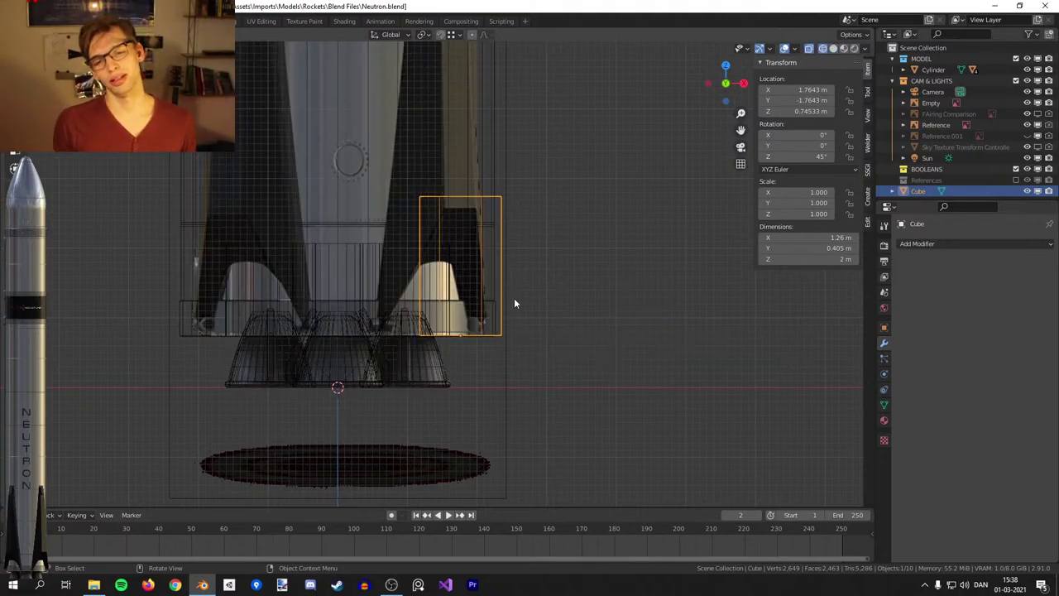
middle_click_drag(538, 214, 544, 352, "shift")
key("Tab")
key("3")
left_click(470, 335)
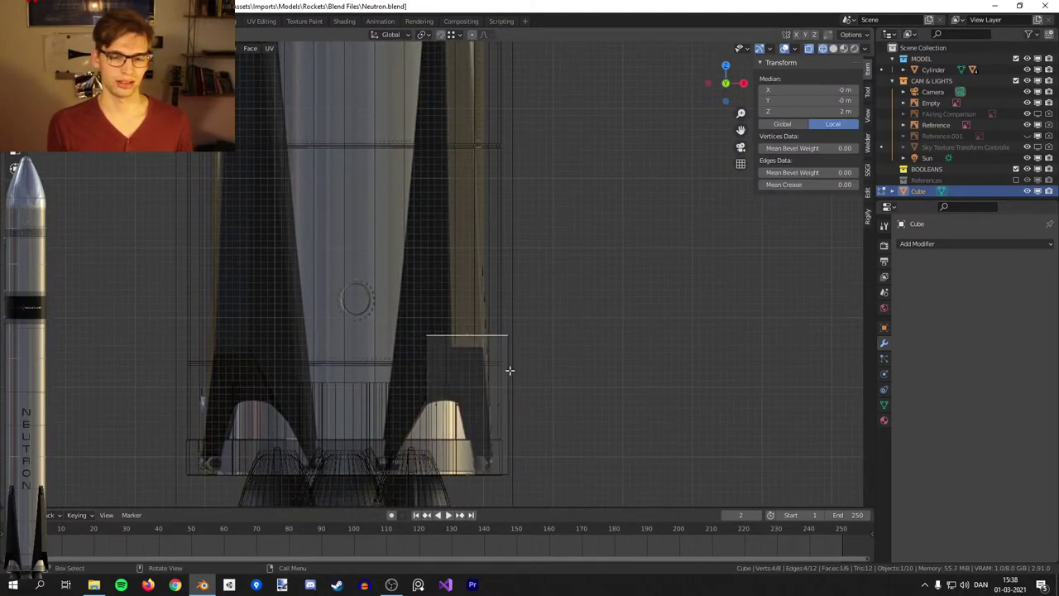
key("g")
key("z")
left_click(521, 123)
middle_click_drag(520, 124, 518, 364, "shift")
key("g")
key("z")
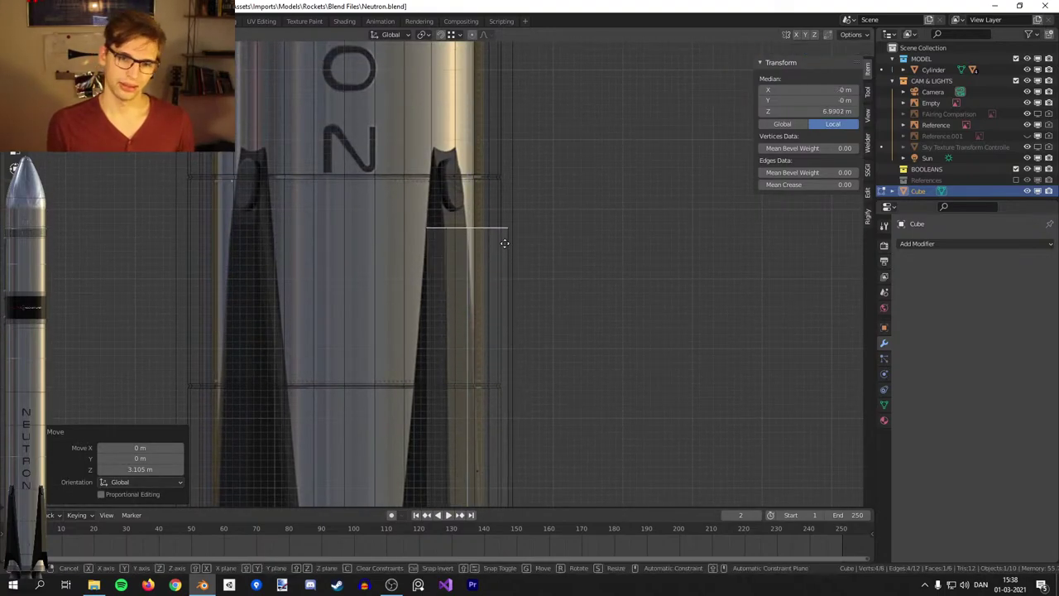
left_click(504, 240)
Move the leg object about 0.041 m along its local Y, toward the rocket body.
key("Tab")
middle_click_drag(504, 240, 569, 320)
key("g")
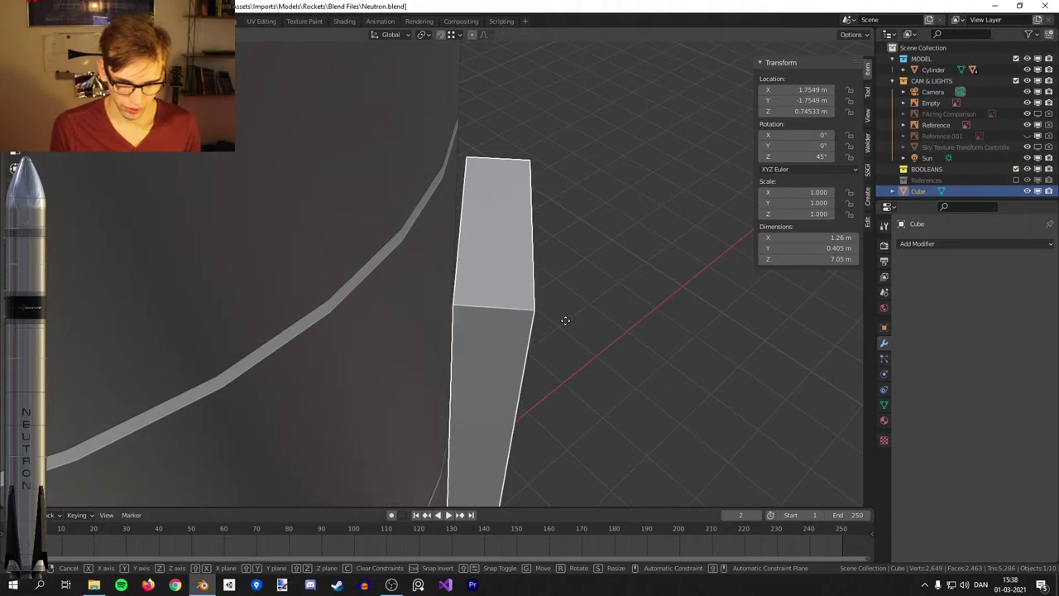
left_click(544, 299)
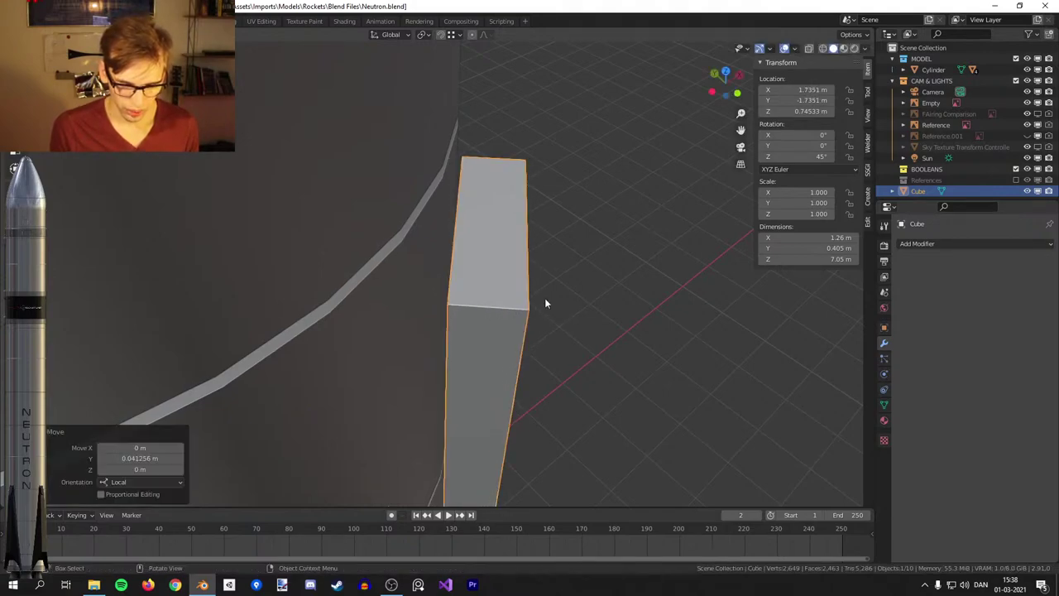
Raise the leg's top face about 0.115 m against the front reference and narrow that face along local X.
scroll(544, 300, "down", 10)
key("KP_0")
key("KP_Decimal")
key("z")
left_click(460, 294)
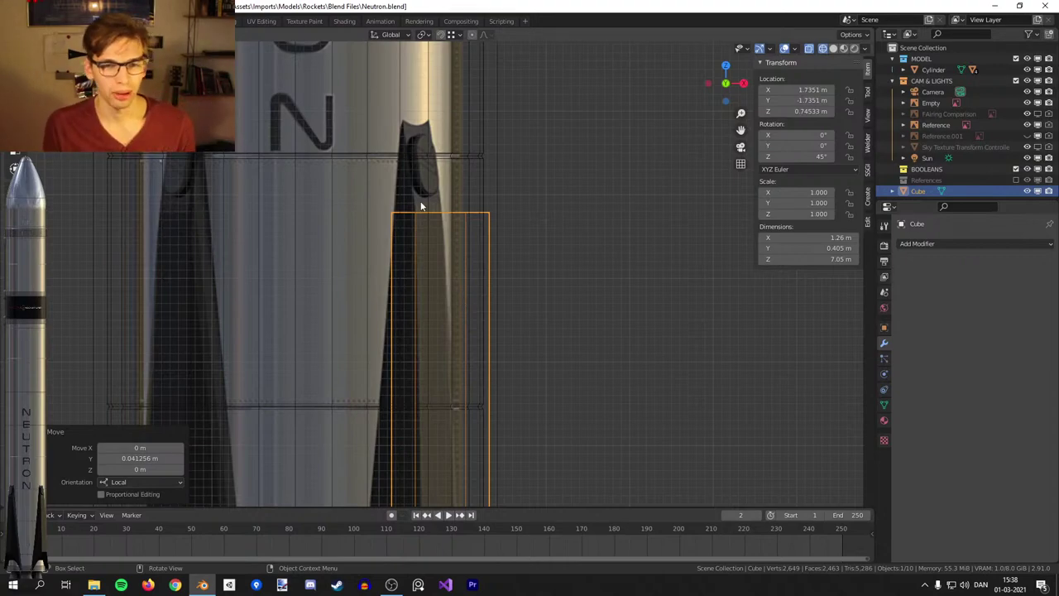
scroll(401, 126, "up", 2)
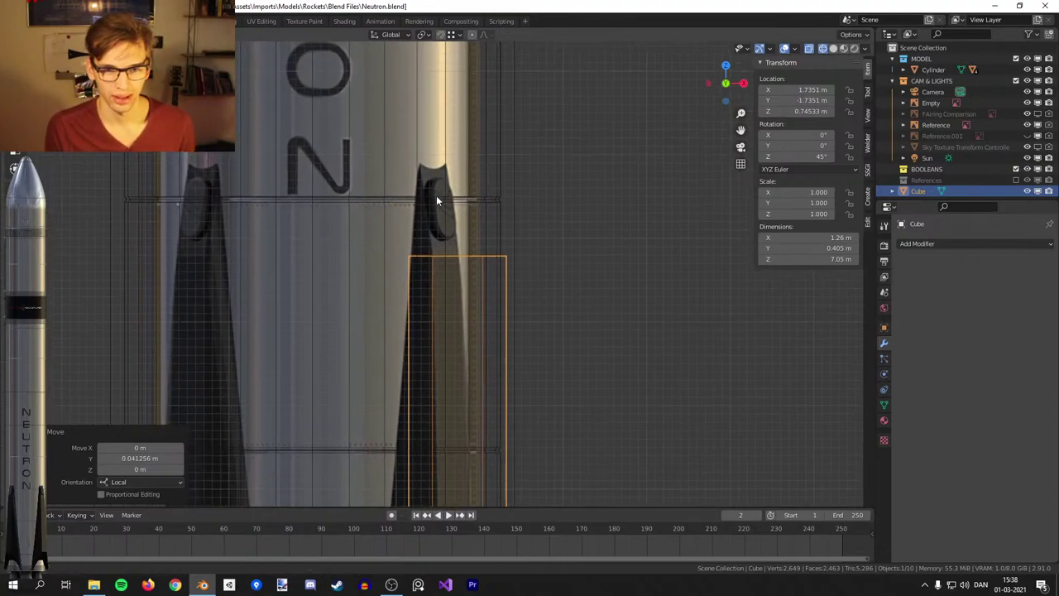
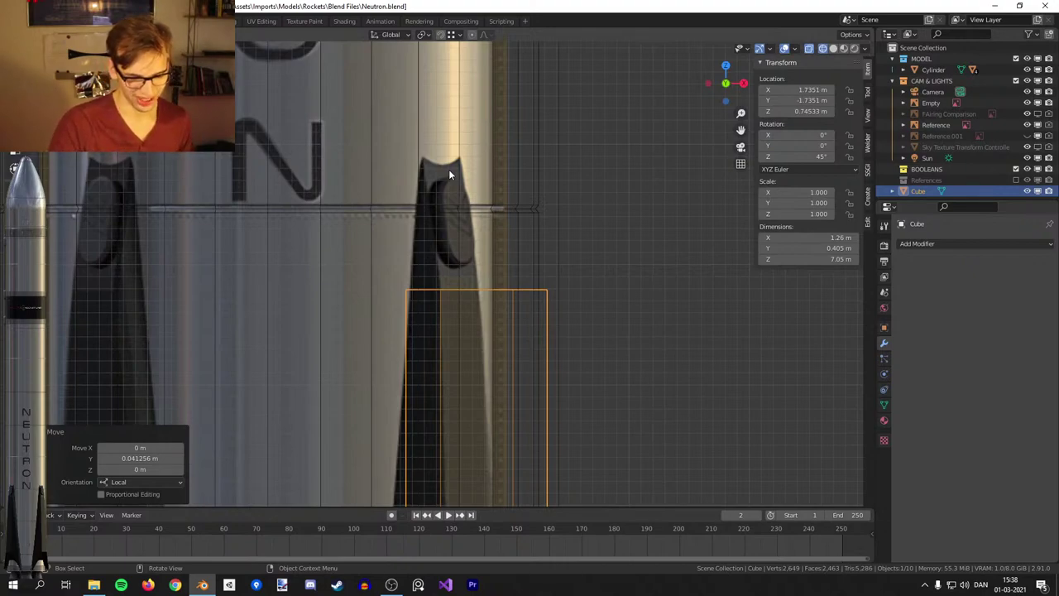
key("Tab")
scroll(485, 292, "up", 2)
key("g")
key("z")
left_click(499, 274)
key("s")
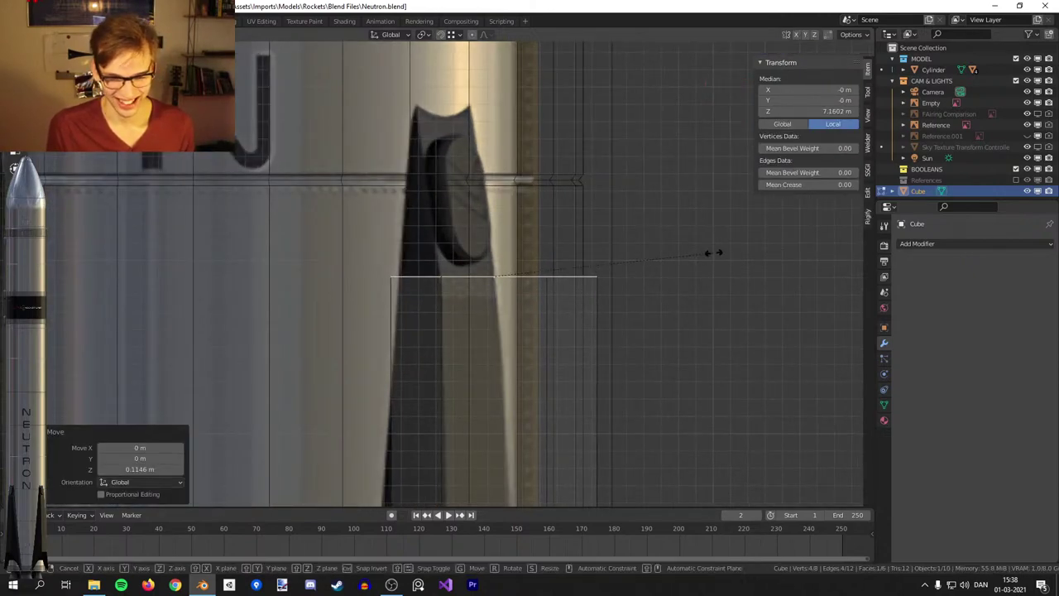
key("x")
left_click(557, 245)
Slide the outer edge of the leg's top face inward to match the reference.
middle_click_drag(567, 236, 559, 335)
left_click(559, 335)
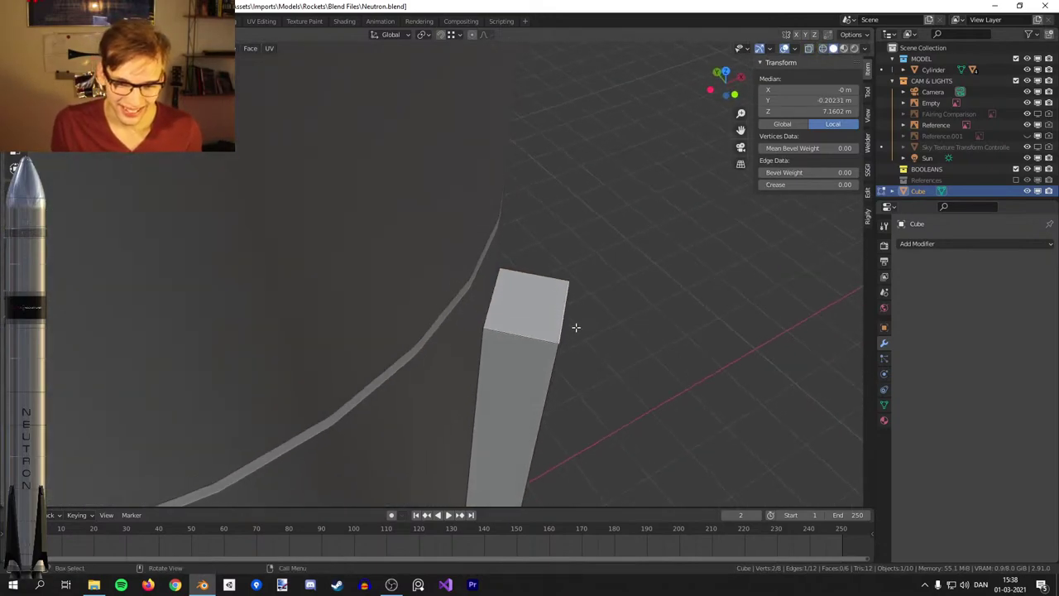
key("KP_1")
key("g")
key("g")
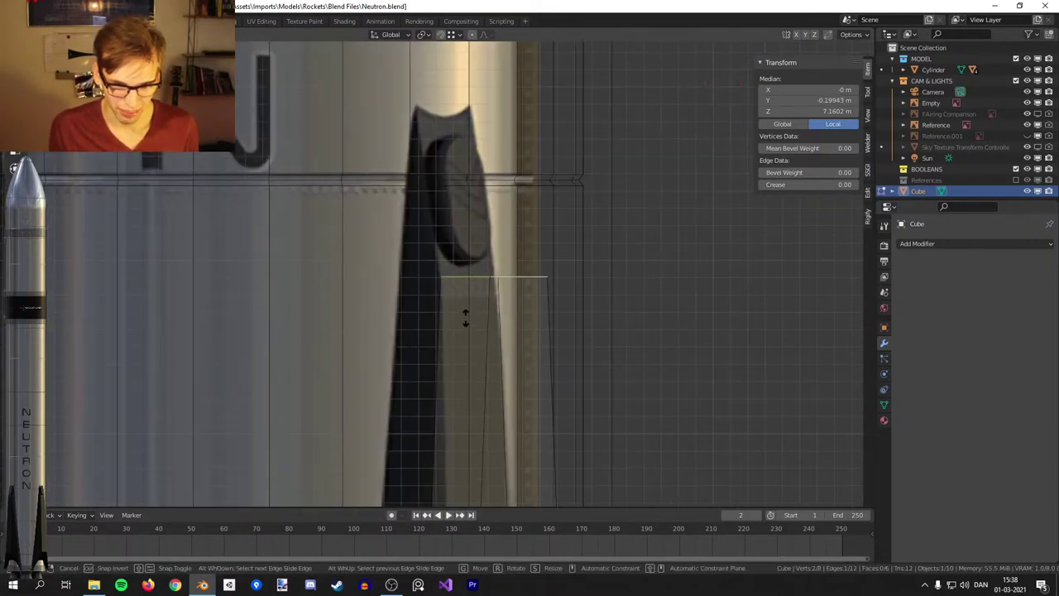
left_click(431, 91)
Lower the leg's top face about 0.089 m along Z to sit below the round detail in the reference.
key("3")
left_click(482, 280)
key("g")
key("z")
left_click(482, 294)
scroll(492, 306, "down", 4)
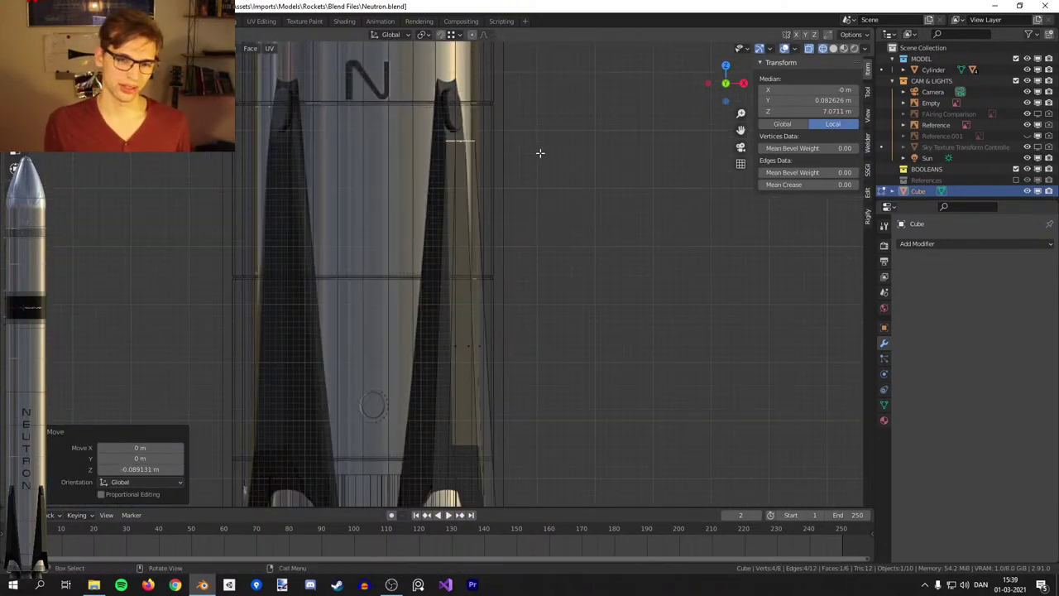
Move the leg's top face about 0.216 m along local Y so the leg leans toward the rocket body.
scroll(541, 174, "up", 4)
scroll(578, 300, "down", 5)
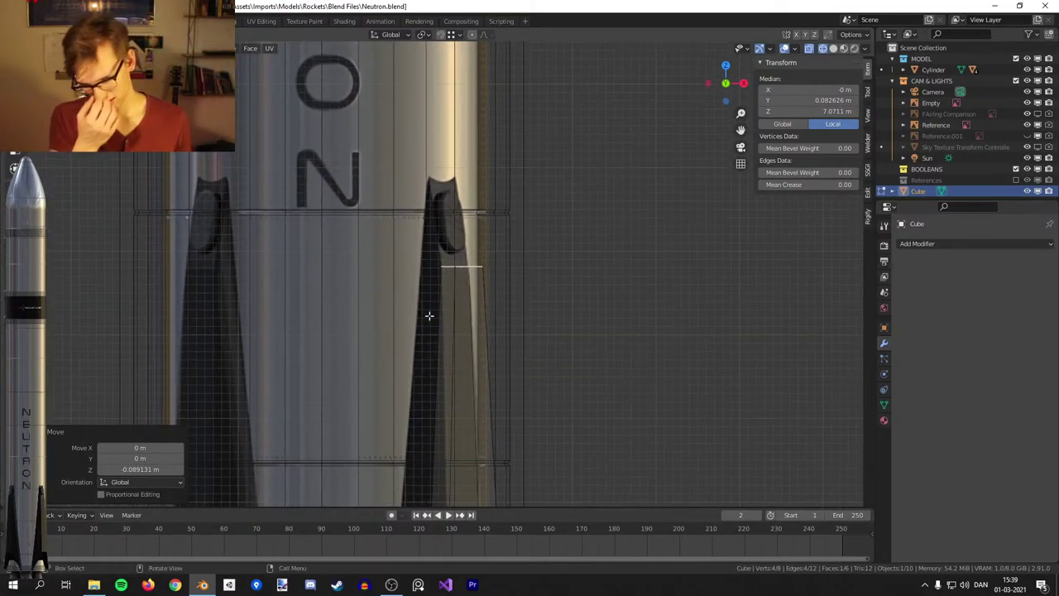
scroll(428, 315, "up", 5)
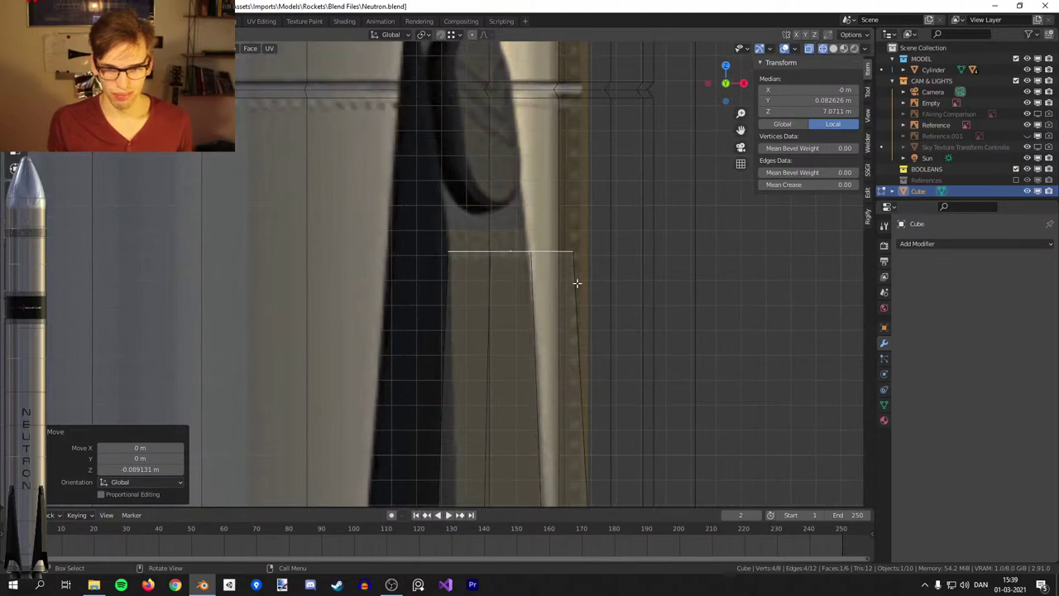
middle_click_drag(577, 282, 571, 313, "shift")
key("g")
right_click(677, 343)
key("g")
key("y")
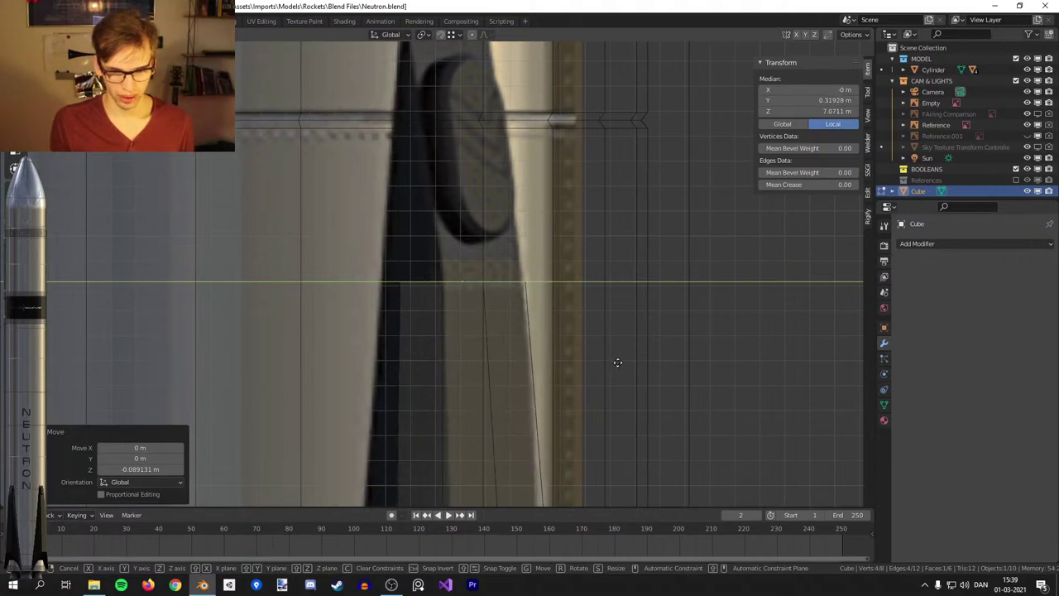
left_click(653, 357)
Scale the leg's top face in solid view and add one centred loop cut running along the leg's length.
key("z")
mouse_move(641, 337)
middle_mouse_down()
mouse_move(674, 378)
mouse_move(704, 377)
middle_mouse_up()
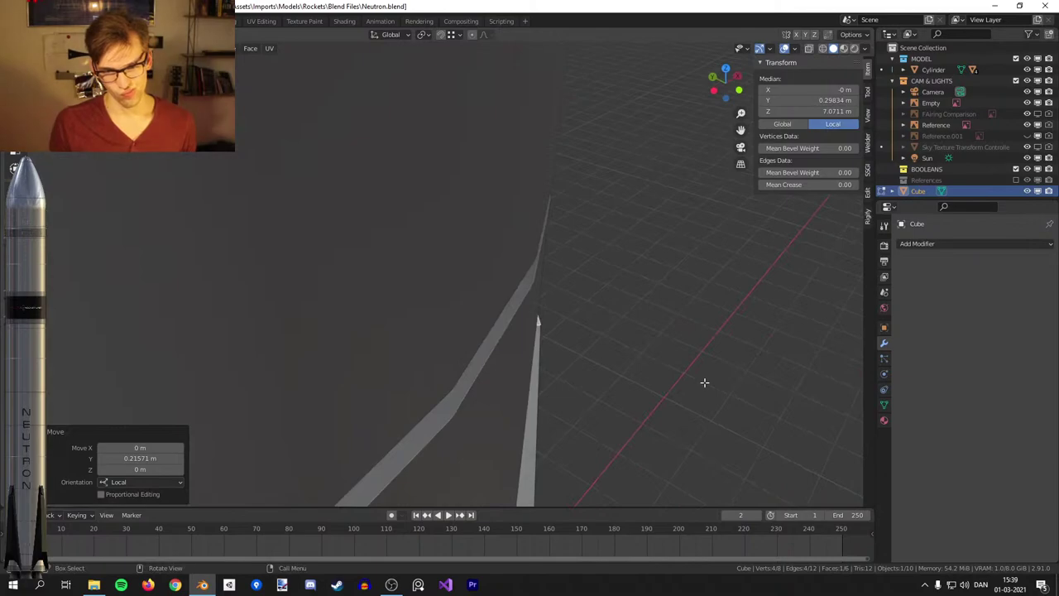
key("KP_1")
key("alt+z")
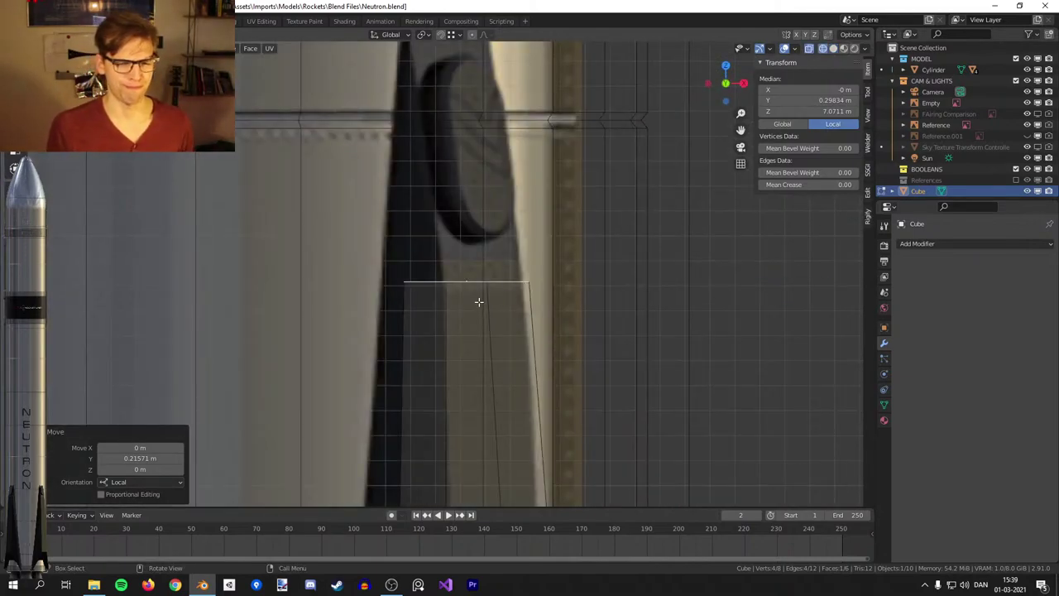
key("alt+z")
middle_click_drag(541, 314, 645, 342)
key("s")
left_click(690, 328)
key("ctrl+r")
left_click(473, 245)
right_click(473, 245)
Shift the loop cut's middle edge on the leg's top slightly along local Y.
left_click(473, 243)
key("g")
key("y")
key("y")
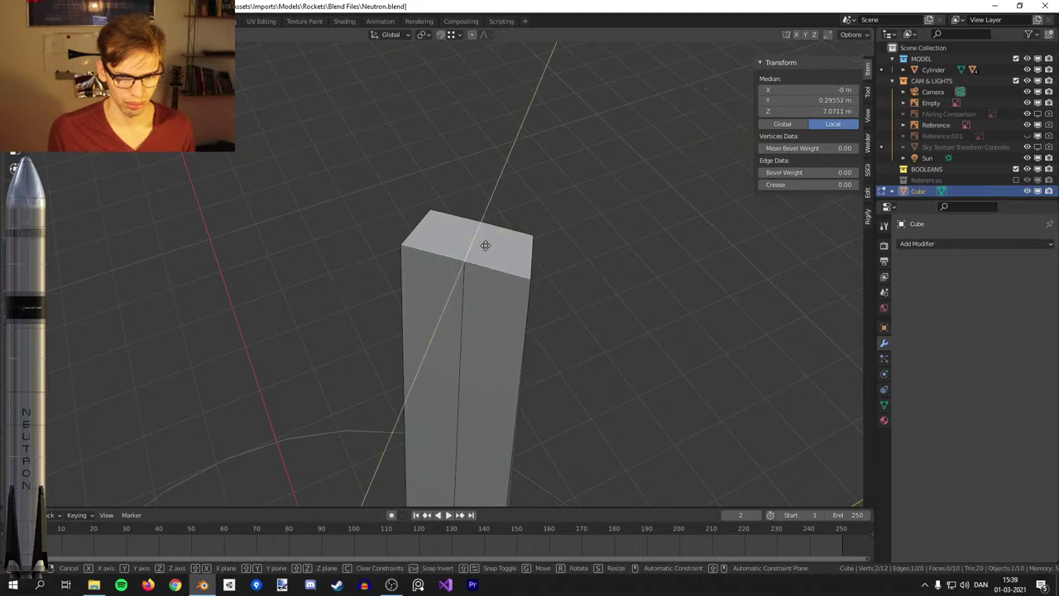
left_click(494, 236)
key("KP_Divide")
key("KP_1")
key("Tab")
key("g")
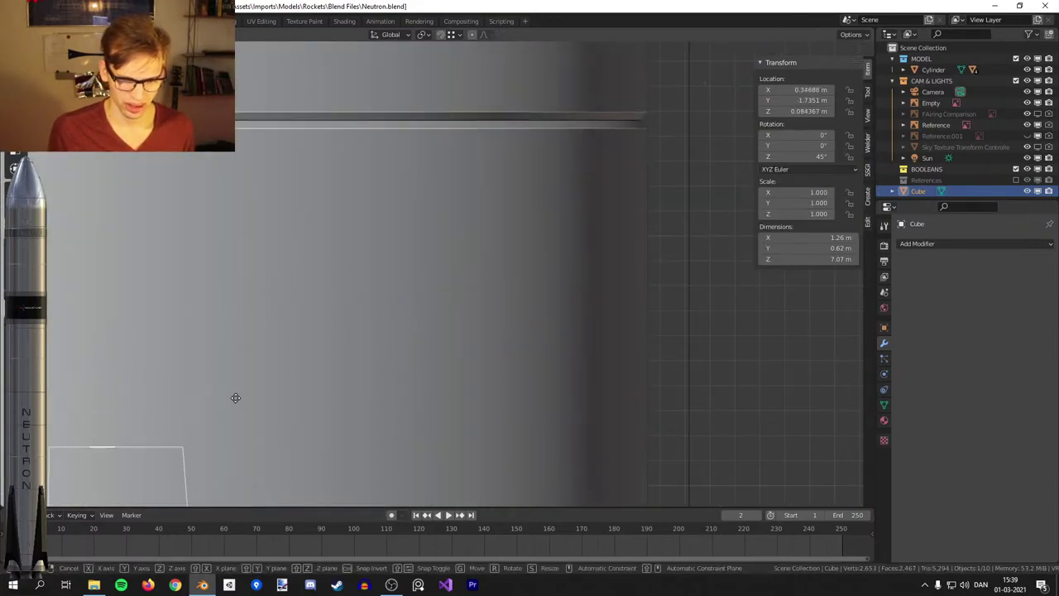
right_click(234, 397)
key("alt+z")
key("g")
right_click(365, 471)
key("alt+z")
middle_click_drag(559, 357, 646, 410)
key("KP_Divide")
Slide the inner middle vertex of the leg's top outward by a factor of about 0.656.
key("Tab")
key("1")
left_click(472, 272)
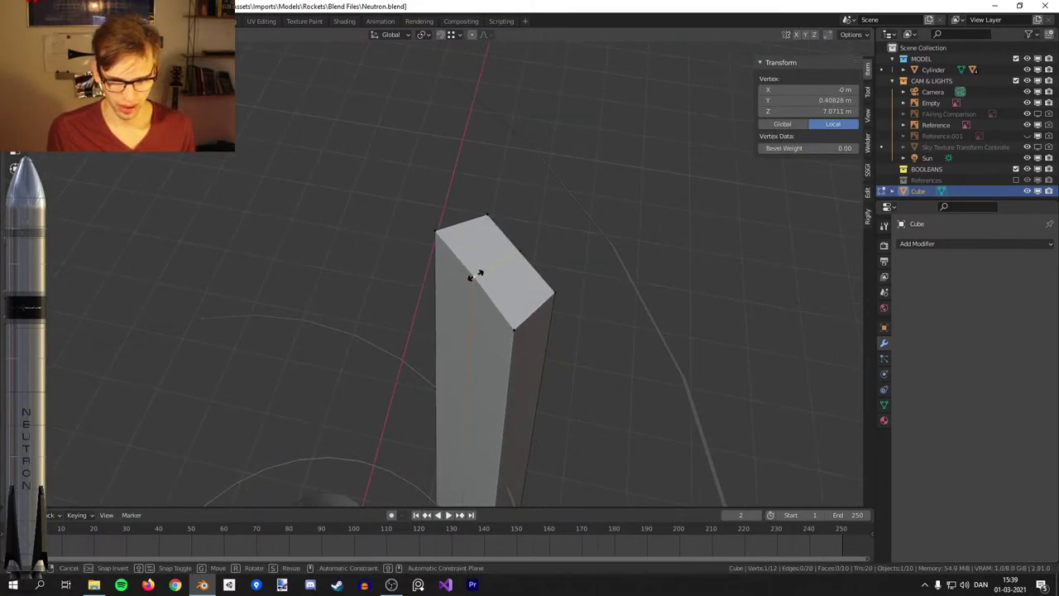
key("g")
left_click(506, 267)
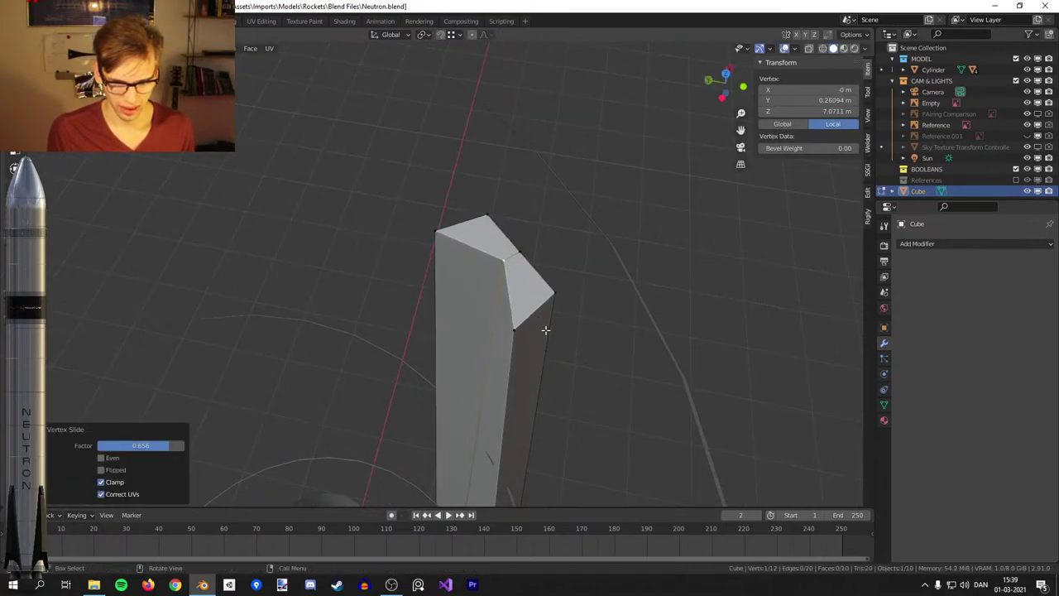
Slide the two inner corner vertices of the leg's top outward to about 0.251 m on local Y, thinning the upper end.
middle_click_drag(506, 266, 584, 374)
left_click(522, 322)
left_click(434, 226, "shift")
key("g")
key("g")
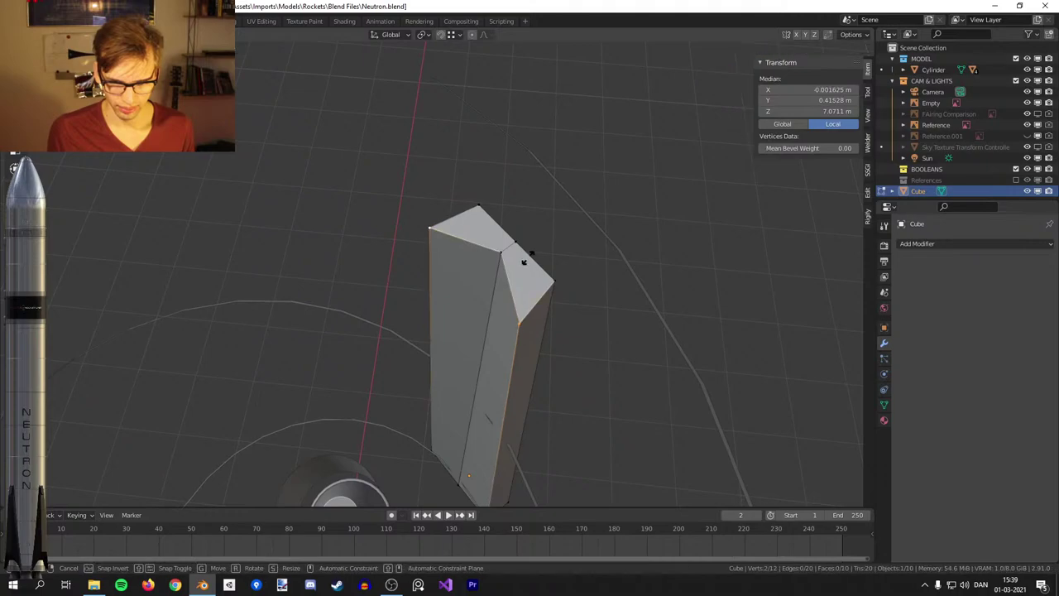
left_click(561, 236)
Slide the outer middle vertex of the leg's top inward to about 0.207 m on local Y.
middle_click_drag(561, 236, 570, 282)
scroll(570, 280, "up", 3)
left_click(545, 228)
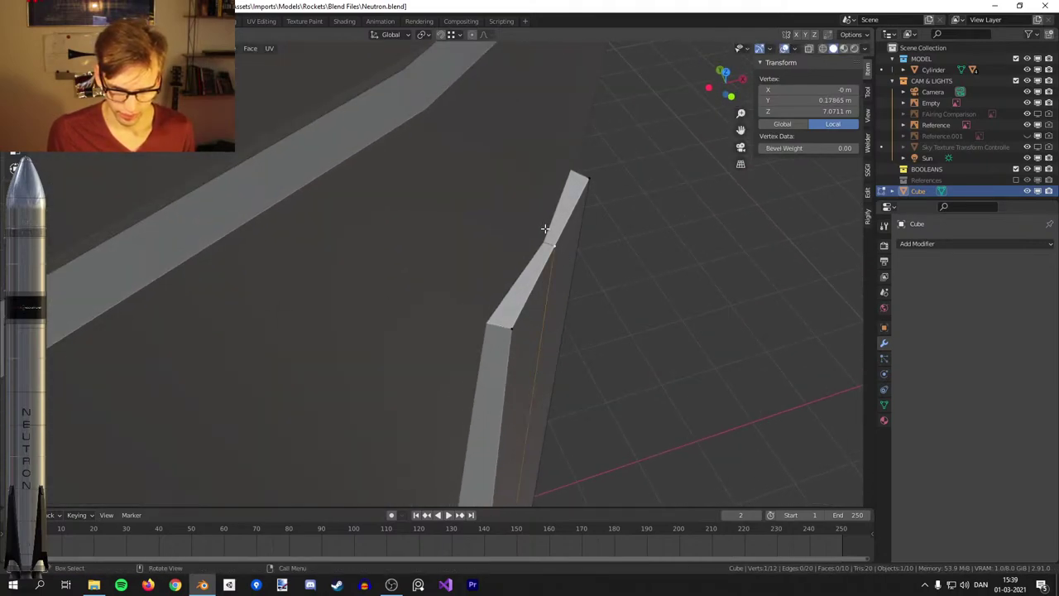
middle_click_drag(539, 231, 473, 208)
key("g")
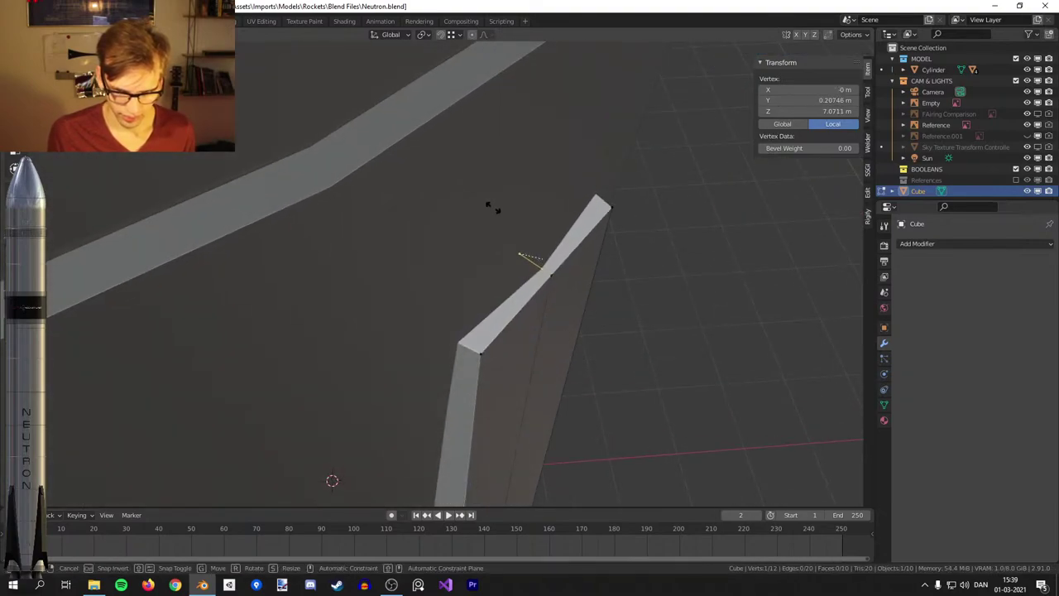
left_click(492, 209)
Compare the leg's upper end with the reference image in front wireframe view.
key("KP_1")
key("Tab")
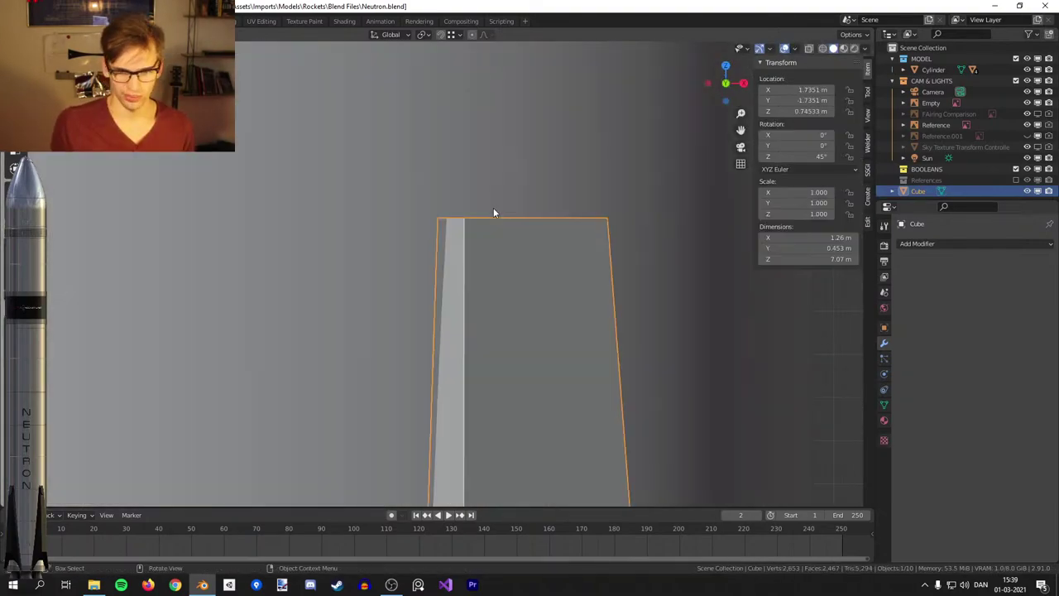
key("z")
scroll(322, 233, "down", 5)
scroll(490, 311, "down", 4)
scroll(491, 313, "up", 3)
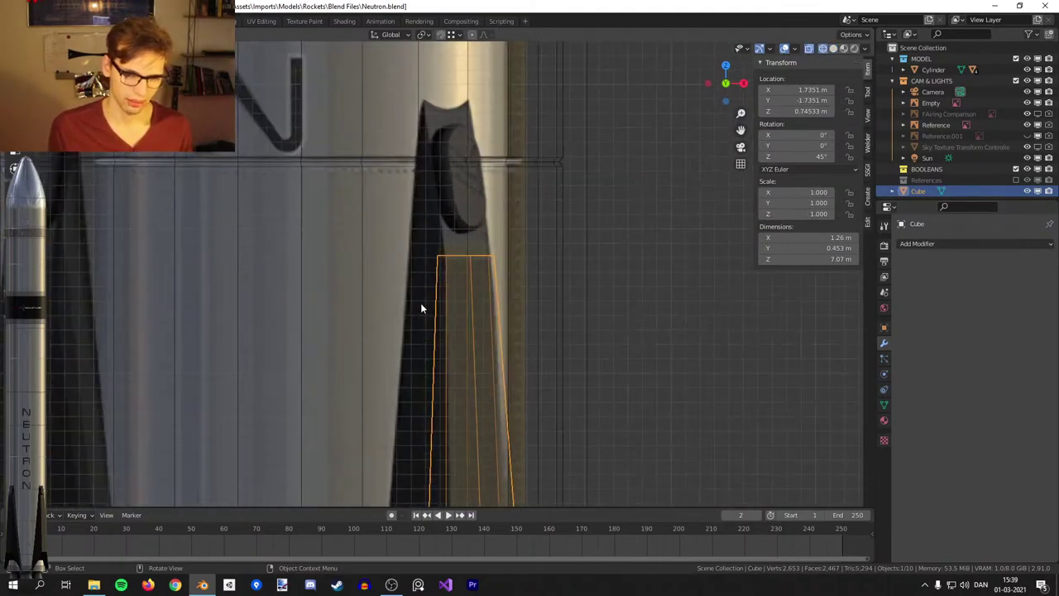
key("z")
Select the two inner corners of the leg's top and widen them by 1.730 along local X against the front reference.
mouse_move(411, 268)
middle_mouse_down()
mouse_move(433, 306)
mouse_move(633, 287)
middle_mouse_up()
left_click(528, 302)
key("Tab")
key("2")
left_click(424, 276)
left_click(375, 216, "shift")
key("KP_1")
key("z")
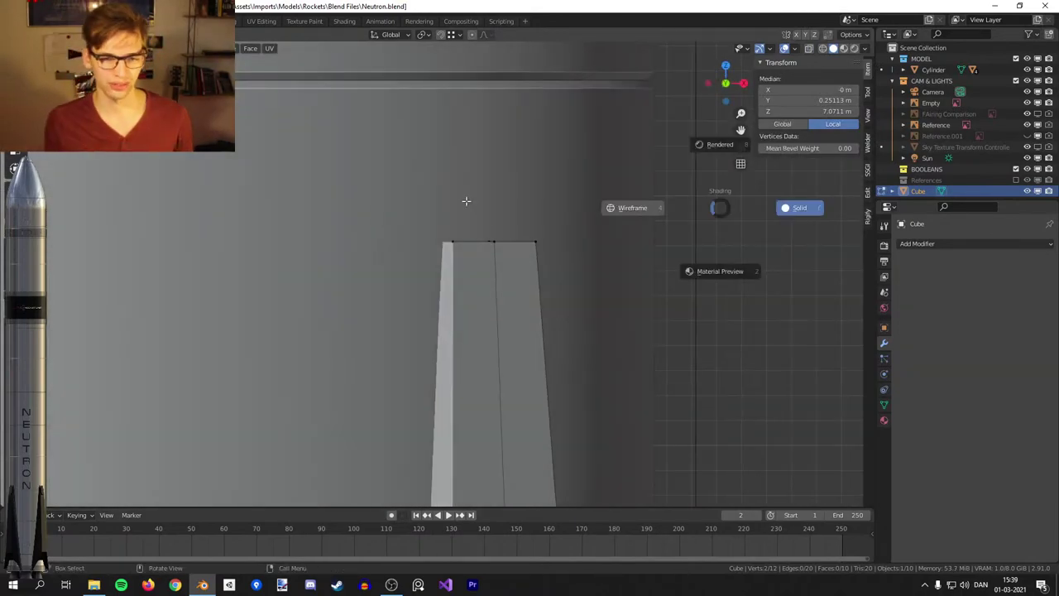
left_click(620, 208)
key("s")
key("x")
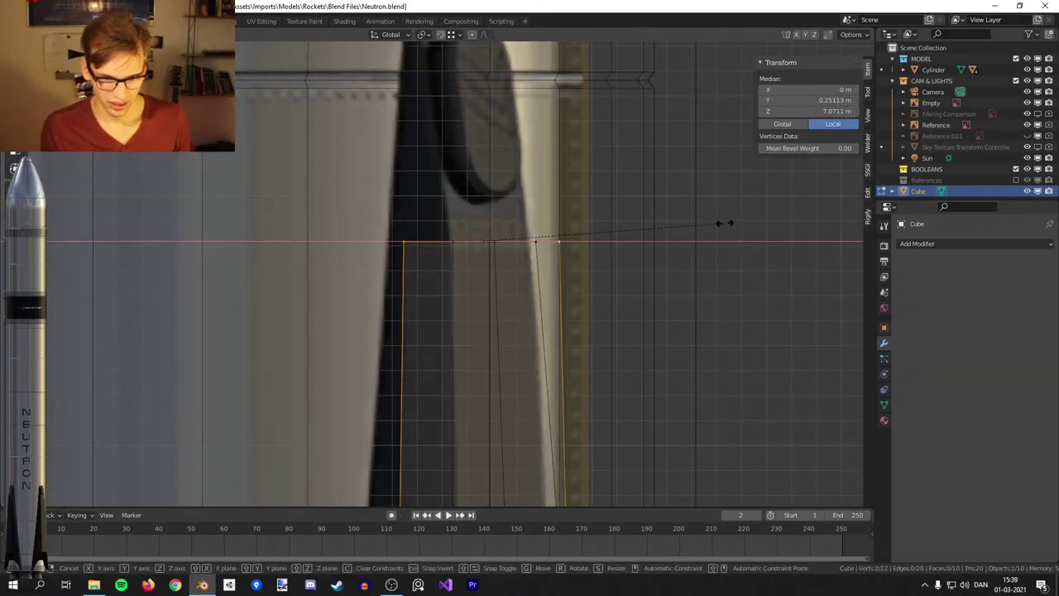
left_click(720, 226)
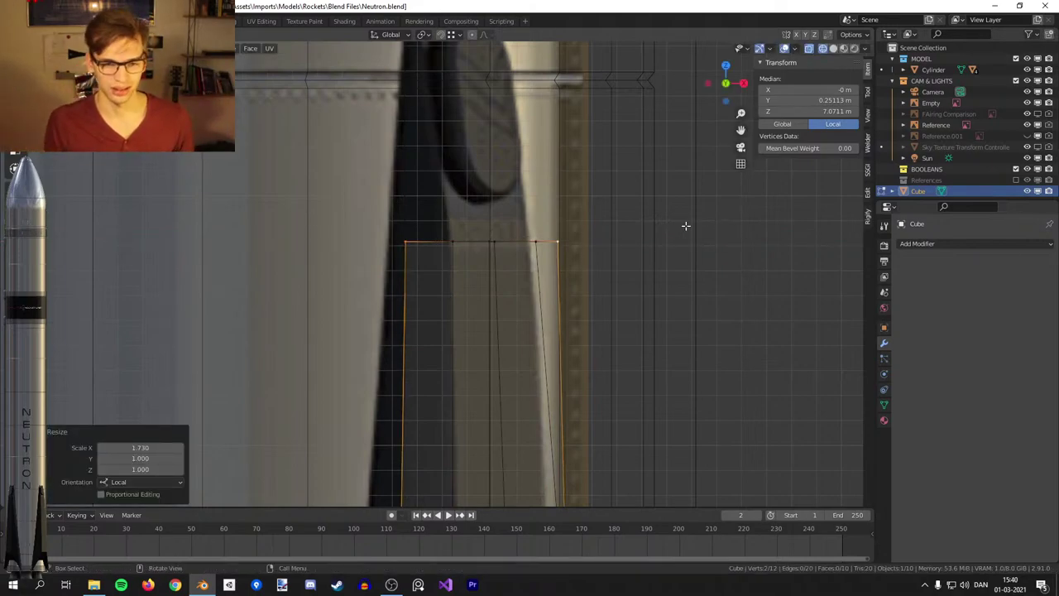
Widen the leg top's two inner corners further by 1.081 along local X to meet the rocket body.
middle_click_drag(550, 260, 581, 300)
key("s")
key("x")
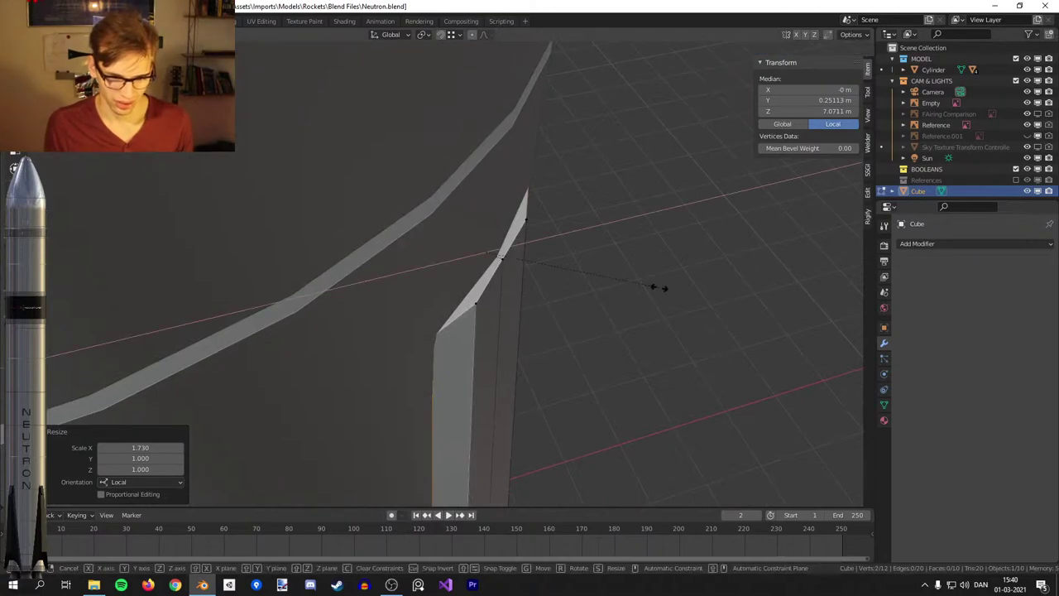
left_click(660, 299)
key("KP_1")
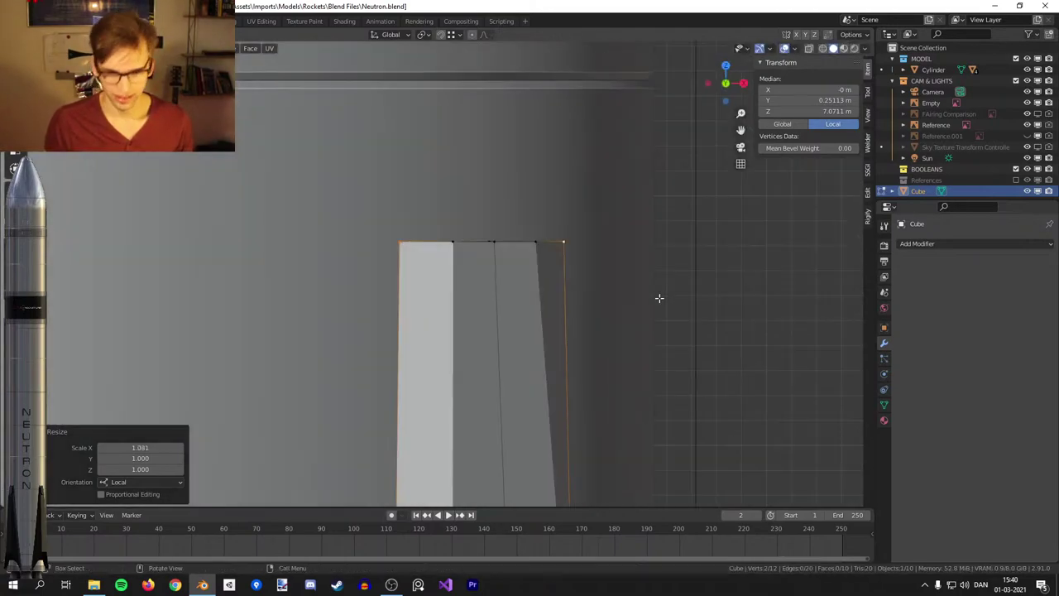
Select the two faces that close the leg's upper end.
middle_click_drag(544, 260, 538, 315)
key("shift+z")
key("3")
left_click(457, 282)
left_click(515, 254, "shift")
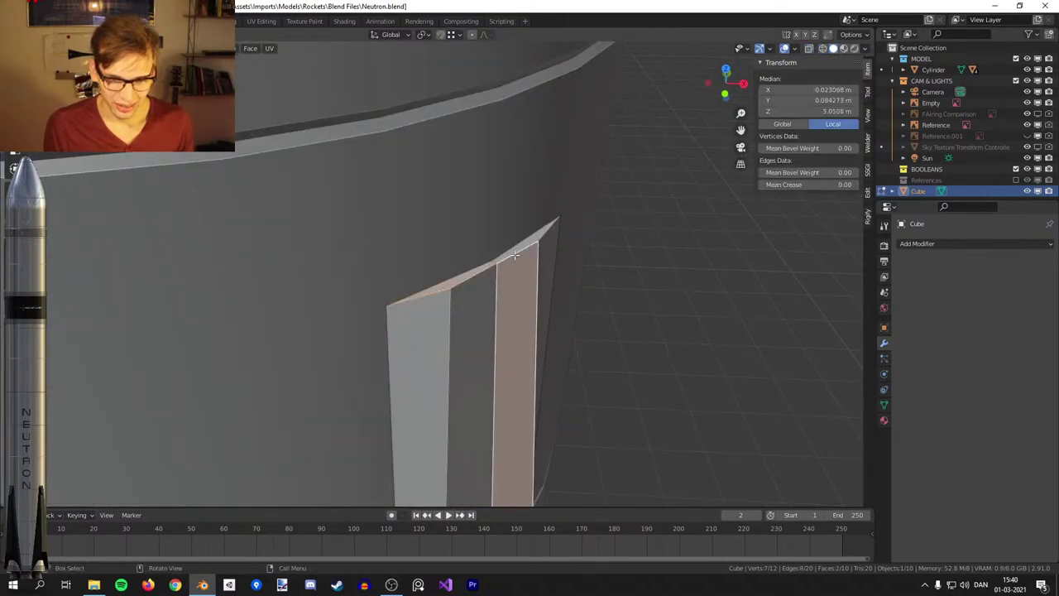
scroll(514, 254, "down", 2)
left_click(483, 263)
left_click(466, 269, "shift")
middle_click_drag(466, 269, 558, 255)
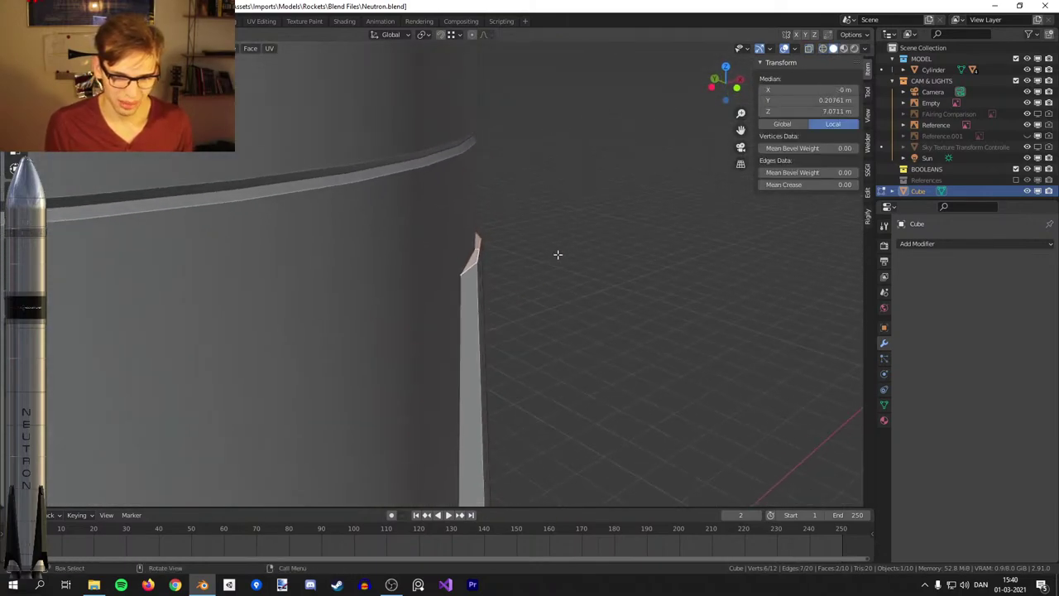
Compare the leg's upper end with the reference image in front wireframe and solid views.
key("KP_1")
key("z")
left_click(408, 281)
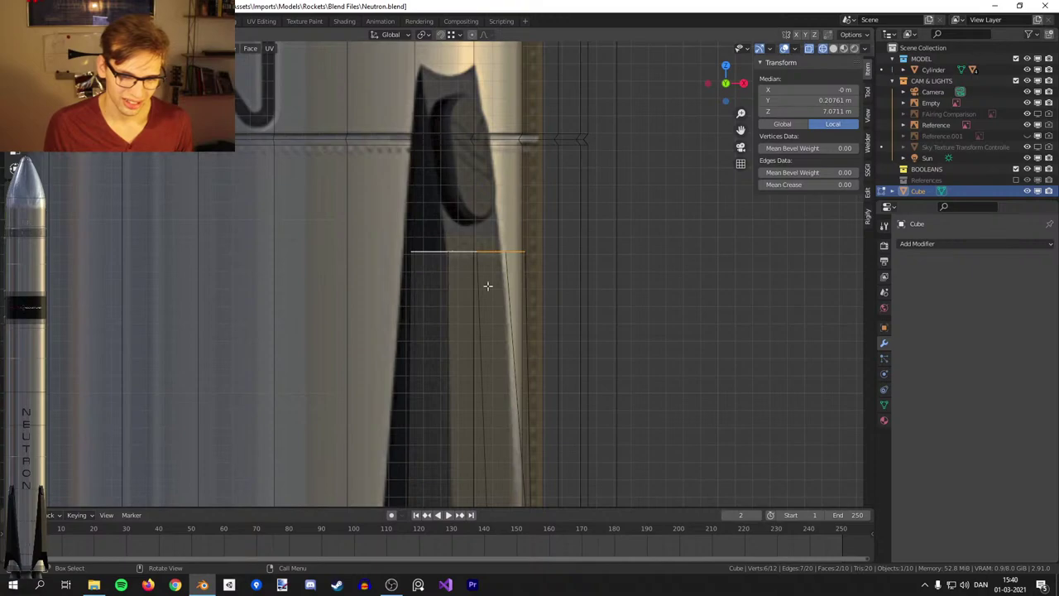
key("z")
left_click(556, 294)
scroll(445, 266, "up", 2)
key("z")
left_click(409, 290)
scroll(437, 275, "down", 4)
key("Tab")
key("g")
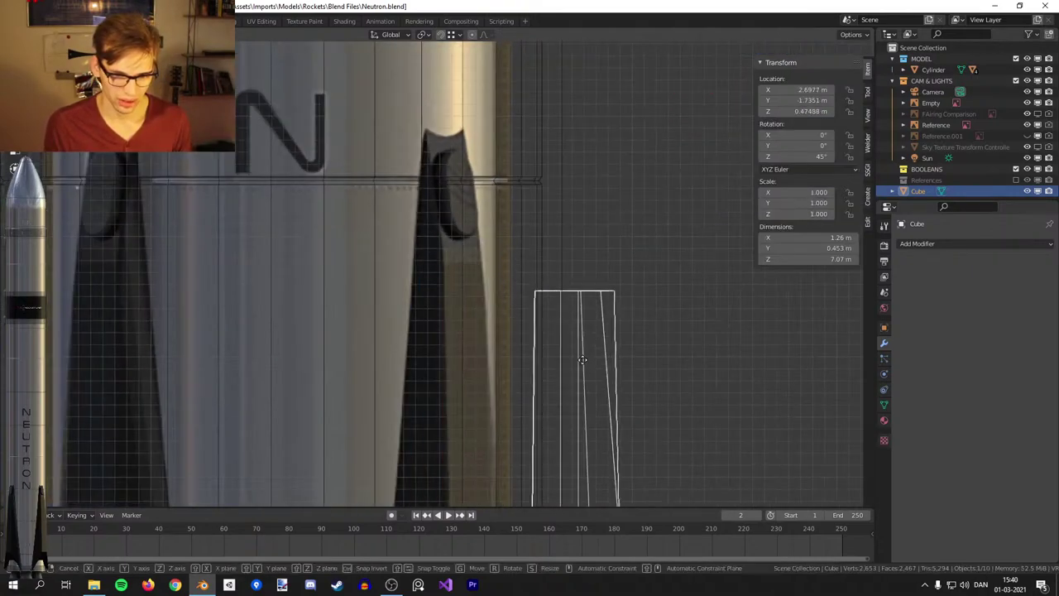
right_click(615, 332)
scroll(595, 317, "up", 2)
key("Tab")
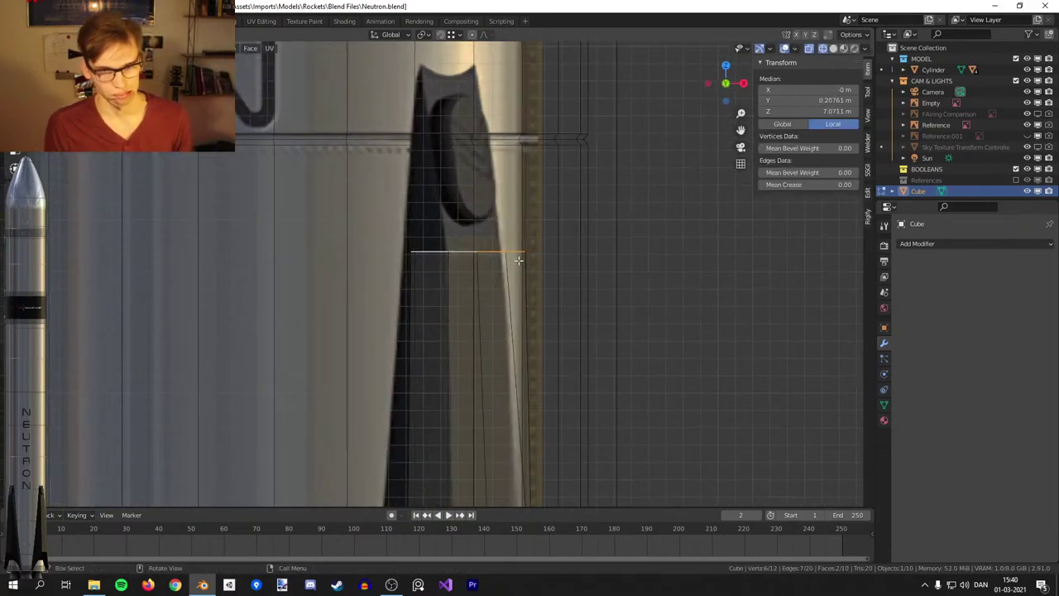
Extrude the leg's two top faces upward to about 8.109 m on local Z, matching the leg tip in the reference.
key("e")
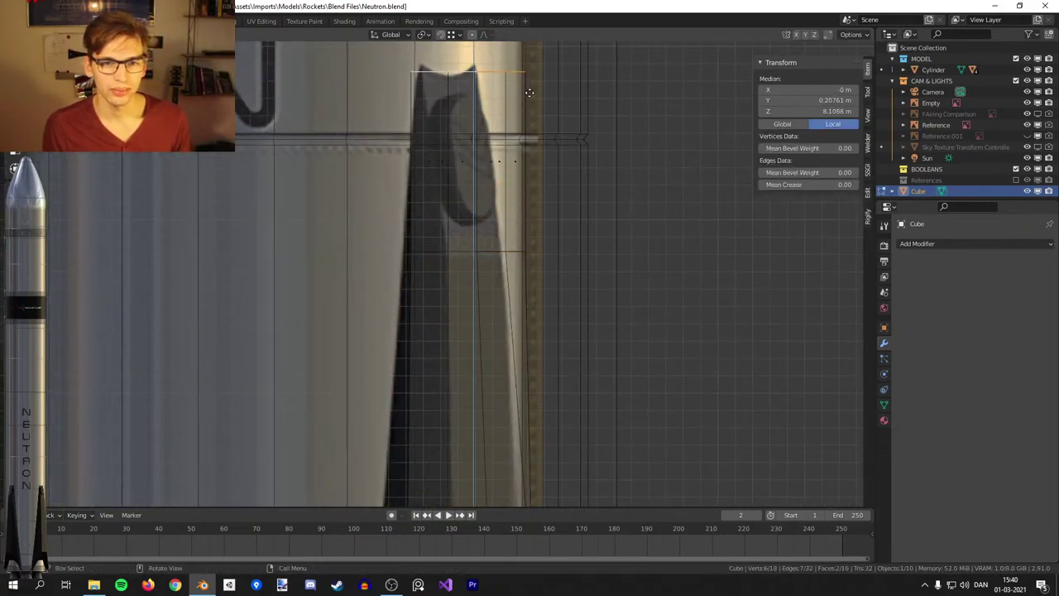
left_click(530, 92)
scroll(488, 259, "down", 2)
key("z")
left_click(603, 244)
middle_click_drag(591, 207, 520, 310)
scroll(528, 282, "up", 3)
Try to dissolve the two extruded top faces into one and scale it by 0.696 along local X.
key("ctrl+x")
key("x")
key("s")
key("x")
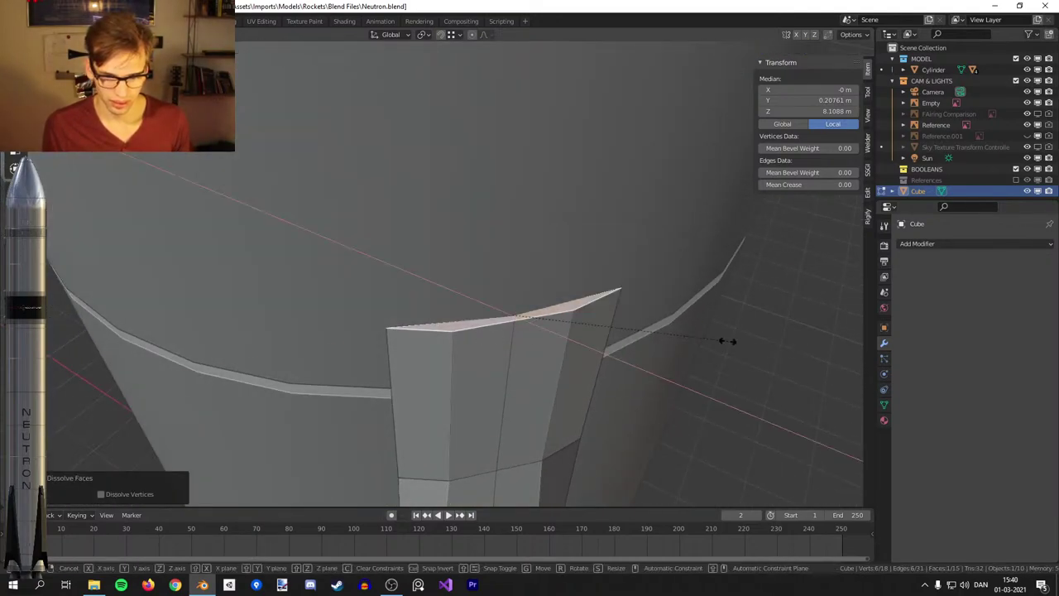
left_click(660, 331)
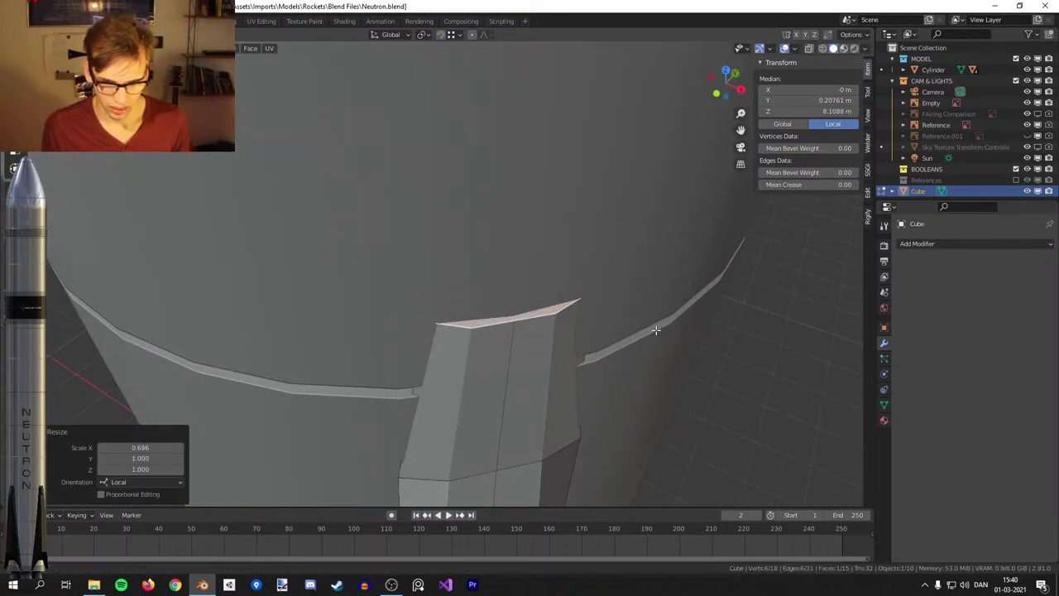
scroll(567, 300, "up", 5)
scroll(570, 299, "down", 5)
Scale the two extruded top faces by 0.648 along local X and check the narrowed tip against the front reference.
key("s")
key("x")
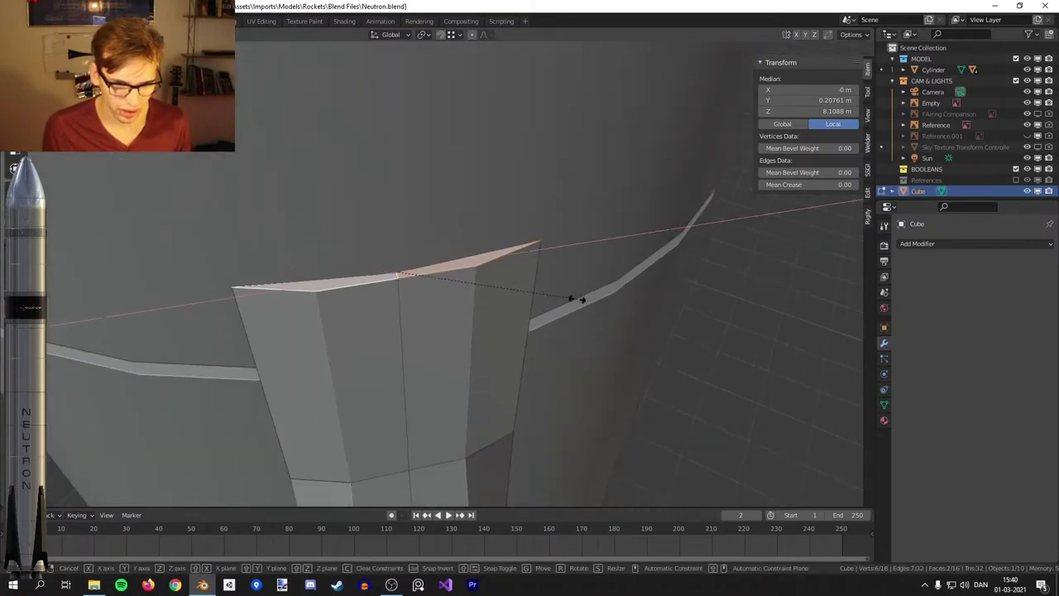
left_click(510, 295)
key("KP_1")
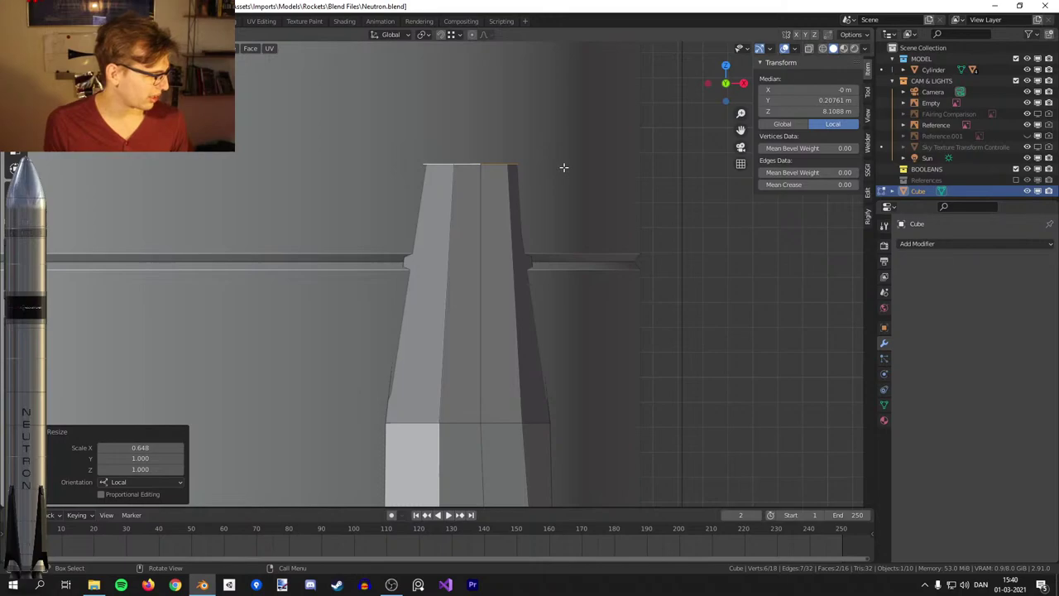
key("alt+z")
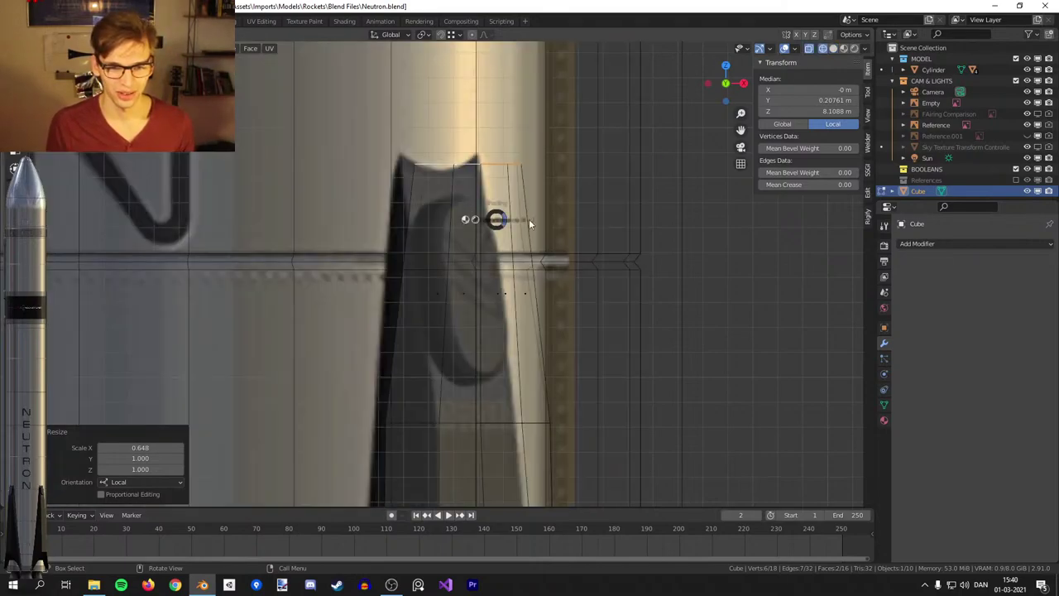
key("shift+z")
middle_click_drag(537, 172, 566, 257)
key("g")
key("y")
key("y")
right_click(580, 233)
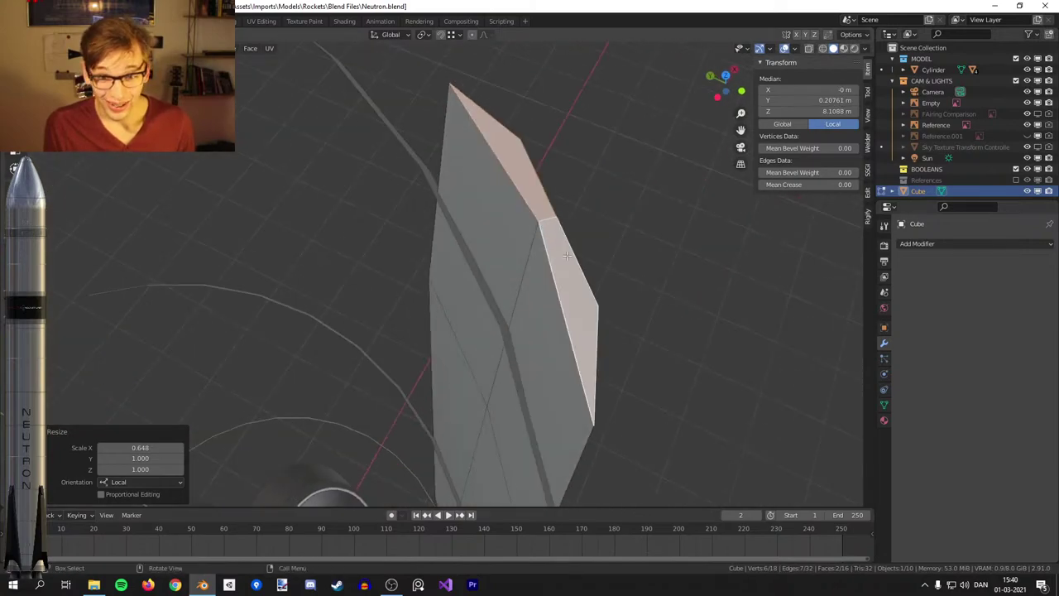
Select the leg tip's two inner top edges and slide them toward the outer side by a factor of 0.048.
key("2")
left_click(548, 248)
left_click(536, 215, "shift")
key("g")
key("g")
left_click(601, 182, "shift")
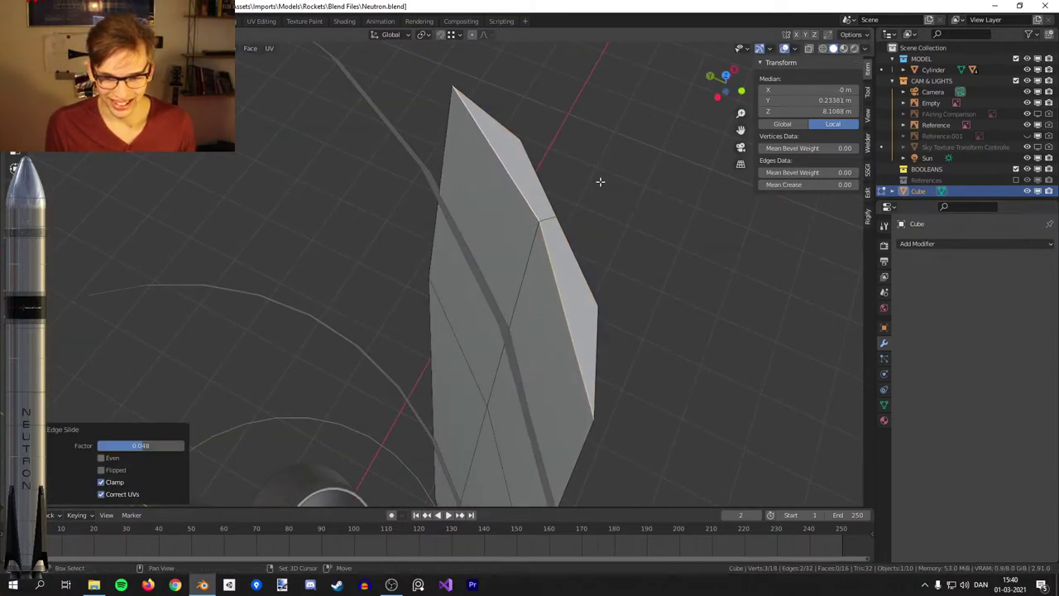
Slide the tip's two inner top edges further outward to about 0.223 m on local Y.
key("KP_1")
middle_click_drag(555, 165, 550, 301)
key("g")
key("g")
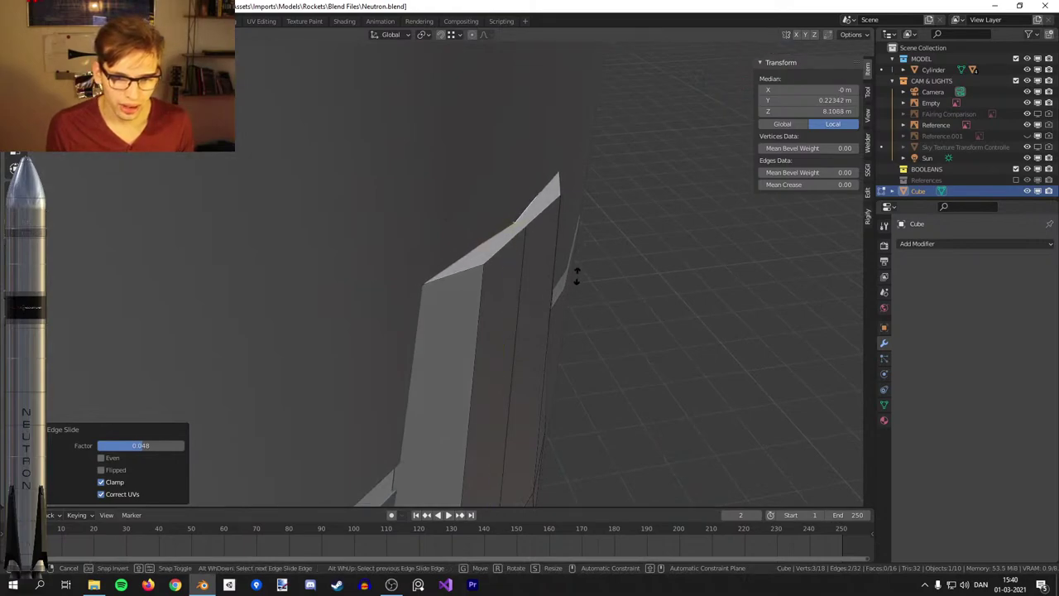
left_click(575, 279)
middle_click_drag(575, 279, 598, 277)
Select the tip's two inner corners and move them along local Y to fit the rocket body.
key("1")
left_click(583, 279)
left_click(506, 139, "shift")
middle_click_drag(562, 183, 505, 160)
key("g")
key("y")
key("y")
left_click(591, 170)
Examine how the leg's extended tip meets the rocket body and the reference, from several angles and from the front.
scroll(506, 160, "down", 3)
middle_click_drag(616, 227, 576, 224)
middle_click_drag(432, 228, 456, 303)
key("KP_1")
key("Tab")
key("shift+z")
scroll(404, 329, "down", 2)
key("shift+z")
middle_click_drag(577, 306, 556, 356)
scroll(529, 314, "up", 3)
key("Tab")
Select the short middle edge between the tip's two top faces and lower it to about 8.069 m on local Z.
scroll(506, 283, "up", 2)
left_click(413, 244)
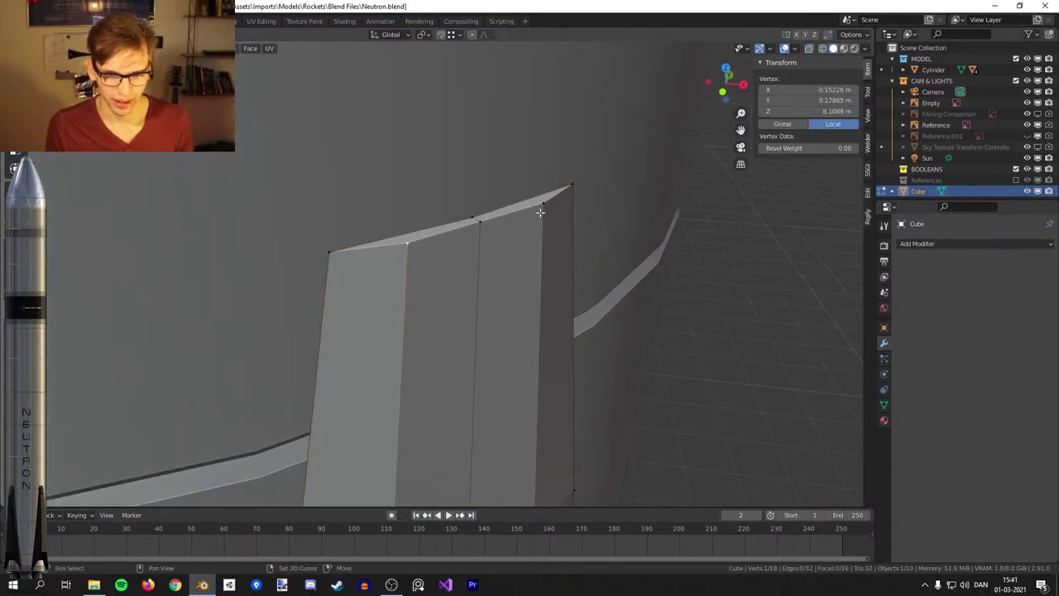
left_click(482, 217, "shift")
left_click(466, 215, "alt")
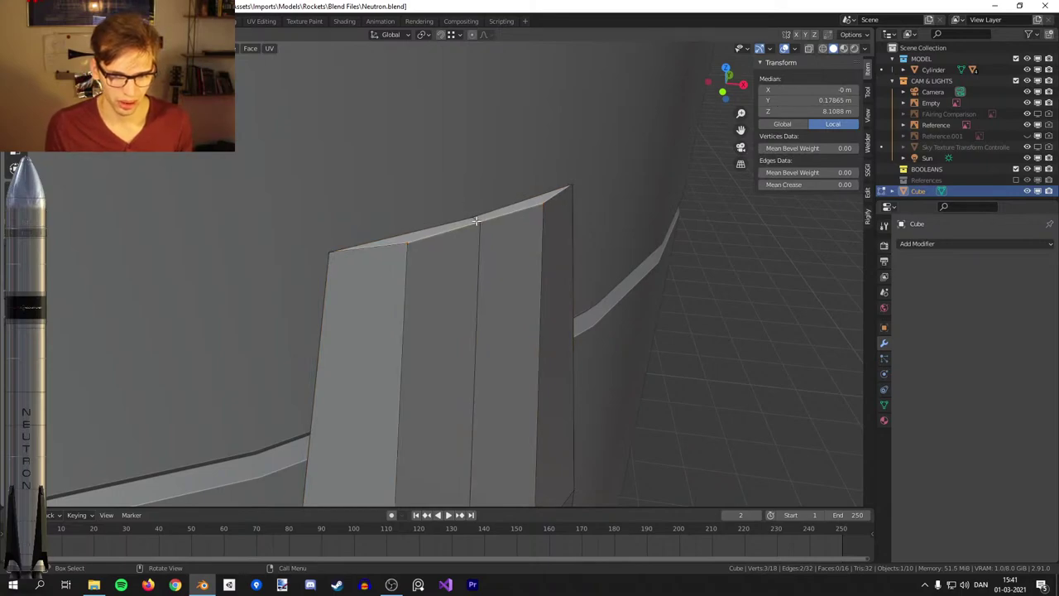
left_click(477, 220, "alt")
key("KP_1")
key("shift+z")
key("g")
key("z")
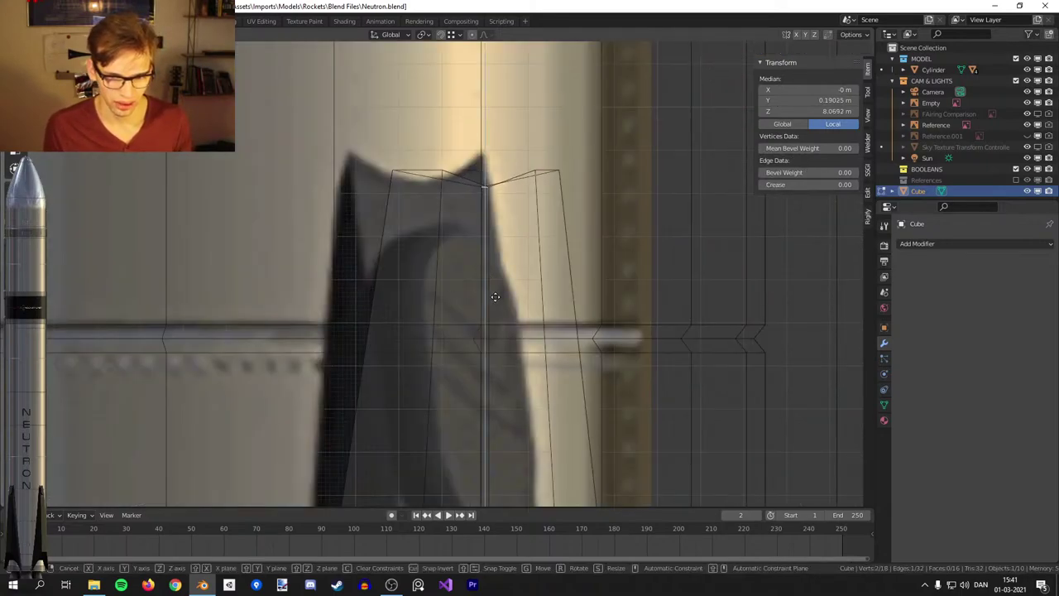
left_click(495, 296)
scroll(491, 296, "down", 5)
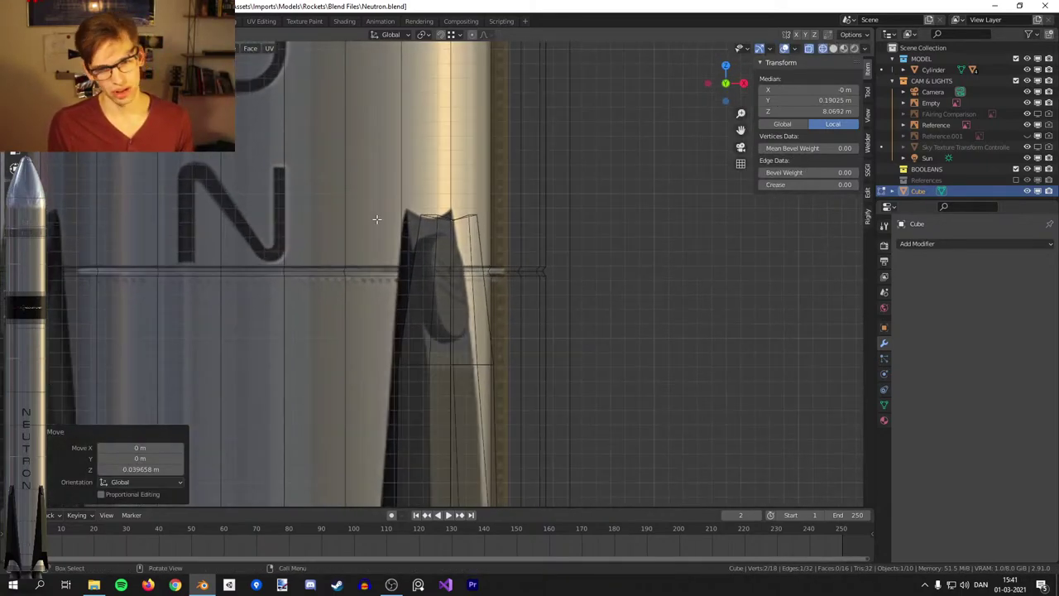
Select the tip's two outer corners and widen them along local X toward the inner corners.
scroll(375, 219, "up", 4)
key("alt+z")
middle_click_drag(504, 179, 422, 320)
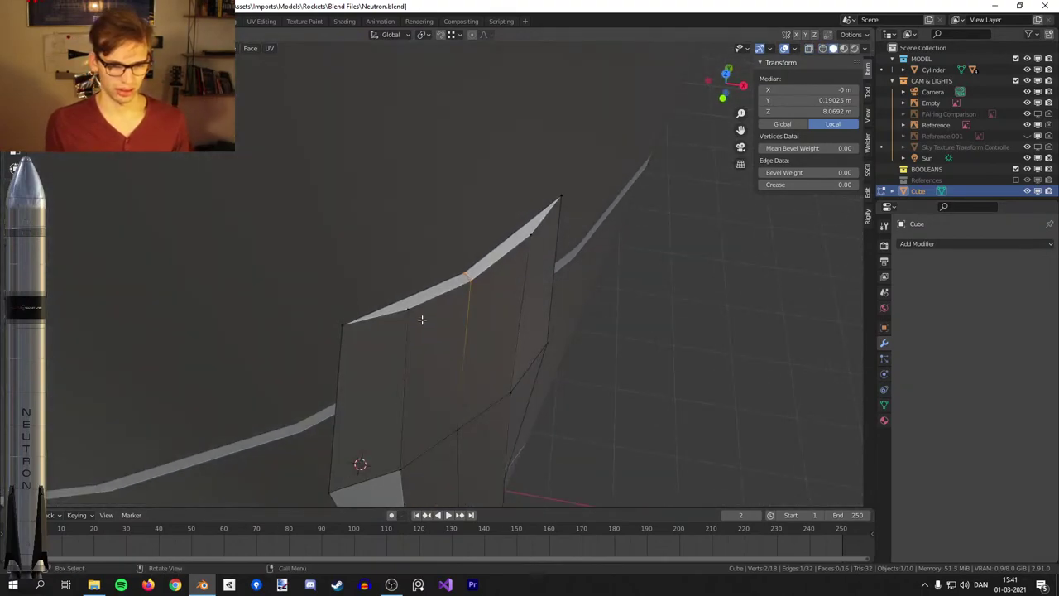
left_click(403, 312)
key("KP_1")
key("alt+z")
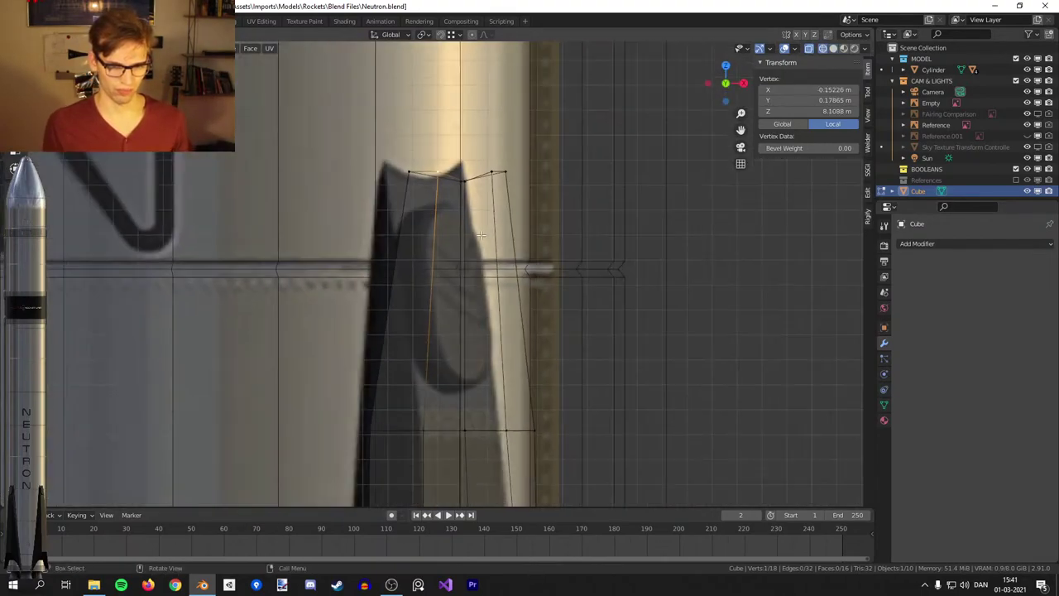
key("shift+z")
mouse_move(503, 206)
middle_mouse_down()
mouse_move(457, 284)
mouse_move(463, 302)
middle_mouse_up()
left_click(516, 218, "shift")
key("s")
key("x")
key("x")
left_click(607, 198)
Move the tip's two outer corners along local Y to meet the inner corners, tapering the side faces to a point.
key("g")
key("y")
left_click(601, 189)
middle_click_drag(601, 188, 641, 199)
Compare the reshaped leg tip with the reference image from the front in wireframe and solid views.
key("Tab")
key("KP_1")
key("shift+z")
scroll(426, 218, "down", 3)
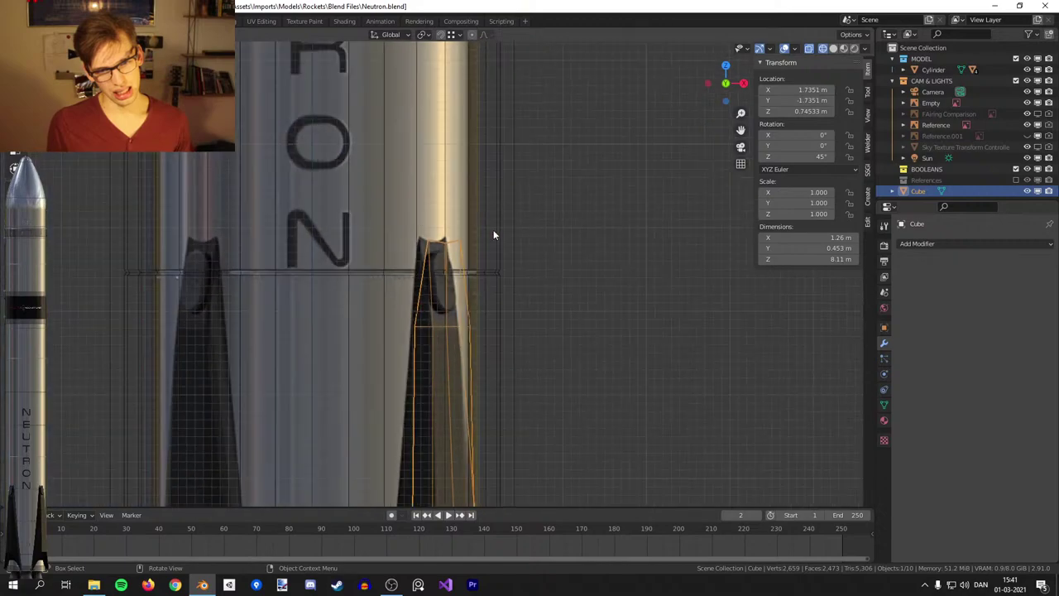
key("alt+z")
key("z")
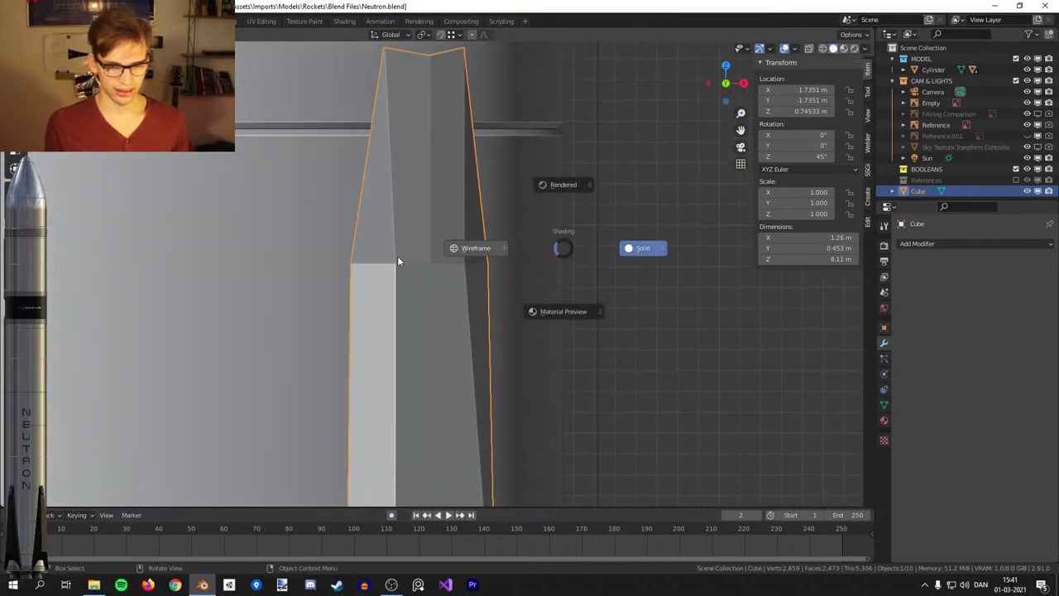
left_click(378, 263)
key("z")
Select the two outer edges below the tip and move them outward to about -0.009 m on local Y.
middle_click_drag(451, 253, 568, 268)
key("Tab")
left_click(444, 276)
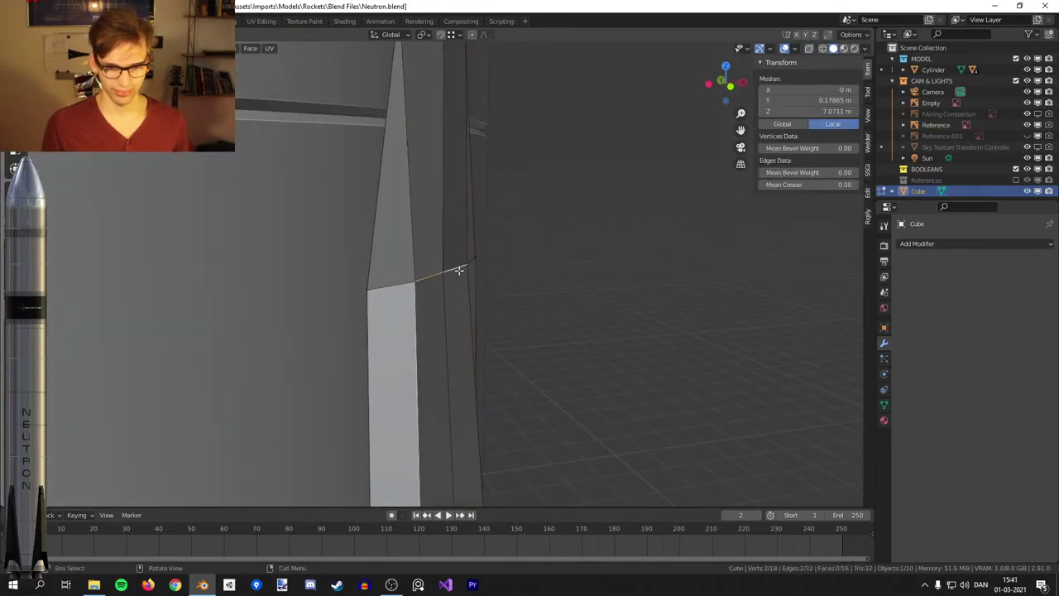
key("KP_1")
key("z")
left_click(380, 273)
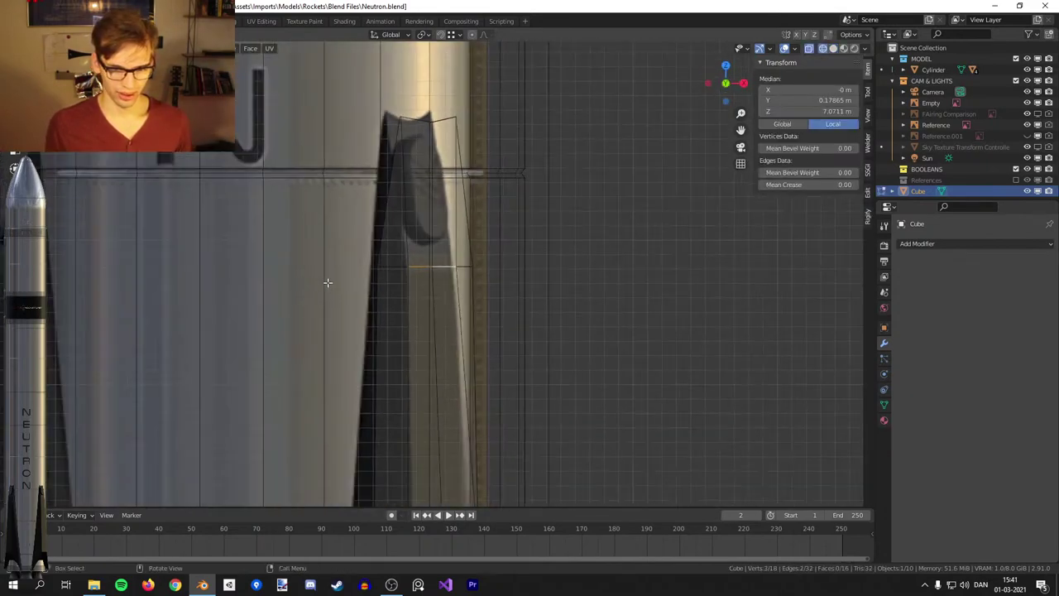
key("g")
key("y")
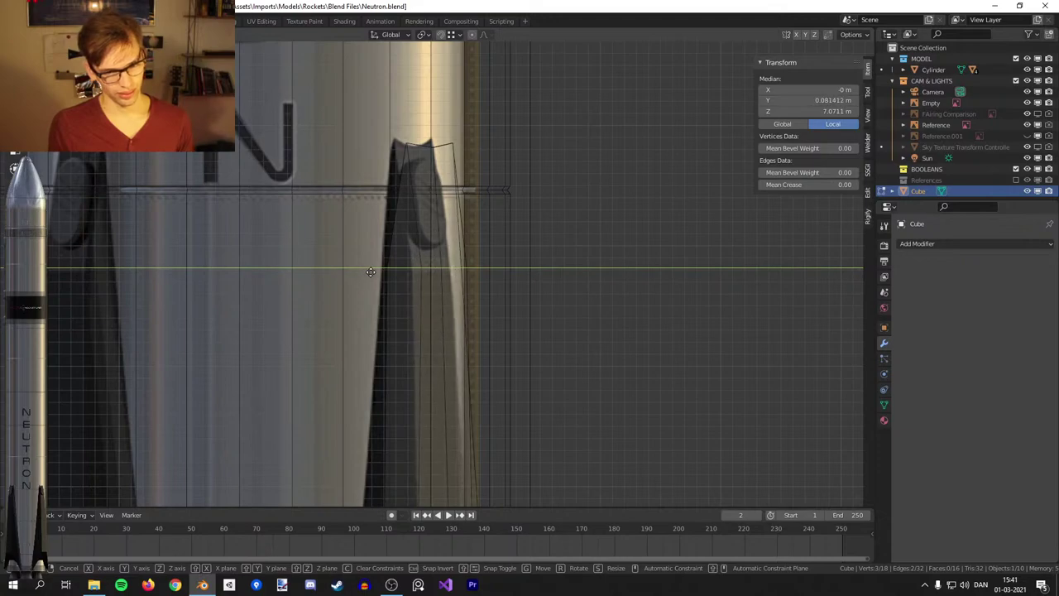
left_click(379, 271)
Try to shift the two outer edges below the tip further along local Y.
key("z")
left_click(525, 280)
mouse_move(530, 280)
middle_mouse_down()
mouse_move(629, 279)
mouse_move(621, 304)
mouse_move(592, 308)
middle_mouse_up()
key("g")
key("y")
left_click(620, 303)
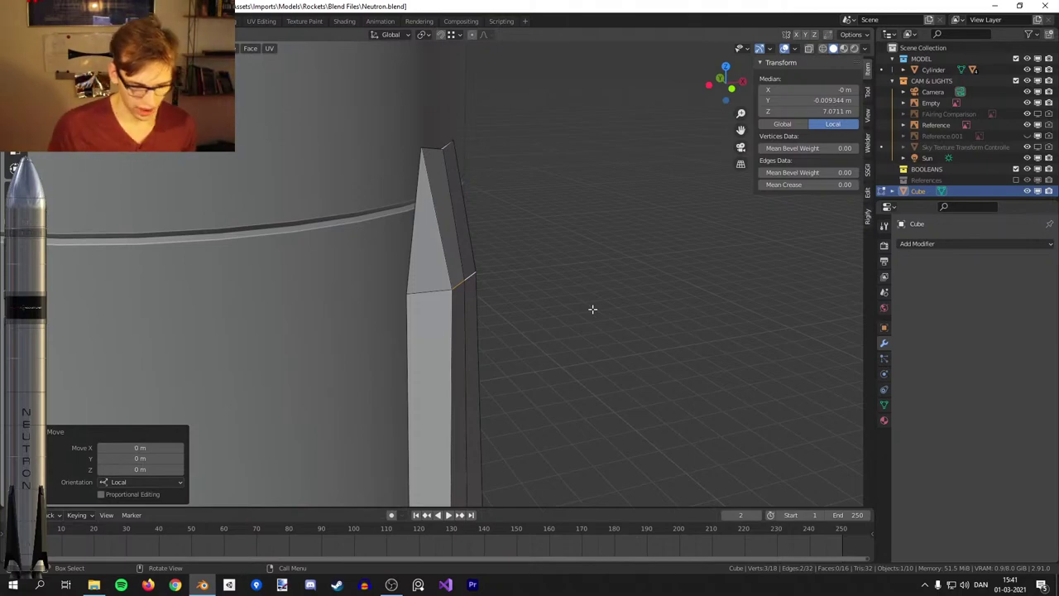
Compare the leg's outline with the front reference from the tip down along its whole length.
key("alt+Tab")
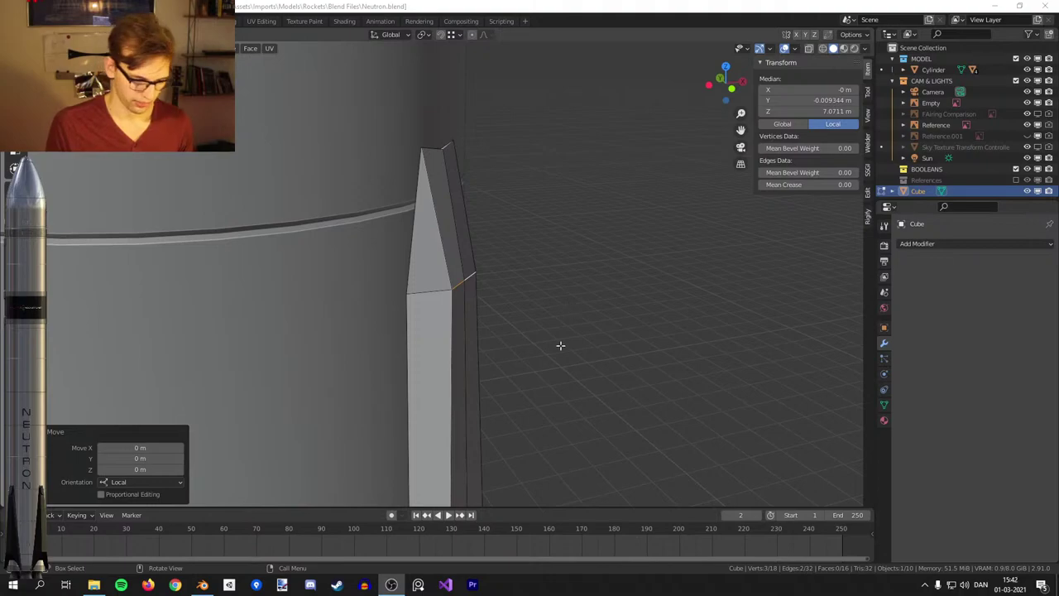
middle_click_drag(560, 345, 562, 327)
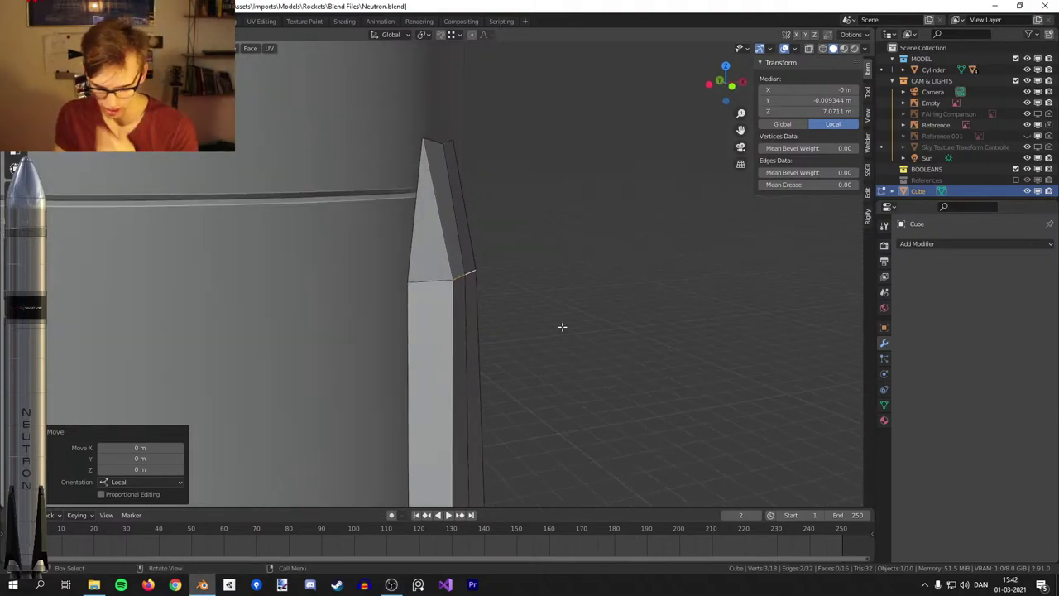
key("KP_1")
key("z")
left_click(578, 283)
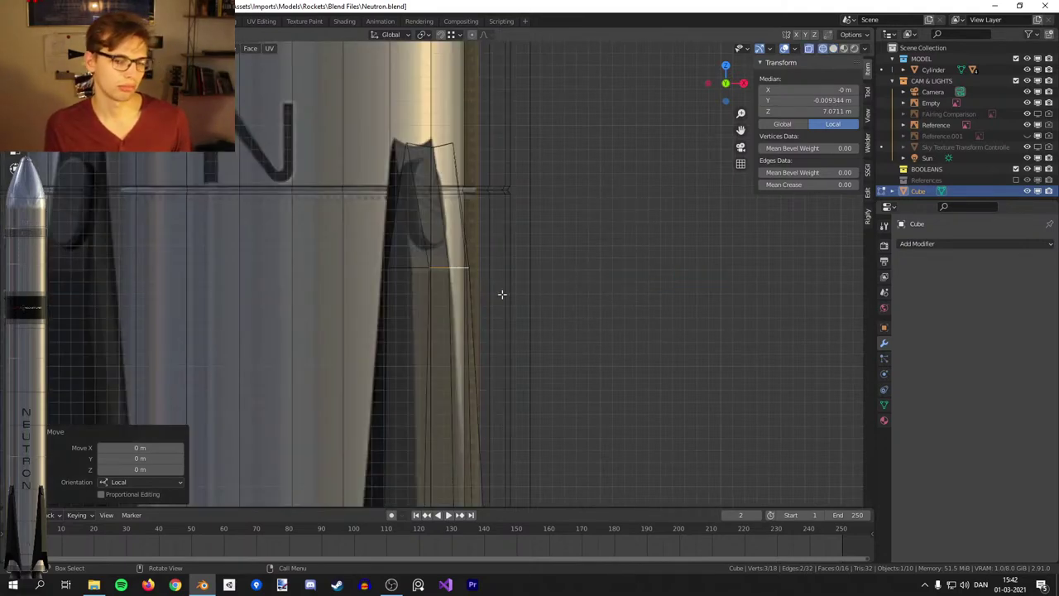
middle_click_drag(509, 302, 503, 242, "shift")
scroll(478, 234, "up", 2)
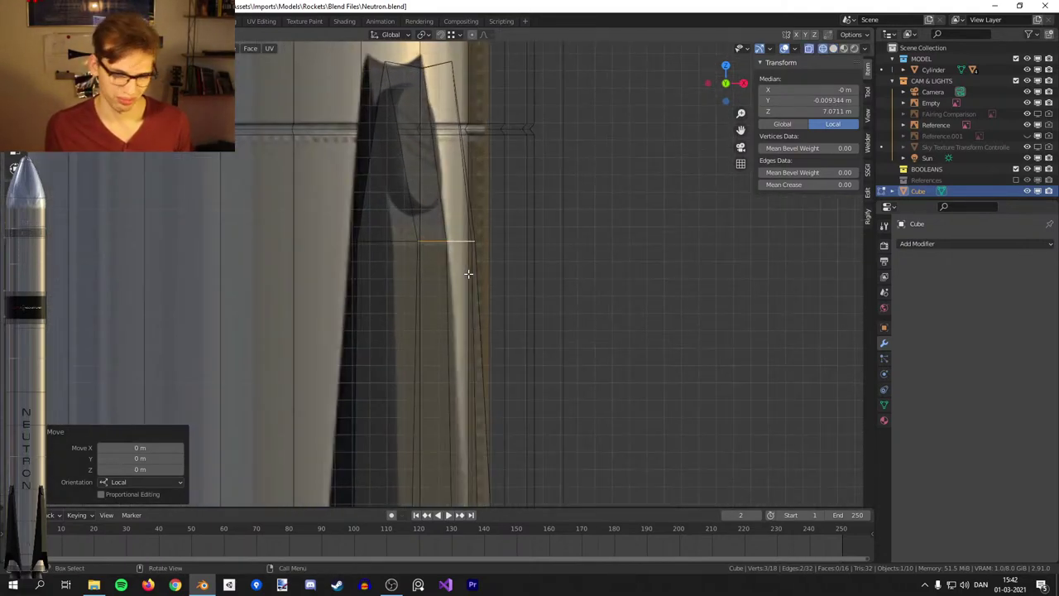
scroll(479, 258, "down", 6)
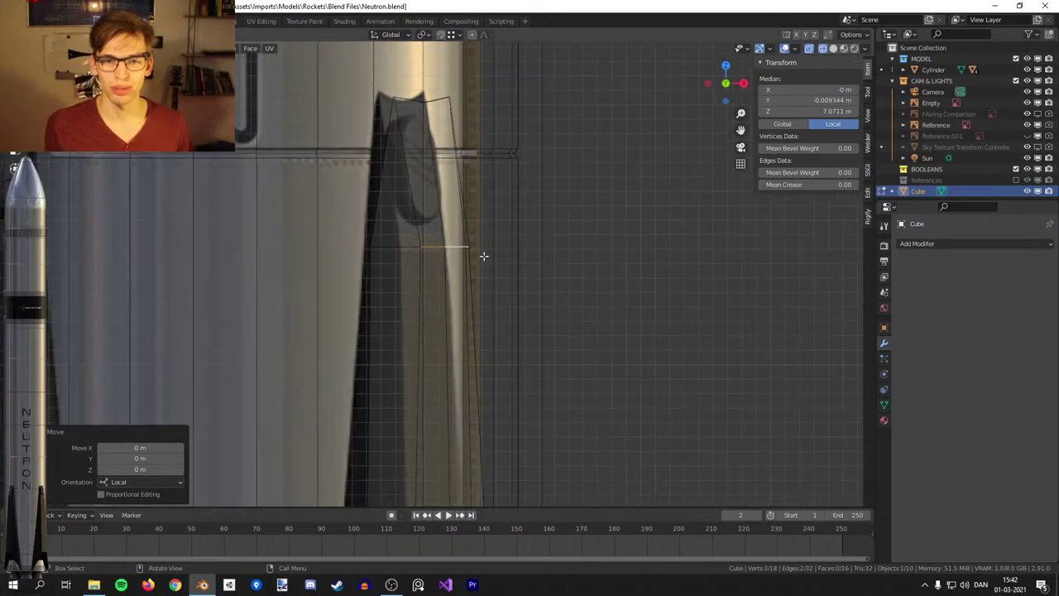
middle_click_drag(492, 304, 508, 185, "shift")
scroll(550, 303, "up", 2)
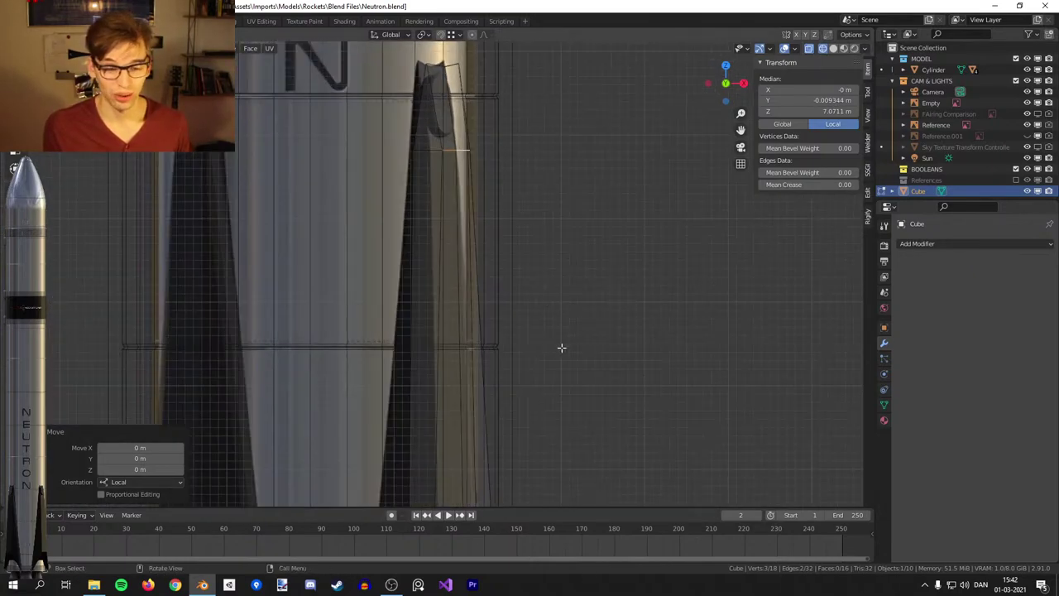
middle_click_drag(541, 404, 537, 104, "shift")
scroll(527, 178, "up", 2)
Select the two short side edges of the leg's bottom face.
key("z")
left_click(651, 262)
middle_click_drag(602, 357, 578, 152, "shift")
scroll(577, 152, "down", 1)
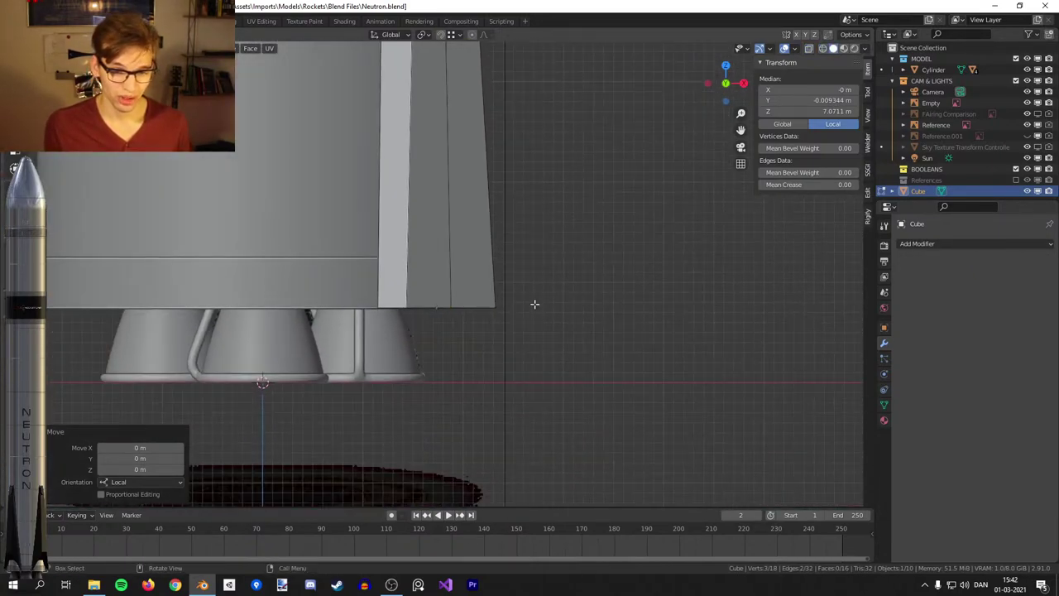
middle_click_drag(535, 303, 447, 253)
scroll(414, 273, "up", 1)
left_click(323, 292)
left_click(477, 279, "shift")
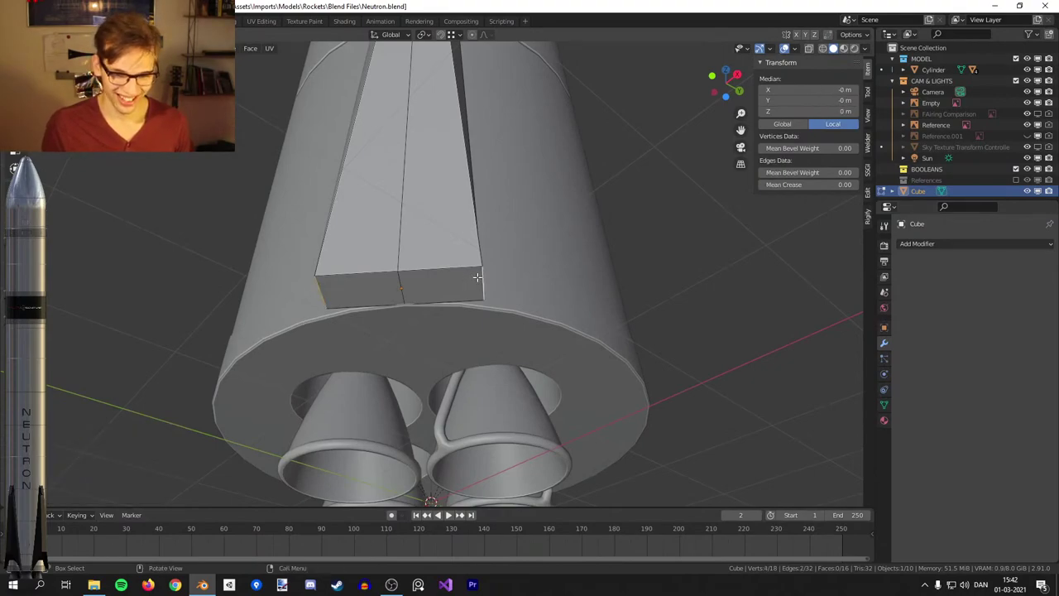
Compare the leg's base with the front reference in wireframe view.
key("KP_1")
key("z")
left_click(318, 308)
middle_click_drag(532, 315, 539, 356, "shift")
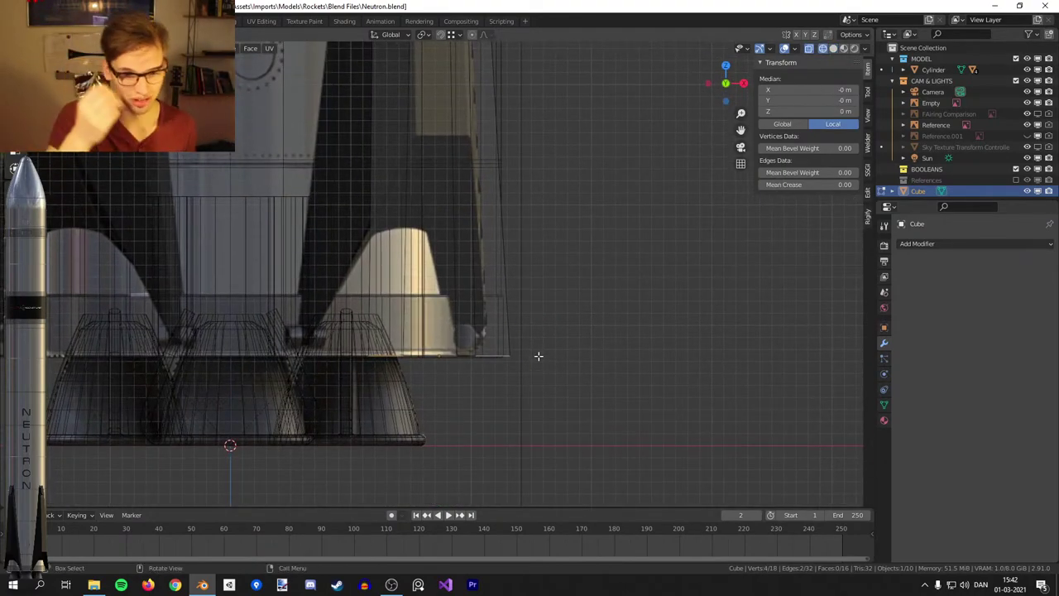
middle_click_drag(558, 291, 589, 331, "shift")
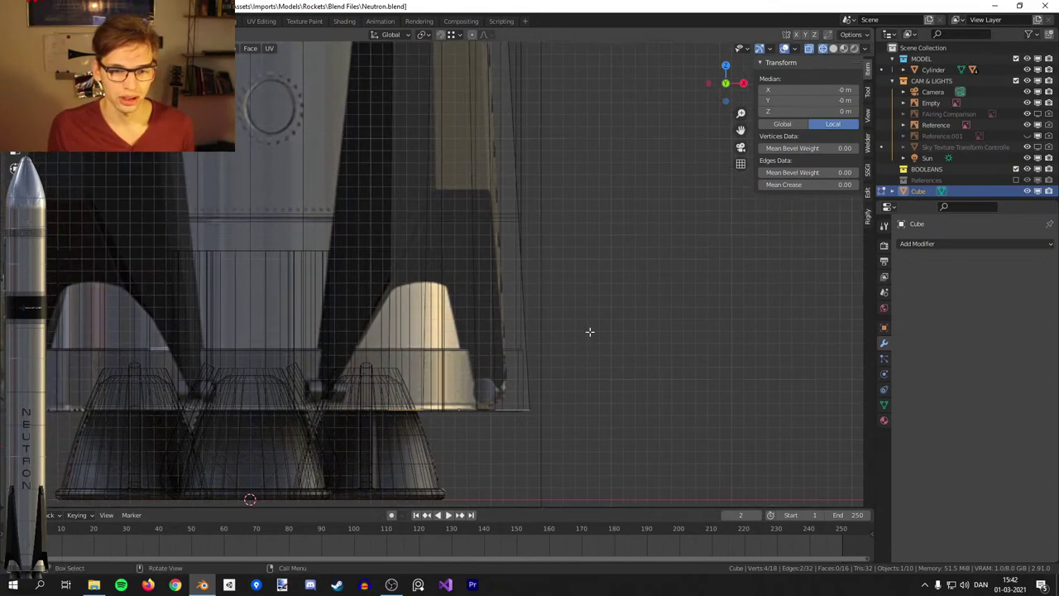
scroll(591, 323, "down", 2)
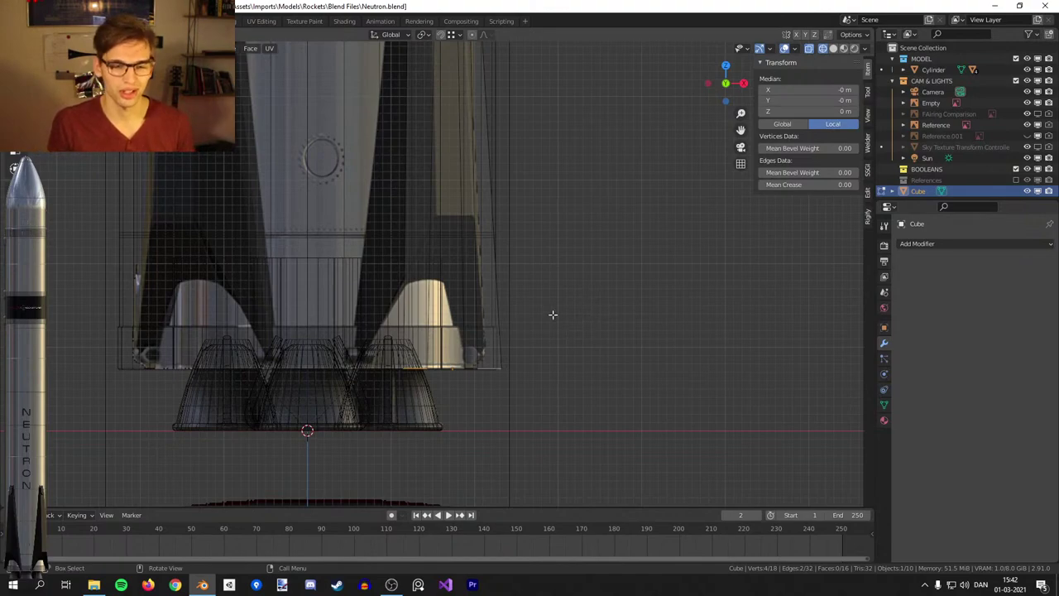
key("alt+z")
Select the two inner corner vertices of the leg's base and scale them by about 1.669 along local X.
middle_click_drag(600, 302, 560, 300)
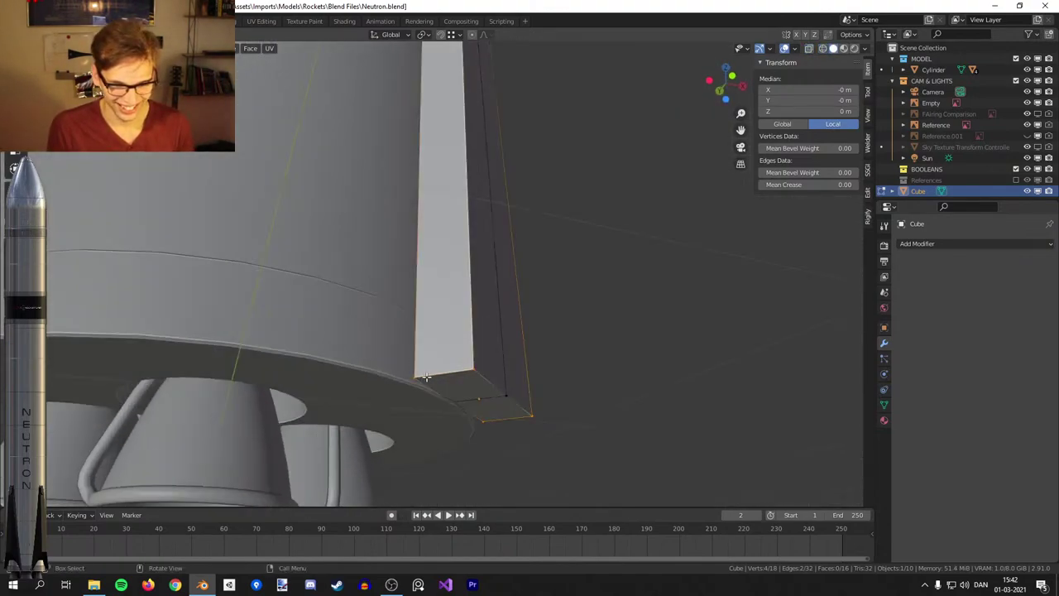
left_click(489, 430, "shift")
key("KP_1")
key("z")
left_click(300, 434)
key("s")
key("x")
left_click(765, 414)
key("alt+z")
Move the two inner base corners about 0.253 m along local Y and widen them by about 1.161 along local X.
middle_click_drag(534, 372, 605, 301)
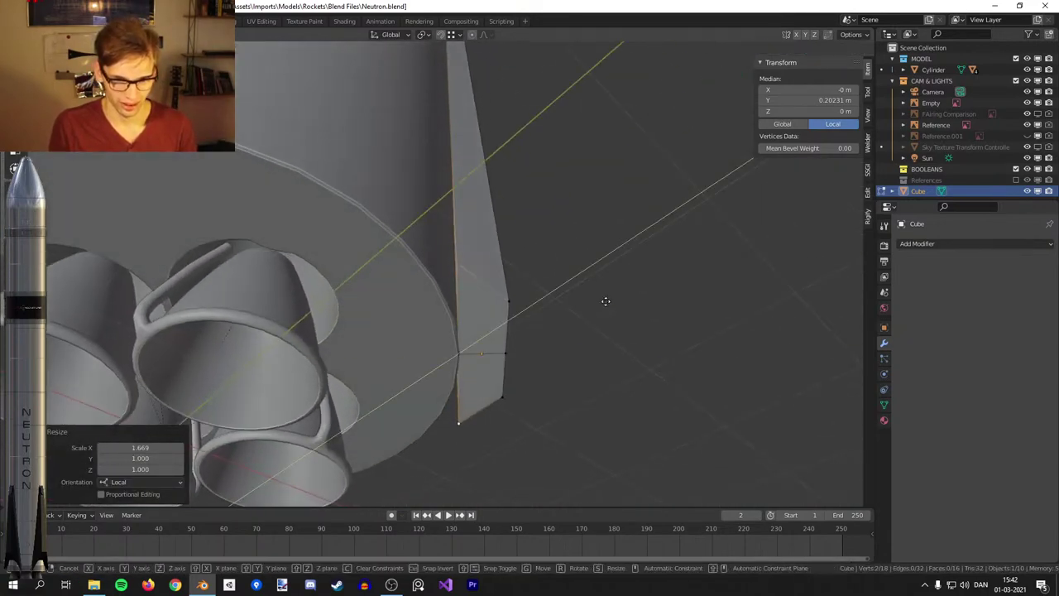
left_click(570, 325)
key("KP_1")
key("z")
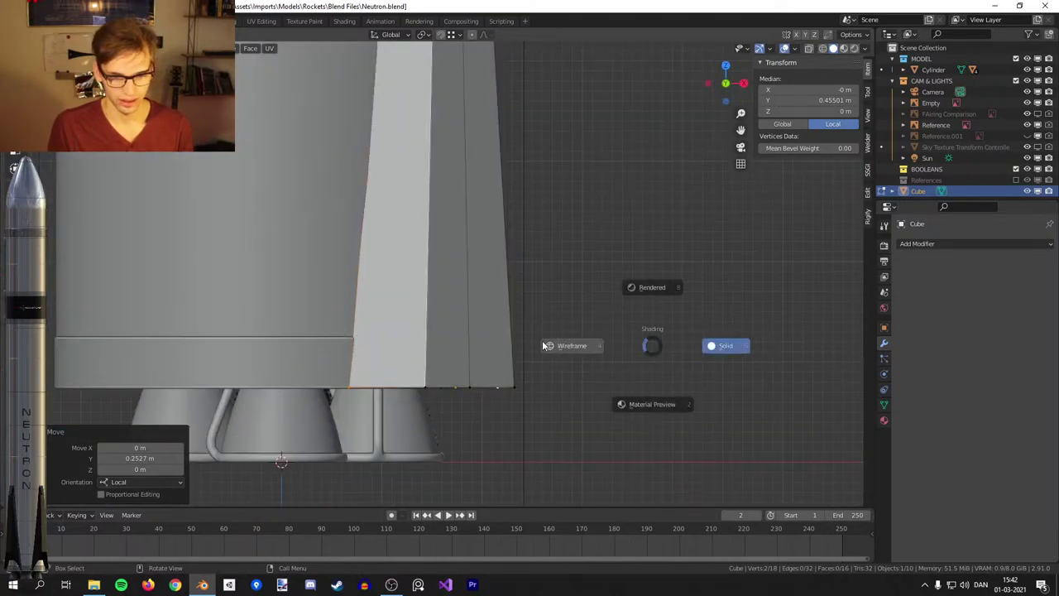
left_click(565, 338)
key("g")
key("x")
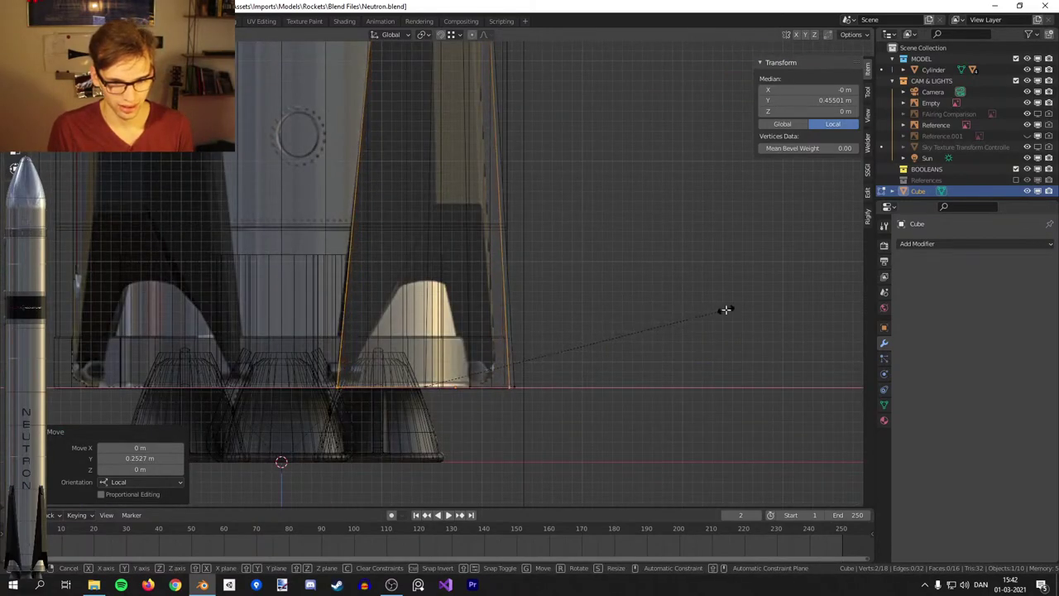
left_click(726, 307)
key("shift+z")
key("z")
left_click(487, 349)
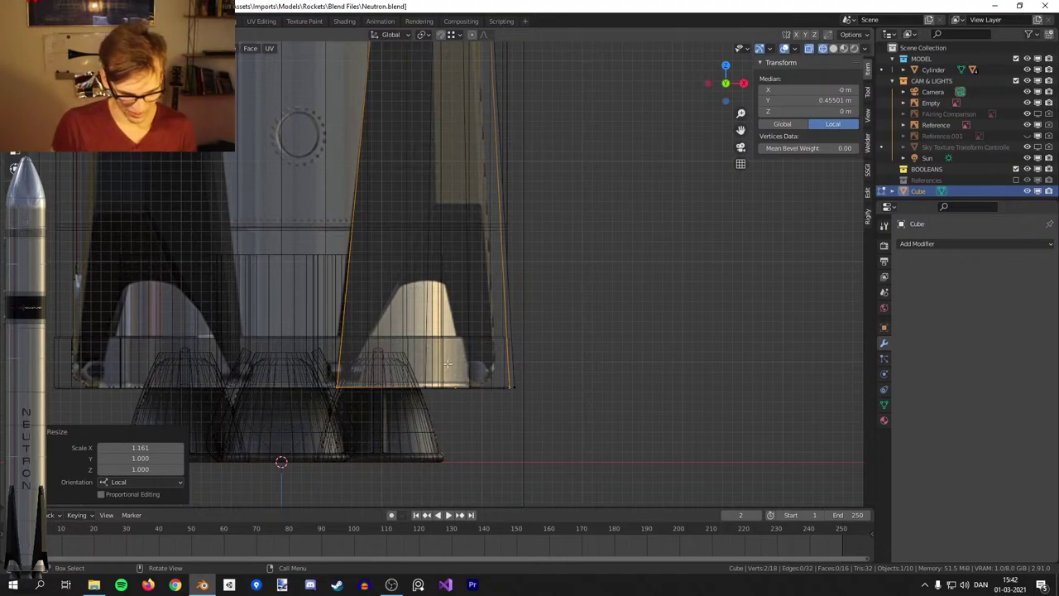
Select all vertices of the leg's base and raise them about 0.099 m along Z.
left_click_drag(632, 353, 260, 409)
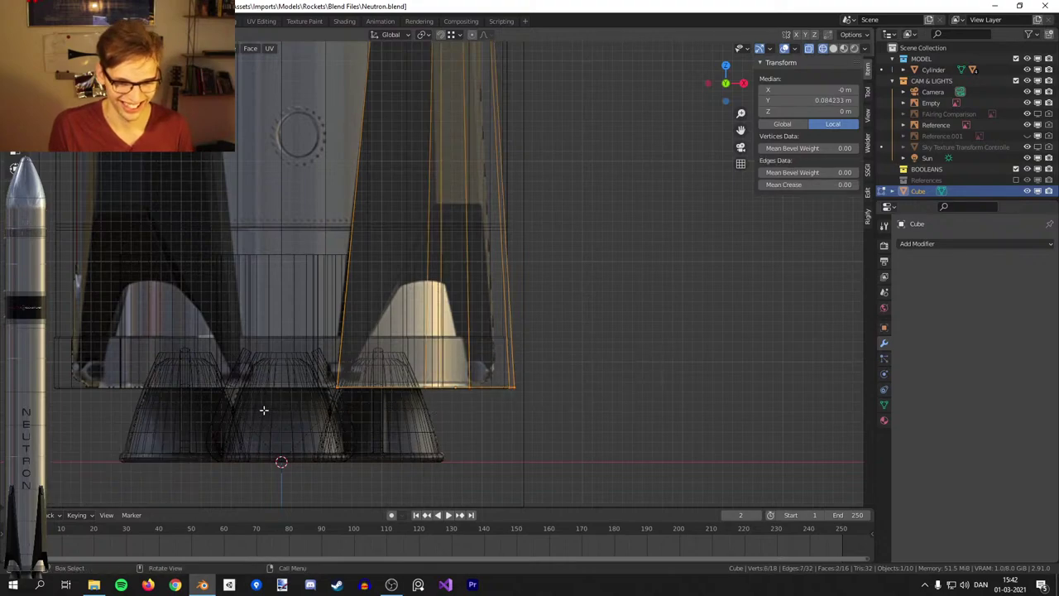
scroll(514, 395, "up", 2)
middle_click_drag(518, 392, 531, 343, "shift")
key("g")
key("z")
left_click(553, 343)
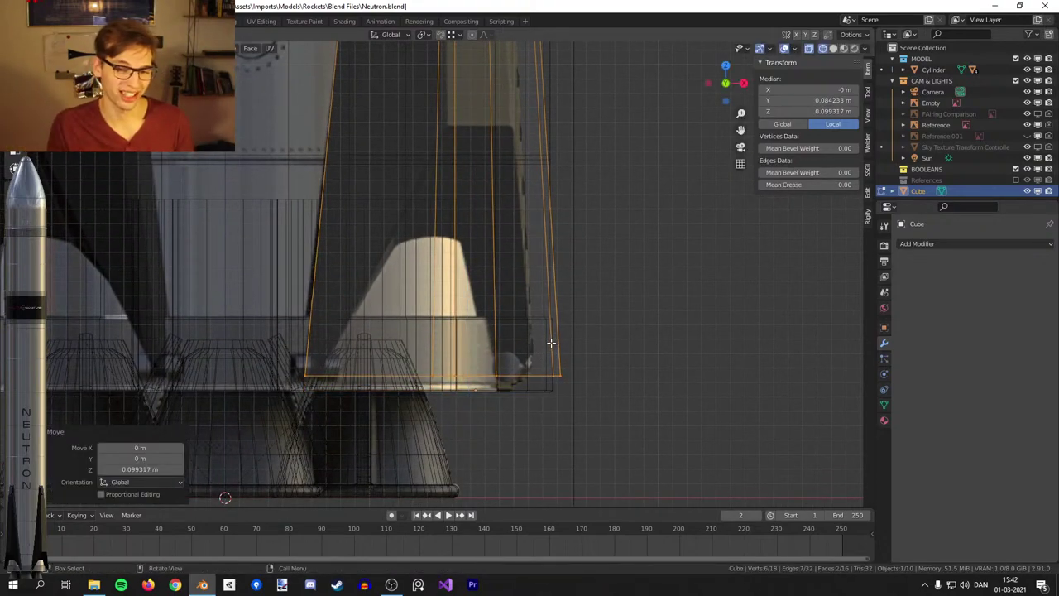
Add a horizontal loop cut around the lower leg at about 1.82 m local Z, where the reference's light panel ends.
mouse_move(541, 347)
middle_mouse_down()
mouse_move(501, 309)
mouse_move(717, 324)
middle_mouse_up()
key("alt+z")
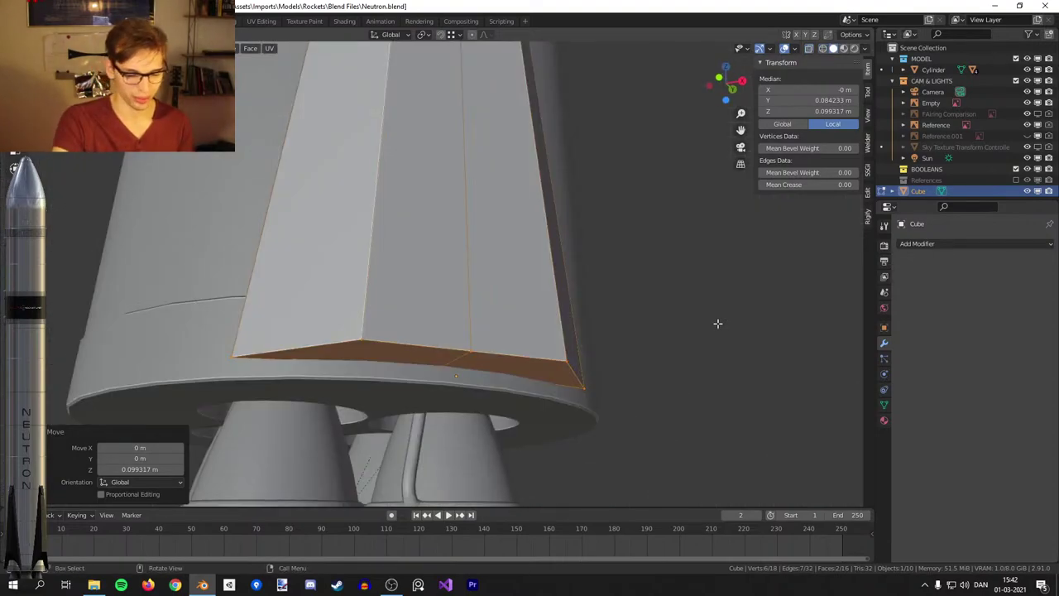
key("3")
key("KP_1")
key("z")
left_click(346, 364)
middle_click_drag(490, 249, 464, 391, "shift")
key("ctrl+r")
left_click(449, 223)
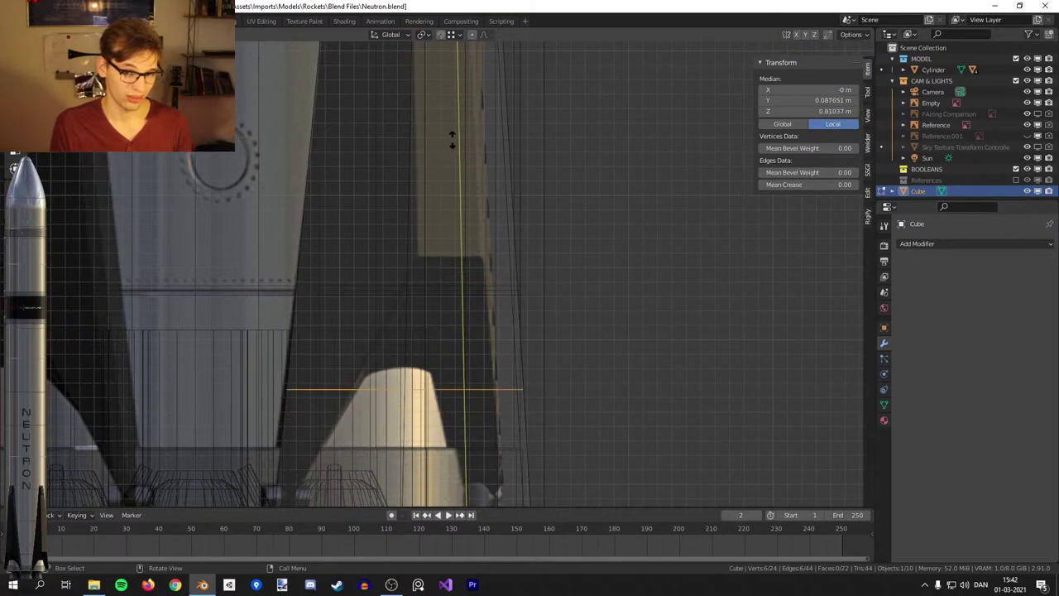
left_click(474, 475)
Select the two outer edges of the new loop cut and compare their width with the front reference.
mouse_move(491, 278)
middle_mouse_down()
mouse_move(472, 307)
mouse_move(549, 307)
mouse_move(439, 282)
middle_mouse_up()
key("alt+z")
left_click(473, 275, "shift")
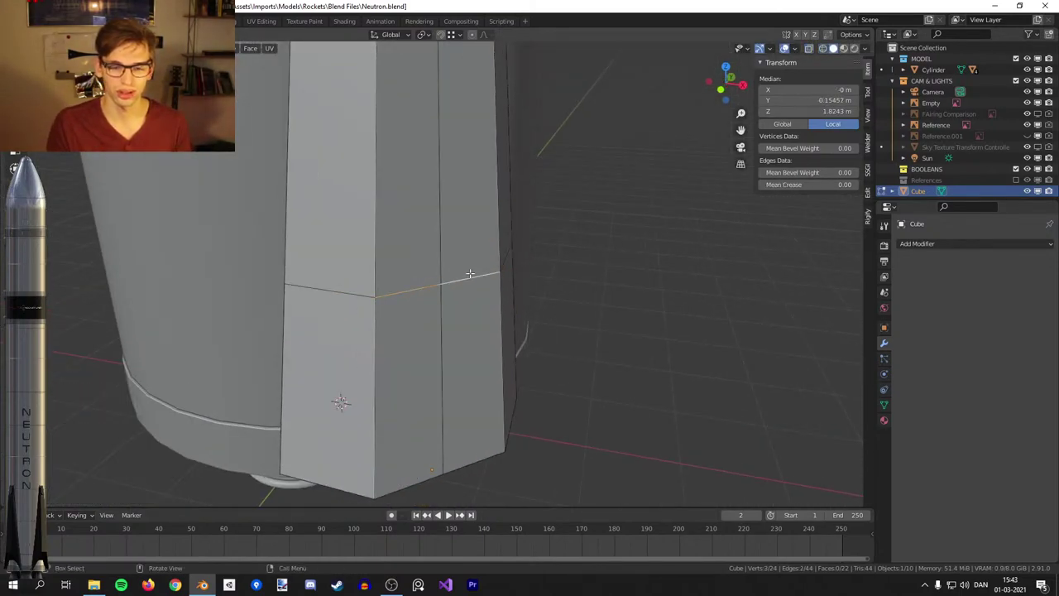
key("KP_1")
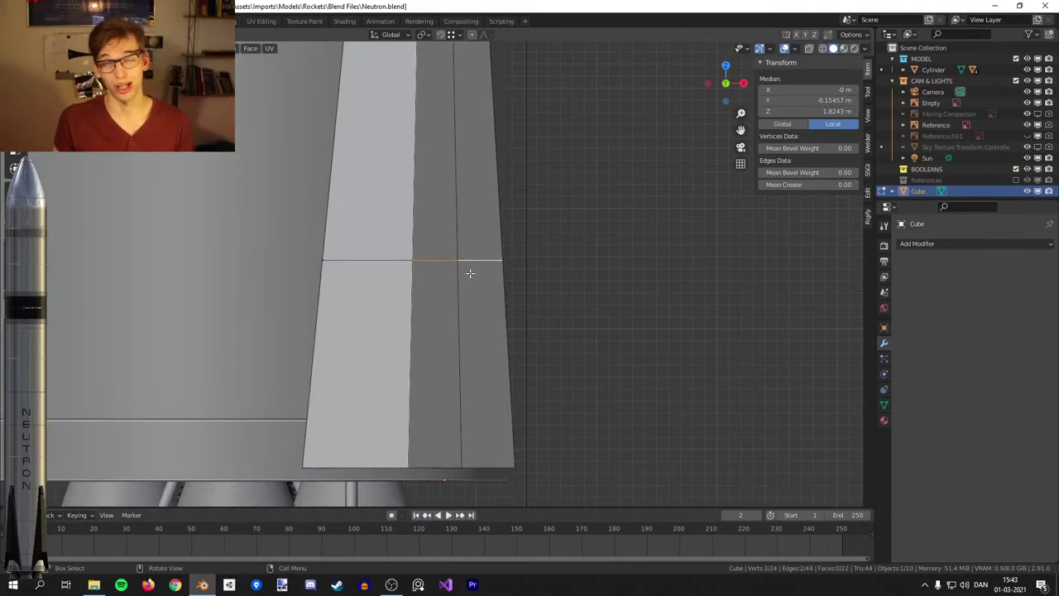
key("alt+z")
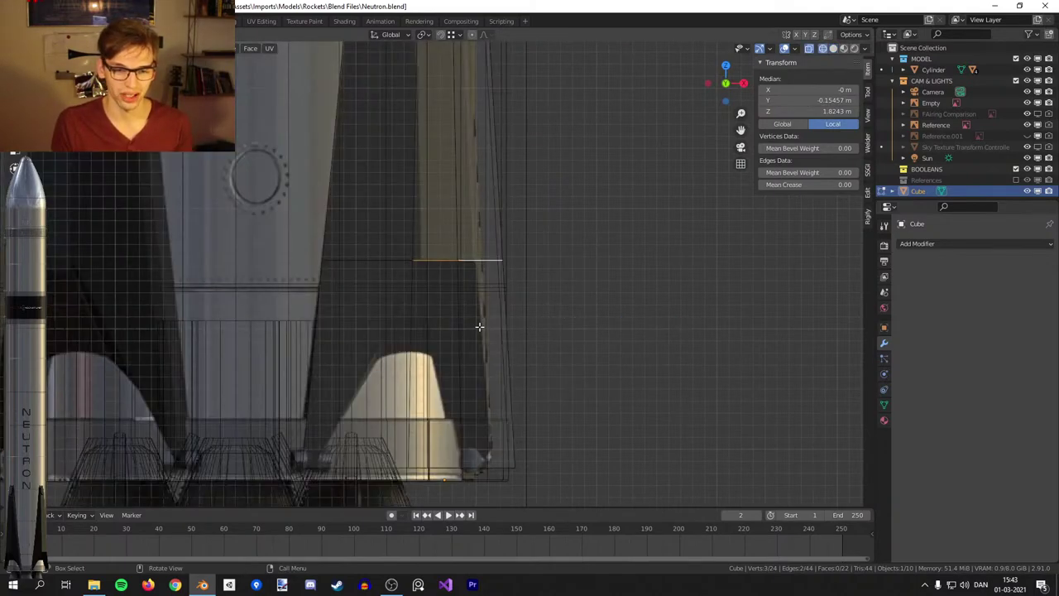
Select the two outer edges of the leg's base and slide them up to just below the new loop cut.
middle_click_drag(480, 413, 453, 372)
key("shift+z")
left_click(438, 477)
left_click(474, 470, "shift")
key("KP_1")
key("alt+z")
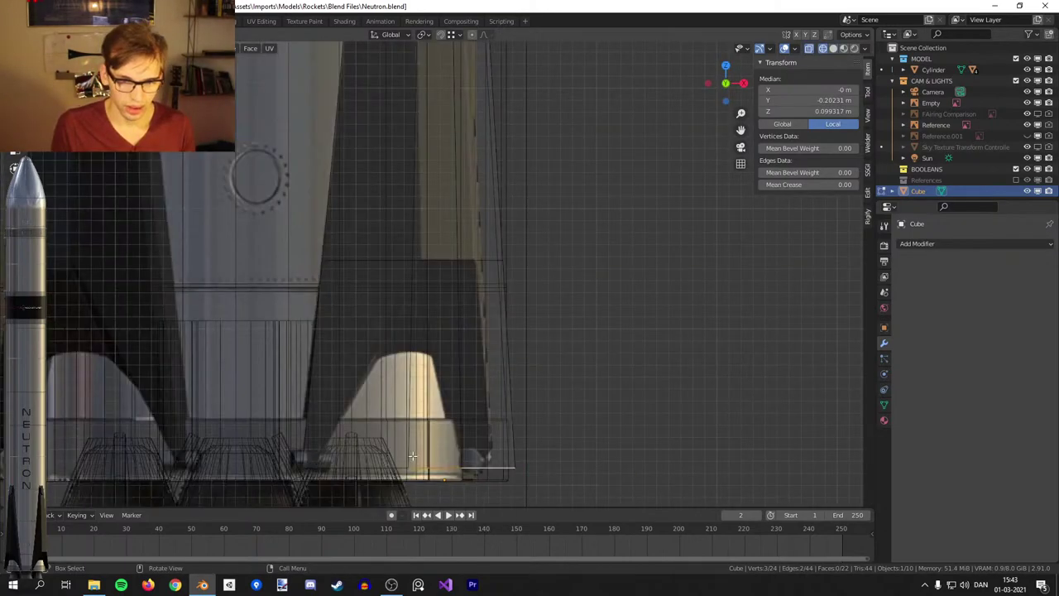
key("g")
key("g")
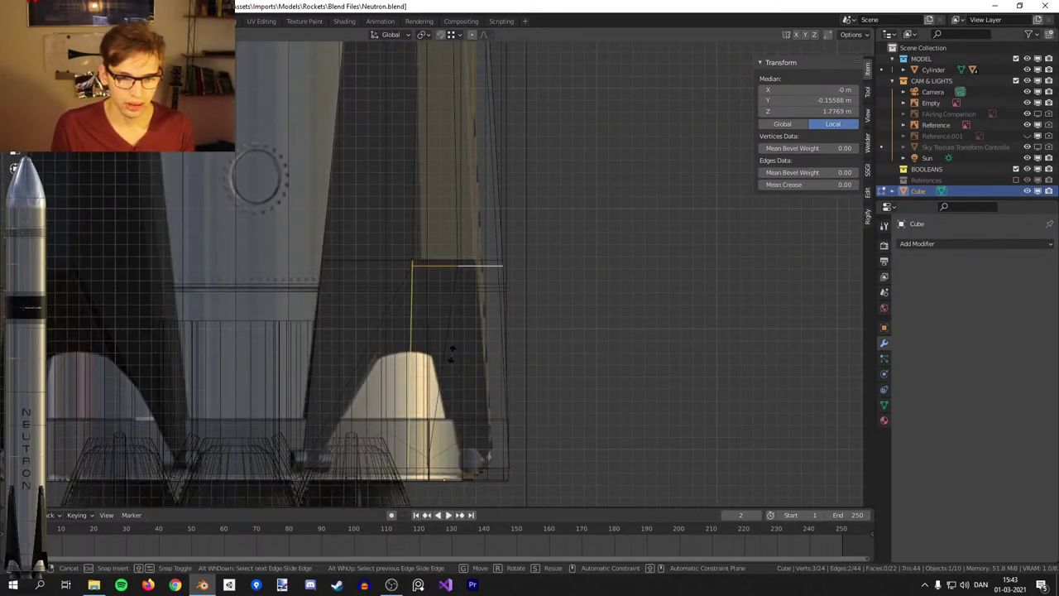
left_click(452, 354)
Add the loop cut's two outer edges to the selection and scale all four edges to about 0.722 along local X.
left_click(476, 261, "shift")
left_click(447, 261, "shift")
key("z")
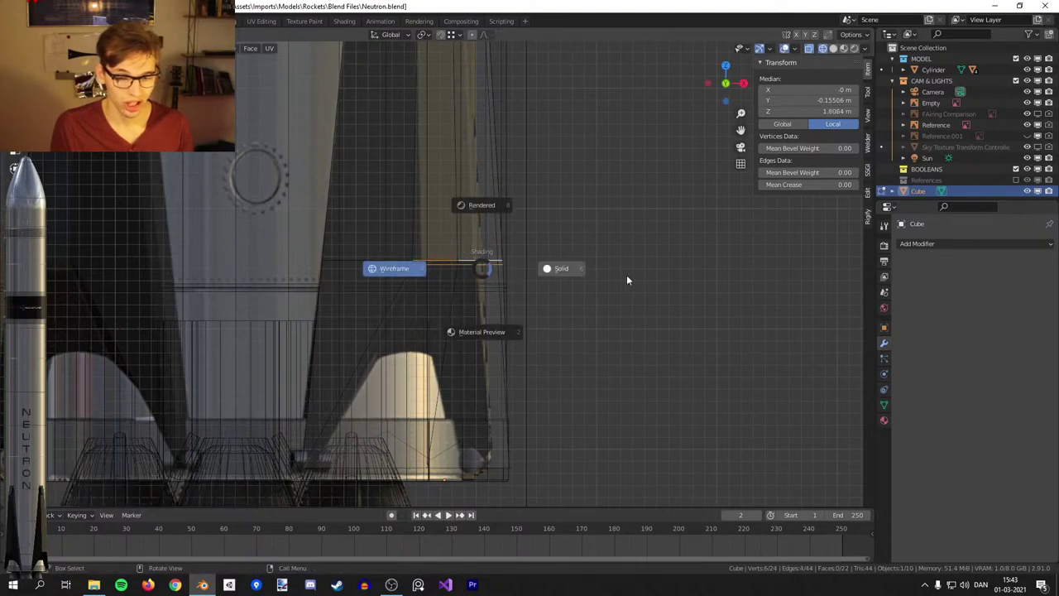
left_click(621, 273)
middle_click_drag(621, 274, 577, 317)
key("s")
key("x")
key("x")
left_click(542, 322)
Refine the four edges' width against the front reference, scaling them by 1.091 and then 0.743 along local X.
key("KP_1")
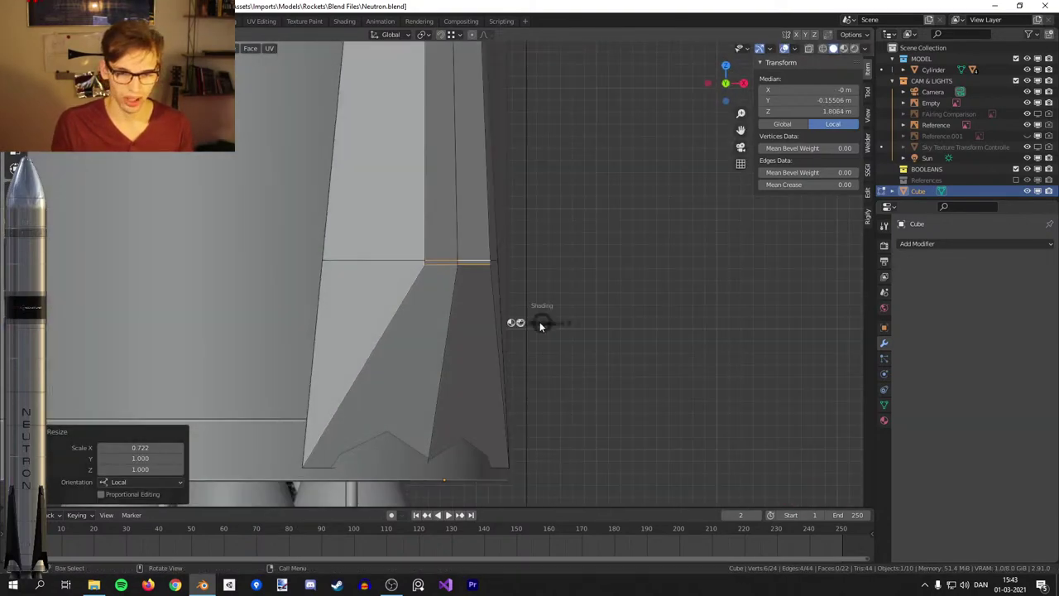
key("alt+z")
key("s")
key("x")
key("x")
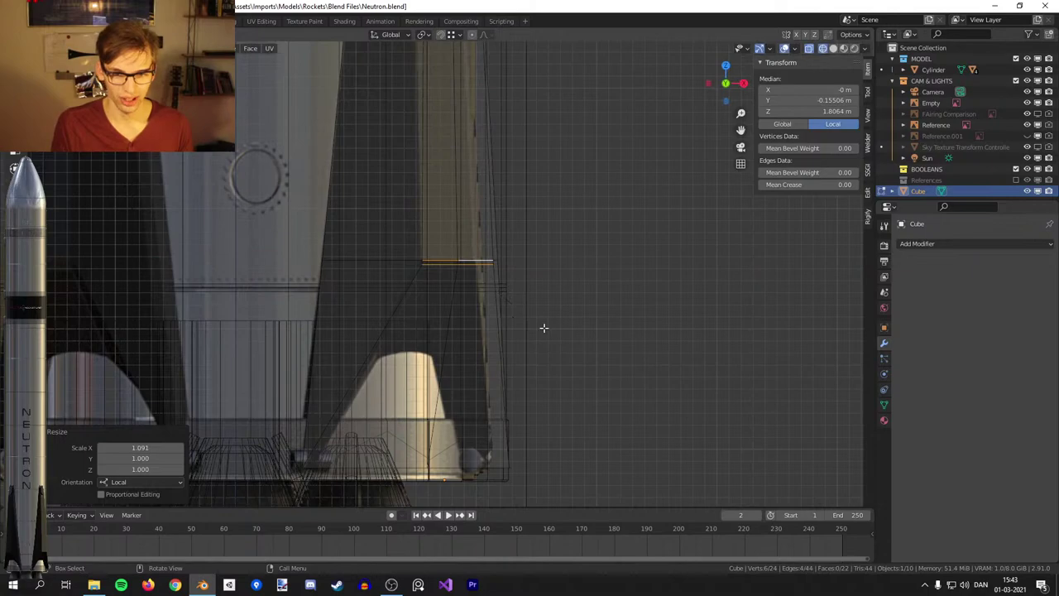
left_click(514, 318)
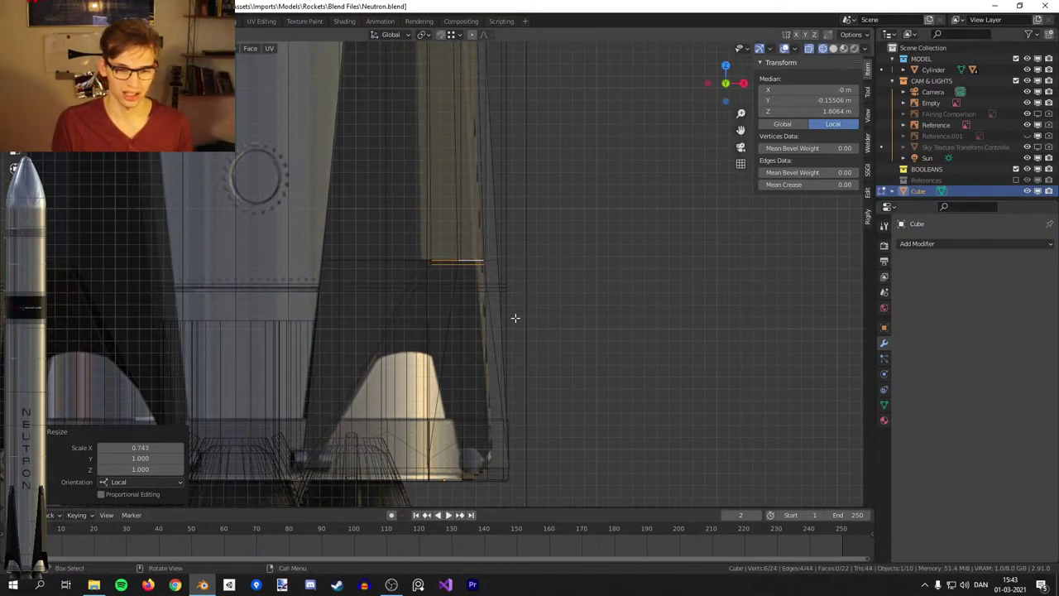
Select the edge loop running up the leg's centre and bevel it with a width of about 0.069 m and one segment.
key("alt+z")
middle_click_drag(615, 359, 486, 378)
key("1")
key("z")
left_click(464, 405)
left_click(454, 390)
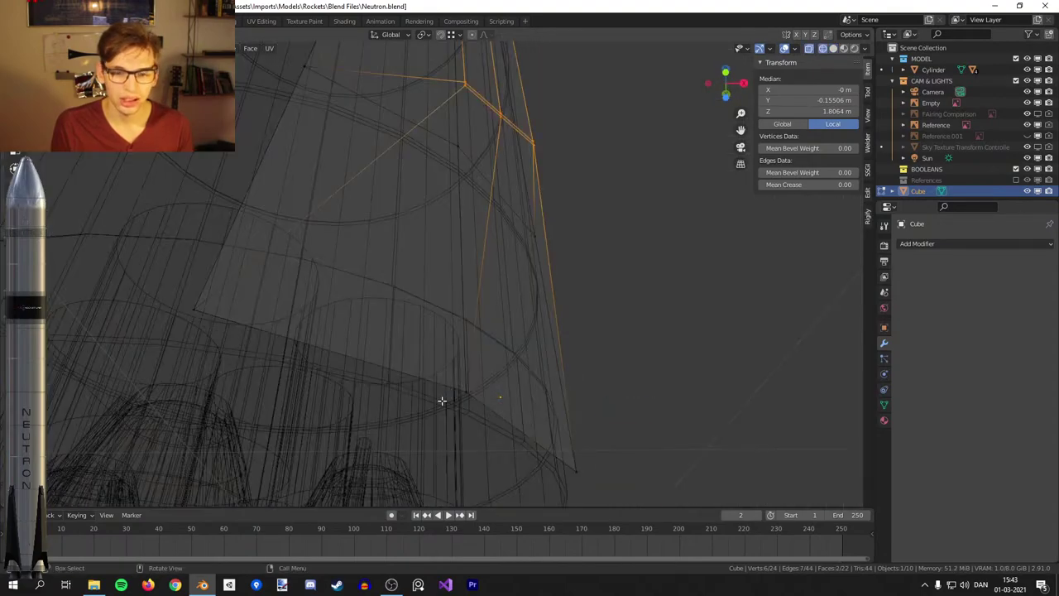
key("KP_1")
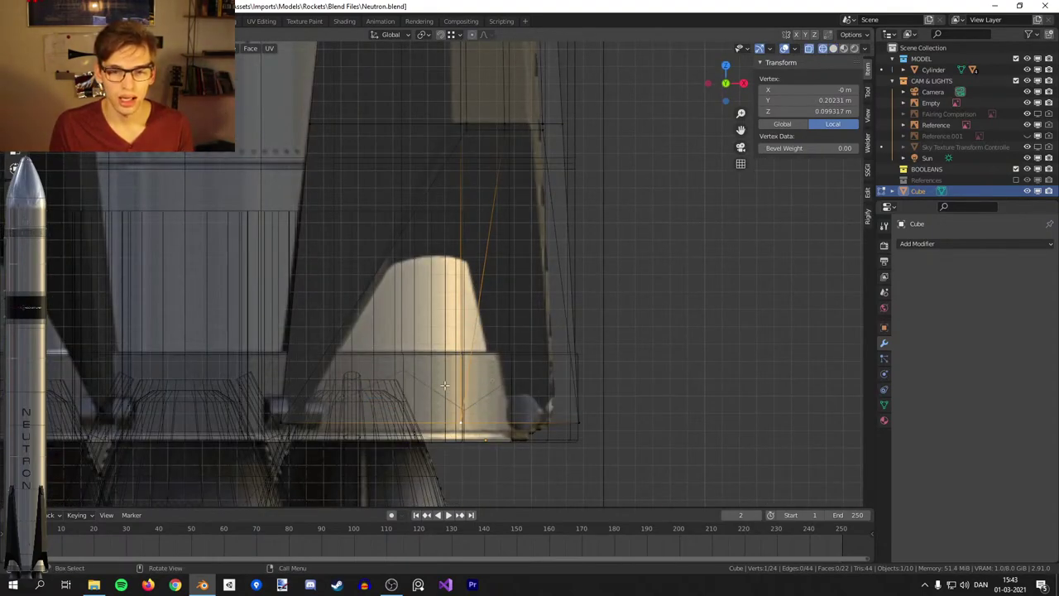
key("2")
left_click(488, 318, "alt")
middle_click_drag(489, 317, 508, 350)
key("ctrl+b")
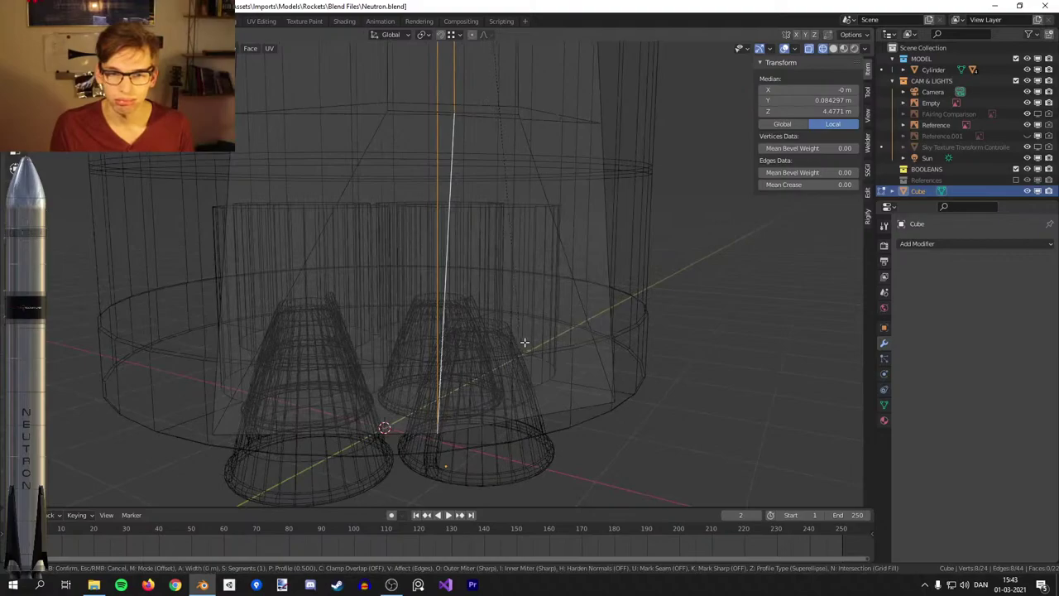
left_click(541, 361)
Raise the short centre edge at the leg's inner base about 0.949 m along Z to the top of the reference arch.
scroll(534, 326, "down", 4)
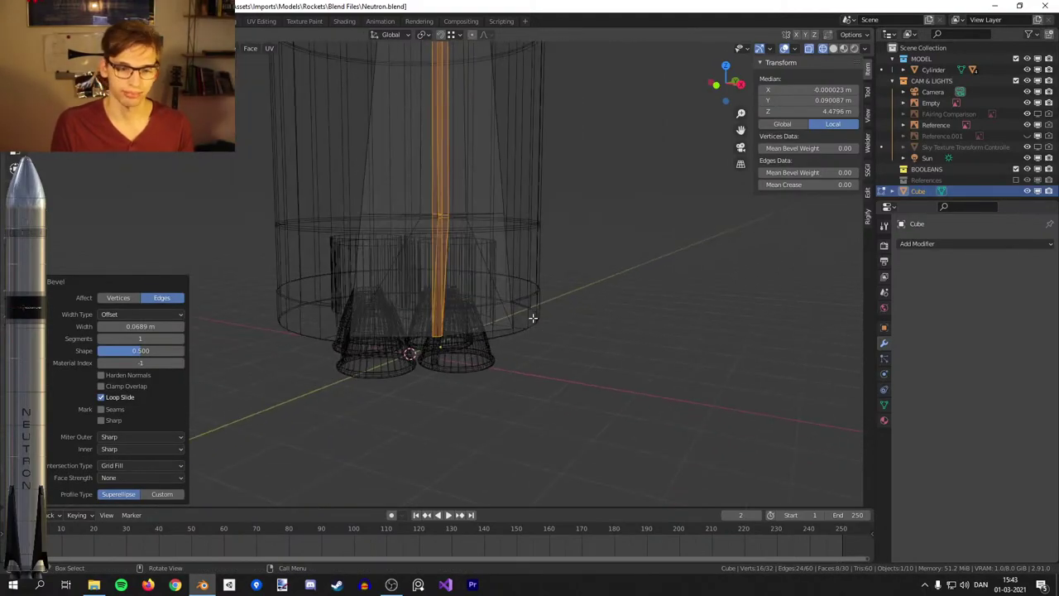
key("KP_1")
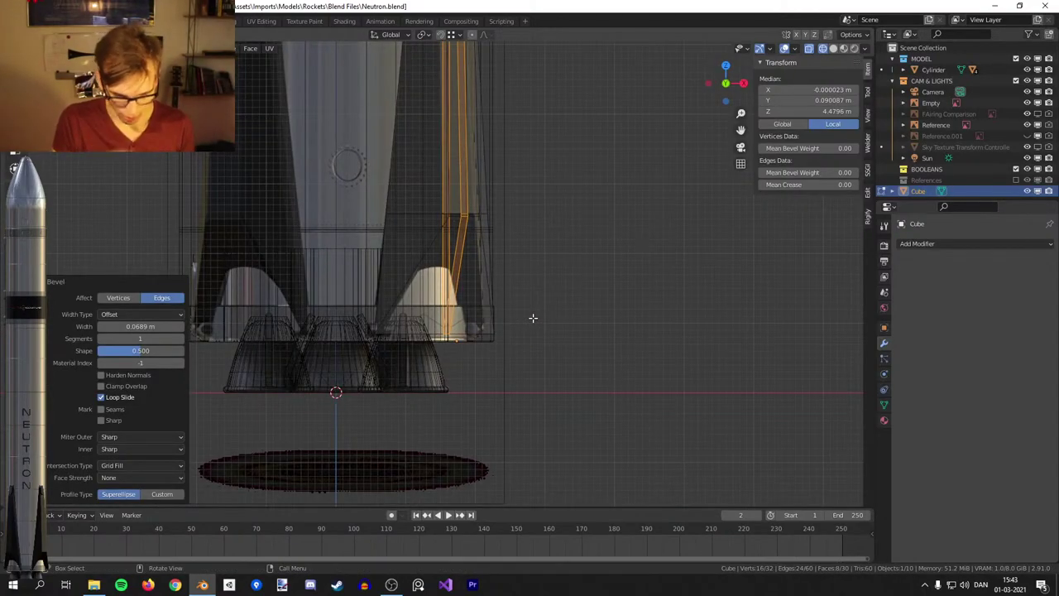
scroll(563, 330, "up", 3)
left_click(527, 307)
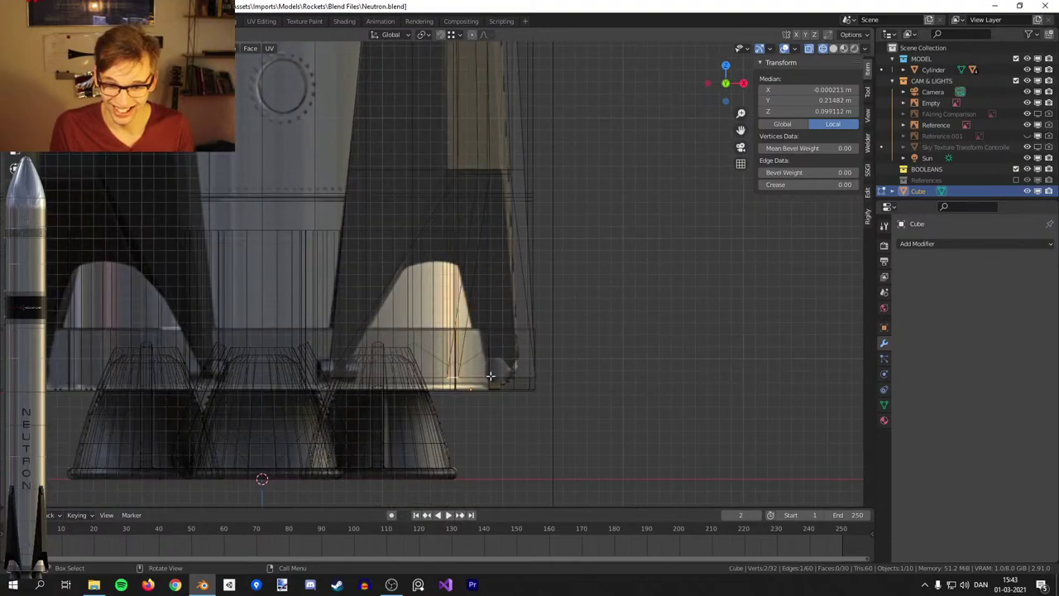
key("g")
left_click(526, 255)
Widen the raised centre edge by about 4.261 along local X to form the flat top of the arch.
key("g")
key("x")
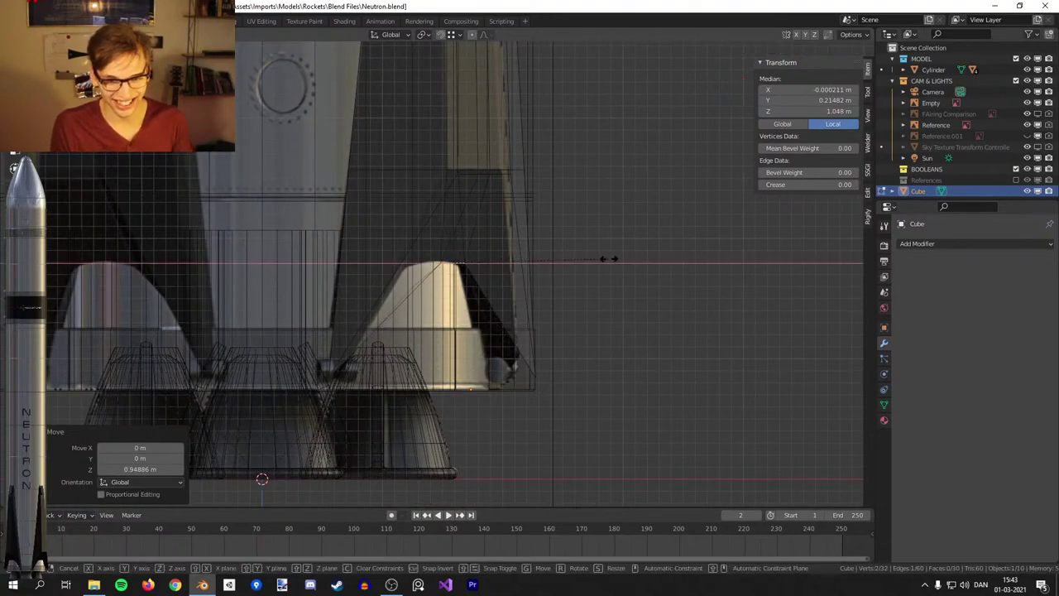
left_click(766, 265)
key("z")
middle_click_drag(678, 286, 543, 305)
scroll(612, 286, "up", 3)
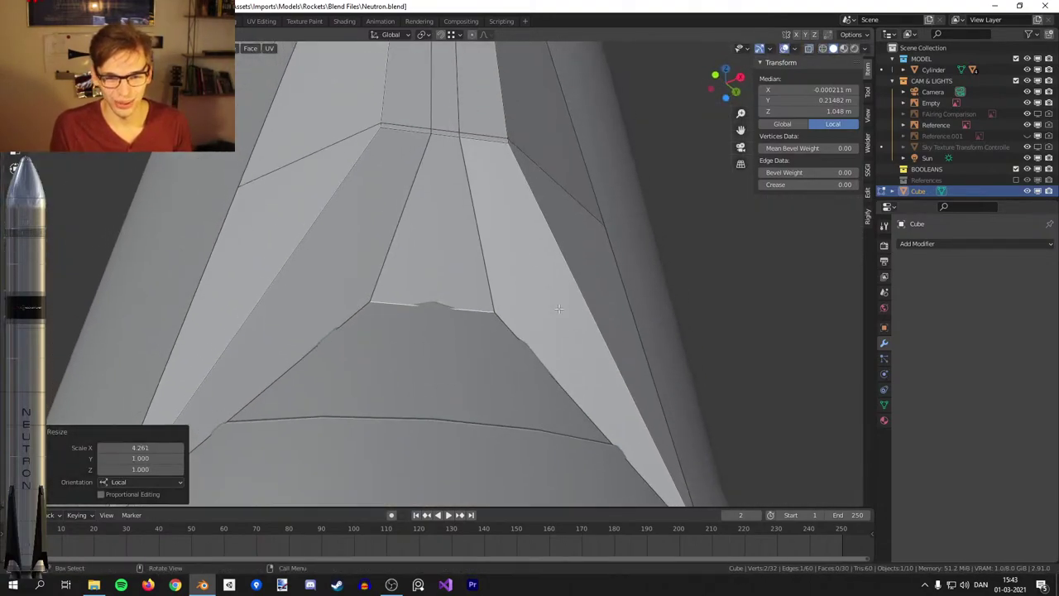
Scale the arch's top edge by a further 1.183 along local X against the front reference.
key("KP_1")
key("alt+z")
key("s")
key("x")
key("x")
left_click(571, 301)
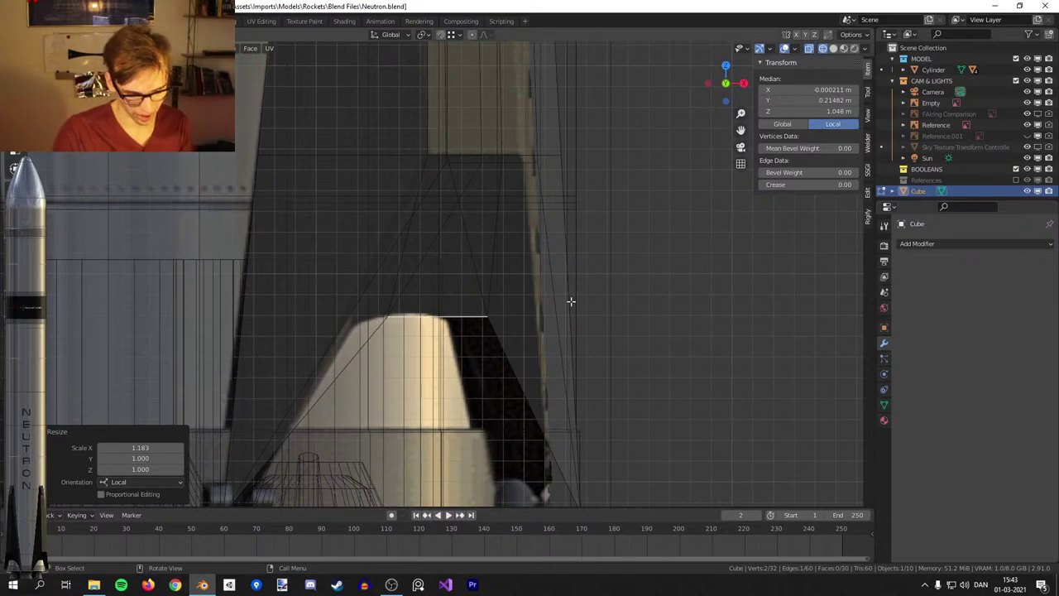
Check the leg's tip edges and arched base in solid and wireframe shading against the front reference.
key("z")
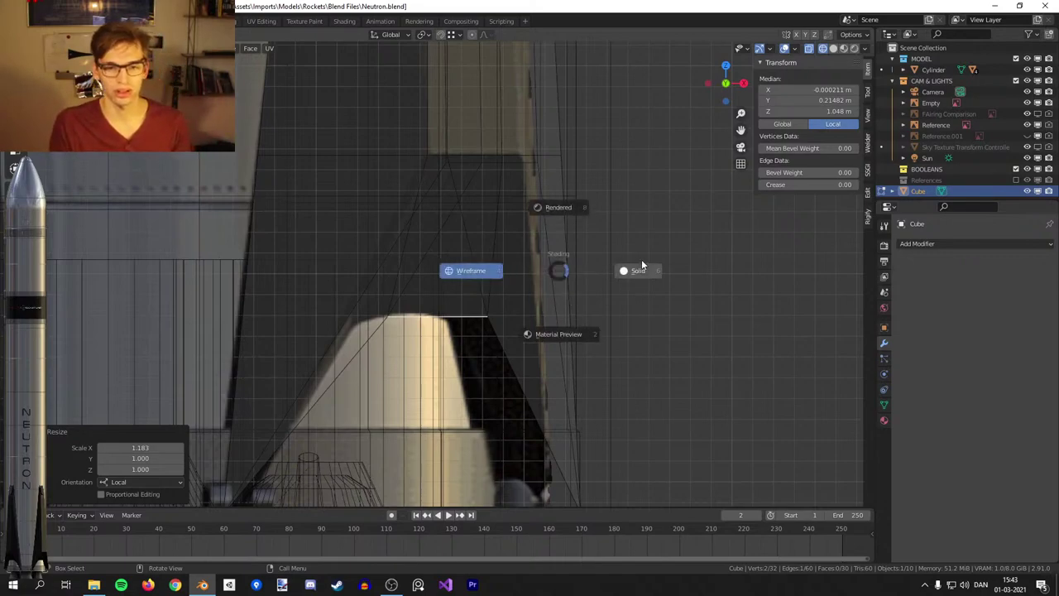
left_click(640, 265)
middle_click_drag(600, 227, 548, 262)
scroll(587, 218, "down", 8)
mouse_move(551, 104)
middle_mouse_down("shift")
mouse_move(536, 275)
mouse_move(528, 212)
mouse_move(473, 221)
middle_mouse_up("shift")
scroll(536, 274, "up", 4)
key("z")
left_click(460, 187)
scroll(473, 222, "up", 3)
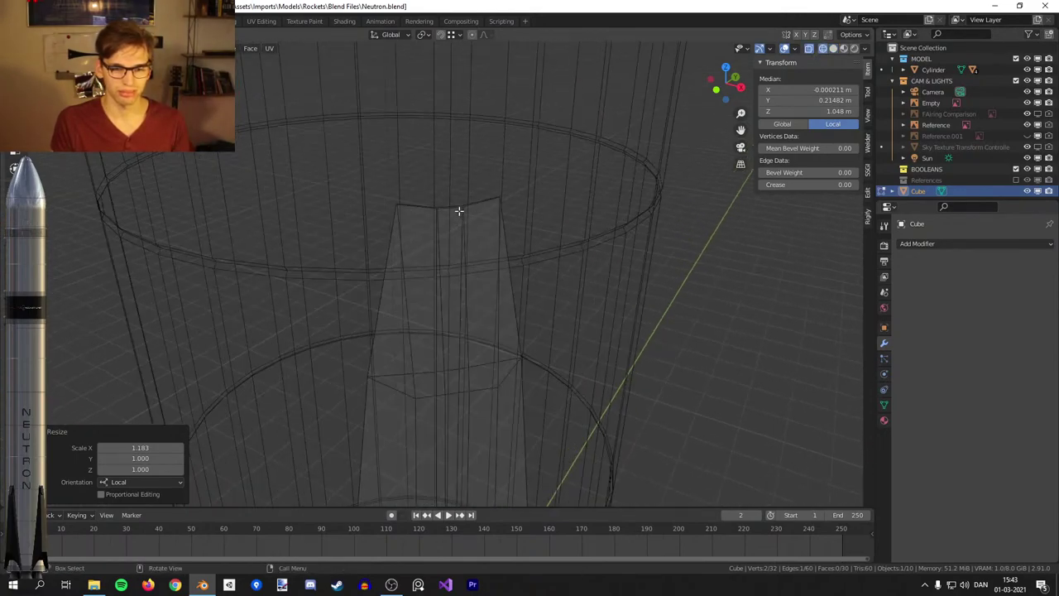
left_click(460, 212)
left_click(453, 207)
key("KP_1")
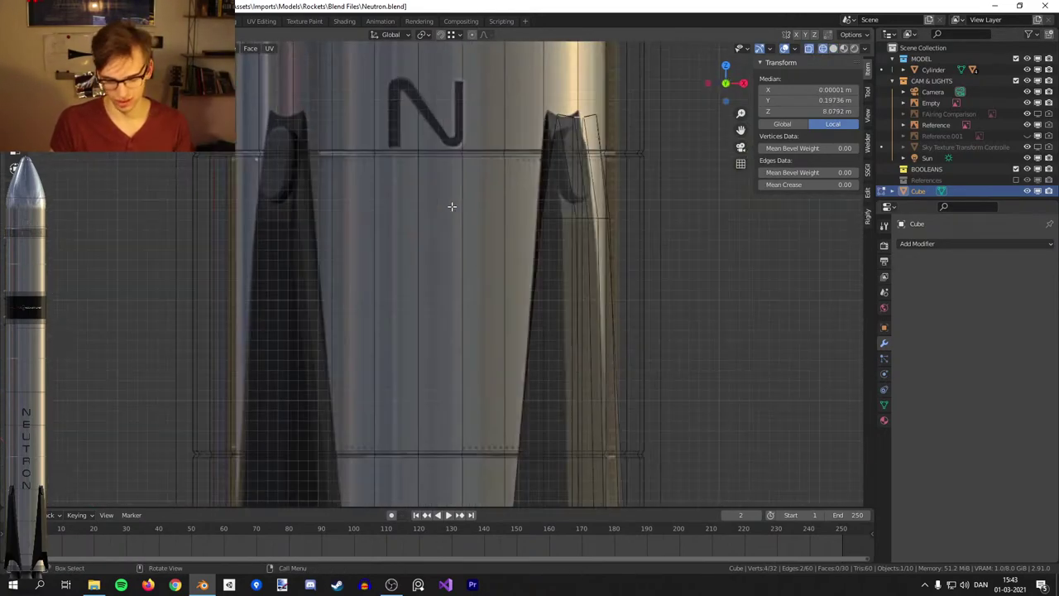
middle_click_drag(596, 169, 445, 173, "shift")
scroll(435, 182, "up", 2)
key("z")
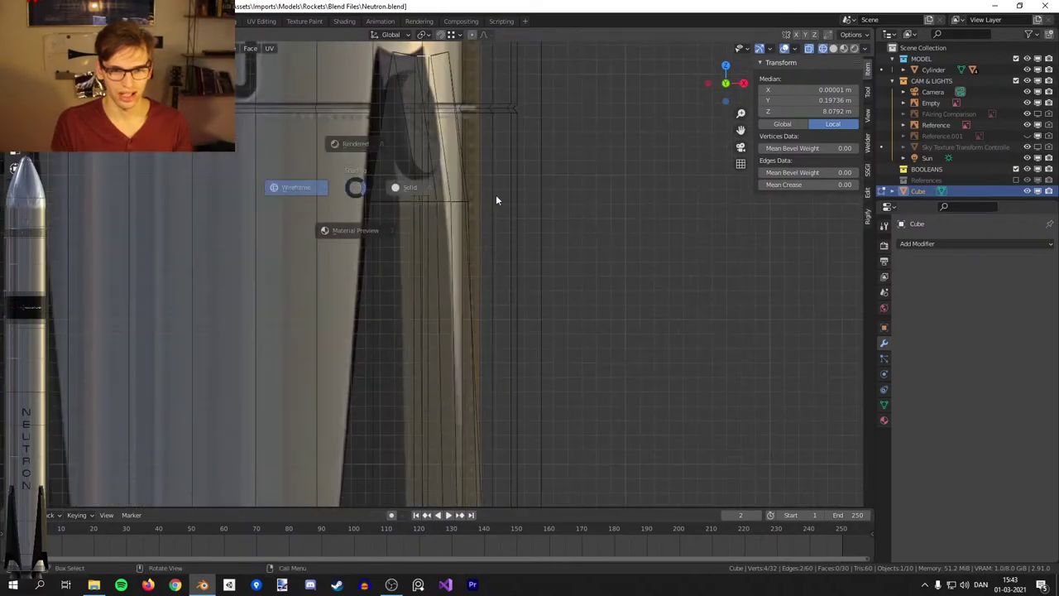
left_click(466, 197)
middle_click_drag(503, 217, 385, 267)
key("KP_1")
scroll(442, 274, "down", 5)
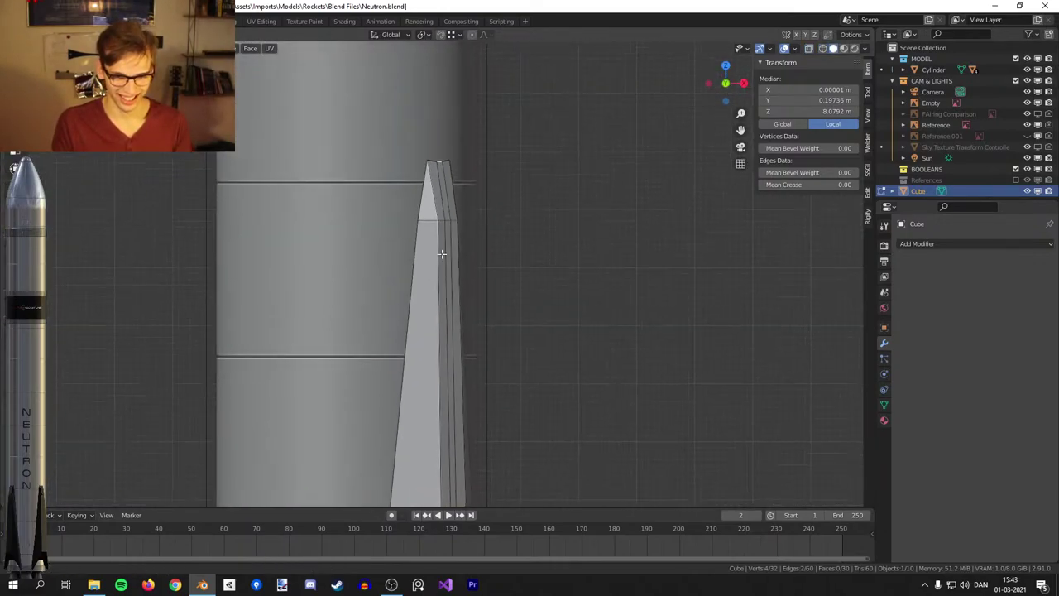
middle_click_drag(496, 414, 489, 215, "shift")
scroll(480, 273, "up", 6)
middle_click_drag(480, 266, 537, 317)
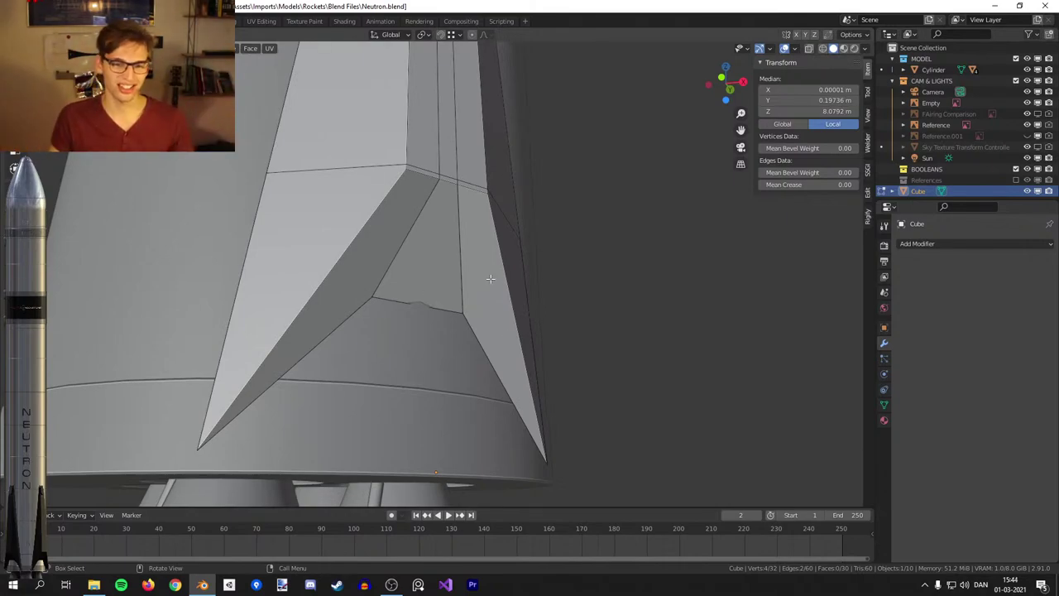
Add a single centred loop cut running up the middle of the leg through the arch's flat top.
key("ctrl+r")
left_click(428, 301)
right_click(428, 301)
Raise the centre vertex of the arch's top edge about 0.037 m along Z against the front reference.
key("KP_1")
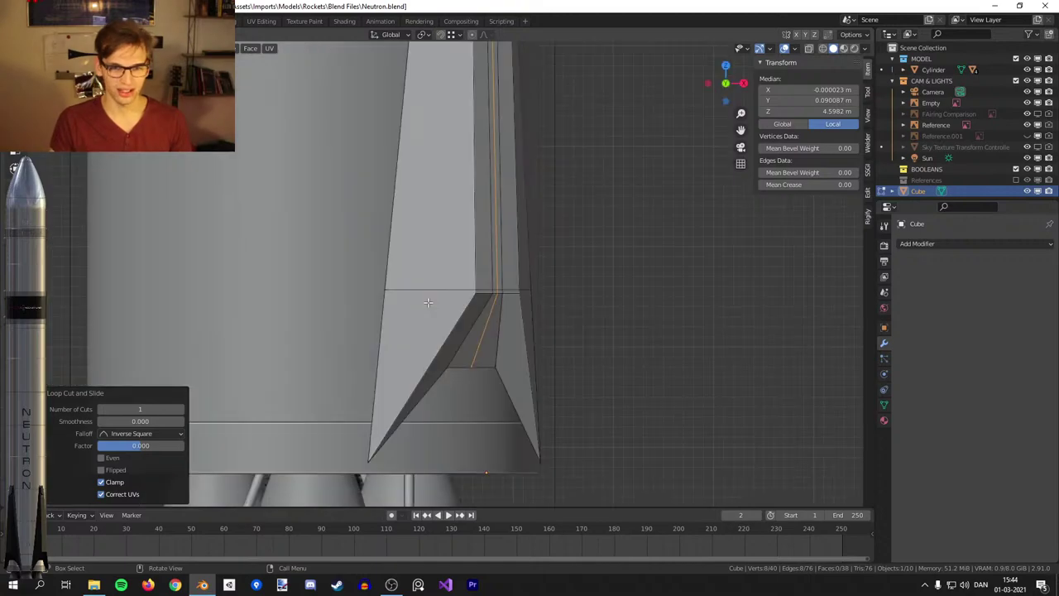
key("z")
left_click(331, 303)
left_click(470, 372)
scroll(470, 372, "up", 3)
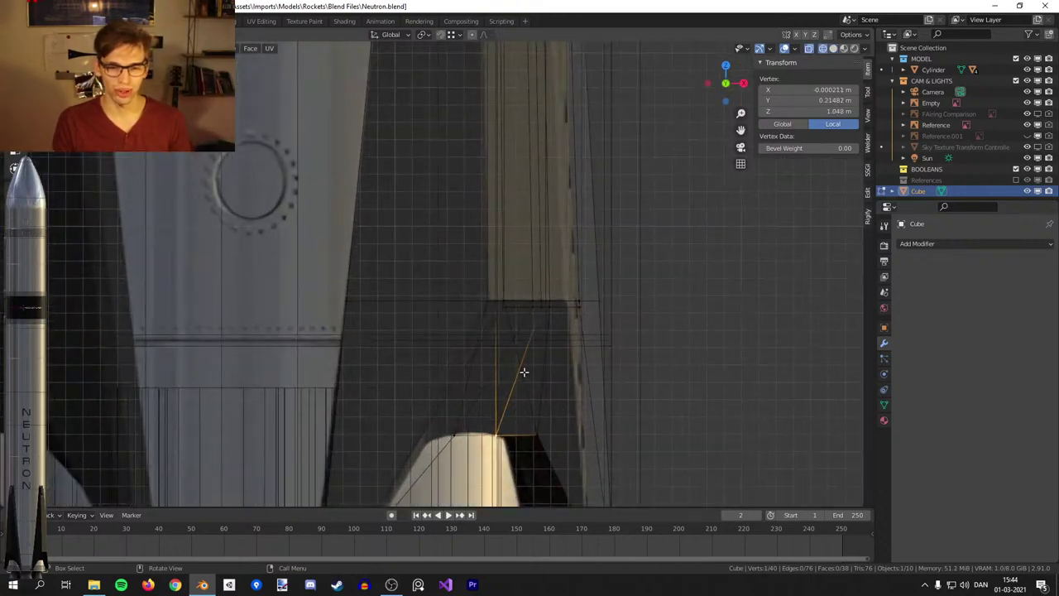
key("g")
left_click(525, 357)
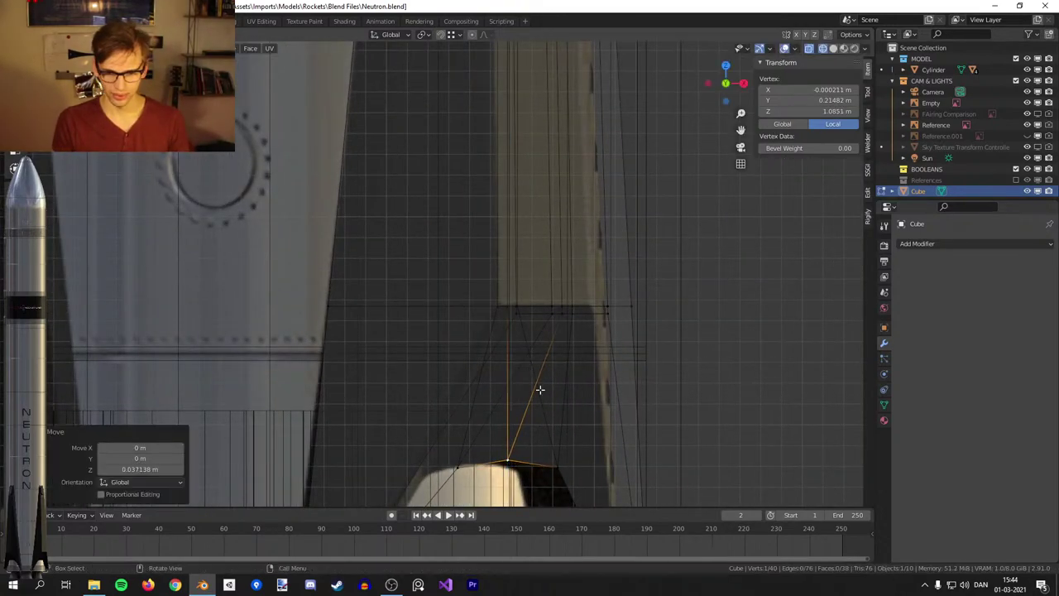
Shift the arch's centre vertex along its local Y axis to about 0.204 m.
scroll(537, 383, "down", 1)
middle_click_drag(537, 383, 464, 293, "shift")
key("z")
left_click(571, 299)
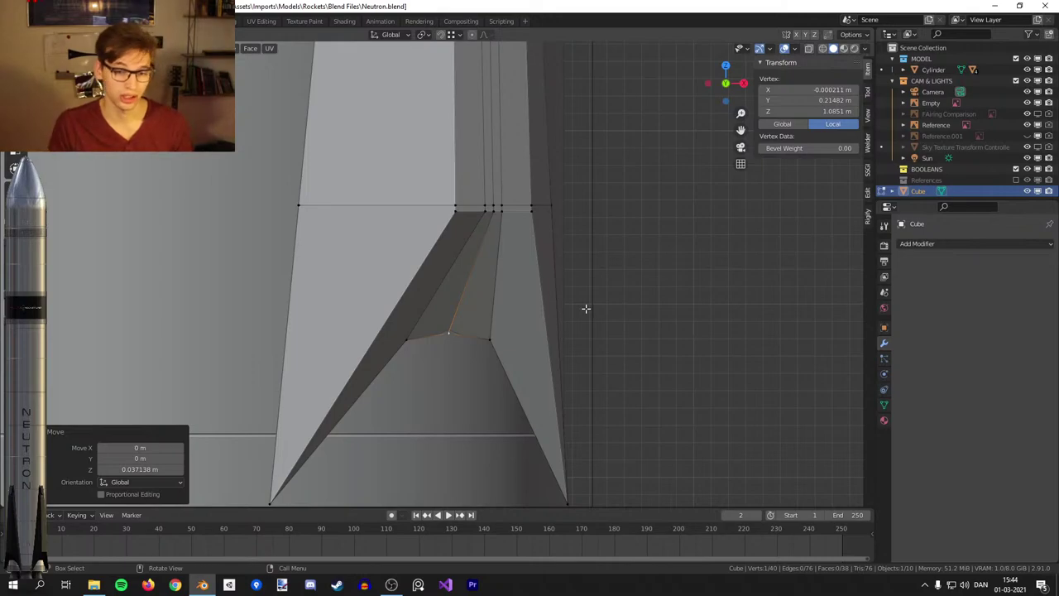
scroll(586, 308, "up", 4)
key("g")
key("y")
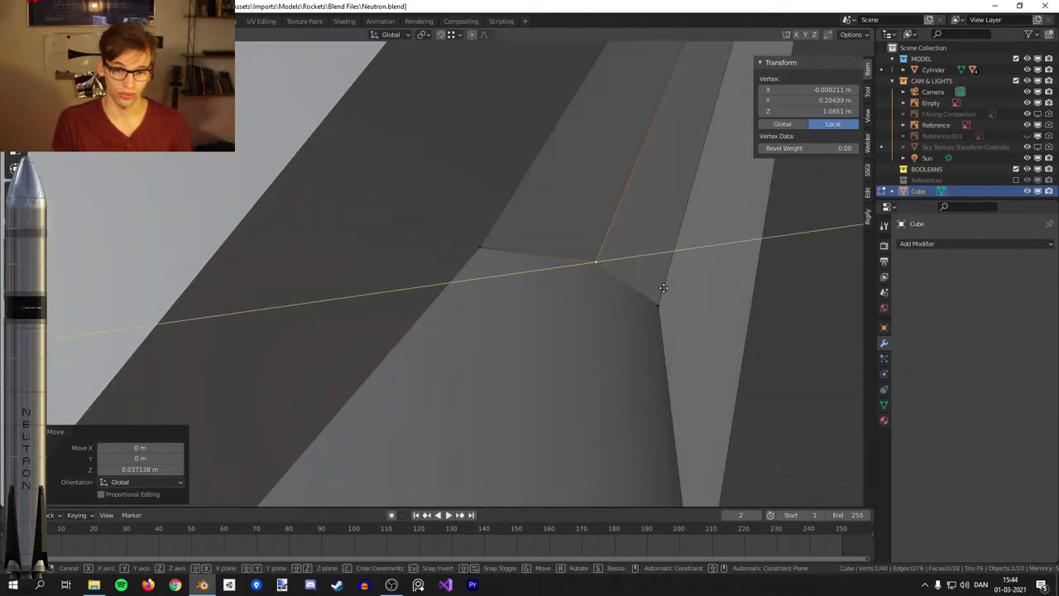
left_click(667, 287)
Compare the whole leg and its arch outline with the front reference in wireframe shading.
scroll(660, 284, "down", 6)
key("Tab")
middle_click_drag(659, 284, 545, 281)
key("KP_1")
key("shift+z")
scroll(381, 297, "up", 3)
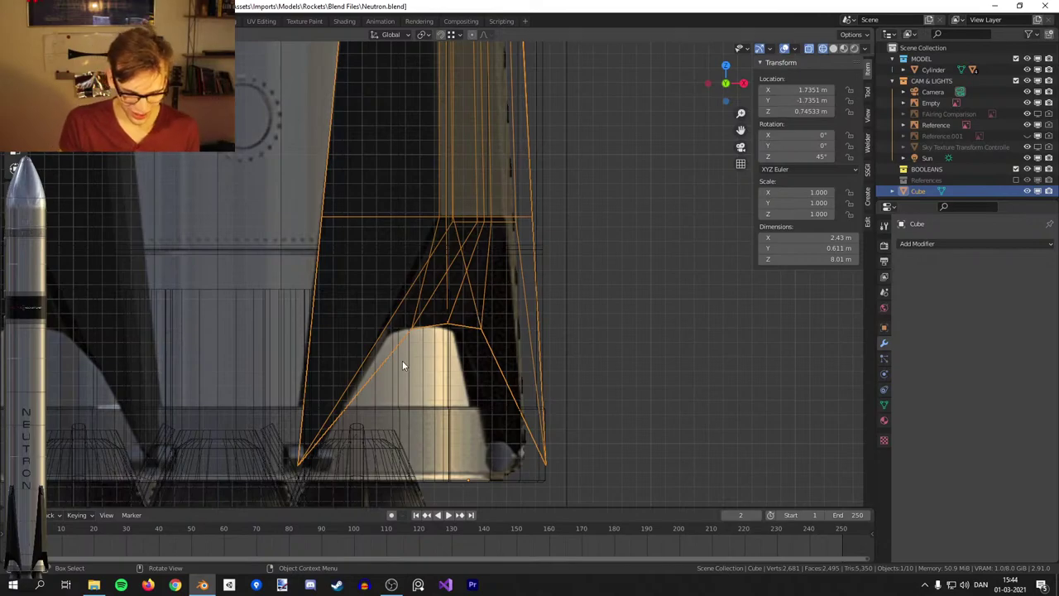
mouse_move(409, 352)
middle_mouse_down("shift")
mouse_move(459, 276)
mouse_move(468, 340)
mouse_move(407, 258)
middle_mouse_up("shift")
key("z")
left_click(479, 300)
Try a loop cut around the leg's side faces, slid close to the arch's lower edge with a factor of 0.668.
key("Tab")
scroll(459, 275, "down", 1)
key("ctrl+r")
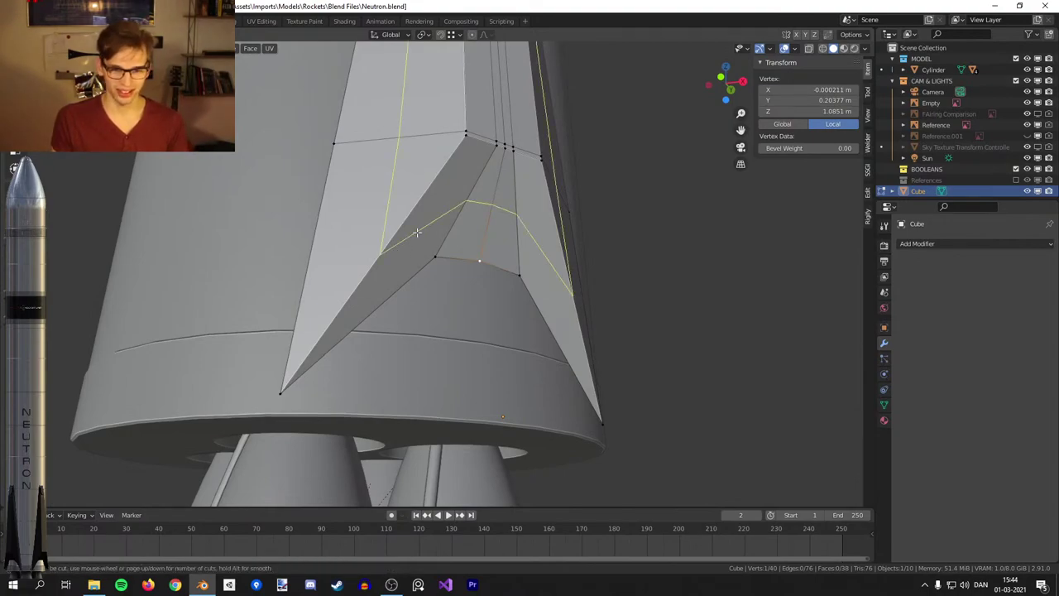
left_click(417, 233)
left_click(366, 328)
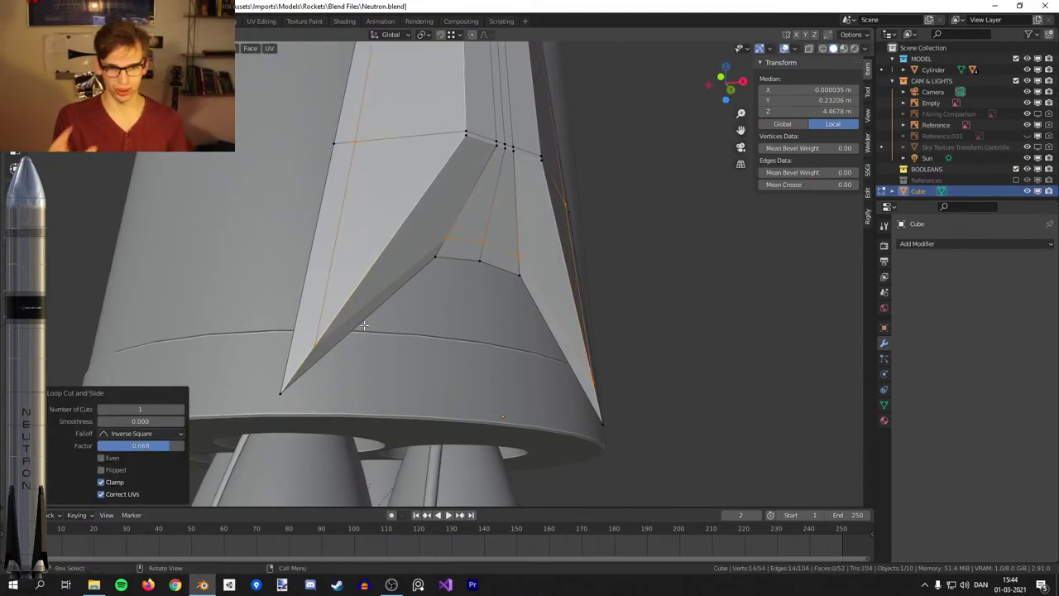
middle_click_drag(350, 326, 434, 301)
scroll(435, 301, "up", 2)
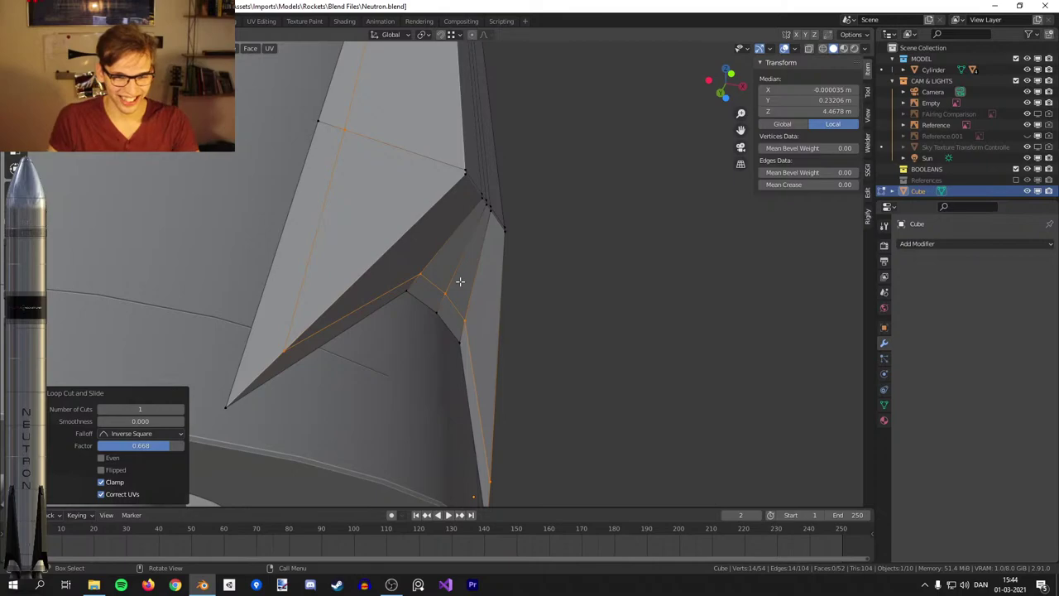
mouse_move(456, 288)
middle_mouse_down()
mouse_move(379, 301)
mouse_move(400, 332)
mouse_move(475, 281)
middle_mouse_up()
scroll(475, 282, "down", 3)
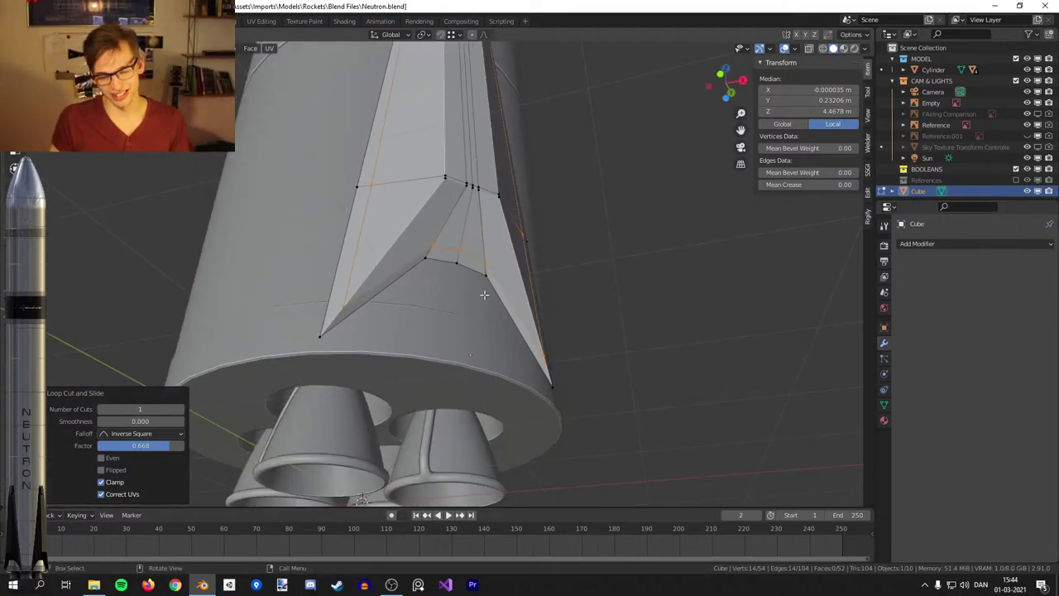
scroll(479, 292, "up", 2)
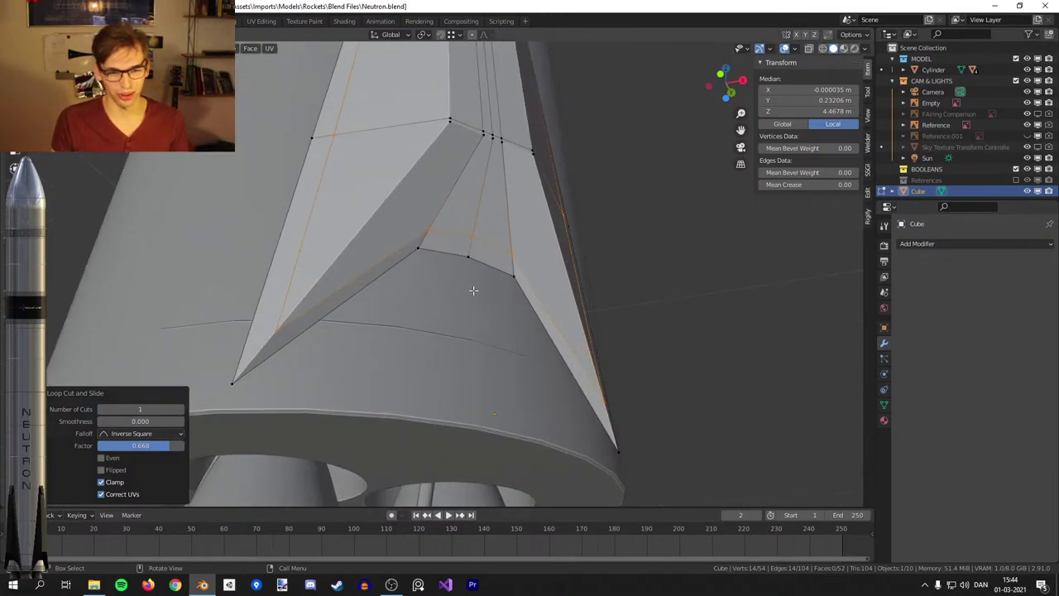
key("ctrl+z")
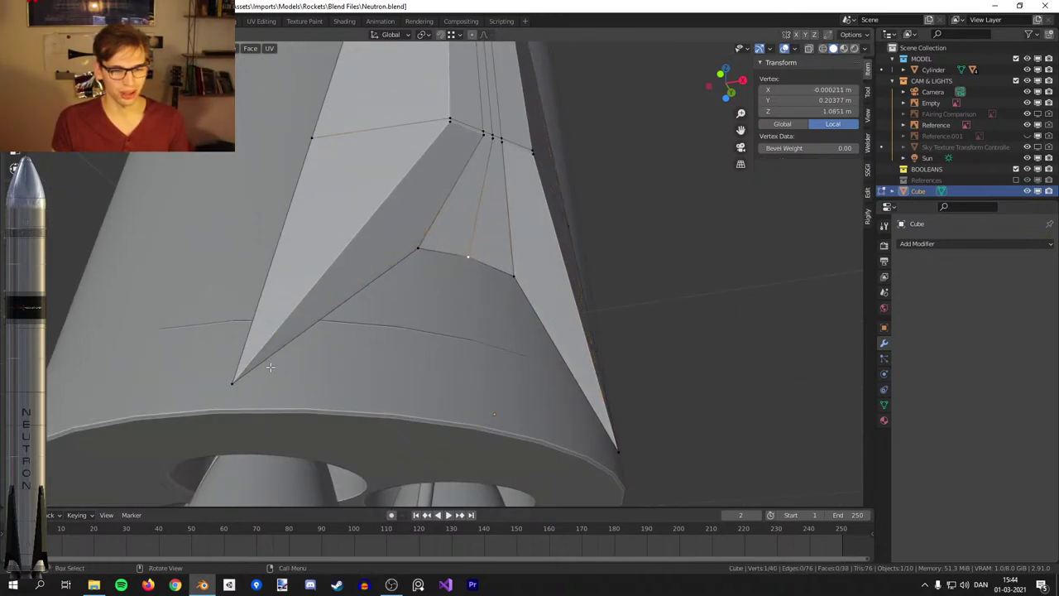
Examine the leg's pointed lower corner against the front reference and from below in solid shading.
key("KP_1")
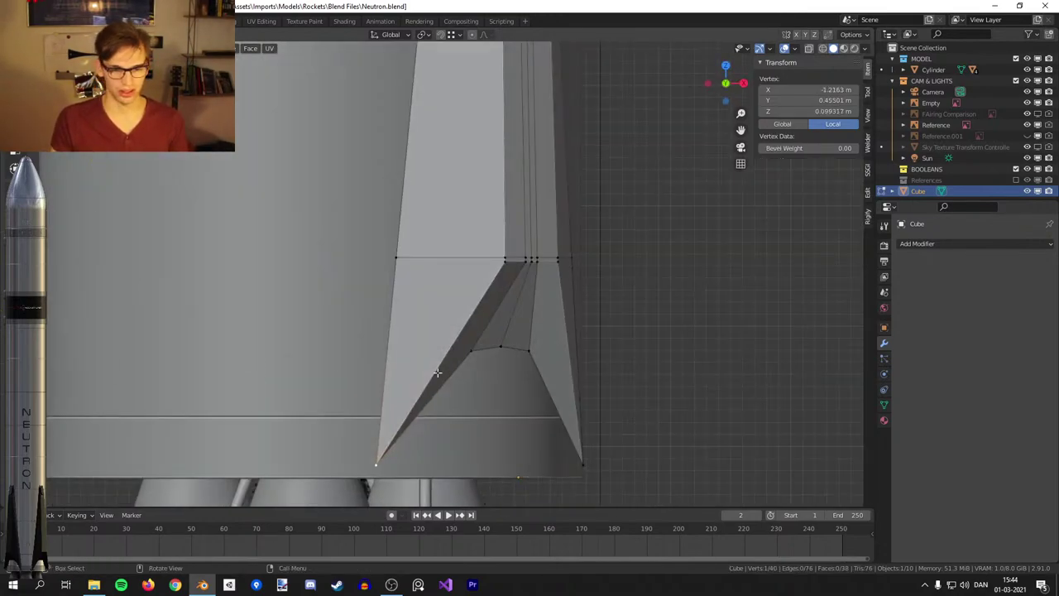
key("alt+z")
middle_click_drag(433, 391, 412, 324, "shift")
scroll(412, 324, "up", 2)
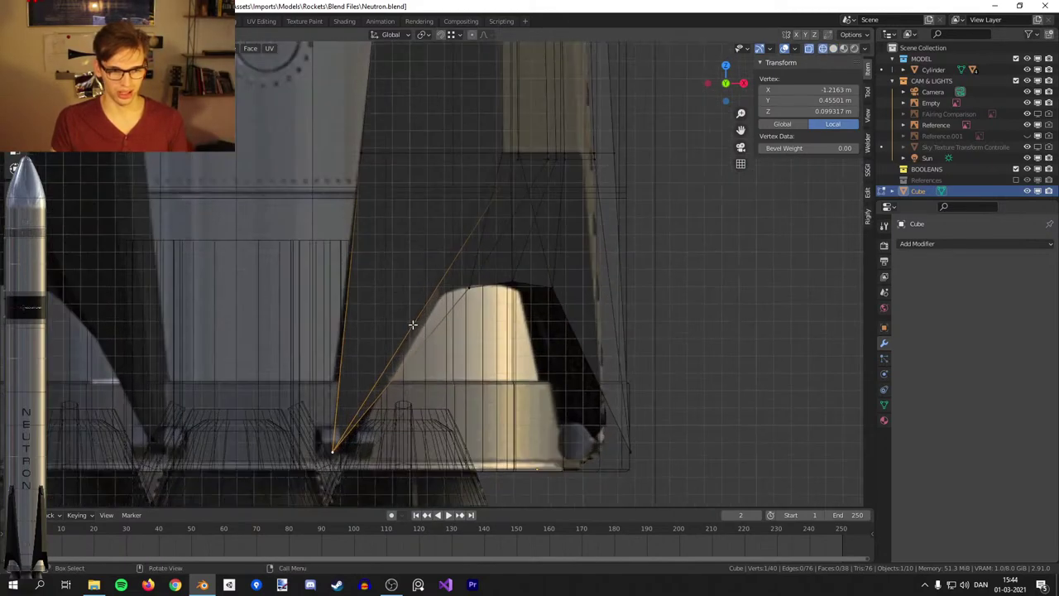
middle_click_drag(353, 394, 397, 403)
key("z")
left_click(485, 402)
scroll(402, 343, "up", 3)
mouse_move(463, 402)
middle_mouse_down()
mouse_move(402, 343)
mouse_move(406, 390)
mouse_move(364, 353)
middle_mouse_up()
scroll(370, 361, "down", 2)
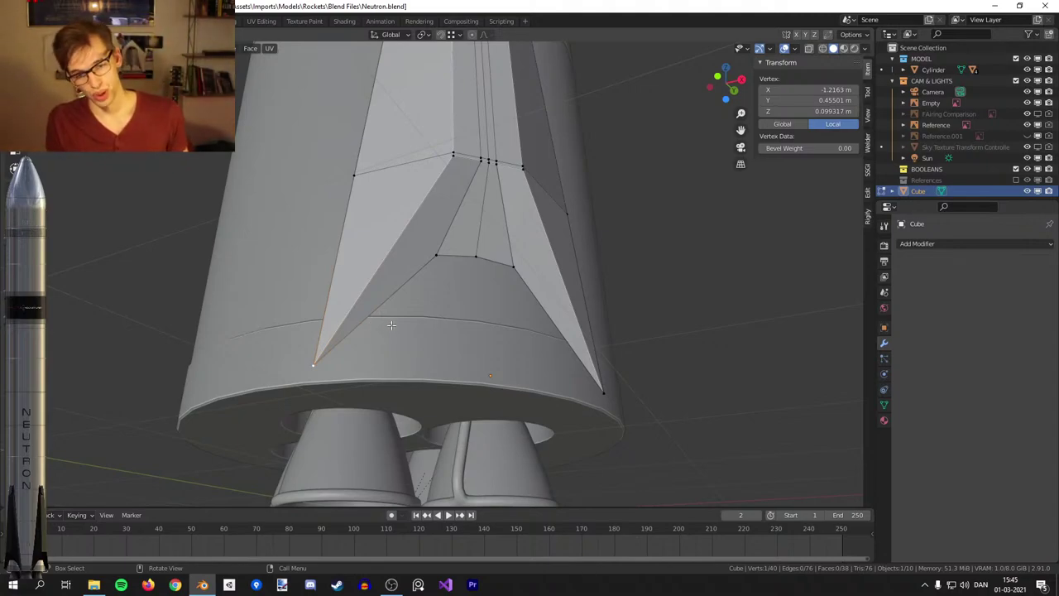
key("k")
scroll(386, 315, "up", 1)
key("Escape")
Isolate the leg and delete all faces on one side of its vertical centre line.
middle_click_drag(478, 321, 460, 281)
scroll(513, 224, "down", 2)
middle_click_drag(525, 208, 508, 276, "shift")
scroll(480, 209, "up", 3)
key("2")
middle_click_drag(503, 233, 473, 288)
left_click(416, 211, "alt")
left_click(442, 212, "alt+shift")
left_click(484, 221, "alt+shift")
key("ctrl+z")
scroll(478, 343, "down", 2)
key("Tab")
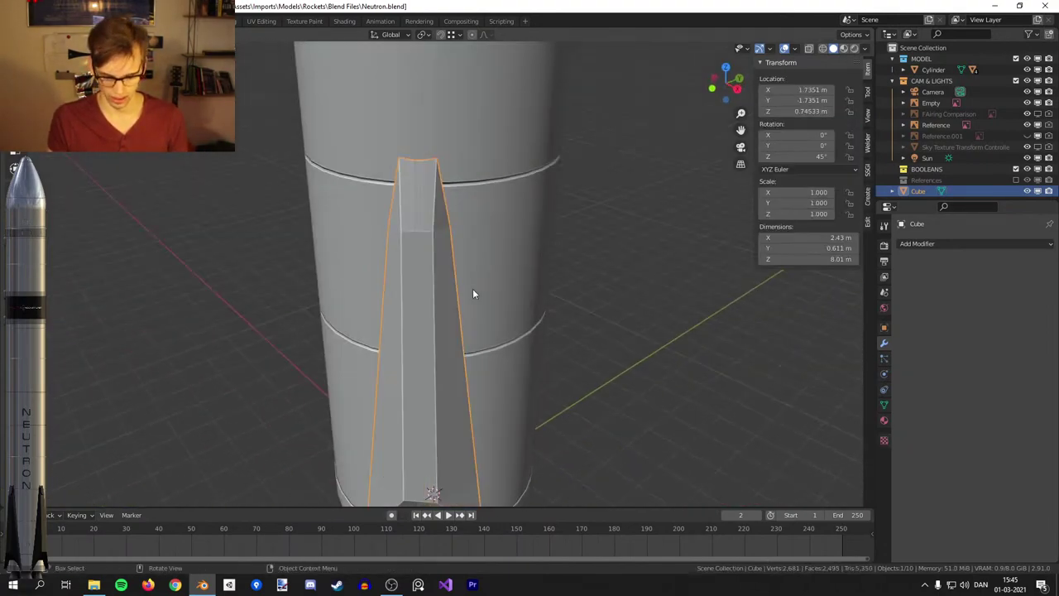
key("KP_Divide")
key("Tab")
middle_click_drag(527, 213, 482, 233)
scroll(485, 207, "up", 2)
left_click(460, 112, "alt+shift")
middle_click_drag(461, 112, 603, 248)
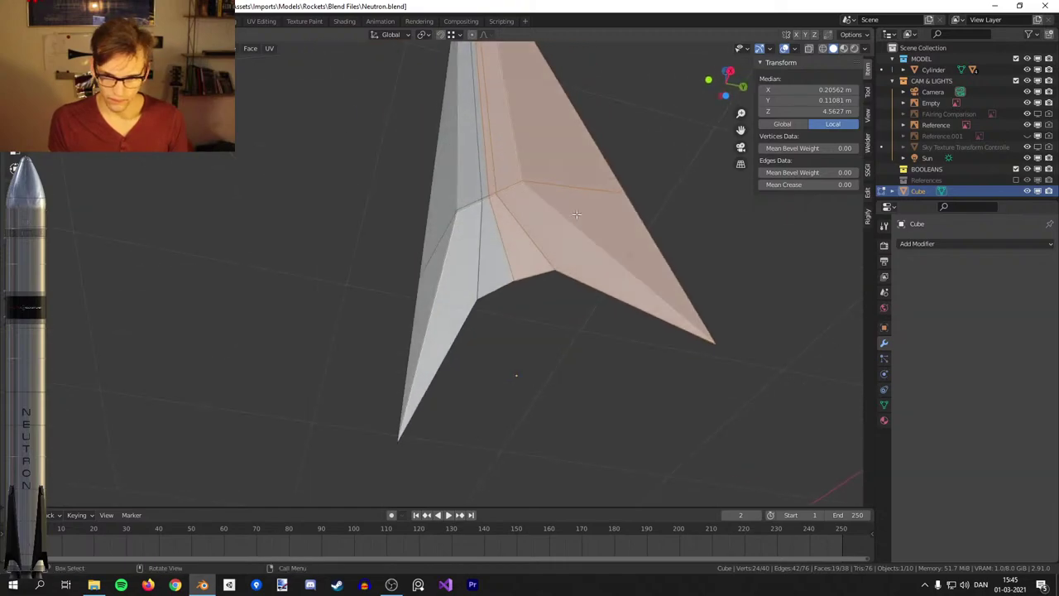
key("x")
left_click(554, 197)
middle_click_drag(555, 198, 581, 271)
key("Tab")
left_click(910, 244)
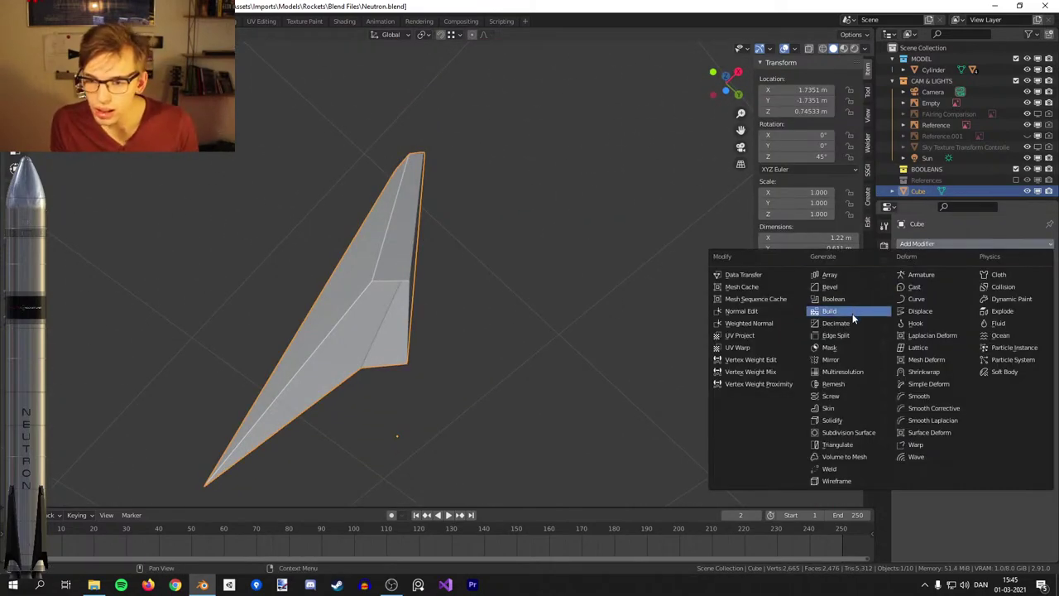
left_click(840, 349)
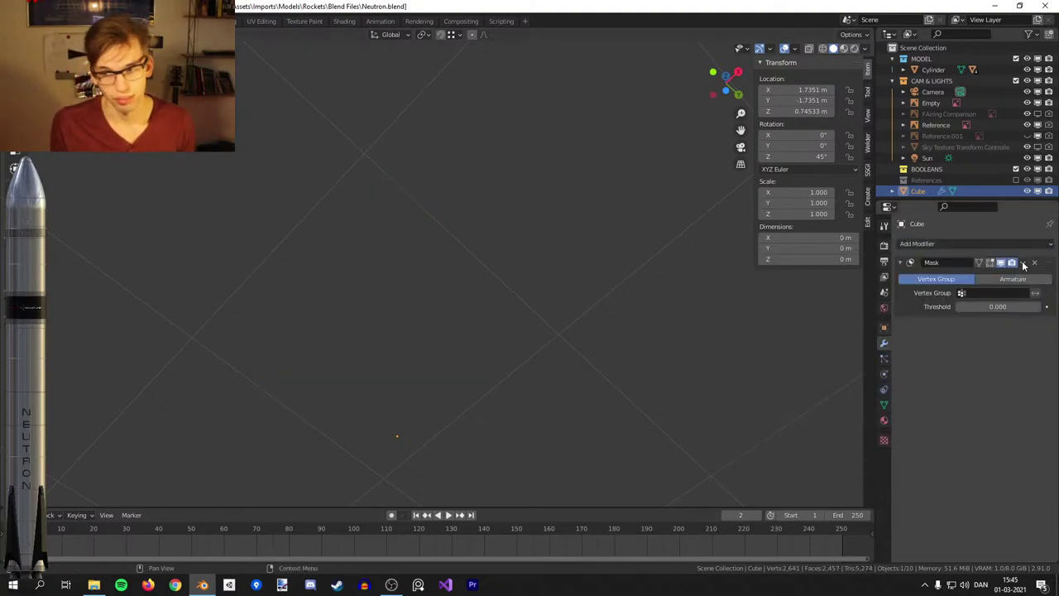
left_click(1033, 263)
Add a Mirror modifier on the X axis to the half leg with clipping enabled.
left_click(977, 243)
left_click(819, 359)
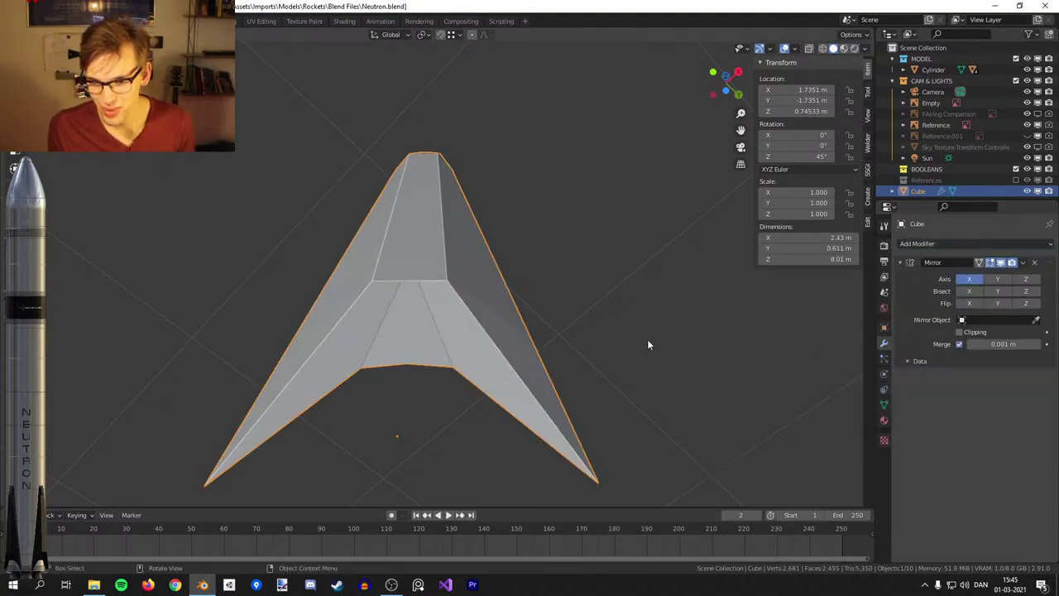
left_click(960, 332)
Knife-cut across the leg's pointed lower corner, from the arch edge around to the outer side edge.
key("Tab")
scroll(622, 317, "up", 5)
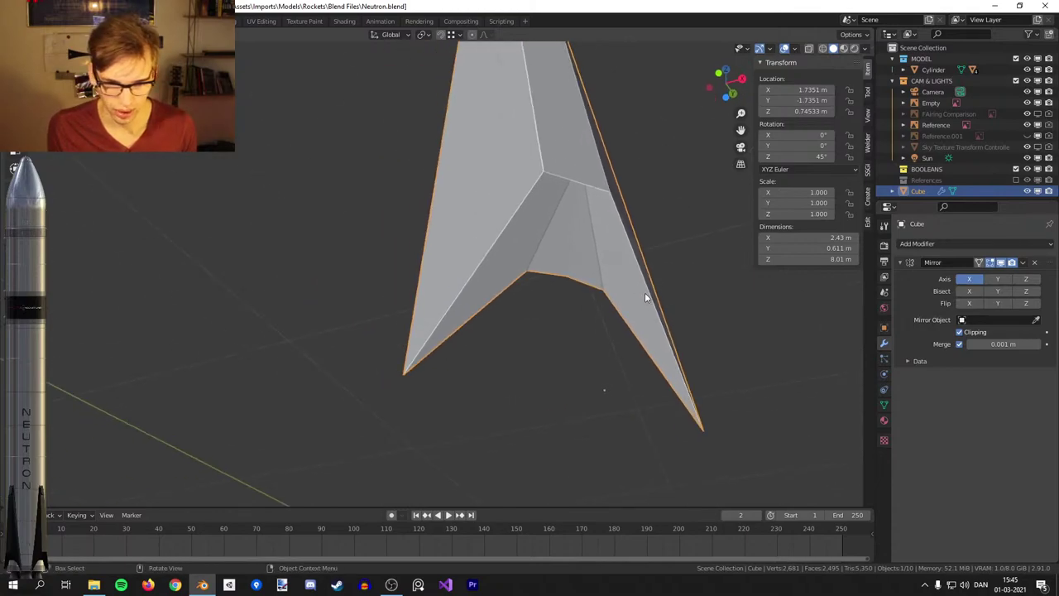
middle_click_drag(618, 311, 614, 314)
key("k")
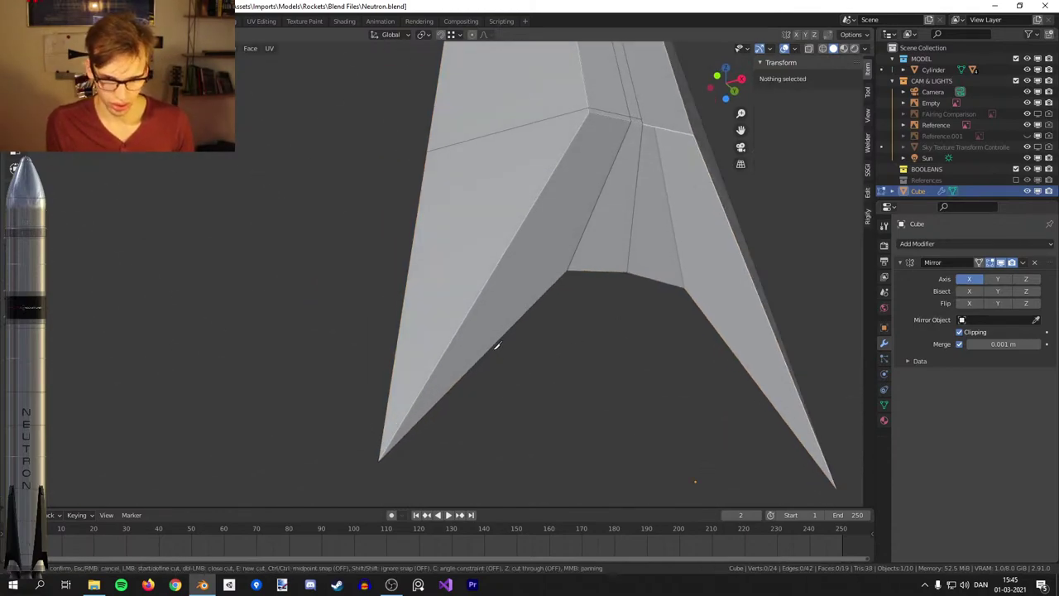
left_click(481, 357)
middle_click_drag(461, 325, 681, 366)
left_click(479, 376)
middle_click_drag(480, 340, 431, 313, "shift")
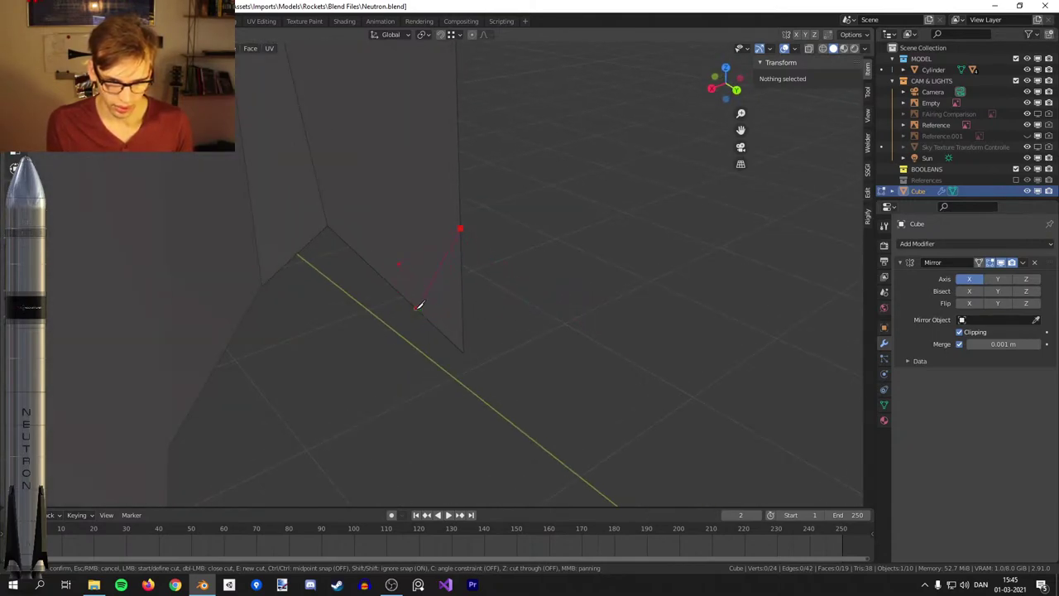
key("Return")
Slide the new cut's vertex on the arch edge down towards the leg's pointed corner with a factor of 0.767.
middle_click_drag(525, 312, 406, 307)
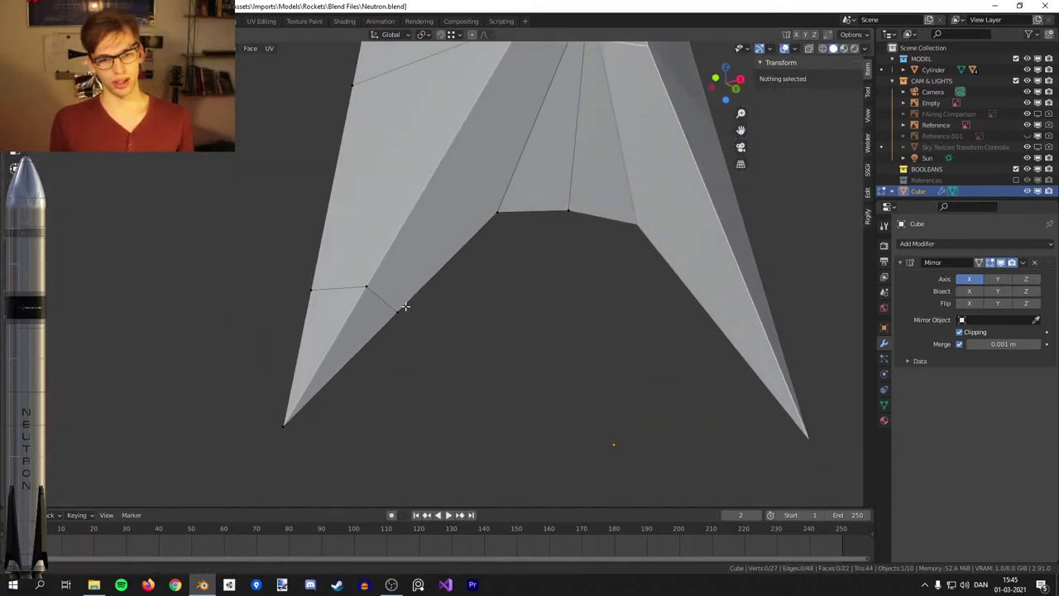
left_click(374, 311)
middle_click_drag(416, 305, 528, 347)
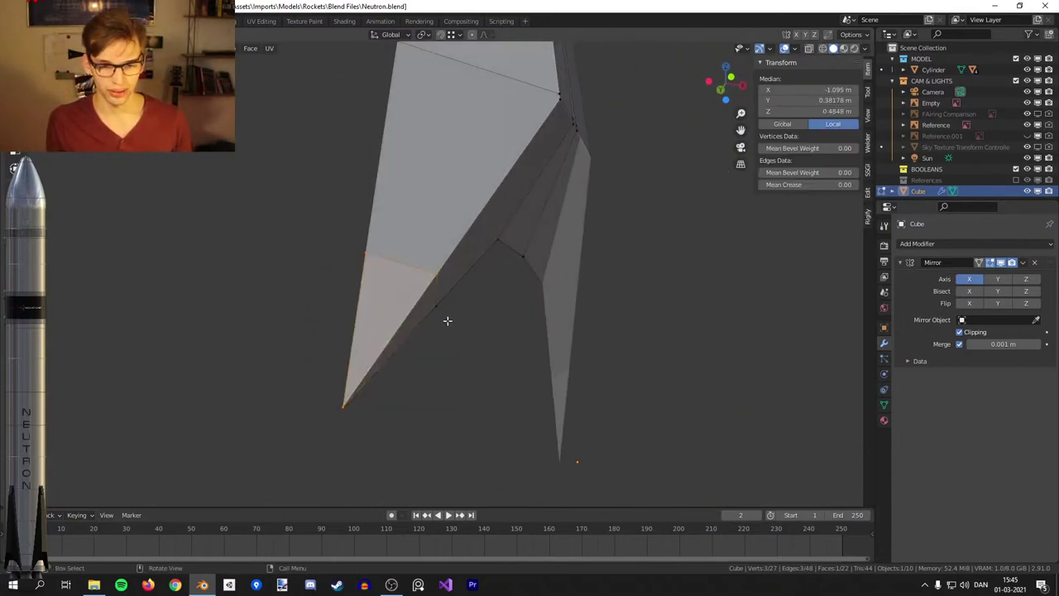
key("1")
left_click(447, 321)
key("KP_1")
middle_click_drag(448, 324, 469, 266, "shift")
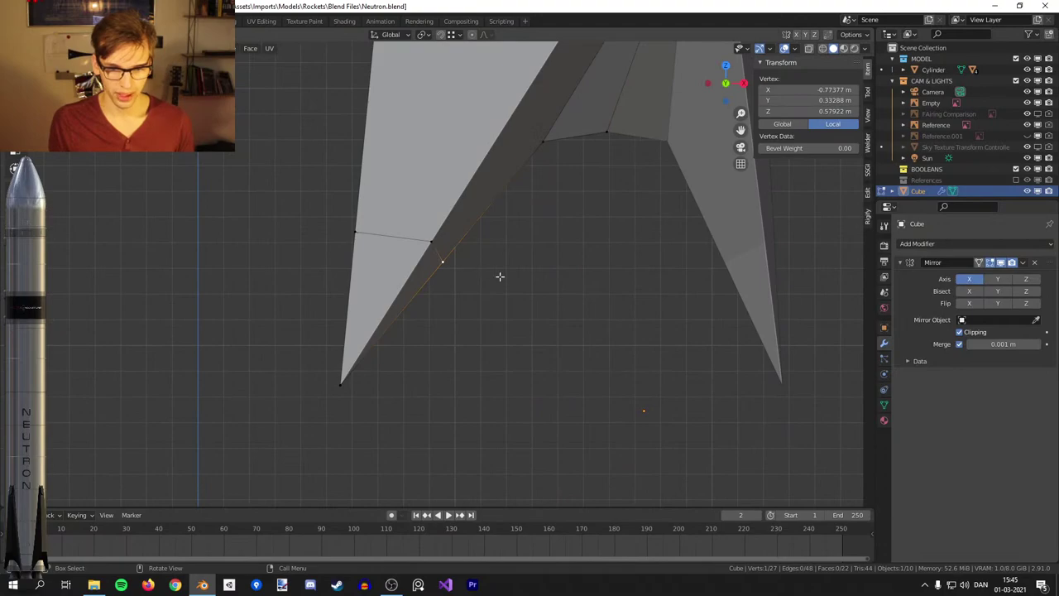
key("g")
key("g")
left_click(390, 359)
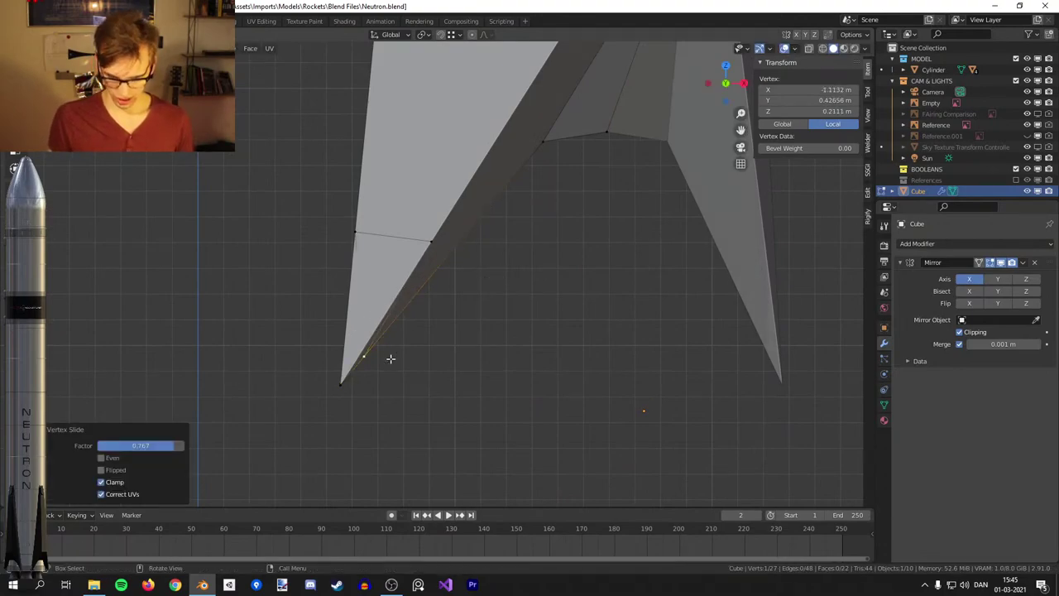
Leave the isolated view and frame the leg's lower end in edit mode together with the rocket body.
key("Tab")
key("KP_Divide")
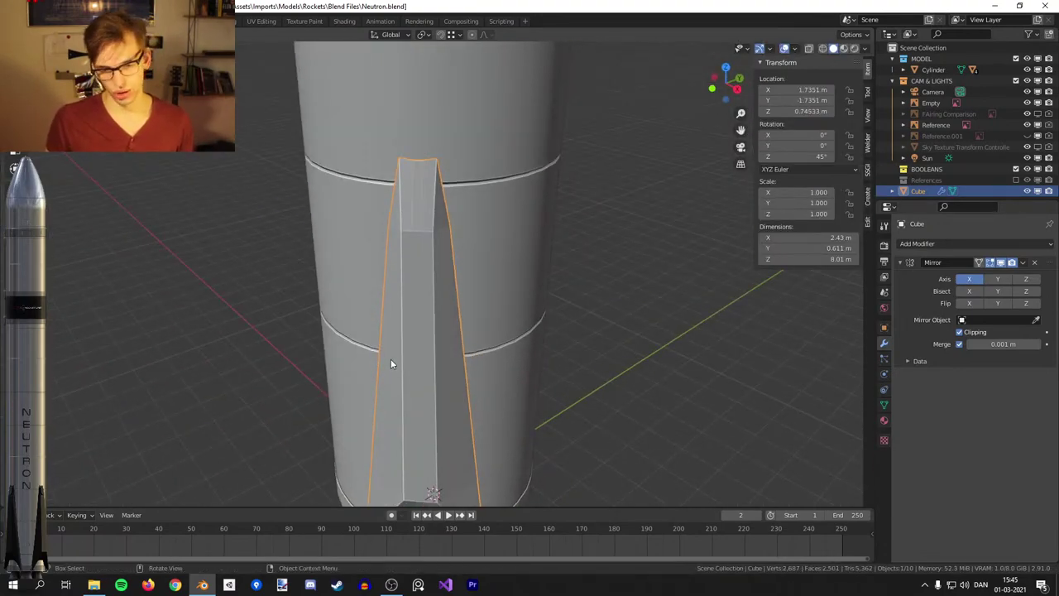
key("KP_Decimal")
key("shift+KP_1")
key("Tab")
middle_click_drag(456, 443, 536, 247, "shift")
scroll(536, 247, "up", 8)
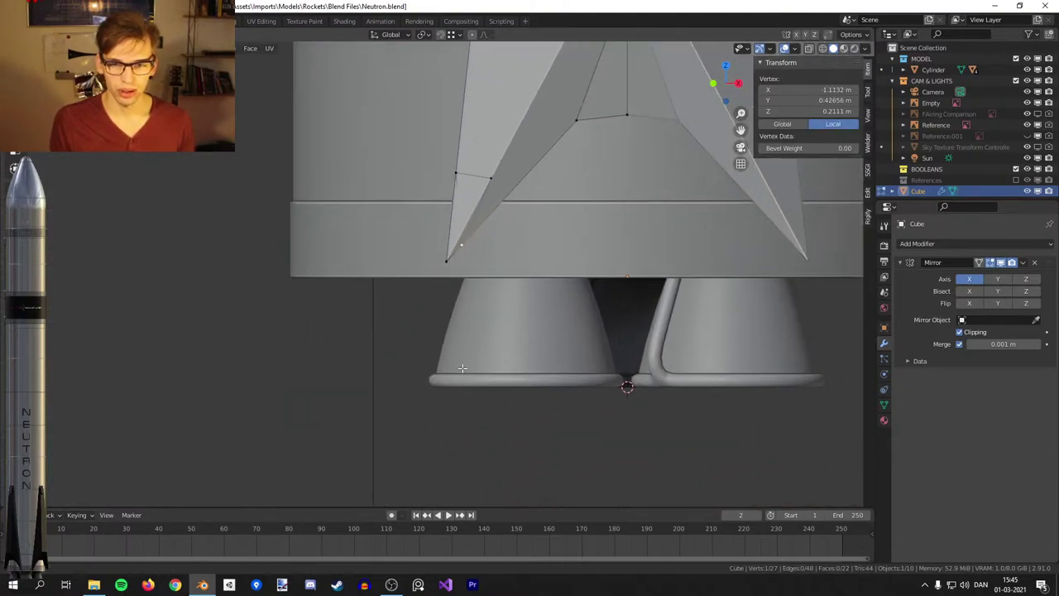
Slide the cut edges across the leg's pointed foot along the leg with a factor of -0.306.
key("Tab")
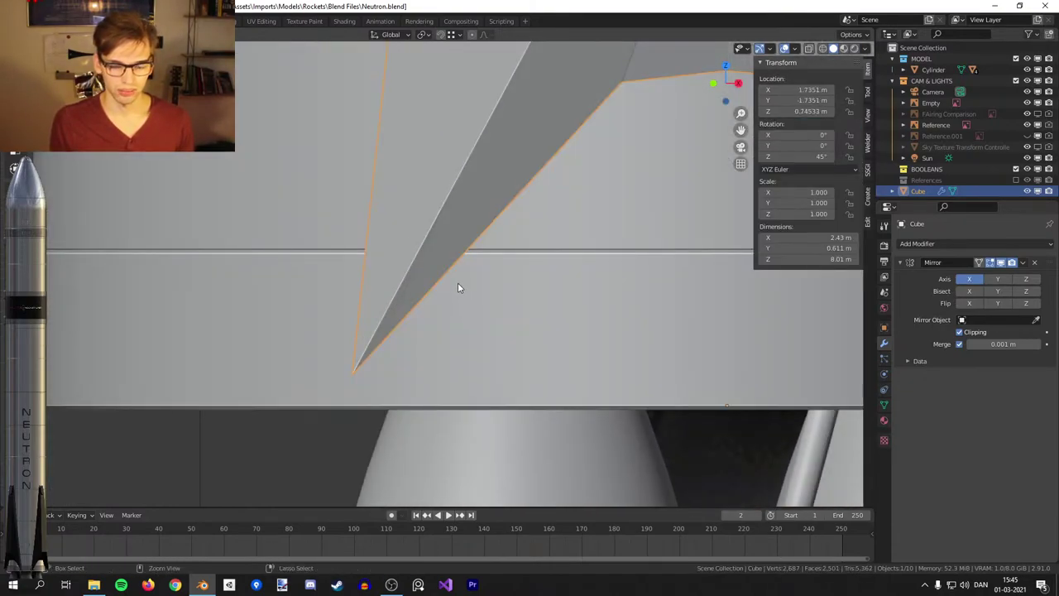
key("Tab")
key("ctrl+r")
left_click(458, 282)
left_click(393, 302)
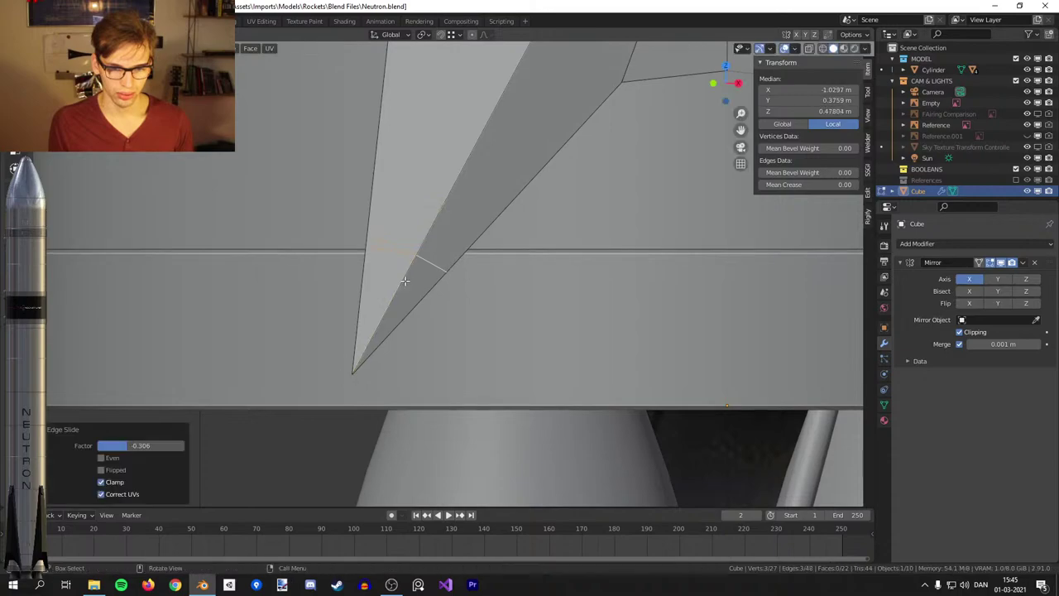
Compare the cut across the leg's foot with the front reference image in wireframe and solid shading.
key("alt+z")
key("KP_1")
middle_click_drag(420, 284, 471, 272, "shift")
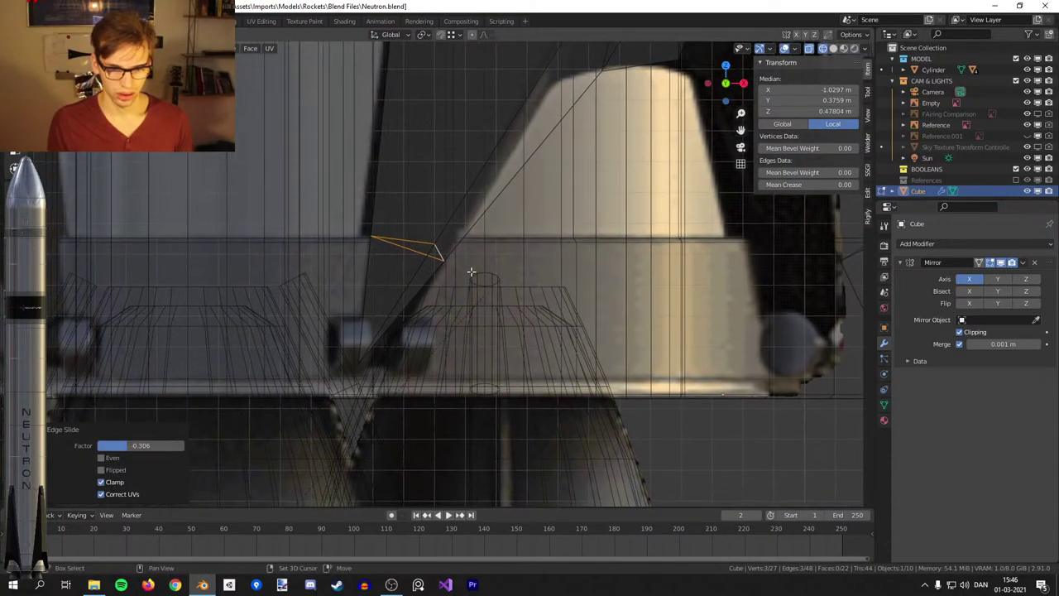
scroll(470, 271, "up", 1)
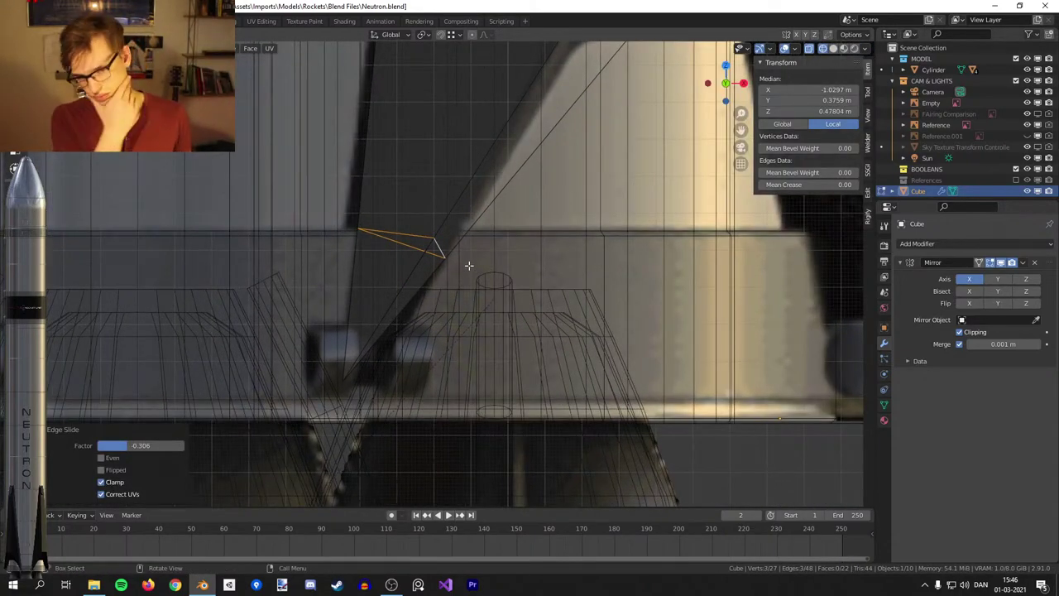
key("Tab")
key("KP_1")
key("alt+z")
key("alt+z")
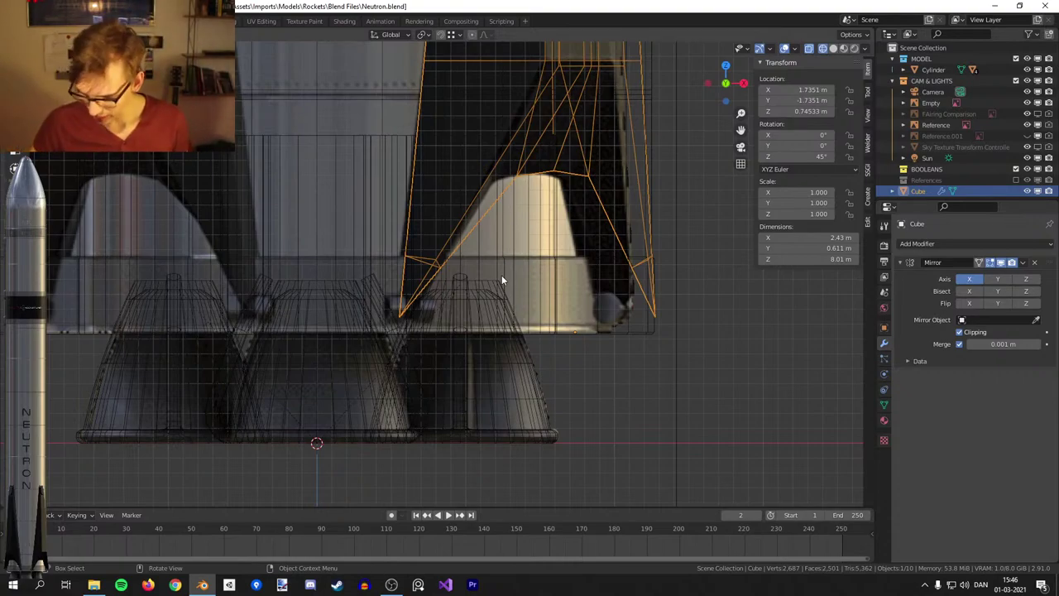
scroll(432, 289, "up", 4)
key("shift+z")
middle_click_drag(578, 270, 532, 267)
key("Tab")
scroll(531, 267, "up", 2)
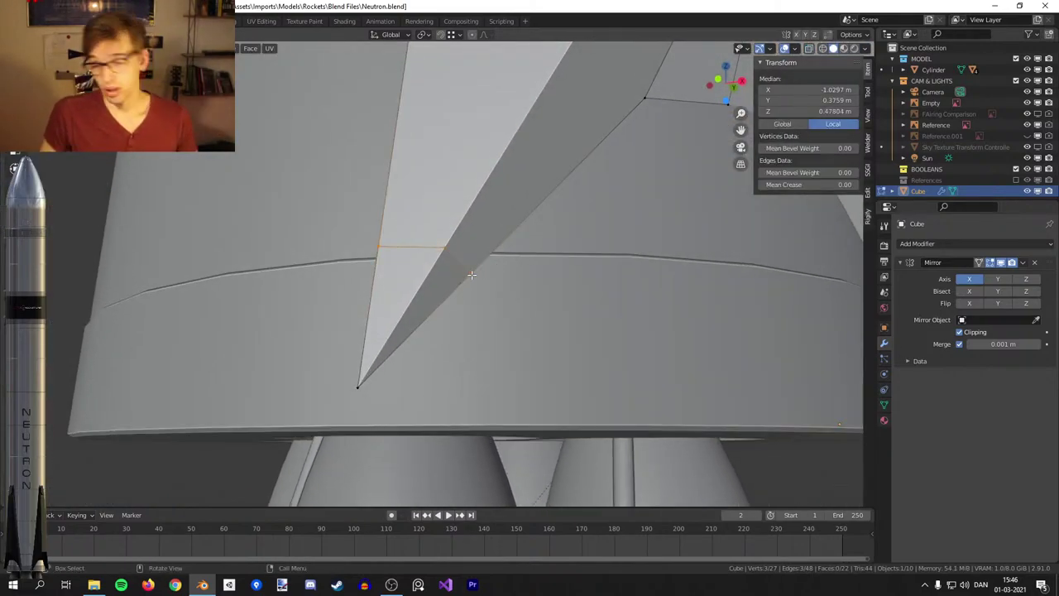
key("KP_1")
key("z")
left_click(431, 266)
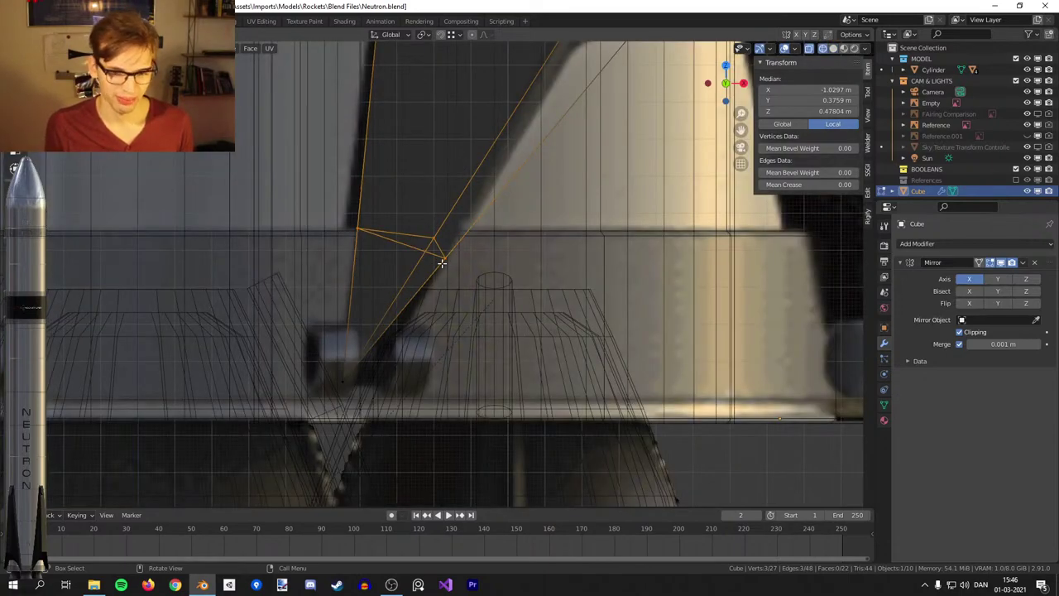
left_click(442, 263)
middle_click_drag(471, 280, 421, 246)
key("alt+z")
key("alt+z")
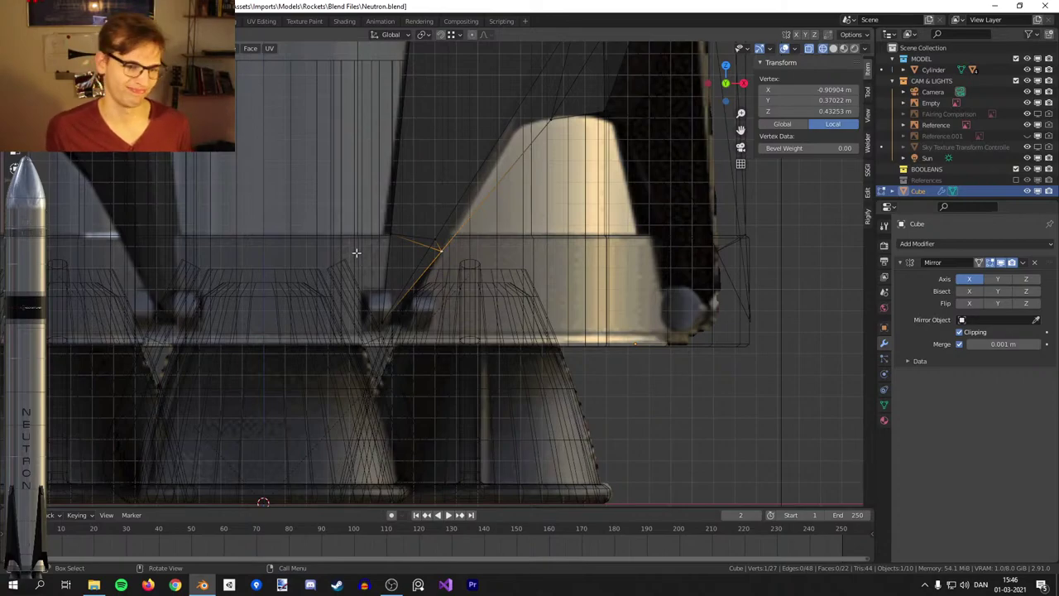
Dissolve the edge loop cut across the leg's pointed foot.
key("alt+z")
key("2")
left_click(435, 240, "alt")
key("x")
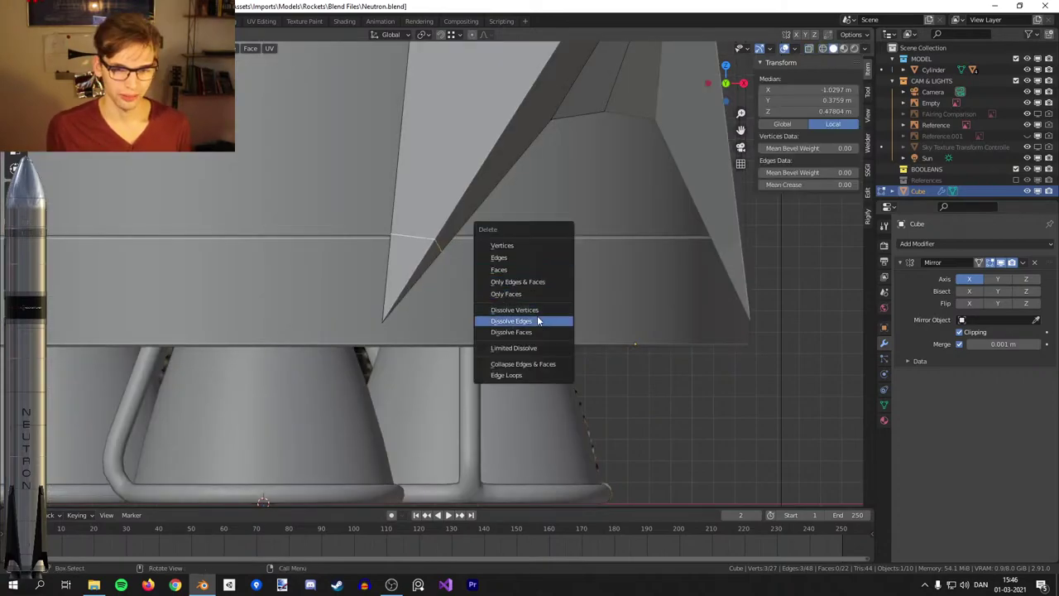
left_click(536, 320)
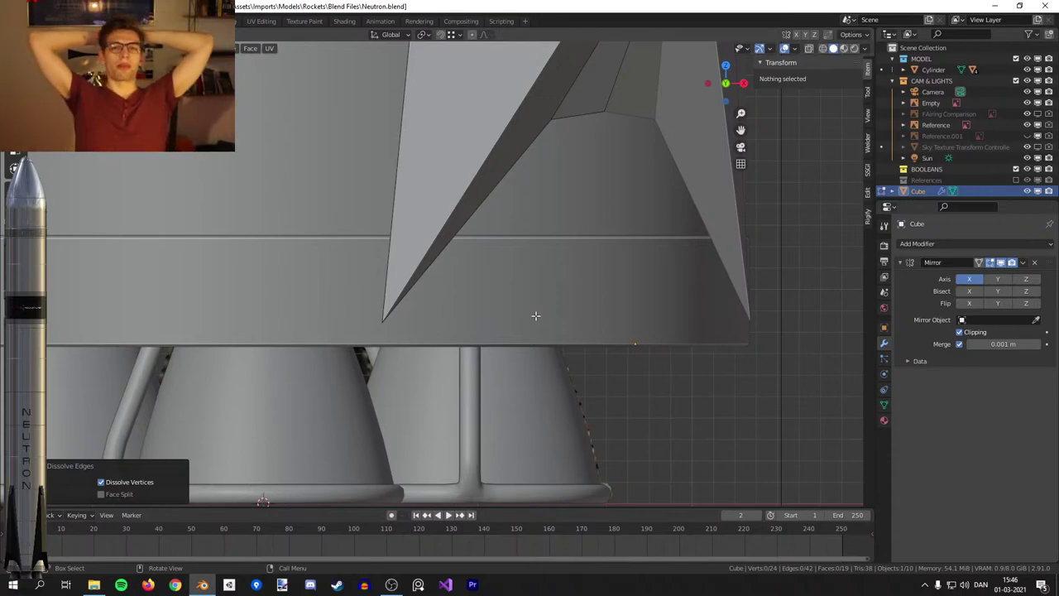
Extrude the leg's rear border edges a short distance towards the rocket body to give the leg a thin side wall.
middle_click_drag(541, 311, 417, 227)
key("3")
left_click(422, 278)
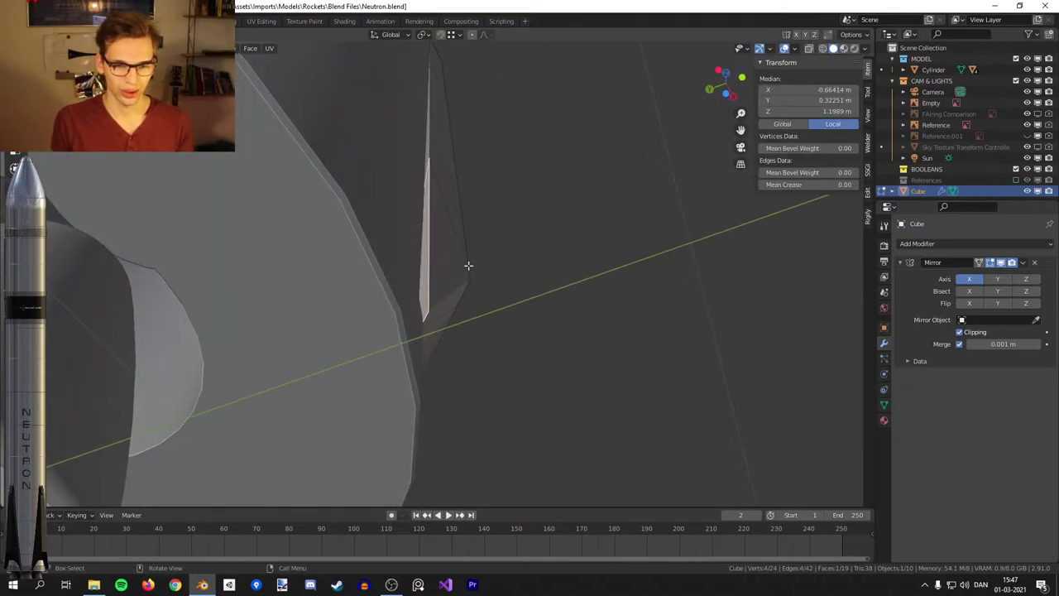
middle_click_drag(468, 265, 463, 218)
key("Tab")
key("Tab")
key("Tab")
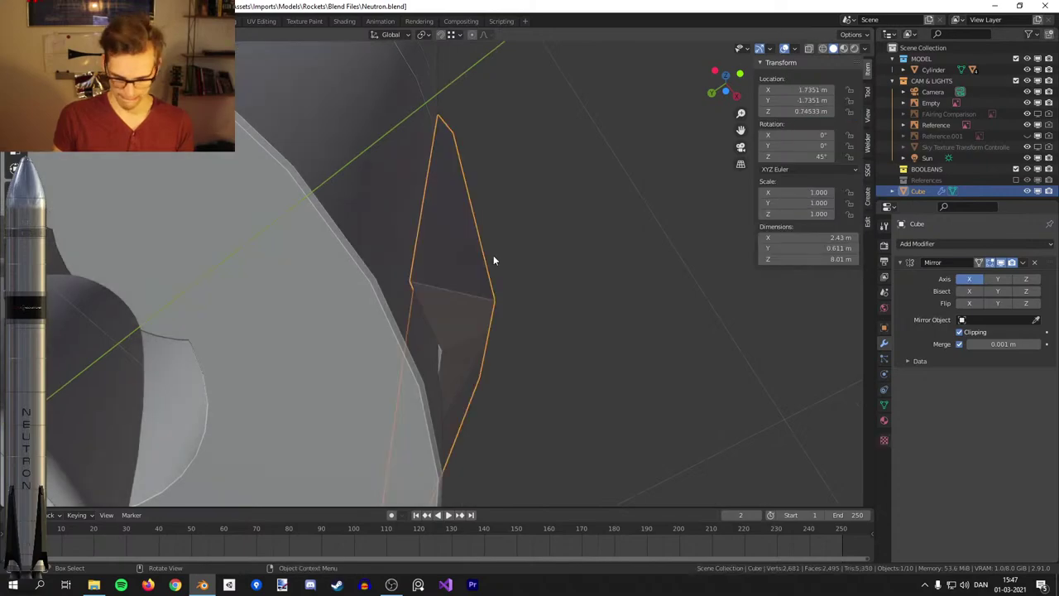
key("KP_Decimal")
key("Tab")
scroll(472, 401, "up", 3)
key("c")
left_click(452, 248)
right_click(452, 240)
middle_click_drag(454, 188, 463, 299)
key("c")
left_click(451, 172)
right_click(451, 165)
middle_click_drag(449, 158, 536, 295)
key("e")
left_click(476, 277)
key("Tab")
key("Tab")
Move the short edge at the foot's tip about 0.05 m along local Y towards the rocket body.
left_click(489, 262)
key("KP_Decimal")
key("ctrl+KP_1")
scroll(534, 302, "down", 14)
key("g")
key("y")
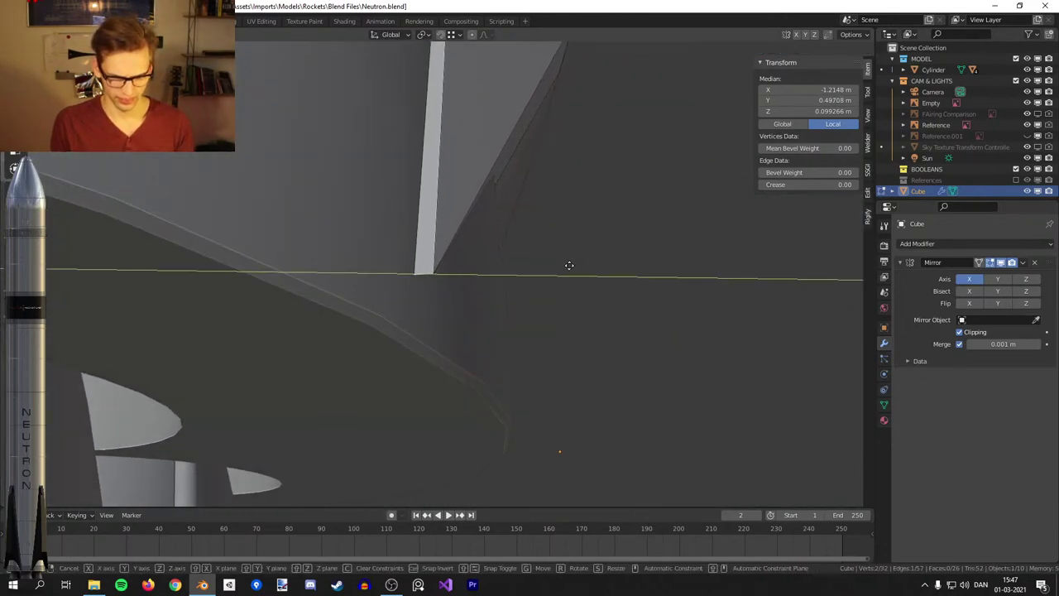
left_click(552, 291)
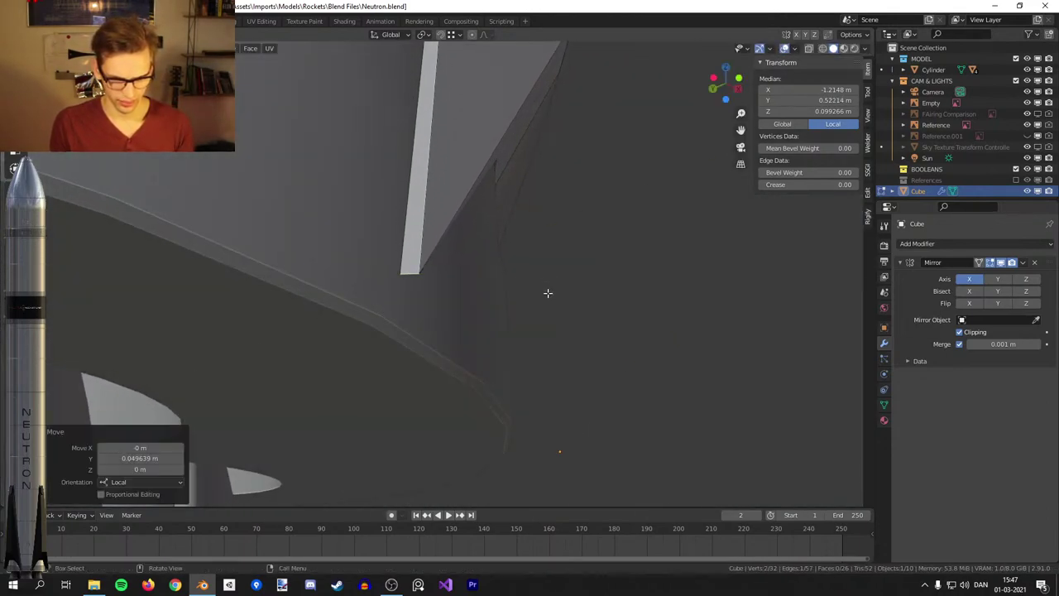
Move the foot's tip edge 0.045115 m along local X to match the front reference image.
key("z")
left_click(523, 290)
scroll(429, 351, "down", 6)
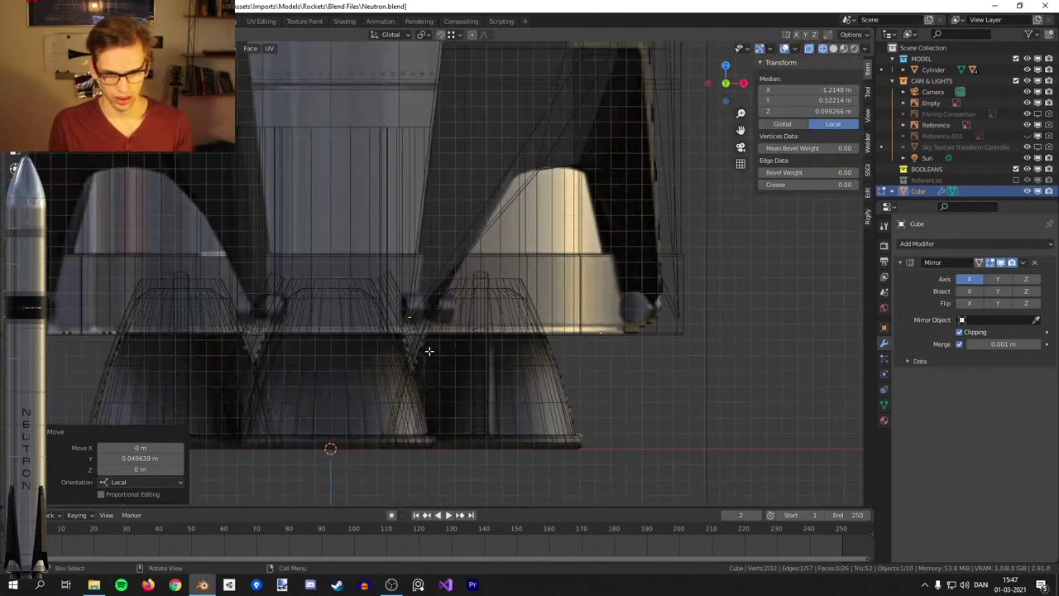
key("shift+z")
key("shift+z")
key("g")
key("x")
left_click(428, 333)
key("z")
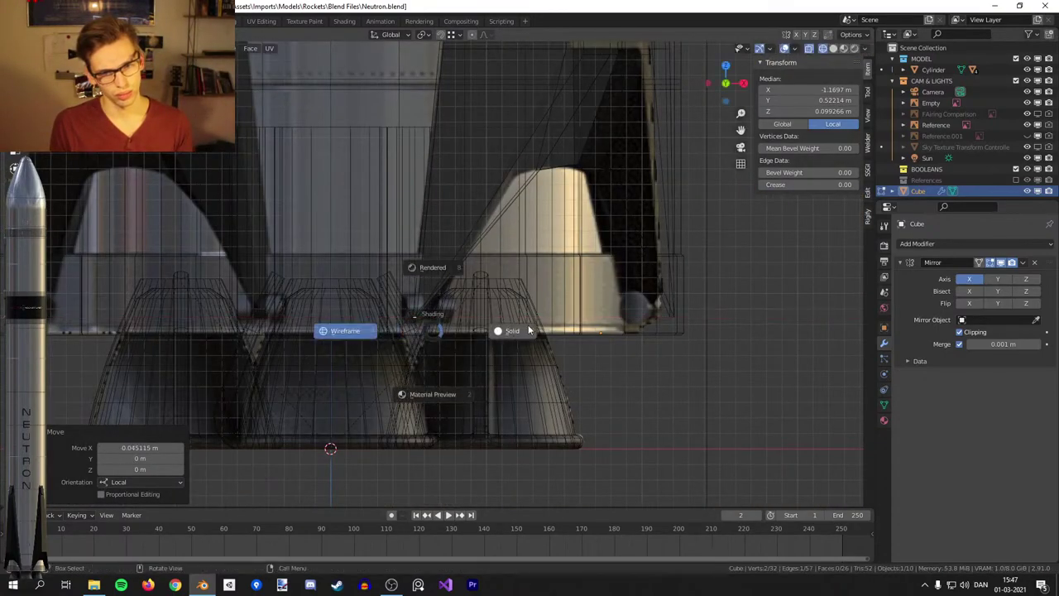
left_click(554, 317)
middle_click_drag(554, 316, 546, 260)
key("KP_1")
Slide the short edge on the leg's outer side, level with the horizontal loop above the arch, slightly upwards.
key("z")
left_click(334, 297)
mouse_move(445, 189)
middle_mouse_down("shift")
mouse_move(418, 340)
mouse_move(427, 343)
middle_mouse_up("shift")
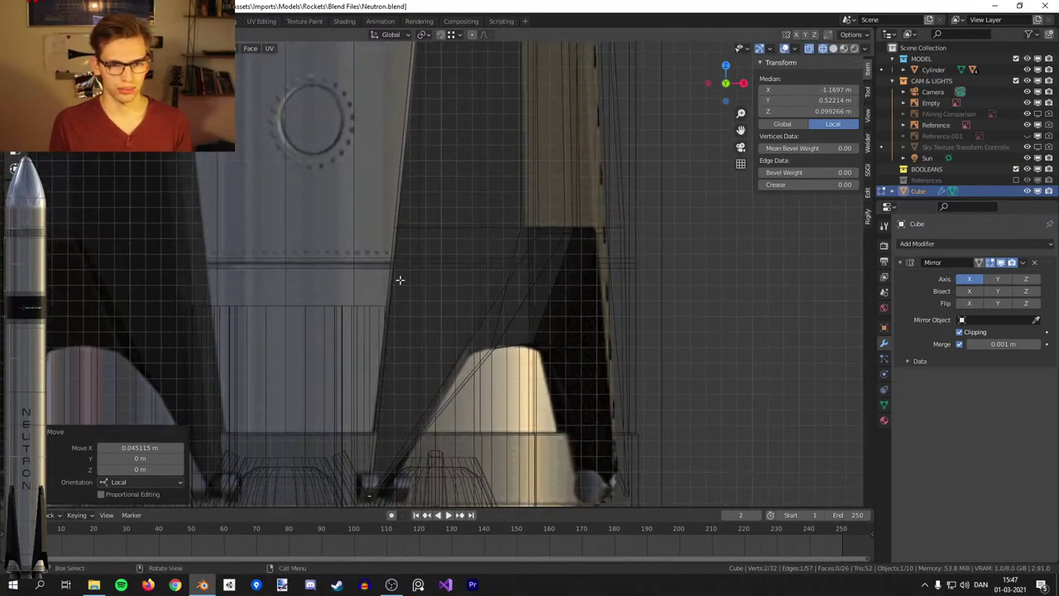
left_click(398, 227)
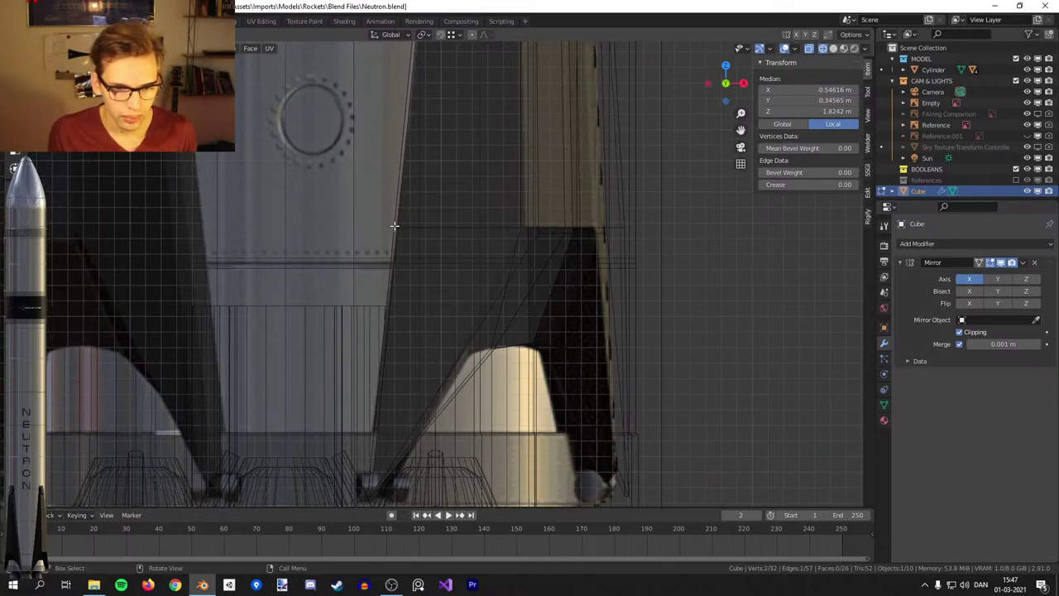
left_click(473, 229, "alt")
key("shift+z")
key("shift+z")
key("shift+z")
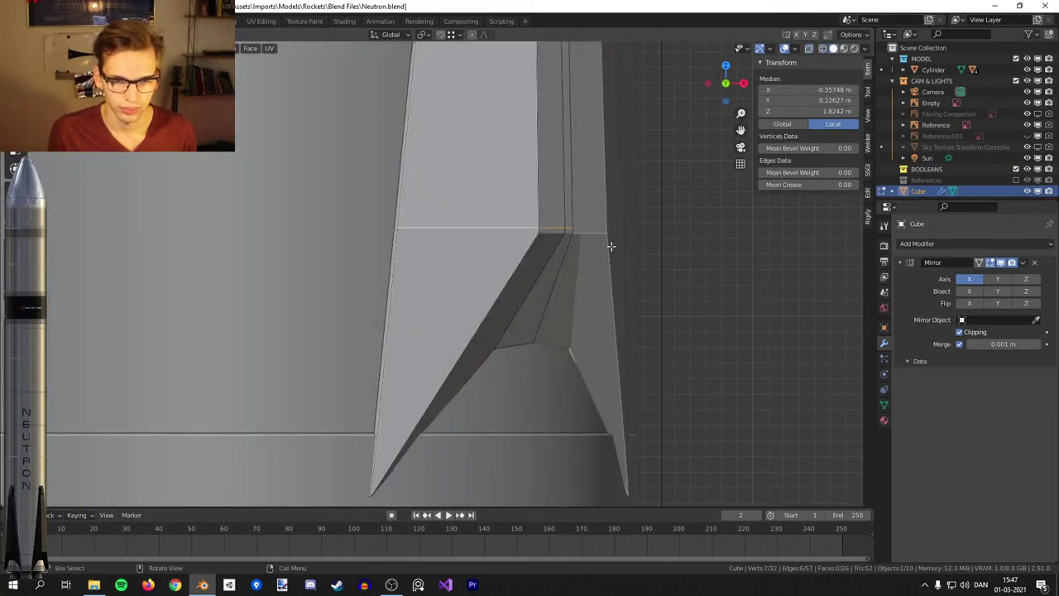
key("z")
key("c")
middle_click(562, 222)
right_click(492, 223)
key("z")
key("g")
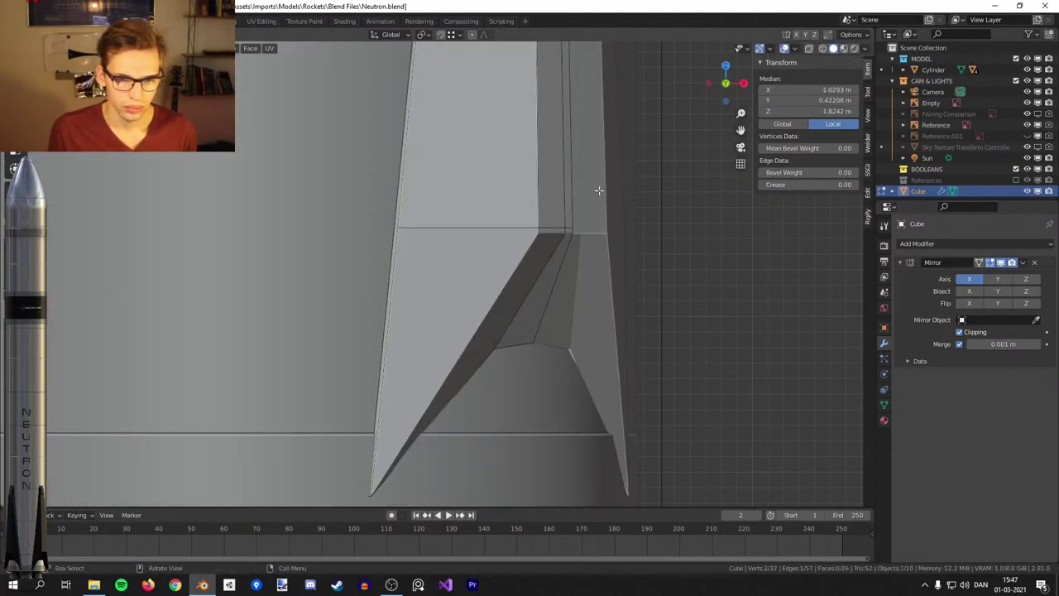
key("g")
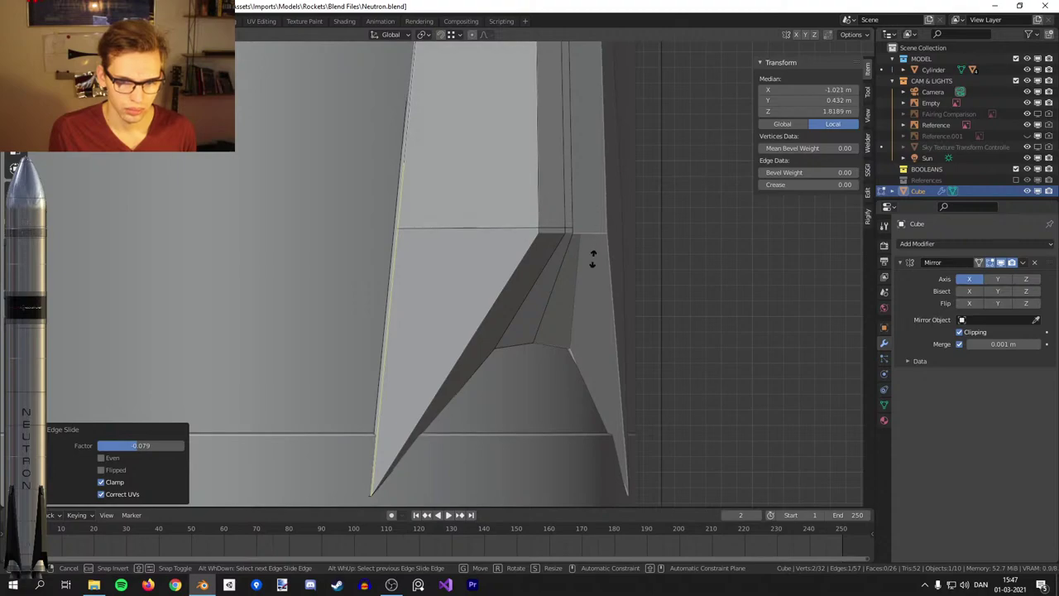
left_click(592, 255)
key("z")
left_click(548, 255)
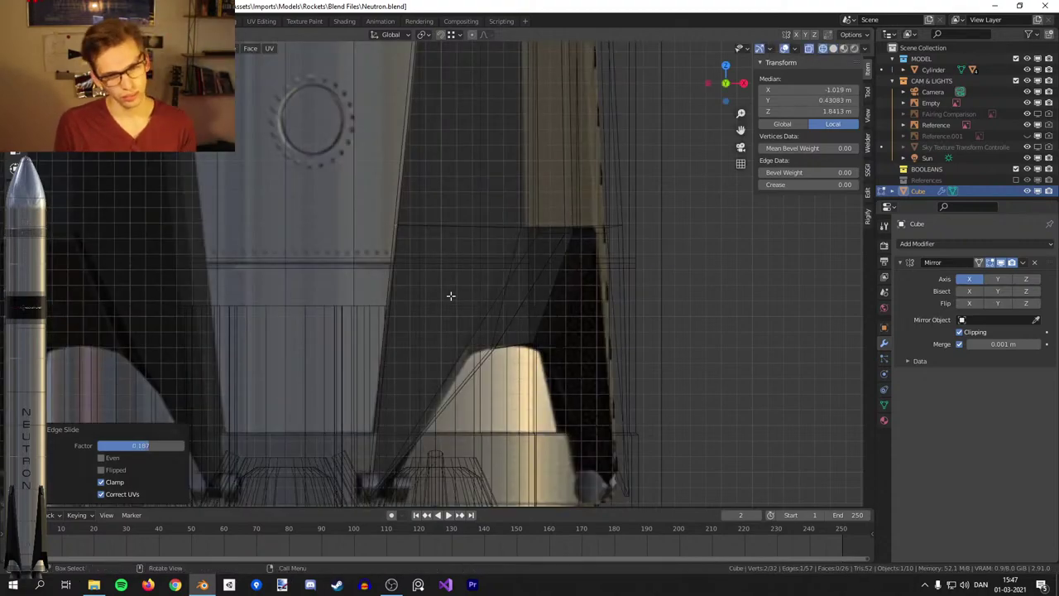
Bevel the foot's tip edge with one segment about 0.19 m wide to blunt the pointed end.
middle_click_drag(465, 412, 514, 221, "shift")
scroll(461, 285, "up", 2)
left_click_drag(456, 282, 359, 359)
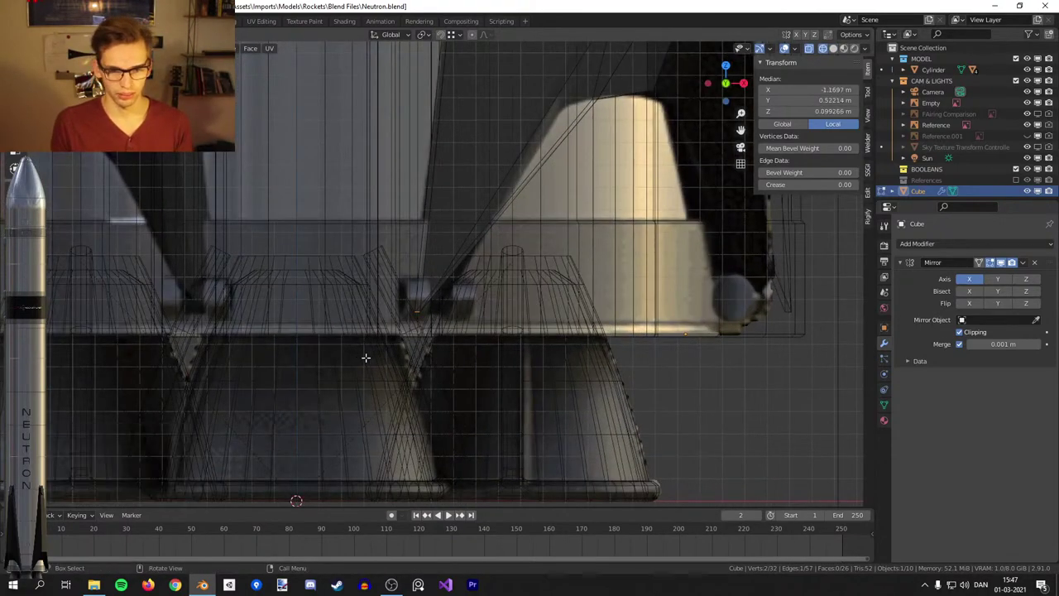
scroll(402, 336, "up", 3)
key("ctrl+b")
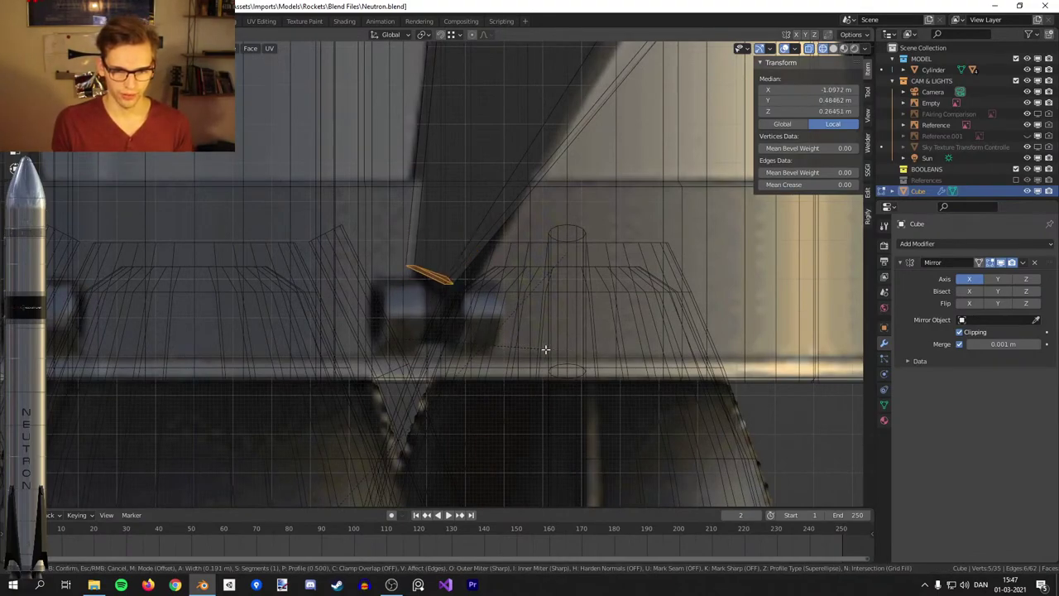
left_click(546, 347)
key("z")
left_click(536, 344)
key("Tab")
mouse_move(543, 331)
middle_mouse_down()
mouse_move(574, 263)
mouse_move(497, 331)
mouse_move(605, 307)
middle_mouse_up()
scroll(604, 307, "down", 5)
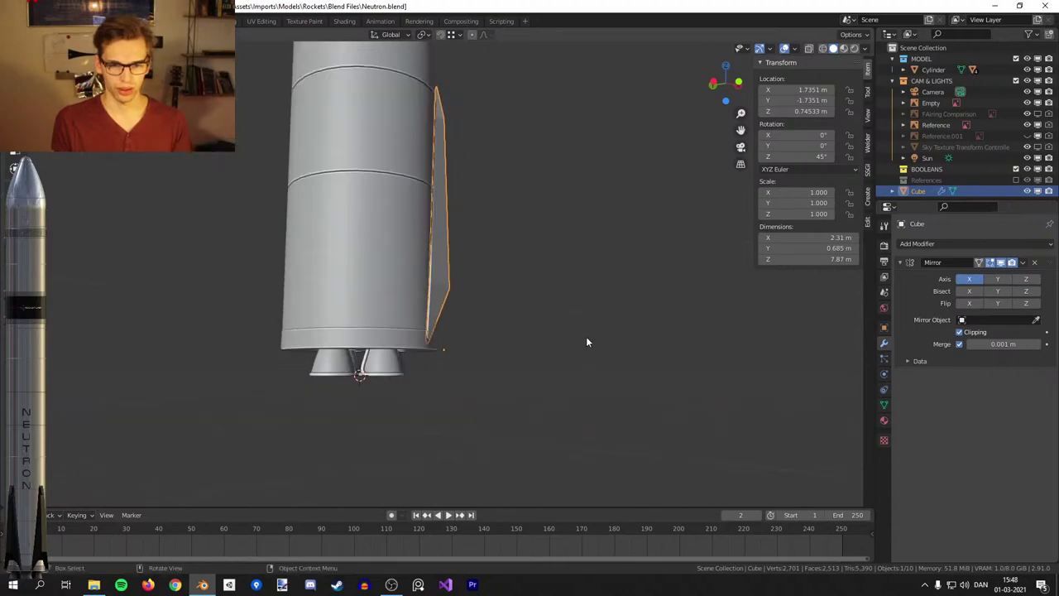
key("r")
key("x")
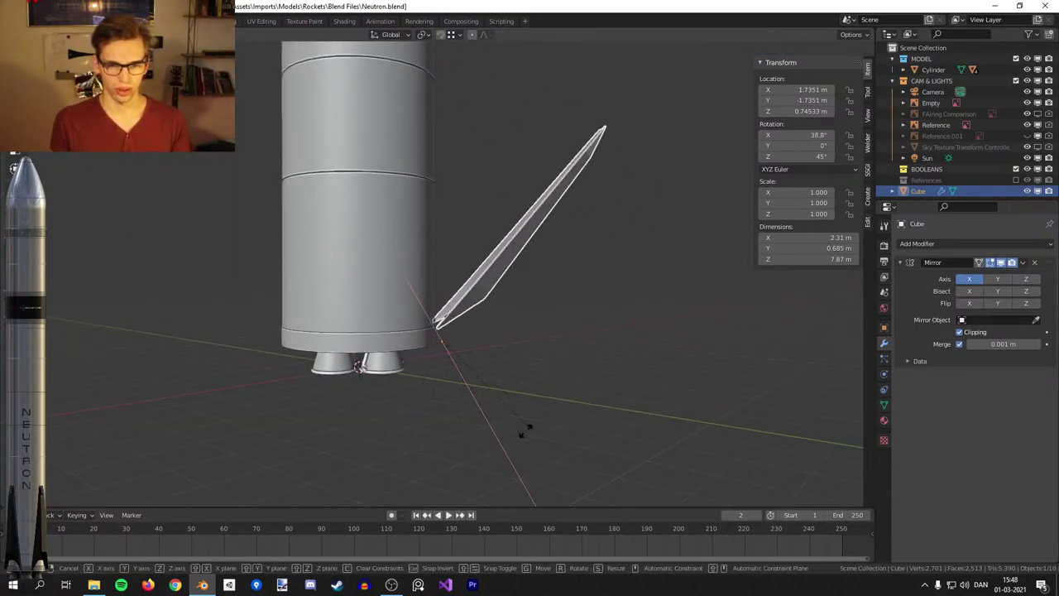
key("Escape")
middle_click_drag(525, 374, 482, 359)
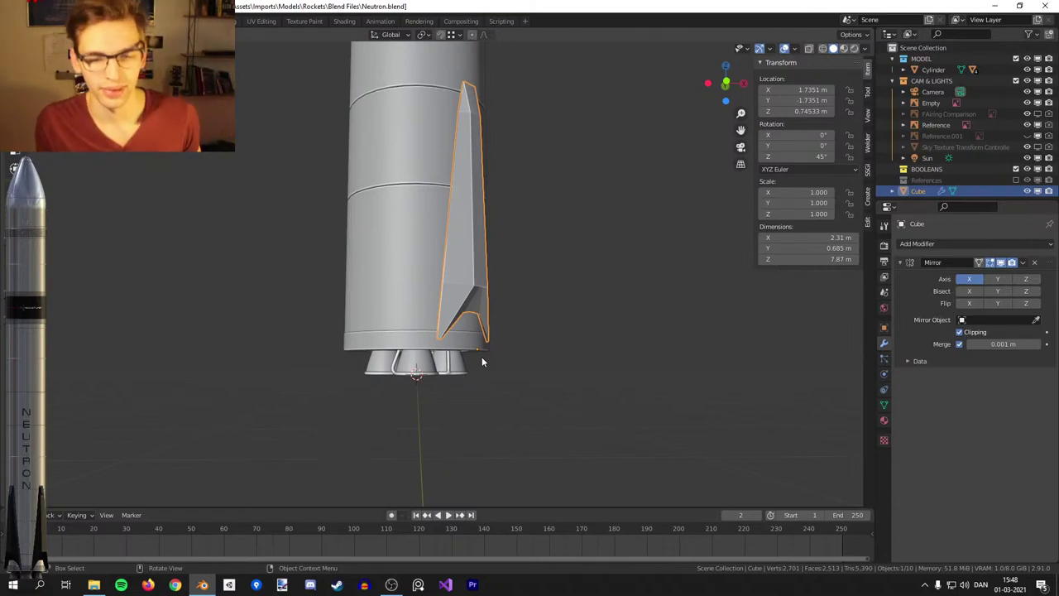
Duplicate the centre vertex of the leg's arch edge and place the copy inside the blunted foot tip in side view.
scroll(482, 360, "up", 3)
key("Tab")
scroll(499, 294, "up", 6)
middle_click_drag(539, 423, 524, 270, "shift")
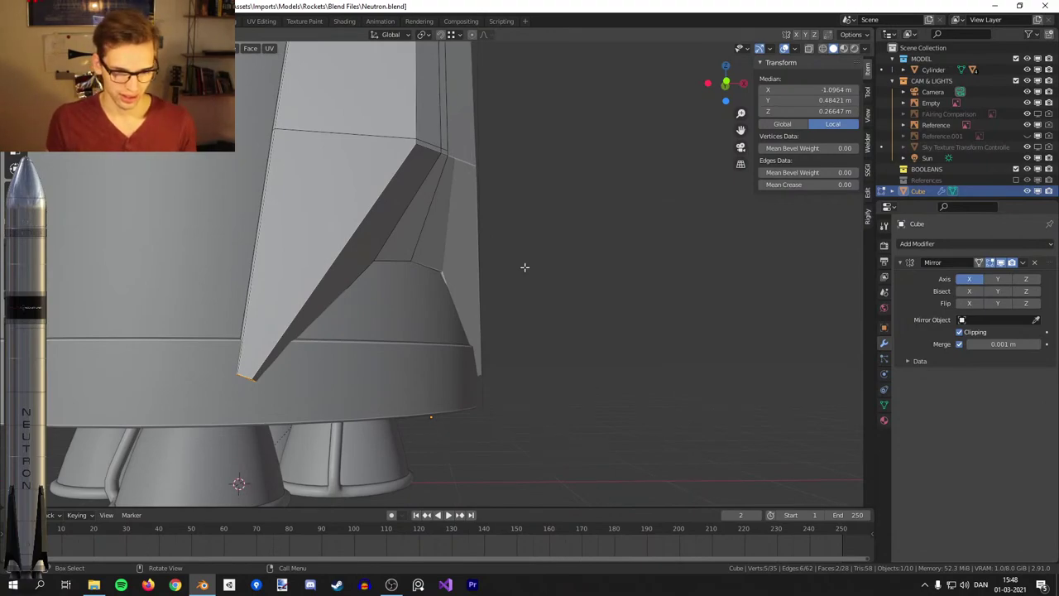
key("Tab")
middle_click_drag(507, 315, 457, 330)
key("Tab")
key("1")
left_click(388, 271)
middle_click_drag(388, 271, 366, 286)
key("shift+s")
key("Escape")
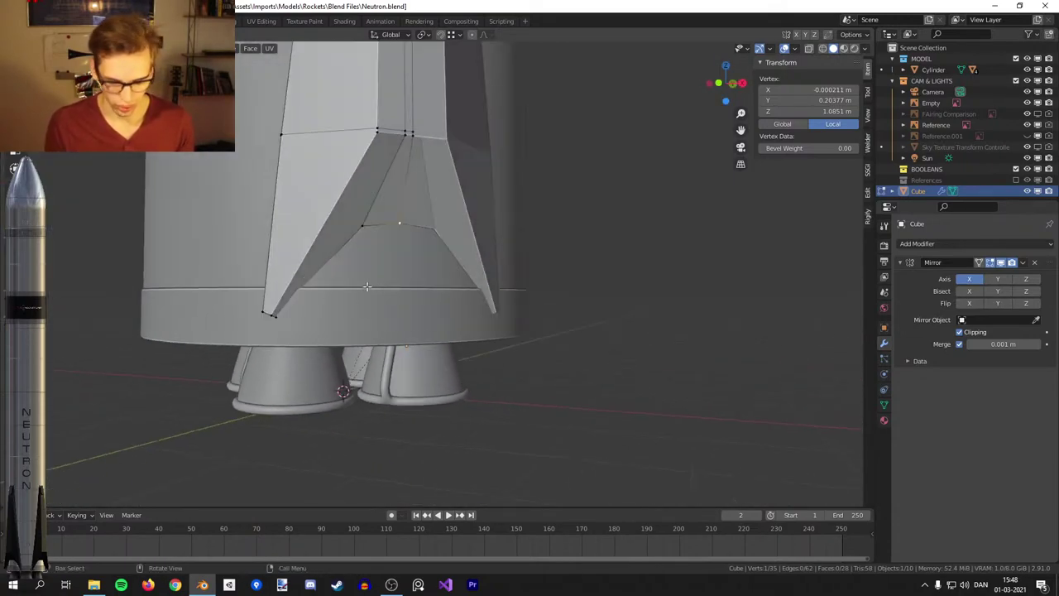
key("KP_Decimal")
key("Tab")
key("shift+KP_3")
scroll(414, 275, "down", 5)
key("Tab")
scroll(464, 277, "down", 15)
middle_click_drag(538, 294, 514, 215, "shift")
scroll(571, 253, "up", 5)
key("z")
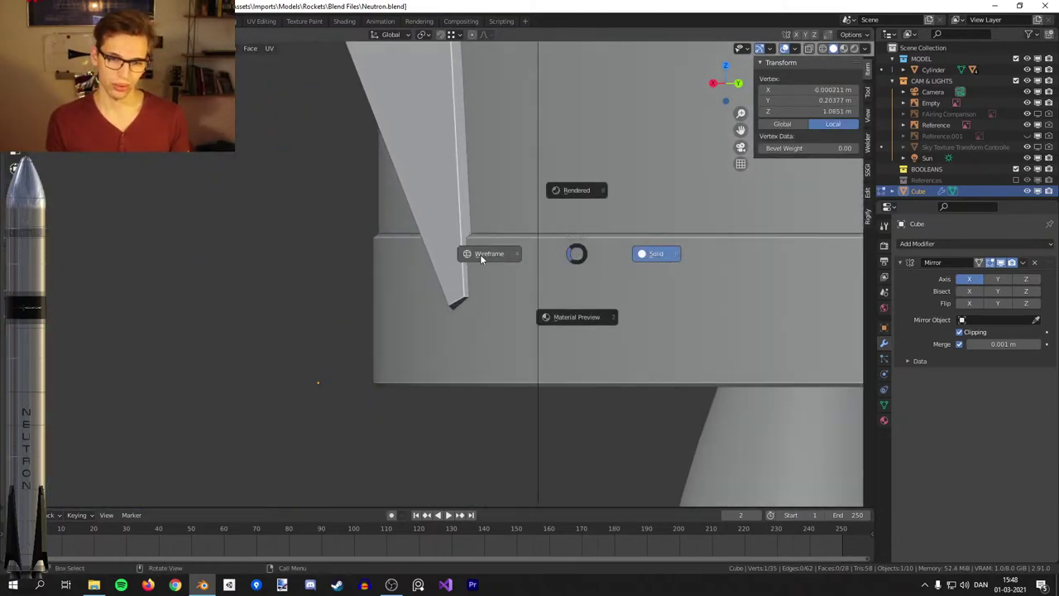
left_click(484, 258)
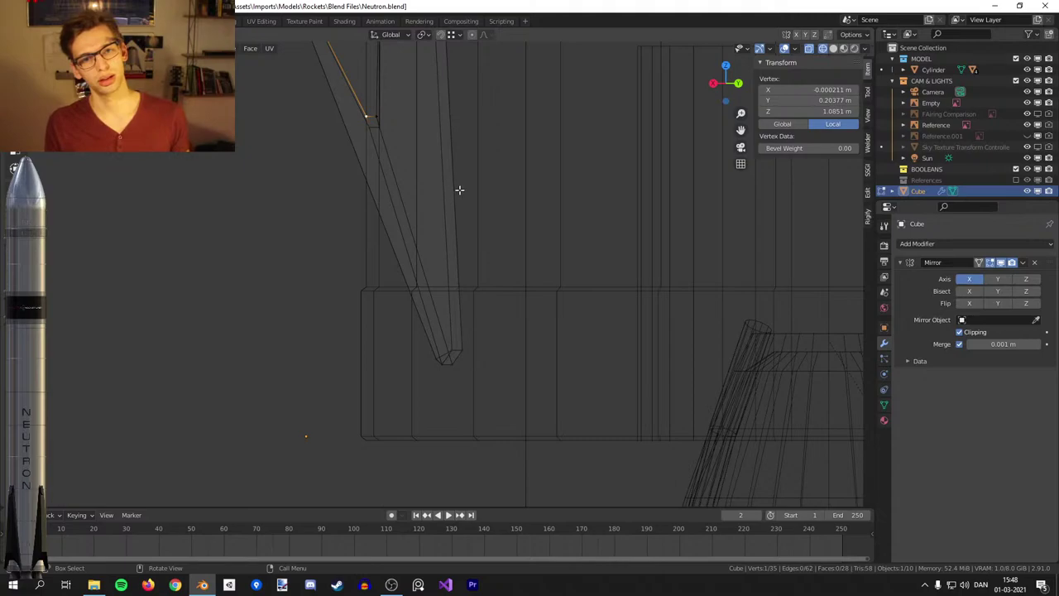
right_click(440, 135, "ctrl")
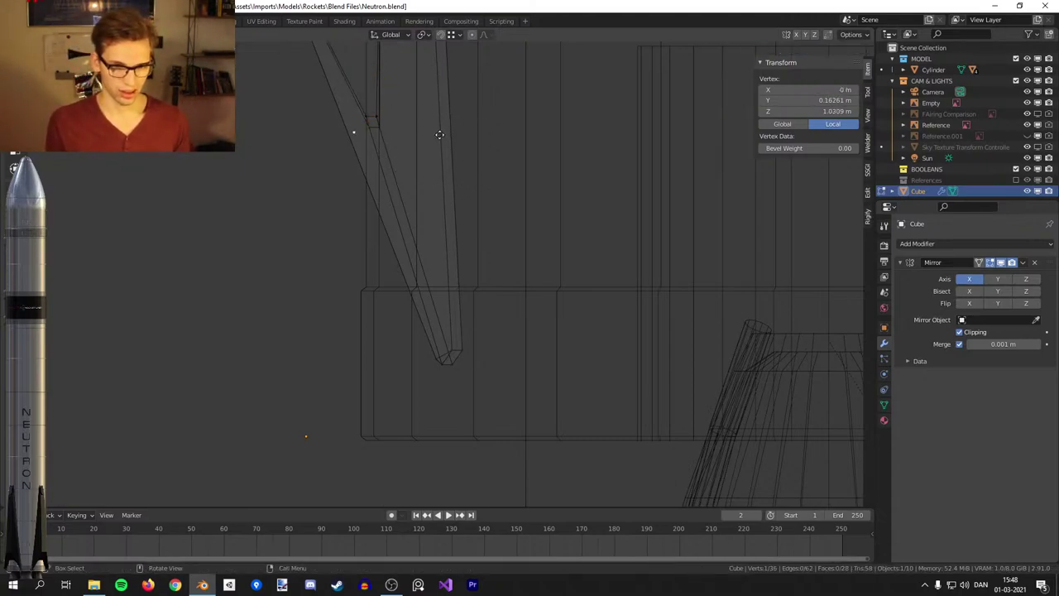
left_click(530, 355)
Snap the 3D cursor to the duplicated vertex at the foot tip and delete that vertex.
key("shift+s")
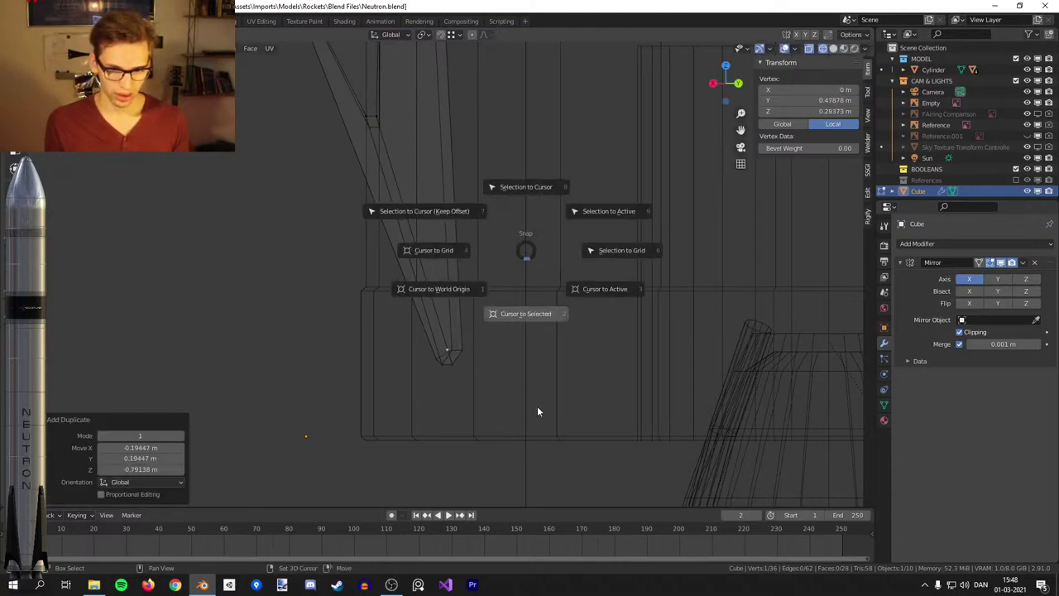
left_click(520, 400)
key("x")
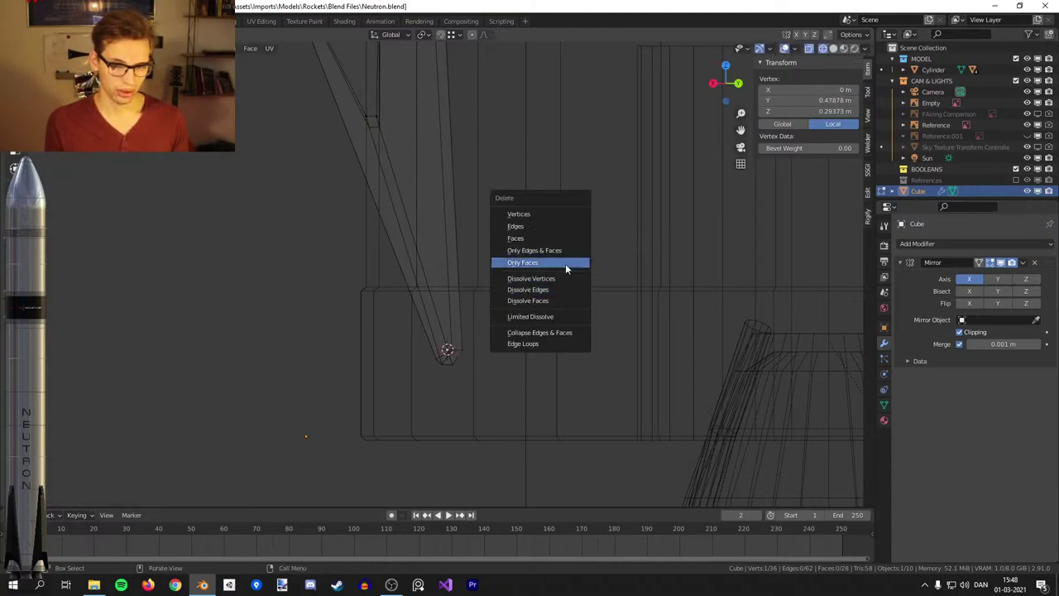
left_click(528, 212)
scroll(490, 263, "down", 6)
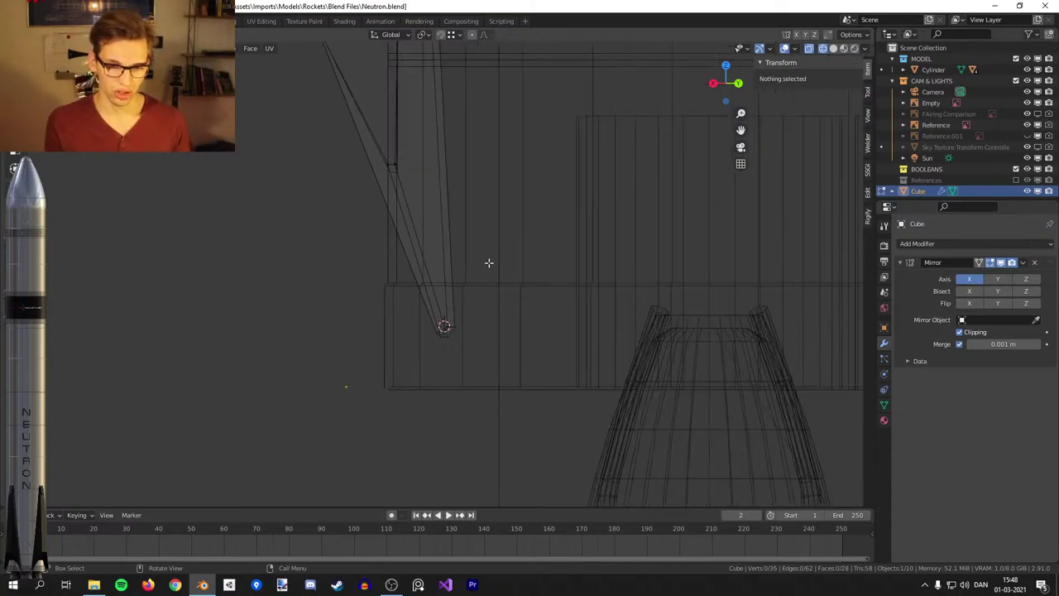
Set the landing leg's origin to the 3D cursor at its foot tip and return to solid shading.
key("Tab")
right_click(416, 210)
mouse_move(438, 238)
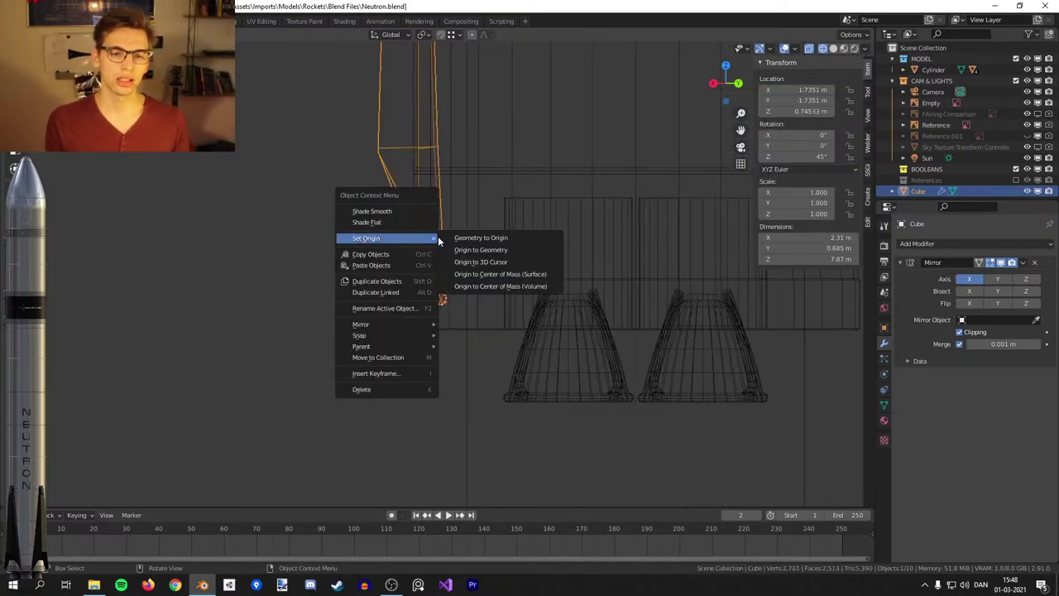
left_click(511, 260)
key("shift+z")
Try swinging the leg outwards around its new foot origin, then undo the rotation.
scroll(634, 260, "down", 3)
key("r")
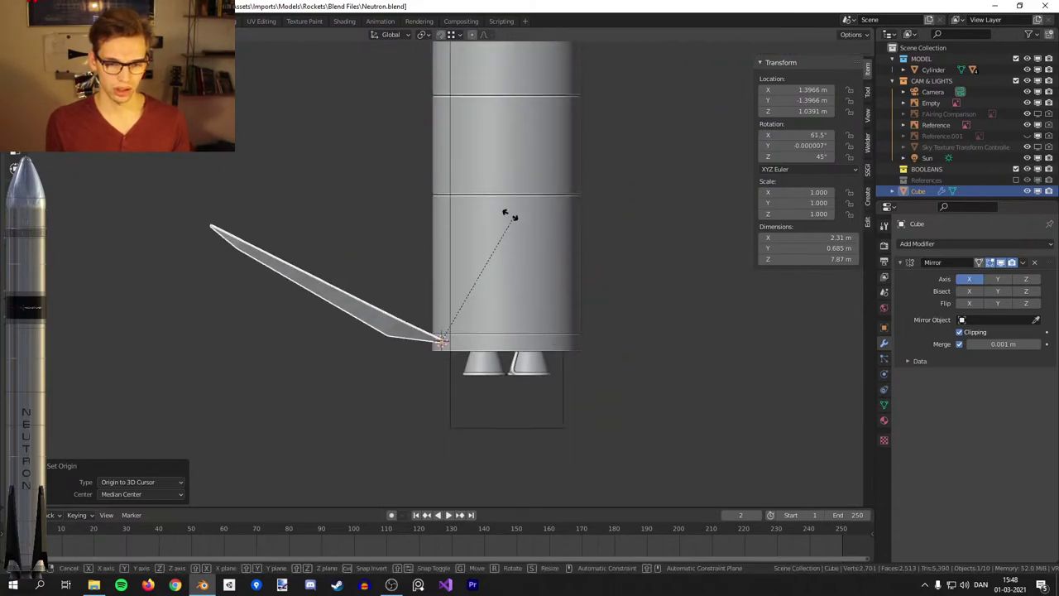
left_click(404, 182)
middle_click_drag(404, 182, 500, 279)
scroll(567, 318, "down", 4)
key("ctrl+z")
Reset the 3D cursor to the world origin and set the transform pivot point to 3D Cursor.
scroll(572, 279, "up", 3)
key("KP_1")
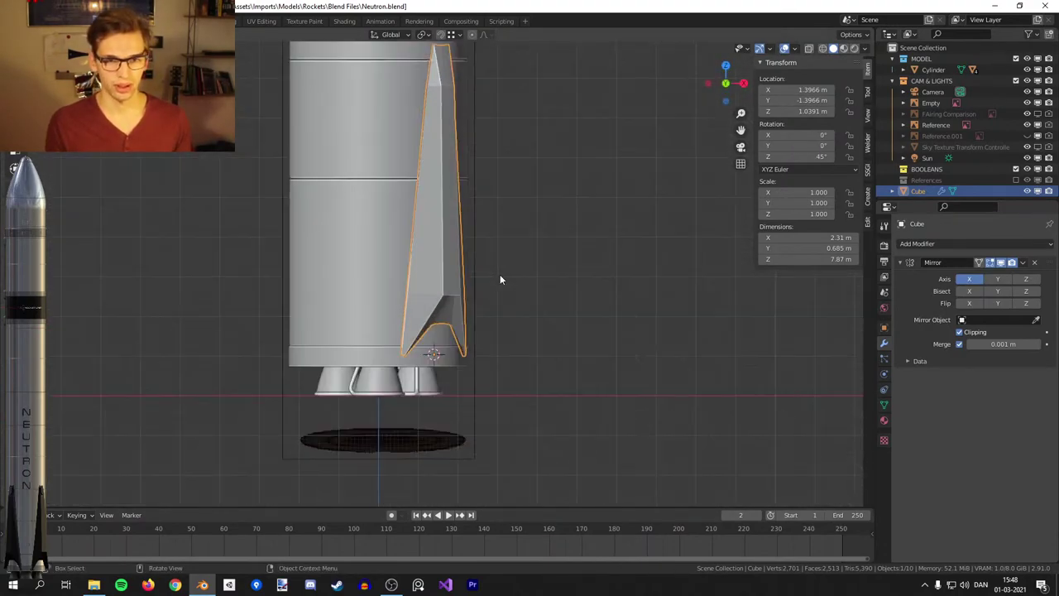
scroll(576, 277, "up", 2)
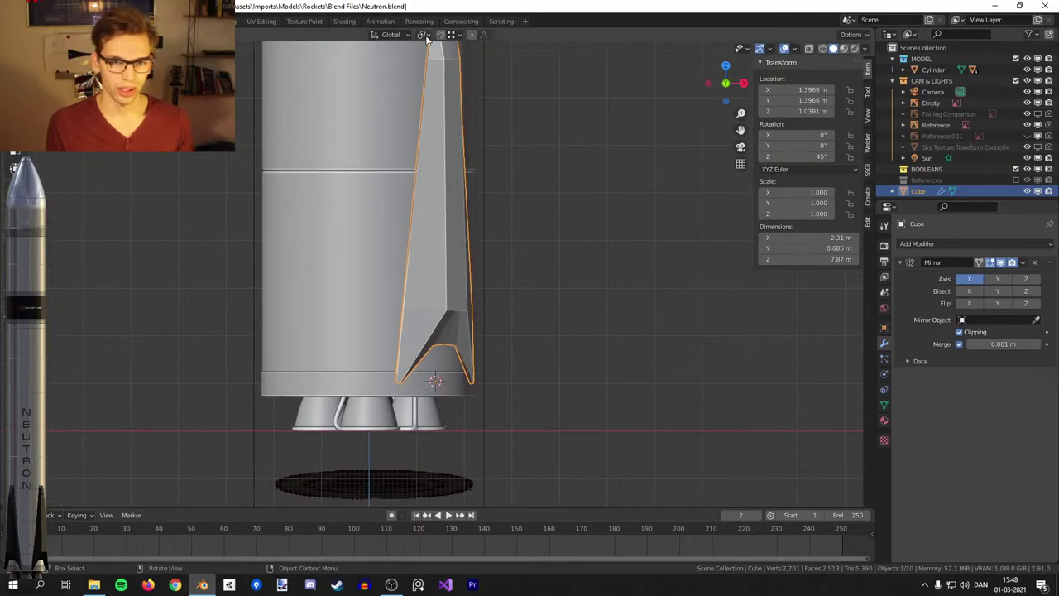
key("shift+c")
key("KP_Decimal")
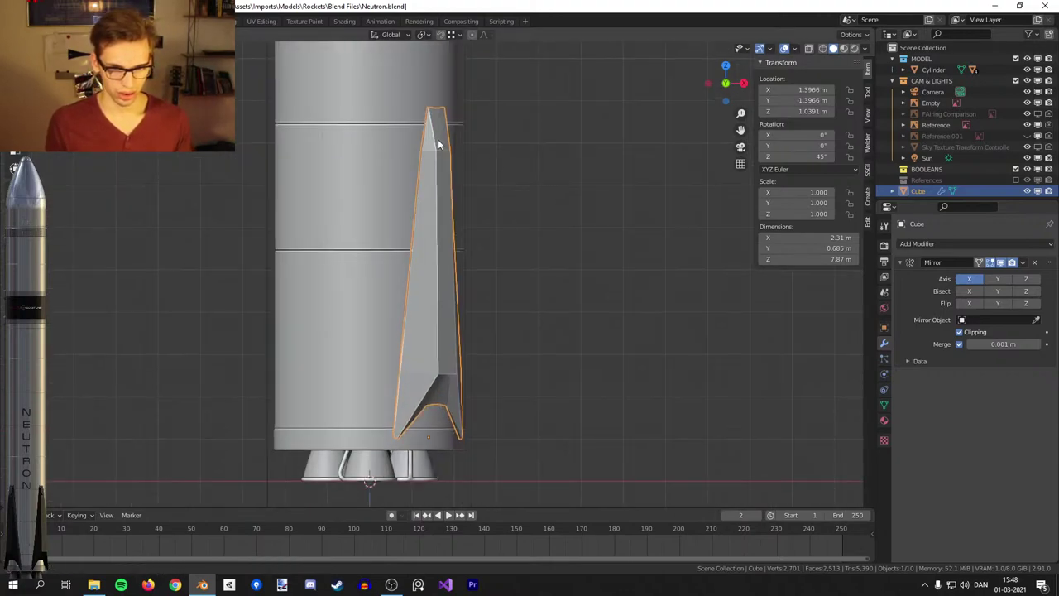
left_click(426, 35)
left_click(439, 59)
Duplicate the leg rotated 90° about Z and repeat twice to place four legs around the rocket base.
middle_click_drag(484, 153, 470, 199)
key("shift+d")
type("rz90")
key("Return")
key("shift+r")
key("shift+r")
scroll(504, 256, "down", 3)
left_click(504, 260)
middle_click_drag(530, 258, 342, 228)
scroll(547, 201, "down", 4)
middle_click_drag(532, 215, 526, 299, "shift")
key("z")
scroll(497, 360, "up", 2)
key("z")
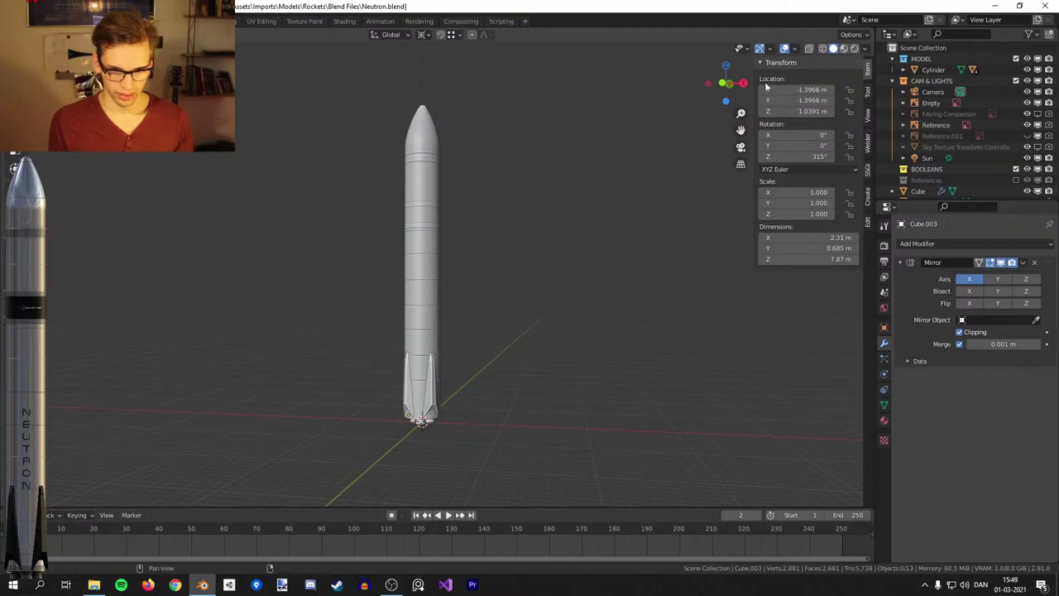
Switch the viewport lighting to MatCap and try the red clay and vertically striped metal matcaps on the rocket.
left_click(866, 50)
left_click(854, 102)
left_click(855, 129)
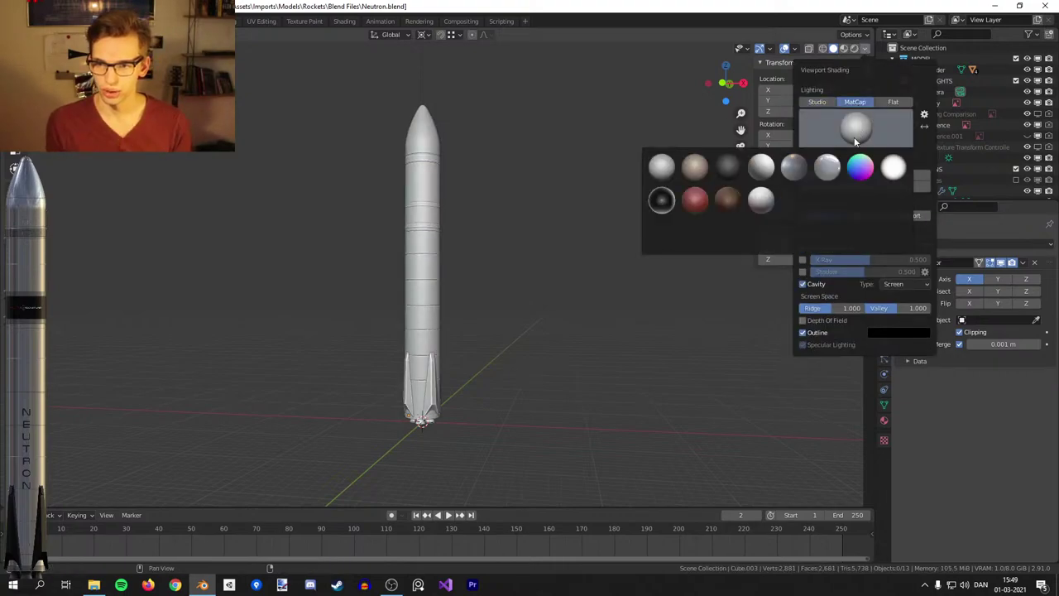
left_click(699, 195)
mouse_move(699, 195)
middle_mouse_down()
mouse_move(608, 233)
mouse_move(571, 230)
mouse_move(631, 248)
mouse_move(653, 240)
middle_mouse_up()
left_click(868, 49)
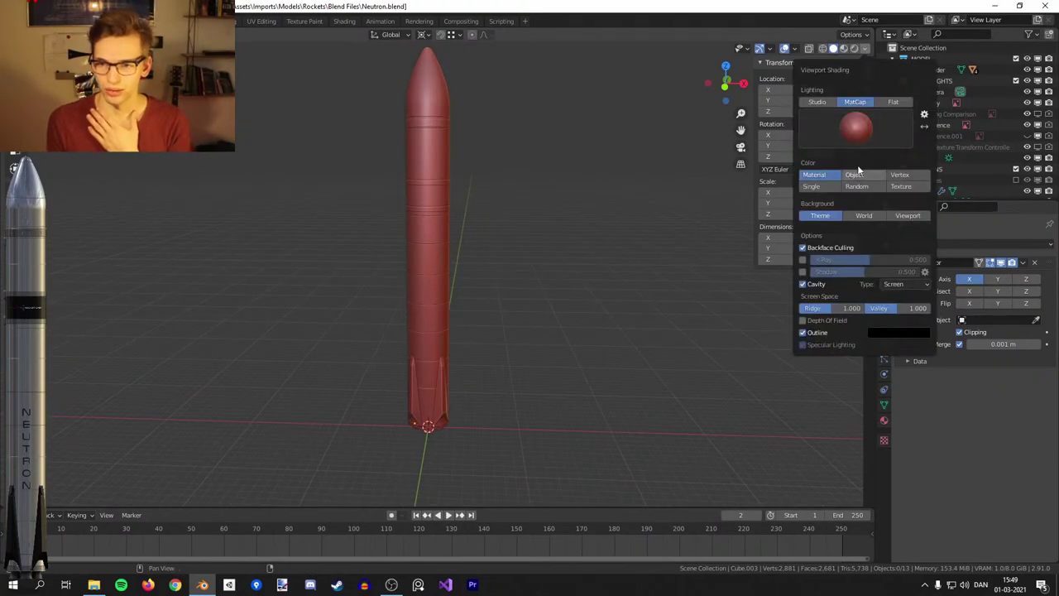
left_click(856, 131)
left_click(827, 202)
middle_click_drag(725, 220, 574, 218)
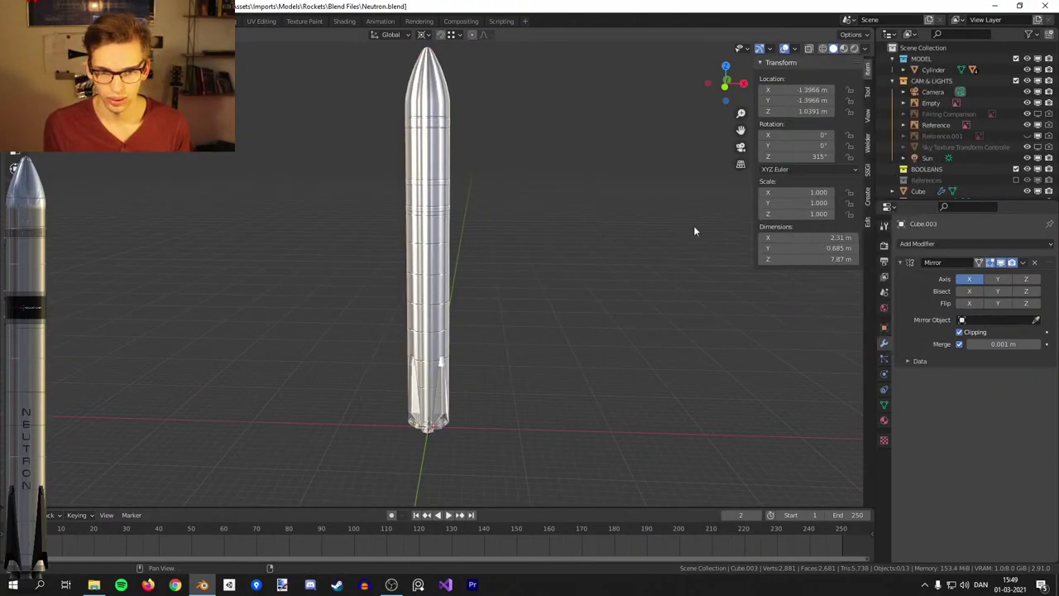
Try the dark glossy matcap and view the legs and engines from below.
left_click(862, 50)
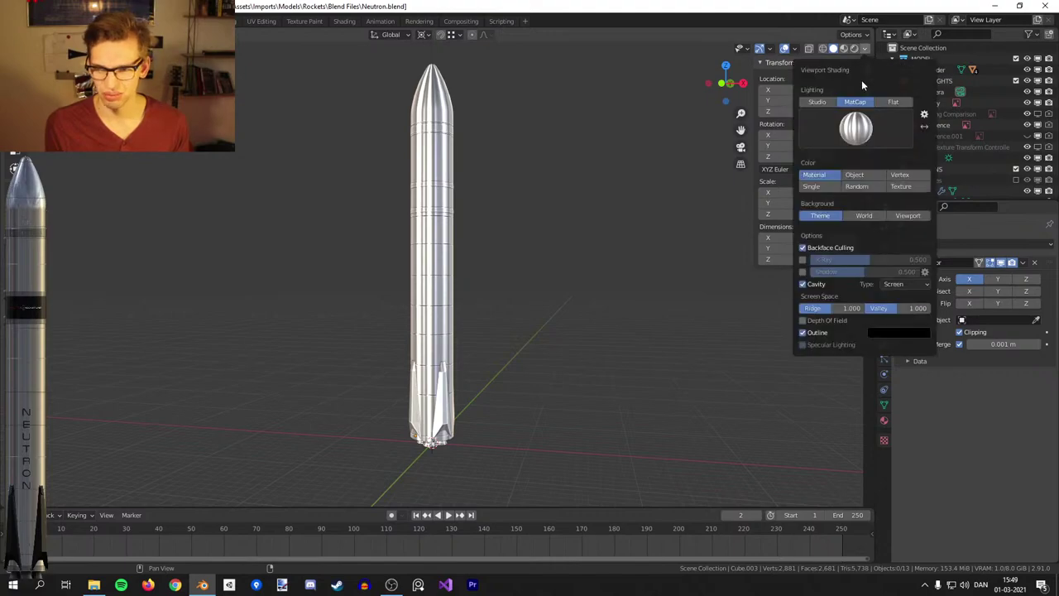
left_click(856, 131)
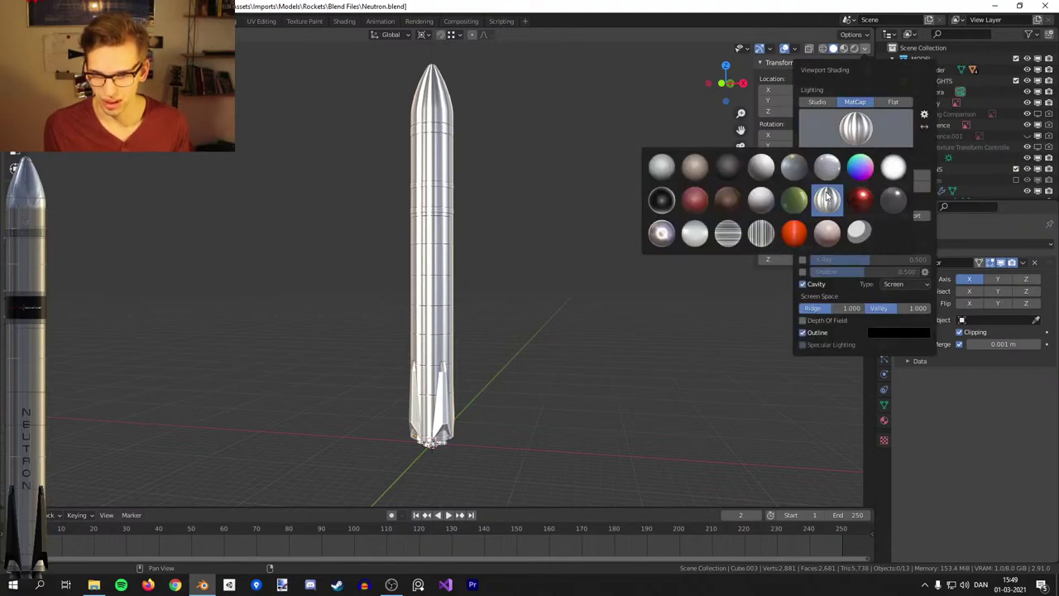
left_click(893, 199)
mouse_move(549, 215)
middle_mouse_down()
mouse_move(496, 254)
mouse_move(531, 222)
mouse_move(526, 91)
middle_mouse_up()
scroll(529, 218, "up", 5)
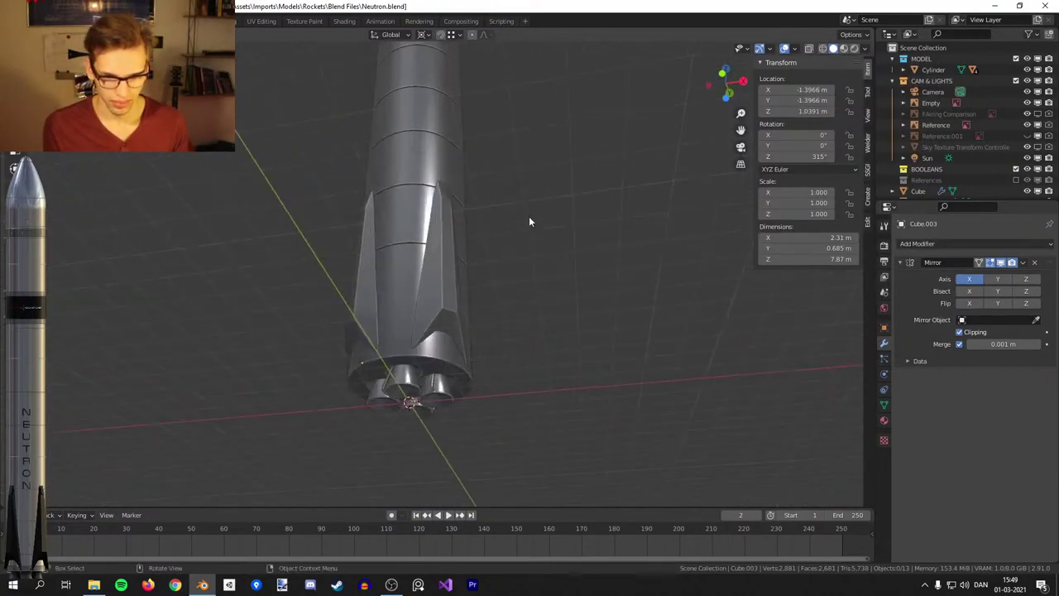
Hide the viewport overlays and try the pearly metallic matcap while viewing the whole rocket.
left_click(783, 49)
scroll(684, 147, "down", 1)
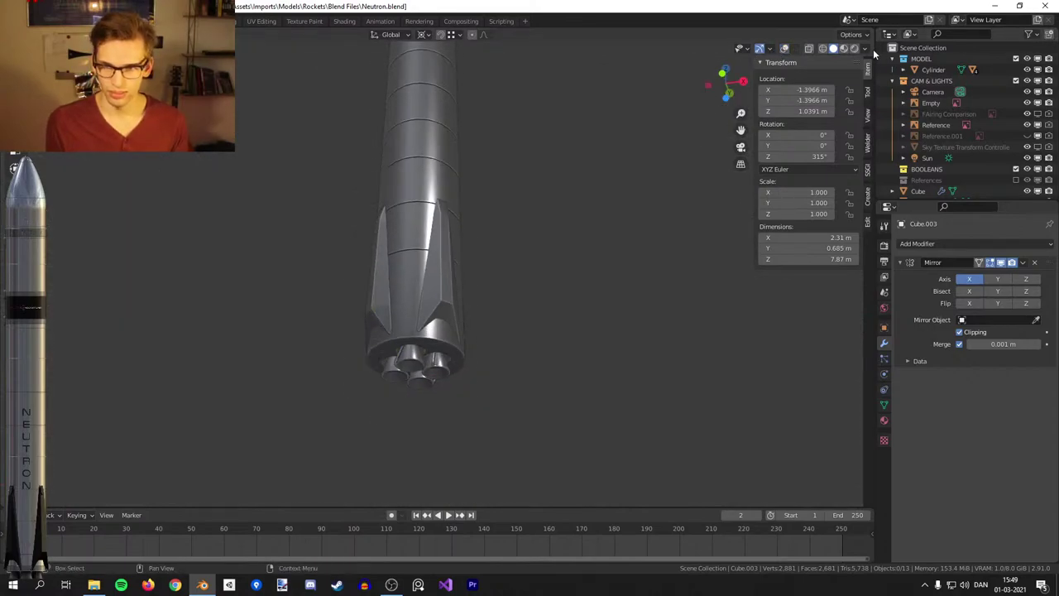
left_click(864, 49)
left_click(856, 128)
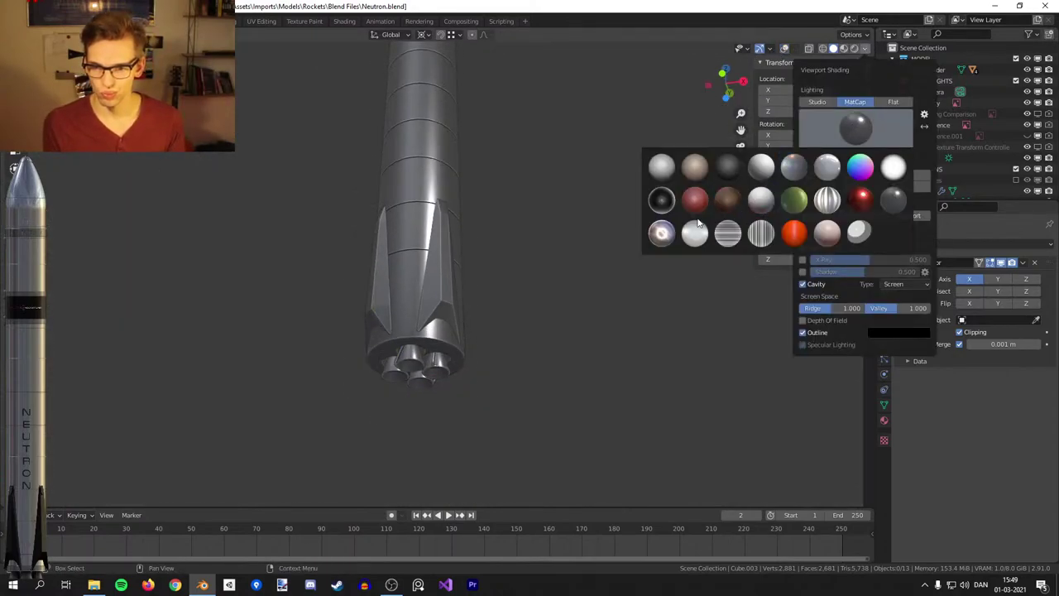
left_click(659, 233)
scroll(530, 263, "down", 4)
scroll(530, 258, "down", 3)
scroll(527, 242, "up", 2)
middle_click_drag(527, 243, 468, 325)
key("KP_1")
scroll(537, 268, "up", 3)
scroll(551, 285, "down", 2)
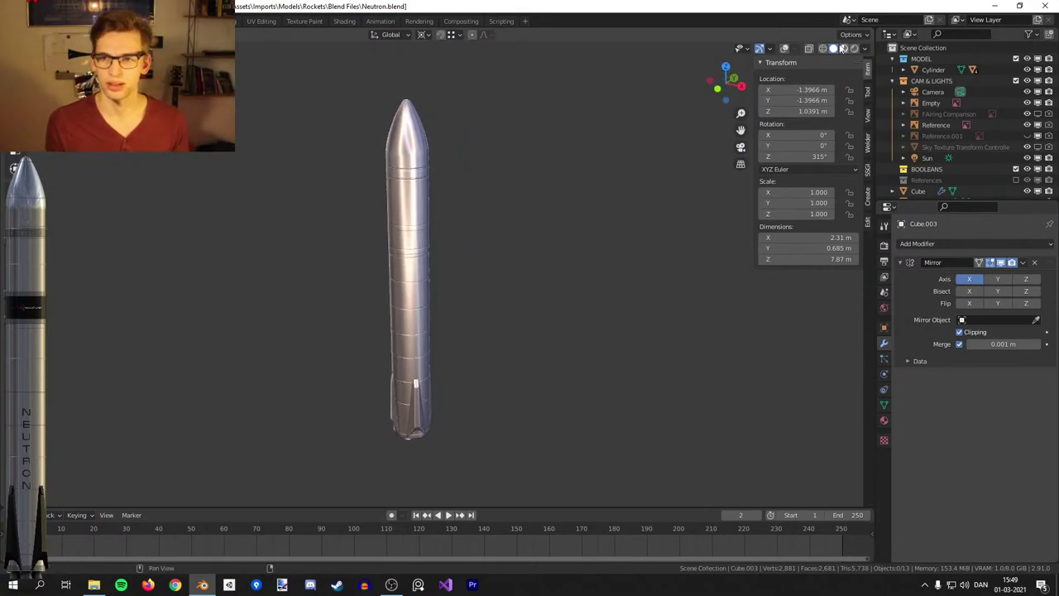
Set the viewport lighting back to Studio and show the overlays again.
left_click(866, 50)
left_click(806, 87)
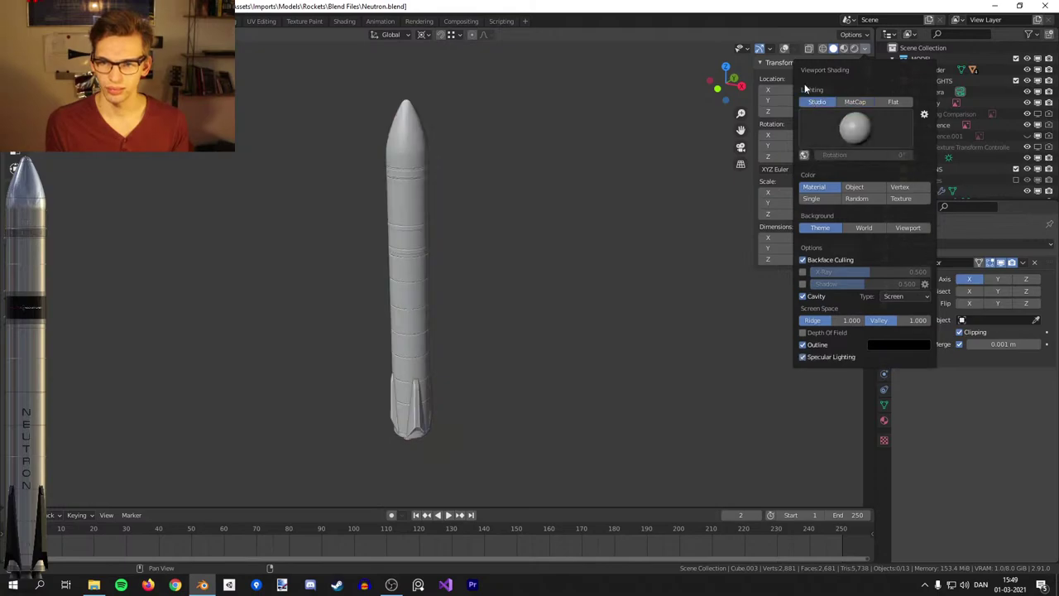
key("shift+alt+z")
Compare the front leg's arch and lower kink with the reference image in front view, using wireframe and X-ray display.
key("KP_1")
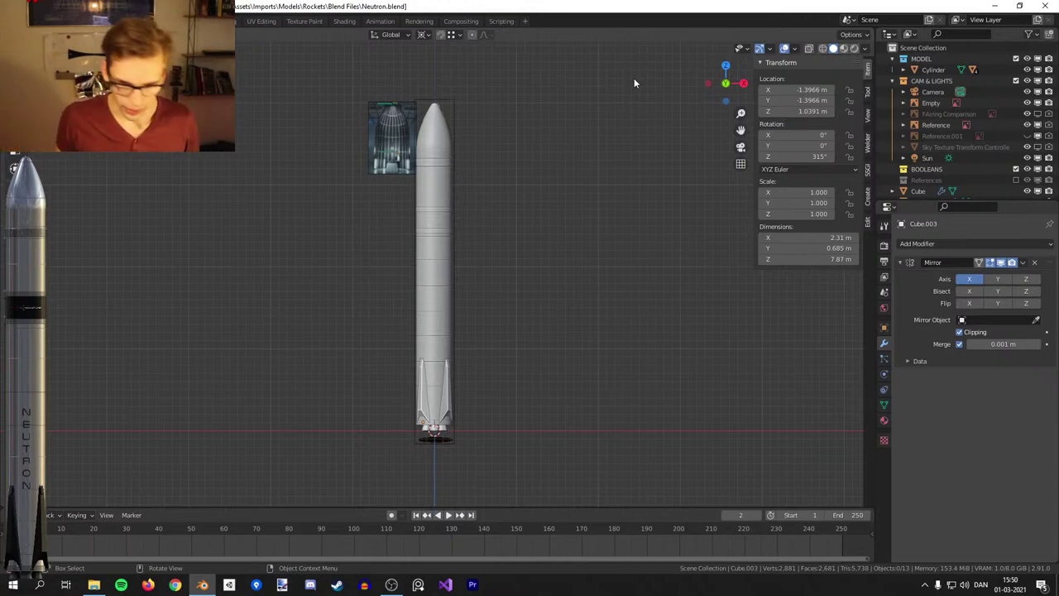
scroll(545, 246, "up", 3)
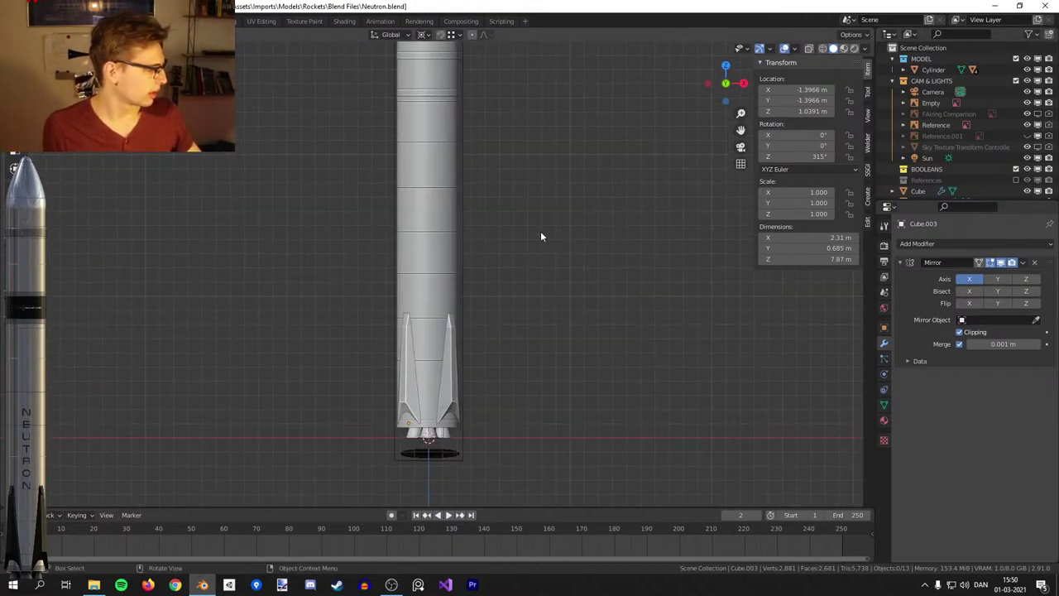
scroll(542, 273, "up", 2)
middle_click_drag(548, 321, 567, 244, "shift")
scroll(565, 268, "up", 2)
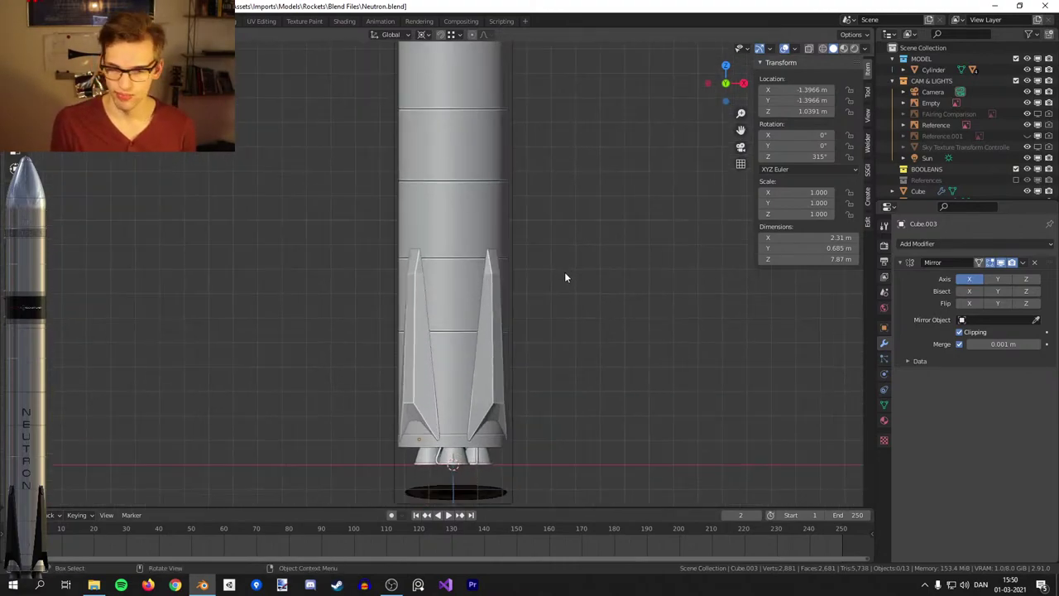
middle_click_drag(586, 364, 563, 246, "shift")
scroll(559, 260, "up", 1)
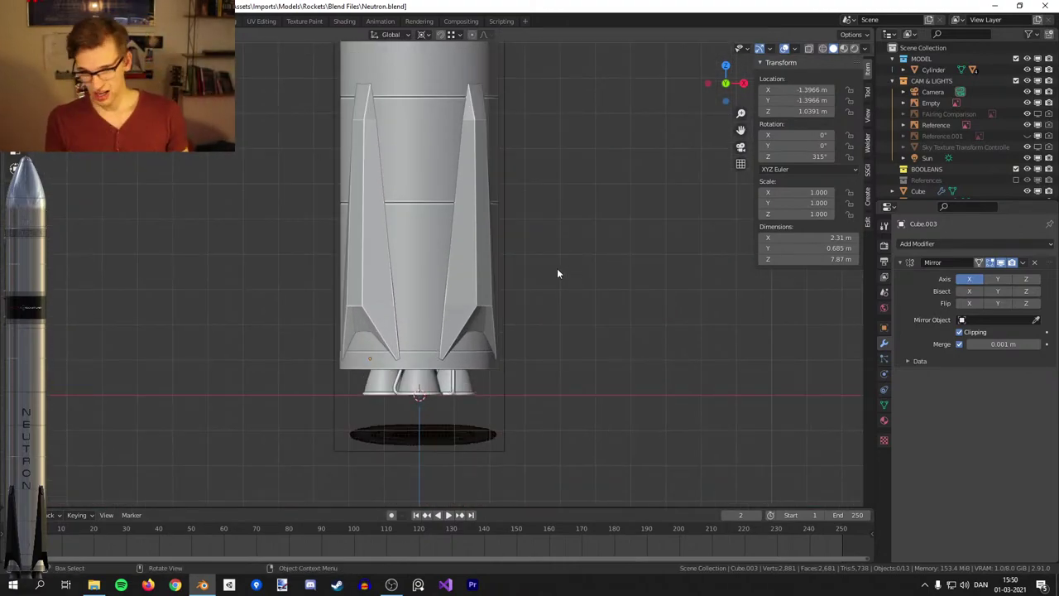
key("alt+z")
scroll(462, 228, "up", 4)
key("alt+z")
key("alt+z")
key("z")
left_click(525, 270)
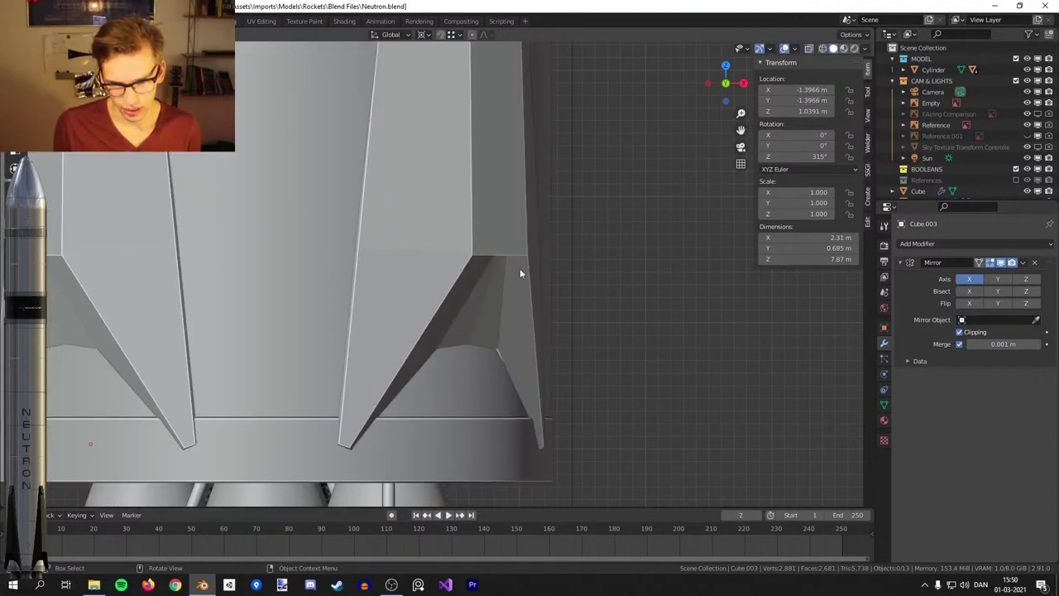
left_click(513, 273)
key("Tab")
key("z")
left_click(532, 283)
scroll(527, 275, "up", 2)
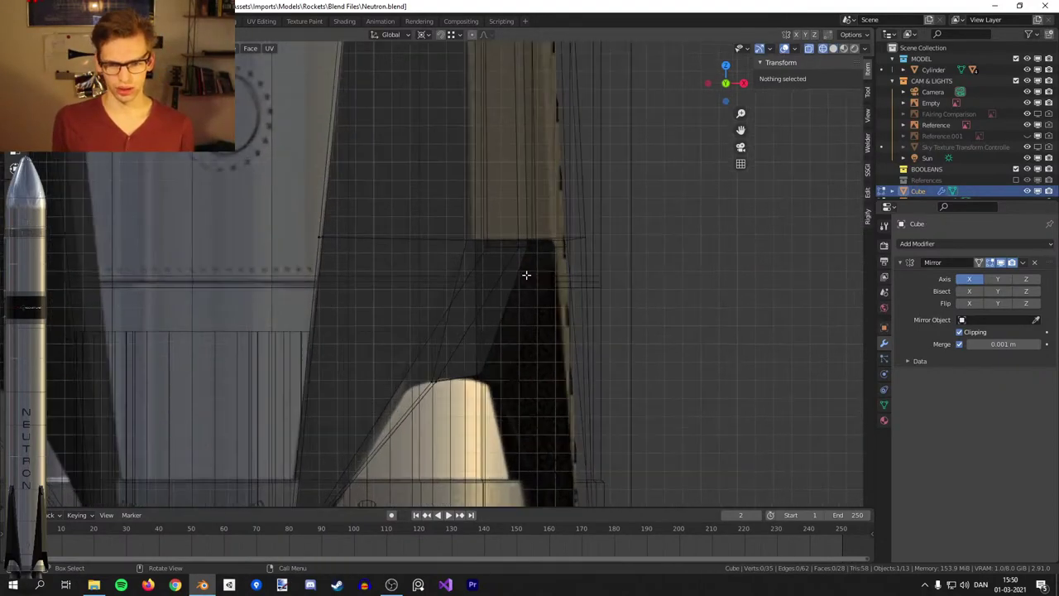
key("z")
left_click(564, 272)
key("Tab")
scroll(564, 269, "down", 2)
middle_click_drag(564, 268, 490, 259)
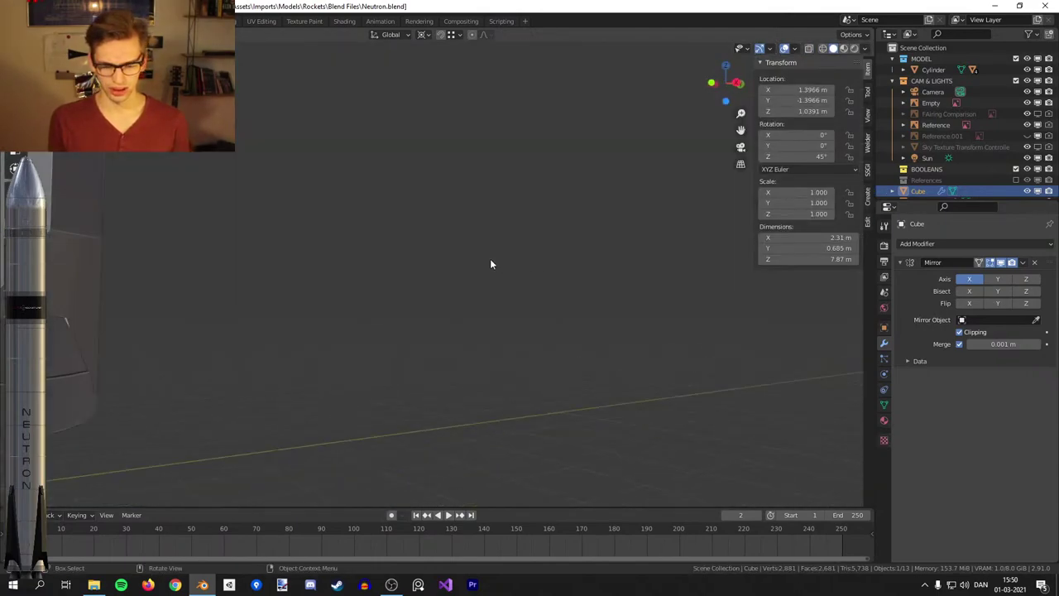
Shade the original landing leg smooth.
key("KP_Decimal")
scroll(490, 259, "up", 3)
middle_click_drag(570, 363, 595, 325)
scroll(595, 330, "up", 5)
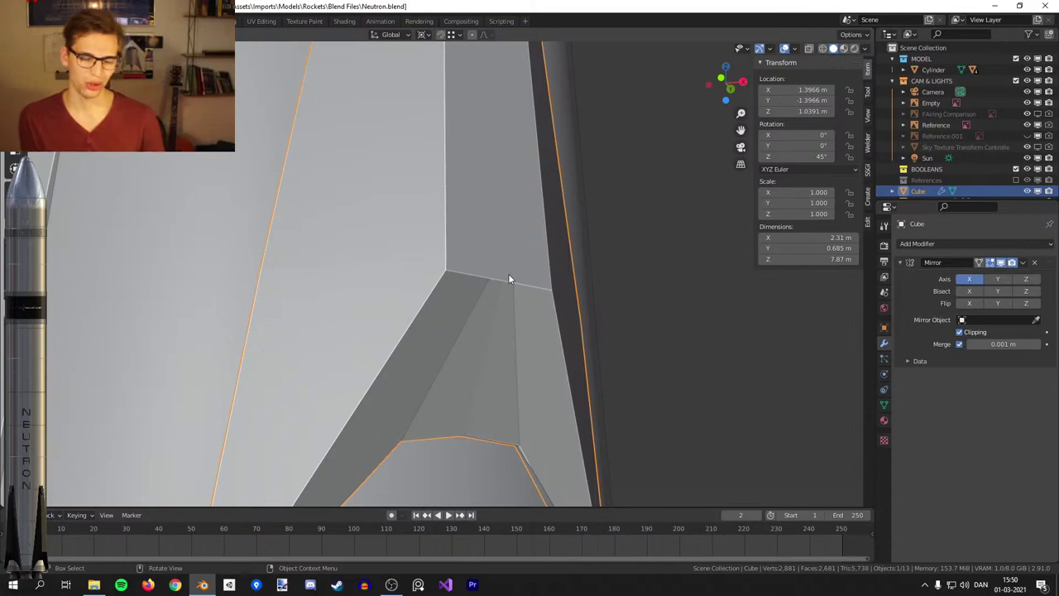
right_click(562, 301)
left_click(556, 276)
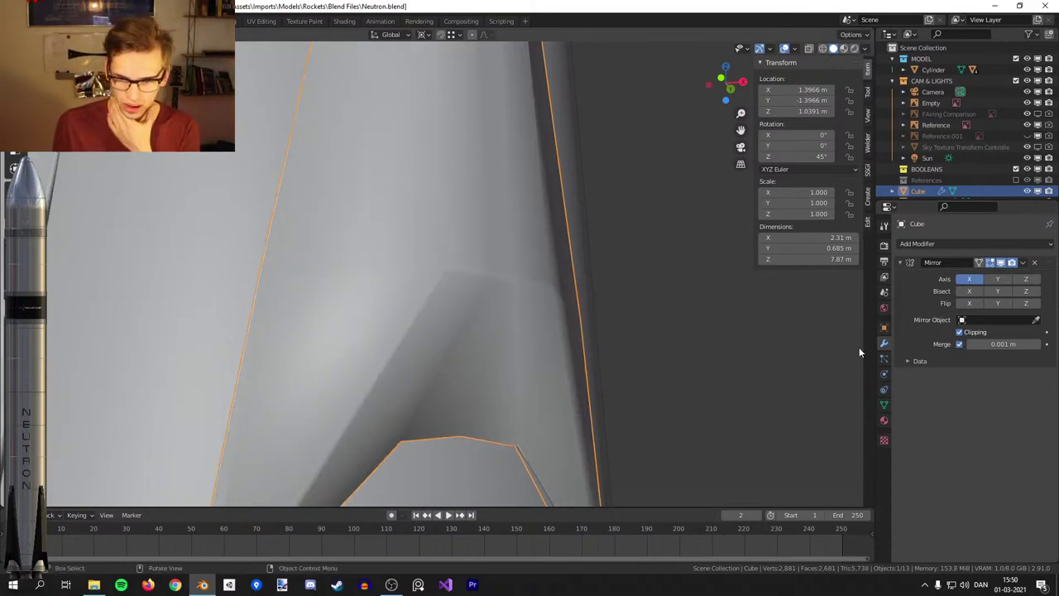
Enable Auto Smooth for the leg's normals with an angle of 60°.
left_click(884, 404)
left_click(962, 449)
left_click(1000, 450)
type("60")
key("Return")
scroll(637, 206, "down", 5)
mouse_move(634, 180)
middle_mouse_down()
mouse_move(623, 149)
mouse_move(615, 158)
mouse_move(630, 267)
mouse_move(586, 236)
middle_mouse_up()
scroll(586, 236, "up", 2)
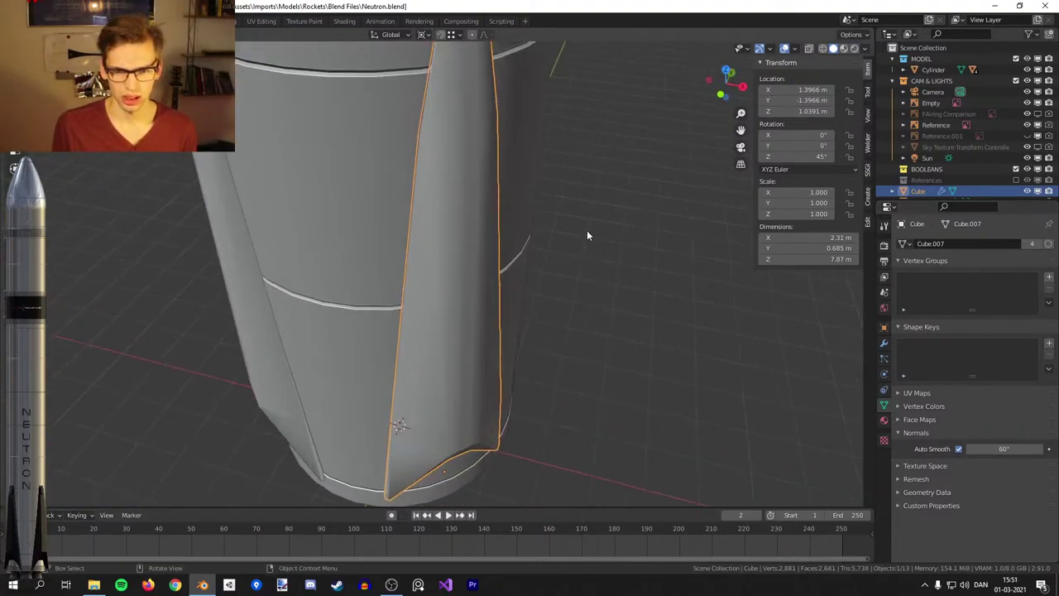
Bevel the horizontal edge loop at the upper kink of the leg in front view.
key("Tab")
key("KP_1")
key("shift+z")
scroll(349, 226, "up", 8)
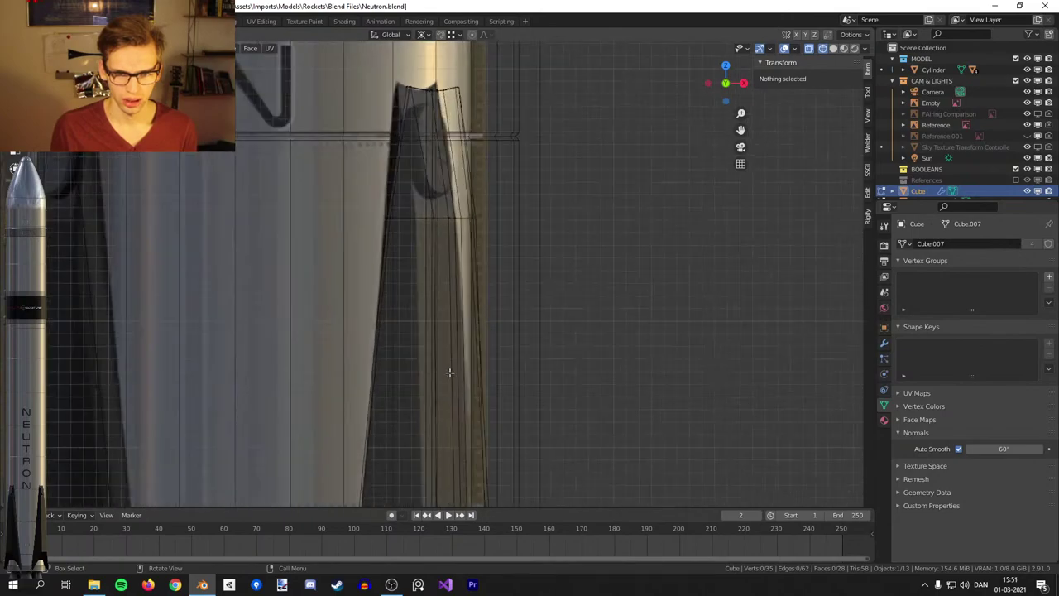
key("alt+z")
left_click(452, 263, "alt")
key("ctrl+b")
left_click(536, 269)
Examine the smooth shading around the leg's upper part in object mode and in front view.
key("Tab")
scroll(535, 268, "down", 3)
middle_click_drag(534, 270, 544, 319)
key("Tab")
key("z")
left_click(469, 315)
key("z")
key("Escape")
key("KP_1")
scroll(527, 251, "up", 1)
scroll(526, 251, "up", 1)
Select the leg's tapered top section down to the upper kink and move it slightly outwards along its local Y axis.
middle_click_drag(530, 177, 523, 197, "shift")
key("z")
left_click(579, 197)
left_click(402, 232, "alt")
middle_click_drag(416, 216, 446, 269)
mouse_move(591, 245)
middle_mouse_down("shift")
mouse_move(538, 168)
mouse_move(350, 345)
middle_mouse_up("shift")
scroll(544, 182, "down", 5)
key("z")
left_click(492, 160)
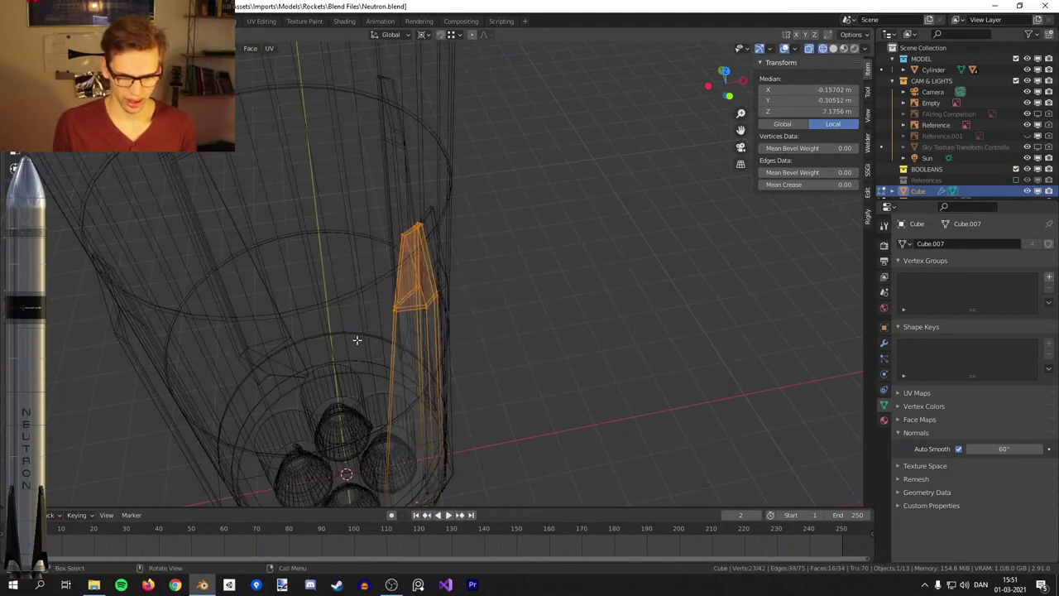
key("z")
left_click(588, 316)
middle_click_drag(586, 340, 520, 316)
key("g")
key("y")
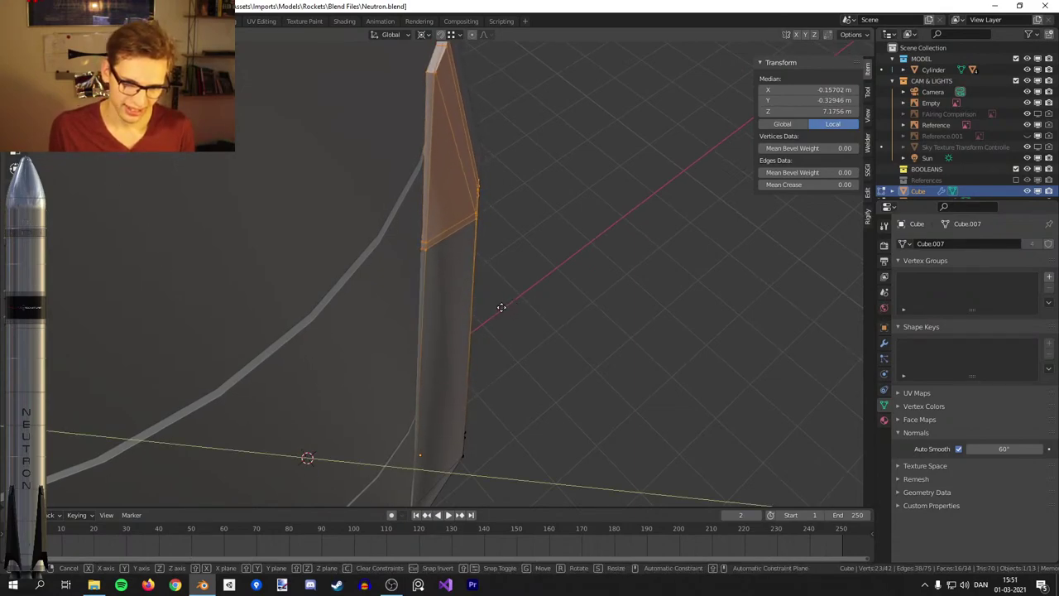
left_click(502, 313)
Add one horizontal loop cut across the leg's long middle section and slide it down by a factor of about 0.3.
middle_click_drag(503, 314, 461, 287)
key("ctrl+r")
left_click(459, 254)
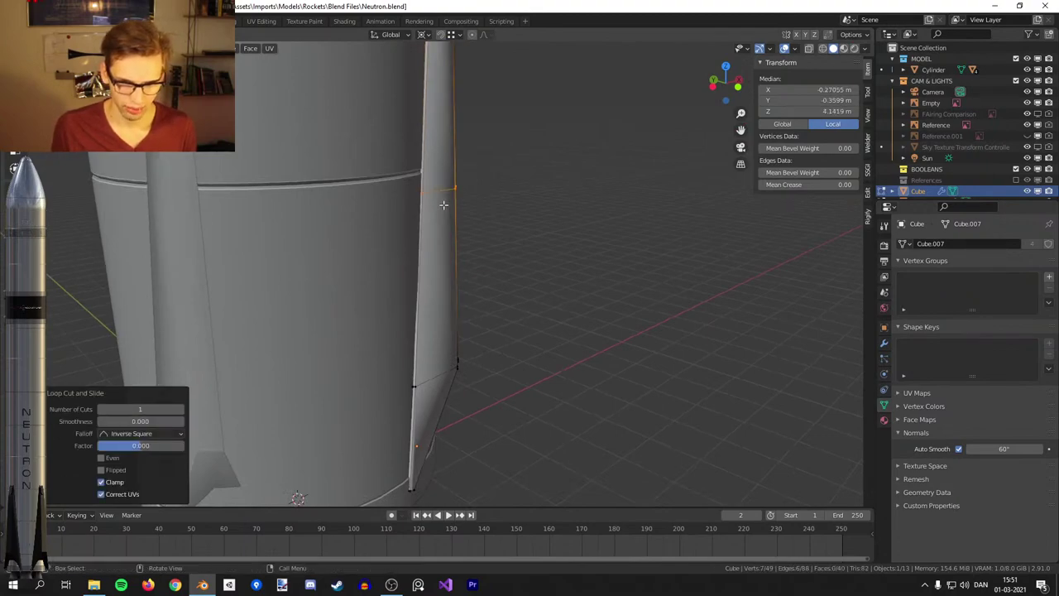
left_click(557, 261)
scroll(550, 261, "up", 3)
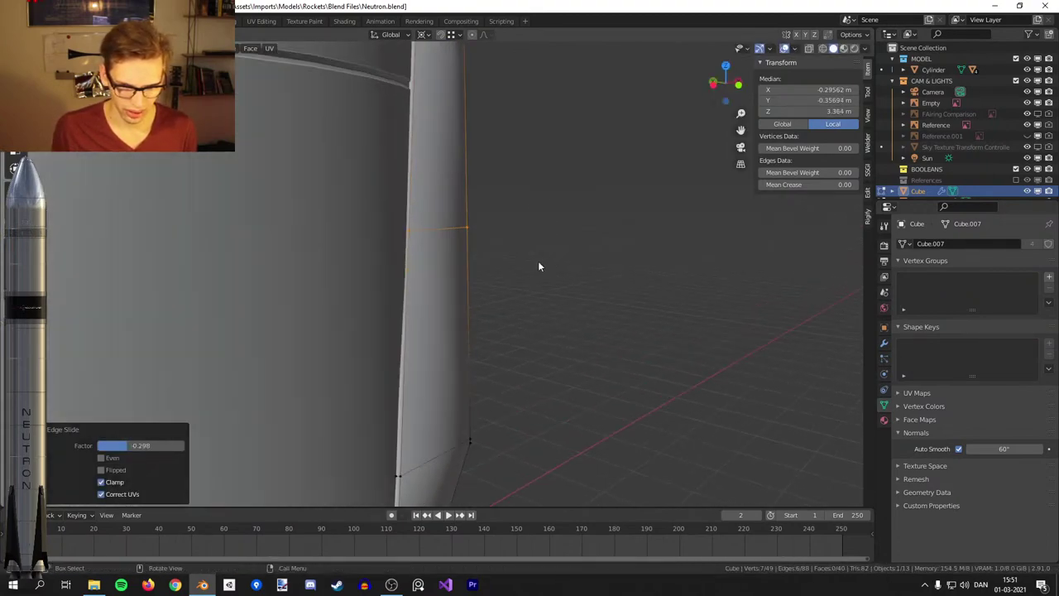
Select the new loop's vertices on the leg's side edge and move them slightly outwards along the local Y axis.
key("z")
left_click_drag(431, 198, 384, 272)
key("z")
middle_click_drag(460, 269, 477, 280)
key("g")
key("y")
key("y")
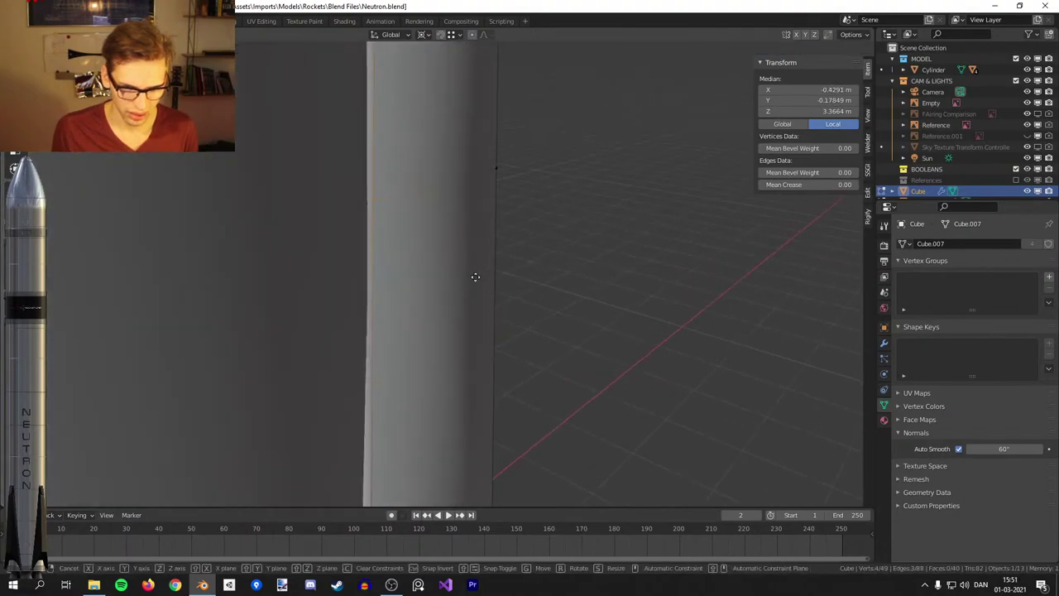
left_click(503, 275)
scroll(502, 275, "down", 5)
key("Tab")
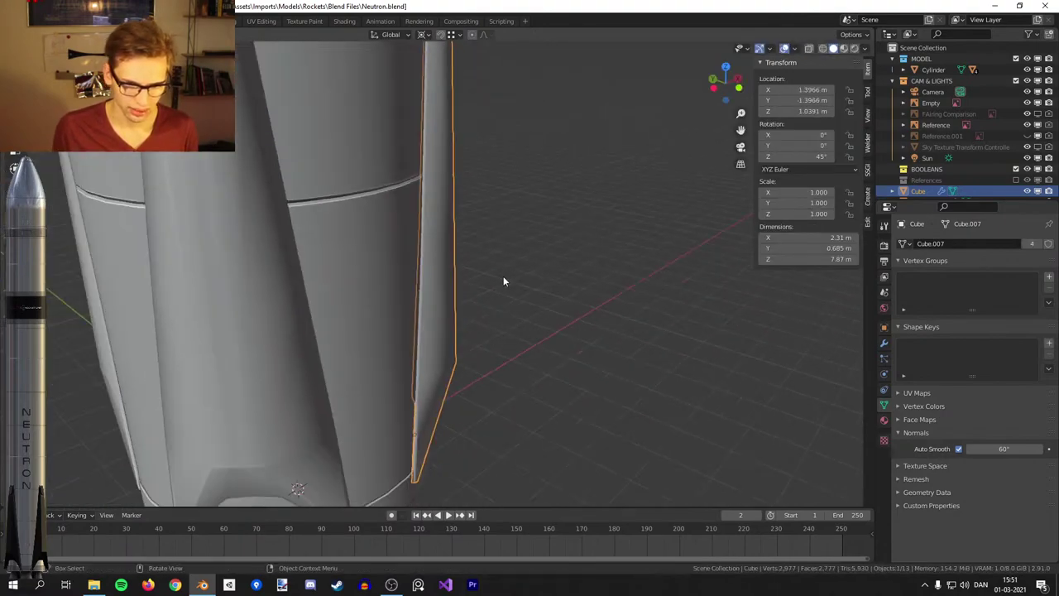
Add one lengthwise loop cut to the leg's side face and slide it close to the front edge, factor about -0.85.
scroll(503, 281, "down", 4)
middle_click_drag(503, 303, 471, 331)
scroll(432, 271, "up", 2)
key("Tab")
key("ctrl+r")
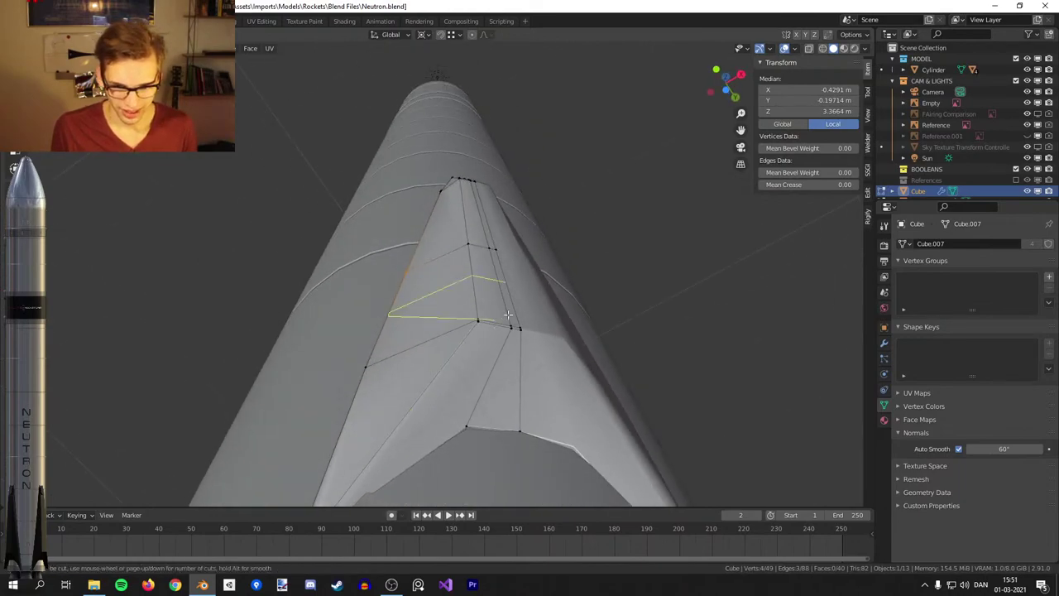
left_click(449, 184)
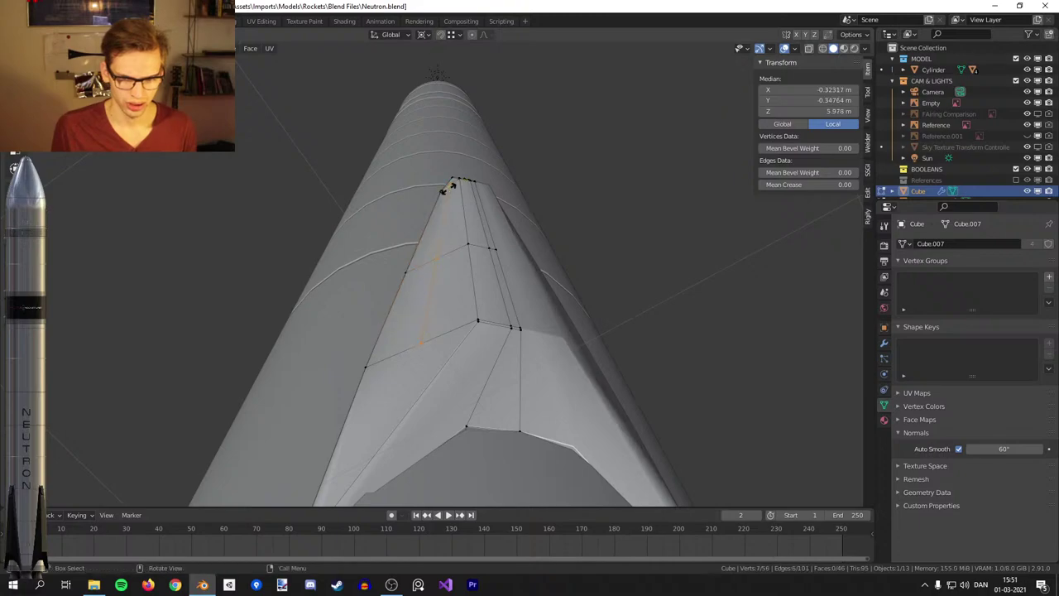
right_click(461, 189)
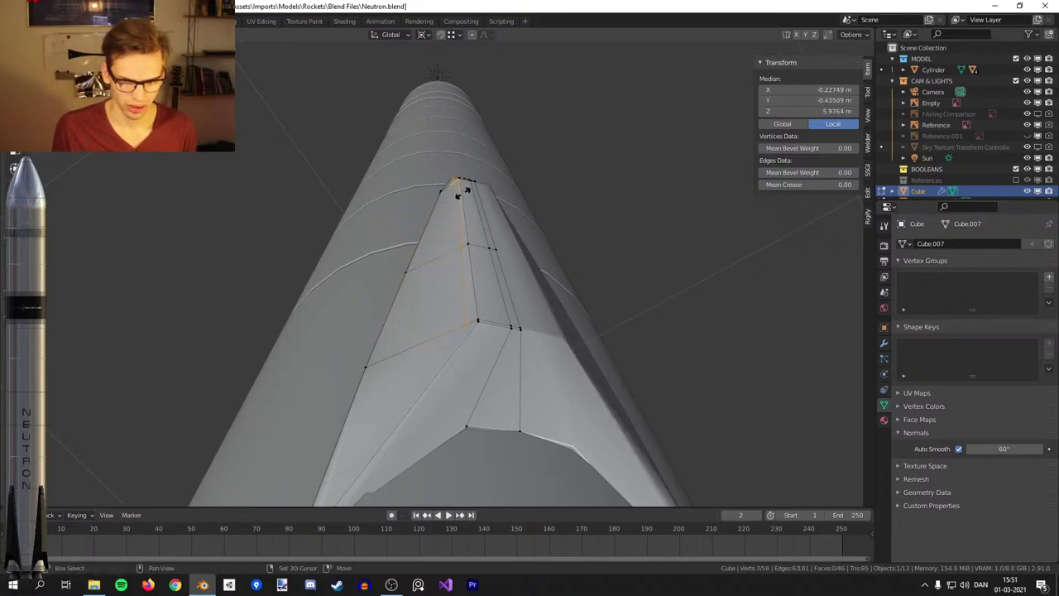
left_click(460, 194)
middle_click_drag(463, 197, 488, 339)
scroll(473, 248, "up", 4)
middle_click_drag(487, 447, 508, 291, "shift")
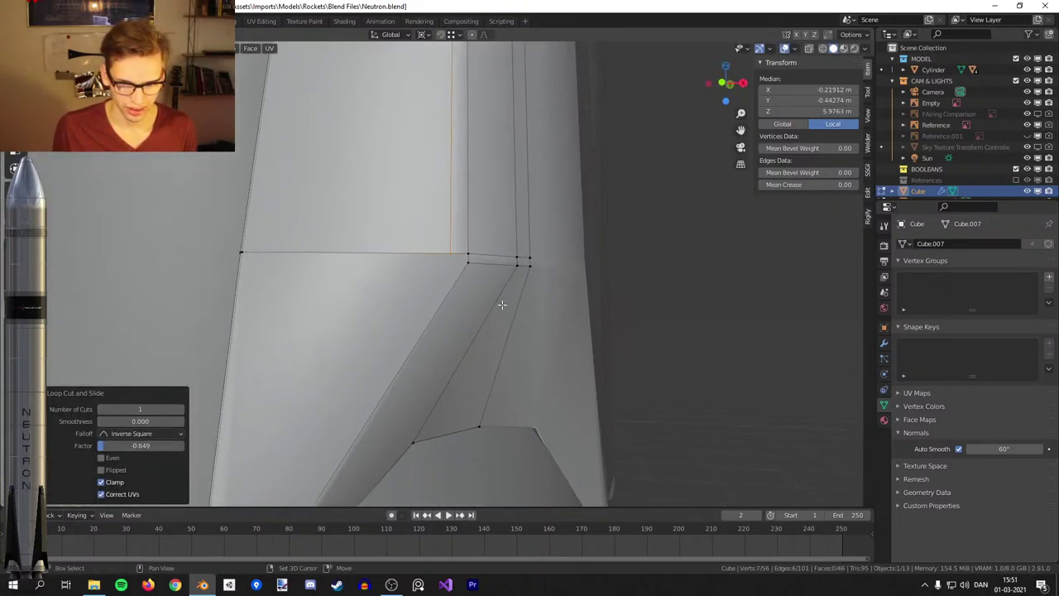
Knife-cut around the leg's kink corner, from the corner vertex through a point on the lower face to the new loop's end.
scroll(496, 269, "up", 4)
left_click(498, 253)
key("k")
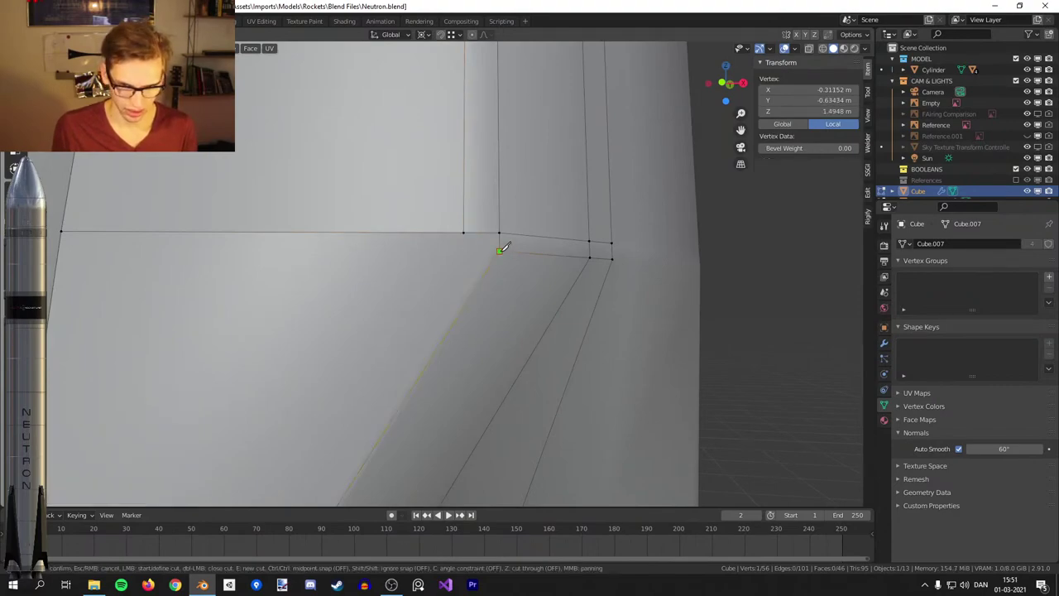
left_click(465, 235)
key("Return")
Join the knife cut's new middle vertex to the vertex at the leg's lower tip with an edge, working in wireframe.
scroll(468, 238, "down", 5)
middle_click_drag(468, 238, 465, 364)
mouse_move(465, 364)
middle_mouse_down("shift")
mouse_move(475, 211)
mouse_move(442, 245)
mouse_move(486, 238)
mouse_move(494, 227)
mouse_move(471, 224)
mouse_move(496, 224)
mouse_move(462, 227)
mouse_move(491, 215)
middle_mouse_up("shift")
key("shift+z")
key("ctrl+z")
key("shift+z")
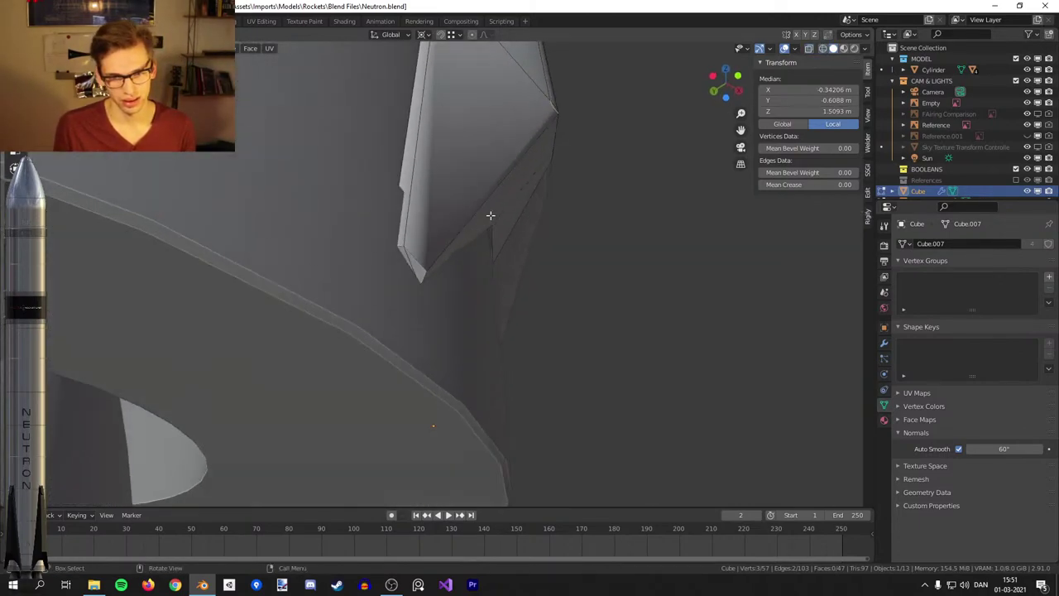
left_click(404, 248)
mouse_move(527, 133)
middle_mouse_down("shift")
mouse_move(490, 208)
mouse_move(526, 196)
mouse_move(513, 229)
mouse_move(432, 255)
middle_mouse_up("shift")
left_click(525, 154, "shift")
key("z")
left_click(433, 255)
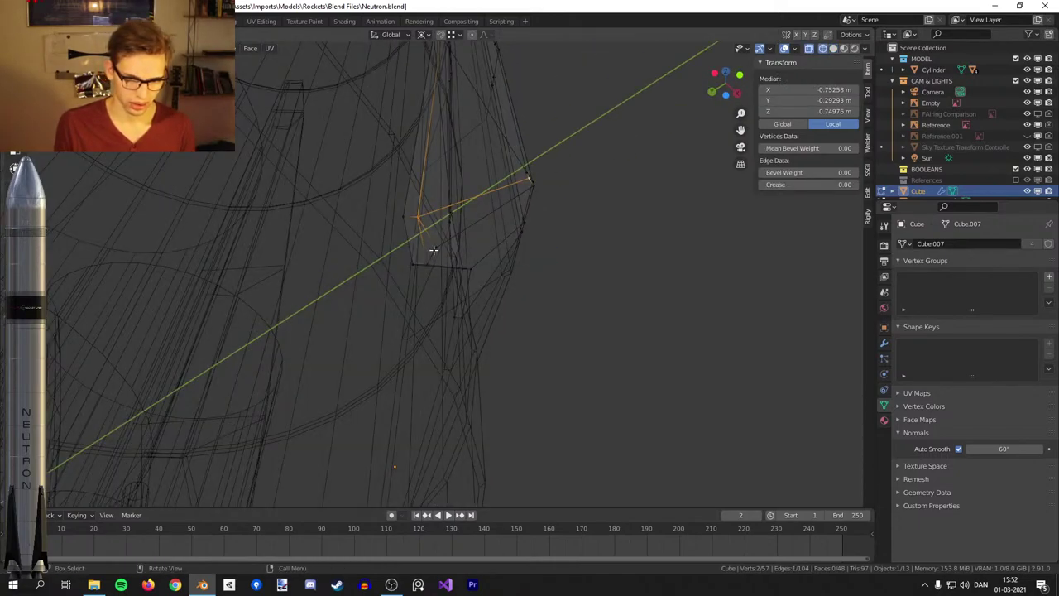
left_click(435, 249)
left_click(418, 257, "shift")
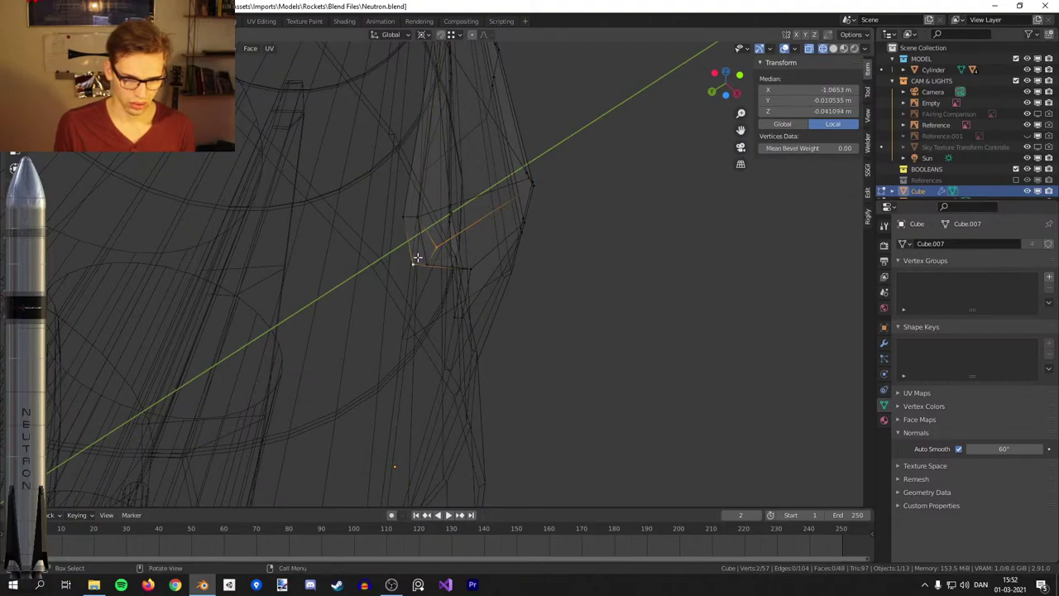
Examine the shading around the leg's kink in solid view, comparing edit mode with object mode.
mouse_move(419, 256)
middle_mouse_down()
mouse_move(380, 239)
mouse_move(309, 300)
middle_mouse_up()
key("z")
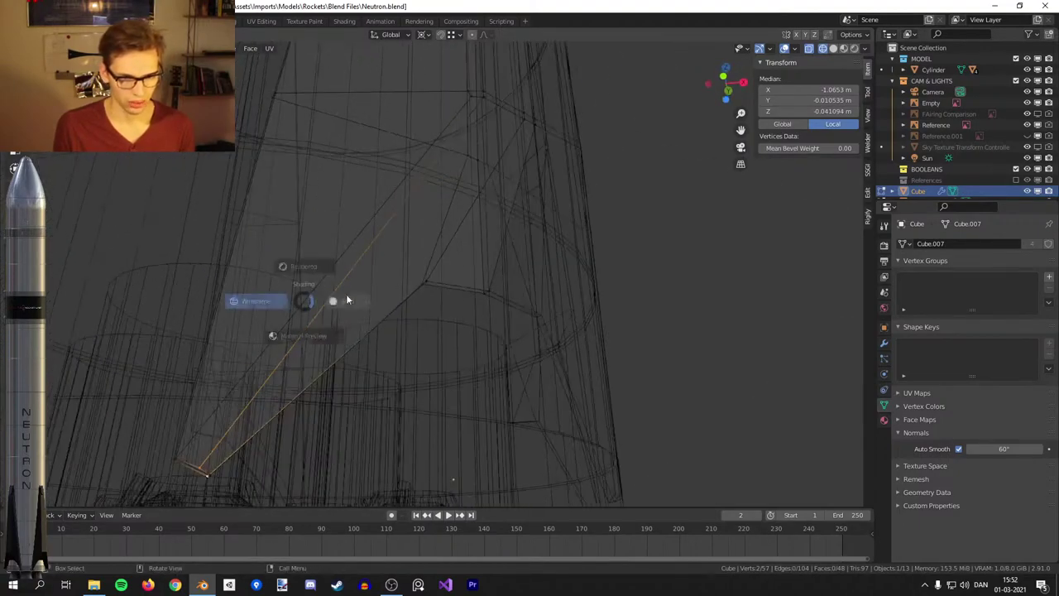
left_click(352, 299)
scroll(453, 256, "down", 4)
key("Tab")
mouse_move(505, 260)
middle_mouse_down()
mouse_move(463, 265)
mouse_move(475, 265)
middle_mouse_up()
key("Tab")
scroll(476, 272, "up", 2)
middle_click_drag(494, 187, 509, 249, "shift")
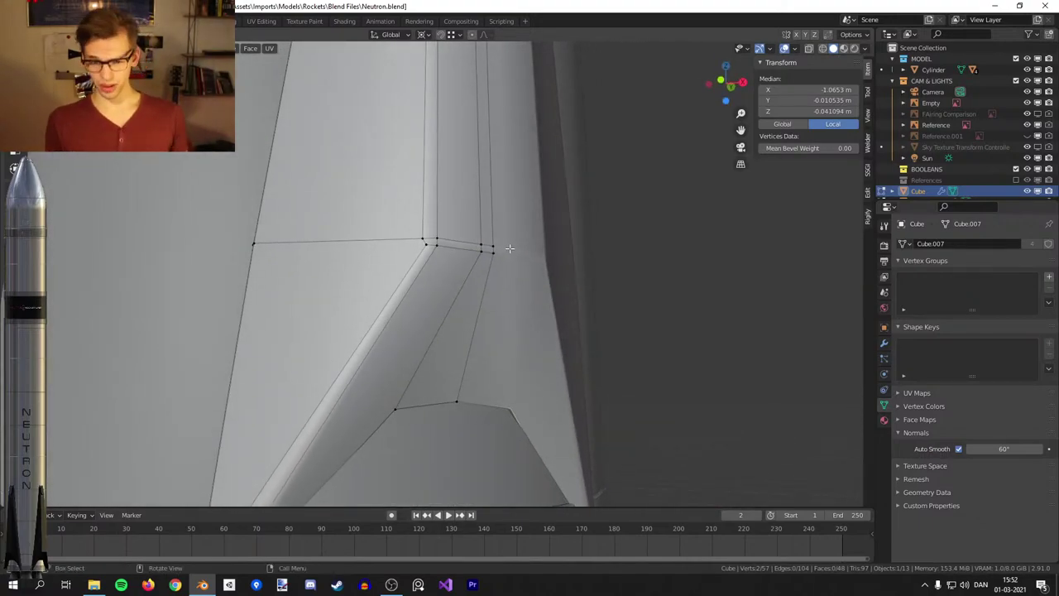
key("Tab")
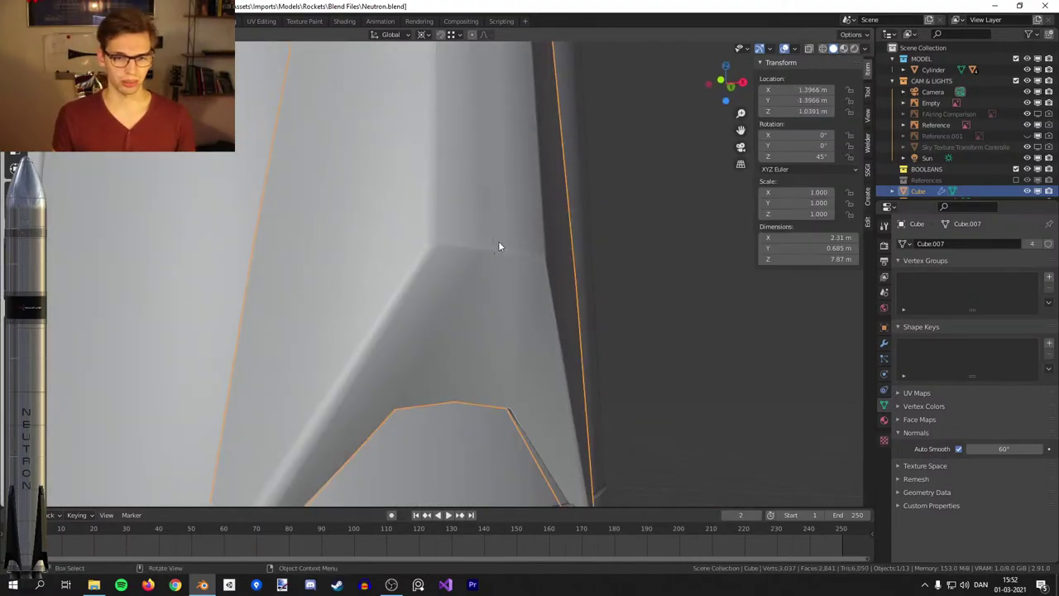
Try a Subdivision Surface modifier on the leg at levels 2 and 3 and remove it again.
scroll(498, 242, "down", 6)
key("ctrl+2")
key("ctrl+3")
middle_click_drag(503, 269, 523, 261)
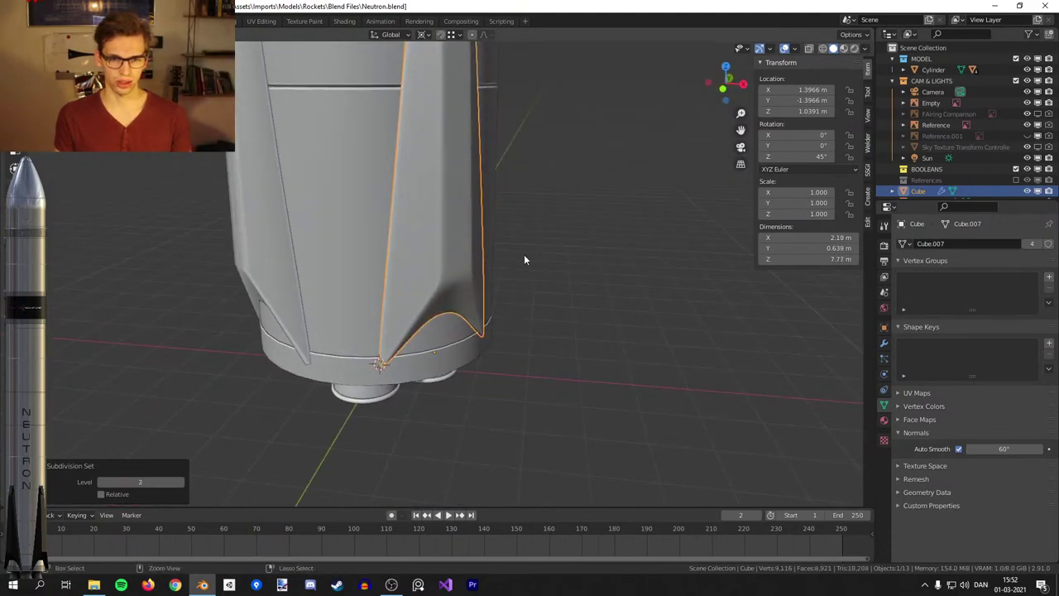
middle_click_drag(563, 305, 580, 278)
left_click(883, 342)
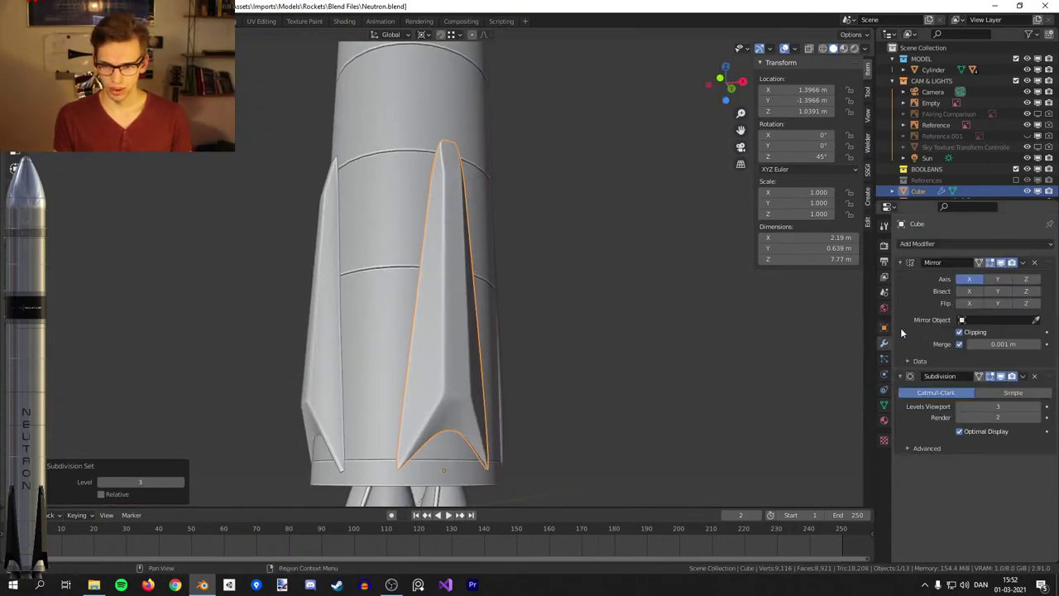
left_click(1034, 376)
scroll(612, 290, "up", 4)
scroll(609, 287, "up", 2)
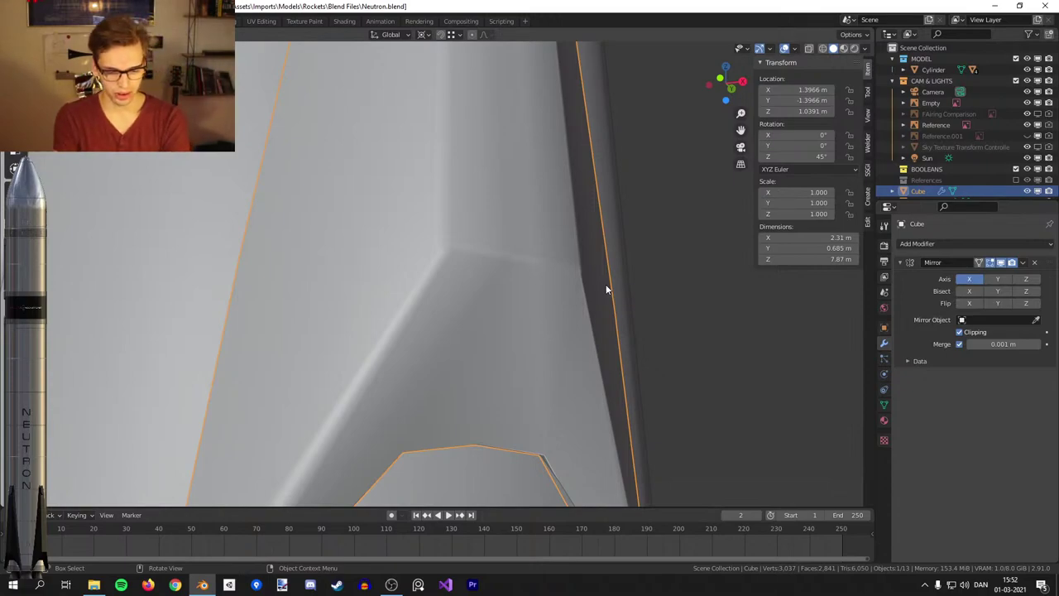
Select the rocket's main body cylinder in front view and open its mesh for editing in wireframe.
scroll(617, 236, "down", 10)
middle_click_drag(585, 167, 588, 281, "shift")
key("KP_1")
scroll(595, 279, "down", 6)
middle_click_drag(569, 198, 575, 318, "shift")
mouse_move(515, 139)
middle_mouse_down("shift")
mouse_move(520, 211)
mouse_move(508, 262)
middle_mouse_up("shift")
scroll(506, 257, "up", 8)
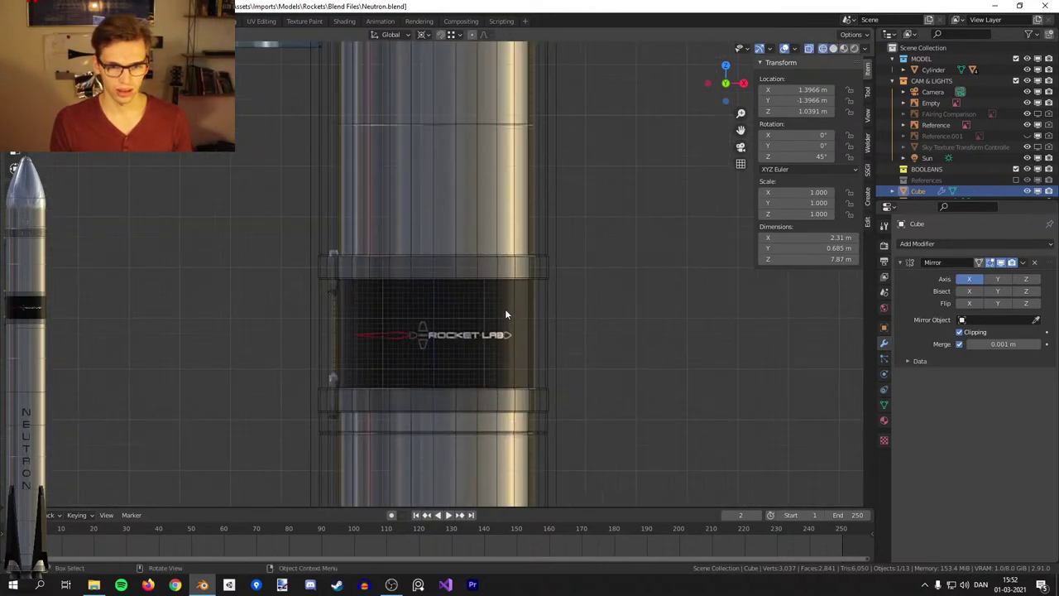
scroll(457, 295, "down", 2)
key("z")
left_click(458, 287)
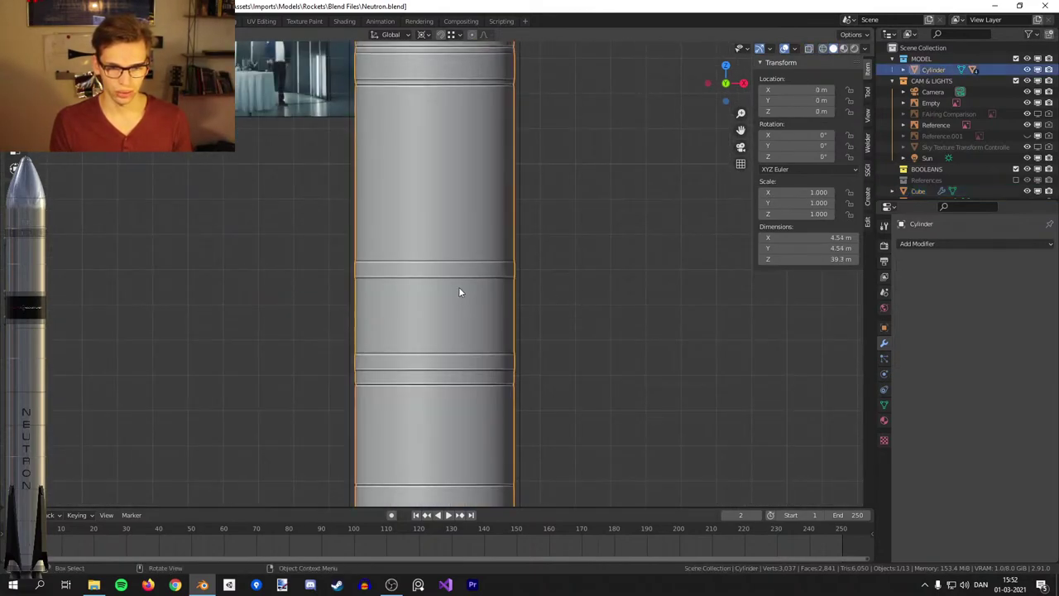
scroll(458, 289, "down", 6)
scroll(501, 314, "down", 4, "shift")
scroll(538, 355, "up", 6)
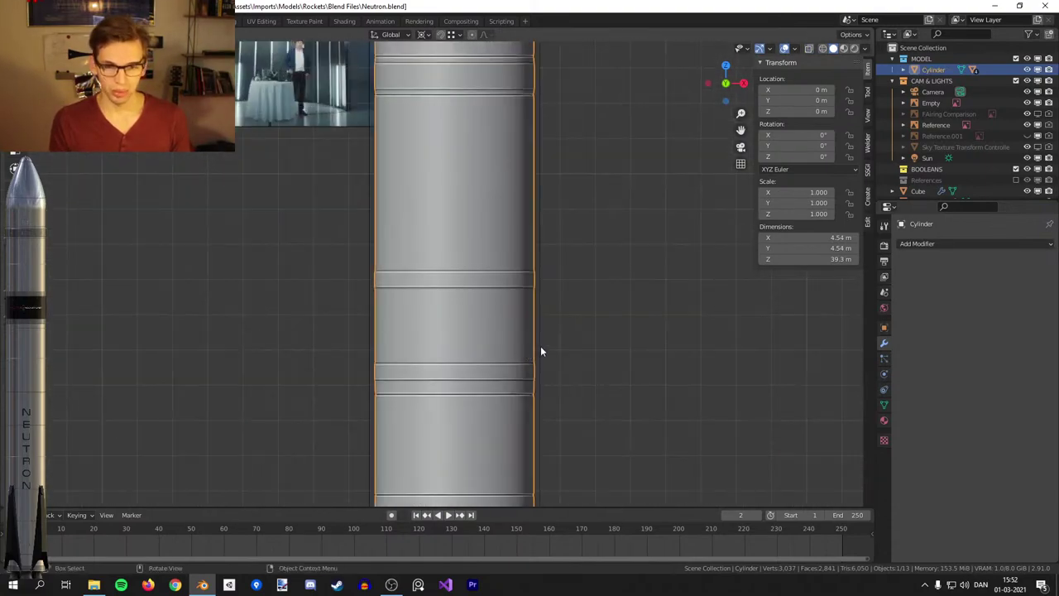
key("Tab")
key("shift+z")
Select the edge loop along the underside of the ring just above the Rocket Lab logo band and open the edge operations.
scroll(534, 213, "up", 1)
middle_click_drag(569, 339, 532, 345, "shift")
scroll(531, 254, "up", 2)
scroll(530, 270, "up", 1)
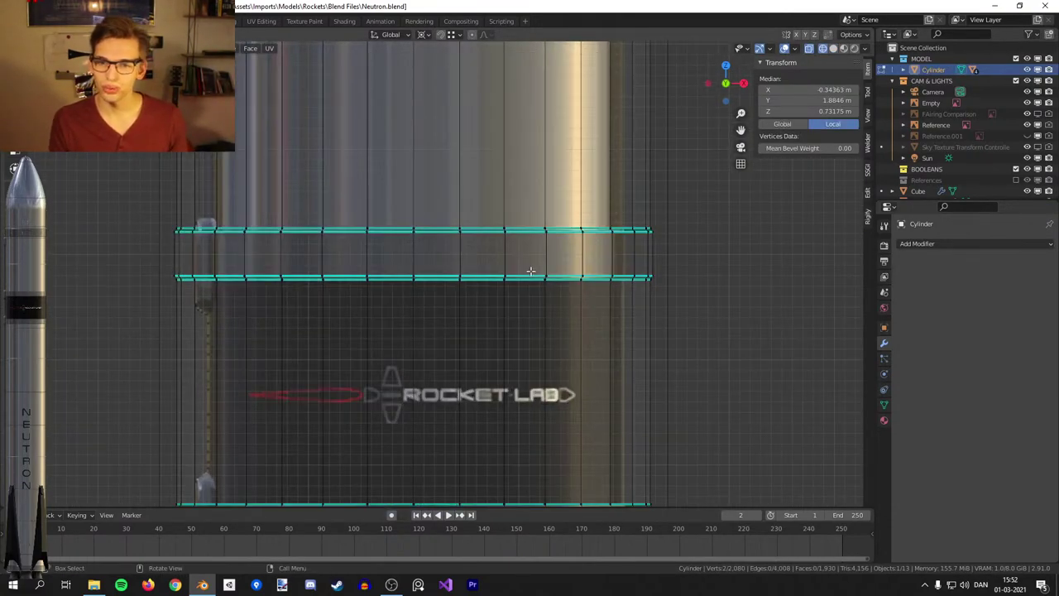
middle_click_drag(407, 281, 364, 225, "shift")
scroll(364, 237, "up", 3)
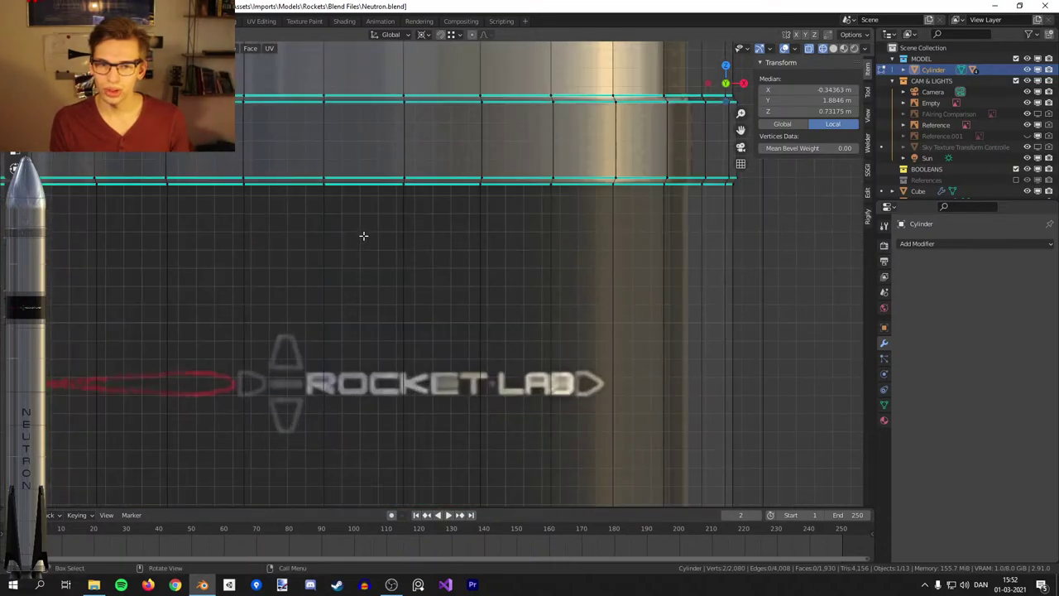
middle_click_drag(475, 210, 455, 302, "shift")
scroll(454, 303, "up", 1)
scroll(463, 301, "up", 1)
key("shift+z")
key("2")
left_click(443, 283, "alt")
scroll(444, 282, "down", 5)
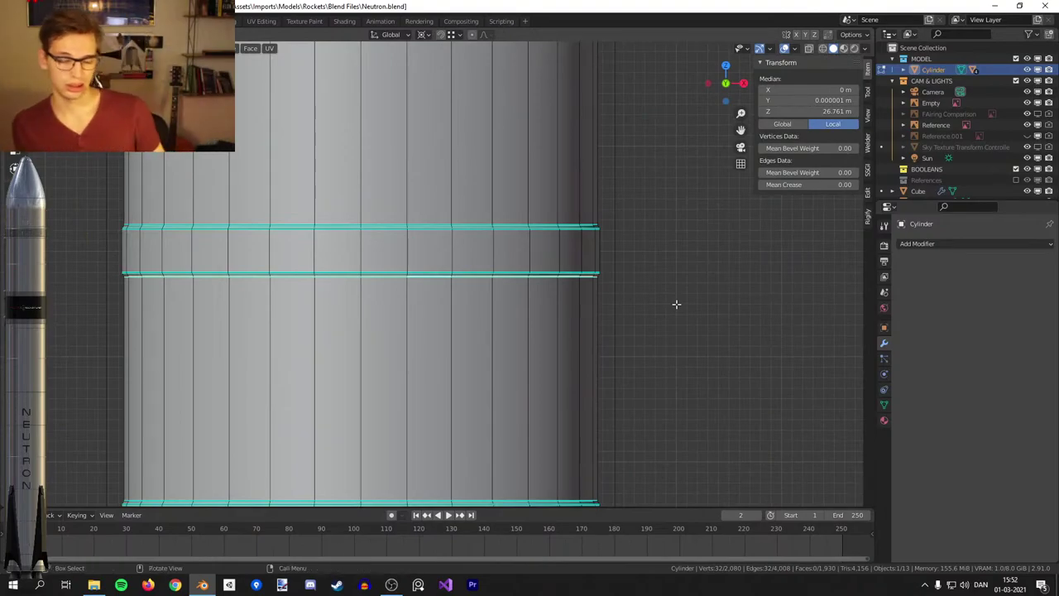
key("ctrl+e")
left_click(664, 314)
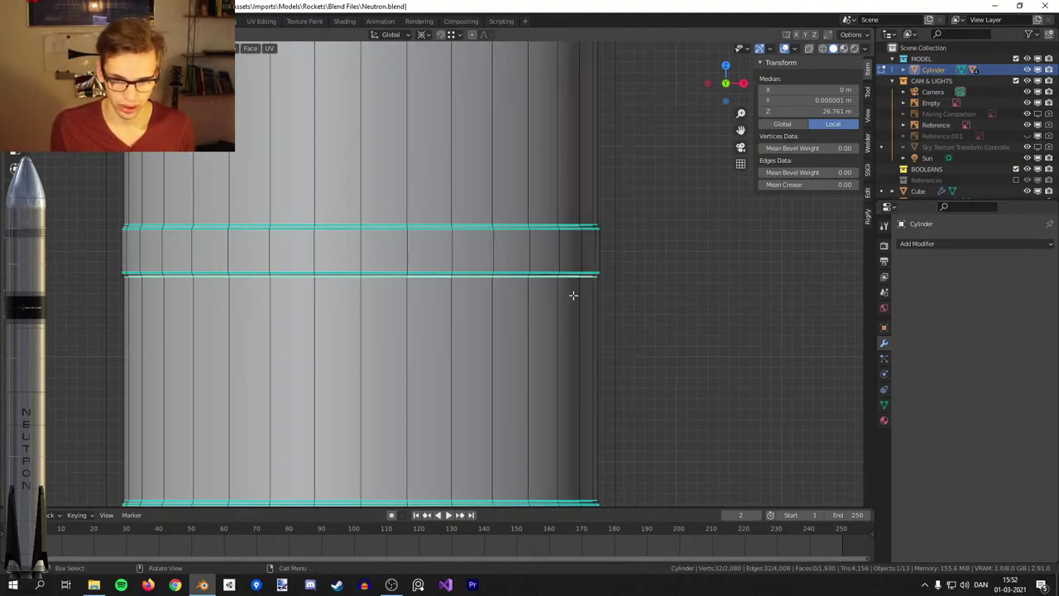
Select all body geometry above the Rocket Lab logo band, including the ring, and separate it into its own object.
scroll(589, 265, "down", 6)
middle_click_drag(452, 227, 451, 263, "shift")
key("shift+z")
scroll(451, 263, "down", 3)
left_click_drag(515, 57, 311, 367)
scroll(520, 421, "up", 5)
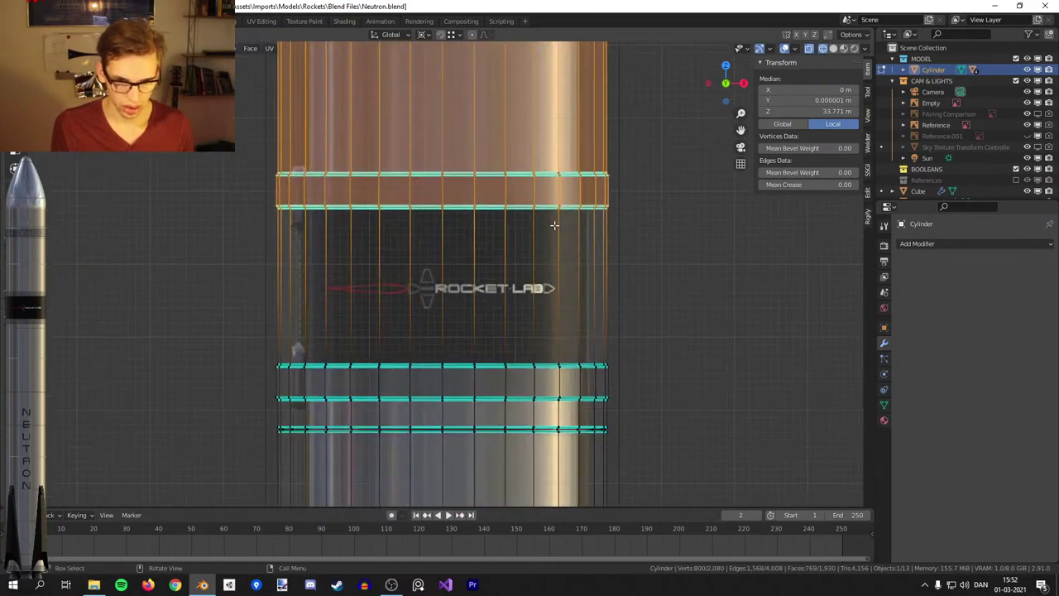
key("y")
middle_click_drag(593, 189, 581, 285, "shift")
key("shift+z")
key("p")
left_click(683, 293)
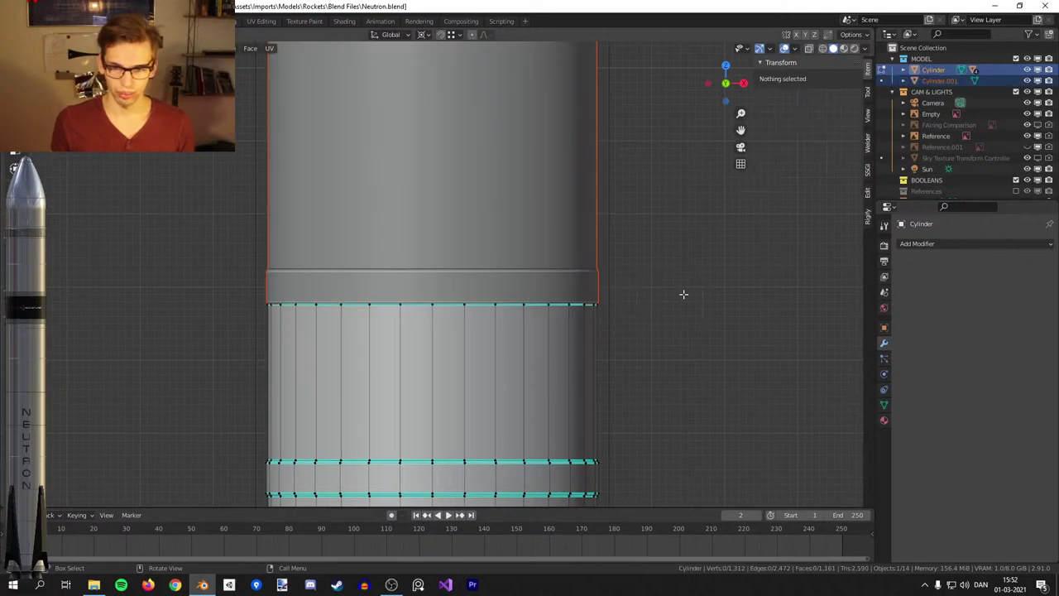
Select the separated upper section in object mode and try moving it away from the rocket body.
key("Tab")
left_click(561, 259)
scroll(554, 257, "down", 8)
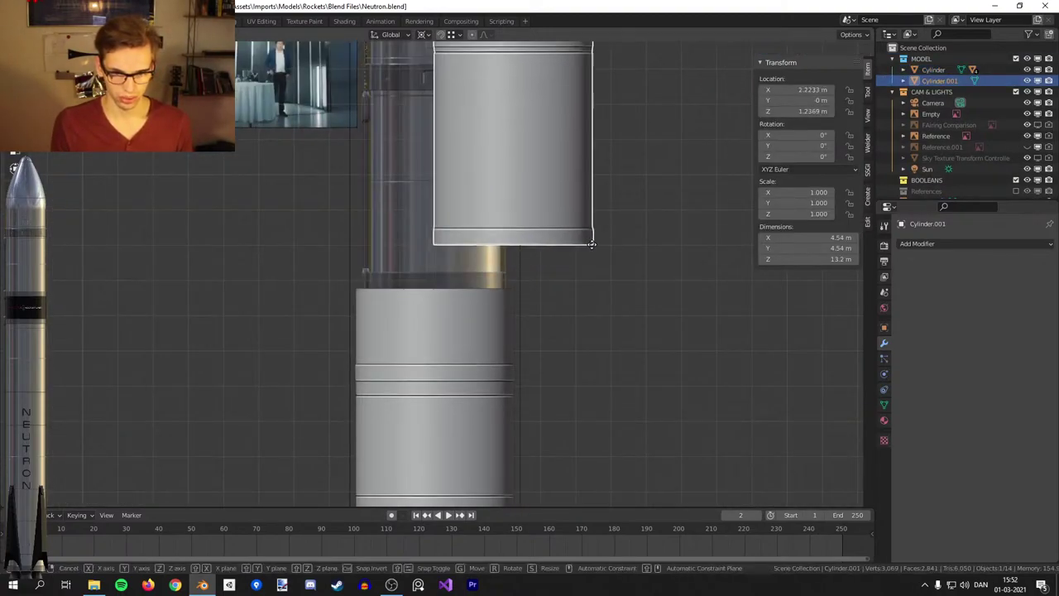
key("g")
right_click(561, 192)
middle_click_drag(559, 195, 548, 296, "shift")
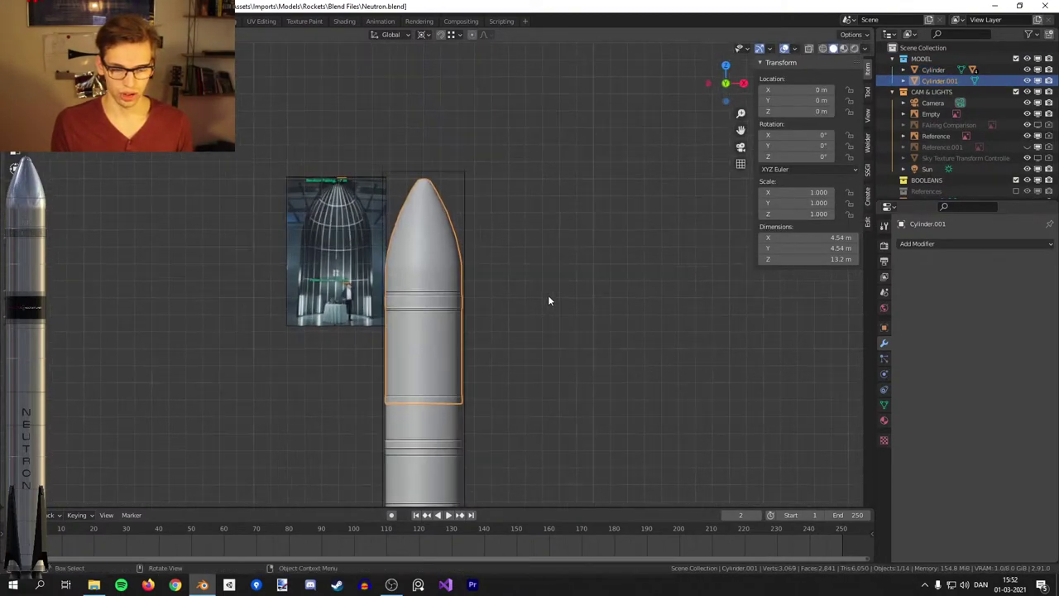
Open the separated upper section's mesh for editing in wireframe around the nose cone.
scroll(558, 285, "up", 2)
key("Tab")
key("z")
left_click(503, 271)
scroll(494, 149, "up", 3)
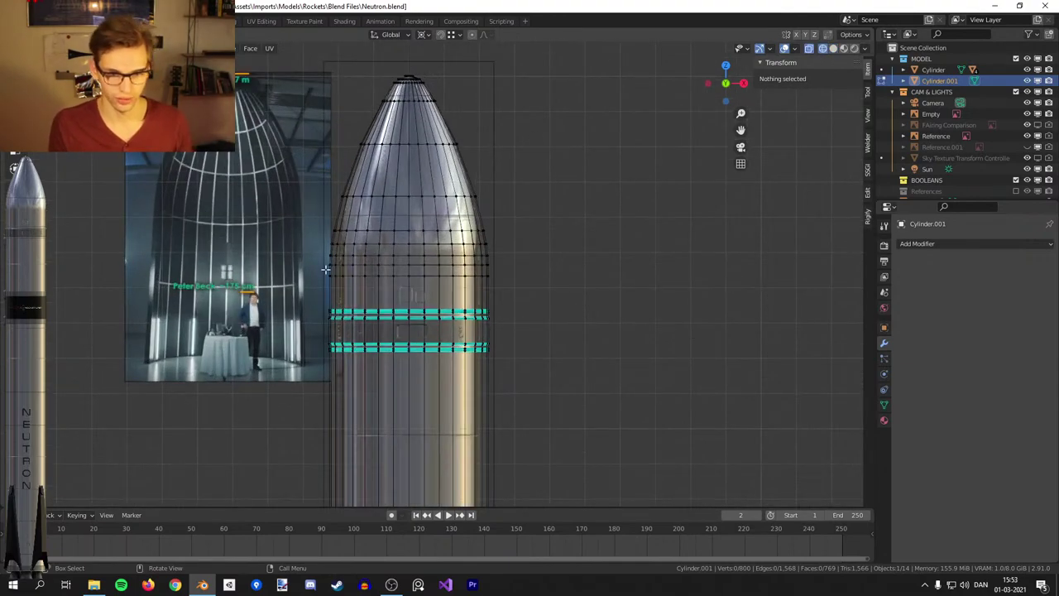
Select the nose cone and the ring beneath it, leaving the ring's lowest edge loop out of the selection.
left_click_drag(284, 368, 588, 73)
scroll(551, 253, "up", 10)
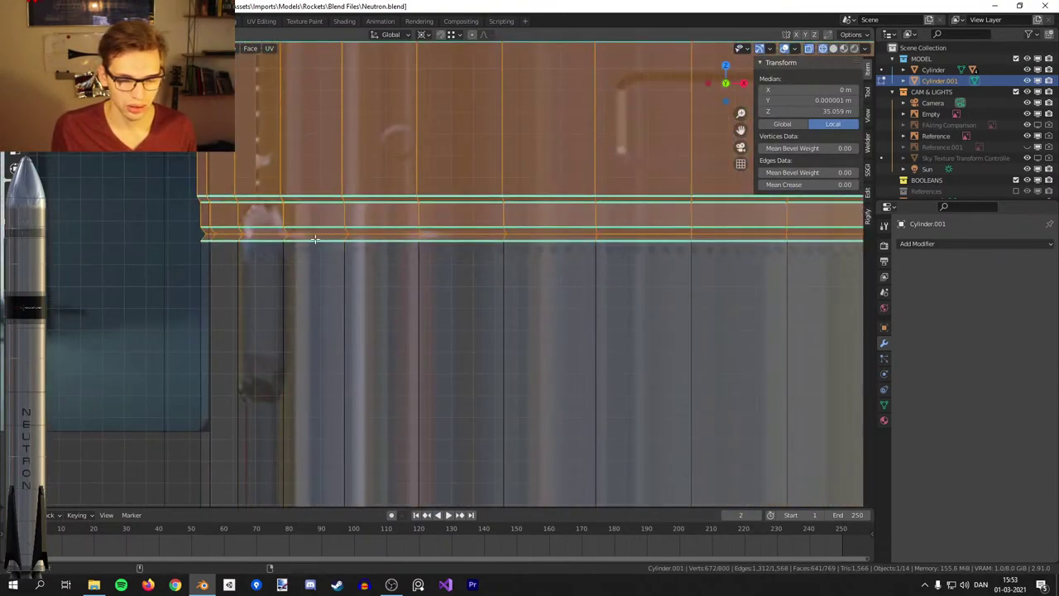
left_click(315, 240, "alt+shift")
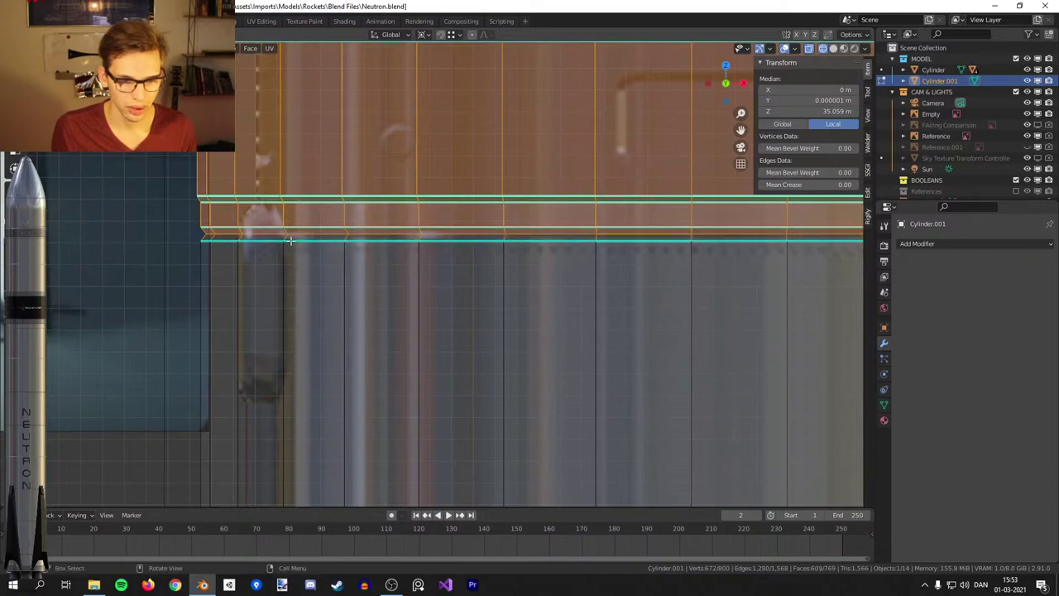
left_click(285, 240, "alt+shift")
left_click(285, 238, "ctrl+alt+shift")
left_click(299, 240, "alt+shift")
scroll(357, 254, "down", 6)
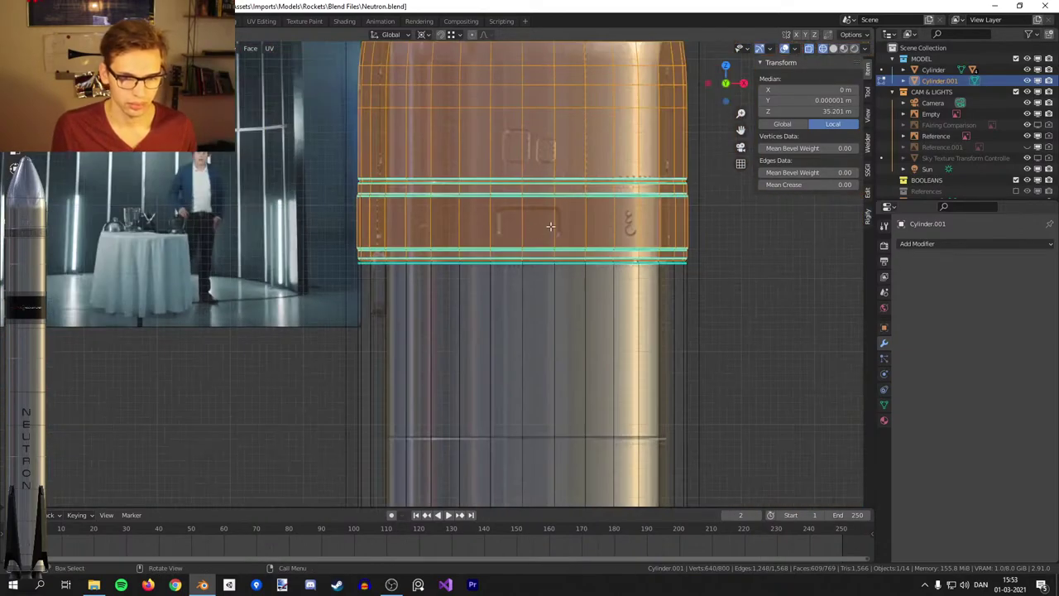
scroll(530, 339, "down", 4)
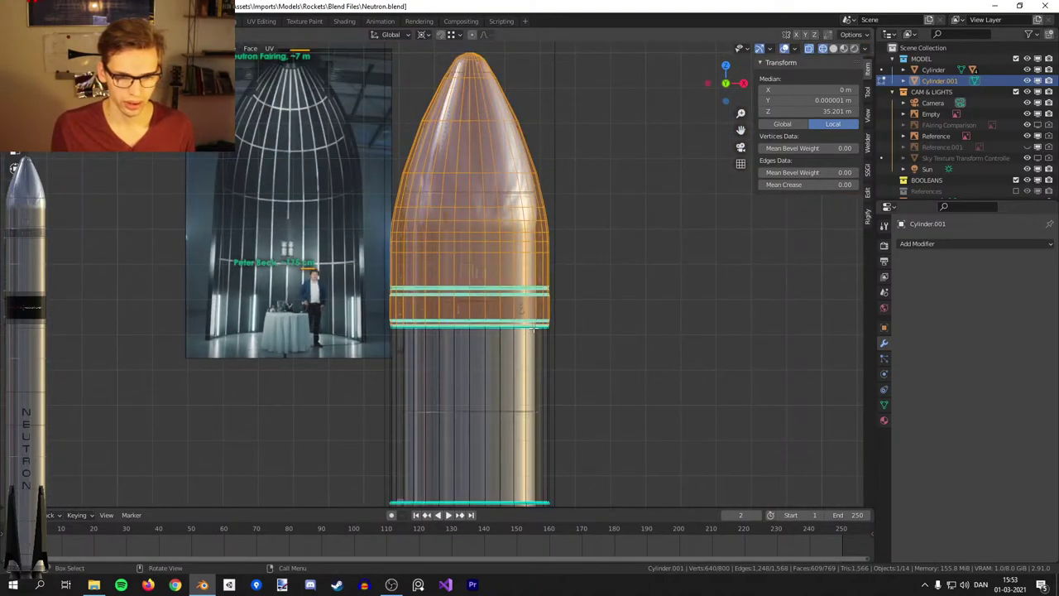
scroll(482, 317, "up", 1)
key("z")
left_click(680, 319)
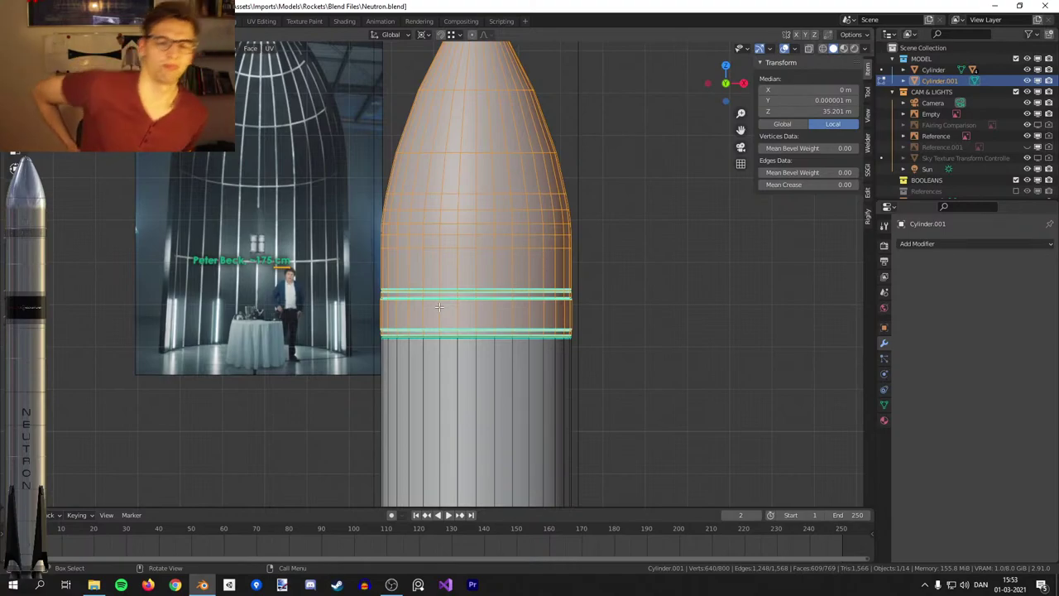
scroll(399, 274, "down", 1)
mouse_move(453, 219)
middle_mouse_down("shift")
mouse_move(480, 296)
mouse_move(462, 204)
middle_mouse_up("shift")
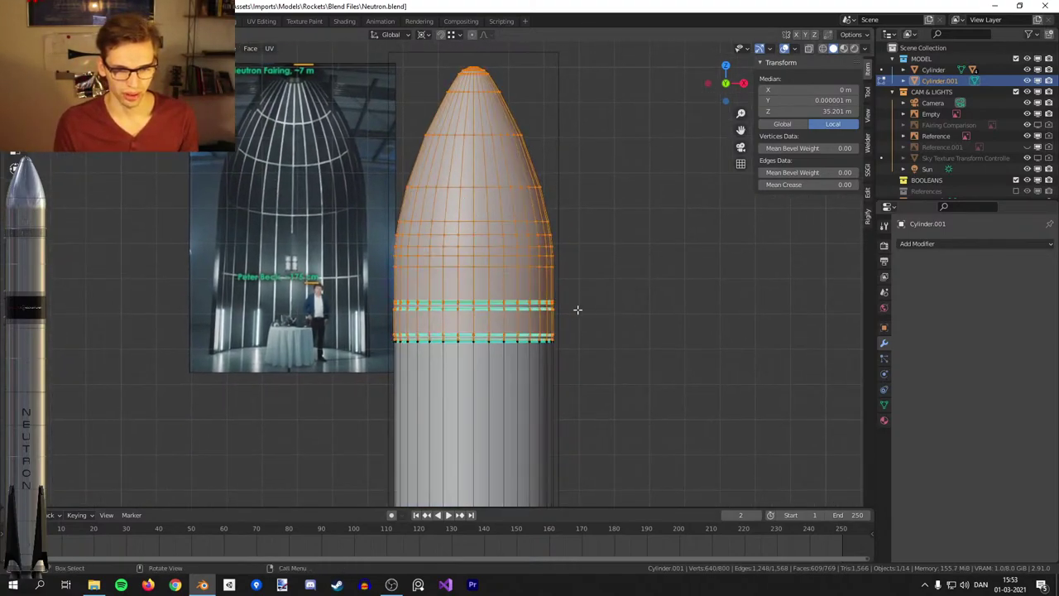
Select only the ring's loops below the nose cone and move them down 2.051 m along Z.
key("alt+z")
left_click_drag(356, 369, 622, 295)
key("g")
key("z")
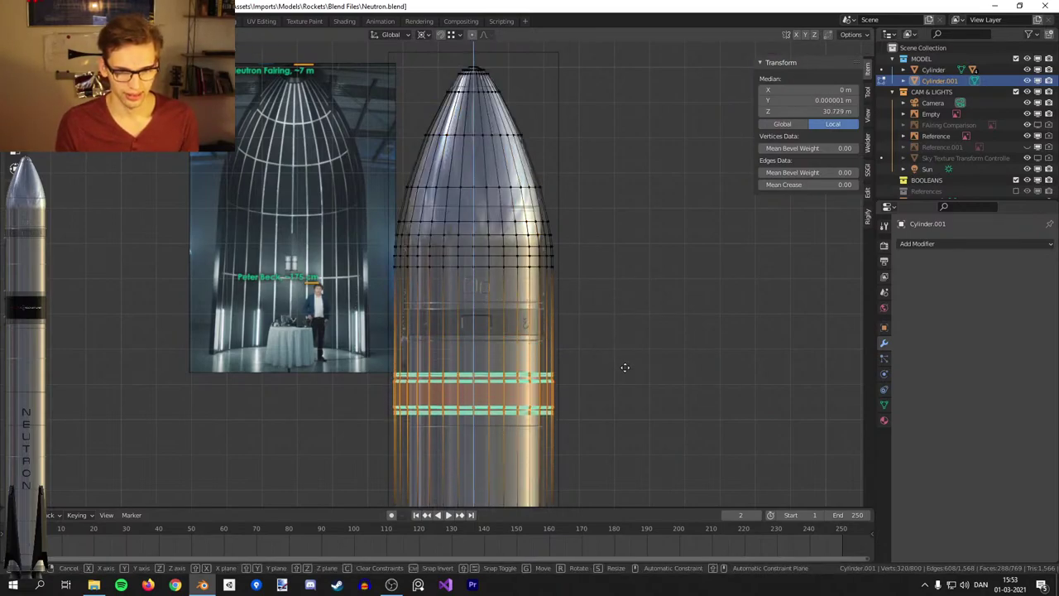
left_click(623, 367)
key("alt+z")
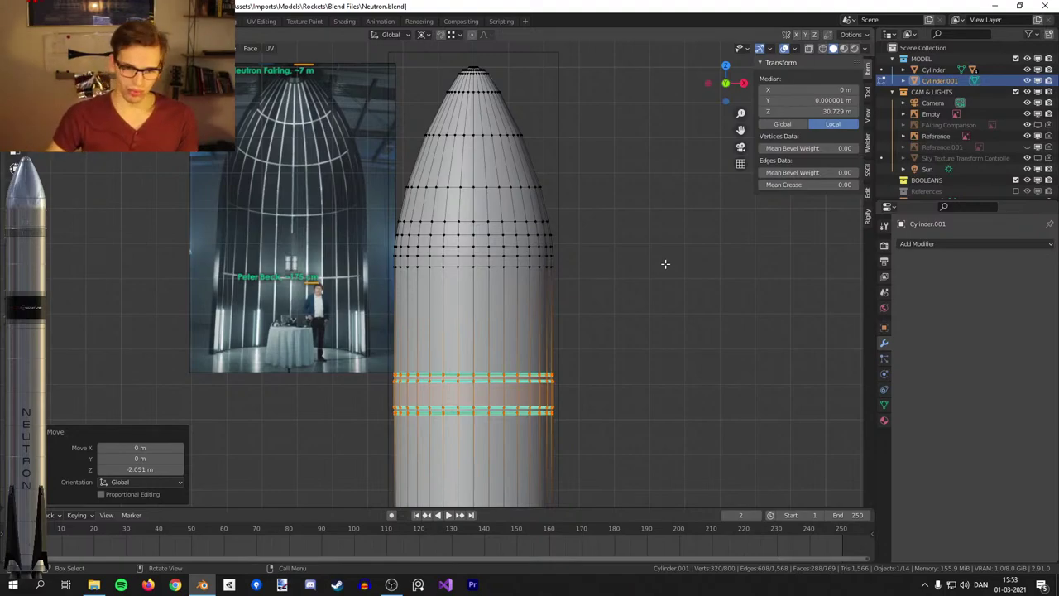
middle_click_drag(651, 216, 607, 149, "shift")
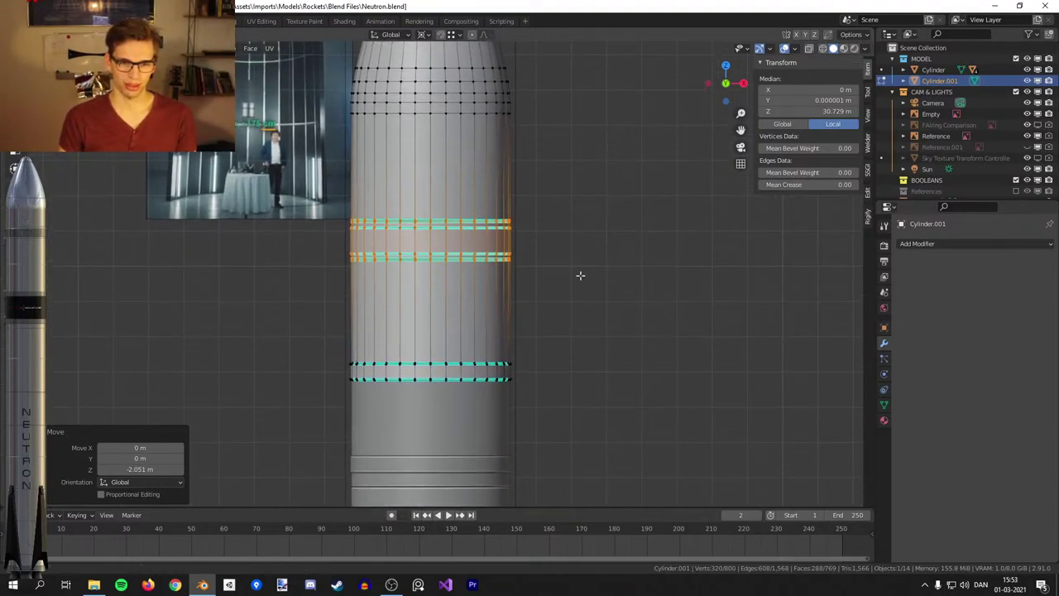
Undo the downward move of the ring's loops below the nose cone.
scroll(541, 349, "down", 2)
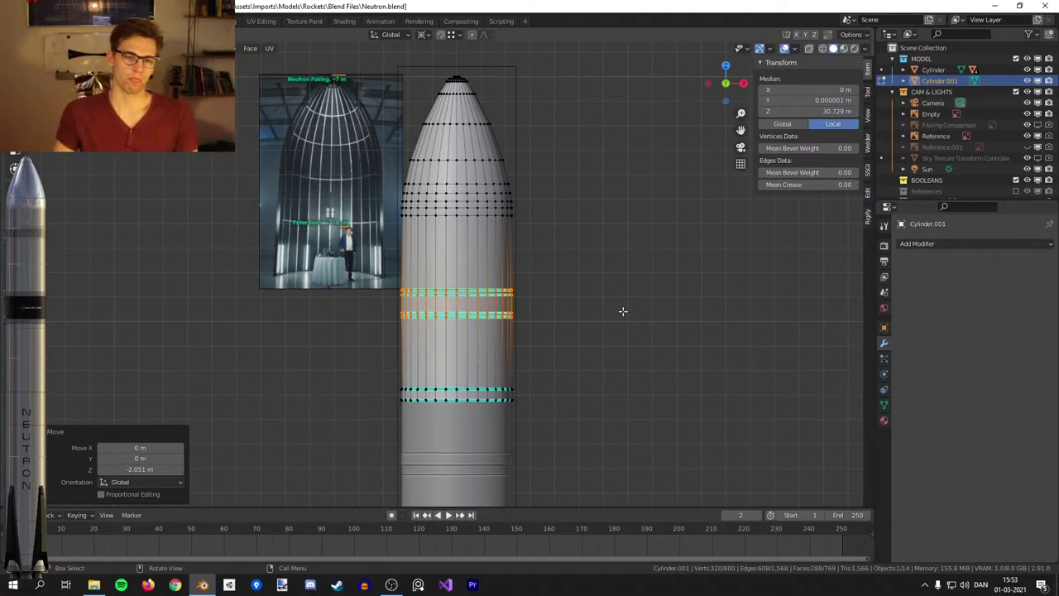
scroll(679, 295, "up", 2)
key("z")
left_click(635, 281)
scroll(601, 259, "up", 2)
key("ctrl+z")
middle_click_drag(686, 164, 658, 222, "shift")
scroll(639, 214, "up", 3)
scroll(325, 363, "up", 4)
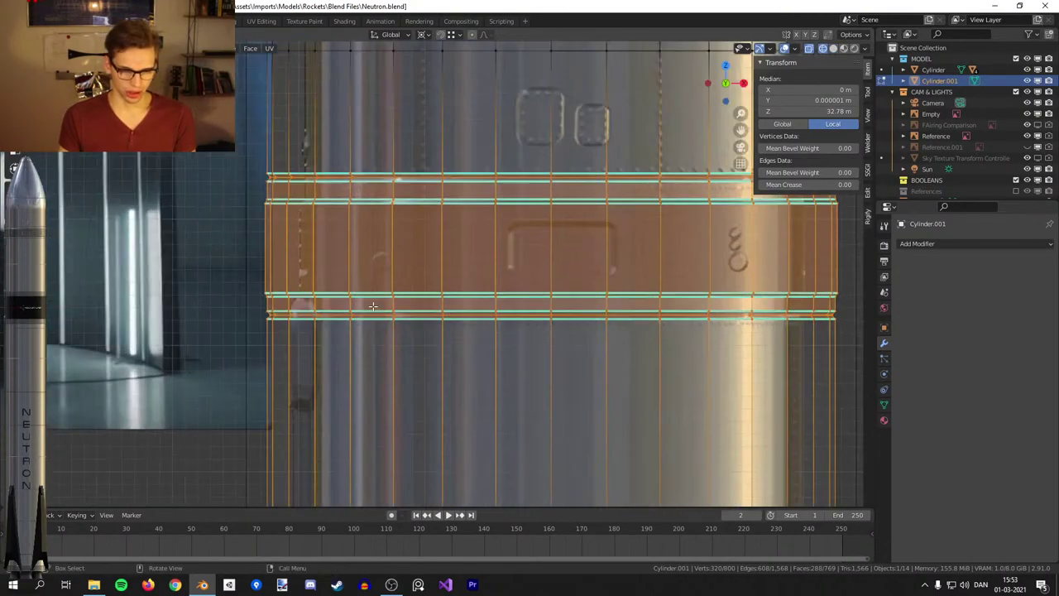
Restore the selection of the whole nose cone together with the ring beneath it, and return to object mode.
left_click(360, 351, "alt+shift")
scroll(364, 351, "down", 6)
scroll(401, 355, "up", 7)
key("ctrl+z")
key("ctrl+z")
scroll(539, 234, "down", 6)
left_click_drag(590, 78, 296, 316)
scroll(371, 309, "up", 2)
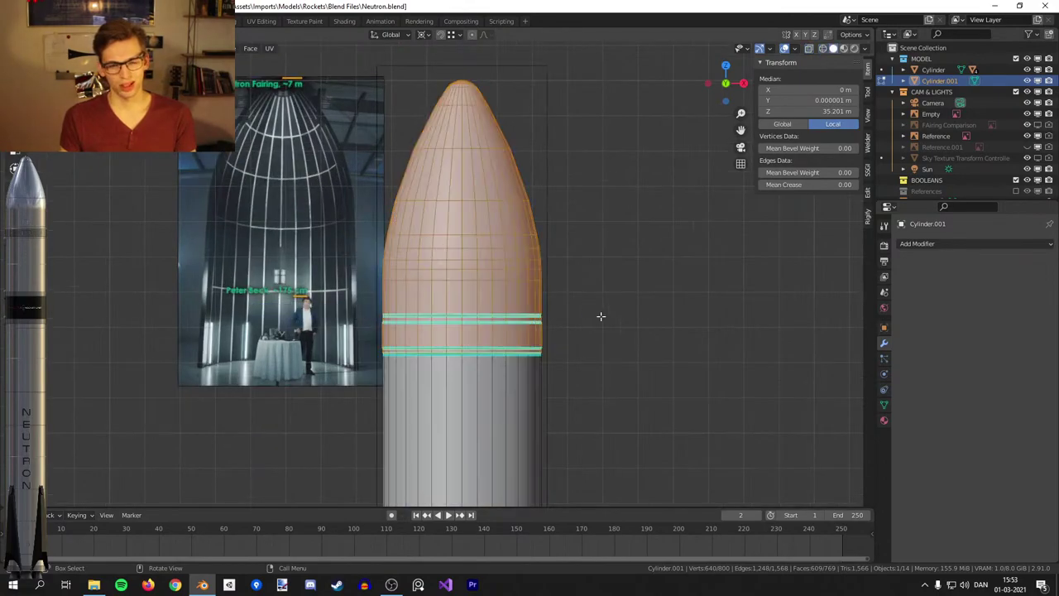
scroll(515, 331, "up", 3)
key("Tab")
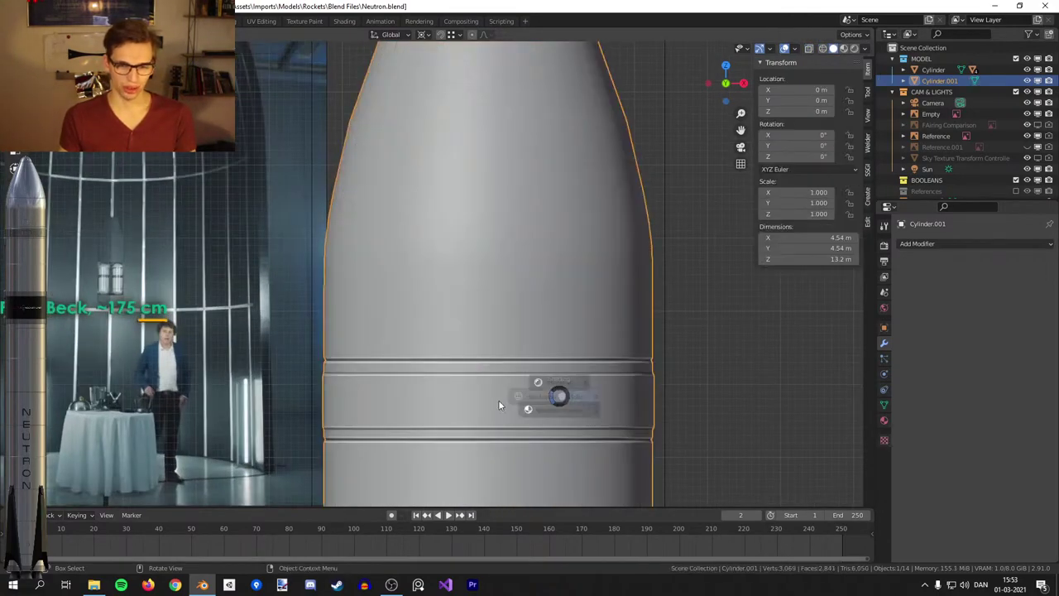
Check the ring against the reference in wireframe and reduce the mesh selection to the nose cone above the ring.
key("alt+z")
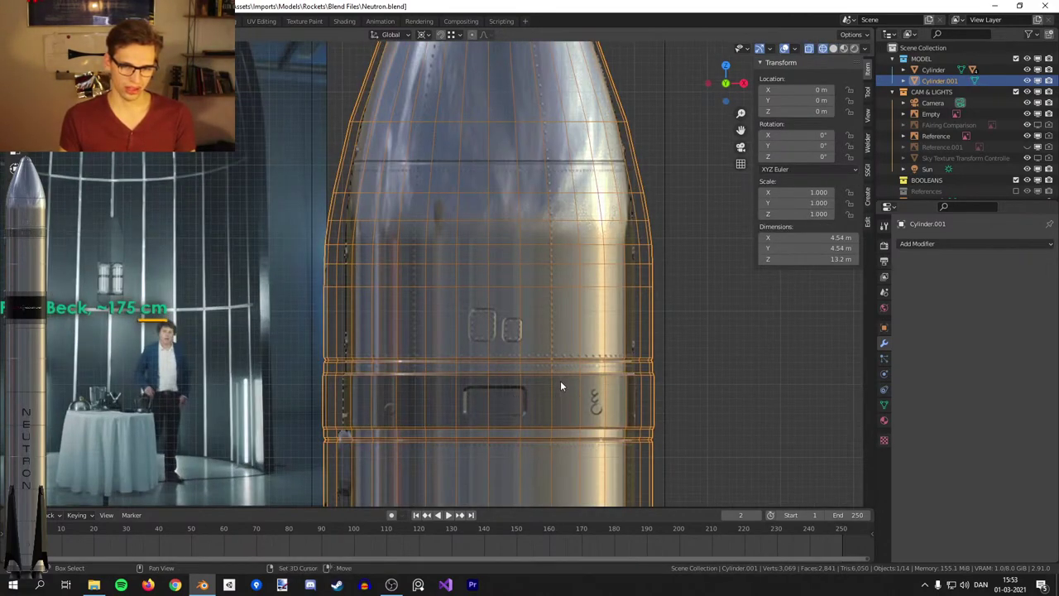
scroll(513, 395, "up", 2)
scroll(533, 313, "down", 3)
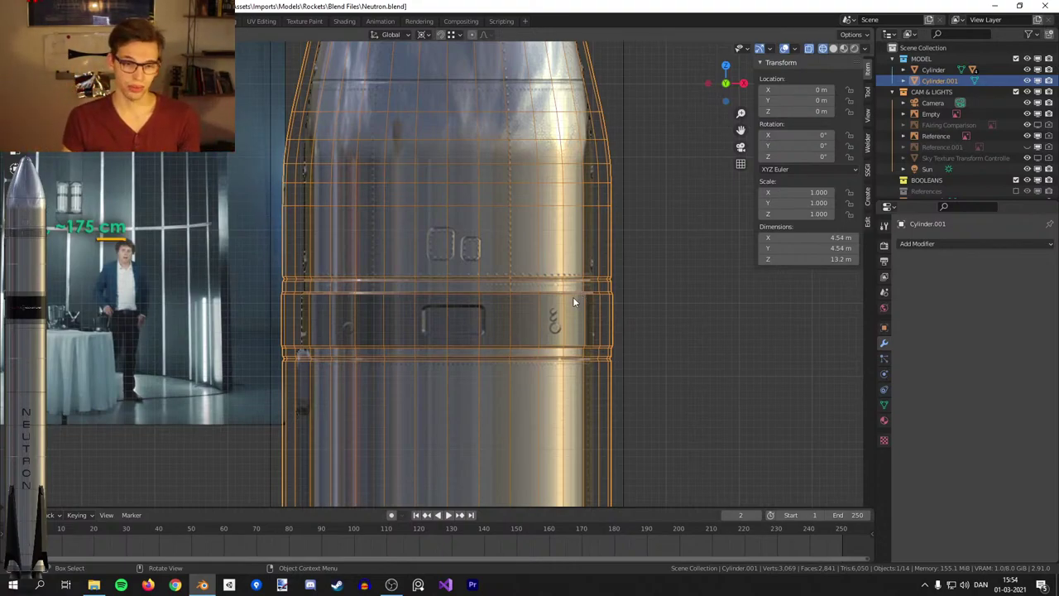
key("Tab")
left_click_drag(709, 390, 241, 279)
scroll(241, 279, "down", 3)
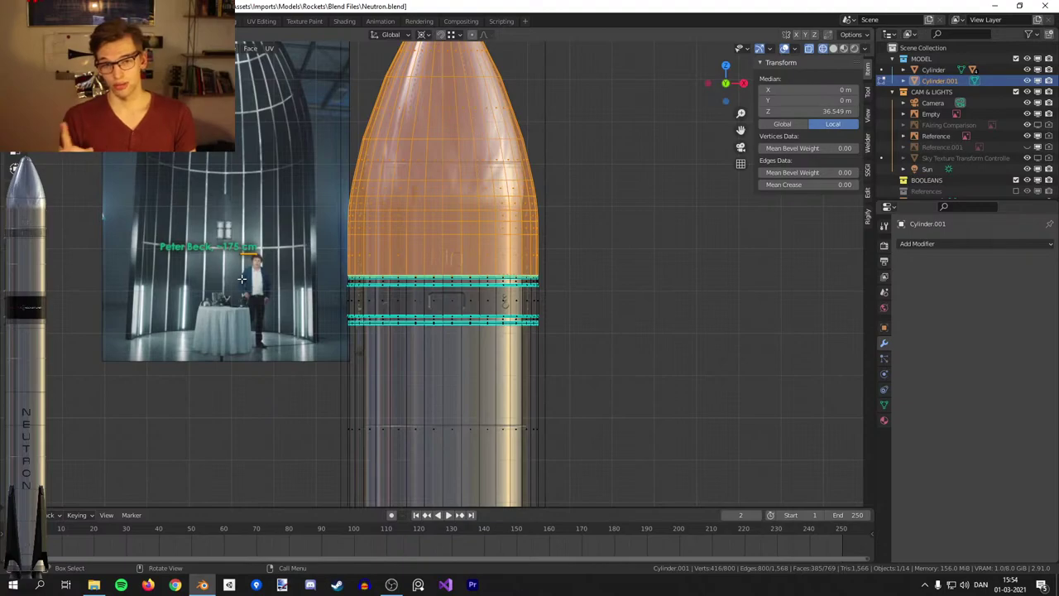
key("Tab")
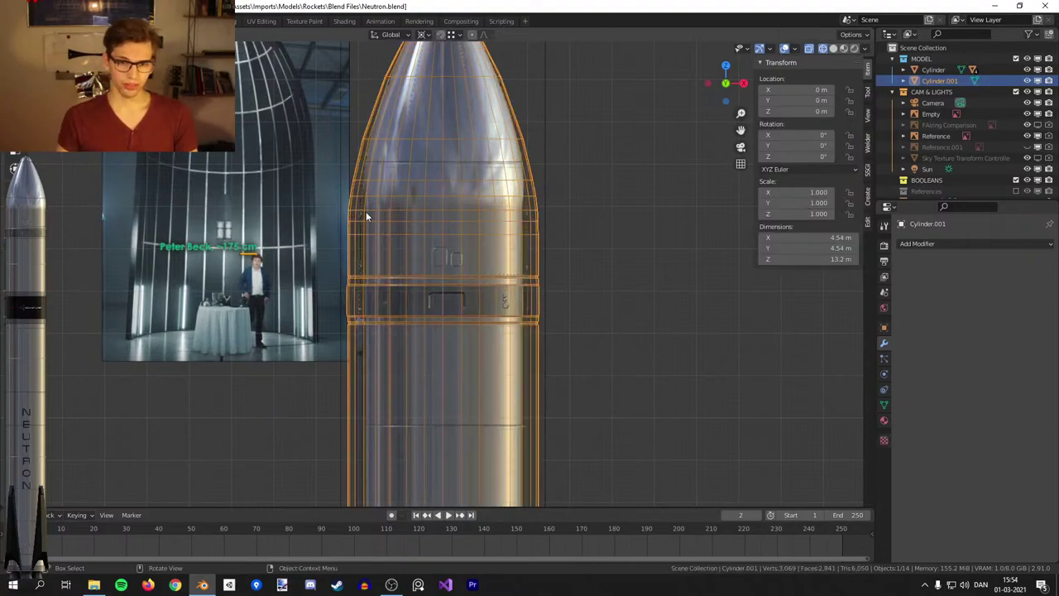
Add a level 2 Subdivision modifier to the separated upper section and open its mesh for editing in solid shading.
key("shift+z")
key("shift+z")
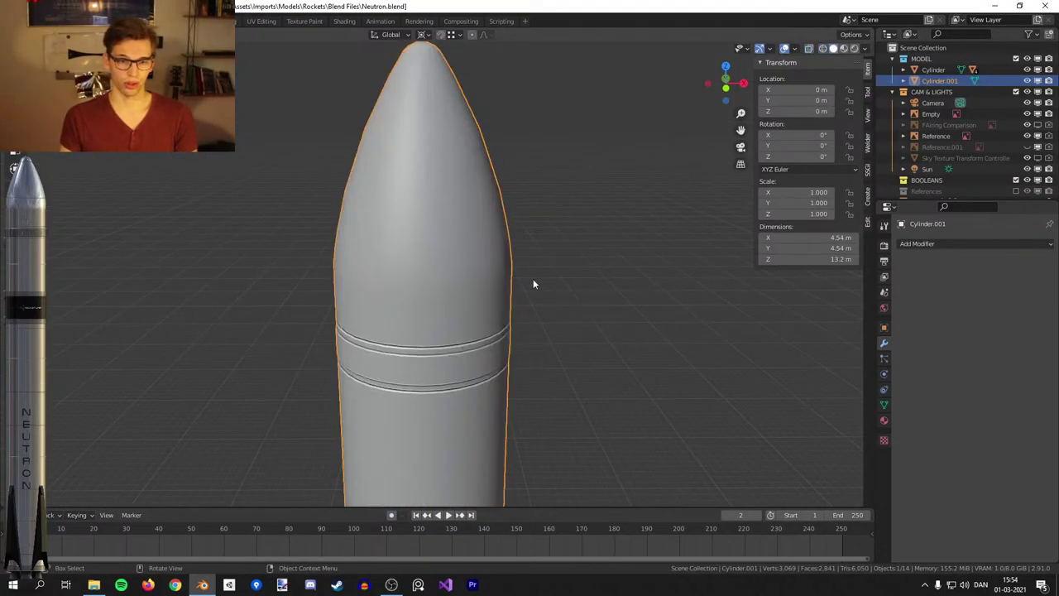
key("ctrl+2")
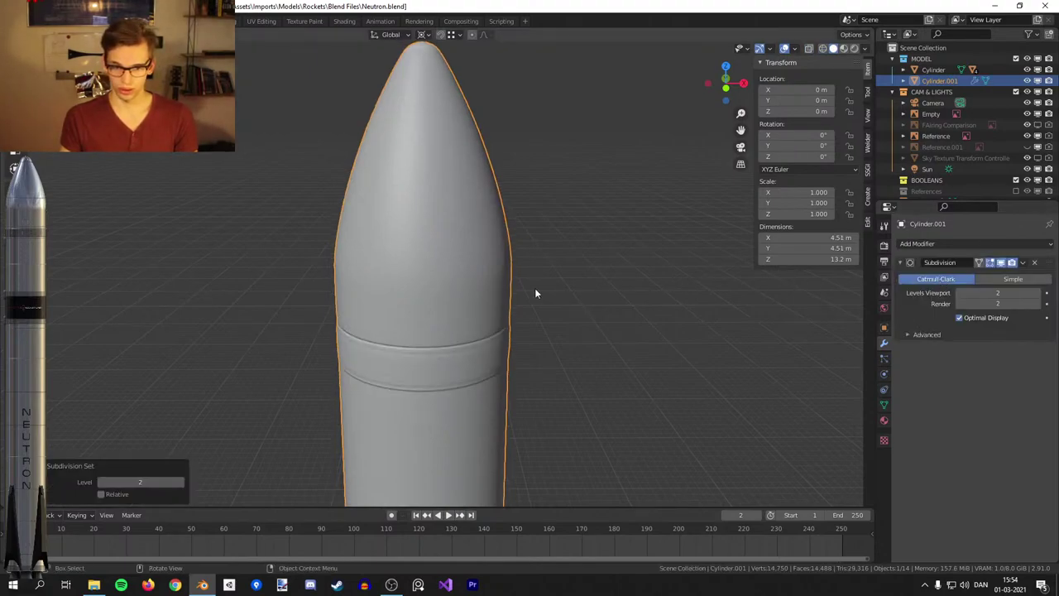
scroll(546, 291, "up", 2)
scroll(560, 287, "down", 4)
key("Tab")
middle_click_drag(561, 246, 504, 273)
scroll(504, 274, "up", 2)
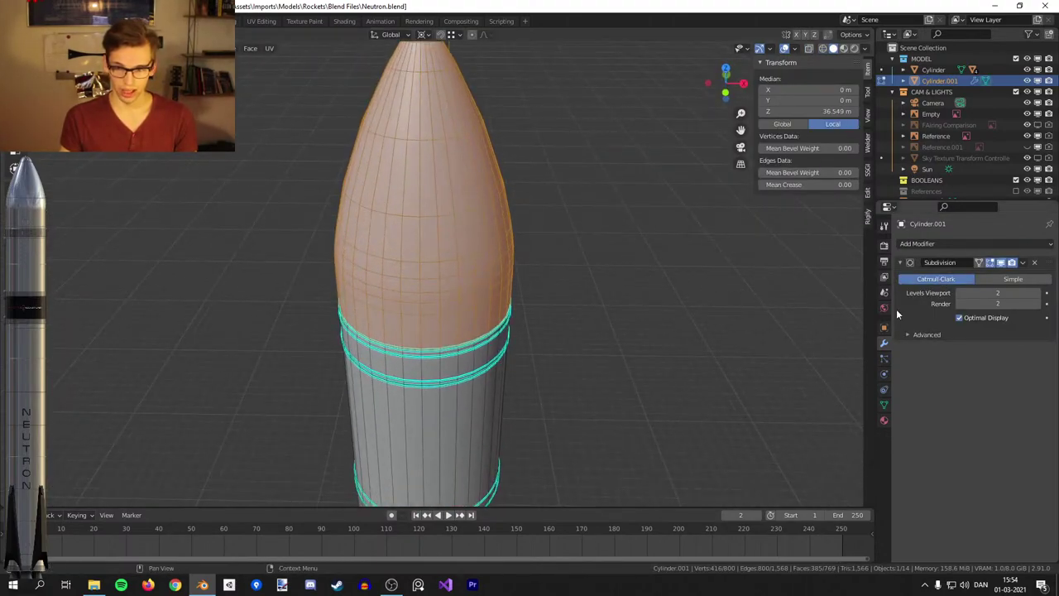
Turn off the Subdivision modifier's Optimal Display and compare the nose cone's topology in wireframe and solid shading.
key("shift+z")
key("shift+z")
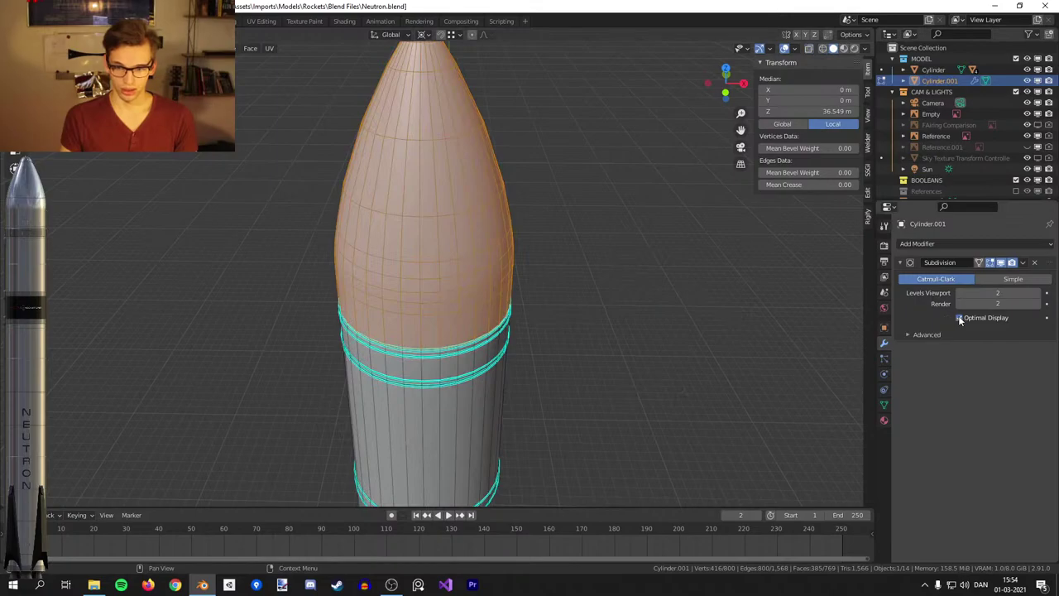
left_click(959, 318)
key("z")
left_click(664, 312)
left_click(958, 318)
left_click(958, 317)
scroll(711, 404, "up", 4)
middle_click_drag(702, 319, 669, 307, "shift")
scroll(670, 307, "up", 1)
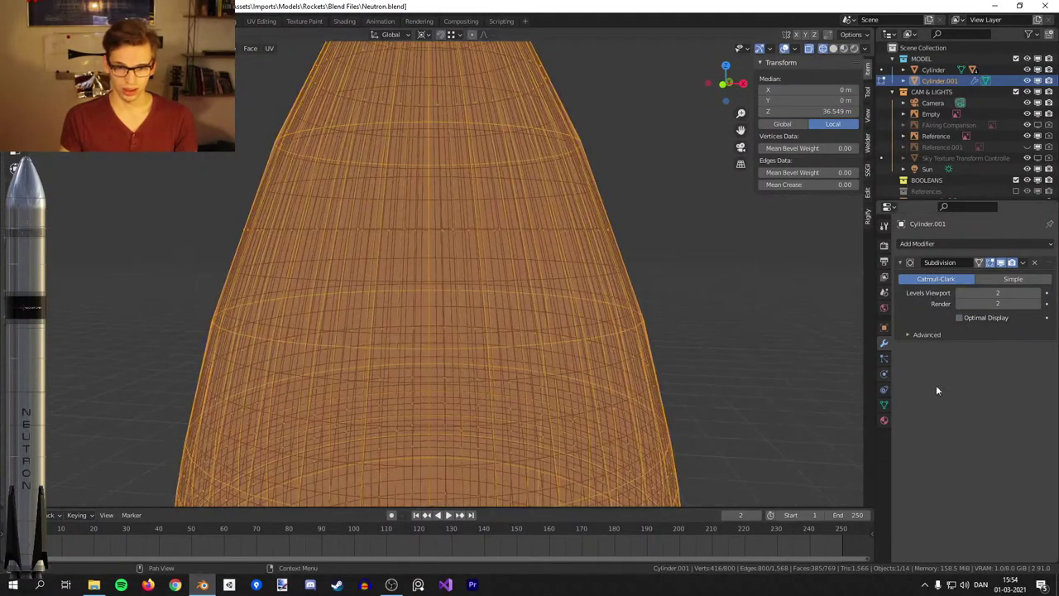
key("z")
left_click(705, 316)
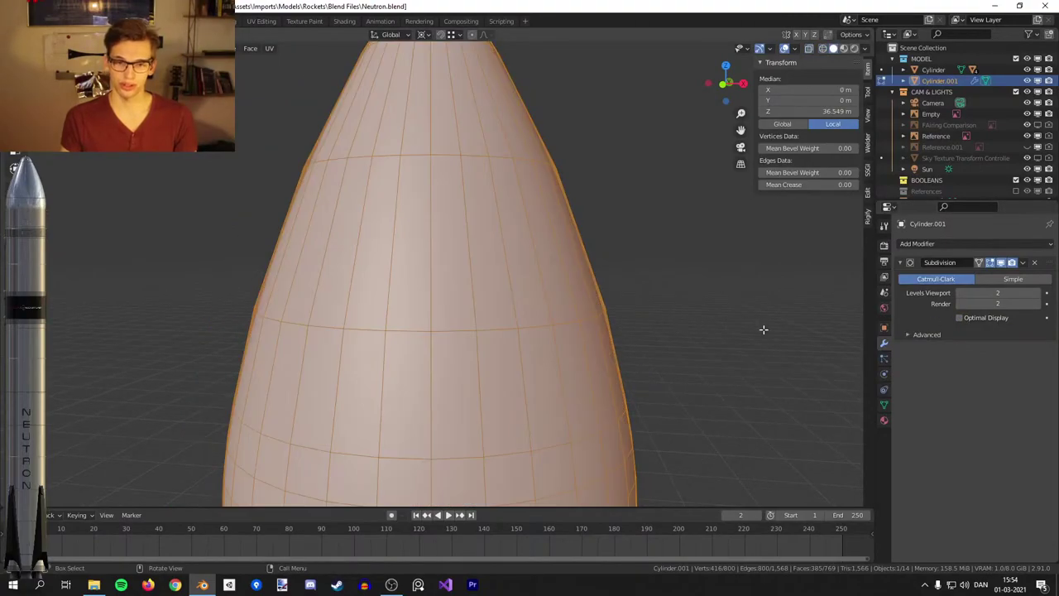
Inspect the subdivided nose cone, remove the Subdivision modifier from the upper section and return to object mode.
scroll(208, 307, "up", 3)
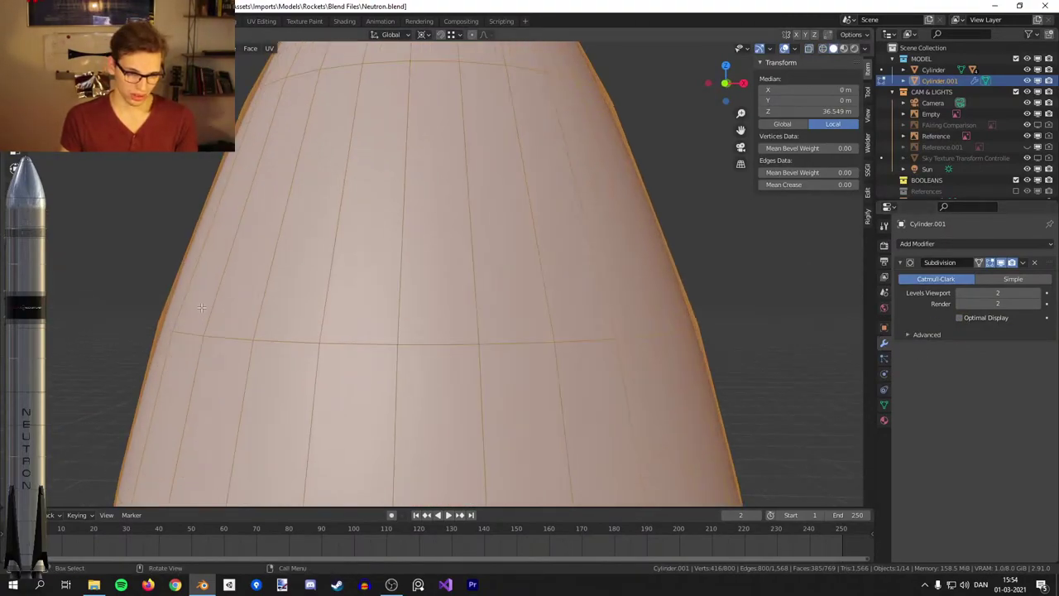
scroll(236, 260, "down", 3)
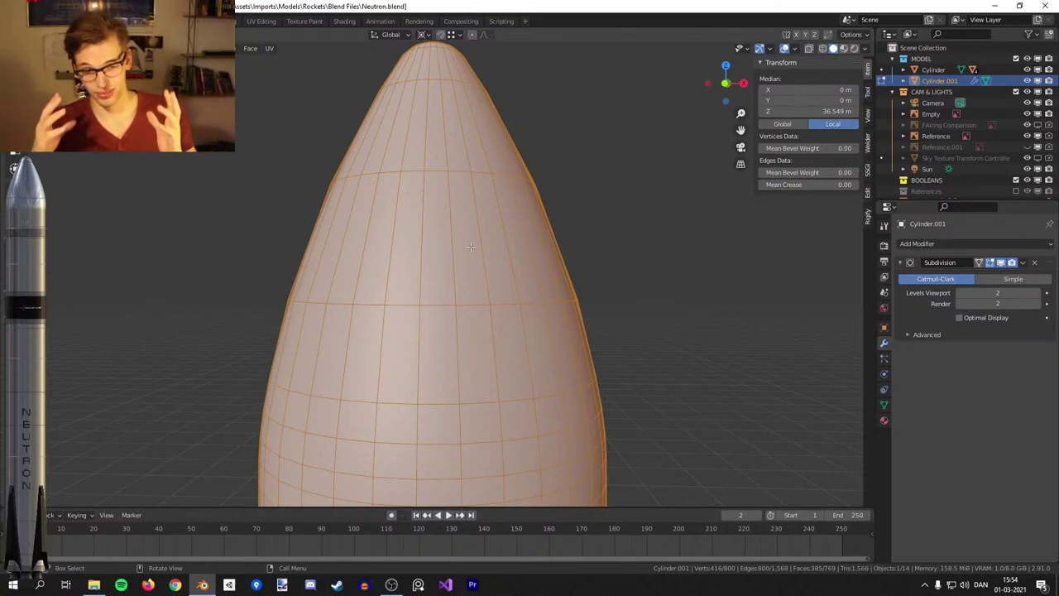
scroll(556, 236, "down", 2)
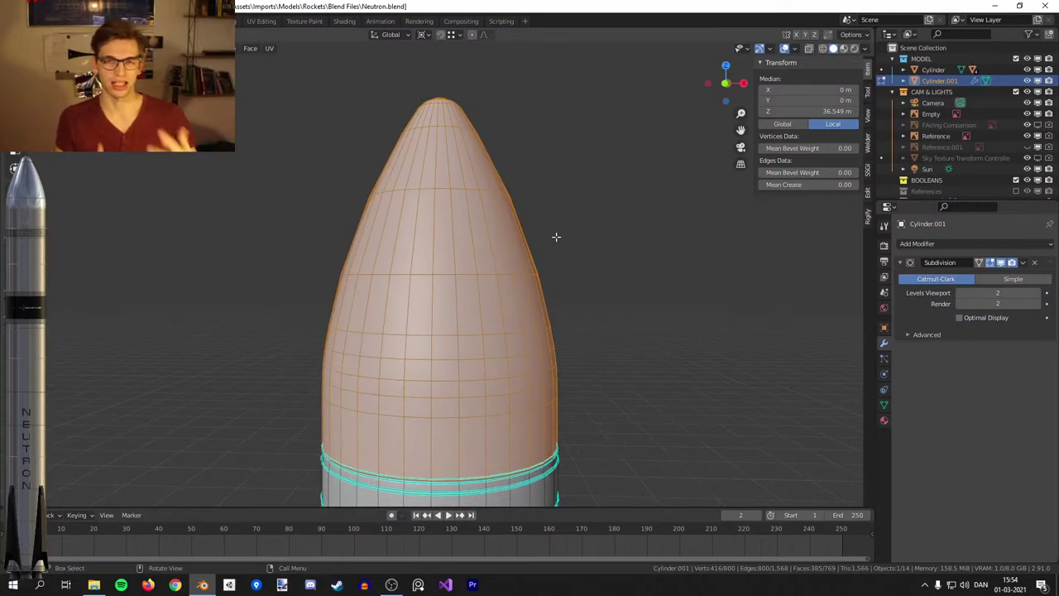
scroll(579, 207, "down", 2)
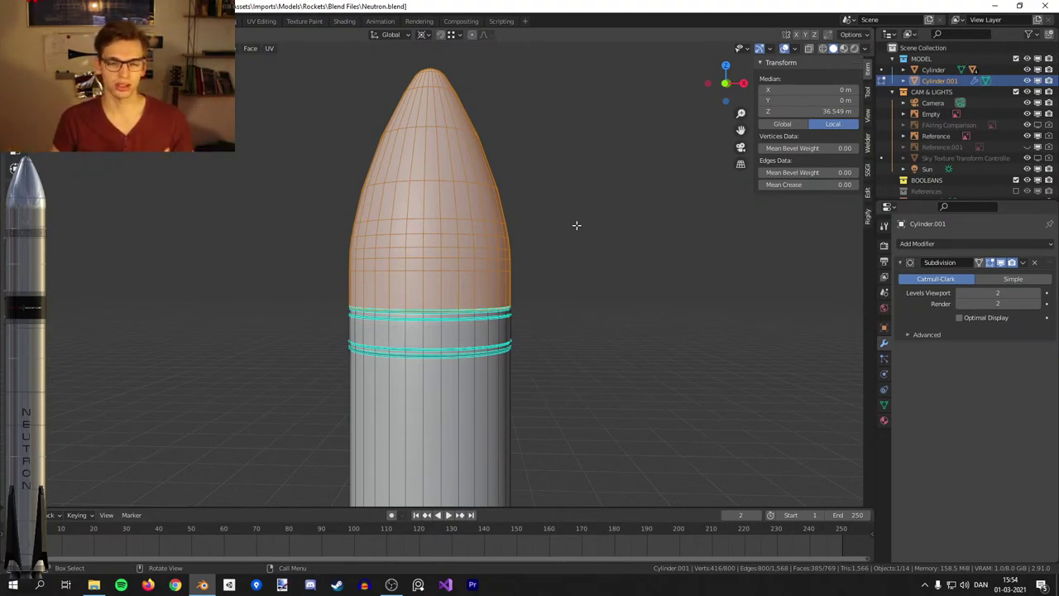
middle_click_drag(598, 172, 695, 234)
left_click(1034, 262)
key("Tab")
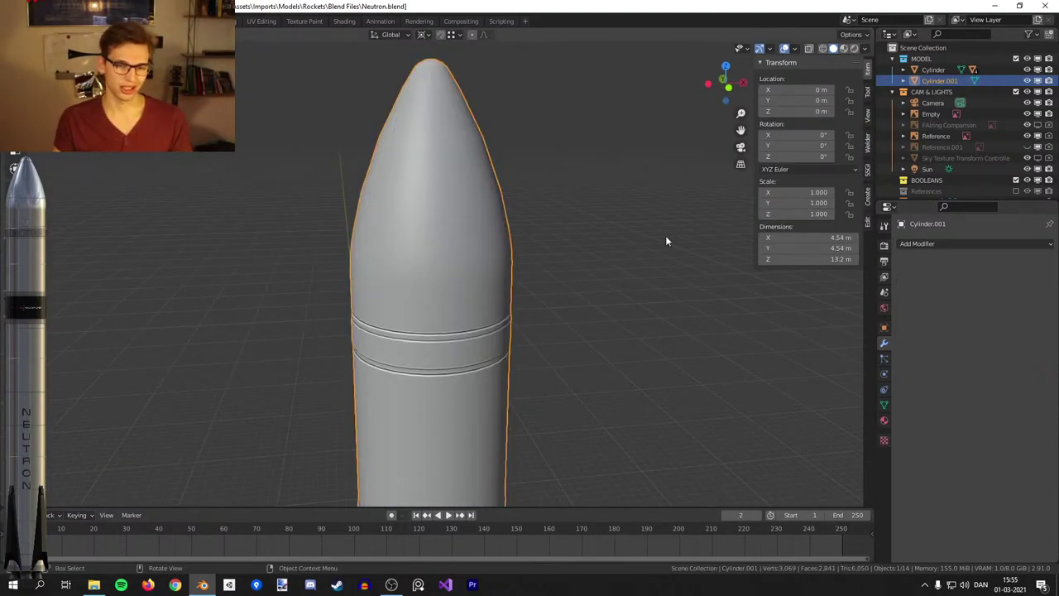
Separate the selected nose cone from the upper section into its own object and return to object mode.
scroll(666, 241, "down", 3)
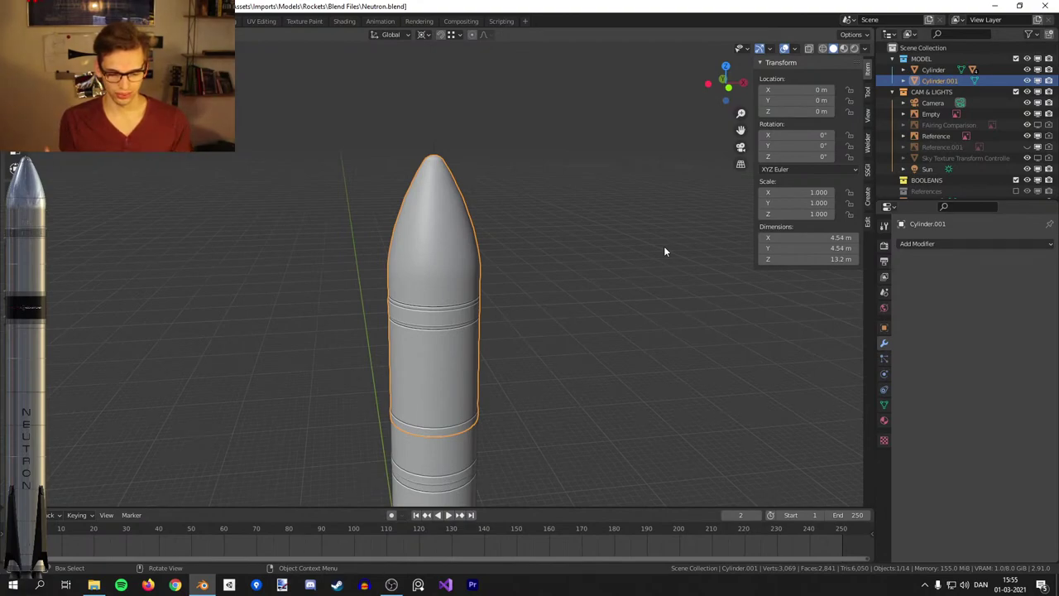
scroll(596, 192, "up", 5)
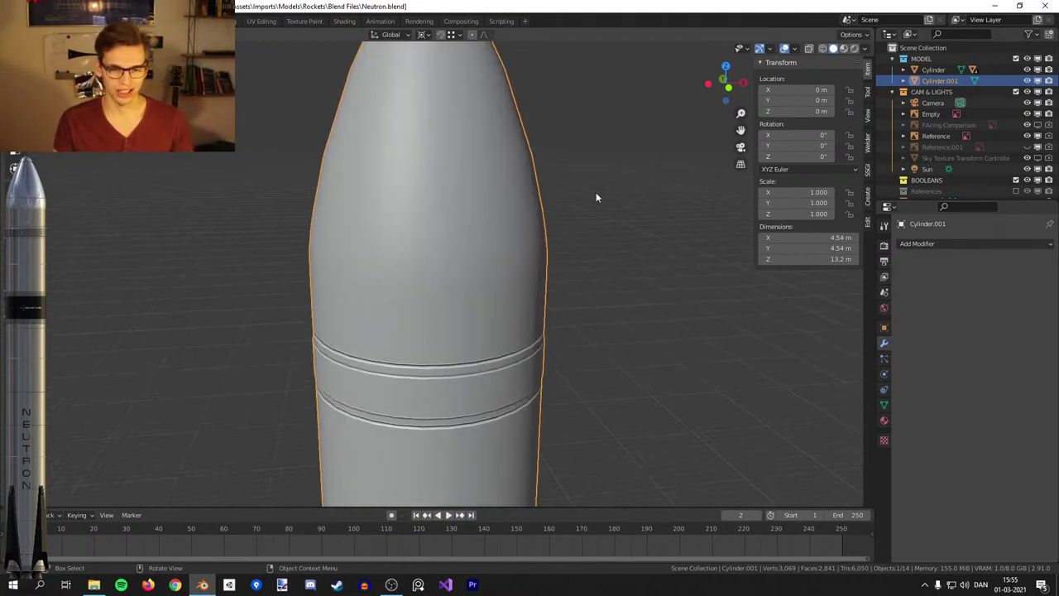
key("Tab")
key("KP_1")
scroll(540, 268, "up", 2)
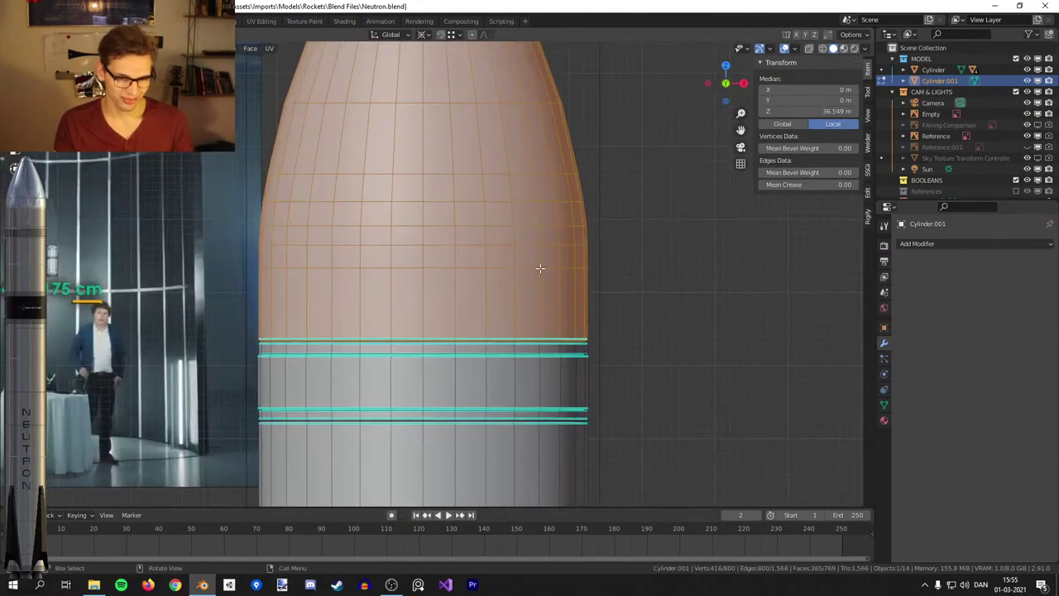
key("p")
left_click(540, 268)
key("Tab")
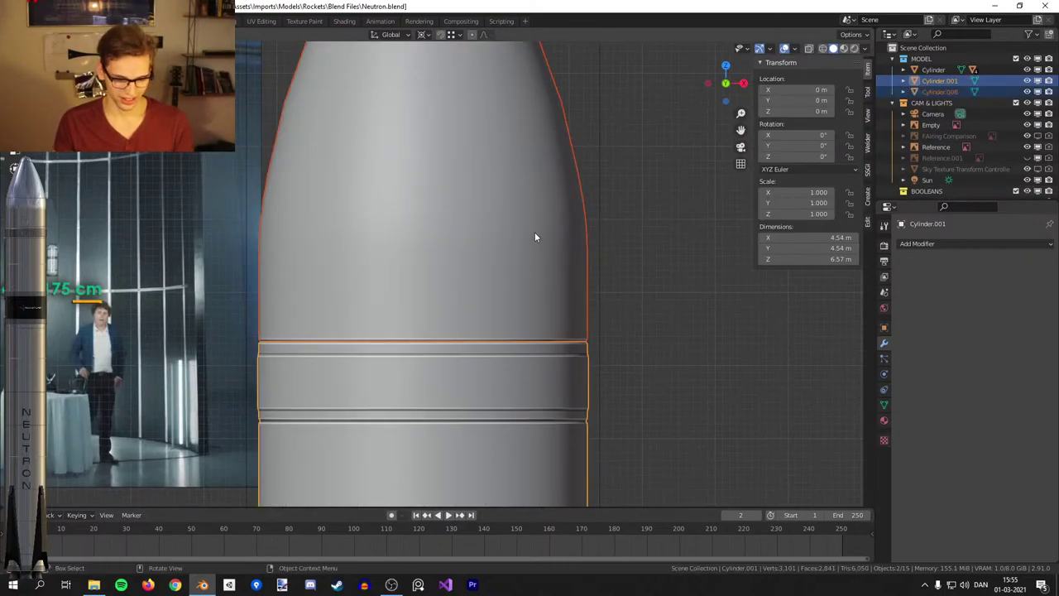
scroll(529, 237, "down", 6)
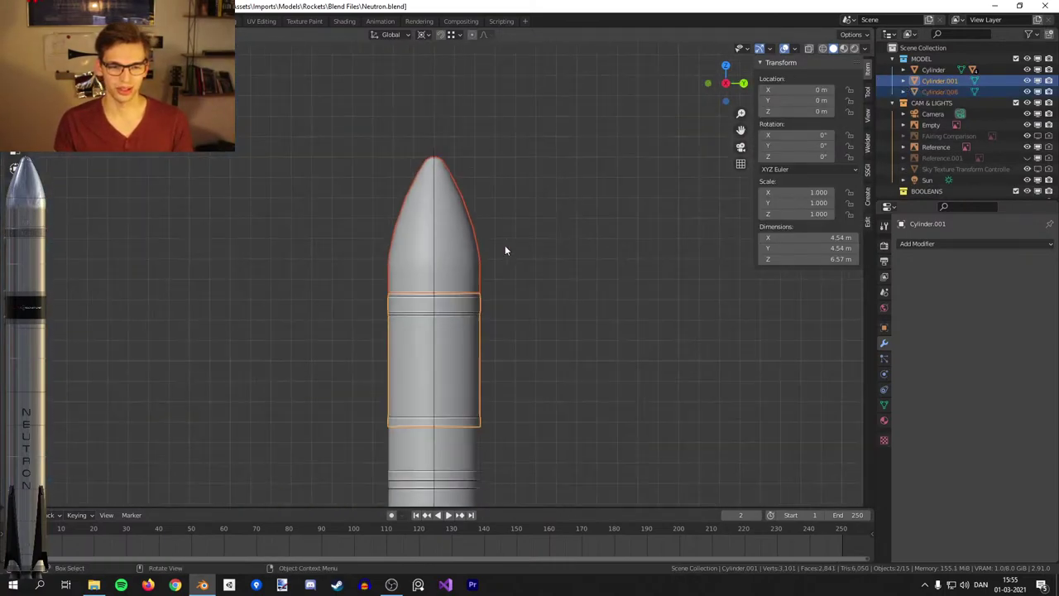
Try raising only the nose cone along Z away from the upper section, and undo the move.
left_click(428, 191)
middle_click_drag(429, 192, 540, 227)
left_click(457, 216)
scroll(468, 281, "down", 1)
key("g")
key("z")
left_click(478, 184)
middle_click_drag(489, 201, 518, 297, "shift")
scroll(508, 273, "down", 3)
scroll(535, 370, "up", 5)
key("ctrl+z")
middle_click_drag(513, 342, 468, 290)
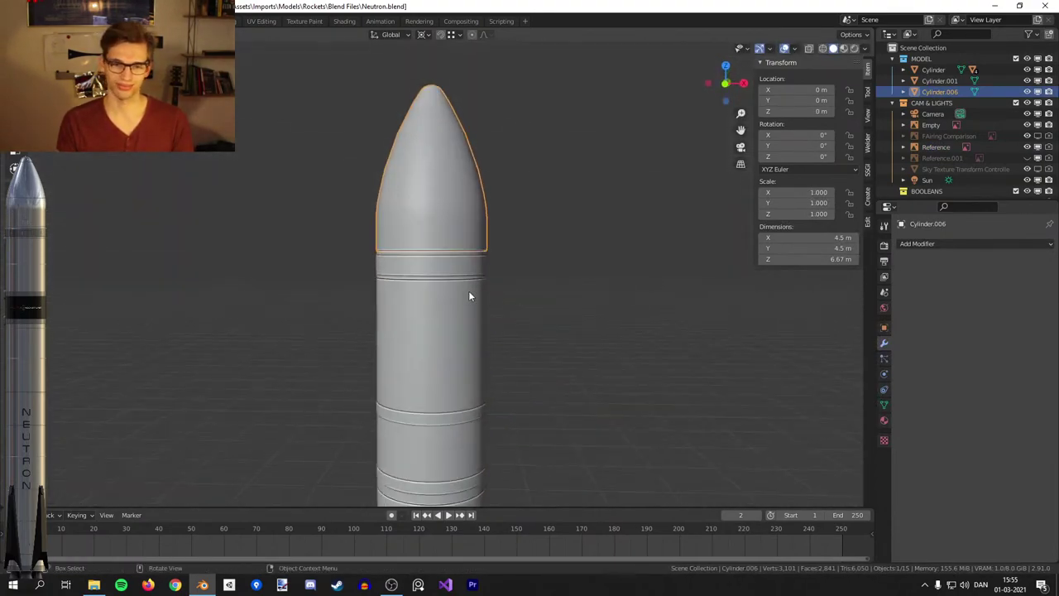
Try raising the nose cone and upper section together 5.355 m along Z, and undo the move.
left_click(468, 296)
key("g")
key("z")
left_click(641, 212)
scroll(546, 242, "down", 5)
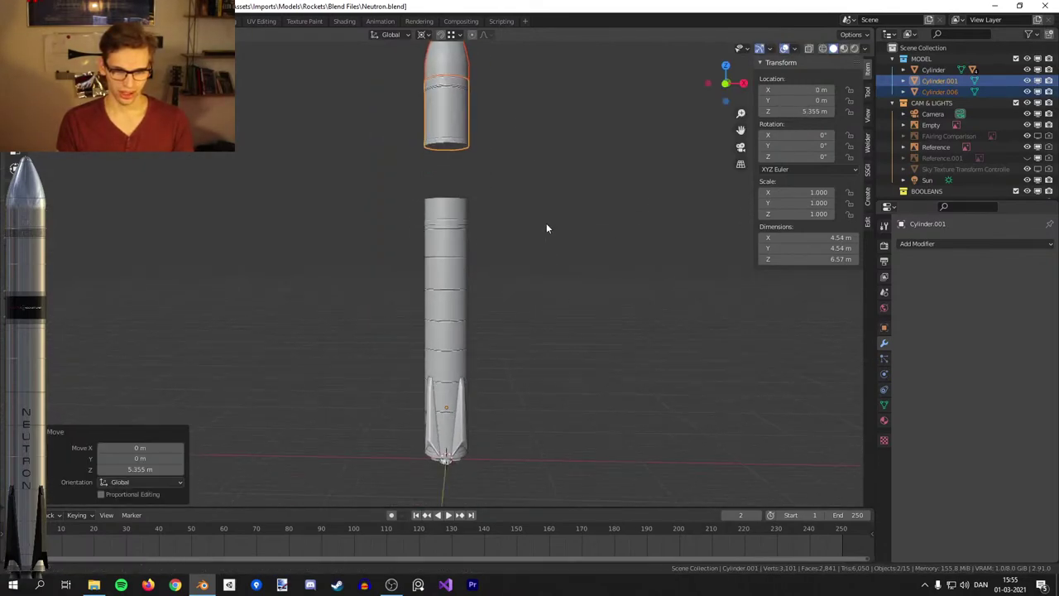
middle_click_drag(546, 242, 544, 179, "shift")
key("ctrl+z")
Try moving the nose cone and upper section aside and rotating the rocket body, then cancel and undo the changes.
key("g")
left_click(658, 170)
left_click(451, 225)
key("r")
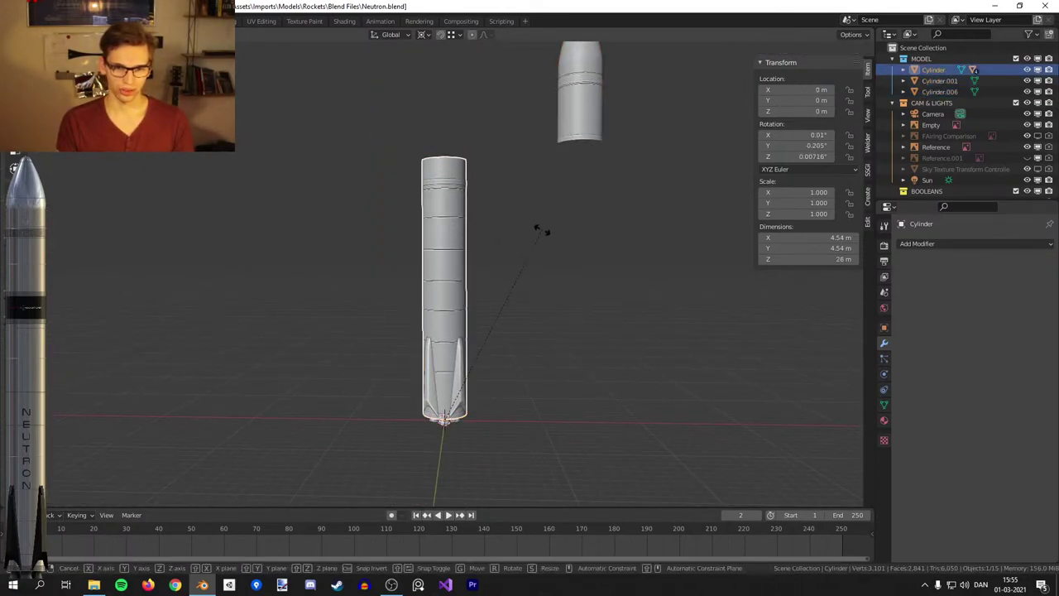
key("r")
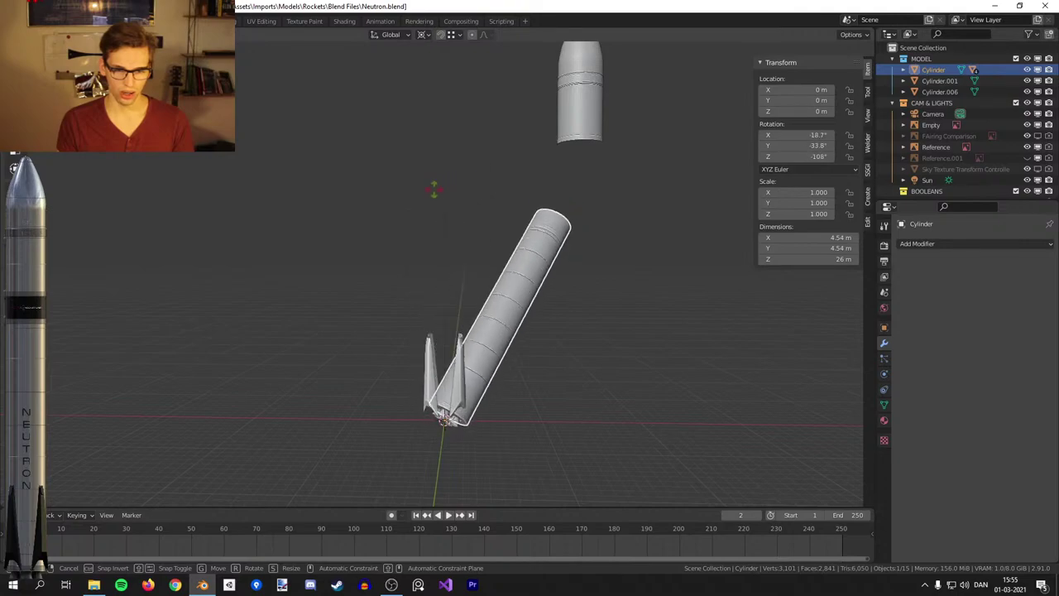
right_click(525, 196)
key("ctrl+z")
key("ctrl+z")
scroll(556, 335, "up", 4)
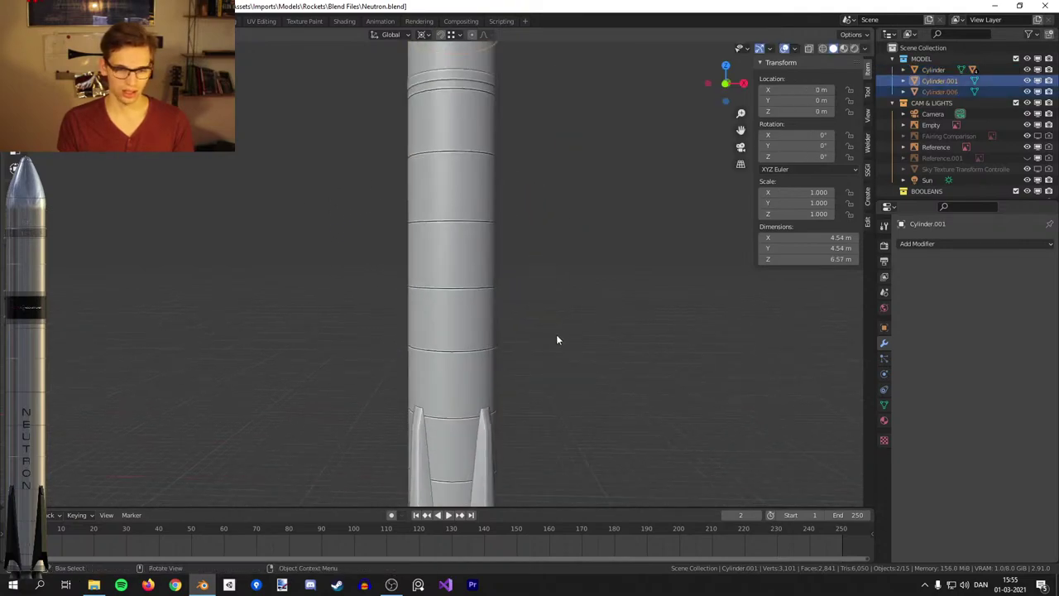
Select the four landing legs and the rocket body last, parent the legs to the body and clear the selection.
middle_click_drag(556, 335, 524, 140, "shift")
scroll(506, 250, "up", 4)
left_click(463, 281)
left_click(326, 304, "shift")
middle_click_drag(328, 304, 405, 339)
left_click(310, 337, "shift")
middle_click_drag(311, 337, 422, 337)
left_click(356, 337, "shift")
left_click(431, 319, "shift")
key("ctrl+p")
left_click(431, 318)
scroll(431, 318, "down", 4)
left_click(540, 160)
middle_click_drag(540, 161, 550, 252)
Add a circle empty at the rocket's base with a radius of 3 m.
key("shift+a")
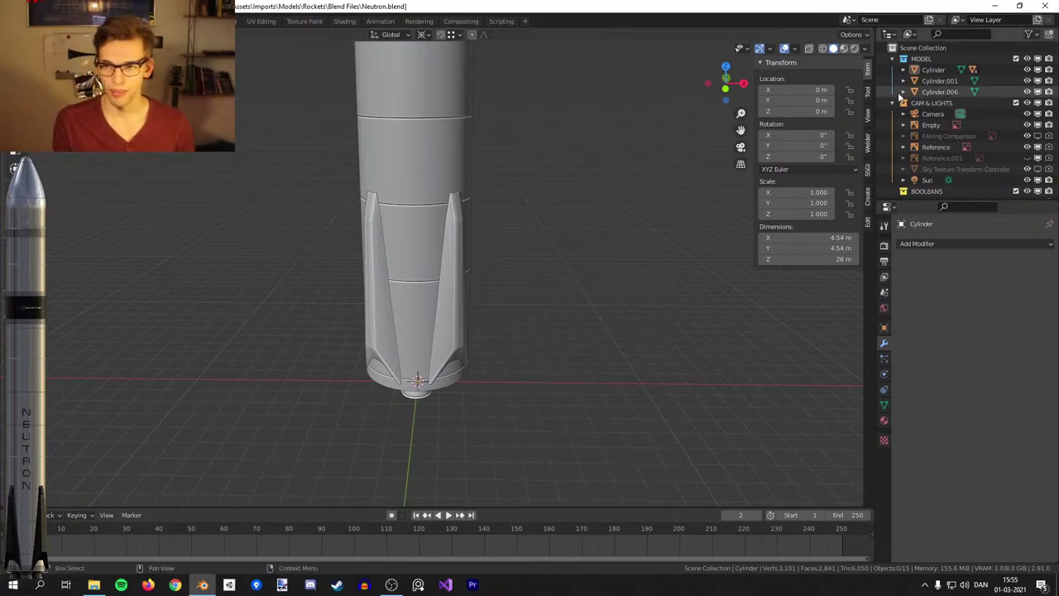
middle_click_drag(530, 182, 538, 200, "shift")
key("shift+a")
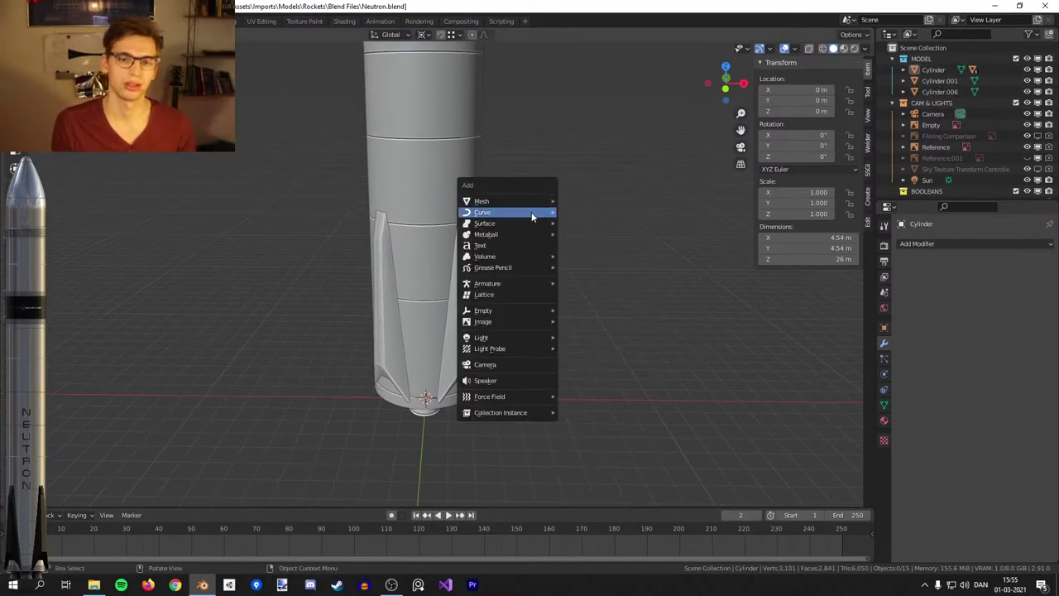
mouse_move(530, 310)
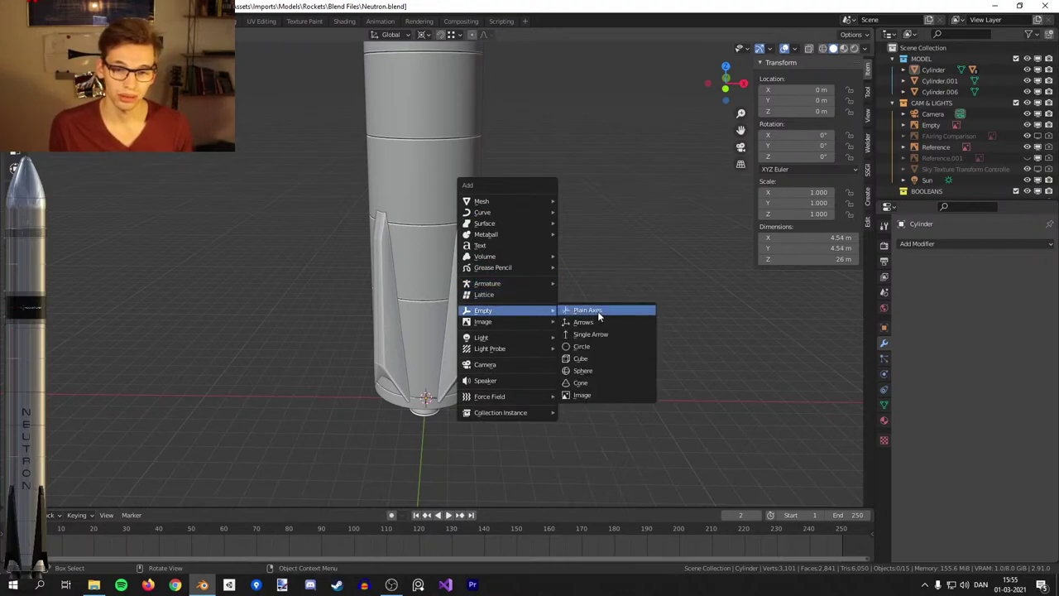
left_click(137, 414)
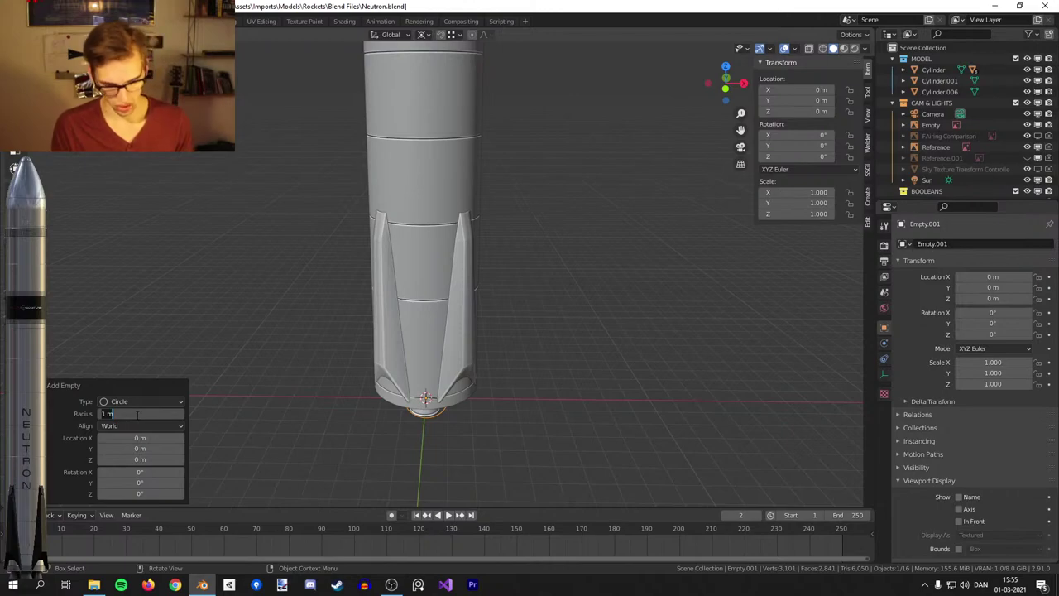
type("3")
key("Return")
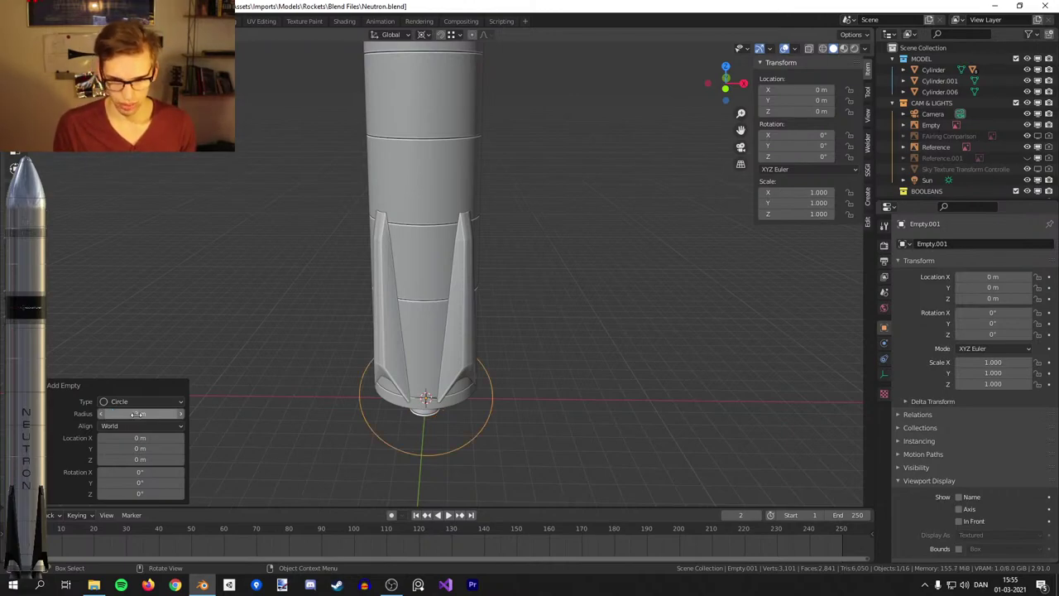
Rotate the circle empty 90° about the X axis so it lies flat around the rocket's base.
type("rx90")
key("Return")
middle_click_drag(800, 301, 783, 253)
scroll(933, 183, "down", 3)
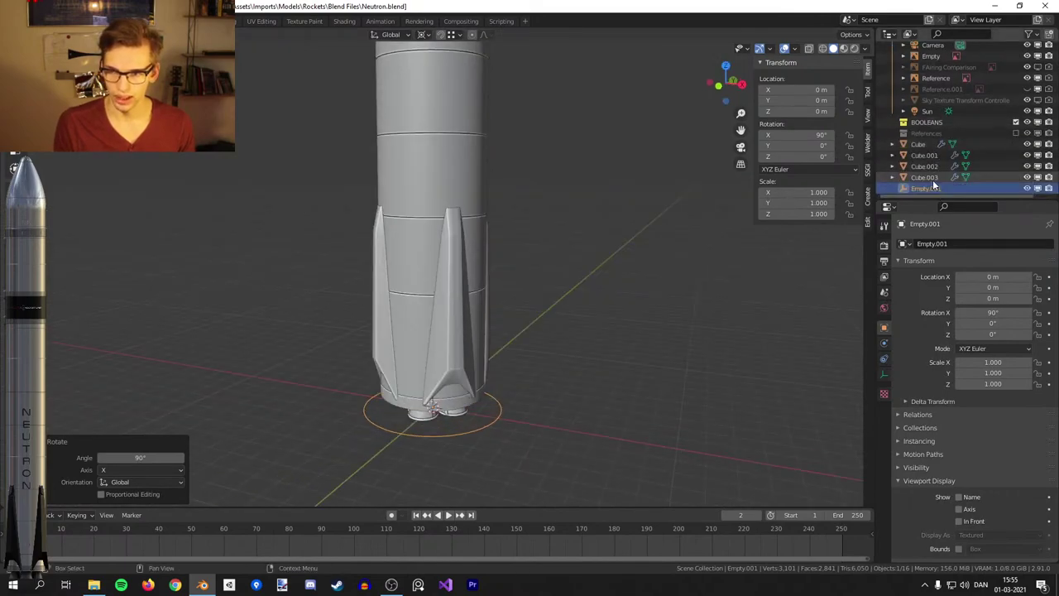
Move the circle empty and the four landing legs, Cube to Cube.003, into the MODEL collection.
scroll(943, 145, "up", 3)
left_click_drag(926, 187, 924, 63)
scroll(924, 124, "down", 3)
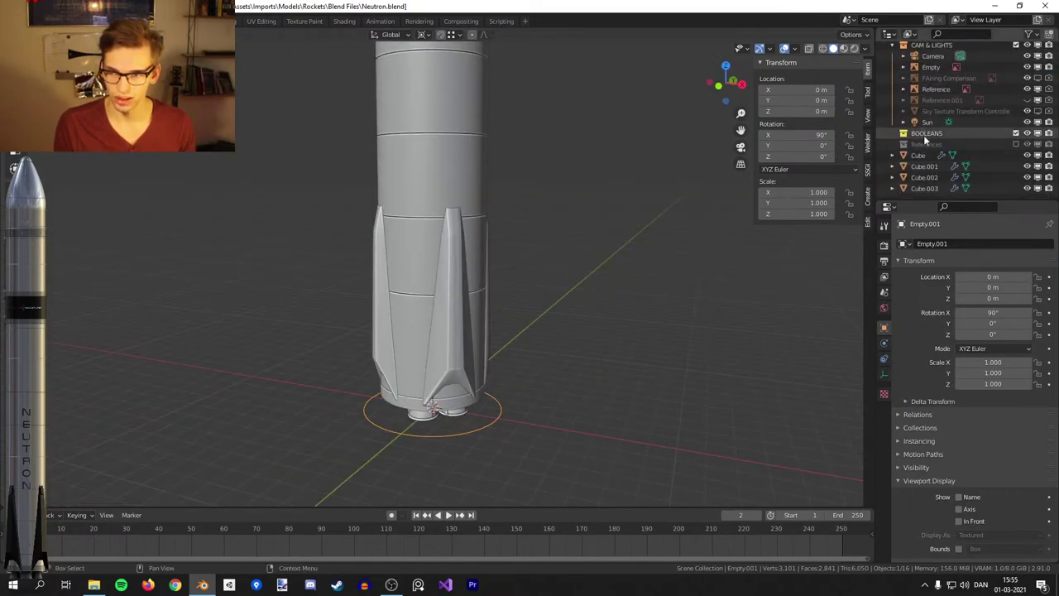
left_click(925, 156)
left_click(923, 188, "shift")
scroll(946, 116, "up", 3)
left_click_drag(919, 156, 929, 63)
left_click(929, 63)
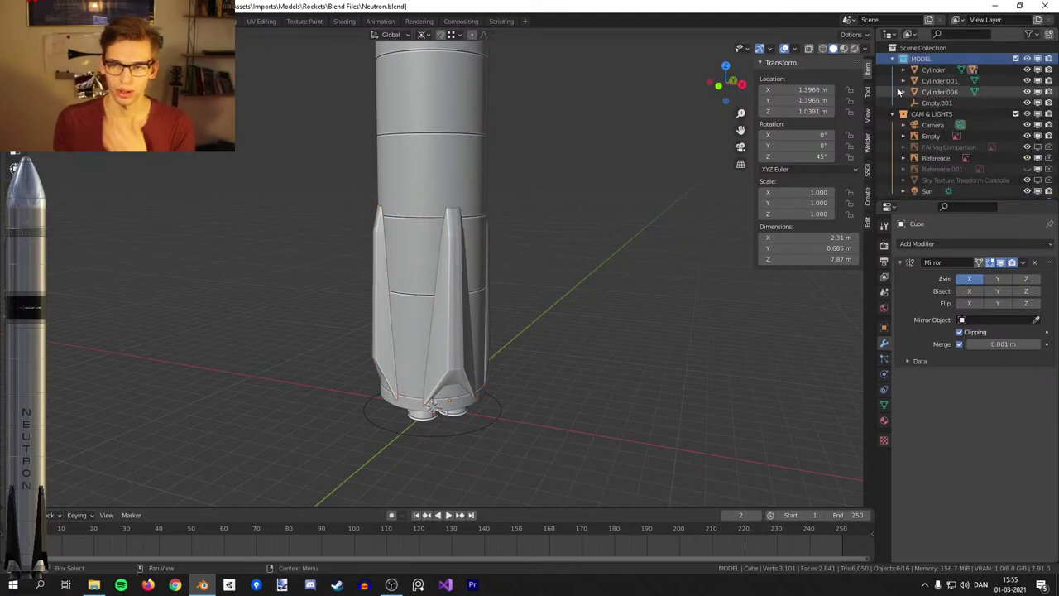
Rename the circle empty at the rocket's base as Neutron.
left_click(939, 102)
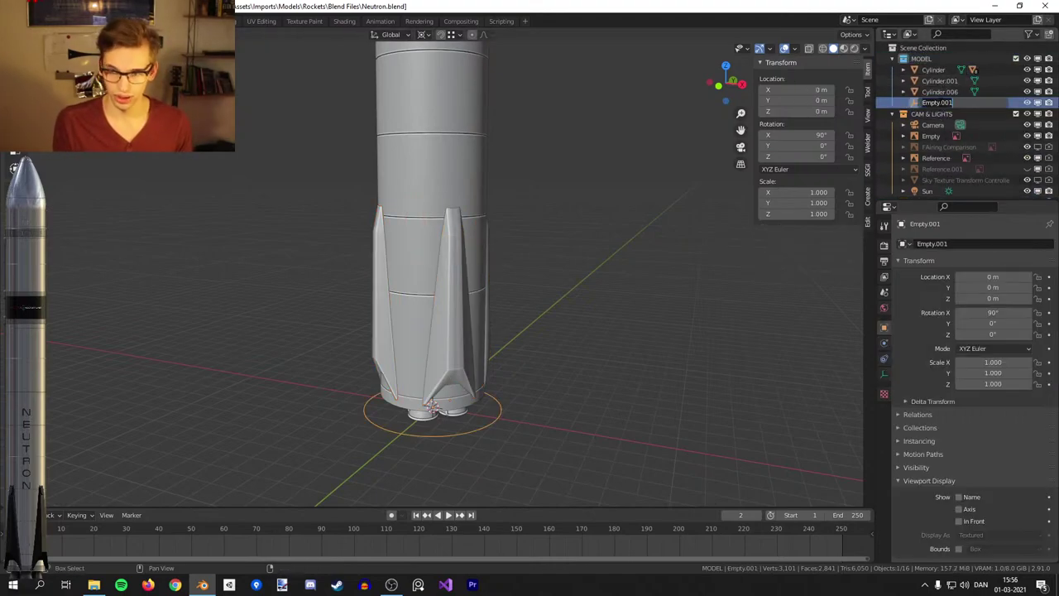
type("Neutron")
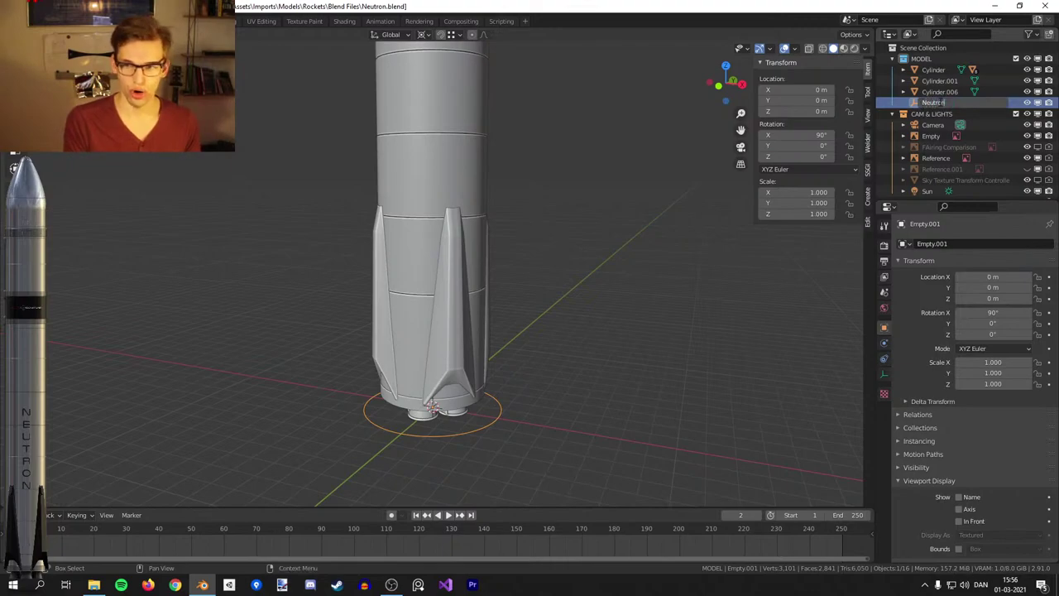
key("Return")
Parent the rocket body, upper stage and nose cone to the Neutron empty using Object (Keep Transform).
left_click(941, 91)
left_click(932, 70)
left_click(933, 103, "shift")
key("ctrl+p")
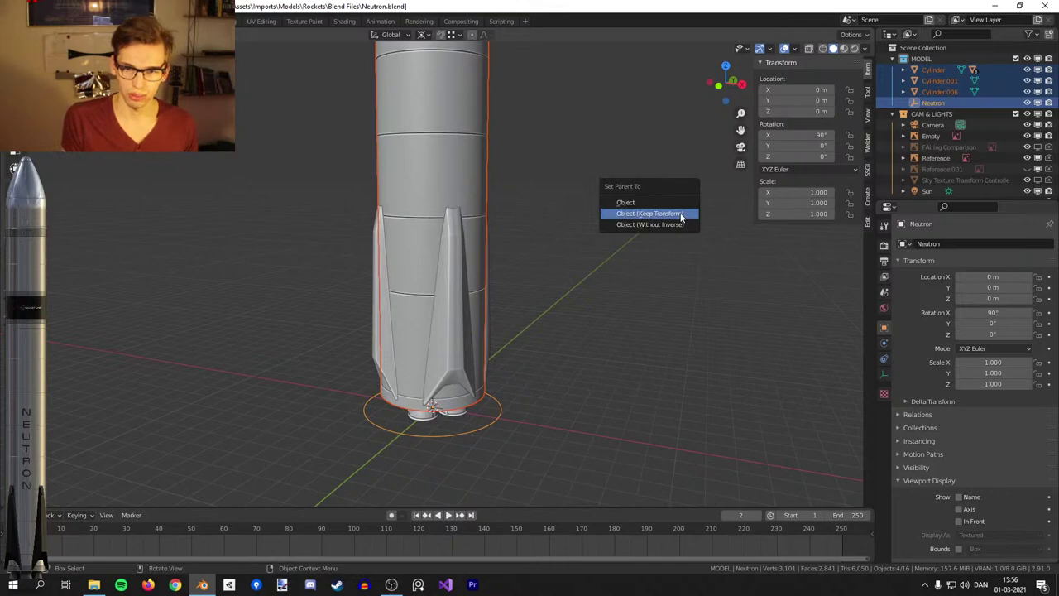
left_click(681, 214)
Try moving the rocket to test the parenting, cancel the move and select the upper stage.
scroll(594, 353, "down", 4)
middle_click_drag(594, 353, 465, 286)
left_click(447, 281)
key("g")
right_click(482, 230)
left_click(430, 182)
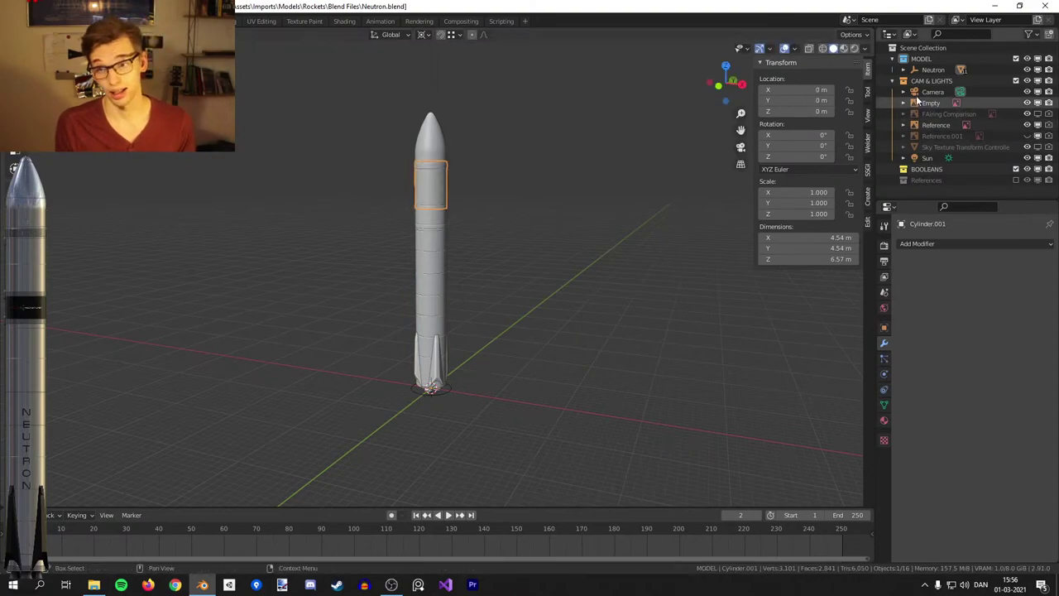
Expand the Neutron empty's children and rename the main rocket body as Neutron Stage 1.
left_click(903, 69)
left_click(933, 69)
left_click(944, 81)
double_click(944, 80)
type("Neutron")
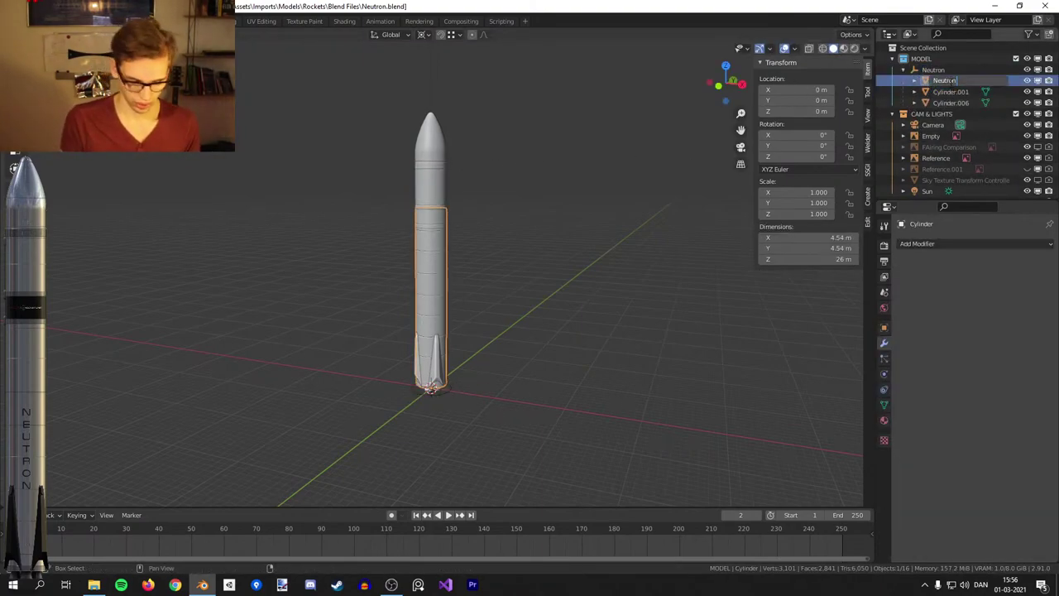
type(" Stage 1")
key("Return")
Rename the upper stage as Neutron Stage 2 and the nose cone as Neutron Fairing.
left_click(944, 80)
double_click(944, 80)
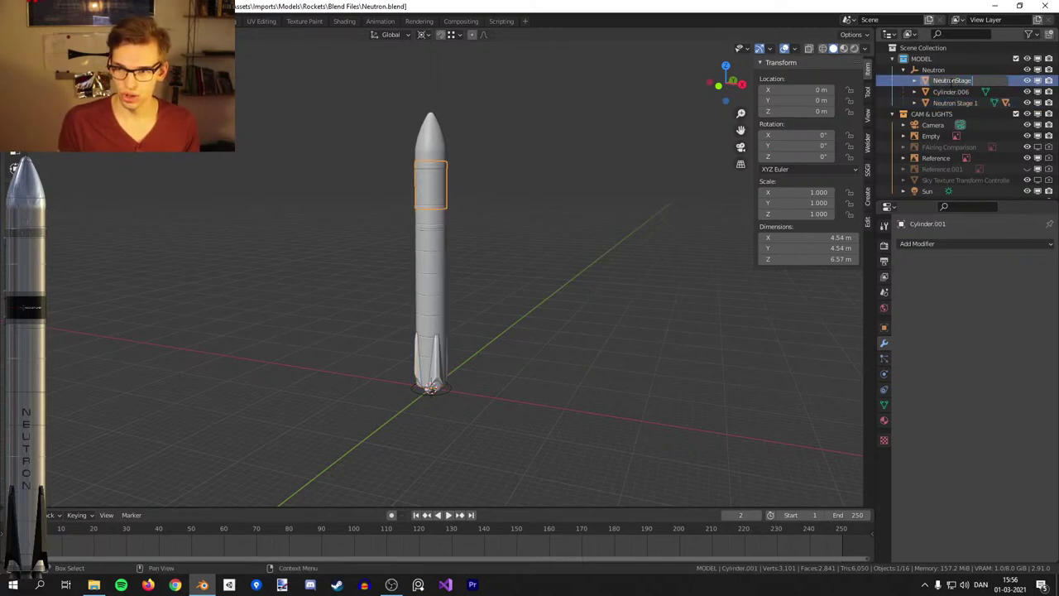
key("Return")
left_click(944, 80)
double_click(943, 80)
type("Neutron Fairing")
key("Return")
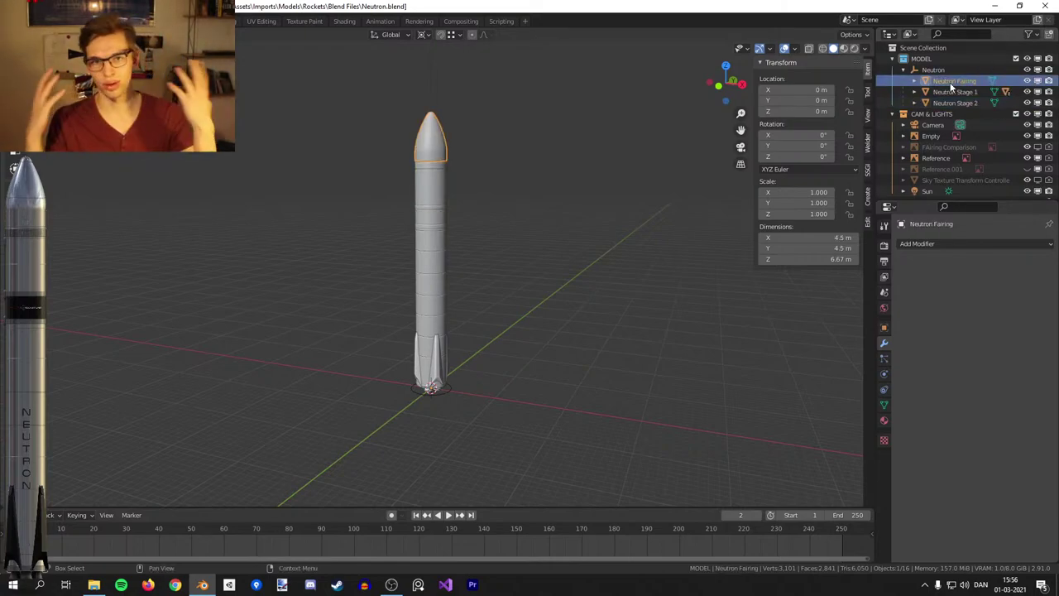
scroll(654, 165, "up", 3)
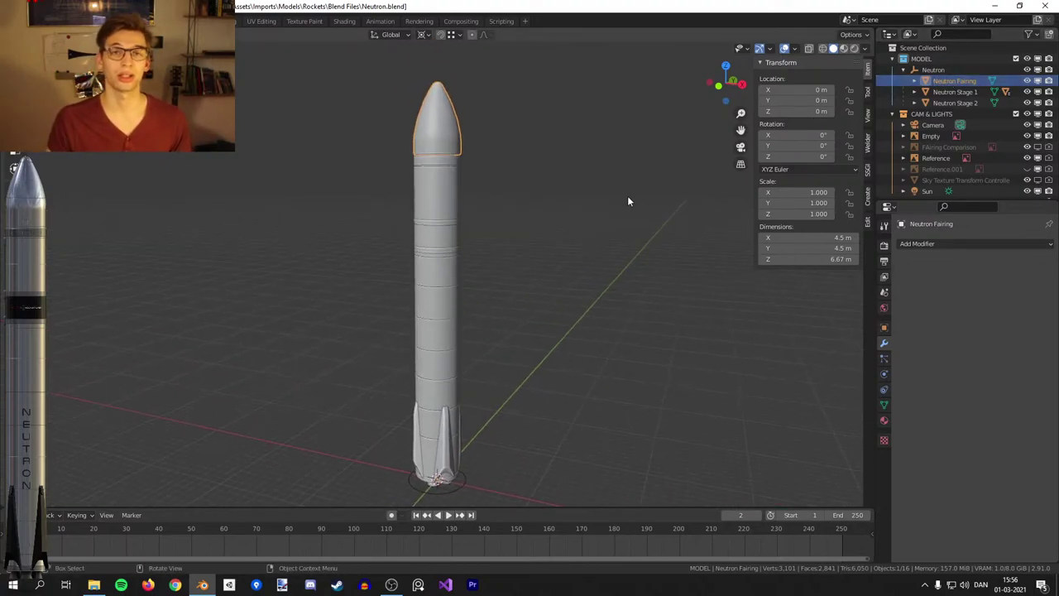
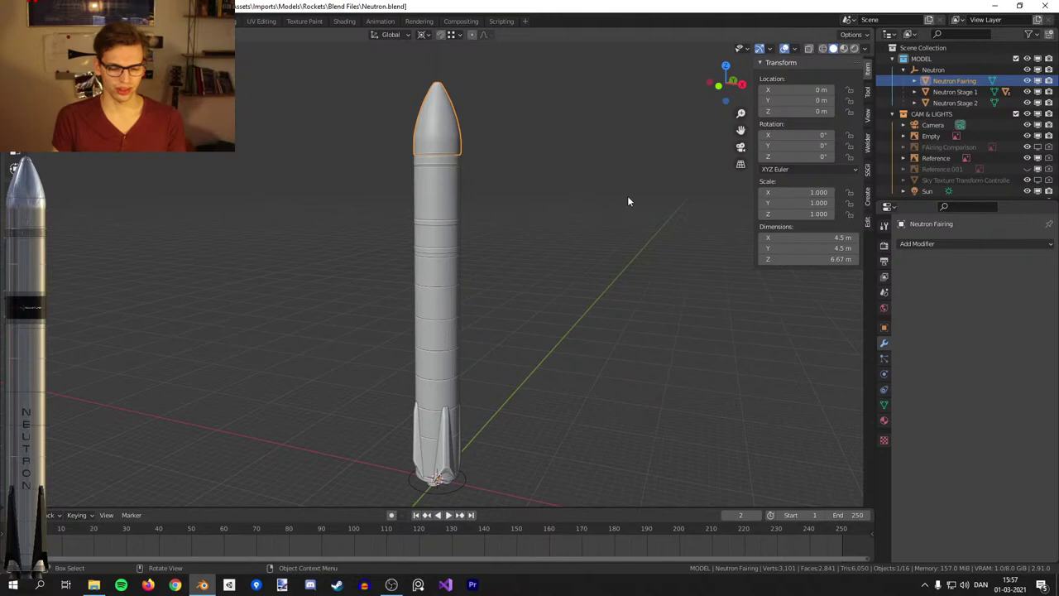
middle_click_drag(628, 197, 511, 141)
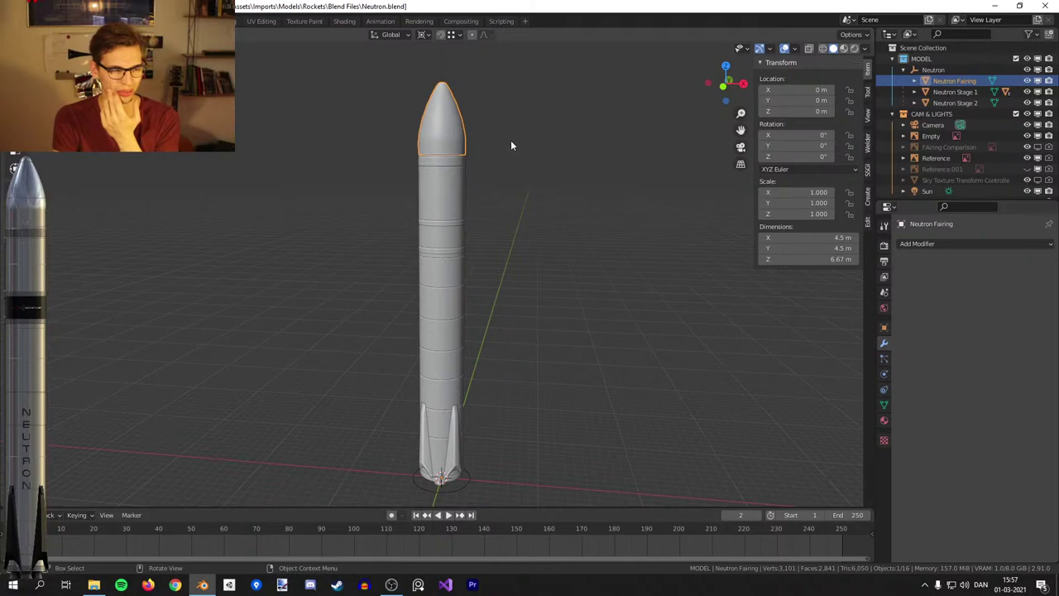
scroll(568, 133, "up", 5)
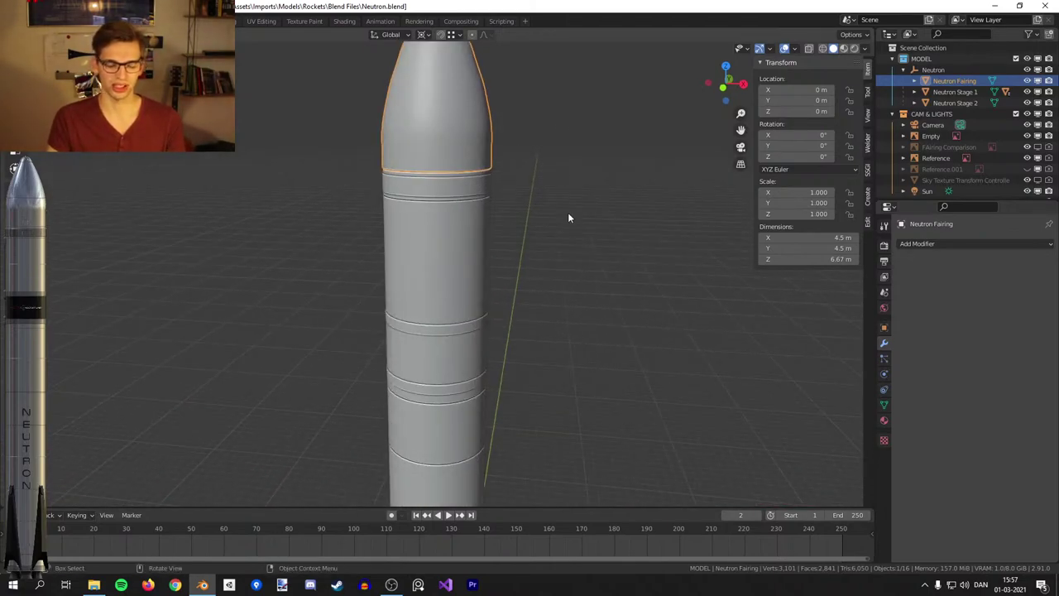
Compare the rocket's landing leg area with the reference image in the front view.
key("KP_1")
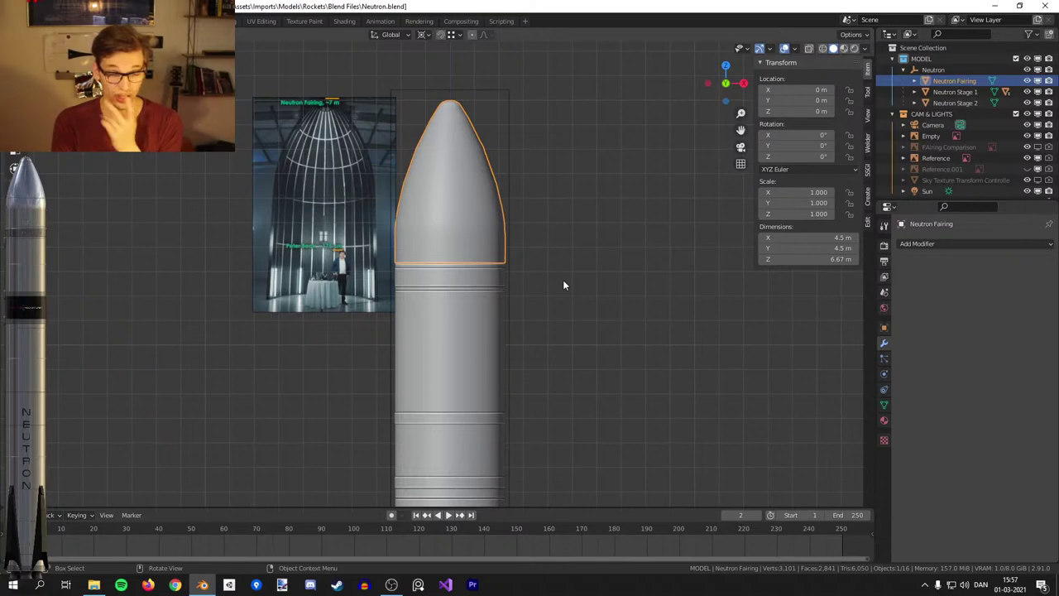
scroll(581, 221, "up", 1)
scroll(577, 296, "down", 5)
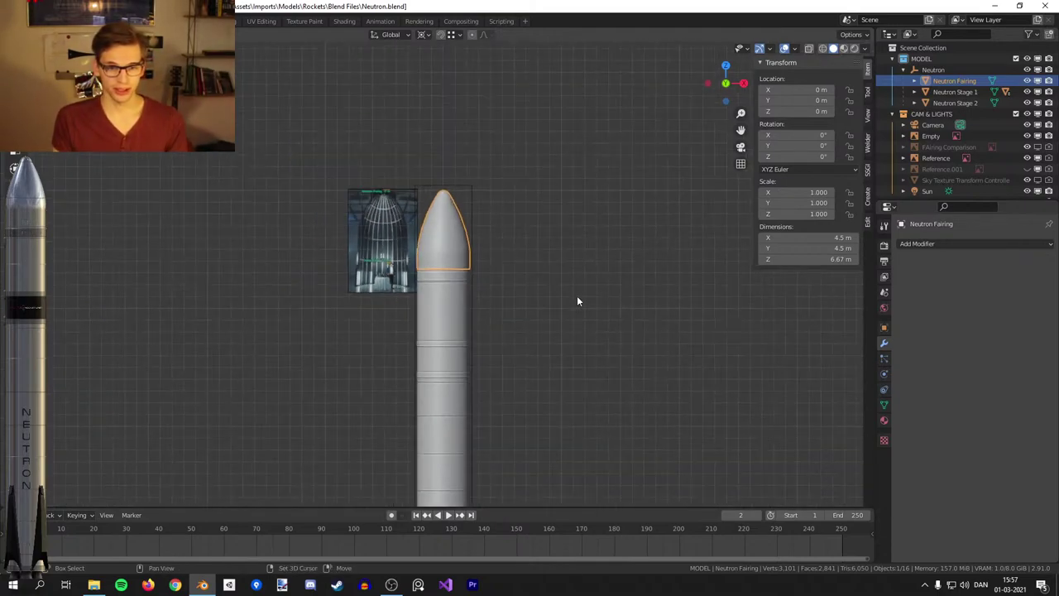
middle_click_drag(571, 362, 569, 203, "shift")
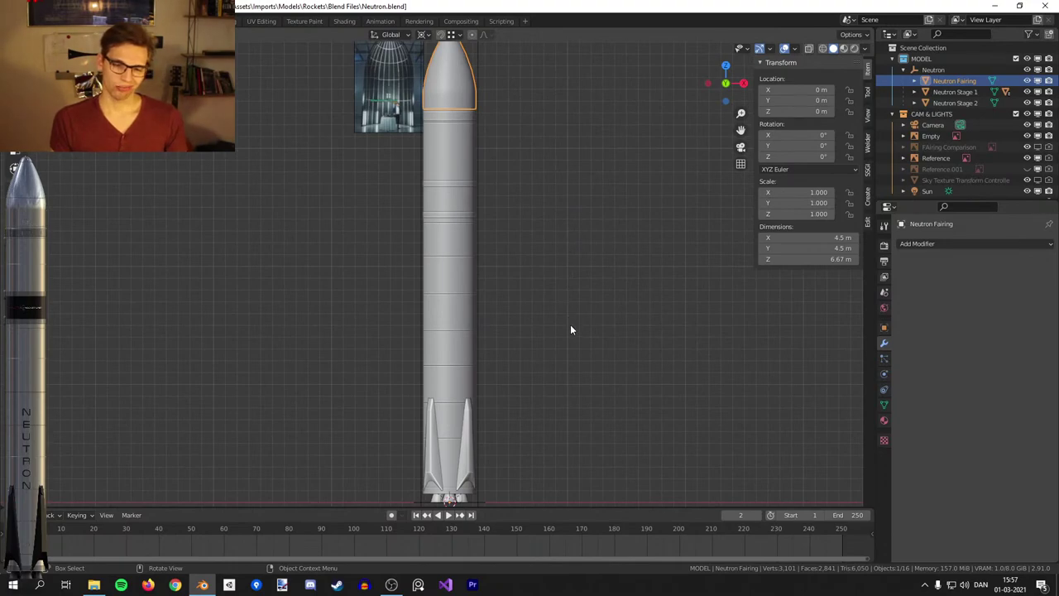
scroll(604, 306, "up", 9)
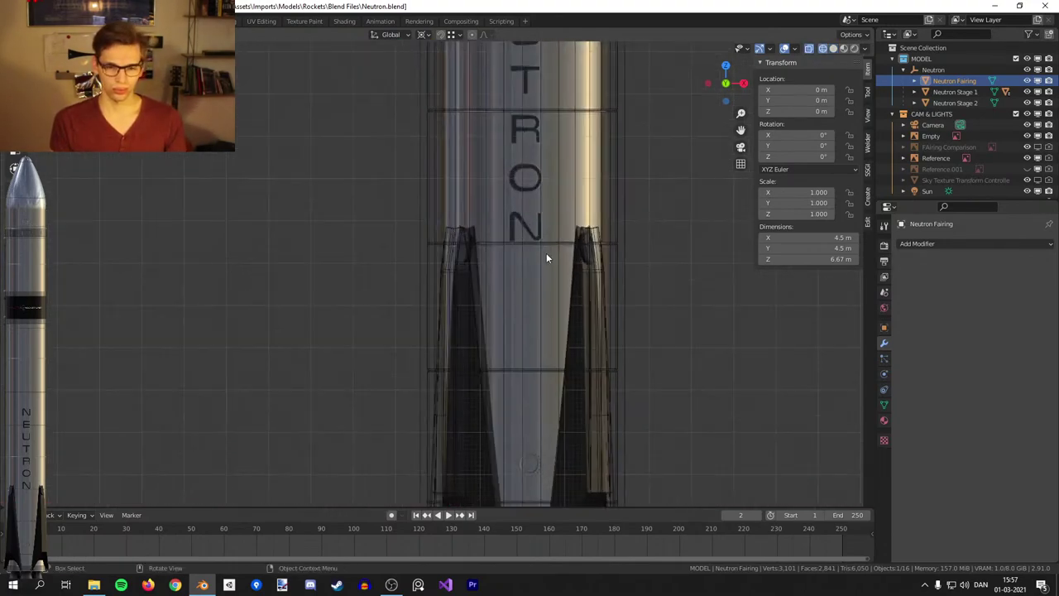
key("z")
left_click(682, 242)
Open the landing leg mesh for editing and focus on the upper face of the leg.
scroll(548, 378, "up", 4)
left_click(548, 380)
key("Tab")
mouse_move(549, 381)
middle_mouse_down()
mouse_move(546, 311)
mouse_move(513, 327)
middle_mouse_up()
key("3")
left_click(295, 374)
key("KP_Decimal")
Turn off Clipping on the leg's Mirror modifier and snap the 3D cursor to the upper centre edge.
key("2")
left_click(454, 306)
middle_click_drag(454, 306, 432, 313)
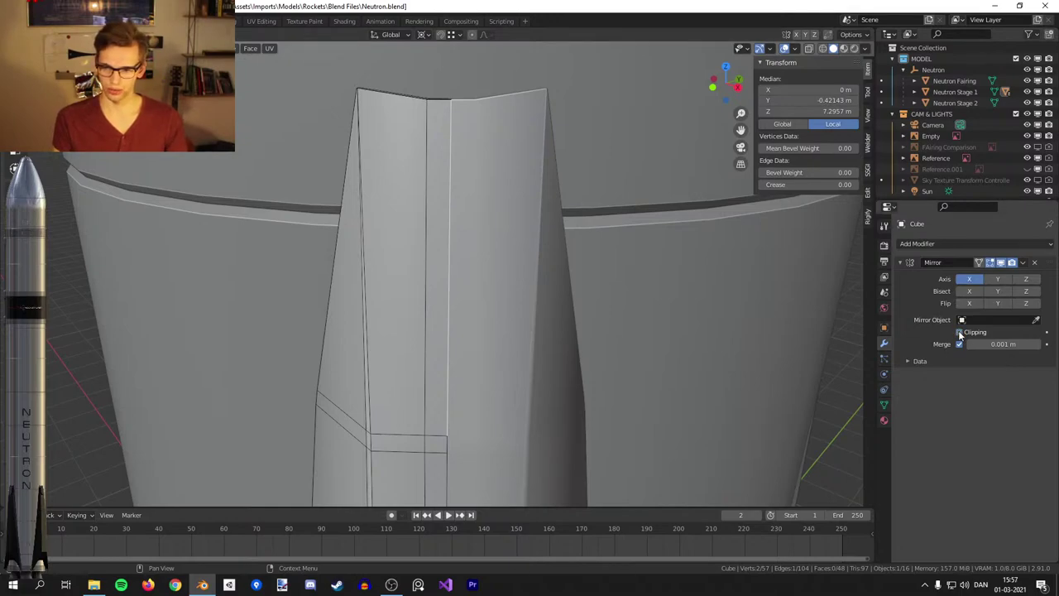
scroll(688, 295, "down", 1)
key("shift+s")
Add a 16-vertex cylinder at the 3D cursor and scale it down to roughly the leg's width.
key("shift+a")
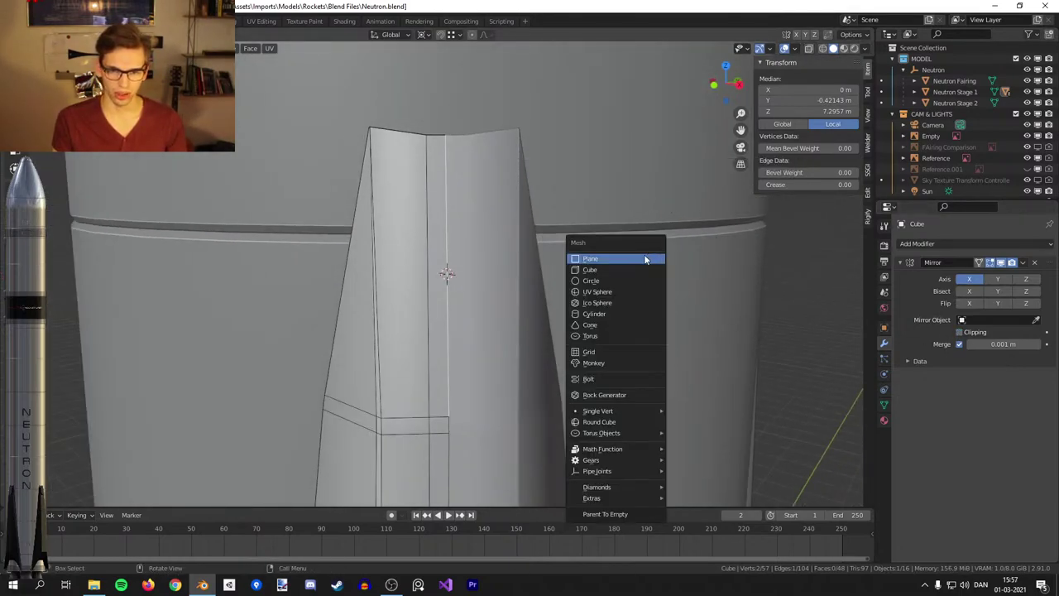
left_click(620, 313)
left_click(139, 365)
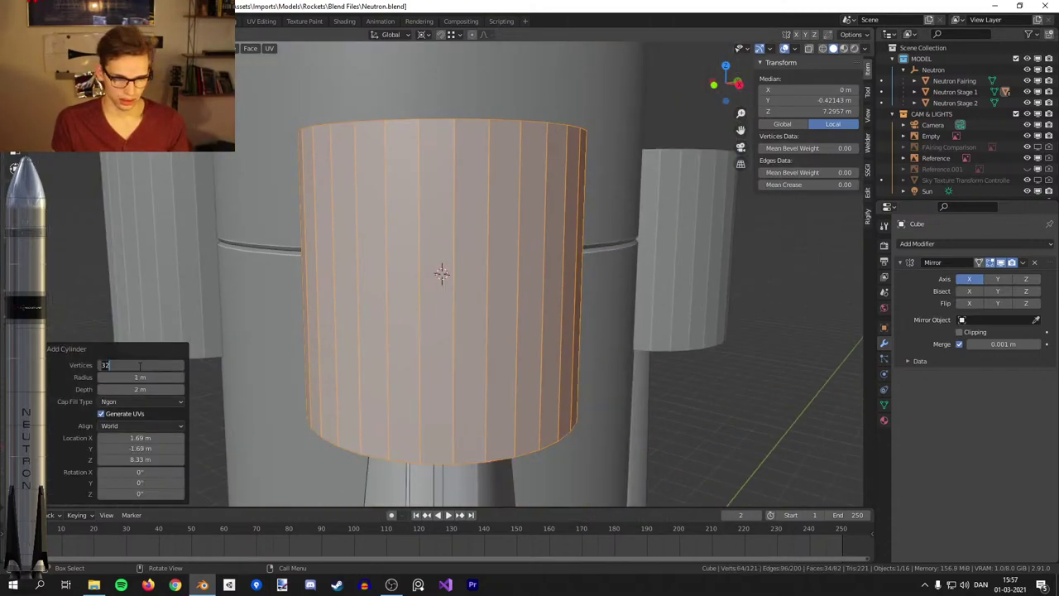
type("16")
key("Return")
key("s")
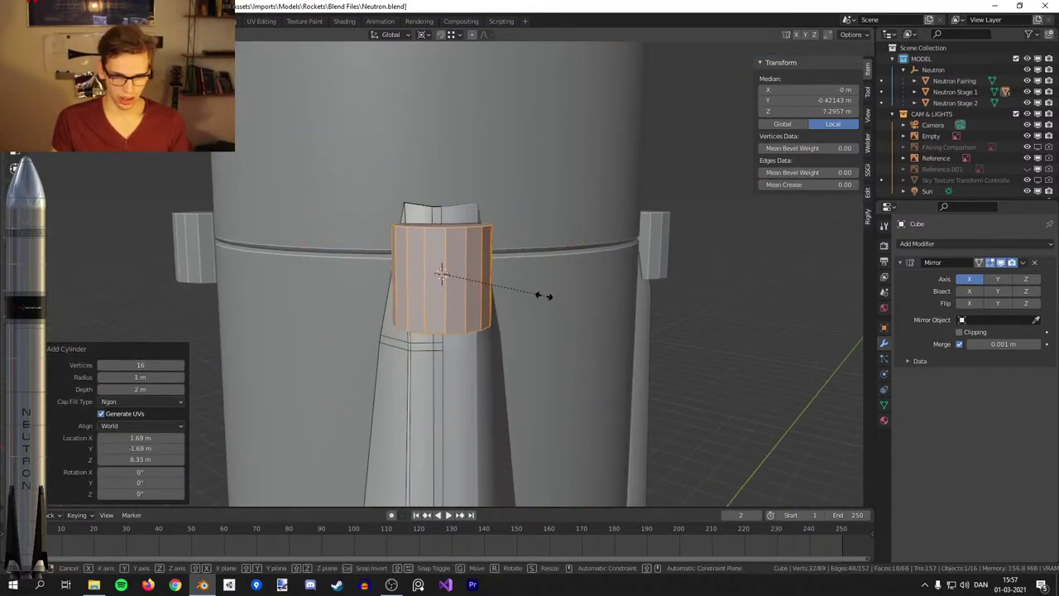
left_click(527, 310)
Flatten the cylinder into a thin disc by scaling it to 0.144 along Z.
key("Tab")
key("KP_3")
key("Tab")
scroll(527, 306, "up", 4)
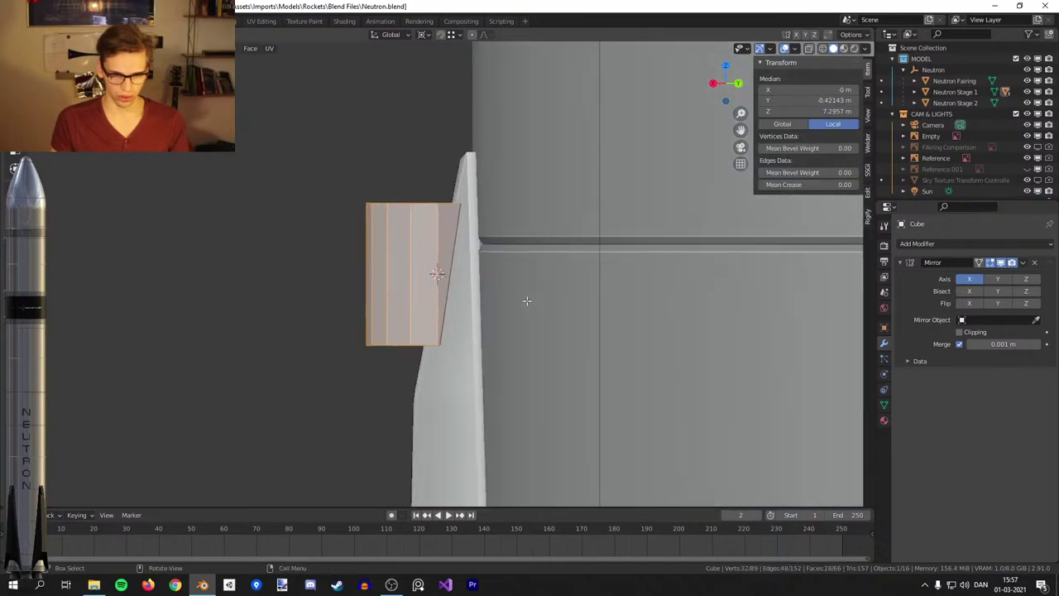
key("r")
right_click(547, 139)
key("s")
key("z")
left_click(476, 250)
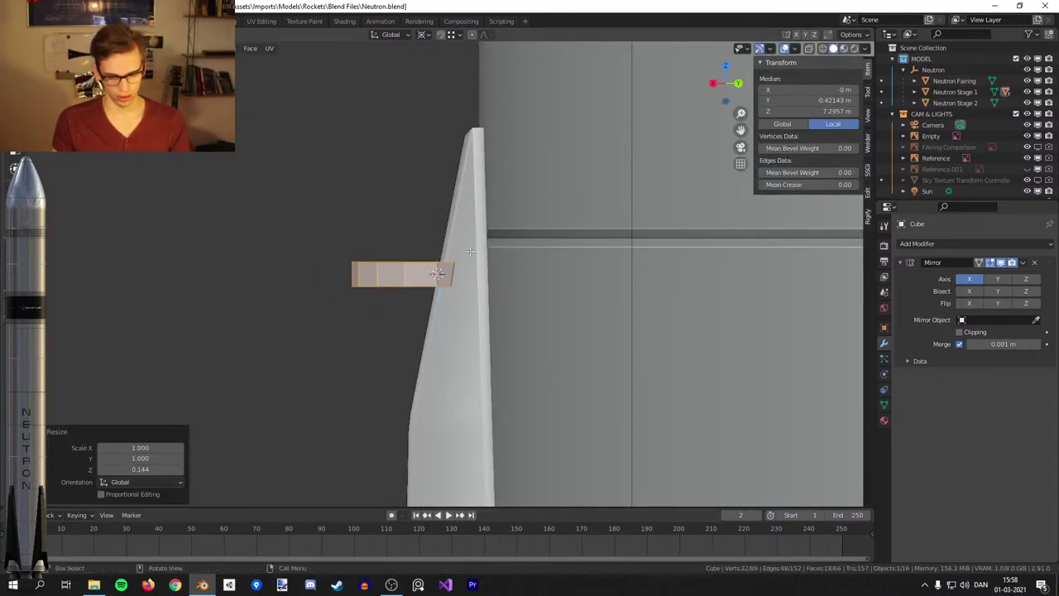
Check the disc against the reference image and move it outward along Y until it clears the leg.
key("KP_1")
key("Tab")
key("alt+z")
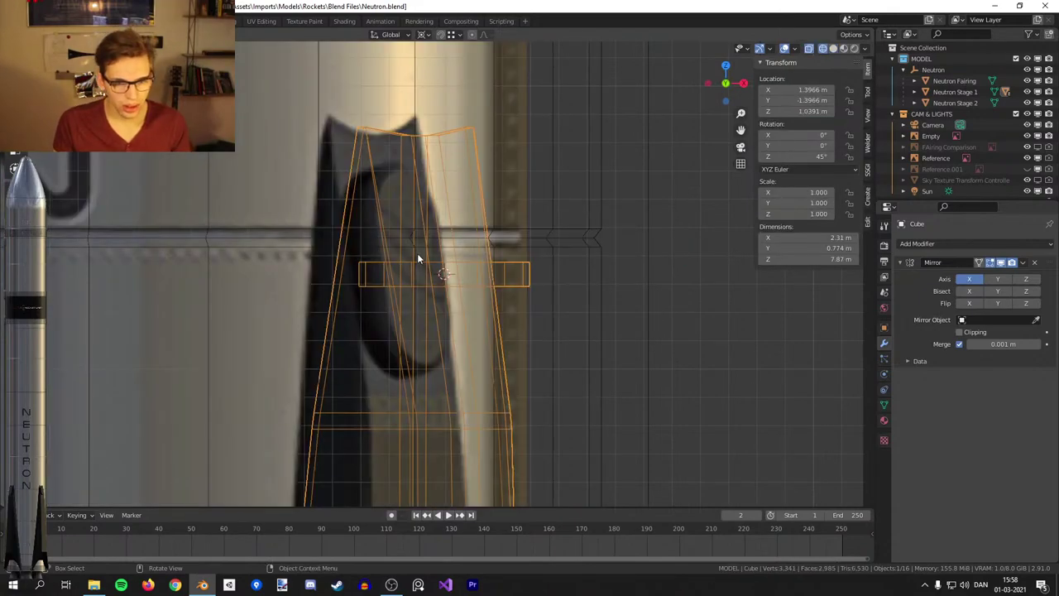
key("alt+z")
mouse_move(546, 212)
middle_mouse_down()
mouse_move(556, 282)
mouse_move(593, 331)
middle_mouse_up()
key("Tab")
key("g")
key("y")
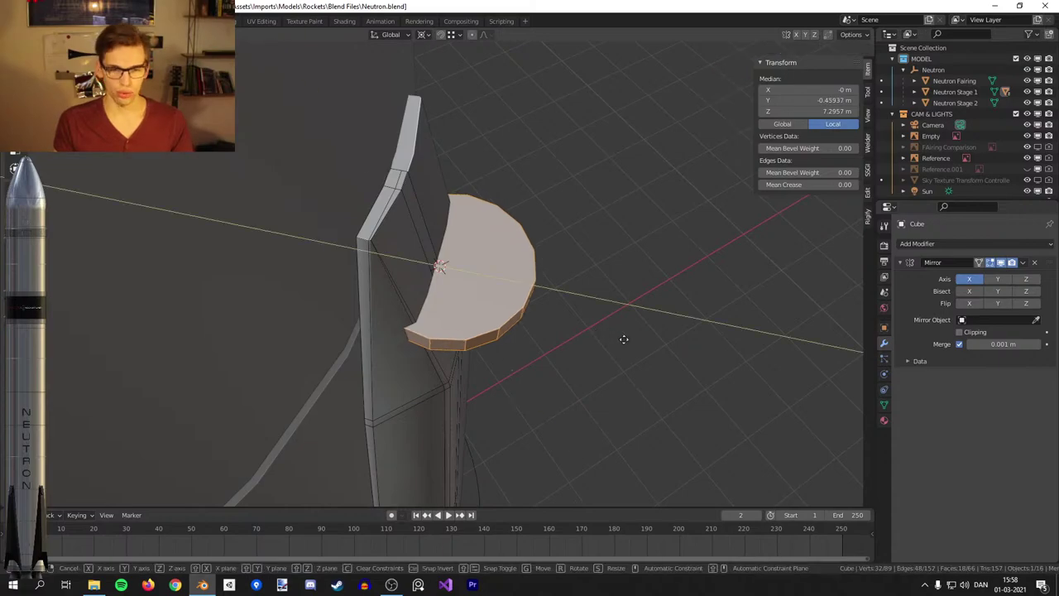
left_click(727, 364)
Extrude the outer half of the disc's side faces outward to stretch the disc into an oval plate.
middle_click_drag(727, 364, 670, 344, "shift")
scroll(670, 344, "up", 1)
key("3")
left_click(560, 375)
middle_click_drag(560, 375, 526, 318)
left_click(495, 354, "alt")
key("z")
mouse_move(427, 357)
middle_mouse_down()
mouse_move(487, 343)
mouse_move(466, 234)
middle_mouse_up()
key("c")
scroll(503, 322, "down", 5)
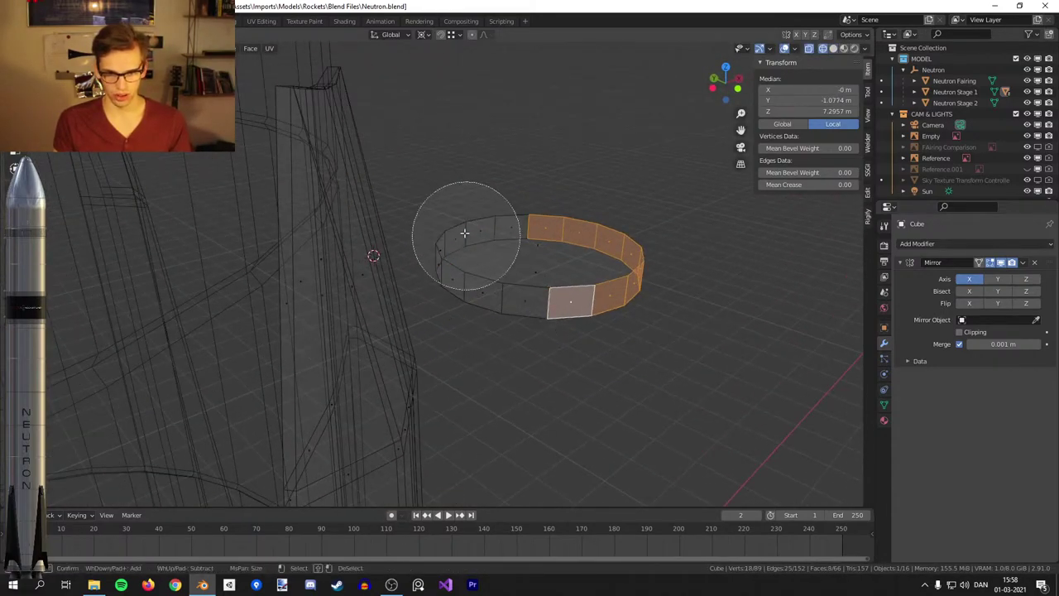
right_click(466, 234)
key("z")
key("e")
middle_click_drag(650, 271, 510, 209, "shift")
left_click(653, 295)
Dissolve the leftover curved edge loops across the two flat faces of the oval plate.
left_click(516, 275, "alt")
left_click(494, 235, "alt+shift")
key("x")
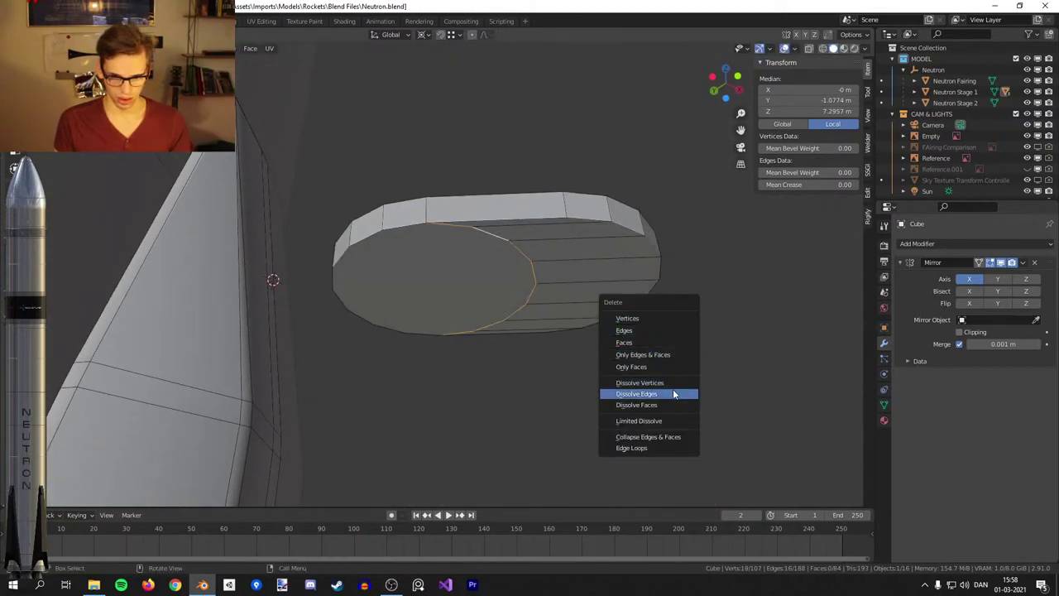
left_click(673, 394)
middle_click_drag(673, 390, 592, 348)
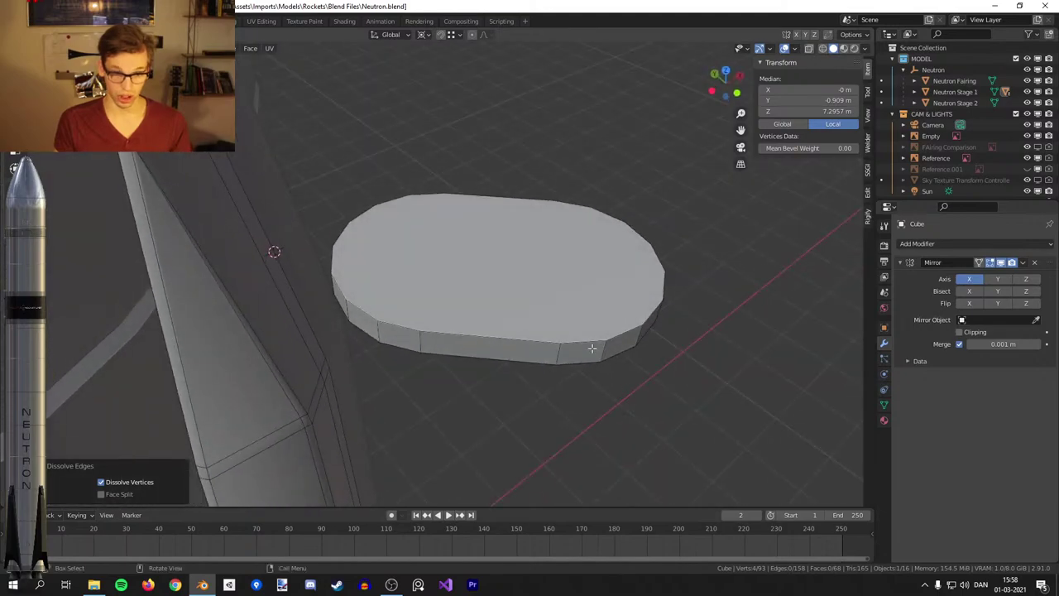
Move the whole oval plate 0.659 m along its local Y axis back to the leg and scale it down slightly.
key("l")
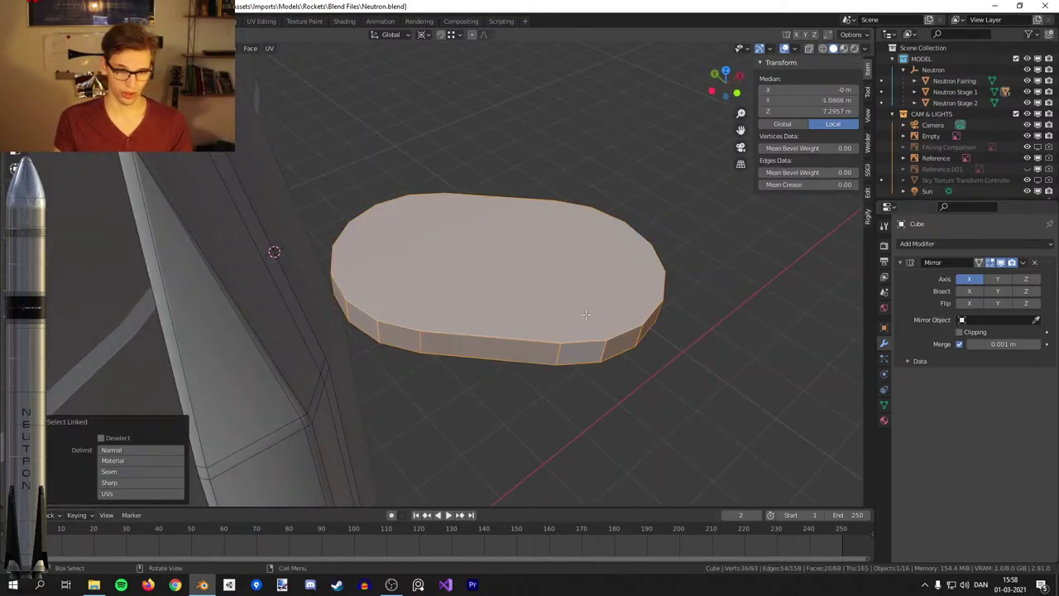
key("g")
key("y")
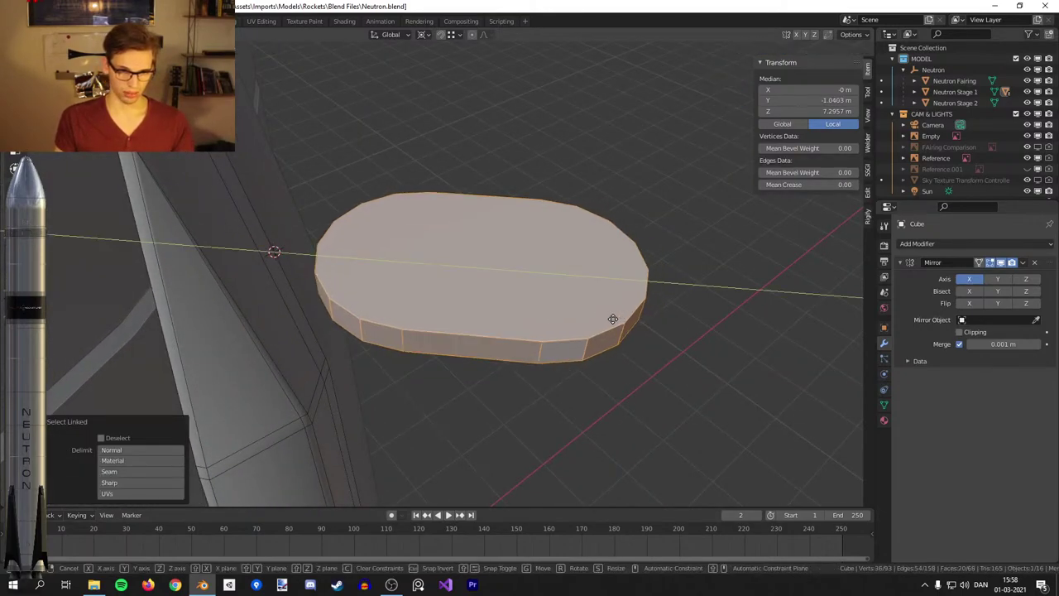
left_click(437, 302)
key("s")
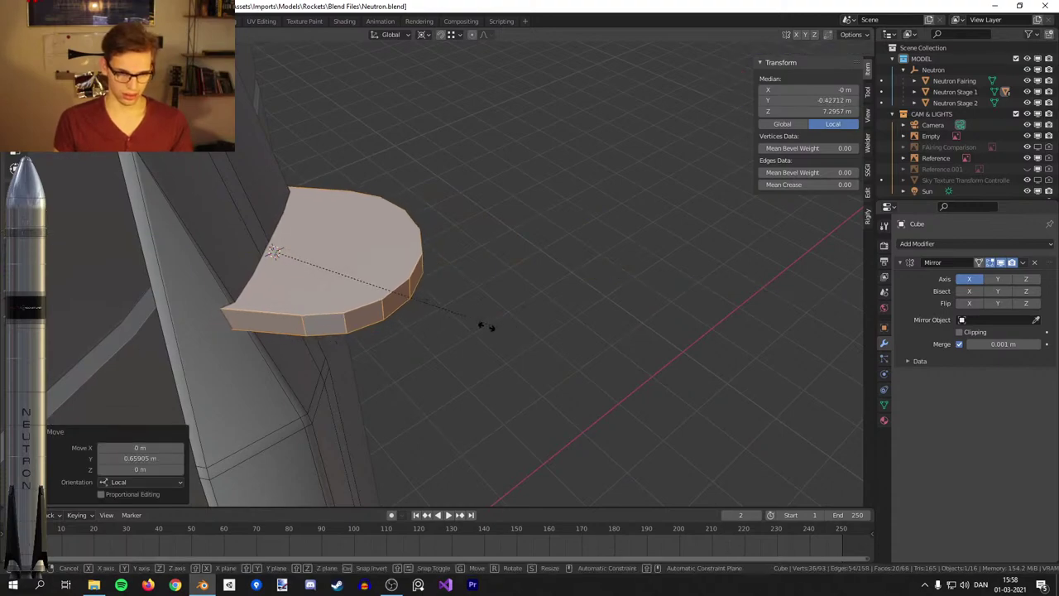
left_click(402, 311)
Rotate the oval plate in side view so it lies parallel to the leg's sloped outer face.
key("Tab")
key("shift+KP_3")
key("Tab")
middle_click_drag(400, 310, 524, 333)
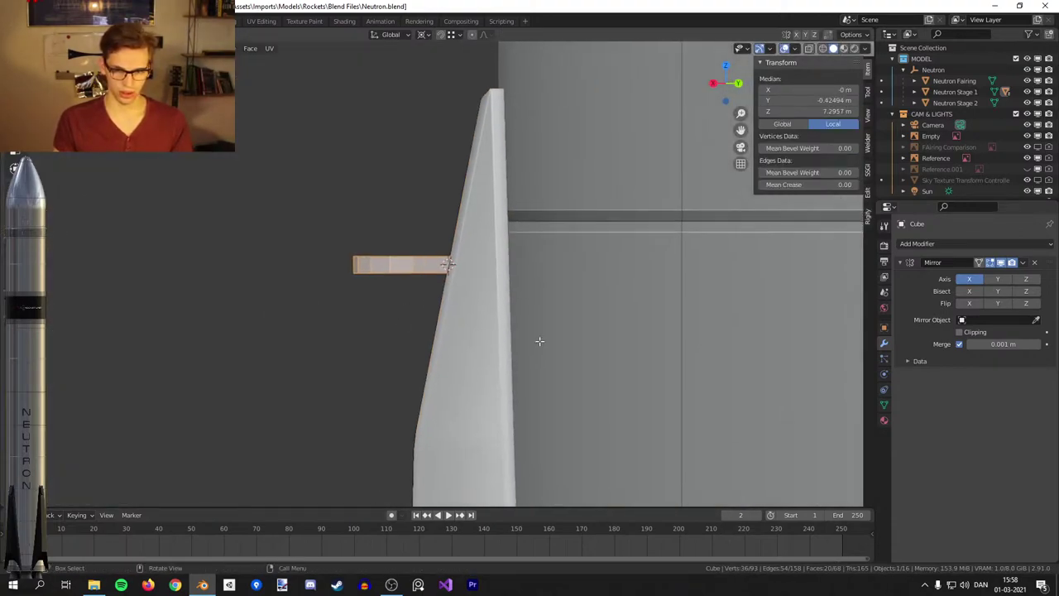
key("r")
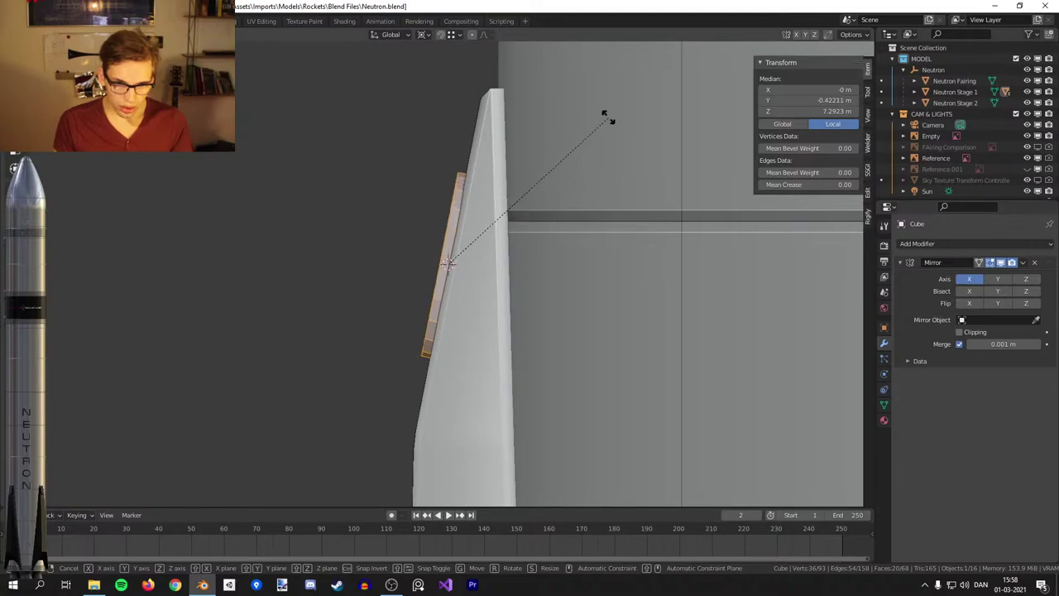
left_click(607, 114)
key("Tab")
right_click(572, 202)
left_click(584, 201)
Enlarge the oval plate to suit the oval detail on the leg in the front reference image.
middle_click_drag(463, 217, 555, 272)
key("KP_1")
key("z")
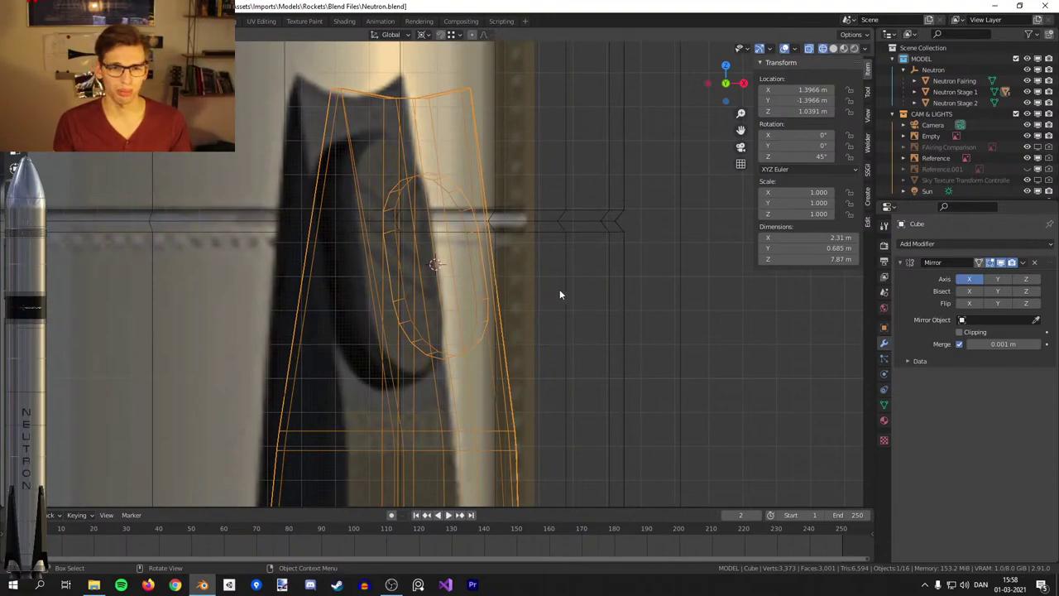
key("Tab")
key("alt+z")
key("s")
left_click(698, 286)
key("Tab")
key("shift+z")
key("shift+z")
middle_click_drag(580, 282, 517, 287)
key("Tab")
middle_click_drag(612, 289, 626, 259)
key("s")
key("x")
key("x")
right_click(603, 264)
Split the plate's front and back faces down the middle by connecting their top and bottom centre vertices.
middle_click_drag(571, 317, 568, 286)
scroll(470, 348, "up", 1)
key("3")
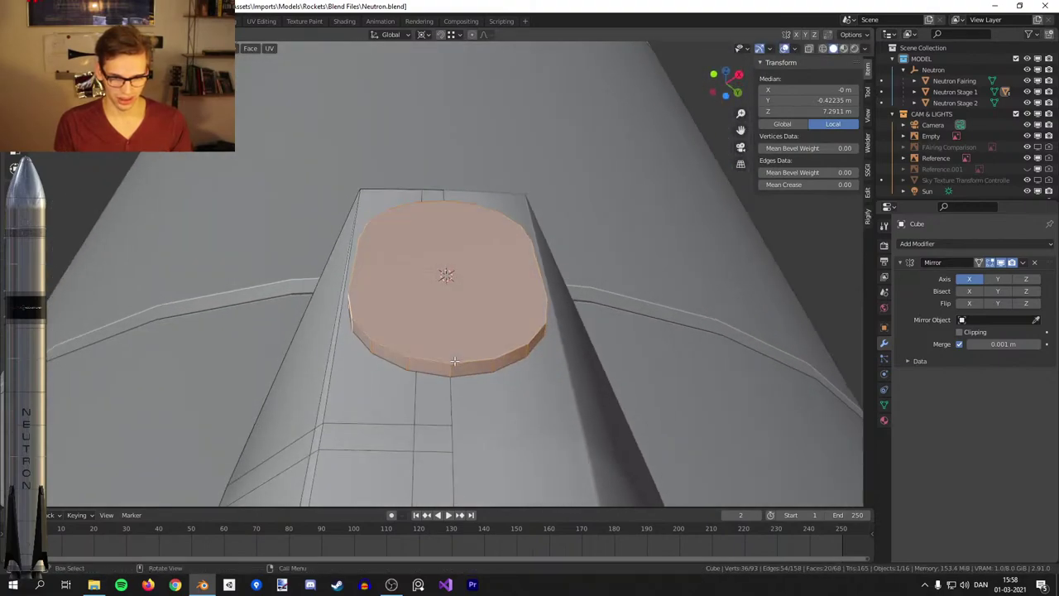
middle_click_drag(574, 335, 563, 335)
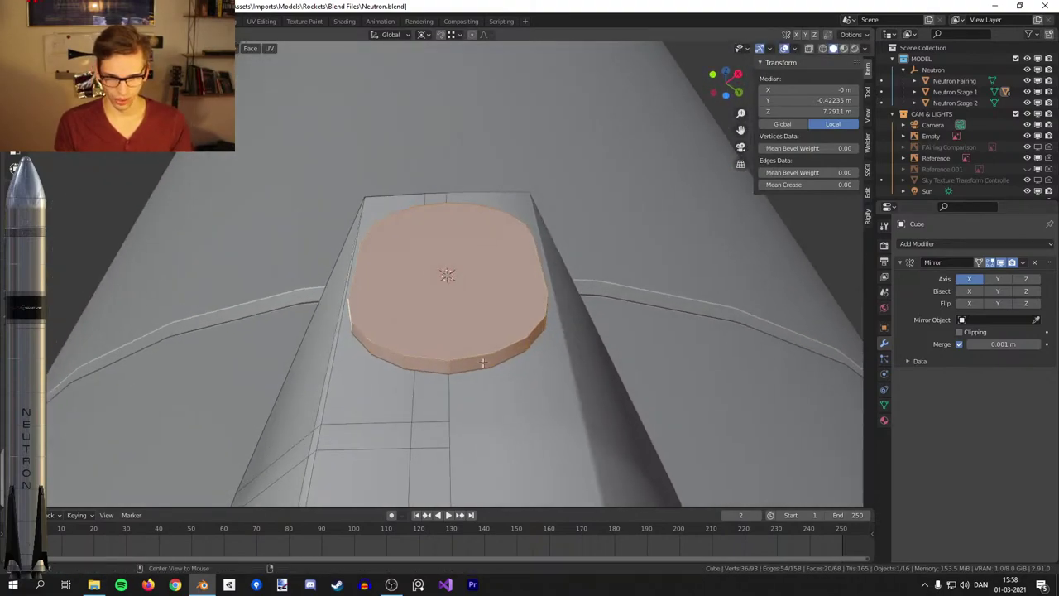
key("1")
left_click(446, 209)
key("j")
middle_click_drag(484, 323, 475, 272)
scroll(499, 259, "up", 3)
left_click(468, 236)
left_click(439, 357, "shift")
key("j")
Delete the faces of one lengthwise half of the oval plate.
key("3")
left_click(564, 252, "alt")
middle_click_drag(563, 252, 515, 303)
left_click(515, 303, "shift")
left_click(612, 317, "alt+shift")
key("c")
right_click(339, 227)
mouse_move(390, 217)
middle_mouse_down()
mouse_move(332, 225)
mouse_move(361, 304)
middle_mouse_up()
key("alt+z")
key("c")
right_click(363, 304)
key("x")
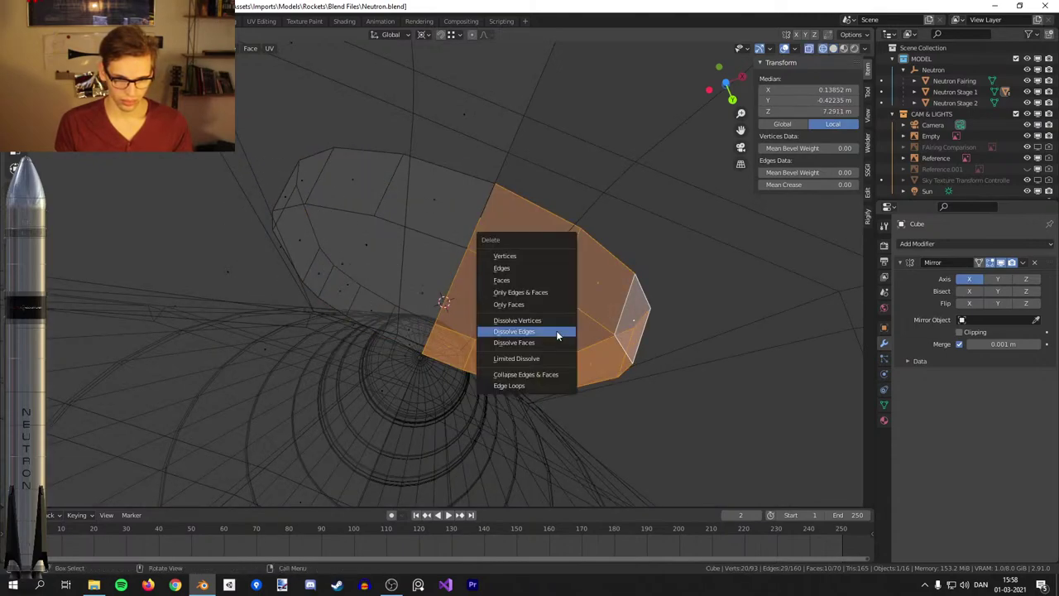
left_click(527, 283)
Enable Clipping on the Mirror modifier and delete the stray face on the other half of the plate.
key("alt+z")
middle_click_drag(712, 378, 769, 369)
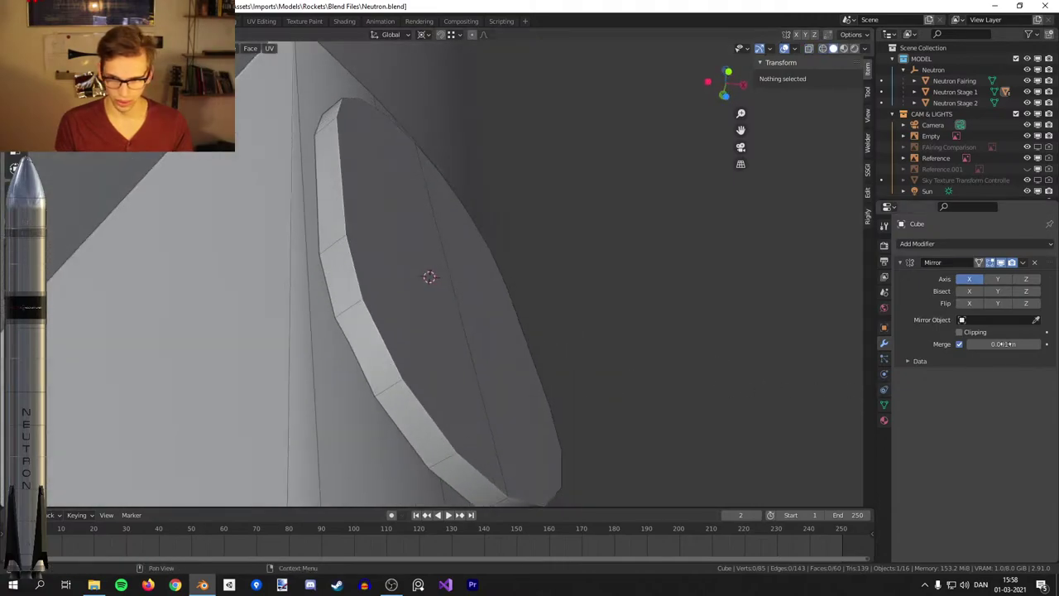
left_click(959, 331)
middle_click_drag(662, 347, 490, 318)
key("l")
left_click(477, 281)
key("x")
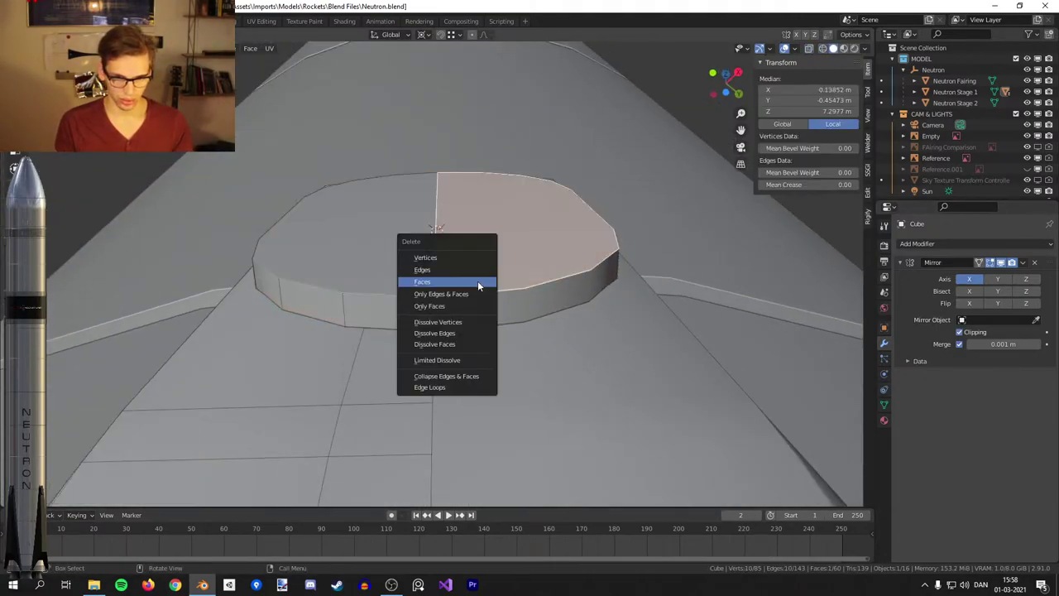
left_click(478, 282)
Select the linked half plate and shift it by about -0.026 m along its local X axis.
key("l")
key("k")
key("Escape")
key("shift+z")
key("g")
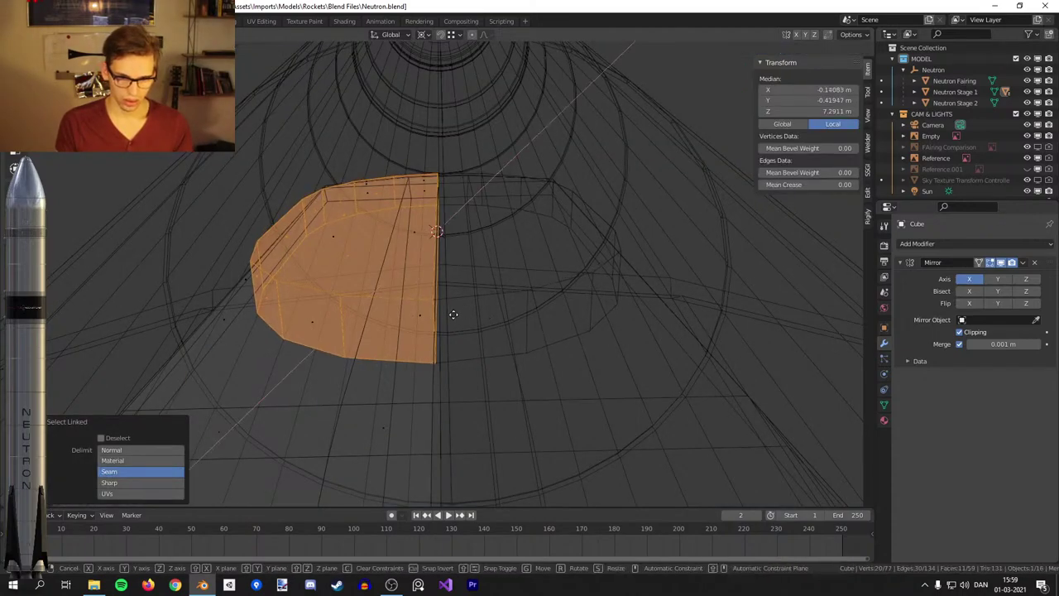
left_click(415, 308)
key("z")
scroll(524, 306, "down", 2)
key("g")
key("x")
key("x")
left_click(637, 305)
key("s")
key("x")
right_click(626, 304)
Narrow the half plate by scaling it to 0.914 along its local X axis.
key("s")
key("x")
key("x")
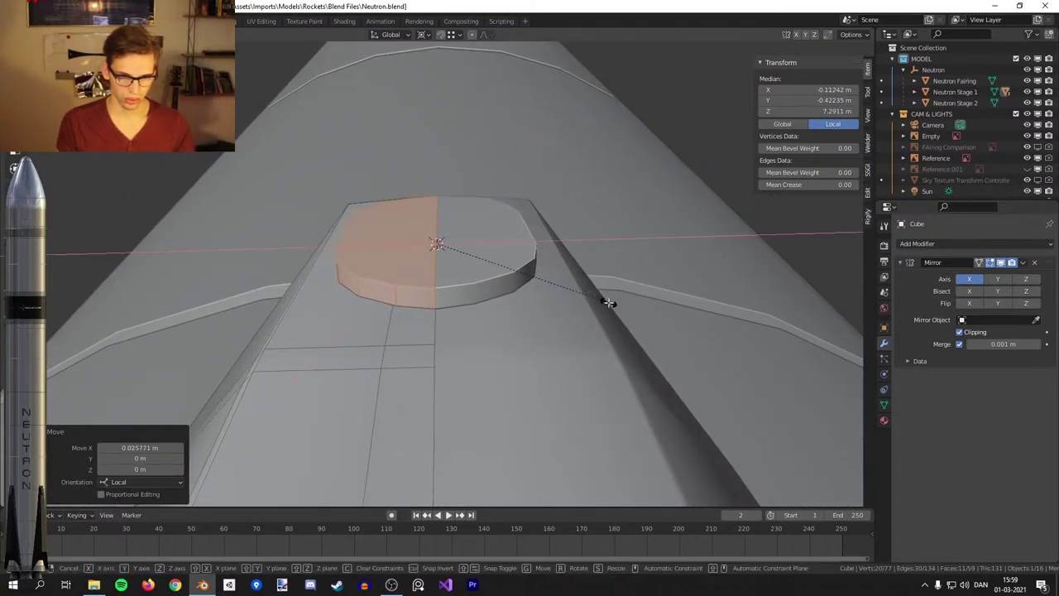
left_click(611, 303)
middle_click_drag(610, 302, 613, 345)
key("s")
key("y")
key("y")
right_click(627, 350)
Select the centreline vertices at both ends of the half plate and scale them along Z.
key("s")
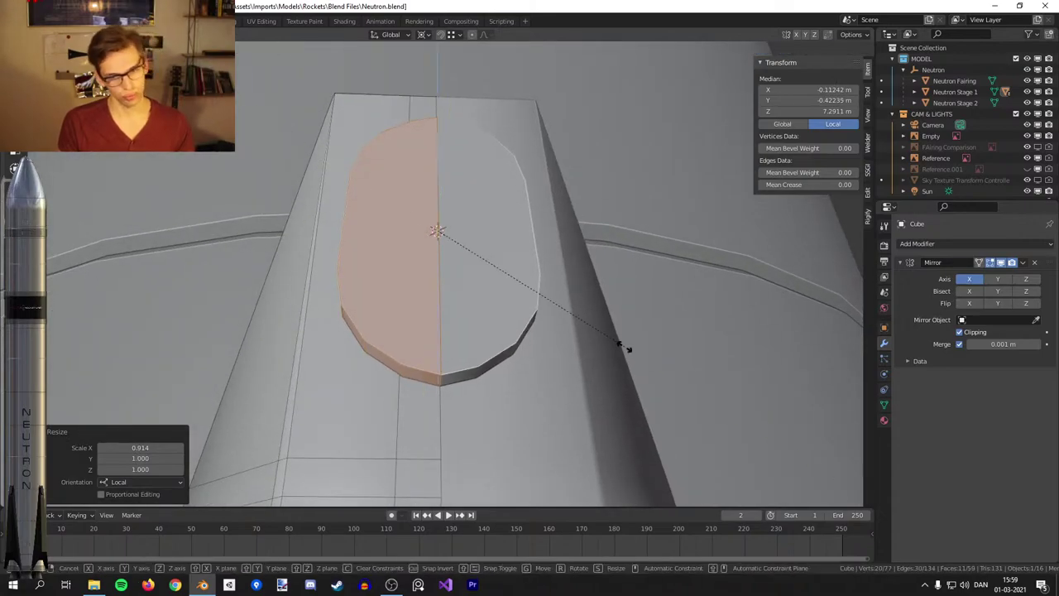
right_click(611, 345)
left_click(442, 387)
middle_click_drag(447, 248, 453, 356)
left_click(437, 83, "shift")
middle_click_drag(562, 202, 544, 245)
key("ctrl+z")
key("ctrl+shift+z")
scroll(544, 245, "up", 1)
left_click(438, 149, "shift")
left_click(437, 173, "shift")
scroll(497, 223, "down", 1)
middle_click_drag(612, 355, 623, 269)
key("s")
key("z")
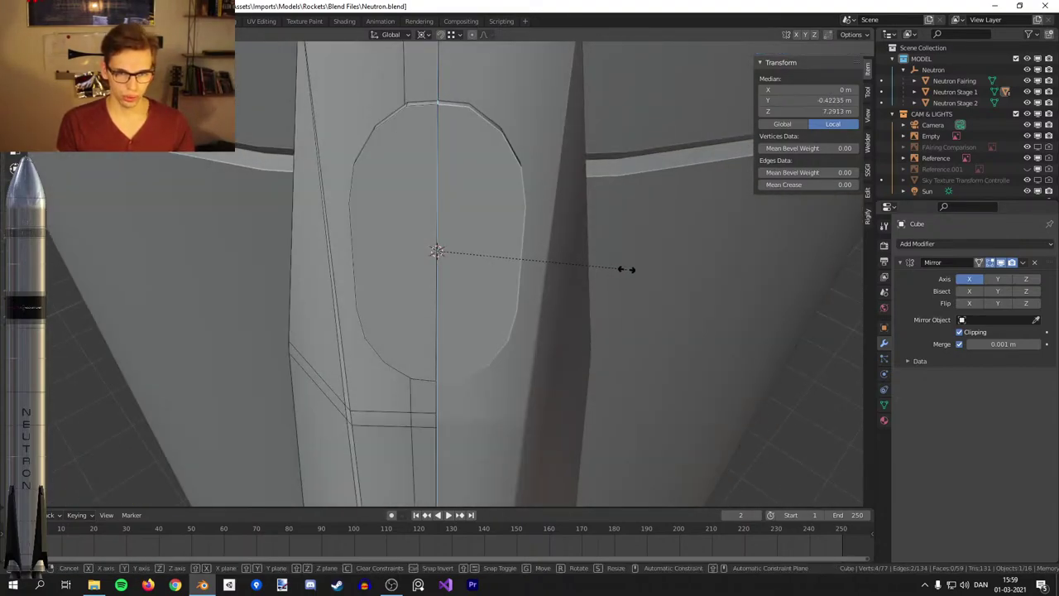
left_click(631, 269)
Compare the oval plate with the reference image in front view, using wireframe and solid shading.
key("Tab")
key("KP_1")
key("shift+z")
scroll(405, 246, "down", 5)
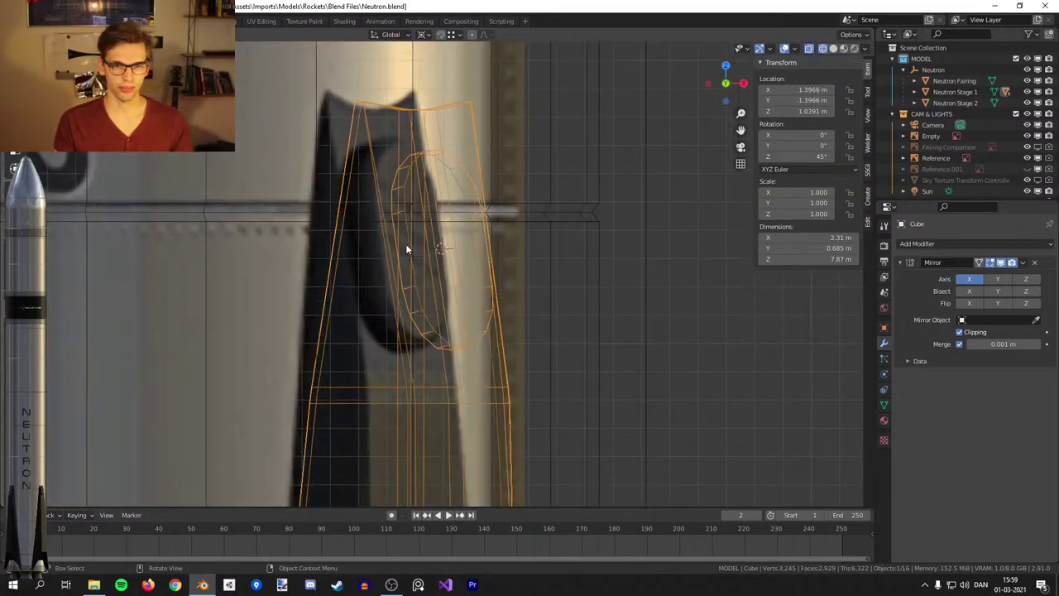
scroll(400, 266, "up", 1)
key("shift+z")
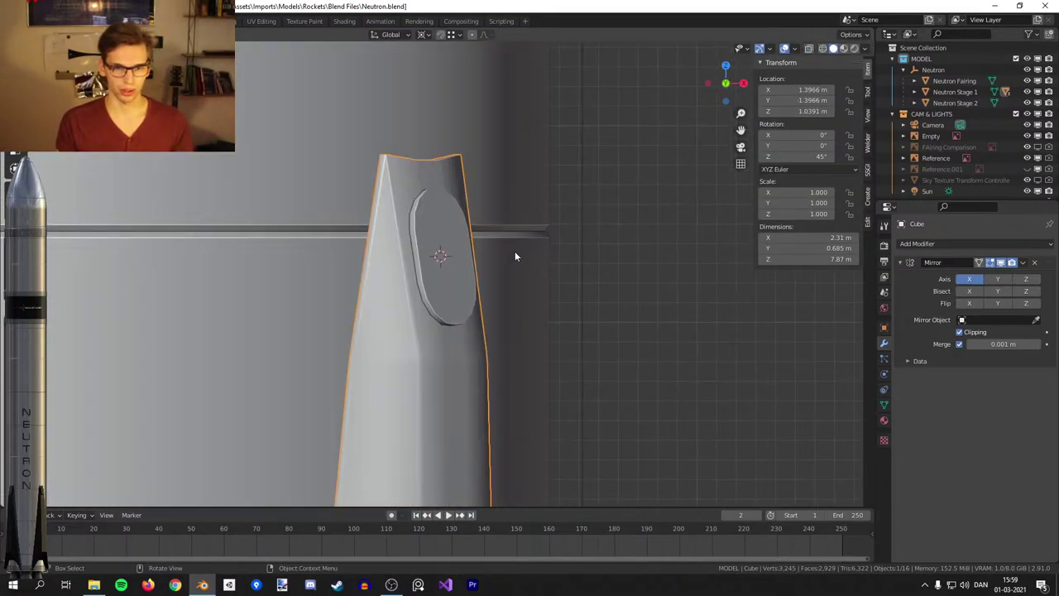
key("shift+z")
scroll(389, 244, "up", 4)
key("shift+z")
key("alt+z")
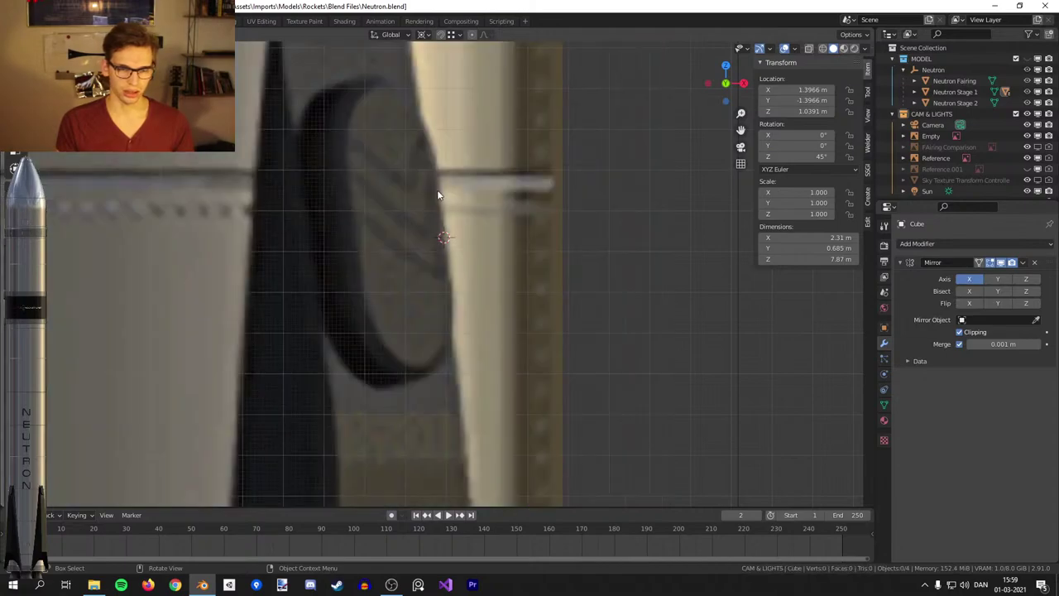
key("alt+z")
Try a 0.0166 m bevel on the plate's outer front edge loop and undo it.
key("Tab")
left_click(397, 179, "alt")
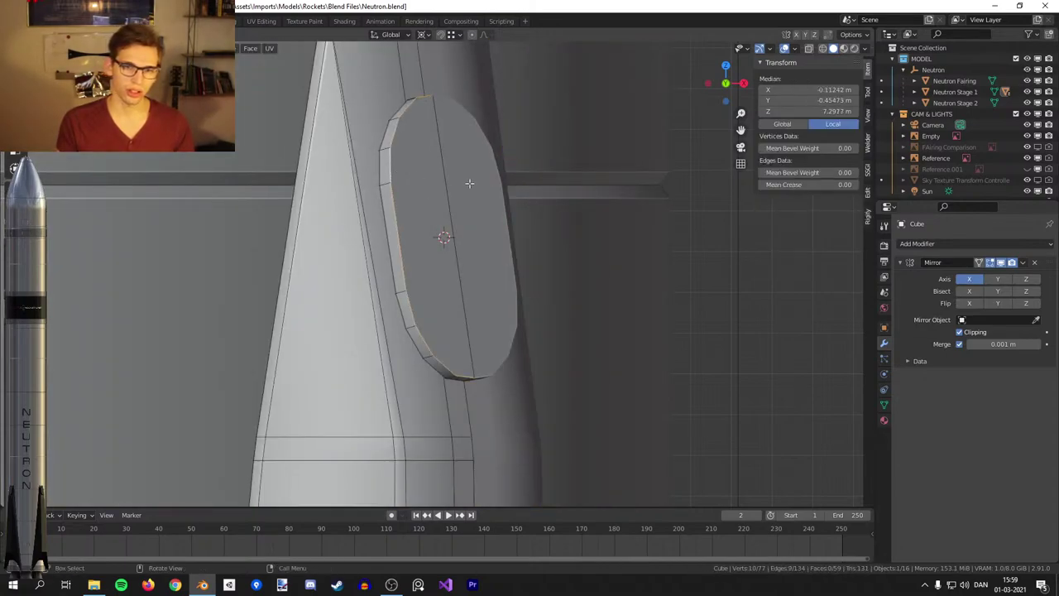
key("ctrl+b")
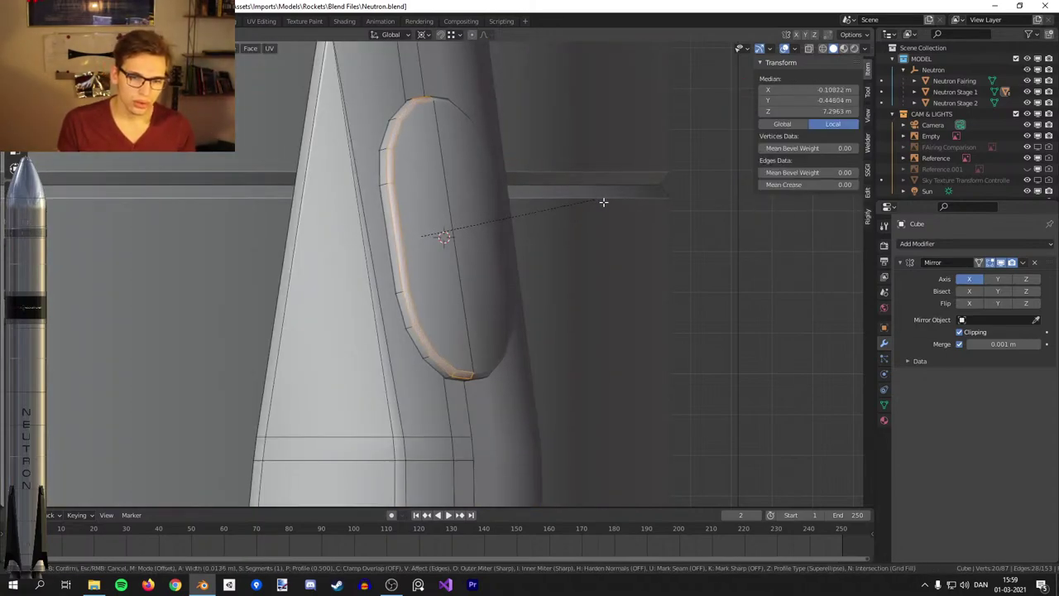
left_click(599, 199)
key("g")
key("z")
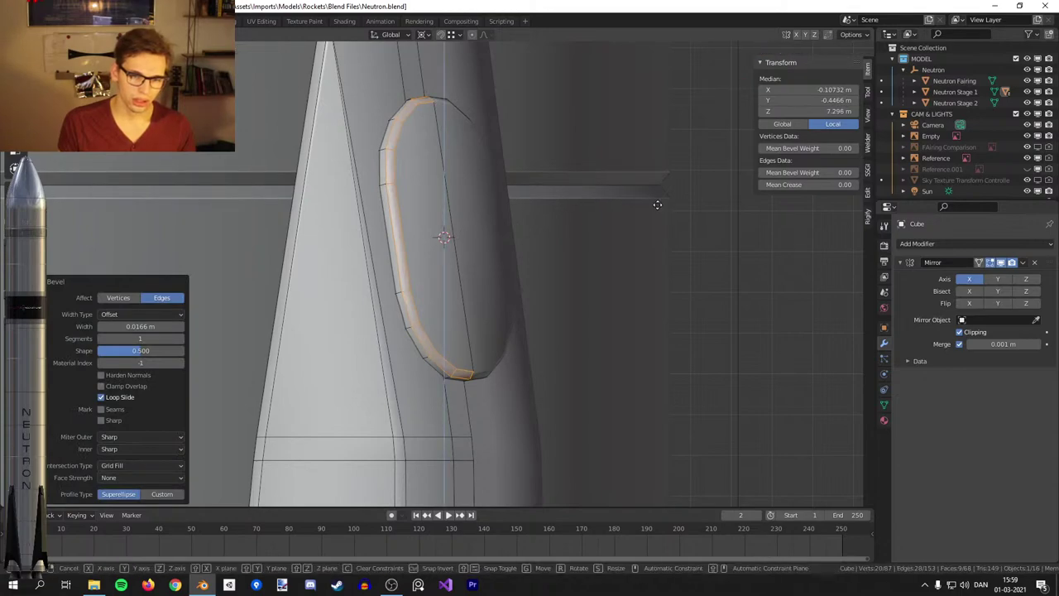
key("y")
right_click(713, 203)
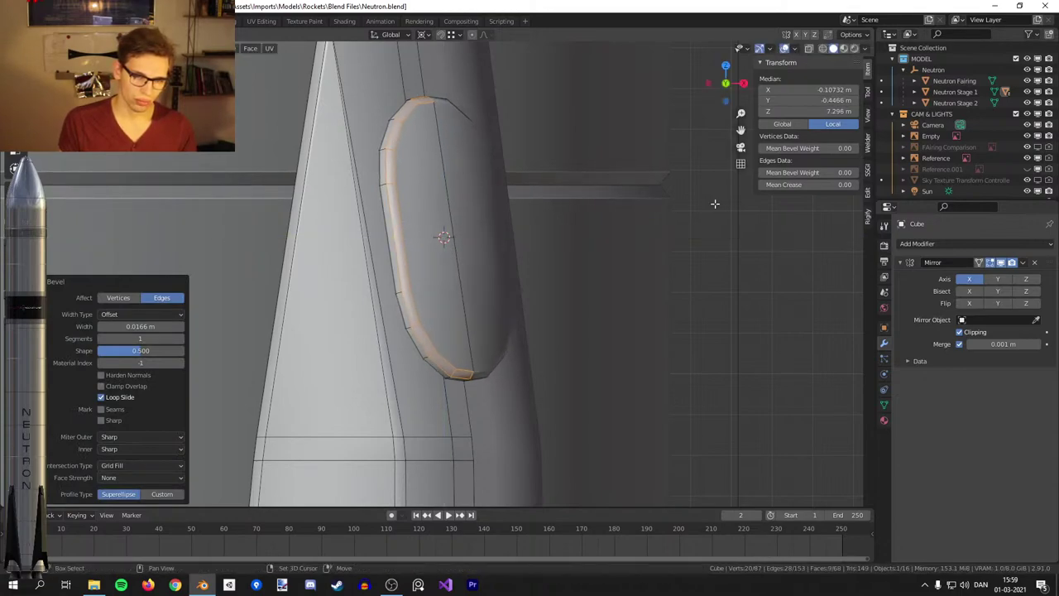
key("ctrl+z")
key("ctrl+z")
key("ctrl+z")
key("ctrl+z")
key("ctrl+z")
Push the plate's front face outward with Shrink/Fatten and bevel its outer edge loop by about 0.032 m.
middle_click_drag(428, 218, 553, 213)
key("alt+s")
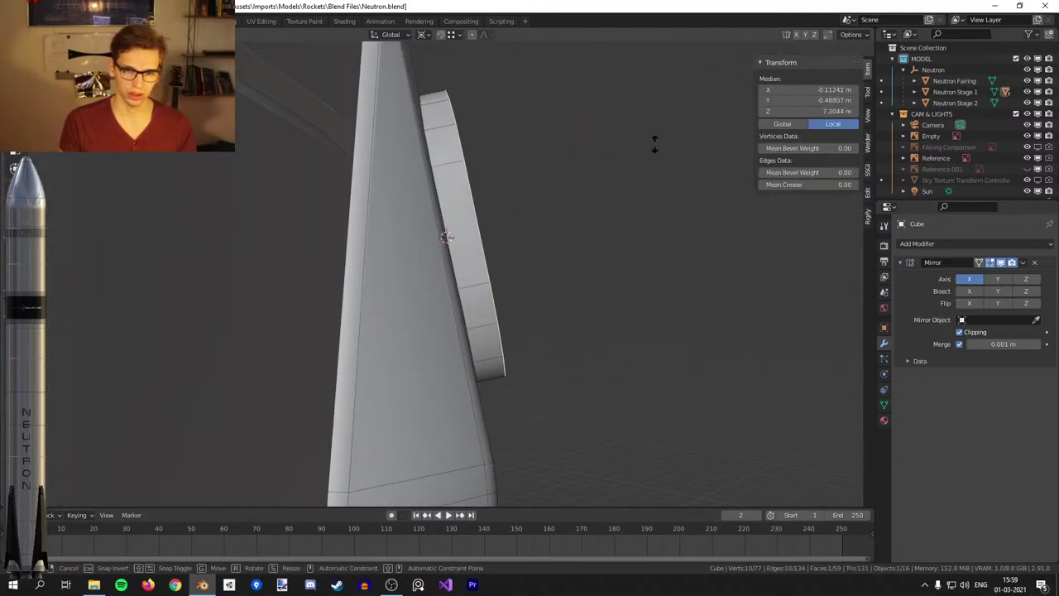
left_click(654, 144)
middle_click_drag(654, 144, 557, 176)
left_click(454, 318, "alt")
key("ctrl+b")
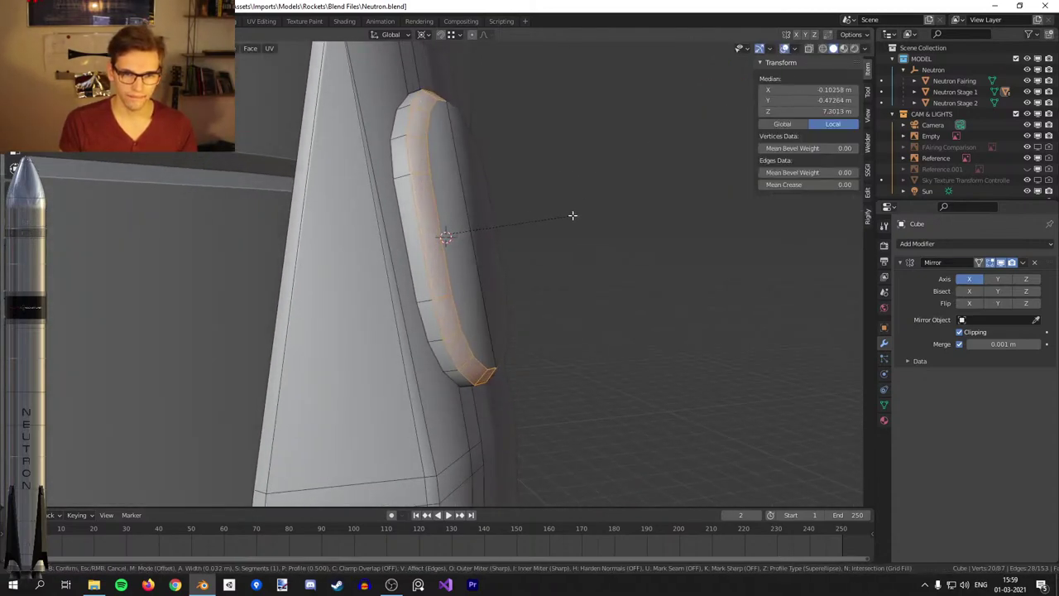
left_click(572, 215)
Mark the edge loop around the plate's front face as sharp and save the file.
left_click(431, 235, "alt")
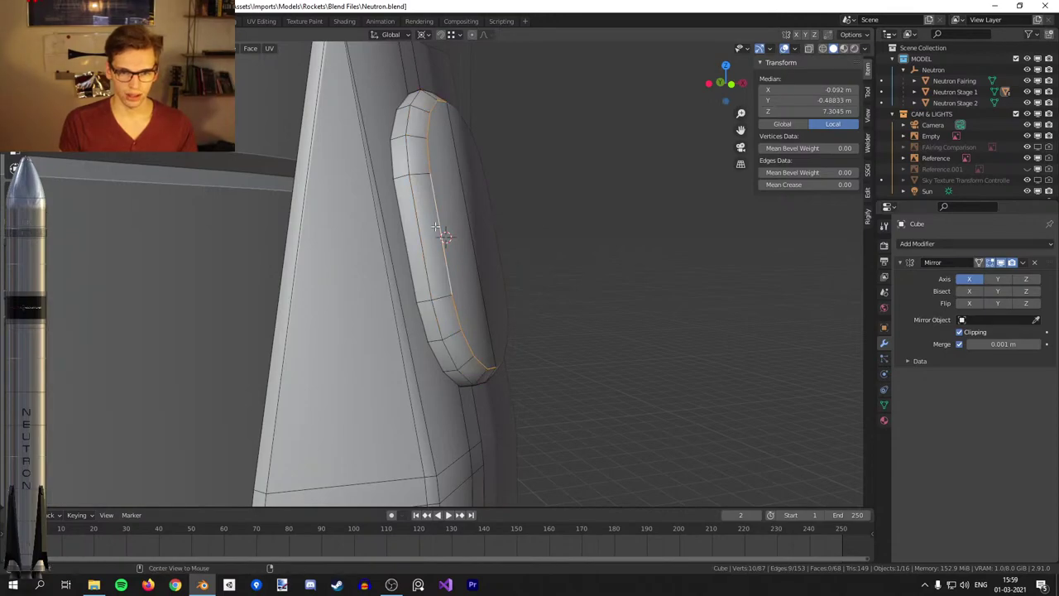
key("ctrl+e")
left_click(602, 245)
key("Tab")
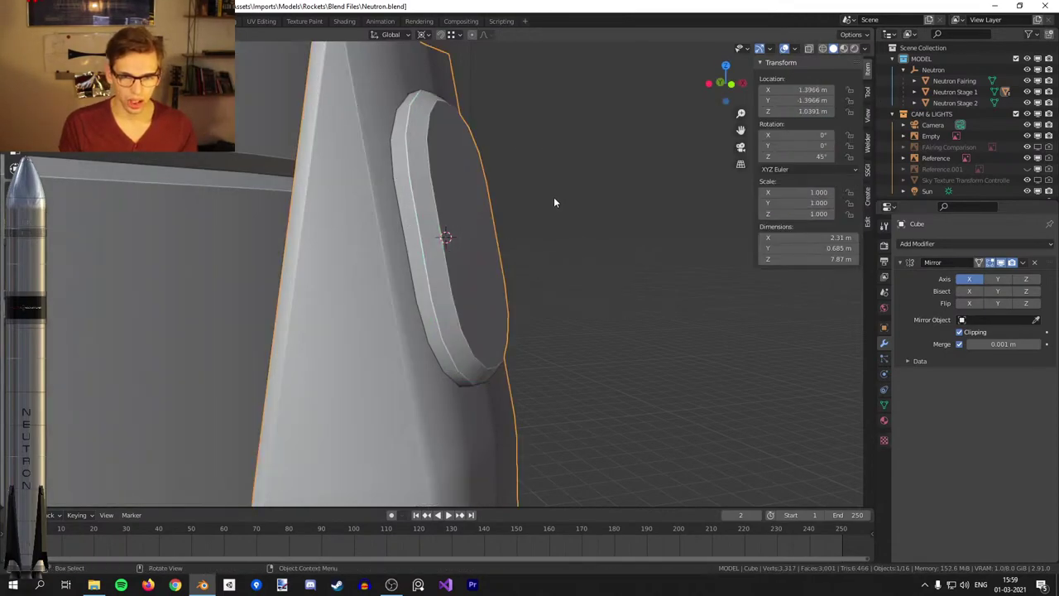
scroll(552, 201, "down", 5)
key("ctrl+s")
Preview the rocket in another shading mode and return to solid shading.
middle_click_drag(545, 188, 505, 185)
key("z")
left_click(516, 266)
scroll(521, 317, "down", 6)
key("z")
left_click(574, 318)
mouse_move(546, 323)
middle_mouse_down("shift")
mouse_move(517, 246)
mouse_move(548, 204)
middle_mouse_up("shift")
scroll(579, 186, "down", 10)
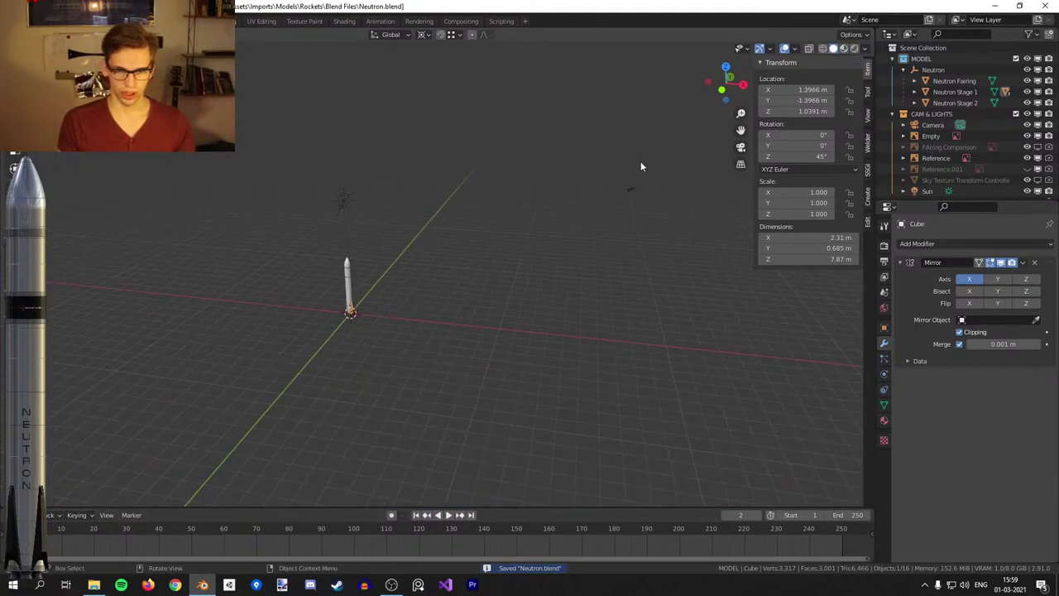
Switch the solid viewport lighting to a metallic MatCap and examine the shading of the landing legs.
left_click(862, 48)
left_click(857, 102)
scroll(515, 124, "up", 12)
left_click(545, 248)
scroll(546, 297, "down", 1)
middle_click_drag(546, 248, 442, 367, "shift")
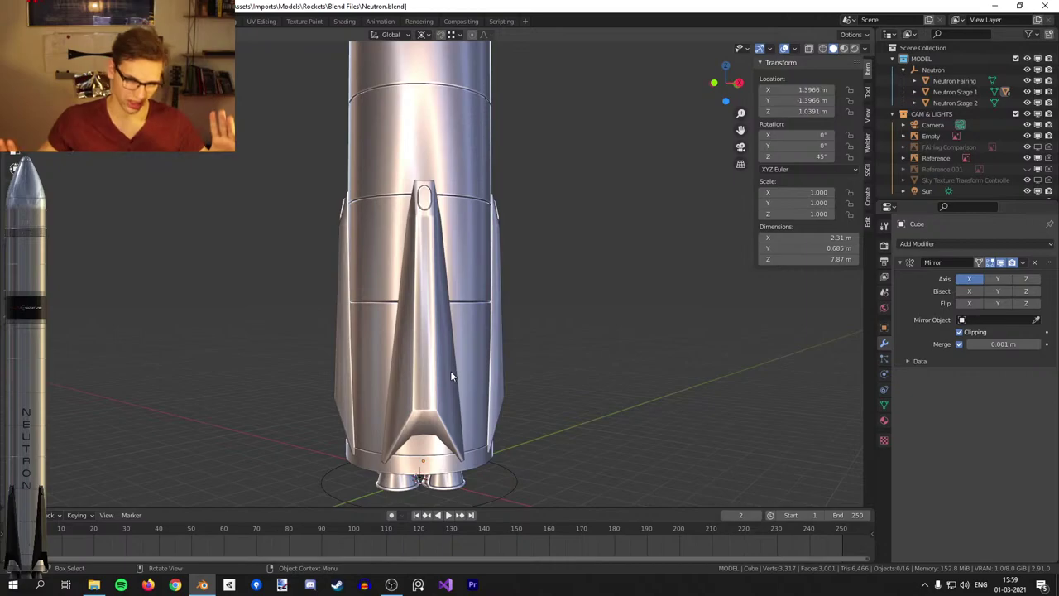
Mark the lengthwise edge loop on the front of the landing leg as sharp.
mouse_move(463, 389)
middle_mouse_down()
mouse_move(489, 378)
mouse_move(459, 356)
mouse_move(463, 388)
middle_mouse_up()
scroll(492, 376, "up", 3)
left_click(445, 355)
key("Tab")
middle_click_drag(463, 387, 478, 338, "shift")
left_click(442, 265, "alt")
right_click(526, 358)
left_click(573, 370)
key("Tab")
middle_click_drag(581, 385, 544, 351)
scroll(508, 361, "down", 4)
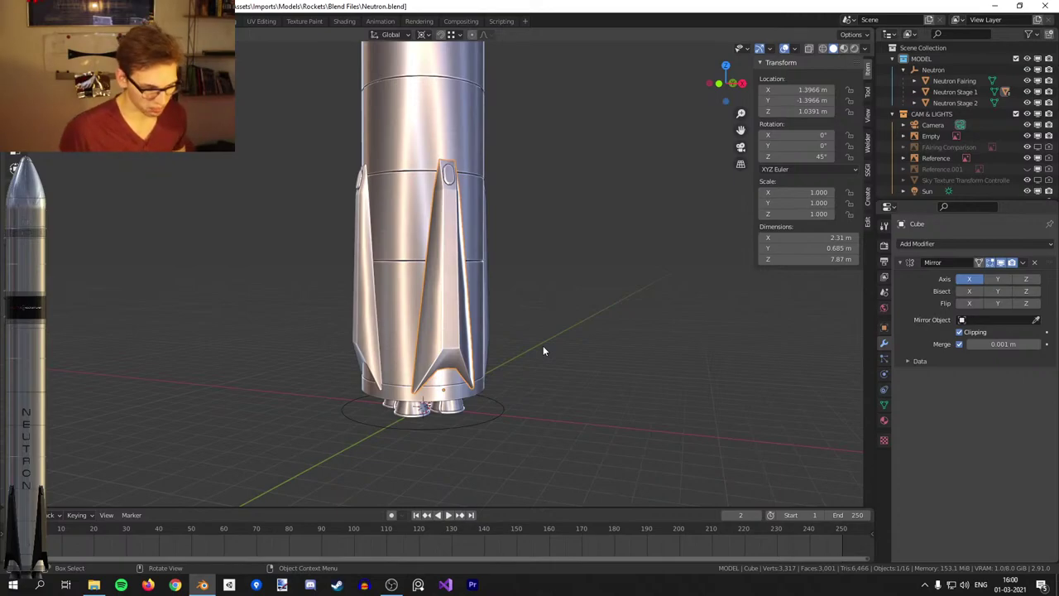
Mark the landing leg's remaining side edges as sharp and leave edit mode.
scroll(546, 346, "up", 4)
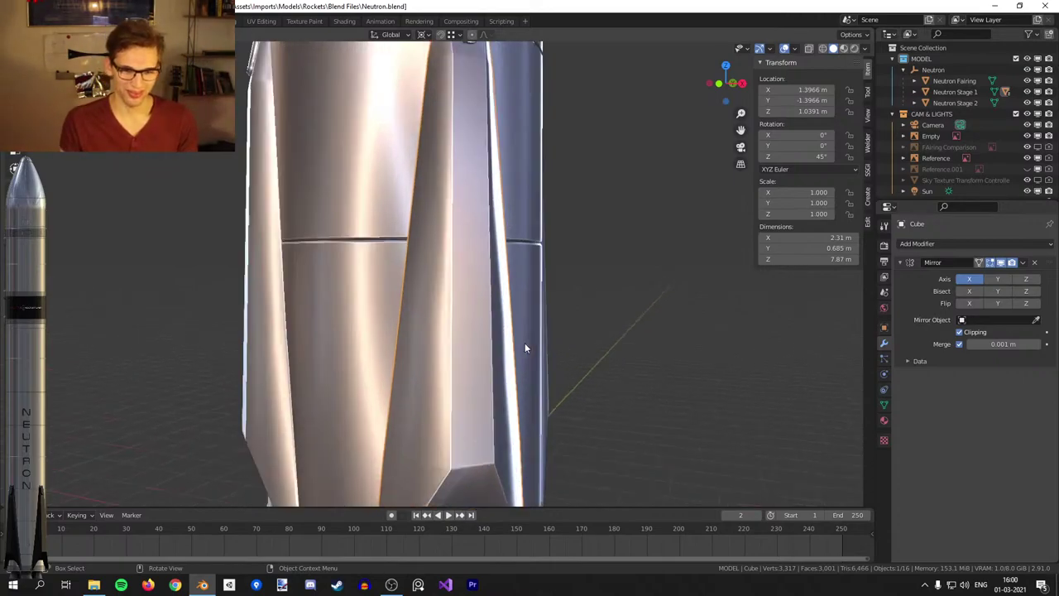
scroll(542, 314, "up", 1)
scroll(537, 306, "down", 2)
middle_click_drag(542, 313, 511, 347, "shift")
scroll(604, 344, "up", 3)
key("Tab")
scroll(509, 347, "down", 4)
key("ctrl+e")
left_click(588, 272)
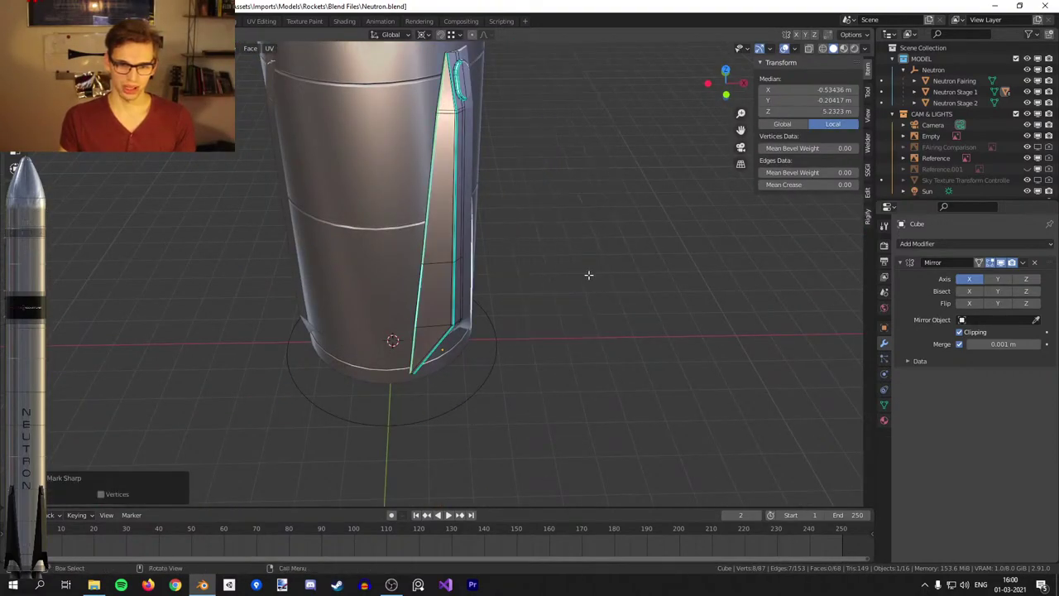
key("Tab")
Examine the whole rocket from the base to the fairing in orthographic front view.
middle_click_drag(588, 274, 579, 230)
scroll(579, 230, "down", 4)
middle_click_drag(521, 149, 534, 284, "shift")
scroll(519, 252, "down", 1)
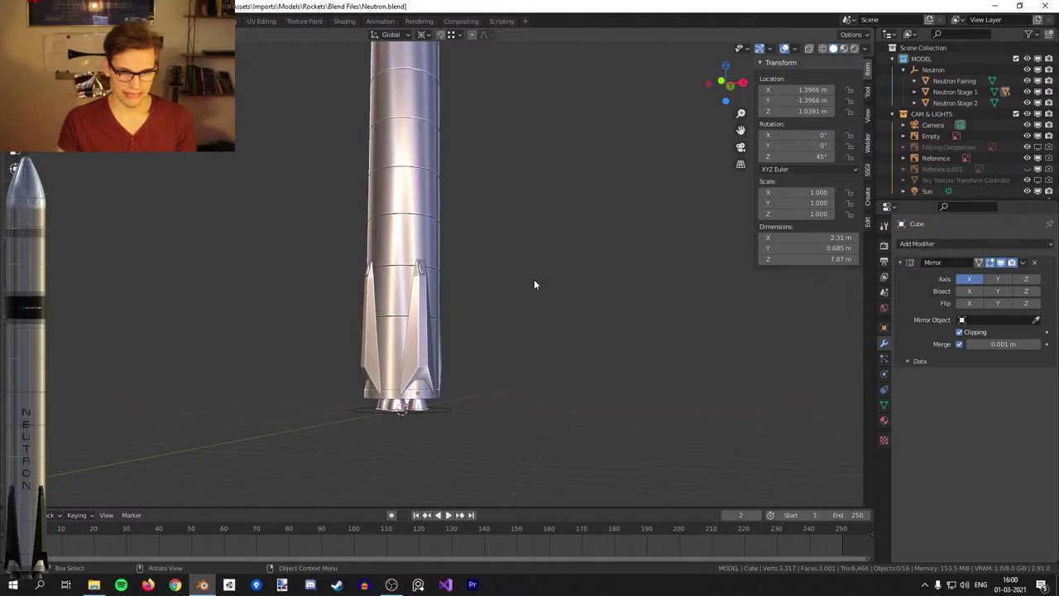
key("KP_1")
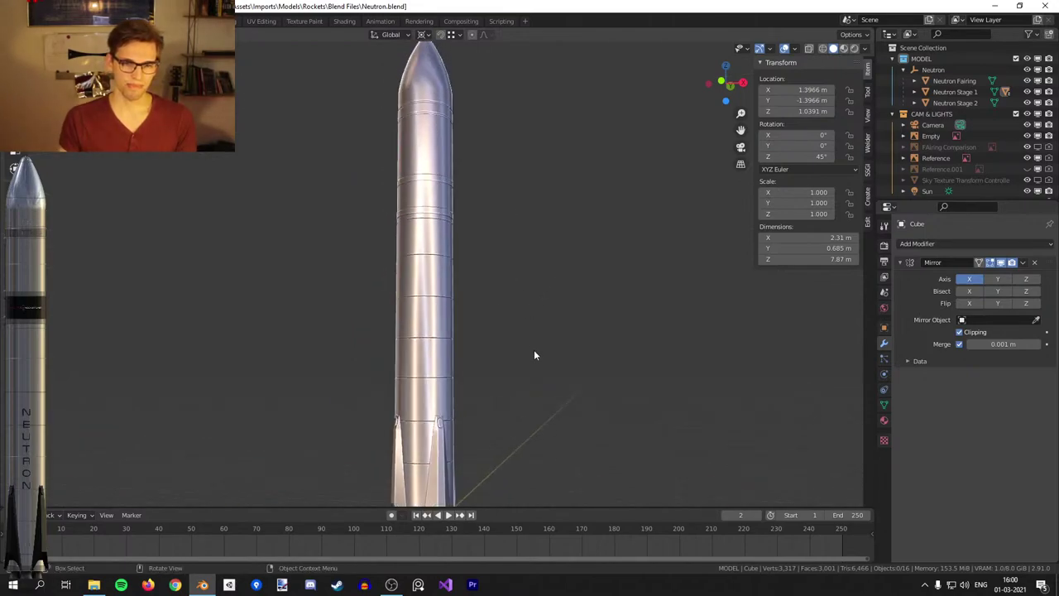
key("KP_5")
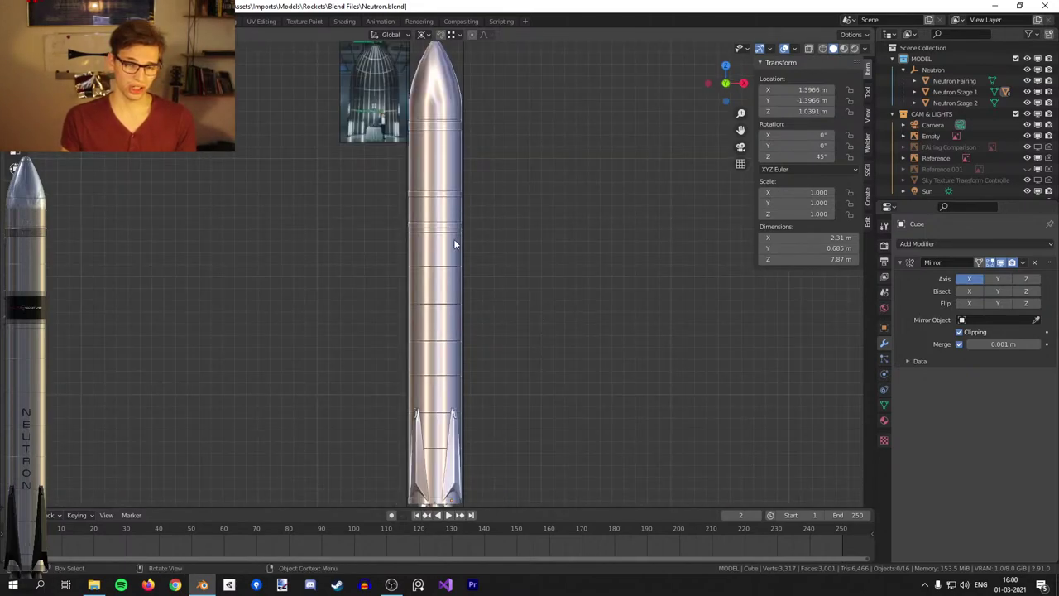
middle_click_drag(468, 108, 467, 250, "shift")
Try rotating the Neutron Fairing and moving it off the rocket, and clear its rotation and location.
scroll(467, 253, "up", 2)
left_click(455, 192)
scroll(456, 199, "up", 2)
key("r")
key("r")
left_click(528, 190)
key("g")
left_click(699, 173)
middle_click_drag(674, 186, 616, 234)
key("alt+r")
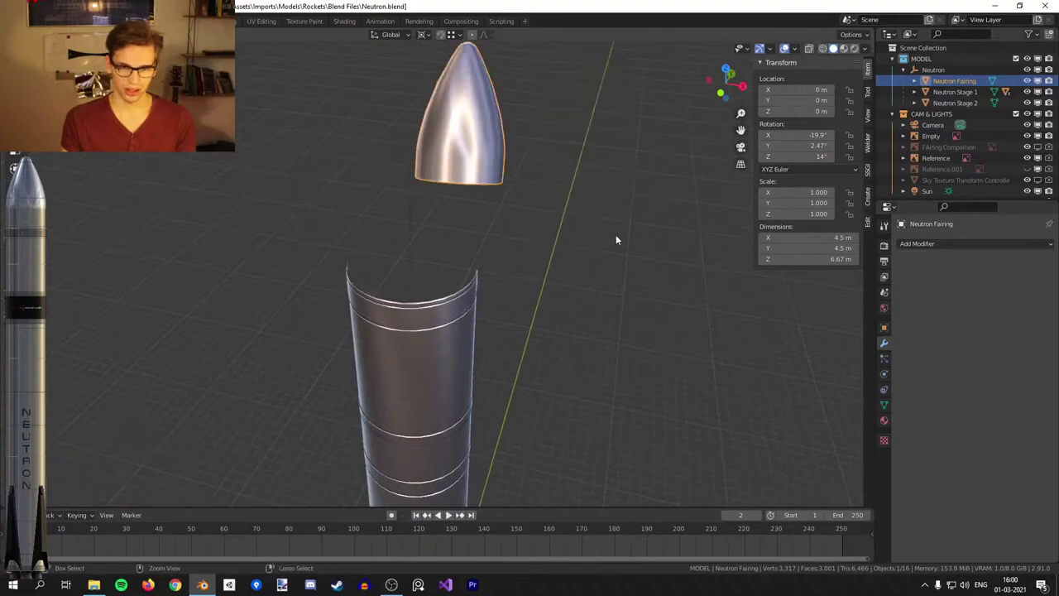
key("alt+g")
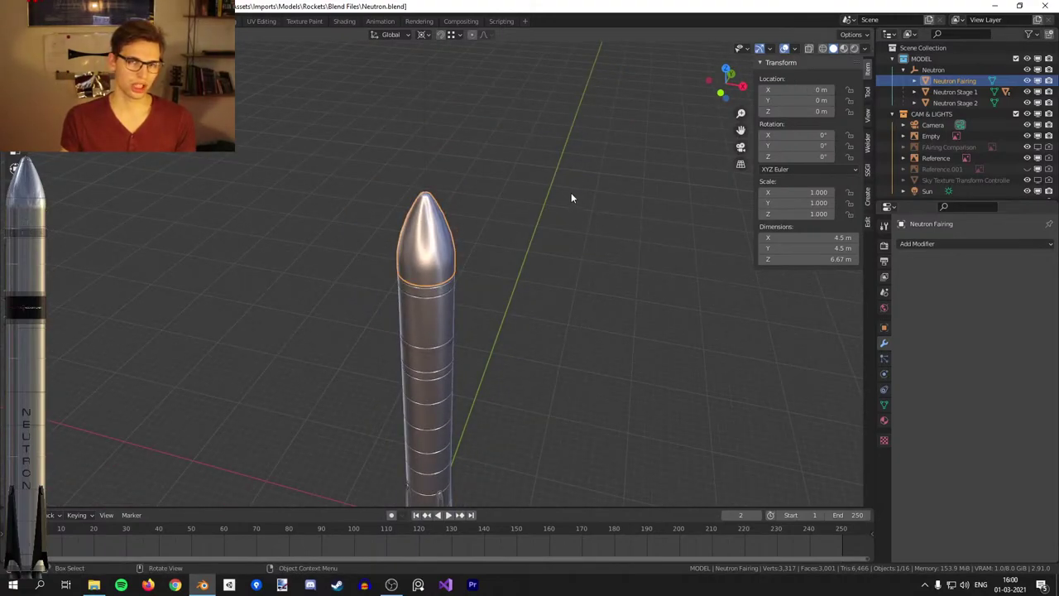
Set the solid viewport lighting back from the metallic MatCap to Studio.
left_click(866, 48)
left_click(830, 100)
scroll(552, 188, "up", 3)
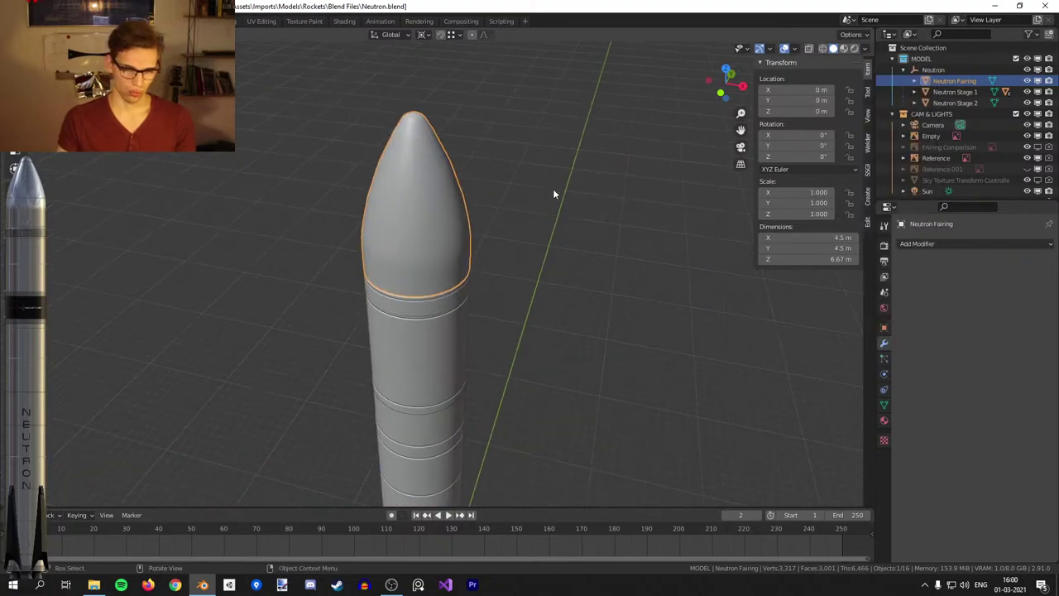
Select one of the engine nozzles beneath the first stage and inspect it up close.
scroll(554, 190, "down", 6)
middle_click_drag(571, 308, 574, 217, "shift")
scroll(574, 217, "up", 2)
key("KP_1")
middle_click_drag(522, 248, 531, 164, "shift")
middle_click_drag(536, 340, 536, 277)
middle_click_drag(546, 310, 569, 183, "shift")
scroll(569, 183, "up", 5)
scroll(427, 300, "up", 3)
middle_click_drag(566, 287, 478, 307, "shift")
left_click(429, 304)
scroll(432, 305, "up", 2)
scroll(488, 301, "up", 3)
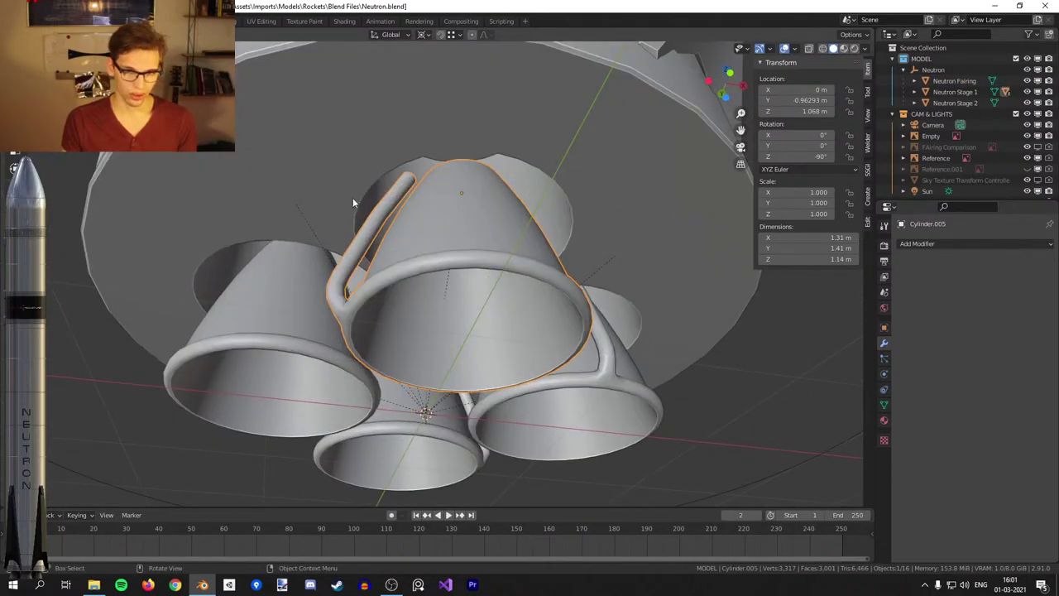
Duplicate the selected engine nozzle in place and clear the copy's location.
scroll(490, 219, "down", 3)
key("KP_1")
scroll(495, 300, "down", 3)
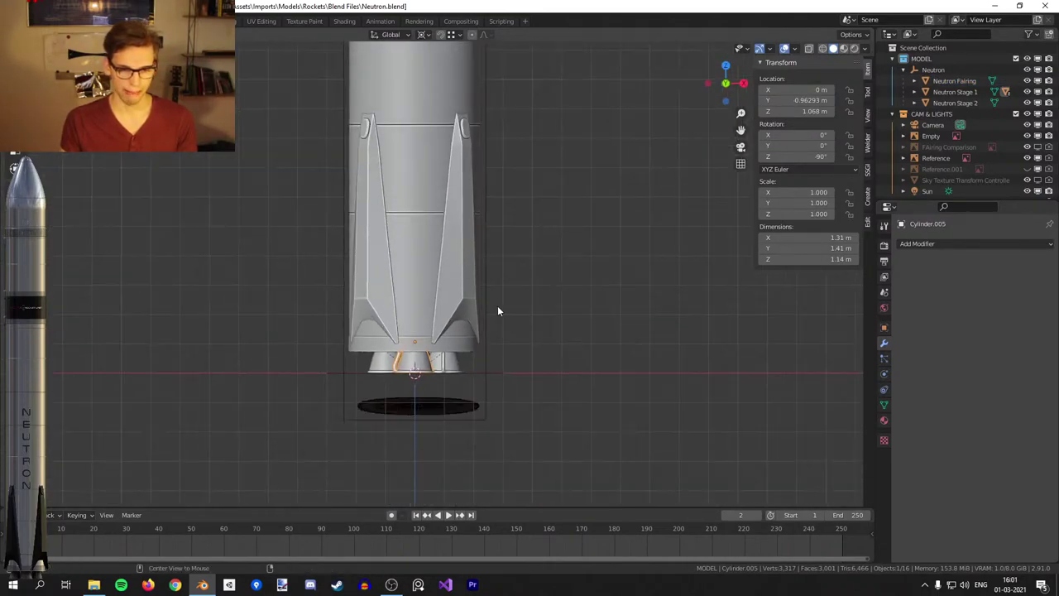
key("shift+d")
right_click(502, 362)
middle_click_drag(503, 364, 536, 339)
key("alt+g")
Move the nozzle copy up along Z inside the rocket to a height of about 23.5 m.
key("g")
key("z")
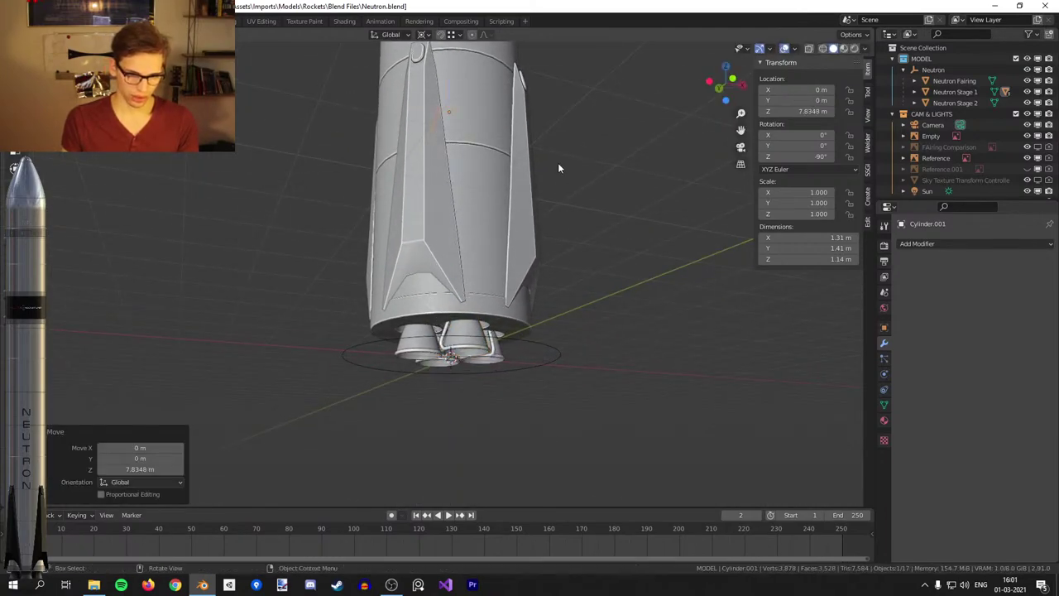
left_click(559, 172)
middle_click_drag(559, 172, 557, 153)
middle_click_drag(557, 153, 532, 459, "shift")
key("g")
key("z")
left_click(544, 152)
middle_click_drag(544, 152, 537, 422, "shift")
key("g")
key("z")
left_click(539, 203)
middle_click_drag(539, 203, 541, 341, "shift")
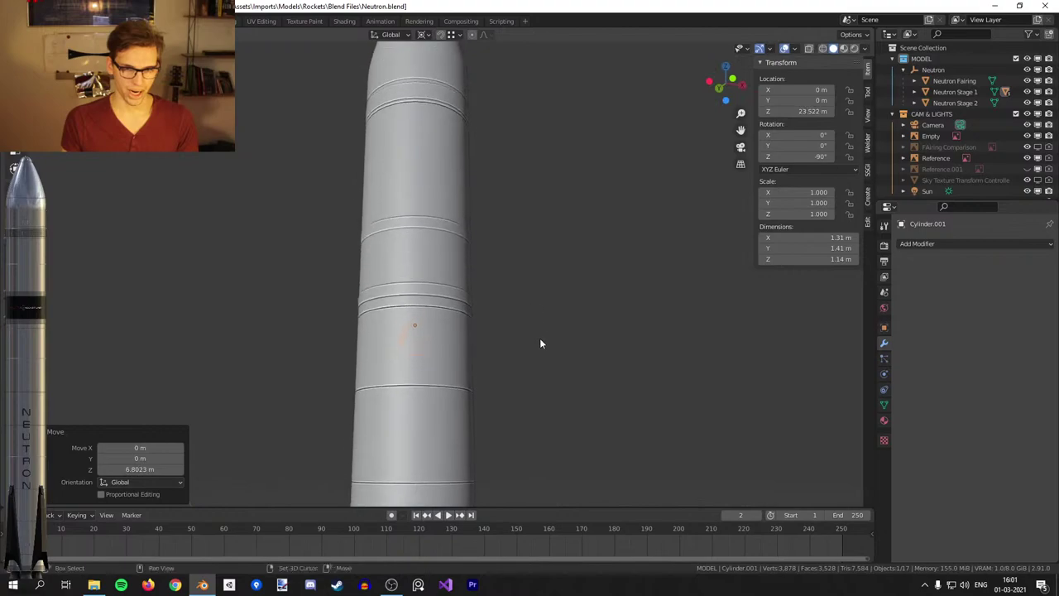
Raise the nozzle copy about 2.5 m along Z toward the interstage and show the rocket in wireframe shading.
key("KP_1")
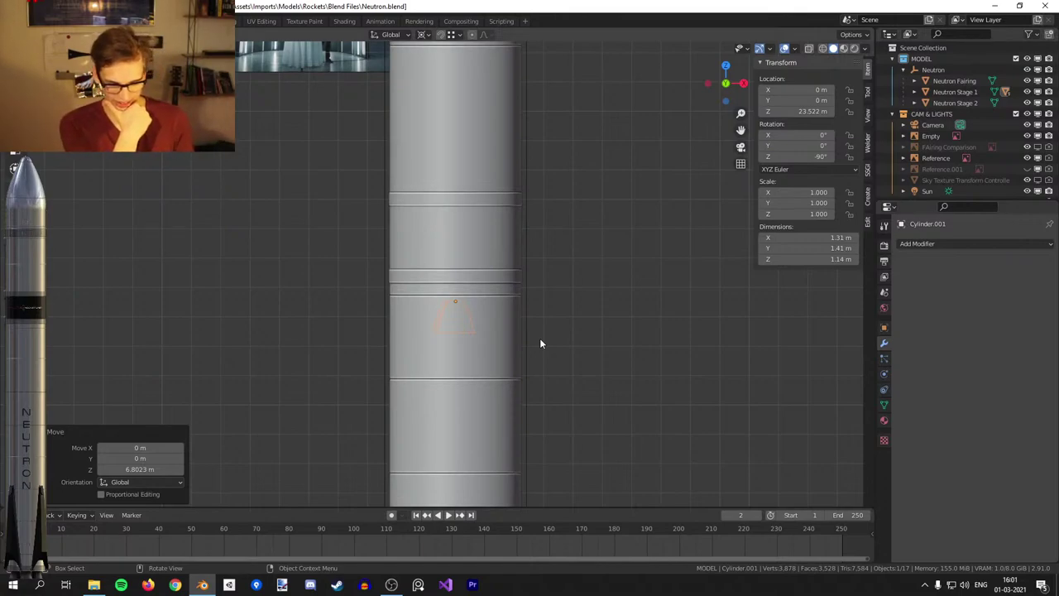
scroll(576, 274, "down", 2)
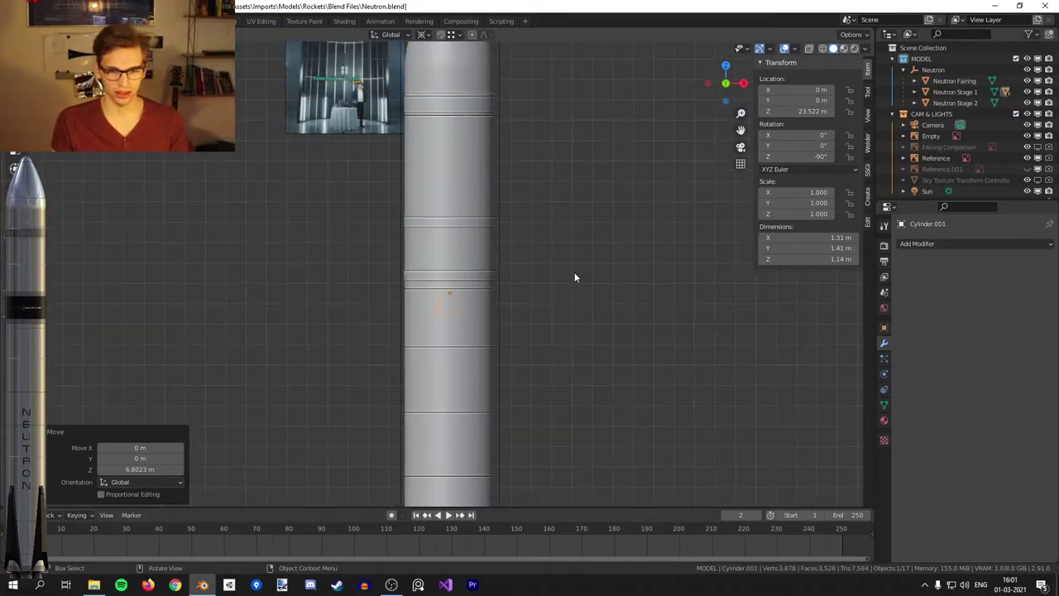
scroll(583, 272, "up", 4)
key("g")
key("z")
left_click(595, 170)
key("z")
left_click(567, 172)
Move the nozzle copy up along Z to a height of about 26.93 m and return the viewport to Solid shading.
scroll(489, 244, "up", 2)
key("g")
key("z")
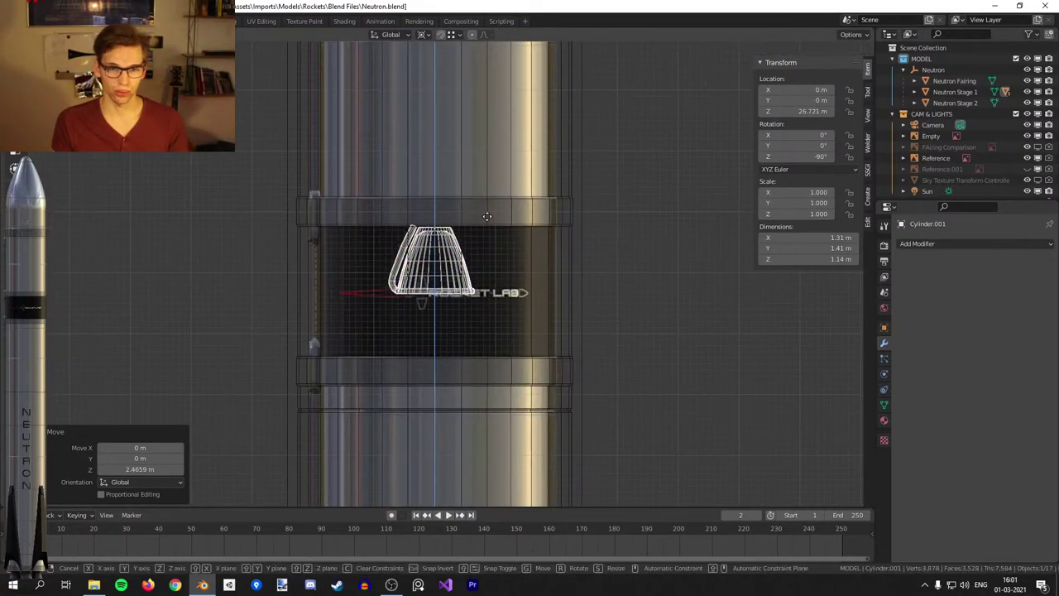
left_click(490, 203)
scroll(476, 222, "down", 4)
key("z")
left_click(647, 219)
scroll(647, 218, "down", 4)
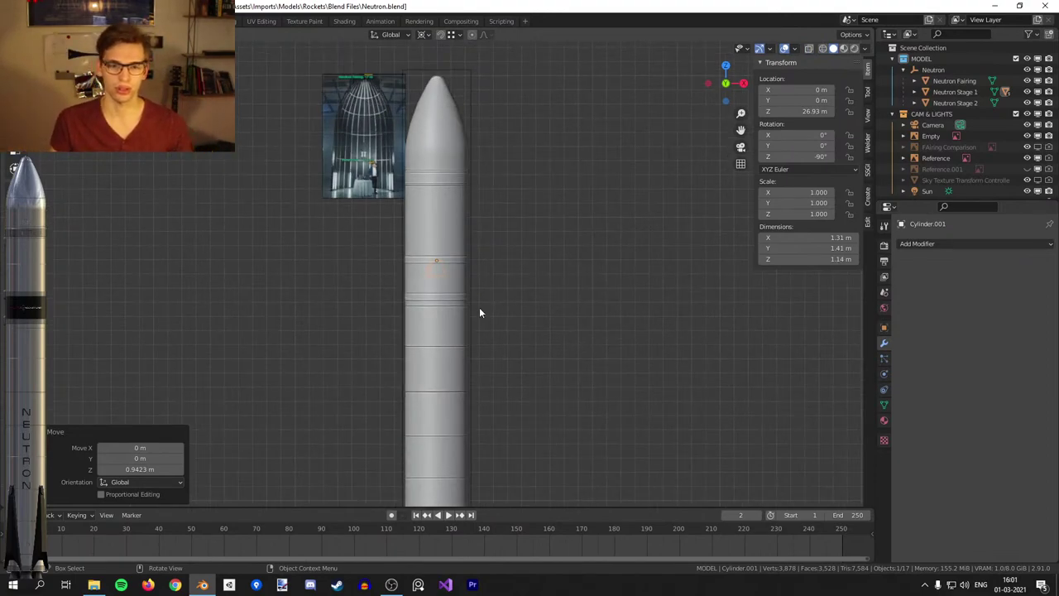
Select Neutron Stage 1 and examine the rings and grooves near its upper end, also in its mesh edges.
left_click(446, 334)
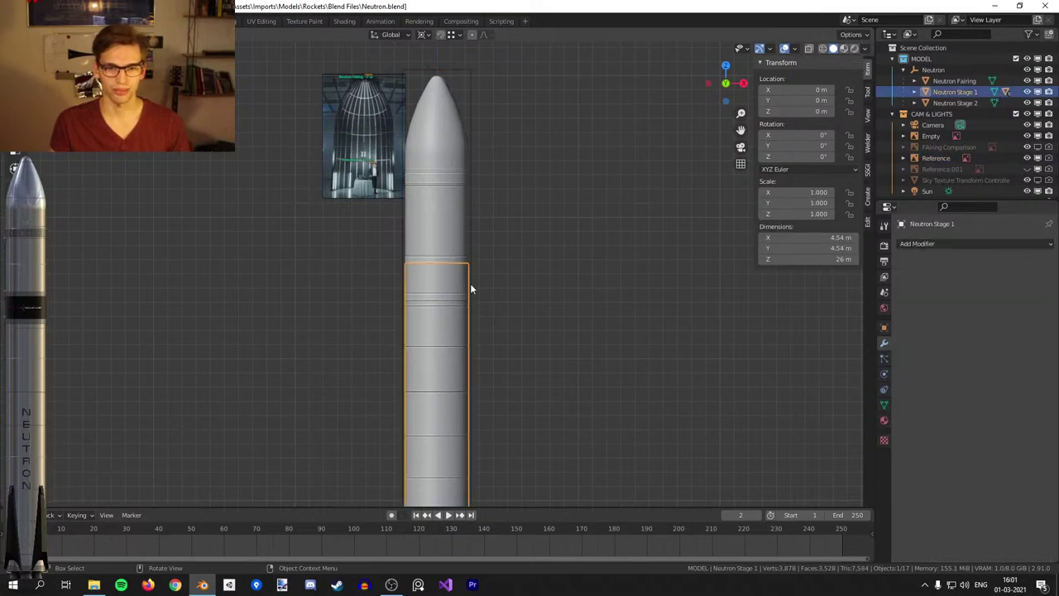
middle_click_drag(560, 370, 591, 427, "shift")
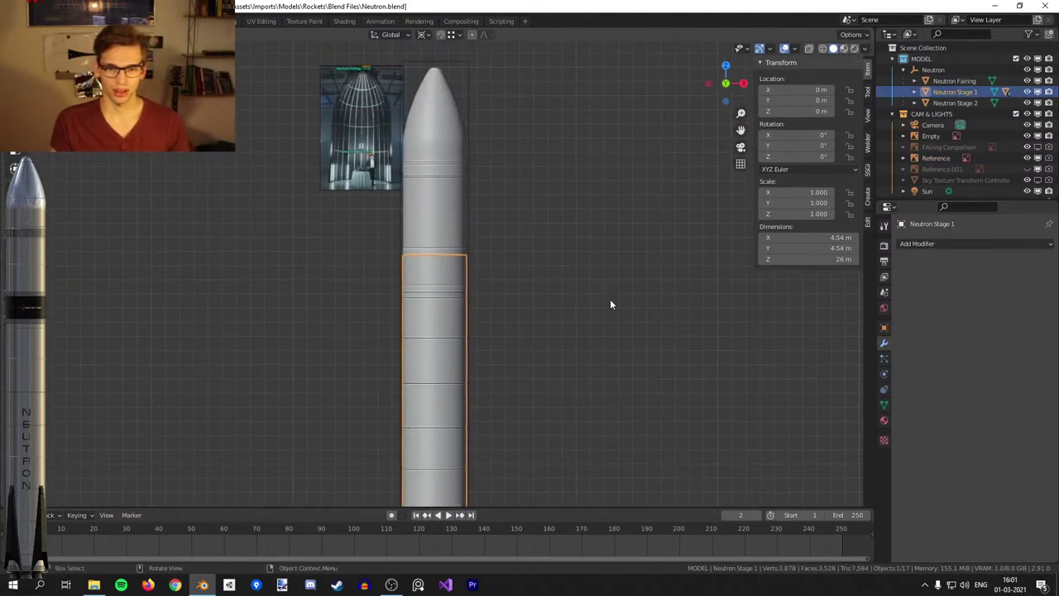
scroll(611, 304, "up", 6)
middle_click_drag(557, 257, 537, 290, "shift")
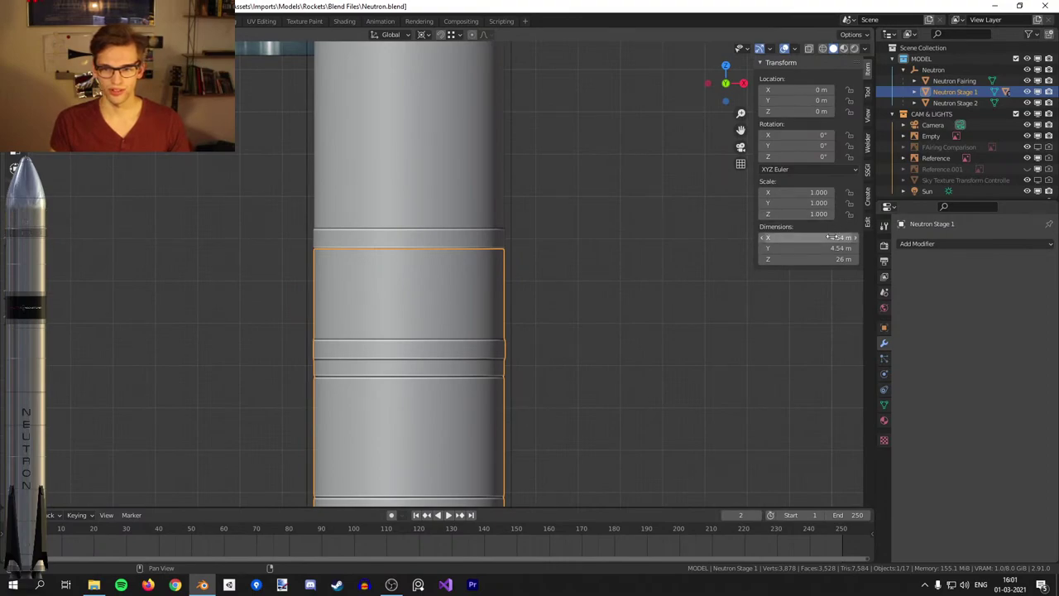
scroll(581, 385, "up", 6)
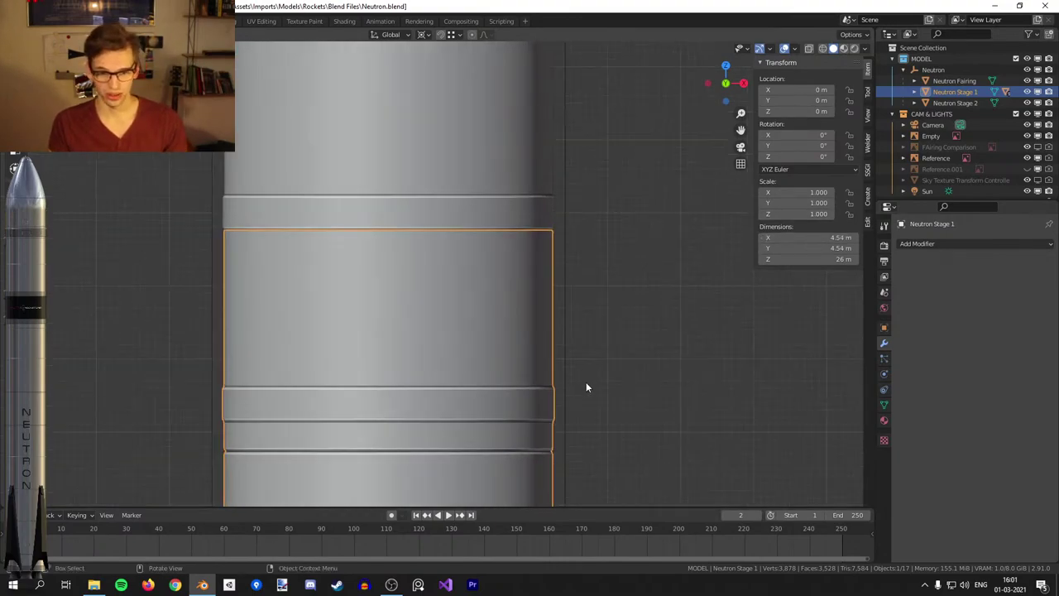
scroll(567, 161, "down", 3)
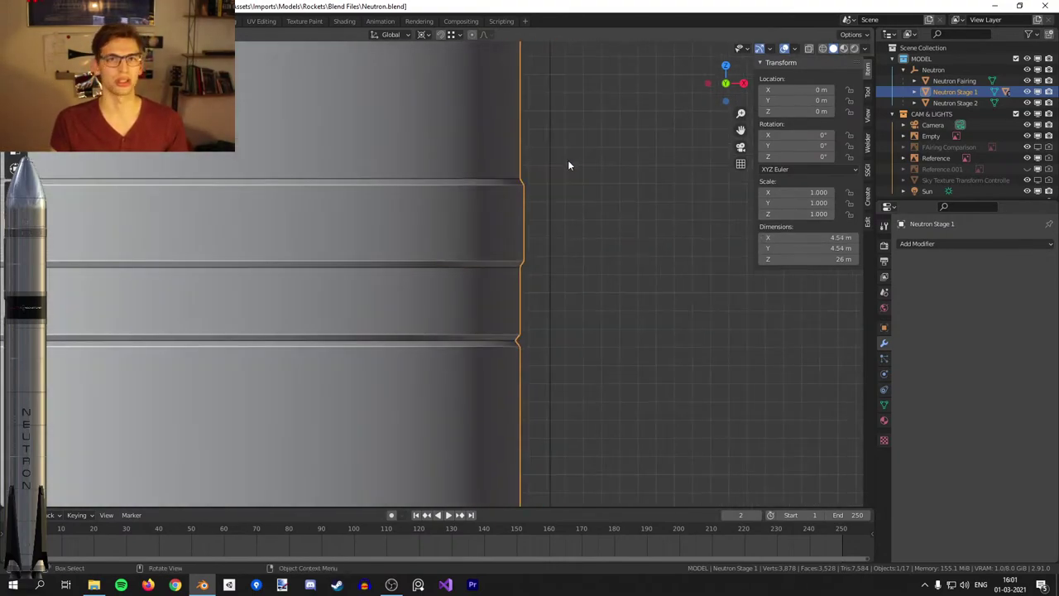
scroll(529, 215, "down", 3)
middle_click_drag(511, 247, 530, 102, "shift")
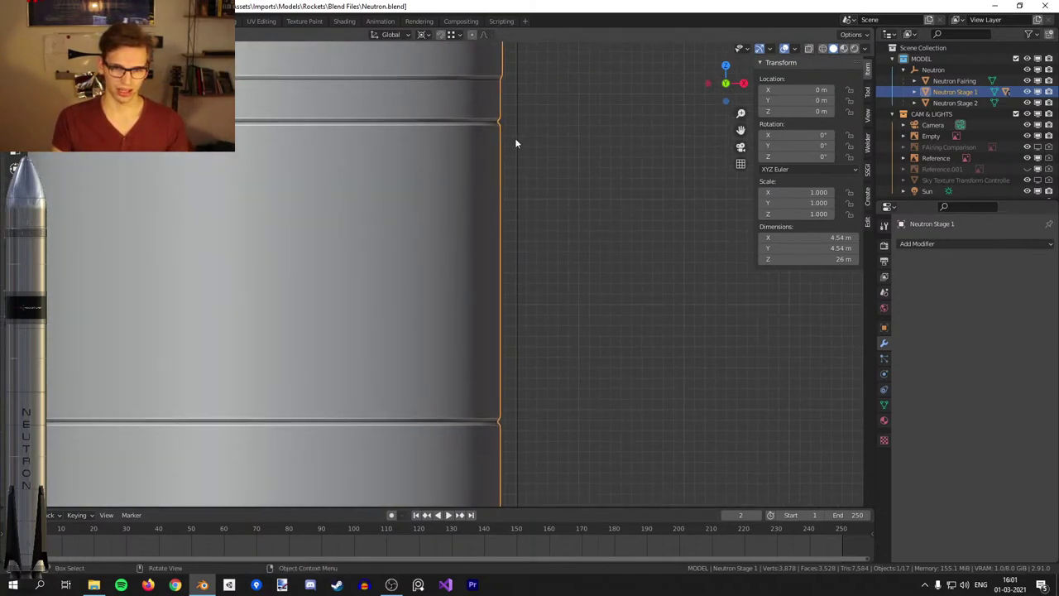
middle_click_drag(524, 242, 533, 500, "shift")
scroll(544, 311, "up", 3)
key("Tab")
scroll(570, 314, "down", 4)
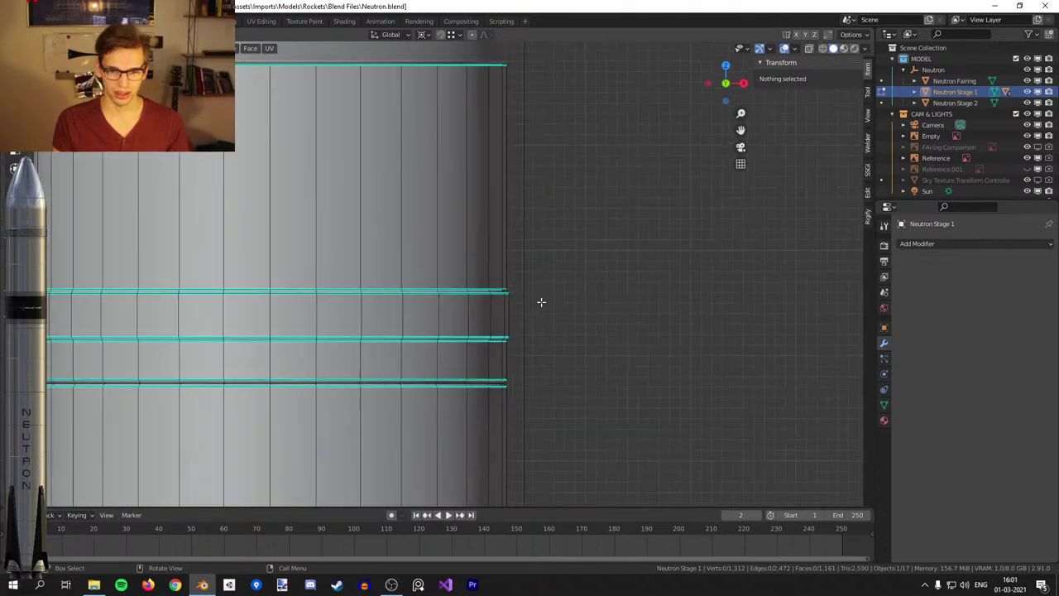
key("shift+z")
key("Tab")
Check the nozzle copy's placement inside the interstage in wireframe and against the whole rocket in Solid shading.
left_click(324, 173)
key("KP_Decimal")
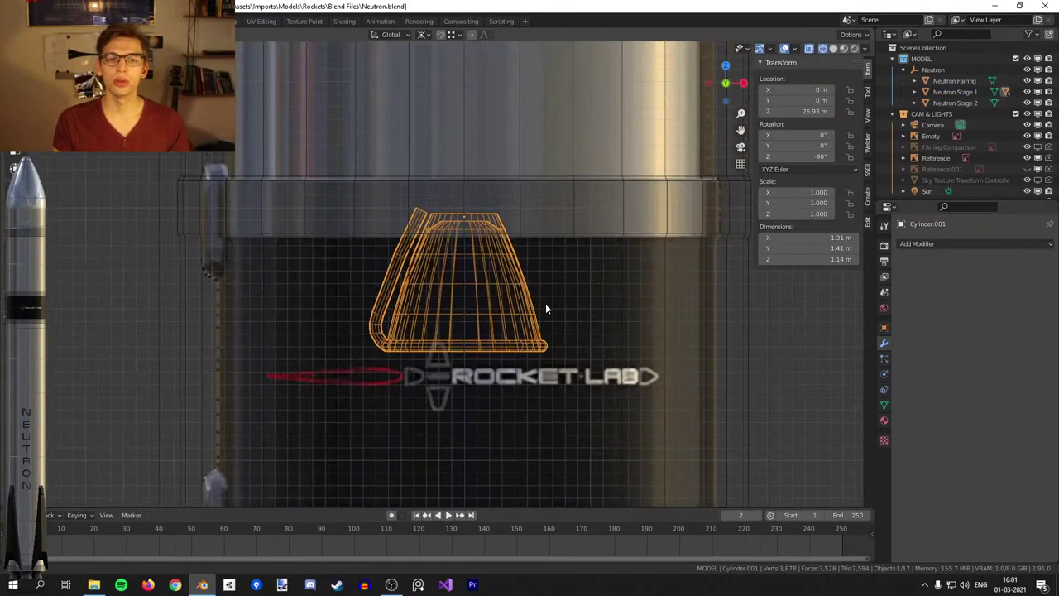
scroll(497, 289, "down", 3)
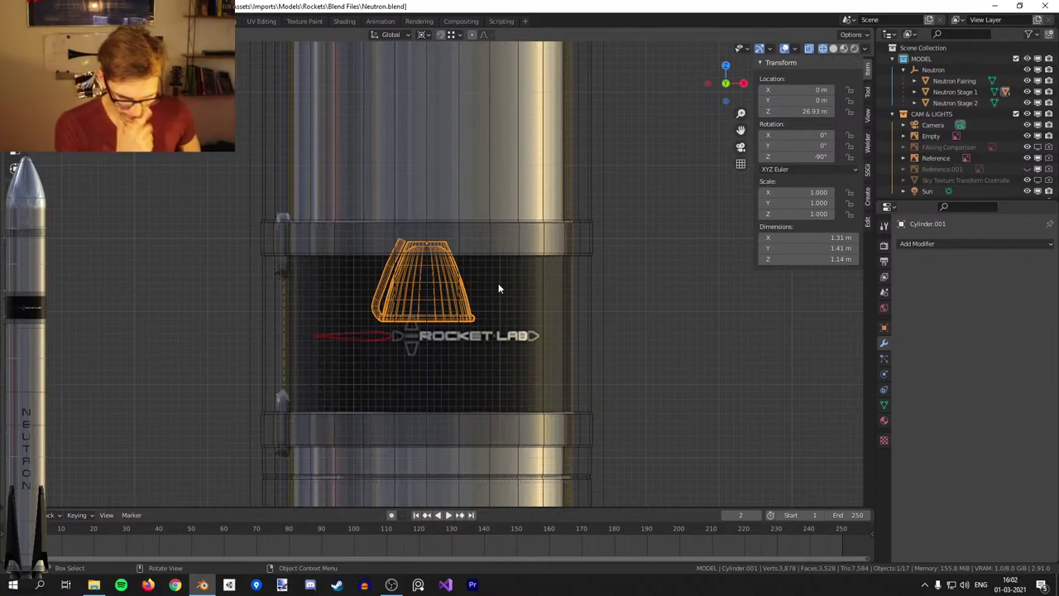
scroll(498, 289, "down", 9)
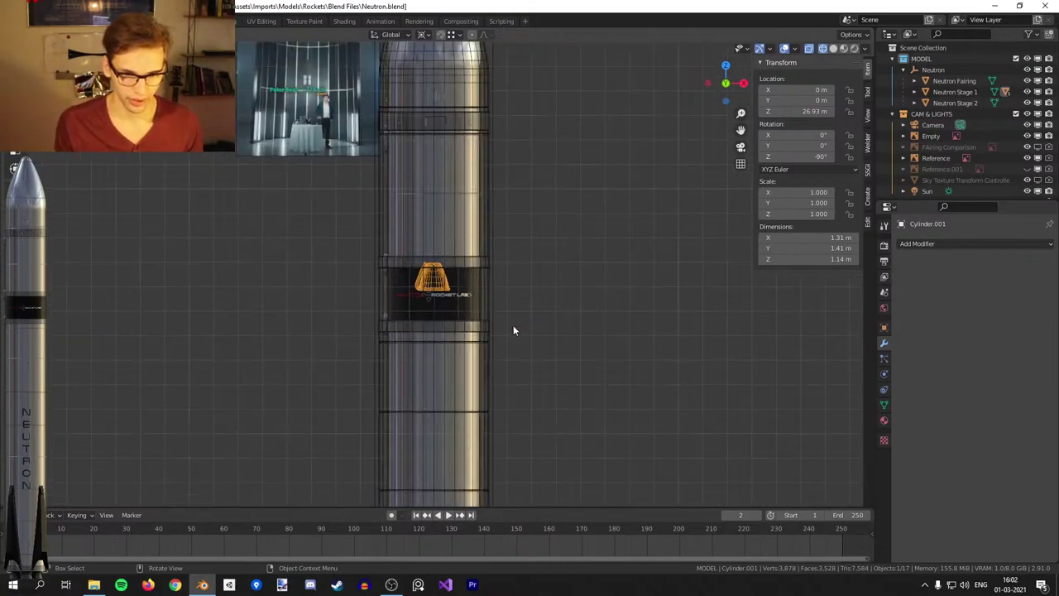
scroll(494, 184, "down", 2)
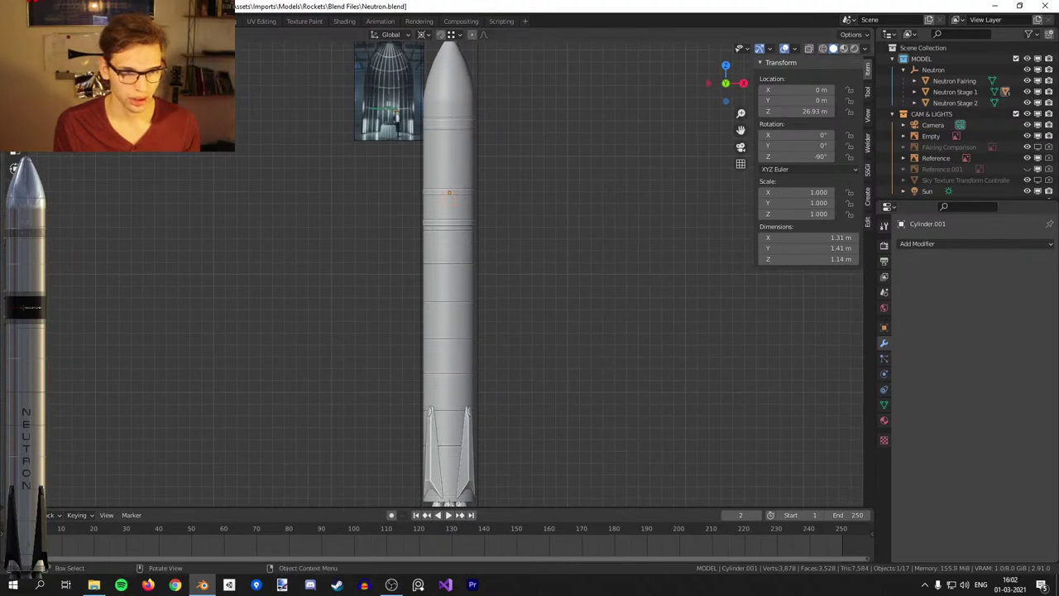
Append the Electron rocket collection from another blend file and move it along X to stand beside Neutron.
left_click(24, 22)
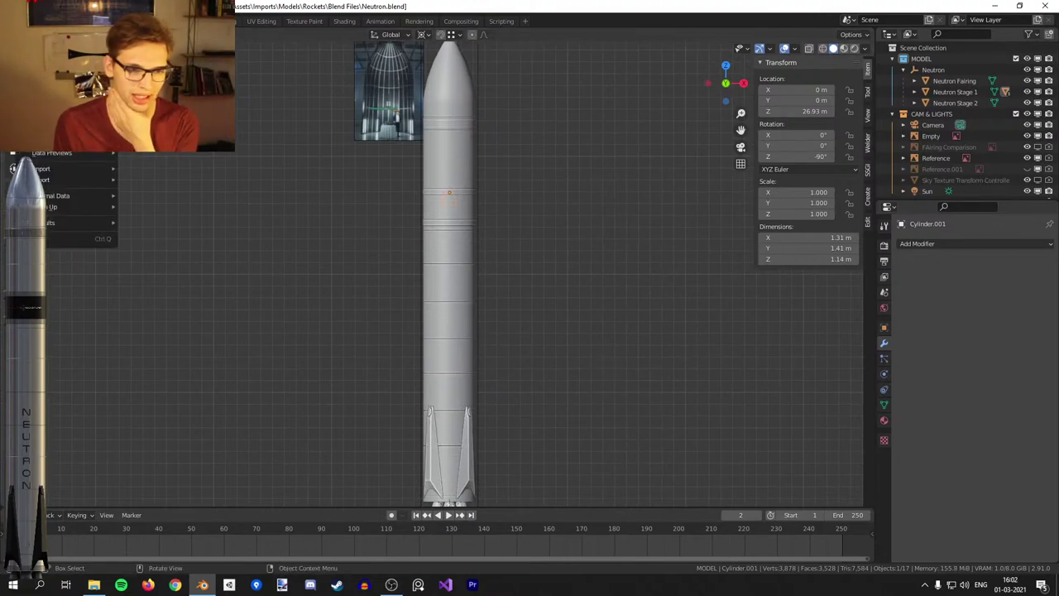
left_click(50, 141)
double_click(494, 225)
middle_click_drag(526, 327, 526, 199, "shift")
key("g")
key("x")
left_click(469, 224)
Delete the two surplus objects that came in with the appended Electron rocket.
scroll(397, 193, "up", 2)
left_click(380, 176)
key("x")
left_click(386, 175)
scroll(426, 211, "down", 3)
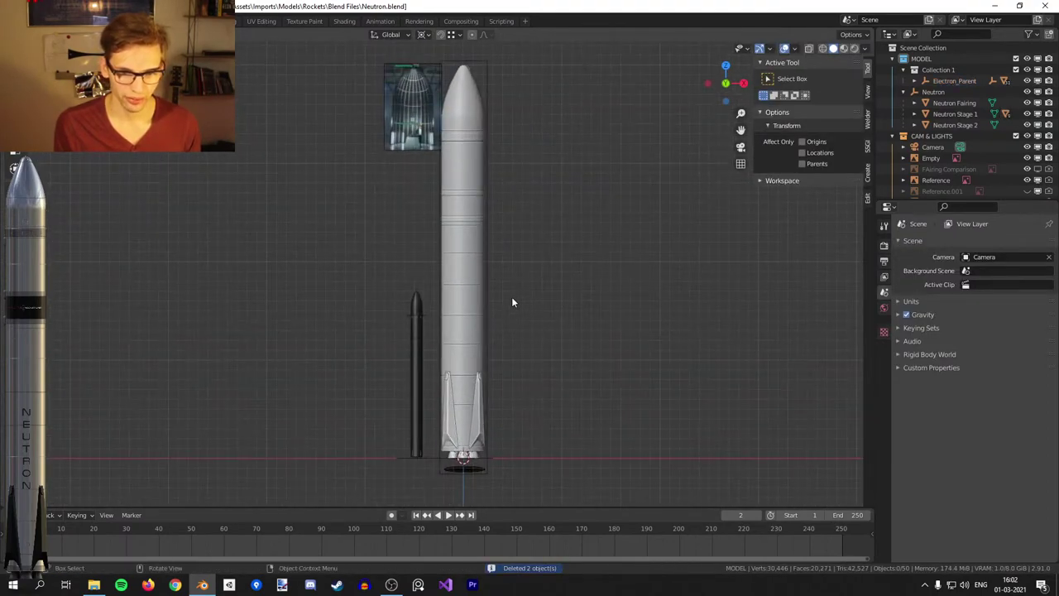
Compare Electron and Neutron side by side from several angles, switching the viewport to Material Preview shading.
middle_click_drag(526, 320, 539, 334)
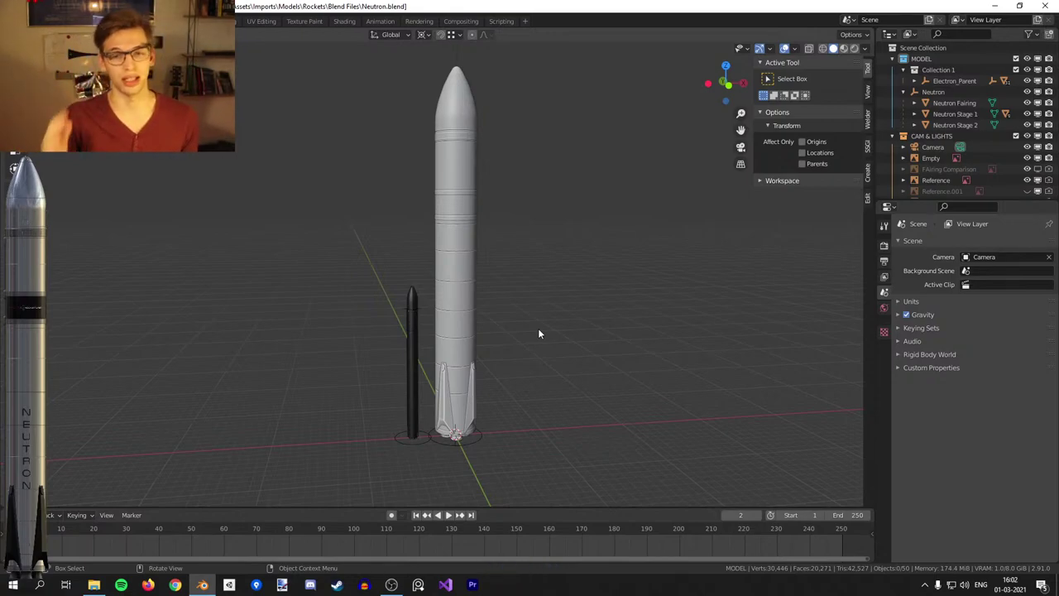
middle_click_drag(536, 331, 552, 365)
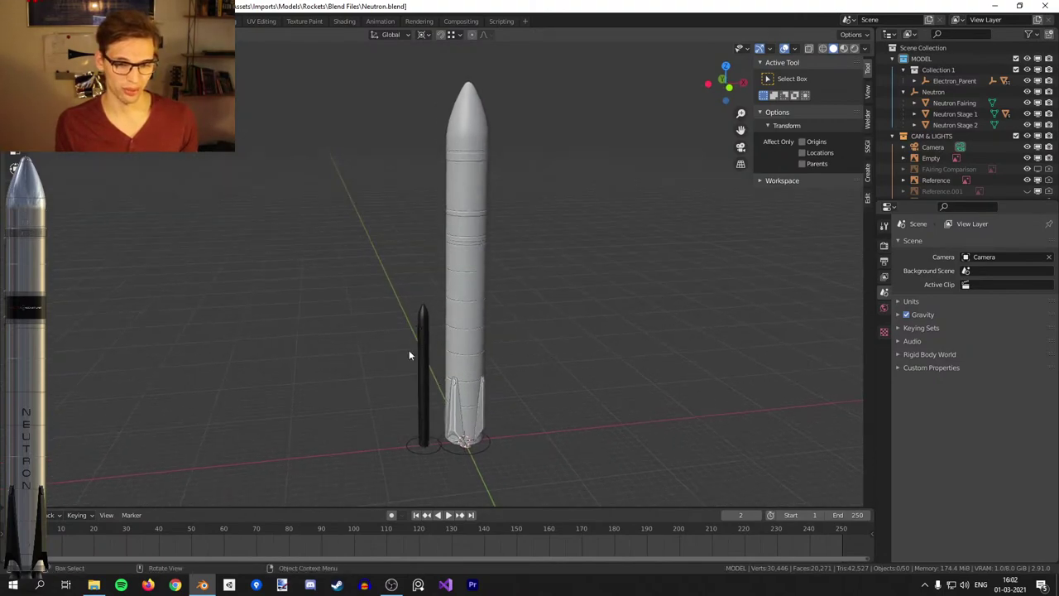
middle_click_drag(472, 342, 498, 375)
middle_click_drag(521, 370, 517, 363)
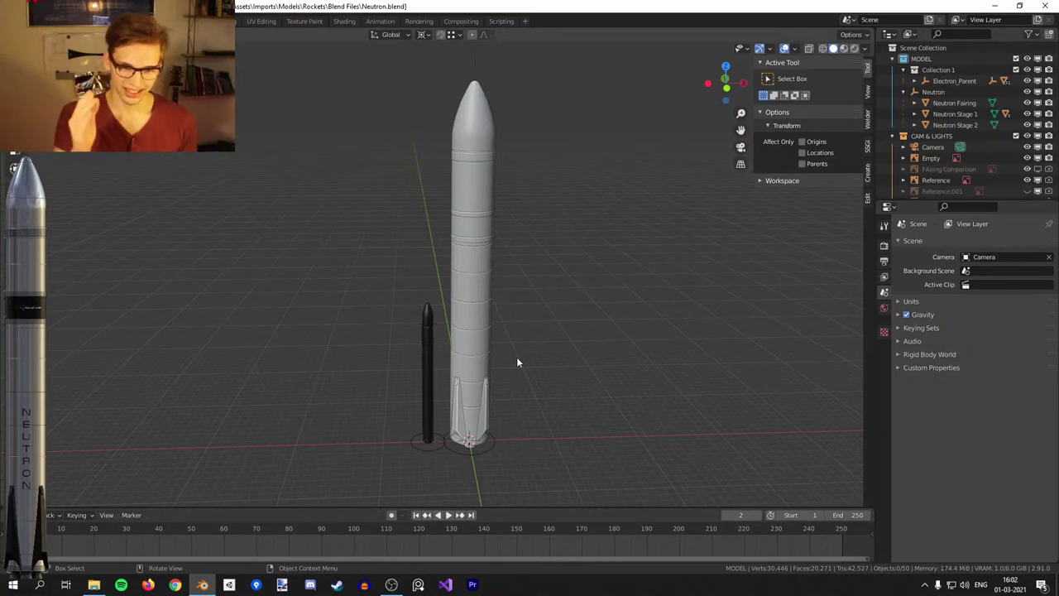
middle_click_drag(497, 335, 562, 214)
key("z")
left_click(566, 372)
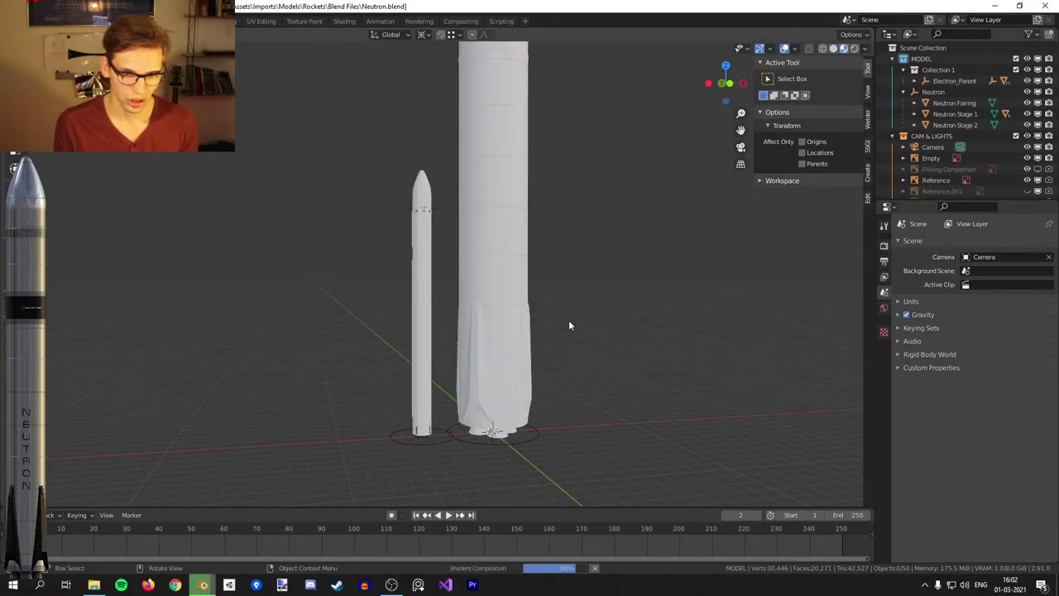
middle_click_drag(569, 325, 576, 397)
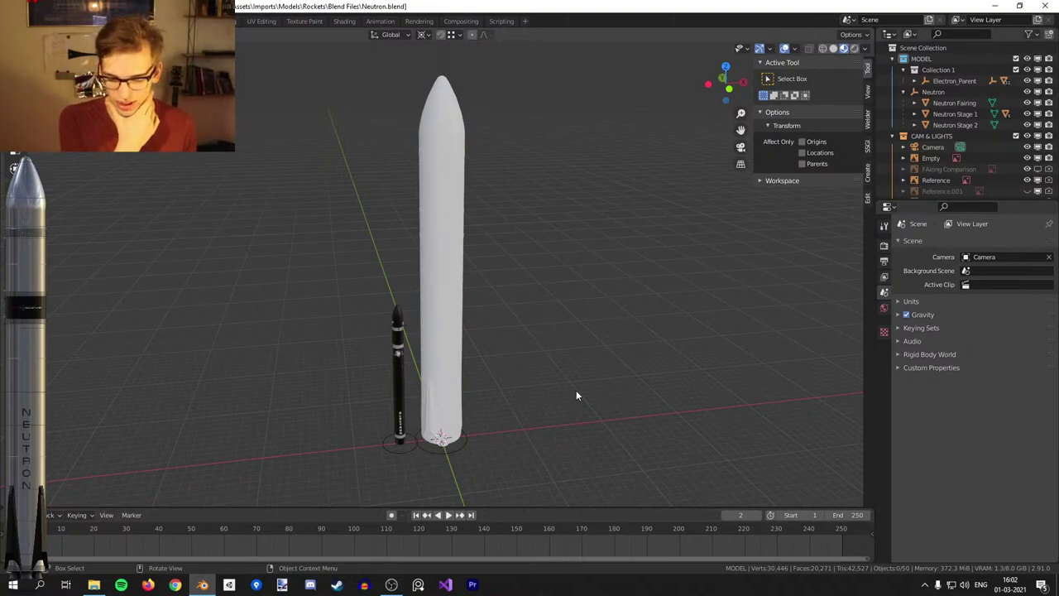
Rename the appended collection as ELECTRON and move it out of MODEL directly into the Scene Collection.
double_click(931, 70)
type("ELEC")
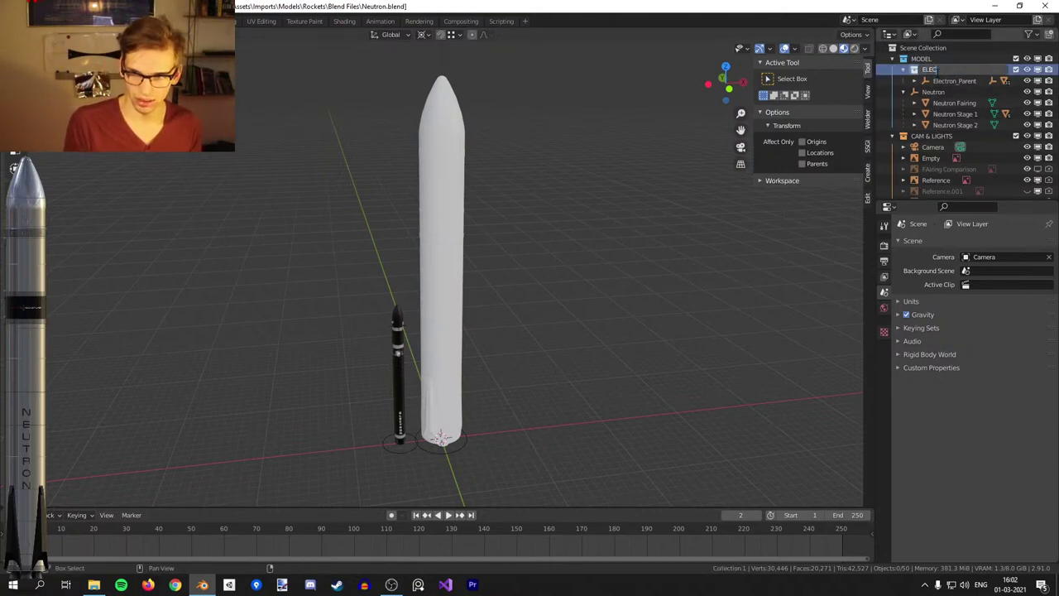
type("TRON")
key("Return")
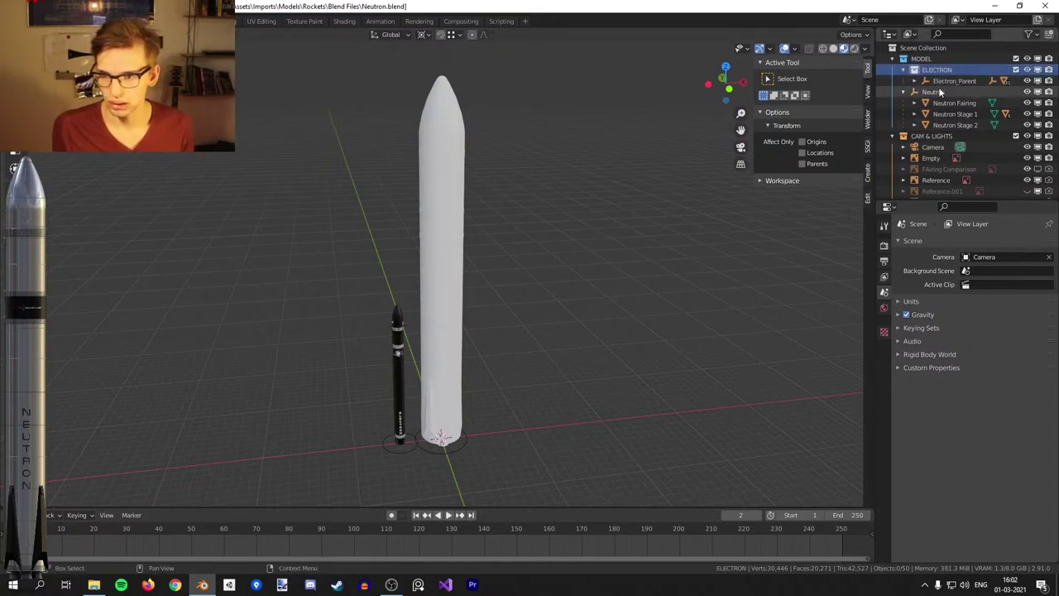
left_click_drag(945, 75, 945, 49)
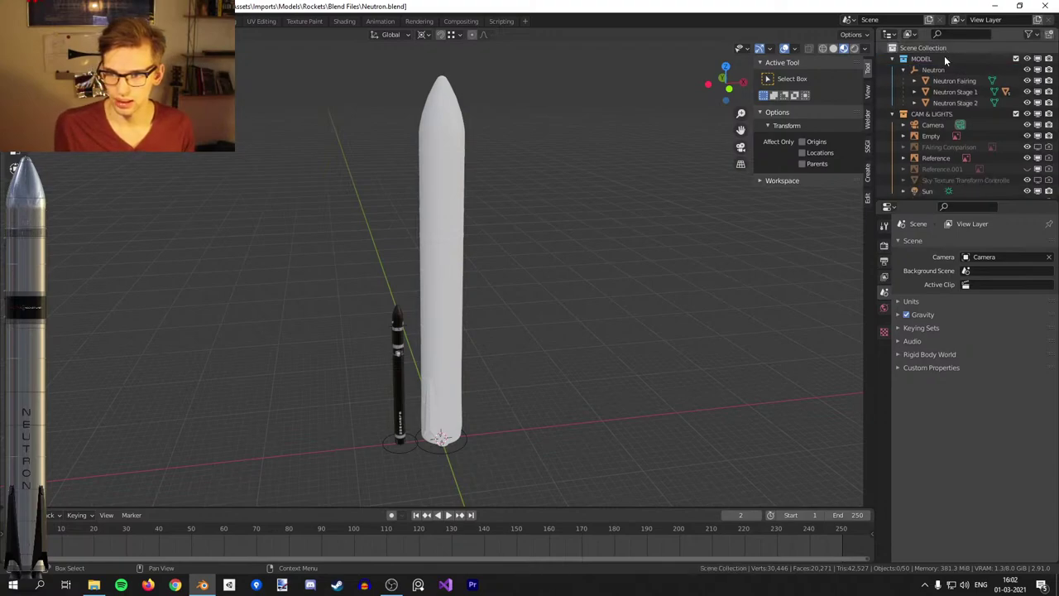
scroll(943, 74, "down", 2)
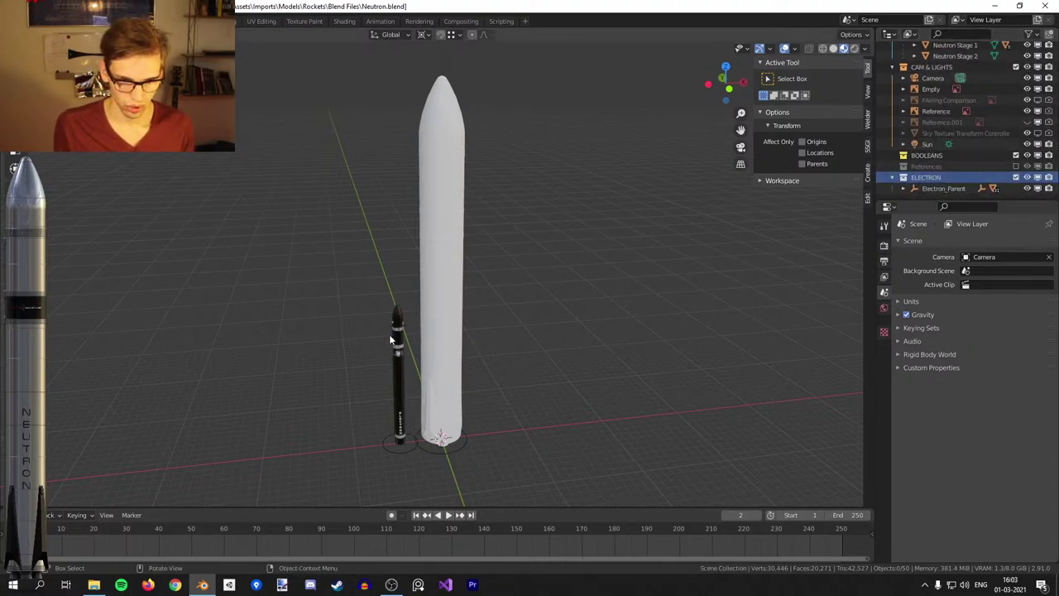
Raise Electron's second stage and fairing about 2.78 m along Z to expose the upper-stage engine.
left_click(392, 339)
scroll(432, 315, "up", 5)
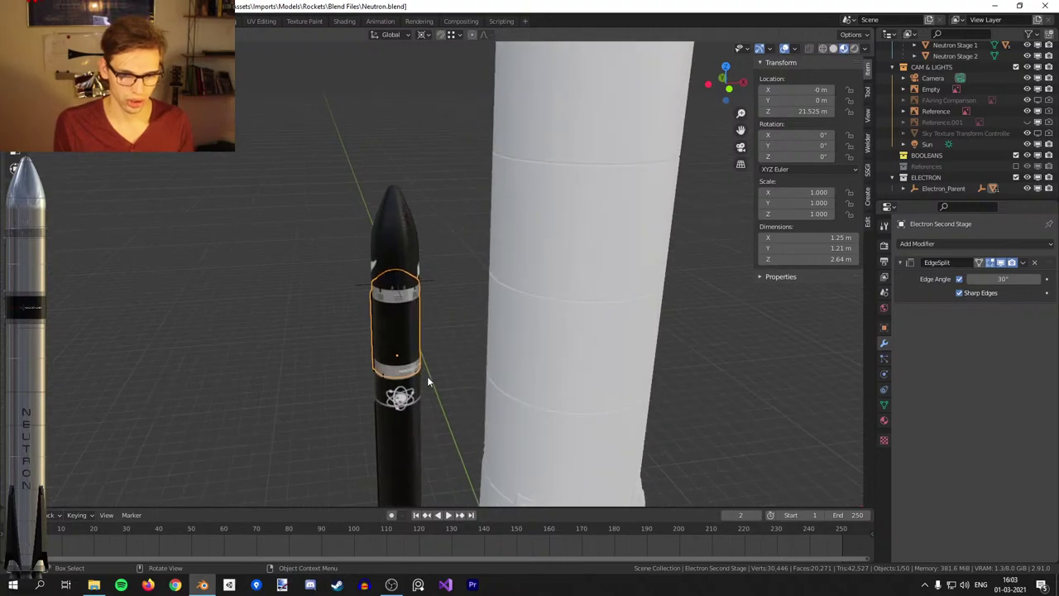
scroll(446, 350, "up", 6)
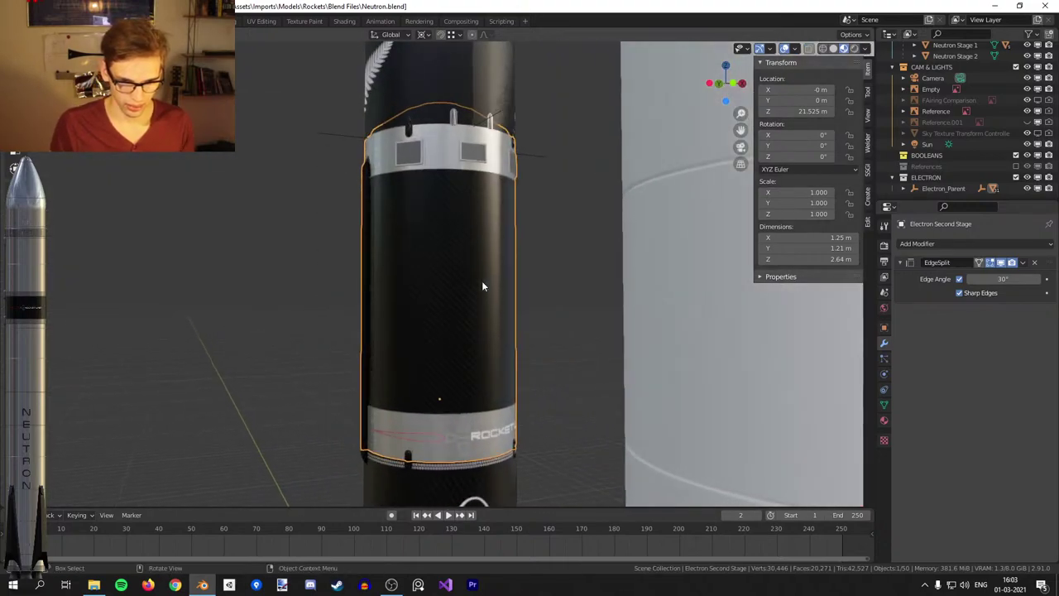
scroll(496, 261, "down", 3)
middle_click_drag(501, 259, 492, 206)
left_click(496, 217)
key("g")
key("z")
left_click(525, 134)
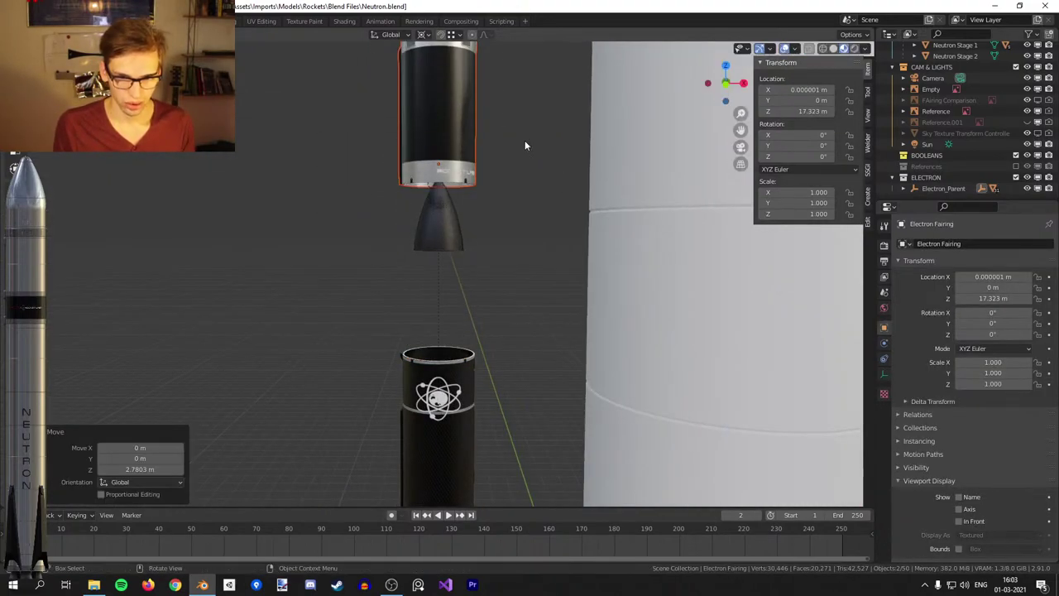
Select both Electron fairing halves and examine the separated upper stage and its engine nozzle from several angles.
middle_click_drag(526, 166, 543, 145)
scroll(543, 145, "up", 3)
middle_click_drag(533, 75, 505, 240, "shift")
scroll(468, 177, "down", 3)
left_click(450, 154)
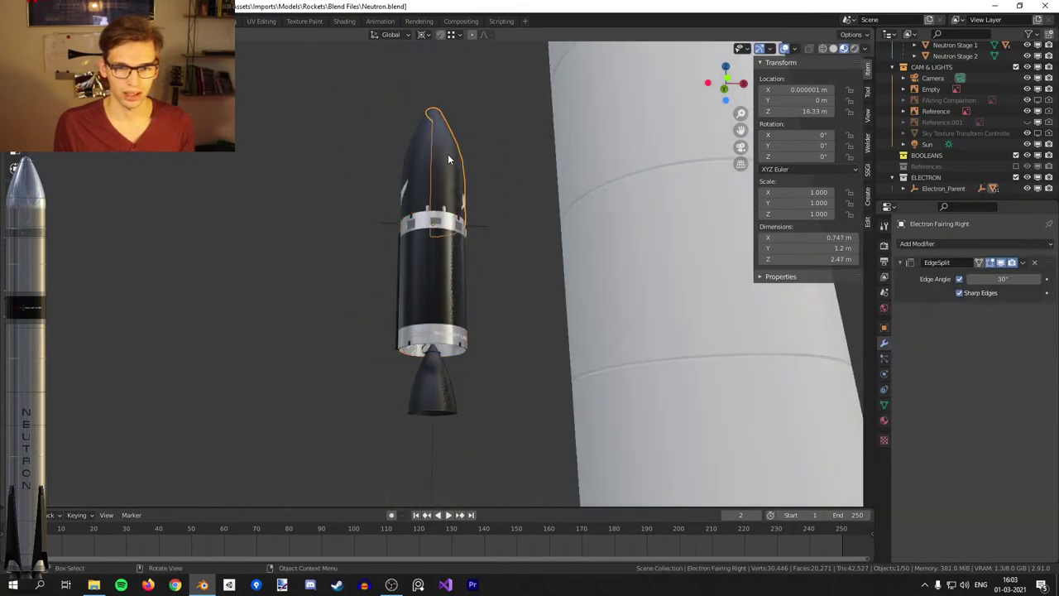
left_click(450, 154)
middle_click_drag(465, 164, 505, 112)
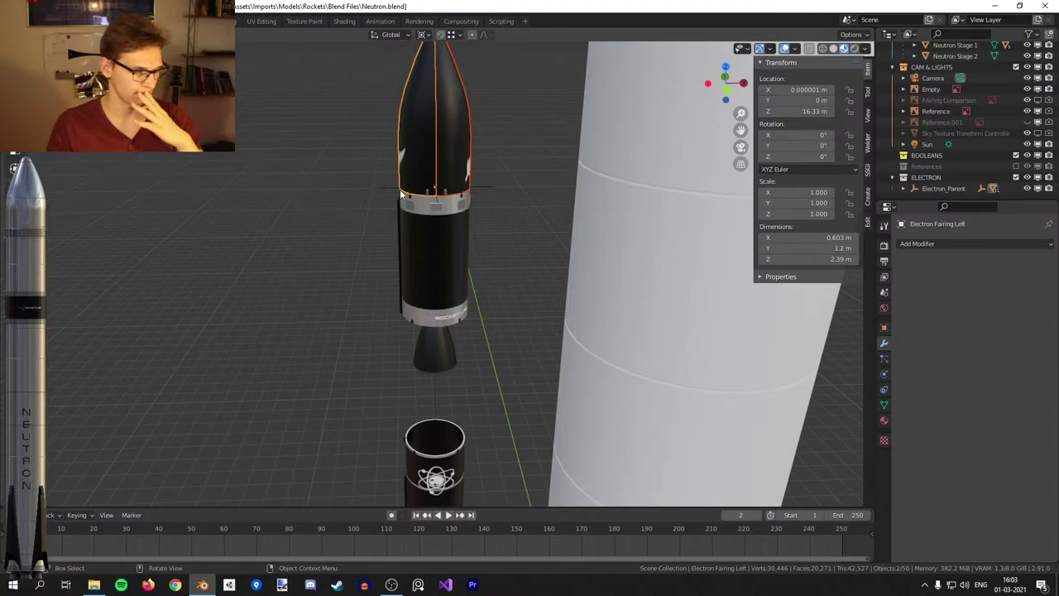
middle_click_drag(399, 189, 472, 230)
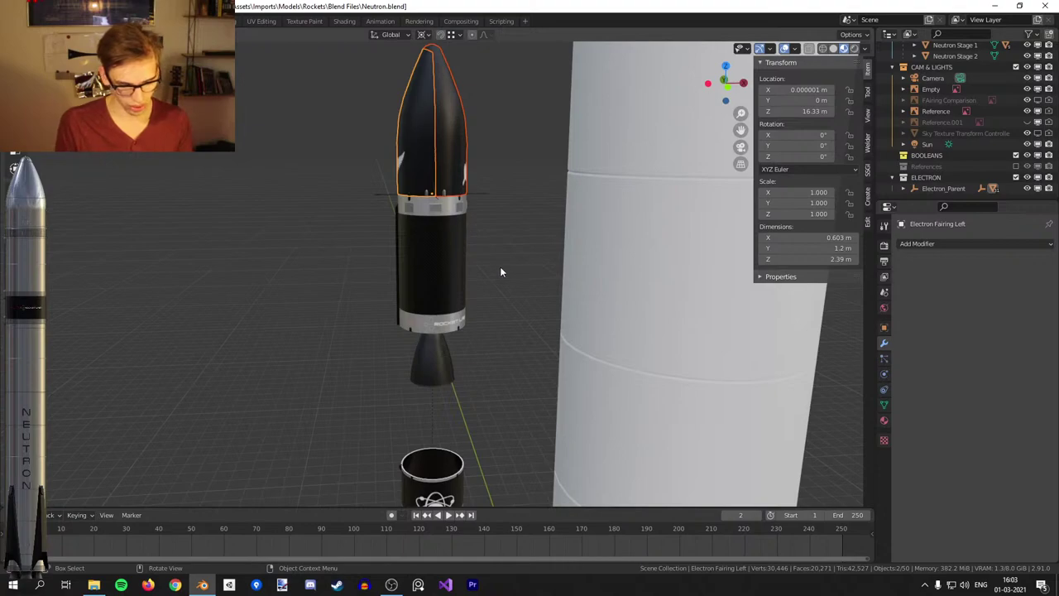
Return the viewport to Solid shading and frame Neutron's first-stage engine nozzles in a close front view.
scroll(552, 316, "down", 6)
middle_click_drag(575, 325, 497, 245, "shift")
middle_click_drag(395, 286, 460, 290)
middle_click_drag(462, 297, 457, 186, "shift")
scroll(459, 244, "up", 5)
key("z")
left_click(489, 258)
key("KP_1")
scroll(457, 185, "up", 7)
middle_click_drag(387, 213, 632, 359, "shift")
scroll(574, 294, "up", 2)
Add a torus mesh with 1 m major and 0.25 m minor radius, place it beside the engines and shade it smooth.
key("shift+a")
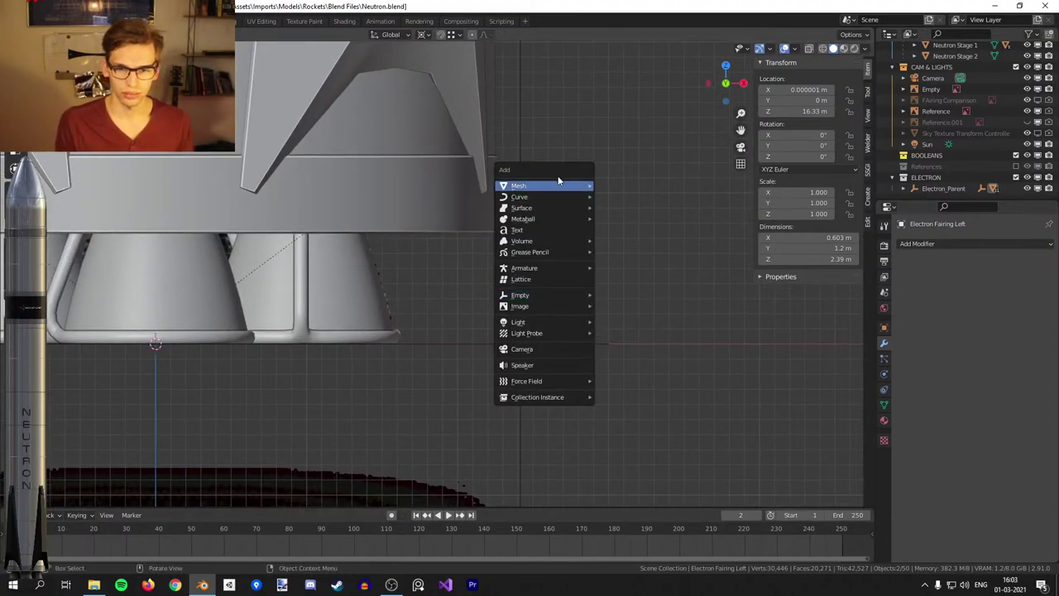
mouse_move(546, 185)
left_click(638, 262)
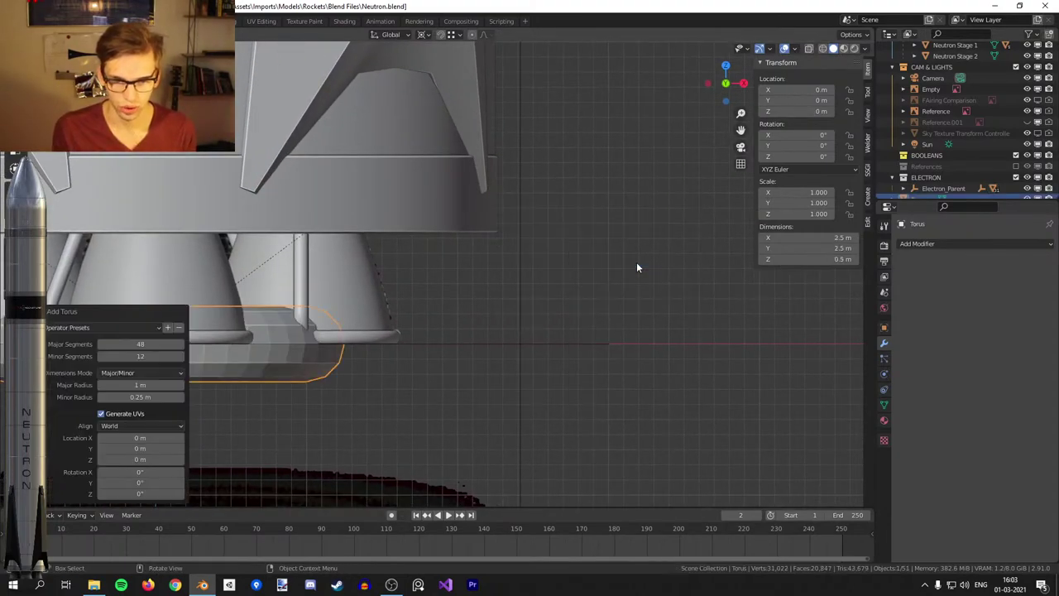
key("g")
left_click(757, 300)
right_click(651, 315)
left_click(651, 314)
Delete the bands of faces around the inner hole of the torus.
middle_click_drag(650, 314, 613, 281)
scroll(613, 281, "down", 2)
key("Tab")
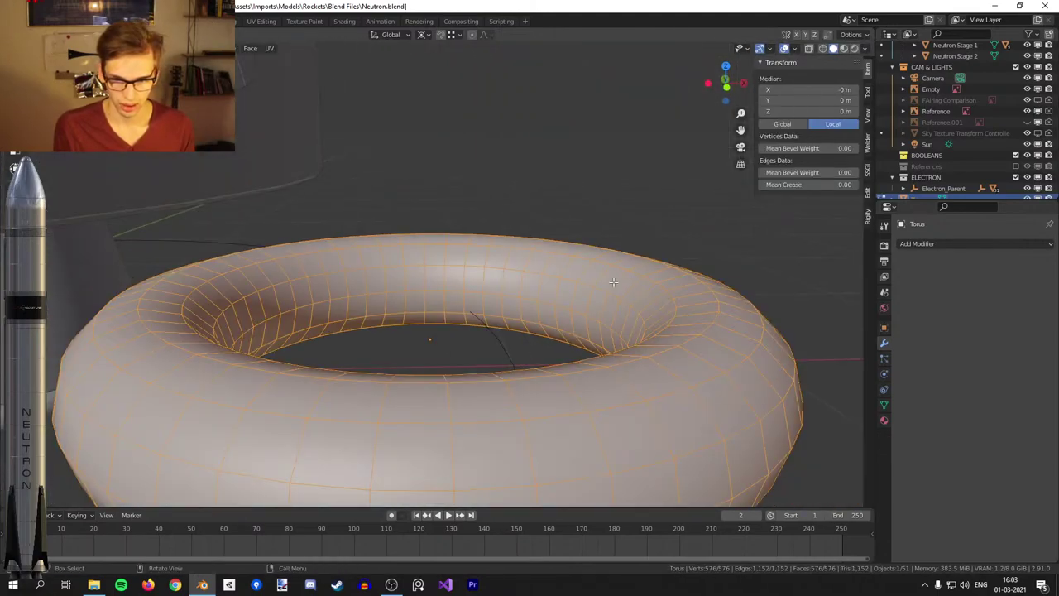
left_click(632, 310, "alt")
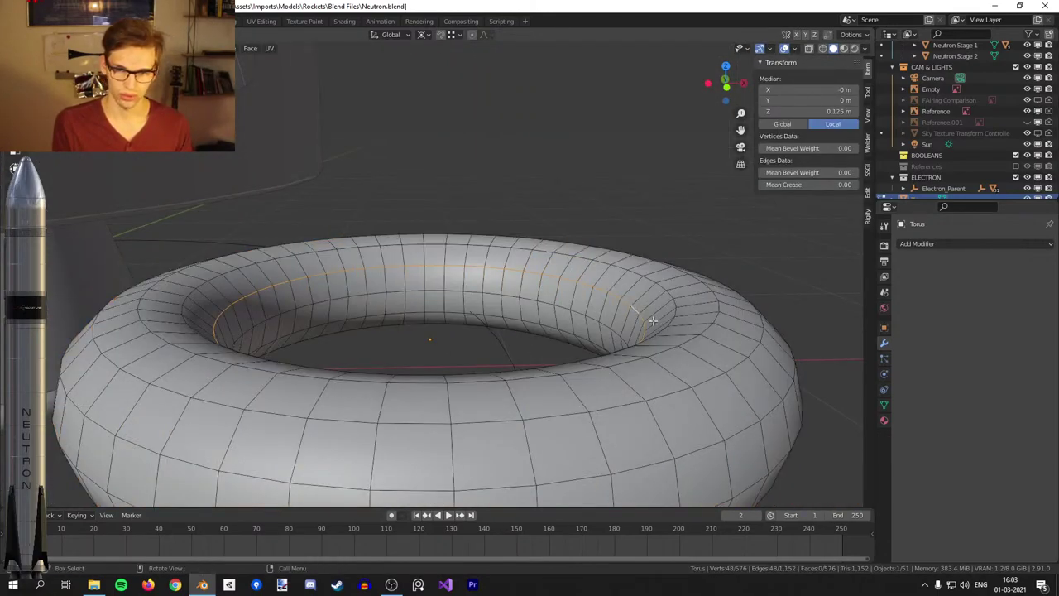
key("ctrl+KP_Add")
key("x")
key("x")
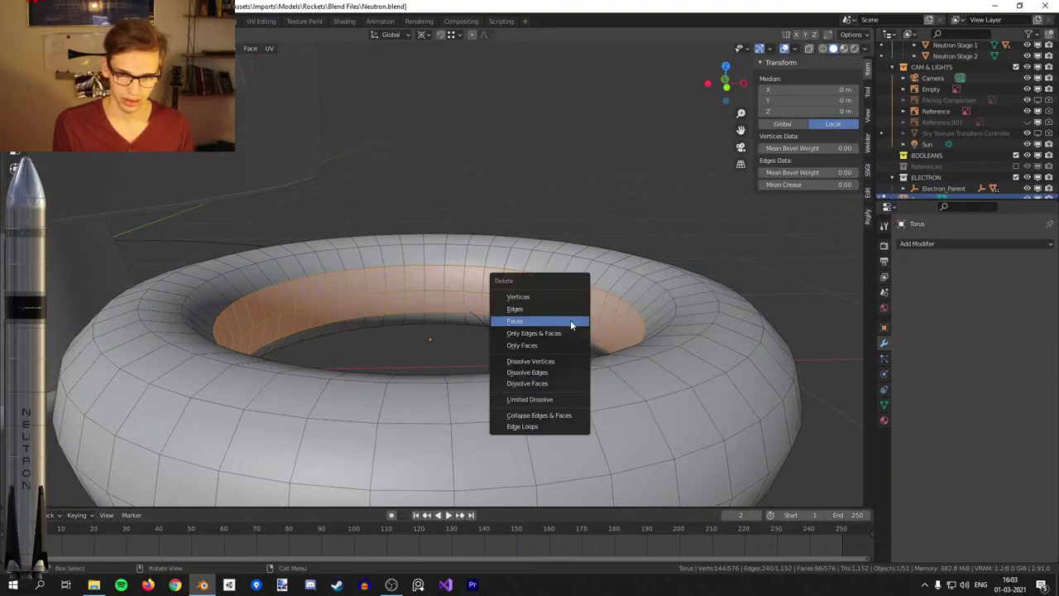
left_click(570, 322)
Raise the torus's upper inner edge loop about 0.31 m along Z, extrude it upward and scale the new edge inward.
left_click(632, 303, "alt")
scroll(631, 304, "down", 2)
key("g")
key("z")
left_click(657, 255)
key("e")
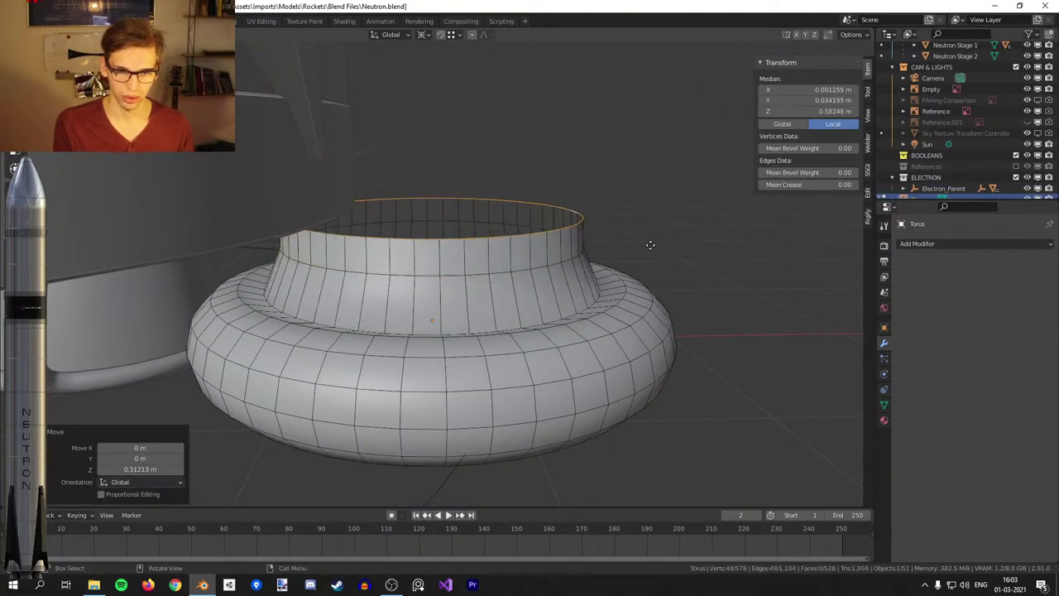
left_click(653, 190)
key("s")
left_click(621, 182)
Undo the torus edits and the torus itself, stepping back to the engine nozzle's mesh in Edit Mode.
key("ctrl+z")
key("ctrl+z")
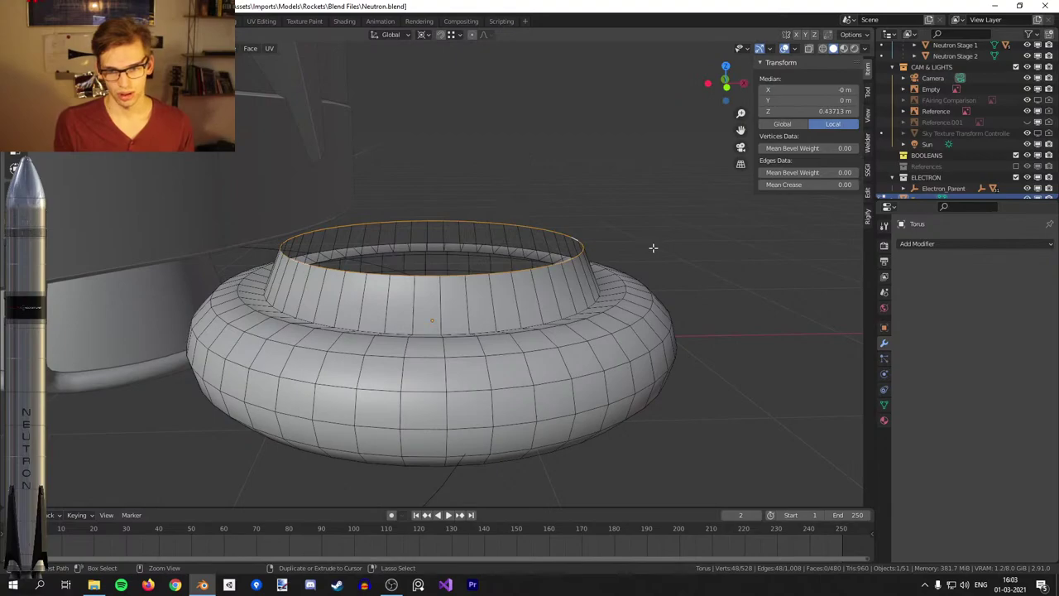
key("ctrl+z")
key("ctrl+z")
key("ctrl+z")
key("ctrl+z")
key("ctrl+z")
key("ctrl+z")
key("ctrl+z")
key("ctrl+z")
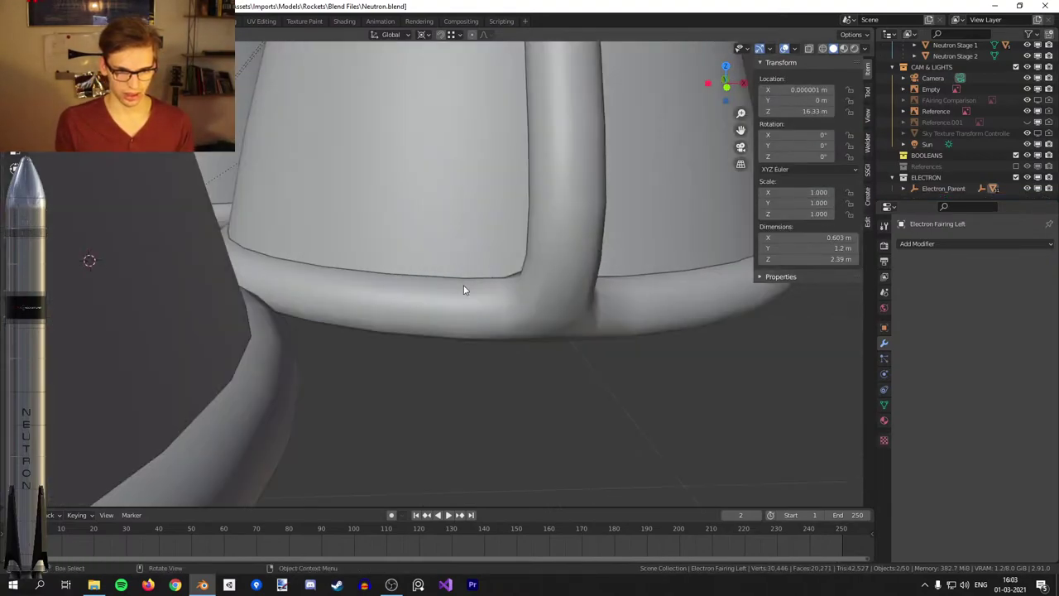
key("ctrl+z")
key("ctrl+z")
key("ctrl+z")
key("ctrl+z")
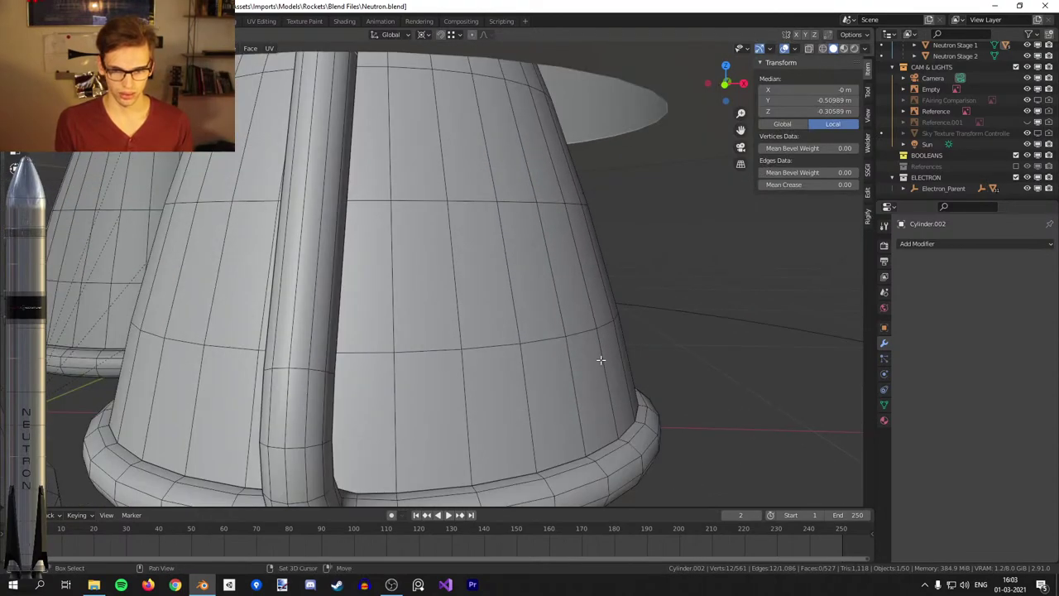
Cut an edge loop around the lower part of the nozzle and set the pivot point to Median Point.
middle_click_drag(600, 359, 657, 296)
key("ctrl+r")
left_click(510, 227)
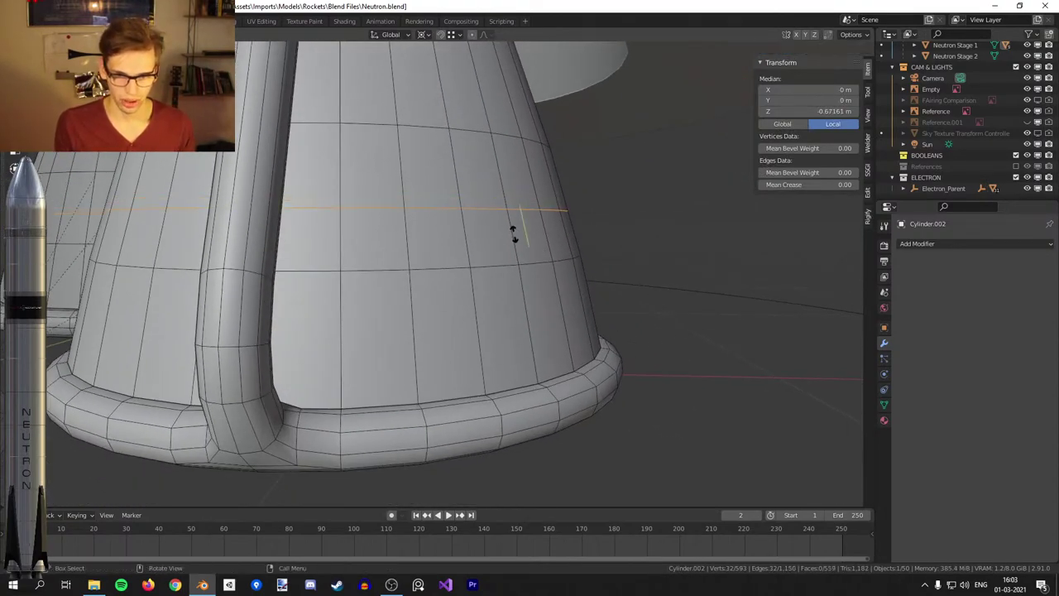
left_click(518, 255)
key("ctrl+r")
key("Escape")
key("period")
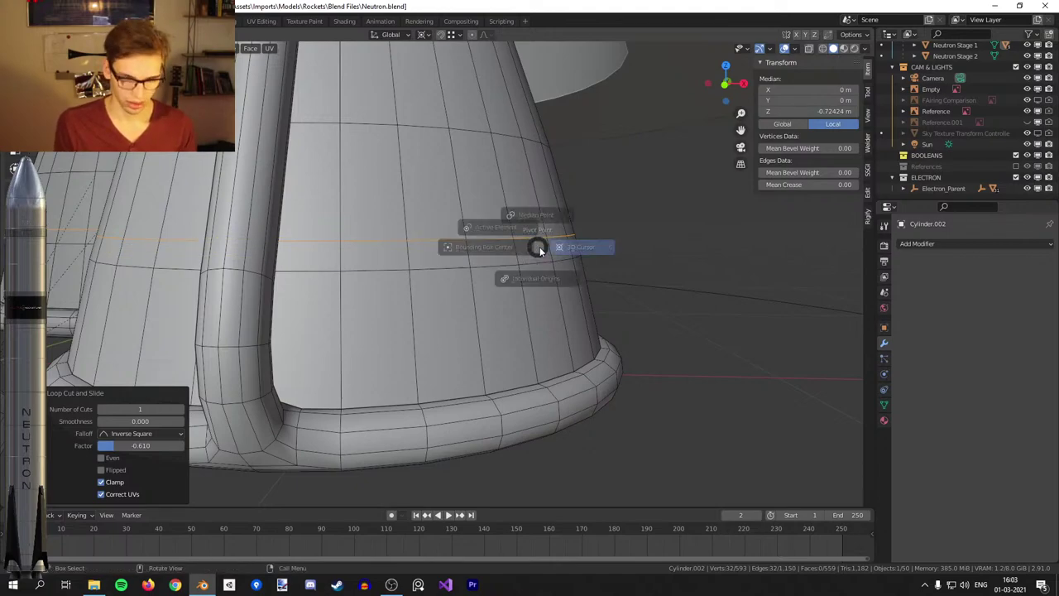
left_click(537, 195)
Add a centred edge loop to the narrow nozzle band, scale it outward and bevel it into a raised ring.
key("ctrl+r")
left_click(528, 252)
right_click(529, 253)
key("s")
left_click(601, 263)
key("ctrl+b")
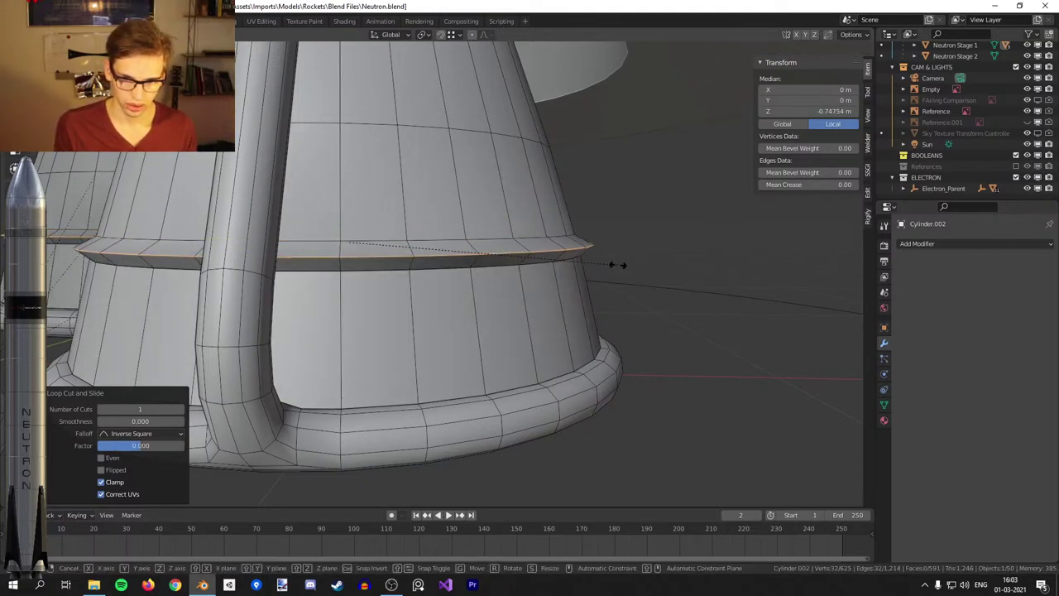
left_click(634, 276)
key("Tab")
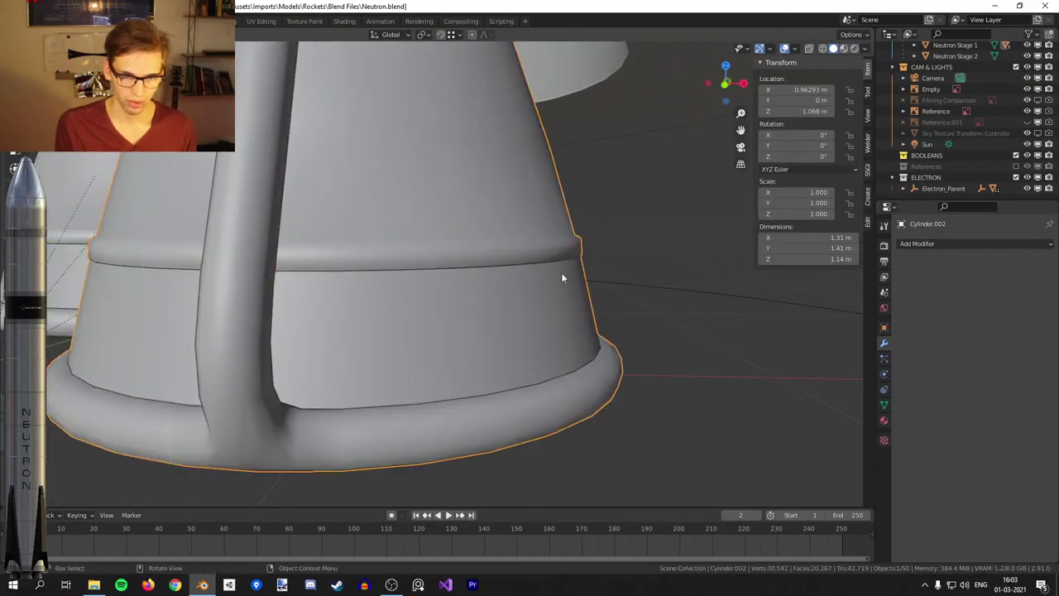
Undo the raised ring and loop cuts on the nozzle and return to Object Mode.
key("ctrl+z")
key("ctrl+z")
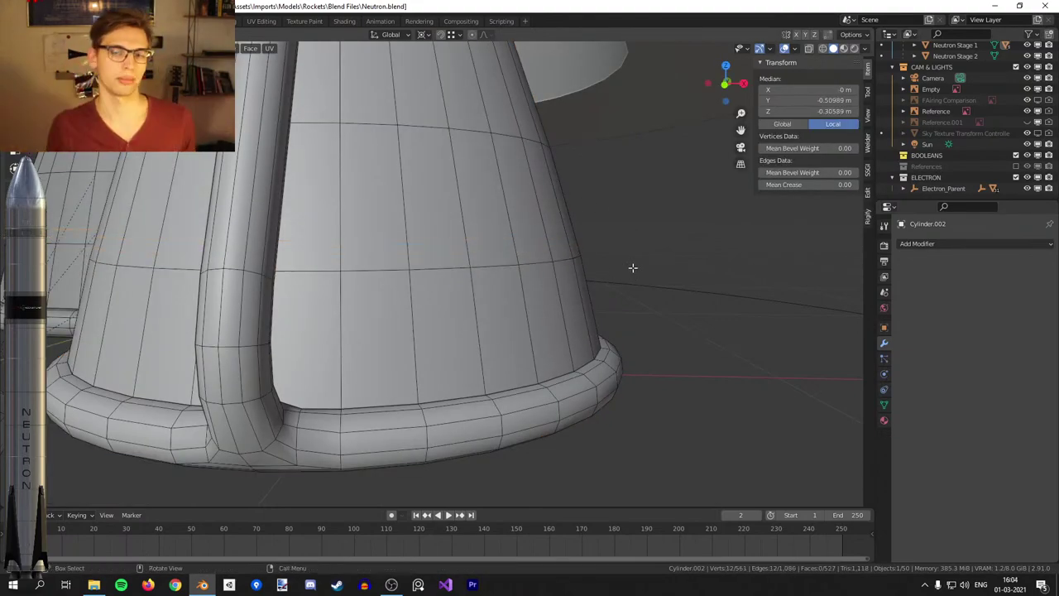
key("Tab")
Examine Neutron's engine section and body, and the exposed nozzle of Electron's separated upper stage.
scroll(567, 263, "down", 3)
middle_click_drag(567, 263, 447, 140)
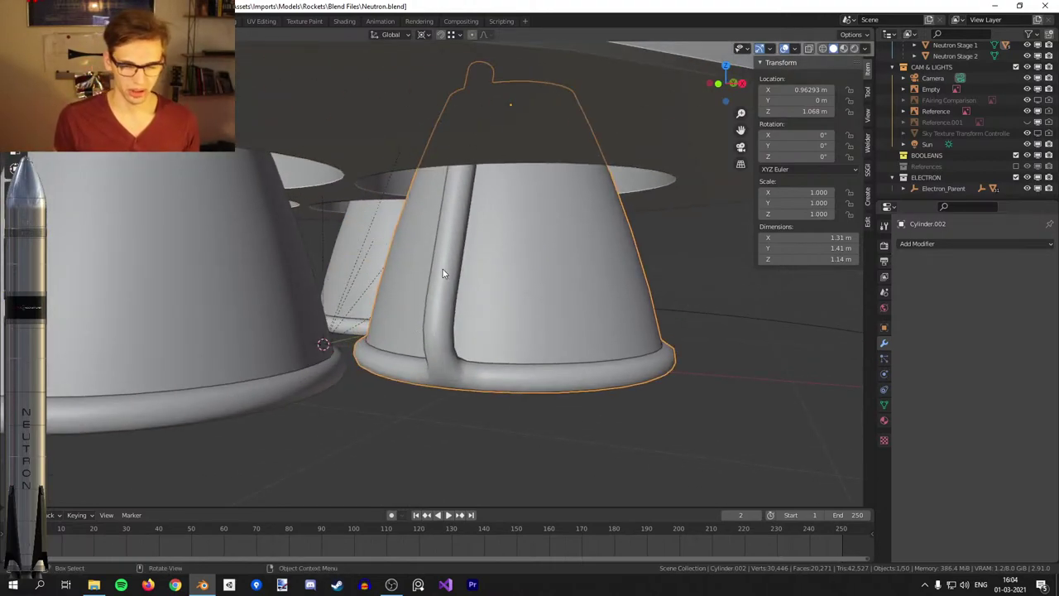
scroll(444, 270, "down", 4)
middle_click_drag(448, 276, 551, 290)
scroll(464, 240, "down", 3)
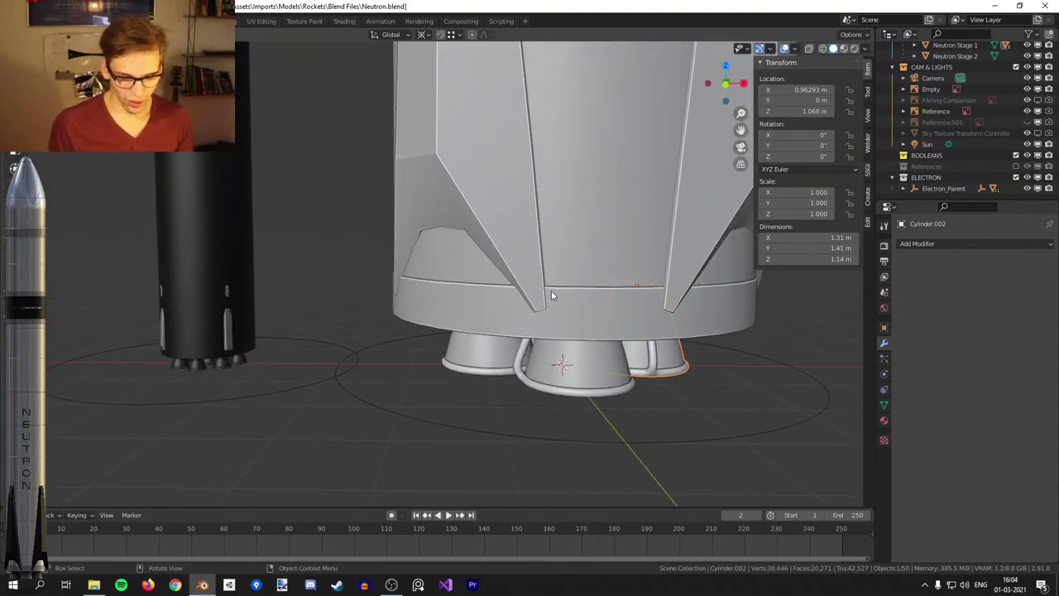
key("KP_1")
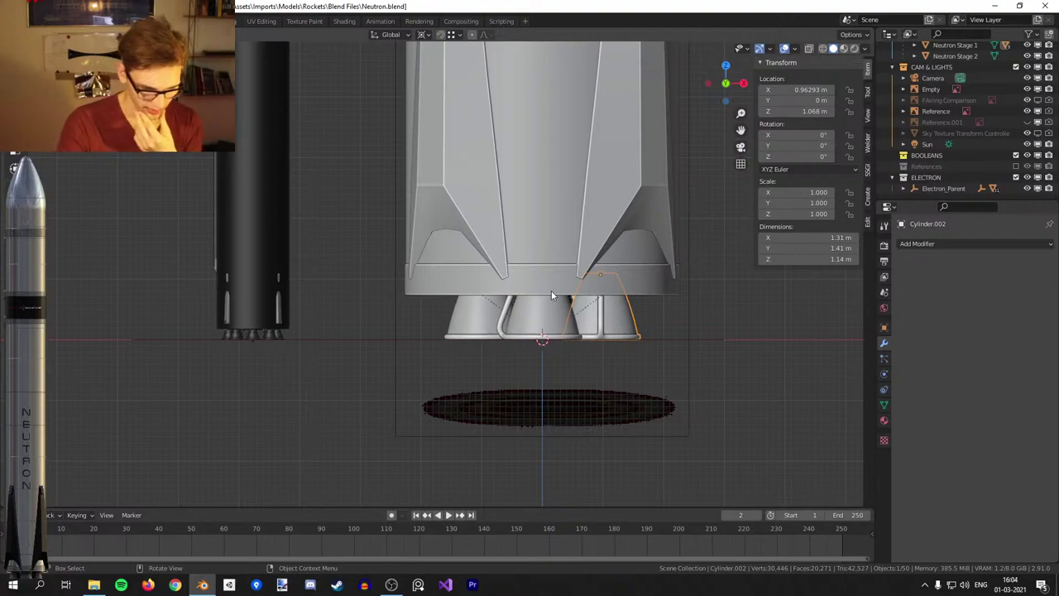
middle_click_drag(537, 187, 495, 344, "shift")
scroll(503, 178, "down", 3)
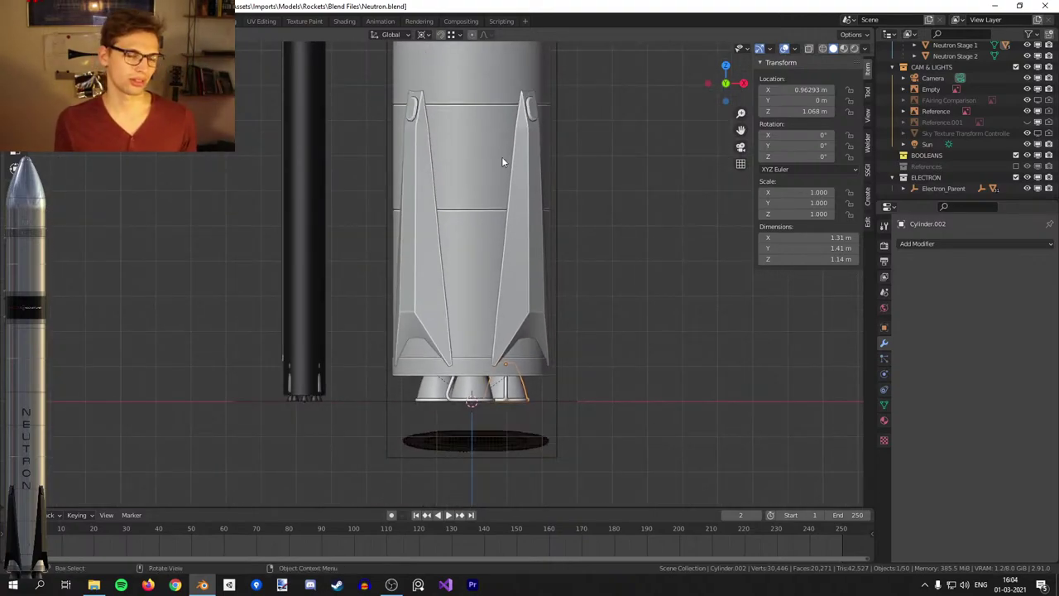
middle_click_drag(488, 156, 496, 285, "shift")
scroll(484, 268, "down", 1)
middle_click_drag(369, 215, 425, 415, "shift")
scroll(381, 306, "up", 3)
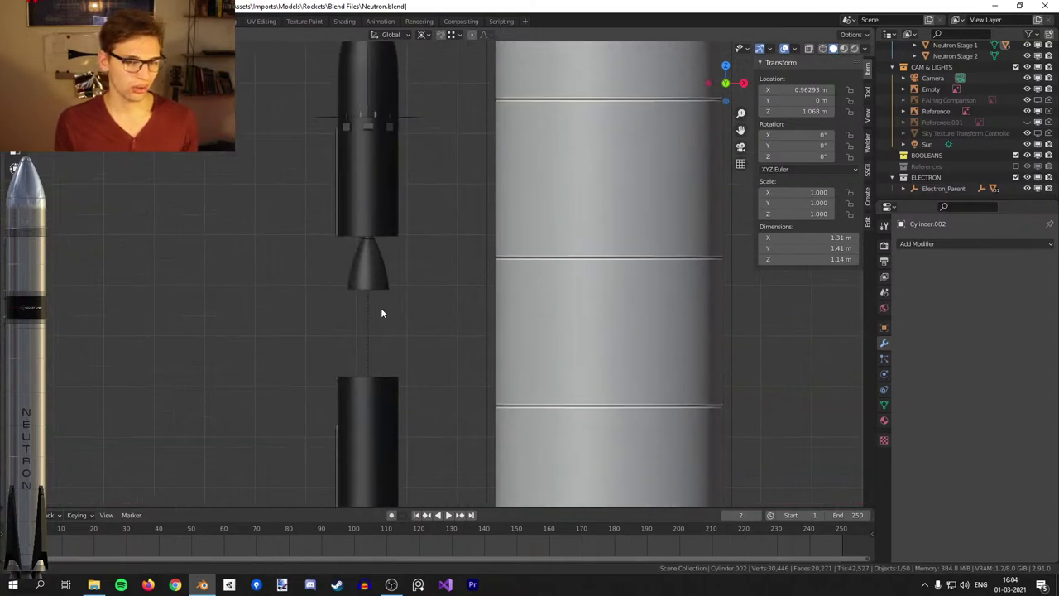
scroll(387, 311, "up", 2, "shift")
left_click(401, 317)
key("KP_Decimal")
middle_click_drag(433, 306, 539, 342)
Lower Neutron Stage 1 along Z to separate it from the second stage.
key("alt+a")
scroll(506, 256, "down", 3)
left_click(464, 245)
left_click(523, 259)
key("g")
key("z")
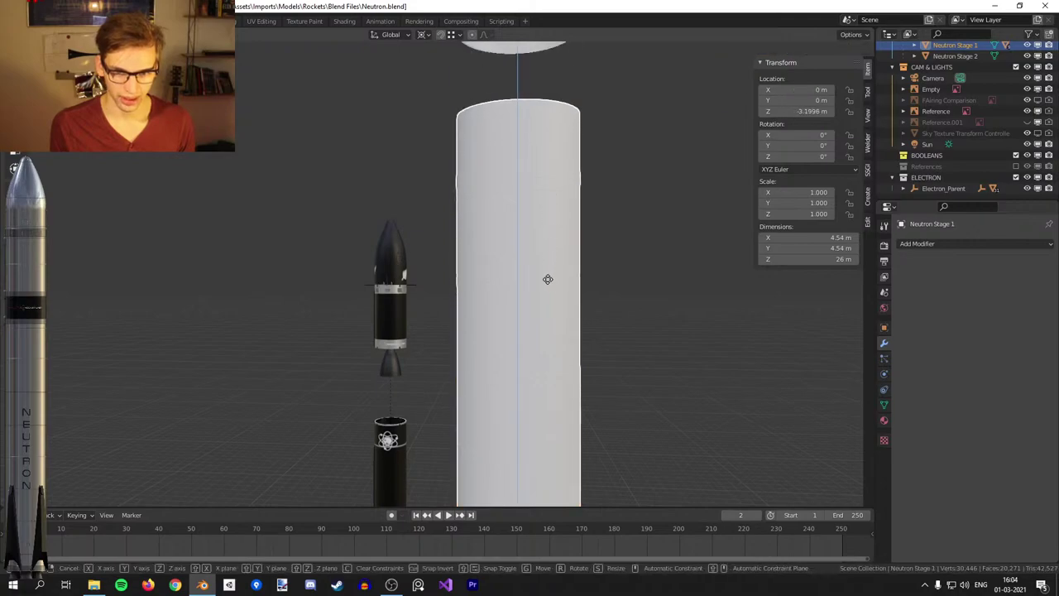
left_click(534, 426)
Inspect the separated Neutron stages in Solid shading, undo the first stage's move and return to front view.
key("z")
left_click(618, 293)
mouse_move(618, 293)
middle_mouse_down()
mouse_move(517, 257)
mouse_move(634, 235)
mouse_move(534, 260)
mouse_move(519, 195)
mouse_move(475, 334)
middle_mouse_up()
scroll(517, 255, "up", 2)
scroll(546, 239, "down", 4)
key("ctrl+z")
key("KP_1")
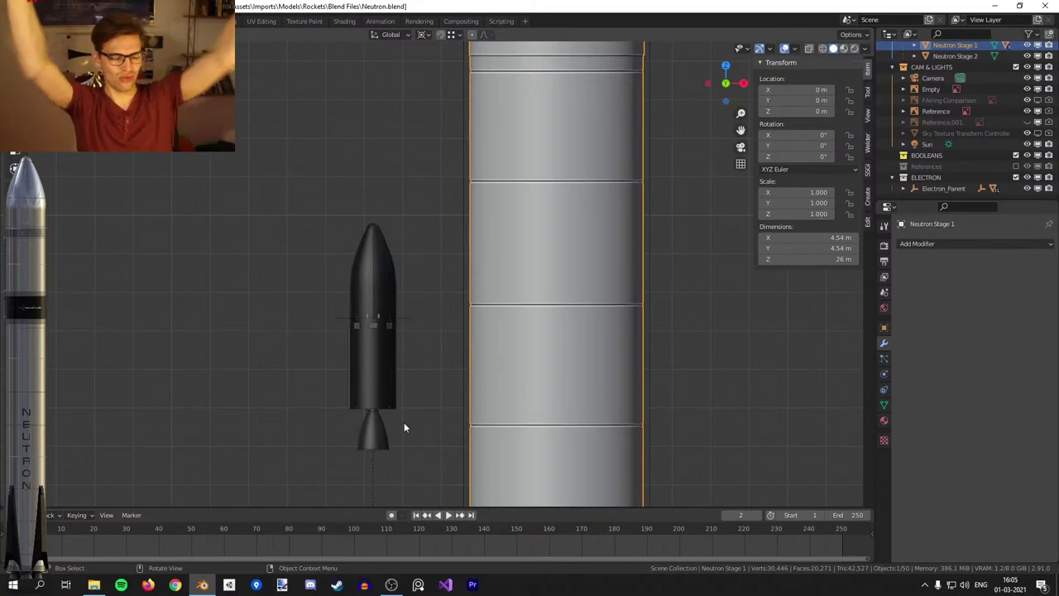
scroll(416, 425, "up", 3)
middle_click_drag(415, 425, 423, 343)
left_click(379, 315)
key("g")
right_click(427, 307)
Raise Electron's second stage and fairing along Z beside Neutron's upper section, placing the second stage at about Z 33.78 m.
left_click(385, 155, "shift")
left_click(314, 178)
left_click(344, 208, "shift")
key("KP_1")
scroll(427, 213, "down", 2)
middle_click_drag(476, 194, 457, 254, "shift")
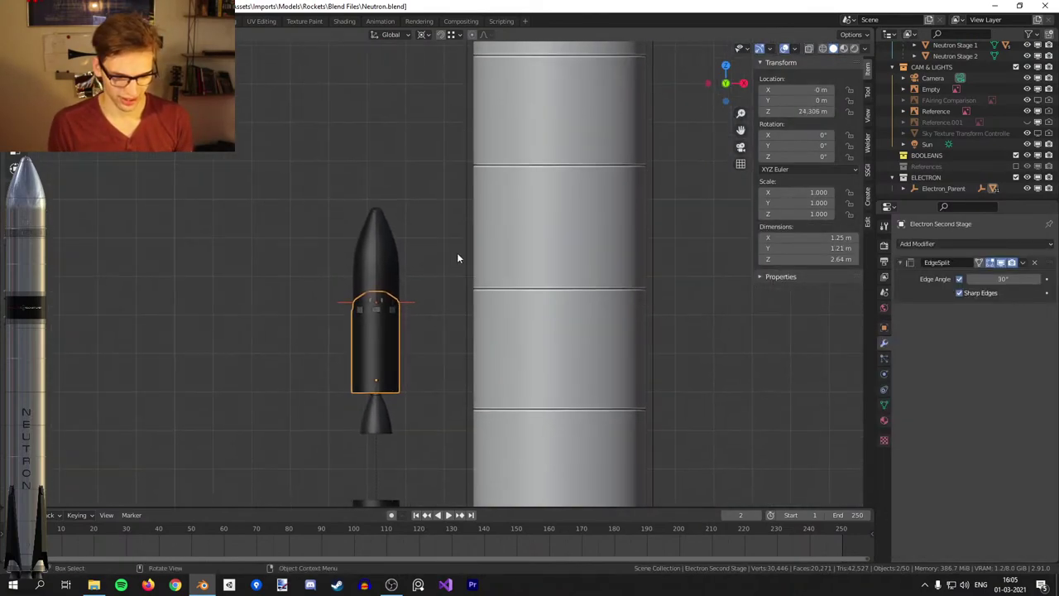
key("g")
key("z")
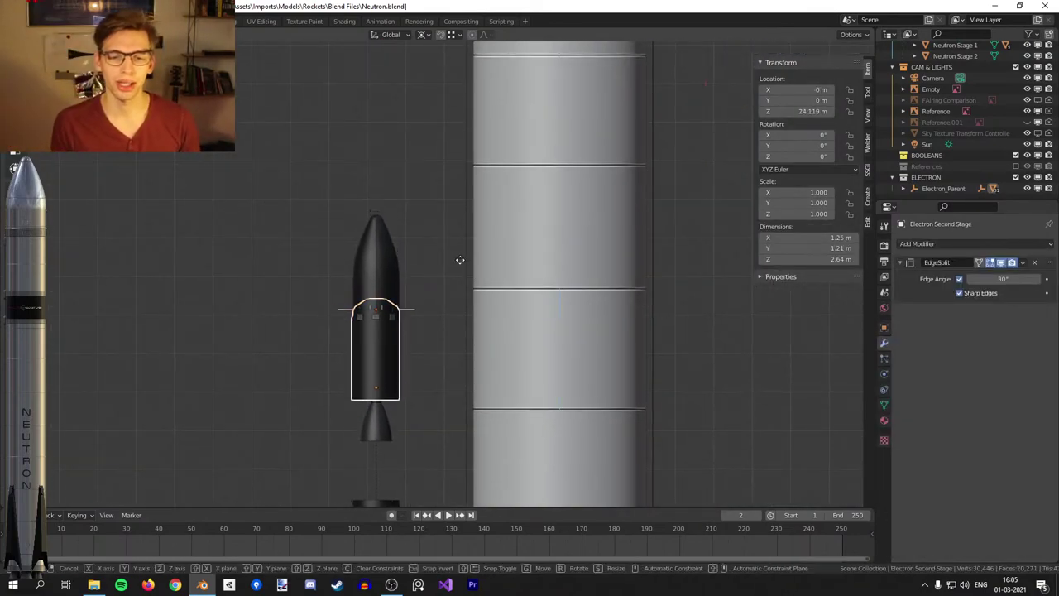
left_click(468, 120)
middle_click_drag(478, 184, 460, 337, "shift")
key("g")
key("z")
left_click(486, 221)
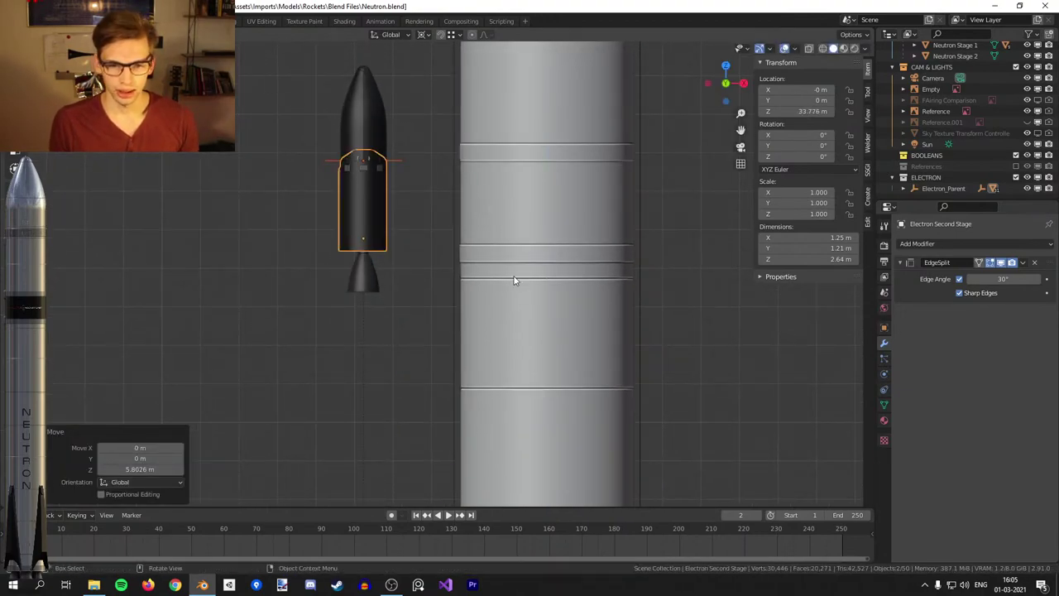
Examine the base and engine nozzle of Electron's second stage up close in Solid and Material Preview shading.
scroll(505, 275, "up", 2)
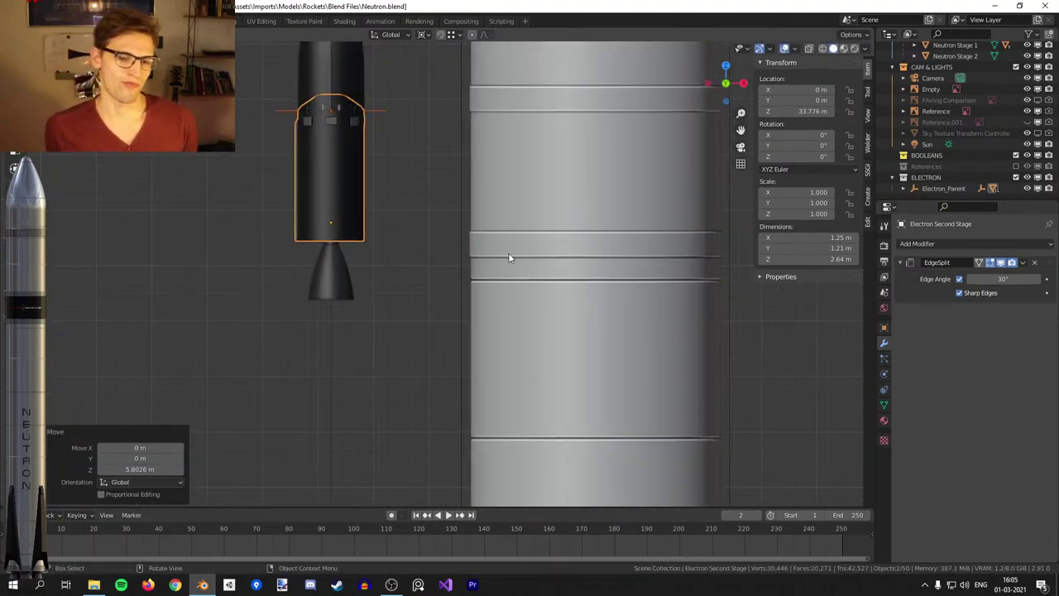
middle_click_drag(493, 201, 507, 302)
scroll(507, 298, "up", 6)
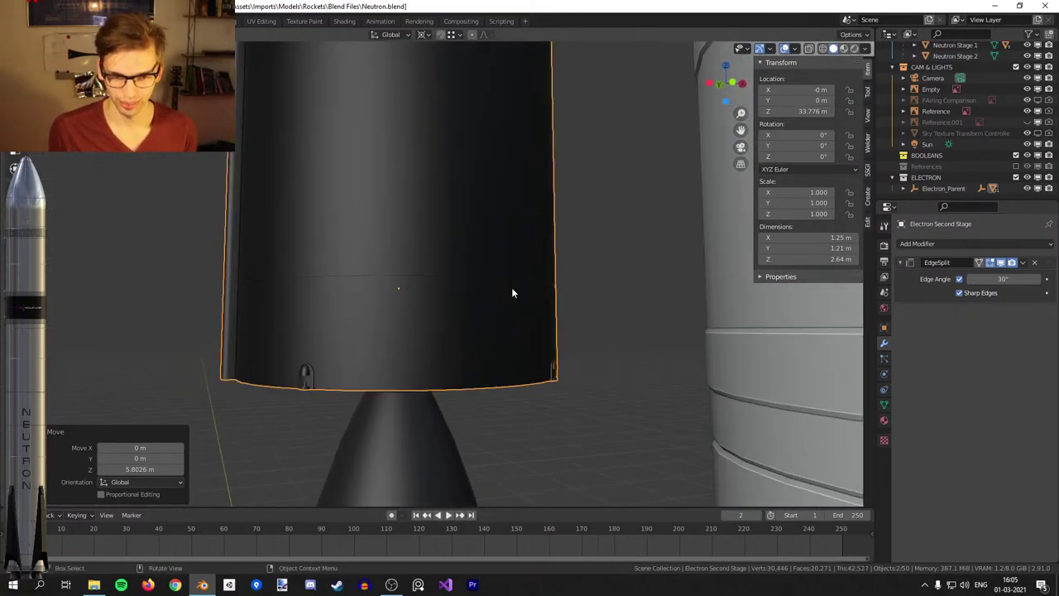
scroll(519, 294, "up", 2)
scroll(518, 294, "down", 2)
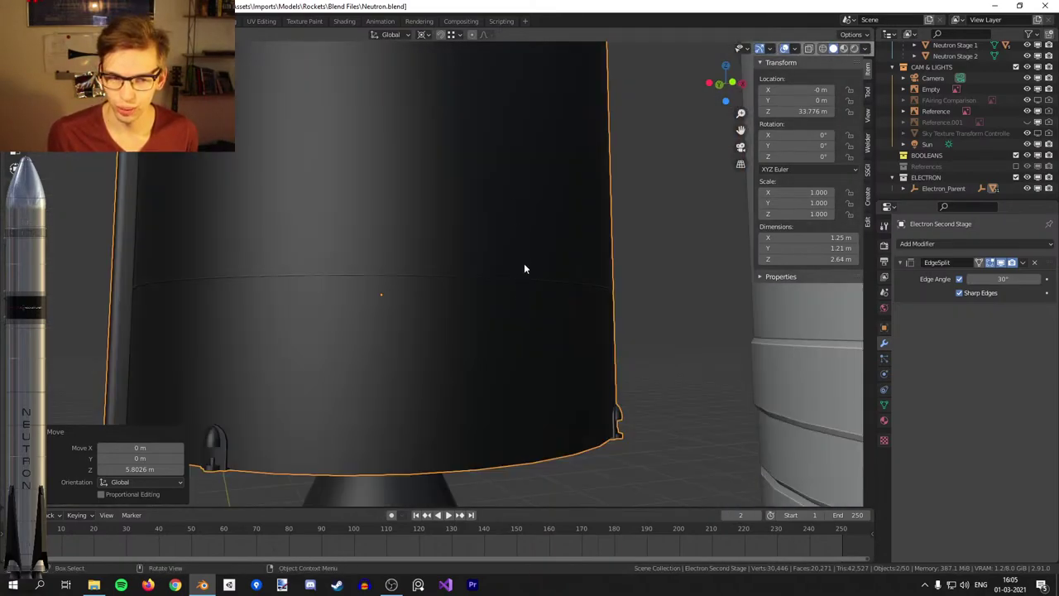
mouse_move(655, 351)
middle_mouse_down()
mouse_move(665, 368)
mouse_move(556, 204)
middle_mouse_up()
key("z")
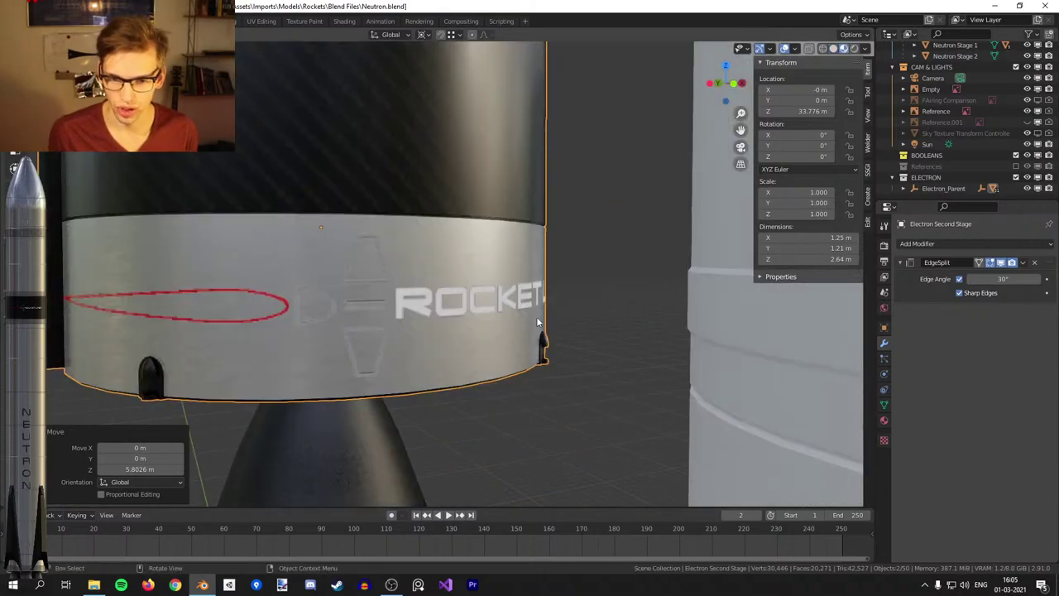
middle_click_drag(474, 281, 488, 275)
scroll(490, 231, "down", 7)
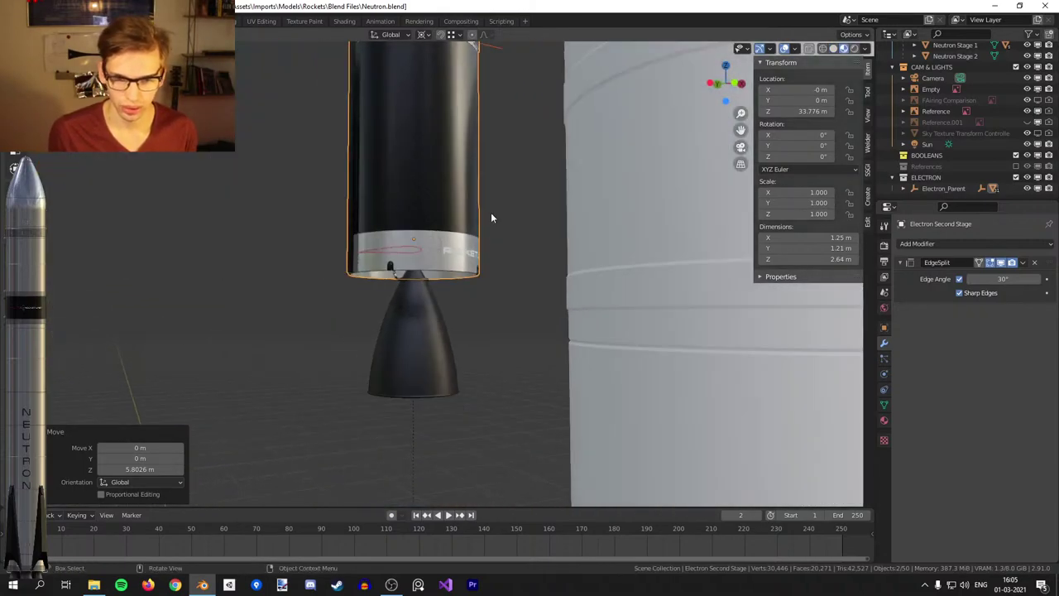
middle_click_drag(491, 224, 477, 230)
scroll(477, 229, "up", 2)
scroll(488, 232, "down", 2)
key("z")
left_click(578, 258)
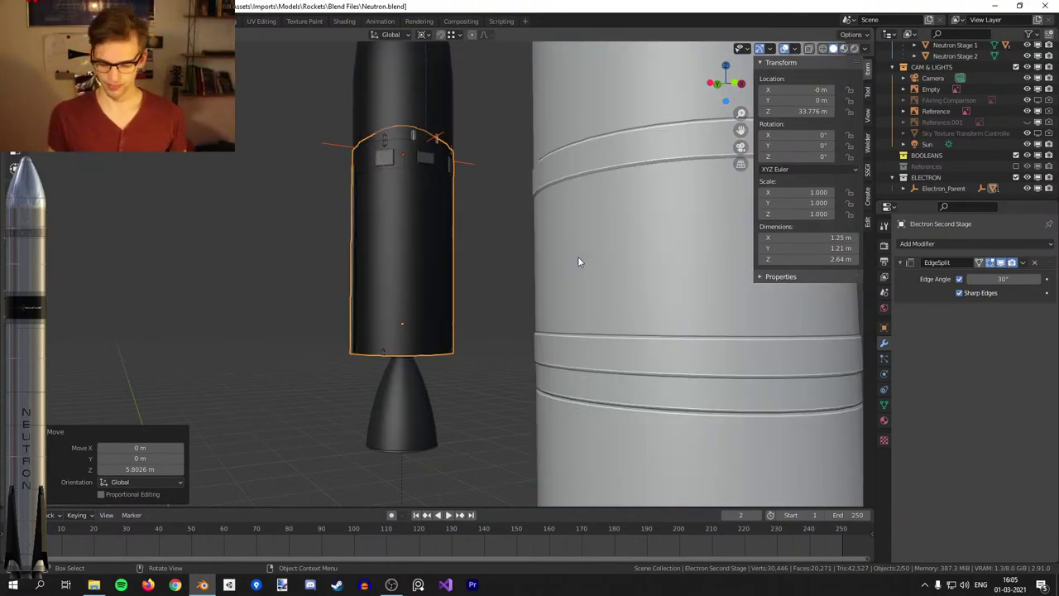
key("KP_1")
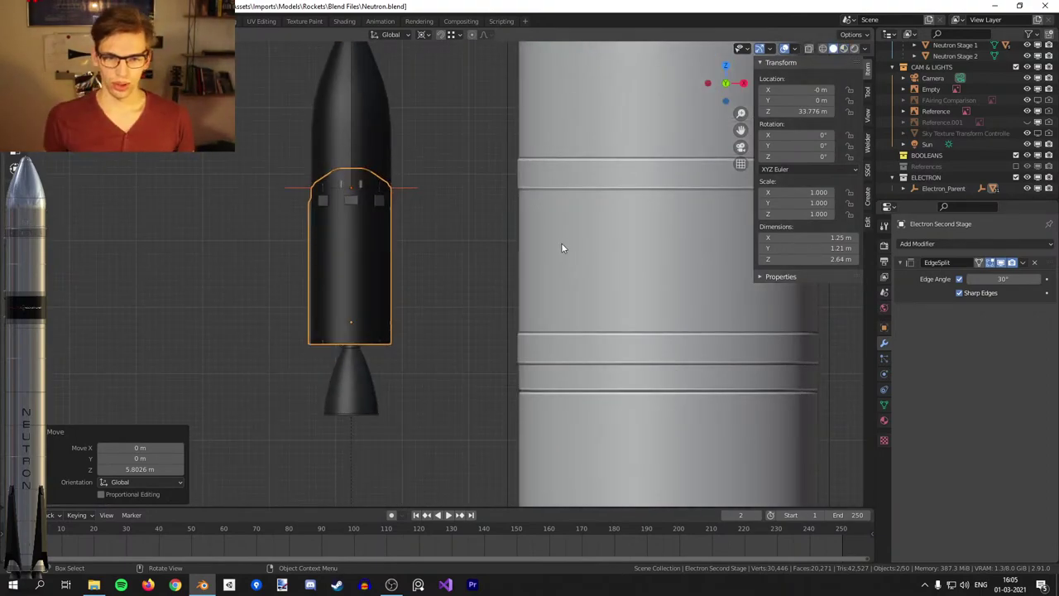
Raise the Electron Fairing parent empty along Z to lift the fairing clear of the second stage.
left_click(385, 161)
left_click(404, 186)
scroll(426, 240, "down", 6)
key("g")
key("z")
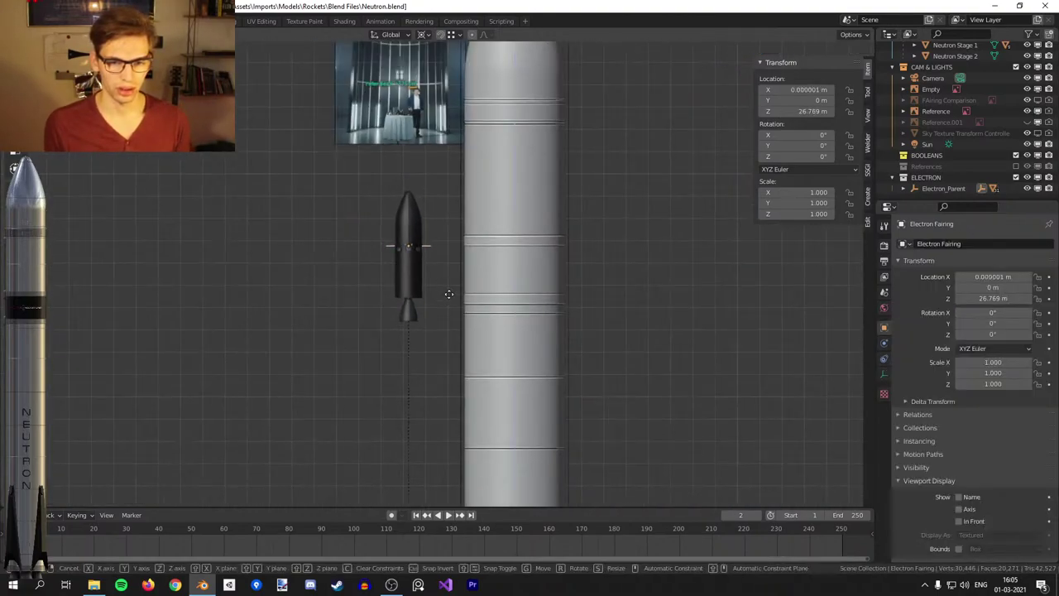
left_click(473, 129)
Duplicate Electron's second stage and place the copy about 1.75 m along X and 0.13 m lower.
scroll(385, 273, "up", 5)
left_click(372, 298)
middle_click_drag(529, 267, 452, 210, "shift")
scroll(455, 203, "down", 2)
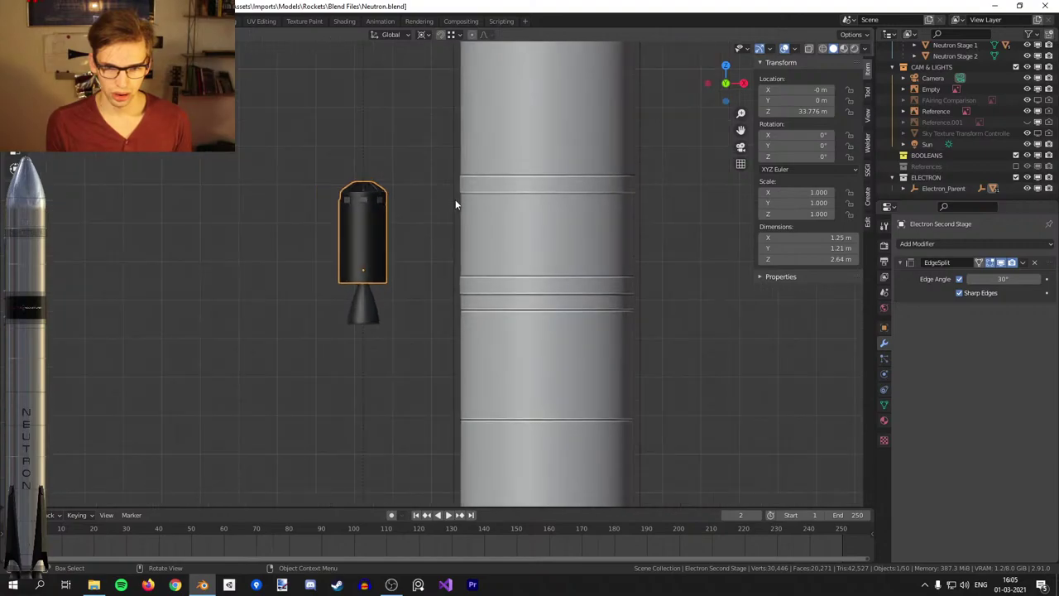
key("shift+d")
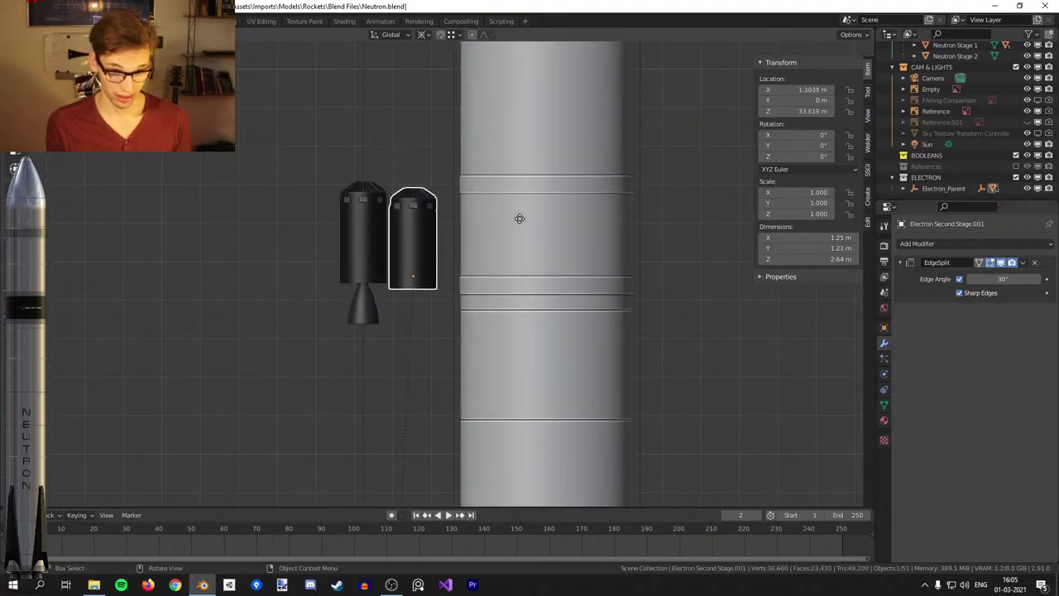
left_click(529, 221)
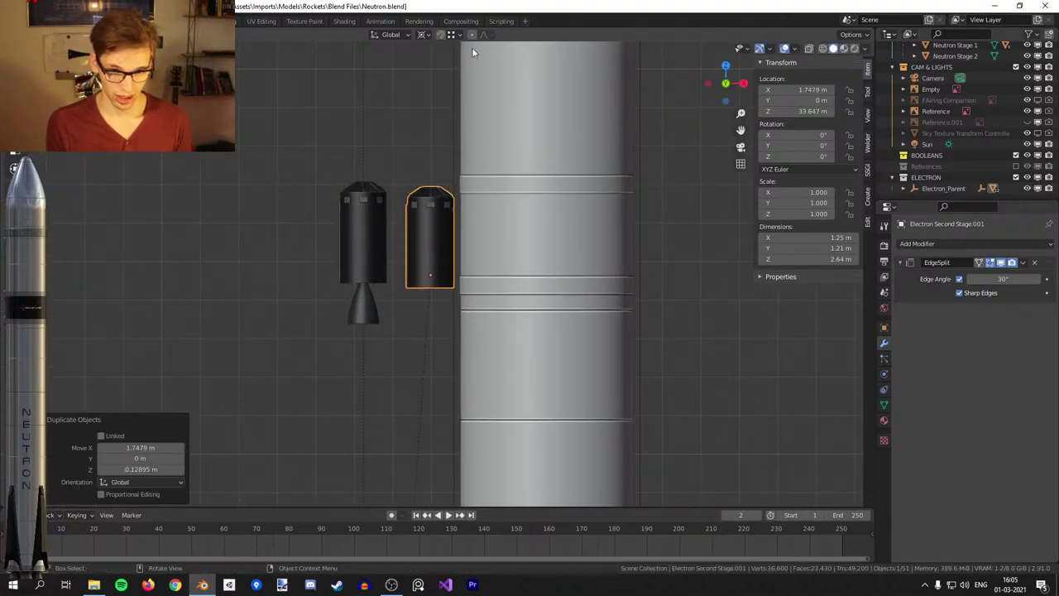
Set the pivot point to Median Point and enlarge the copied second stage uniformly to a scale of about 1.314, using wireframe view.
left_click(421, 34)
left_click(440, 84)
scroll(537, 202, "up", 2)
key("s")
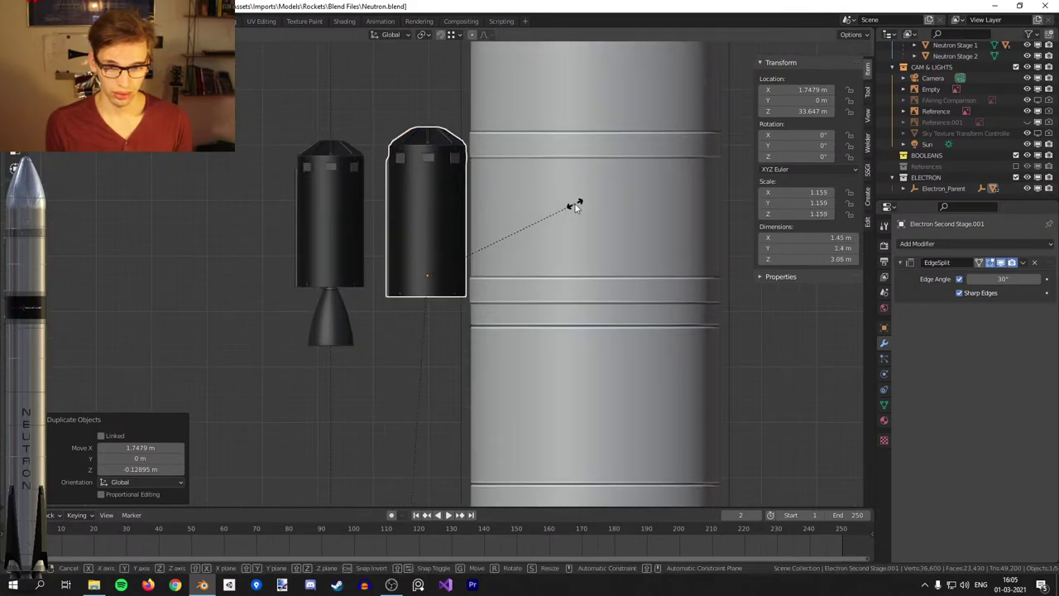
left_click(574, 203)
key("shift+z")
middle_click_drag(534, 207, 497, 231, "shift")
key("s")
left_click(517, 231)
Widen the copied second stage across X and Y to a scale of about 2.970 and position it over Neutron's body at X 4.8542 m, Z 33.593 m.
key("g")
key("shift+z")
left_click(726, 230)
key("g")
key("x")
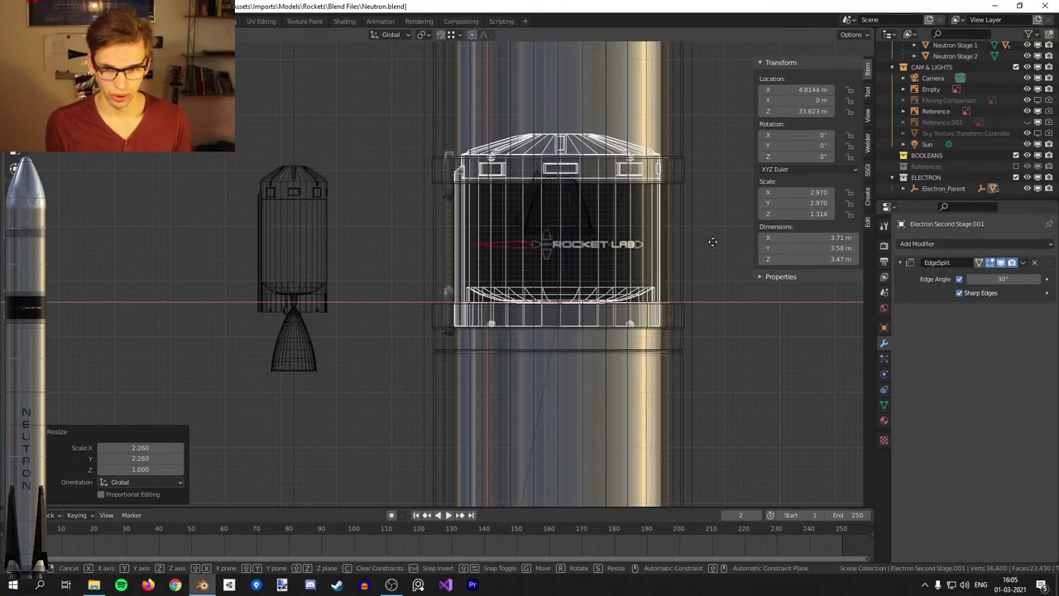
left_click(714, 243)
key("g")
key("z")
left_click(717, 258)
key("KP_Decimal")
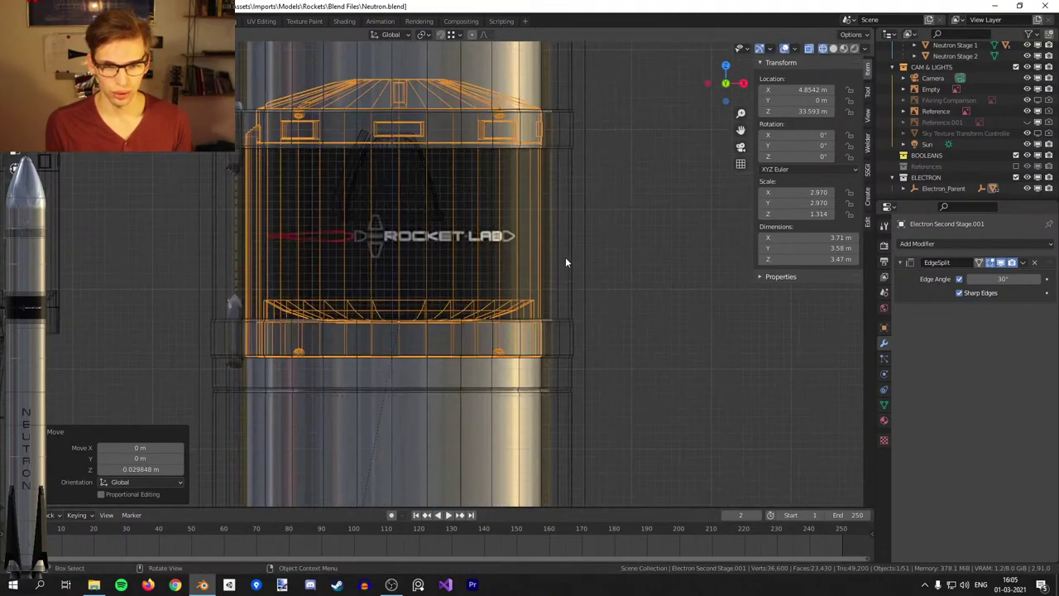
Widen the copied stage across X and Y to a scale of about 3.918 and align it with Neutron's body at X 4.8307 m.
key("s")
key("shift+z")
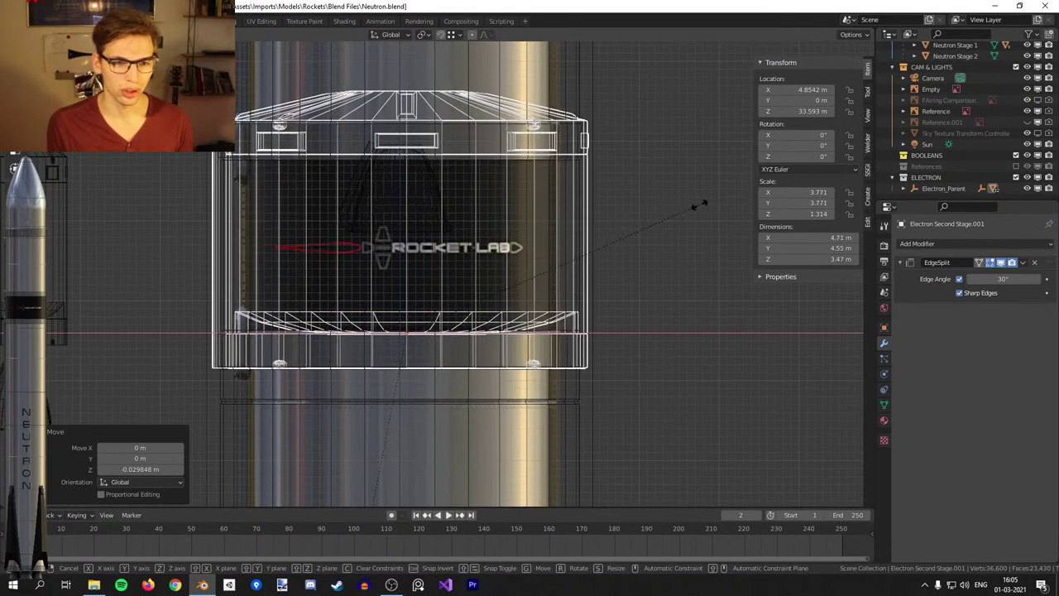
left_click(709, 204)
key("x")
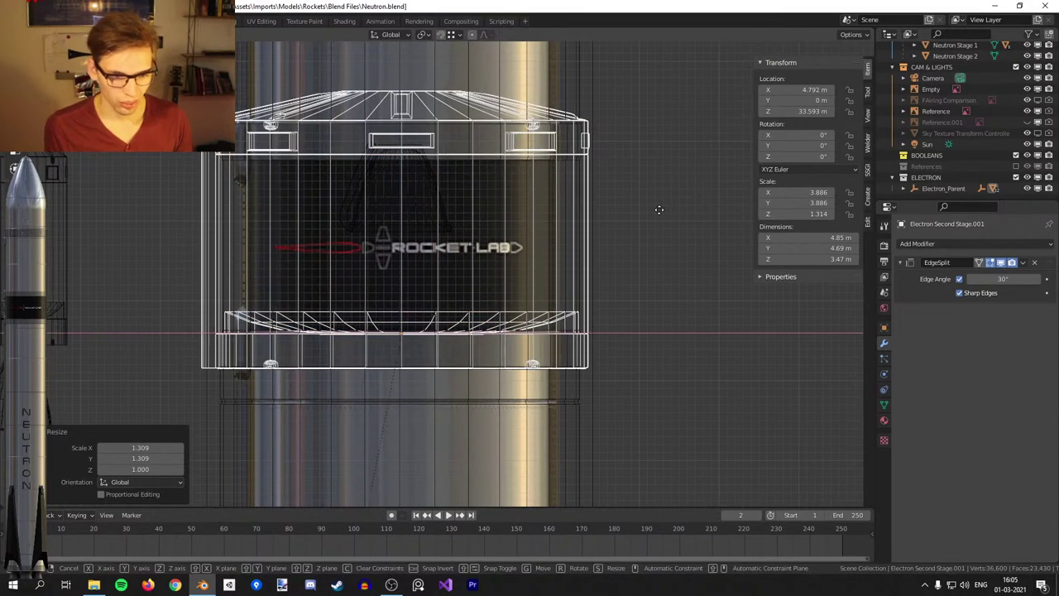
left_click(657, 220)
key("s")
key("shift+z")
left_click(679, 210)
key("g")
key("x")
left_click(671, 226)
key("alt+z")
scroll(670, 219, "down", 3)
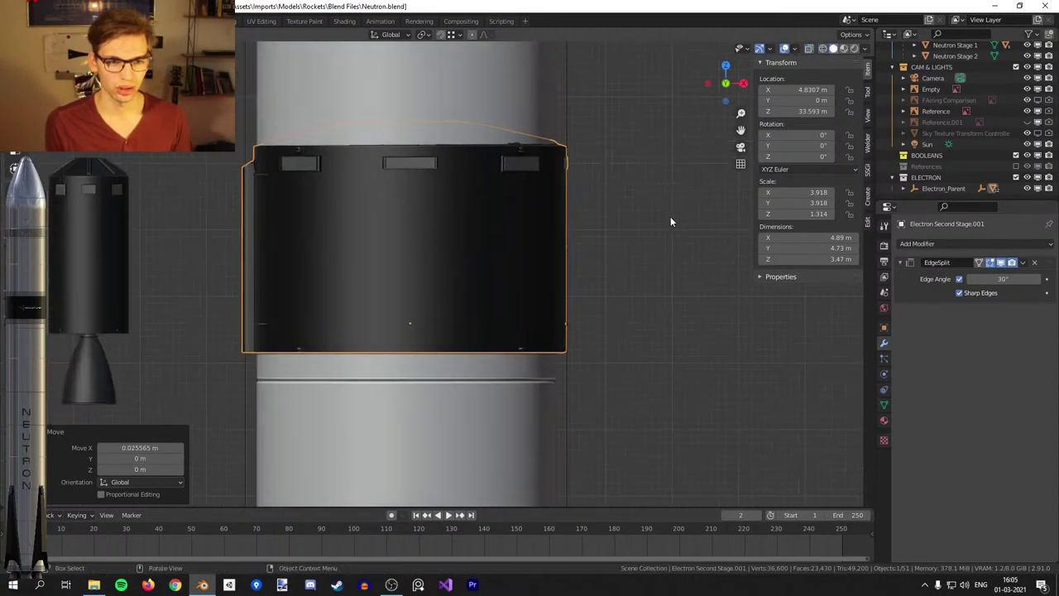
Move the widened stage copy about 5.69 m along X, clear of Neutron's body, and inspect its hollow underside.
key("g")
key("x")
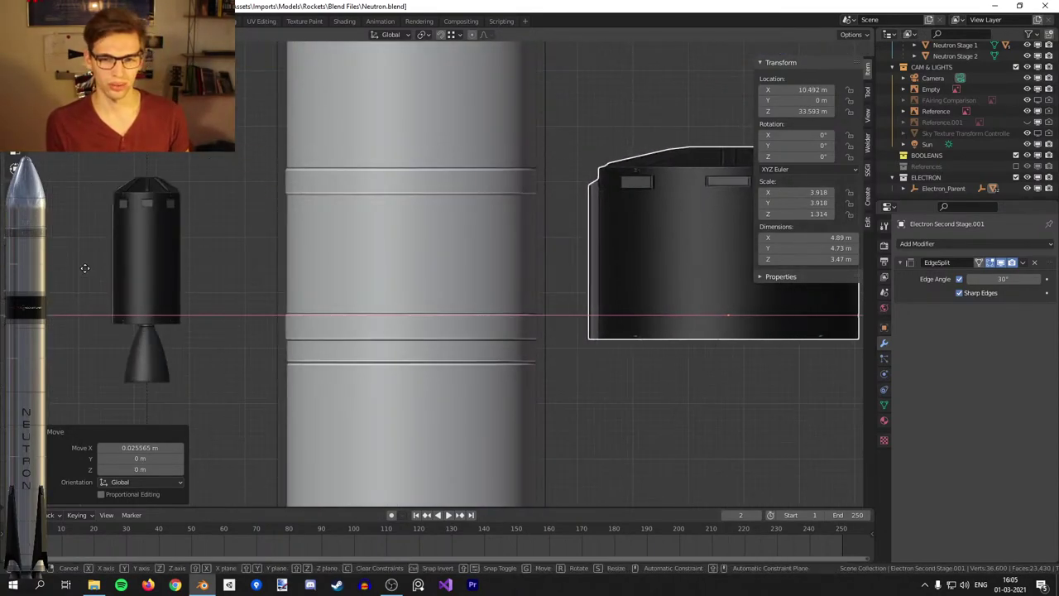
left_click(536, 202)
middle_click_drag(536, 202, 380, 240)
scroll(385, 238, "up", 2)
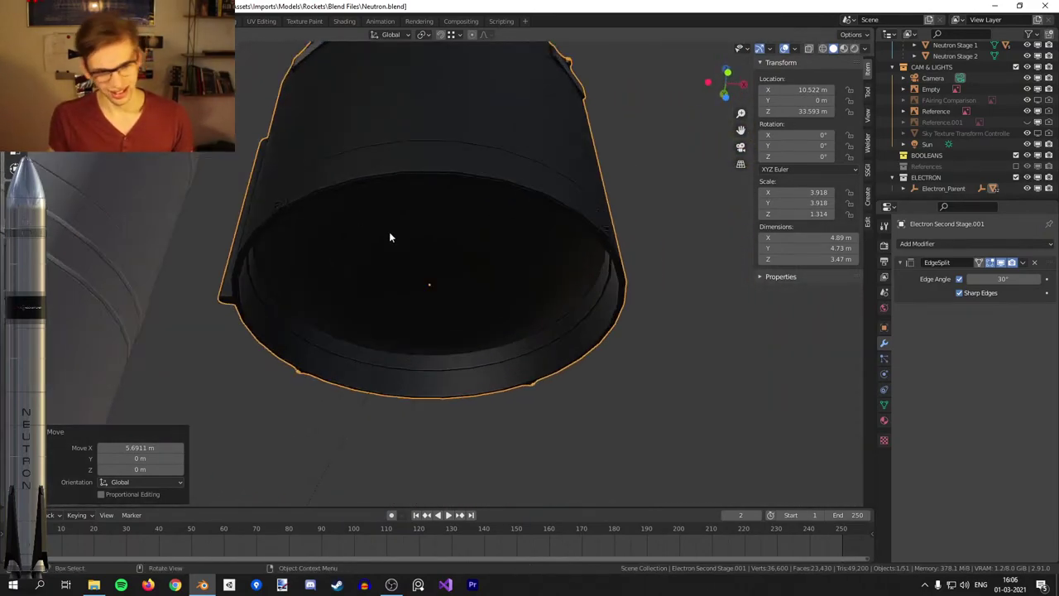
scroll(390, 233, "down", 5)
middle_click_drag(445, 207, 476, 248, "shift")
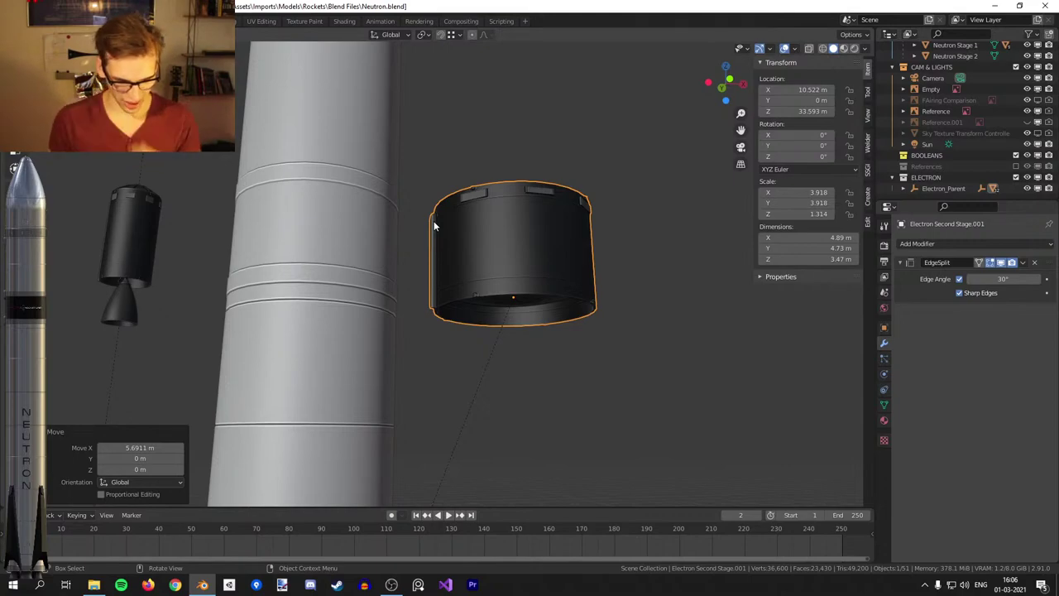
Hide Neutron Stage 1 and select the engine nozzle beneath Neutron's second stage in front view.
scroll(450, 215, "up", 3)
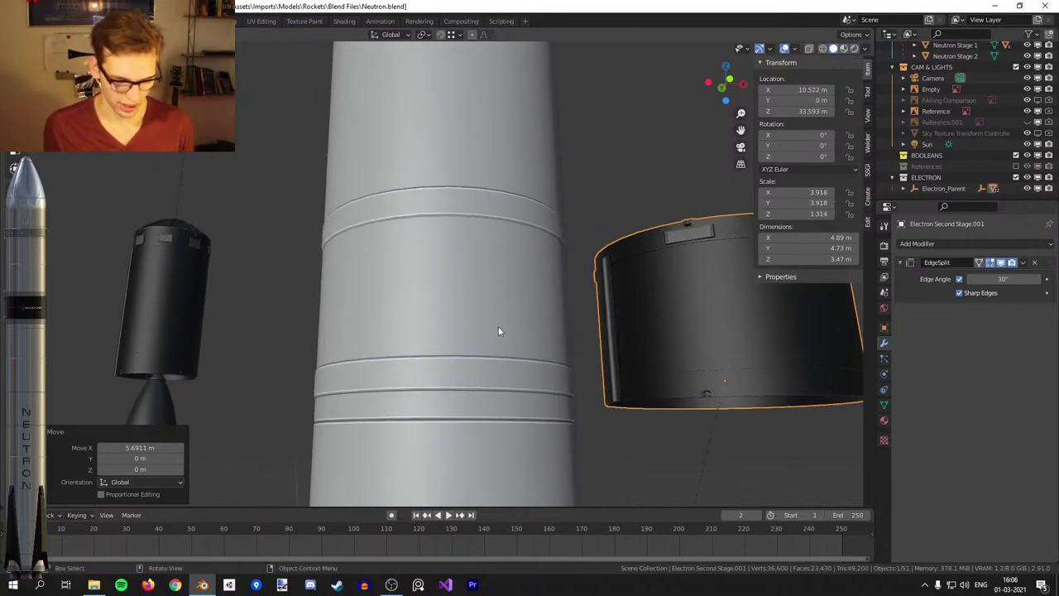
left_click(501, 323)
middle_click_drag(501, 323, 496, 265)
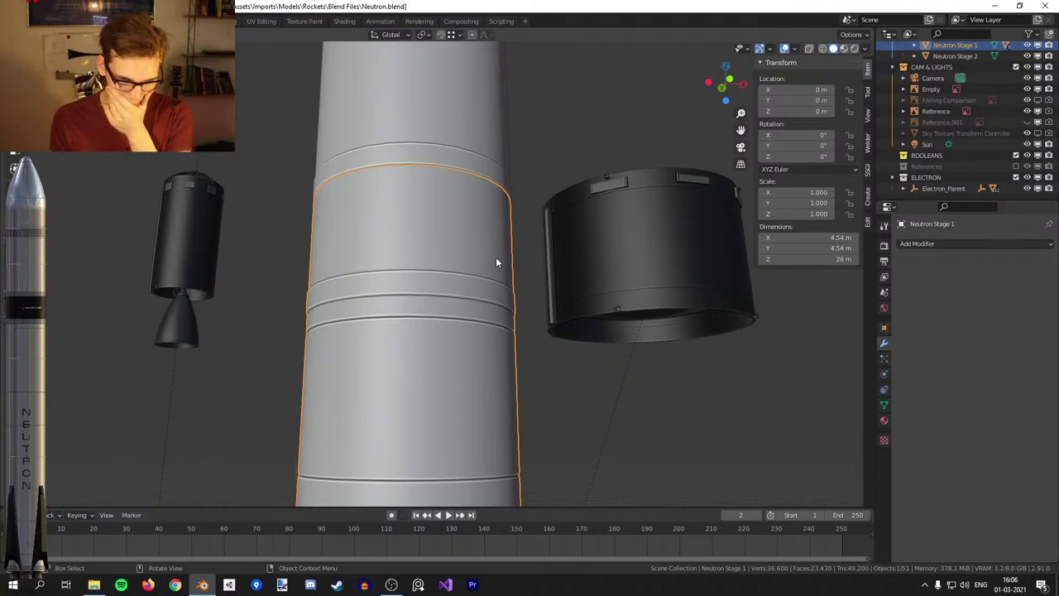
key("h")
middle_click_drag(508, 224, 478, 273)
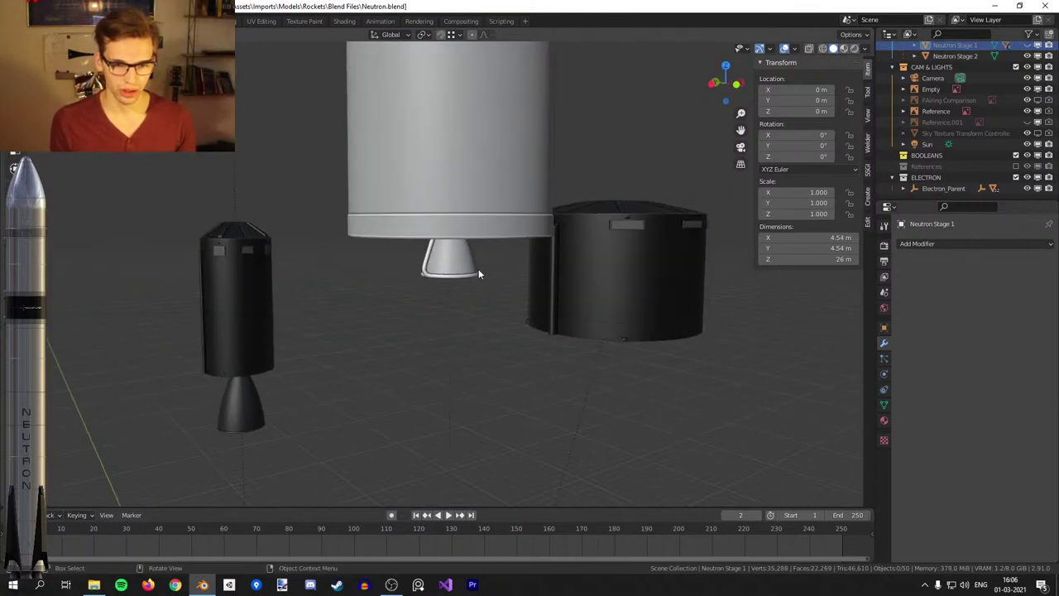
left_click(478, 273)
key("KP_1")
scroll(152, 312, "up", 3)
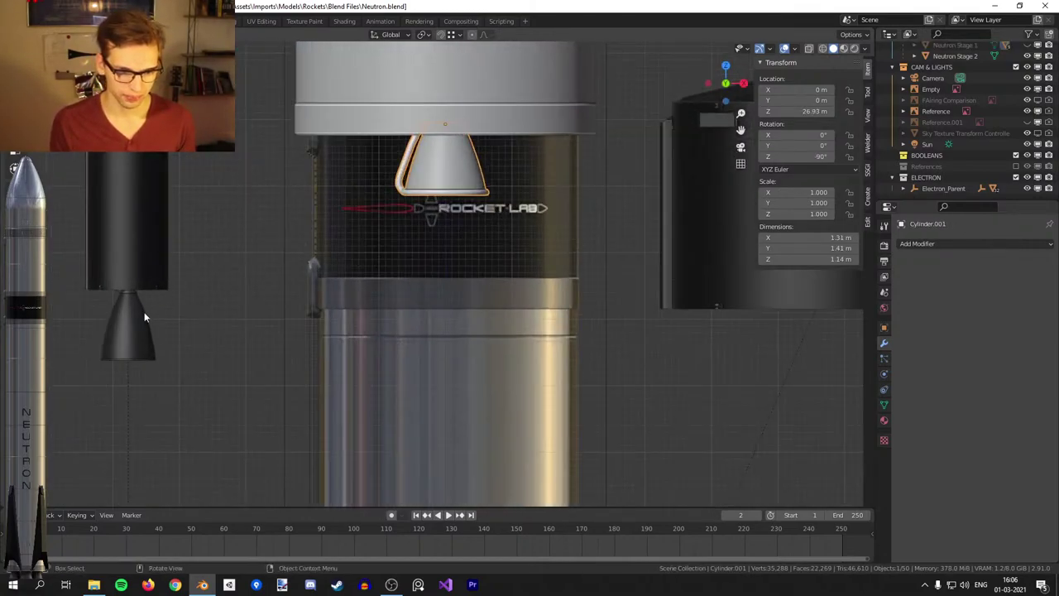
Duplicate Electron's vacuum engine and clear the copy's location.
left_click(122, 337)
key("shift+d")
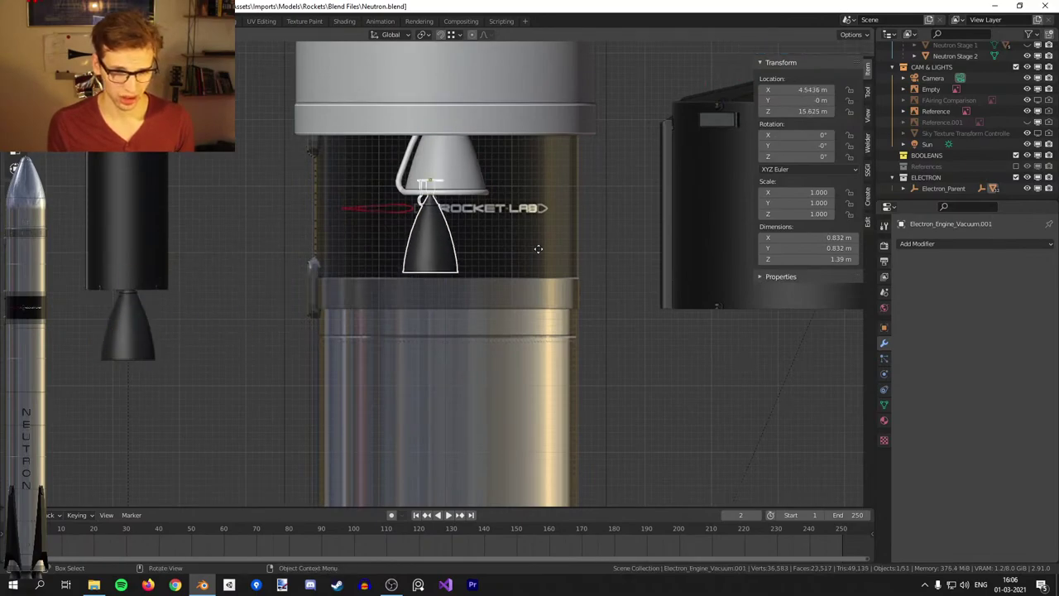
left_click(541, 240)
key("alt+g")
key("g")
key("z")
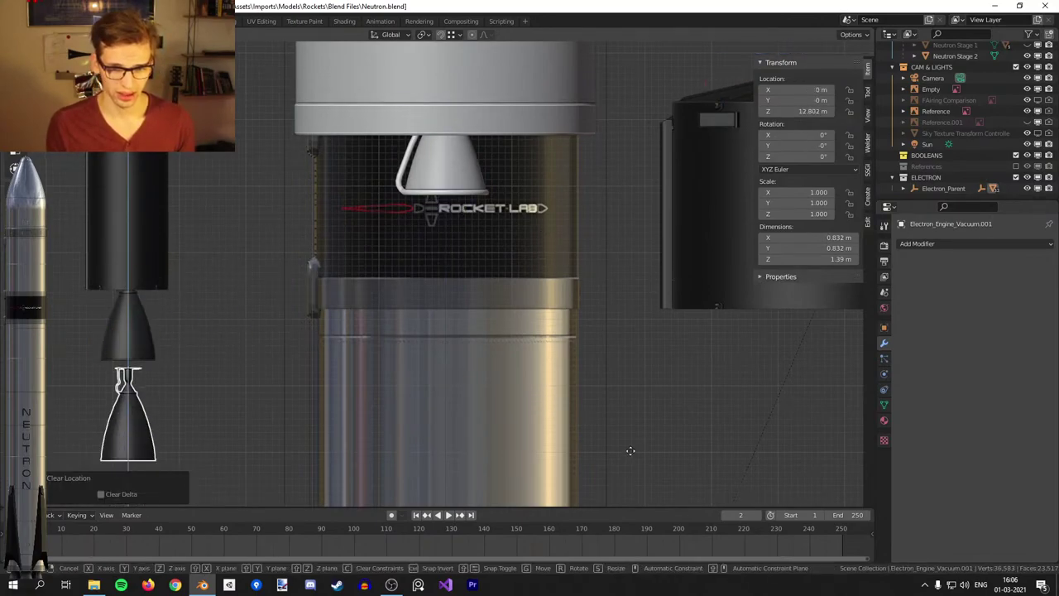
right_click(621, 317)
Move the vacuum engine copy onto Neutron's centreline beneath the second stage, at about X 4.77 m, and switch to wireframe view.
scroll(443, 398, "down", 8)
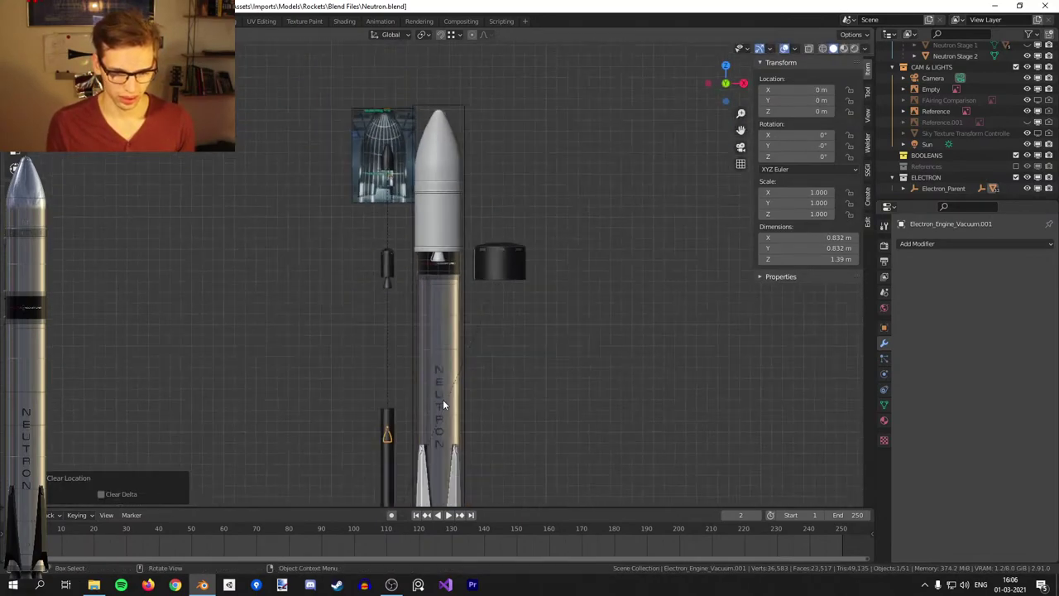
scroll(443, 376, "up", 5)
key("g")
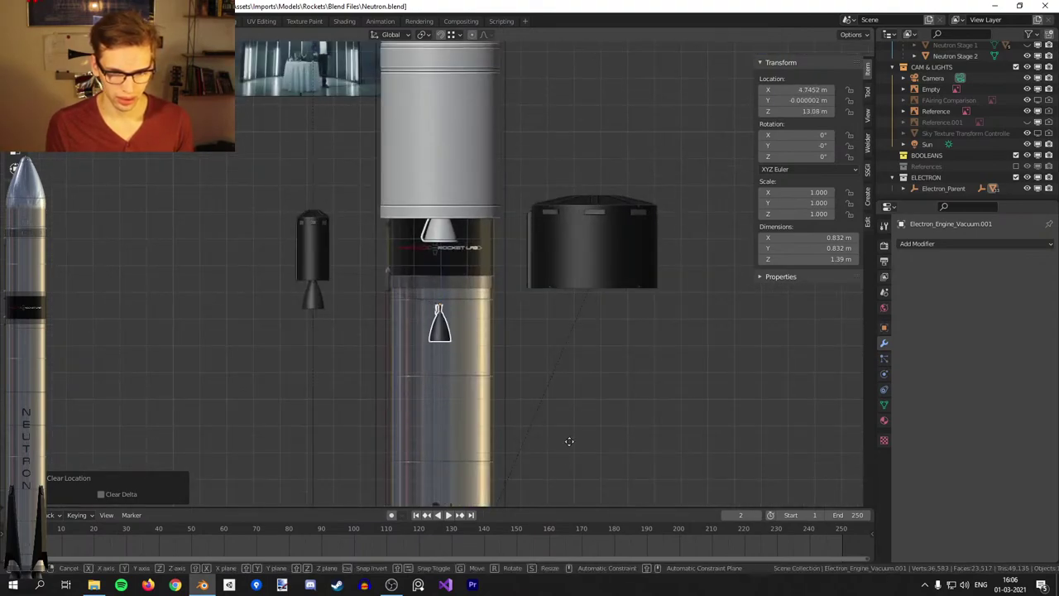
left_click(571, 392)
scroll(559, 381, "up", 6)
key("g")
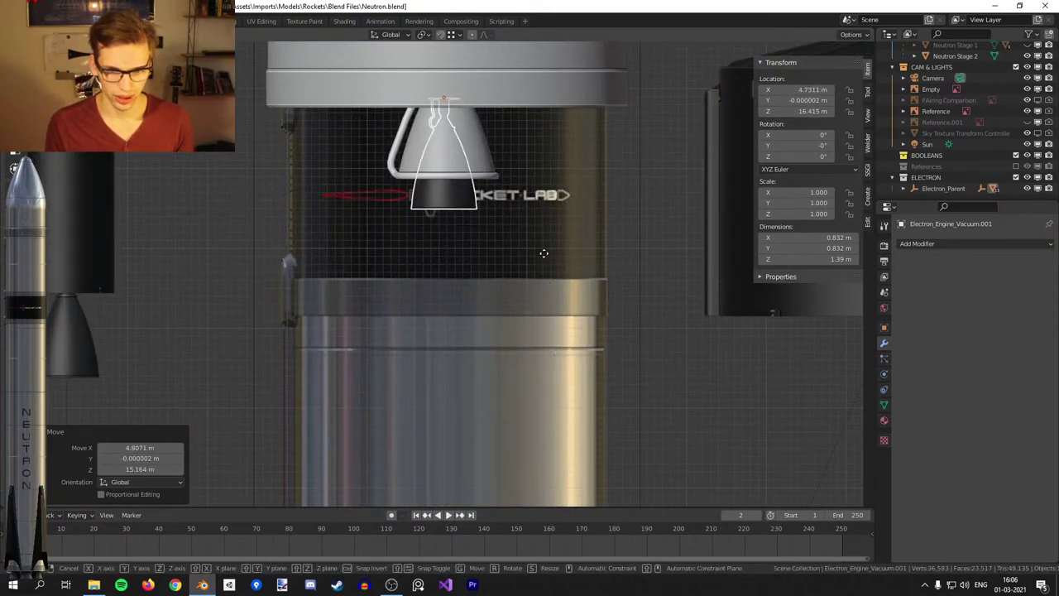
left_click(544, 252)
key("z")
middle_click_drag(482, 260, 479, 289, "shift")
key("g")
left_click(505, 286)
Enlarge the engine copy uniformly to a scale of about 1.791 and raise it about 0.68 m along Z.
key("s")
left_click(612, 391)
key("g")
key("z")
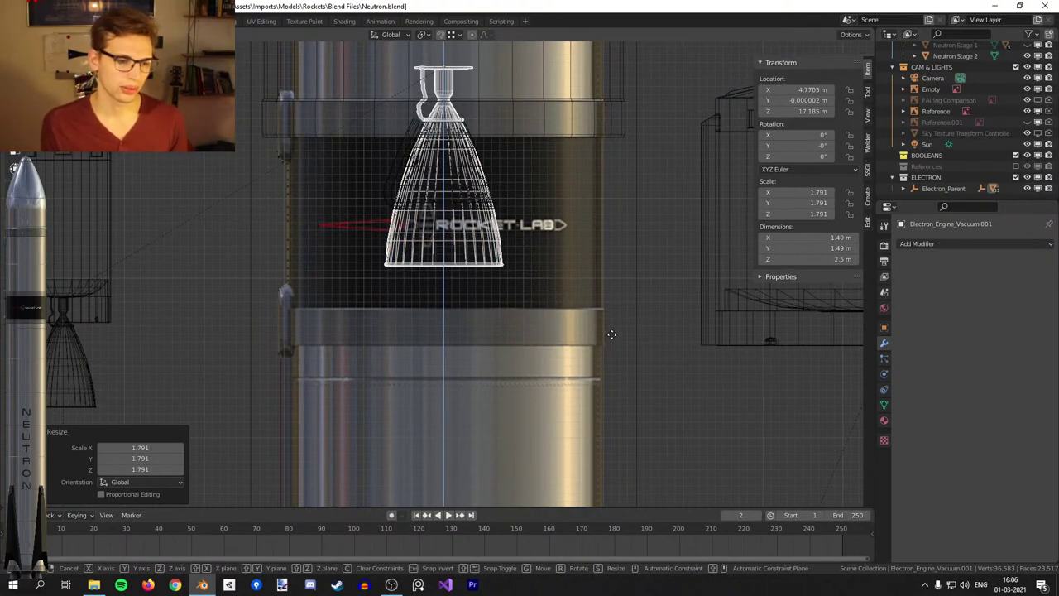
left_click(612, 338)
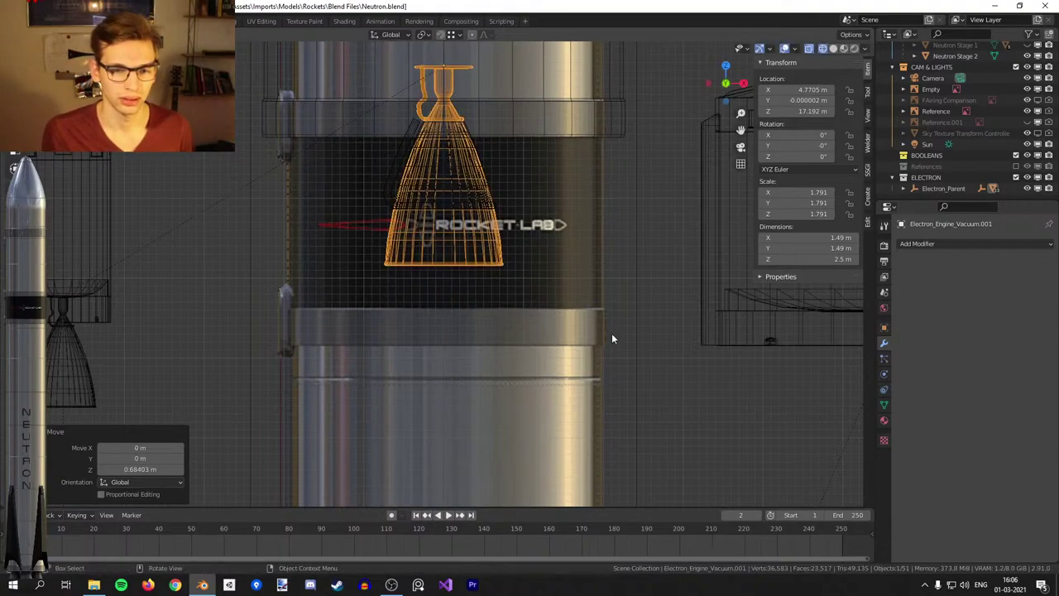
Adjust the engine copy's uniform scale to about 2.154 so its nozzle nearly fills the interstage height.
scroll(612, 337, "up", 2)
key("s")
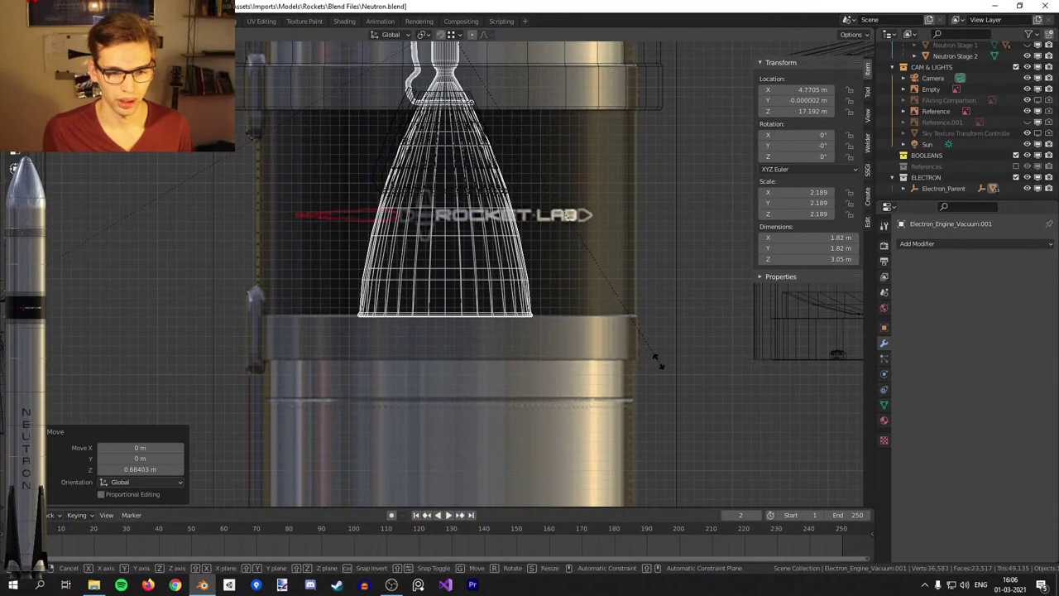
left_click(654, 359)
scroll(655, 358, "down", 3)
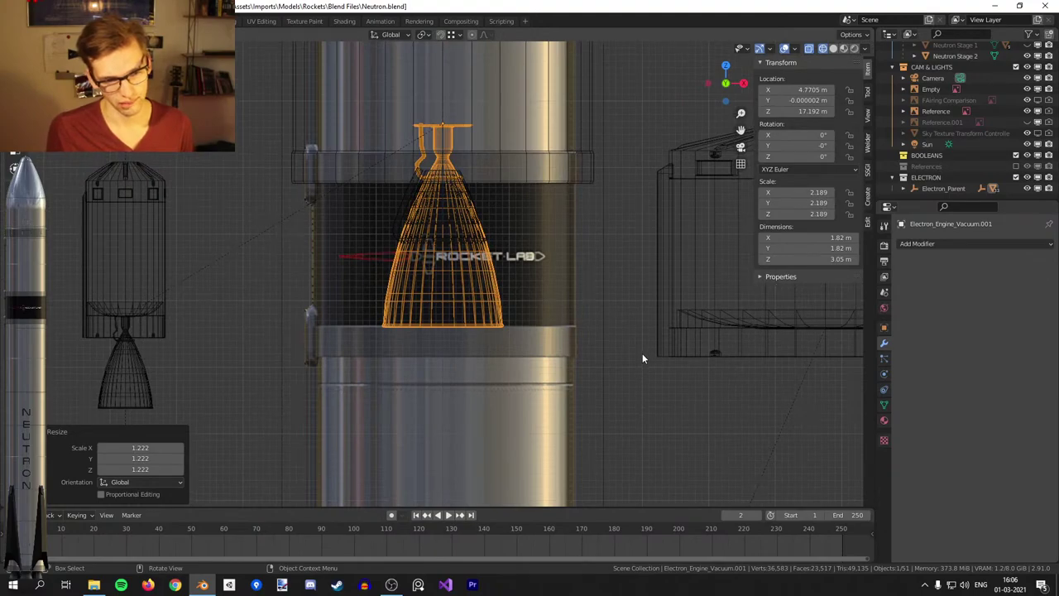
scroll(608, 369, "down", 1)
key("s")
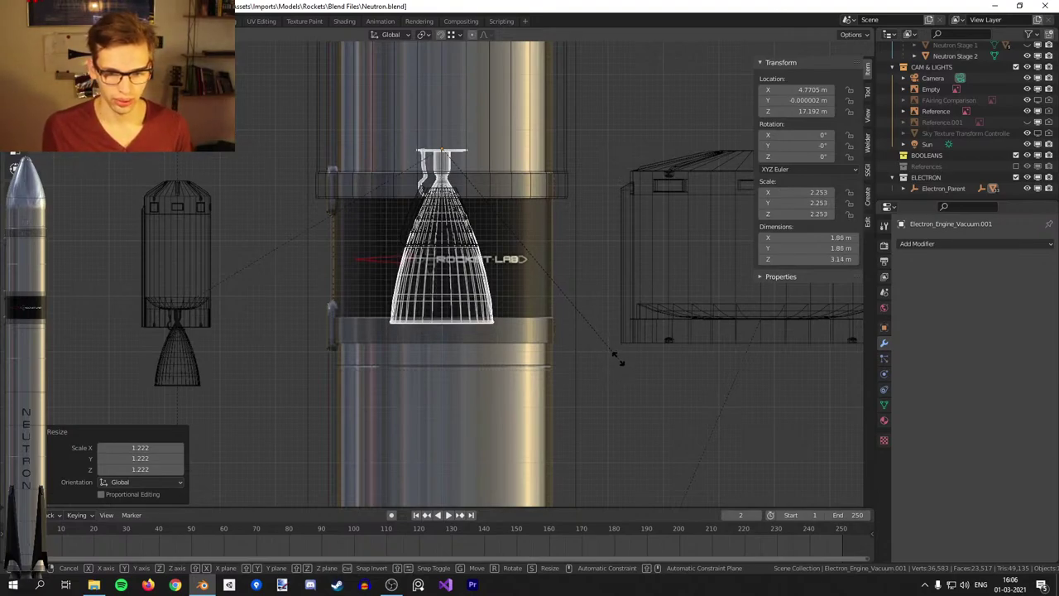
left_click(609, 356)
scroll(553, 356, "up", 1)
scroll(662, 408, "up", 2)
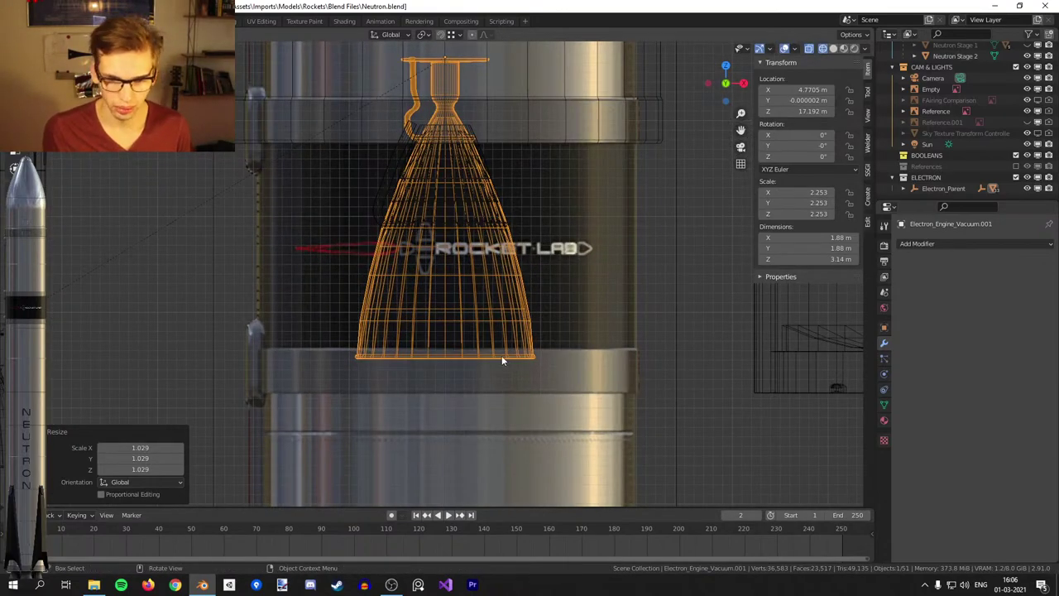
key("s")
left_click(491, 390)
scroll(496, 381, "down", 3)
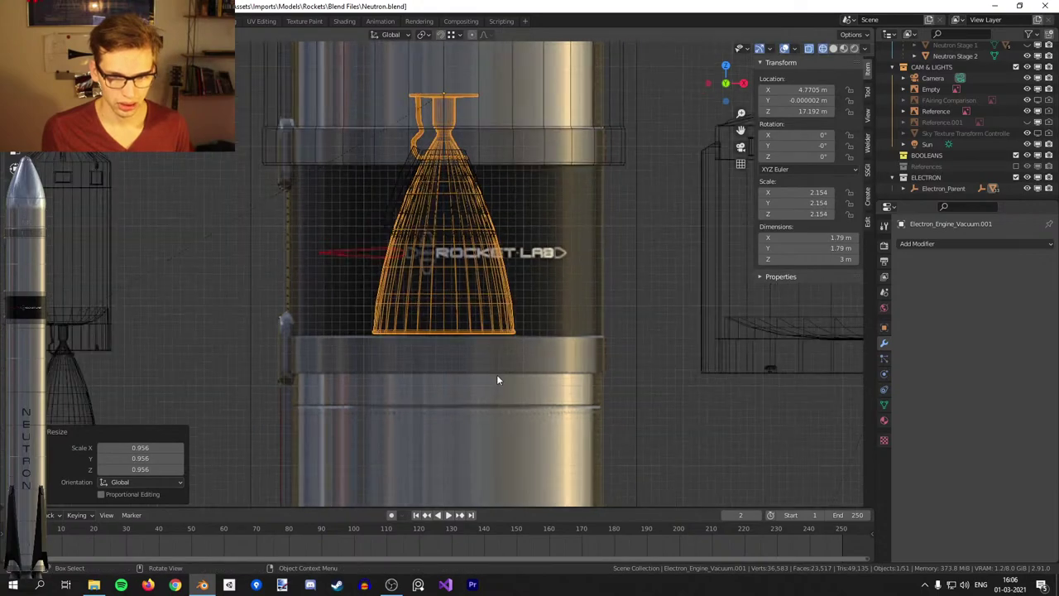
Lower the engine copy about 0.07 m along Z, reduce its uniform scale to about 2.097, and return to solid shading.
scroll(508, 403, "down", 2)
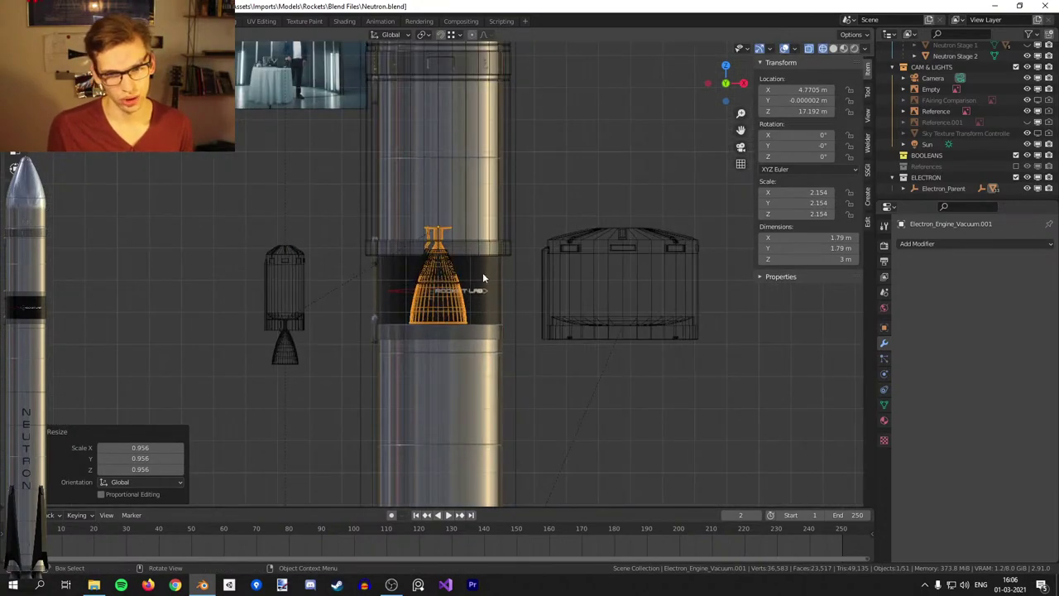
scroll(609, 323, "up", 2)
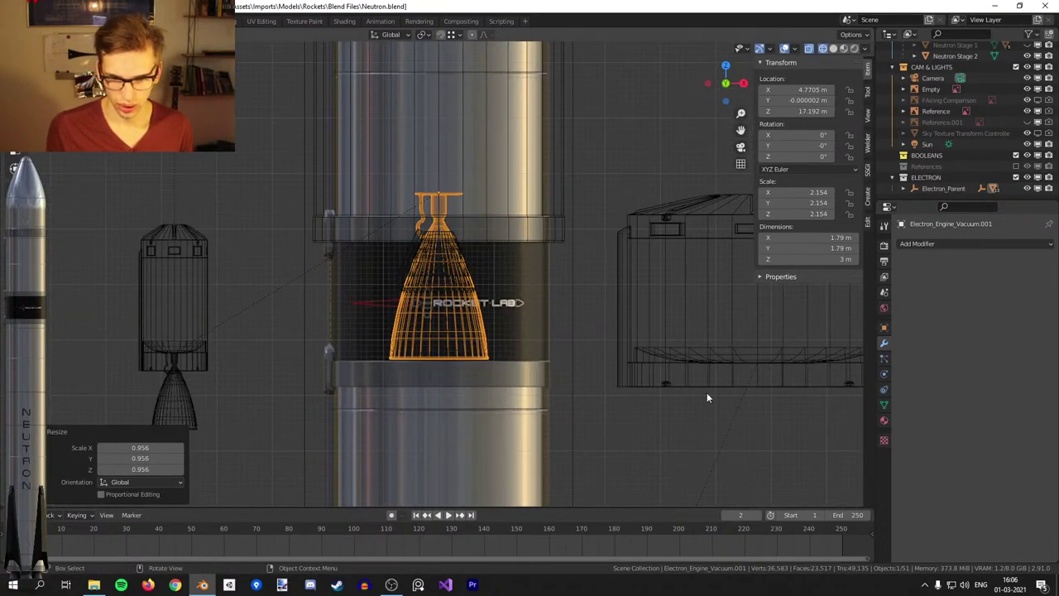
key("s")
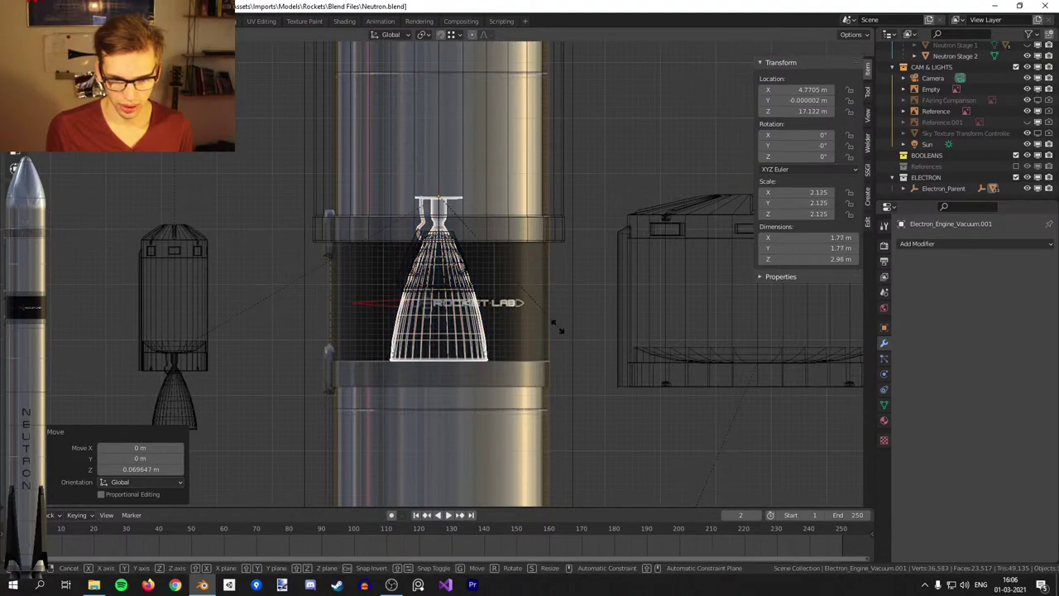
left_click(558, 327)
scroll(515, 330, "down", 1)
key("shift+z")
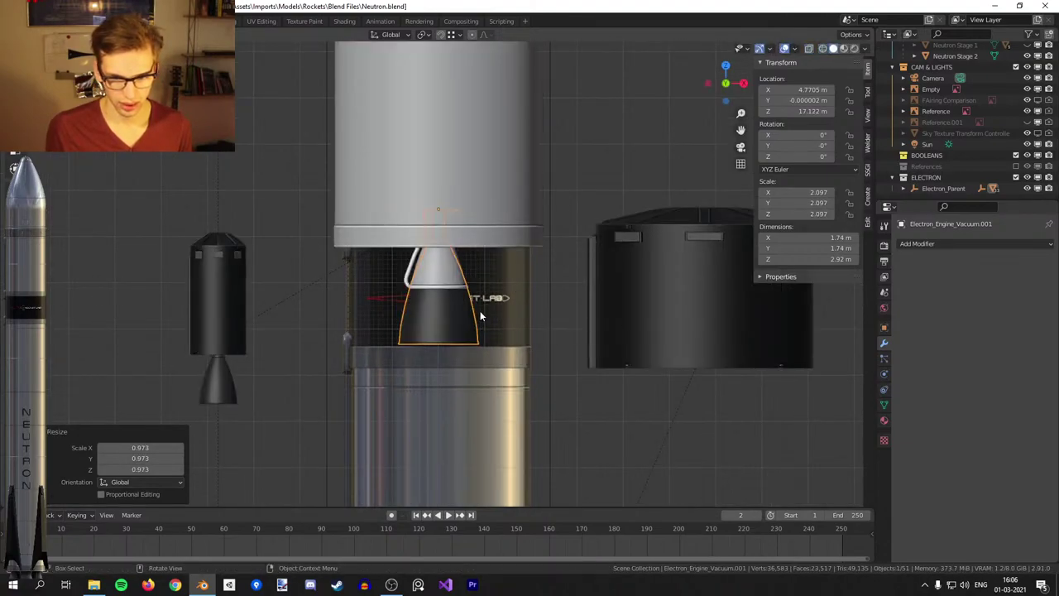
Select Neutron's original light grey nozzle and compare its shape and size with the enlarged vacuum engine.
middle_click_drag(480, 314, 494, 285)
scroll(494, 286, "up", 3)
left_click(492, 244)
middle_click_drag(491, 244, 493, 281)
scroll(492, 279, "up", 3)
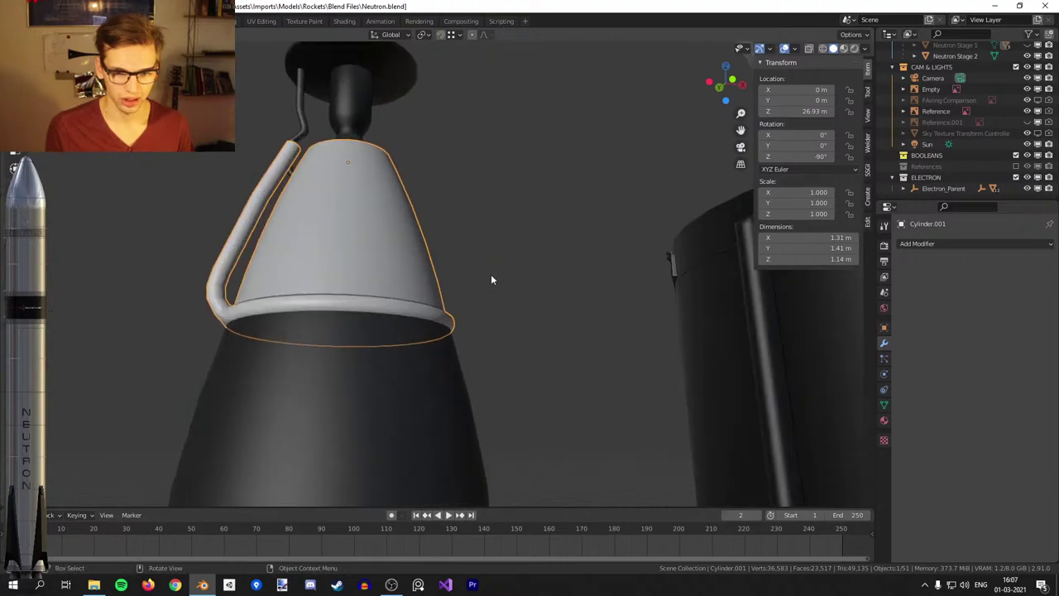
middle_click_drag(397, 301, 478, 257, "shift")
scroll(477, 256, "down", 1)
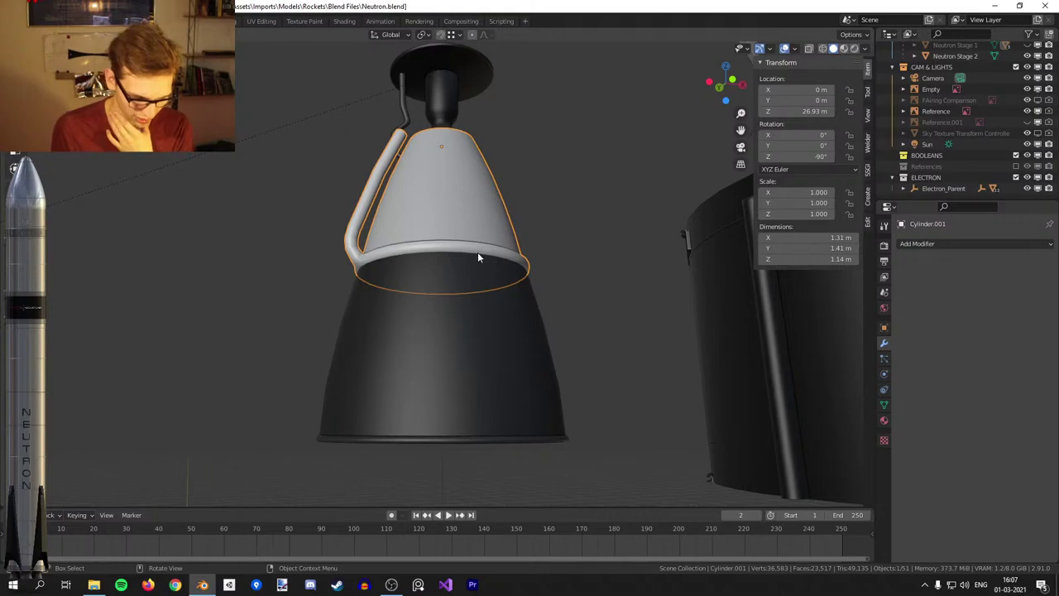
key("KP_1")
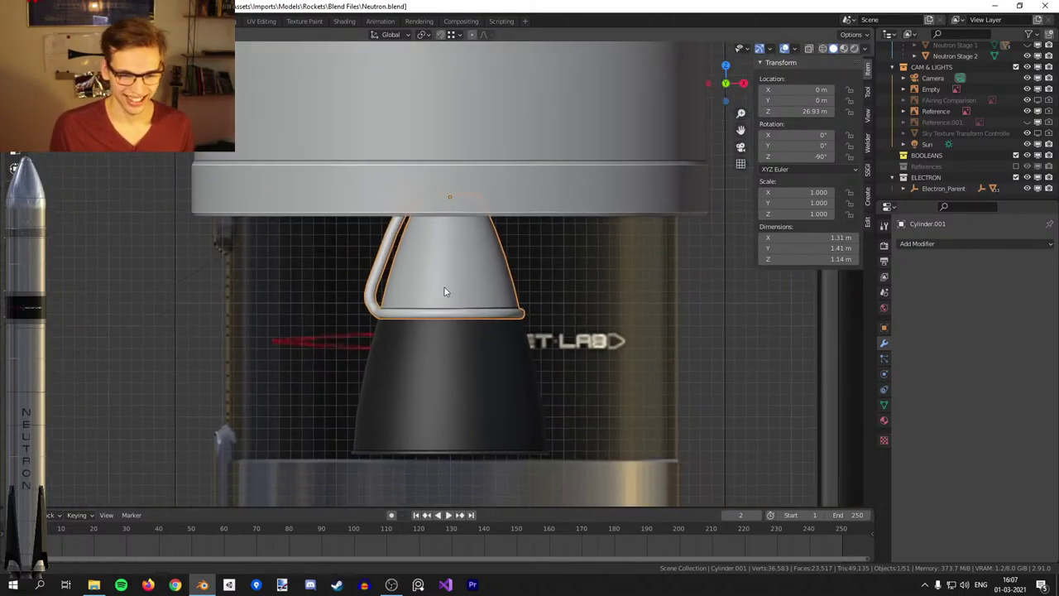
middle_click_drag(420, 347, 440, 286, "shift")
middle_click_drag(368, 308, 376, 306, "shift")
Examine how the vacuum engine mounts into the base of Electron's second stage and compare it with Neutron's engine in front view.
scroll(376, 306, "down", 2)
middle_click_drag(248, 344, 387, 282, "shift")
middle_click_drag(328, 311, 600, 277, "shift")
scroll(444, 284, "up", 3)
scroll(599, 271, "up", 2)
middle_click_drag(447, 240, 478, 297, "shift")
scroll(478, 297, "up", 2)
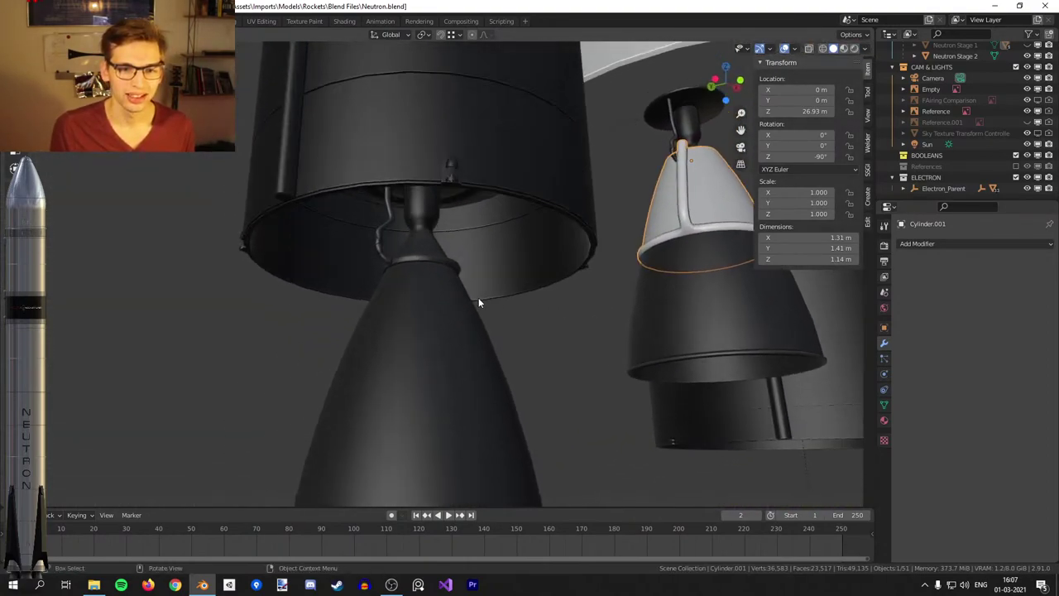
middle_click_drag(402, 172, 371, 259)
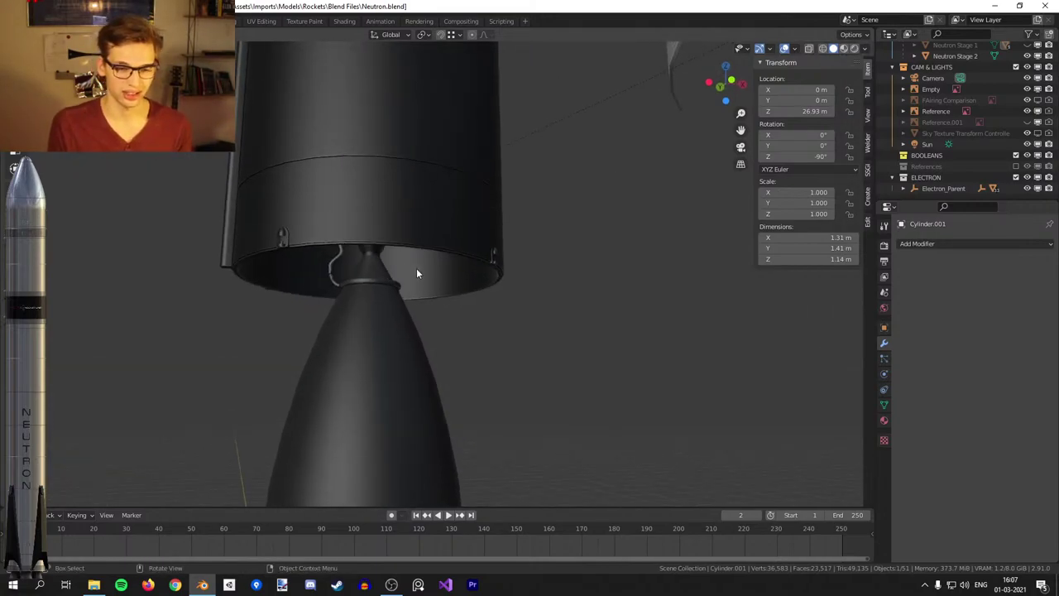
mouse_move(394, 273)
middle_mouse_down()
mouse_move(416, 237)
mouse_move(388, 253)
middle_mouse_up()
scroll(457, 389, "down", 6)
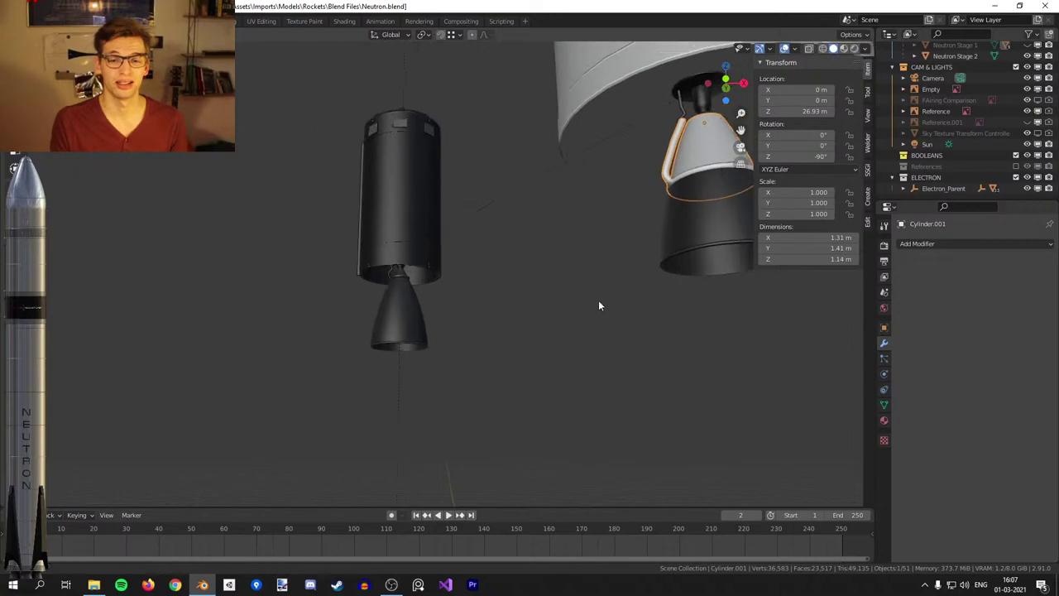
middle_click_drag(711, 236, 466, 330, "shift")
scroll(467, 330, "up", 1)
key("KP_1")
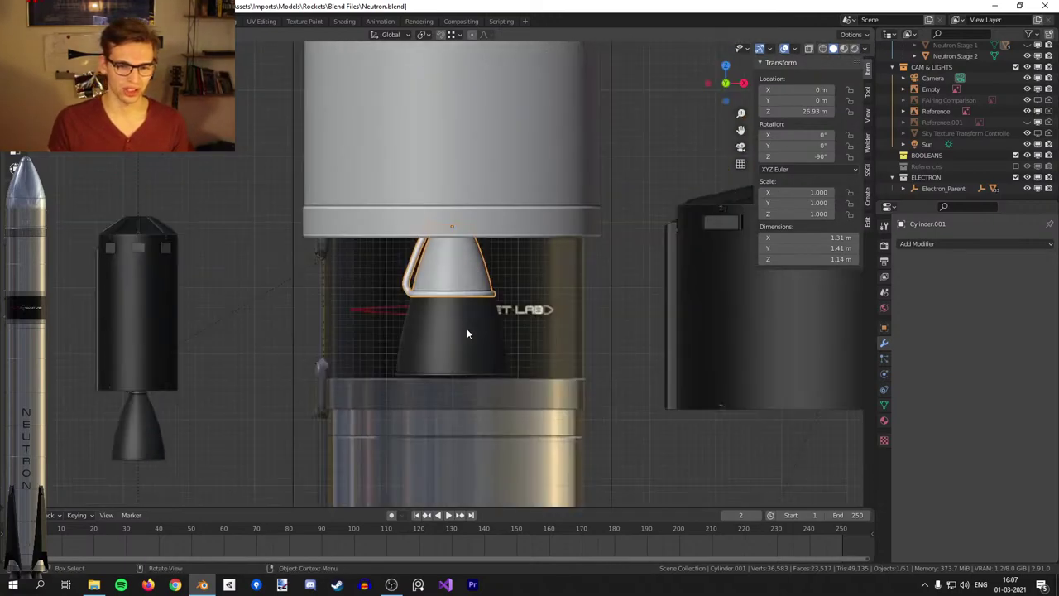
Examine the first-stage engine cluster for comparison and the top of Neutron's upper-stage nozzle beneath the vacuum engine's mount.
scroll(513, 277, "up", 1)
middle_click_drag(521, 272, 533, 255)
scroll(463, 257, "down", 10)
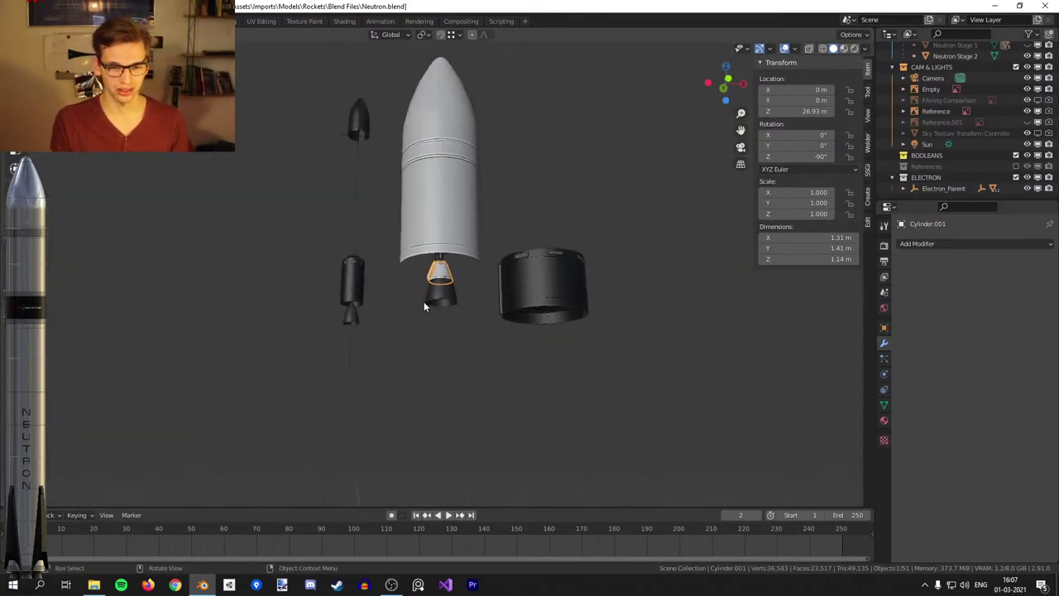
middle_click_drag(446, 399, 475, 309, "shift")
scroll(475, 310, "up", 7)
scroll(475, 309, "up", 1)
middle_click_drag(536, 279, 474, 330, "shift")
scroll(474, 330, "up", 2)
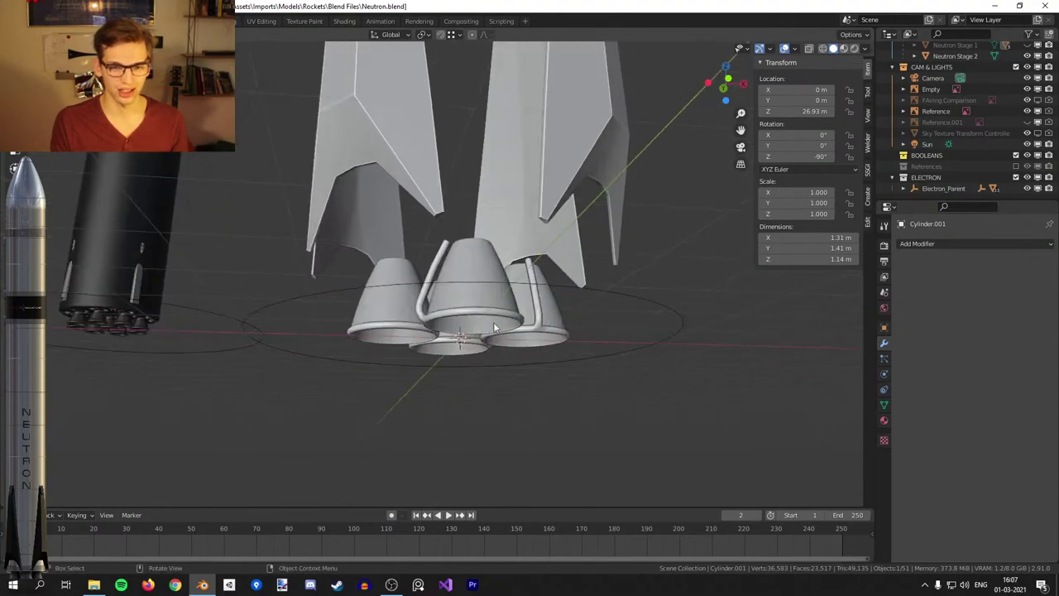
key("KP_1")
middle_click_drag(486, 121, 476, 304, "shift")
middle_click_drag(474, 142, 469, 406, "shift")
mouse_move(464, 139)
middle_mouse_down("shift")
mouse_move(476, 364)
mouse_move(450, 394)
mouse_move(468, 353)
middle_mouse_up("shift")
scroll(475, 364, "up", 1)
scroll(450, 381, "up", 2)
scroll(467, 353, "up", 5)
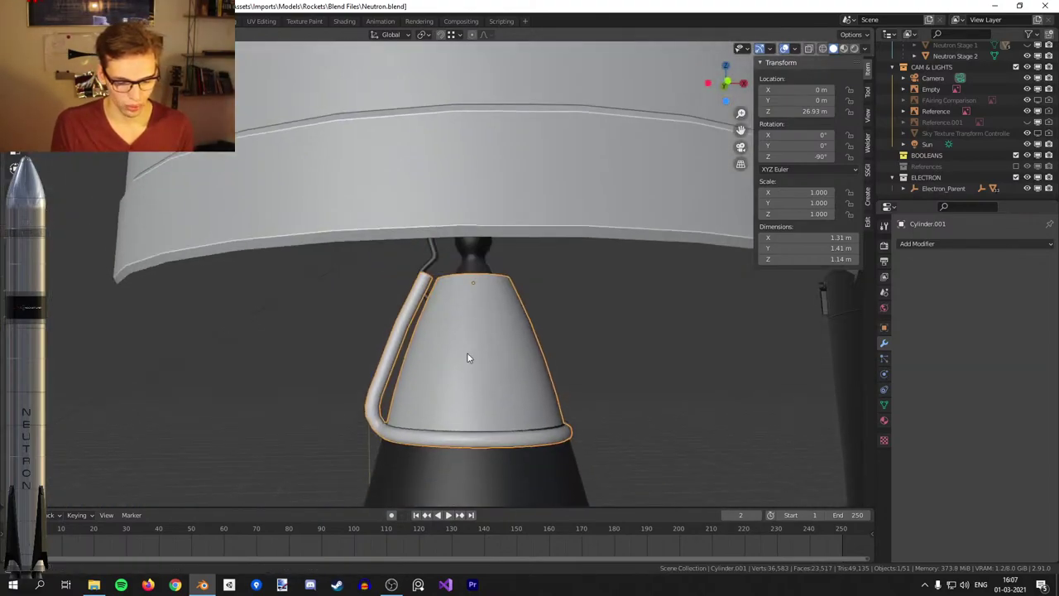
key("KP_Decimal")
scroll(490, 278, "down", 5)
scroll(497, 286, "up", 2)
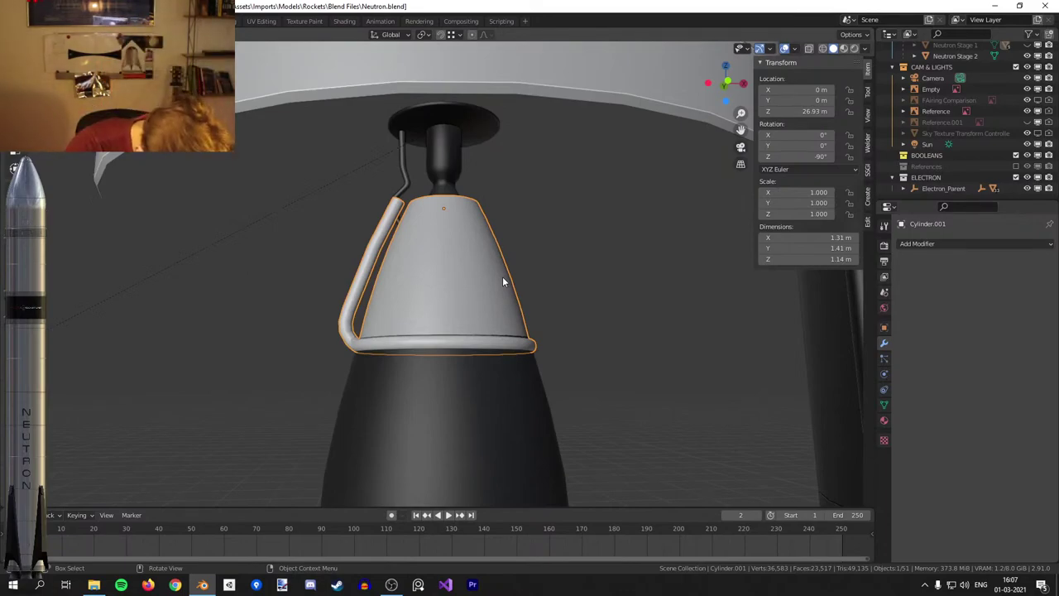
Extrude the light grey nozzle's top face about 0.164 m upward and scale it to about 0.435 to form the throat.
middle_click_drag(502, 281, 439, 335)
key("KP_Divide")
key("Tab")
middle_click_drag(442, 239, 430, 348, "shift")
scroll(451, 314, "up", 2)
key("3")
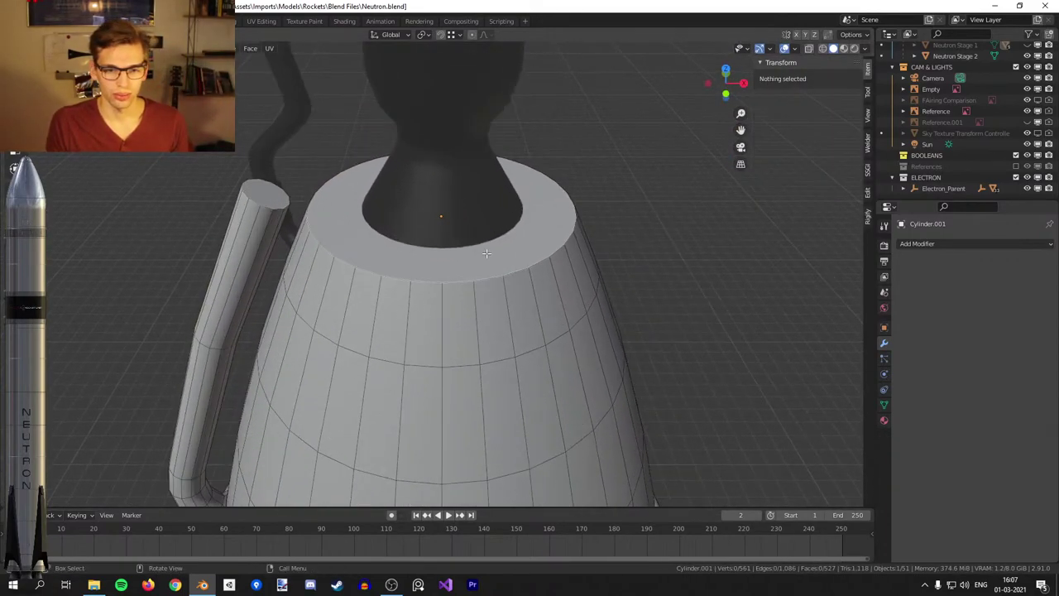
left_click(482, 263)
middle_click_drag(483, 261, 486, 245)
key("KP_1")
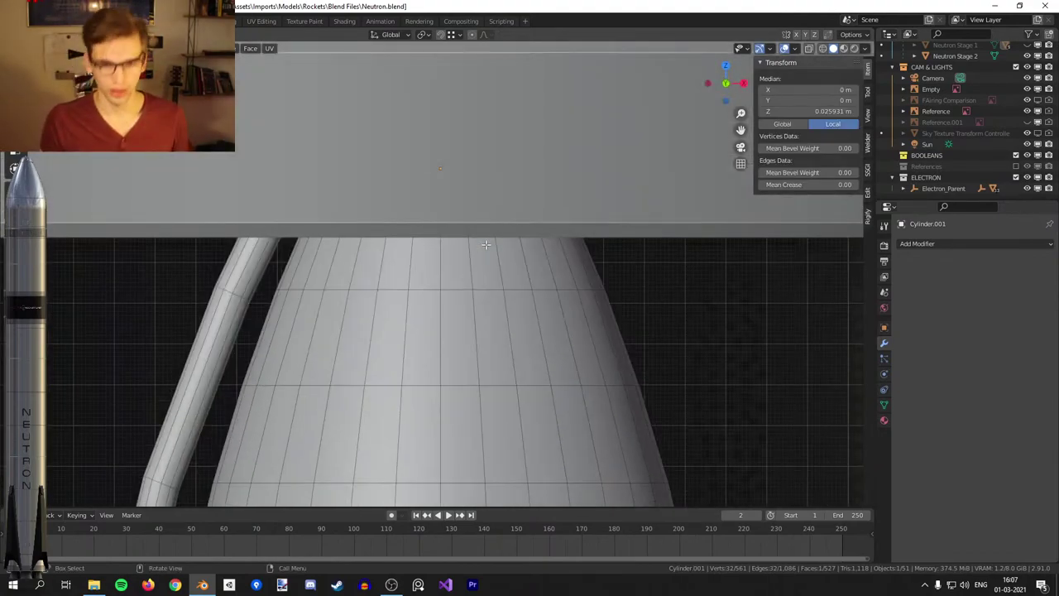
key("z")
left_click(339, 233)
middle_click_drag(456, 191, 421, 375, "shift")
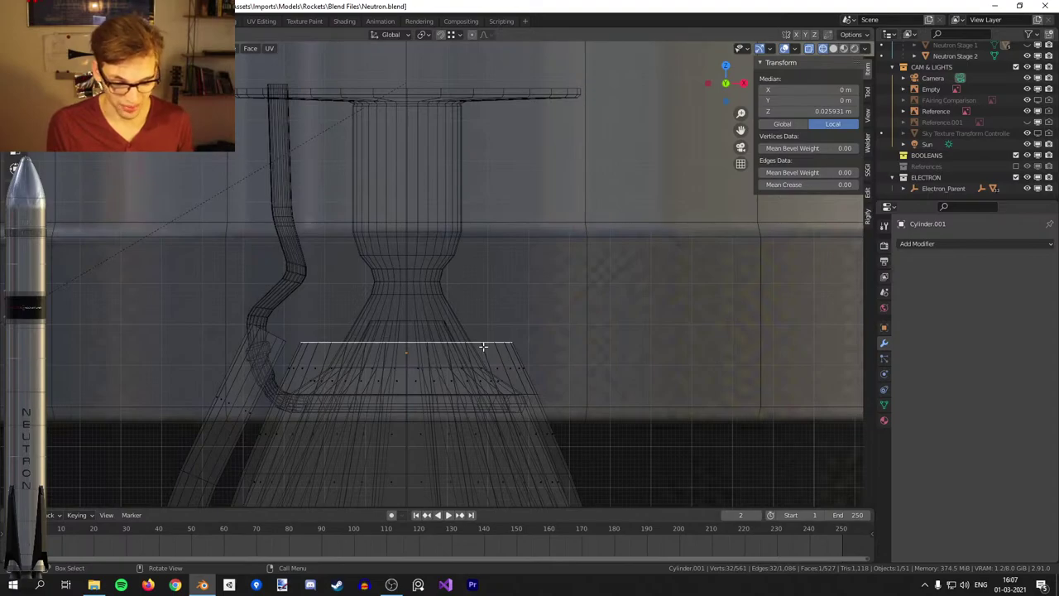
key("e")
left_click(521, 273)
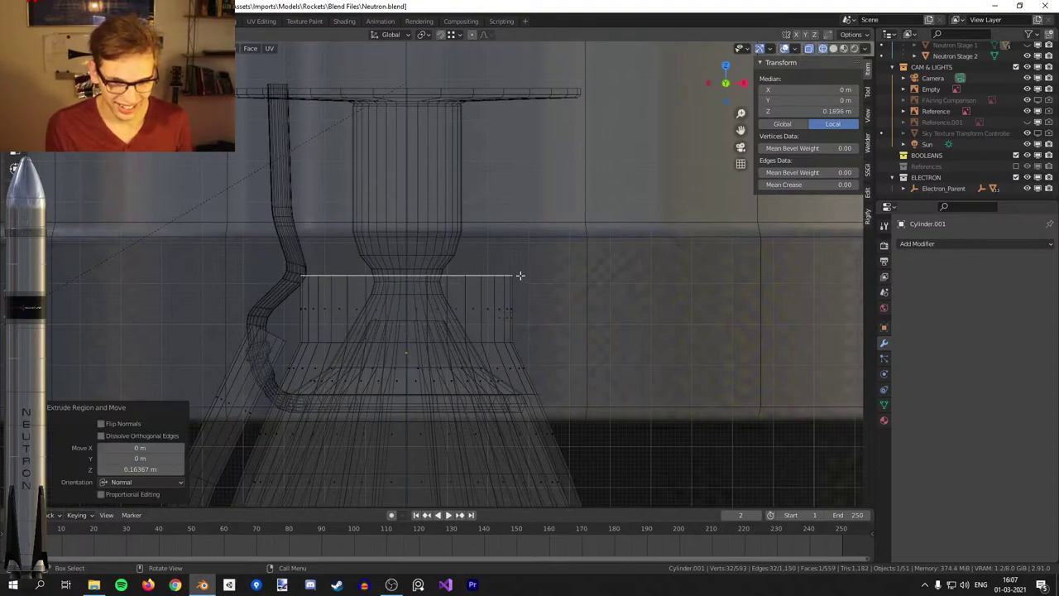
key("s")
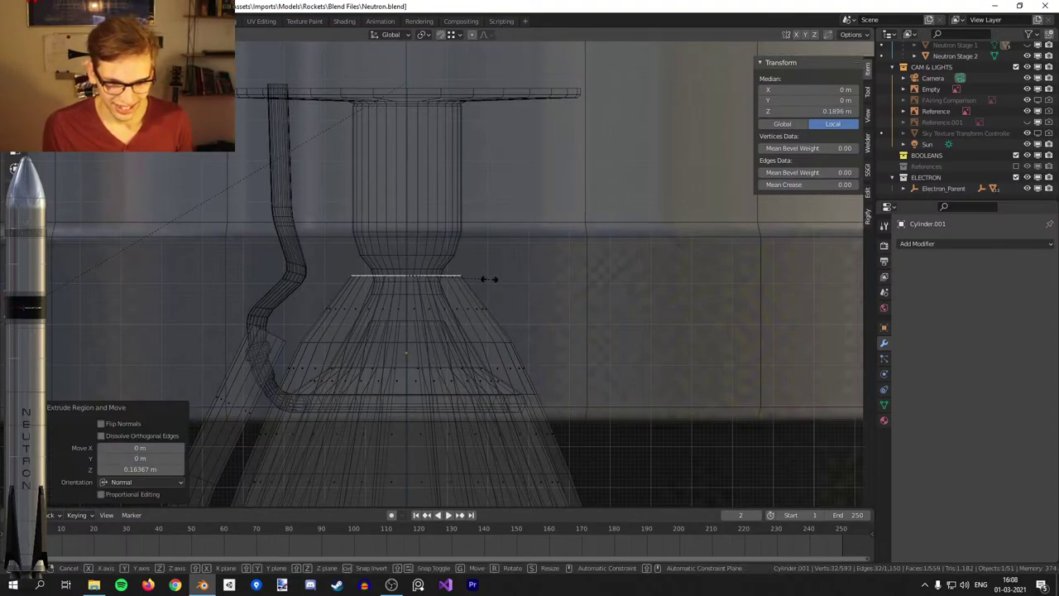
left_click(476, 279)
scroll(467, 287, "down", 3)
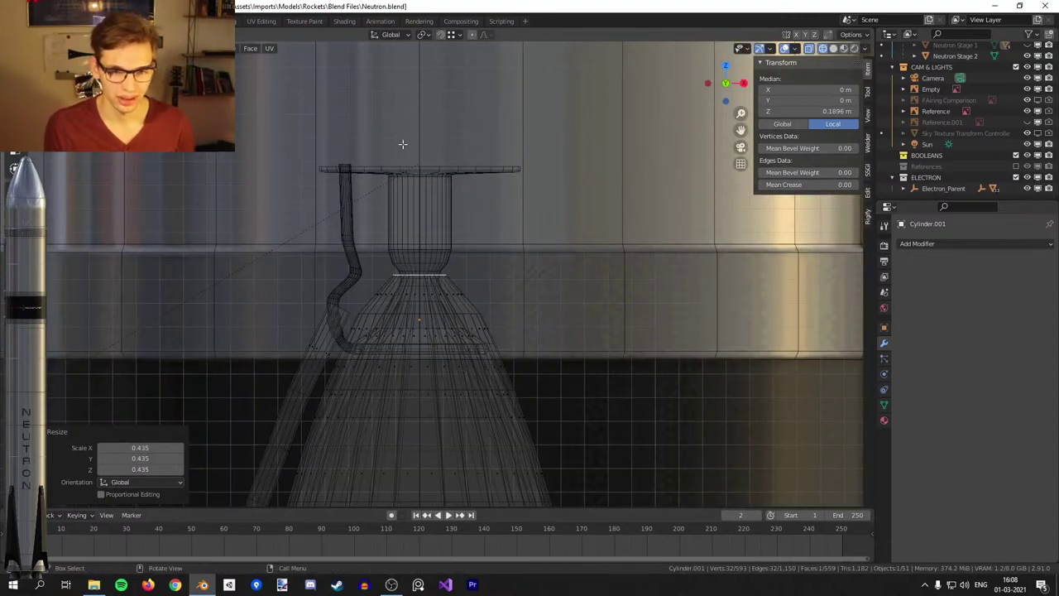
Extend the throat about 0.07 m upward, flare it outward, and extrude it another 0.321 m or so to the mounting plate.
scroll(553, 250, "up", 2)
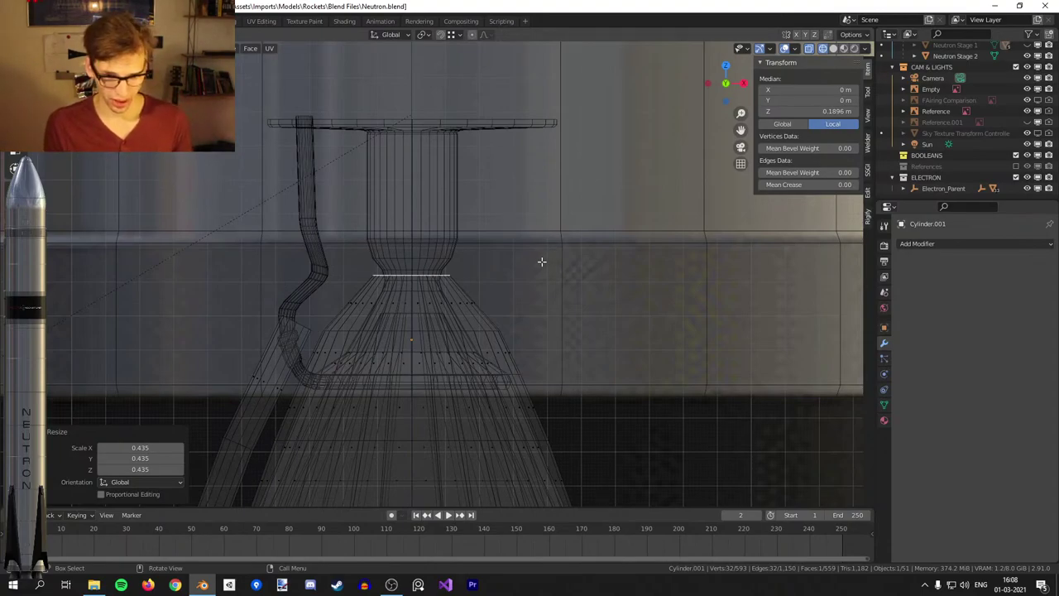
key("e")
left_click(537, 251)
key("e")
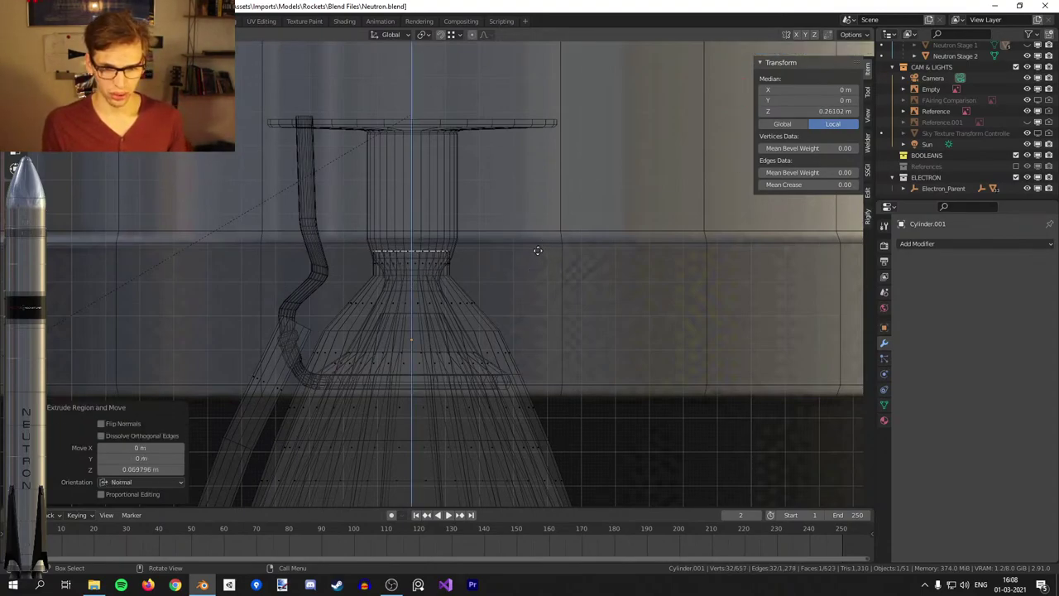
left_click(606, 133)
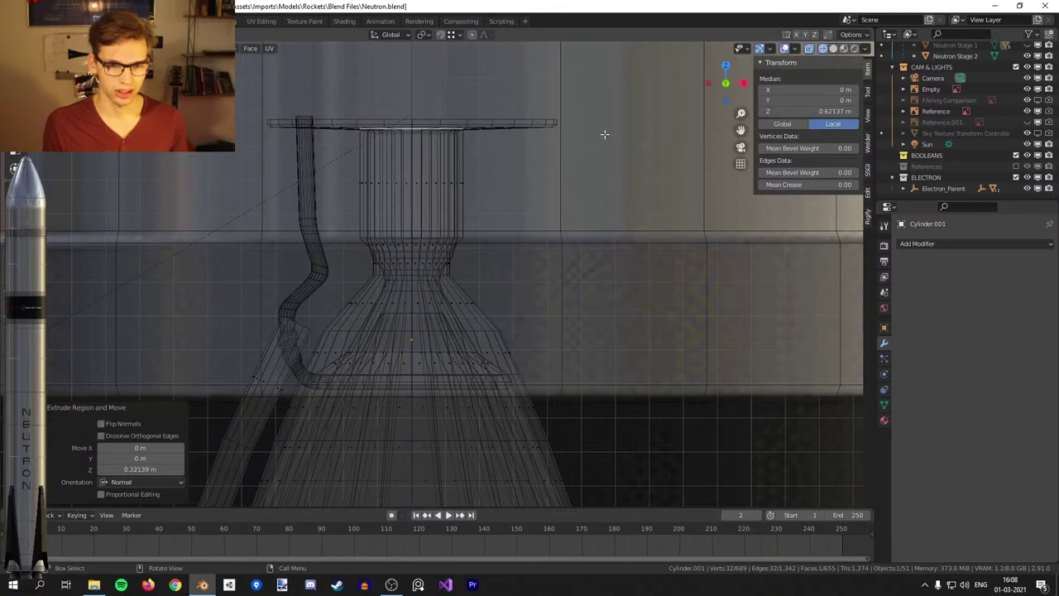
key("z")
left_click(626, 219)
middle_click_drag(626, 219, 485, 268)
Bevel the edge loops at the lower and upper ends of the narrow throat with a width of about 0.015 m.
scroll(503, 265, "up", 5)
key("Tab")
key("Tab")
left_click(427, 280, "alt")
left_click(424, 246, "alt+shift")
left_click(425, 223, "alt+shift")
key("ctrl+z")
key("ctrl+z")
left_click(426, 241, "alt+shift")
left_click(429, 225, "alt+shift")
scroll(532, 249, "up", 1)
scroll(531, 248, "up", 1)
key("ctrl+b")
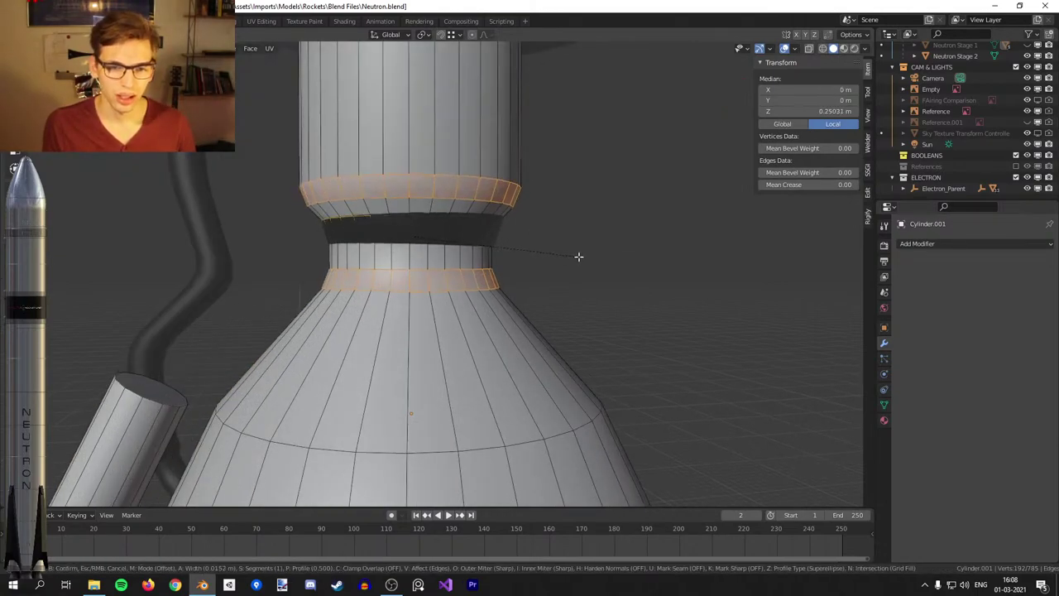
left_click(579, 255)
Bevel the shoulder edge loop where the new throat section meets the original nozzle, and finish editing the mesh.
left_click(435, 442, "alt")
middle_click_drag(434, 441, 433, 352, "shift")
scroll(446, 353, "down", 2)
key("ctrl+b")
left_click(525, 334)
key("Tab")
scroll(497, 298, "down", 6)
scroll(481, 291, "up", 2)
scroll(481, 306, "down", 6)
middle_click_drag(487, 374, 455, 249, "shift")
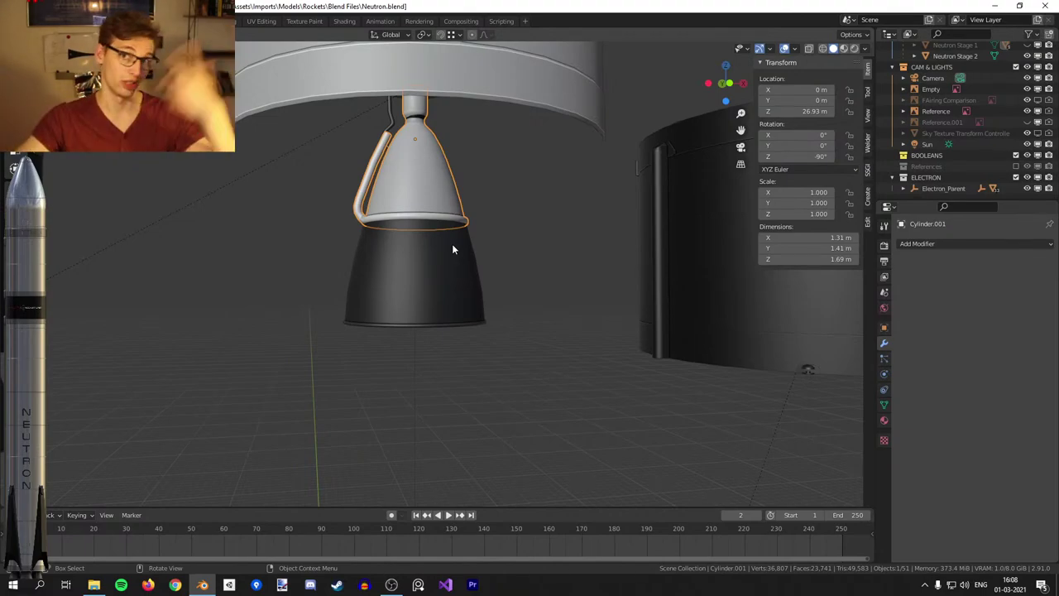
Compare the outlines of Neutron's extended nozzle and the enlarged vacuum engine in front and perspective views.
scroll(453, 248, "up", 2)
left_click(452, 248)
key("KP_1")
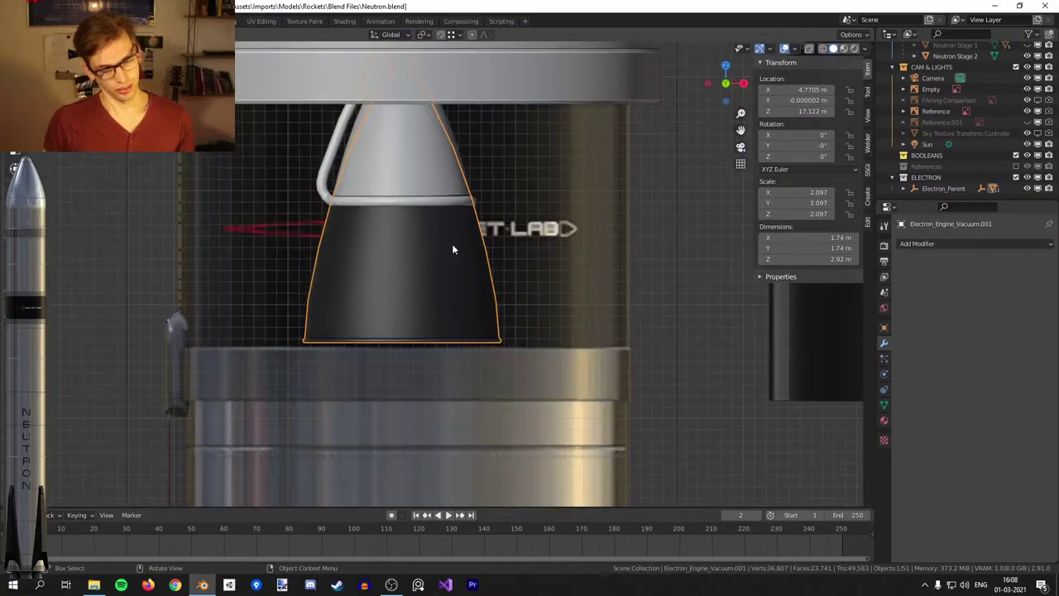
left_click(429, 168)
middle_click_drag(437, 182, 454, 258, "shift")
scroll(454, 258, "up", 1)
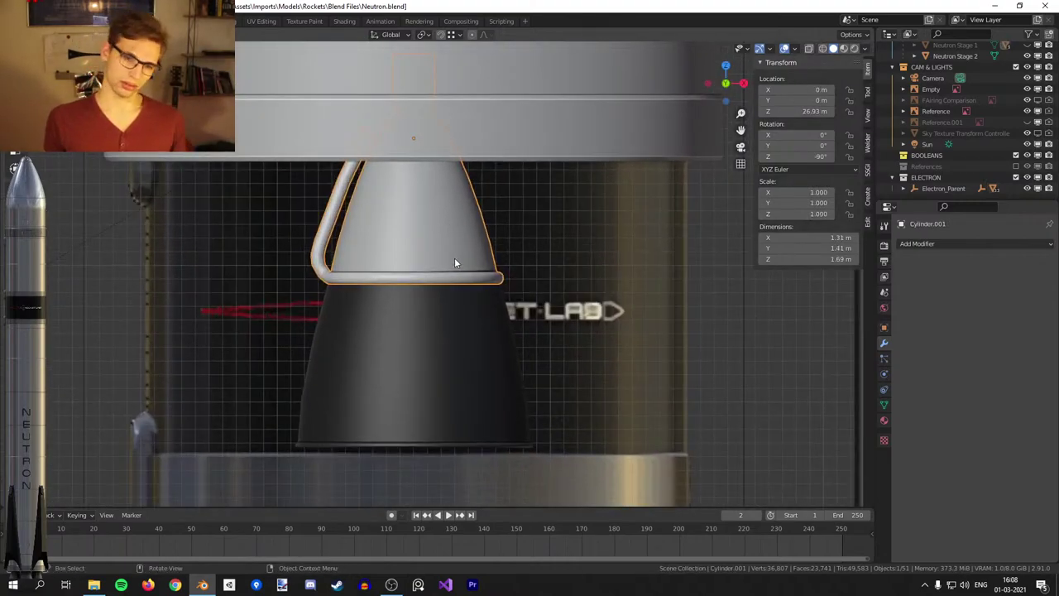
middle_click_drag(379, 311, 386, 275)
left_click(414, 294)
middle_click_drag(438, 313, 375, 300)
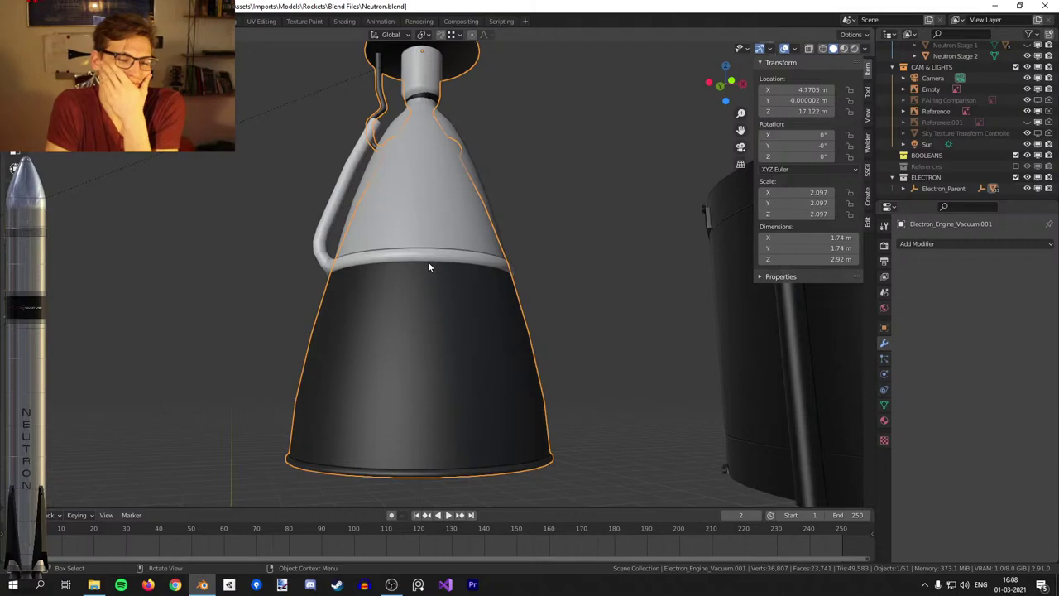
middle_click_drag(447, 194, 491, 232)
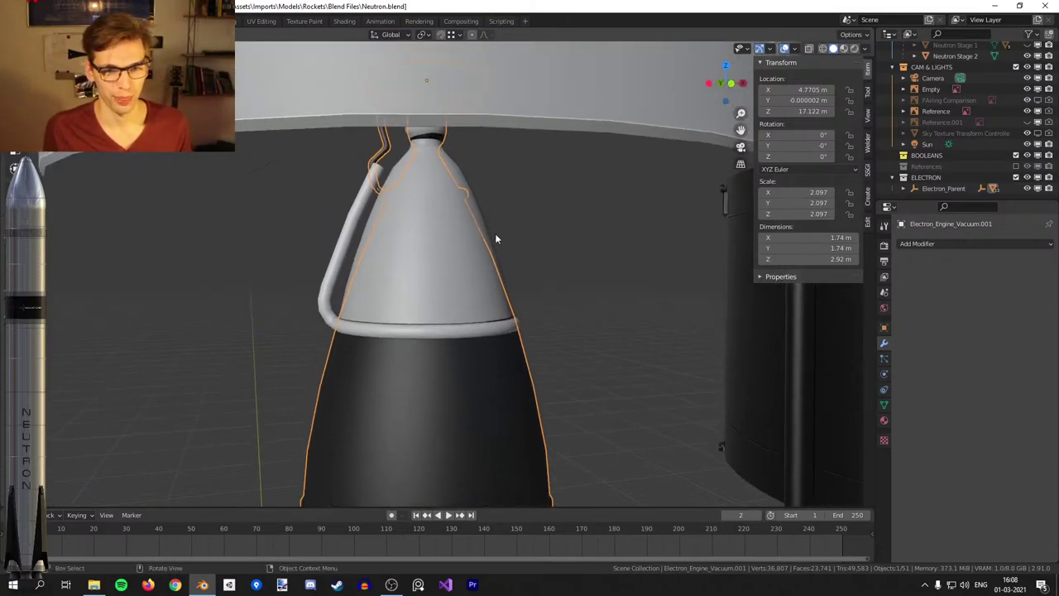
scroll(488, 249, "up", 2)
key("KP_1")
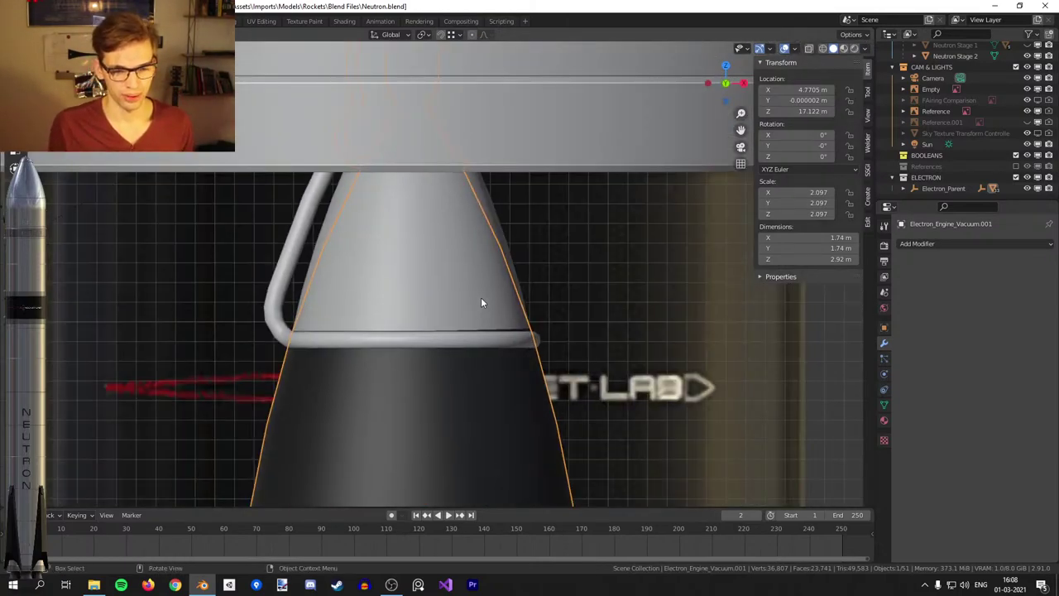
middle_click_drag(479, 299, 498, 288)
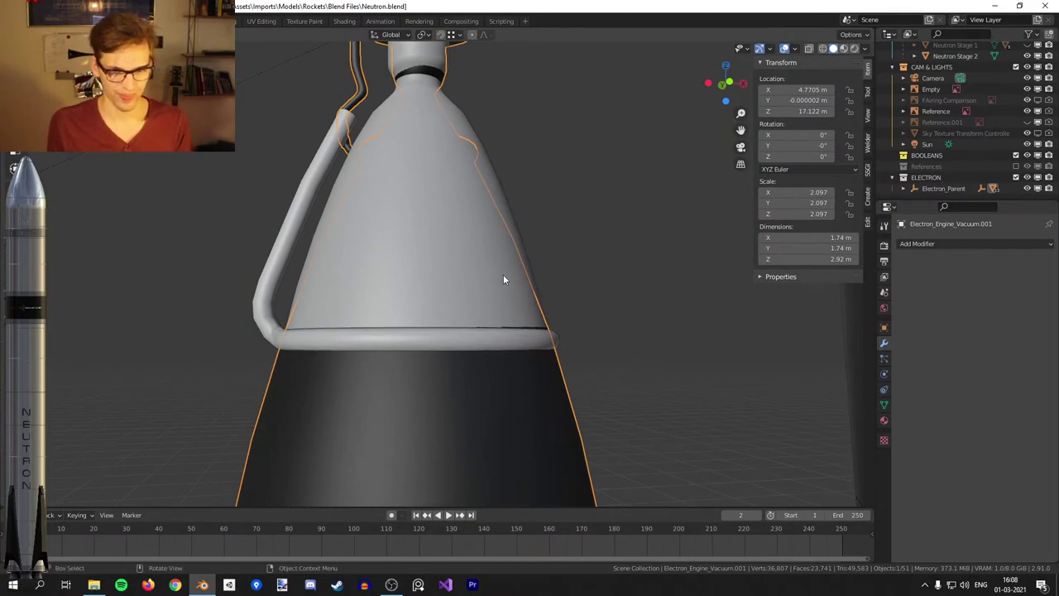
Examine the nozzle's throat loops in wireframe against the vacuum engine, and select the vacuum engine for comparison.
left_click(503, 273)
key("shift+z")
middle_click_drag(477, 237, 490, 321, "shift")
scroll(491, 320, "up", 1)
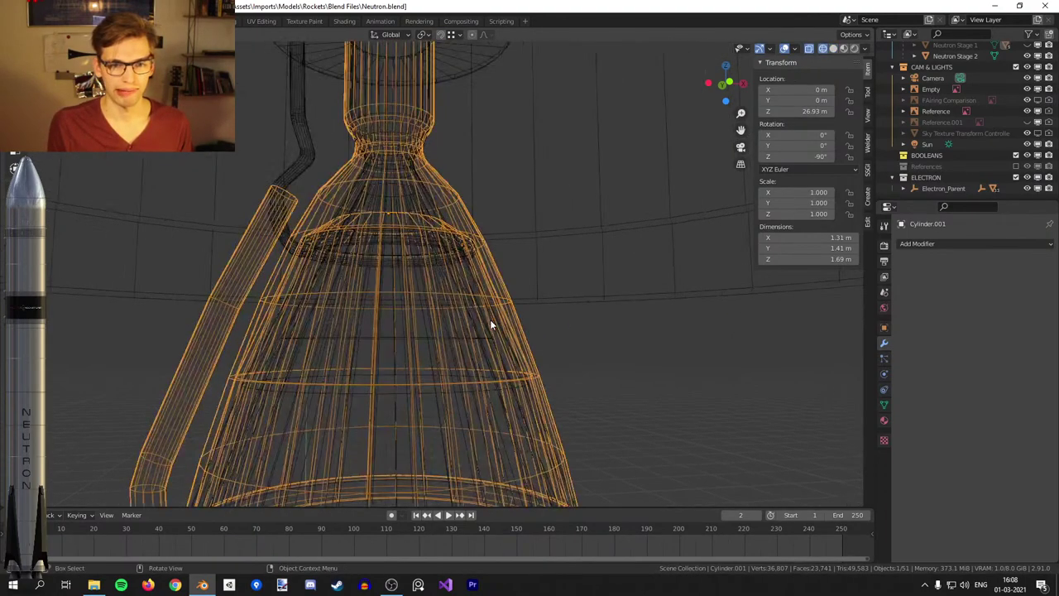
key("KP_1")
middle_click_drag(498, 236, 506, 283, "shift")
scroll(507, 283, "up", 2)
middle_click_drag(426, 165, 445, 280, "shift")
key("Tab")
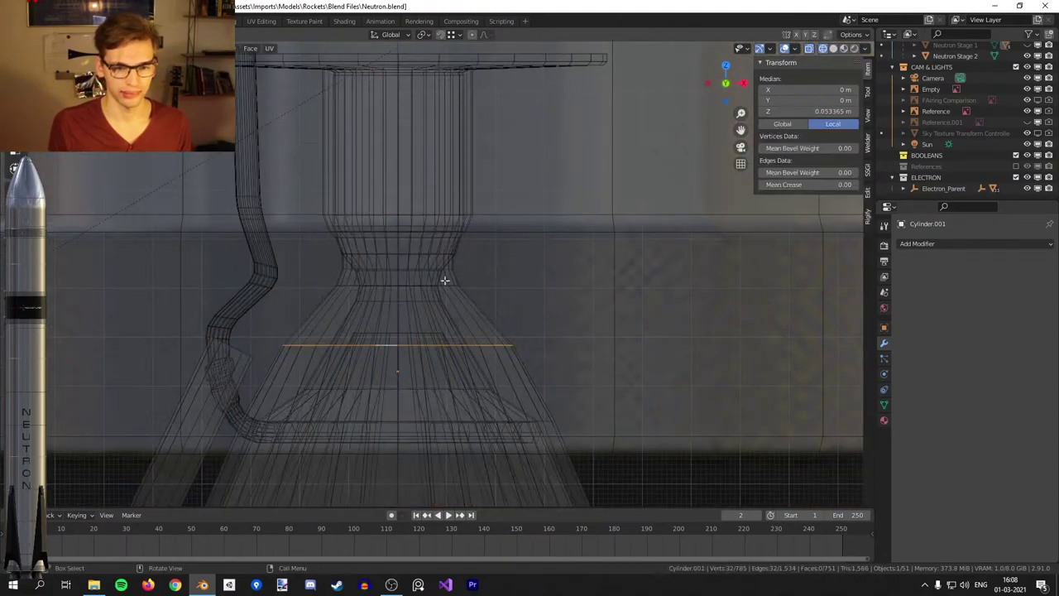
left_click(404, 256, "alt")
scroll(496, 258, "up", 1)
key("shift+z")
middle_click_drag(503, 258, 539, 215, "shift")
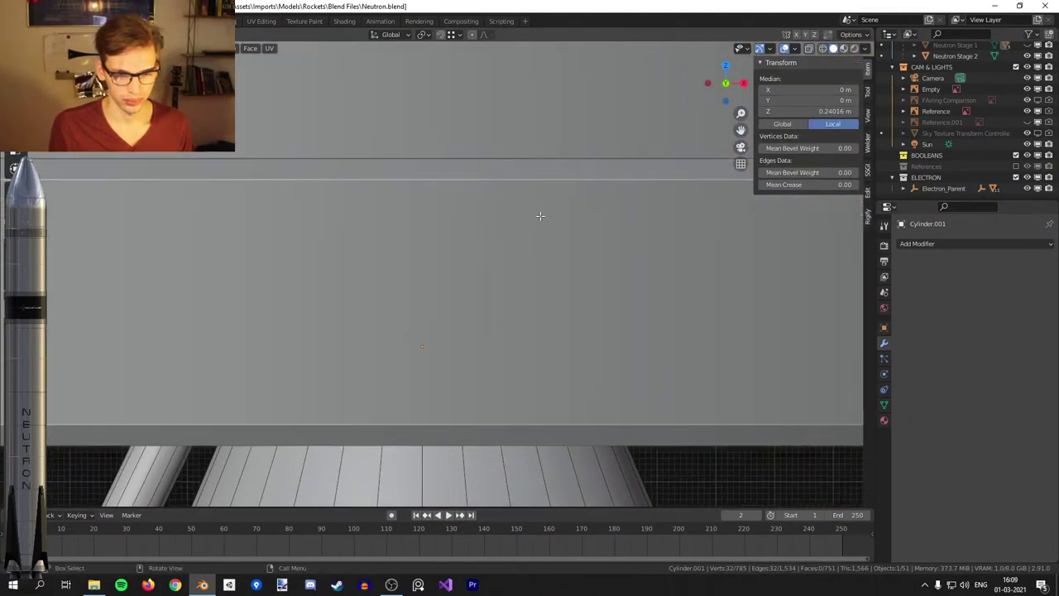
scroll(518, 274, "down", 3)
scroll(518, 274, "down", 3)
key("Tab")
left_click(474, 457)
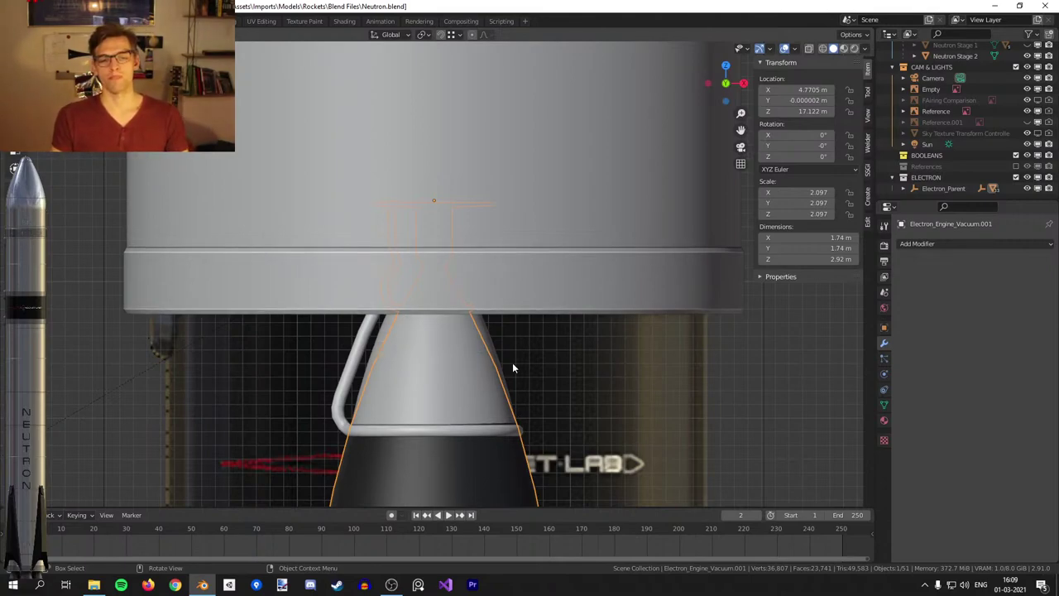
Inspect the nozzle mesh's lower rim and pipe ring against the vacuum engine in wireframe and solid shading.
key("KP_5")
middle_click_drag(513, 337, 510, 326)
left_click(484, 356)
key("Tab")
key("z")
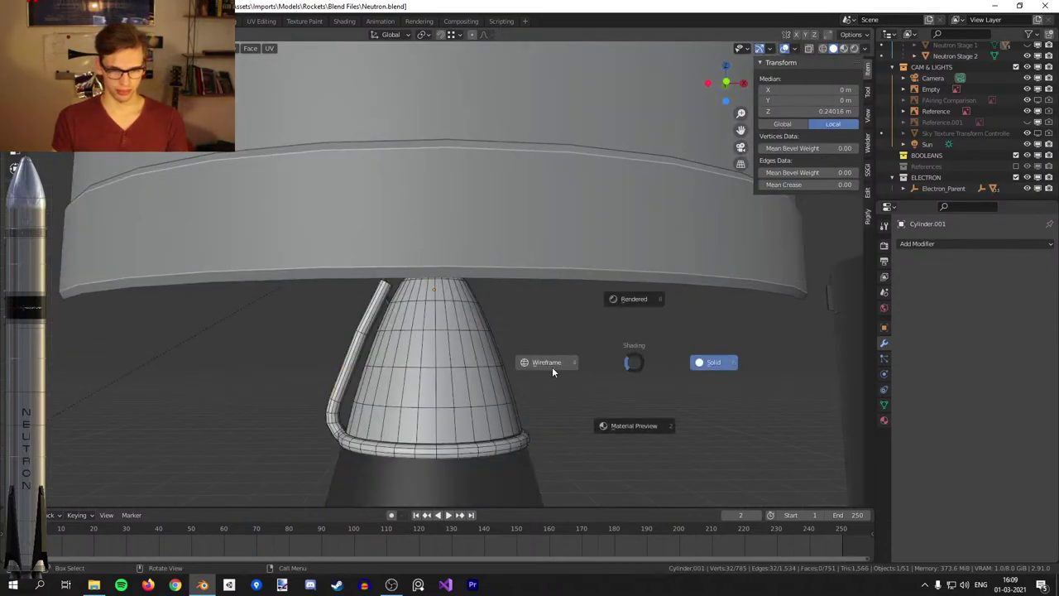
left_click(549, 367)
key("KP_1")
scroll(545, 367, "up", 4)
middle_click_drag(491, 385, 501, 305, "shift")
scroll(560, 399, "down", 1)
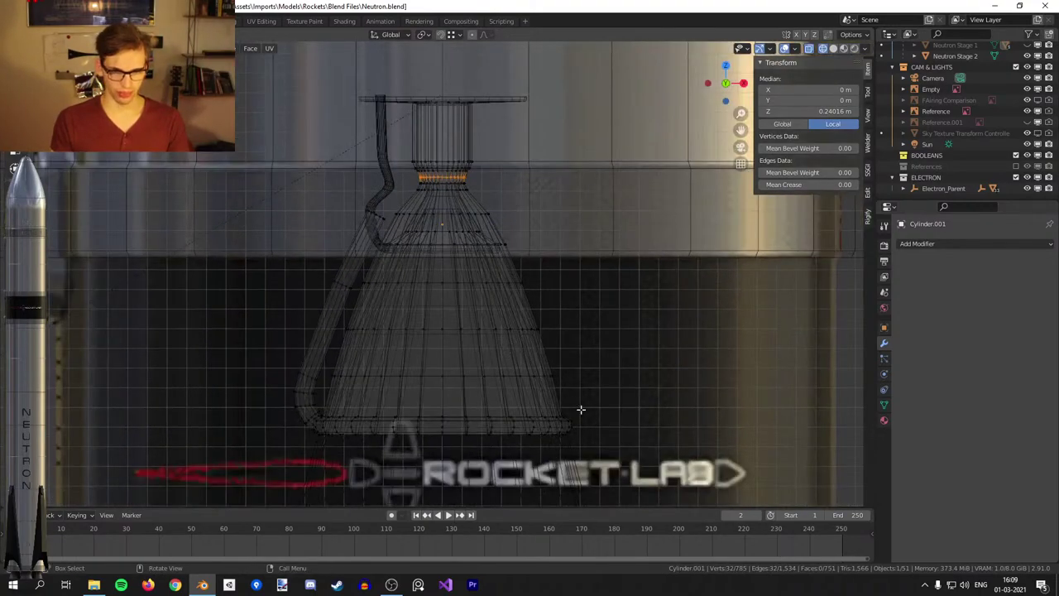
left_click_drag(619, 474, 272, 412)
scroll(388, 426, "down", 5)
key("z")
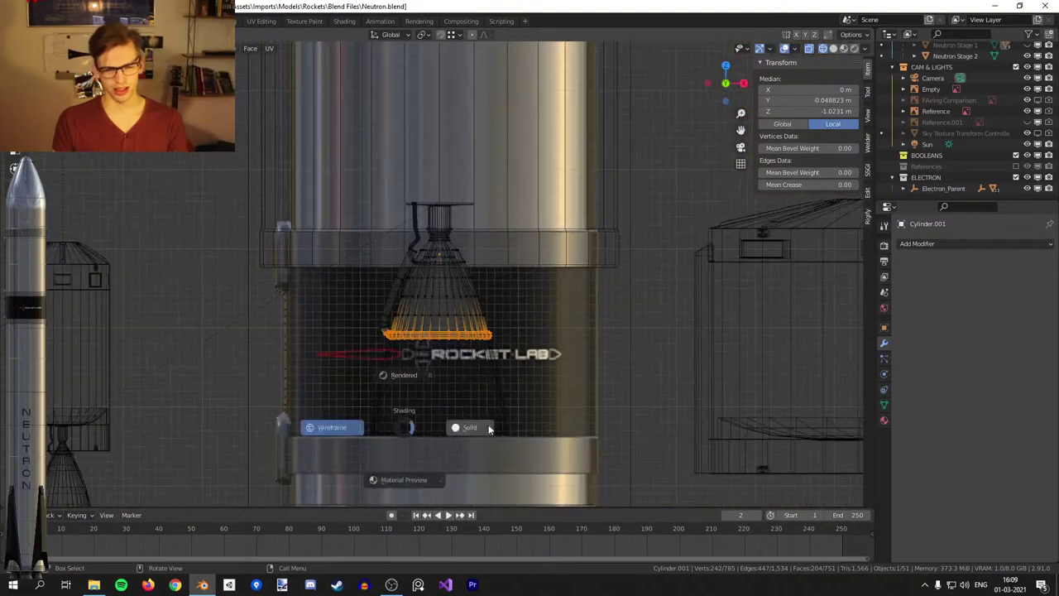
left_click(470, 428)
left_click(486, 406)
scroll(523, 389, "up", 1)
middle_click_drag(525, 388, 565, 347)
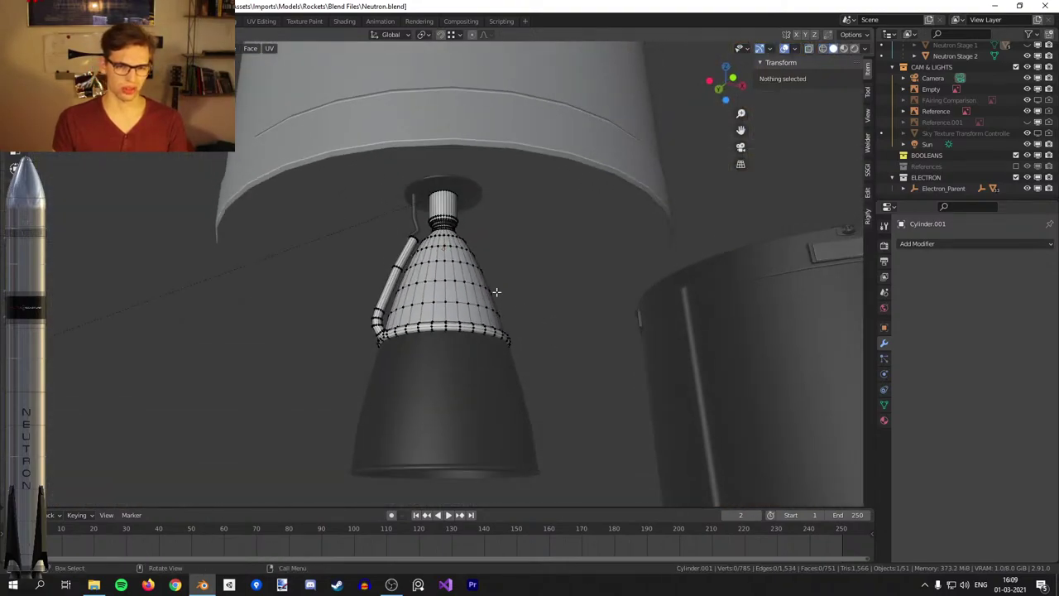
scroll(525, 296, "up", 2)
scroll(526, 296, "up", 2)
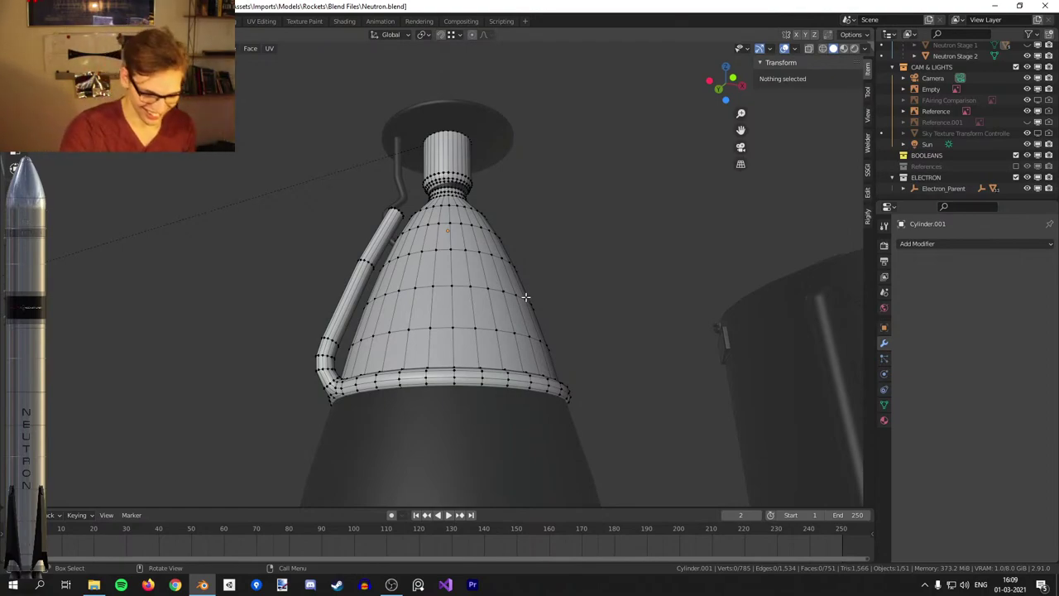
Extrude the side pipe's open end about 0.184 m and shift it about 0.016 m along X and -0.026 m along Z.
key("KP_1")
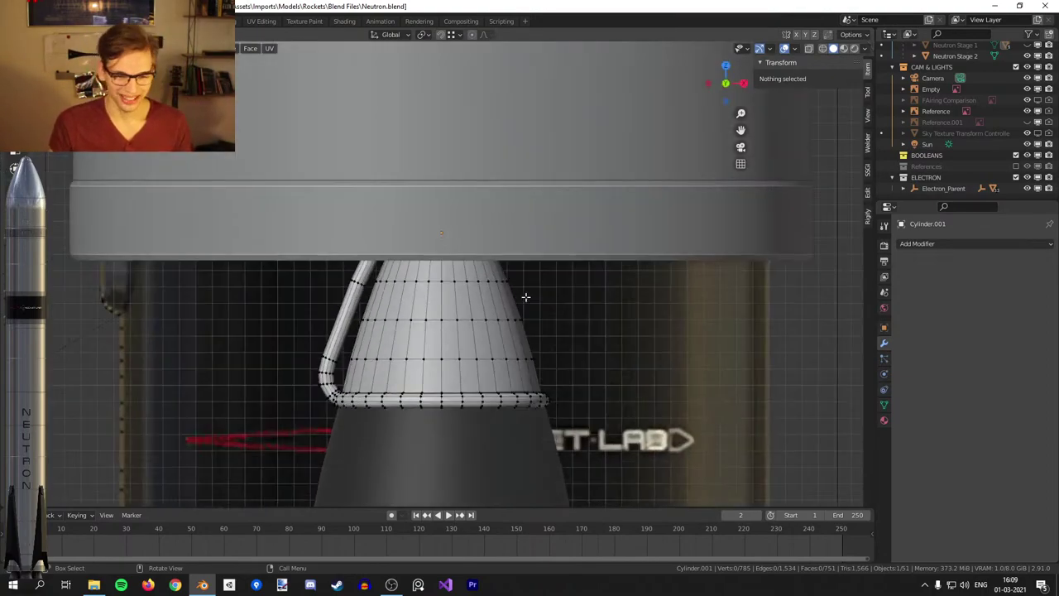
scroll(525, 295, "up", 2)
key("z")
left_click(324, 315)
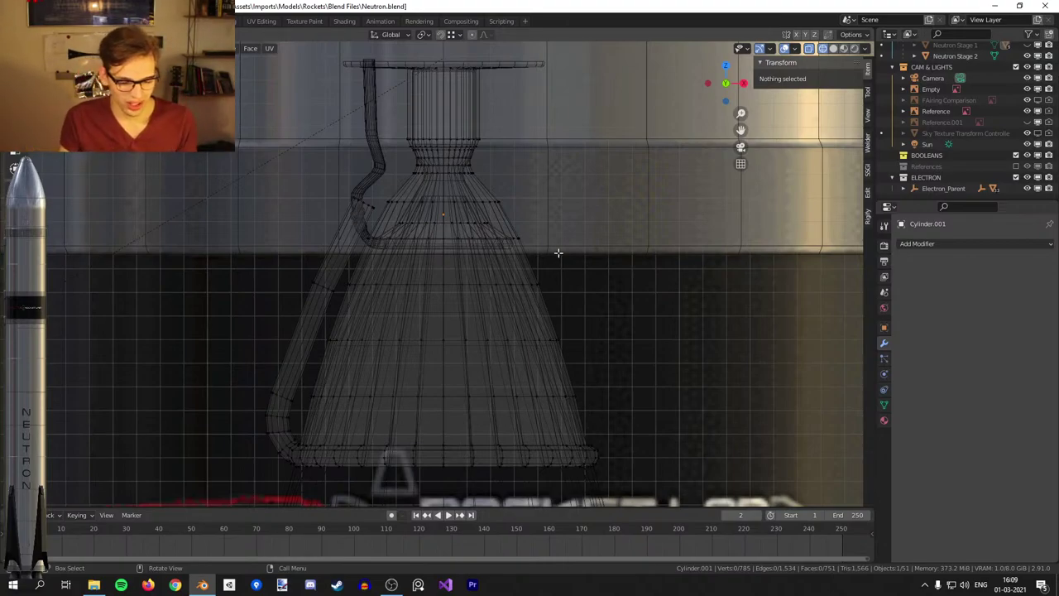
left_click(369, 198, "alt")
middle_click_drag(425, 214, 424, 328, "shift")
scroll(424, 331, "up", 3)
key("3")
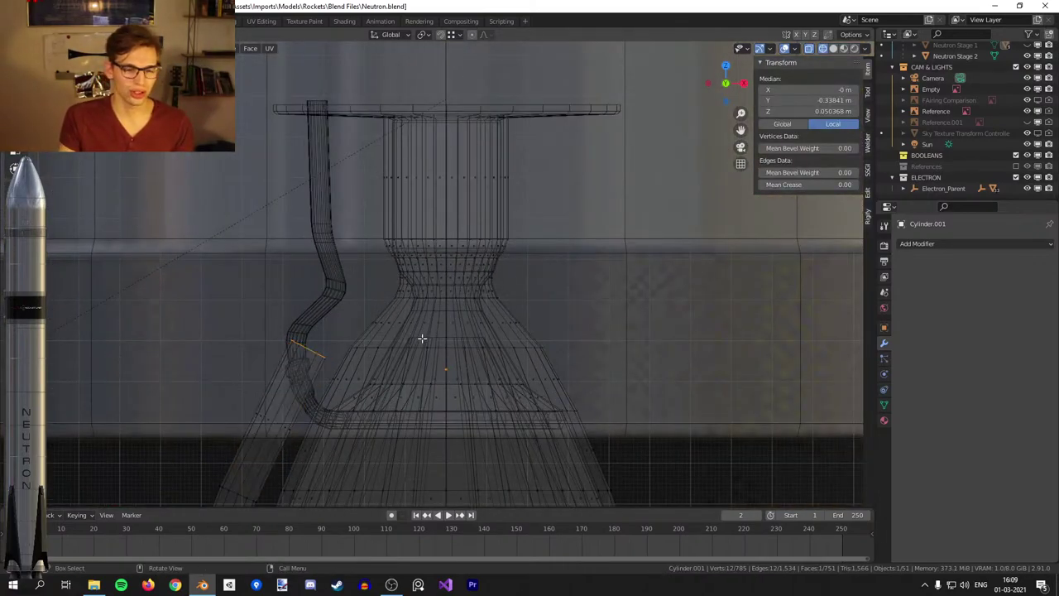
key("e")
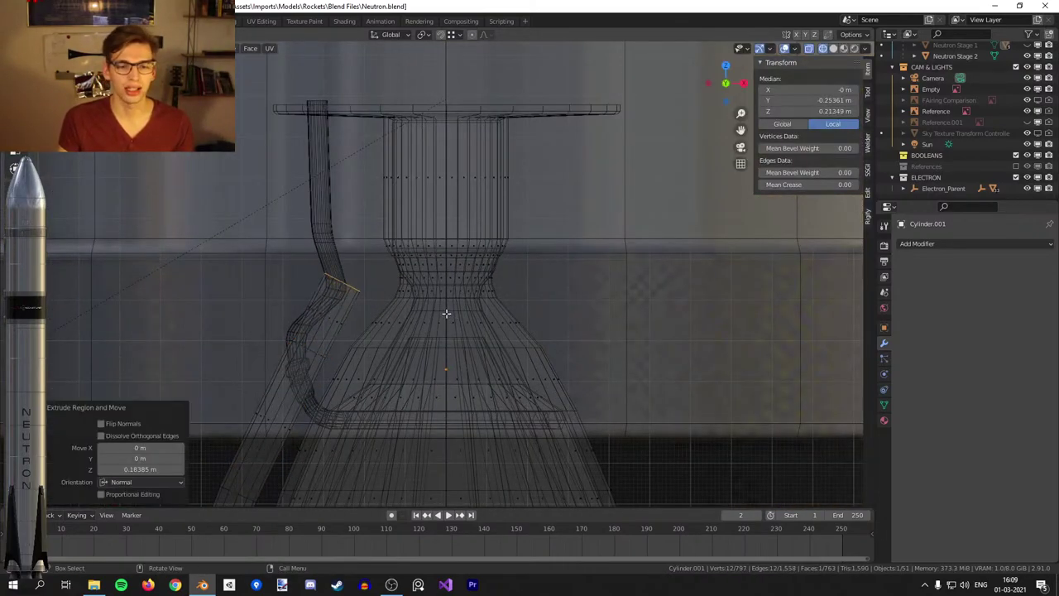
left_click(461, 340)
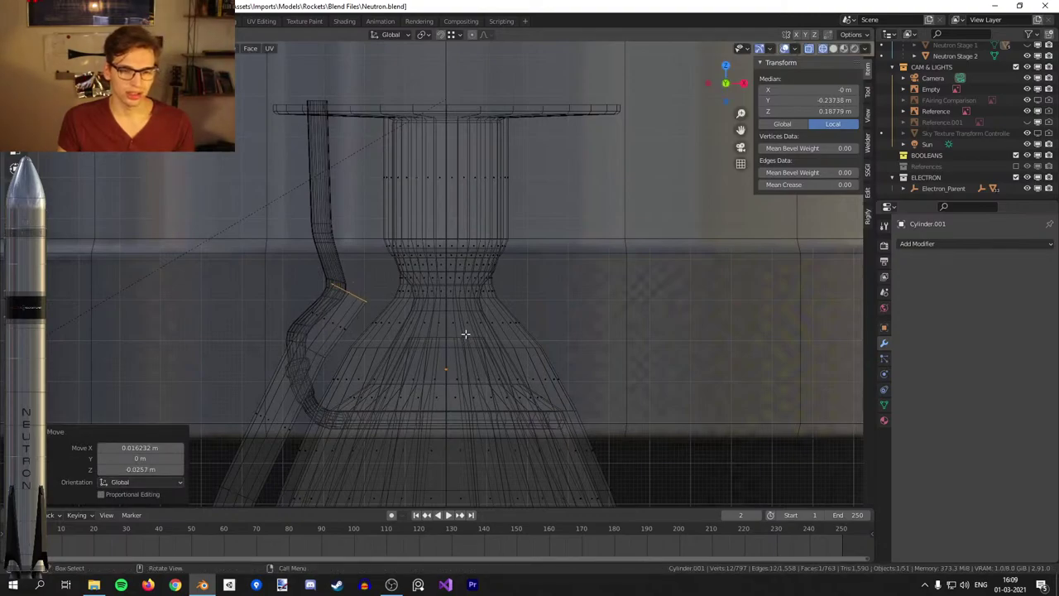
Nudge the side pipe's open end, extrude a short segment from it, and rotate the new end ring to horizontal.
key("g")
left_click(444, 352)
key("e")
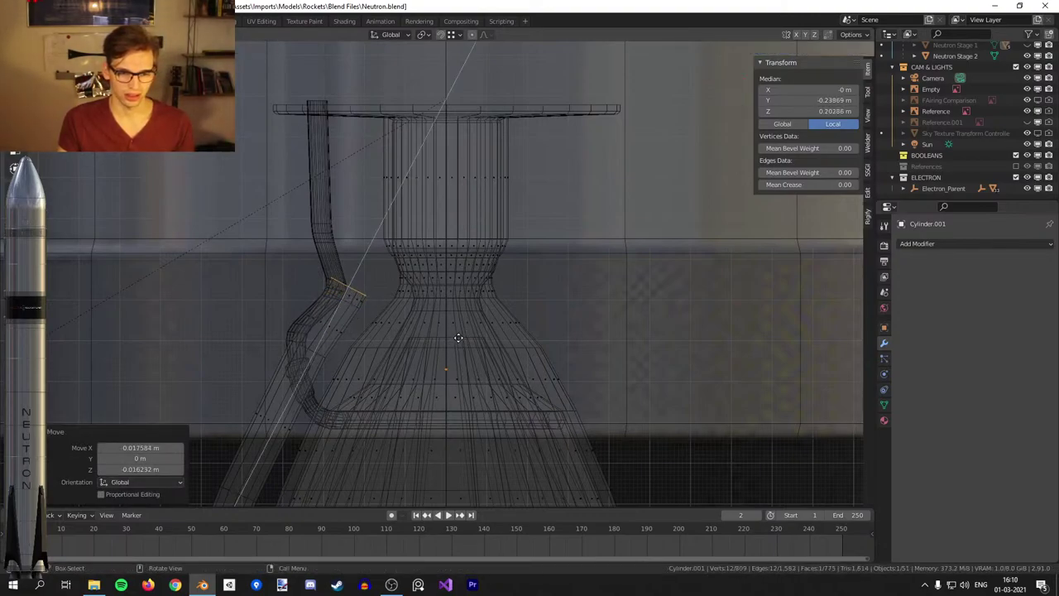
left_click(458, 337)
key("r")
left_click(470, 278)
key("g")
left_click(470, 270)
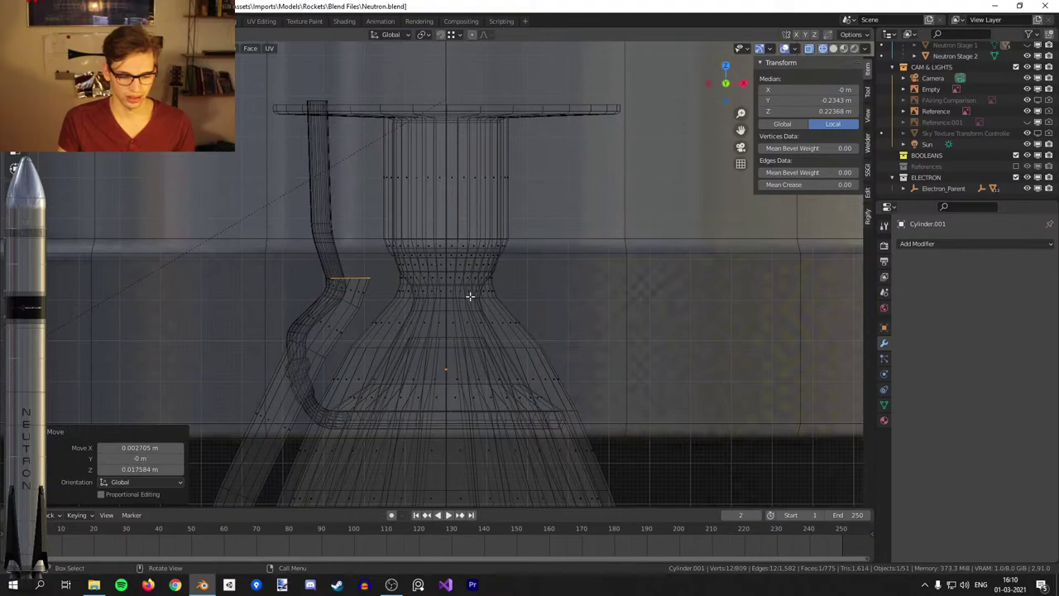
Extrude the side pipe's level end upward, tilt the new ring 18.8°, and move it slightly toward the outside.
key("e")
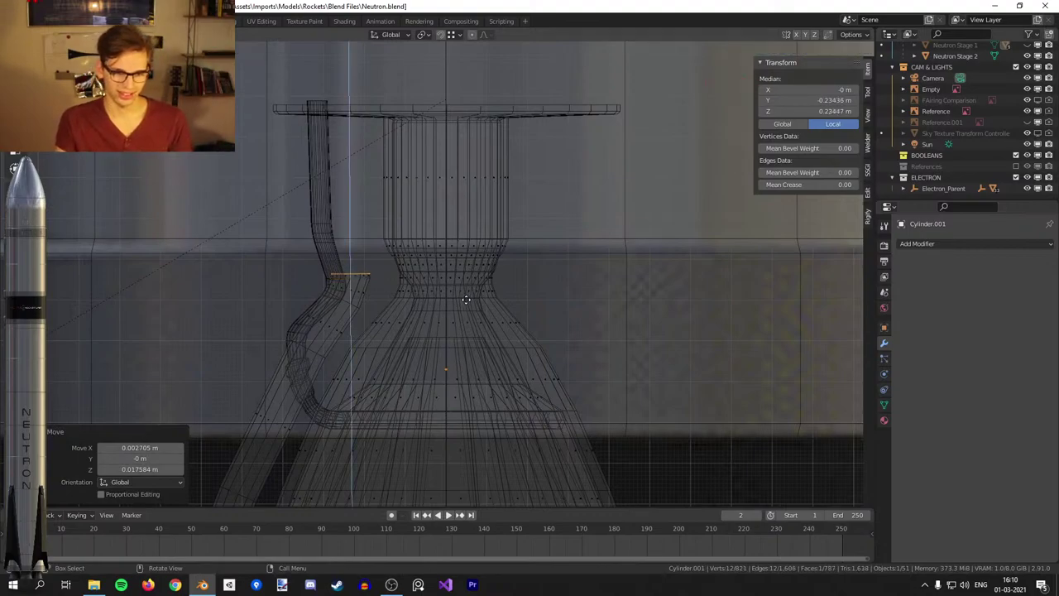
left_click(460, 278)
key("r")
left_click(464, 247)
key("g")
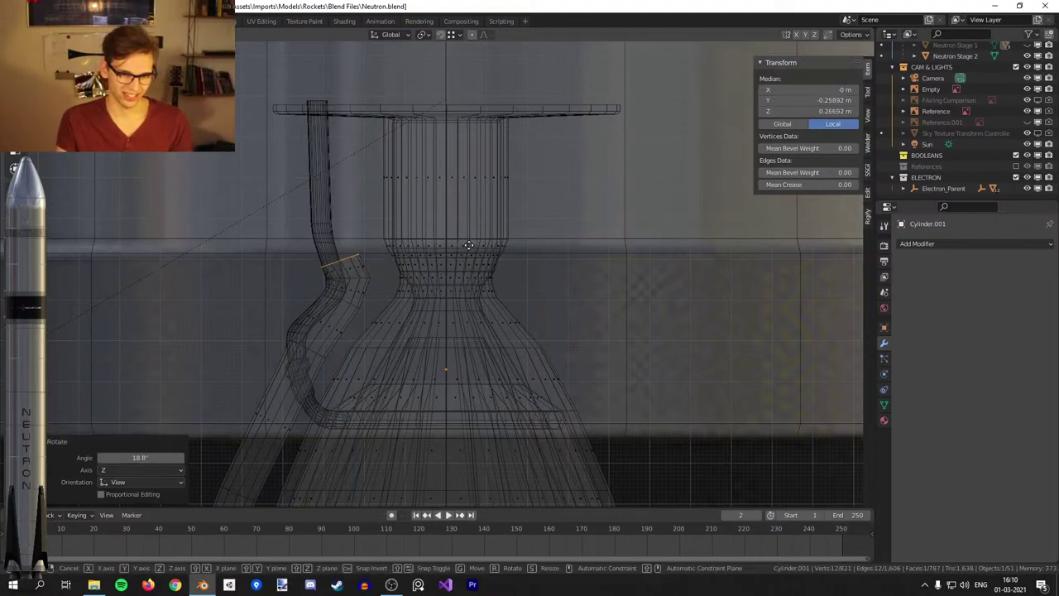
left_click(470, 243)
Extrude the side pipe's tilted end about 0.059 m, then rotate and reposition the new ring to continue the bend upward.
key("e")
left_click(449, 250)
key("r")
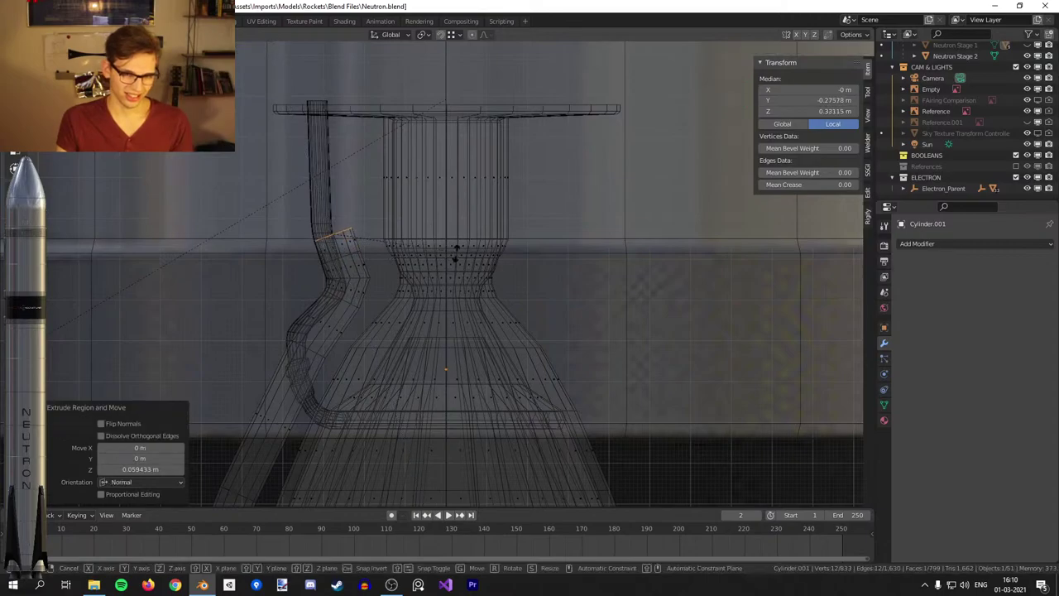
left_click(454, 278)
key("g")
left_click(451, 276)
key("g")
left_click(450, 296)
Extrude another segment from the side pipe's end, turn it toward vertical, and flatten its end ring with a Z scale of 0.
middle_click_drag(451, 298, 485, 384, "shift")
scroll(485, 385, "up", 2)
key("e")
left_click(490, 345)
key("r")
left_click(494, 379)
key("s")
key("z")
key("0")
key("Return")
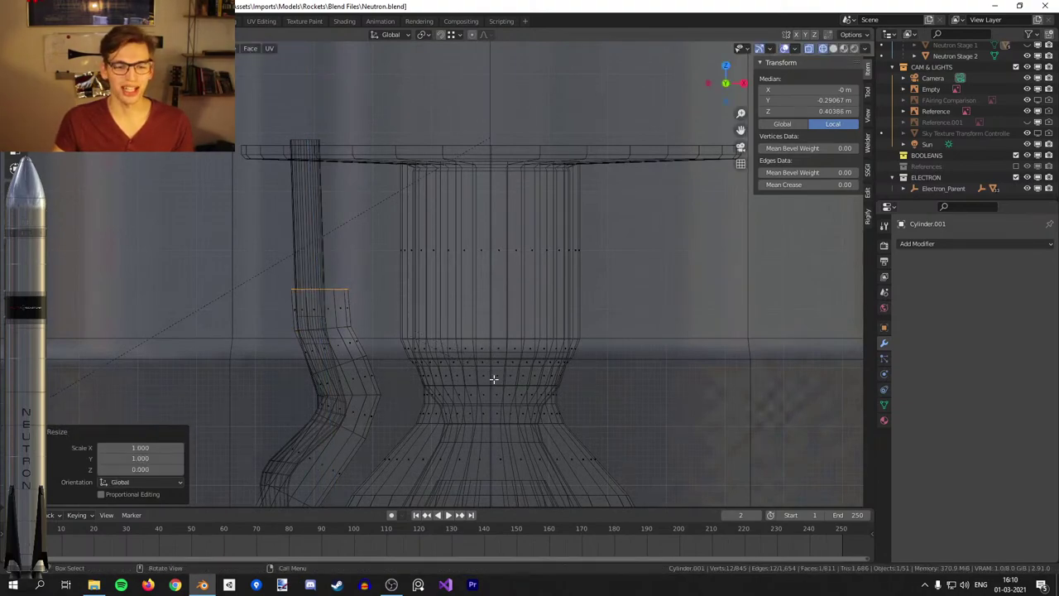
Extrude the side pipe's flattened end straight up along Z toward the mounting plate and check the pipe in solid shading.
key("g")
key("z")
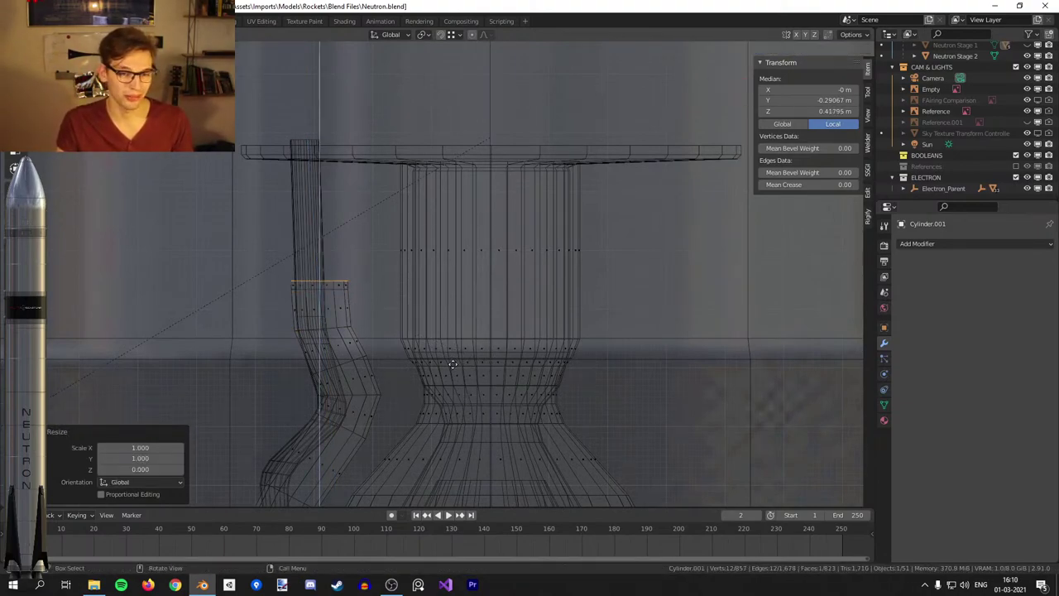
left_click(448, 248)
key("z")
left_click(595, 261)
mouse_move(563, 267)
middle_mouse_down()
mouse_move(542, 290)
mouse_move(541, 282)
middle_mouse_up()
key("Tab")
scroll(447, 319, "up", 2)
middle_click_drag(434, 322, 432, 369)
middle_click_drag(433, 369, 501, 285, "shift")
scroll(501, 285, "up", 3)
Slide two edge loops along the side pipe's bend to smooth its spacing, then return to Object Mode and view the engine.
key("Tab")
left_click(445, 330, "alt")
key("g")
key("g")
left_click(443, 333)
left_click(439, 253, "alt")
key("g")
key("g")
left_click(442, 248)
key("Tab")
scroll(518, 334, "down", 5)
middle_click_drag(518, 335, 470, 370)
scroll(477, 336, "down", 3)
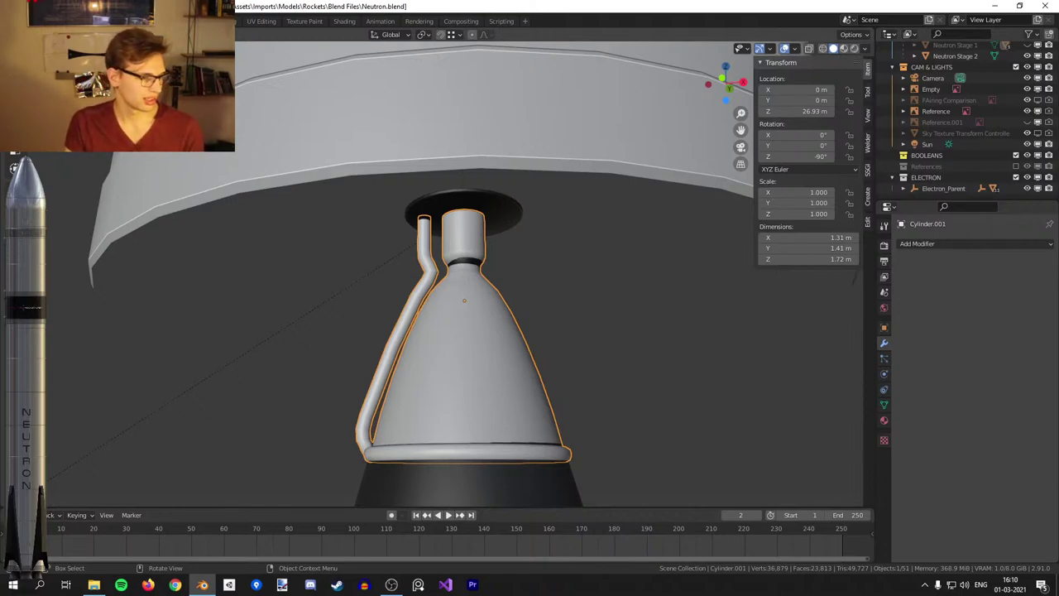
key("alt+Tab")
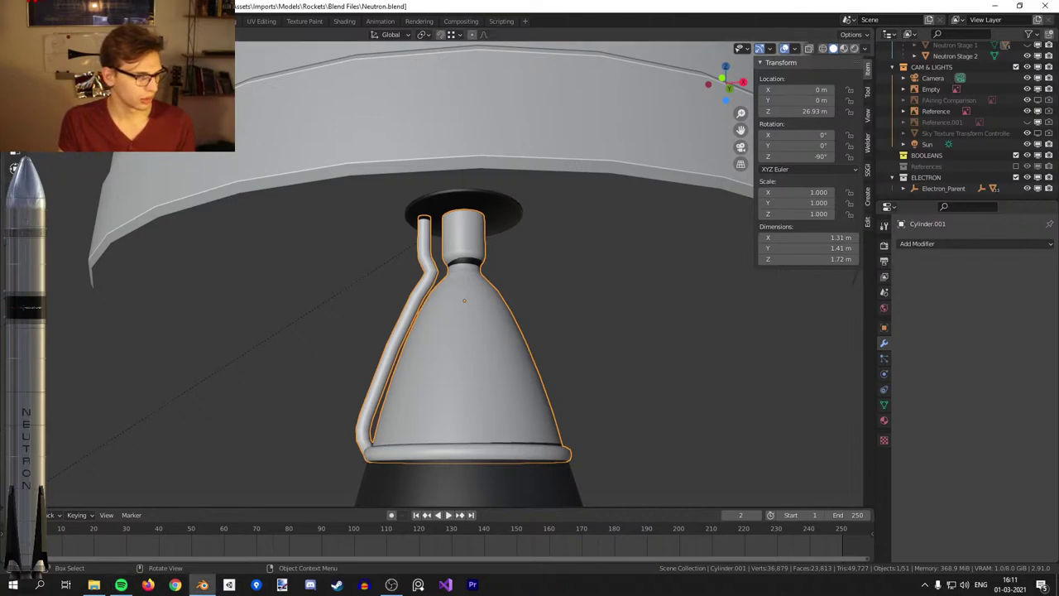
key("alt+Tab")
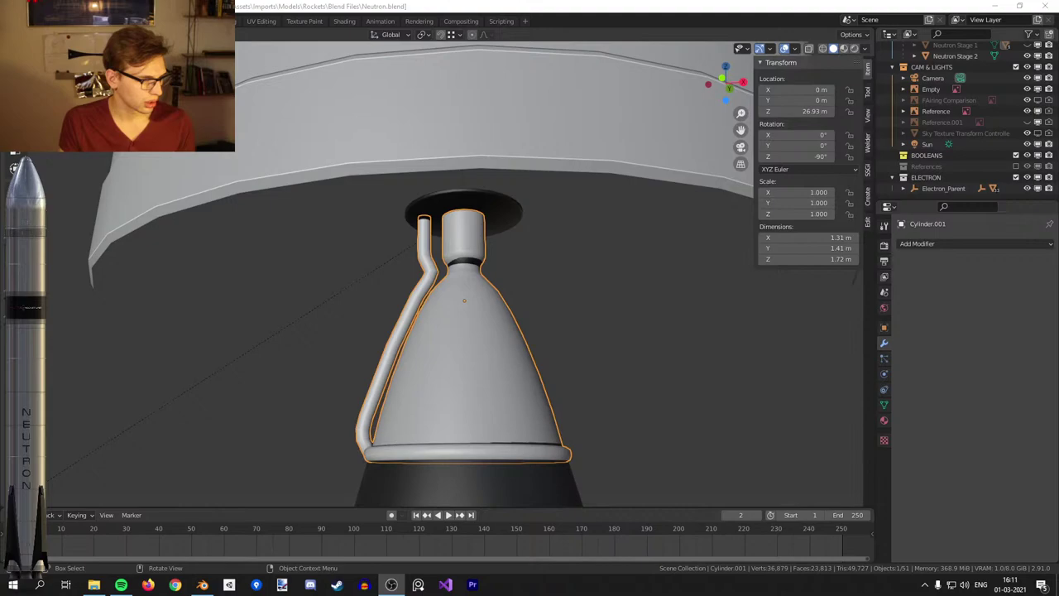
key("alt+Tab")
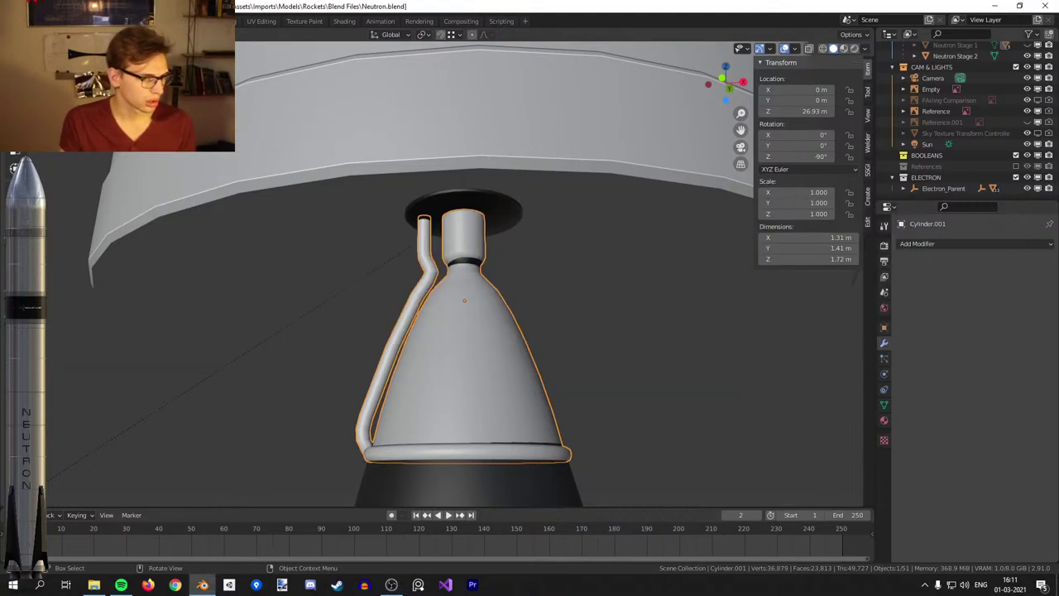
key("alt+Tab")
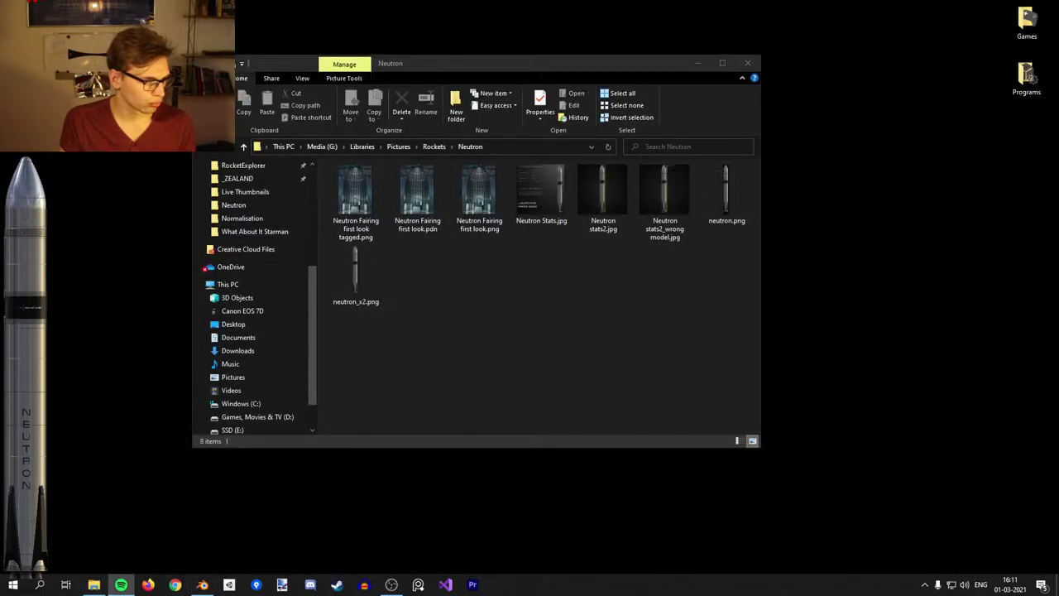
key("alt+Tab")
key("alt+Tab")
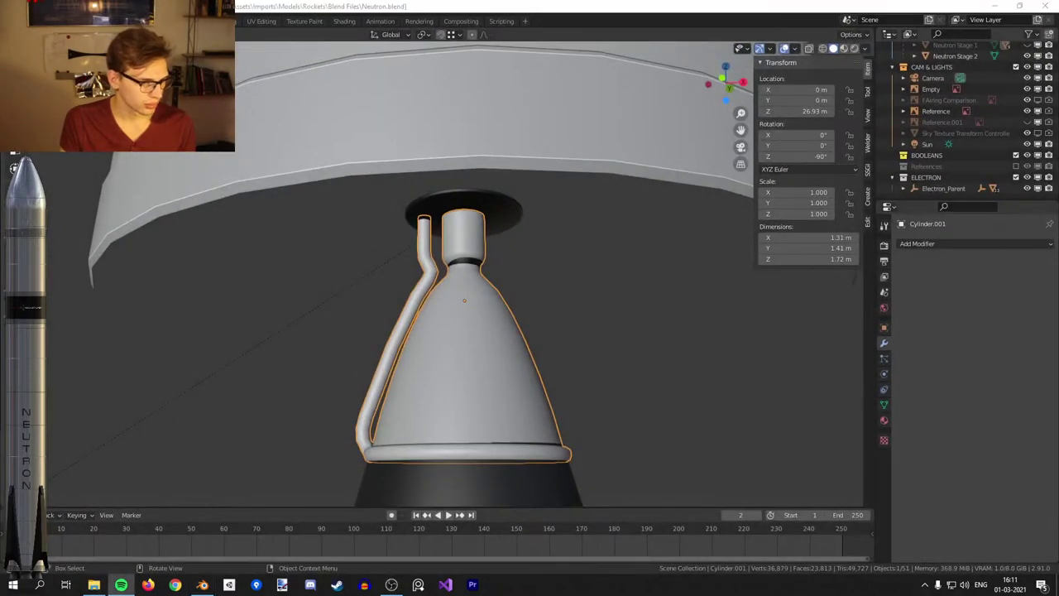
key("alt+Tab")
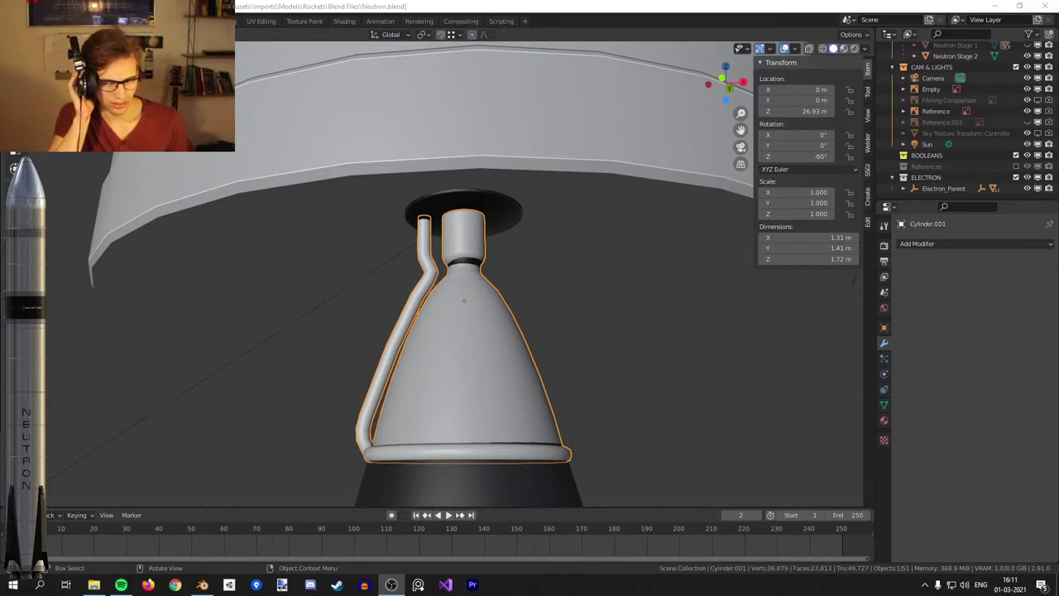
Switch the Windows sound output to Headphones (High Definition Audio Device).
left_click(951, 584)
left_click(966, 530)
left_click(951, 506)
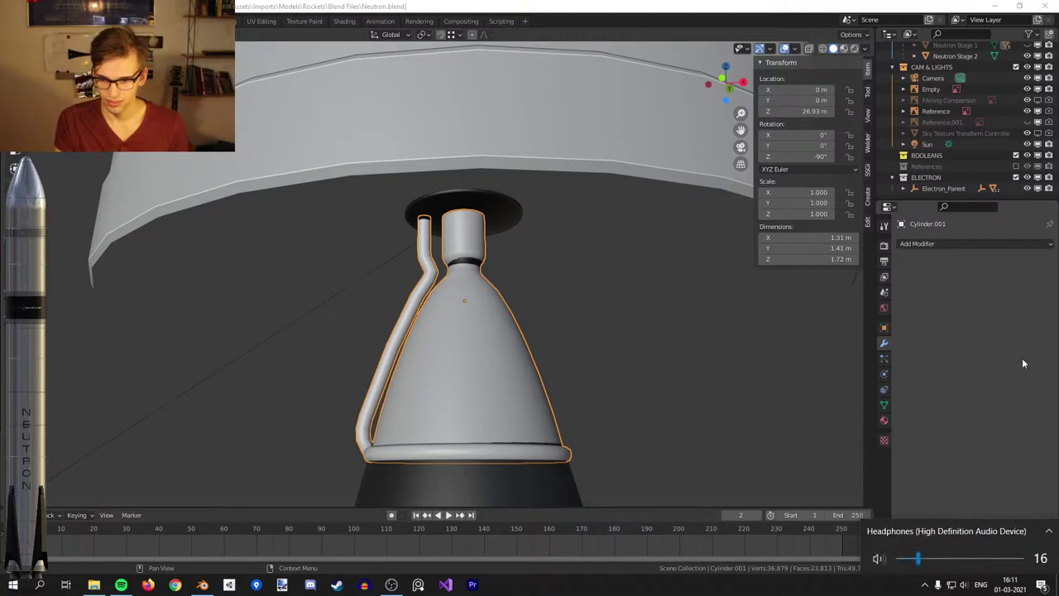
left_click(1022, 361)
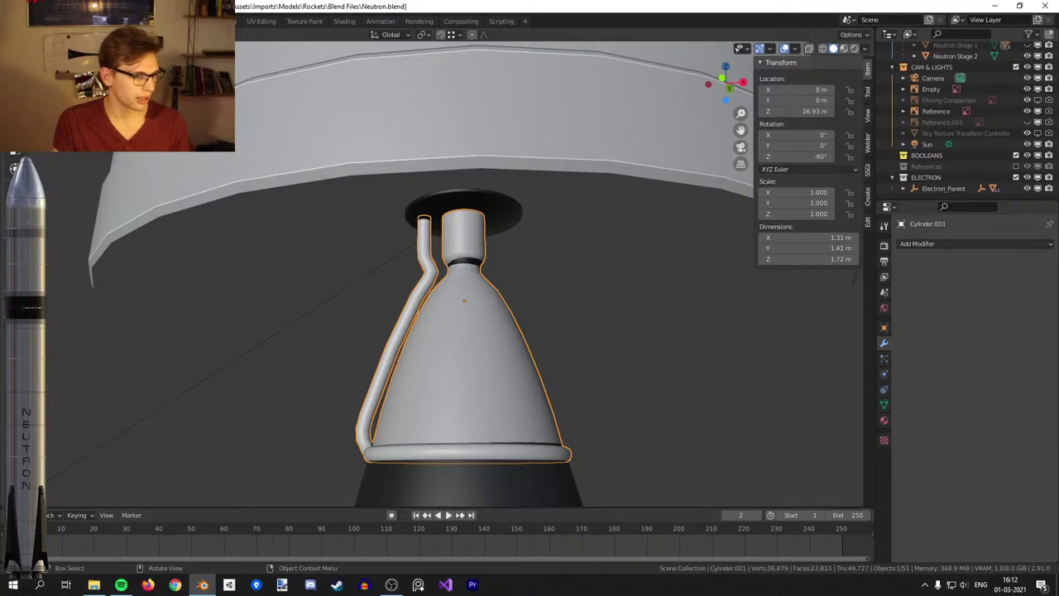
key("alt+Tab")
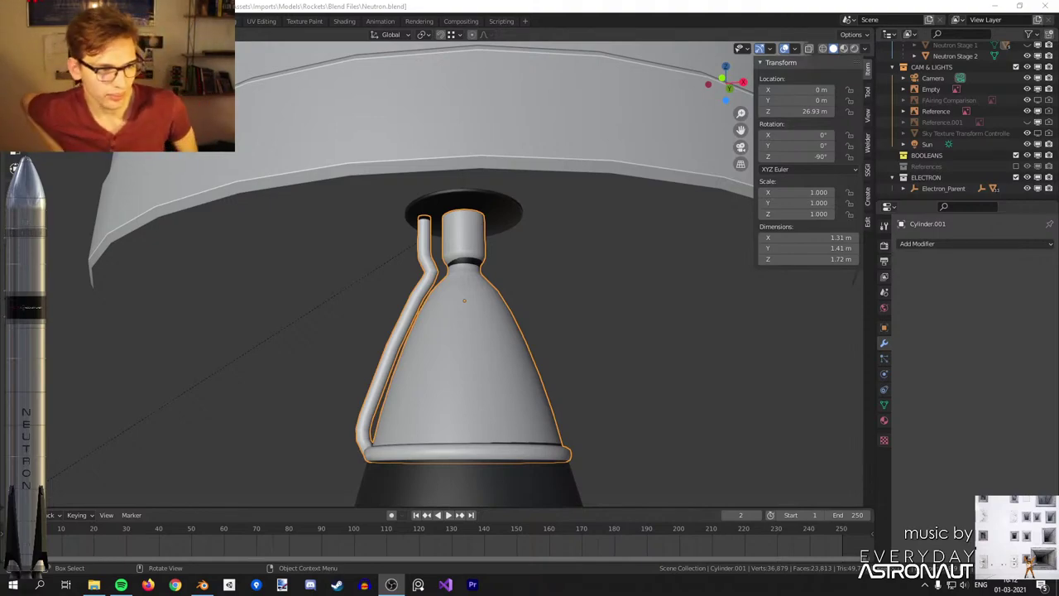
left_click(538, 4)
middle_click_drag(538, 248, 534, 267)
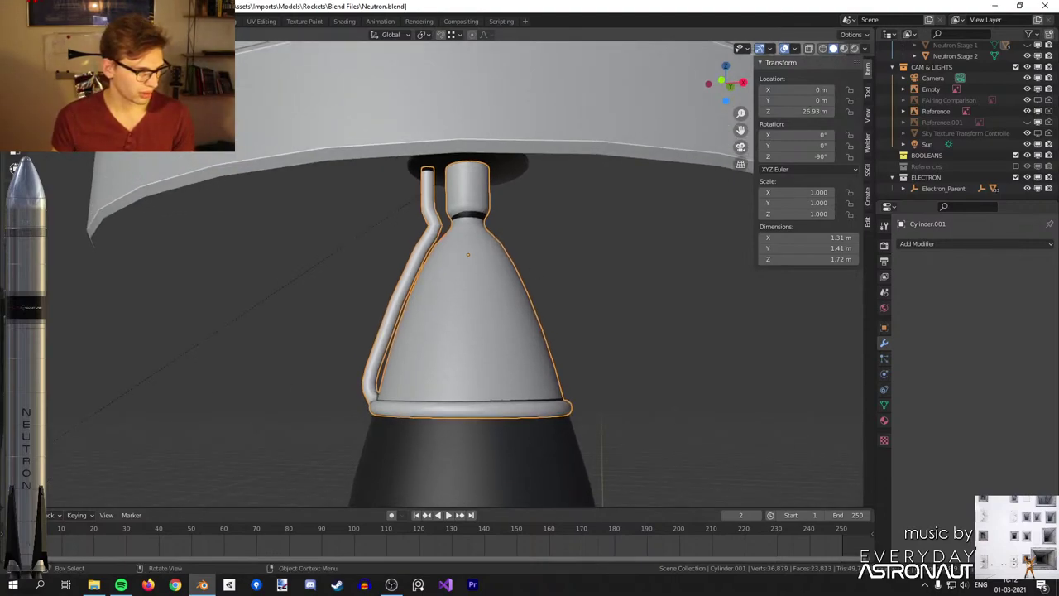
key("alt+Tab")
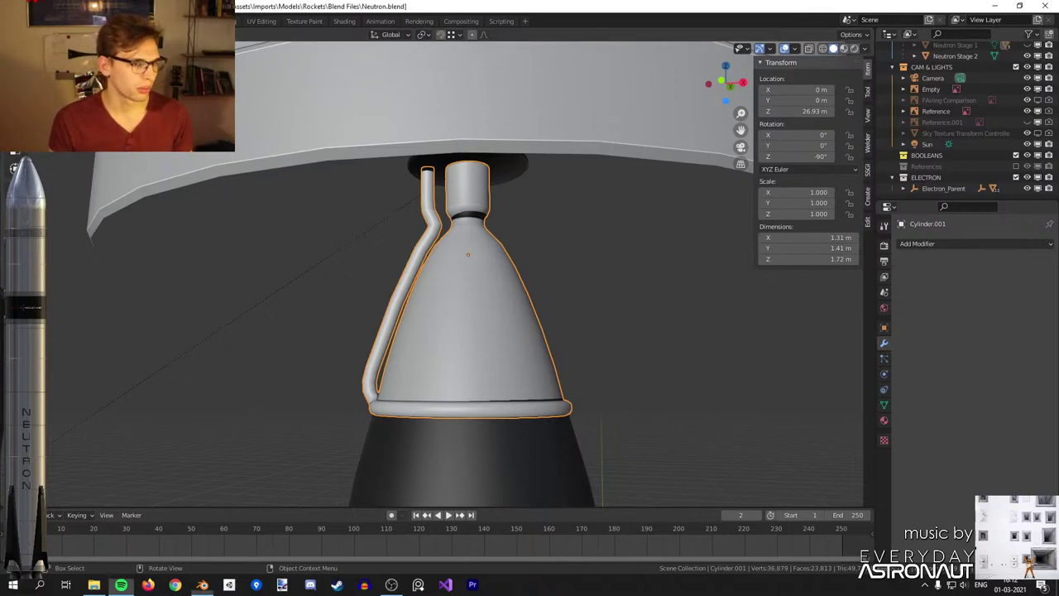
key("alt+Tab")
key("alt+Tab")
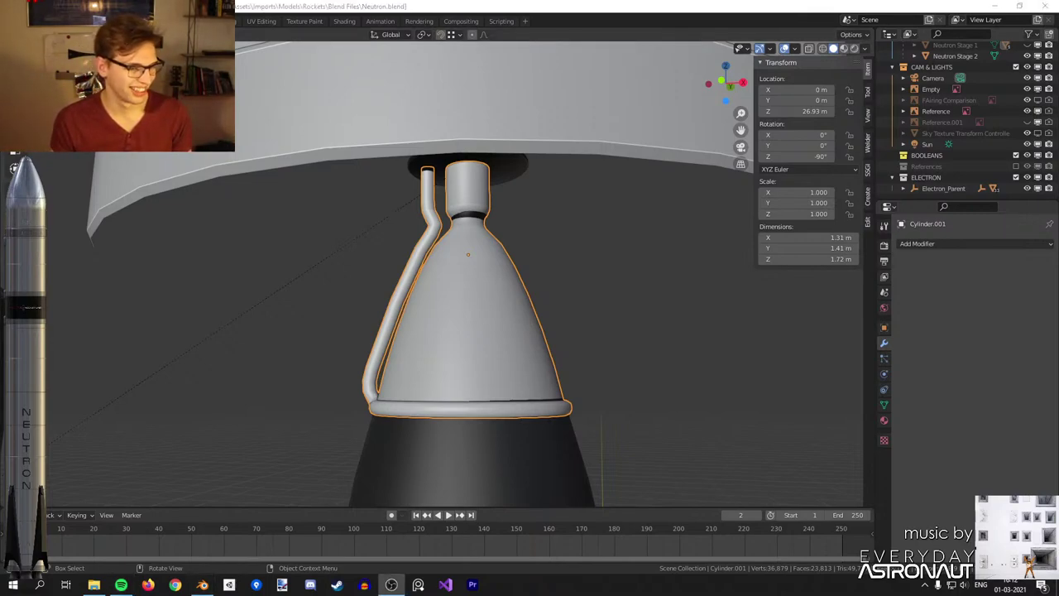
Switch the Windows sound output to Speakers.
left_click(964, 585)
left_click(952, 528)
left_click(951, 493)
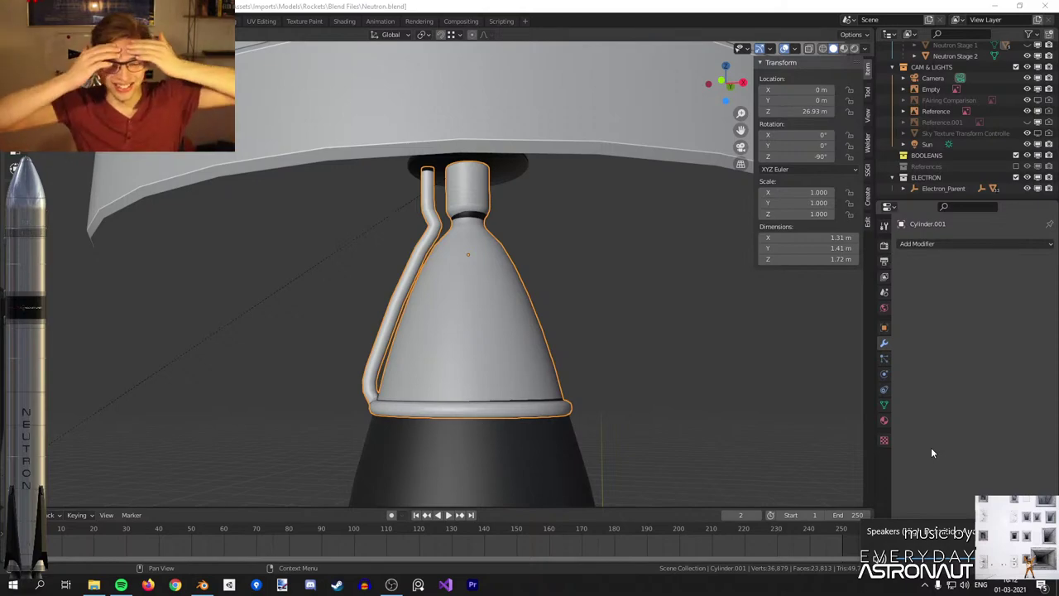
middle_click_drag(581, 283, 534, 301)
scroll(548, 306, "up", 2)
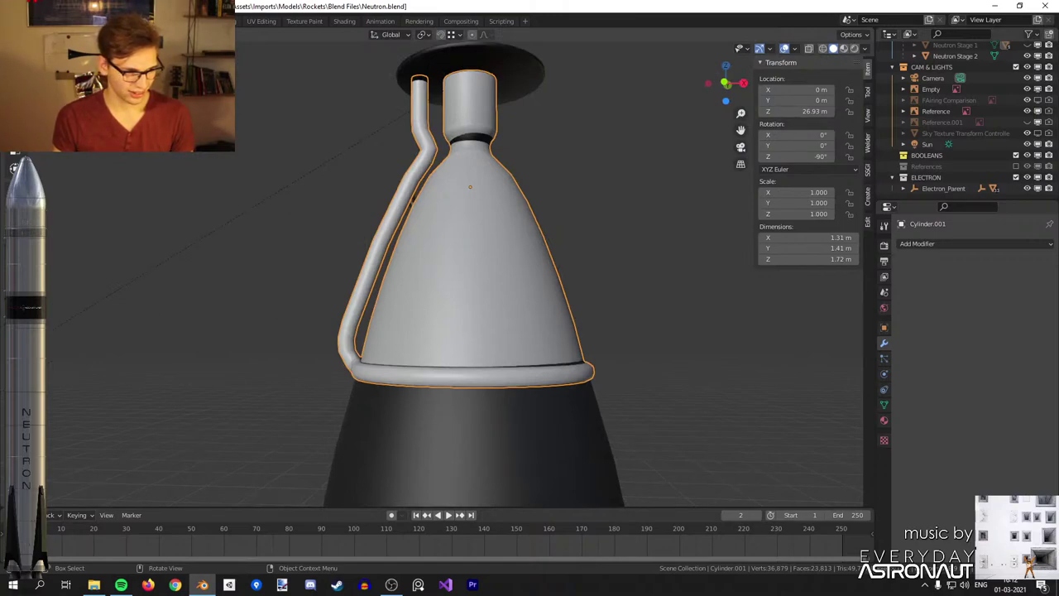
key("alt+Tab")
key("alt+Tab")
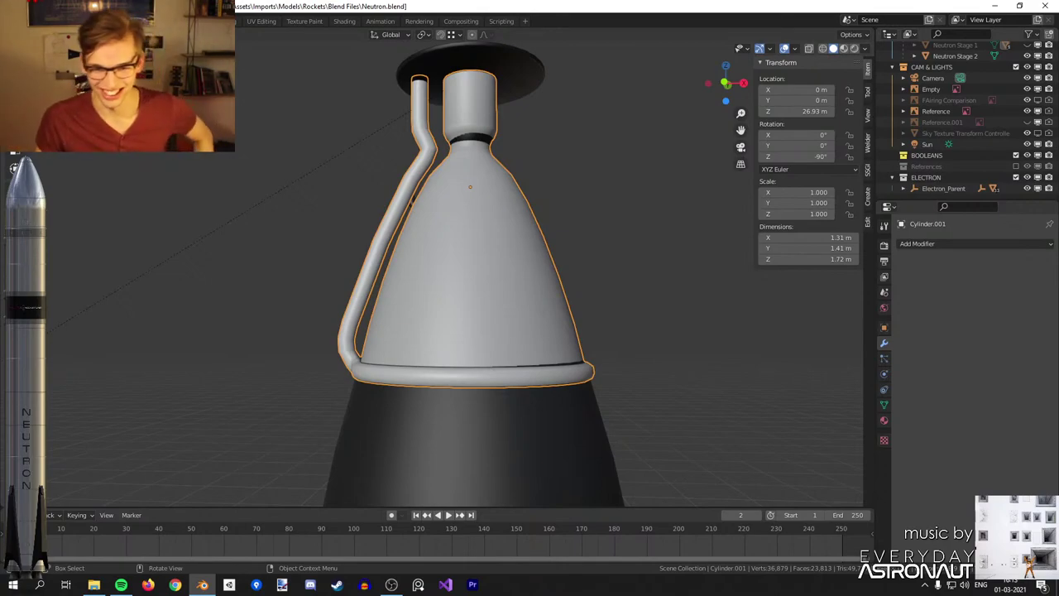
In front wireframe view, edit the nozzle mesh and slide the edge loop at the upper end of the side pipe's long straight section.
middle_click_drag(394, 335, 410, 317)
key("KP_1")
mouse_move(461, 292)
middle_mouse_down("shift")
mouse_move(437, 247)
mouse_move(568, 220)
mouse_move(536, 278)
middle_mouse_up("shift")
scroll(436, 247, "down", 1)
scroll(444, 239, "down", 2)
scroll(536, 277, "up", 2)
key("Tab")
key("KP_1")
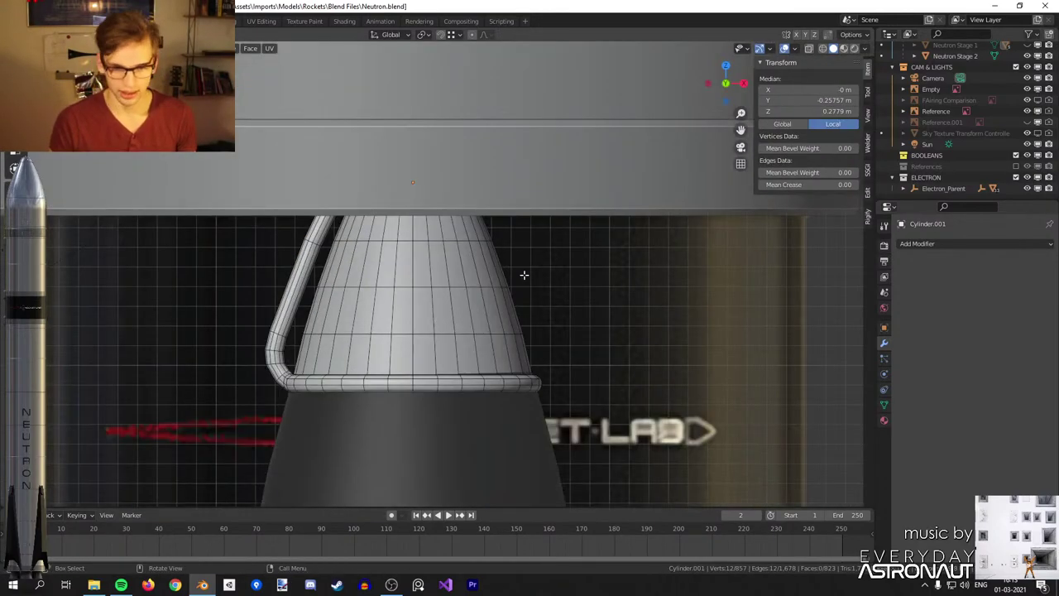
key("z")
left_click(437, 277)
scroll(356, 286, "up", 3)
scroll(362, 282, "down", 2)
key("1")
scroll(418, 305, "down", 1)
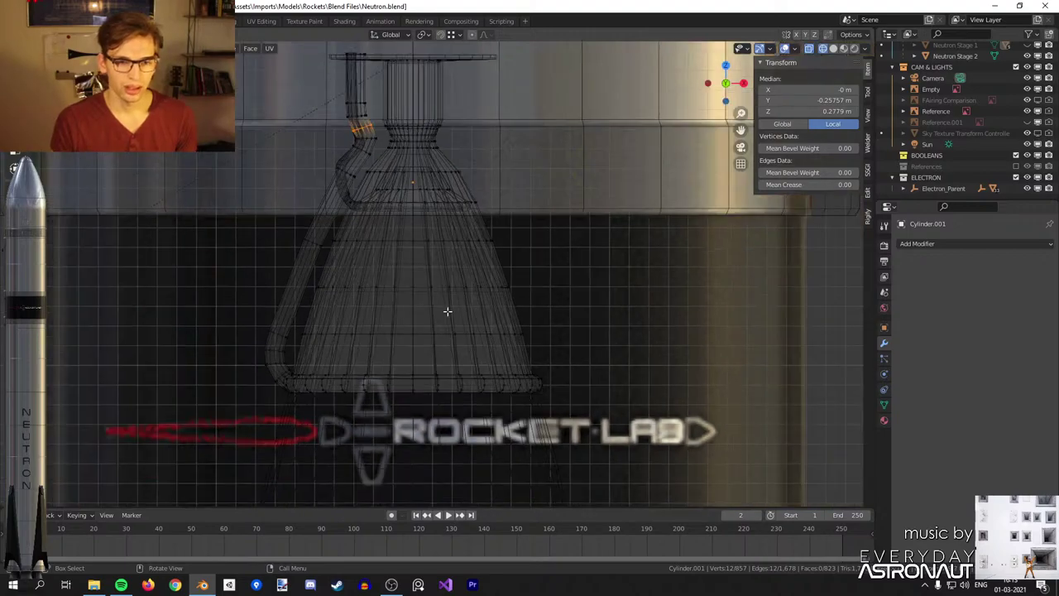
scroll(359, 248, "up", 1)
left_click(288, 235, "alt")
left_click(289, 238, "alt")
middle_click_drag(352, 273, 435, 298, "shift")
scroll(441, 314, "up", 1)
key("g")
key("g")
left_click(467, 280)
Select the two neighbouring edge loops around the middle of the nozzle bell and slide them upward by a factor of -0.355.
middle_click_drag(335, 392, 310, 340, "shift")
key("1")
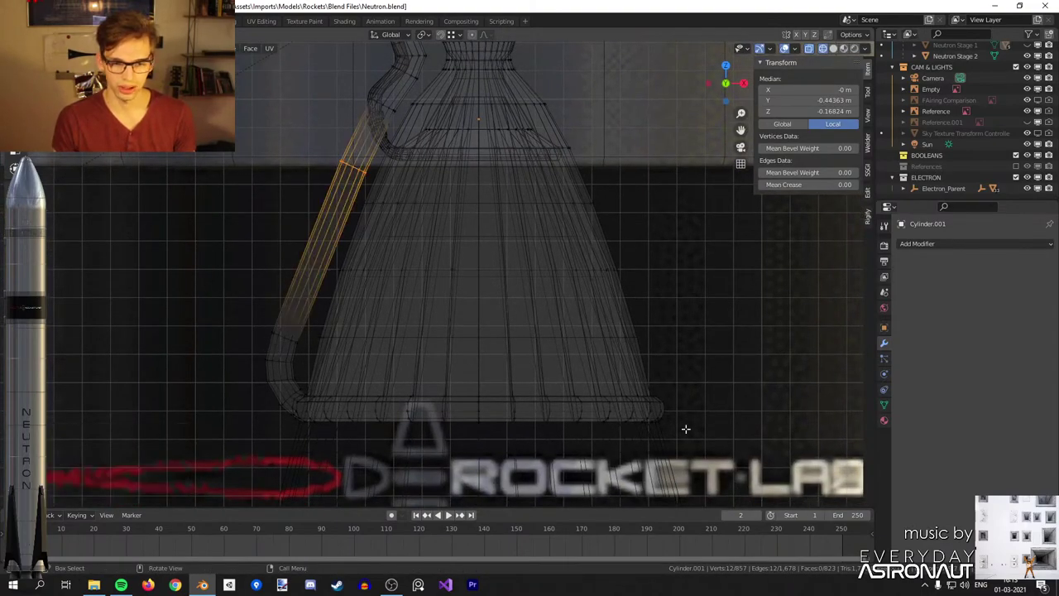
scroll(686, 428, "down", 1)
left_click_drag(676, 441, 246, 295)
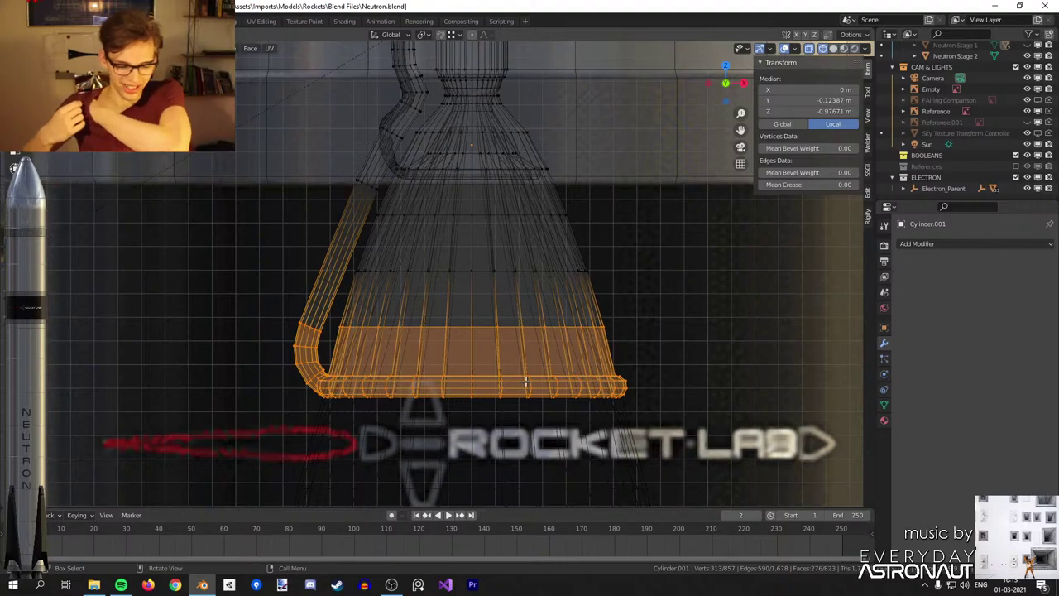
scroll(538, 381, "up", 1)
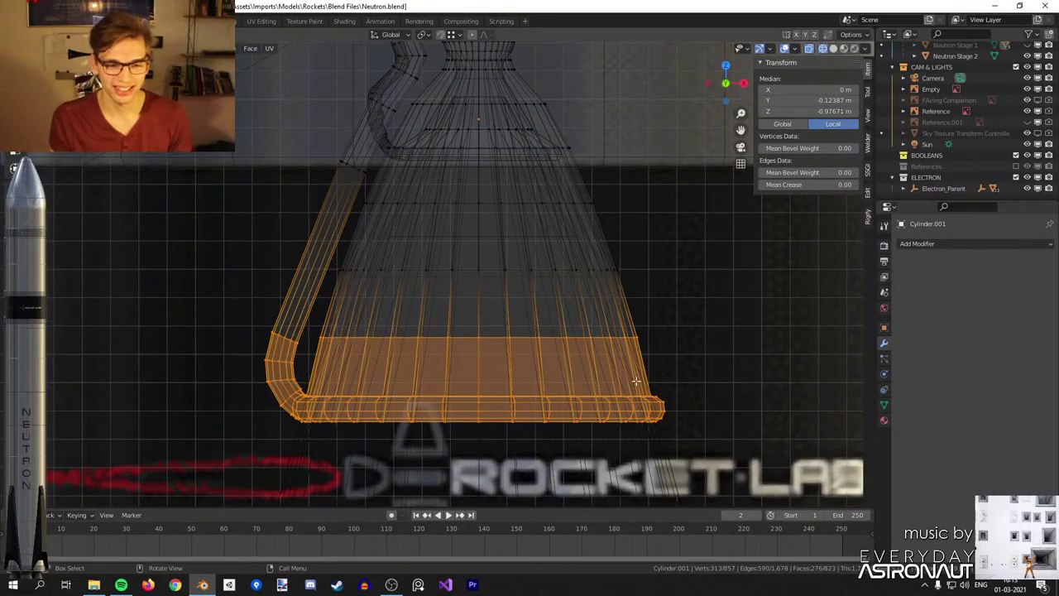
key("ctrl+r")
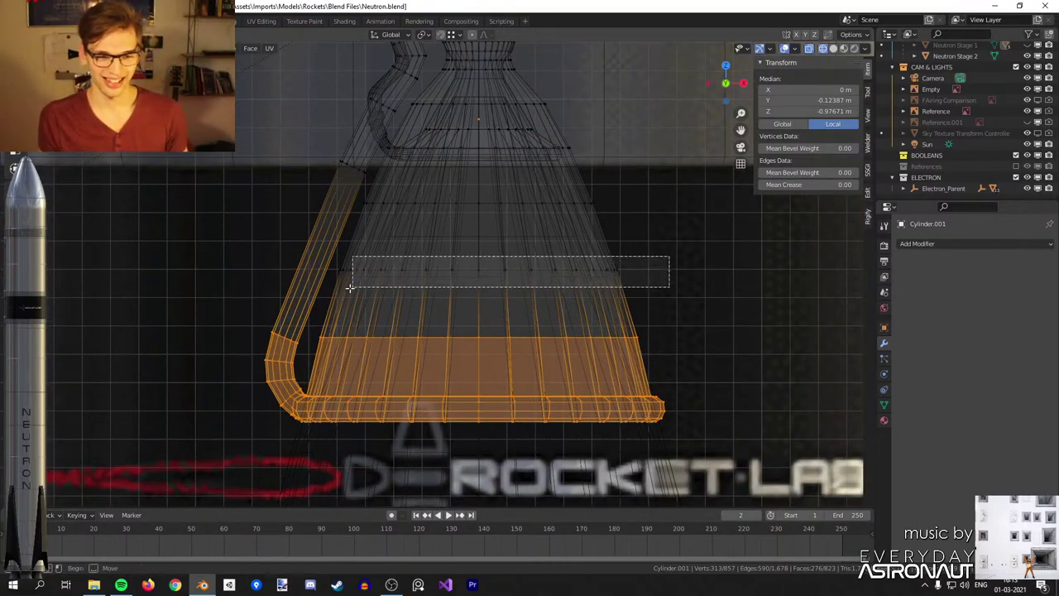
left_click(341, 287)
left_click(343, 267)
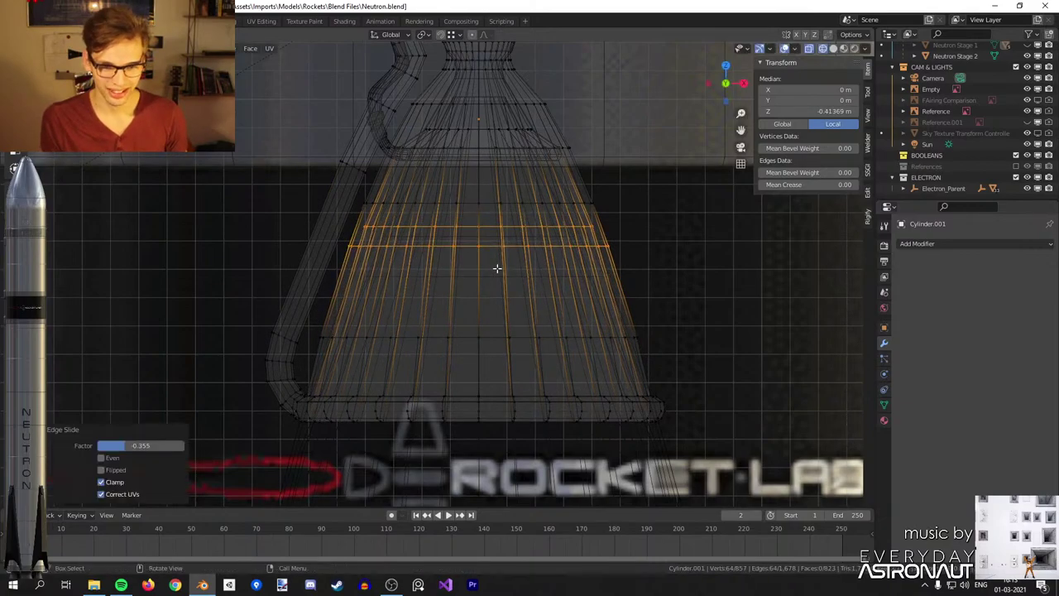
Scale the two raised nozzle loops to fit the bell's curve.
key("z")
left_click(759, 274)
scroll(758, 274, "up", 2)
key("s")
left_click(765, 270)
Slide the upper of the nozzle's two middle edge loops by a factor of -0.332.
middle_click_drag(731, 252, 713, 309, "shift")
left_click(504, 230, "alt")
key("g")
key("g")
left_click(506, 204)
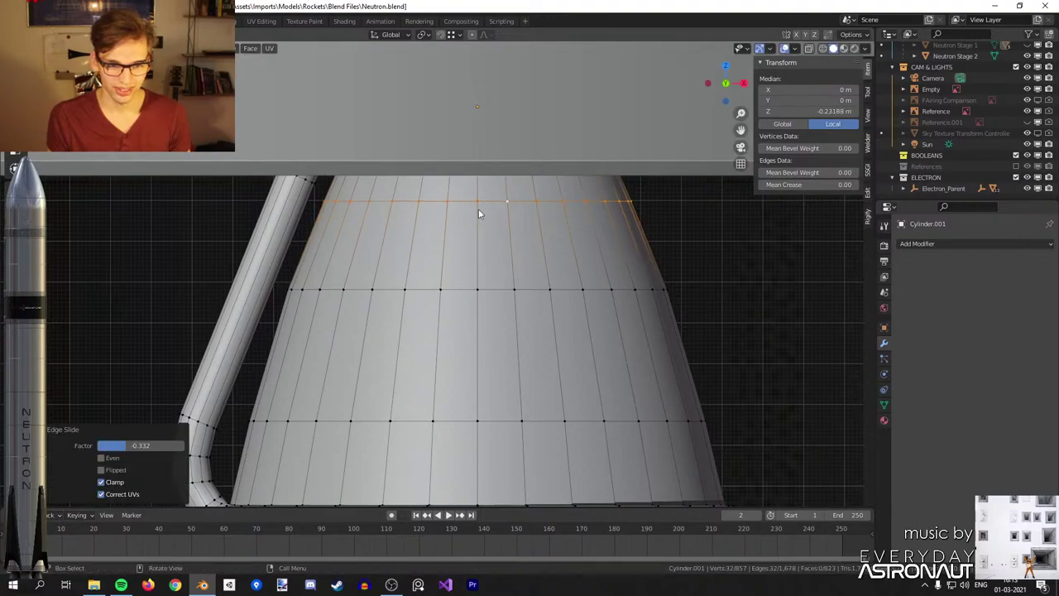
Refine the nozzle's upper loop by rescaling it, sliding it by a factor of 0.095, and scaling it to 1.007.
key("shift+z")
key("s")
left_click(722, 262)
key("g")
key("g")
left_click(721, 267)
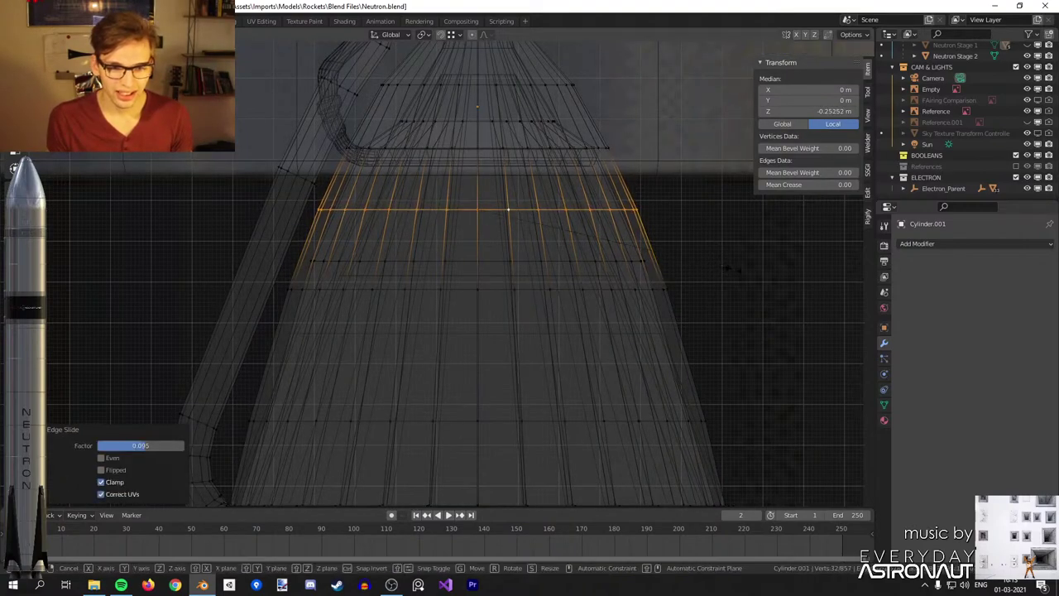
key("s")
left_click(700, 323)
scroll(739, 315, "down", 3)
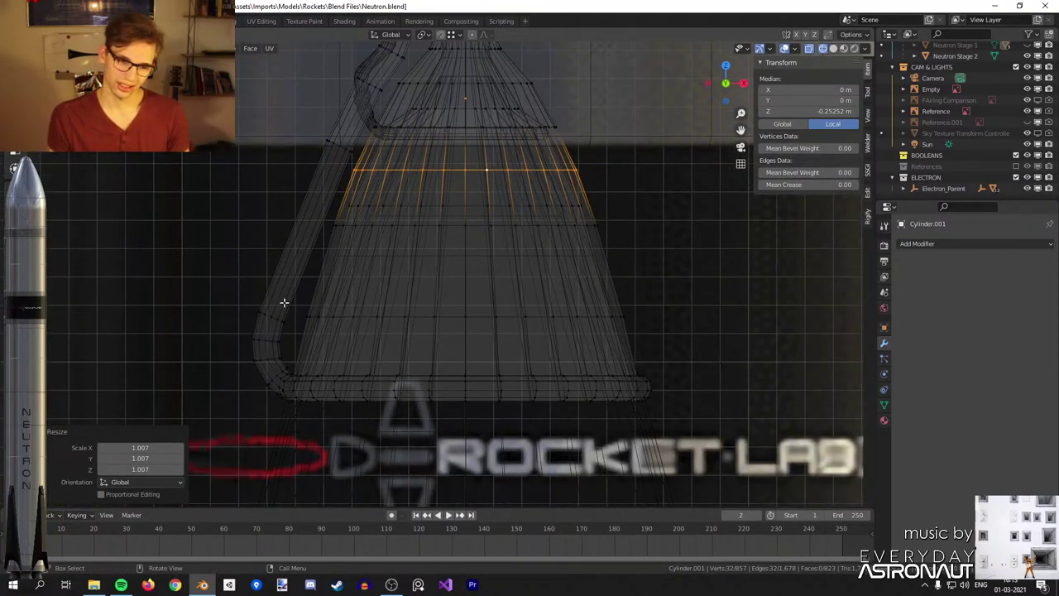
Select the nozzle's lower pipe ring with the side pipe's lower bend and move them about 0.376 m up along Z.
left_click_drag(286, 298, 228, 413)
left_click_drag(706, 438, 226, 356, "shift")
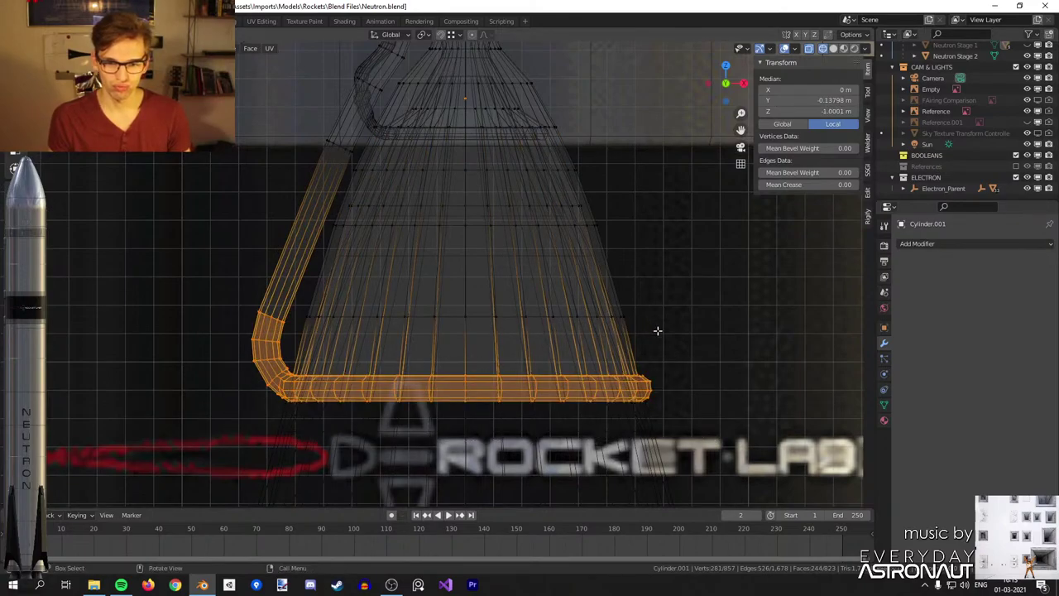
key("g")
key("z")
left_click(650, 261)
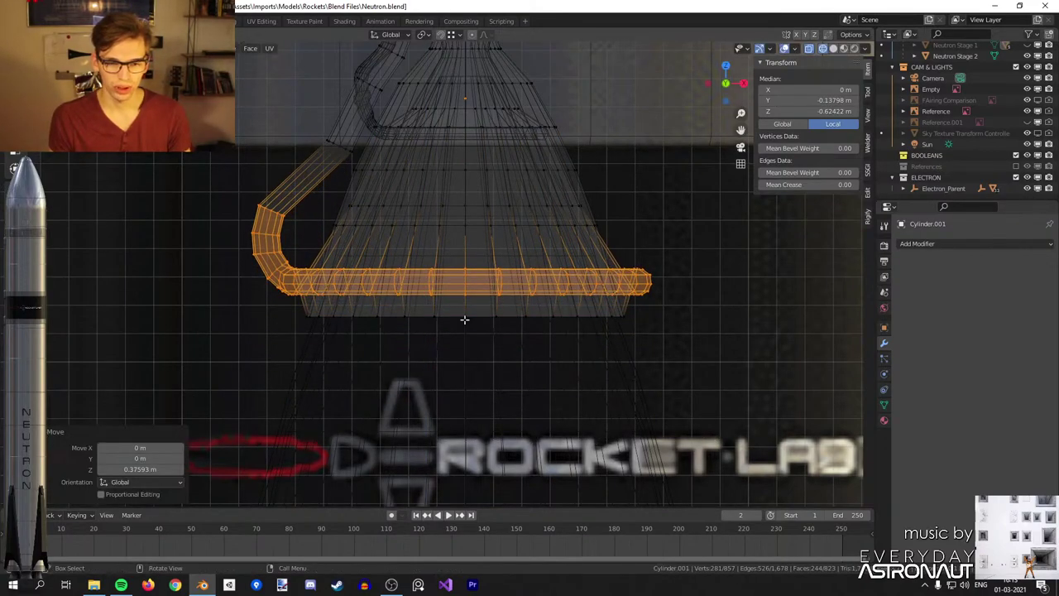
Slide the nozzle bell's lowest edge loop up to just above the pipe ring, refining its position with a 0.390 slide.
left_click(459, 318, "alt")
key("g")
key("g")
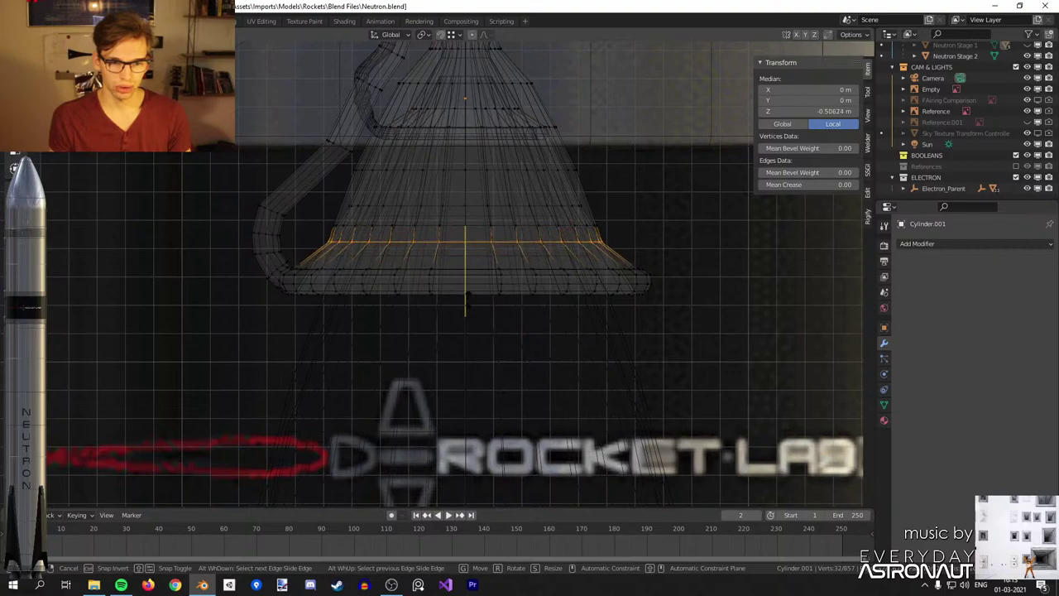
left_click(486, 298)
key("z")
left_click(722, 293)
scroll(700, 255, "up", 1)
key("g")
key("g")
left_click(704, 267)
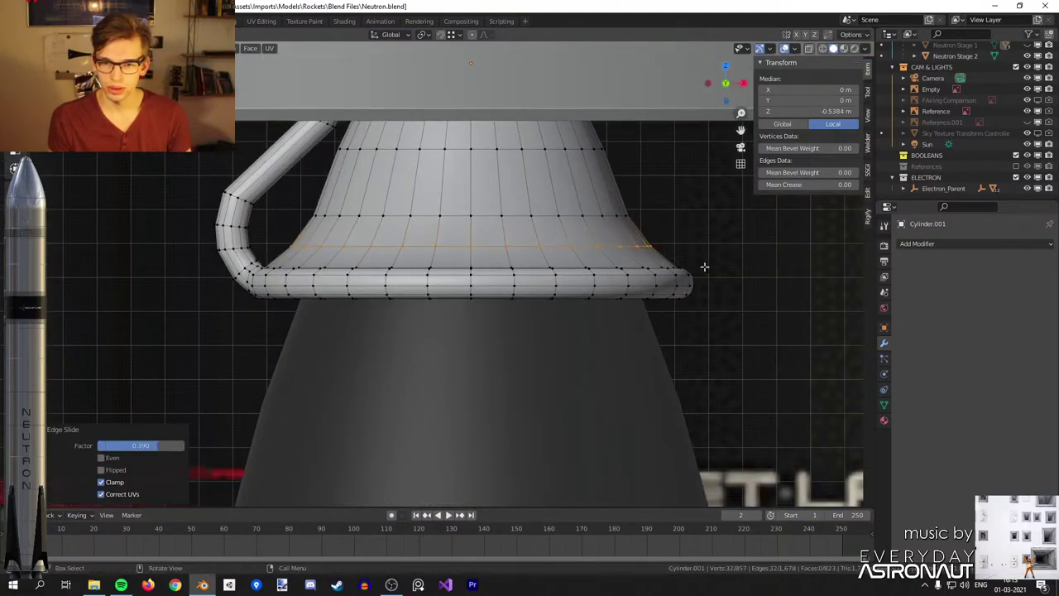
Slide the second loop above the pipe ring by 0.156 and scale the bell's two lowest loops, the lower one to 1.069.
left_click(591, 215, "alt")
key("s")
left_click(631, 247)
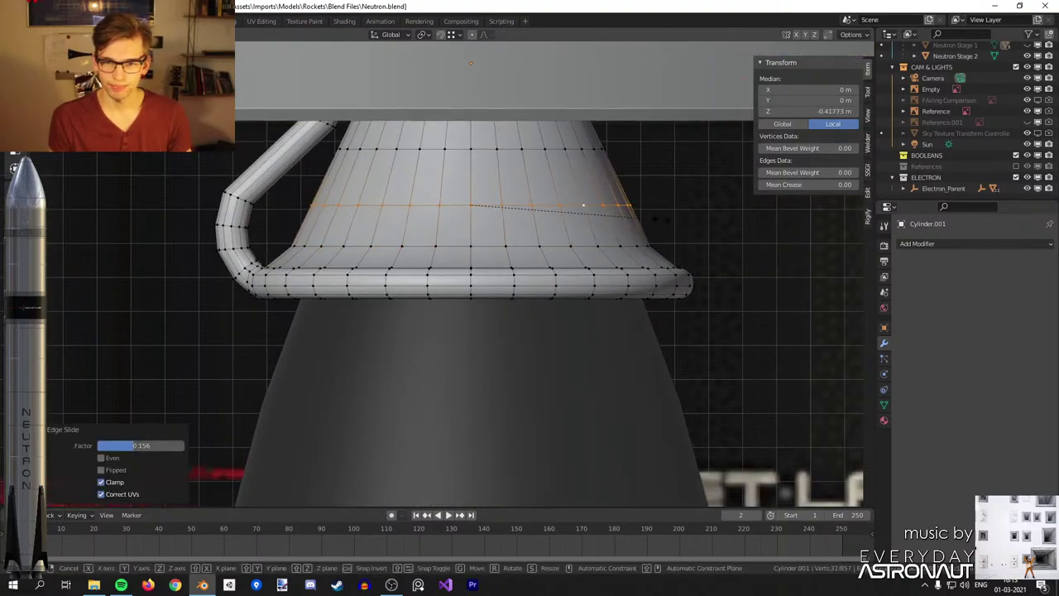
left_click(631, 247, "alt")
key("s")
left_click(619, 223)
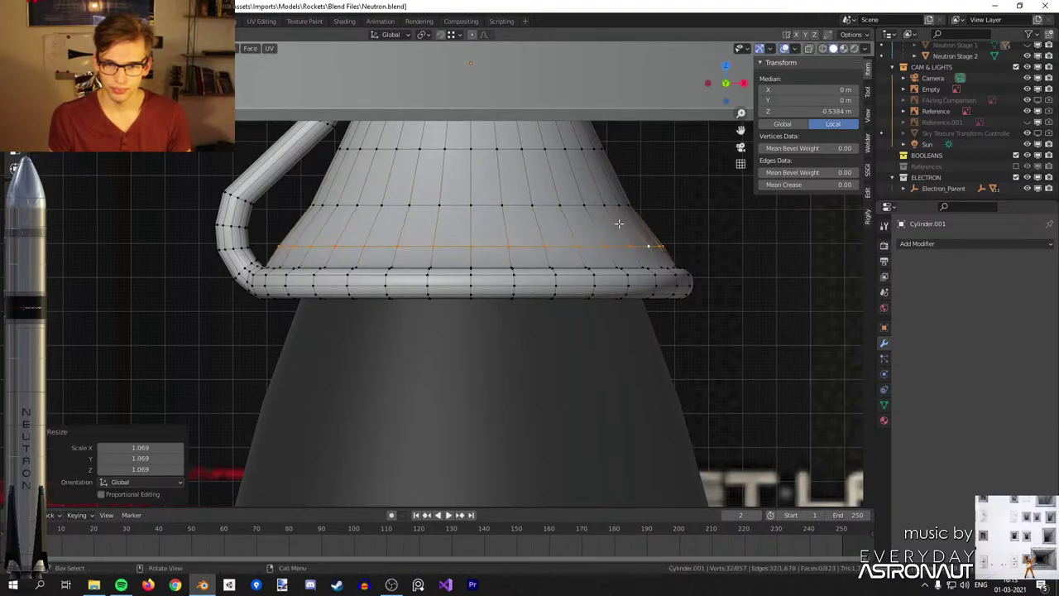
left_click(617, 207, "alt")
key("s")
left_click(633, 207)
Scale the bell's third edge loop above the pipe ring to smooth the nozzle's profile.
middle_click_drag(659, 233, 645, 301, "shift")
left_click(525, 180, "alt")
key("KP_1")
key("s")
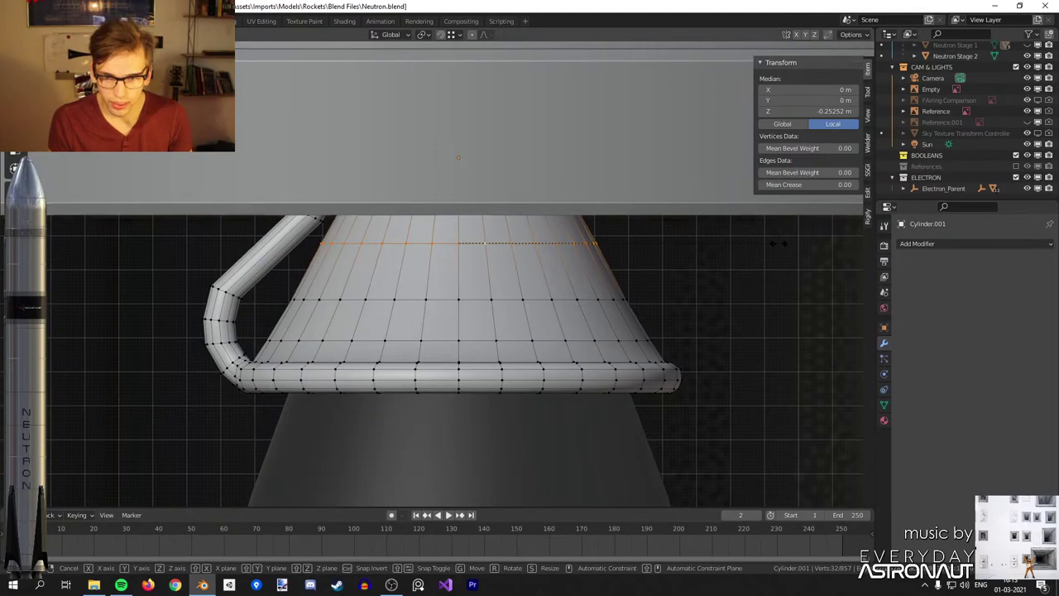
left_click(778, 240)
scroll(641, 282, "down", 3)
middle_click_drag(628, 286, 569, 271)
key("Tab")
scroll(569, 271, "down", 3)
scroll(568, 271, "up", 4)
key("Tab")
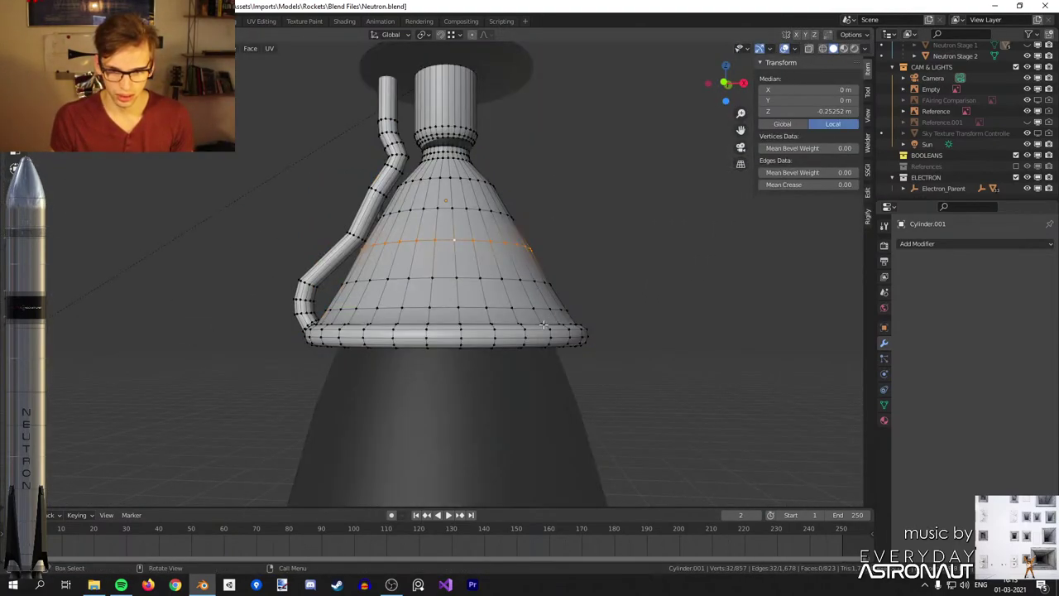
Select the nozzle's lower pipe ring and scale it slightly narrower along X.
key("KP_1")
key("alt+z")
scroll(501, 360, "up", 2)
scroll(500, 360, "down", 2, "shift")
left_click_drag(778, 414, 154, 330)
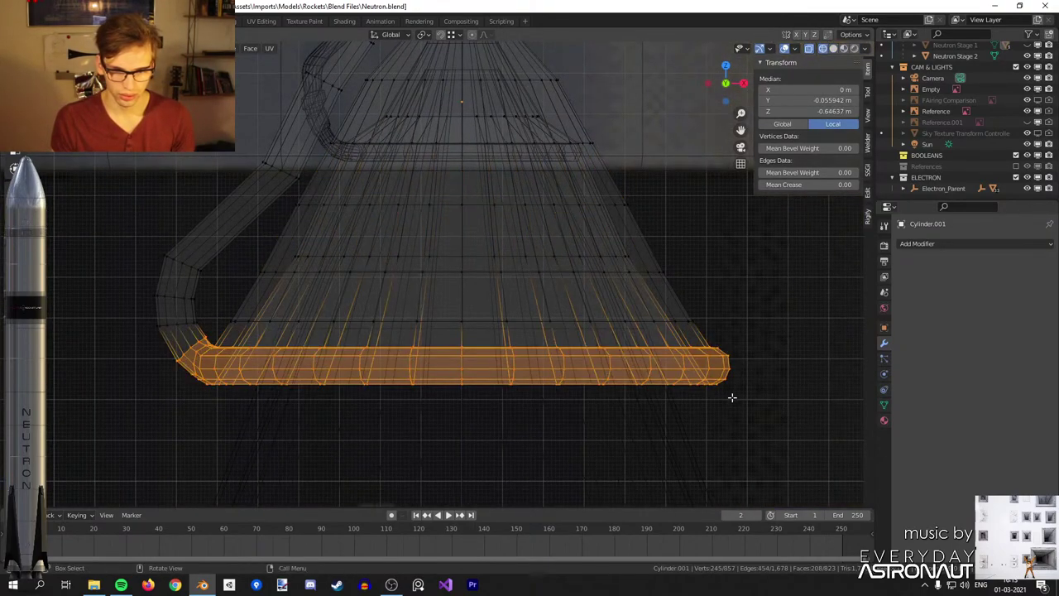
key("s")
key("x")
left_click(749, 402)
Shift the side pipe's lower bend along X toward the bell and reposition the pipe's joint loop above it.
left_click_drag(220, 252, 125, 336)
key("s")
key("x")
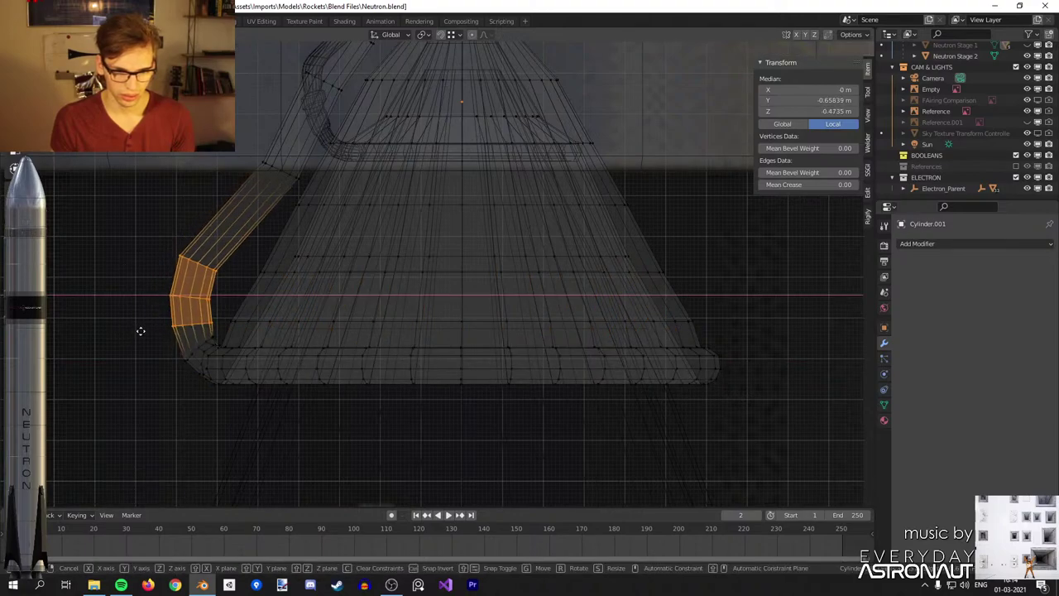
left_click(142, 326)
left_click(287, 170, "alt")
key("g")
left_click(353, 198)
scroll(353, 199, "down", 4)
key("Tab")
middle_click_drag(404, 324, 385, 245, "shift")
key("shift+z")
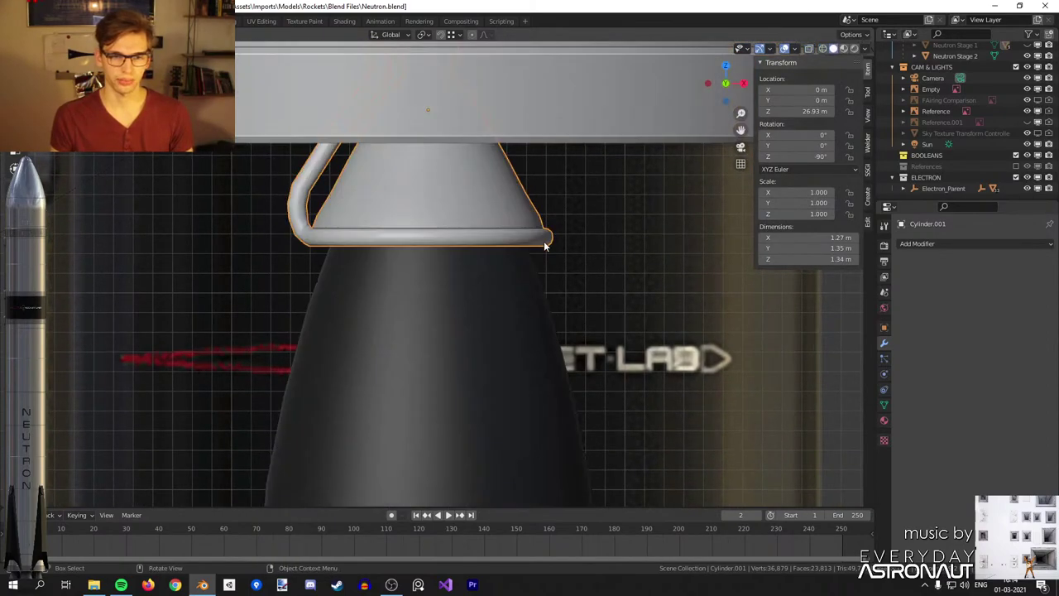
Scale the second edge loop above the pipe ring to even out the bell's curve.
scroll(542, 224, "up", 1)
key("Tab")
left_click(435, 170, "alt")
key("s")
left_click(570, 217)
key("Tab")
scroll(506, 226, "down", 2)
scroll(533, 211, "up", 3)
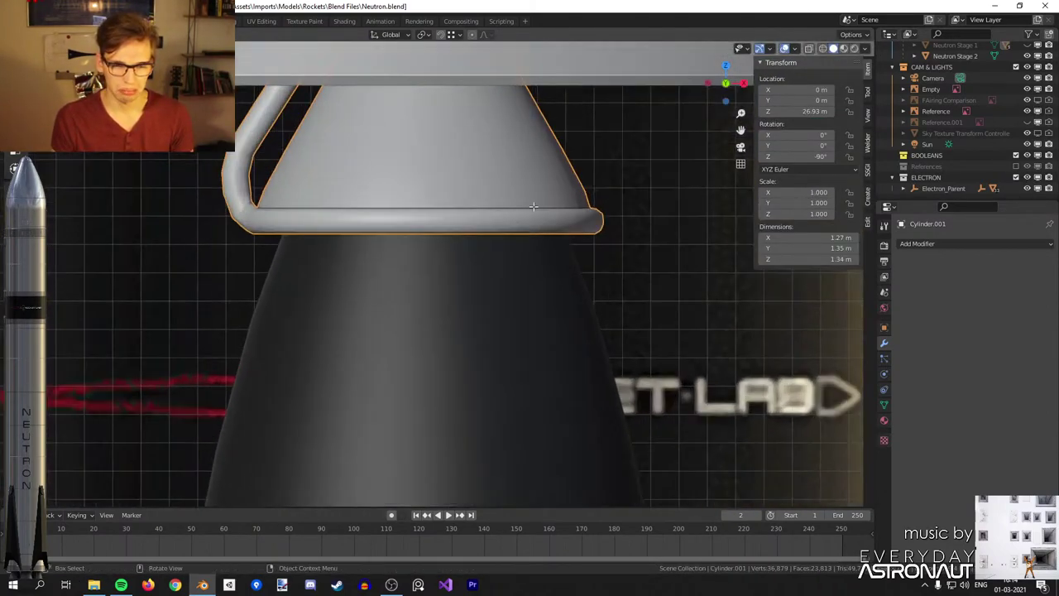
Slide the second edge loop above the pipe ring, then slide the lowest bell loop slightly.
key("Tab")
key("g")
key("g")
left_click(551, 191)
left_click(546, 190, "alt")
key("g")
key("g")
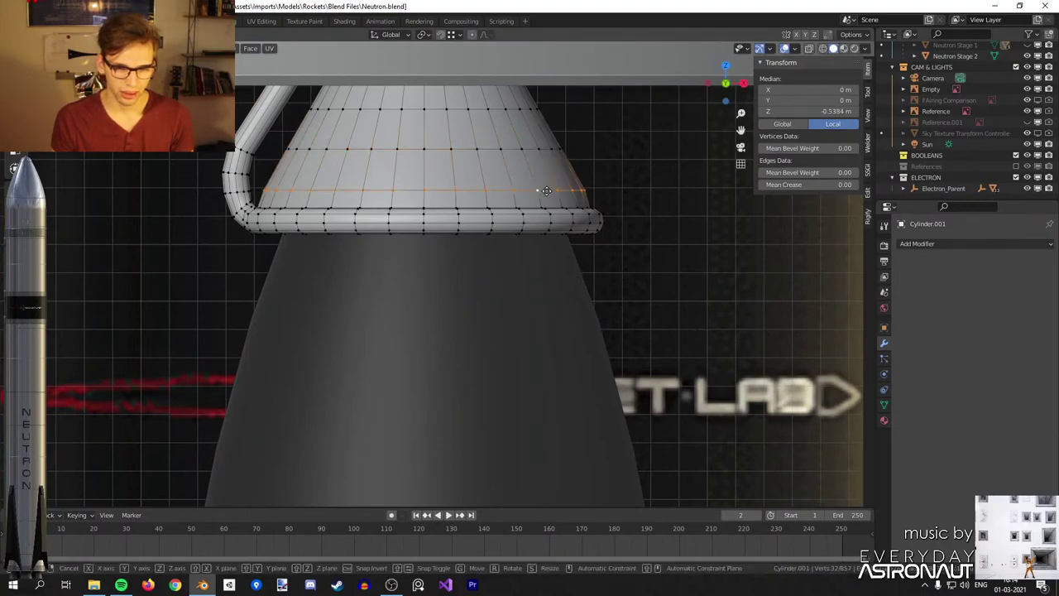
left_click(546, 183)
key("Tab")
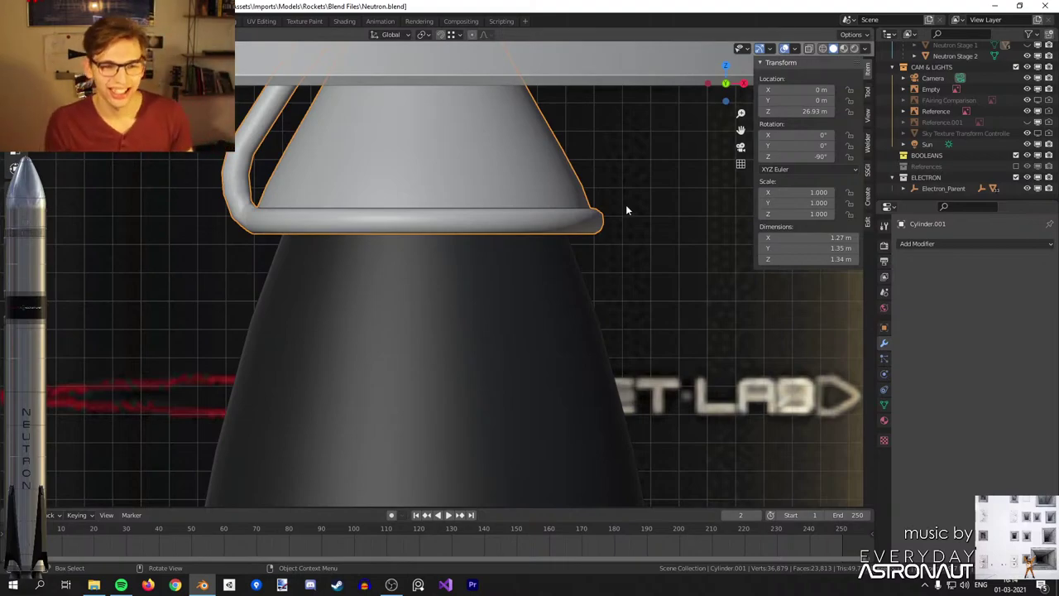
key("Tab")
scroll(598, 251, "down", 2)
key("Tab")
Delete the vertices of the Electron_Engine_Vacuum.001 object's upper section, including its neck and side pipe, keeping only the lower nozzle.
left_click(496, 323)
middle_click_drag(496, 323, 514, 280)
scroll(514, 279, "down", 3)
scroll(514, 276, "up", 4)
key("Tab")
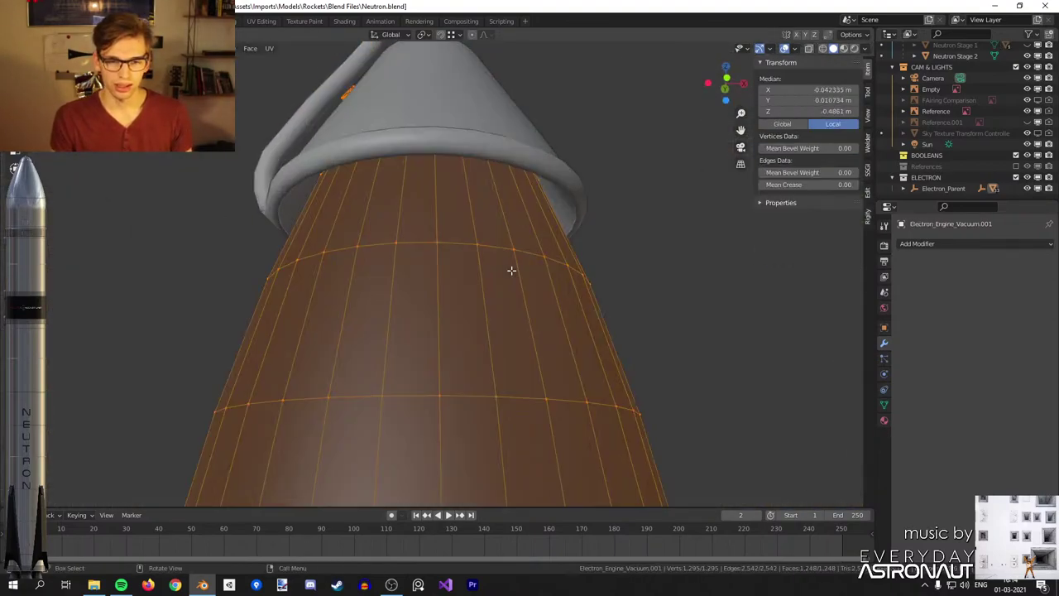
key("KP_1")
key("shift+z")
scroll(406, 388, "down", 3)
left_click_drag(522, 84, 277, 257)
scroll(449, 241, "up", 3)
key("x")
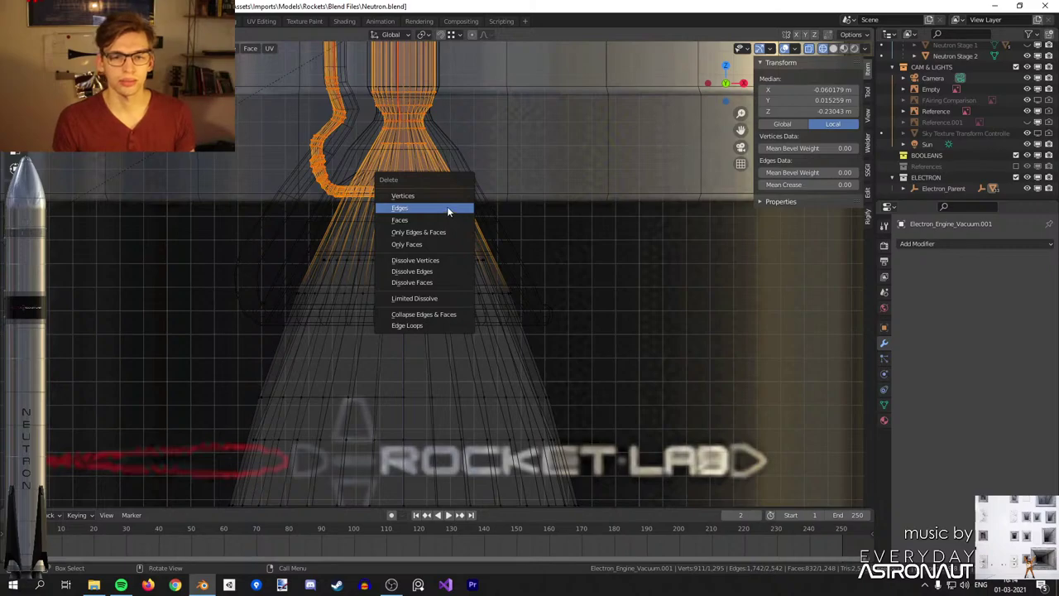
left_click(434, 198)
key("shift+z")
key("shift+z")
middle_click_drag(458, 291, 452, 267)
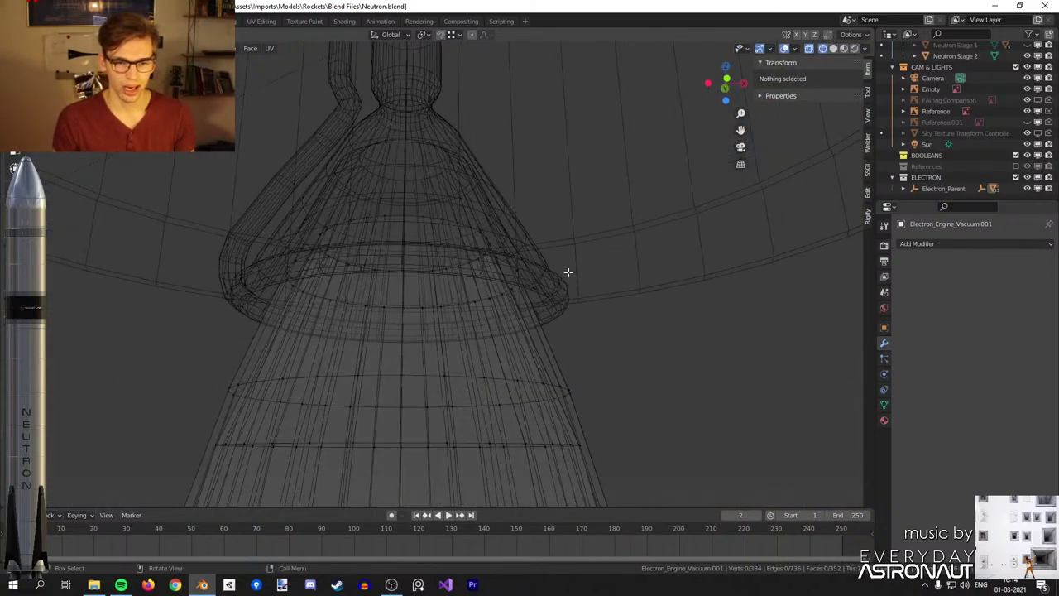
key("z")
key("2")
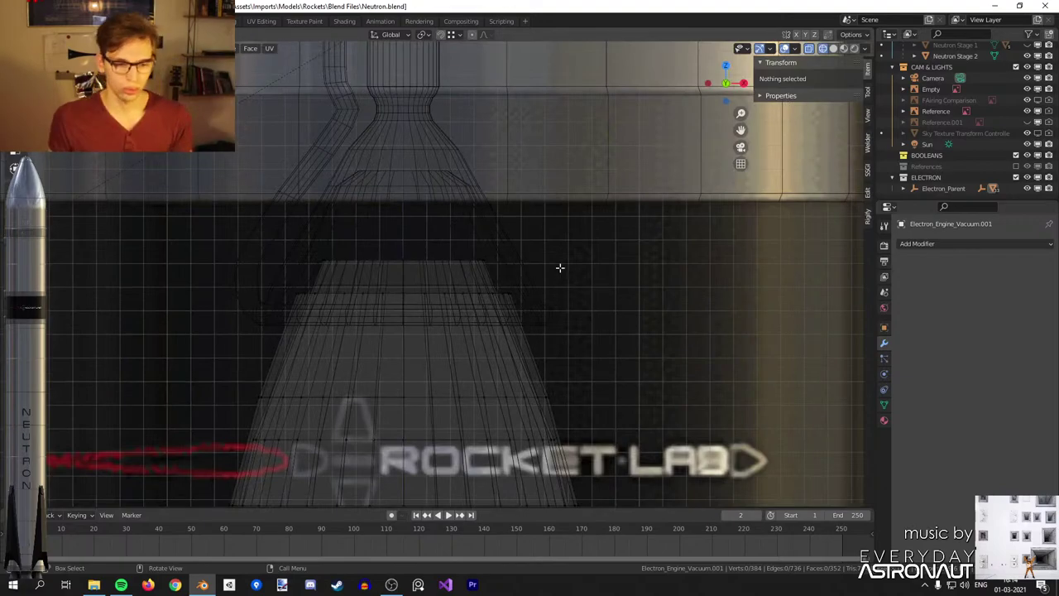
Switch to Firefox and open Rocket Lab's Neutron rocket page.
left_click(148, 584)
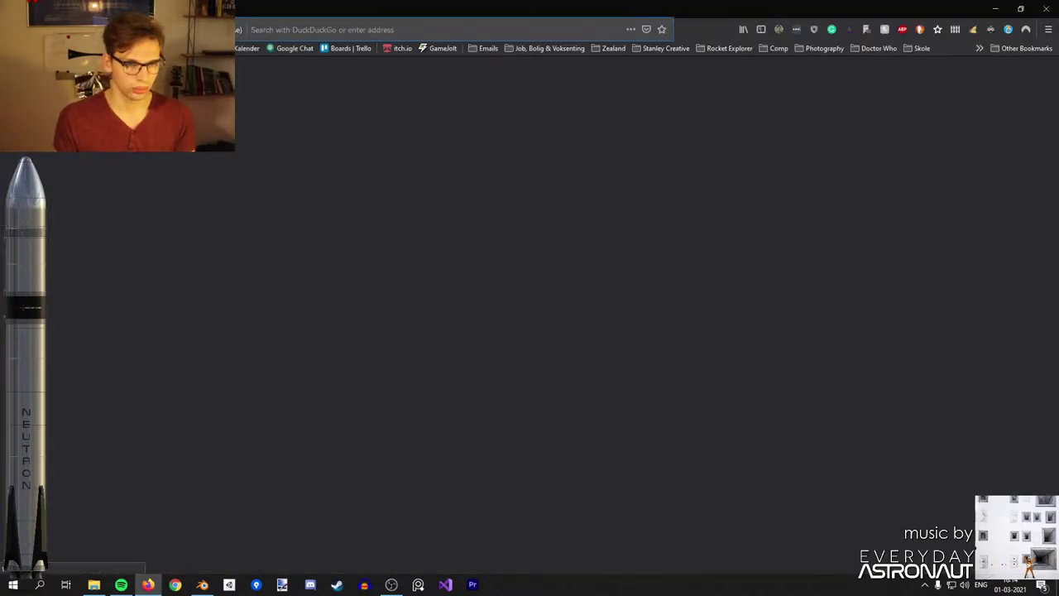
type("rocketlab")
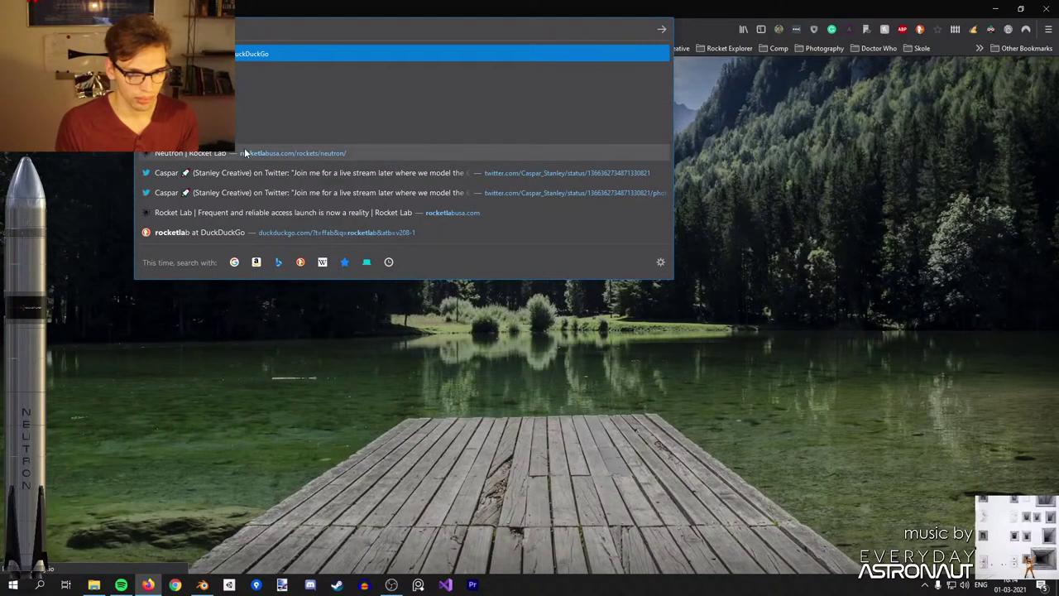
left_click(245, 153)
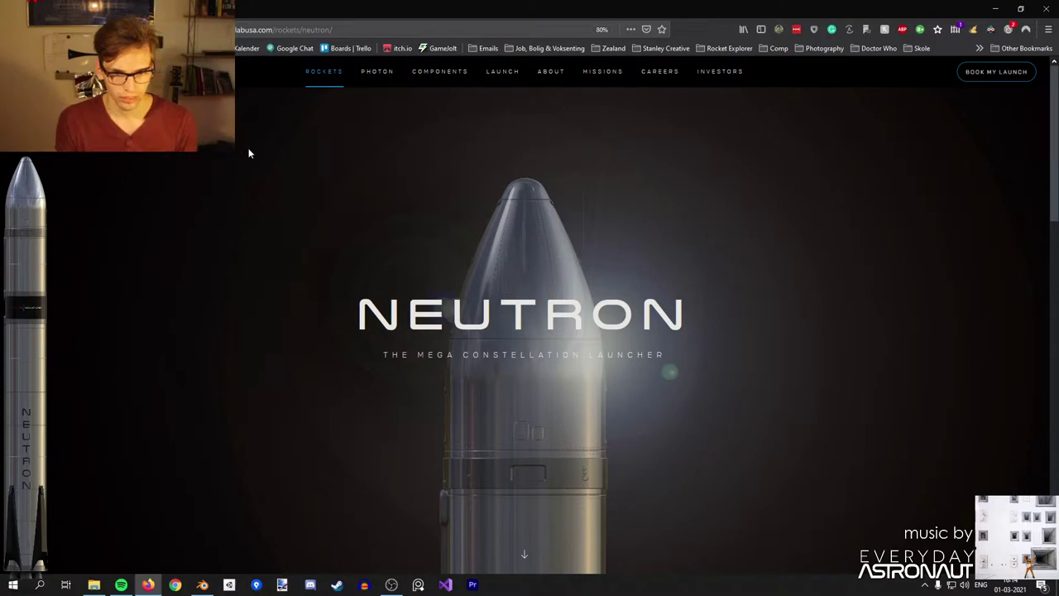
Review the Neutron page's specifications and full-length rocket image as reference.
scroll(276, 170, "down", 1)
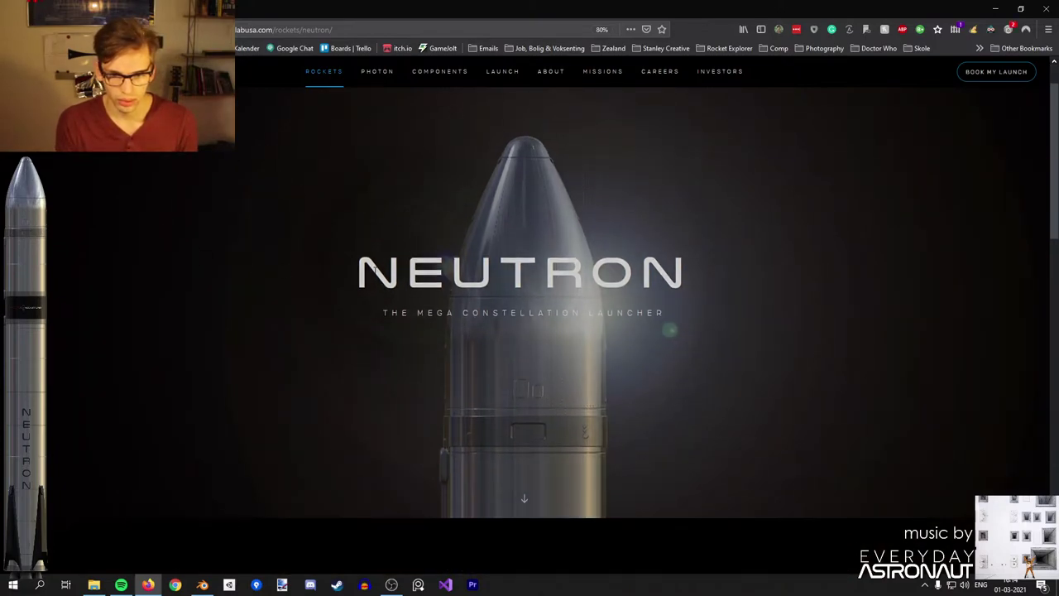
scroll(386, 267, "down", 2)
scroll(386, 267, "down", 3)
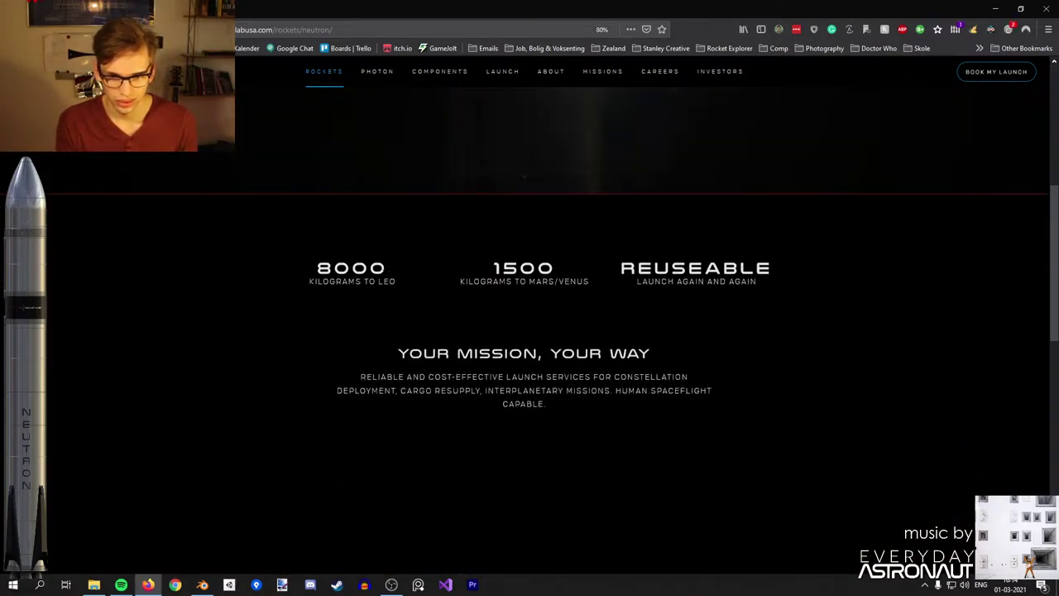
scroll(362, 188, "down", 5)
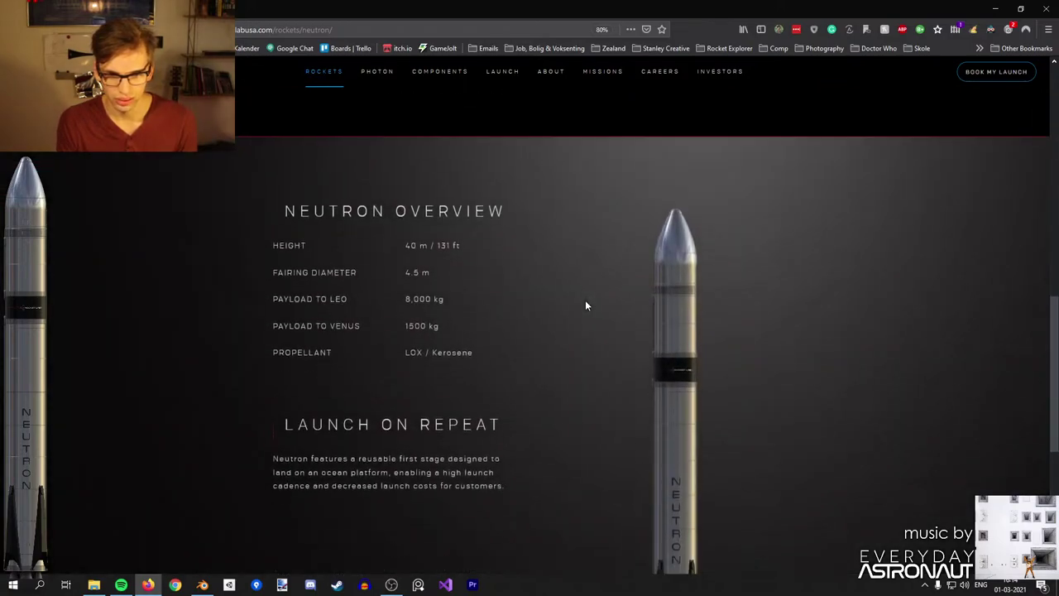
scroll(585, 256, "down", 3)
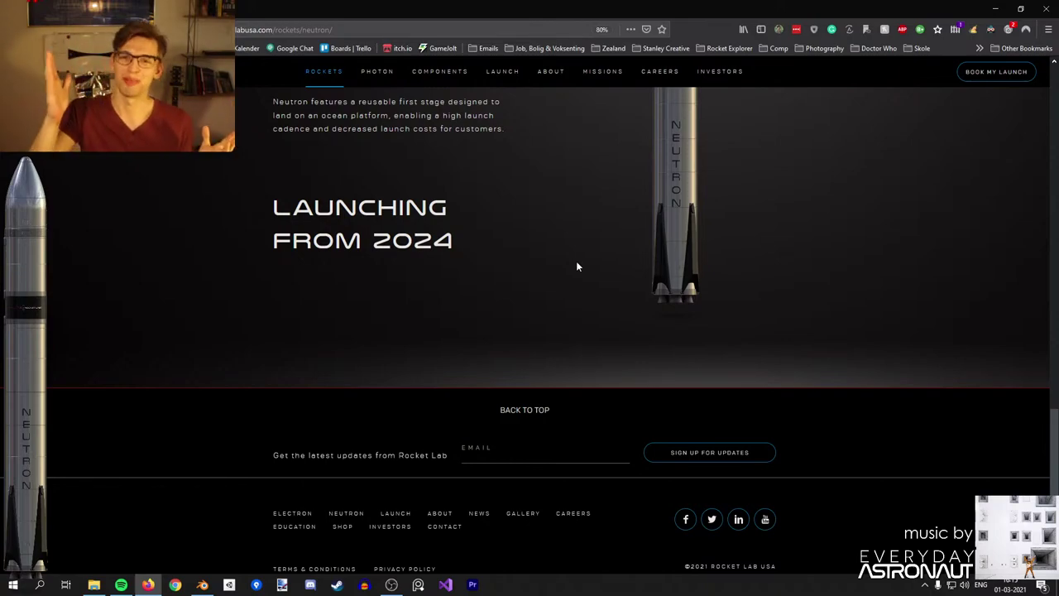
scroll(563, 245, "up", 4)
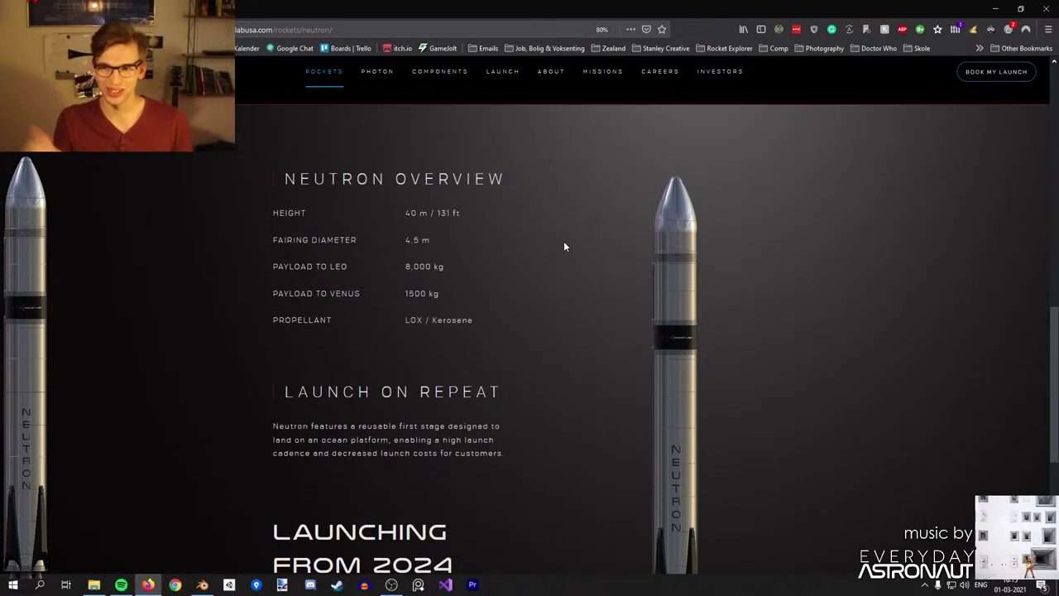
scroll(564, 246, "up", 5)
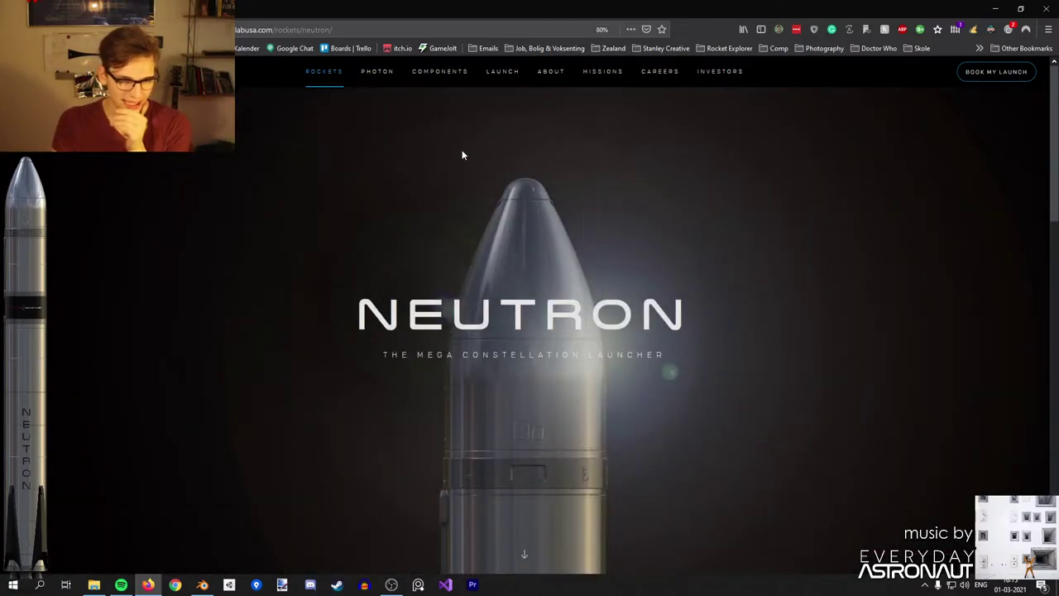
scroll(483, 304, "down", 5)
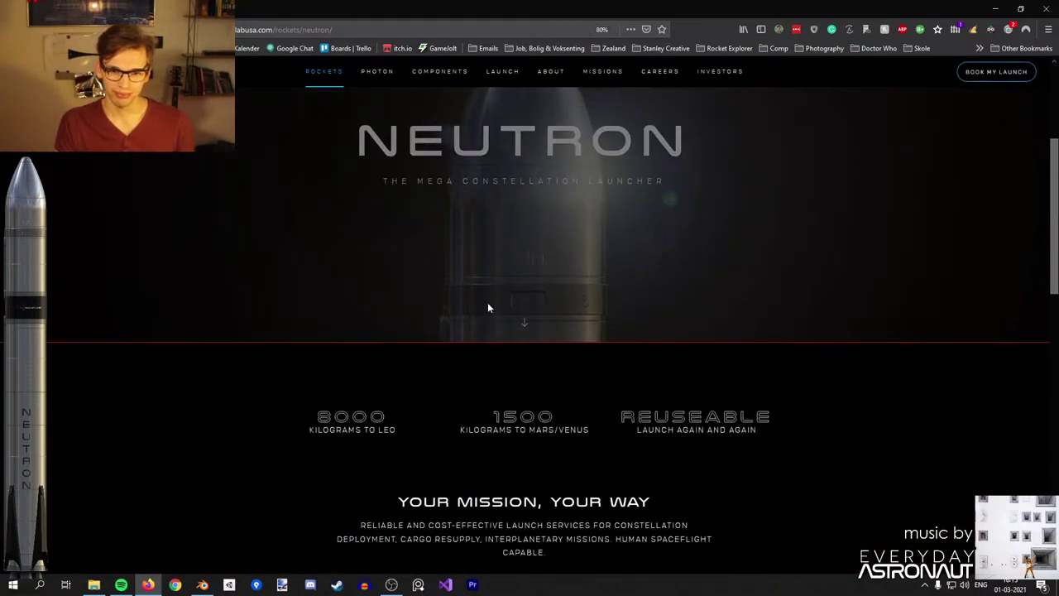
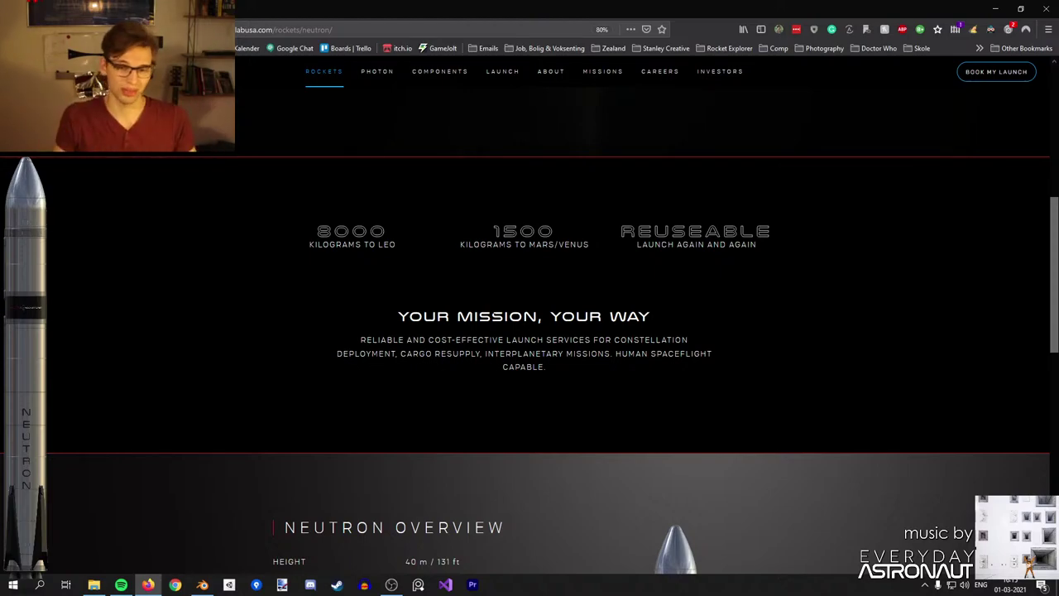
scroll(498, 355, "down", 3)
scroll(497, 362, "down", 4)
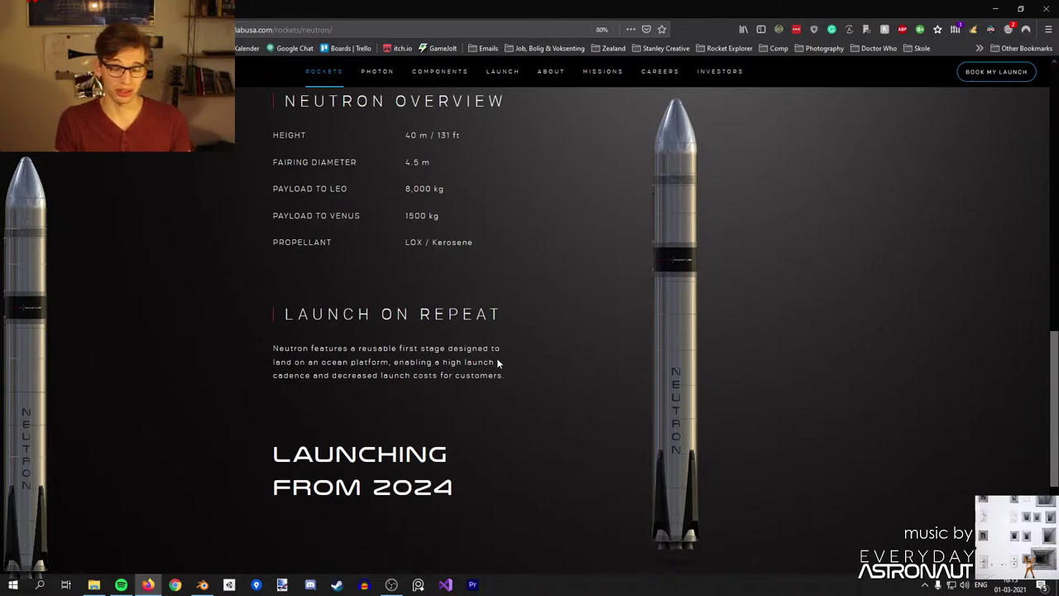
middle_click(504, 360)
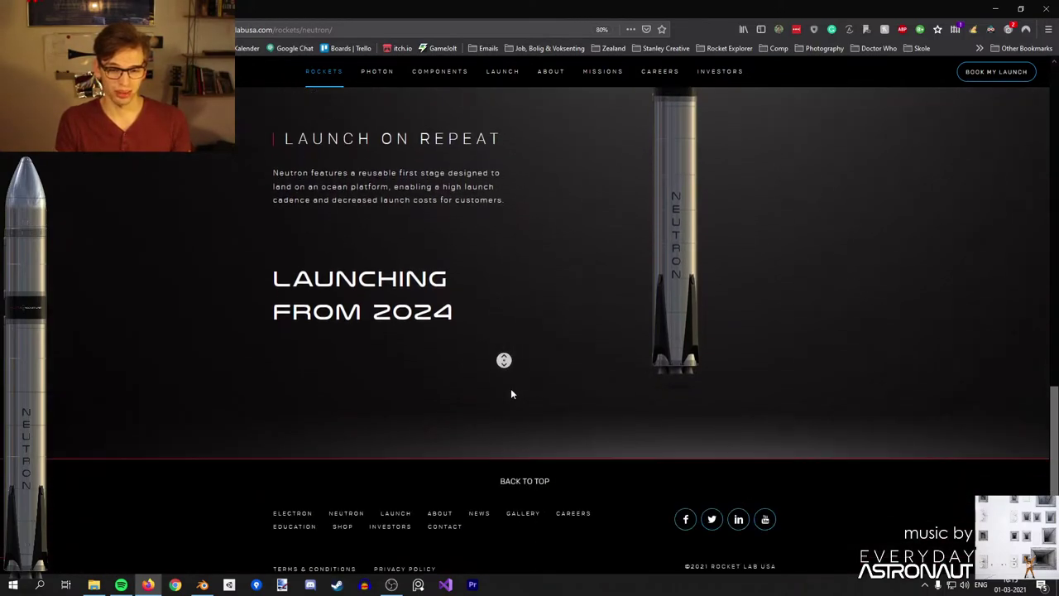
left_click(506, 404)
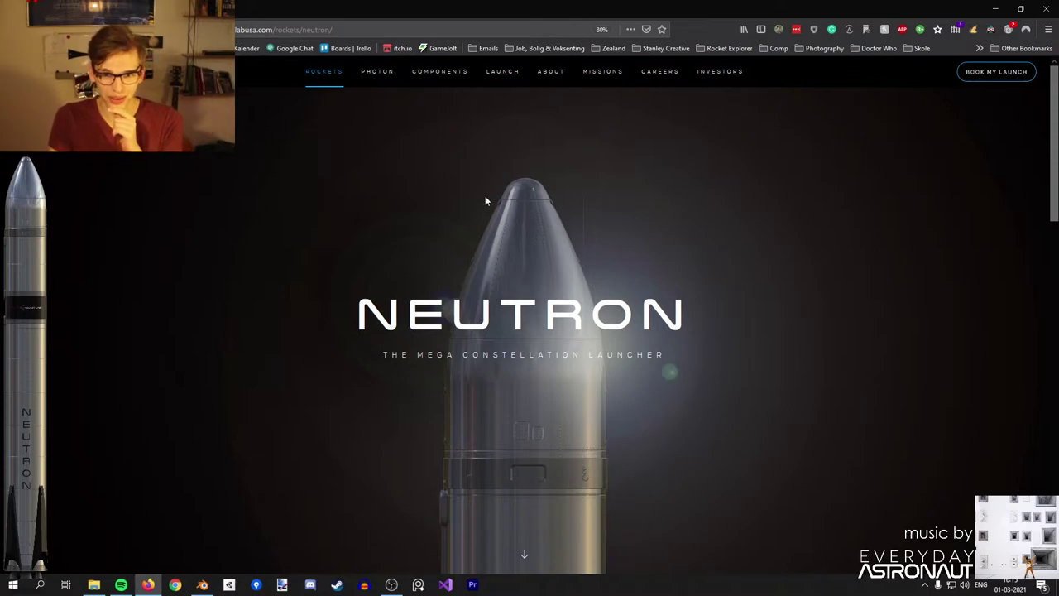
Inspect the Neutron page's HTML, expanding page-wrap, barba-wrapper and barba-container down to the push-wrap element.
scroll(618, 200, "up", 2, "ctrl")
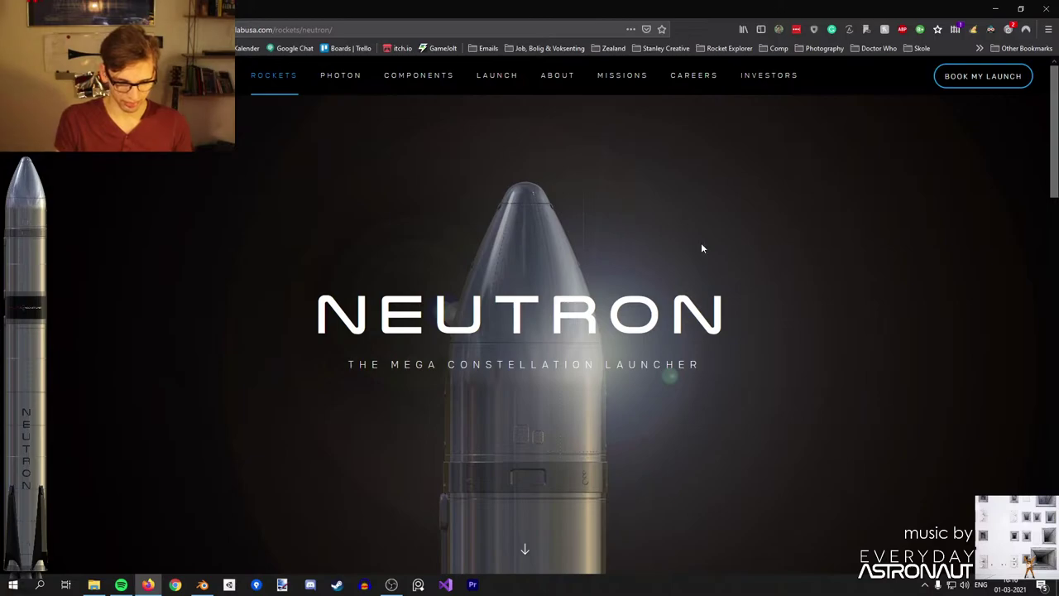
scroll(701, 248, "down", 2)
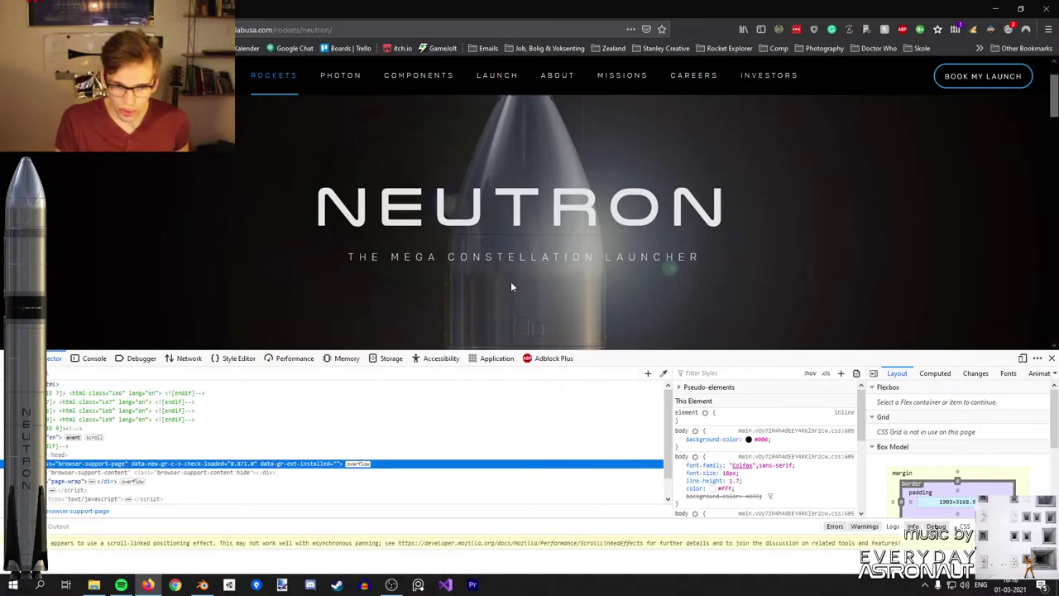
scroll(514, 282, "down", 1)
scroll(515, 285, "down", 5)
scroll(497, 277, "down", 4)
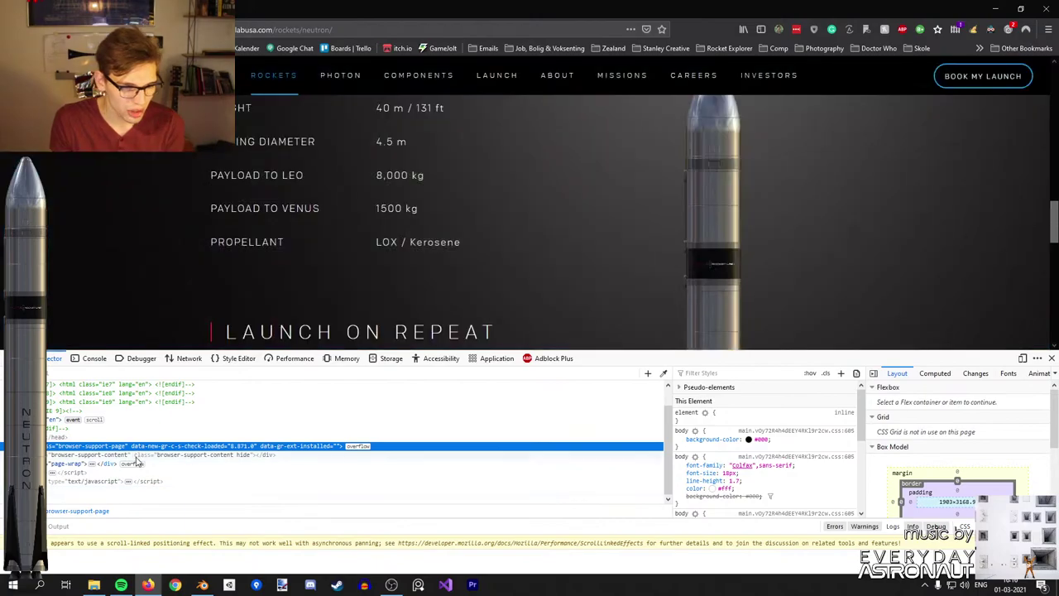
double_click(138, 465)
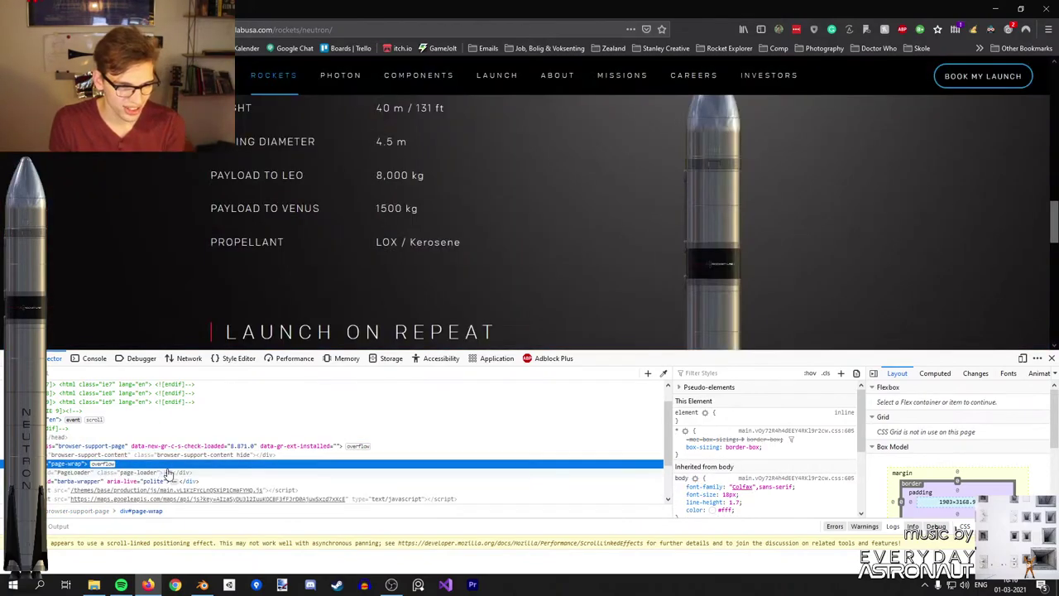
scroll(170, 473, "down", 2)
left_click(199, 438)
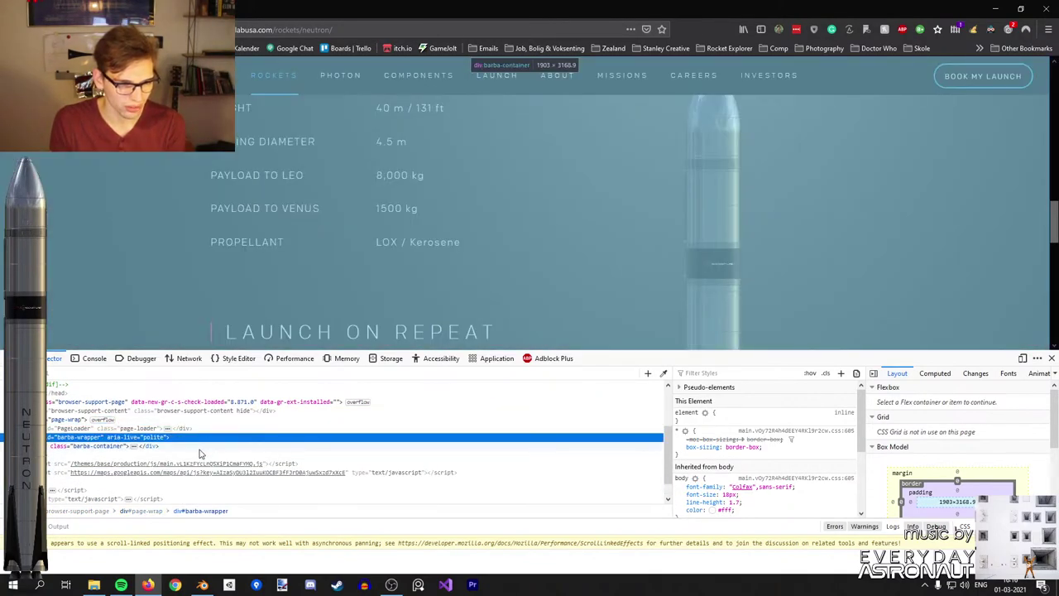
left_click(202, 447)
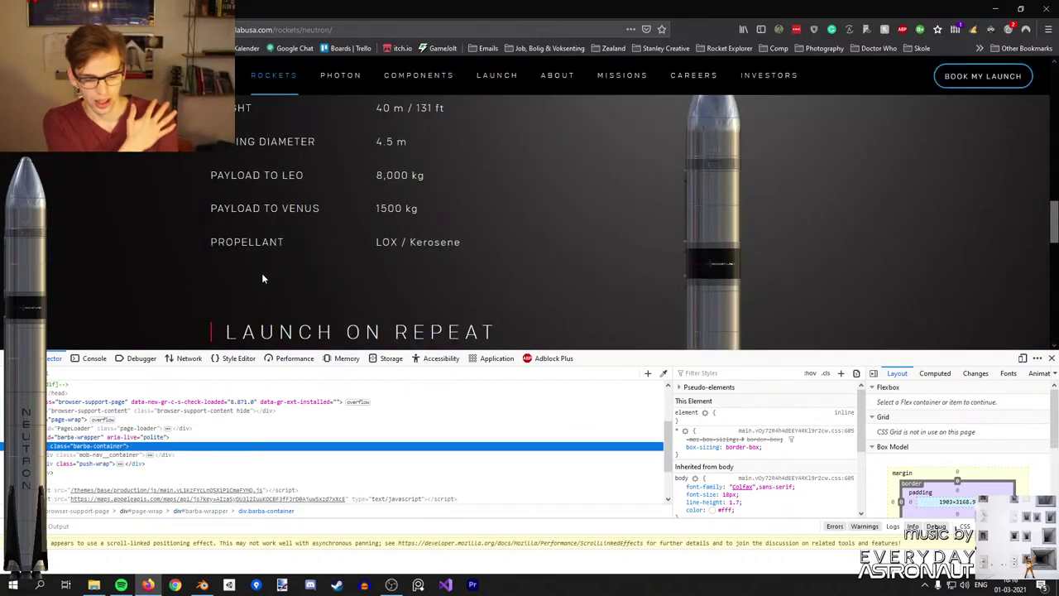
key("Down")
key("Down")
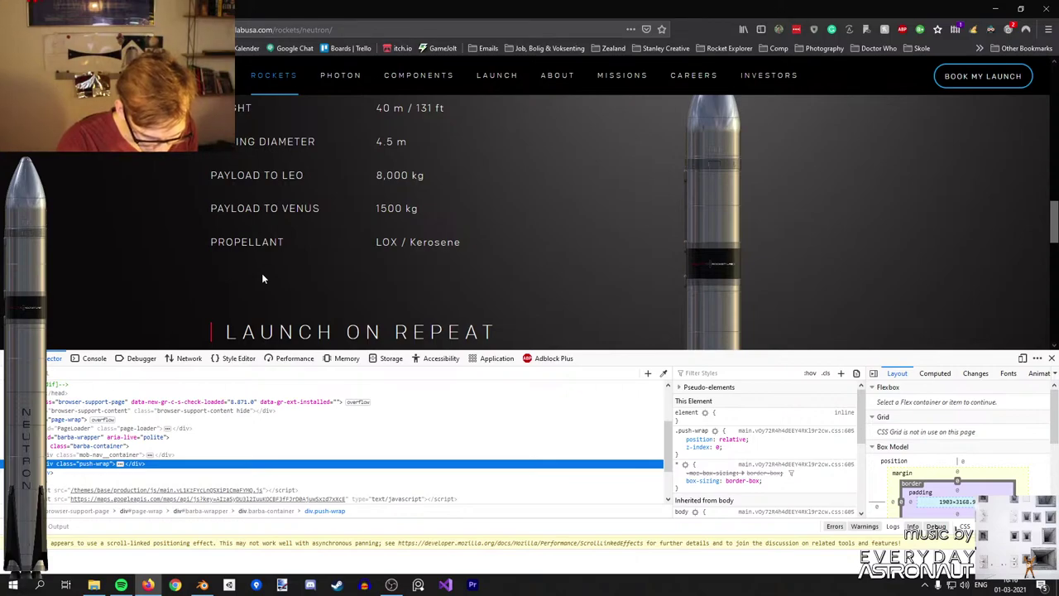
key("ctrl+t")
type("tw")
key("Return")
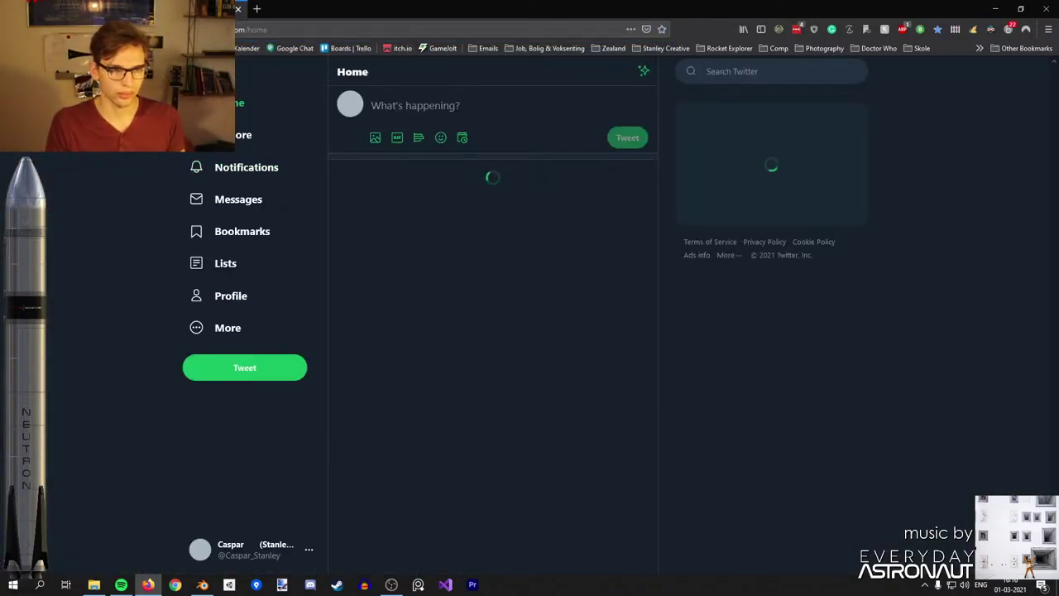
left_click(755, 71)
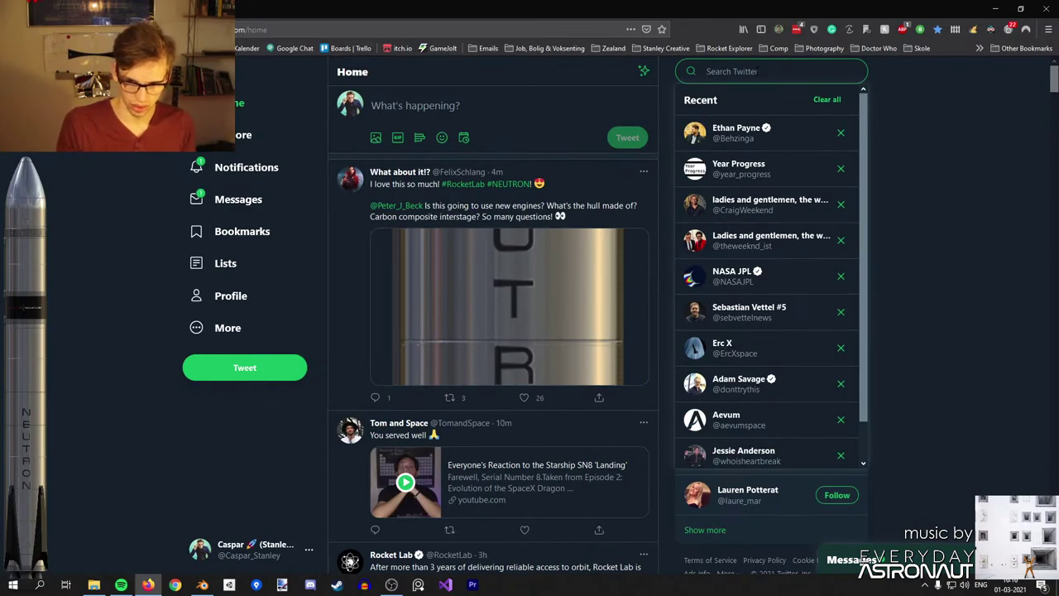
type("e")
key("BackSpace")
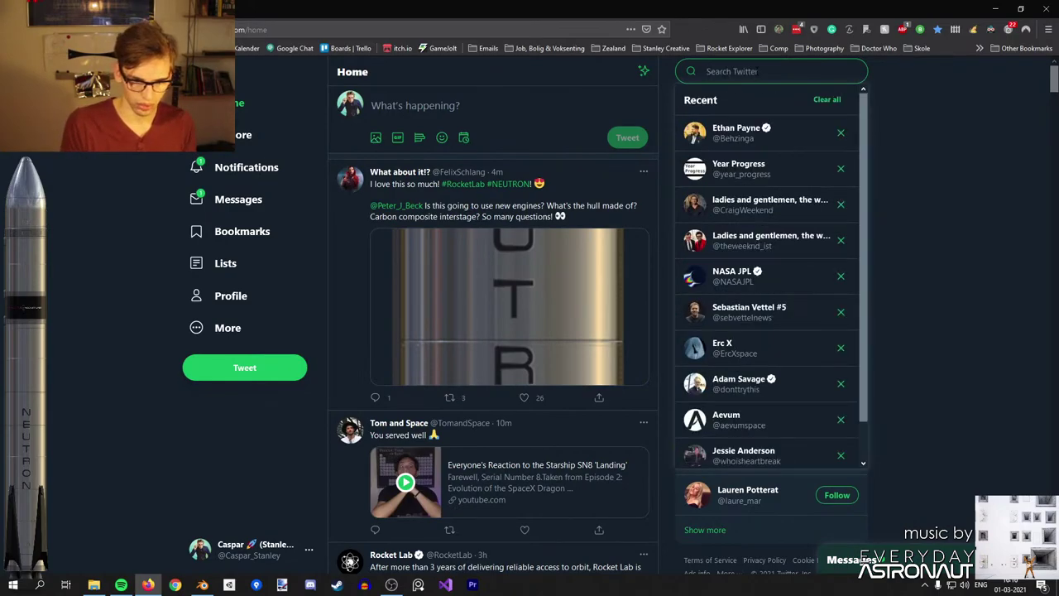
left_click(268, 480)
scroll(351, 347, "down", 3)
left_click(385, 328)
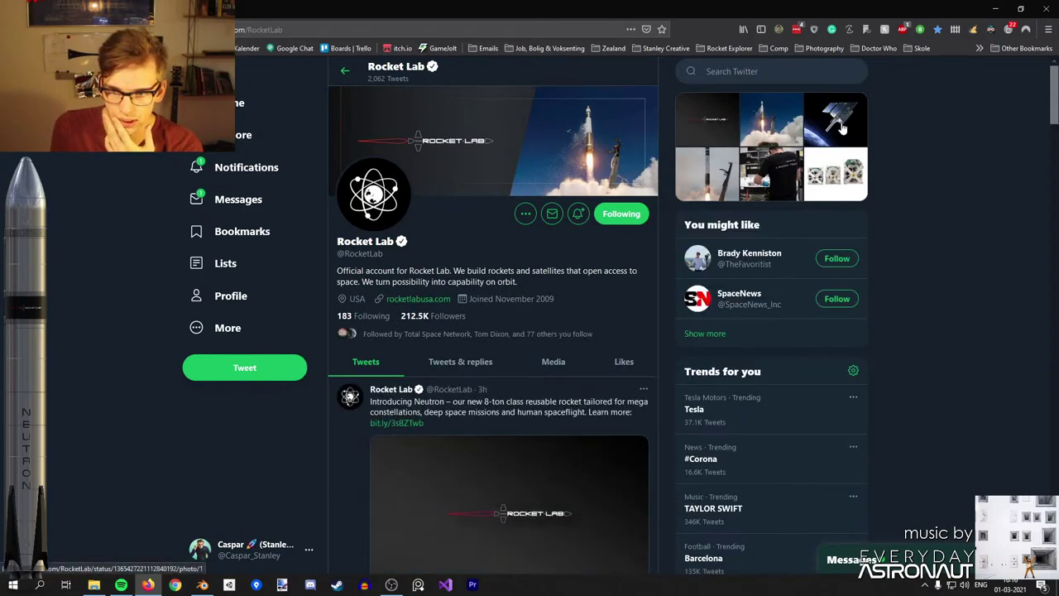
Look at the Argos-4 satellite photo and Rocket Lab's recent tweets, including the Neutron announcement.
left_click(841, 125)
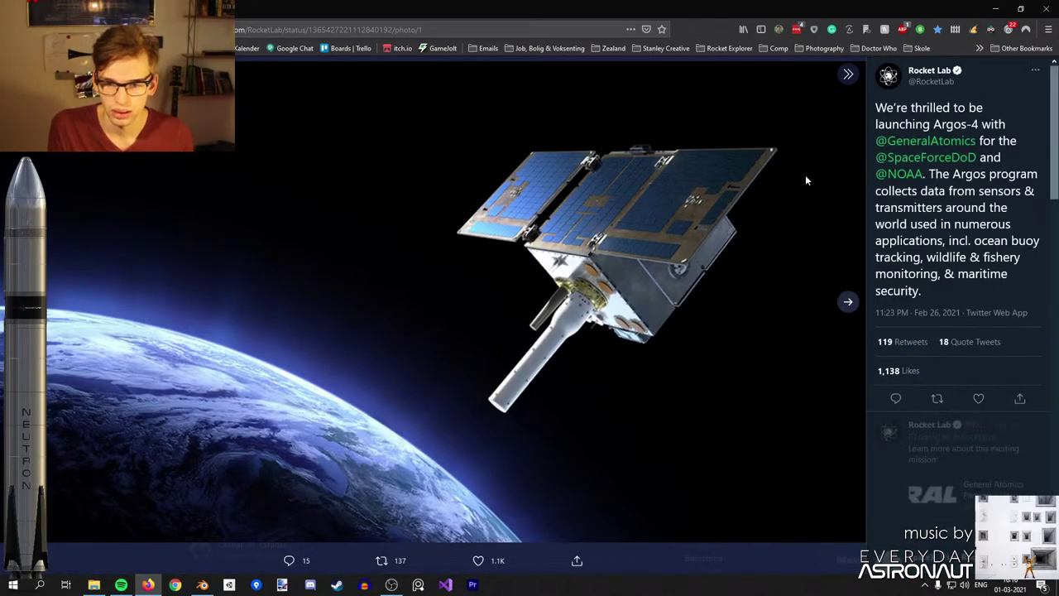
left_click(805, 179)
scroll(831, 218, "down", 3)
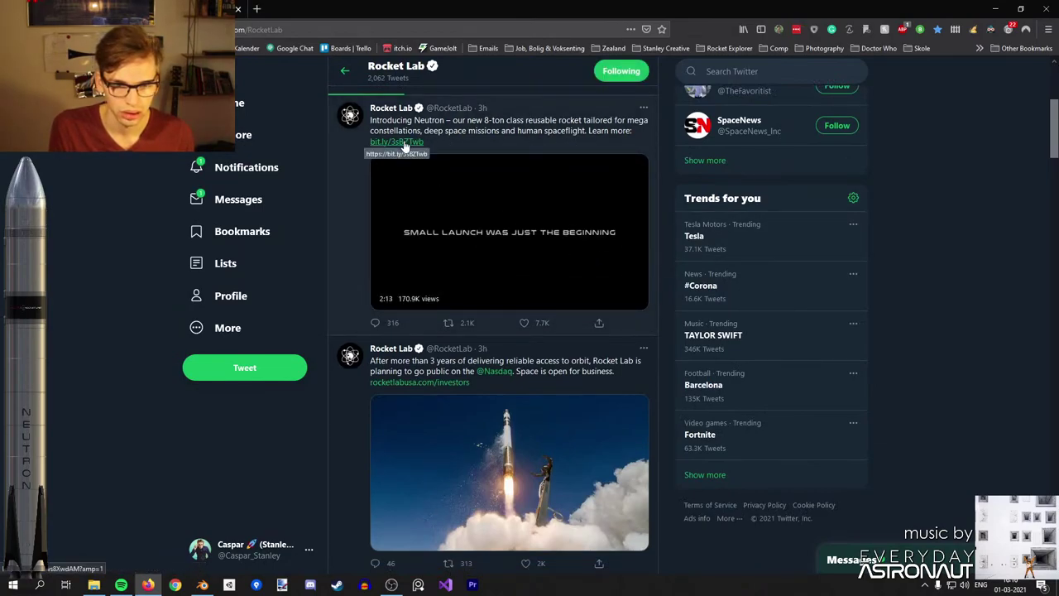
scroll(405, 145, "down", 3)
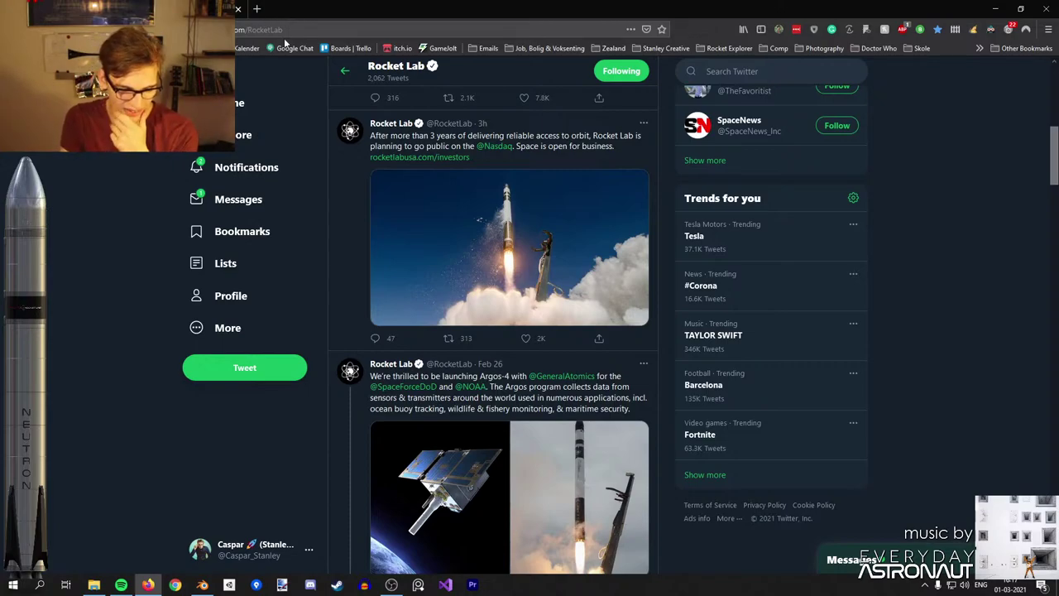
Go through Rocket Lab's Neutron press release and open its media images link.
left_click(217, 9)
scroll(529, 323, "down", 2)
scroll(530, 322, "up", 2)
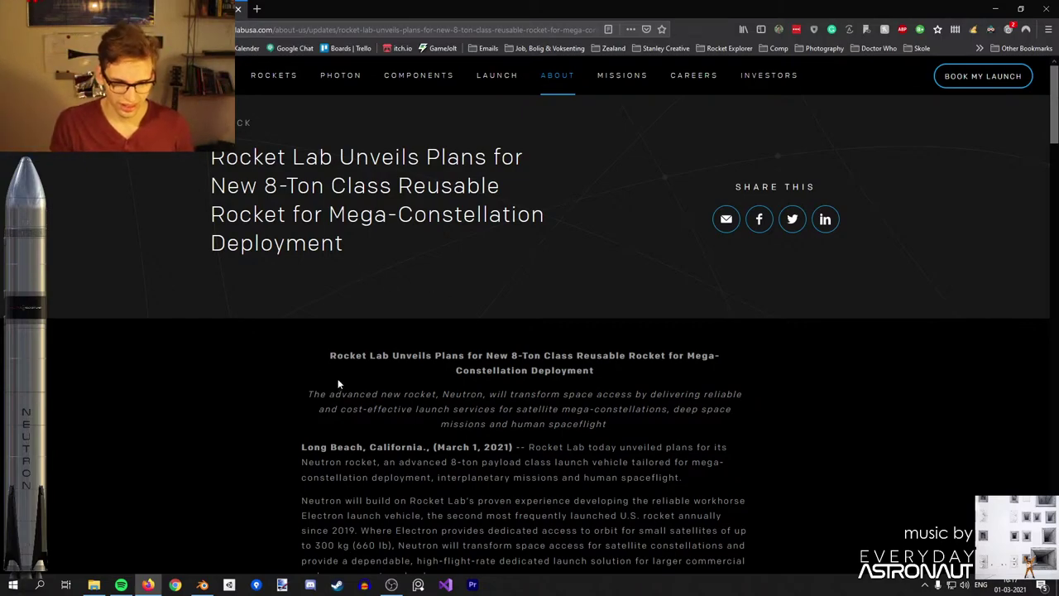
scroll(315, 373, "down", 5)
scroll(315, 373, "down", 10)
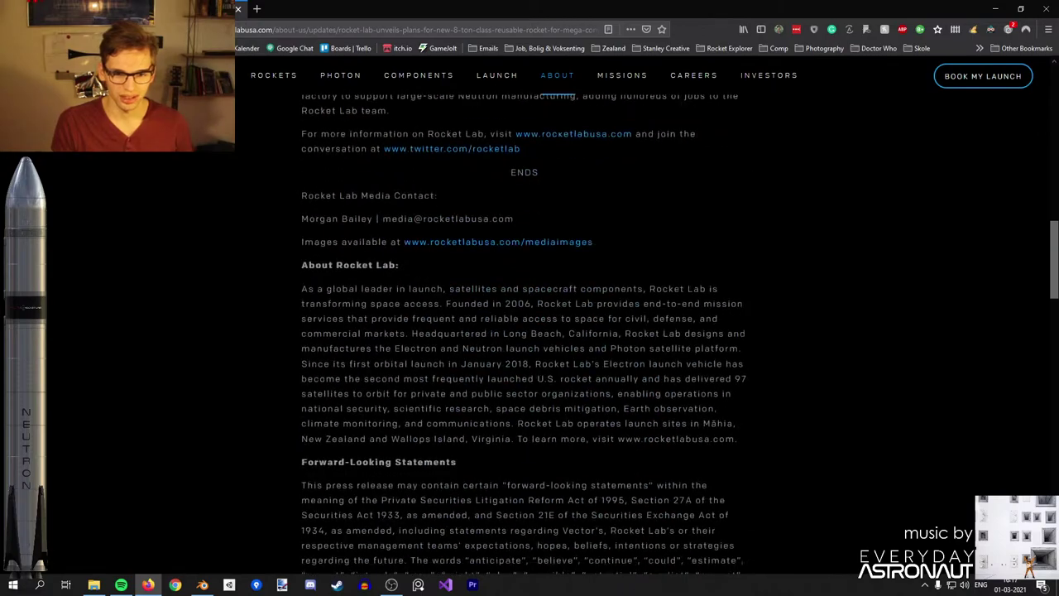
scroll(313, 370, "up", 1)
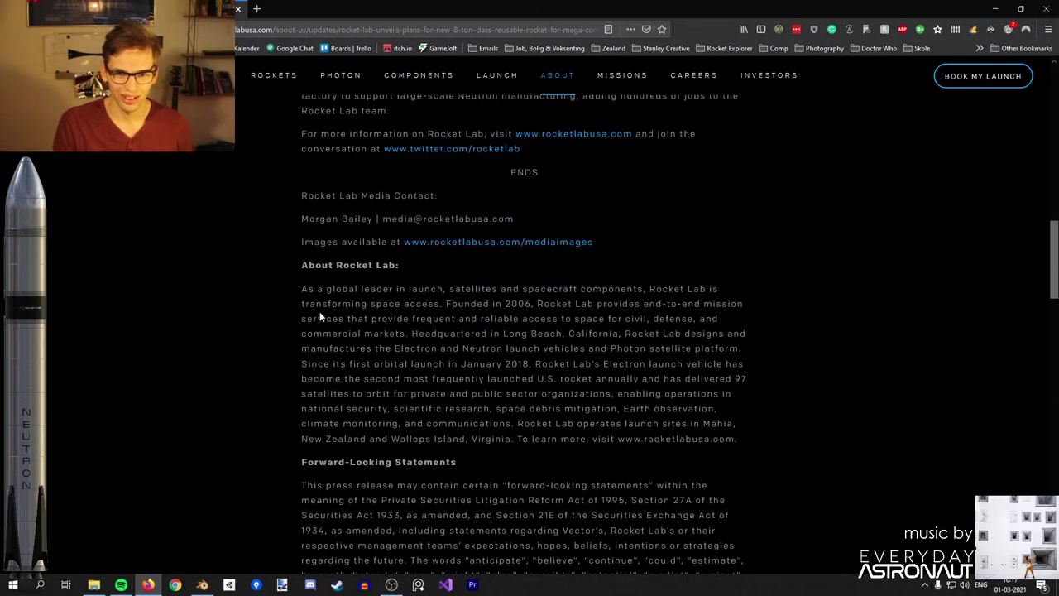
left_click(447, 243)
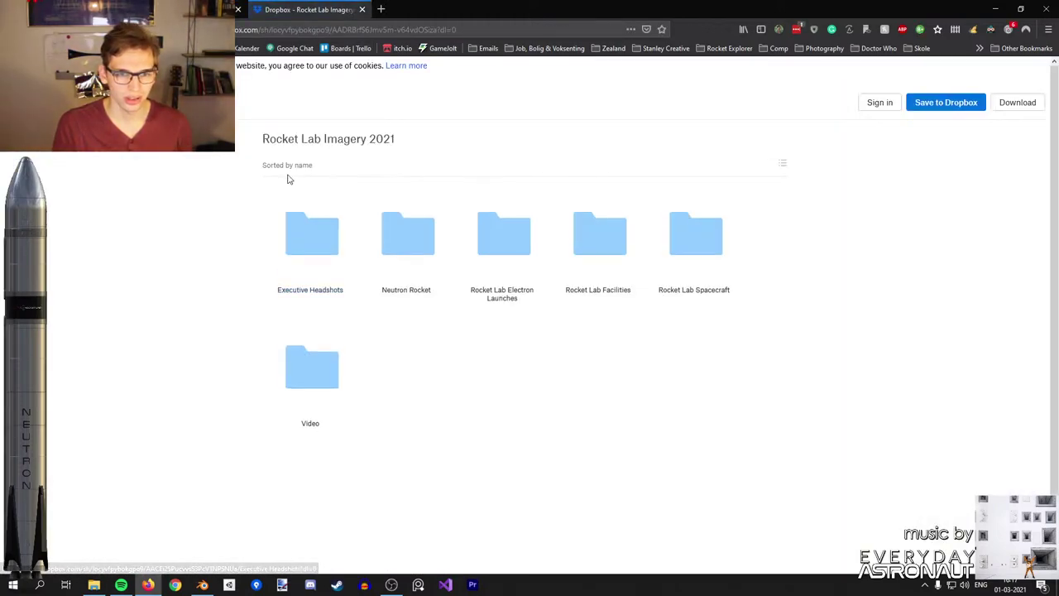
Open the Neutron Rocket folder and view the Neutron_Facts_LEO.png, fairing photo and Electron & Neutron.jpg images.
left_click(403, 237)
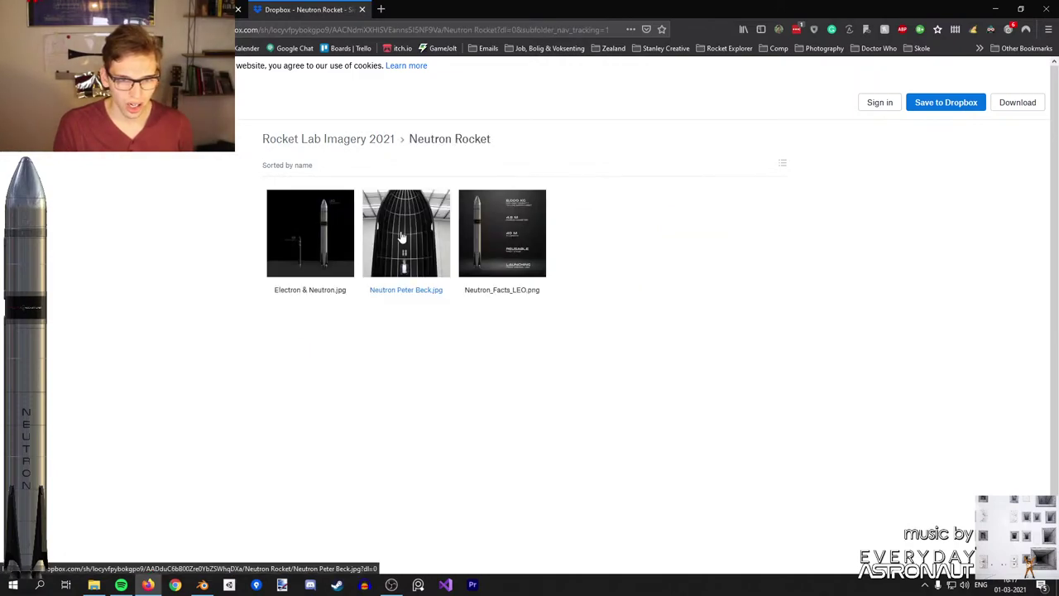
left_click(502, 234)
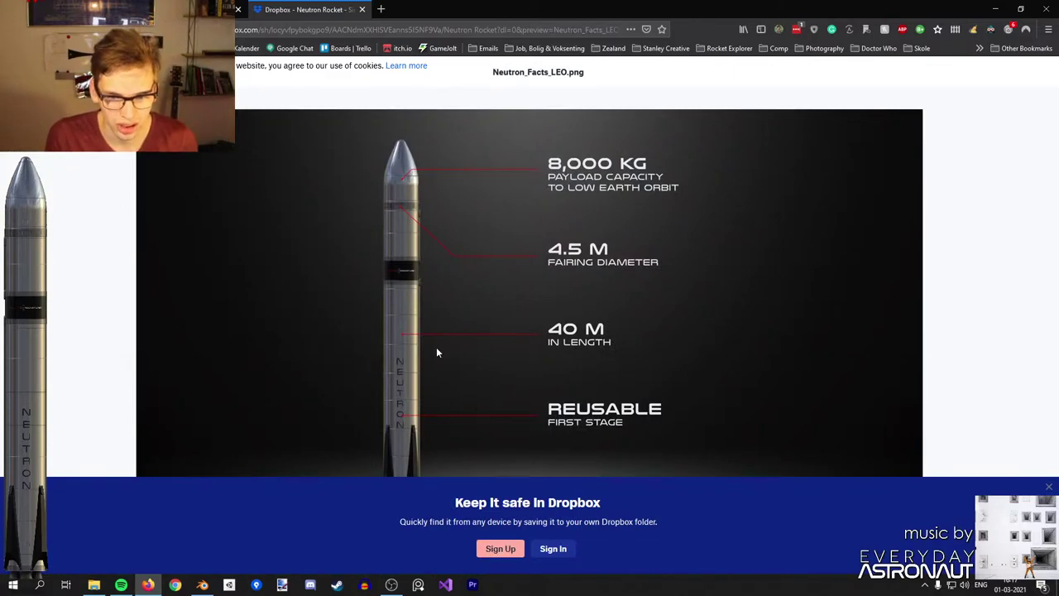
key("Escape")
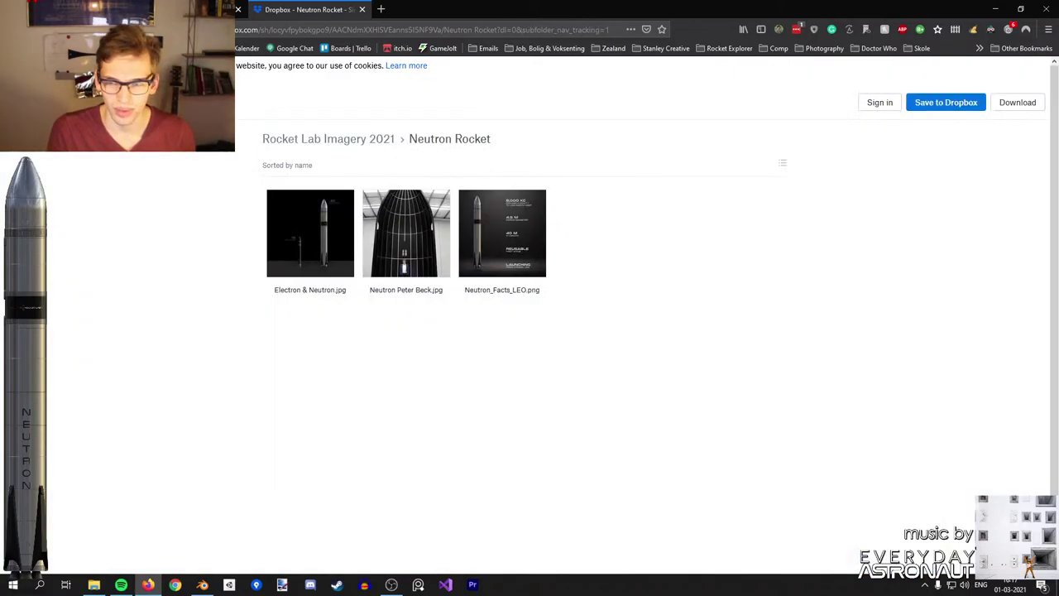
left_click(405, 238)
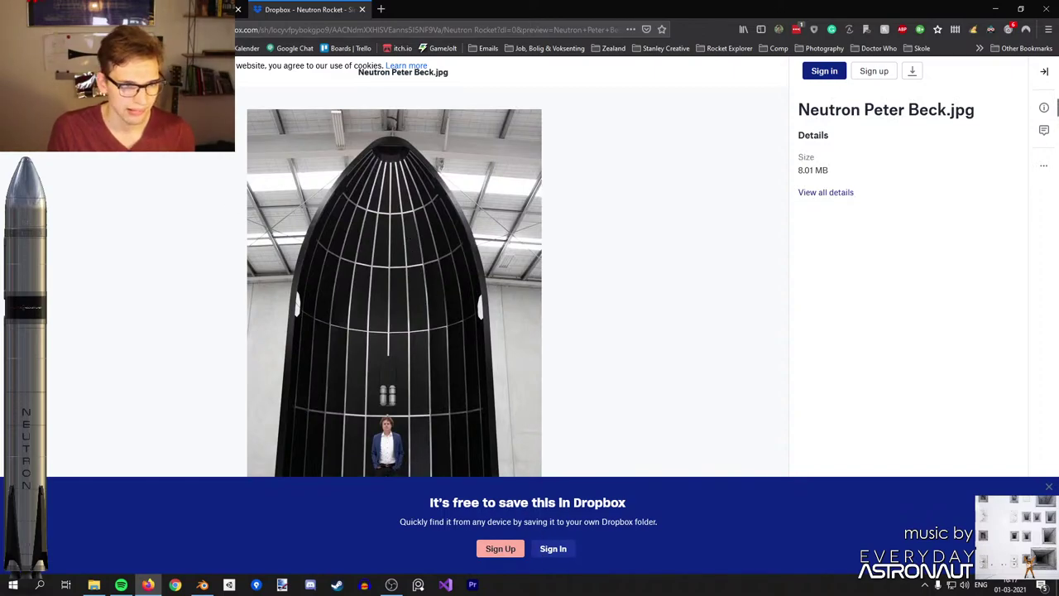
key("Escape")
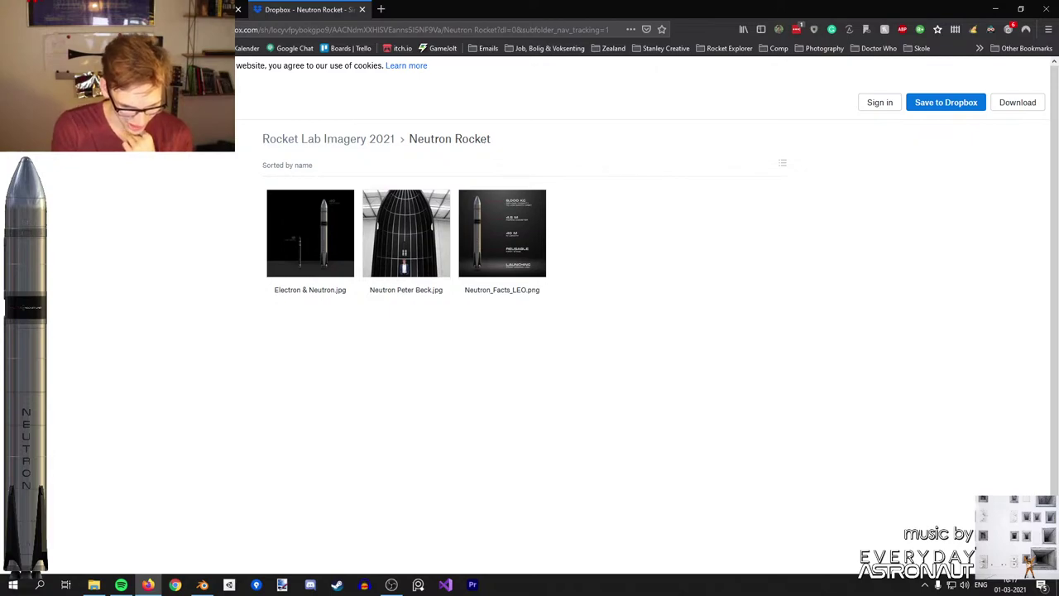
left_click(305, 248)
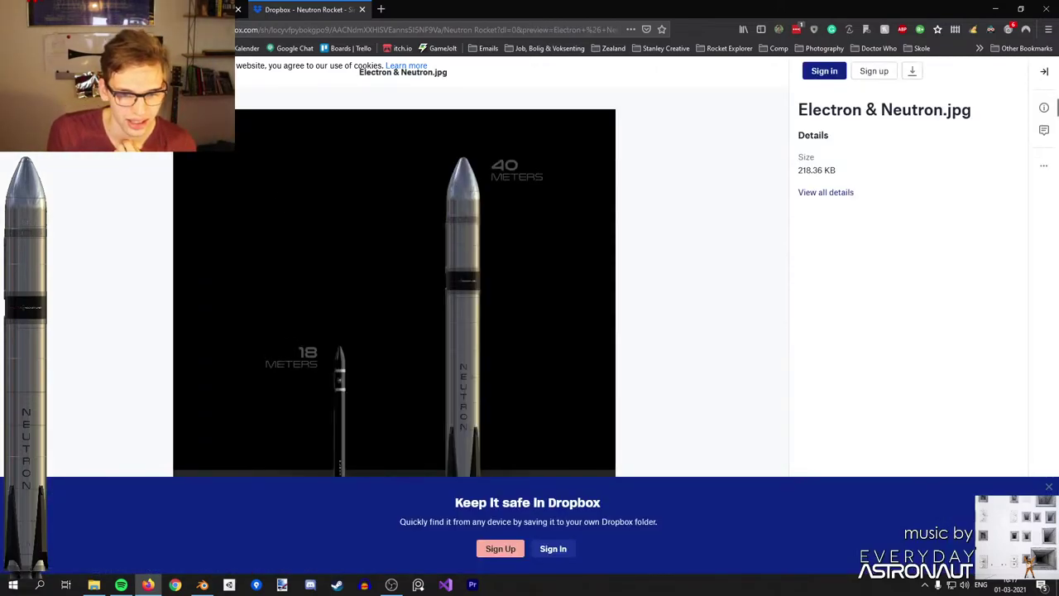
Go back to the Rocket Lab Imagery 2021 folder and check the contents of Executive Headshots.
key("alt+Left")
key("alt+Left")
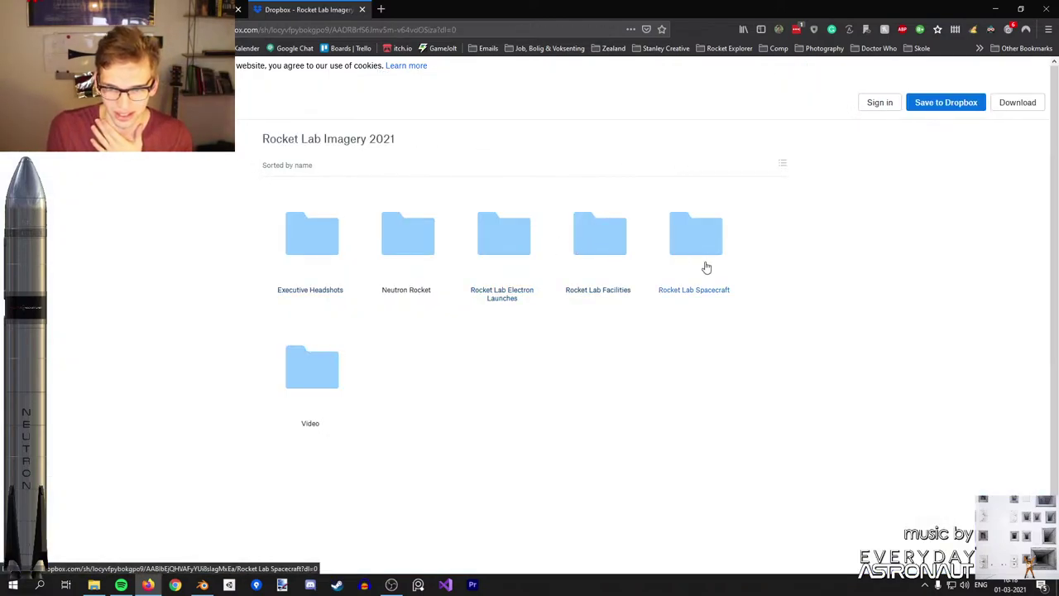
left_click(330, 242)
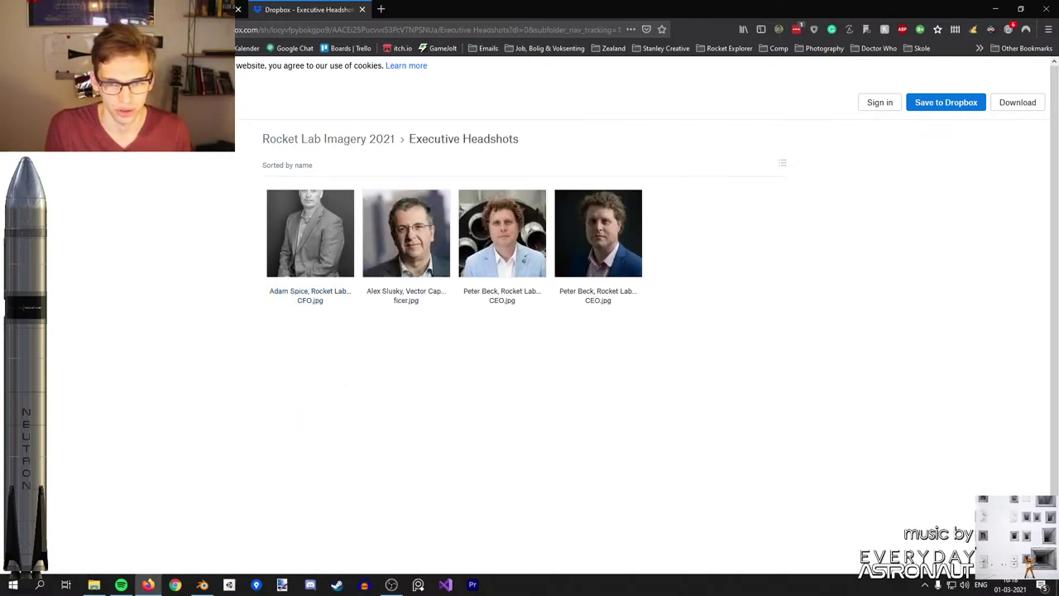
key("alt+Left")
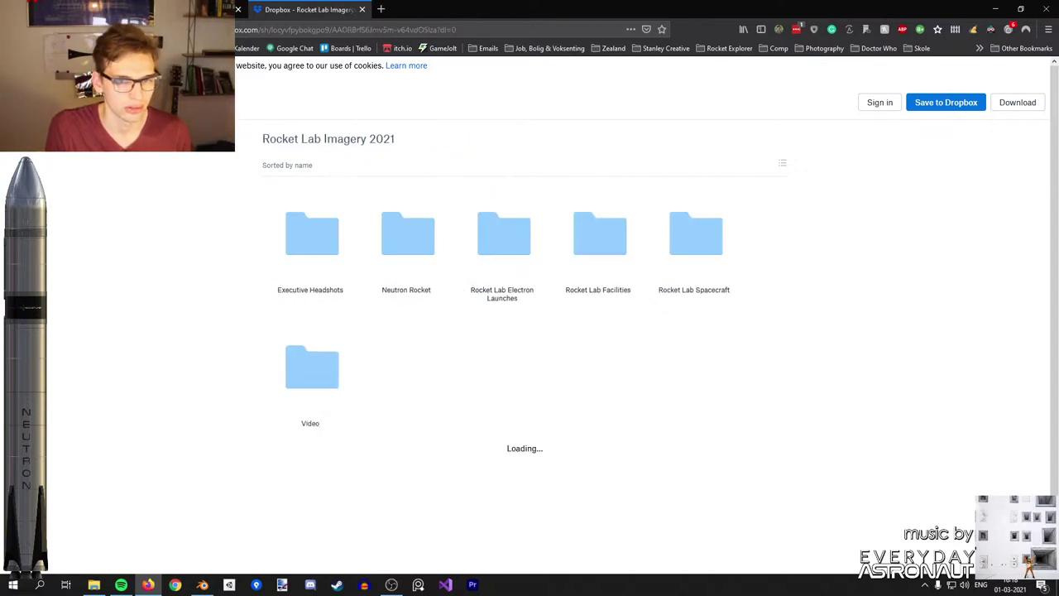
Return to the Neutron press release and look through its text and related updates for further reference material.
key("alt+Left")
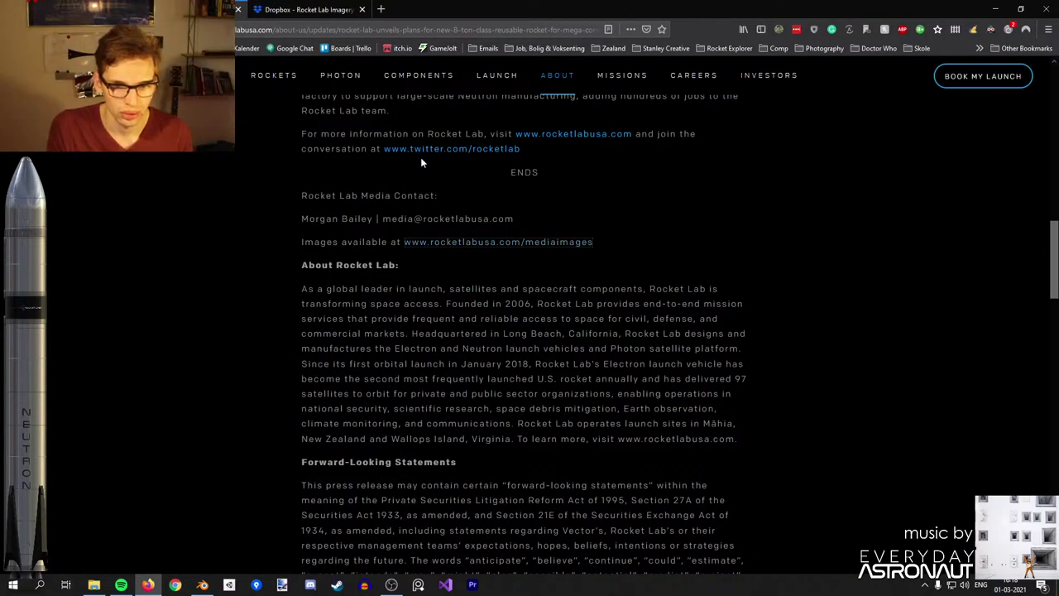
scroll(484, 187, "up", 1)
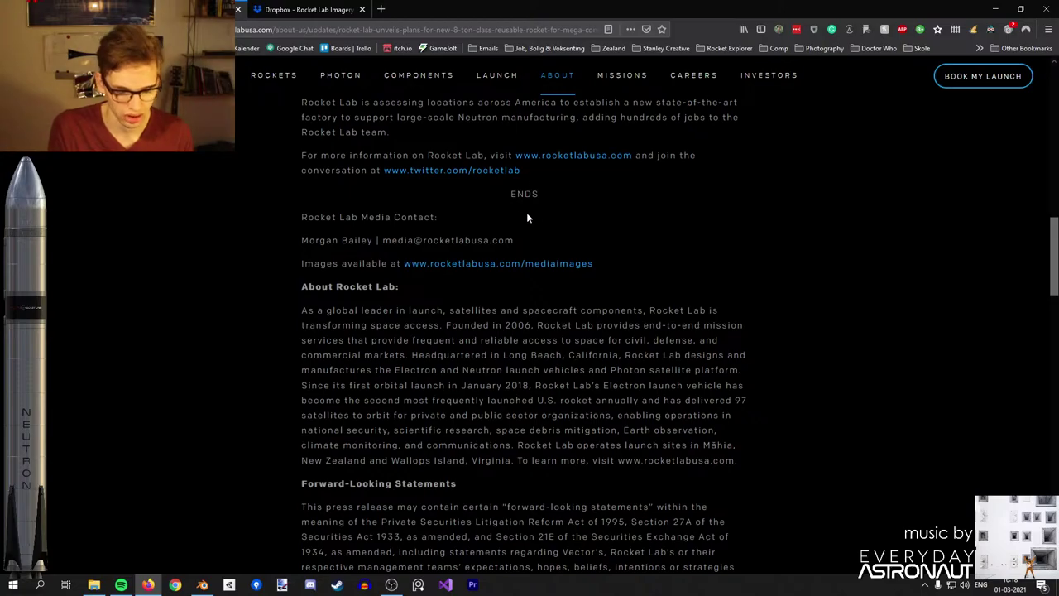
scroll(526, 217, "down", 12)
scroll(525, 217, "down", 3)
scroll(524, 212, "up", 4)
scroll(524, 212, "down", 8)
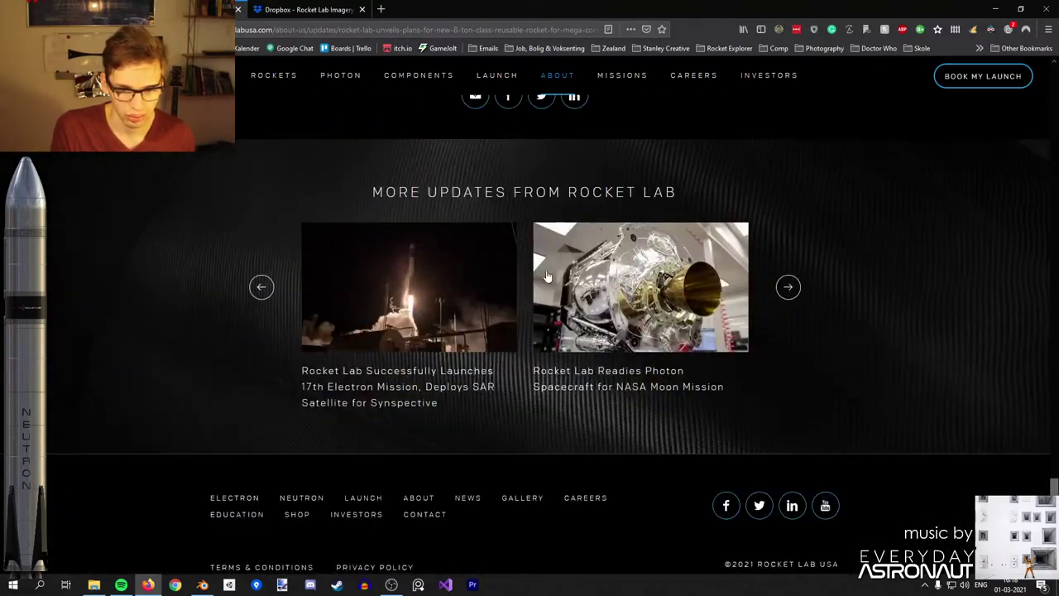
scroll(693, 346, "up", 10)
scroll(660, 341, "up", 7)
scroll(660, 341, "down", 10)
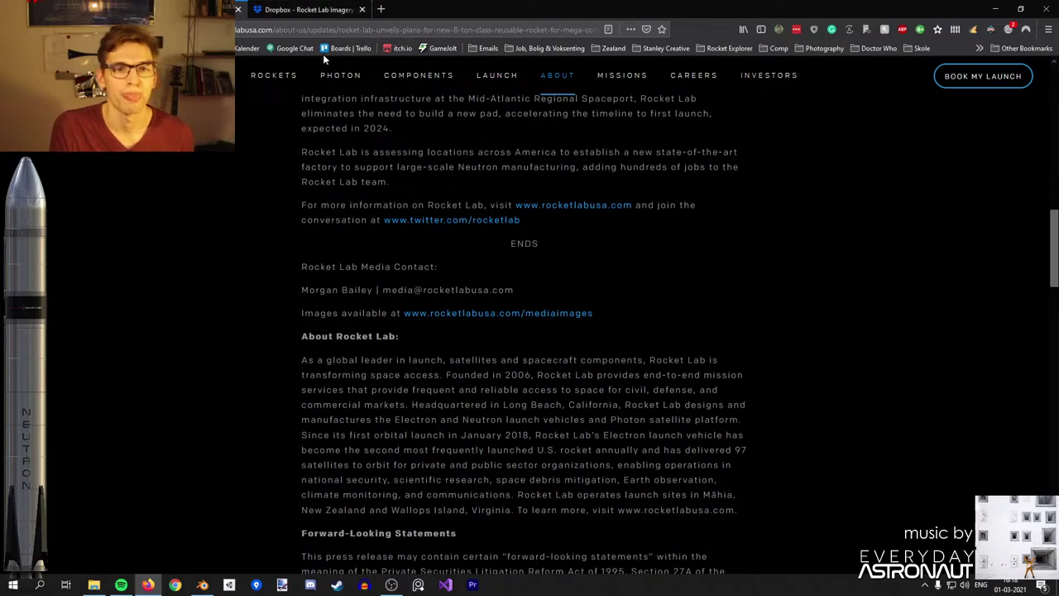
Reopen Electron & Neutron.jpg from the Dropbox Neutron Rocket folder to compare the two rockets' sizes.
left_click(307, 9)
left_click(413, 247)
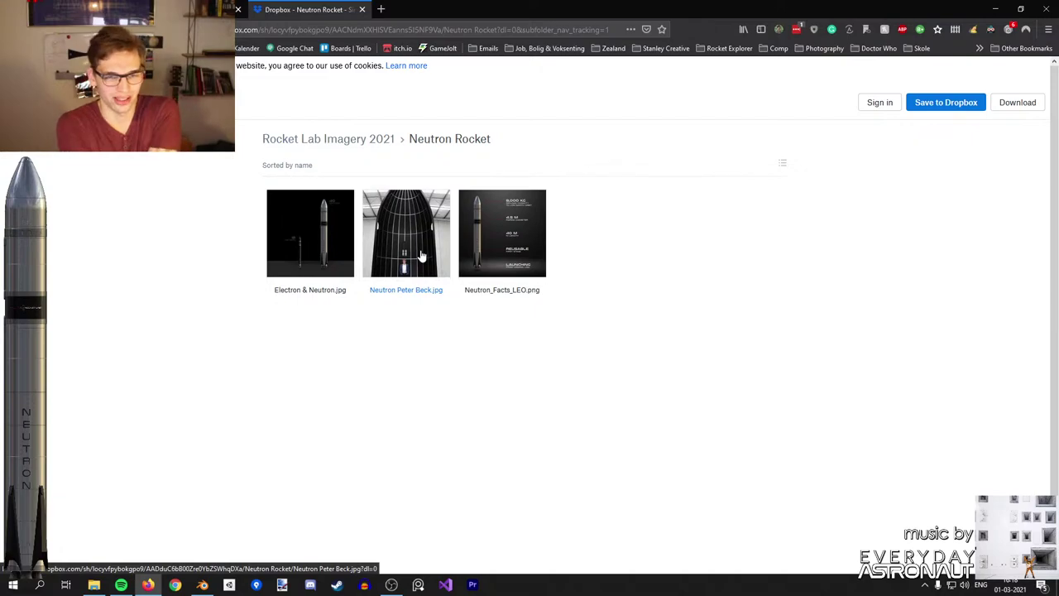
left_click(306, 260)
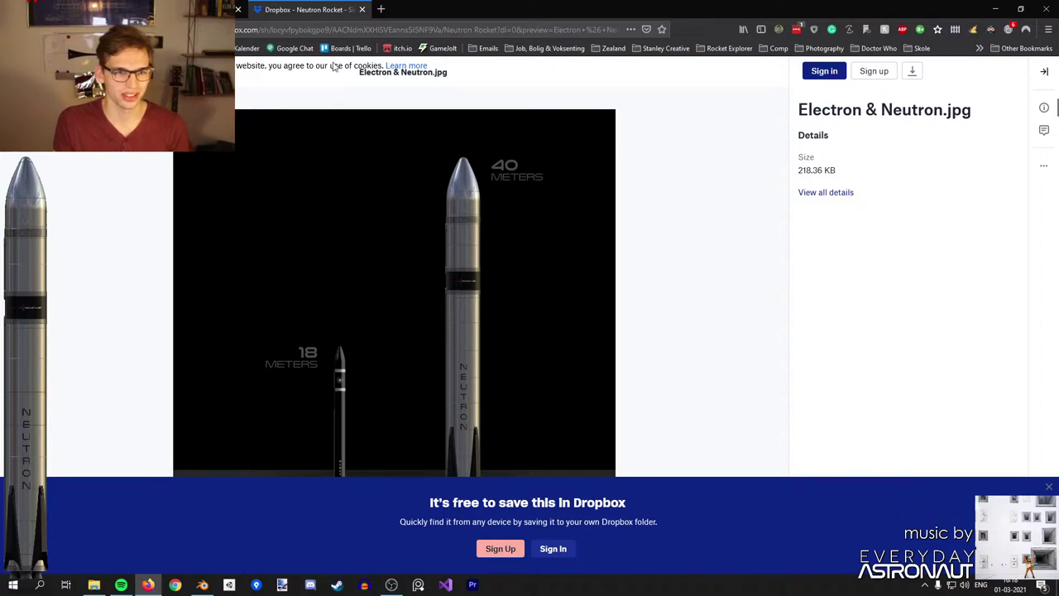
Leave the browser and return to the vacuum nozzle being edited in Neutron.blend in Blender.
left_click(1049, 7)
scroll(480, 273, "down", 3)
middle_click_drag(524, 333, 541, 249, "shift")
scroll(541, 248, "up", 2)
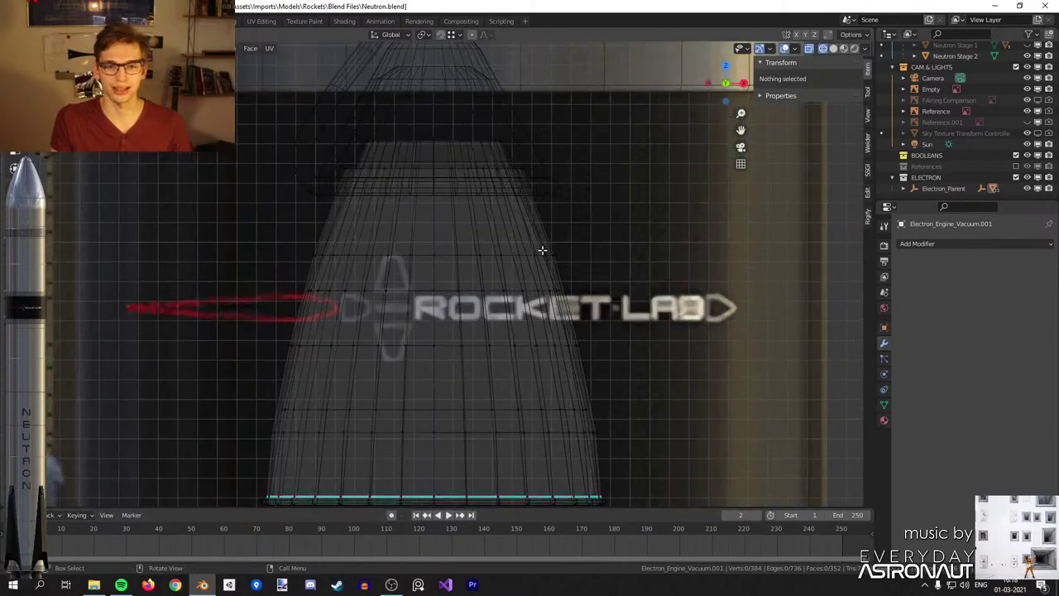
Try widening the whole black vacuum nozzle to about 2.18 m across while keeping its height.
scroll(546, 241, "down", 2)
left_click_drag(595, 454, 544, 444)
key("a")
key("s")
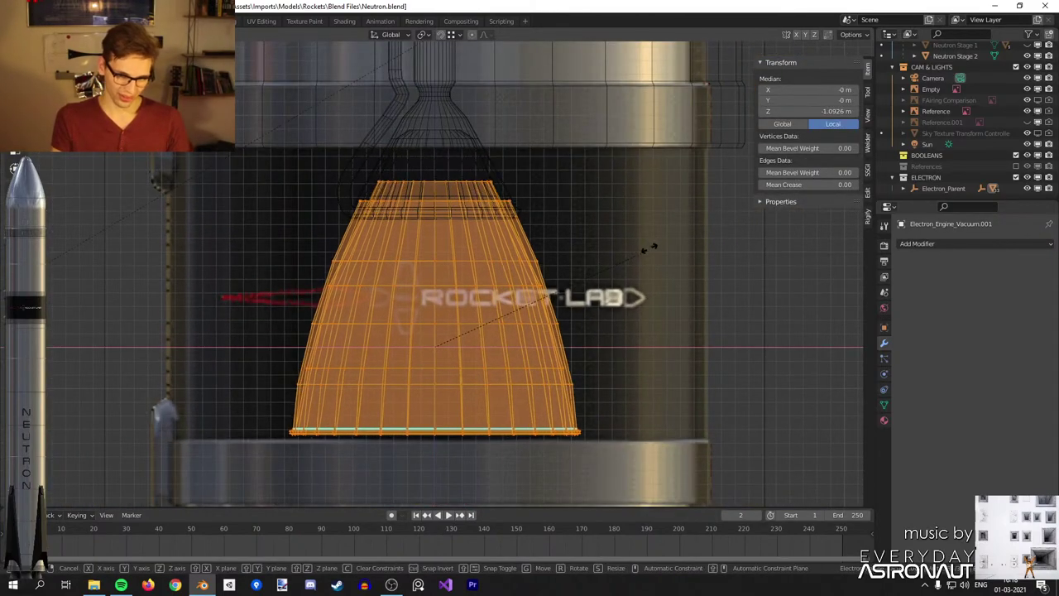
left_click(624, 262)
scroll(505, 299, "down", 5)
key("alt+z")
key("Tab")
scroll(510, 327, "down", 4)
scroll(510, 327, "up", 4)
scroll(513, 317, "up", 3)
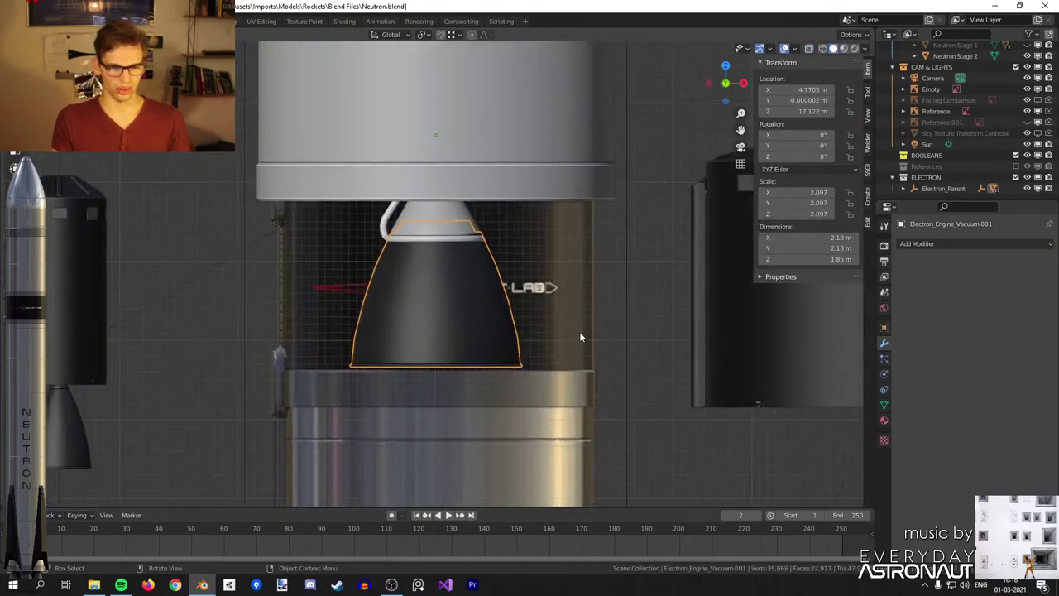
Compare the widened nozzle with the neighbouring stages, and undo the widening.
scroll(578, 332, "down", 5)
mouse_move(589, 328)
middle_mouse_down()
mouse_move(606, 303)
mouse_move(642, 307)
mouse_move(588, 330)
mouse_move(596, 341)
middle_mouse_up()
scroll(606, 303, "up", 3)
scroll(596, 341, "up", 1)
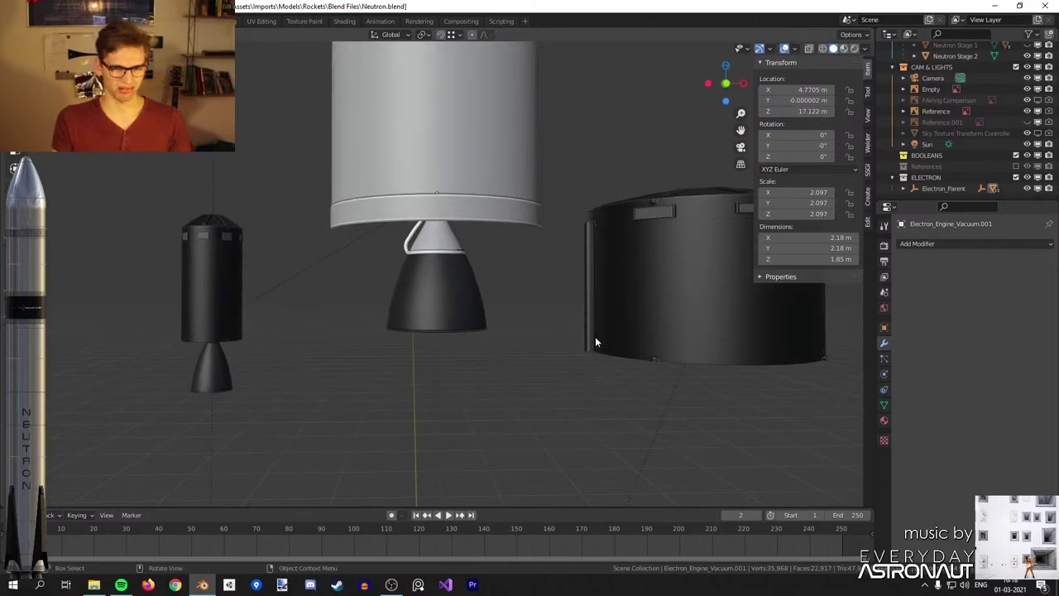
scroll(594, 341, "up", 5)
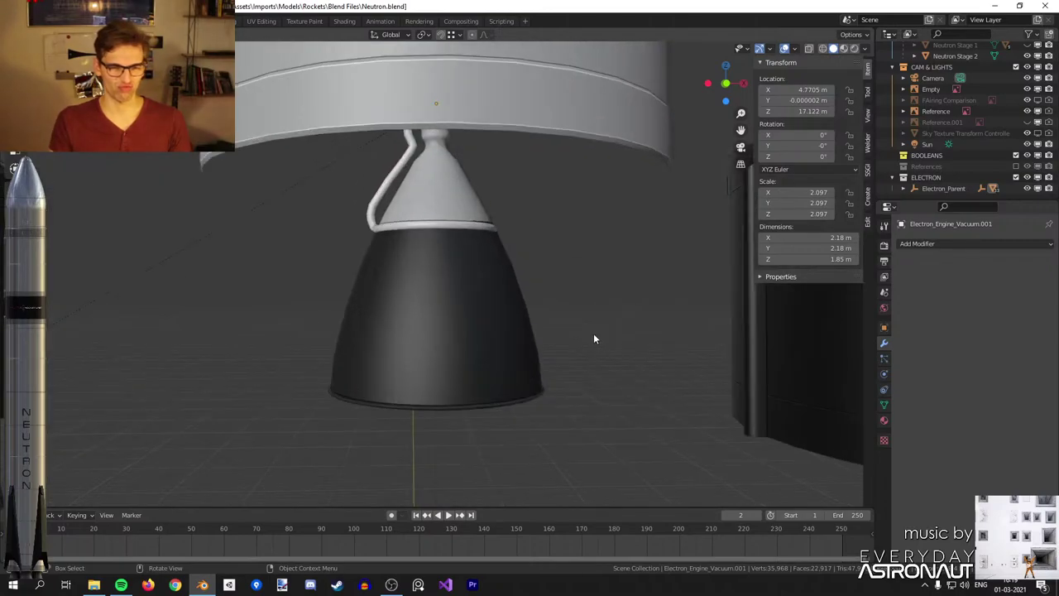
key("Tab")
key("Tab")
scroll(588, 341, "down", 5)
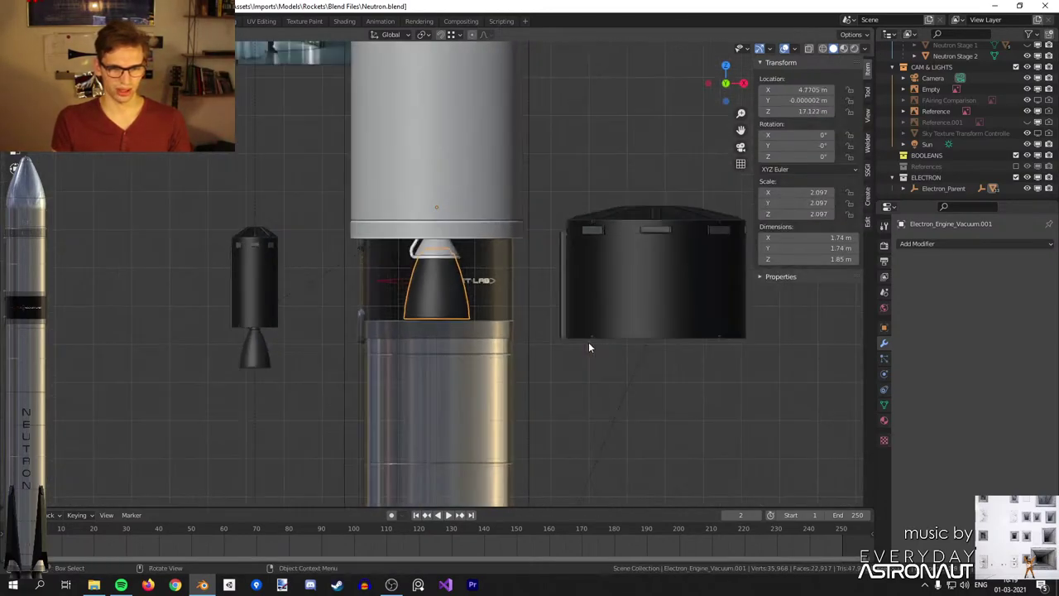
Scale in two horizontal edge loops on the grey engine chamber above the ring, the lower one by 0.880.
scroll(588, 341, "up", 5)
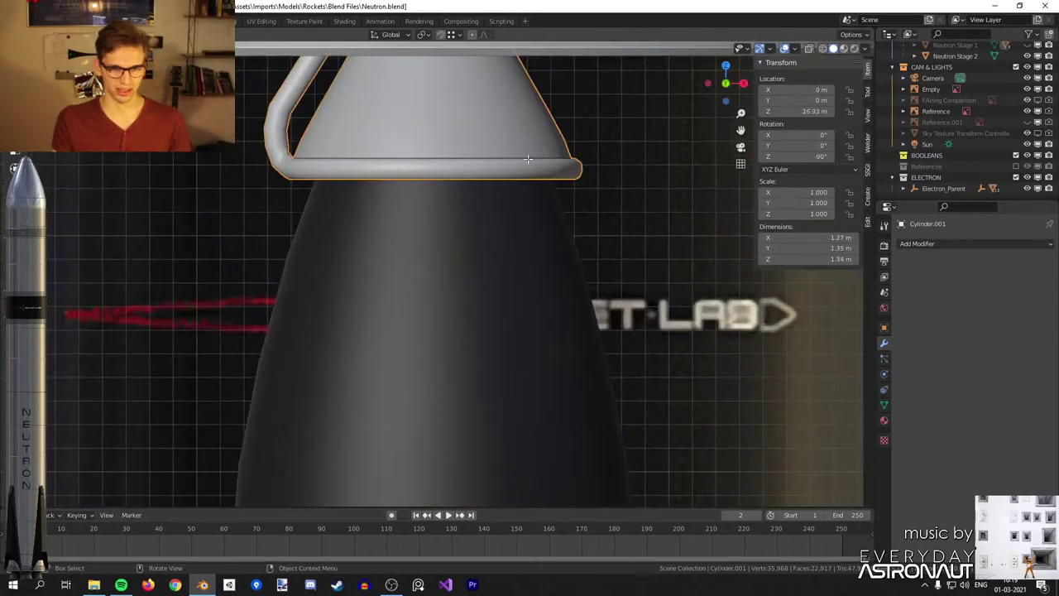
key("Tab")
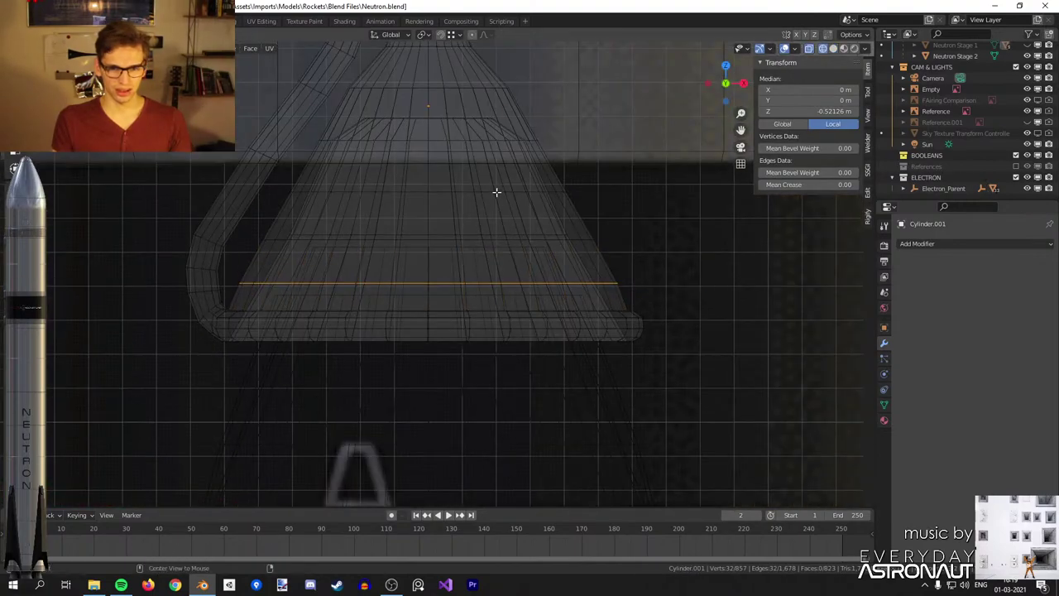
key("shift+z")
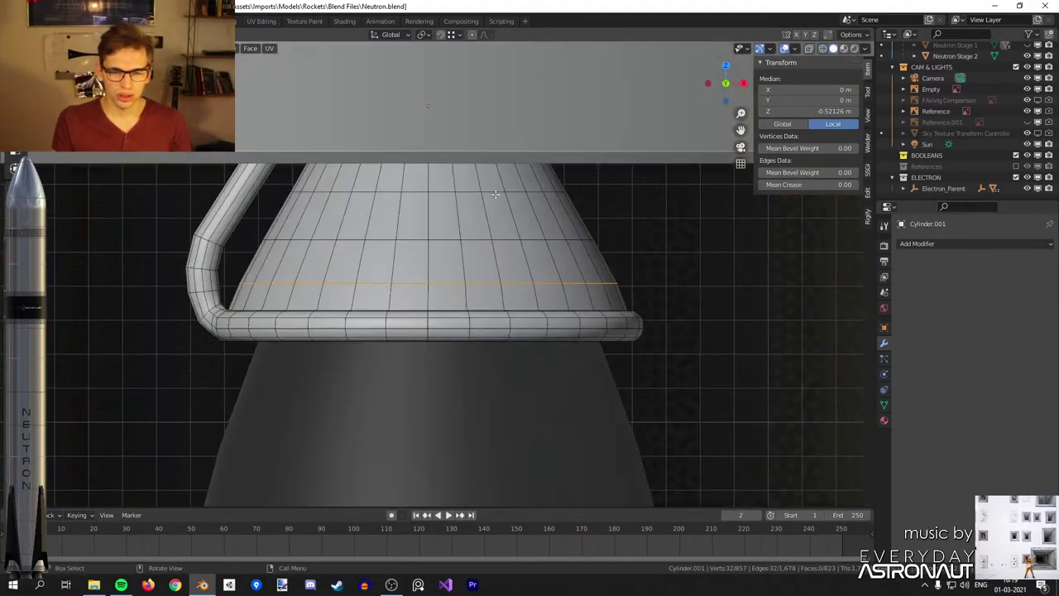
left_click(492, 193, "alt")
scroll(572, 206, "up", 2)
key("s")
left_click(688, 222)
left_click(611, 246, "alt")
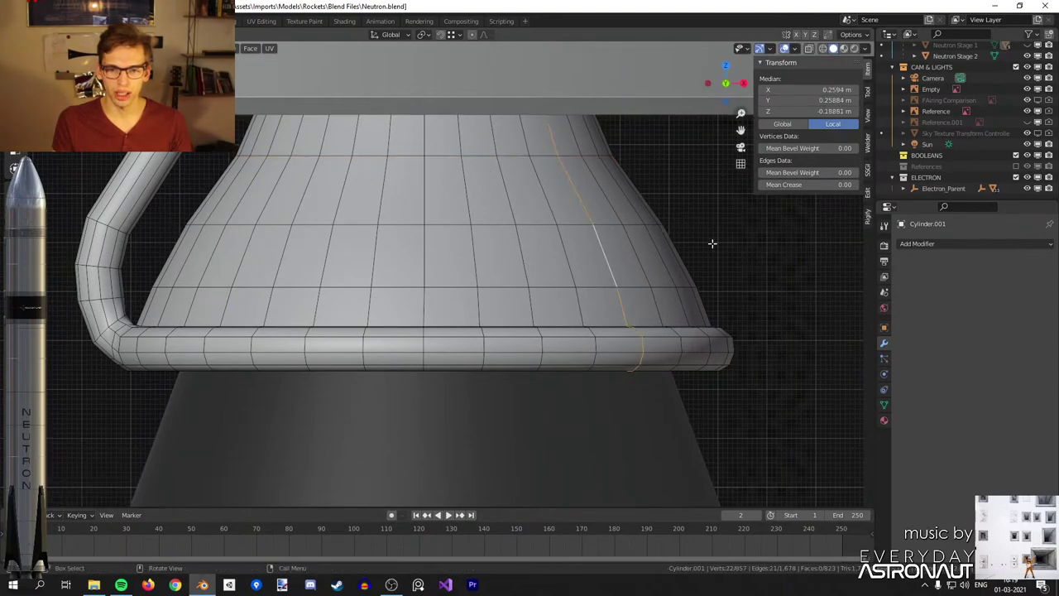
left_click(578, 222, "alt")
key("s")
left_click(691, 248)
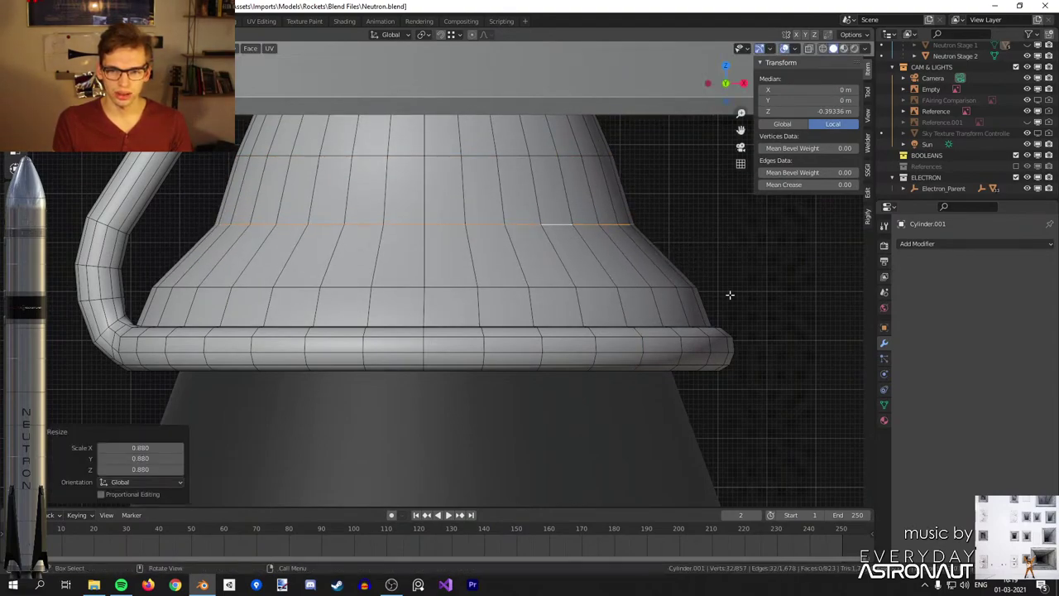
Isolate the chamber edge loop just above the ring and scale it inward to follow the narrowed profile.
key("alt+z")
scroll(526, 364, "down", 3)
left_click_drag(720, 371, 228, 274)
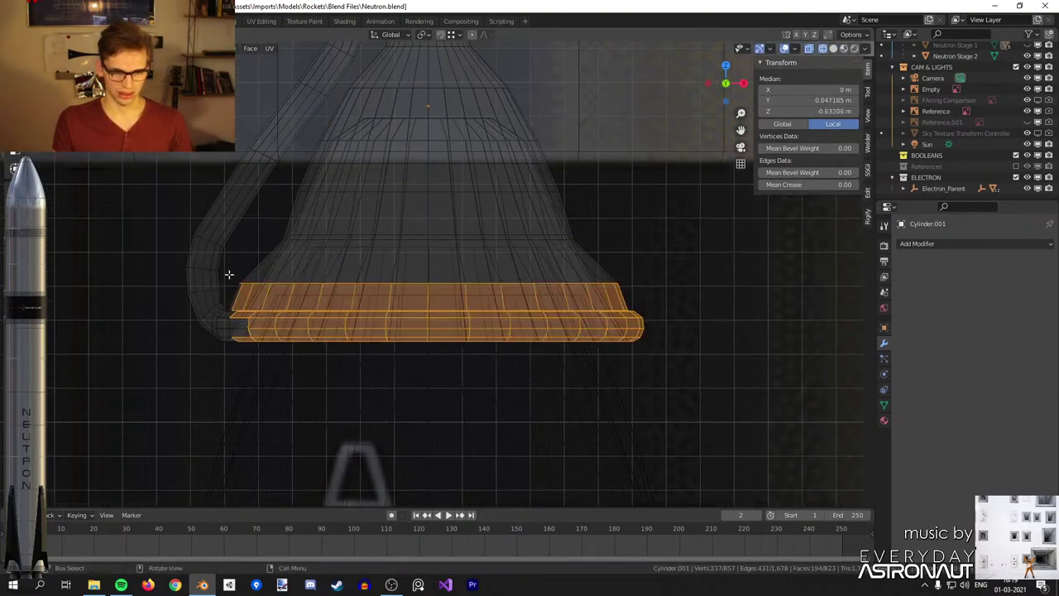
key("1")
key("c")
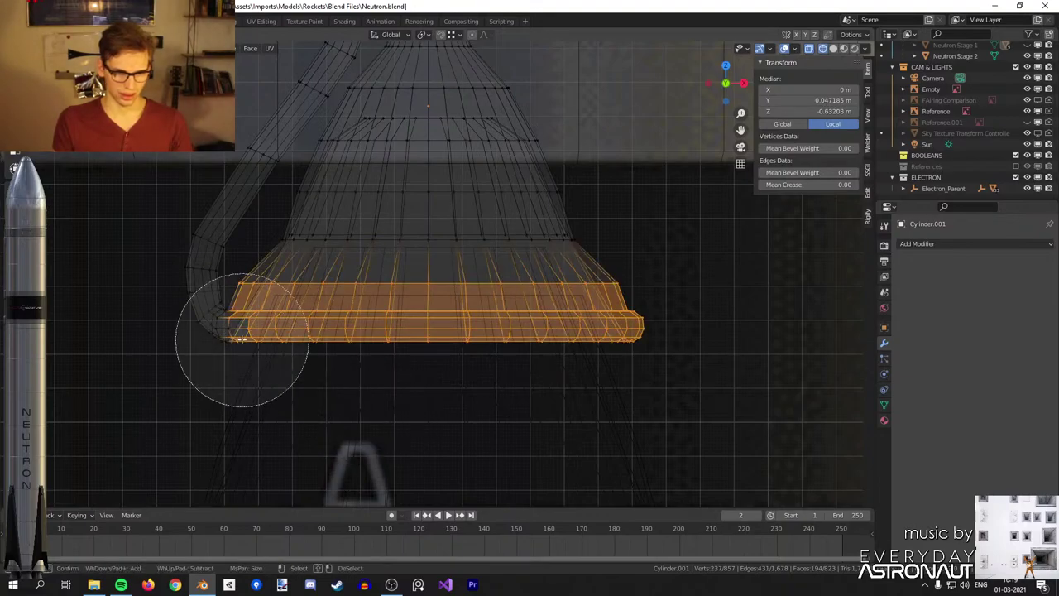
left_click_drag(243, 343, 179, 296)
right_click(186, 304)
scroll(460, 369, "up", 2)
key("c")
mouse_move(111, 218)
middle_mouse_down()
mouse_move(71, 248)
mouse_move(69, 355)
mouse_move(508, 406)
mouse_move(752, 395)
middle_mouse_up()
right_click(752, 395)
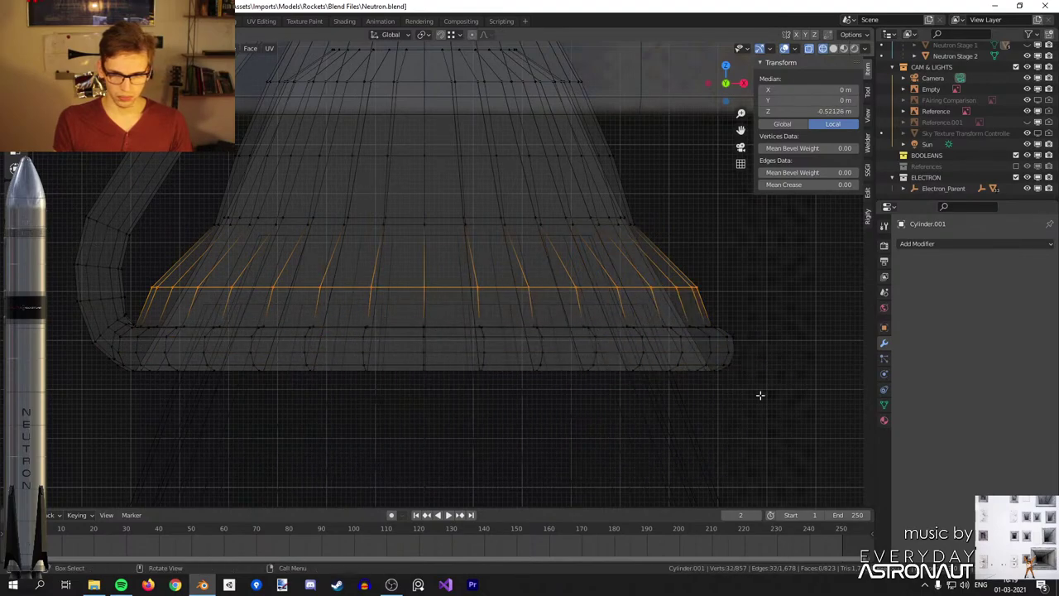
key("g")
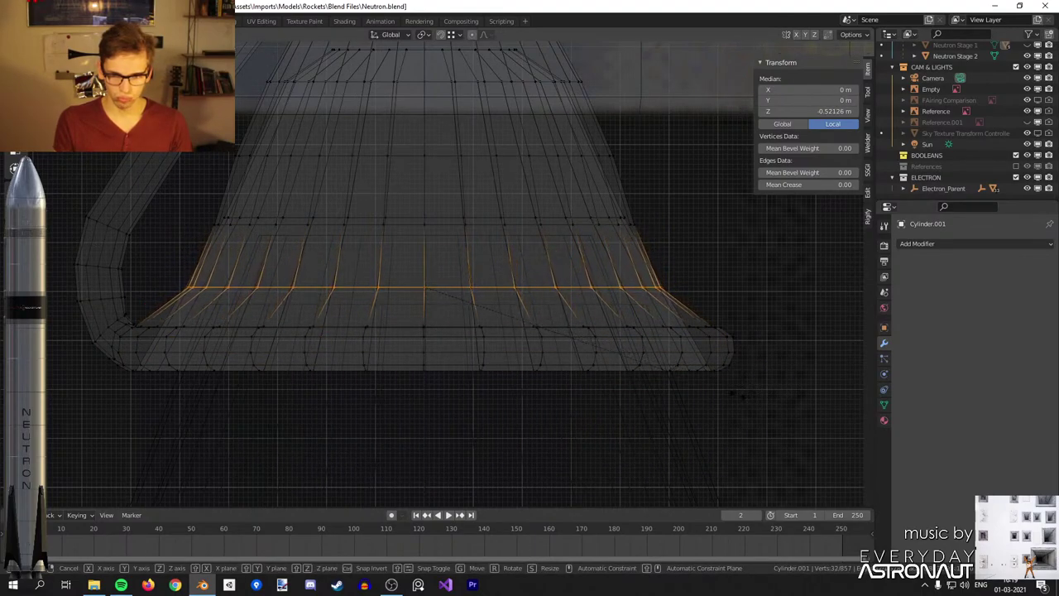
left_click(733, 394)
Try narrowing the chamber's bottom ring together with the lower pipe bend, and undo the scaling.
key("alt+a")
key("c")
mouse_move(748, 374)
left_mouse_down()
mouse_move(435, 402)
mouse_move(133, 390)
mouse_move(109, 266)
left_mouse_up()
right_click(109, 266)
key("s")
key("x")
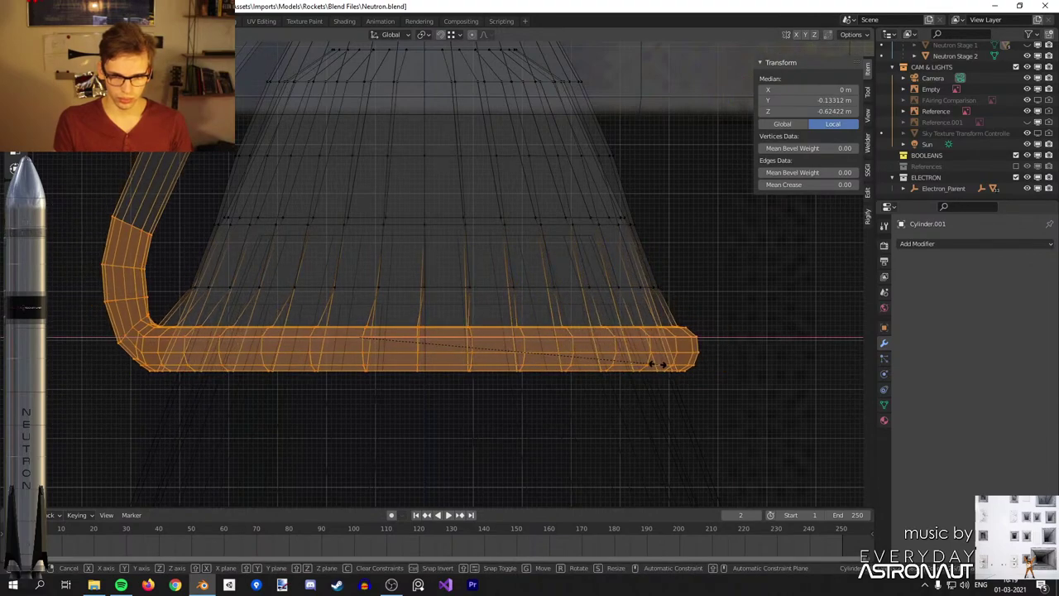
left_click(651, 366)
key("shift+z")
key("Tab")
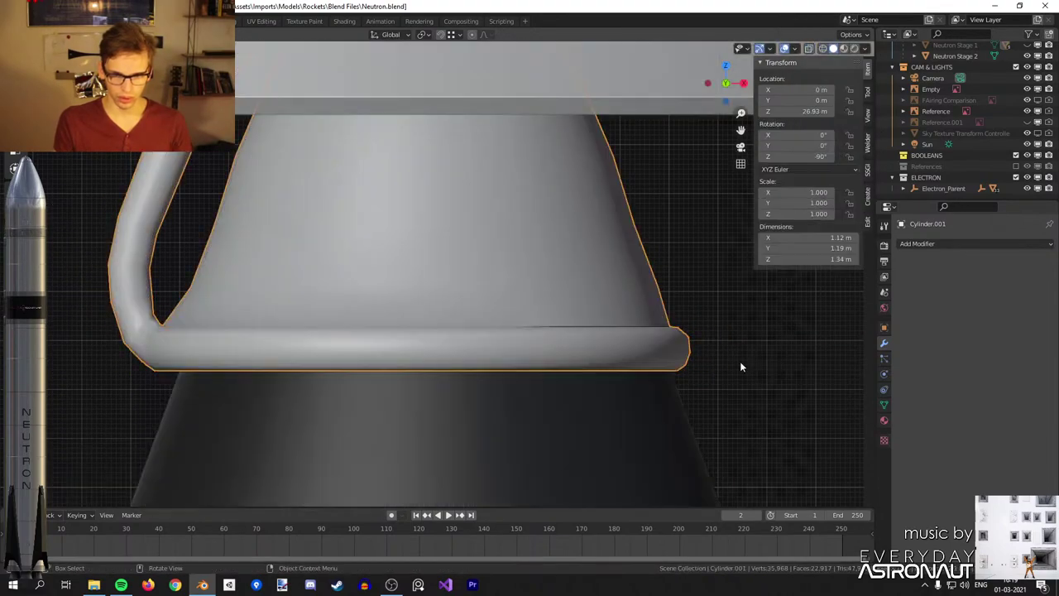
key("Tab")
scroll(577, 330, "up", 4)
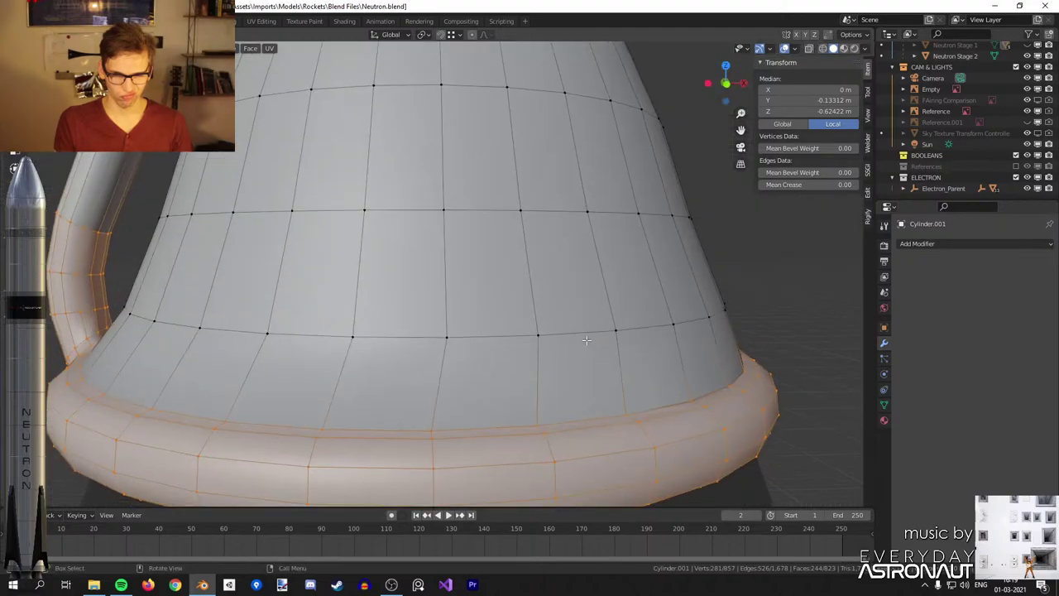
key("KP_5")
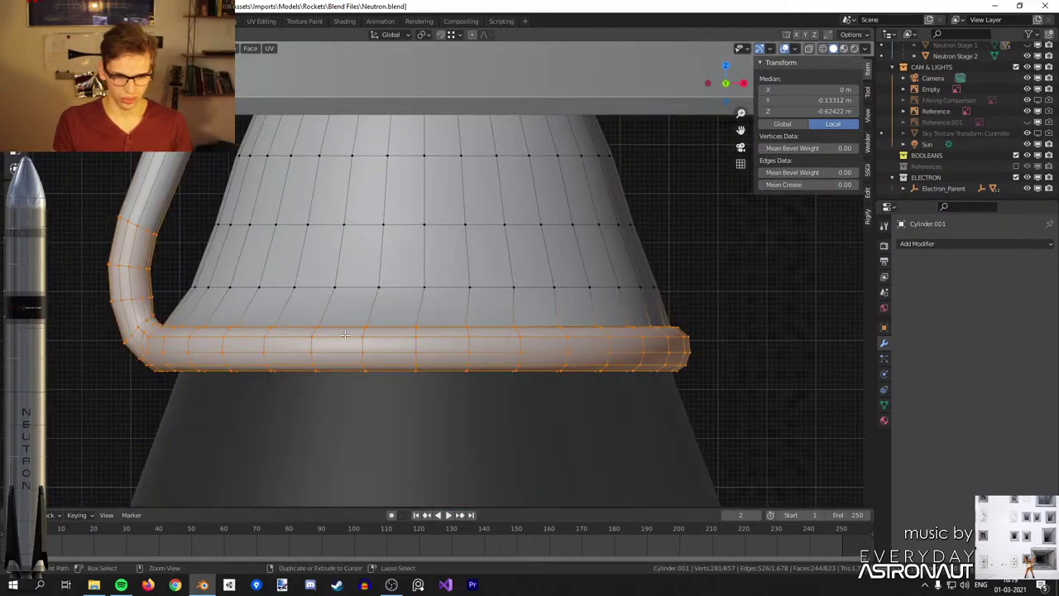
key("ctrl+z")
key("ctrl+z")
key("ctrl+z")
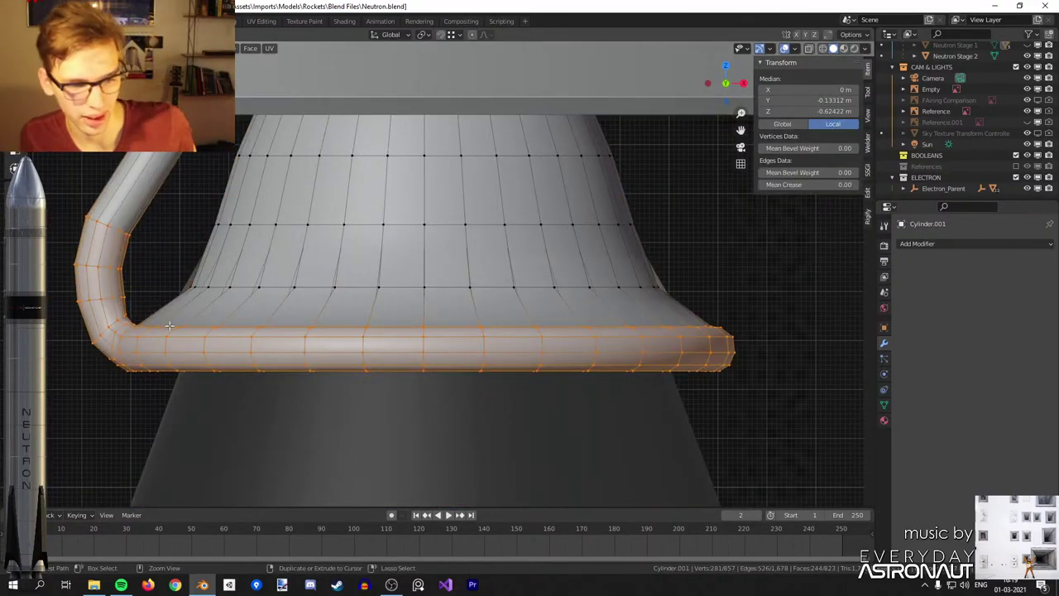
Place the 3D cursor at the centre of the chamber's middle edge loop and make it the pivot point.
key("alt+a")
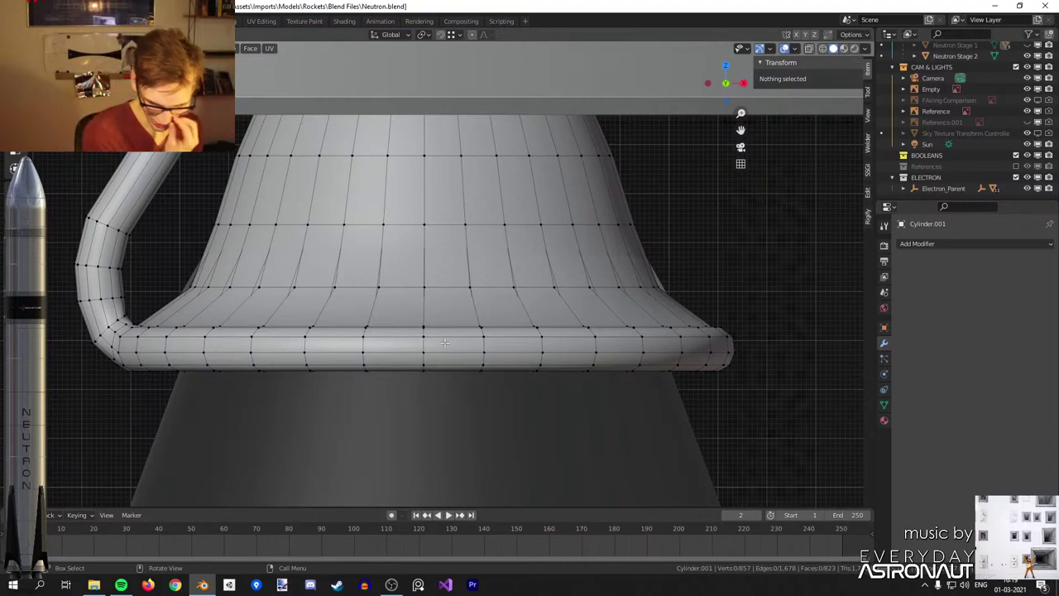
key("2")
left_click(451, 273, "alt")
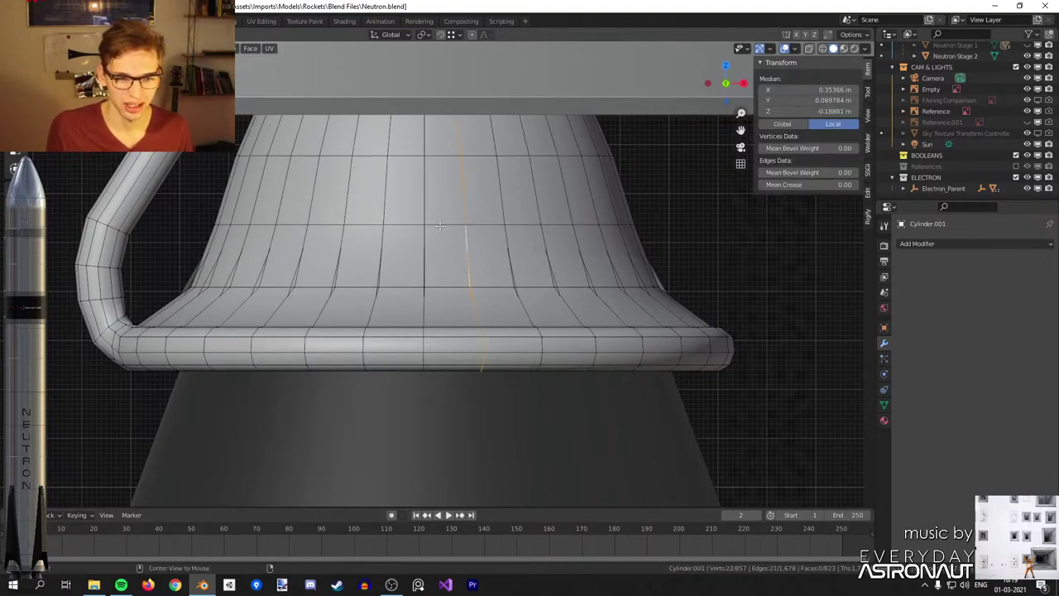
key("shift+s")
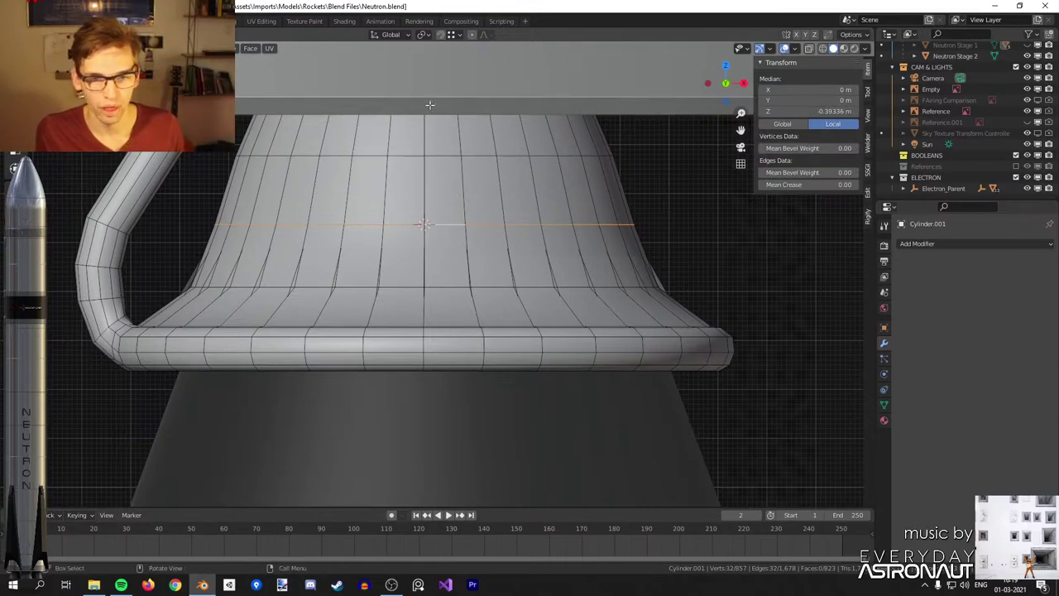
left_click(423, 34)
left_click(430, 62)
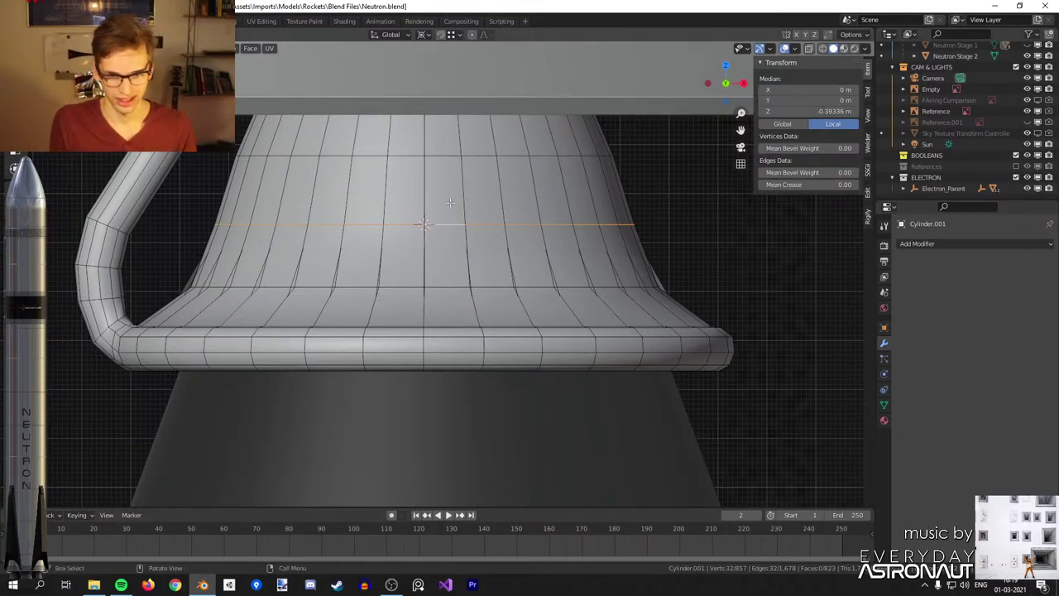
Narrow the bottom ring and lower pipe bend horizontally around the 3D cursor to about 1.08 m across.
key("1")
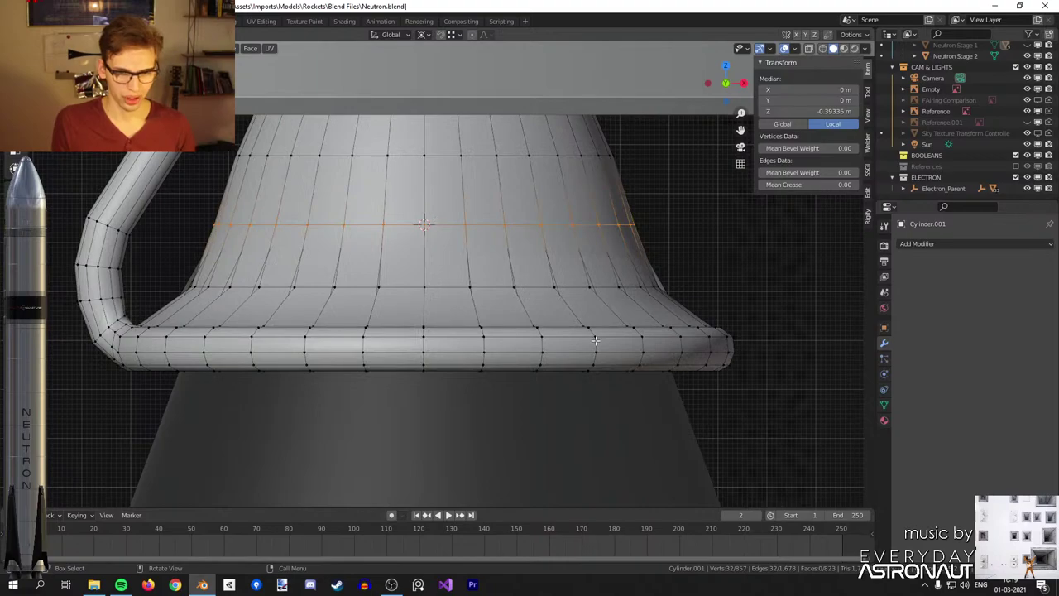
key("shift+z")
key("alt+a")
key("c")
mouse_move(108, 222)
left_mouse_down()
mouse_move(232, 347)
mouse_move(590, 350)
mouse_move(681, 251)
left_mouse_up()
right_click(681, 251)
key("s")
key("x")
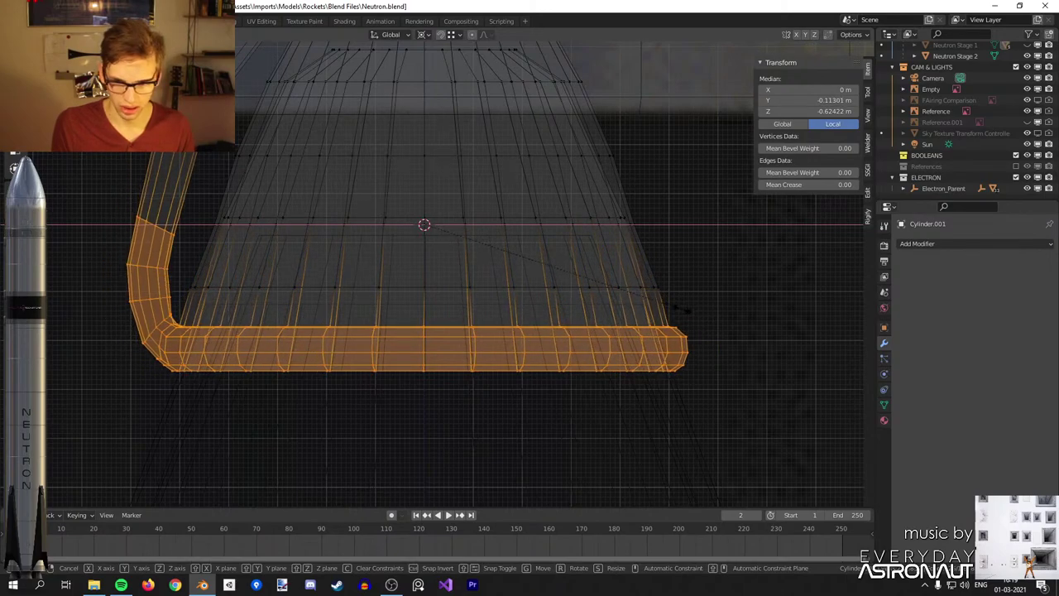
left_click(652, 301)
Slide the chamber edge loop just above the ring slightly upward and scale it horizontally to fit the profile.
left_click(635, 287, "alt")
key("alt+z")
key("g")
key("g")
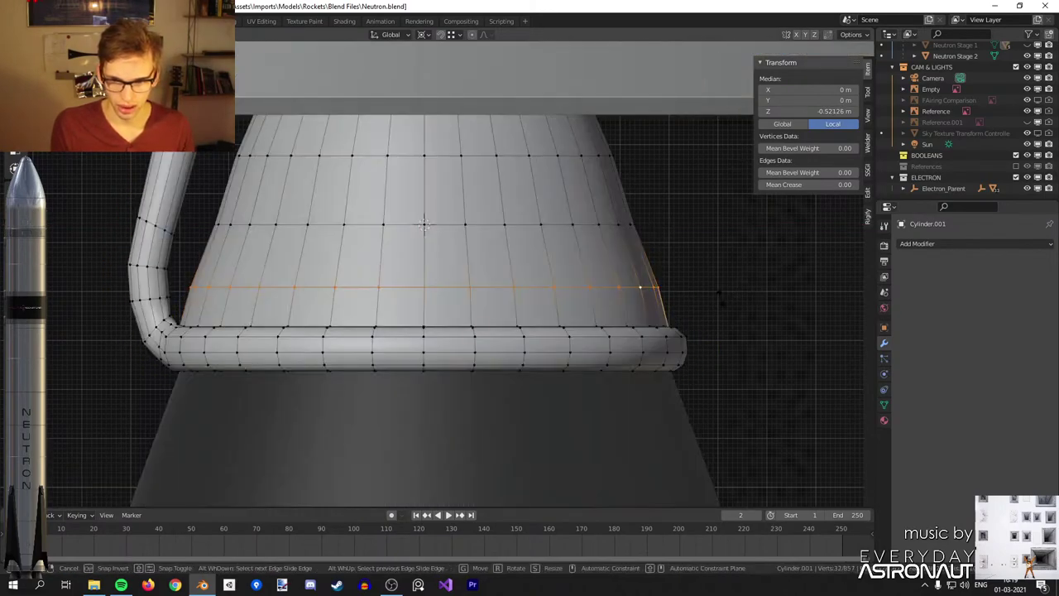
left_click(720, 296)
key("s")
key("x")
left_click(715, 299)
key("Tab")
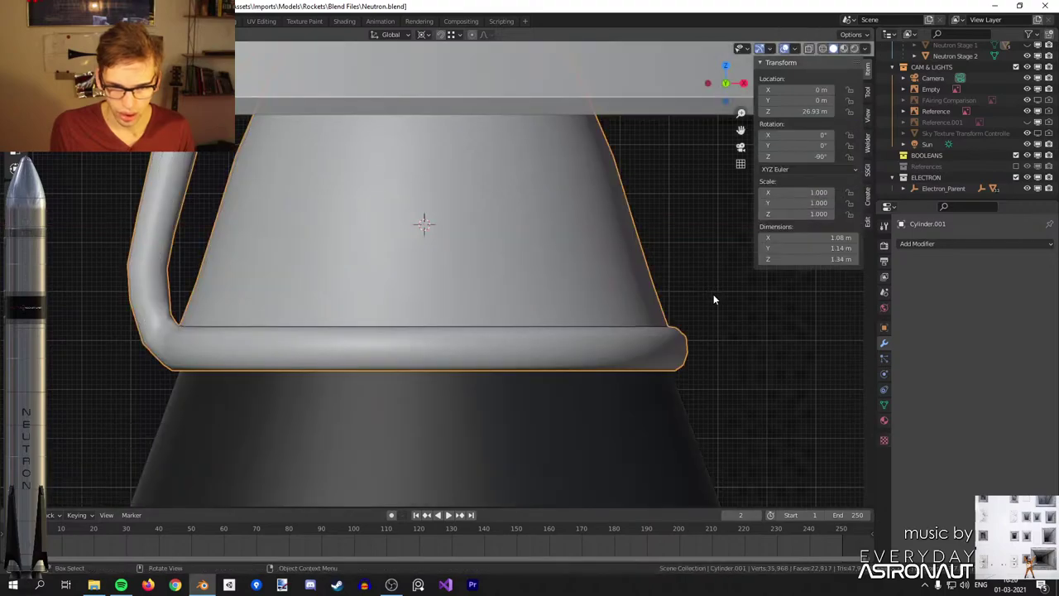
Widen the chamber's two lowest edge loops above the ring slightly in the horizontal plane to smooth the bell curve.
scroll(714, 300, "down", 2)
key("Tab")
scroll(488, 253, "up", 2)
left_click(634, 225, "alt")
key("s")
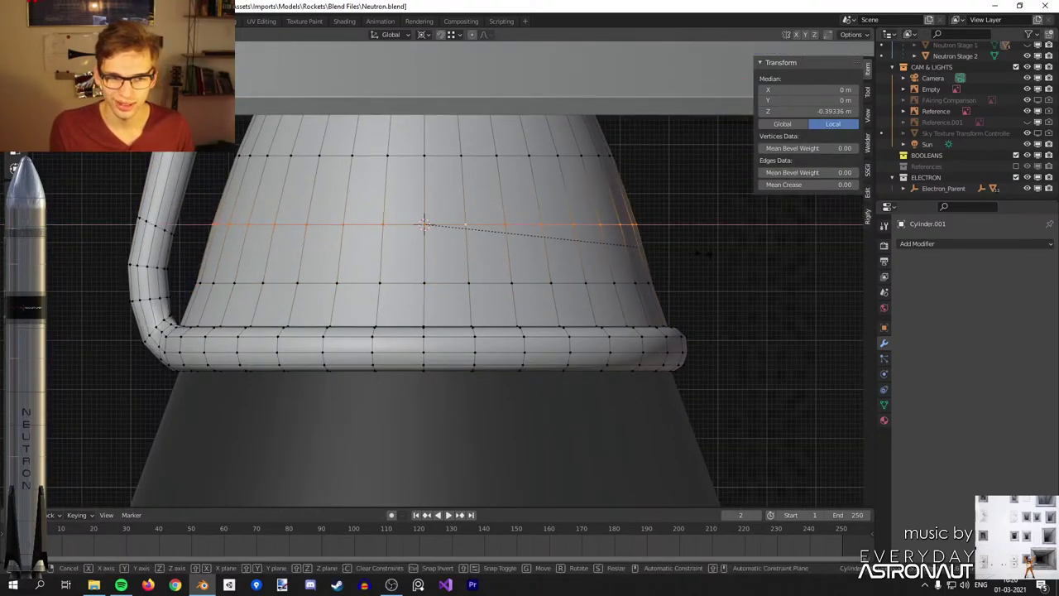
left_click(639, 245)
left_click(505, 283, "alt")
key("s")
key("shift+z")
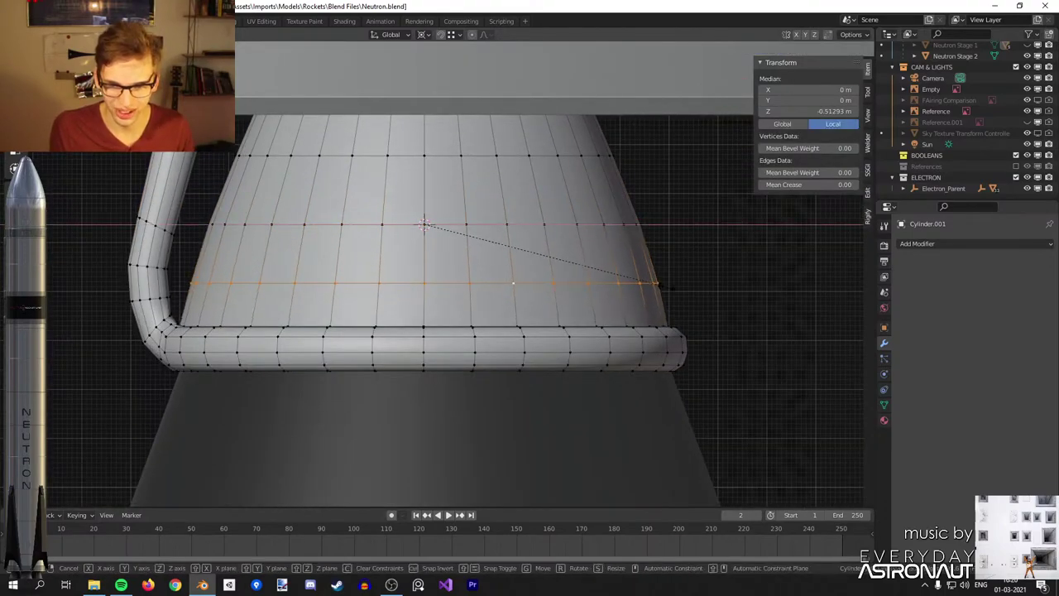
left_click(664, 291)
key("Tab")
key("Tab")
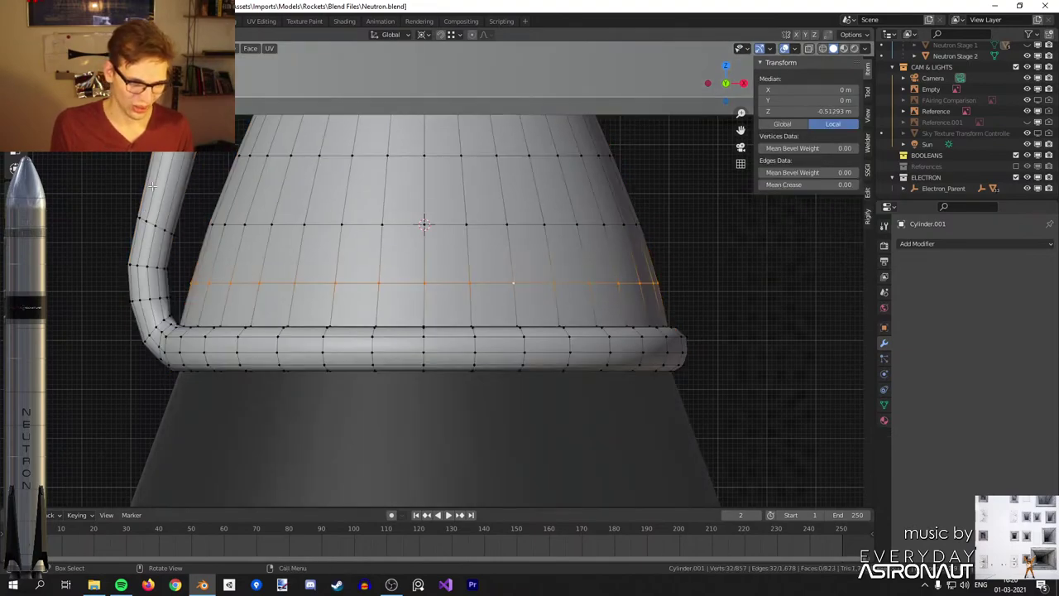
Switch the pivot back to the median point and rotate the pipe's edge loop above the lower bend by 4.47°.
scroll(334, 272, "up", 3)
key("comma")
key("Escape")
key("period")
left_click(380, 214)
key("r")
left_click(530, 293)
scroll(274, 300, "down", 1)
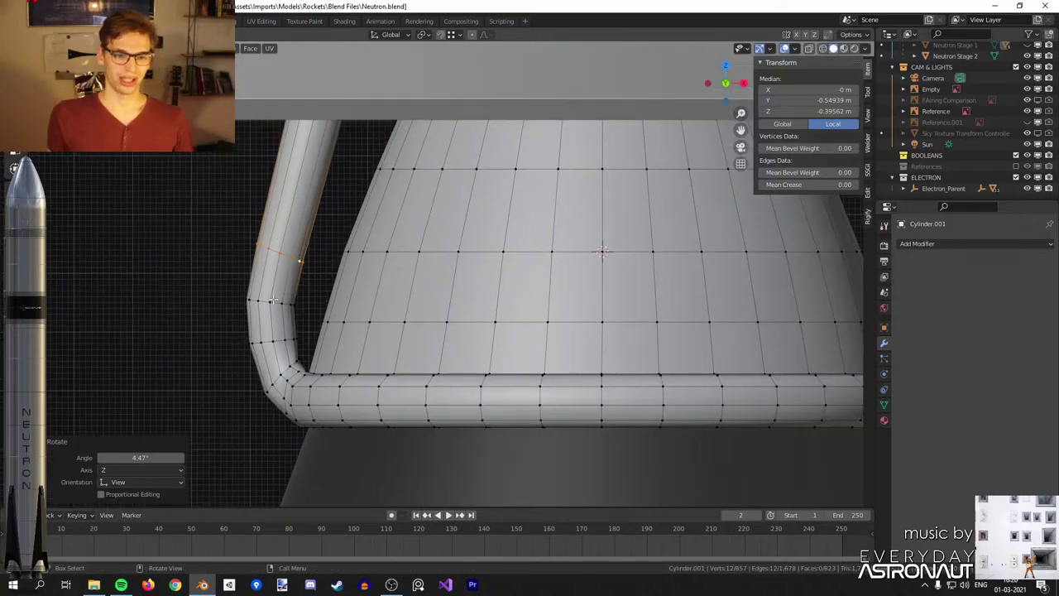
left_click(275, 305, "alt+shift")
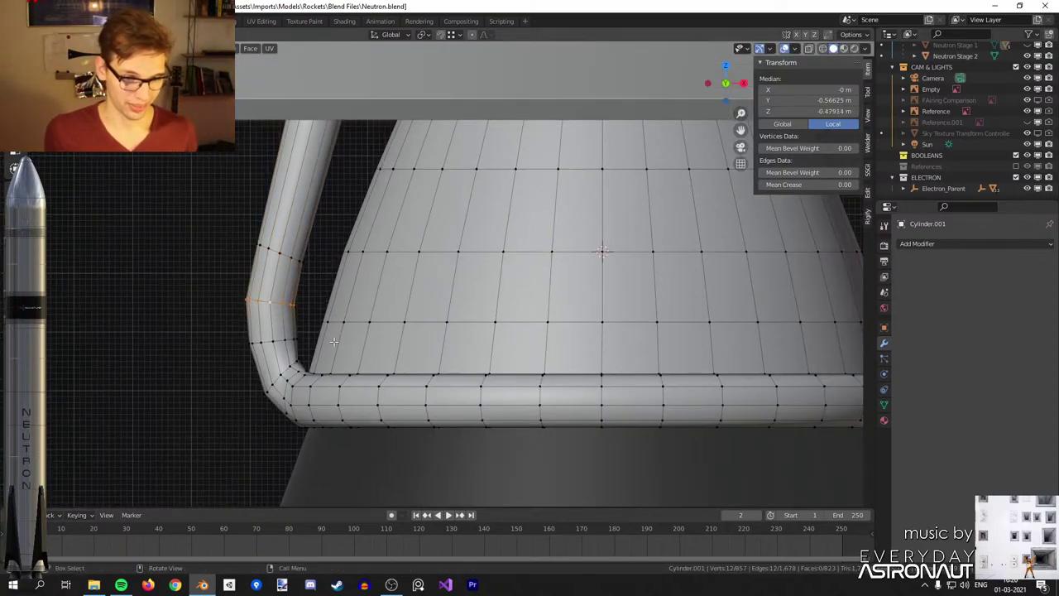
Examine the reshaped chamber, ring and pipe from several angles against the black nozzle.
key("Tab")
scroll(398, 323, "down", 6)
middle_click_drag(421, 324, 395, 297)
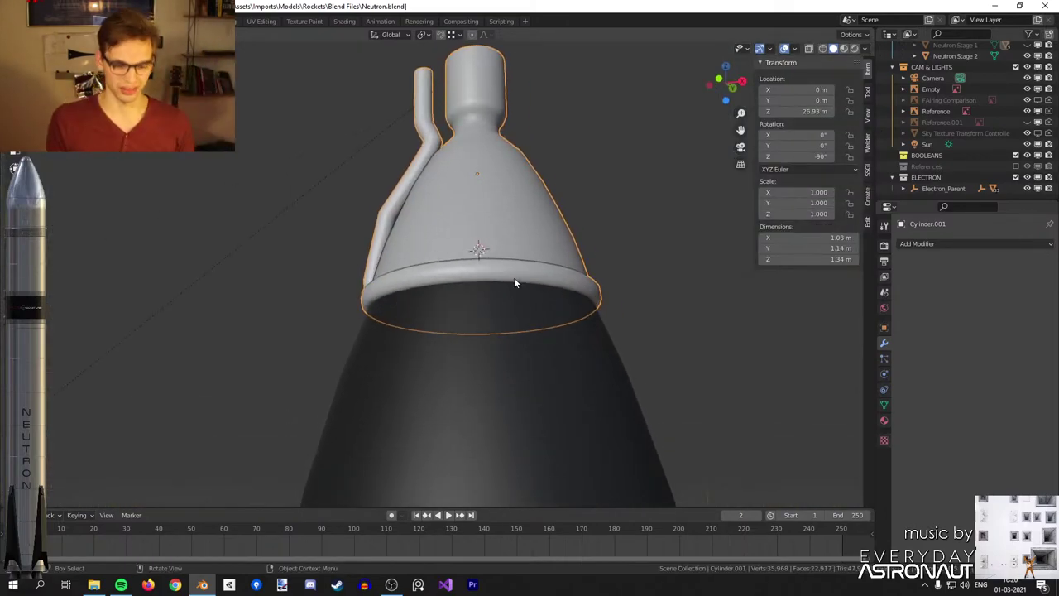
scroll(514, 276, "down", 5)
scroll(503, 327, "up", 3)
middle_click_drag(556, 311, 477, 252)
scroll(503, 327, "up", 5)
key("Tab")
key("Tab")
Slide the black nozzle's inner top edge loop down to just below the ring with a slide factor of about 0.379.
left_click(647, 310)
key("Tab")
scroll(467, 299, "up", 4)
mouse_move(466, 303)
middle_mouse_down()
mouse_move(508, 307)
mouse_move(539, 259)
mouse_move(538, 345)
mouse_move(449, 248)
middle_mouse_up()
left_click(442, 189, "alt")
key("KP_1")
key("z")
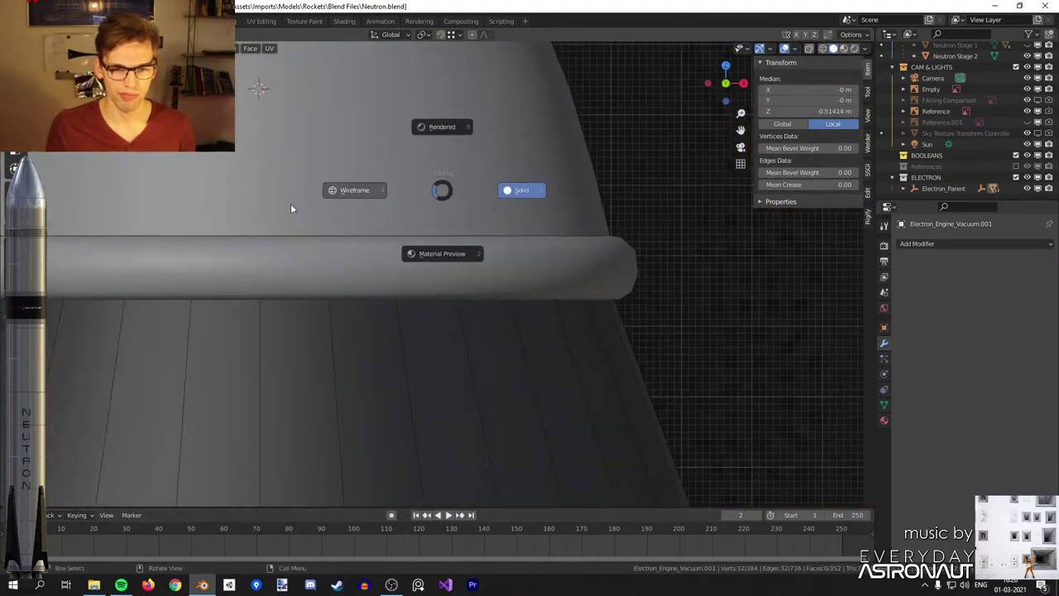
left_click(318, 207)
key("g")
key("g")
left_click(579, 303)
middle_click_drag(579, 303, 595, 283)
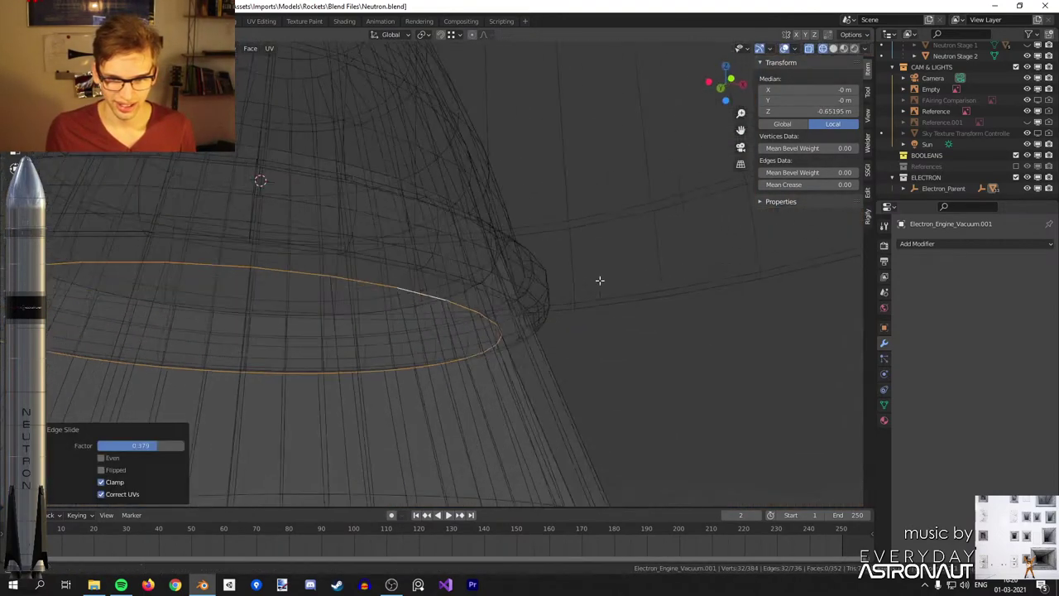
Slide the nozzle's outer top edge loop down along the wall until it sits just below the ring.
key("z")
left_click(695, 273)
mouse_move(706, 272)
middle_mouse_down()
mouse_move(659, 293)
mouse_move(690, 333)
mouse_move(702, 394)
middle_mouse_up()
left_click(655, 364, "alt")
key("KP_1")
key("g")
key("g")
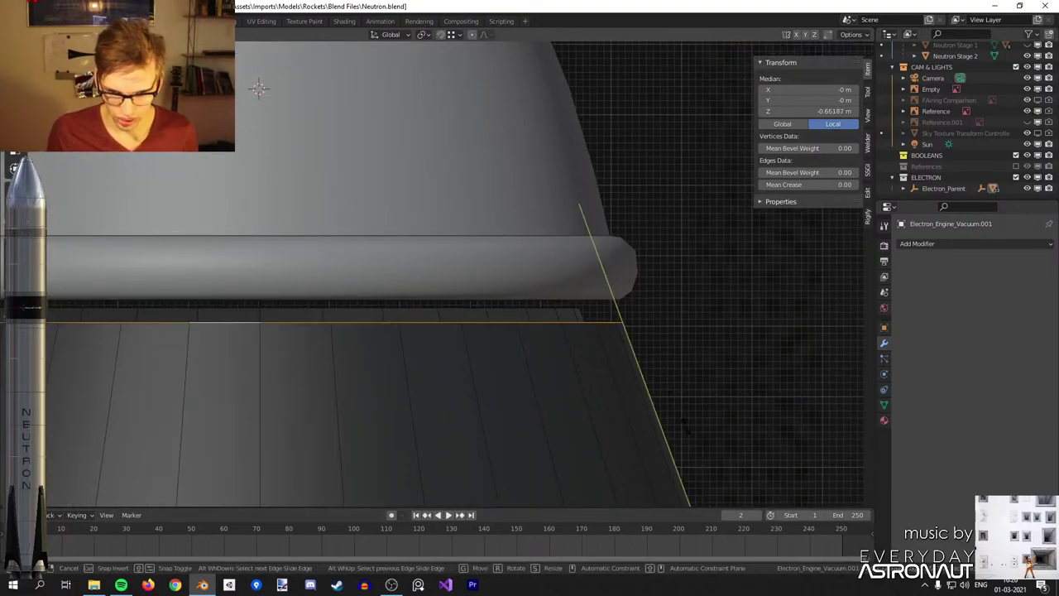
left_click(637, 397)
key("Tab")
Join the nozzle into the chamber, ring and pipe object and open the combined mesh for editing.
scroll(579, 331, "down", 5)
left_click(504, 257, "shift")
key("ctrl+j")
middle_click_drag(504, 257, 652, 351)
key("Tab")
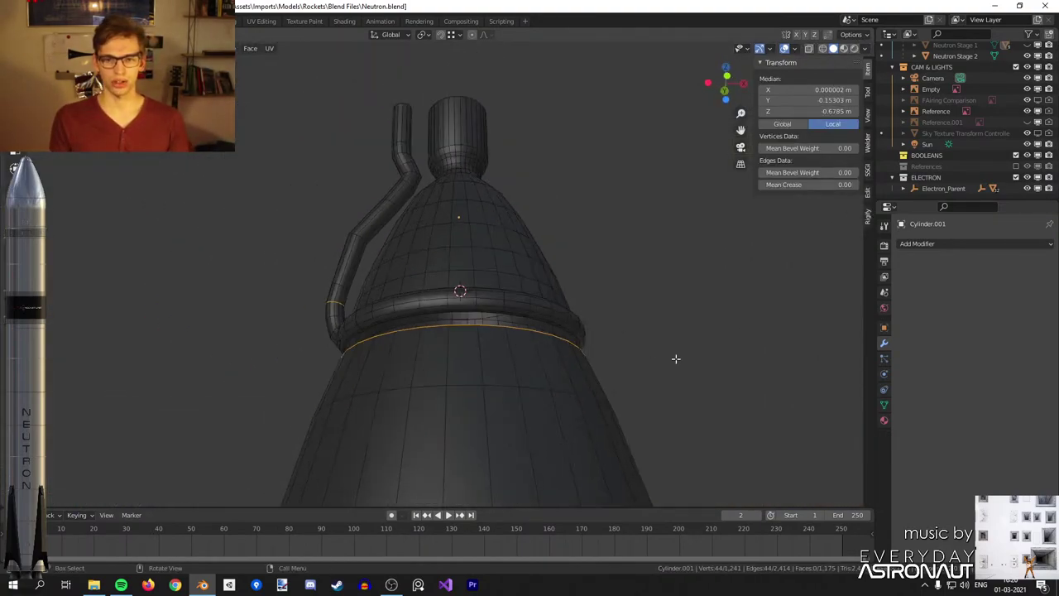
Remove both material slots, Electron_Nozzle.001 and Electron.001, from the joined engine.
left_click(884, 420)
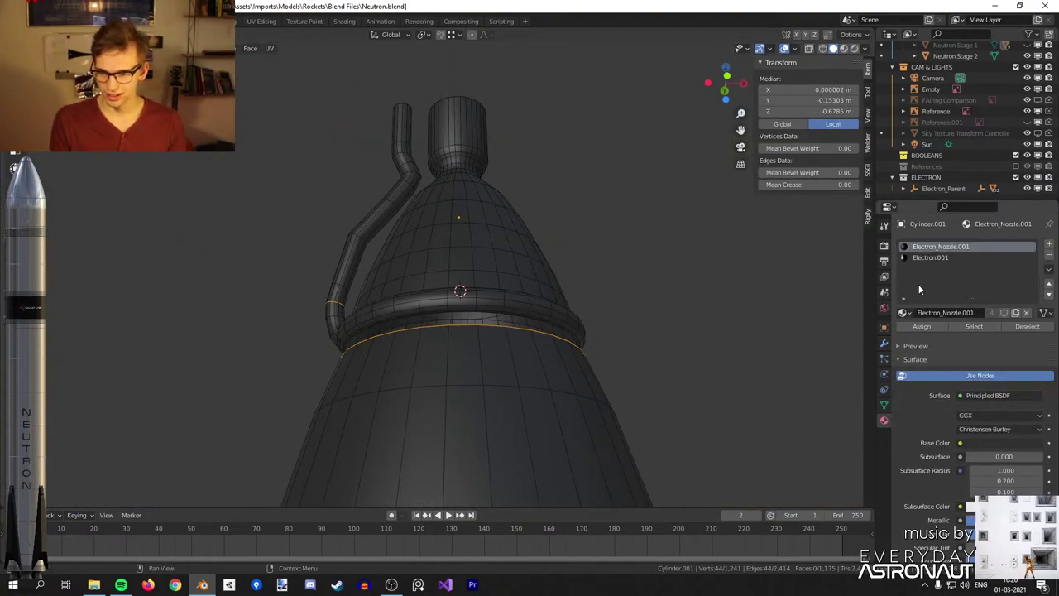
key("Tab")
left_click(1049, 255)
left_click(1049, 254)
key("Tab")
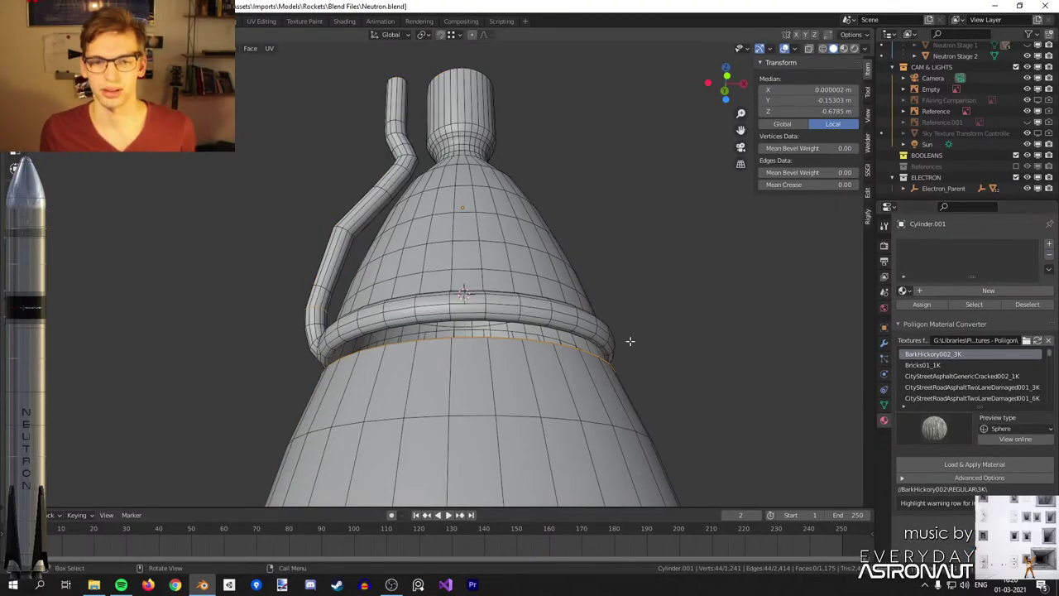
Try to bridge the nozzle's outer top edge loop with the lower edge of the ring, and undo the bridge.
middle_click_drag(626, 330, 546, 343)
scroll(723, 357, "up", 4)
left_click(451, 316, "alt+shift")
right_click(593, 339)
left_click(572, 308)
scroll(546, 342, "down", 3)
middle_click_drag(425, 295, 415, 334)
scroll(514, 302, "up", 5)
scroll(514, 303, "down", 5)
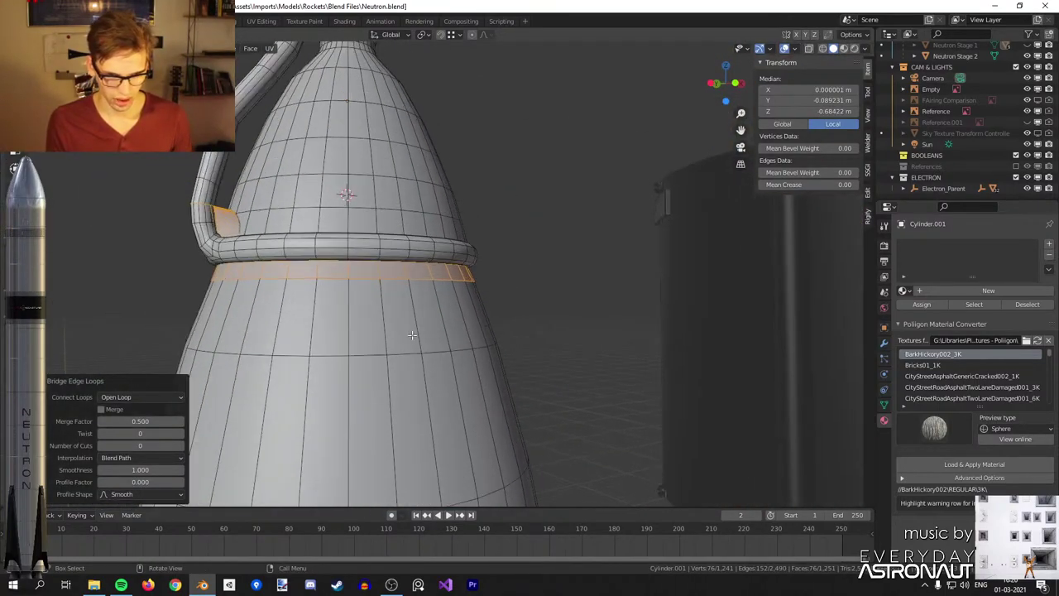
key("KP_1")
key("ctrl+z")
Select the linked nozzle mesh and examine from the front how it lines up with the ring and chamber.
scroll(415, 285, "down", 2)
scroll(415, 285, "up", 5)
key("Tab")
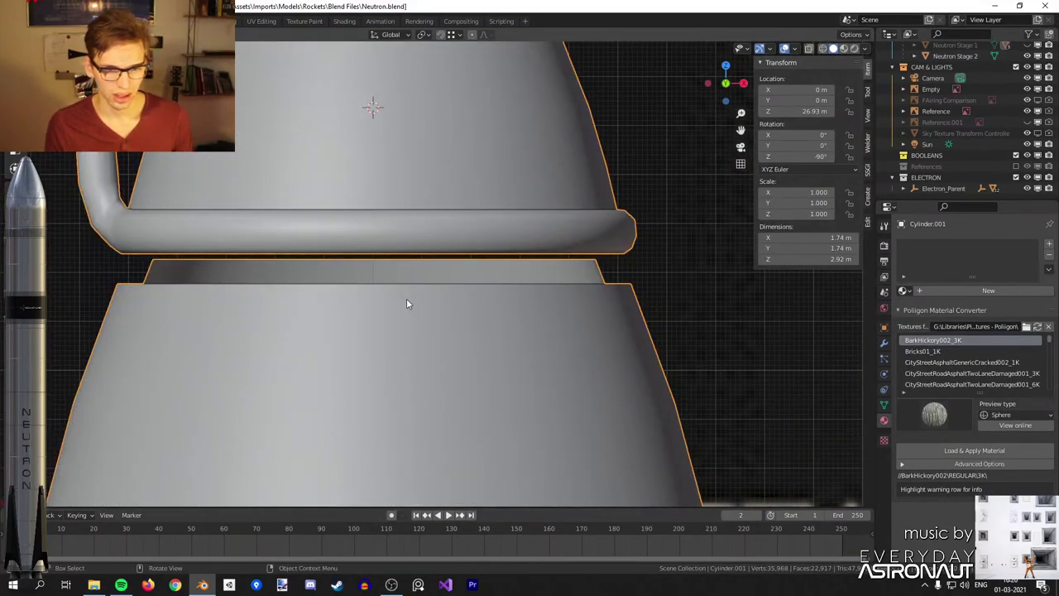
scroll(406, 299, "down", 4)
key("Tab")
key("alt+a")
key("l")
scroll(415, 291, "up", 7)
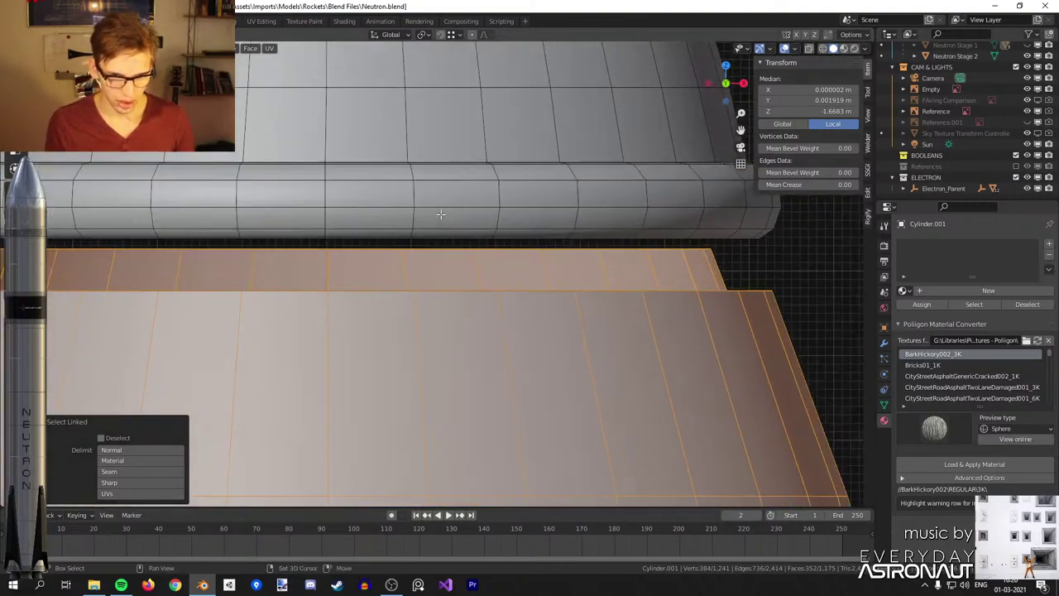
scroll(440, 214, "up", 4)
scroll(476, 349, "up", 2)
scroll(477, 348, "up", 2)
scroll(504, 250, "down", 12)
scroll(503, 246, "up", 2)
middle_click_drag(476, 116, 482, 304)
scroll(487, 291, "down", 13)
Move the ring's vertices and the attached pipe bend along X by 0.00147 m and 0.000031 m to centre the ring on the axis.
key("1")
key("z")
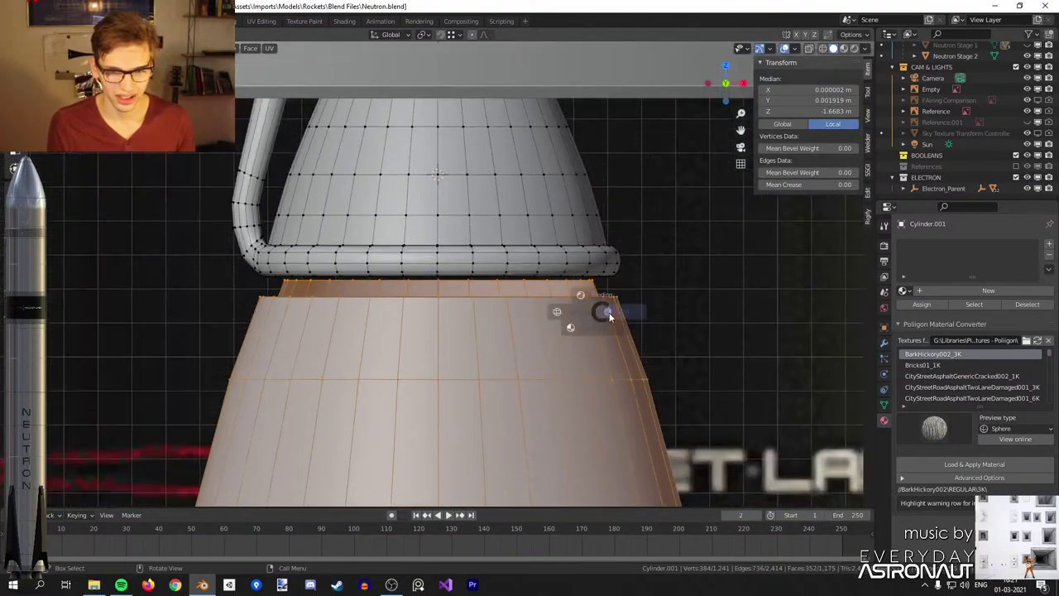
key("alt+a")
key("c")
scroll(617, 239, "up", 6)
key("Escape")
middle_click_drag(617, 239, 636, 285, "shift")
scroll(638, 317, "up", 3)
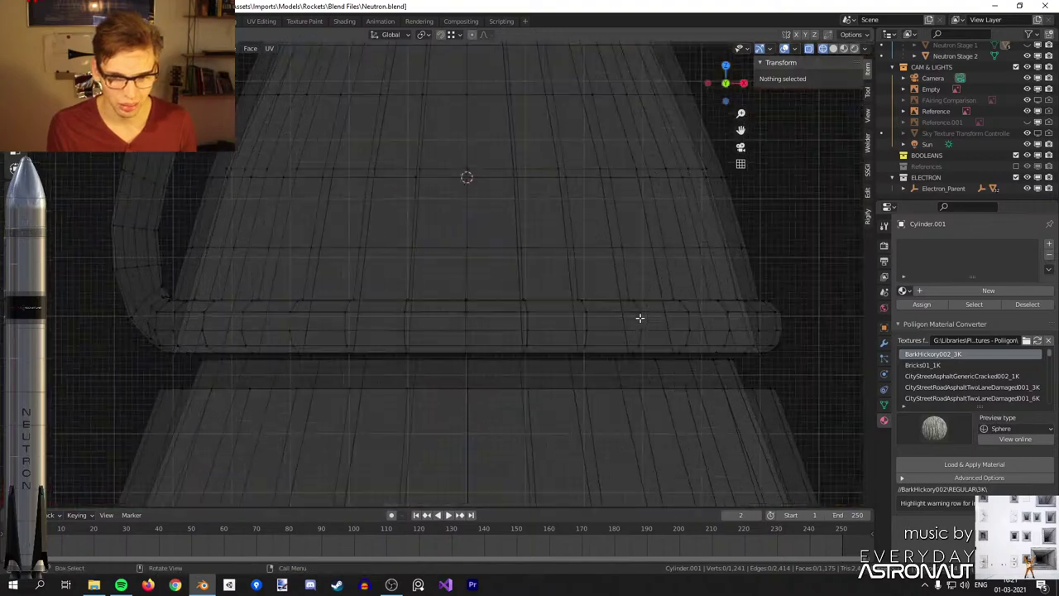
key("c")
key("Escape")
left_click_drag(765, 303, 101, 356)
scroll(462, 256, "up", 7)
middle_click_drag(603, 279, 432, 378, "shift")
scroll(567, 307, "up", 12)
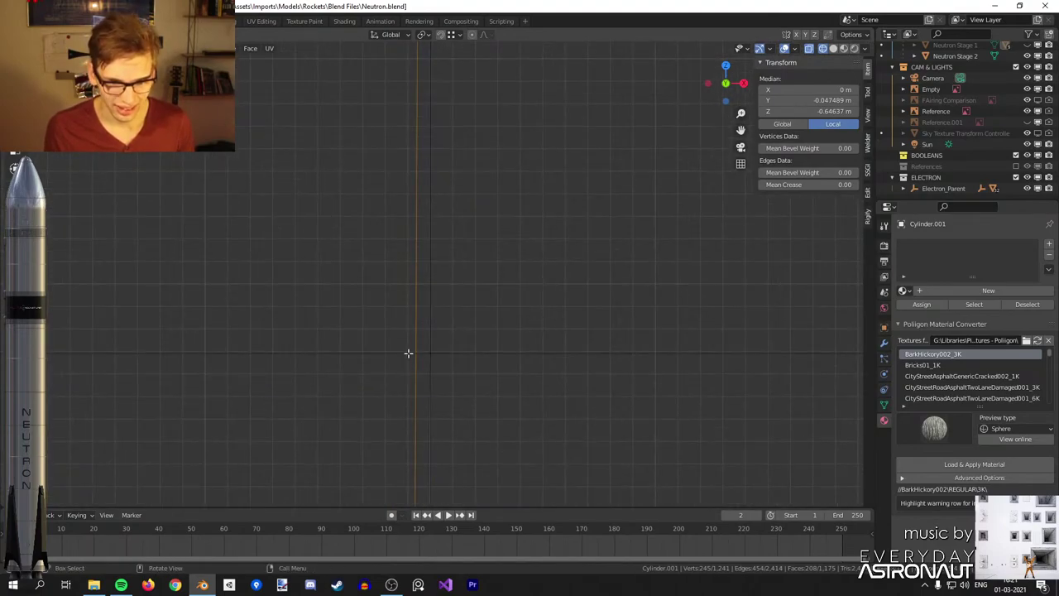
key("g")
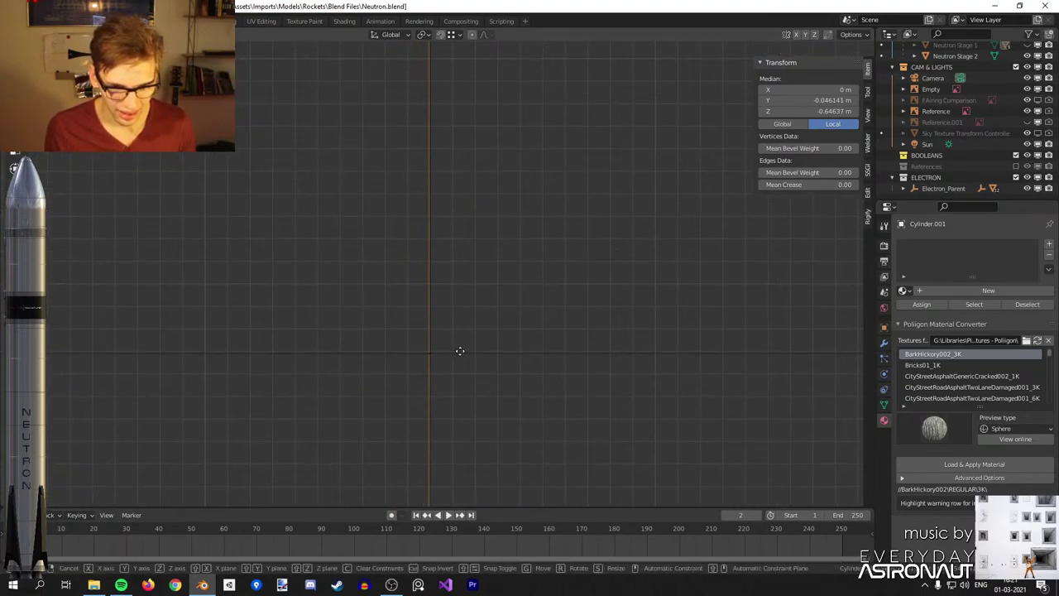
left_click(461, 351)
middle_click_drag(460, 349, 573, 302)
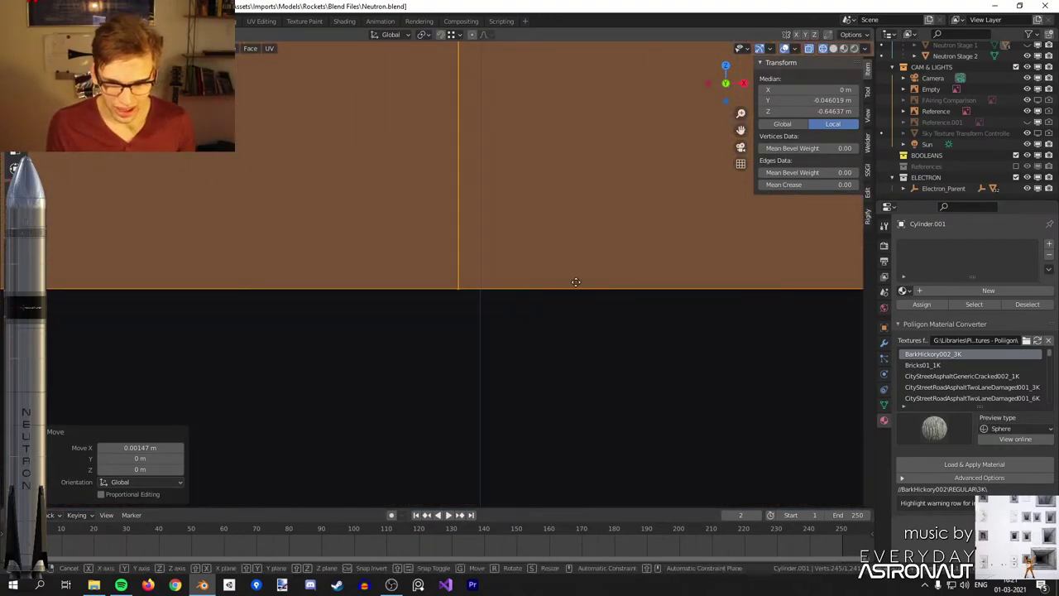
key("y")
left_click(590, 291)
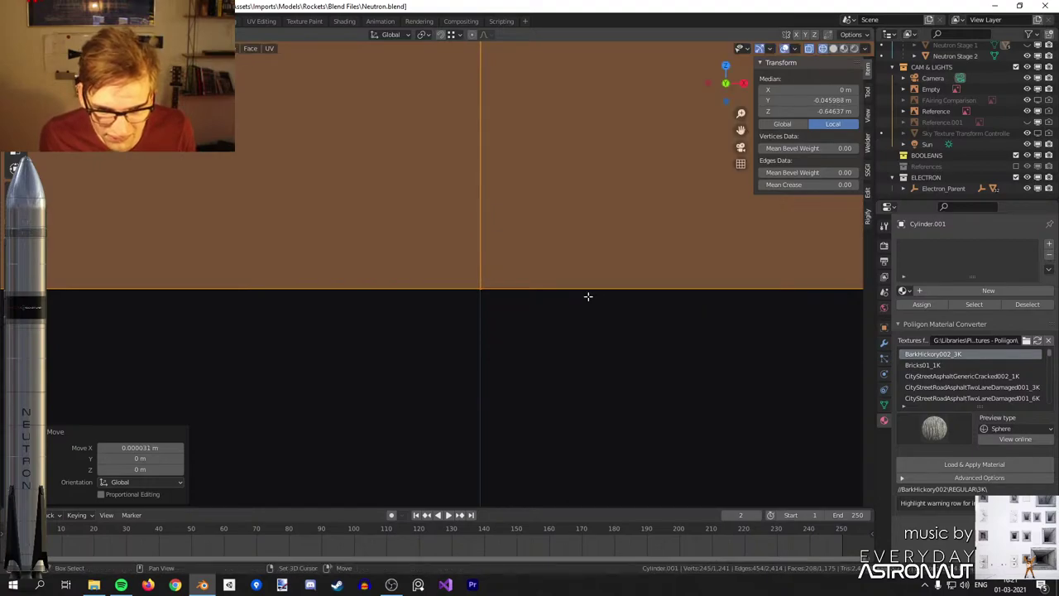
scroll(591, 305, "down", 5)
scroll(666, 318, "down", 4)
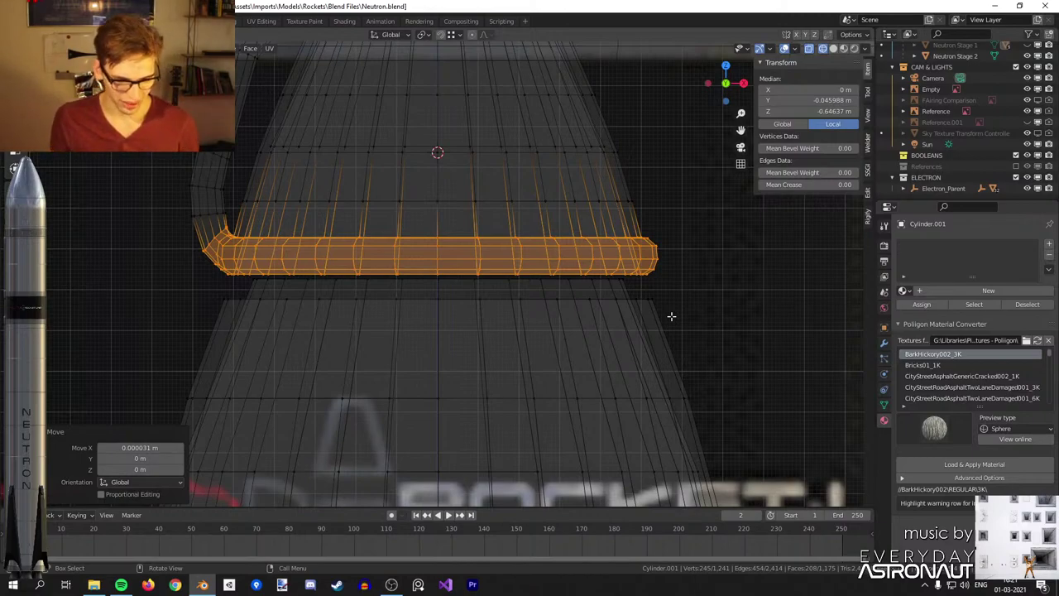
scroll(671, 316, "down", 6)
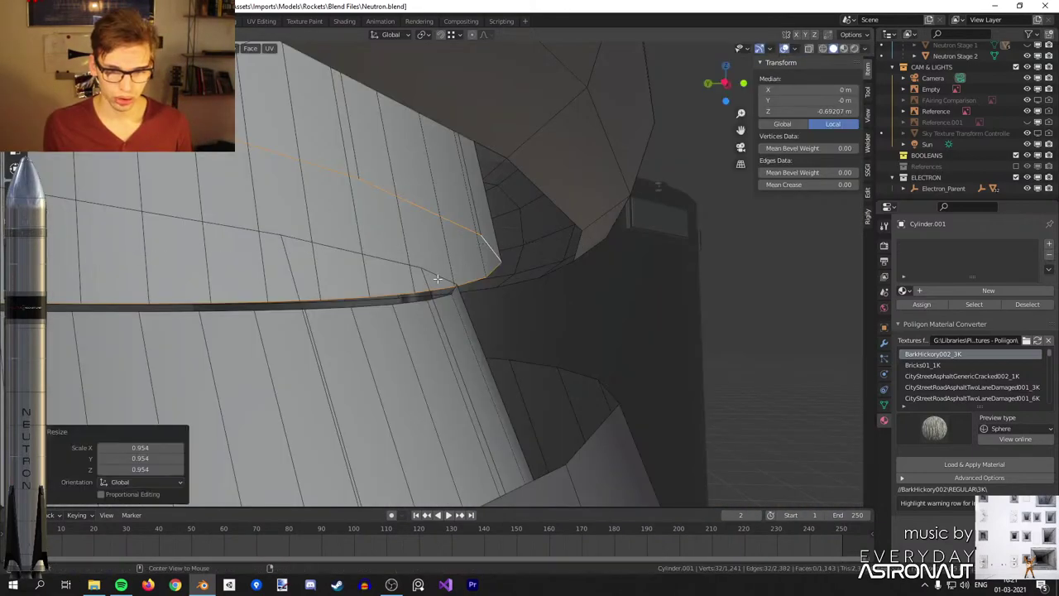
Bridge the inner edge loops across the gap between chamber and nozzle, and dissolve the nozzle's inner top edge loop.
left_click(449, 223, "alt+shift")
right_click(623, 265)
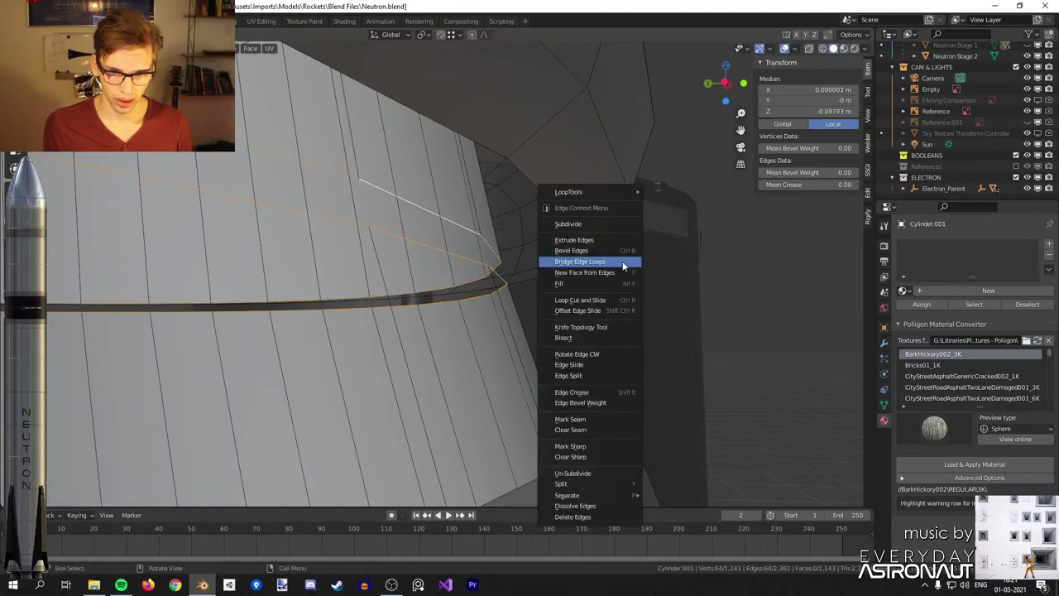
left_click(623, 265)
left_click(482, 265, "alt")
key("x")
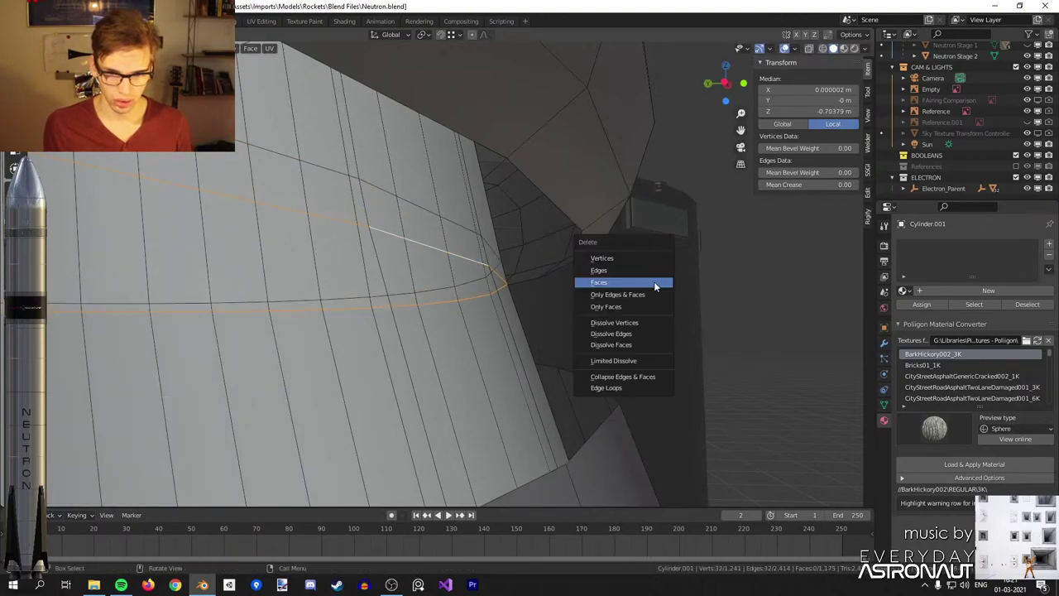
left_click(648, 332)
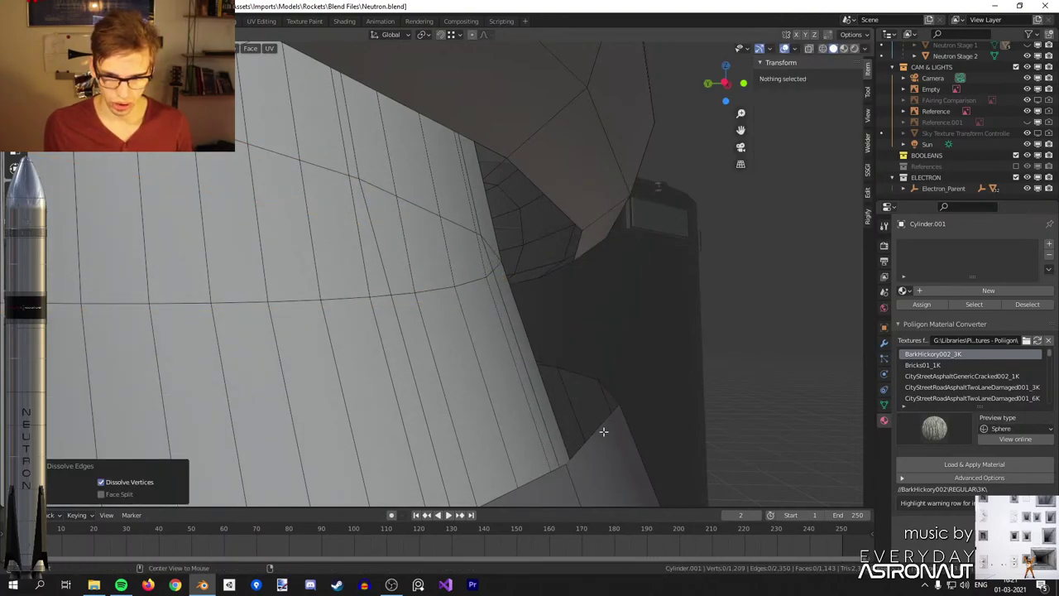
Bridge the nozzle's outer top edge loop to the edge loop at the ring's underside.
key("ctrl+z")
key("ctrl+z")
key("ctrl+z")
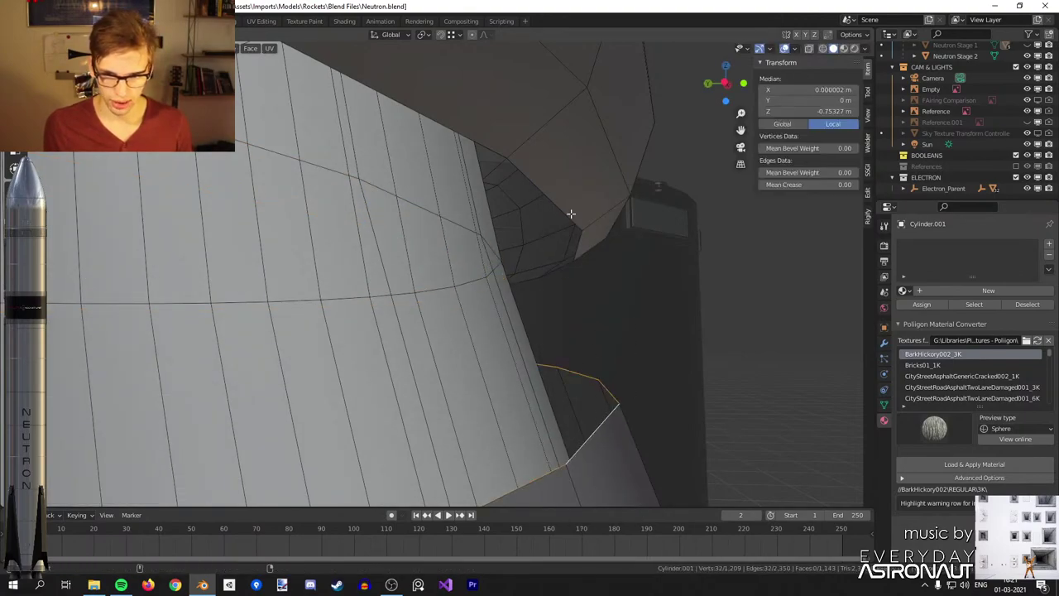
right_click(729, 243)
left_click(729, 243)
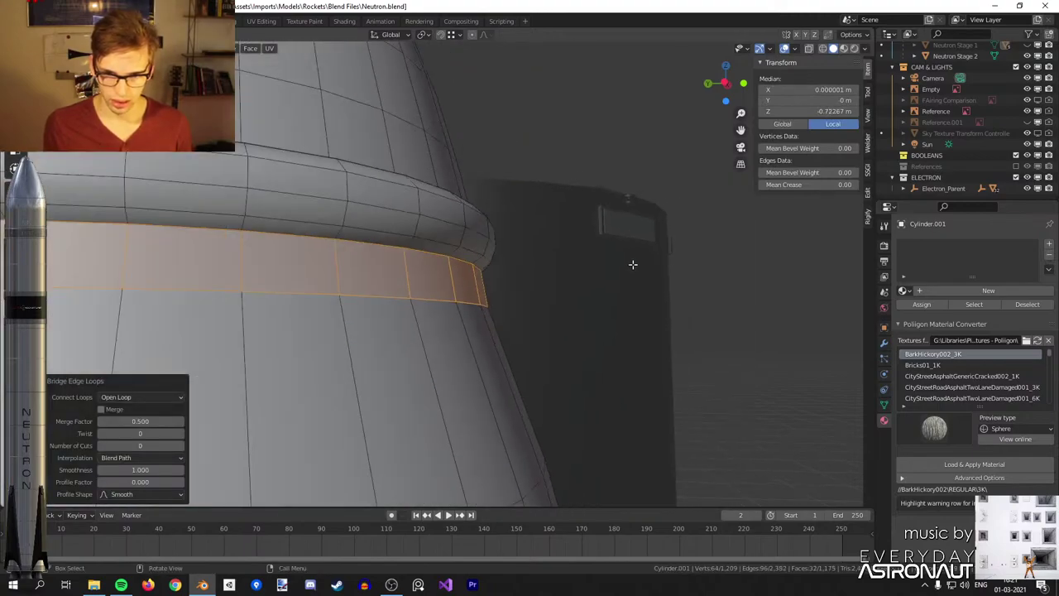
key("Tab")
middle_click_drag(633, 265, 66, 261)
Scale the edge loop directly beneath the ring to fit the nozzle's outer slope.
key("Tab")
scroll(503, 282, "up", 3)
left_click(491, 268, "alt")
key("KP_1")
key("alt+z")
key("s")
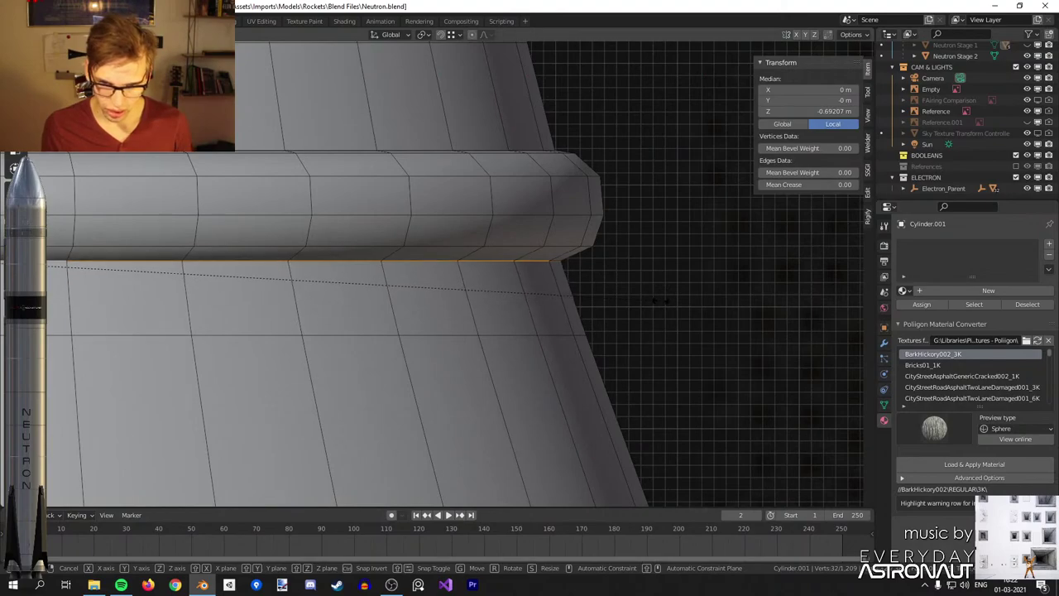
left_click(666, 301)
Widen the first nozzle edge loop below the ring slightly and rescale the loop at the ring's underside to straighten the profile.
left_click(551, 338, "alt")
scroll(612, 338, "down", 3)
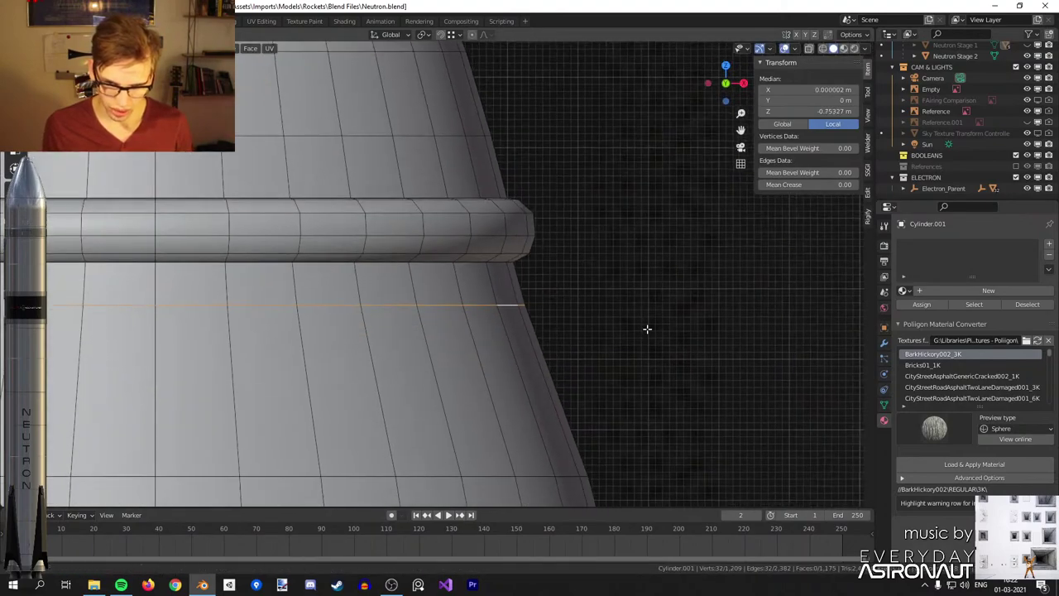
middle_click_drag(645, 338, 656, 284, "shift")
key("s")
left_click(657, 288)
left_click(504, 217, "alt")
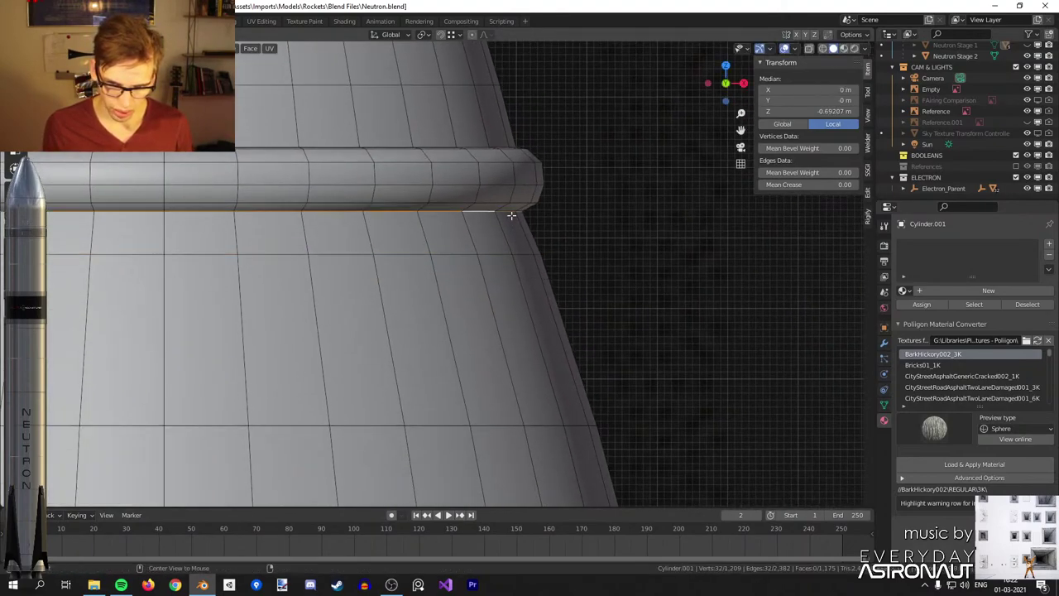
key("s")
left_click(589, 222)
key("Tab")
middle_click_drag(554, 163, 543, 267, "shift")
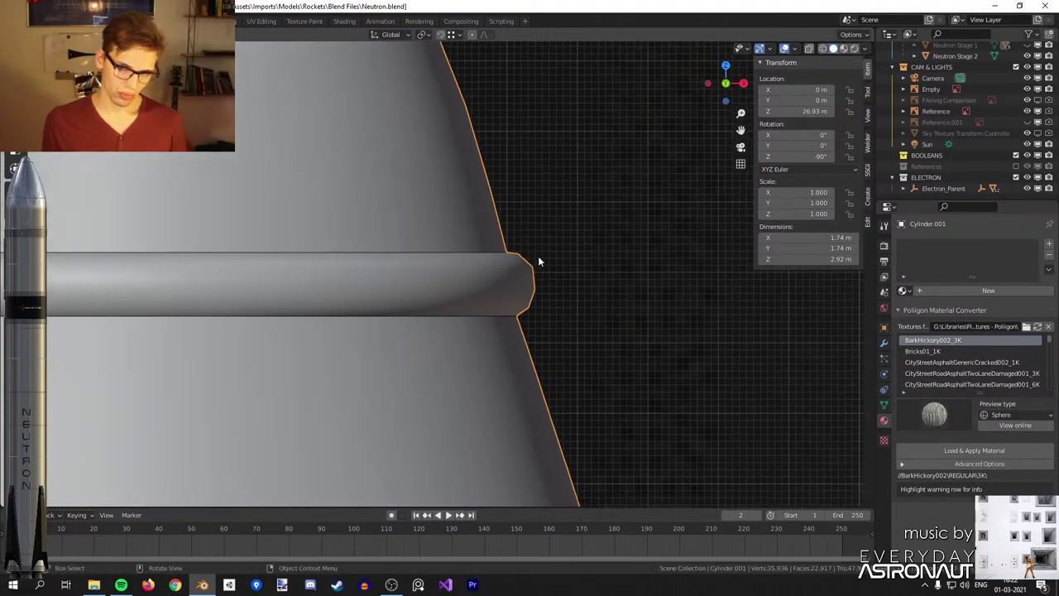
Adjust the scale of the ring's upper edge loop and scale the first chamber edge loop above it to 0.985.
scroll(541, 265, "down", 4)
key("Tab")
scroll(514, 240, "up", 8)
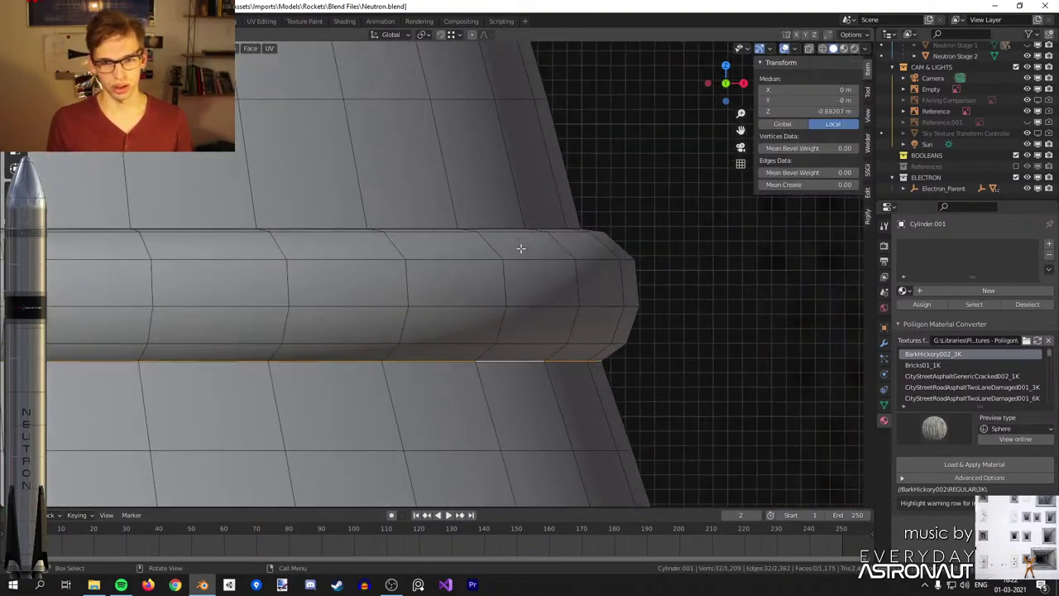
left_click(494, 227, "alt")
scroll(612, 241, "down", 4)
key("s")
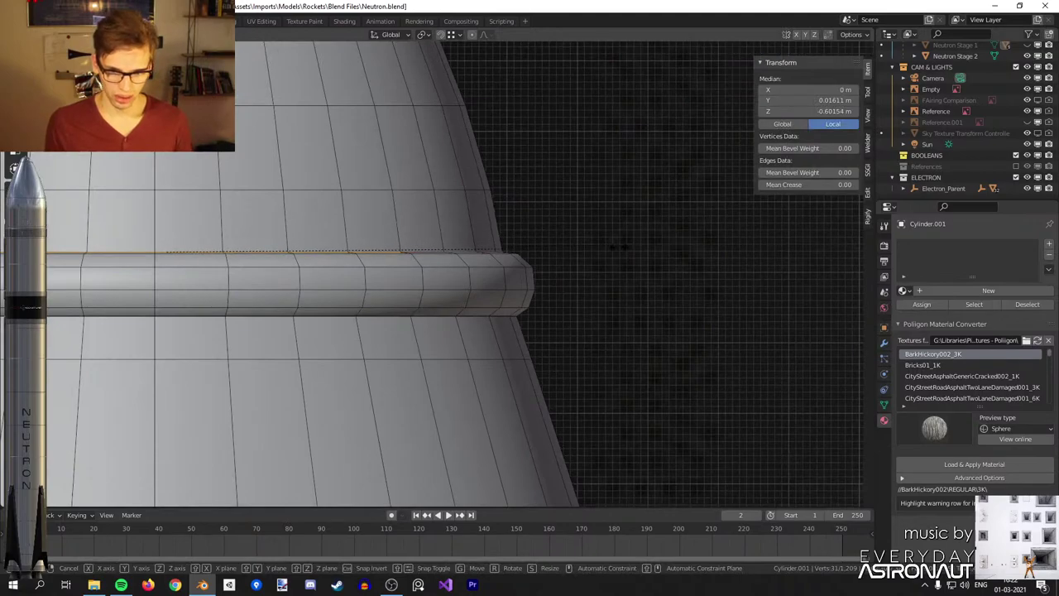
left_click(520, 189)
left_click(478, 190, "alt")
key("s")
left_click(527, 192)
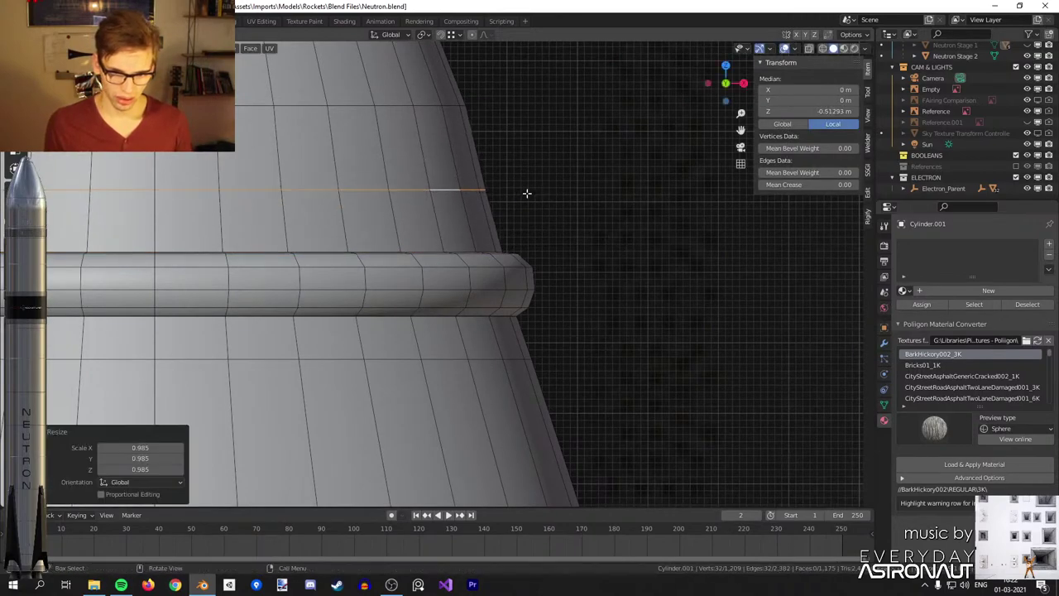
Slide the chamber's second edge loop above the ring slightly upward along the profile to smooth the curve.
left_click(428, 102, "alt")
key("g")
key("g")
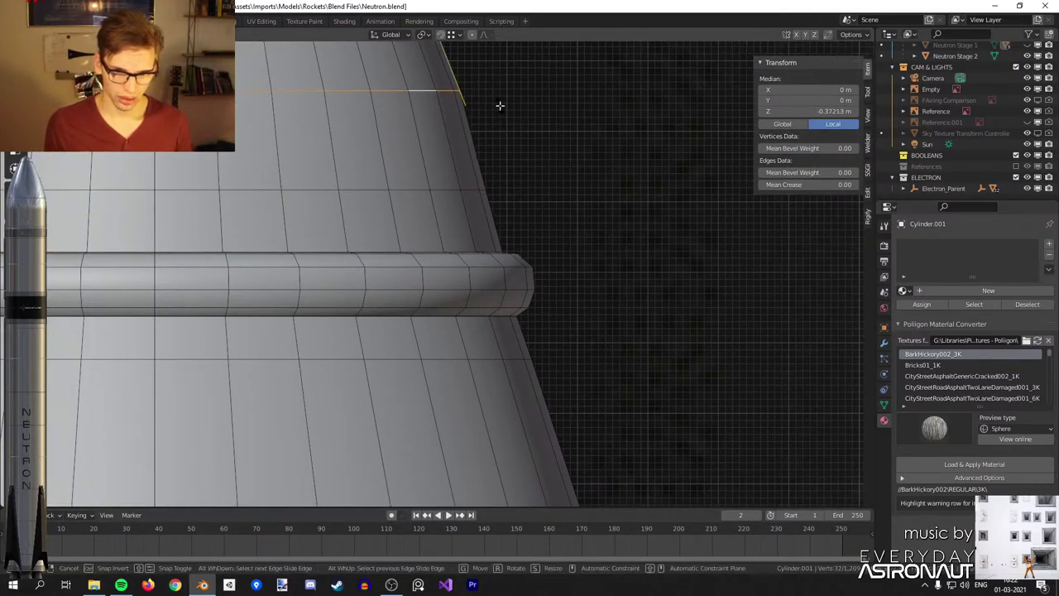
left_click(499, 130)
scroll(499, 133, "down", 3)
key("g")
key("g")
left_click(499, 137)
key("Tab")
scroll(507, 182, "down", 4)
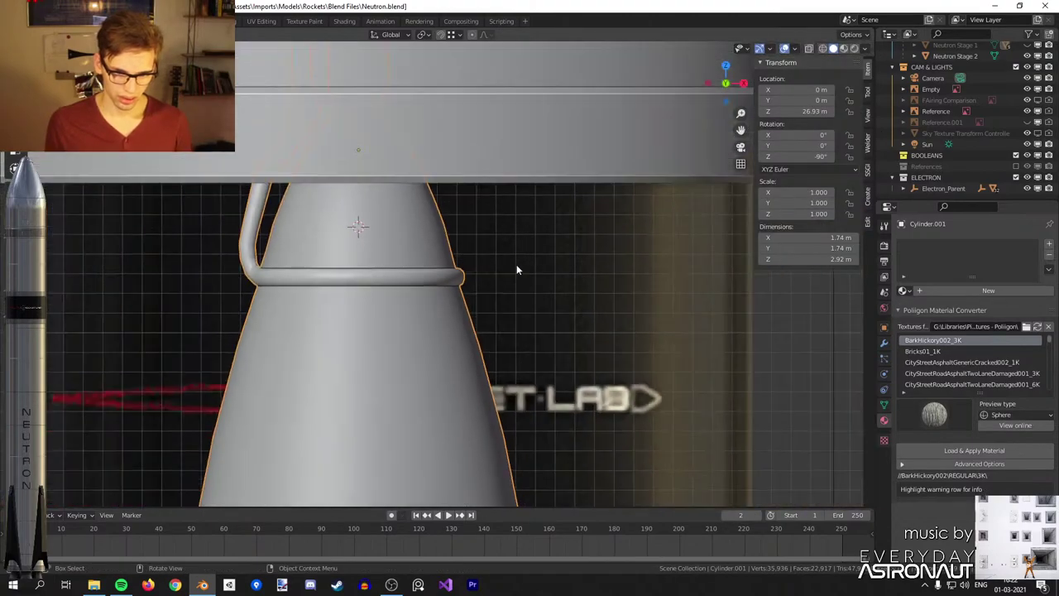
Slide the nozzle edge loop just beneath the ring along the profile to tighten the transition under the ring.
scroll(515, 294, "down", 5)
mouse_move(515, 294)
middle_mouse_down()
mouse_move(541, 272)
mouse_move(497, 275)
mouse_move(535, 289)
mouse_move(523, 284)
middle_mouse_up()
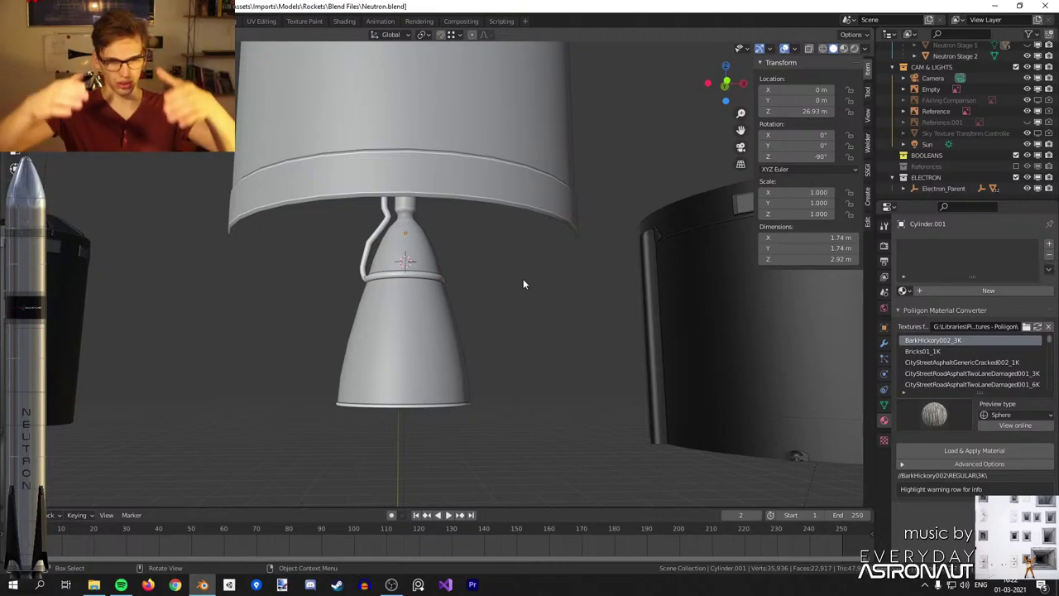
scroll(523, 284, "up", 6)
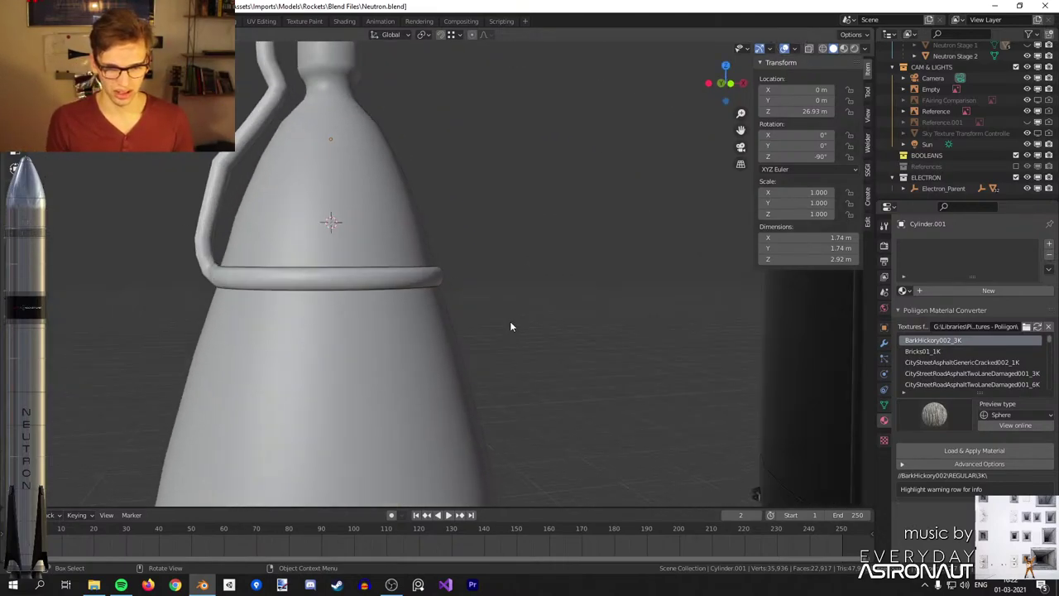
scroll(524, 311, "up", 4)
key("Tab")
scroll(515, 262, "up", 5)
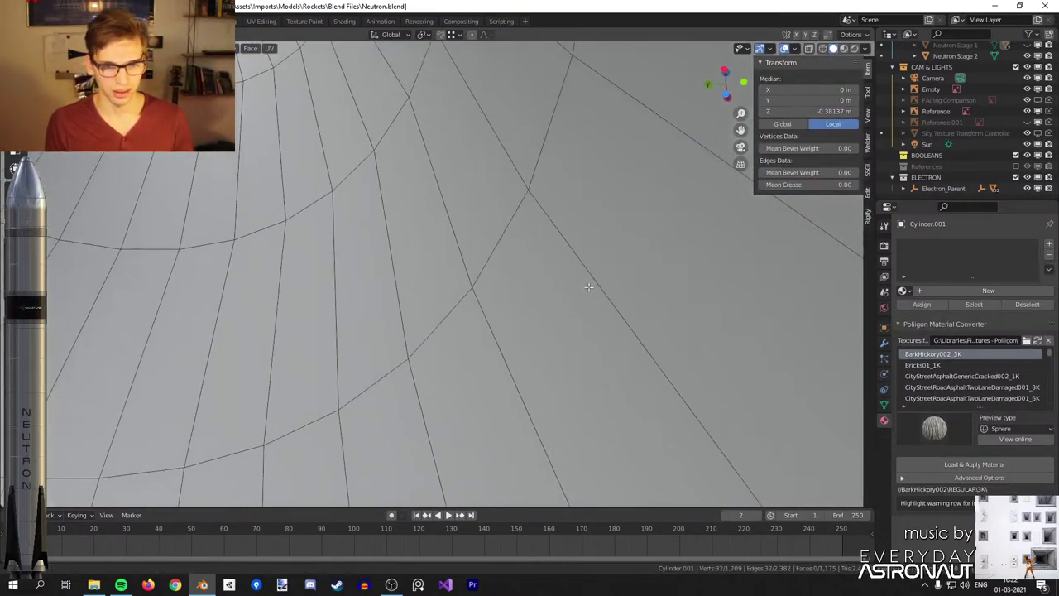
key("KP_1")
key("alt+z")
middle_click_drag(543, 393, 532, 229, "shift")
scroll(532, 229, "down", 2)
key("g")
key("g")
left_click(557, 274)
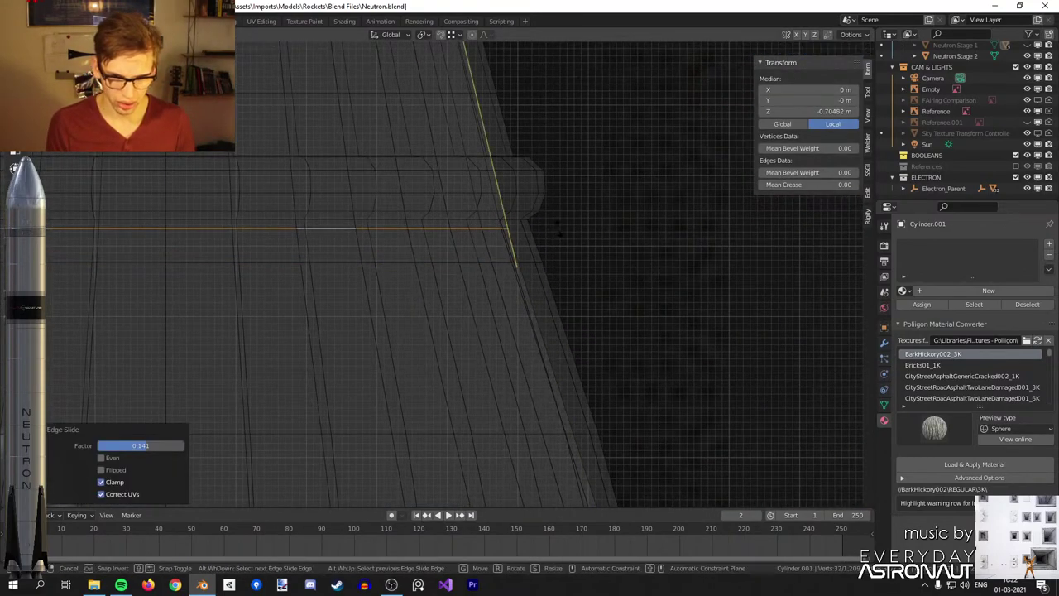
Refine the position of the loop just beneath the ring by sliding it further upward toward the ring's underside.
left_click(560, 212)
key("g")
key("g")
left_click(562, 246)
key("g")
key("g")
left_click(542, 192)
key("alt+z")
mouse_move(543, 191)
middle_mouse_down()
mouse_move(603, 248)
mouse_move(497, 208)
mouse_move(484, 236)
mouse_move(495, 250)
mouse_move(503, 237)
mouse_move(326, 215)
mouse_move(544, 239)
mouse_move(484, 345)
mouse_move(352, 235)
middle_mouse_up()
key("ctrl+e")
left_click(478, 220)
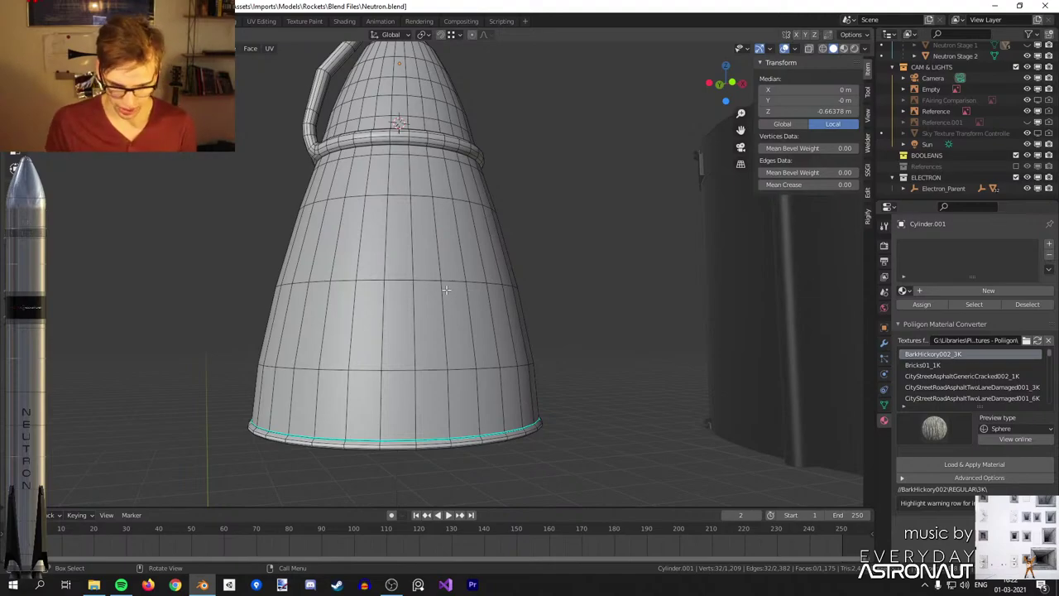
Move the edge loop at the pipe's outer bend beside the chamber slightly to refine the pipe's path.
scroll(446, 289, "down", 6)
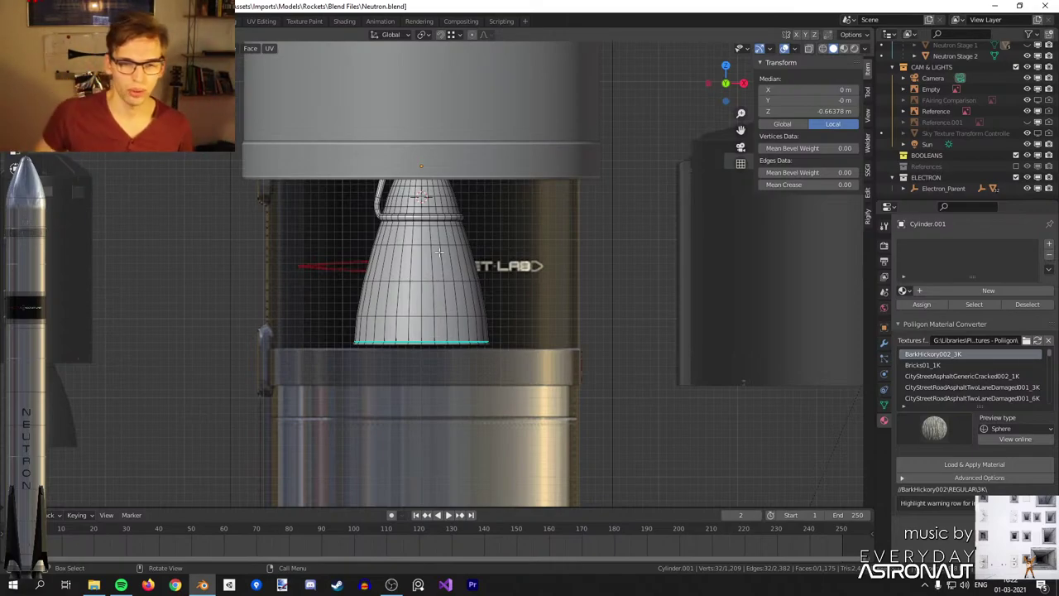
scroll(464, 228, "up", 2)
middle_click_drag(518, 212, 562, 248, "shift")
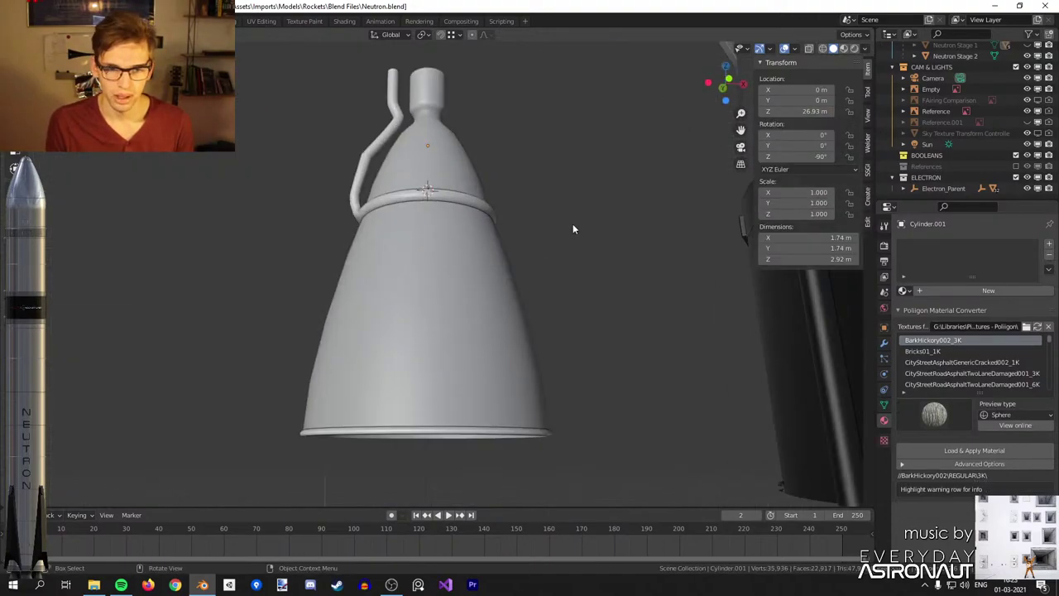
middle_click_drag(573, 224, 518, 280)
middle_click_drag(528, 192, 436, 265, "shift")
scroll(481, 285, "up", 2)
key("Tab")
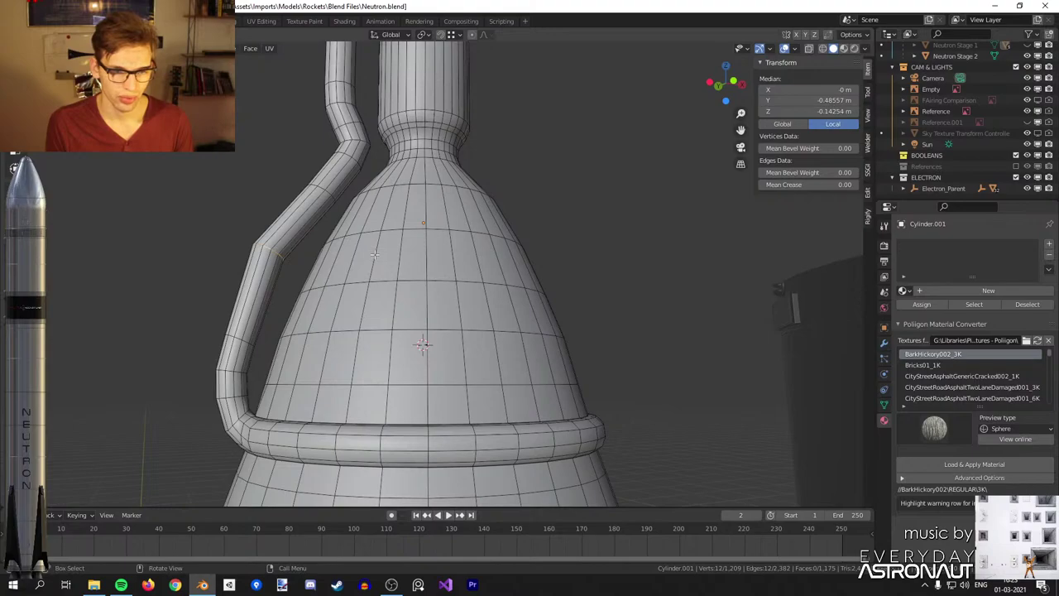
key("KP_1")
key("g")
left_click(445, 307)
key("Tab")
Examine the engine's proportions beneath the second stage and compare them with the neighbouring Electron parts.
scroll(442, 306, "down", 6)
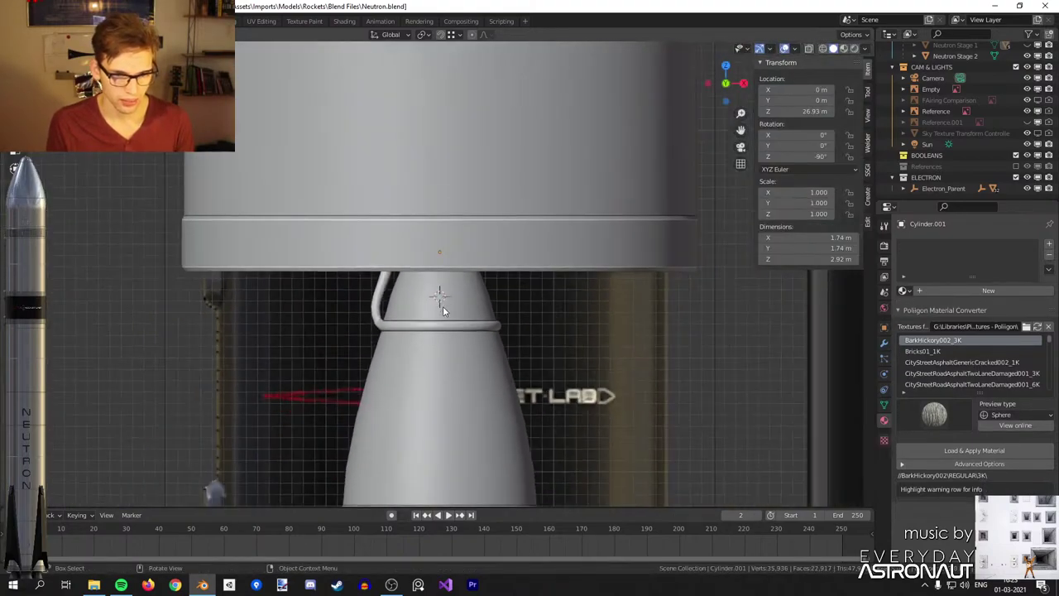
middle_click_drag(441, 304, 446, 288)
scroll(447, 289, "down", 5)
scroll(547, 344, "up", 2)
scroll(548, 342, "down", 3)
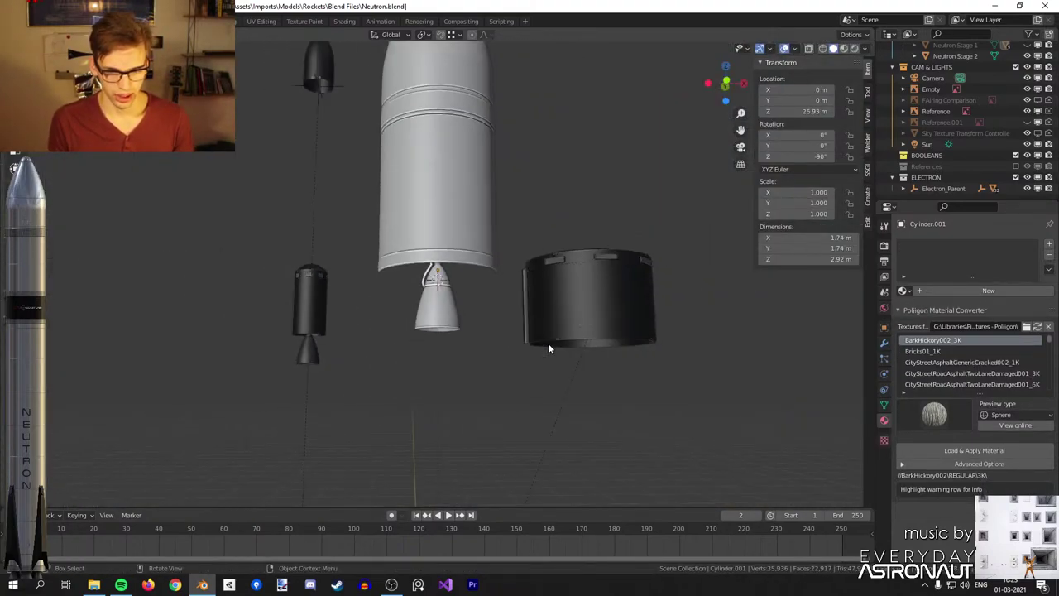
middle_click_drag(548, 342, 561, 361)
scroll(531, 334, "up", 3)
scroll(475, 291, "up", 2)
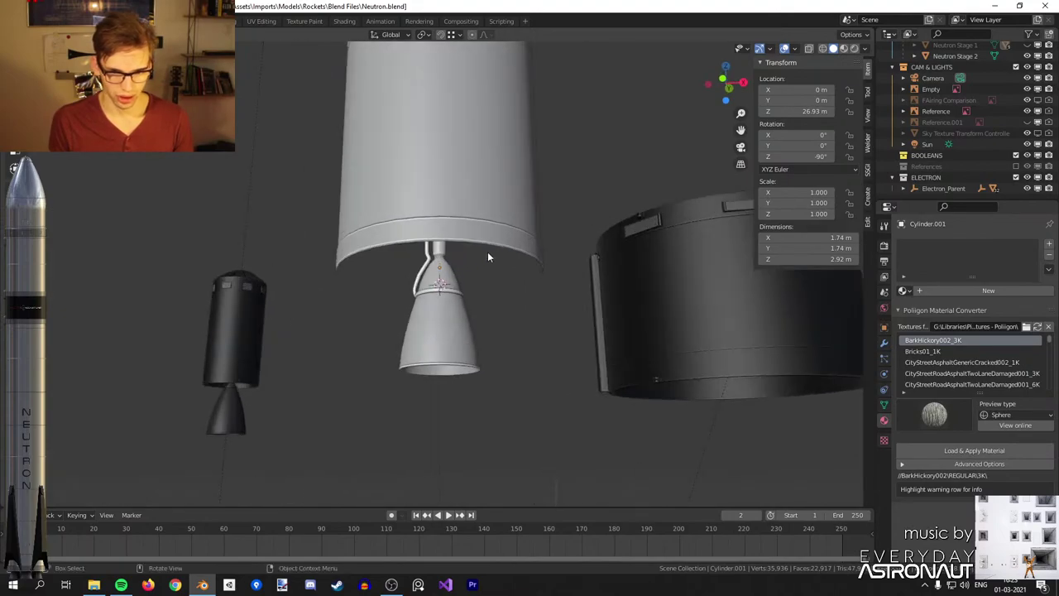
Select Neutron Stage 2, turn backface culling off to examine its open underside, and turn culling back on.
left_click(492, 248)
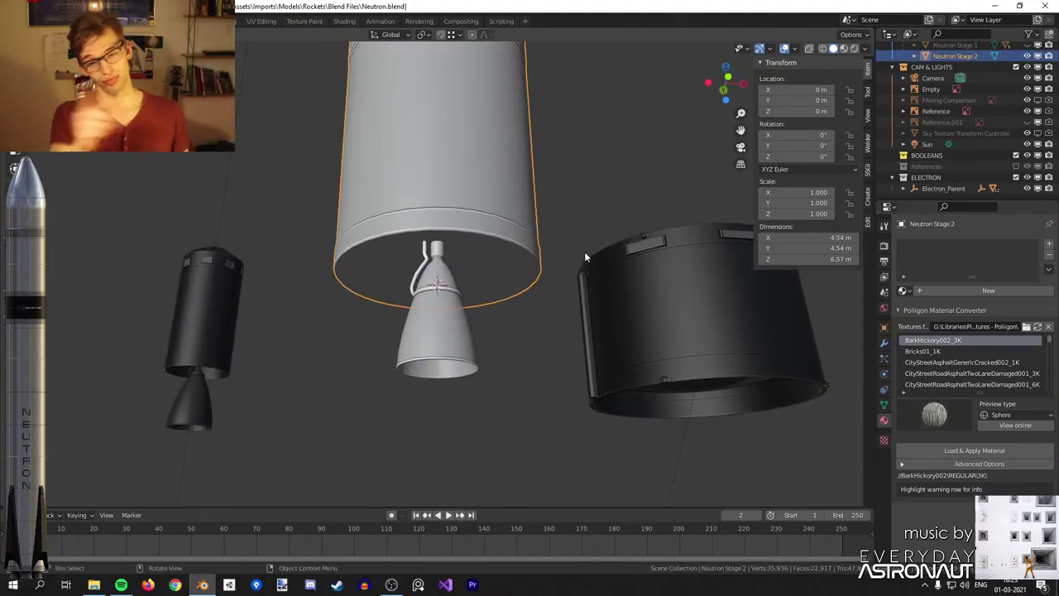
key("Tab")
scroll(585, 253, "up", 5)
middle_click_drag(584, 252, 765, 196, "shift")
key("Tab")
left_click(864, 50)
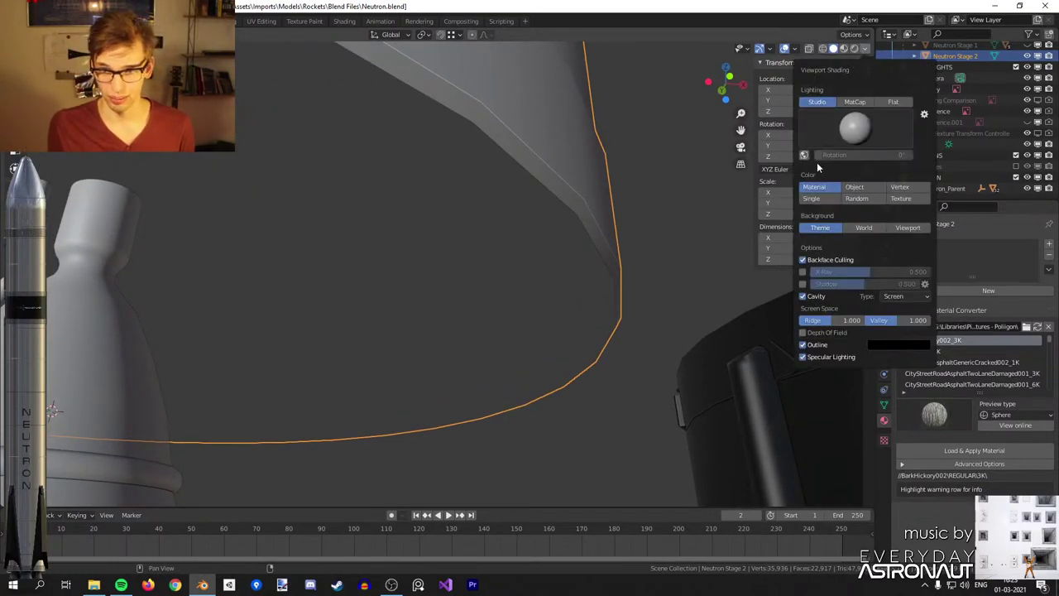
left_click(803, 260)
scroll(620, 255, "down", 5)
middle_click_drag(565, 296, 793, 233)
left_click(864, 50)
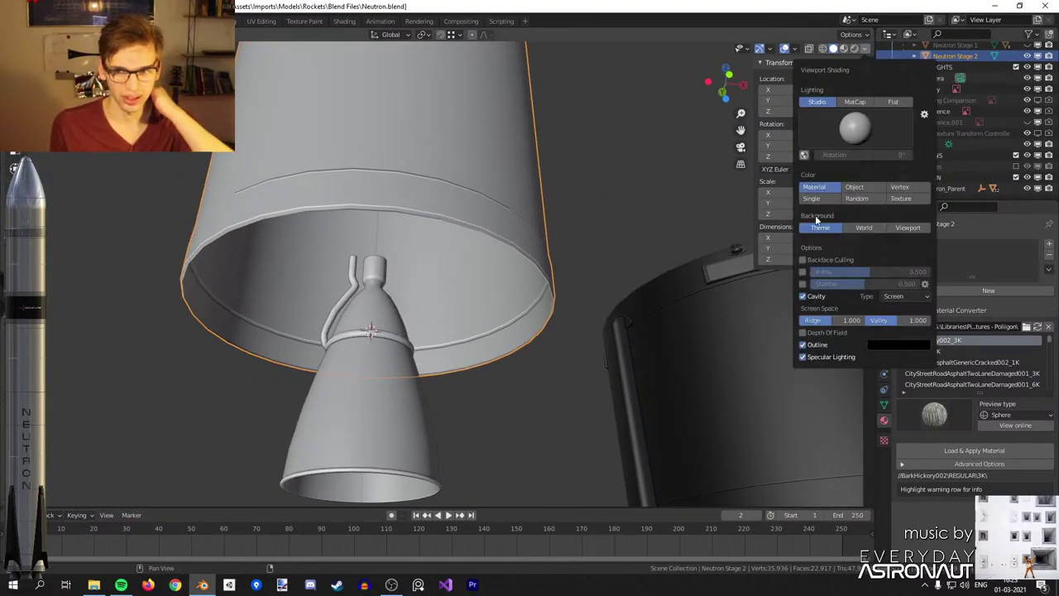
left_click(803, 260)
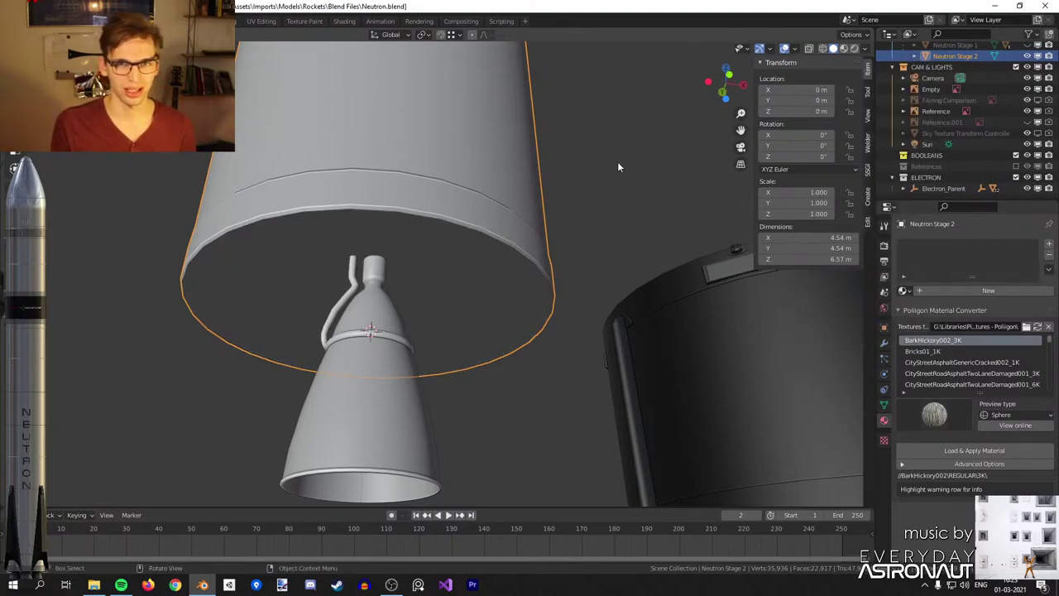
Fill the open bottom edge loop of Neutron Stage 2 with a single face.
middle_click_drag(617, 161, 526, 209)
scroll(536, 239, "up", 4)
key("Tab")
mouse_move(542, 254)
middle_mouse_down()
mouse_move(637, 187)
mouse_move(557, 300)
mouse_move(515, 284)
mouse_move(472, 287)
mouse_move(604, 247)
middle_mouse_up()
key("Tab")
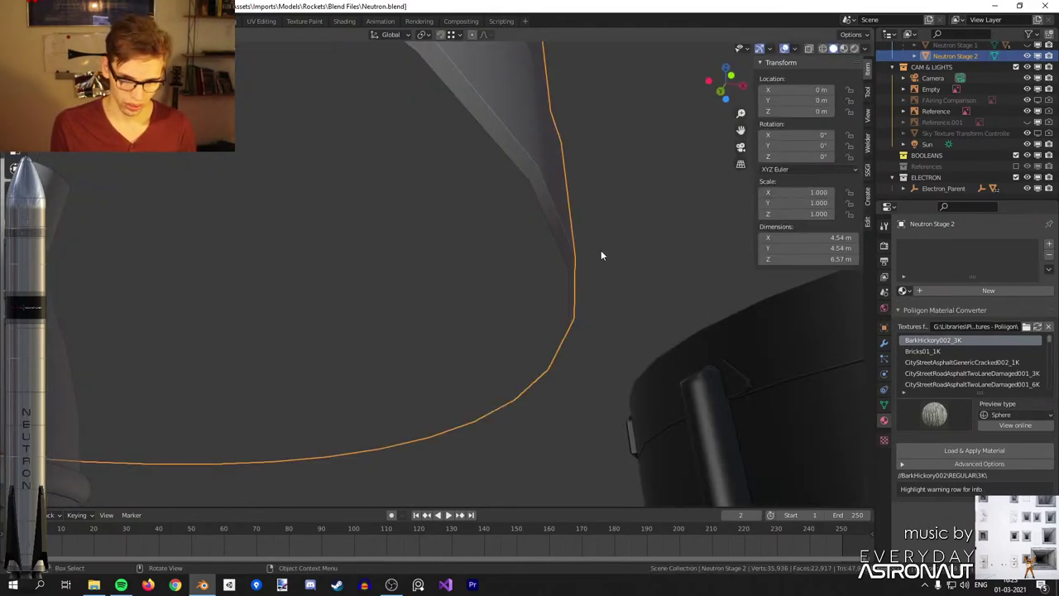
key("Tab")
key("f")
middle_click_drag(590, 251, 551, 260)
key("Tab")
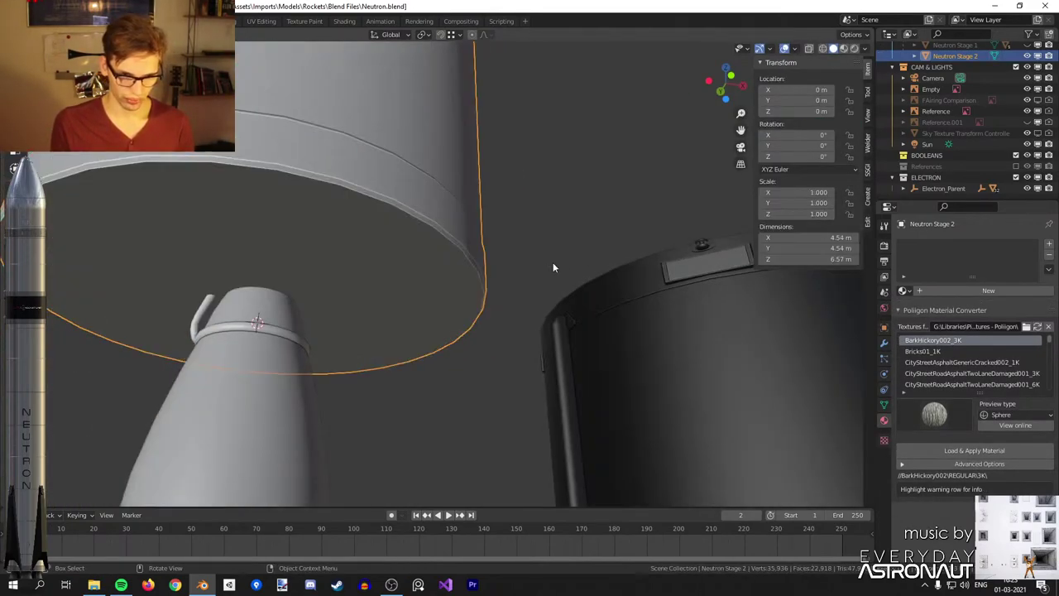
Inset the stage's bottom face by 0.0818 m and extrude it about 0.8 m up into the stage to form a recess.
scroll(498, 276, "down", 5)
scroll(492, 282, "up", 8)
key("Tab")
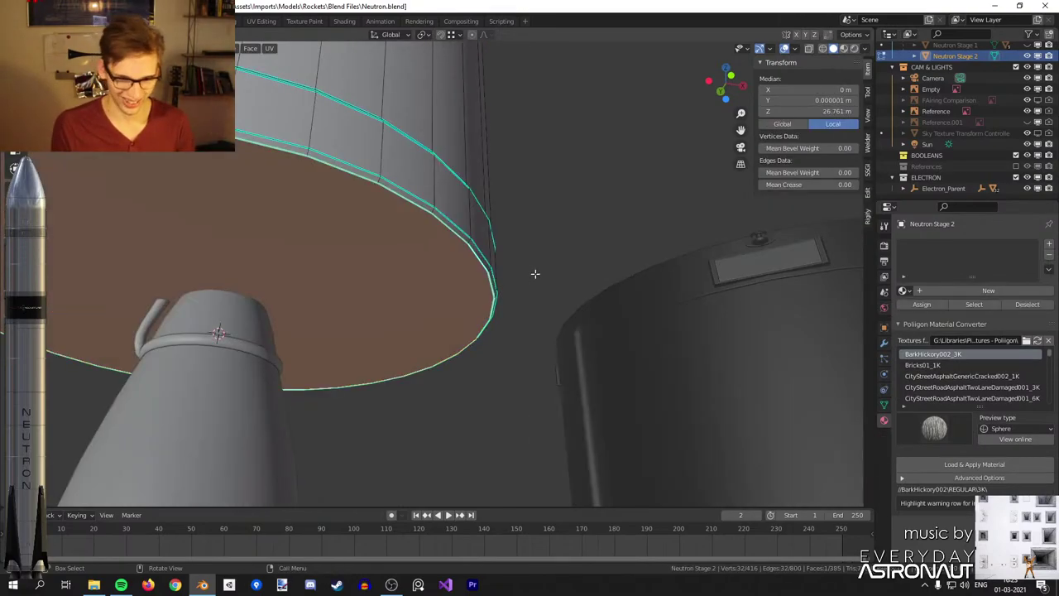
key("i")
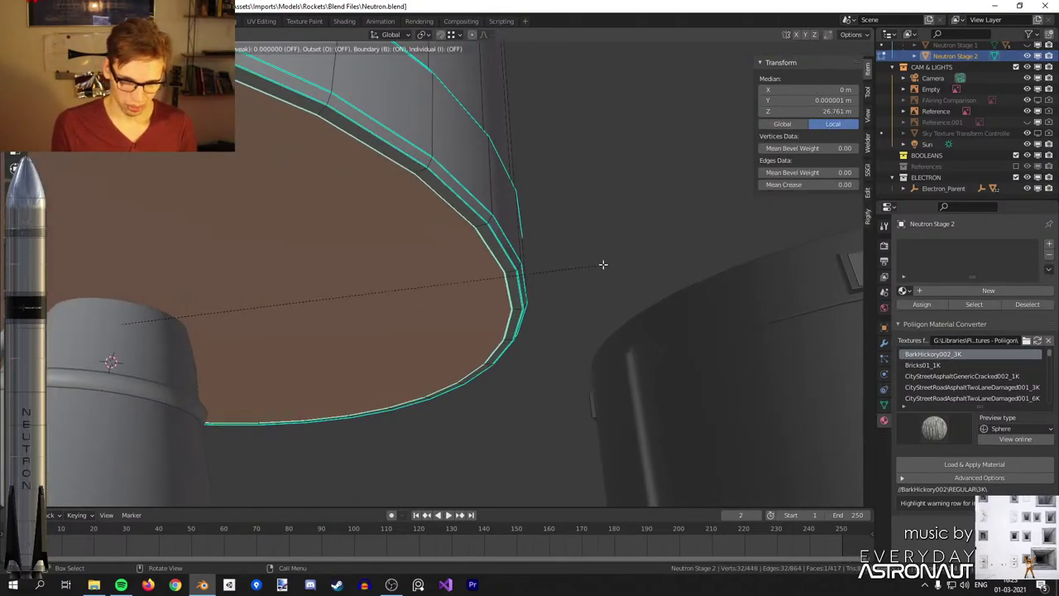
left_click(554, 294)
middle_click_drag(560, 303, 492, 320)
key("e")
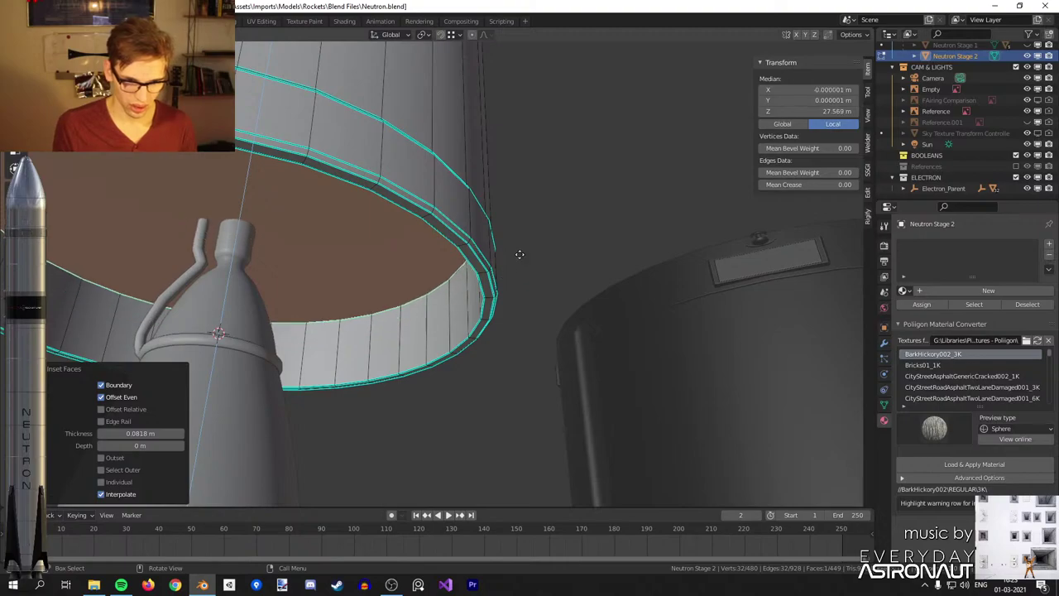
left_click(530, 265)
key("Tab")
scroll(528, 268, "down", 6)
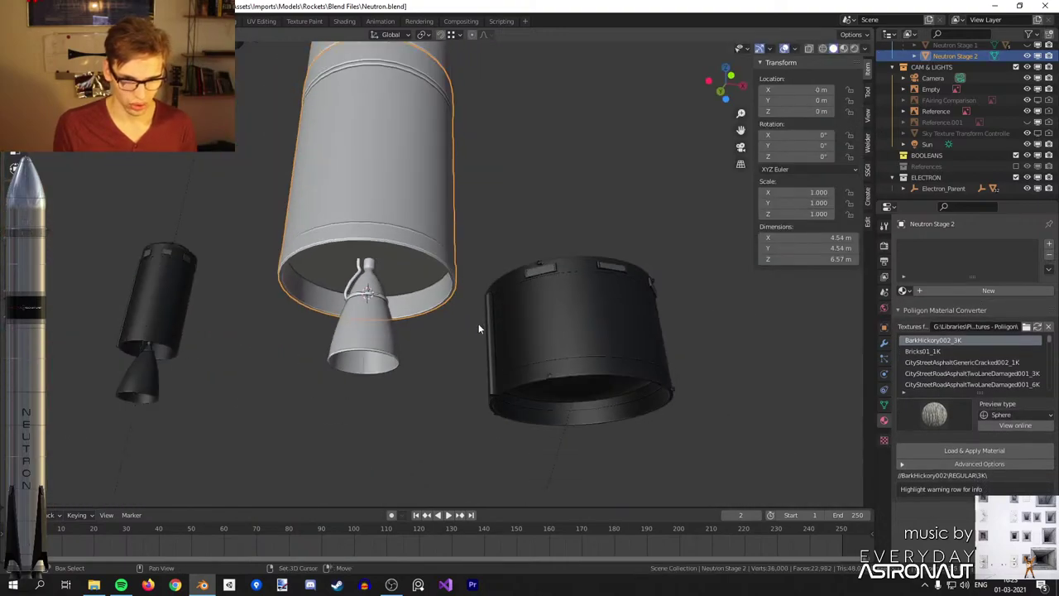
Raise the recessed inner face vertically to deepen the engine bay.
middle_click_drag(482, 321, 569, 248)
scroll(530, 273, "up", 4)
middle_click_drag(488, 300, 594, 364)
key("Tab")
scroll(593, 356, "up", 3)
key("g")
key("z")
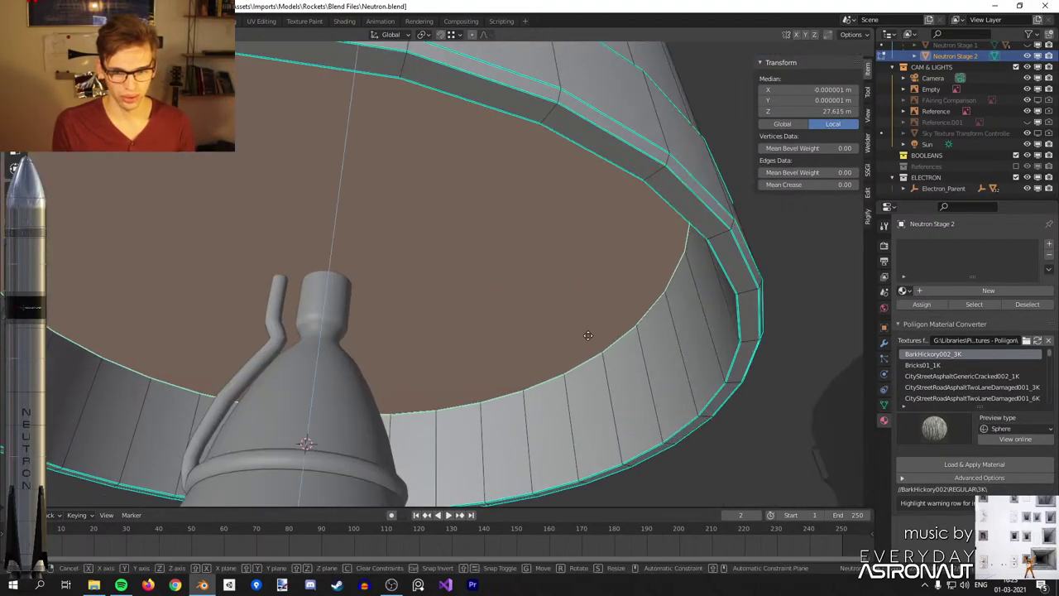
left_click(596, 315)
Extrude the recessed face about 0.27 m downward and scale it into a small disc around the engine's top, forming a shallow cone.
key("e")
left_click(615, 299)
key("s")
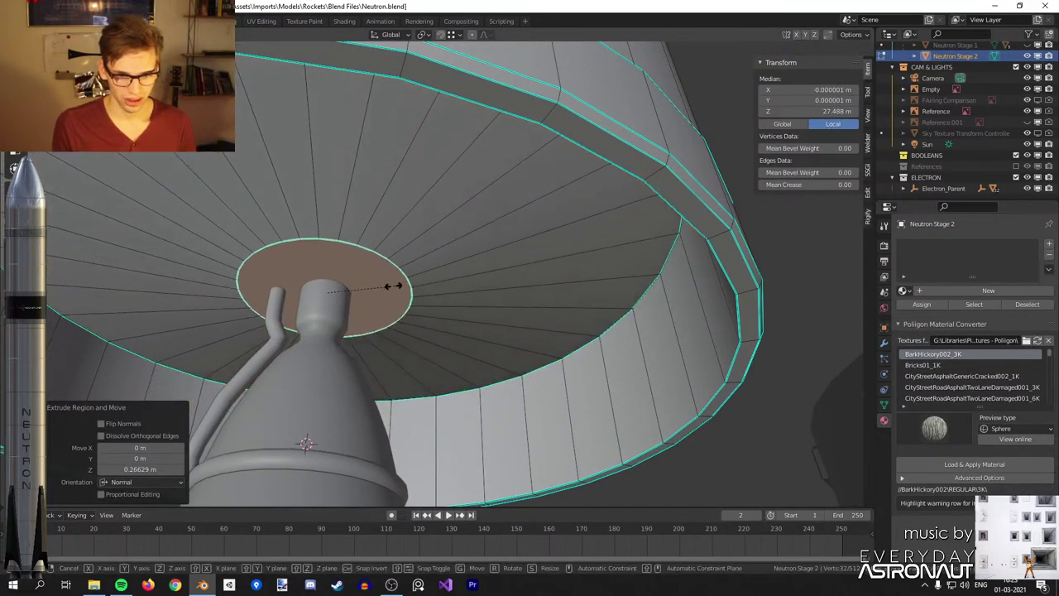
left_click(395, 286)
key("Tab")
scroll(466, 306, "down", 3)
middle_click_drag(466, 308, 495, 268)
key("Tab")
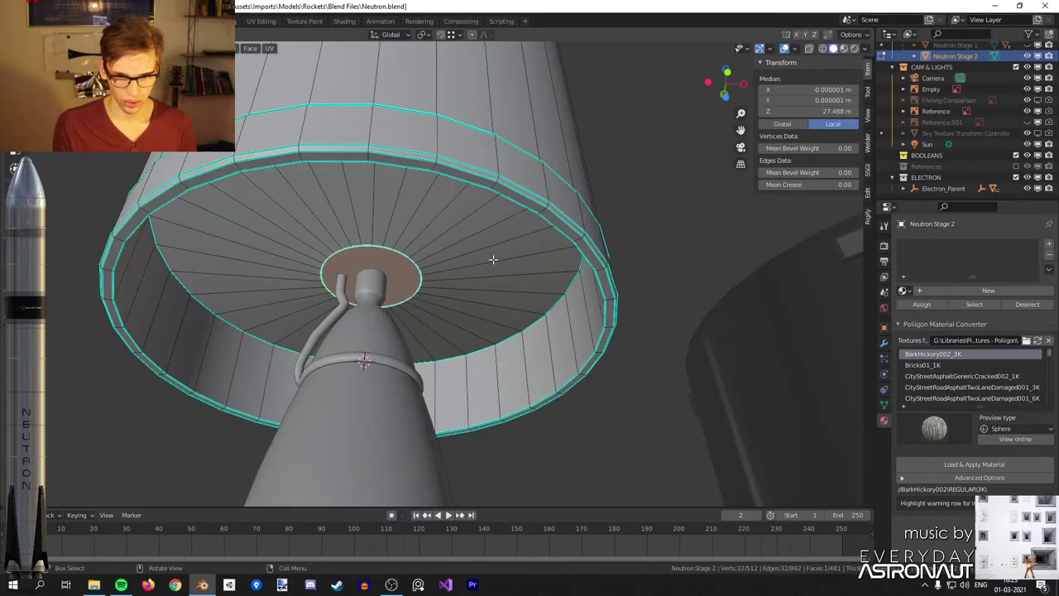
Cut a centred edge loop into the cone, lower it about 0.055 m and rescale it to round the bulkhead.
key("ctrl+r")
left_click(493, 259)
right_click(493, 259)
scroll(493, 259, "up", 3)
key("g")
key("z")
left_click(552, 265)
key("s")
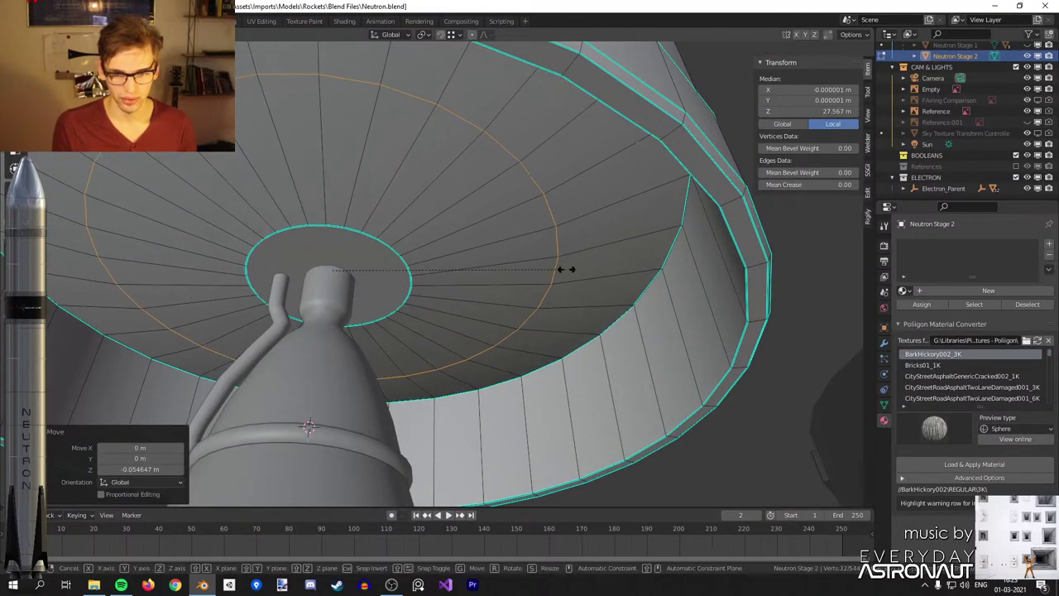
left_click(556, 274)
key("Tab")
scroll(555, 278, "down", 4)
scroll(554, 278, "down", 3)
Extrude the bulkhead's central disc about 0.02 m downward to form a thin mounting plate above the engine.
middle_click_drag(554, 278, 543, 296)
scroll(546, 267, "up", 4)
key("Tab")
scroll(537, 284, "up", 2)
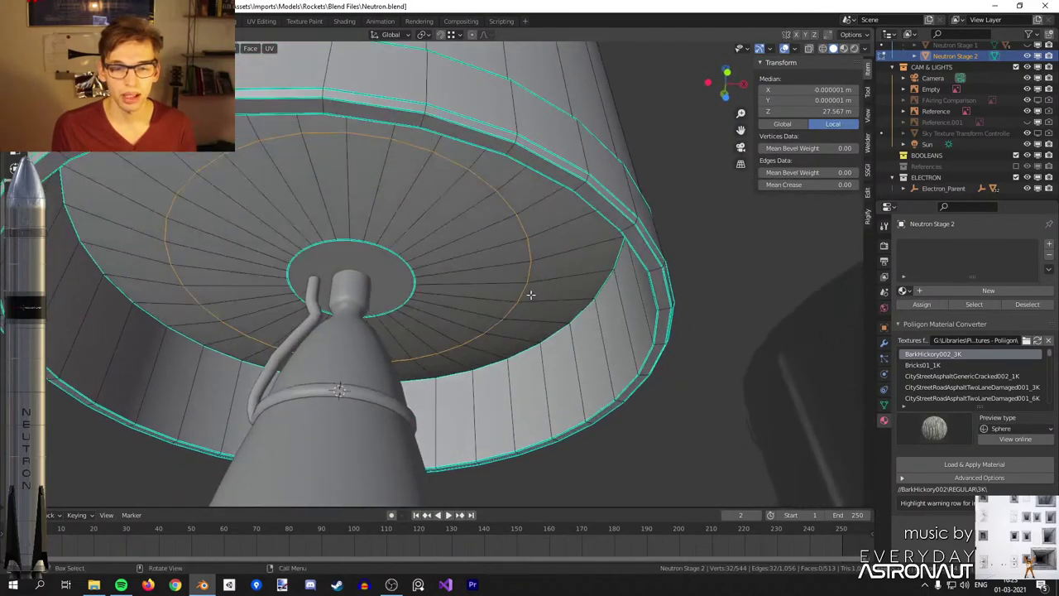
key("Tab")
key("Tab")
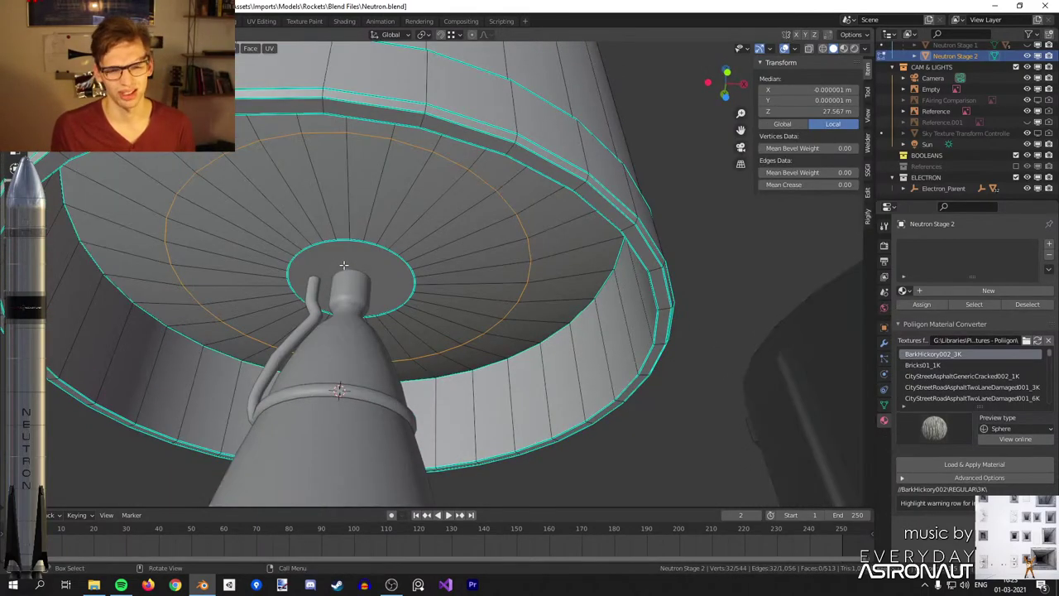
scroll(499, 242, "up", 5)
scroll(499, 242, "down", 2)
key("Tab")
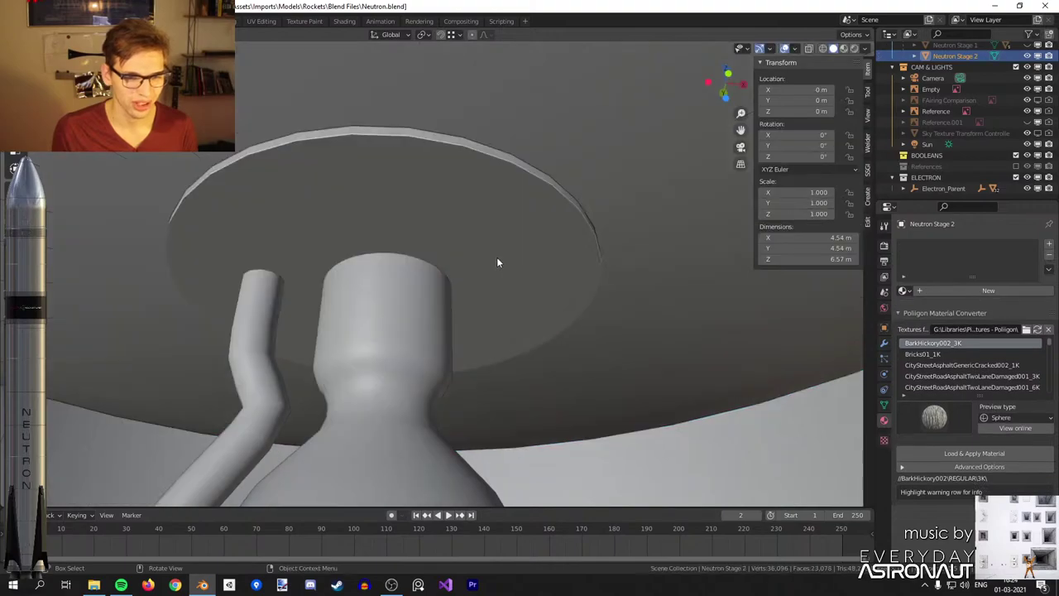
scroll(501, 261, "down", 4)
scroll(504, 269, "up", 2)
key("Tab")
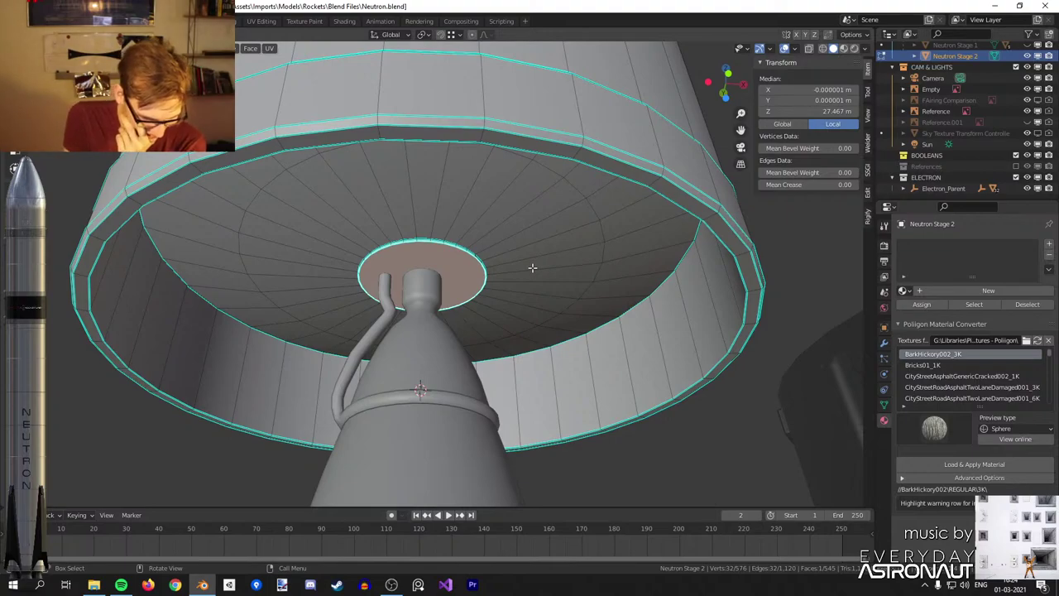
Bevel the edge of the circular recess above the engine on Neutron Stage 2 and leave Edit Mode.
scroll(532, 266, "up", 4)
middle_click_drag(634, 218, 648, 239)
key("ctrl+b")
left_click(651, 239)
key("Tab")
scroll(648, 243, "down", 10)
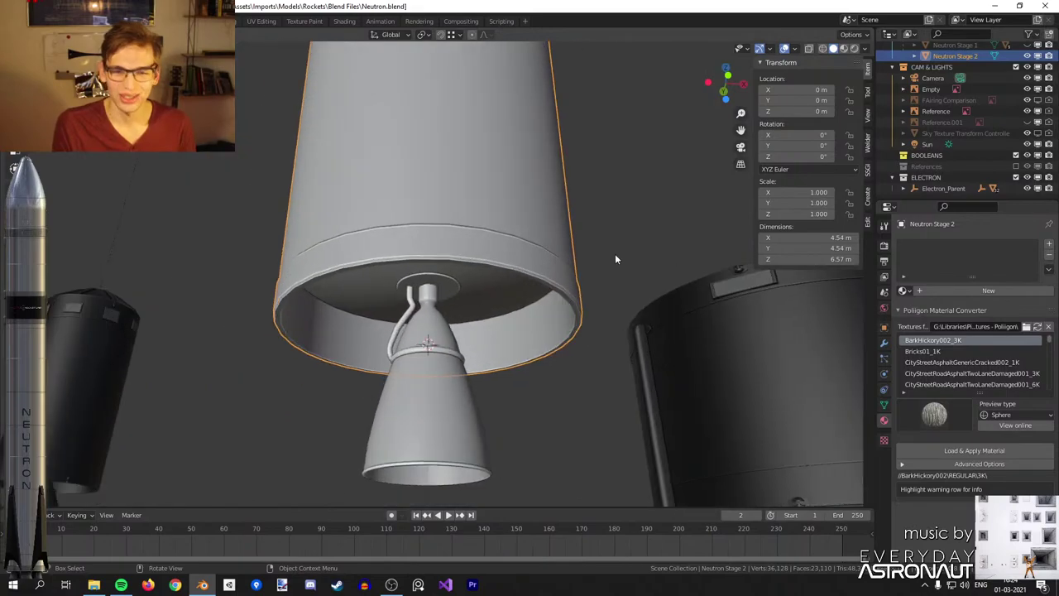
Parent the upper-stage engine to Neutron Stage 2 and save the file.
middle_click_drag(614, 301, 587, 257)
left_click(388, 314, "shift")
left_click(435, 197, "shift")
key("ctrl+p")
left_click(436, 199)
middle_click_drag(435, 197, 490, 238)
key("ctrl+s")
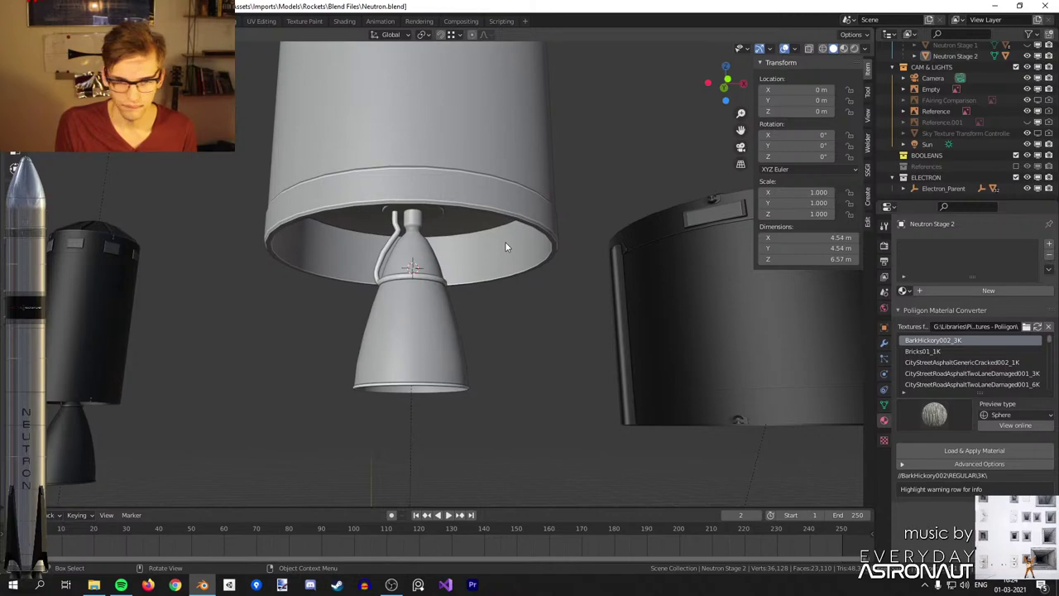
Hide Neutron Stage 2 and select the Neutron Fairing.
scroll(506, 246, "down", 2)
middle_click_drag(506, 246, 423, 439)
scroll(489, 215, "down", 4)
scroll(475, 245, "up", 2)
scroll(423, 349, "up", 2)
scroll(405, 252, "down", 2)
left_click(403, 250)
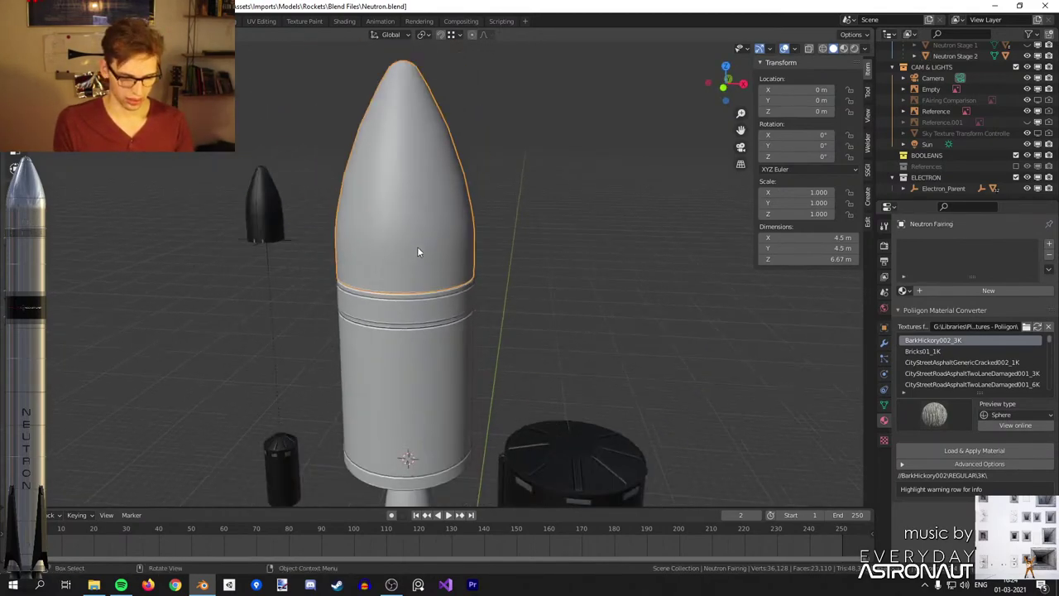
middle_click_drag(414, 247, 431, 236)
left_click(431, 305)
key("h")
middle_click_drag(432, 304, 443, 281)
left_click(445, 177)
Fill the inner edge loop at the fairing's open base with a face and inset it by about 0.06 m.
scroll(442, 281, "up", 3)
key("Tab")
scroll(524, 286, "up", 3)
scroll(524, 286, "up", 2)
middle_click_drag(524, 286, 496, 274)
left_click(549, 256, "alt")
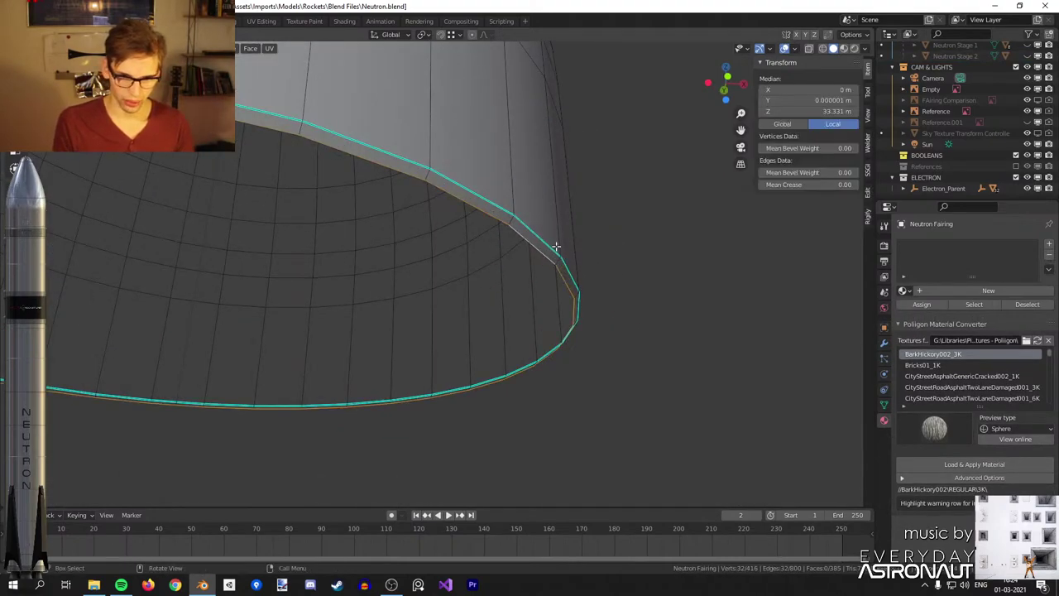
middle_click_drag(552, 247, 561, 244)
key("f")
key("i")
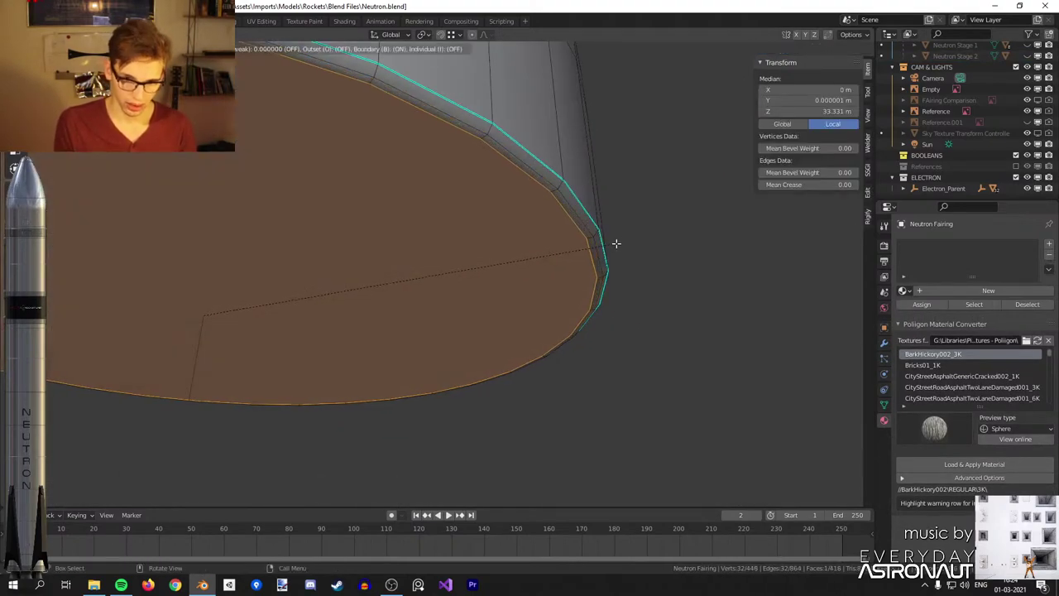
left_click(610, 248)
In front wireframe view, extrude the inset face twice up inside the fairing, the second time about 1.32 m, and scale it to 0.973.
key("KP_1")
key("z")
left_click(510, 251)
middle_click_drag(398, 295, 515, 333, "shift")
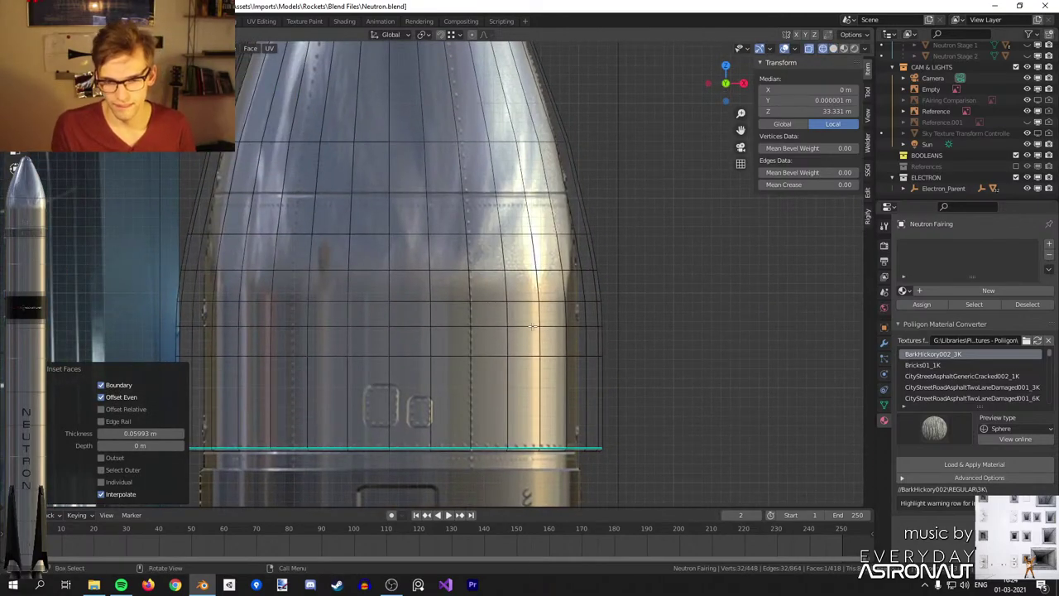
key("e")
key("e")
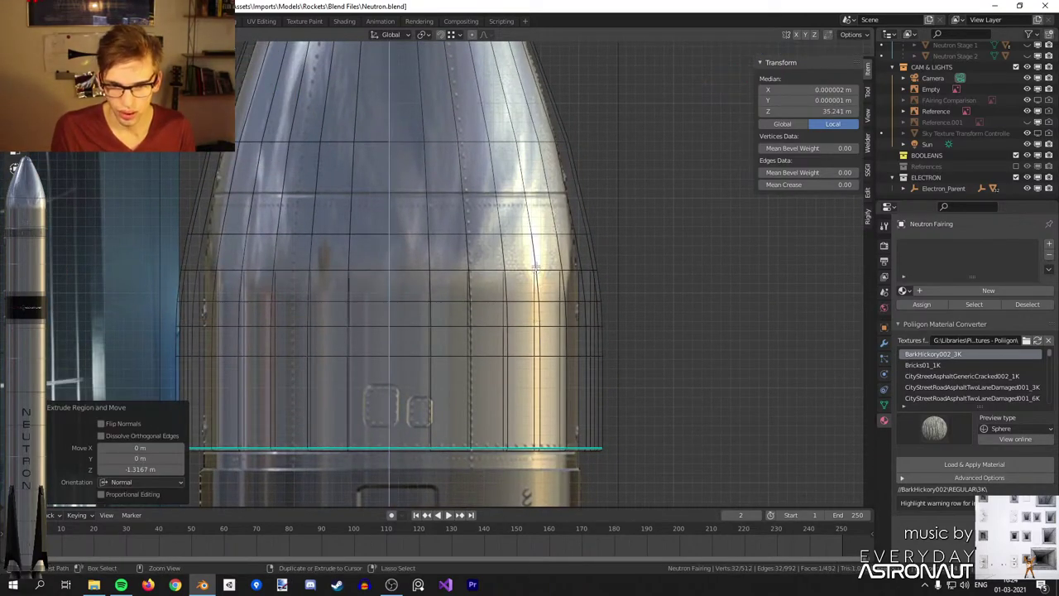
left_click(602, 284)
key("s")
left_click(480, 203)
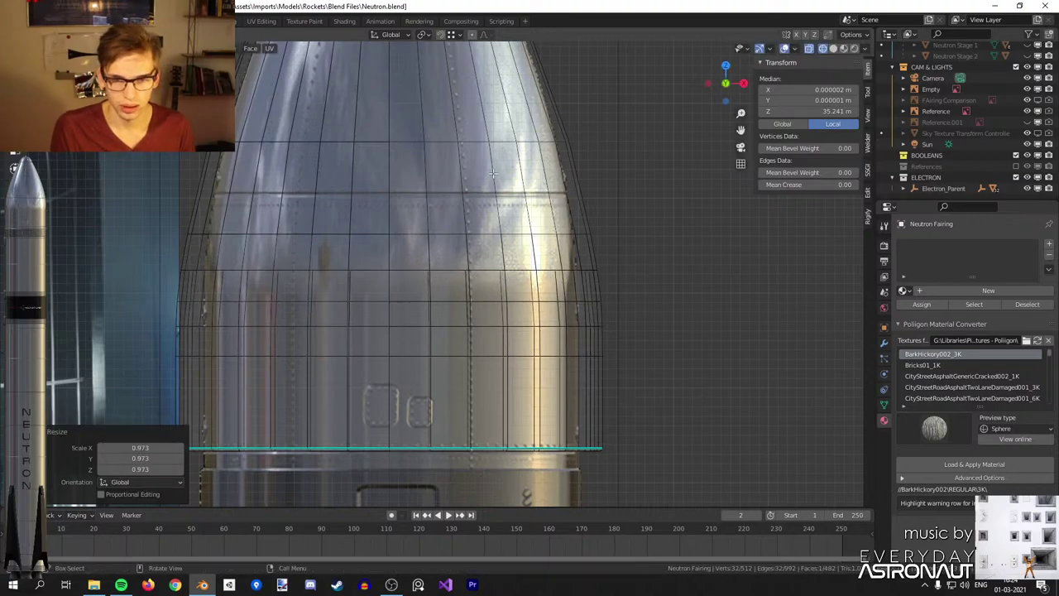
Continue extruding the fairing's inner wall toward the nose, scaling the successive sections to follow the outer taper, including 0.856 and 0.512.
key("e")
left_click(579, 285)
key("s")
left_click(609, 243)
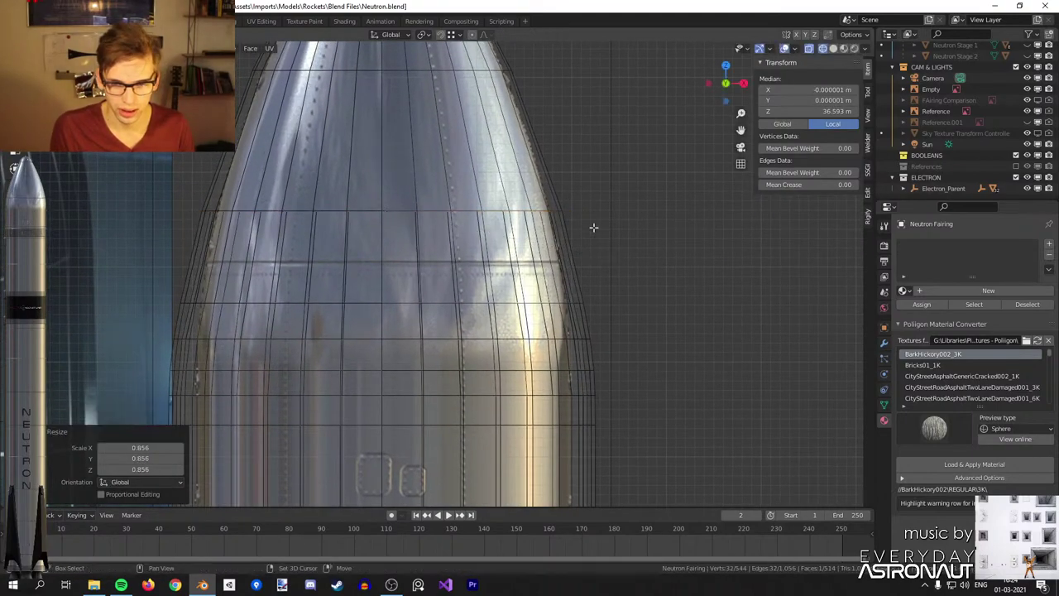
scroll(609, 243, "down", 4)
key("e")
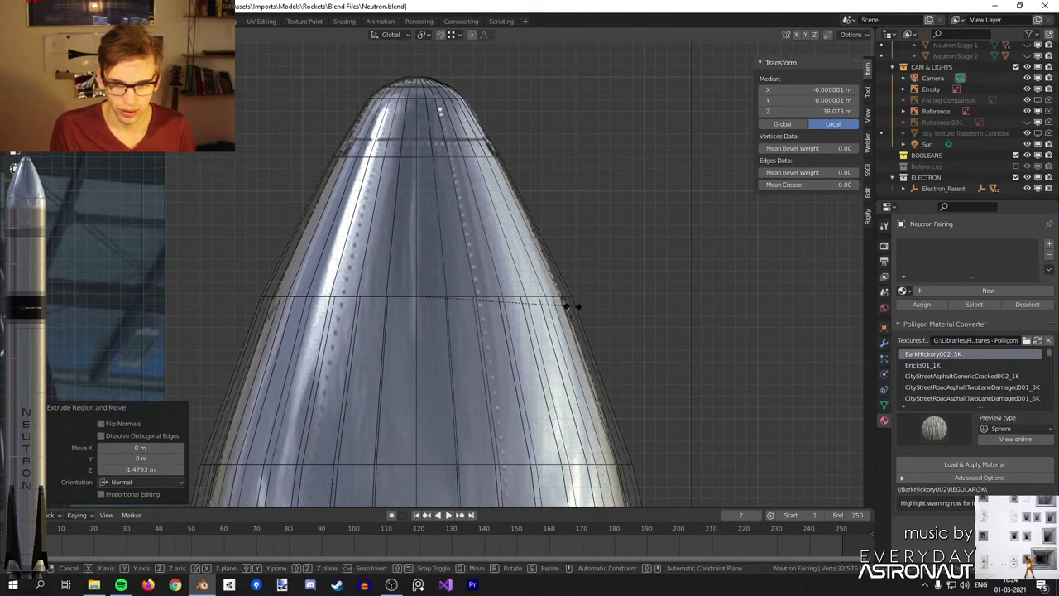
left_click(572, 306)
key("s")
left_click(501, 176)
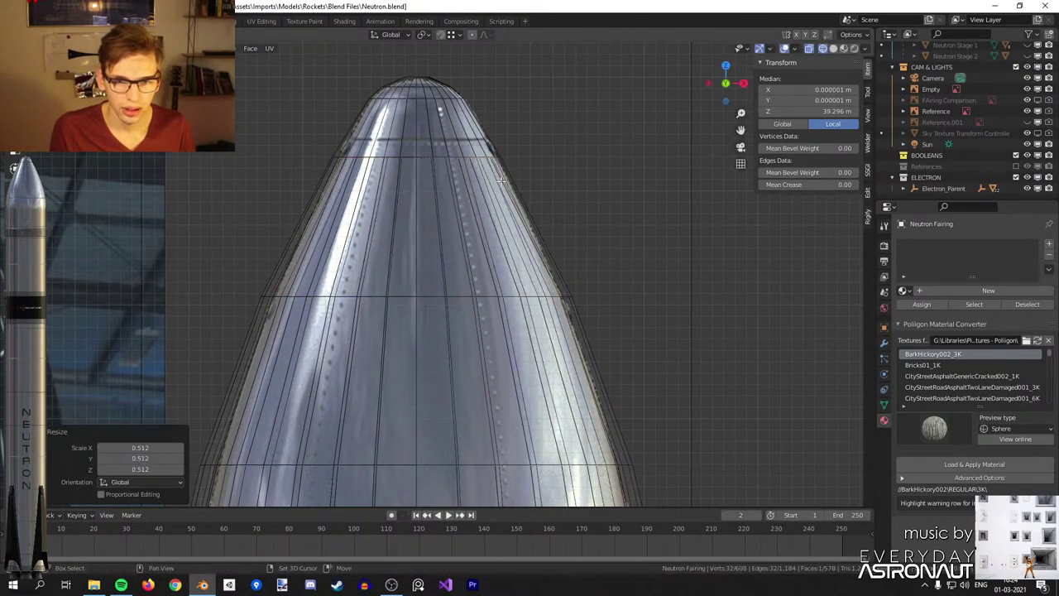
Extrude and shrink the last inner sections into the fairing's tip, then return to solid shading and Object Mode.
middle_click_drag(500, 175, 561, 354, "shift")
scroll(562, 354, "up", 3)
key("e")
left_click(568, 259)
key("s")
left_click(471, 239)
key("e")
left_click(465, 229)
key("s")
left_click(451, 227)
key("z")
left_click(570, 222)
key("Tab")
Unhide all objects, then hide Neutron Stage 2 to expose the open top of Stage 1.
scroll(505, 364, "down", 5)
mouse_move(505, 412)
middle_mouse_down()
mouse_move(511, 368)
mouse_move(508, 336)
mouse_move(502, 402)
mouse_move(496, 262)
middle_mouse_up()
scroll(489, 306, "down", 4)
key("alt+h")
middle_click_drag(489, 364, 507, 355)
middle_click_drag(511, 398, 475, 304, "shift")
left_click(463, 288)
left_click(452, 231)
key("h")
scroll(455, 273, "up", 3)
left_click(435, 248)
scroll(471, 293, "up", 4)
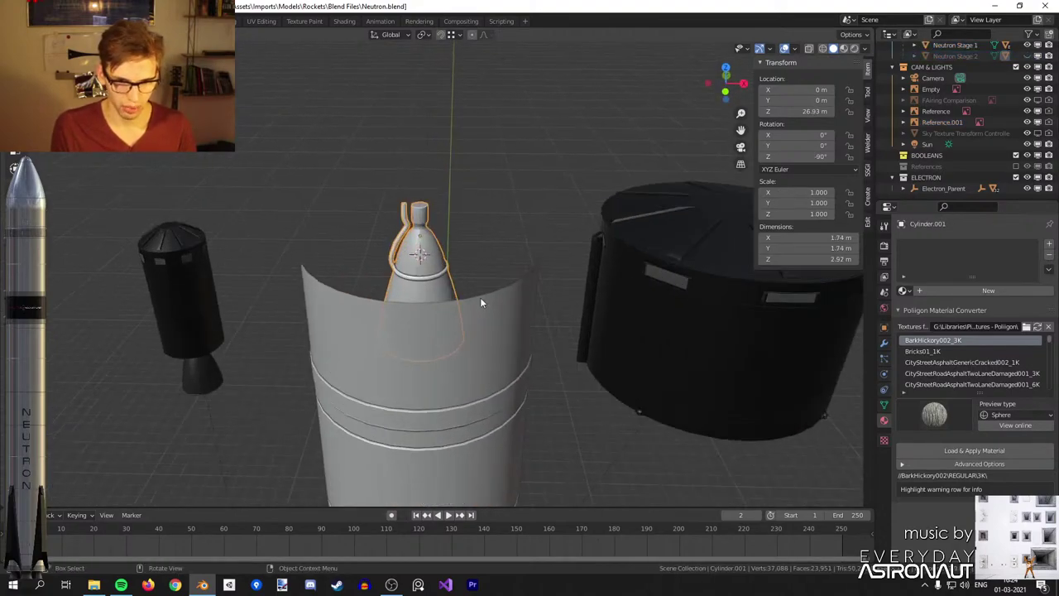
Fill the top edge loop of Neutron Stage 1 with a face and leave Edit Mode.
left_click(502, 323)
key("Tab")
scroll(530, 356, "up", 4)
left_click(550, 411, "alt")
middle_click_drag(653, 416, 666, 422)
middle_click_drag(666, 422, 571, 311, "shift")
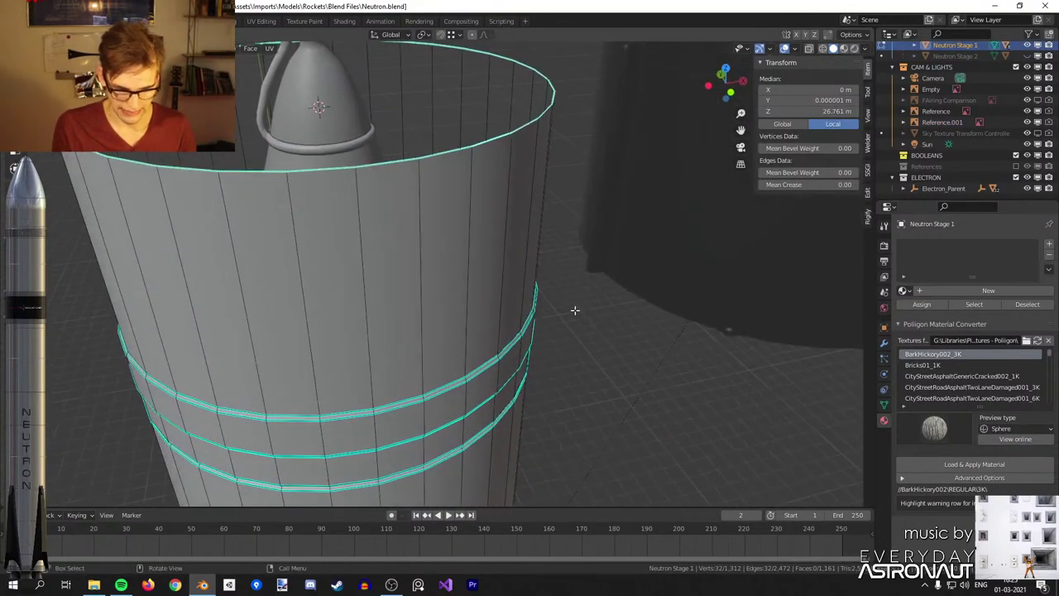
scroll(563, 373, "up", 2)
scroll(619, 345, "up", 4)
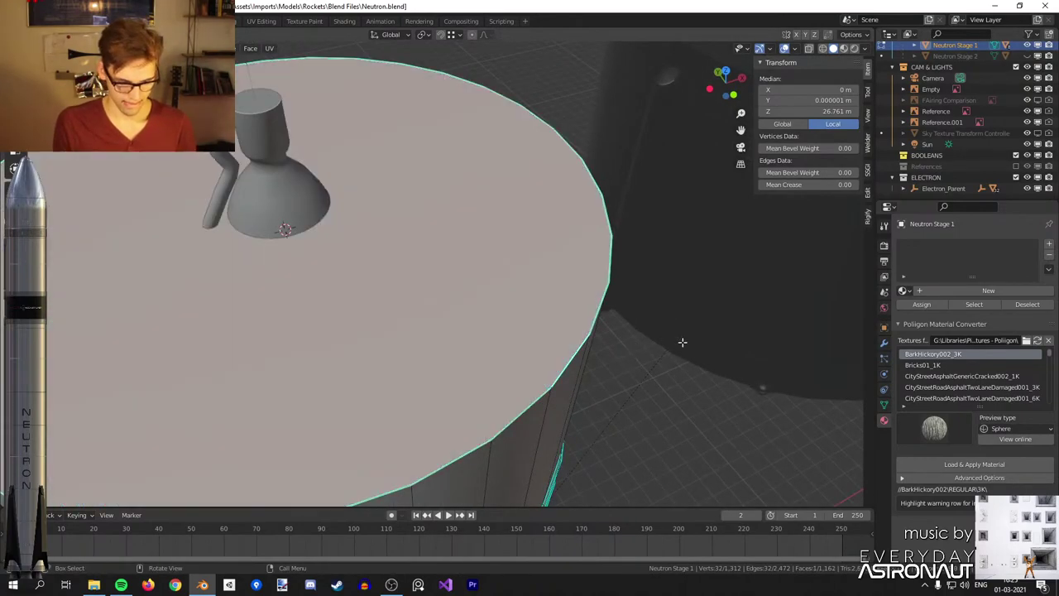
left_click(668, 343)
key("Tab")
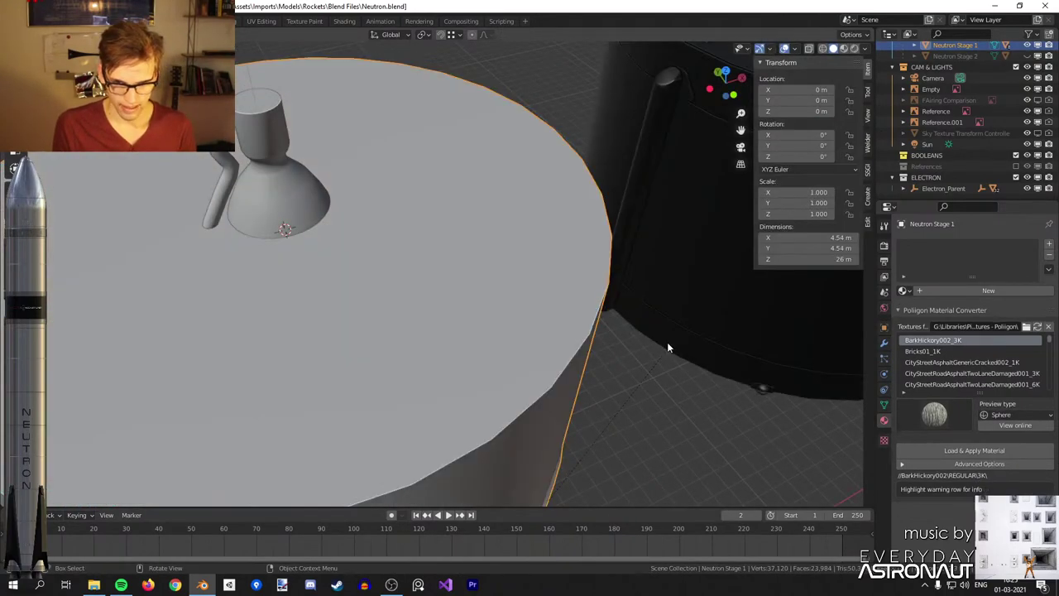
Inset the top face of Stage 1, extrude it down into the body and lower it about 1.22 m along Z.
scroll(665, 344, "down", 5)
key("alt+h")
left_click(493, 335)
key("Tab")
mouse_move(494, 335)
middle_mouse_down()
mouse_move(562, 284)
mouse_move(527, 405)
mouse_move(541, 451)
mouse_move(551, 339)
mouse_move(582, 369)
mouse_move(564, 384)
middle_mouse_up()
scroll(526, 405, "up", 5)
middle_click_drag(499, 449, 303, 204)
key("s")
left_click(563, 291)
key("e")
left_click(563, 333)
mouse_move(333, 244)
middle_mouse_down()
mouse_move(364, 286)
mouse_move(330, 311)
mouse_move(552, 215)
middle_mouse_up()
key("g")
key("z")
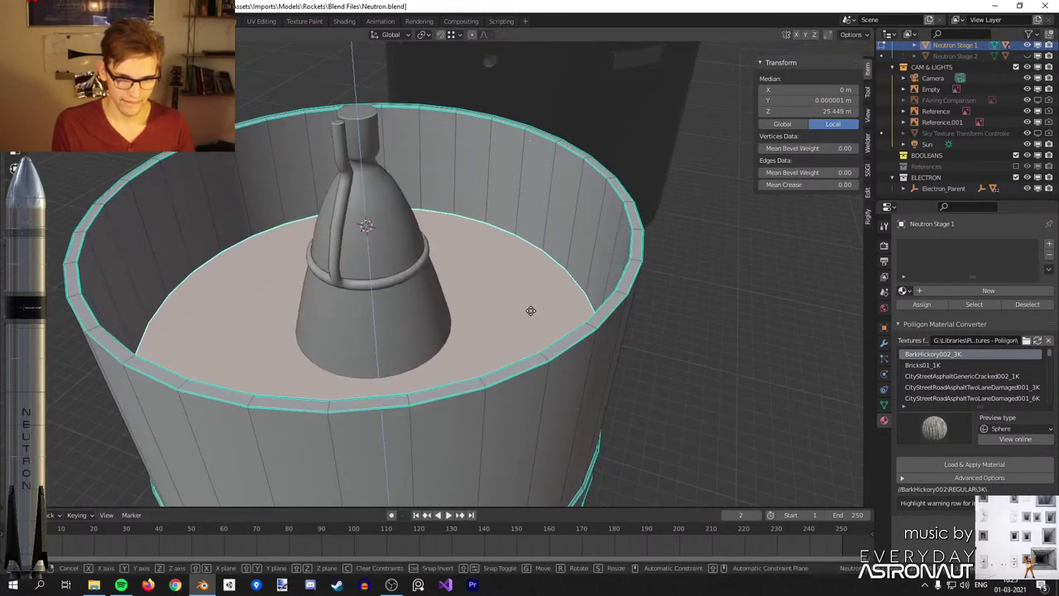
left_click(530, 311)
In front wireframe view, lower the Stage 1 interior floor along Z to below the engine nozzle.
key("KP_1")
key("z")
left_click(286, 340)
middle_click_drag(357, 327, 439, 229, "shift")
scroll(439, 229, "up", 2)
key("g")
key("z")
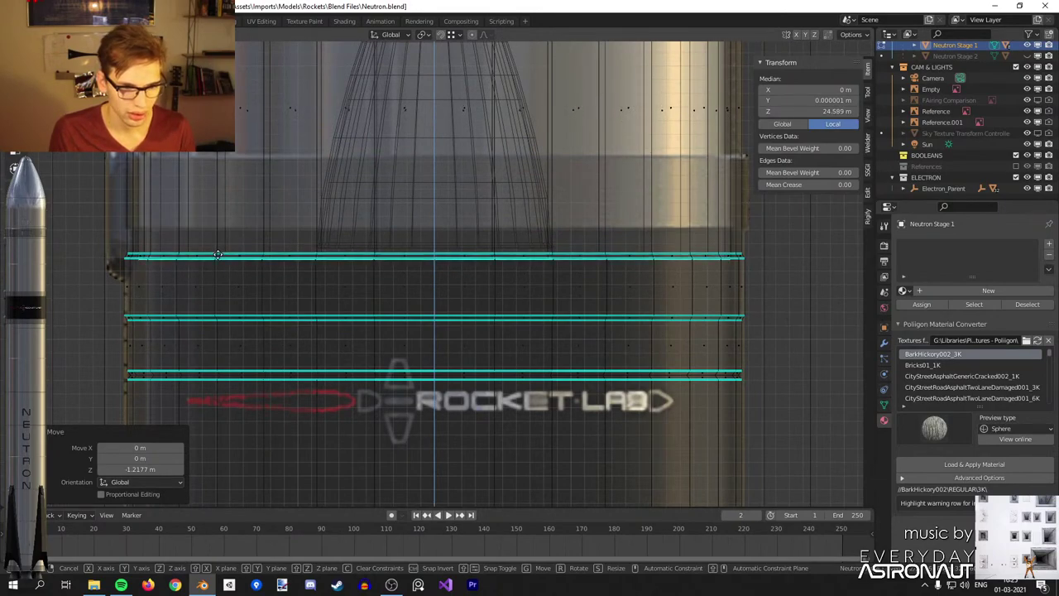
left_click(224, 333)
Extrude and scale the Stage 1 interior floor, adjust its position, and return to solid shading and Object Mode.
key("e")
left_click(538, 296)
key("s")
left_click(579, 286)
key("g")
key("g")
left_click(529, 297)
key("z")
left_click(704, 296)
key("Tab")
Move Neutron Stage 1 down about 11.28 m, tilt it with a free rotation and place it beside the rocket.
scroll(596, 261, "down", 6)
mouse_move(586, 254)
middle_mouse_down()
mouse_move(576, 343)
mouse_move(596, 354)
mouse_move(621, 324)
mouse_move(553, 401)
mouse_move(484, 367)
mouse_move(469, 278)
mouse_move(488, 225)
middle_mouse_up()
scroll(554, 401, "down", 3)
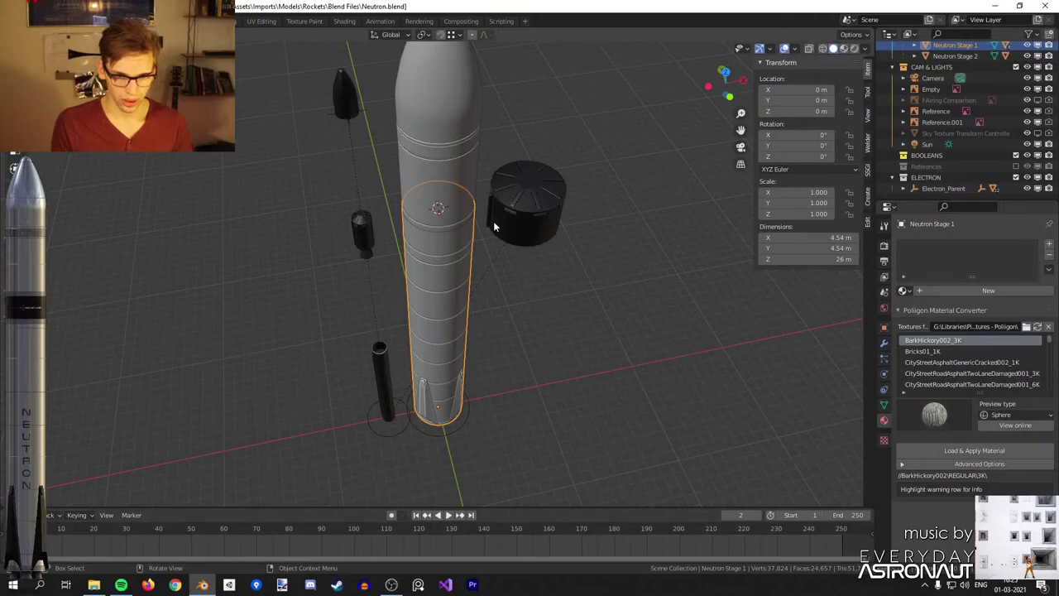
key("g")
key("z")
left_click(493, 290)
key("r")
key("r")
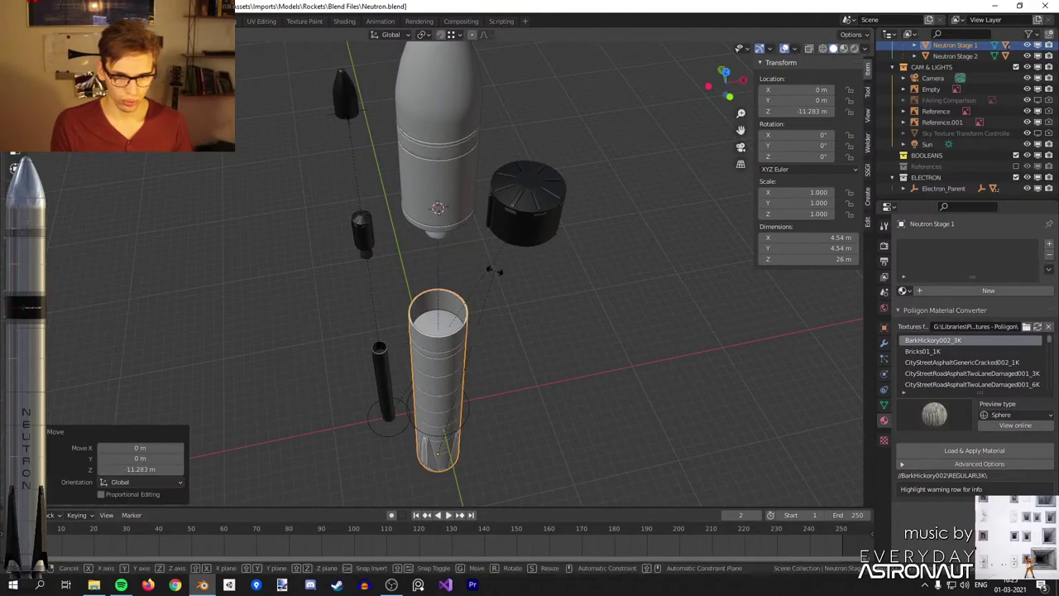
left_click(385, 346)
key("g")
left_click(692, 329)
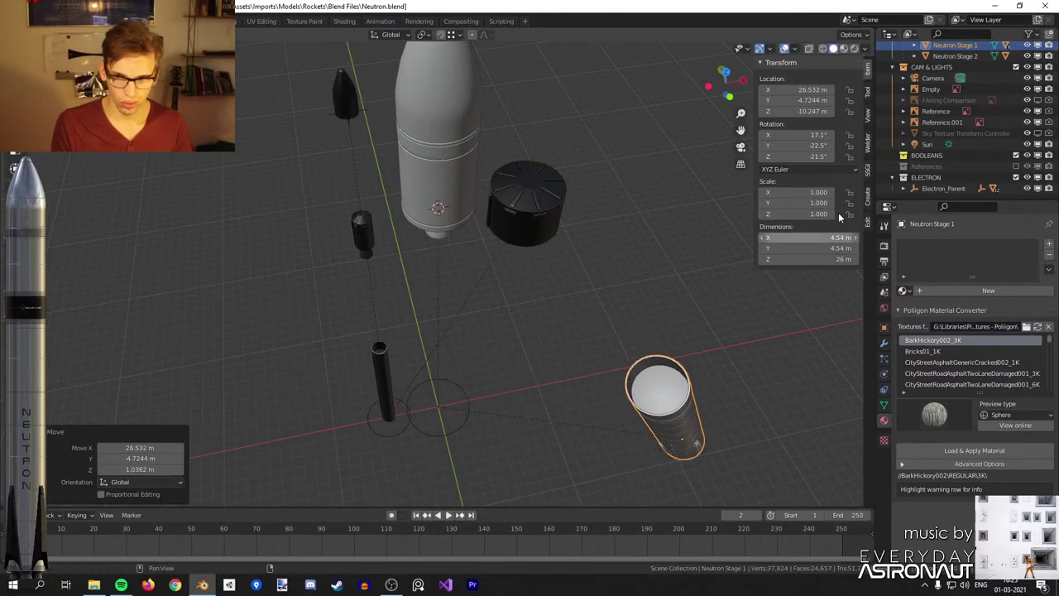
Exclude the ELECTRON collection from the view layer.
scroll(982, 85, "up", 2)
scroll(1005, 124, "down", 2)
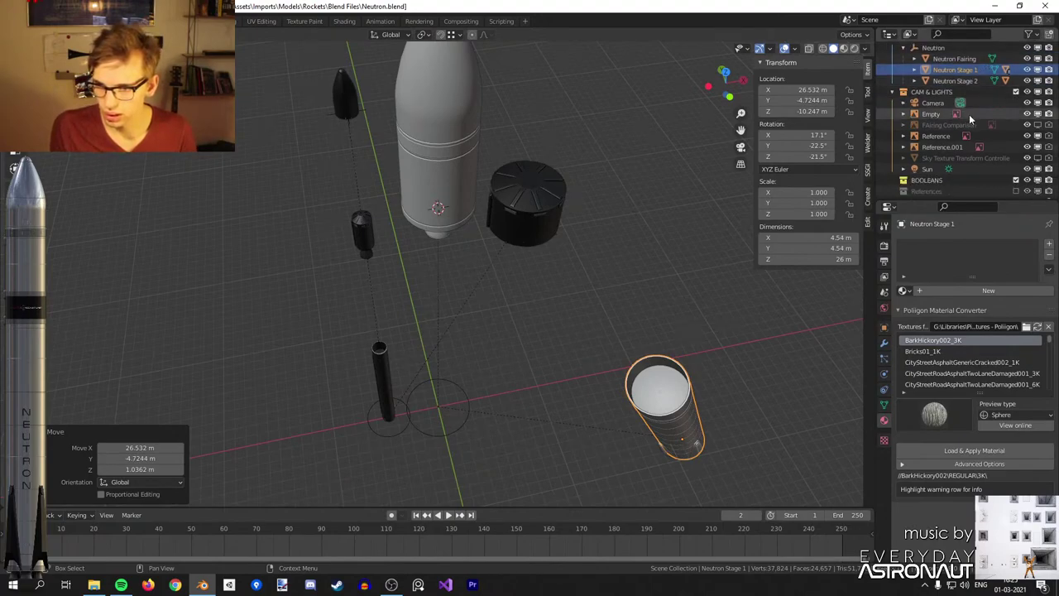
left_click(1017, 177)
Try raising Neutron Stage 2 alone, and then together with the fairing, along the Z axis.
middle_click_drag(613, 215, 464, 238)
left_click(464, 237)
scroll(496, 290, "down", 2)
key("g")
key("z")
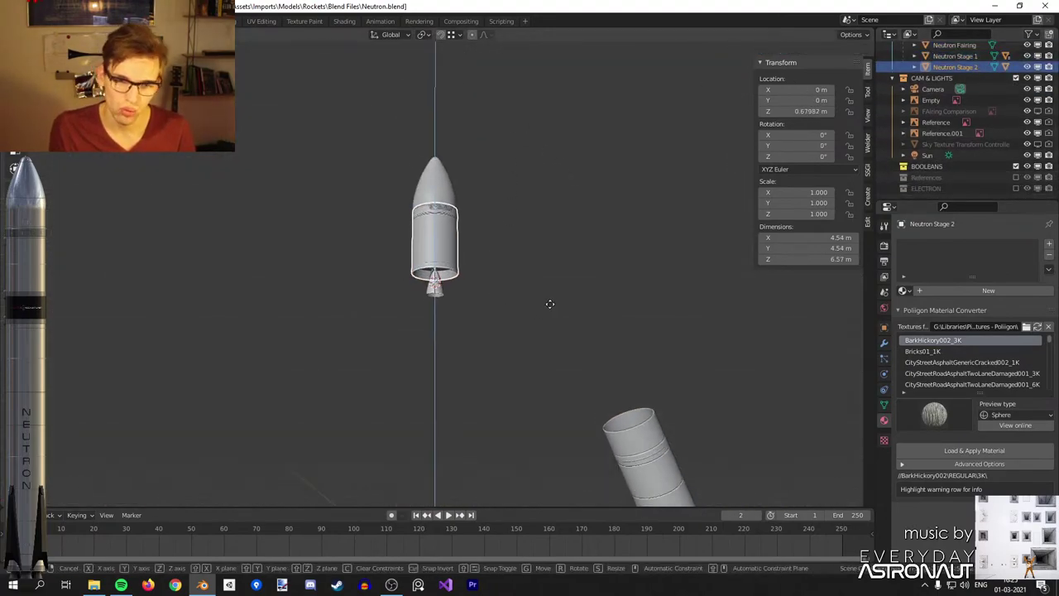
right_click(553, 275)
left_click(428, 163)
key("g")
key("z")
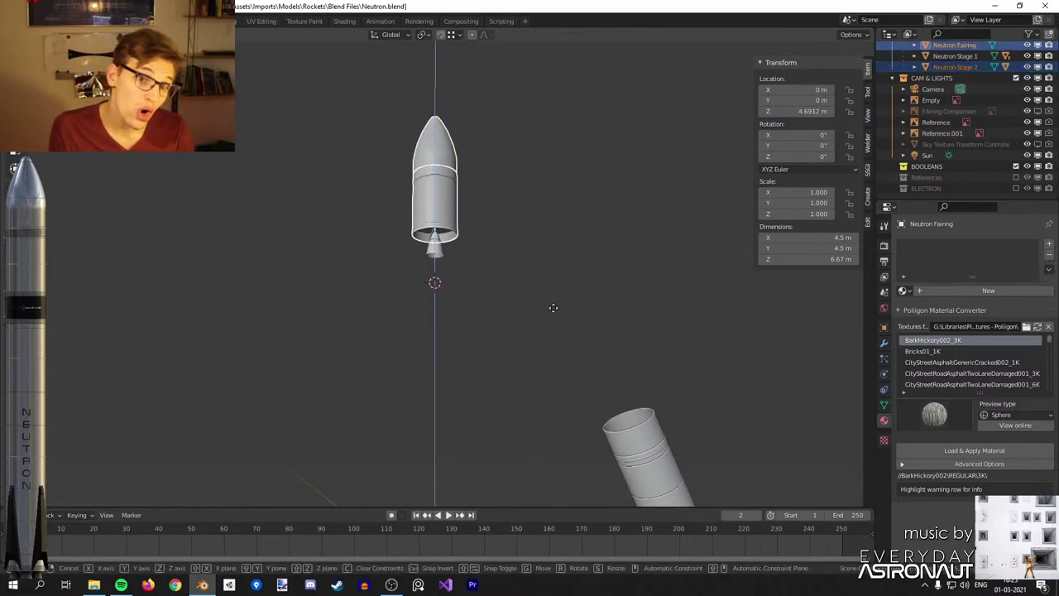
left_click(502, 164)
Undo the trial moves of Stage 2 and the fairing and the displacement and rotation of Stage 1.
key("ctrl+z")
key("ctrl+z")
key("ctrl+z")
key("ctrl+z")
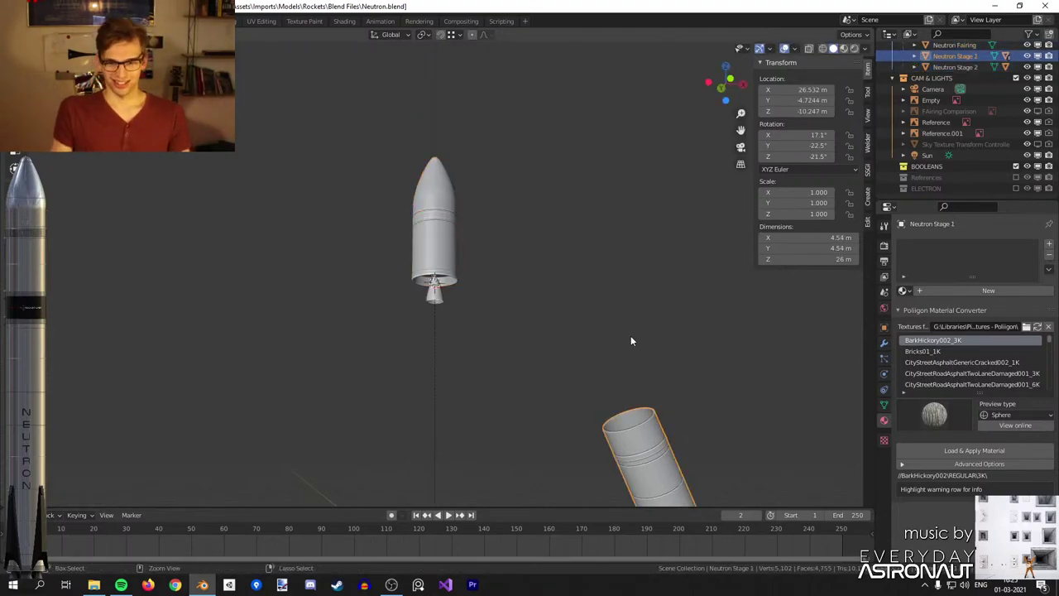
middle_click_drag(631, 336, 625, 407)
key("ctrl+z")
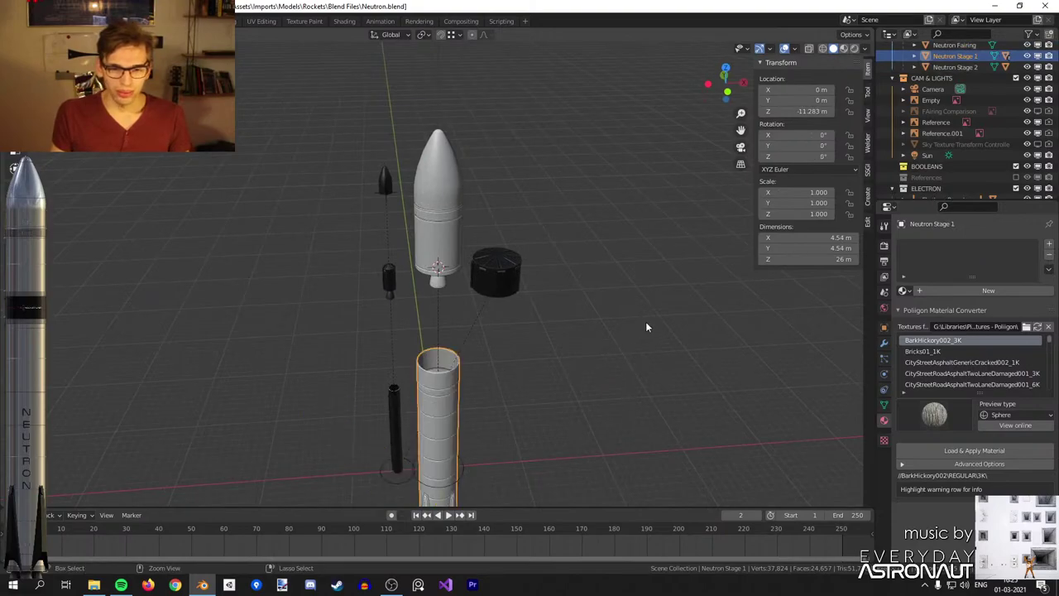
key("ctrl+z")
key("ctrl+z")
key("ctrl+z")
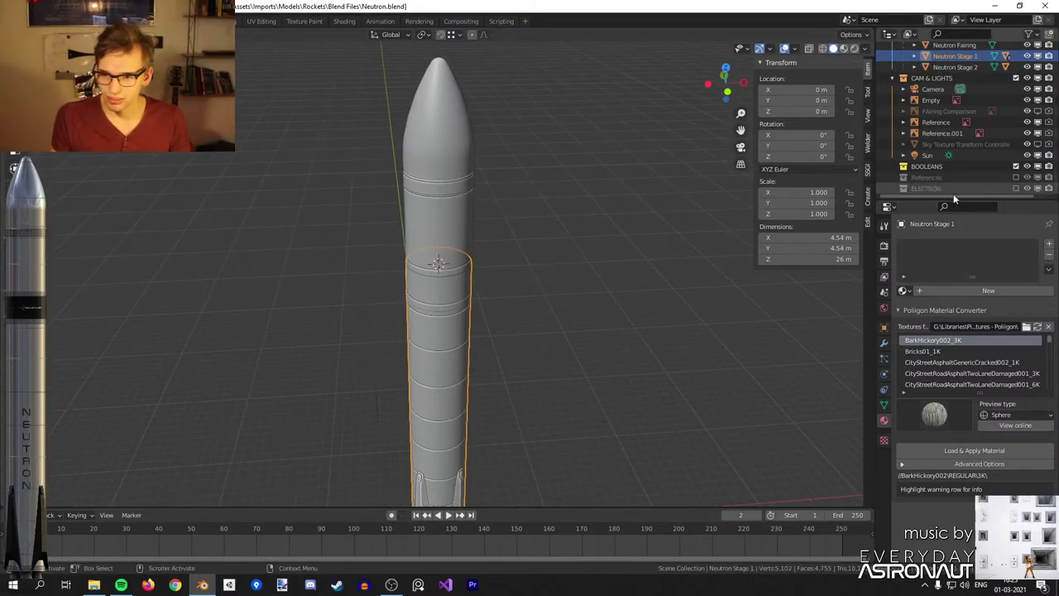
Deselect everything, save Neutron.blend and switch to the front view.
key("ctrl+s")
scroll(556, 221, "down", 2)
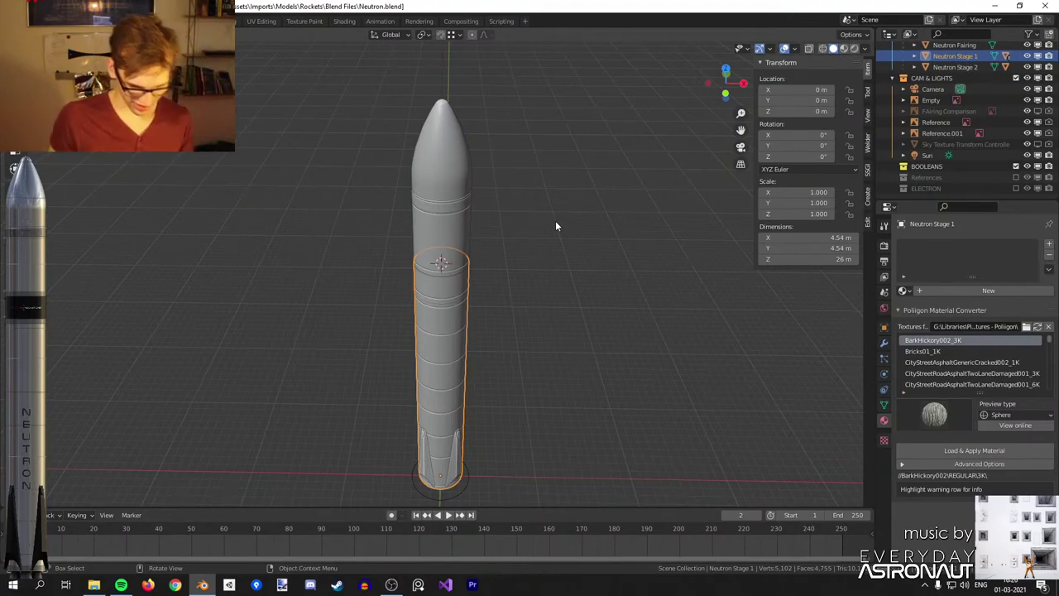
middle_click_drag(541, 352, 512, 230)
left_click(512, 230)
key("ctrl+s")
key("KP_1")
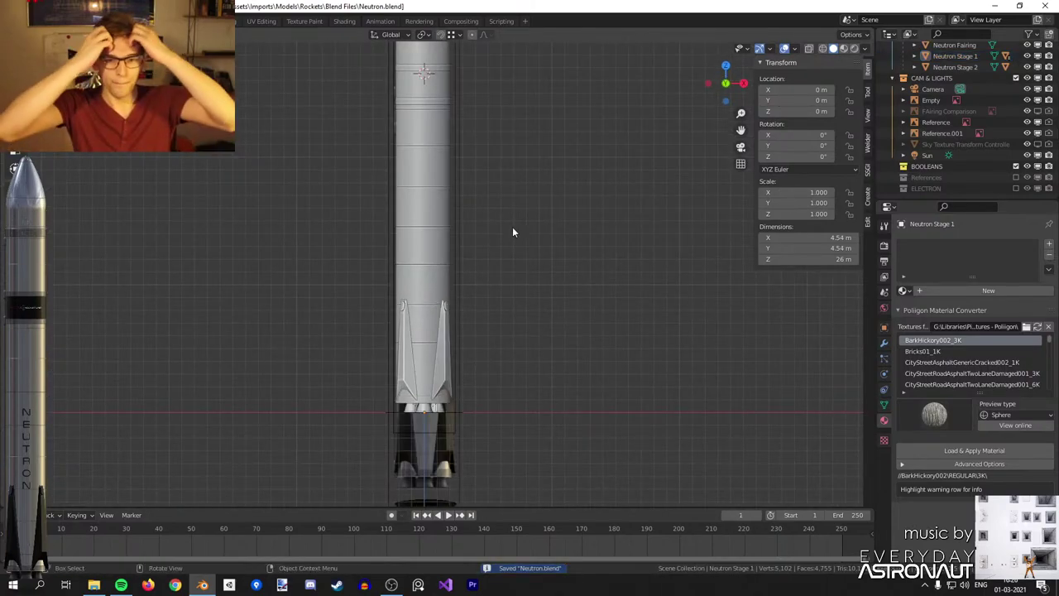
Hide the overlapping Reference.001 image and move the Reference image about 6.53 m along X, beside the rocket.
scroll(534, 294, "up", 3)
left_click(460, 411)
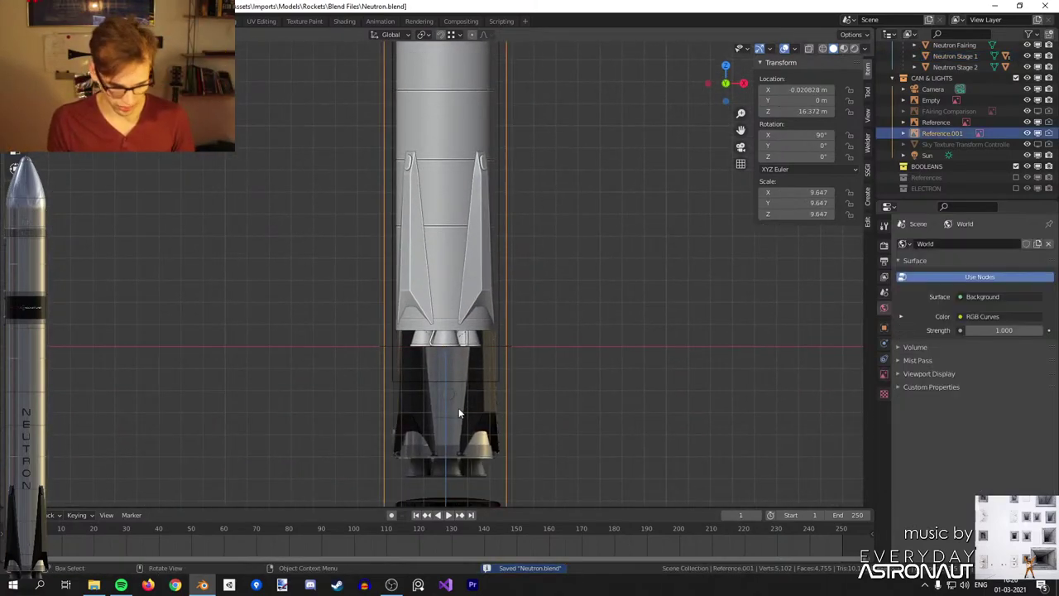
key("h")
left_click(472, 371)
key("g")
key("x")
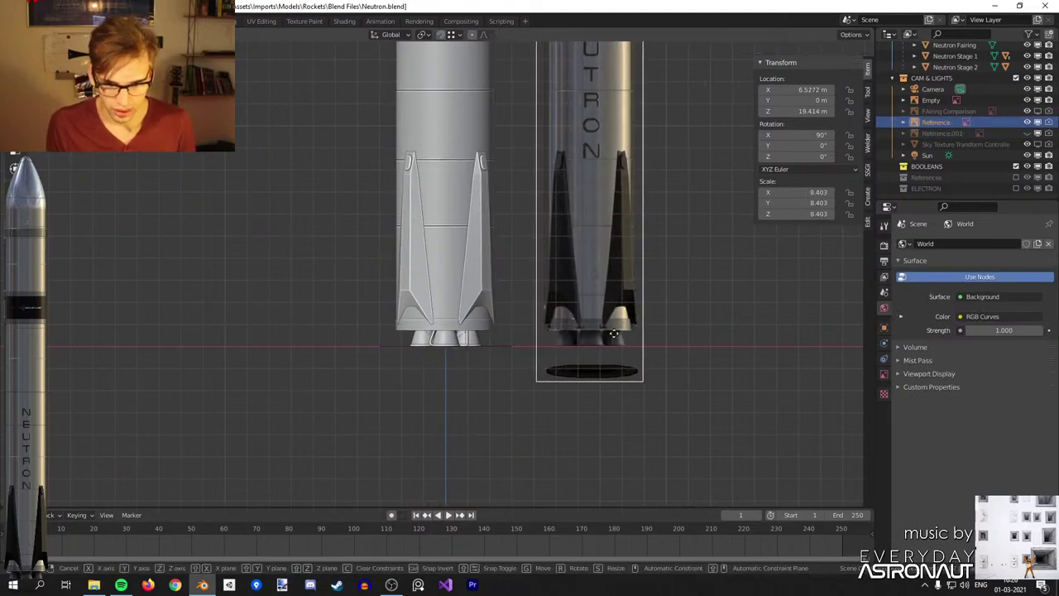
left_click(619, 319)
scroll(628, 302, "down", 1)
middle_click_drag(678, 233, 603, 321, "shift")
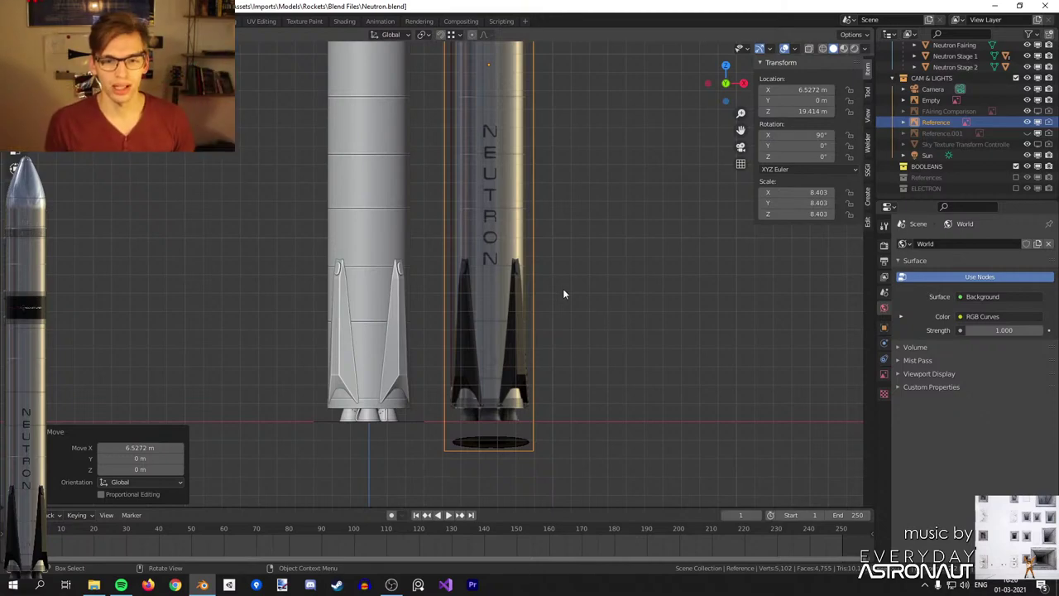
Select all the landing legs and set the transform pivot point to Individual Origins.
middle_click_drag(591, 203, 582, 289, "shift")
scroll(555, 264, "down", 3)
scroll(542, 258, "up", 2)
middle_click_drag(443, 377, 502, 285, "shift")
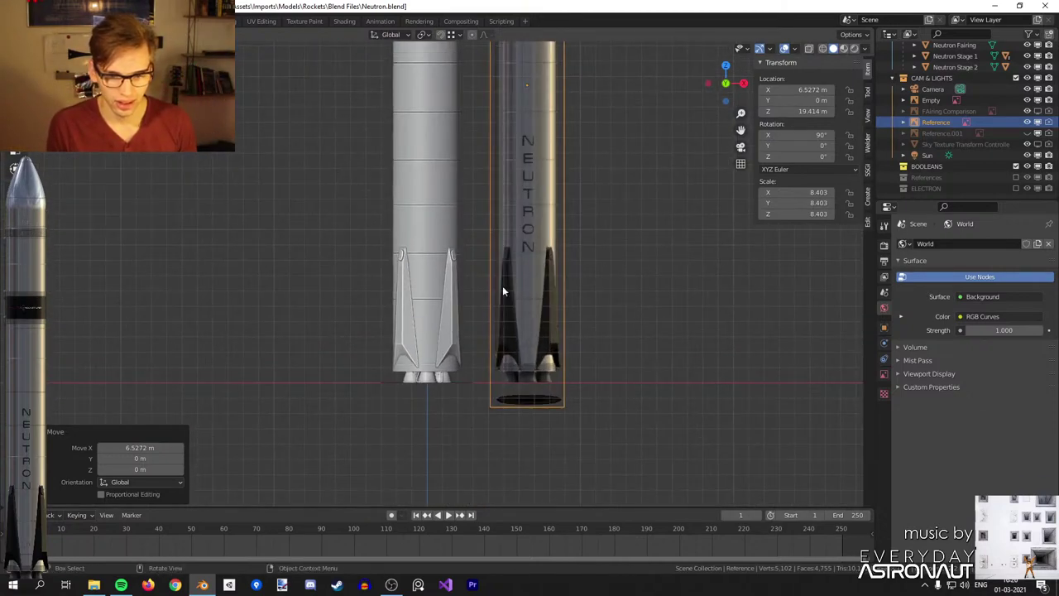
left_click(455, 319)
middle_click_drag(434, 321, 521, 286)
left_click(426, 286, "shift")
left_click(431, 271, "shift")
middle_click_drag(455, 248, 361, 183)
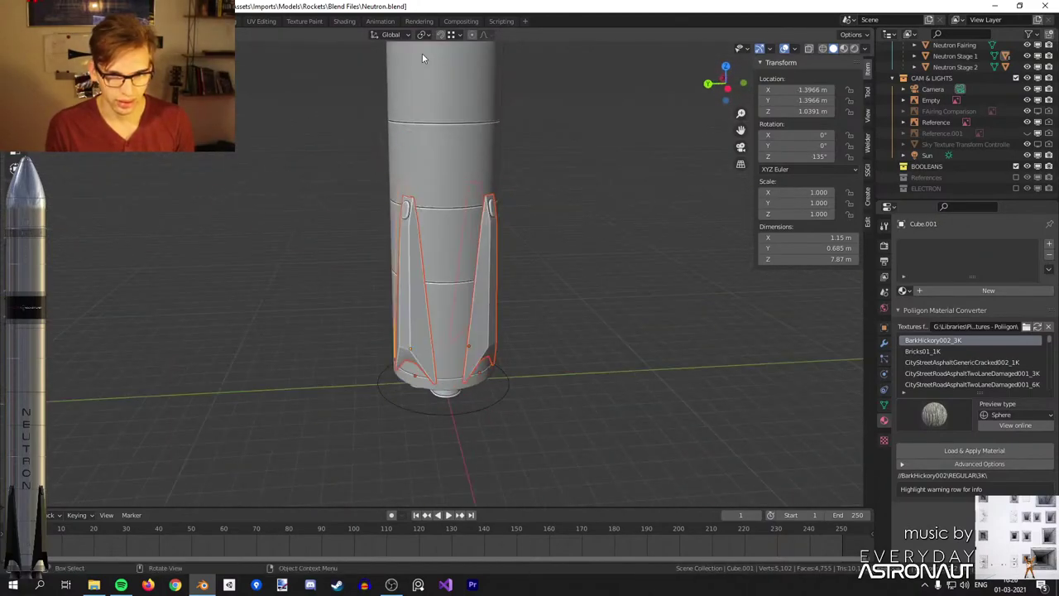
left_click(427, 35)
left_click(451, 72)
Try folding the landing legs outward by rotating them about 108° around their local X axes.
middle_click_drag(563, 144, 447, 153)
scroll(448, 153, "down", 4)
middle_click_drag(532, 201, 588, 177, "shift")
scroll(543, 186, "up", 4)
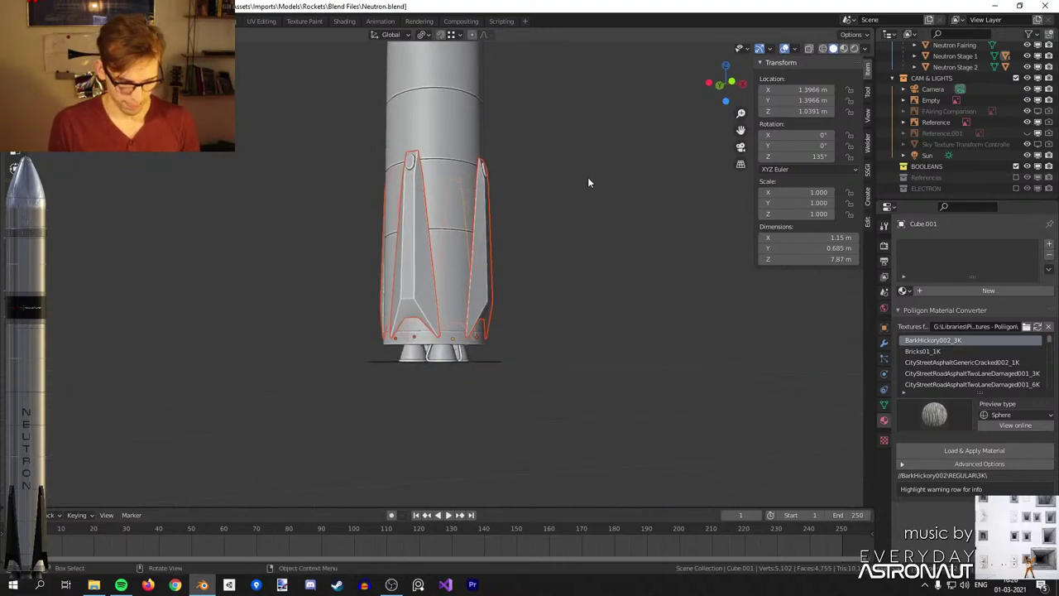
key("s")
key("x")
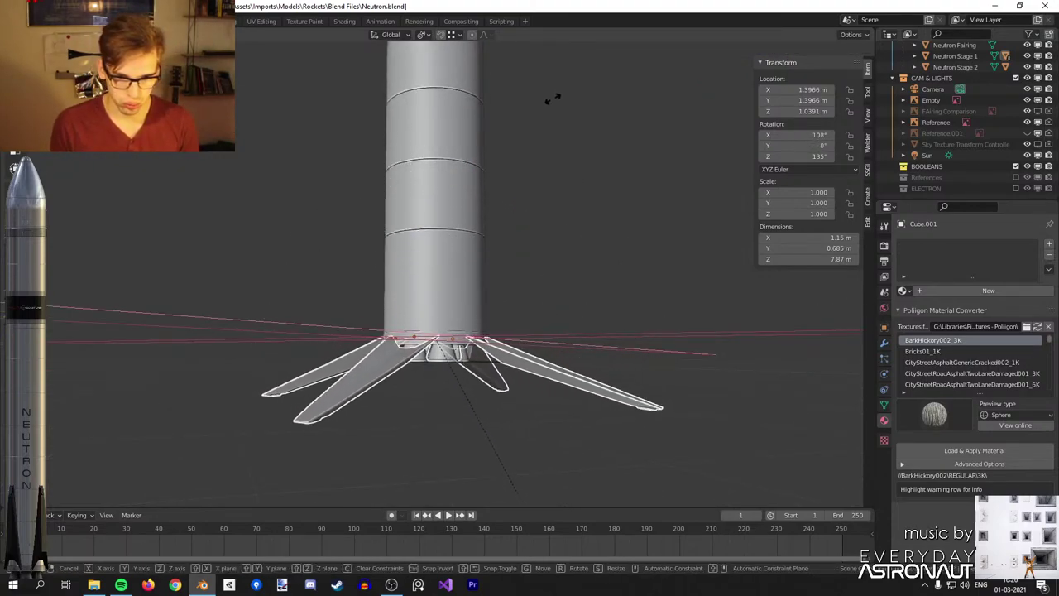
left_click(536, 125)
Add a ground plane, move it about 29.94 m down along Z and scale it by about 18.75.
scroll(500, 157, "down", 2)
left_click(460, 192)
key("shift+a")
mouse_move(513, 274)
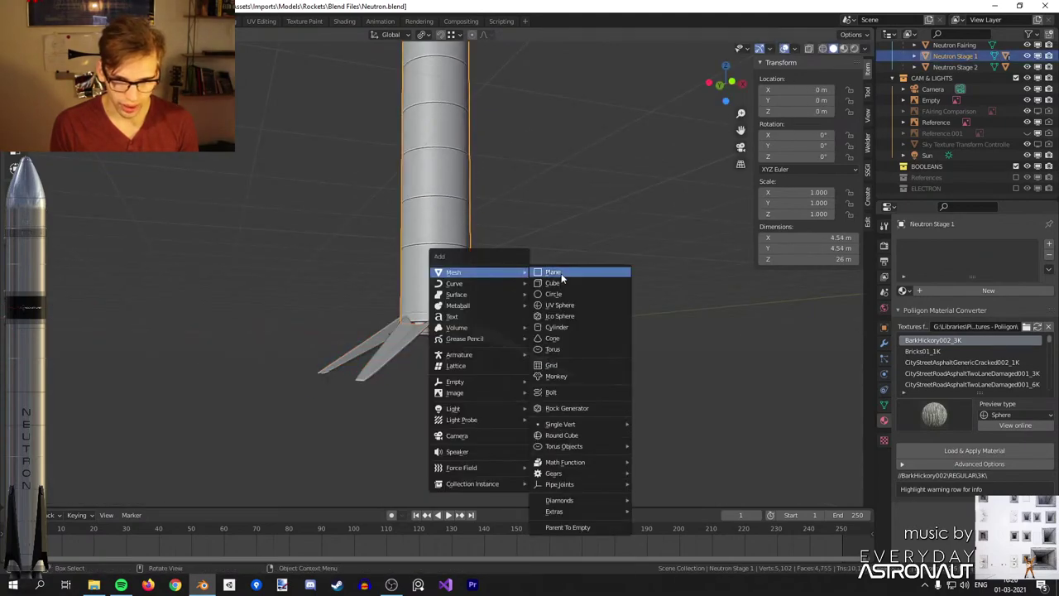
left_click(560, 273)
key("g")
key("z")
left_click(543, 63)
middle_click_drag(543, 63, 500, 190)
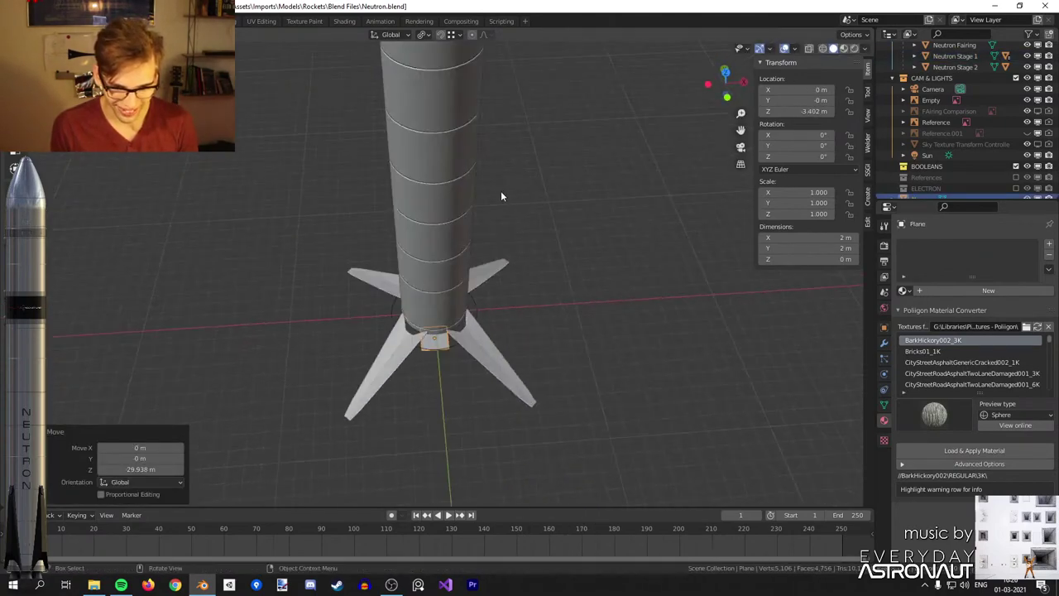
key("s")
left_click(116, 331)
middle_click_drag(377, 269, 448, 220)
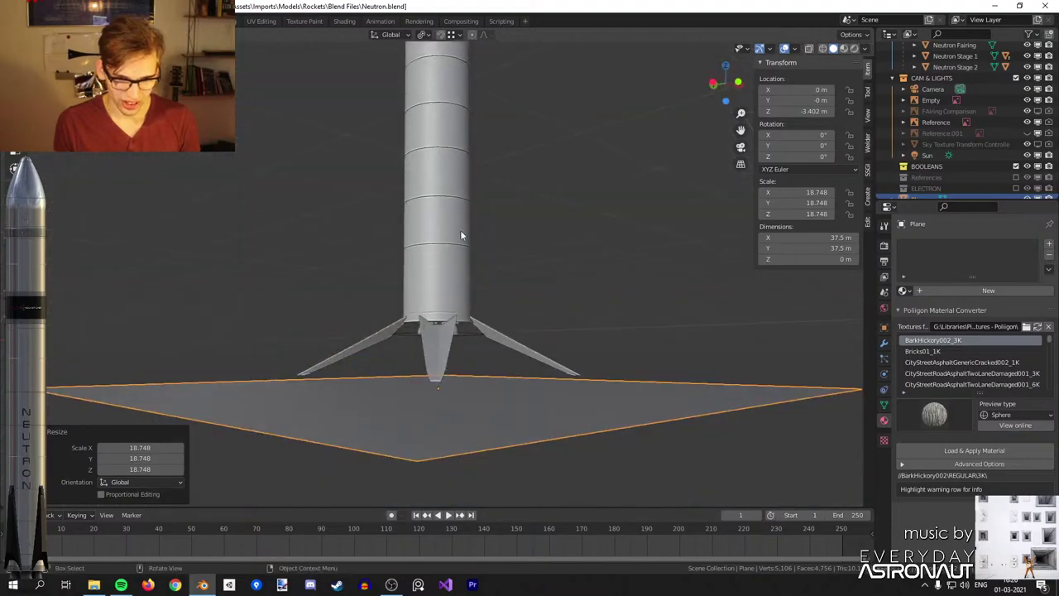
Lower Neutron Stage 1 about 0.9 m along Z toward the ground plane.
key("alt+a")
left_click(448, 295)
middle_click_drag(449, 289, 429, 293)
scroll(429, 293, "up", 3)
middle_click_drag(463, 240, 522, 378)
key("g")
key("z")
left_click(469, 228)
scroll(505, 231, "down", 5)
middle_click_drag(507, 186, 469, 184)
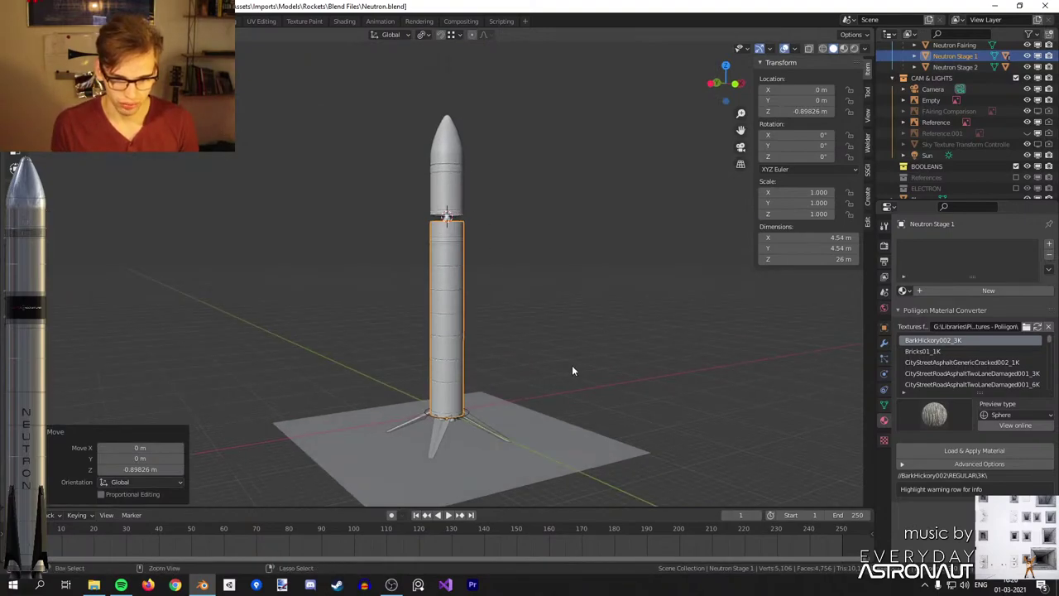
Undo the Stage 1 move, the ground plane and the rotation of the landing legs.
key("ctrl+z")
key("ctrl+z")
key("ctrl+z")
key("ctrl+z")
key("ctrl+z")
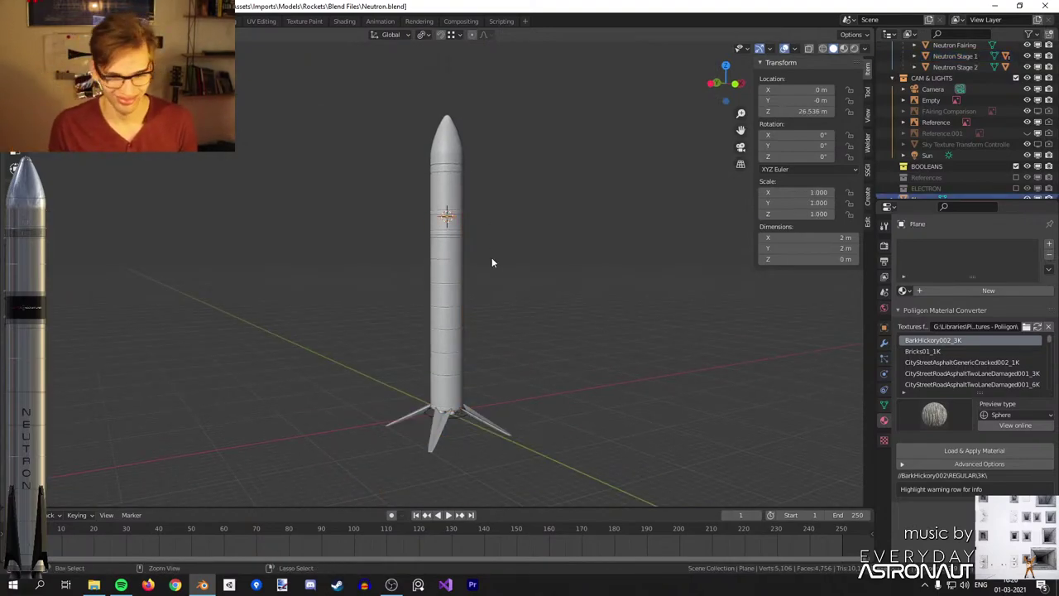
key("ctrl+z")
middle_click_drag(500, 249, 508, 273)
key("ctrl+z")
key("ctrl+z")
Deselect everything and save Neutron.blend.
key("alt+a")
key("ctrl+s")
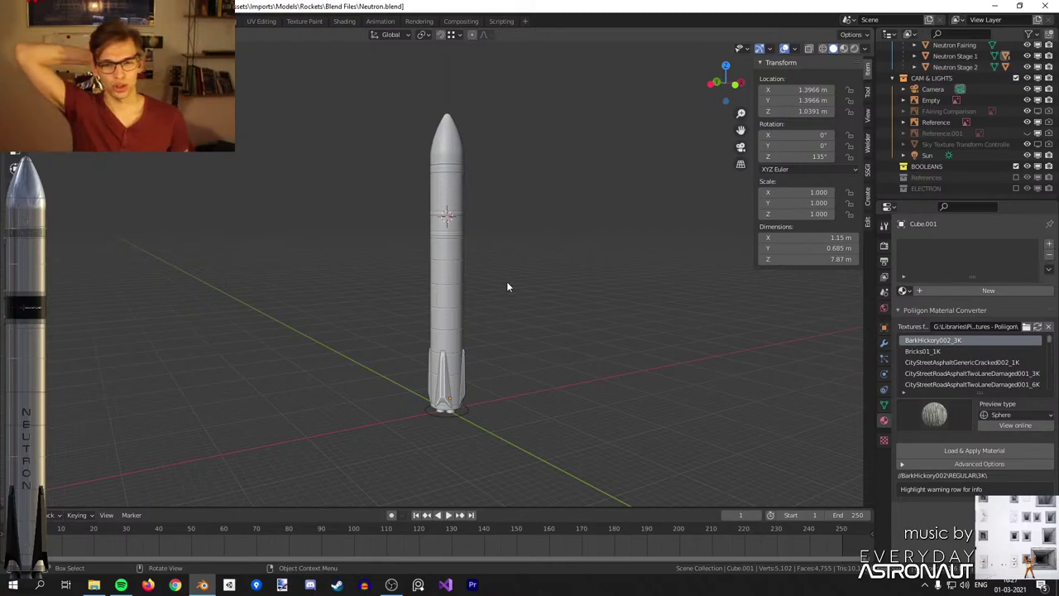
scroll(529, 248, "up", 2)
middle_click_drag(535, 242, 548, 305, "shift")
scroll(550, 306, "down", 1)
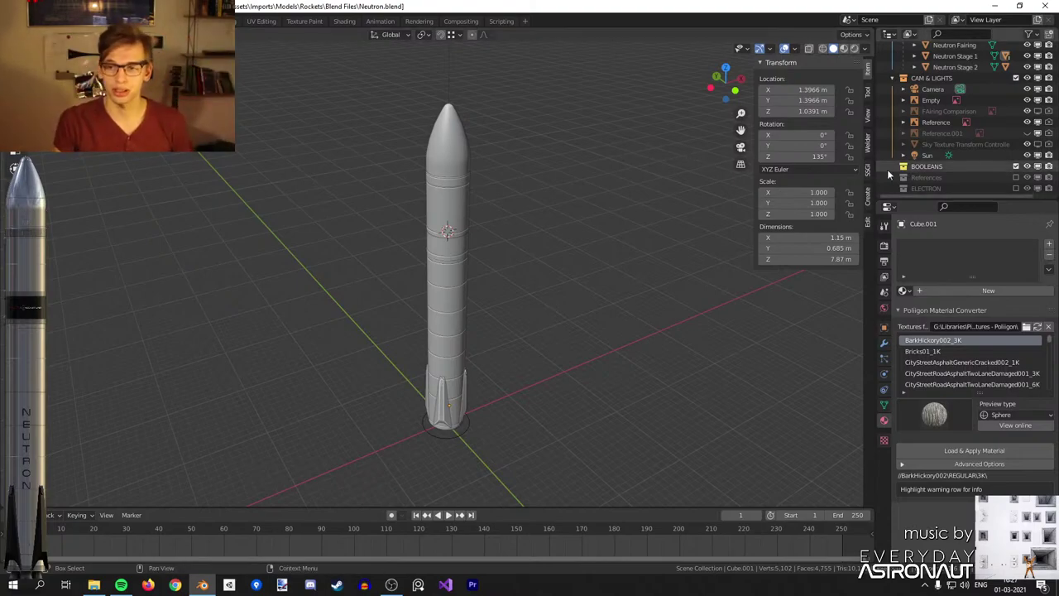
Include the ELECTRON collection in the view layer and lower Electron Second Stage about 12.12 m along Z.
left_click(1016, 189)
scroll(342, 301, "up", 2)
left_click(423, 187)
key("alt+g")
key("ctrl+z")
key("g")
key("z")
left_click(449, 281)
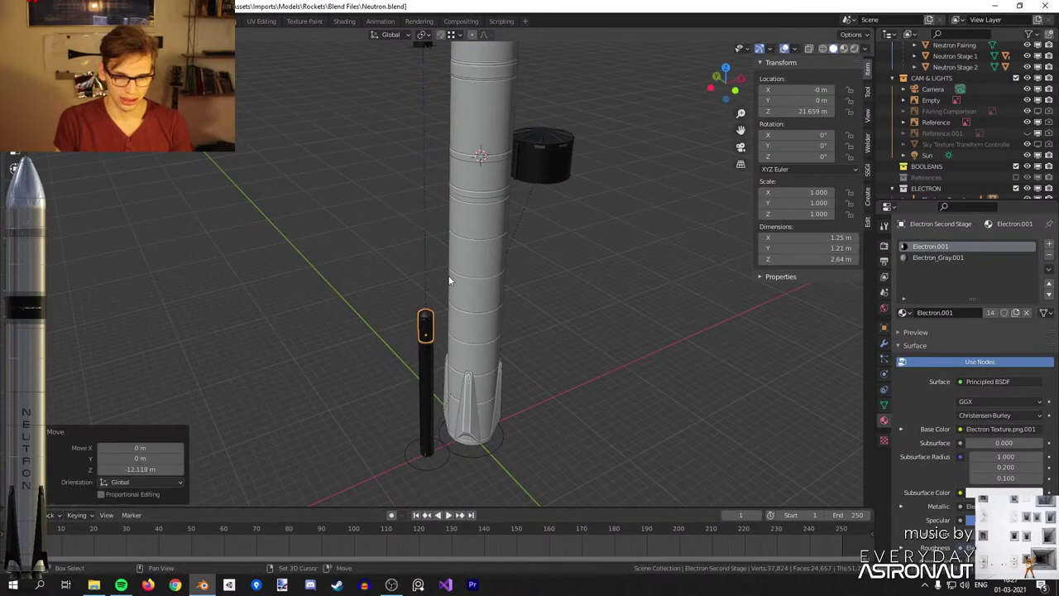
Lower Electron Fairing along Z onto the Electron second stage, to a Z location of about 14.64 m.
mouse_move(421, 59)
middle_mouse_down("shift")
mouse_move(413, 82)
mouse_move(408, 73)
middle_mouse_up("shift")
left_click(409, 73)
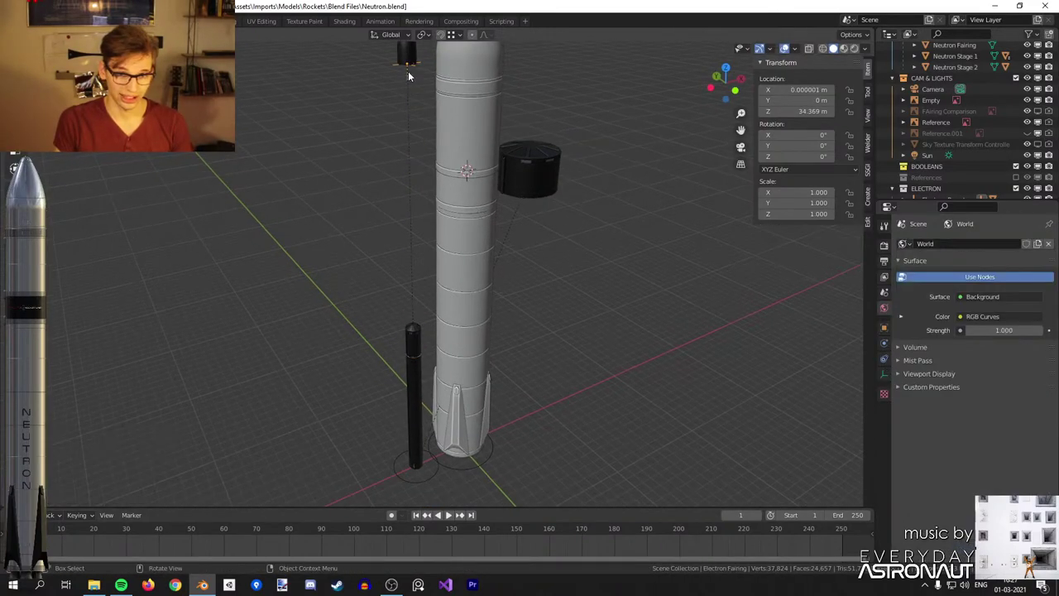
key("g")
key("z")
left_click(430, 336)
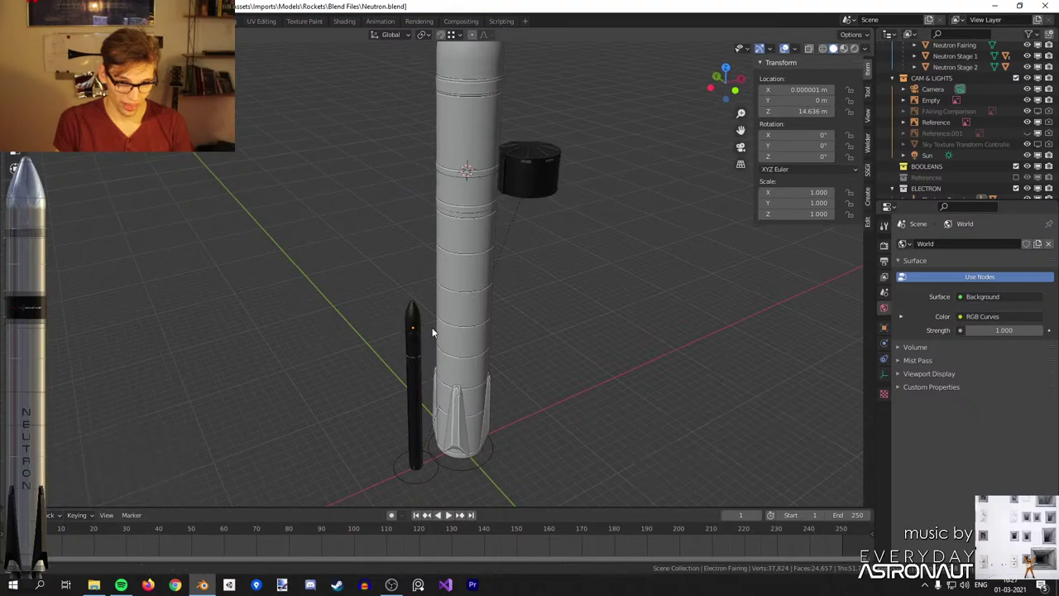
Delete the enlarged copy of the Electron second stage floating beside the Neutron rocket.
middle_click_drag(430, 335, 548, 179)
left_click(538, 183)
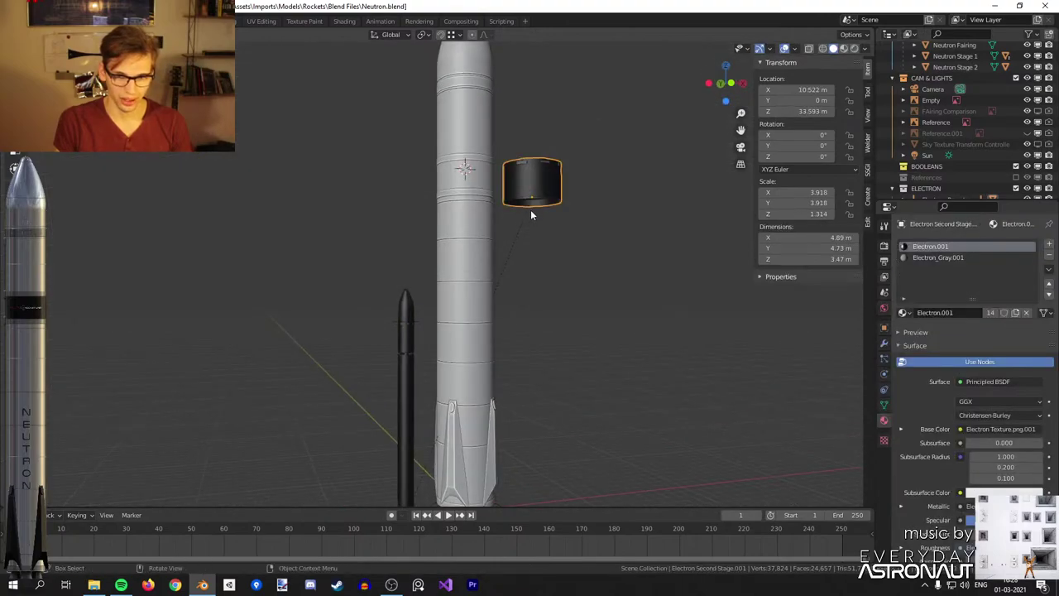
key("g")
left_click(678, 222)
key("Delete")
Lower the Electron second stage and fairing together about 0.12 m along Z to close the gap above the first stage.
middle_click_drag(593, 350, 639, 219, "shift")
scroll(639, 218, "up", 3)
middle_click_drag(569, 192, 528, 219)
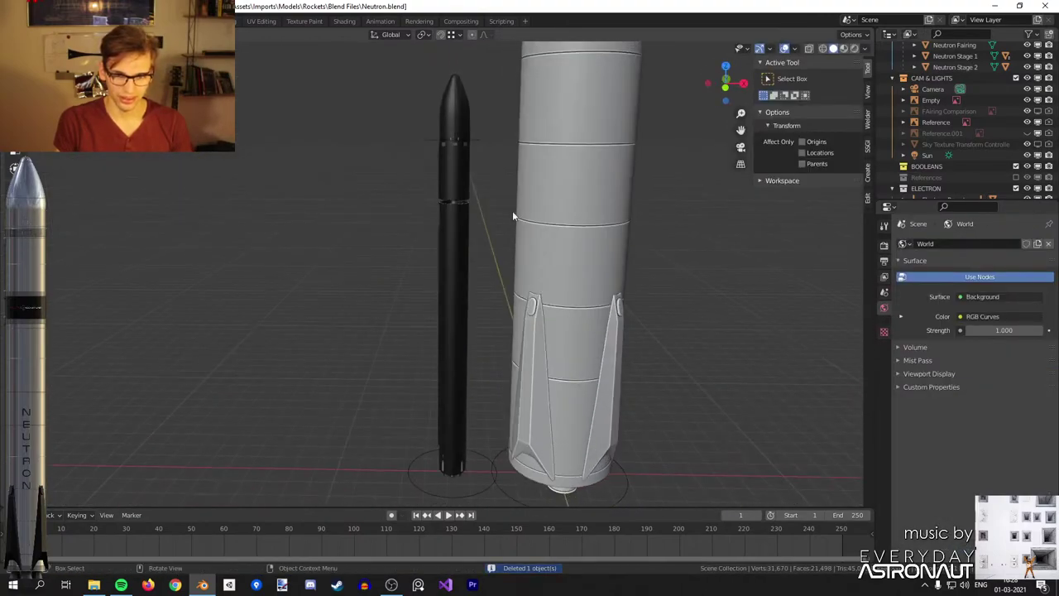
left_click(463, 168)
scroll(470, 166, "up", 1)
middle_click_drag(478, 114, 479, 165, "shift")
left_click(477, 183, "shift")
scroll(484, 182, "up", 5)
key("g")
key("z")
left_click(524, 251)
left_click(524, 254)
Exclude the ELECTRON collection from the view layer and save Neutron.blend.
scroll(521, 279, "down", 7)
middle_click_drag(521, 282, 512, 285, "shift")
scroll(510, 281, "down", 3)
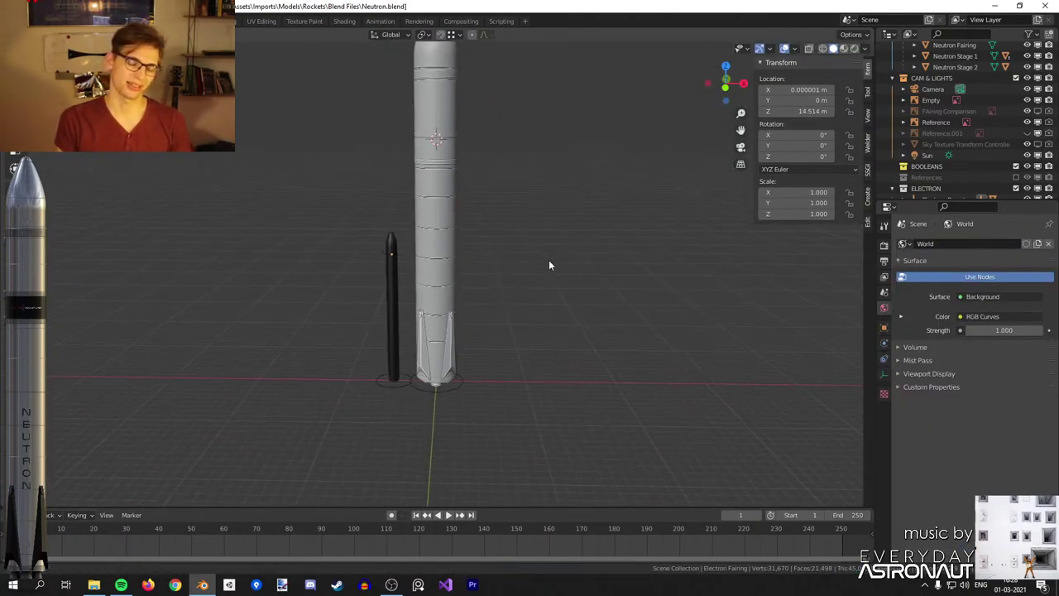
scroll(552, 322, "down", 2)
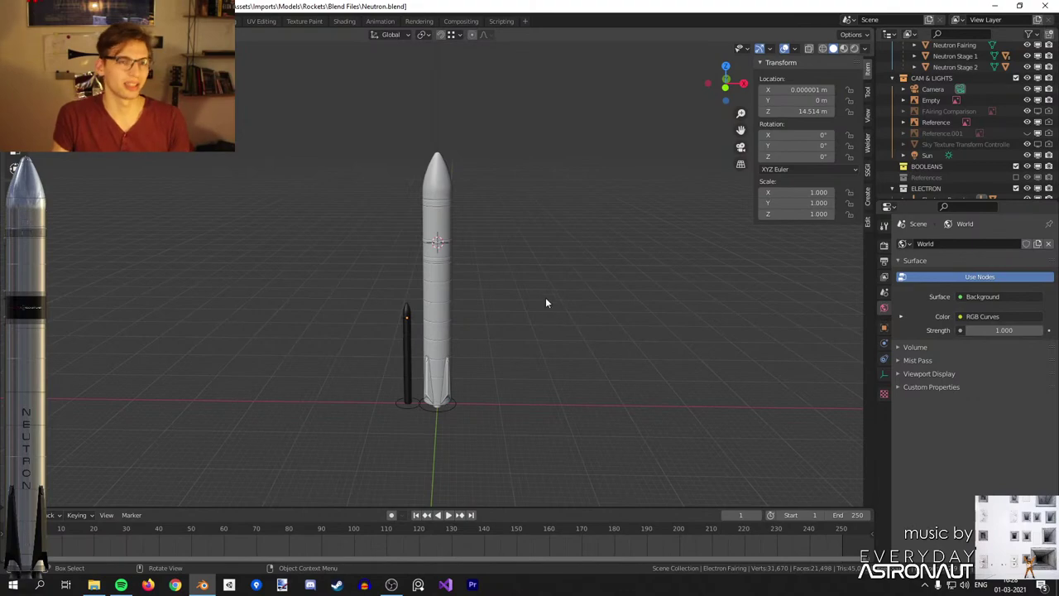
left_click(1015, 188)
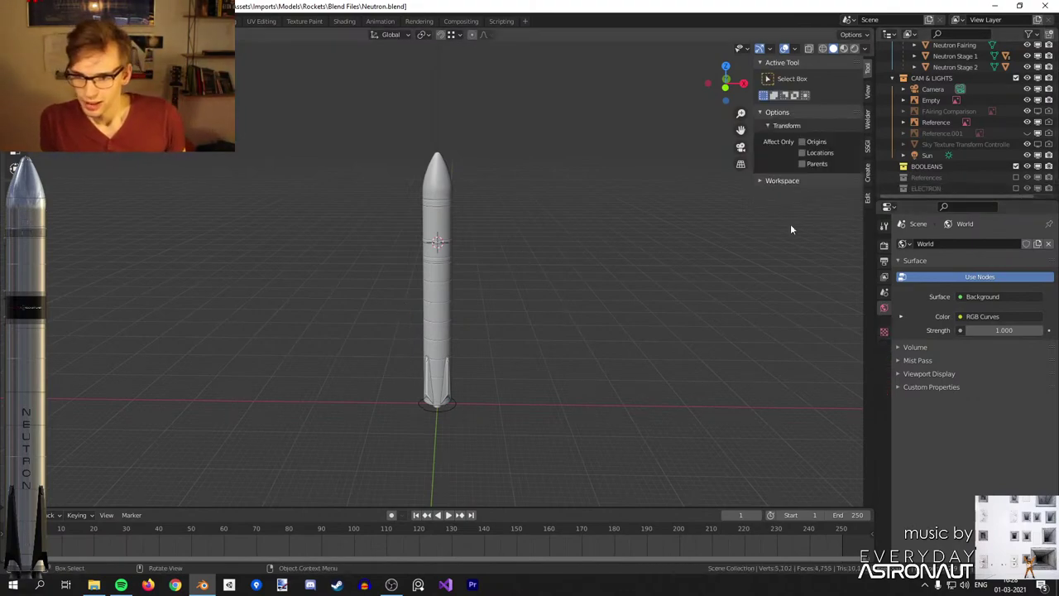
middle_click_drag(835, 219, 681, 227)
key("ctrl+s")
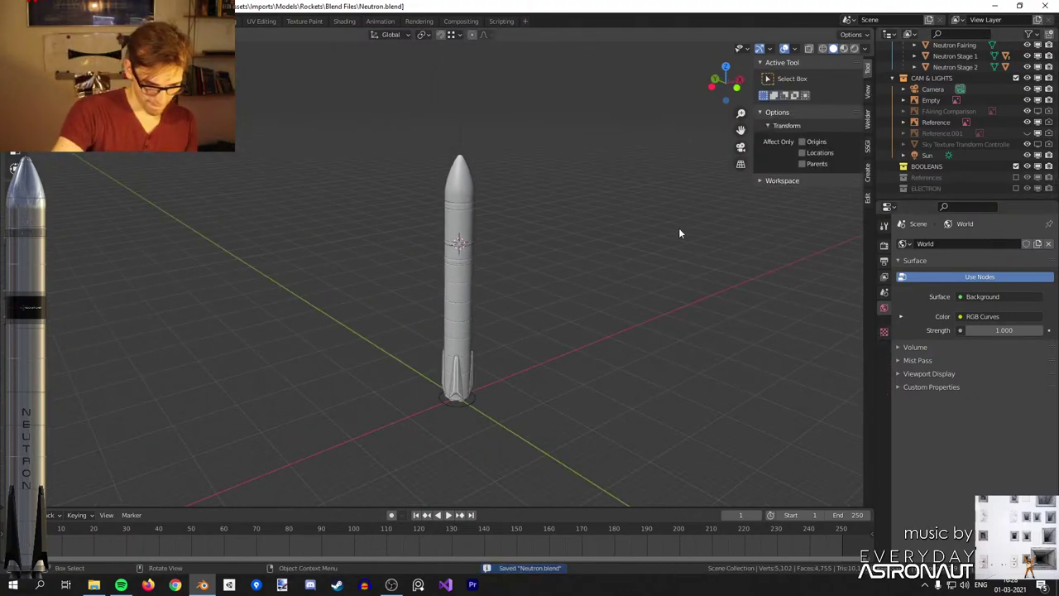
Compare the complete Neutron model with the Reference image in the front view.
scroll(589, 274, "up", 3)
middle_click_drag(589, 276, 468, 296)
scroll(562, 276, "down", 1)
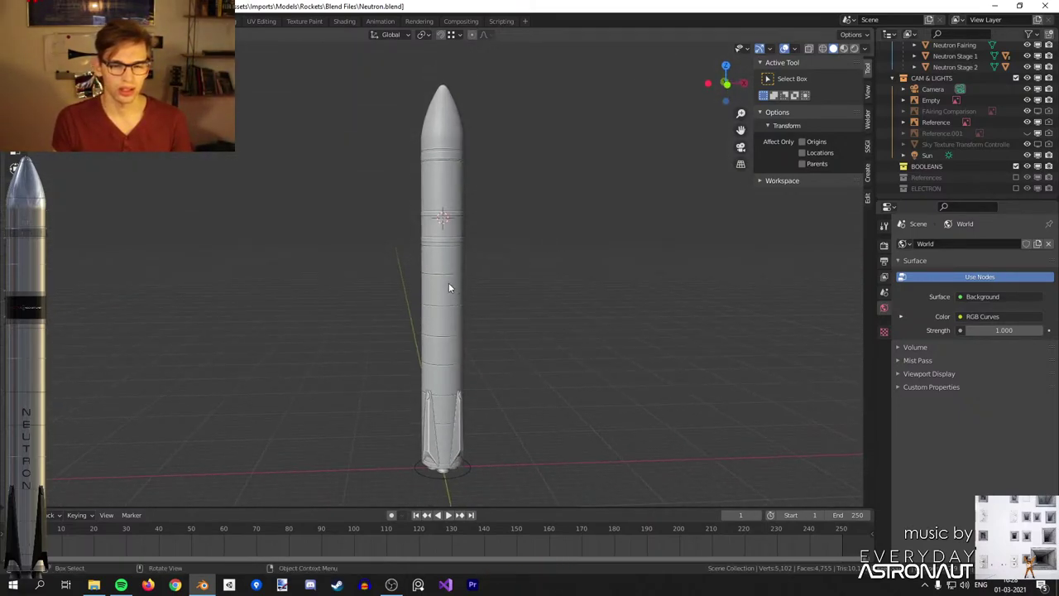
left_click(448, 287)
left_click(559, 306)
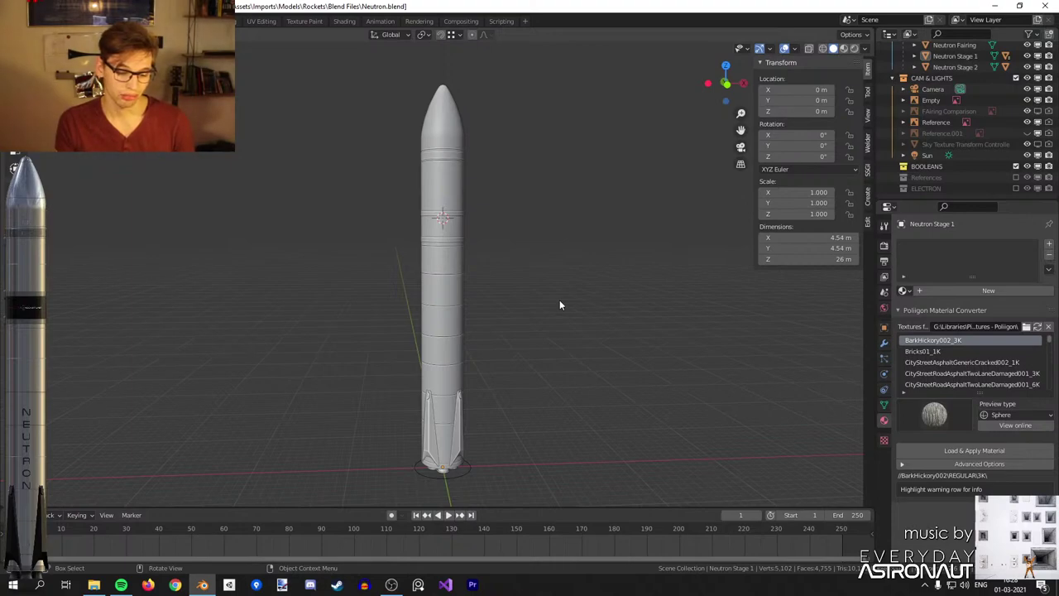
key("KP_1")
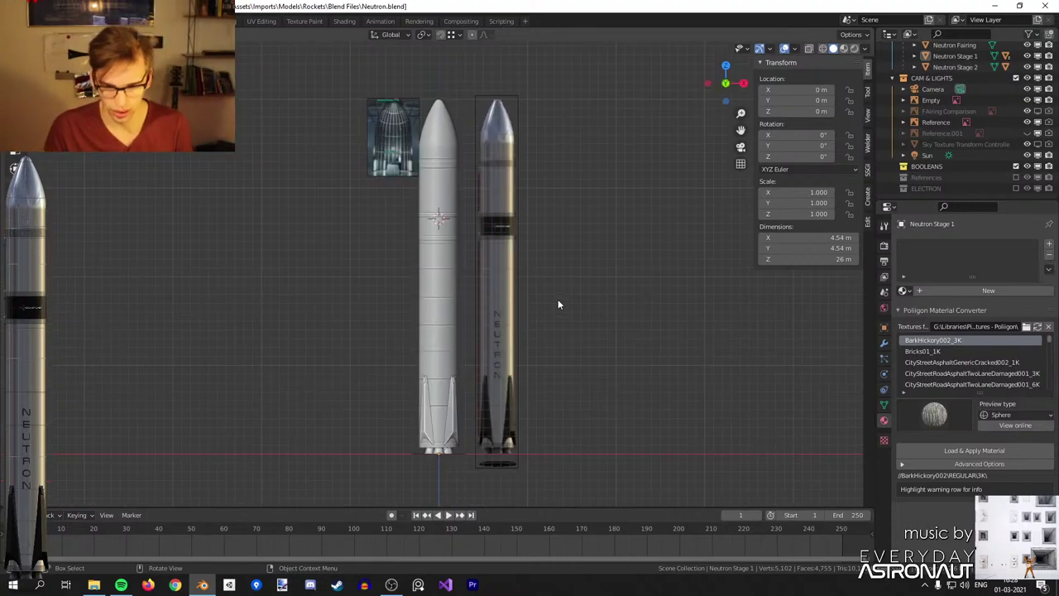
scroll(544, 294, "up", 3)
scroll(548, 293, "down", 1)
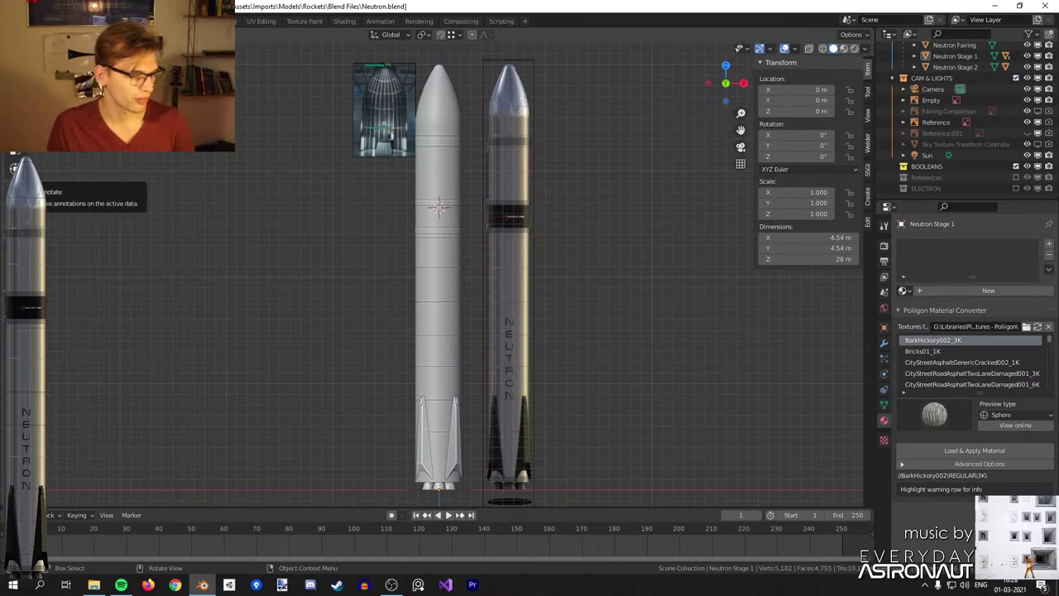
key("alt+Tab")
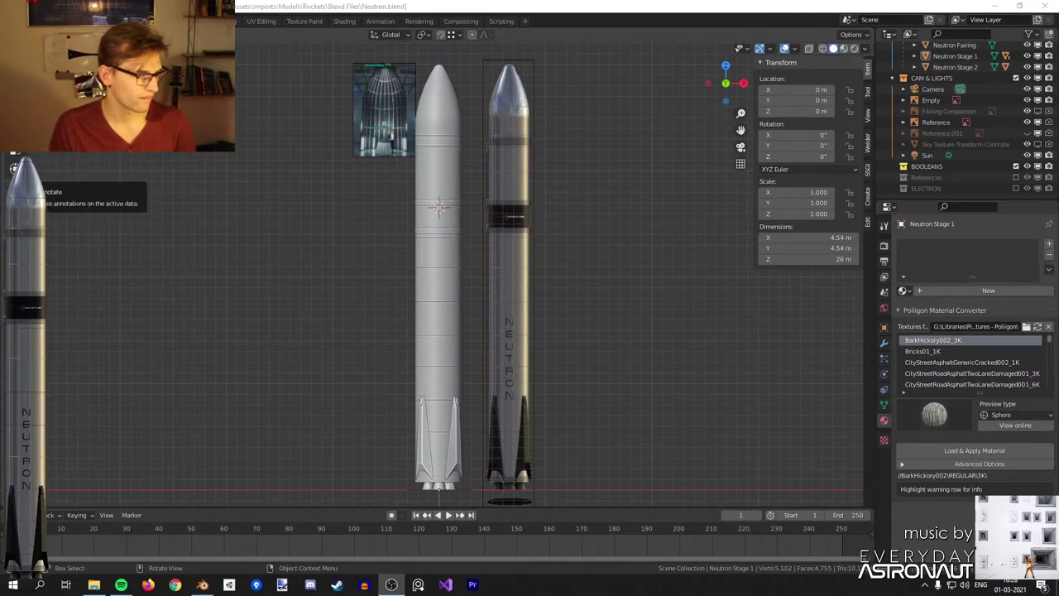
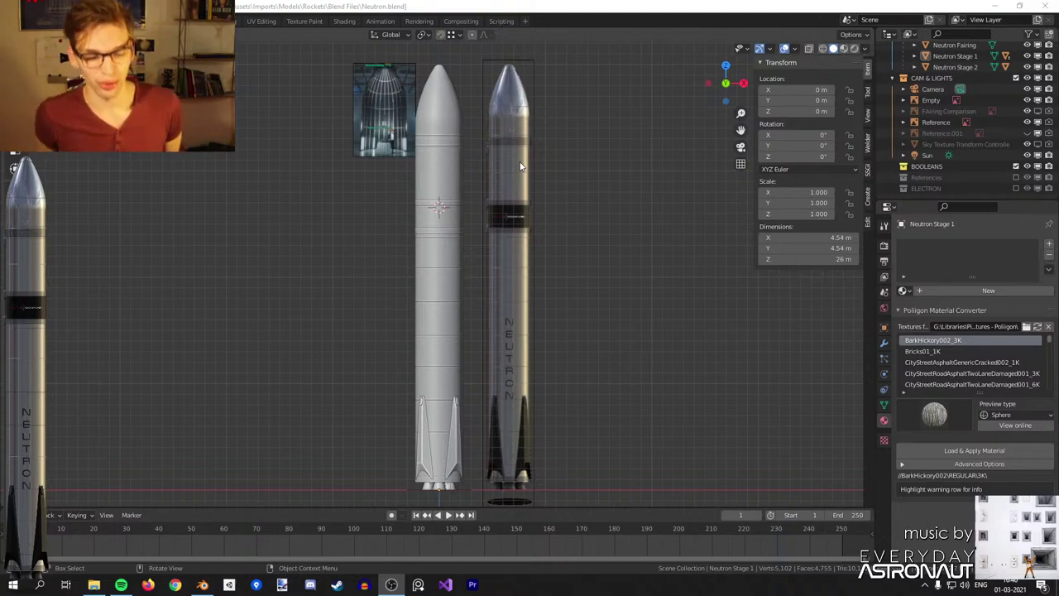
scroll(493, 153, "up", 2)
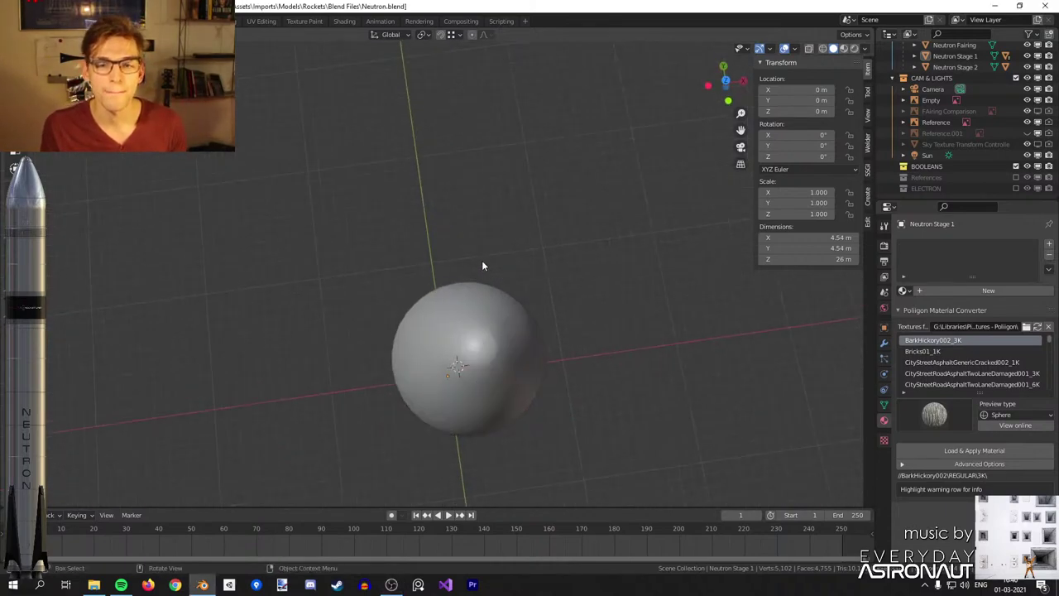
scroll(488, 260, "up", 3)
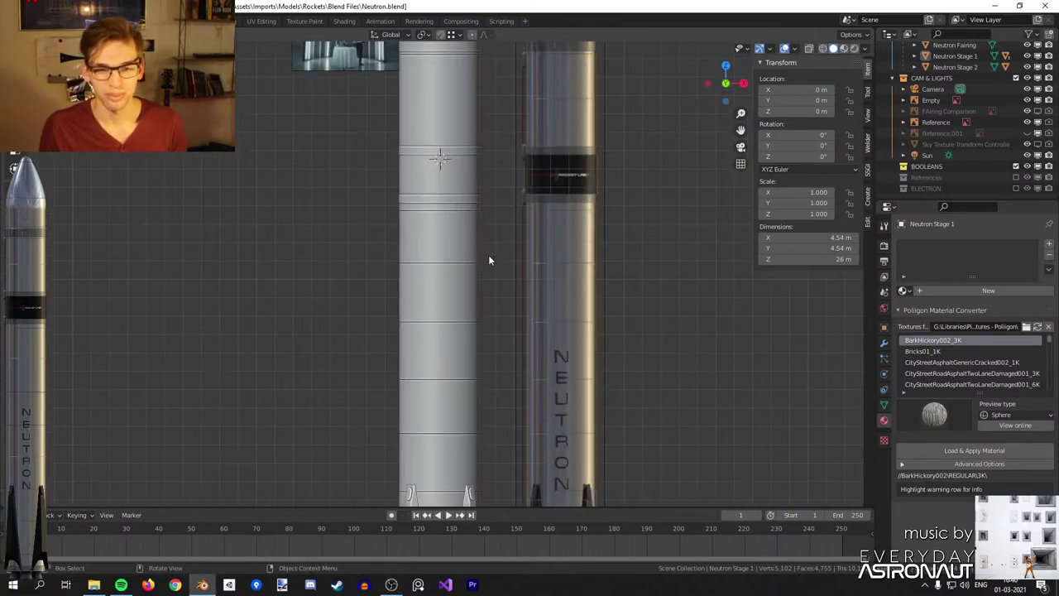
scroll(489, 254, "down", 5)
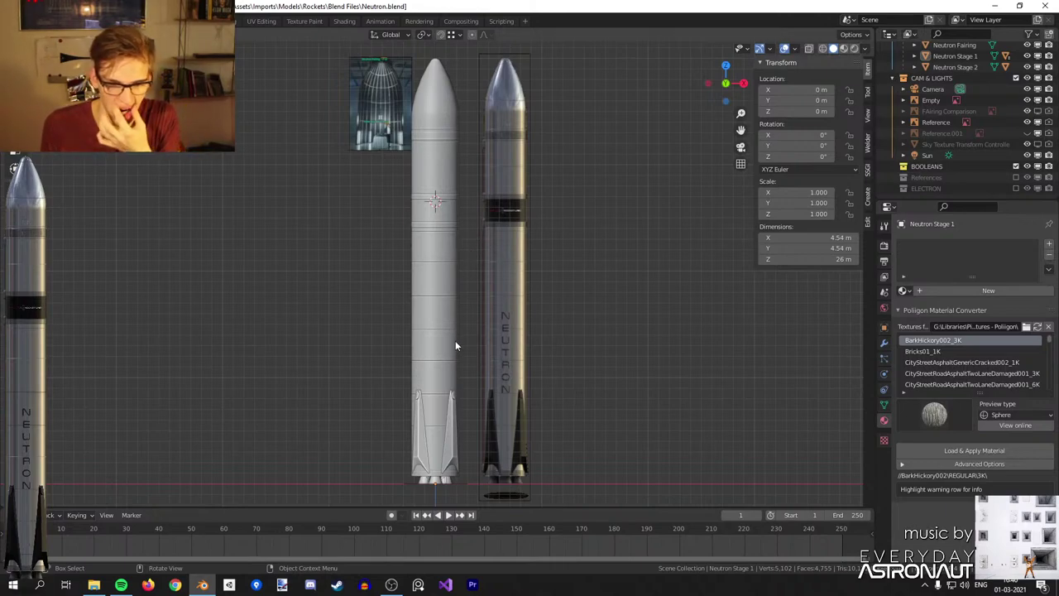
Examine the engine section and the leg bases of Stage 1 against the Reference image.
middle_click_drag(478, 449, 552, 279, "shift")
scroll(491, 267, "up", 8)
scroll(483, 240, "up", 3)
scroll(496, 286, "up", 1)
scroll(529, 298, "up", 2)
scroll(471, 312, "down", 4)
scroll(419, 286, "up", 3)
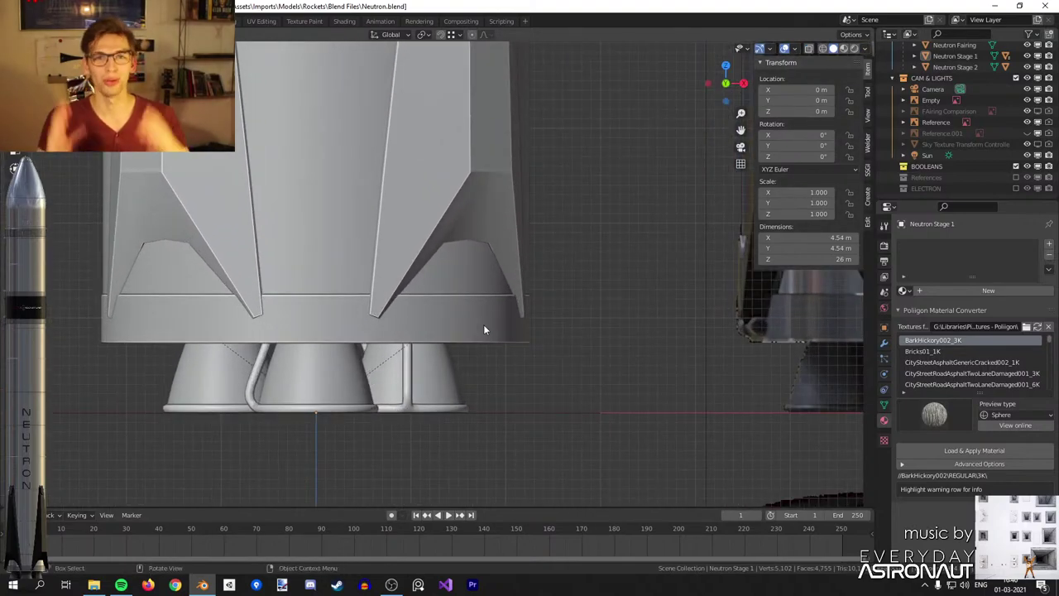
scroll(505, 313, "down", 2)
middle_click_drag(524, 314, 432, 343, "shift")
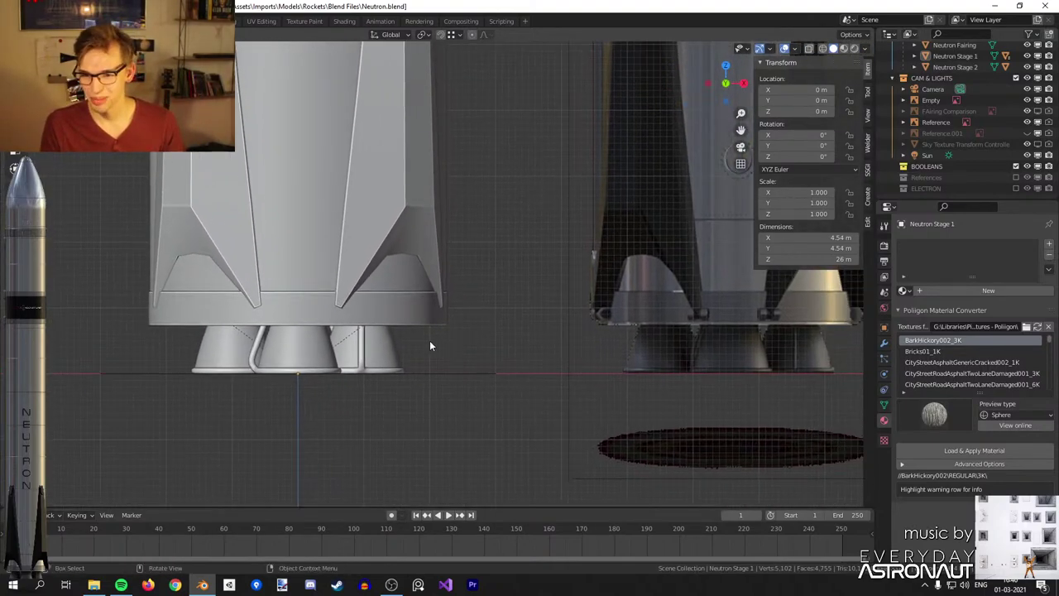
left_click(412, 296)
middle_click_drag(411, 297, 479, 238)
key("r")
right_click(611, 394)
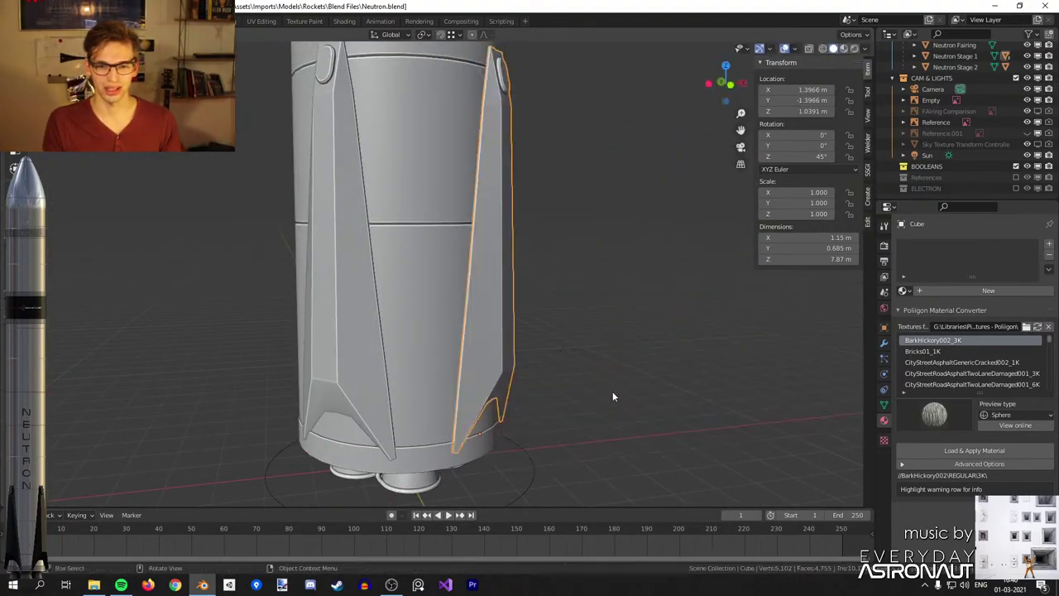
Compare the lower attachment points of the landing legs with the Reference image in the front view.
scroll(496, 248, "down", 4)
key("r")
right_click(501, 251)
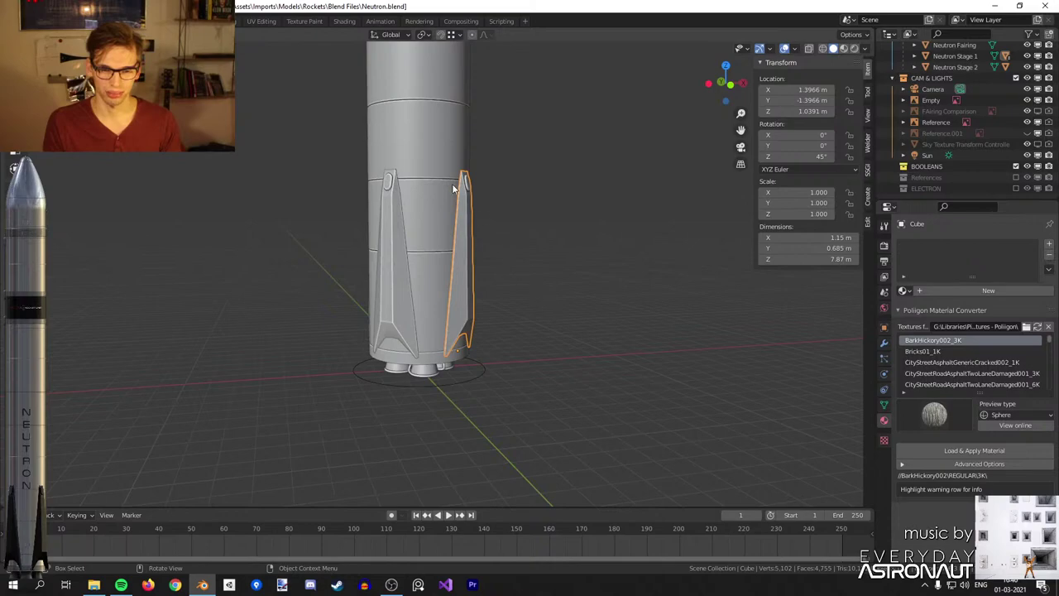
scroll(578, 305, "up", 4)
key("KP_1")
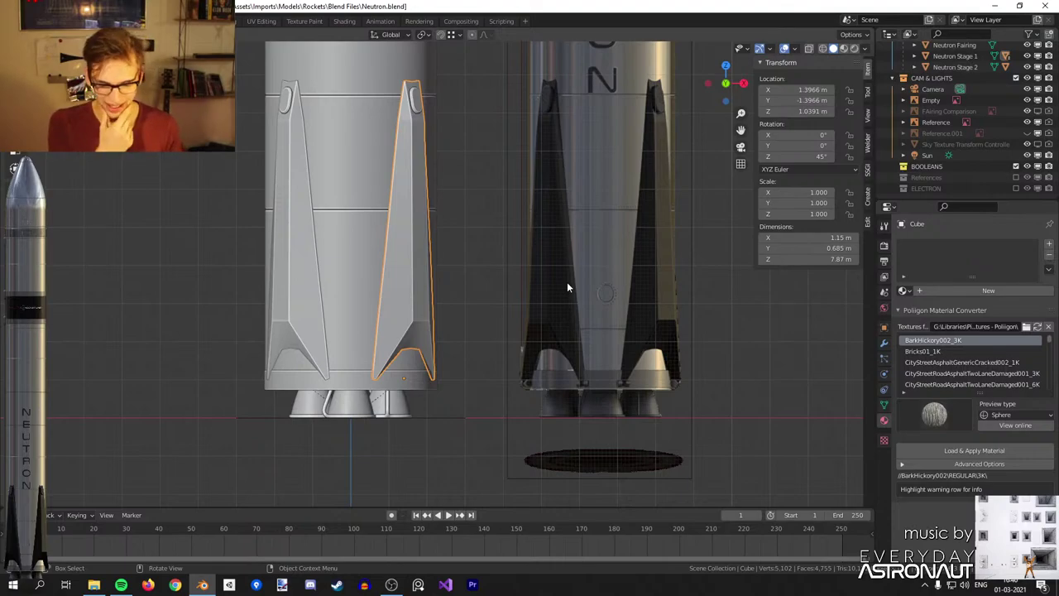
scroll(563, 314, "up", 4)
middle_click_drag(589, 197, 664, 178, "shift")
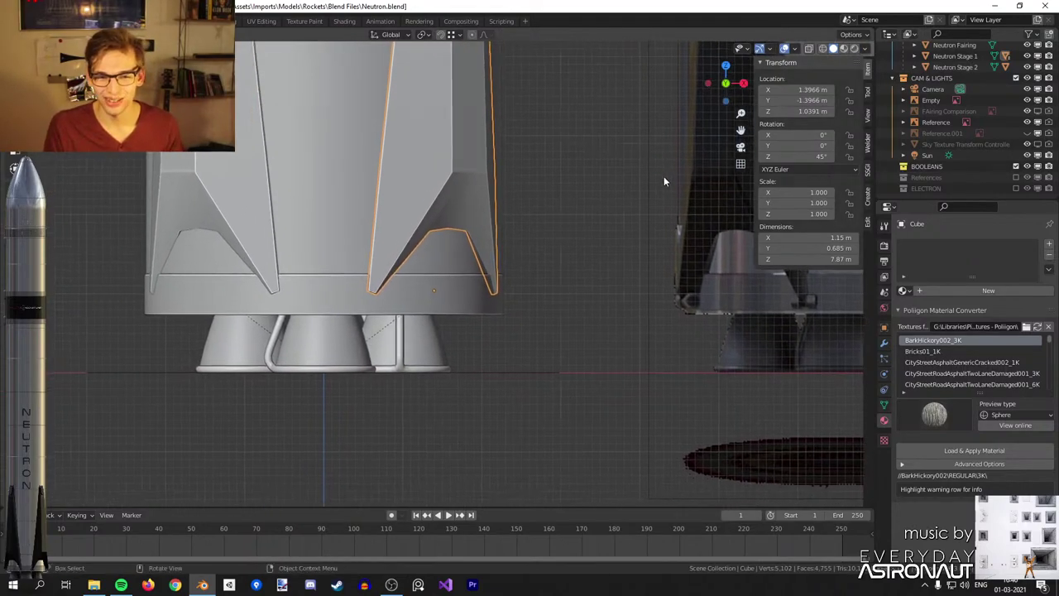
scroll(458, 259, "up", 2)
middle_click_drag(448, 265, 482, 249, "shift")
Snap the 3D cursor to the selected leg's origin, add a cube there and scale its mesh to about 0.297.
key("shift+s")
left_click(566, 327)
key("shift+a")
mouse_move(536, 238)
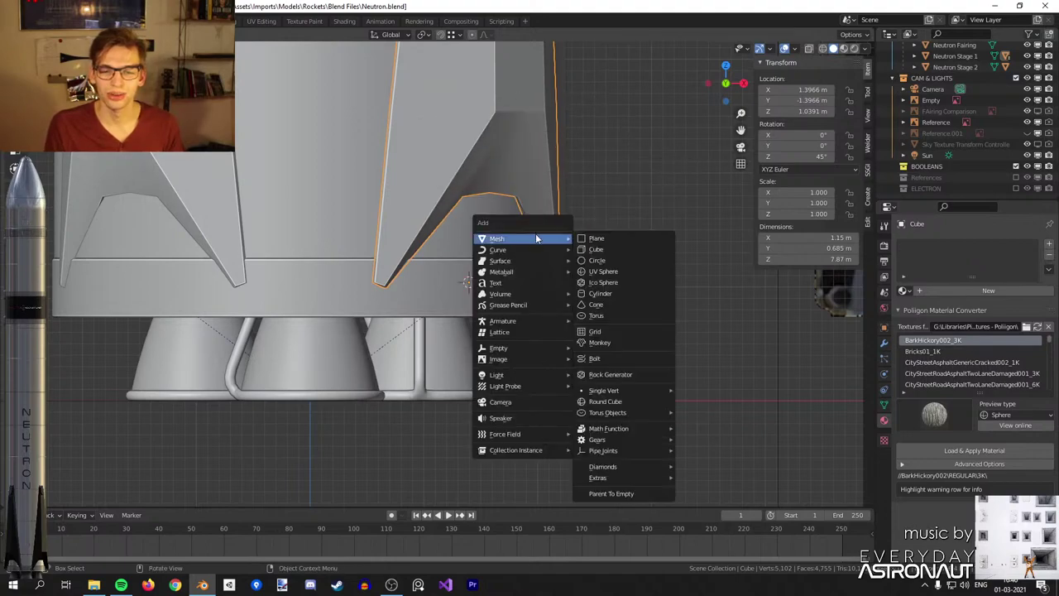
left_click(616, 252)
scroll(616, 251, "down", 3)
key("Tab")
key("s")
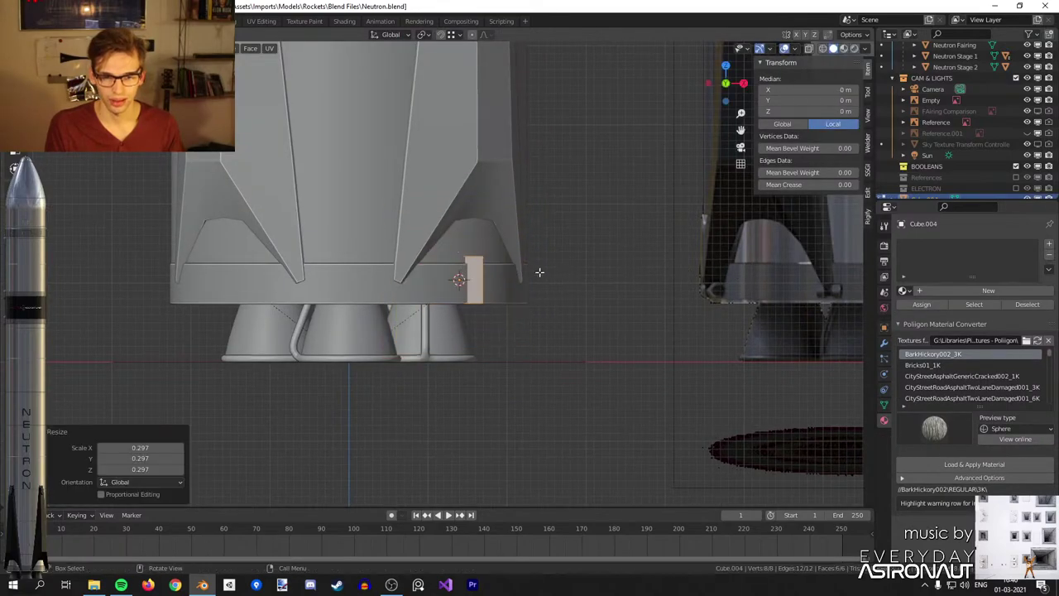
left_click(542, 272)
Rotate the cube object 45° about Z and move its mesh about -0.976 m along local X to the leg's lower tip.
key("Tab")
type("rz45")
key("Return")
key("Tab")
middle_click_drag(537, 275, 572, 341)
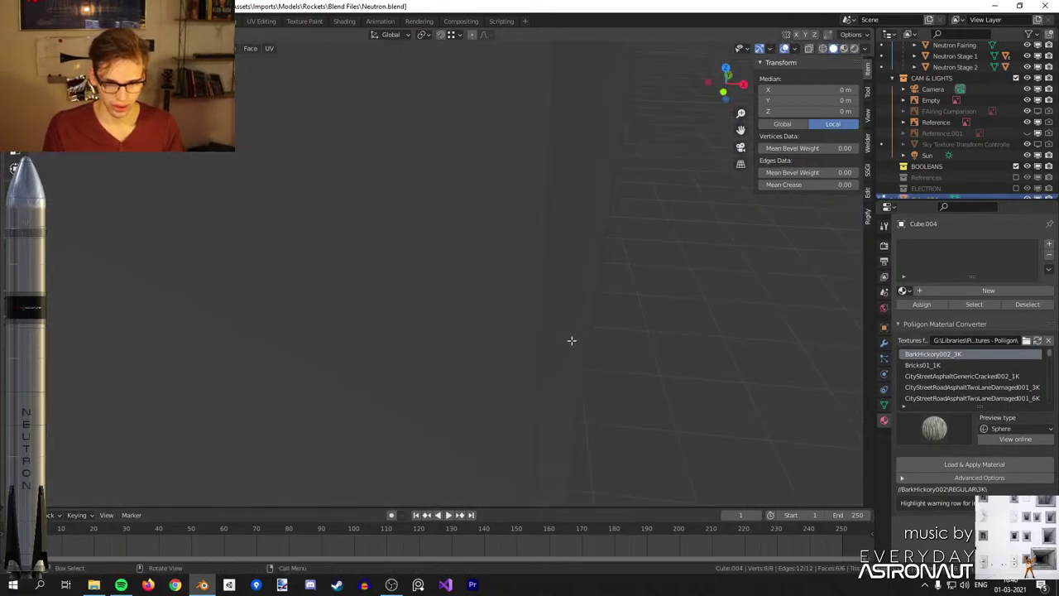
scroll(570, 339, "down", 8)
key("g")
key("x")
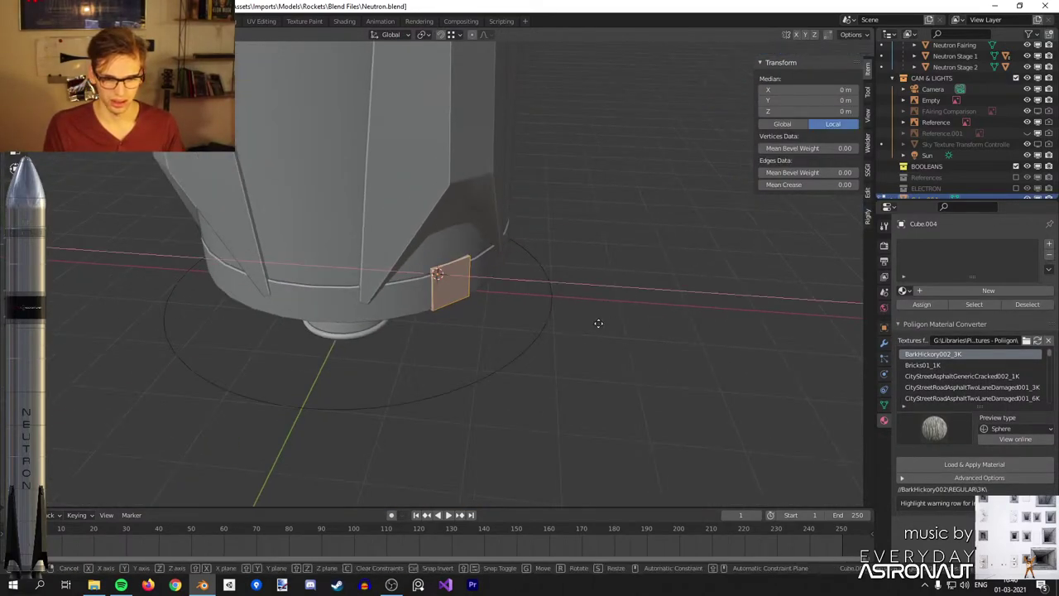
key("x")
left_click(534, 339)
Scale the cube's mesh to about 0.456 and shift it about -0.065 m along local X to centre it under the leg tip.
middle_click_drag(534, 339, 603, 336)
scroll(603, 336, "up", 3)
key("s")
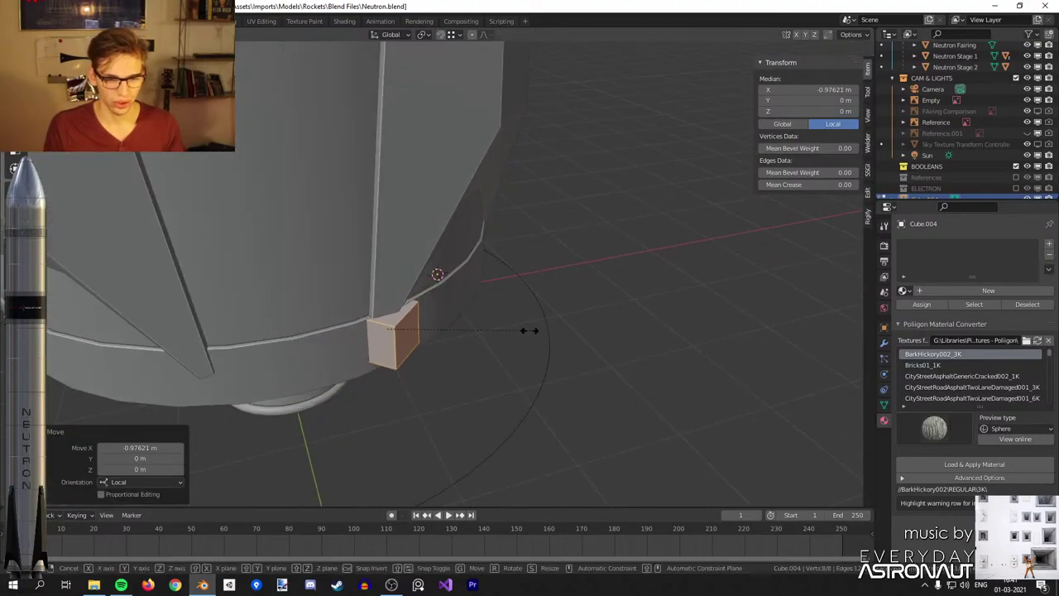
left_click(482, 332)
middle_click_drag(482, 332, 554, 319)
scroll(554, 319, "up", 1)
key("g")
key("x")
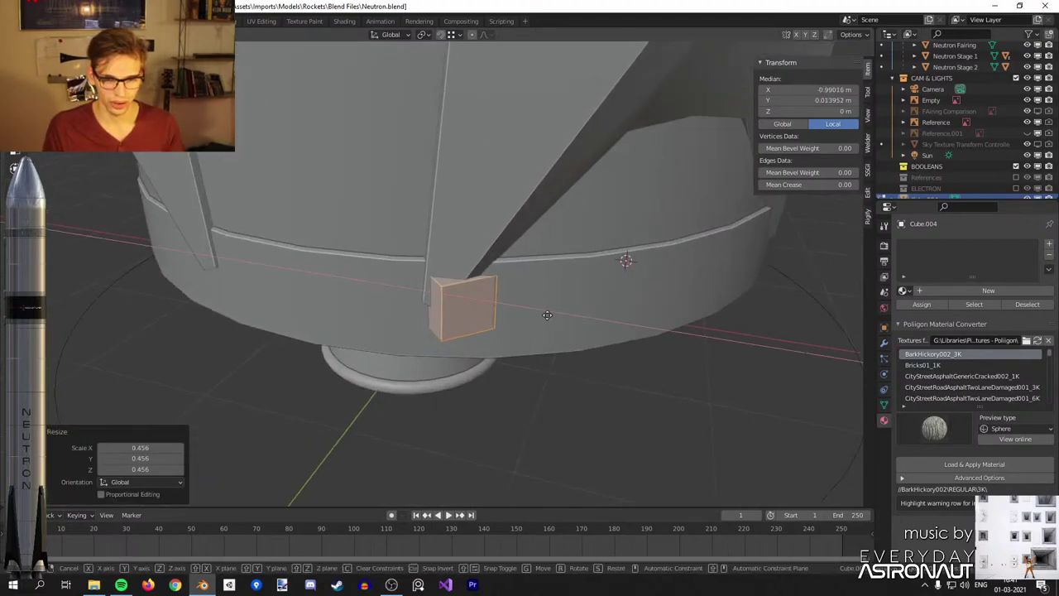
left_click(534, 315)
Add a Mirror modifier on the X axis to repeat the block at the leg's other lower tip.
key("Tab")
left_click(883, 327)
left_click(883, 342)
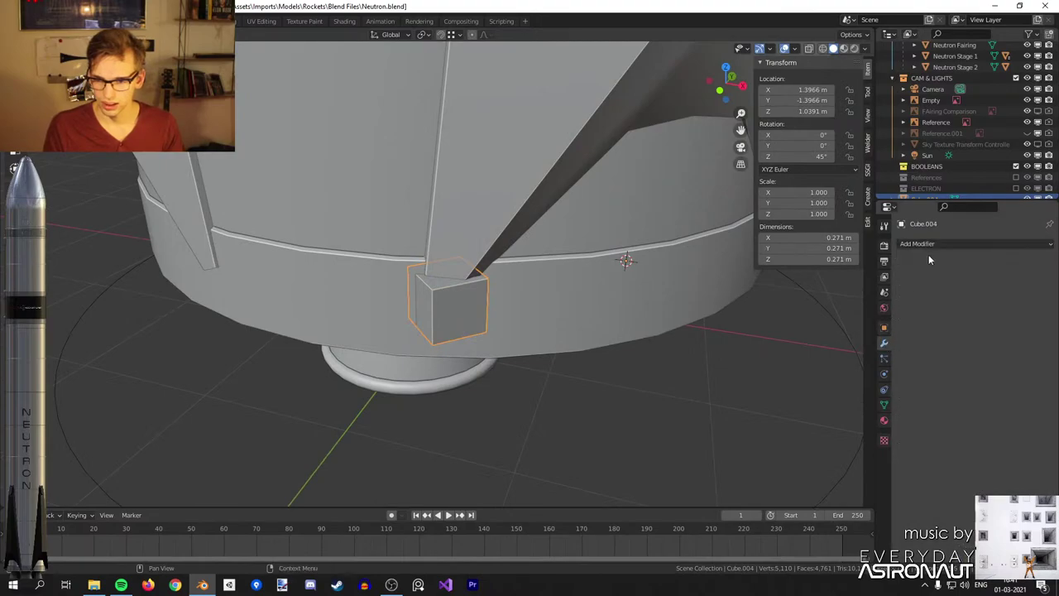
left_click(927, 244)
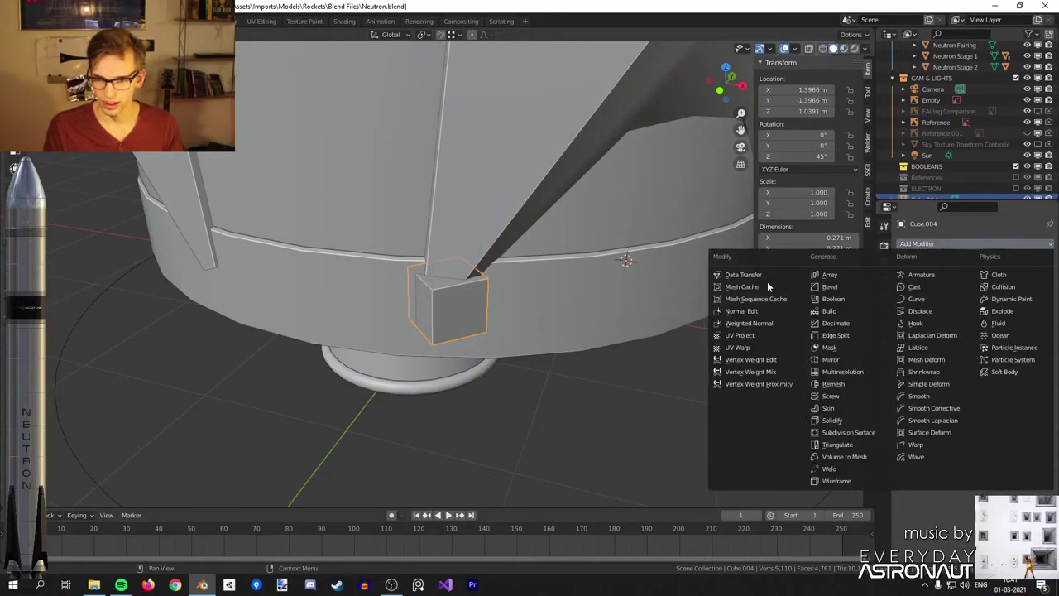
left_click(839, 359)
middle_click_drag(548, 347, 595, 294)
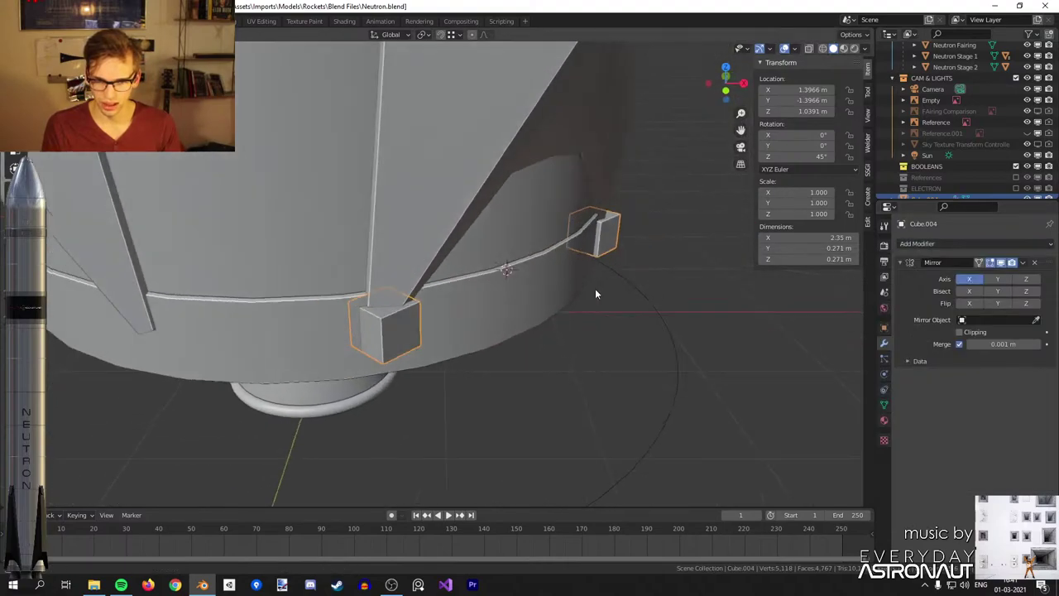
Try rotating the landing leg about its X axis to test how it swings on the hinge blocks.
left_click(496, 176)
key("r")
key("x")
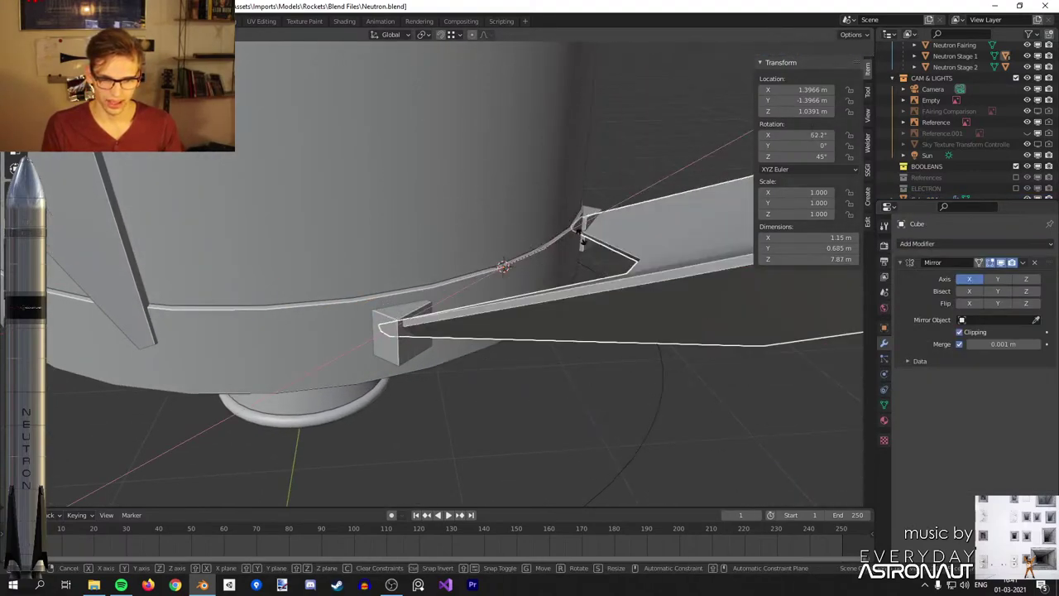
key("Escape")
Round the hinge block's outer upper and lower edges with a multi-segment bevel about 0.123 m wide.
middle_click_drag(567, 256, 461, 322)
scroll(425, 307, "up", 3)
left_click(440, 325)
key("Tab")
scroll(461, 322, "up", 2)
left_click(475, 275)
left_click(483, 367, "shift")
key("ctrl+b")
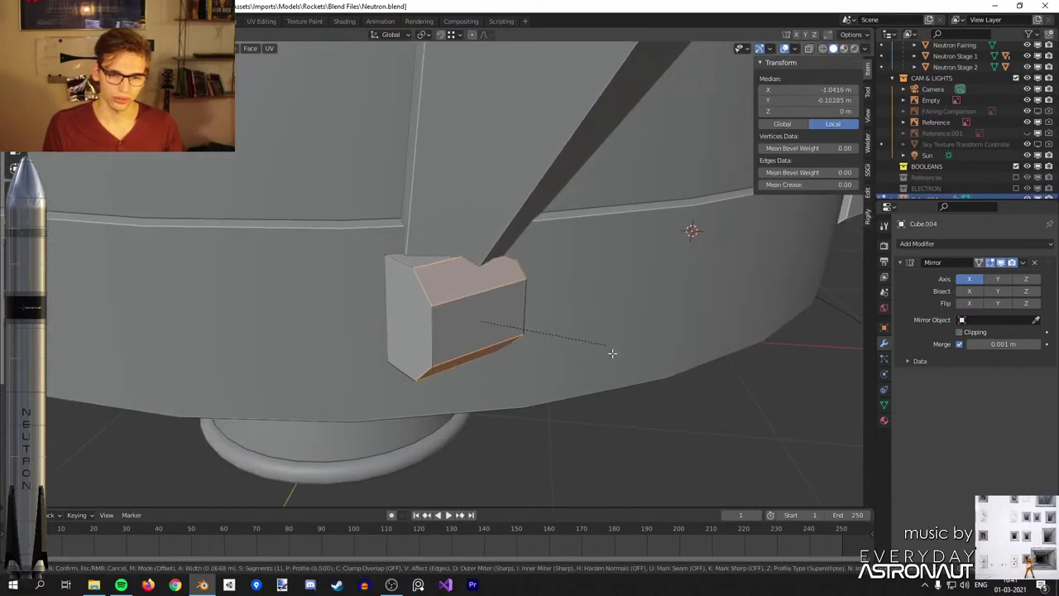
scroll(626, 370, "up", 2)
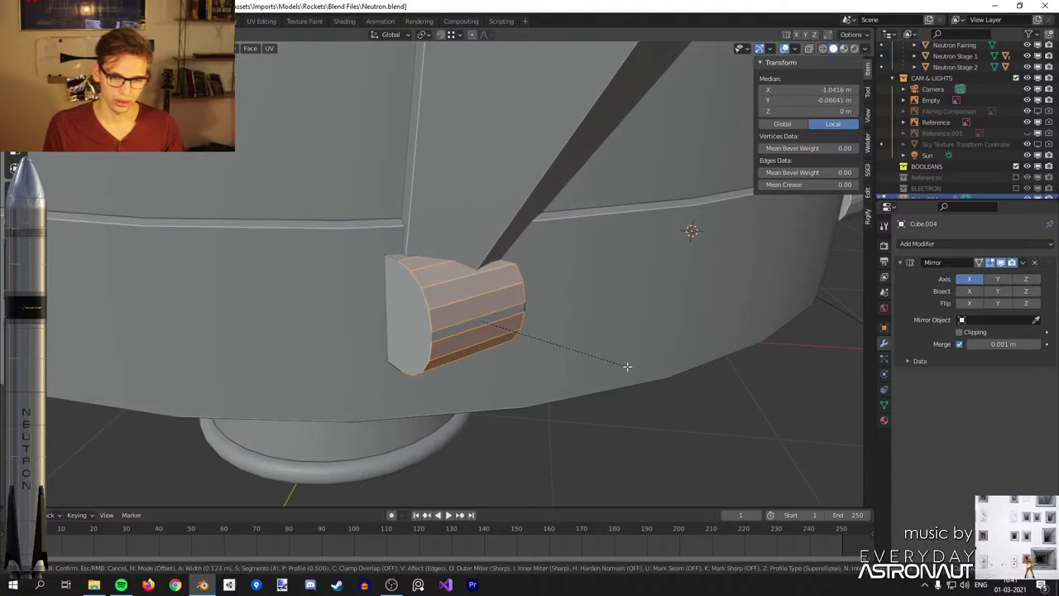
left_click(628, 366)
Split the rounded block into two capped plates by deleting the faces of a centred loop cut bevelled about 0.049 m.
middle_click_drag(627, 367, 466, 307)
key("ctrl+r")
left_click(466, 305)
right_click(466, 305)
key("ctrl+b")
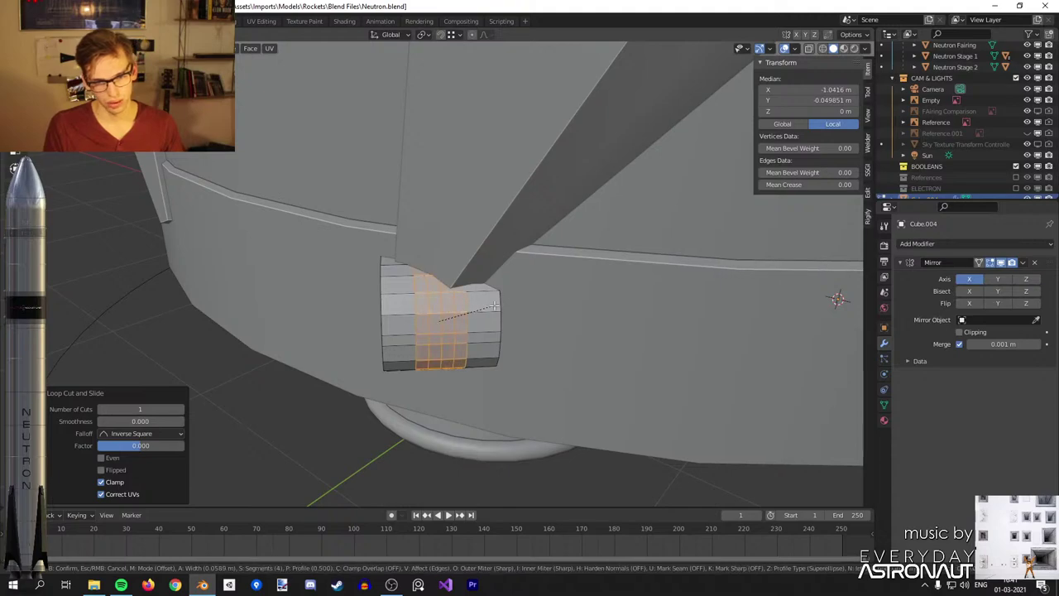
left_click(488, 307)
key("x")
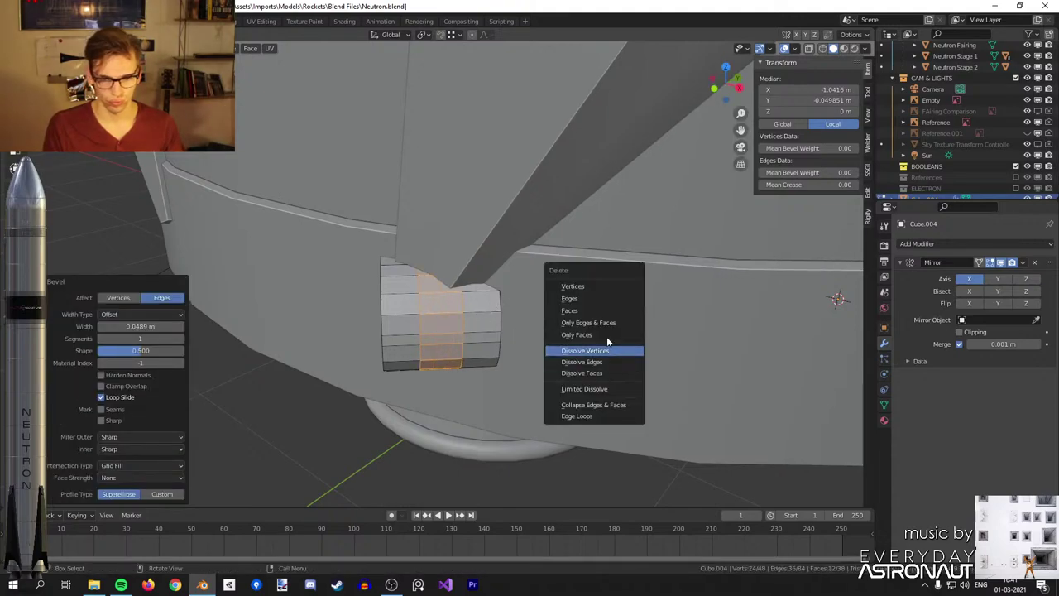
left_click(605, 311)
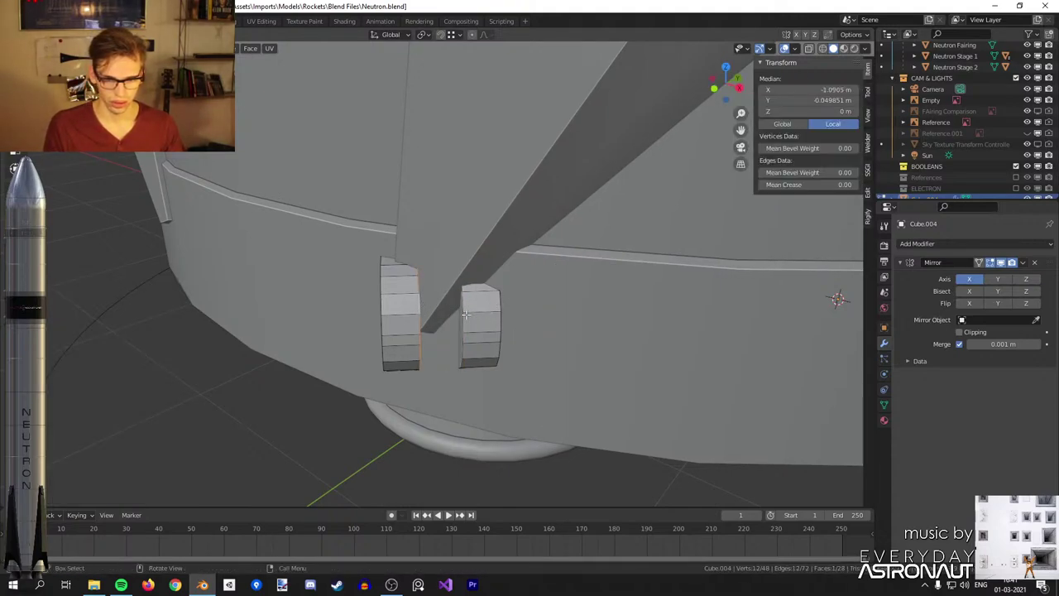
Shade the hinge plates smooth and enable Auto Smooth at 60°.
key("Tab")
right_click(492, 325)
left_click(492, 326)
left_click(883, 405)
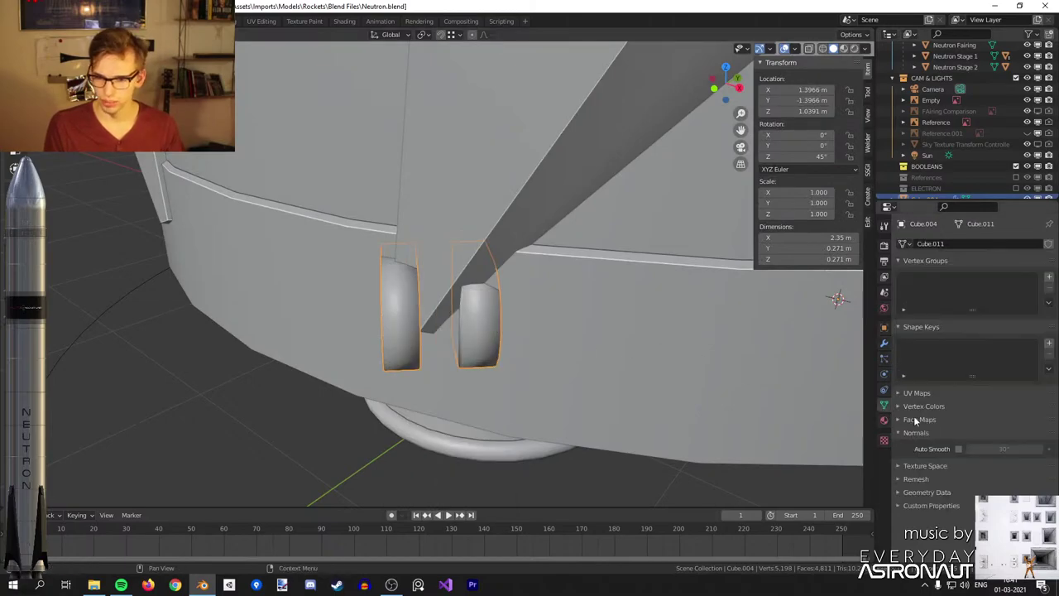
left_click(959, 449)
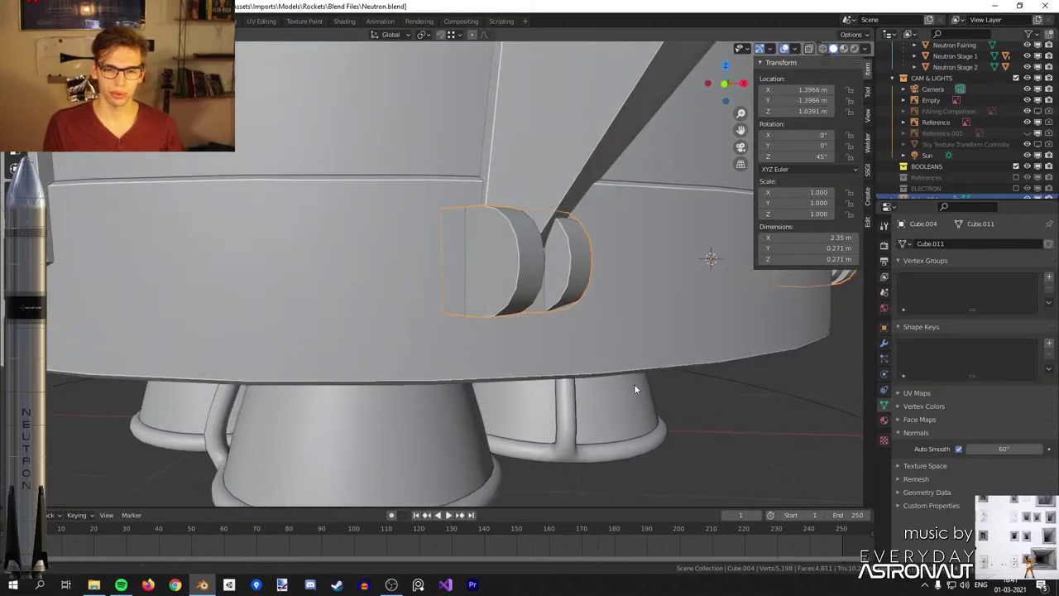
Move all of the hinge plate geometry outward from the rocket body along its local Y axis.
middle_click_drag(634, 385, 611, 394)
scroll(611, 394, "up", 1)
key("Tab")
key("a")
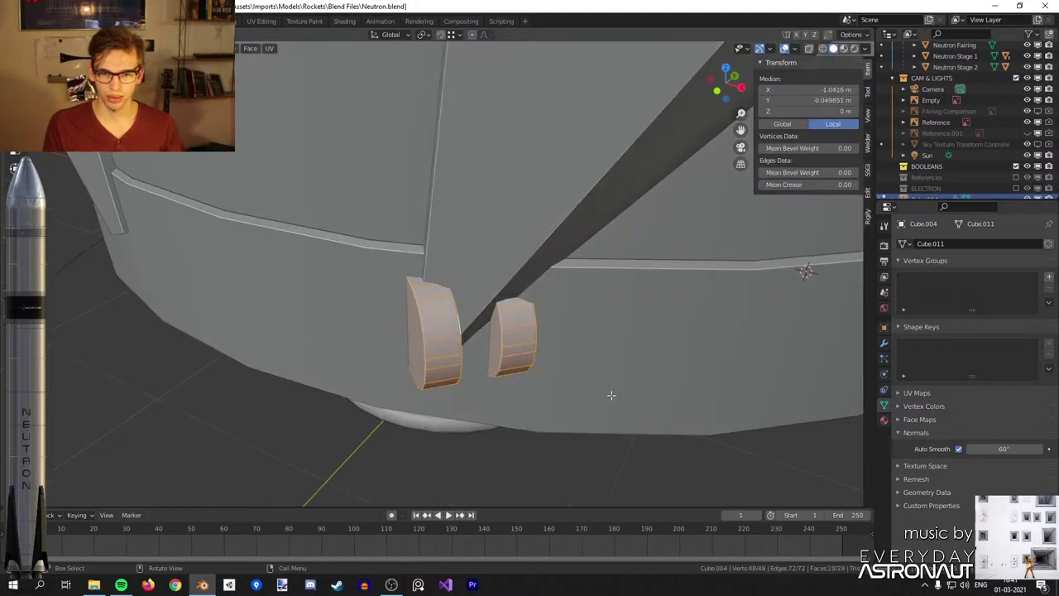
scroll(610, 395, "up", 1)
key("g")
key("y")
key("y")
left_click(626, 416)
Place the 3D cursor midway between the two hinge plates and add a 16-vertex cylinder to the mesh there.
key("Tab")
scroll(626, 416, "down", 3)
middle_click_drag(626, 417, 607, 333)
scroll(607, 333, "up", 3)
left_click(432, 247)
middle_click_drag(434, 248, 508, 288)
left_click(569, 283)
key("Tab")
double_click(594, 283)
left_click(337, 300, "shift")
key("shift+s")
left_click(419, 331)
key("alt+a")
key("shift+a")
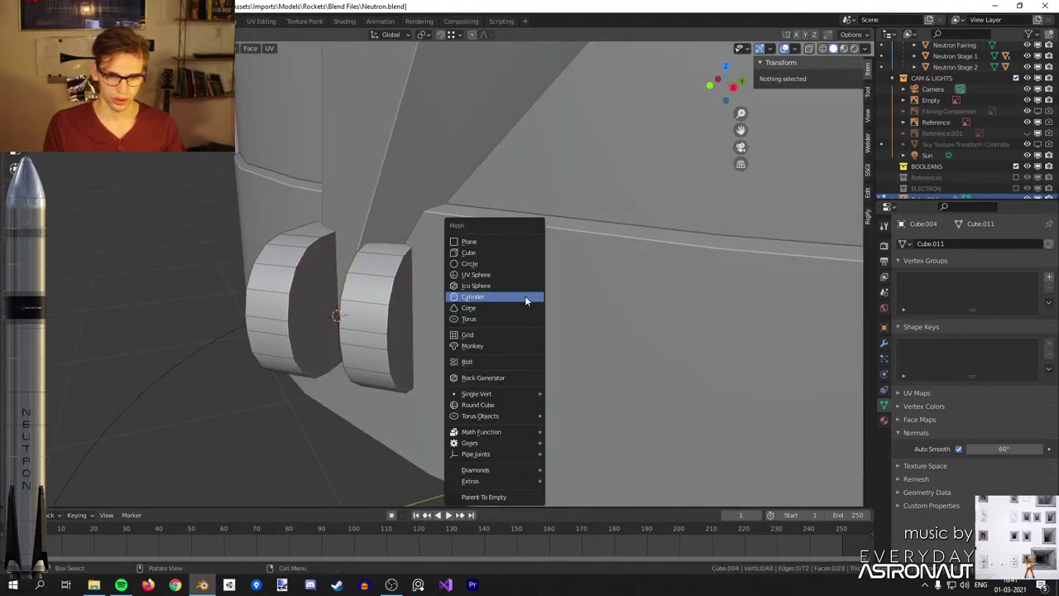
left_click(524, 296)
Scale the cylinder to about 0.115 and rotate it 90° about its local Y axis so it spans the hinge plates.
key("s")
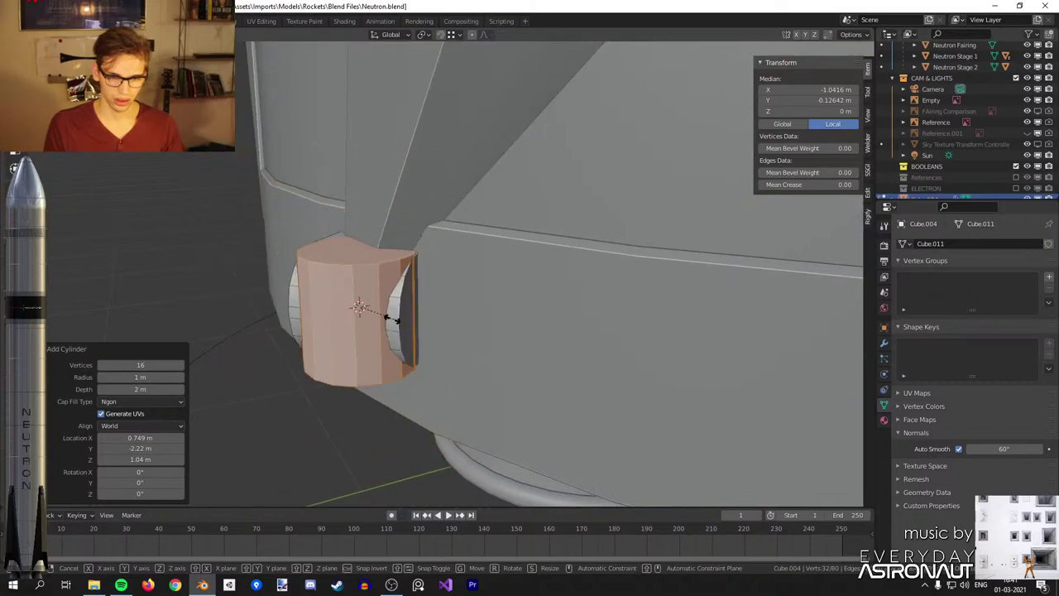
type("rx90")
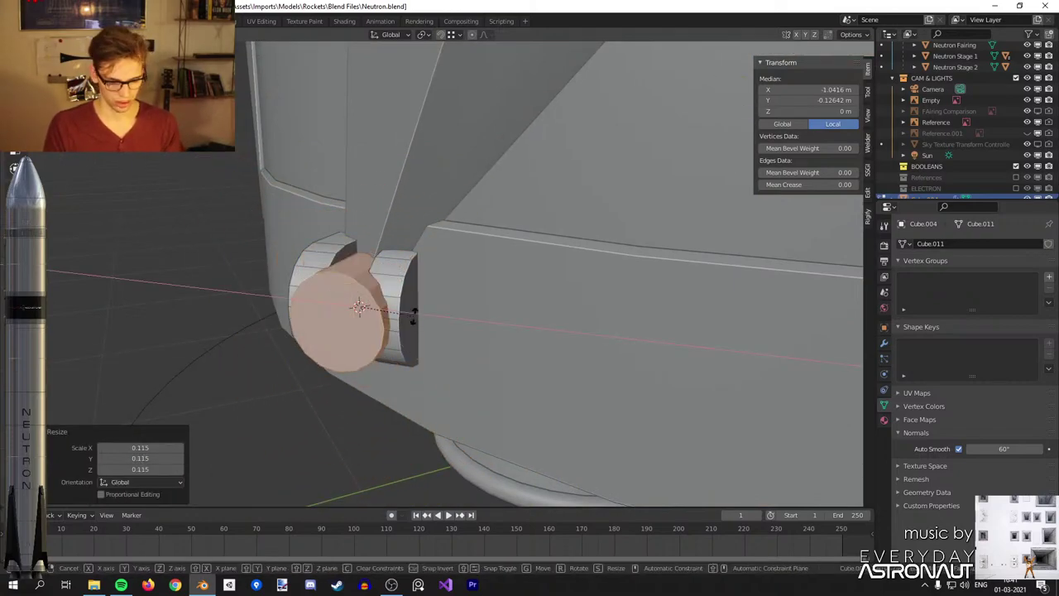
key("y")
key("y")
key("Return")
Resize the hinge pin by 0.429 in thickness and 1.274 in length, and shift it about 0.03 m outward along local Y.
key("s")
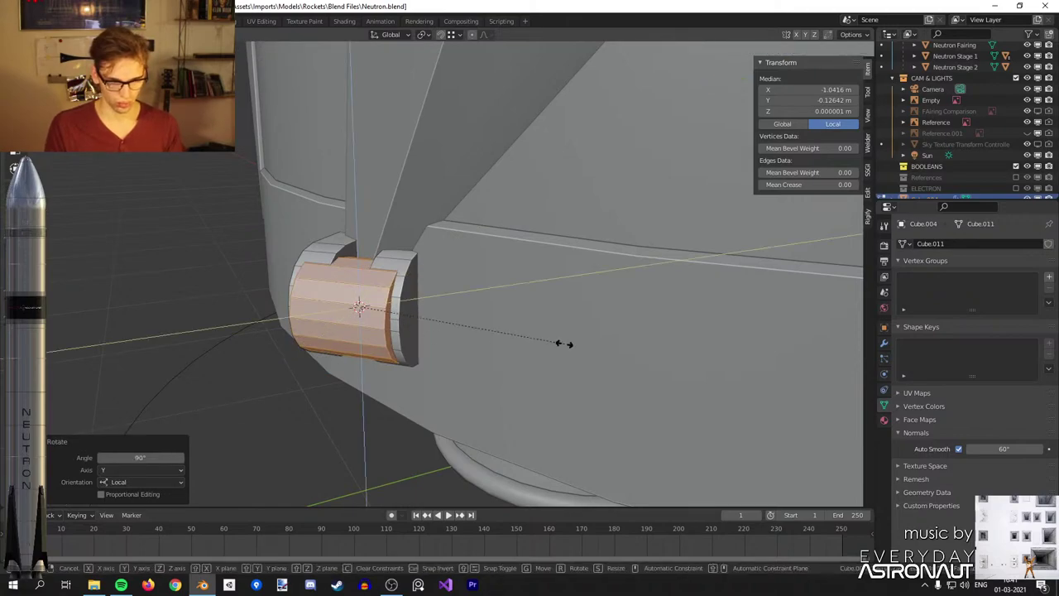
key("shift+x")
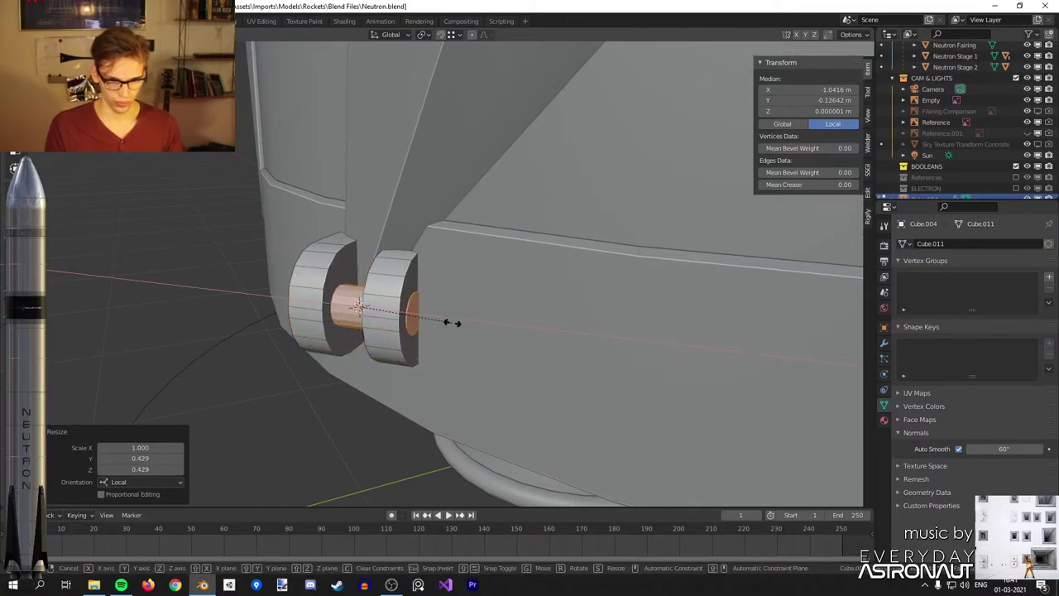
scroll(434, 334, "up", 2)
key("g")
key("y")
key("y")
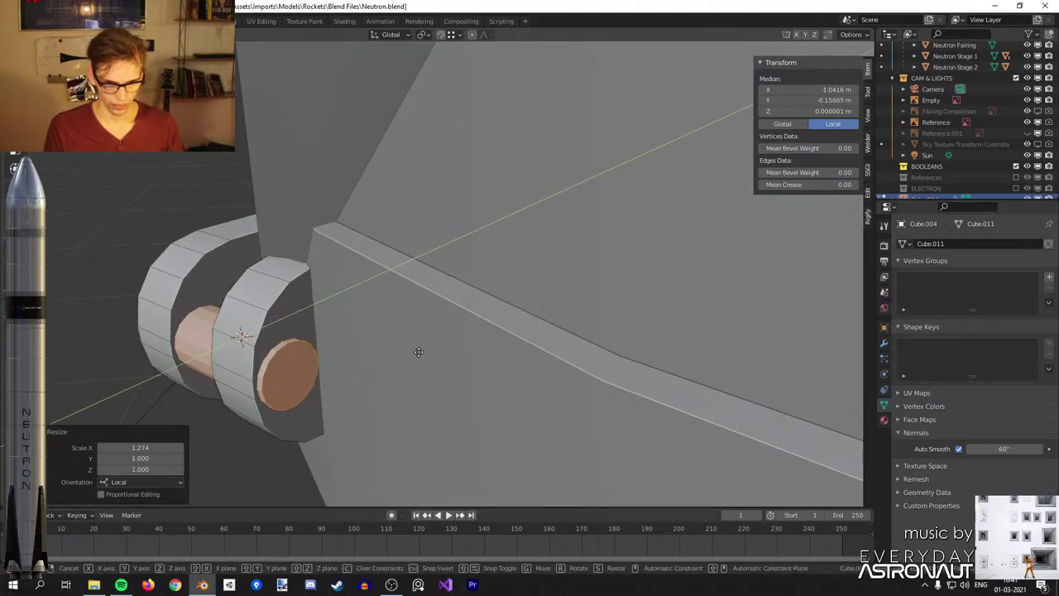
left_click(419, 352)
Leave mesh editing and shade the complete hinge, including its new pin, smooth.
key("Tab")
scroll(417, 349, "down", 4)
scroll(465, 332, "up", 3)
mouse_move(398, 345)
middle_mouse_down()
mouse_move(465, 332)
mouse_move(541, 382)
mouse_move(481, 418)
mouse_move(416, 389)
mouse_move(469, 382)
middle_mouse_up()
right_click(466, 331)
left_click(466, 331)
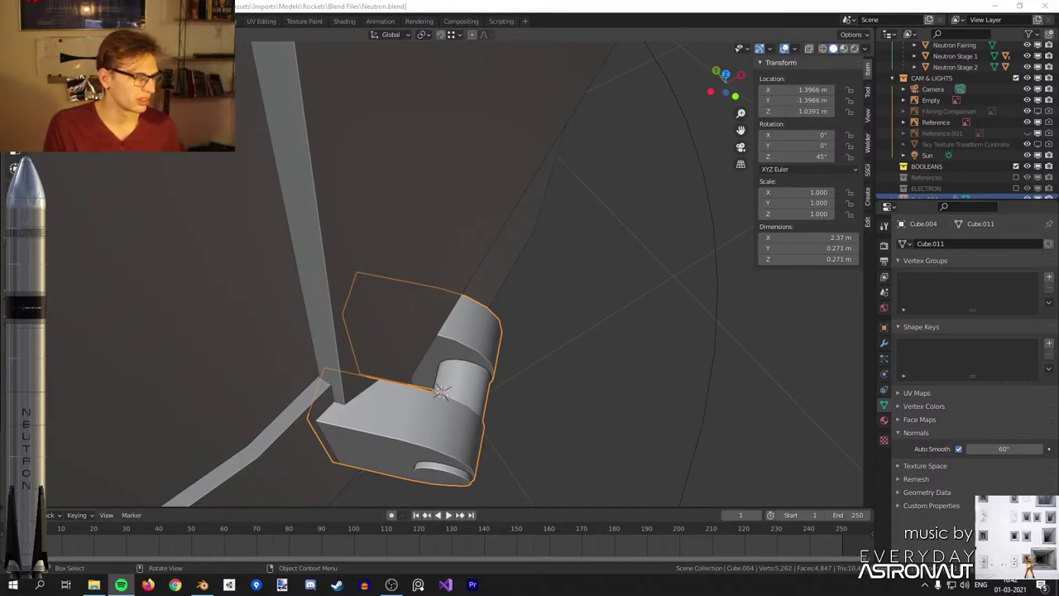
key("alt+Tab")
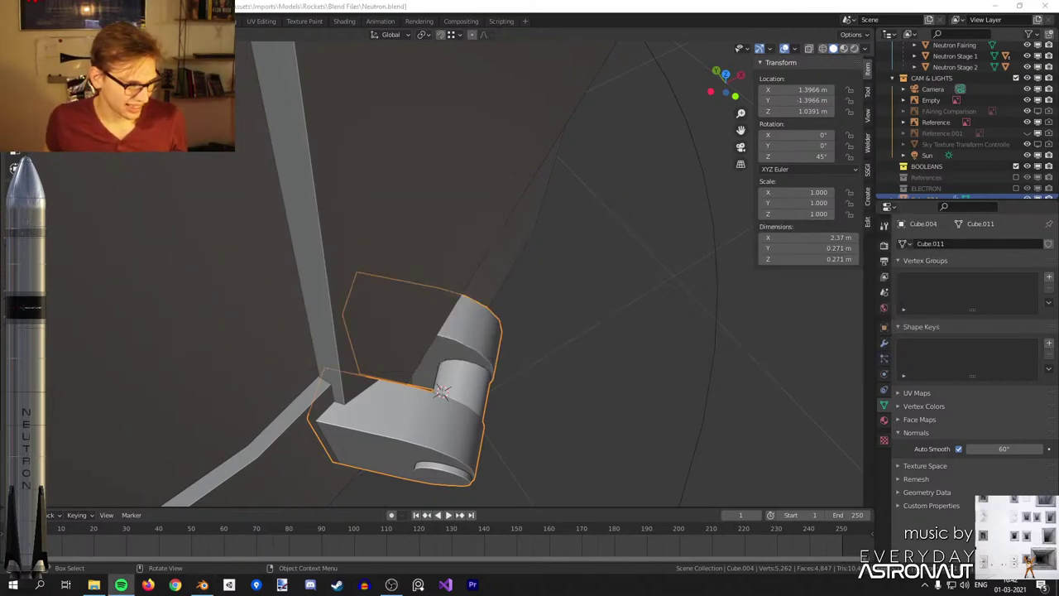
key("alt+Tab")
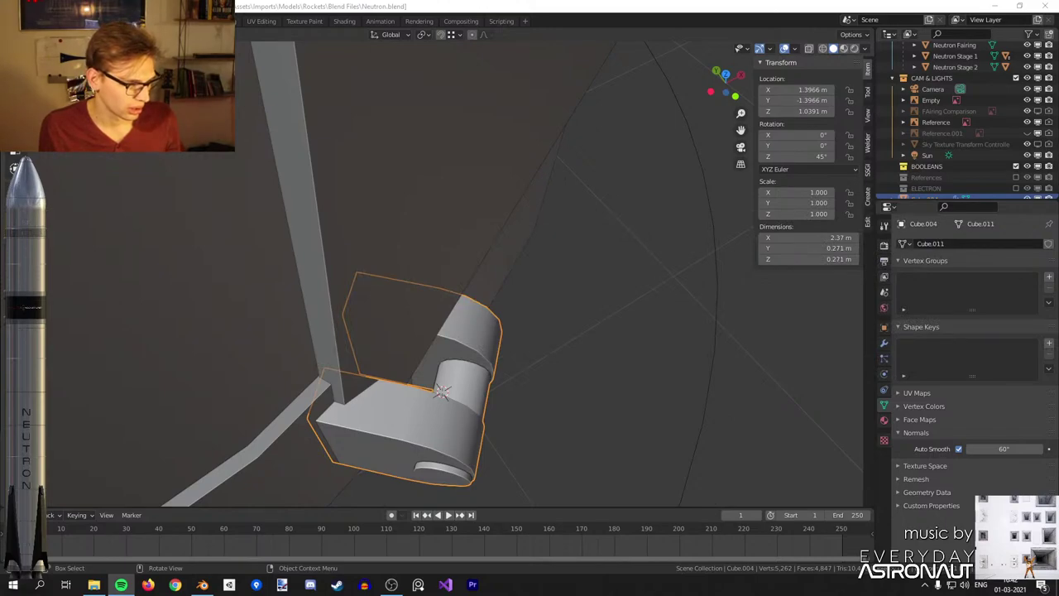
key("alt+Tab")
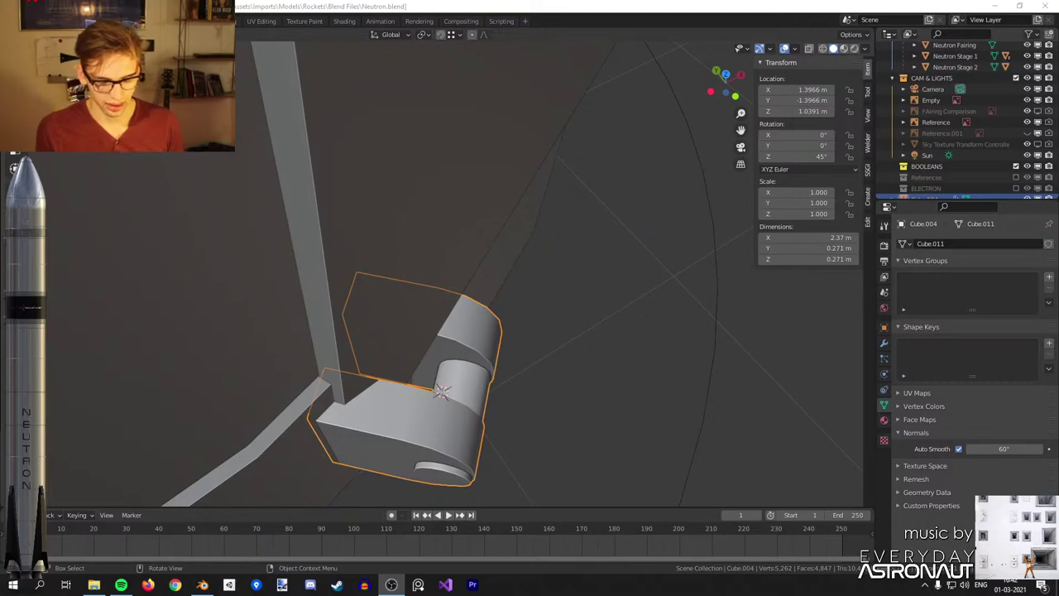
Examine how the landing leg's lower tip meets the hinge plates and pin.
middle_click_drag(348, 293, 381, 265)
left_click(356, 227)
key("Tab")
middle_click_drag(356, 229, 372, 268)
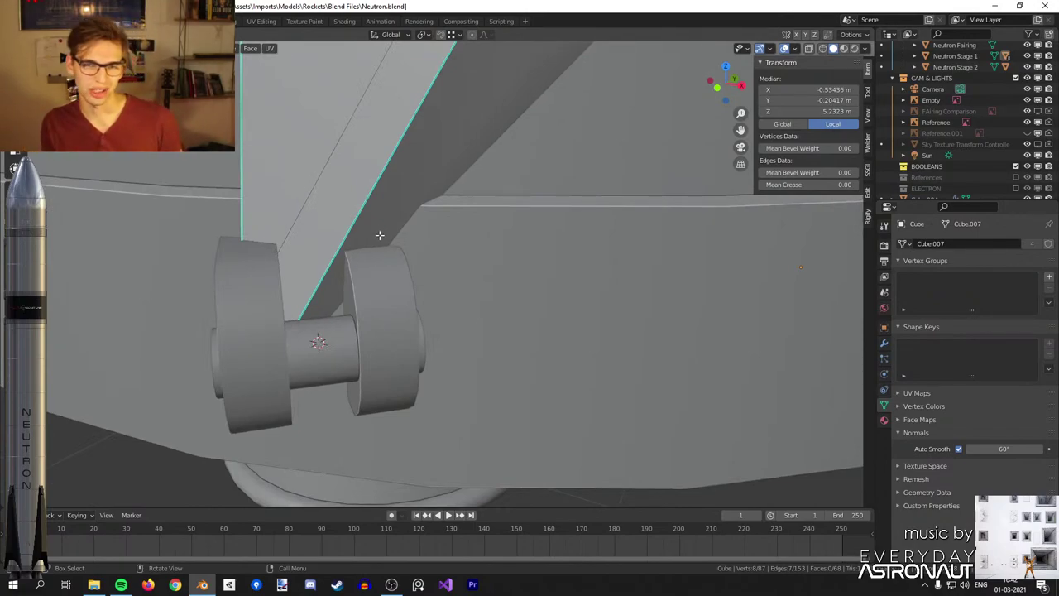
middle_click_drag(381, 240, 435, 241)
middle_click_drag(549, 240, 589, 270)
key("Tab")
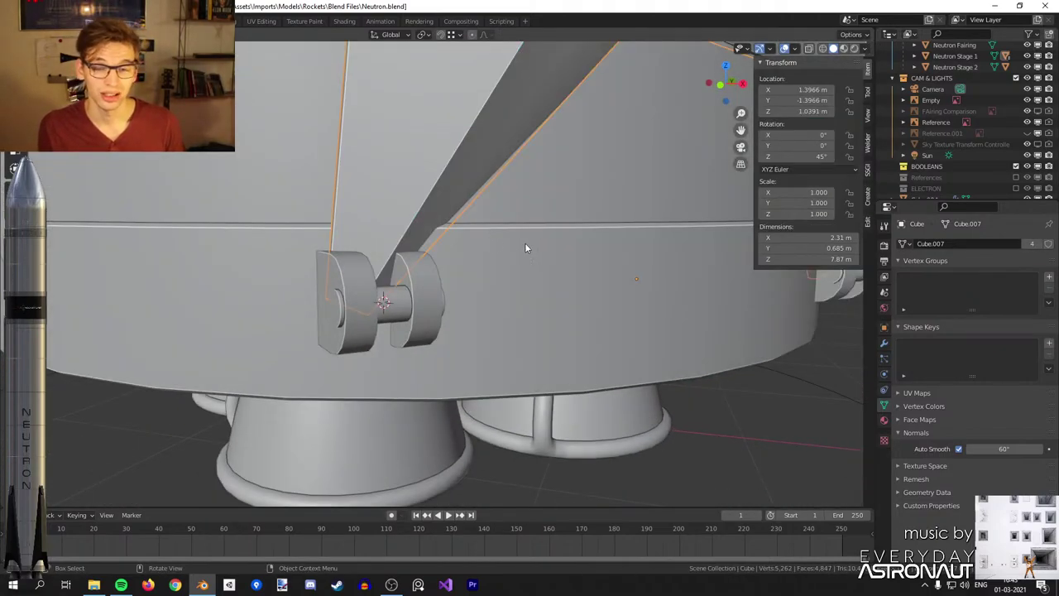
middle_click_drag(531, 244, 687, 299)
Select the vertices at the leg's lower tip in wireframe and move them about -0.18 m along local Y onto the hinge pin.
key("Tab")
key("z")
left_click(632, 301)
left_click_drag(523, 250, 302, 381)
mouse_move(302, 381)
middle_mouse_down()
mouse_move(518, 305)
mouse_move(518, 236)
mouse_move(584, 315)
mouse_move(558, 236)
mouse_move(535, 284)
mouse_move(470, 225)
middle_mouse_up()
key("shift+z")
key("g")
key("y")
left_click(596, 281)
scroll(471, 226, "up", 1)
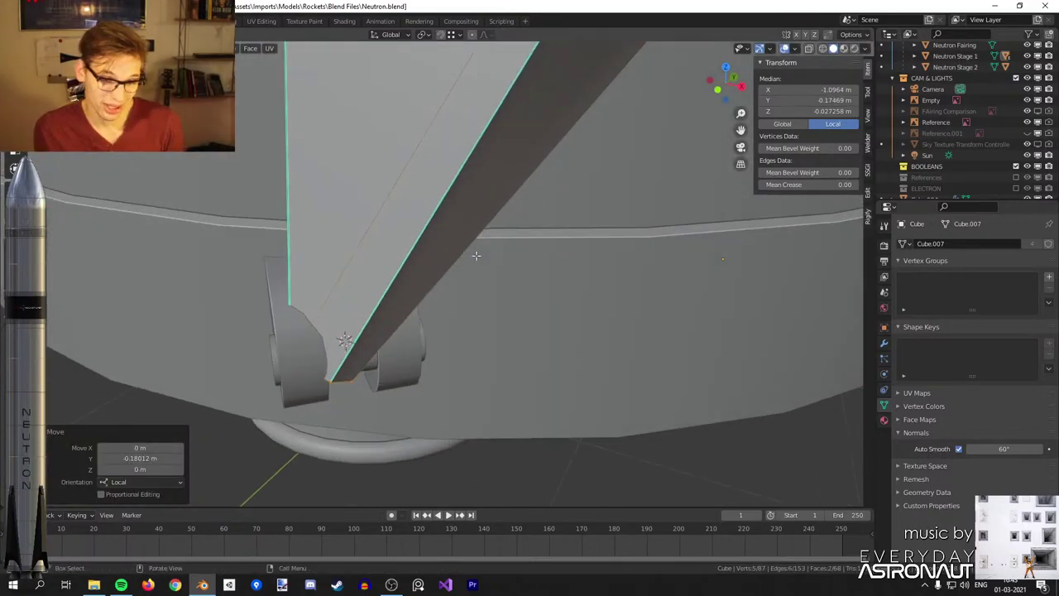
middle_click_drag(461, 260, 456, 214)
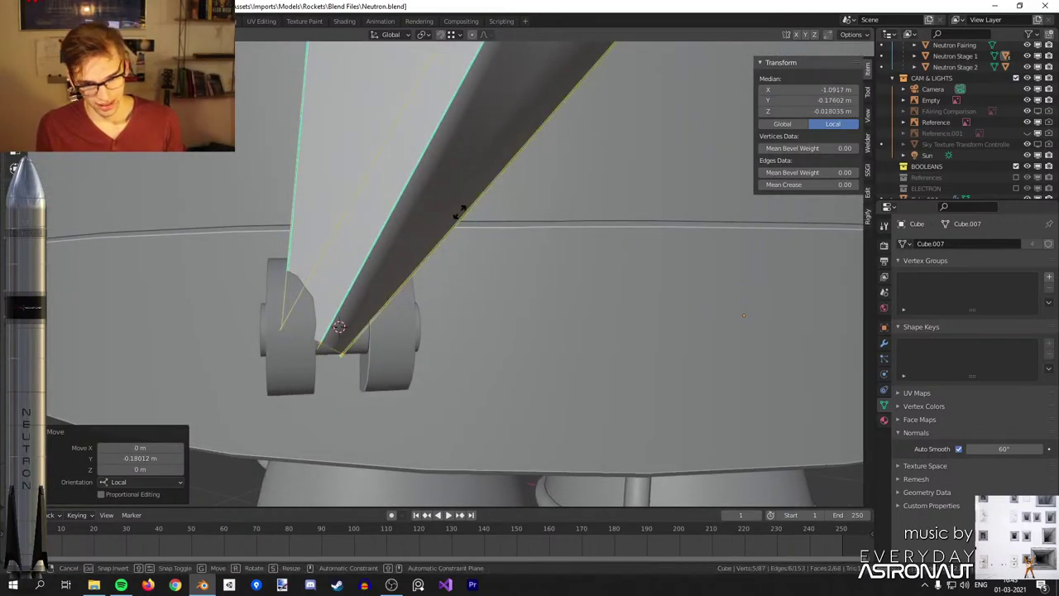
Move the leg's selected tip face about 0.17 m upward and slightly sideways, clear of the hinge pin.
key("Tab")
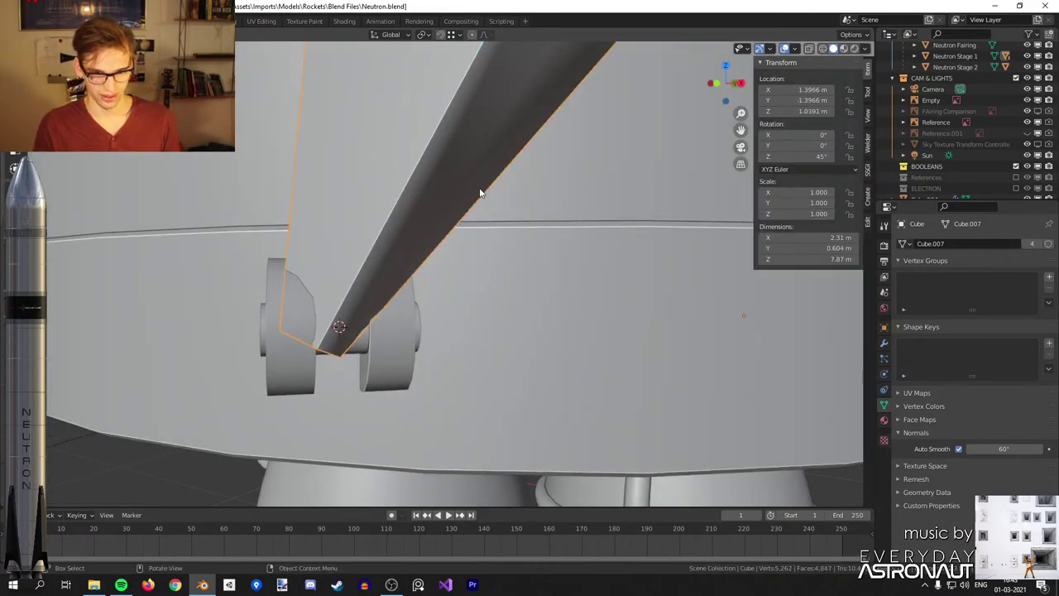
key("shift+KP_1")
key("Tab")
key("g")
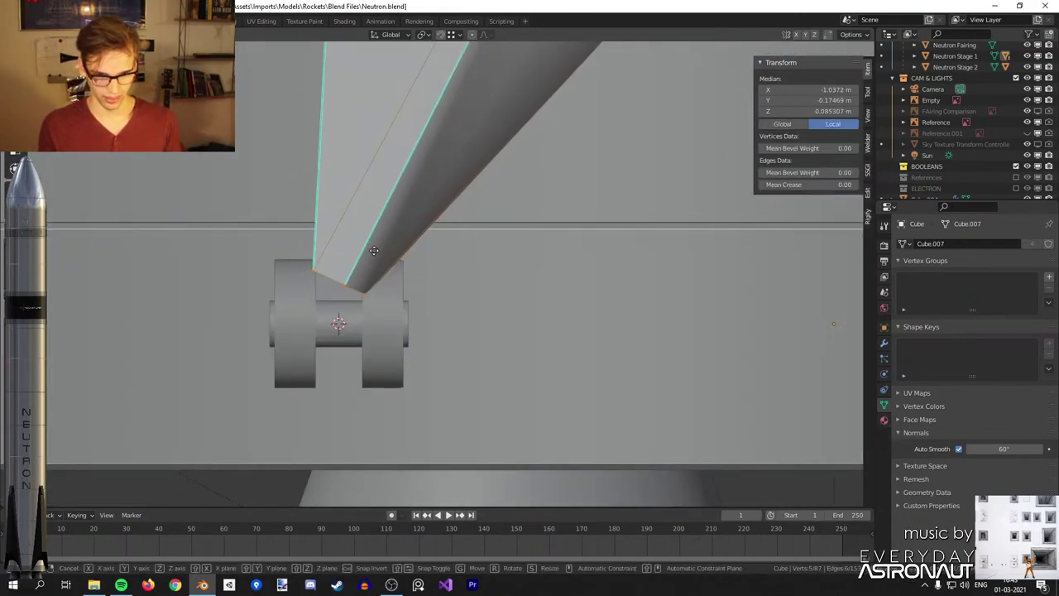
left_click(382, 222)
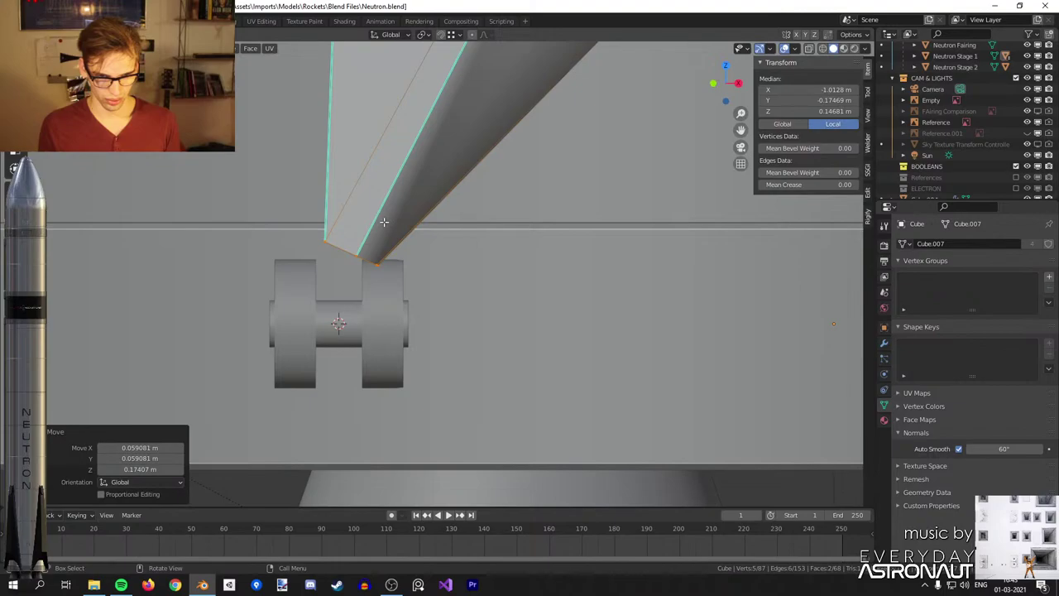
key("g")
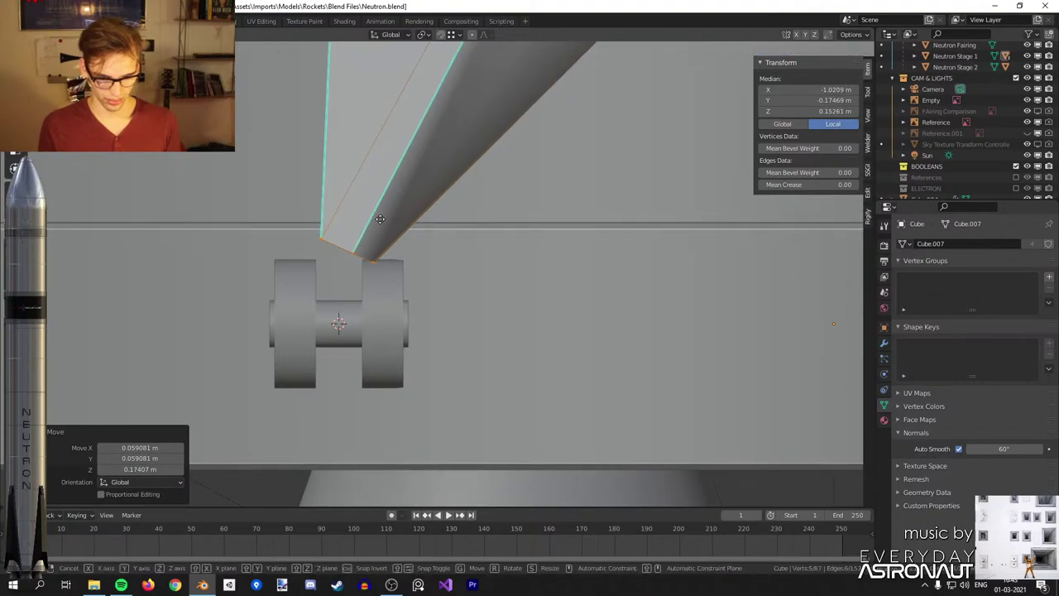
left_click(380, 221)
Shift the leg's tip face about 0.03 m along its local Y axis to align it with the hinge's depth.
middle_click_drag(381, 220, 517, 264)
key("g")
key("y")
left_click(506, 274)
key("Tab")
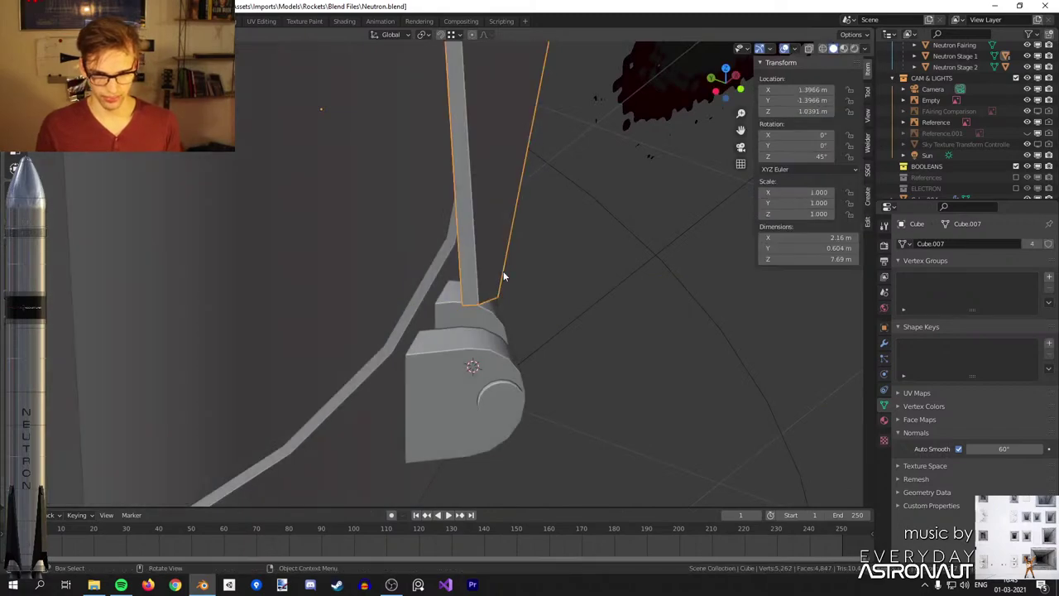
key("Tab")
middle_click_drag(581, 336, 568, 340)
key("g")
key("y")
key("y")
left_click(557, 349)
key("Tab")
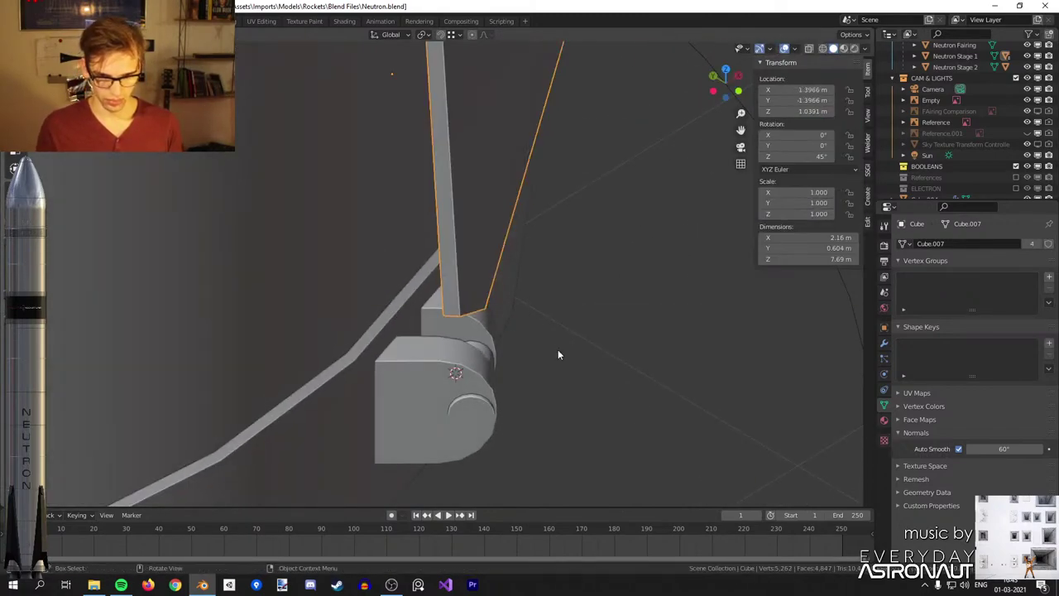
Extrude the leg's tip face a short distance, then narrow it along X, rotate it and position it above the hinge gap.
key("shift+KP_1")
key("Tab")
scroll(449, 275, "up", 1)
key("e")
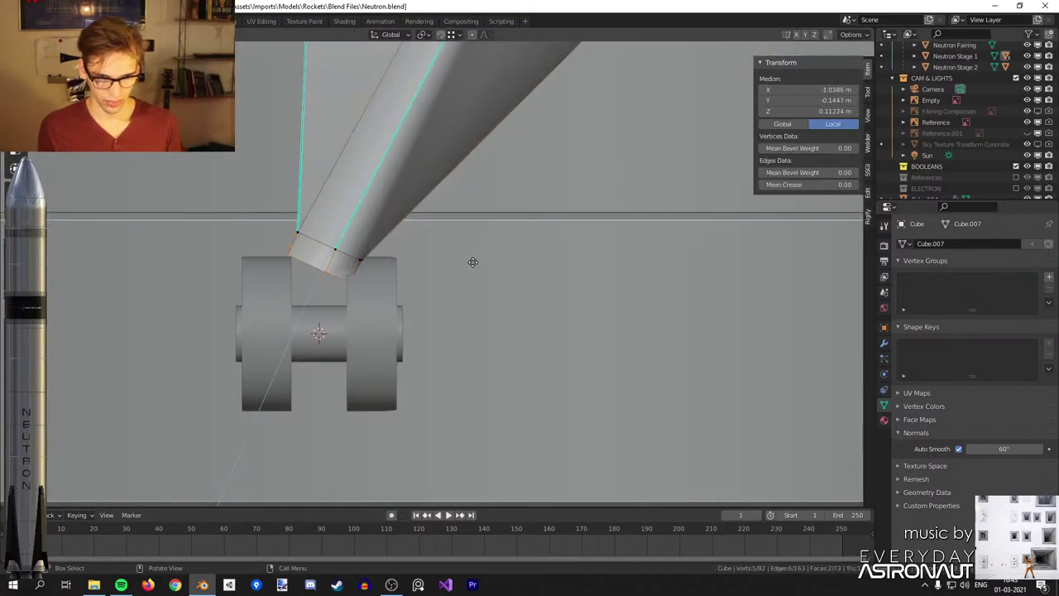
left_click(473, 261)
key("s")
key("x")
left_click(416, 261)
key("r")
left_click(433, 201)
key("g")
left_click(436, 195)
Select the edge loop above the leg's new tip segment and nudge it for a smoother bend.
scroll(359, 230, "up", 2)
left_click(315, 242, "alt")
key("g")
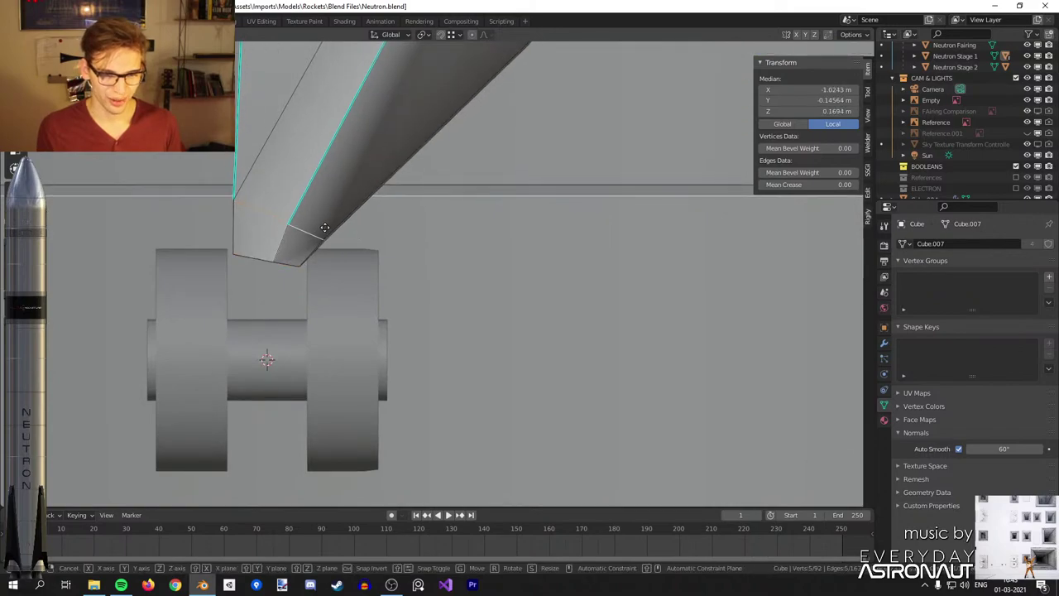
left_click(312, 222)
middle_click_drag(326, 238, 430, 226, "shift")
key("Tab")
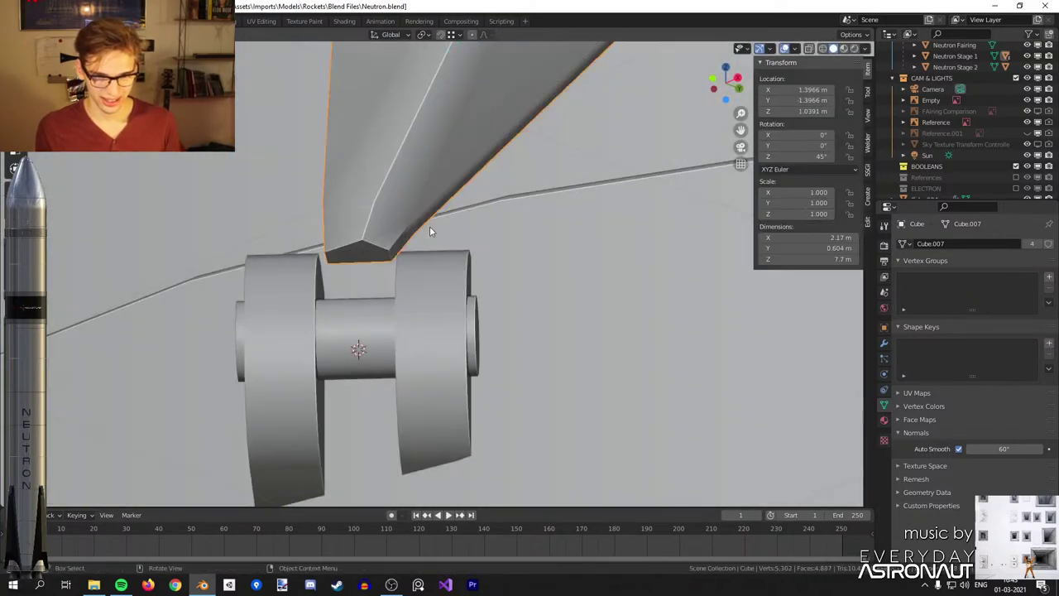
scroll(431, 231, "up", 2)
Slide the two rear corner vertices of the leg's bottom end inward along their edge to taper its profile.
key("Tab")
key("alt+a")
mouse_move(343, 246)
middle_mouse_down()
mouse_move(364, 241)
mouse_move(350, 253)
middle_mouse_up()
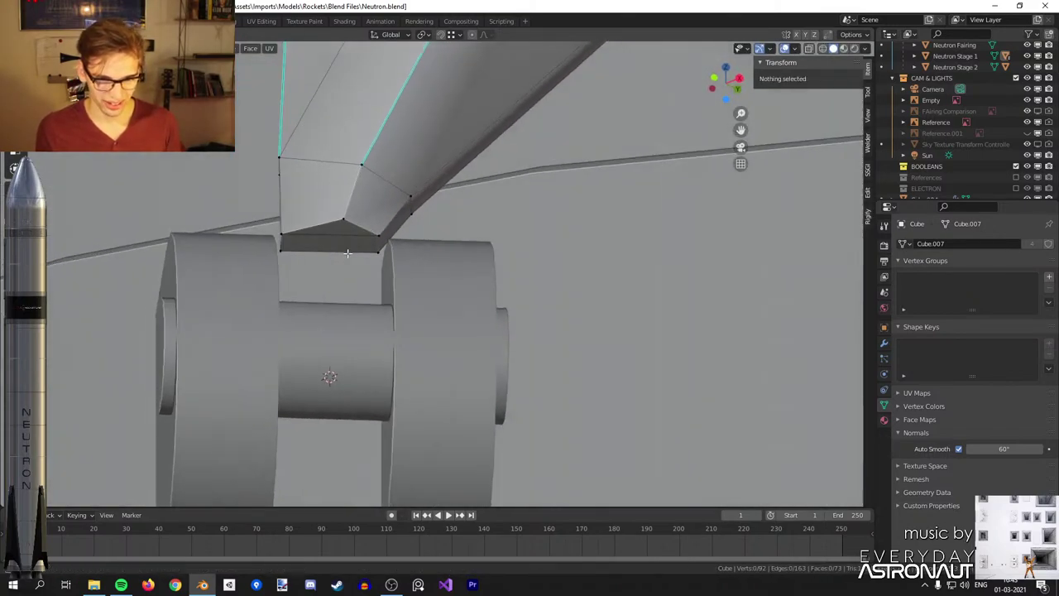
key("1")
left_click(287, 250)
key("g")
key("g")
left_click(311, 249)
left_click(374, 251)
key("g")
key("g")
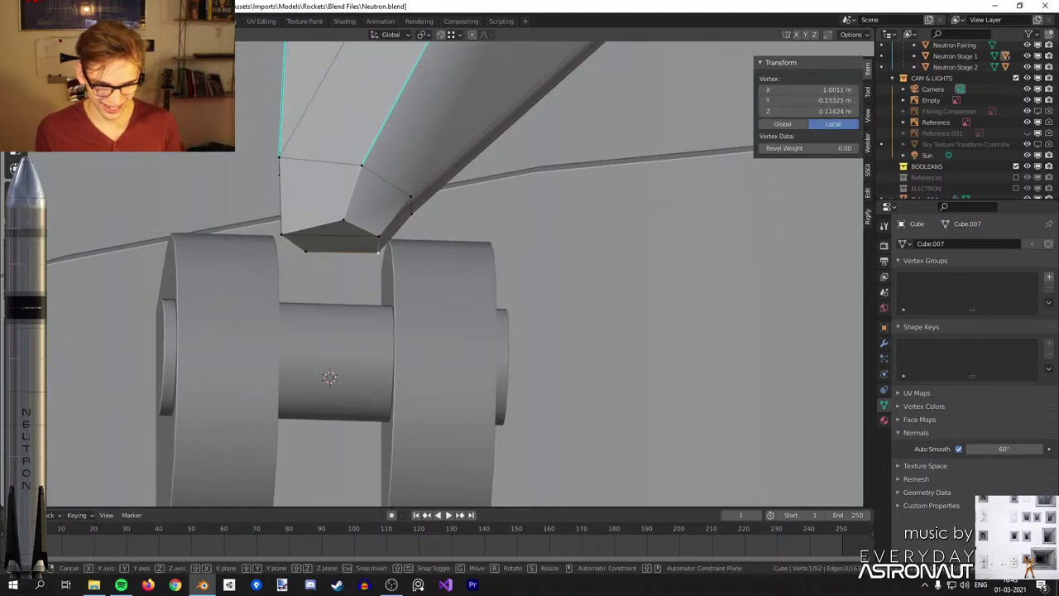
left_click(358, 252)
Select both bottom faces of the leg's tip and extrude them down between the hinge plates.
key("3")
left_click(337, 242)
left_click(339, 229, "shift")
key("e")
left_click(335, 269)
middle_click_drag(336, 269, 335, 299)
key("Tab")
key("shift+KP_1")
key("Tab")
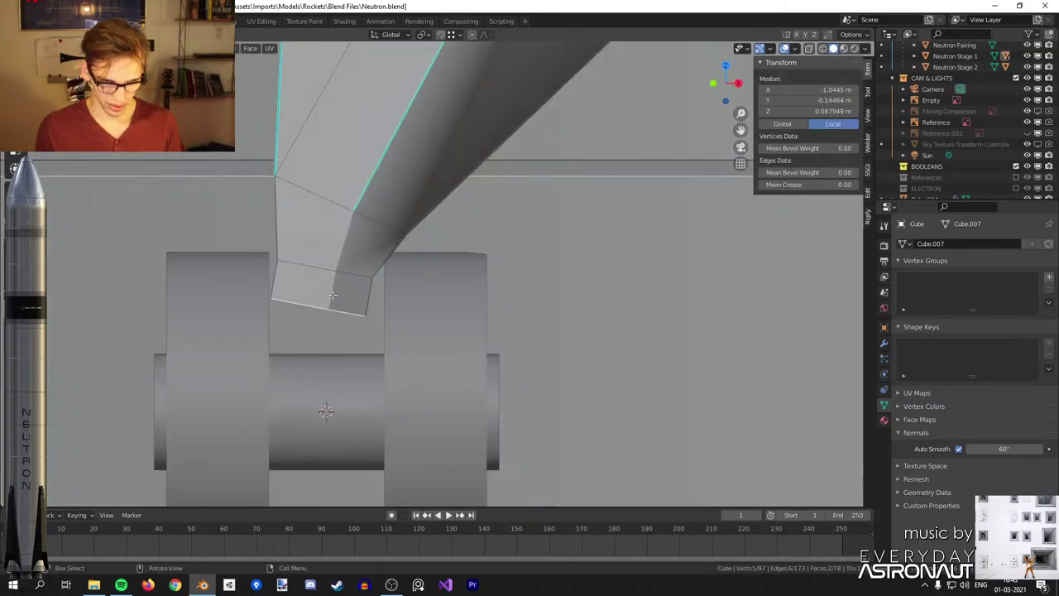
Rotate and move the extruded end to level it between the hinge plates, and flatten it with a Z scale of 0.
key("r")
left_click(431, 285)
key("g")
left_click(431, 306)
key("r")
left_click(430, 308)
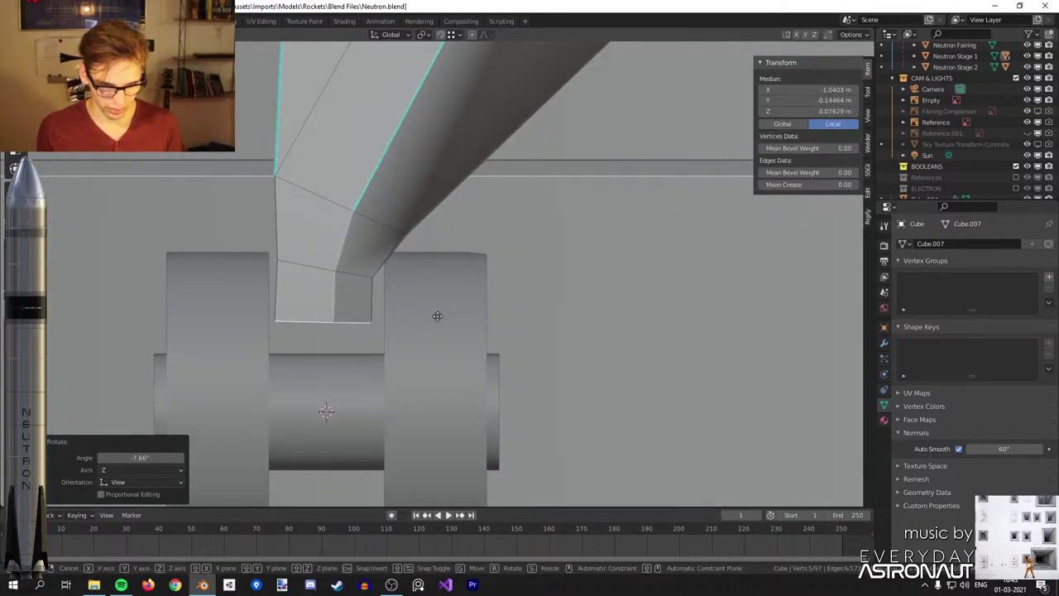
key("s")
key("z")
key("0")
key("Return")
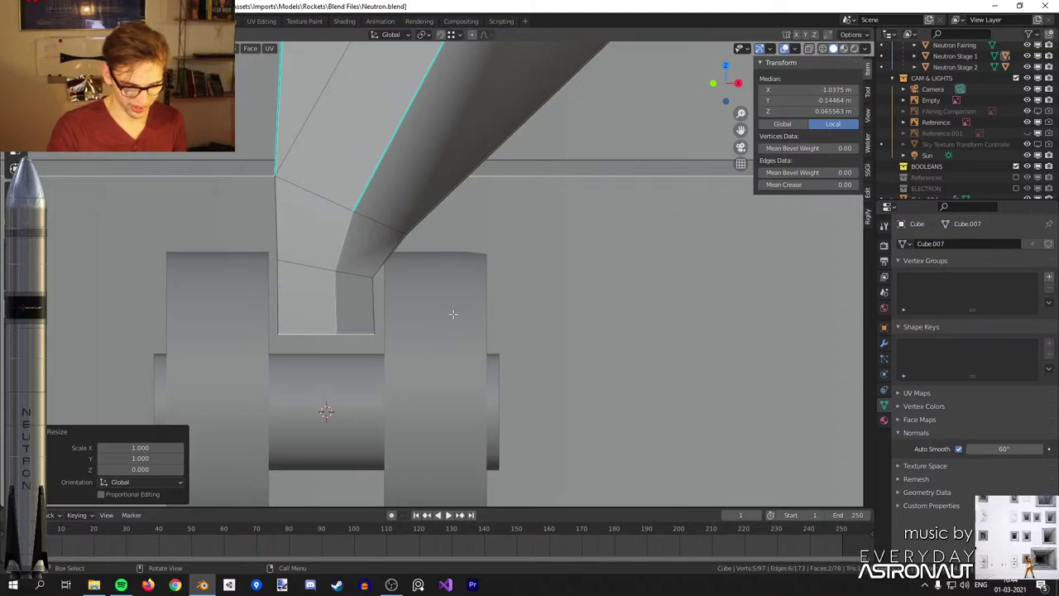
Select a vertex at the rear of the leg's tip and move it along the local Y axis.
middle_click_drag(443, 354, 571, 265, "shift")
key("alt+a")
left_click(457, 262)
middle_click_drag(457, 262, 555, 277)
key("g")
key("y")
key("y")
left_click(563, 340)
Slide the rear vertex at the tip's upper bend by a factor of 0.173 and move it about 0.0066 m along local Y.
left_click(417, 236)
middle_click_drag(417, 236, 479, 264)
key("g")
key("g")
left_click(465, 306)
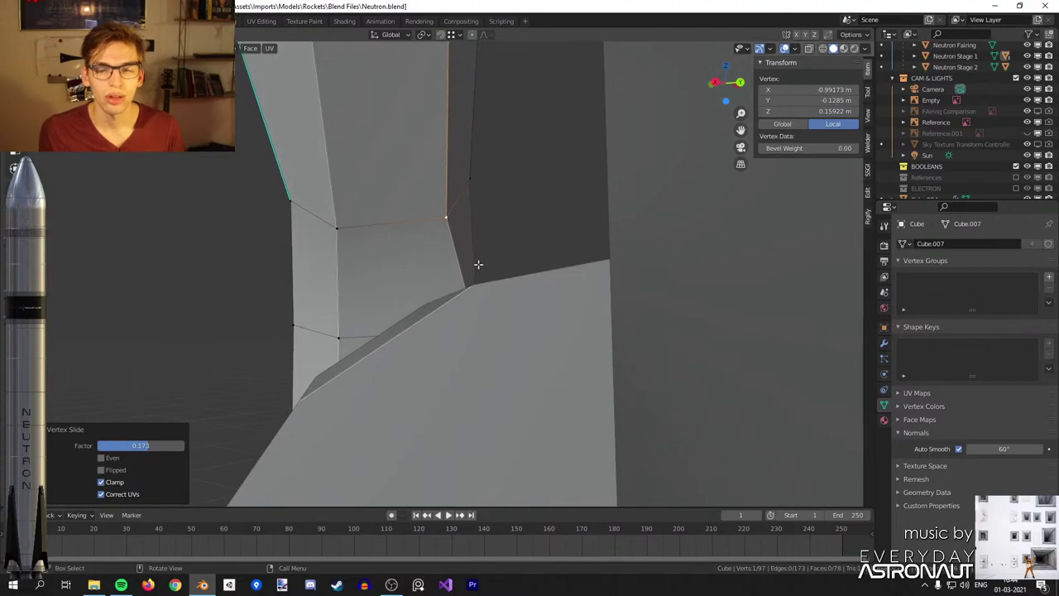
key("g")
key("y")
key("y")
left_click(499, 266)
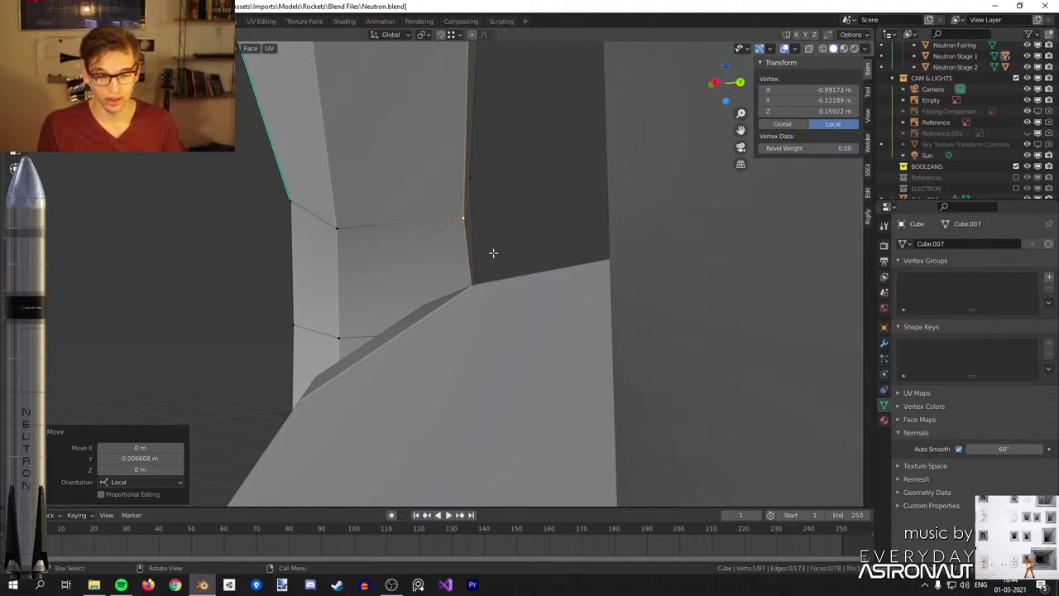
Examine the full rocket with its landing legs and the reshaped leg tip near the hinge.
key("Tab")
scroll(506, 240, "down", 6)
middle_click_drag(514, 225, 607, 231)
scroll(606, 231, "down", 10)
scroll(579, 293, "down", 4)
middle_click_drag(597, 189, 592, 342, "shift")
middle_click_drag(592, 341, 583, 342)
scroll(583, 339, "down", 2)
middle_click_drag(565, 267, 558, 298, "shift")
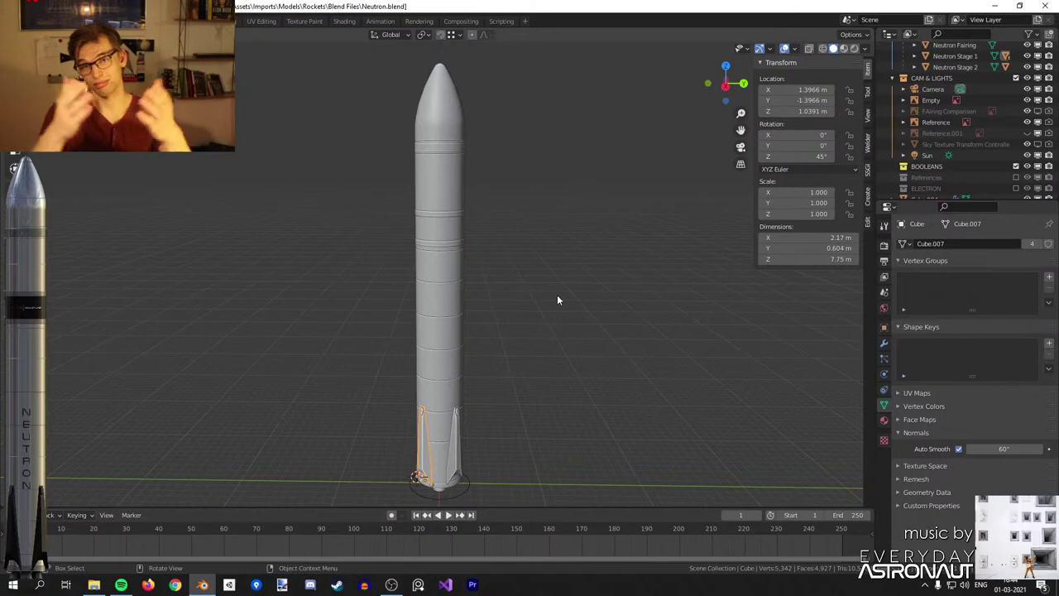
key("KP_Decimal")
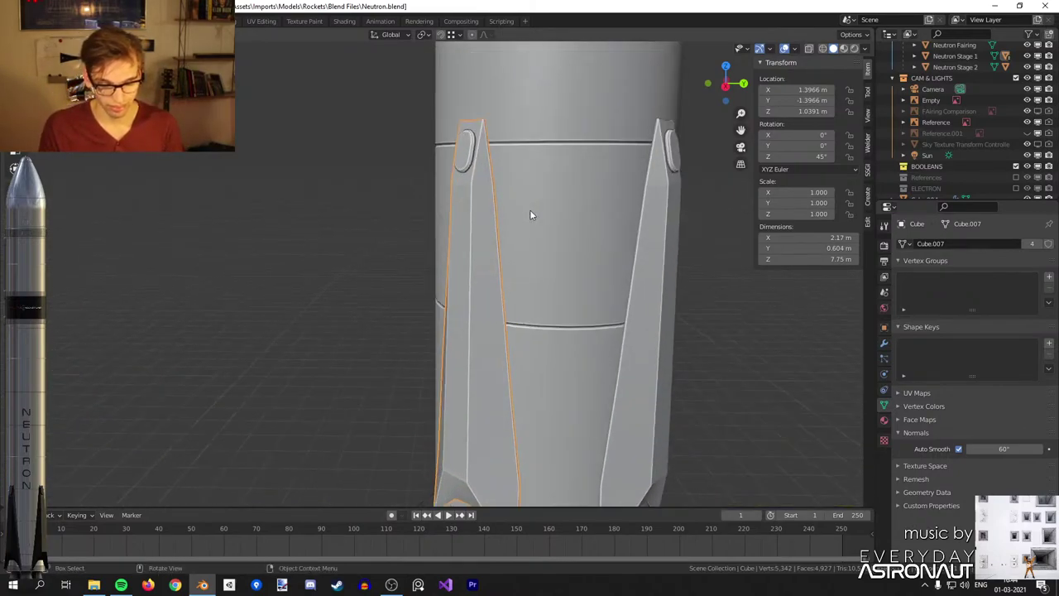
key("Tab")
key("KP_Decimal")
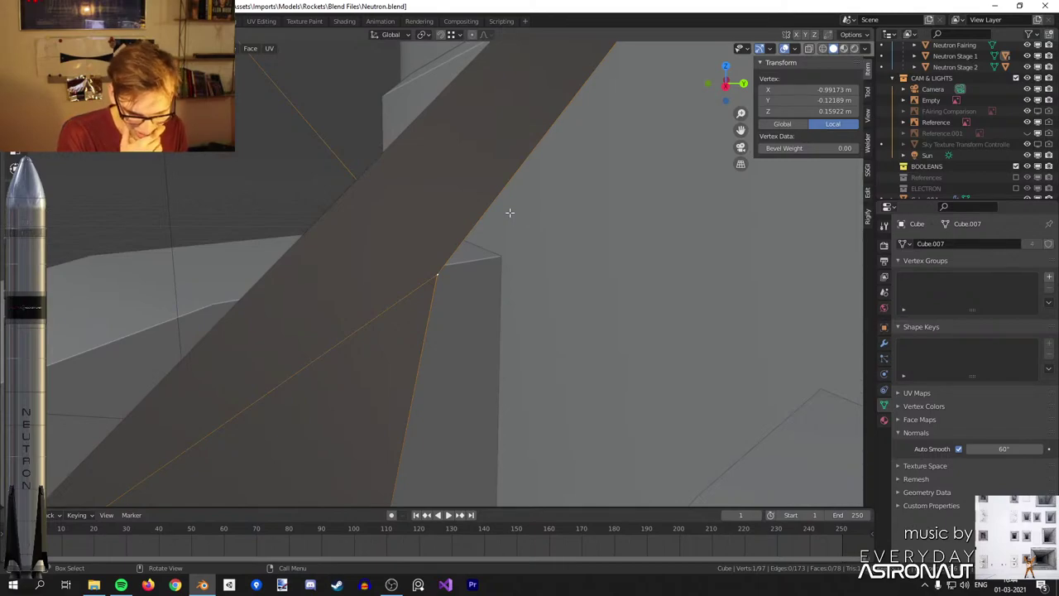
middle_click_drag(490, 206, 461, 244)
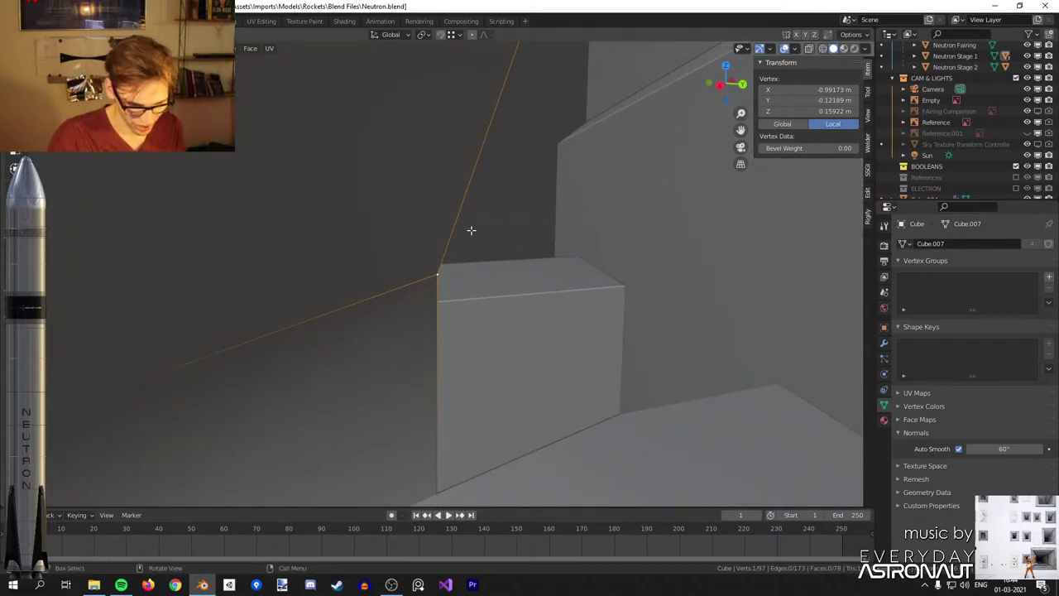
mouse_move(464, 232)
middle_mouse_down()
mouse_move(449, 268)
mouse_move(385, 281)
mouse_move(431, 265)
mouse_move(463, 220)
middle_mouse_up()
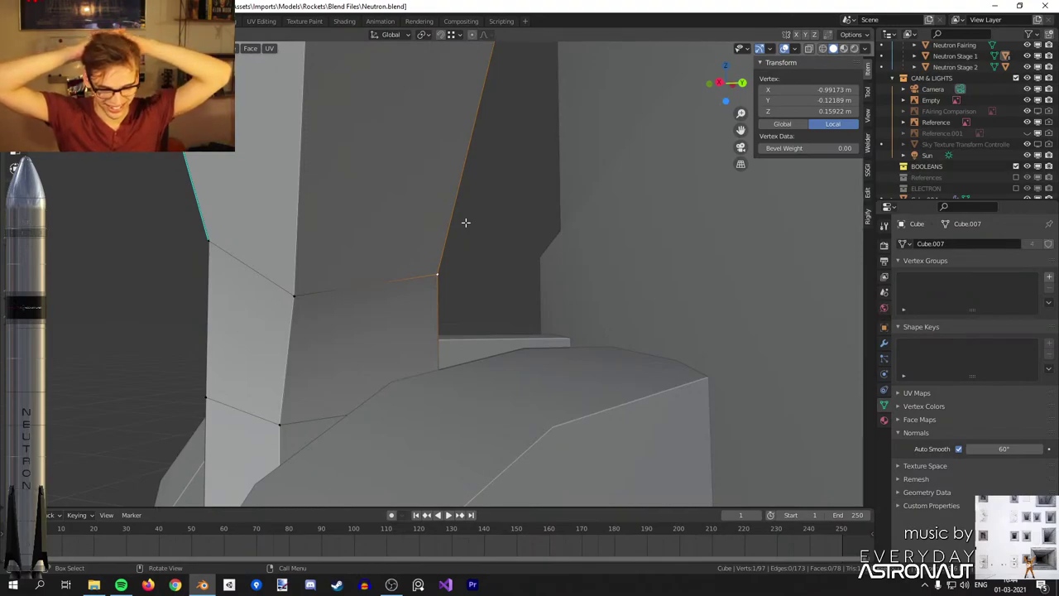
key("alt+a")
middle_click_drag(466, 220, 490, 289)
scroll(441, 306, "down", 4)
key("Tab")
scroll(490, 290, "down", 5)
Extrude the leg's two bottom faces about 0.13 m down through the hinge pin.
middle_click_drag(626, 343, 485, 384)
scroll(478, 375, "up", 6)
key("Tab")
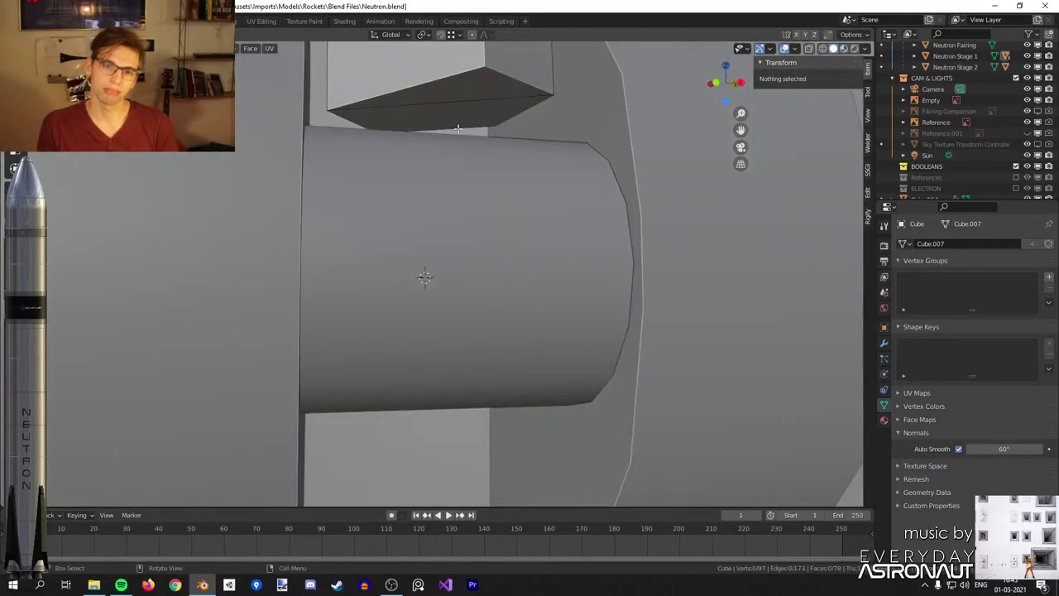
left_click(453, 89)
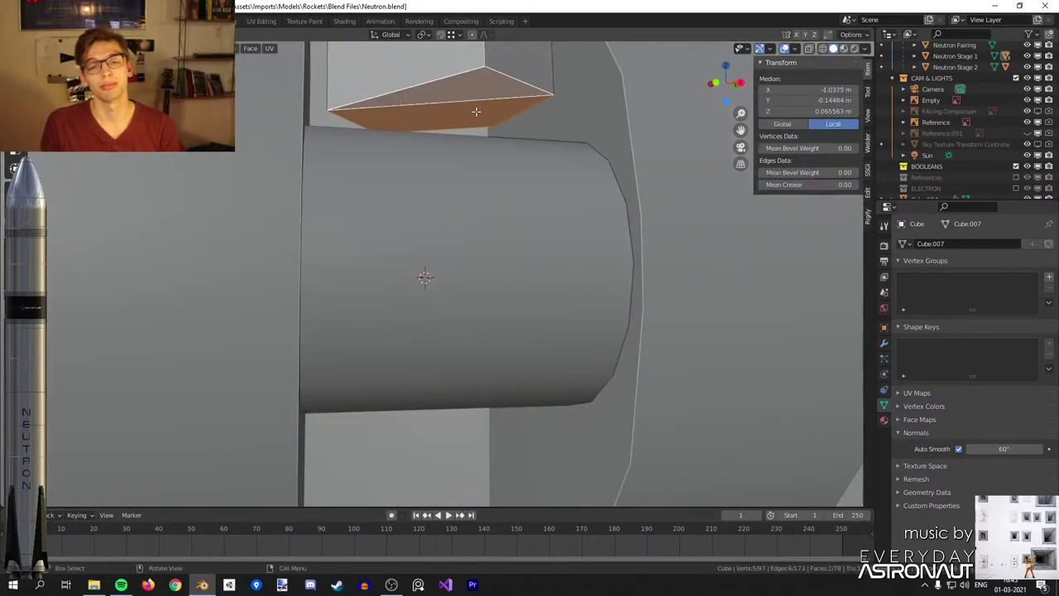
key("e")
left_click(460, 440)
scroll(472, 418, "down", 7)
middle_click_drag(472, 416, 610, 240)
key("Tab")
scroll(533, 314, "down", 5)
Select the hinge object and apply its Mirror modifier.
scroll(537, 377, "up", 3)
scroll(496, 323, "up", 3)
key("Tab")
middle_click_drag(457, 329, 420, 331)
key("Tab")
left_click(430, 330)
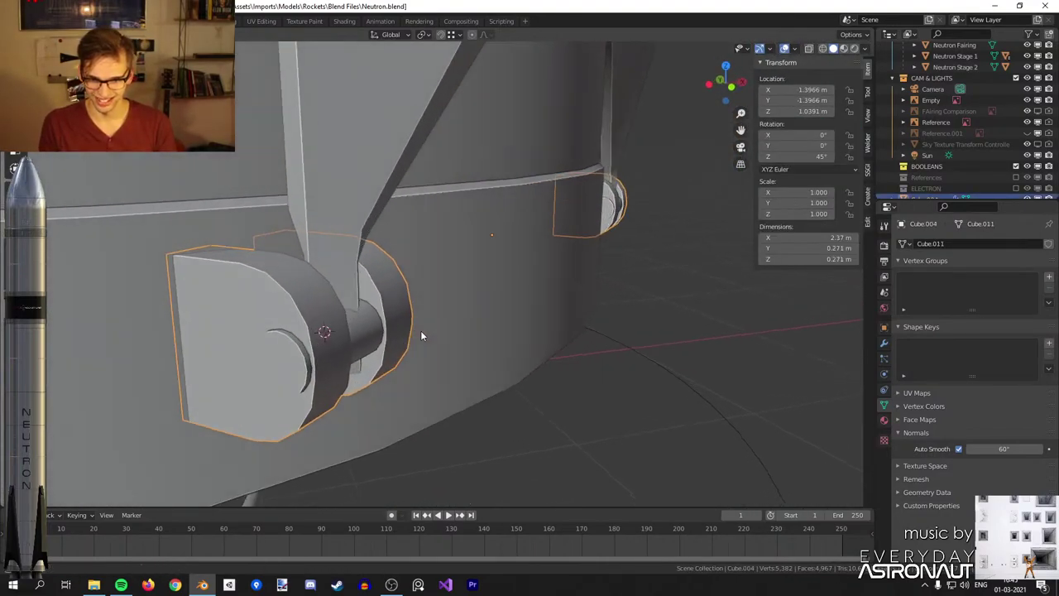
left_click(883, 343)
left_click(982, 275)
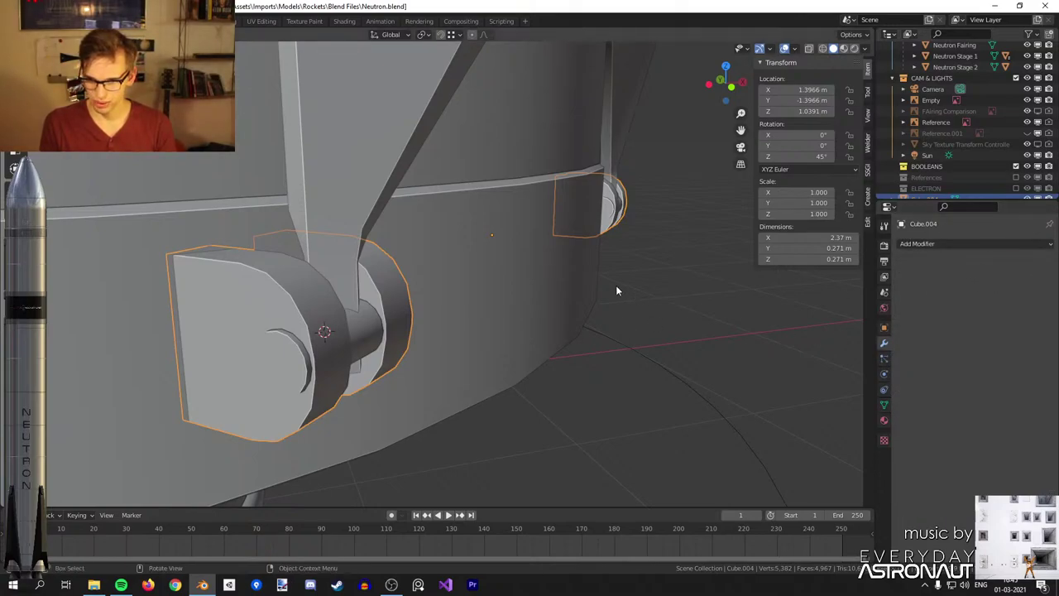
Select the matching pin end faces on both hinges and snap the 3D cursor to the midpoint between them.
middle_click_drag(623, 288, 579, 269)
key("Tab")
left_click(716, 225)
middle_click_drag(717, 225, 552, 232)
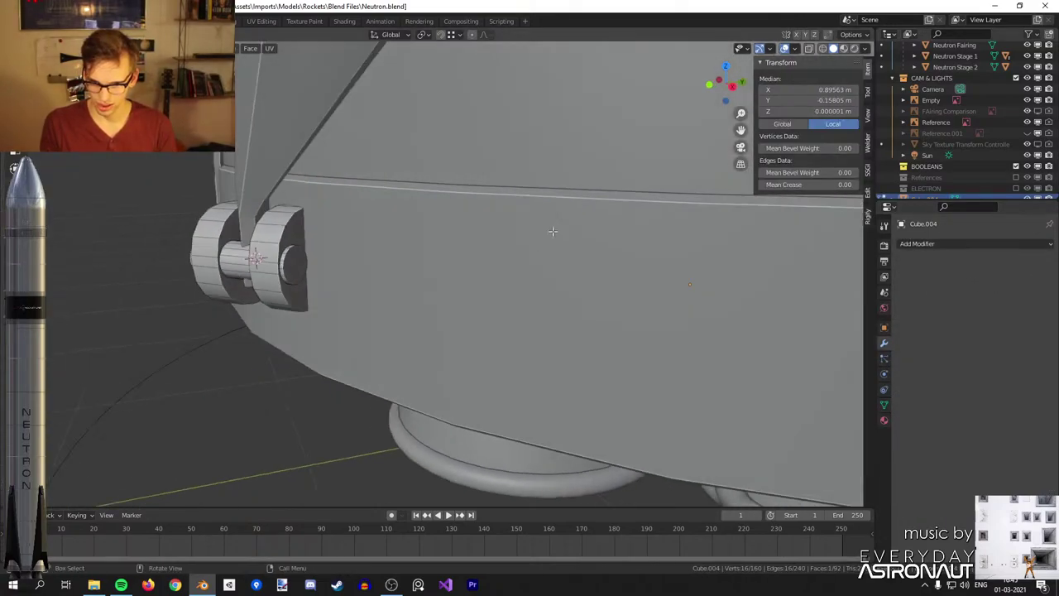
left_click(300, 263, "shift")
middle_click_drag(301, 263, 648, 255)
scroll(647, 262, "down", 6)
middle_click_drag(621, 345, 688, 339)
scroll(500, 285, "up", 3)
middle_click_drag(542, 273, 508, 254)
key("Tab")
middle_click_drag(458, 297, 402, 306)
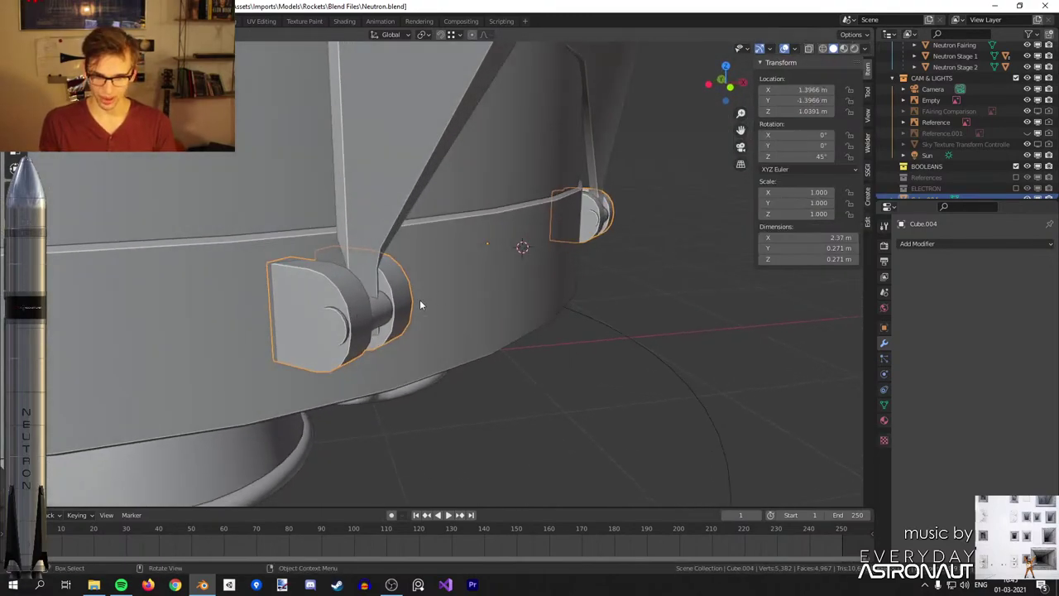
Undo back to before the Mirror modifier was applied, restoring it on the hinge object.
key("Tab")
scroll(768, 313, "up", 3)
key("ctrl+z")
key("ctrl+z")
key("ctrl+z")
key("ctrl+z")
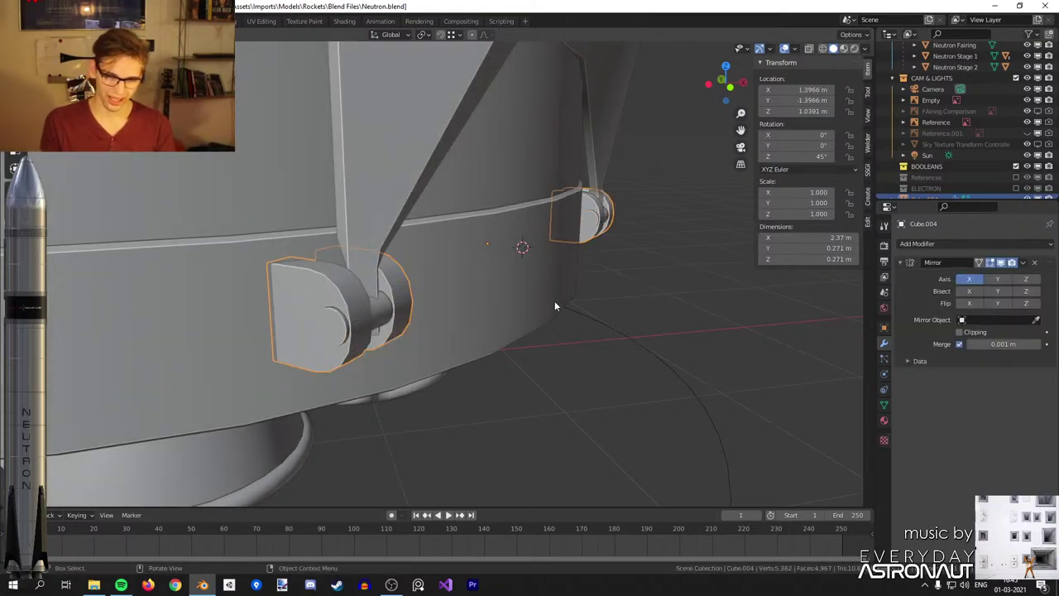
Select the landing leg and try setting its origin to its own geometry.
middle_click_drag(503, 276, 524, 319)
middle_click_drag(465, 299, 490, 291)
left_click(549, 236)
scroll(600, 290, "down", 1)
right_click(661, 310)
mouse_move(674, 341)
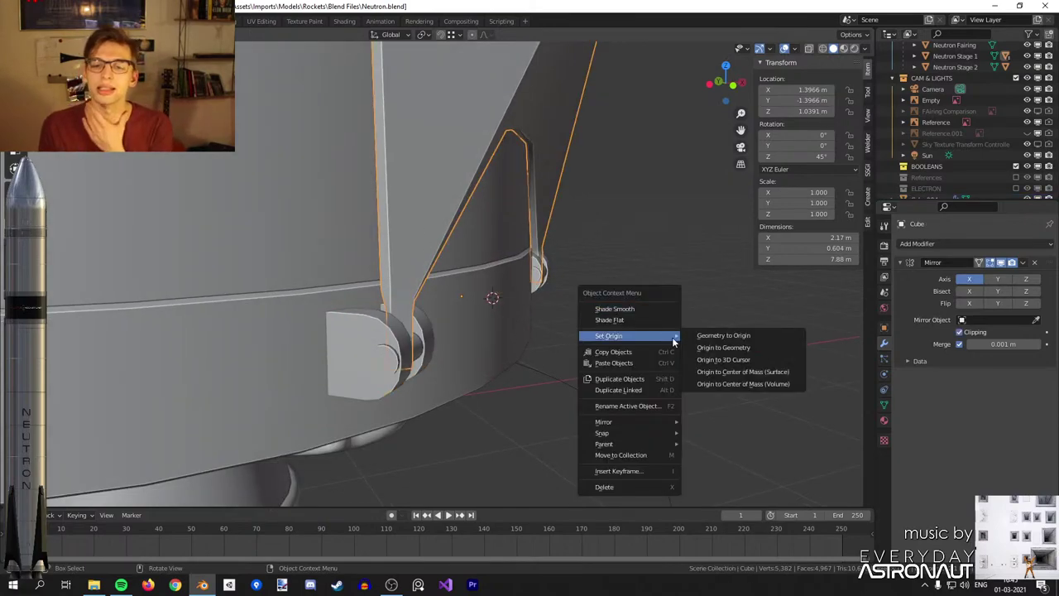
left_click(740, 349)
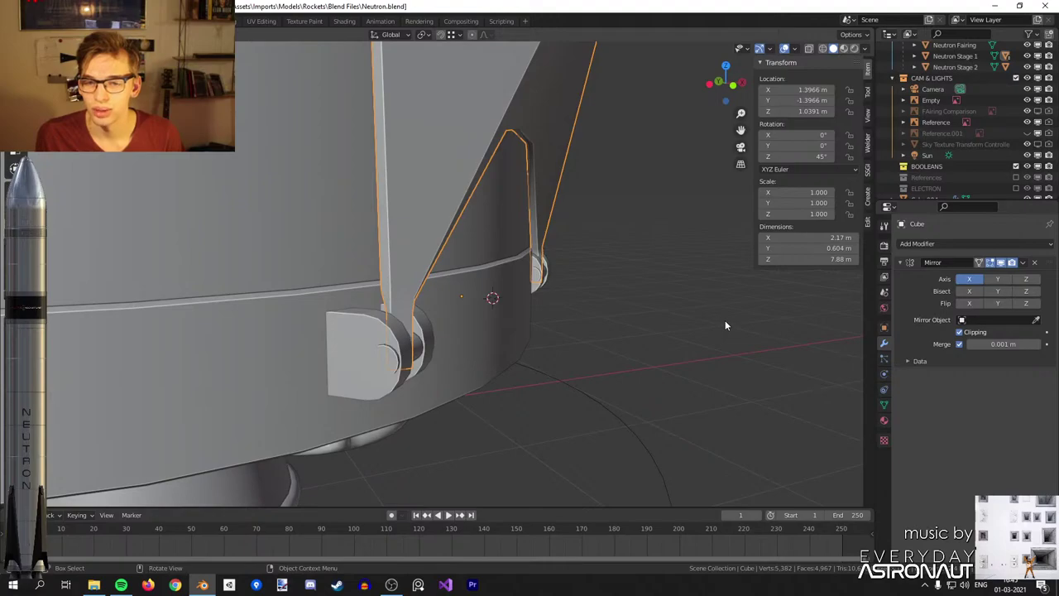
middle_click_drag(724, 320, 631, 314)
scroll(649, 311, "down", 3)
key("ctrl+shift+z")
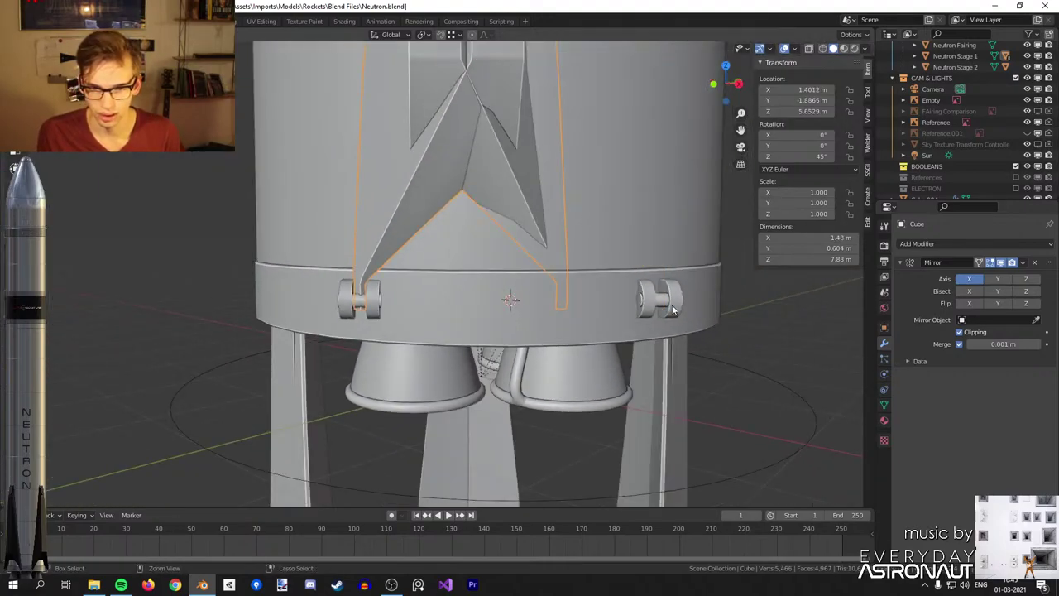
Set the landing leg's origin to the 3D cursor midway between the two hinges.
right_click(672, 305)
mouse_move(662, 304)
left_click(695, 319)
middle_click_drag(672, 317, 559, 288)
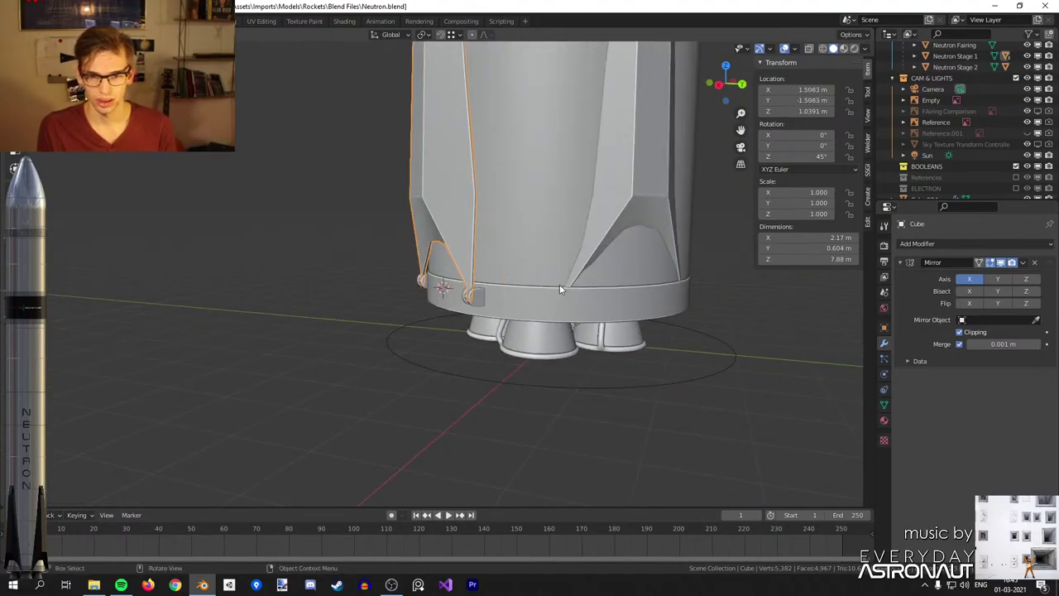
middle_click_drag(656, 279, 498, 334)
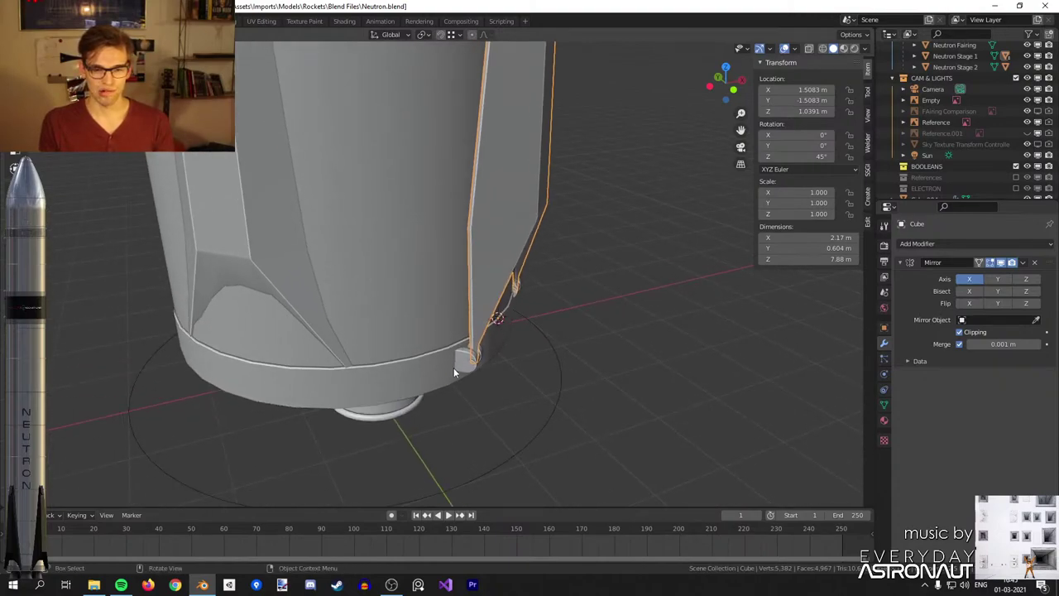
scroll(446, 353, "down", 3)
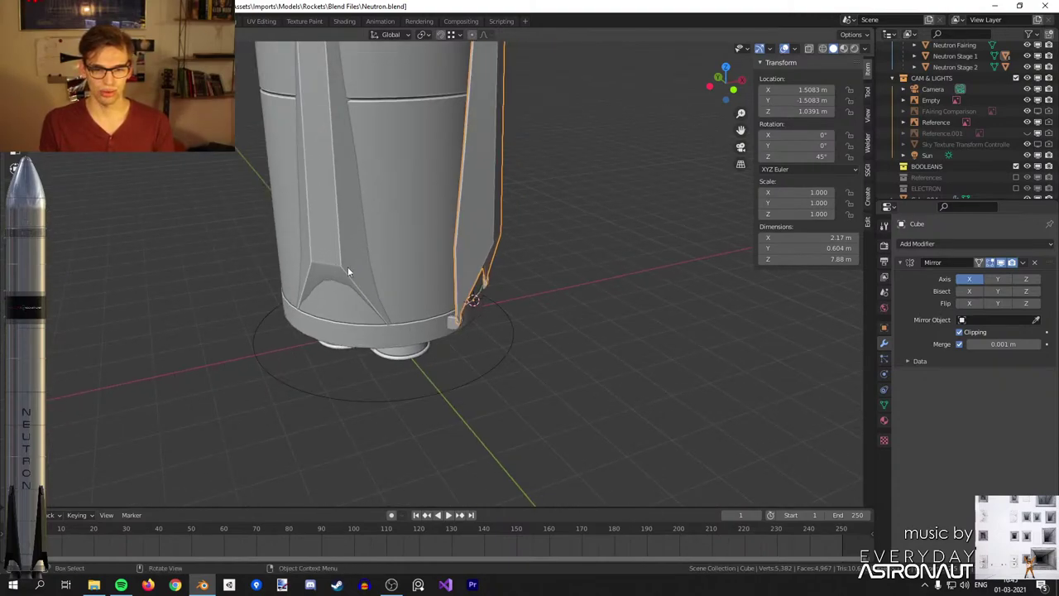
Delete the three landing legs without detailed hinges, keeping only the leg with the finished hinges.
left_click(313, 255)
middle_click_drag(314, 255, 469, 337)
left_click(261, 275, "shift")
key("Delete")
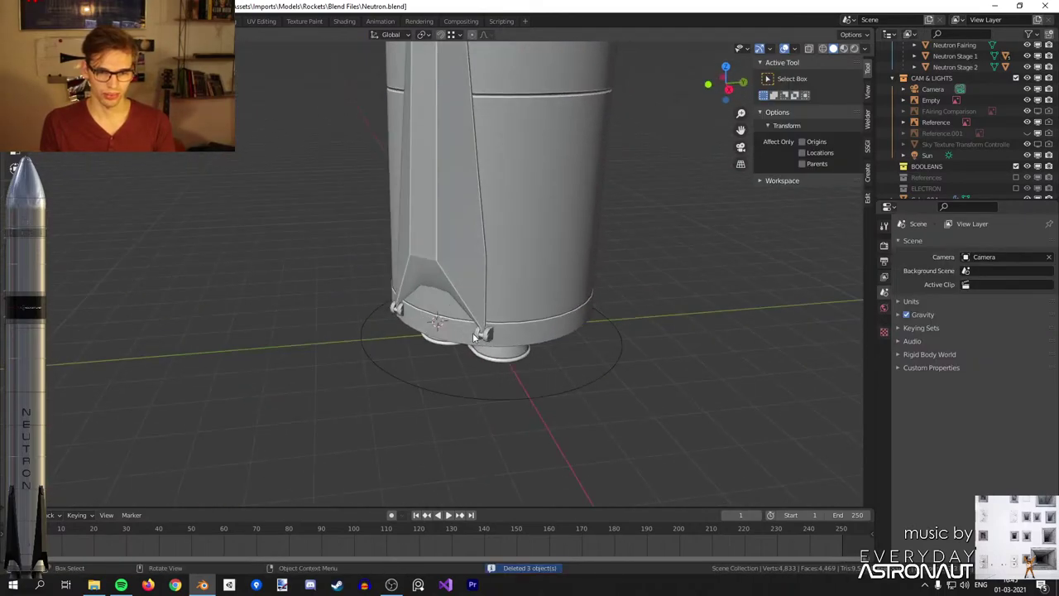
Parent the mirrored hinge object to Neutron Stage 1 with Object (Keep Transform).
left_click(494, 342)
left_click(558, 290, "shift")
scroll(559, 289, "up", 1)
key("ctrl+p")
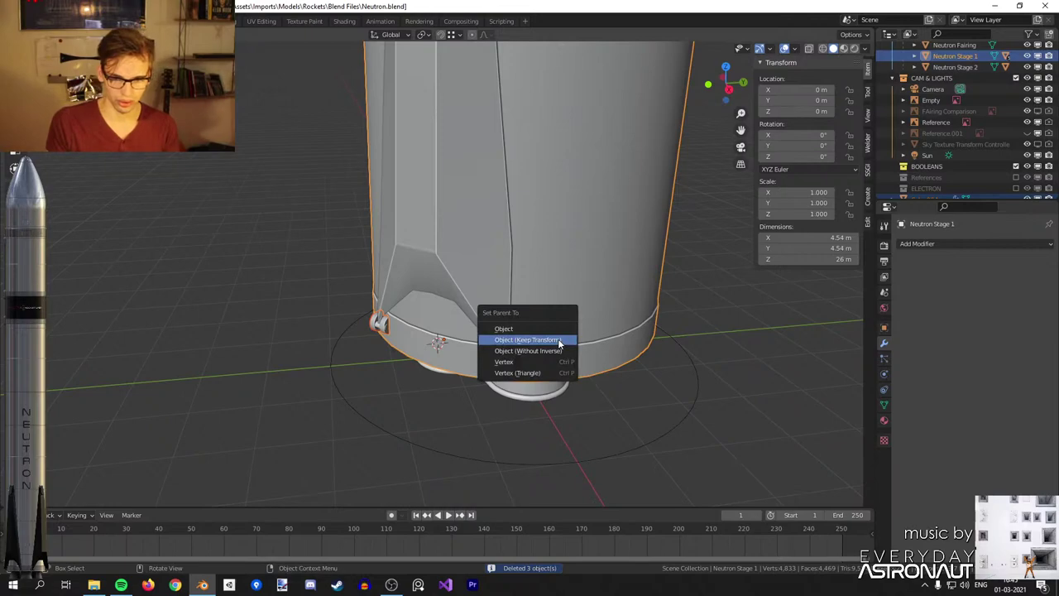
left_click(558, 343)
Test-move the rocket body to check the hinge parenting, cancelling the move.
left_click(449, 263)
left_click(554, 267)
key("g")
right_click(575, 258)
Select the landing leg with its hinges, set the pivot point to 3D Cursor and reset the cursor to the world origin.
left_click(497, 347)
left_click(509, 363, "shift")
middle_click_drag(567, 314, 476, 334, "shift")
left_click(424, 34)
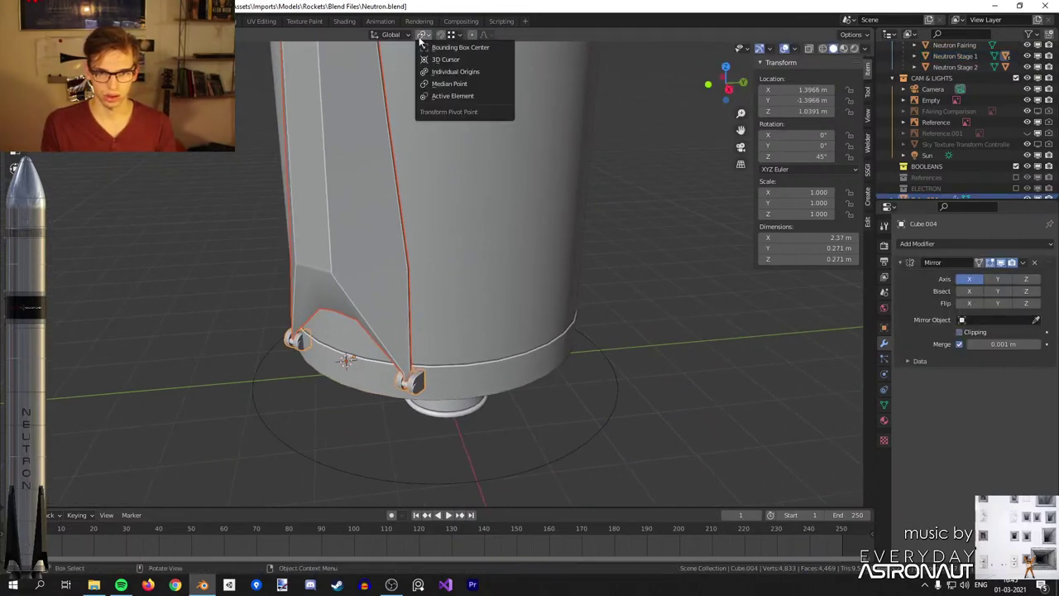
left_click(426, 60)
key("shift+c")
key("KP_Decimal")
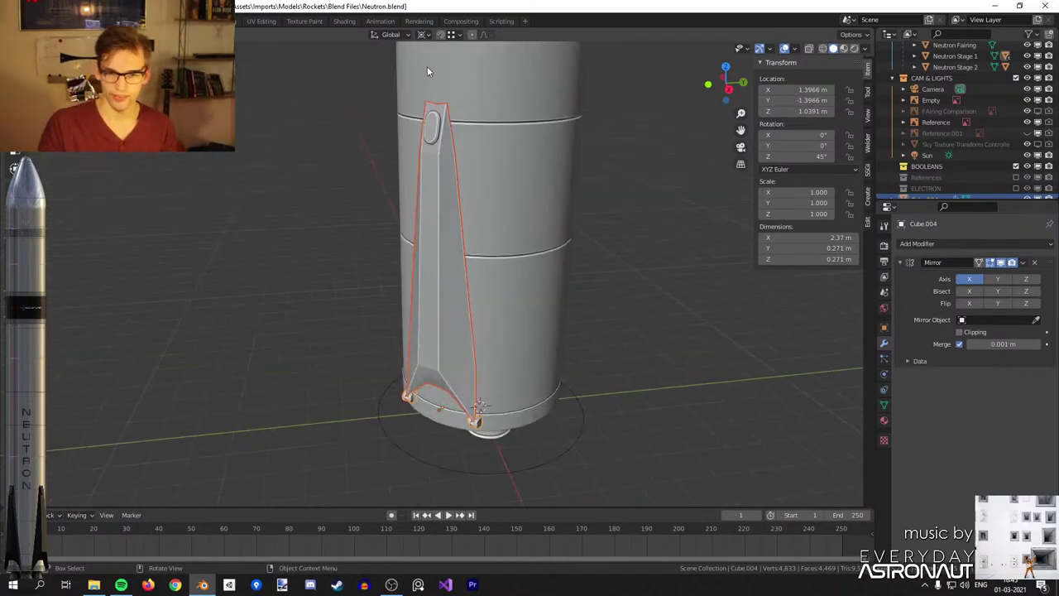
Create linked duplicates of the leg and hinges at 90° intervals around Z for the other three positions, and save the file.
key("alt+d")
type("rz90")
key("Return")
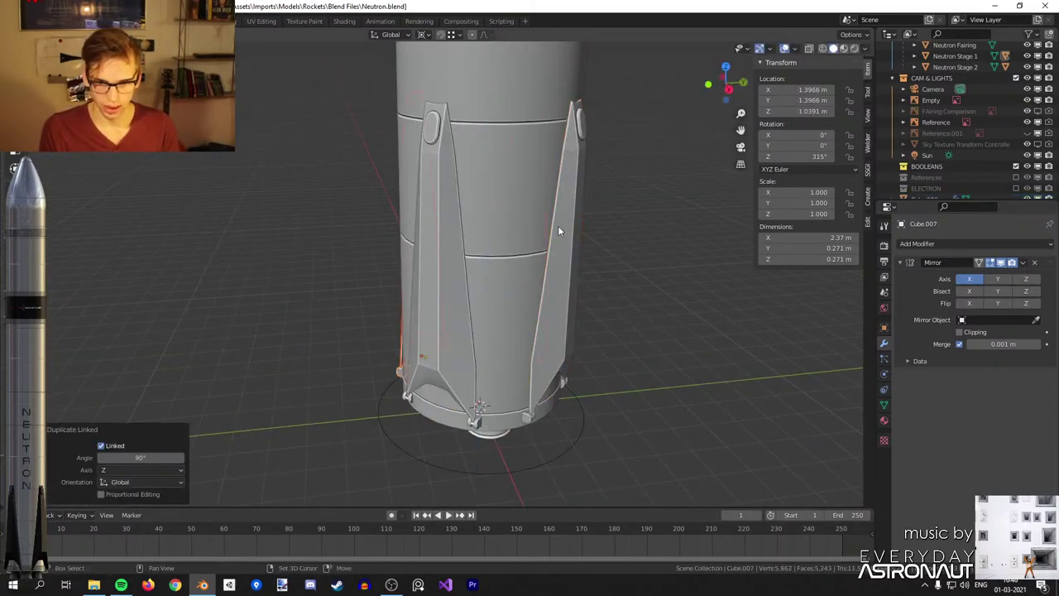
key("ctrl+s")
Examine the duplicated legs and hinges at the rocket's base and compare them with the reference image from the front.
mouse_move(549, 369)
middle_mouse_down()
mouse_move(614, 359)
mouse_move(544, 430)
mouse_move(567, 373)
middle_mouse_up()
scroll(603, 383, "up", 5)
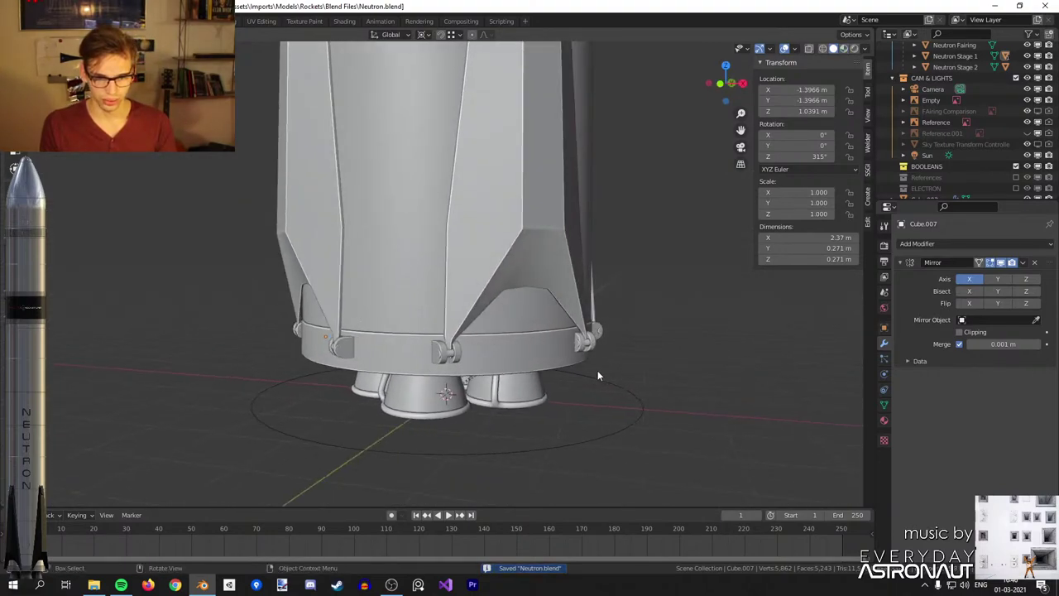
middle_click_drag(499, 364, 584, 347)
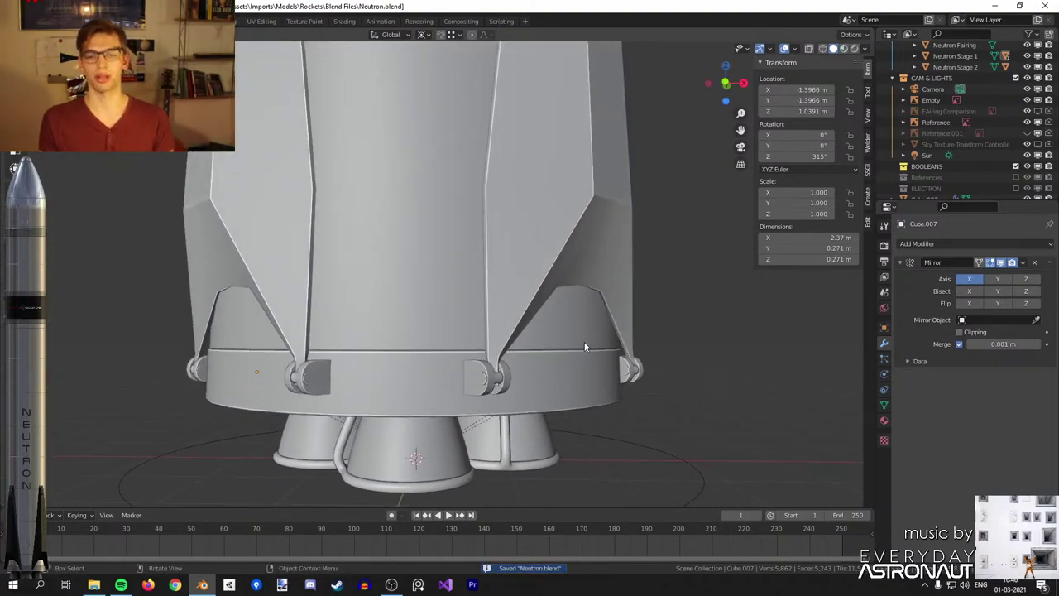
key("KP_1")
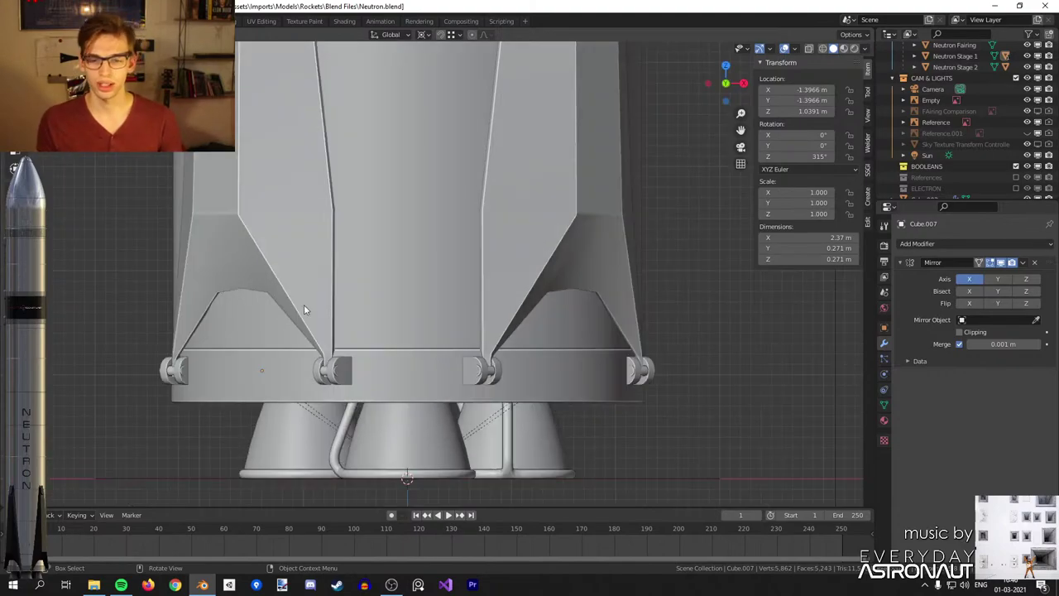
scroll(506, 327, "down", 5)
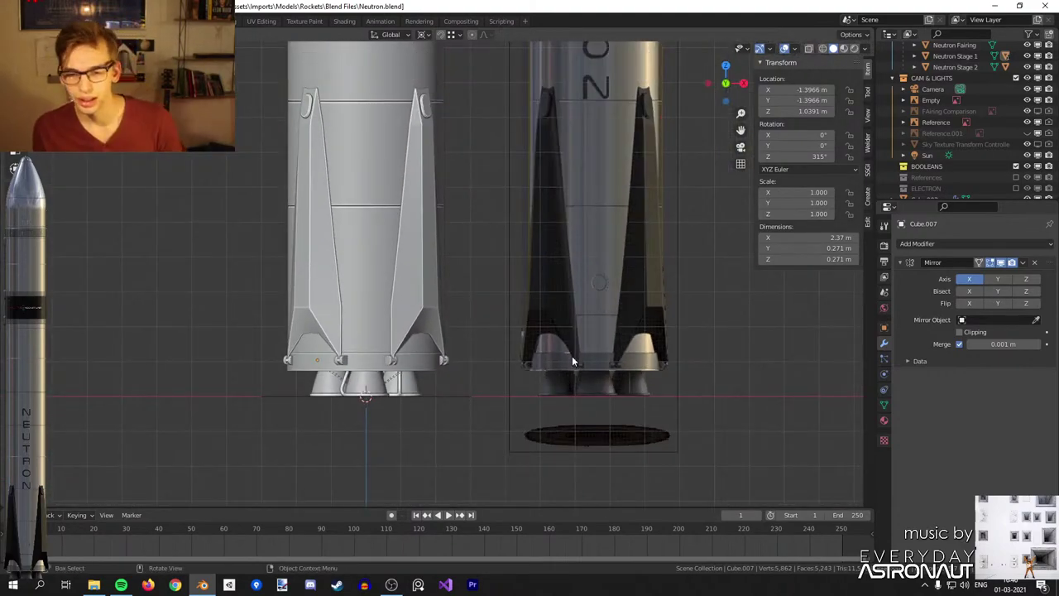
middle_click_drag(576, 384, 617, 293, "shift")
scroll(617, 292, "up", 3)
scroll(563, 316, "up", 1)
Add a new material named Black_Matte to the front engine nozzle.
left_click(374, 342)
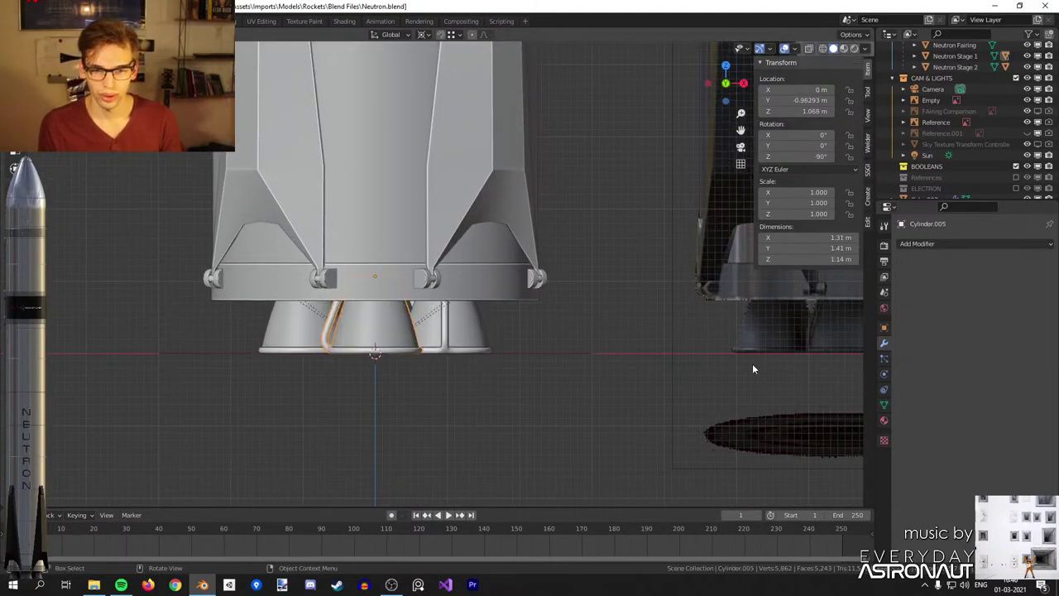
left_click(884, 421)
left_click(904, 290)
left_click(924, 291)
left_click(903, 291)
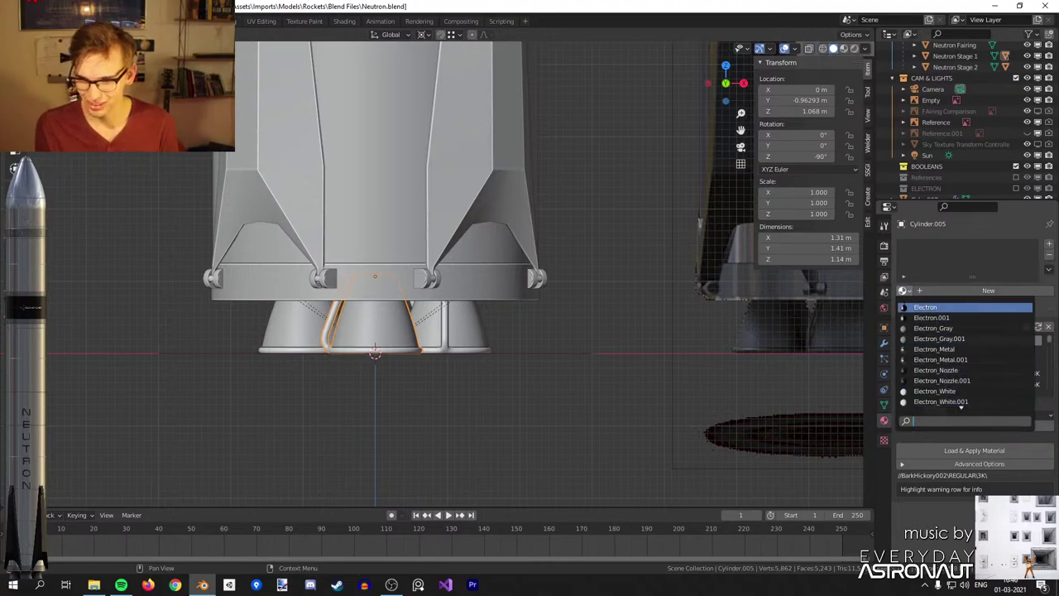
left_click(947, 292)
left_click(952, 291)
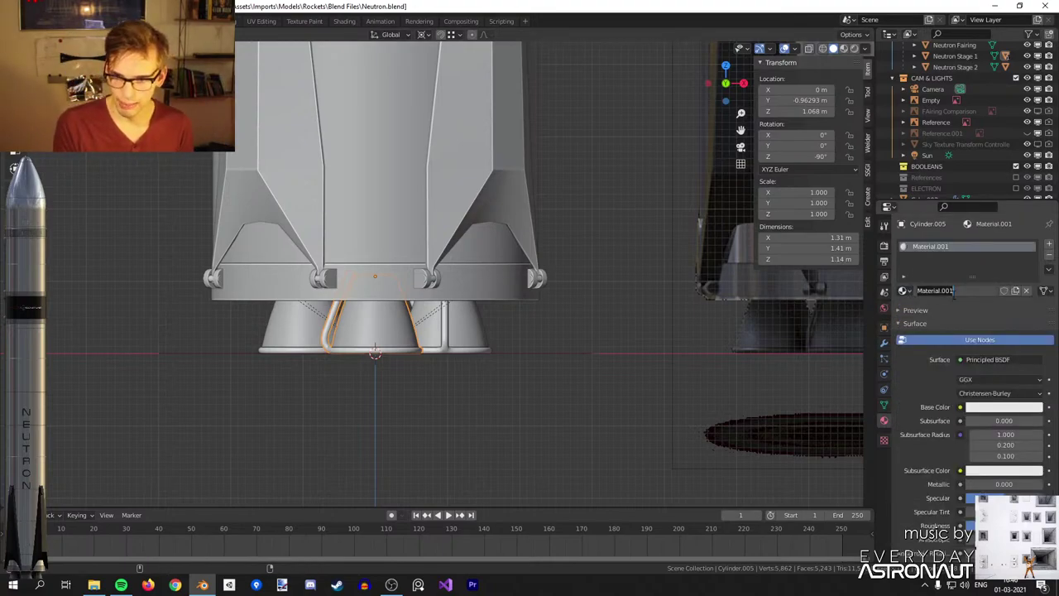
type("Black")
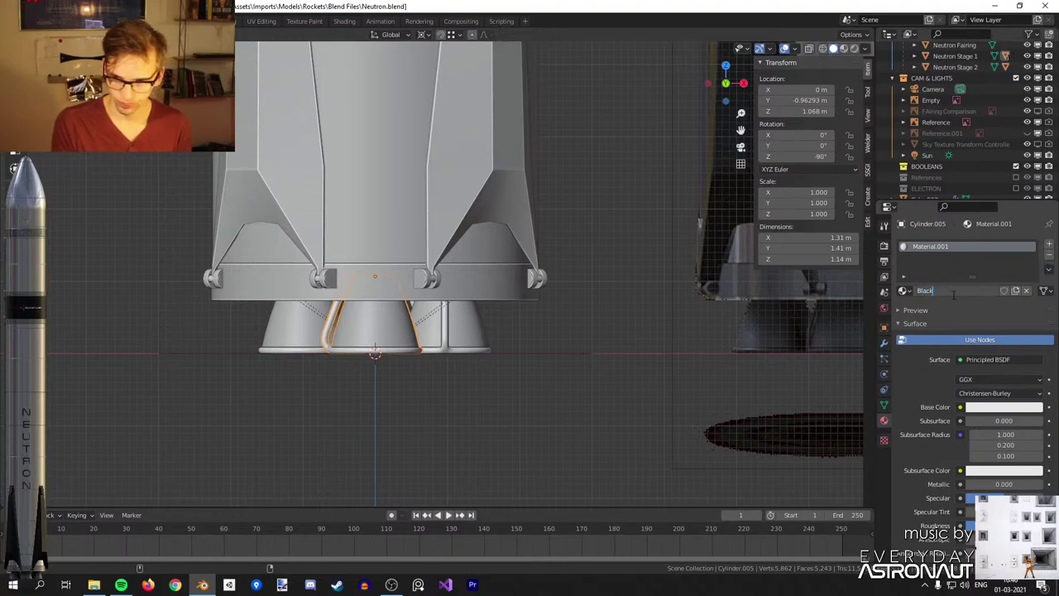
key("super+space")
type("_")
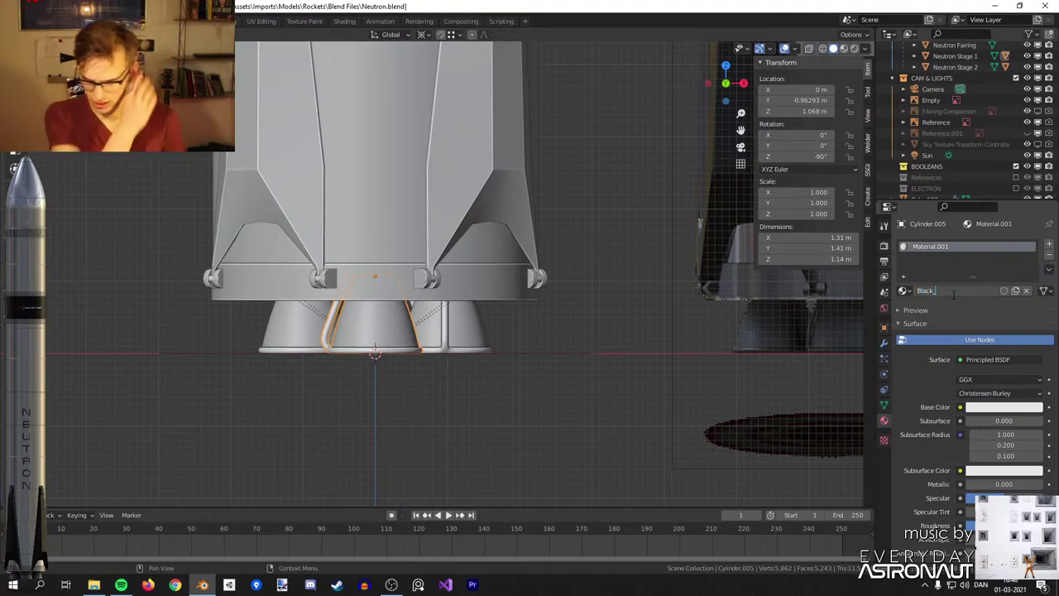
type("ma")
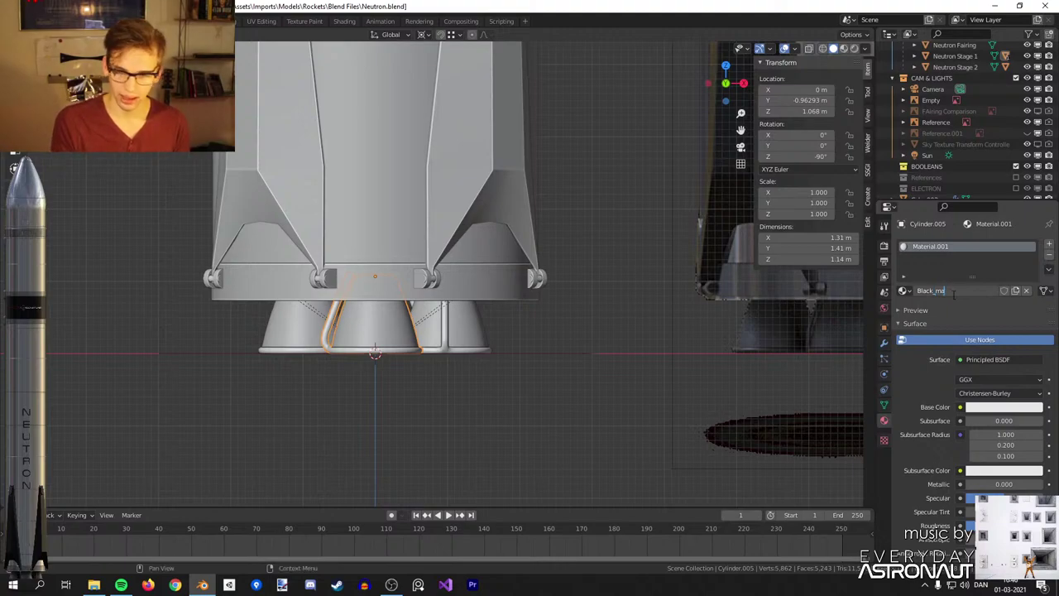
type("tte")
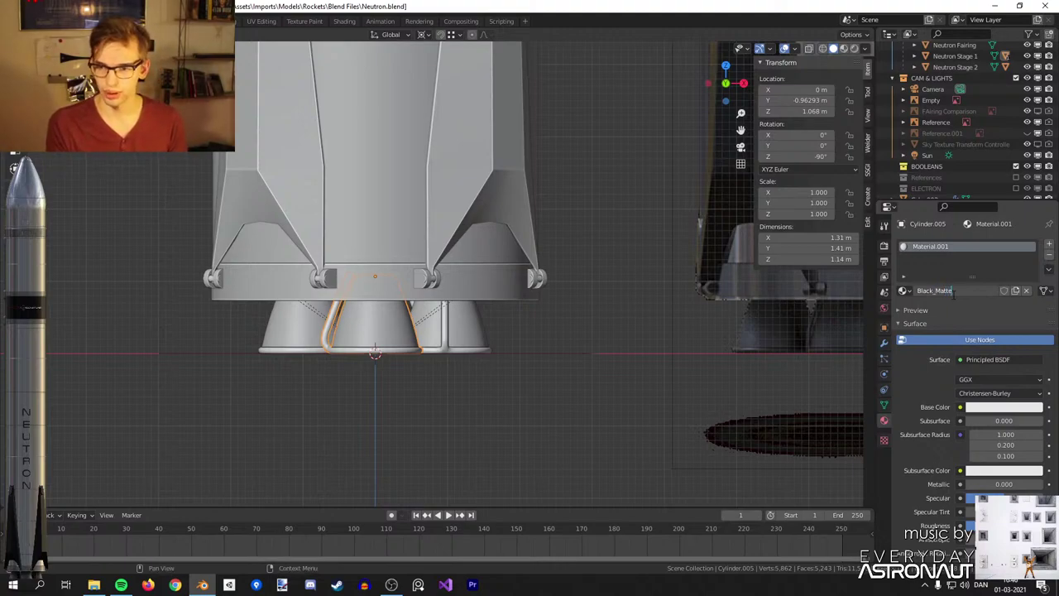
key("Return")
Compare the engine section and lower legs with the reference image in front view.
middle_click_drag(453, 274, 503, 345, "shift")
scroll(530, 327, "up", 3)
key("KP_1")
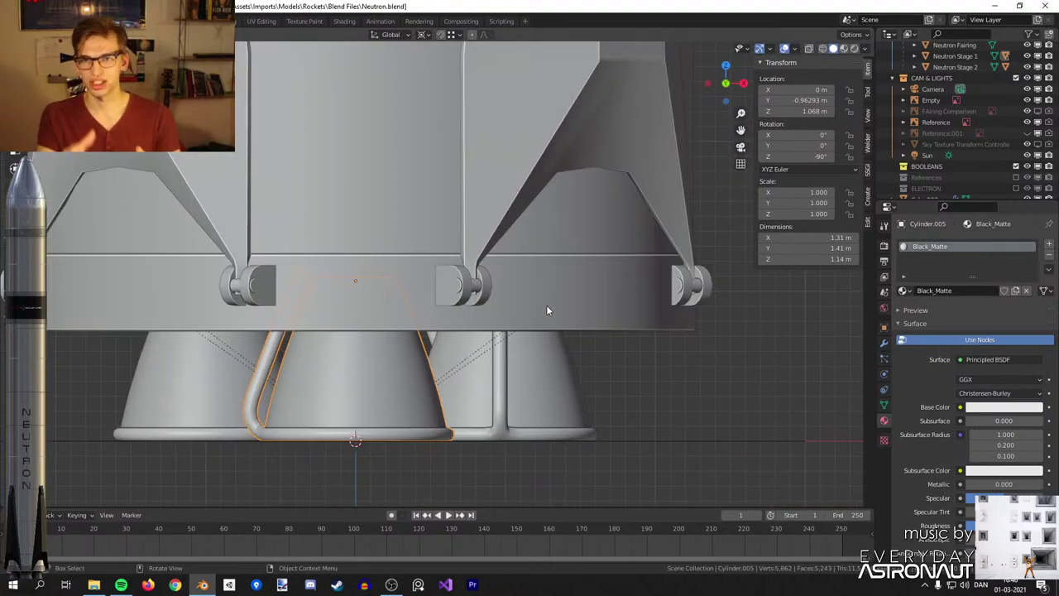
scroll(546, 305, "down", 7)
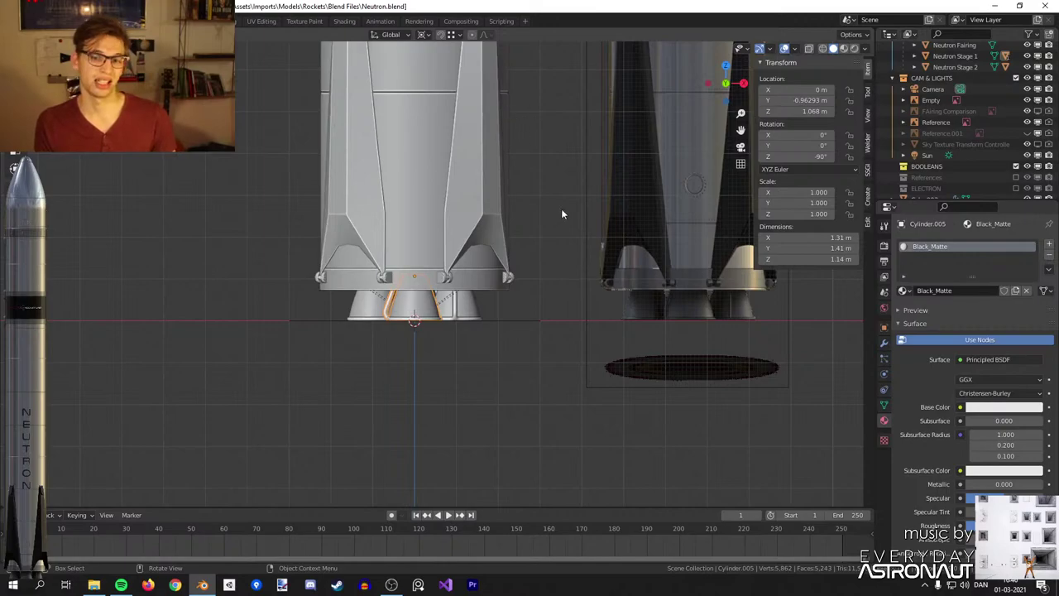
middle_click_drag(560, 213, 543, 265, "shift")
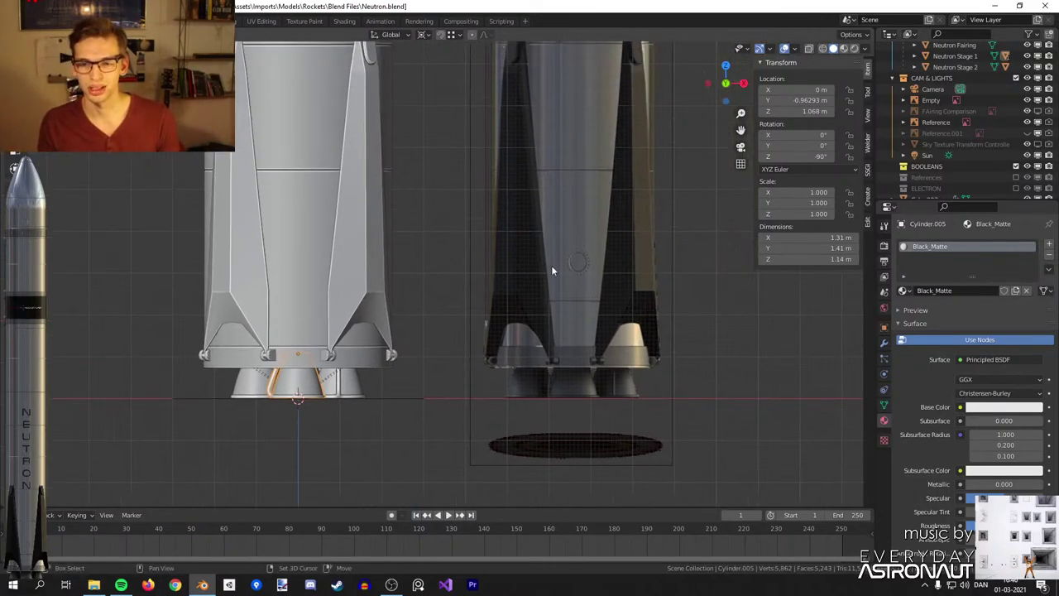
middle_click_drag(599, 378, 691, 268, "shift")
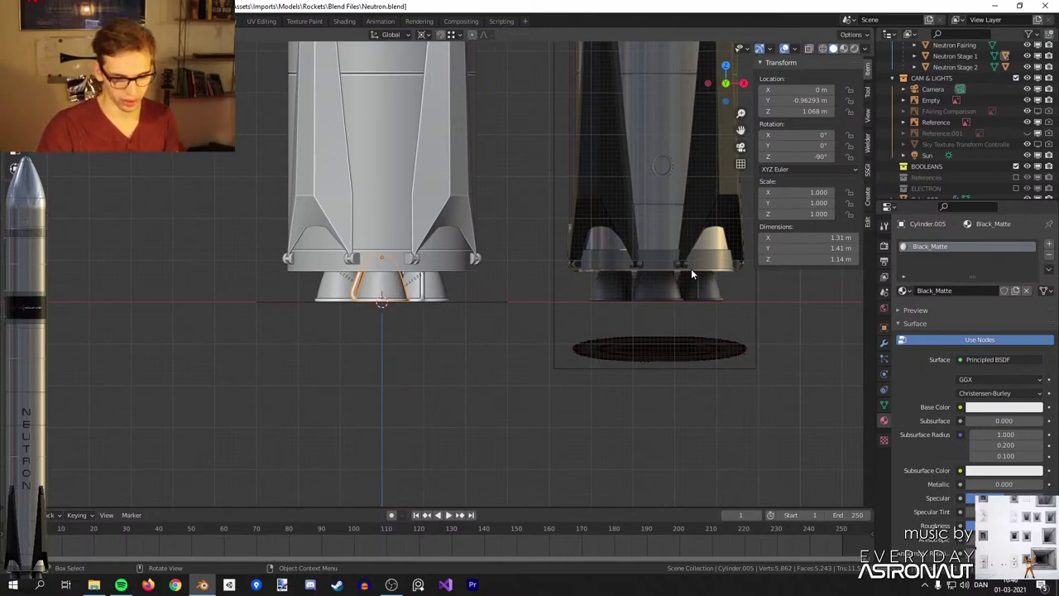
scroll(424, 279, "up", 3)
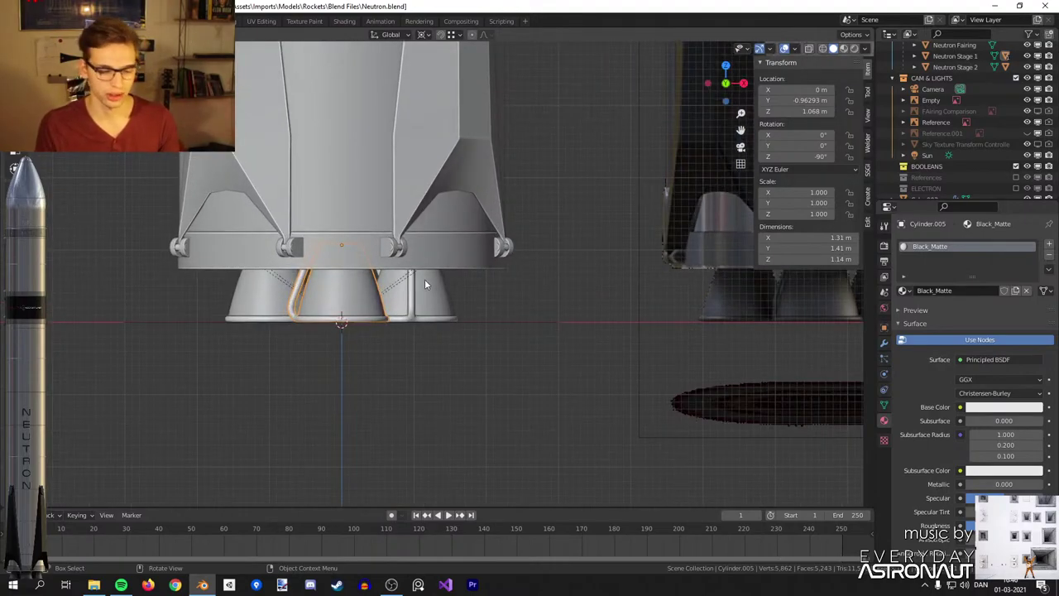
scroll(502, 321, "up", 1)
scroll(545, 323, "down", 4)
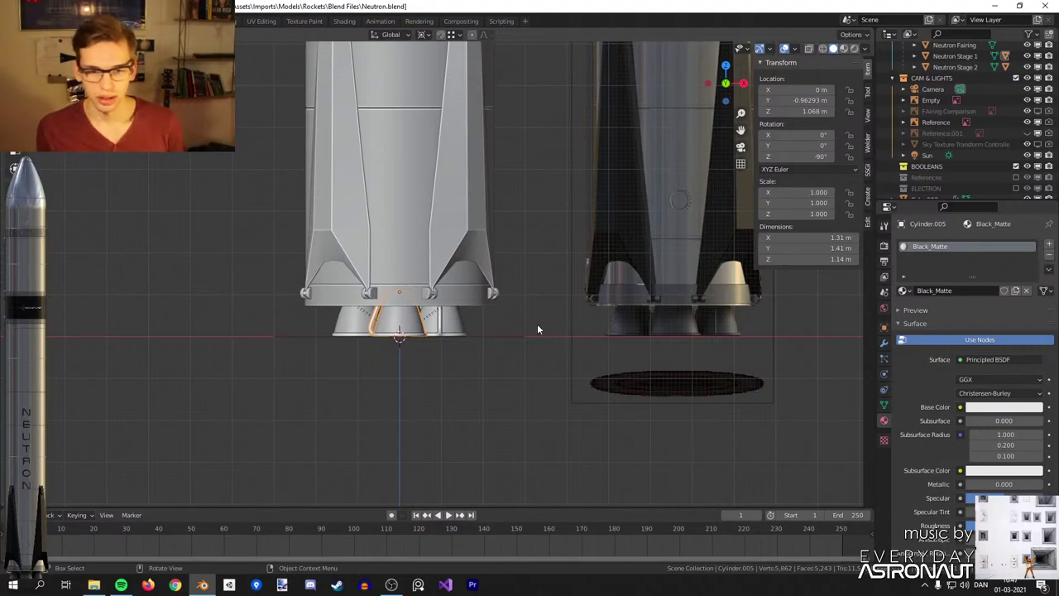
scroll(530, 313, "up", 1)
Move the landing leg's outer edge at its lower bend inward along X to a local X of about -0.978 m.
middle_click_drag(463, 303, 393, 291)
left_click(414, 238)
middle_click_drag(414, 237, 420, 296, "shift")
key("KP_1")
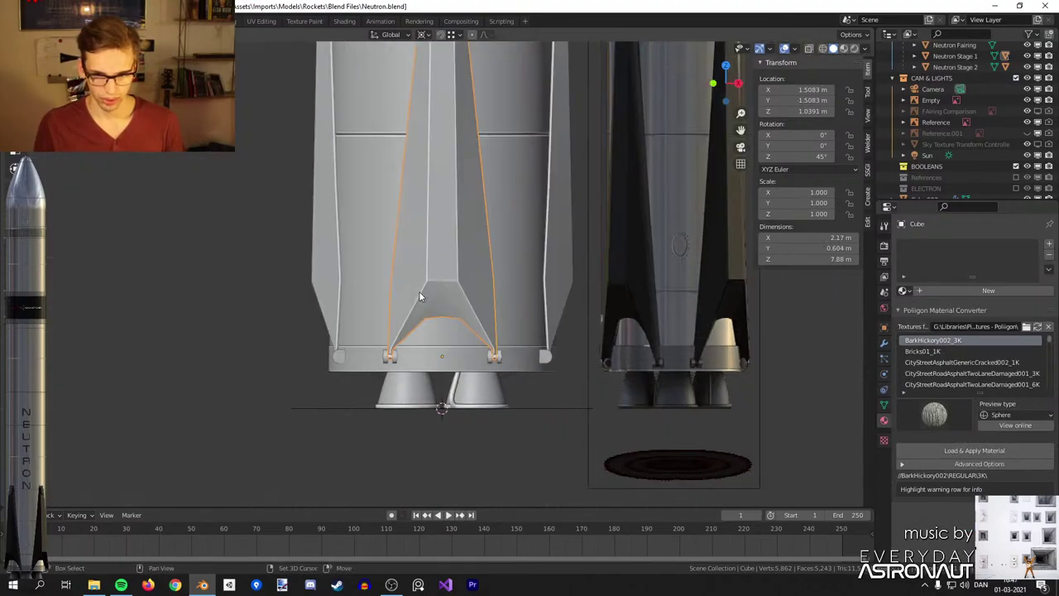
scroll(439, 291, "up", 5)
key("Tab")
key("z")
left_click(480, 285)
mouse_move(354, 264)
left_mouse_down()
mouse_move(296, 287)
mouse_move(296, 299)
left_mouse_up()
middle_click_drag(295, 300, 359, 287, "shift")
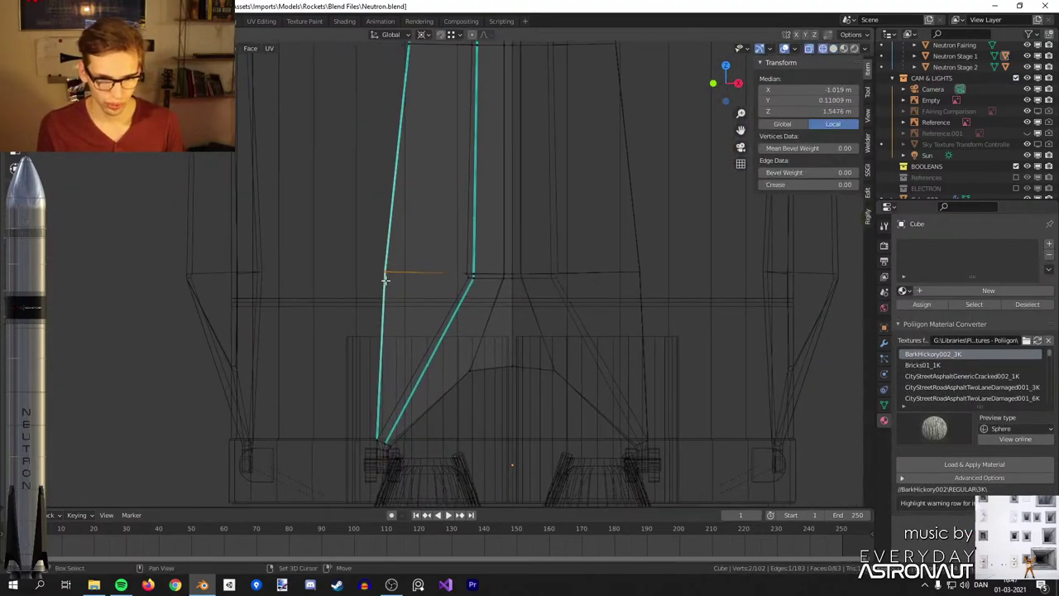
scroll(411, 149, "down", 2)
middle_click_drag(411, 148, 405, 251, "shift")
key("g")
key("x")
left_click(416, 360)
key("alt+z")
key("Tab")
Shift the same lower-bend edge of the landing leg about -0.0186 m along its local Y axis.
scroll(548, 334, "down", 3)
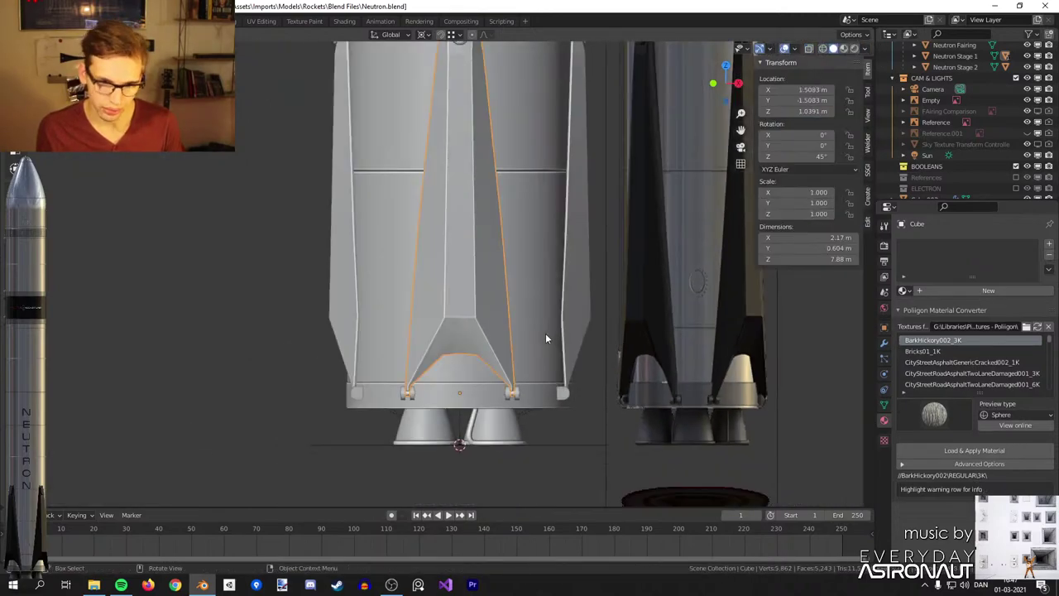
middle_click_drag(510, 240, 522, 313, "shift")
scroll(521, 307, "down", 2)
middle_click_drag(502, 190, 542, 254)
key("Tab")
scroll(634, 328, "up", 3)
scroll(541, 254, "up", 4)
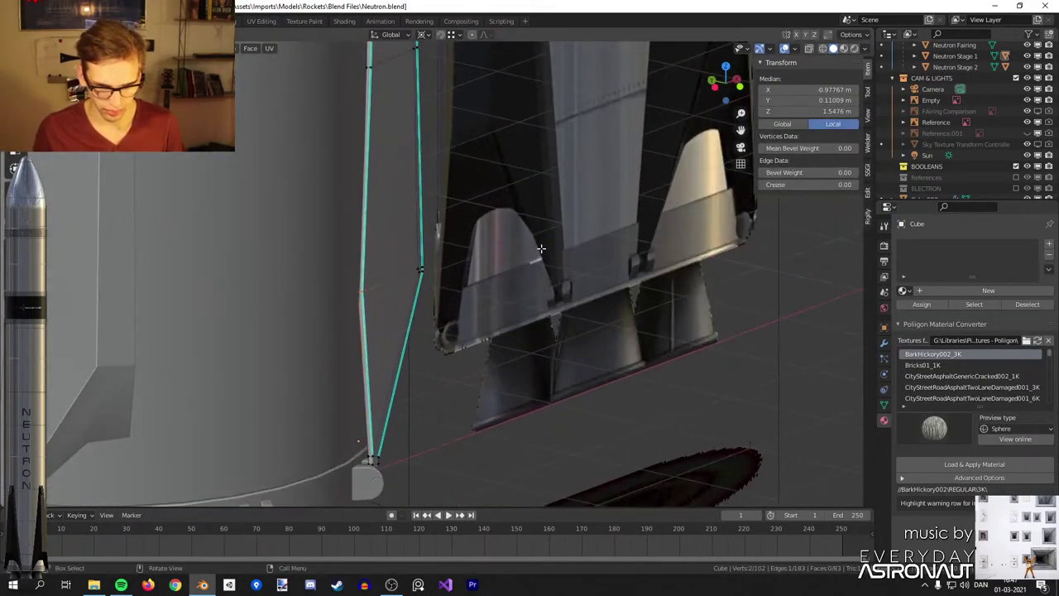
key("KP_Decimal")
scroll(543, 260, "down", 15)
mouse_move(565, 292)
middle_mouse_down()
mouse_move(593, 290)
mouse_move(546, 194)
mouse_move(511, 361)
mouse_move(558, 297)
middle_mouse_up()
key("g")
key("y")
key("y")
left_click(611, 288)
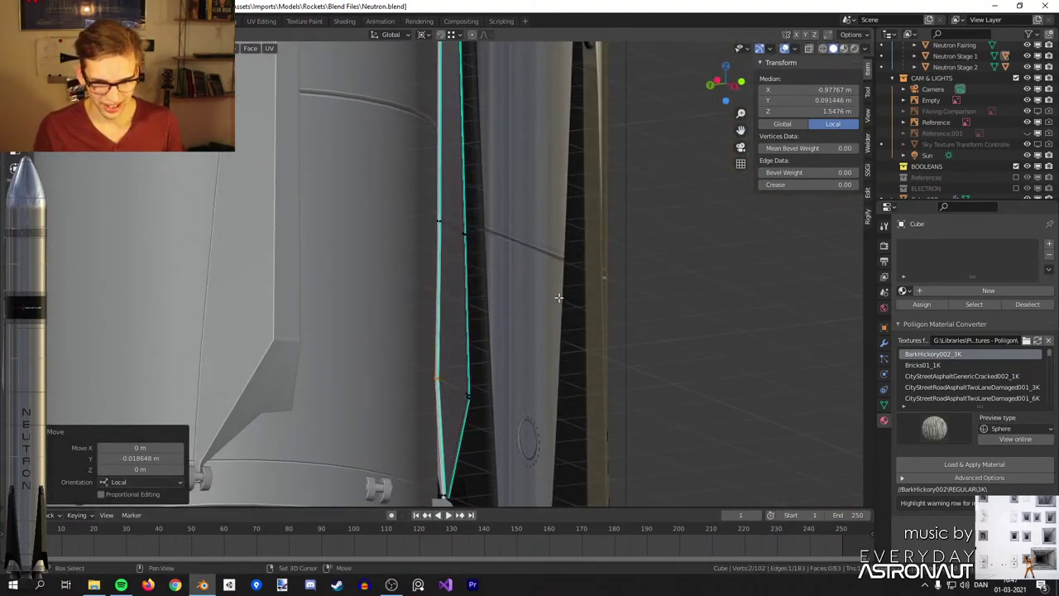
Finish editing the landing leg's mesh and set the transform pivot point to Median Point.
key("shift+KP_1")
key("Tab")
key("shift+KP_1")
key("Tab")
key("Tab")
scroll(559, 298, "down", 6)
middle_click_drag(558, 299, 468, 171)
scroll(475, 323, "up", 2)
scroll(513, 307, "down", 3)
key("period")
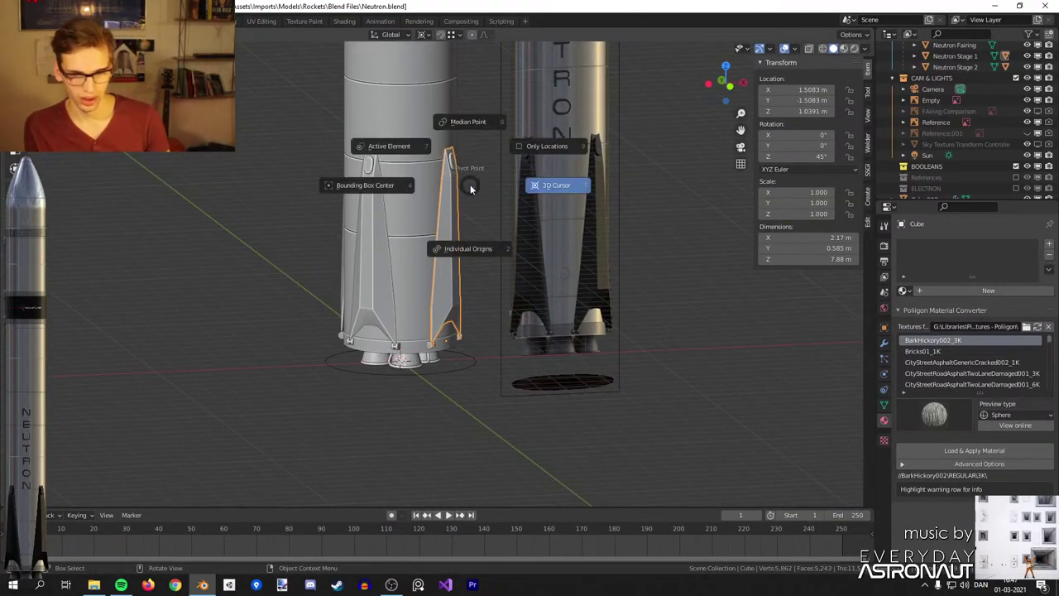
left_click(476, 128)
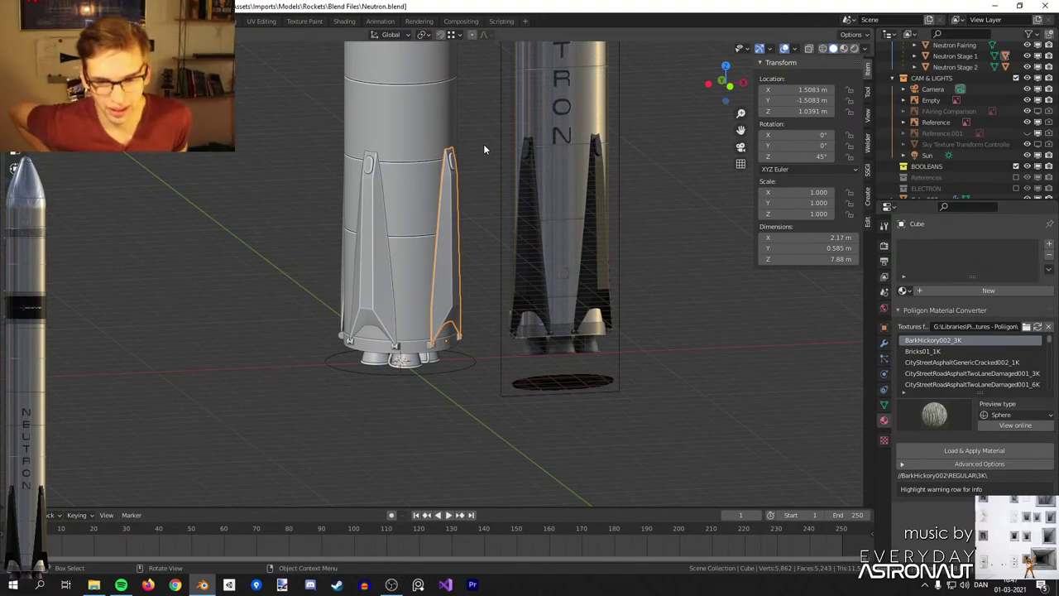
Create a new material named Metal_Shiny on the Neutron Stage 1 body.
scroll(484, 149, "up", 4)
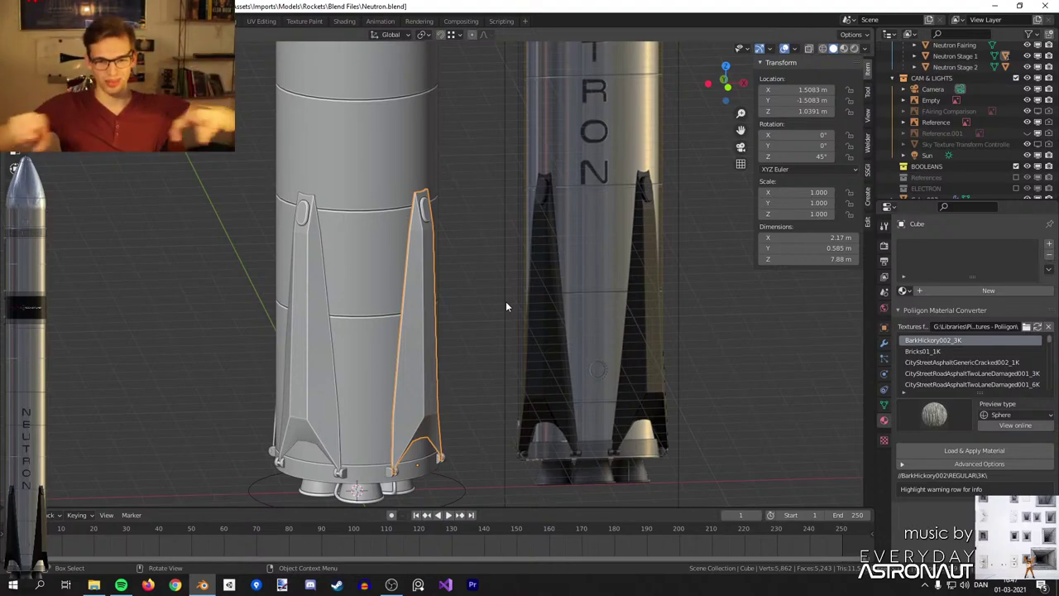
key("KP_5")
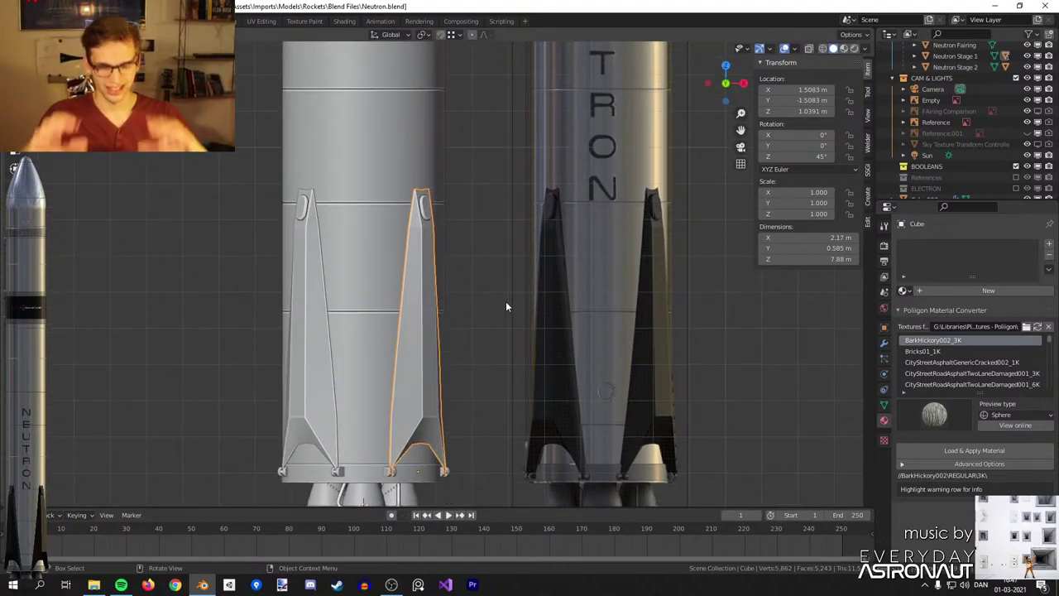
middle_click_drag(498, 302, 508, 274, "shift")
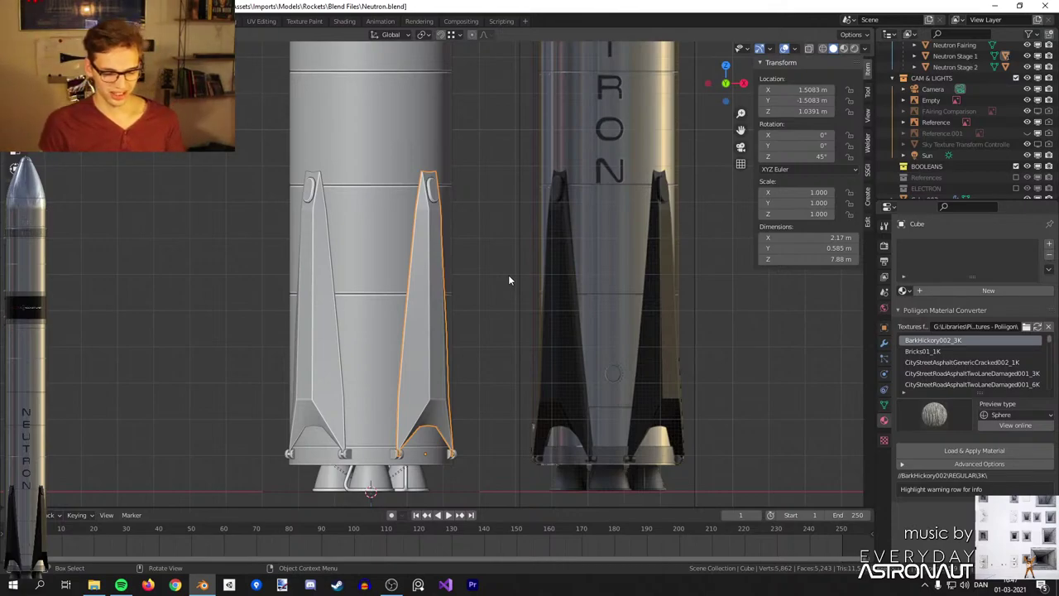
middle_click_drag(537, 283, 566, 274)
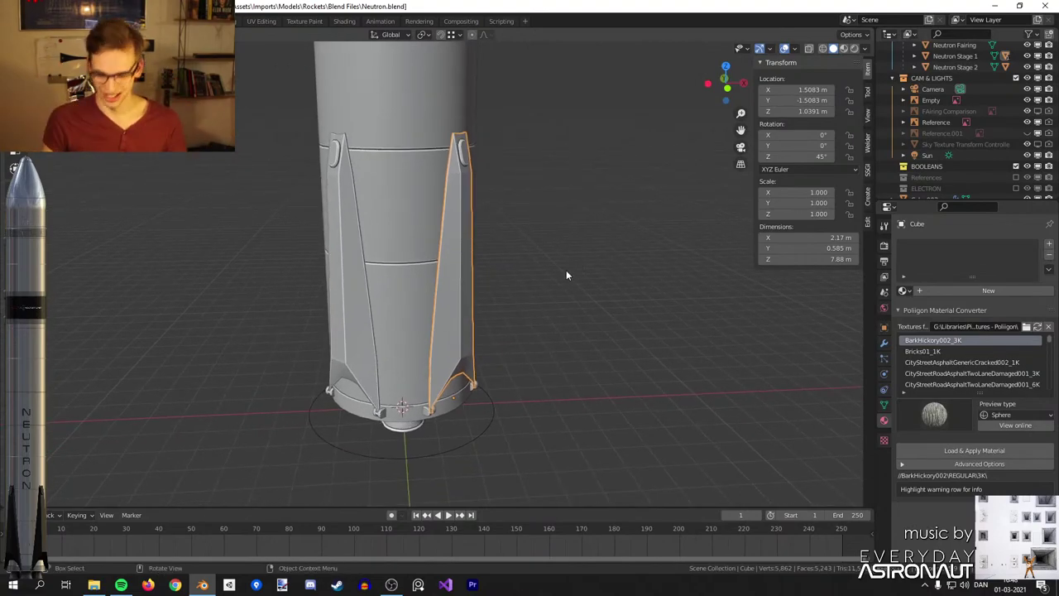
key("KP_1")
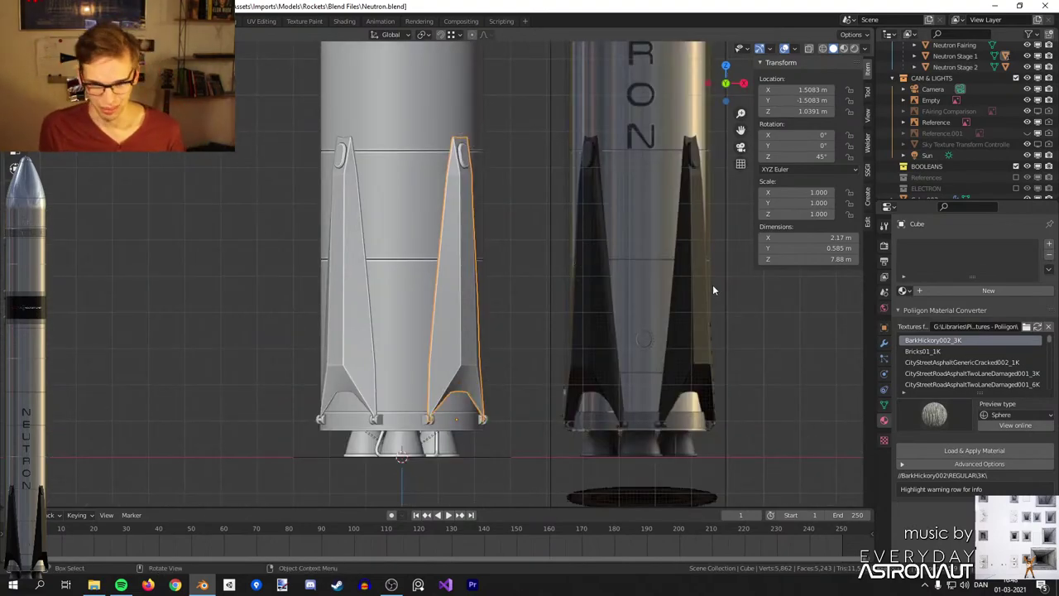
left_click(415, 435)
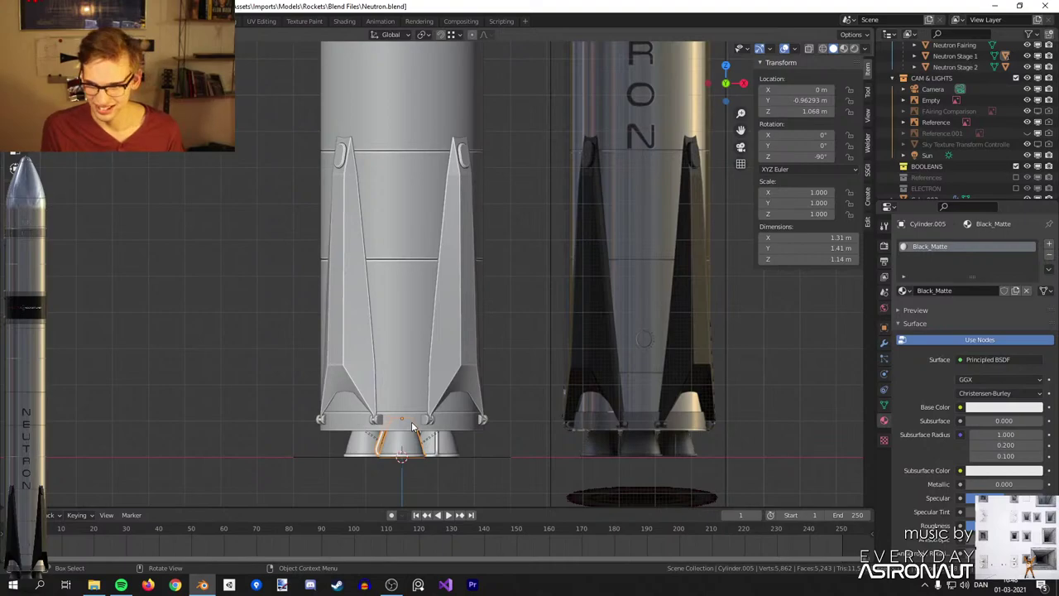
left_click(412, 421)
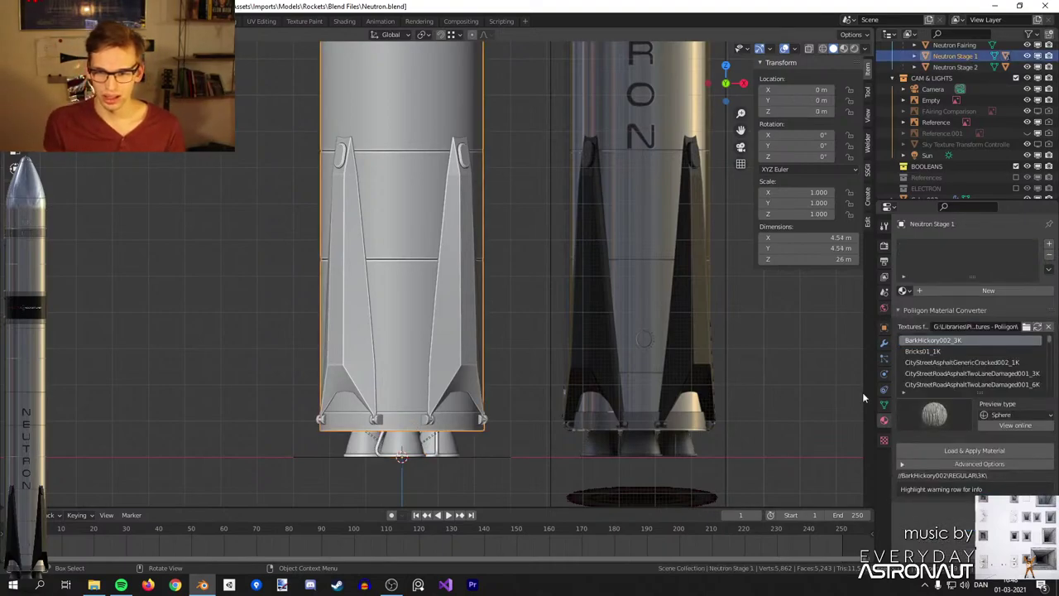
left_click(938, 292)
type("M")
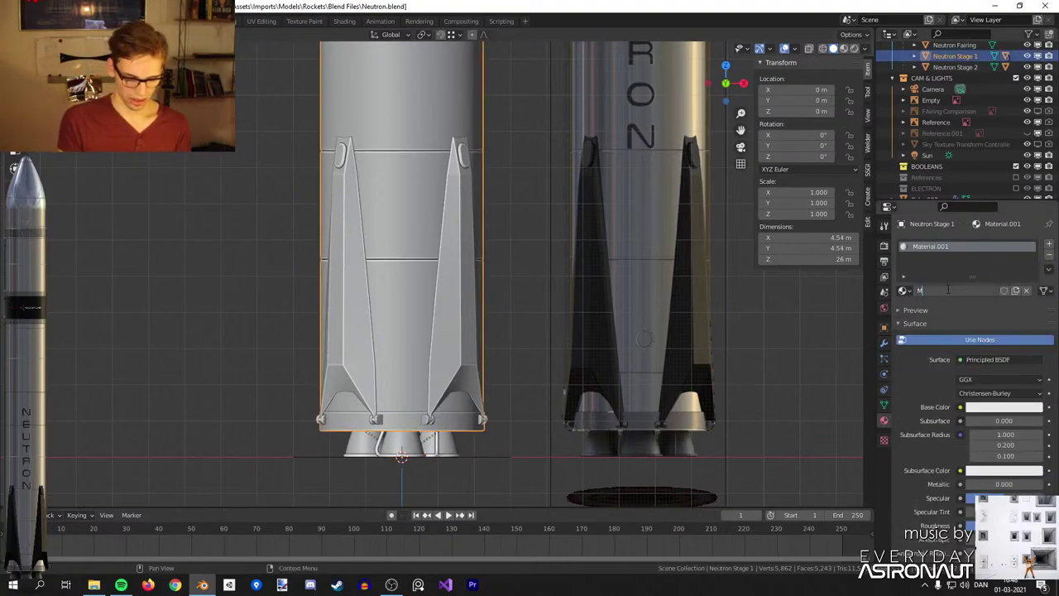
type("etal_Shiny")
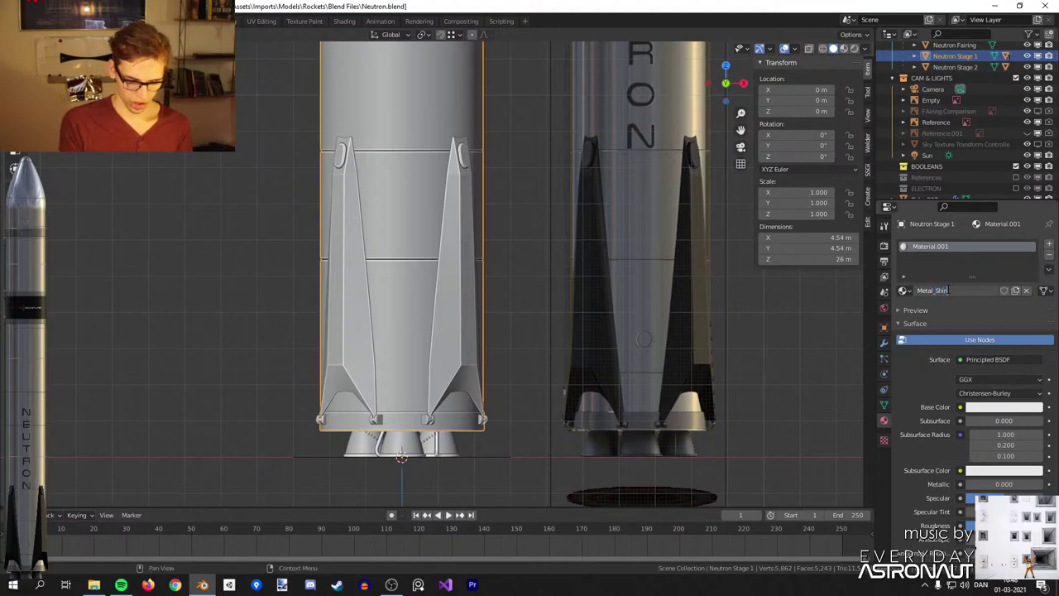
key("Return")
Add a second material slot to Neutron Stage 1 with a new material named Metal_Rough.
scroll(571, 240, "down", 2)
middle_click_drag(644, 235, 605, 284, "shift")
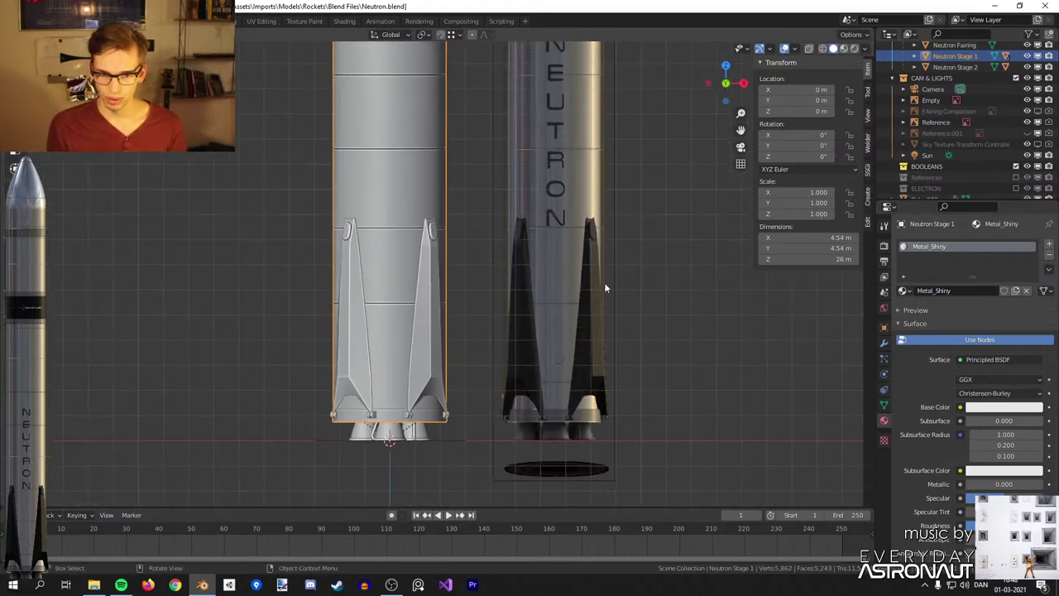
left_click(1048, 243)
left_click(934, 313)
double_click(935, 313)
type("Metal_Roug")
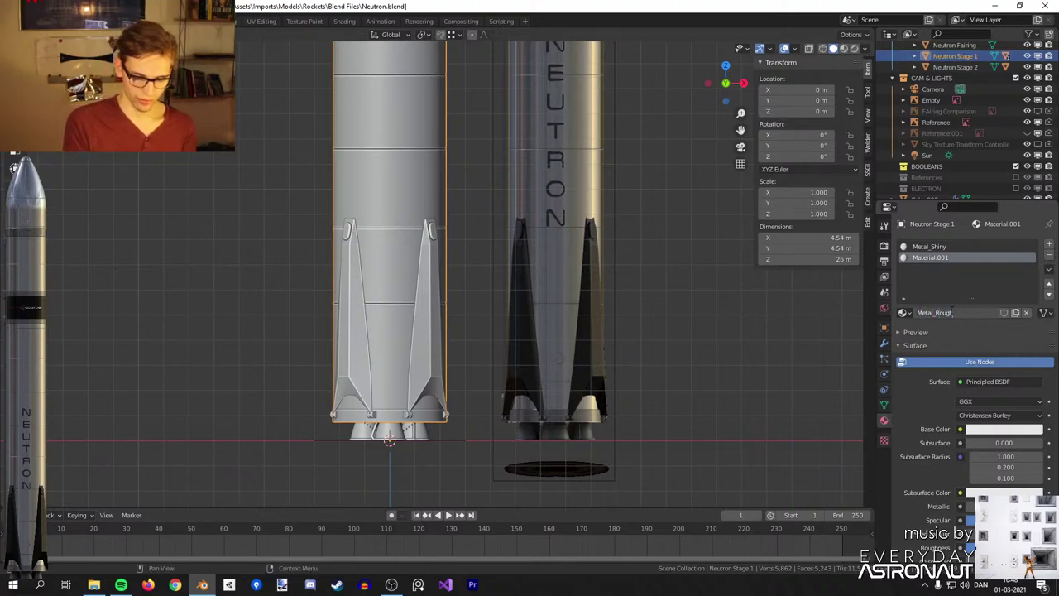
type("h")
key("Return")
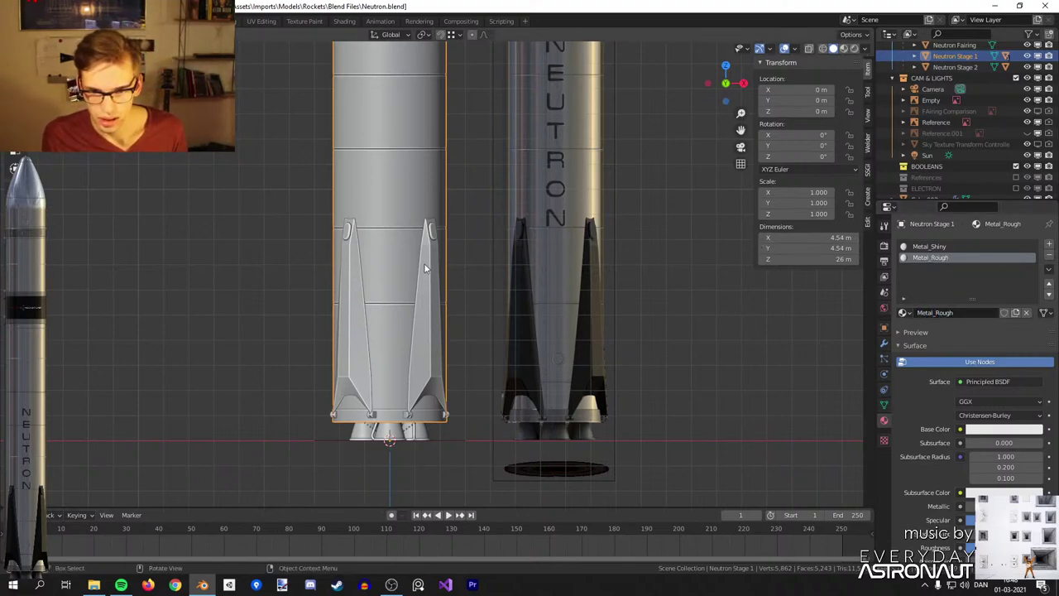
Create a new material named Black_Matte on the front landing leg.
left_click(426, 267)
left_click(951, 291)
double_click(943, 291)
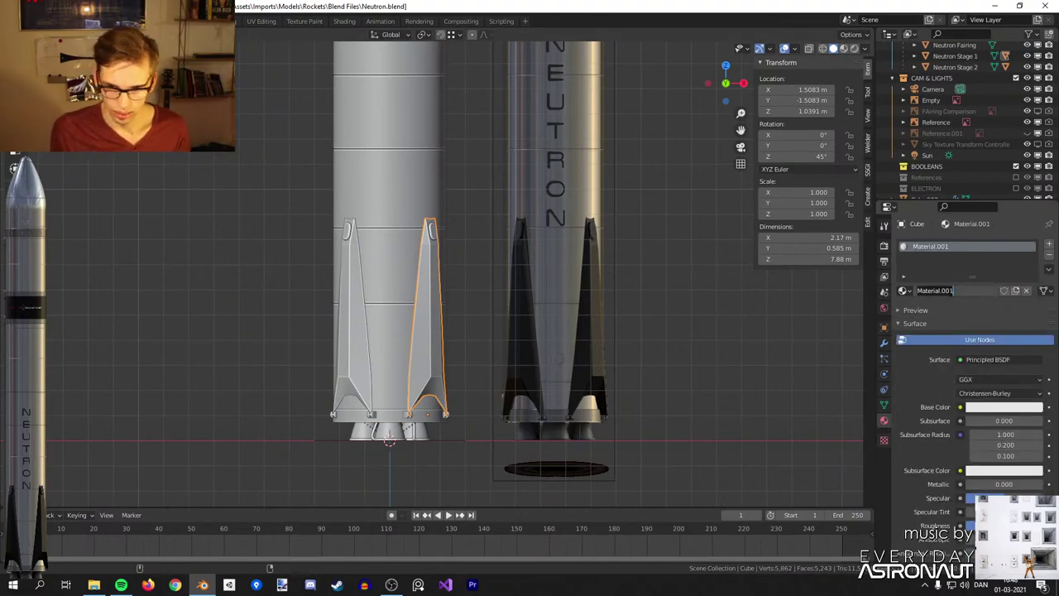
type("Black")
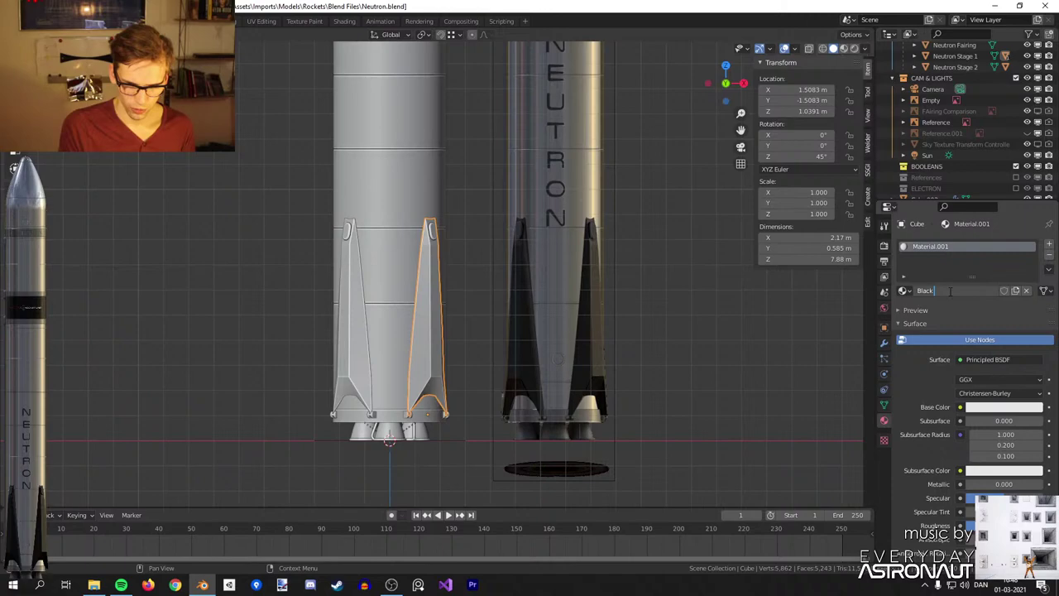
type("_Matte")
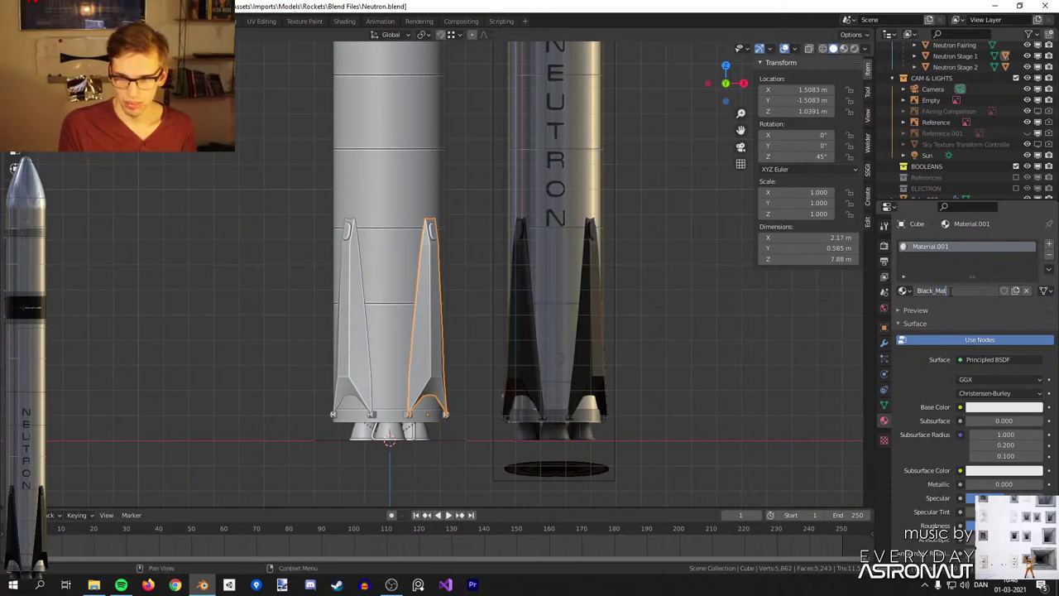
key("Return")
Rename the front engine's material to Dark-Grey_Matte.
left_click(405, 437)
double_click(943, 291)
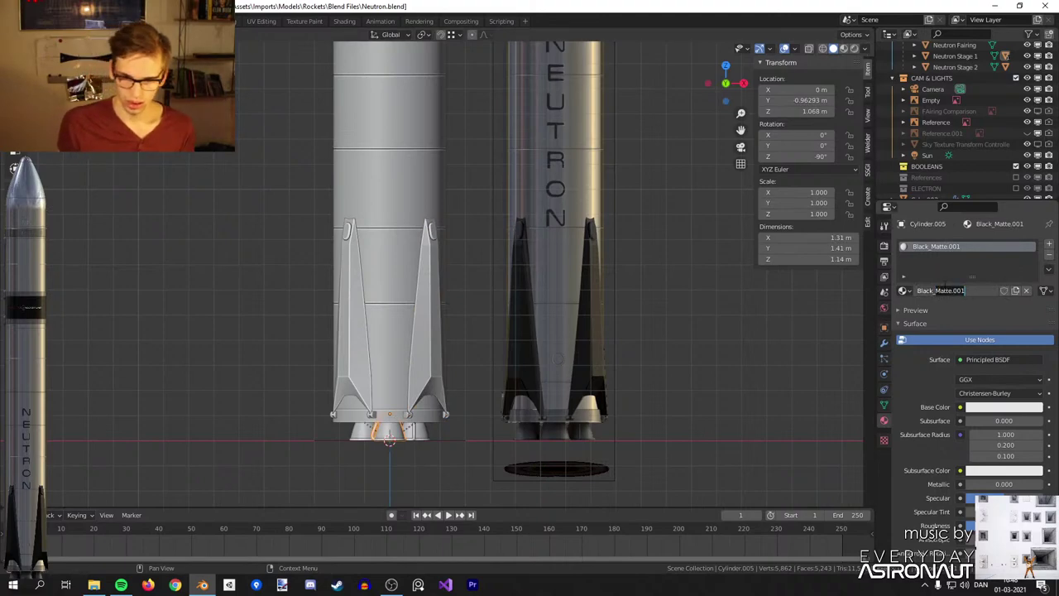
key("BackSpace")
key("BackSpace")
key("BackSpace")
key("BackSpace")
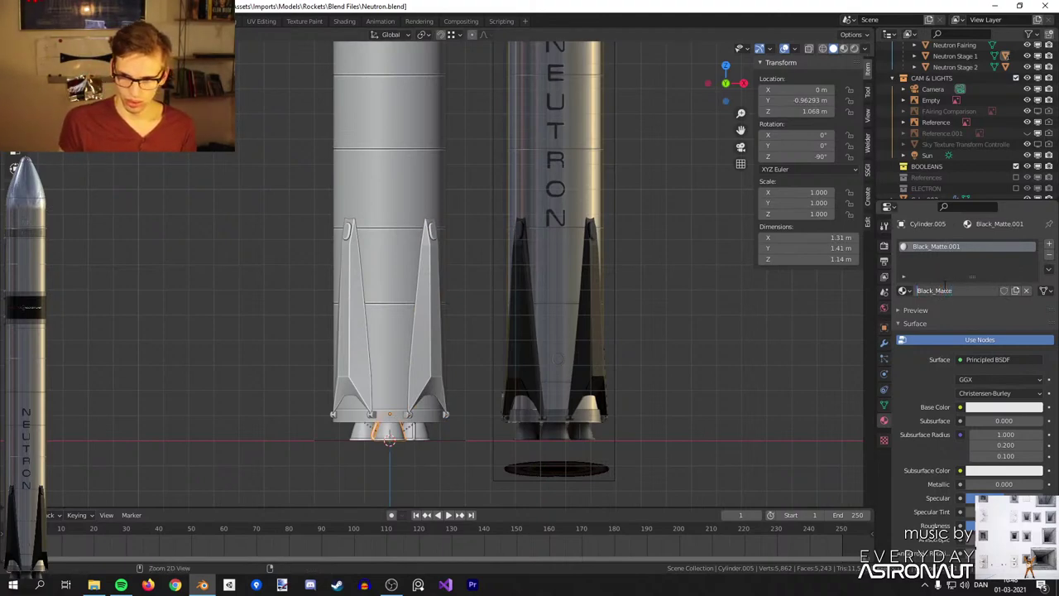
key("ctrl+shift+Right")
key("Left")
key("Left")
key("Left")
key("Left")
key("Left")
key("Left")
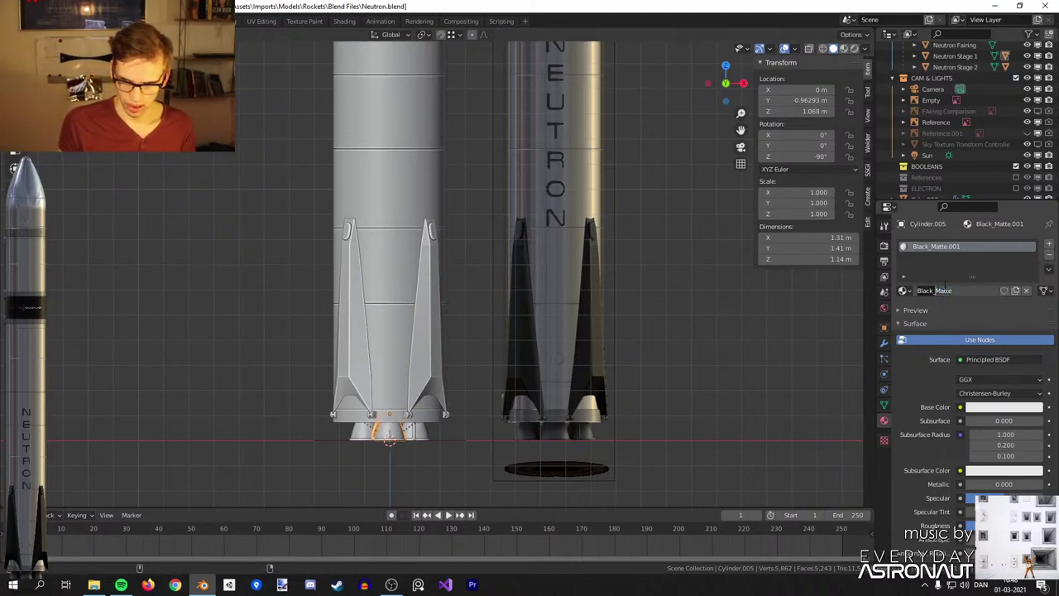
key("BackSpace")
key("BackSpace")
key("BackSpace")
key("BackSpace")
key("BackSpace")
type("Dark-Grey")
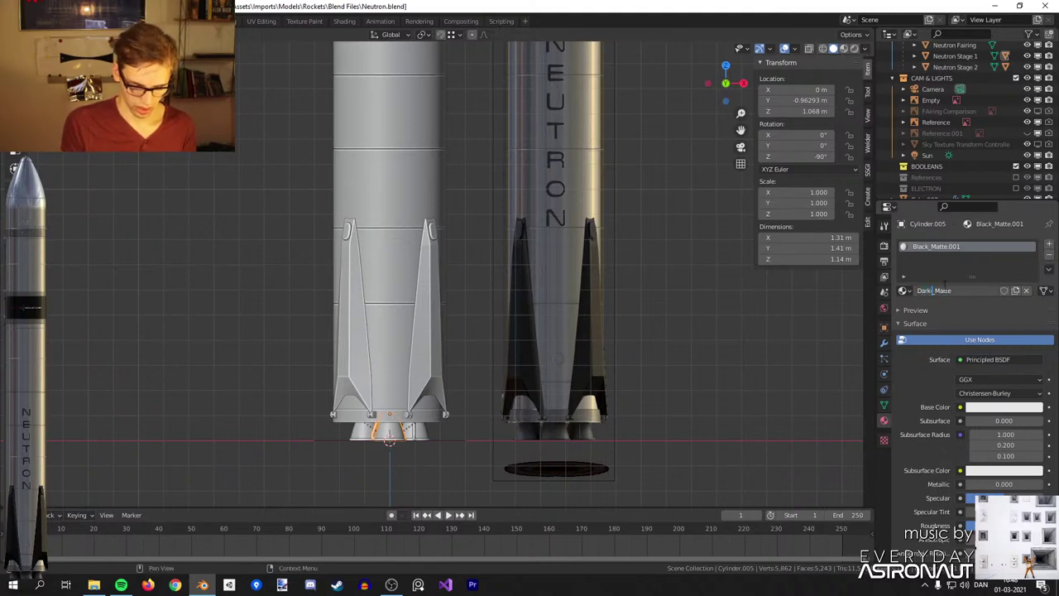
key("Return")
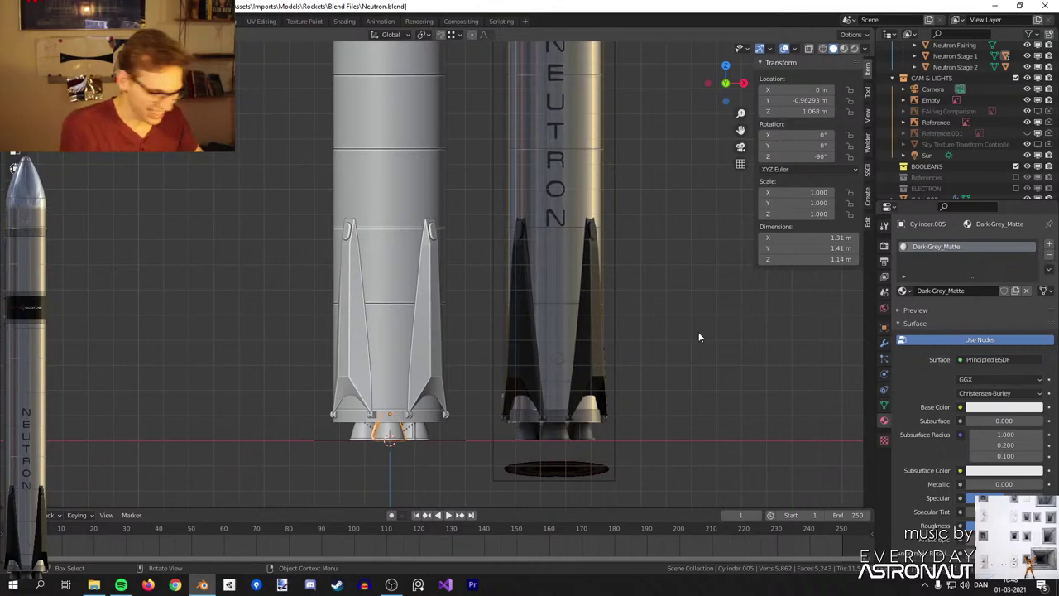
Compare the bands around the stage separation and logo section with the reference image.
mouse_move(573, 122)
middle_mouse_down("shift")
mouse_move(559, 202)
mouse_move(572, 136)
middle_mouse_up("shift")
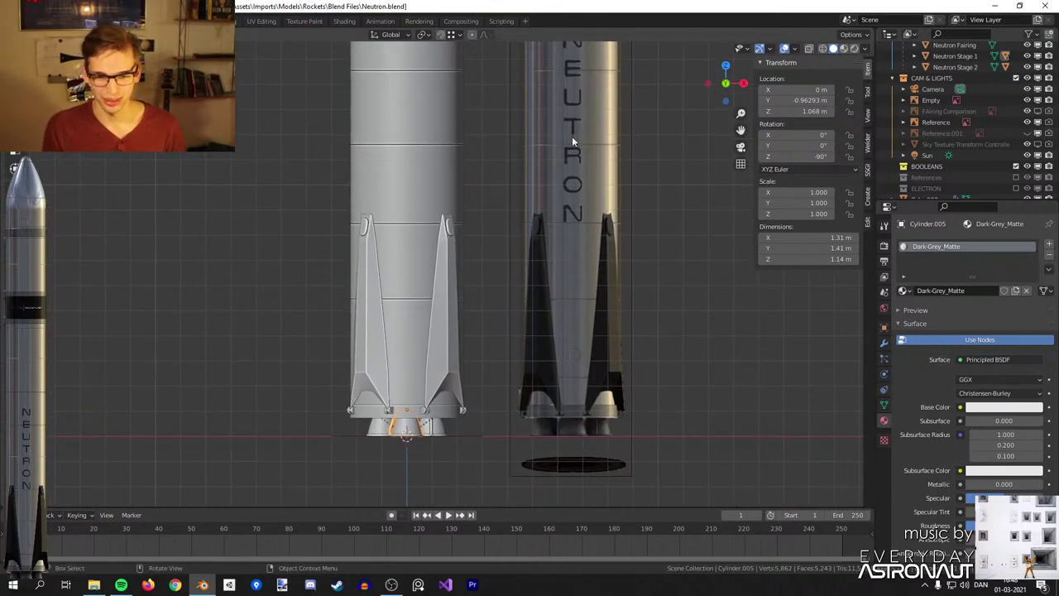
middle_click_drag(515, 68, 532, 350, "shift")
scroll(532, 347, "up", 3)
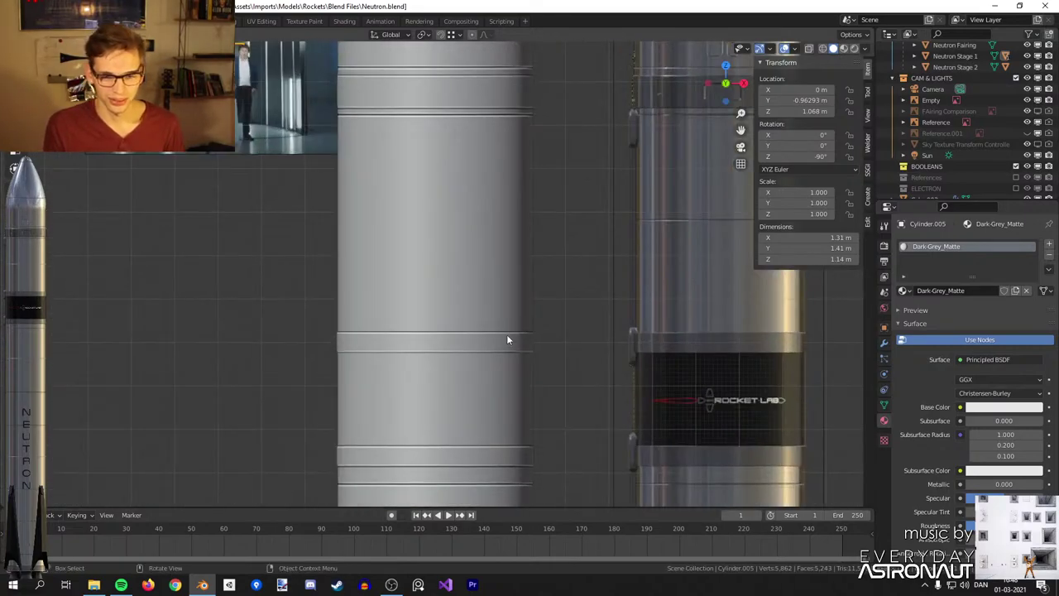
left_click(461, 346)
scroll(461, 346, "up", 1)
middle_click_drag(462, 346, 425, 225, "shift")
left_click(453, 263)
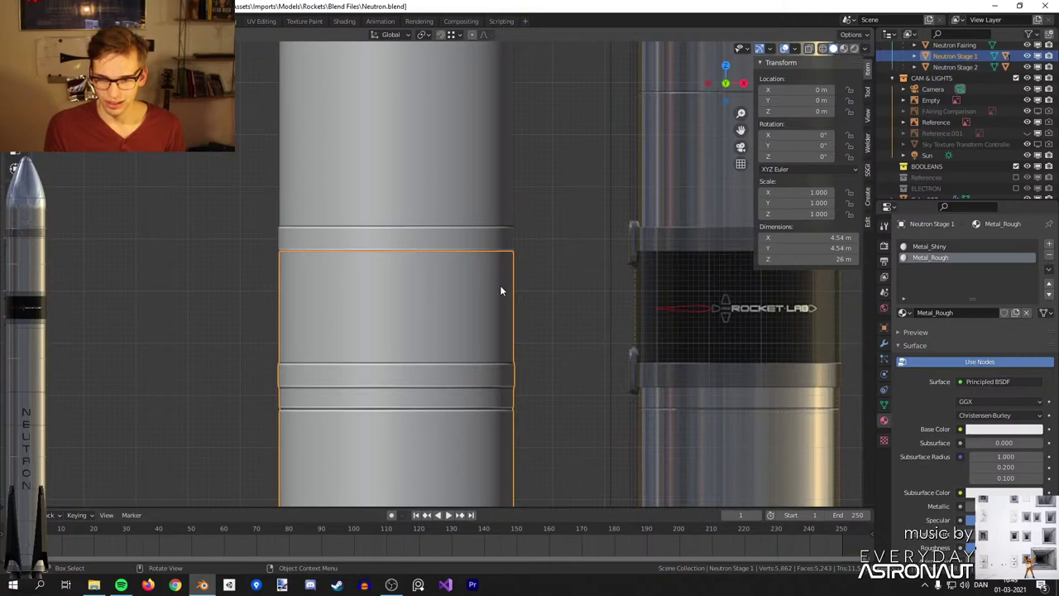
scroll(511, 292, "down", 4)
middle_click_drag(544, 354, 520, 194, "shift")
middle_click_drag(527, 112, 523, 349, "shift")
Assign the existing Metal_Shiny material to Neutron Stage 2.
left_click(397, 229)
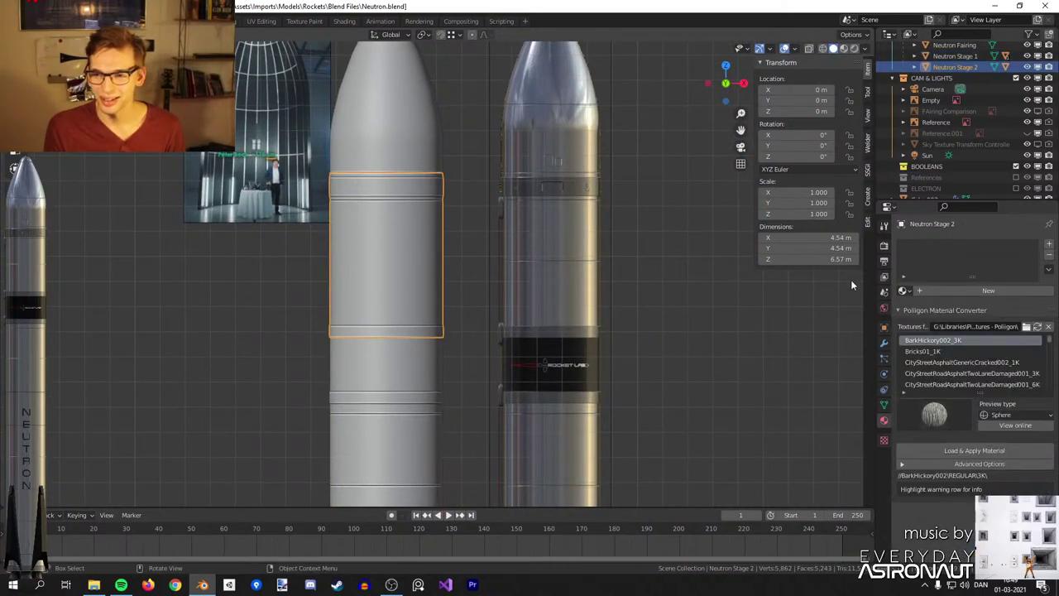
left_click(902, 291)
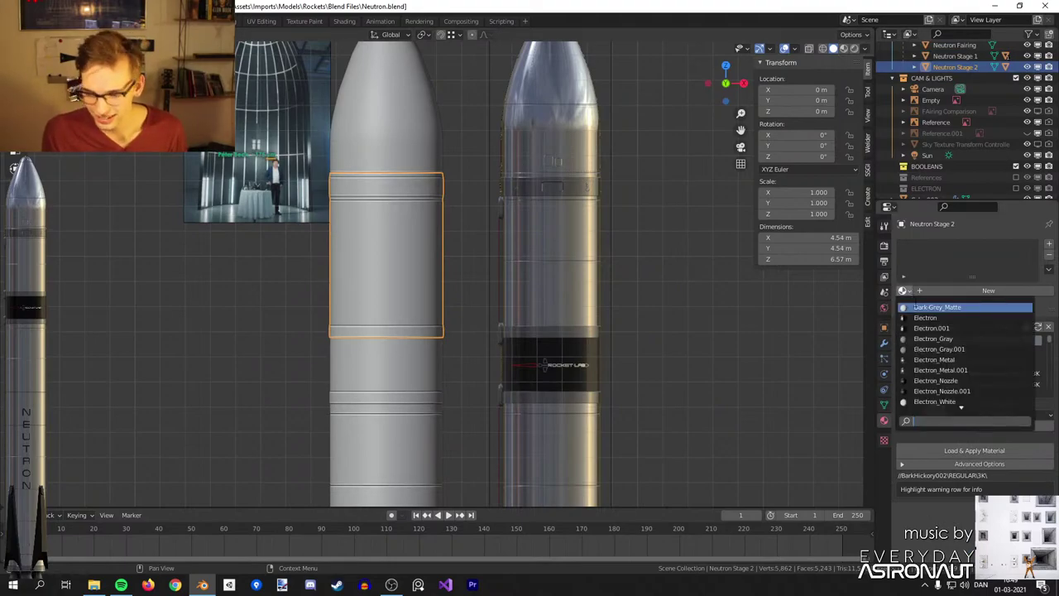
type("metal")
key("Down")
key("Down")
key("Up")
key("Return")
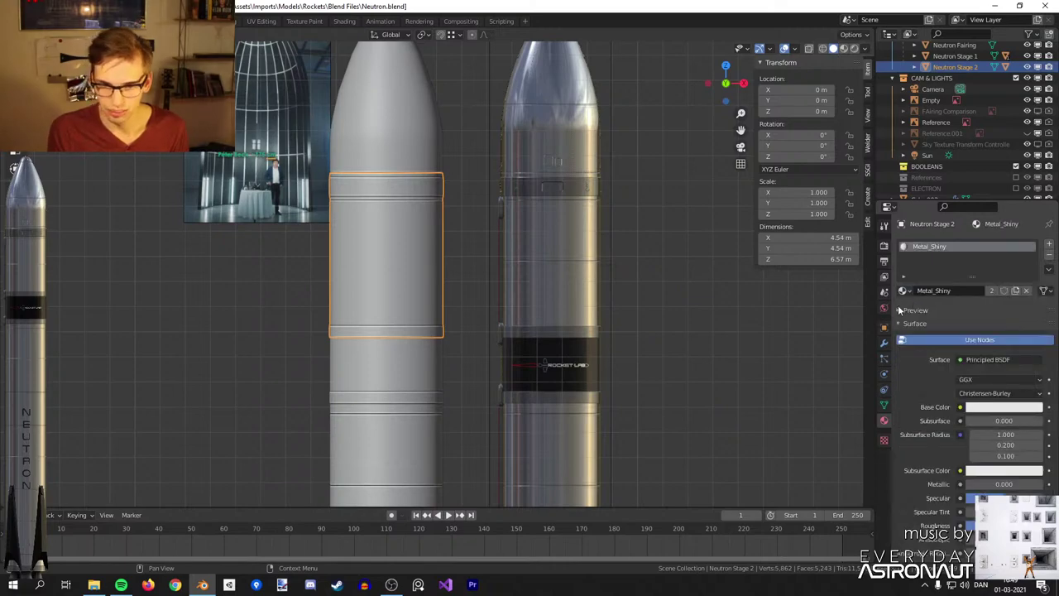
Assign the existing Metal_Shiny material to the Neutron Fairing.
middle_click_drag(564, 226, 554, 292, "shift")
left_click(409, 197)
left_click(904, 290)
type("metal")
key("Down")
key("Return")
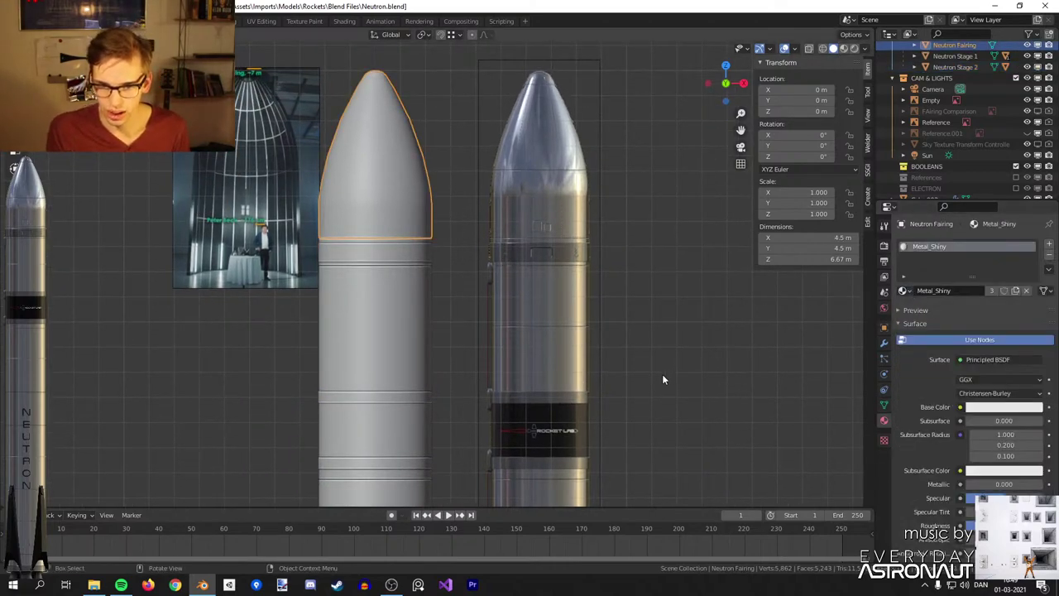
Add a second material slot to Neutron Stage 2 and assign the existing Dark-Grey_Matte material to it.
left_click(399, 350)
left_click(1049, 246)
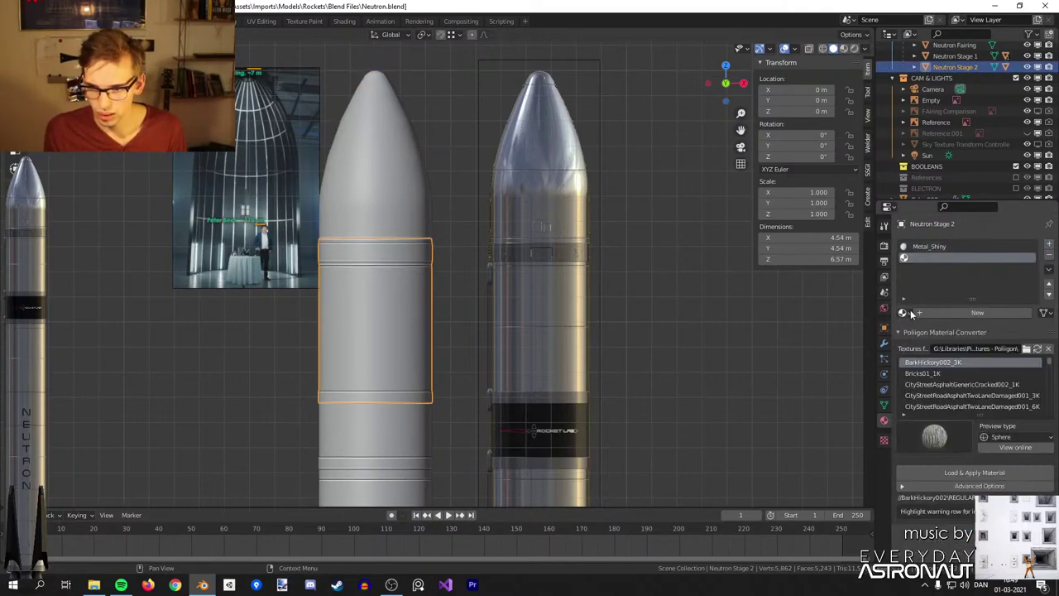
left_click(904, 312)
type("metal")
key("Down")
key("Down")
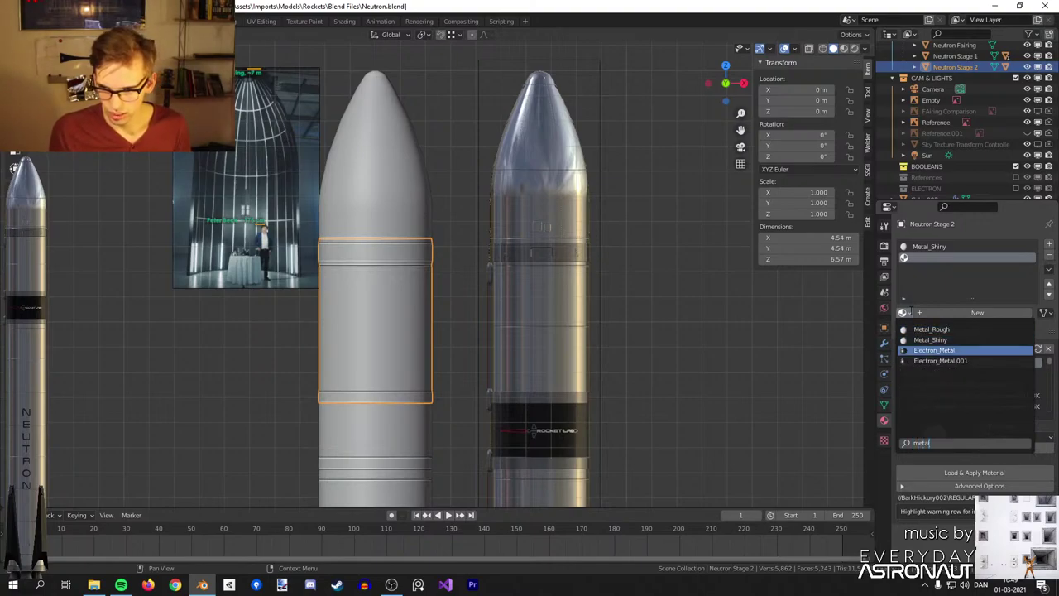
key("Return")
left_click(908, 313)
type("matte")
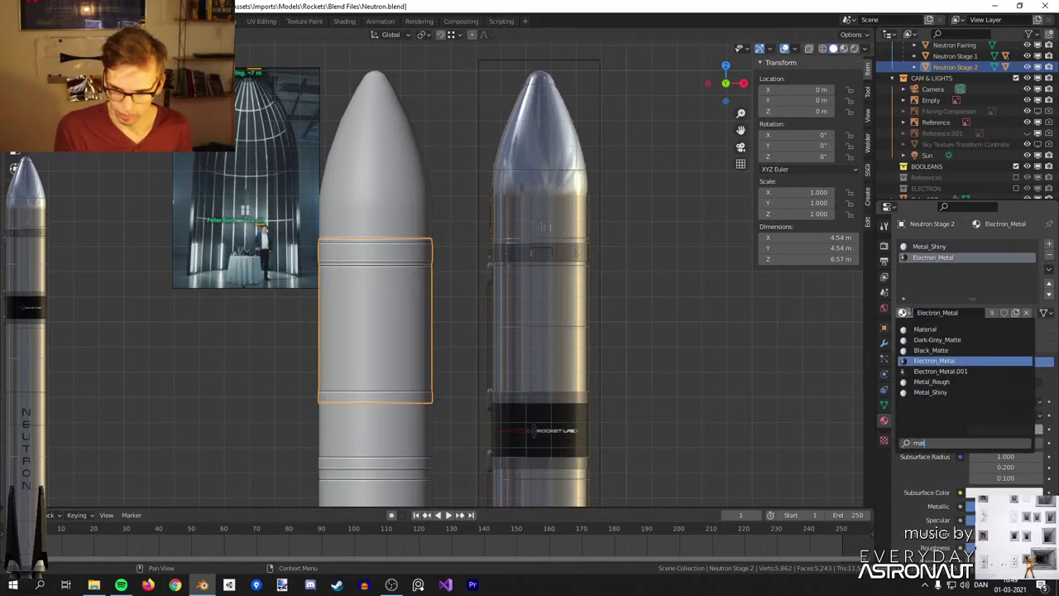
key("Return")
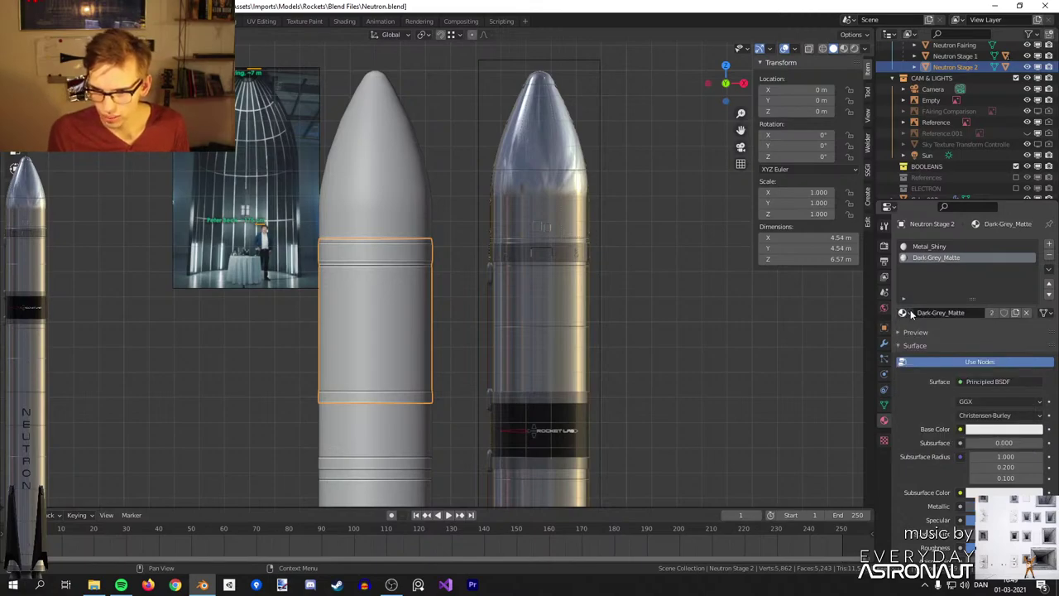
Replace the material in Neutron Stage 2's second slot with Metal_Shiny.
scroll(595, 266, "down", 4)
scroll(510, 387, "up", 6)
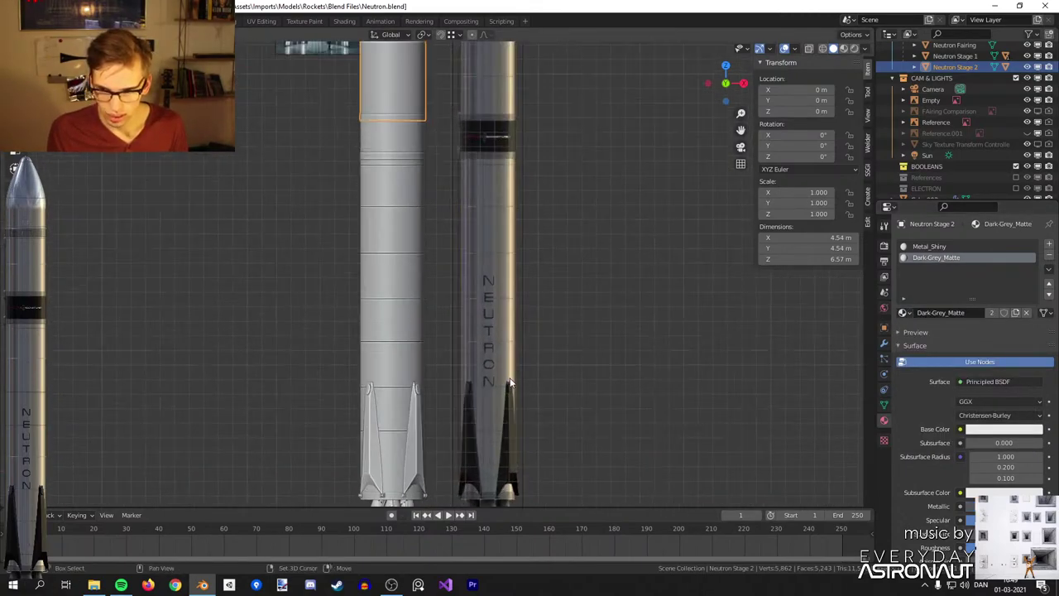
scroll(531, 223, "up", 3)
left_click(396, 294)
middle_click_drag(414, 132, 436, 361, "shift")
left_click(396, 248)
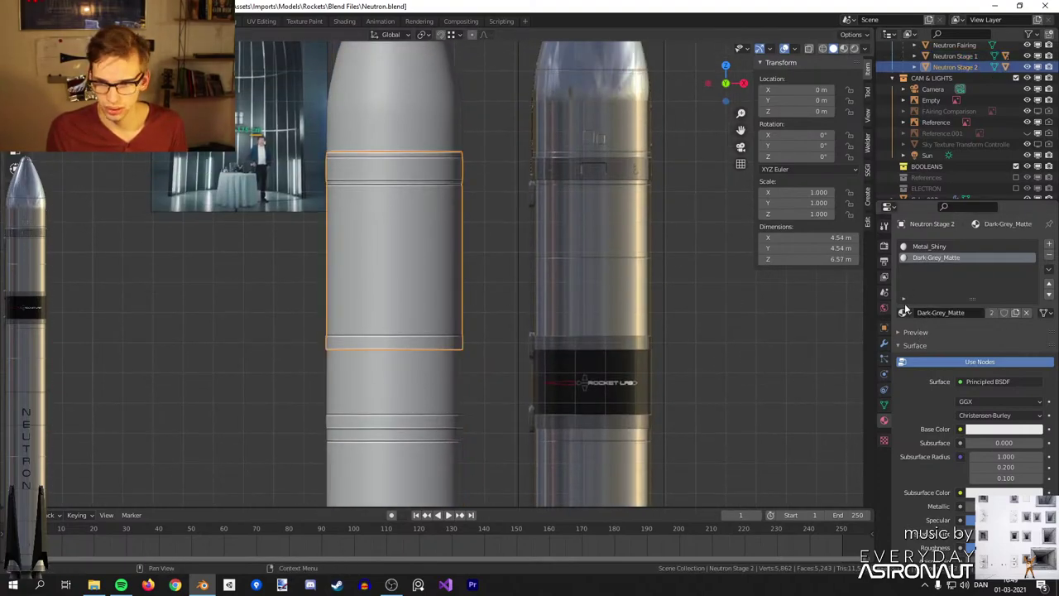
left_click(903, 312)
type("metal")
key("BackSpace")
key("BackSpace")
key("BackSpace")
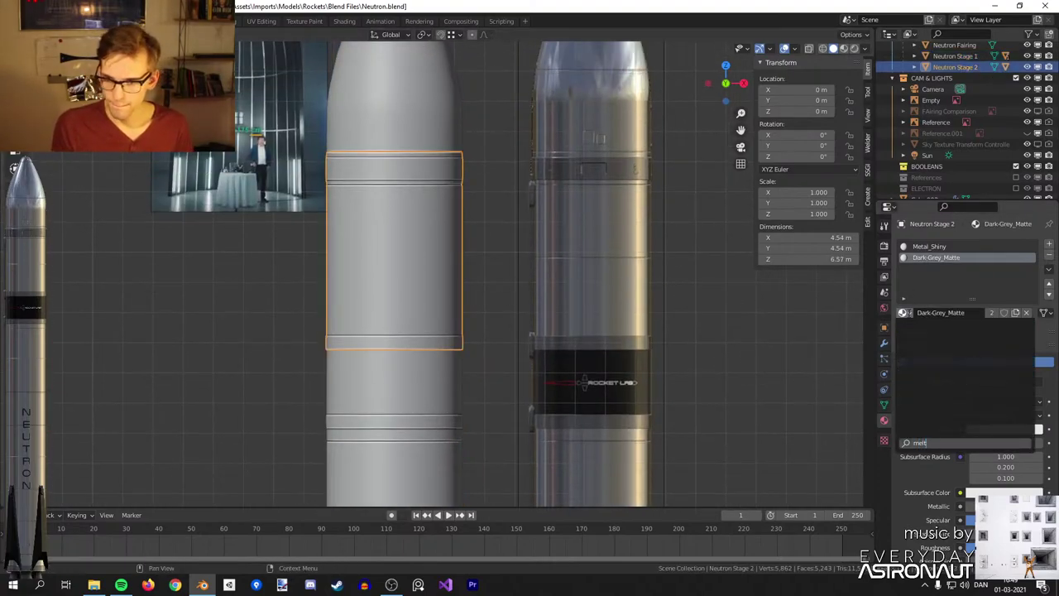
type("ta")
left_click(930, 339)
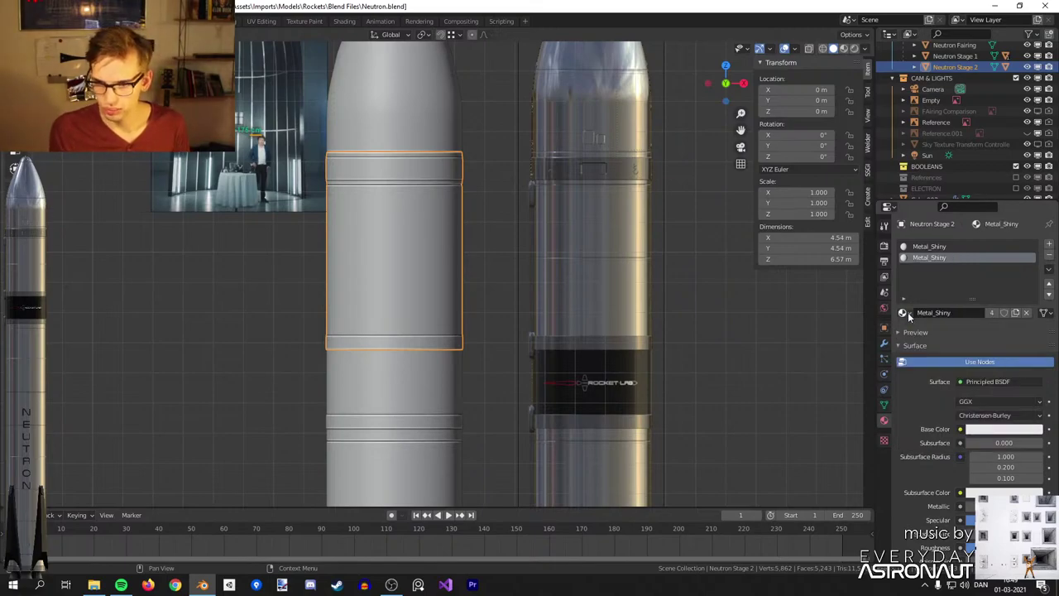
Replace the material in Neutron Stage 2's second slot with the existing Metal_Rough material.
left_click(902, 311)
left_click(943, 405)
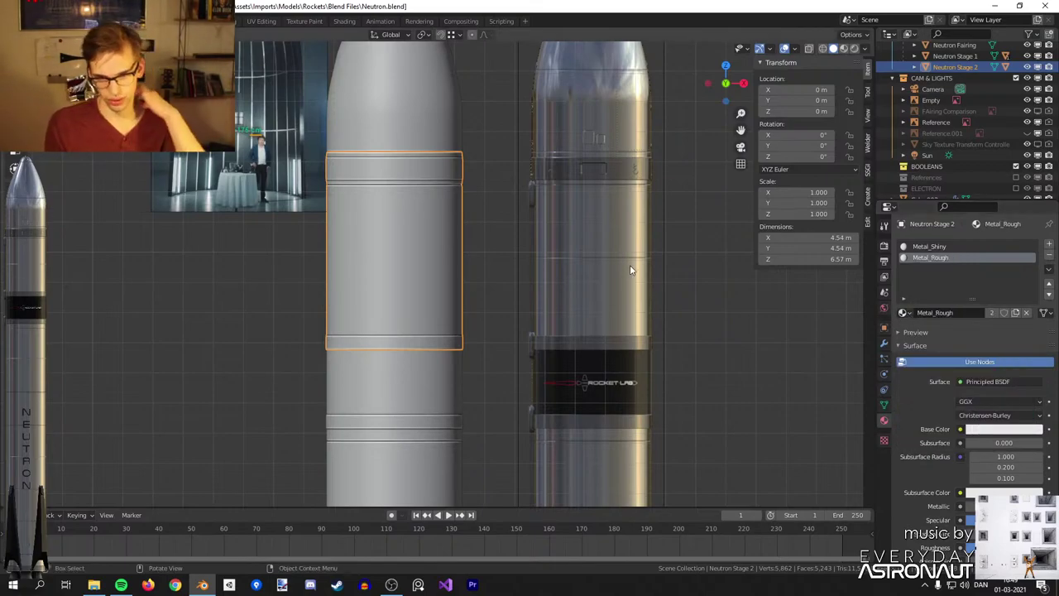
scroll(630, 270, "down", 6)
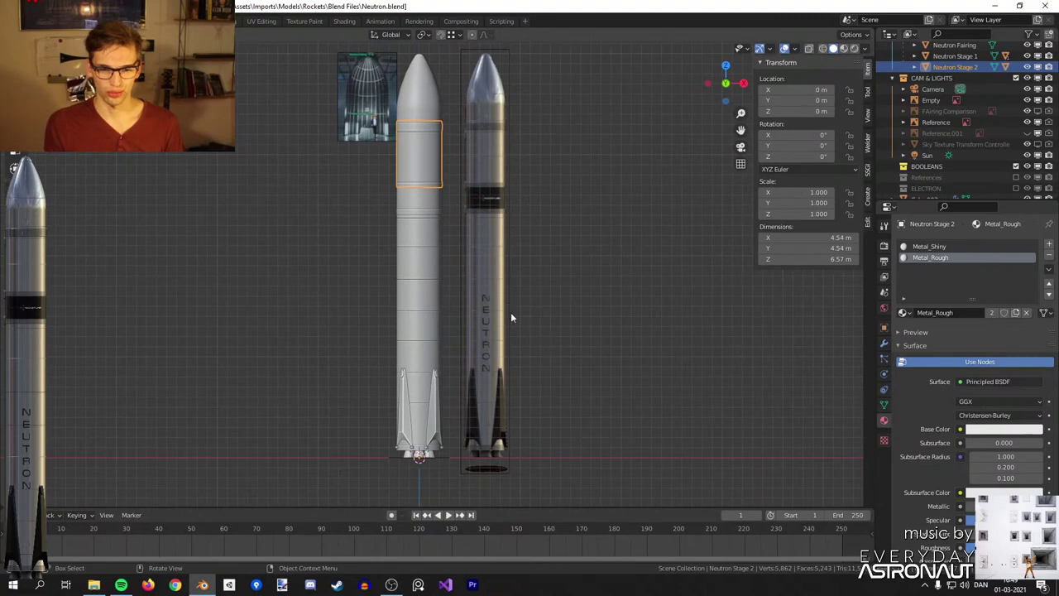
scroll(511, 355, "up", 2)
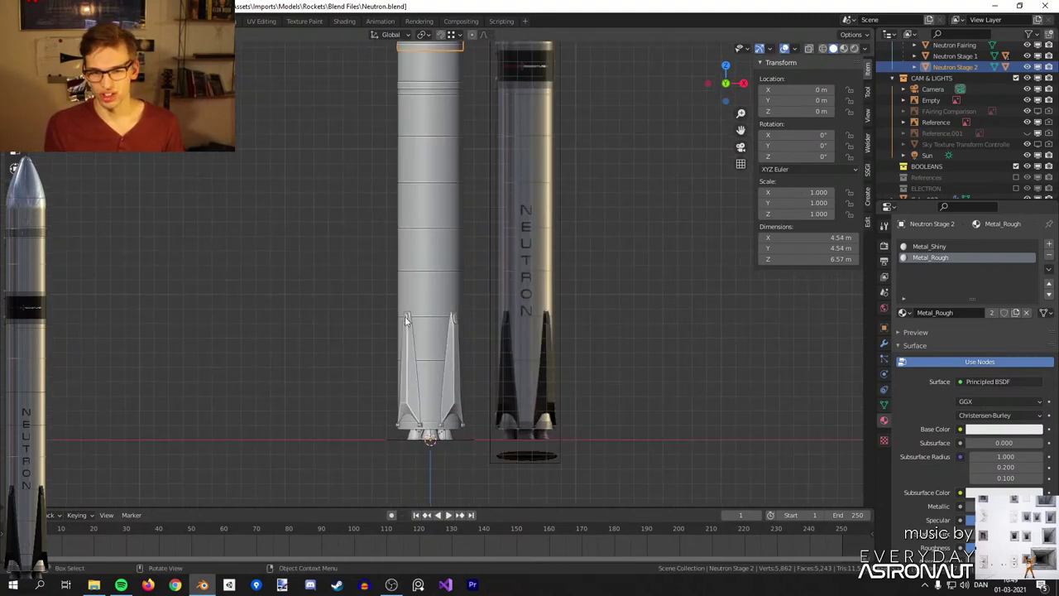
Switch to the Shading workspace and display the Metal_Rough material nodes of Neutron Stage 1.
left_click(345, 21)
scroll(488, 178, "up", 4)
middle_click_drag(546, 171, 541, 181, "shift")
left_click(883, 341)
left_click(491, 234)
key("z")
left_click(602, 303)
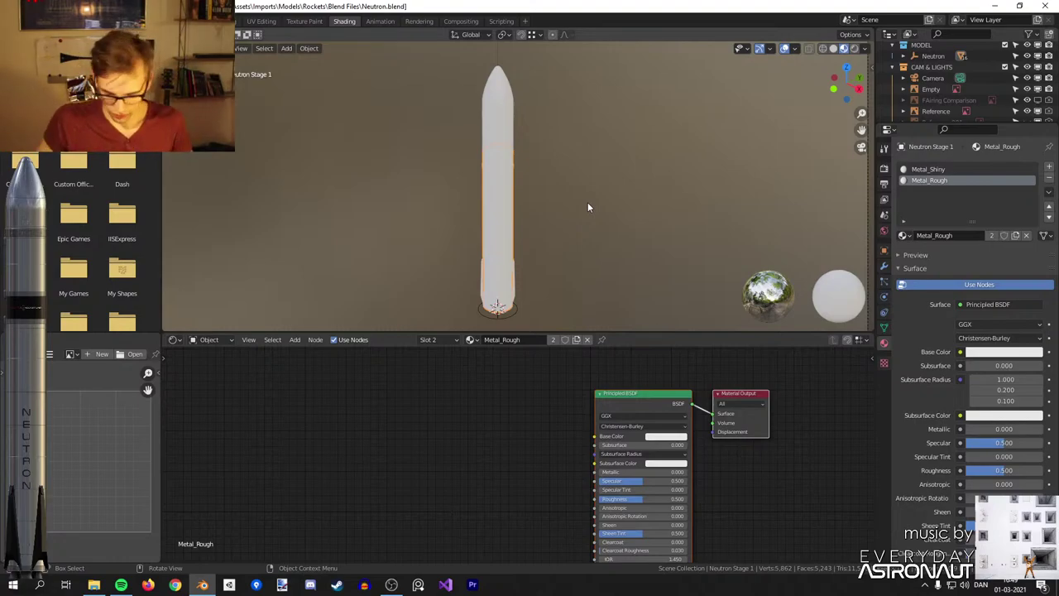
Examine the metal sections and bands of the reference rocket beside the model from the front.
key("KP_1")
scroll(589, 204, "down", 8)
scroll(604, 135, "down", 8)
middle_click_drag(630, 70, 619, 179, "shift")
middle_click_drag(617, 45, 597, 176, "shift")
scroll(618, 117, "down", 2)
scroll(611, 147, "down", 1)
scroll(596, 275, "up", 5)
scroll(572, 149, "up", 4)
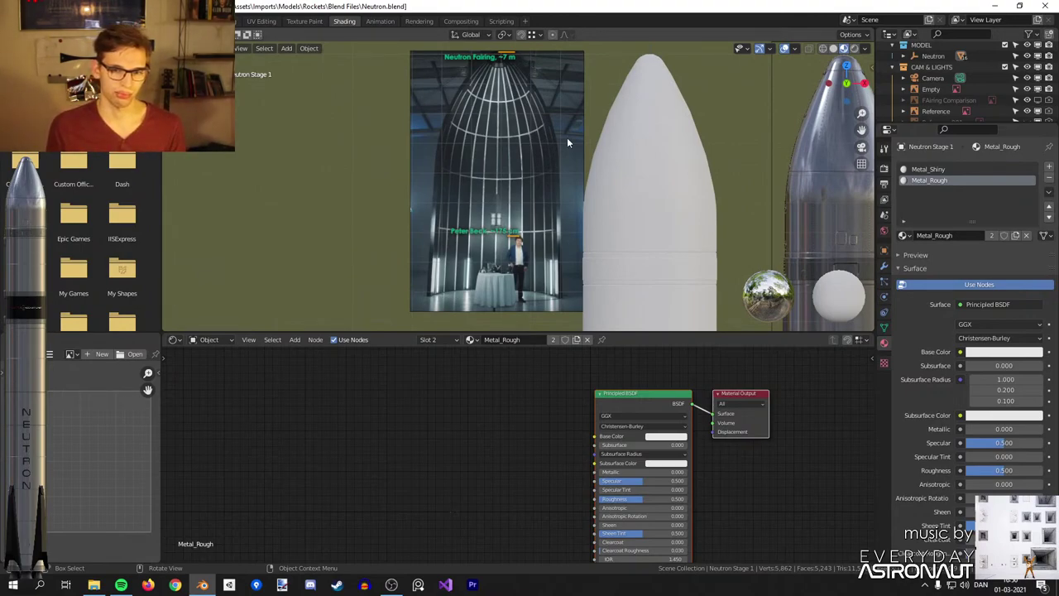
key("KP_Divide")
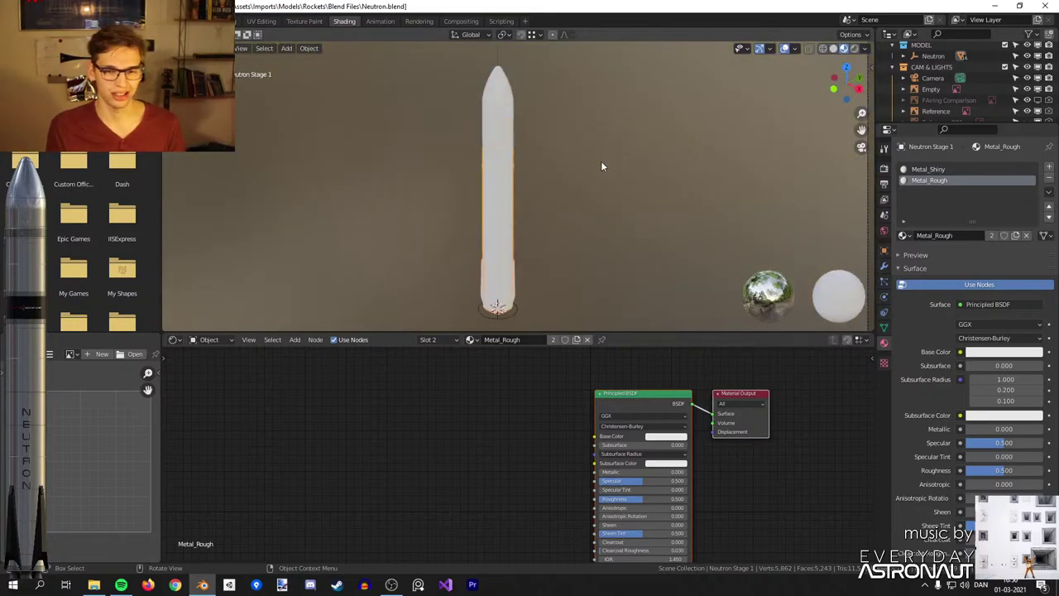
key("KP_0")
middle_click_drag(599, 120, 456, 120, "shift")
scroll(455, 120, "down", 4)
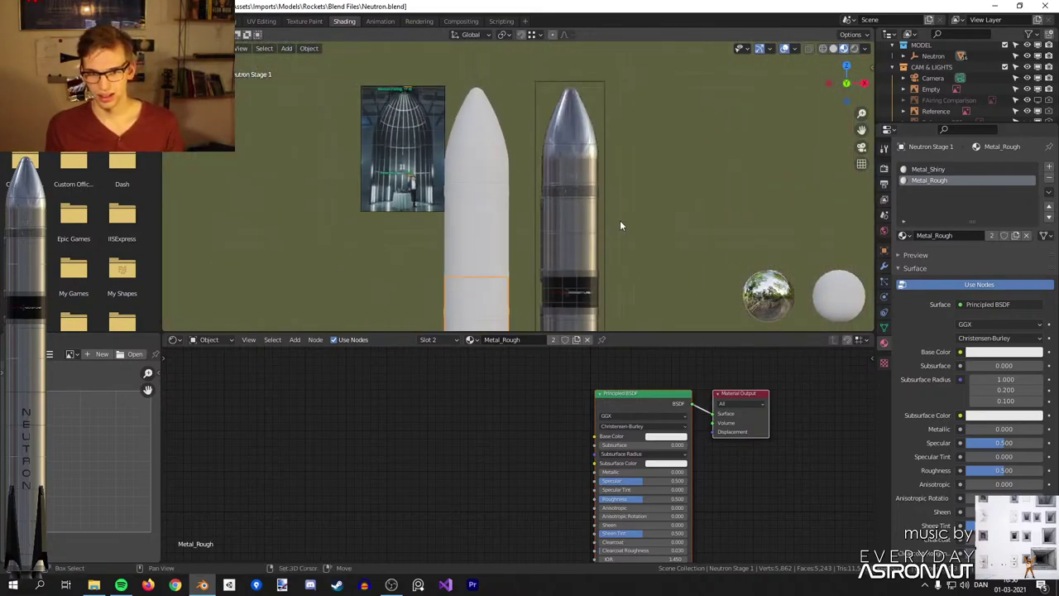
scroll(620, 223, "up", 1)
middle_click_drag(571, 225, 549, 146, "shift")
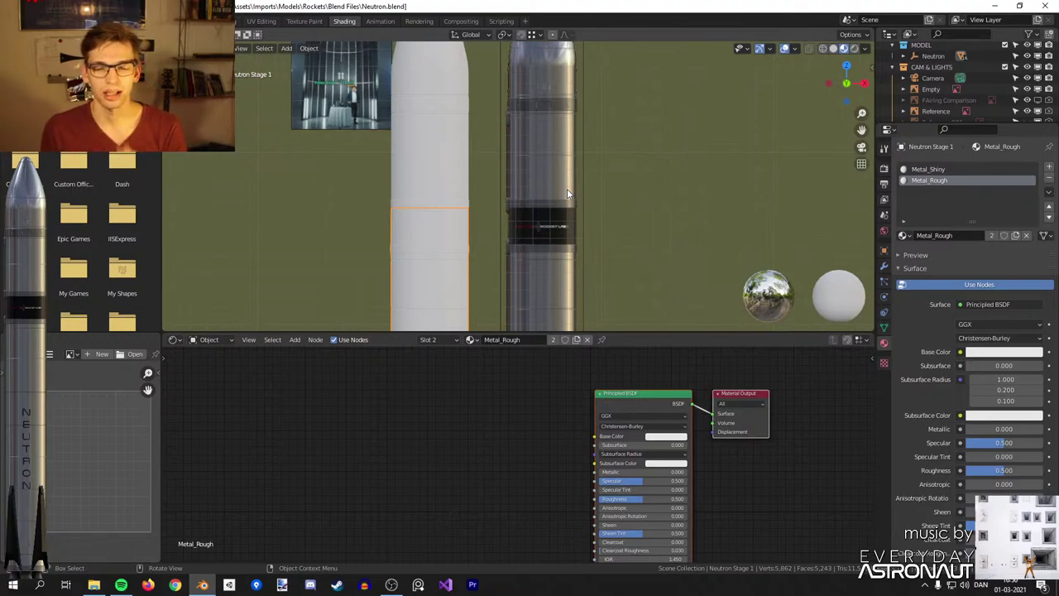
scroll(546, 79, "down", 4)
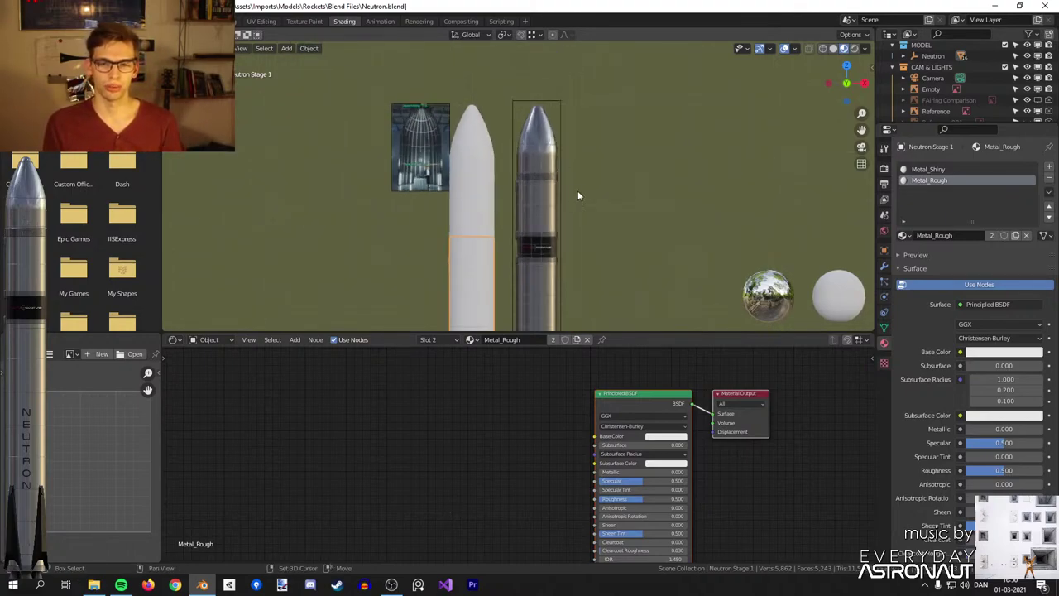
scroll(579, 182, "up", 2)
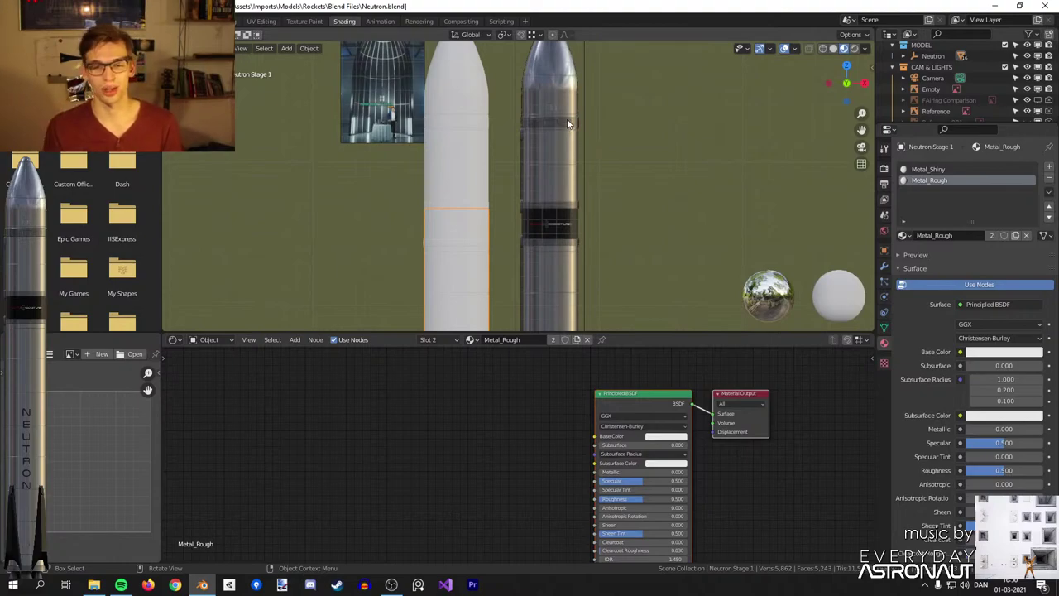
key("KP_0")
scroll(567, 119, "up", 1)
key("z")
left_click(593, 234)
scroll(605, 239, "down", 1)
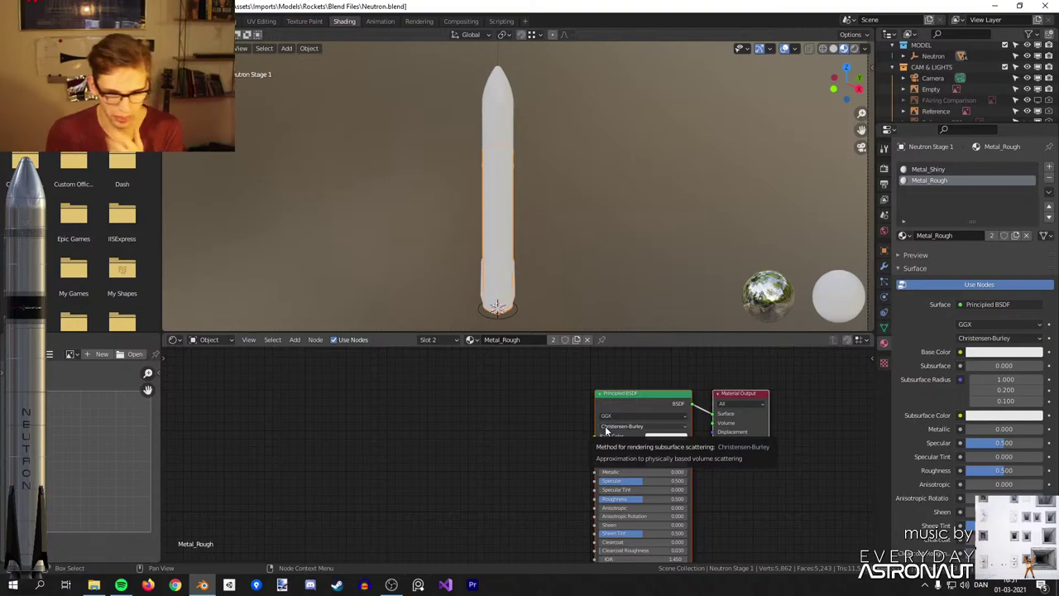
Return to the Layout workspace and delete three of the four first-stage engines, keeping the one at negative Y.
middle_click_drag(473, 263, 485, 227)
middle_click_drag(485, 228, 485, 141, "shift")
scroll(486, 141, "up", 7)
key("z")
left_click(564, 150)
left_click(153, 22)
mouse_move(475, 289)
middle_mouse_down()
mouse_move(551, 148)
mouse_move(597, 235)
mouse_move(542, 247)
mouse_move(506, 227)
mouse_move(515, 286)
middle_mouse_up()
scroll(597, 235, "up", 7)
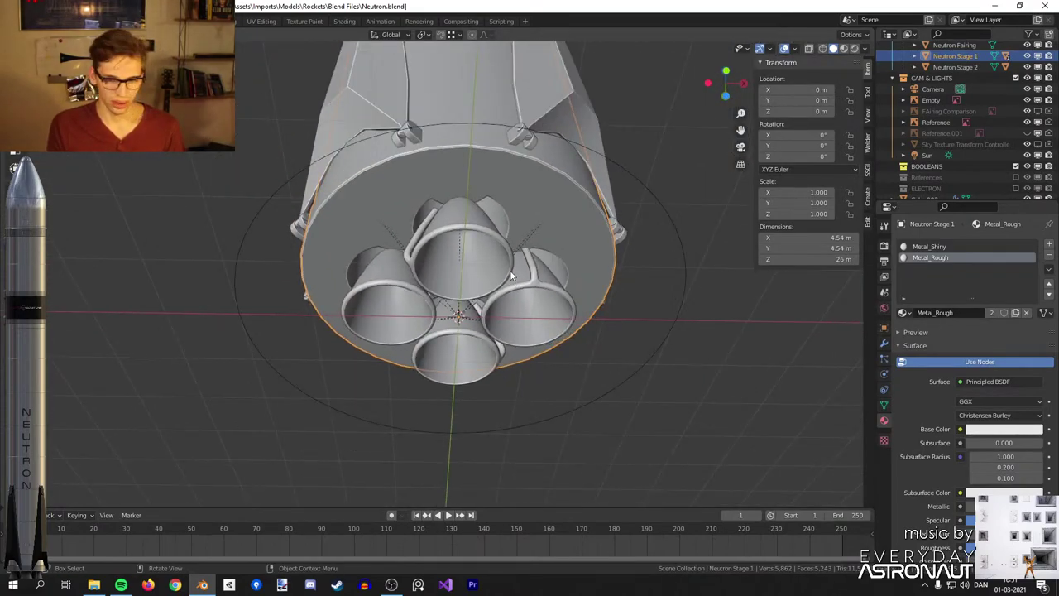
left_click(484, 262)
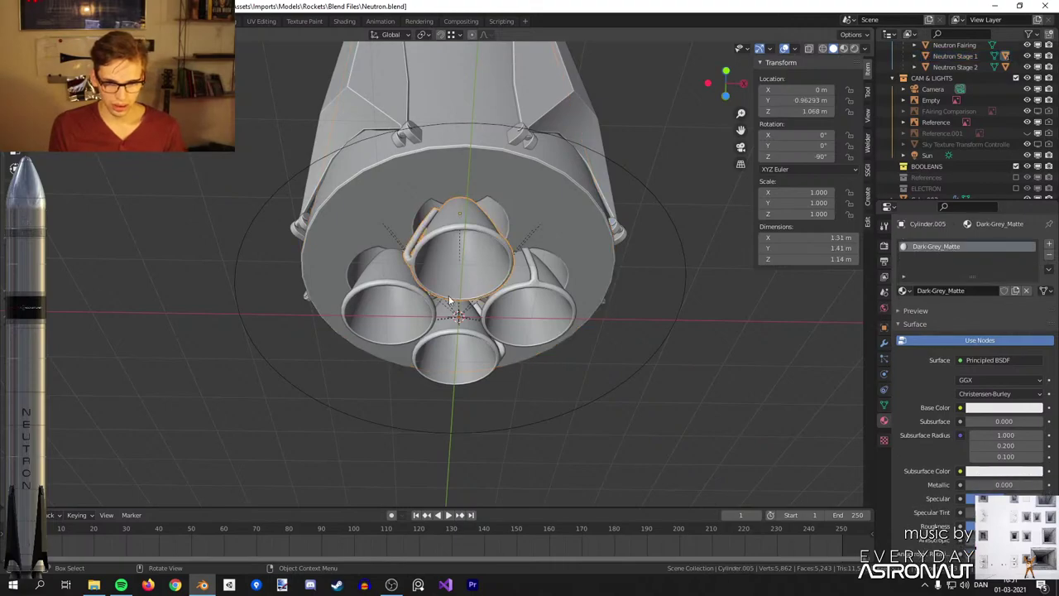
left_click(467, 346)
left_click(536, 321, "shift")
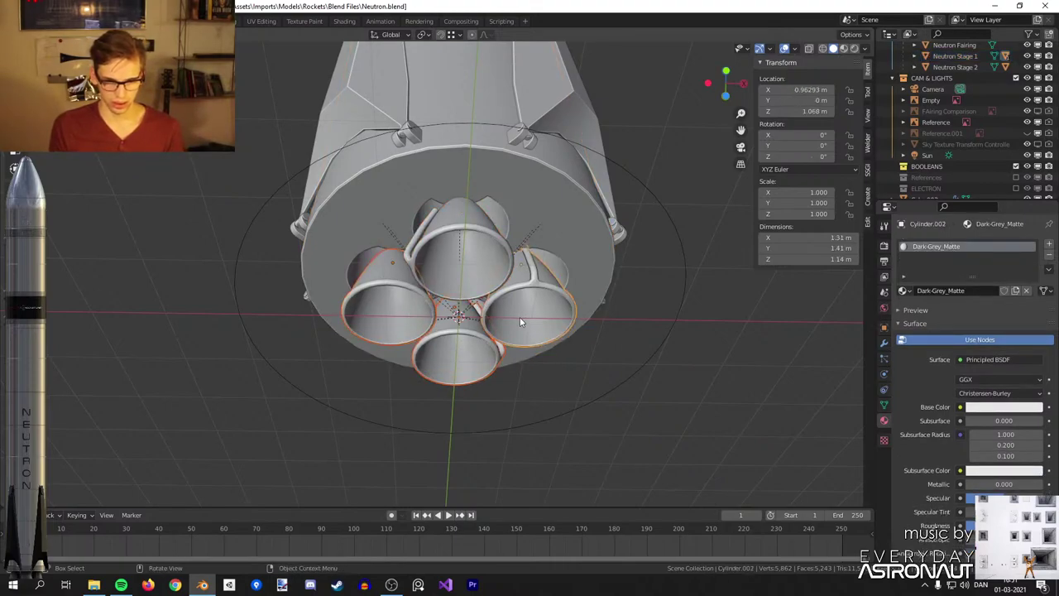
key("Delete")
Duplicate the remaining engine outward along Y to about -1.446 m and delete the original.
left_click(501, 257)
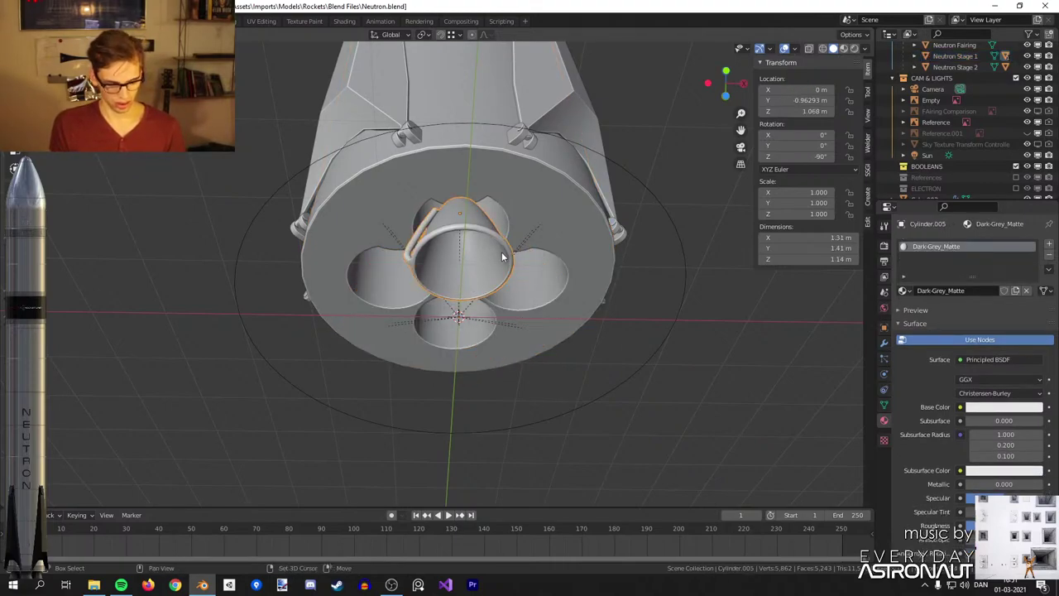
key("shift+d")
key("y")
left_click(481, 294)
left_click(481, 290)
key("Delete")
left_click(484, 253)
scroll(496, 246, "up", 2)
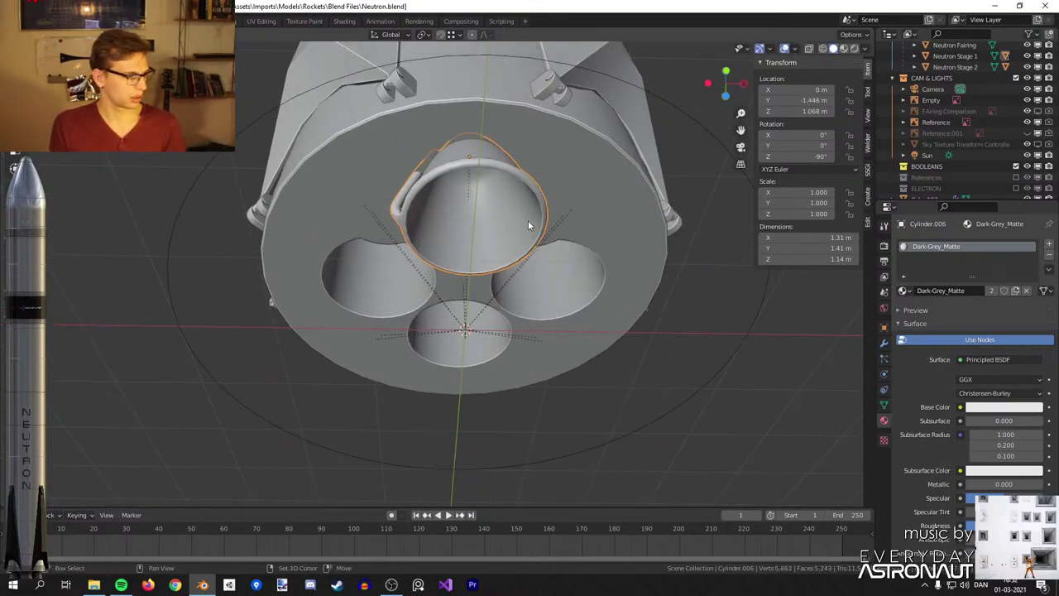
Set the pivot point to the 3D cursor and duplicate the engine around it at 60° intervals into a ring of six.
left_click(423, 34)
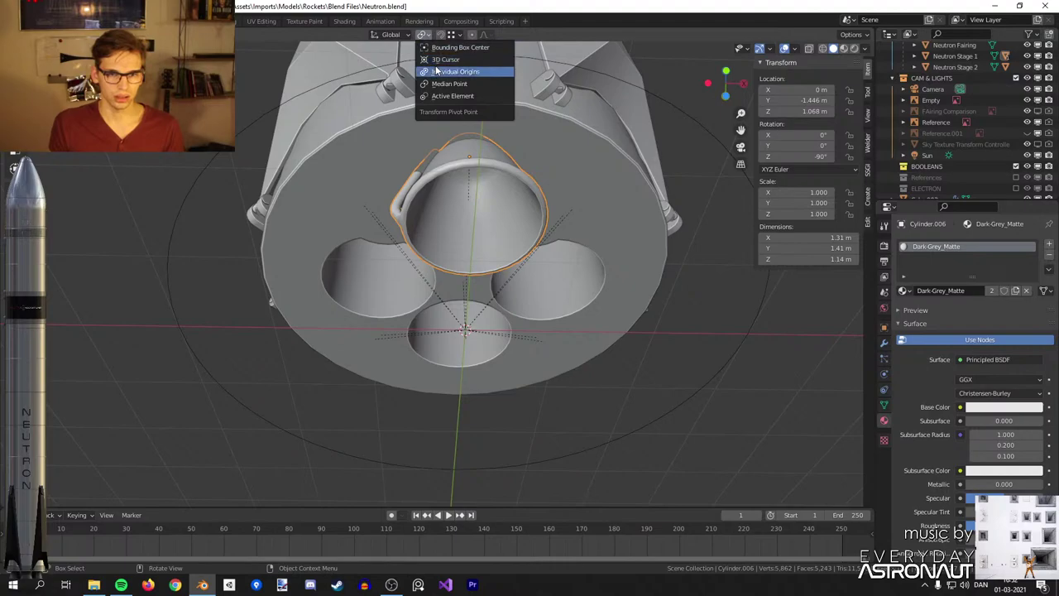
left_click(445, 65)
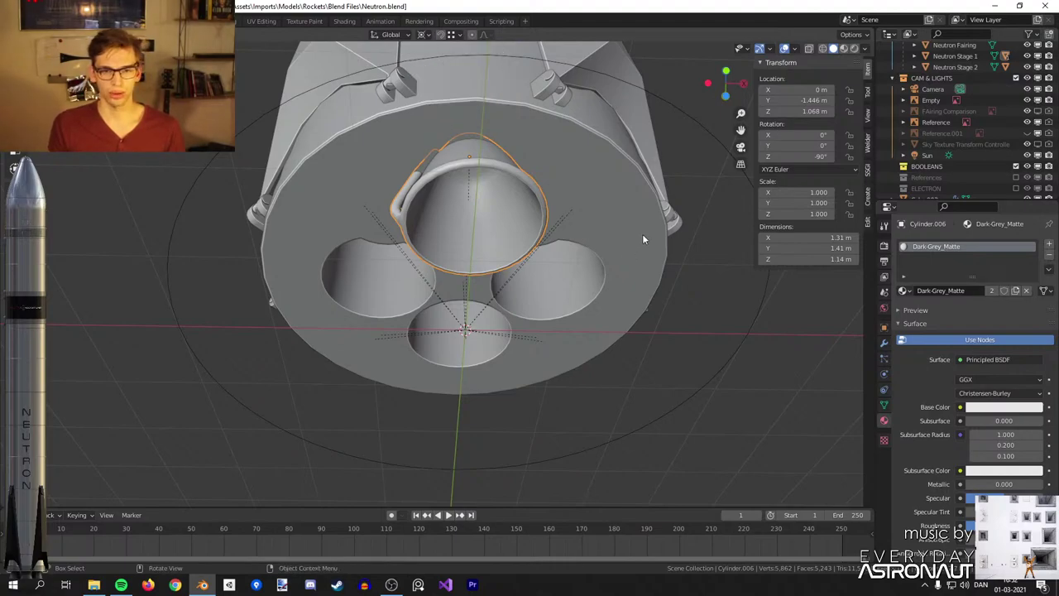
key("shift+d")
key("r")
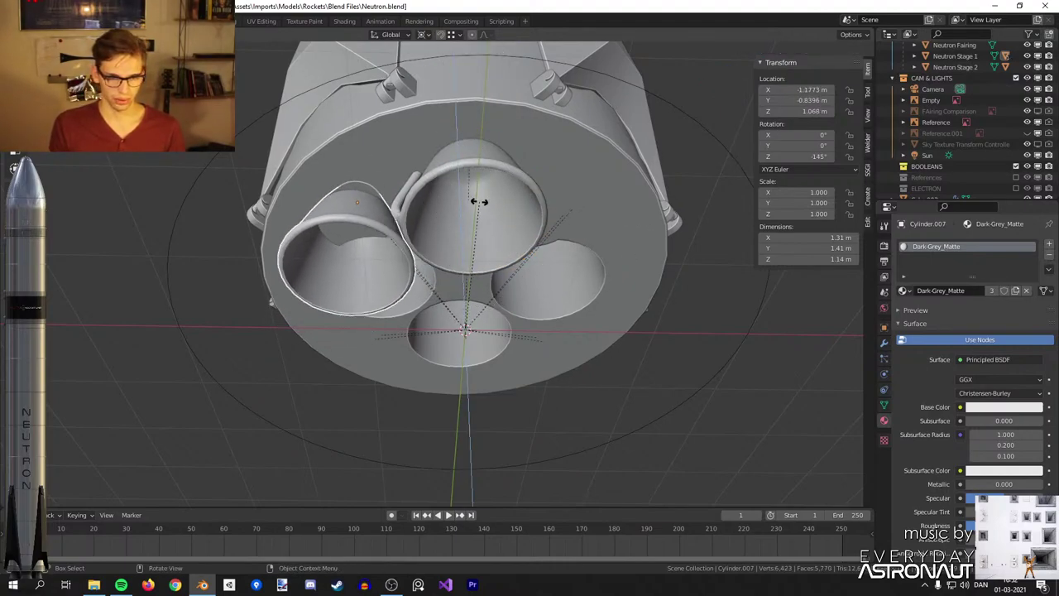
key("6")
key("0")
key("Return")
key("shift+r")
key("shift+r")
key("shift+r")
key("shift+r")
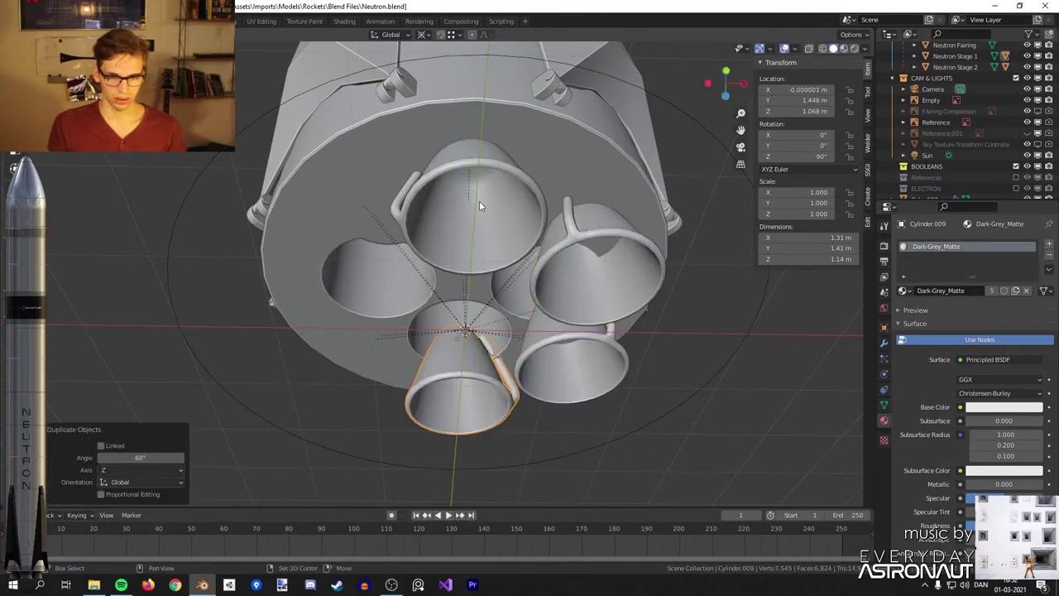
Duplicate one outer engine, clear the copy's location, and raise it along Z as the centre engine.
left_click(492, 238)
key("shift+d")
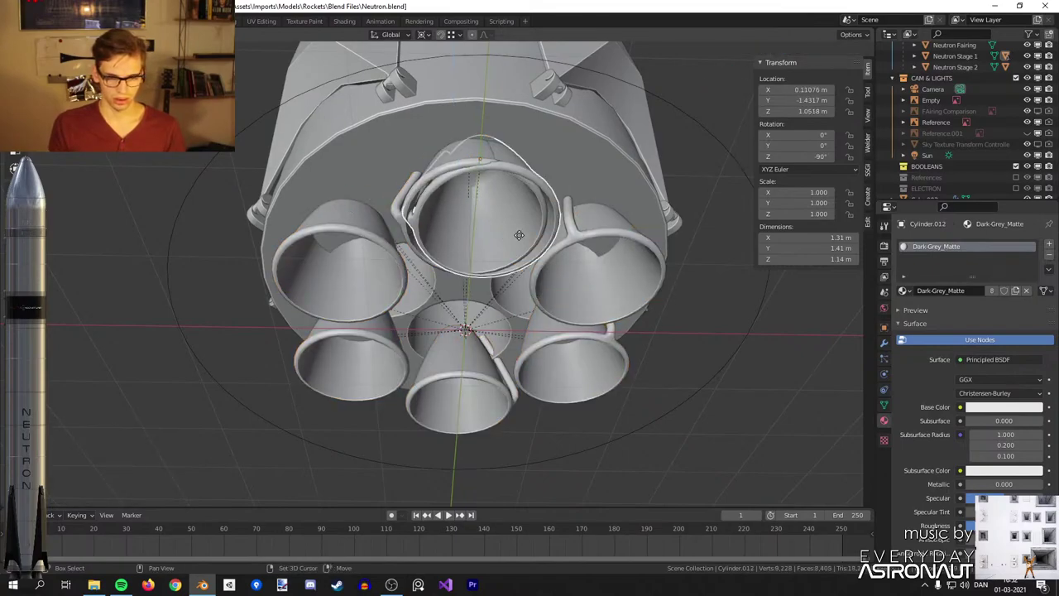
right_click(518, 235)
key("alt+g")
key("g")
key("z")
left_click(548, 230)
middle_click_drag(548, 231, 447, 164)
Move the Reference image along X to about -0.067 m so it lines up behind the rocket.
key("KP_1")
scroll(539, 180, "up", 3)
left_click(646, 246)
key("g")
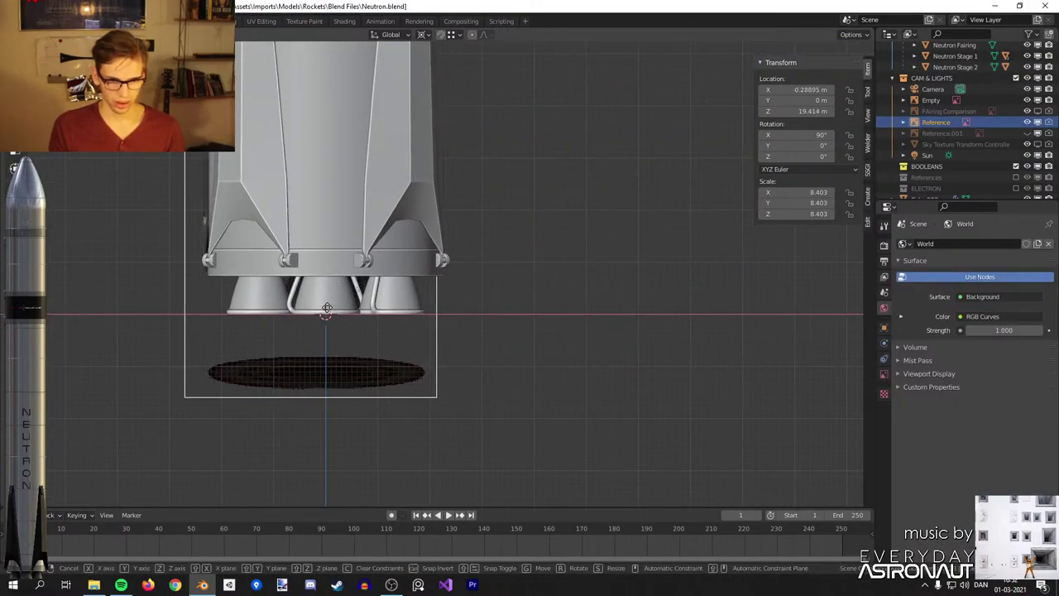
left_click(338, 308)
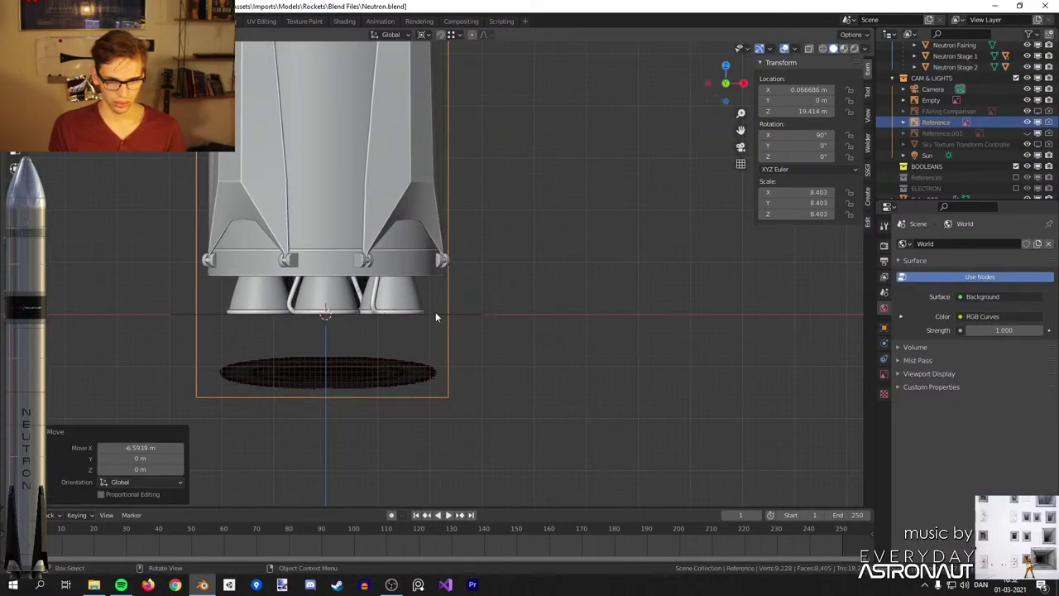
Scale the Reference image to about 9.69 and reposition it to about X -0.032 m and Z 22.353 m.
key("s")
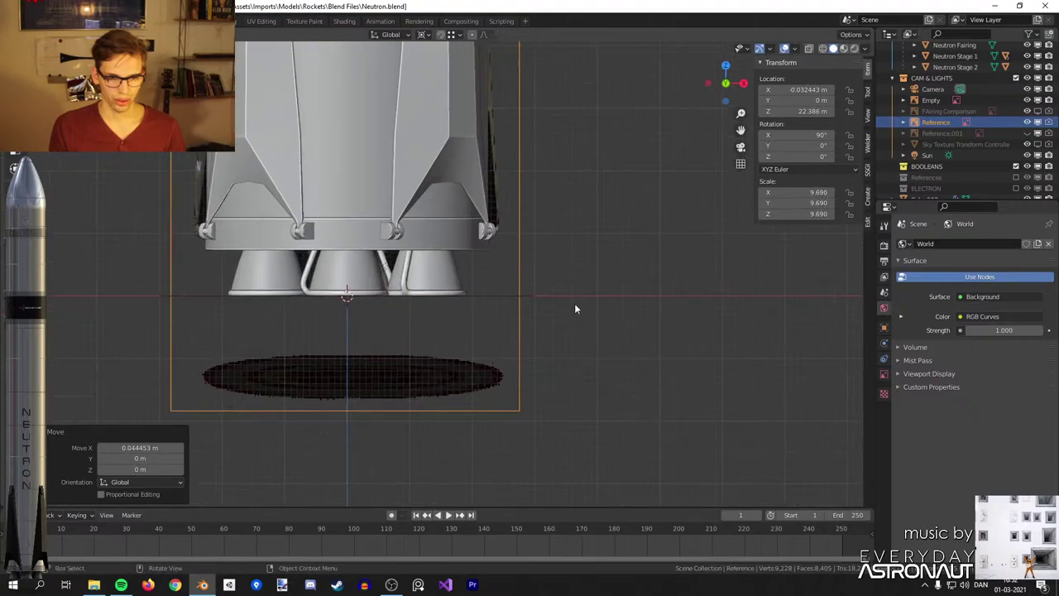
scroll(576, 309, "up", 1)
key("g")
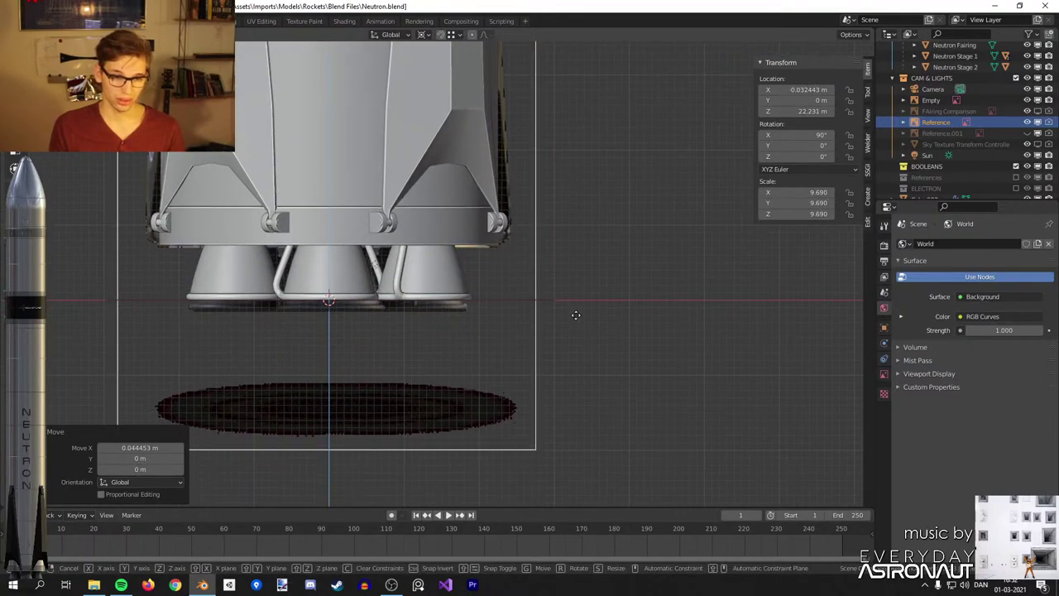
left_click(603, 257)
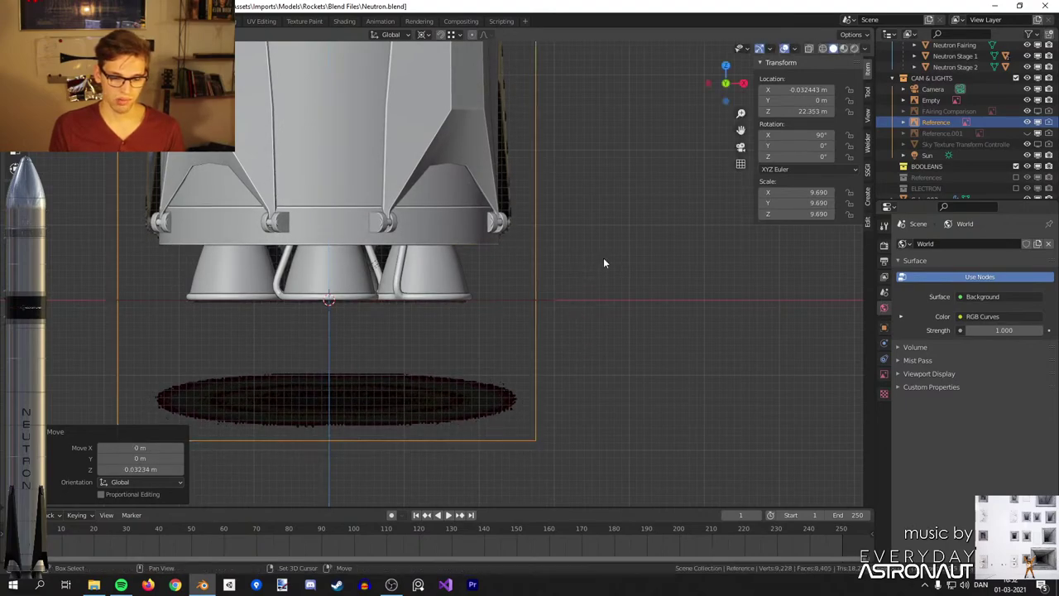
Examine the seven-engine layout from below the first stage.
middle_click_drag(527, 315, 550, 282)
key("g")
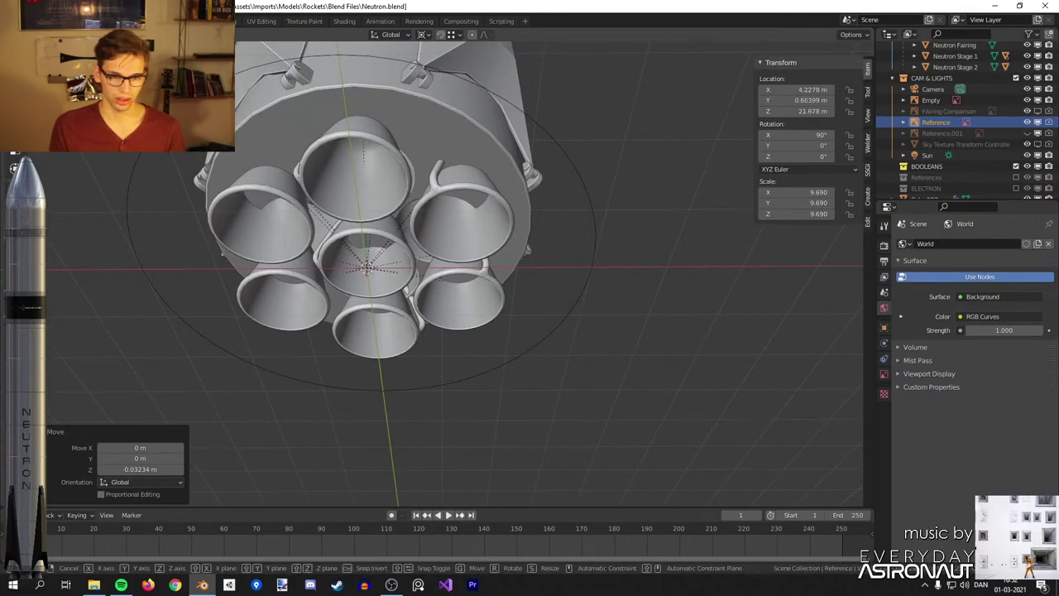
right_click(59, 331)
middle_click_drag(740, 297, 634, 284)
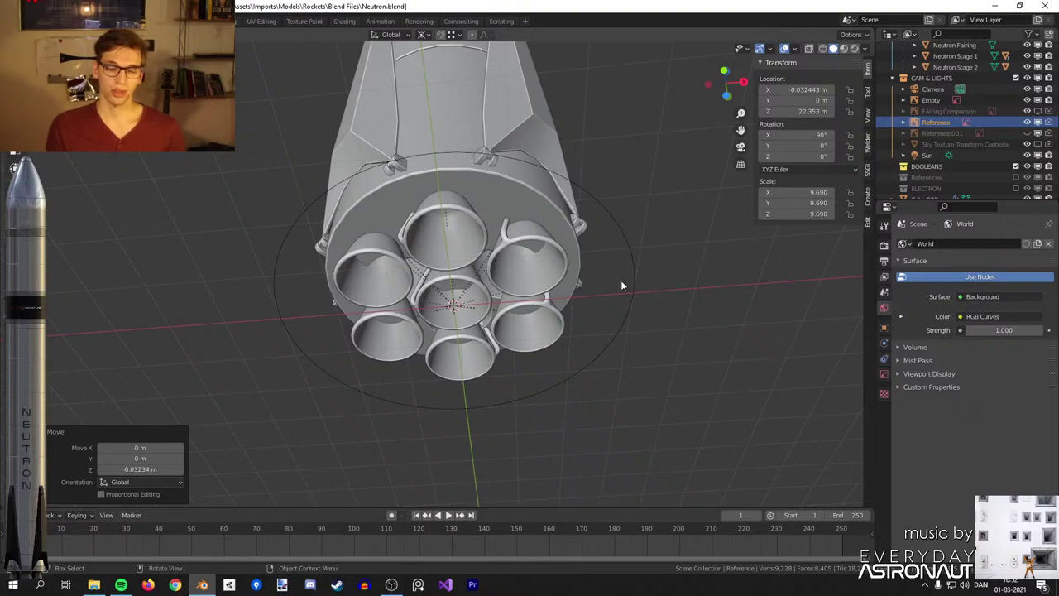
scroll(612, 286, "up", 1)
middle_click_drag(483, 271, 480, 261)
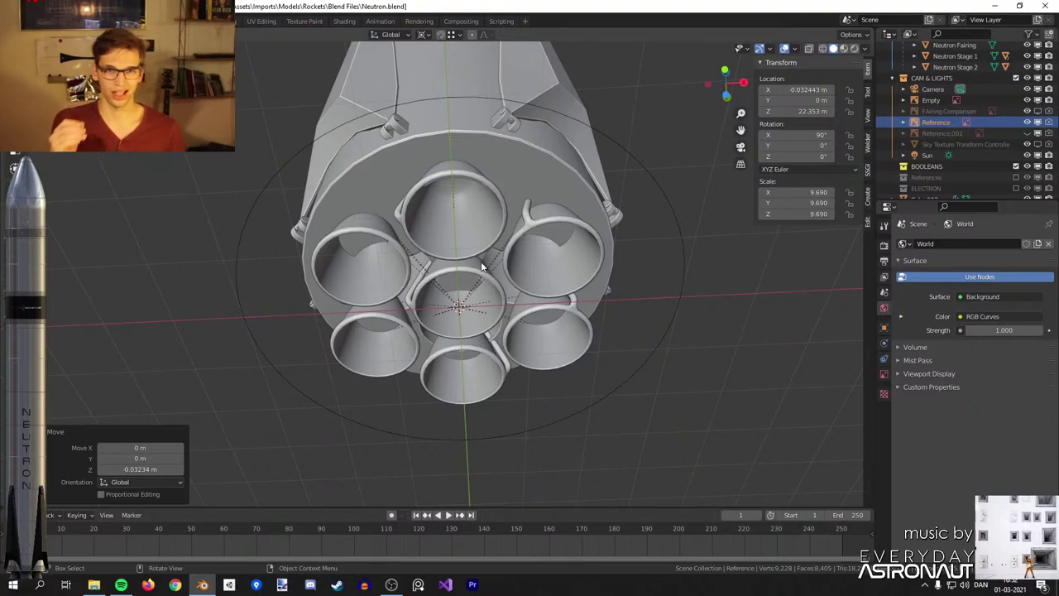
middle_click_drag(482, 266, 521, 281)
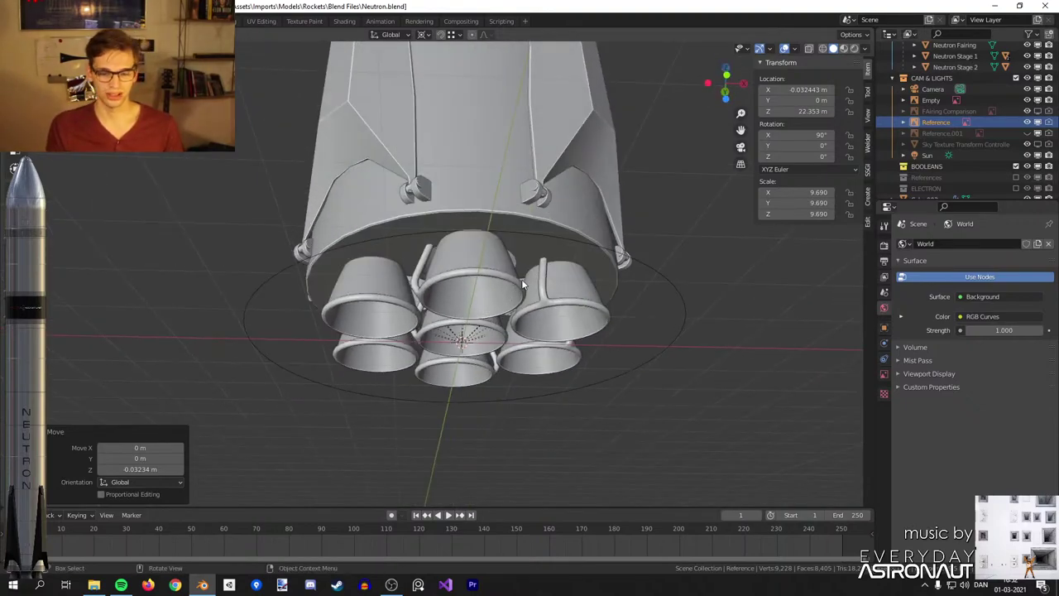
Lower the Reference image along Z to about 21.313 m so its engines show beneath the modelled ones.
key("KP_1")
key("g")
key("z")
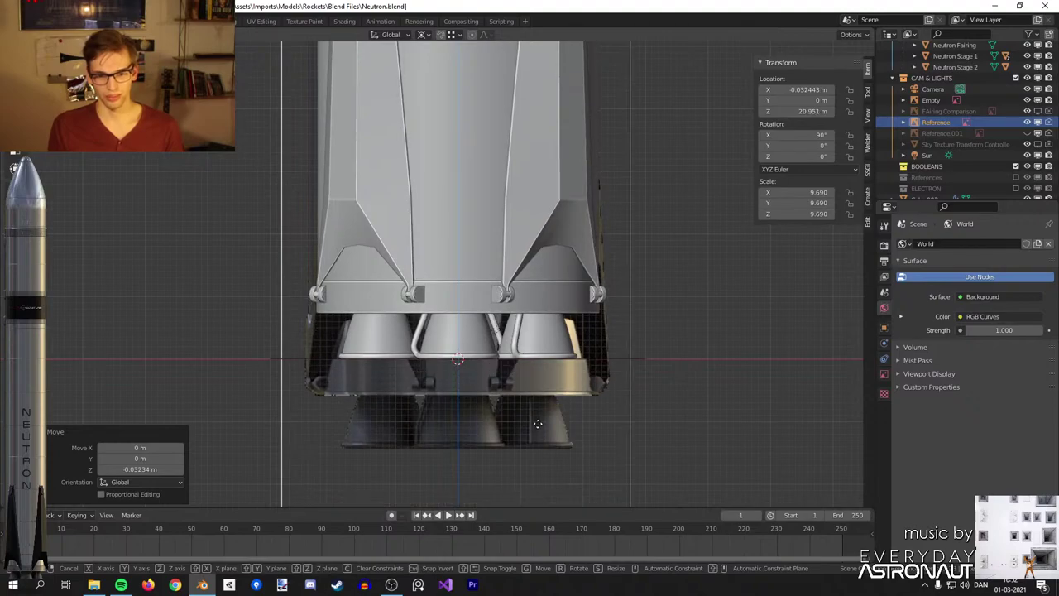
left_click(543, 405)
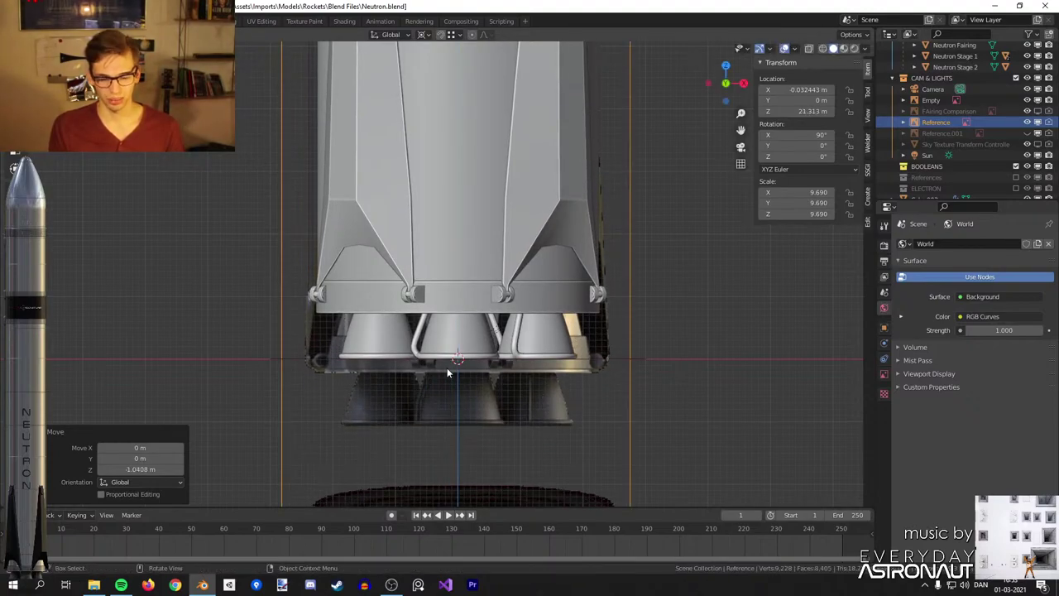
scroll(453, 299, "up", 4)
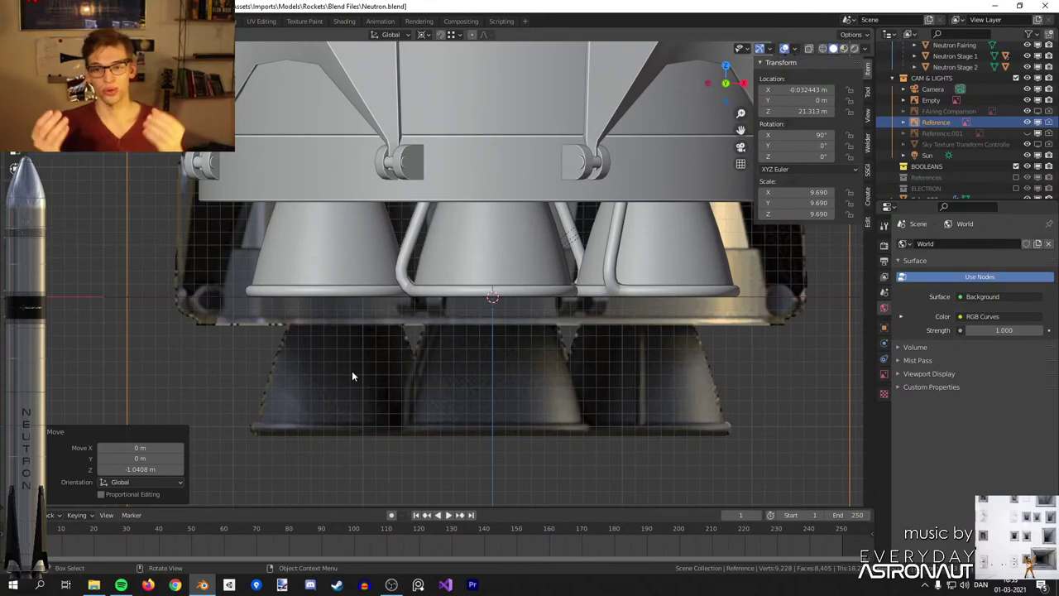
scroll(470, 313, "down", 3)
middle_click_drag(470, 313, 597, 335)
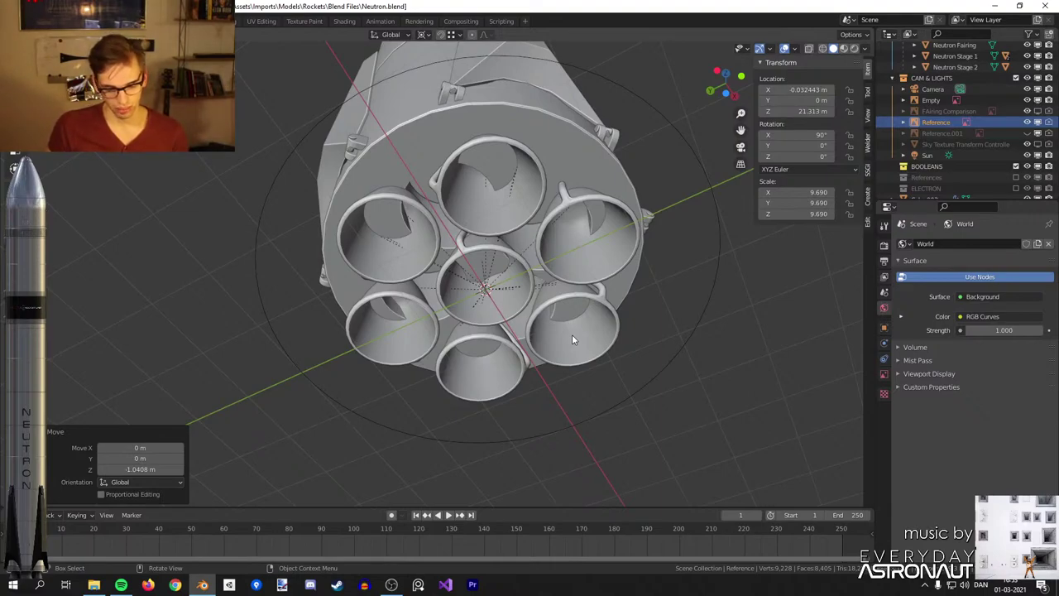
key("KP_1")
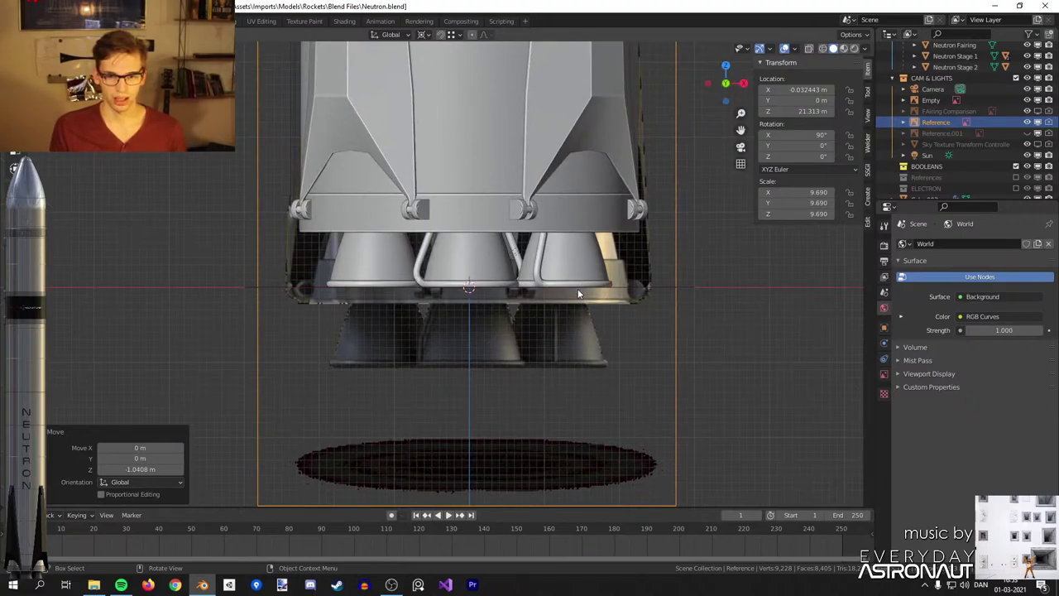
Duplicate one outer engine and rotate the copy 76° about Z, repeating the same rotation around the ring.
key("ctrl+KP_7")
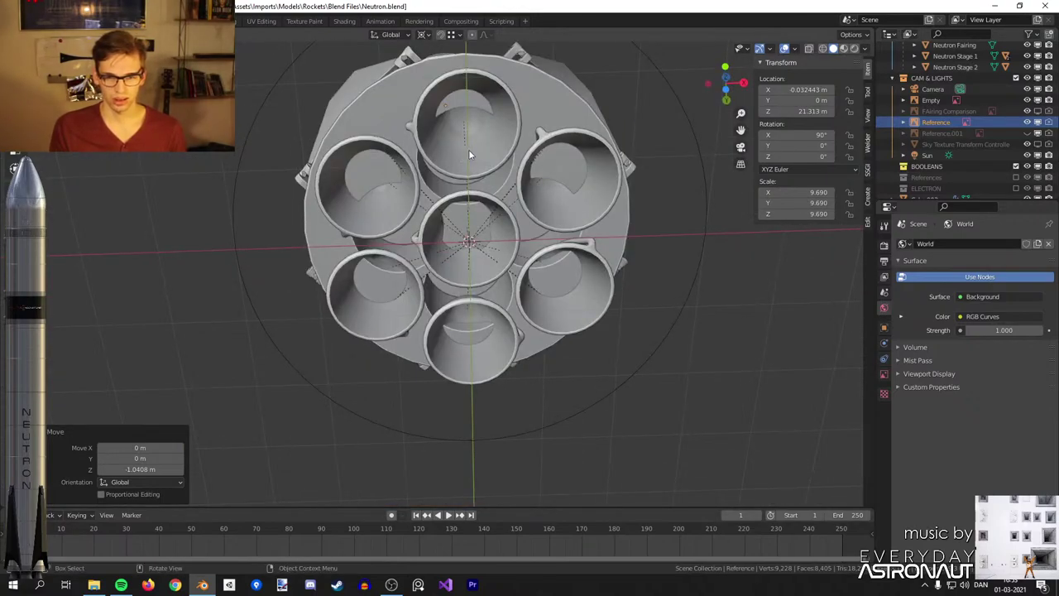
left_click(474, 152)
middle_click_drag(543, 187, 539, 202)
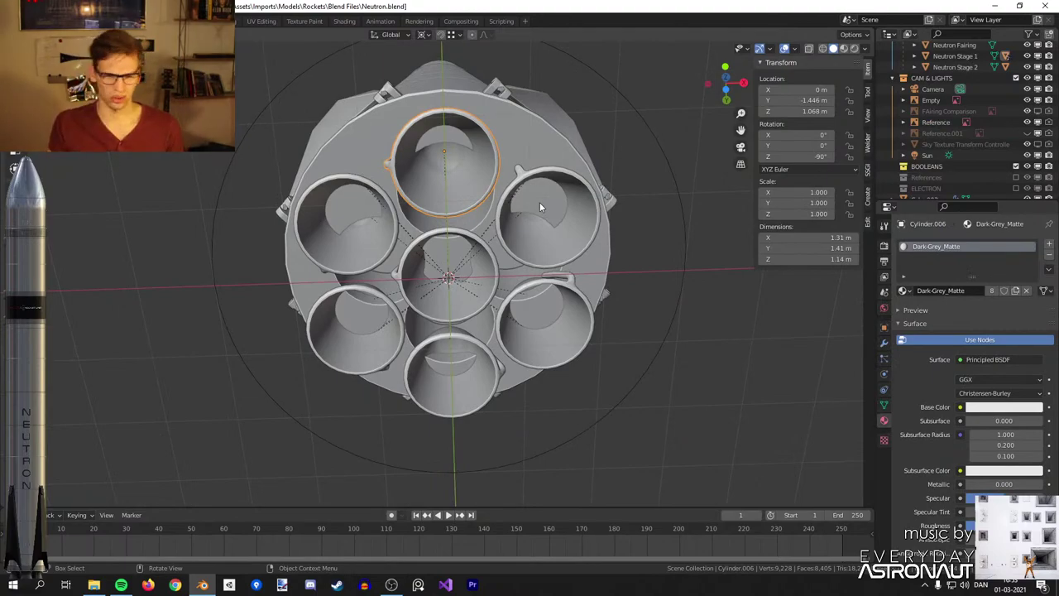
key("shift+d")
key("Escape")
key("r")
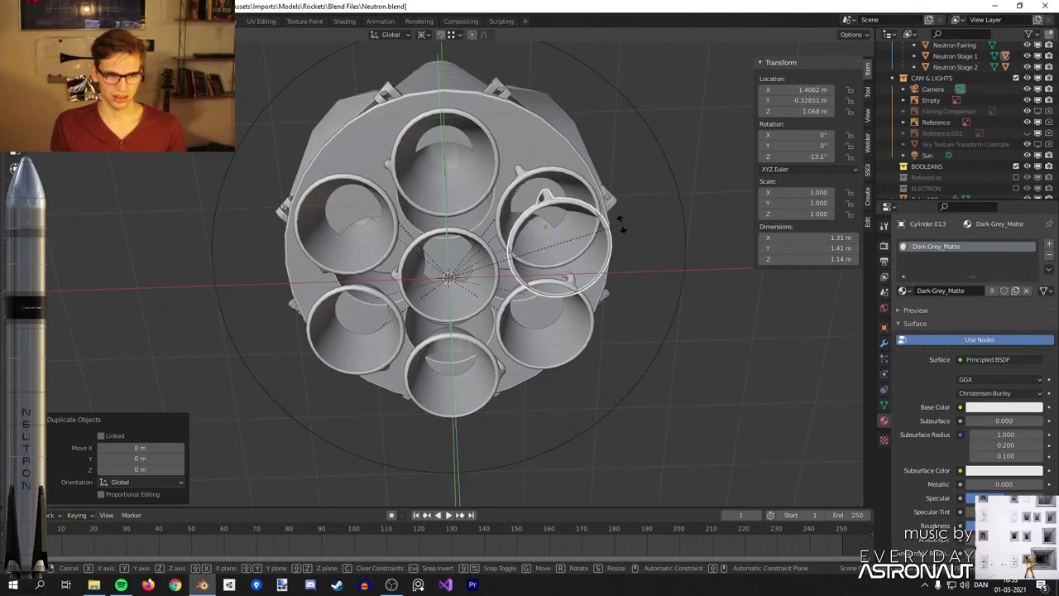
left_click(622, 229)
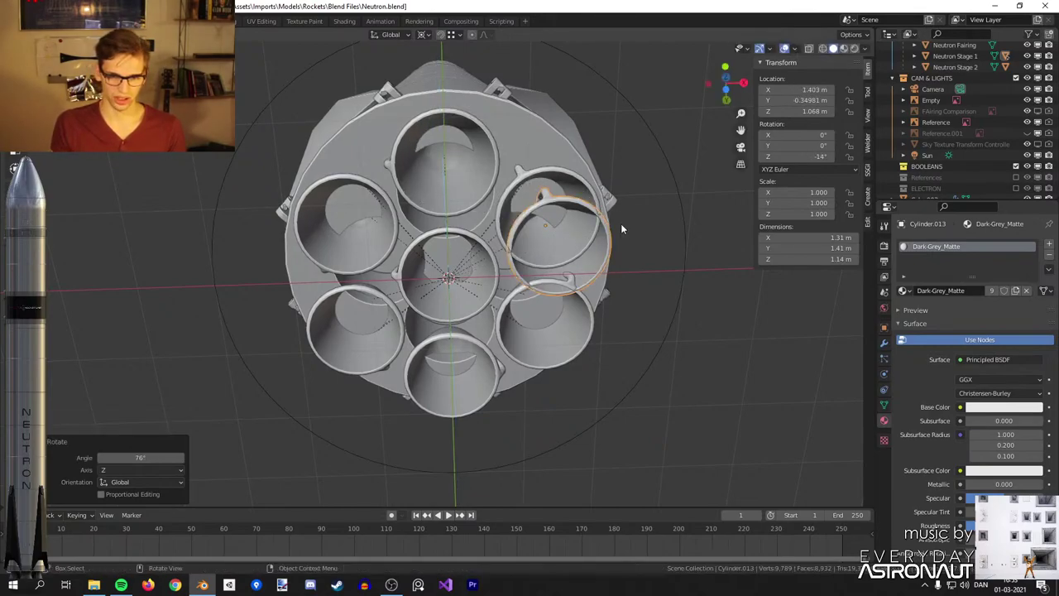
key("shift+r")
key("shift+r")
key("shift+r")
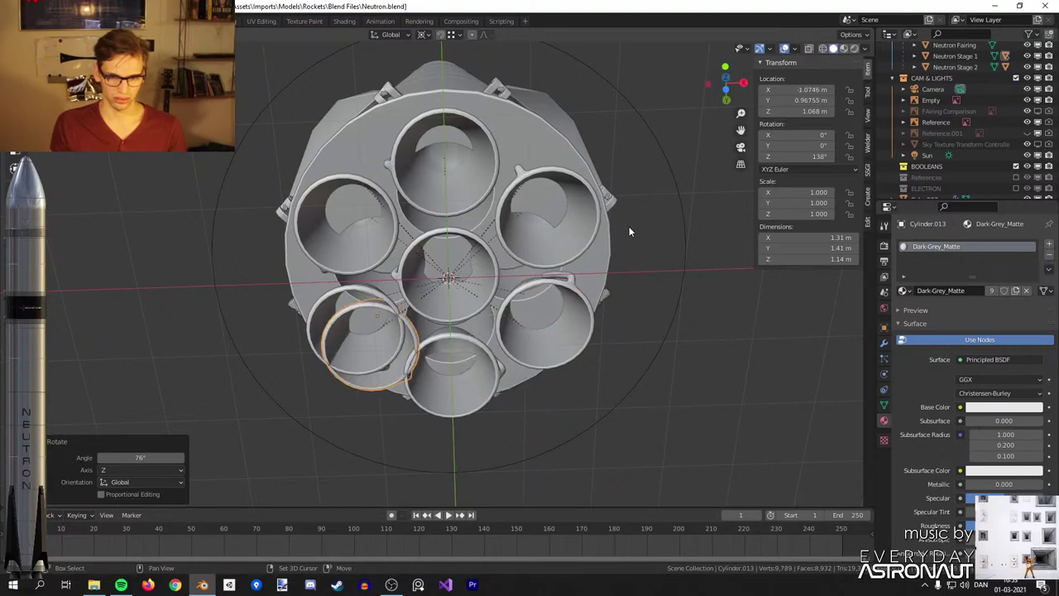
Undo the repeated rotations and duplicate the rotated engine around Z to build a ring of five outer engines.
middle_click_drag(629, 226, 637, 288)
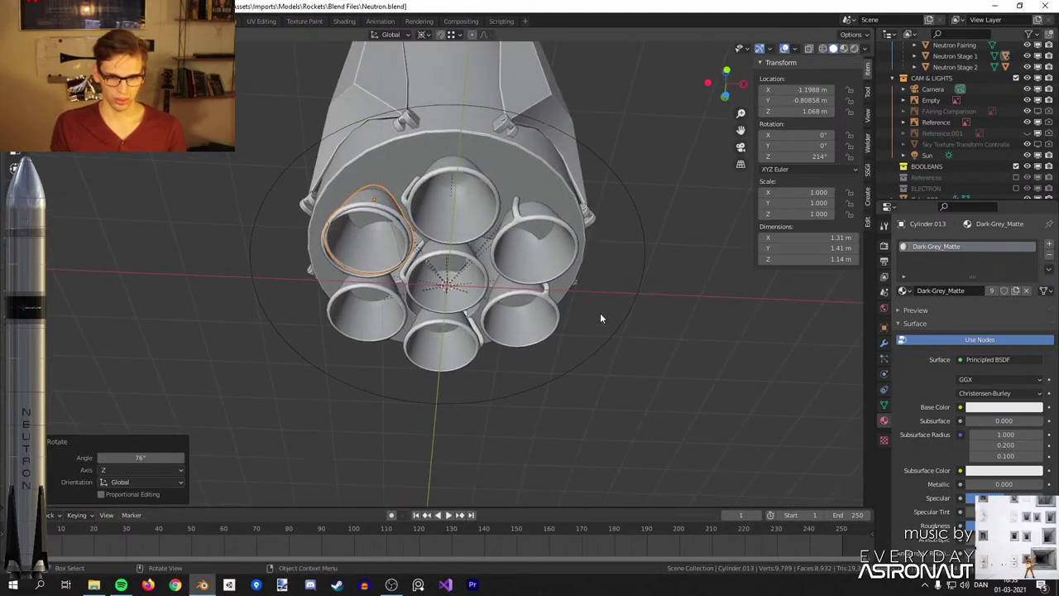
middle_click_drag(583, 323, 593, 269)
key("ctrl+z")
key("ctrl+z")
key("ctrl+z")
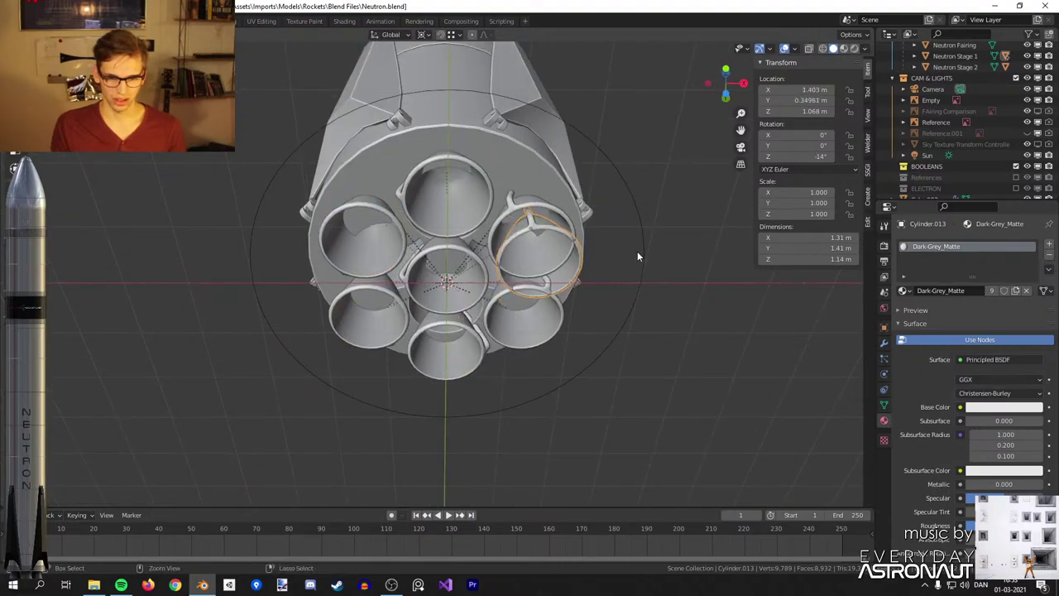
key("shift+d")
key("r")
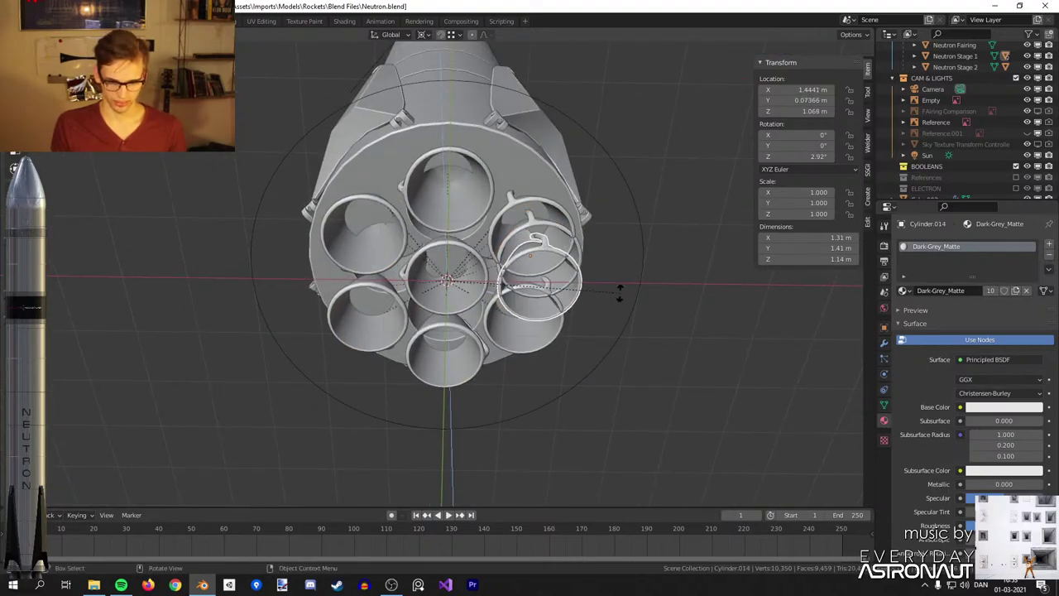
left_click(619, 292)
key("shift+r")
key("shift+r")
Delete the superseded original outer engines that overlap the new five-engine ring.
middle_click_drag(635, 295, 446, 383)
left_click(446, 387, "shift")
left_click(369, 335, "shift")
left_click(340, 265, "shift")
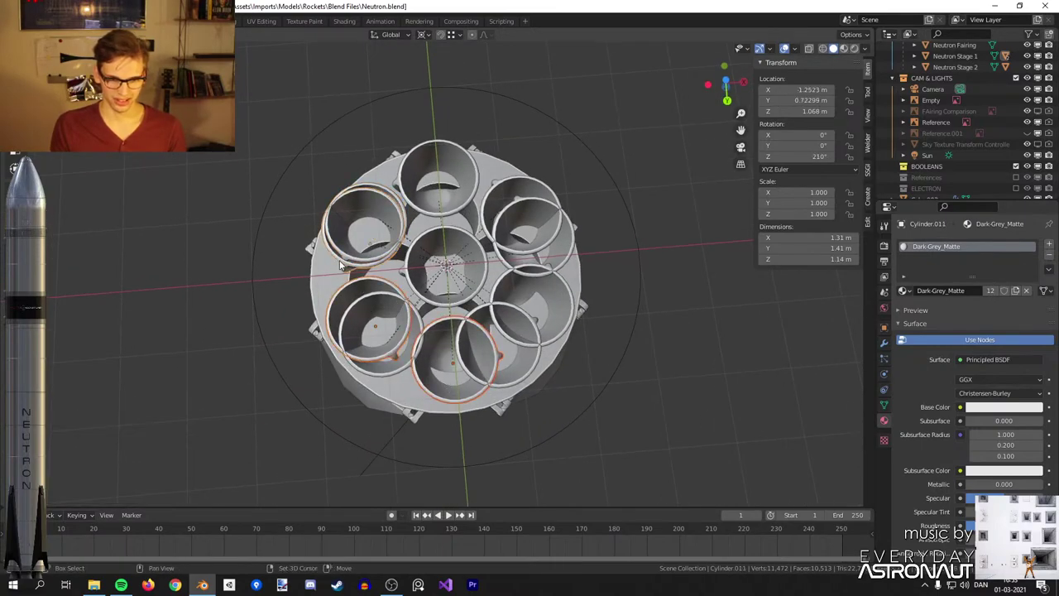
left_click(554, 332, "shift")
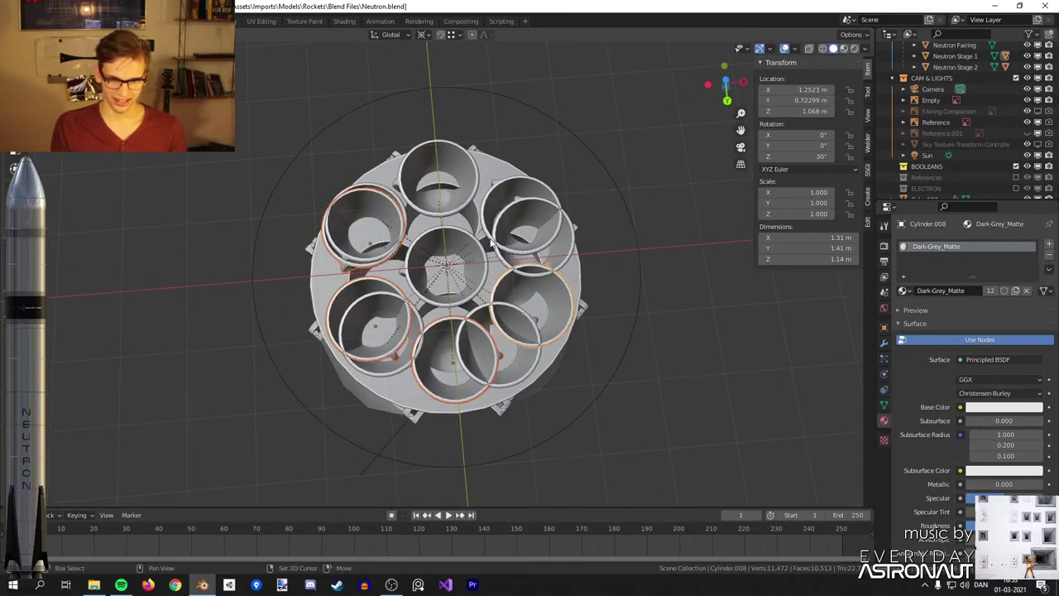
key("Delete")
Rotate the remaining original outer engine to about -76.5° around Z and compare the layout with the reference from the front.
middle_click_drag(493, 241, 577, 314)
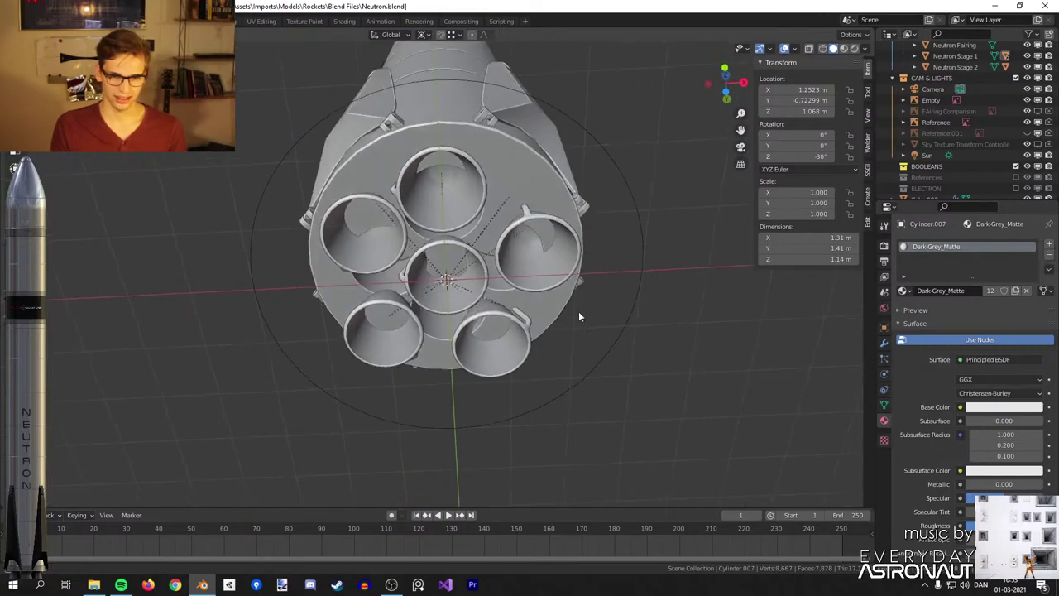
left_click(447, 183)
middle_click_drag(541, 260, 526, 234)
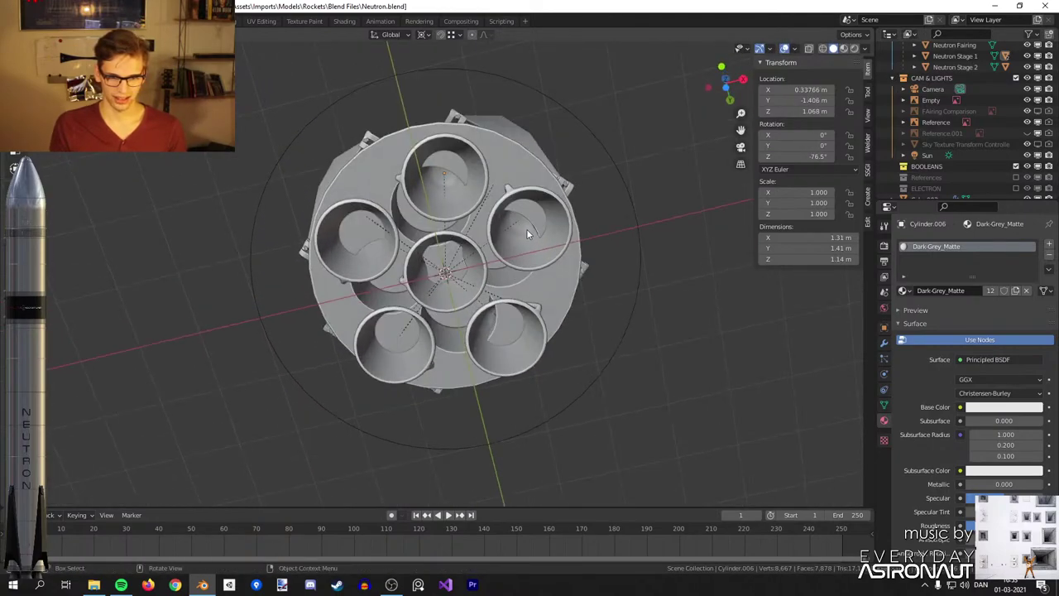
scroll(583, 201, "down", 3)
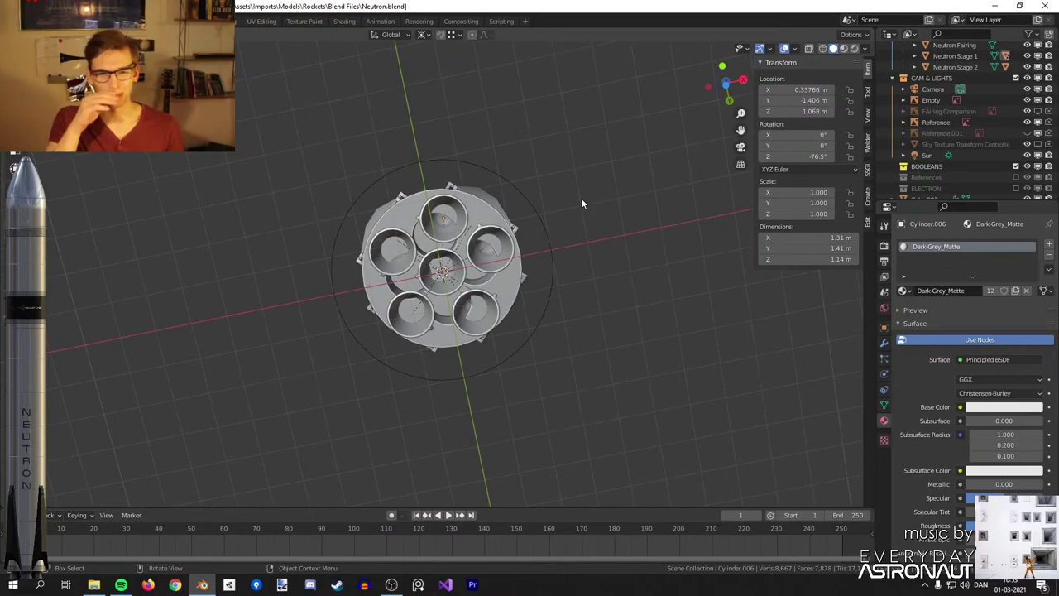
key("KP_1")
scroll(581, 200, "up", 4)
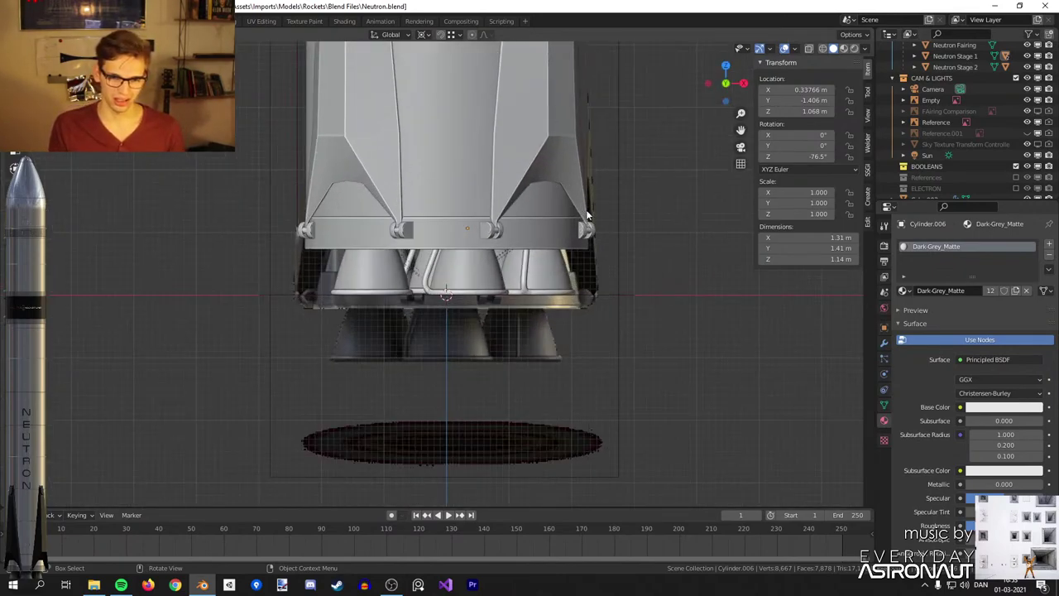
scroll(482, 302, "up", 4)
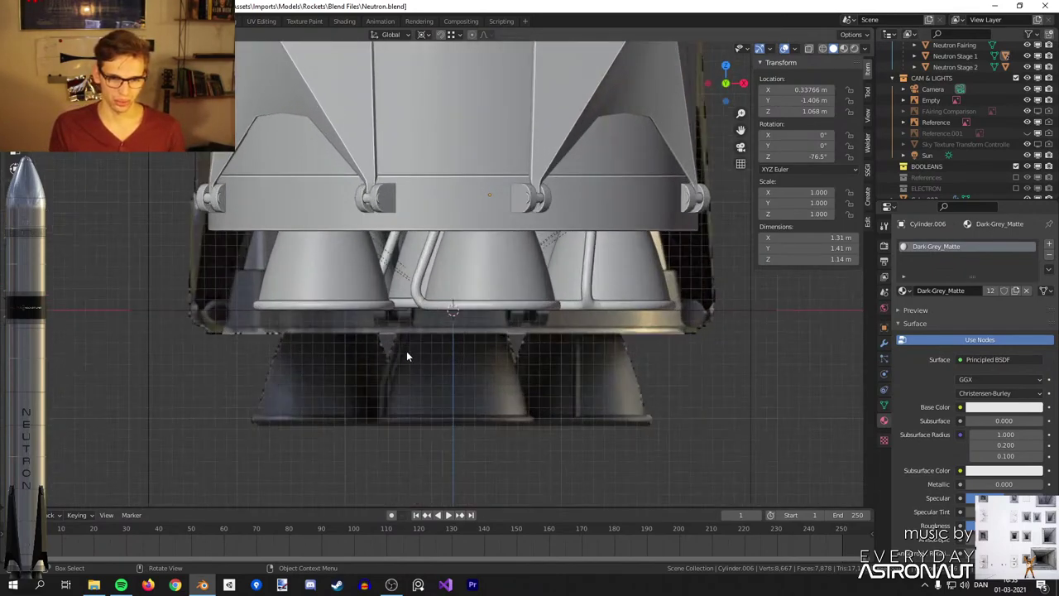
scroll(574, 389, "down", 4)
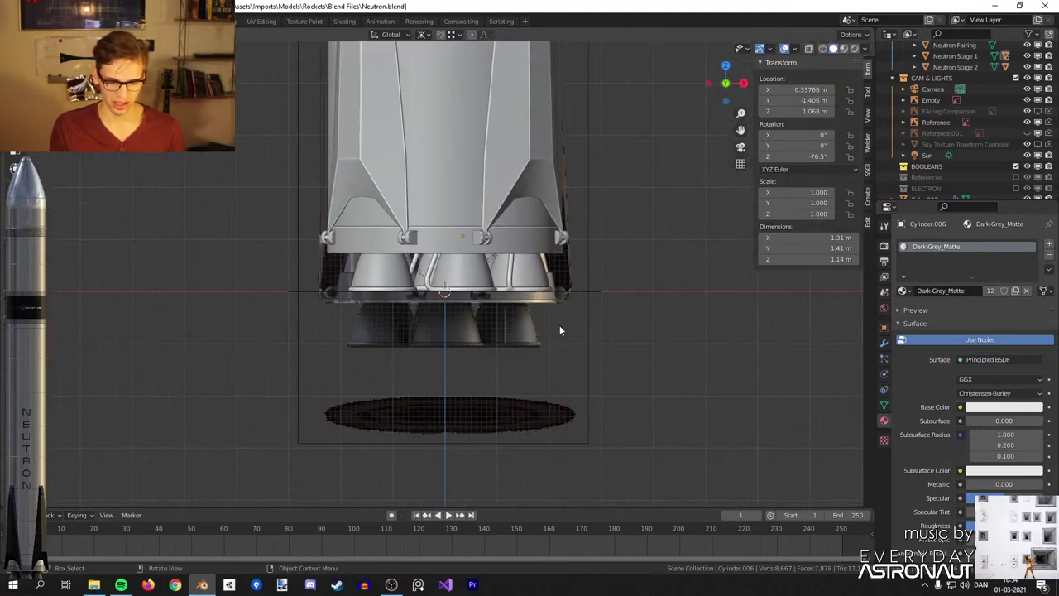
Select the five outer engines and rotate them together by about -13.2° around Z.
left_click(397, 276, "shift")
left_click(552, 279, "shift")
middle_click_drag(552, 279, 531, 194)
key("ctrl+z")
left_click(524, 263, "shift")
left_click(482, 321, "shift")
left_click(411, 311, "shift")
key("r")
key("z")
left_click(647, 224)
key("KP_1")
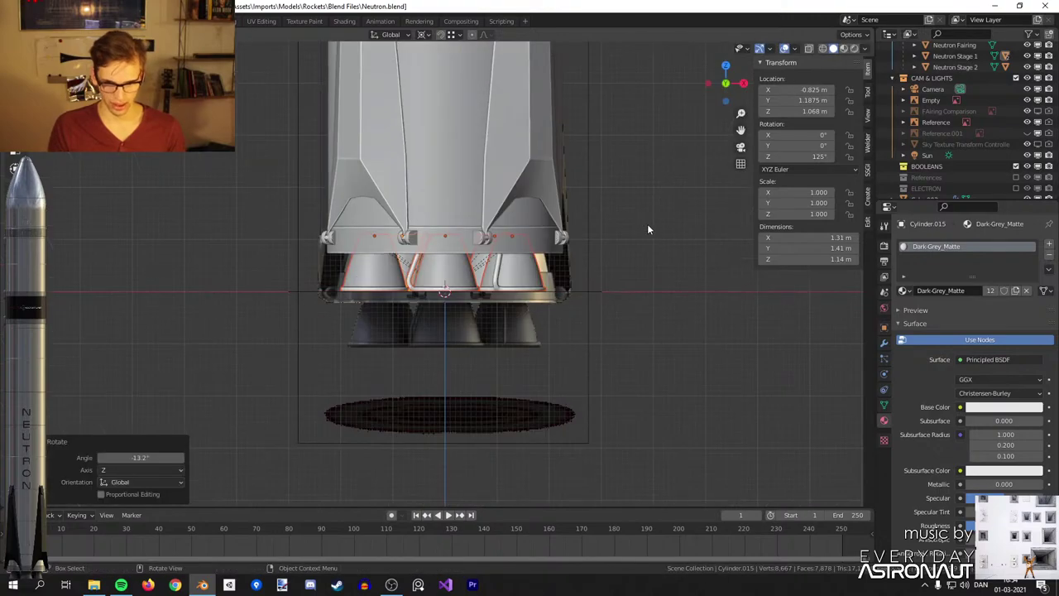
Undo the five-engine trial completely, back to the original ring of six outer engines around the centre one.
scroll(629, 234, "up", 2)
middle_click_drag(579, 313, 609, 234)
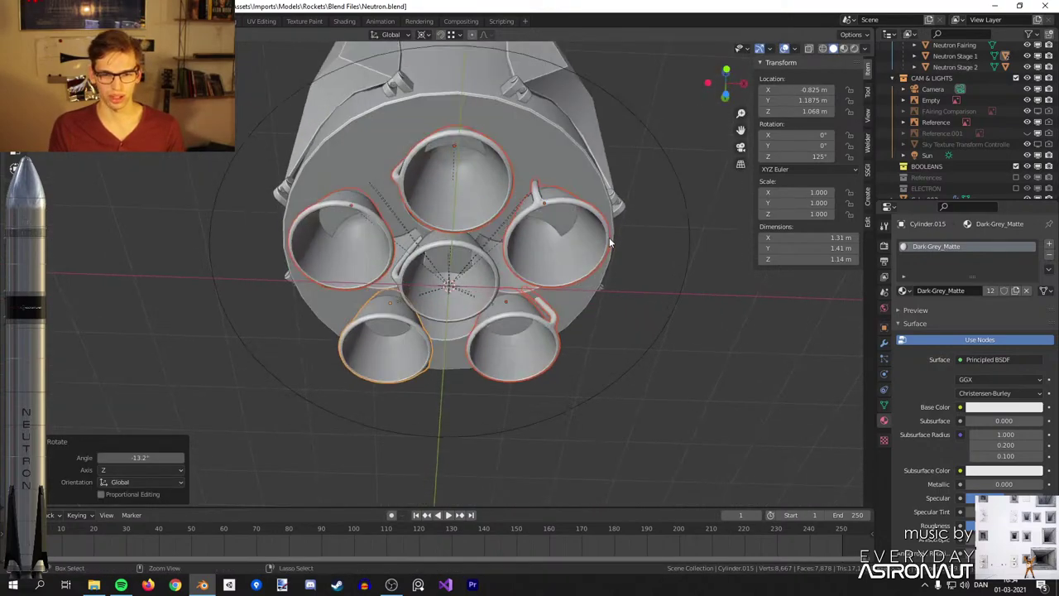
key("ctrl+z")
key("ctrl+z")
key("ctrl+z")
key("ctrl+z")
key("ctrl+z")
key("ctrl+z")
key("ctrl+z")
key("ctrl+z")
key("ctrl+z")
key("ctrl+z")
key("ctrl+z")
key("ctrl+z")
key("ctrl+z")
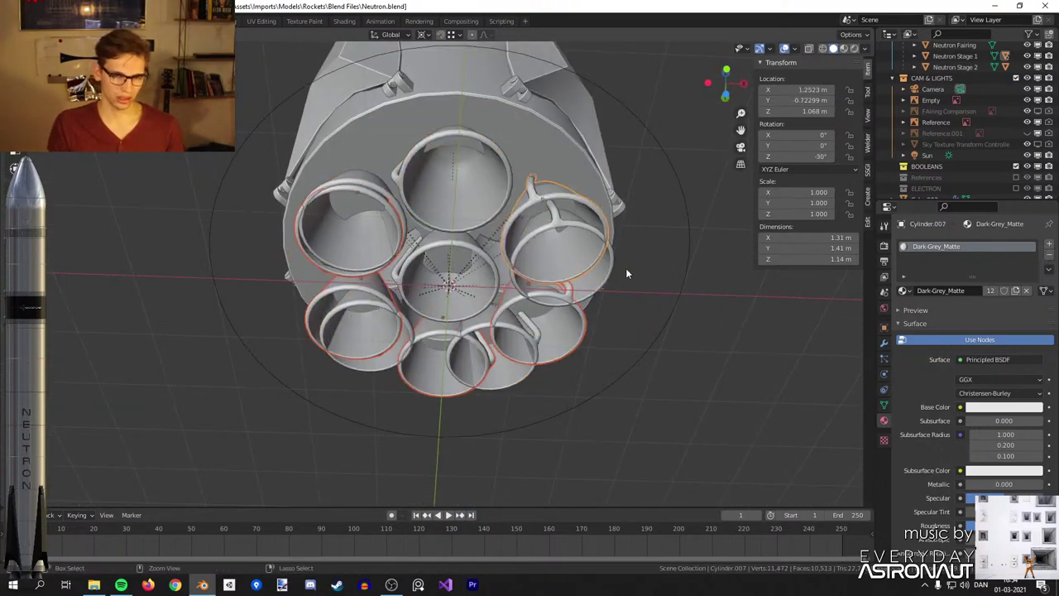
key("ctrl+z")
key("ctrl+z")
key("ctrl+z")
key("ctrl+z")
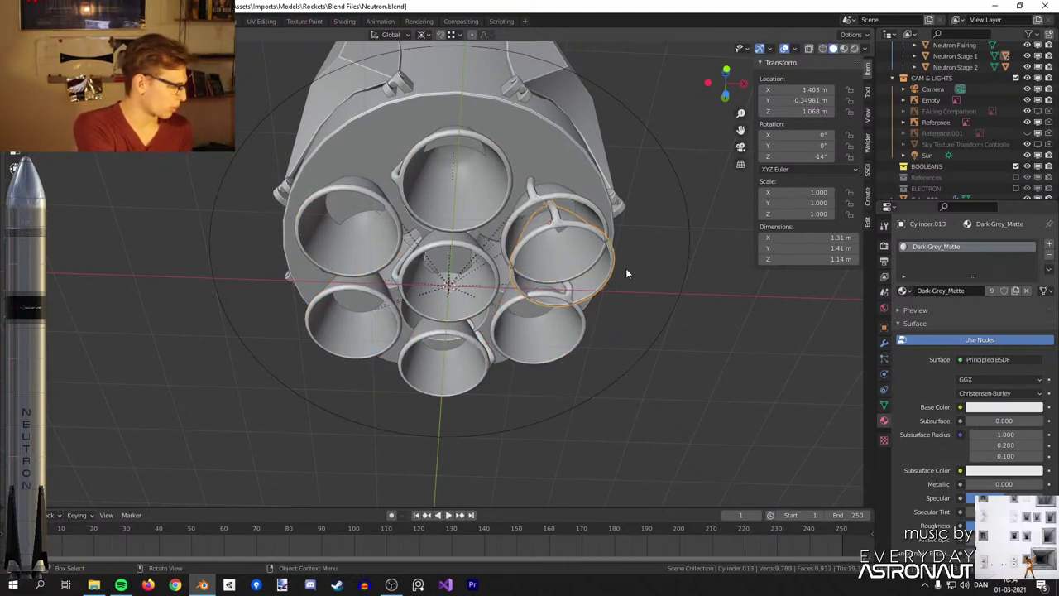
key("ctrl+z")
scroll(536, 223, "down", 1)
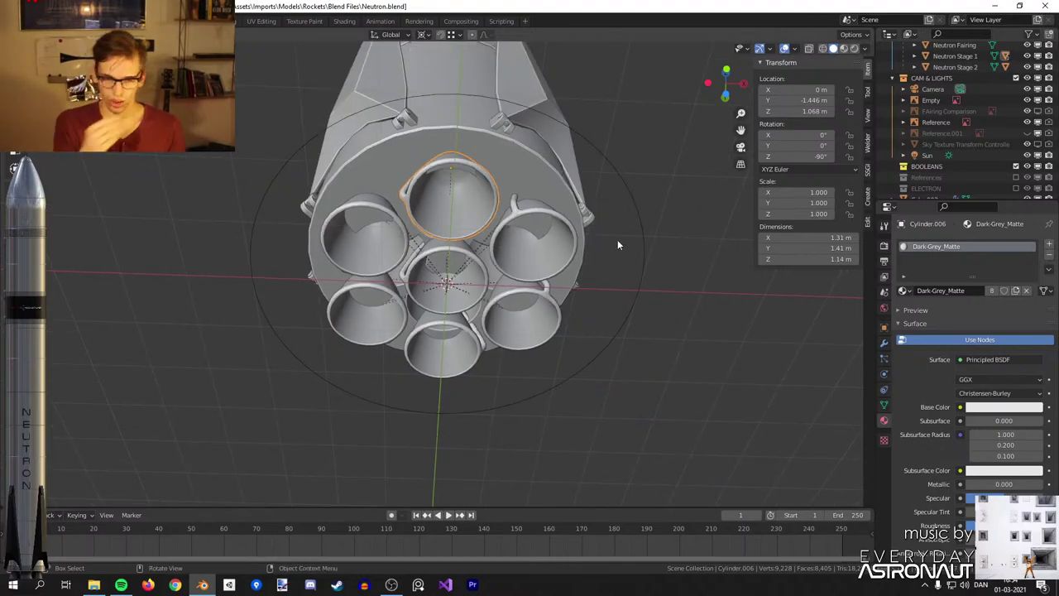
Unhide all hidden objects and delete the older inner engines that overlap the seven-engine cluster.
key("alt+h")
scroll(504, 252, "up", 2)
left_click(460, 247, "shift")
left_click(403, 250)
left_click(412, 235, "shift")
left_click(513, 284, "shift")
key("ctrl+z")
left_click(503, 273, "shift")
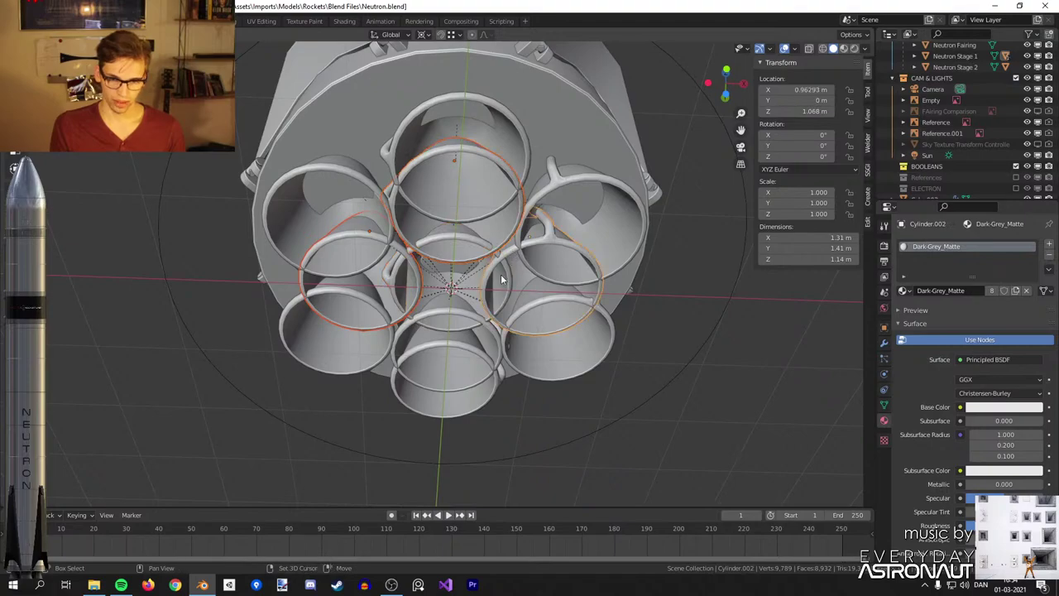
left_click(494, 335, "shift")
key("x")
left_click(540, 336)
scroll(557, 279, "down", 3)
Isolate the first stage and open its mesh for editing with the underside in view.
mouse_move(558, 274)
middle_mouse_down()
mouse_move(554, 201)
mouse_move(567, 278)
middle_mouse_up()
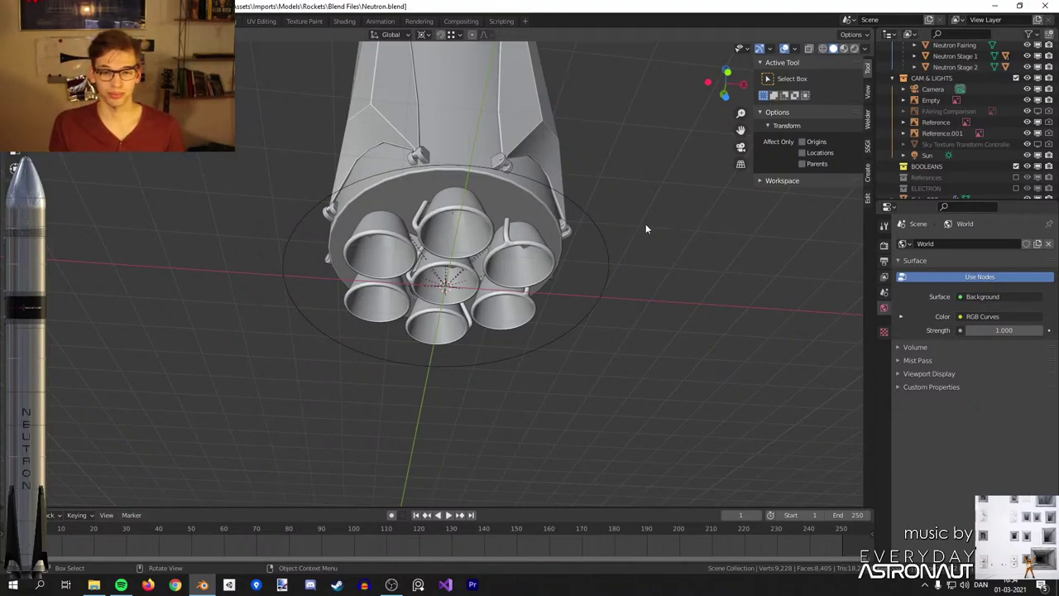
left_click(513, 200)
scroll(513, 199, "down", 5)
key("Tab")
middle_click_drag(512, 200, 614, 324)
scroll(597, 213, "up", 5)
middle_click_drag(434, 198, 567, 289)
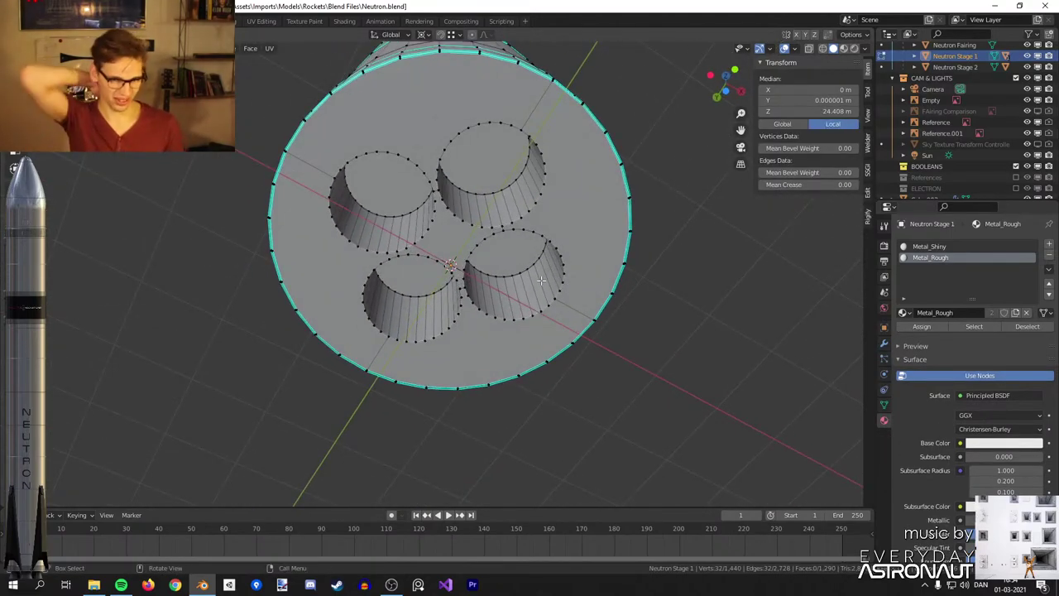
Select the end faces of the four engine recesses in the first stage's base and dissolve the recess edges.
key("3")
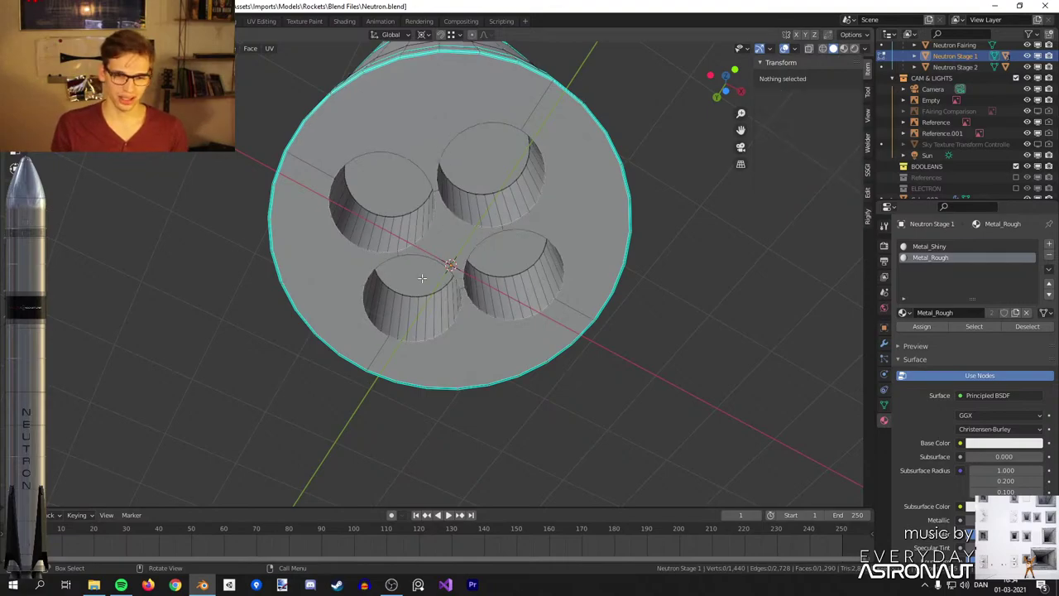
left_click(422, 278)
scroll(430, 276, "up", 3)
left_click(563, 252, "shift")
left_click(511, 102, "shift")
left_click(353, 119, "shift")
scroll(354, 119, "down", 3)
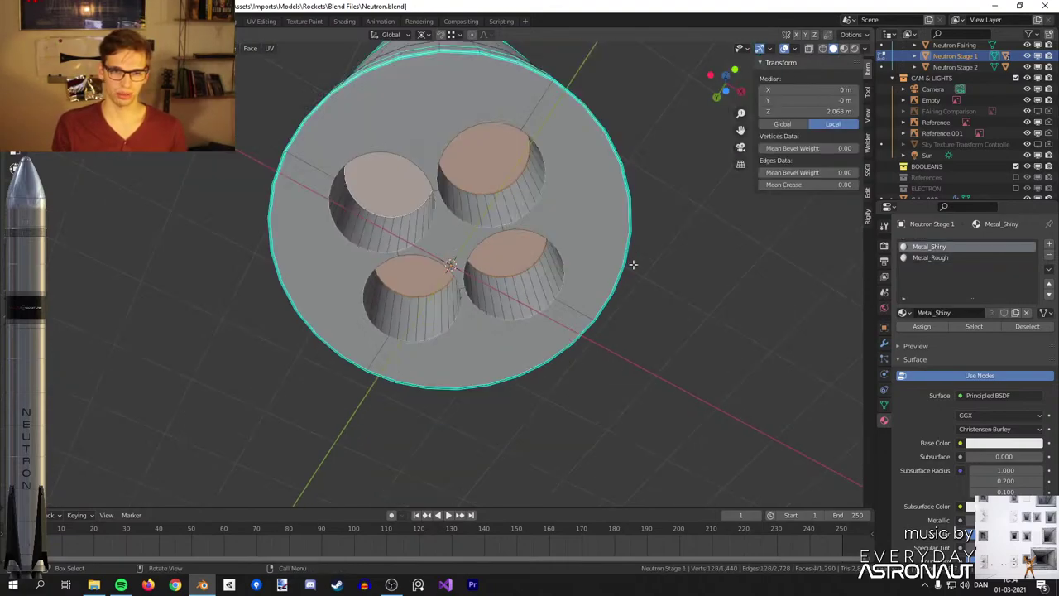
key("x")
left_click(626, 317)
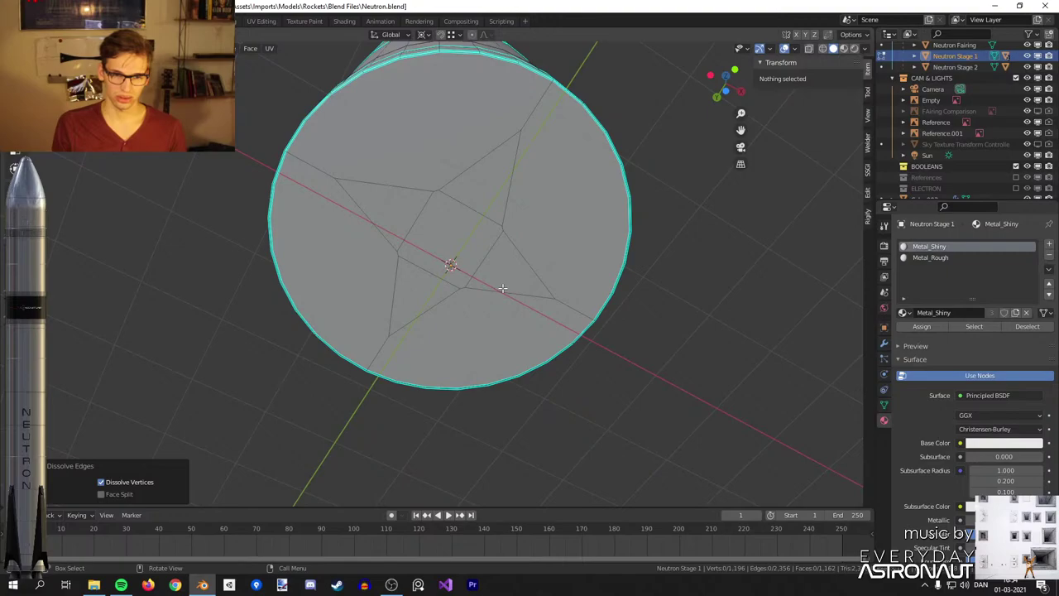
Dissolve the leftover vertices inside the first stage's base so it becomes one flat face.
key("1")
key("c")
mouse_move(425, 321)
left_mouse_down()
mouse_move(347, 193)
mouse_move(512, 157)
mouse_move(461, 296)
mouse_move(579, 248)
left_mouse_up()
key("Escape")
key("x")
left_click(693, 272)
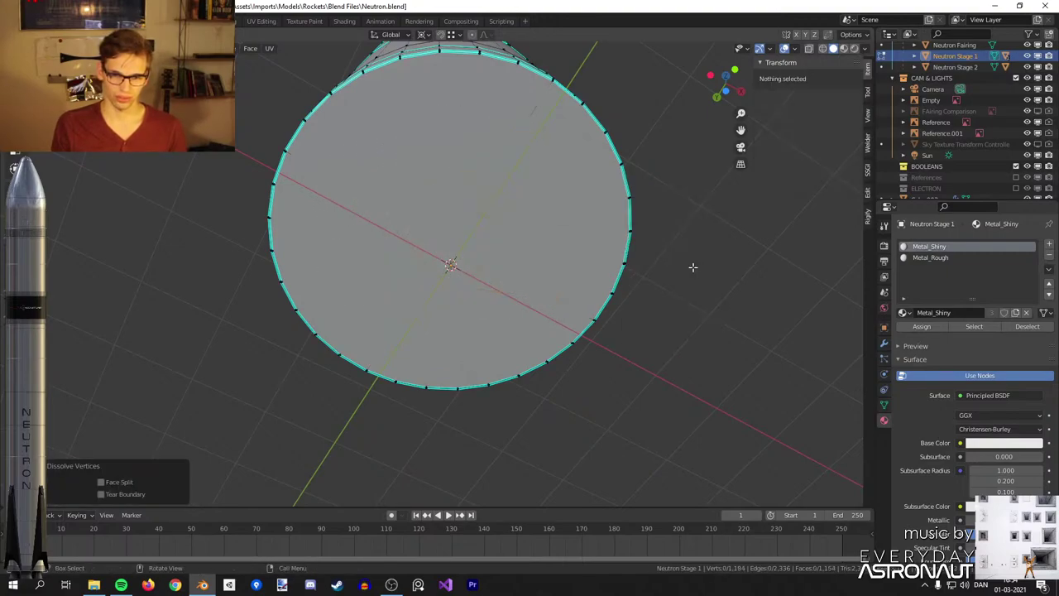
Finish editing the first stage, bring the other objects back into view, and save the file.
scroll(587, 259, "down", 3)
middle_click_drag(587, 259, 574, 267)
key("3")
left_click(467, 330)
key("Tab")
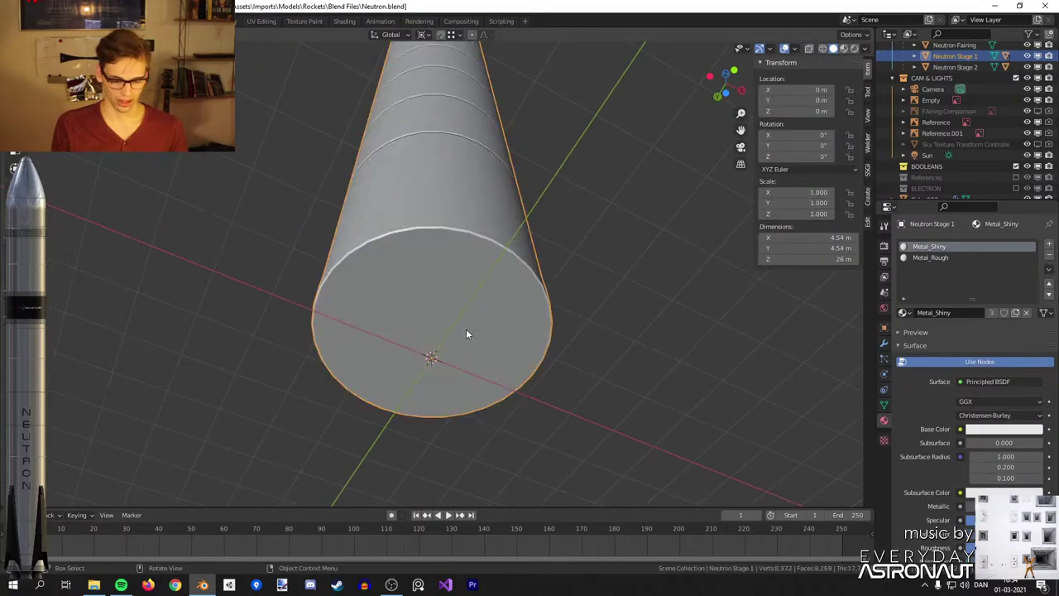
key("KP_Divide")
scroll(469, 304, "up", 2)
middle_click_drag(470, 305, 556, 263)
key("ctrl+s")
Hide the duplicate Reference.001 image behind the rocket.
scroll(570, 294, "down", 4)
left_click(569, 284)
key("KP_1")
middle_click_drag(579, 171, 581, 204, "shift")
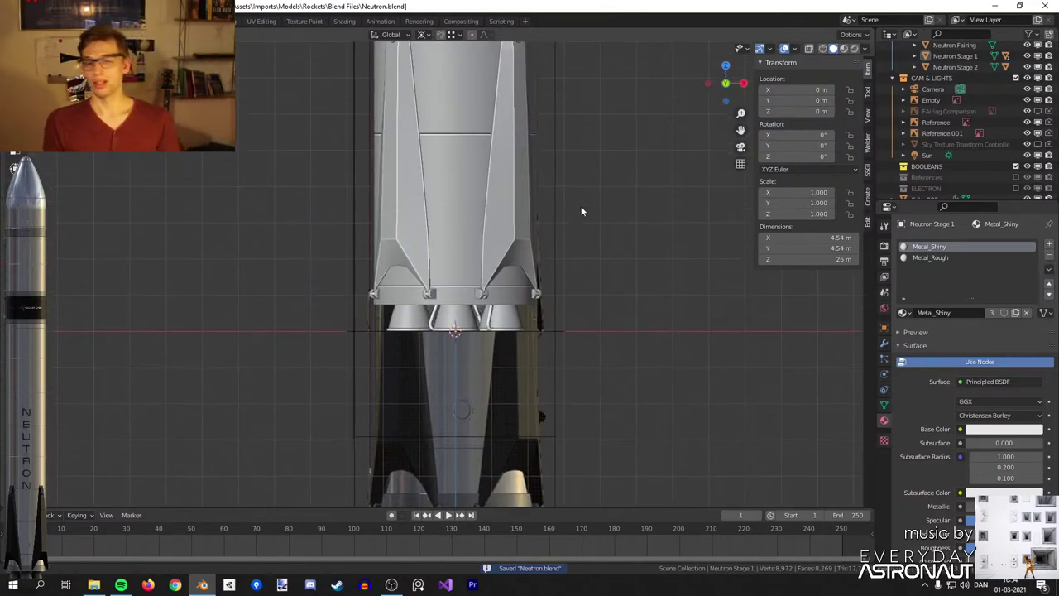
scroll(588, 206, "down", 3)
left_click(478, 355)
key("g")
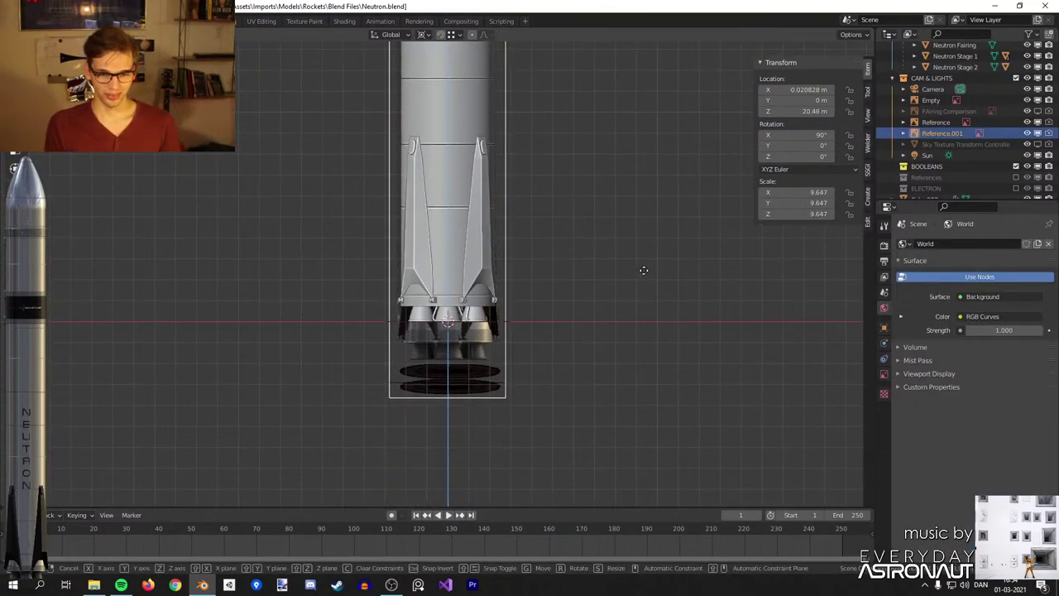
left_click(509, 323)
key("h")
Try moving the Reference image along X to stand beside the rocket, and undo the move.
left_click(490, 337)
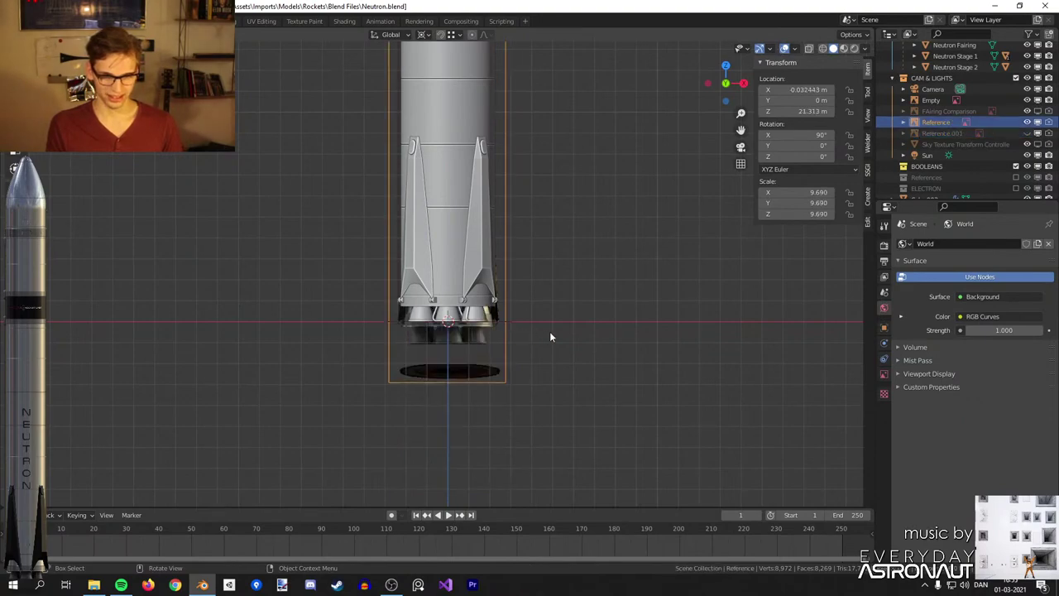
middle_click_drag(584, 75, 576, 282, "shift")
scroll(576, 282, "down", 6)
key("g")
key("x")
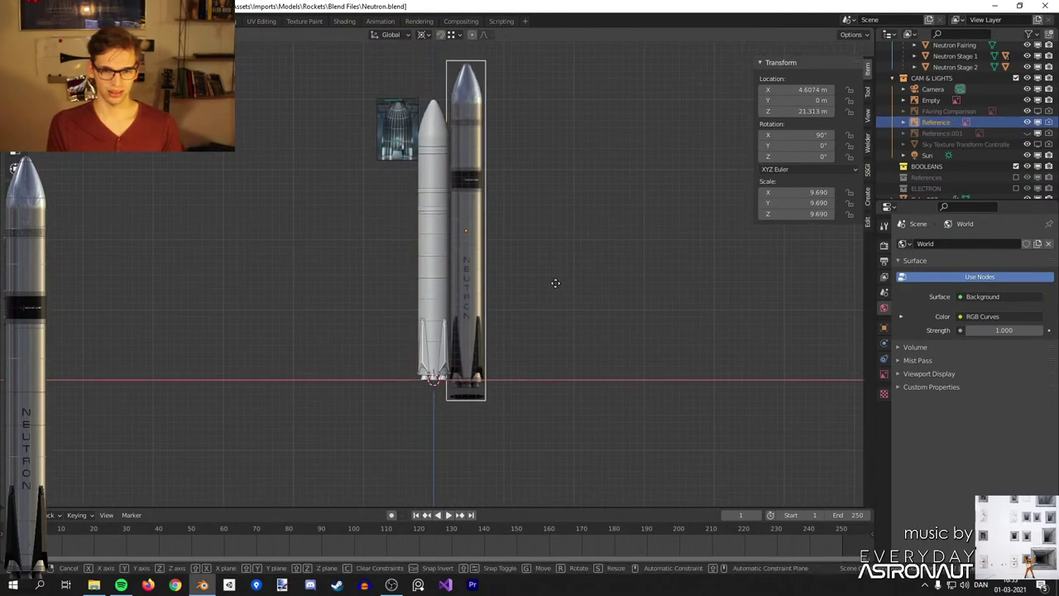
left_click(541, 276)
scroll(573, 281, "up", 4)
scroll(609, 219, "up", 6)
key("ctrl+z")
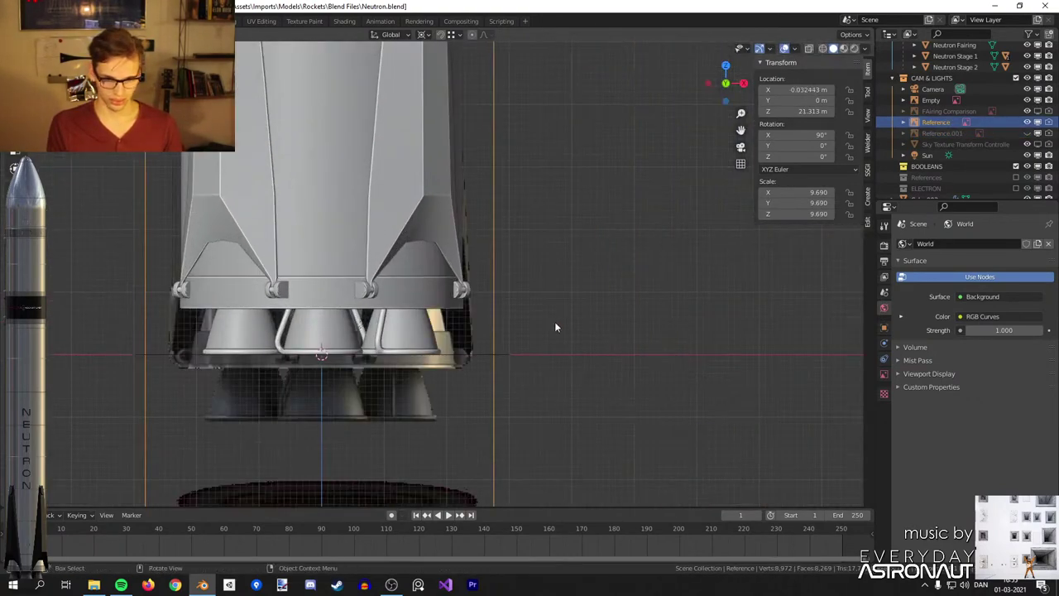
Raise the Reference image along Z and scale it to about 8.41 so it matches the rocket model's height.
middle_click_drag(559, 317, 569, 272, "shift")
key("g")
key("z")
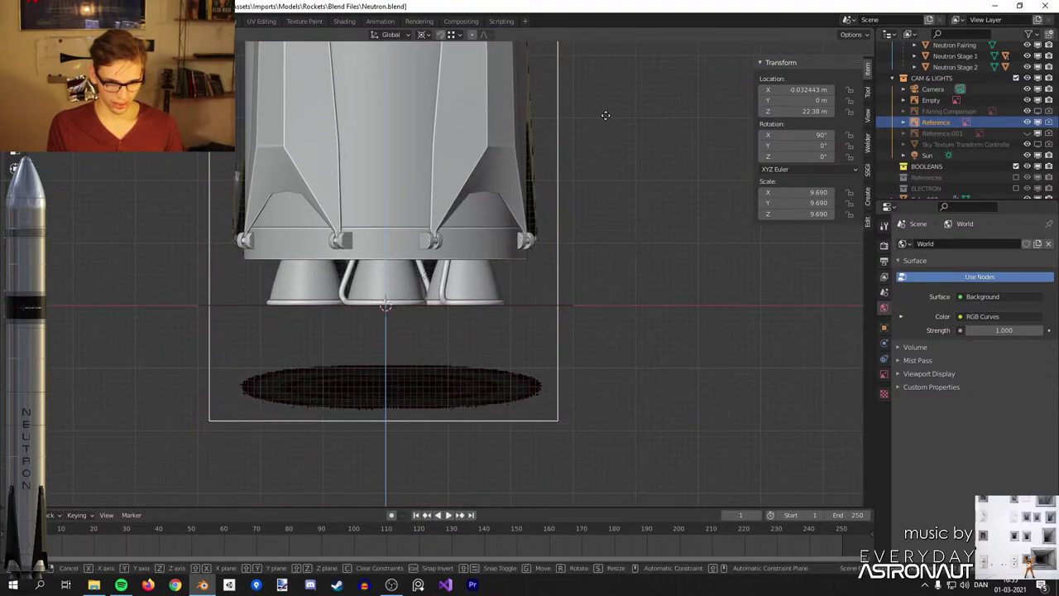
left_click(605, 114)
key("s")
left_click(534, 149)
scroll(526, 98, "down", 5)
middle_click_drag(524, 99, 518, 464, "shift")
middle_click_drag(461, 57, 476, 203, "shift")
key("s")
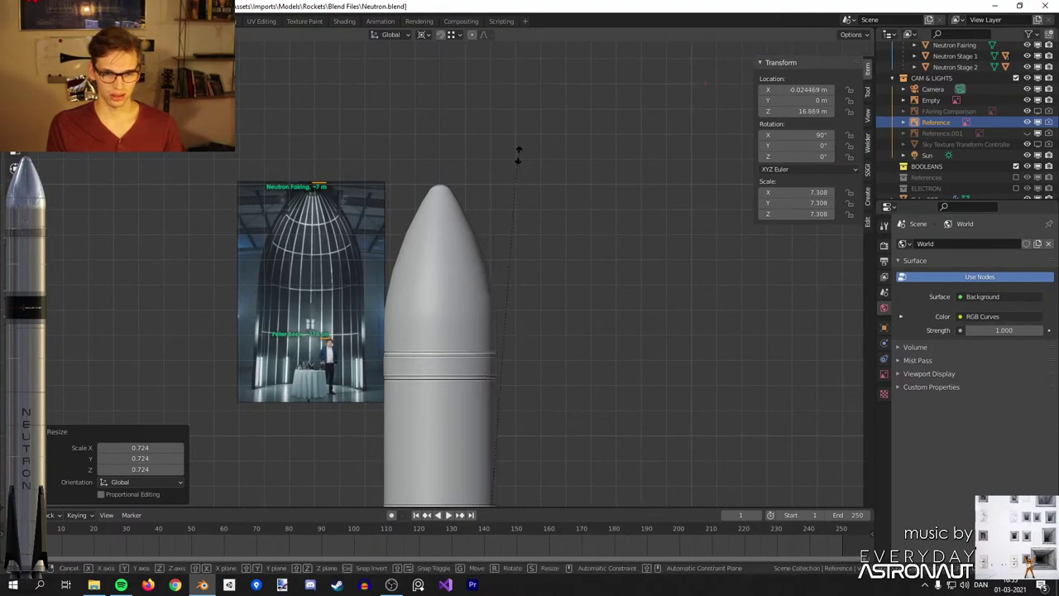
left_click(563, 467)
Move the Reference image along X to about 5.48 m, beside the rocket model, and save the file.
scroll(488, 461, "down", 4)
key("g")
key("x")
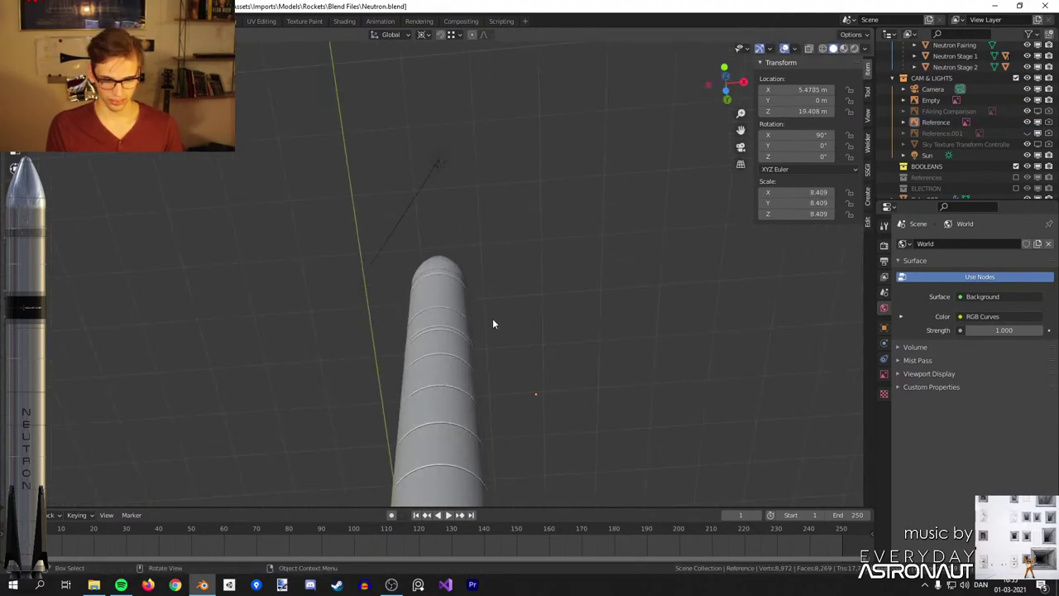
key("KP_1")
scroll(538, 257, "up", 3)
scroll(579, 215, "down", 1)
middle_click_drag(560, 230, 551, 198, "shift")
key("ctrl+s")
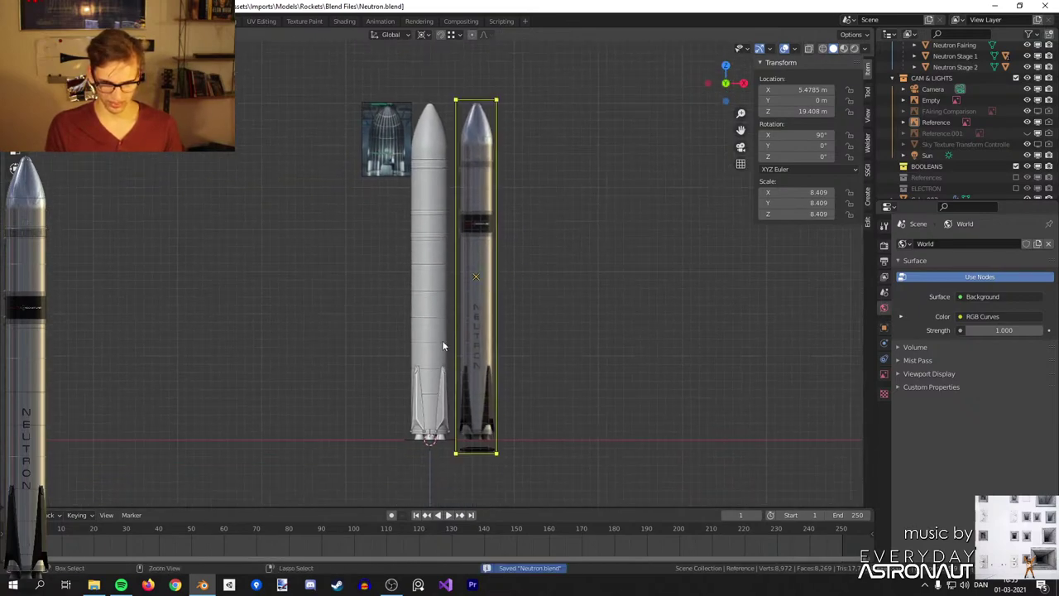
Select the first stage and view the rocket through the camera in the Shading workspace.
left_click(439, 349)
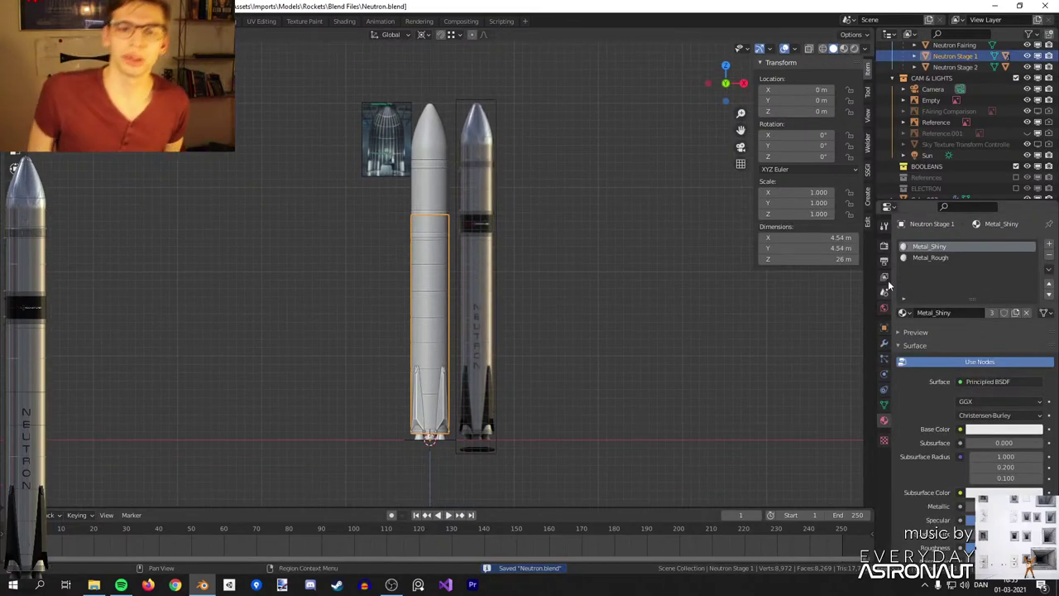
left_click(344, 20)
scroll(576, 304, "down", 3)
key("z")
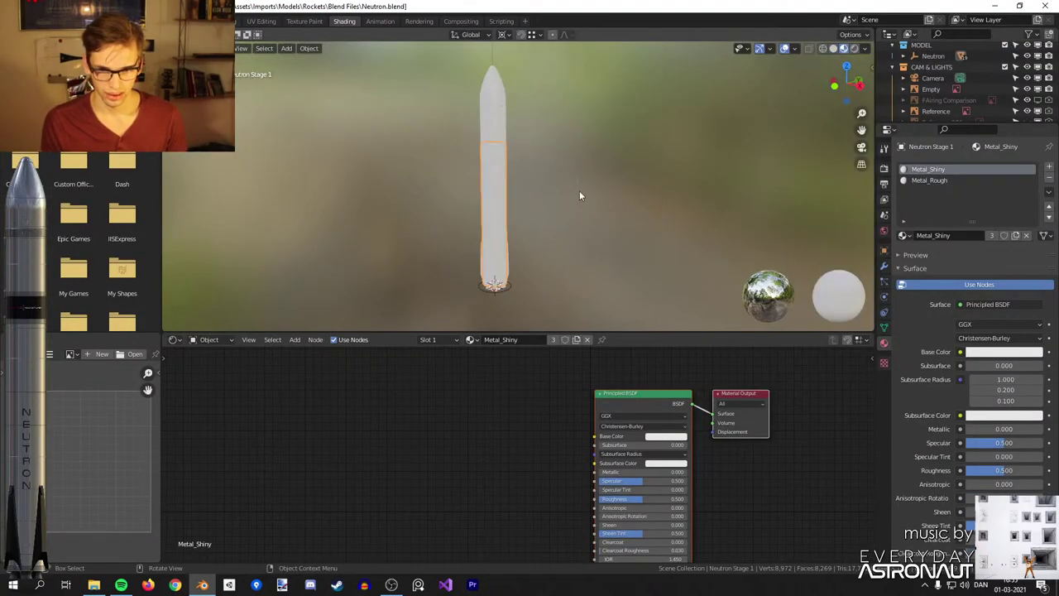
scroll(589, 202, "up", 2)
middle_click_drag(589, 202, 608, 217)
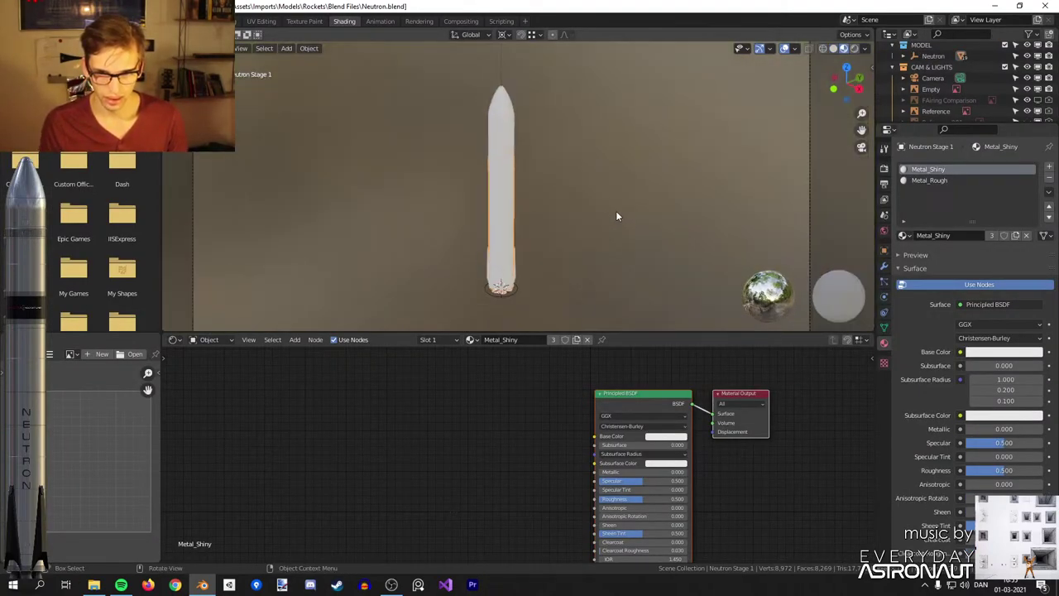
scroll(623, 205, "down", 1)
Raise the camera's passepartout opacity so everything outside its frame is blacked out.
left_click(829, 195)
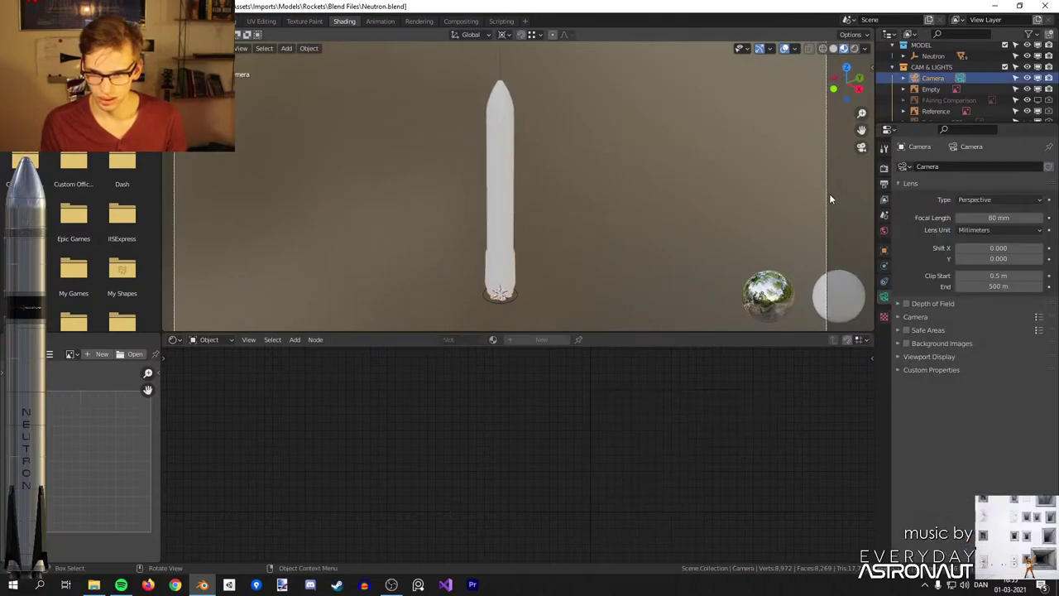
left_click(930, 357)
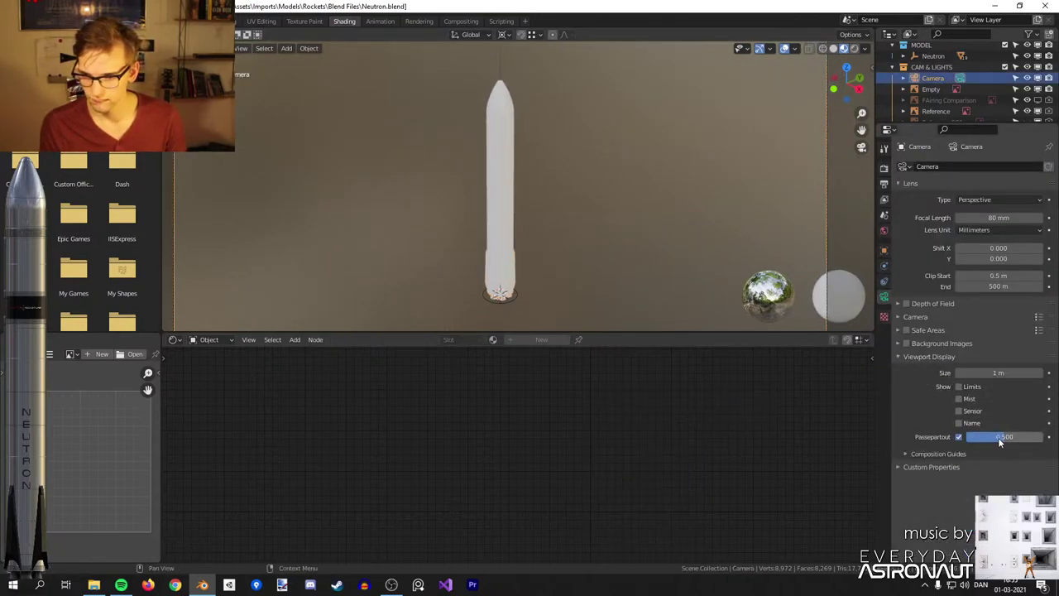
left_click_drag(999, 440, 1022, 441)
Set Metallic to 1.000 on the first stage's Metal_Shiny and Metal_Rough materials.
left_click(501, 211)
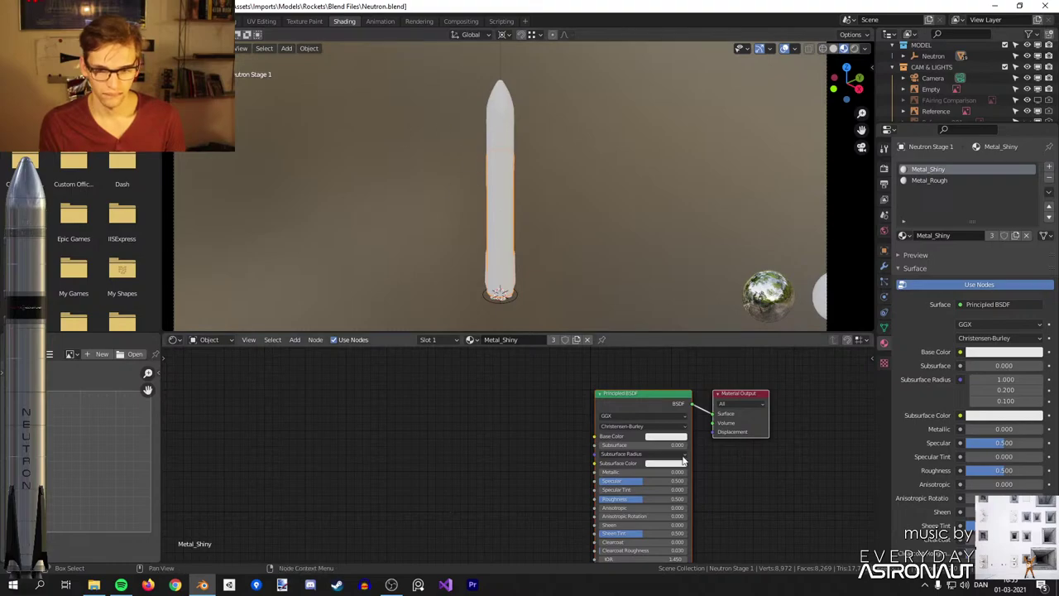
middle_click_drag(633, 482, 619, 446)
left_click_drag(620, 436, 680, 436)
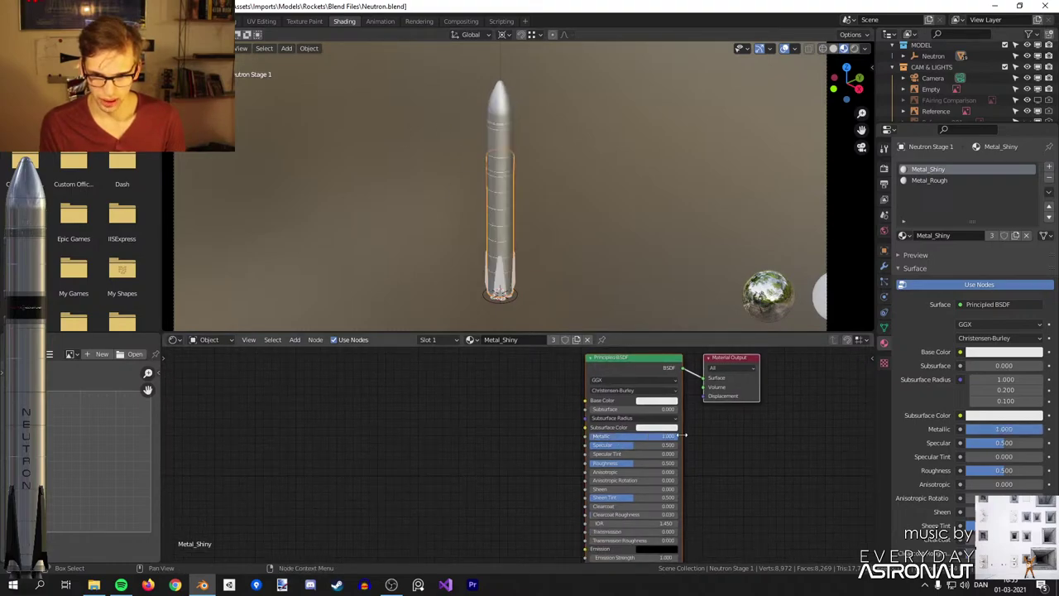
left_click(928, 180)
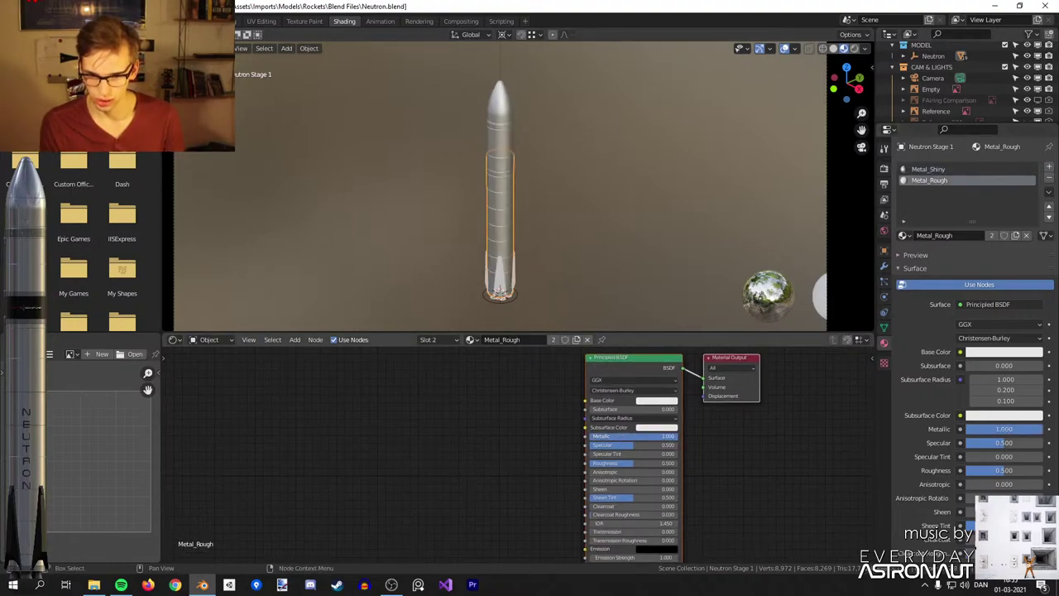
Set the Metal_Shiny material's Roughness to 0.200 and check the reflections on the rocket's lower body.
left_click(951, 171)
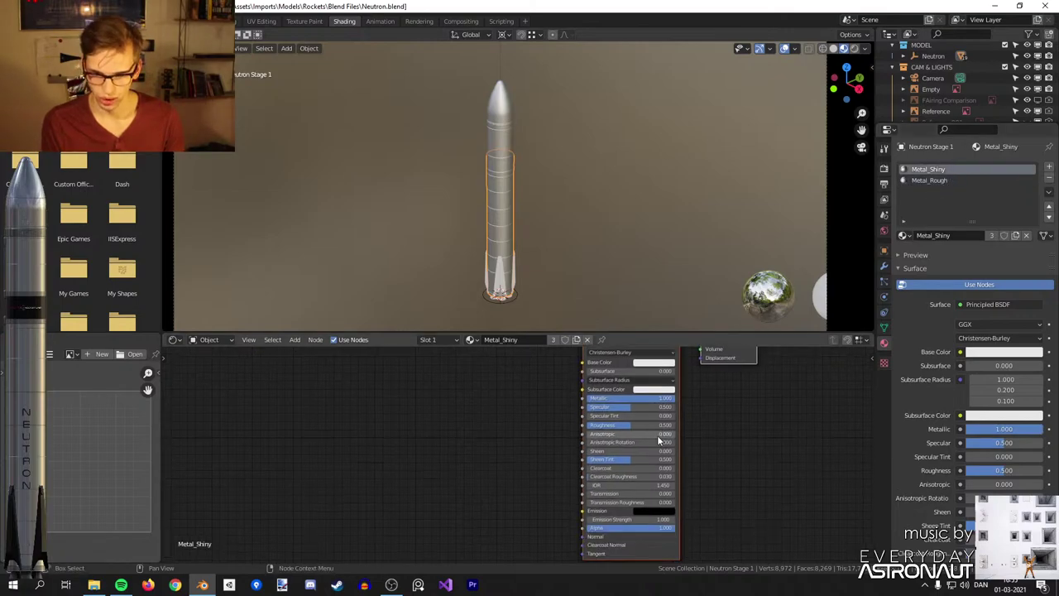
left_click_drag(640, 425, 614, 426, "ctrl")
scroll(536, 230, "up", 2)
left_click(536, 230)
middle_click_drag(548, 166, 601, 174)
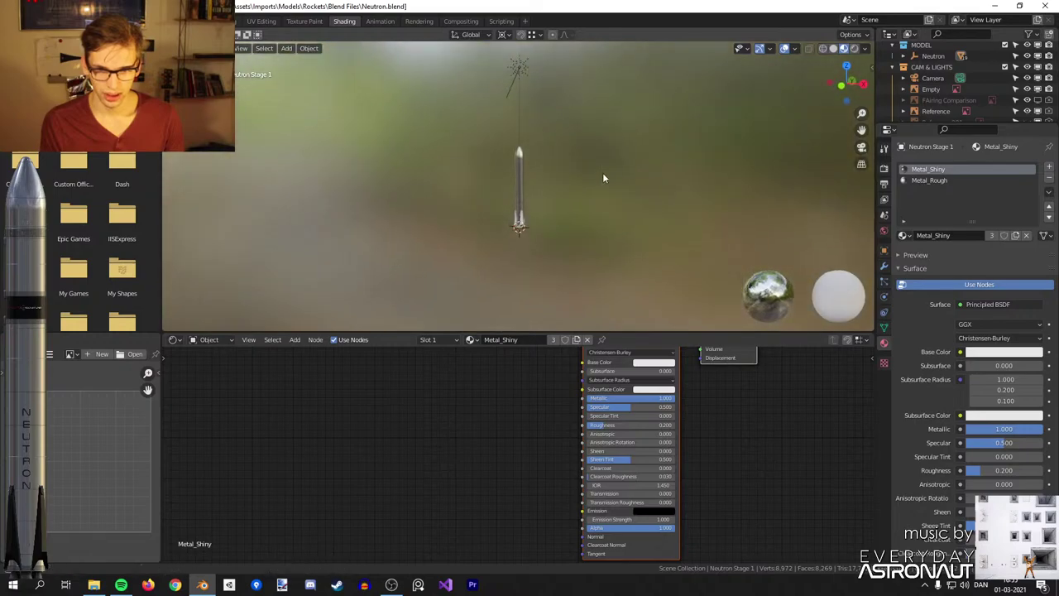
scroll(600, 173, "up", 5)
scroll(573, 180, "up", 5)
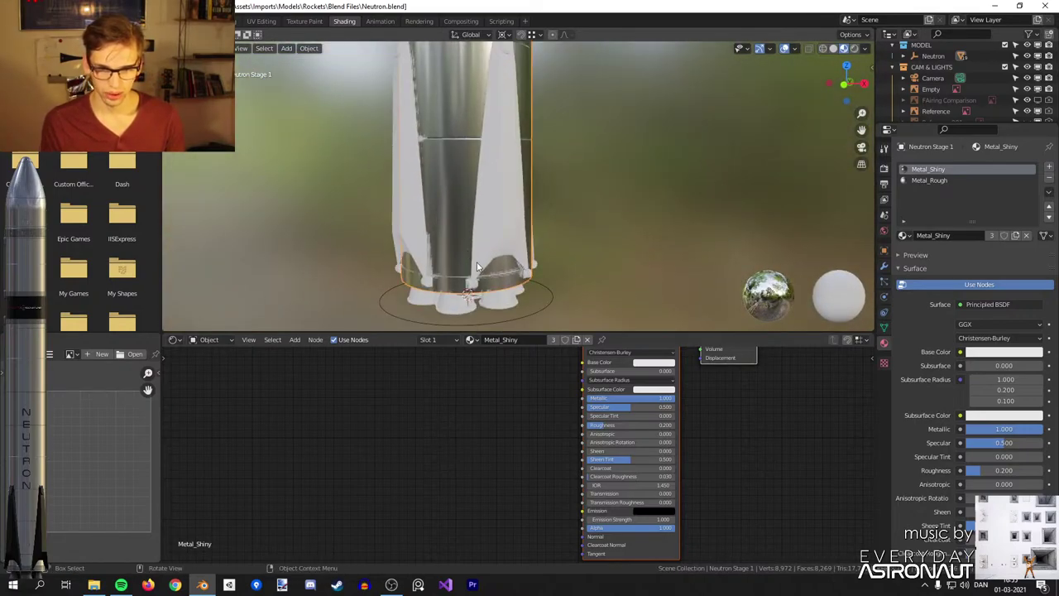
scroll(477, 266, "up", 1)
Show the model in Solid shading and open the first stage's mesh for editing around its base ring.
key("KP_1")
key("z")
mouse_move(529, 267)
middle_mouse_down("shift")
mouse_move(598, 162)
mouse_move(490, 166)
middle_mouse_up("shift")
scroll(597, 163, "up", 3)
key("Tab")
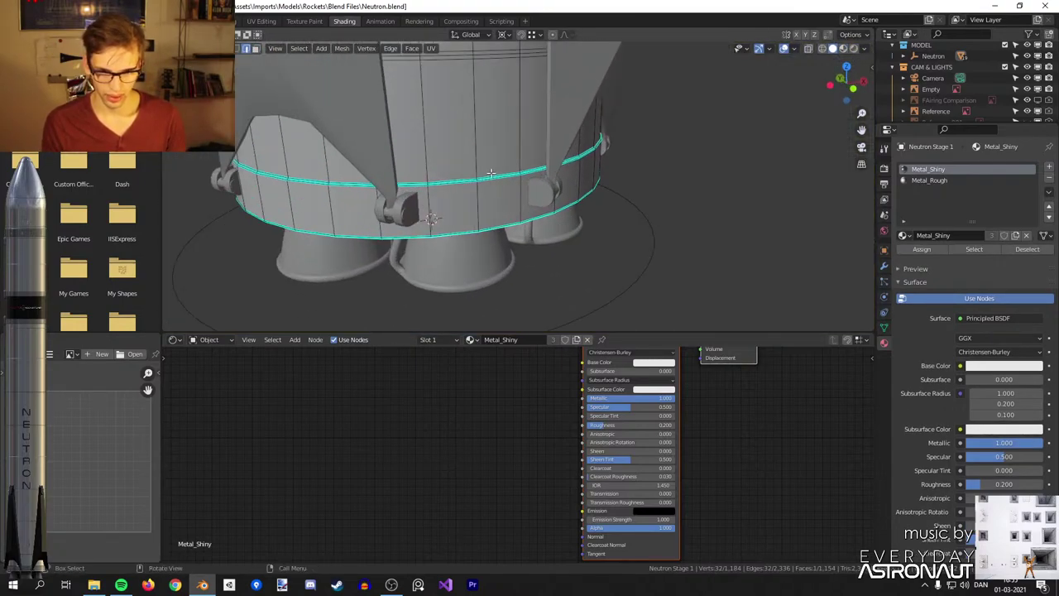
scroll(501, 166, "down", 4)
scroll(558, 199, "up", 6)
scroll(622, 219, "down", 6)
scroll(613, 153, "up", 2)
scroll(612, 152, "up", 4)
middle_click_drag(613, 152, 268, 186)
Change the pivot point and scale the middle edge loop of the first stage's lowest panel groove.
key("KP_1")
scroll(508, 152, "up", 5)
left_click(473, 217, "alt")
key("s")
right_click(635, 199)
key("period")
left_click(641, 152)
key("s")
left_click(522, 190)
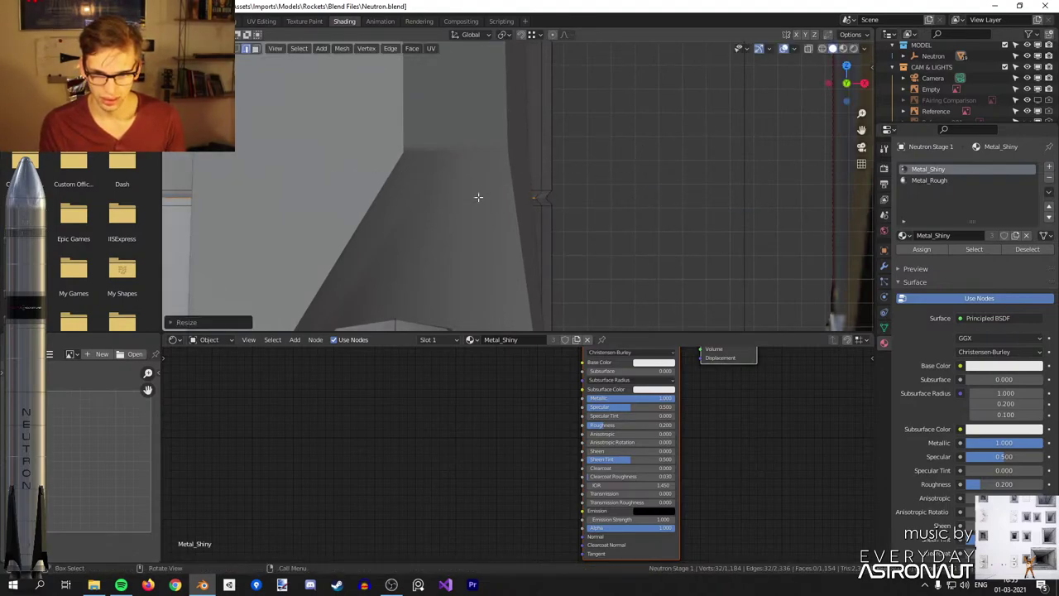
Mark the edge loops of the first stage's lowest panel groove as sharp and finish editing the mesh.
left_click(187, 213, "alt+shift")
key("ctrl+e")
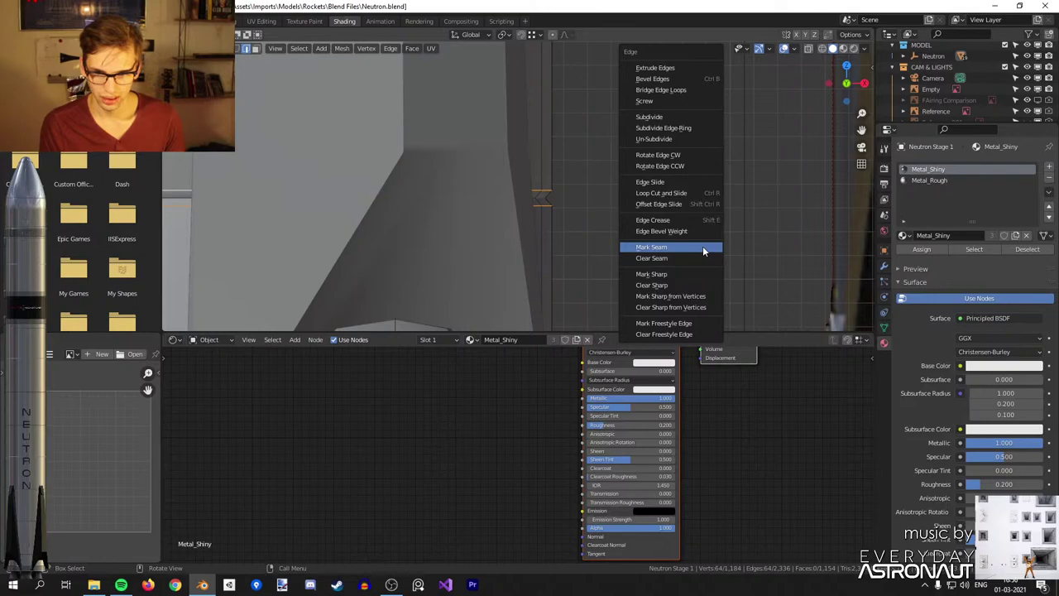
left_click(697, 275)
scroll(652, 224, "down", 6)
middle_click_drag(583, 113, 619, 286, "shift")
key("Tab")
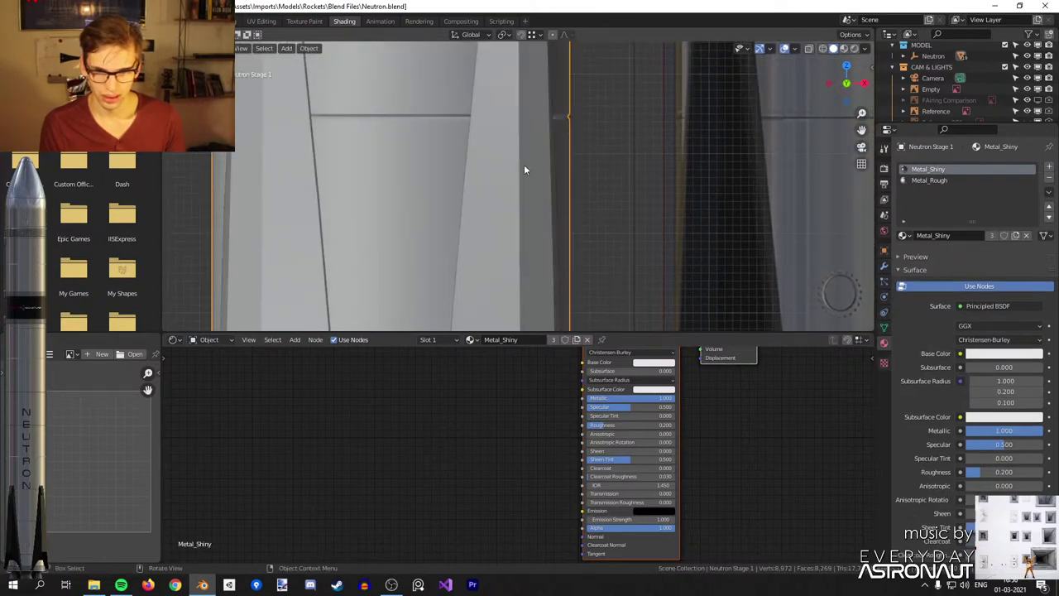
Mark the bottom edge loop of the first stage's base ring as a seam.
scroll(524, 164, "down", 3)
middle_click_drag(560, 311, 575, 145, "shift")
key("Tab")
scroll(482, 173, "up", 4)
middle_click_drag(388, 159, 394, 203)
middle_click_drag(394, 202, 492, 237, "shift")
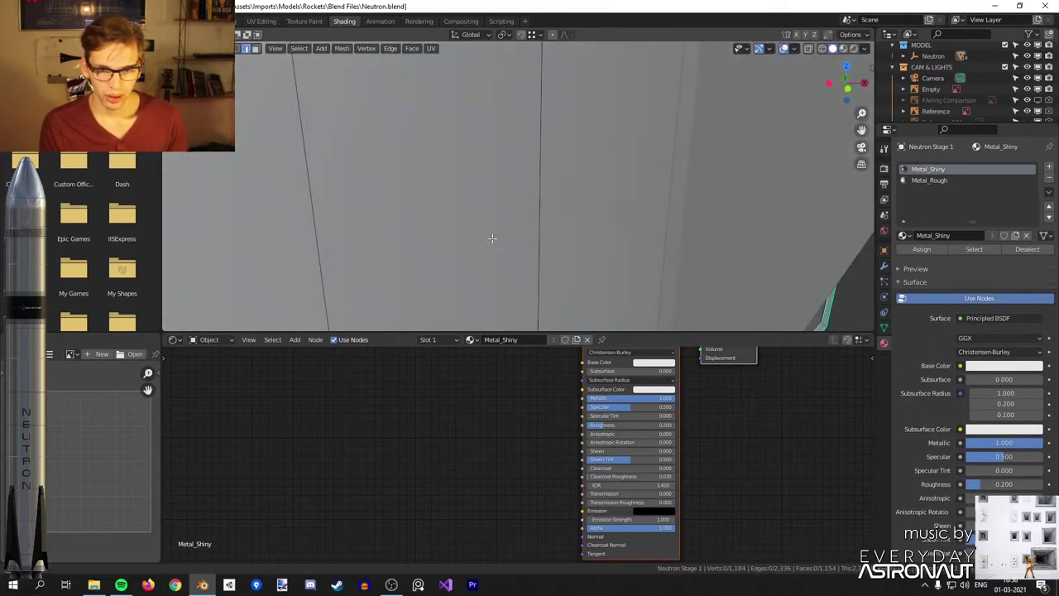
scroll(491, 237, "down", 4)
left_click(484, 269, "alt")
key("ctrl+e")
left_click(711, 266)
middle_click_drag(711, 265, 563, 150)
key("ctrl+e")
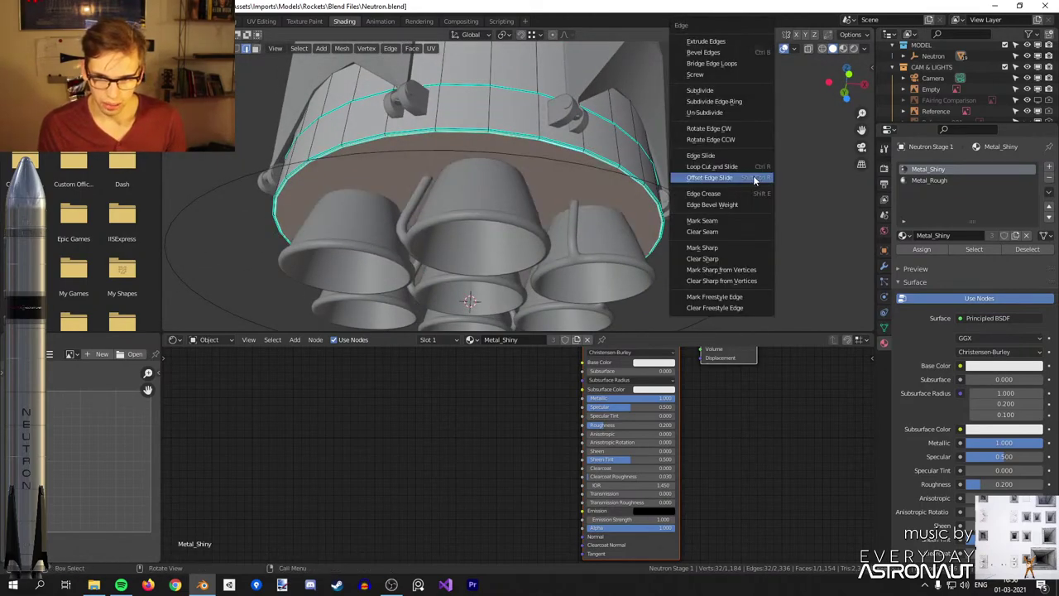
left_click(718, 220)
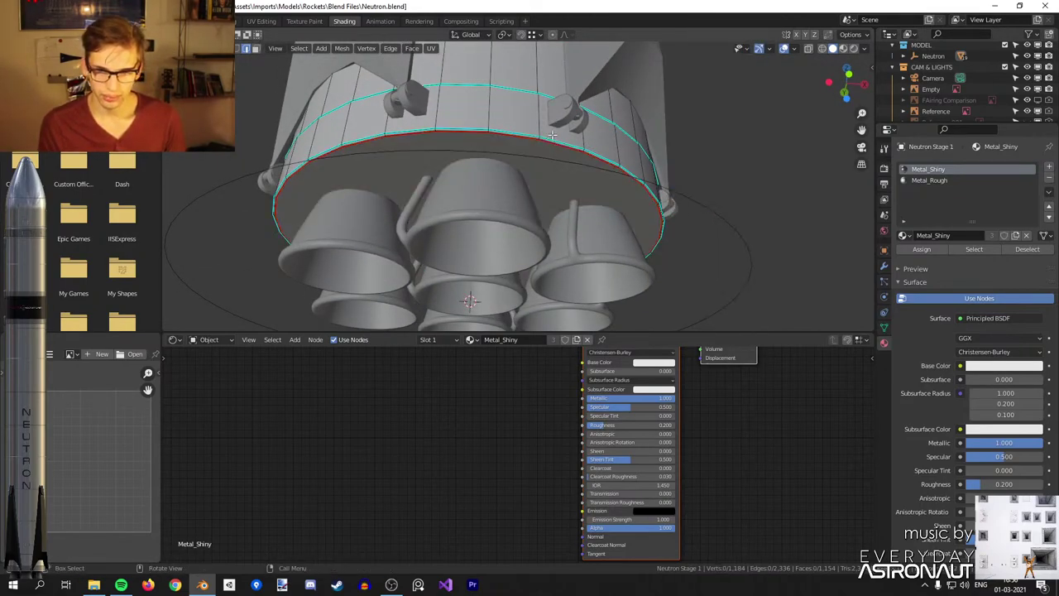
Assign Metal_Rough to the linked faces of the first stage's base ring and return to Material Preview shading.
key("l")
scroll(546, 121, "down", 4)
middle_click_drag(617, 133, 629, 169)
scroll(630, 169, "up", 3)
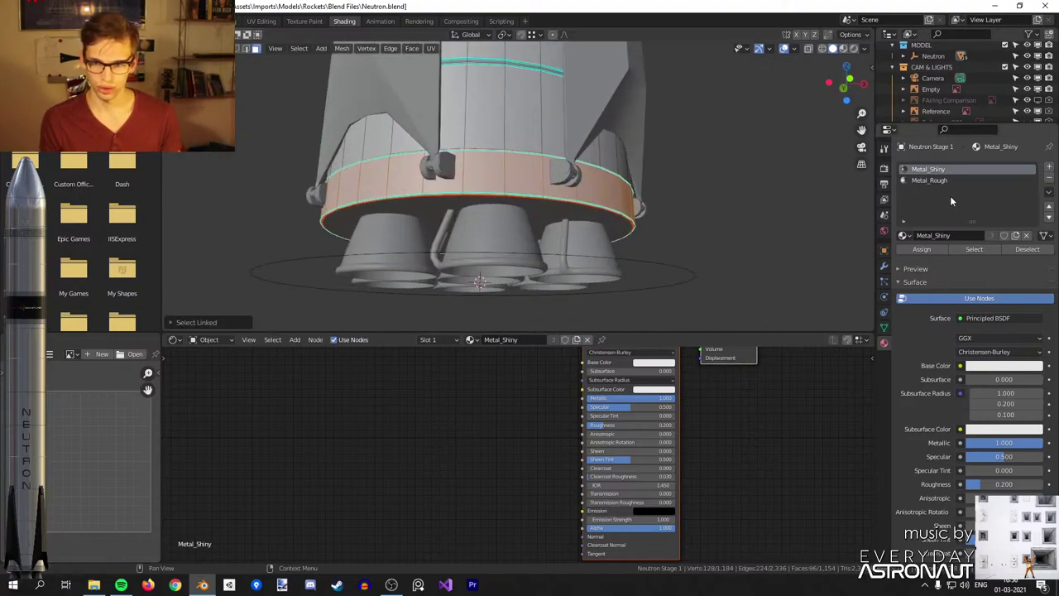
left_click(944, 181)
left_click(932, 248)
key("z")
left_click(649, 180)
key("Tab")
middle_click_drag(671, 217, 663, 243)
scroll(664, 240, "down", 6)
scroll(667, 194, "up", 6)
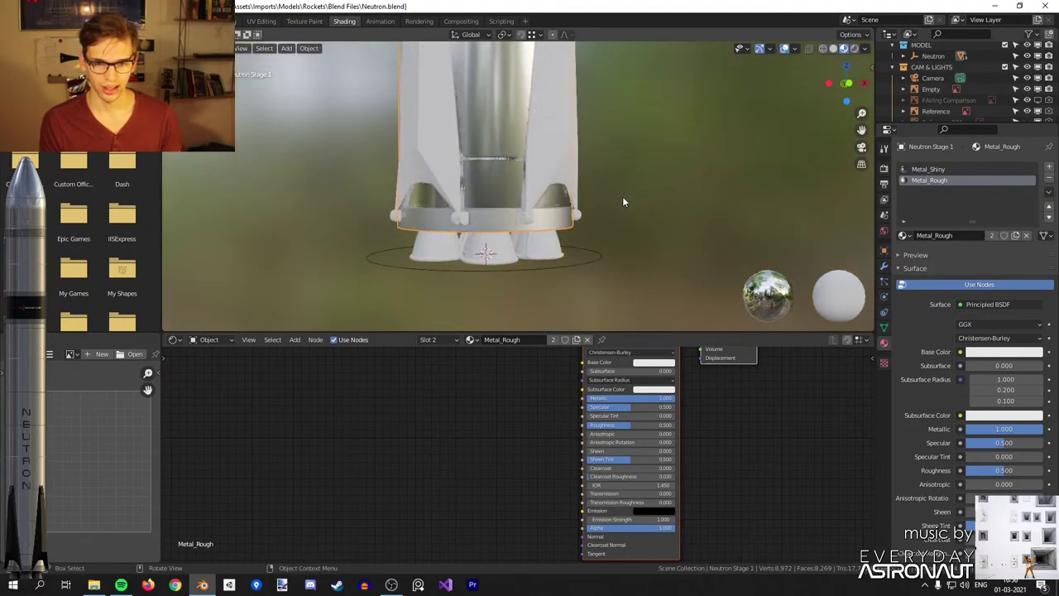
Assign Metal_Rough to the flat underside of the first stage, above the engines, and finish editing the mesh.
left_click(611, 164)
scroll(585, 164, "down", 2)
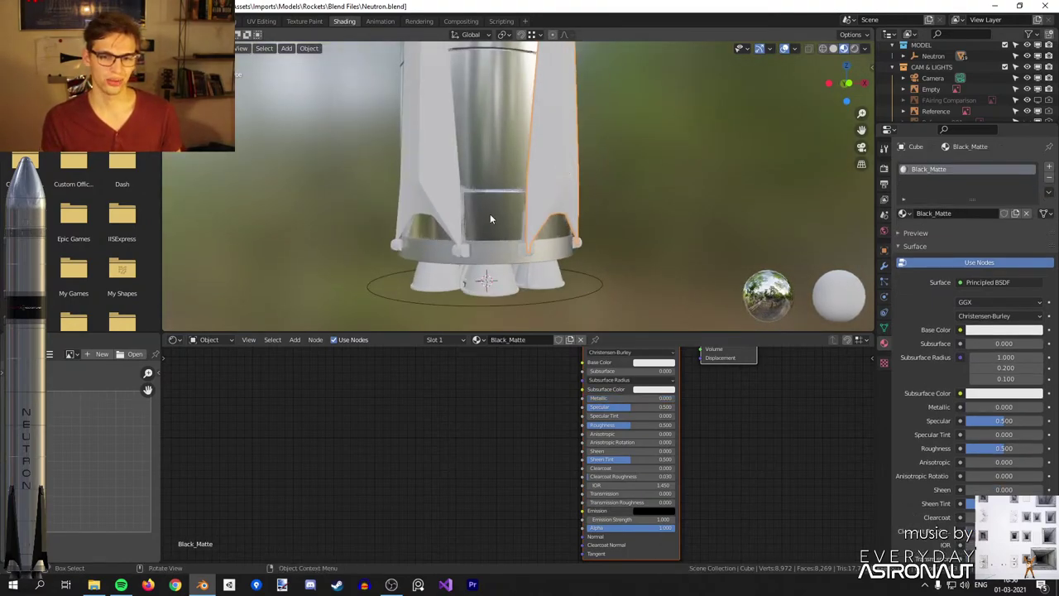
scroll(600, 225, "down", 3)
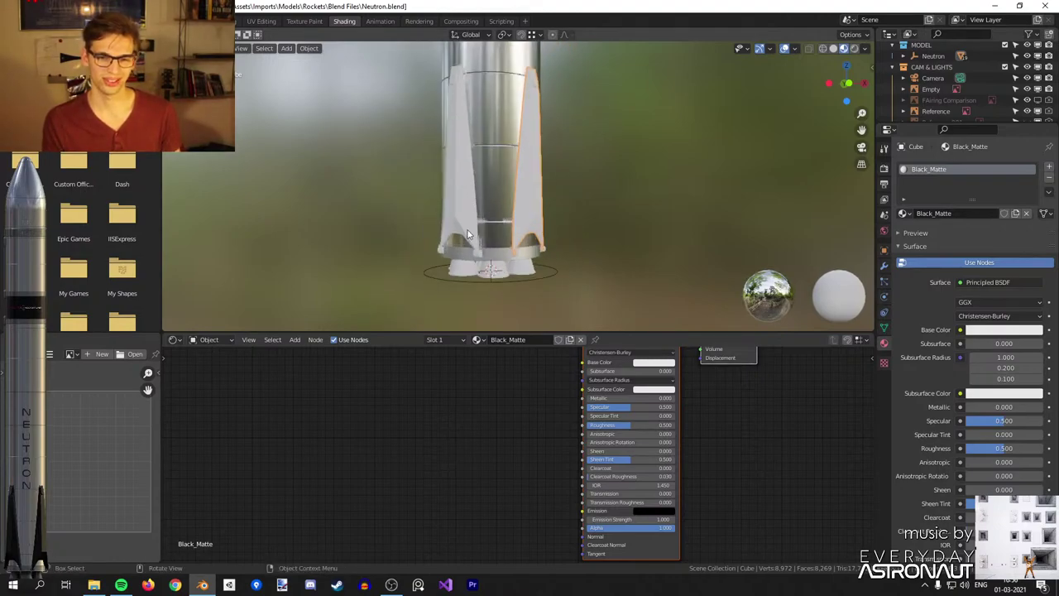
middle_click_drag(531, 212, 584, 157)
scroll(583, 103, "up", 3)
scroll(582, 103, "up", 4)
key("Tab")
key("Tab")
left_click(631, 145)
key("Tab")
key("alt+a")
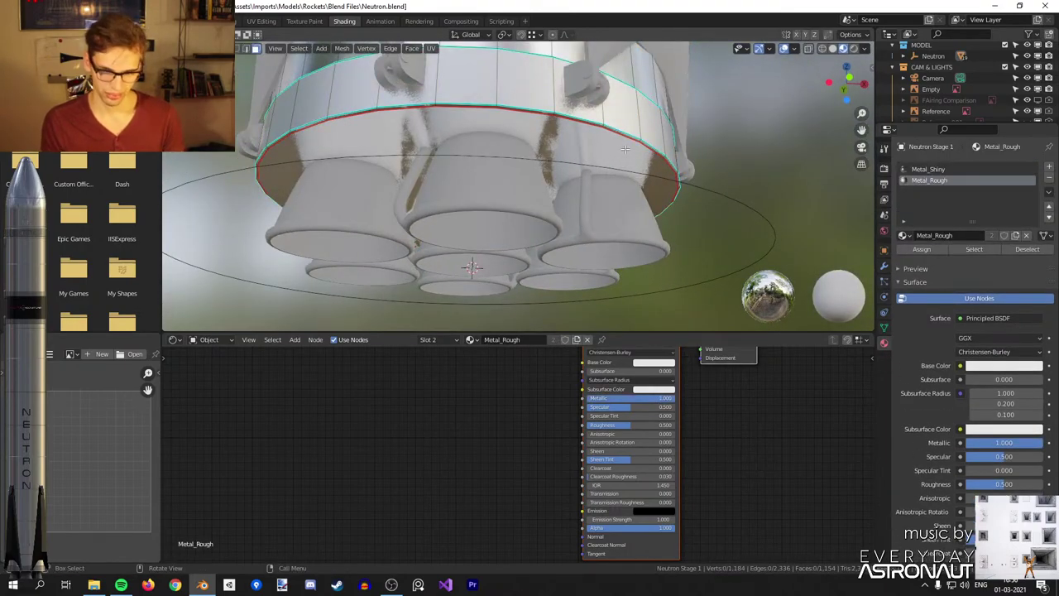
key("l")
left_click(932, 249)
key("Tab")
Mark the edge loops bounding the first stage's upper ring and the section above it as seams.
scroll(714, 200, "down", 4)
middle_click_drag(714, 200, 684, 211)
scroll(678, 164, "down", 5)
middle_click_drag(642, 132, 634, 213, "shift")
key("KP_4")
key("KP_1")
scroll(625, 172, "up", 8)
key("Tab")
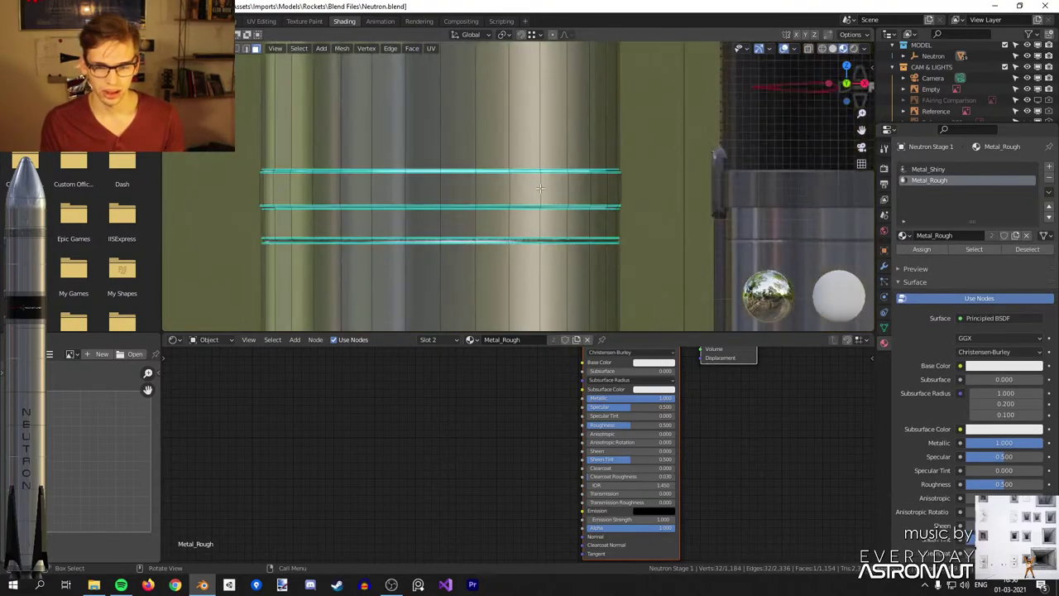
scroll(526, 188, "up", 1)
key("2")
left_click(525, 213, "alt")
left_click(526, 168, "alt+shift")
middle_click_drag(526, 137, 519, 331, "shift")
left_click(518, 176, "alt+shift")
middle_click_drag(572, 248, 544, 130, "shift")
scroll(545, 130, "down", 2)
key("ctrl+e")
left_click(642, 237)
Assign Metal_Rough to the linked faces of the first stage's upper ring and finish editing that stage.
key("ctrl+l")
left_click(938, 251)
middle_click_drag(549, 165, 546, 313, "shift")
key("Tab")
Mark the edge loops bounding the ring at the bottom of the second stage as seams.
left_click(518, 170)
key("Tab")
scroll(517, 182, "up", 2)
key("2")
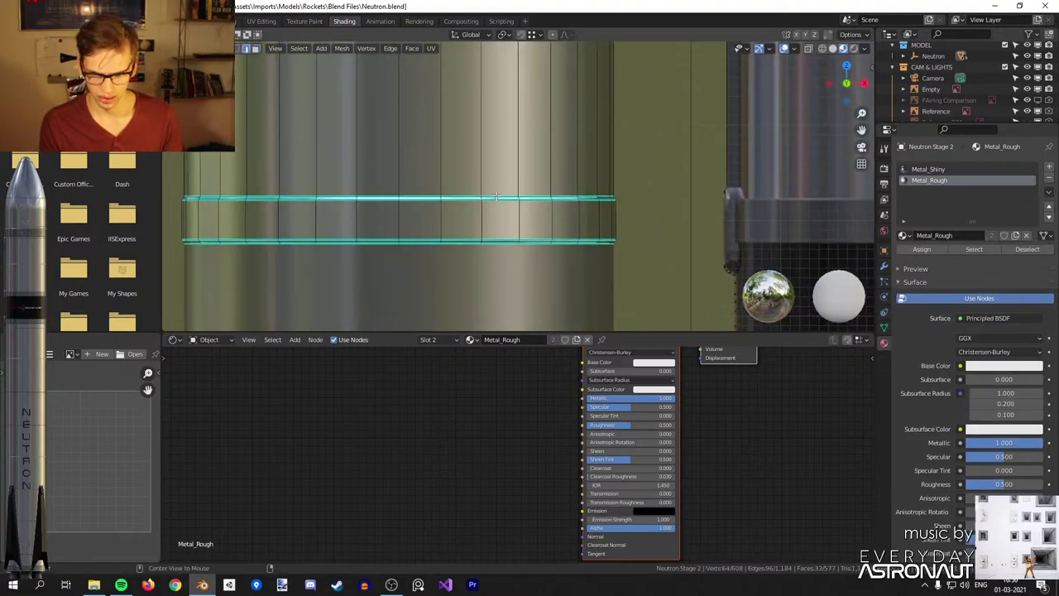
key("ctrl+e")
left_click(633, 247)
Assign Metal_Rough to the linked faces of the second stage's bottom ring and finish editing that stage.
key("alt+a")
key("l")
left_click(922, 250)
key("Tab")
Compare the rings and metal finish of the rocket model with the Reference image beside it.
scroll(598, 207, "down", 4)
middle_click_drag(596, 203, 510, 193, "shift")
scroll(510, 193, "up", 3)
scroll(631, 186, "down", 4)
middle_click_drag(630, 185, 541, 175, "shift")
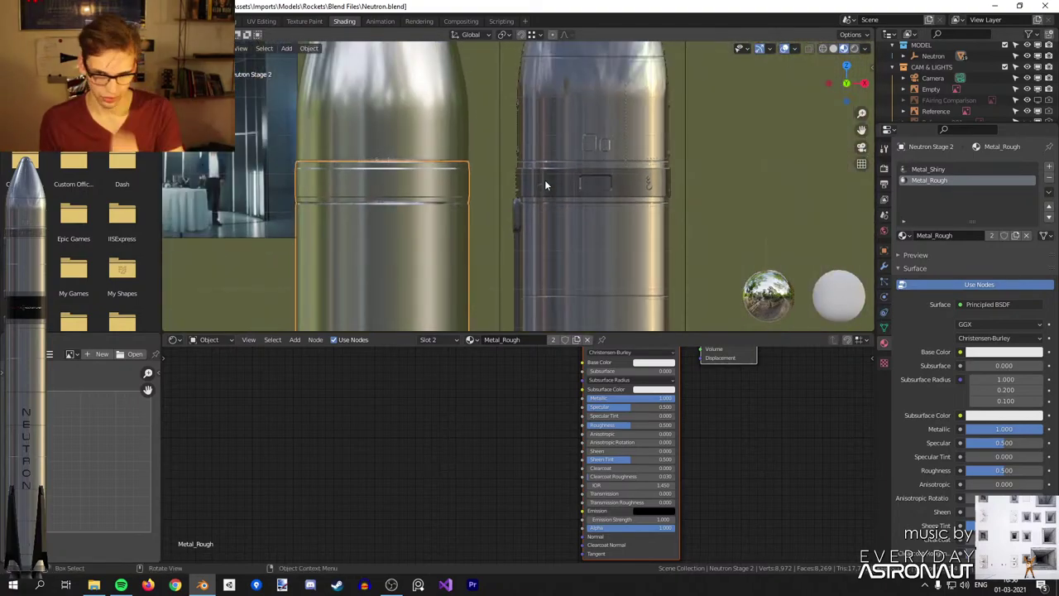
middle_click_drag(604, 215, 529, 170, "shift")
scroll(612, 237, "up", 3)
scroll(641, 223, "up", 3)
scroll(697, 202, "down", 2)
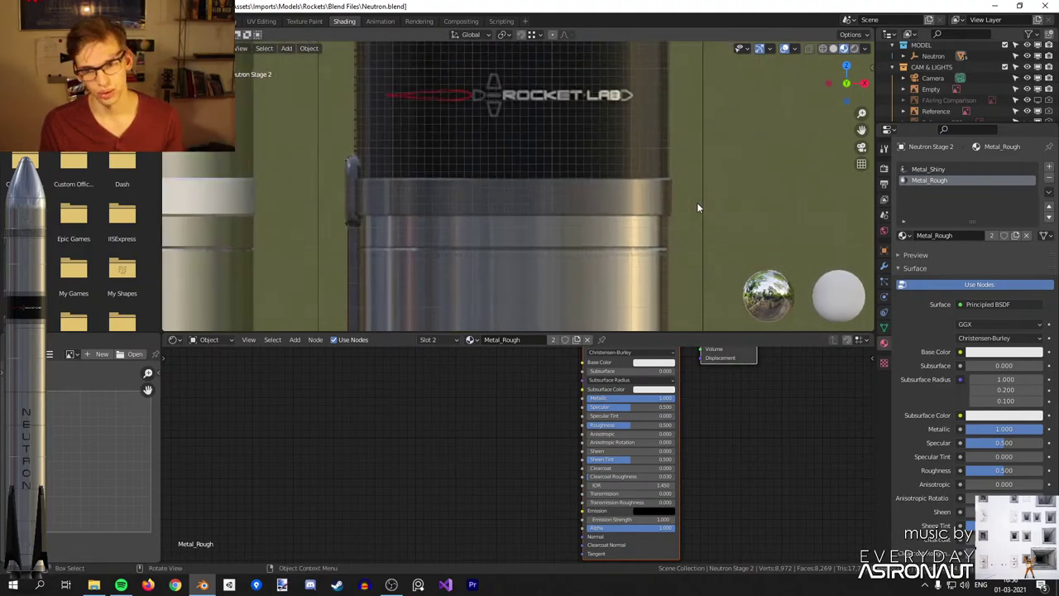
Darken the Metal_Rough material's Base Color to a mid grey and set its Roughness to 0.300.
middle_click_drag(529, 212, 658, 224, "shift")
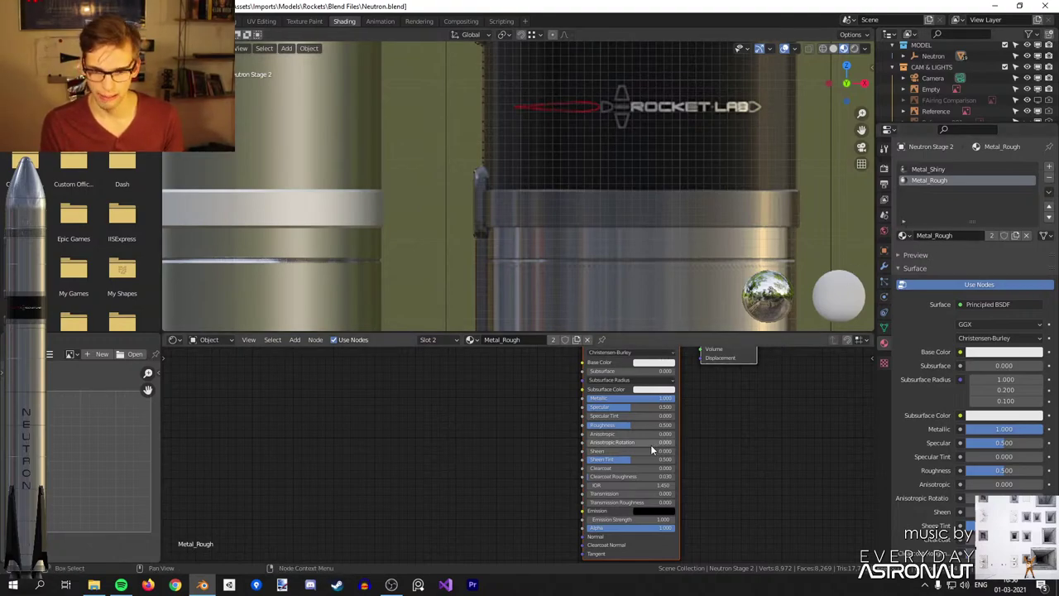
left_click(654, 363)
left_click_drag(710, 260, 709, 273)
left_click_drag(632, 425, 614, 425, "ctrl")
scroll(510, 125, "down", 3)
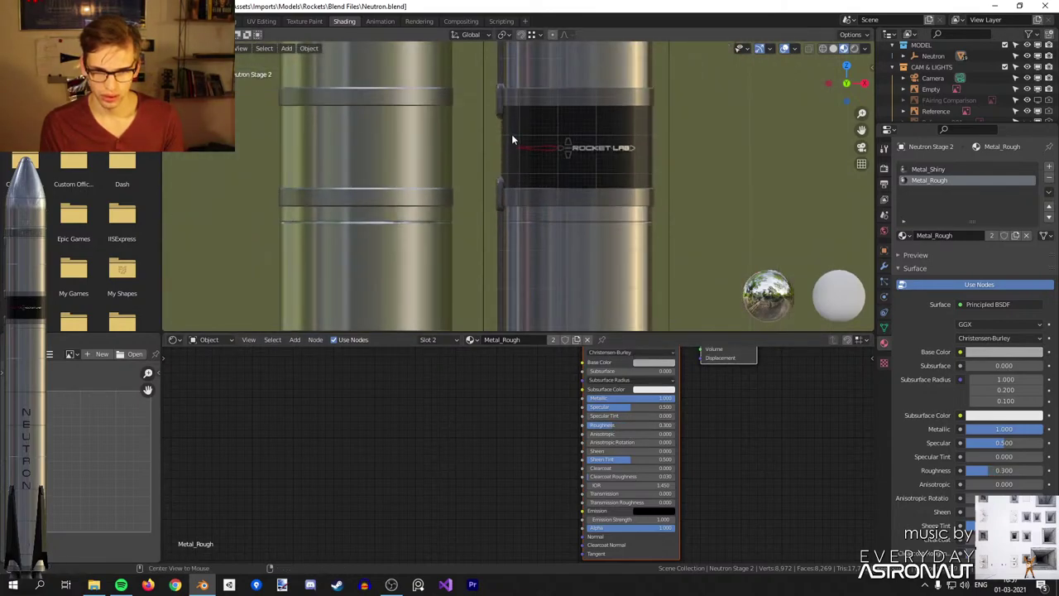
scroll(511, 134, "down", 2)
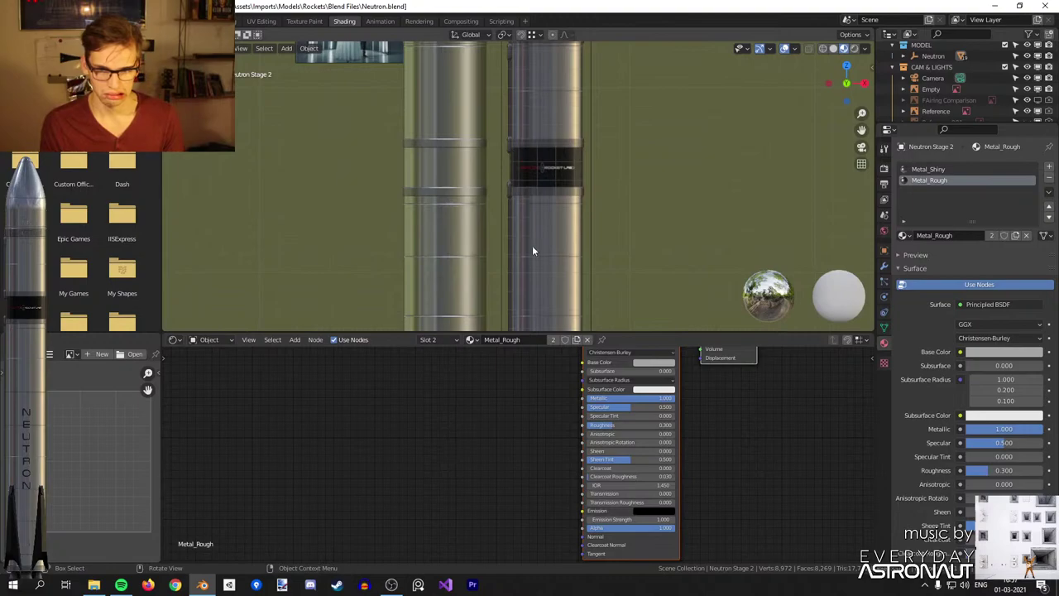
Mark the edge loops bounding the wide ring near the top of the second stage as seams.
scroll(551, 255, "up", 2)
middle_click_drag(556, 102, 529, 241, "shift")
scroll(522, 223, "up", 1)
scroll(435, 220, "up", 3)
left_click(435, 220)
scroll(547, 262, "down", 4)
scroll(530, 242, "up", 2)
scroll(530, 241, "up", 3)
key("Tab")
key("2")
left_click(430, 268, "alt")
left_click(427, 266, "alt")
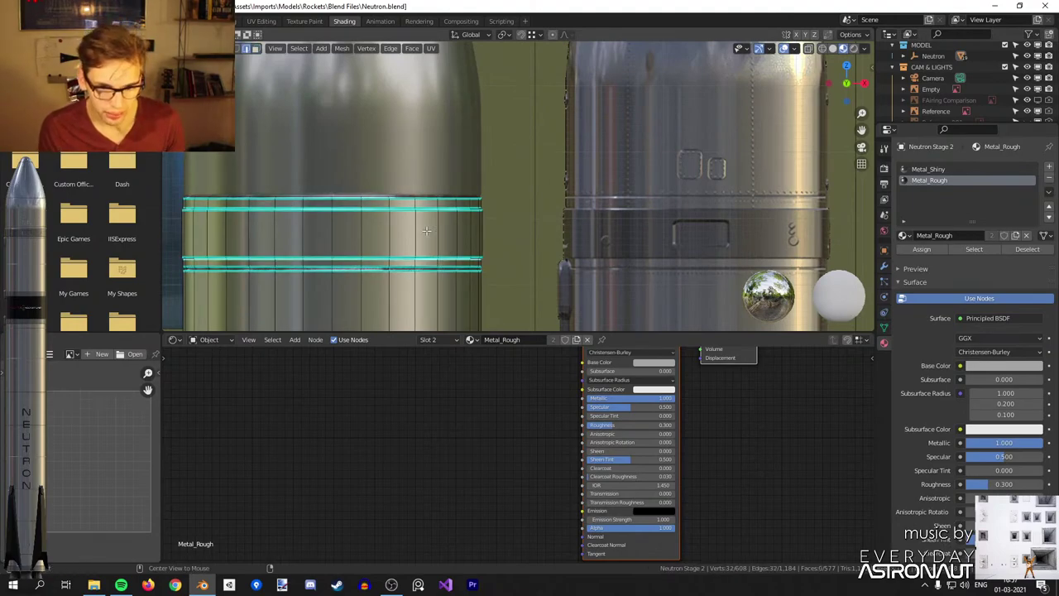
key("ctrl+e")
left_click(545, 226)
Assign Metal_Rough to the linked faces of the second stage's upper ring and finish editing that stage.
key("3")
key("l")
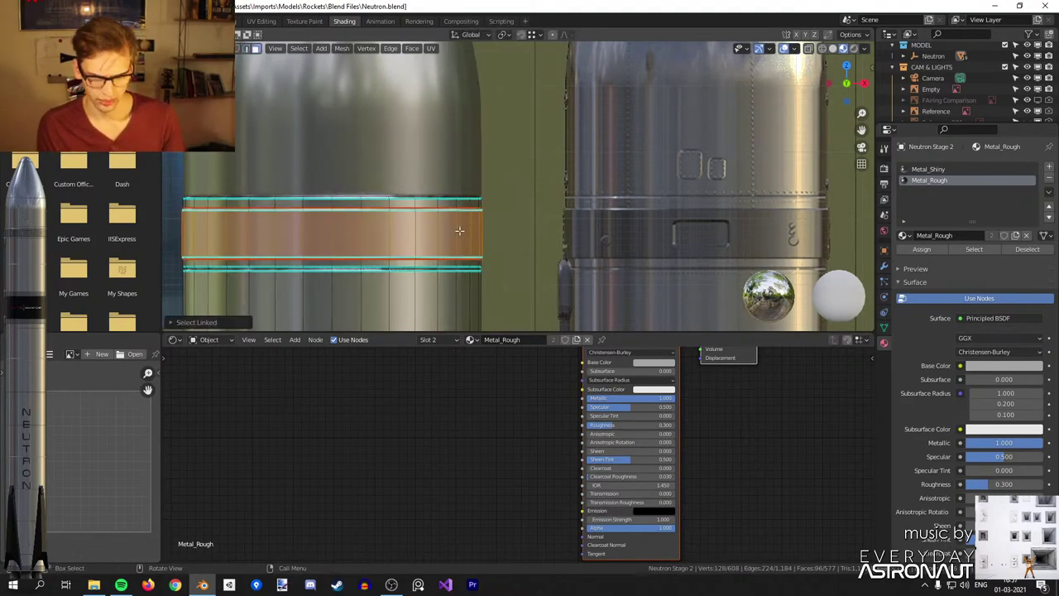
left_click(919, 249)
key("Tab")
scroll(507, 252, "down", 2)
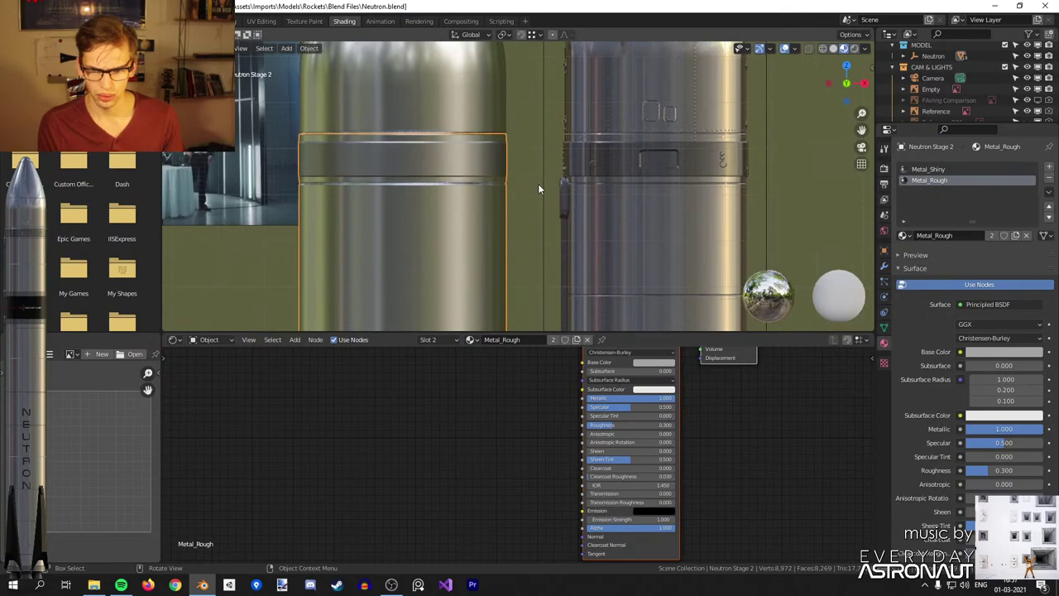
scroll(557, 175, "down", 8)
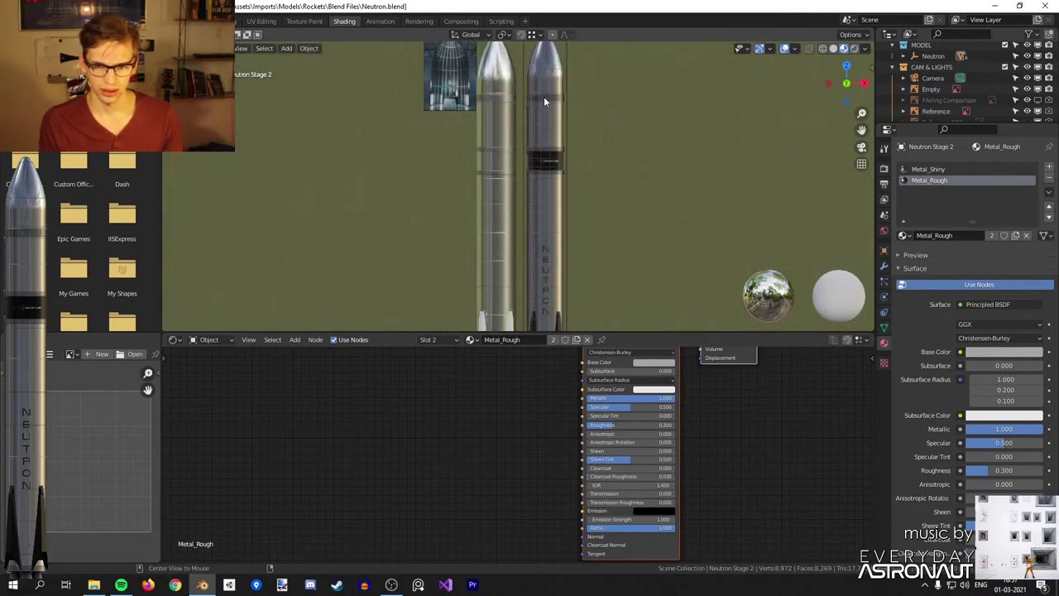
Switch the viewport to Rendered shading and examine the engine nozzles of the reference rocket.
key("z")
left_click(581, 57)
mouse_move(579, 166)
middle_mouse_down()
mouse_move(579, 210)
mouse_move(634, 215)
middle_mouse_up()
key("KP_1")
key("KP_Divide")
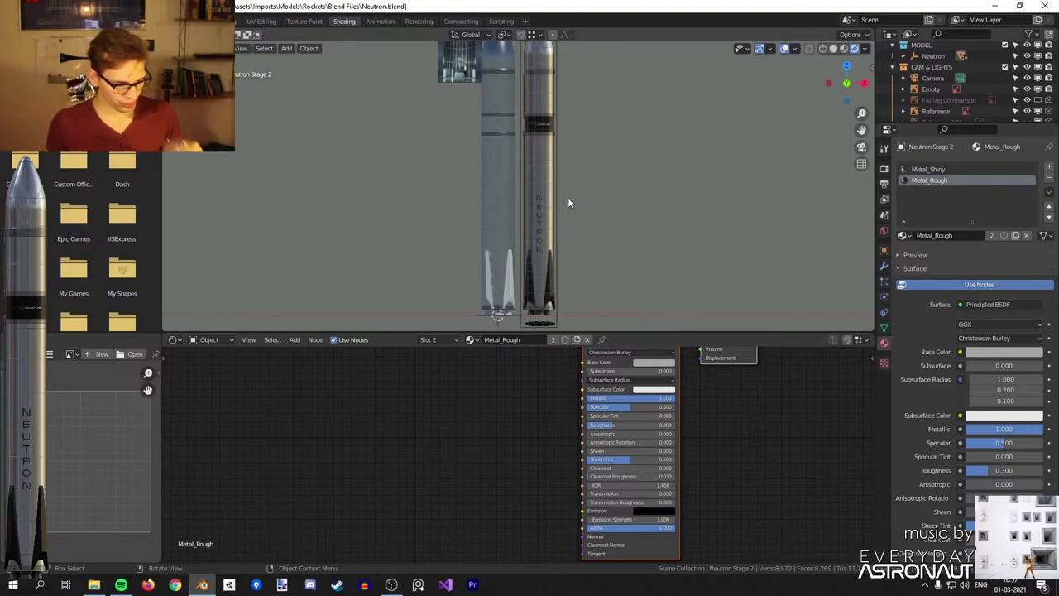
middle_click_drag(587, 223, 574, 79, "shift")
scroll(579, 157, "up", 4)
middle_click_drag(579, 155, 565, 256, "shift")
scroll(525, 182, "up", 5)
scroll(535, 207, "up", 4)
middle_click_drag(521, 174, 590, 170, "shift")
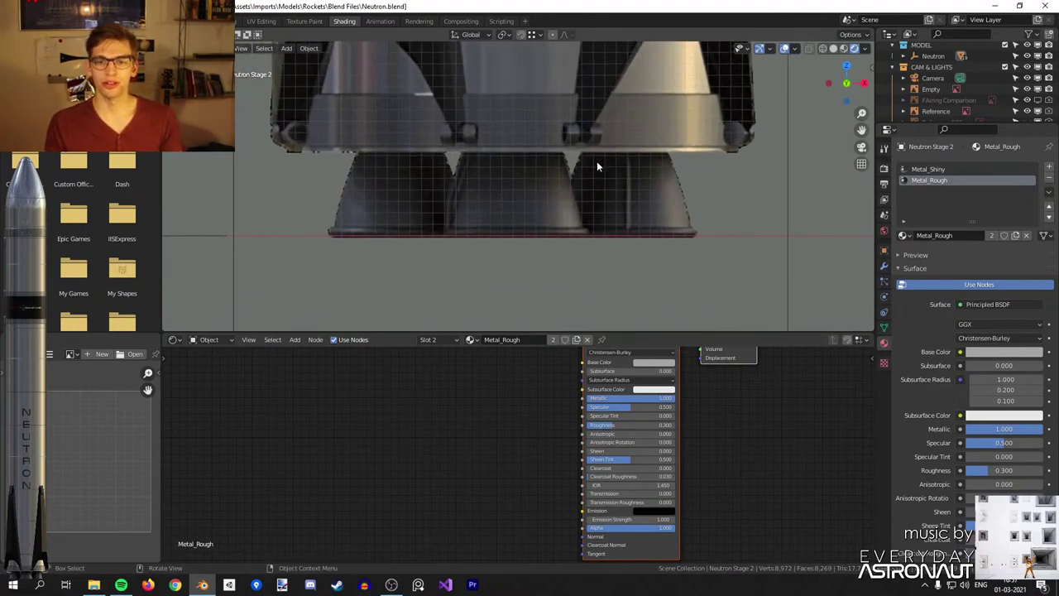
scroll(600, 152, "up", 2)
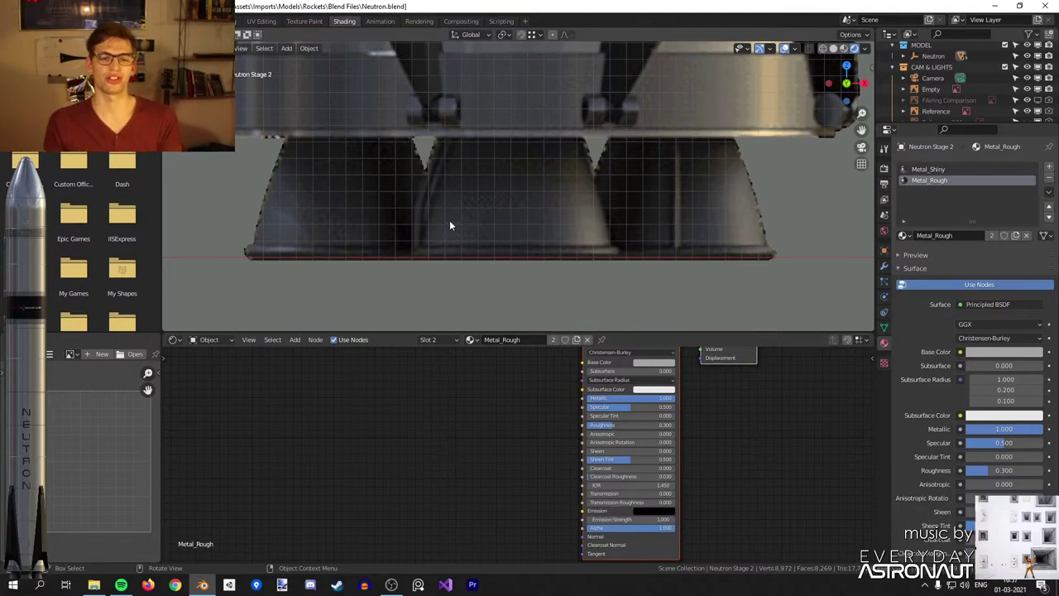
Select one of the first-stage engines and inspect the model's nozzles from the front and from below.
scroll(520, 203, "down", 4)
middle_click_drag(516, 202, 622, 195, "shift")
scroll(589, 213, "up", 5)
scroll(599, 262, "down", 4)
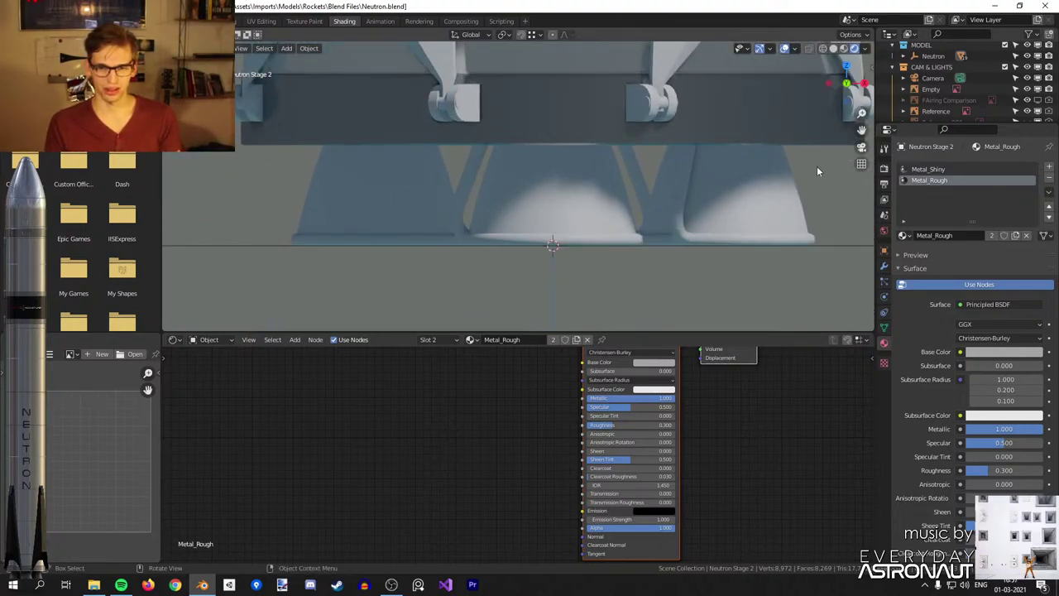
middle_click_drag(714, 179, 681, 195, "shift")
scroll(686, 205, "down", 1)
left_click(661, 203)
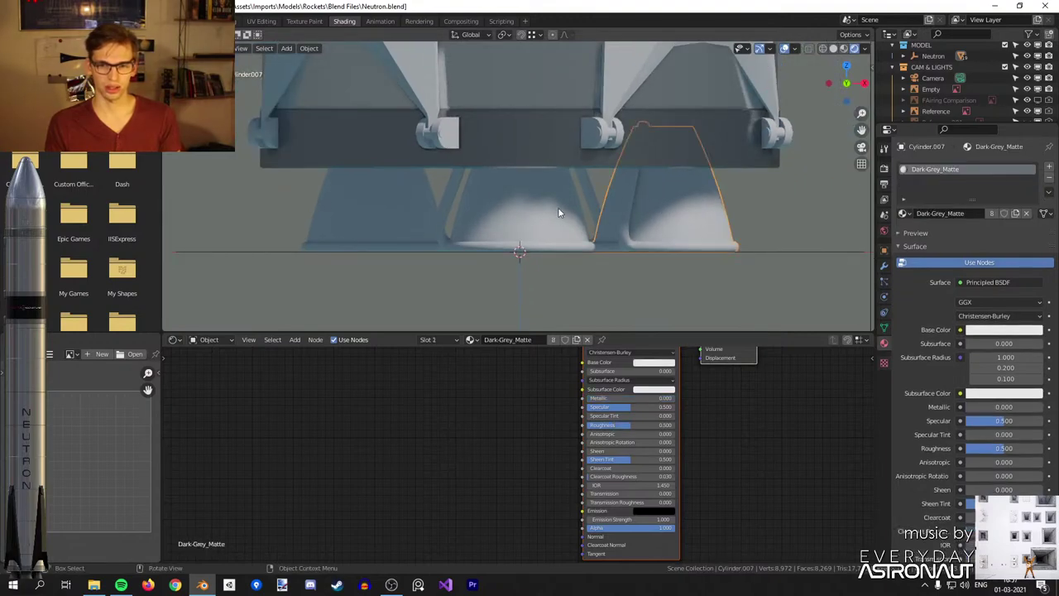
middle_click_drag(618, 218, 624, 176)
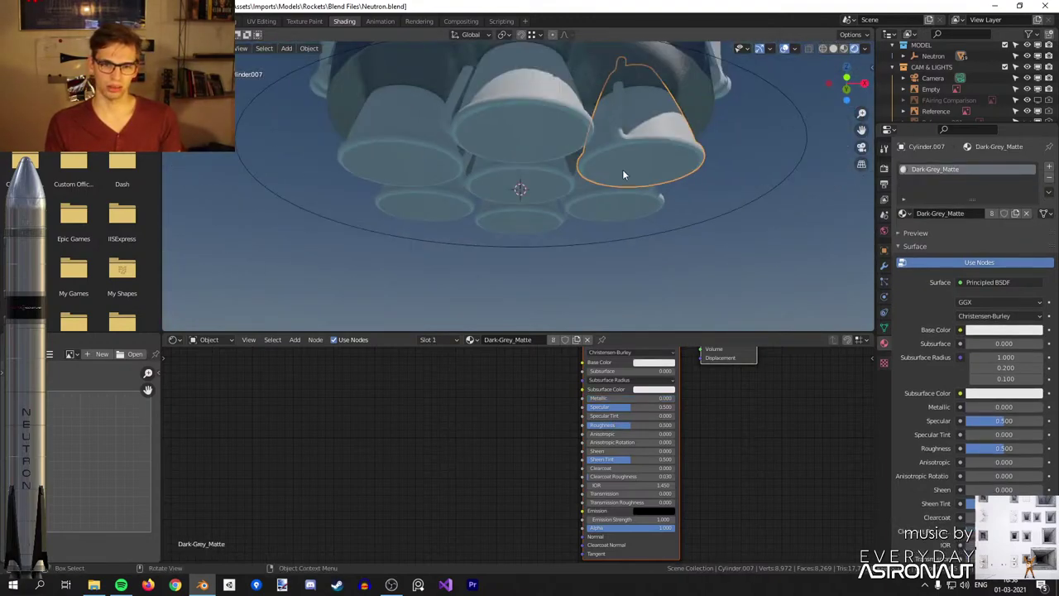
key("KP_1")
scroll(674, 168, "up", 2)
middle_click_drag(658, 173, 606, 135, "shift")
scroll(609, 196, "down", 1)
key("KP_1")
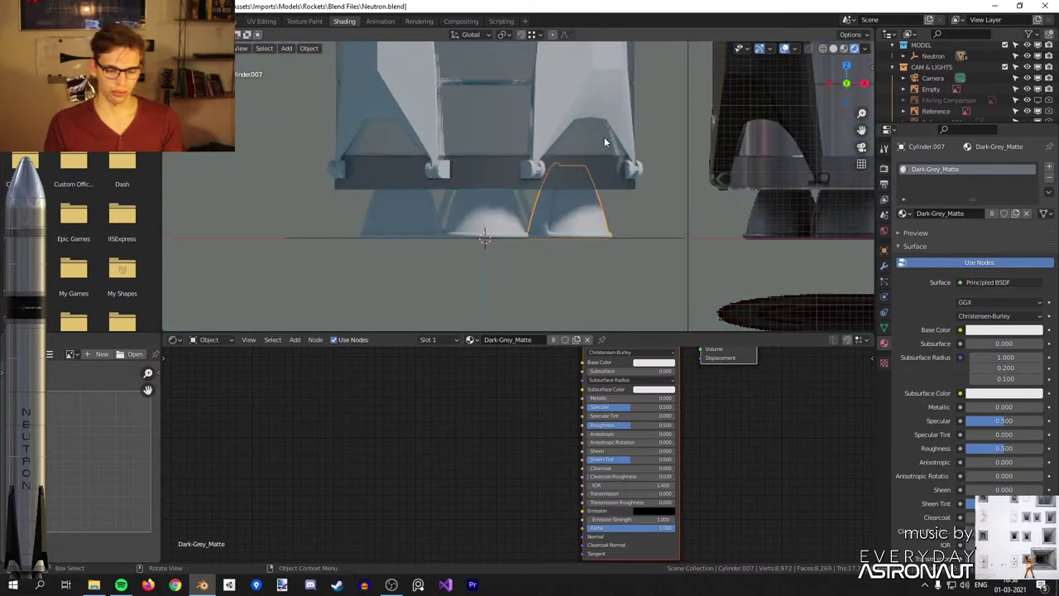
Darken the landing legs' Black_Matte Base Color to near black and set its Roughness to 0.400.
scroll(604, 137, "down", 4)
middle_click_drag(597, 115, 571, 275, "shift")
middle_click_drag(561, 185, 543, 74, "shift")
scroll(505, 141, "up", 2)
left_click(501, 146)
middle_click_drag(647, 141, 652, 182, "shift")
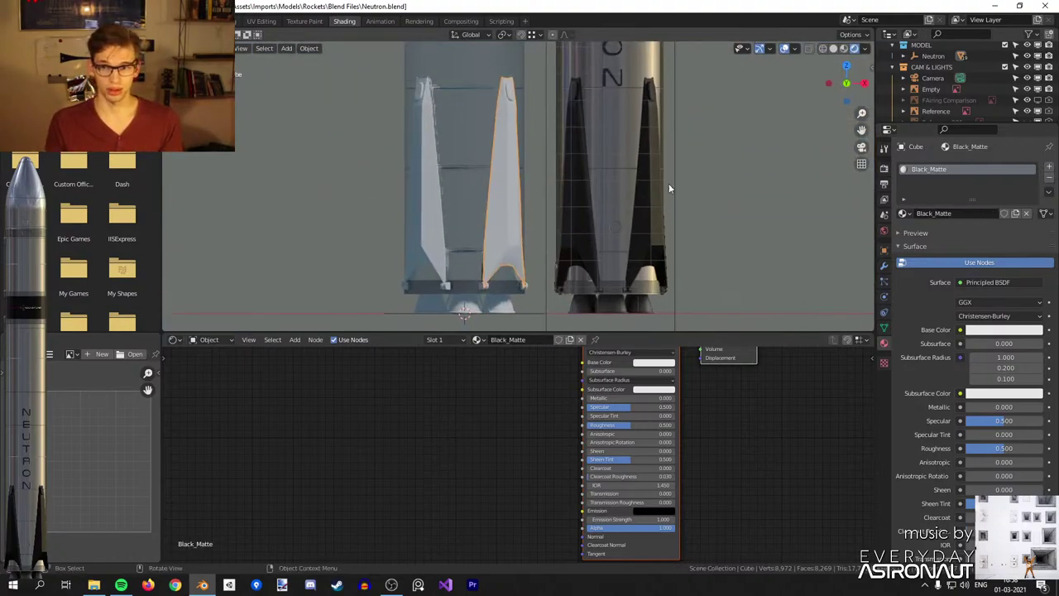
scroll(652, 183, "down", 1)
middle_click_drag(636, 409, 623, 439)
left_click(639, 394)
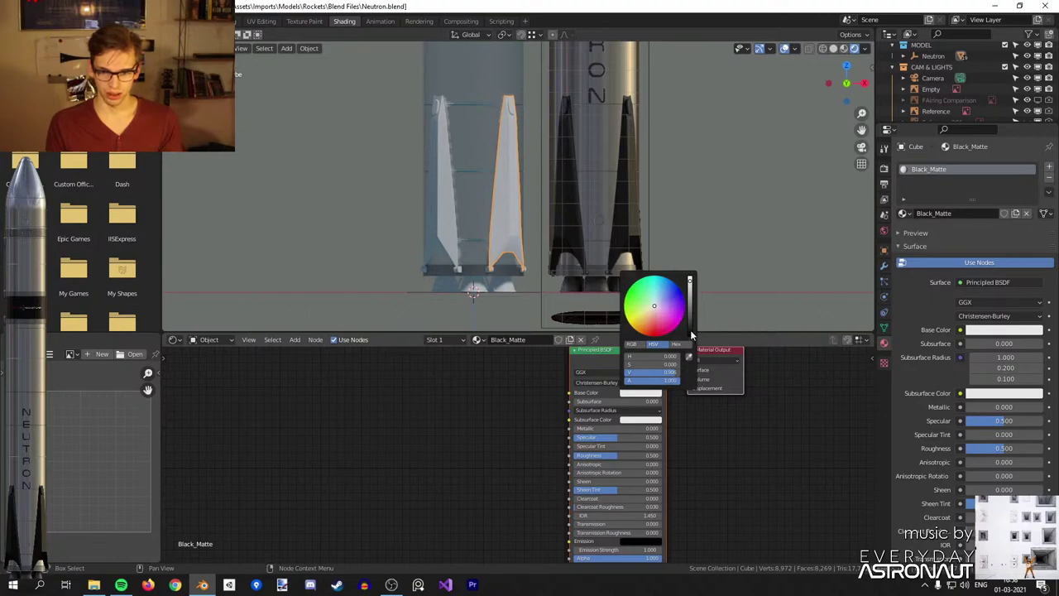
left_click(690, 333)
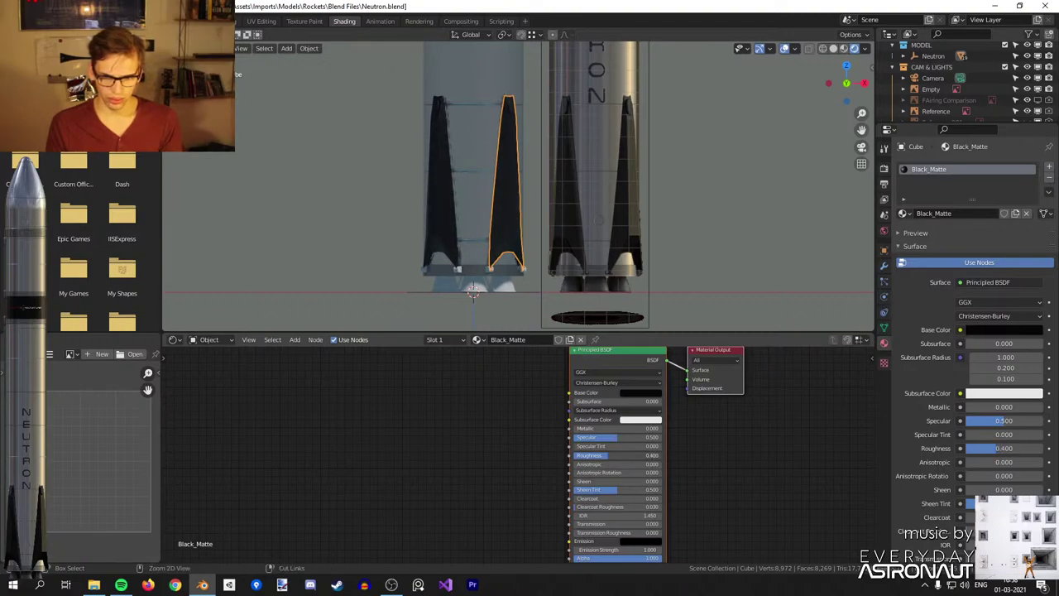
Return the viewport to Material Preview shading and show the legs and engines from the front.
scroll(580, 270, "up", 3)
mouse_move(579, 310)
middle_mouse_down()
mouse_move(580, 269)
mouse_move(649, 286)
middle_mouse_up()
left_click(581, 271)
key("z")
left_click(606, 320)
mouse_move(606, 320)
middle_mouse_down()
mouse_move(564, 255)
mouse_move(509, 236)
mouse_move(499, 210)
mouse_move(548, 221)
mouse_move(539, 230)
mouse_move(525, 187)
mouse_move(535, 201)
mouse_move(578, 197)
middle_mouse_up()
key("KP_1")
scroll(563, 206, "up", 1)
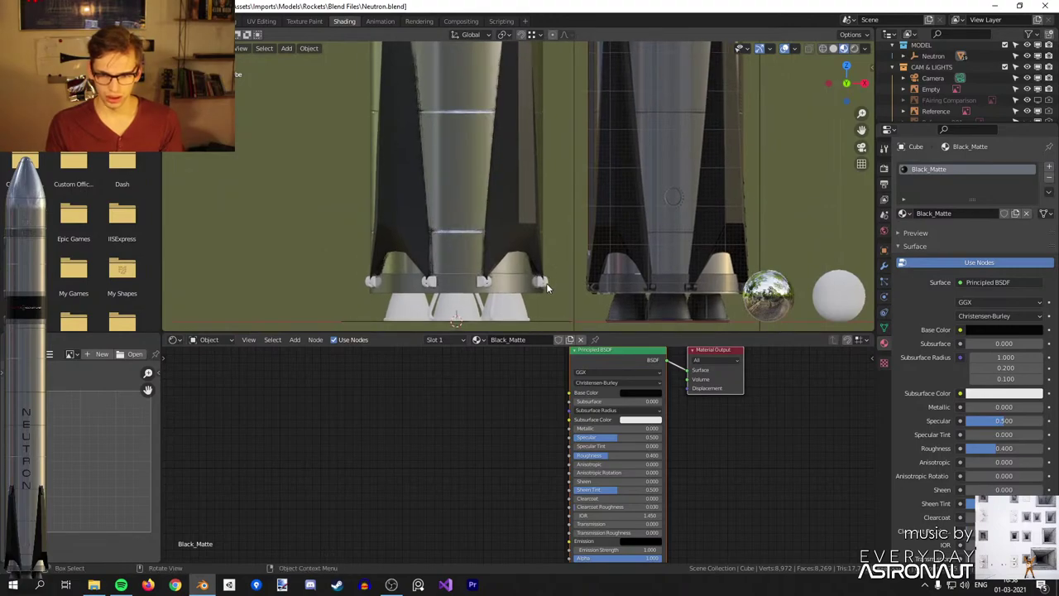
Give the hinge bracket at the outer edge of the landing leg the Metal_Rough material.
scroll(552, 215, "up", 5)
left_click(309, 195)
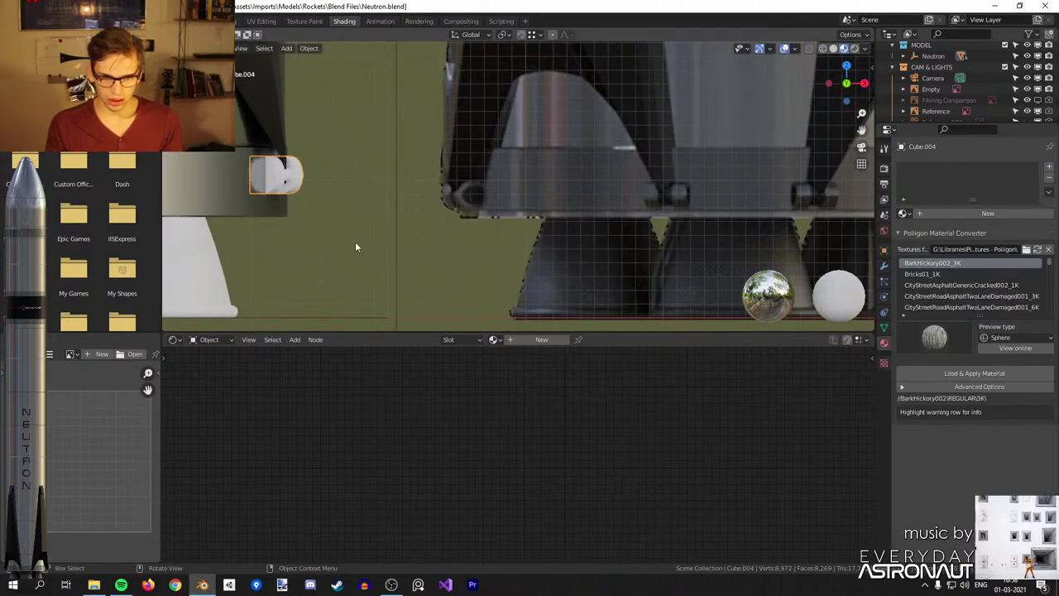
left_click(905, 213)
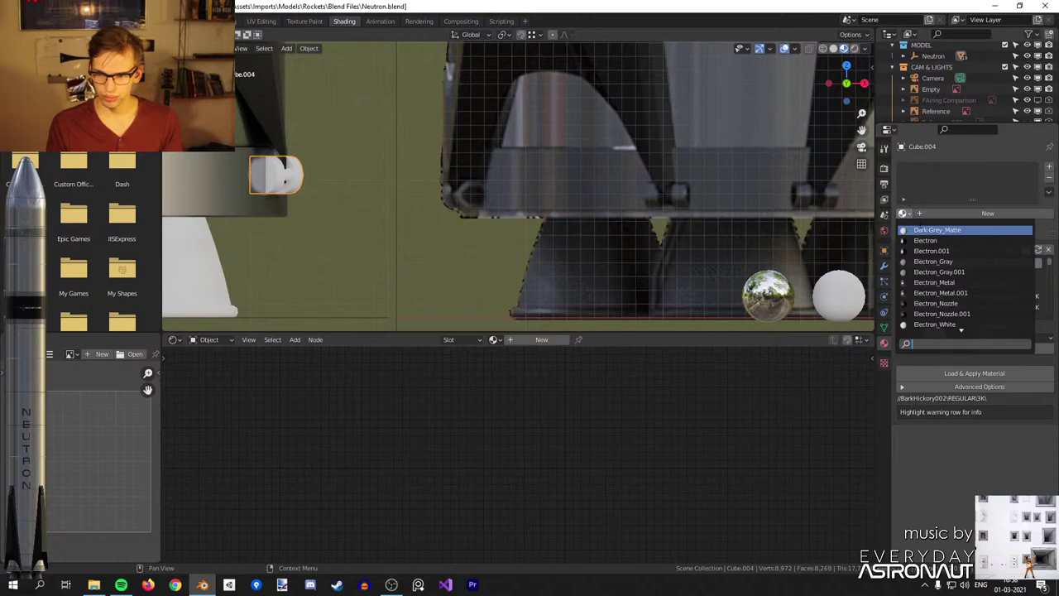
type("metal")
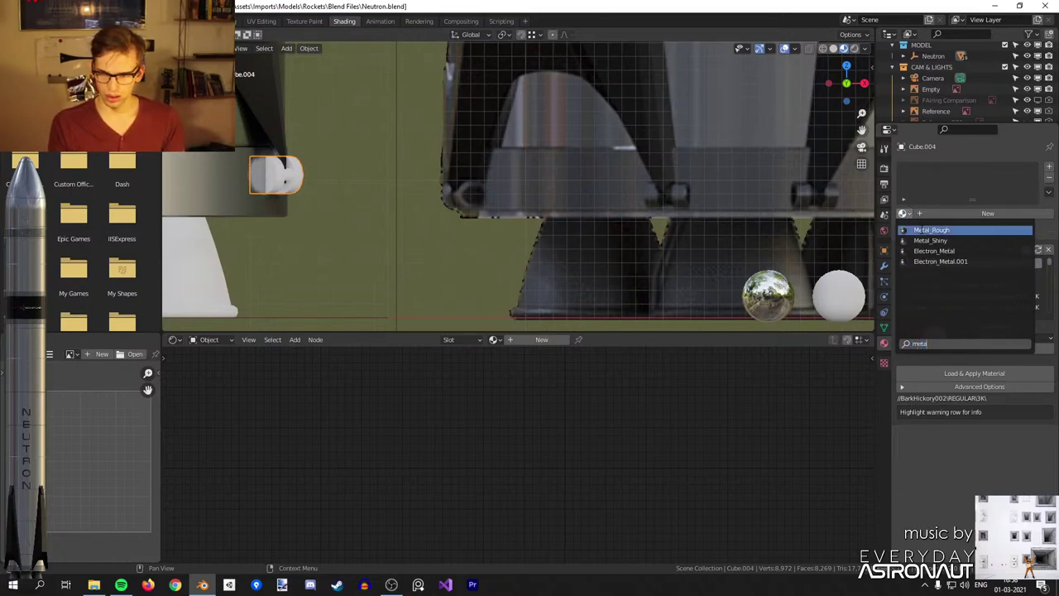
left_click(920, 231)
Set the engines' Dark-Grey_Matte Base Color to a value of 0.100 and its Roughness to 0.600.
scroll(439, 127, "down", 2)
middle_click_drag(451, 128, 625, 177, "shift")
scroll(623, 177, "down", 2)
scroll(614, 208, "down", 1)
left_click(482, 250)
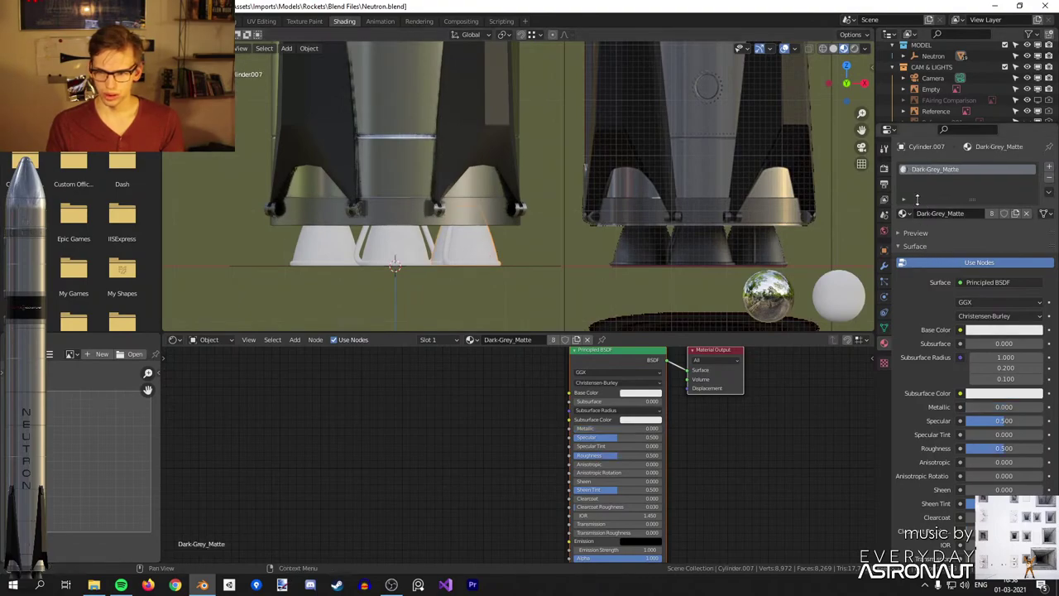
left_click(646, 394)
left_click_drag(689, 302, 689, 325)
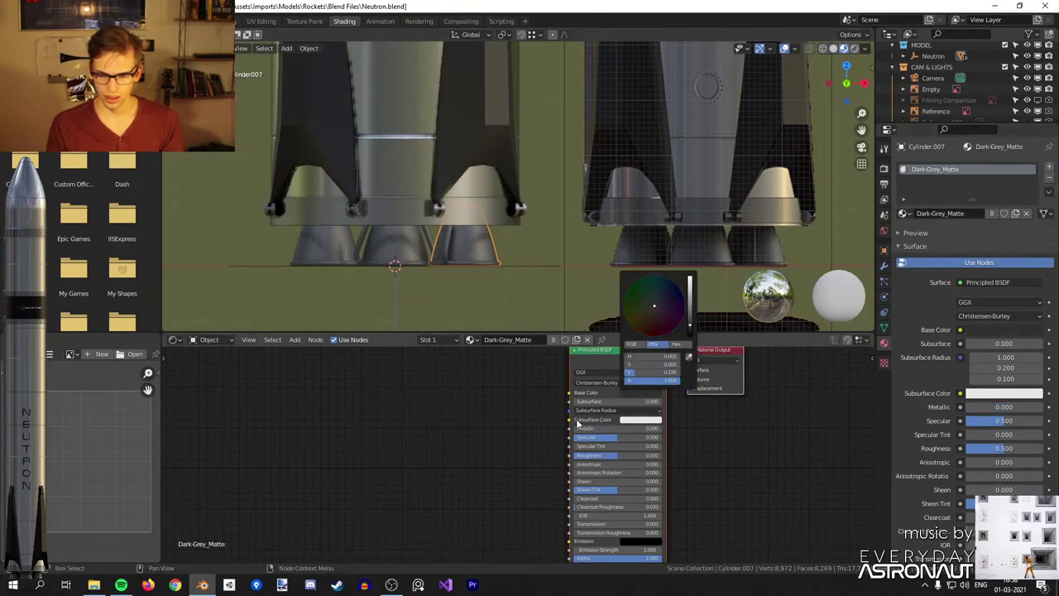
left_click_drag(614, 455, 626, 455)
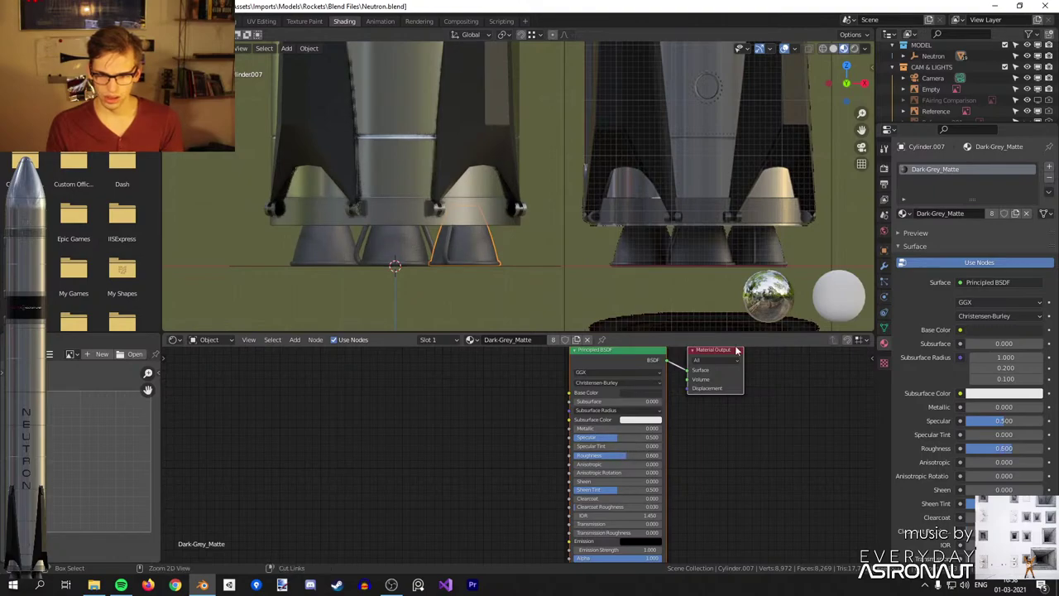
Select the linked faces of the first stage's top band to compare it with the reference's black Rocket Lab band.
scroll(518, 234, "down", 6)
scroll(582, 216, "down", 3)
middle_click_drag(588, 163, 575, 258, "shift")
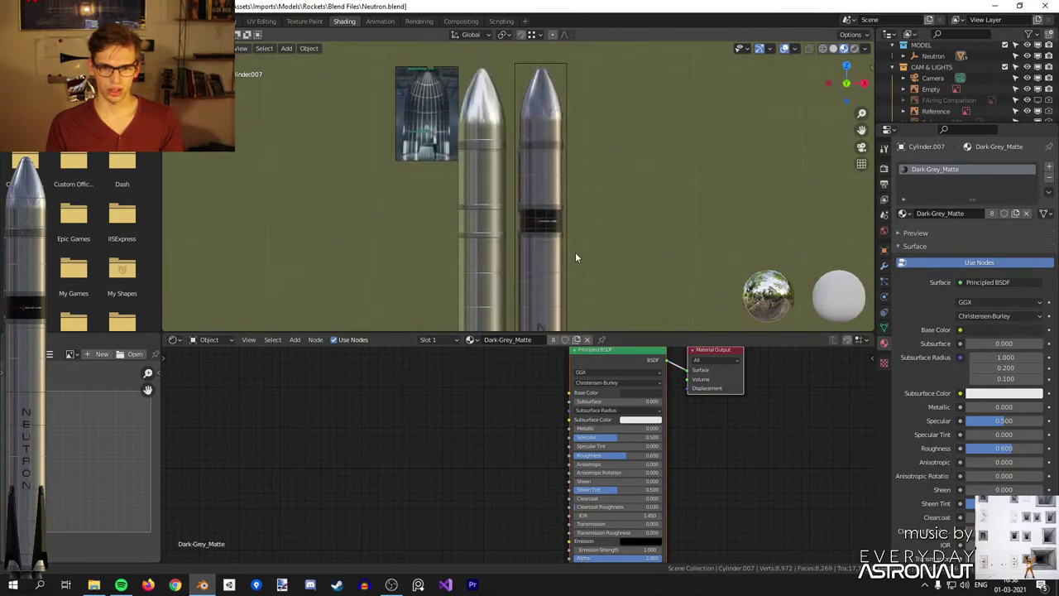
scroll(554, 223, "up", 7)
left_click(502, 163)
key("Tab")
left_click(504, 177)
key("l")
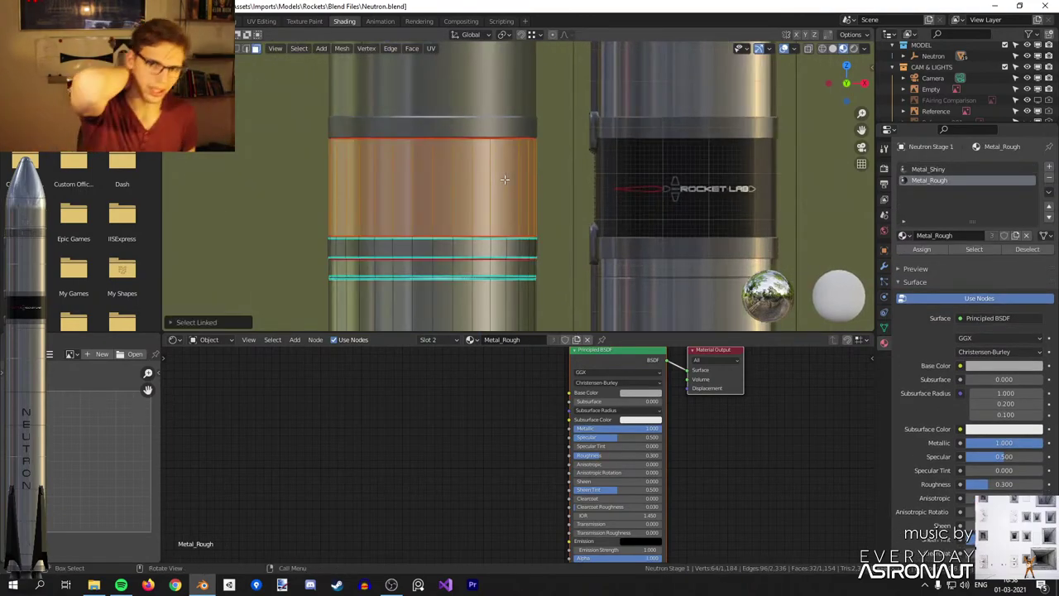
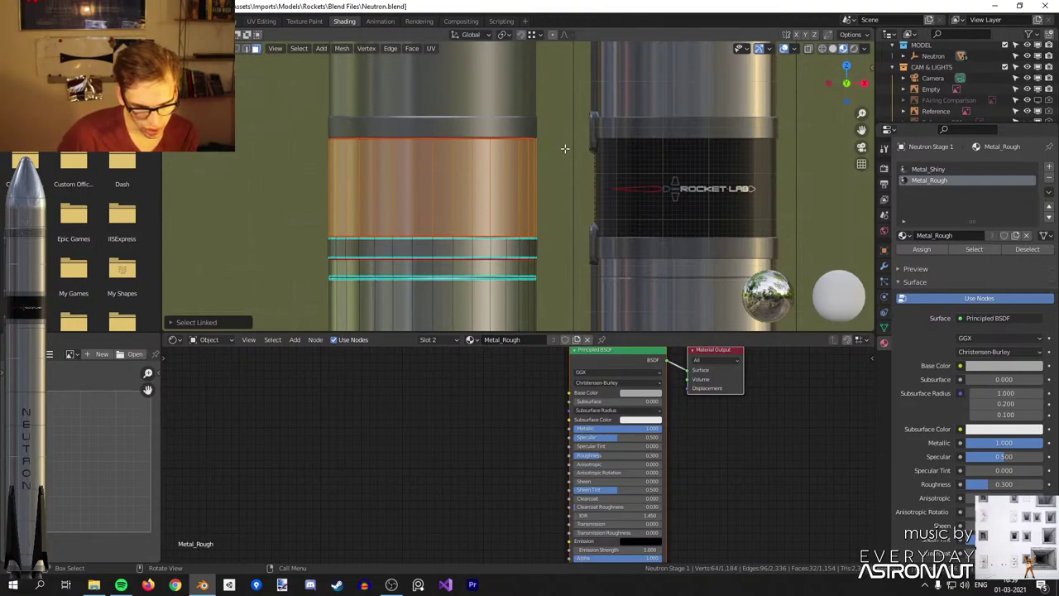
scroll(564, 148, "down", 3)
key("Tab")
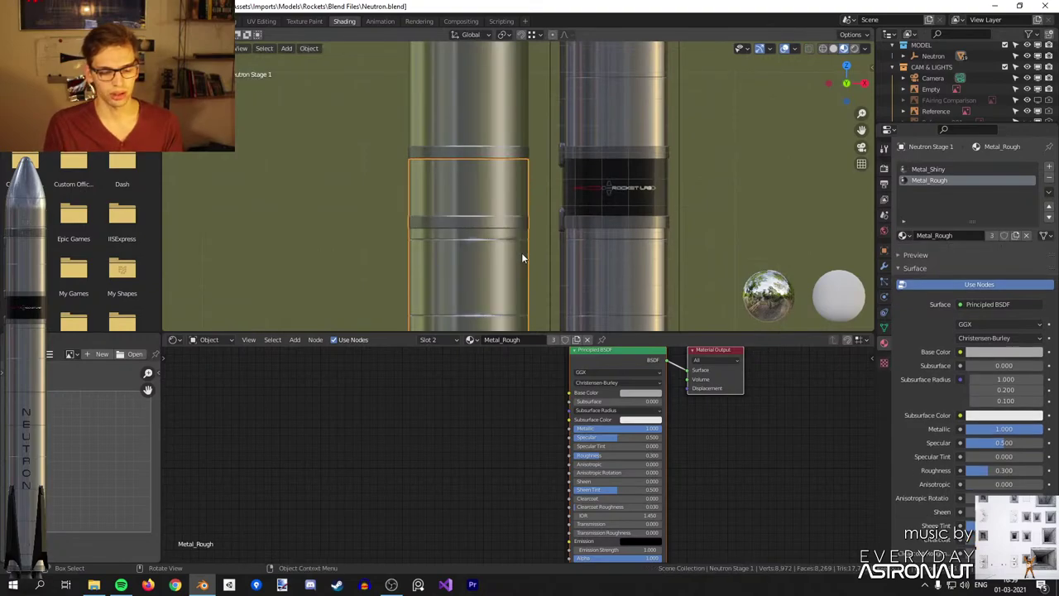
Try to move the second stage up off the first stage, and undo the move.
middle_click_drag(531, 210, 524, 256, "shift")
scroll(524, 256, "down", 4)
left_click(493, 158)
middle_click_drag(528, 123, 529, 191, "shift")
key("g")
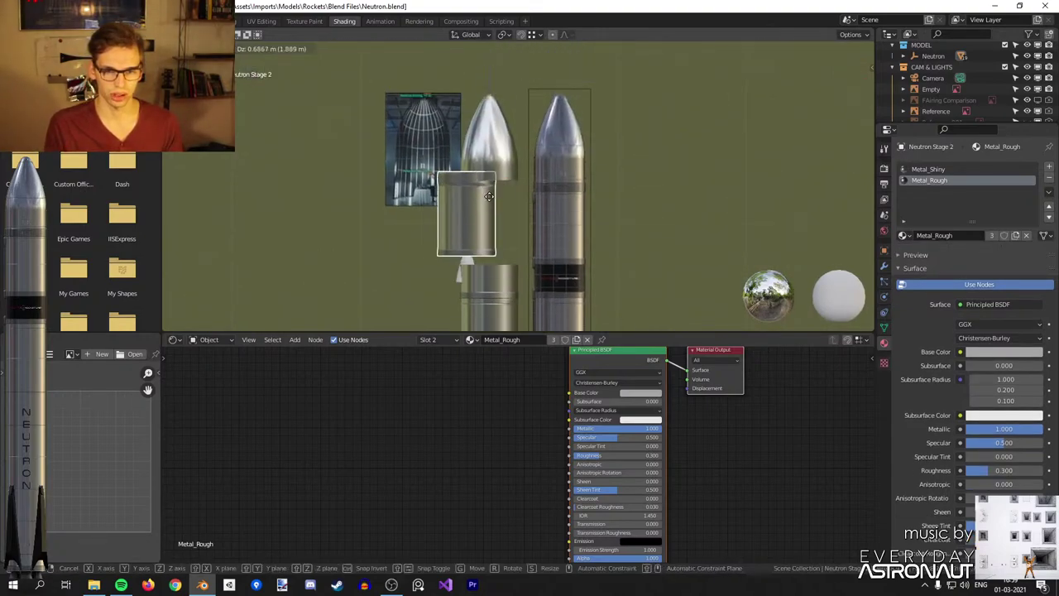
left_click(491, 200)
scroll(516, 113, "down", 5)
middle_click_drag(517, 113, 520, 194, "shift")
key("ctrl+z")
Try raising the second stage and the nose fairing along Z to separate the rocket's stages.
key("g")
key("z")
left_click(508, 91)
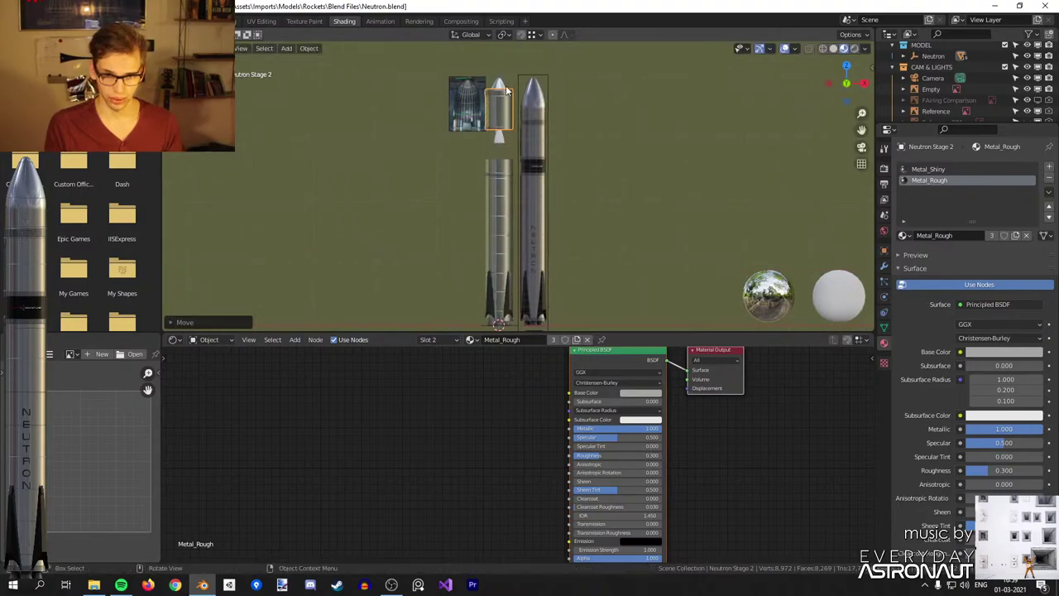
left_click(500, 84)
key("g")
key("z")
left_click(502, 40)
key("a")
scroll(574, 206, "down", 1)
key("alt+a")
mouse_move(578, 203)
middle_mouse_down()
mouse_move(616, 243)
mouse_move(593, 195)
middle_mouse_up()
Undo the upward moves of the second stage and the nose fairing.
key("ctrl+z")
key("ctrl+z")
key("ctrl+z")
key("ctrl+z")
key("ctrl+z")
Hide the first stage to expose the engine beneath the second stage.
scroll(584, 196, "up", 3)
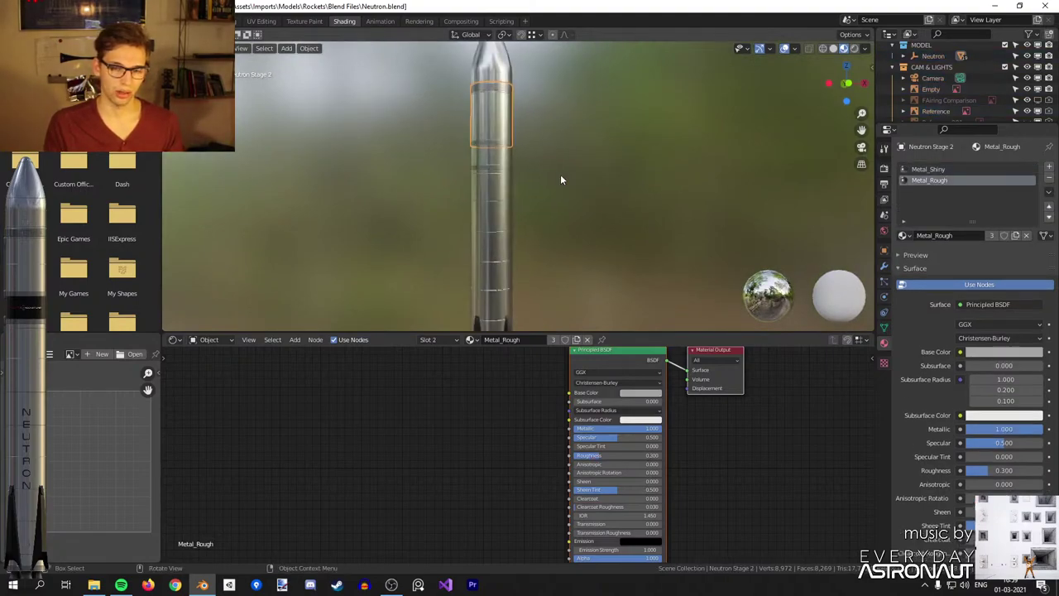
key("KP_Decimal")
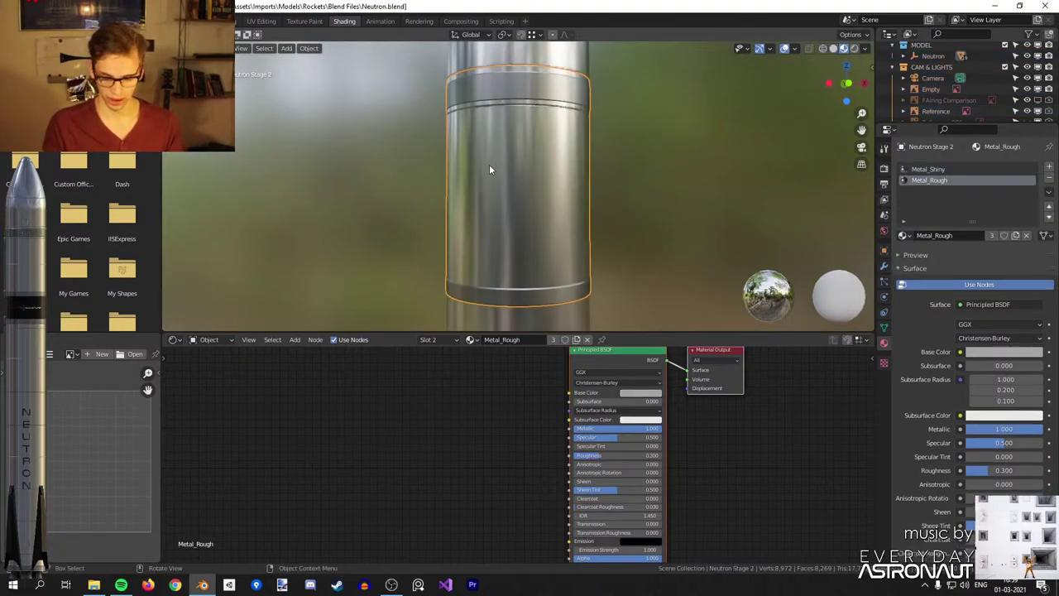
scroll(488, 169, "down", 2)
left_click(513, 271)
key("h")
middle_click_drag(514, 271, 555, 250)
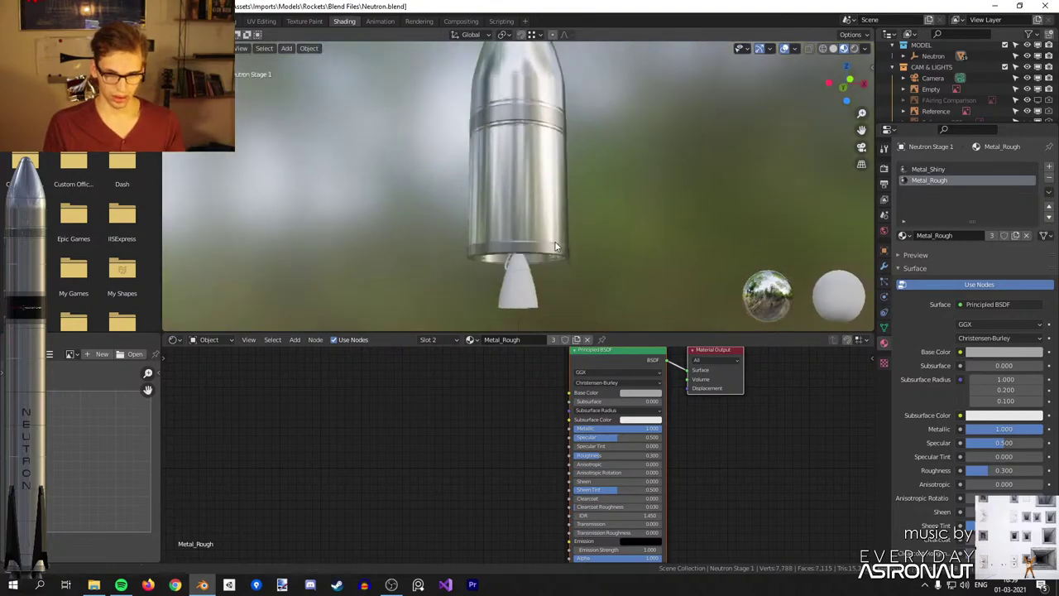
Mark the edge loop just below the second-stage engine's raised nozzle collar as a seam.
left_click(517, 277)
key("Tab")
scroll(521, 269, "up", 6)
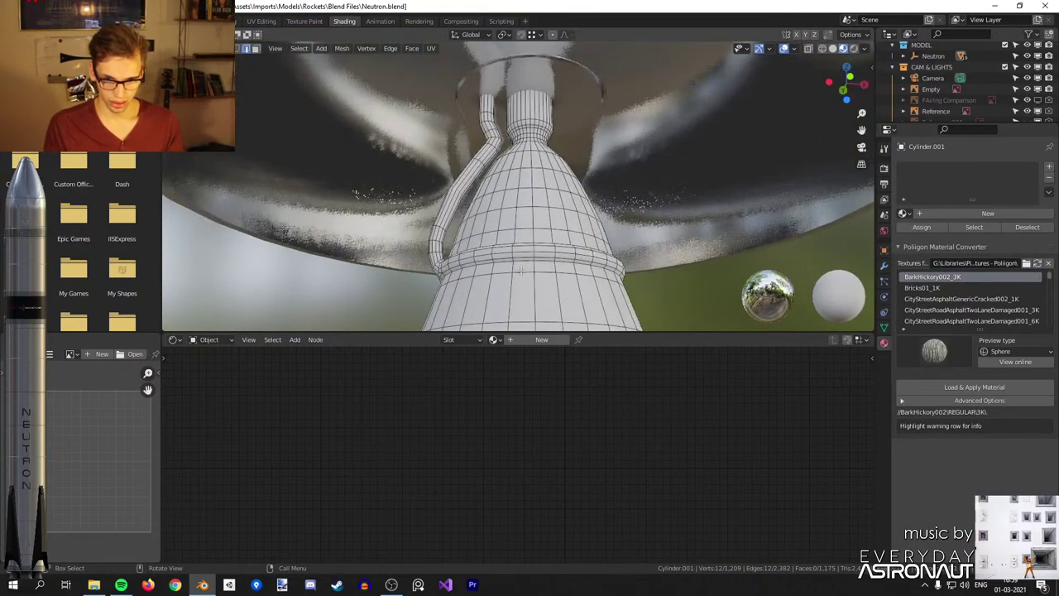
key("ctrl+e")
left_click(676, 268)
key("alt+a")
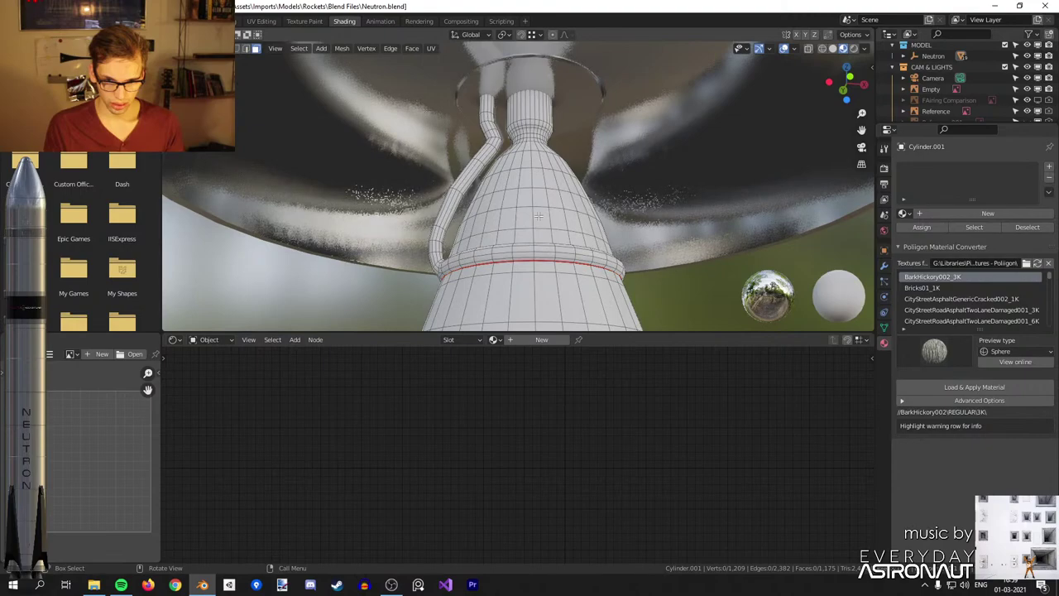
Select the linked engine faces above the nozzle seam and give the second-stage engine the Metal_Rough material.
key("l")
left_click(904, 213)
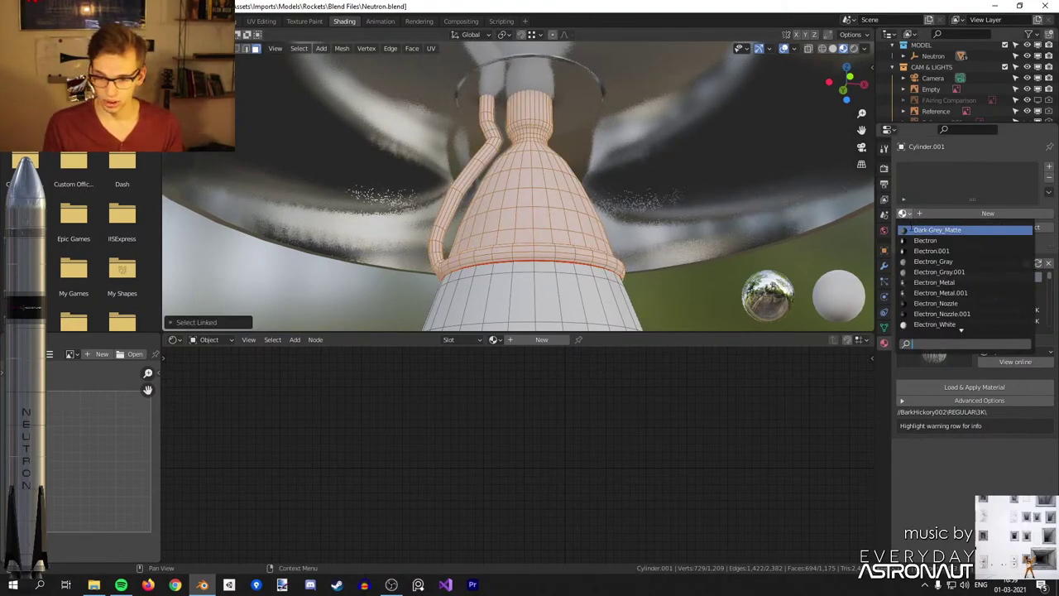
type("metal")
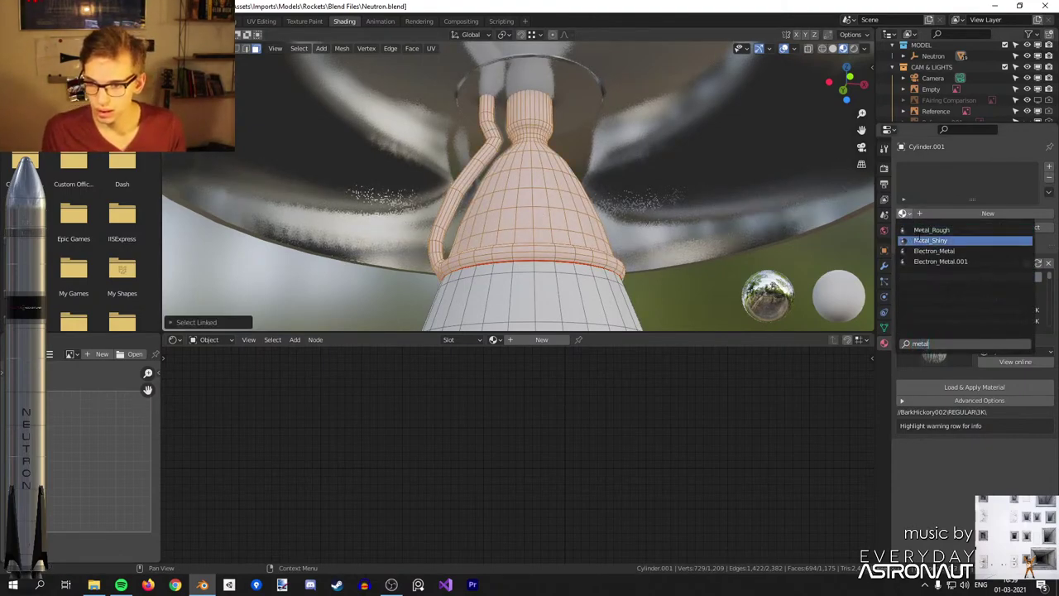
left_click(928, 231)
scroll(595, 198, "down", 3)
middle_click_drag(587, 198, 506, 156)
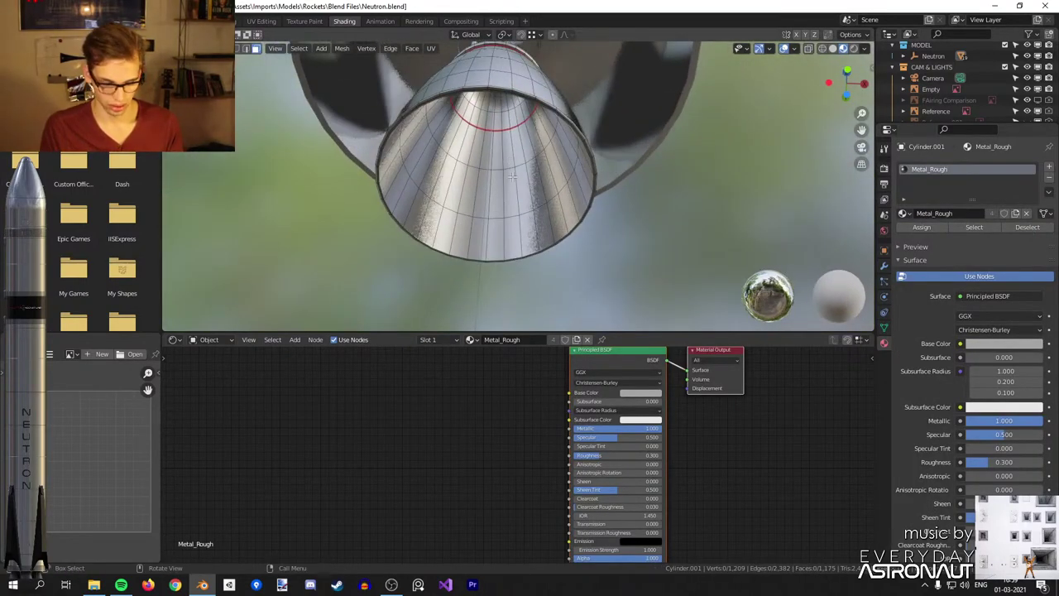
Select the linked nozzle faces below the seam on the second-stage engine and assign them the Black_Matte material in a new slot.
key("l")
scroll(512, 176, "down", 5)
left_click(1048, 165)
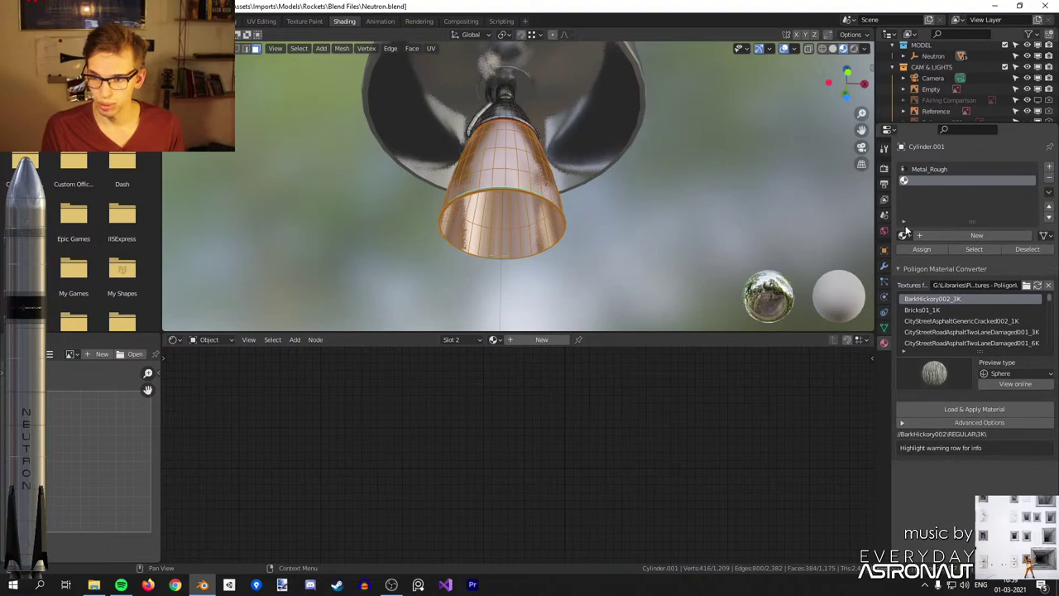
left_click(904, 236)
type("bl")
key("Return")
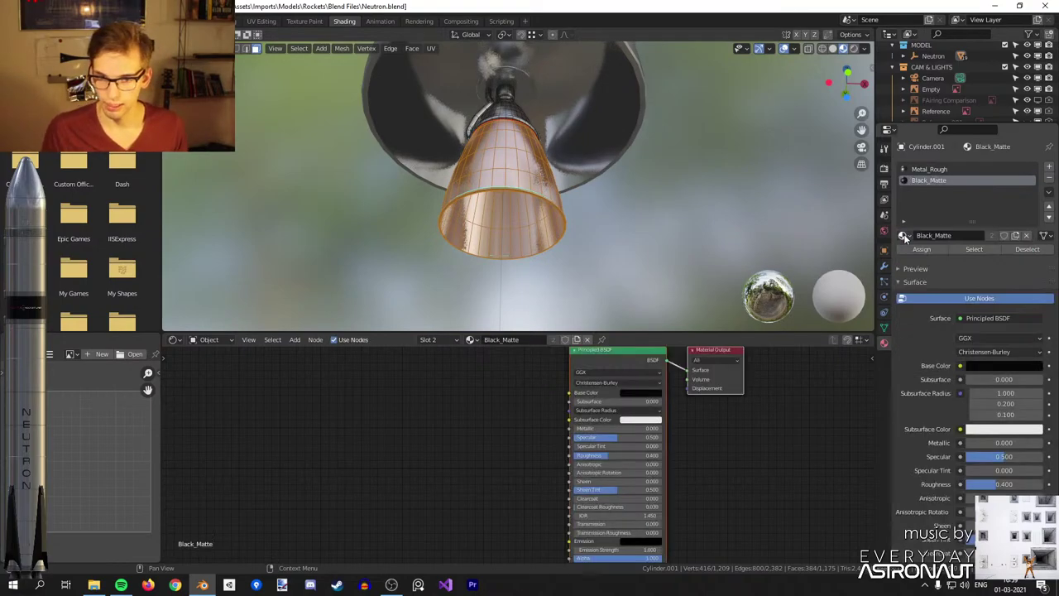
left_click(920, 249)
key("Tab")
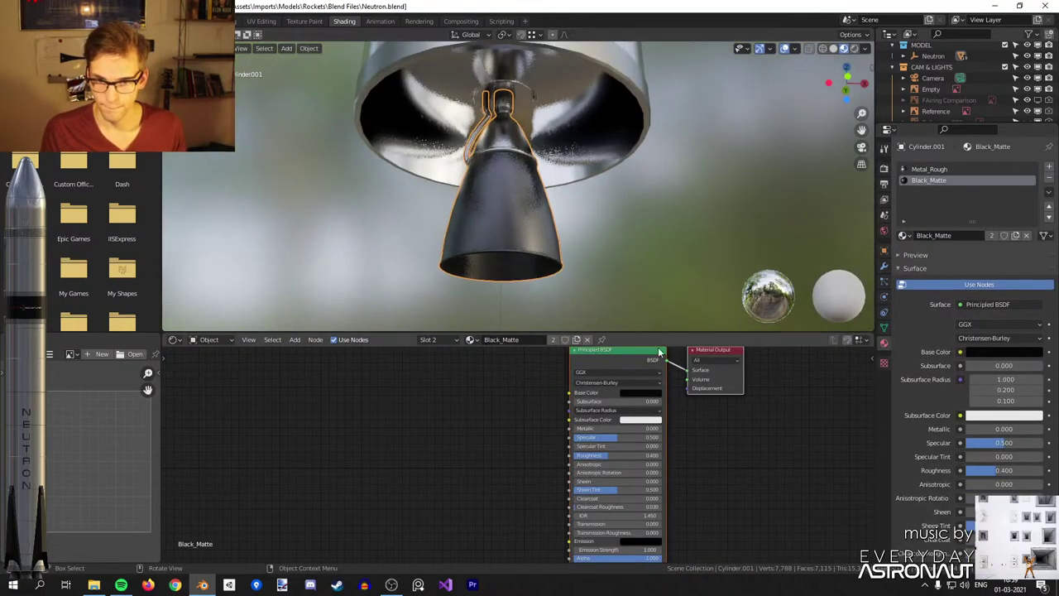
middle_click_drag(632, 212, 618, 237)
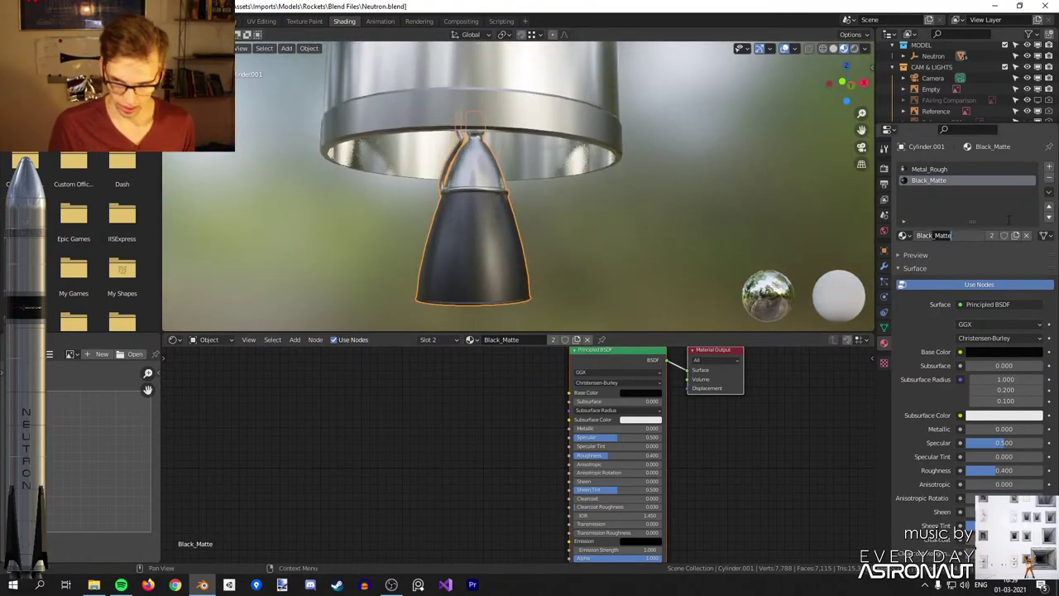
Rename the nozzle's Black_Matte material as Black_Semi-gloss.
type("Semigloss")
key("Return")
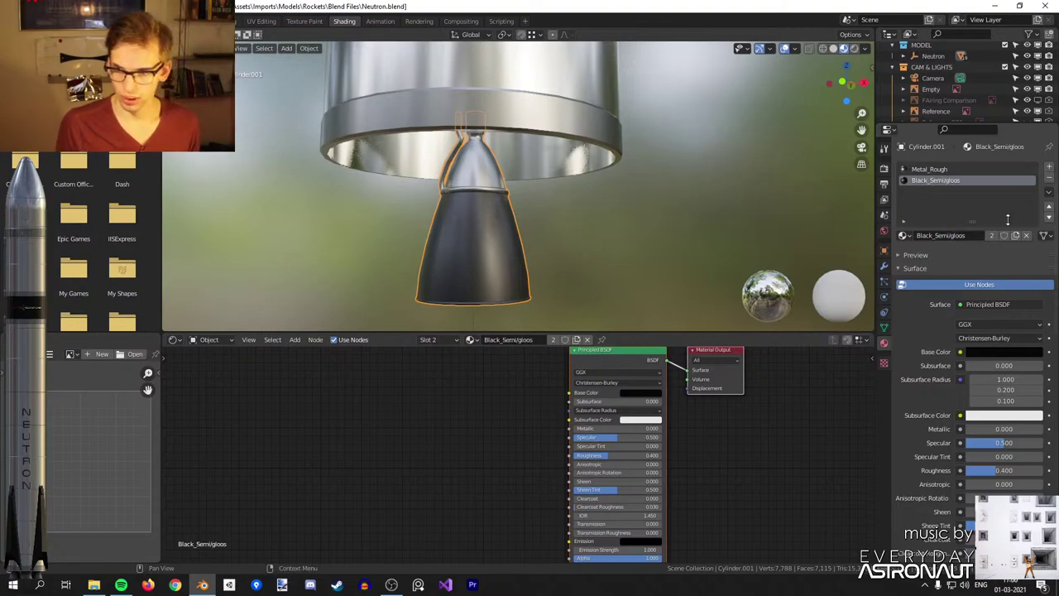
key("super+space")
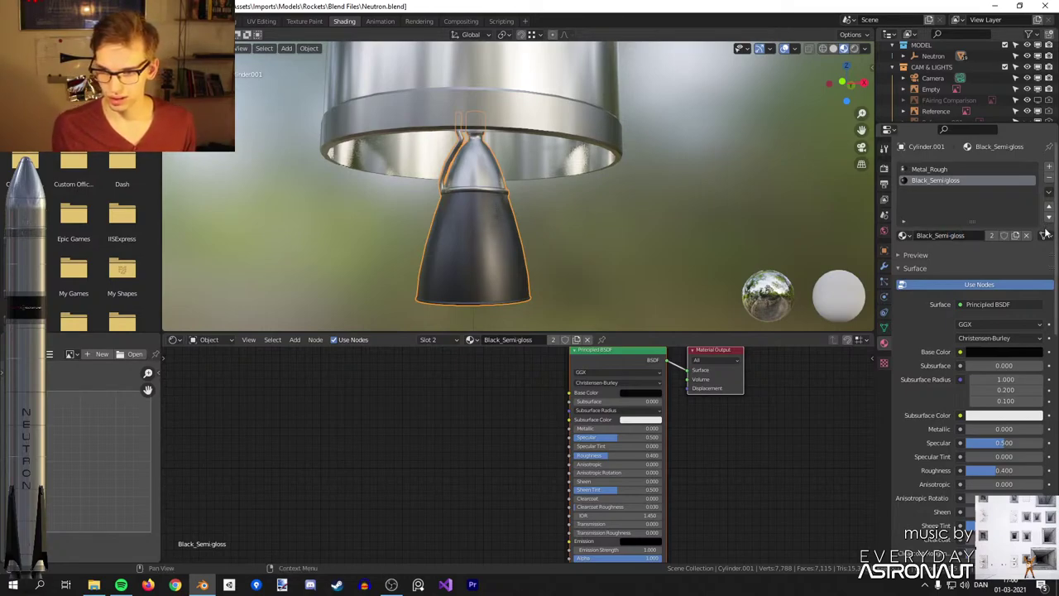
Make the nozzle's Black_Semi-gloss material a single-user copy named Black_Matte and set its roughness to 0.7.
left_click(991, 235)
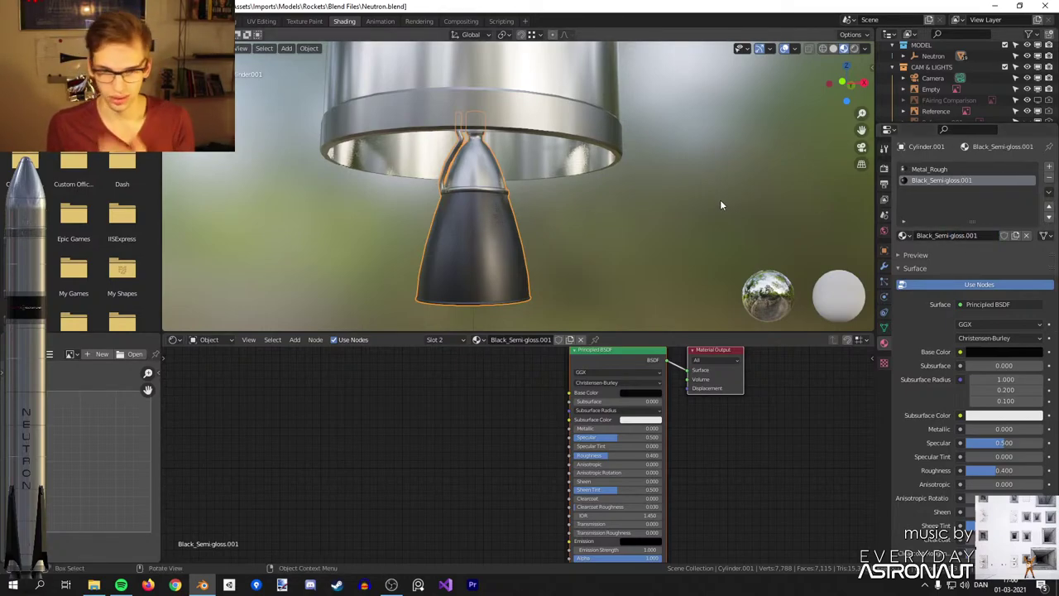
double_click(973, 235)
left_click_drag(935, 237, 1014, 236)
type("S")
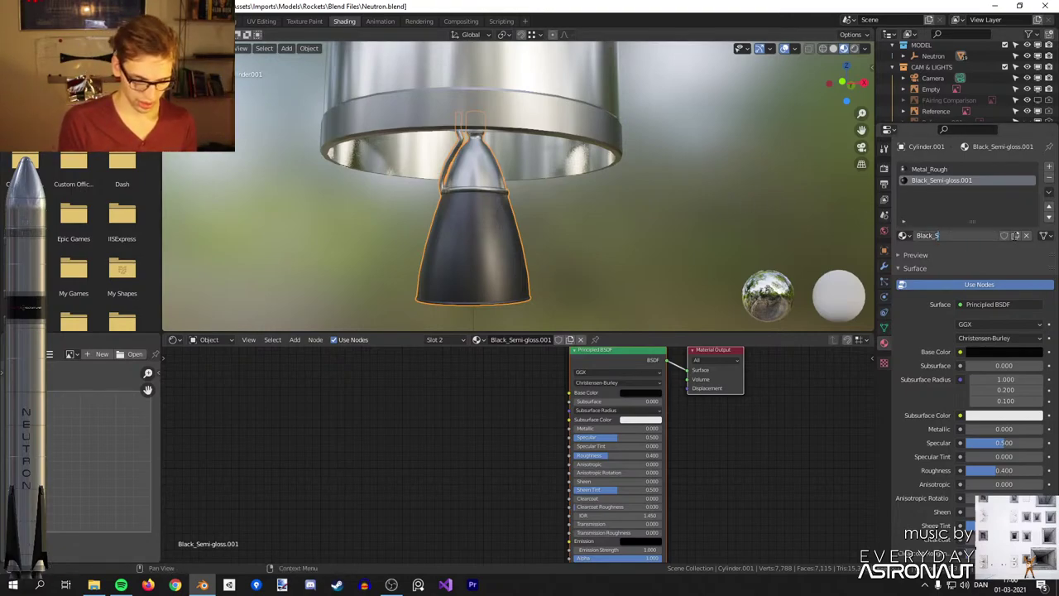
type("Matte")
key("Return")
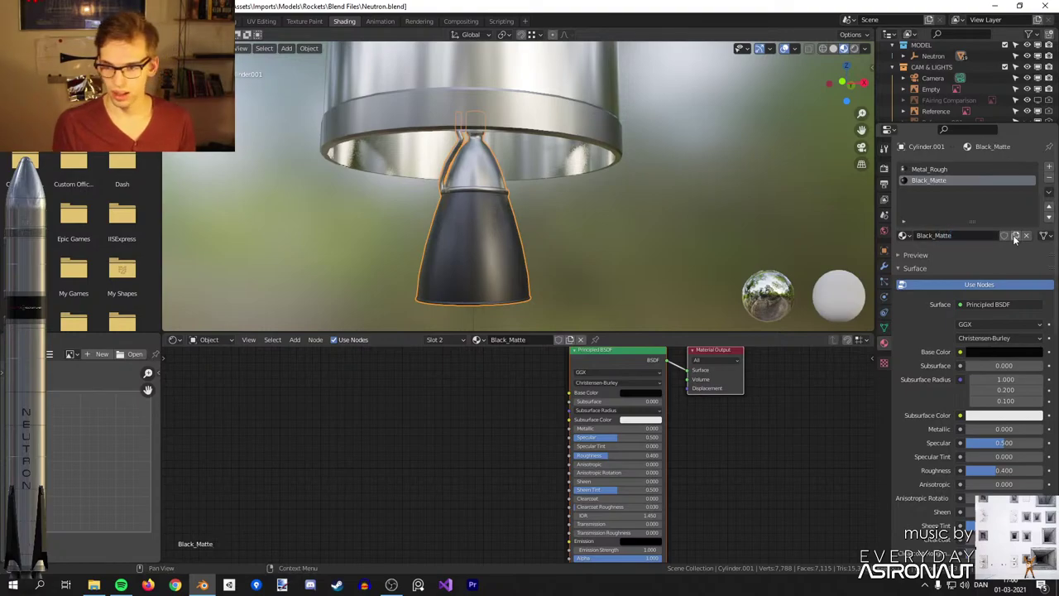
left_click_drag(610, 459, 637, 459)
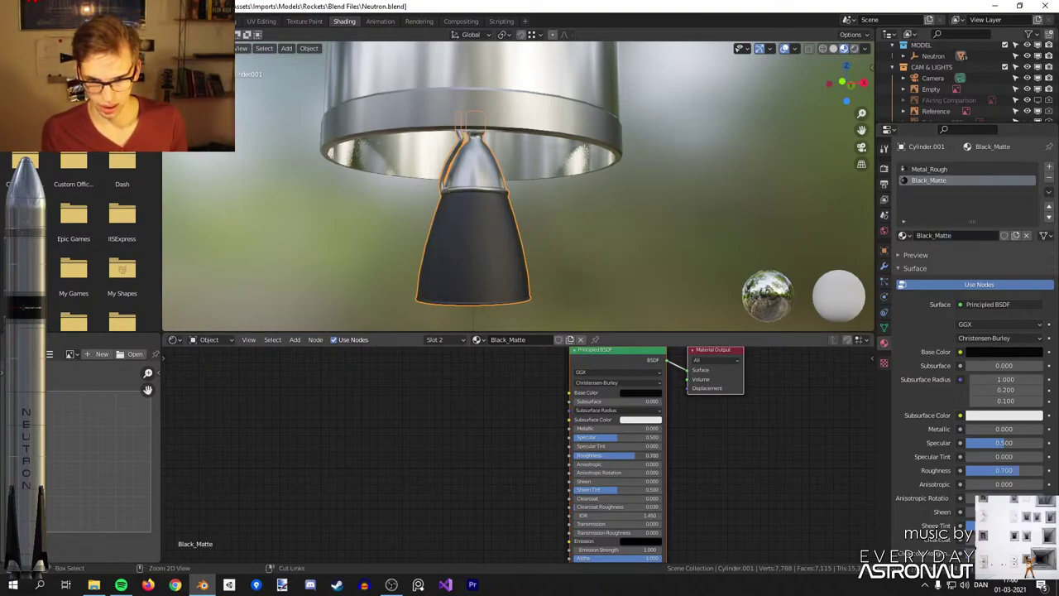
Reveal the hidden first stage and clear the selection.
scroll(519, 248, "down", 5)
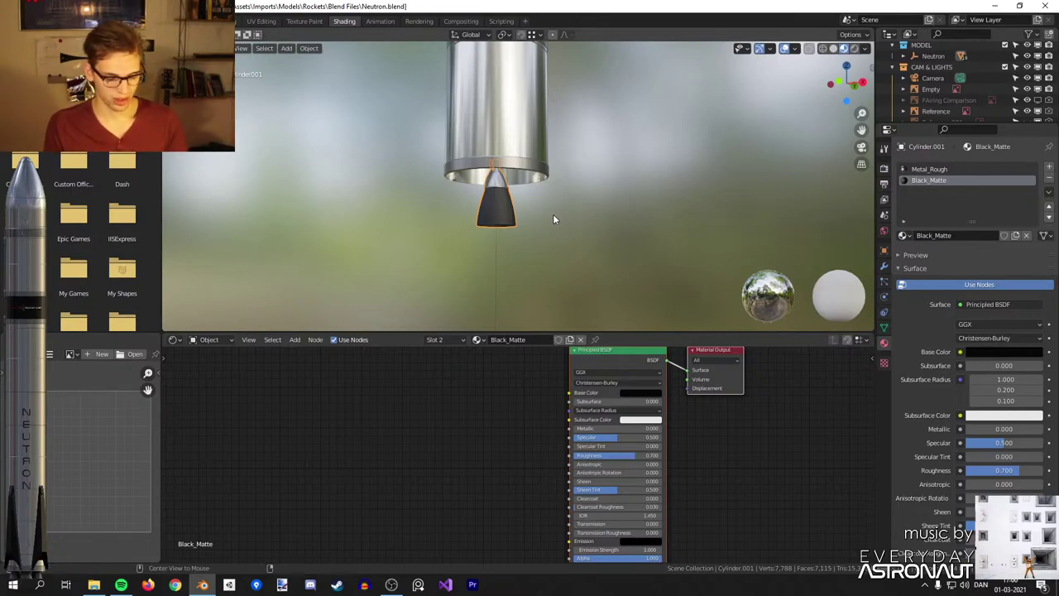
key("alt+h")
scroll(553, 212, "down", 2)
key("alt+a")
Examine the first-stage engines and legs from below with their materials applied.
scroll(564, 205, "down", 3)
middle_click_drag(559, 201, 576, 53)
scroll(556, 170, "up", 2)
scroll(553, 166, "up", 3)
middle_click_drag(555, 173, 556, 136)
mouse_move(559, 189)
middle_mouse_down()
mouse_move(566, 176)
mouse_move(573, 198)
middle_mouse_up()
scroll(566, 177, "down", 4)
middle_click_drag(573, 199, 568, 171)
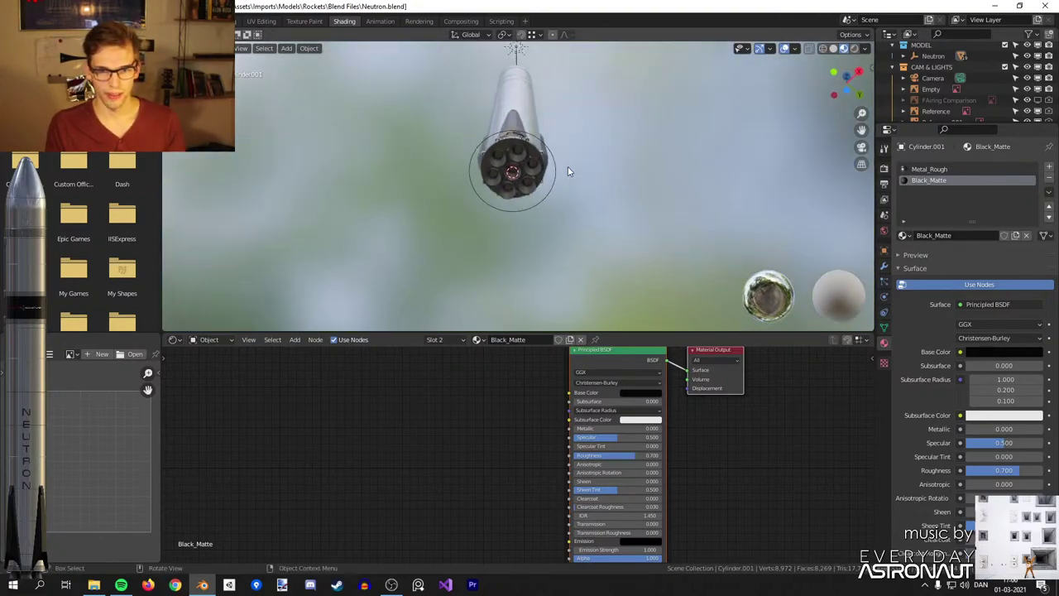
key("KP_1")
middle_click_drag(610, 227, 532, 154, "shift")
middle_click_drag(559, 208, 650, 187)
scroll(569, 159, "up", 3)
middle_click_drag(650, 187, 649, 171)
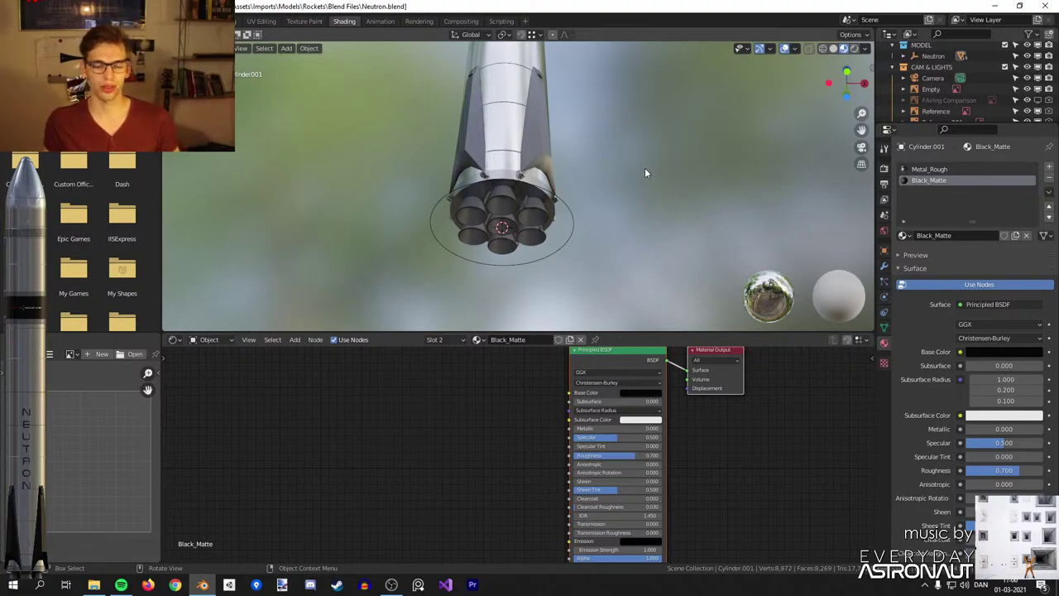
scroll(644, 167, "down", 5)
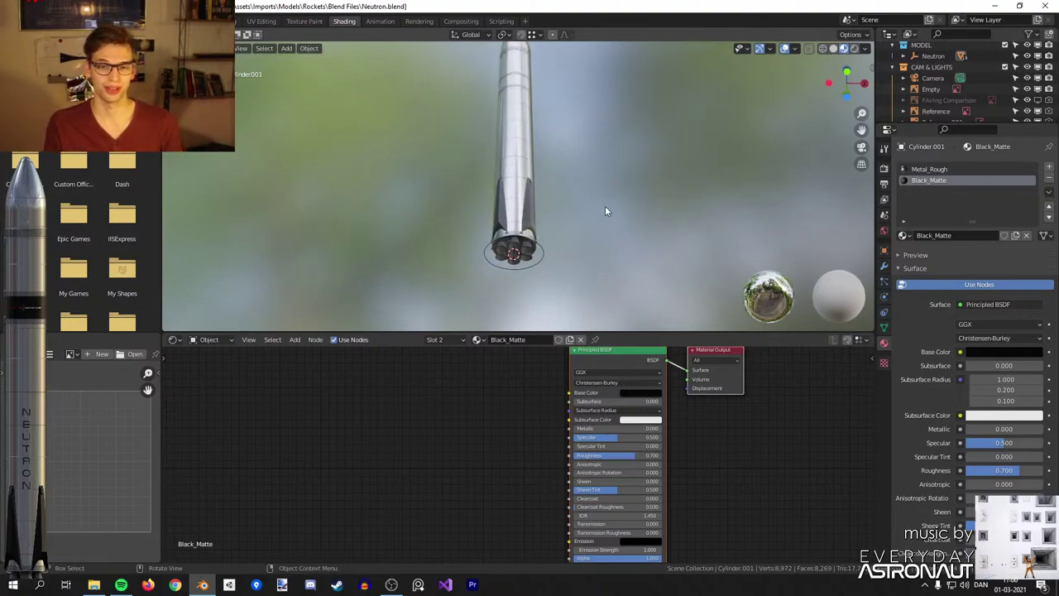
Compare the first-stage body with the reference rocket in front view and select the first stage.
mouse_move(604, 200)
middle_mouse_down()
mouse_move(605, 135)
mouse_move(605, 286)
mouse_move(603, 118)
mouse_move(616, 87)
mouse_move(594, 197)
middle_mouse_up()
key("KP_1")
scroll(608, 241, "up", 3)
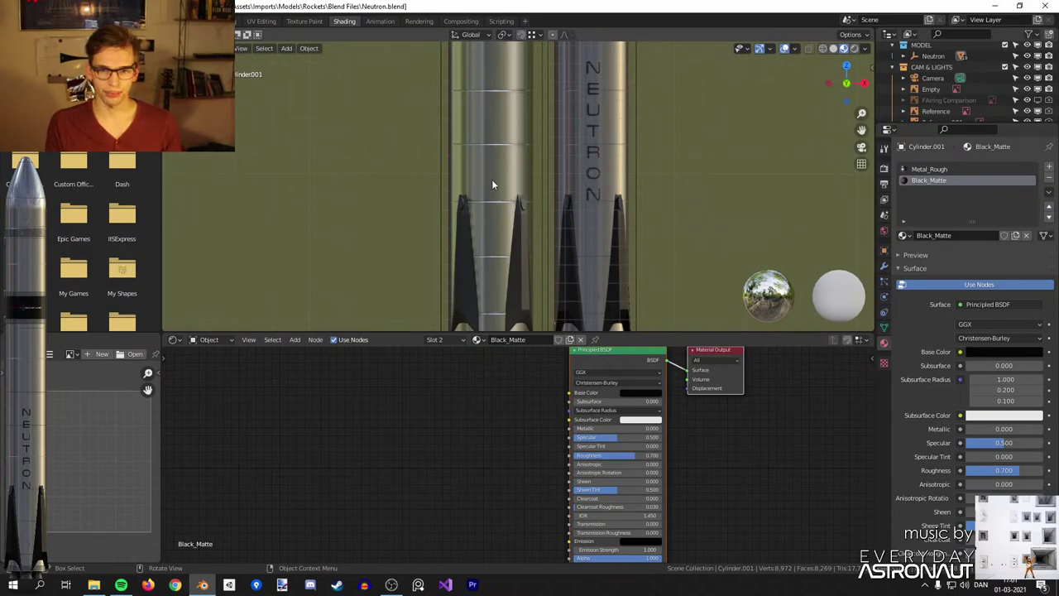
scroll(490, 188, "up", 5)
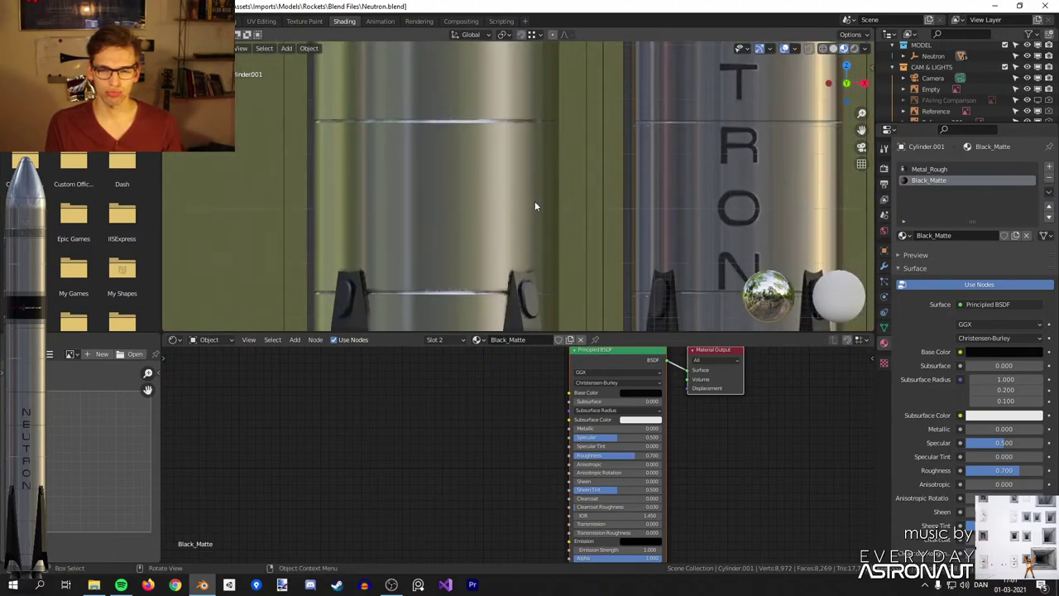
left_click(535, 205)
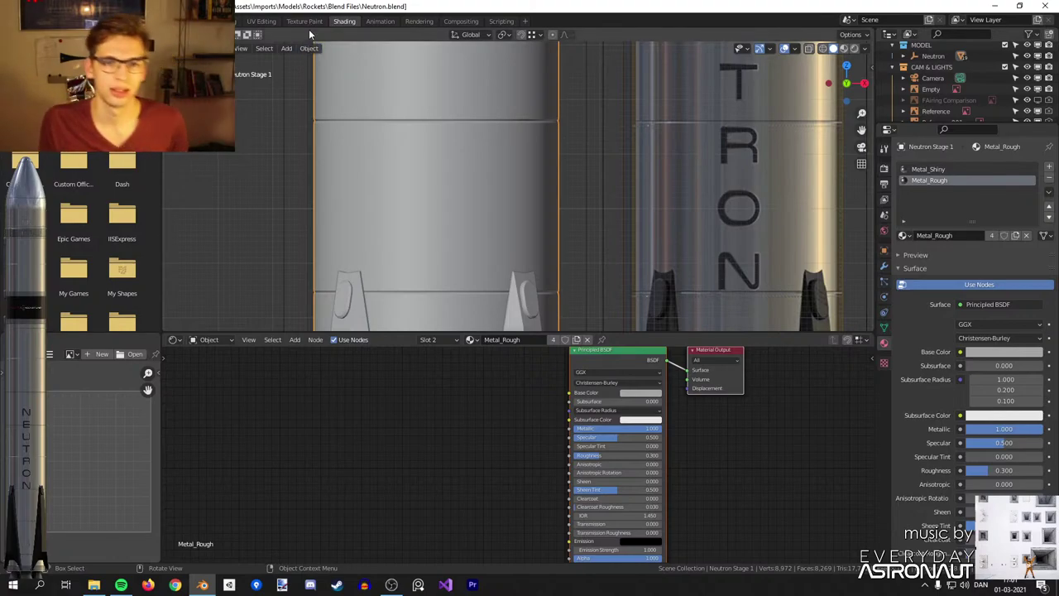
Try adding an image texture with mapping and texture coordinate nodes to the base color of the first stage's Metal_Rough material.
middle_click_drag(591, 368, 541, 408)
left_click(541, 407)
key("ctrl+t")
middle_click_drag(544, 469, 647, 440)
key("g")
left_click(420, 457)
left_click(420, 456)
left_click_drag(427, 453, 435, 379)
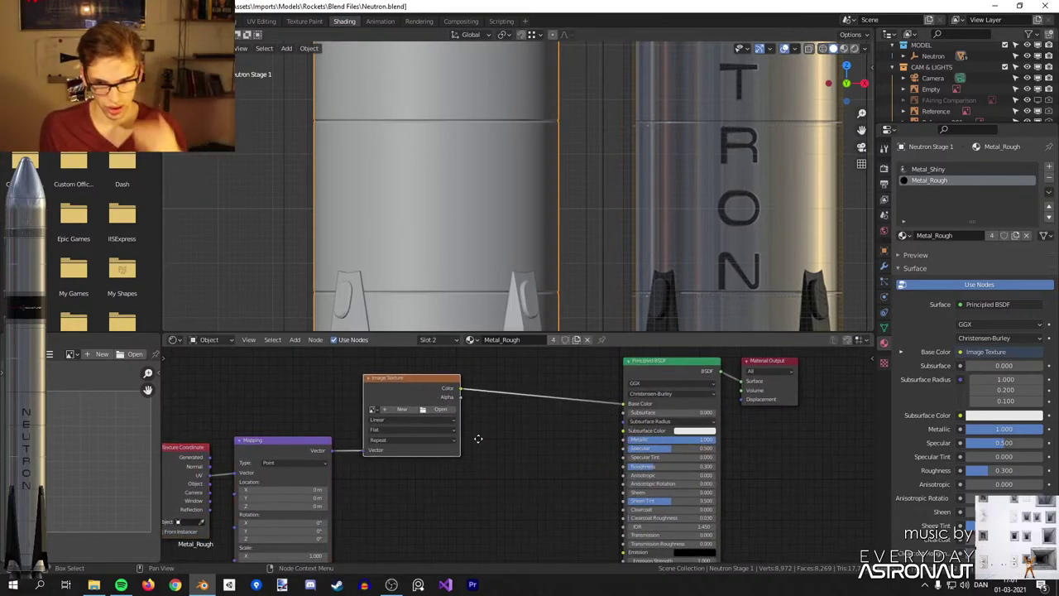
scroll(488, 426, "up", 2)
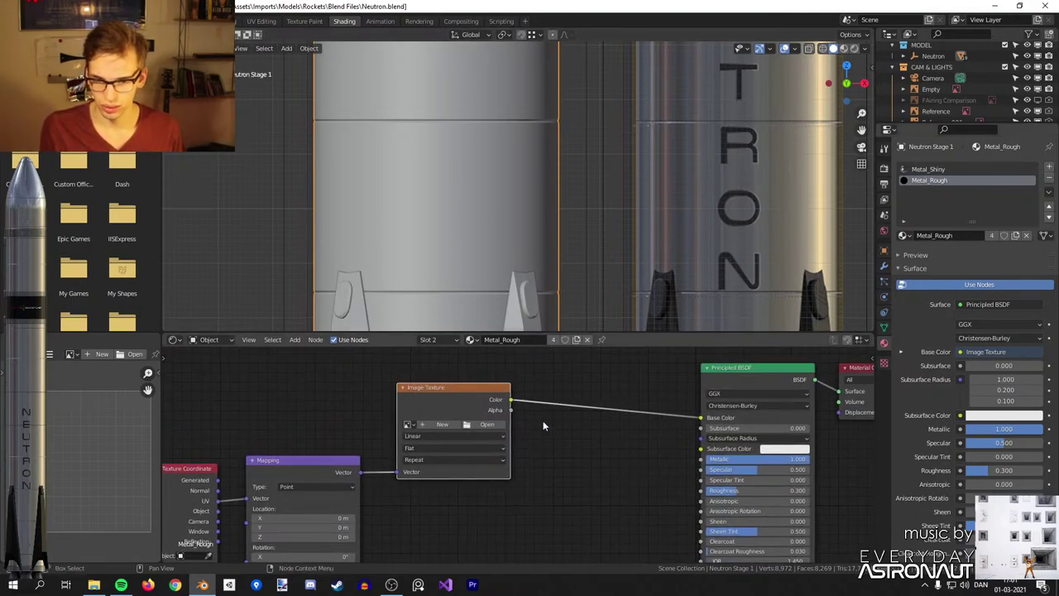
Browse the Poliigon texture folders without opening an image and delete the image texture, mapping and texture coordinate nodes.
left_click(488, 424)
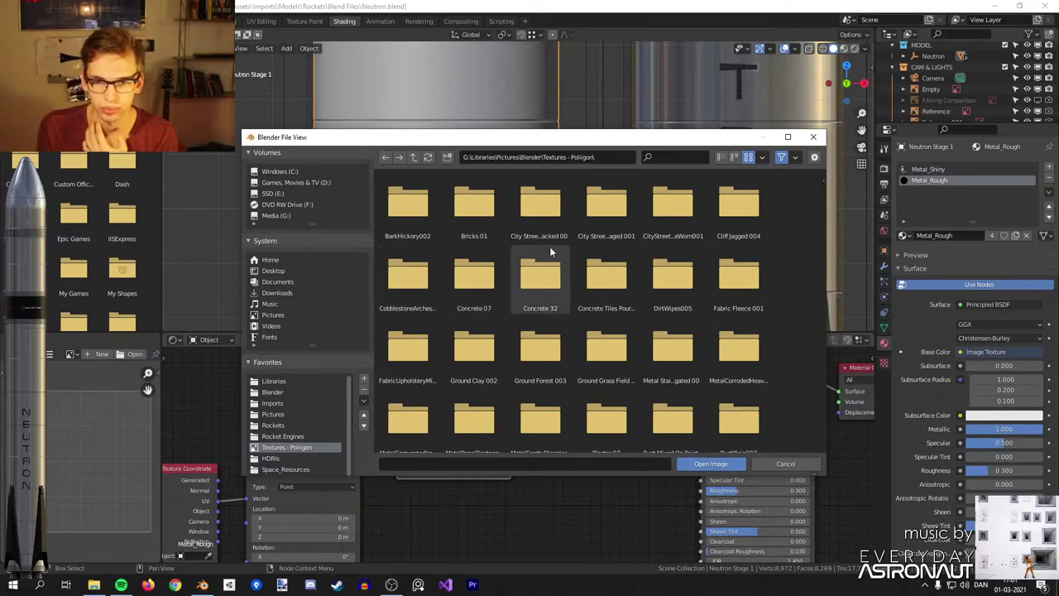
scroll(589, 261, "down", 2)
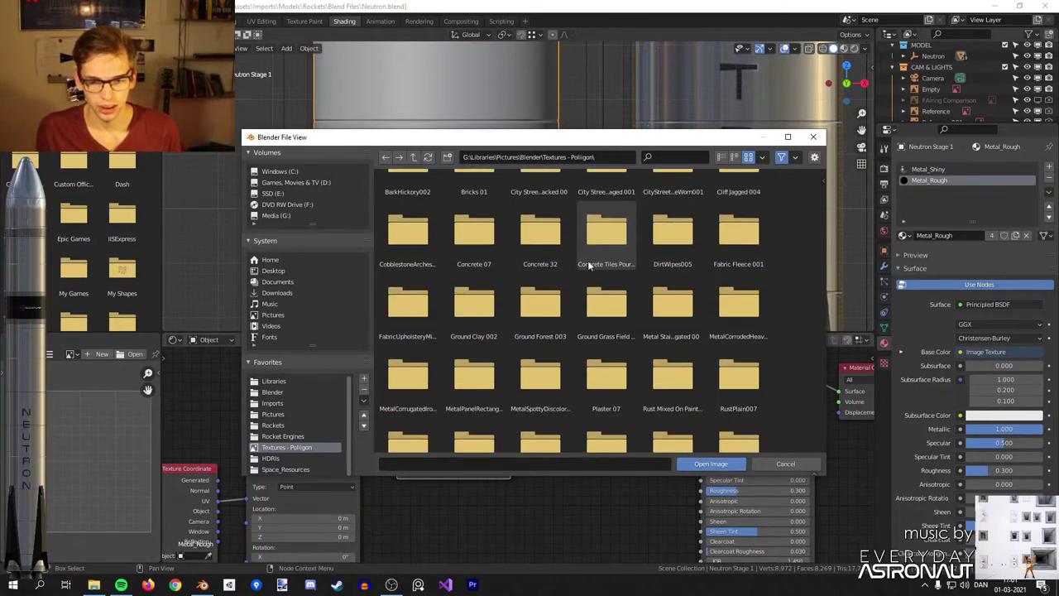
key("Escape")
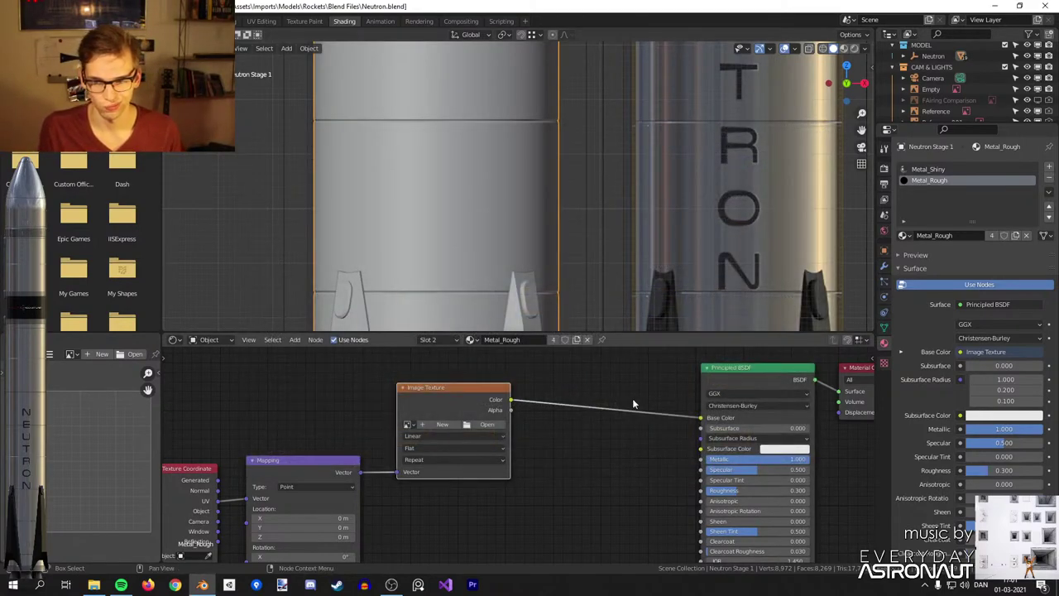
scroll(632, 399, "down", 4)
left_click_drag(565, 388, 274, 503)
key("x")
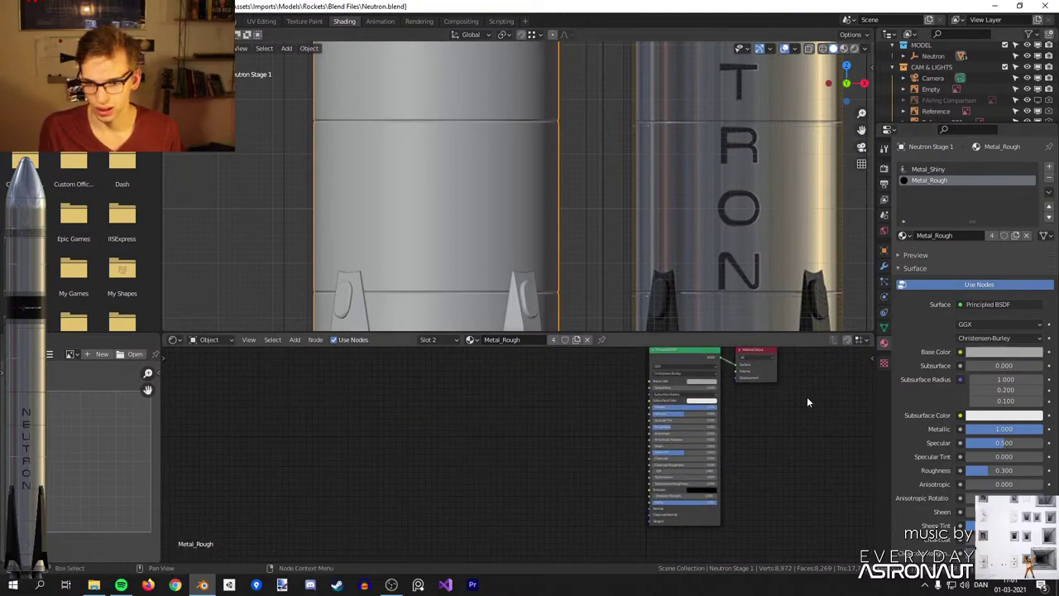
Load and apply the Poliigon material MetalStainlessSteelBrushedElongated005_3K to the first stage in place of Metal_Rough.
scroll(1003, 375, "down", 4)
scroll(1004, 375, "down", 10)
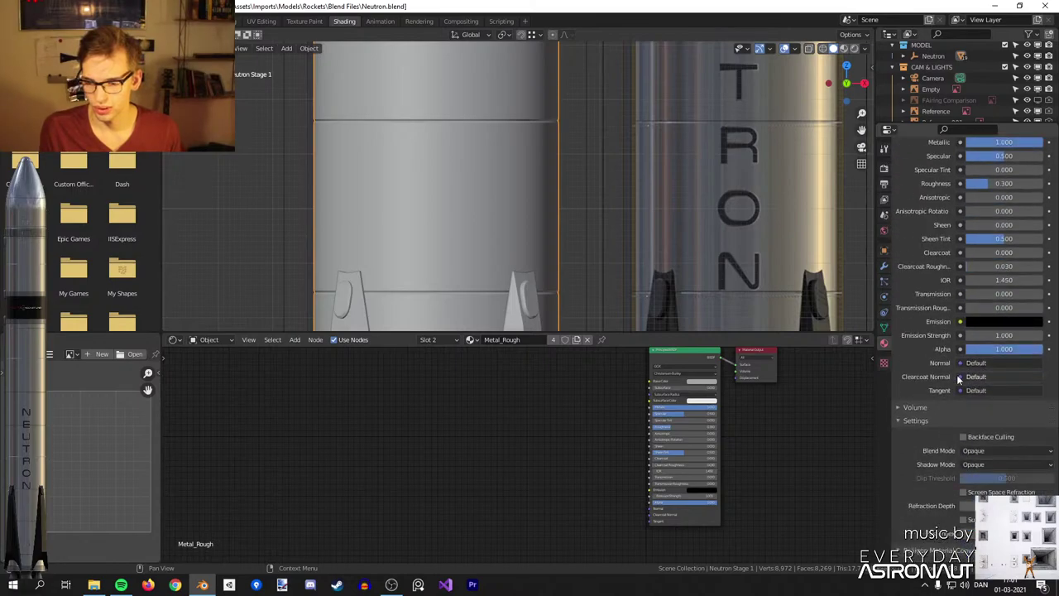
scroll(943, 396, "down", 5)
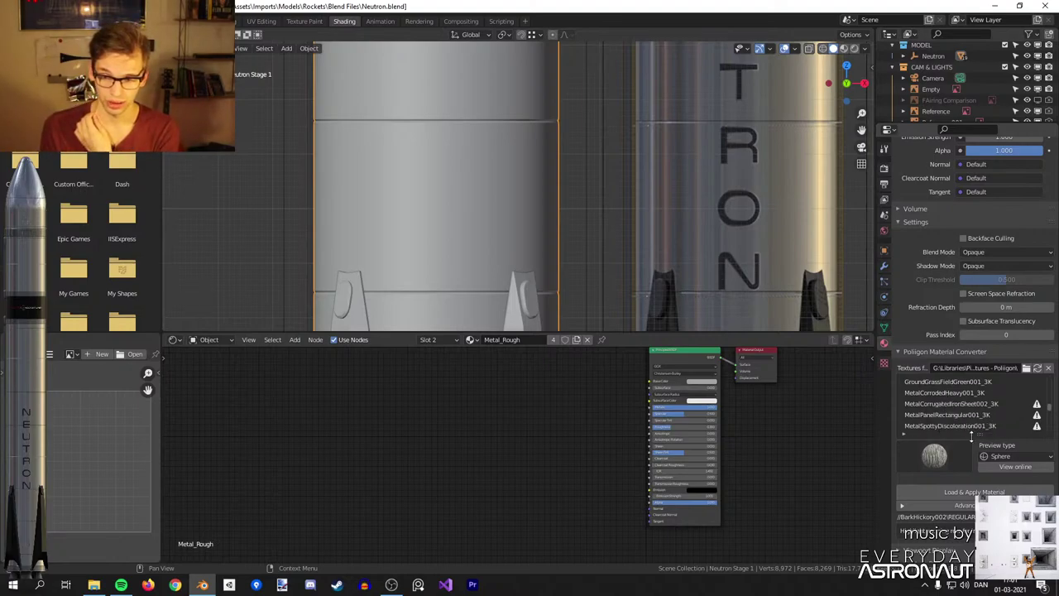
scroll(974, 428, "up", 1)
scroll(973, 412, "down", 2)
scroll(969, 404, "down", 2)
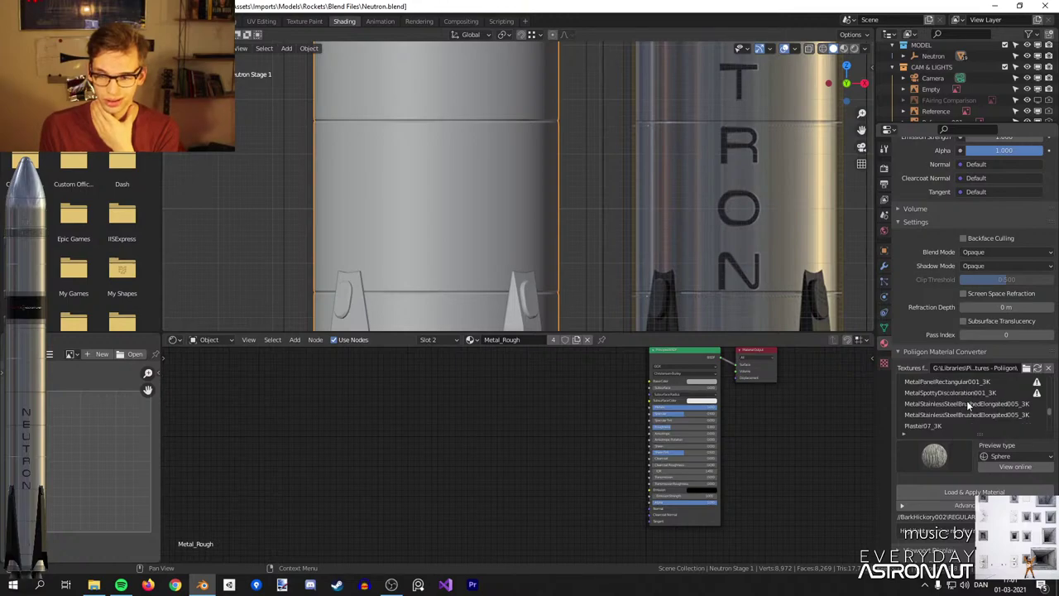
left_click(966, 406)
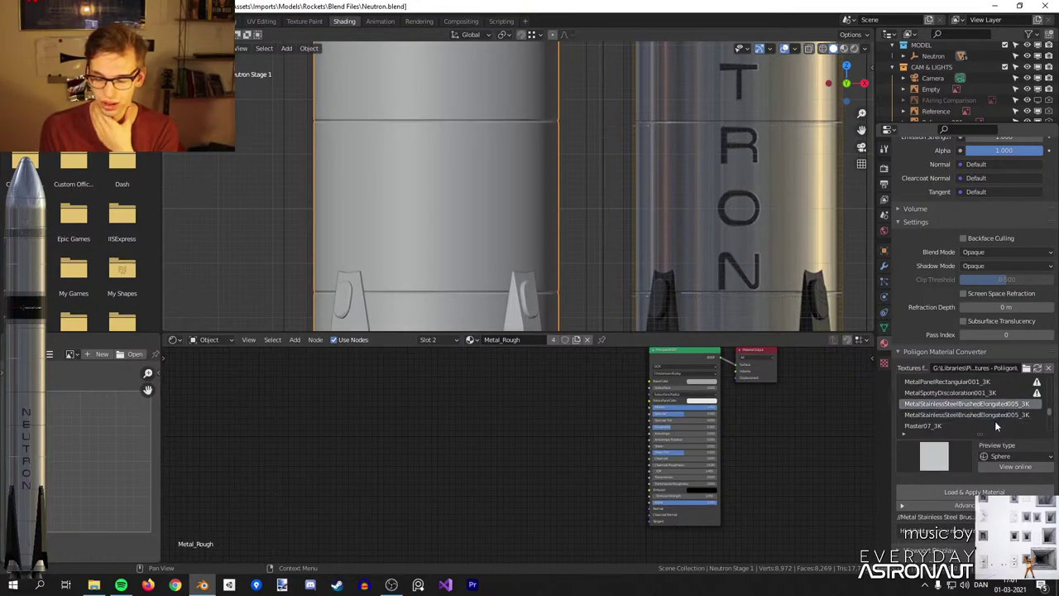
scroll(984, 412, "down", 1)
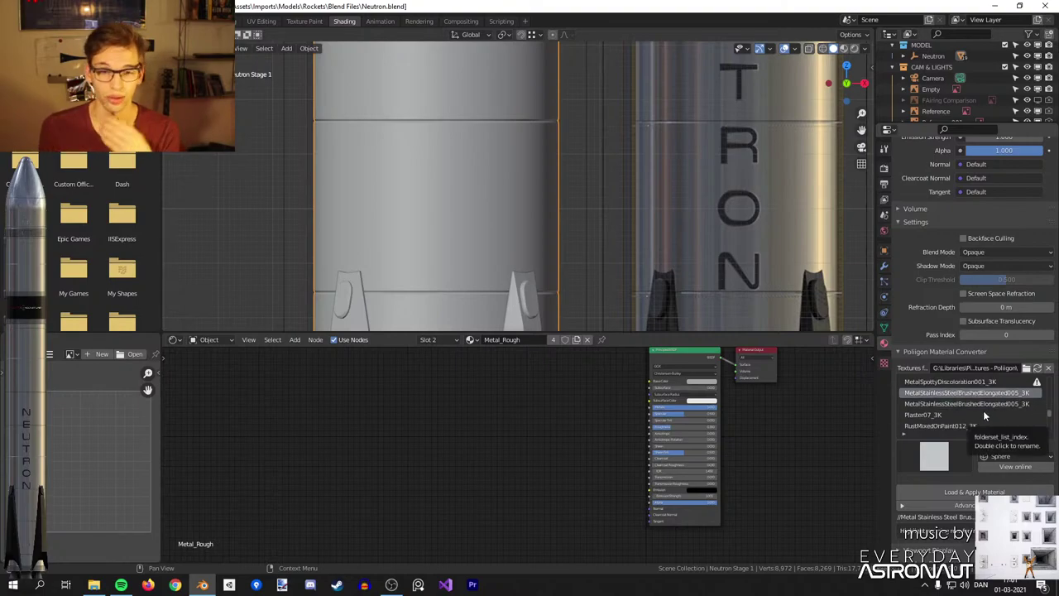
left_click(974, 491)
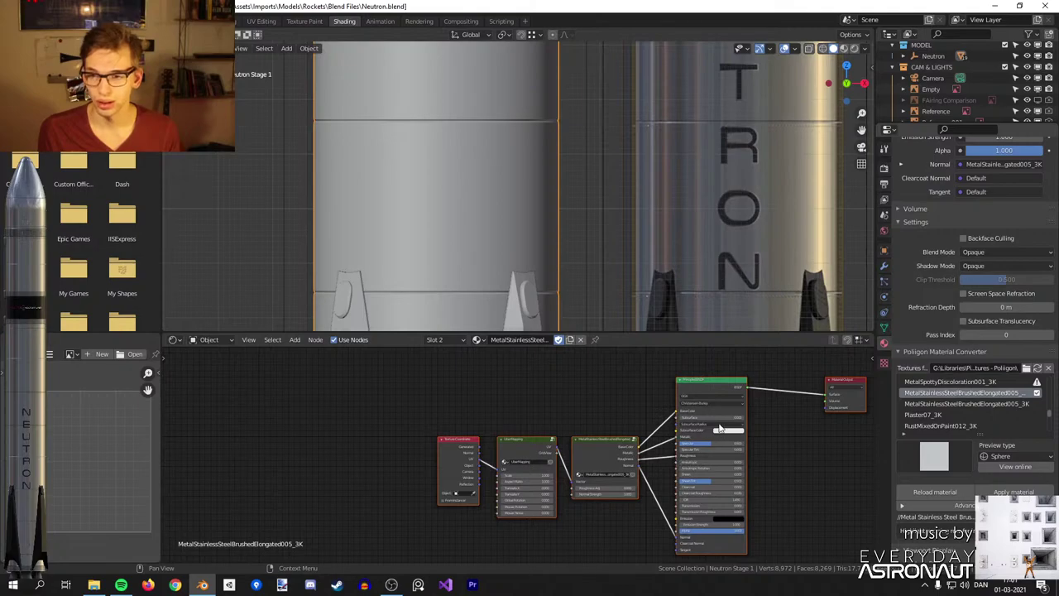
scroll(937, 286, "up", 10)
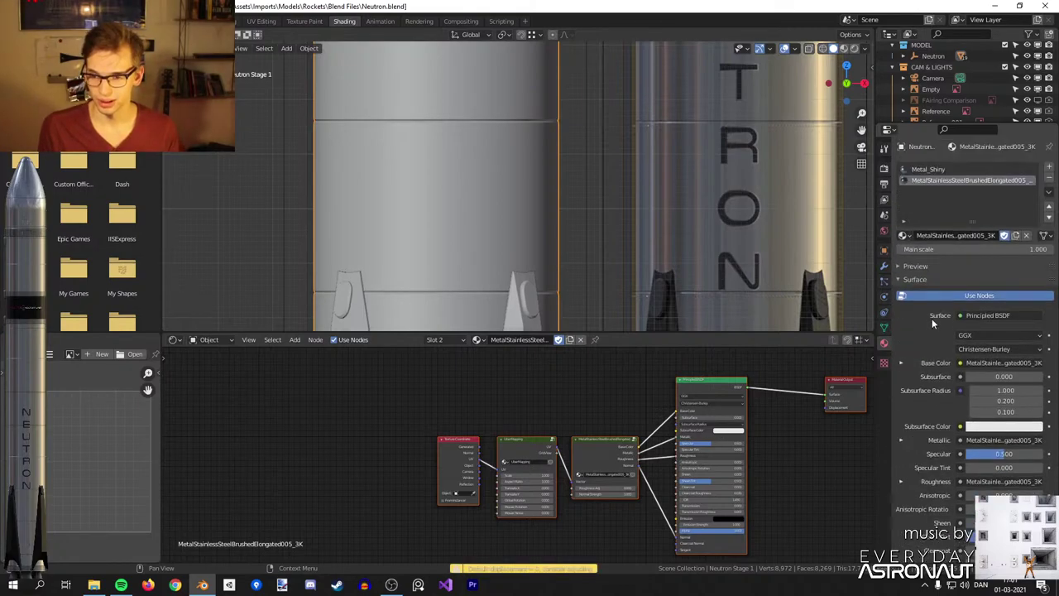
Show the first stage's lower end in material preview shading with the UberMapping node enlarged.
scroll(634, 220, "down", 3)
mouse_move(592, 267)
middle_mouse_down("shift")
mouse_move(588, 179)
mouse_move(584, 242)
middle_mouse_up("shift")
key("Tab")
key("Tab")
key("z")
scroll(583, 239, "up", 4)
middle_click_drag(584, 242, 520, 236, "shift")
scroll(600, 224, "up", 2)
scroll(610, 185, "up", 3)
scroll(494, 419, "up", 4)
Try UberMapping scales of 2 and 4 for the brushed steel and check the first stage's lower end.
left_click(457, 423)
type("2")
key("Return")
left_click(457, 425)
type("4")
key("Return")
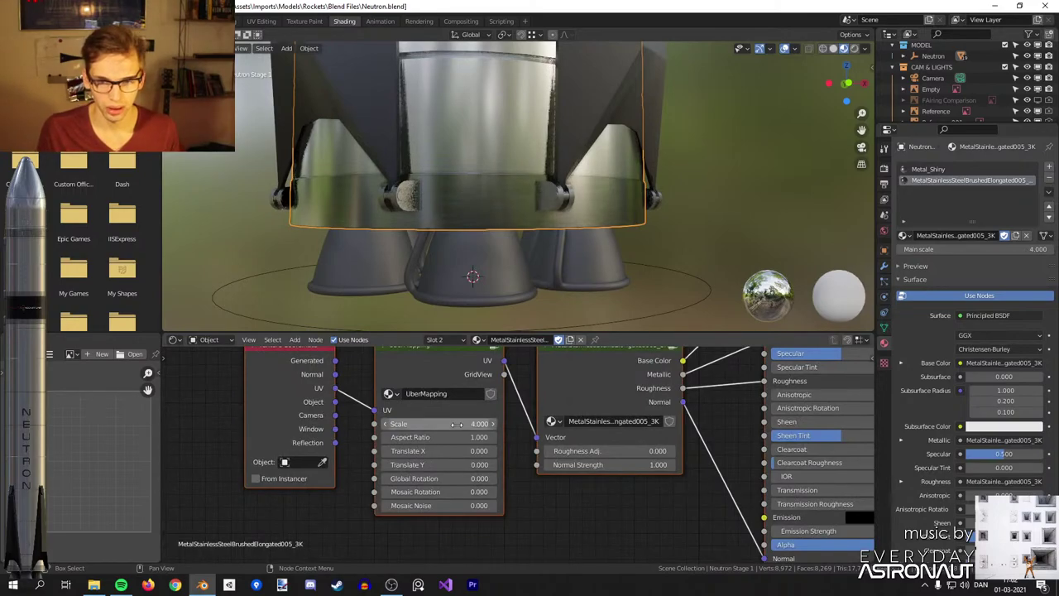
scroll(563, 234, "up", 2)
mouse_move(618, 208)
middle_mouse_down()
mouse_move(561, 224)
mouse_move(561, 212)
mouse_move(620, 223)
middle_mouse_up()
scroll(605, 222, "down", 6)
left_click(605, 224)
scroll(606, 224, "up", 3)
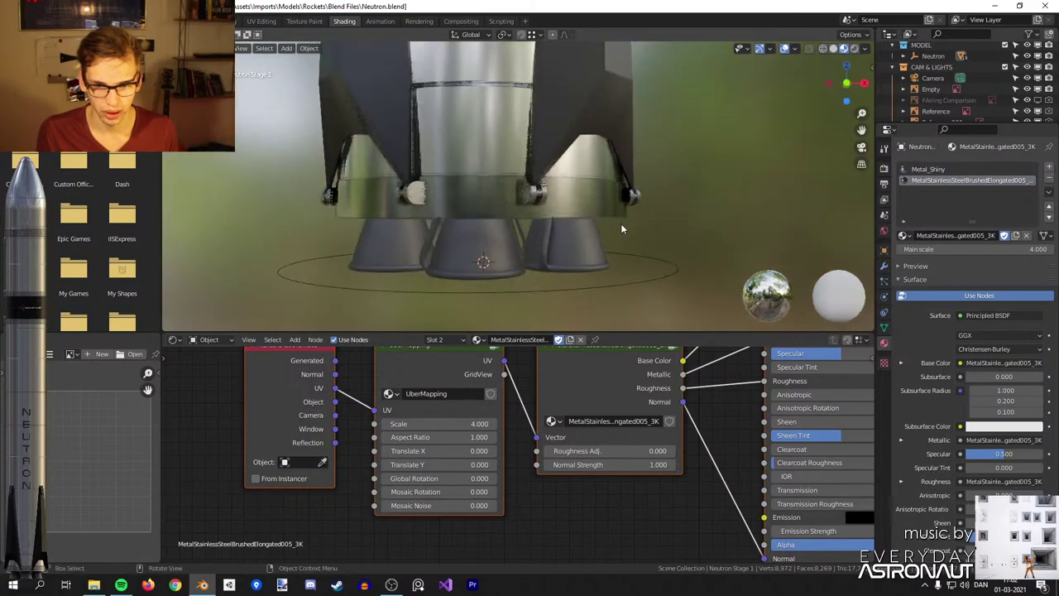
Set the brushed steel's roughness adjustment to 0.05 and check the reflections along the body.
left_click(672, 451)
left_click(620, 450)
type("0.05")
key("Return")
middle_click_drag(690, 170, 655, 165)
scroll(699, 177, "down", 3)
scroll(649, 195, "up", 6)
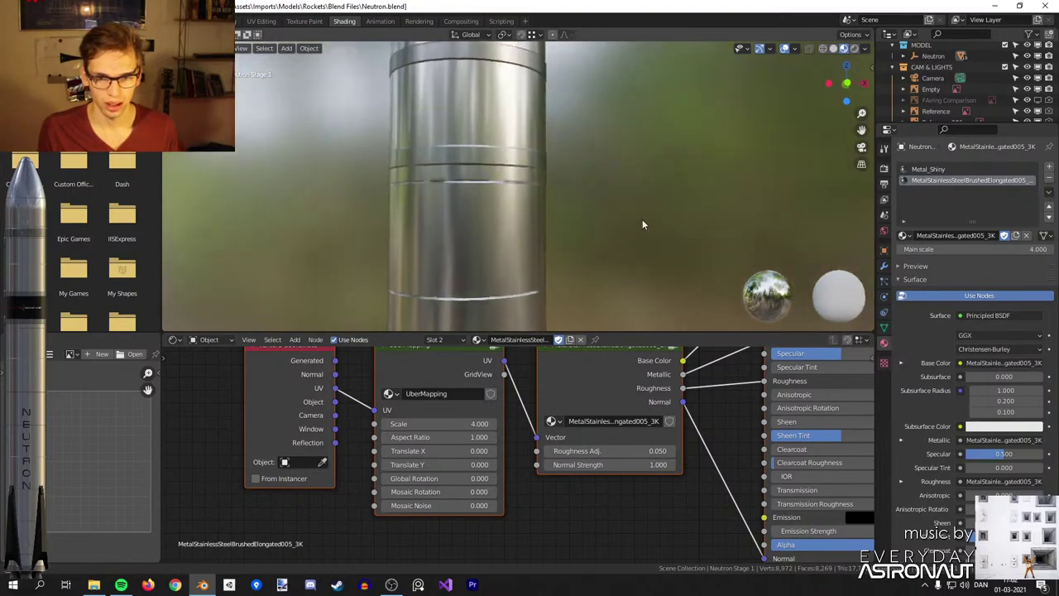
Set the brushed steel's UberMapping scale to 8 and check the texture close to the body's ring.
scroll(656, 249, "down", 3)
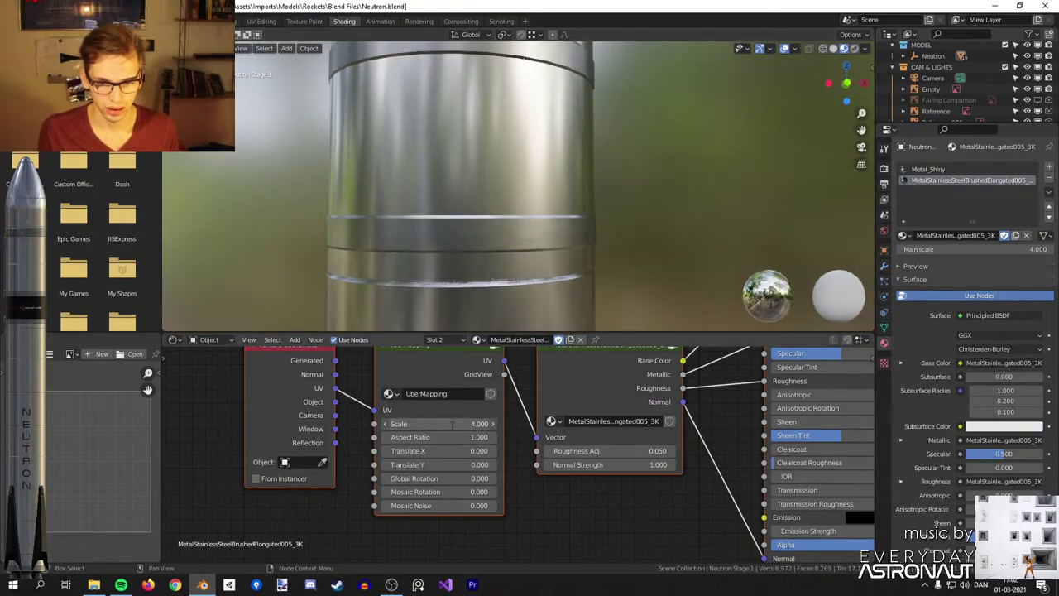
type("8")
key("Return")
middle_click_drag(585, 172, 589, 192)
scroll(588, 192, "up", 3)
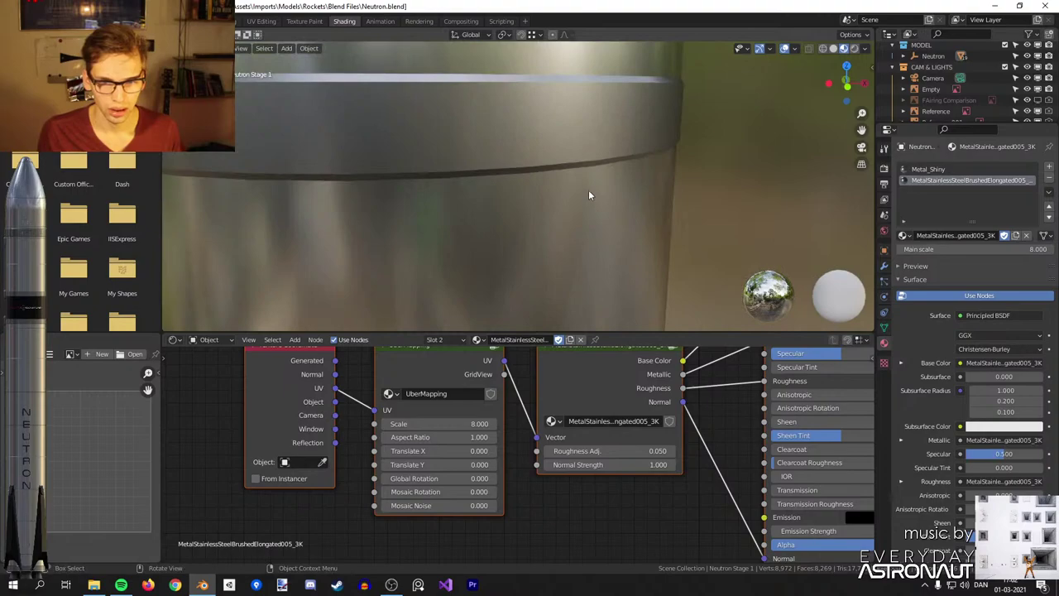
Replace Metal_Rough in the second stage's second material slot with the MetalStainlessSteelBrushedElongated005_3K material.
scroll(592, 199, "down", 2)
scroll(587, 200, "down", 4)
left_click(538, 190)
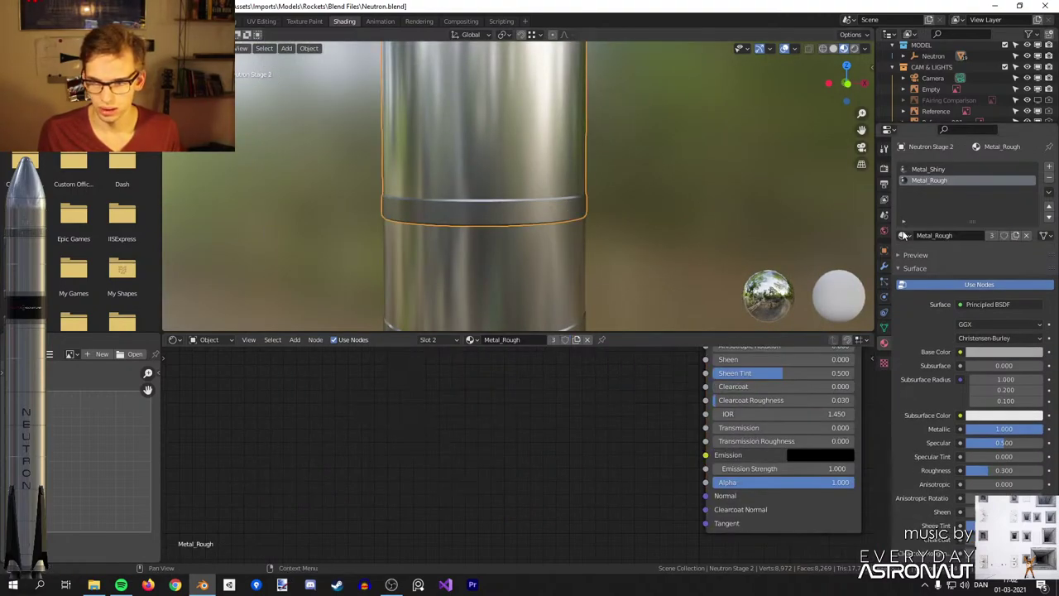
left_click(903, 235)
type("stai")
key("Return")
Compare the brushed steel body with the reference rocket from the nose cone down to the landing legs.
middle_click_drag(639, 141, 652, 309, "shift")
scroll(629, 248, "down", 5)
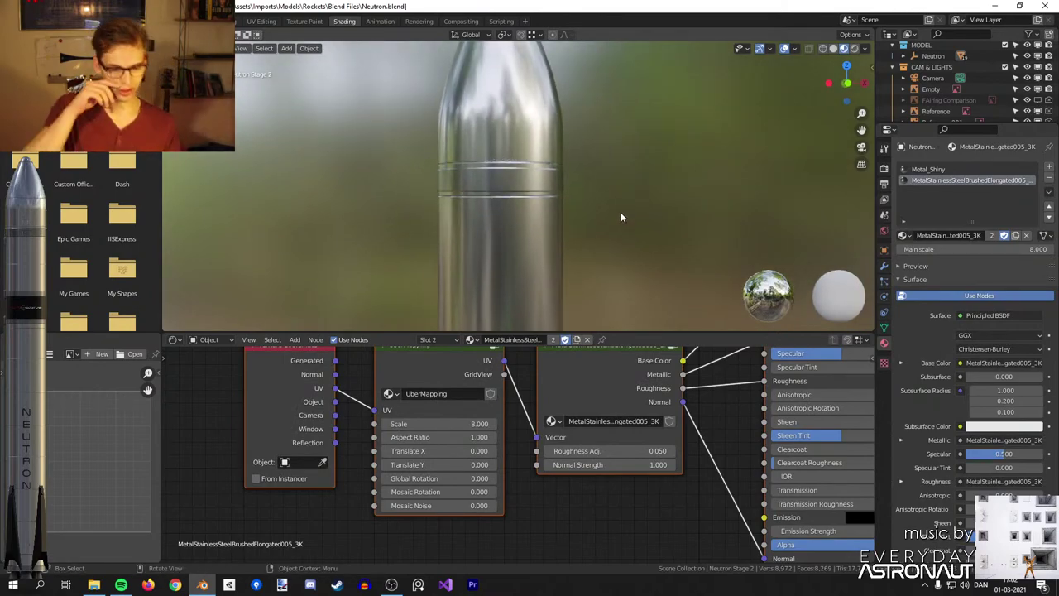
scroll(622, 217, "down", 3)
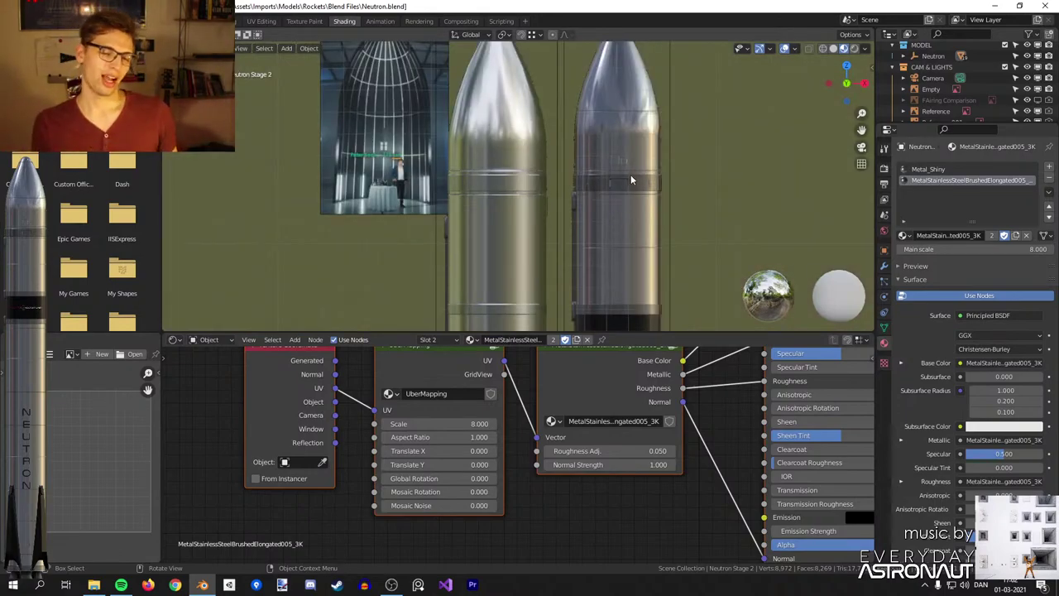
scroll(626, 227, "down", 4)
middle_click_drag(607, 270, 596, 136, "shift")
scroll(609, 224, "up", 3)
middle_click_drag(615, 212, 618, 182, "shift")
scroll(613, 198, "up", 2)
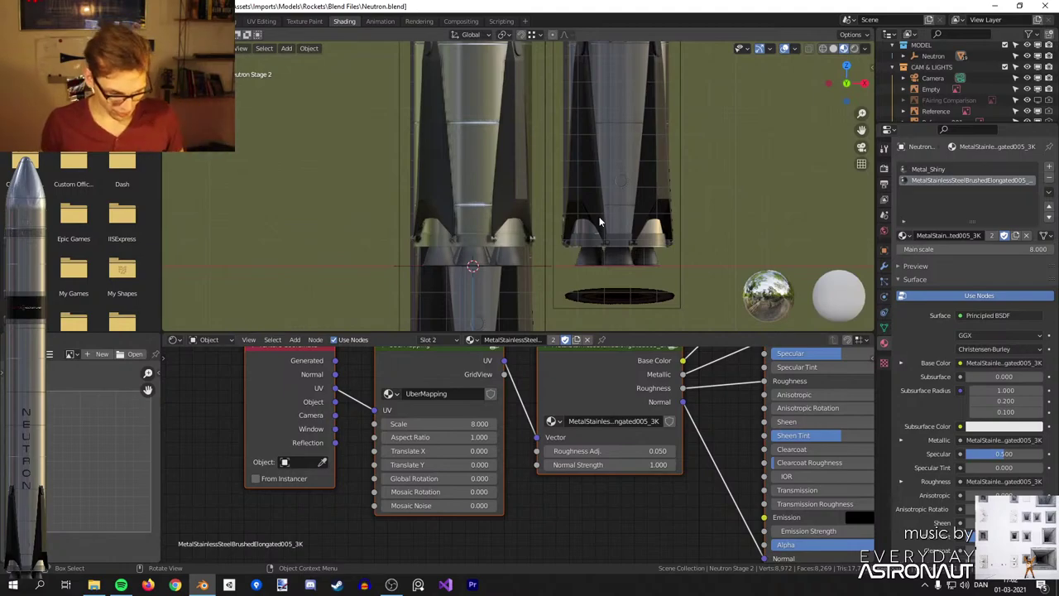
Compare the legs, lower ring and engines with the reference rocket in front view.
middle_click_drag(579, 282, 592, 258, "shift")
middle_click_drag(395, 262, 534, 219)
scroll(503, 275, "up", 5)
key("KP_1")
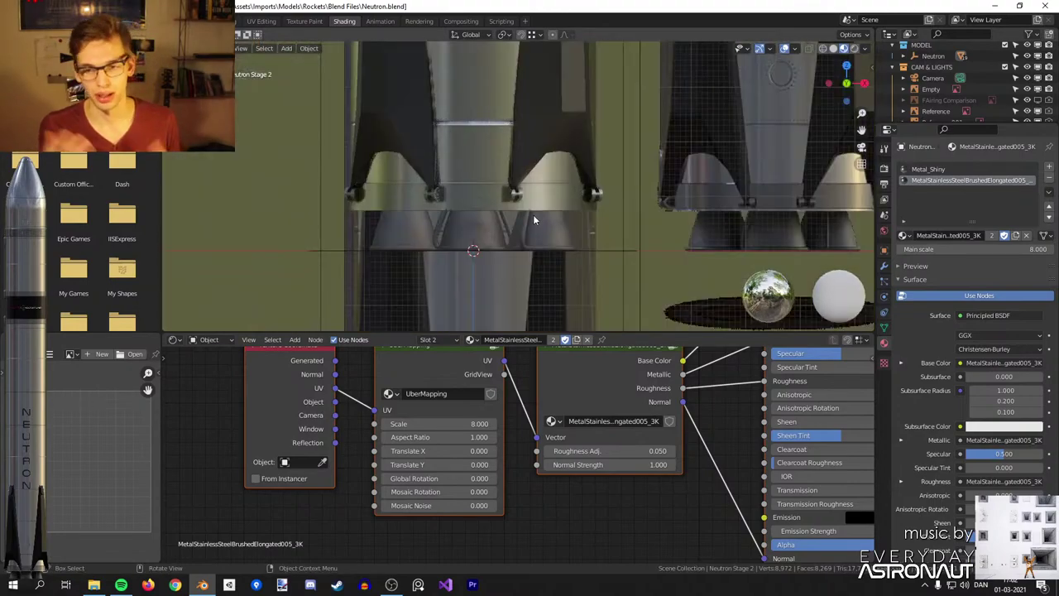
scroll(531, 210, "down", 4)
middle_click_drag(541, 107, 539, 175, "shift")
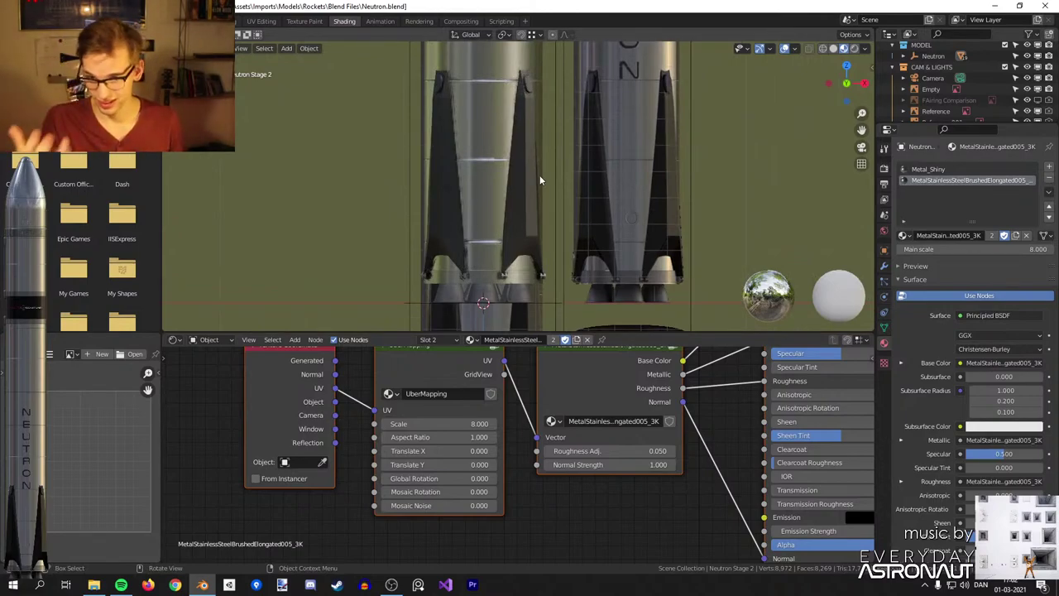
scroll(653, 120, "down", 4)
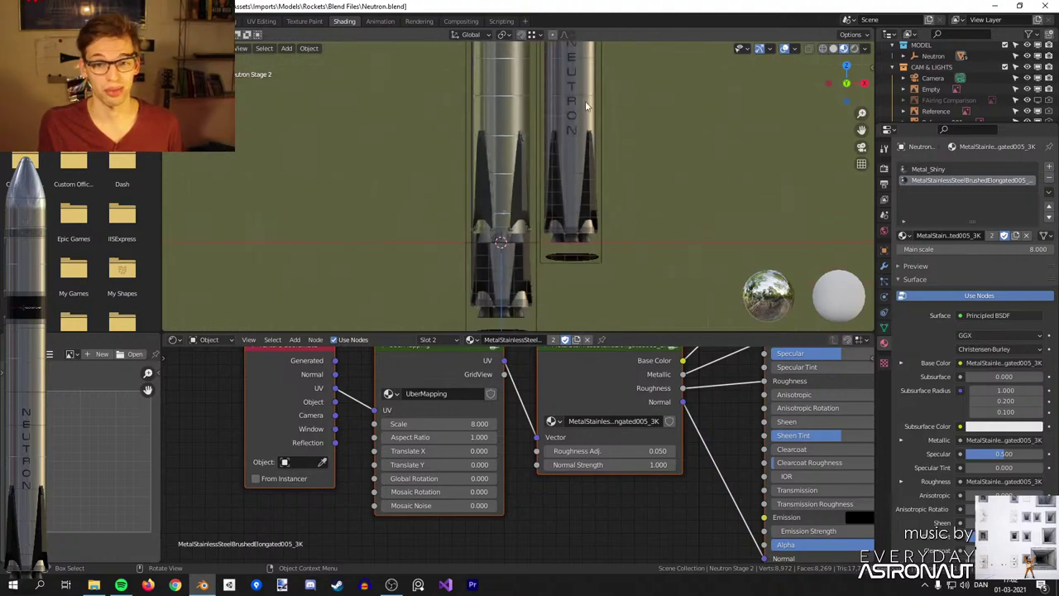
scroll(637, 141, "up", 3)
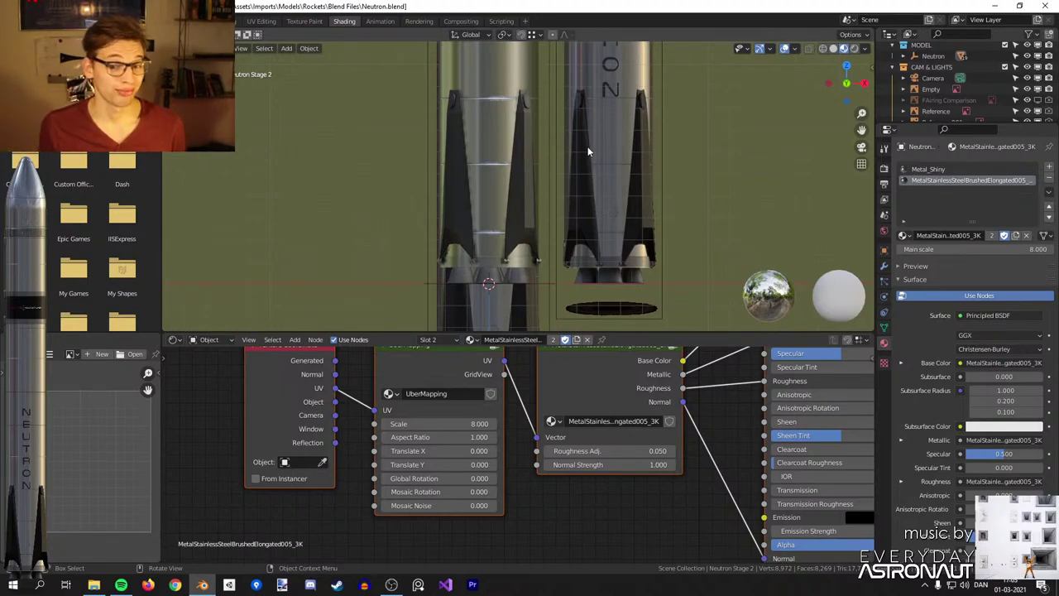
Select the central engine nozzle and bring its Dark-Grey_Matte material nodes into view.
scroll(576, 148, "up", 3)
middle_click_drag(571, 248, 667, 206, "shift")
scroll(578, 157, "up", 2)
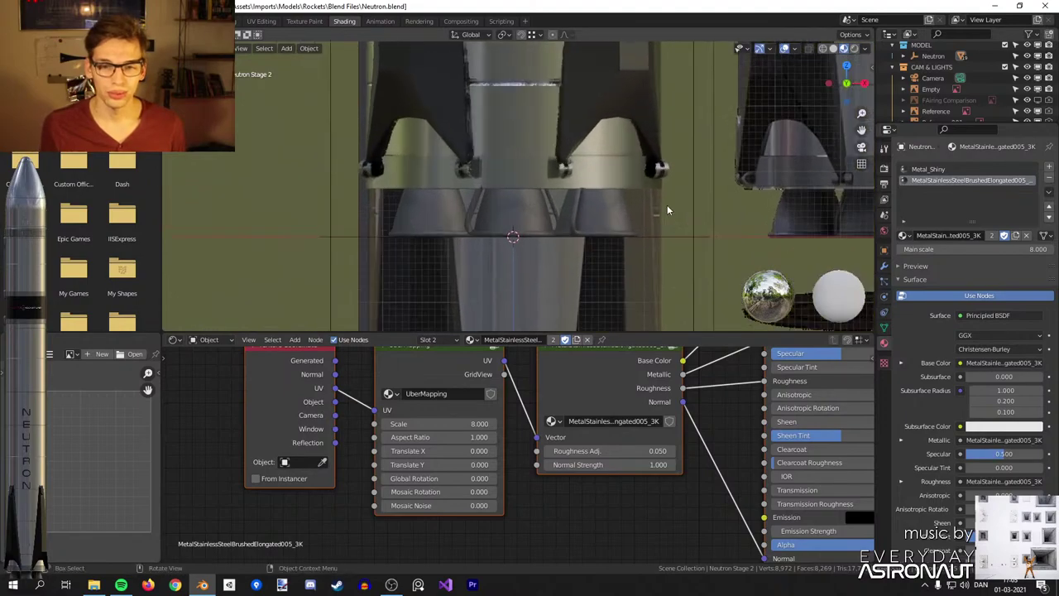
scroll(645, 213, "up", 2)
left_click(535, 244)
scroll(532, 230, "up", 1)
left_click(532, 231)
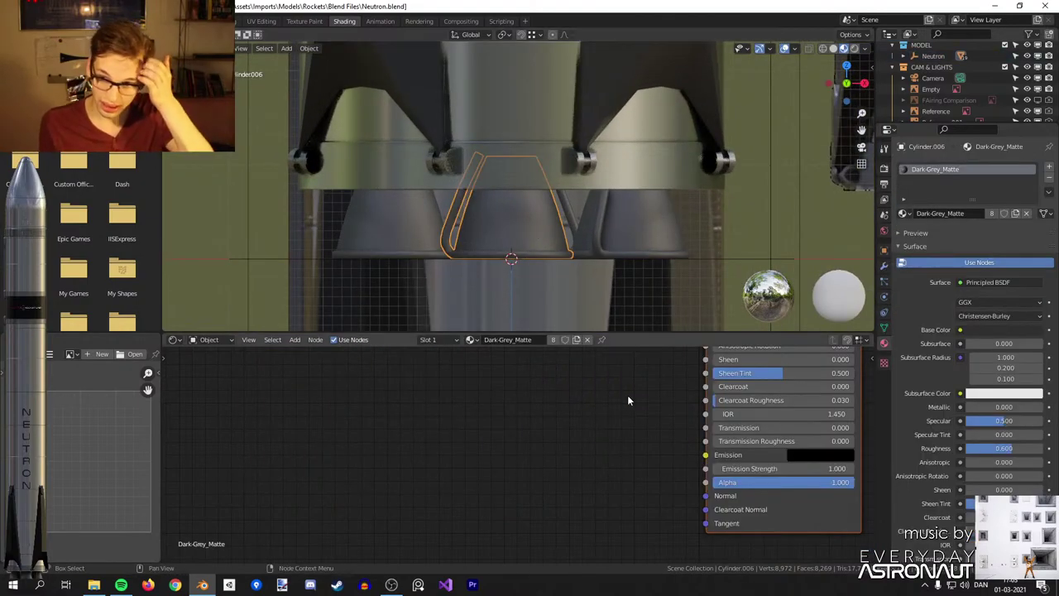
middle_click_drag(627, 395, 585, 445)
scroll(584, 445, "down", 3)
middle_click_drag(627, 409, 625, 477)
Add a Texture Coordinate, Mapping and Image Texture setup to Dark-Grey_Matte and cut the image's link to the Principled BSDF.
left_click(636, 360)
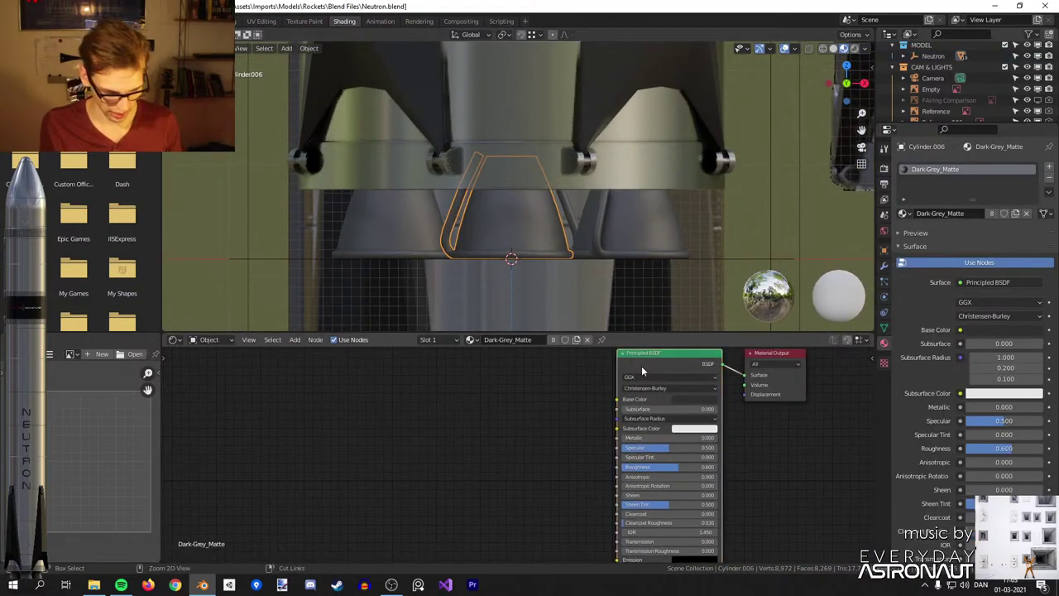
key("ctrl+t")
left_click_drag(587, 431, 466, 471)
middle_click_drag(596, 416, 609, 389)
left_click_drag(621, 371, 562, 444)
middle_click_drag(560, 450, 582, 389)
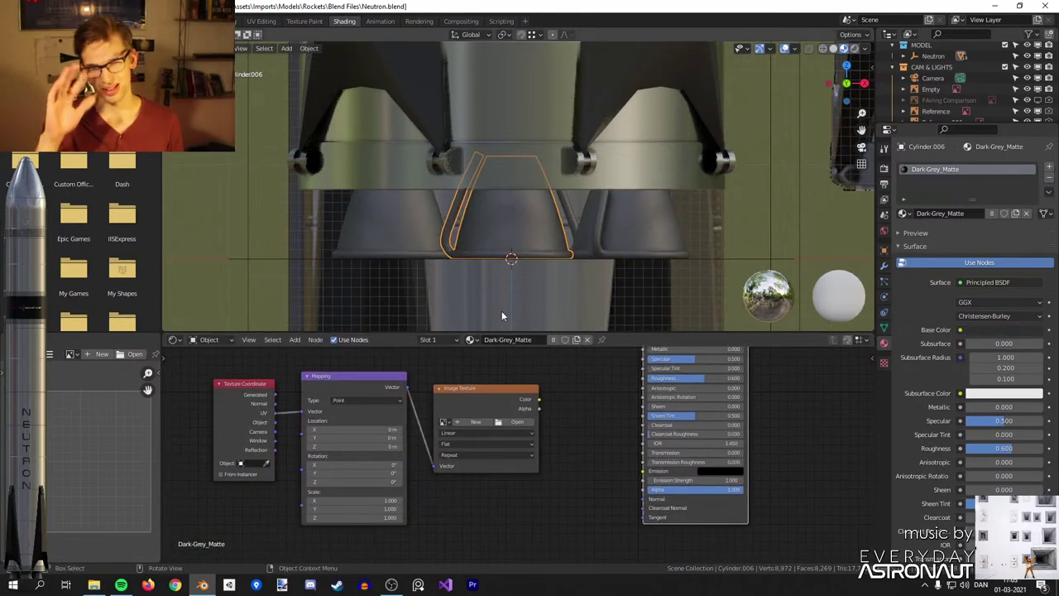
Browse for the Image Texture's file in the Ground Clay 002 folder of the Poliigon textures.
scroll(501, 310, "up", 3)
scroll(558, 416, "up", 1)
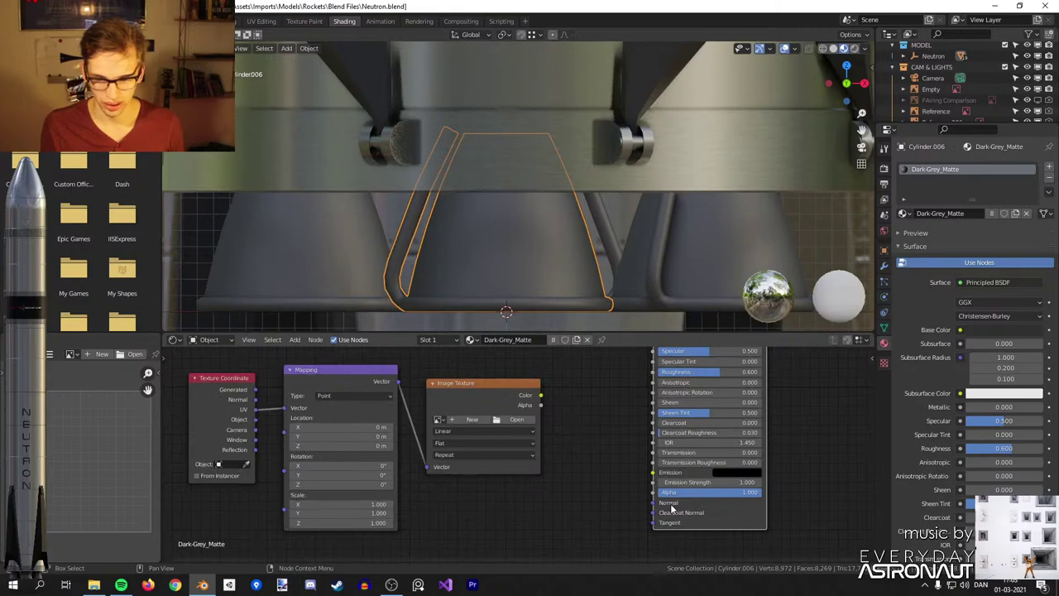
left_click(517, 420)
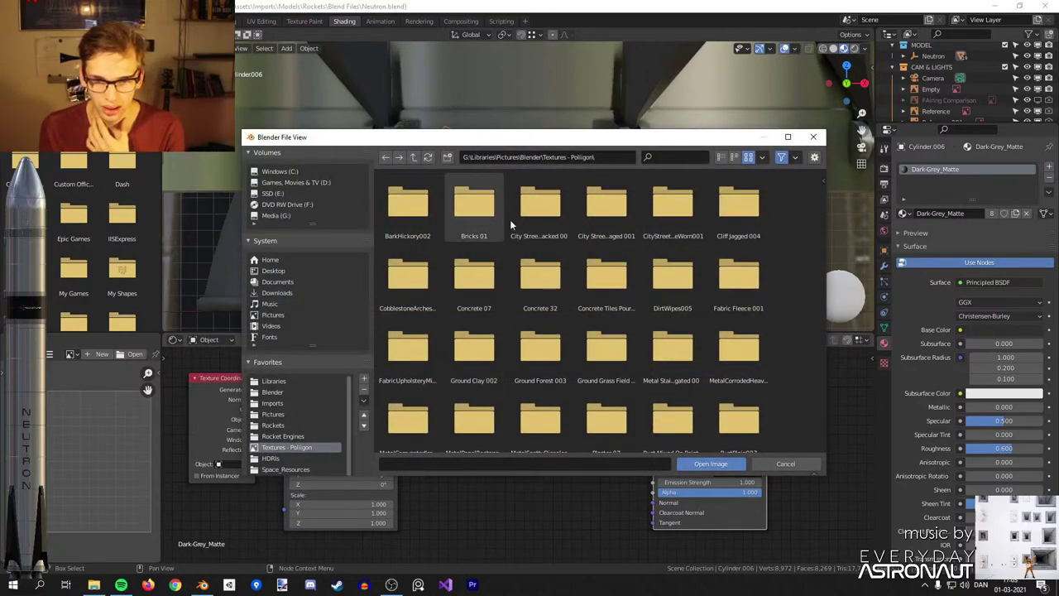
scroll(629, 245, "down", 1)
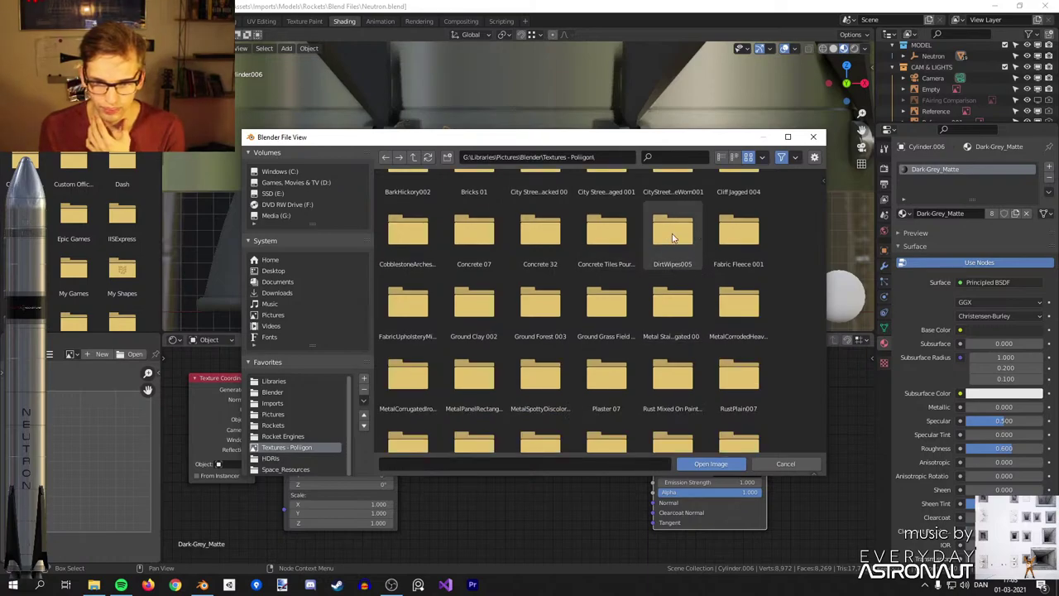
double_click(474, 304)
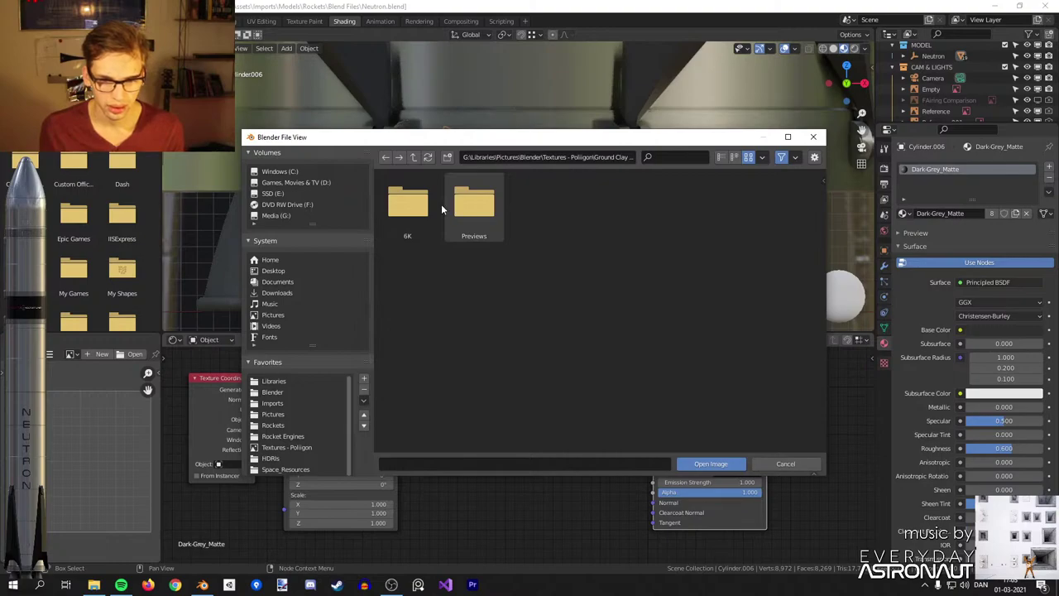
Load GroundClay002_NRM_6K.jpg from the 6K folder into the image texture and set its colour space to Raw.
double_click(408, 202)
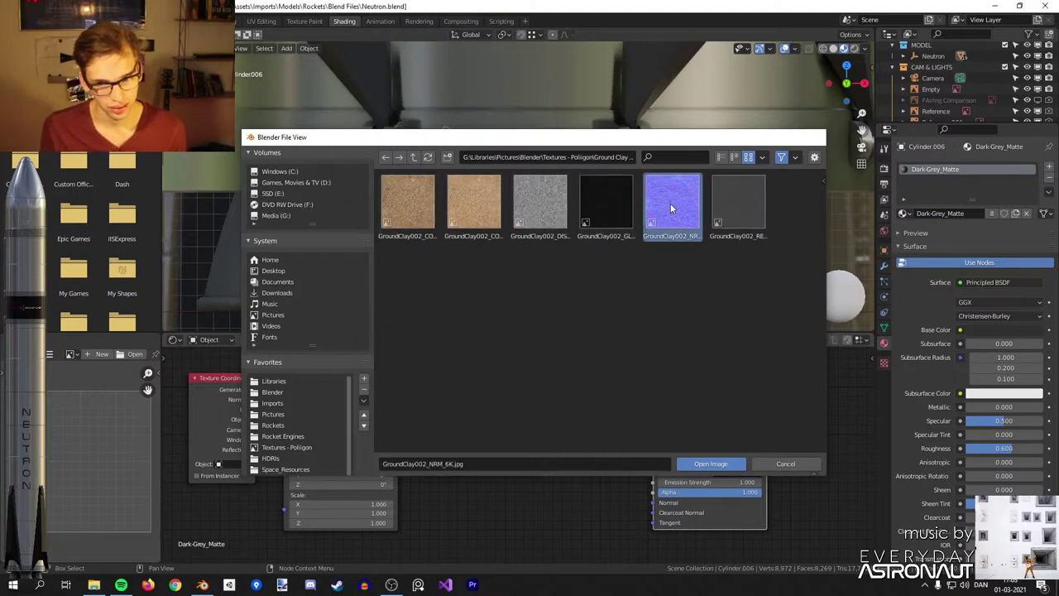
double_click(670, 205)
left_click(523, 490)
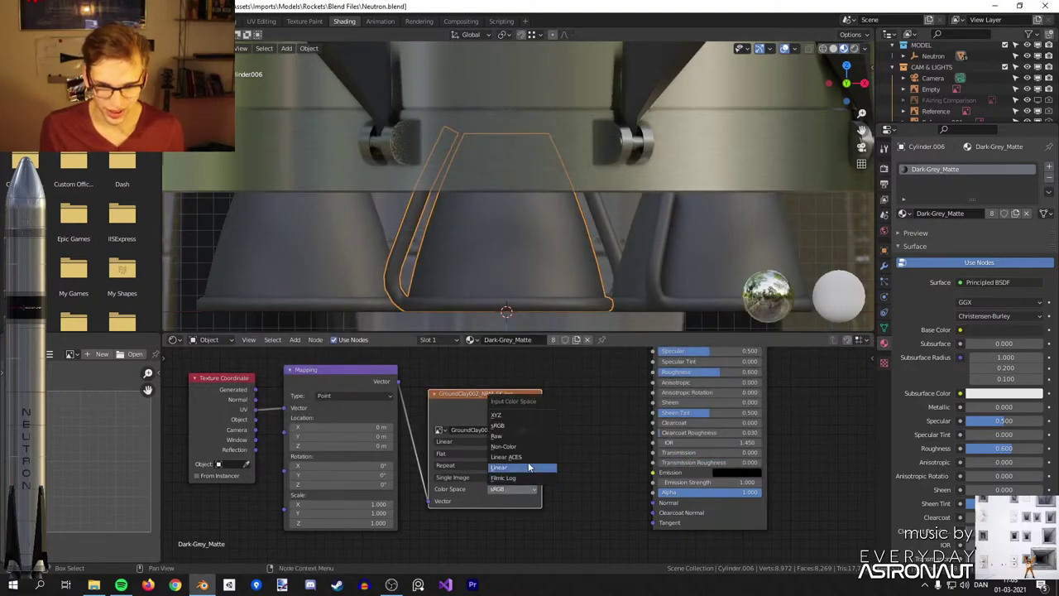
left_click(529, 436)
Connect the image texture's Color to the Principled BSDF's Normal input and shift the texture nodes away from the shader.
left_click_drag(543, 406, 652, 503)
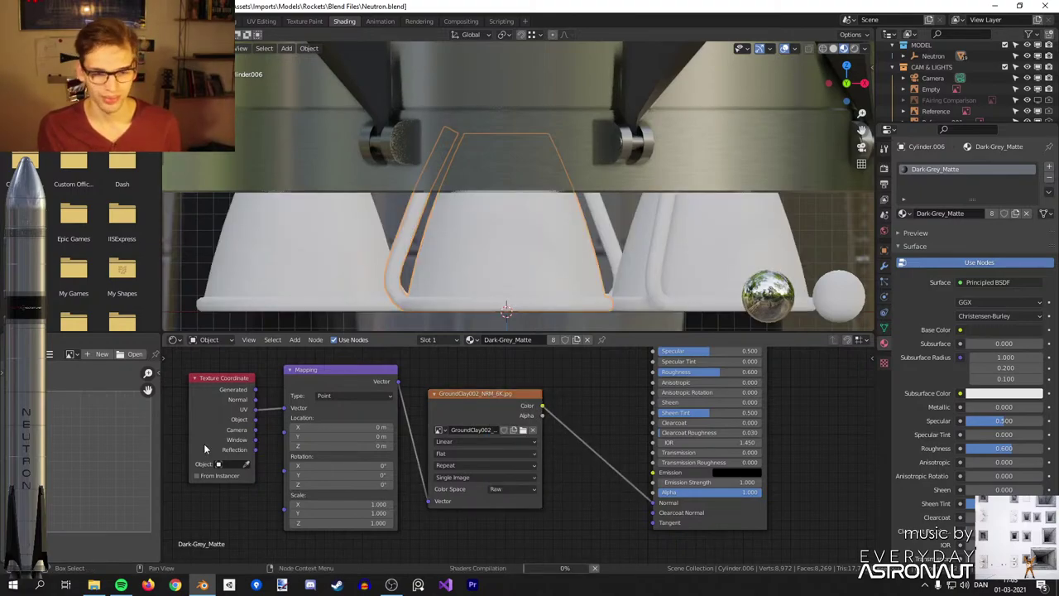
left_click_drag(555, 375, 170, 435)
key("g")
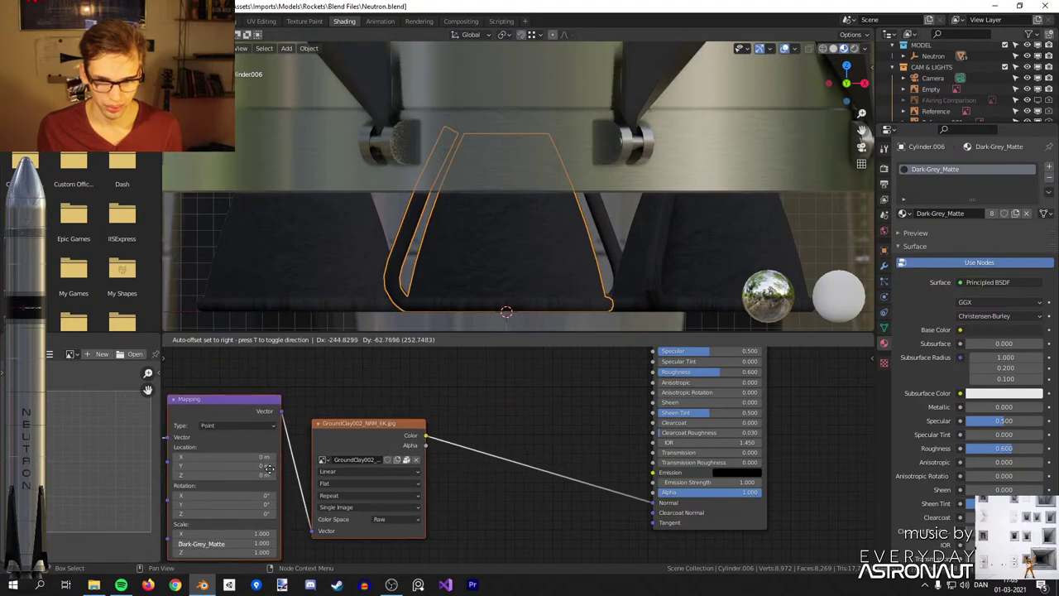
left_click(266, 469)
Insert a Normal Map node on the link between the GroundClay002 image texture and the Principled BSDF.
key("shift+a")
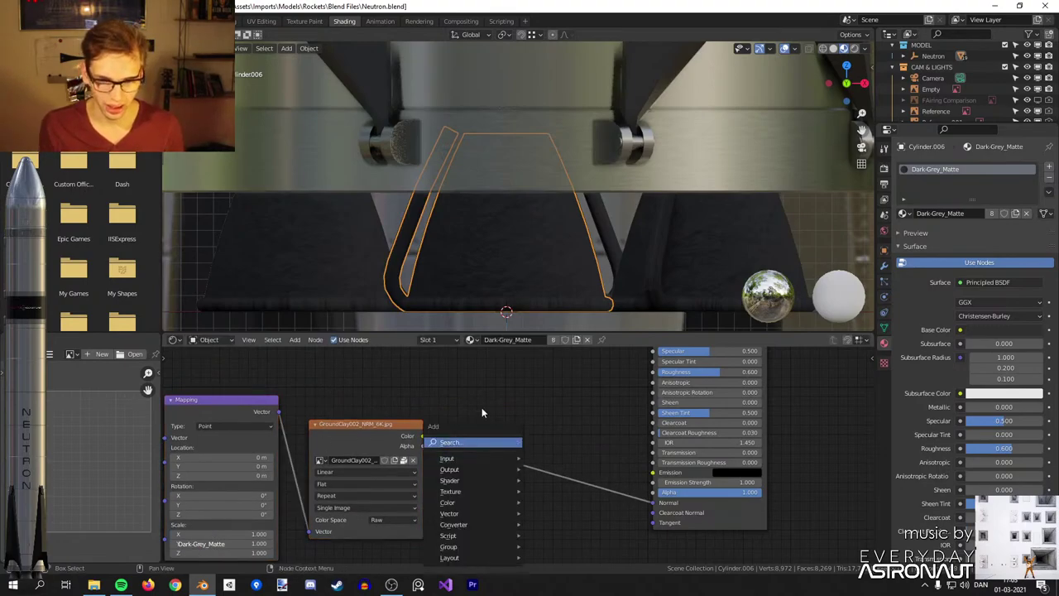
middle_click_drag(585, 274, 586, 272)
key("KP_Decimal")
scroll(665, 228, "up", 1)
middle_click_drag(666, 227, 709, 156)
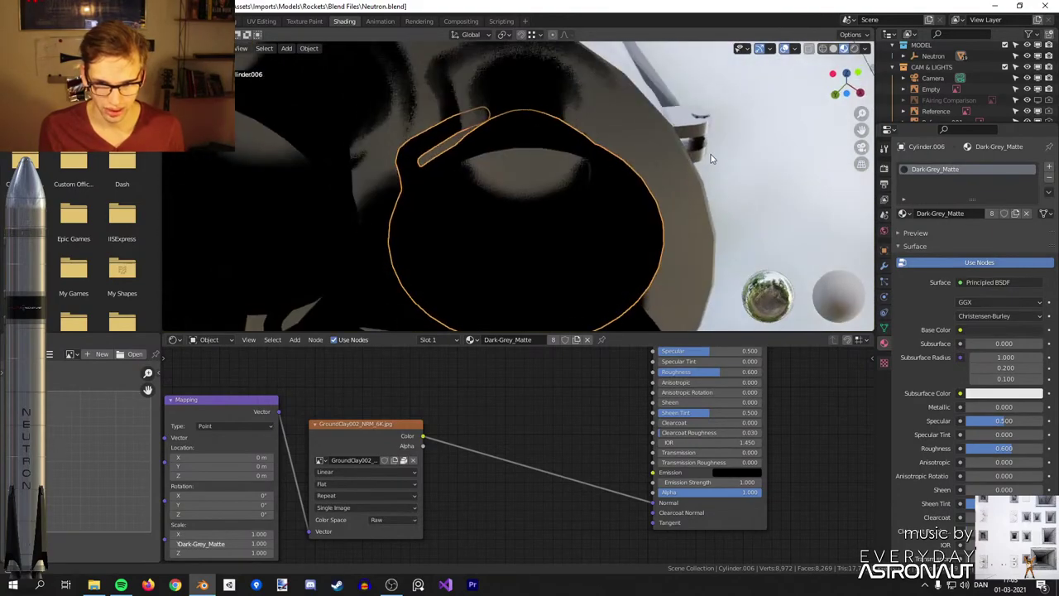
scroll(703, 162, "down", 5)
middle_click_drag(656, 221, 605, 292)
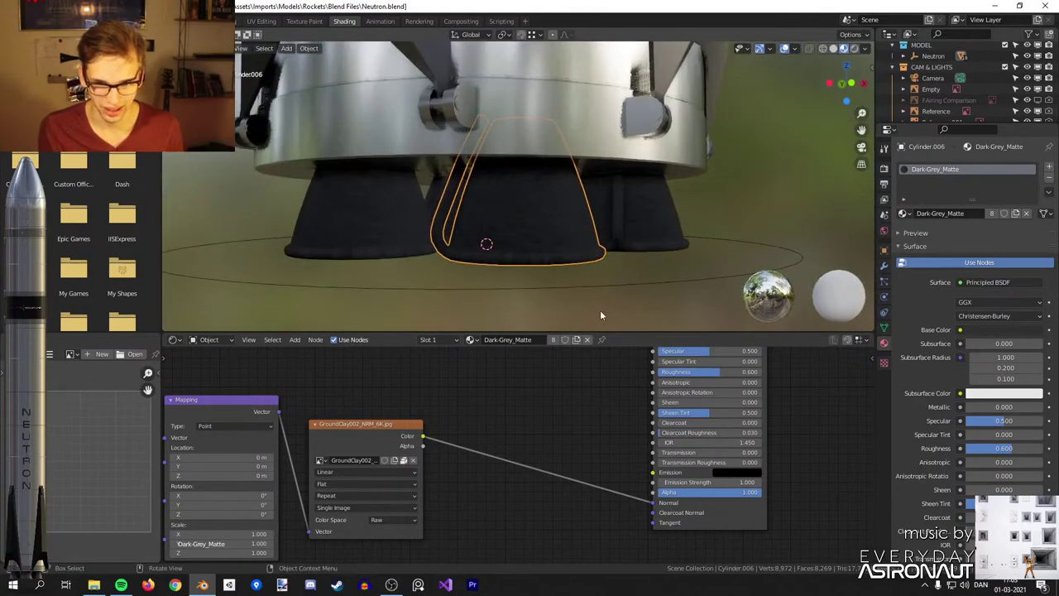
key("shift+a")
mouse_move(483, 494)
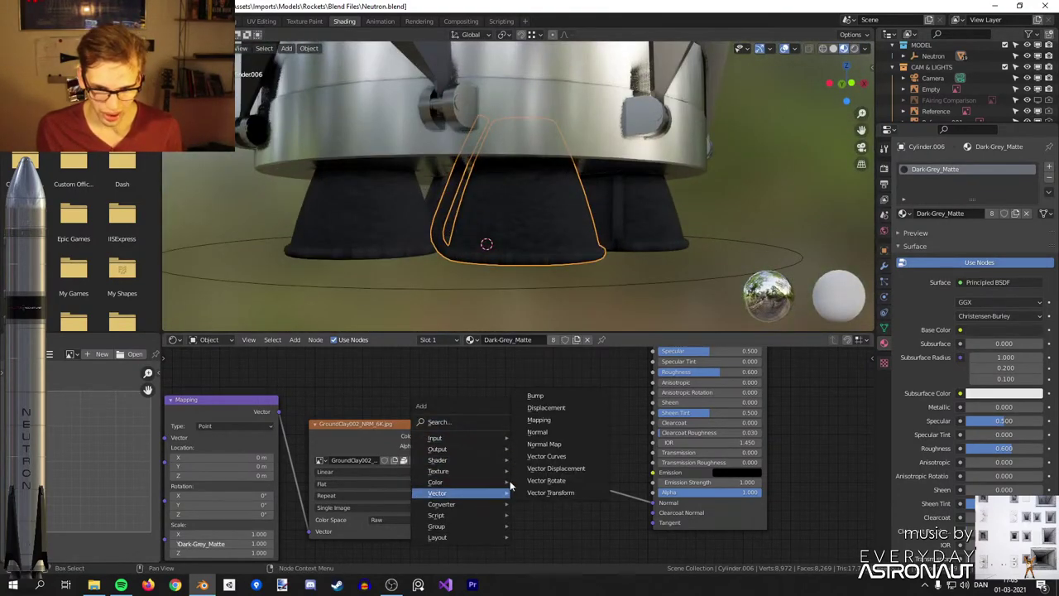
left_click(555, 437)
left_click(512, 436)
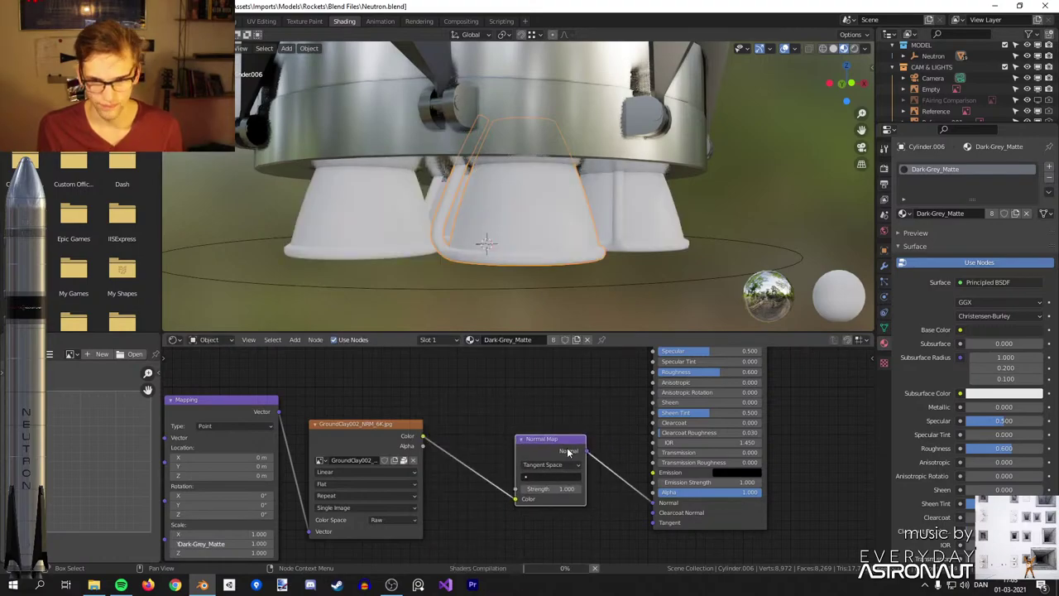
Set the Normal Map node's strength to 0.1.
middle_click_drag(566, 320, 571, 185)
scroll(554, 199, "up", 4)
scroll(559, 207, "up", 3)
middle_click_drag(583, 231, 605, 327)
scroll(574, 217, "up", 3)
scroll(586, 496, "up", 2)
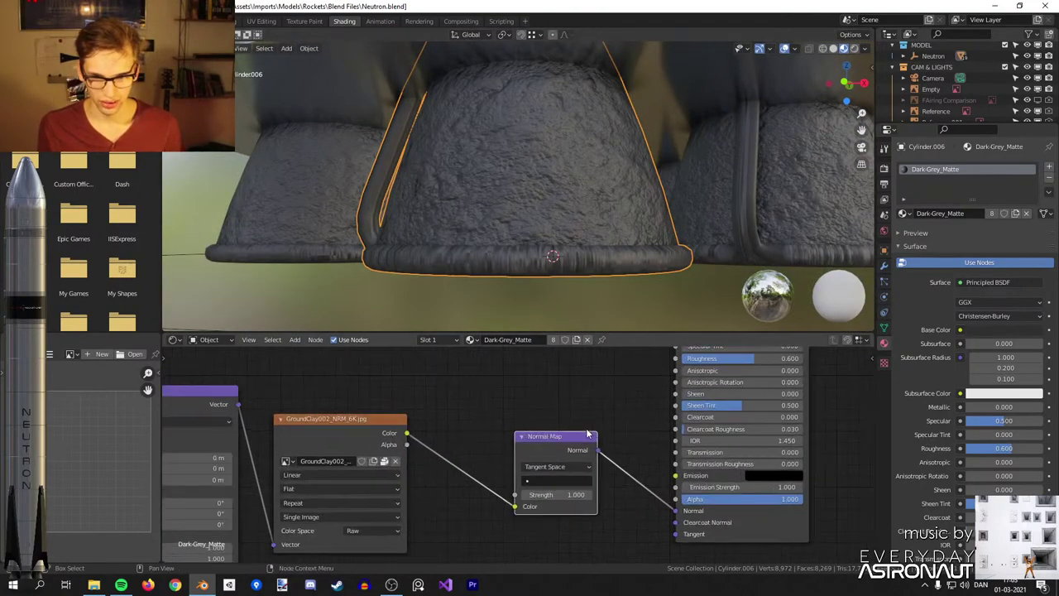
type(".1")
key("Return")
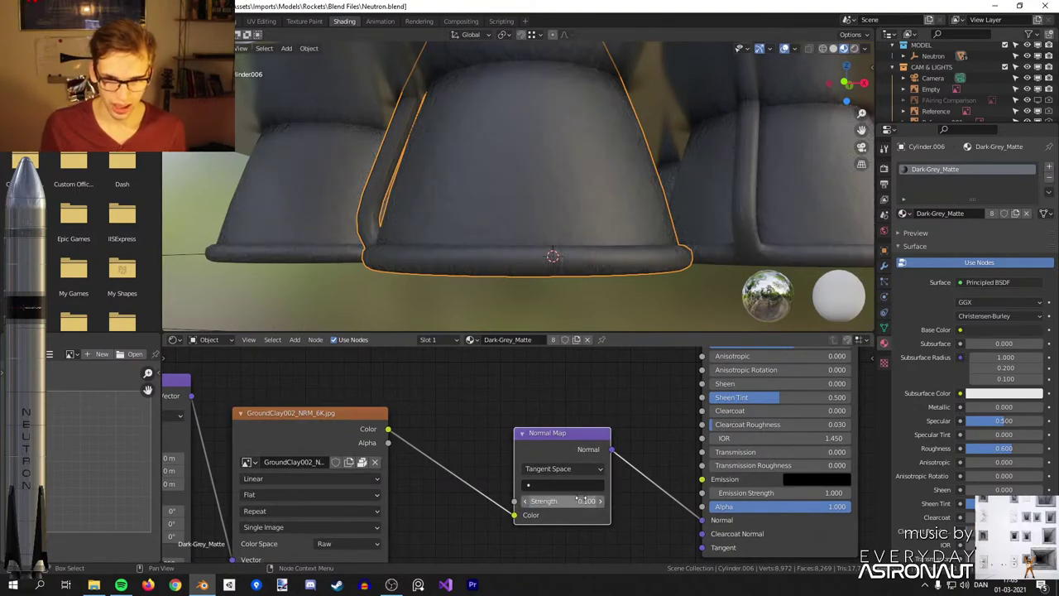
Try a Normal Map strength of 0.05 while viewing the nozzle surface up close.
scroll(613, 240, "down", 2)
scroll(603, 245, "up", 5)
middle_click_drag(618, 218, 649, 235)
left_click(579, 500)
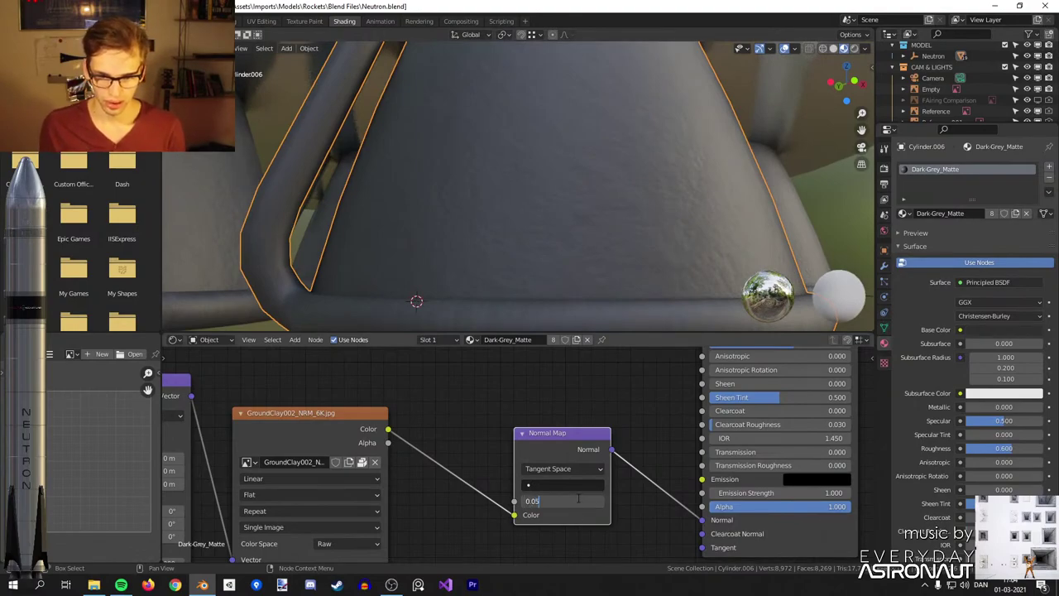
Set the Mapping node's X scale to 0.2.
middle_click_drag(165, 559, 430, 483)
left_click_drag(370, 499, 369, 501)
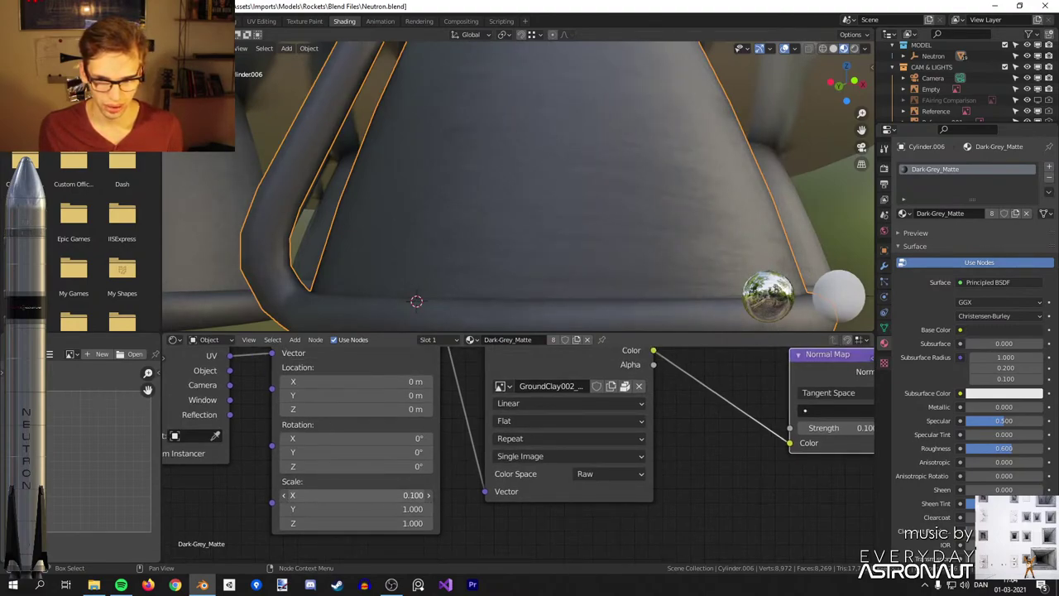
left_click_drag(369, 497, 378, 496)
Enter mesh editing on the engine nozzle and select the edge loops around its lower rim.
scroll(556, 203, "down", 4)
middle_click_drag(556, 203, 521, 246)
scroll(531, 227, "up", 4)
key("Tab")
mouse_move(484, 278)
middle_mouse_down()
mouse_move(539, 237)
mouse_move(538, 279)
mouse_move(540, 250)
mouse_move(511, 206)
middle_mouse_up()
left_click(533, 299, "alt")
scroll(562, 306, "down", 5)
scroll(541, 250, "up", 3)
left_click(511, 243, "alt+shift")
scroll(523, 230, "up", 2)
key("c")
mouse_move(526, 260)
middle_mouse_down()
mouse_move(519, 220)
mouse_move(539, 229)
middle_mouse_up()
right_click(519, 220)
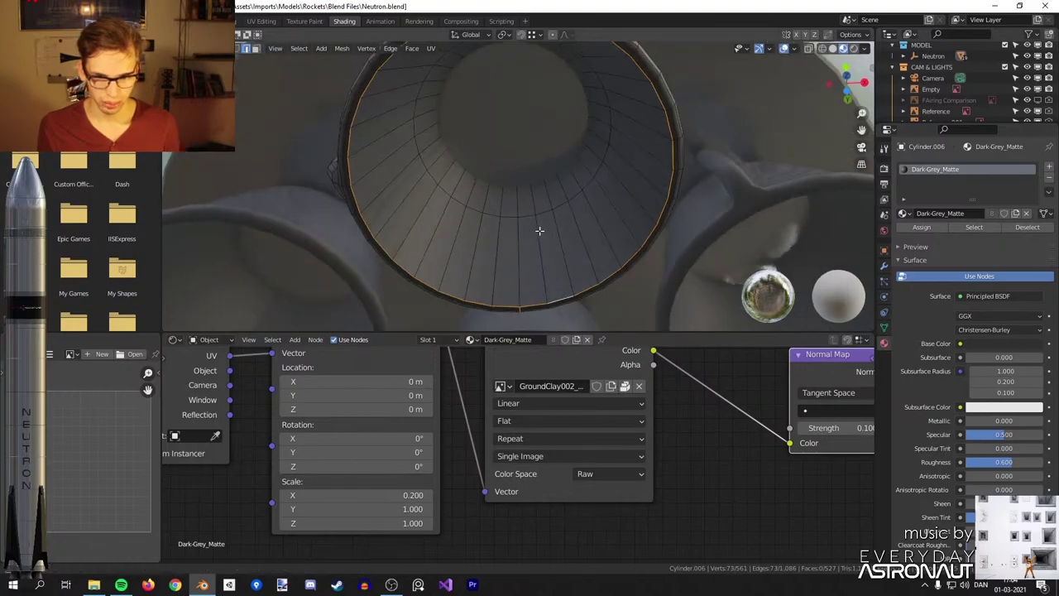
Add the lengthwise edges along the nozzle wall and side pipe to the selection, using wireframe view and Circle Select.
key("shift+z")
key("shift+z")
mouse_move(541, 150)
middle_mouse_down()
mouse_move(673, 209)
mouse_move(659, 239)
mouse_move(550, 217)
mouse_move(426, 119)
mouse_move(498, 192)
mouse_move(538, 185)
middle_mouse_up()
key("c")
middle_click(556, 184)
right_click(556, 184)
mouse_move(620, 97)
middle_mouse_down()
mouse_move(496, 149)
mouse_move(546, 199)
mouse_move(589, 223)
mouse_move(596, 206)
middle_mouse_up()
key("z")
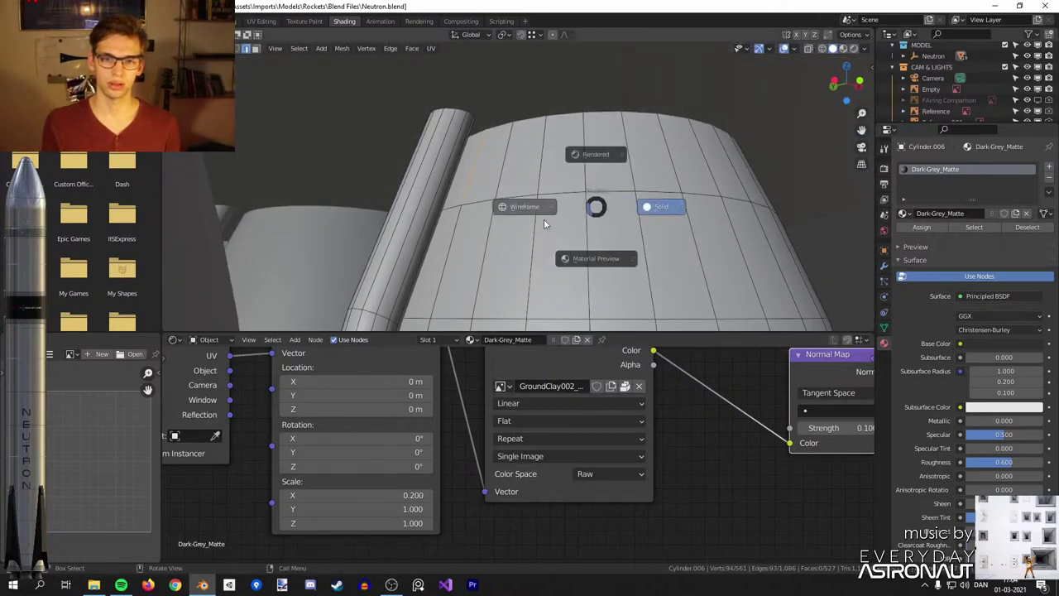
left_click(547, 215)
key("c")
right_click(558, 146)
mouse_move(557, 146)
middle_mouse_down()
mouse_move(568, 104)
mouse_move(554, 118)
middle_mouse_up()
key("c")
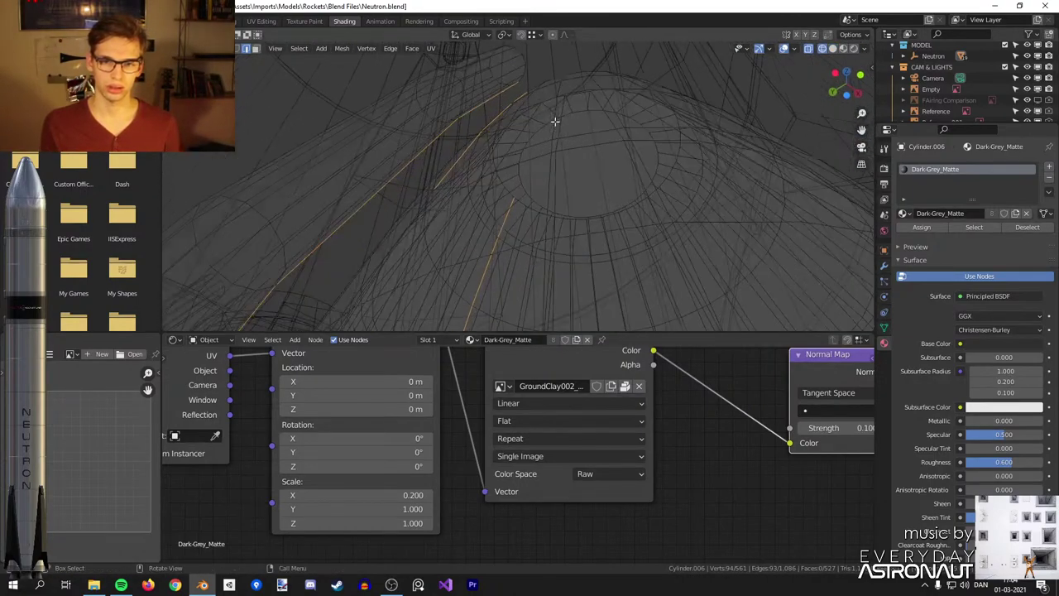
right_click(507, 146)
middle_click_drag(507, 147, 542, 134)
Extend the edge selection with the loop around the nozzle's upper end.
key("z")
left_click(627, 136)
key("z")
left_click(543, 80)
scroll(530, 74, "down", 3)
middle_click_drag(541, 206, 562, 99)
left_click(565, 84, "shift")
left_click(563, 94, "alt+shift")
middle_click_drag(553, 157, 543, 142)
Mark the selected nozzle edges as UV seams.
key("z")
left_click(646, 145)
key("a")
middle_click_drag(613, 236, 599, 205)
key("ctrl+z")
key("ctrl+e")
left_click(617, 220)
Unwrap the entire nozzle mesh and view its texture in Material Preview in Object Mode.
key("a")
key("u")
left_click(598, 204)
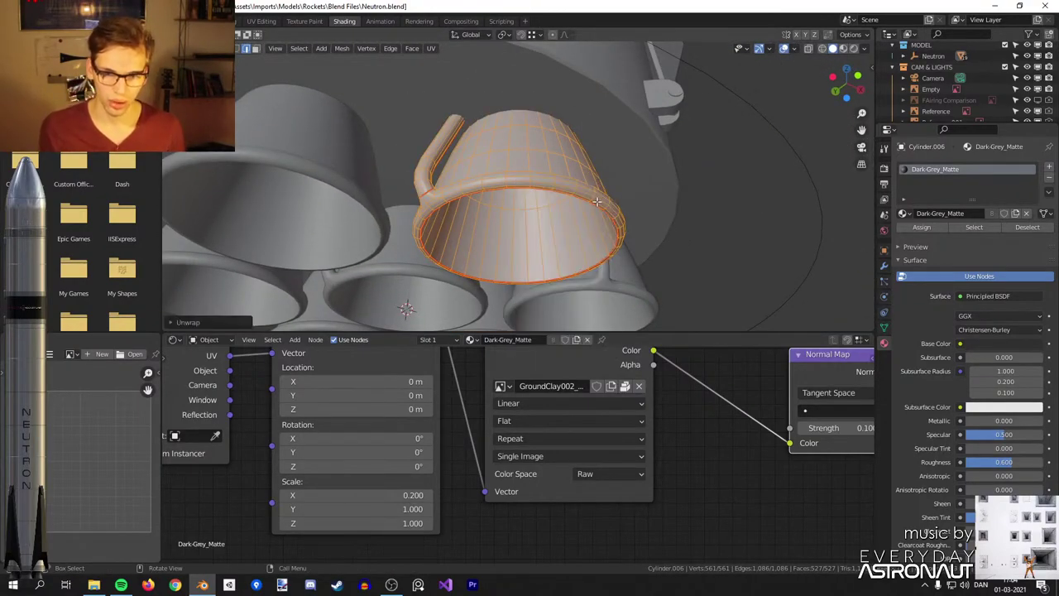
key("z")
left_click(610, 266)
key("Tab")
middle_click_drag(609, 266, 565, 221)
scroll(558, 215, "up", 5)
scroll(524, 217, "down", 3)
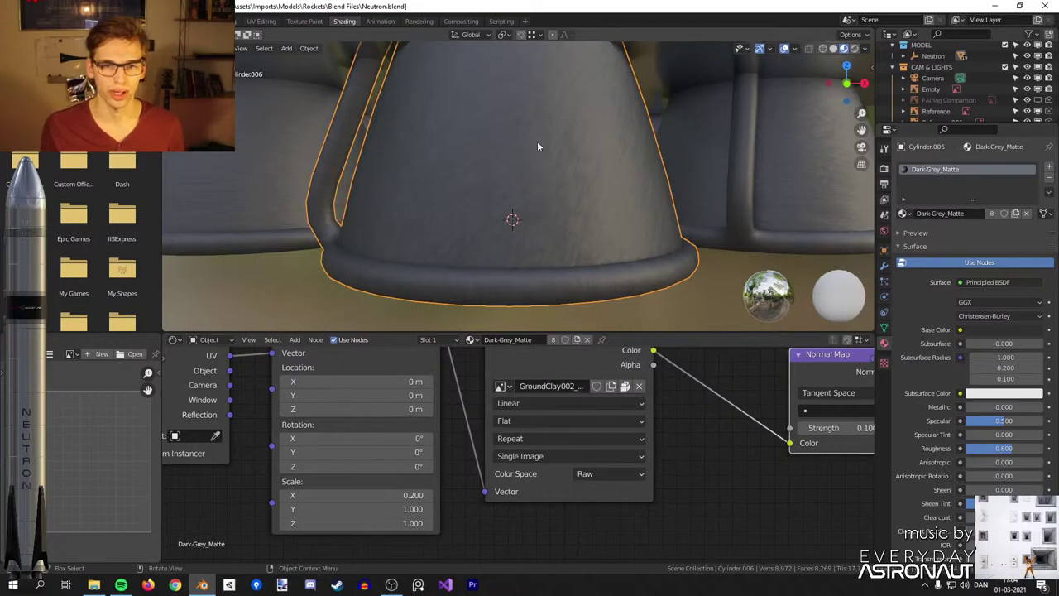
Switch to the UV Editing workspace, isolate the nozzle in local view and edit its mesh with nothing selected.
left_click(262, 21)
scroll(223, 330, "down", 5)
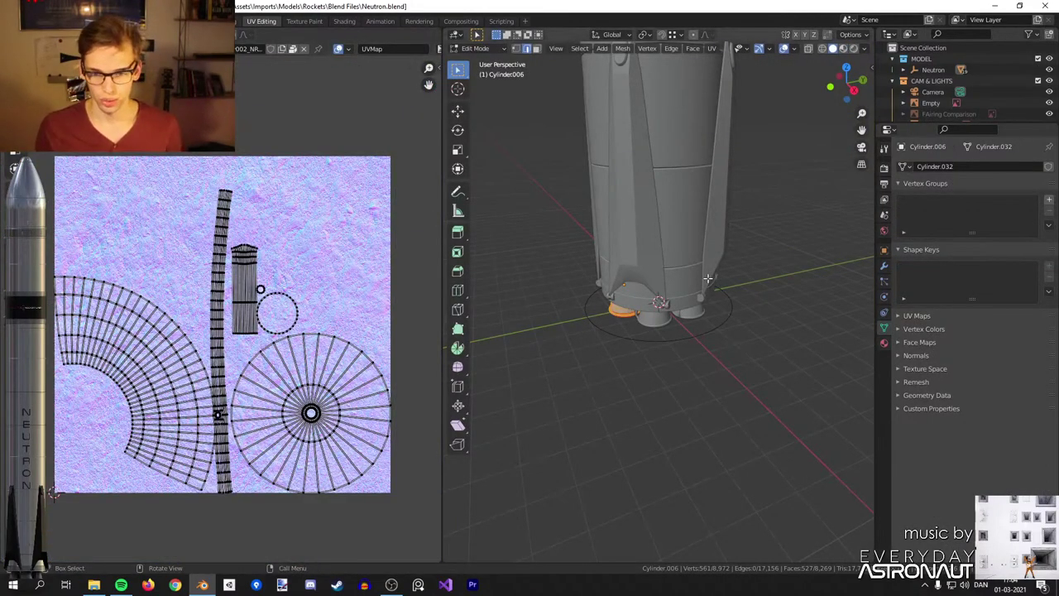
key("Tab")
key("KP_Divide")
key("Tab")
key("alt+a")
key("3")
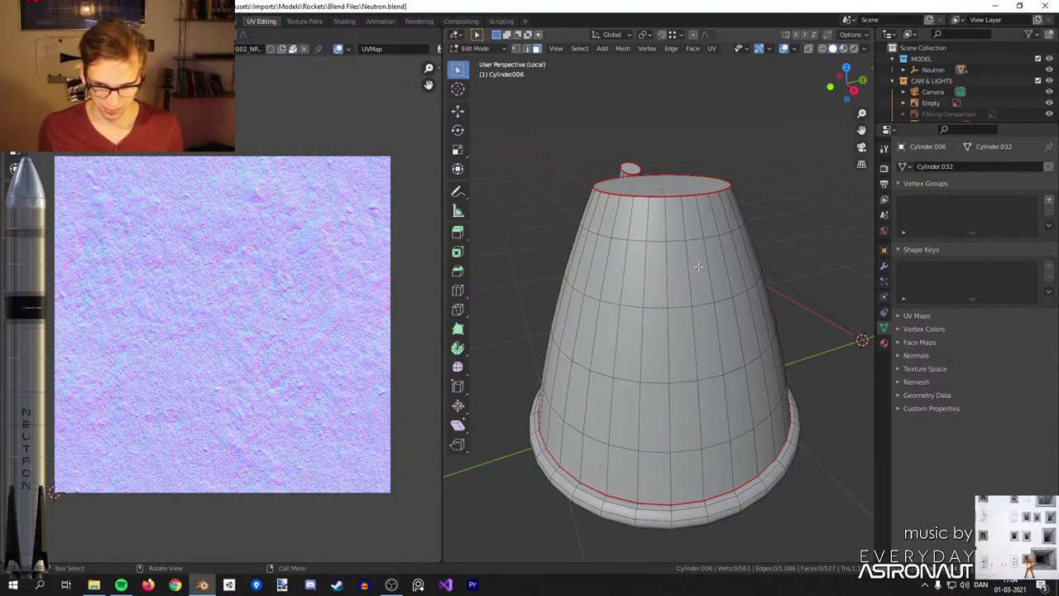
Mark the two unmarked edges beside the pipe joint as a seam to close the gap along the lower rim.
key("a")
middle_click_drag(698, 267, 708, 329)
key("alt+a")
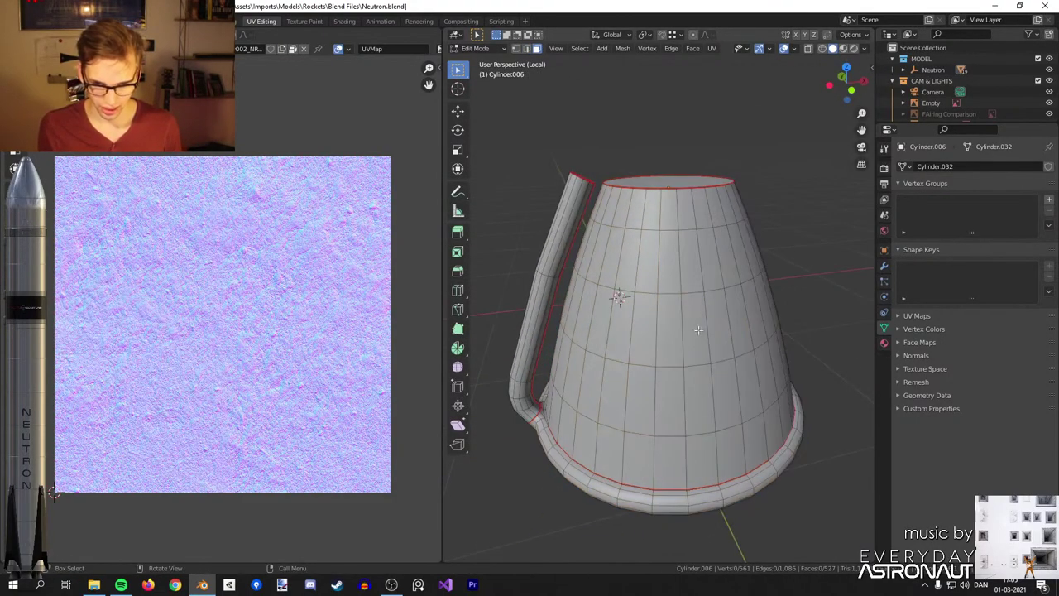
middle_click_drag(652, 359, 743, 249)
scroll(662, 315, "up", 6)
middle_click_drag(612, 402, 575, 407)
key("2")
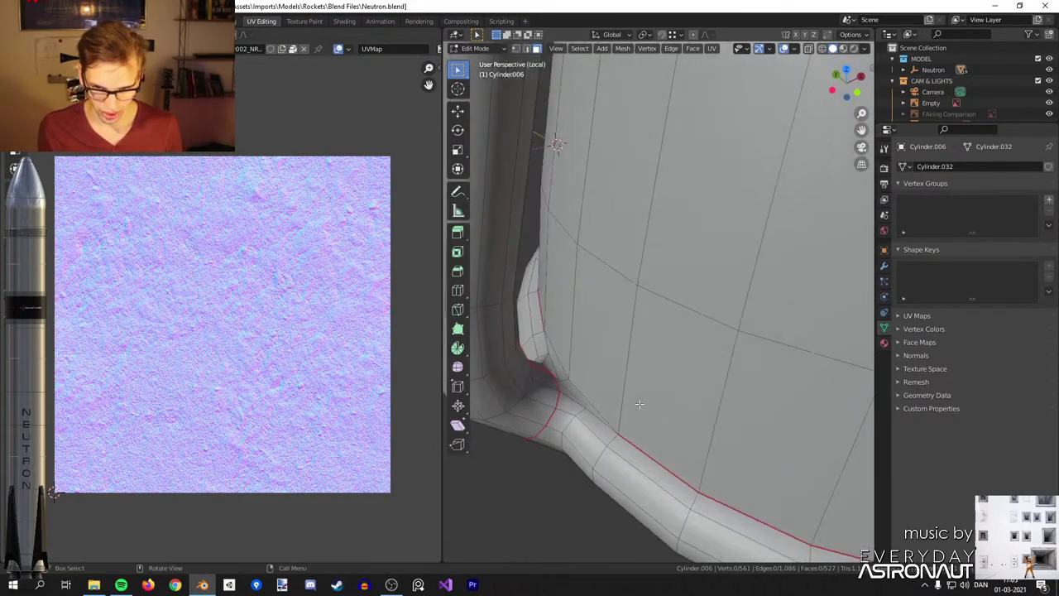
left_click(562, 366, "shift")
scroll(564, 366, "down", 3)
middle_click_drag(571, 367, 662, 377)
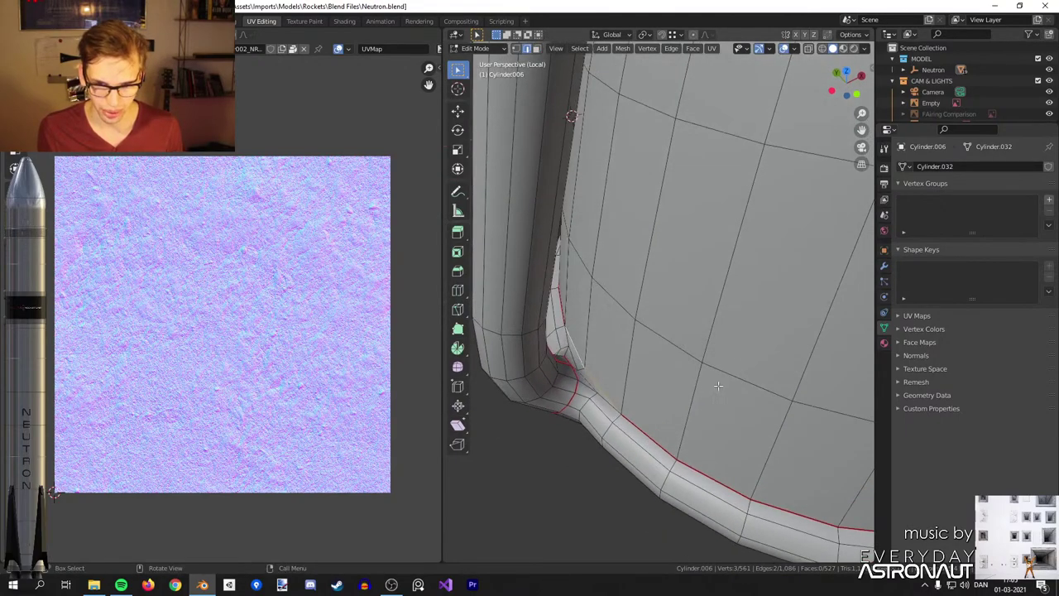
scroll(744, 387, "down", 2)
right_click(811, 393)
left_click(811, 393)
mouse_move(811, 393)
middle_mouse_down()
mouse_move(815, 240)
mouse_move(809, 377)
middle_mouse_up()
Unwrap the whole nozzle mesh again with the completed rim seam.
middle_click_drag(662, 340, 626, 313)
middle_click_drag(732, 263, 670, 307, "shift")
key("a")
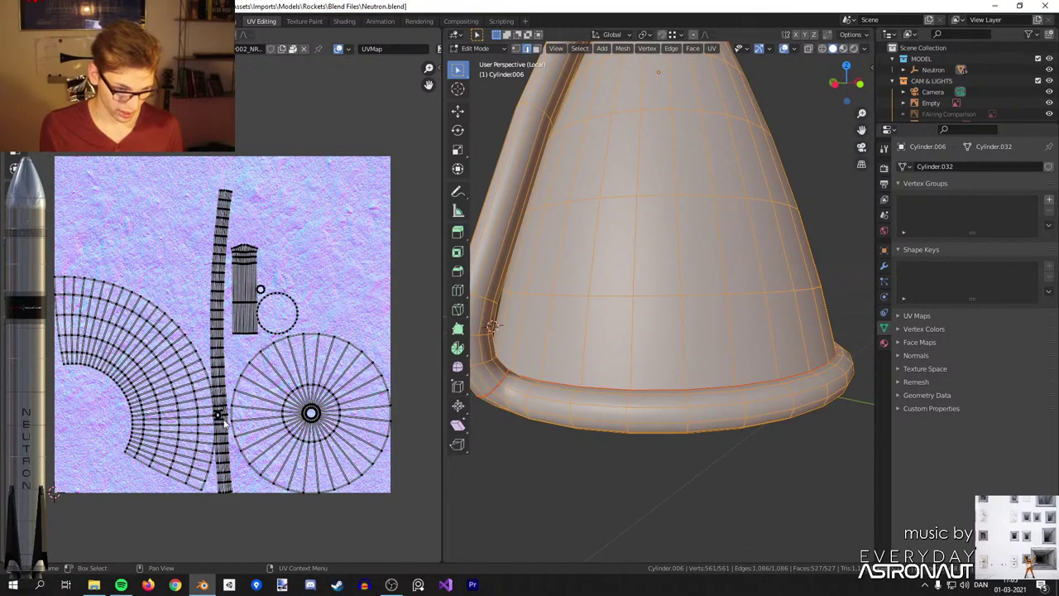
key("u")
left_click(650, 329)
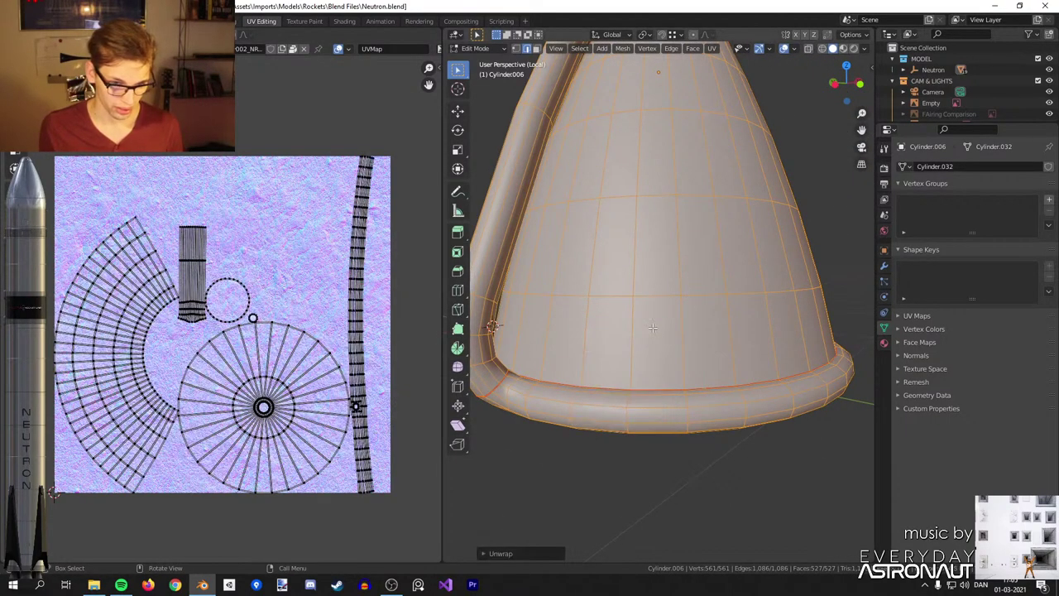
key("Tab")
mouse_move(676, 347)
middle_mouse_down()
mouse_move(581, 336)
mouse_move(595, 366)
middle_mouse_up()
Select only the linked faces of the nozzle's outer wall in face select mode.
key("Tab")
key("3")
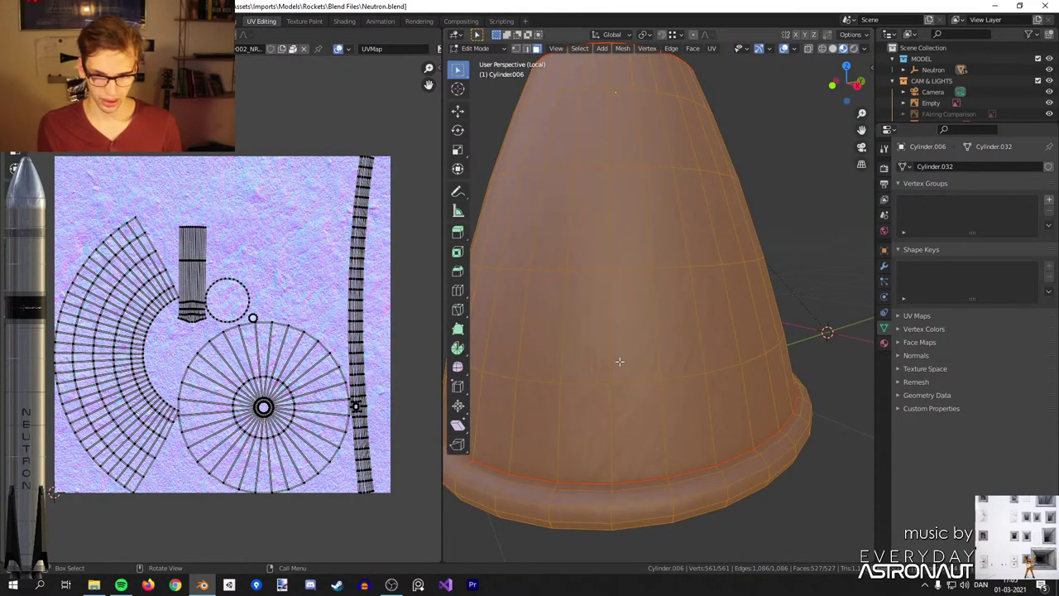
key("alt+a")
key("l")
middle_click_drag(220, 310, 301, 269)
scroll(530, 290, "down", 2)
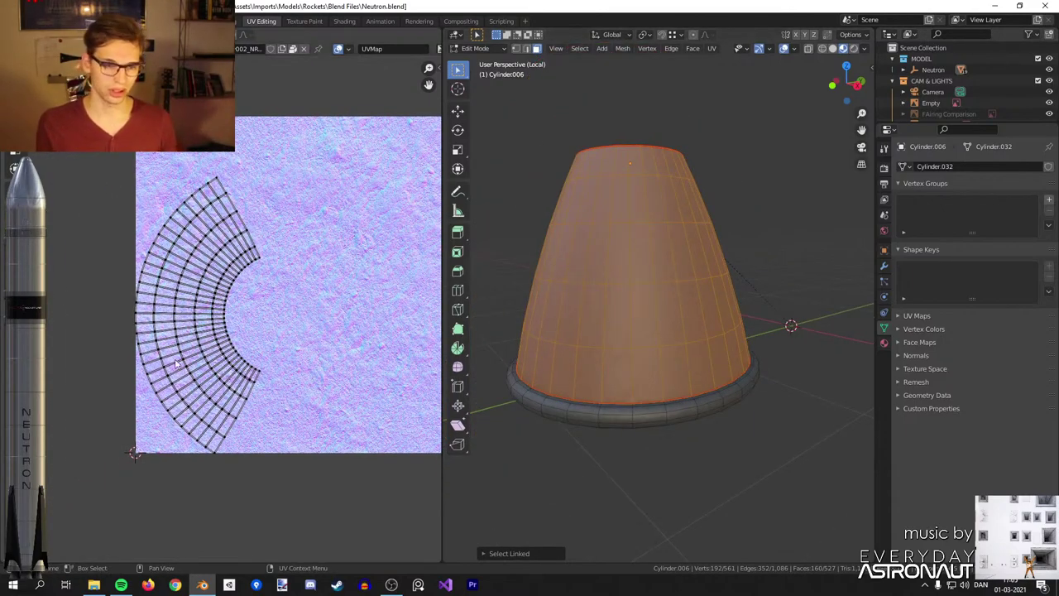
Straighten the outer vertical edge of a quad midway along the UV fan by scaling it to 0 on X.
scroll(167, 278, "up", 4)
scroll(207, 281, "down", 6)
scroll(626, 274, "up", 3)
key("Tab")
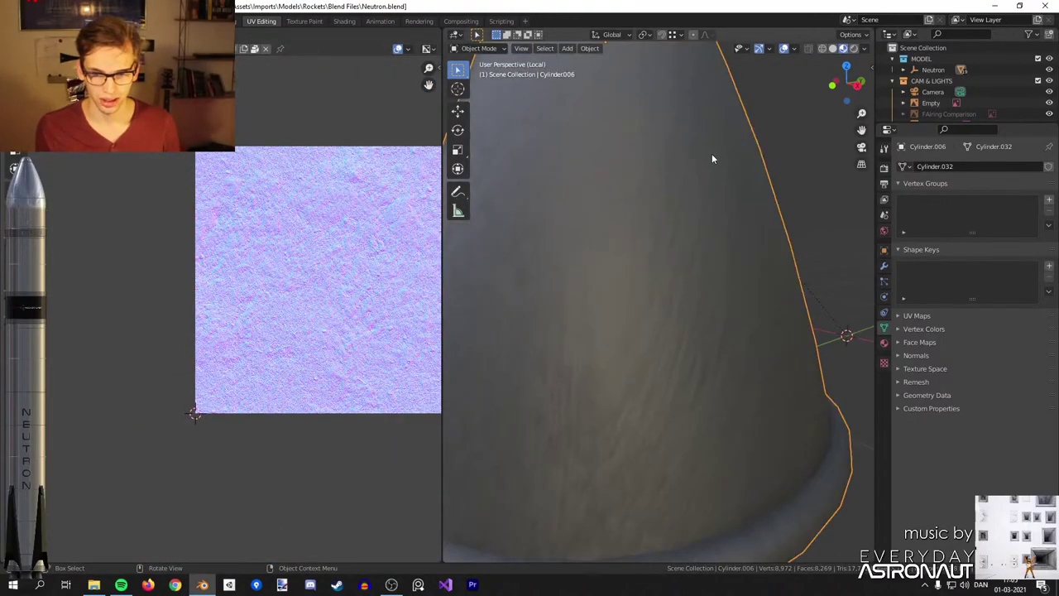
key("Tab")
scroll(219, 310, "up", 6)
scroll(157, 302, "up", 2)
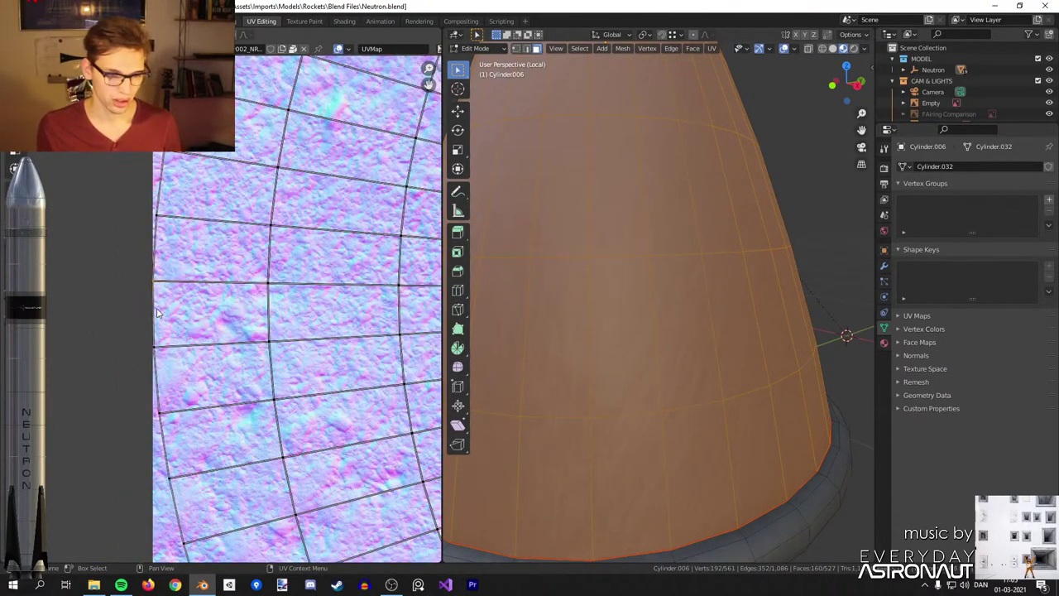
key("s")
key("x")
key("0")
key("Return")
Straighten the same UV quad's inner vertical edge by scaling it to 0 on X.
left_click(270, 316)
key("s")
key("x")
key("0")
key("Return")
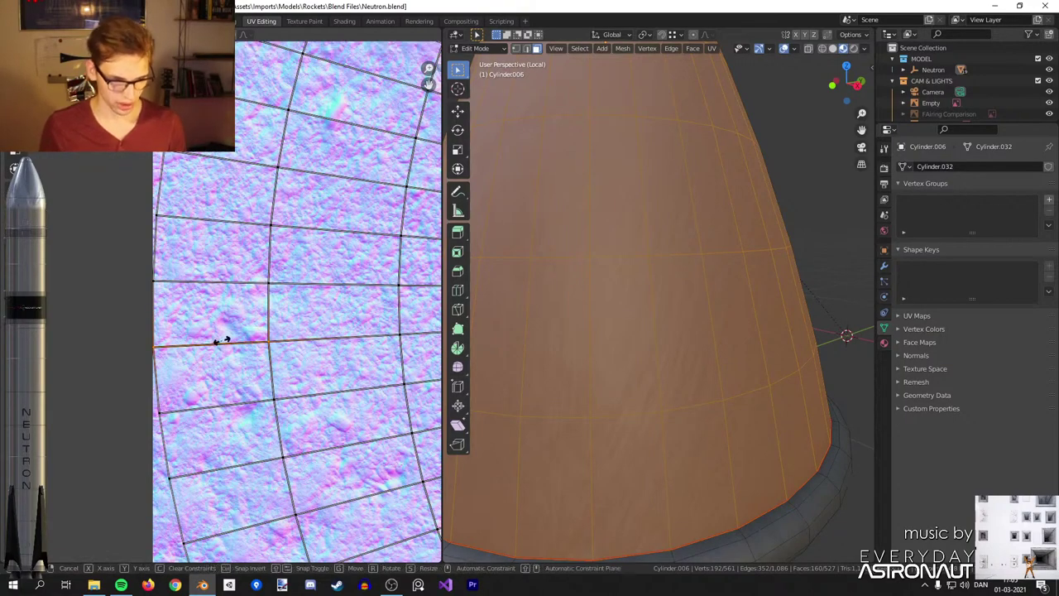
Level the UV quad's horizontal edges by scaling them to 0 on Y.
left_click(207, 283)
key("g")
key("y")
key("0")
key("Return")
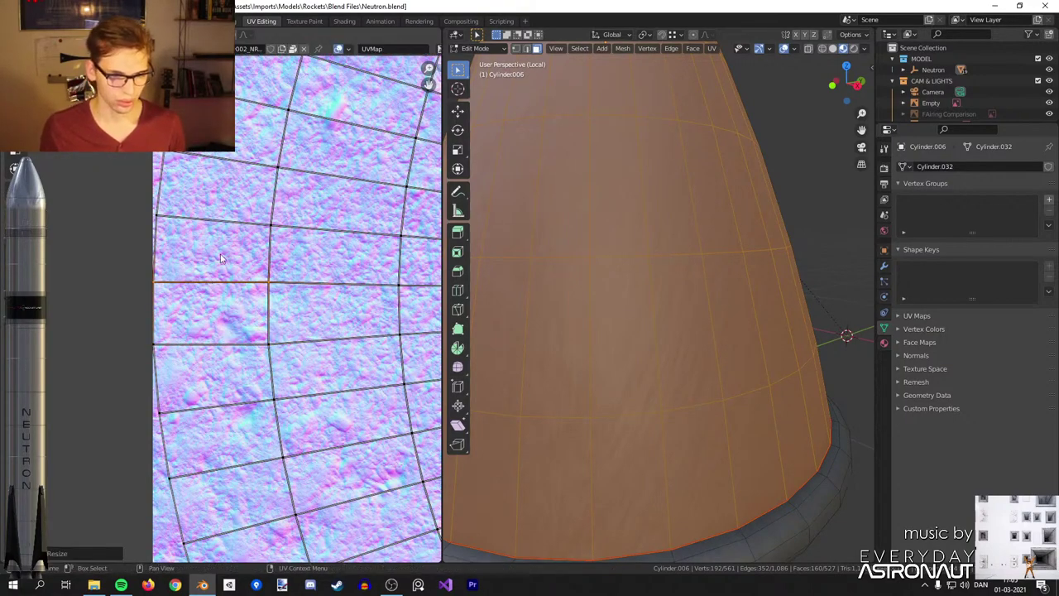
Make the straightened quad the active UV face and unwrap the whole outer-wall island with Follow Active Quads.
scroll(216, 271, "down", 3)
scroll(226, 263, "up", 6)
key("3")
left_click(232, 299)
scroll(233, 300, "down", 7)
scroll(292, 290, "down", 3)
scroll(306, 300, "up", 2)
key("a")
right_click(306, 300)
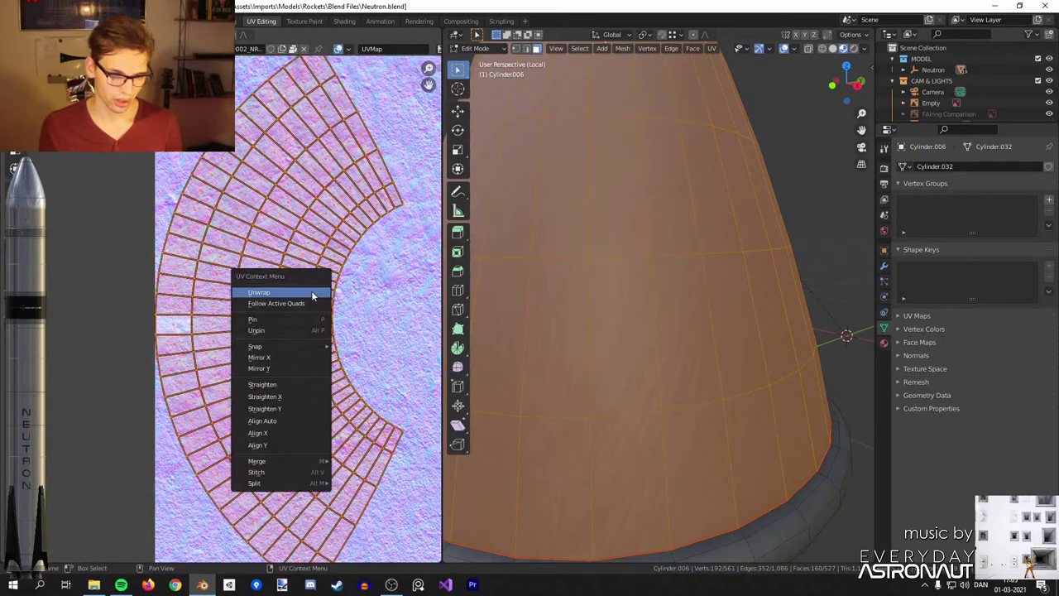
left_click(311, 305)
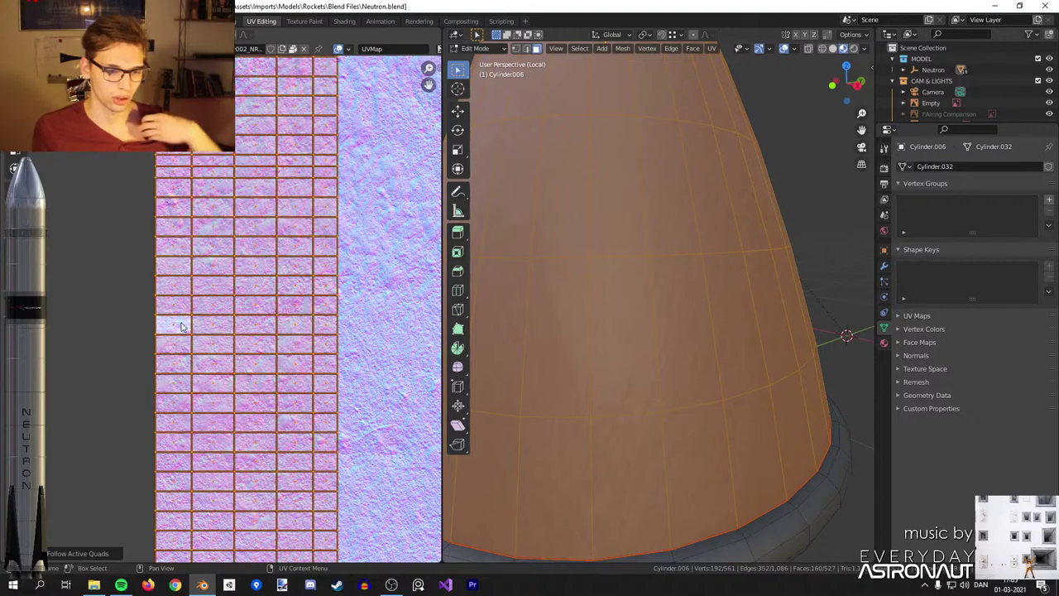
Move the straightened UV strip slightly inward from the texture's edge.
scroll(203, 323, "down", 2)
key("g")
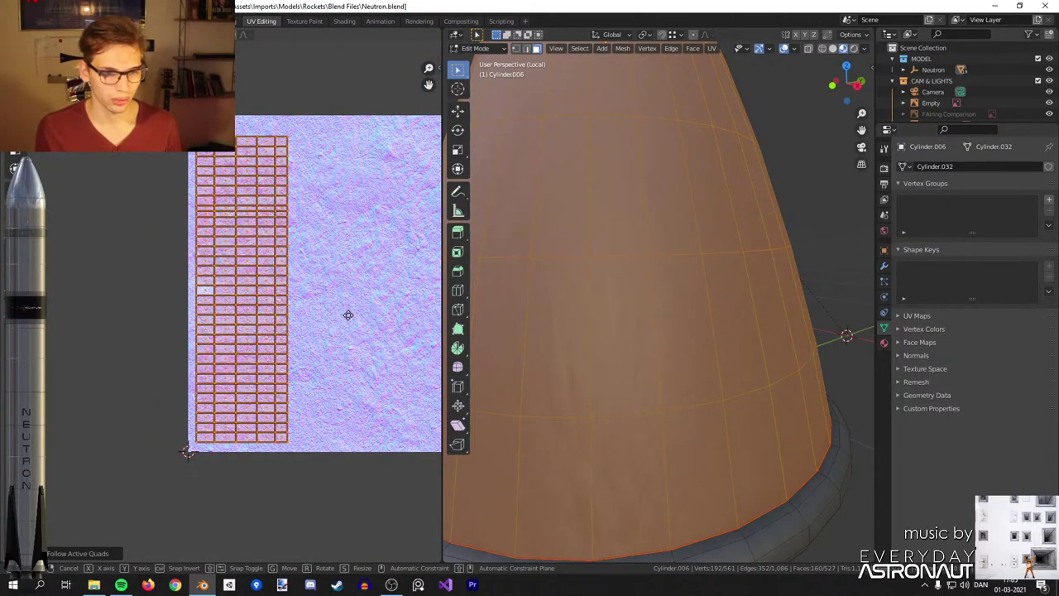
left_click(348, 314)
scroll(302, 299, "up", 3)
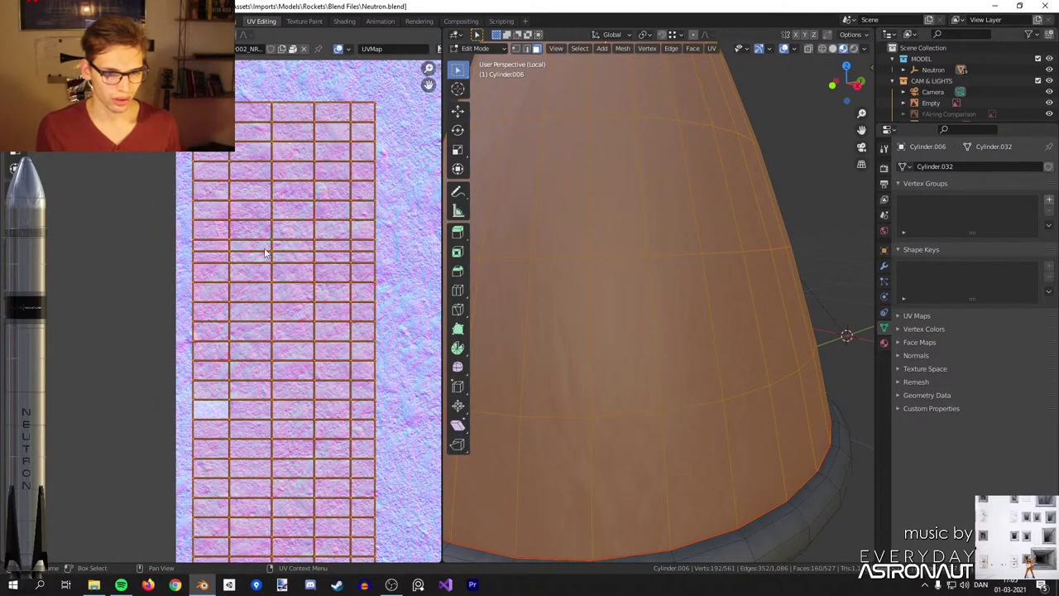
Select the upper rows of the straightened UV strip and move them up slightly to space out the row below.
middle_click_drag(270, 251, 232, 325)
left_click_drag(389, 135, 103, 330)
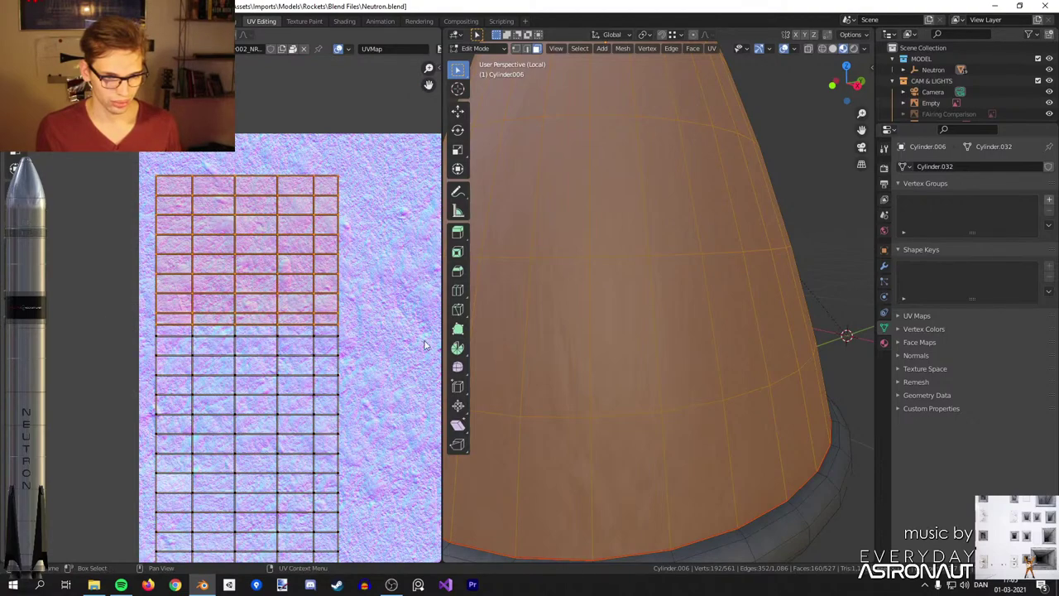
middle_click_drag(586, 340, 695, 335)
scroll(695, 335, "down", 4)
middle_click_drag(616, 360, 836, 418)
scroll(315, 274, "up", 2)
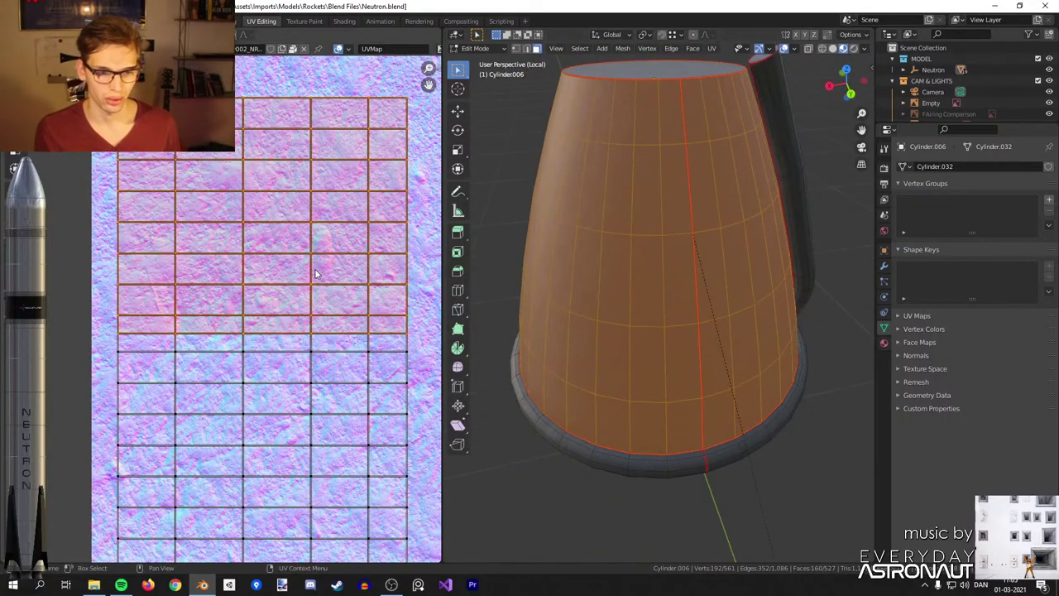
key("g")
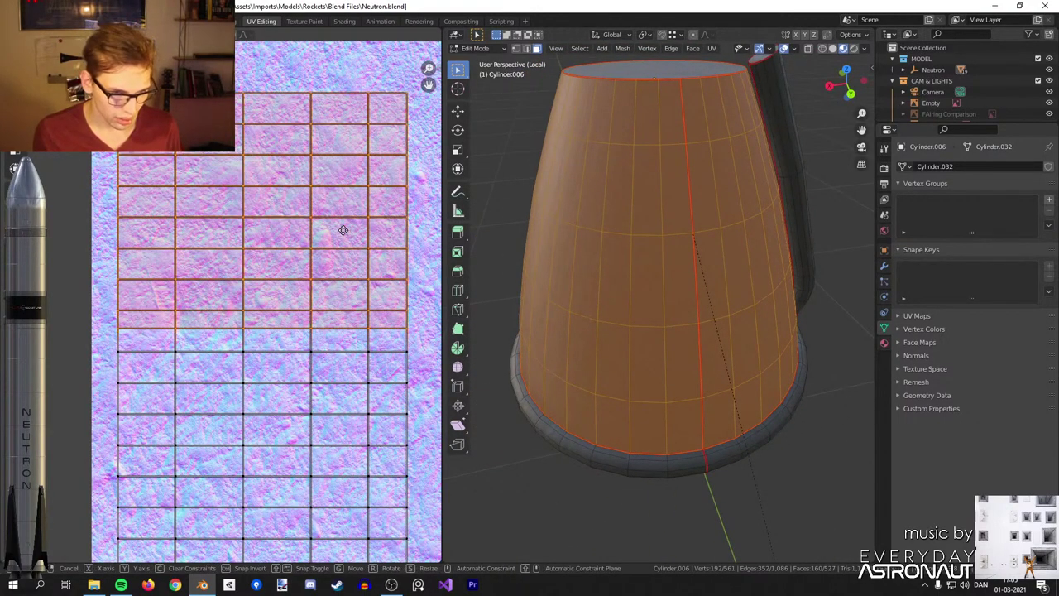
left_click(256, 268)
Deselect the selection's lowest UV edge loop and move the remaining upper rows up along Y to widen the narrow row.
left_click(208, 322, "alt+shift")
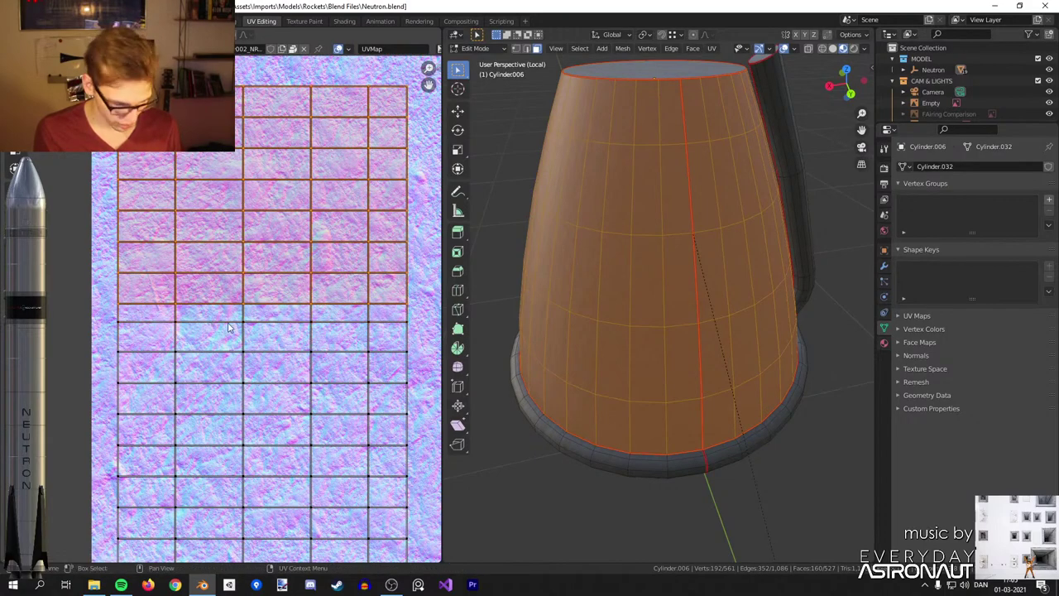
key("g")
key("y")
left_click(234, 313)
scroll(235, 313, "down", 8)
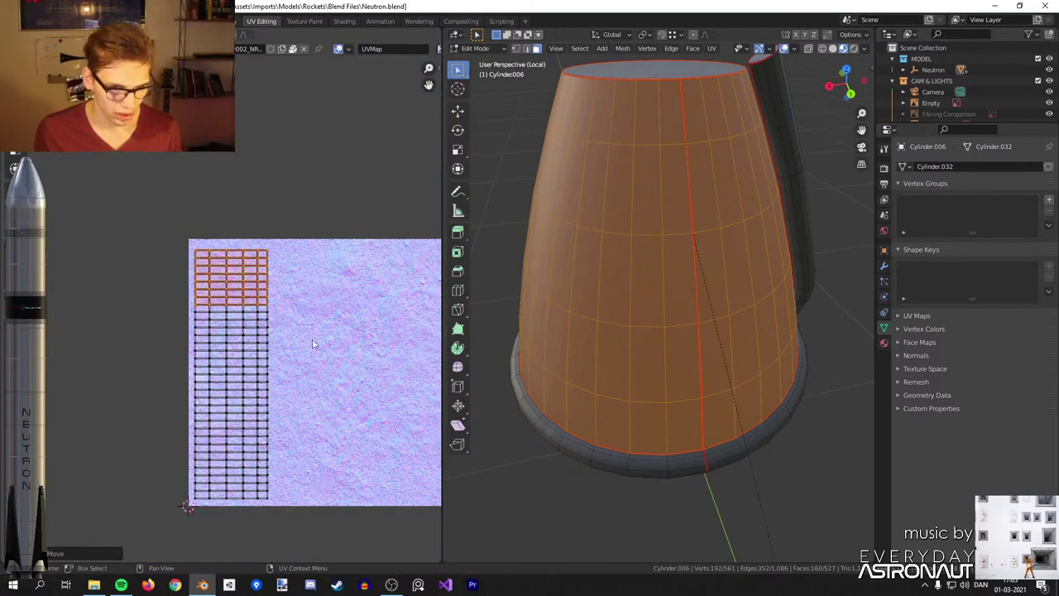
Select the whole outer-wall UV island and rotate it 90°.
key("Tab")
middle_click_drag(742, 397, 708, 352)
key("Tab")
type("ar90")
key("Return")
middle_click_drag(292, 359, 187, 326)
Reposition and scale the rotated outer-wall island over the texture, then return to Object Mode to view the nozzle.
key("g")
left_click(299, 449)
key("s")
left_click(306, 451)
key("g")
left_click(306, 452)
key("Tab")
middle_click_drag(682, 406, 372, 79)
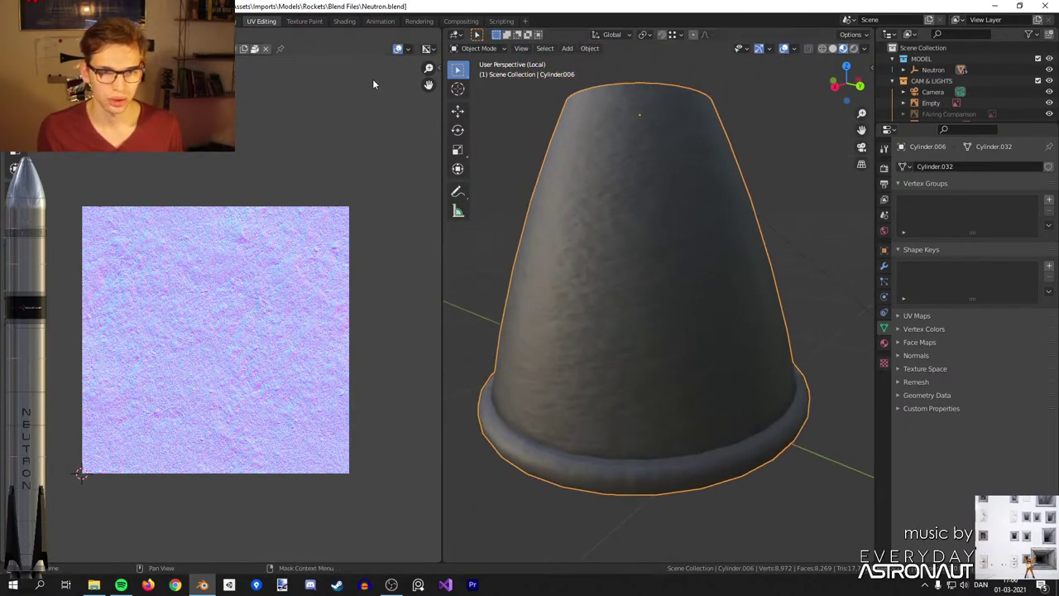
Isolate the nozzle in the Layout workspace and select its linked inner-wall faces up to the seams in Edit Mode.
left_click(341, 22)
key("Return")
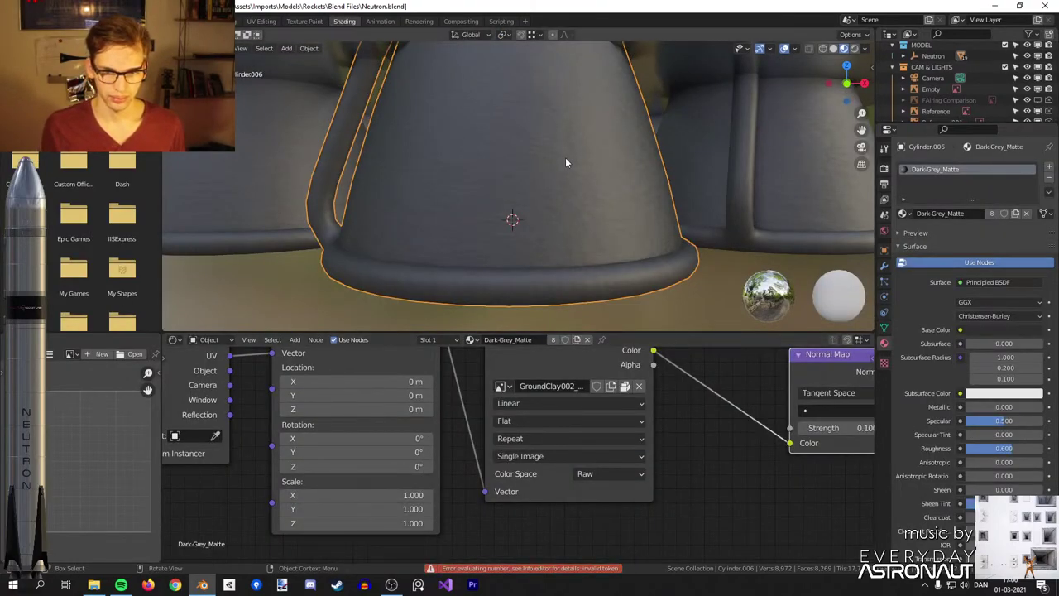
middle_click_drag(564, 179, 568, 201)
left_click(151, 22)
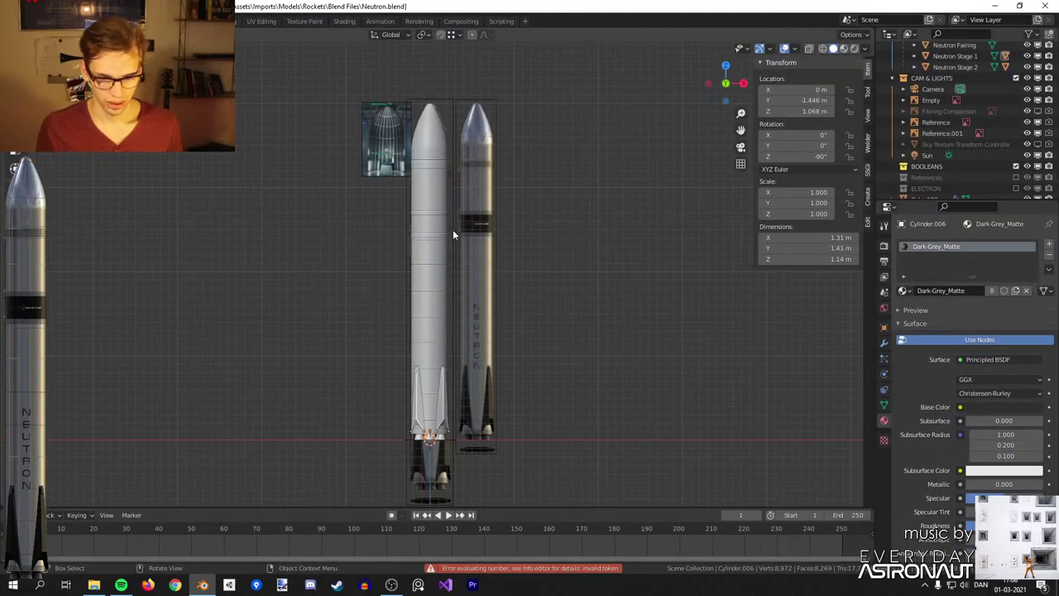
key("KP_Divide")
middle_click_drag(471, 226, 451, 311)
key("Tab")
key("alt+a")
key("l")
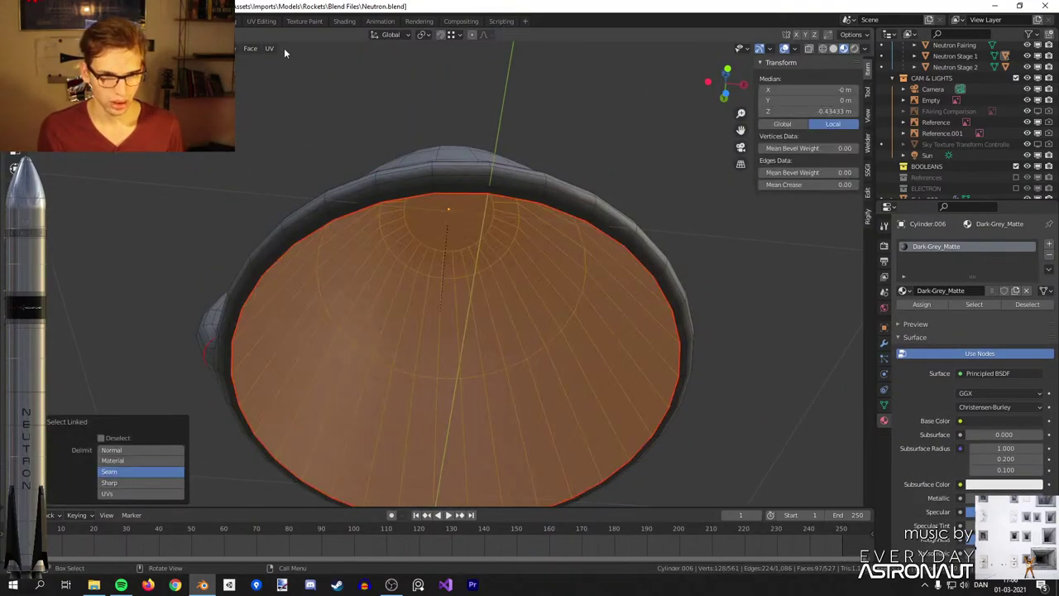
Scale the inner wall's circular UV island down slightly so it fits within the texture.
left_click(261, 20)
scroll(302, 279, "up", 4)
key("a")
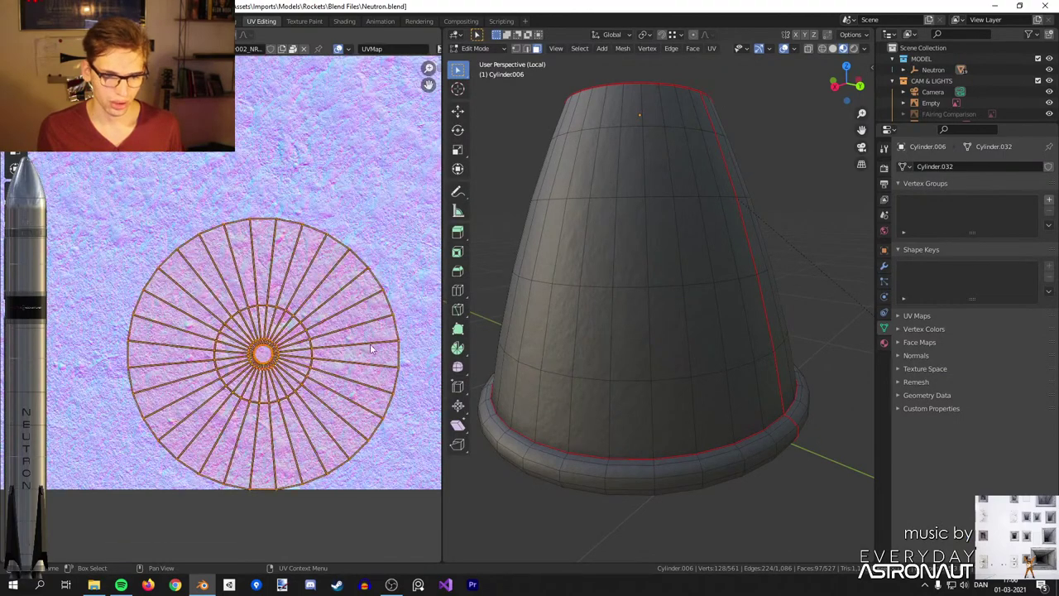
scroll(368, 348, "down", 2)
key("s")
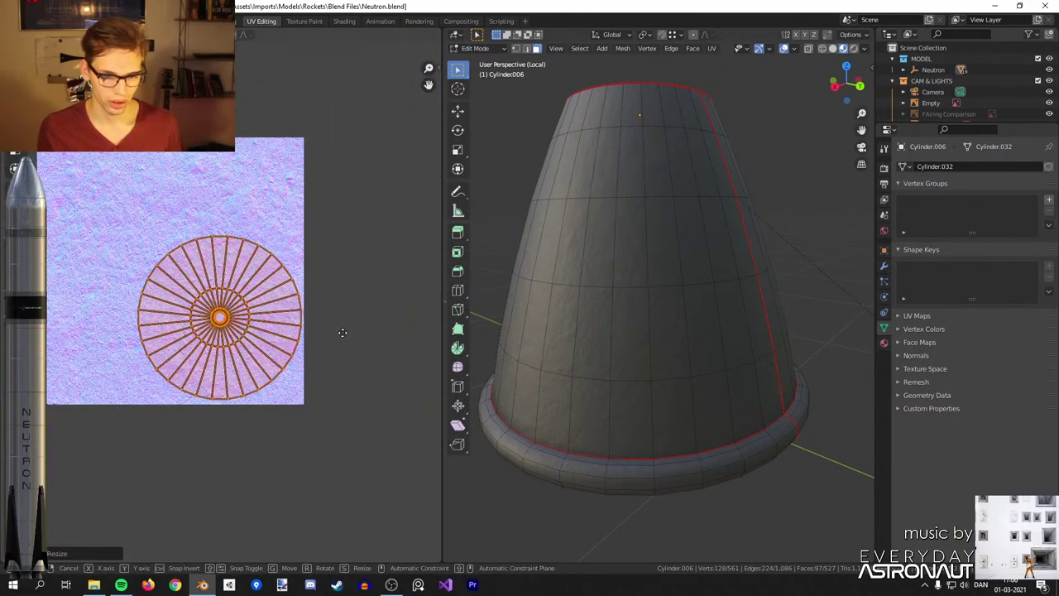
left_click(343, 332)
key("alt+a")
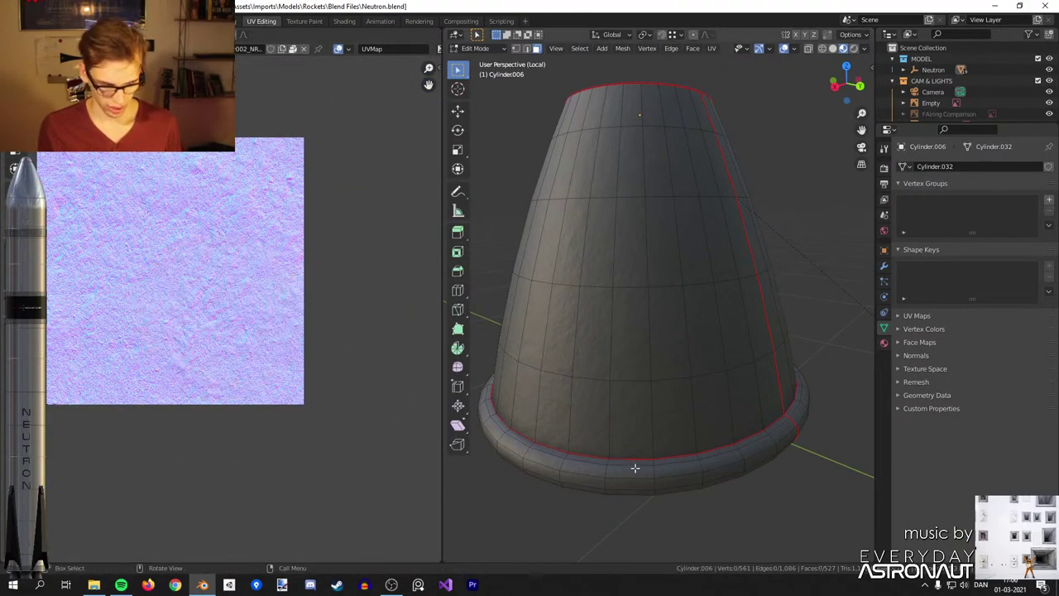
Examine the UV layout of the nozzle's lower rim and how the texture looks on the rim and pipe.
key("l")
scroll(308, 320, "up", 3)
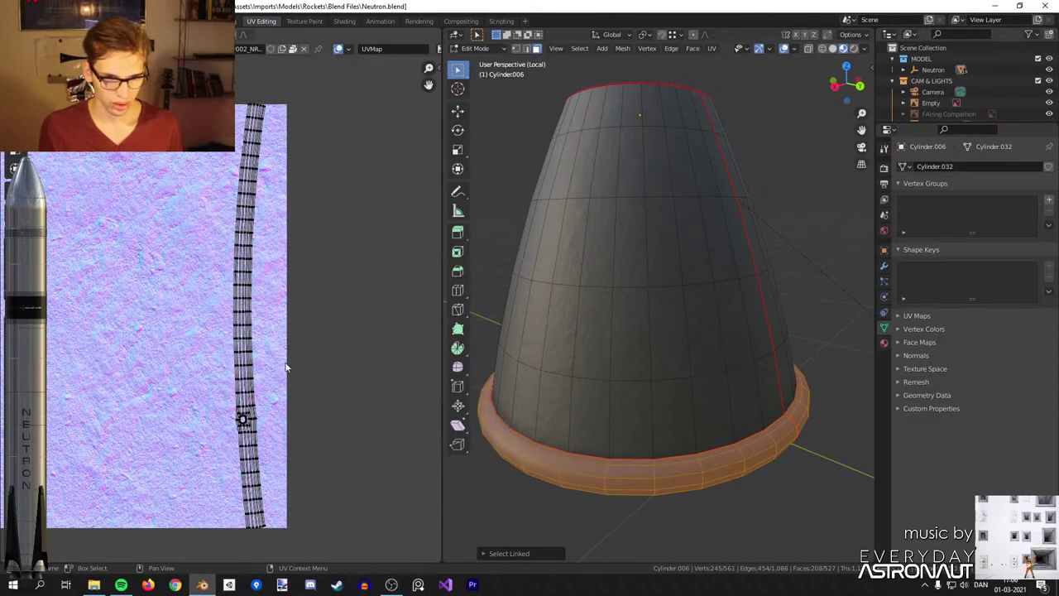
key("Tab")
scroll(688, 461, "up", 5)
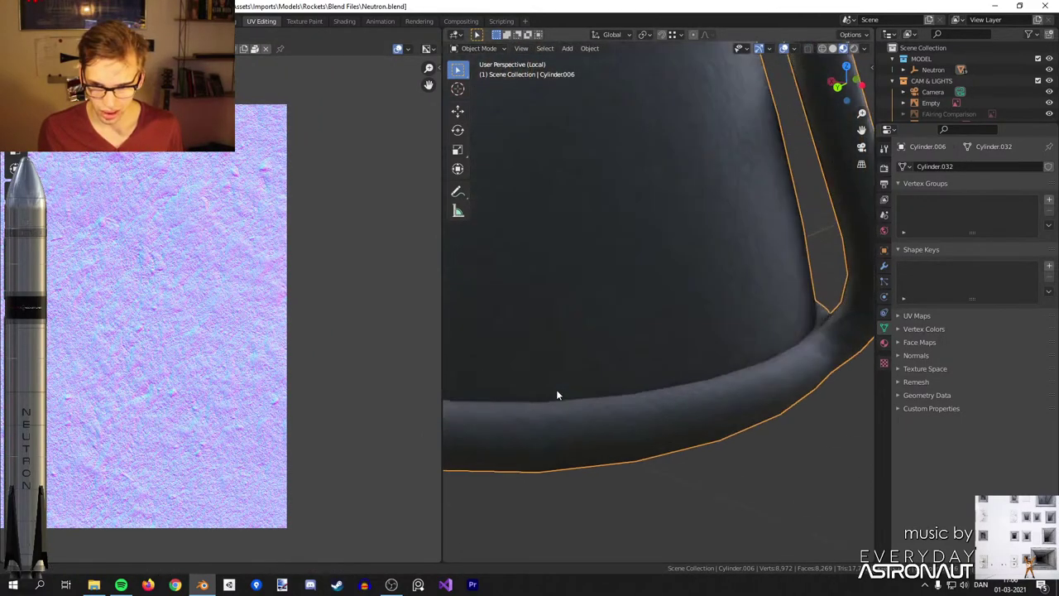
scroll(813, 336, "down", 5)
middle_click_drag(680, 333, 725, 314)
key("Tab")
key("Tab")
scroll(713, 428, "down", 4)
middle_click_drag(713, 431, 784, 361)
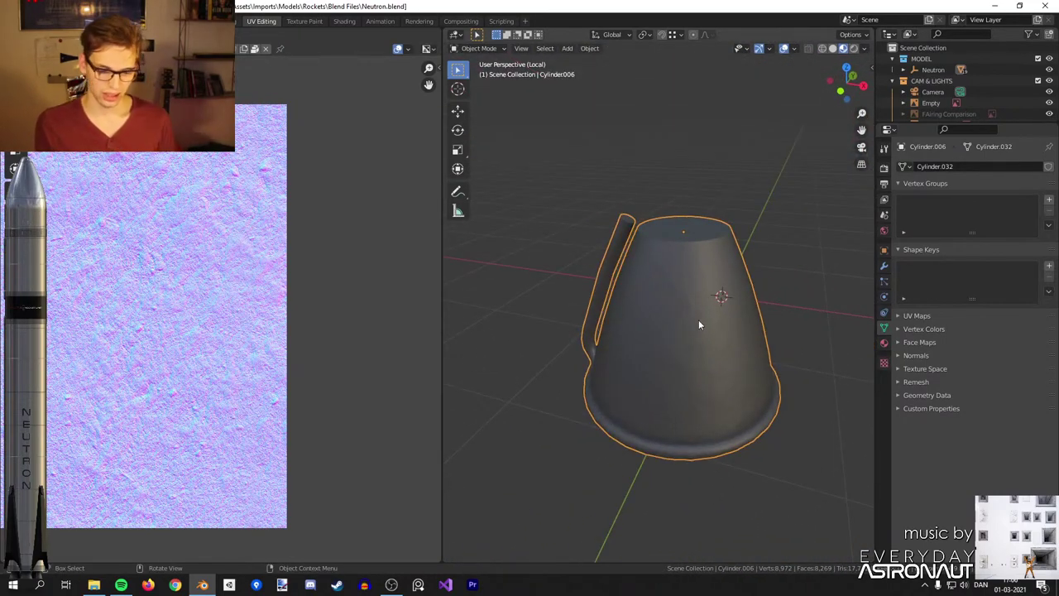
Delete the six other engine nozzles in the Shading workspace, keeping only the unwrapped one.
left_click(347, 21)
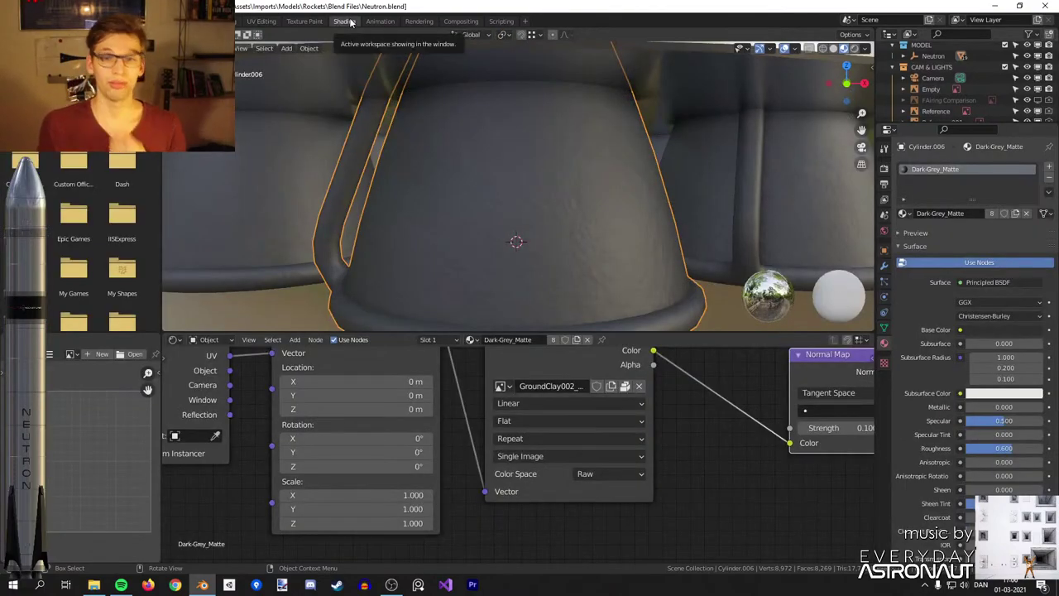
scroll(510, 133, "down", 3)
middle_click_drag(584, 225, 635, 213)
scroll(644, 190, "down", 2)
left_click(635, 213)
left_click(520, 252, "shift")
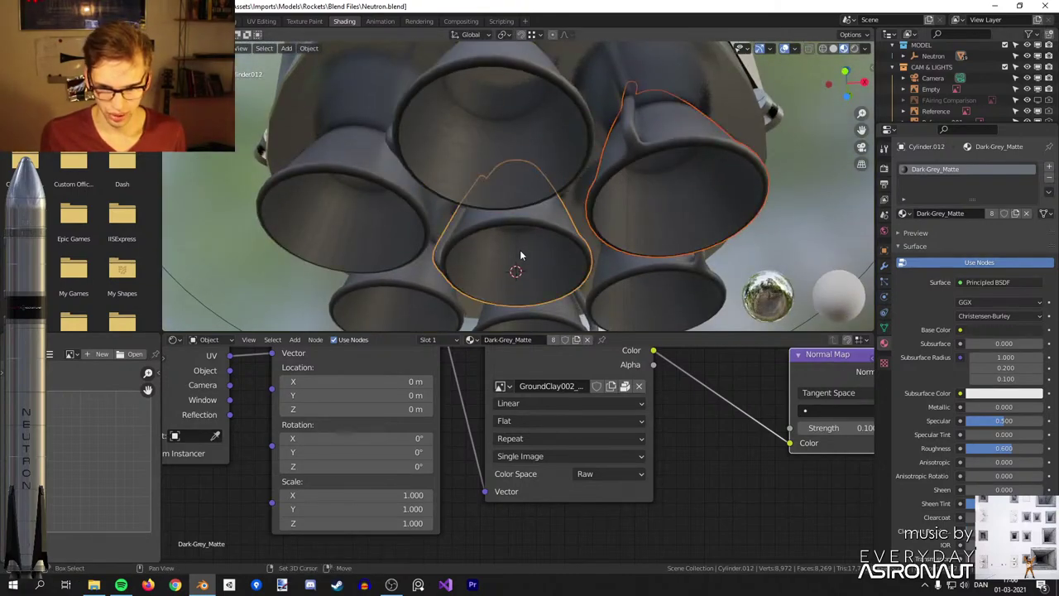
middle_click_drag(359, 210, 359, 225)
left_click(358, 225, "shift")
left_click(395, 287, "shift")
key("x")
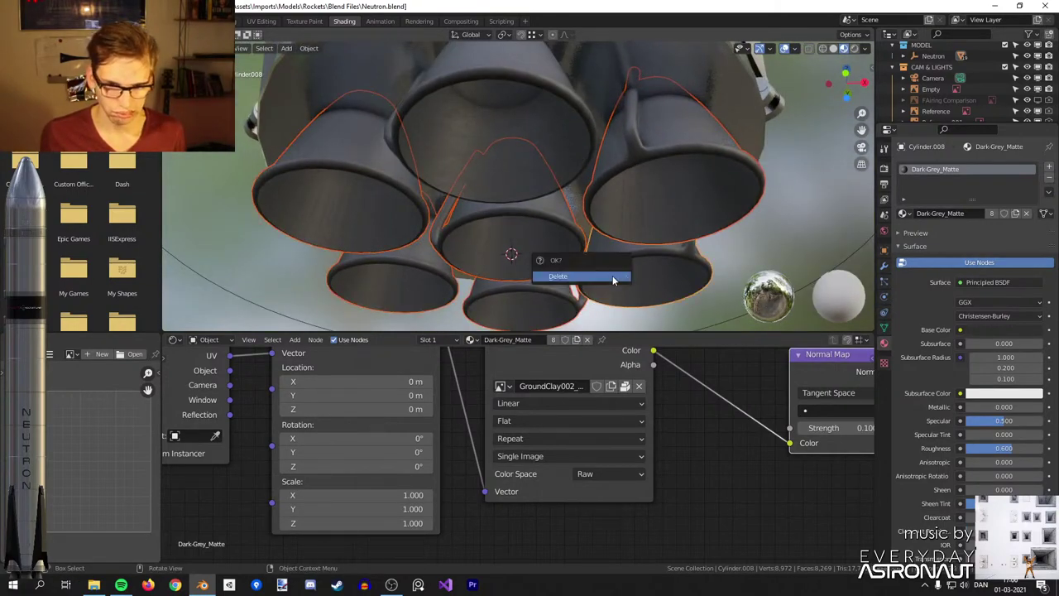
left_click(612, 275)
Set the transform pivot to the 3D cursor and make a linked duplicate of the nozzle rotated 60° about Z.
left_click(501, 38)
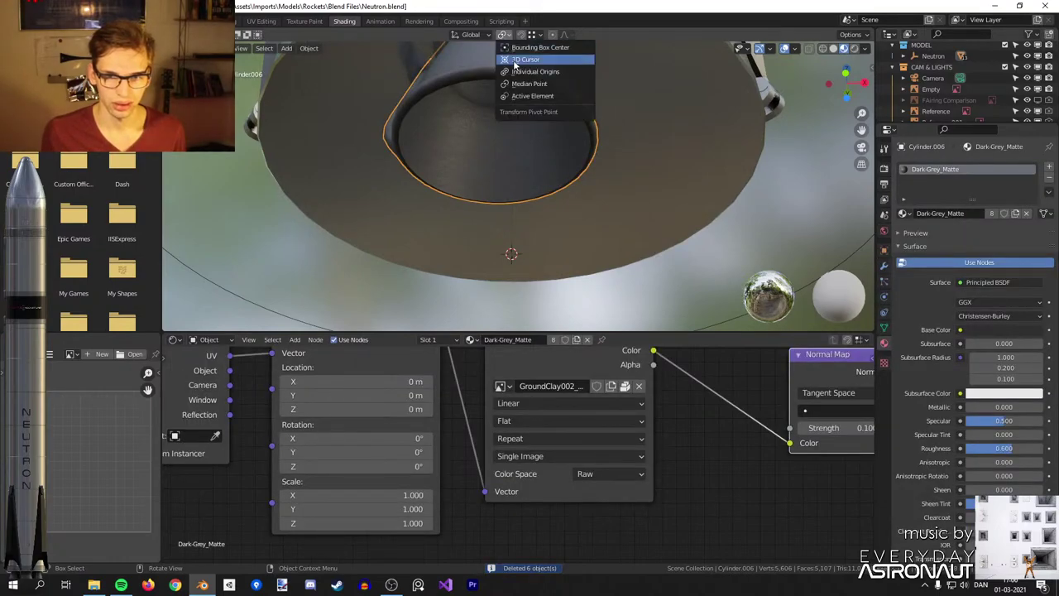
left_click(515, 73)
scroll(515, 73, "down", 3)
left_click(568, 104)
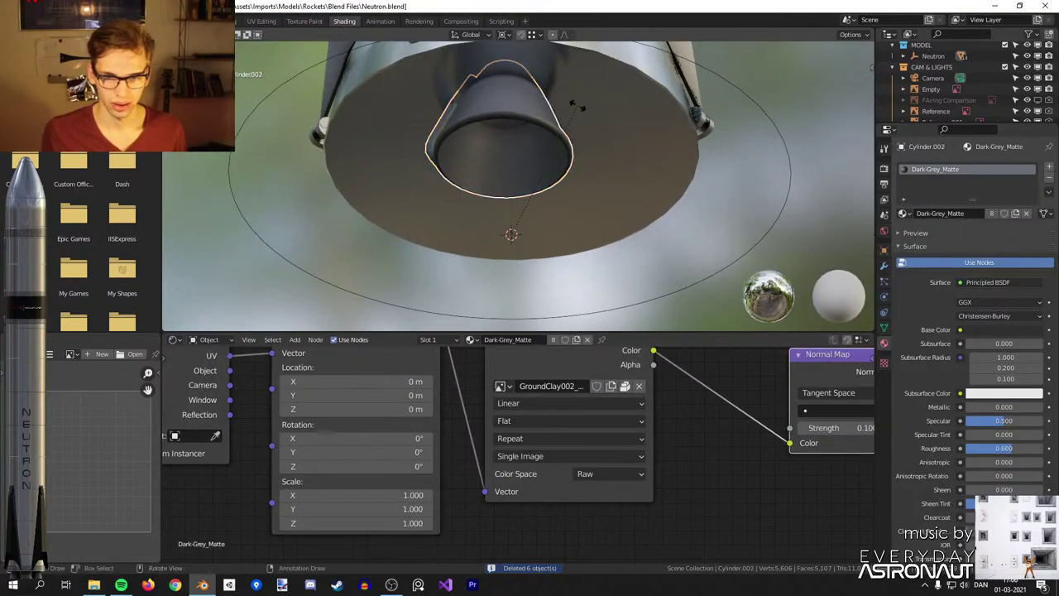
type("rz60")
key("Return")
key("alt+d")
type("rz60")
key("Return")
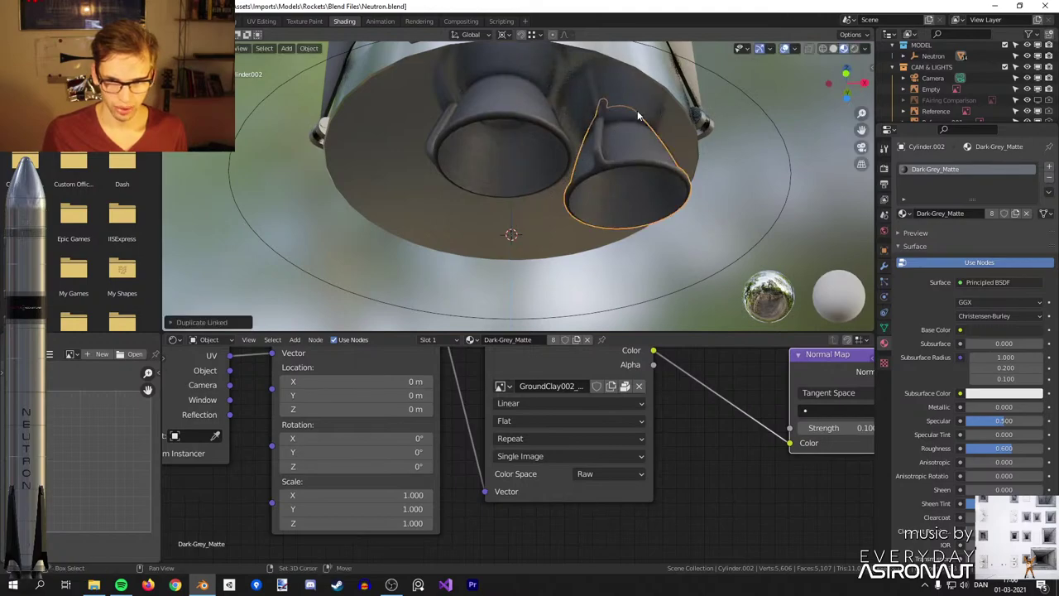
Repeat the 60° linked duplication four more times to complete the outer ring of six nozzles.
key("shift+r")
key("shift+r")
key("shift+r")
key("shift+r")
Duplicate the original nozzle along Y and clear the copy's location to place it at the ring's center.
left_click(550, 139)
middle_click_drag(550, 139, 557, 126)
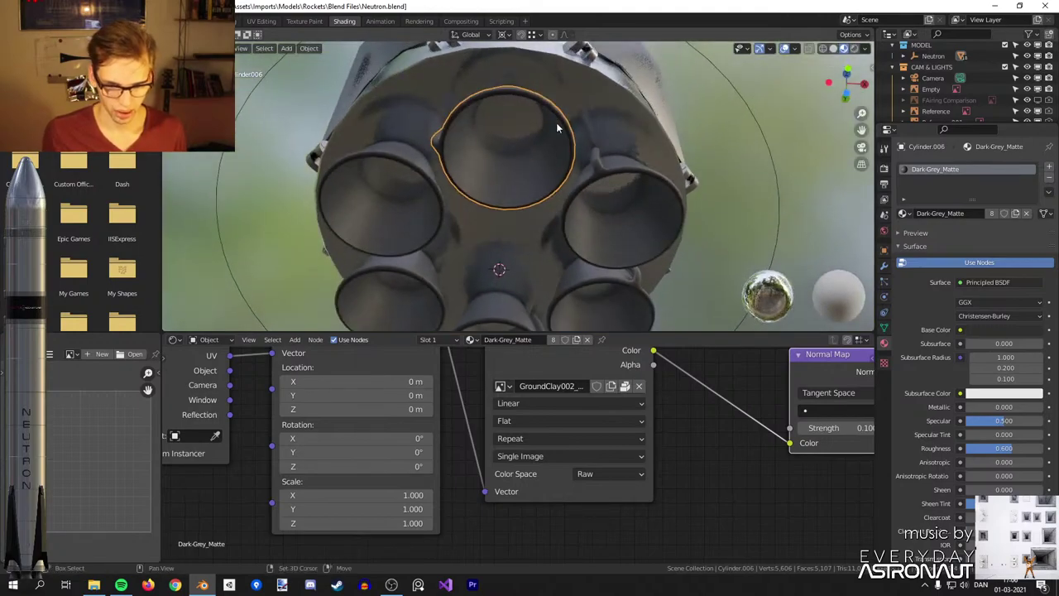
key("shift+d")
key("y")
left_click(567, 198)
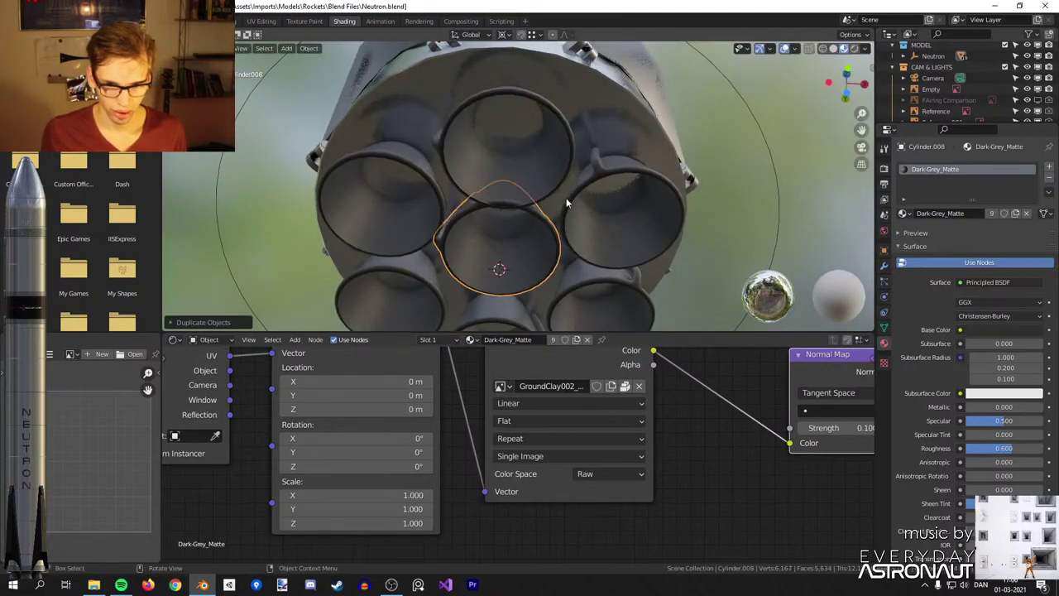
key("alt+g")
middle_click_drag(567, 197, 539, 255)
Adjust the center nozzle's height along Z to bring it in line with the surrounding nozzles.
key("g")
key("z")
left_click(528, 187)
scroll(526, 187, "up", 4)
middle_click_drag(526, 187, 590, 218)
key("g")
key("z")
left_click(508, 189)
scroll(515, 190, "down", 5)
scroll(524, 168, "up", 1)
key("g")
key("z")
left_click(532, 228)
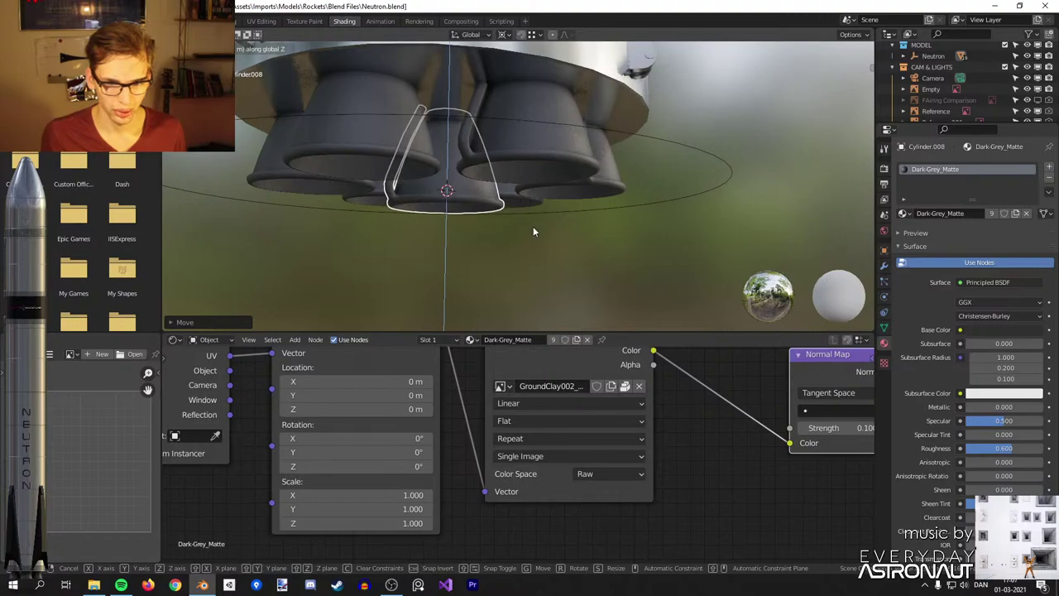
Compare the nozzle cluster with the reference image in front view and check the center nozzle from below.
key("KP_1")
scroll(641, 169, "down", 4)
middle_click_drag(694, 184, 513, 200, "shift")
scroll(513, 199, "up", 4)
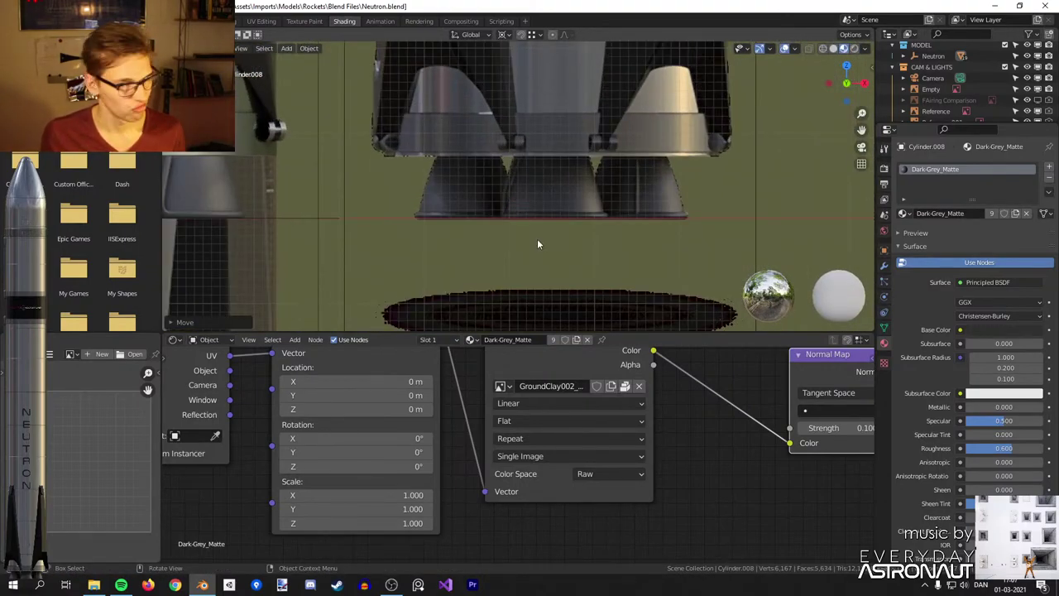
middle_click_drag(397, 215, 725, 202, "shift")
middle_click_drag(455, 207, 635, 189)
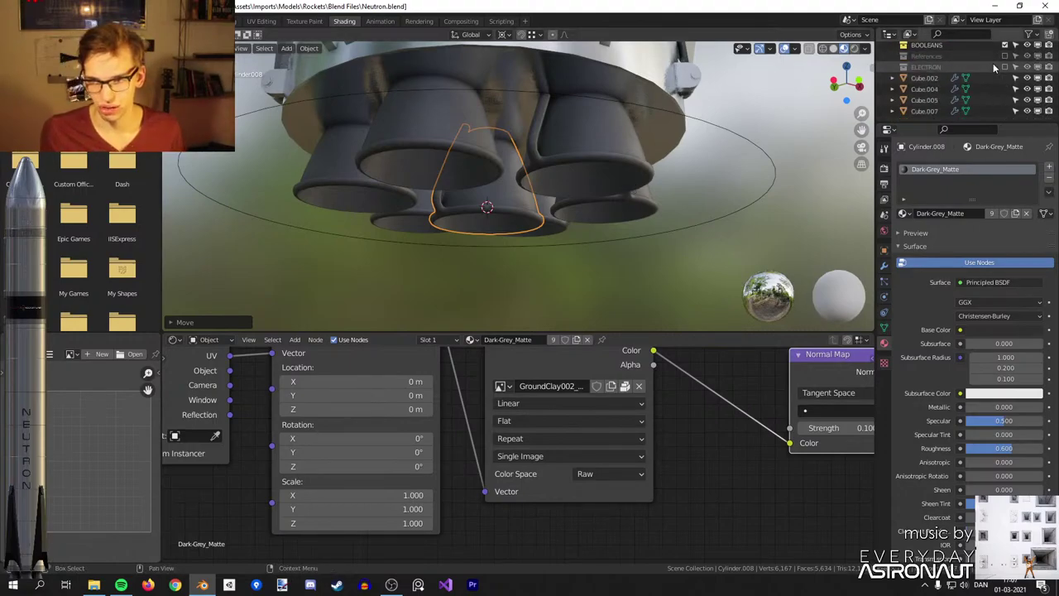
Temporarily show the ELECTRON collection to examine the Electron rocket's engines as a comparison, then hide the collection again.
scroll(992, 68, "down", 3)
left_click(1004, 67)
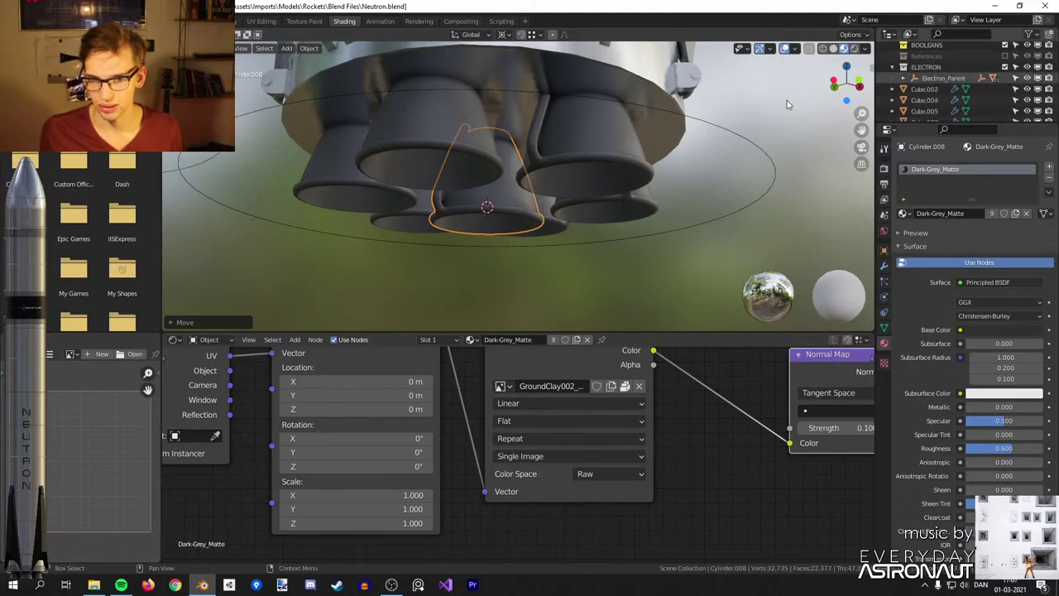
scroll(511, 176, "down", 4)
middle_click_drag(494, 168, 388, 151, "shift")
scroll(595, 217, "up", 5)
scroll(604, 181, "up", 2)
scroll(387, 150, "down", 4)
middle_click_drag(654, 187, 431, 184, "shift")
middle_click_drag(432, 183, 439, 154)
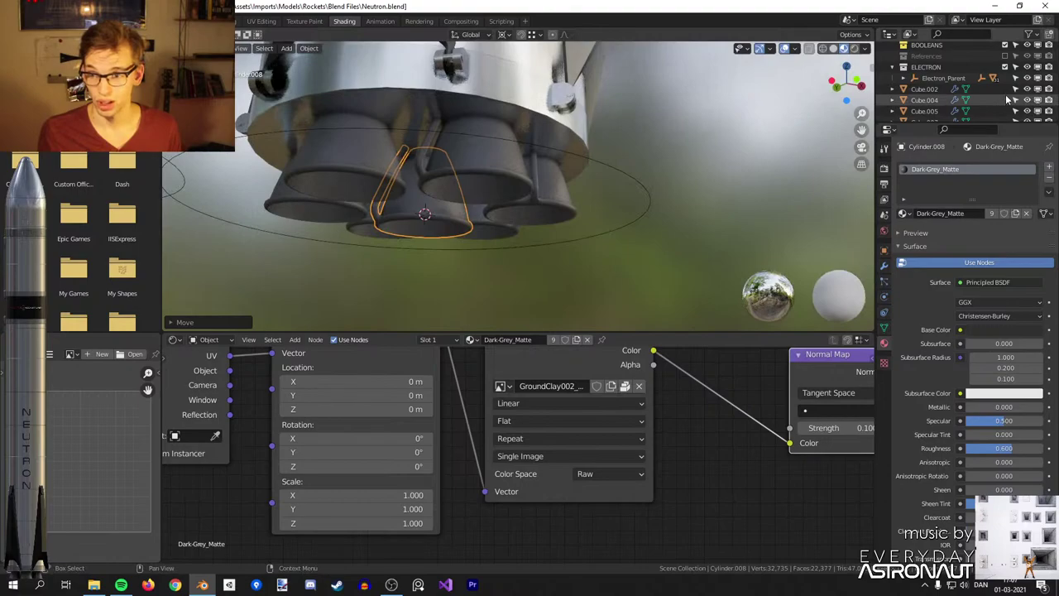
scroll(1013, 98, "down", 1)
left_click(1006, 57)
Move the loose objects Cube.002 through Cube.007 into the MODEL collection.
left_click(924, 90)
left_click(926, 81)
left_click(927, 112, "shift")
scroll(976, 83, "up", 5)
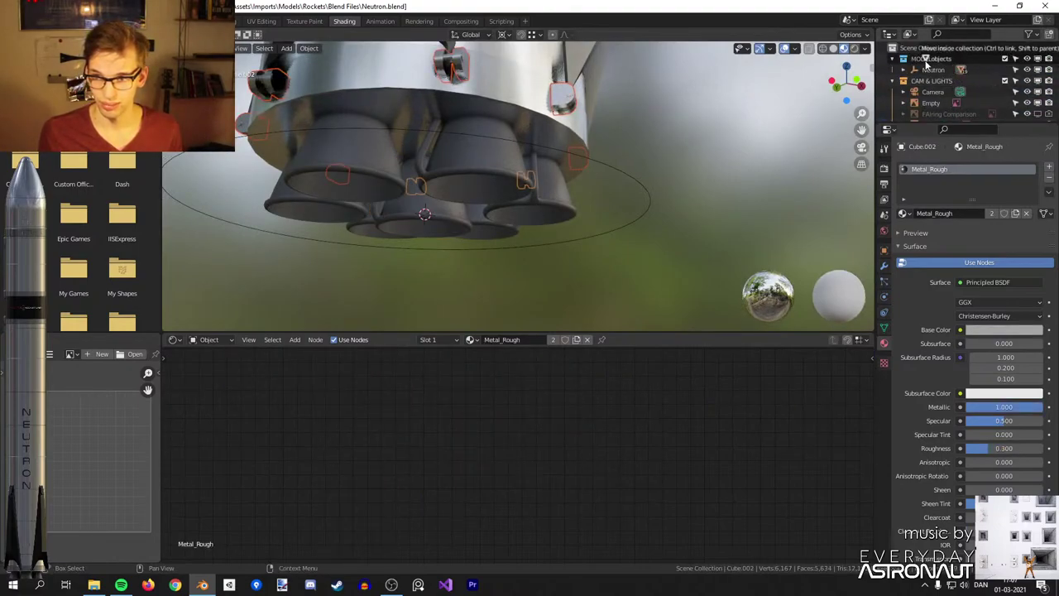
Fine-tune the center nozzle's height along Z and save the file.
left_click(450, 222)
scroll(450, 222, "up", 2)
key("g")
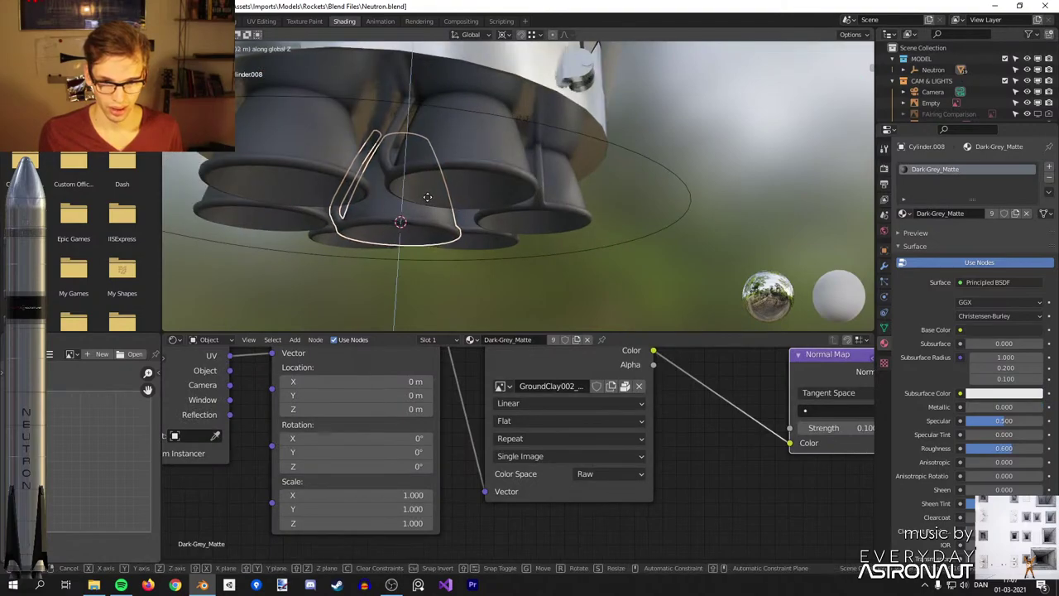
key("z")
left_click(426, 196)
scroll(496, 199, "down", 3)
mouse_move(585, 200)
middle_mouse_down()
mouse_move(555, 208)
mouse_move(564, 187)
mouse_move(644, 176)
mouse_move(597, 209)
middle_mouse_up()
key("ctrl+s")
Inspect the textured nozzles up close from the side with nothing selected.
left_click(564, 186)
scroll(564, 183, "down", 4)
key("z")
left_click(588, 186)
scroll(598, 209, "up", 8)
scroll(562, 176, "down", 3)
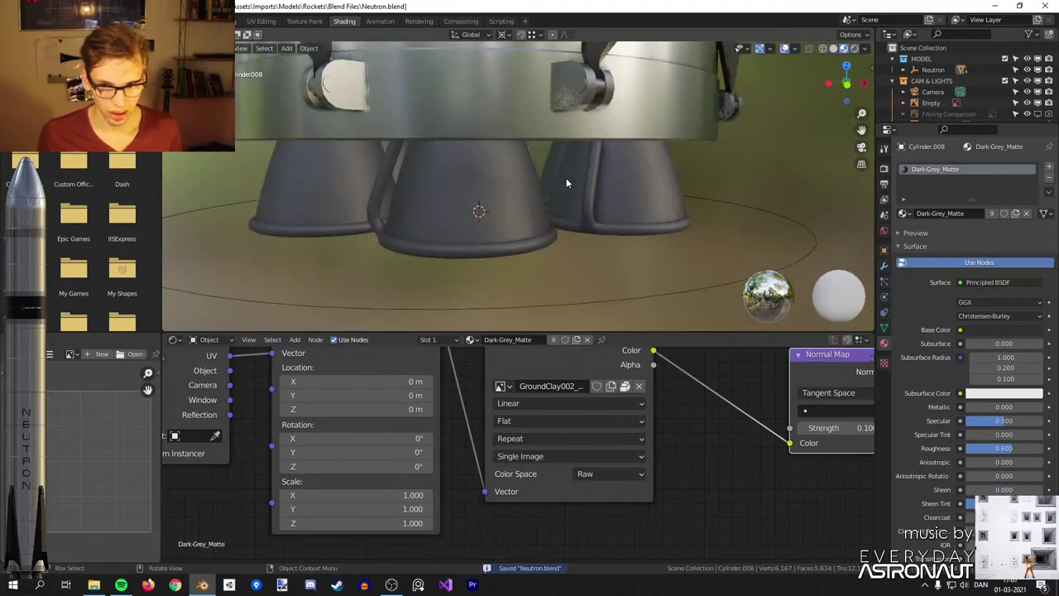
scroll(642, 178, "up", 3)
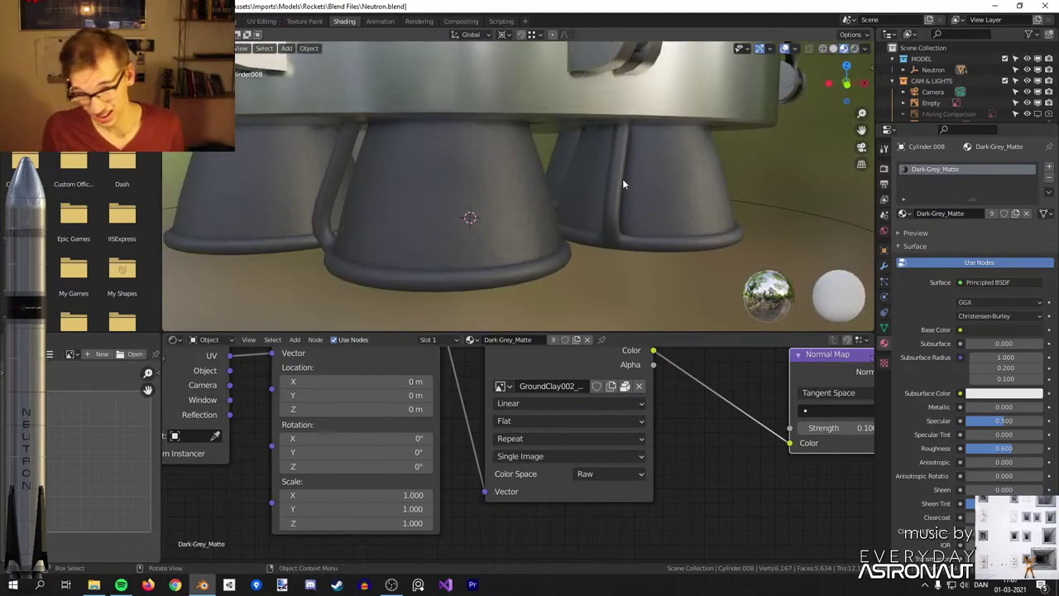
Select an outer nozzle and compare the engine section with the reference image in front view.
left_click(623, 183)
key("KP_1")
middle_click_drag(647, 141, 583, 165, "shift")
middle_click_drag(678, 204, 334, 220)
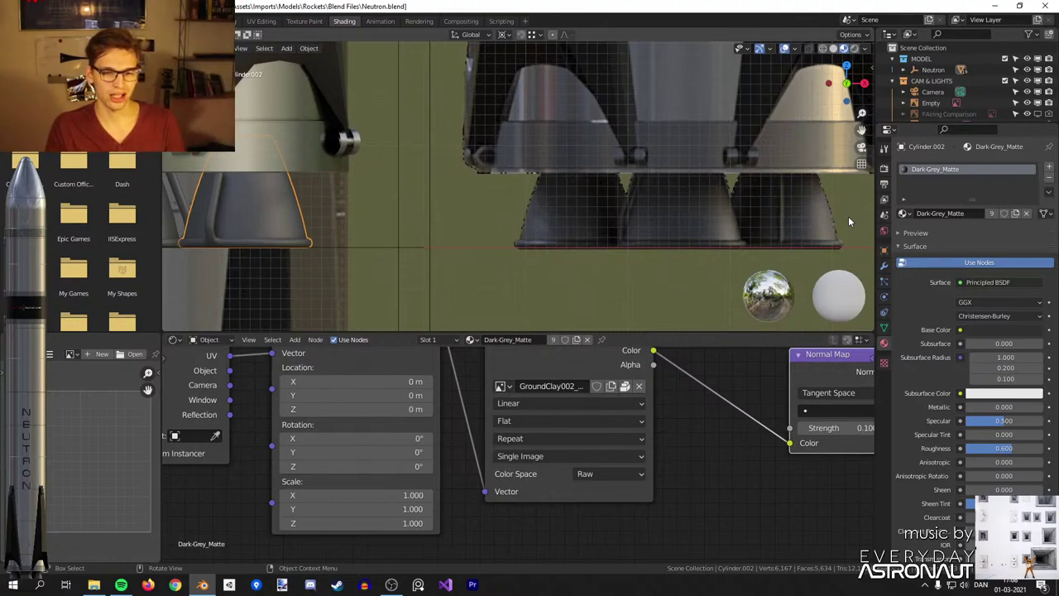
middle_click_drag(247, 130, 534, 135, "shift")
middle_click_drag(451, 192, 480, 206, "shift")
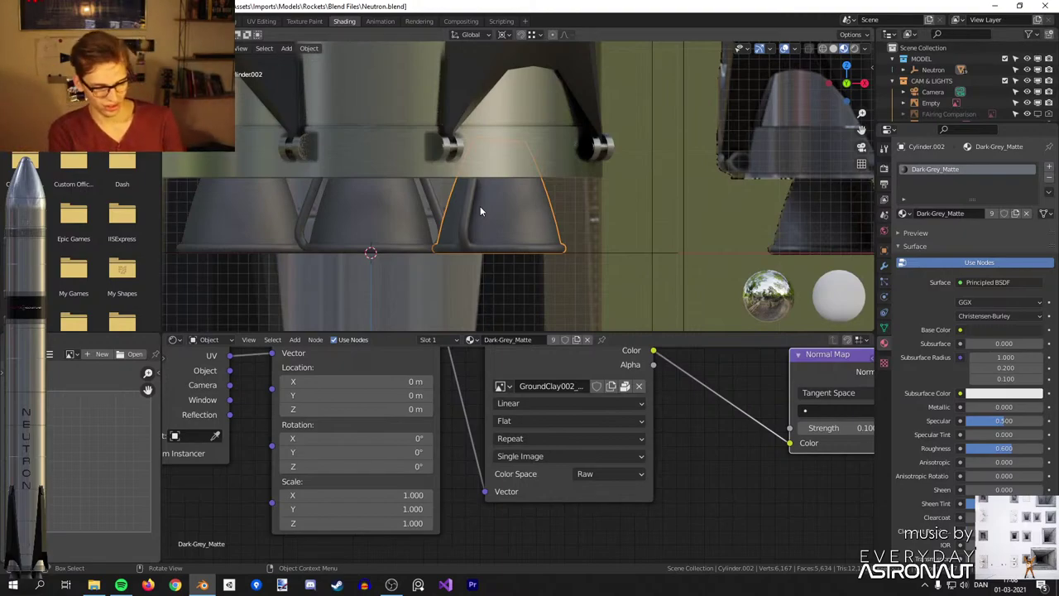
middle_click_drag(526, 116, 595, 155, "shift")
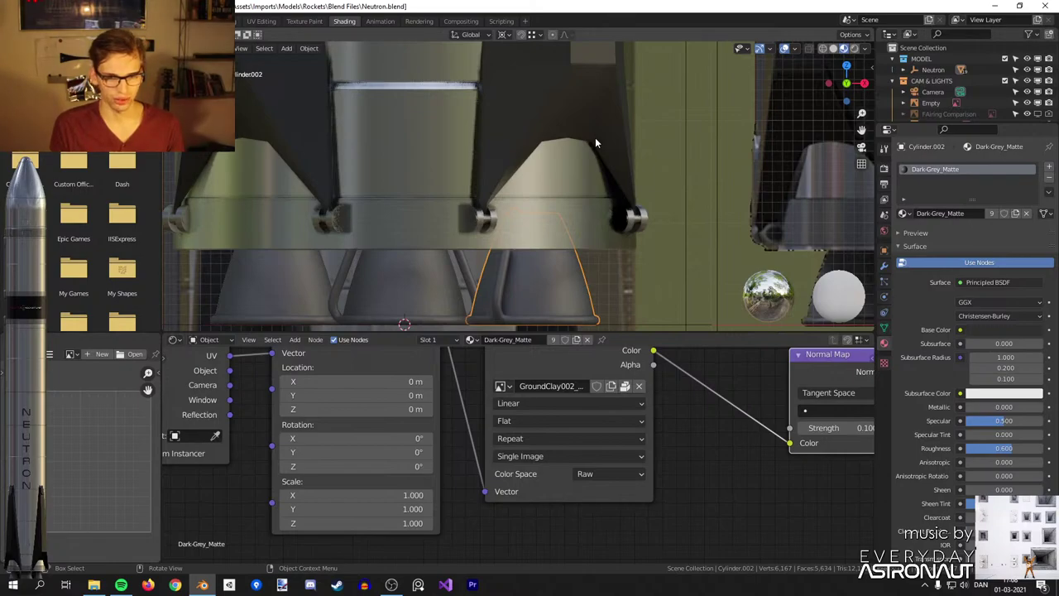
Examine the rocket's body beside the reference image in front view, from the engine section up past the black band.
scroll(594, 144, "down", 2)
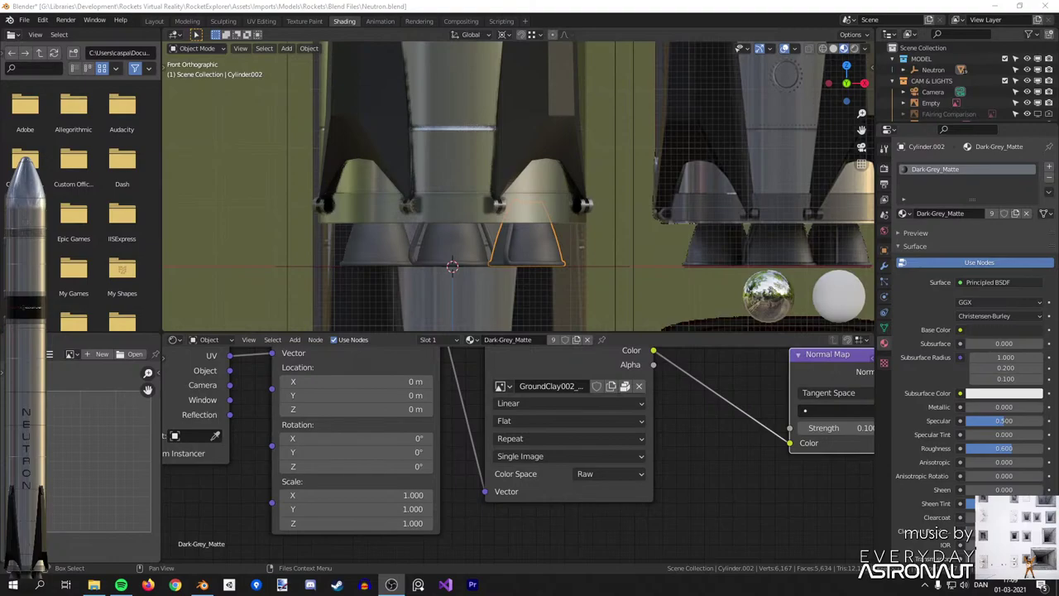
scroll(505, 197, "down", 3)
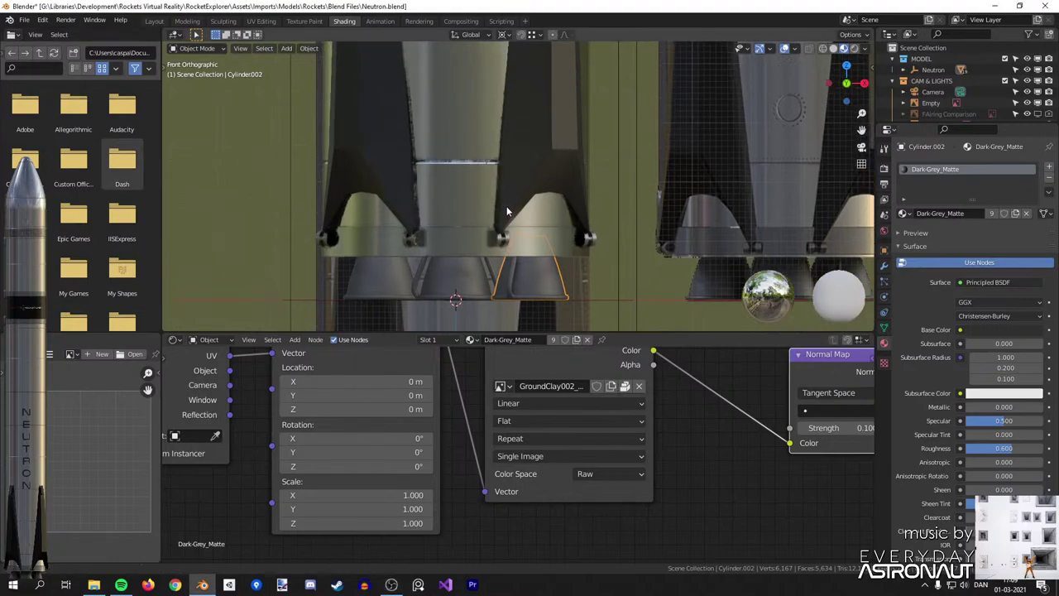
scroll(570, 163, "up", 5)
middle_click_drag(601, 77, 596, 118, "shift")
mouse_move(603, 65)
middle_mouse_down("shift")
mouse_move(590, 104)
mouse_move(592, 76)
middle_mouse_up("shift")
scroll(603, 120, "up", 3)
scroll(646, 232, "down", 3)
scroll(648, 227, "up", 4)
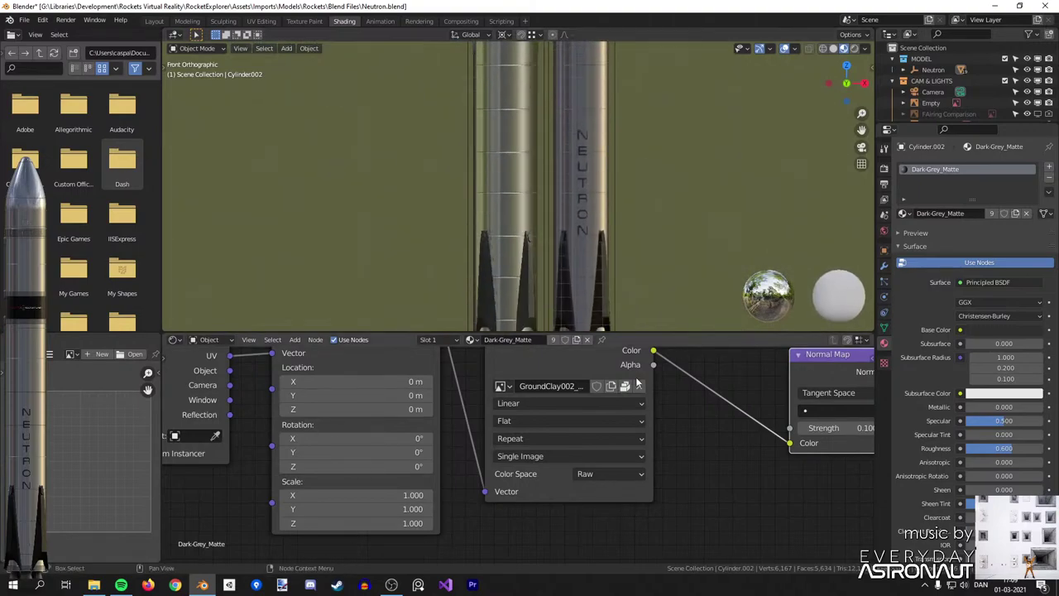
scroll(628, 170, "up", 4, "shift")
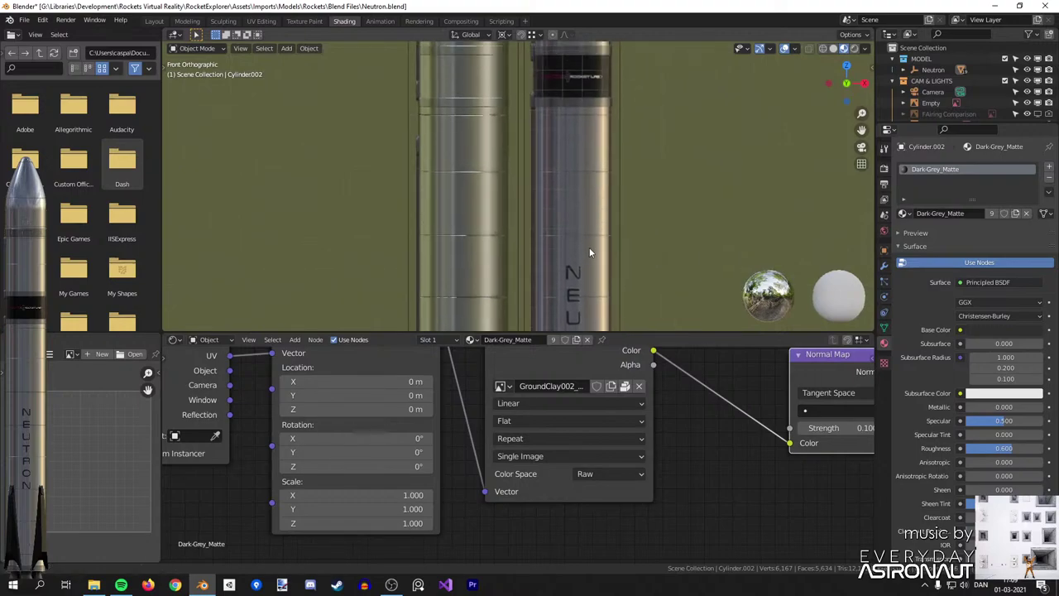
scroll(589, 225, "down", 2)
middle_click_drag(586, 215, 588, 323, "shift")
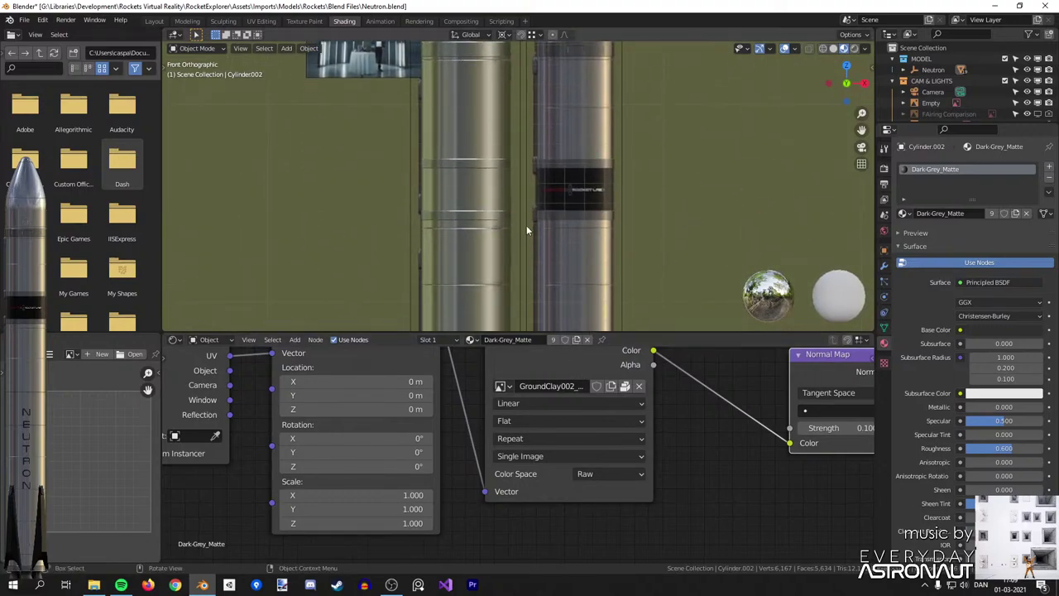
scroll(526, 227, "down", 3)
middle_click_drag(528, 240, 534, 150, "shift")
scroll(535, 152, "down", 1)
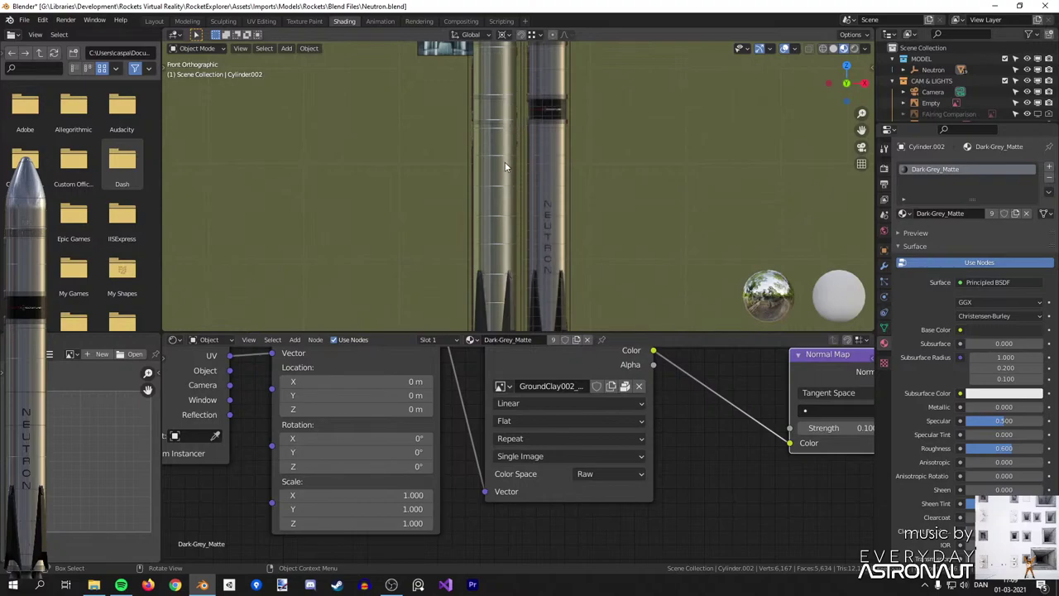
Add a second UV map named UVMap_NeutronLogo to the Neutron Stage 1 body.
left_click(504, 188)
scroll(523, 199, "up", 4)
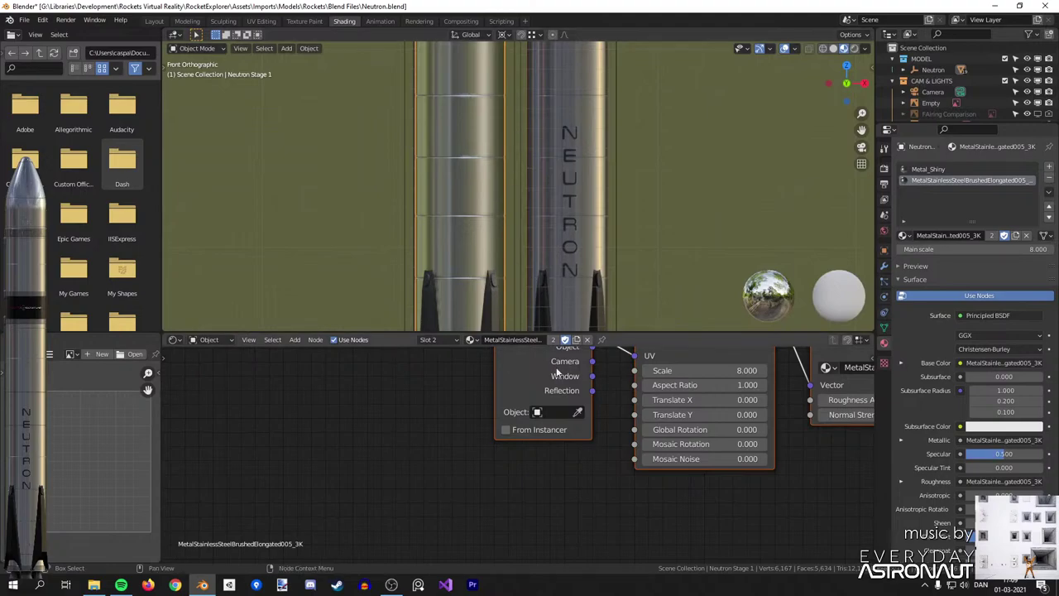
middle_click_drag(543, 352, 451, 439)
scroll(449, 443, "down", 2)
left_click(555, 236)
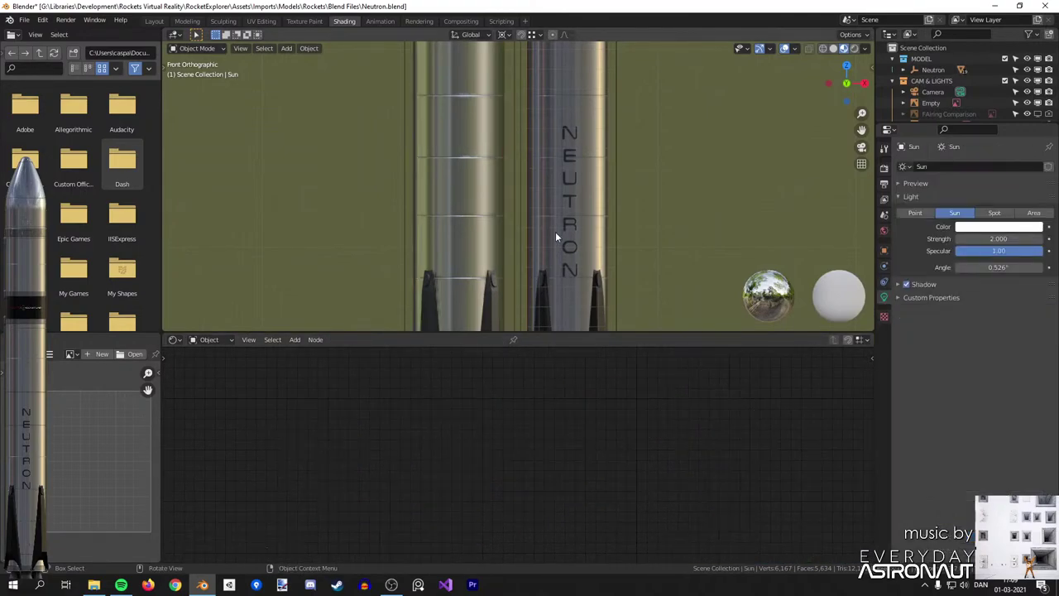
left_click(474, 216)
left_click(883, 328)
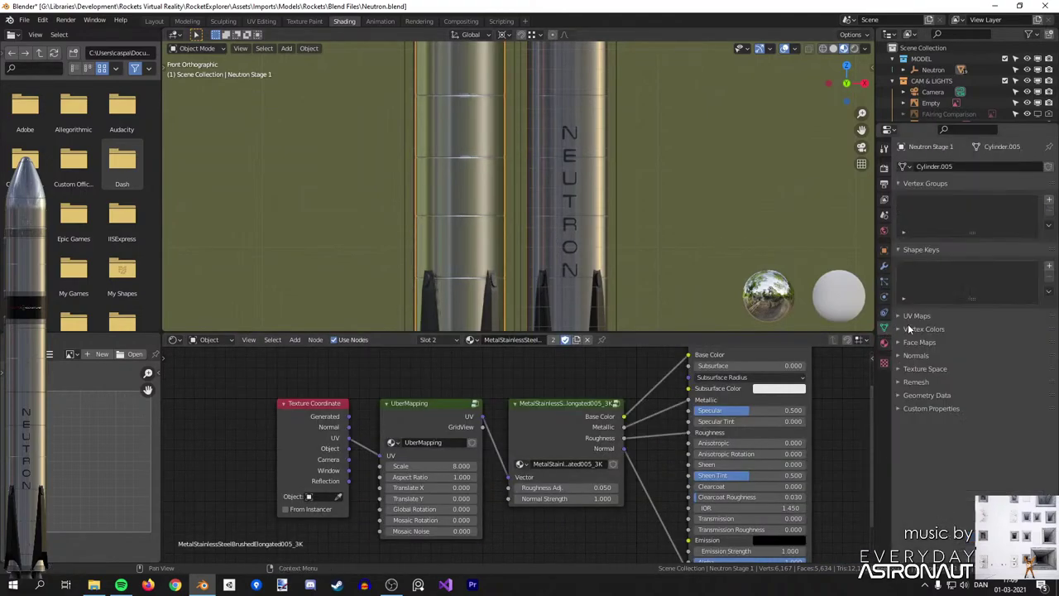
left_click(916, 315)
left_click(1049, 331)
double_click(930, 346)
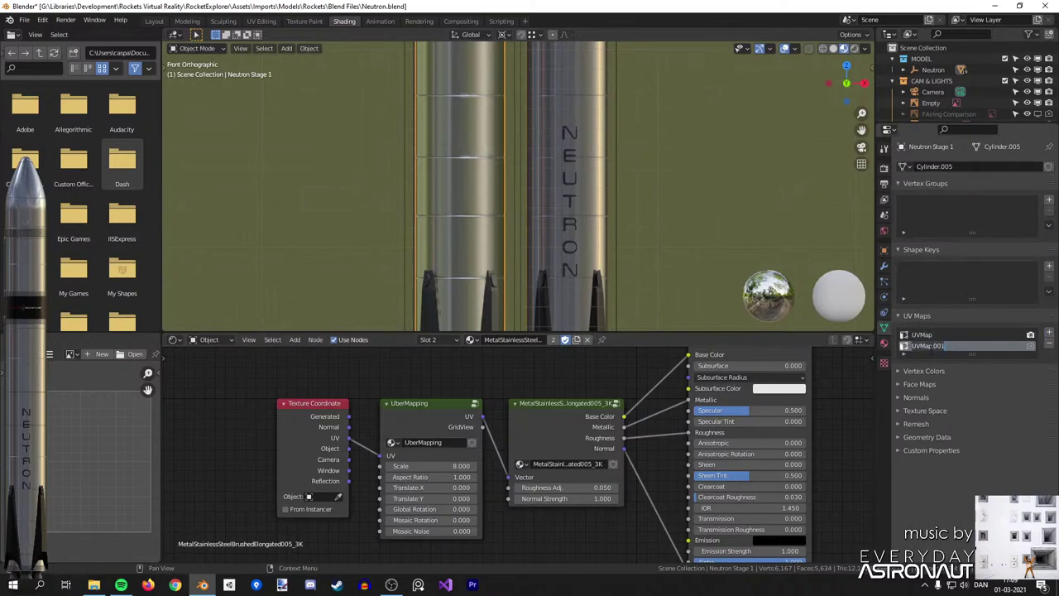
key("BackSpace")
type("_NeutronLogo")
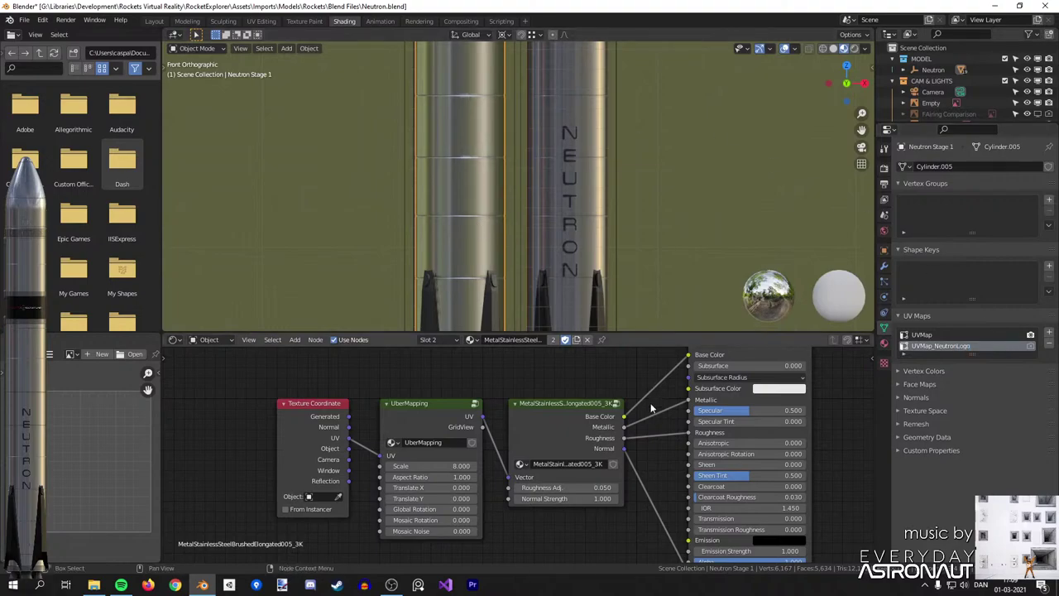
Move the Texture Coordinate, UberMapping and stainless steel texture nodes away from the Principled BSDF to make room between them.
middle_click_drag(656, 397, 600, 438)
scroll(570, 380, "down", 3)
middle_click_drag(471, 389, 516, 402)
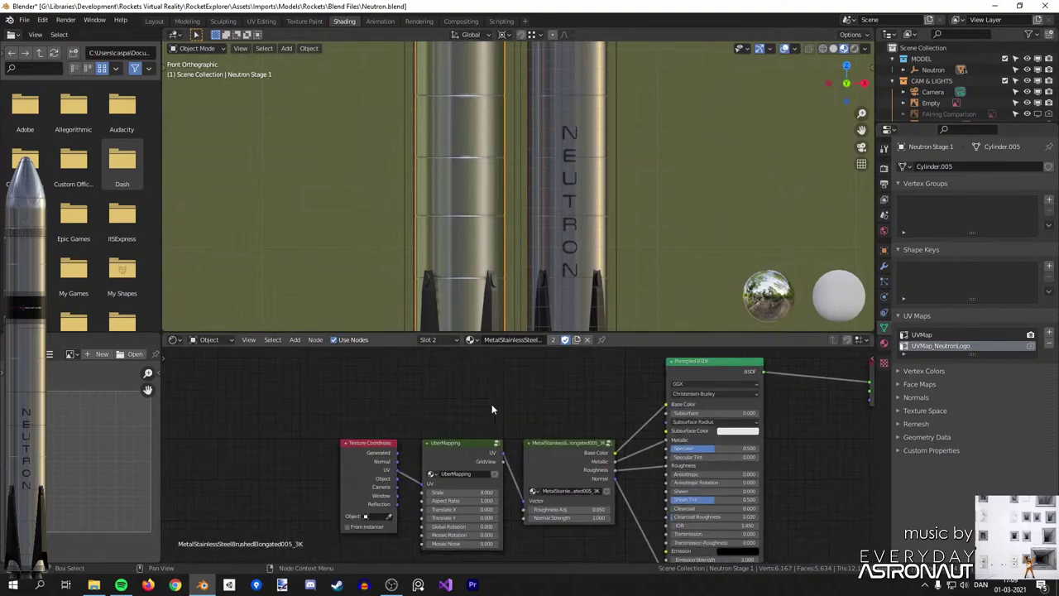
left_click_drag(369, 402, 551, 477)
key("g")
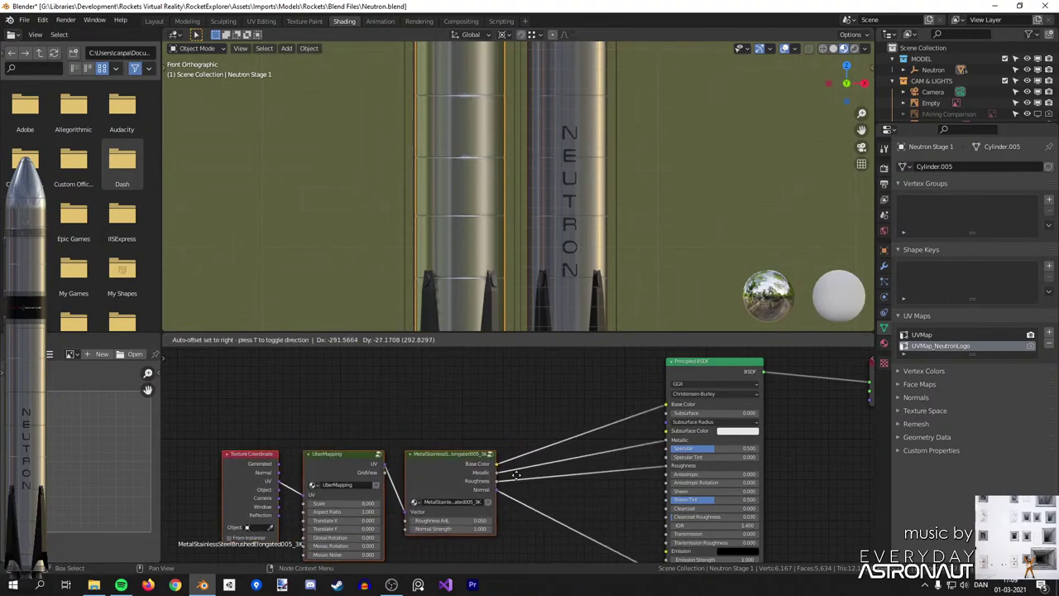
left_click(507, 478)
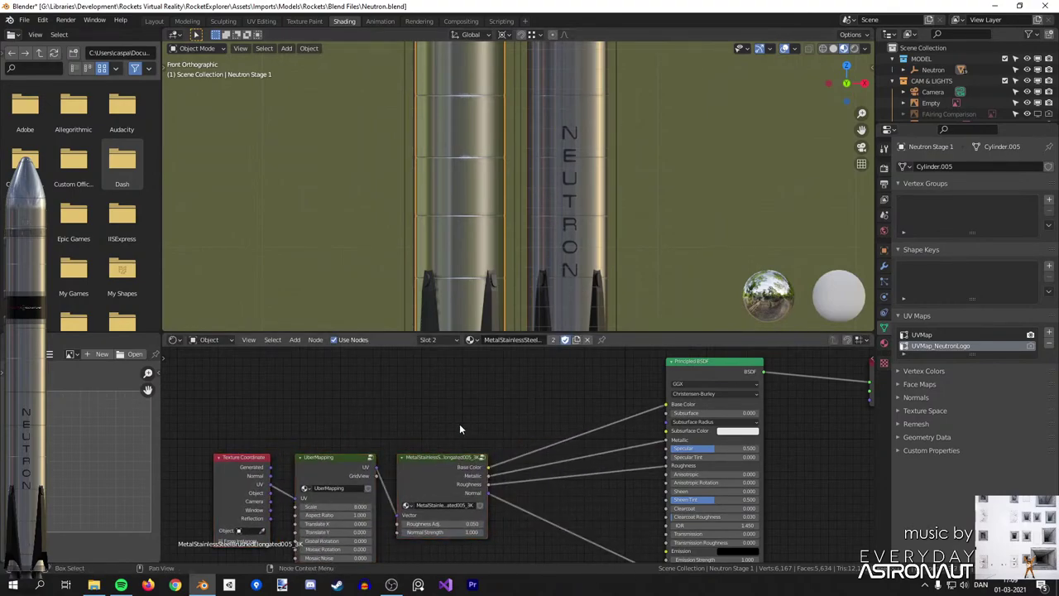
Add a UV Map input node above the mapping nodes and set it to the UVMap_NeutronLogo map.
key("shift+a")
mouse_move(460, 370)
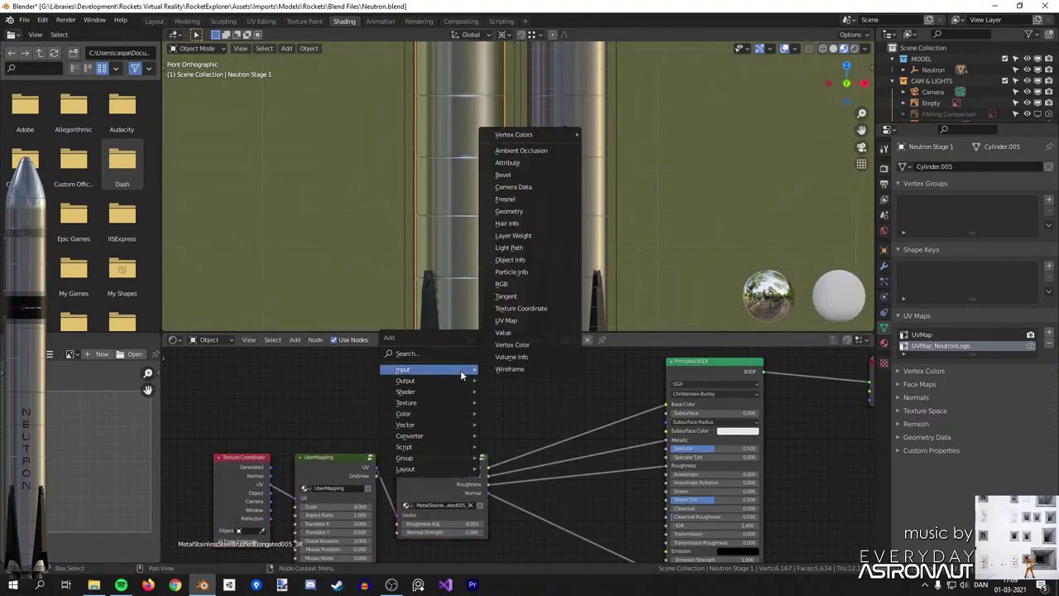
left_click(505, 320)
left_click(375, 382)
left_click(375, 400)
left_click(395, 420)
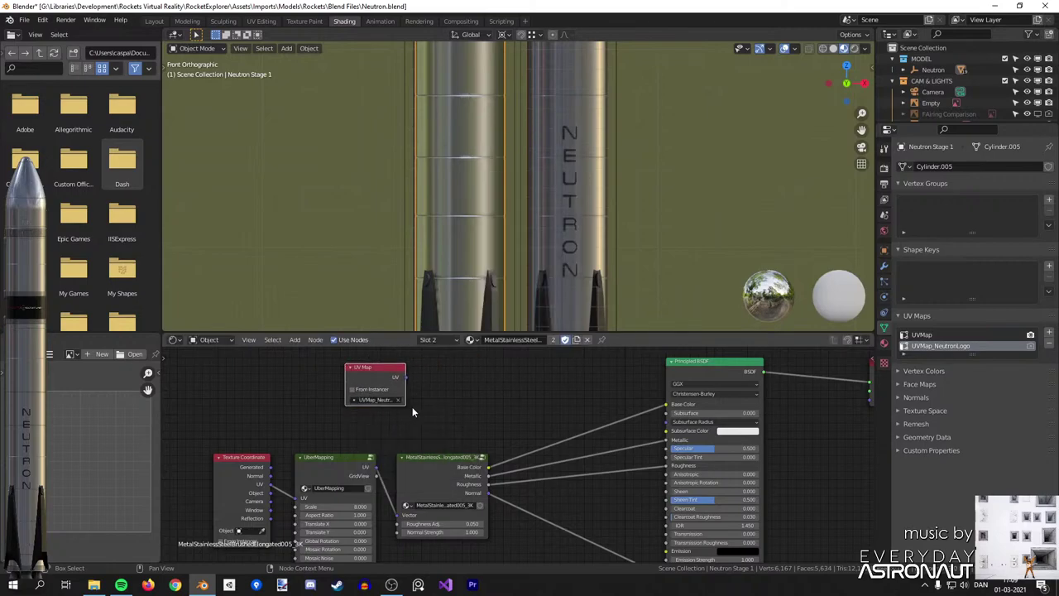
scroll(523, 352, "up", 2)
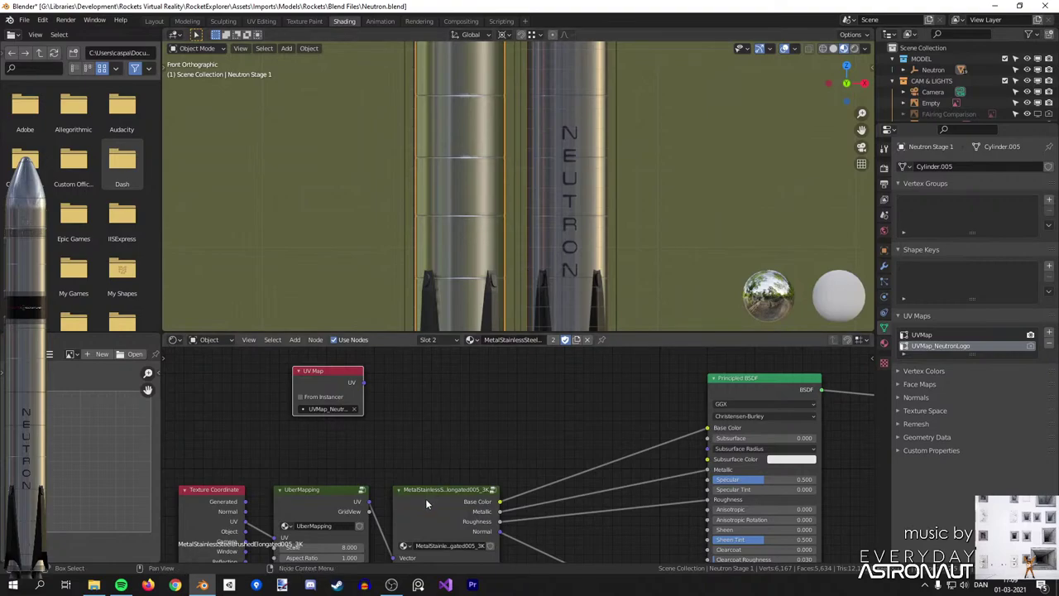
Switch to paint.net and open the rocket reference image neutron_x2.png.
left_click(282, 585)
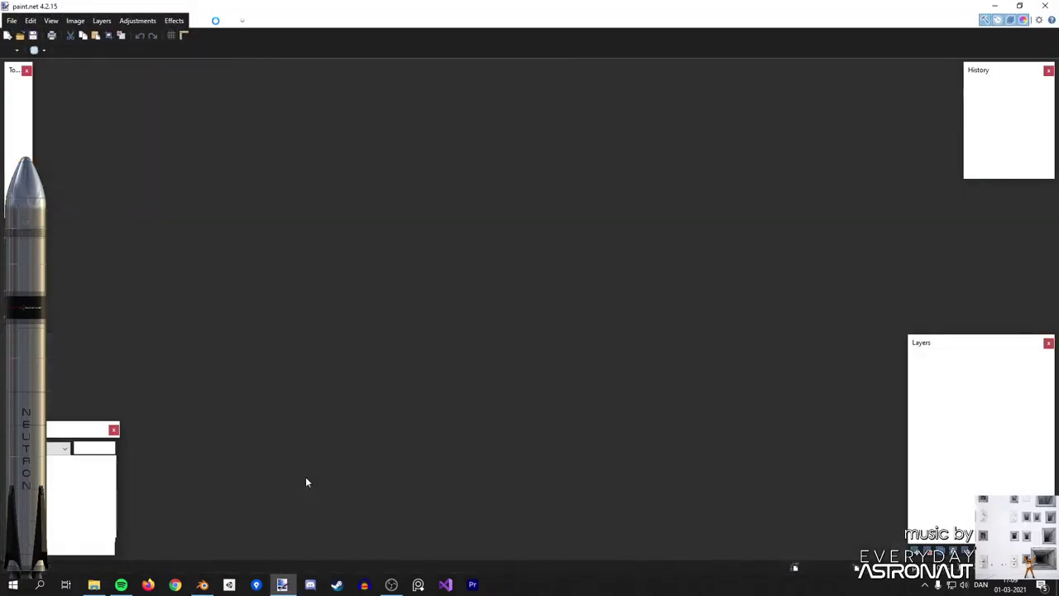
key("alt+Tab")
key("alt+Tab")
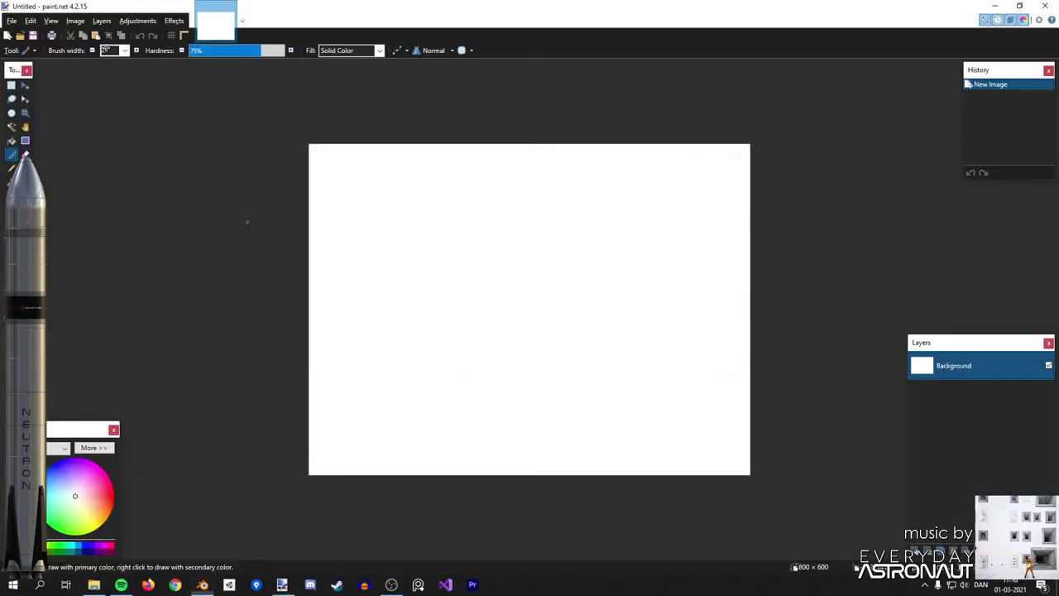
key("ctrl+o")
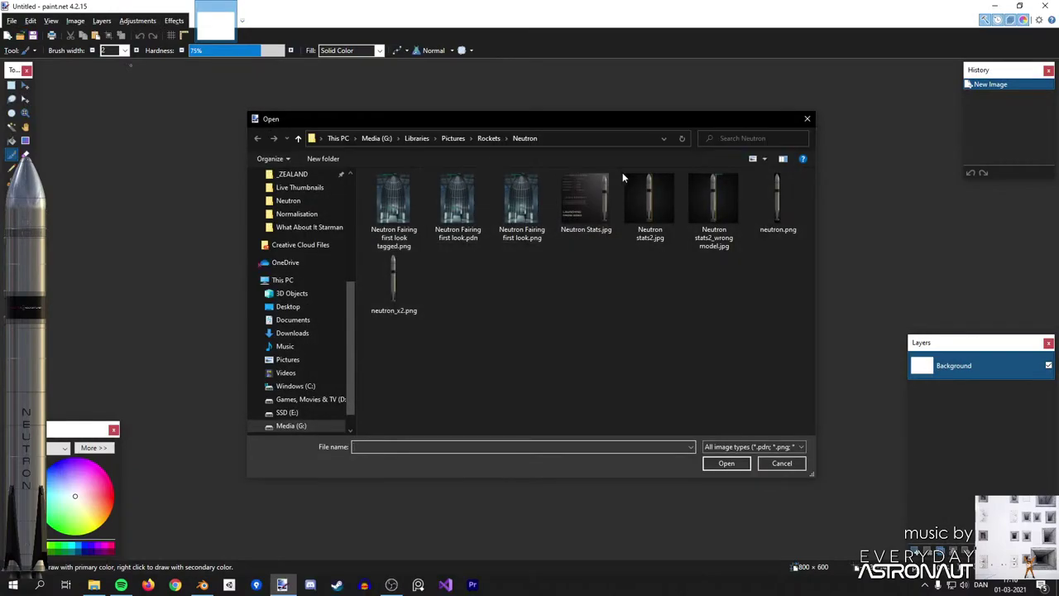
double_click(372, 290)
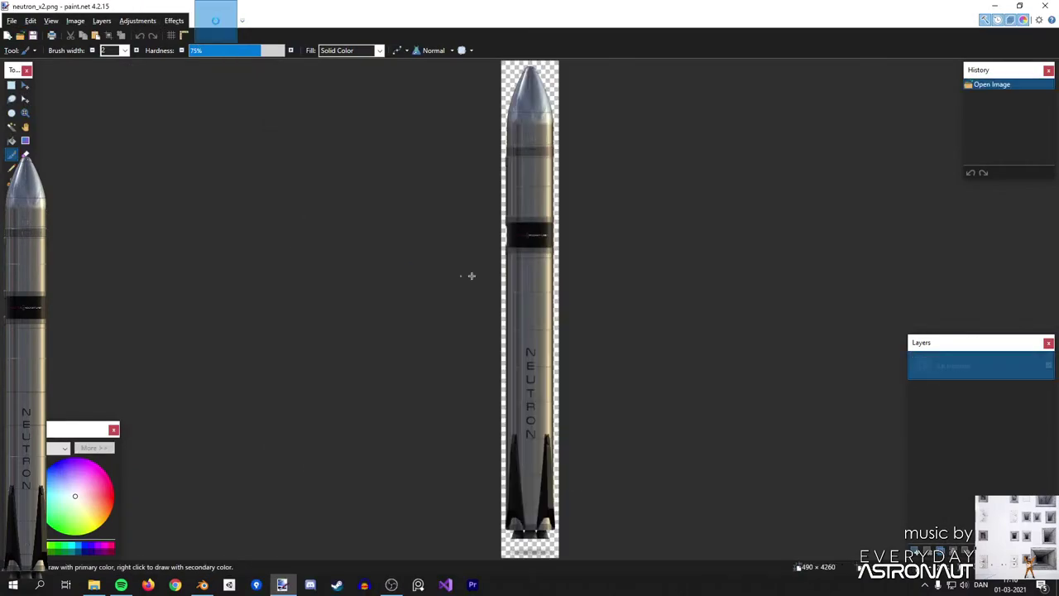
Examine the NEUTRON lettering and the lower body of the rocket up close in the reference image.
scroll(524, 400, "up", 2, "ctrl")
scroll(526, 400, "up", 7, "ctrl")
scroll(526, 400, "down", 5)
scroll(551, 238, "down", 5, "ctrl")
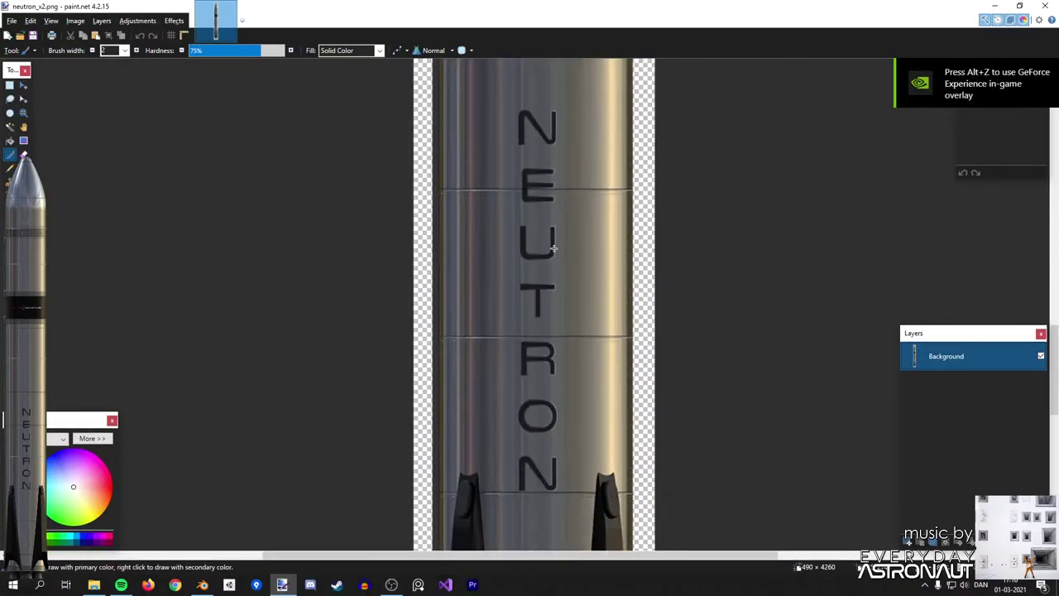
scroll(532, 250, "up", 1, "ctrl")
scroll(503, 350, "down", 3)
scroll(509, 348, "up", 1, "ctrl")
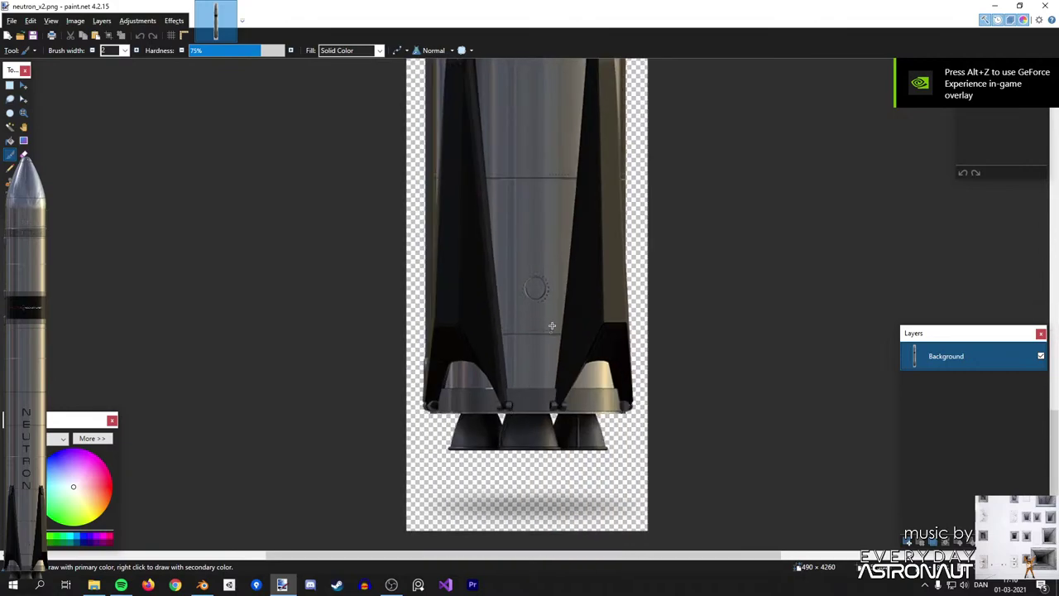
scroll(571, 307, "up", 3)
scroll(572, 307, "up", 1, "ctrl")
scroll(566, 322, "down", 1, "ctrl")
scroll(566, 322, "up", 2)
scroll(566, 321, "down", 1, "ctrl")
scroll(562, 277, "down", 1)
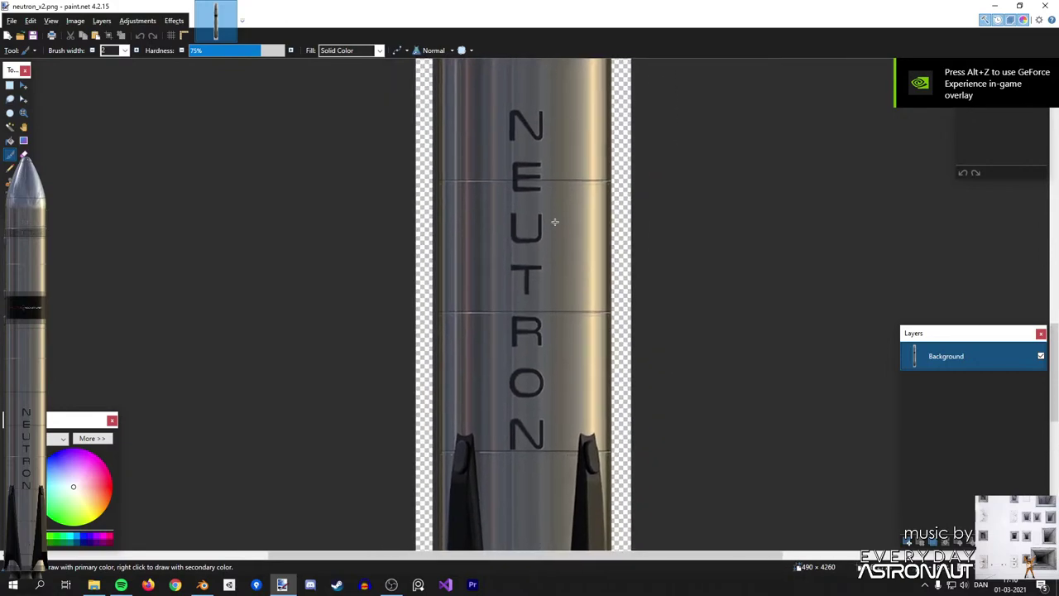
Copy a rectangle of about 158 × 869 pixels around the NEUTRON lettering and create a new 1024 × 1024 pixel image.
key("s")
left_click_drag(492, 88, 562, 470)
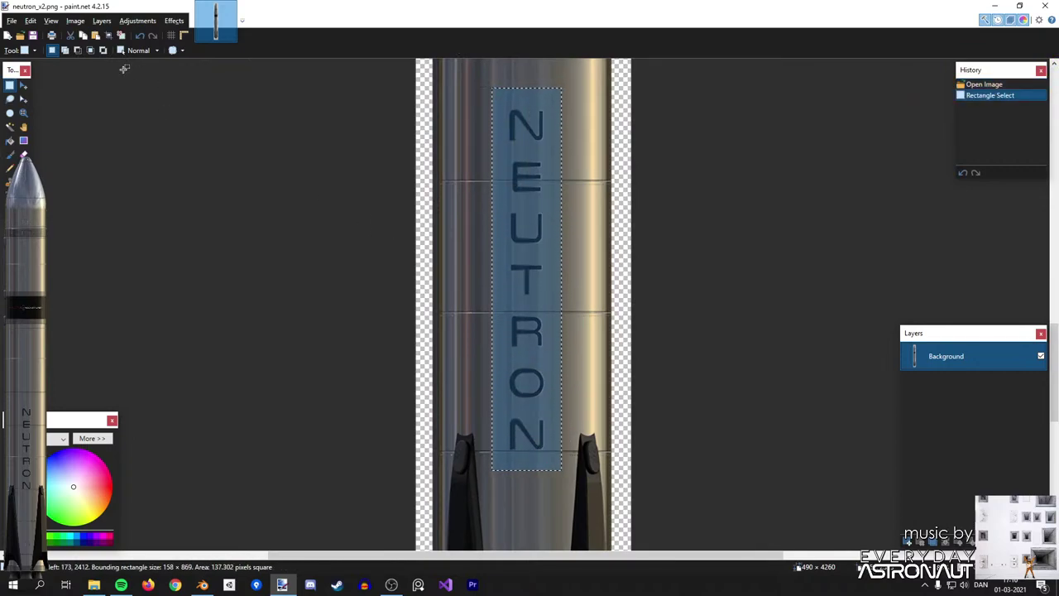
left_click(8, 35)
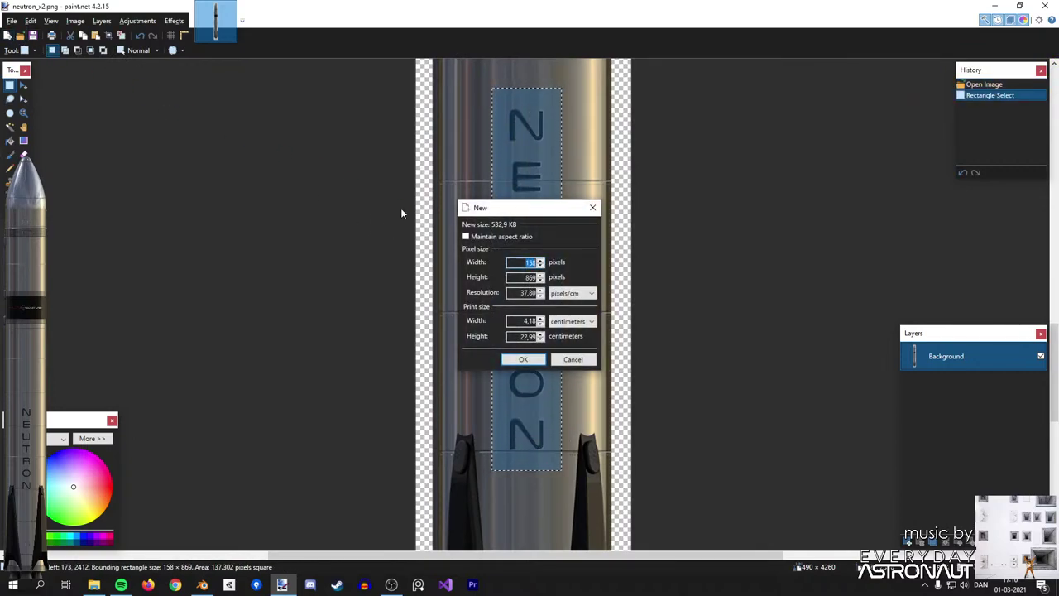
type("1024")
key("Tab")
type("1024")
key("Return")
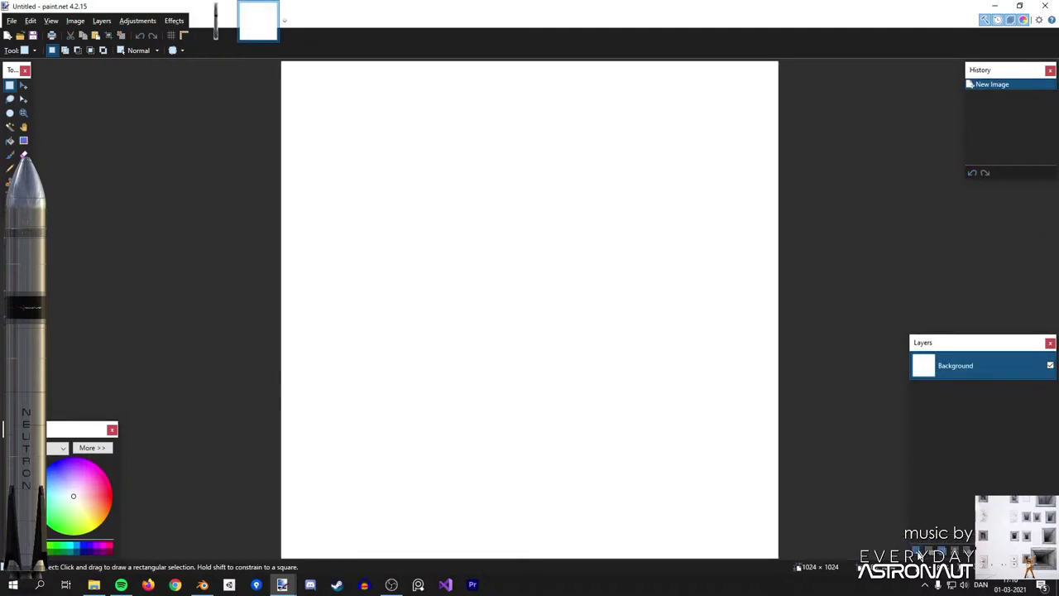
Paste the copied lettering onto a new layer and move it toward the middle of the canvas.
left_click(918, 552)
key("ctrl+v")
left_click_drag(560, 350, 642, 299)
key("s")
left_click(638, 298)
middle_click_drag(638, 307, 642, 325)
Fine-tune the pasted lettering's position so it sits centered on the canvas, and clear the selection.
key("ctrl+a")
key("m")
key("Up")
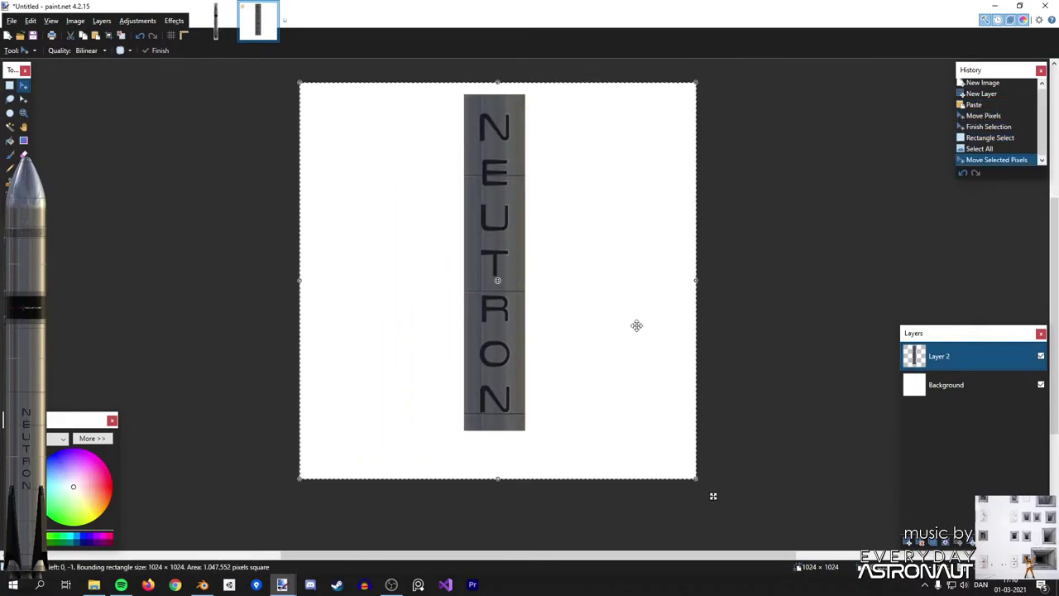
scroll(501, 286, "up", 7, "ctrl")
key("s")
left_click_drag(486, 276, 506, 308)
left_click(515, 287)
key("m")
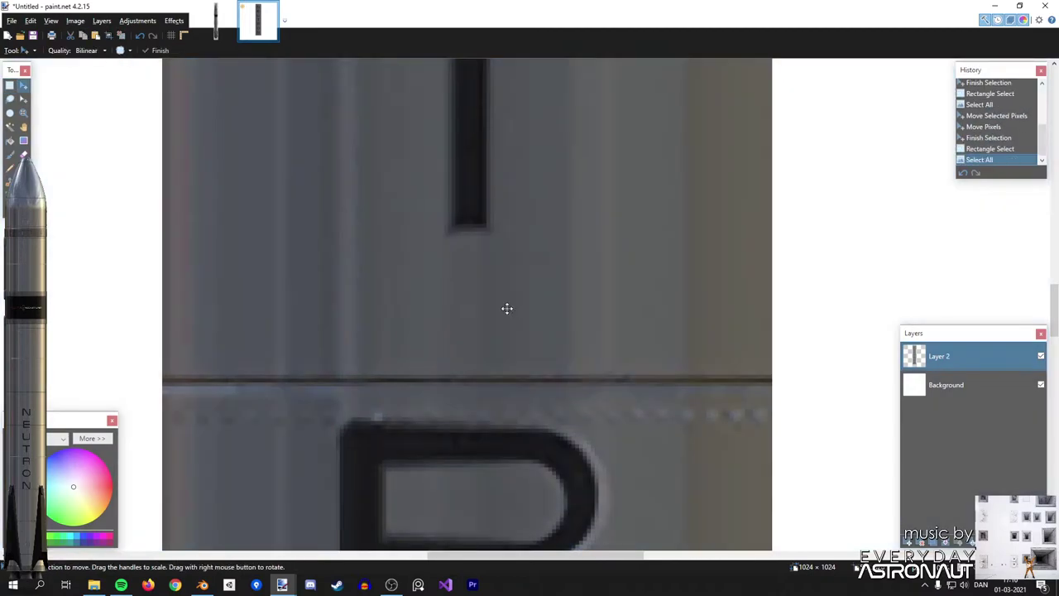
key("ctrl+a")
scroll(507, 304, "down", 8, "ctrl")
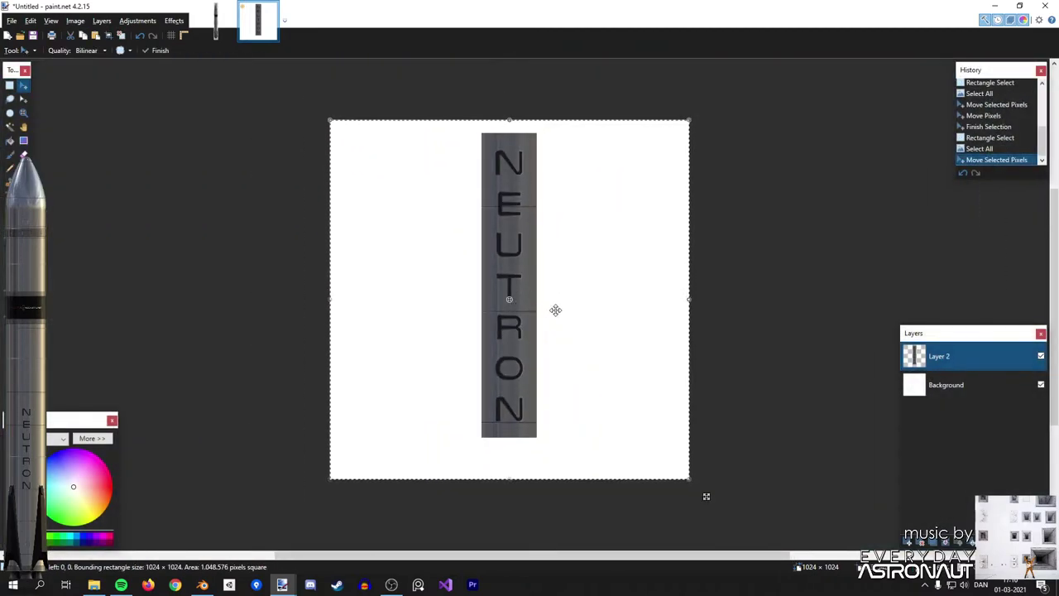
left_click_drag(556, 310, 556, 321)
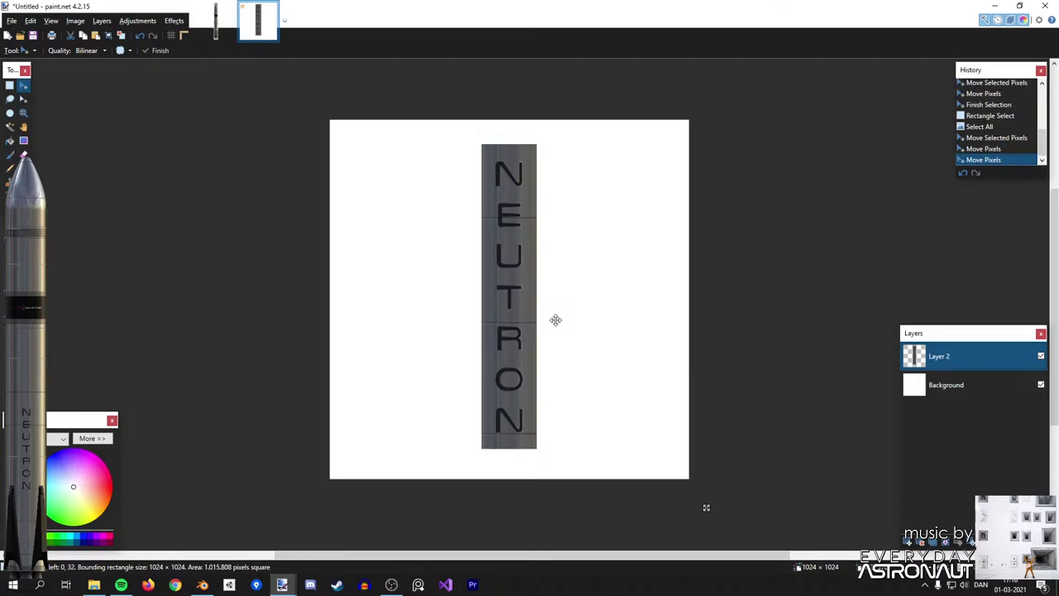
key("s")
key("ctrl+d")
Erase the surplus metal background around all four sides of the lettering on Layer 2, leaving a tight strip.
scroll(563, 331, "up", 4, "ctrl")
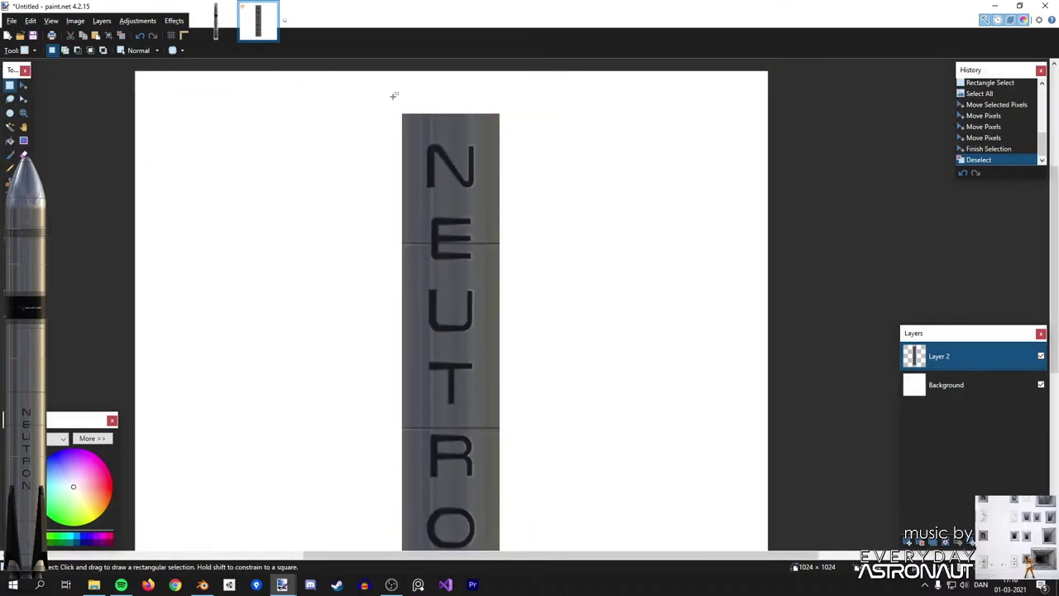
left_click_drag(366, 80, 425, 421)
key("Delete")
mouse_move(531, 407)
left_mouse_down()
mouse_move(516, 366)
mouse_move(504, 229)
mouse_move(477, 142)
left_mouse_up()
scroll(515, 367, "up", 5)
key("Delete")
scroll(553, 158, "up", 2, "ctrl")
left_click_drag(579, 150, 249, 260)
key("Delete")
scroll(287, 248, "down", 10)
mouse_move(313, 239)
left_mouse_down()
mouse_move(537, 168)
mouse_move(560, 145)
left_mouse_up()
key("Delete")
scroll(582, 333, "up", 5)
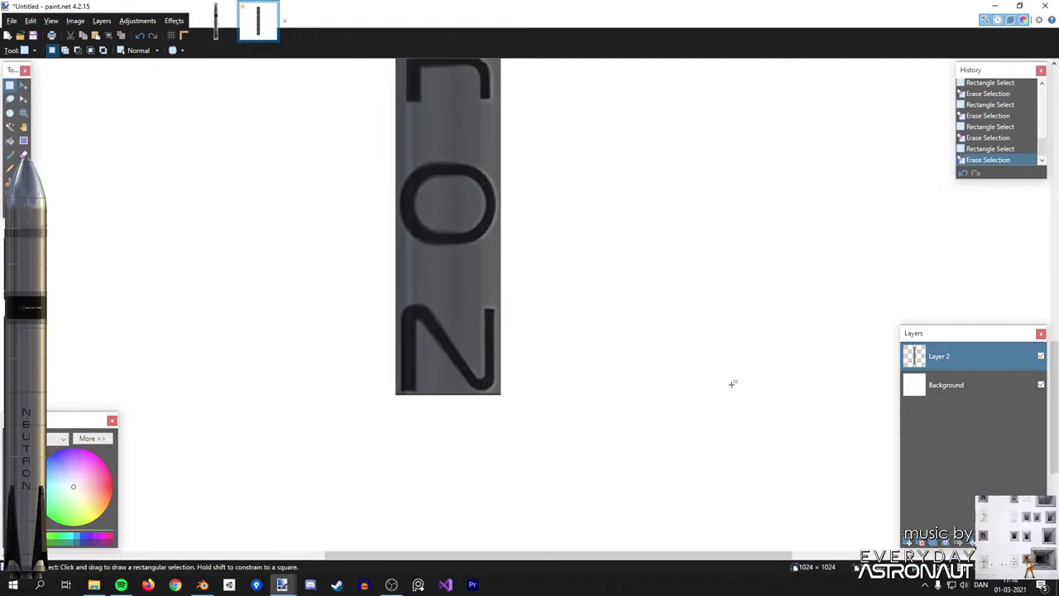
Apply a Brightness / Contrast adjustment to Layer 2 with brightness 100 and strongly raised contrast, whitening the metal background around the lettering.
scroll(248, 85, "up", 1, "ctrl")
left_click(138, 21)
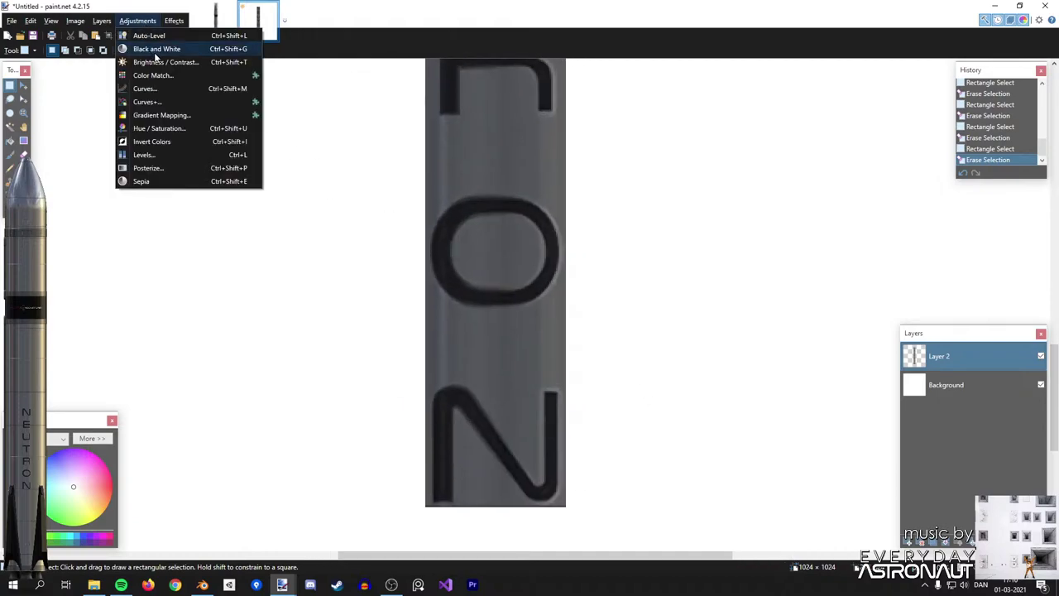
left_click(164, 62)
left_click_drag(506, 279, 555, 302)
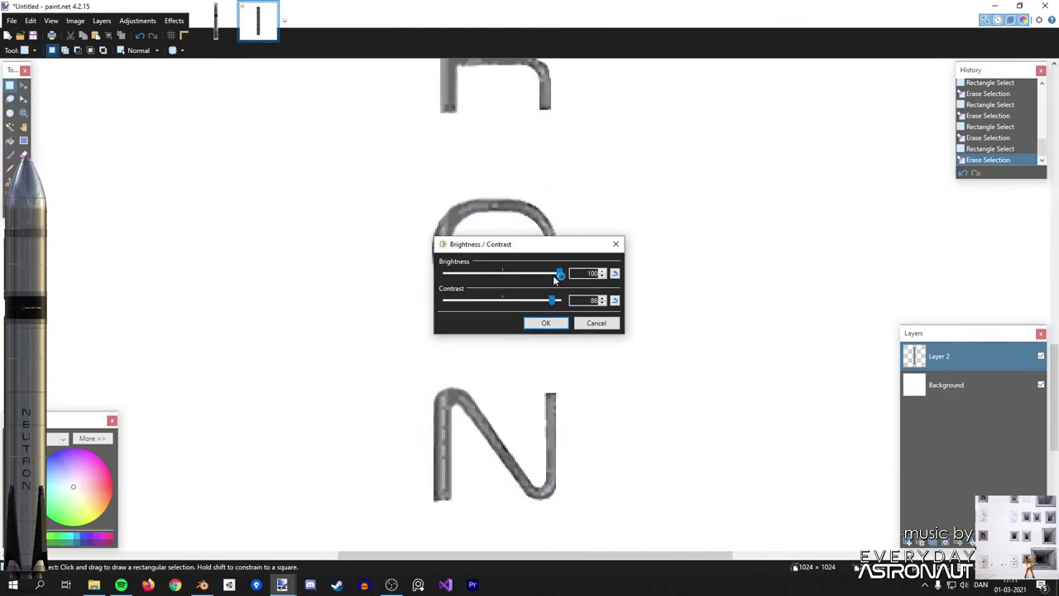
left_click(547, 322)
scroll(463, 181, "down", 1, "ctrl")
scroll(462, 181, "down", 2, "ctrl")
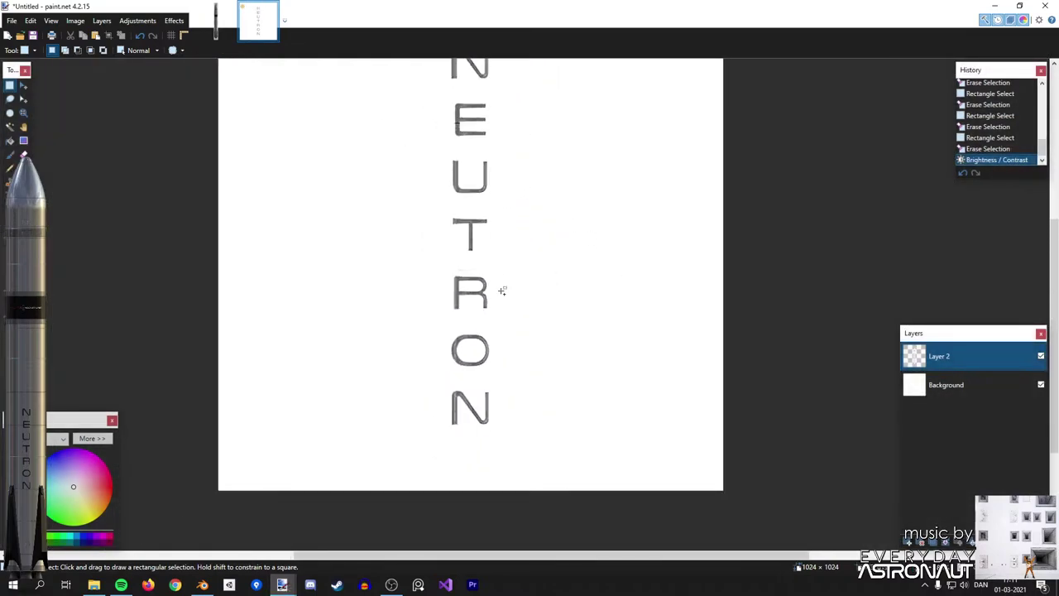
left_click(138, 20)
left_click(149, 54)
left_click(614, 273)
left_click(613, 300)
mouse_move(503, 277)
left_mouse_down()
mouse_move(489, 274)
mouse_move(507, 274)
left_mouse_up()
left_click(596, 323)
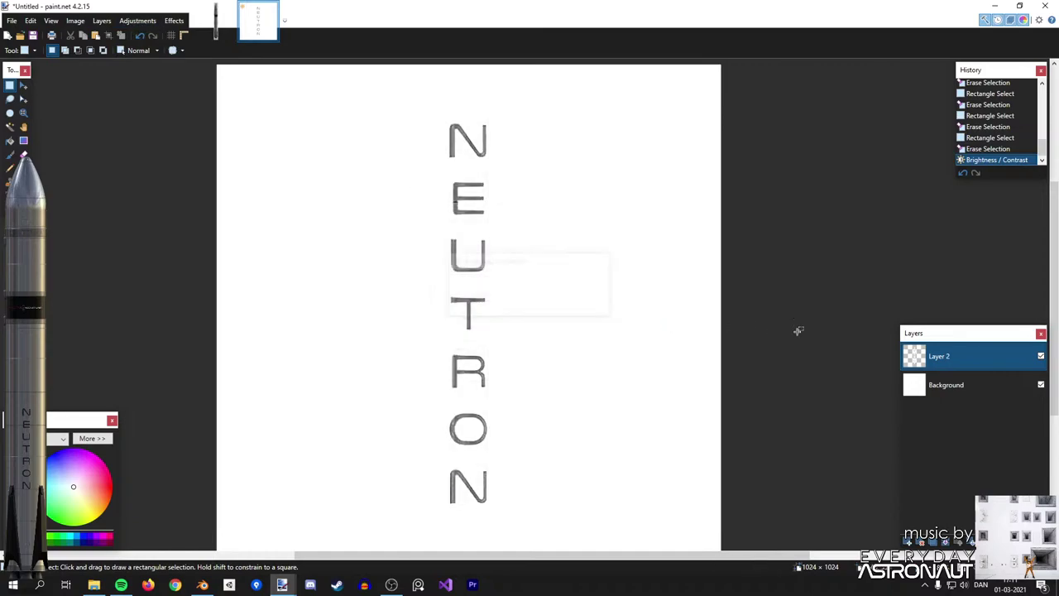
double_click(939, 356)
left_click(491, 298)
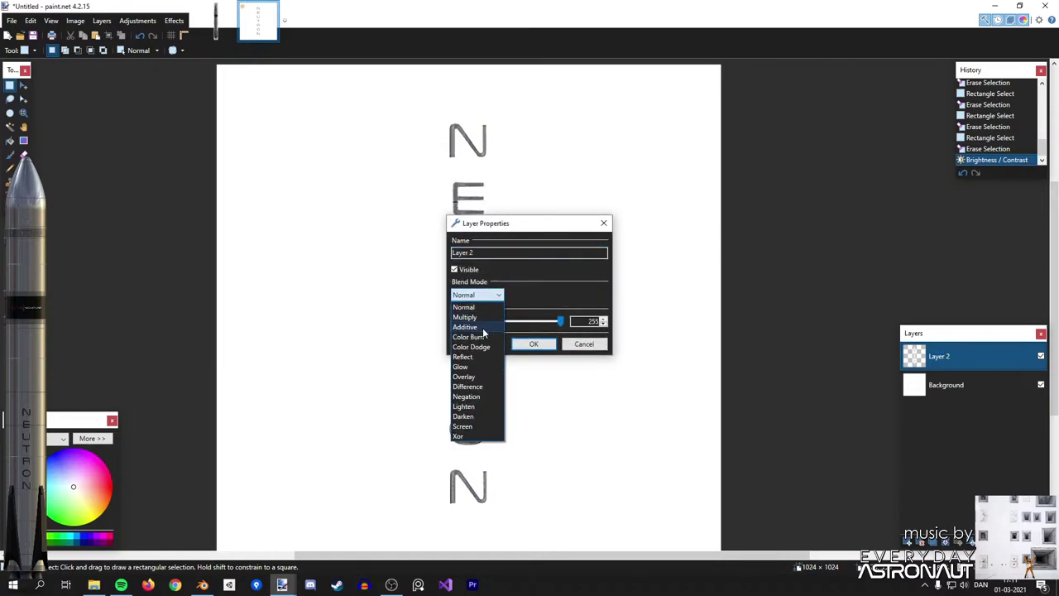
left_click(515, 346)
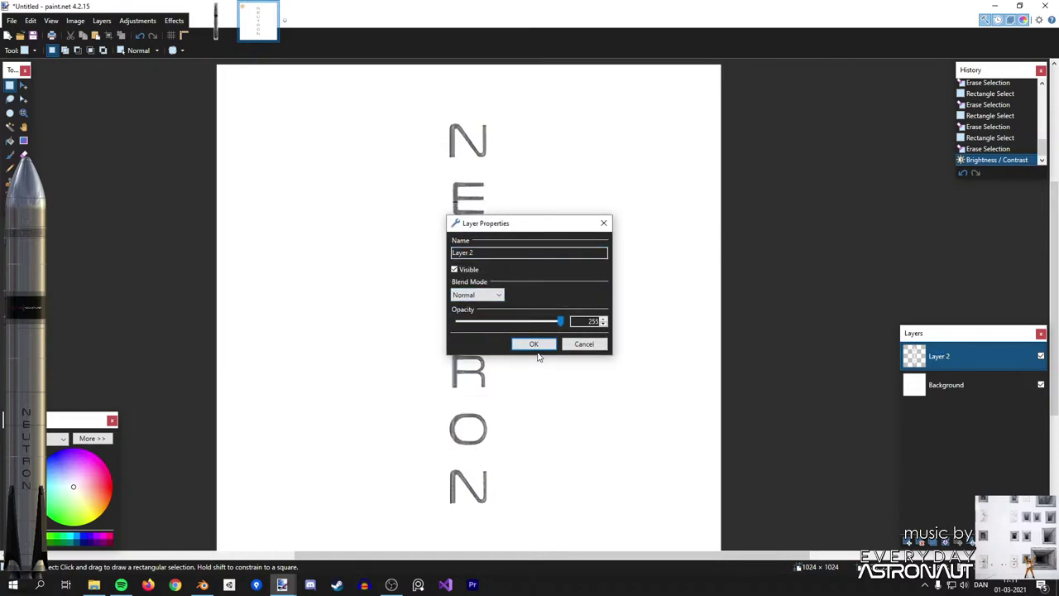
key("Escape")
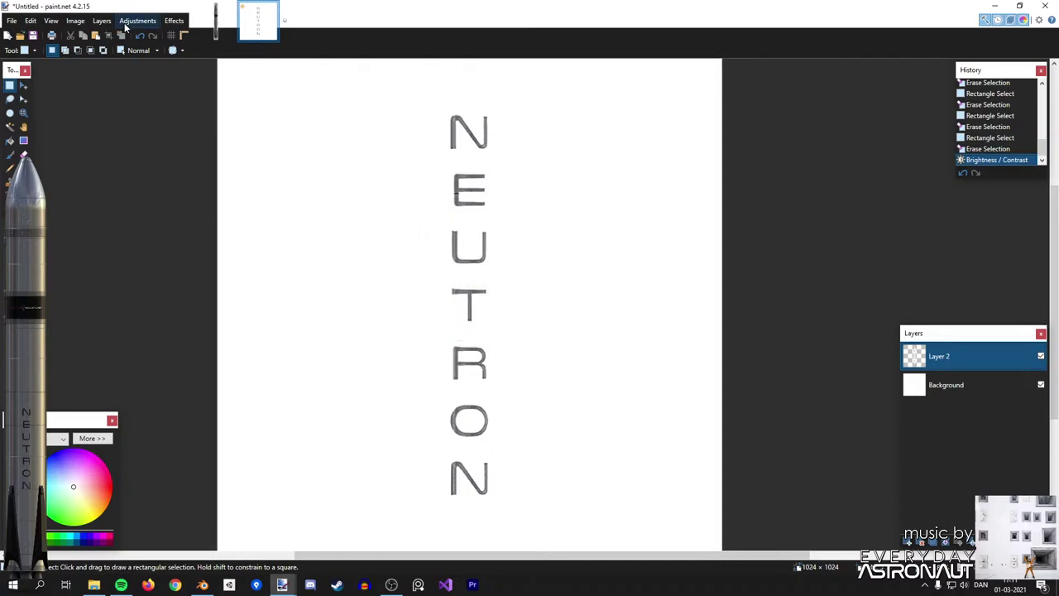
Apply a second Brightness / Contrast adjustment to Layer 2 with brightness -72 and contrast 68 to turn the letters black.
left_click(135, 21)
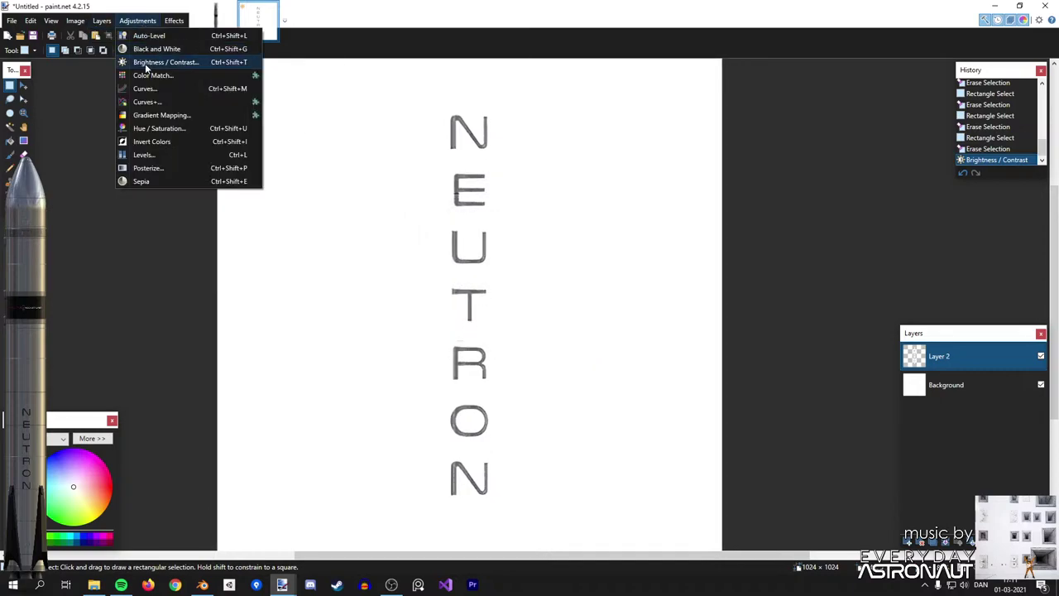
left_click(136, 62)
left_click(615, 273)
left_click(614, 301)
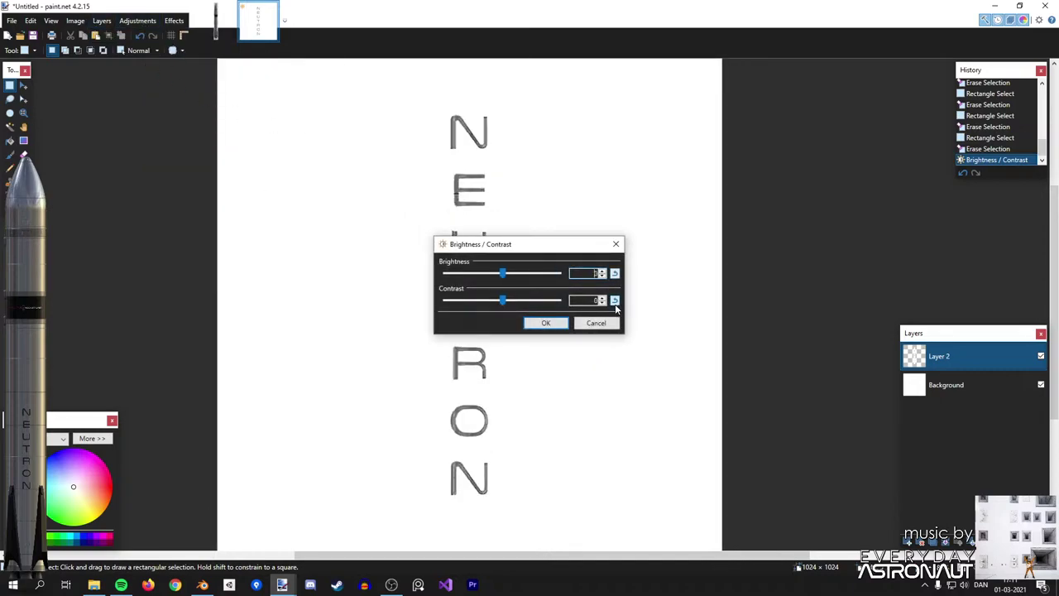
left_click_drag(502, 300, 464, 287)
left_click_drag(519, 248, 643, 214)
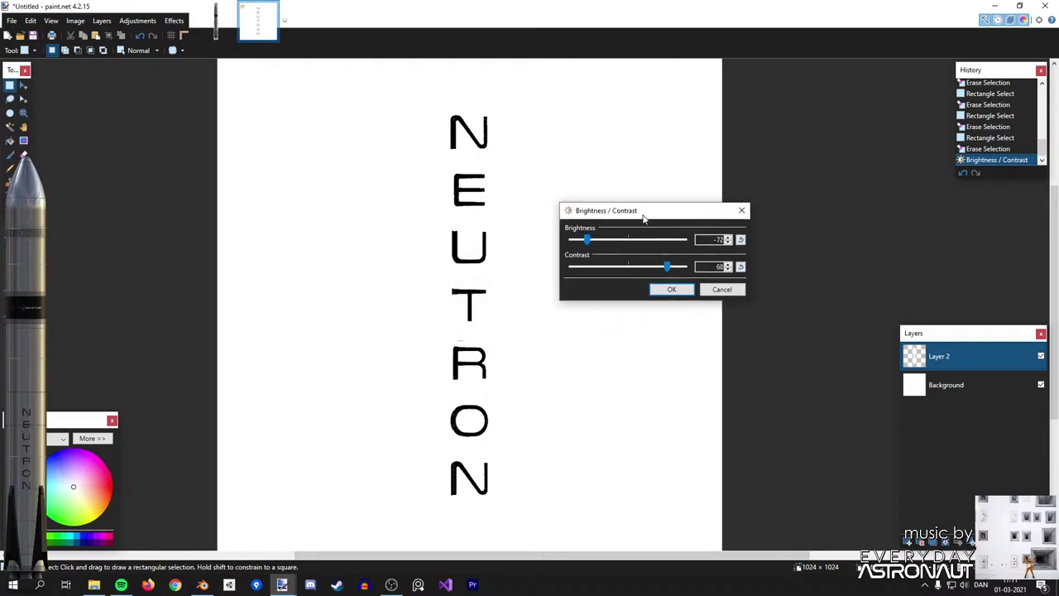
left_click(676, 290)
Erase the stray marks in the gap between the T and the R on Layer 2.
scroll(475, 335, "up", 3, "ctrl")
scroll(475, 334, "up", 2, "ctrl")
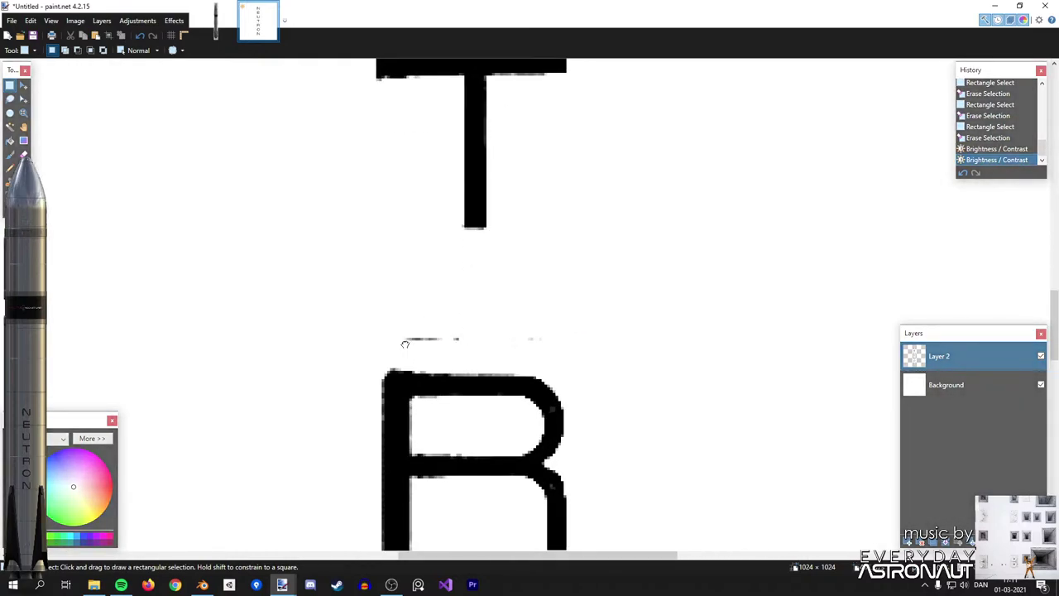
scroll(405, 341, "down", 2)
left_click_drag(338, 215, 648, 272)
key("Delete")
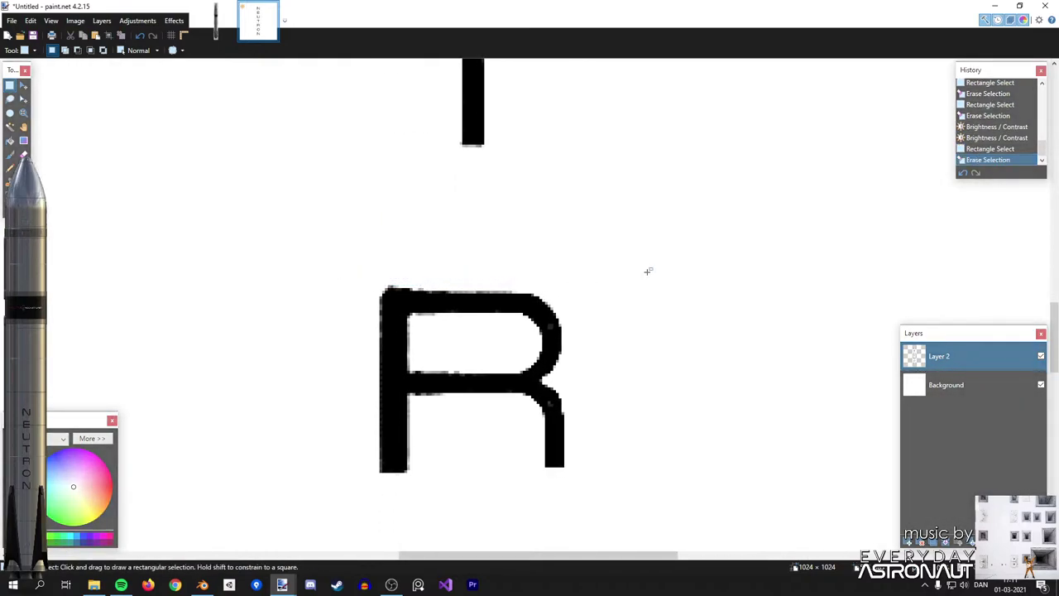
Paint over the grey specks inside the strokes of the R in black with the Paintbrush at width 2.
key("b")
scroll(561, 317, "up", 3, "ctrl")
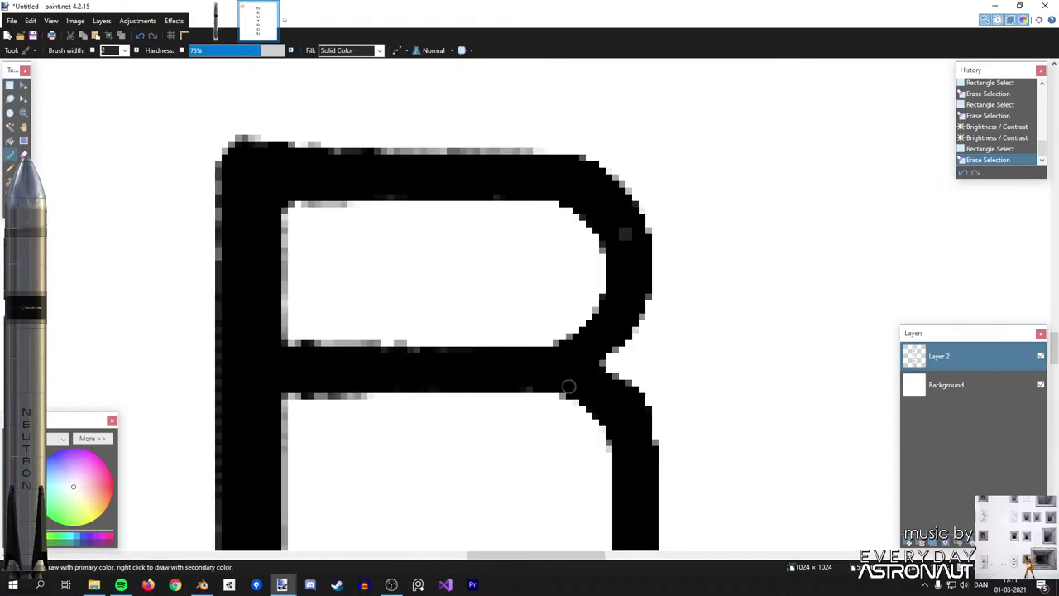
left_click_drag(474, 367, 363, 359)
mouse_move(627, 237)
left_mouse_down()
mouse_move(628, 246)
mouse_move(600, 201)
left_mouse_up()
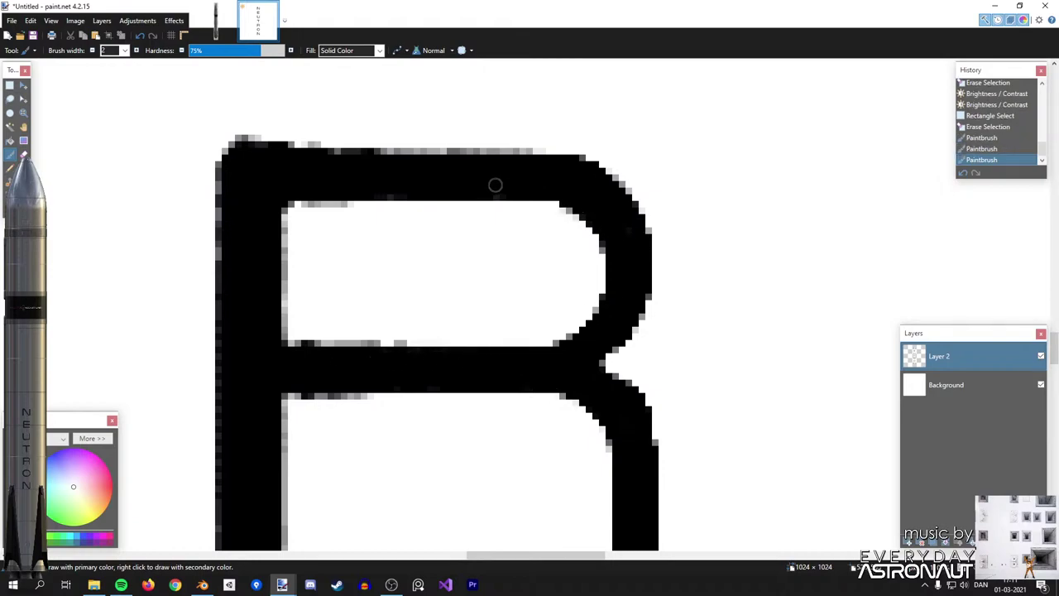
left_click_drag(387, 187, 236, 174)
Paint the grey specks along both sides of the O solid black.
scroll(354, 183, "down", 5, "ctrl")
scroll(418, 244, "down", 3)
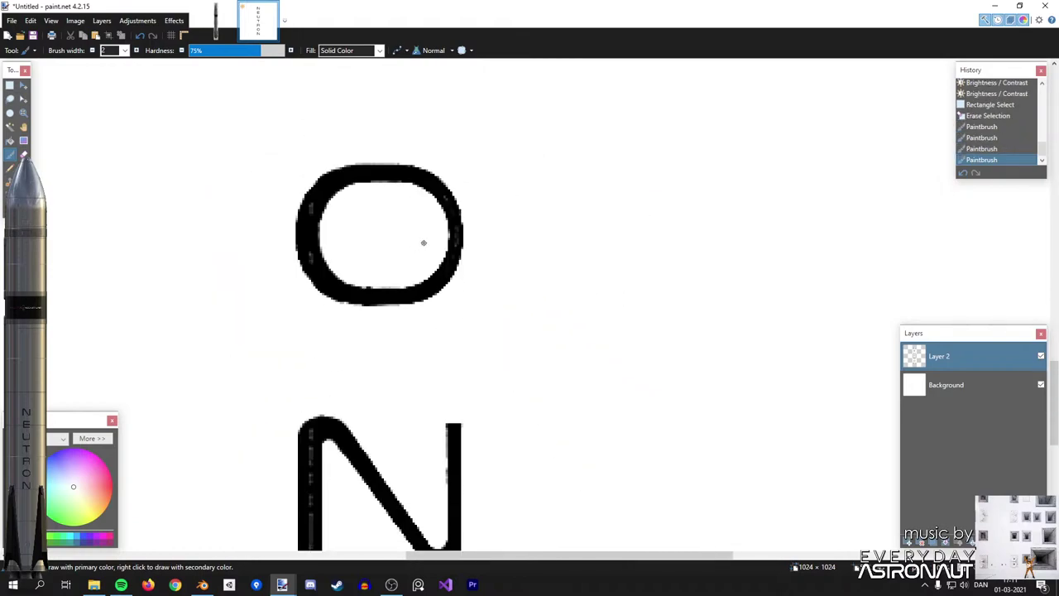
scroll(337, 244, "up", 2, "ctrl")
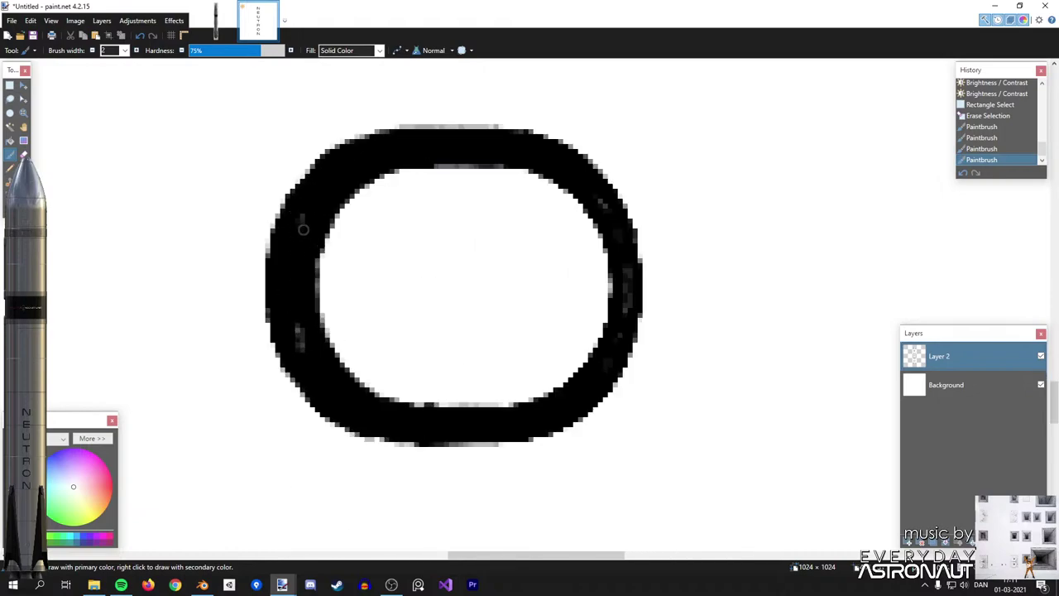
left_click_drag(297, 308, 307, 341)
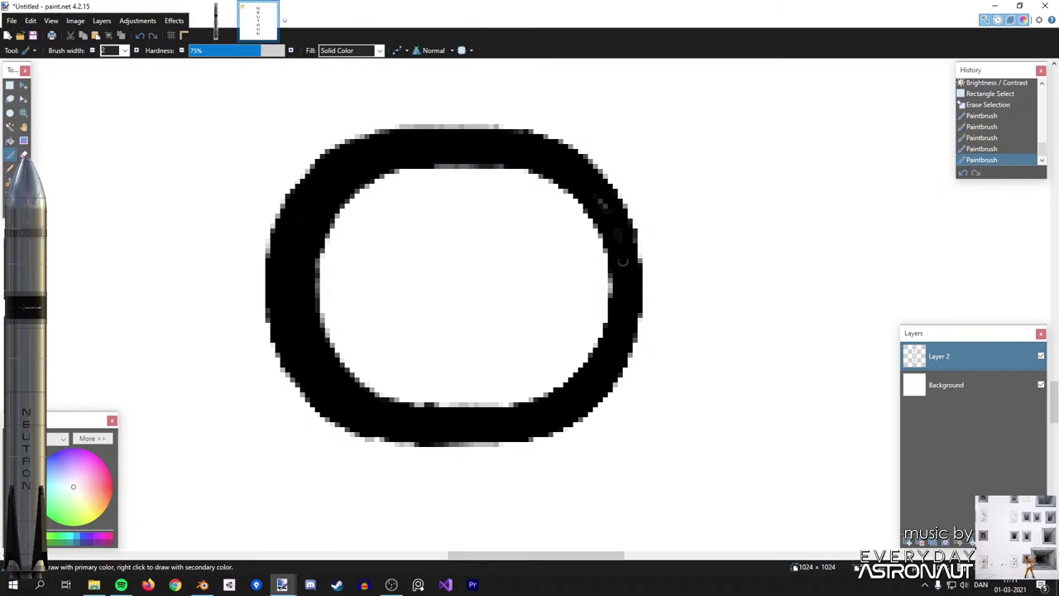
Paint the grey specks in the final N's left stem and lower right curve solid black.
scroll(483, 190, "down", 6)
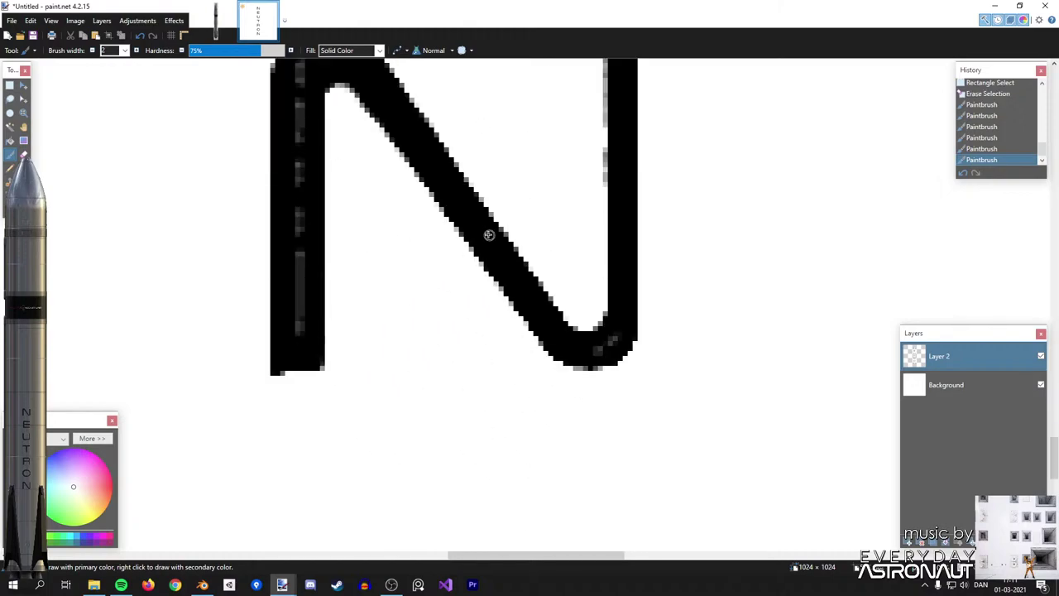
left_click_drag(305, 349, 304, 264)
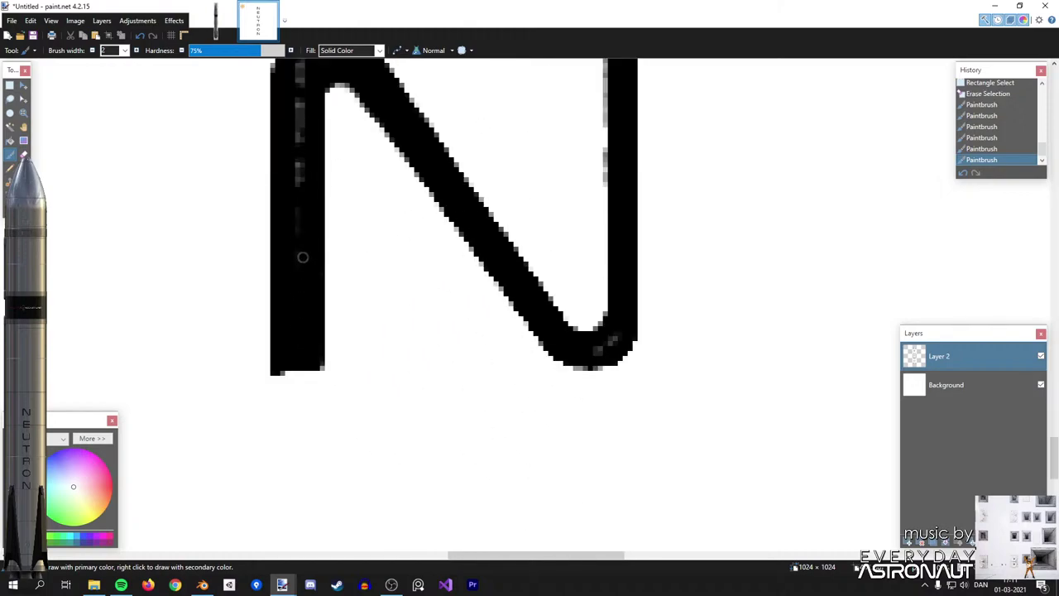
scroll(296, 262, "up", 2)
mouse_move(292, 174)
left_mouse_down()
mouse_move(304, 145)
mouse_move(307, 198)
left_mouse_up()
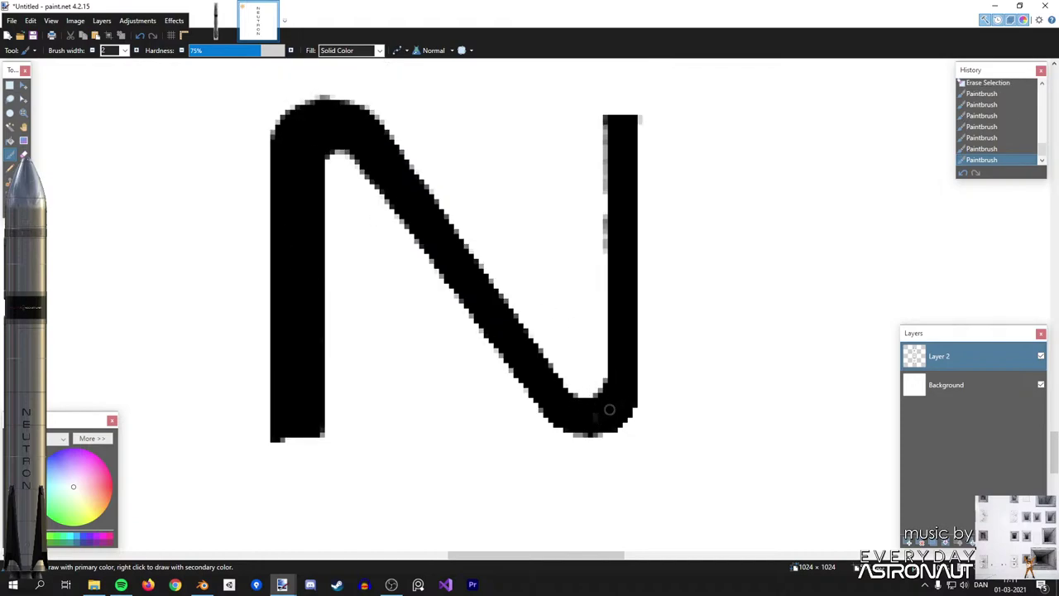
left_click_drag(613, 400, 622, 320)
Paste the original NEUTRON lettering onto a new layer and move it to the right of the black letters as a reference.
scroll(645, 228, "down", 5, "ctrl")
scroll(614, 307, "up", 2, "ctrl")
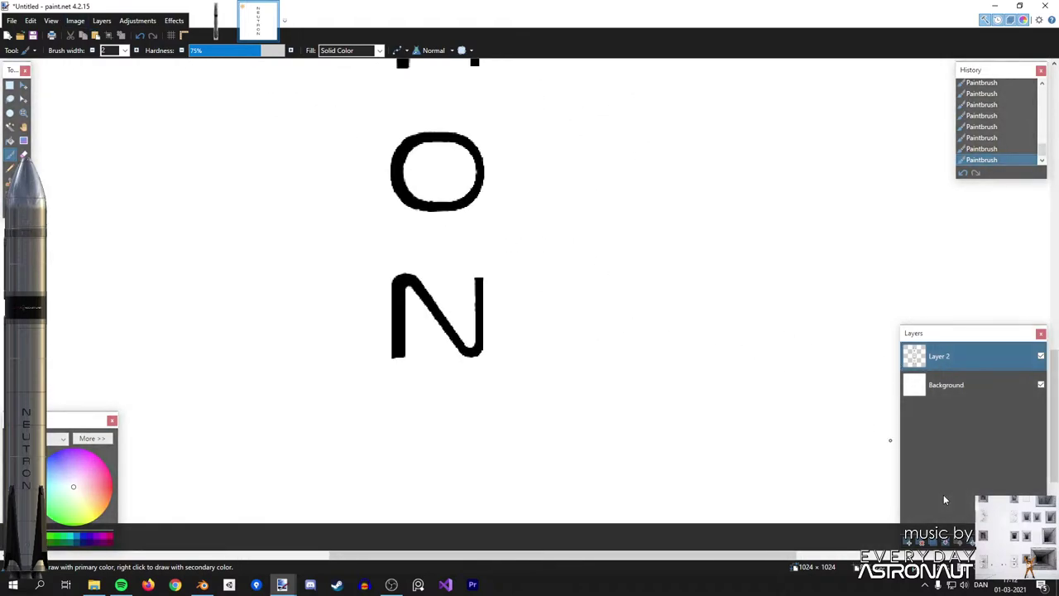
left_click(908, 540)
key("ctrl+v")
left_click_drag(149, 257, 706, 223)
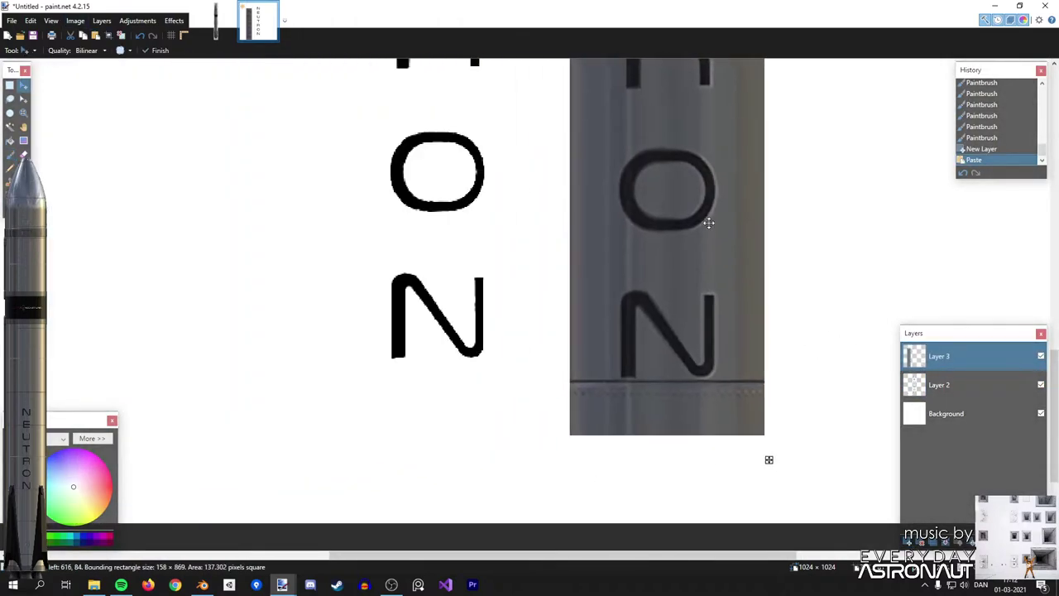
key("s")
Compare each black letter with the original lettering beside it, from the final N up to the first N.
scroll(659, 289, "up", 2, "ctrl")
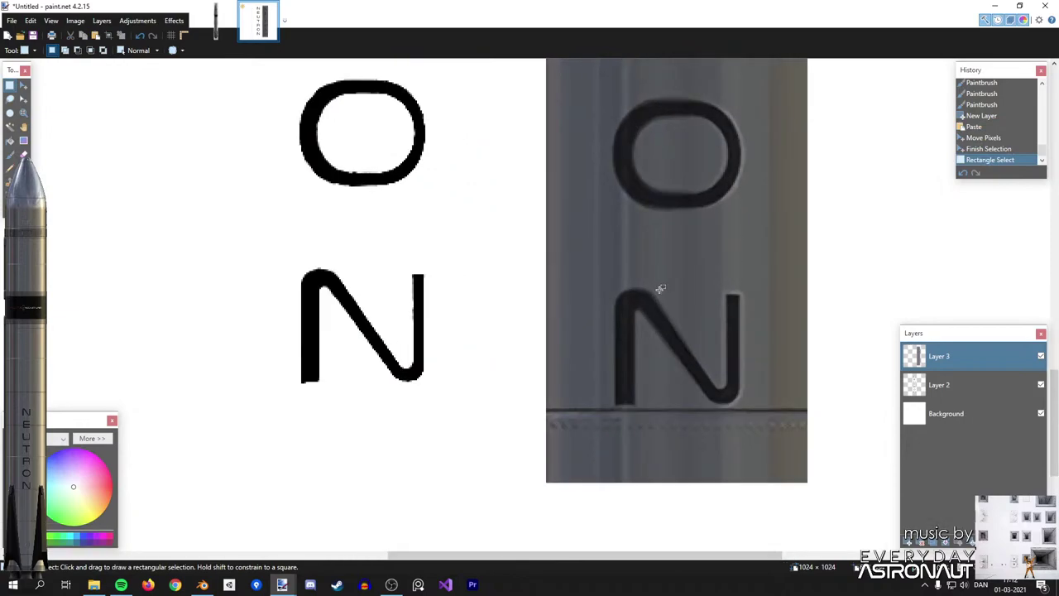
scroll(722, 307, "up", 3)
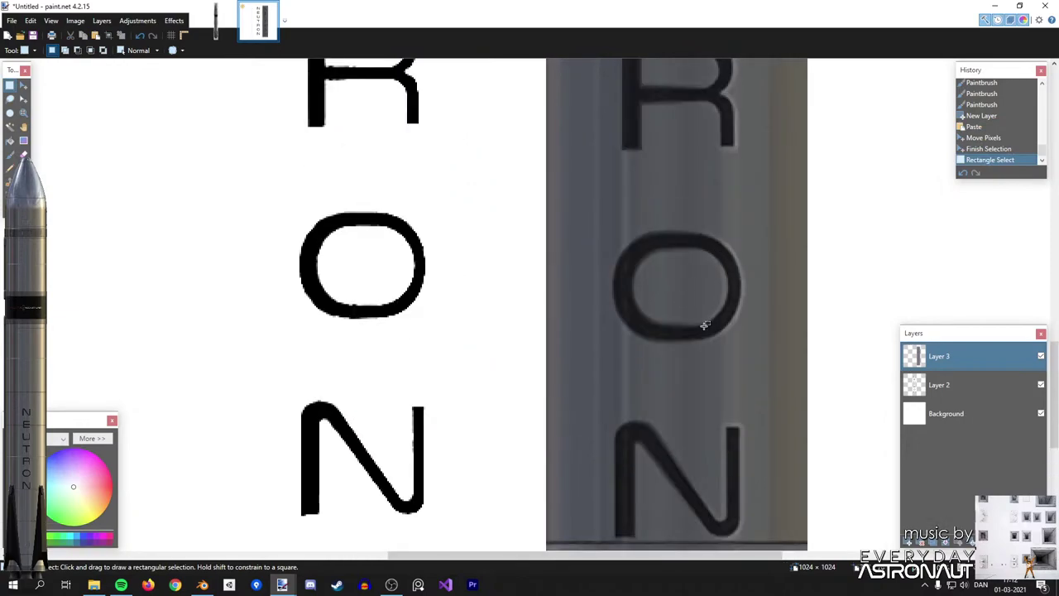
scroll(704, 325, "up", 3)
scroll(732, 232, "down", 3)
scroll(717, 293, "up", 6)
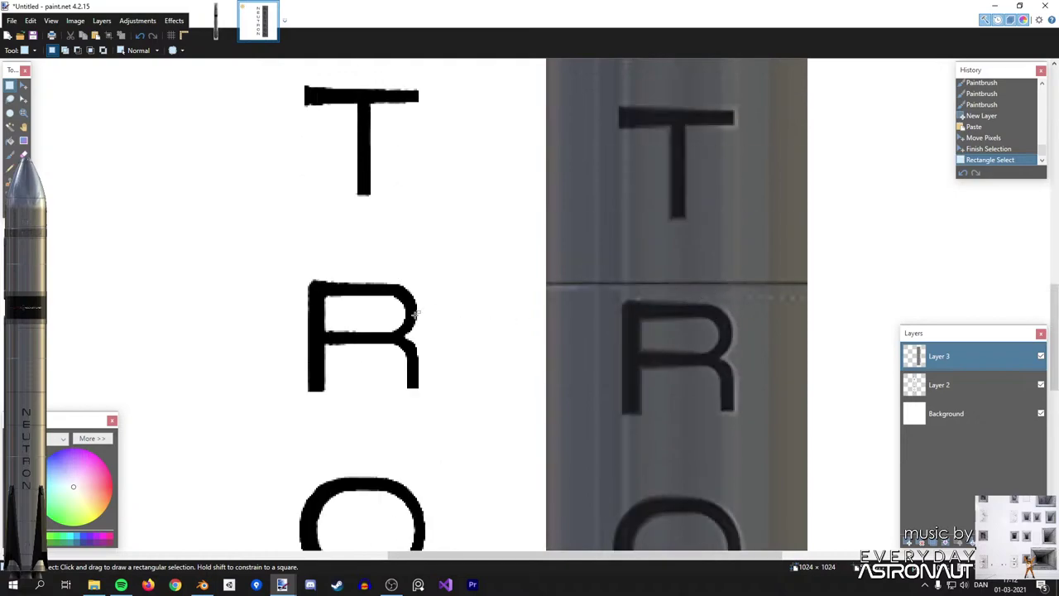
scroll(692, 178, "up", 3)
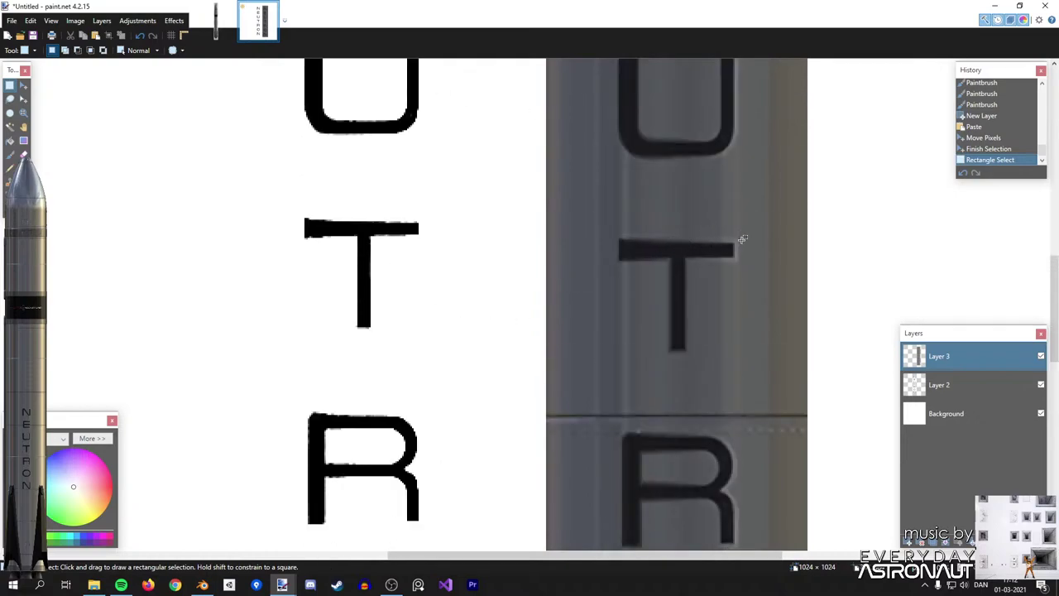
scroll(733, 241, "up", 6)
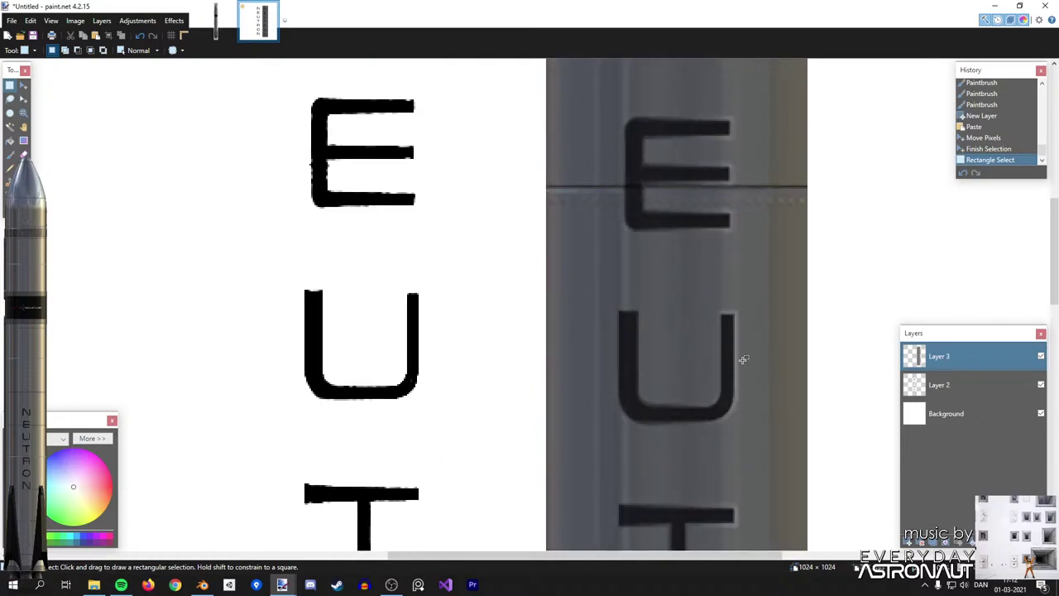
scroll(732, 330, "up", 6)
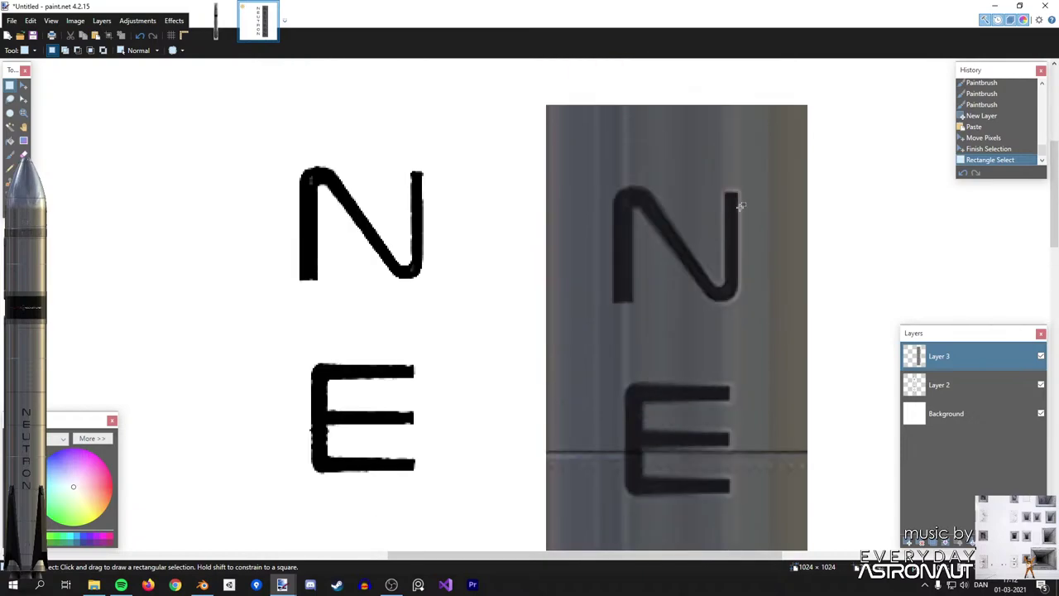
Square off the uneven lower end of the final N's left stem by filling a small rectangle black on Layer 2.
scroll(759, 210, "down", 20)
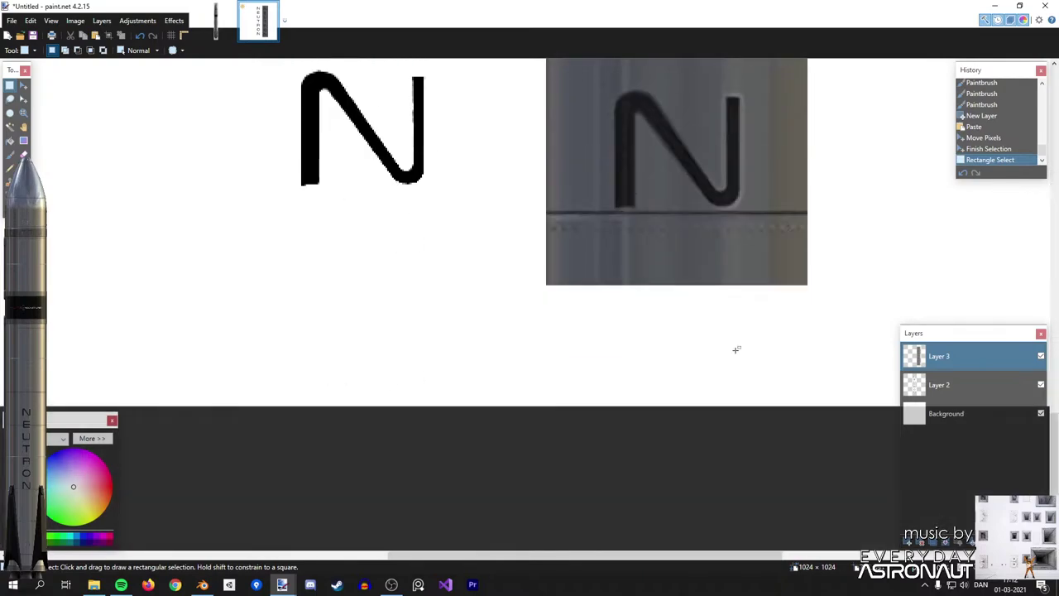
scroll(650, 287, "up", 3)
scroll(549, 260, "up", 3, "ctrl")
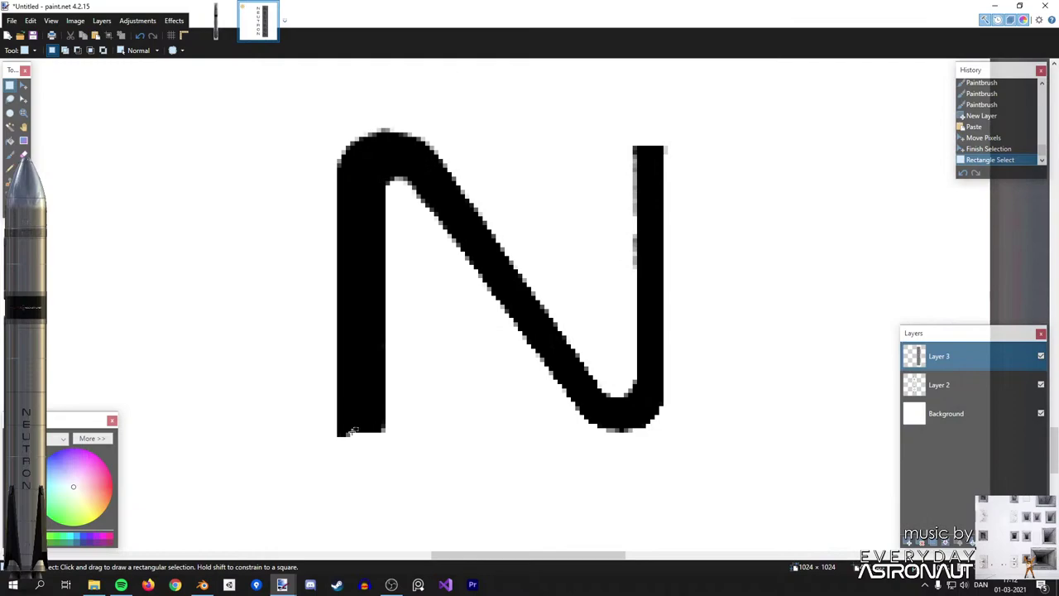
left_click_drag(347, 434, 385, 416)
left_click(933, 385)
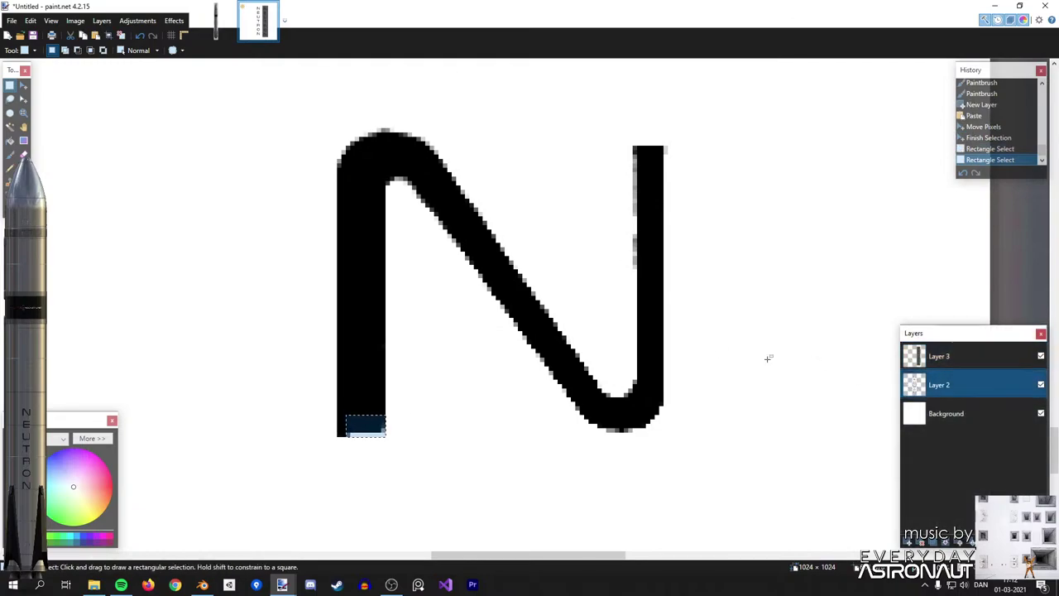
middle_click_drag(586, 297, 569, 315)
key("BackSpace")
Copy an 11 × 8 pixel block from the final N's left stem onto its right stem and stretch it upward to 56 pixels high.
left_click_drag(322, 452, 365, 423)
key("ctrl+c")
key("ctrl+v")
left_click_drag(442, 451, 736, 404)
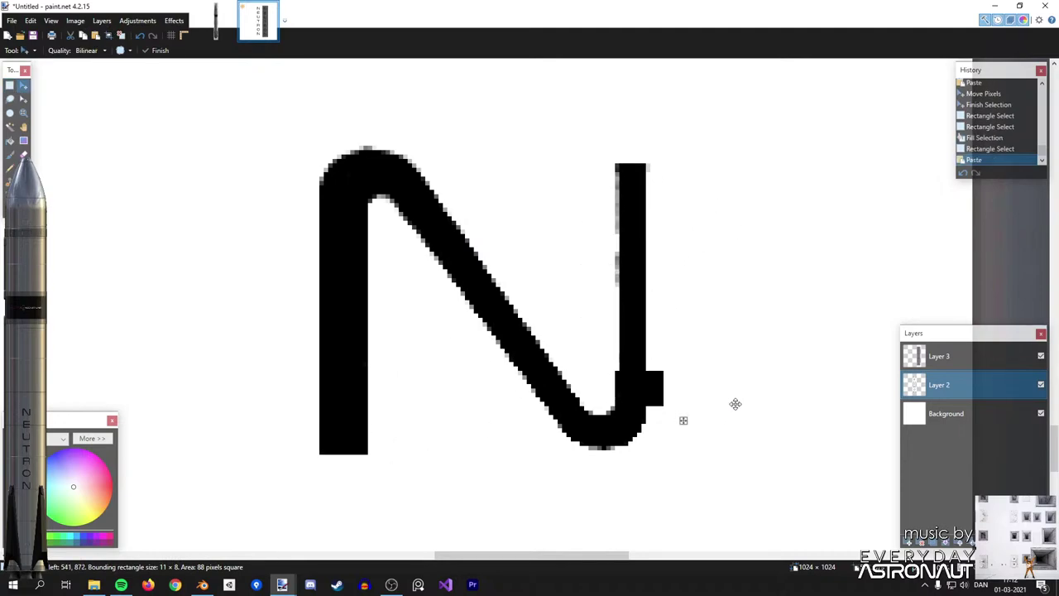
left_click_drag(639, 371, 640, 162)
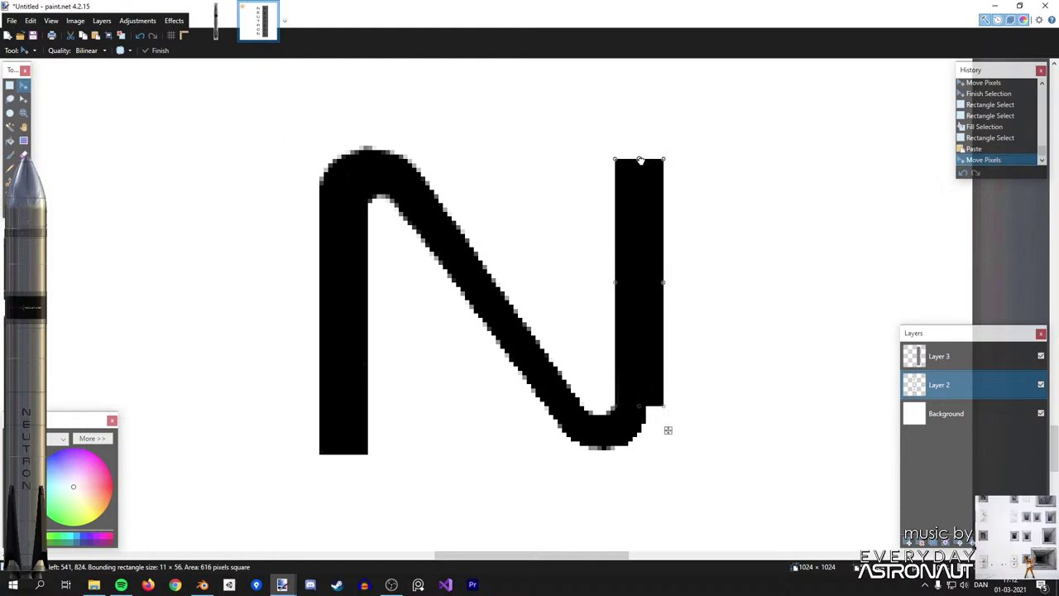
key("s")
Check the alignment of the final N's stem ends with rectangular selections, clear the selection, and compare the letter with the reference.
left_click_drag(311, 476, 702, 457)
left_click_drag(699, 75, 295, 146)
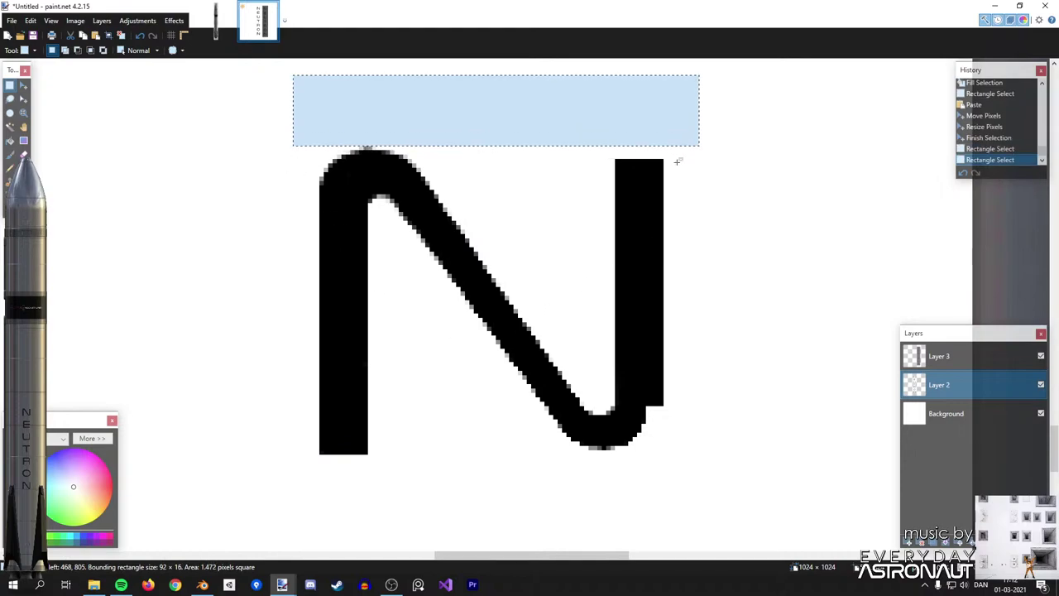
mouse_move(614, 159)
left_mouse_down()
mouse_move(662, 170)
mouse_move(640, 146)
left_mouse_up()
key("m")
key("s")
left_click(709, 158)
middle_click_drag(763, 168, 383, 220)
scroll(383, 220, "down", 2, "ctrl")
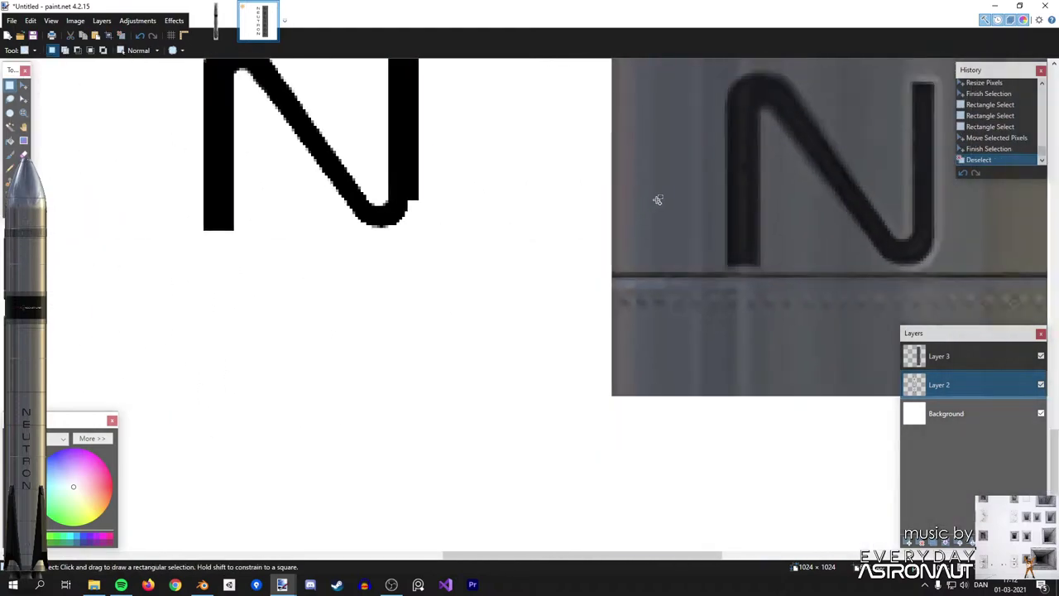
Try to round the outer lower curve of the final N's right stem with the Paintbrush and Eraser.
scroll(692, 257, "up", 3)
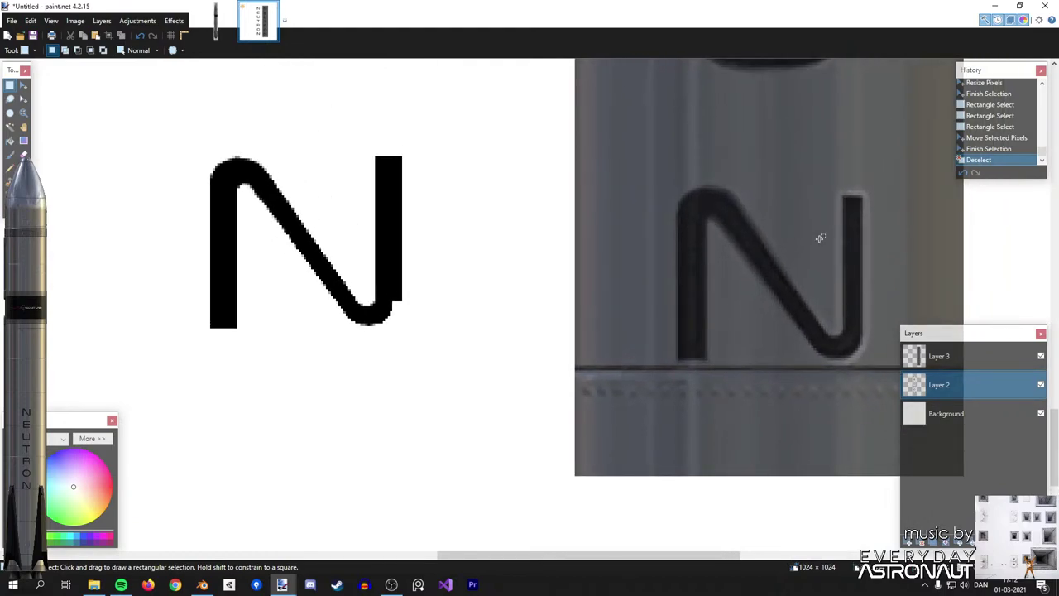
middle_click_drag(848, 253, 755, 273)
scroll(776, 252, "left", 4)
scroll(408, 258, "up", 4, "ctrl")
scroll(474, 442, "up", 1, "ctrl")
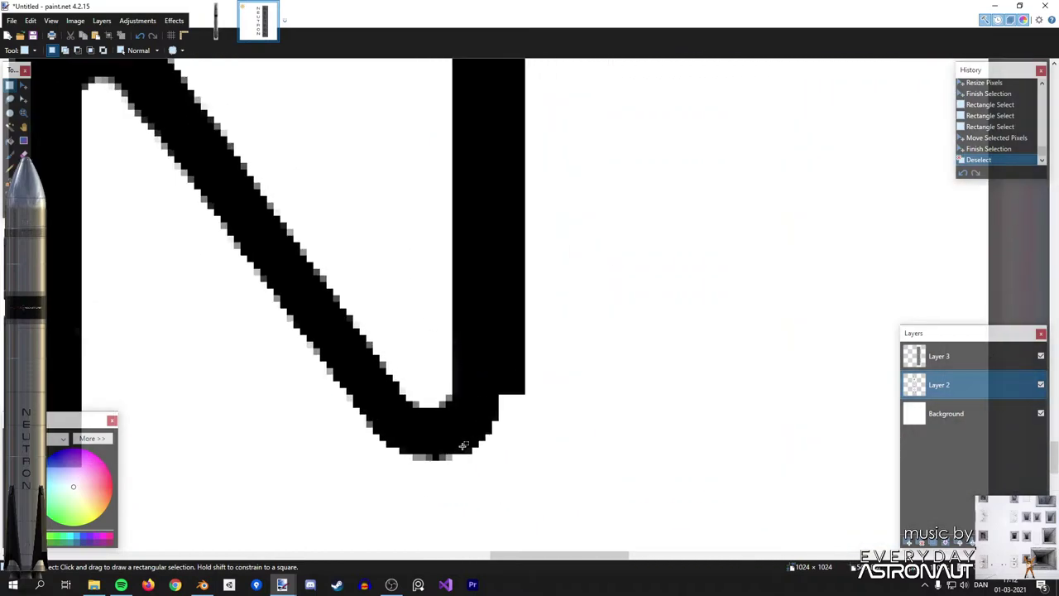
key("b")
mouse_move(433, 444)
left_mouse_down()
mouse_move(492, 430)
mouse_move(515, 390)
mouse_move(471, 437)
mouse_move(498, 397)
mouse_move(536, 401)
left_mouse_up()
key("e")
mouse_move(476, 387)
middle_mouse_down()
mouse_move(489, 347)
mouse_move(534, 389)
middle_mouse_up()
key("b")
middle_click_drag(422, 257, 436, 356)
scroll(436, 355, "down", 1, "ctrl")
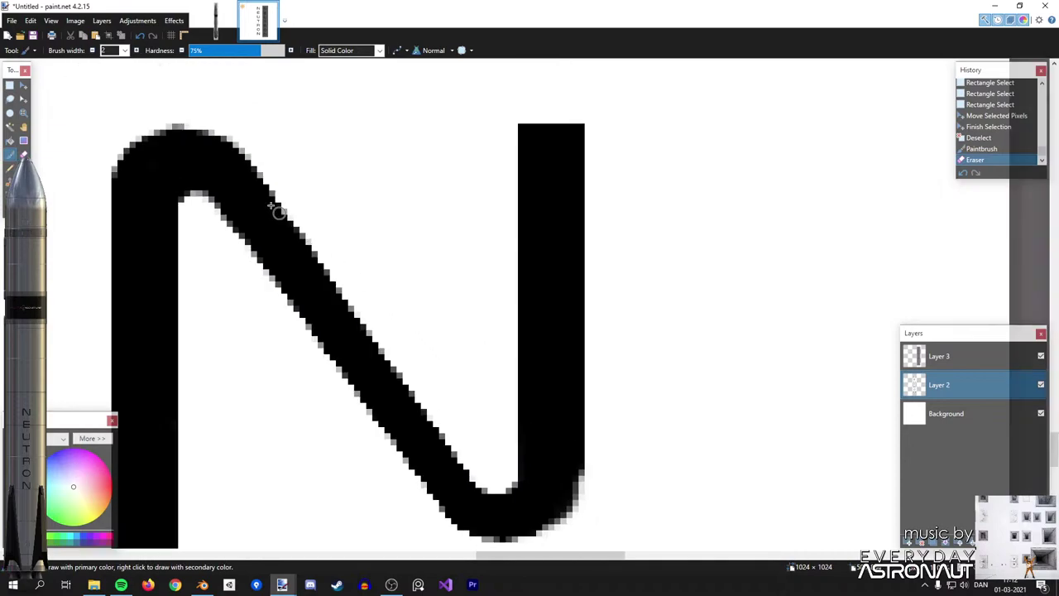
Try to smooth the final N's diagonal by filling a lasso selection along it black and touching it up with the Paintbrush.
key("s")
key("s")
mouse_move(232, 152)
left_mouse_down()
mouse_move(223, 217)
mouse_move(231, 153)
mouse_move(451, 472)
mouse_move(488, 506)
mouse_move(506, 503)
mouse_move(531, 472)
mouse_move(484, 494)
mouse_move(518, 467)
mouse_move(484, 469)
left_mouse_up()
key("BackSpace")
key("ctrl+d")
key("b")
scroll(488, 465, "down", 5, "ctrl")
scroll(553, 464, "up", 6, "ctrl")
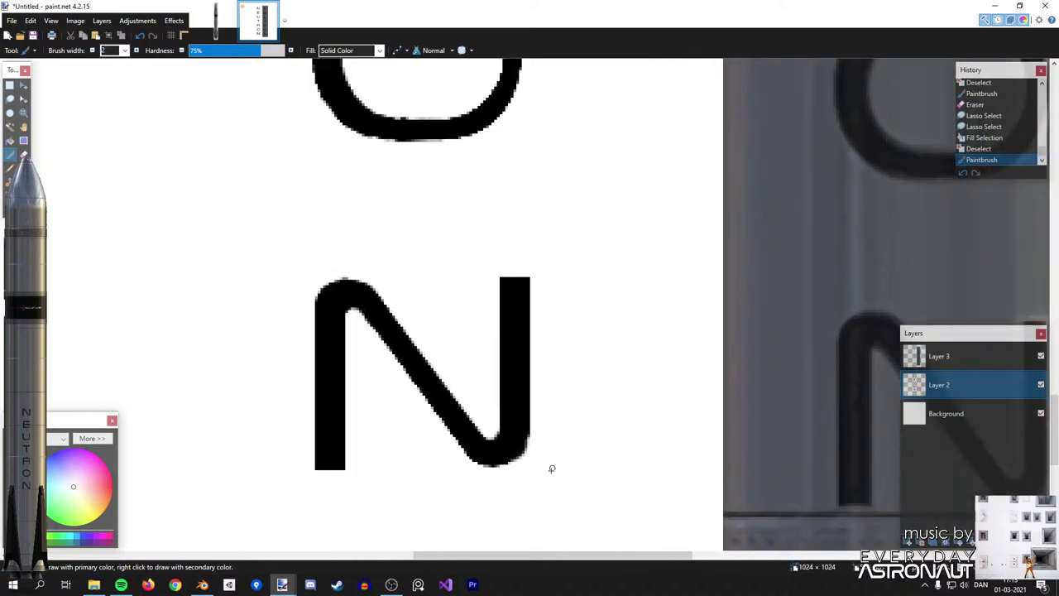
Try to clean the outer edge of the final N's right stem with the Eraser.
key("e")
mouse_move(526, 442)
left_mouse_down()
mouse_move(537, 364)
mouse_move(516, 447)
mouse_move(535, 248)
left_mouse_up()
scroll(554, 233, "down", 1, "ctrl")
scroll(546, 409, "down", 6, "ctrl")
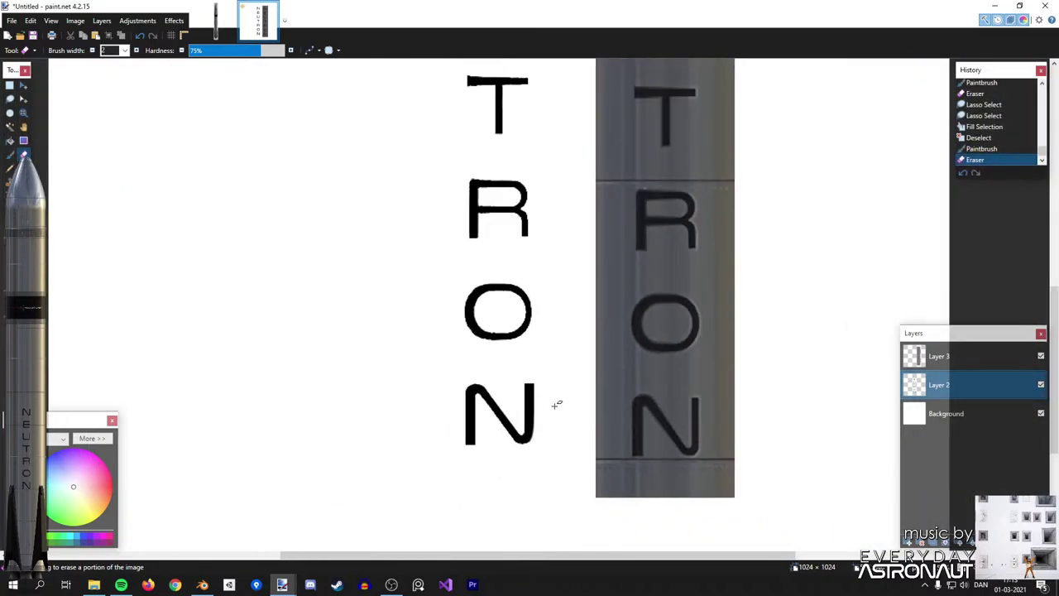
Undo the recent edits to the final N back to before its right stem was thickened.
scroll(567, 383, "up", 2, "ctrl")
scroll(527, 416, "down", 4, "ctrl")
scroll(633, 402, "up", 3, "ctrl")
scroll(607, 302, "up", 1, "ctrl")
key("ctrl+z")
key("ctrl+z")
key("ctrl+z")
key("ctrl+z")
key("ctrl+z")
key("ctrl+z")
key("ctrl+z")
key("ctrl+z")
key("ctrl+z")
key("ctrl+z")
key("ctrl+z")
key("ctrl+z")
key("ctrl+z")
key("ctrl+z")
key("ctrl+z")
key("ctrl+z")
key("ctrl+z")
key("ctrl+z")
key("ctrl+z")
key("ctrl+z")
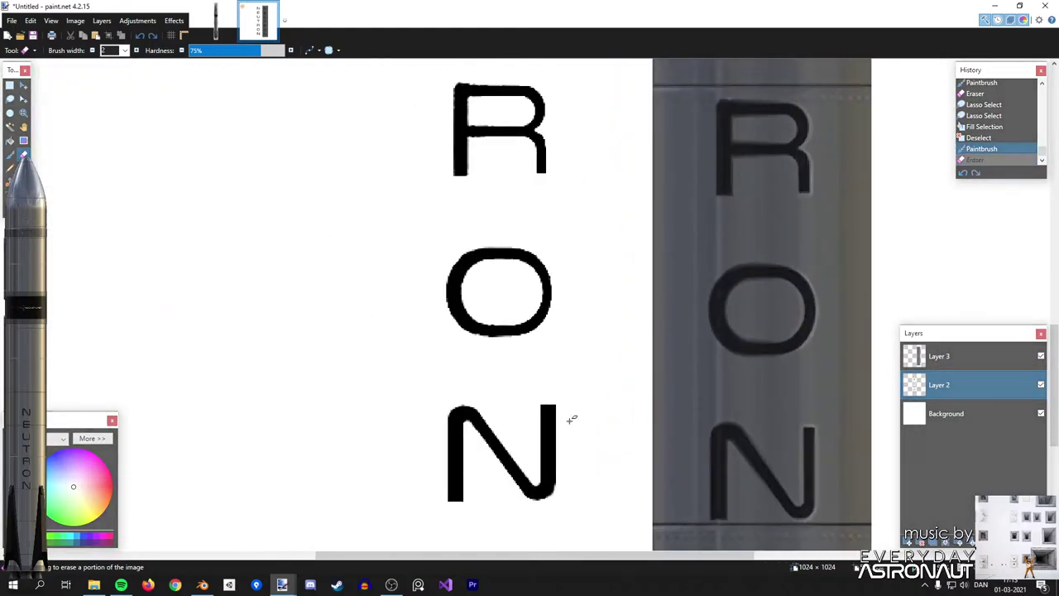
key("ctrl+z")
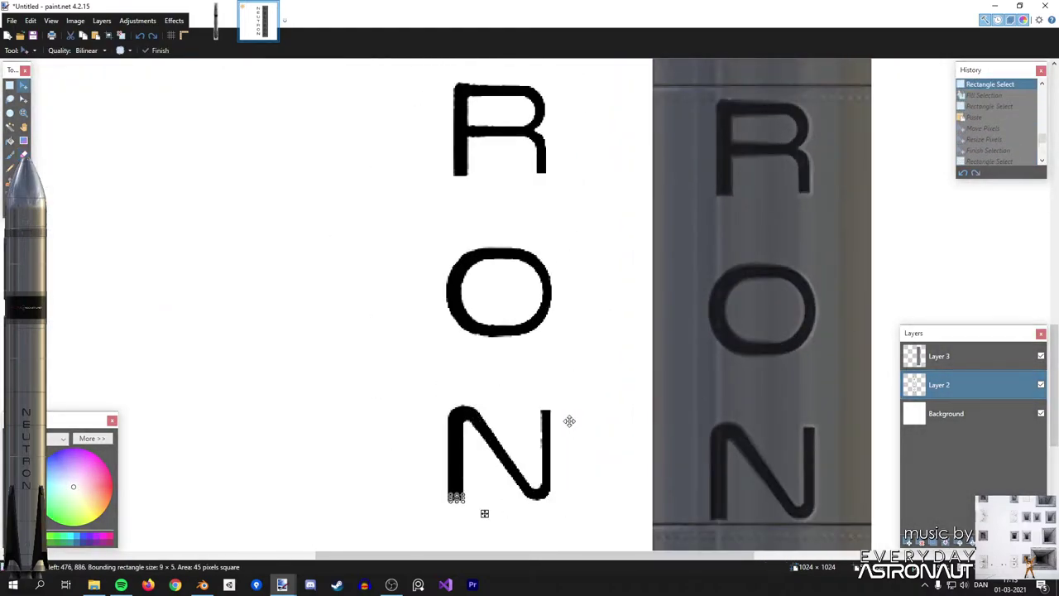
Compare the final N with and without the thickened right stem by stepping through its edit history.
scroll(569, 421, "down", 2, "ctrl")
scroll(514, 487, "up", 3, "ctrl")
key("ctrl+y")
key("ctrl+y")
middle_click_drag(617, 361, 590, 373)
key("ctrl+y")
key("ctrl+y")
key("ctrl+y")
key("ctrl+y")
key("ctrl+y")
key("ctrl+y")
key("ctrl+y")
key("ctrl+y")
key("ctrl+y")
key("ctrl+y")
key("ctrl+y")
key("ctrl+y")
key("ctrl+y")
key("ctrl+y")
key("ctrl+y")
key("ctrl+y")
key("ctrl+y")
key("ctrl+y")
key("ctrl+y")
scroll(624, 381, "down", 4, "ctrl")
scroll(583, 407, "down", 1, "ctrl")
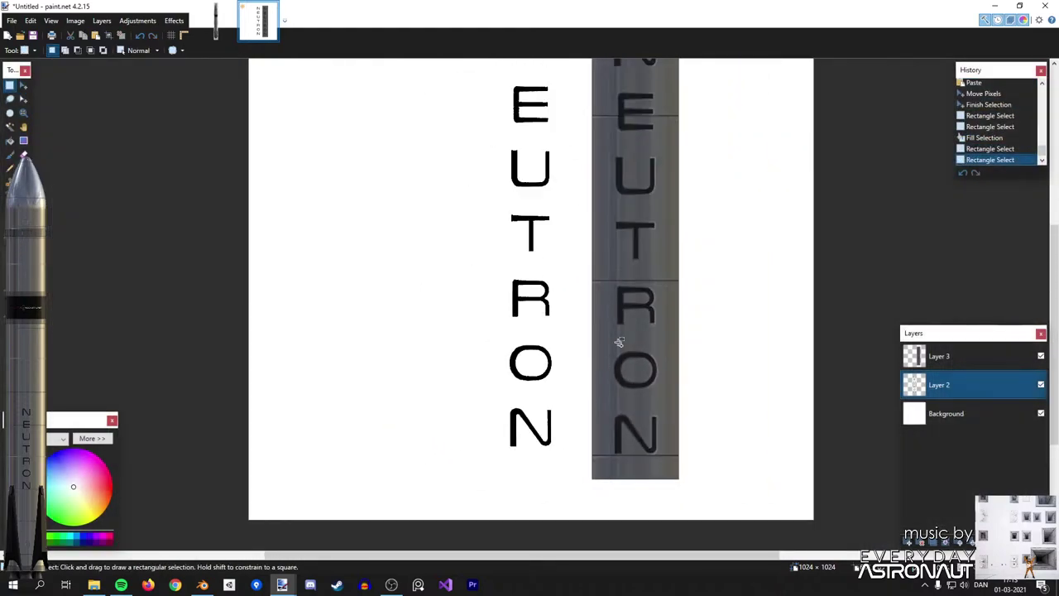
Delete Layer 3 with the original rocket lettering reference.
scroll(618, 345, "up", 3)
left_click(936, 355)
left_click(923, 541)
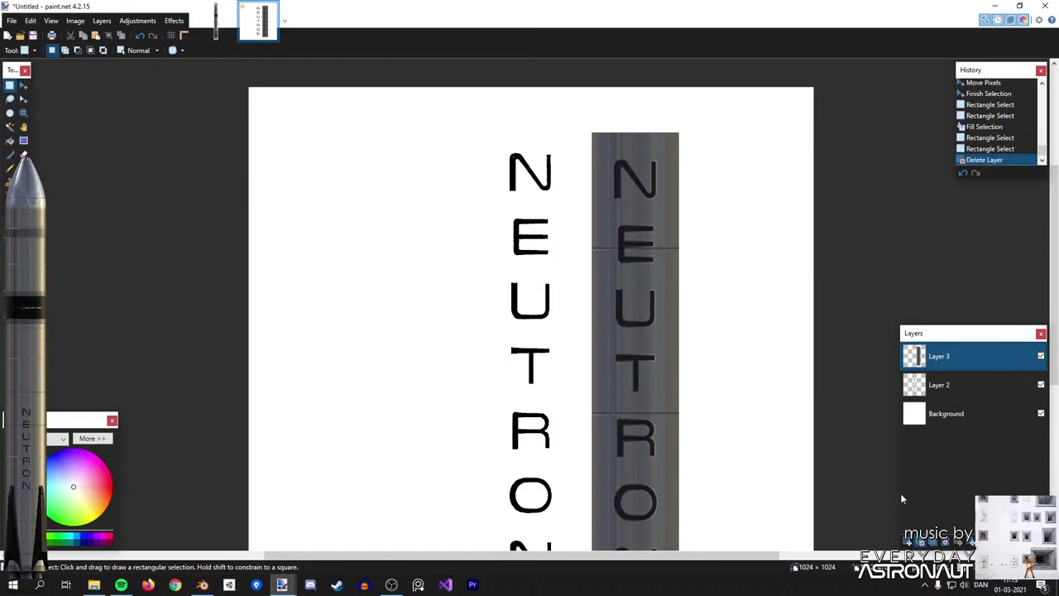
Erase the stray pixels protruding from the outer left edge of the E on Layer 2.
scroll(516, 196, "up", 2, "ctrl")
scroll(565, 299, "up", 2, "ctrl")
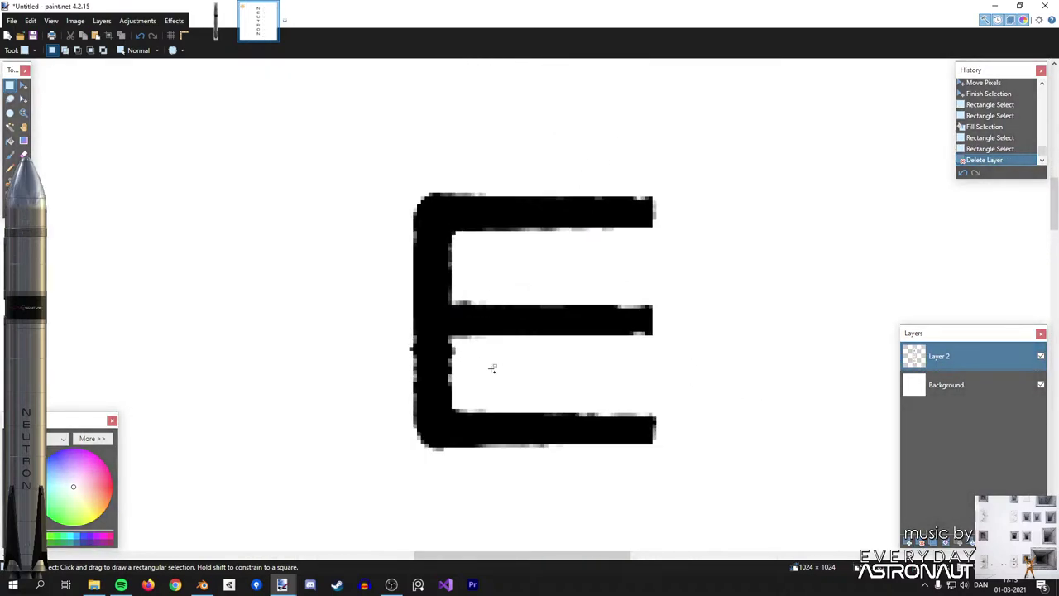
scroll(422, 364, "up", 1, "ctrl")
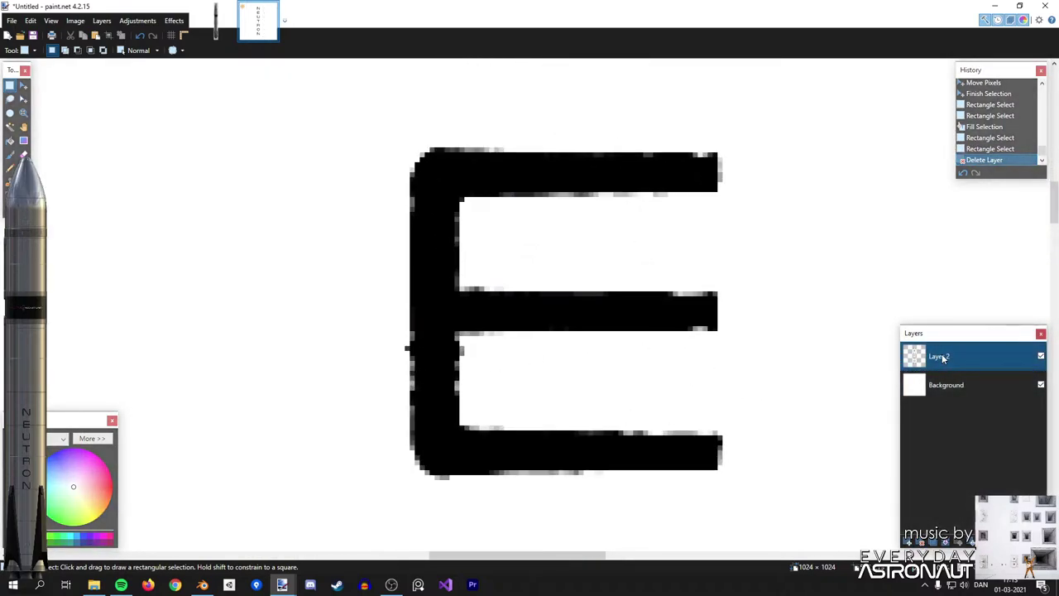
middle_click_drag(457, 346, 420, 291)
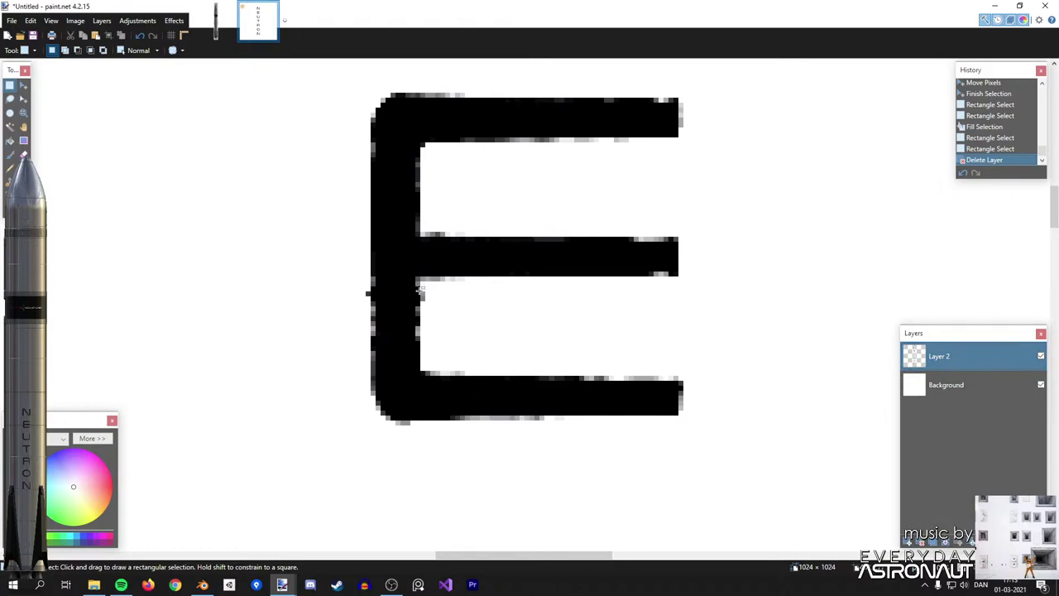
scroll(383, 197, "up", 1)
key("b")
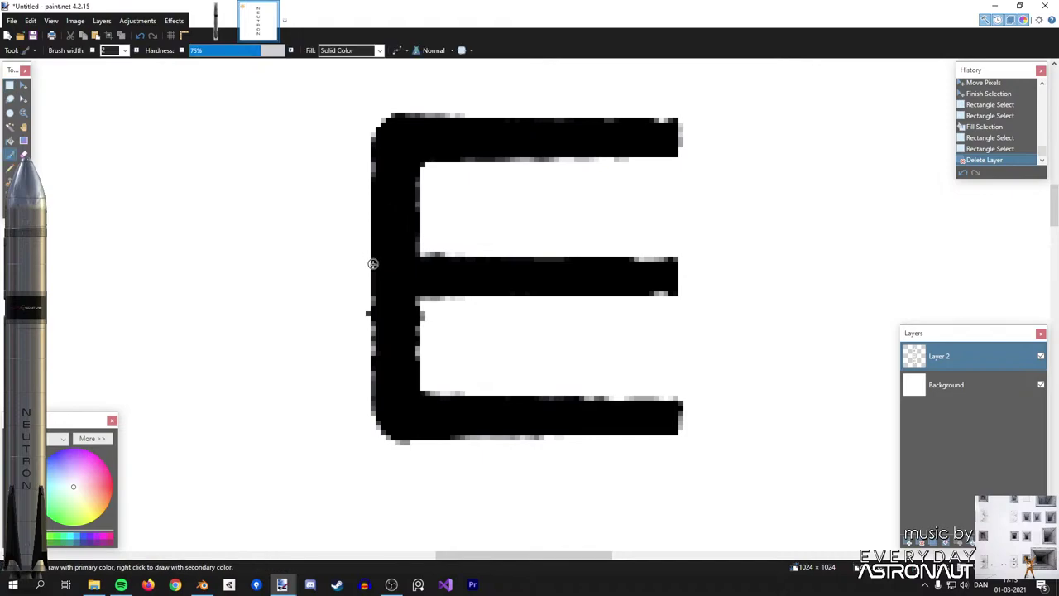
scroll(370, 319, "up", 1, "ctrl")
key("e")
left_click(364, 306)
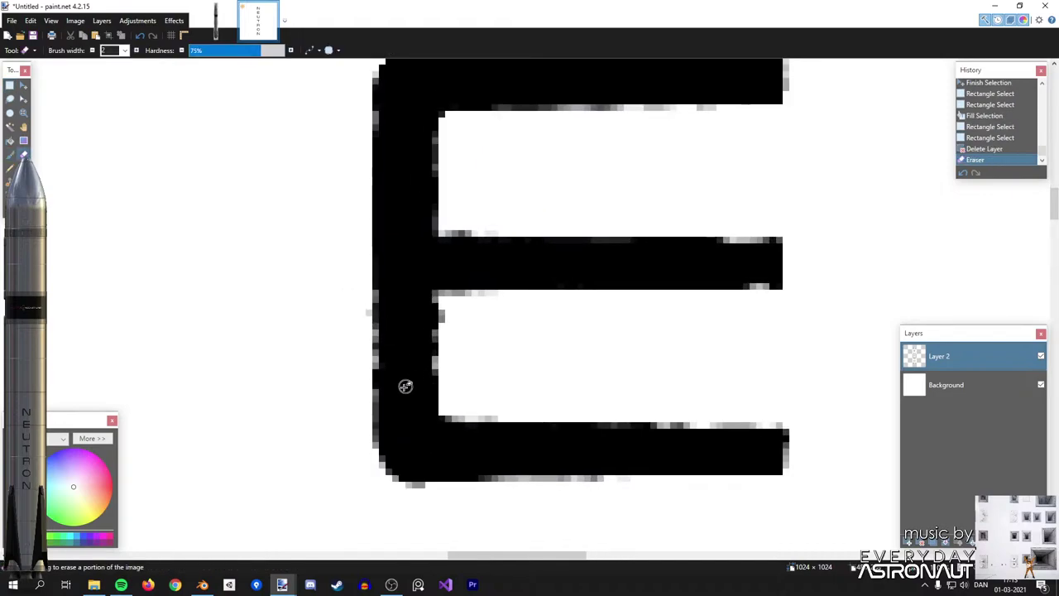
Straighten the E's outer left edge by filling a narrow rectangular selection black and erasing the leftover fringe beside it.
key("b")
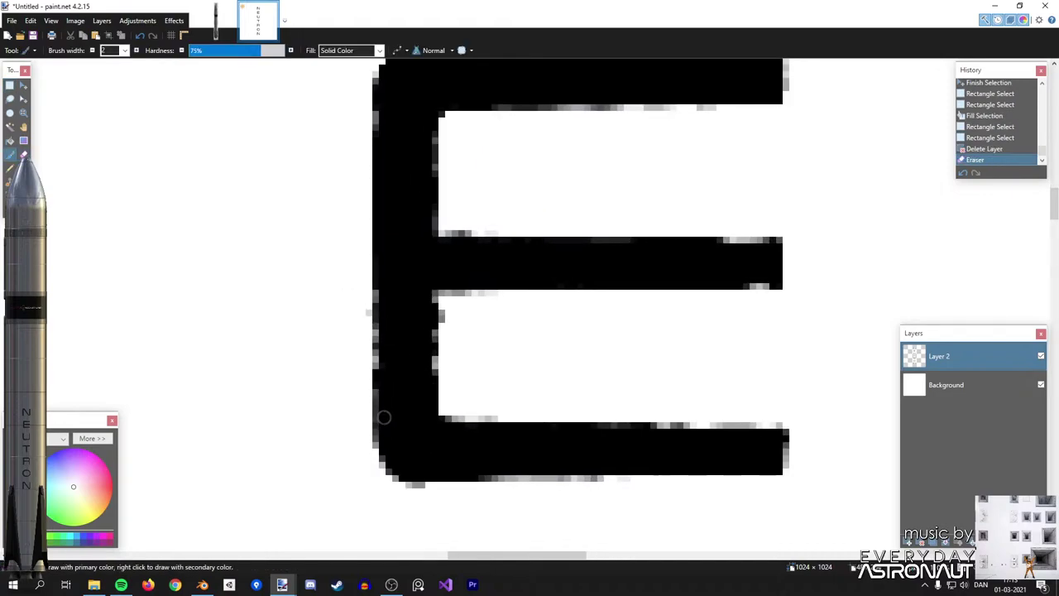
scroll(382, 370, "up", 1)
mouse_move(381, 433)
left_mouse_down()
mouse_move(383, 367)
mouse_move(379, 454)
left_mouse_up()
key("s")
mouse_move(389, 474)
left_mouse_down()
mouse_move(388, 177)
mouse_move(375, 174)
left_mouse_up()
key("BackSpace")
left_click(397, 267)
key("e")
left_click_drag(360, 383, 364, 407)
Straighten the inner edge of the E's stem by filling a narrow rectangular selection black, and clear the selection.
mouse_move(426, 358)
left_mouse_down()
mouse_move(423, 430)
mouse_move(429, 188)
mouse_move(439, 183)
left_mouse_up()
key("ctrl+z")
key("s")
key("Delete")
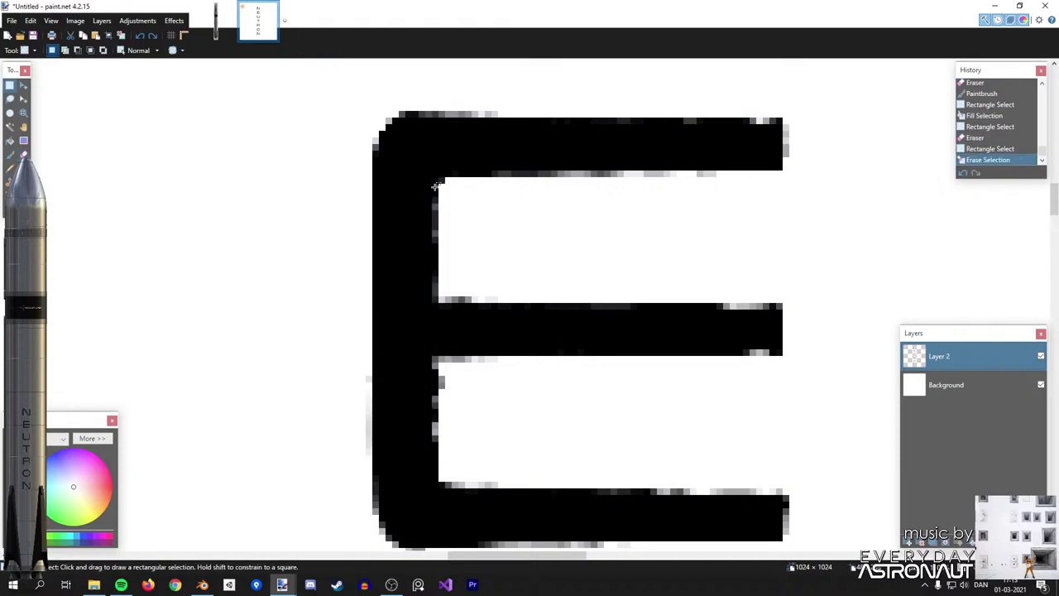
key("ctrl+z")
key("BackSpace")
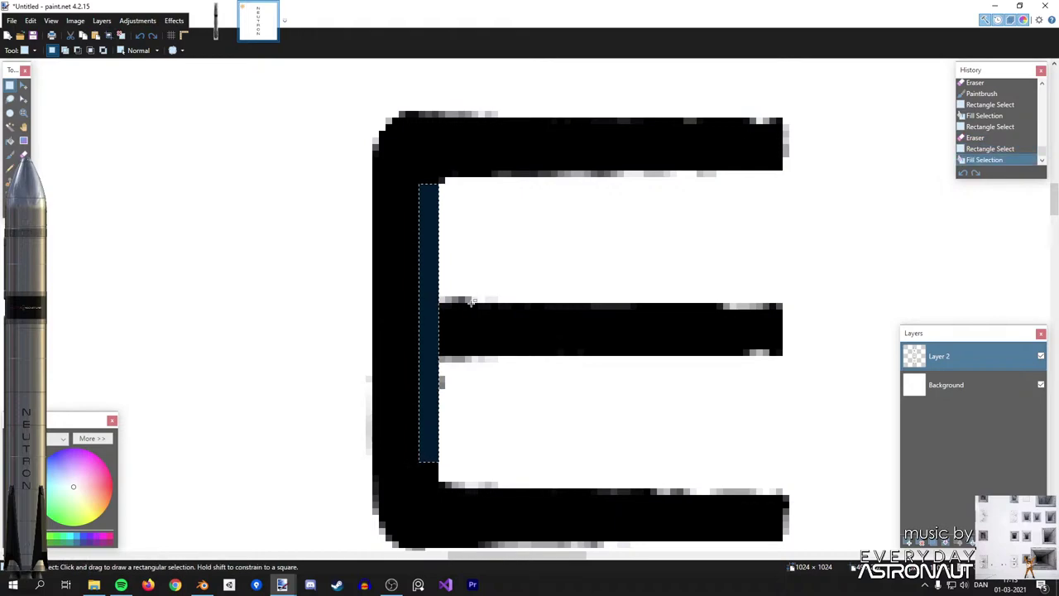
key("ctrl+d")
Touch up the lower and upper ends of the E stem's inner edge with black Paintbrush dabs.
key("b")
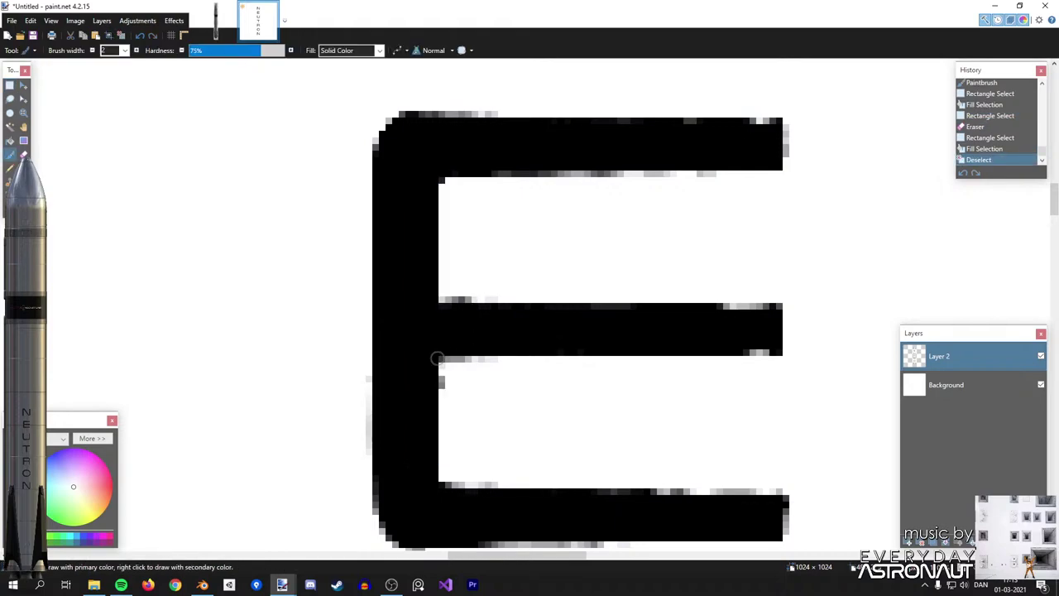
left_click_drag(427, 469, 428, 464)
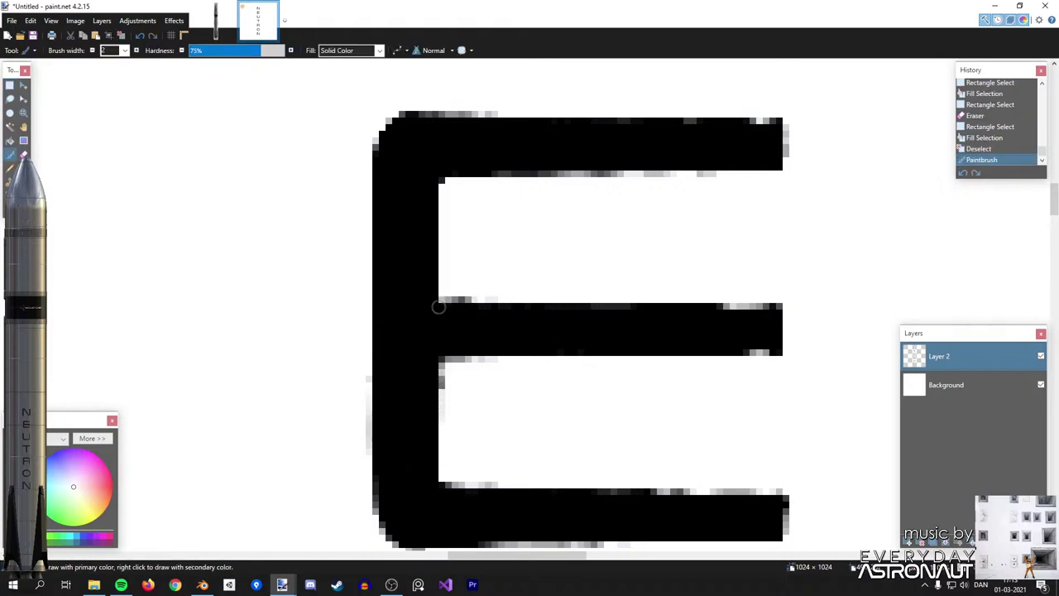
left_click(432, 182)
left_click(433, 184)
scroll(441, 248, "down", 5, "ctrl")
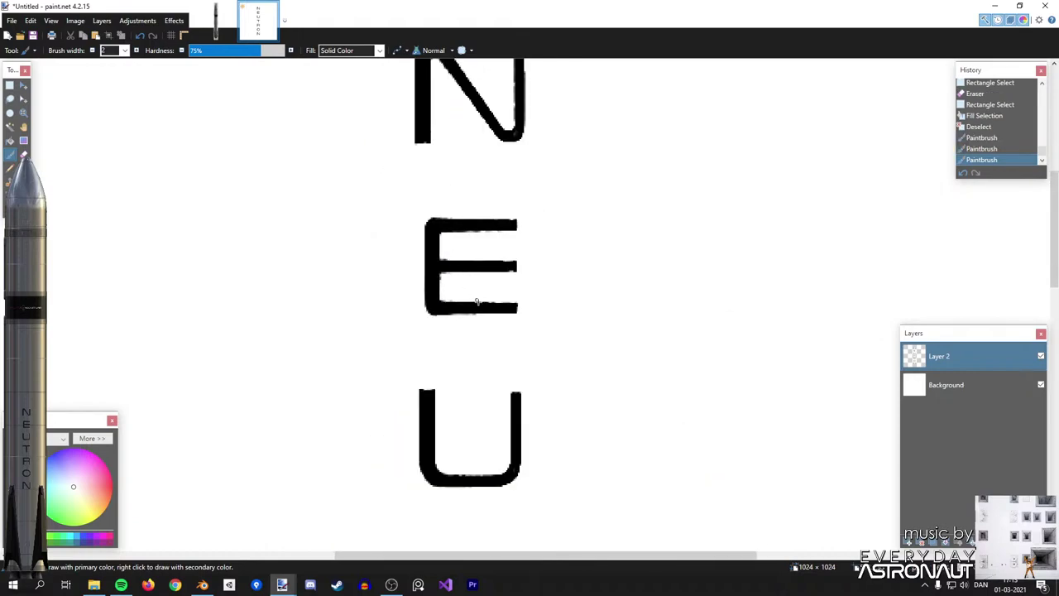
Square off the free end of the E's middle bar by filling a rectangular selection black, and clear the selection.
scroll(517, 287, "up", 3, "ctrl")
key("s")
left_click_drag(521, 243, 427, 204)
key("BackSpace")
left_click(463, 294)
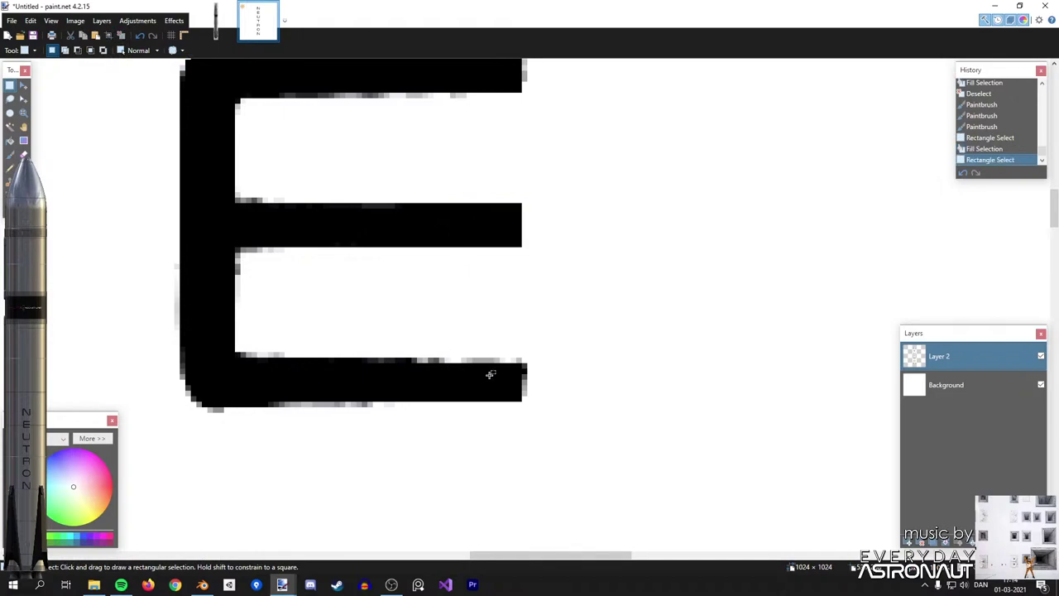
Erase the stray fringe above and beyond the free end of the E's middle bar.
scroll(484, 374, "down", 1, "ctrl")
scroll(520, 307, "up", 2, "ctrl")
key("e")
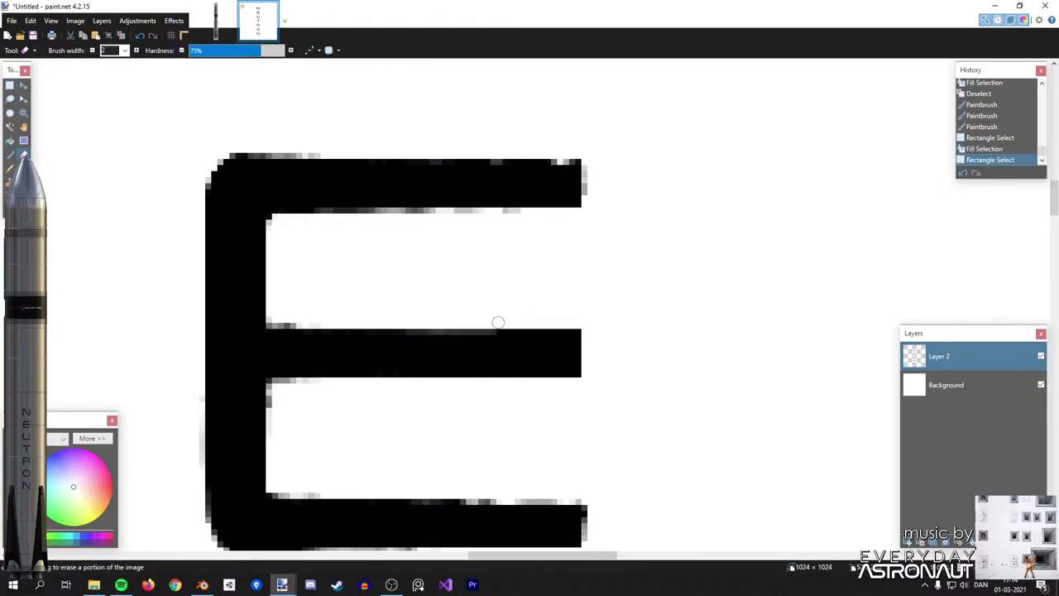
left_click_drag(498, 322, 637, 326)
mouse_move(624, 383)
left_mouse_down()
mouse_move(414, 383)
mouse_move(624, 383)
left_mouse_up()
scroll(622, 385, "down", 3, "ctrl")
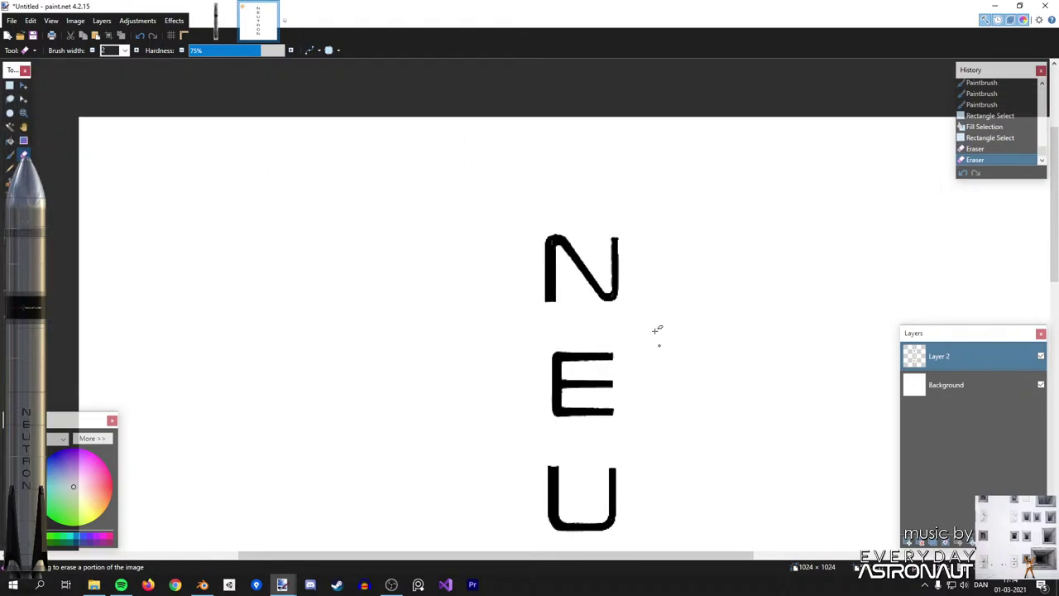
Paint over rough pixels at the first N's upper inner corner and along its right stem with the Paintbrush.
scroll(577, 242, "up", 3, "ctrl")
key("b")
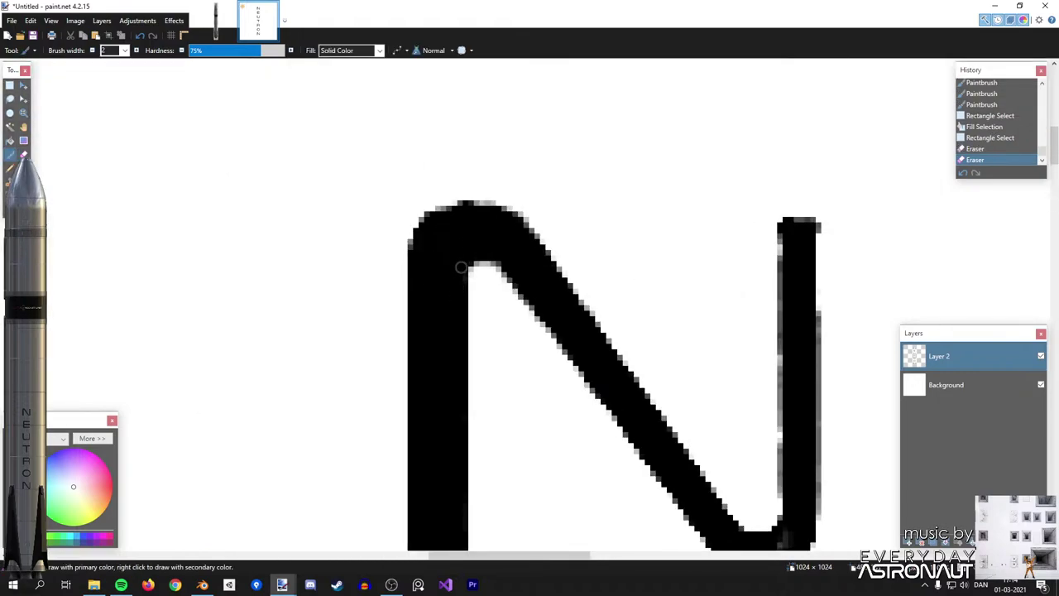
left_click_drag(461, 267, 461, 269)
middle_click_drag(617, 384, 463, 263)
left_click_drag(630, 361, 629, 397)
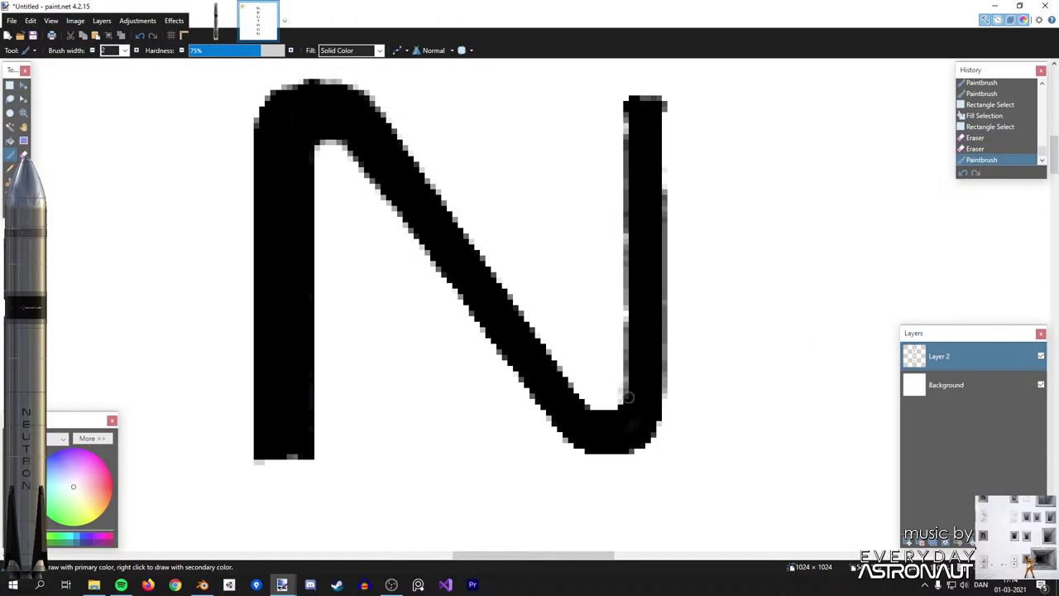
left_click_drag(633, 338, 636, 327)
scroll(650, 296, "down", 5, "ctrl")
scroll(654, 281, "down", 4)
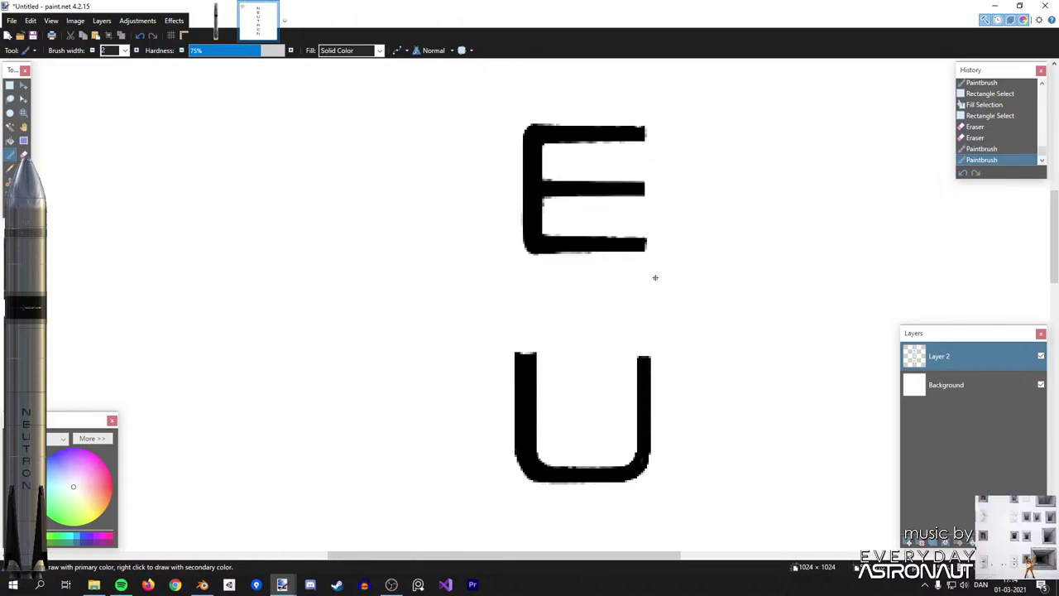
Paint the grey, uneven pixels along the U's bottom bar and right curve solid black.
middle_click_drag(655, 276, 514, 272)
scroll(479, 448, "up", 2, "ctrl")
middle_click_drag(481, 451, 567, 318)
scroll(567, 316, "up", 2, "ctrl")
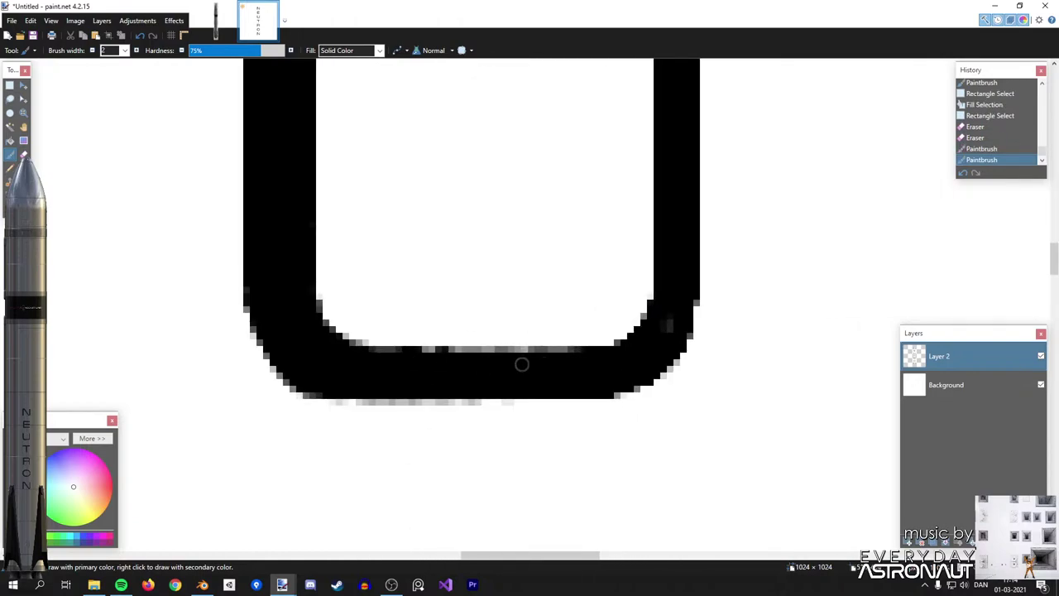
mouse_move(468, 361)
left_mouse_down()
mouse_move(508, 359)
mouse_move(359, 359)
mouse_move(605, 359)
mouse_move(679, 309)
left_mouse_up()
scroll(679, 309, "down", 2, "ctrl")
scroll(574, 253, "down", 3)
Paint over the grey patches inside the T's crossbar with black.
scroll(574, 253, "up", 1, "ctrl")
scroll(427, 303, "up", 2, "ctrl")
mouse_move(446, 322)
left_mouse_down()
mouse_move(469, 302)
mouse_move(534, 319)
mouse_move(631, 304)
mouse_move(544, 289)
mouse_move(678, 293)
left_mouse_up()
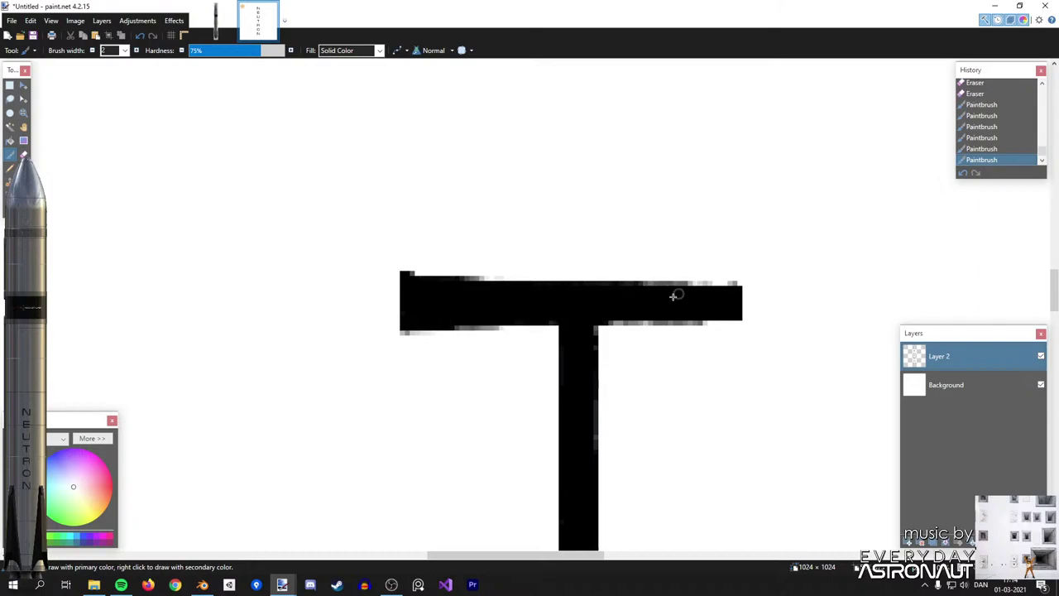
left_click_drag(587, 314, 673, 298)
Examine the R, O and final N up close, and check the whole NEUTRON lettering on the canvas.
scroll(538, 213, "down", 5)
scroll(497, 248, "down", 1, "ctrl")
scroll(446, 300, "up", 6, "ctrl")
scroll(462, 296, "down", 6, "ctrl")
scroll(482, 144, "down", 5)
scroll(473, 198, "down", 6, "ctrl")
scroll(513, 264, "down", 2, "ctrl")
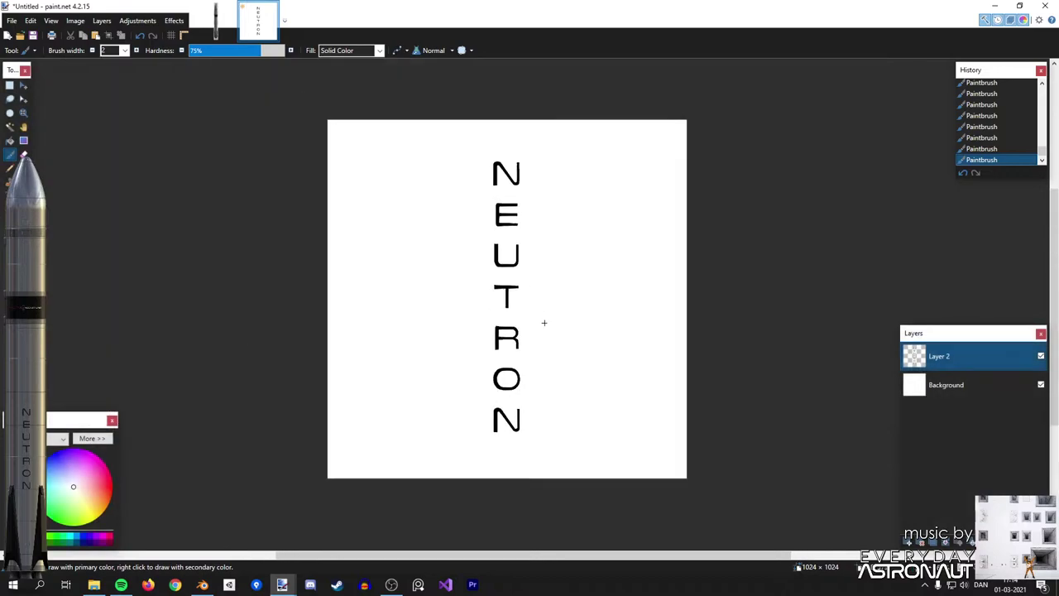
scroll(559, 270, "up", 1, "ctrl")
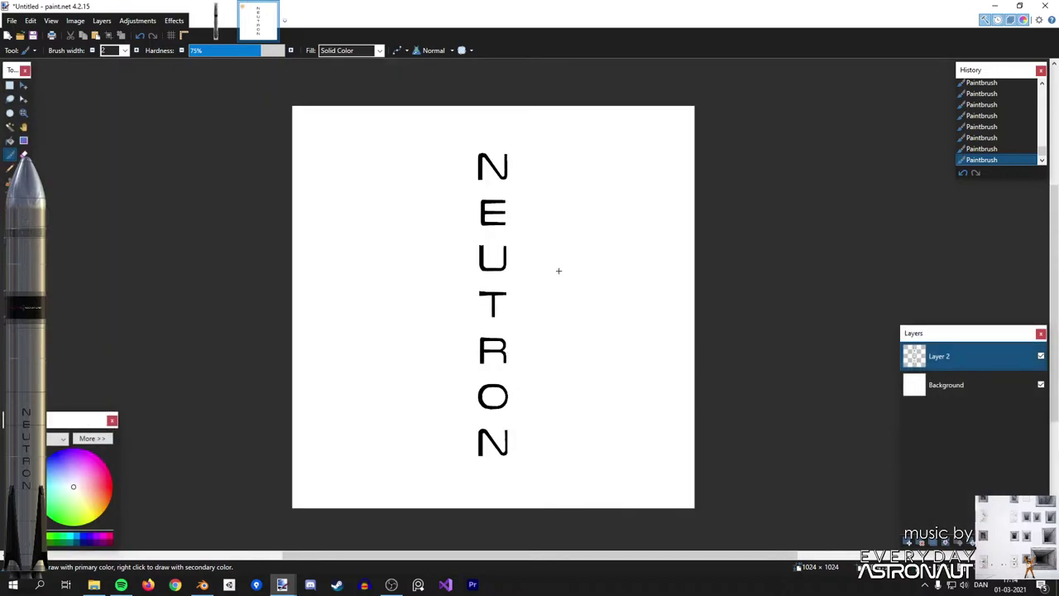
Trim the uneven upper edge of the T's crossbar by erasing a lasso selection along it.
scroll(579, 285, "up", 3, "ctrl")
scroll(482, 267, "up", 1, "ctrl")
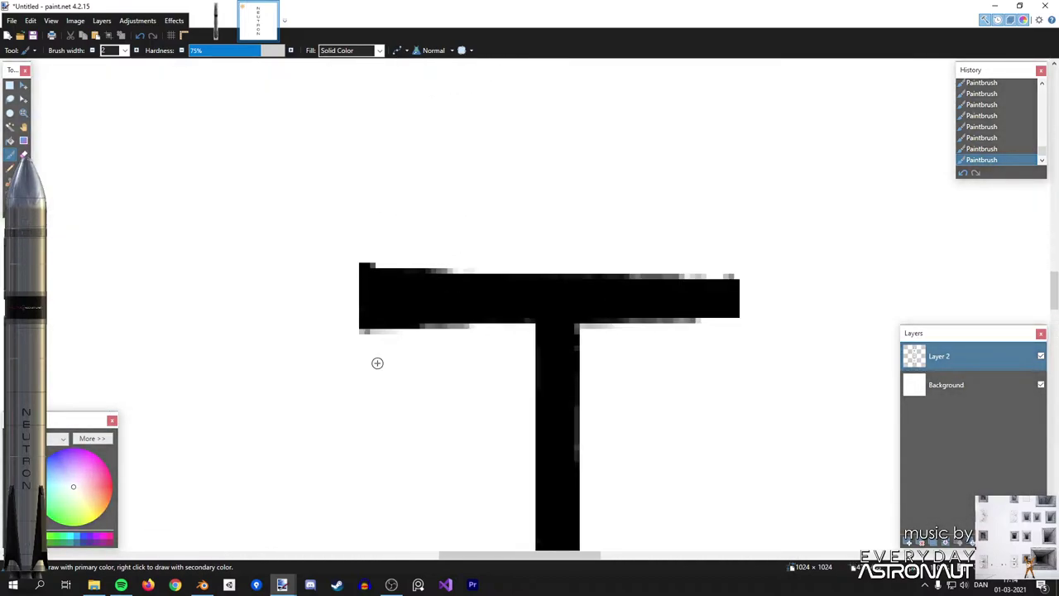
key("s")
key("s")
mouse_move(739, 270)
left_mouse_down()
mouse_move(657, 218)
mouse_move(165, 267)
left_mouse_up()
key("Delete")
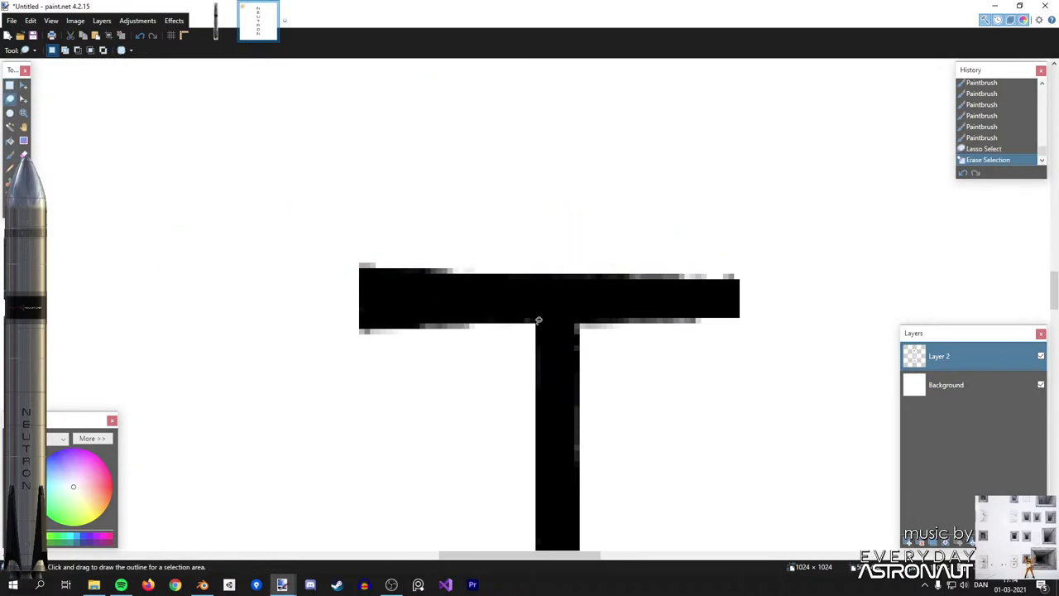
scroll(552, 305, "down", 6, "ctrl")
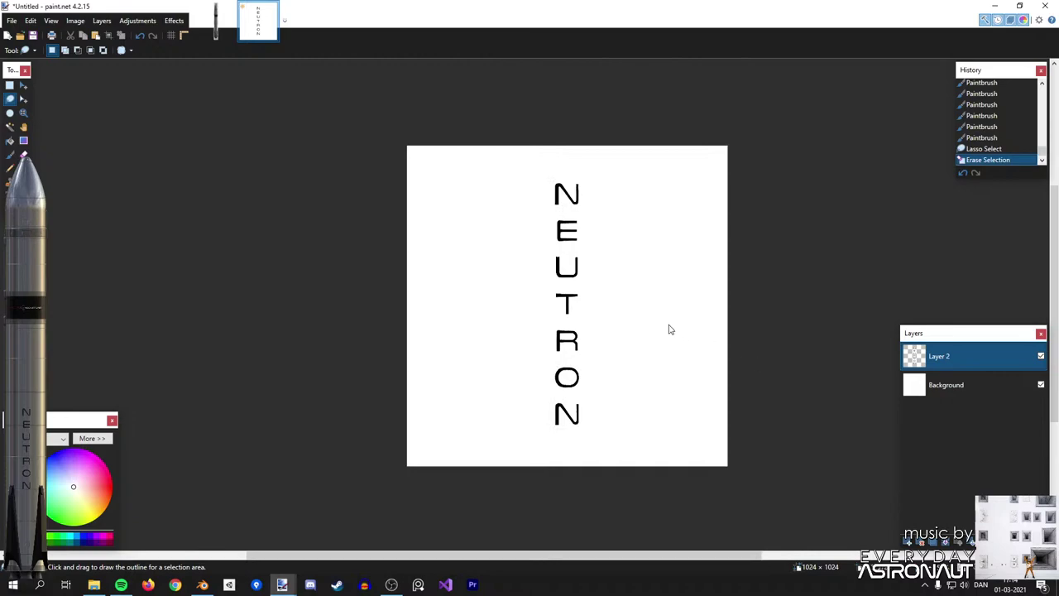
Save the layered lettering image as Neutron logo in the Neutron pictures folder.
key("ctrl+s")
type("Neutr")
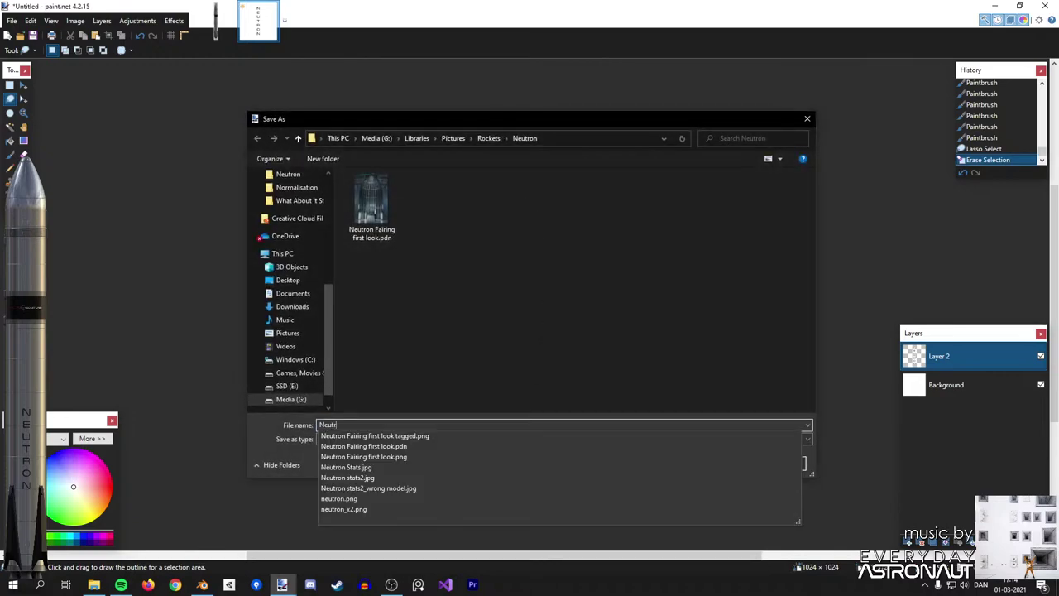
type("on logo")
key("Return")
Save a flattened PNG copy of the lettering as Neutron logo.png.
key("ctrl+shift+s")
left_click(363, 439)
scroll(350, 451, "up", 1)
left_click(345, 450)
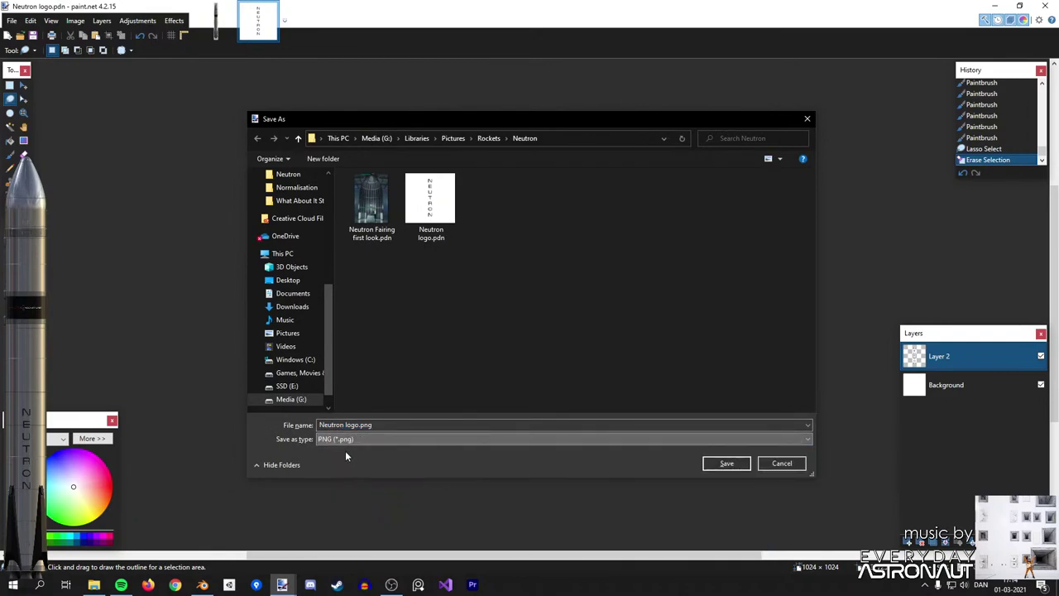
key("Return")
key("Return")
Switch to Blender and add a Mapping and Image Texture node setup to the brushed steel material's Principled BSDF.
key("alt+Tab")
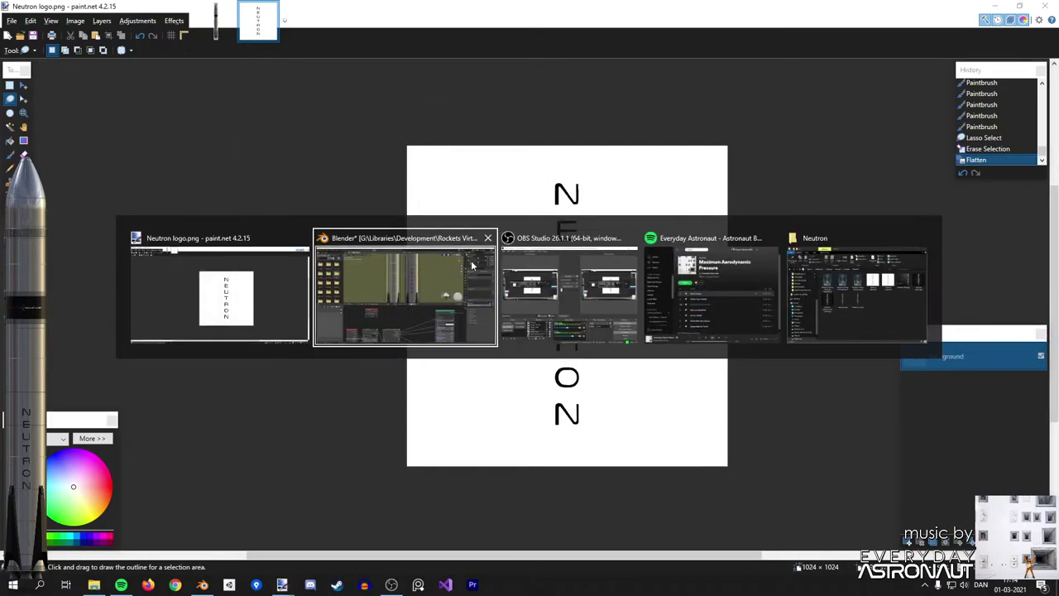
left_click(569, 405)
left_click(738, 390)
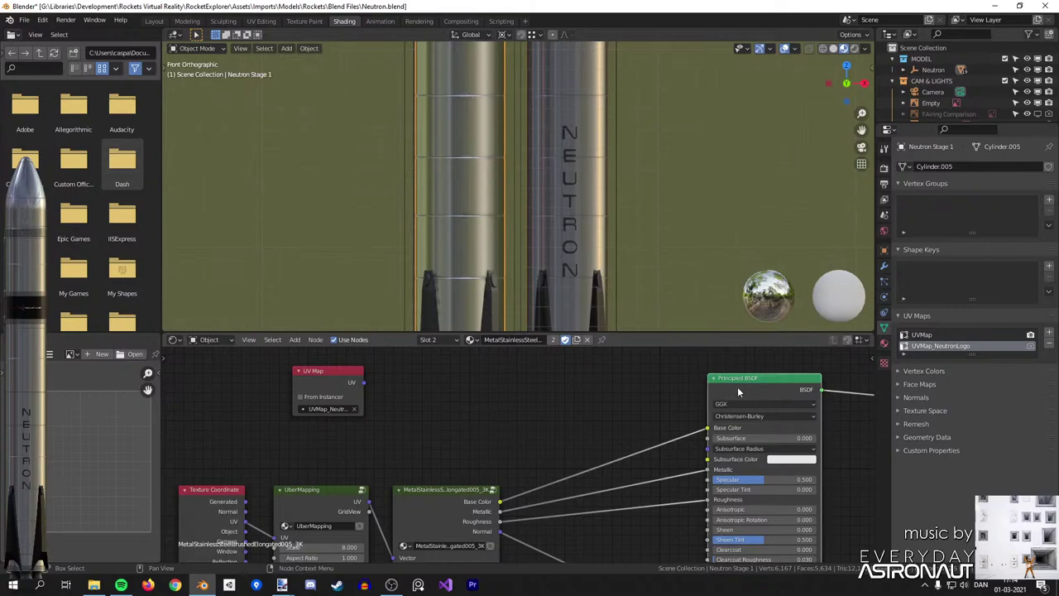
key("ctrl+t")
key("g")
left_click(539, 362)
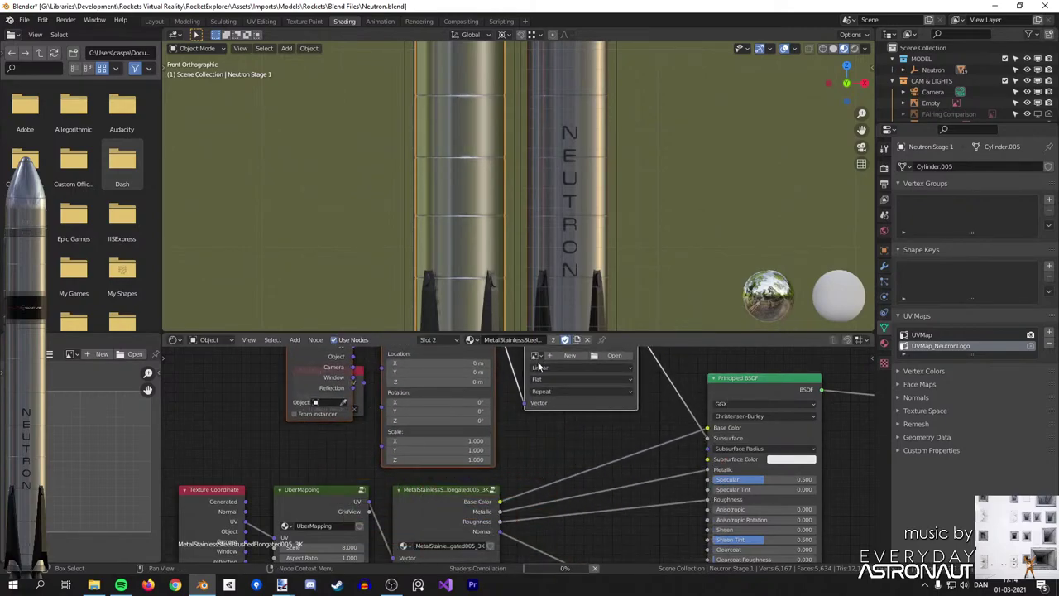
Delete the newly added Texture Coordinate node and connect the UVMap_NeutronLogo UV Map node to the Mapping node's Vector input.
middle_click_drag(538, 363, 636, 383)
left_click(410, 393)
key("x")
middle_click_drag(422, 393, 403, 436)
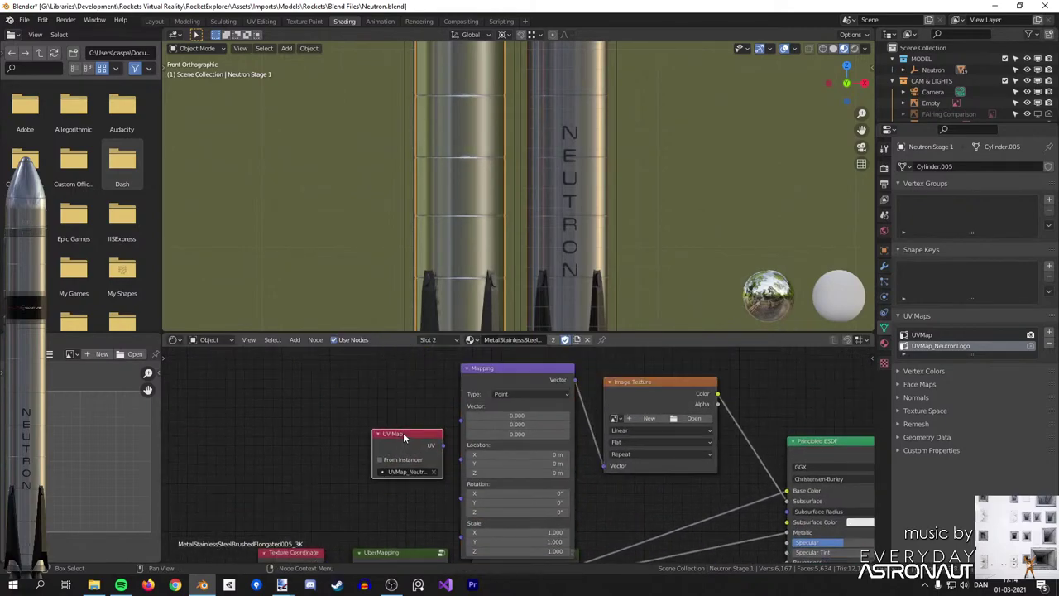
left_click_drag(404, 450, 460, 423)
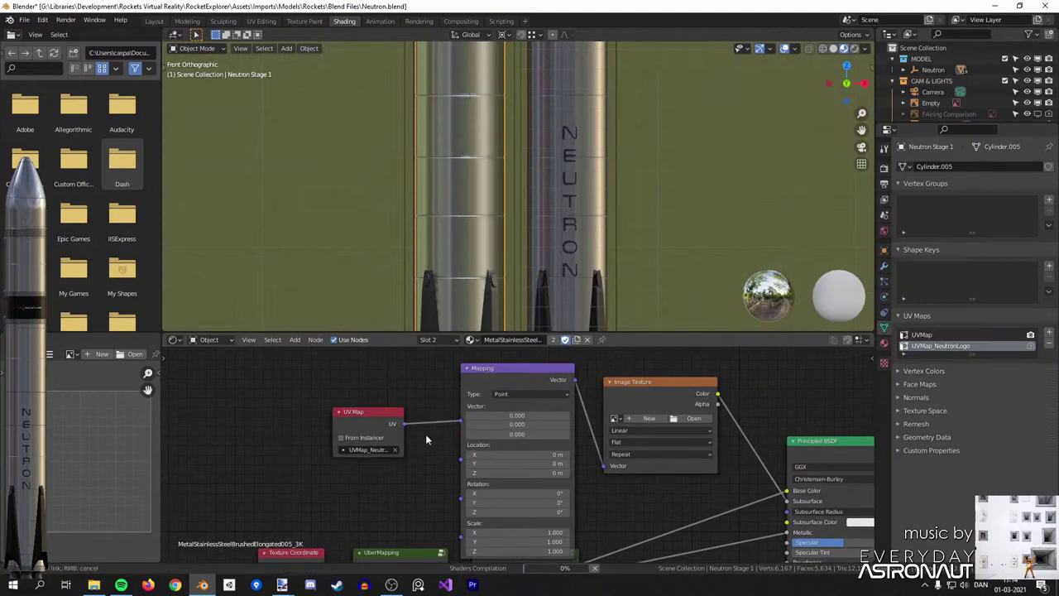
Load Neutron logo.png from the Pictures\Rockets\Neutron folder into the Image Texture node.
middle_click_drag(557, 426, 492, 419)
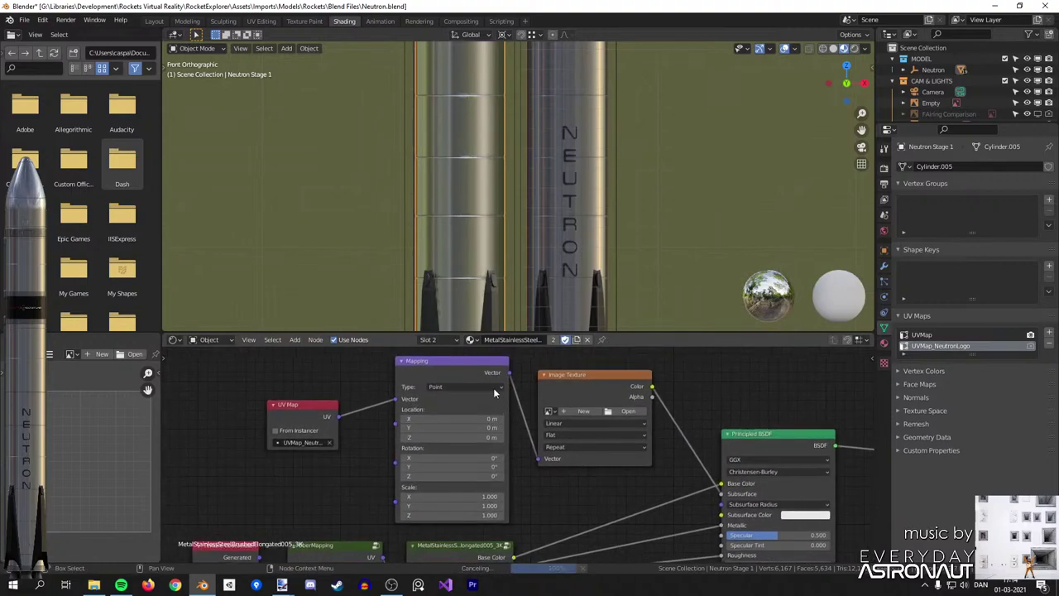
left_click(626, 411)
scroll(359, 408, "down", 2)
scroll(359, 407, "down", 4)
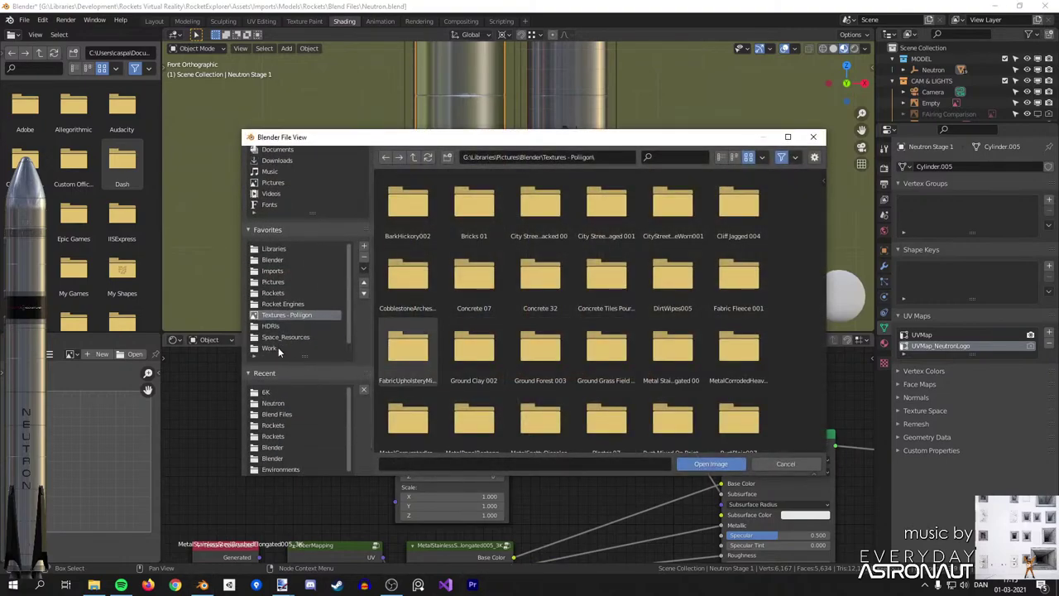
left_click(292, 400)
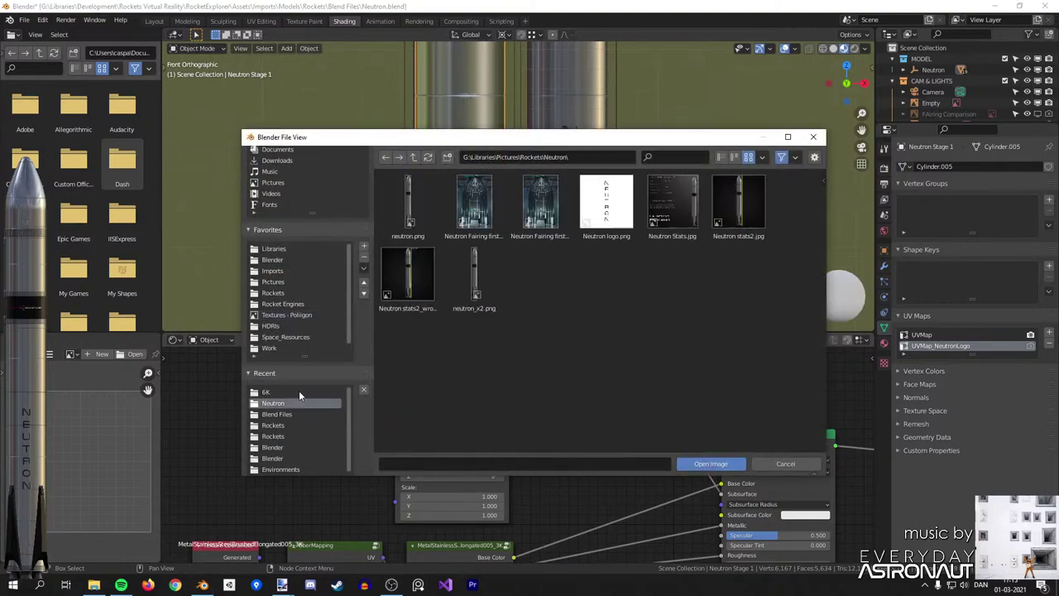
double_click(605, 218)
left_click(327, 403)
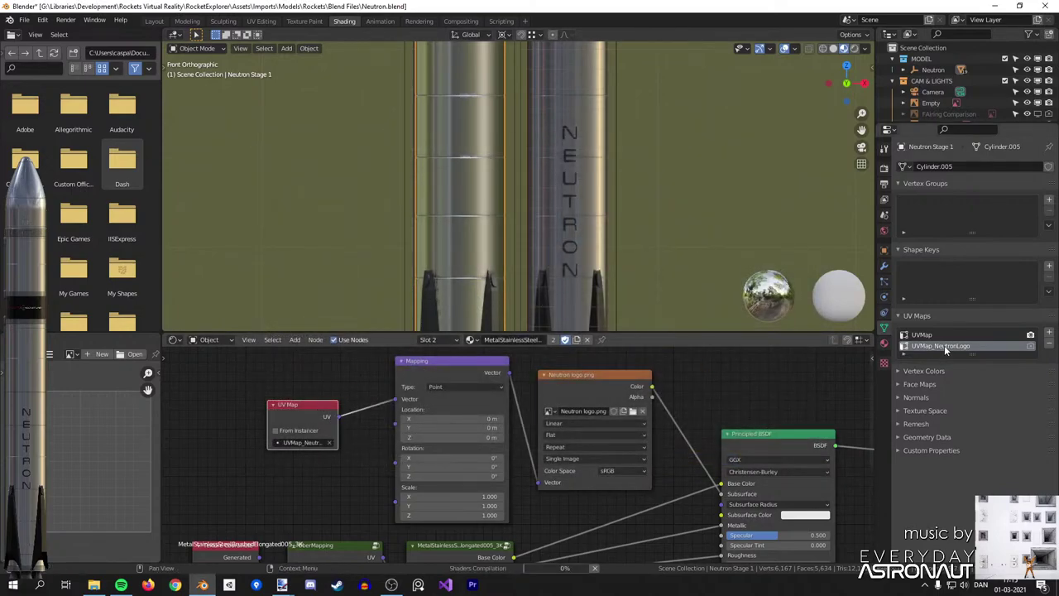
In the UV Editing workspace, leave local view and select the linked faces of the first stage's main body in Edit Mode.
left_click(261, 21)
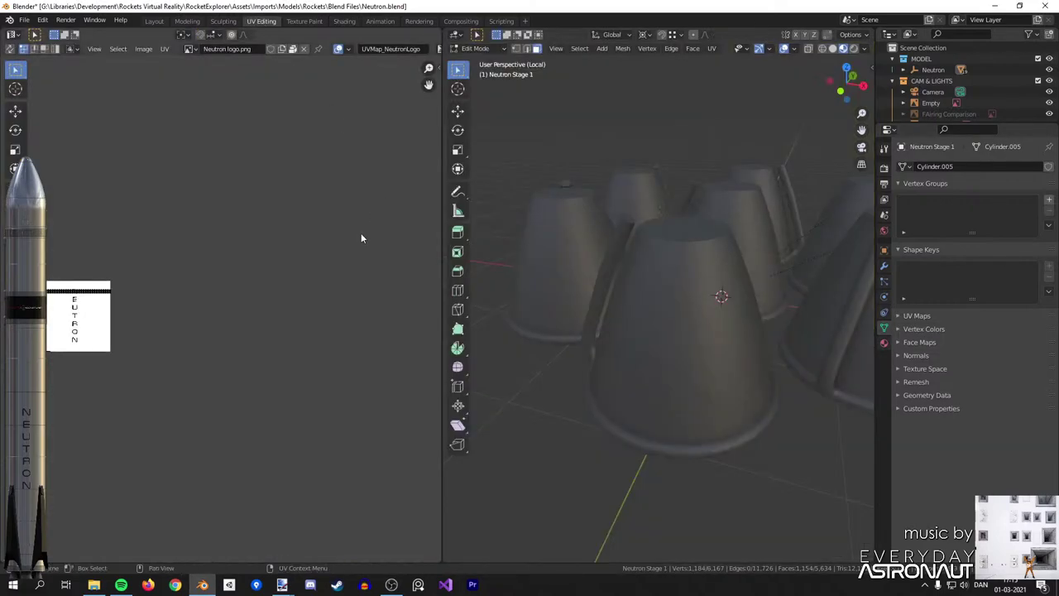
key("Tab")
key("KP_Divide")
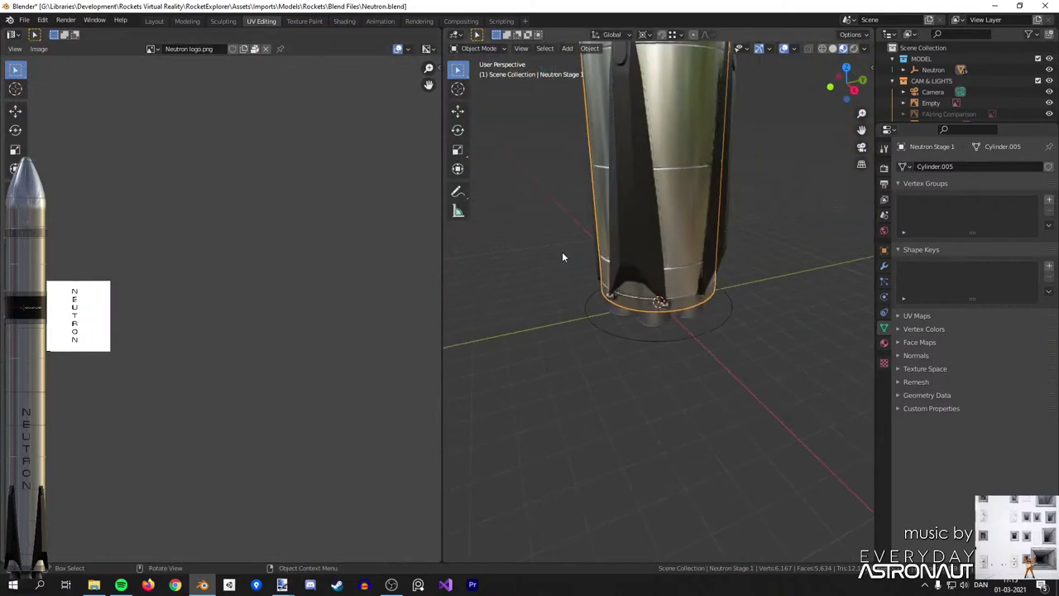
key("Tab")
scroll(662, 210, "down", 4)
middle_click_drag(665, 208, 675, 329, "shift")
scroll(675, 329, "up", 4)
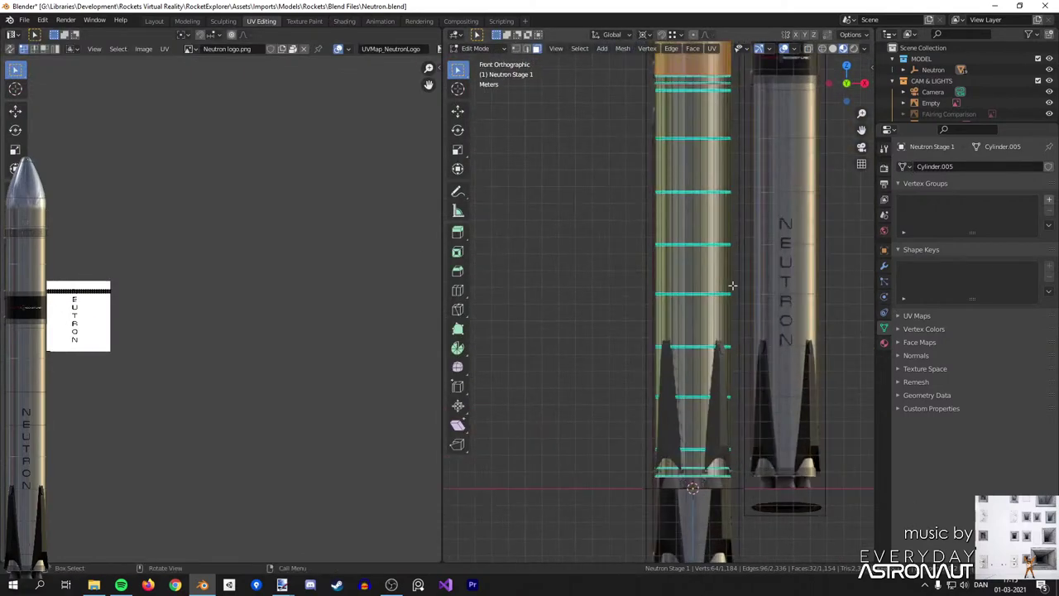
key("l")
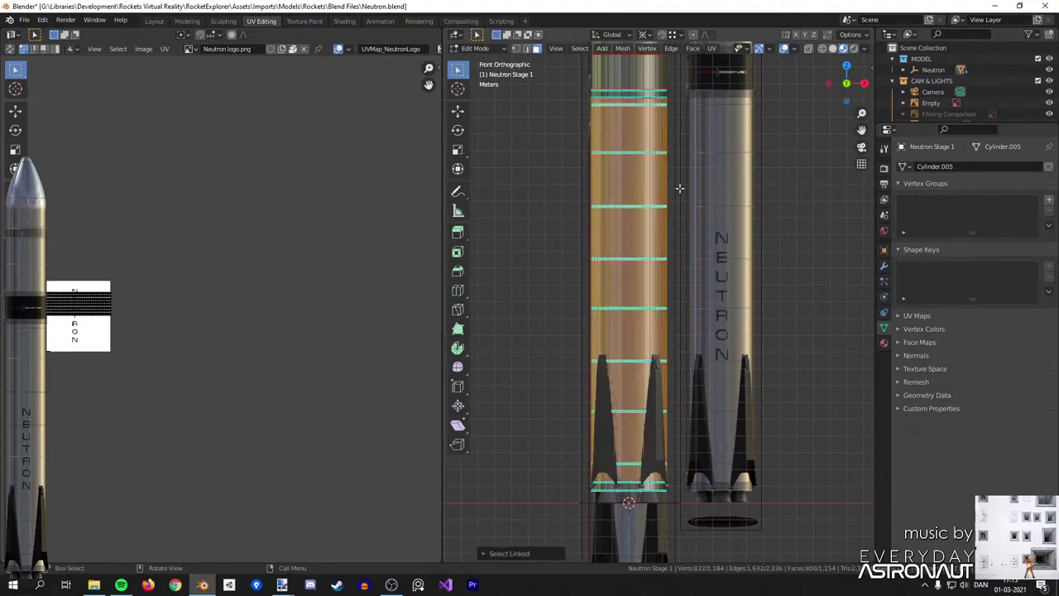
scroll(321, 284, "up", 6)
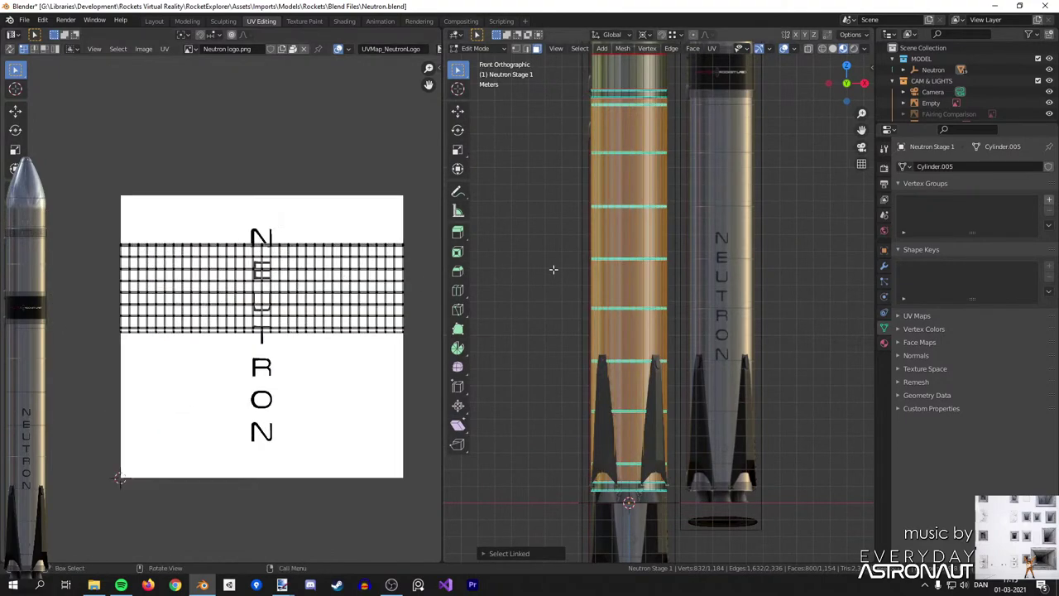
Unwrap the selected stage body faces with Project from View in the front orthographic view.
key("u")
left_click(299, 287)
scroll(695, 275, "up", 1)
key("u")
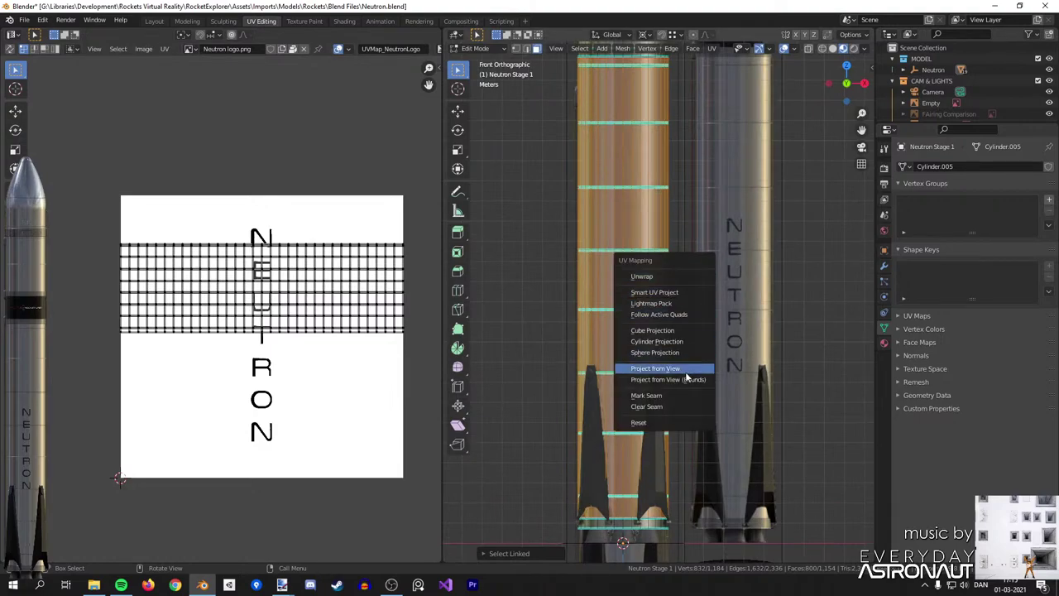
left_click(653, 368)
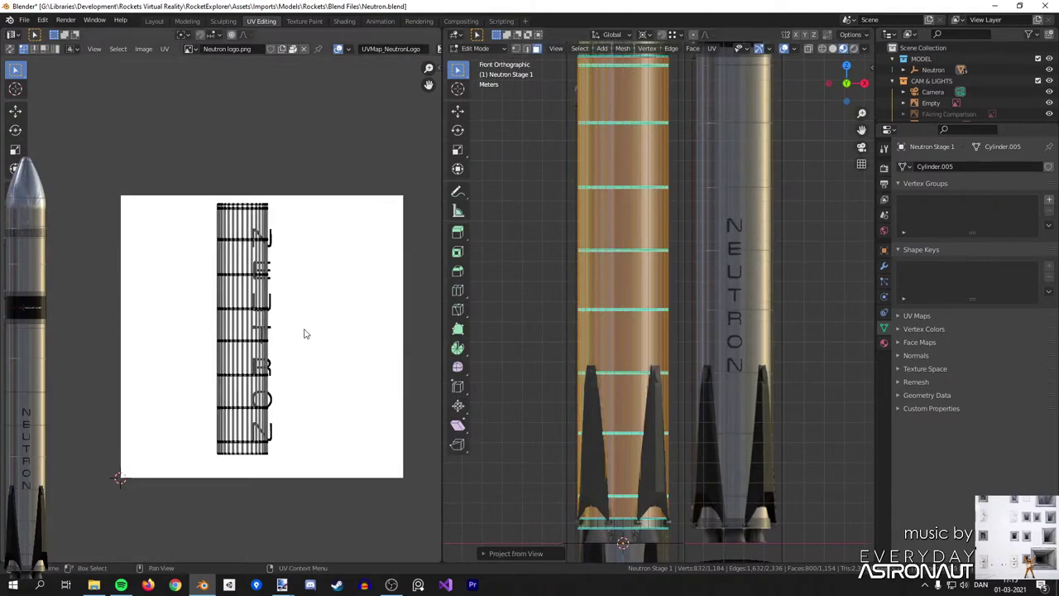
Scale up all the projected UVs and move them so the NEUTRON lettering sits centered across the stage body's width.
key("a")
scroll(286, 306, "up", 1)
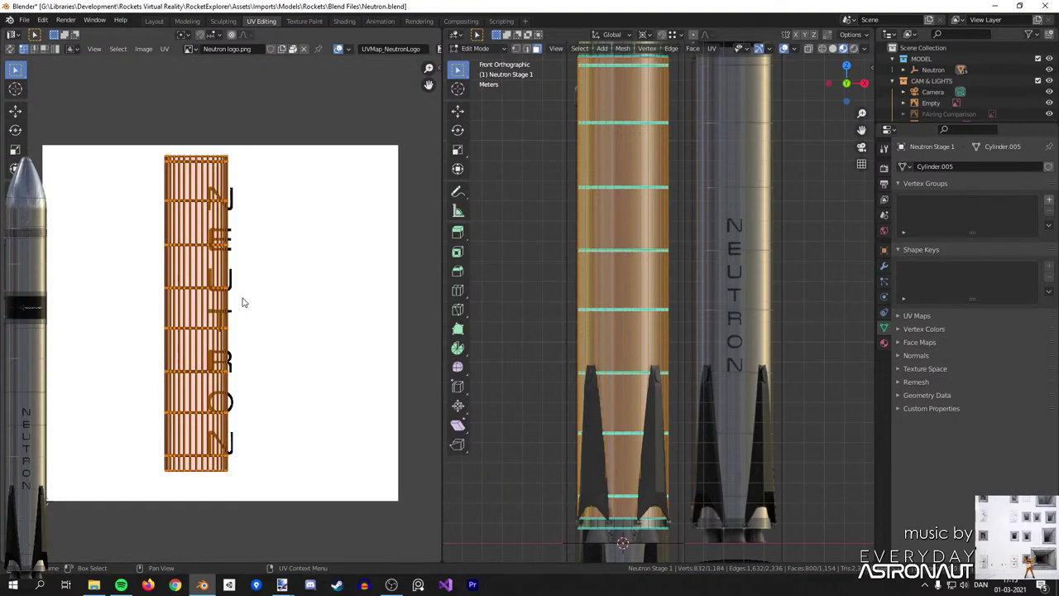
key("s")
left_click(276, 302)
key("g")
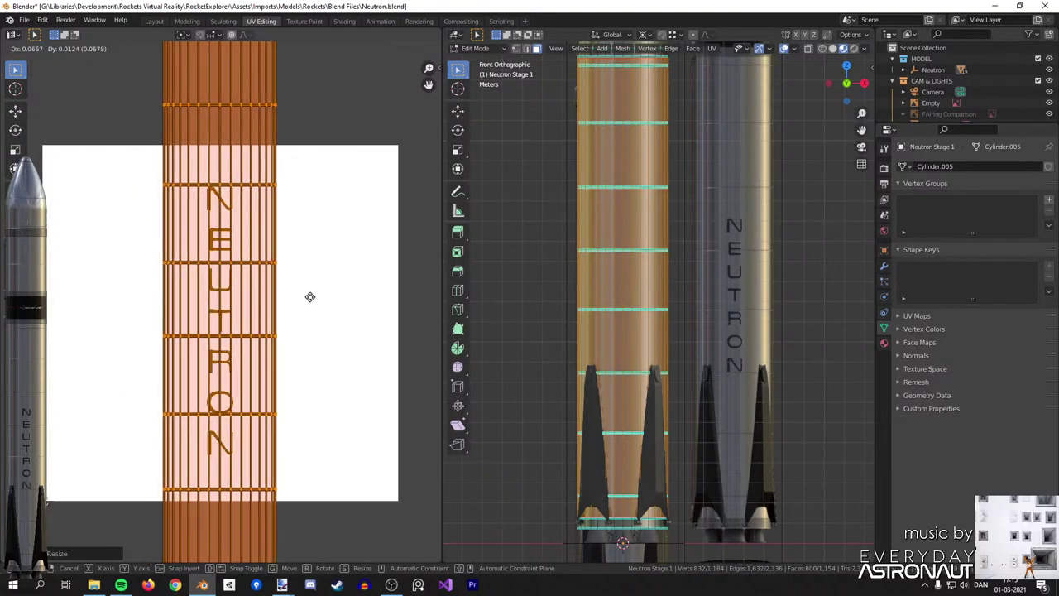
left_click(296, 298)
scroll(267, 284, "up", 5)
scroll(262, 284, "down", 6)
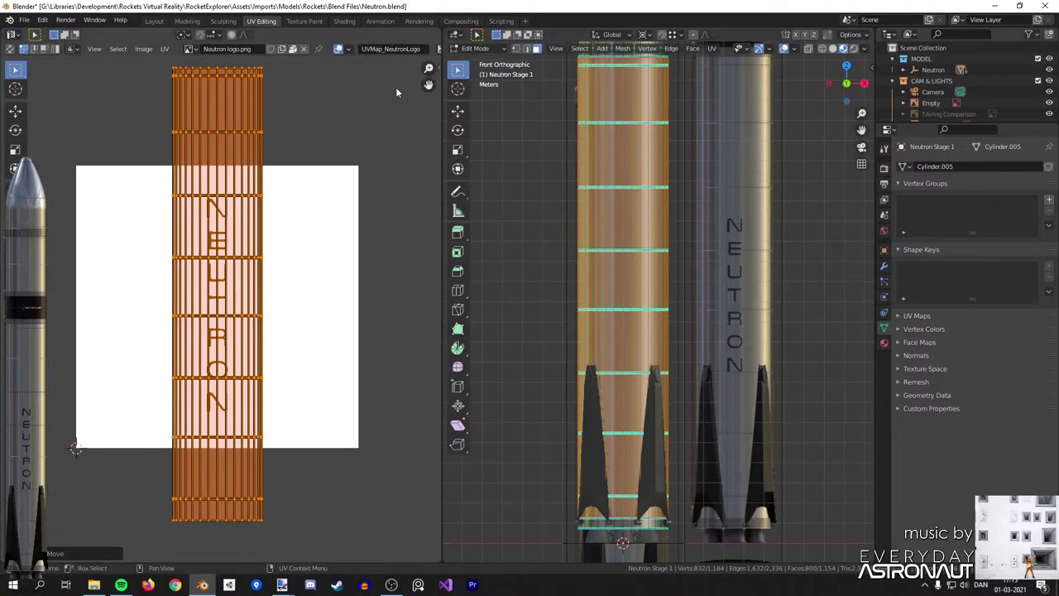
In the Shading workspace, disconnect the logo image from the Principled BSDF and move the logo nodes away to make room.
left_click(344, 22)
scroll(577, 452, "up", 2)
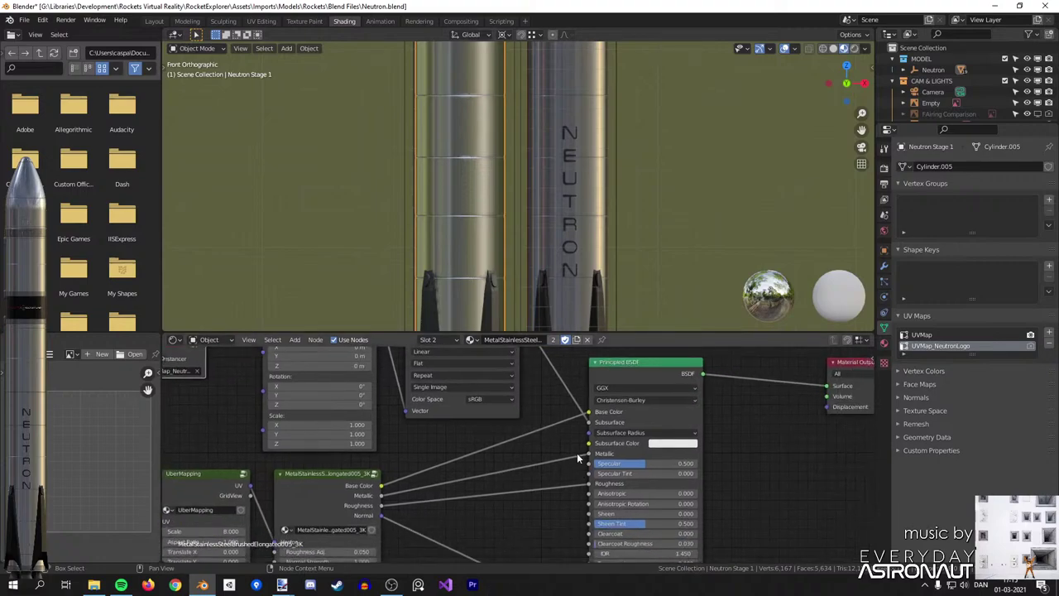
scroll(576, 453, "up", 2)
scroll(570, 401, "down", 3)
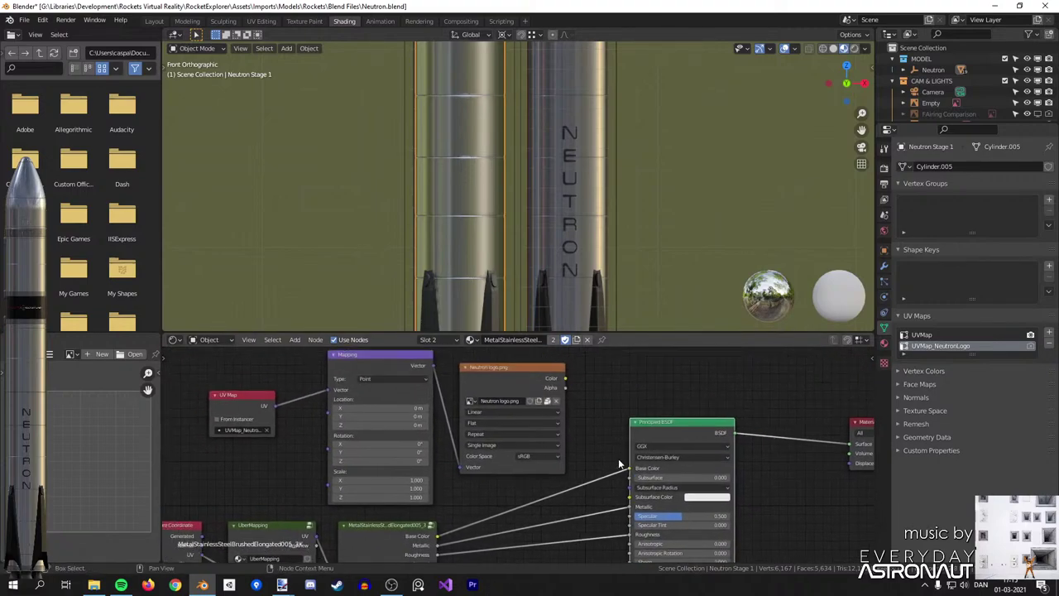
left_click_drag(581, 379, 286, 410)
key("g")
left_click(364, 445)
middle_click_drag(373, 443, 373, 350)
scroll(373, 351, "up", 1)
scroll(572, 448, "up", 1)
middle_click_drag(578, 350, 575, 420)
Insert a MixRGB node into the link between the brushed steel's Base Color output and the Principled BSDF.
left_click(573, 451)
key("shift+a")
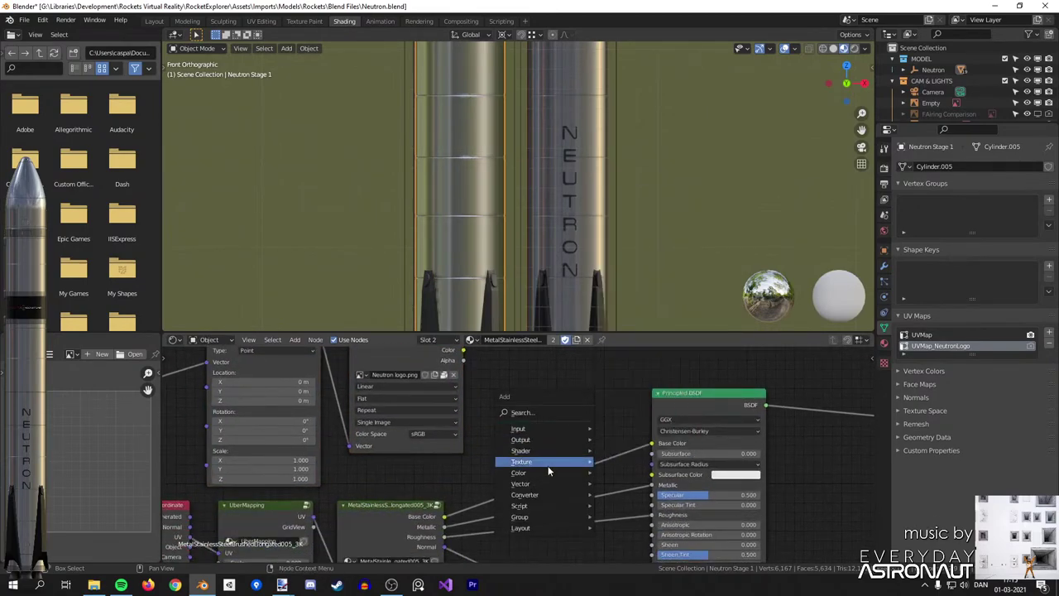
mouse_move(550, 472)
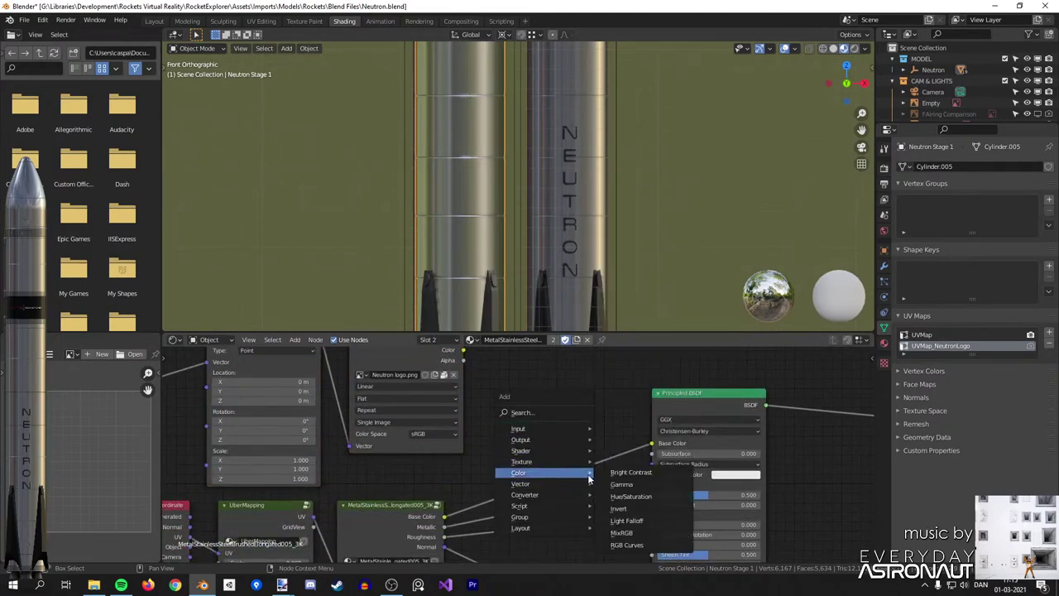
left_click(625, 533)
left_click(579, 414)
Connect the logo image's Color output to the Mix node's Color1 input, trying the Fac input on the way.
left_click_drag(464, 350, 553, 467)
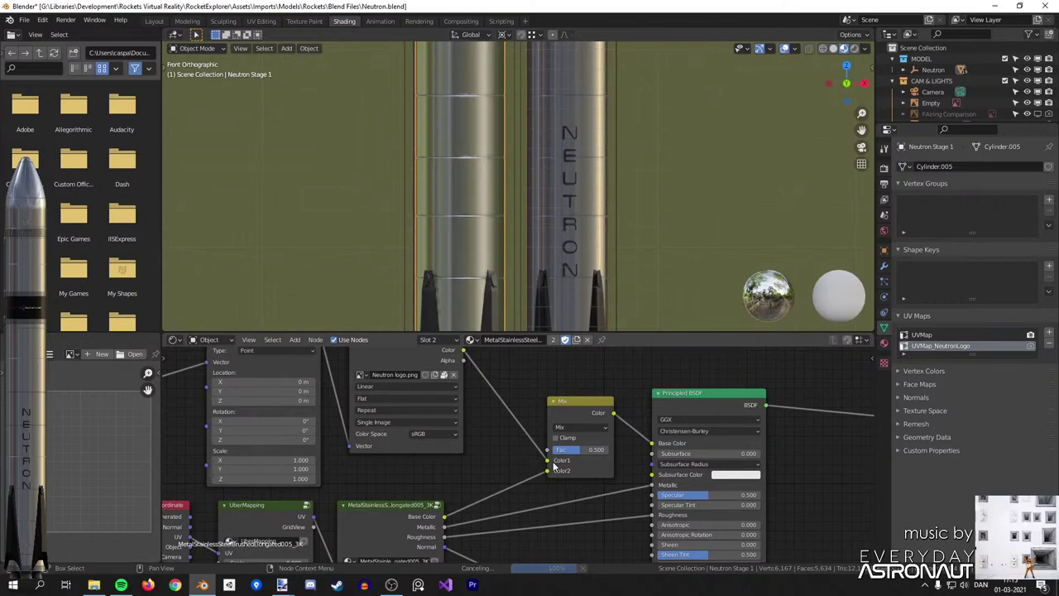
scroll(563, 478, "up", 1)
left_click_drag(544, 466, 553, 450)
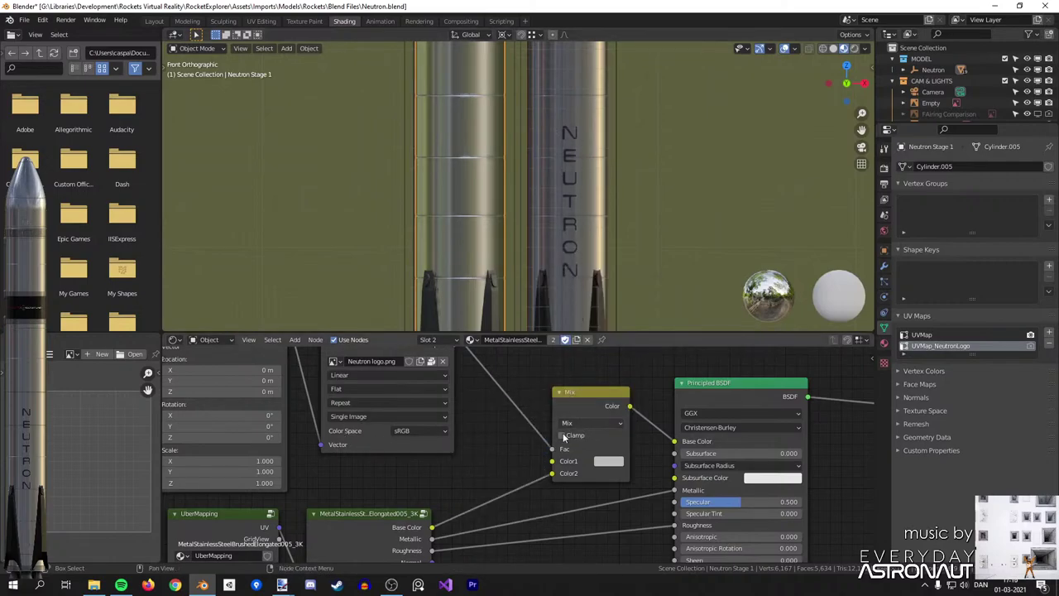
mouse_move(552, 449)
left_mouse_down()
mouse_move(549, 469)
mouse_move(552, 460)
left_mouse_up()
Set the Mix node's blending mode to Multiply with a factor of about 0.9.
left_click(592, 422)
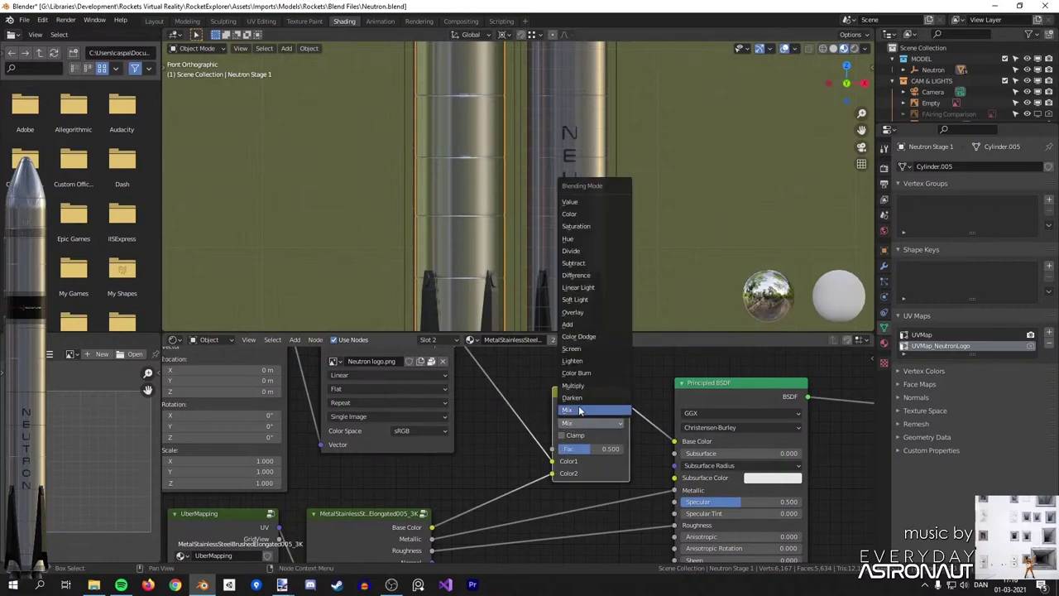
left_click(592, 395)
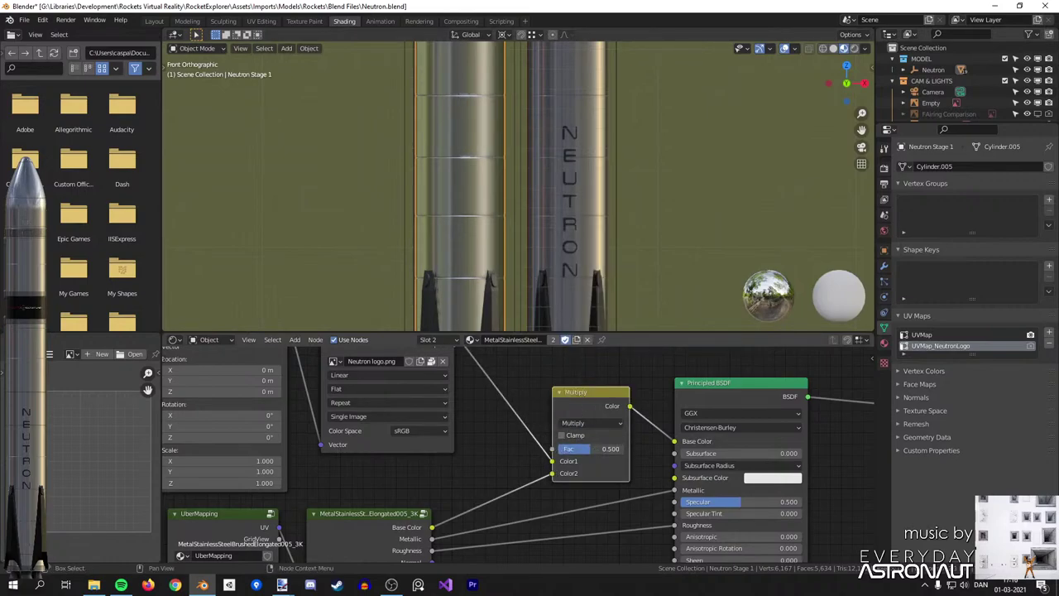
left_click_drag(600, 448, 620, 450)
scroll(515, 207, "down", 3)
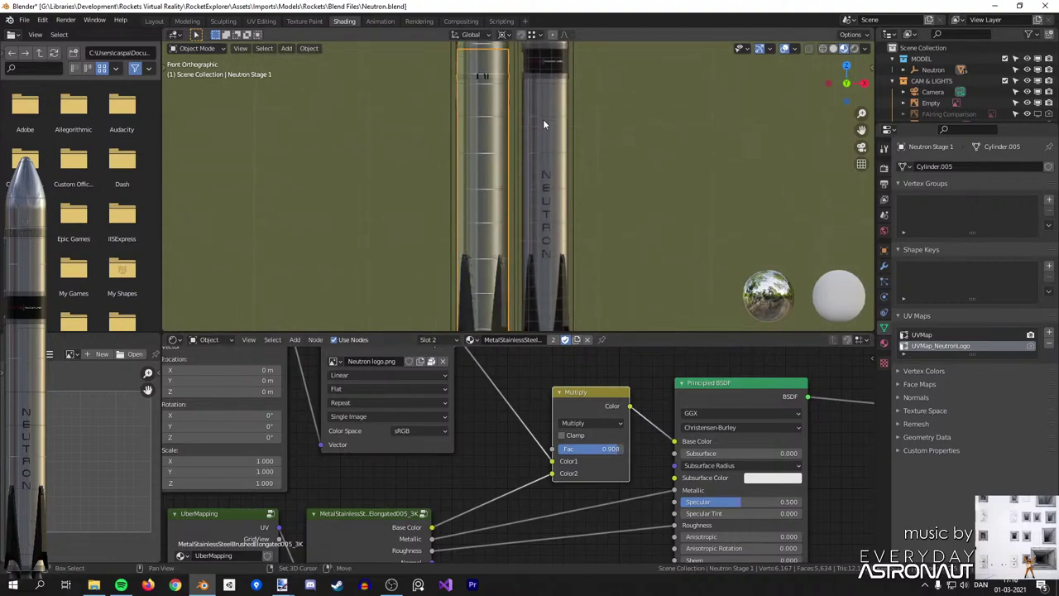
middle_click_drag(543, 120, 557, 110, "shift")
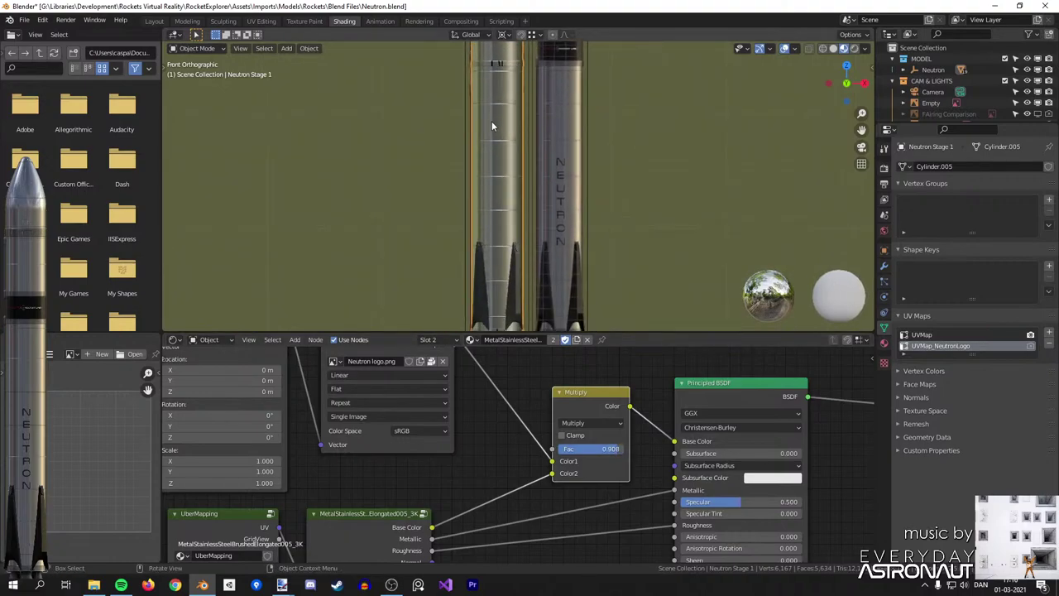
Delete the logo's UV Map, Mapping, image and Multiply nodes from the brushed steel material, and select the Metal_Shiny material slot.
scroll(562, 488, "down", 5)
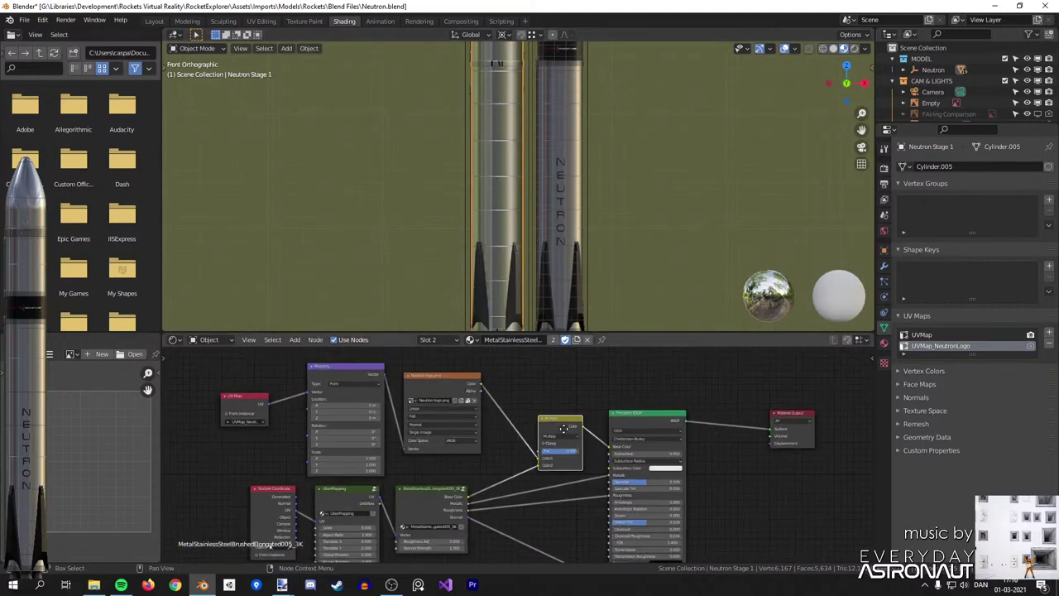
left_click_drag(239, 381, 618, 473)
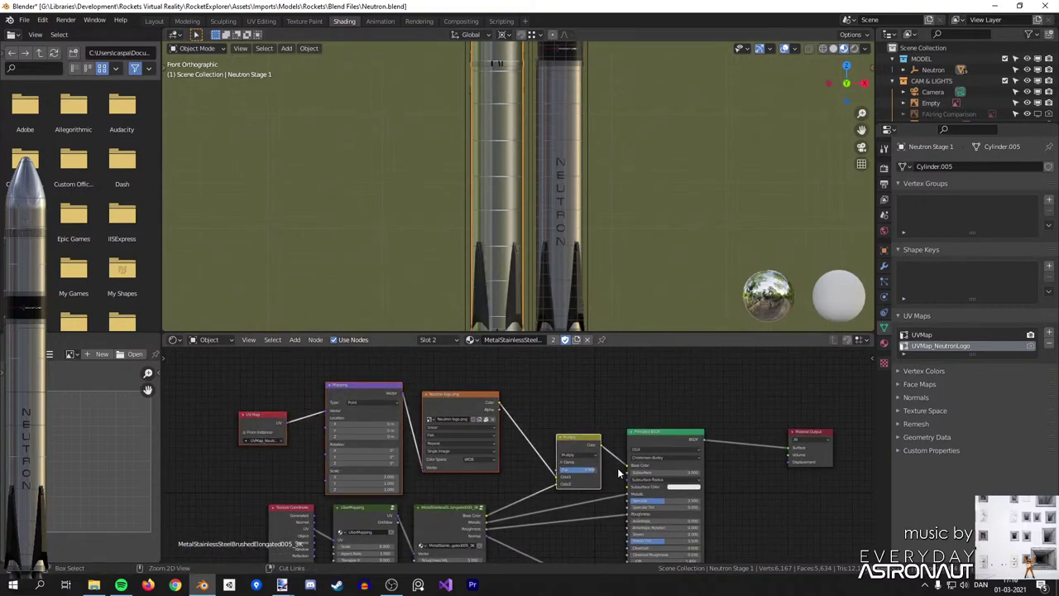
left_click(883, 343)
middle_click_drag(472, 442, 474, 435)
scroll(505, 475, "up", 2)
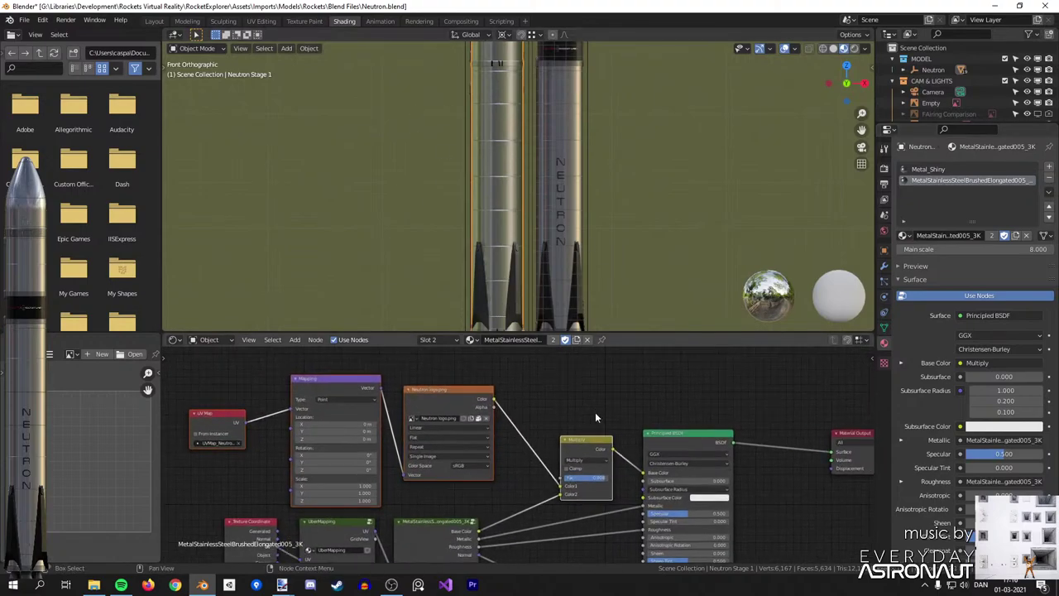
key("Delete")
key("Home")
left_click(928, 169)
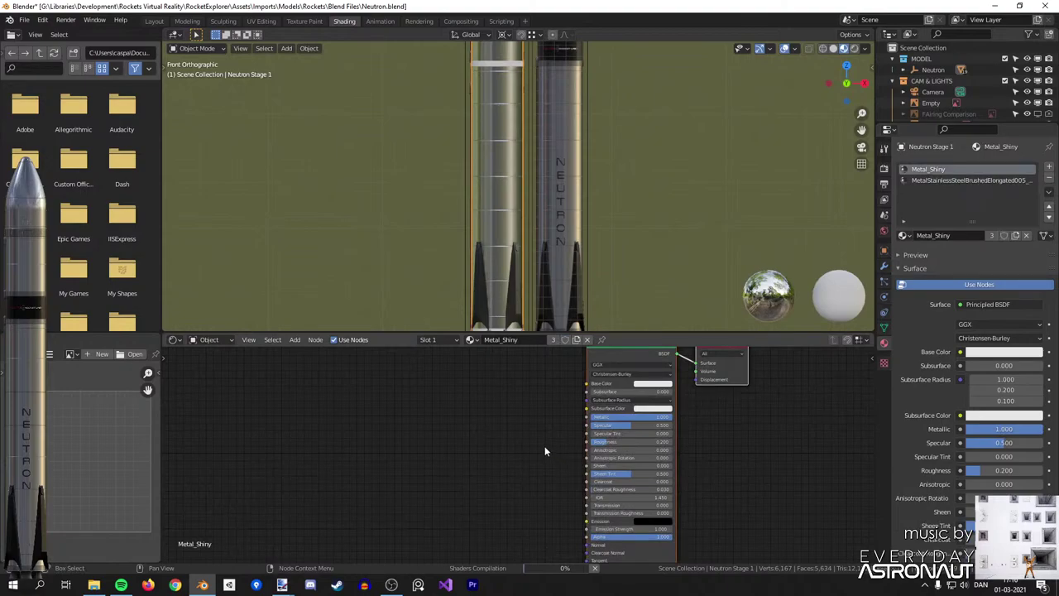
Try to paste the logo's nodes into the Metal_Shiny material, switching between both material slots.
key("ctrl+v")
middle_click_drag(466, 446, 542, 495)
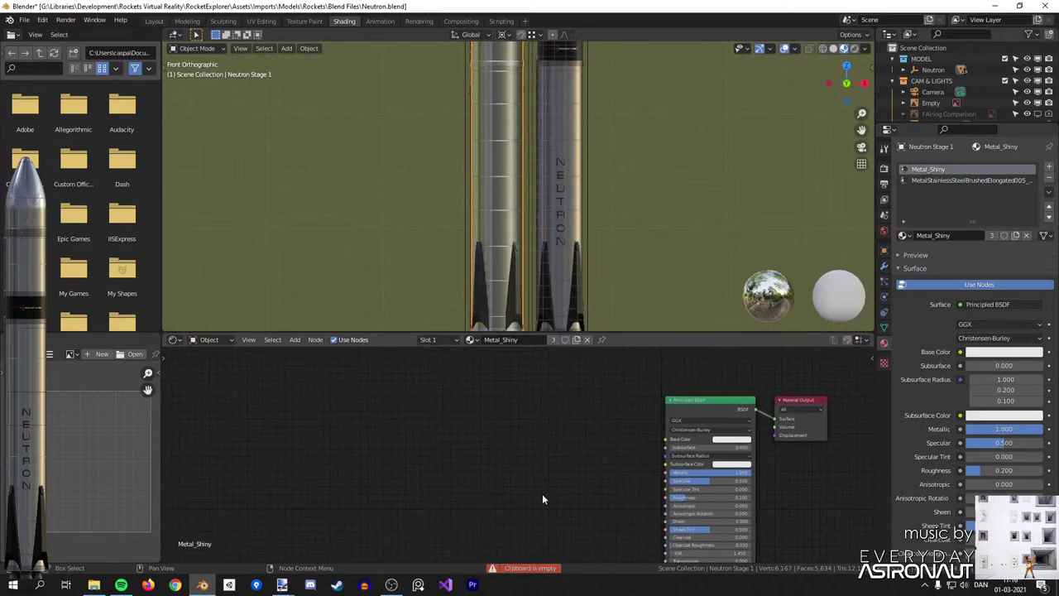
left_click(932, 180)
left_click(957, 165)
left_click(945, 180)
left_click(944, 170)
left_click(626, 446)
Undo the deletion of the logo's UV Map, Mapping, image and Multiply nodes in the brushed steel material.
key("ctrl+z")
key("ctrl+z")
key("ctrl+z")
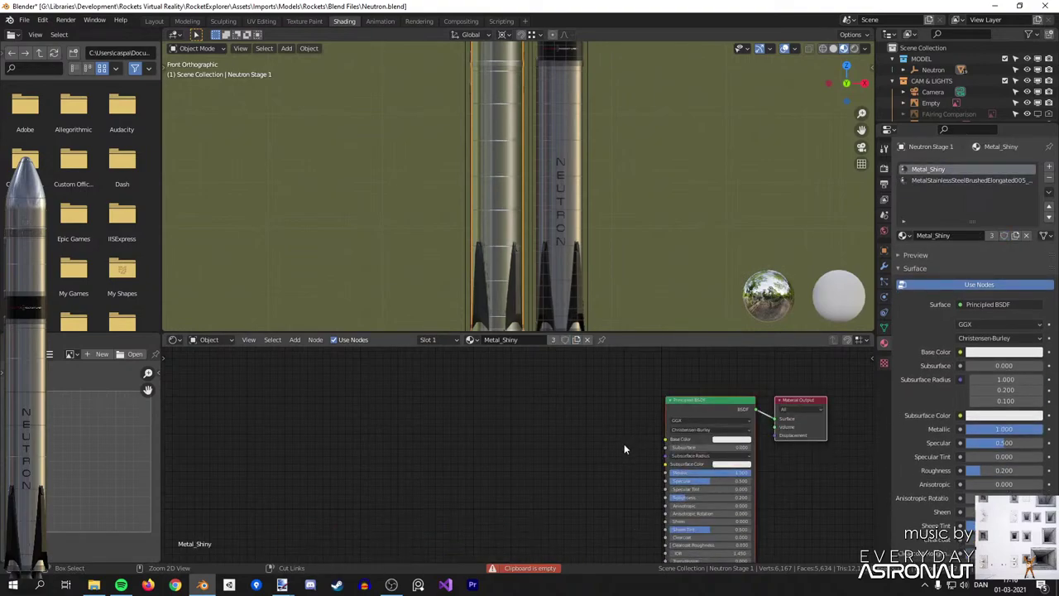
key("ctrl+z")
key("ctrl+z")
Copy the logo's UV Map, Mapping, image and Multiply nodes, including the Multiply node, and remove them from the brushed steel material.
left_click(649, 448, "shift")
left_click(648, 448, "shift")
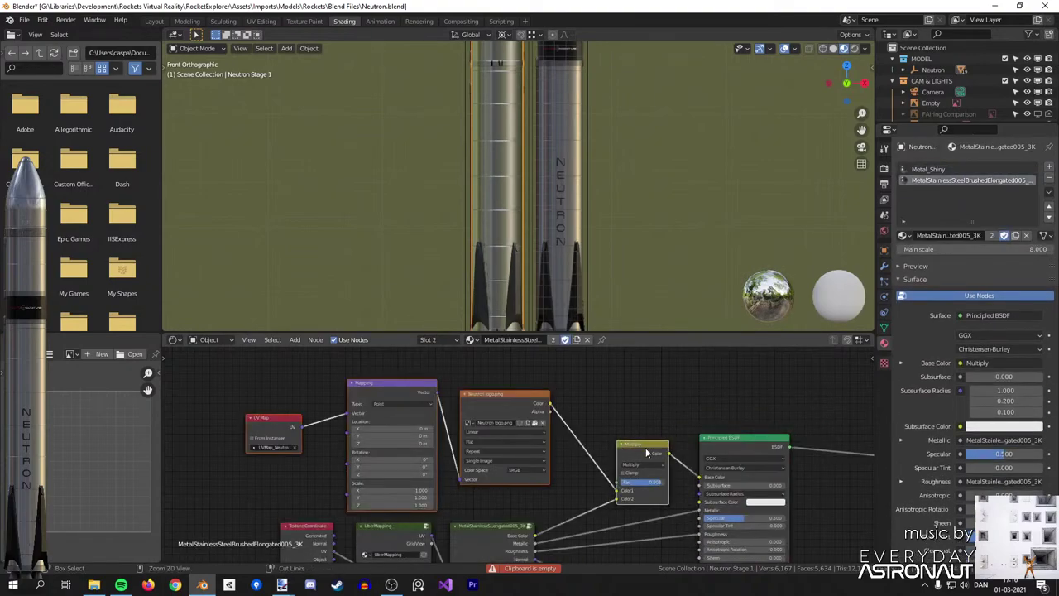
key("ctrl+c")
key("ctrl+x")
Paste the logo nodes into the Metal_Shiny material and connect the Multiply node's Color output to the Principled BSDF's Base Color.
left_click(935, 170)
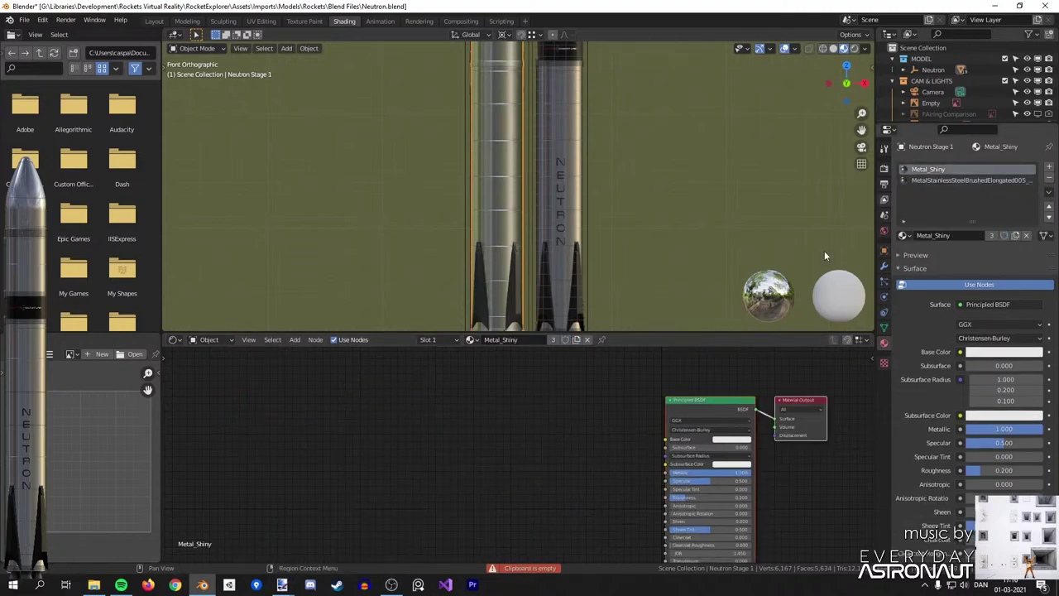
key("ctrl+v")
key("g")
left_click(501, 474)
left_click(631, 464)
left_click_drag(613, 445, 666, 439)
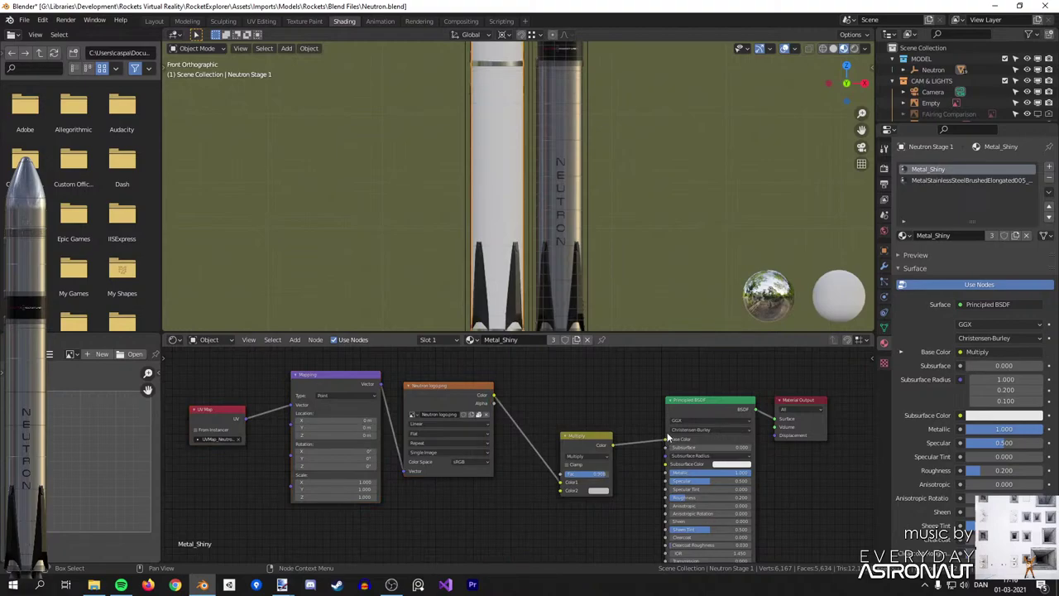
Set the Multiply node's Color2 to white.
left_click(600, 492)
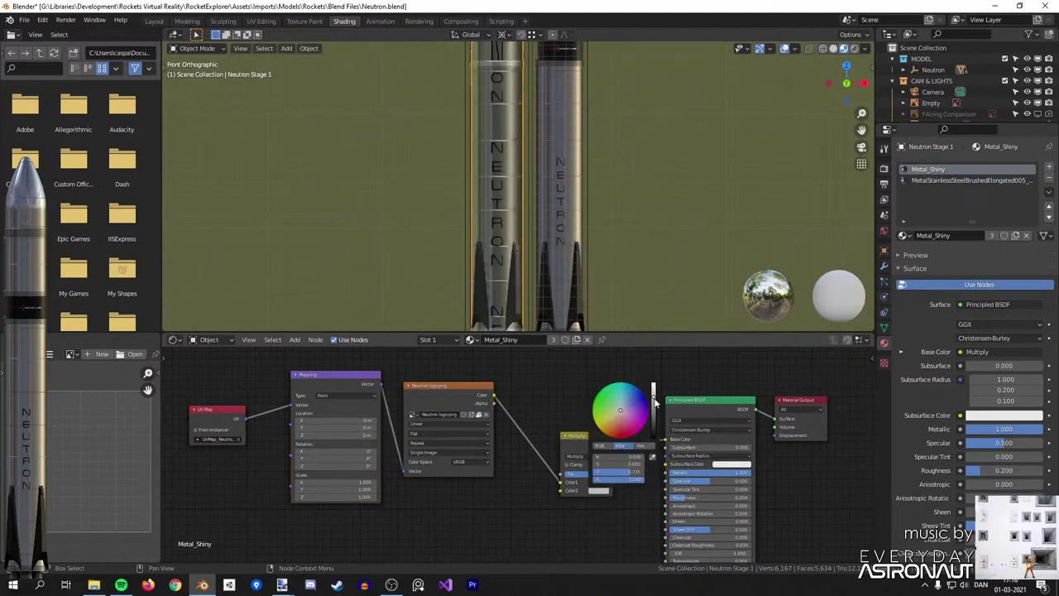
left_click_drag(654, 400, 664, 371)
scroll(530, 138, "up", 3)
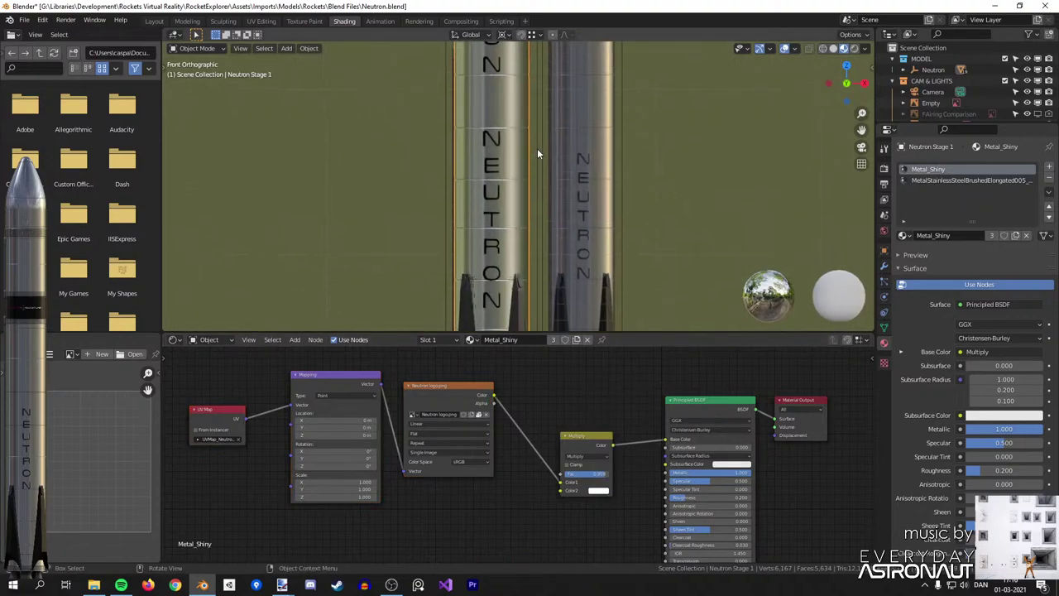
scroll(537, 148, "down", 1)
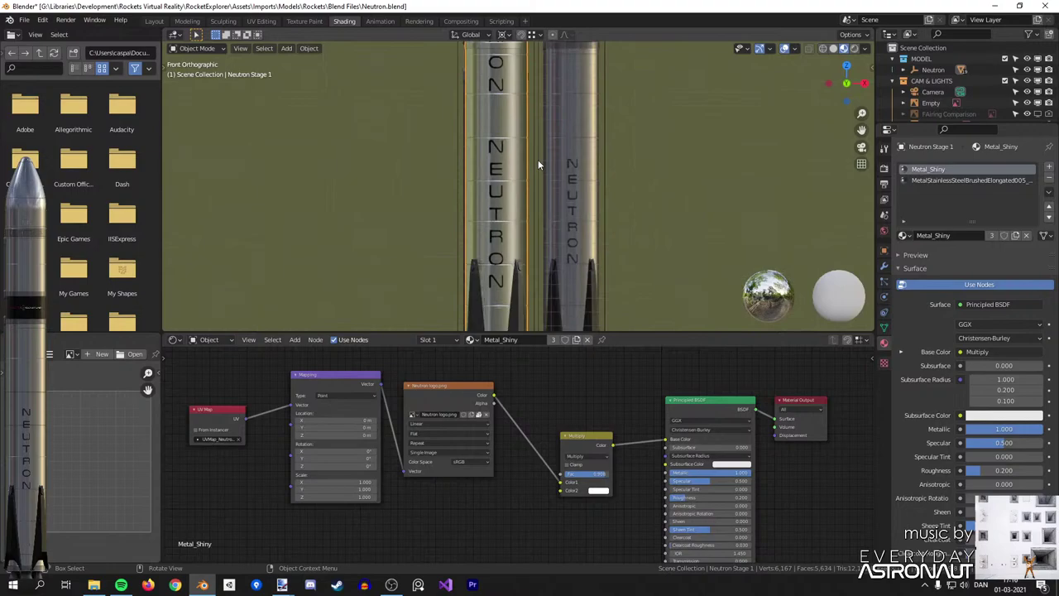
Show the Neutron logo.png image behind the first stage's UV layout in the UV Editing workspace.
left_click(273, 22)
scroll(356, 232, "up", 3)
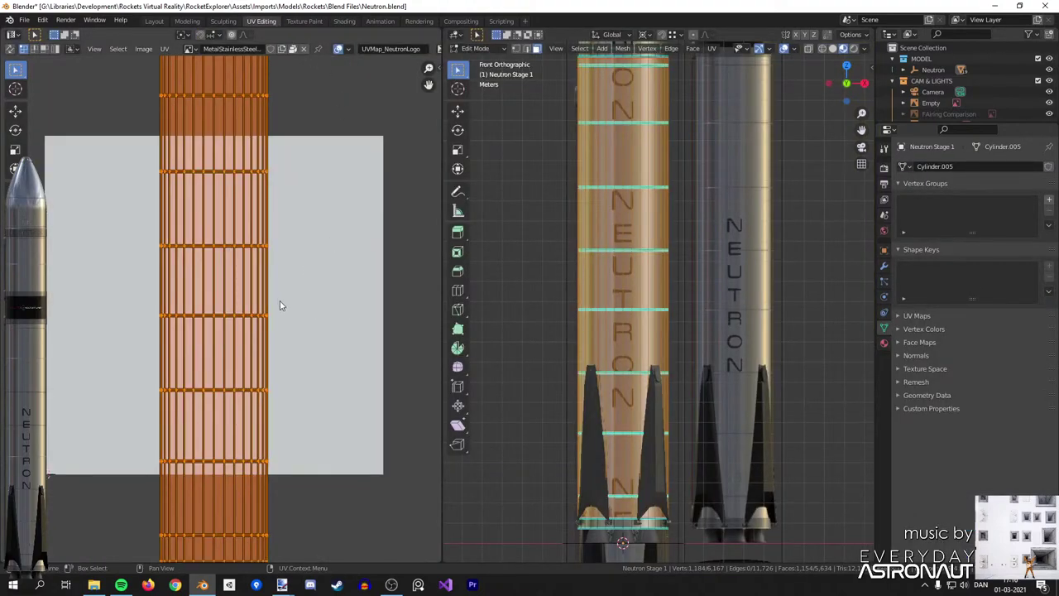
left_click(189, 48)
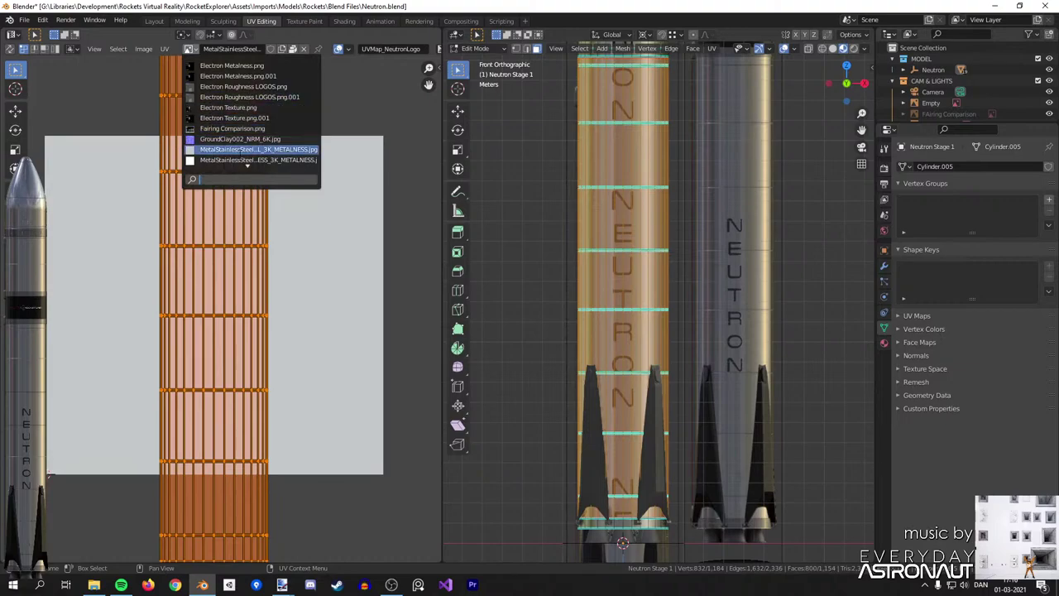
scroll(264, 174, "down", 4)
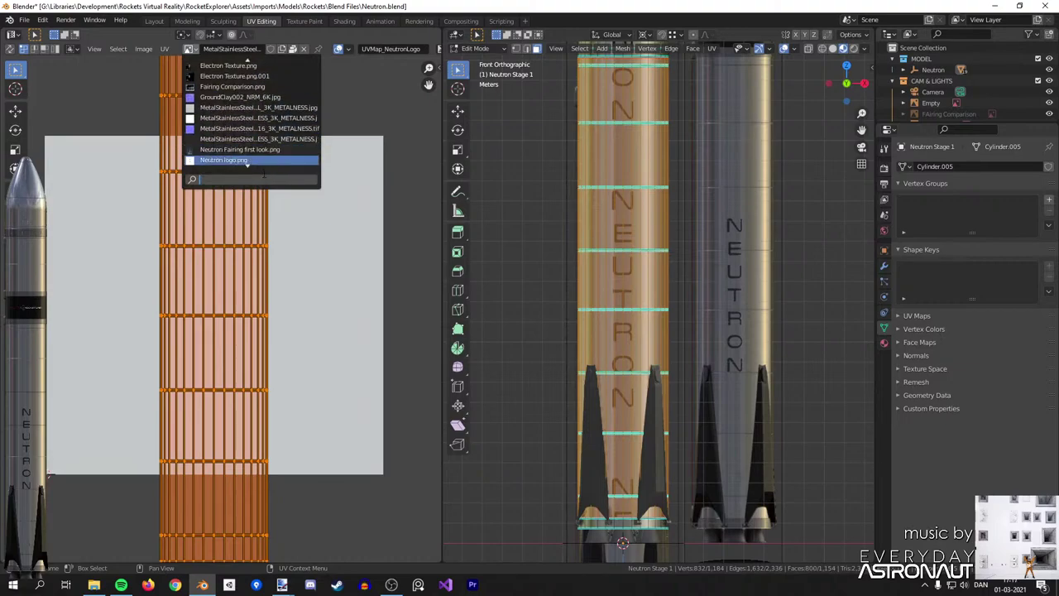
left_click(264, 161)
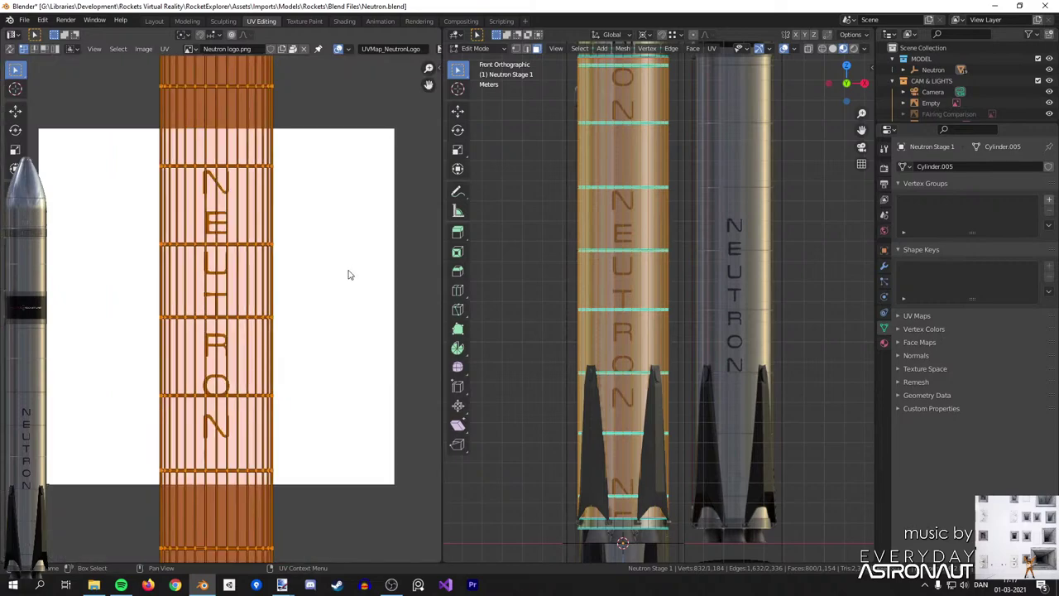
Scale the body's UV islands up by about 1.4 over the logo image and check the lettering in Object Mode.
key("s")
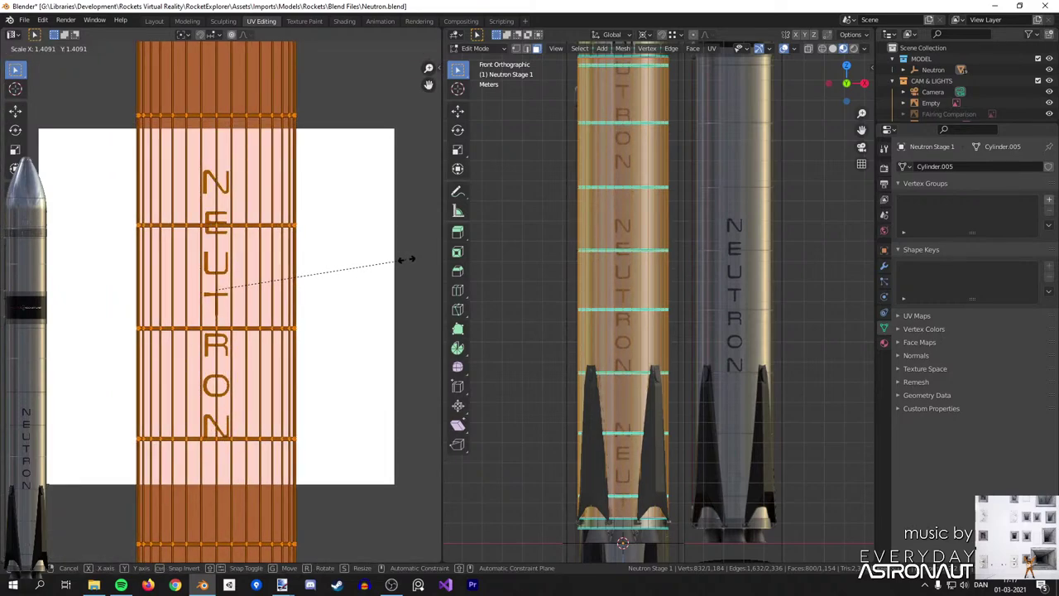
left_click(399, 257)
key("Tab")
key("Tab")
key("Tab")
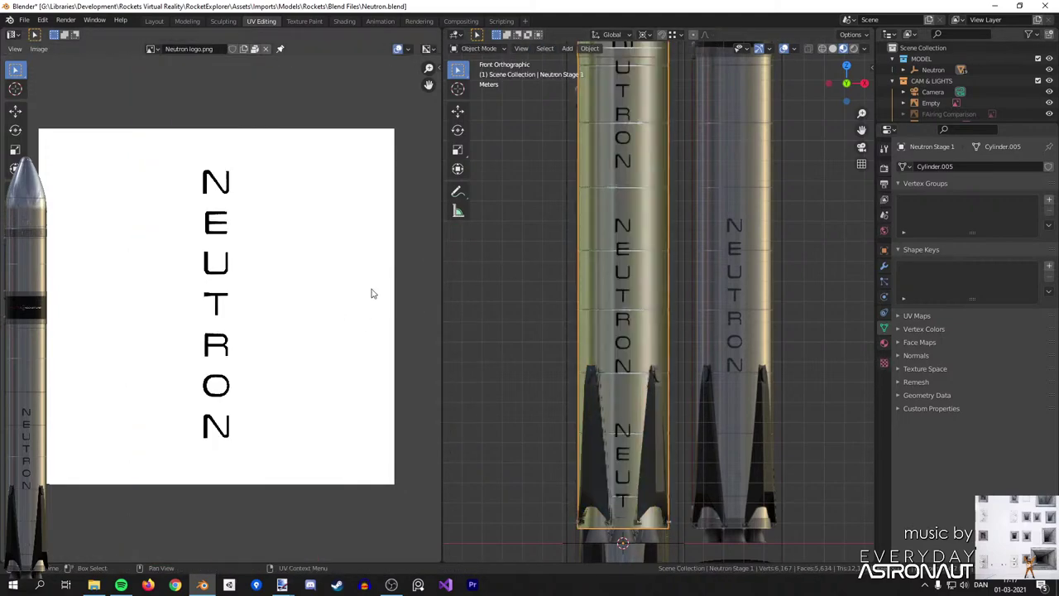
scroll(658, 274, "down", 2)
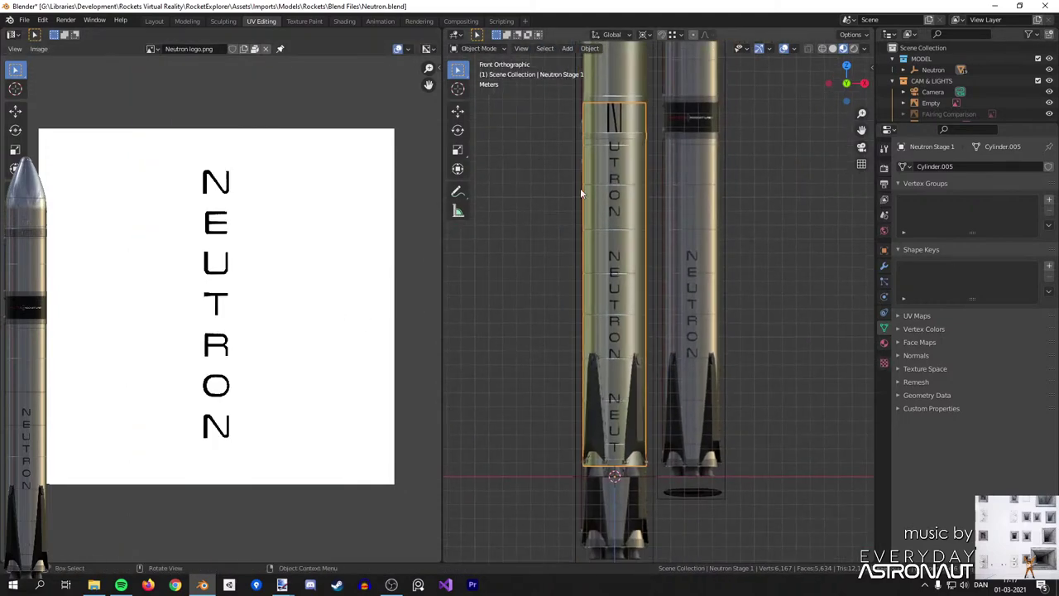
Set the logo image texture's extension mode to Extend in the Metal_Shiny material, trying Clip on the way.
left_click(344, 21)
scroll(381, 473, "up", 3)
left_click(405, 453)
left_click(403, 449)
left_click(401, 436)
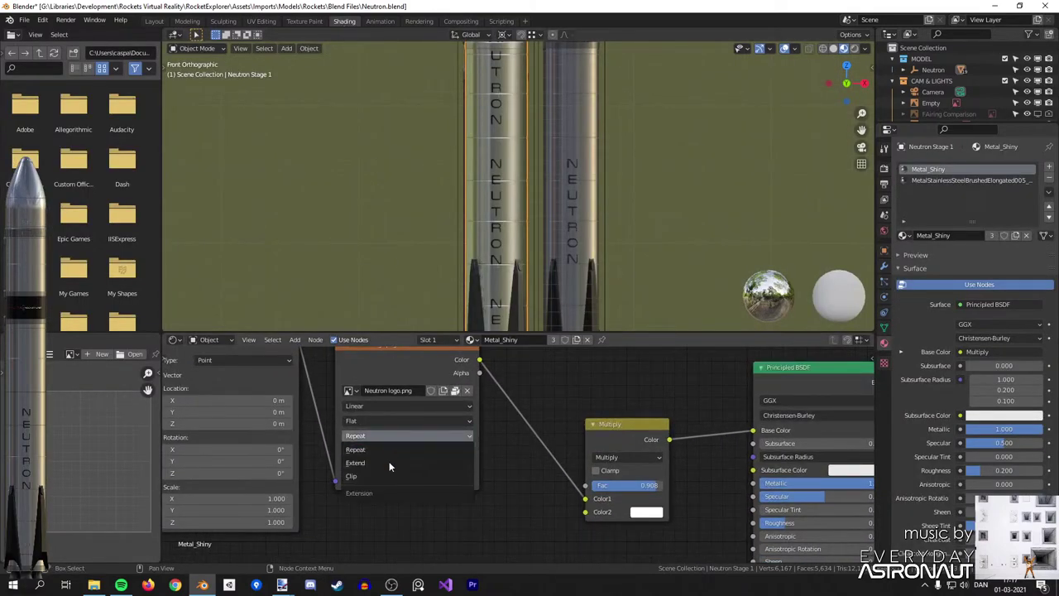
left_click(382, 475)
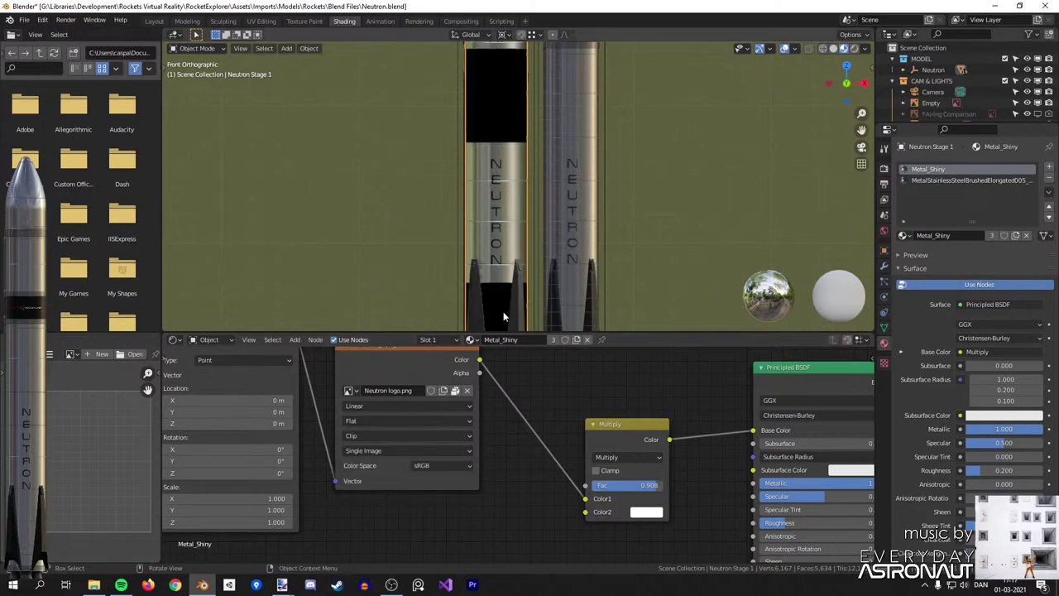
left_click(379, 450)
left_click(364, 464)
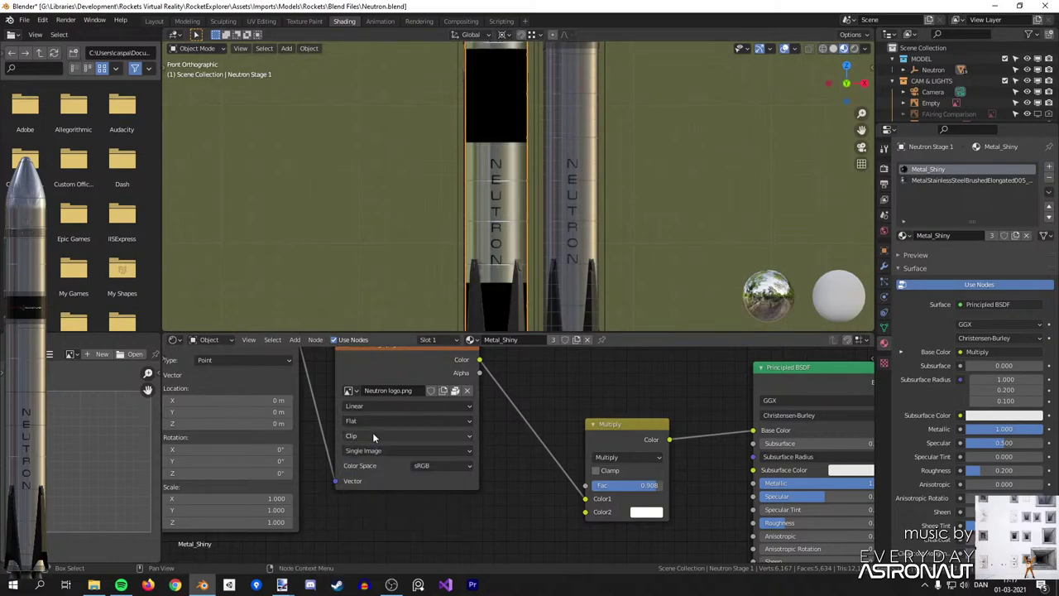
left_click(373, 436)
left_click(369, 461)
scroll(513, 214, "down", 2)
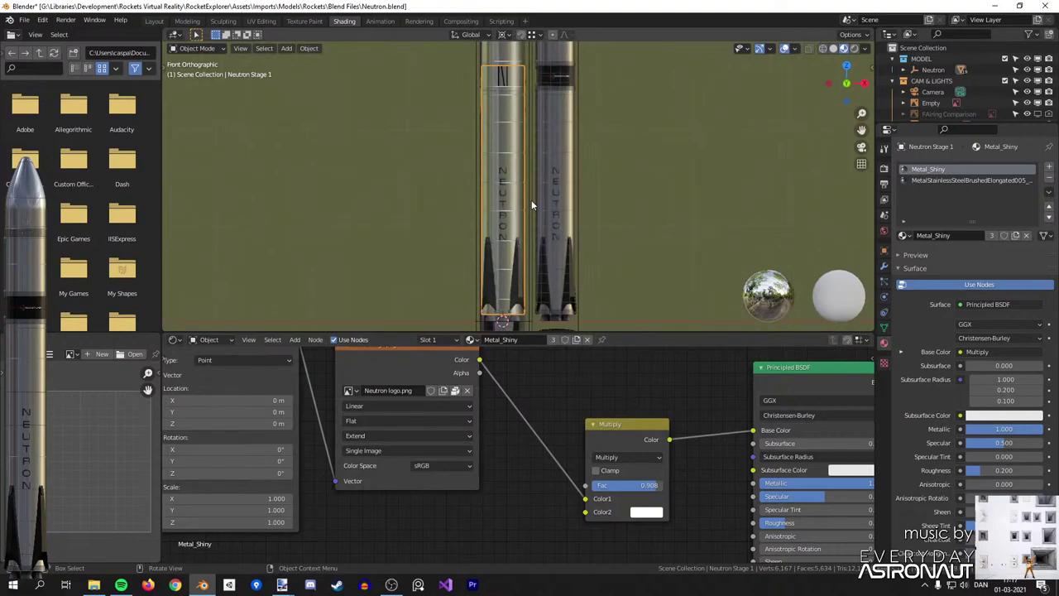
Invert the first stage's face selection, then shrink those faces' UV islands and move them into the logo image's blank upper-right corner.
key("Tab")
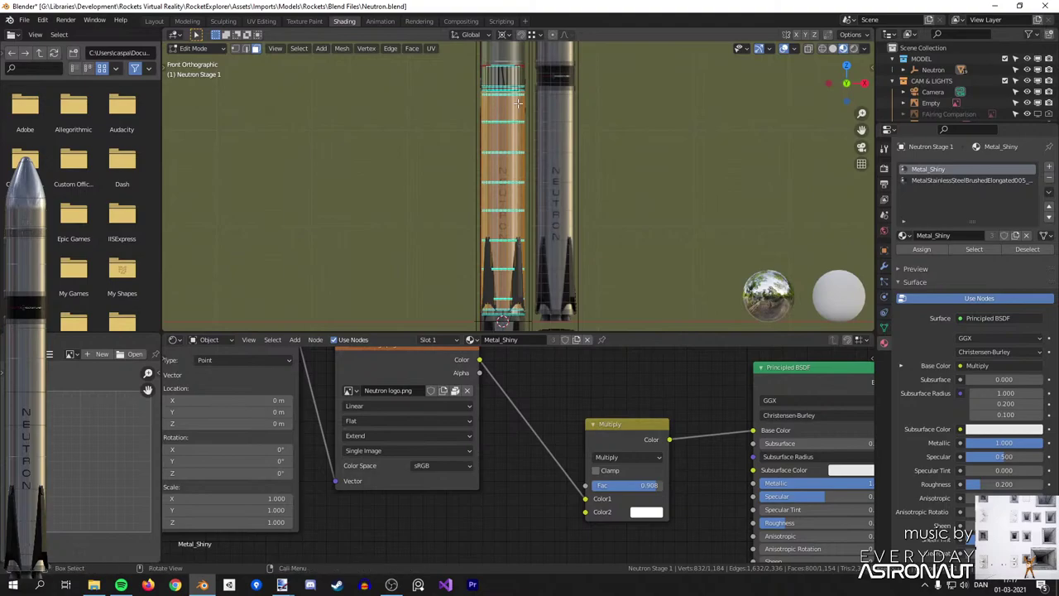
left_click(261, 20)
scroll(385, 210, "down", 4)
key("ctrl+i")
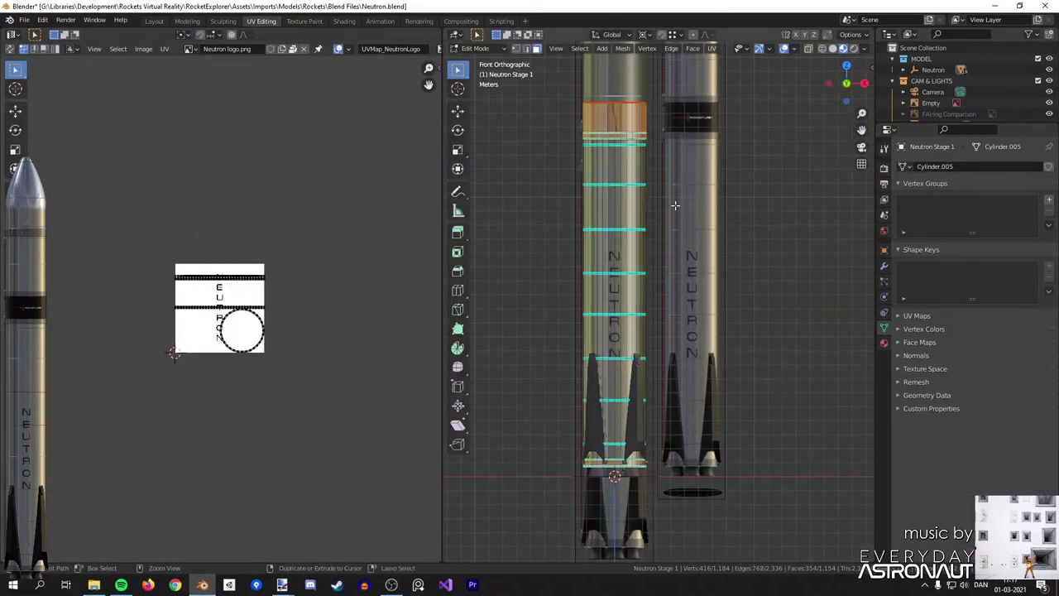
scroll(289, 260, "up", 5)
key("a")
key("s")
left_click(274, 310)
key("g")
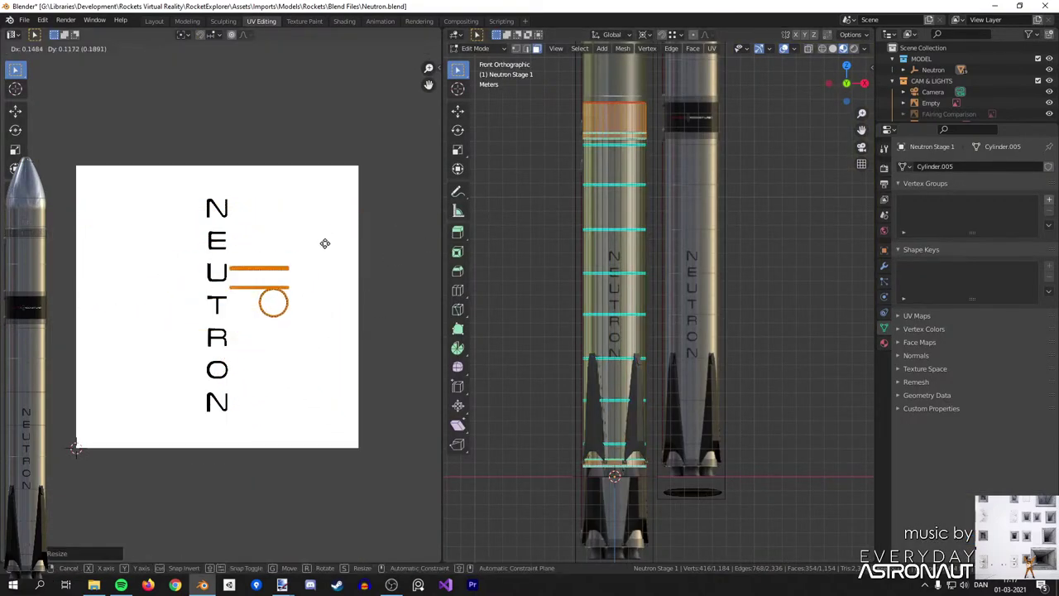
left_click(357, 189)
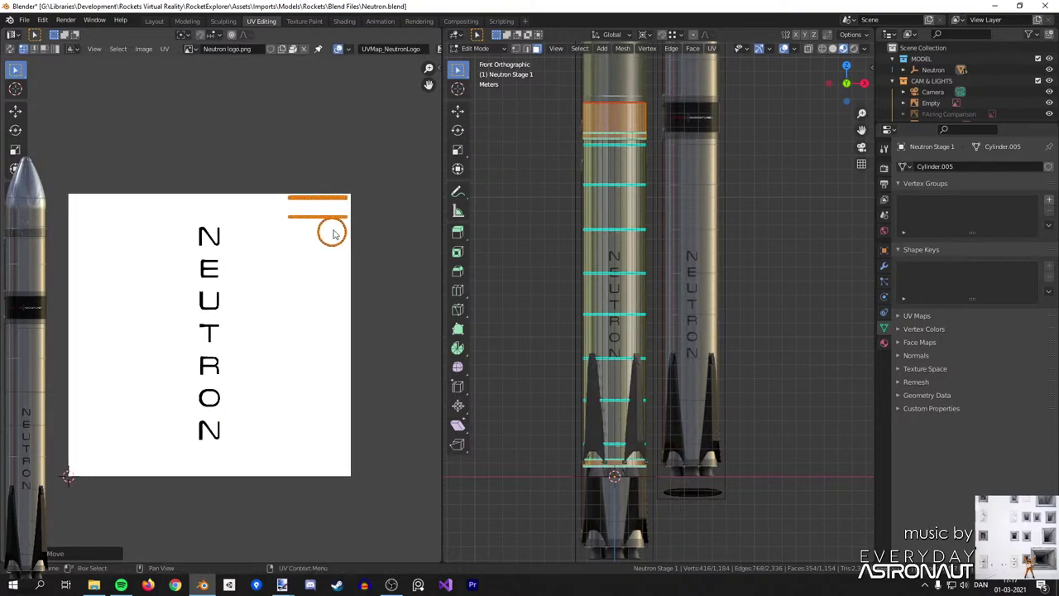
scroll(343, 234, "up", 1)
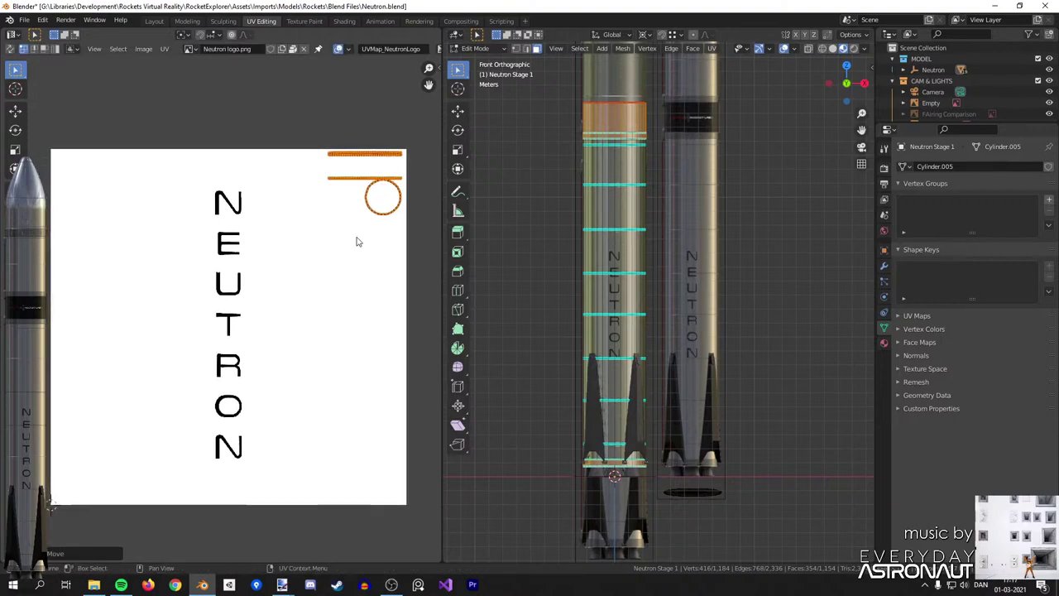
Compare the UVMap and UVMap_NeutronLogo layouts with all of the first stage's faces selected.
left_click(934, 318)
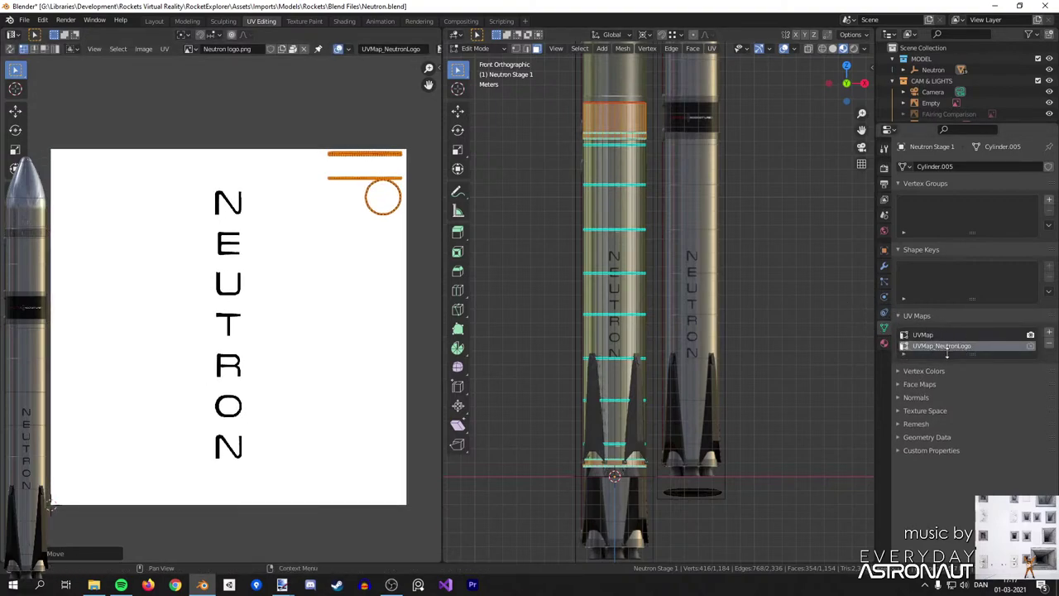
left_click(923, 335)
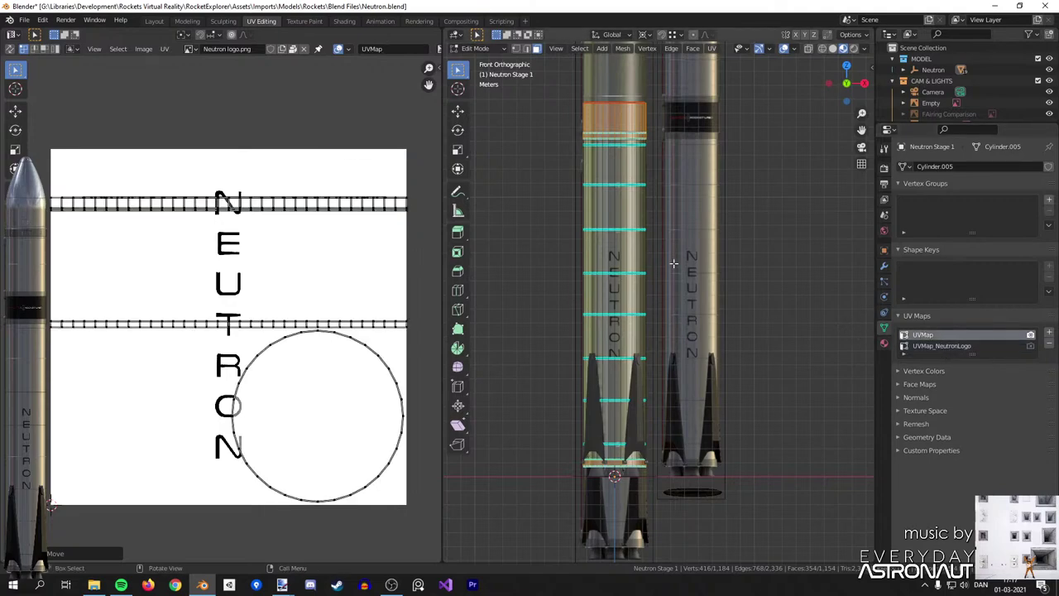
key("a")
left_click(955, 346)
left_click(951, 334)
left_click(953, 345)
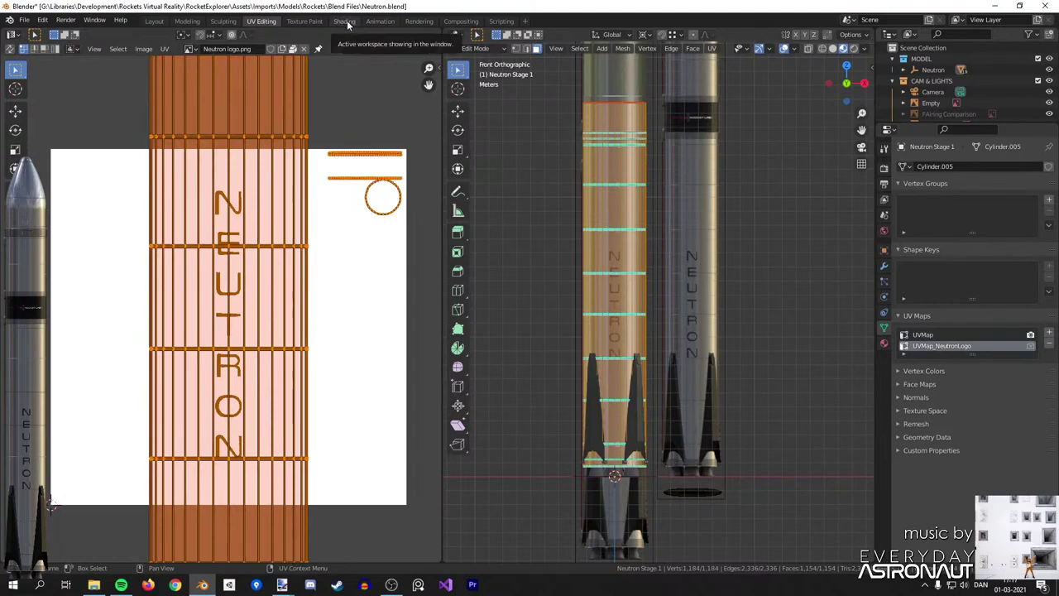
Move the Multiply node closer to the logo image node in the Metal_Shiny material.
left_click(344, 21)
scroll(442, 449, "down", 5)
middle_click_drag(501, 429, 693, 391)
scroll(693, 390, "up", 3)
middle_click_drag(705, 451, 548, 452)
scroll(548, 452, "down", 3)
left_click_drag(547, 451, 518, 421)
scroll(477, 210, "up", 2)
scroll(470, 169, "down", 2)
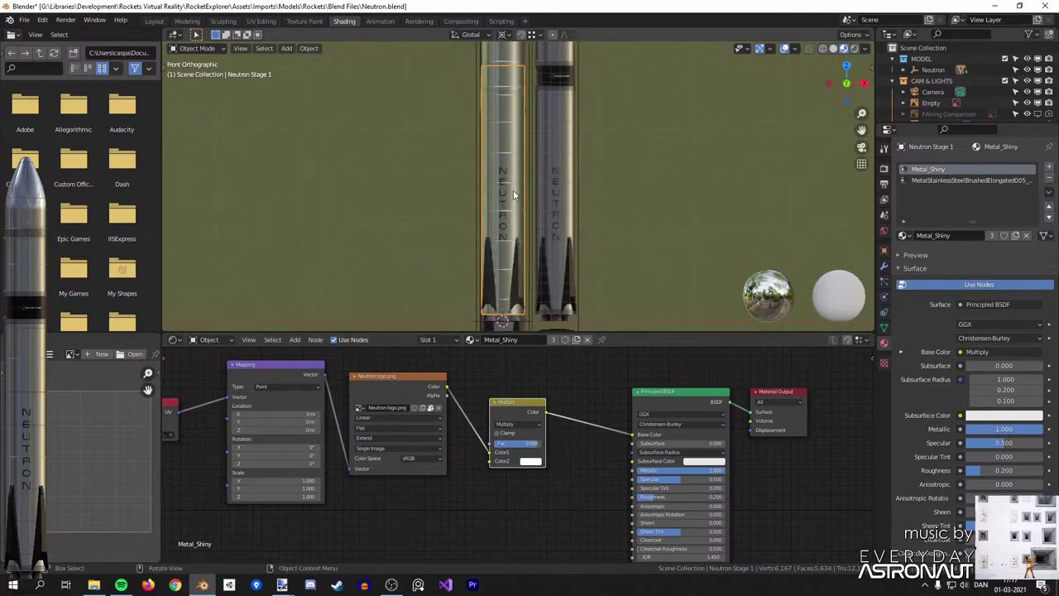
Examine the NEUTRON lettering on the rocket body in perspective and beside the front reference image.
middle_click_drag(544, 220, 539, 159)
scroll(576, 200, "down", 3)
scroll(540, 179, "up", 6)
scroll(576, 184, "down", 6)
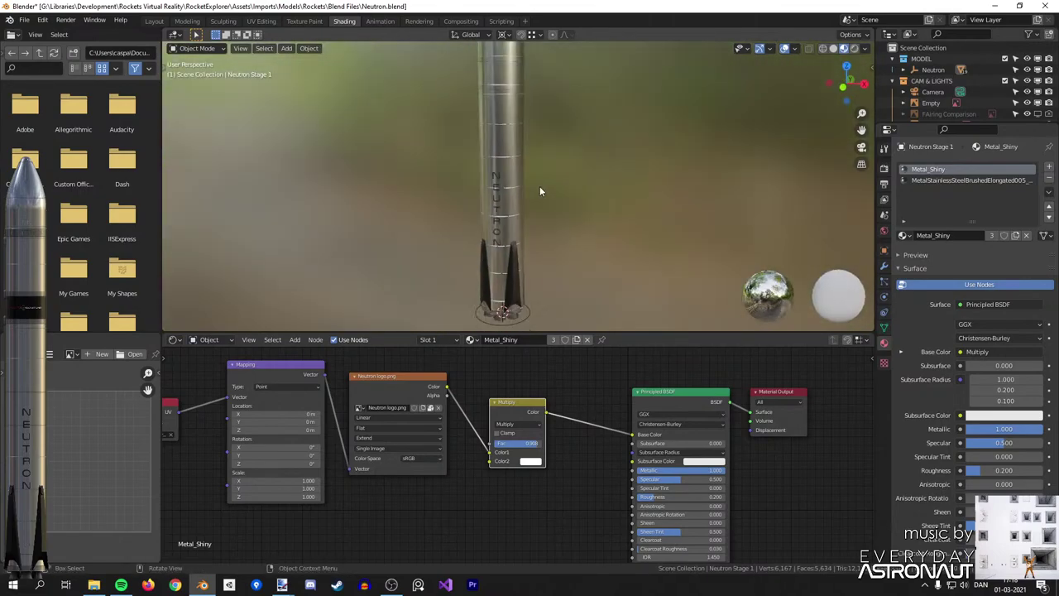
key("KP_1")
scroll(524, 270, "up", 4)
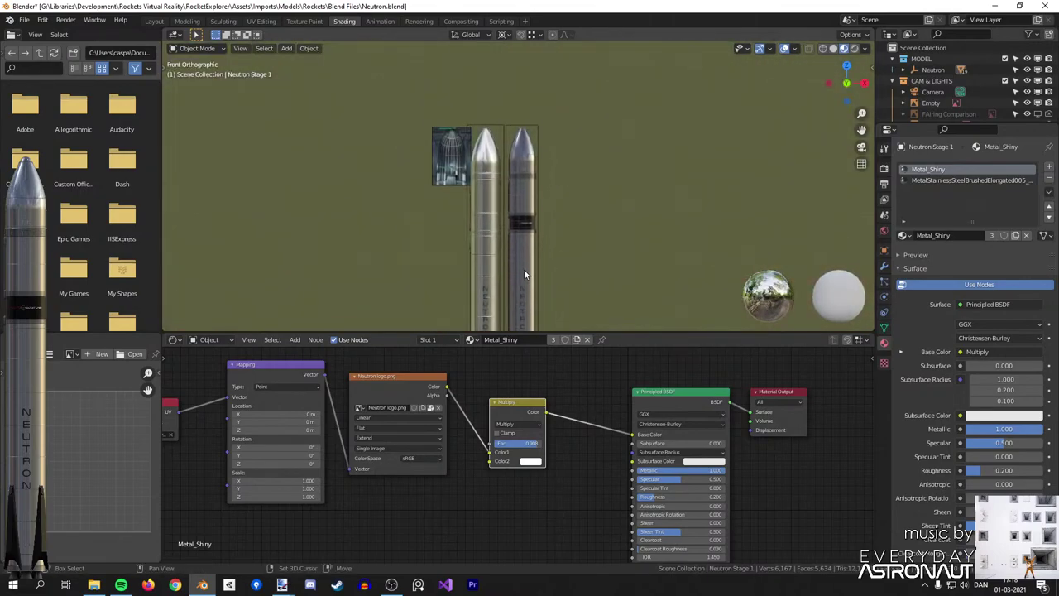
Assign the Black_Matte material in a new slot to the wide band of faces at the first stage's upper end.
scroll(542, 189, "up", 4)
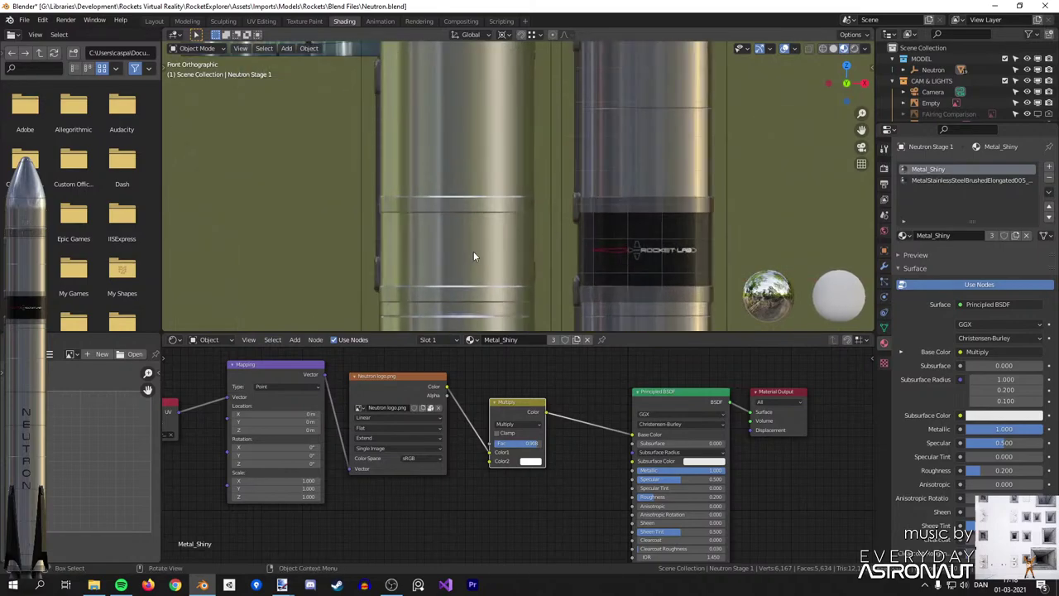
left_click(473, 251)
scroll(505, 138, "up", 2)
key("Tab")
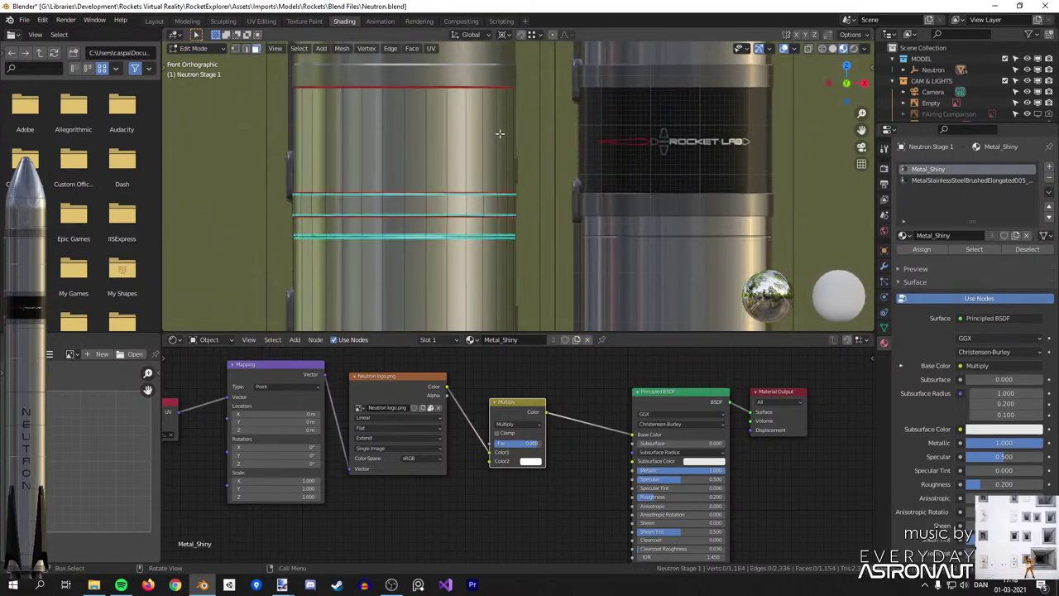
left_click(497, 126, "alt")
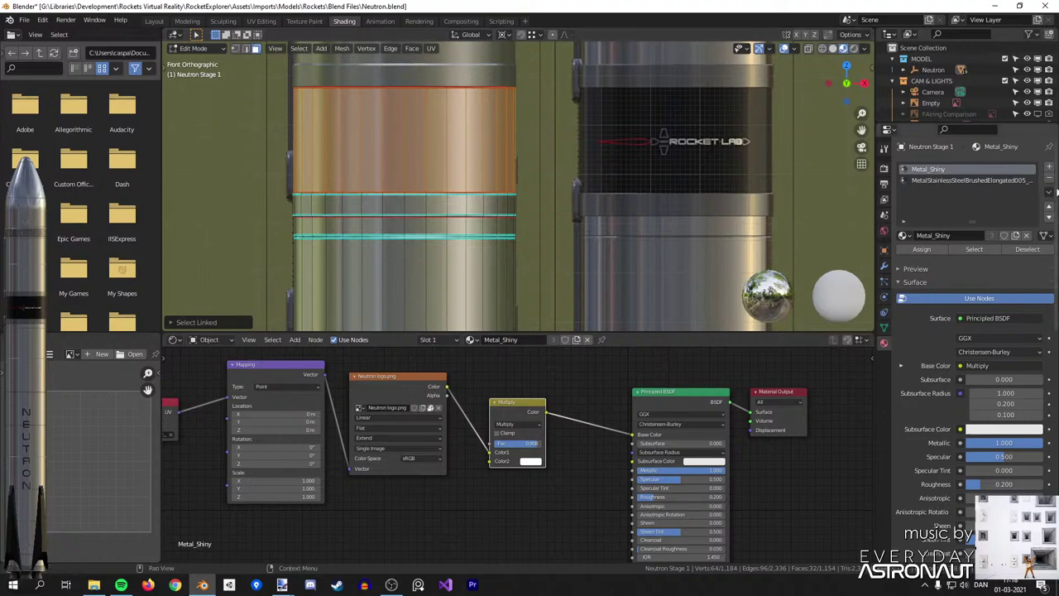
left_click(1049, 167)
left_click(904, 236)
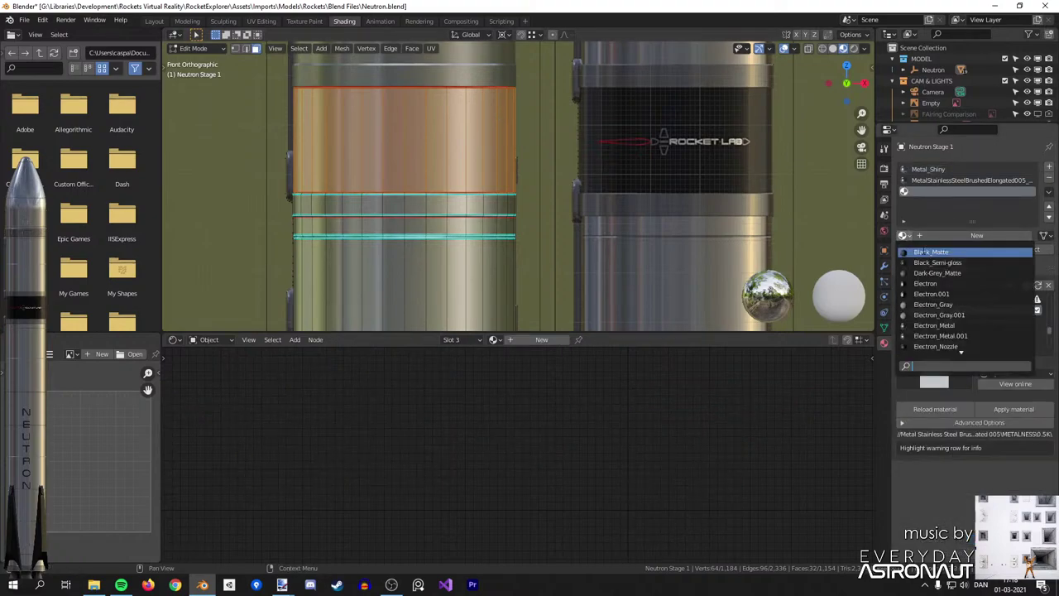
left_click(930, 252)
left_click(931, 249)
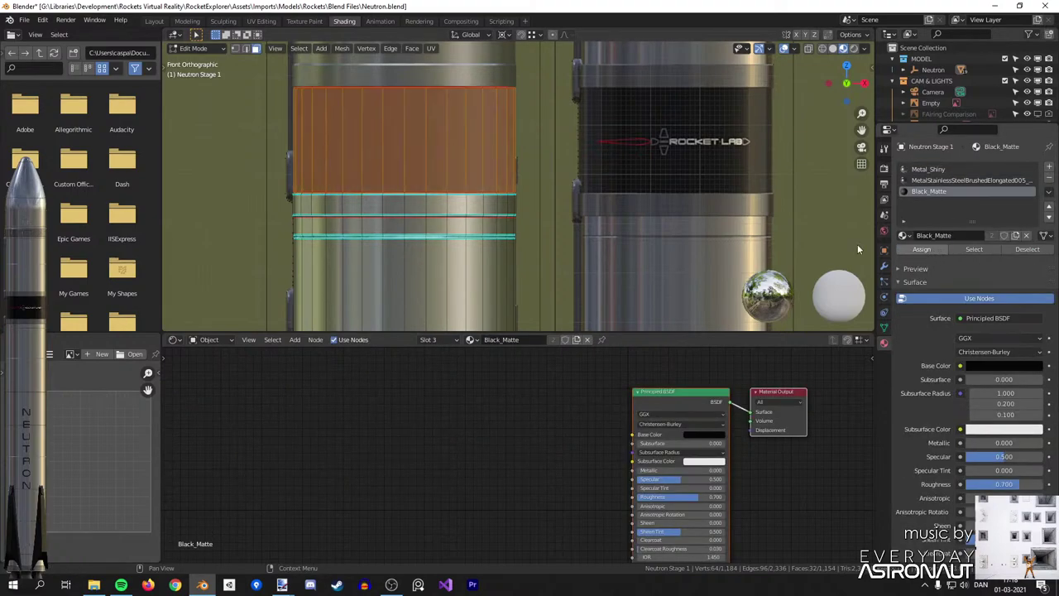
Switch the band's material slot to Black_Semi-gloss and make a single-user copy of it named Black_Shiny.
key("Tab")
left_click(903, 237)
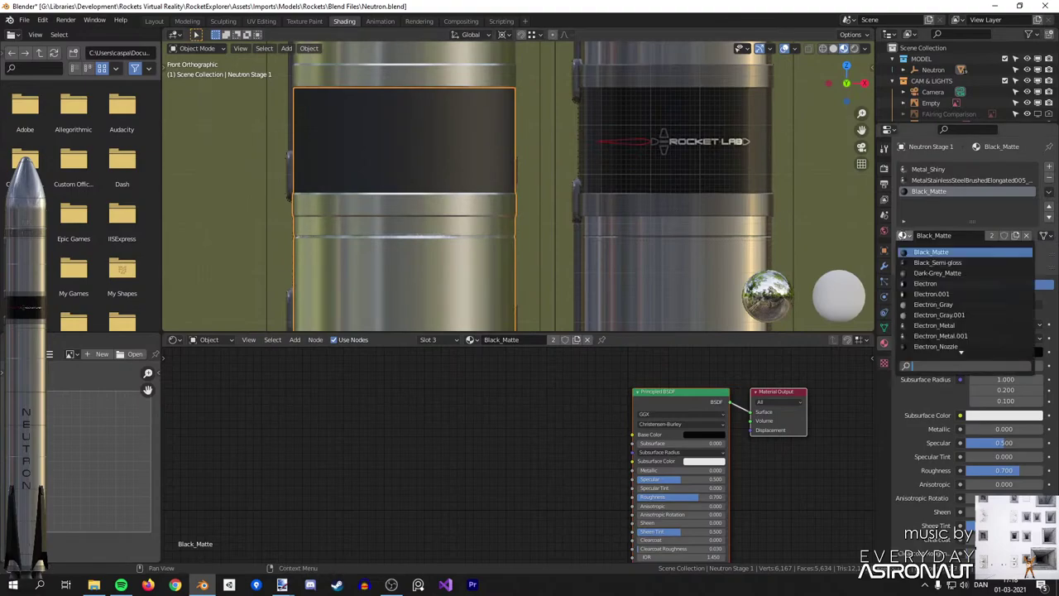
left_click(933, 262)
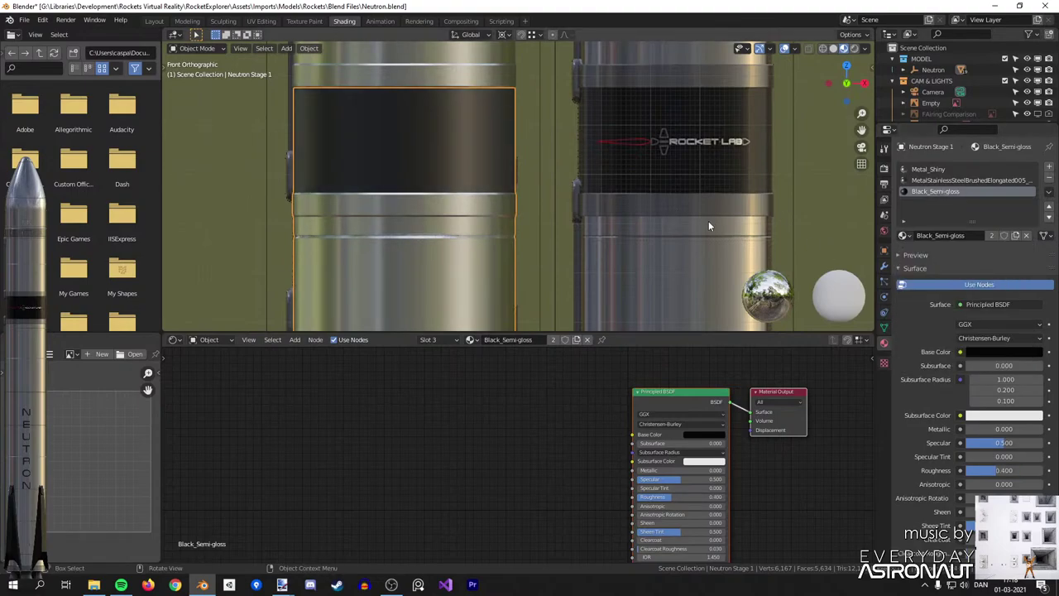
left_click(991, 235)
left_click(973, 237)
key("Right")
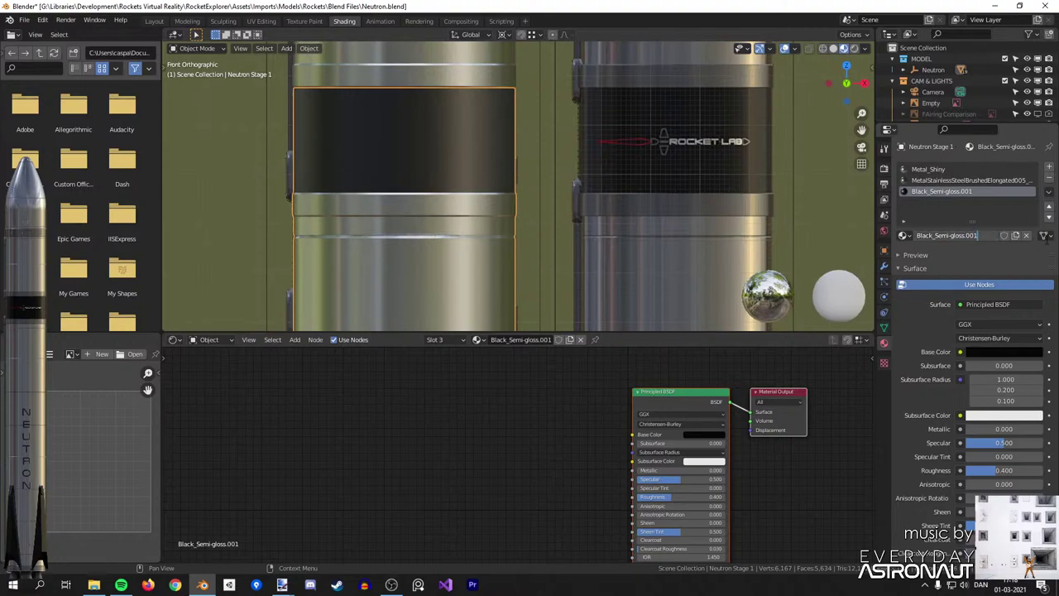
type("hiny")
key("Return")
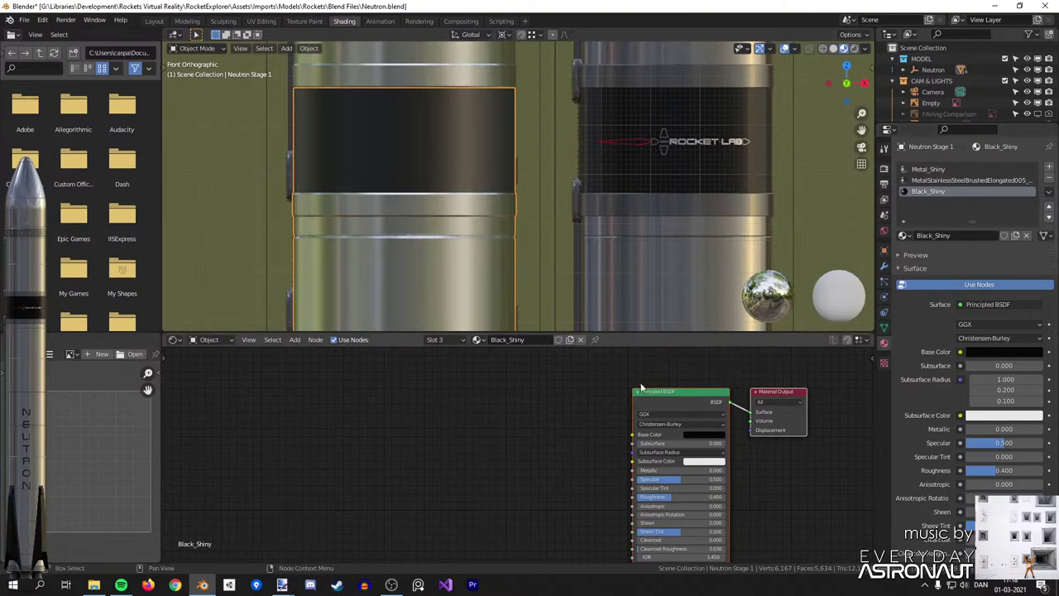
Lower the Black_Shiny material's roughness to 0.200 in its Principled BSDF node.
middle_click_drag(647, 486, 571, 376)
left_click_drag(588, 385, 570, 385)
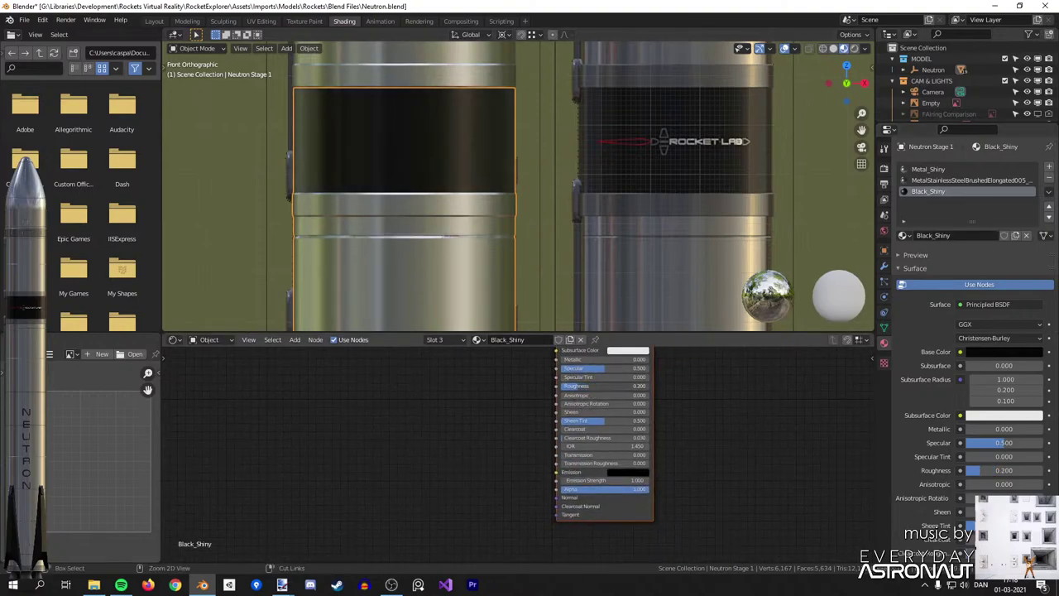
scroll(425, 219, "down", 4)
scroll(507, 212, "up", 2)
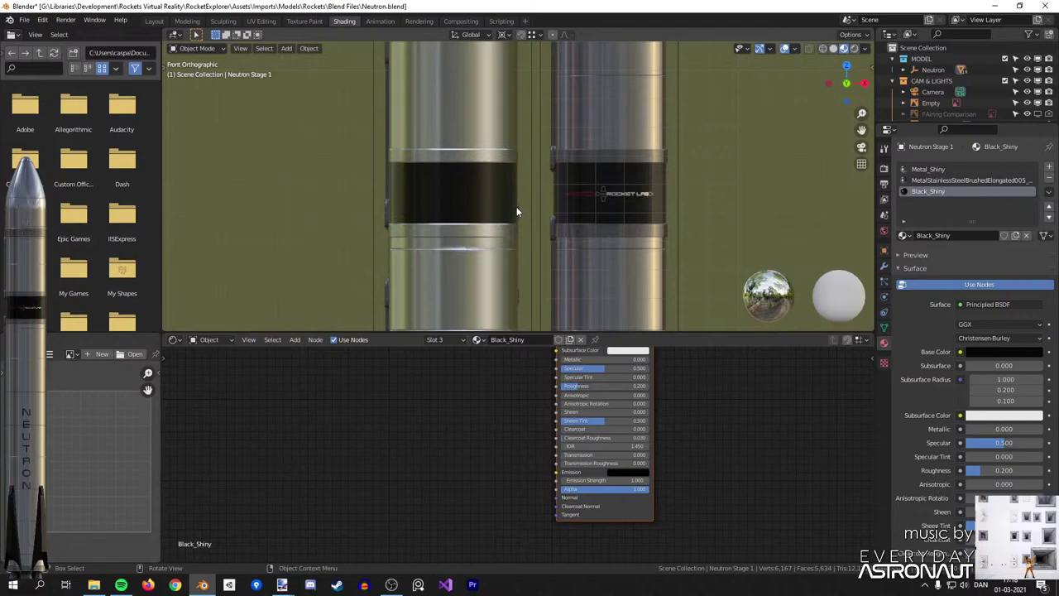
Switch to paint.net and open Rocket Lab rocket logo.png from the Electron folder in Pictures\Rockets.
mouse_move(283, 584)
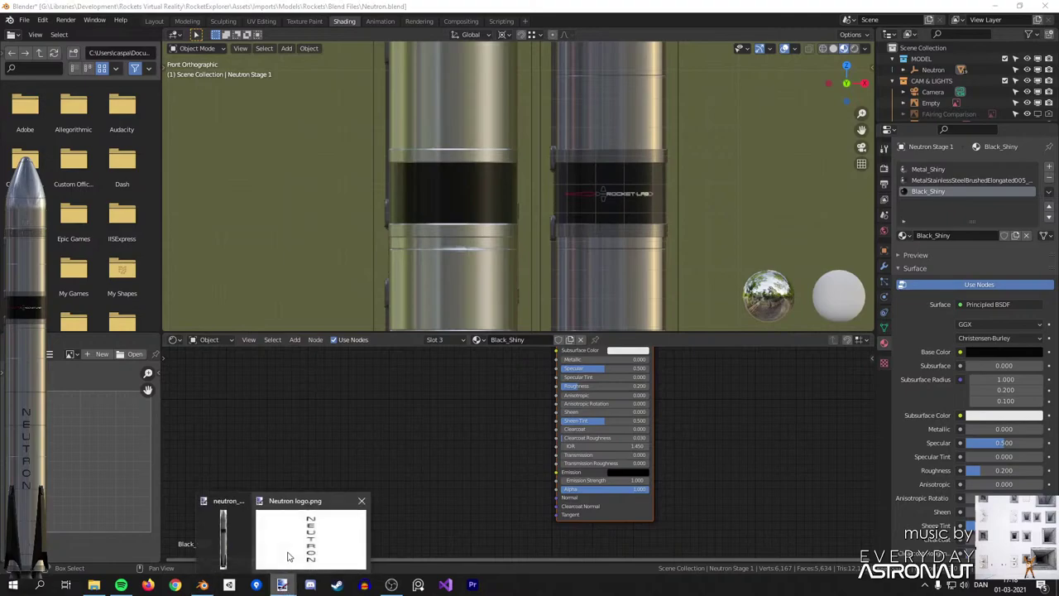
left_click(295, 561)
left_click(19, 35)
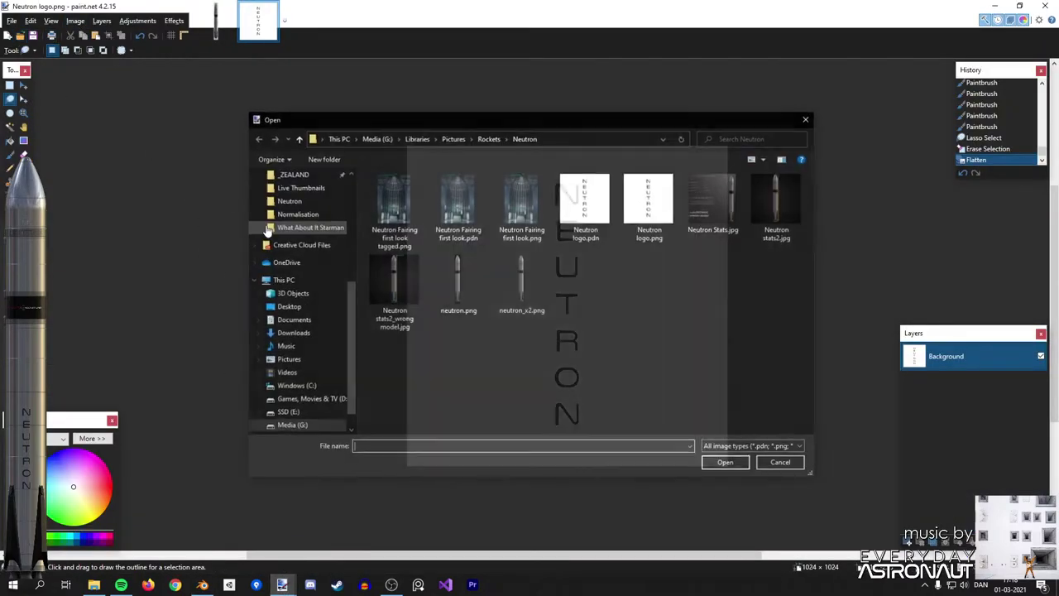
left_click(452, 138)
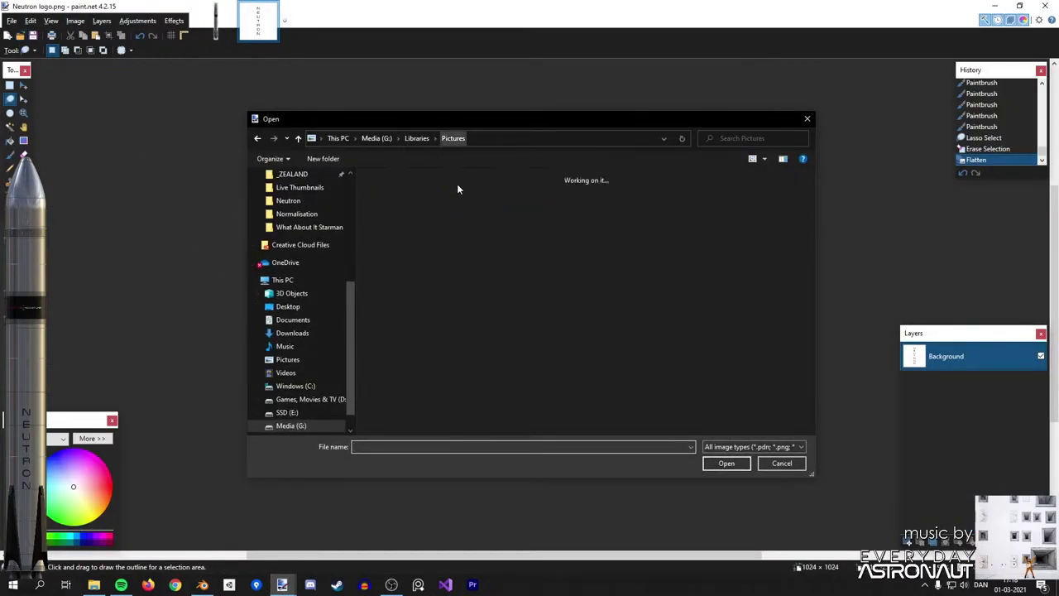
key("r")
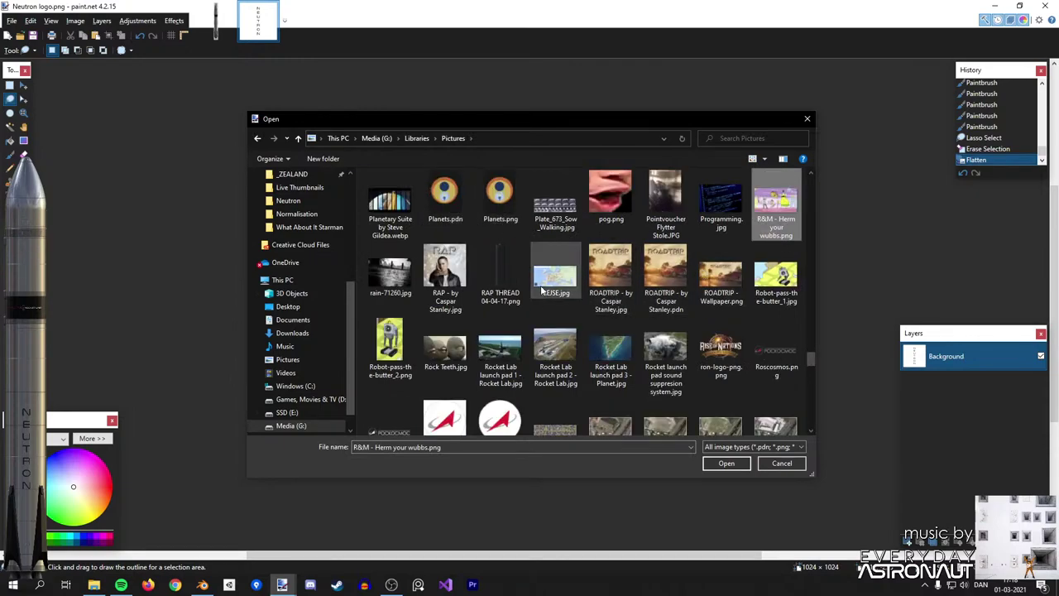
left_click_drag(811, 361, 811, 202)
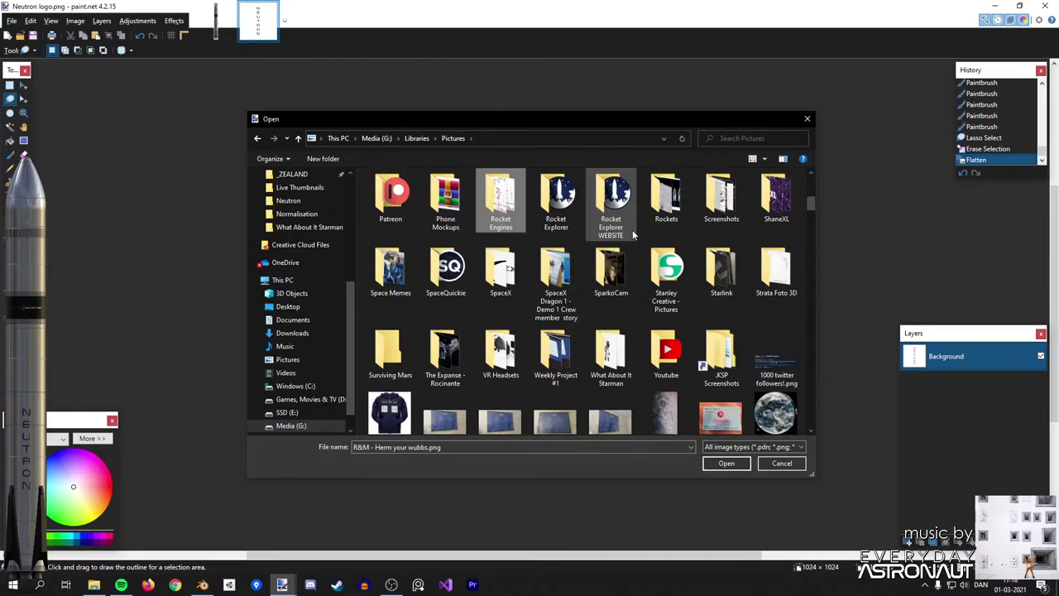
double_click(666, 199)
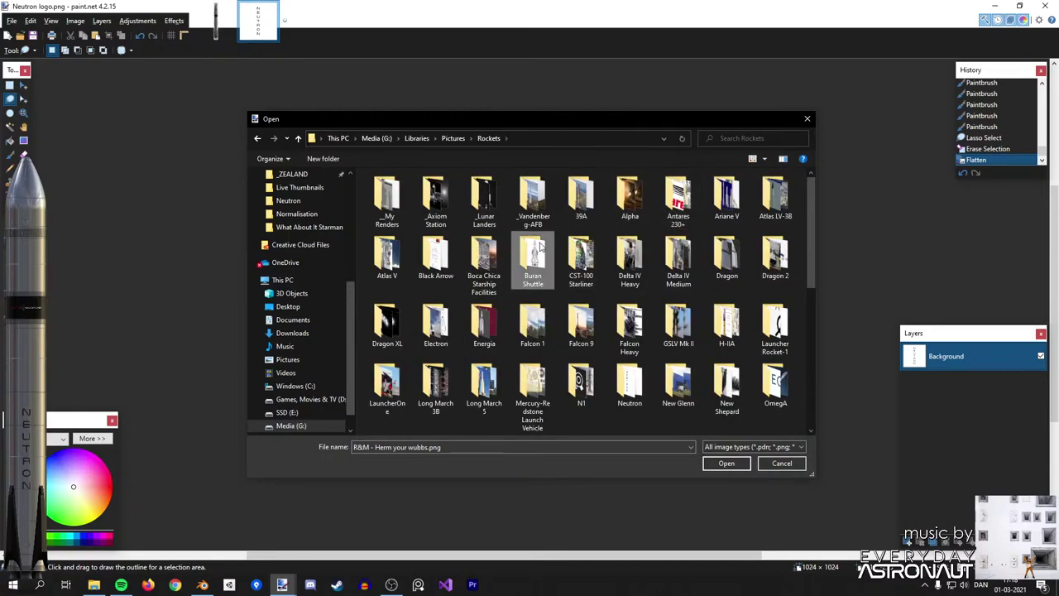
double_click(419, 339)
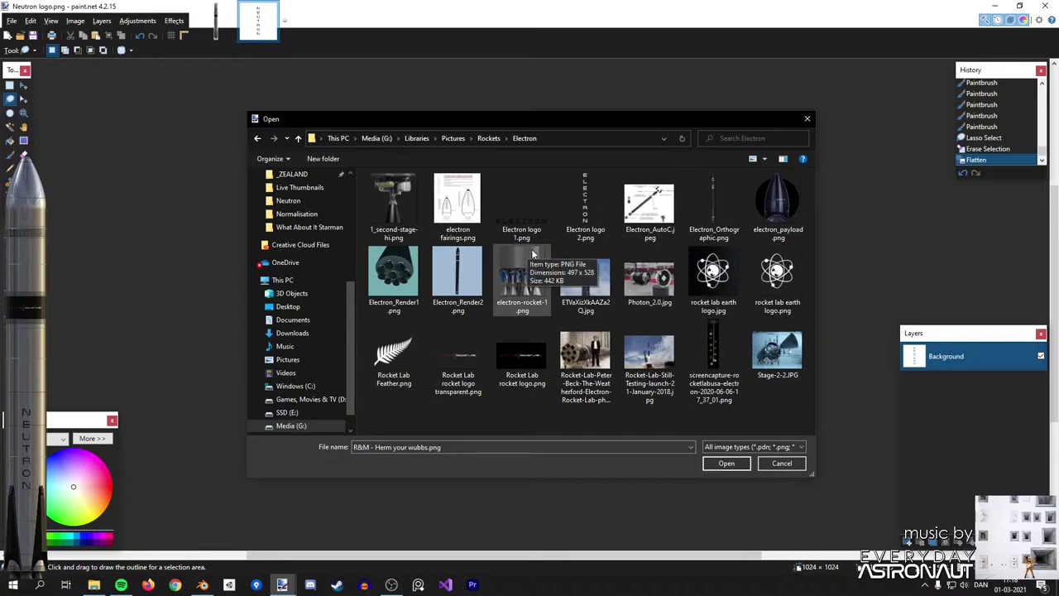
left_click(476, 367)
double_click(525, 354)
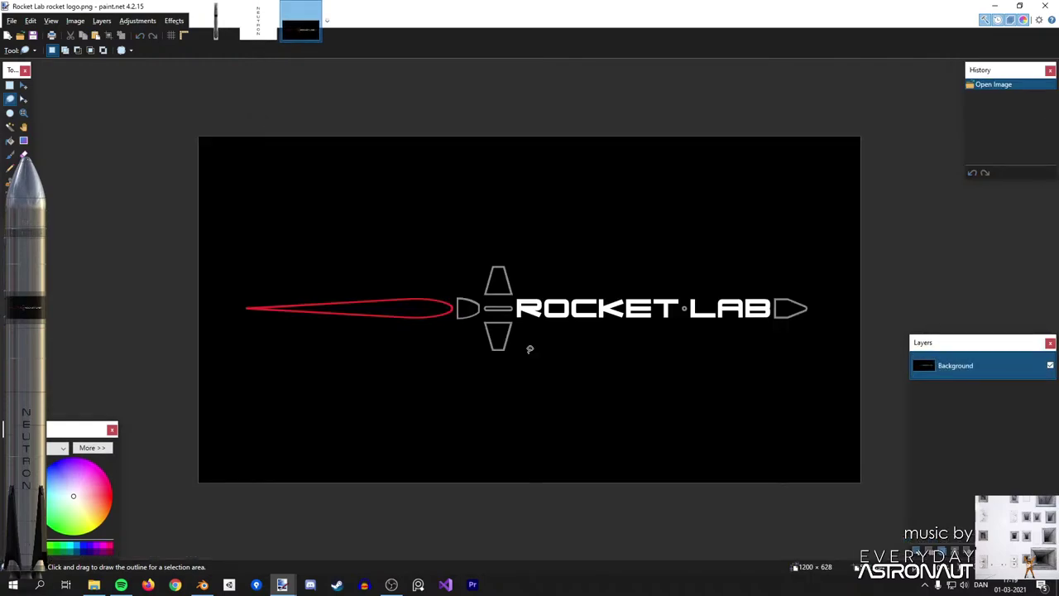
Back in Blender, paste the Neutron logo's UV Map, Mapping, image texture and Multiply nodes into the Black_Shiny material.
key("alt+Tab")
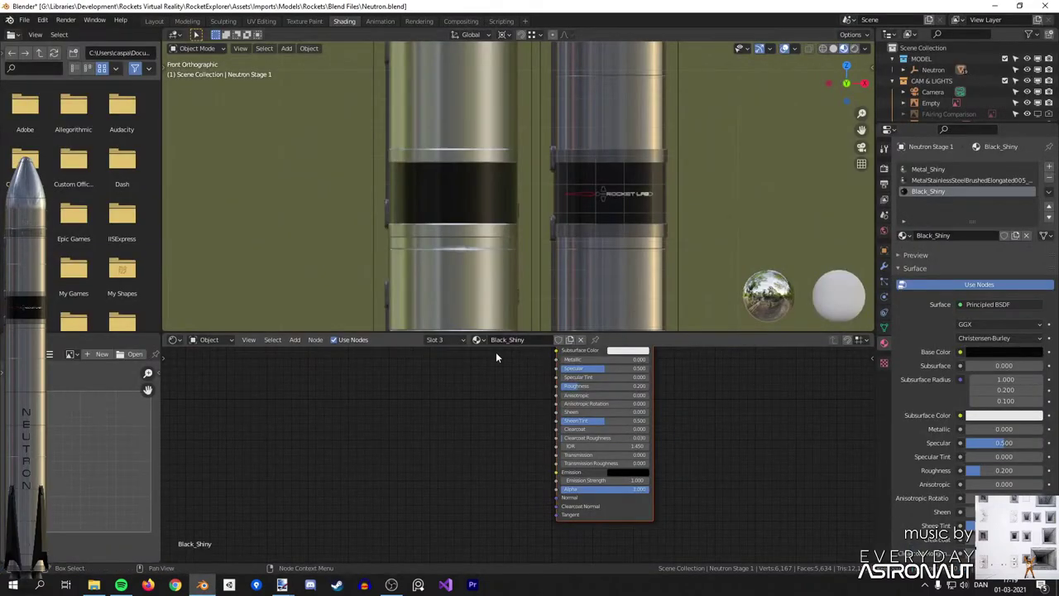
middle_click_drag(485, 391, 479, 471)
middle_click_drag(529, 403, 533, 437)
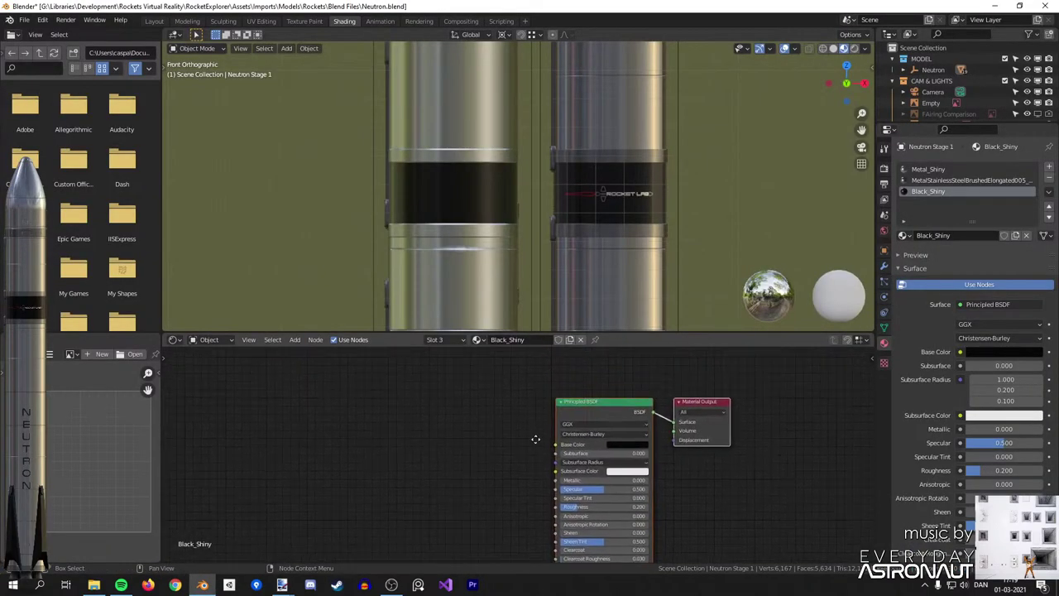
middle_click_drag(587, 416, 661, 420)
key("ctrl+t")
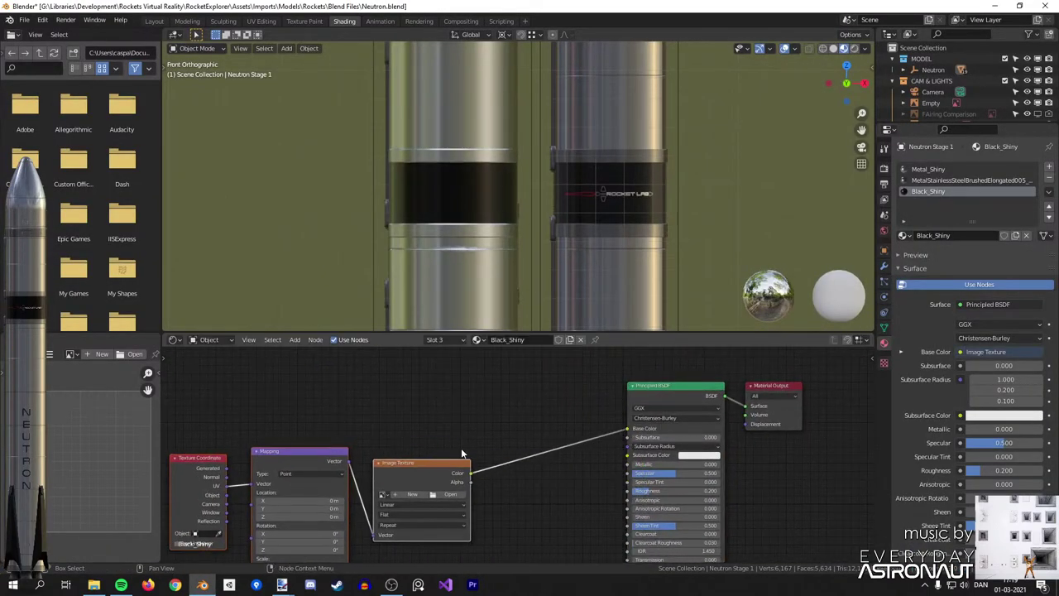
key("ctrl+z")
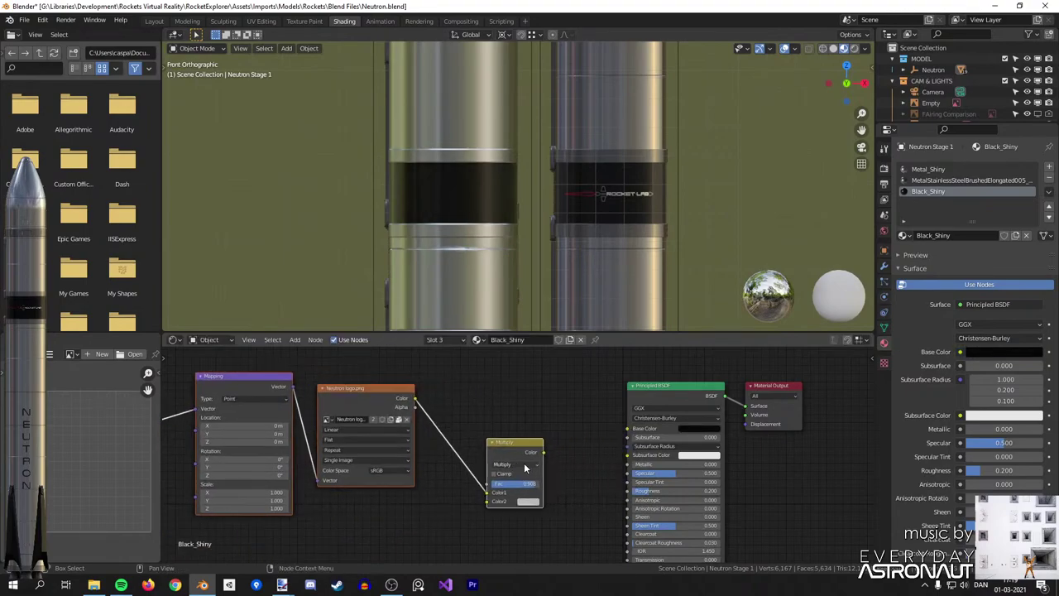
left_click_drag(526, 454, 504, 415)
middle_click_drag(509, 416, 587, 405)
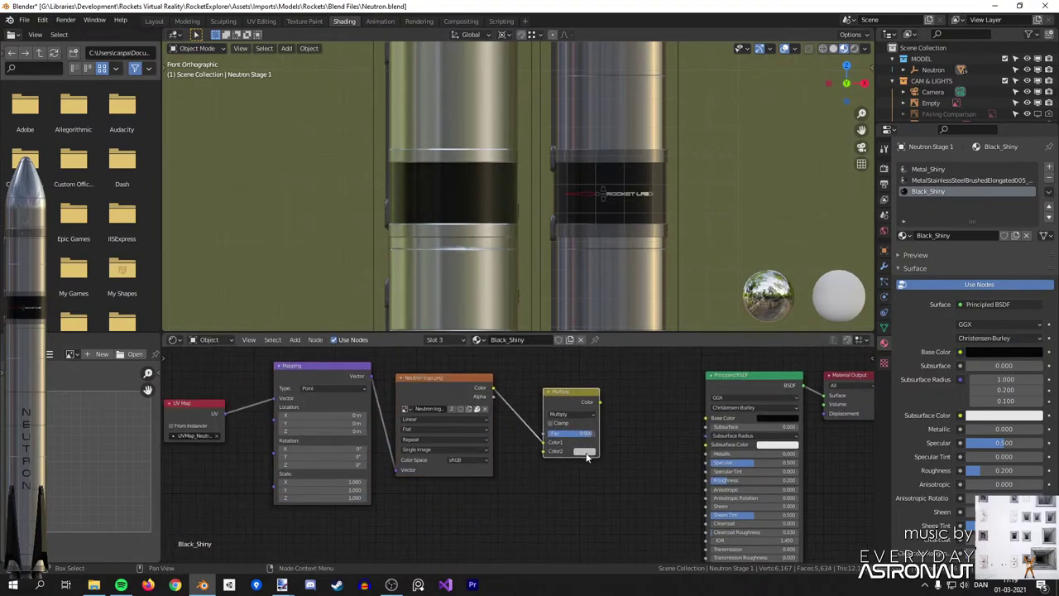
Set the Multiply node's Color2 to black and connect its Color output to the Principled BSDF's Base Color.
left_click_drag(565, 398, 588, 392)
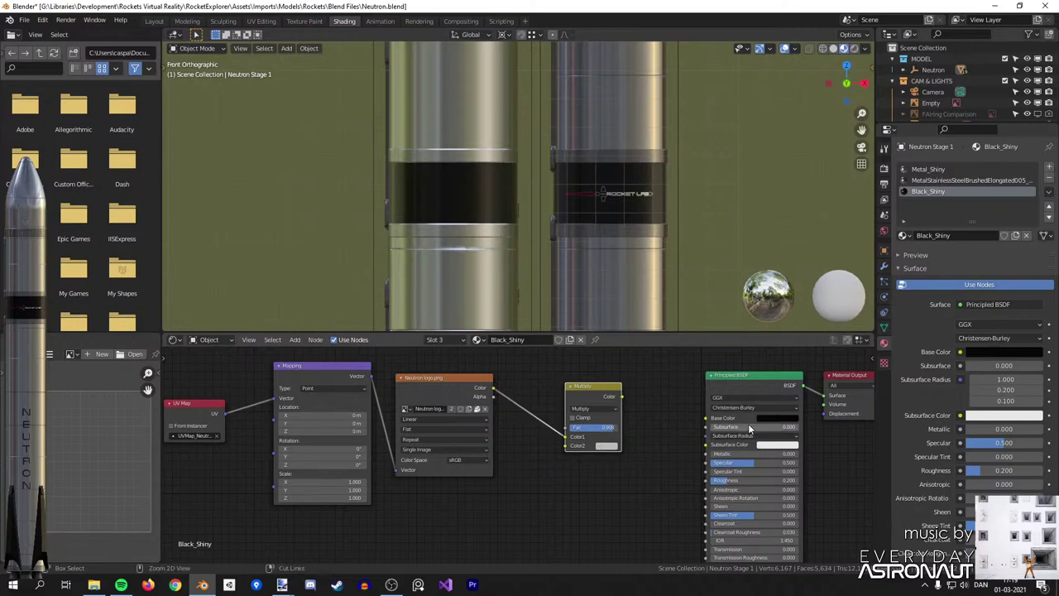
left_click(611, 445)
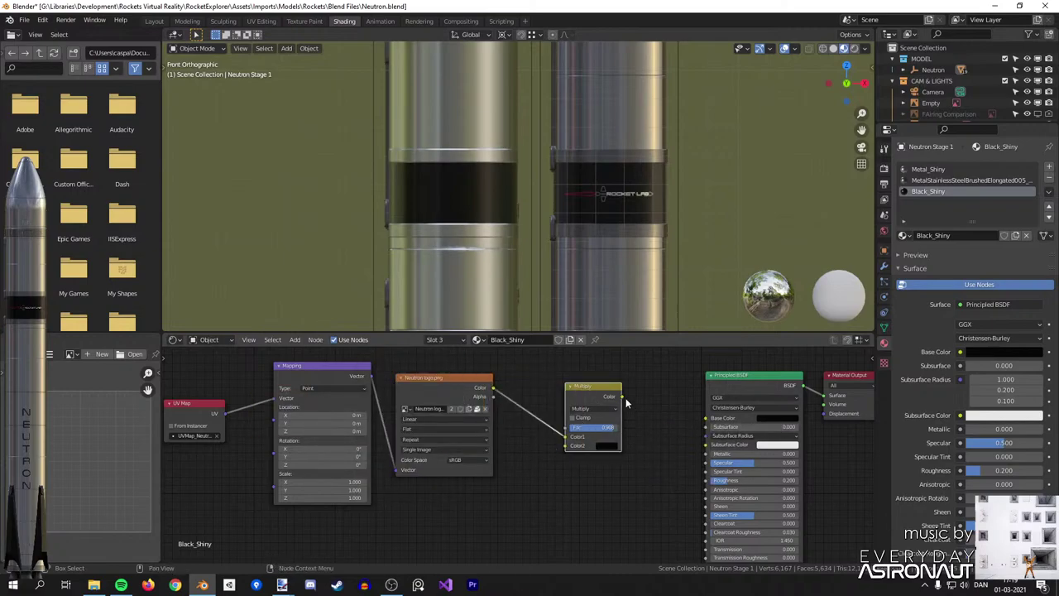
left_click_drag(704, 420, 707, 418)
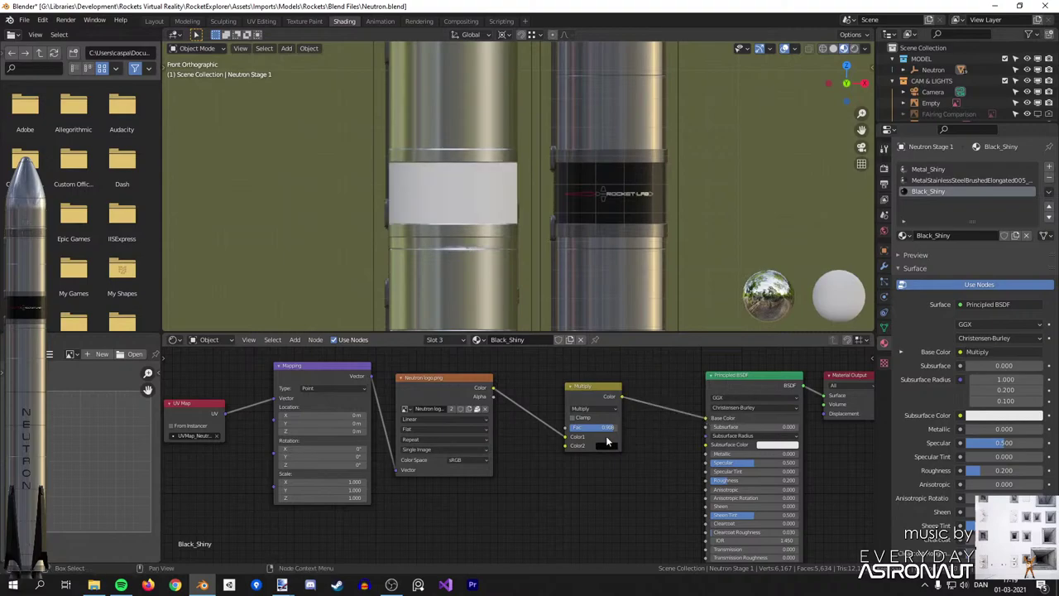
Replace the image texture in Black_Shiny with Rocket Lab rocket logo.png from the Pictures\Rockets\Electron folder.
left_click(484, 409)
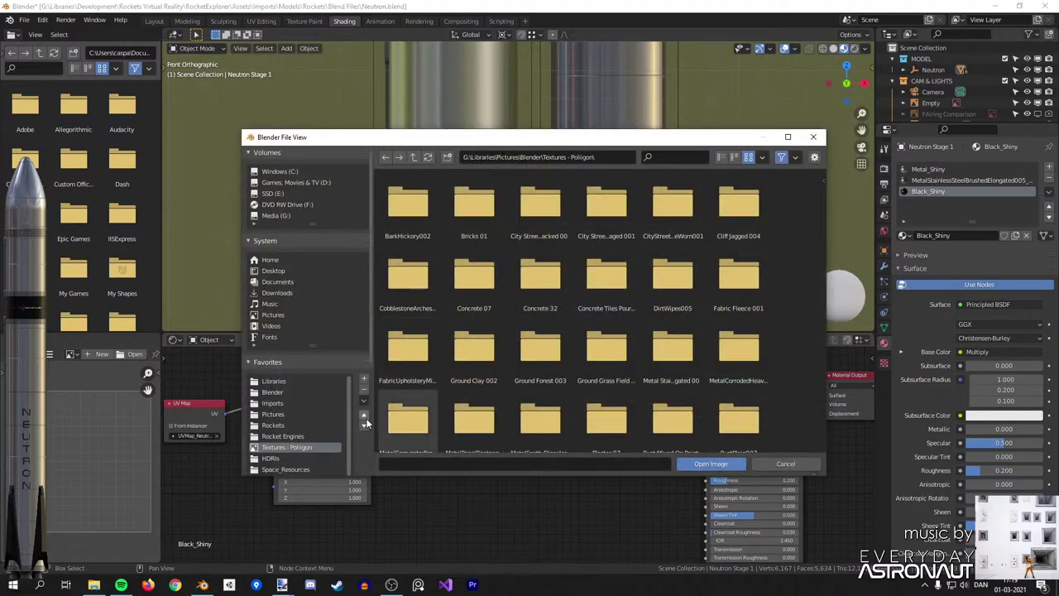
scroll(369, 426, "down", 5)
left_click(284, 370)
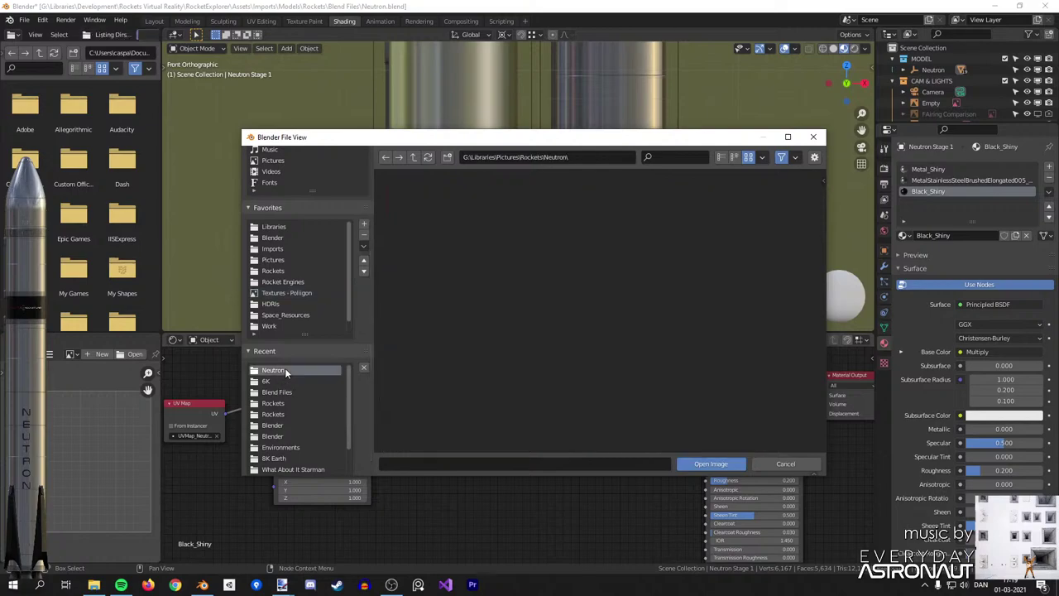
left_click(273, 403)
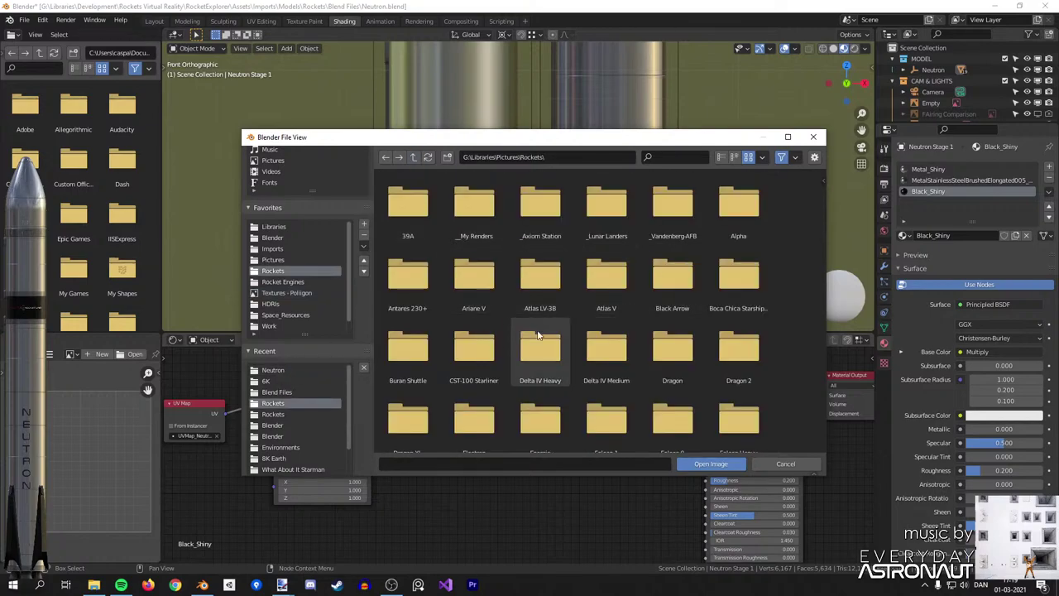
scroll(661, 351, "down", 1)
left_click(482, 361)
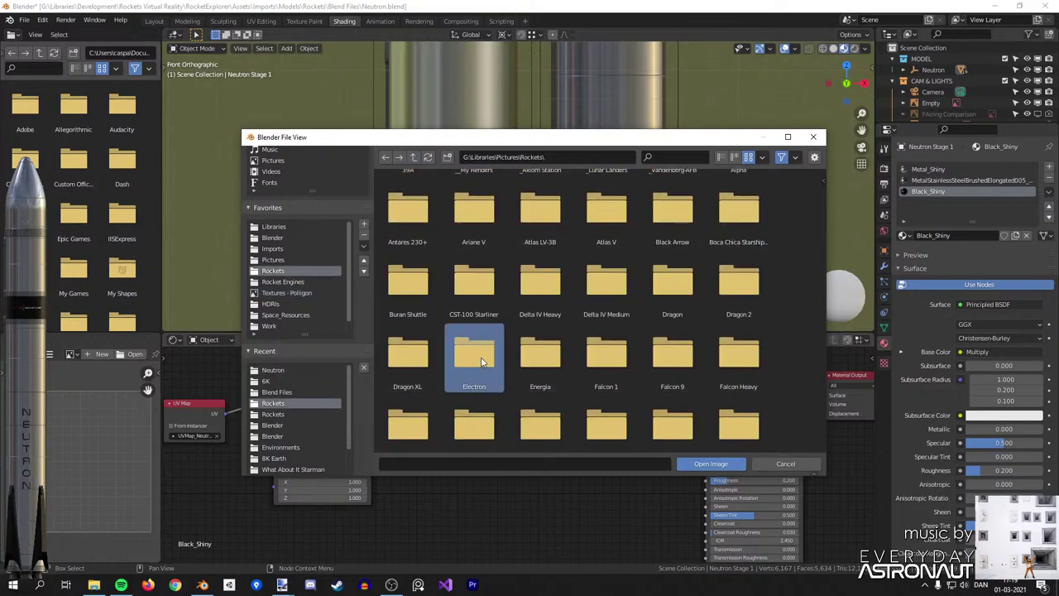
double_click(482, 361)
double_click(636, 335)
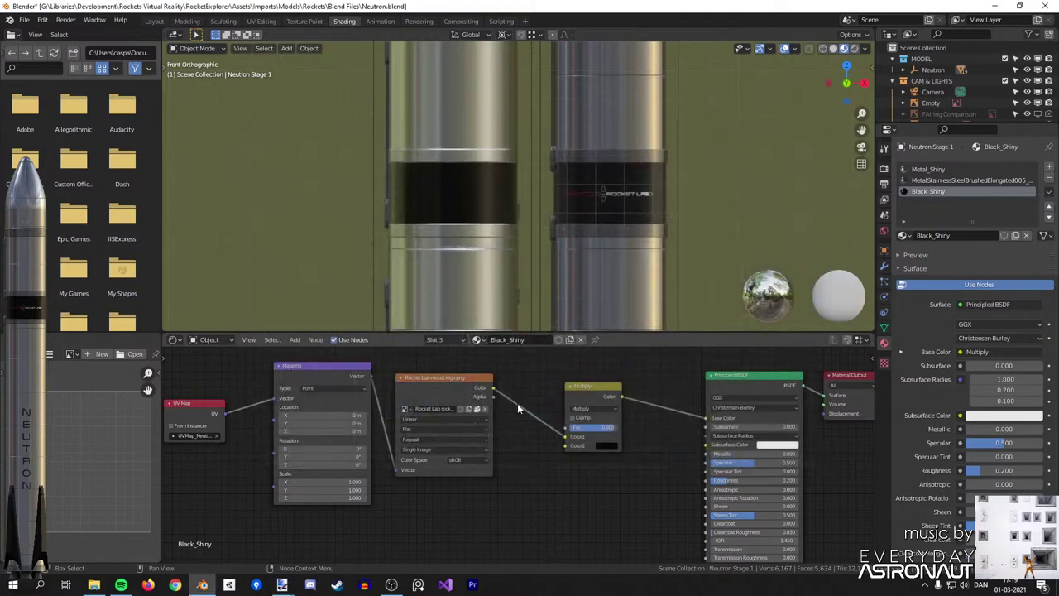
left_click_drag(454, 388, 478, 378)
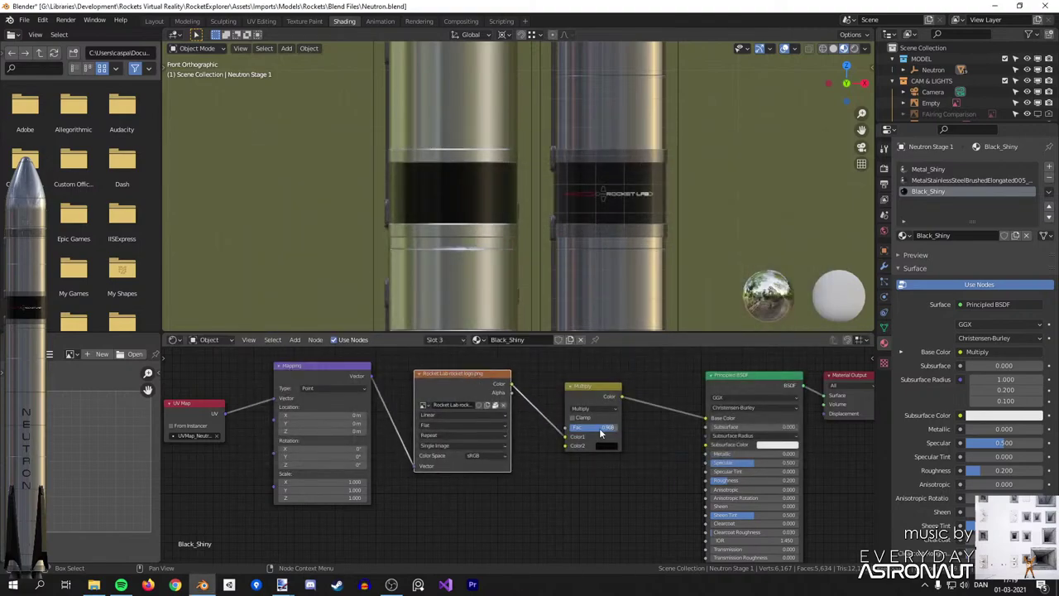
Space out the logo image and Multiply nodes and change the Multiply node's blending mode to Mix.
scroll(566, 362, "up", 1)
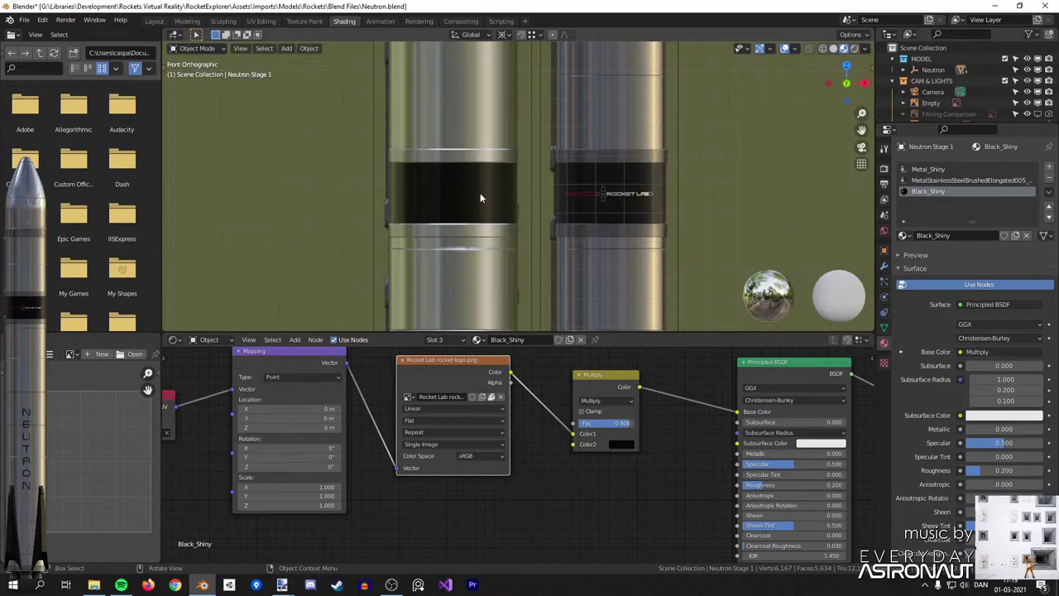
scroll(541, 457, "up", 2)
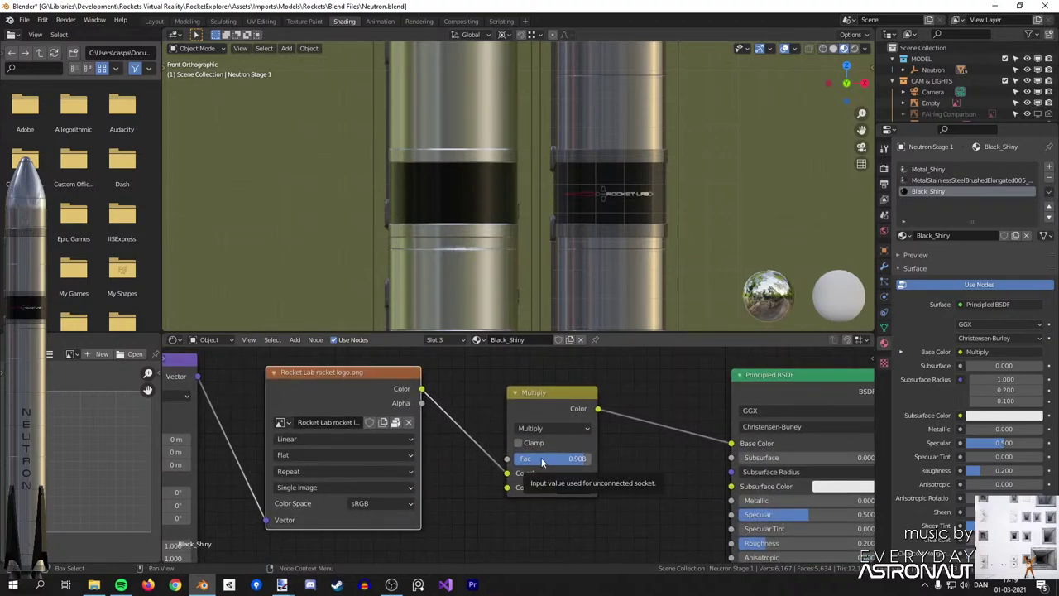
left_click_drag(385, 382, 372, 391)
left_click_drag(542, 405, 614, 400)
left_click(616, 430)
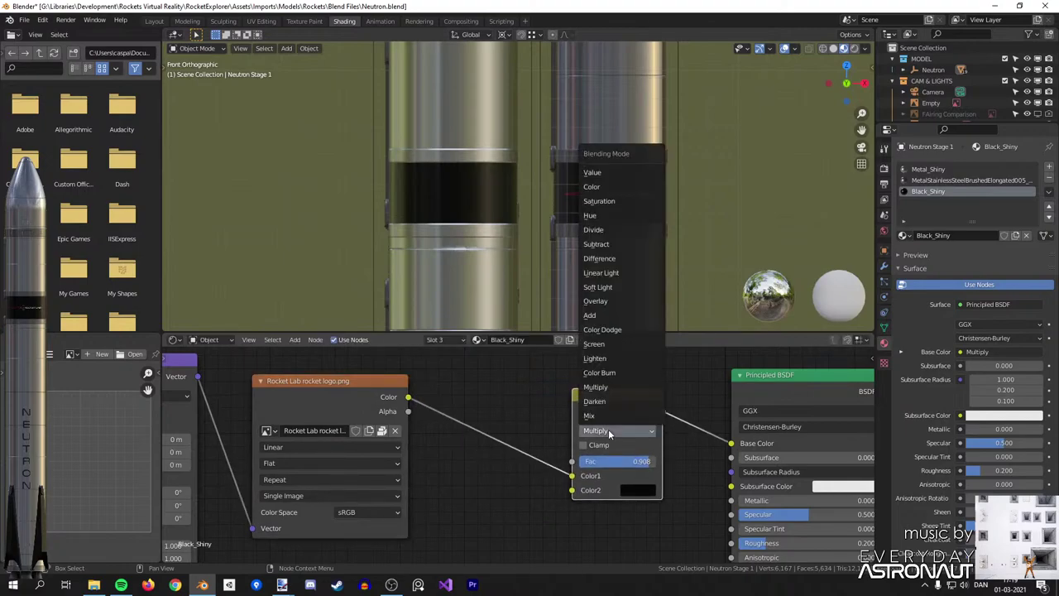
left_click(612, 420)
scroll(384, 408, "down", 1)
left_click_drag(391, 400, 371, 417)
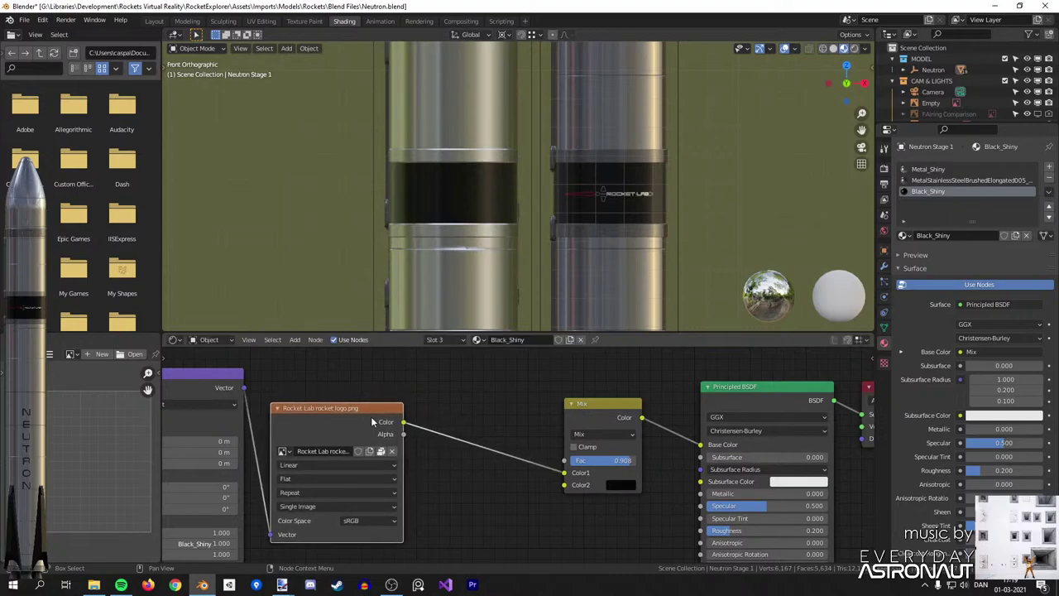
Rename Neutron Stage 1's UVMap_NeutronLogo to UVMap_Logo and choose it in the Black_Shiny material's UV Map node.
middle_click_drag(371, 417, 562, 417)
scroll(563, 416, "down", 1)
middle_click_drag(339, 434, 435, 414)
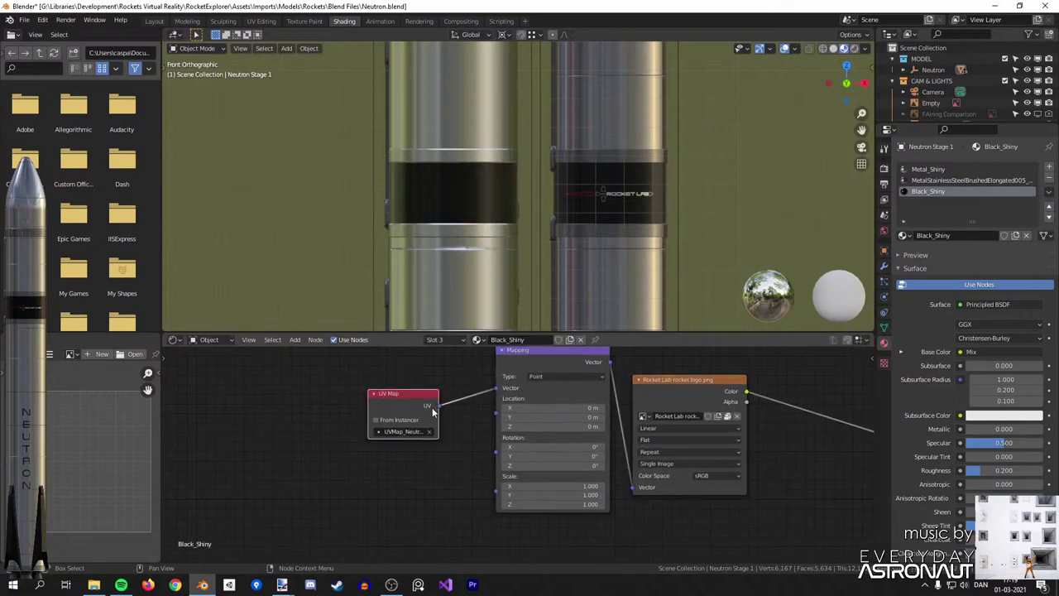
scroll(439, 413, "up", 1)
left_click(883, 326)
left_click(440, 198)
left_click(979, 346)
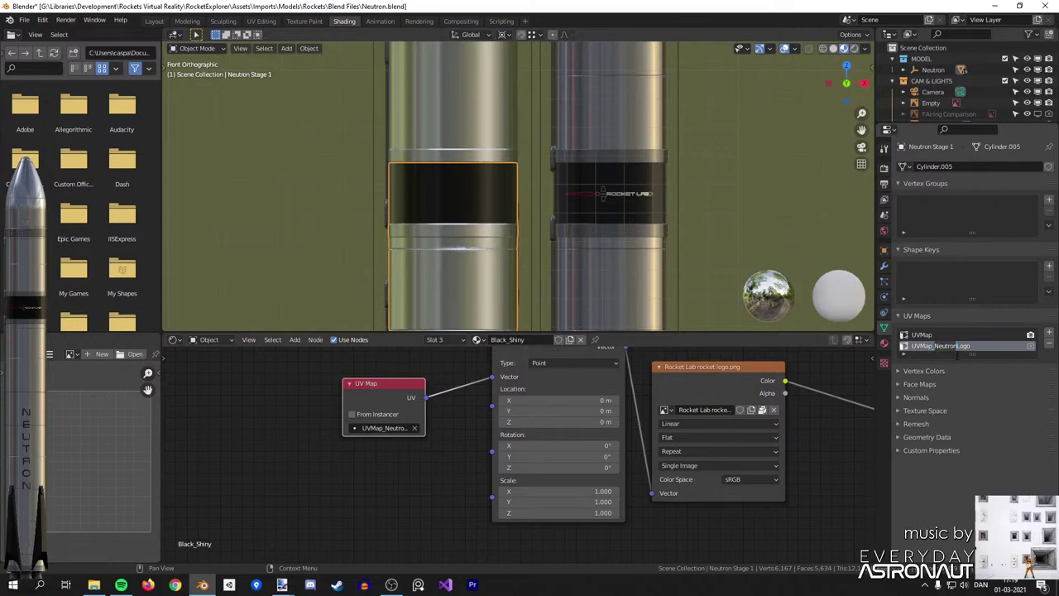
left_click(384, 428)
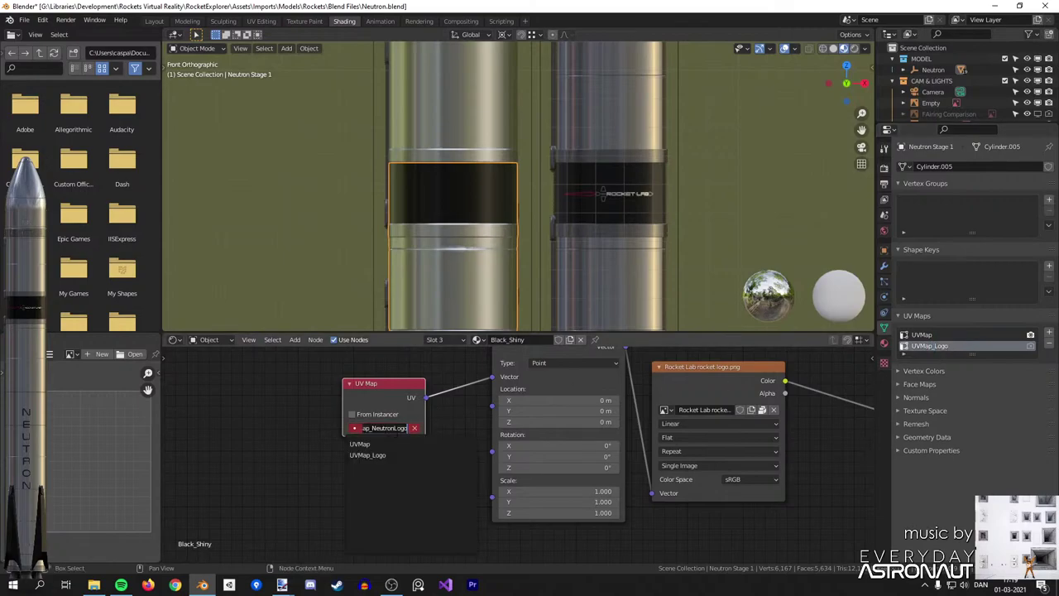
left_click(383, 455)
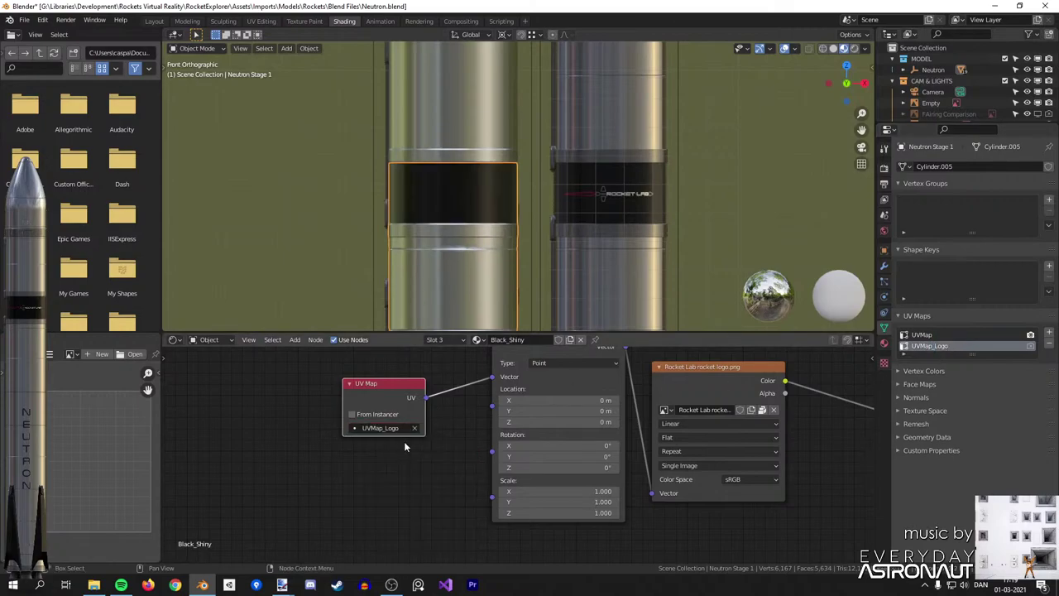
middle_click_drag(489, 415, 379, 417)
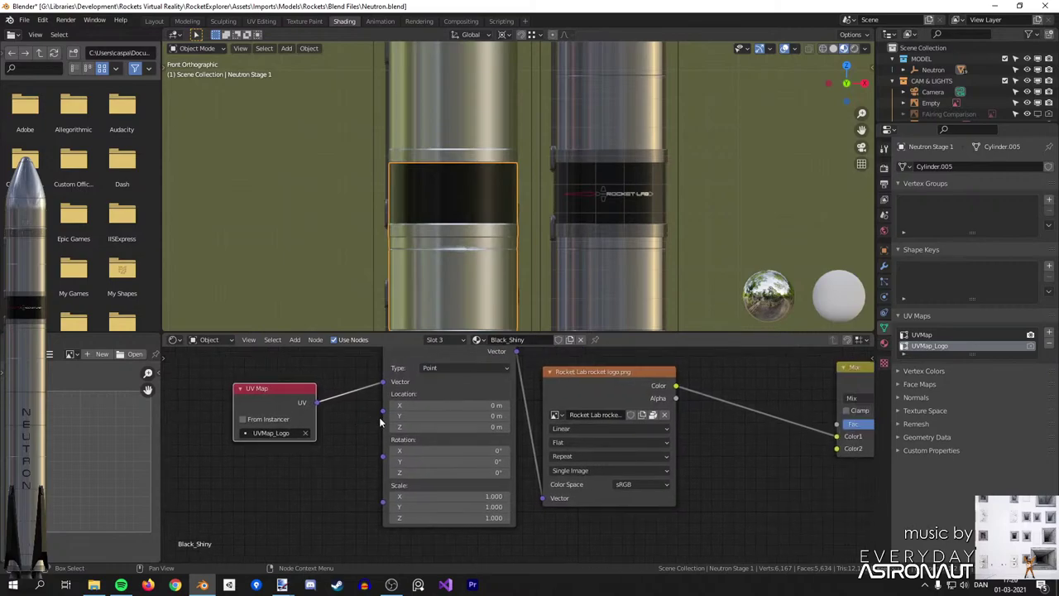
scroll(390, 416, "up", 1)
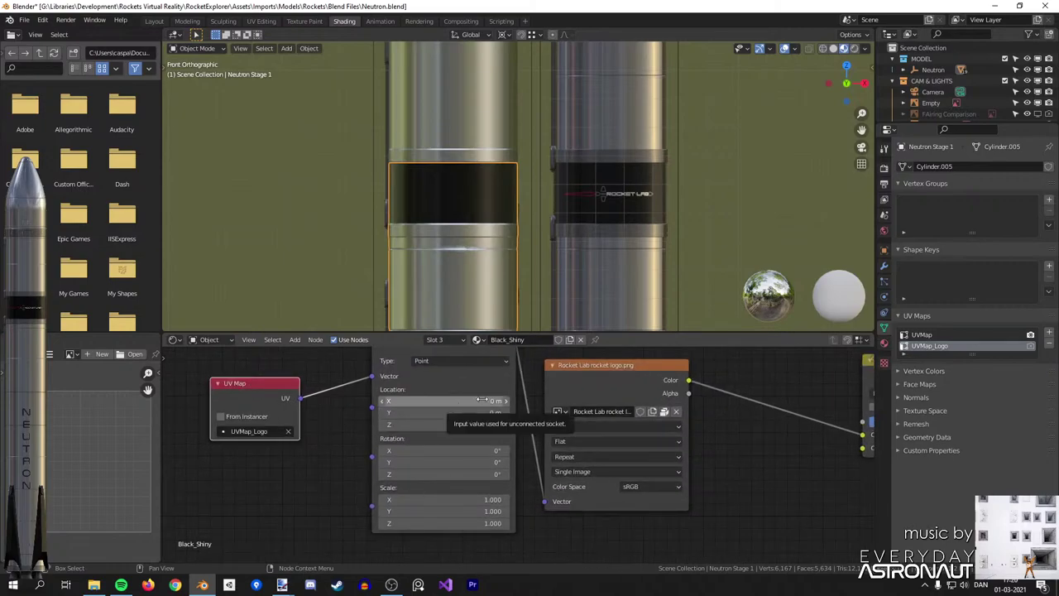
middle_click_drag(613, 365, 522, 397)
scroll(523, 397, "down", 1)
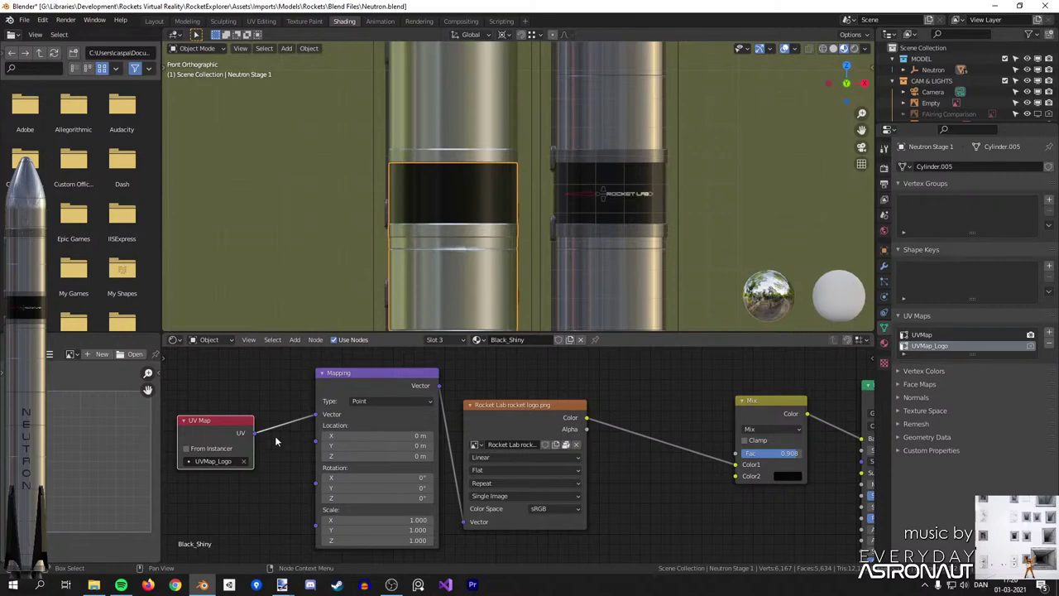
In the UV Editing workspace, try enlarging and centring the black band's UV strip on the image, and try a plain Unwrap.
left_click(261, 21)
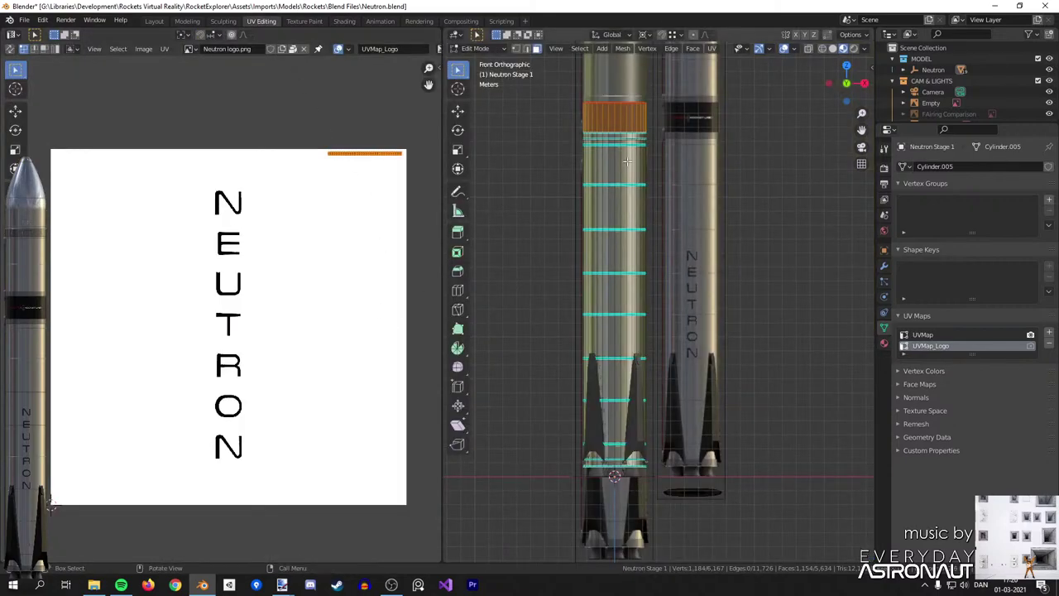
scroll(630, 122, "up", 4)
middle_click_drag(629, 121, 655, 264, "shift")
key("s")
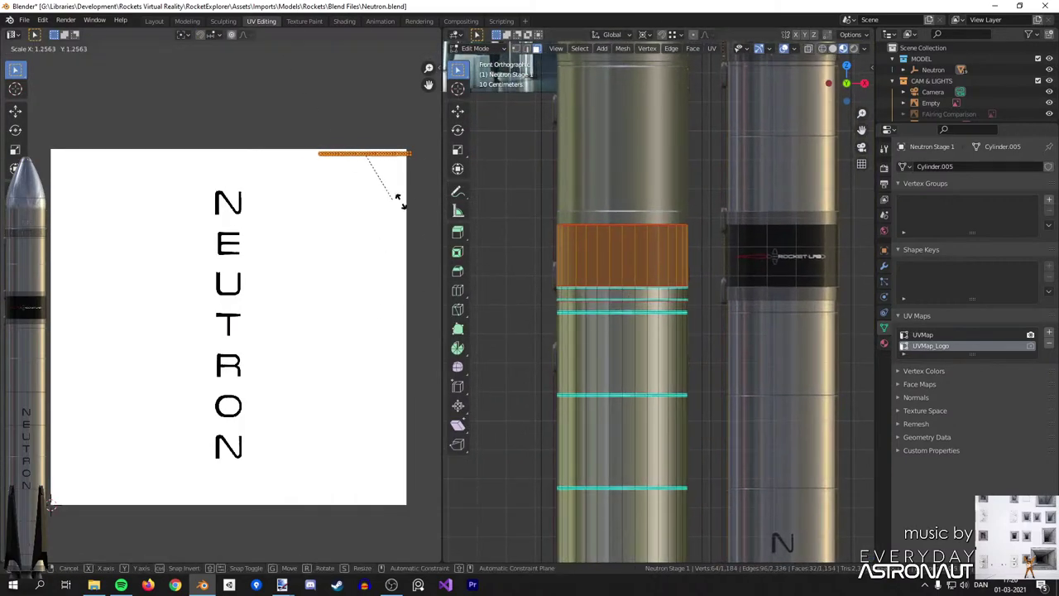
left_click(405, 250)
key("g")
left_click(290, 397)
key("s")
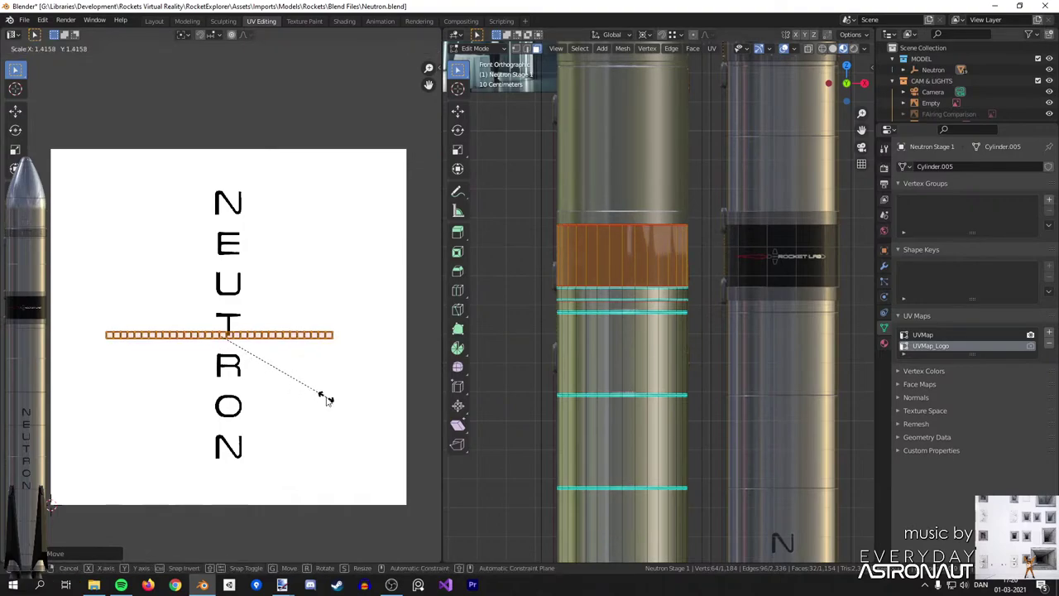
left_click(331, 397)
key("u")
left_click(615, 195)
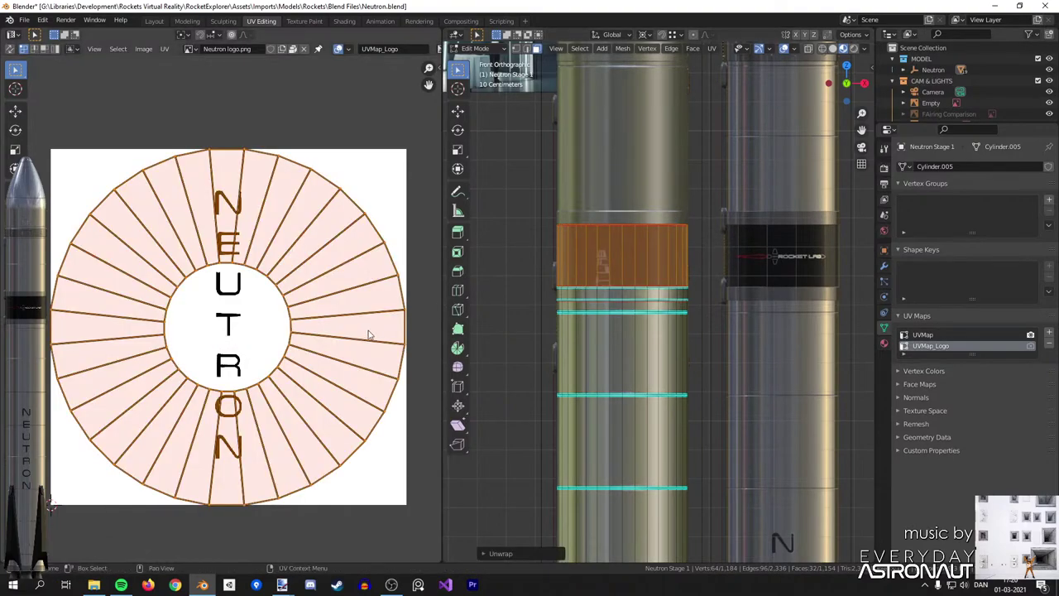
Project the black band's UVs from the front view, enlarge them and centre them on the logo image.
key("u")
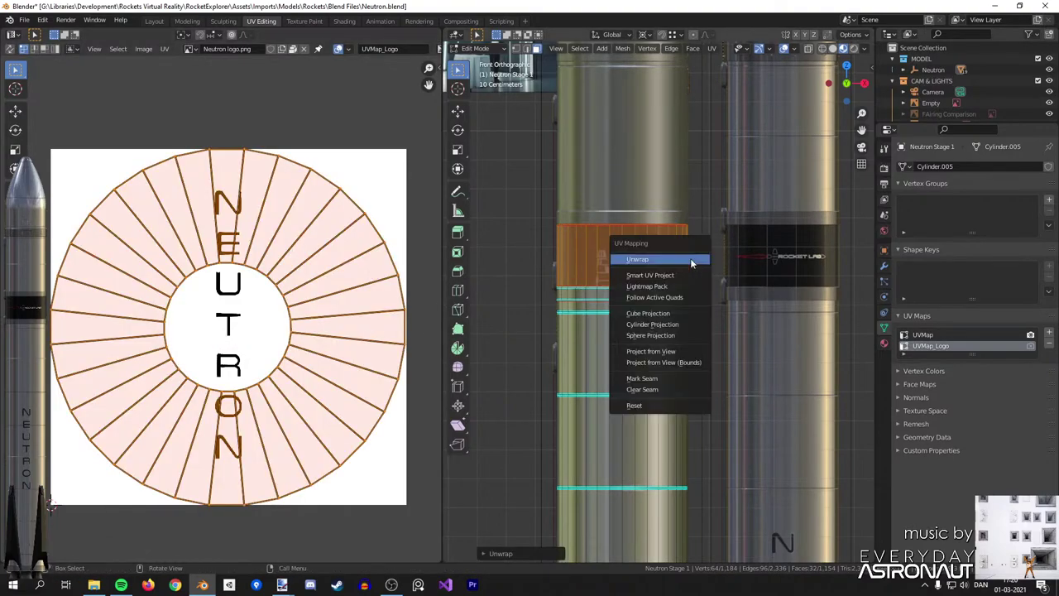
left_click(672, 352)
scroll(248, 314, "up", 1)
key("s")
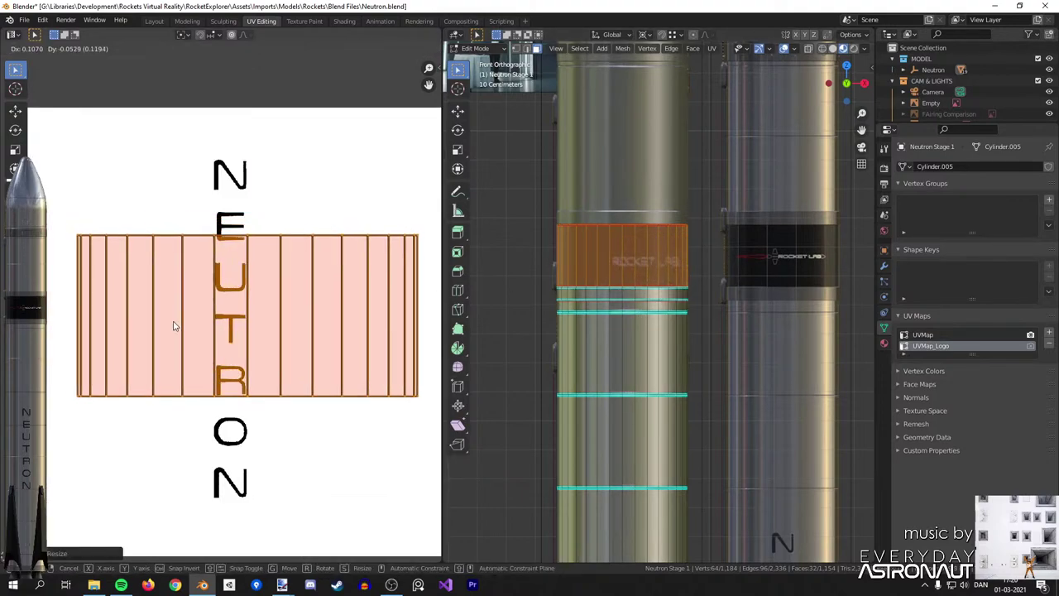
left_click(225, 433)
key("g")
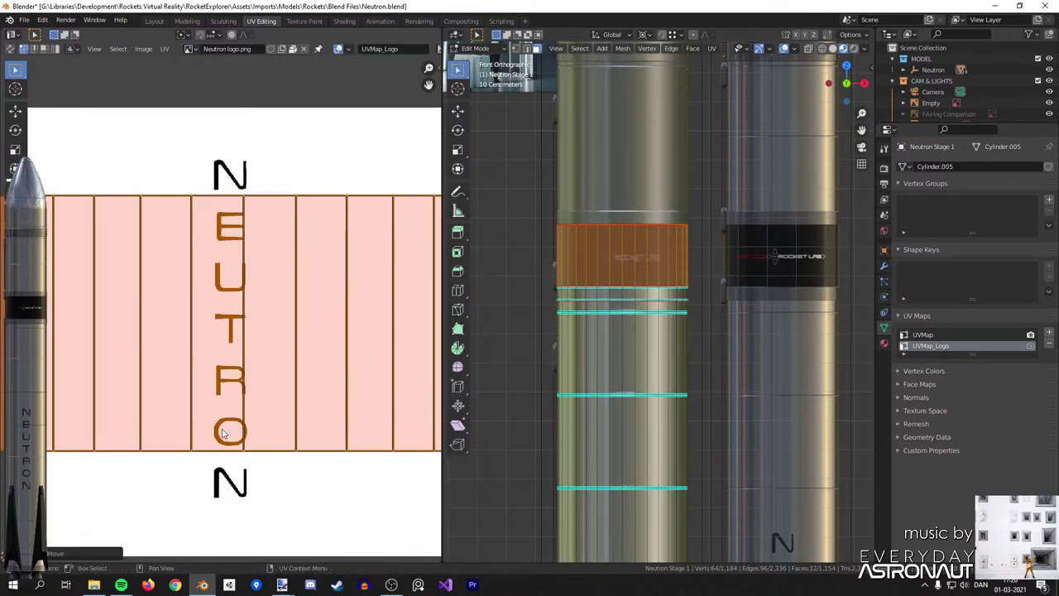
left_click(225, 441)
key("Tab")
scroll(649, 290, "up", 1)
scroll(728, 323, "up", 3)
scroll(716, 326, "down", 2)
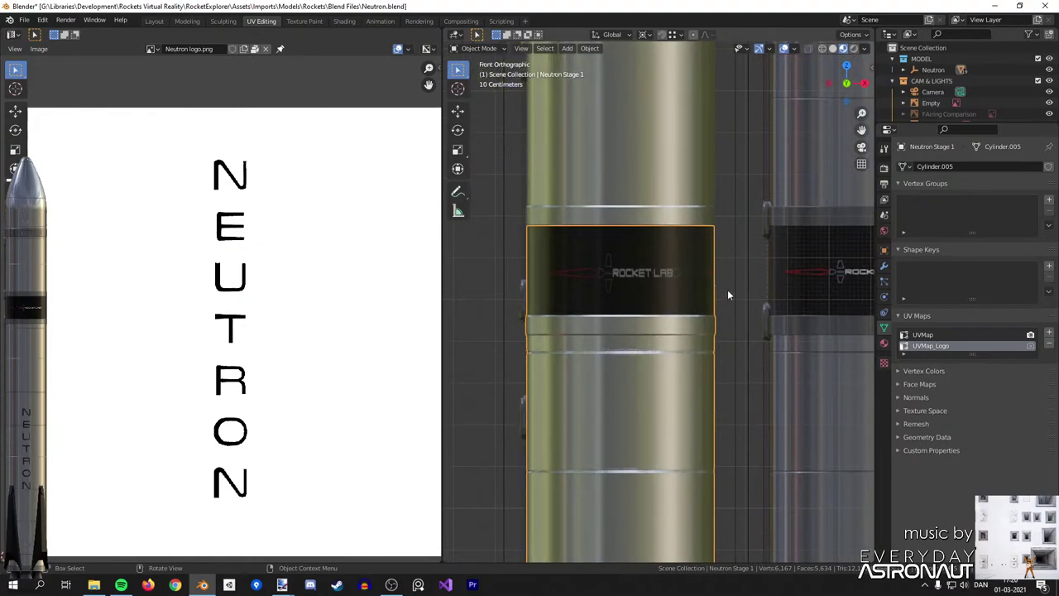
scroll(722, 297, "down", 1)
Narrow the band's UVs along X and stretch them along Y to correct the logo's proportions.
key("Tab")
scroll(373, 333, "down", 2)
key("s")
key("x")
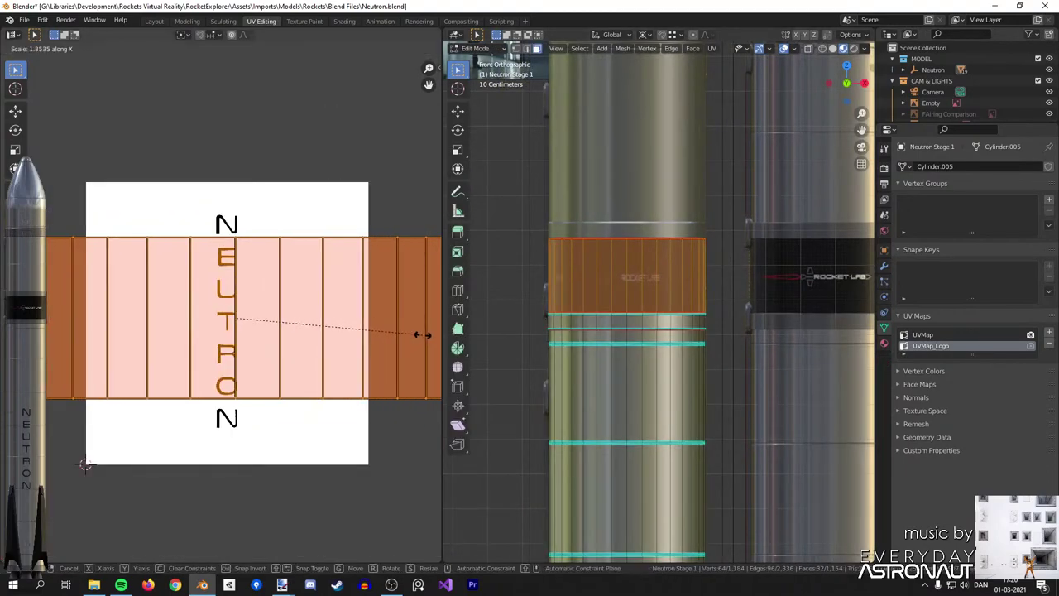
left_click(330, 336)
key("Tab")
key("Tab")
key("s")
key("y")
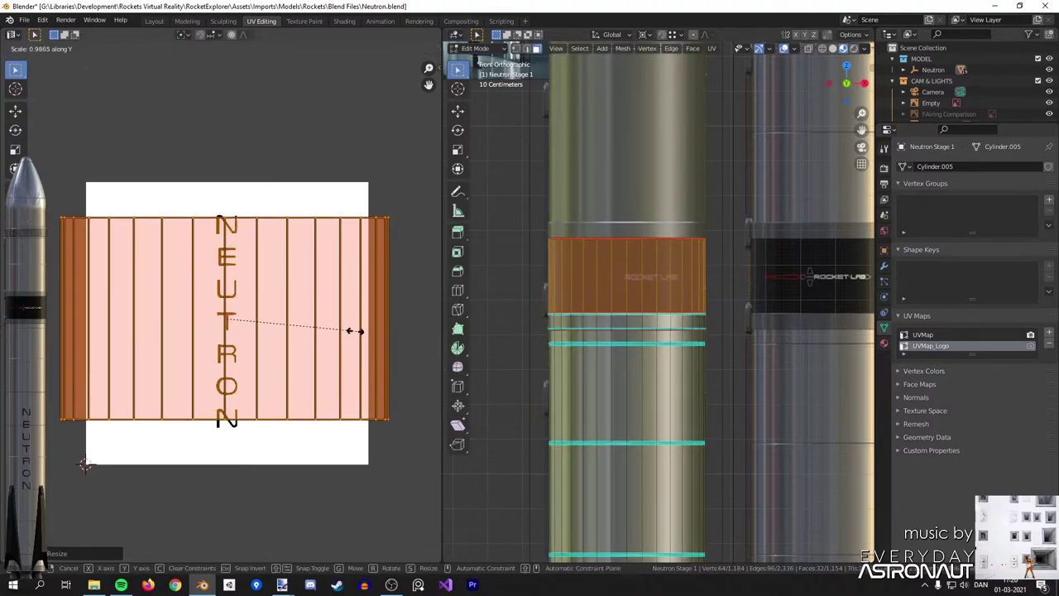
left_click(368, 337)
key("Tab")
Fine-tune the scale of the band's UVs and compare the logo with the reference rocket.
scroll(642, 314, "up", 3)
middle_click_drag(727, 305, 651, 317, "shift")
key("Tab")
key("s")
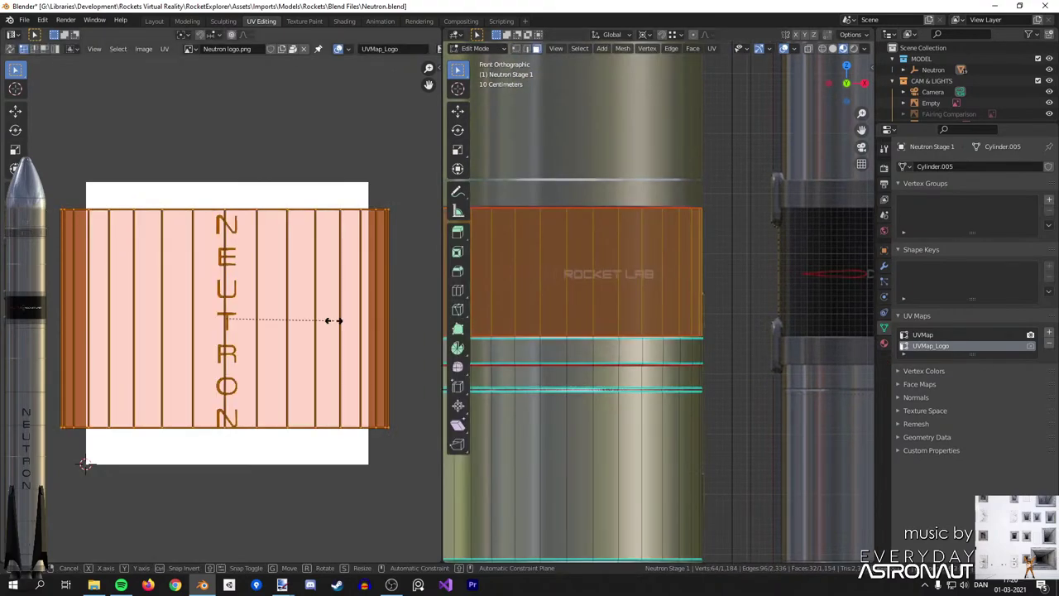
left_click(339, 316)
key("Tab")
key("n")
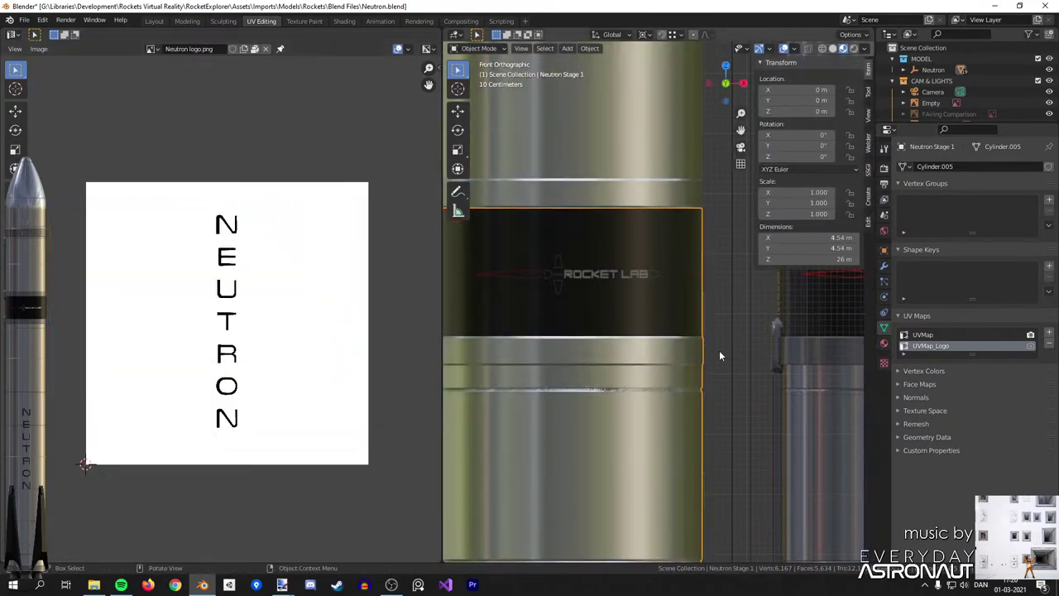
key("n")
scroll(661, 273, "down", 3)
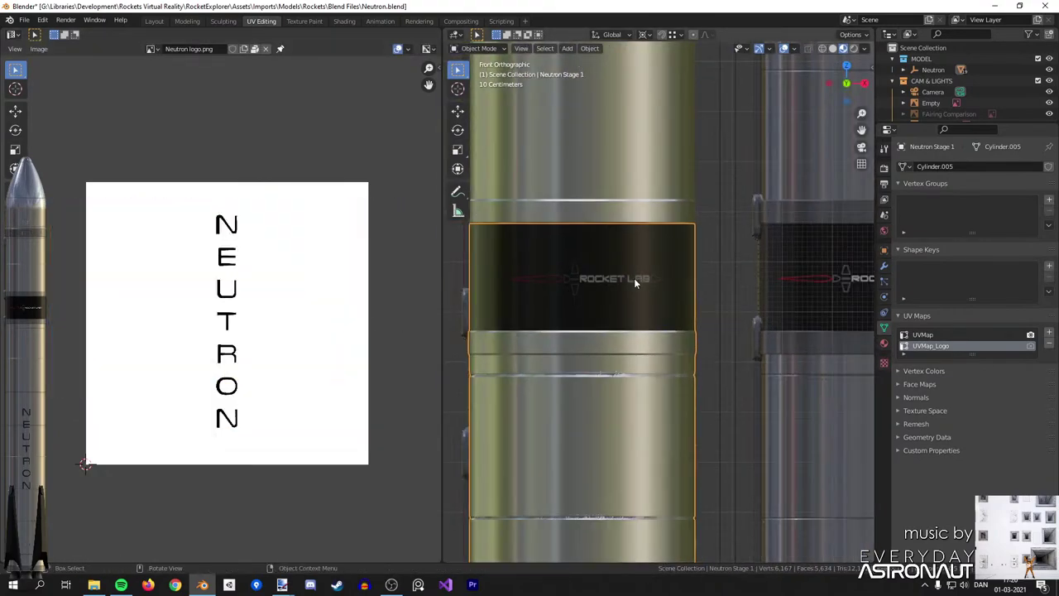
Adjust the band's UV scale along Y to match the logo's height on the reference rocket.
middle_click_drag(634, 278, 582, 279, "shift")
middle_click_drag(319, 321, 336, 317)
key("Tab")
key("s")
key("y")
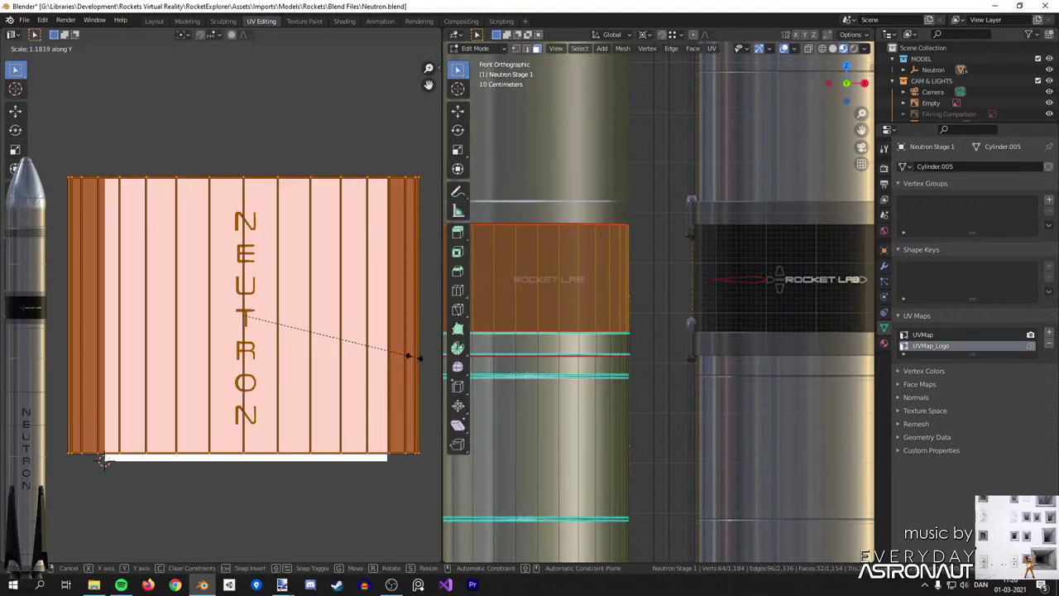
left_click(415, 357)
key("Tab")
scroll(537, 306, "up", 3)
middle_click_drag(537, 307, 728, 317, "shift")
scroll(728, 317, "down", 3)
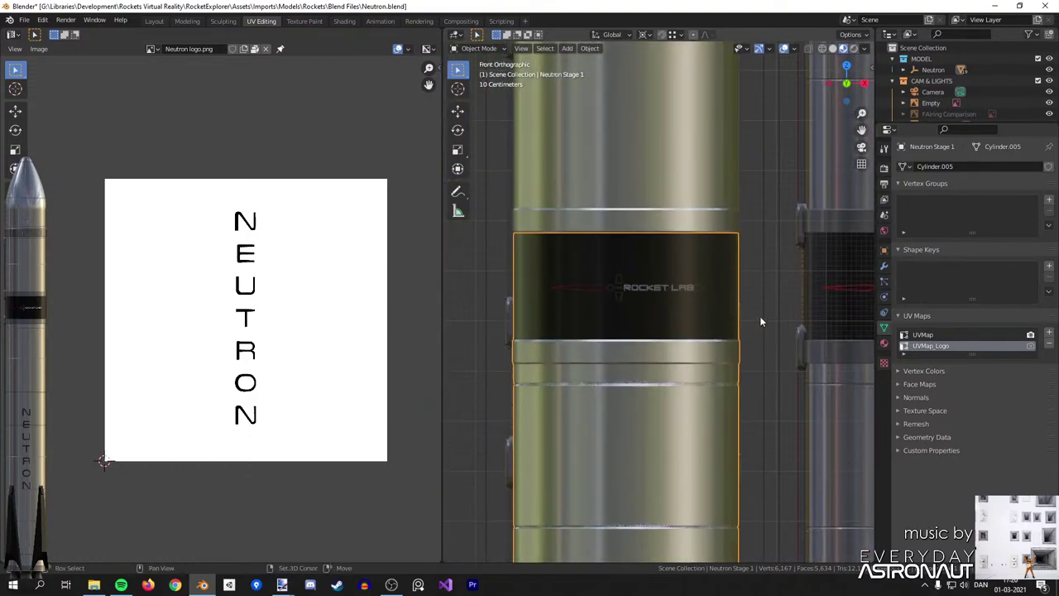
Scale the band's UVs along X to about the image's width and check the logo around the rocket.
middle_click_drag(615, 343, 607, 339, "shift")
key("Tab")
key("s")
key("x")
left_click(357, 356)
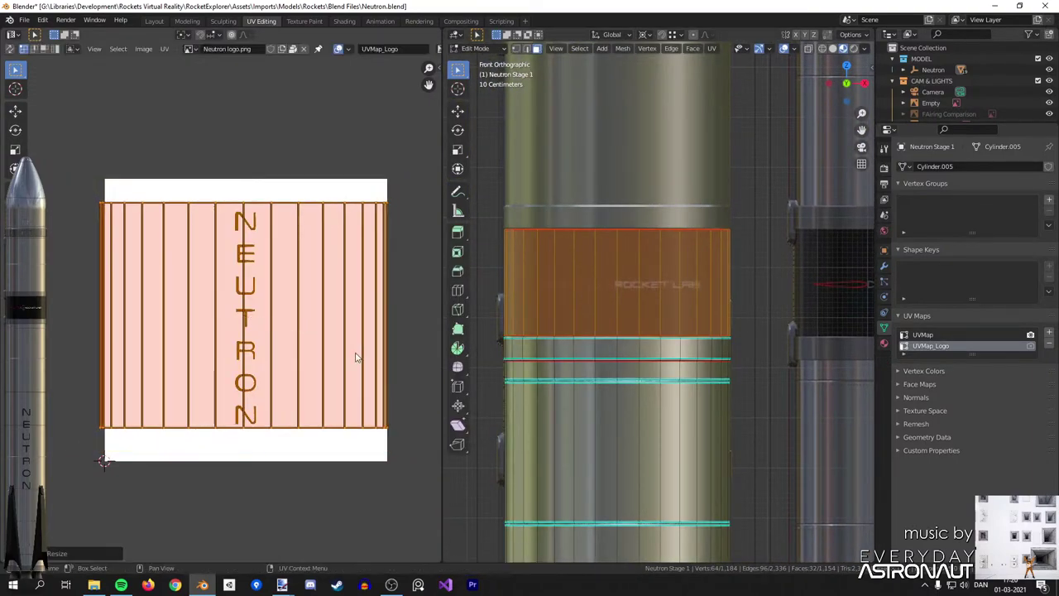
key("Tab")
middle_click_drag(560, 347, 817, 355)
key("KP_1")
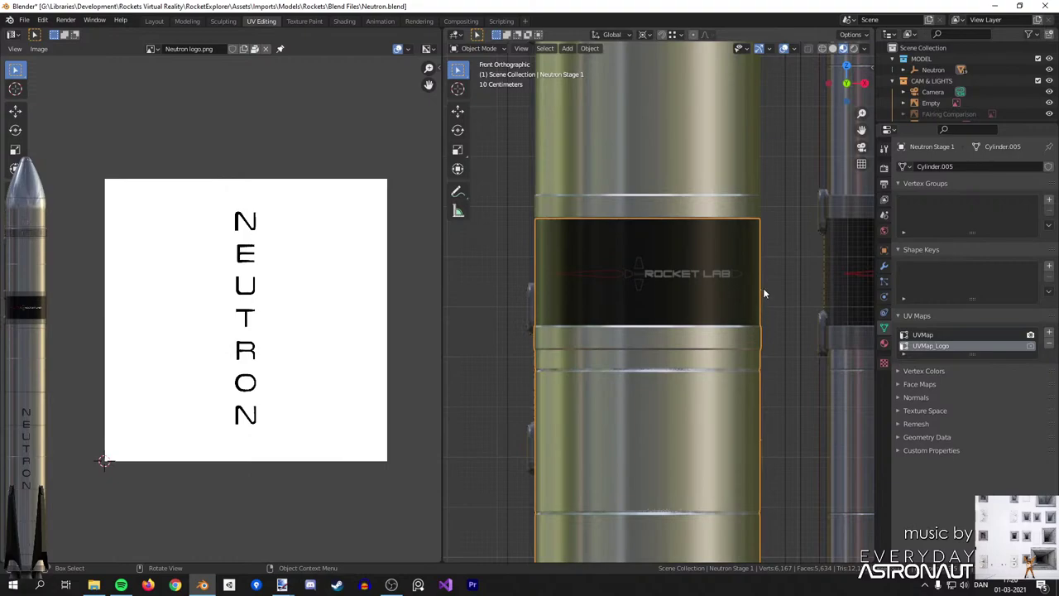
scroll(760, 298, "down", 3)
middle_click_drag(756, 310, 607, 302)
key("KP_1")
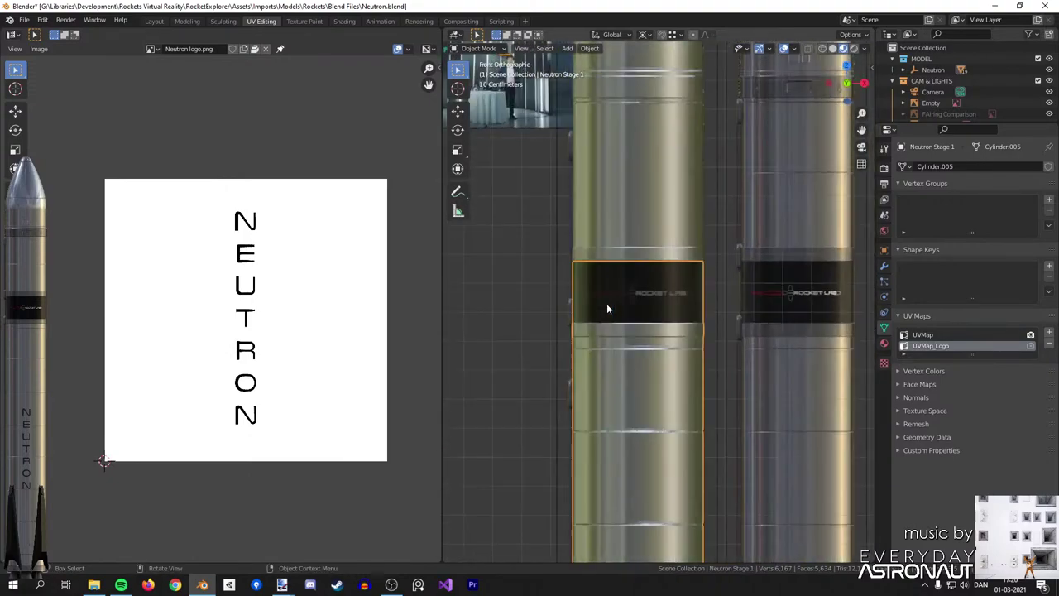
scroll(607, 249, "up", 1)
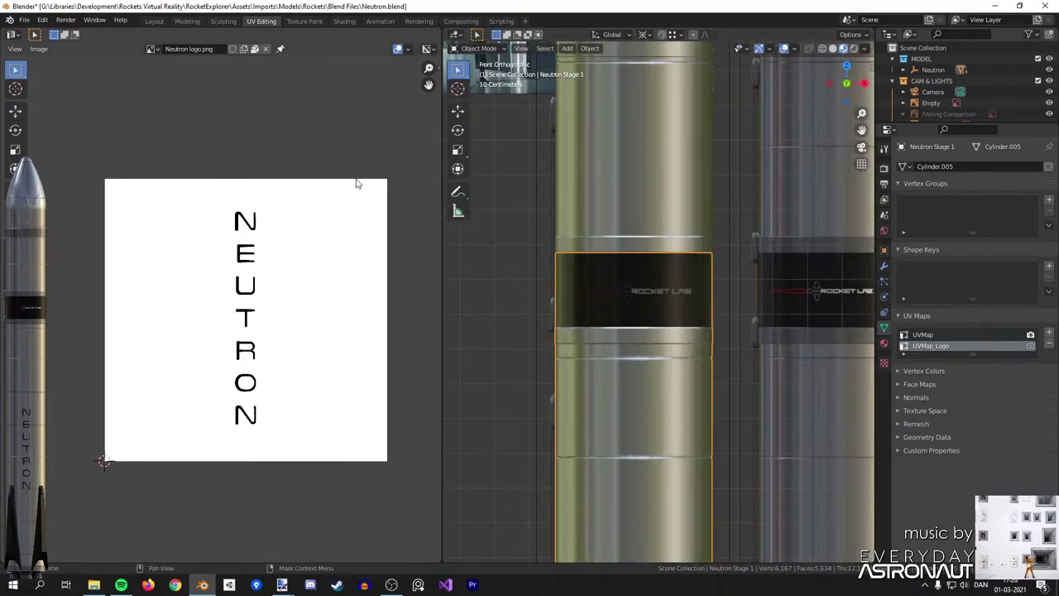
Back in the Shading workspace, set the Rocket Lab logo texture's extension to Extend and move its node closer to the Mix node.
left_click(344, 22)
left_click_drag(549, 399, 579, 391)
left_click(537, 473)
left_click(539, 496)
middle_click_drag(707, 425, 509, 396)
left_click(430, 393)
middle_click_drag(430, 393, 514, 433)
left_click(438, 425)
key("g")
left_click(485, 431)
Insert a Bright/Contrast node between the logo image and the Mix node and preview its output on the model.
key("shift+a")
mouse_move(592, 463)
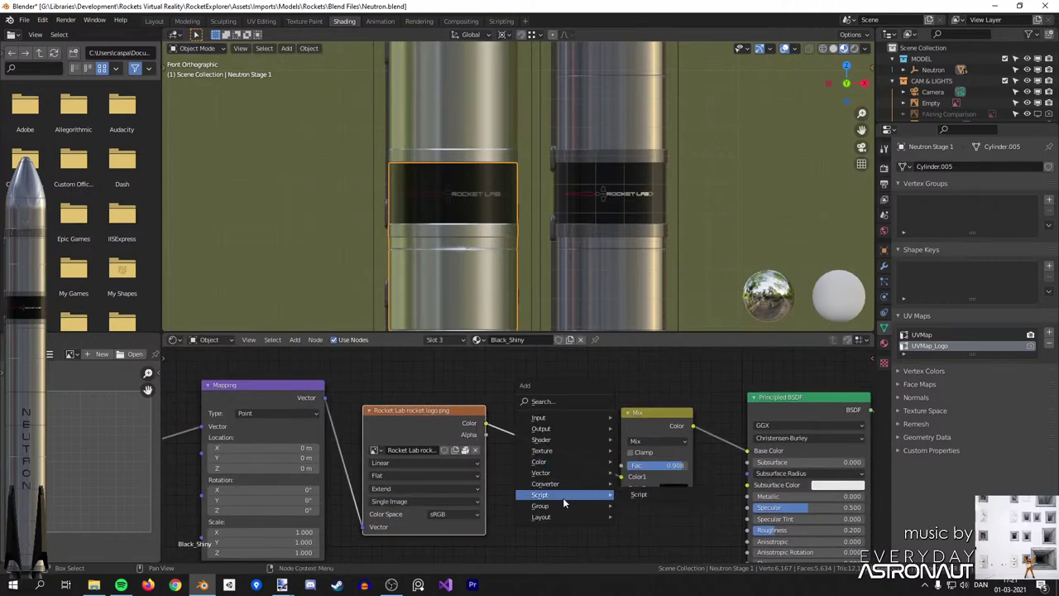
mouse_move(581, 501)
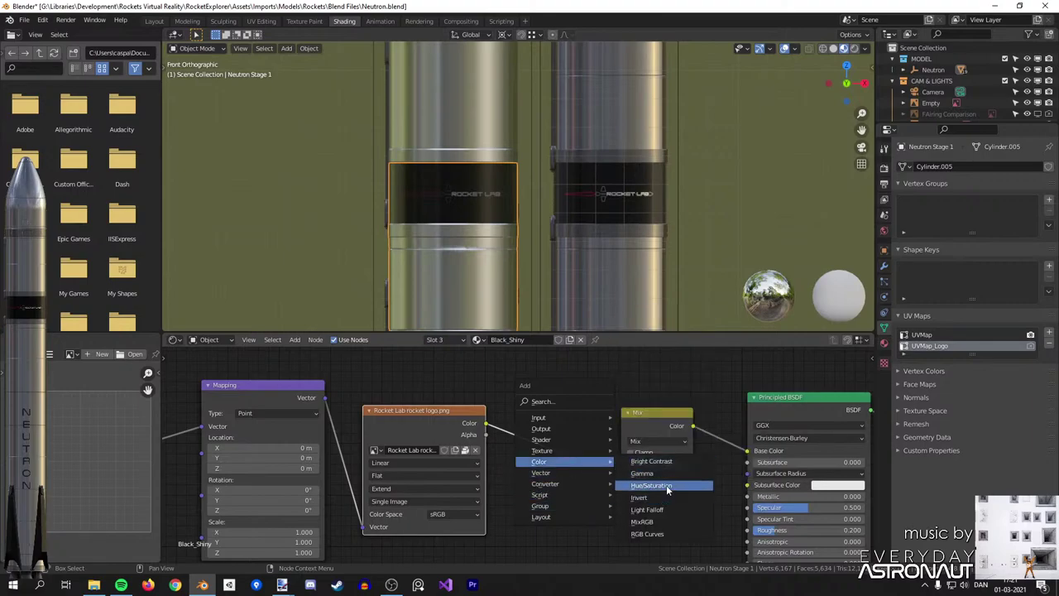
left_click(651, 461)
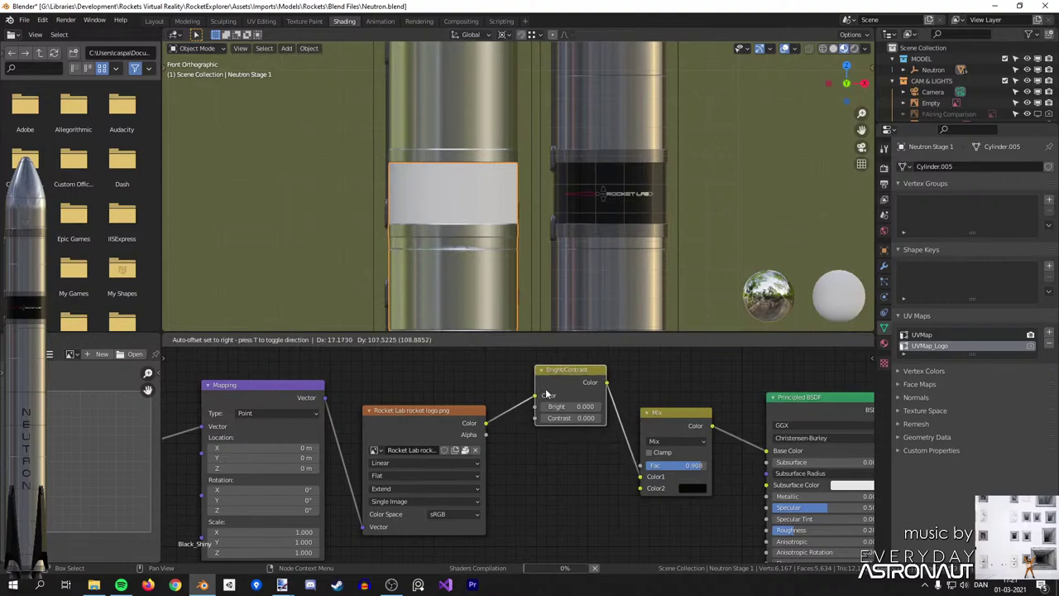
left_click(570, 389)
left_click(573, 389, "ctrl+shift")
Set the Bright/Contrast node's Contrast to 10.900 and Bright to 5.400, and inspect the logo up close.
middle_click_drag(583, 397, 555, 414)
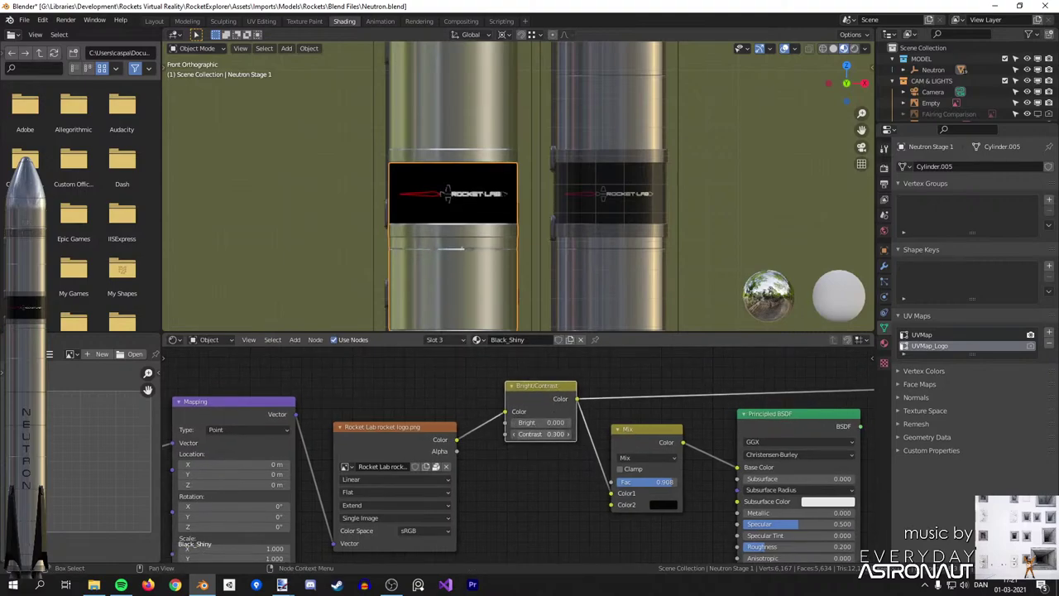
mouse_move(541, 434)
left_mouse_down()
mouse_move(583, 423)
mouse_move(546, 423)
left_mouse_up()
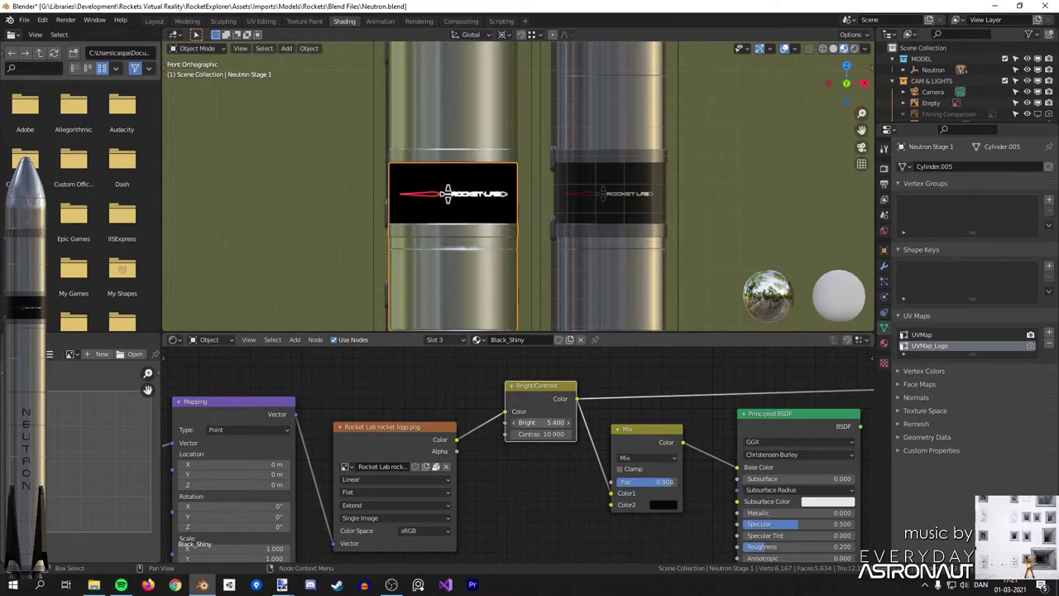
scroll(460, 188, "up", 5)
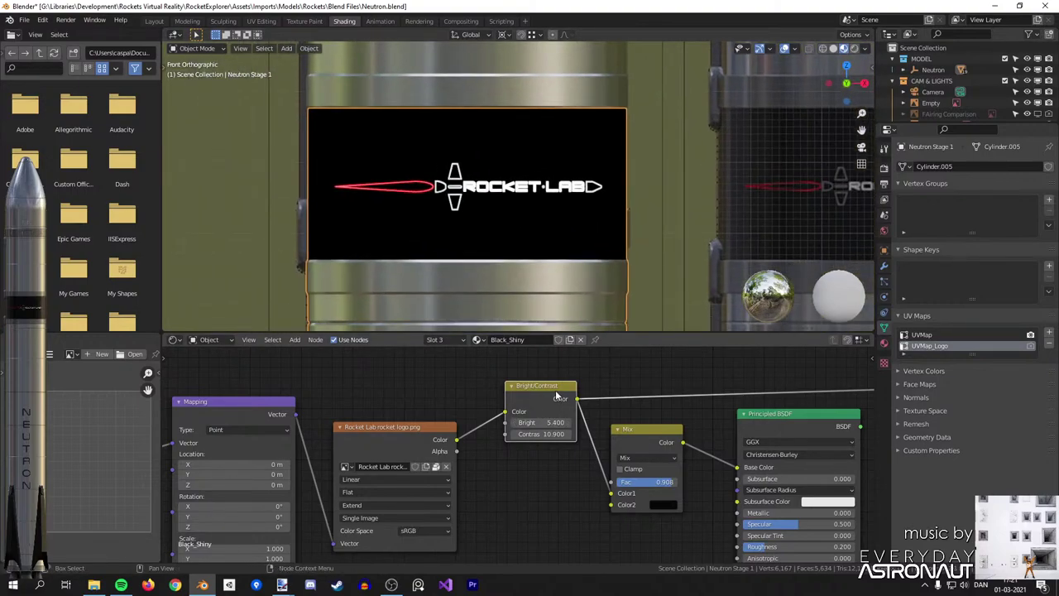
Detach the Bright/Contrast node from the logo's color link and delete it.
left_click_drag(556, 393, 538, 382)
middle_click_drag(572, 405, 547, 430)
key("shift+a")
mouse_move(619, 445)
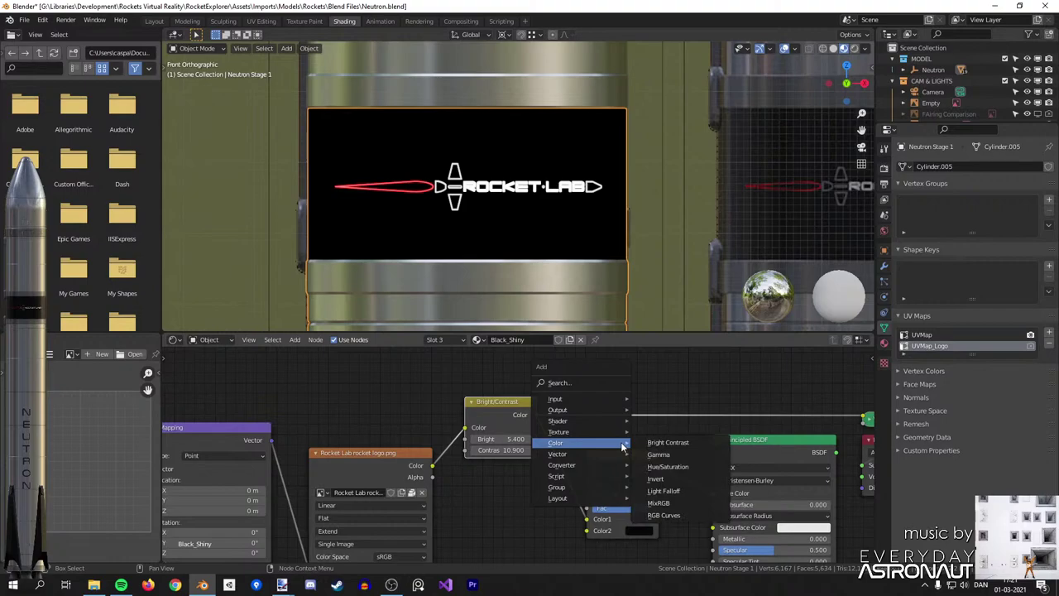
key("Escape")
left_click_drag(510, 407, 456, 381, "alt")
key("x")
Insert a ColorRamp node on the logo image's color link that feeds the preview.
key("shift+a")
mouse_move(460, 404)
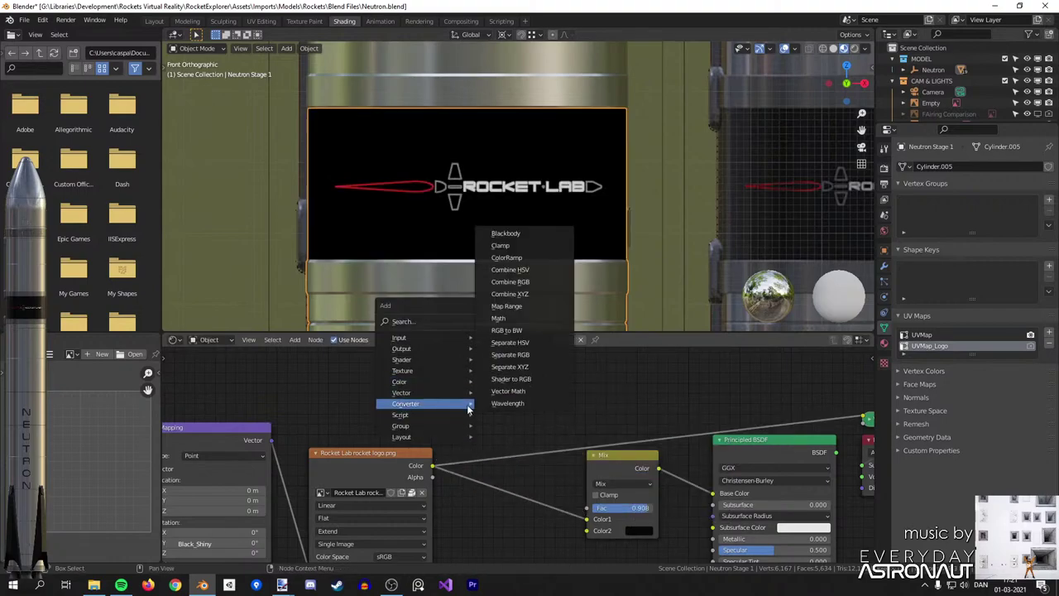
left_click(506, 258)
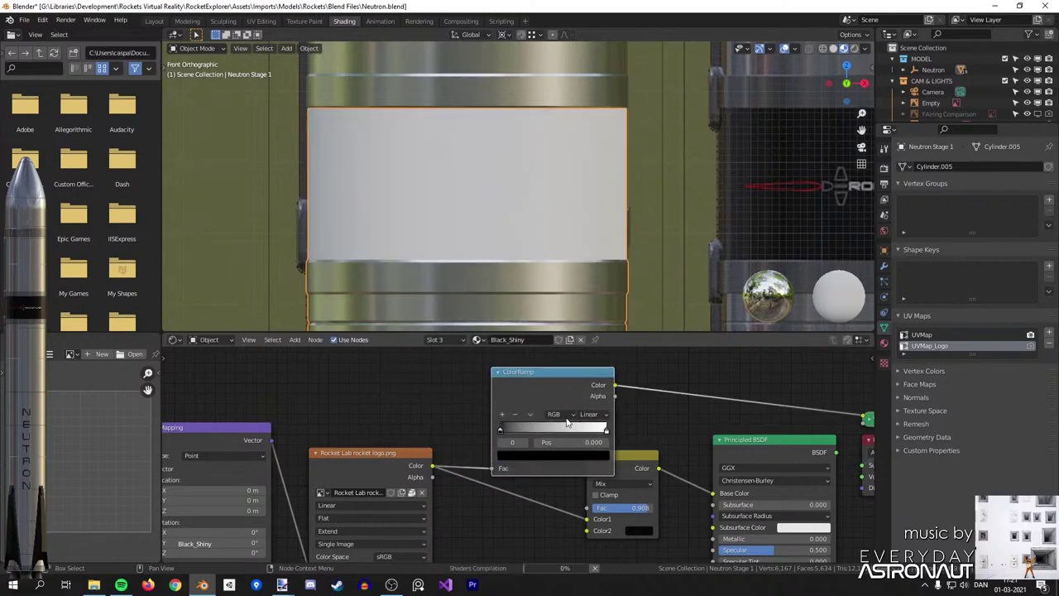
left_click(489, 408)
Set the logo ColorRamp to Ease interpolation, with the black stop at the start and the white stop at position 0.123.
left_click_drag(448, 406, 467, 409)
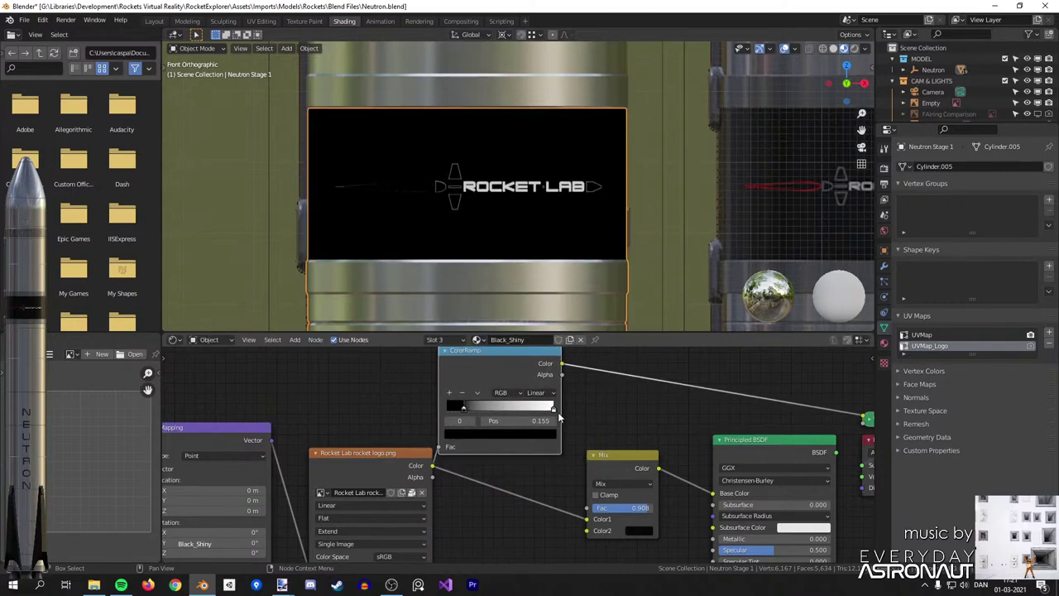
left_click_drag(554, 409, 546, 409)
left_click_drag(472, 412, 380, 412)
left_click_drag(444, 371, 490, 370)
left_click_drag(455, 410, 472, 416)
scroll(476, 403, "up", 1)
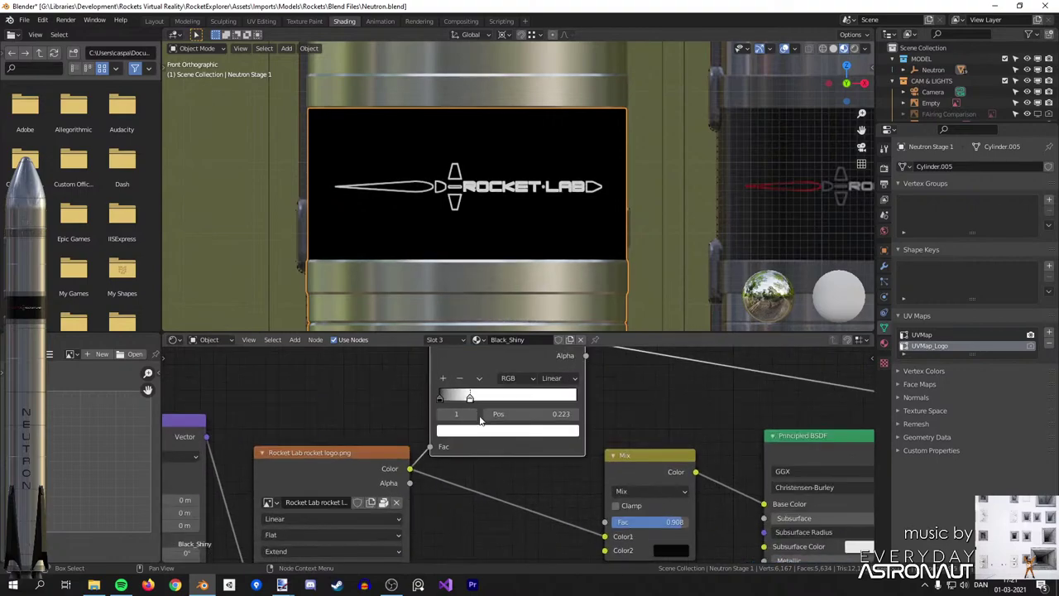
left_click(551, 378)
left_click(556, 401)
left_click_drag(455, 400, 469, 402)
Connect the ColorRamp's Color output to the Mix node's Fac and compare the image, ramp and Mix previews up close.
scroll(459, 403, "down", 2)
left_click_drag(486, 354, 549, 447)
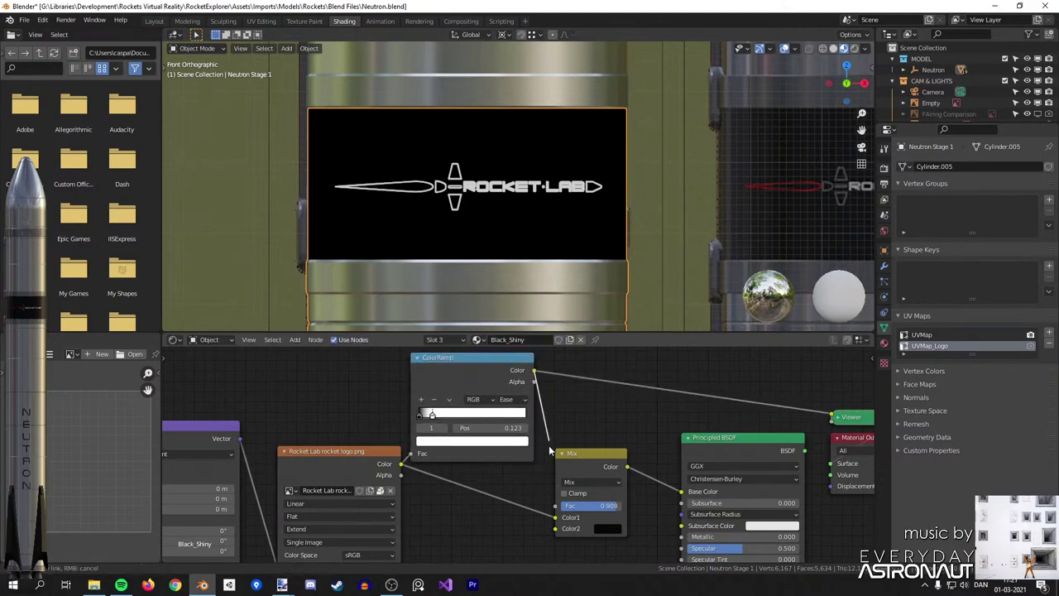
left_click_drag(556, 502, 556, 506)
left_click(596, 455, "ctrl+shift")
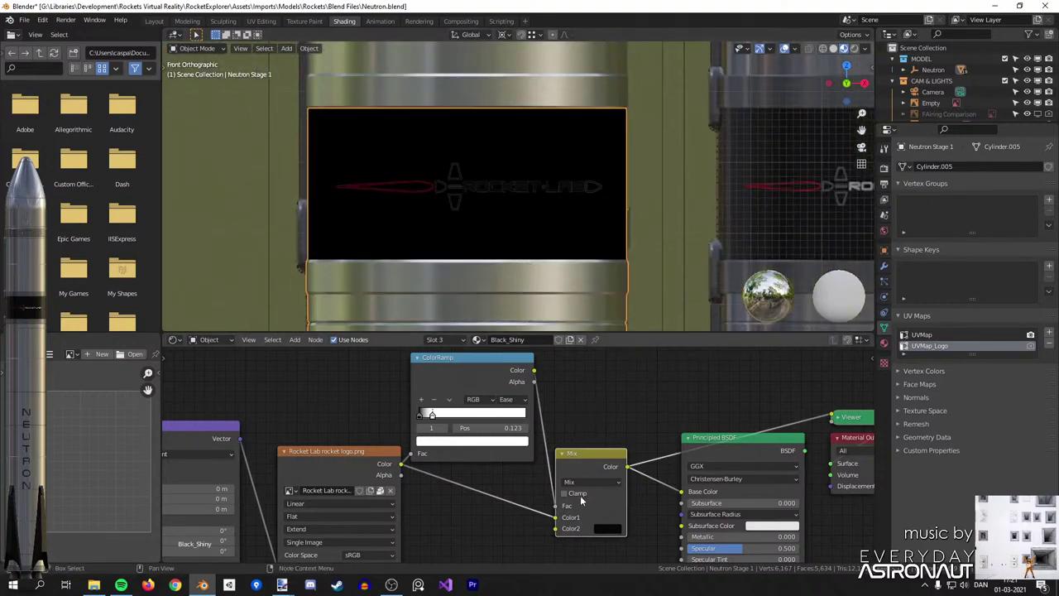
middle_click_drag(573, 184, 573, 223)
scroll(596, 225, "up", 4)
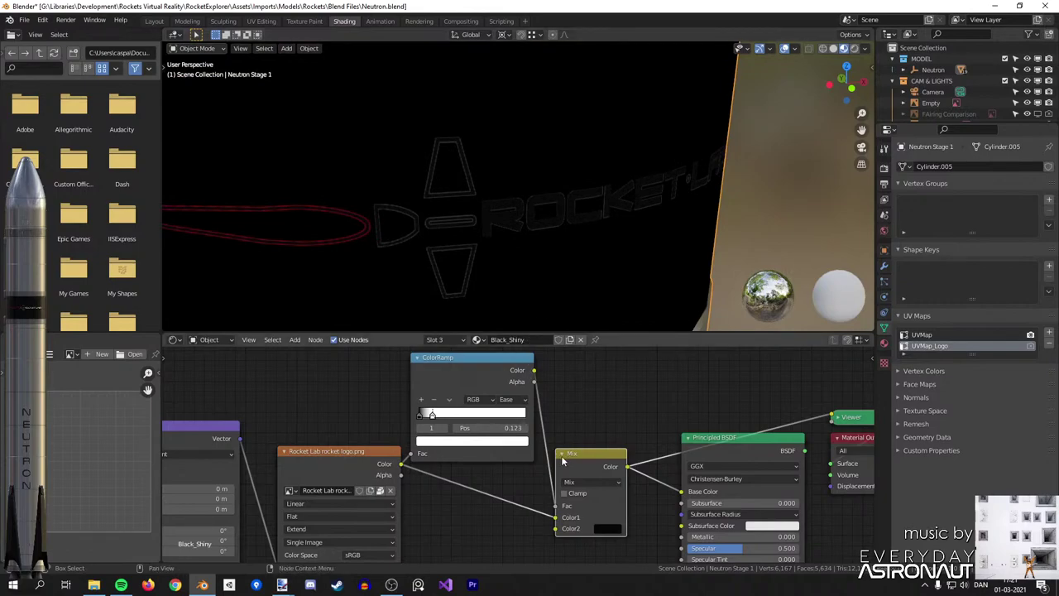
left_click(366, 451, "ctrl+shift")
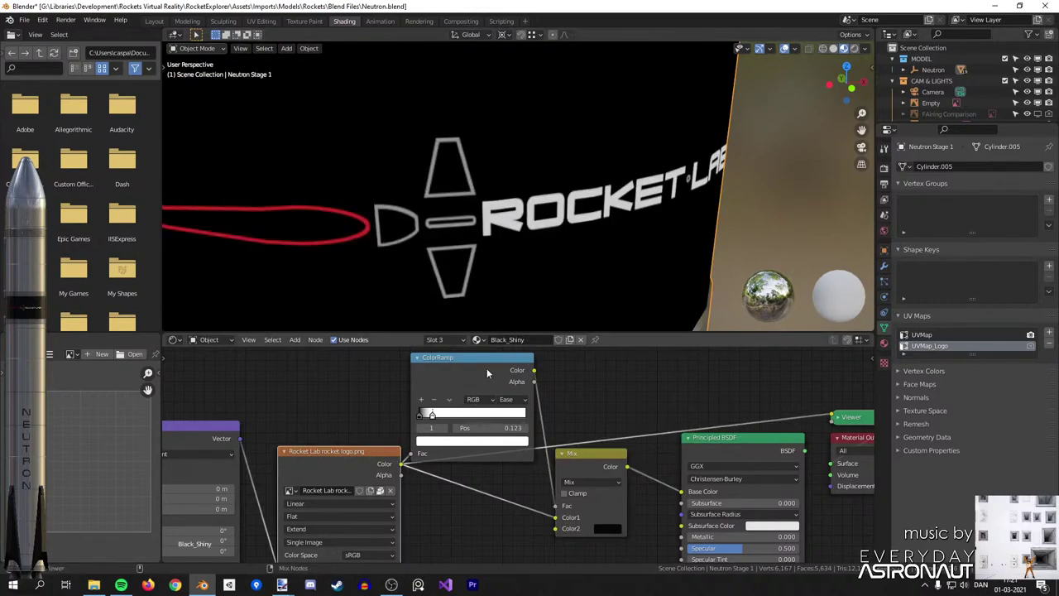
left_click(487, 369, "ctrl+shift")
left_click(586, 465, "ctrl+shift")
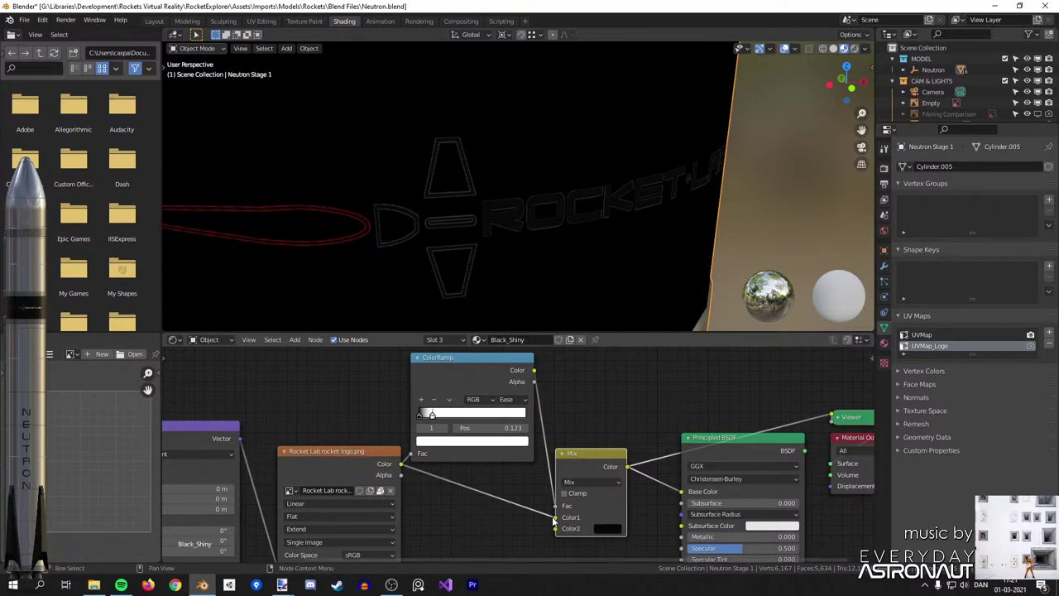
Move the logo color link from the Mix node's Color1 to Color2 and darken Color1 to a value of 0.062.
left_click_drag(555, 519, 558, 531)
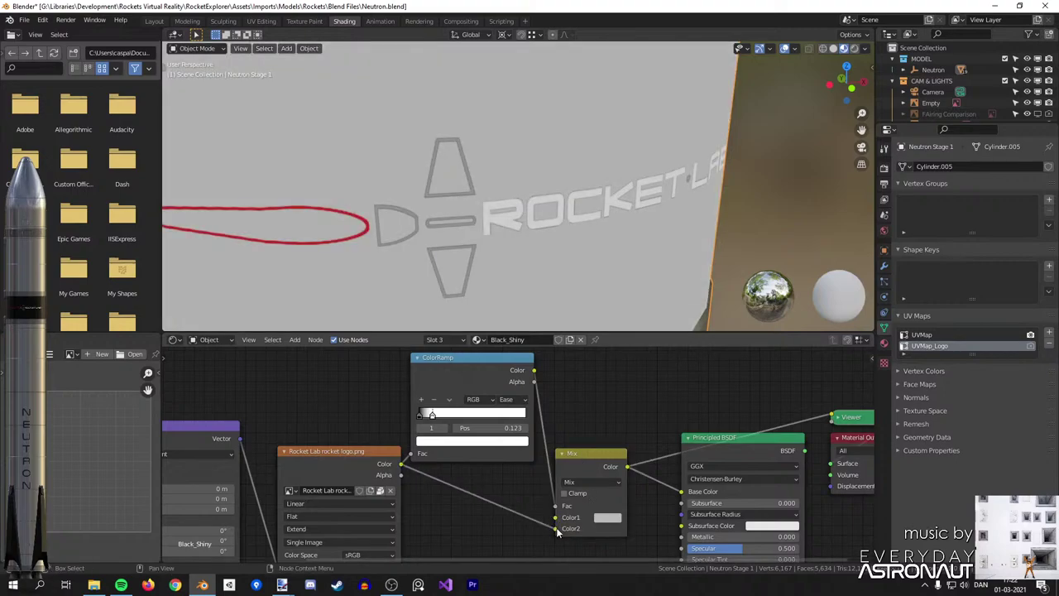
left_click(606, 518)
left_click(683, 443)
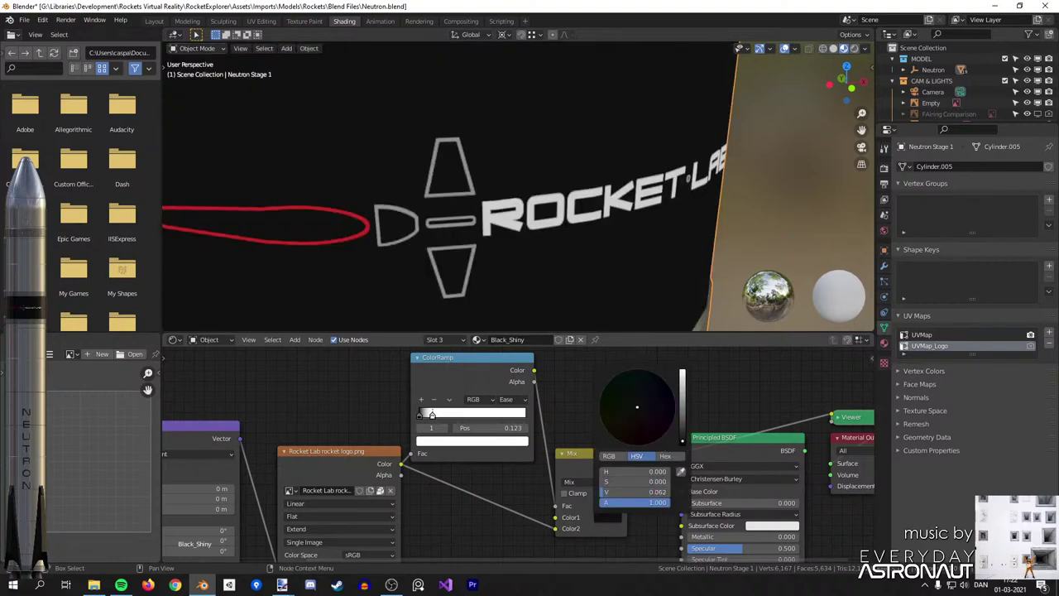
Restore the Principled BSDF as the material output and inspect the logo band on the rocket.
left_click(745, 455, "ctrl+shift")
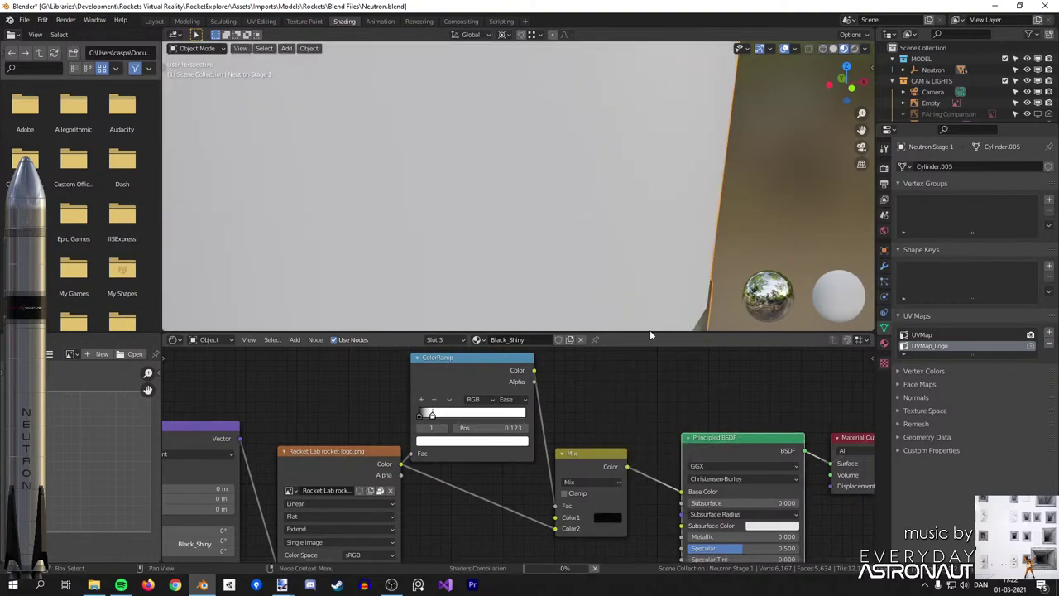
middle_click_drag(584, 211, 610, 275)
scroll(559, 181, "down", 4)
scroll(573, 186, "up", 5)
scroll(528, 351, "down", 3)
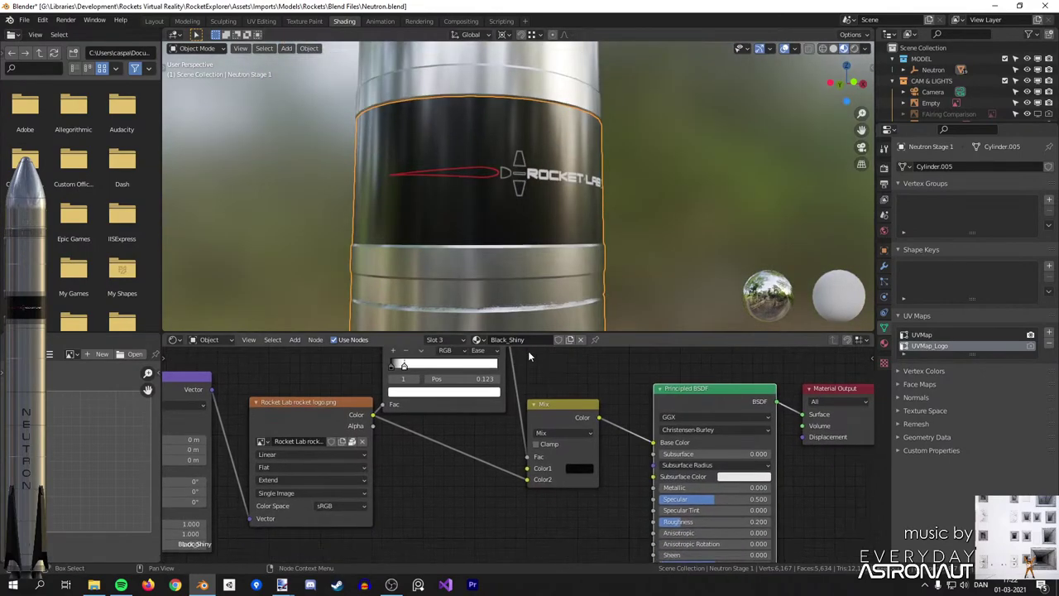
Duplicate the ColorRamp with its input link, place it below the Mix node and connect its Color to the Principled BSDF's Roughness.
key("ctrl+shift+d")
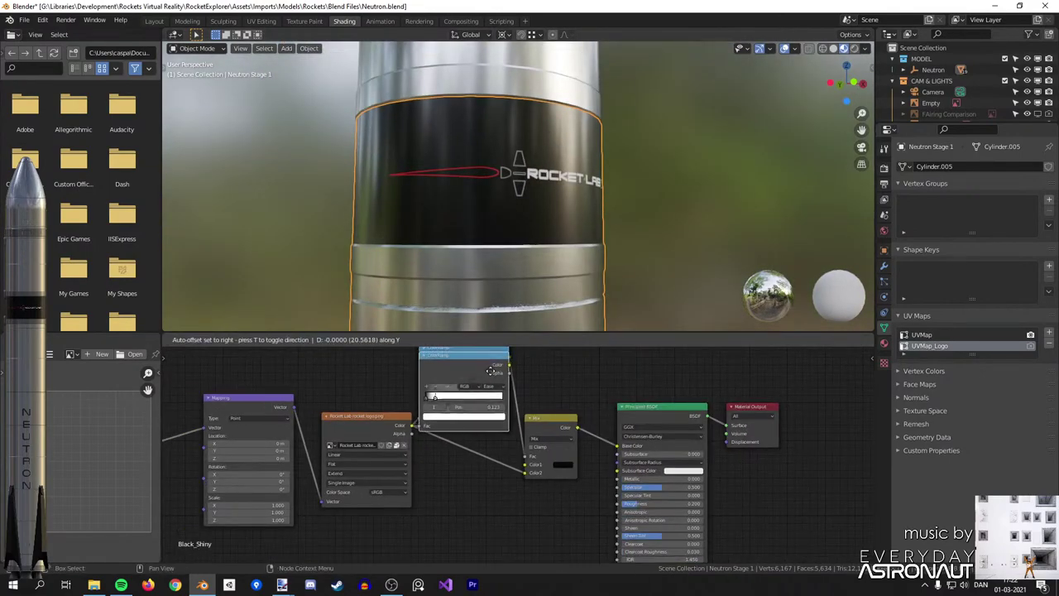
left_click(542, 504)
middle_click_drag(541, 507, 556, 440)
scroll(556, 440, "up", 2)
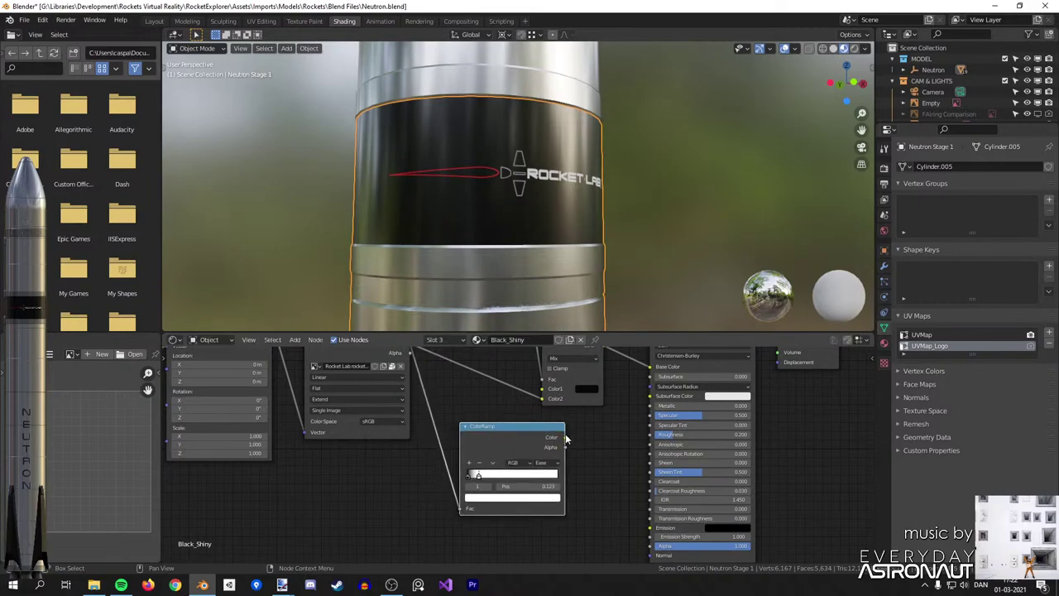
scroll(571, 440, "up", 2)
left_click_drag(703, 430, 700, 428)
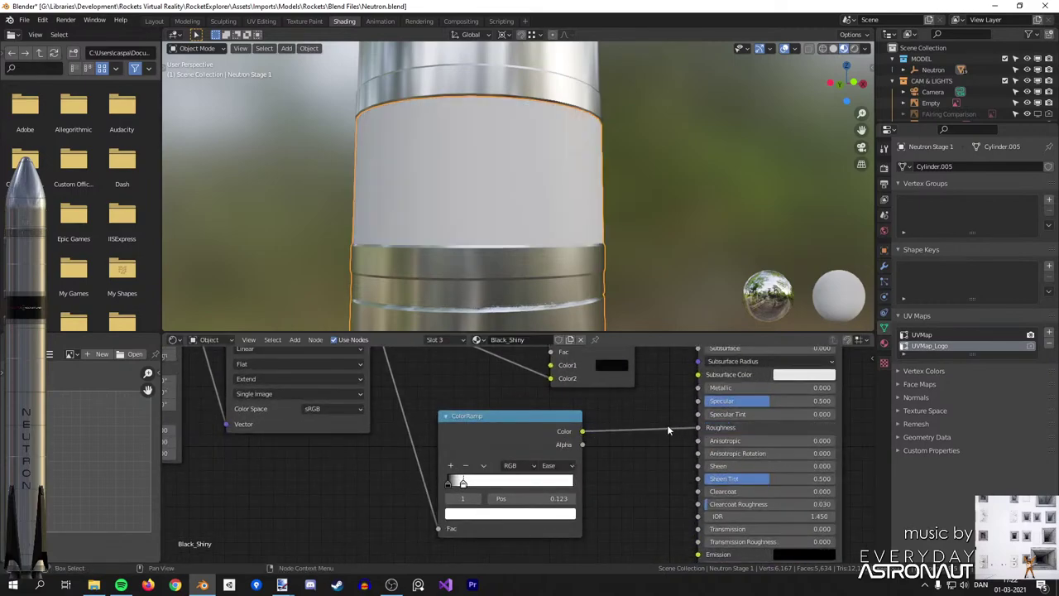
Examine the reflections on the black band and the Rocket Lab lettering up close.
scroll(608, 298, "up", 3)
mouse_move(601, 275)
middle_mouse_down()
mouse_move(606, 255)
mouse_move(539, 289)
mouse_move(583, 272)
middle_mouse_up()
scroll(581, 265, "down", 2)
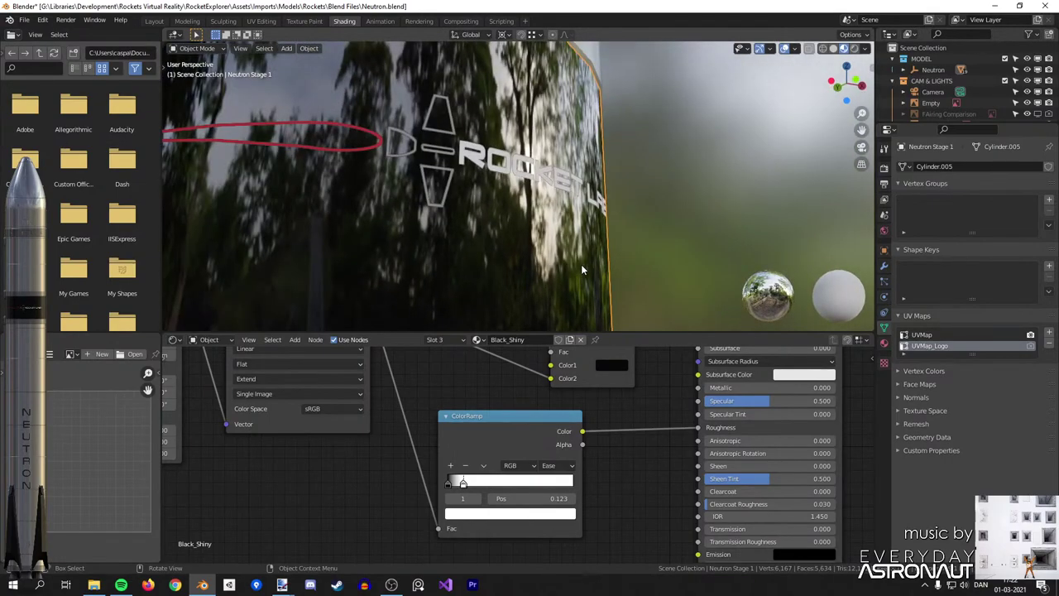
scroll(581, 258, "up", 2)
scroll(591, 173, "down", 5)
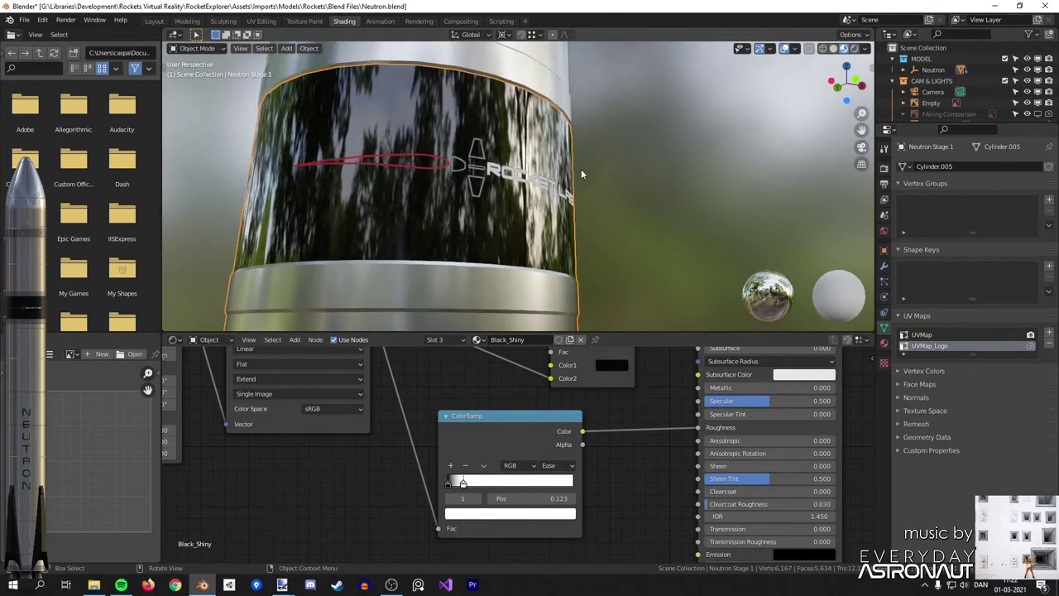
scroll(579, 176, "up", 5)
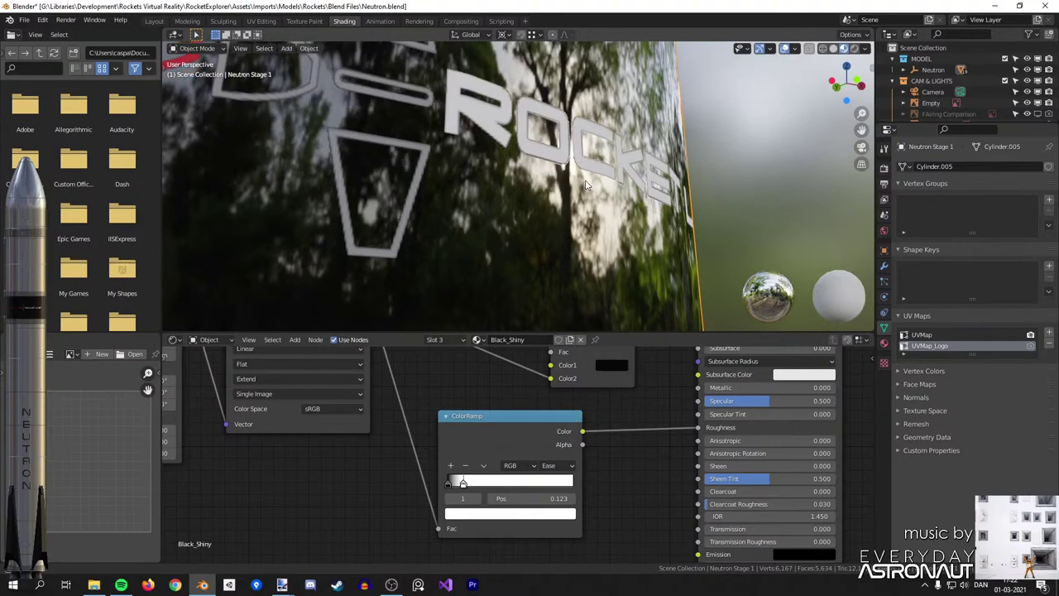
scroll(585, 184, "up", 1)
middle_click_drag(586, 184, 533, 223, "shift")
scroll(534, 230, "down", 5)
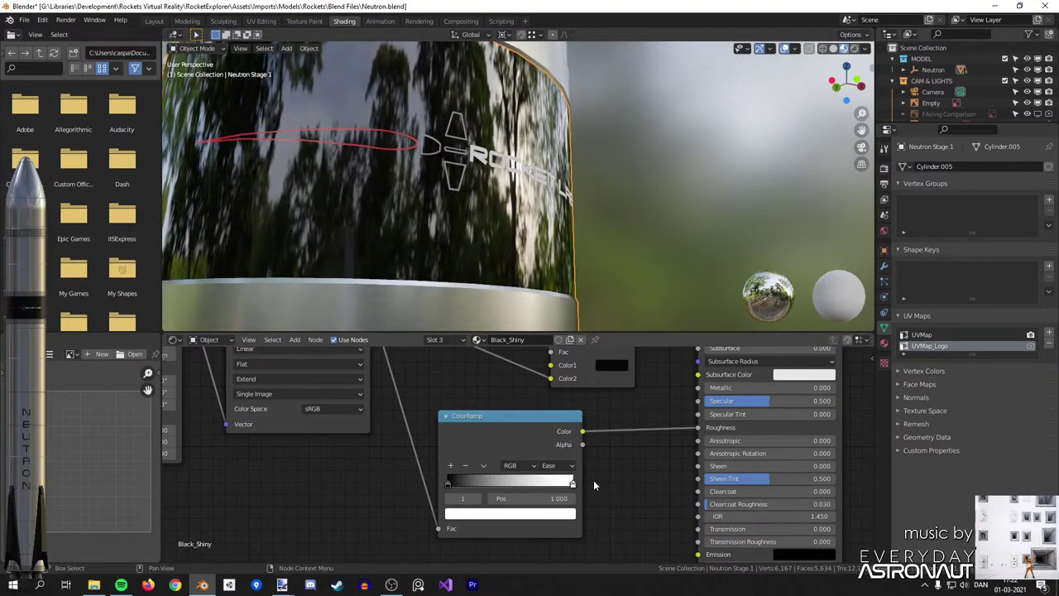
Spread the roughness ramp's stops to positions 0.000 and 1.000, and set the start stop's color value to 0.480.
mouse_move(446, 486)
left_mouse_down()
mouse_move(478, 485)
mouse_move(427, 489)
left_mouse_up()
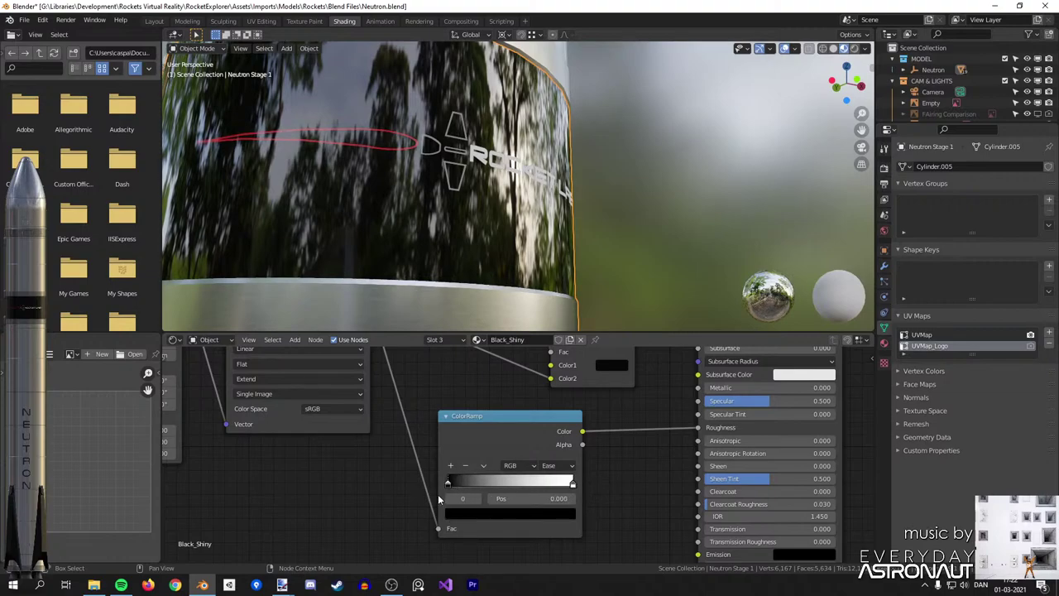
left_click(488, 515)
left_click_drag(548, 429, 548, 386)
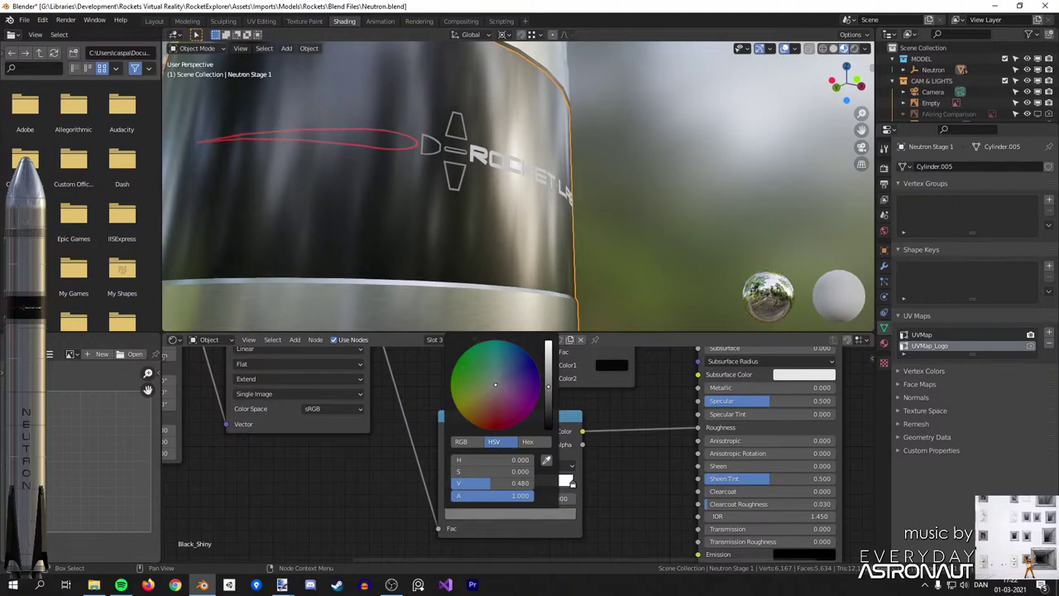
middle_click_drag(611, 245, 584, 220)
scroll(467, 232, "up", 3)
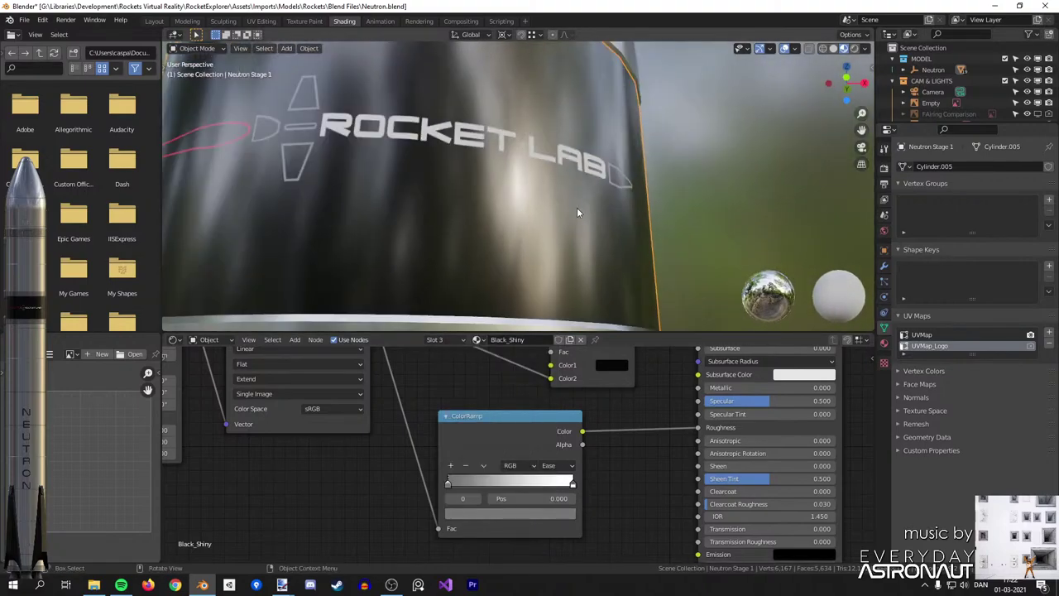
Darken the roughness ramp's end stop to a medium grey and inspect the lettering's reflections around the band.
left_click(565, 513)
left_click_drag(550, 344, 548, 402)
middle_click_drag(551, 263, 618, 255)
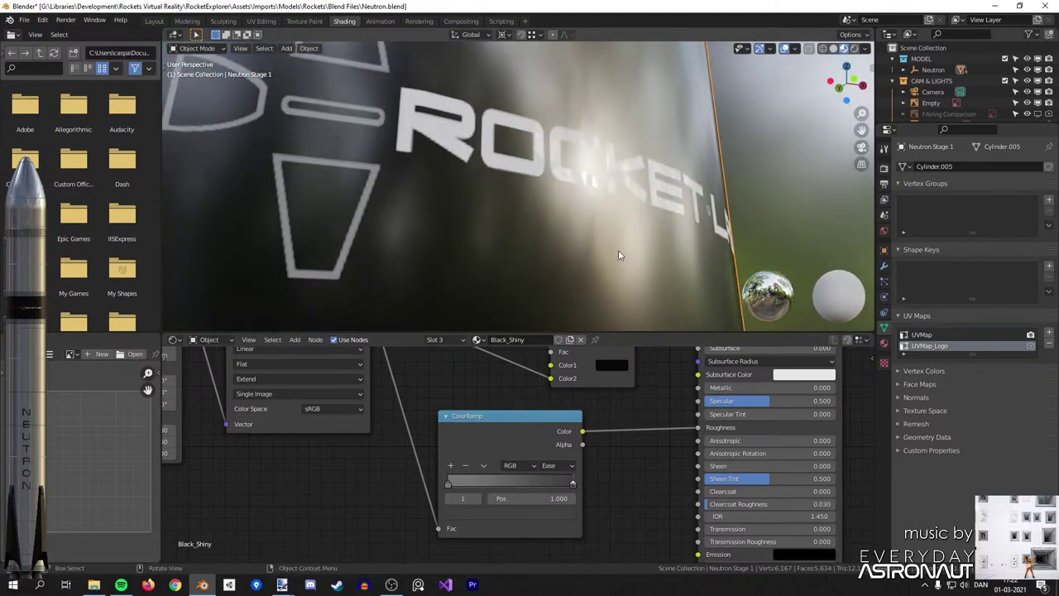
left_click(567, 518)
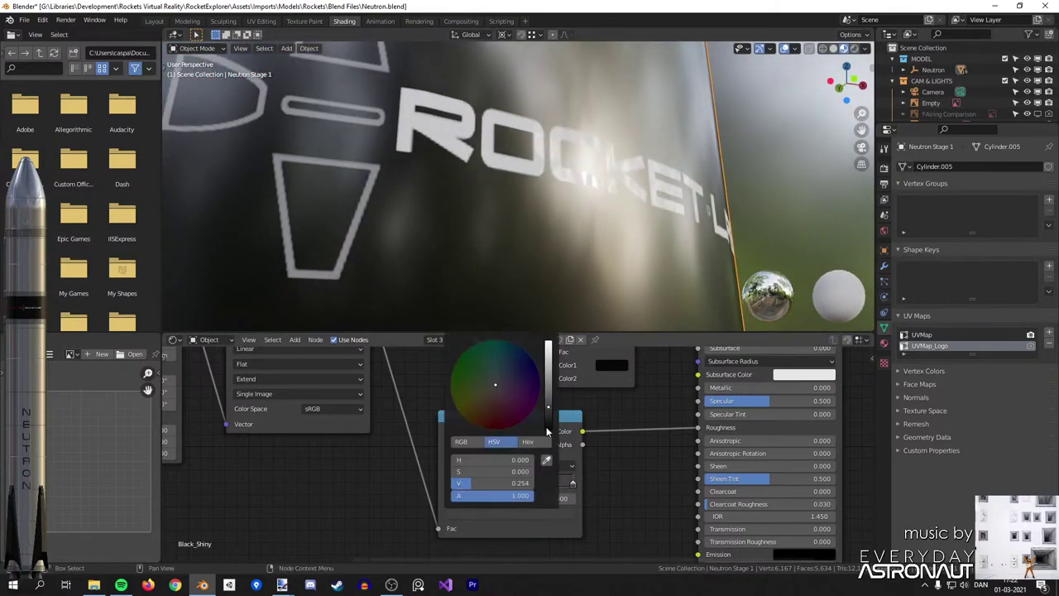
left_click_drag(549, 409, 548, 393)
scroll(570, 285, "down", 8)
middle_click_drag(592, 259, 546, 242)
scroll(626, 261, "up", 4)
scroll(621, 252, "up", 2)
Lighten the grey of the roughness ramp's start stop and check the band's gloss around the logo.
left_click(449, 484)
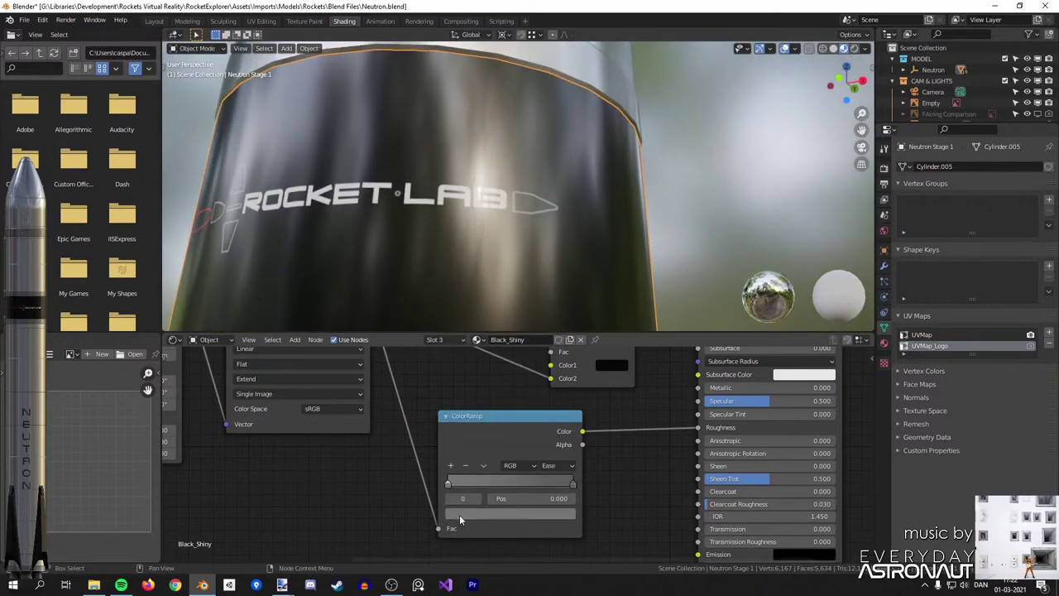
left_click(458, 512)
scroll(536, 284, "down", 6)
middle_click_drag(542, 283, 579, 273)
scroll(575, 267, "up", 6)
scroll(570, 266, "down", 5)
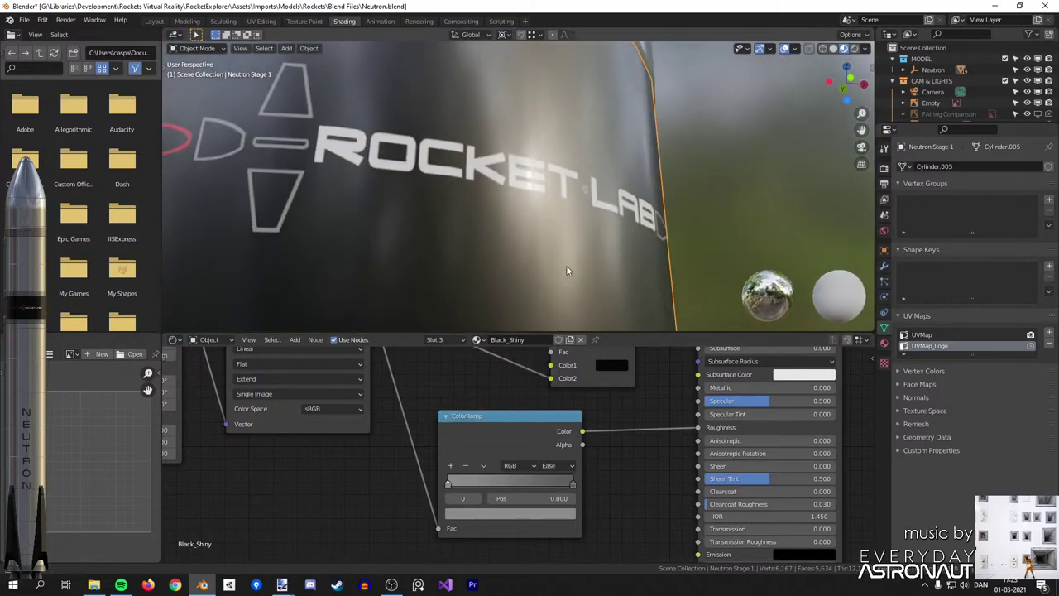
In front view, select the Neutron Stage 2 body above the logo band and show its material settings.
key("KP_1")
middle_click_drag(599, 196, 594, 227, "shift")
key("alt+a")
left_click(461, 192)
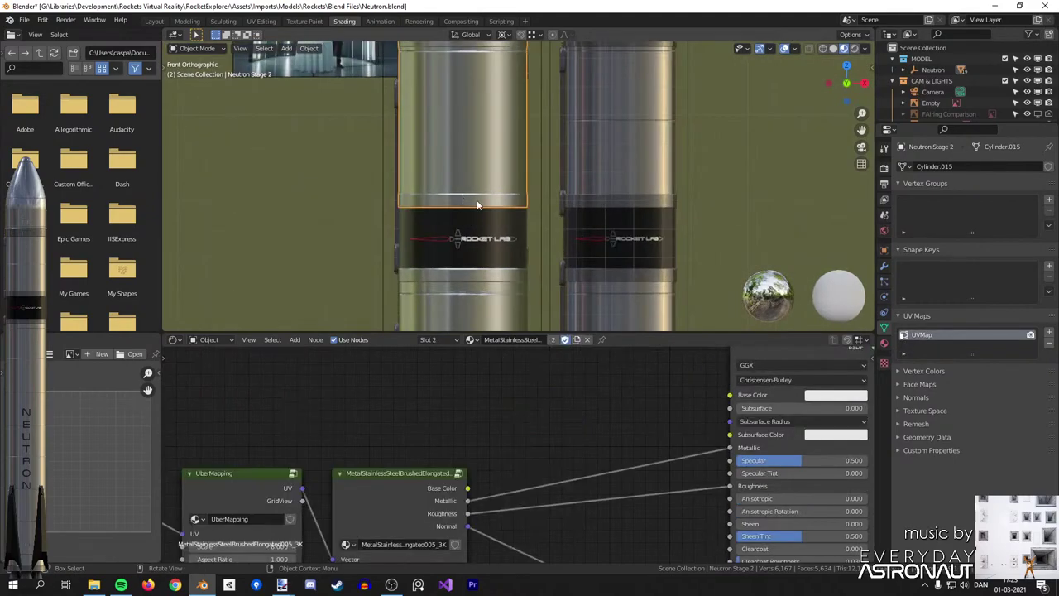
left_click(883, 342)
Connect the brushed stainless steel group's Base Color output to the Principled BSDF's Base Color.
middle_click_drag(541, 471, 606, 405)
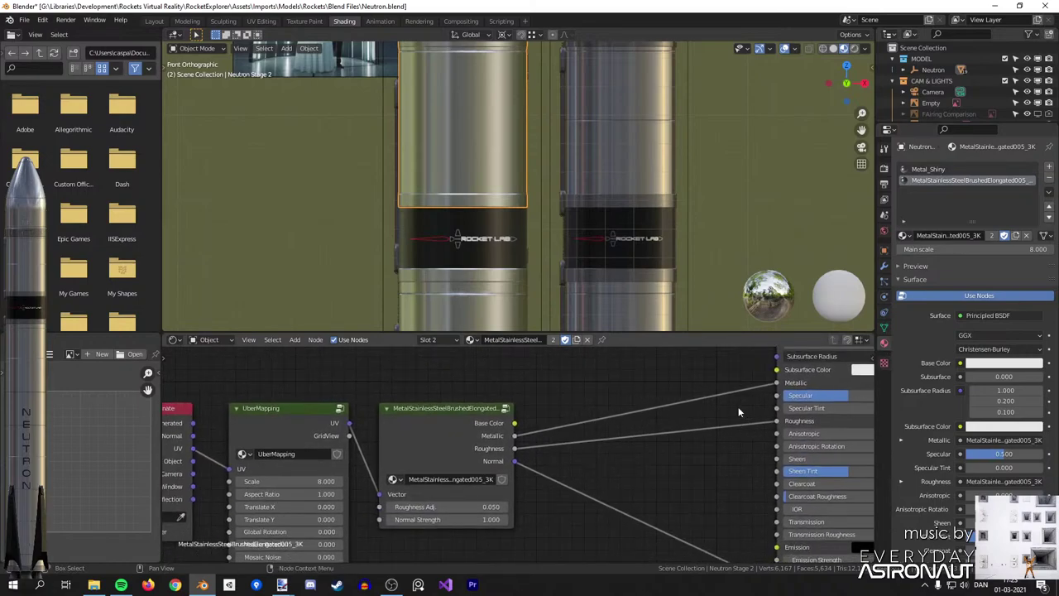
middle_click_drag(741, 407, 699, 464)
left_click(823, 390)
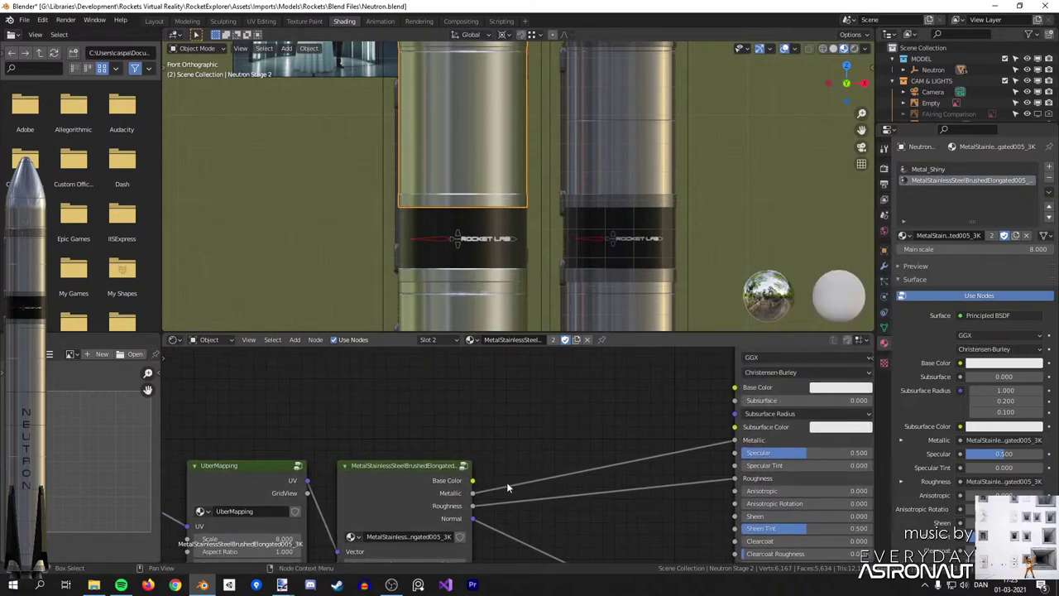
left_click_drag(733, 389, 734, 388)
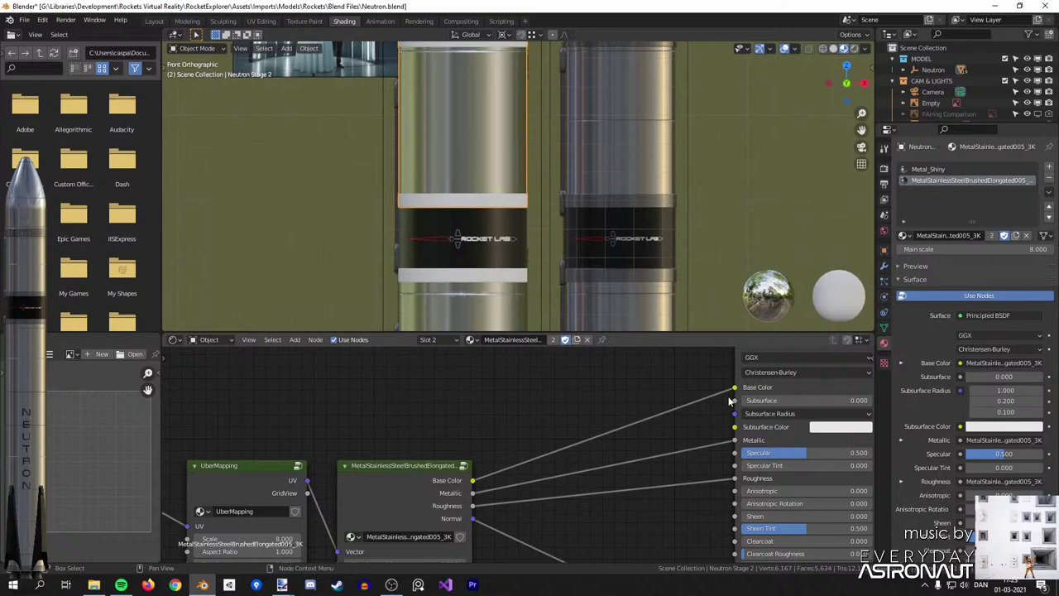
Insert a Bright/Contrast node on the steel's Base Color link and set Bright to -0.200.
key("shift+a")
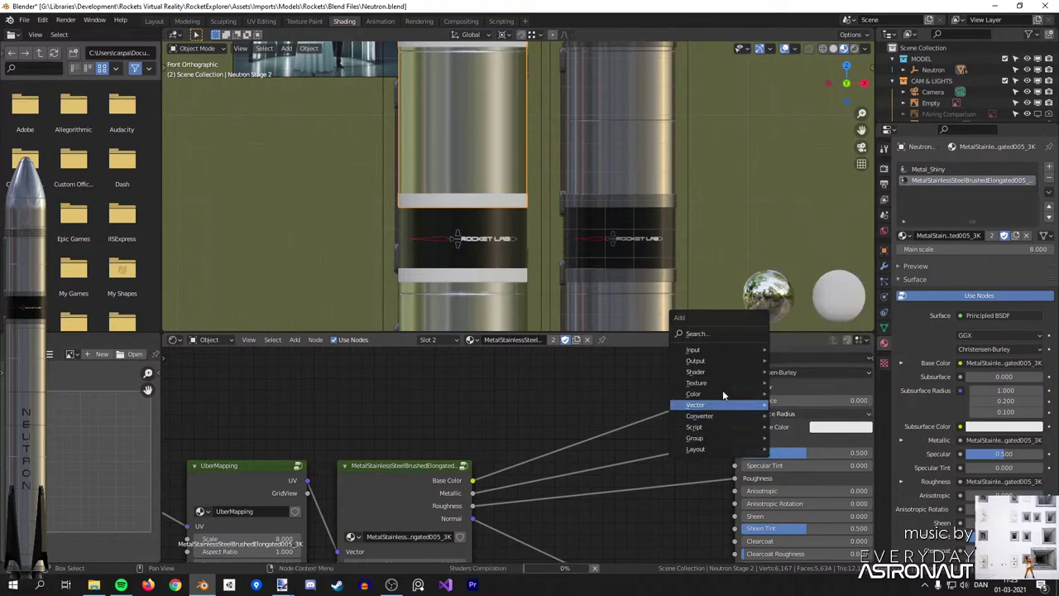
mouse_move(704, 402)
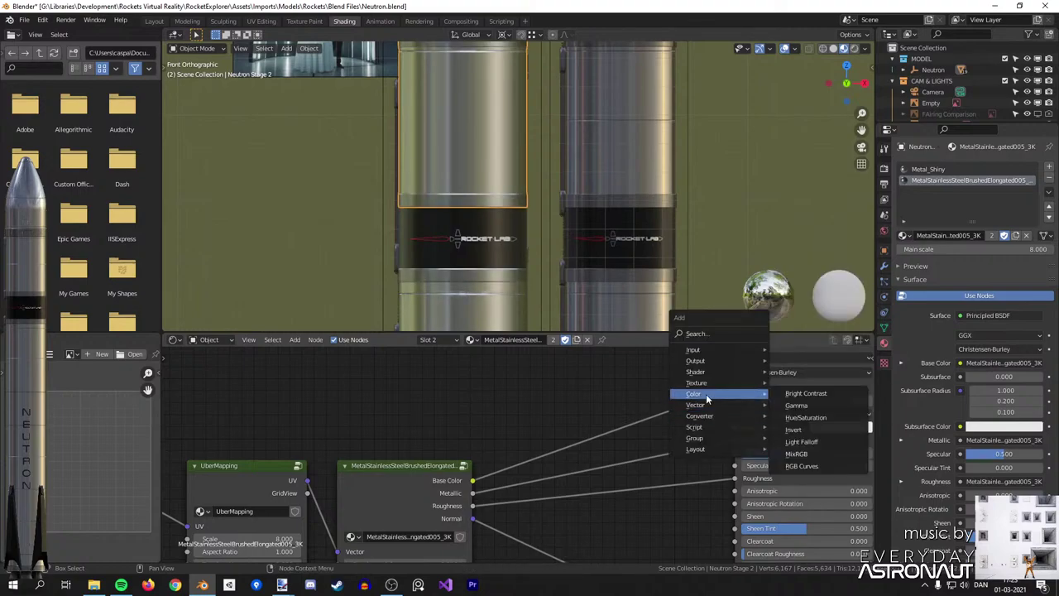
left_click(804, 394)
left_click(601, 404)
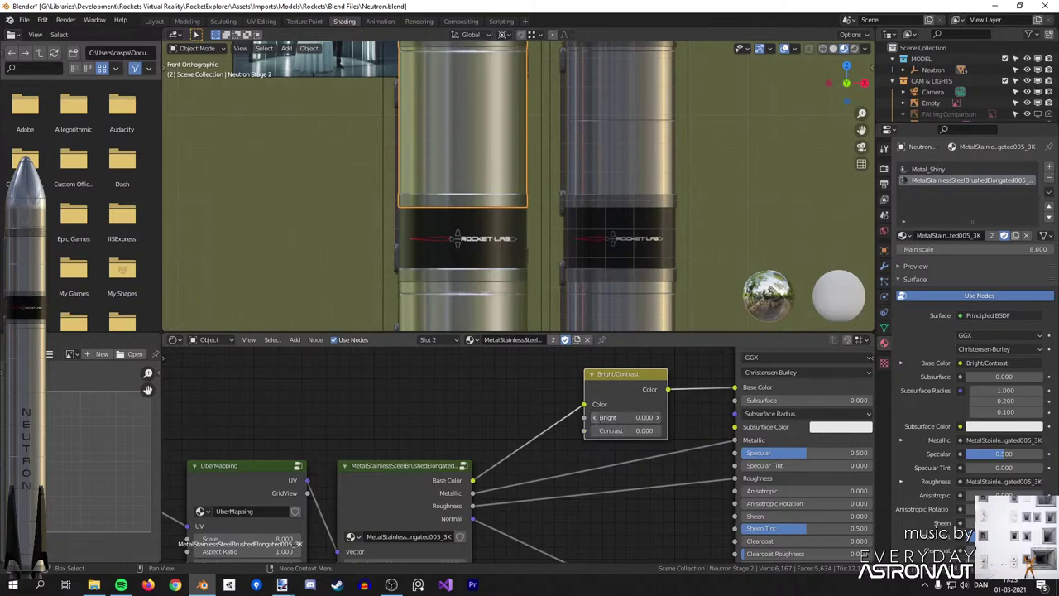
left_click(594, 417)
Switch the viewport to Rendered shading and inspect the whole upper rocket.
left_click(532, 262)
scroll(533, 199, "up", 5)
key("z")
left_click(573, 89)
scroll(564, 171, "down", 2)
scroll(579, 215, "down", 5)
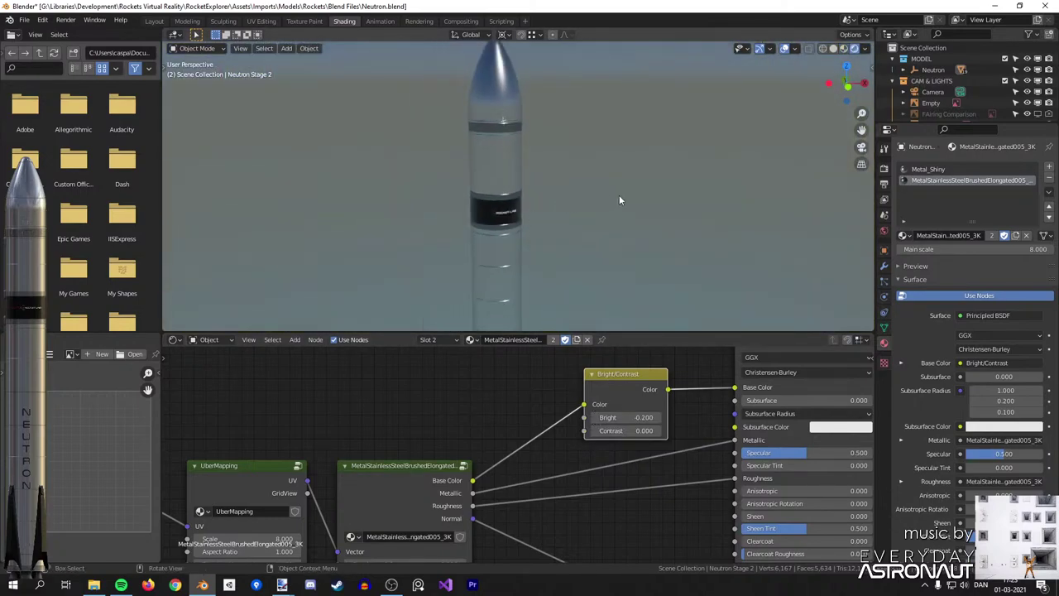
Examine the rocket's metal finish and logo band, comparing the lower stage with the reference image in front view.
middle_click_drag(615, 198, 600, 293)
middle_click_drag(647, 252, 570, 248)
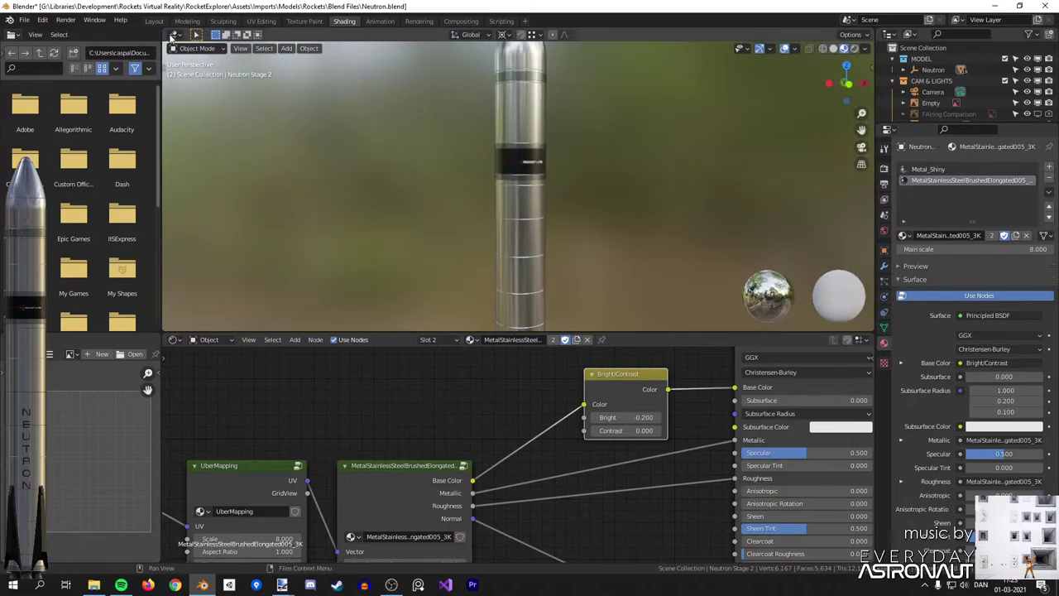
left_click(154, 21)
middle_click_drag(533, 172, 522, 231)
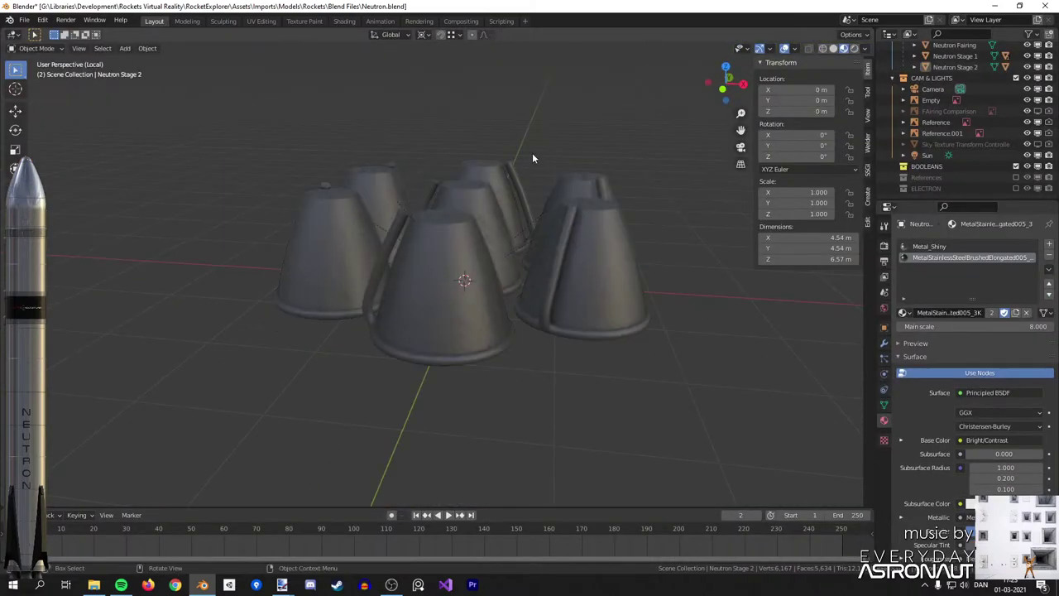
key("KP_1")
scroll(524, 157, "down", 14)
middle_click_drag(509, 143, 505, 194, "shift")
middle_click_drag(515, 70, 549, 249, "shift")
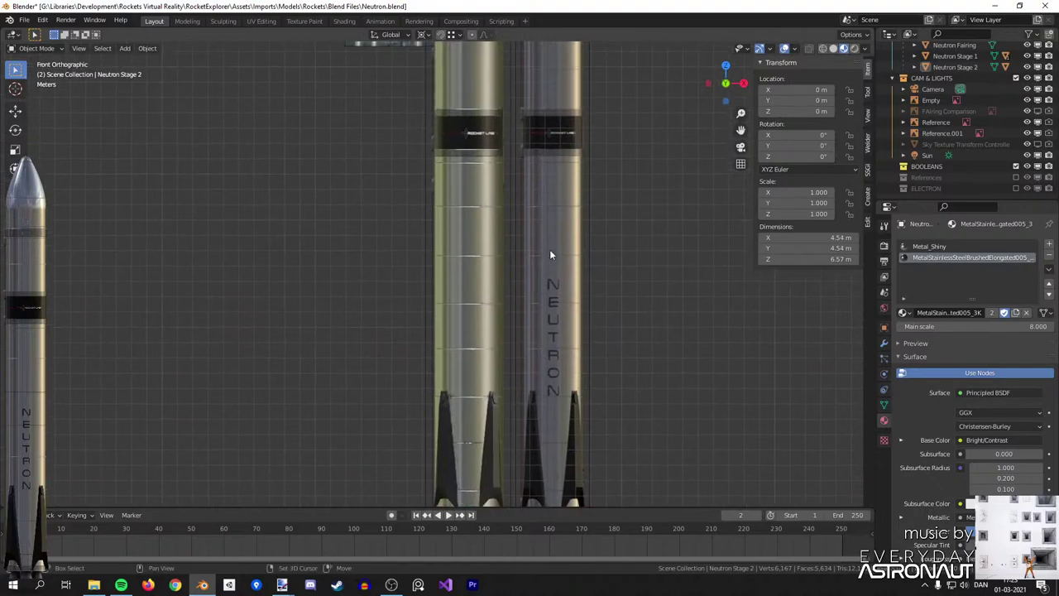
middle_click_drag(550, 338, 532, 369)
Select Neutron Stage 1 and check its UVMap_Logo layout over the Neutron logo image.
left_click(485, 289)
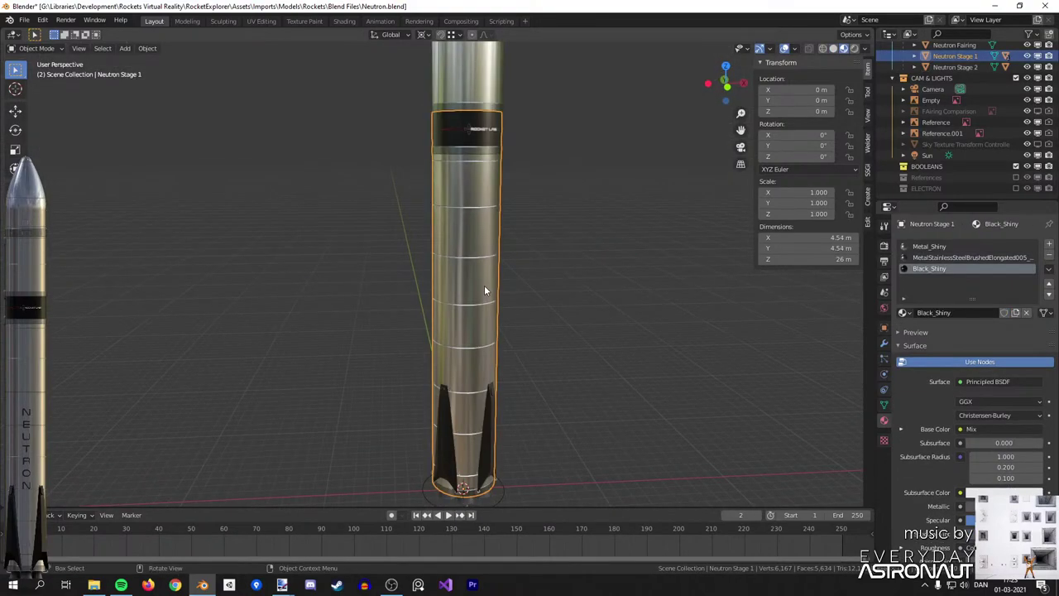
left_click(337, 24)
left_click(261, 20)
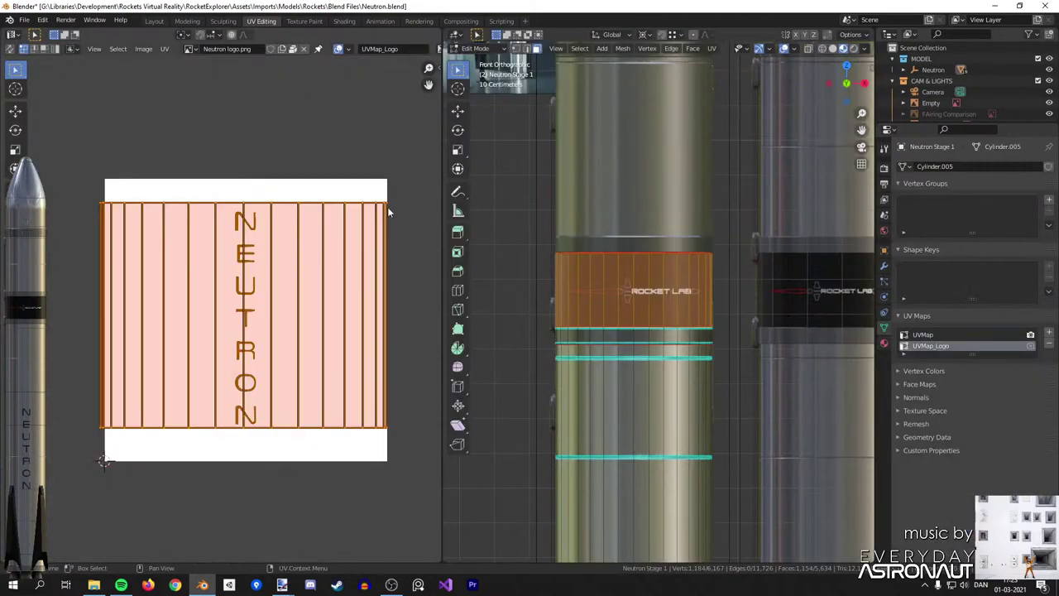
scroll(570, 273, "down", 5)
middle_click_drag(571, 273, 563, 151, "shift")
scroll(563, 150, "up", 2)
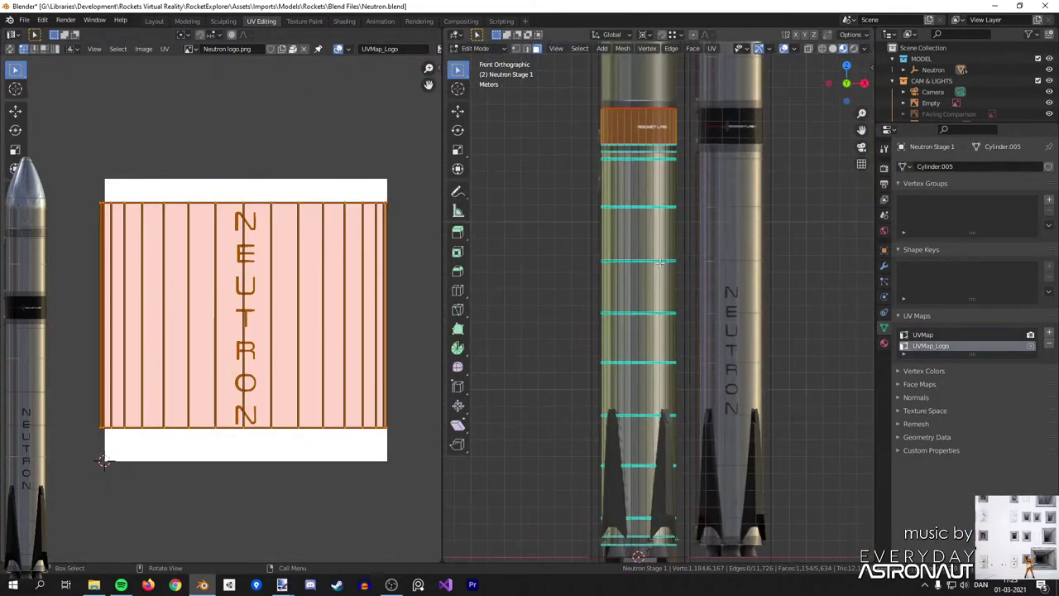
In Stage 1's Metal_Shiny material, set the UV Map node to UVMap_Logo.
left_click(343, 21)
scroll(524, 425, "down", 5)
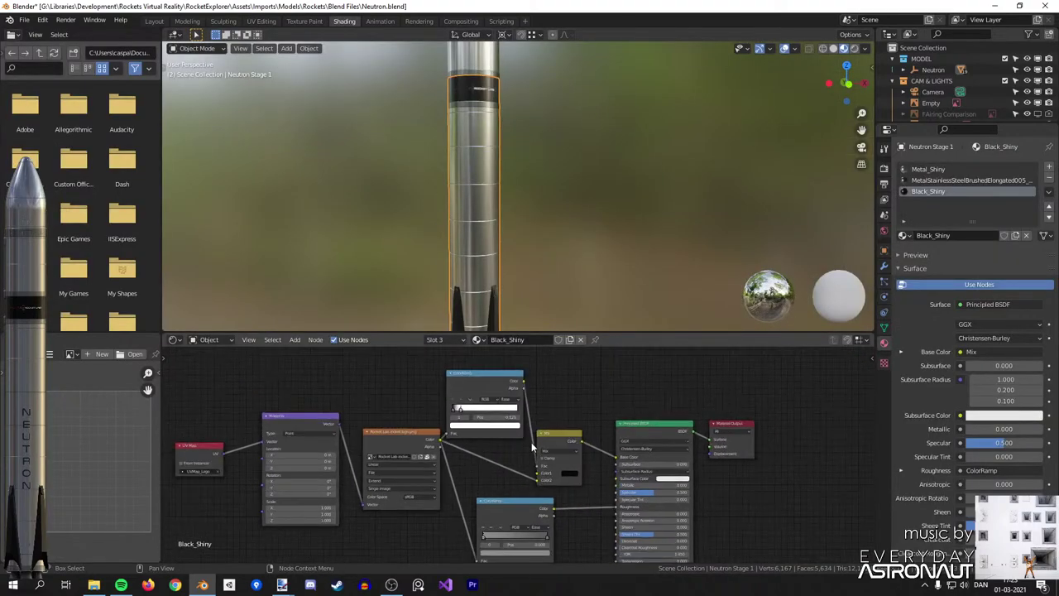
left_click(943, 168)
scroll(606, 418, "up", 3)
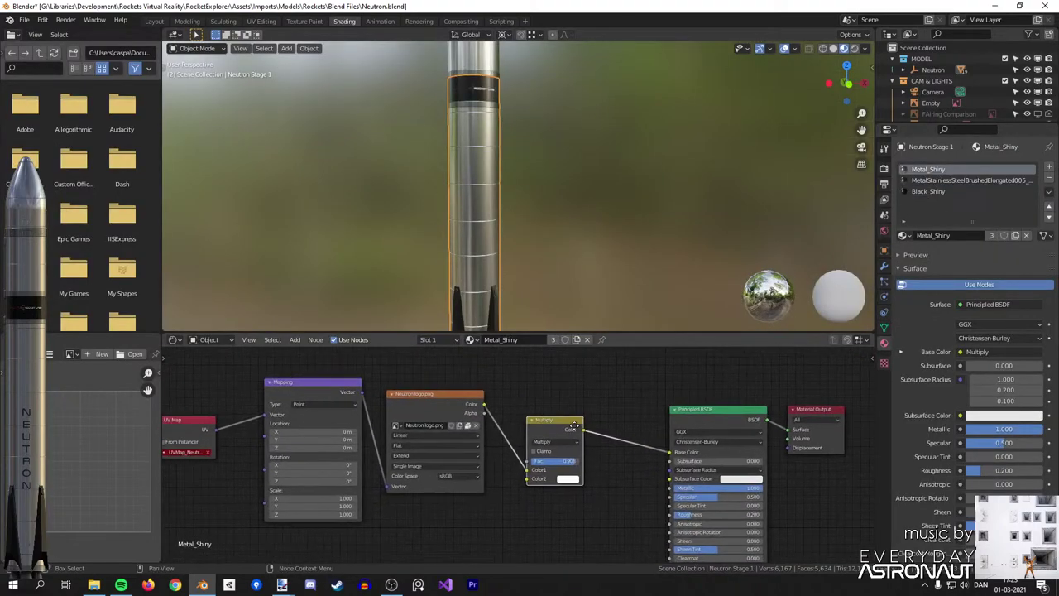
middle_click_drag(207, 460, 385, 432)
scroll(385, 432, "up", 8)
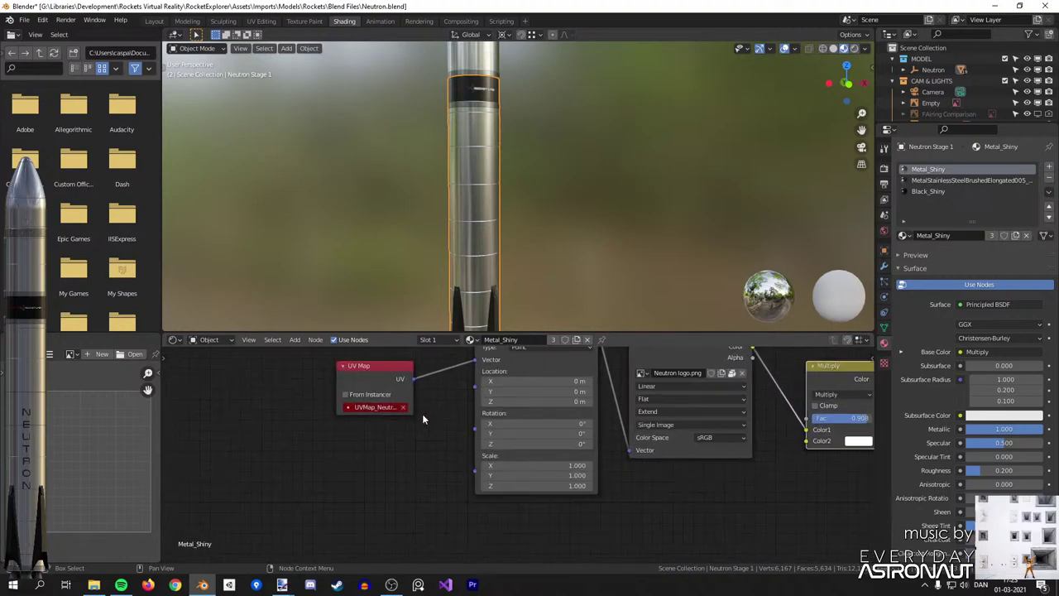
left_click(409, 402)
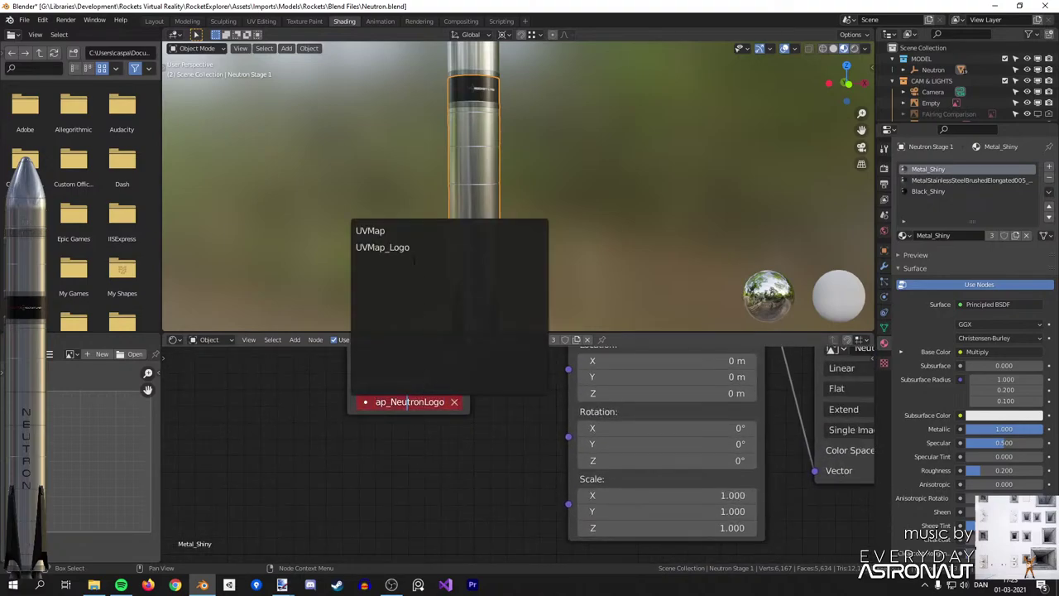
left_click(400, 246)
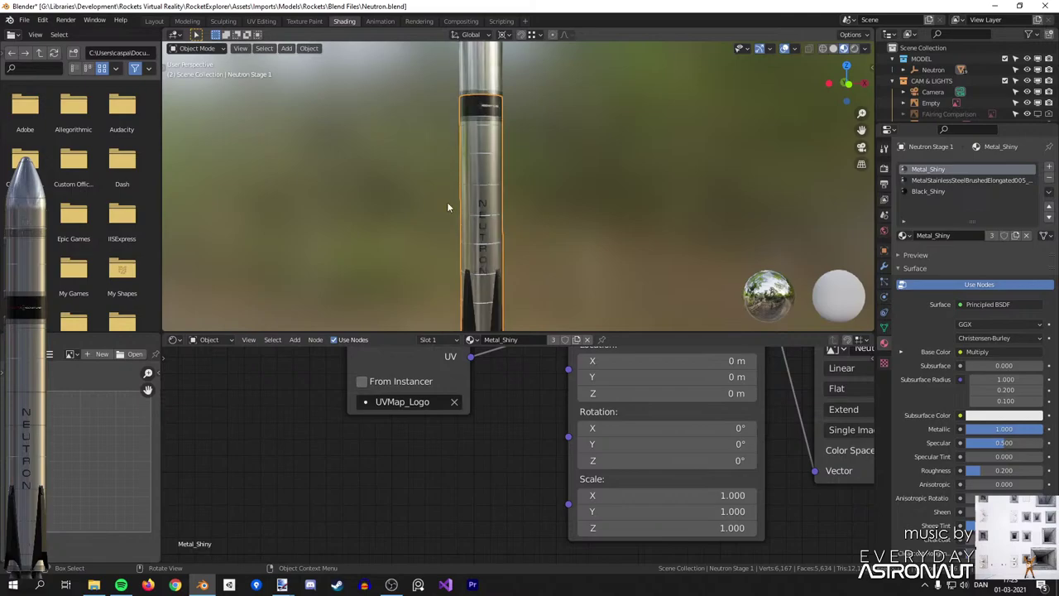
Deselect Stage 1 and inspect the NEUTRON lettering on the whole rocket.
left_click(154, 21)
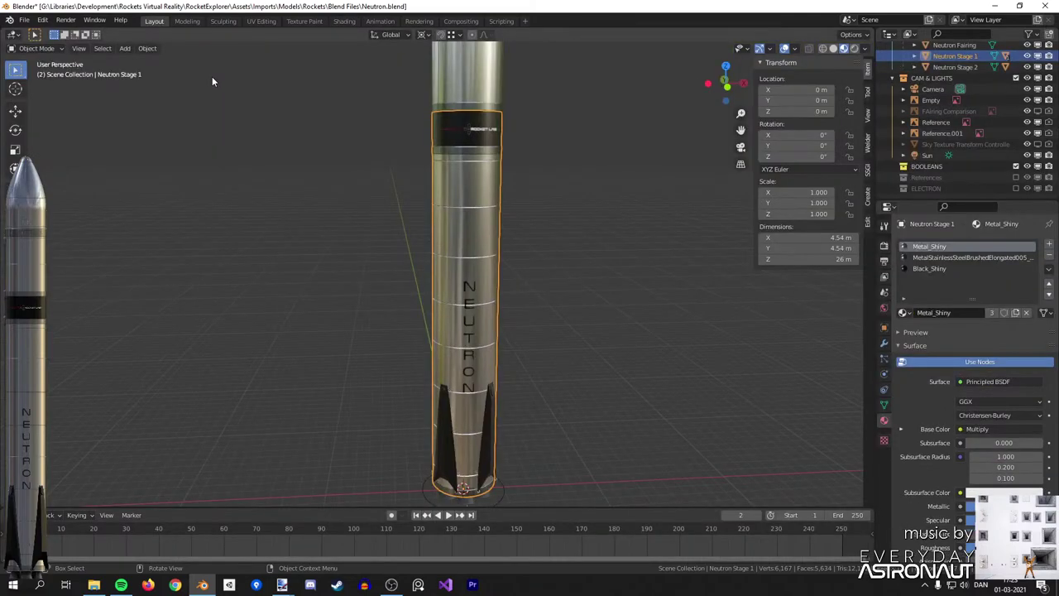
scroll(529, 241, "down", 1)
mouse_move(589, 203)
middle_mouse_down("shift")
mouse_move(615, 291)
mouse_move(605, 363)
middle_mouse_up("shift")
left_click(616, 308)
middle_click_drag(605, 363, 587, 328, "shift")
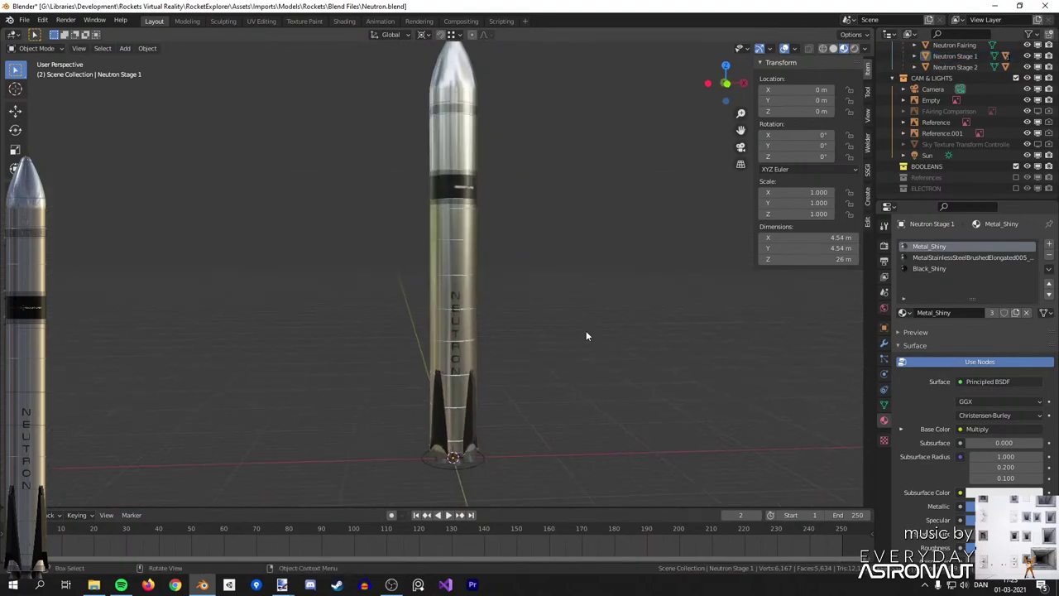
key("z")
mouse_move(579, 164)
middle_mouse_down()
mouse_move(565, 247)
mouse_move(643, 273)
mouse_move(571, 300)
mouse_move(557, 378)
mouse_move(575, 345)
mouse_move(541, 336)
mouse_move(511, 280)
middle_mouse_up()
Move Neutron Stage 2 upward along Z, and raise the Neutron Fairing about 8.77 m along Z.
left_click(431, 176)
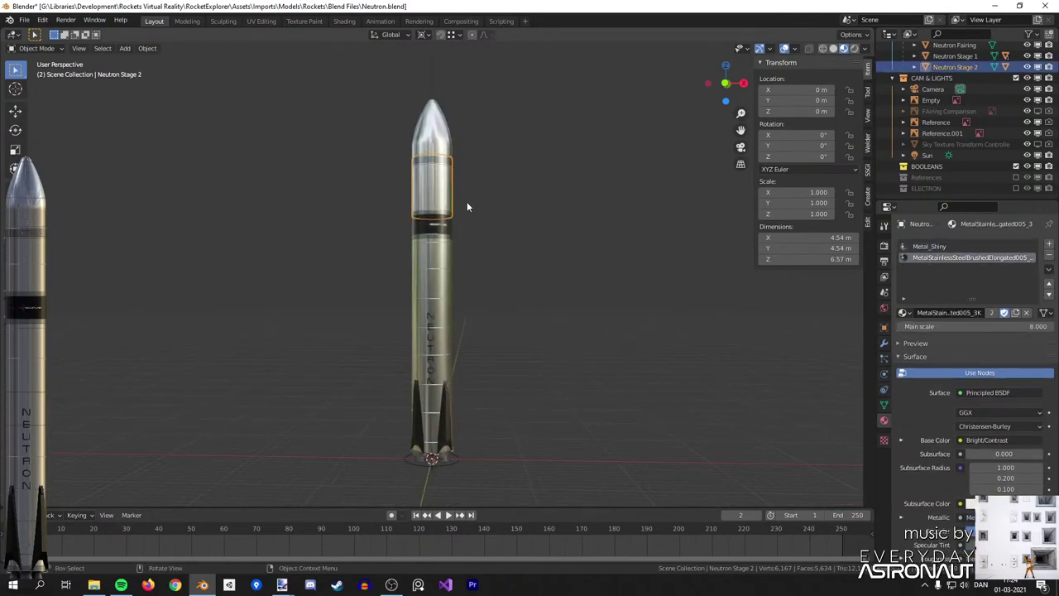
key("g")
key("z")
left_click(463, 166)
left_click(434, 114)
key("g")
key("z")
left_click(489, 124)
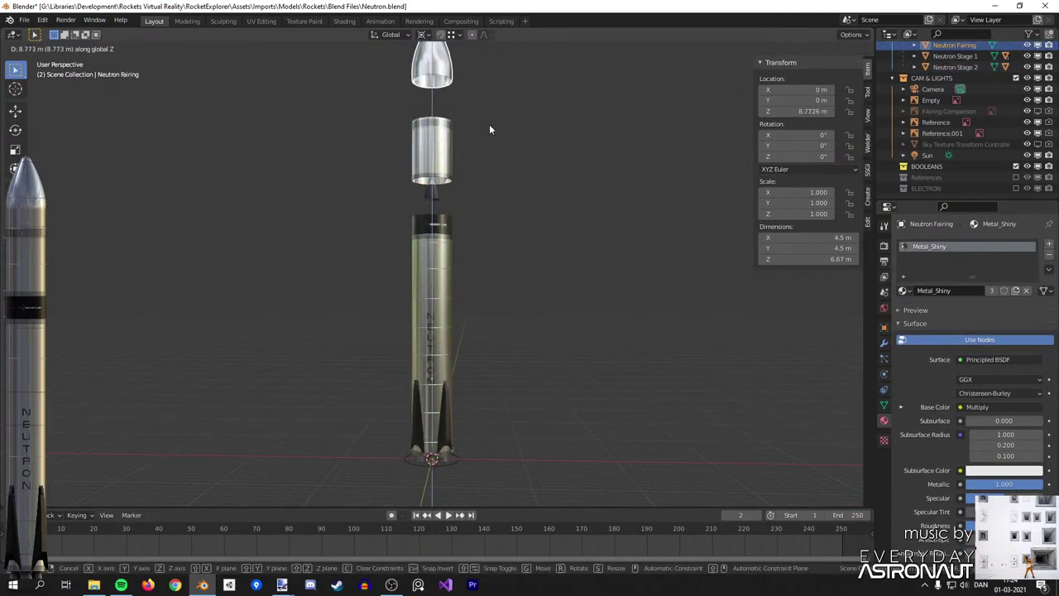
middle_click_drag(504, 297, 530, 293)
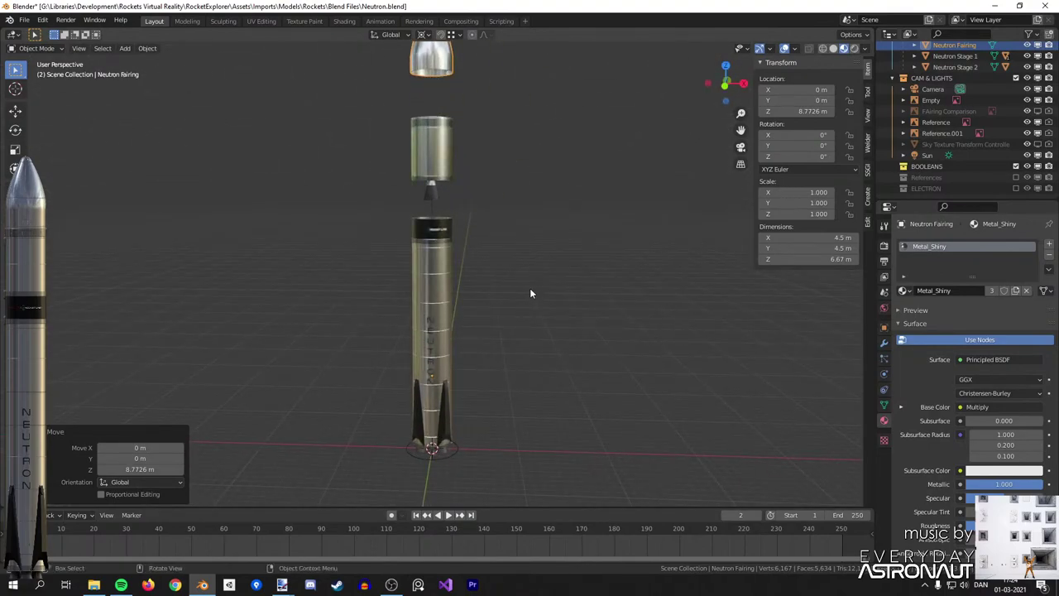
Undo the upward moves of the fairing and Stage 2.
key("ctrl+z")
key("ctrl+z")
key("ctrl+z")
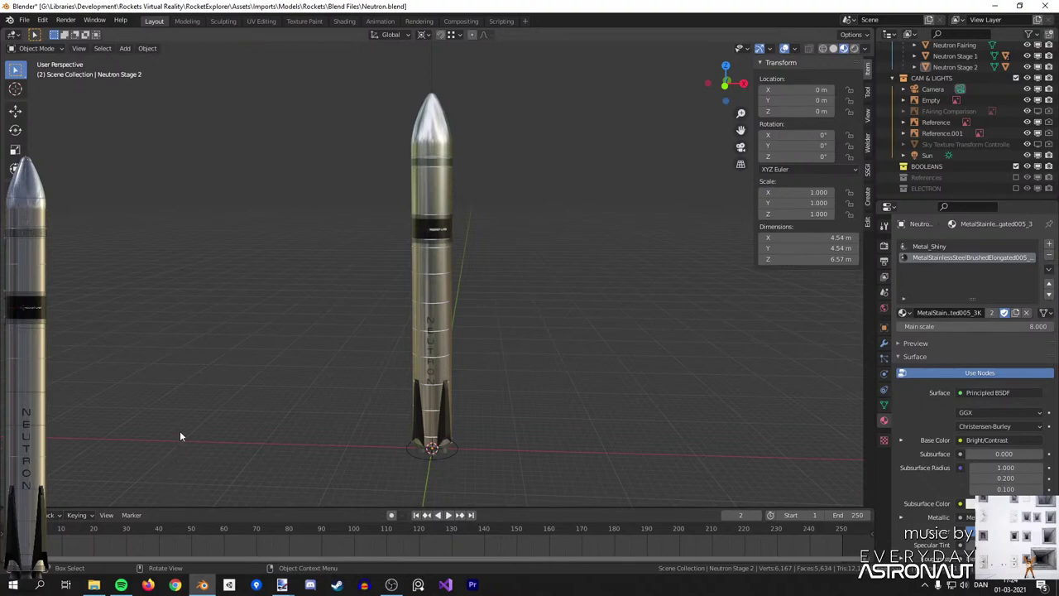
Switch to Firefox, close the unneeded tabs and open the Neutron rocket page on the Rocket Lab website.
left_click(147, 585)
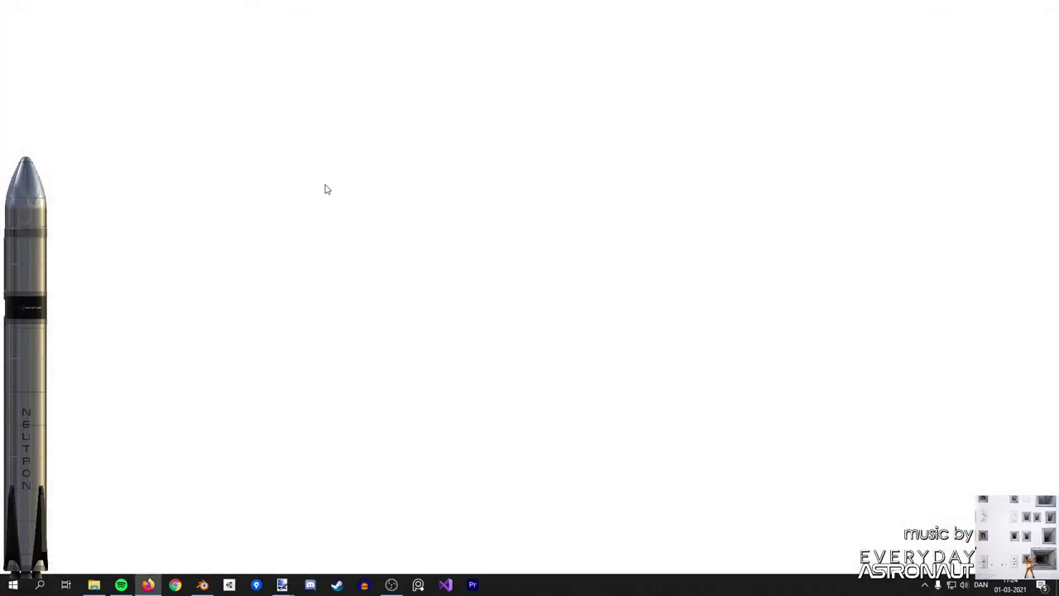
type("rocketexplorer.space/")
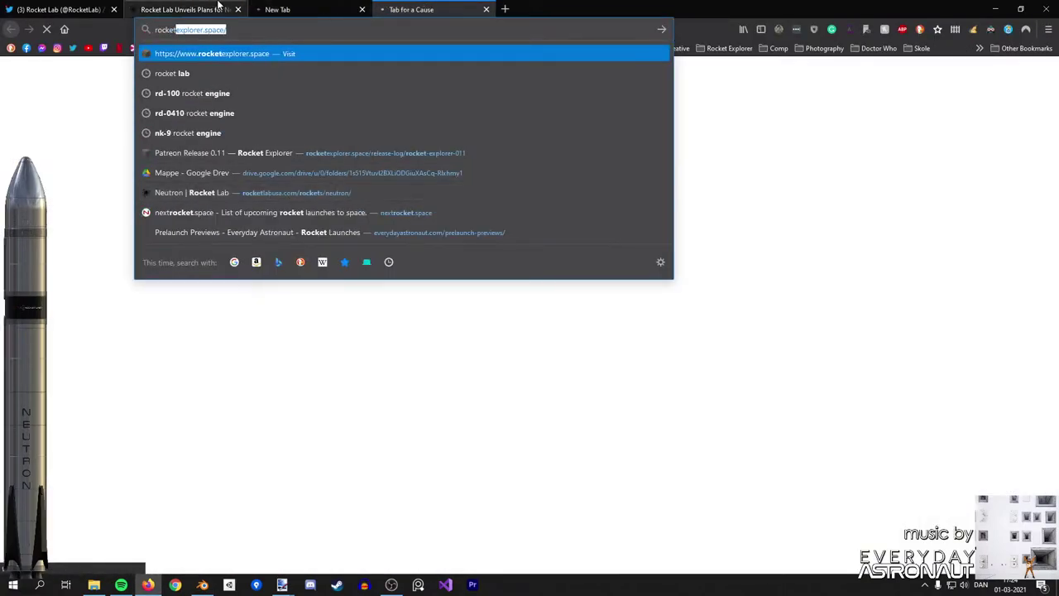
left_click(217, 4)
left_click(284, 9)
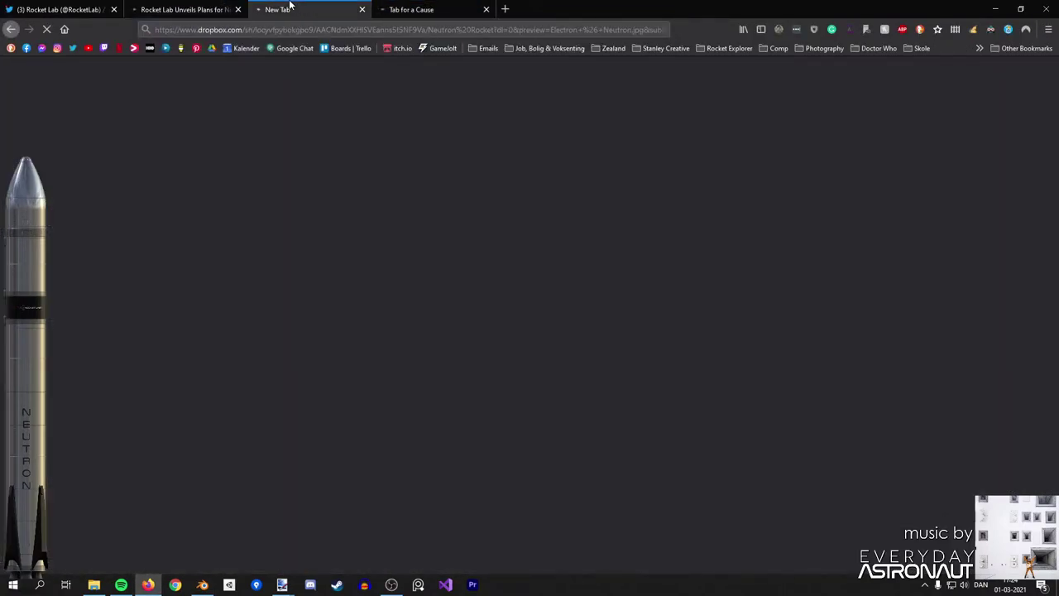
middle_click(310, 8)
left_click(198, 6)
left_click(290, 9)
left_click(188, 9)
scroll(331, 248, "down", 10)
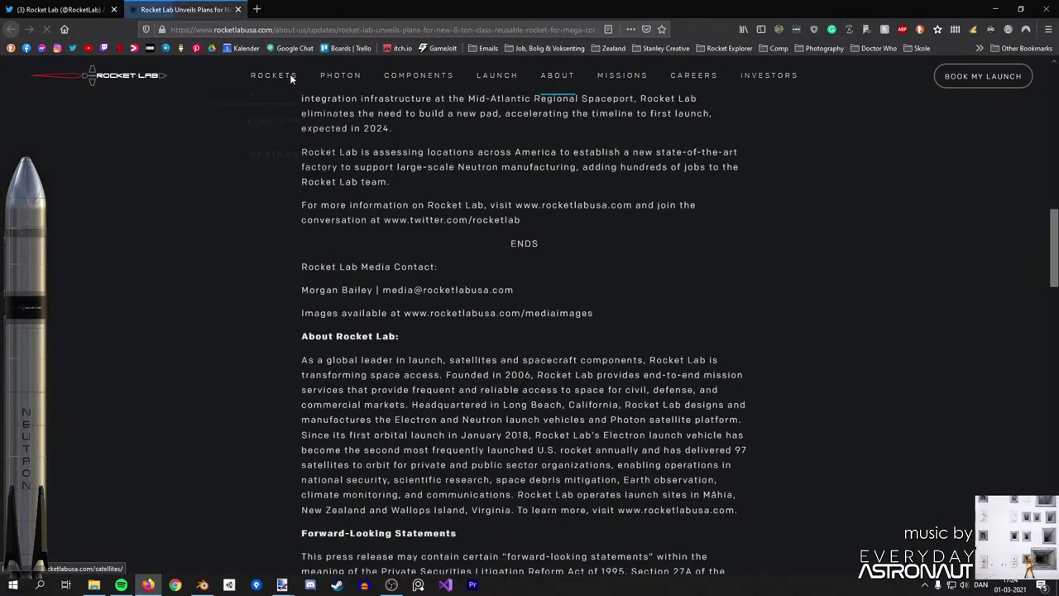
mouse_move(274, 75)
left_click(273, 144)
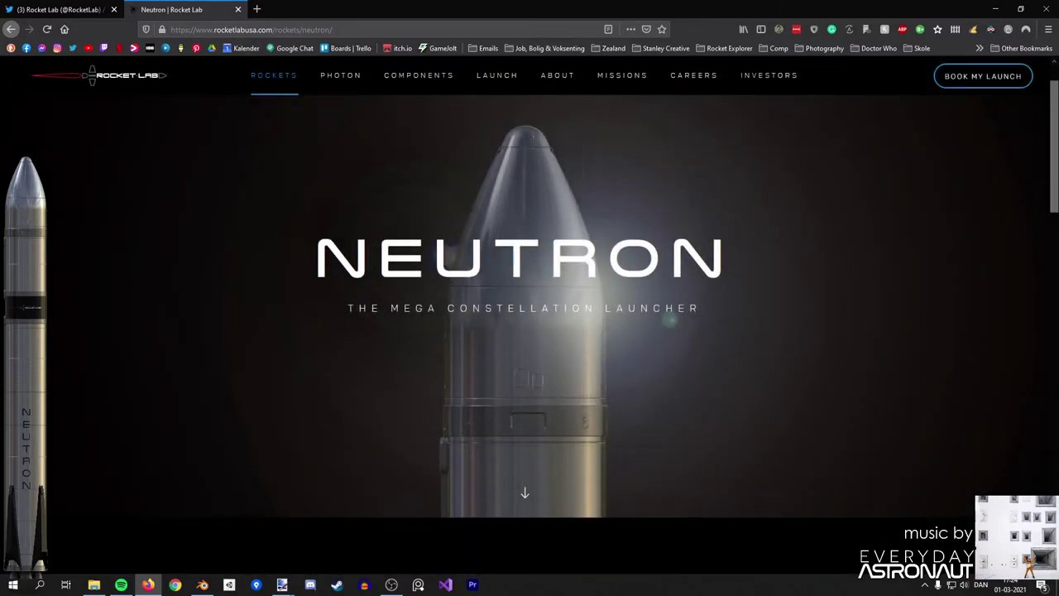
Look through the Neutron page's specifications and rocket renders for reference.
left_click_drag(316, 258, 672, 259)
left_click(672, 260)
scroll(530, 306, "down", 8)
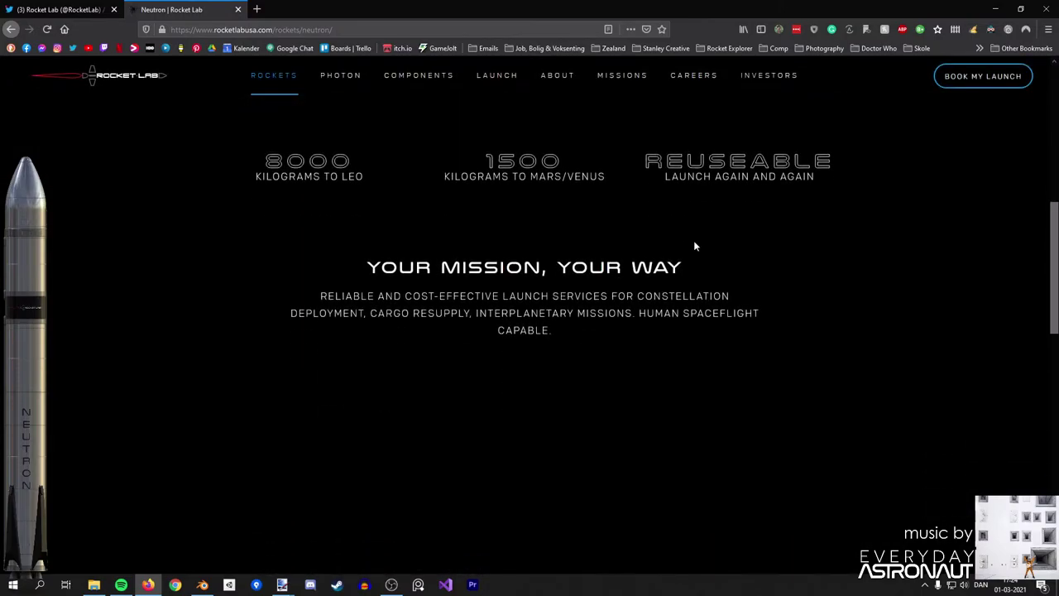
scroll(693, 239, "down", 10)
scroll(687, 244, "up", 15)
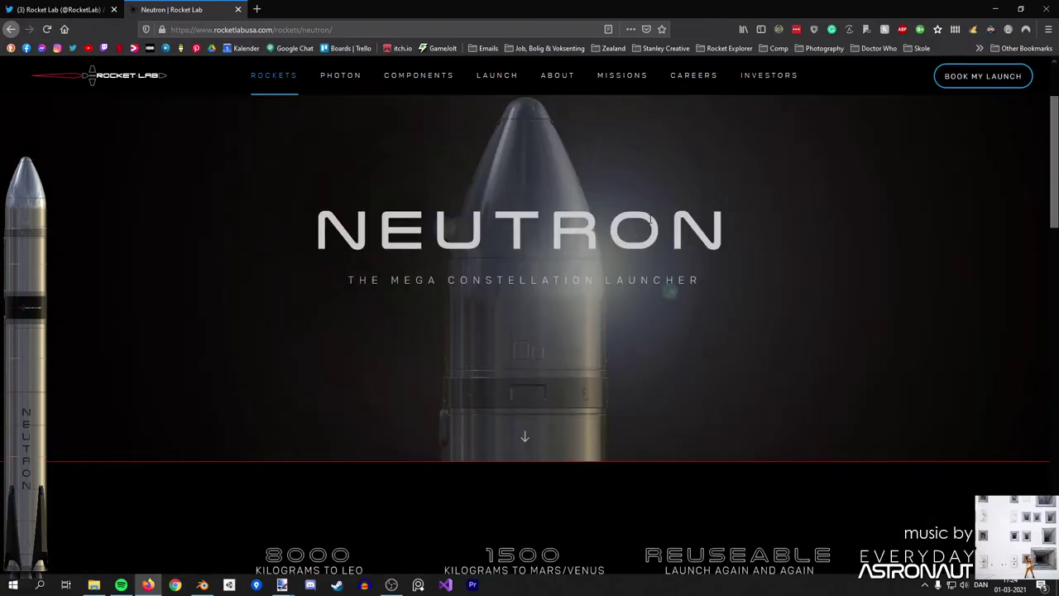
scroll(645, 248, "down", 6)
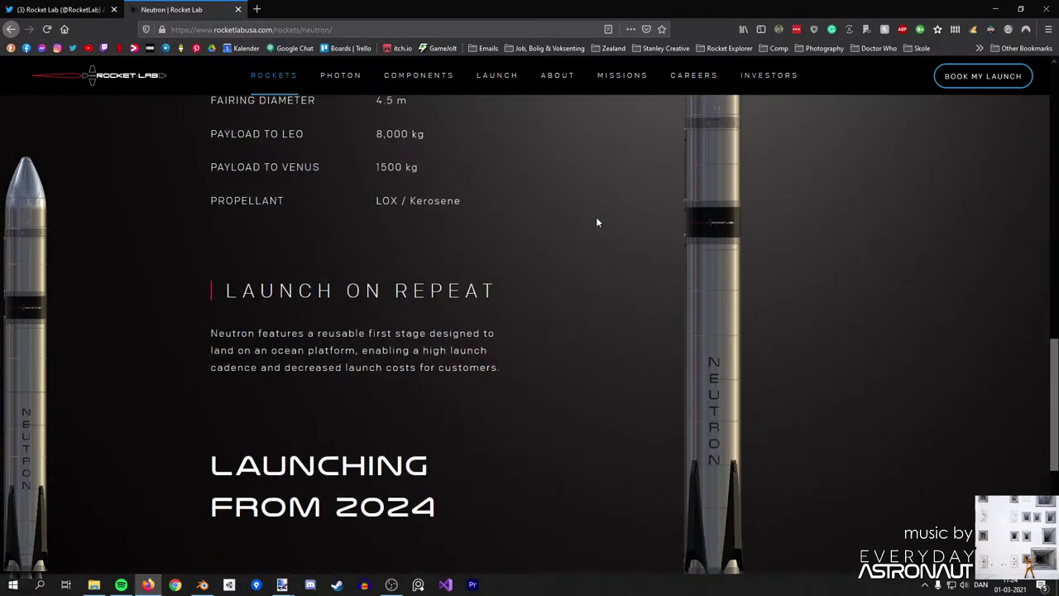
scroll(596, 219, "down", 3)
scroll(589, 260, "up", 10)
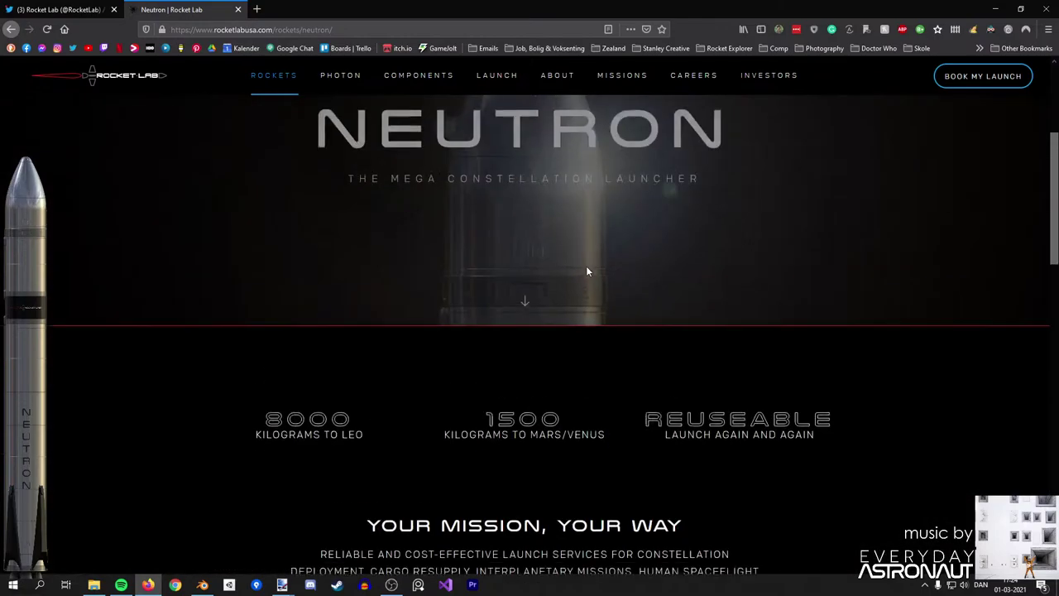
scroll(586, 269, "up", 3)
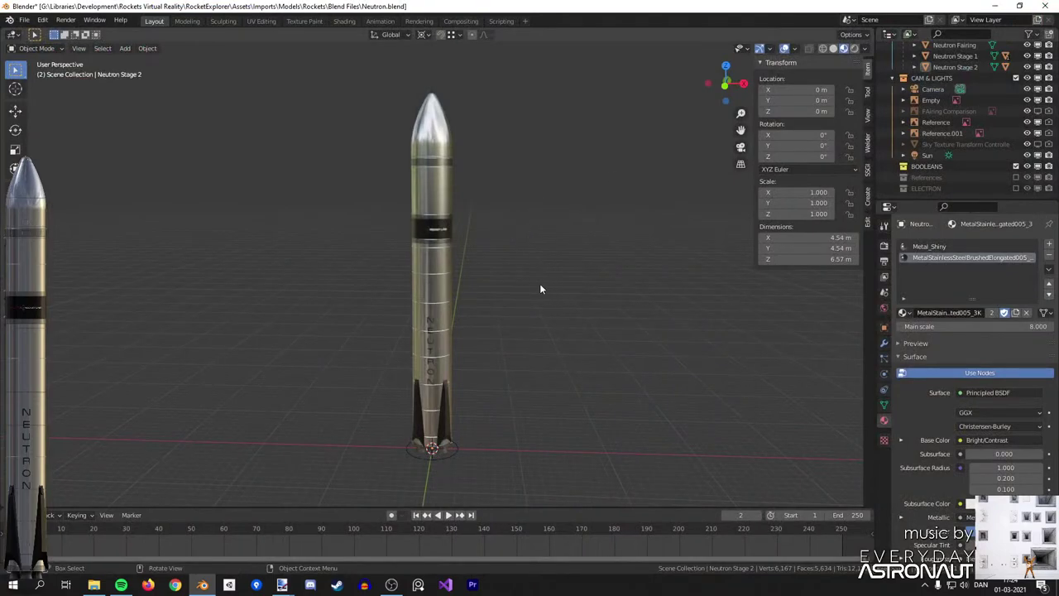
Switch back to Blender and compare the fairing's finish with the reference image in front view.
middle_click_drag(541, 246, 545, 281)
middle_click_drag(545, 281, 553, 326, "shift")
scroll(552, 320, "up", 3)
key("KP_1")
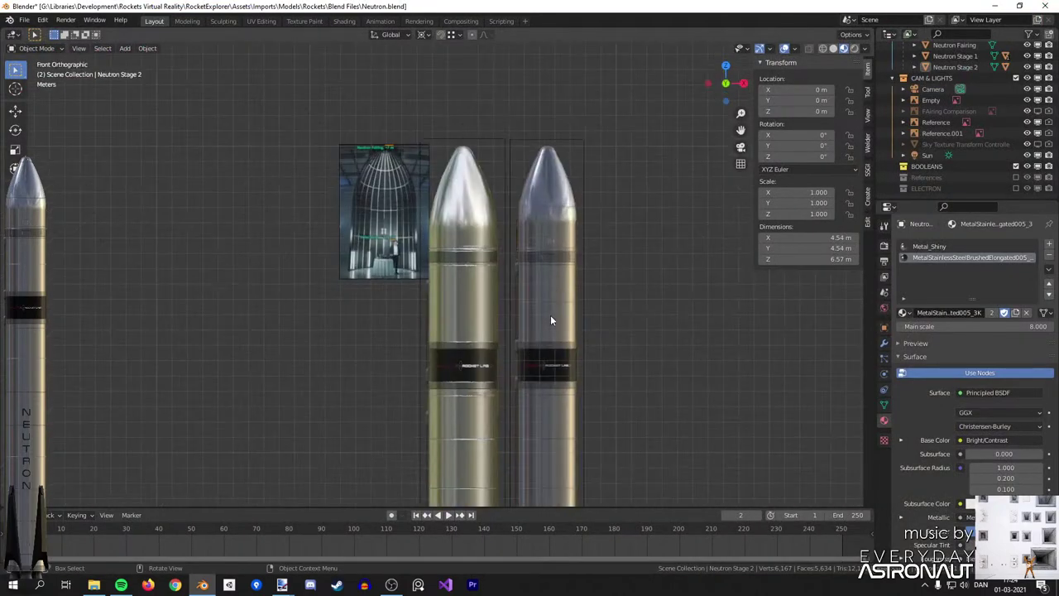
scroll(550, 318, "up", 4)
scroll(670, 221, "up", 2)
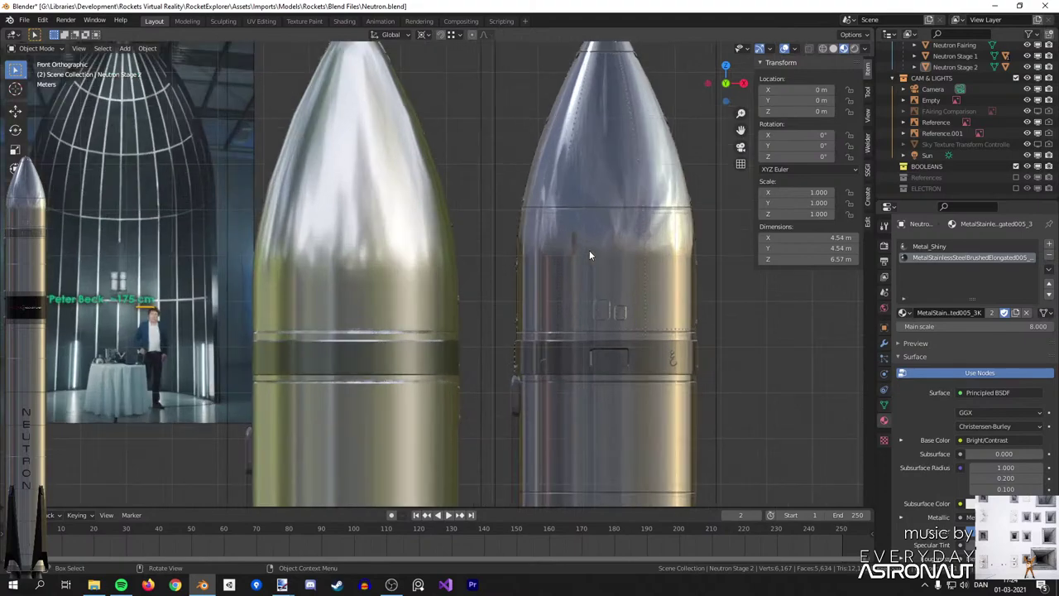
Open the Neutron Fairing mesh for editing and examine the reference's seams and panel details against its edge loops.
left_click(456, 249)
key("Tab")
scroll(528, 271, "up", 2)
middle_click_drag(742, 369, 491, 321, "shift")
scroll(491, 320, "up", 2)
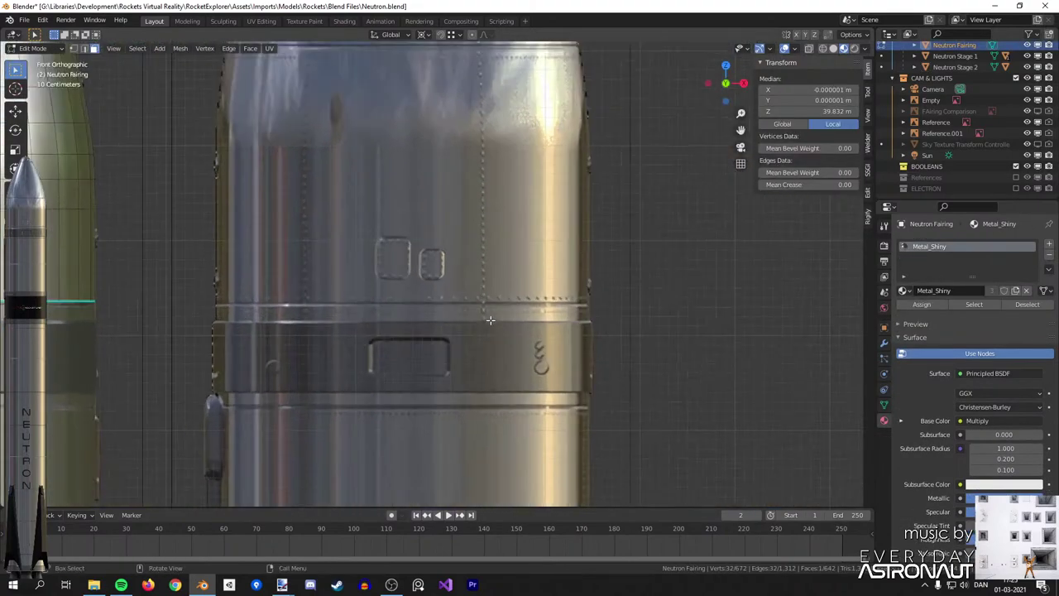
middle_click_drag(350, 254, 599, 303, "shift")
scroll(599, 298, "down", 1)
middle_click_drag(421, 147, 478, 235, "shift")
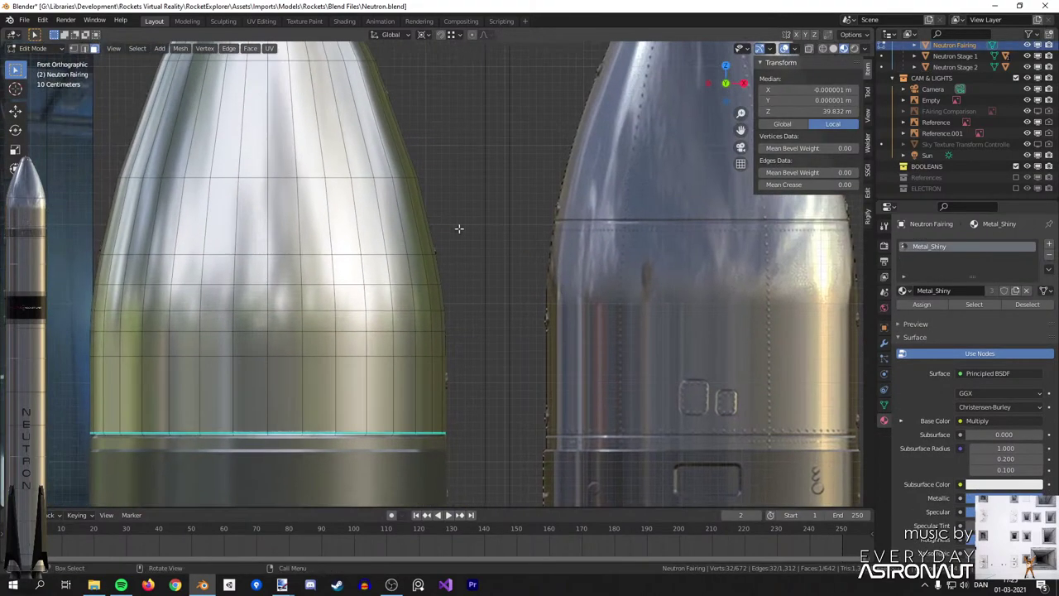
left_click(384, 185, "alt+shift")
scroll(420, 205, "down", 3)
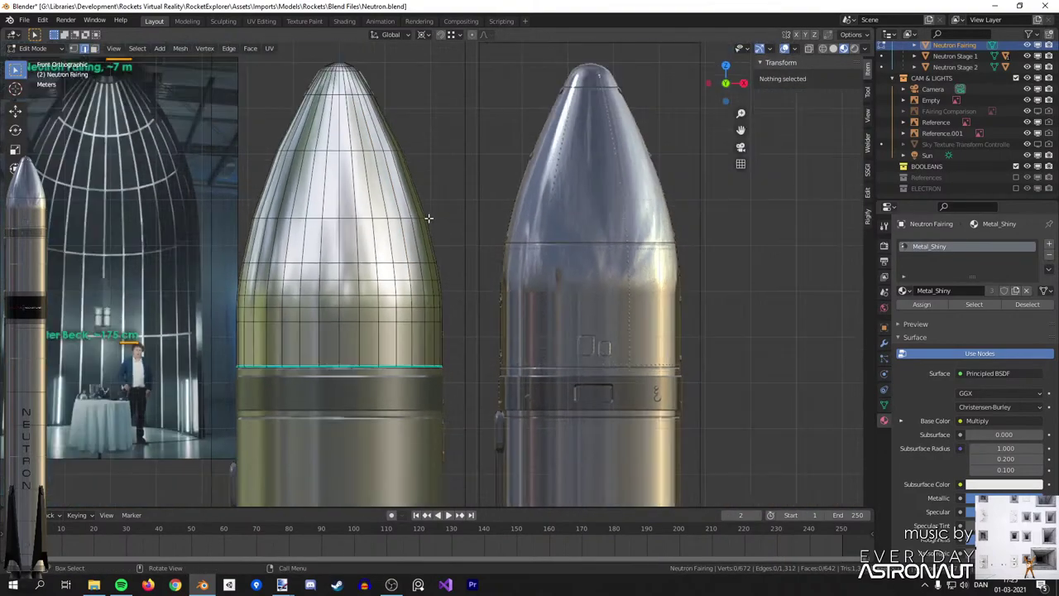
Slide the fairing's edge loop below the nose tip by a factor of about 0.129 to match the reference seam.
key("Tab")
key("KP_3")
key("KP_1")
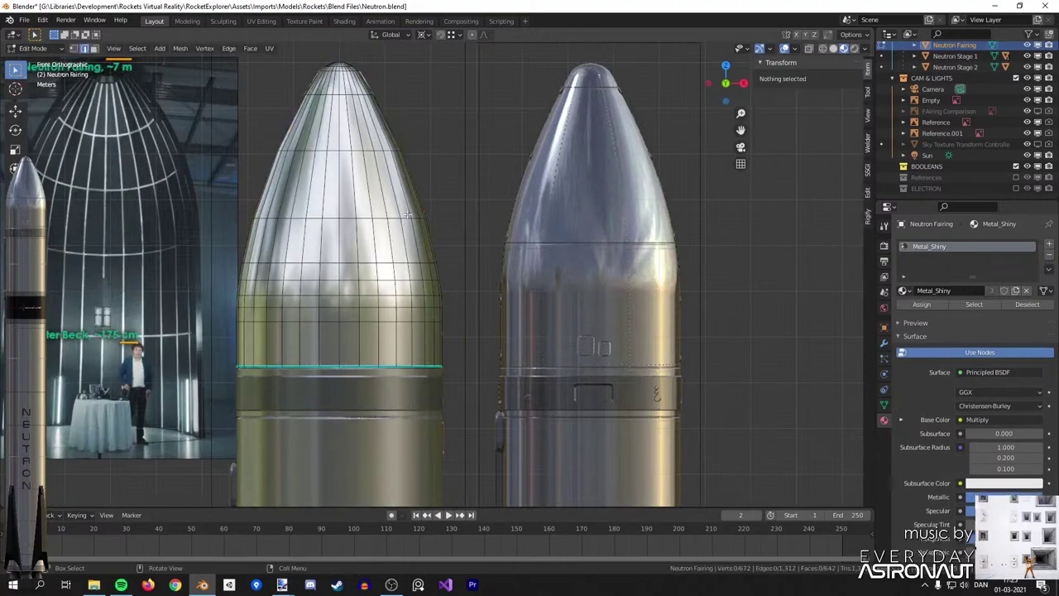
key("Tab")
scroll(439, 279, "up", 4)
left_click(404, 259, "alt")
key("g")
key("g")
right_click(419, 258)
key("z")
left_click(379, 258)
key("g")
key("g")
left_click(385, 258)
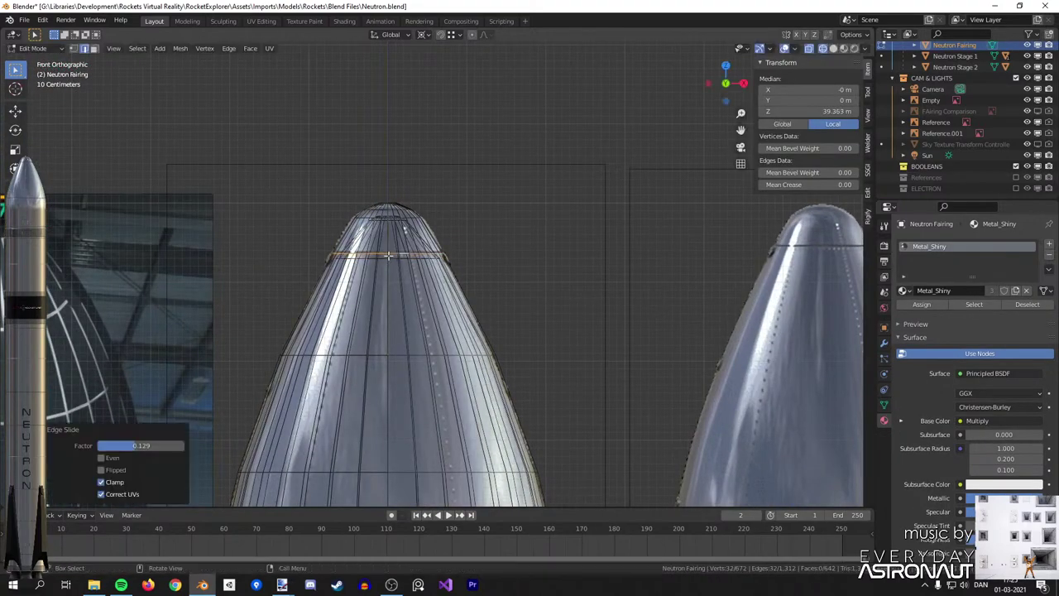
Switch to Solid shading and add a loop cut, without sliding it, beside the nose-tip seam.
scroll(386, 258, "up", 3)
key("z")
left_click(624, 302)
left_click(634, 308)
key("ctrl+r")
left_click(489, 259)
right_click(489, 260)
Scale the nose-tip seam's edge loop to form a groove and mark the seam's bordering edge loops as sharp.
key("s")
right_click(664, 287)
key("period")
left_click(697, 225)
key("s")
left_click(678, 262)
left_click(553, 267, "alt")
key("ctrl+e")
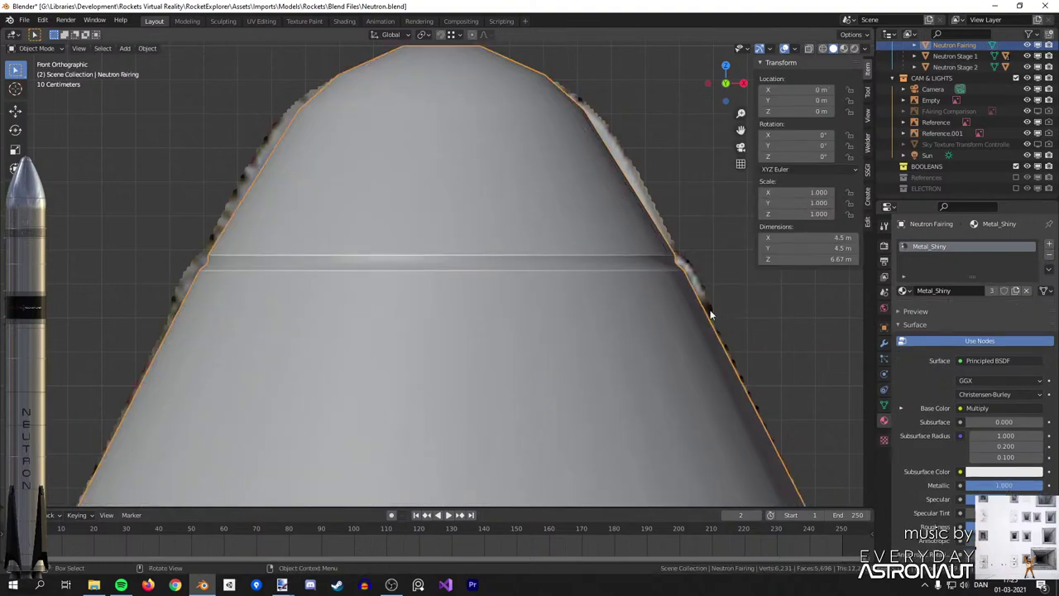
In right view with X-ray on, delete all vertices of the fairing's +Y half, including those at the nose tip.
scroll(606, 346, "down", 4)
scroll(593, 264, "up", 1)
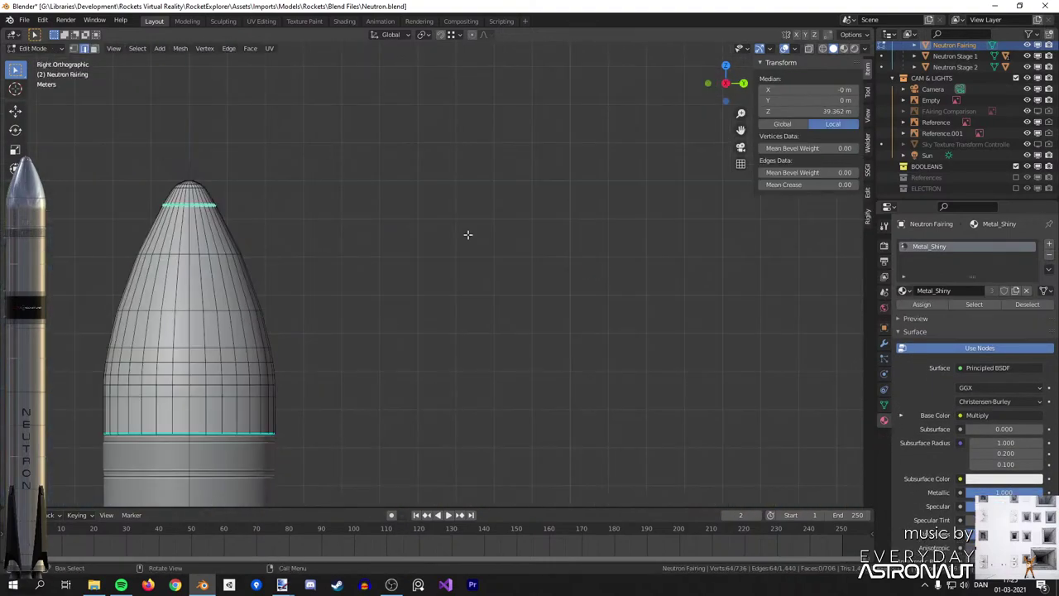
scroll(466, 234, "up", 2)
key("alt+z")
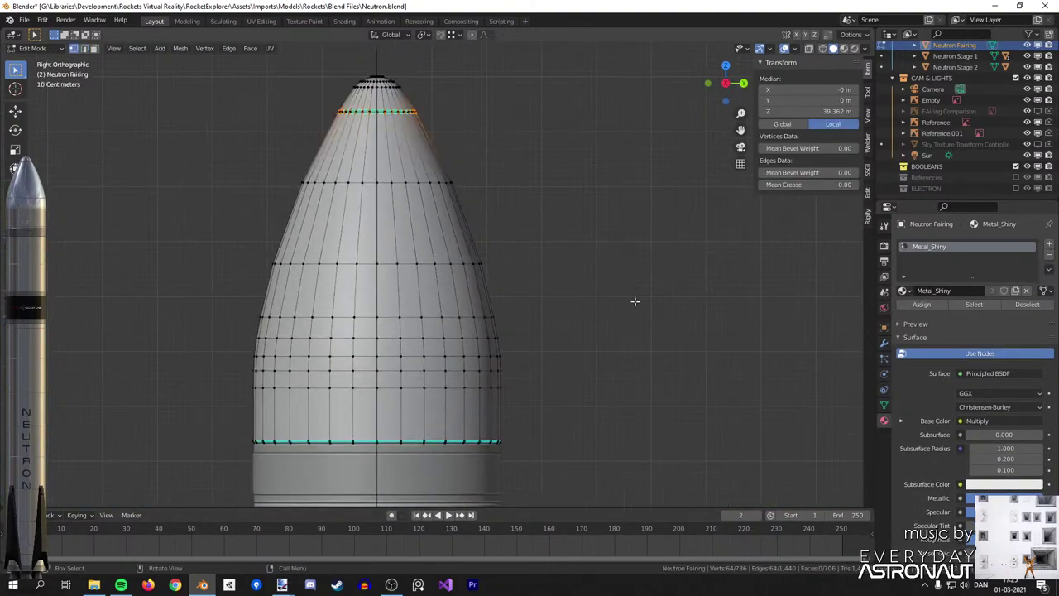
key("KP_3")
left_click(455, 221)
left_click_drag(554, 464, 397, 81)
scroll(560, 153, "up", 5)
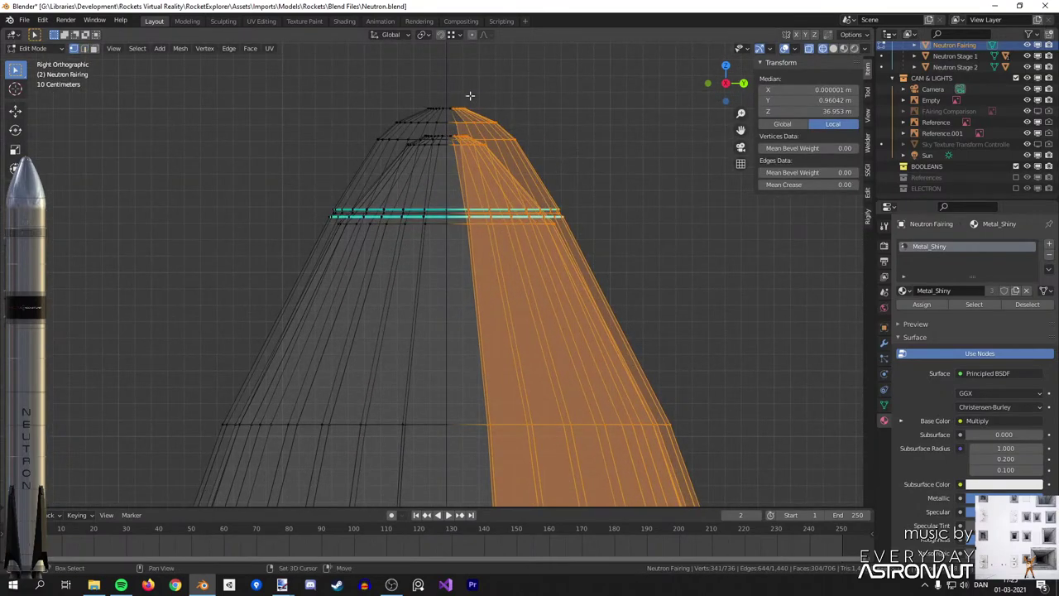
middle_click_drag(468, 97, 466, 137, "shift")
scroll(464, 138, "up", 2)
left_click_drag(438, 137, 459, 207)
key("x")
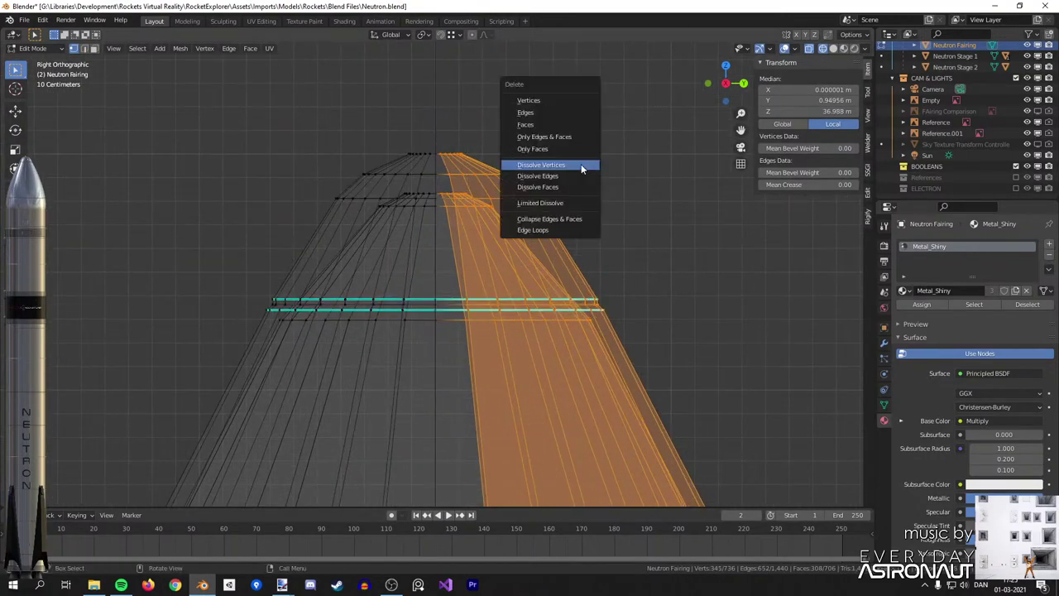
left_click(555, 100)
Inspect the halved fairing in perspective and fill the open edge loop at the outer shell's nose tip with a face.
scroll(480, 239, "down", 4)
middle_click_drag(479, 239, 505, 303)
key("Tab")
scroll(467, 222, "up", 3)
key("Tab")
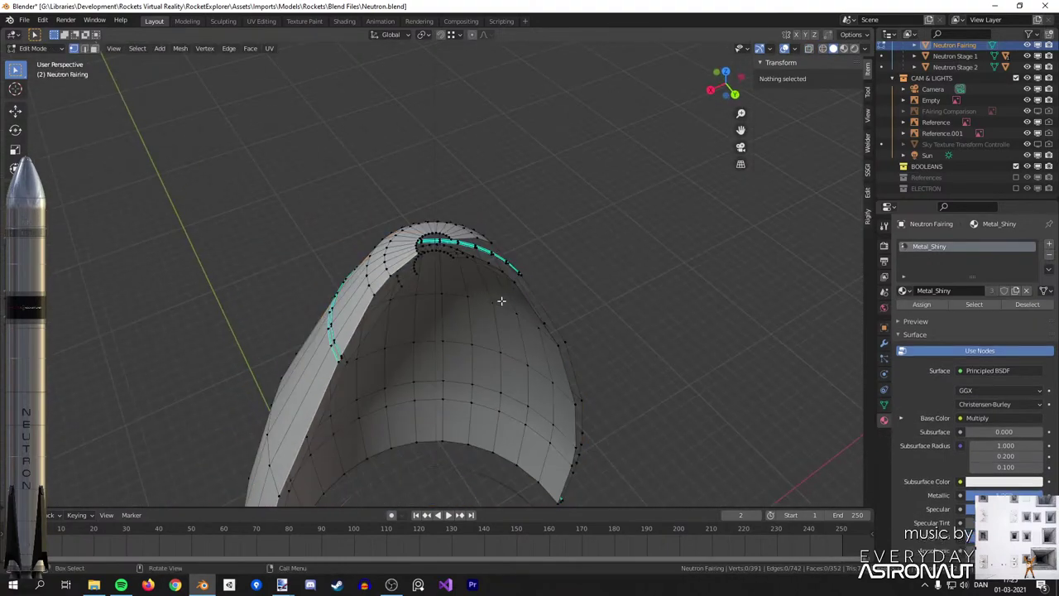
scroll(502, 299, "up", 2)
scroll(465, 234, "up", 1)
key("2")
left_click(417, 168, "alt")
key("f")
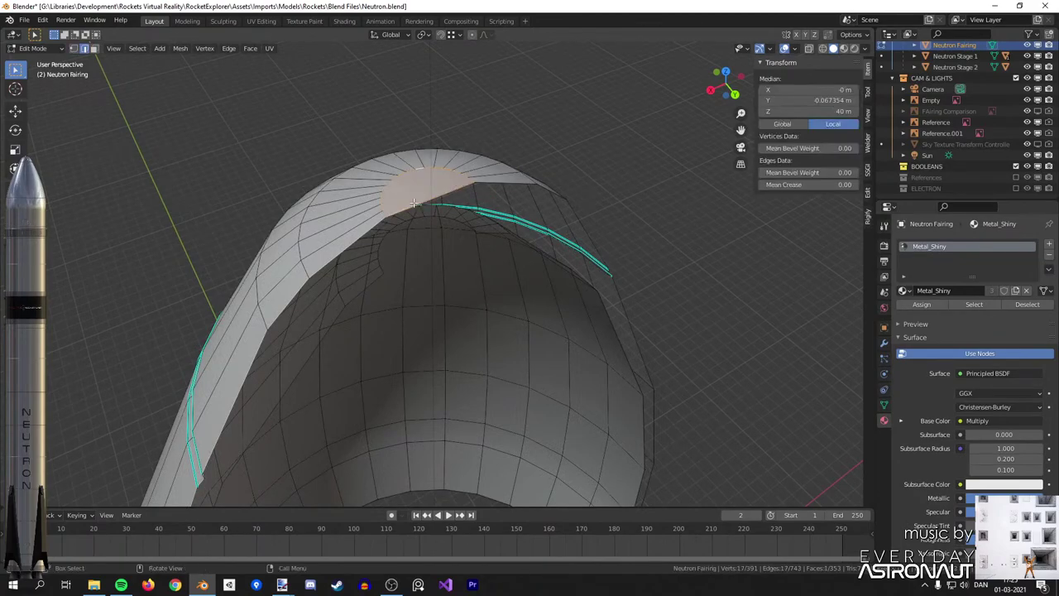
Cap the inner shell's nose opening and fill faces between the inner and outer shells along the cut edge.
scroll(448, 285, "down", 2)
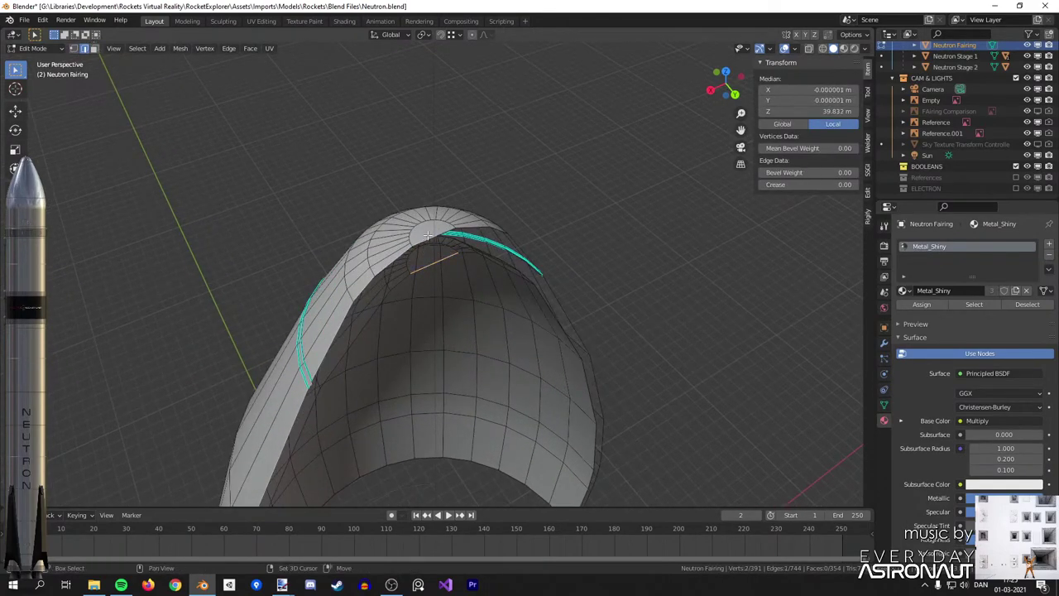
left_click(415, 263)
middle_click_drag(416, 262, 466, 267)
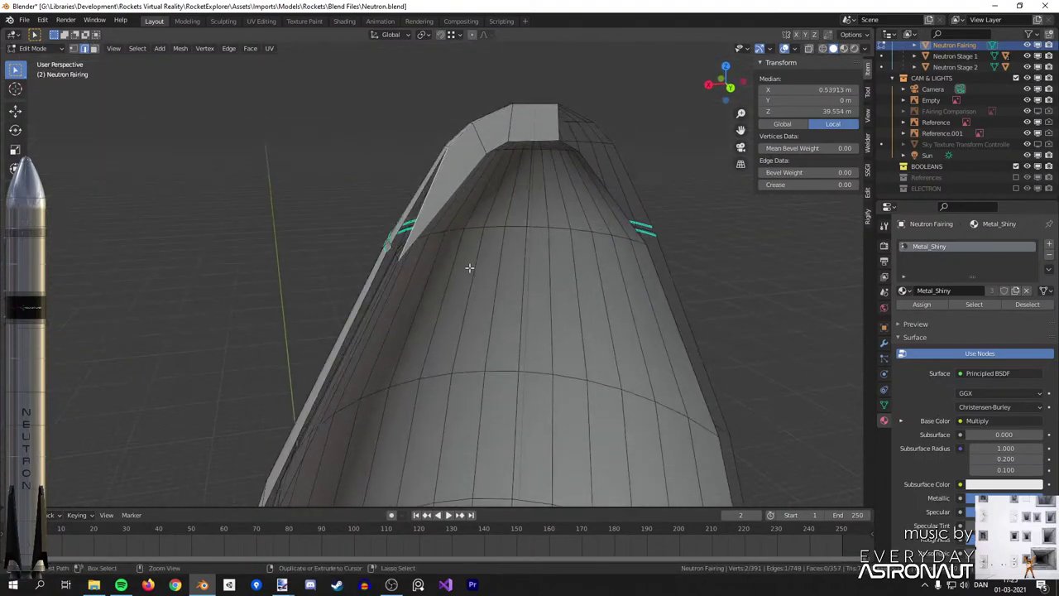
middle_click_drag(498, 213, 492, 259)
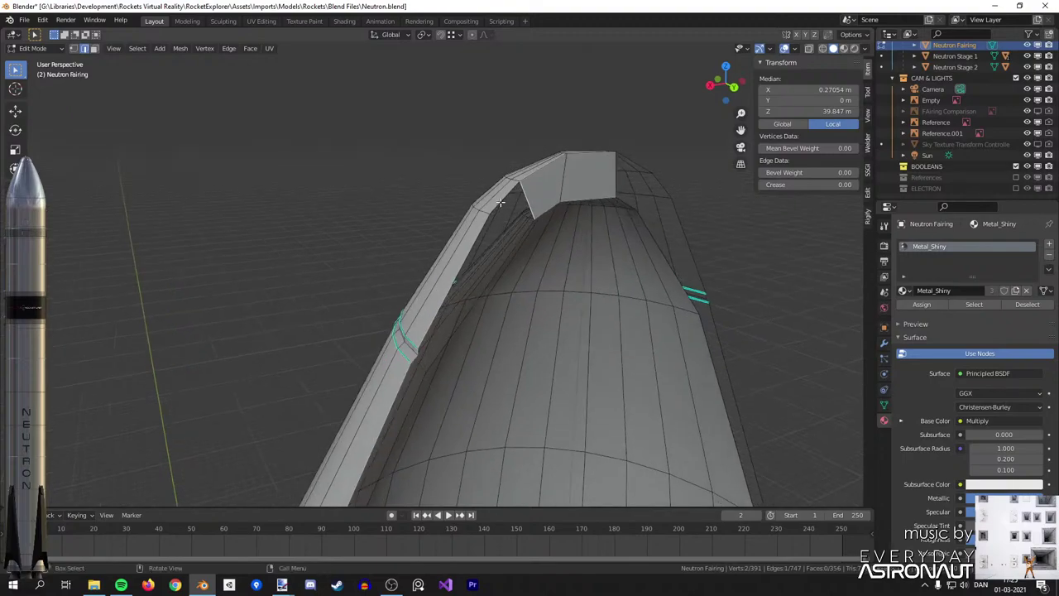